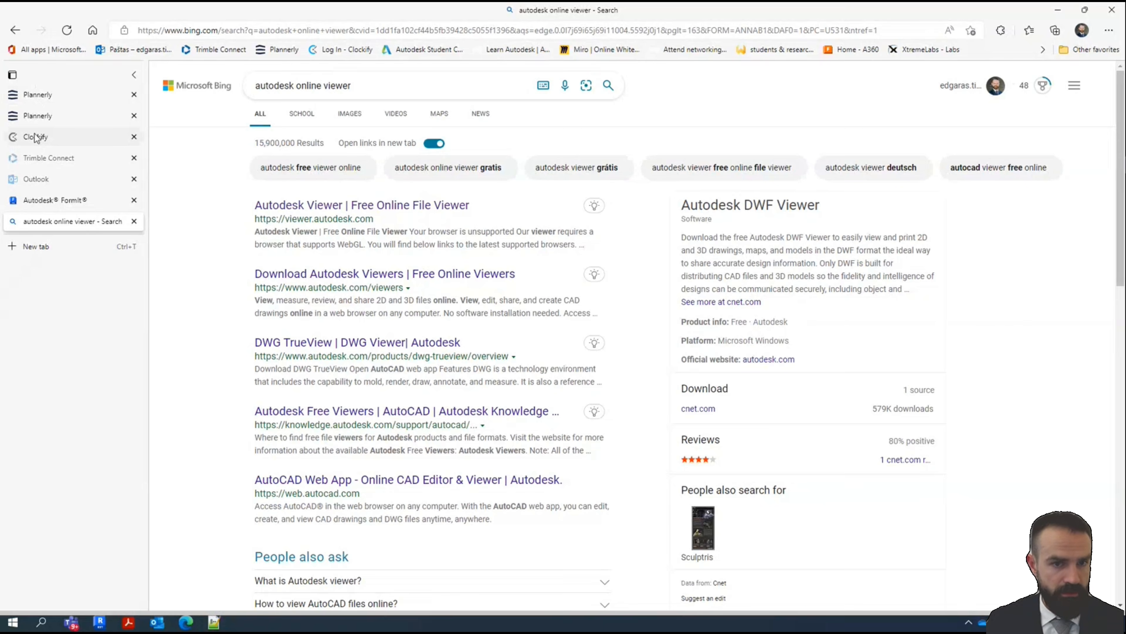
Switch to Clockify and start the timer for the project "LW2 - semester - FMIGB16302"
left_click(35, 138)
left_click(840, 135)
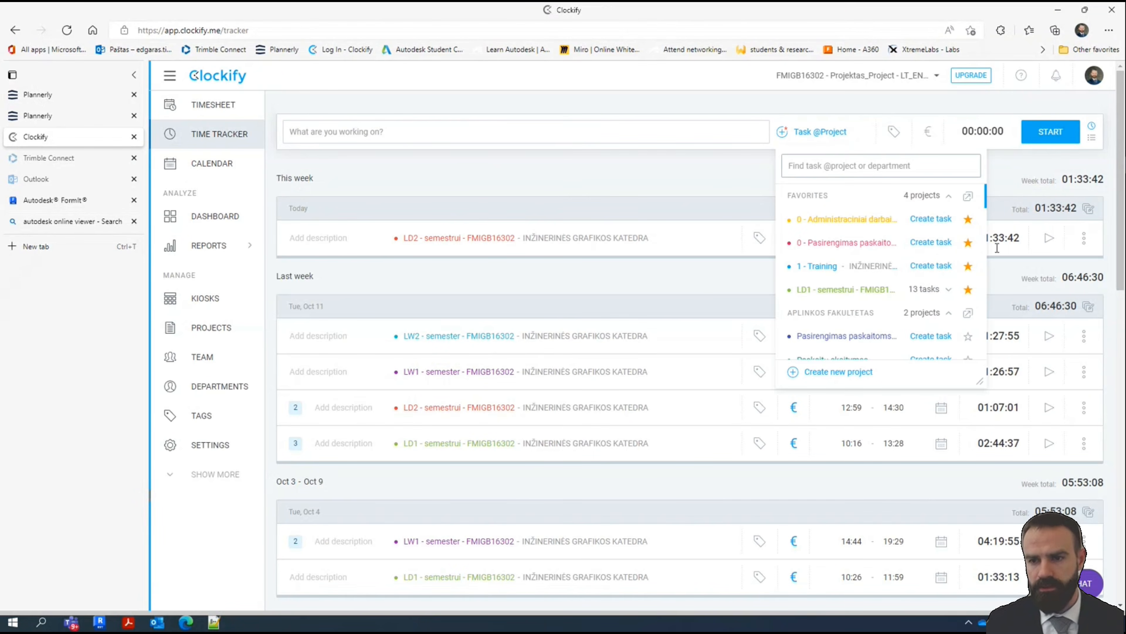
left_click_drag(986, 198, 983, 330)
left_click(838, 333)
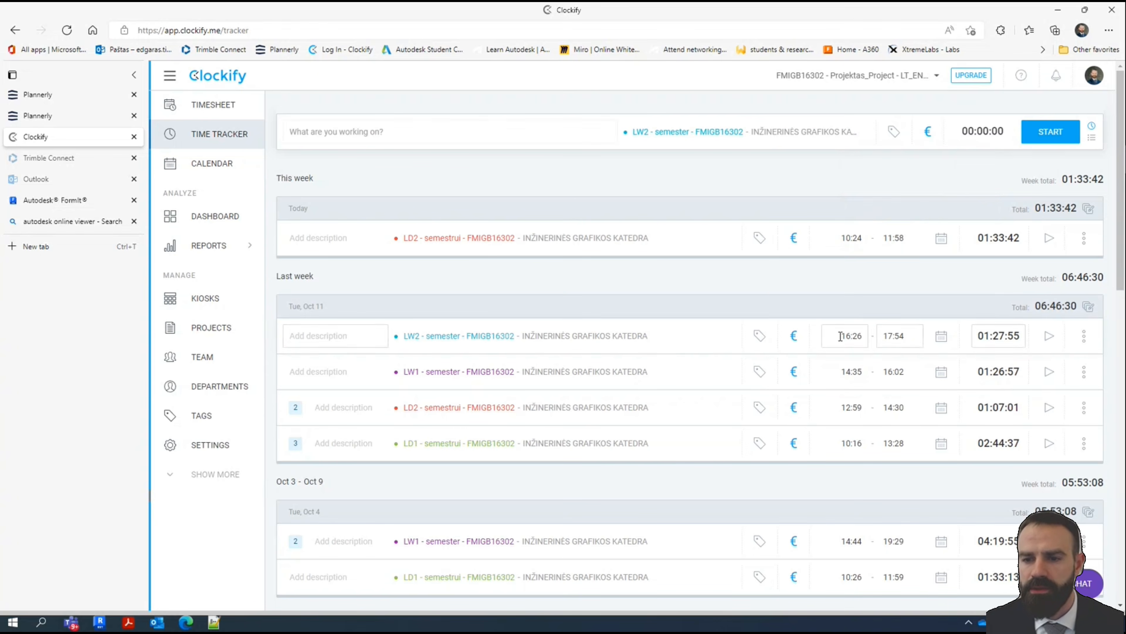
left_click(1053, 133)
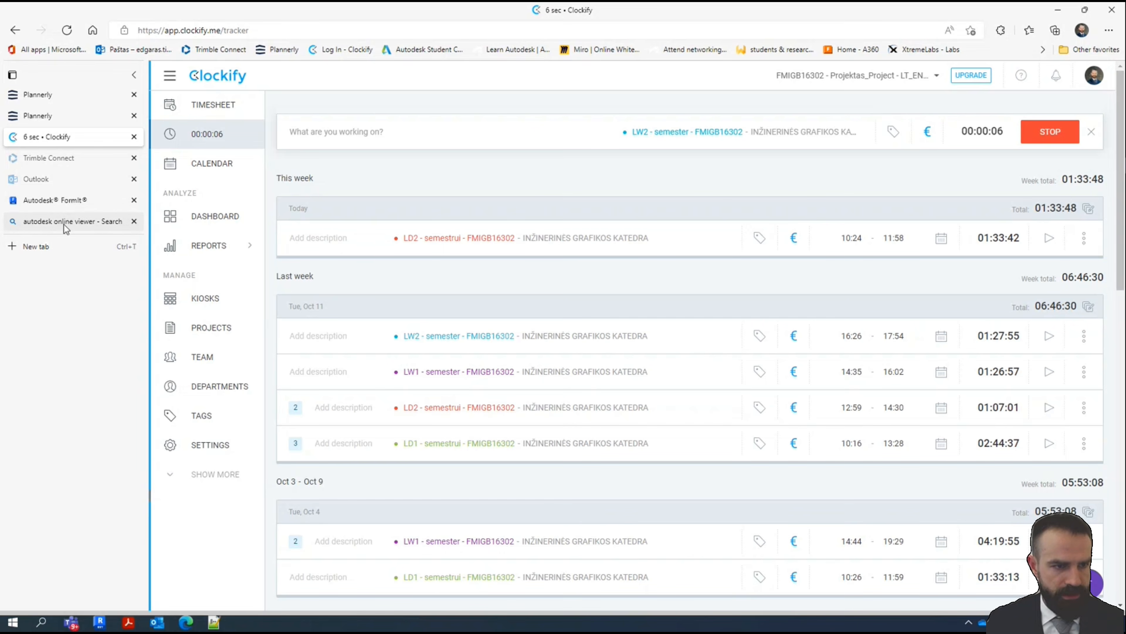
Close the Bing search, Autodesk FormIt and Outlook pages, and load the Trimble Connect page and both Plannerly pages
left_click(134, 221)
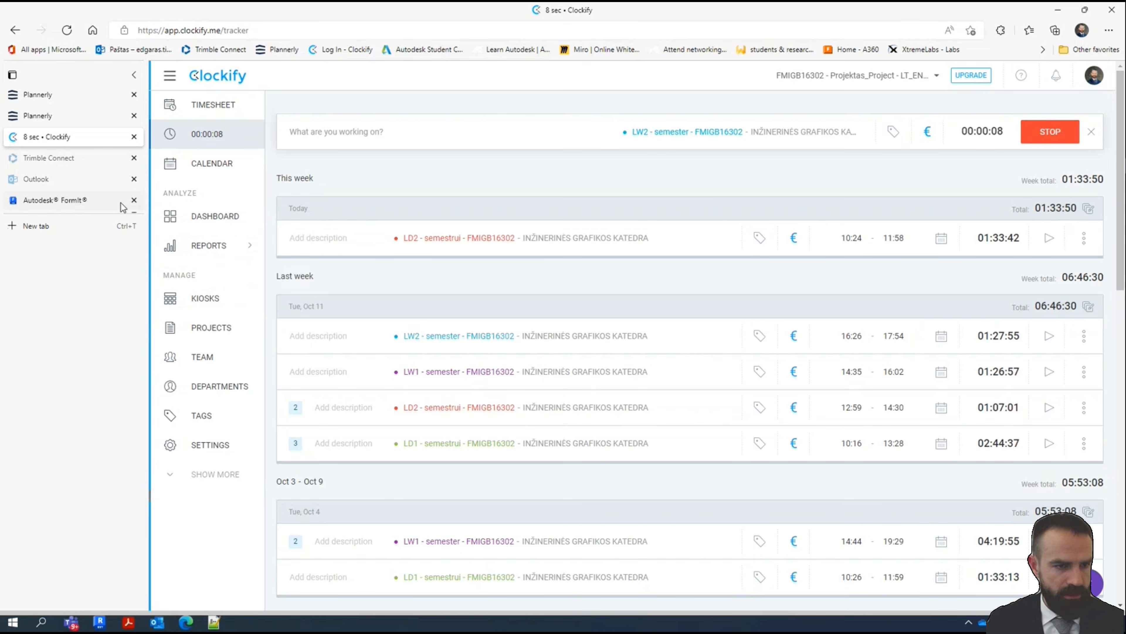
left_click(134, 200)
left_click(134, 179)
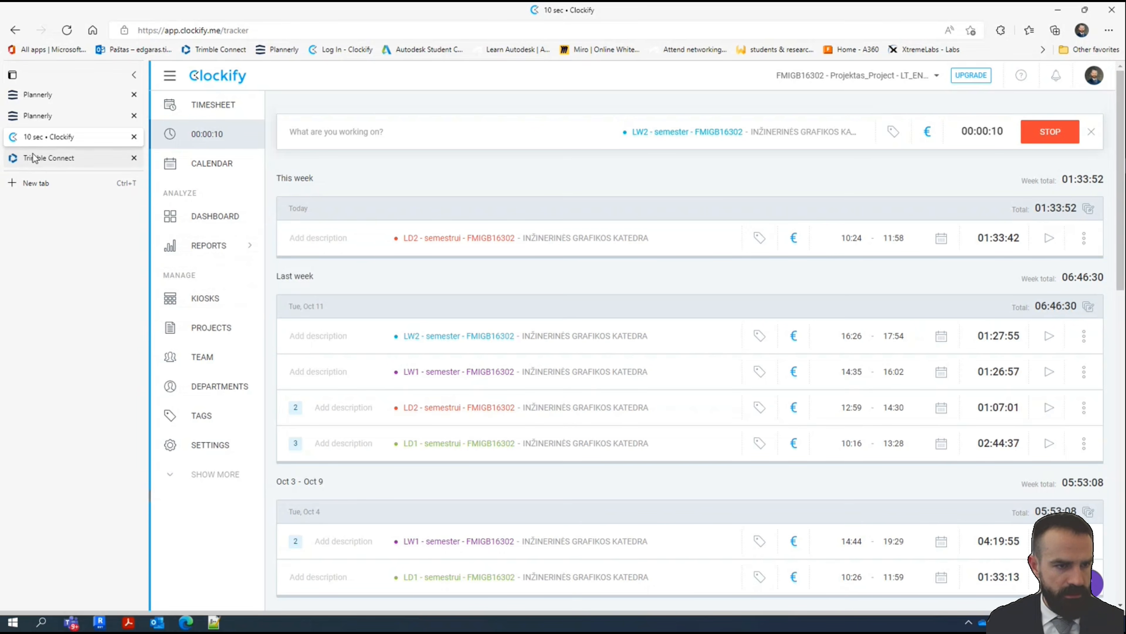
left_click(64, 159)
left_click(56, 116)
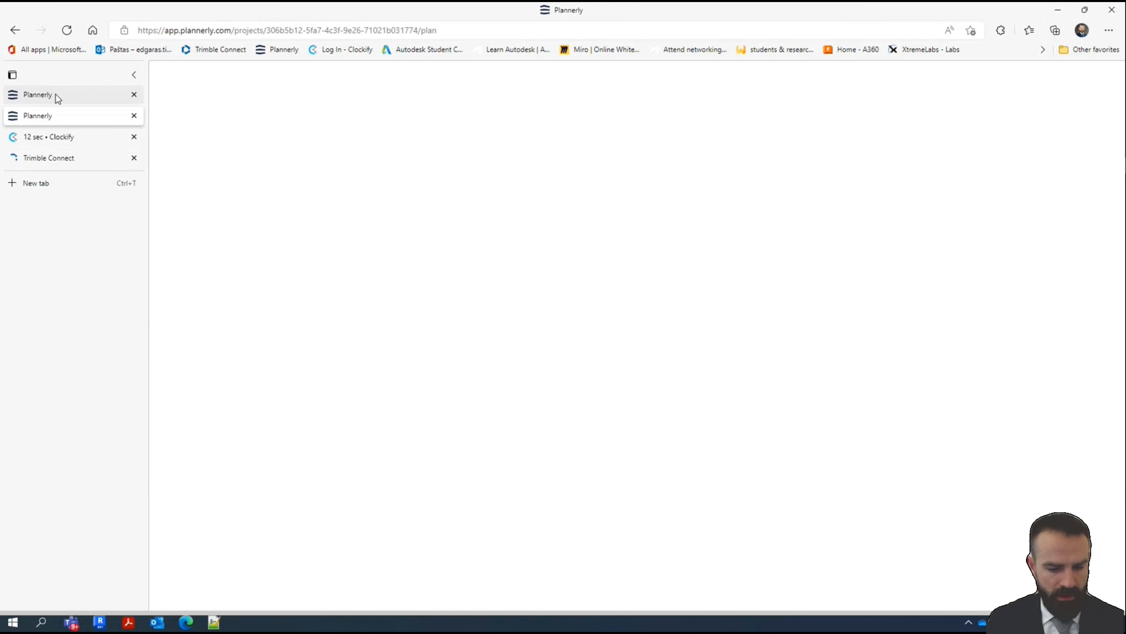
left_click(55, 94)
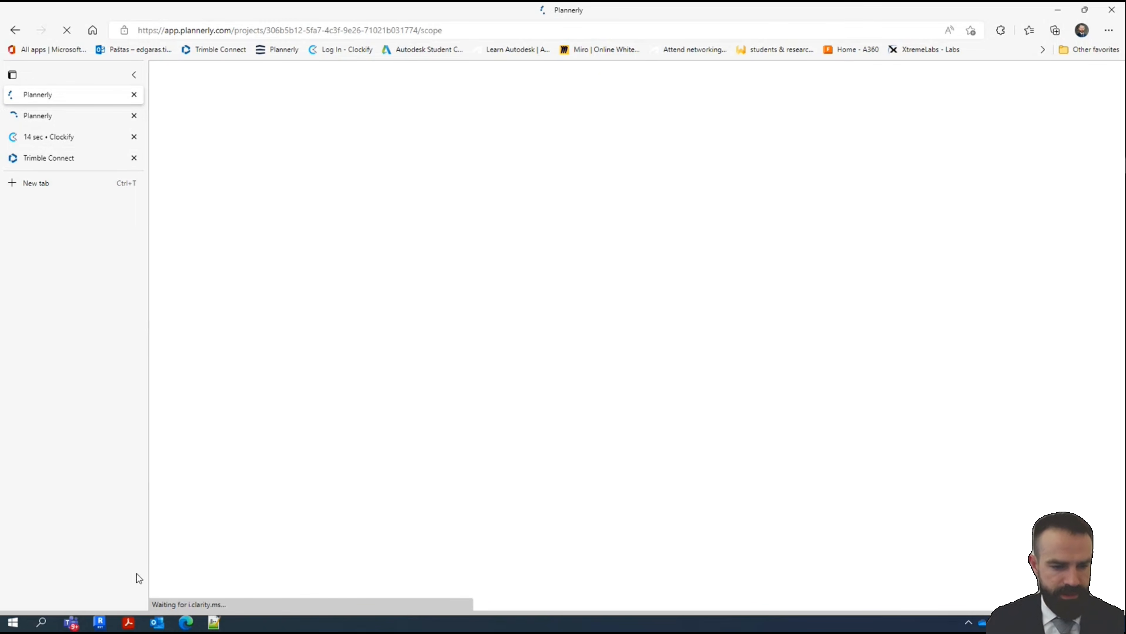
Open the Windows default app settings and set Microsoft Edge as the default web browser
left_click(5, 622)
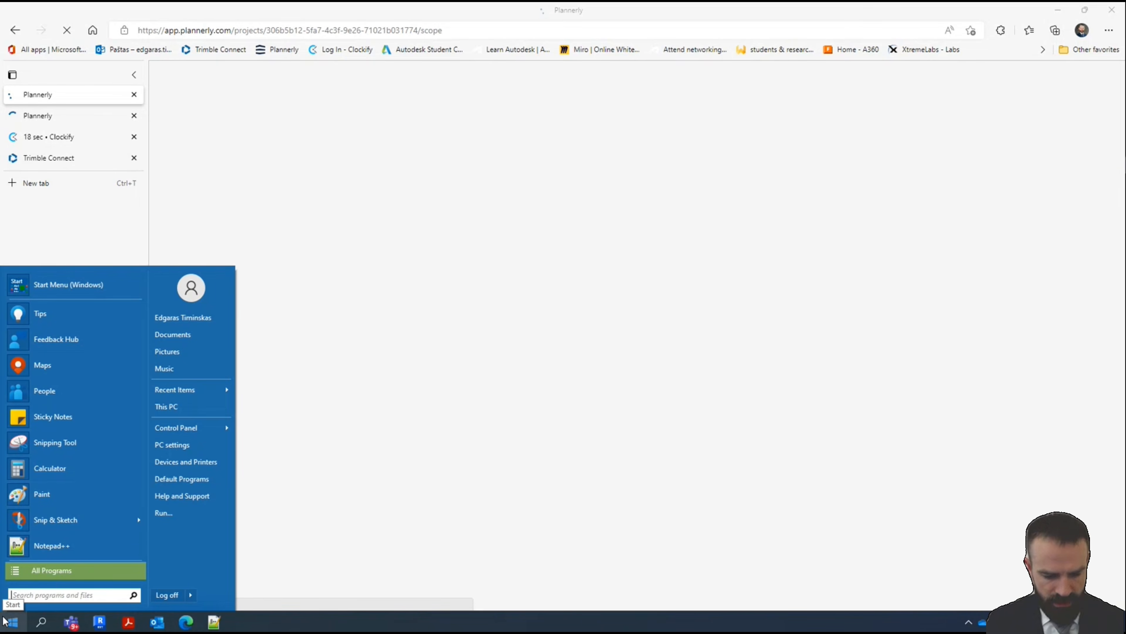
type("defau")
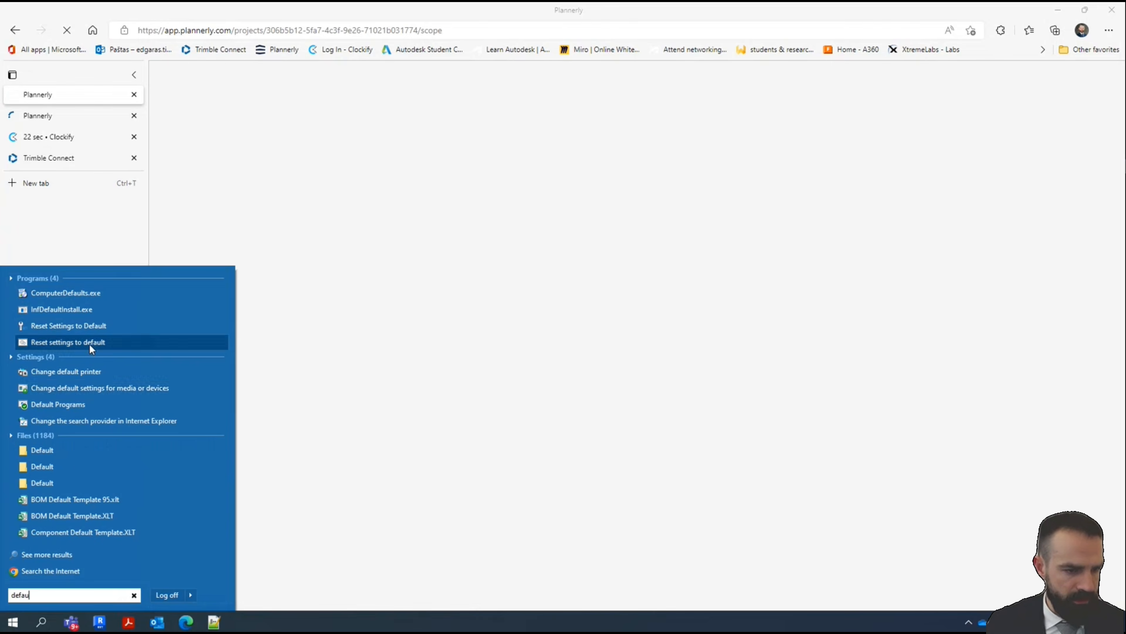
left_click(89, 407)
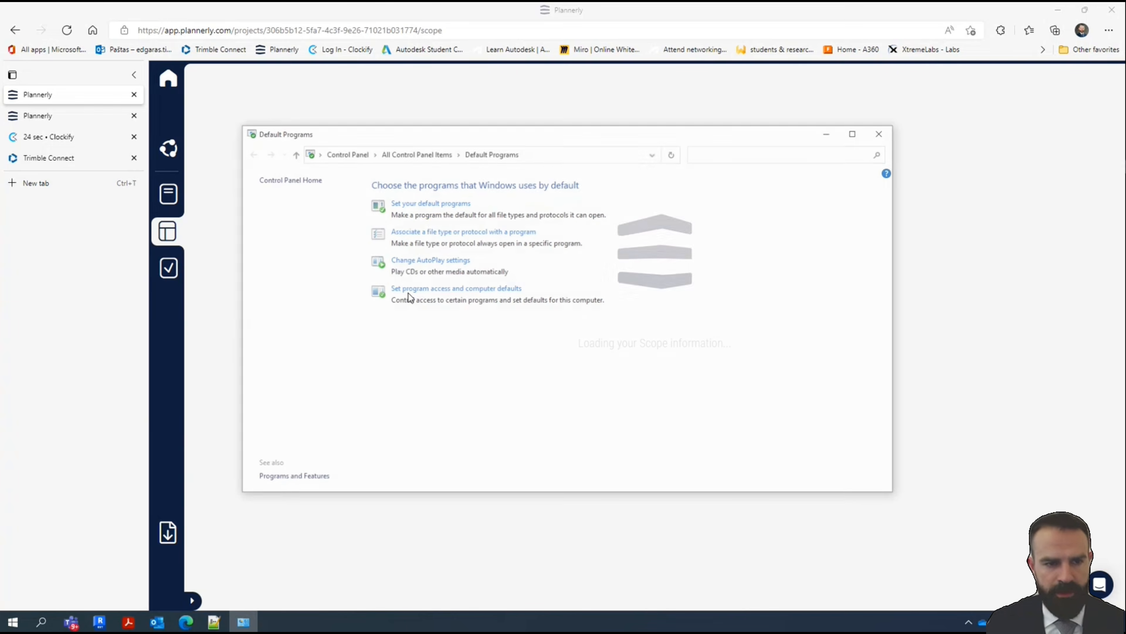
left_click(407, 207)
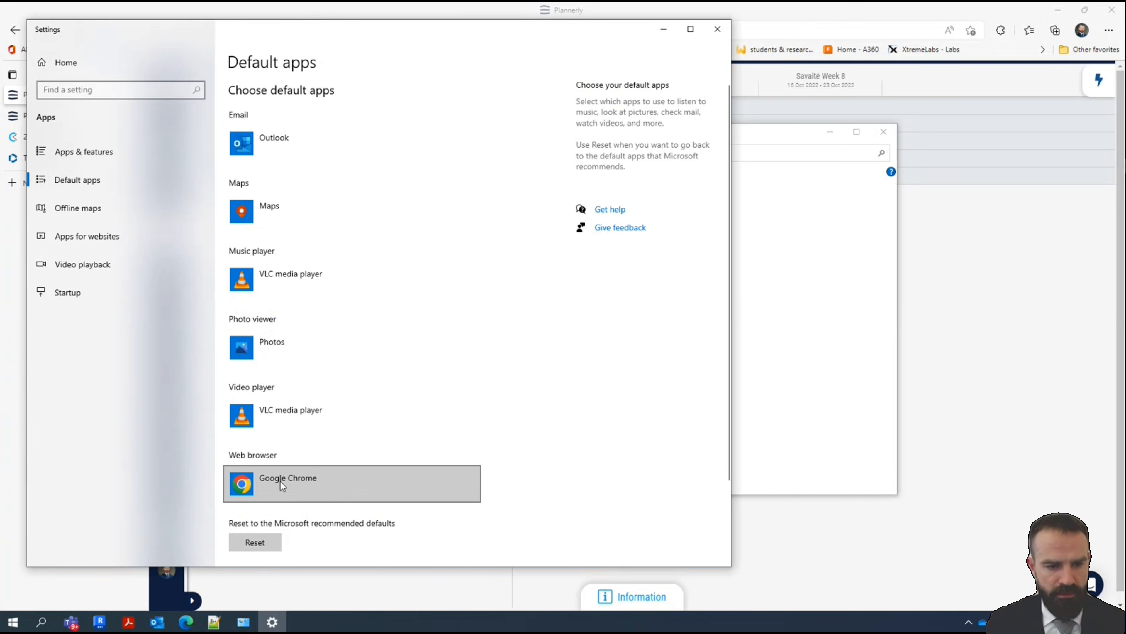
left_click(280, 481)
left_click(344, 278)
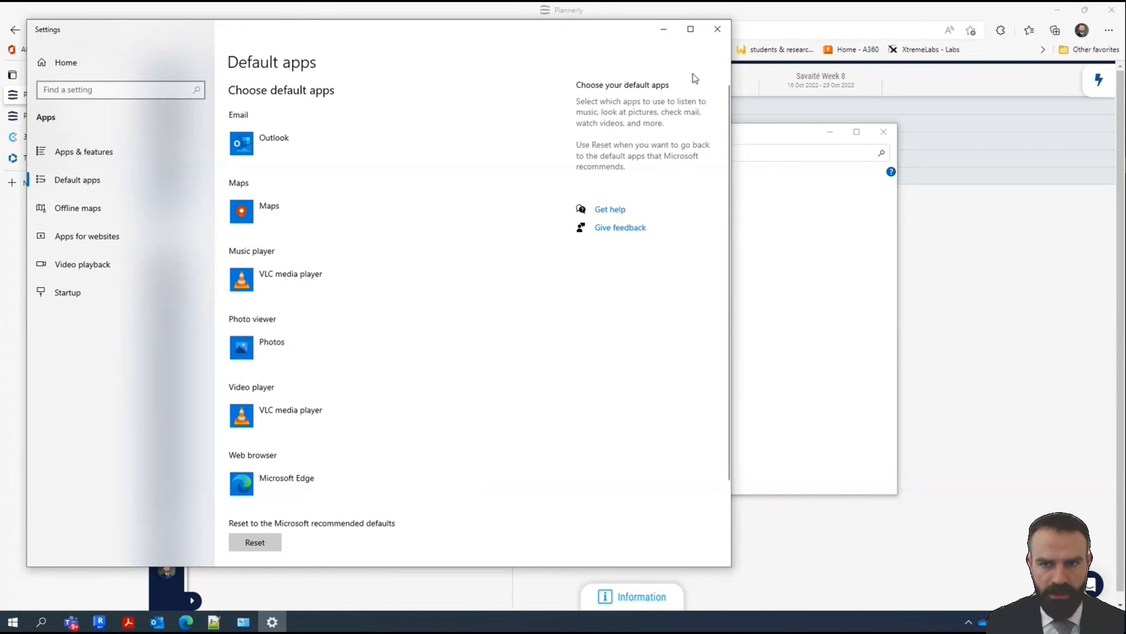
Set Microsoft Edge as the default app for the .pdf file type and close the settings windows
scroll(355, 398, "down", 3)
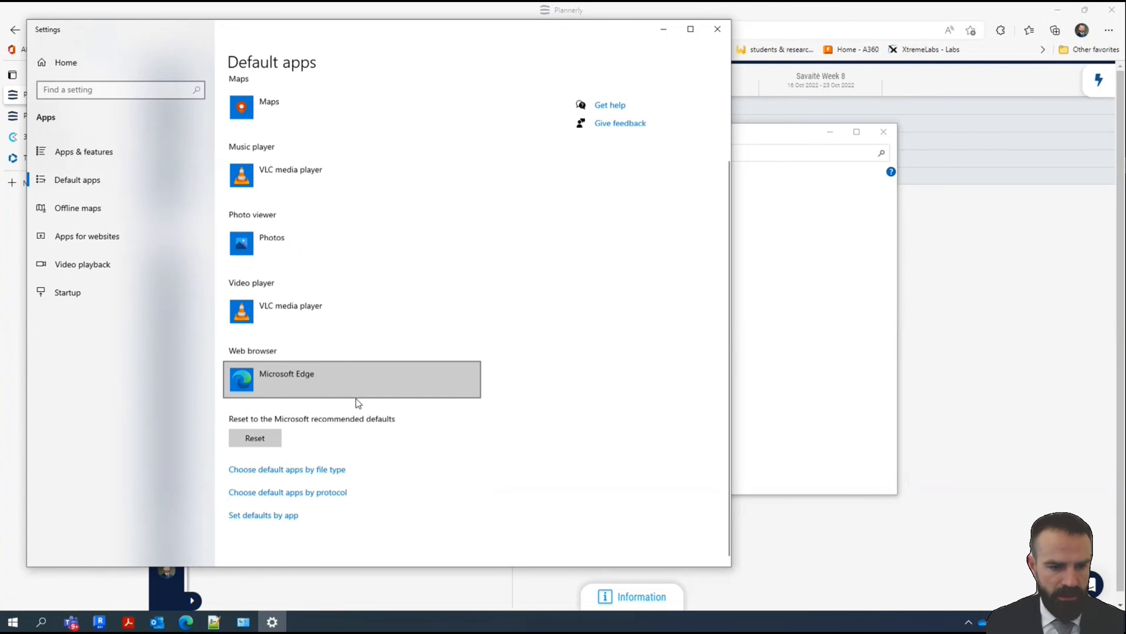
left_click(295, 472)
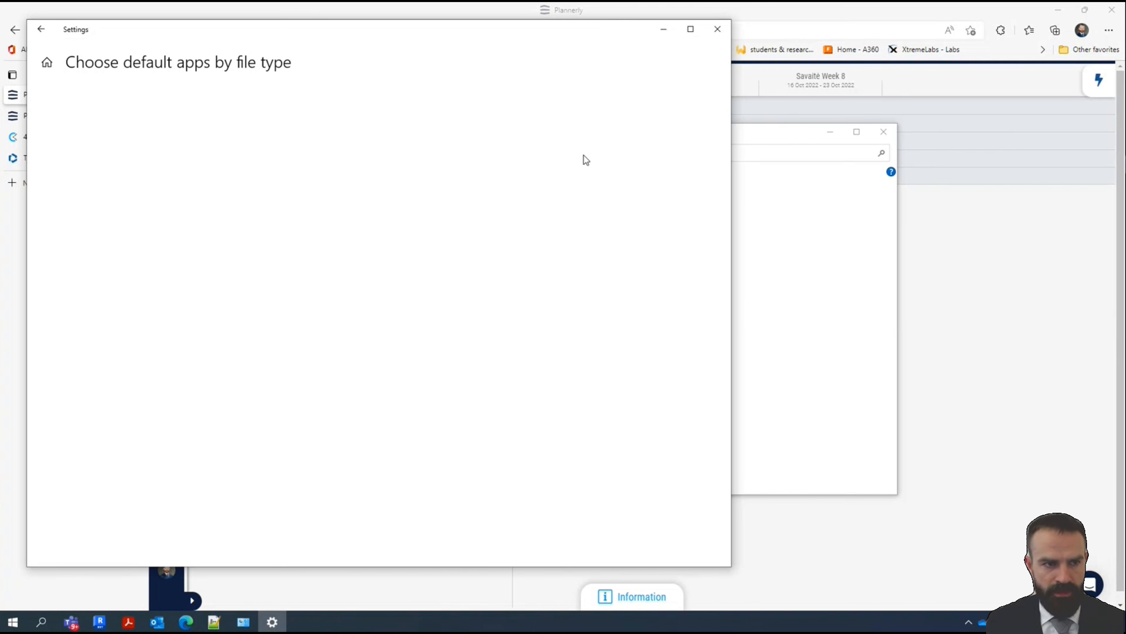
left_click_drag(436, 25, 588, 57)
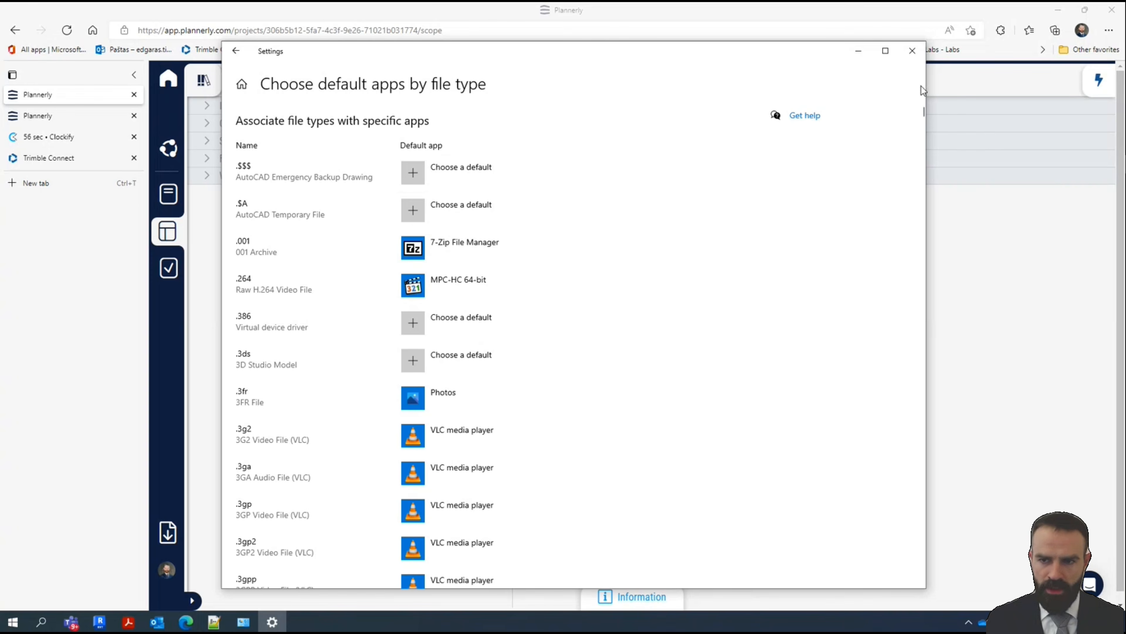
left_click_drag(923, 113, 922, 412)
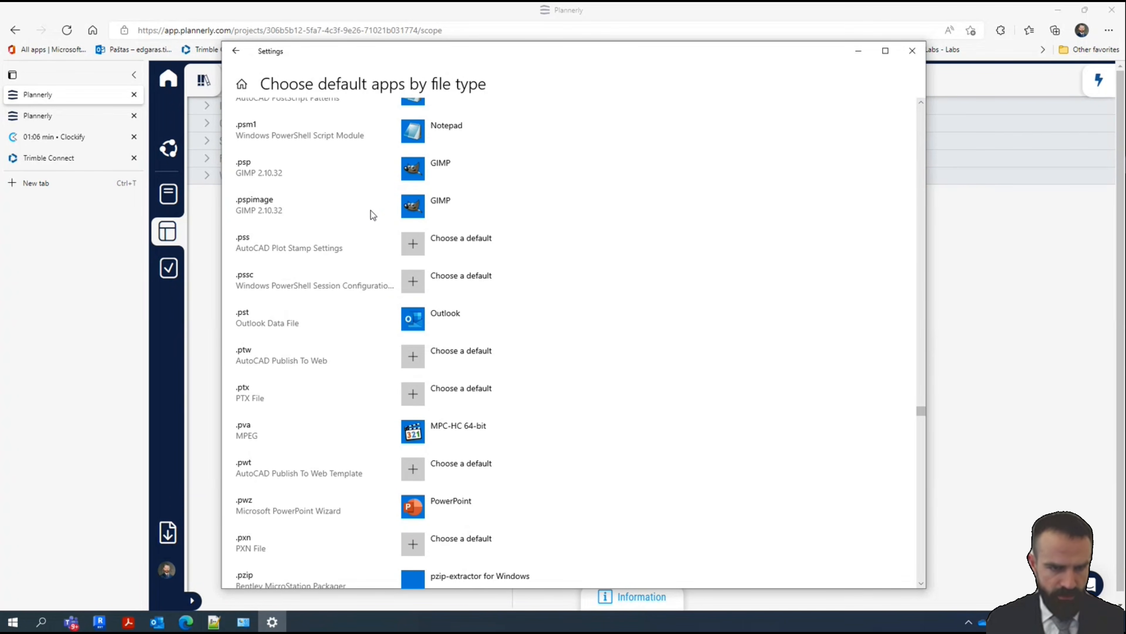
scroll(372, 215, "up", 15)
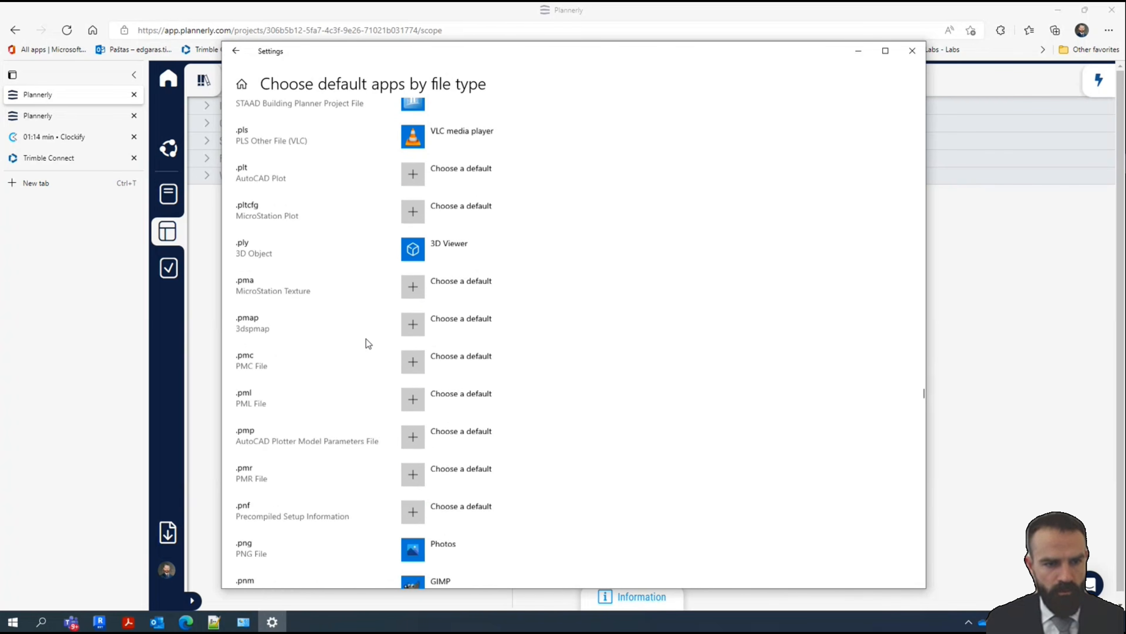
scroll(366, 338, "up", 12)
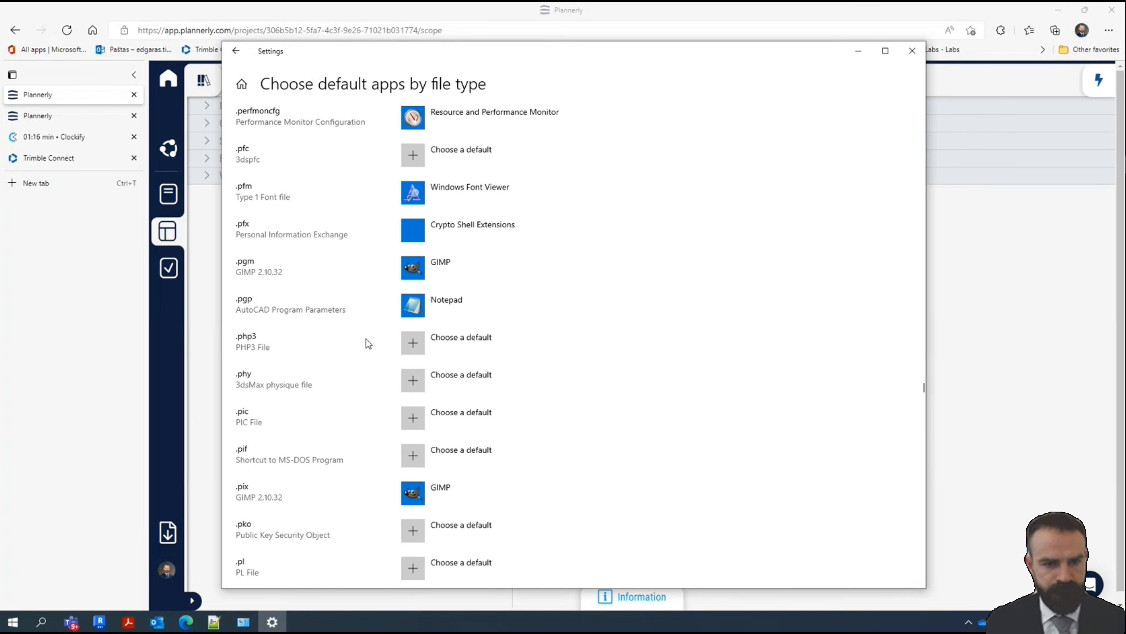
scroll(366, 338, "up", 4)
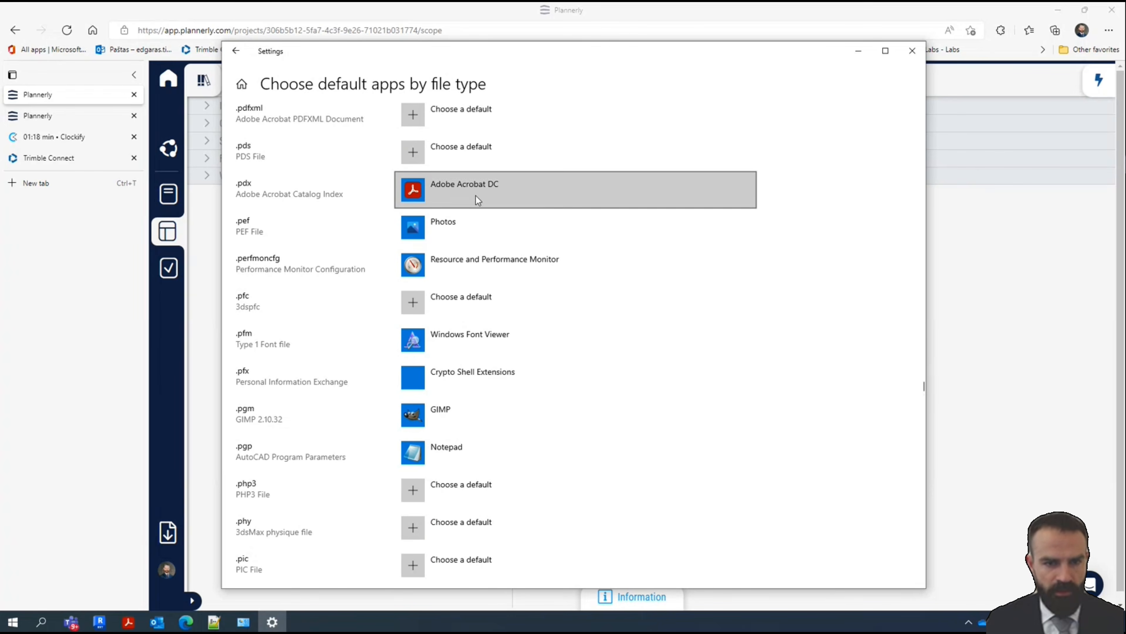
scroll(379, 256, "up", 5)
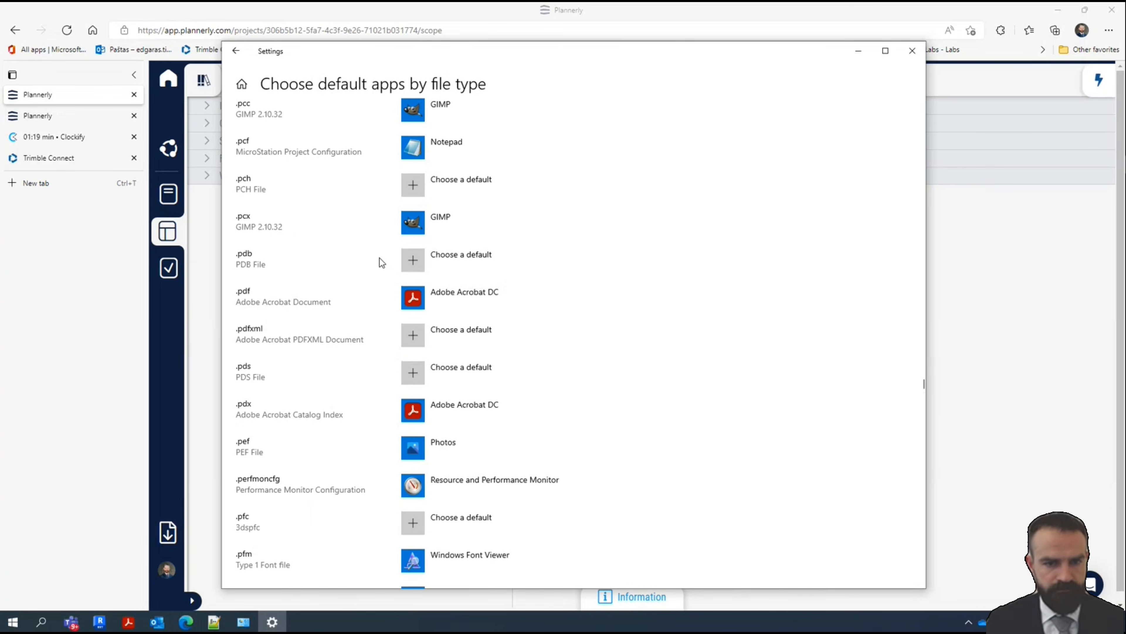
left_click(492, 297)
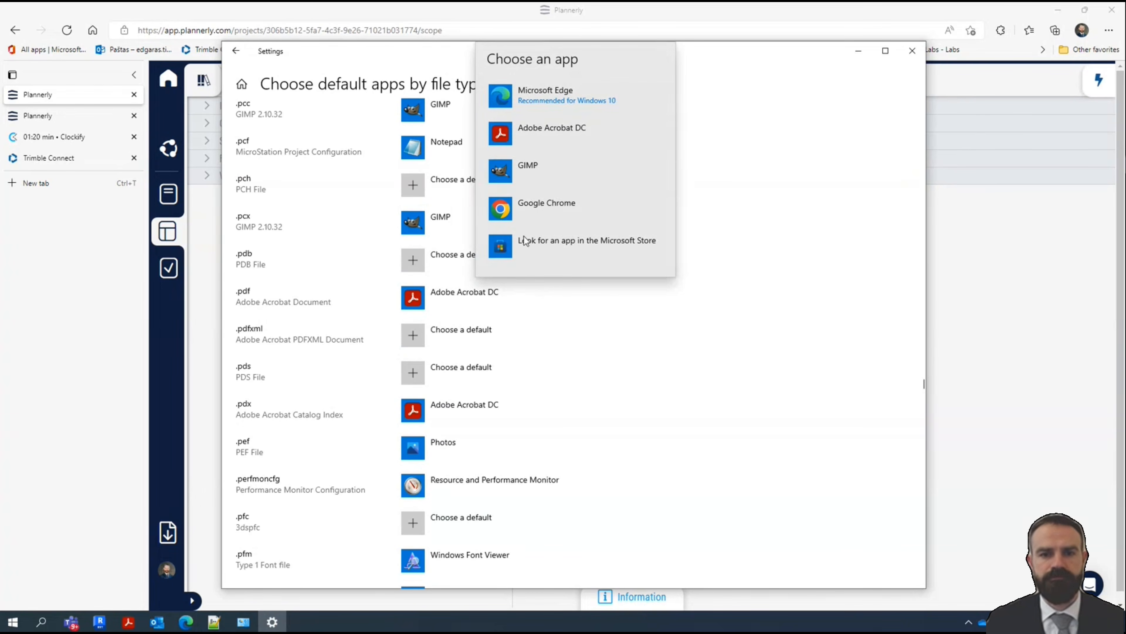
left_click(572, 102)
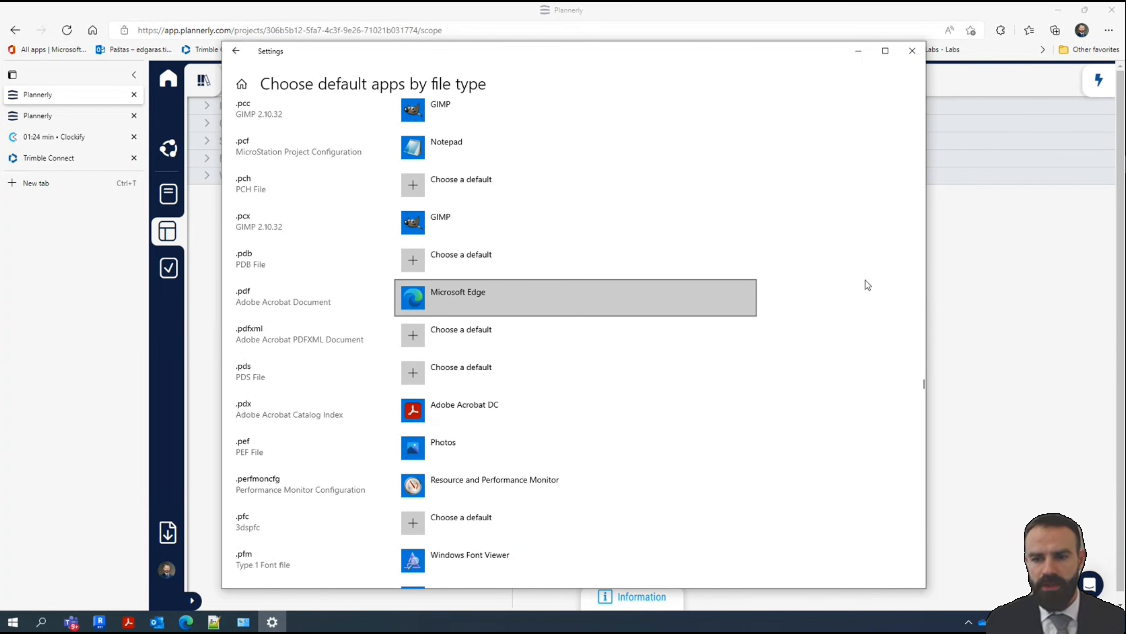
left_click(912, 50)
left_click(880, 132)
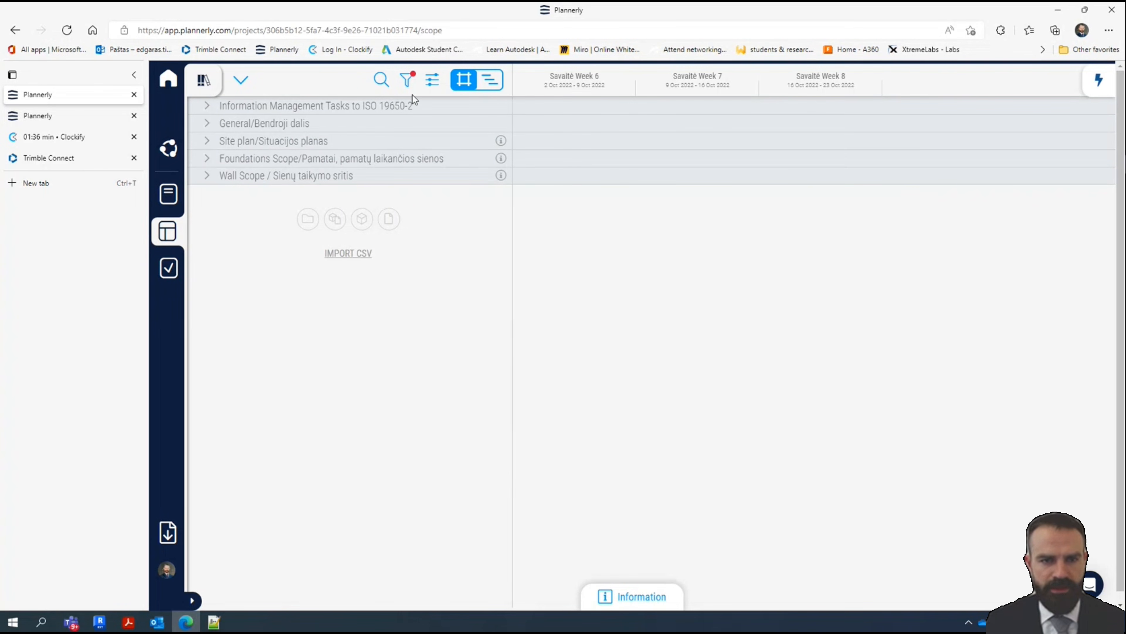
Open the project's Verify task board in Plannerly and dismiss the model connection dialog
left_click(167, 268)
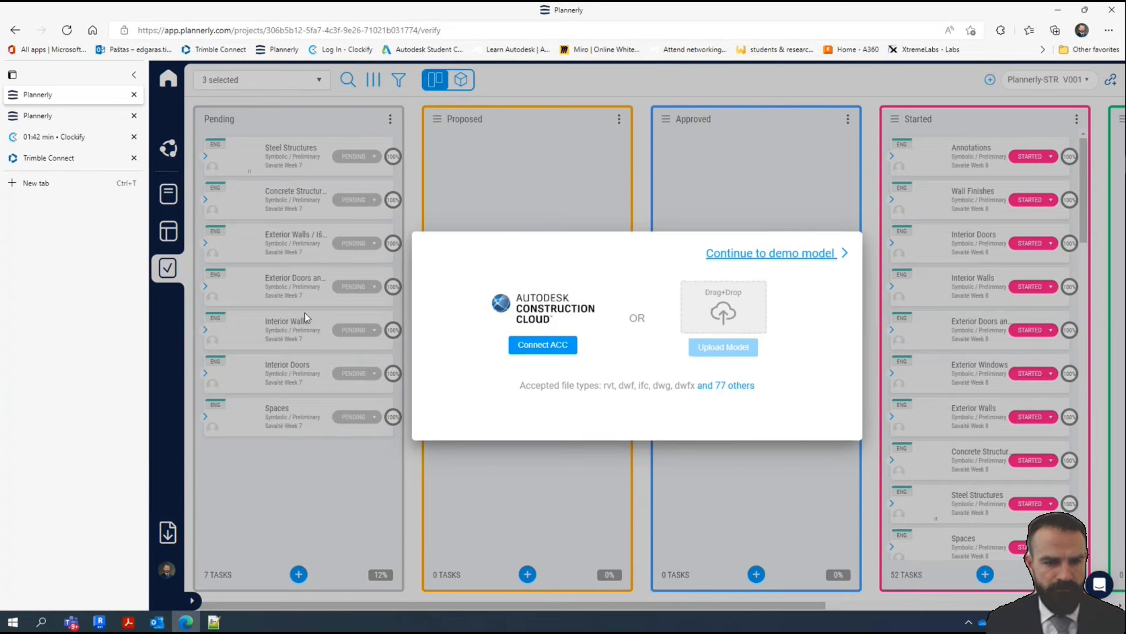
left_click(797, 173)
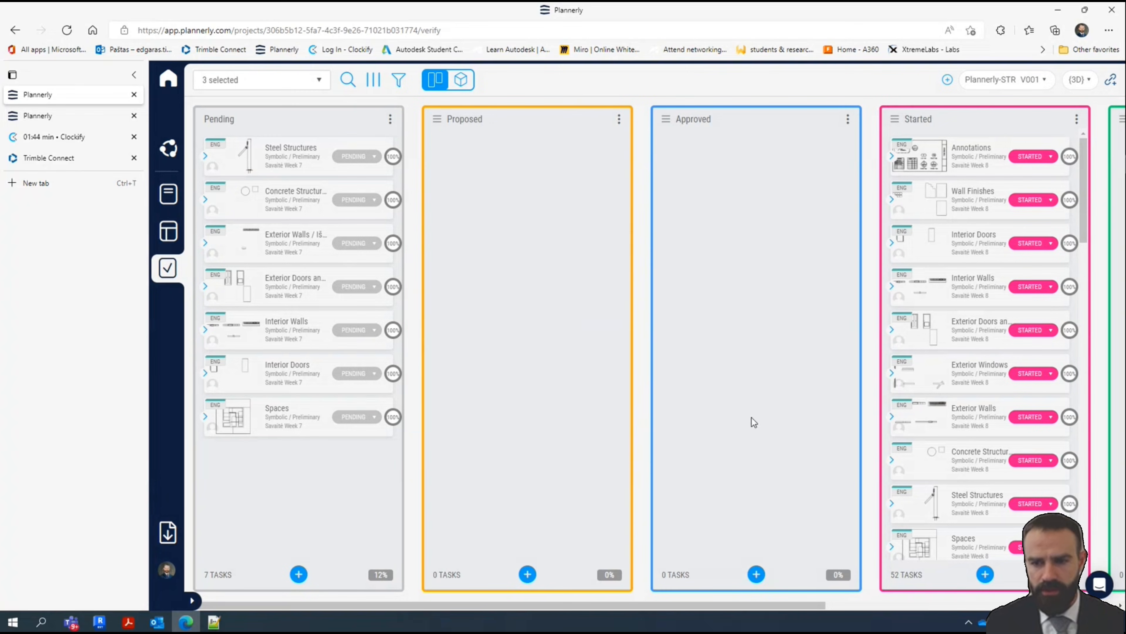
Examine the task board's filter options for teams, members, statuses and date range, leaving them unchanged
left_click(399, 80)
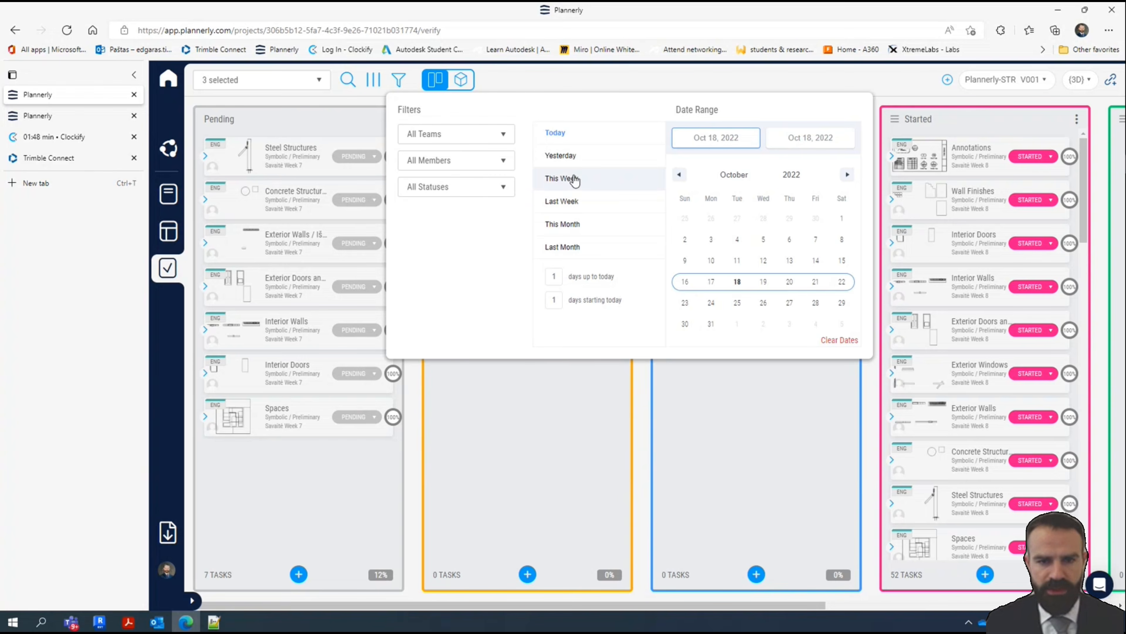
left_click(474, 137)
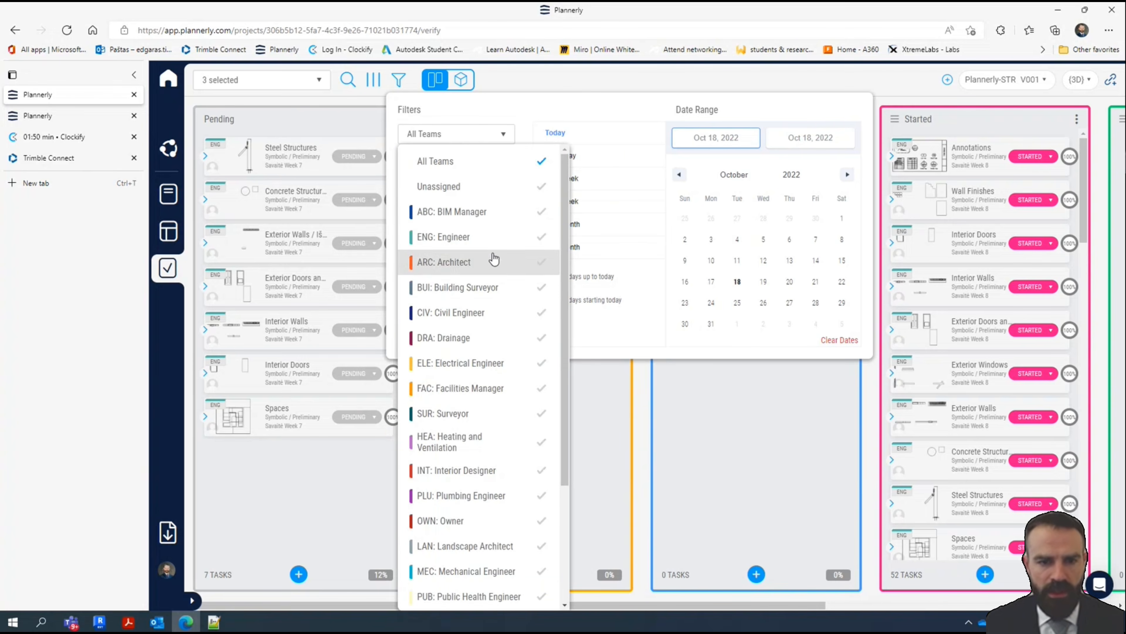
left_click(510, 111)
left_click(464, 166)
left_click(463, 165)
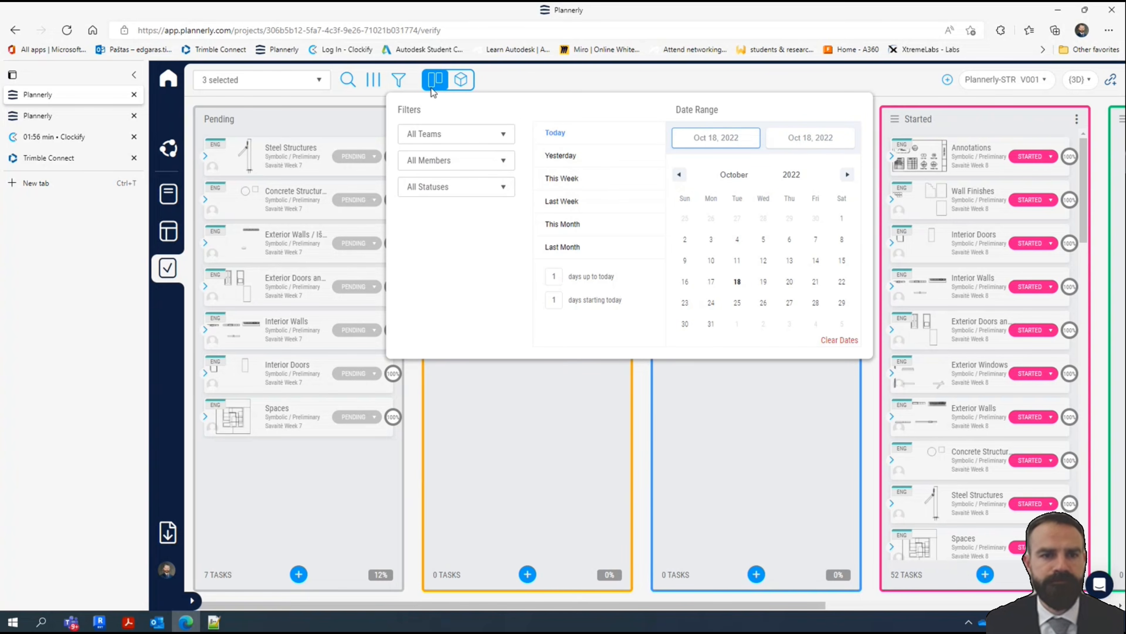
left_click(456, 187)
left_click(457, 187)
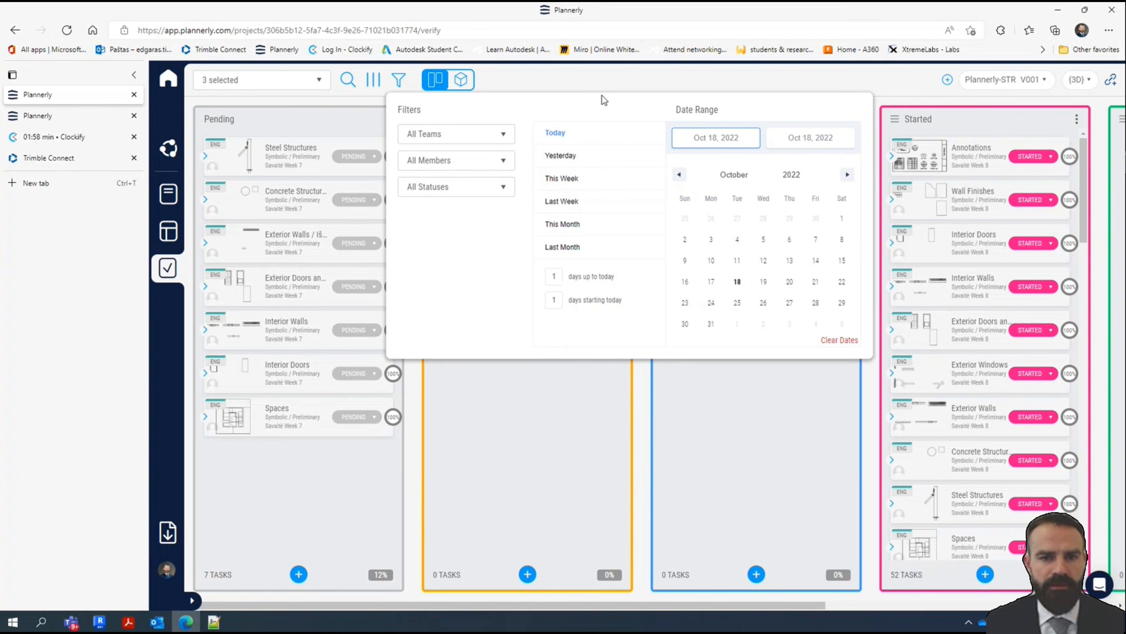
left_click(848, 112)
Deselect the Savaitė Week 6 and Week 7 milestones so the board is filtered to Savaitė Week 8 only
left_click(284, 84)
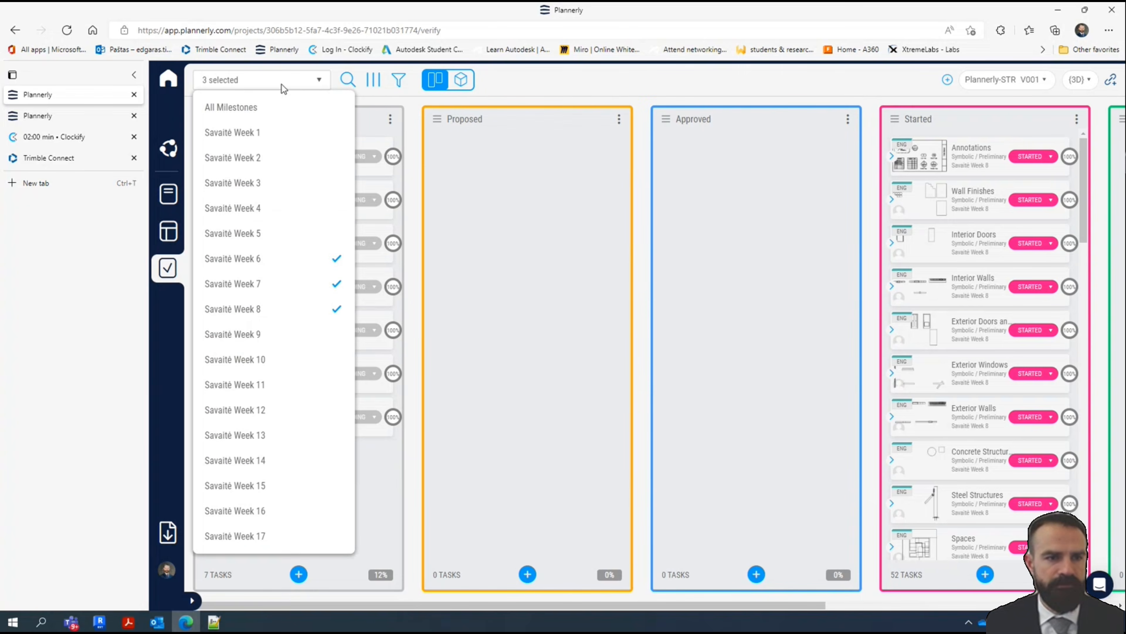
left_click(326, 262)
left_click(280, 288)
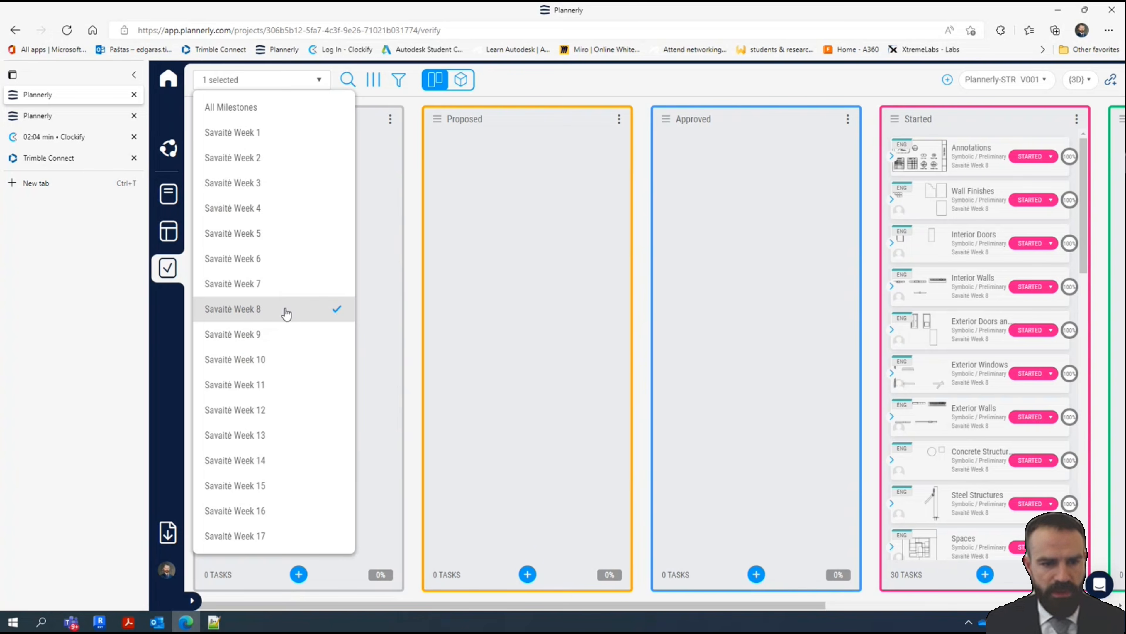
left_click(765, 86)
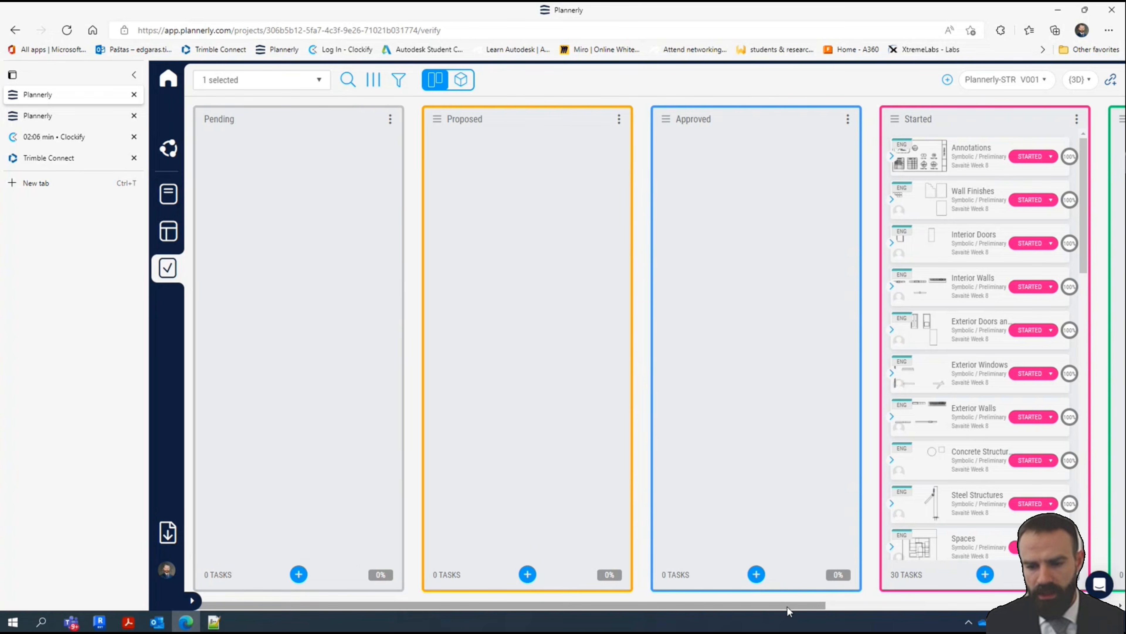
Look through the whole list of Savaitė Week 8 tasks in the Started column
left_click_drag(787, 610, 1054, 613)
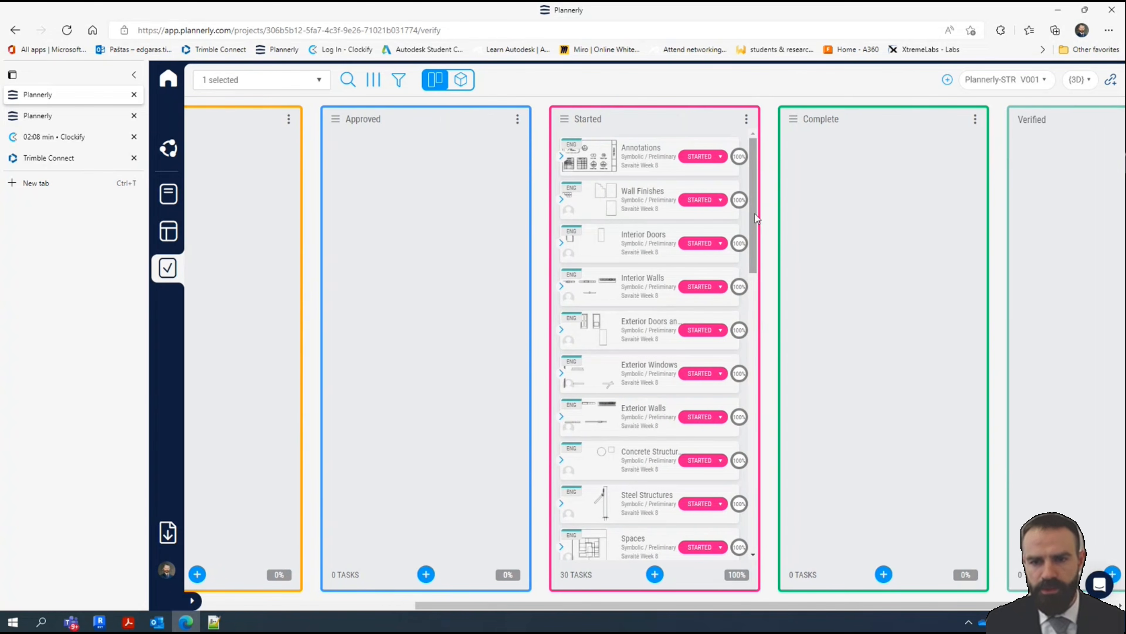
mouse_move(755, 216)
left_mouse_down()
mouse_move(766, 268)
mouse_move(769, 190)
mouse_move(760, 508)
left_mouse_up()
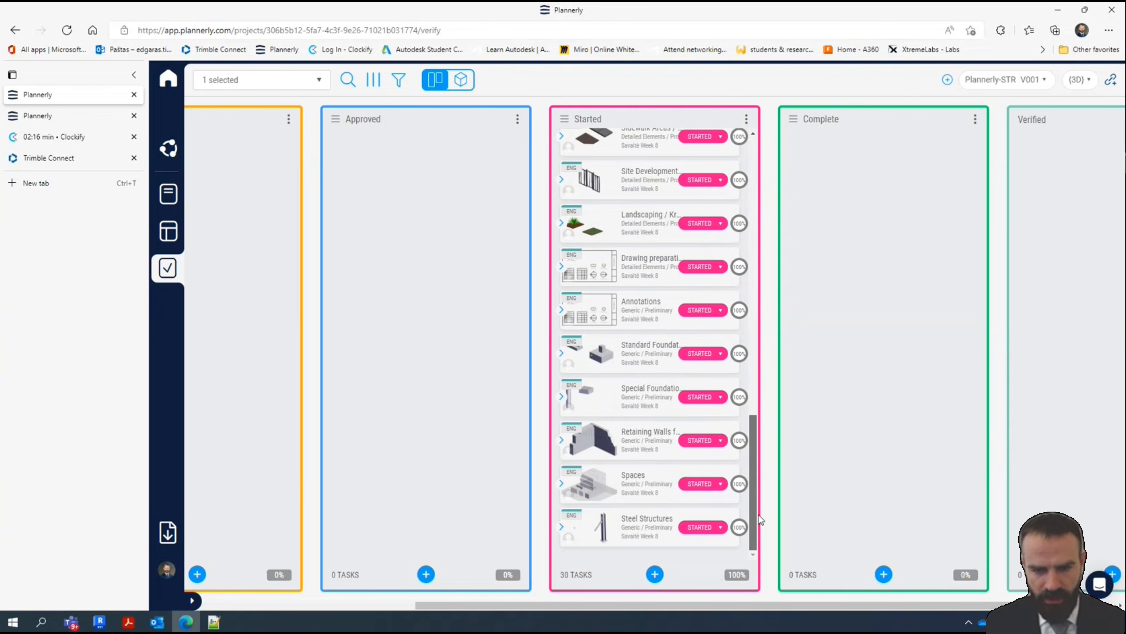
mouse_move(759, 514)
left_mouse_down()
mouse_move(790, 179)
mouse_move(767, 351)
mouse_move(772, 524)
left_mouse_up()
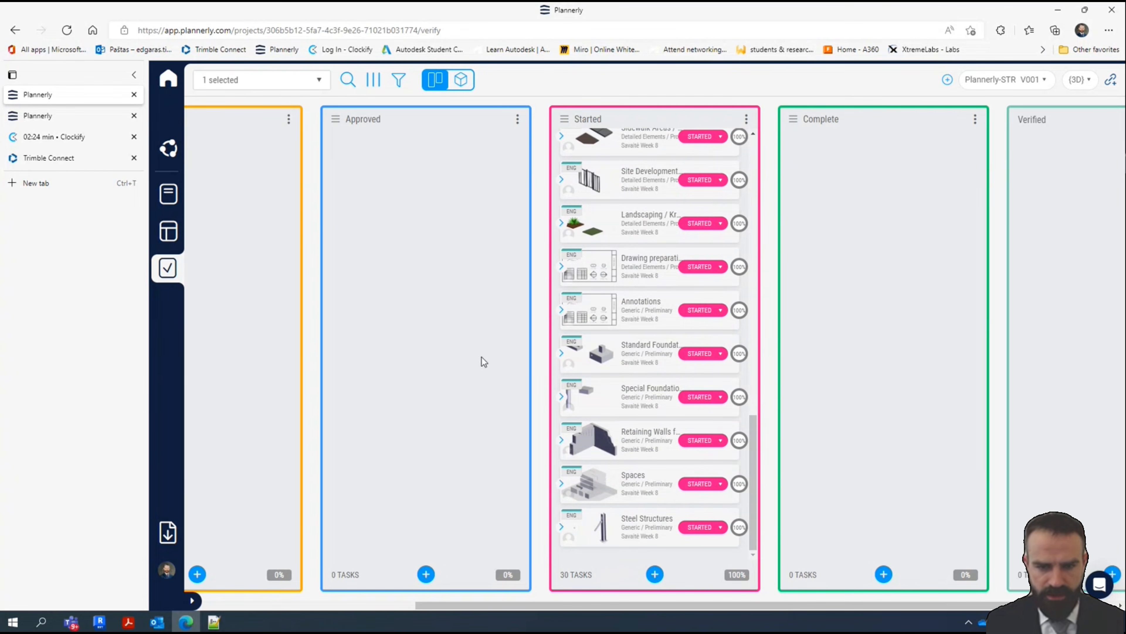
Open the project's Scope page and expand the whole scope tree to its deepest level
left_click(169, 237)
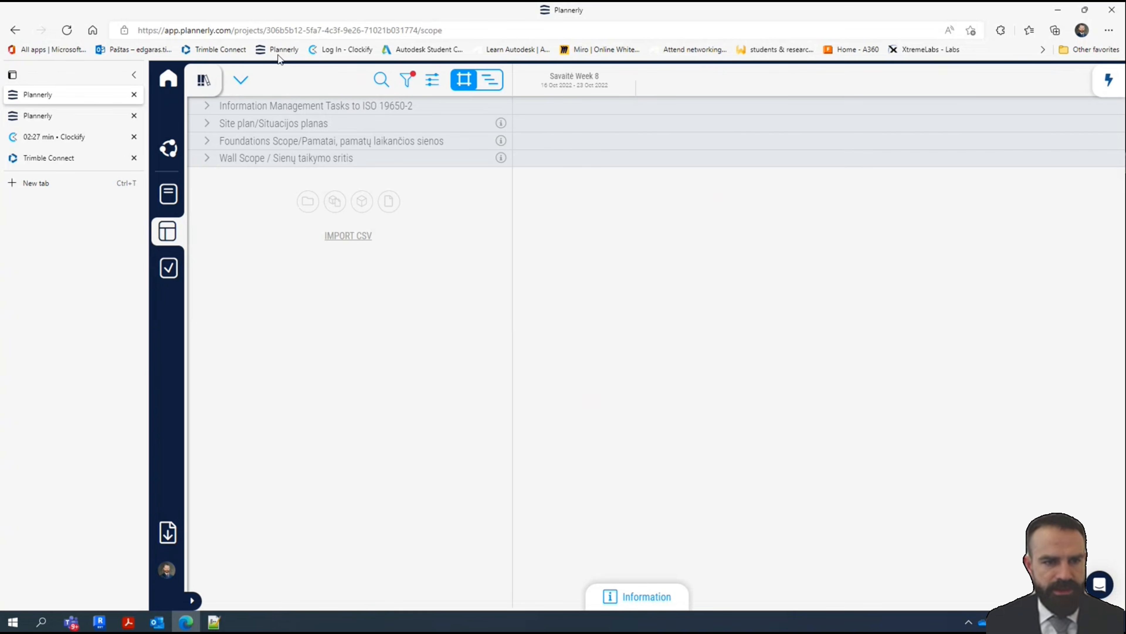
left_click(243, 81)
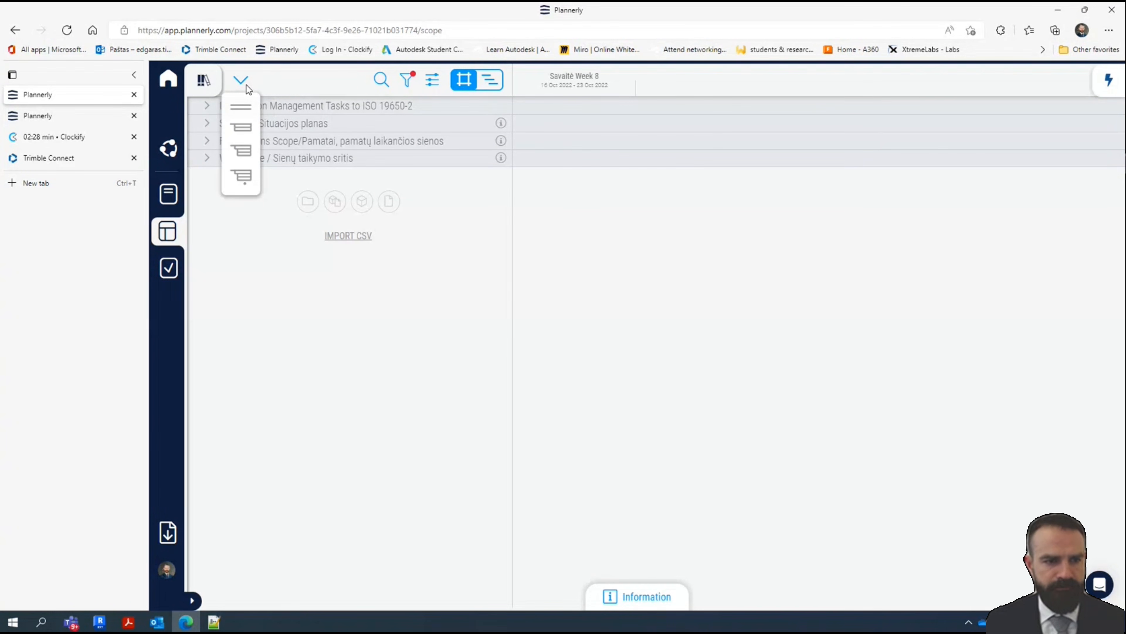
left_click(241, 177)
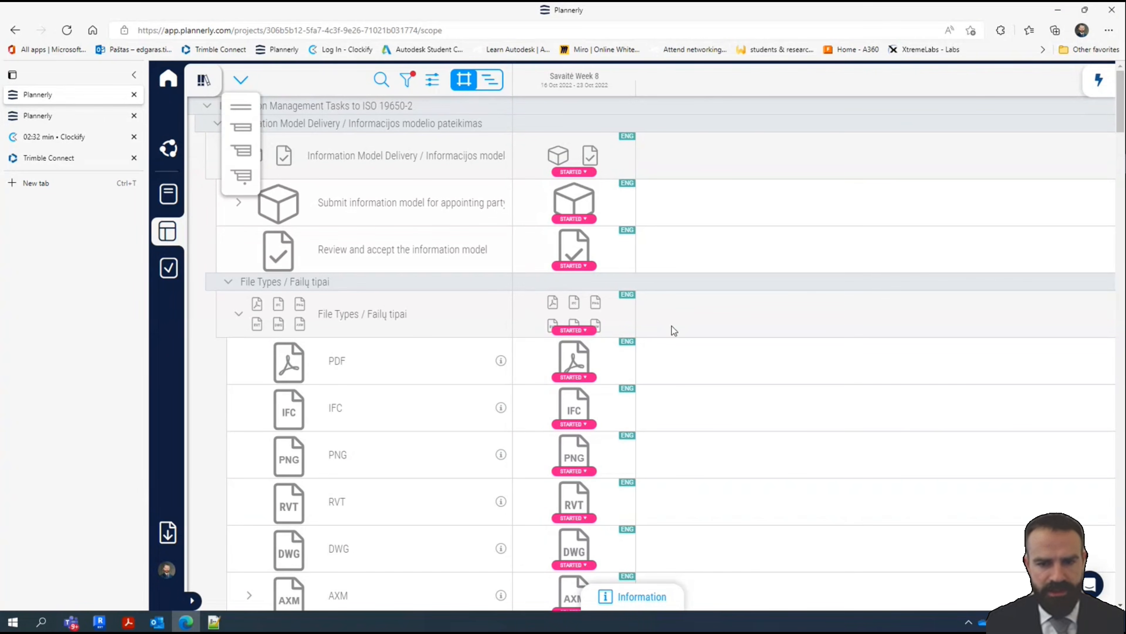
scroll(707, 288, "down", 10)
scroll(706, 289, "up", 10)
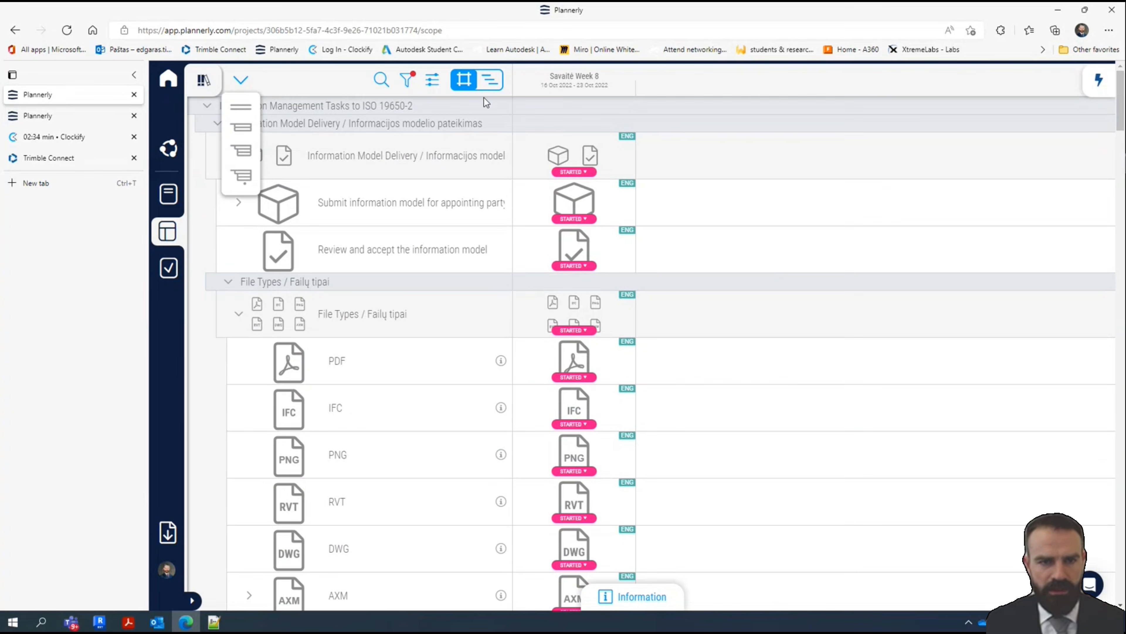
Check the scope's filter options and the milestone list, leaving the Savaitė Week 8 selection as it is
left_click(407, 83)
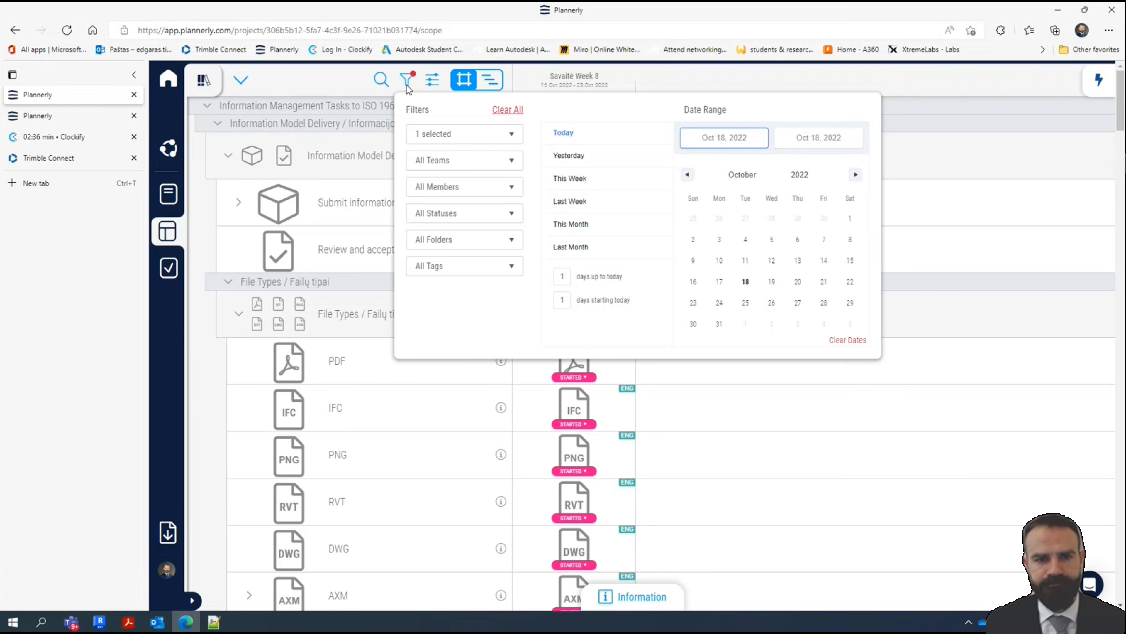
left_click(482, 133)
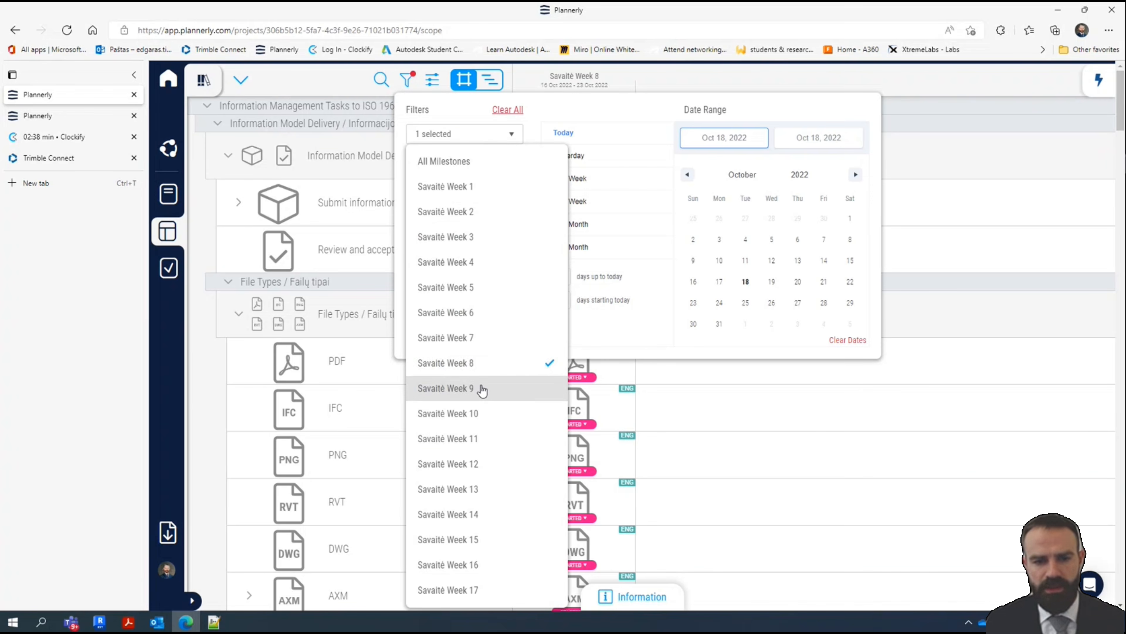
left_click(298, 82)
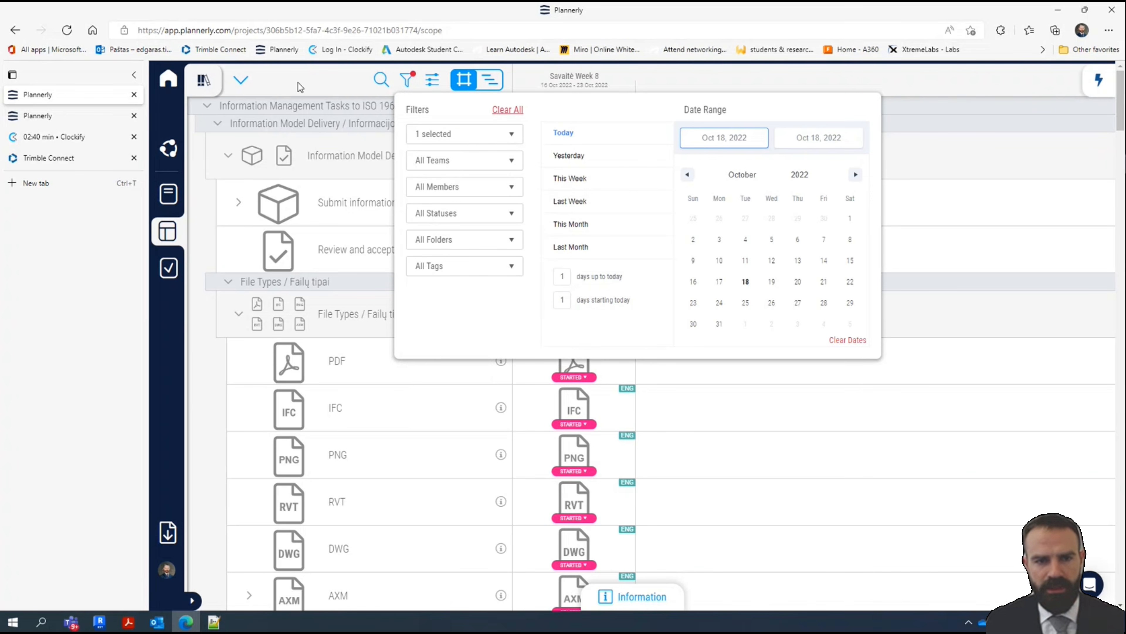
left_click(297, 83)
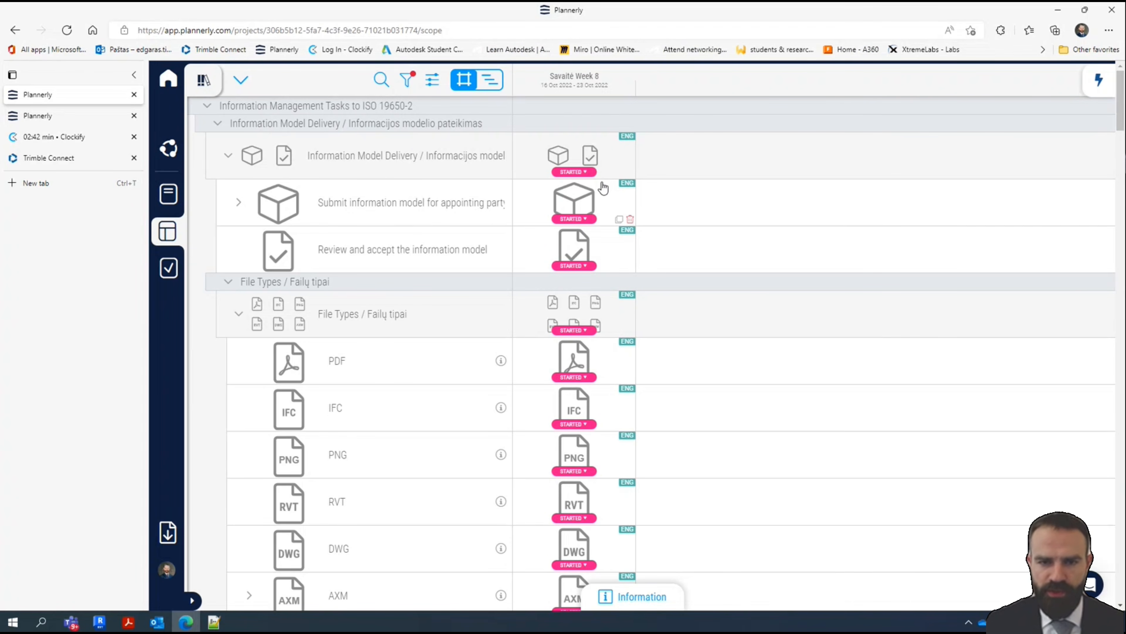
Examine the Week 8 scope items for information model delivery, file types and the validation annotations
scroll(590, 206, "down", 4)
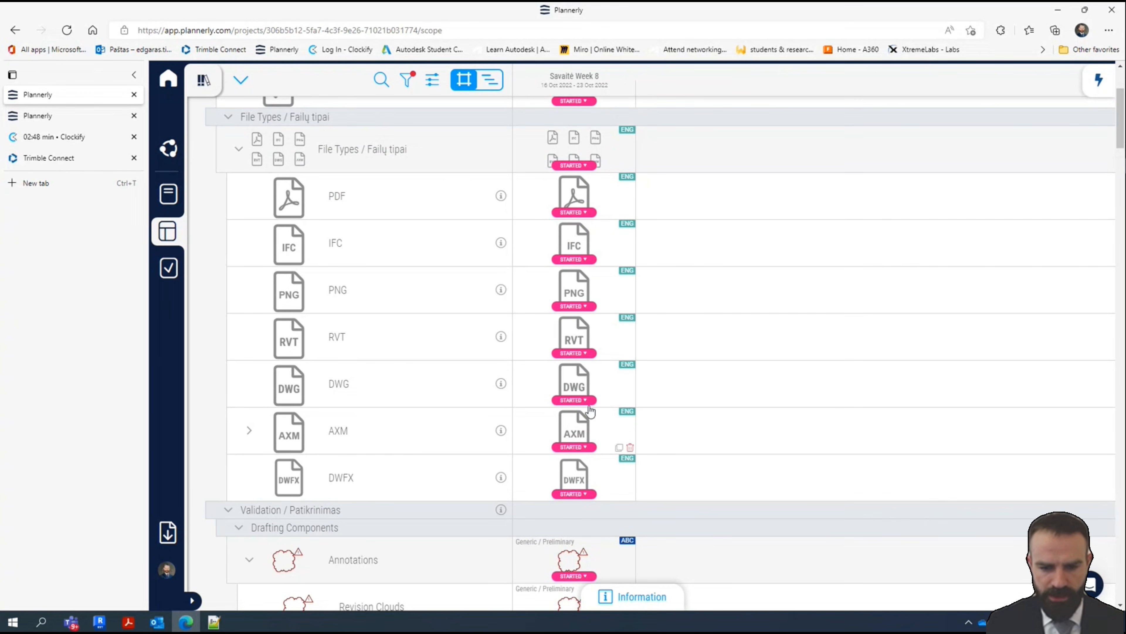
scroll(591, 400, "down", 6)
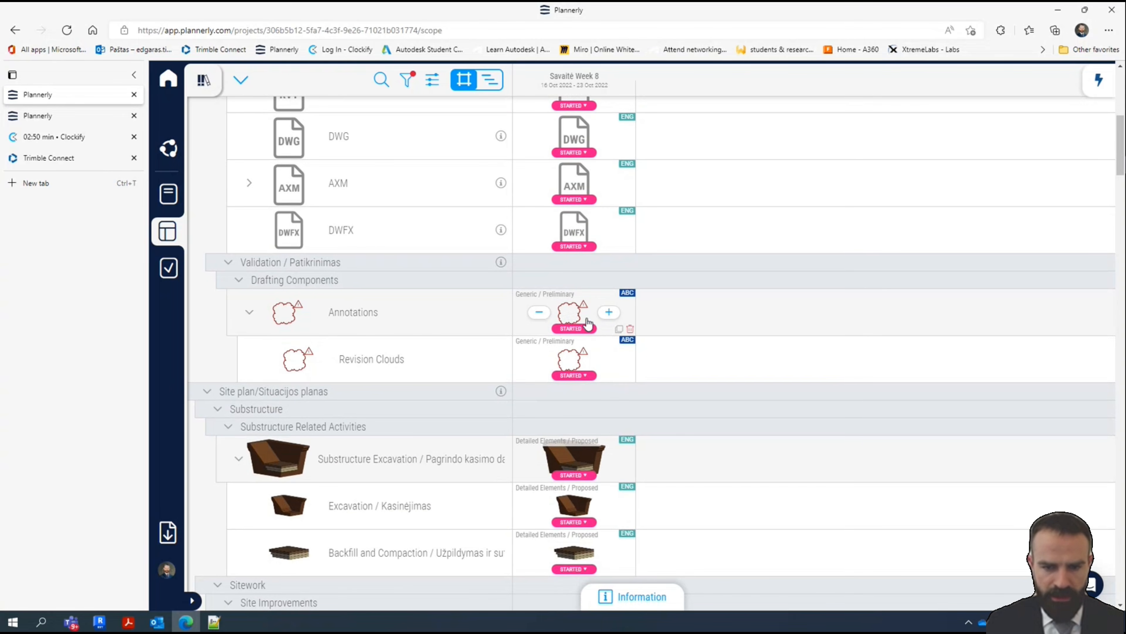
mouse_move(575, 355)
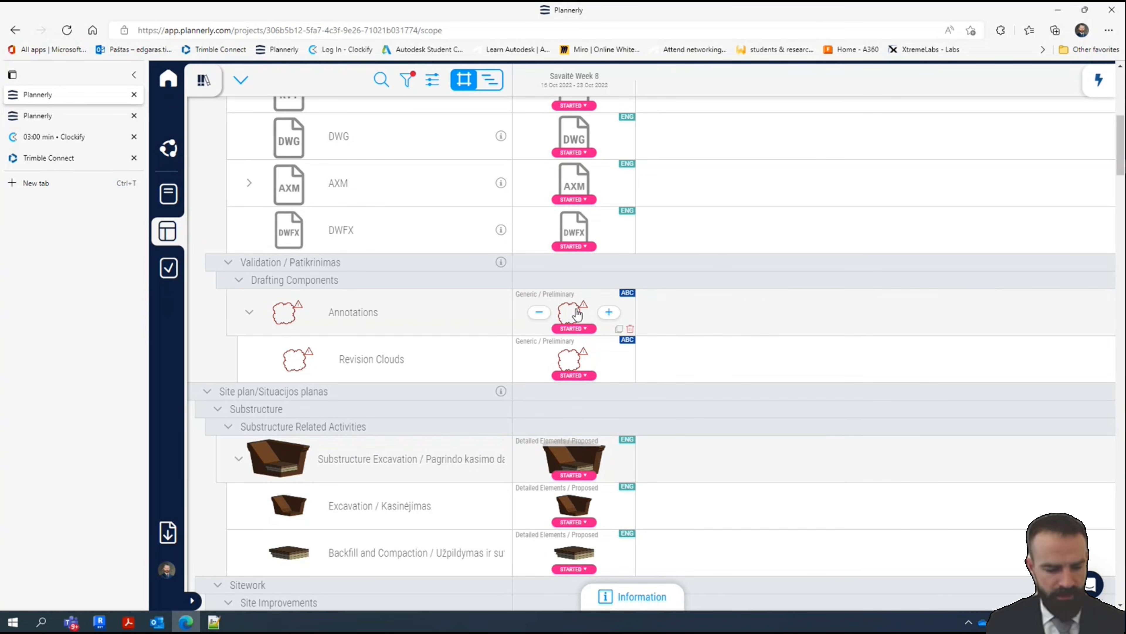
scroll(597, 353, "down", 10)
scroll(596, 354, "up", 5)
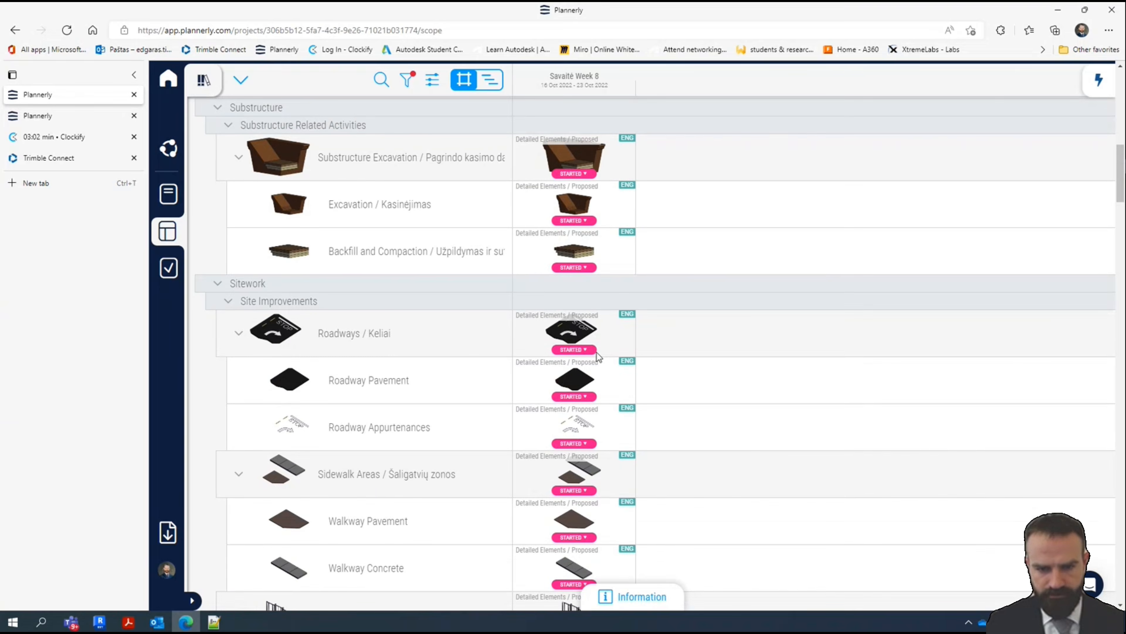
scroll(596, 355, "up", 3)
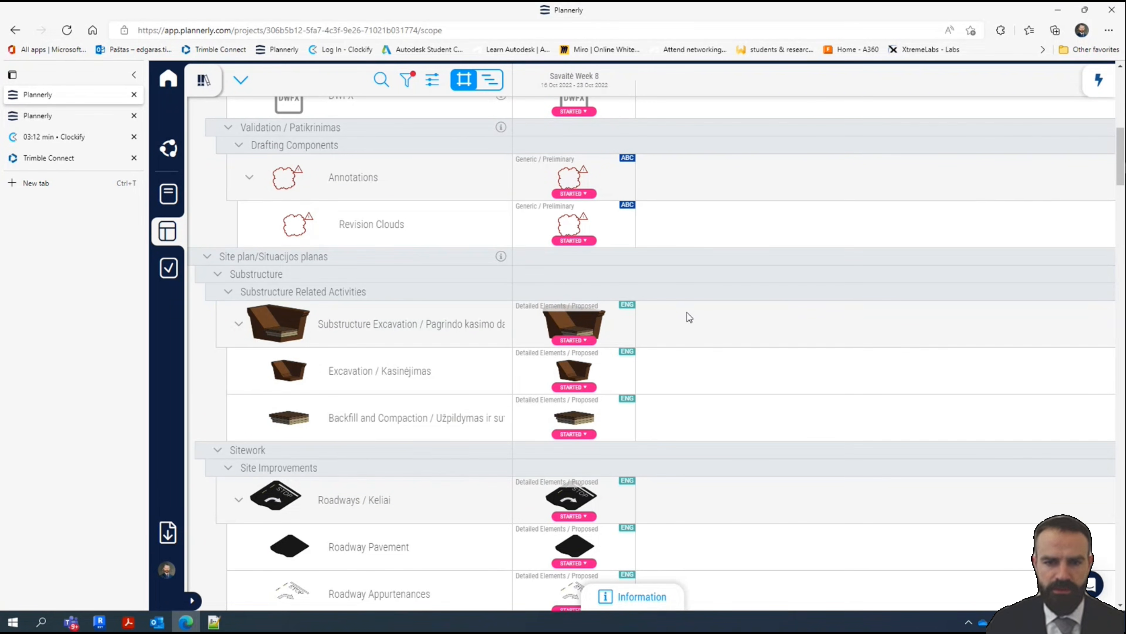
scroll(633, 291, "up", 5)
scroll(646, 316, "up", 5)
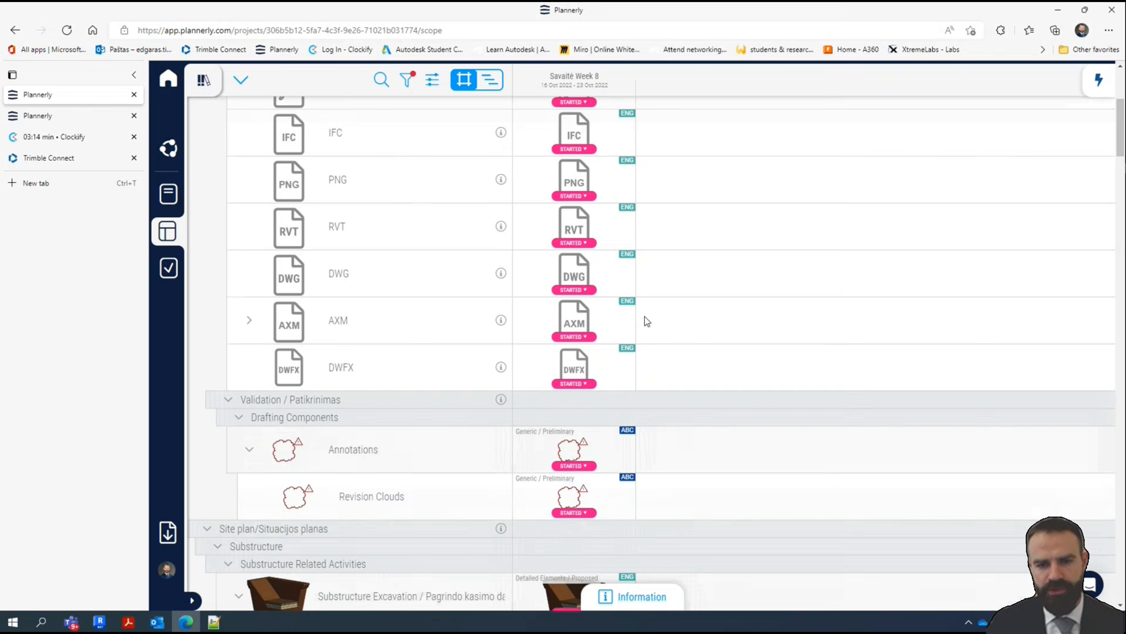
scroll(645, 316, "down", 5)
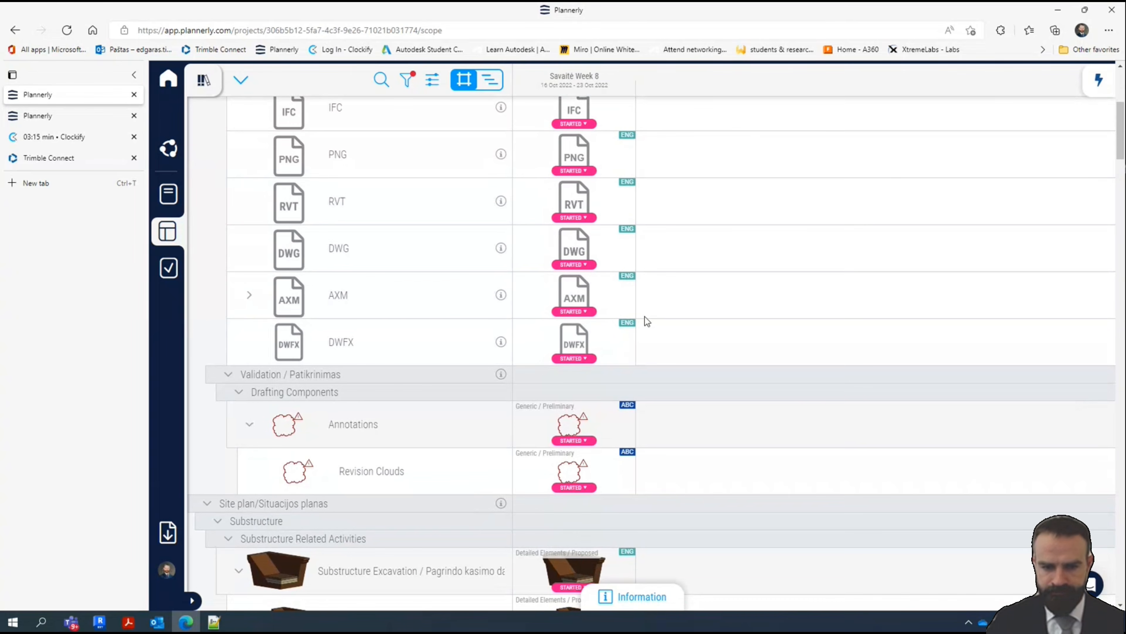
Review the Week 8 site plan scope, covering substructure excavation, site improvements and drawing preparation elements
scroll(585, 369, "down", 10)
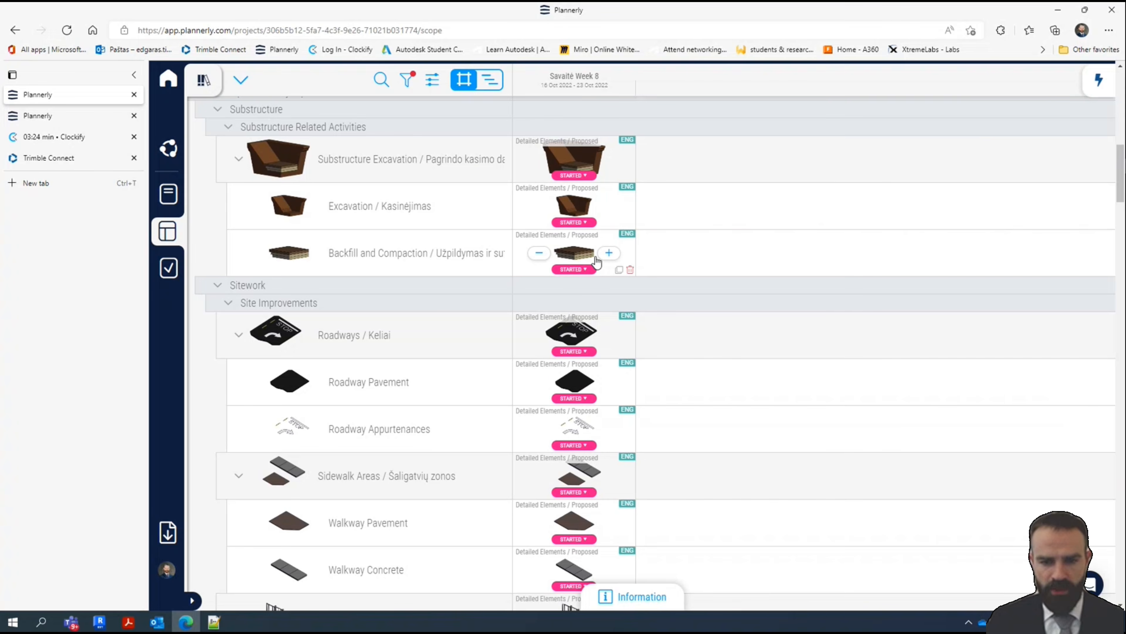
scroll(595, 256, "down", 11)
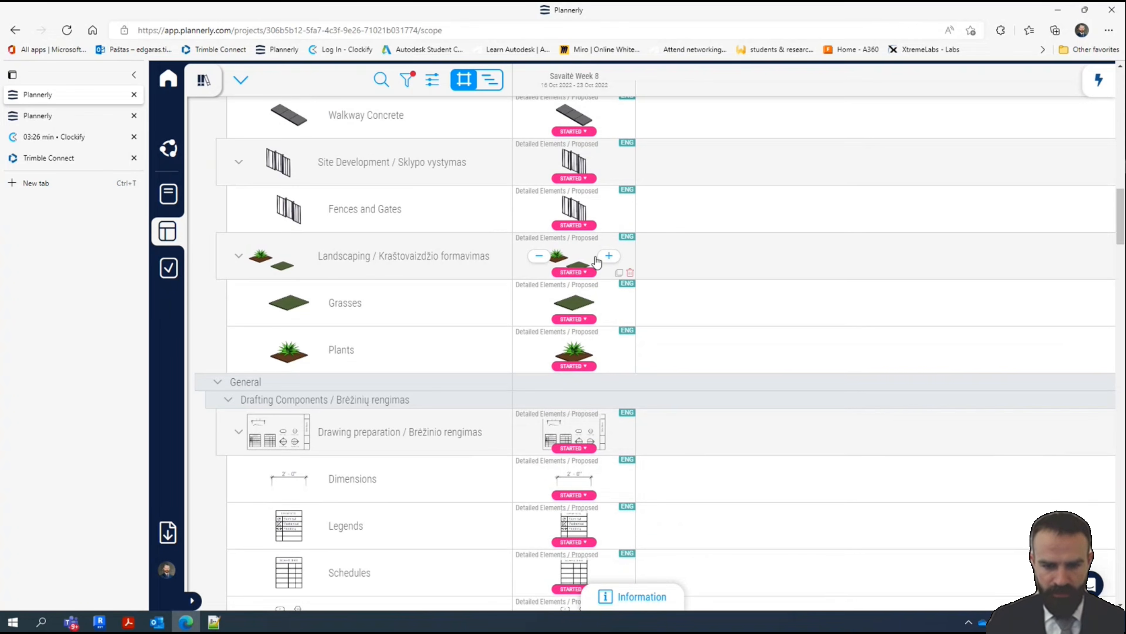
scroll(610, 261, "up", 4)
scroll(594, 244, "up", 8)
scroll(576, 226, "down", 15)
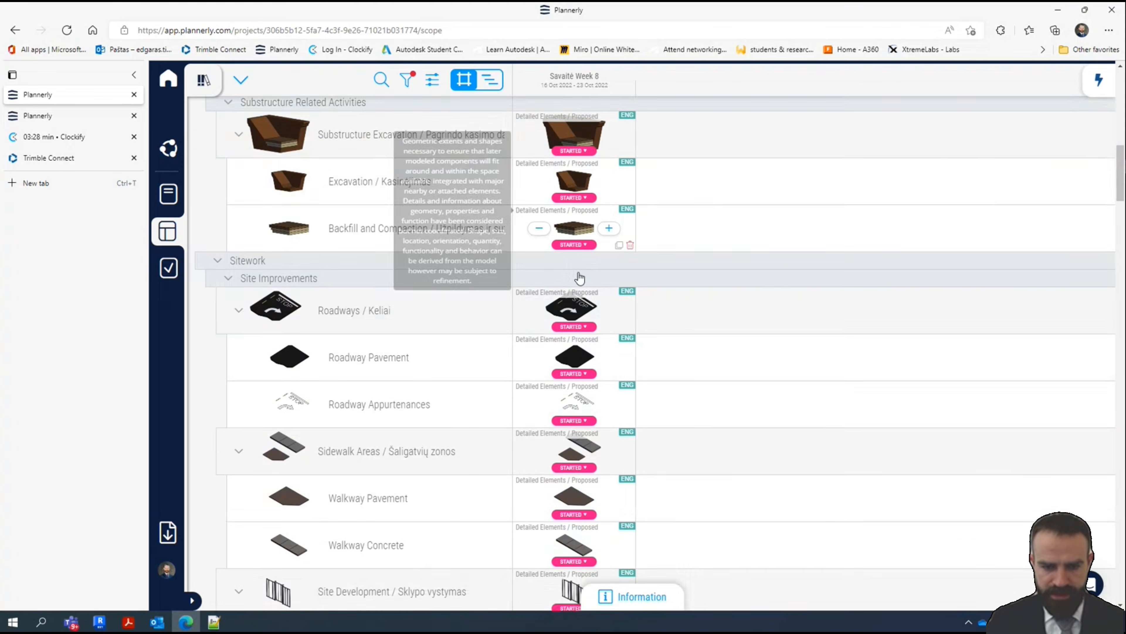
scroll(581, 277, "down", 1)
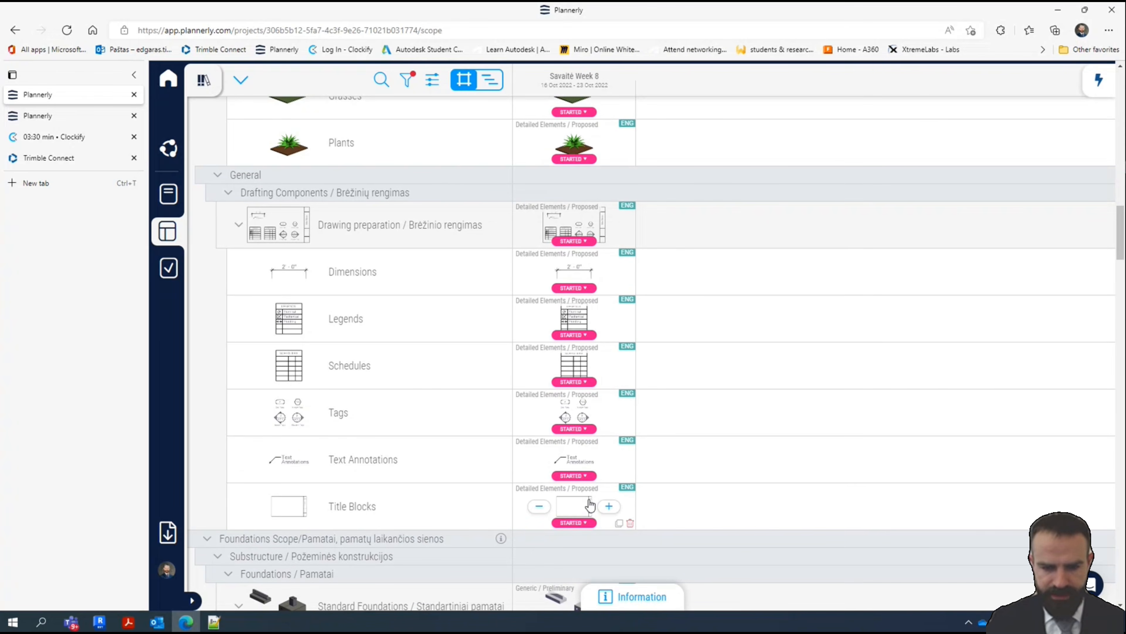
scroll(590, 504, "down", 4)
scroll(589, 504, "up", 9)
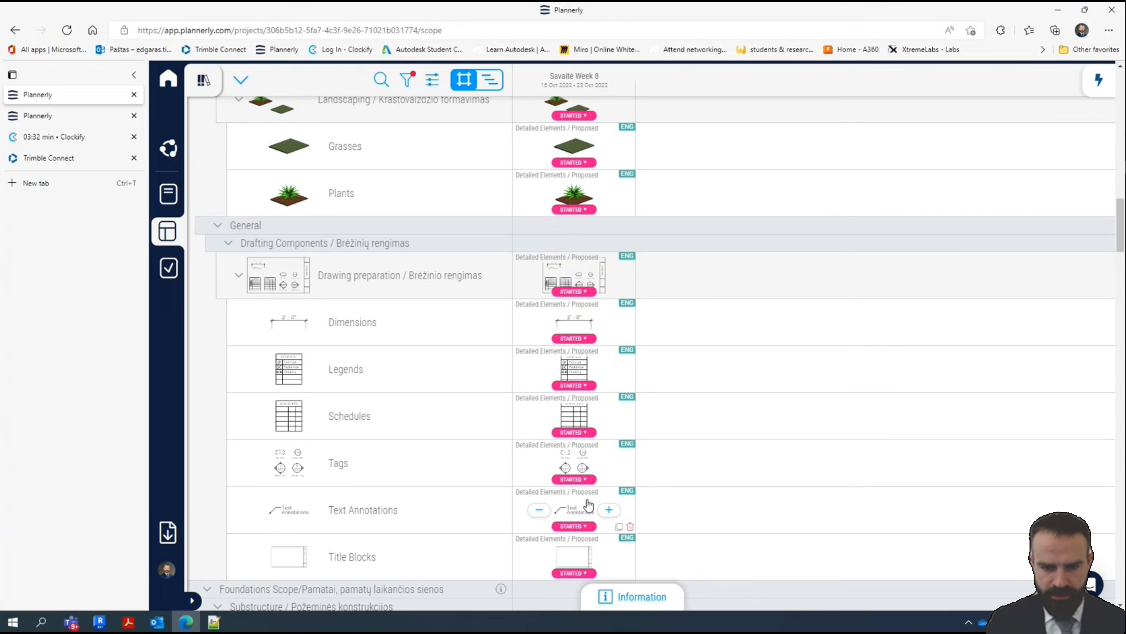
scroll(588, 501, "up", 8)
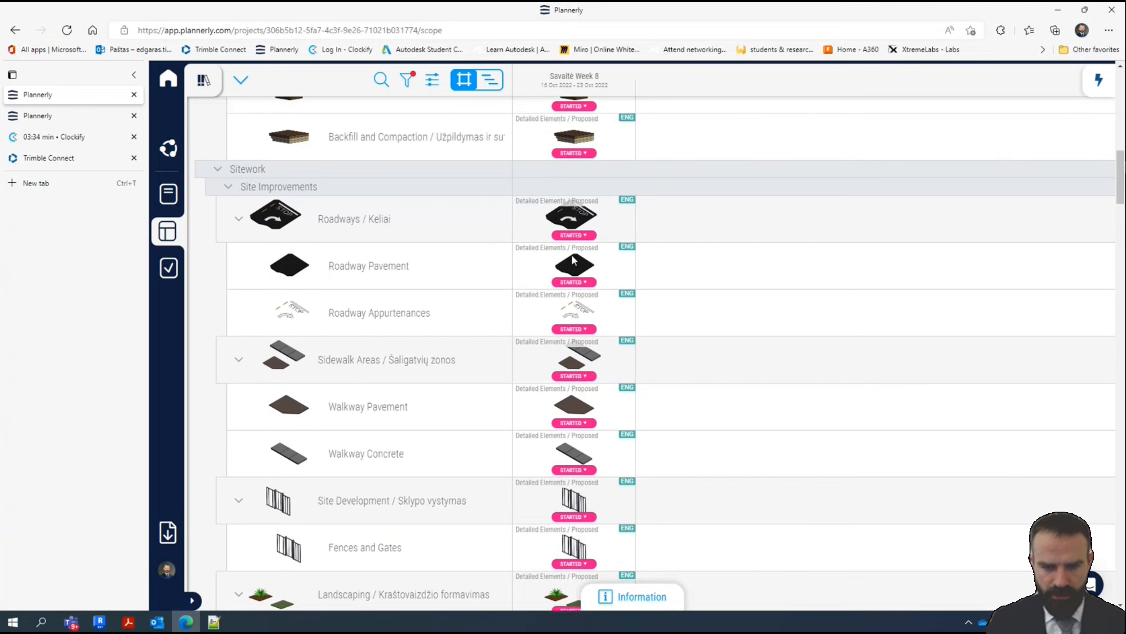
scroll(576, 233, "down", 10)
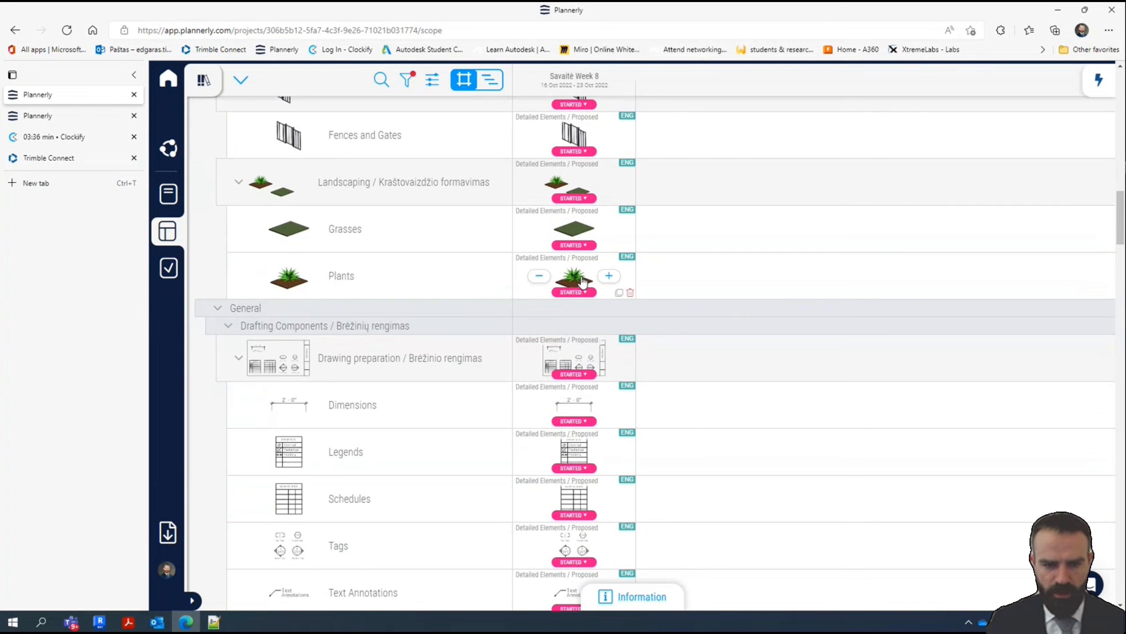
scroll(562, 297, "down", 6)
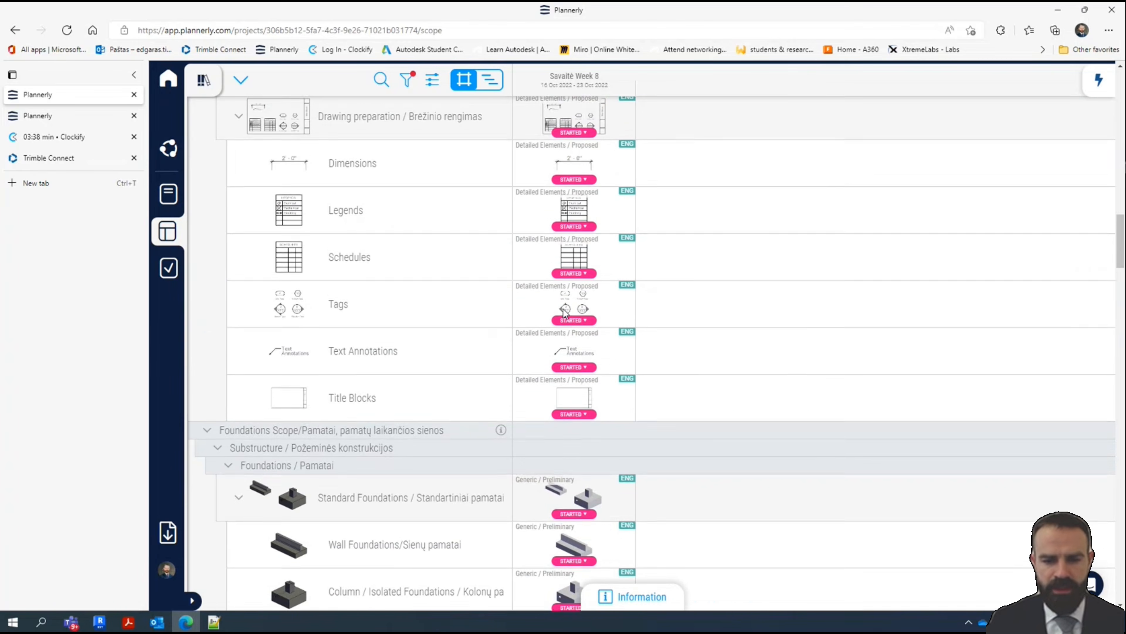
Look through the remaining Week 8 scope, from foundations and underground columns to walls, doors, spaces and annotations
scroll(565, 371, "down", 7)
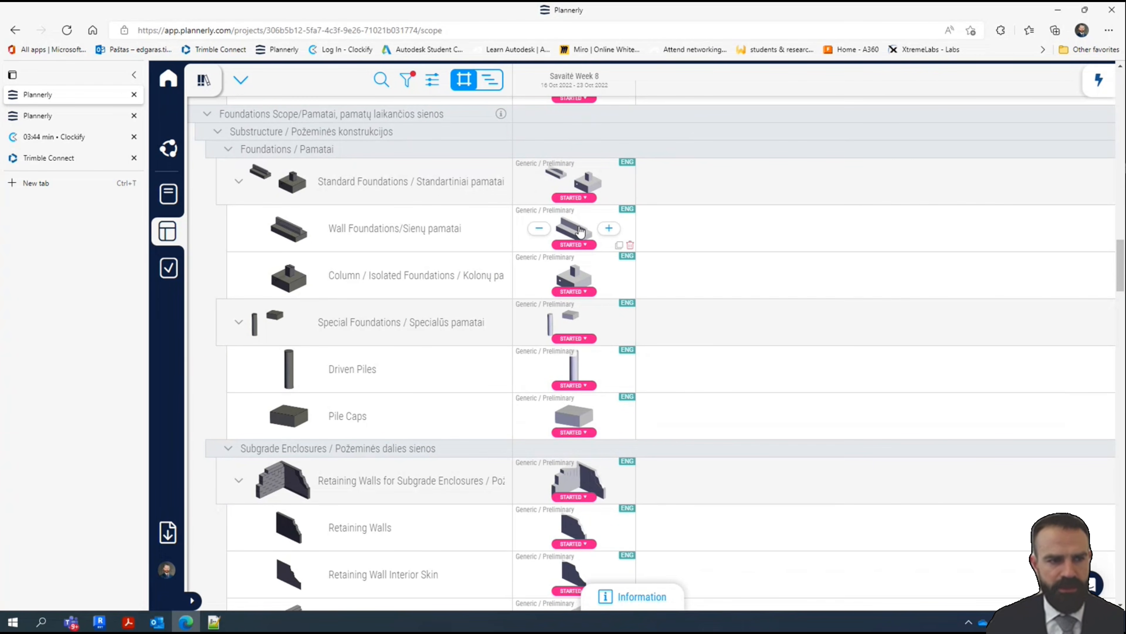
scroll(582, 217, "down", 5)
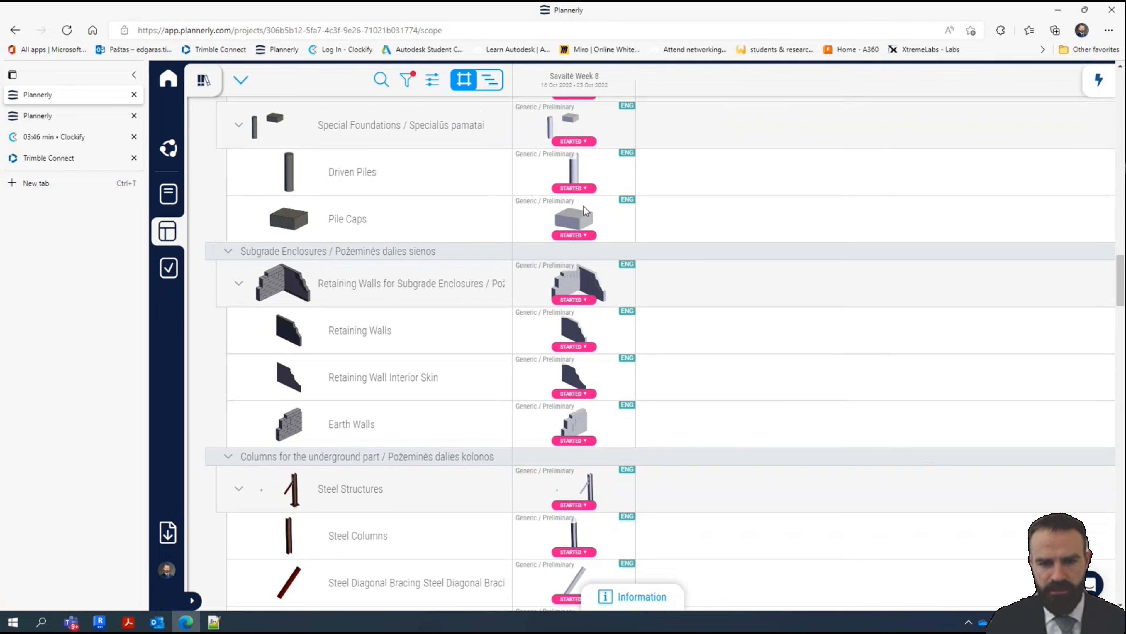
scroll(583, 216, "up", 4)
scroll(585, 216, "down", 3)
scroll(585, 215, "down", 5)
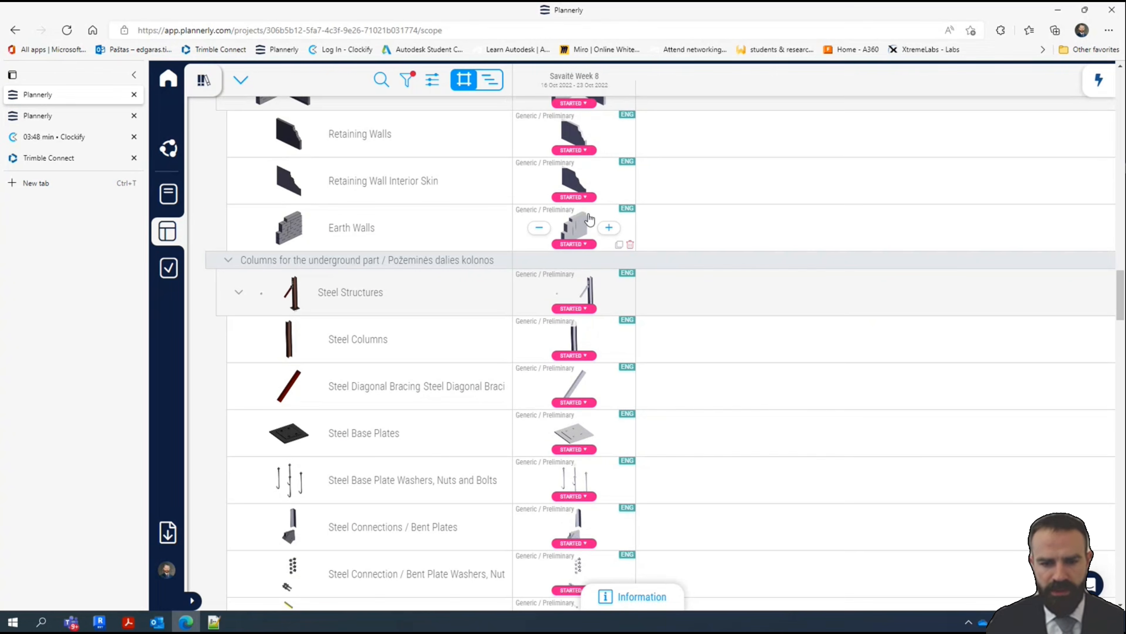
scroll(589, 218, "down", 6)
scroll(589, 218, "down", 6)
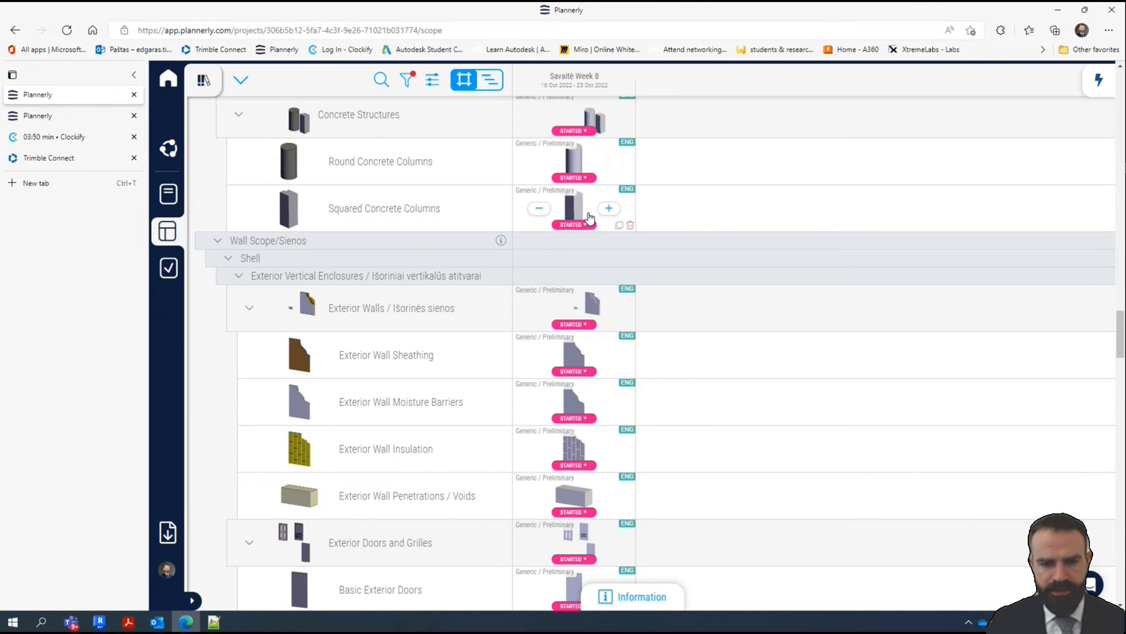
scroll(589, 217, "down", 9)
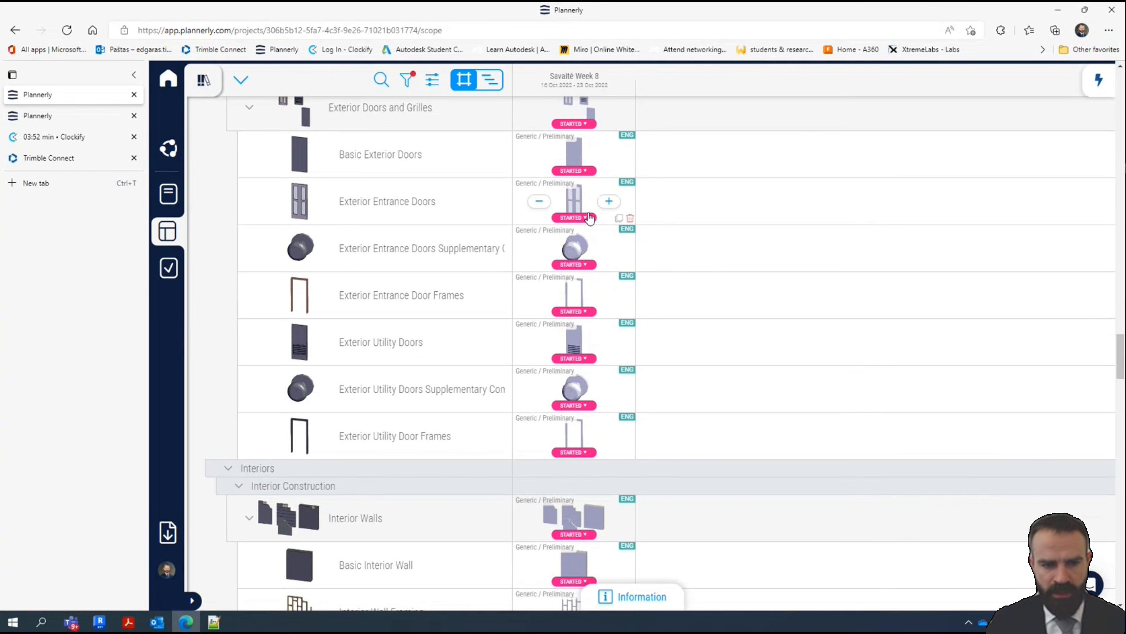
scroll(581, 248, "down", 15)
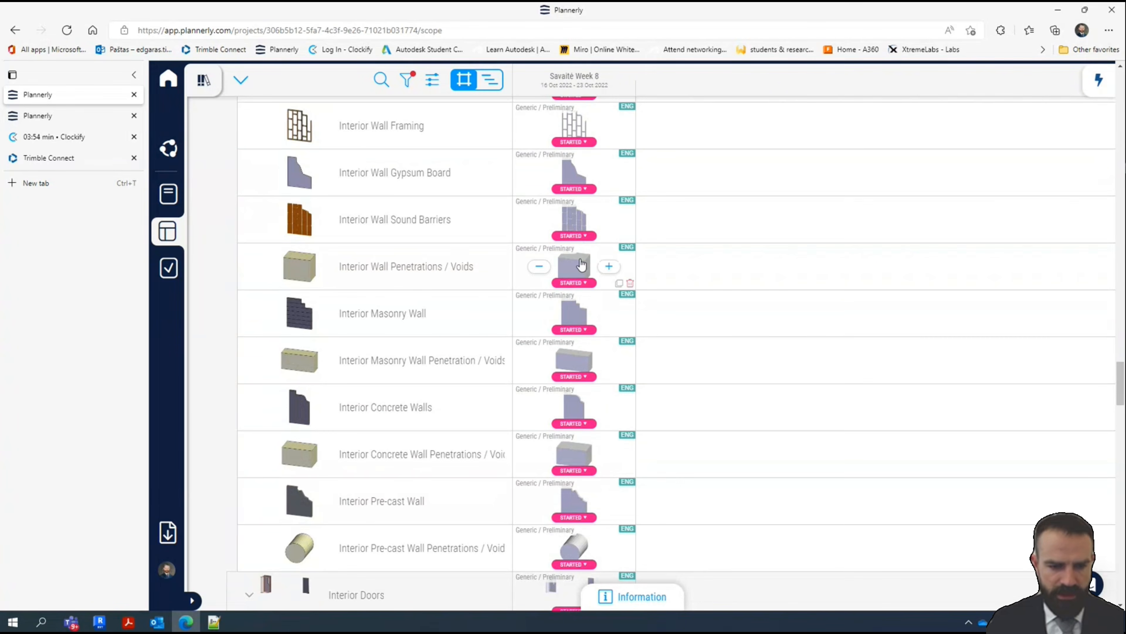
scroll(581, 255, "down", 8)
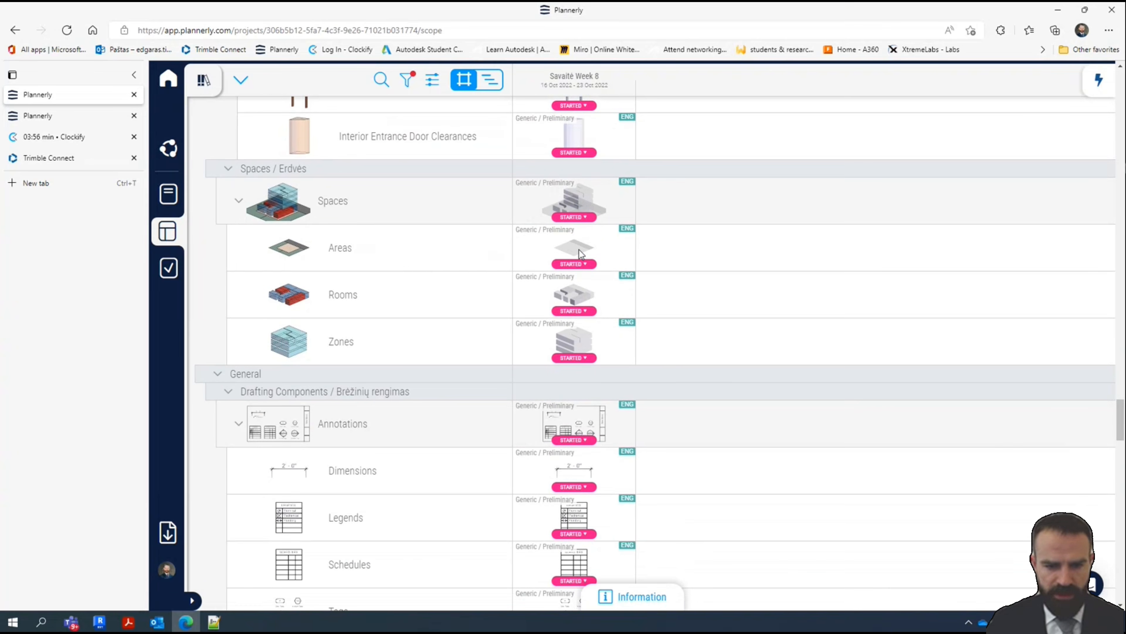
scroll(402, 264, "down", 6)
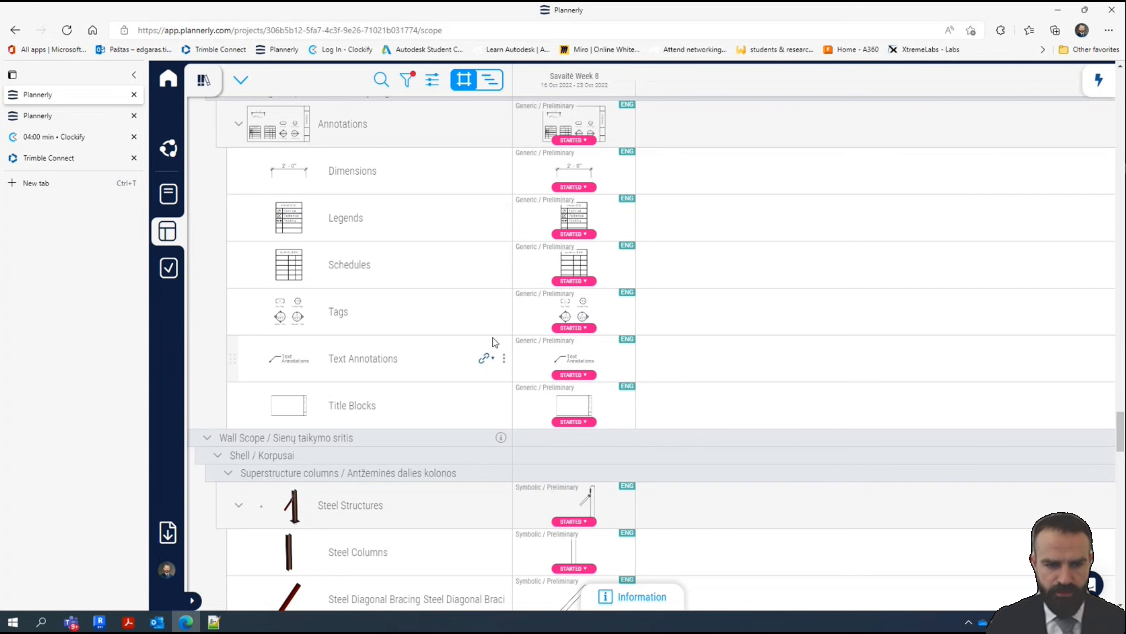
Switch to Microsoft Teams and open the FMIGB16302 project team's assignments, showing the list down to the last laboratory works and homework
left_click(187, 623)
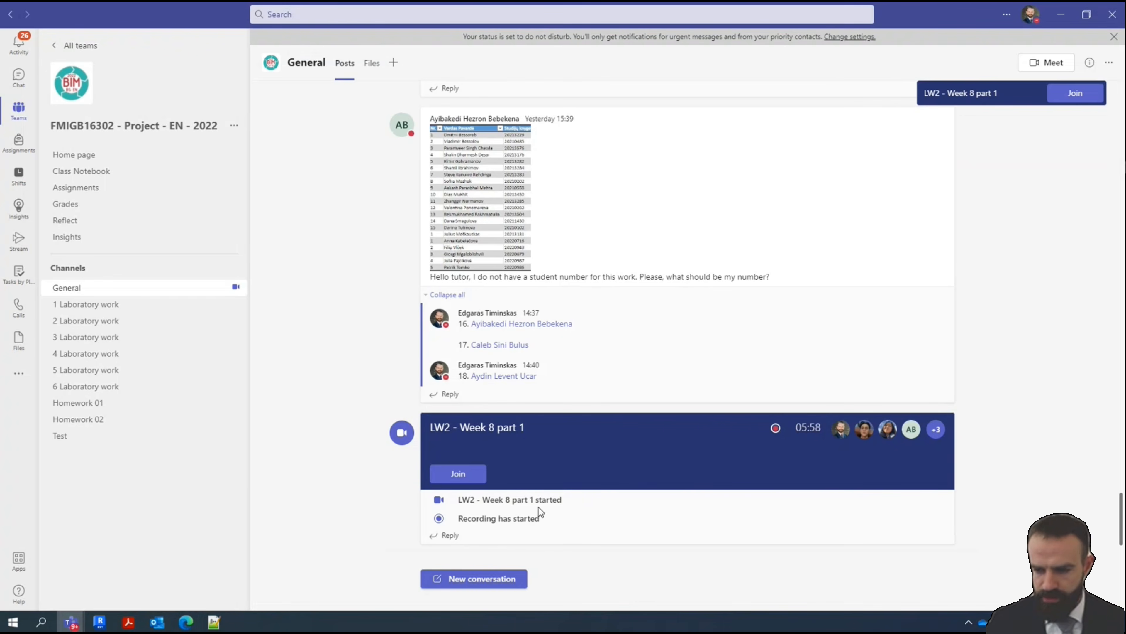
scroll(374, 428, "up", 10)
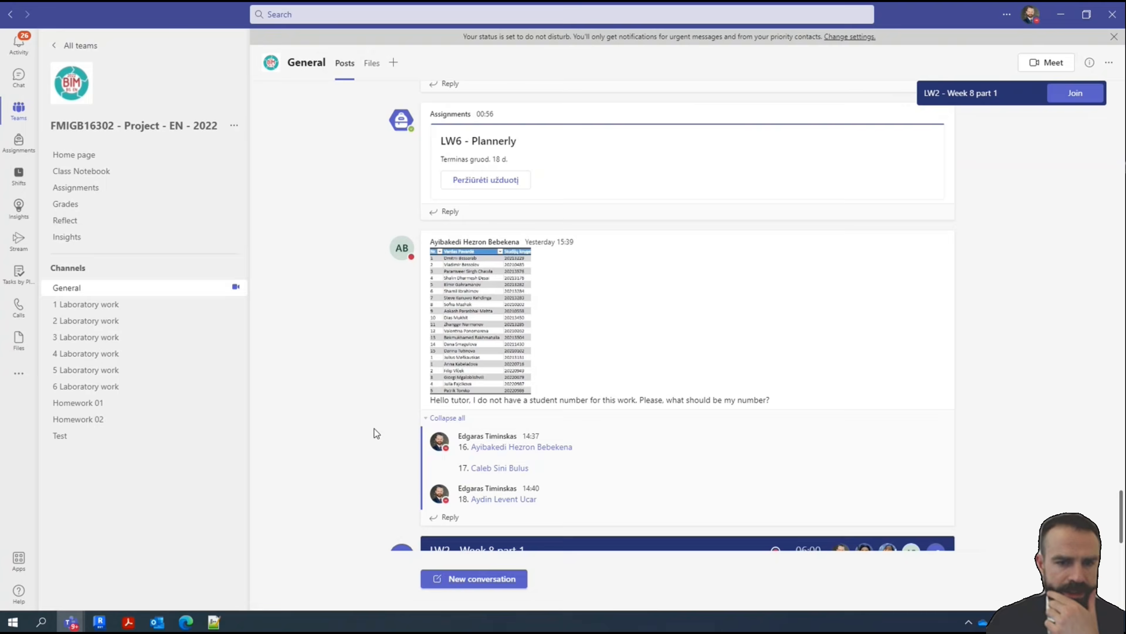
left_click(92, 191)
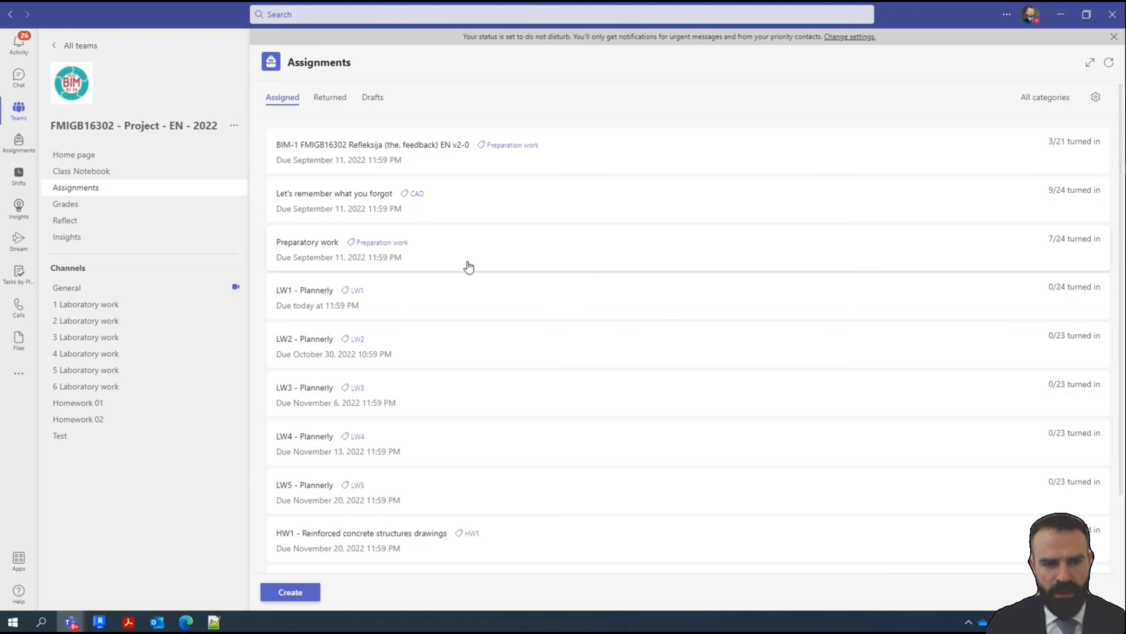
scroll(408, 330, "down", 3)
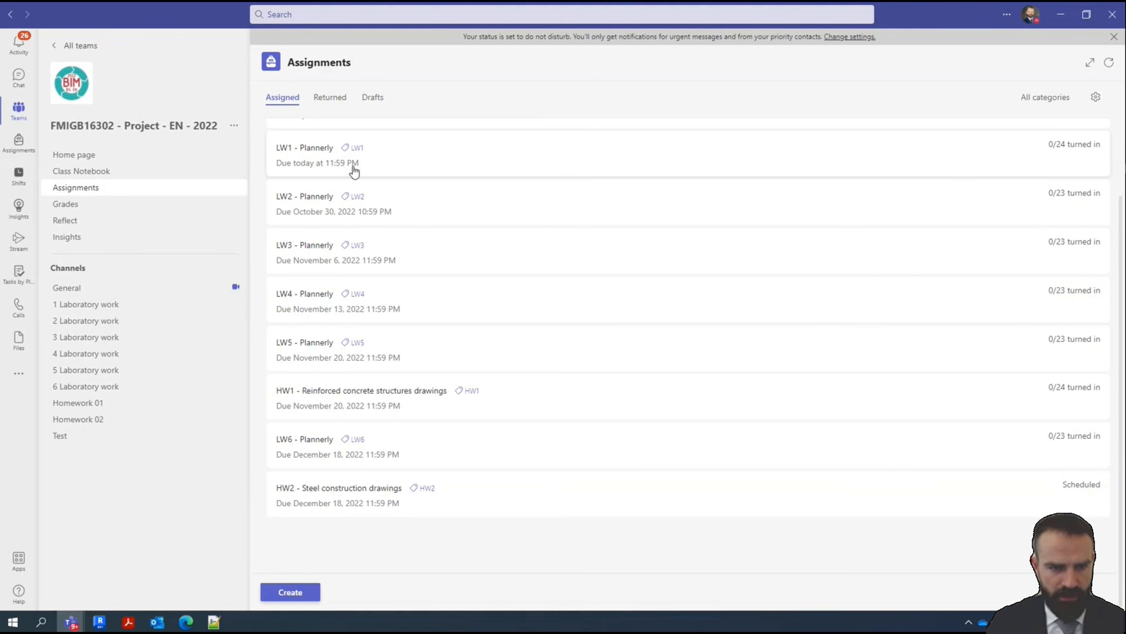
Review the assignment list from the preparatory work through LW1–LW6 to homework HW1 and HW2, checking the due dates
scroll(354, 173, "up", 1)
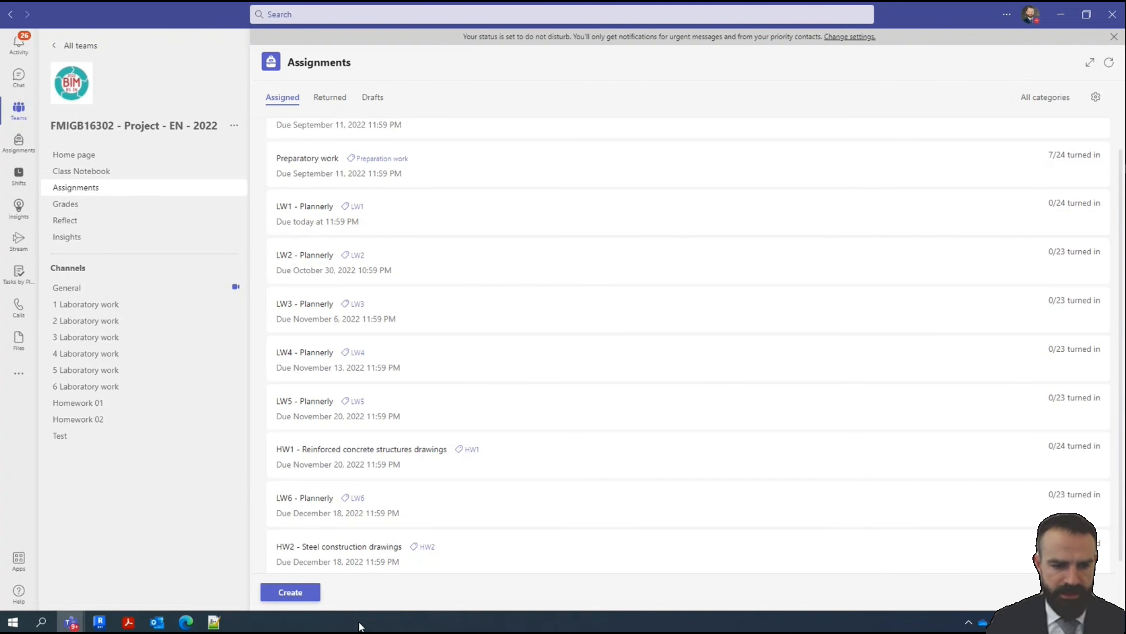
scroll(402, 434, "down", 1)
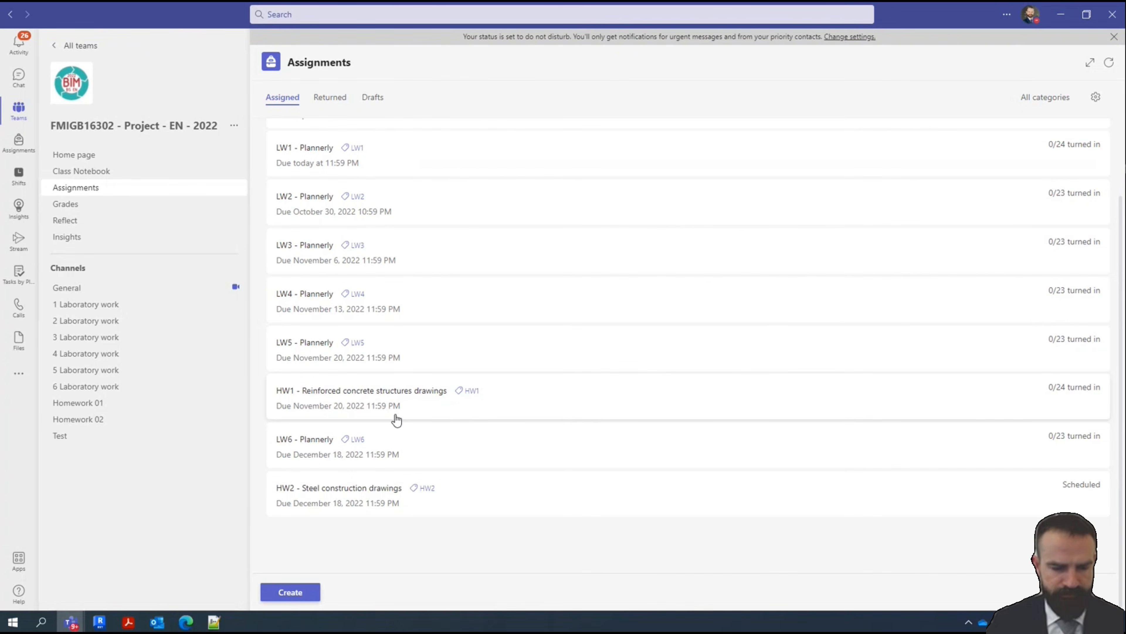
scroll(368, 291, "up", 1)
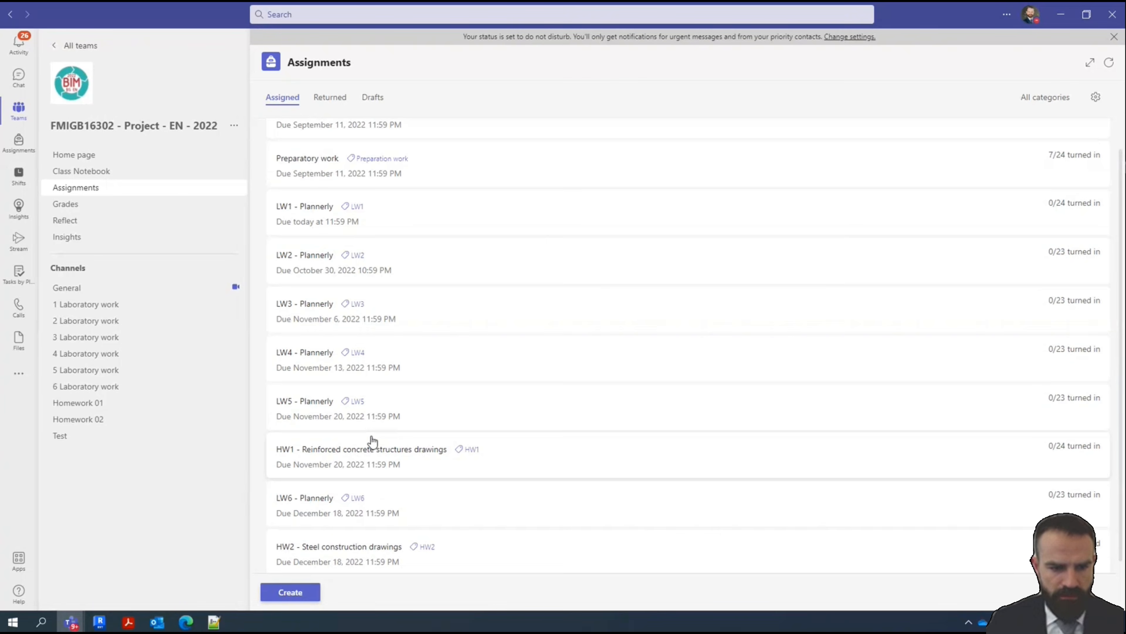
scroll(372, 433, "down", 1)
scroll(407, 354, "up", 3)
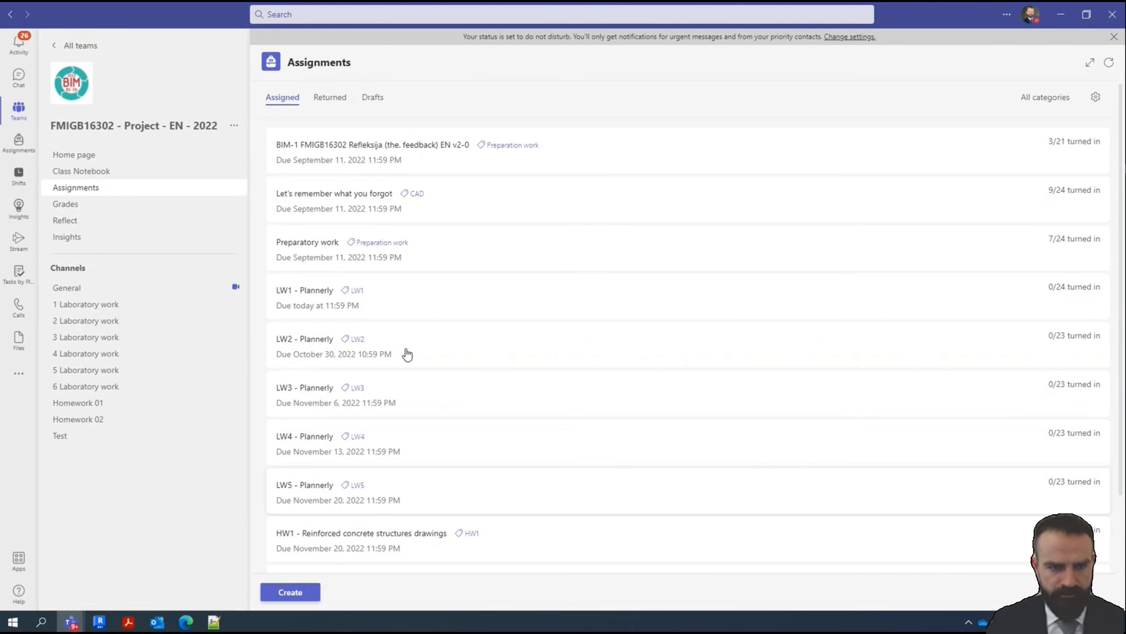
scroll(405, 317, "down", 3)
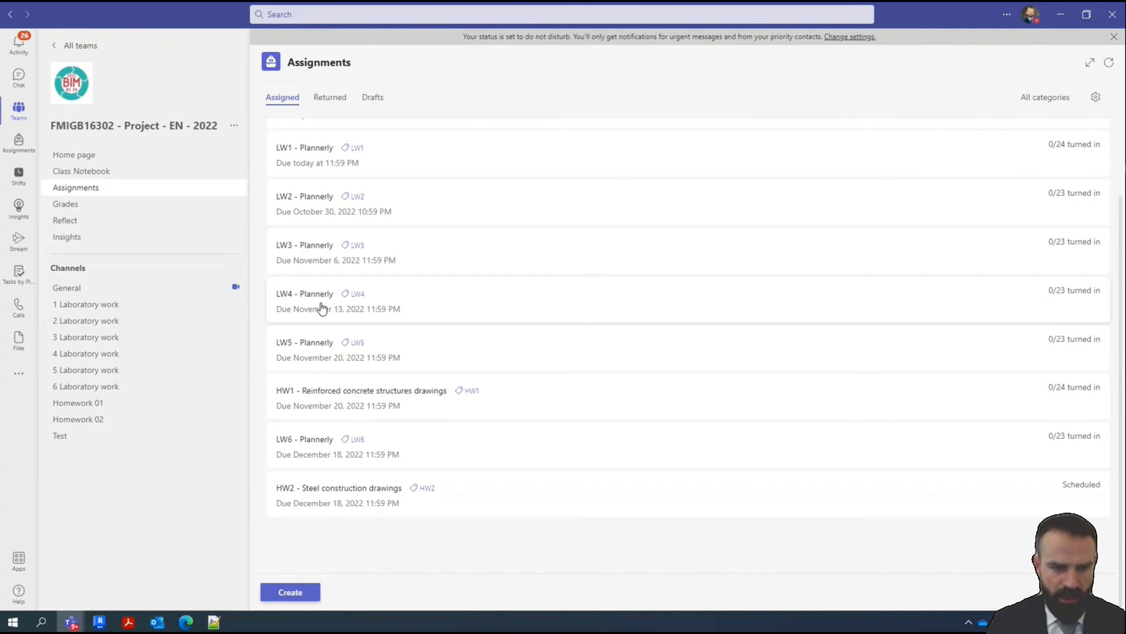
Show the student view of LW2 - Plannerly and highlight its task list and the LOIN levels for Spaces
left_click(311, 208)
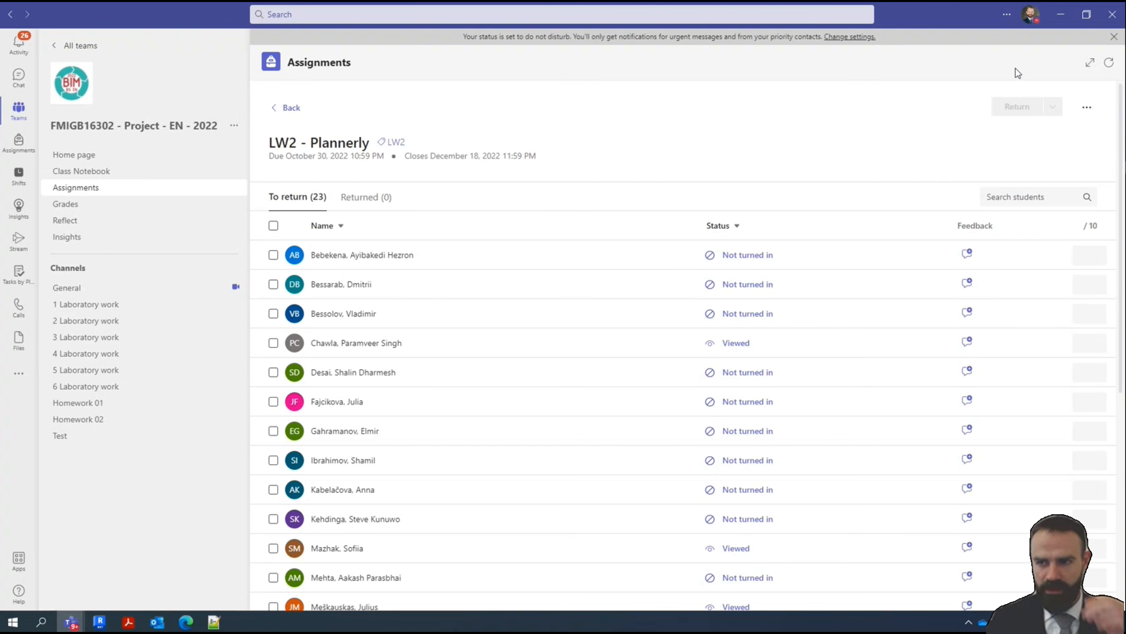
left_click(1086, 109)
left_click(1007, 200)
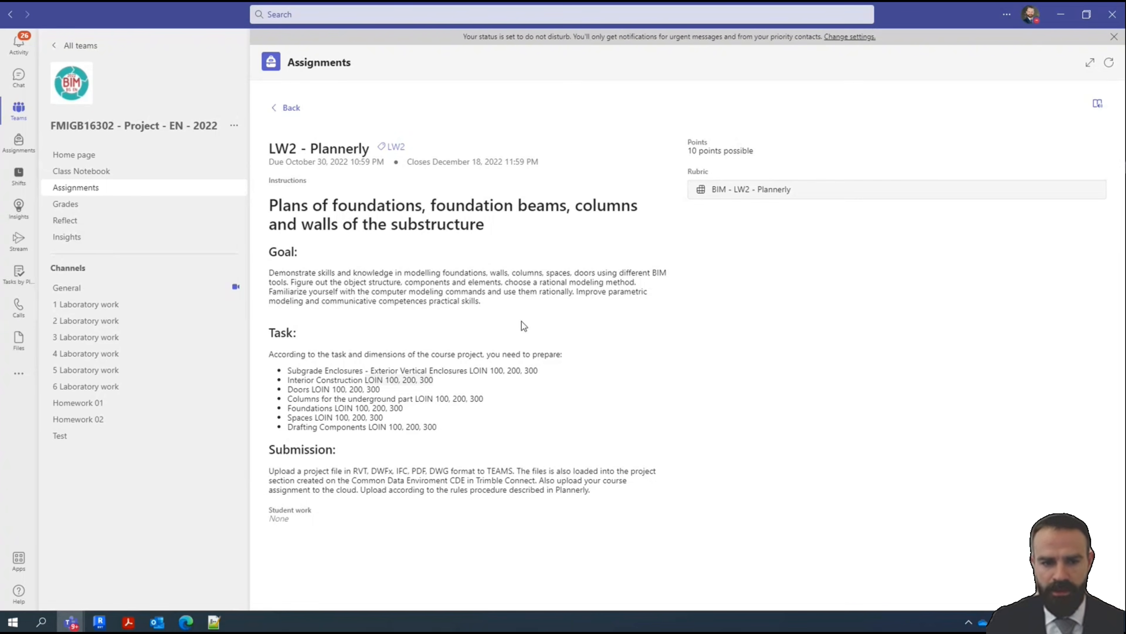
left_click_drag(468, 429, 291, 372)
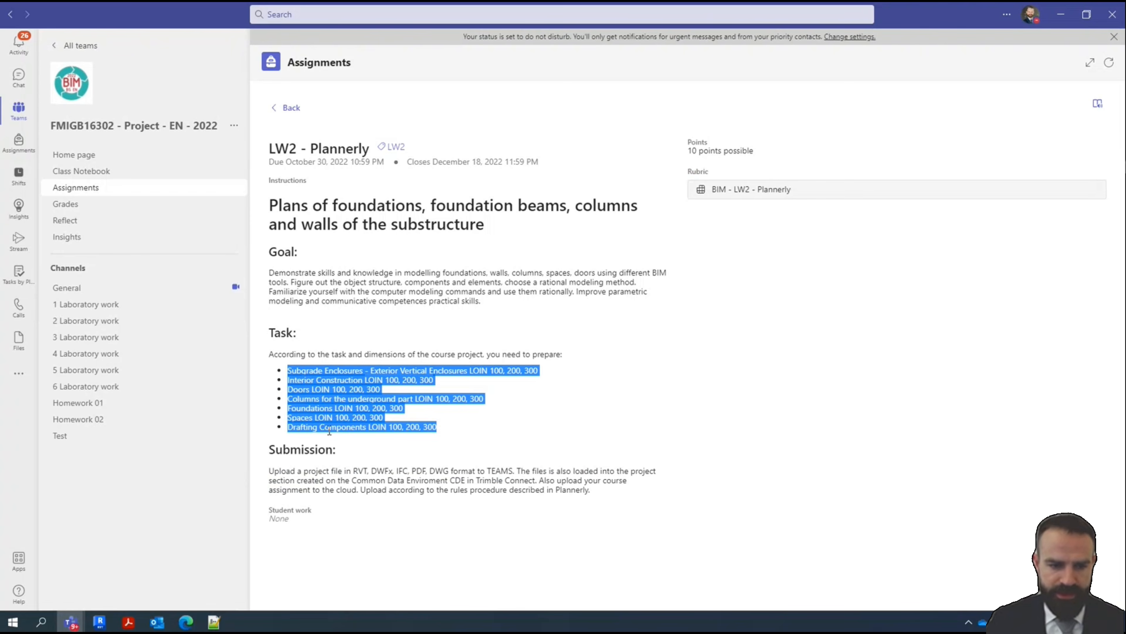
left_click(338, 415)
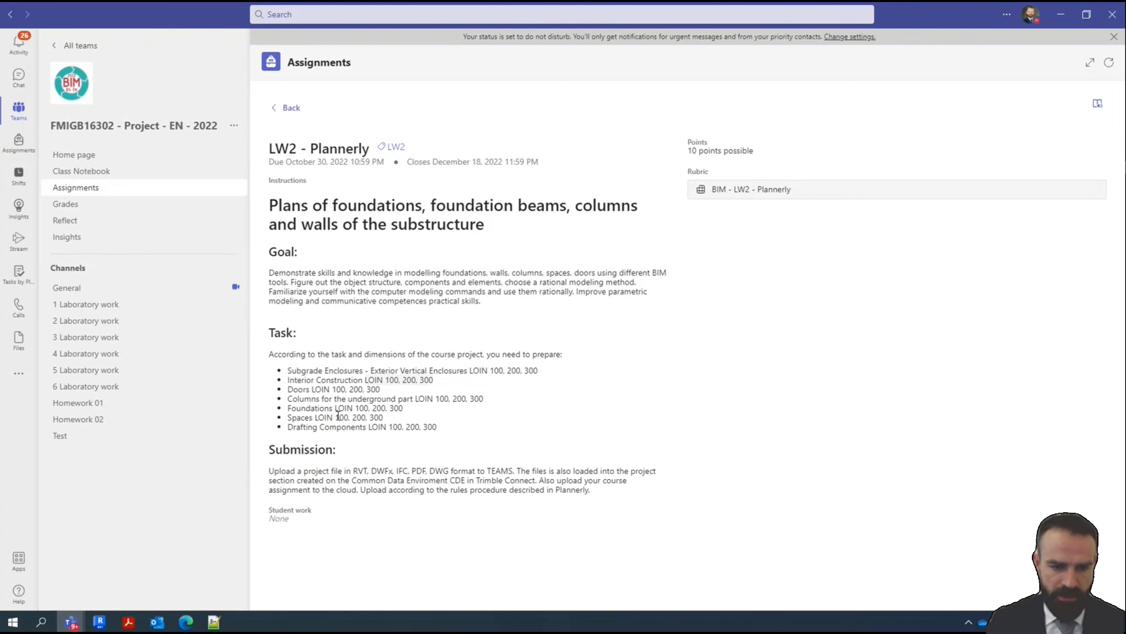
left_click_drag(313, 417, 364, 417)
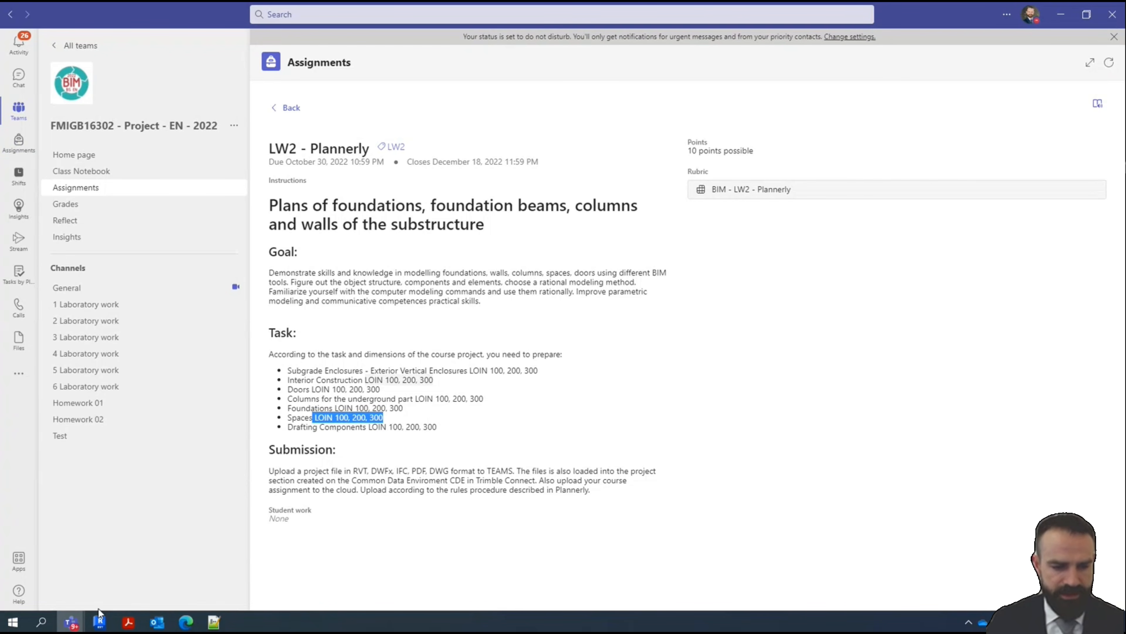
Switch to Plannerly in Edge and compare the Week 8 scope for annotations, spaces, interior doors, walls and underground columns
left_click(186, 622)
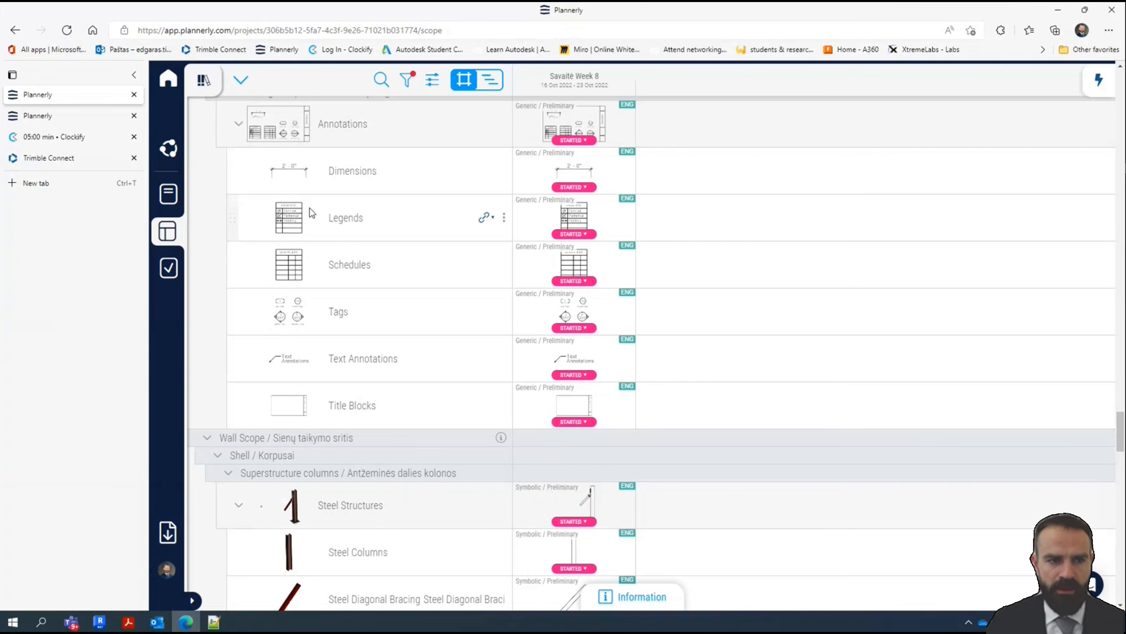
mouse_move(631, 236)
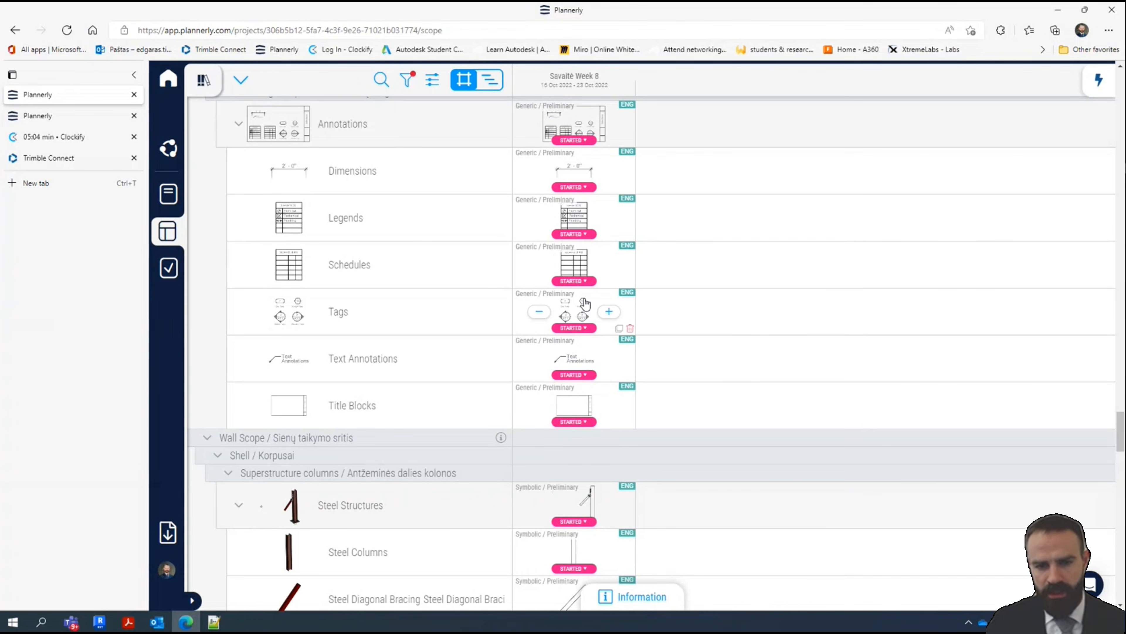
scroll(566, 271, "up", 7)
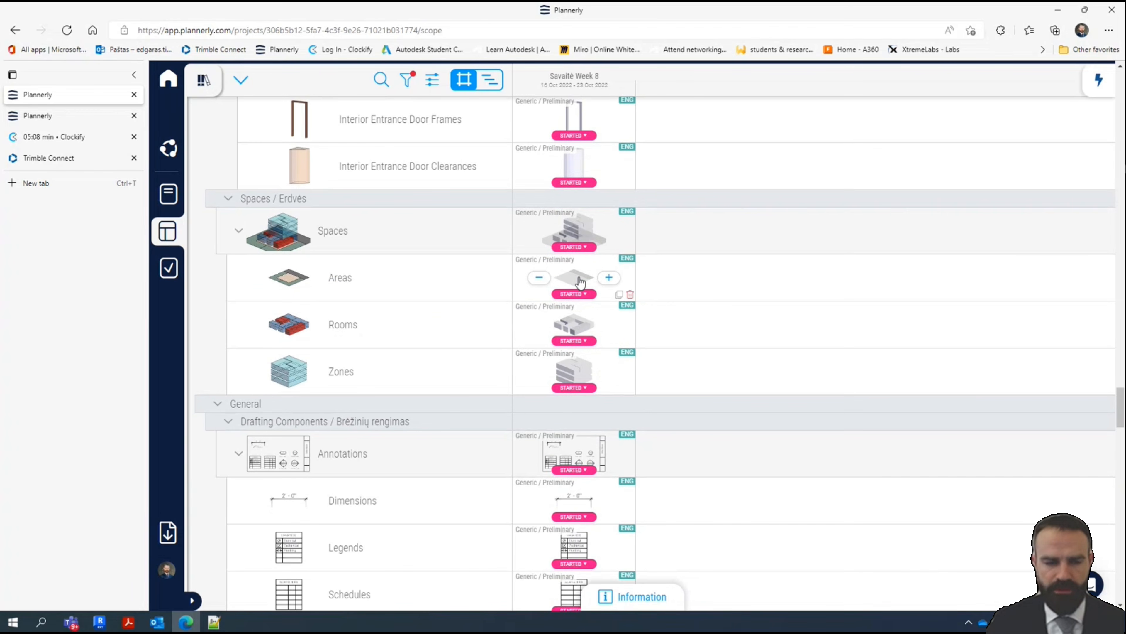
scroll(526, 219, "up", 5)
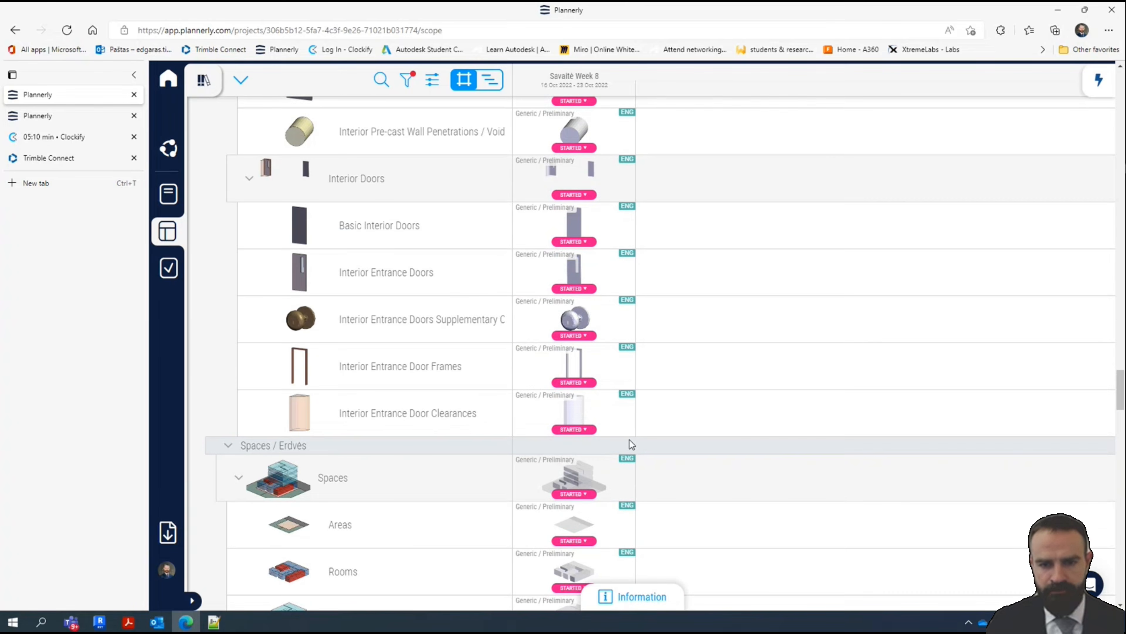
scroll(698, 526, "down", 20)
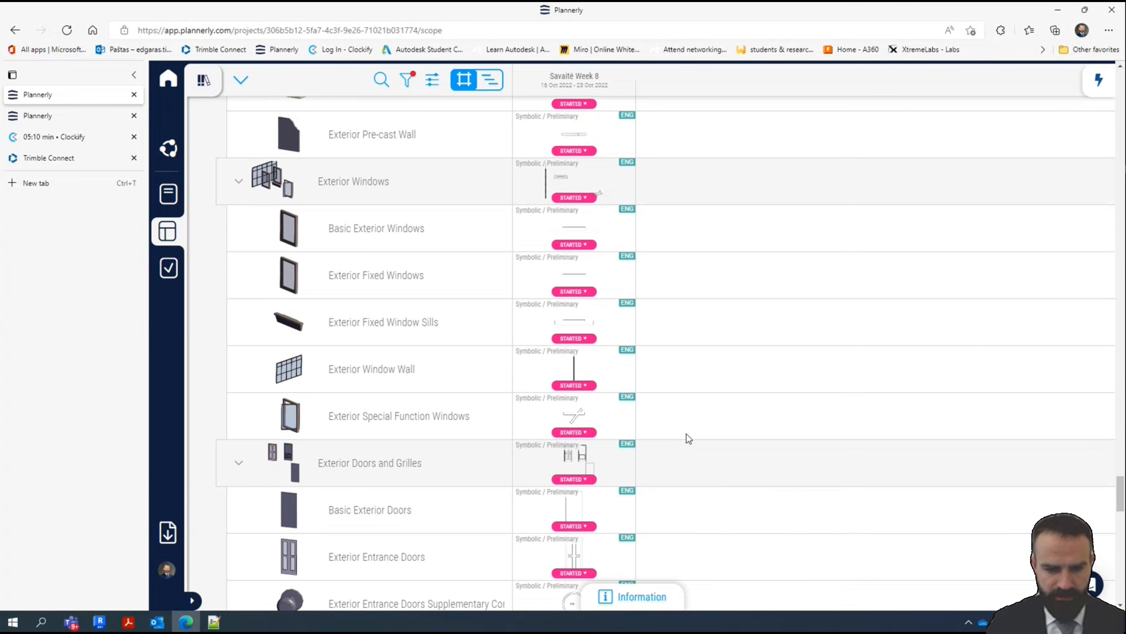
scroll(688, 434, "up", 20)
scroll(688, 441, "up", 20)
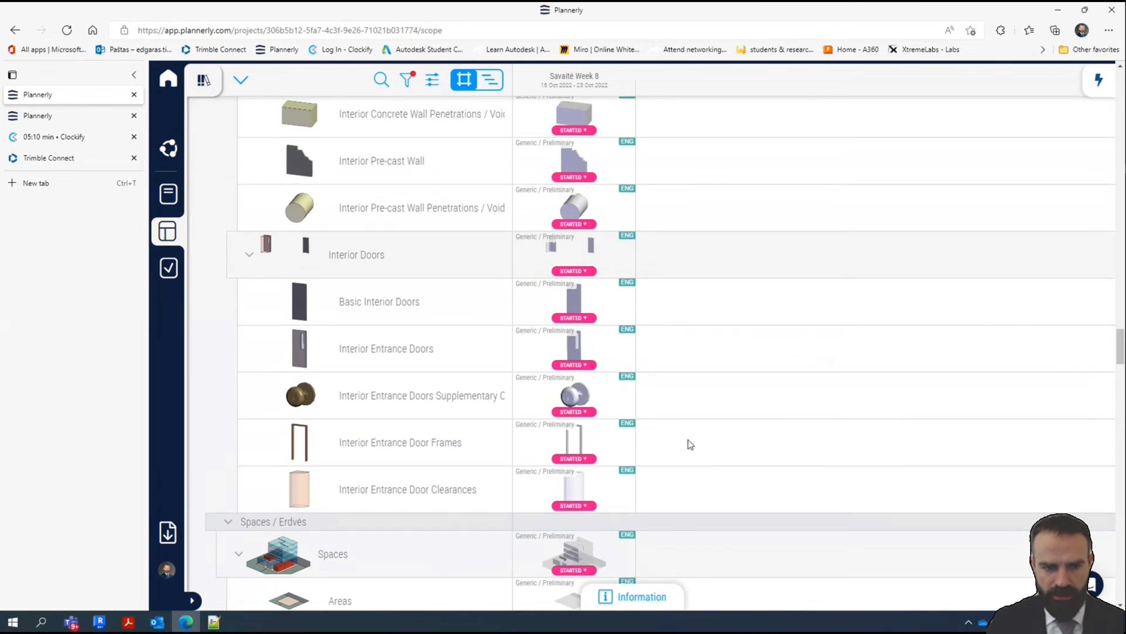
scroll(689, 439, "up", 10)
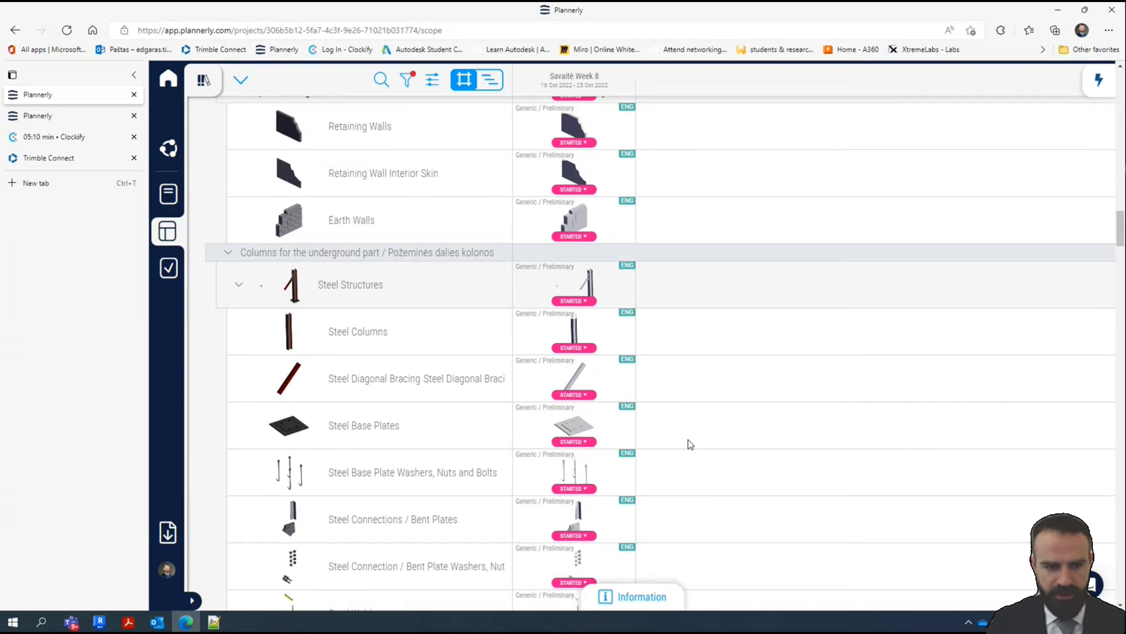
Go back from LW2 to the Teams assignment list, check it down to HW2, and switch to Plannerly in Edge
left_click(1055, 10)
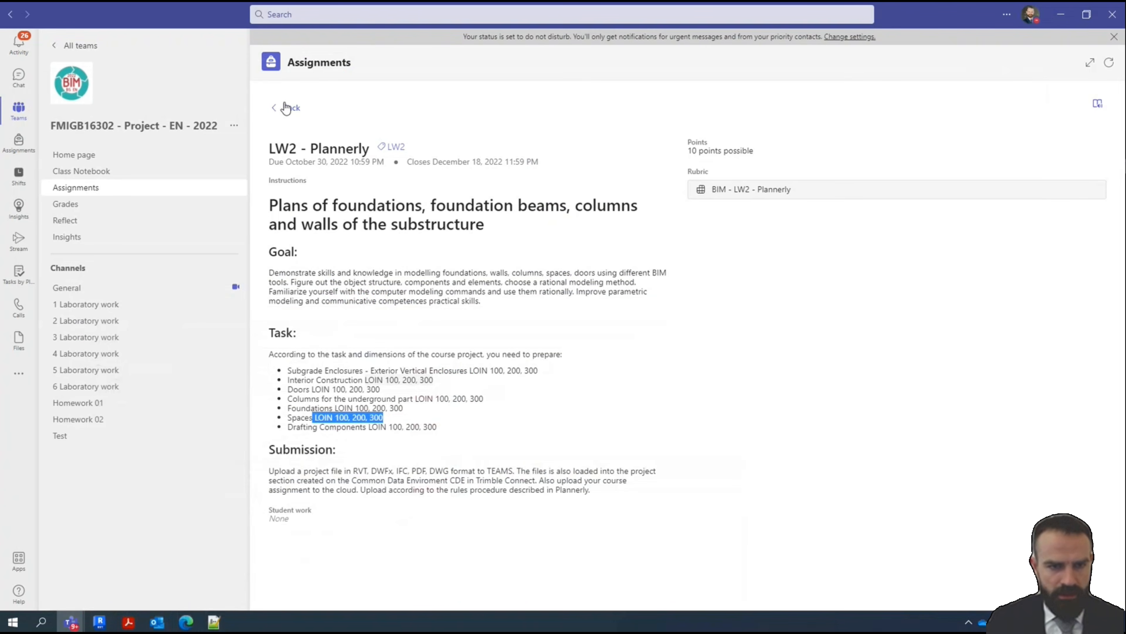
left_click(286, 108)
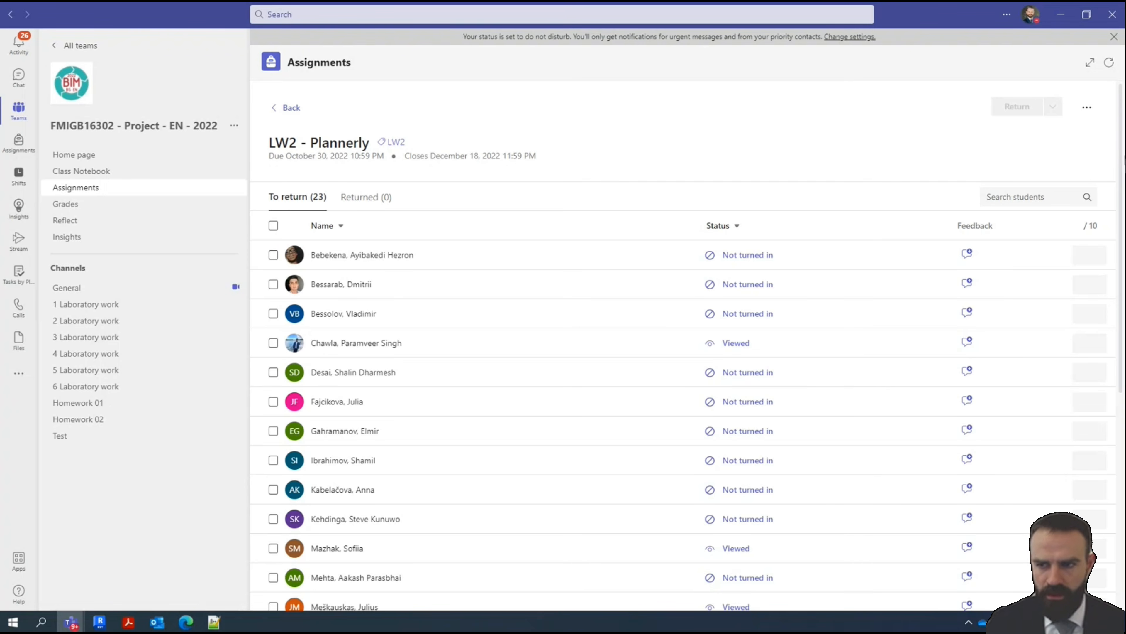
left_click(284, 111)
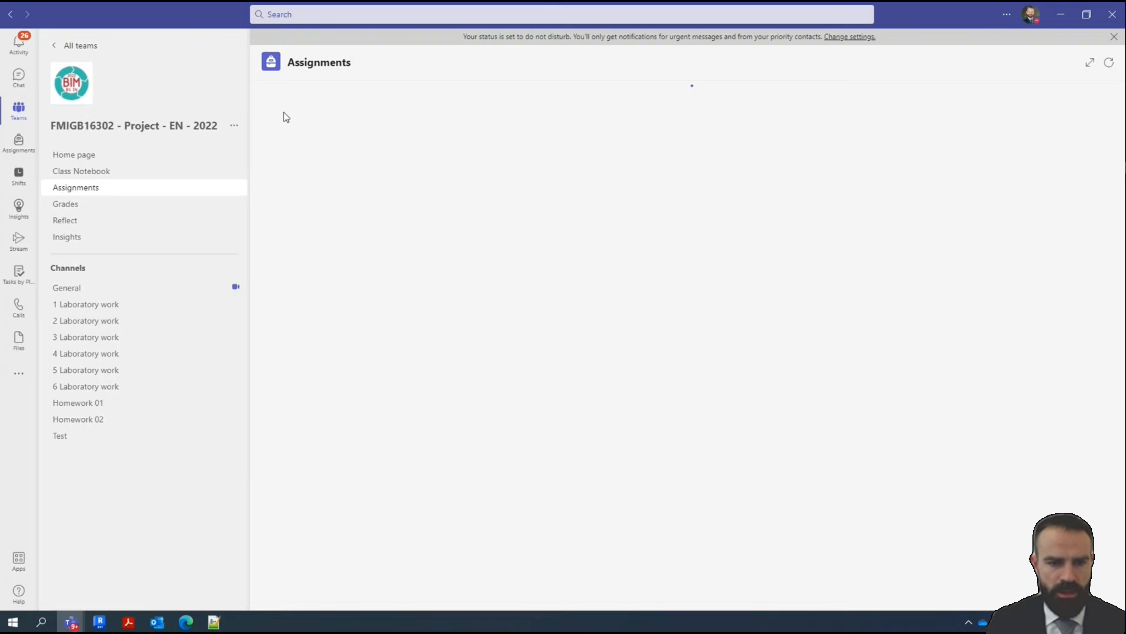
scroll(532, 432, "down", 3)
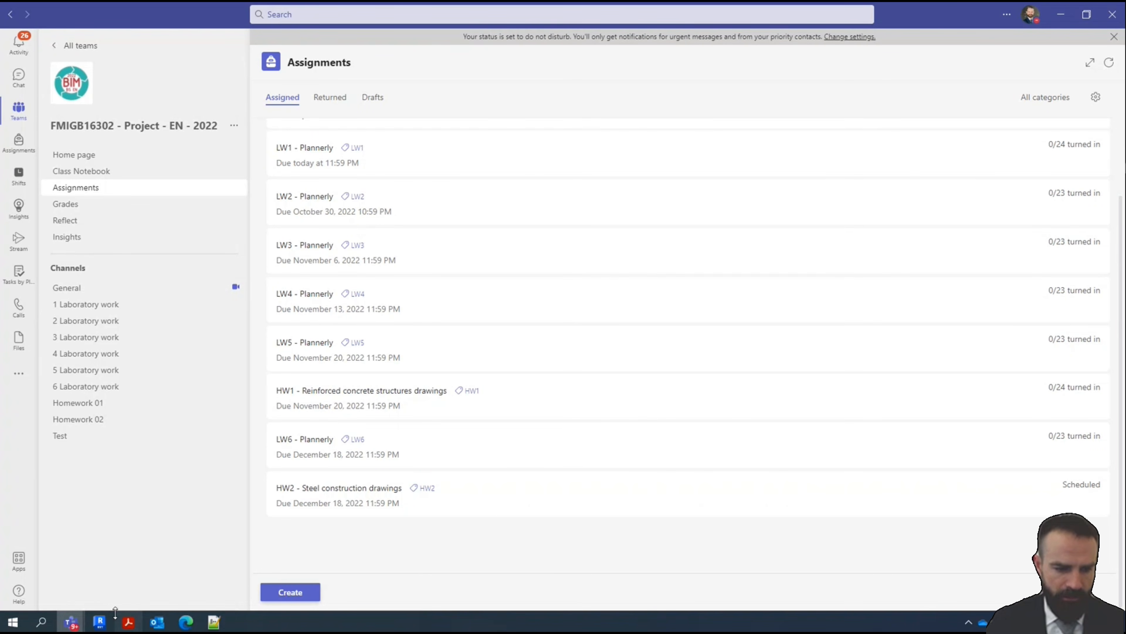
left_click(186, 622)
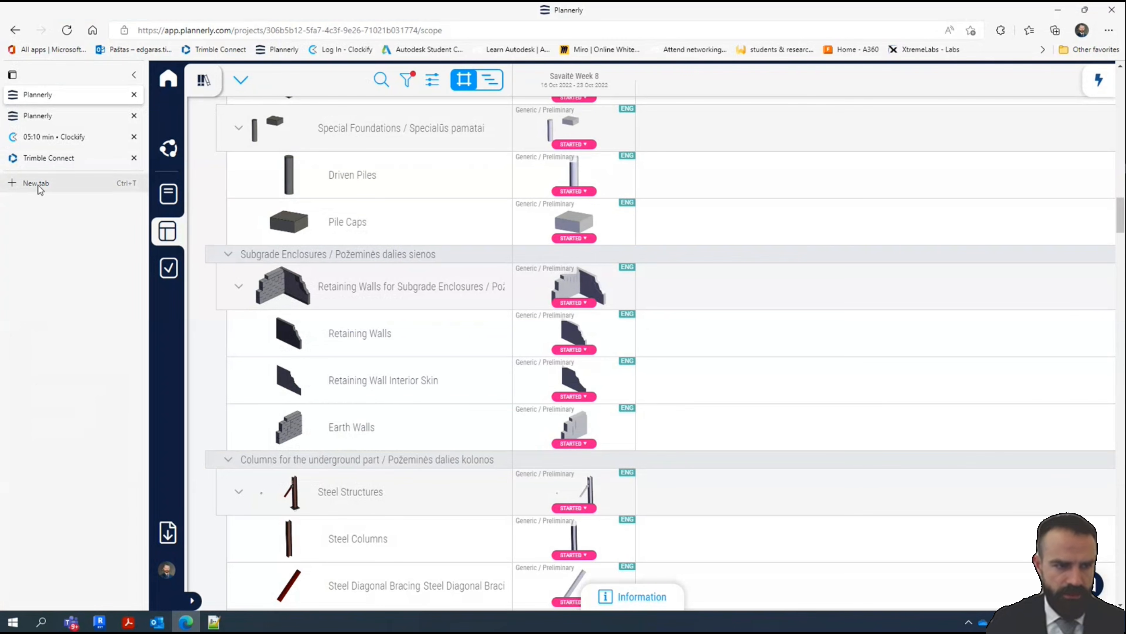
left_click(71, 182)
type("yo")
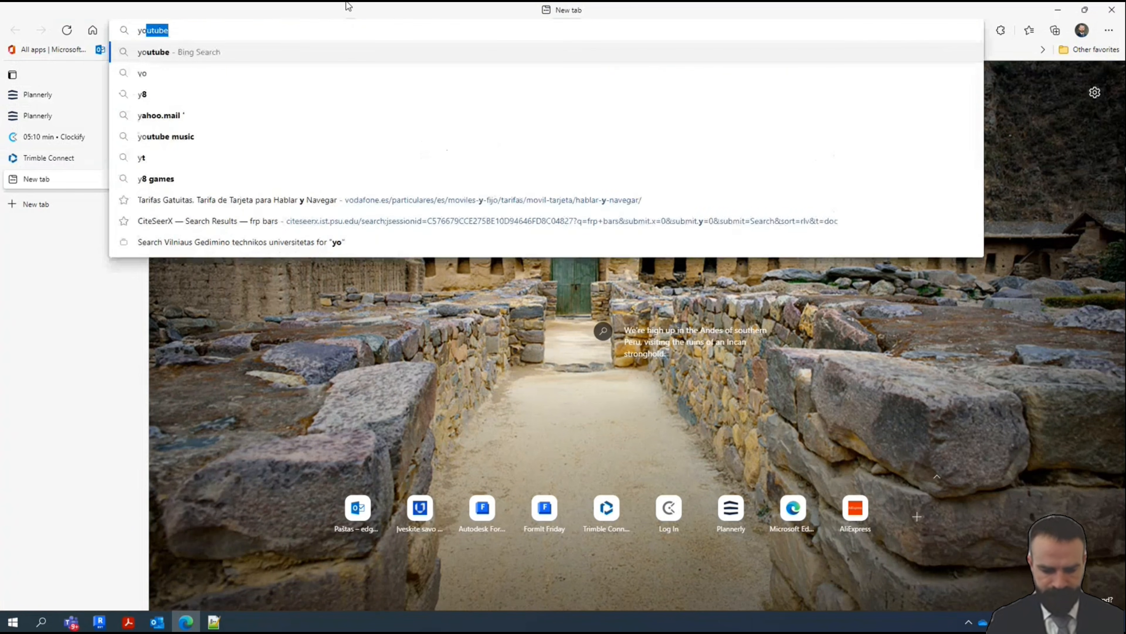
type("utube")
key("Return")
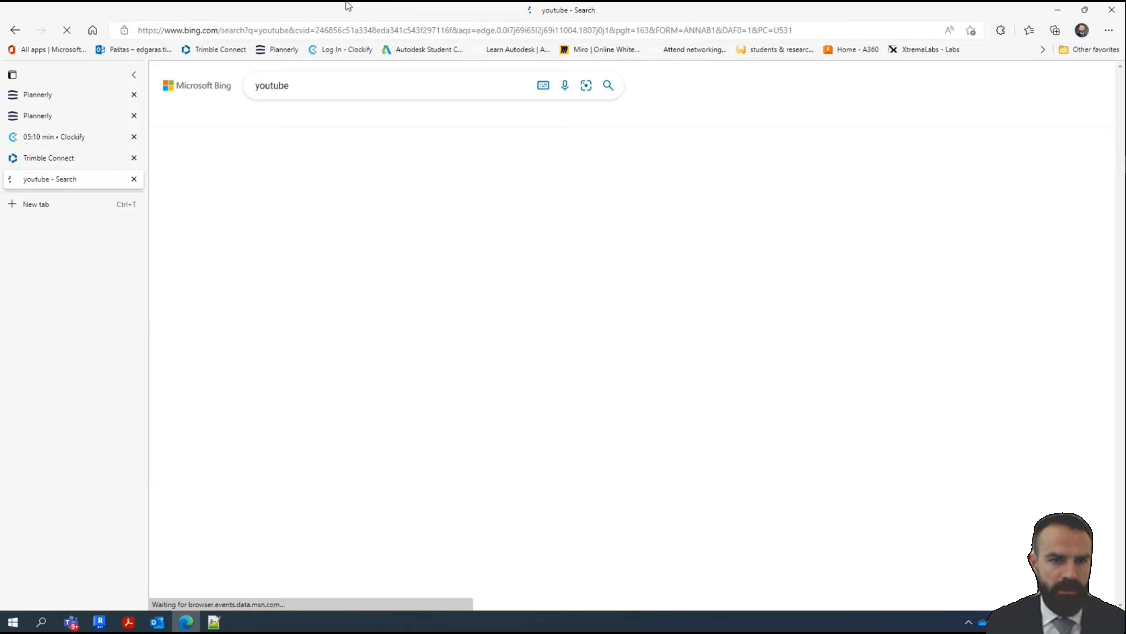
Open the BIM ETI YouTube channel from the Plannerly project's quick links, accepting all cookies and closing the leftover YouTube search page
left_click(33, 113)
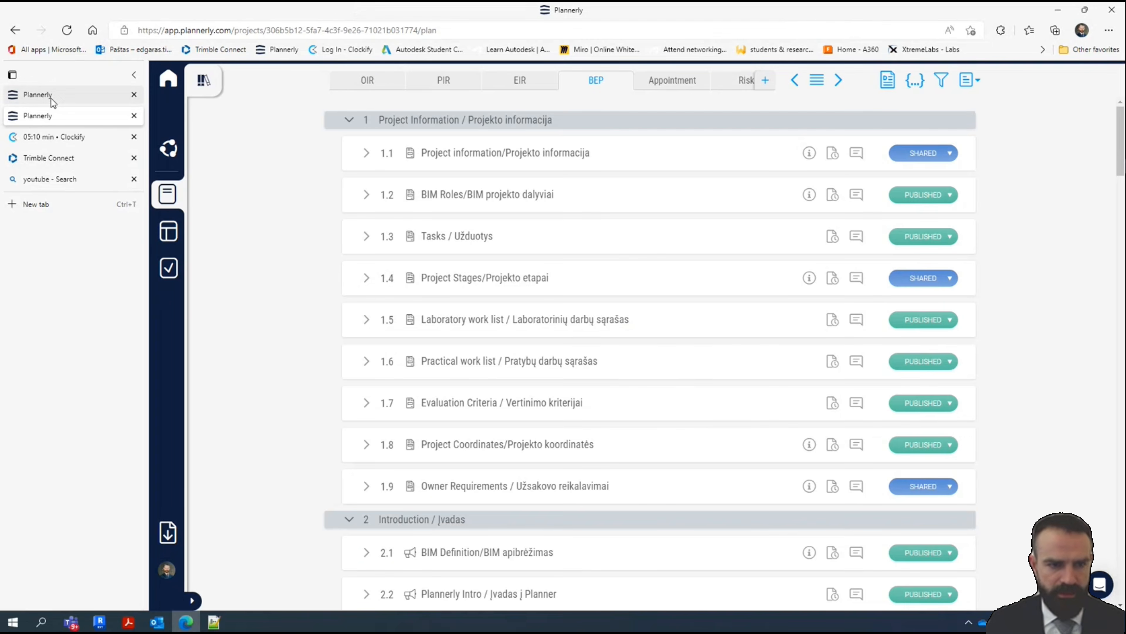
left_click(169, 152)
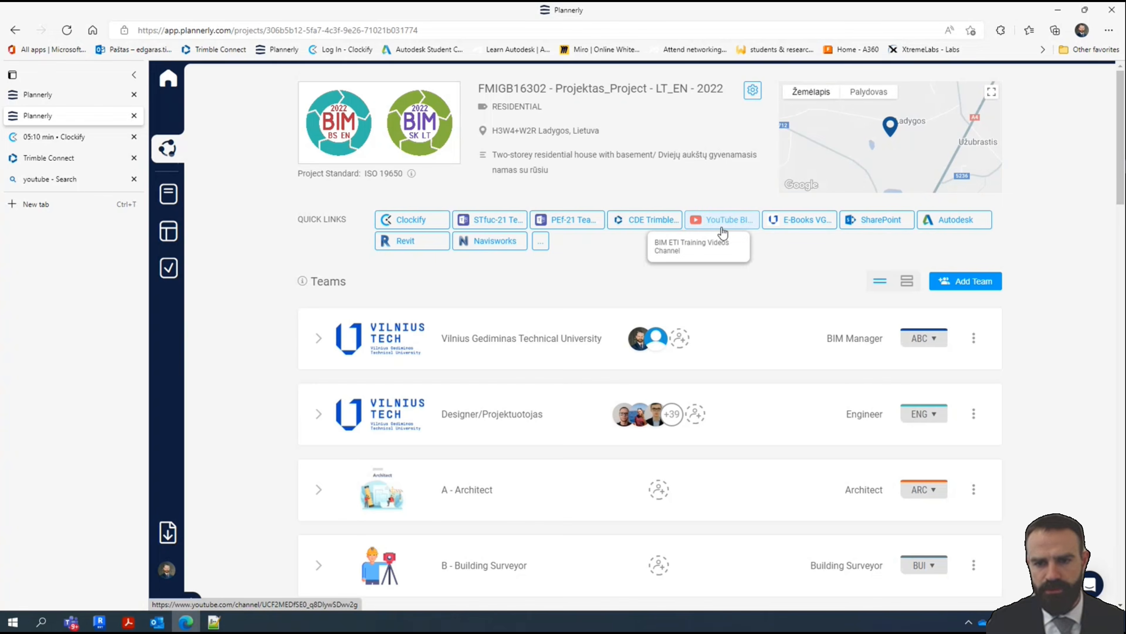
left_click(722, 221)
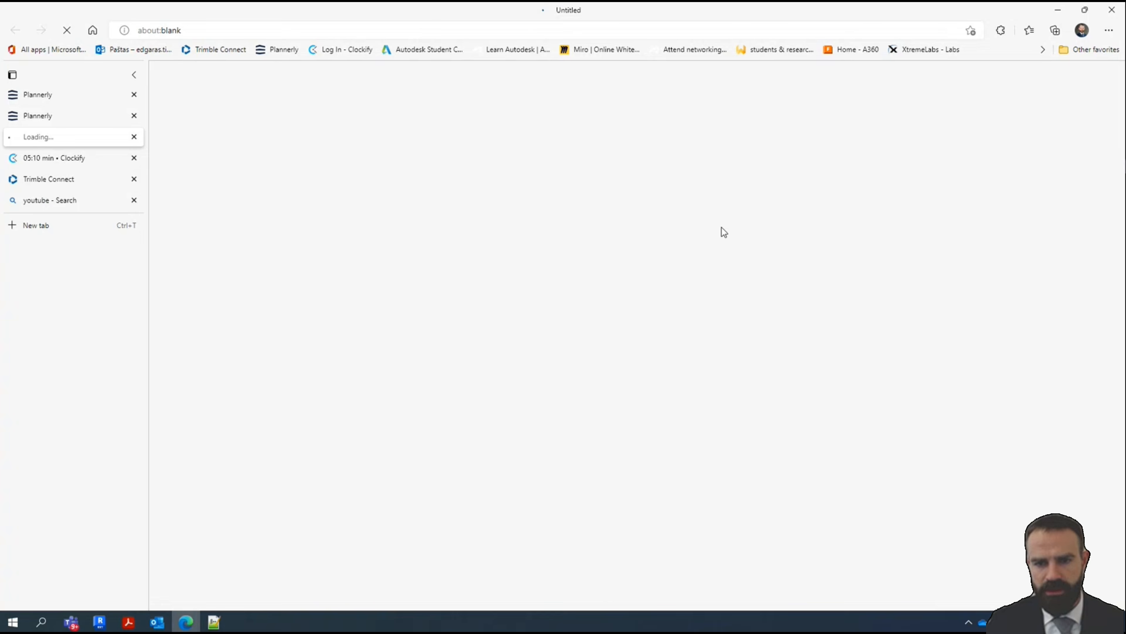
left_click(134, 200)
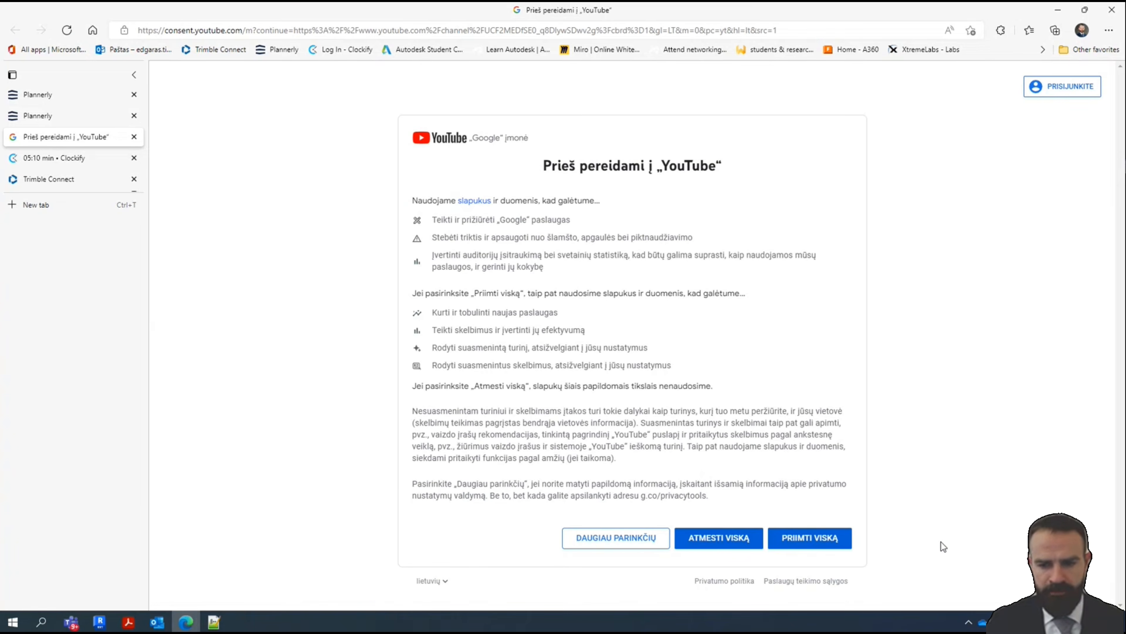
left_click(817, 539)
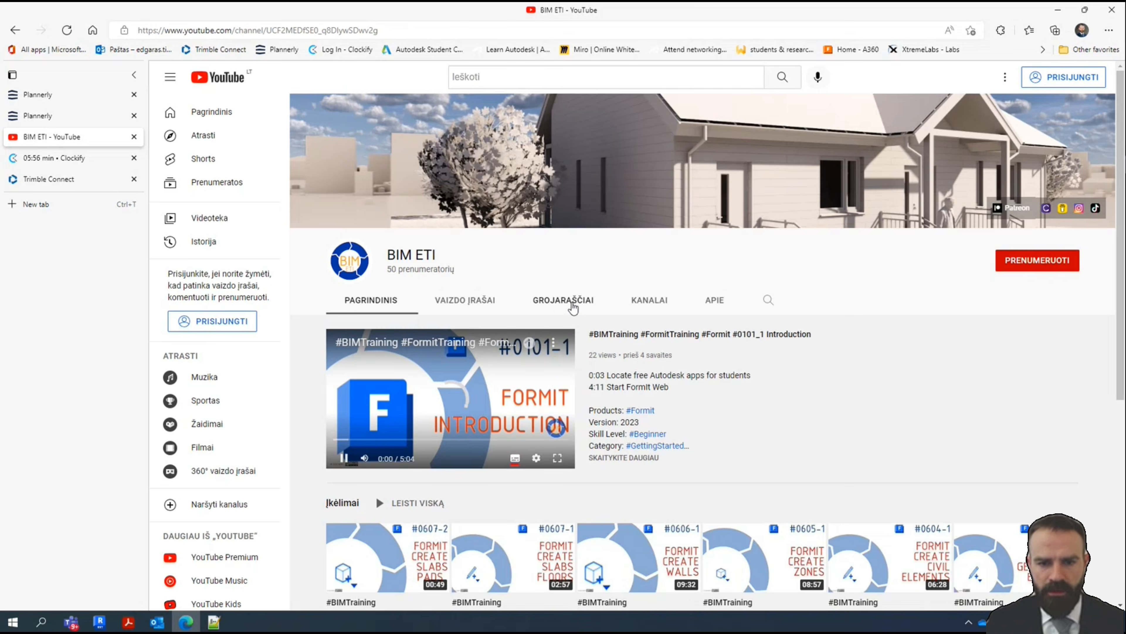
Browse the BIM ETI channel's uploaded videos and search the channel for "framing"
left_click(481, 305)
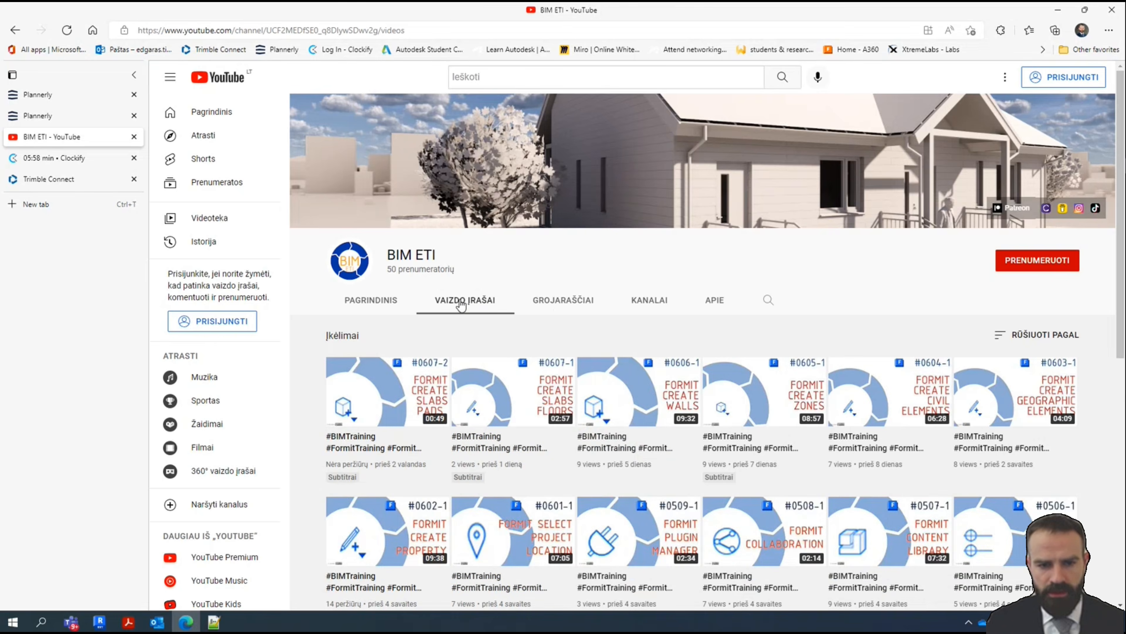
scroll(476, 304, "down", 3)
scroll(474, 304, "up", 3)
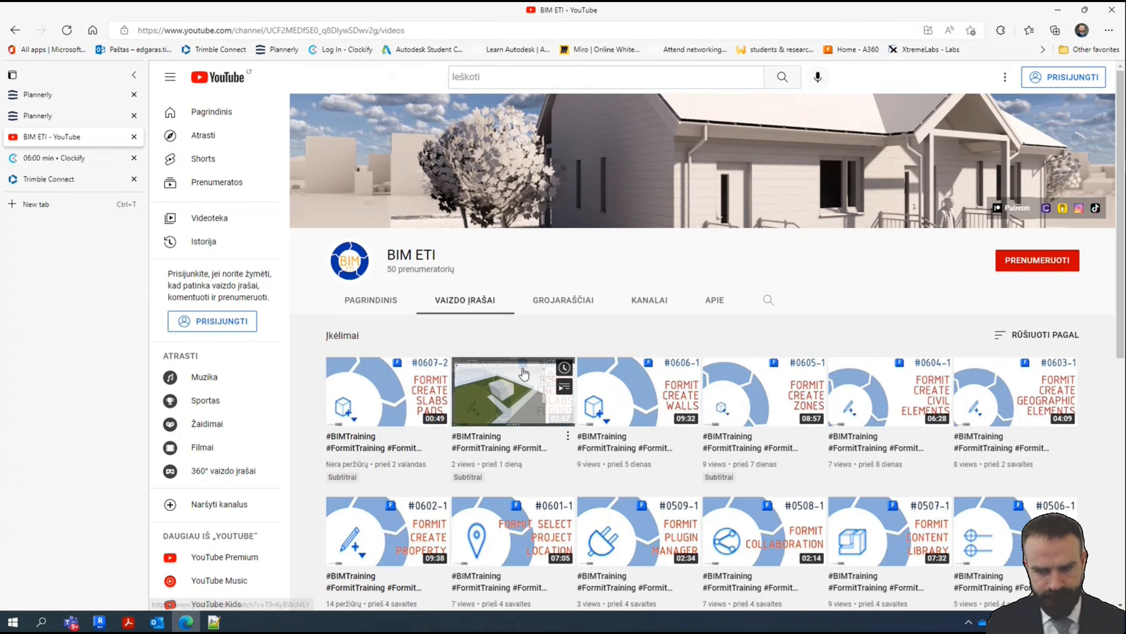
left_click(769, 301)
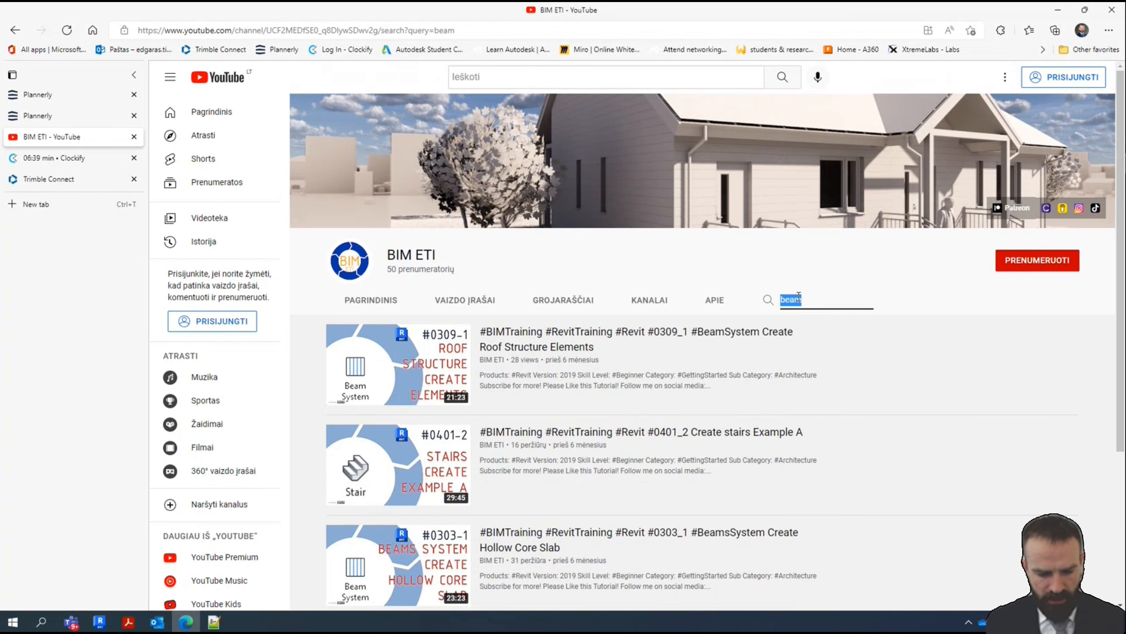
type("framin")
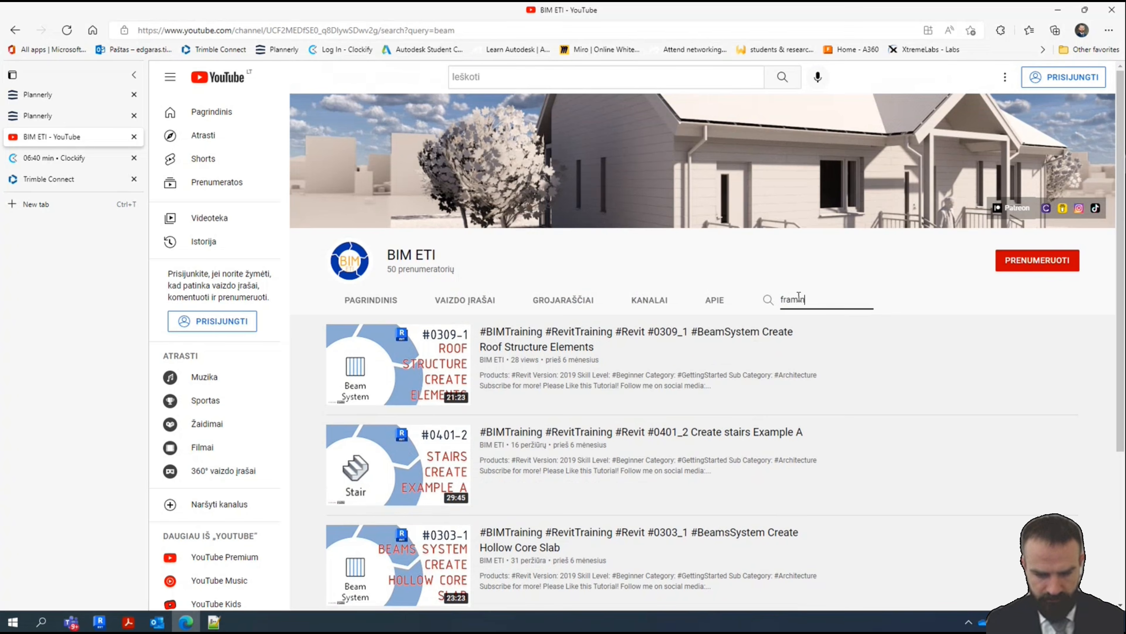
type("g")
key("Return")
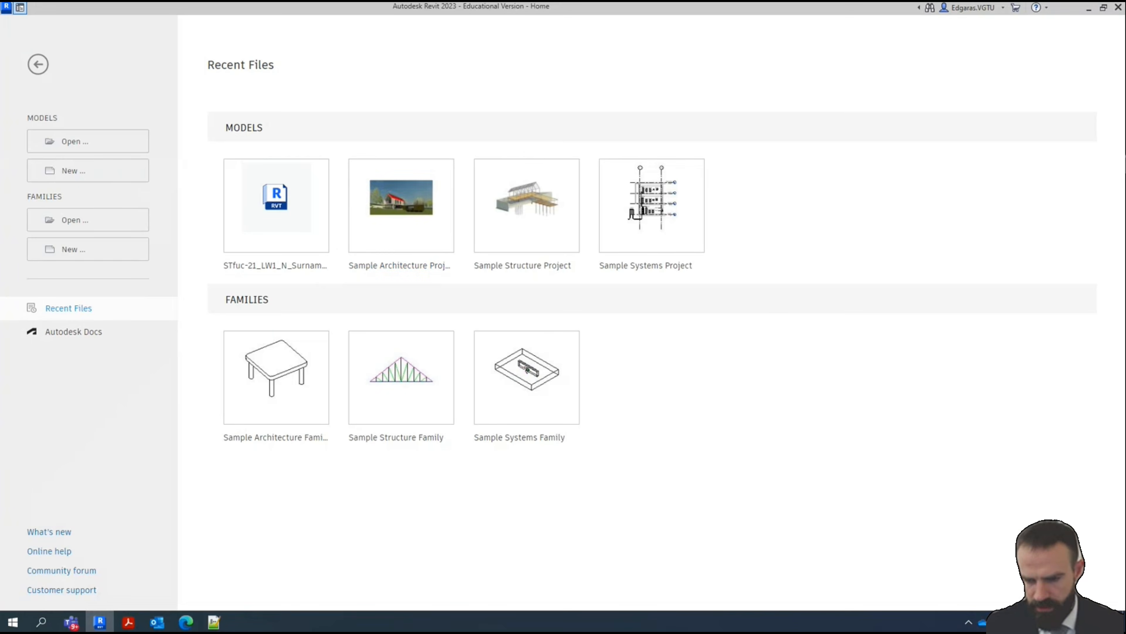
Pause OneDrive syncing for 2 hours
left_click(982, 624)
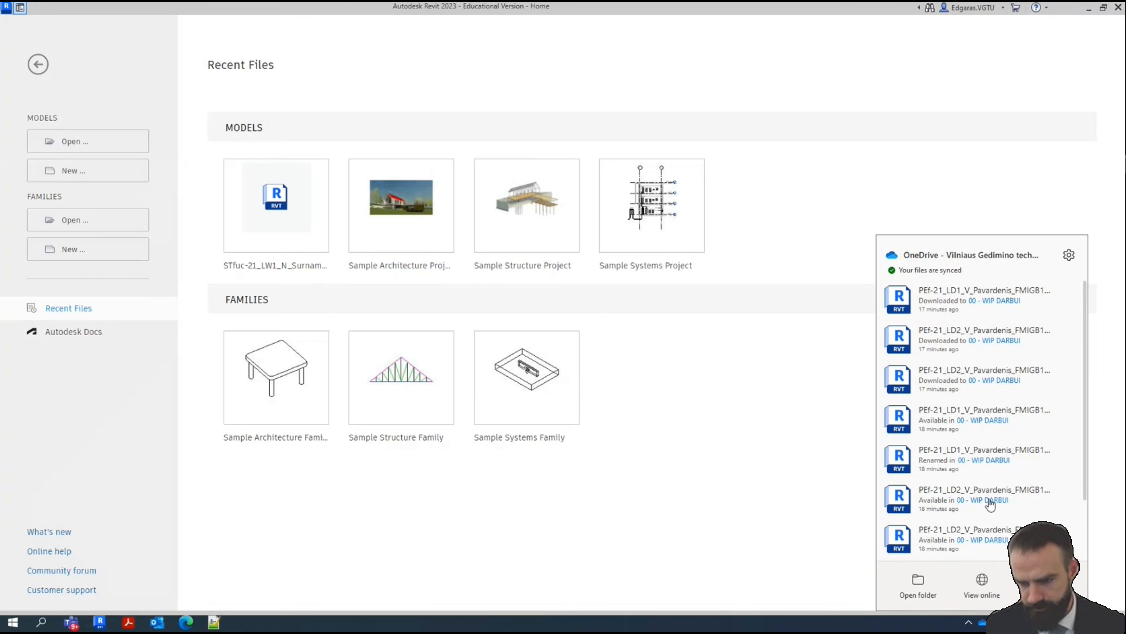
left_click(1069, 256)
left_click(1030, 368)
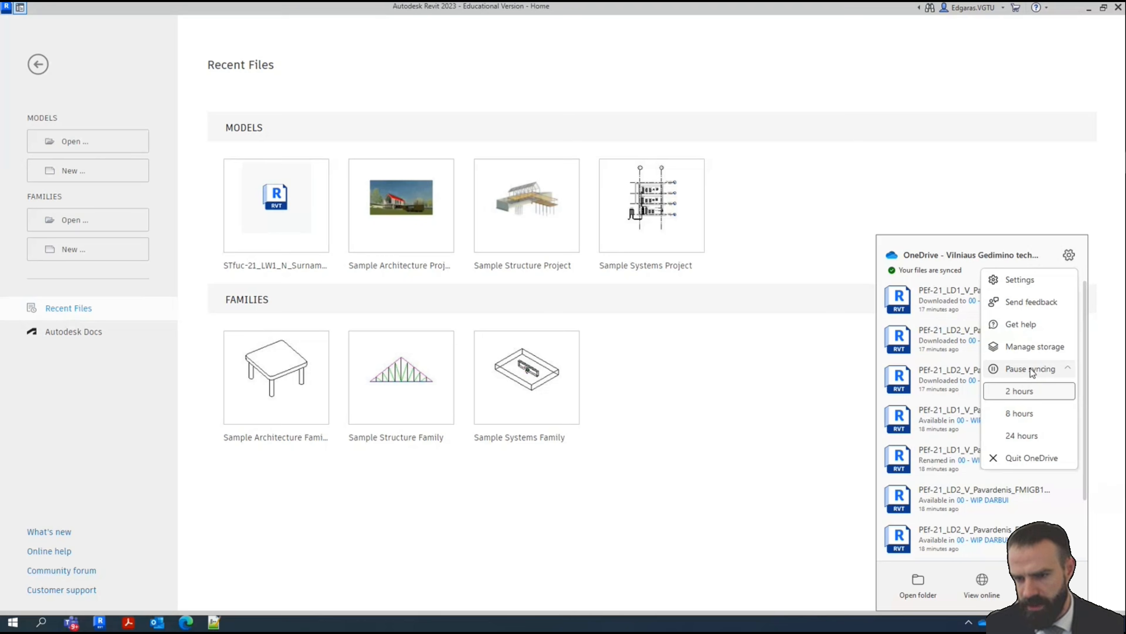
left_click(1037, 393)
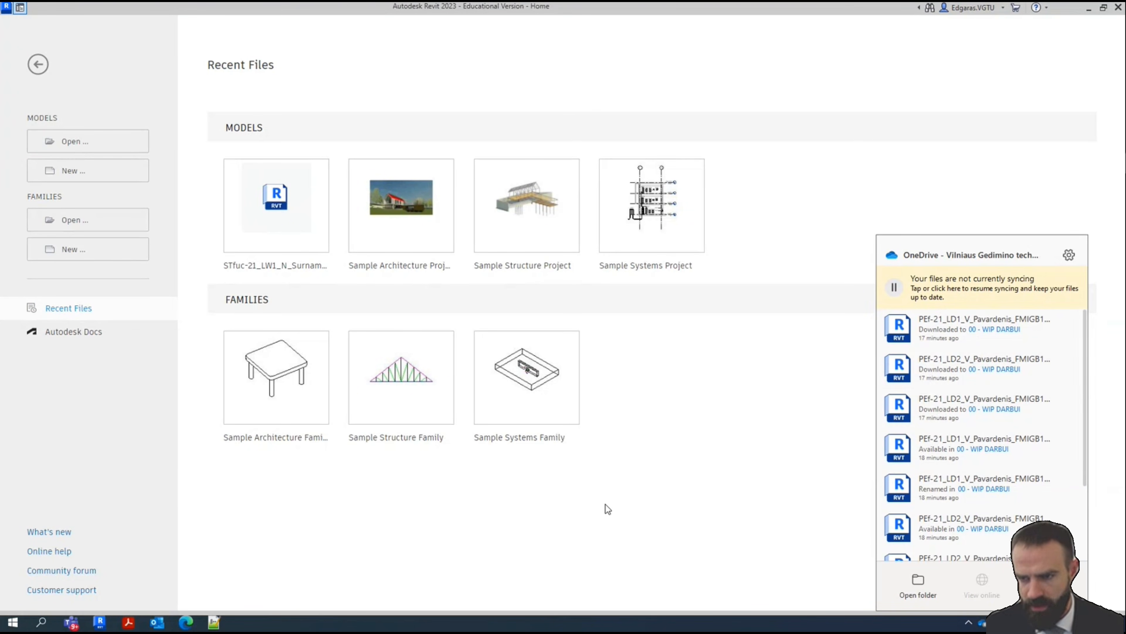
left_click(632, 503)
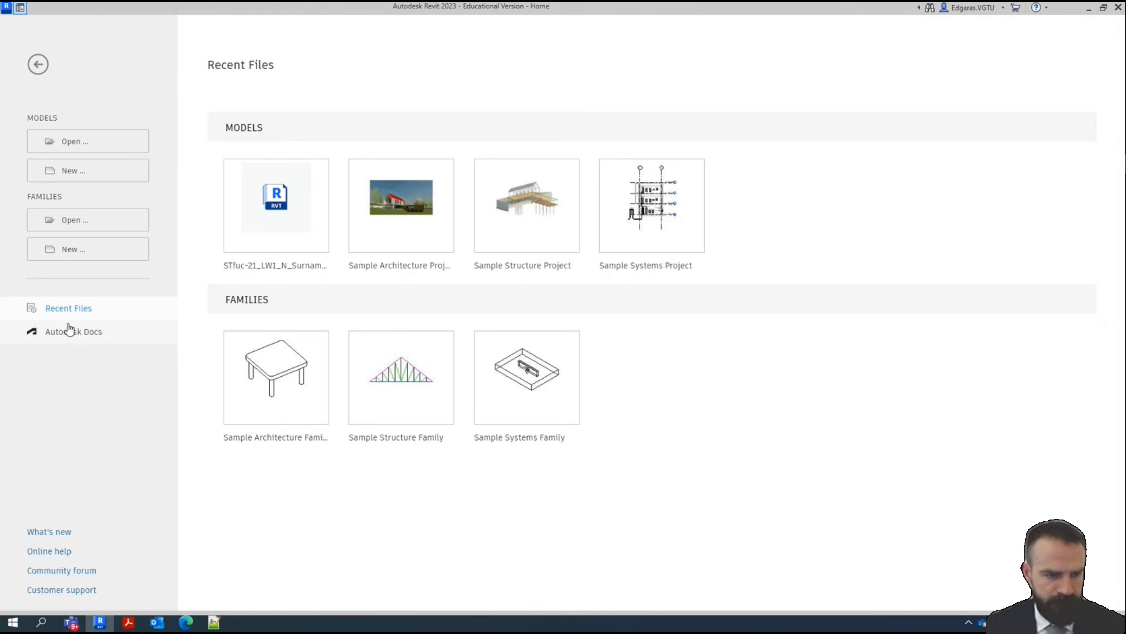
Open STfuc-21_LW1_N_Surname_FMIGB16302-2209_00.rvt from the 00 - WIP DARBUI folder with Audit enabled
left_click(87, 142)
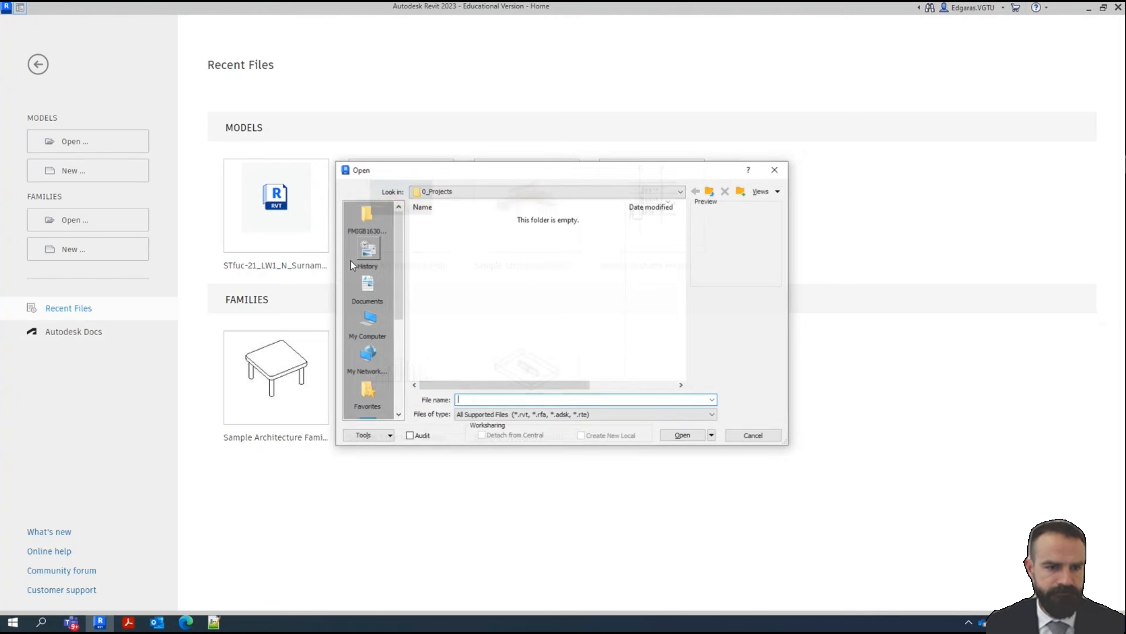
left_click(372, 216)
double_click(471, 218)
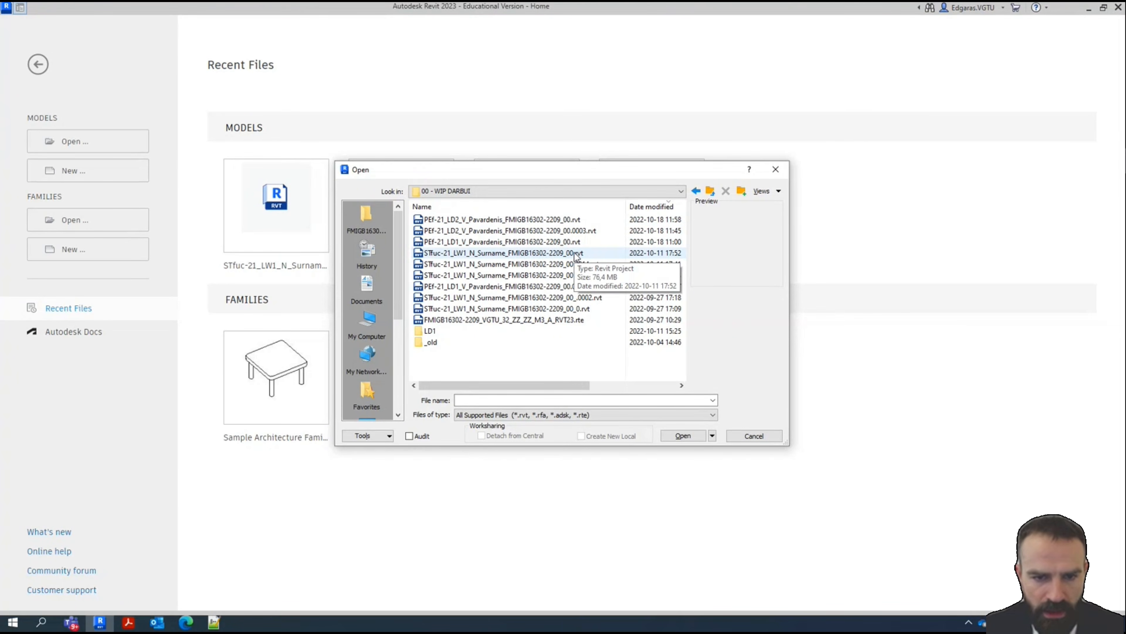
left_click(578, 253)
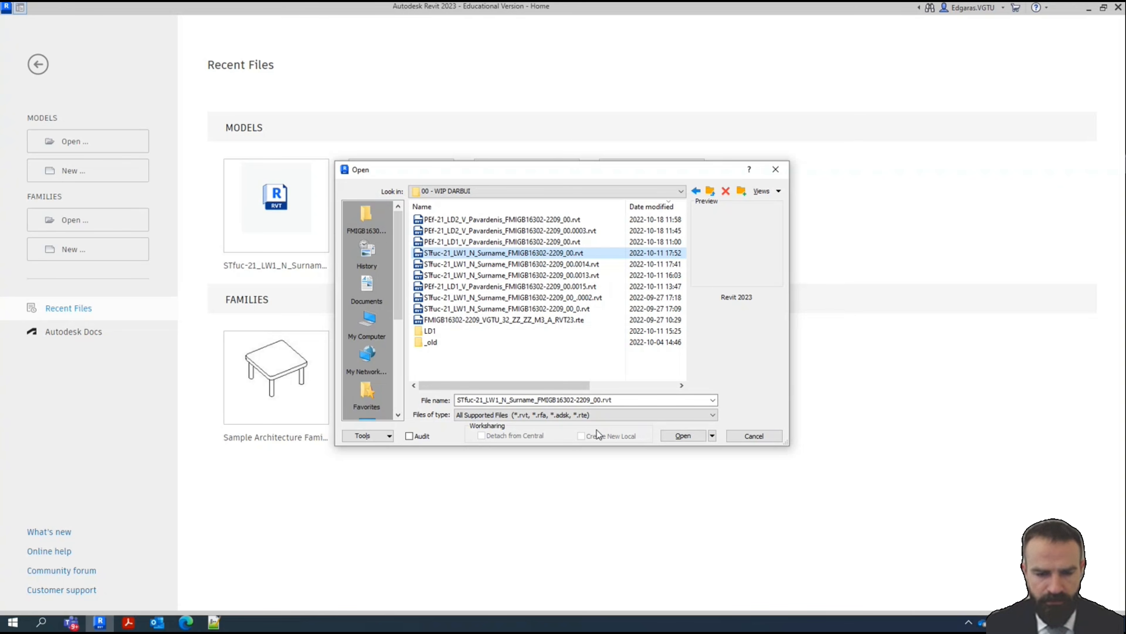
left_click(423, 437)
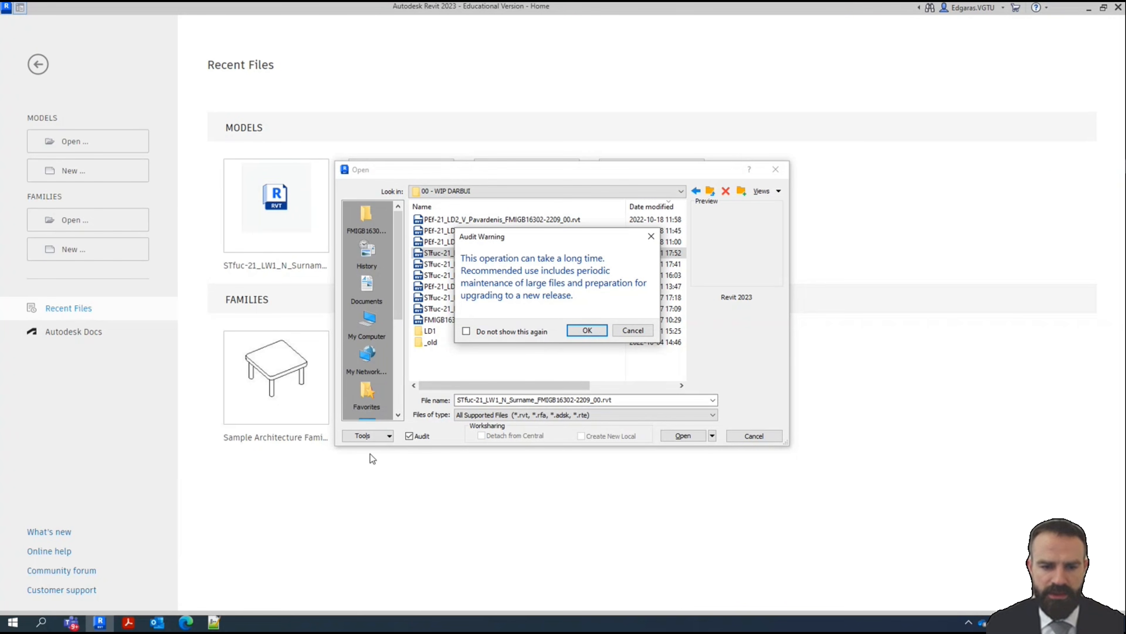
left_click(589, 333)
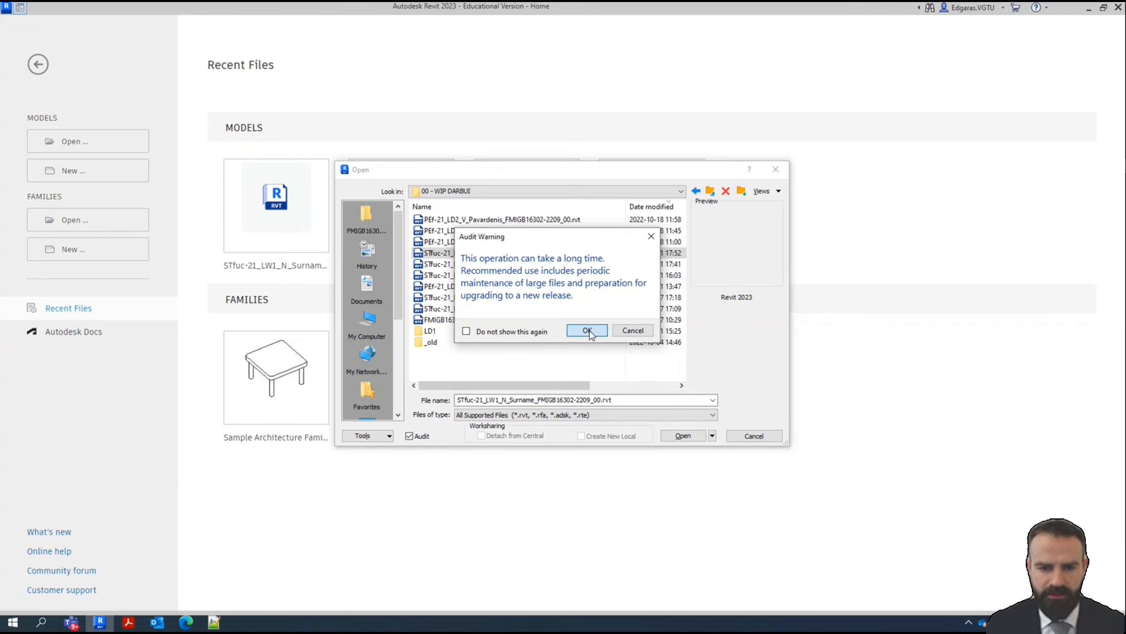
left_click(693, 438)
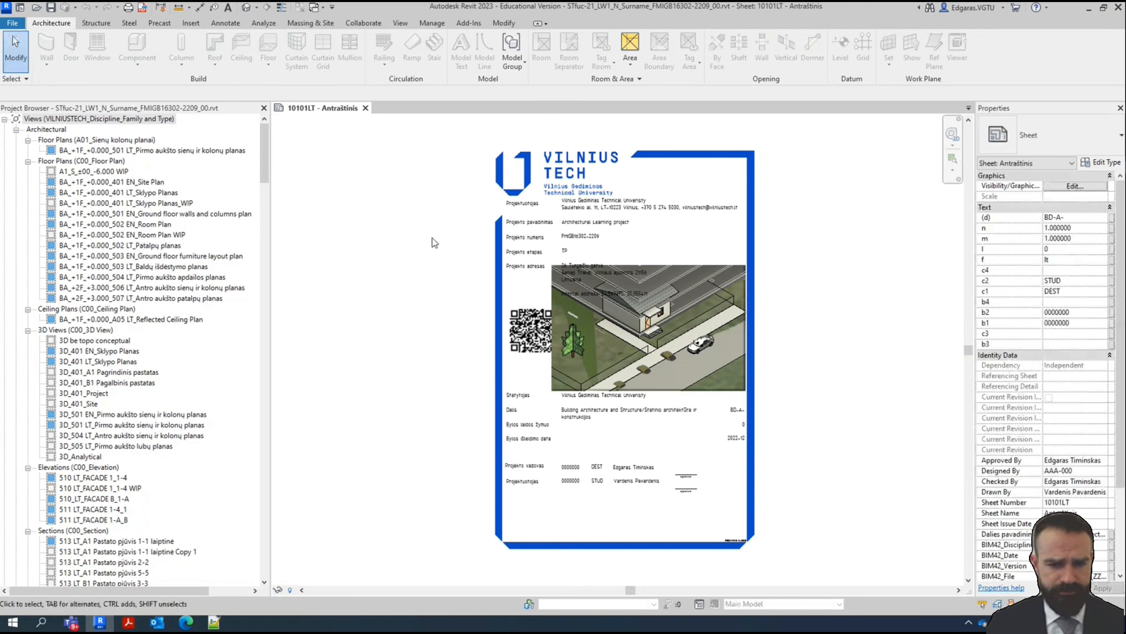
Save the project as a new file named STfuc-21_LW2_N_Surname_FMIGB16302-2209_00.rvt in 00 - WIP DARBUI
left_click(14, 24)
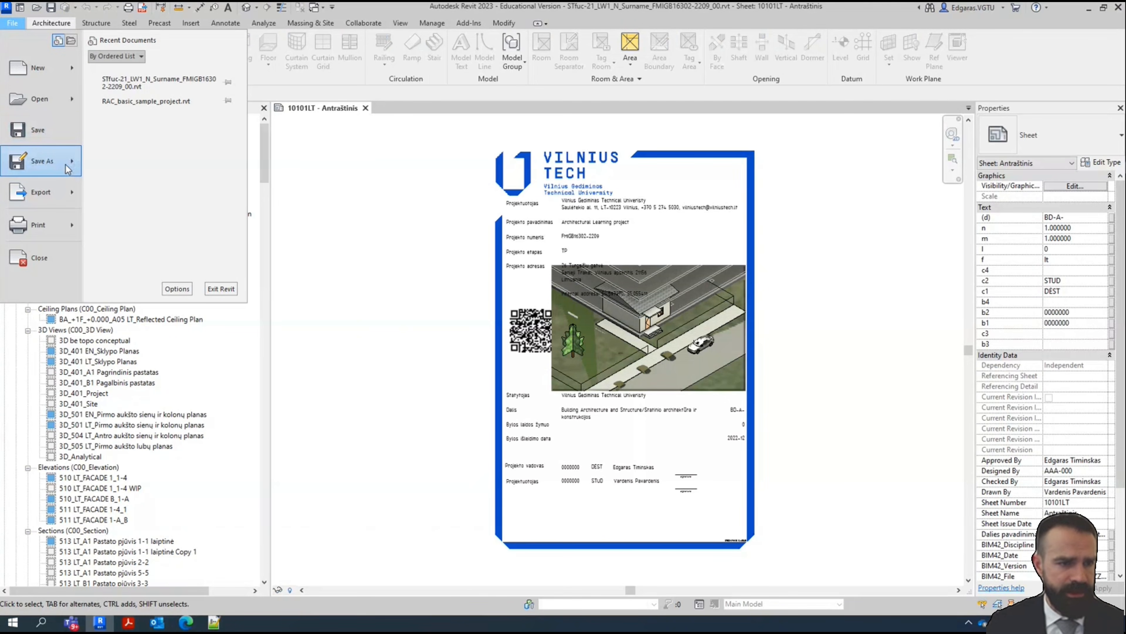
mouse_move(45, 161)
left_click(133, 123)
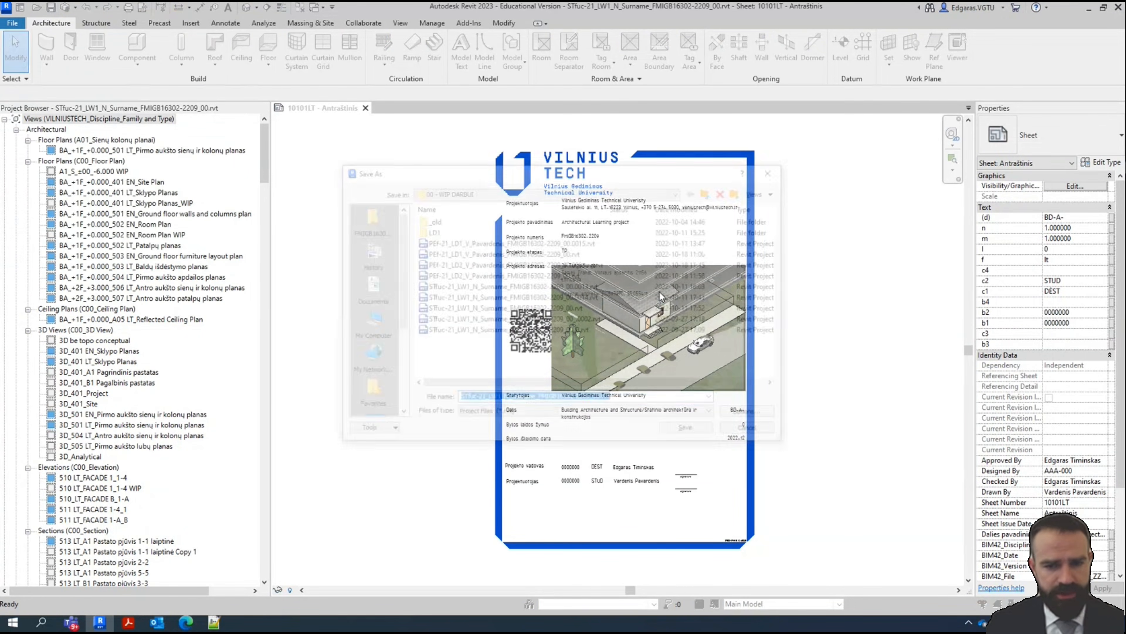
left_click(592, 400)
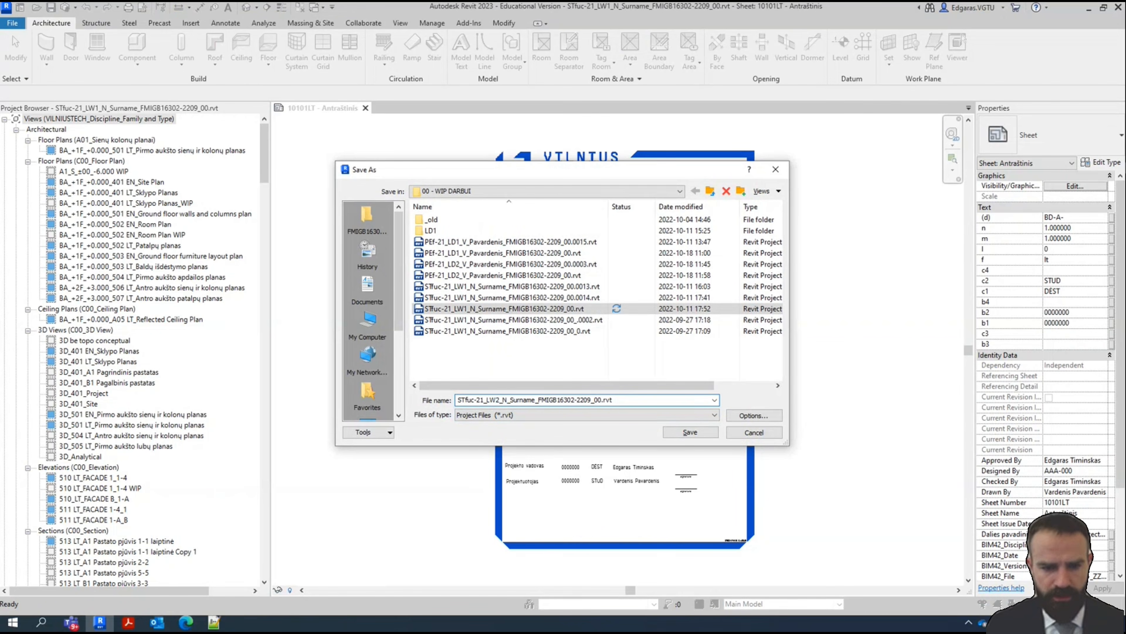
left_click(709, 437)
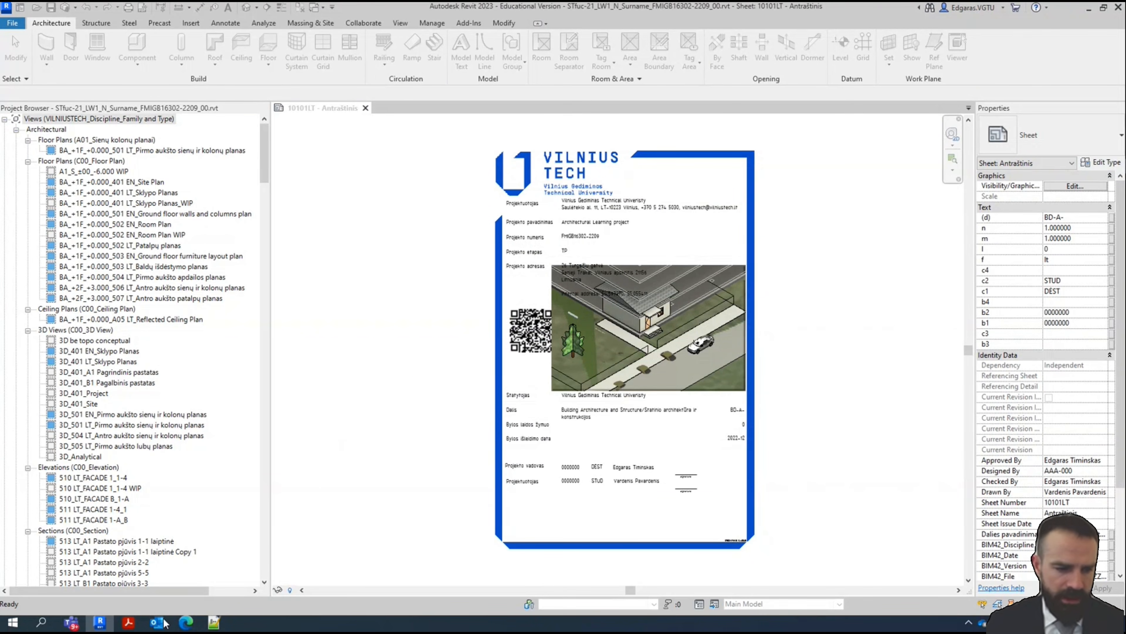
Switch to Trimble Connect in Edge and open the 0101 - RUOŠINIAI - TEMPLATE folder inside 01 - DOKUMENTAI - DOCUMENTATION
mouse_move(78, 626)
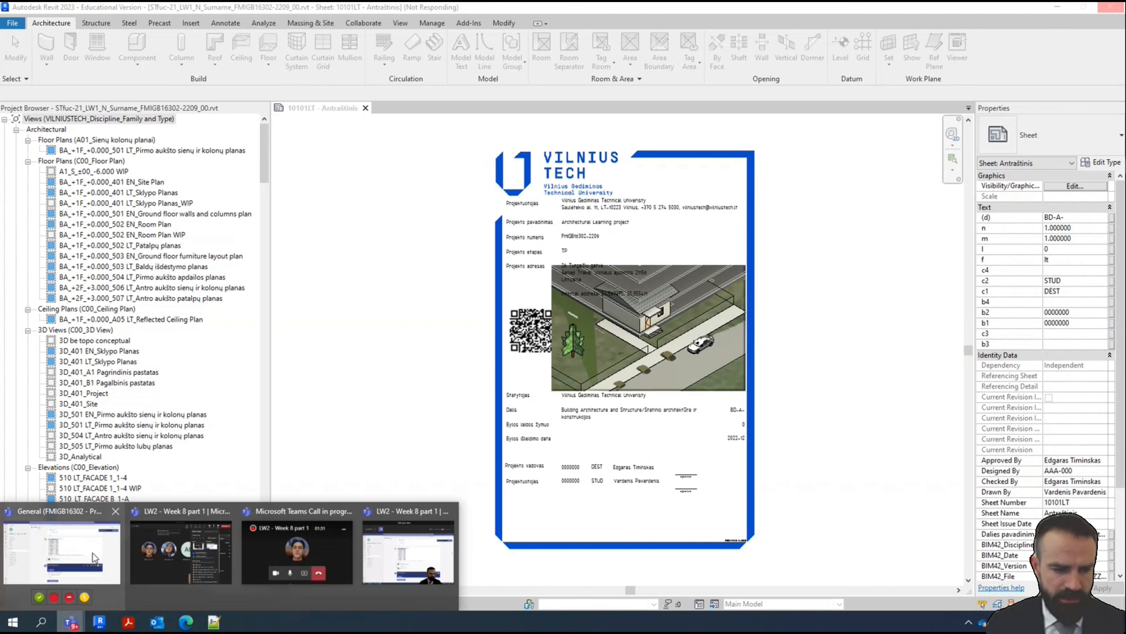
left_click(186, 622)
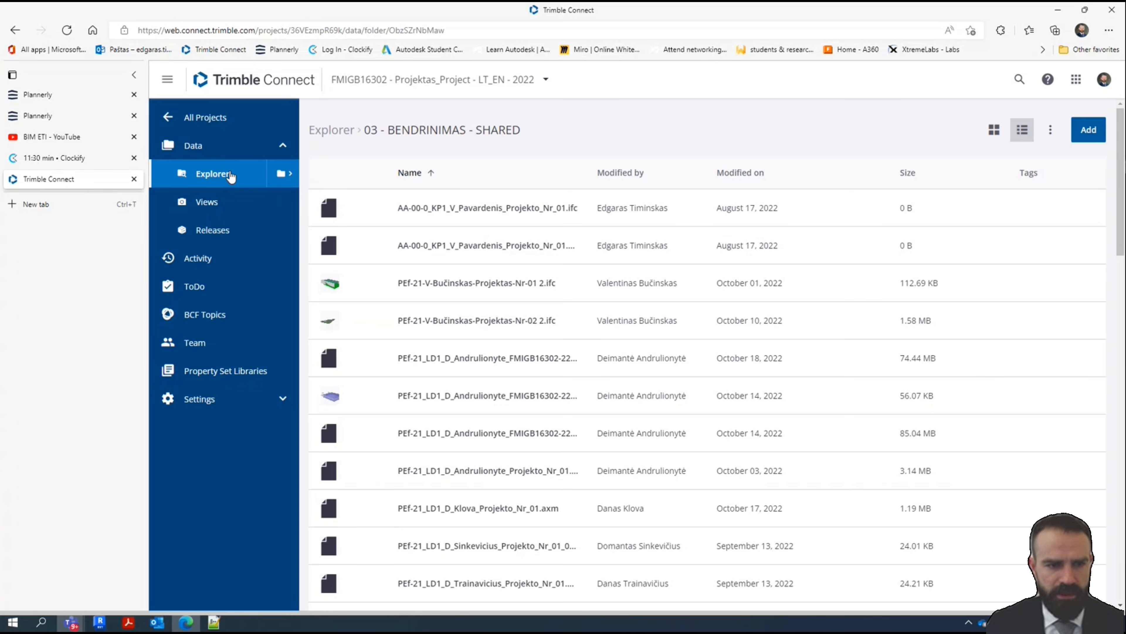
left_click(213, 174)
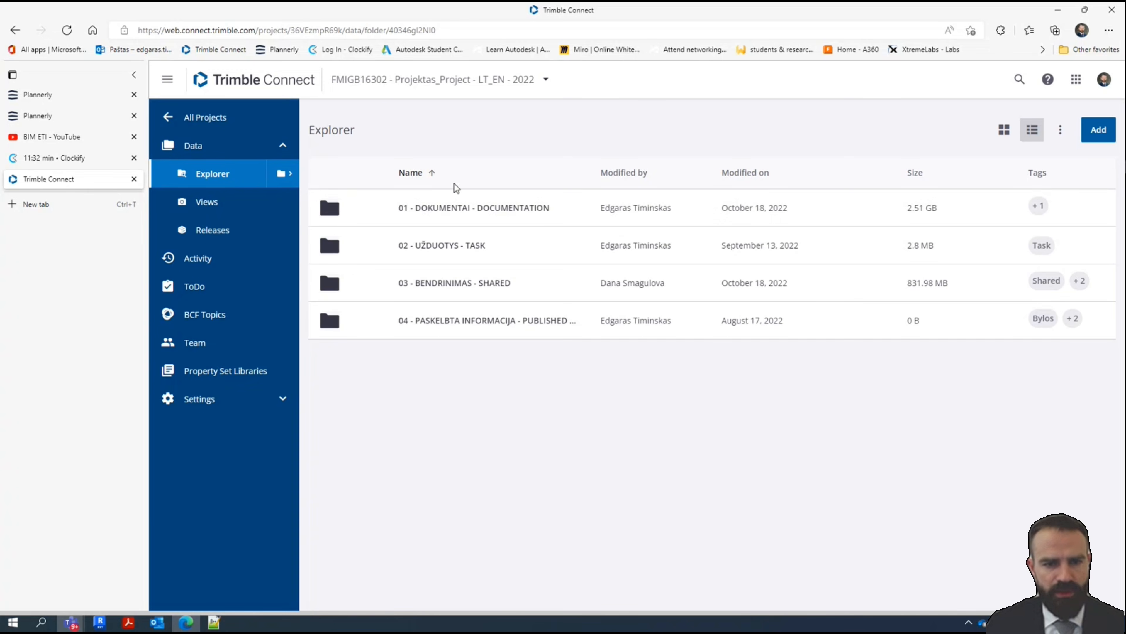
left_click(505, 219)
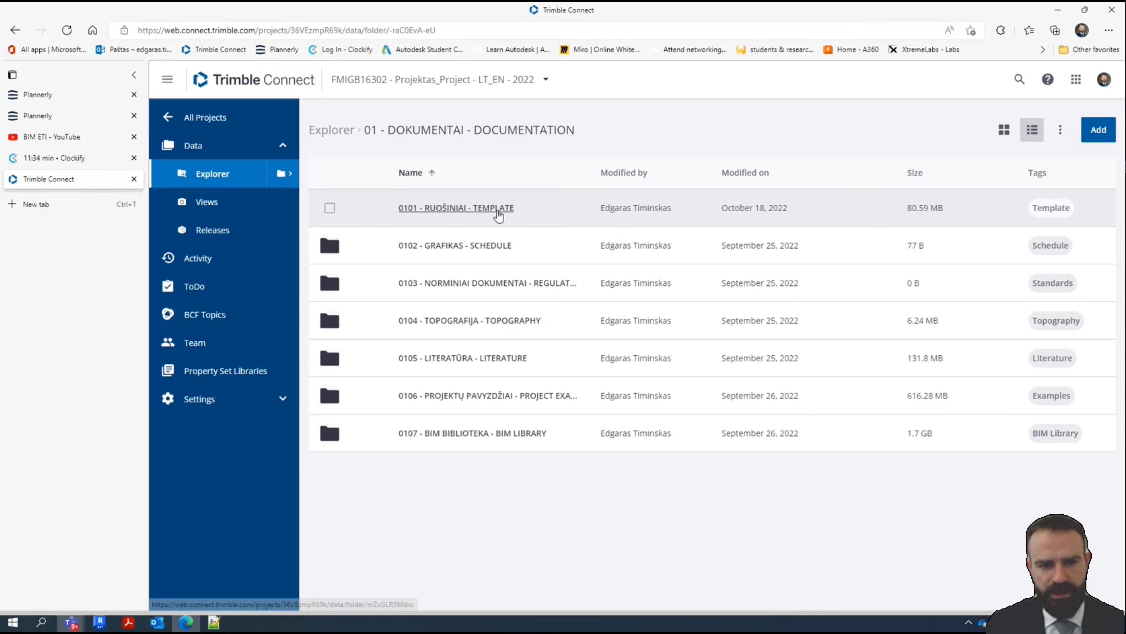
left_click(496, 218)
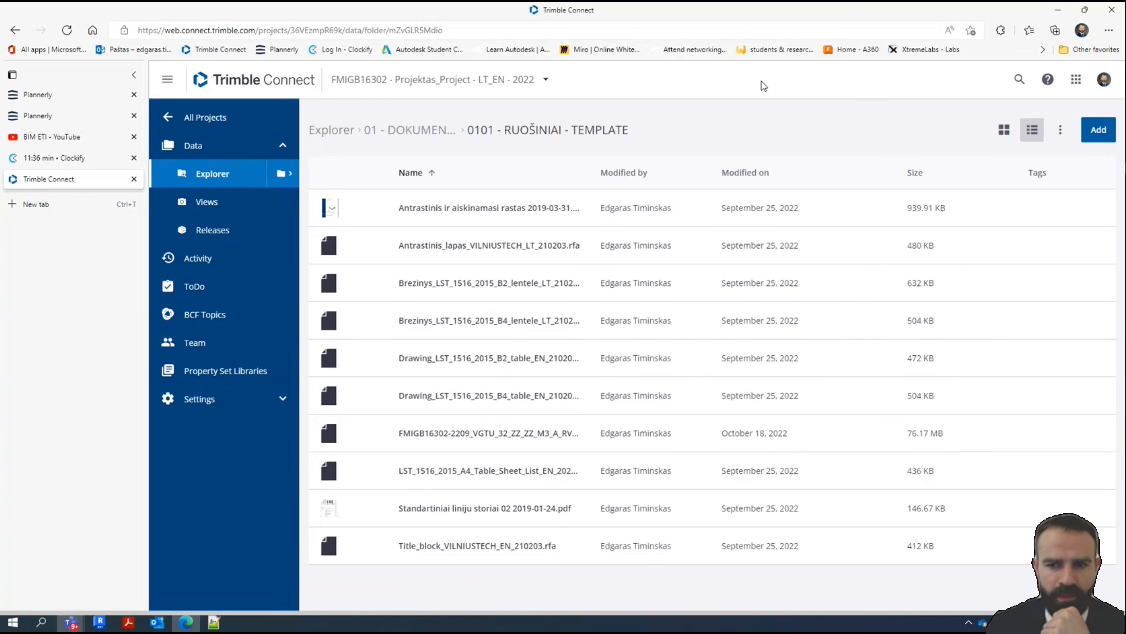
Sort the template files by newest modification date, widen the Name column, and download FMIGB16302-2209_VGTU_32_ZZ_ZZ_M3_A_RVT23.rte
left_click(759, 172)
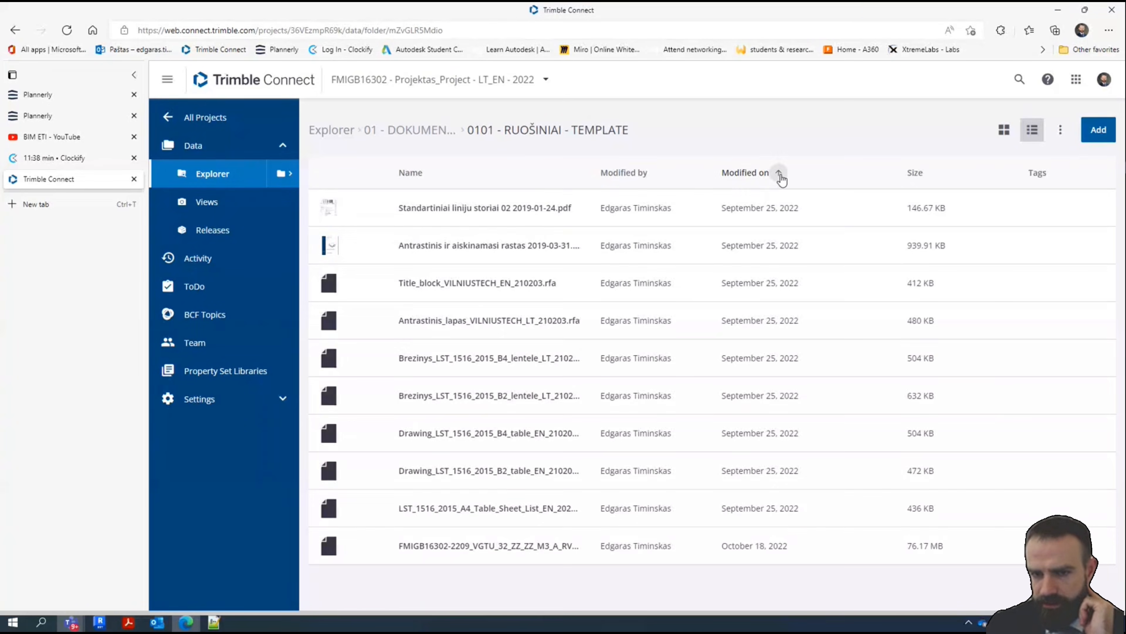
left_click(774, 173)
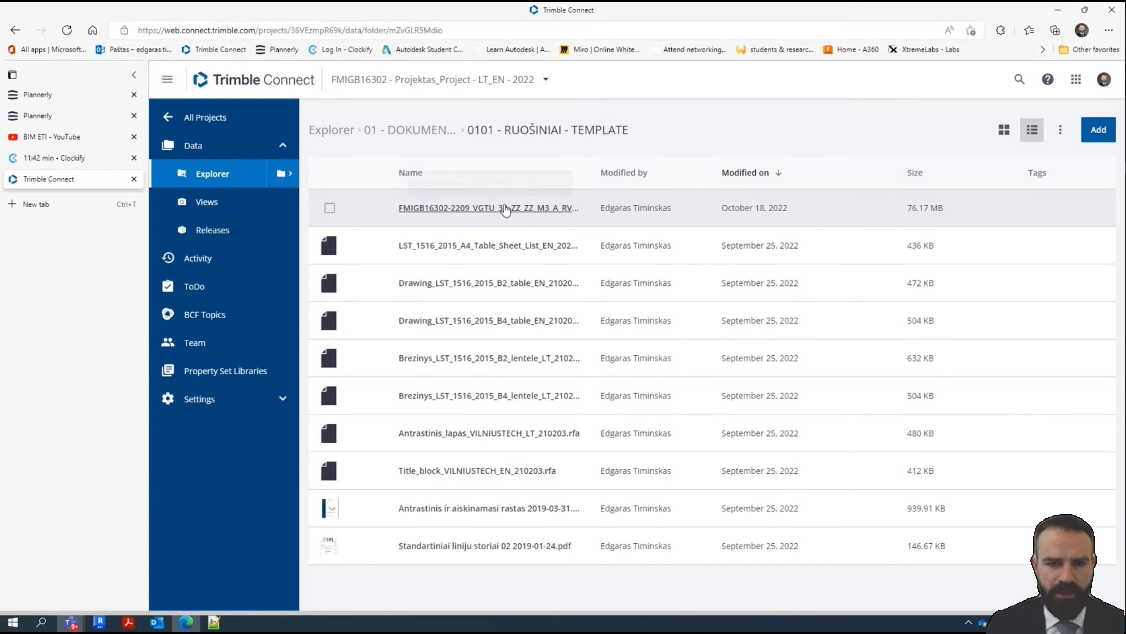
left_click_drag(590, 173, 628, 174)
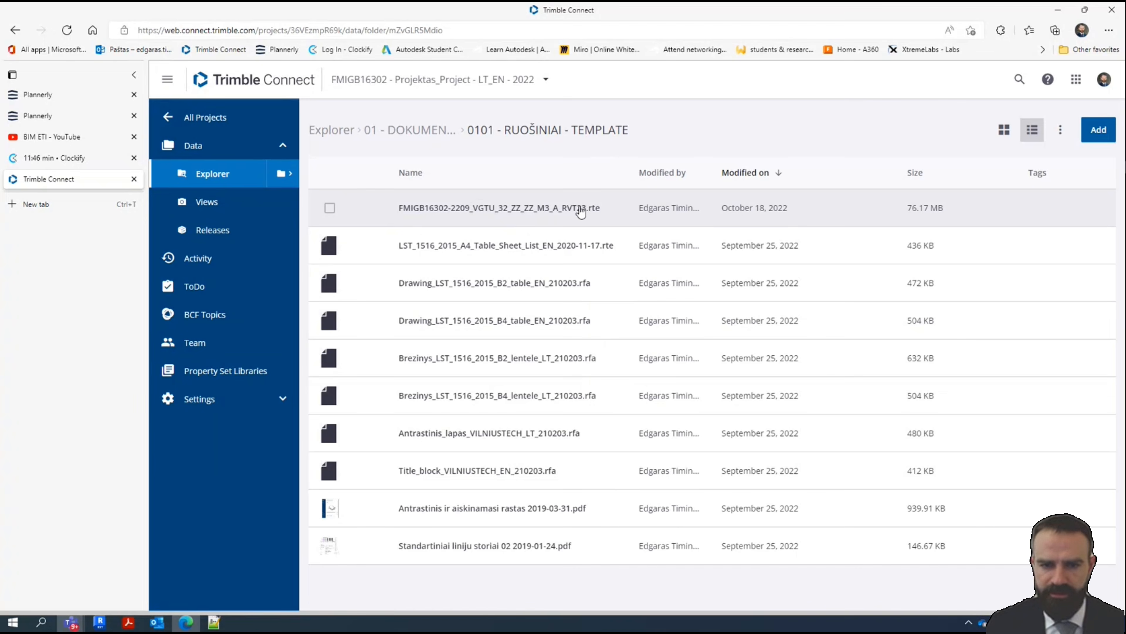
left_click(547, 216)
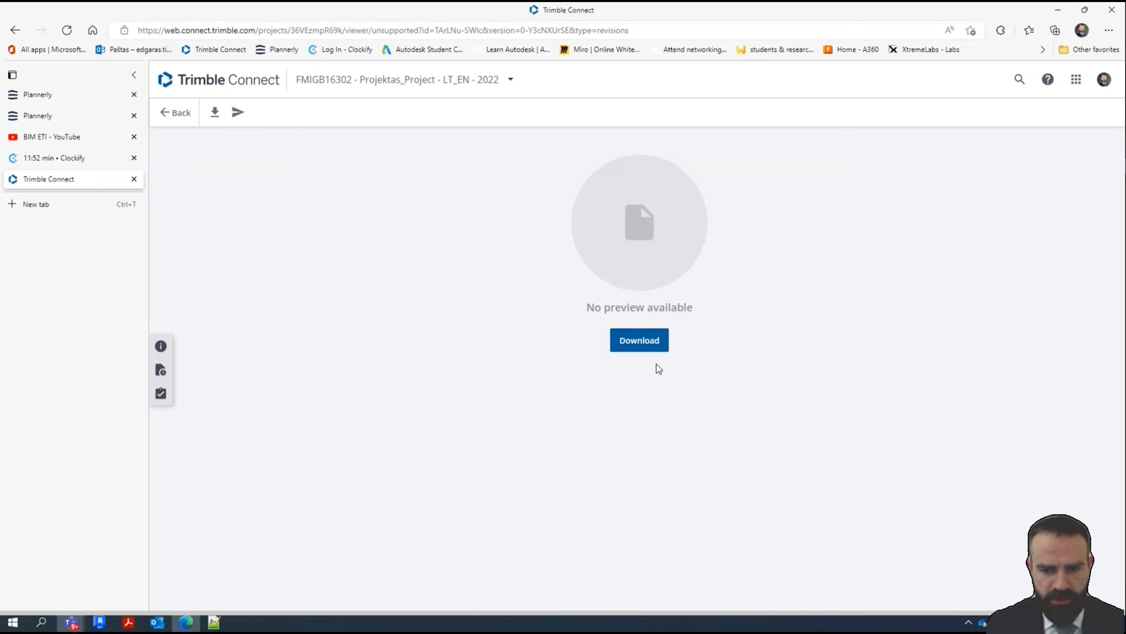
left_click(651, 345)
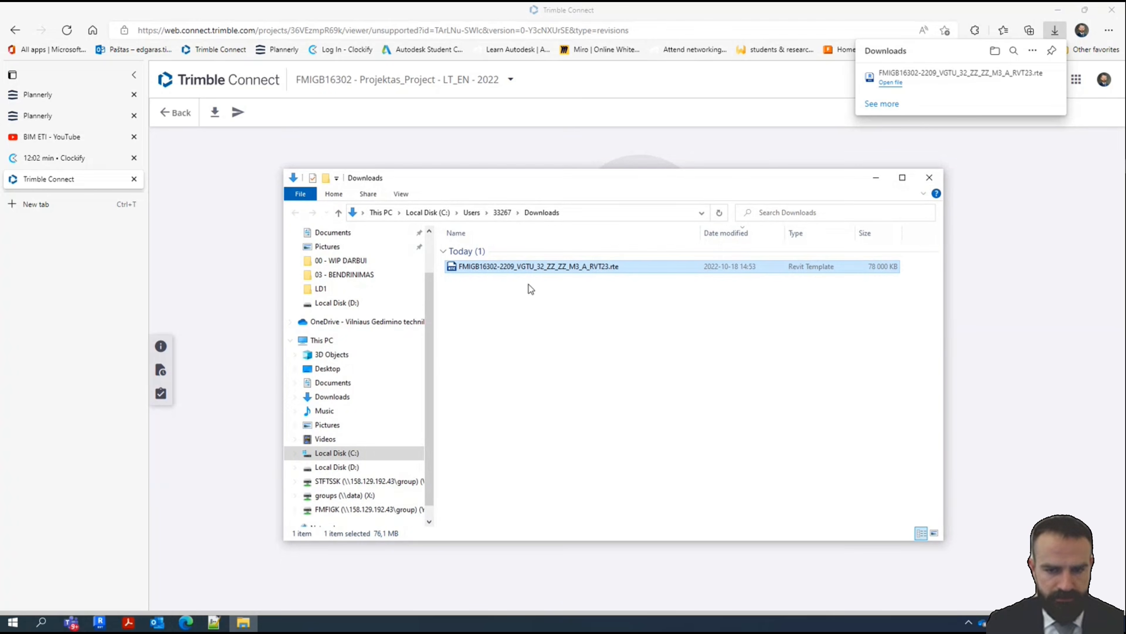
Switch to Revit and open the downloaded FMIGB16302-2209_VGTU_32_ZZ_ZZ_M3_A_RVT23.rte template there
left_click_drag(539, 266, 337, 470)
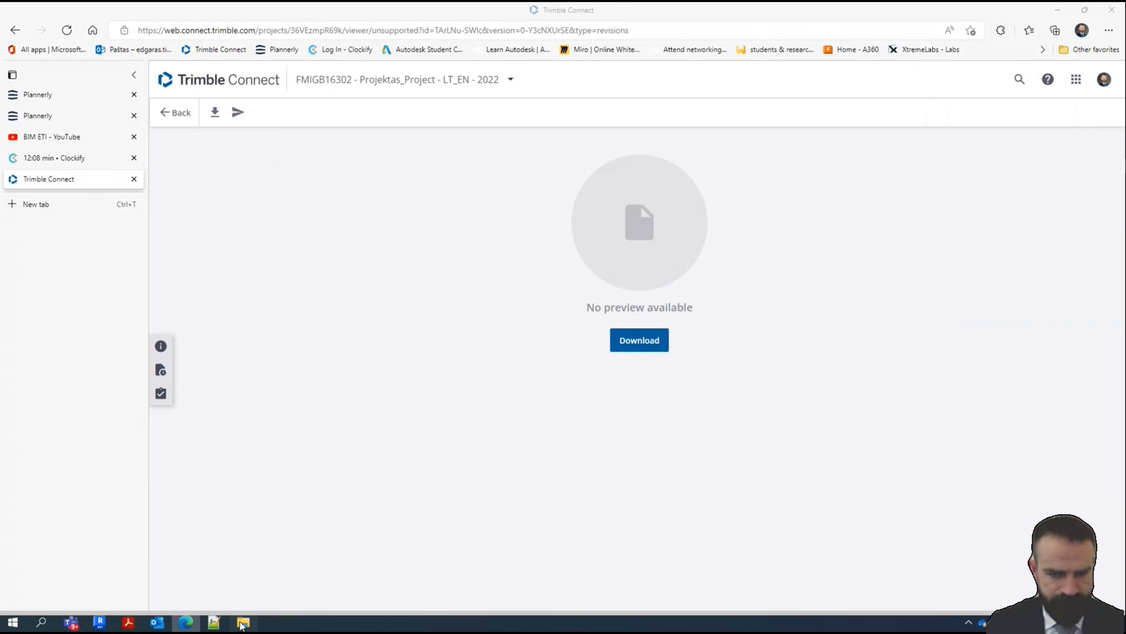
key("alt+Tab")
key("alt+Tab")
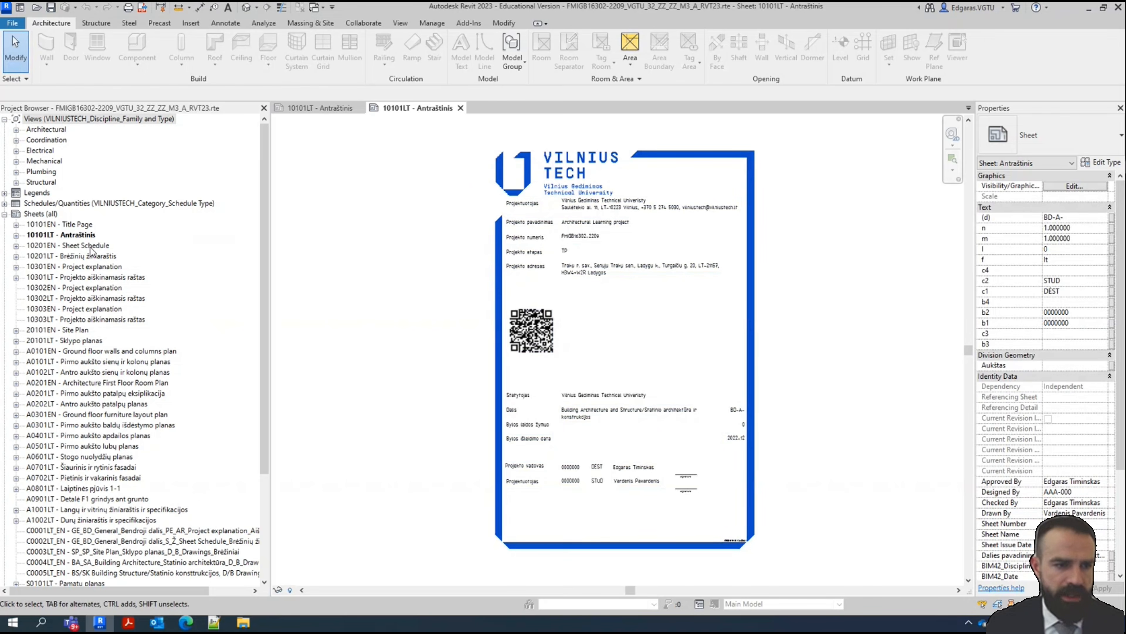
Open sheet 10301EN - Project explanation in the template and read its general, site plan and architectural-planning text
left_click(76, 257)
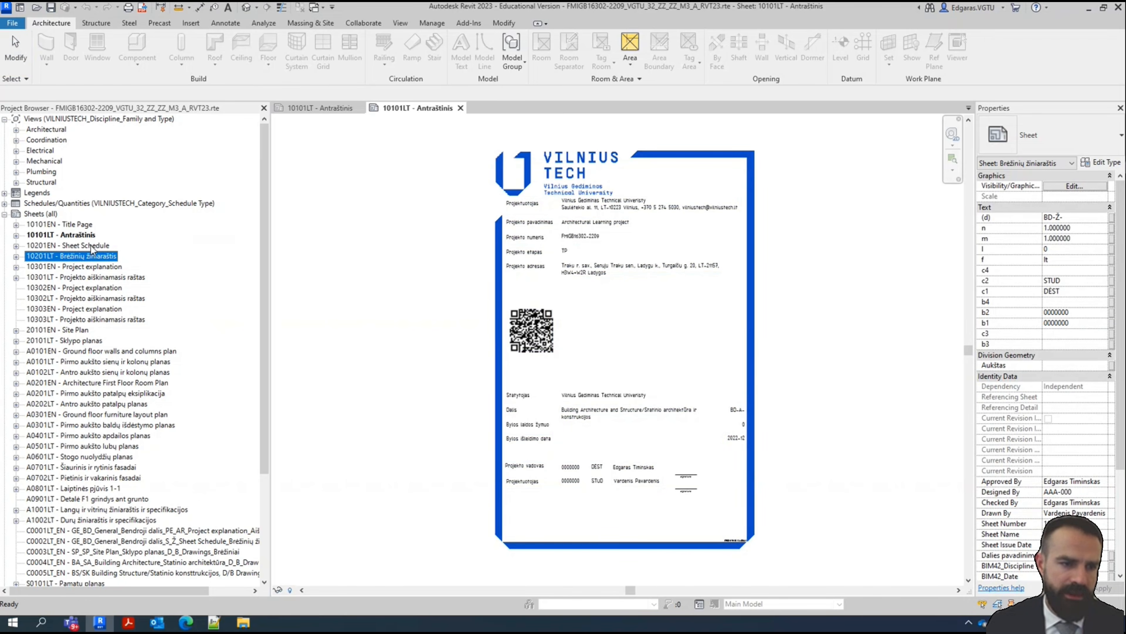
left_click(93, 267)
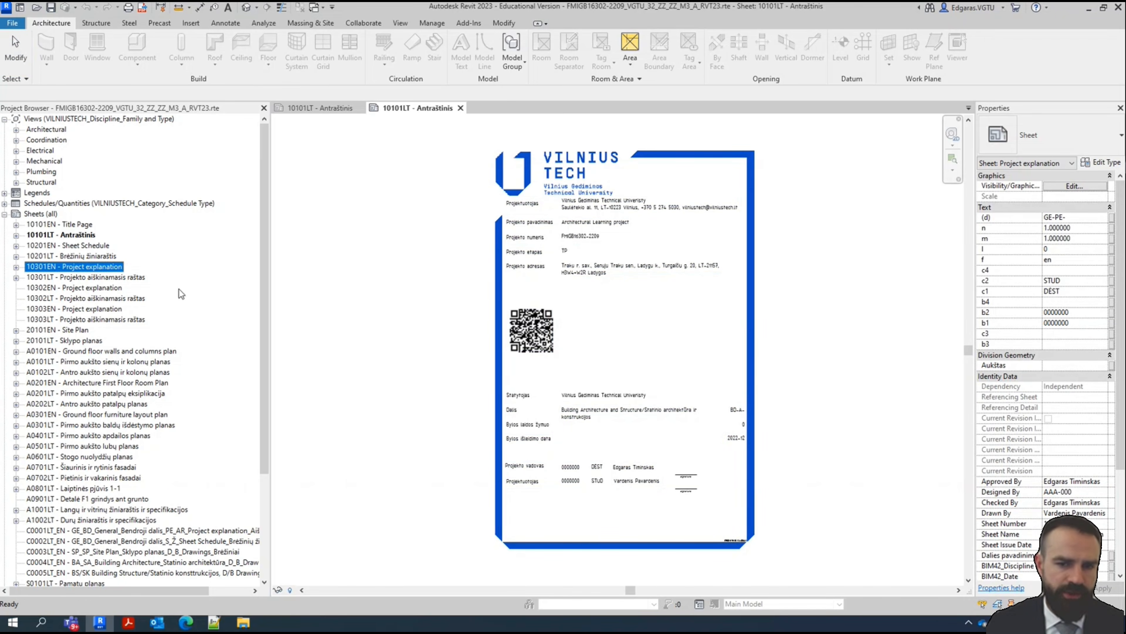
scroll(650, 174, "up", 2)
scroll(650, 174, "up", 1)
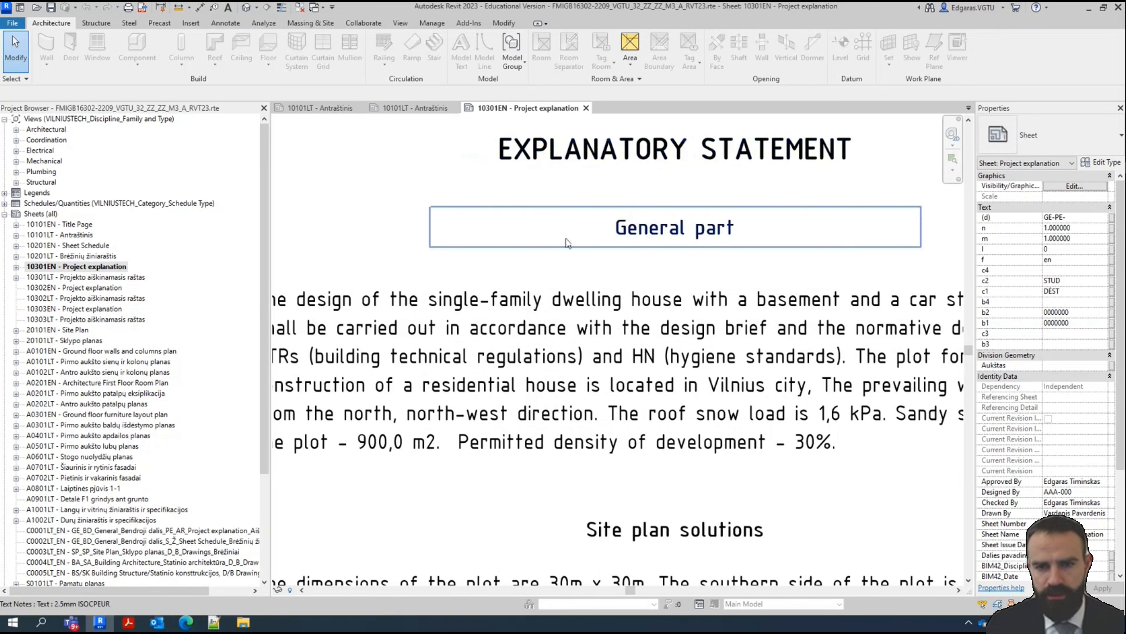
scroll(591, 234, "down", 4)
scroll(590, 367, "up", 3)
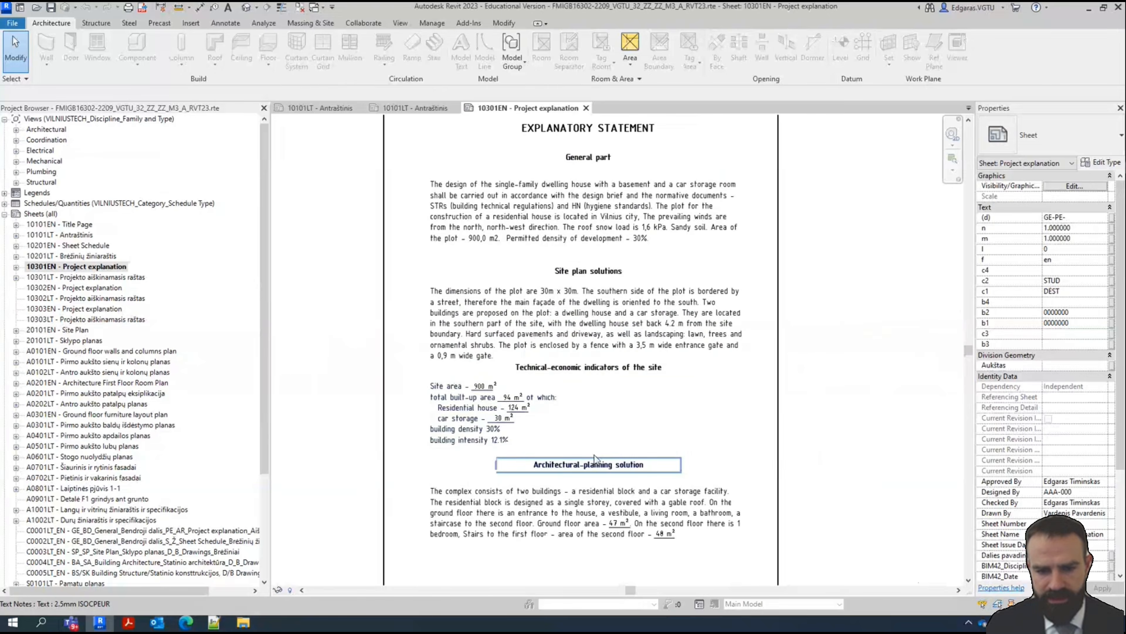
scroll(630, 216, "up", 2)
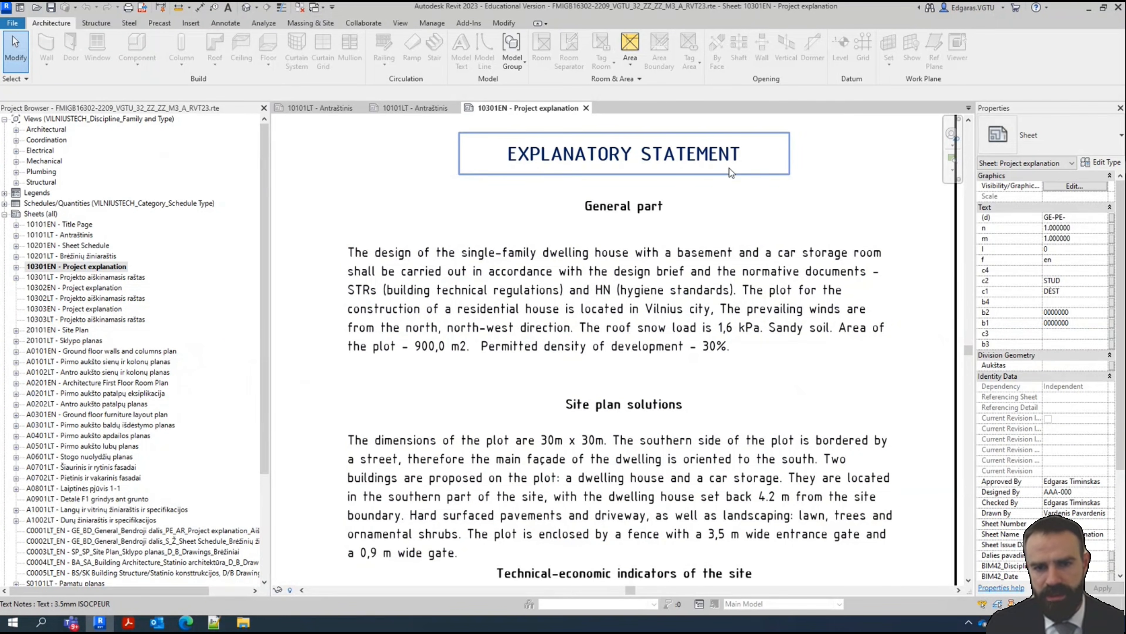
scroll(631, 305, "down", 10)
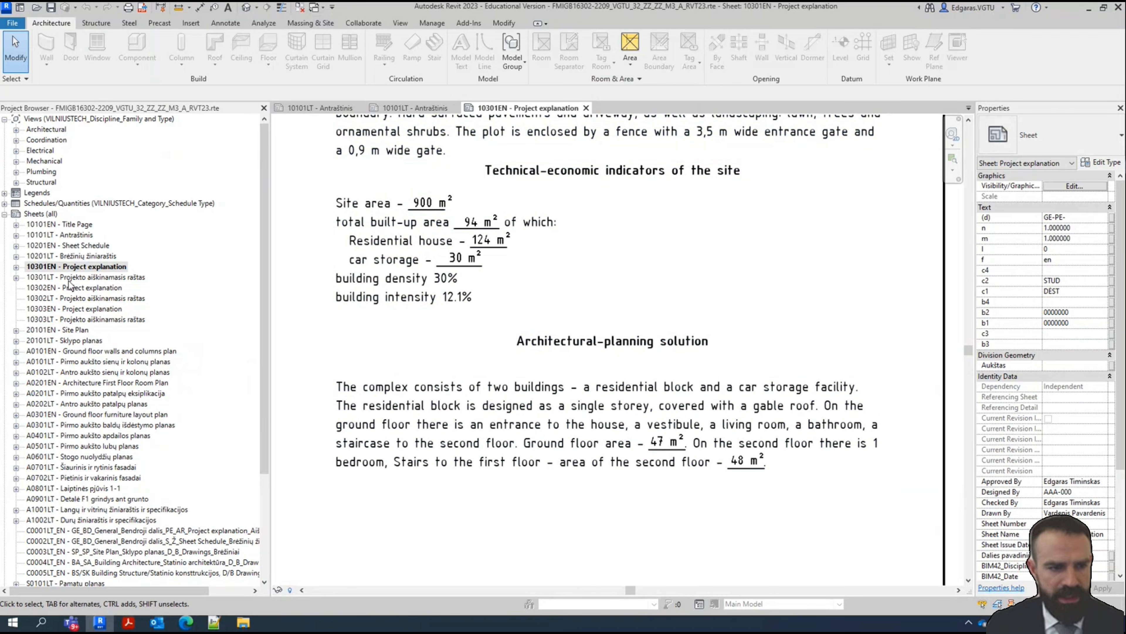
Open sheet 10302EN - Project explanation and read its structural solution text from foundations to lintels
double_click(87, 290)
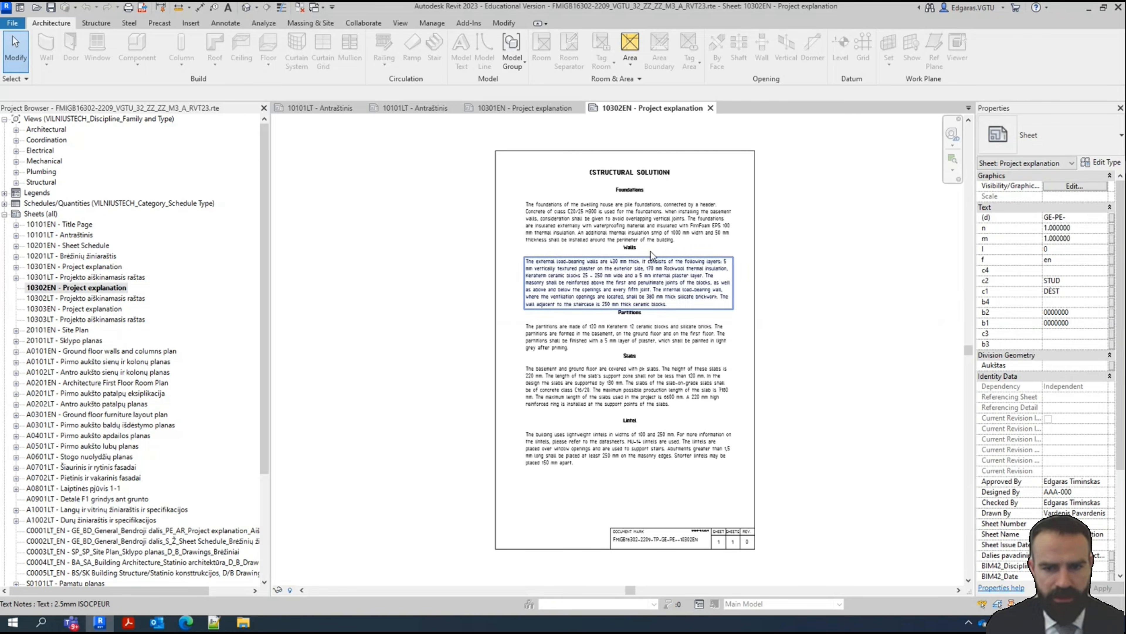
scroll(651, 353, "up", 5)
middle_click_drag(650, 349, 646, 235)
middle_click_drag(705, 333, 774, 91)
middle_click_drag(741, 281, 706, 161)
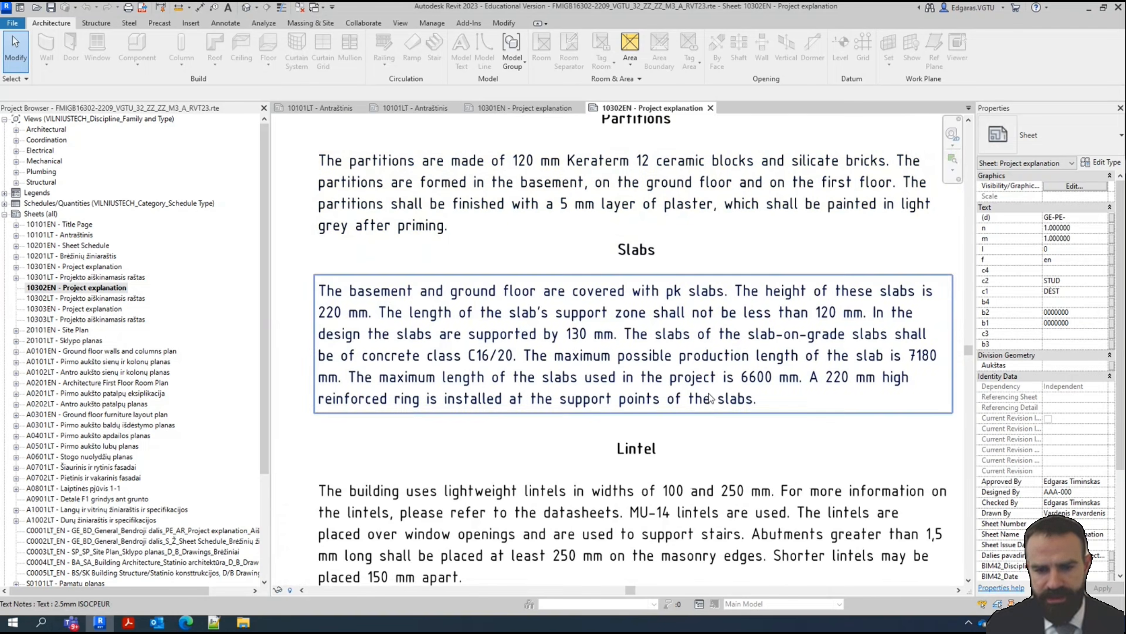
middle_click_drag(696, 412, 671, 224)
scroll(703, 427, "down", 3)
scroll(700, 451, "down", 2)
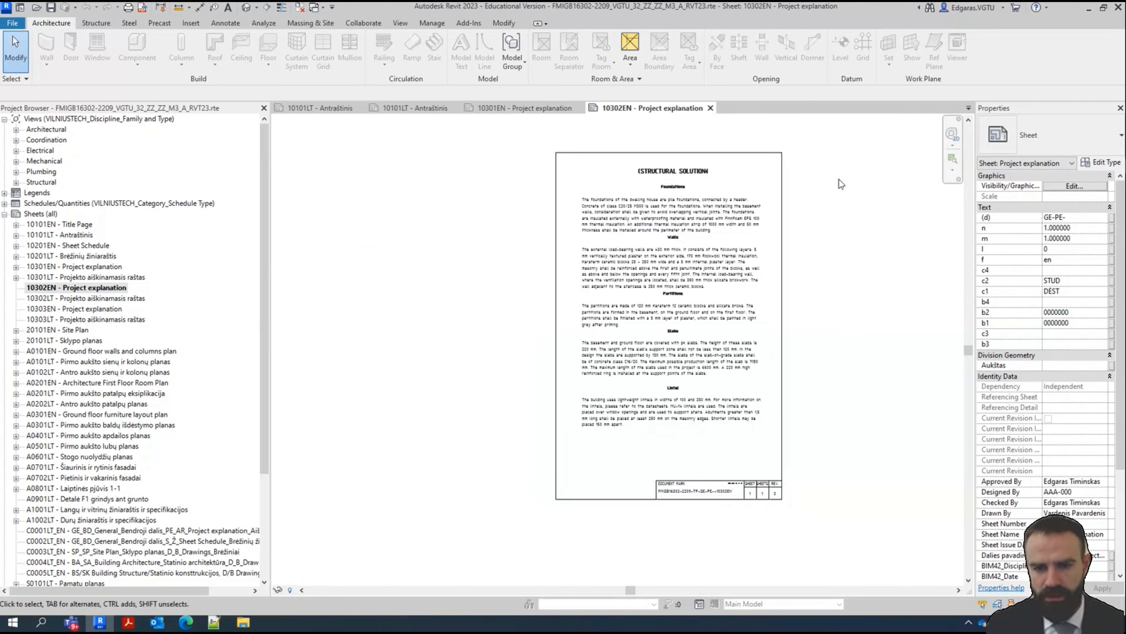
Switch to the LW2 project, collapse its browser tree, open its sheet 10302EN - Project explanation, and close the inactive views
left_click(333, 114)
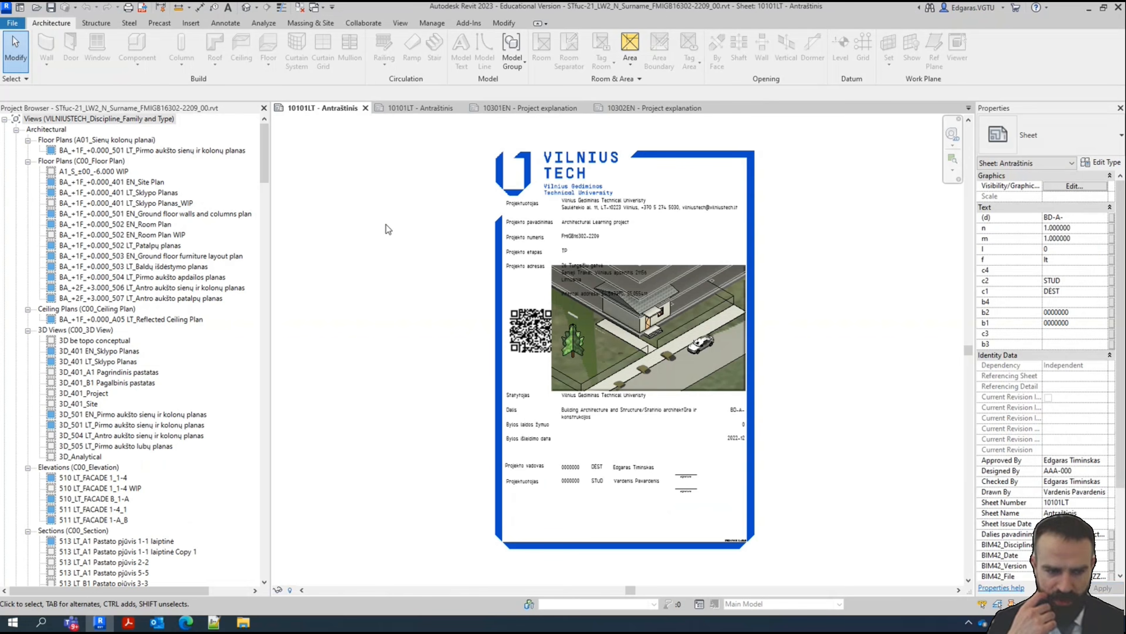
right_click(98, 119)
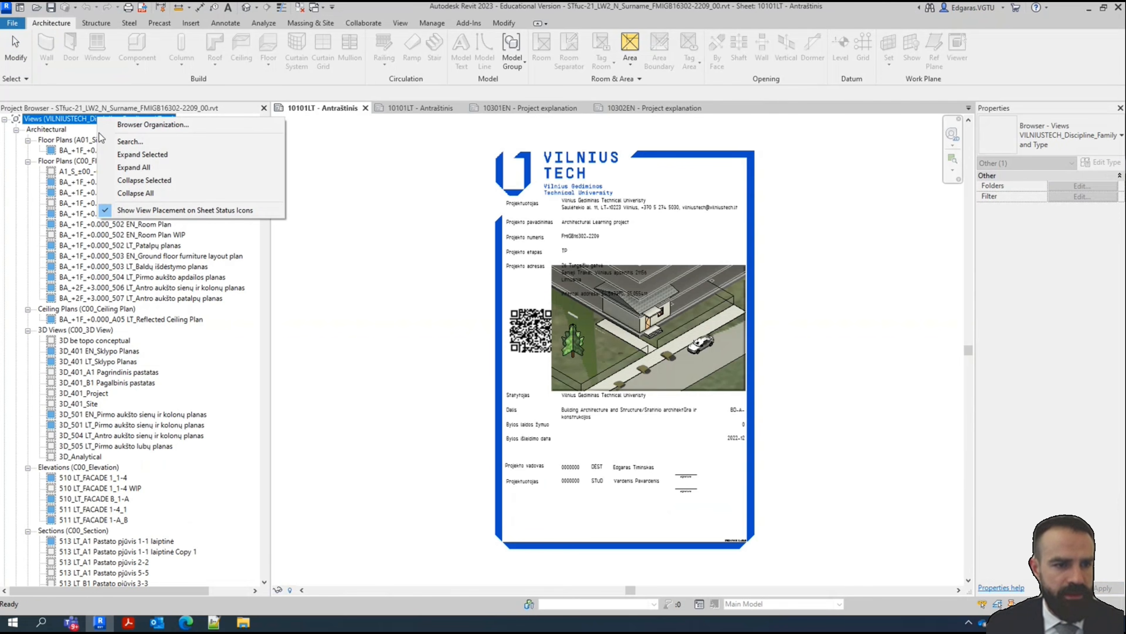
left_click(135, 193)
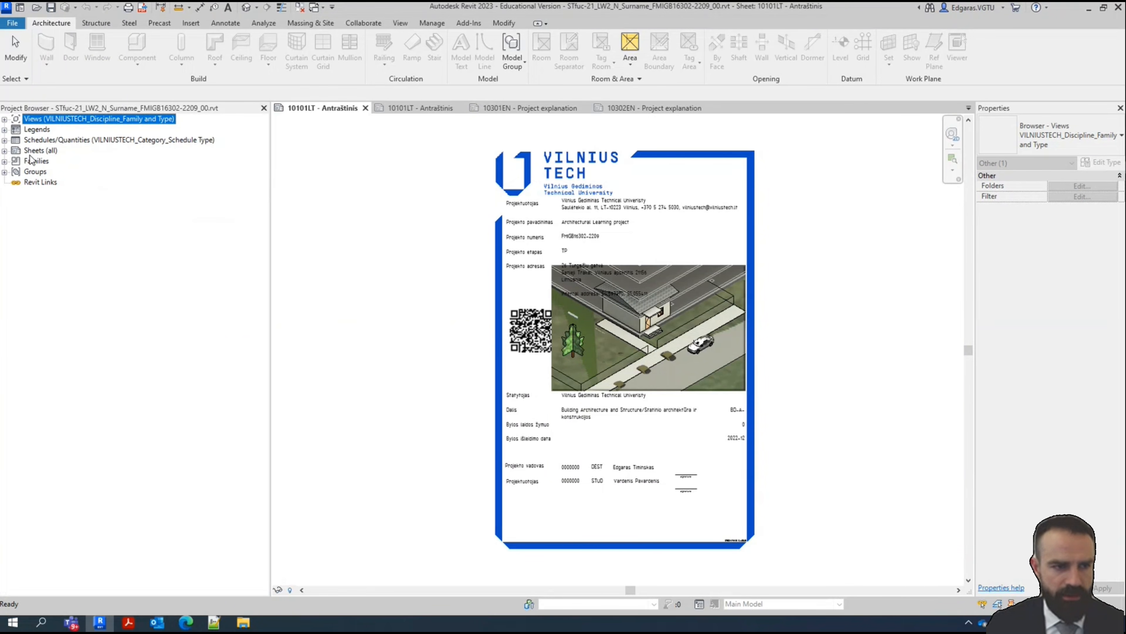
double_click(38, 151)
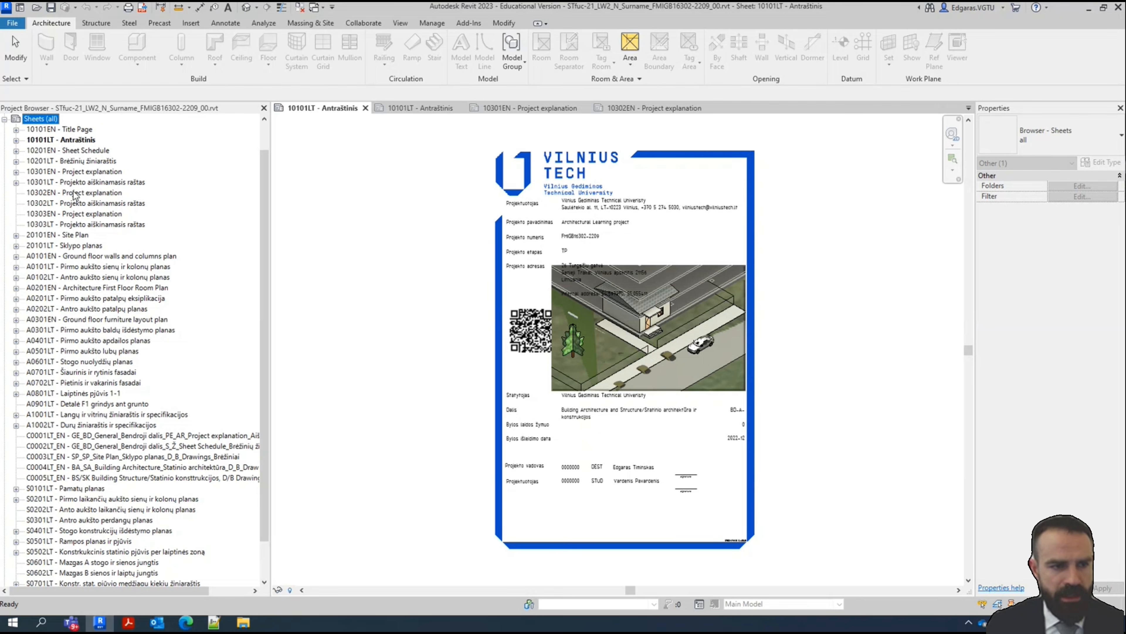
double_click(77, 193)
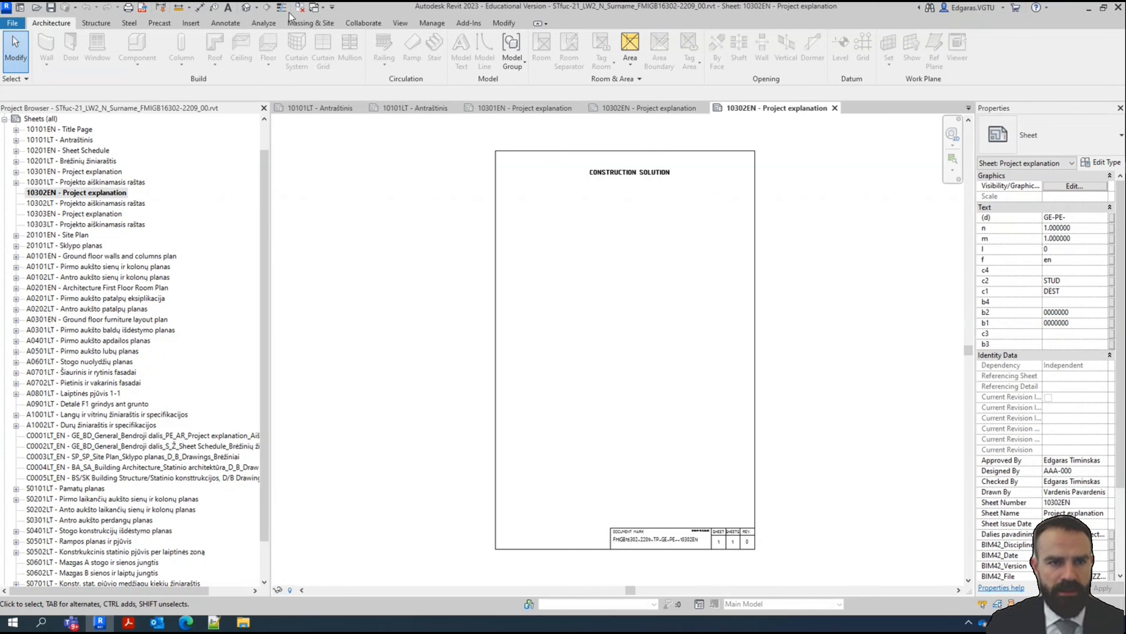
left_click(299, 7)
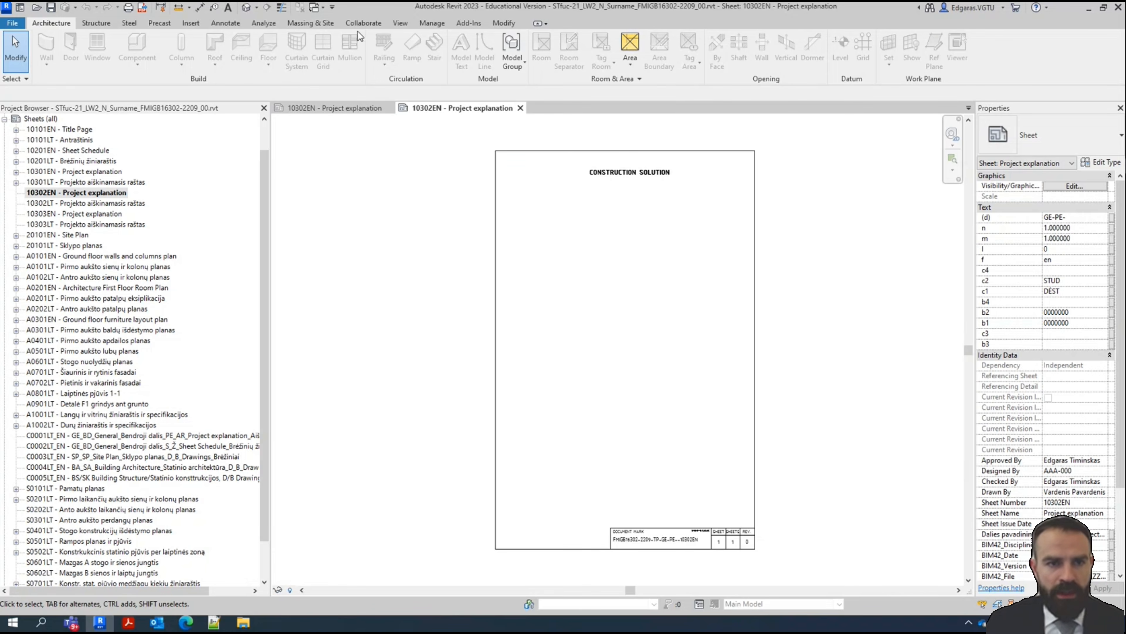
left_click(193, 25)
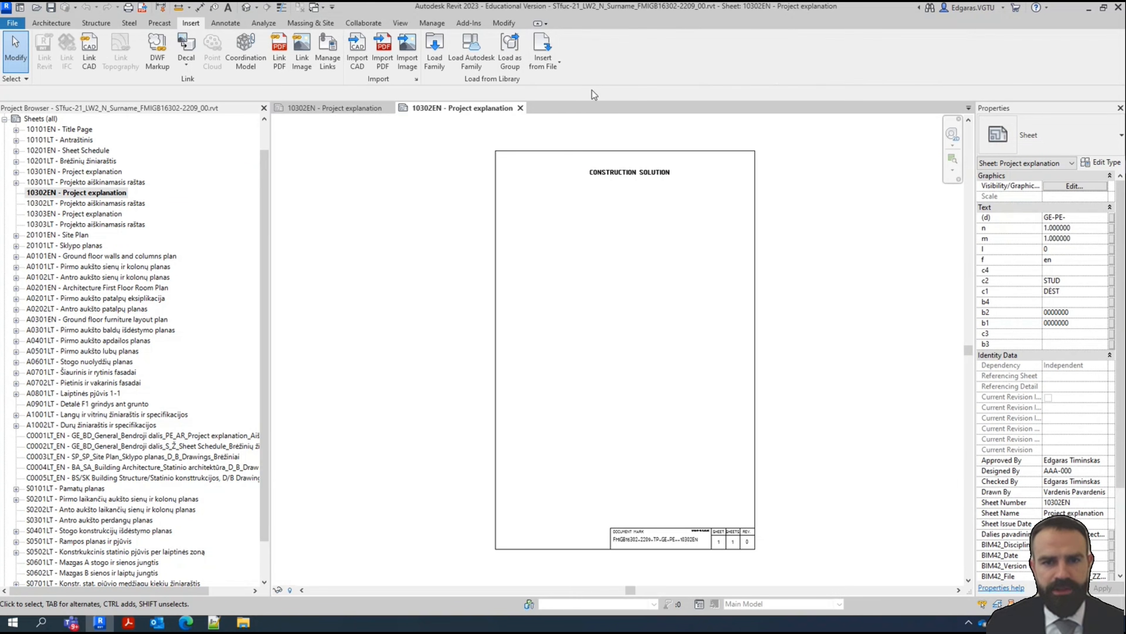
left_click(550, 68)
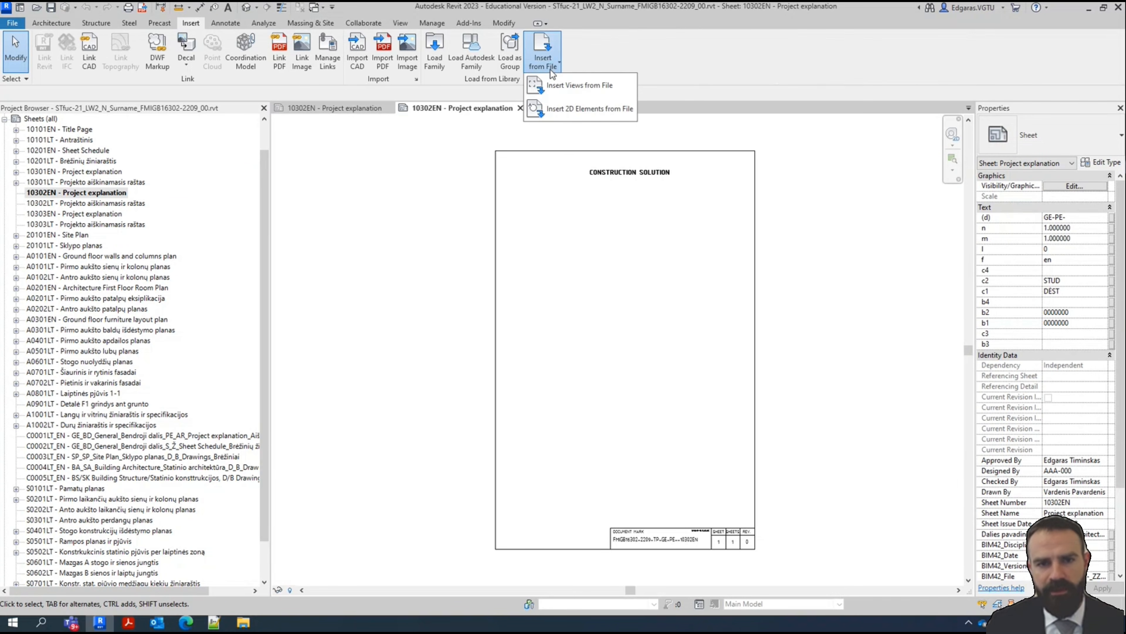
left_click(565, 87)
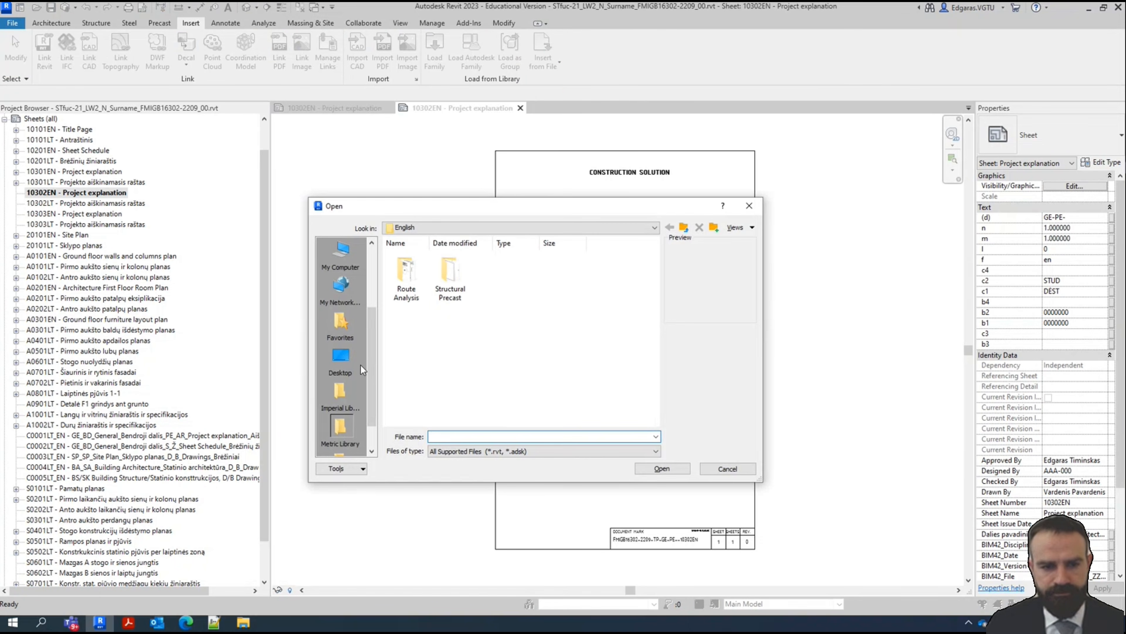
scroll(346, 328, "up", 3)
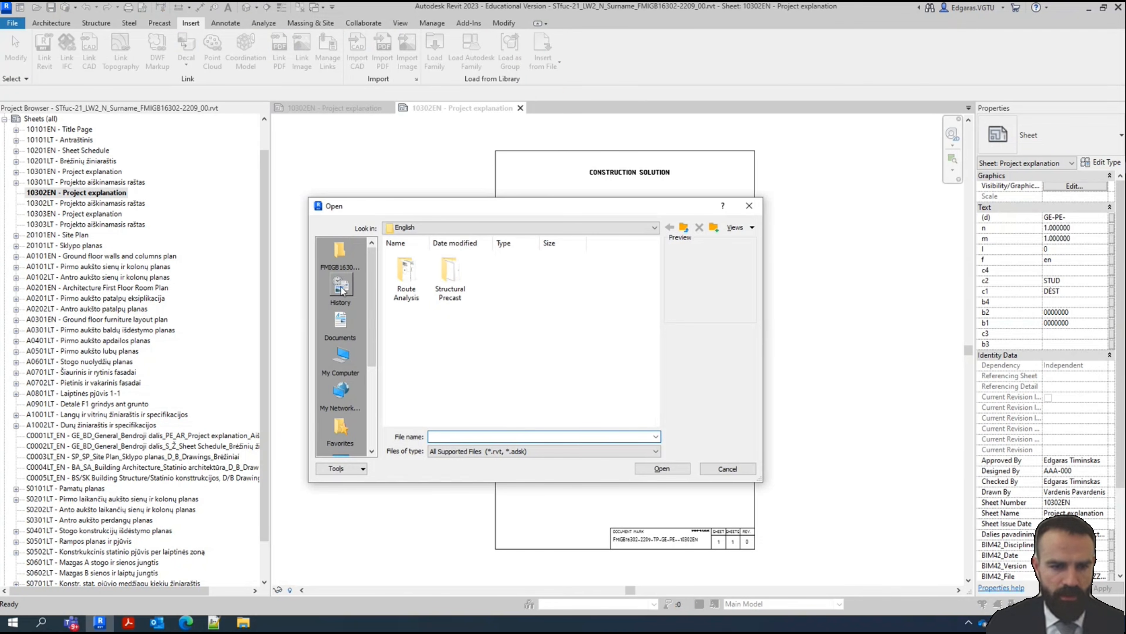
left_click(340, 323)
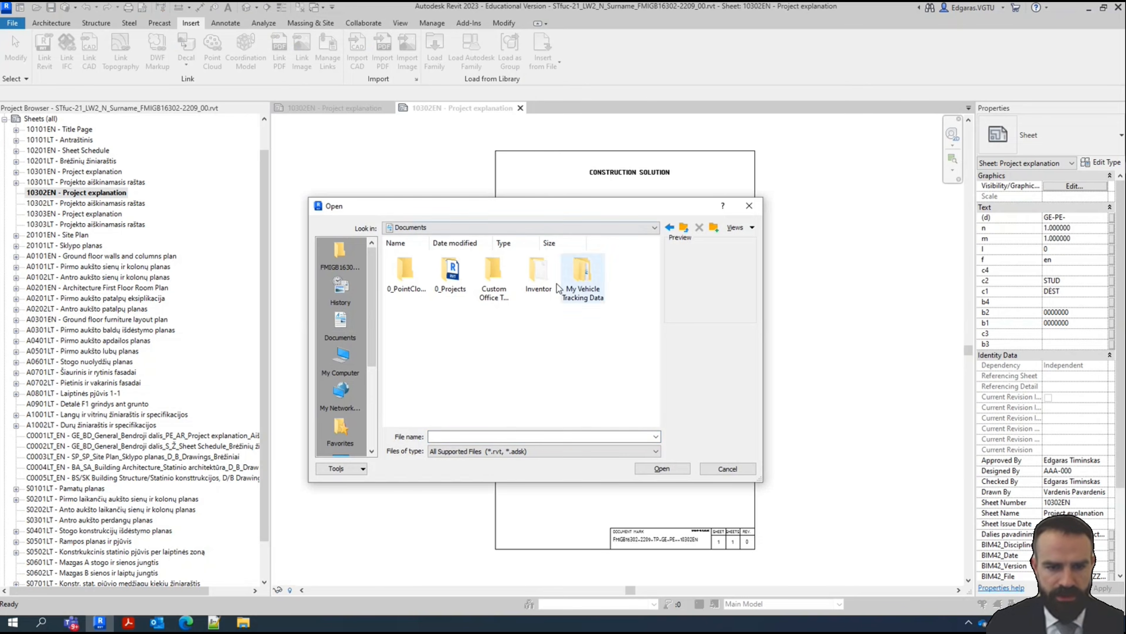
left_click(687, 228)
scroll(503, 343, "down", 2)
scroll(504, 343, "up", 2)
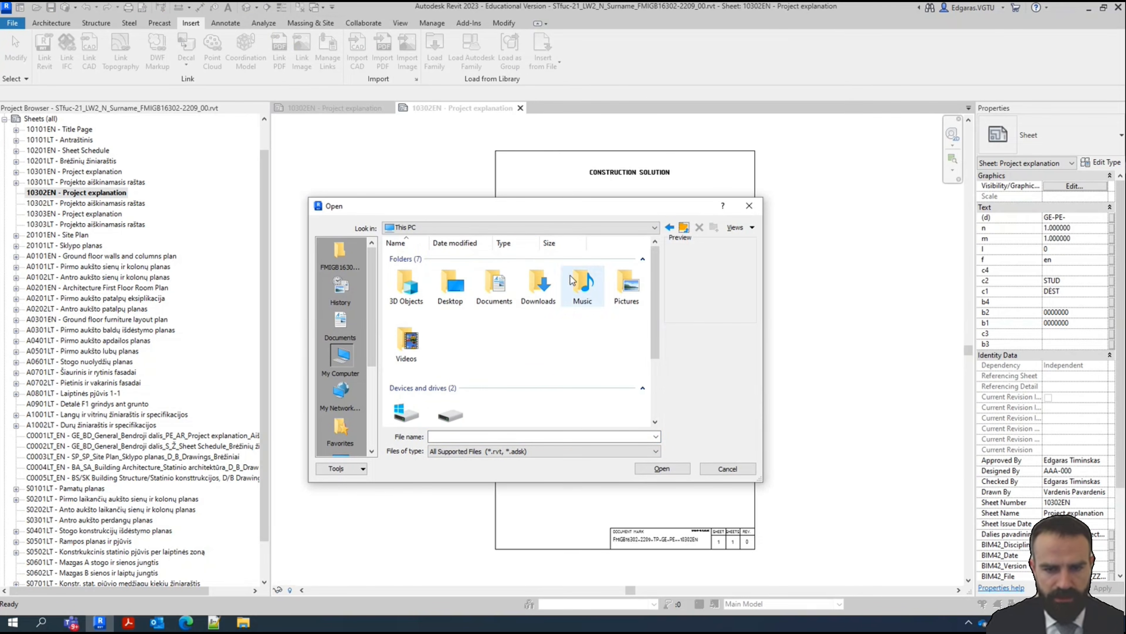
double_click(538, 289)
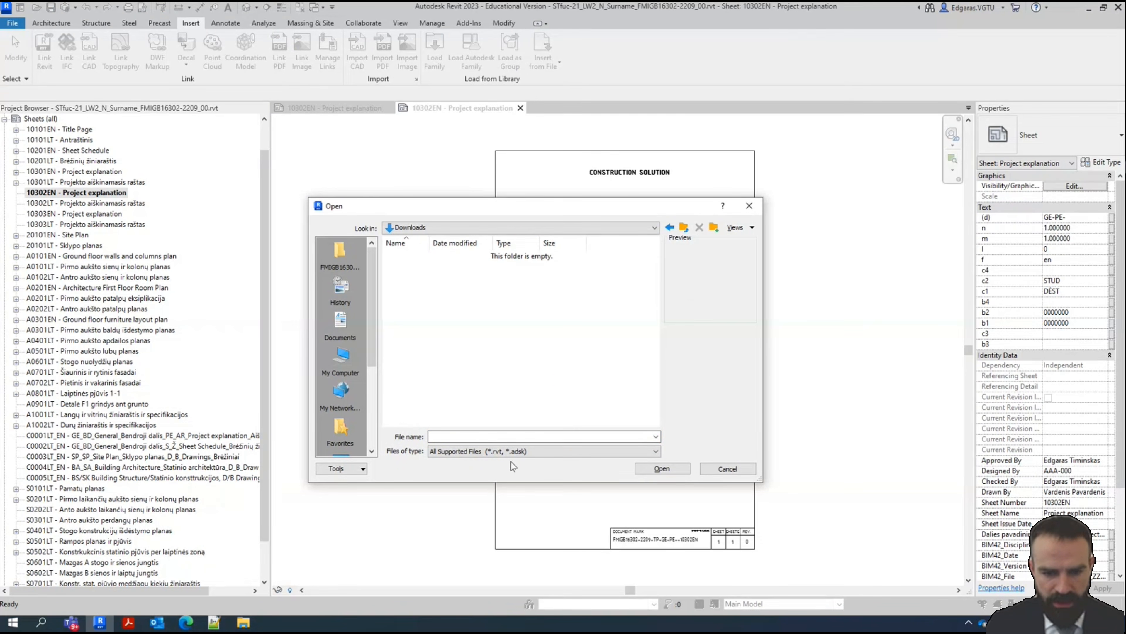
left_click(524, 452)
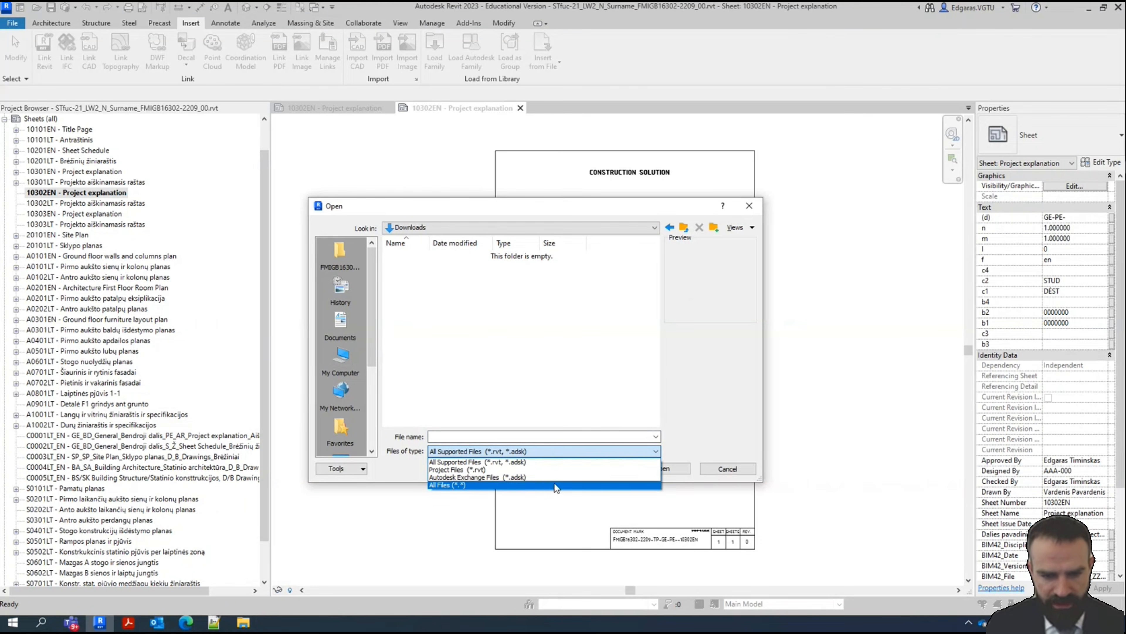
left_click(765, 198)
left_click(745, 204)
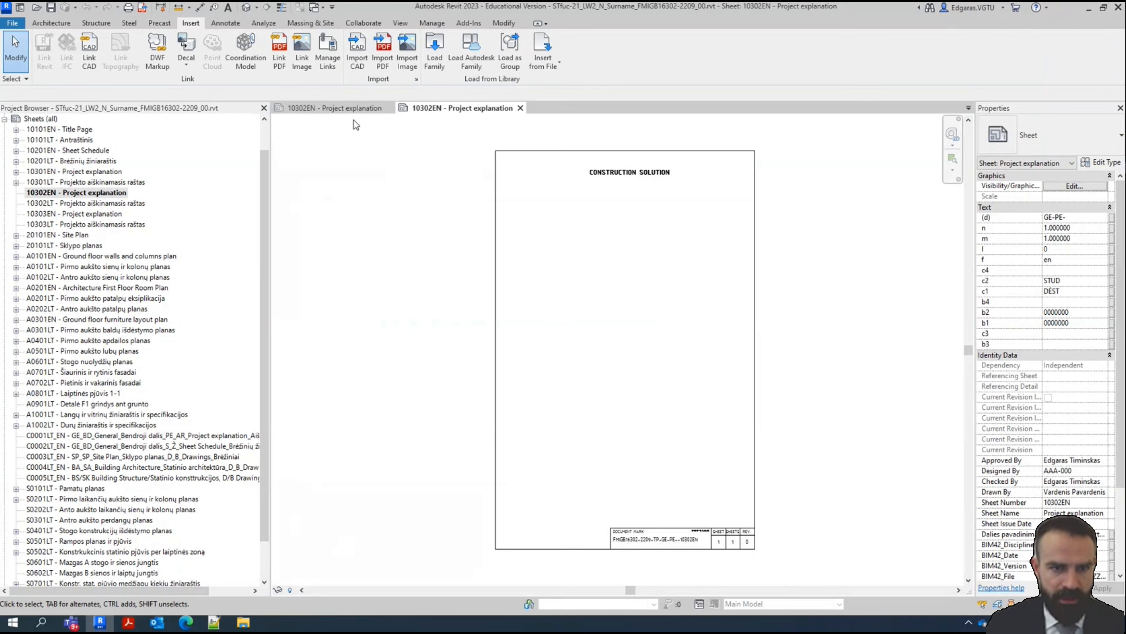
Close the FMIGB16302-2209_VGTU_32_ZZ_ZZ_M3_A_RVT23.rte template and return to the LW2 project
left_click(345, 108)
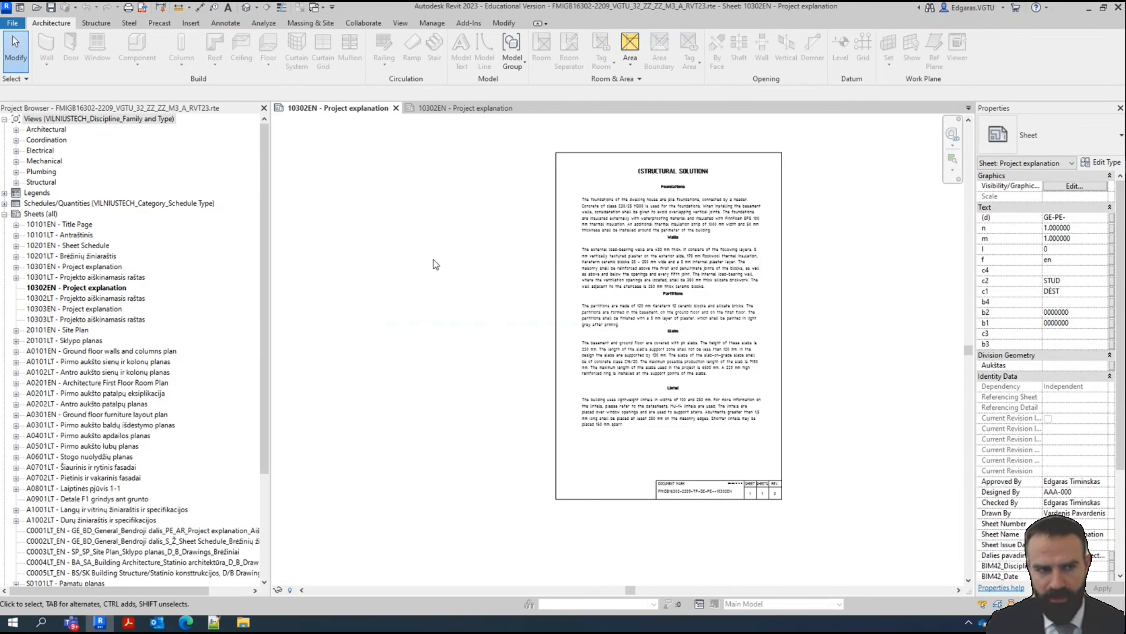
left_click(12, 22)
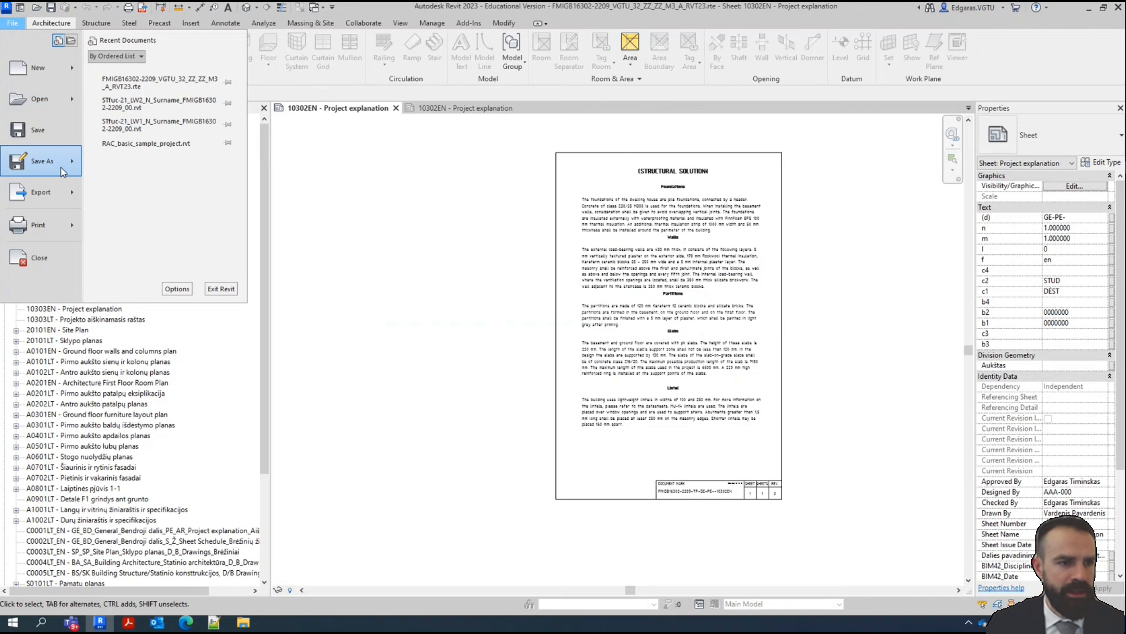
left_click(507, 211)
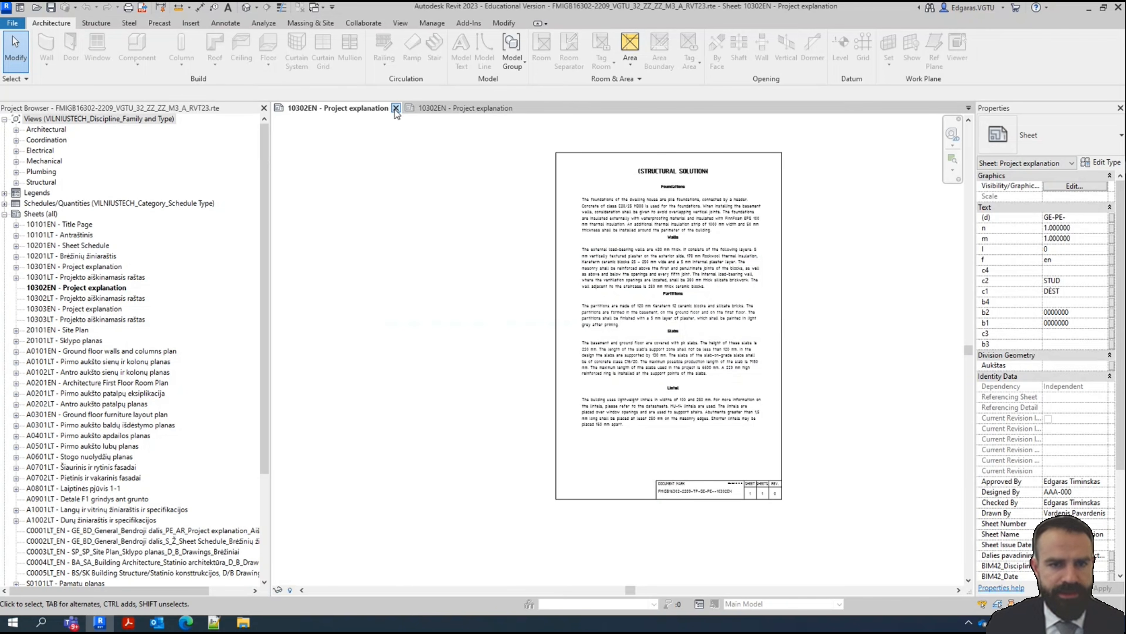
left_click(396, 108)
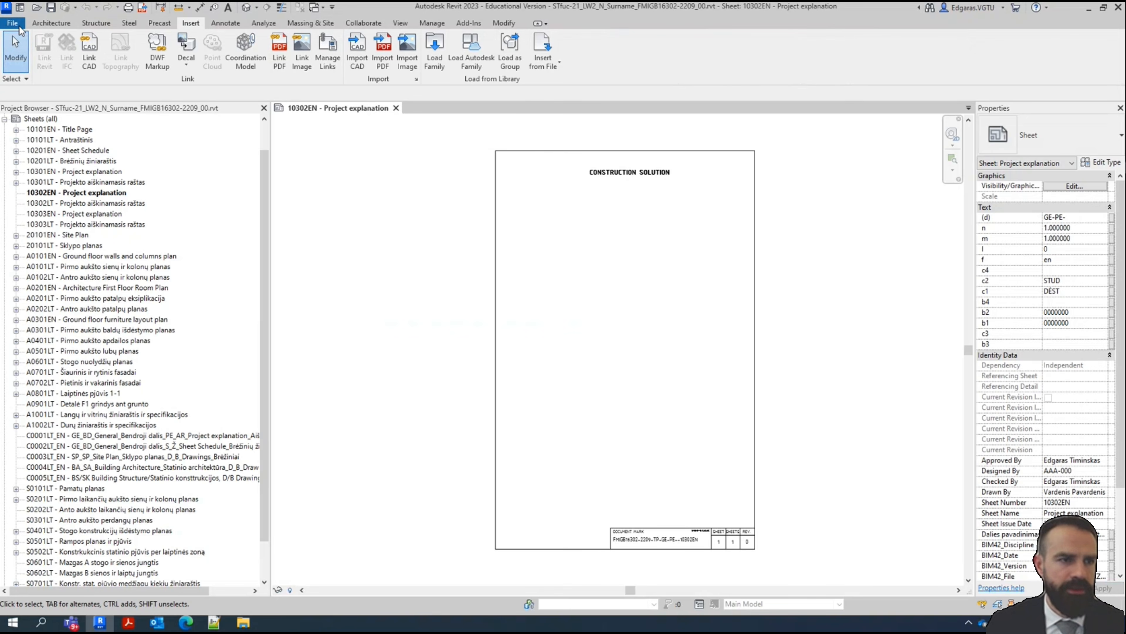
Create a new project from the FMIGB16302-2209_VGTU_32_ZZ_ZZ_M3_A_RVT23.rte template in Downloads and save it there as Project1.rvt
left_click(12, 23)
left_click(27, 70)
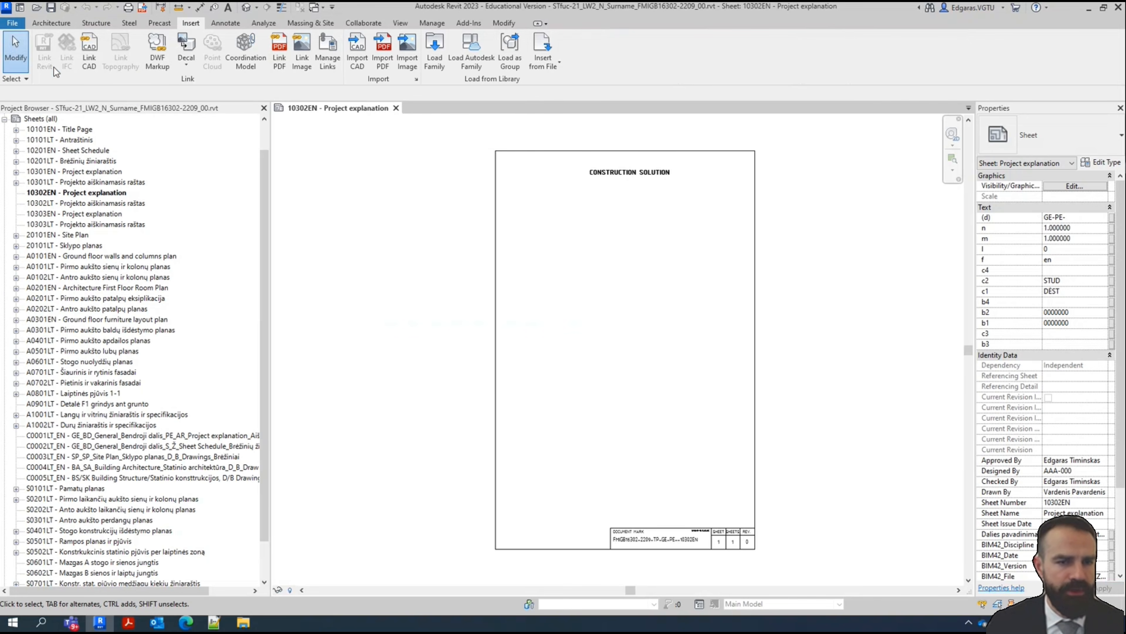
left_click(643, 281)
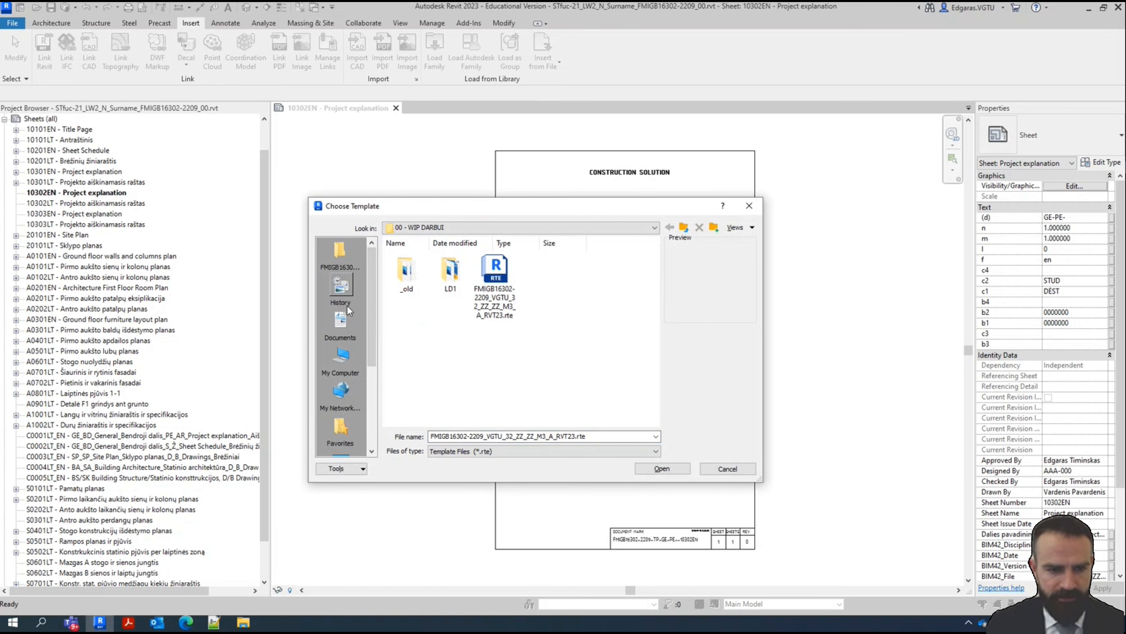
left_click(340, 323)
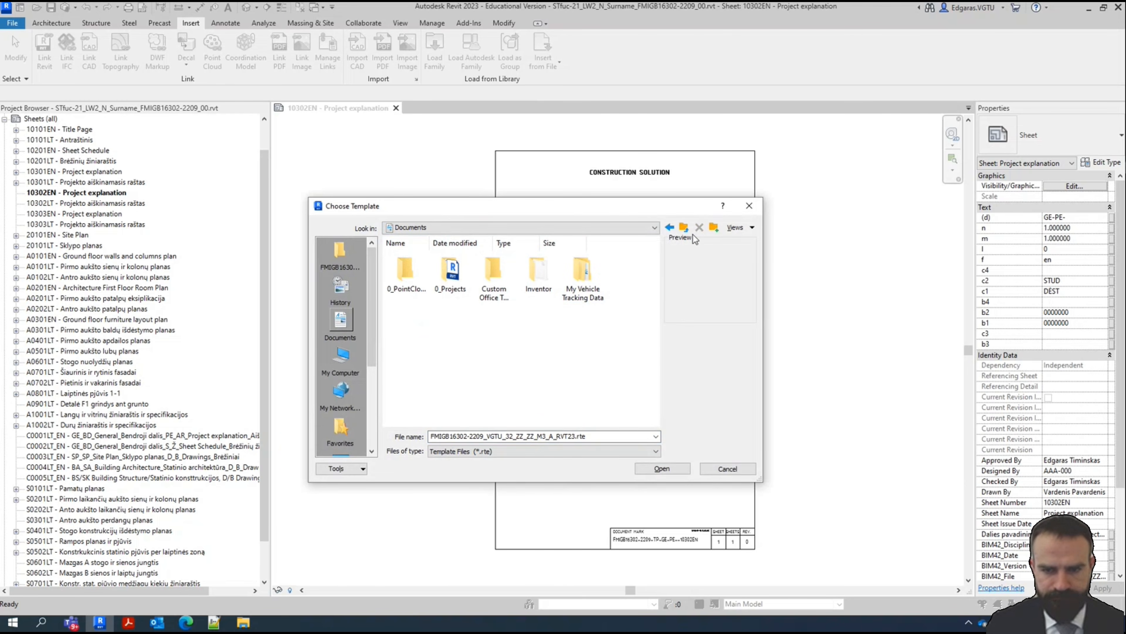
left_click(686, 228)
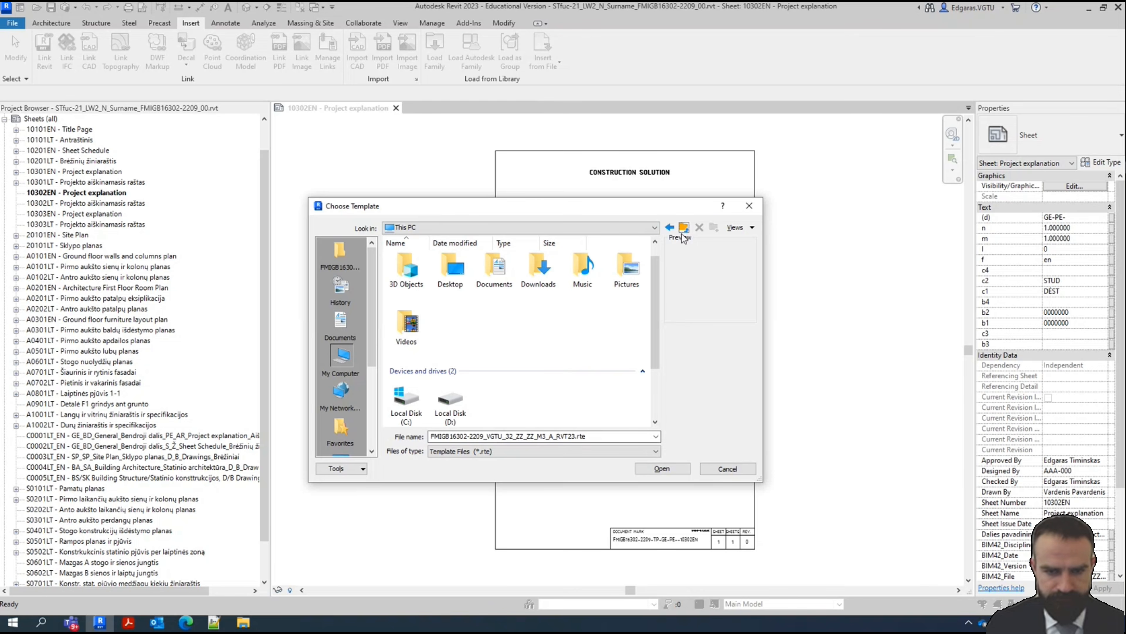
double_click(538, 271)
left_click(395, 294)
left_click(656, 468)
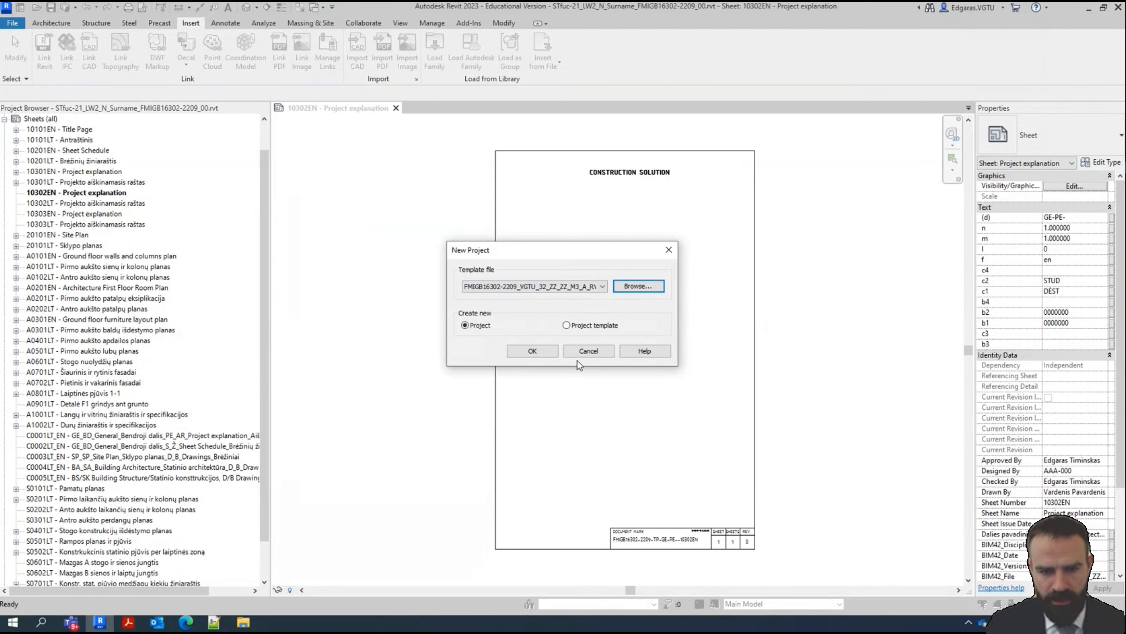
left_click(532, 352)
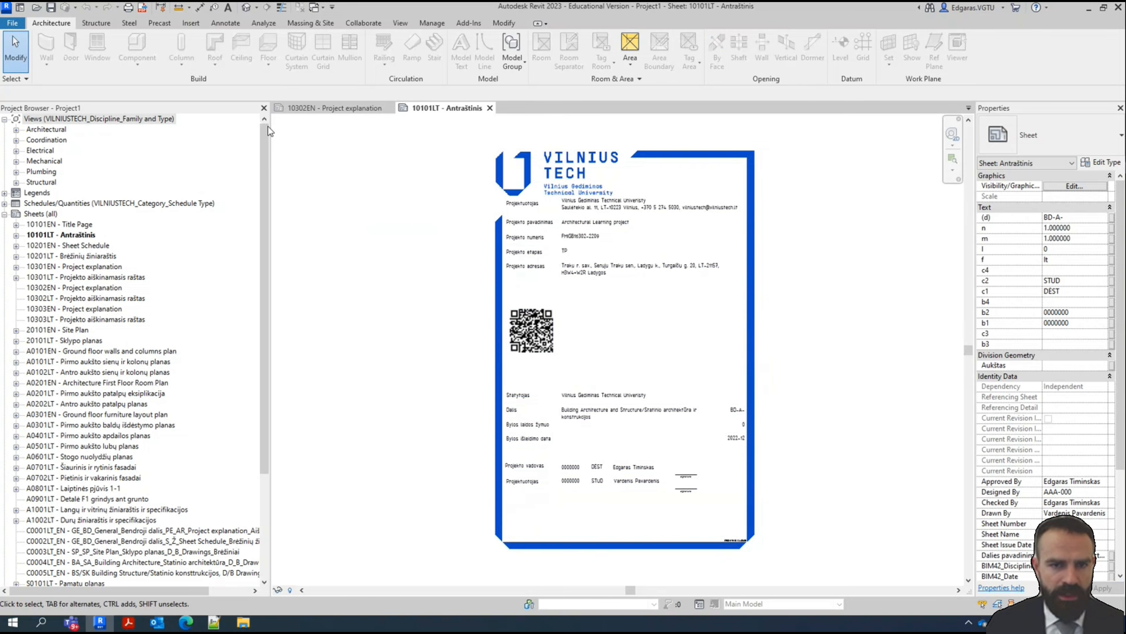
left_click(50, 7)
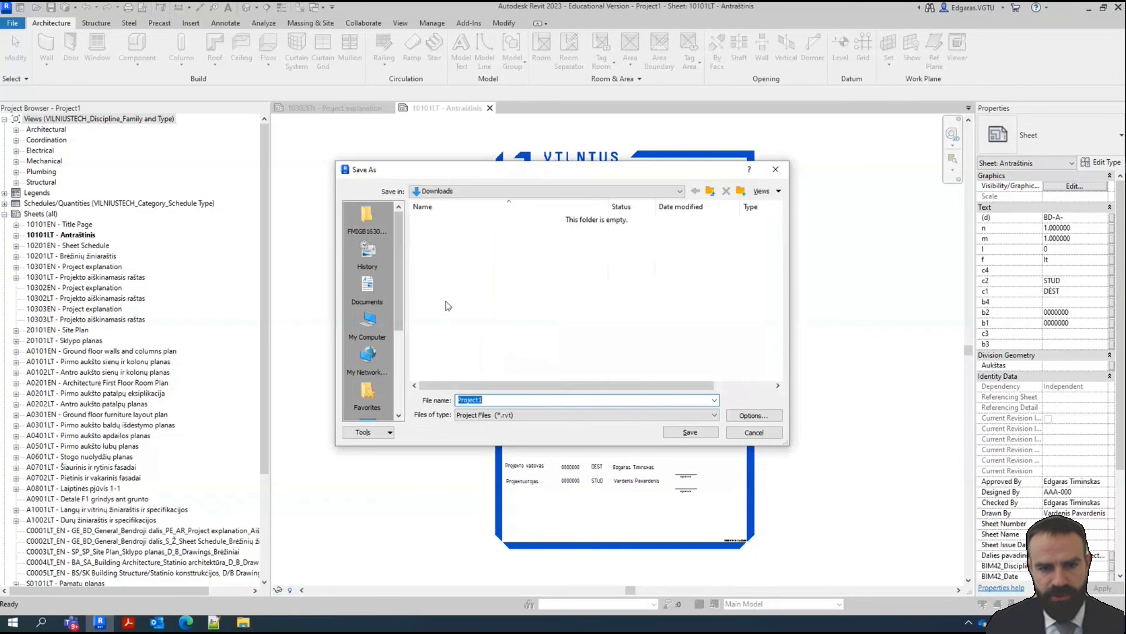
left_click(707, 432)
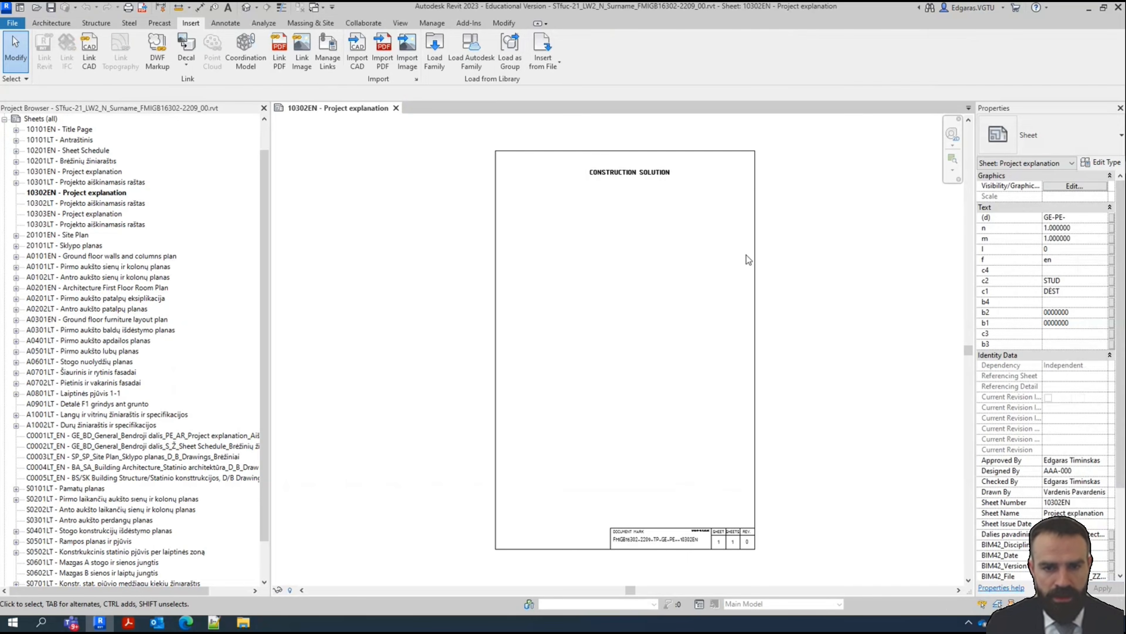
Start inserting views from a file and load Project1.rvt from the Downloads folder as the source
left_click(549, 67)
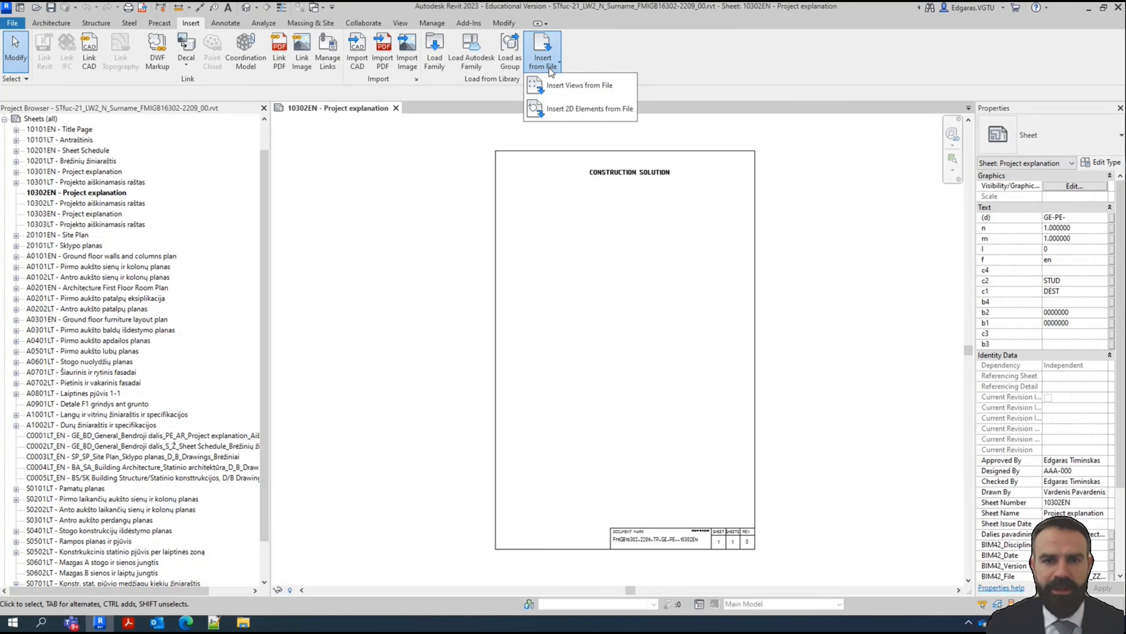
left_click(587, 91)
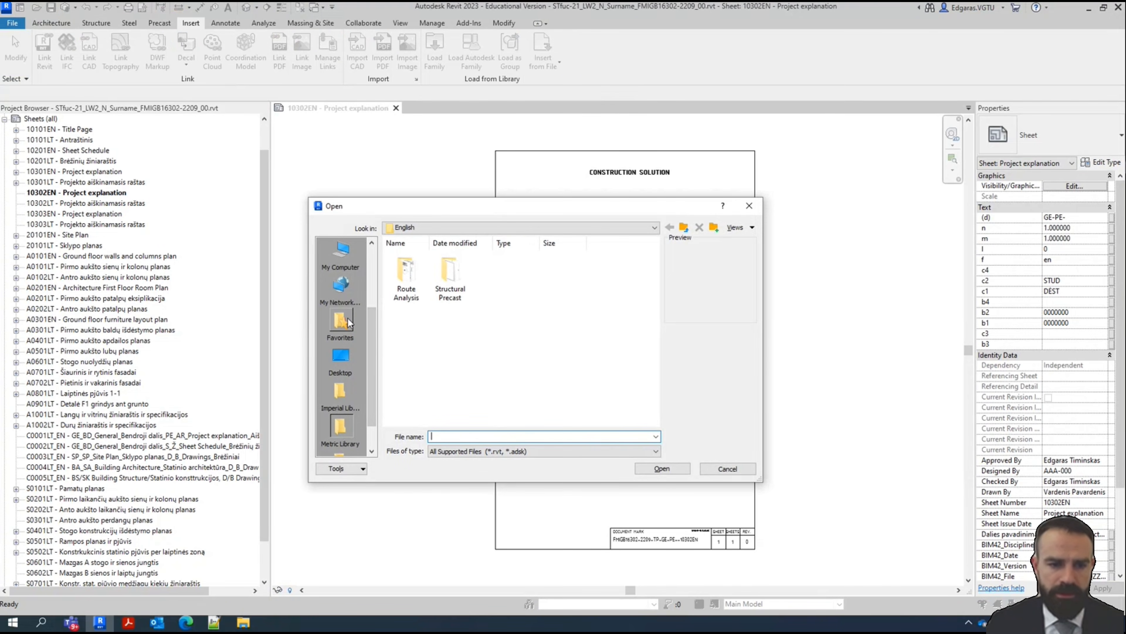
left_click(340, 319)
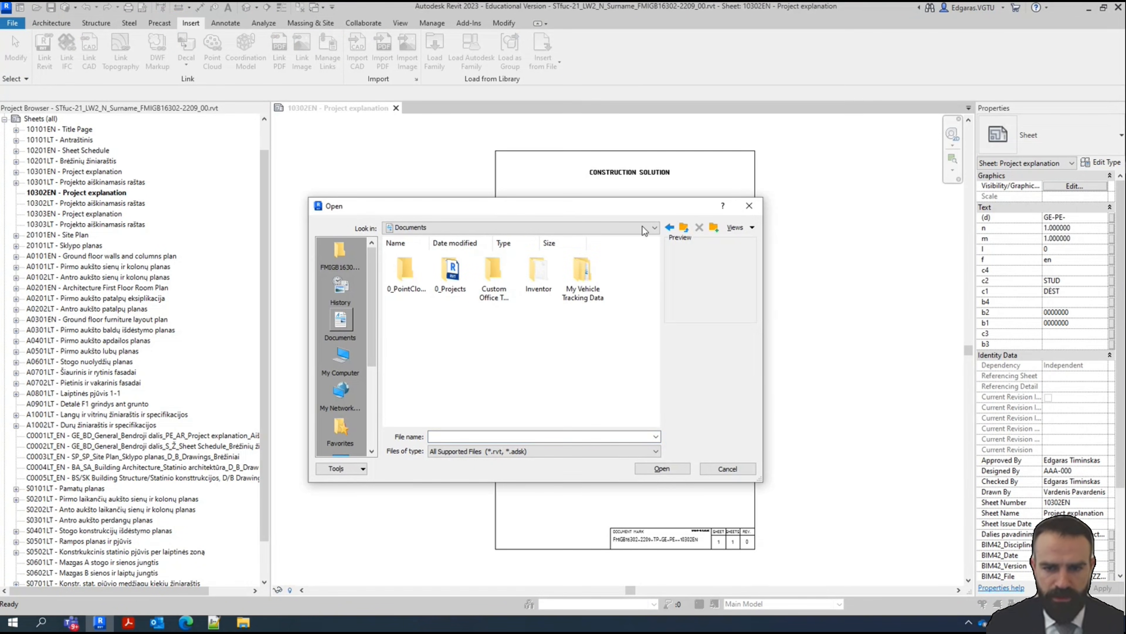
left_click(687, 227)
double_click(544, 273)
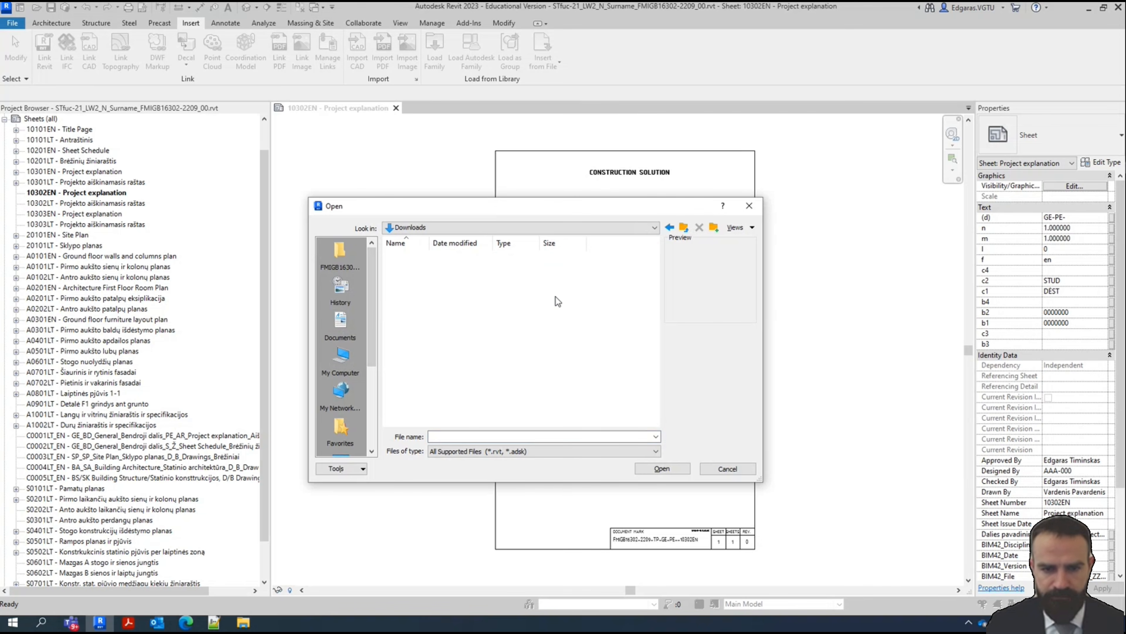
left_click(403, 295)
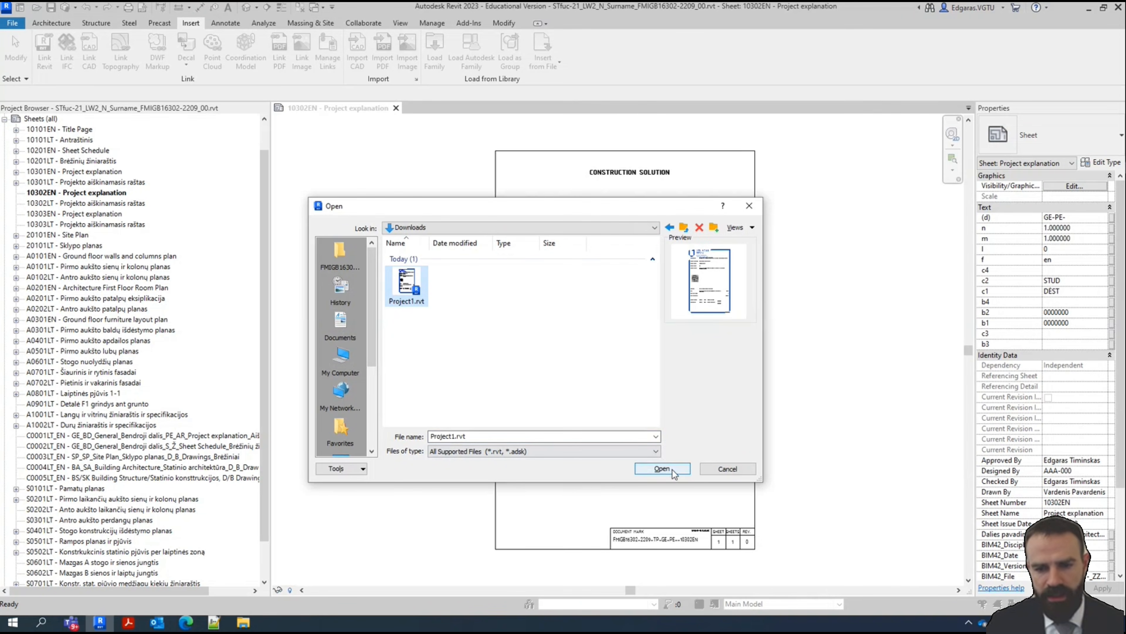
left_click(662, 468)
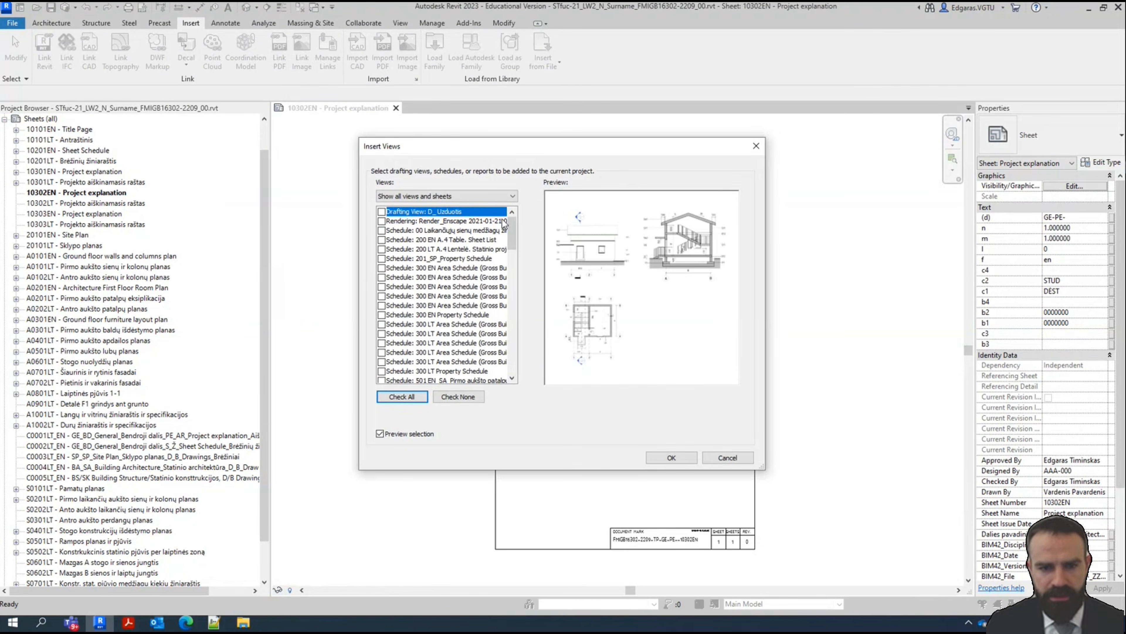
Select the Project explanation sheets 10301EN, 10302EN and 10303EN and insert them into the LW2 project
left_click_drag(516, 229, 534, 192)
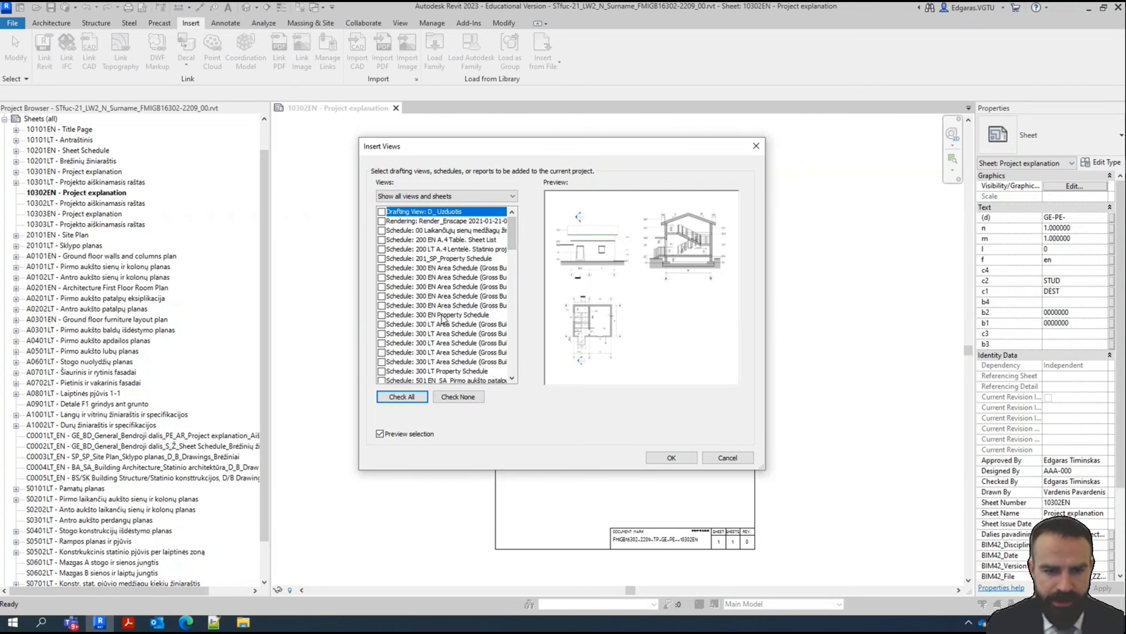
scroll(443, 316, "down", 20)
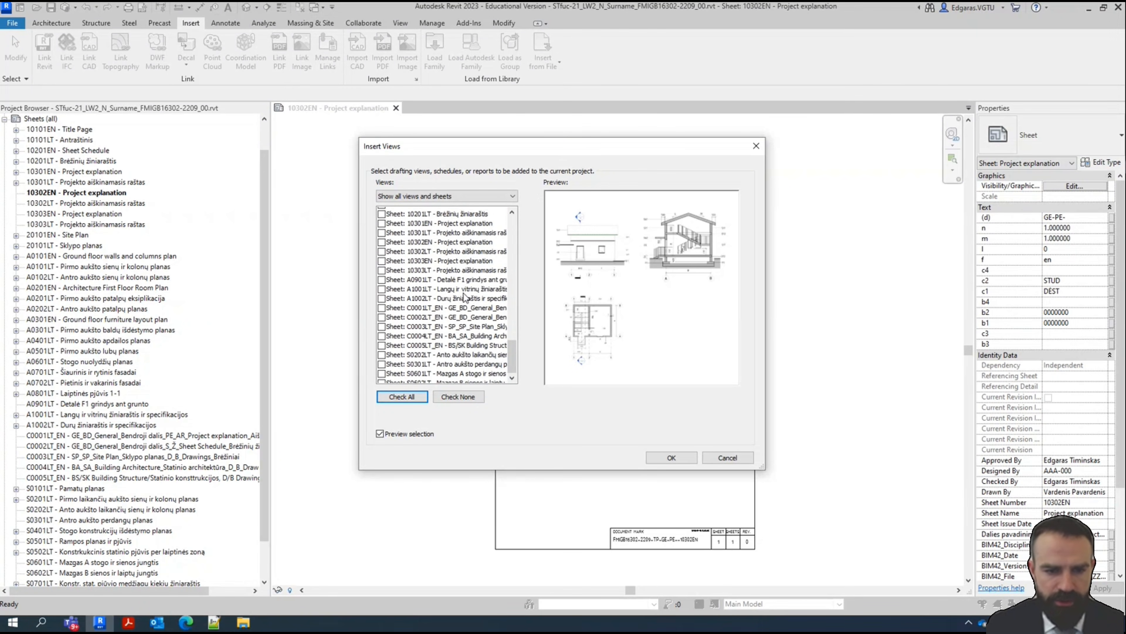
scroll(464, 296, "up", 3)
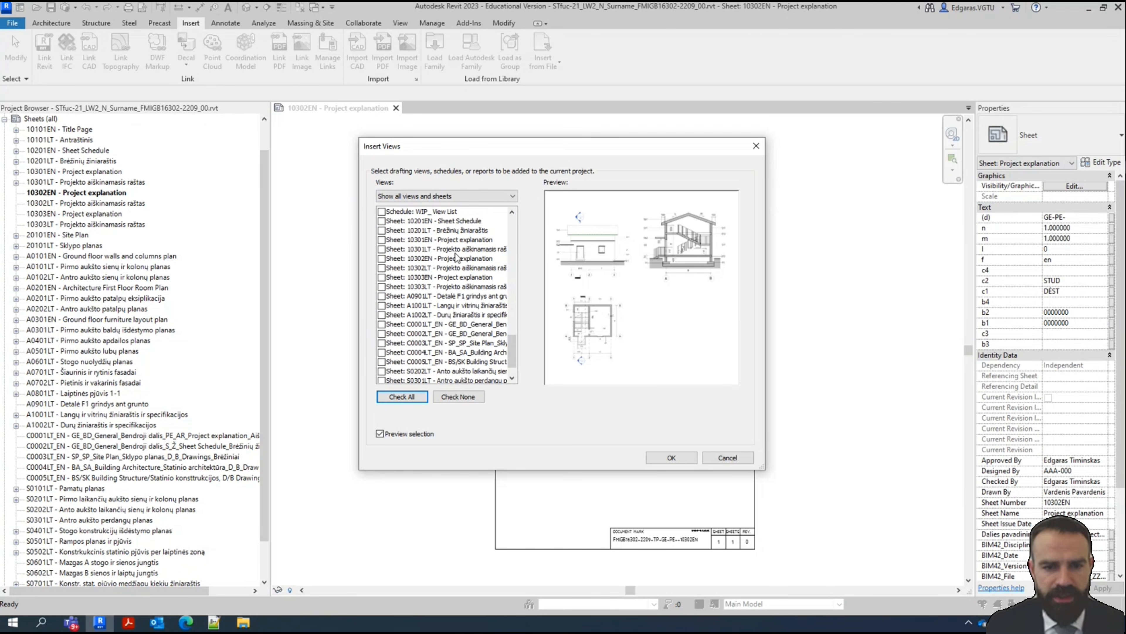
left_click(467, 241)
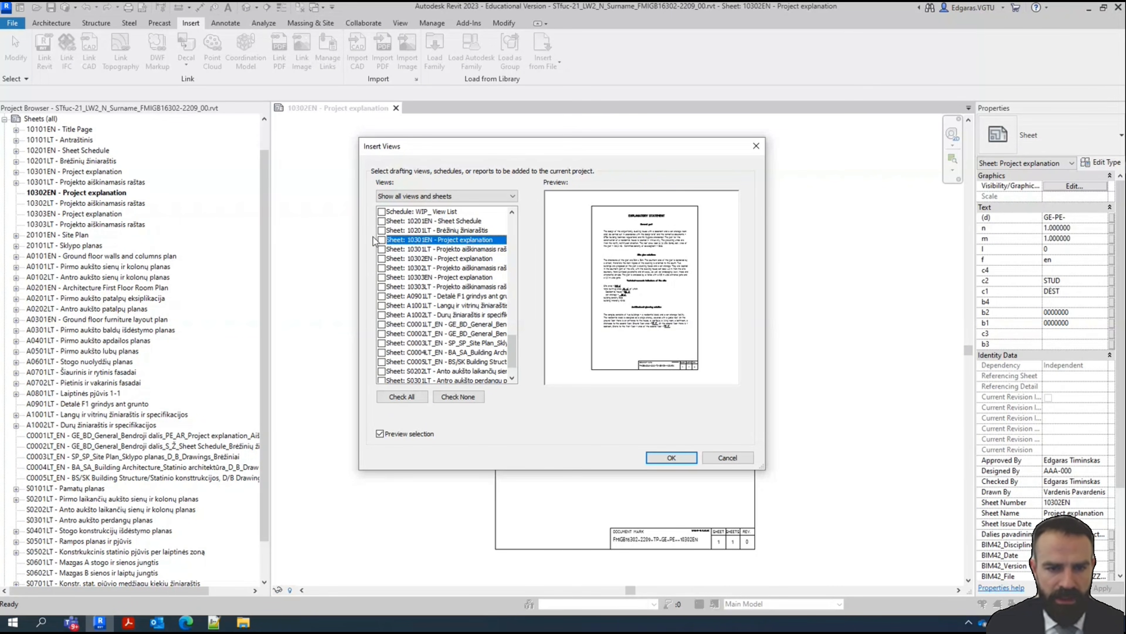
left_click(382, 240)
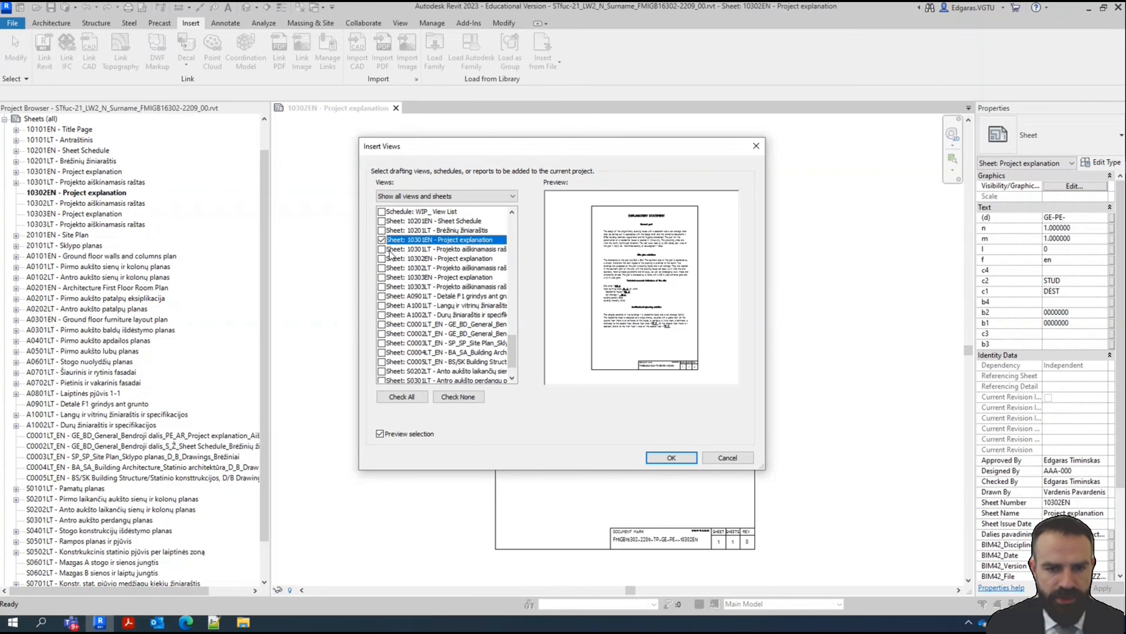
left_click(410, 260)
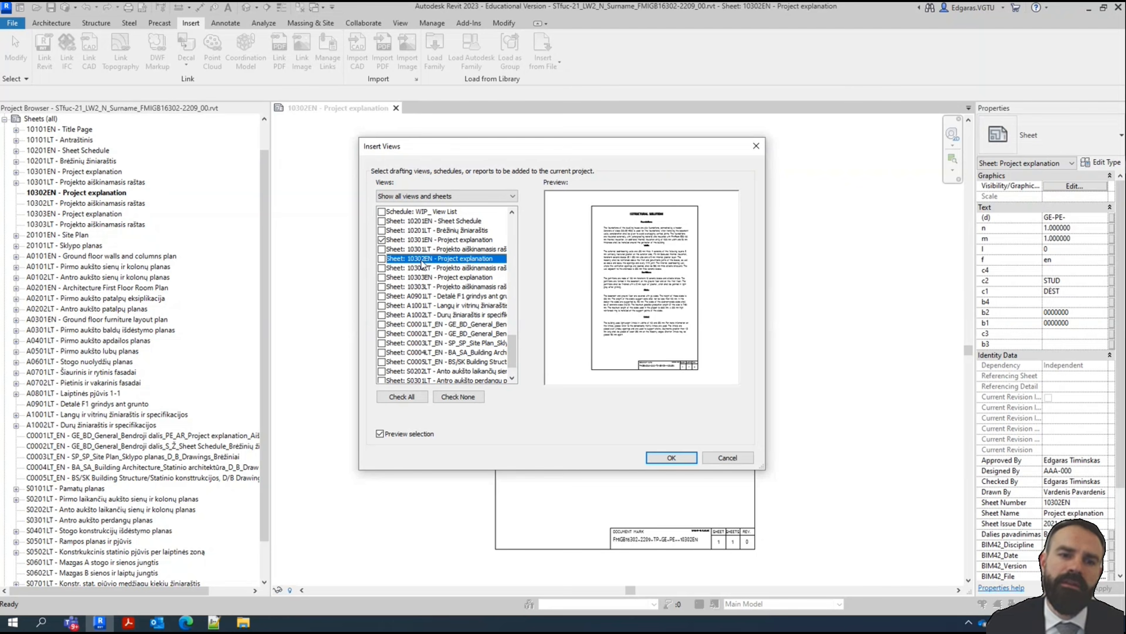
left_click(381, 259)
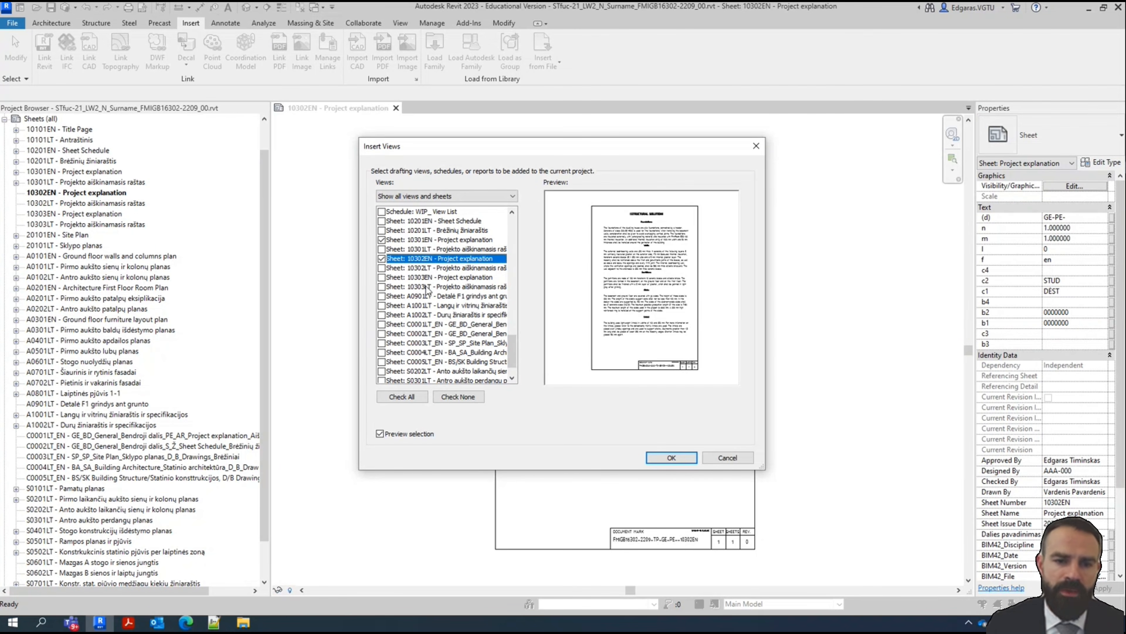
left_click(389, 279)
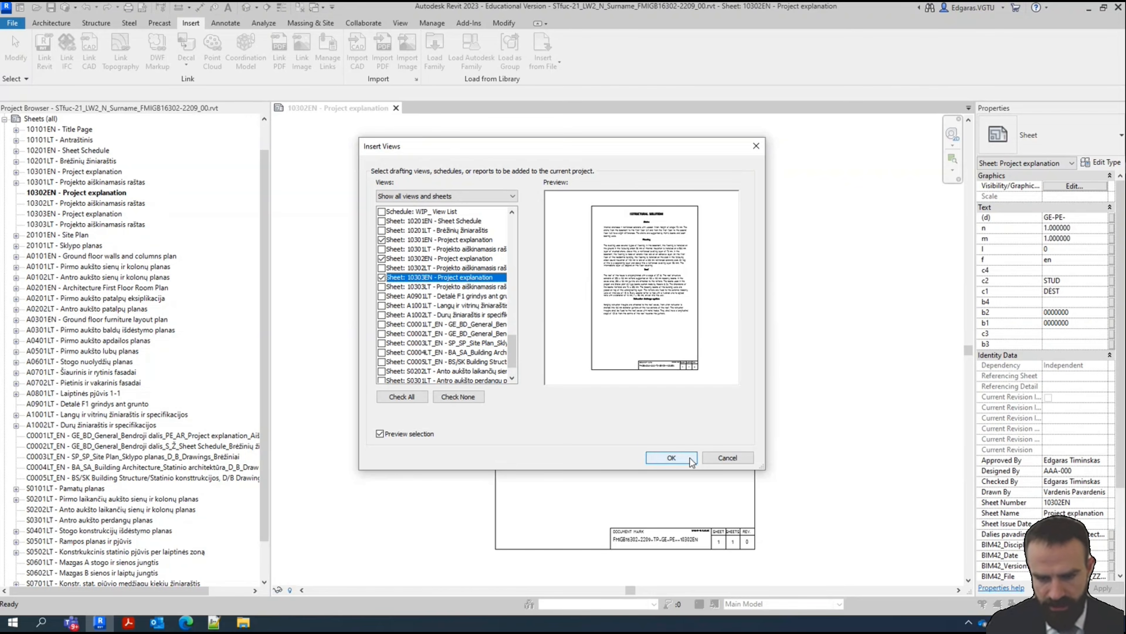
left_click(672, 457)
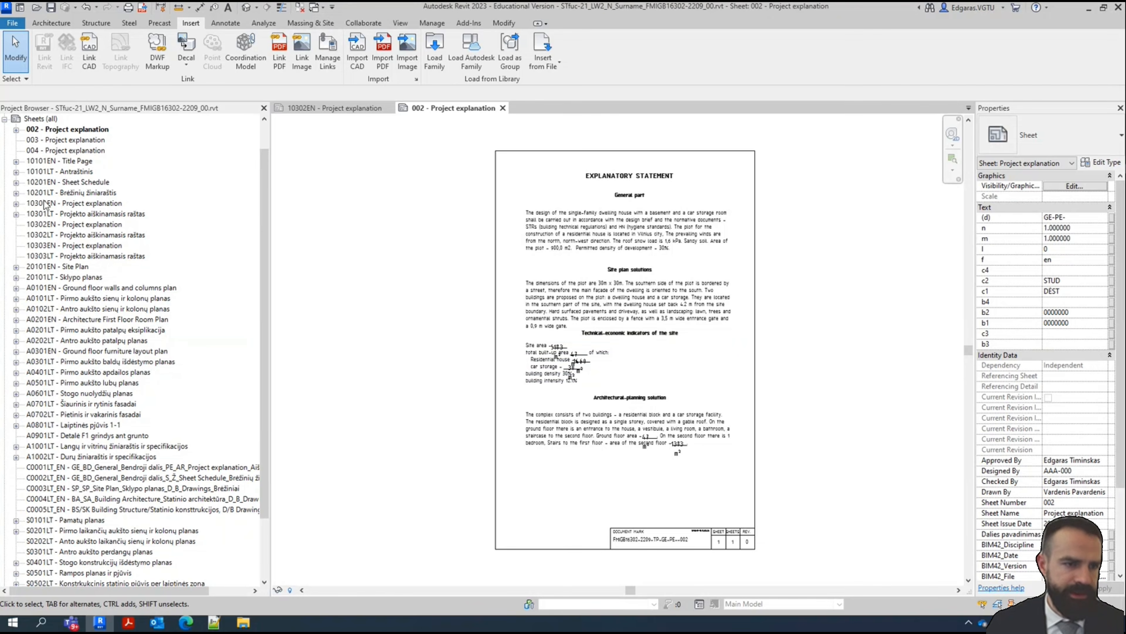
Open the inserted Project explanation sheets 002, 003 and 004 to check their text, ending on sheet 002
scroll(88, 195, "up", 1)
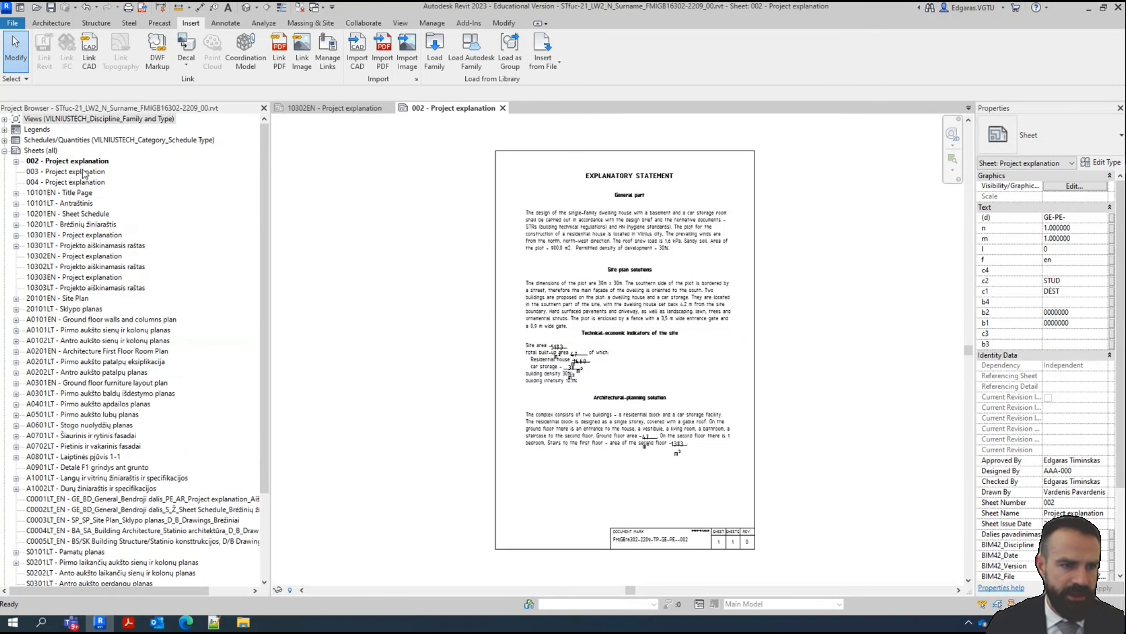
left_click(79, 161)
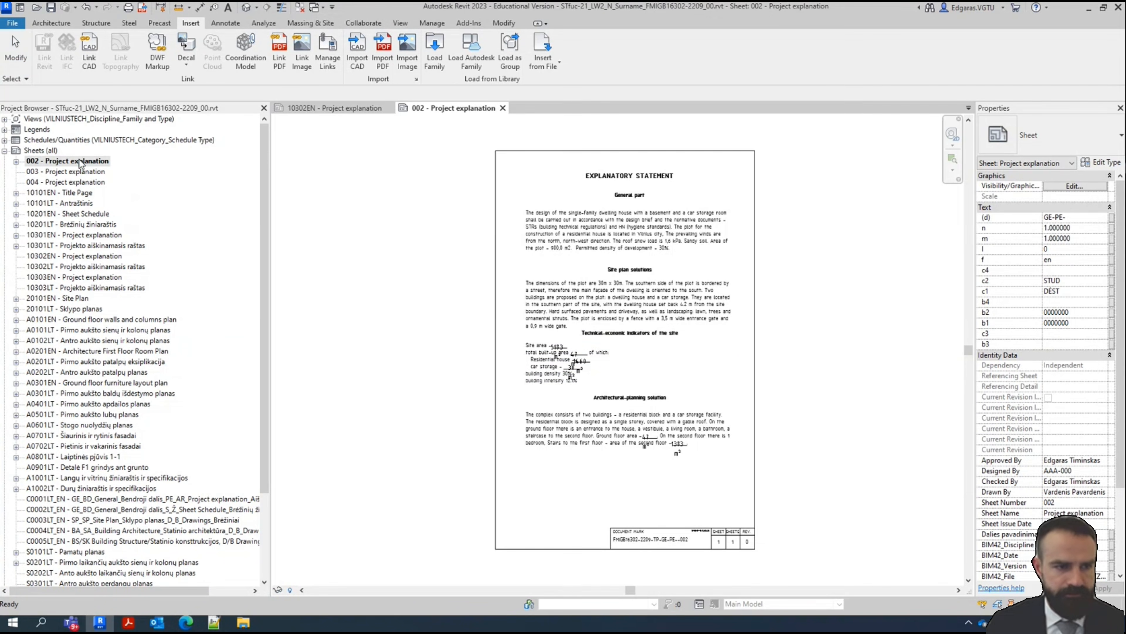
double_click(65, 172)
double_click(68, 182)
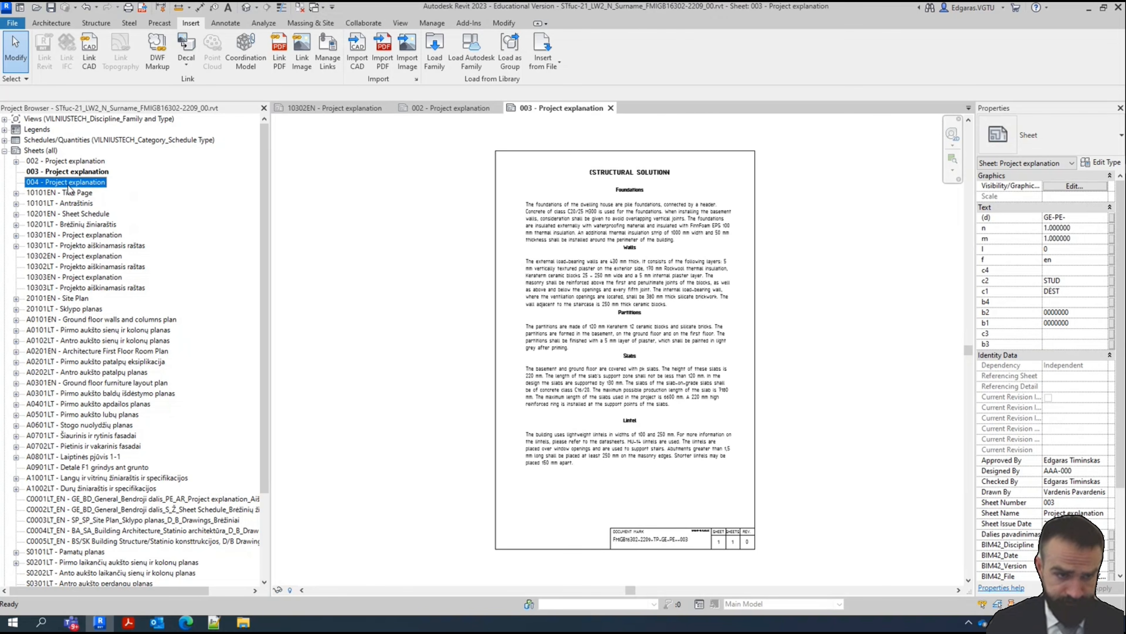
double_click(78, 162)
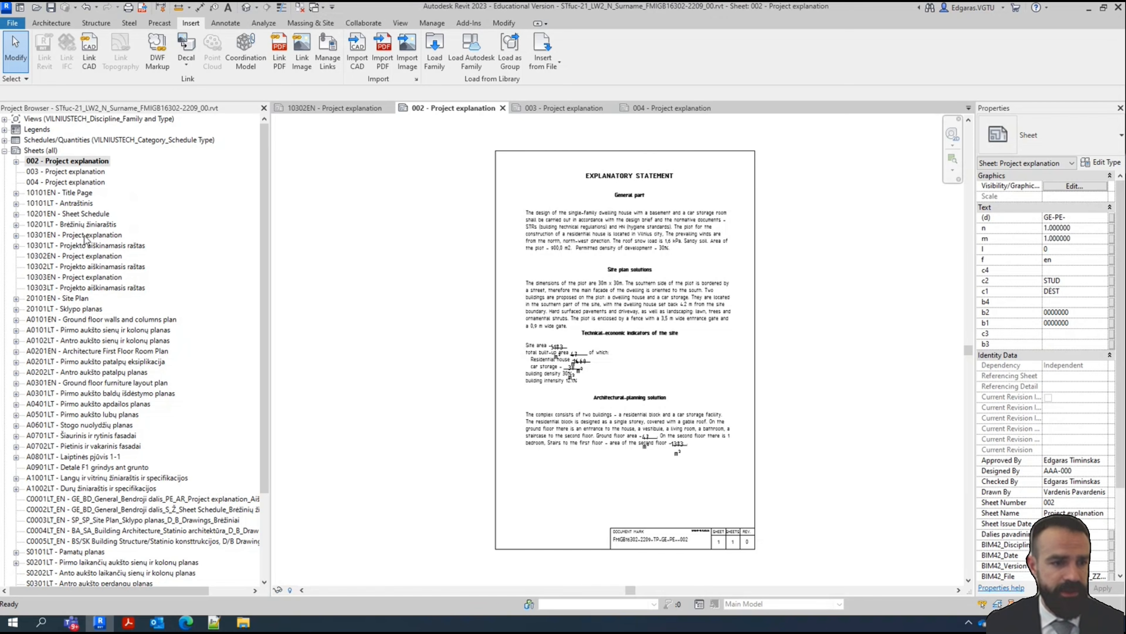
left_click(93, 242)
key("F2")
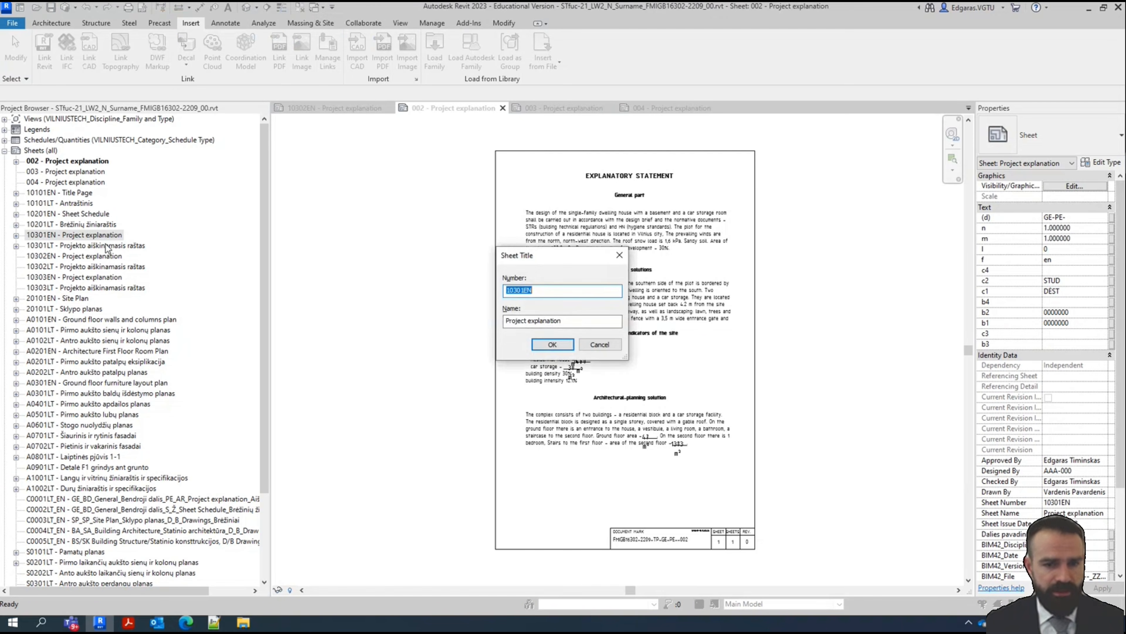
key("Tab")
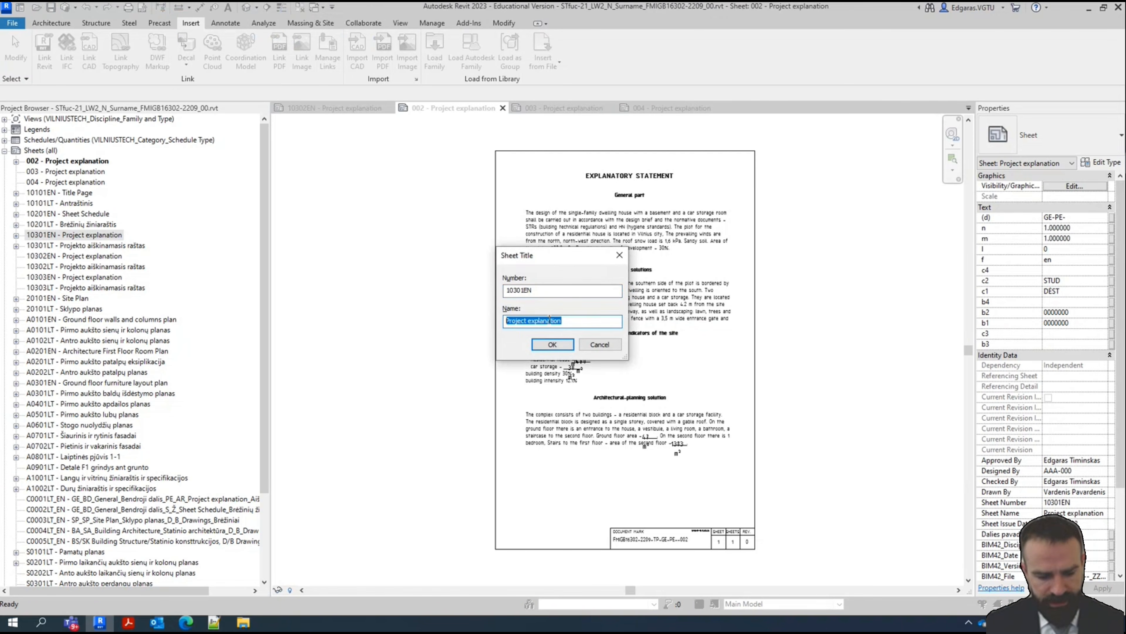
left_click(609, 344)
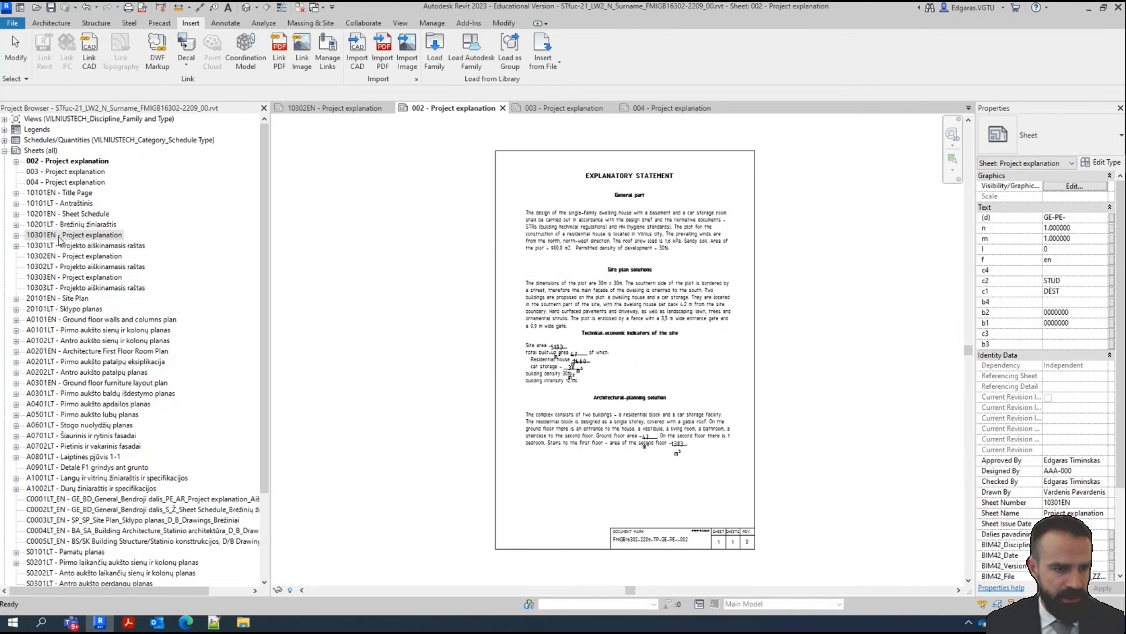
Renumber the inserted sheet 002 - Project explanation as 01301EN-
left_click(60, 162)
key("F2")
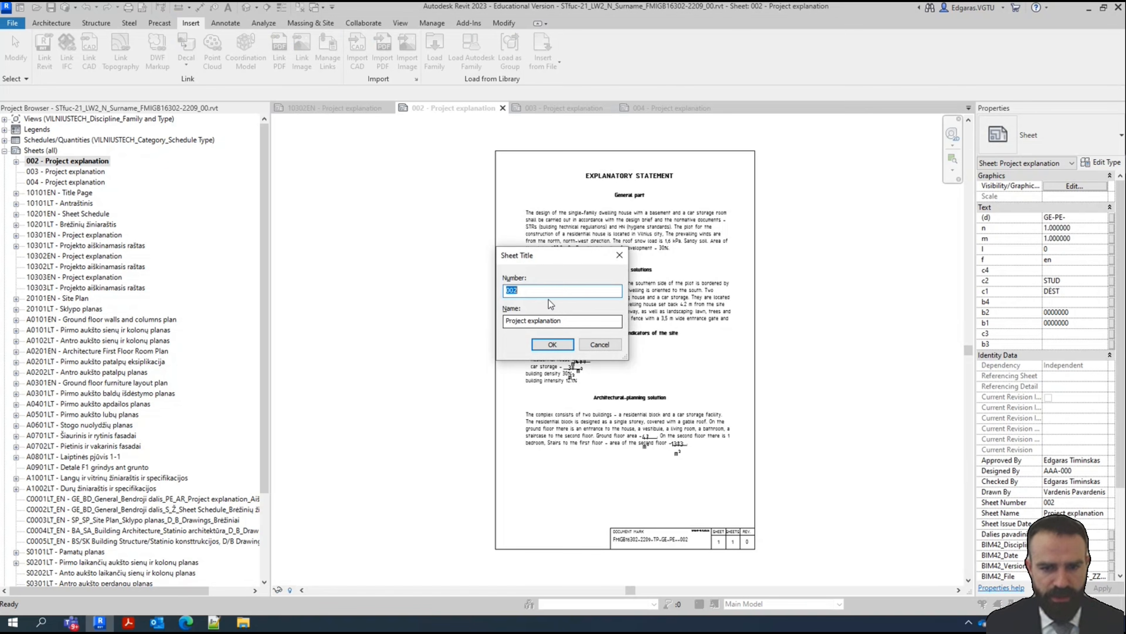
type("01EN-")
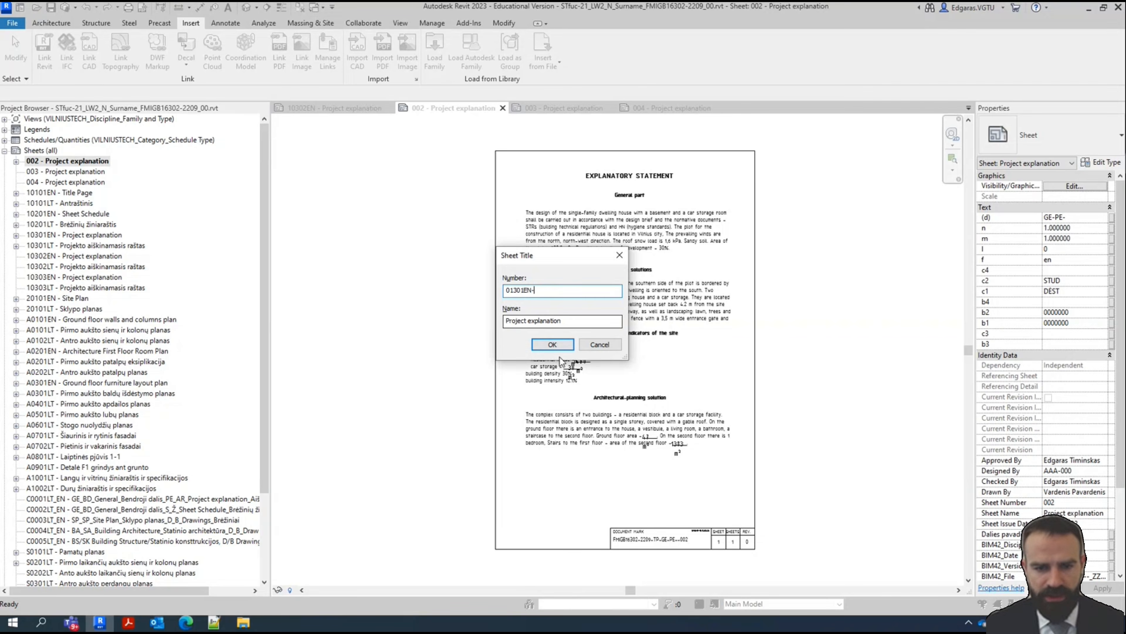
left_click(550, 346)
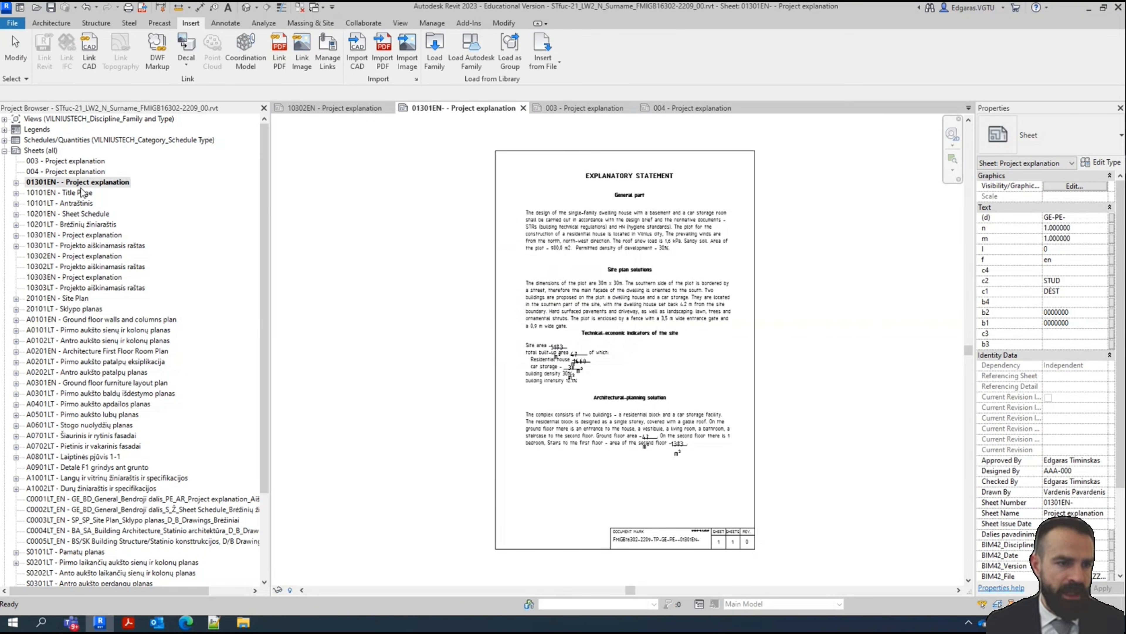
Correct the sheet number of 01301EN- - Project explanation to 10301EN-
left_click(52, 183)
left_click(513, 291)
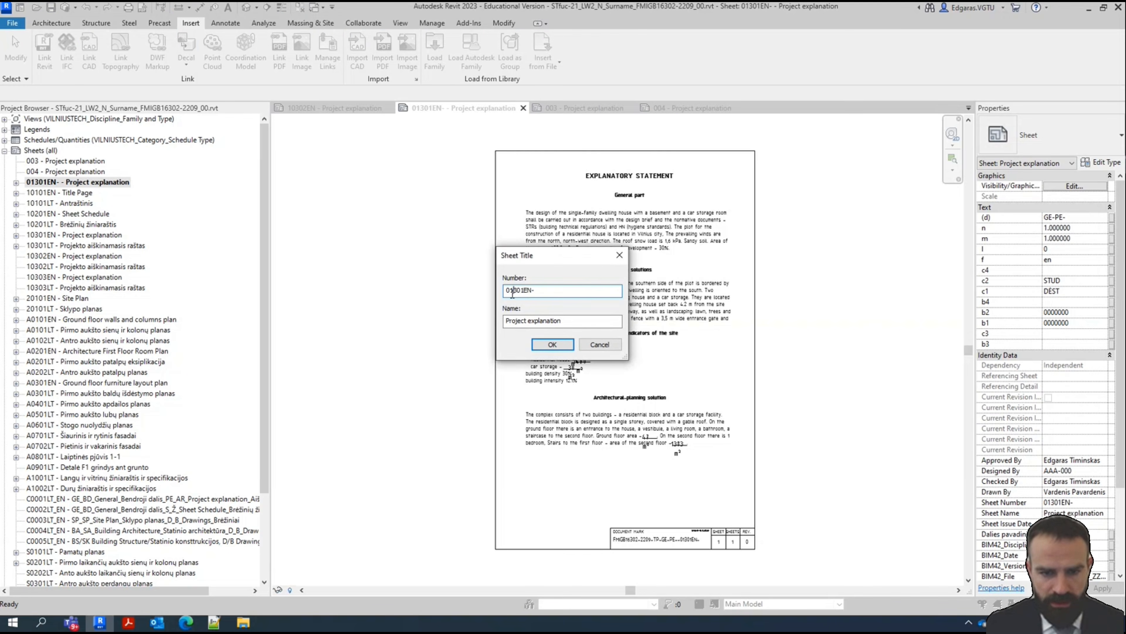
left_click_drag(515, 290, 461, 287)
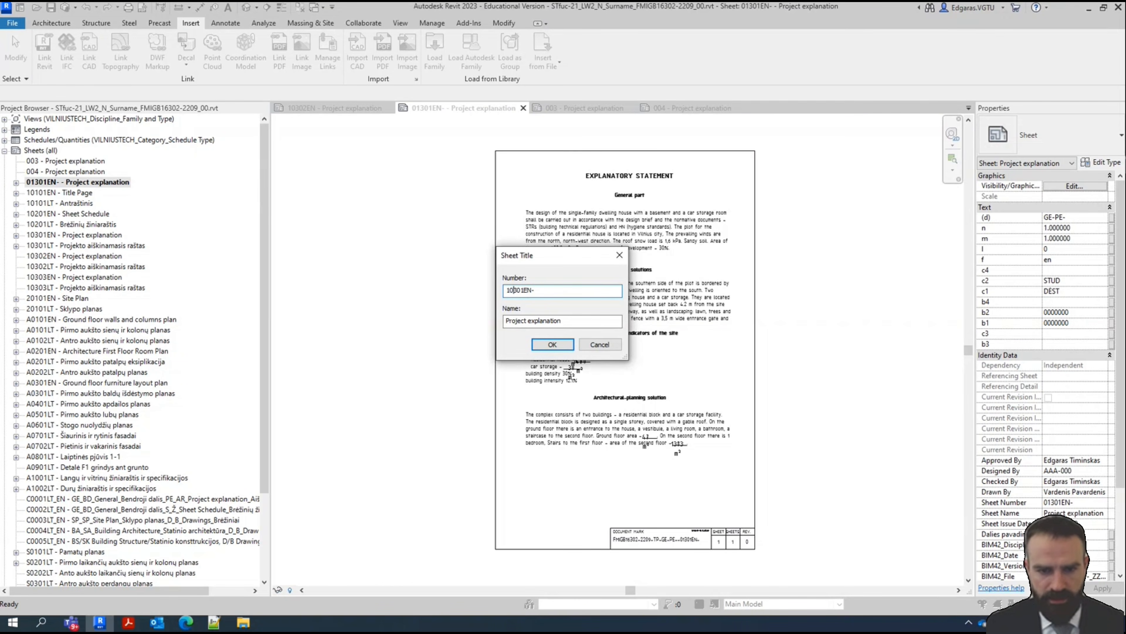
key("Return")
left_click(516, 291)
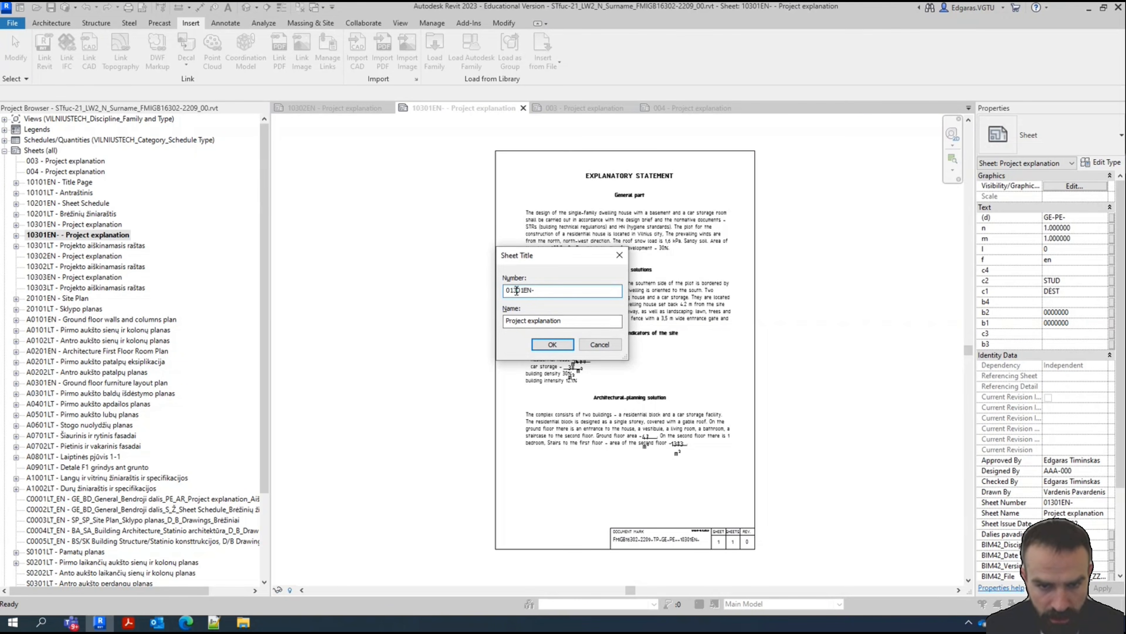
left_click_drag(513, 291, 479, 286)
left_click(511, 291)
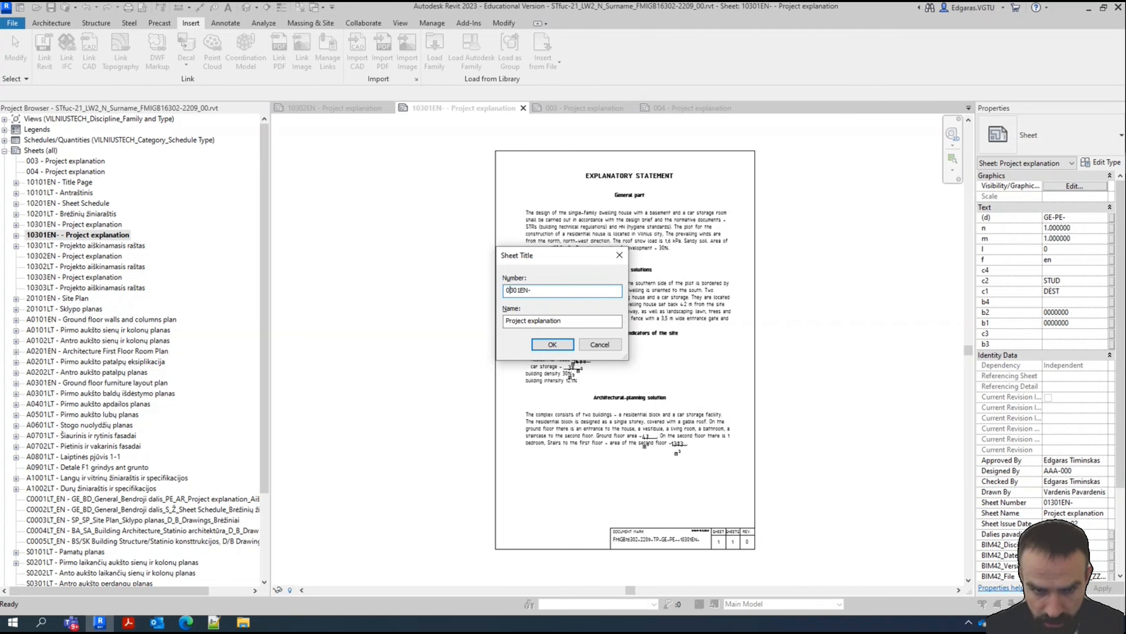
key("BackSpace")
key("BackSpace")
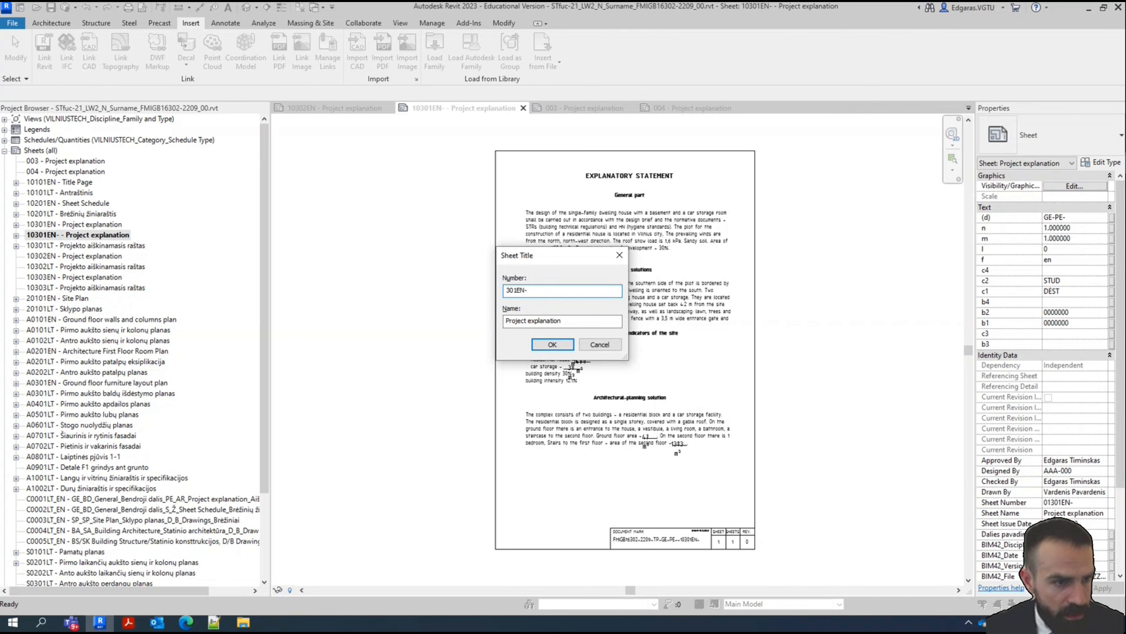
type("10")
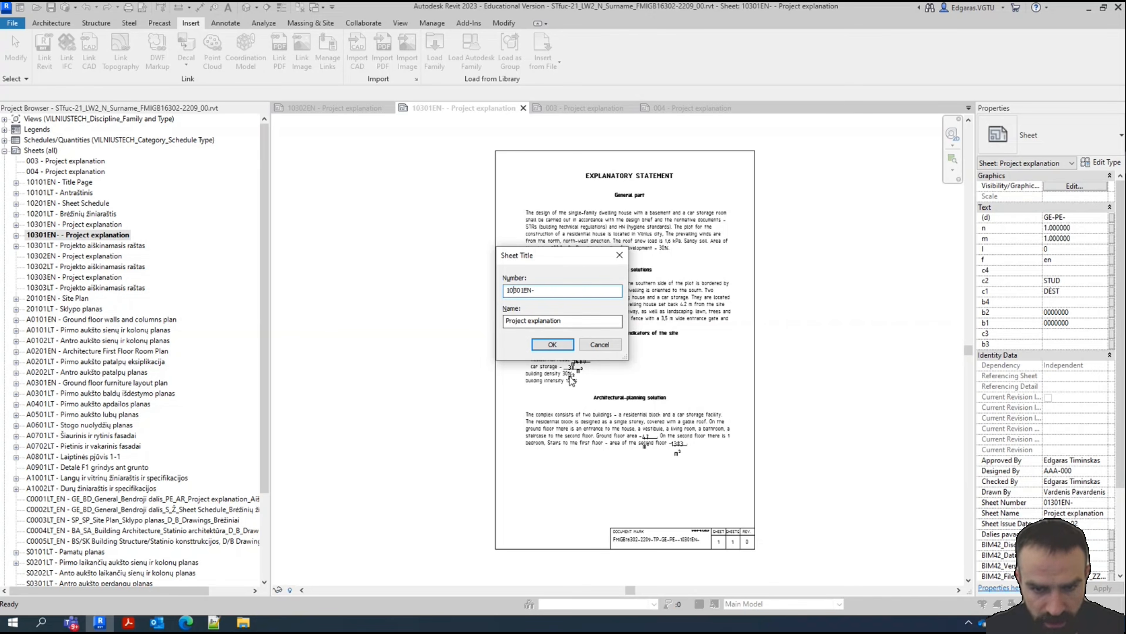
left_click(564, 345)
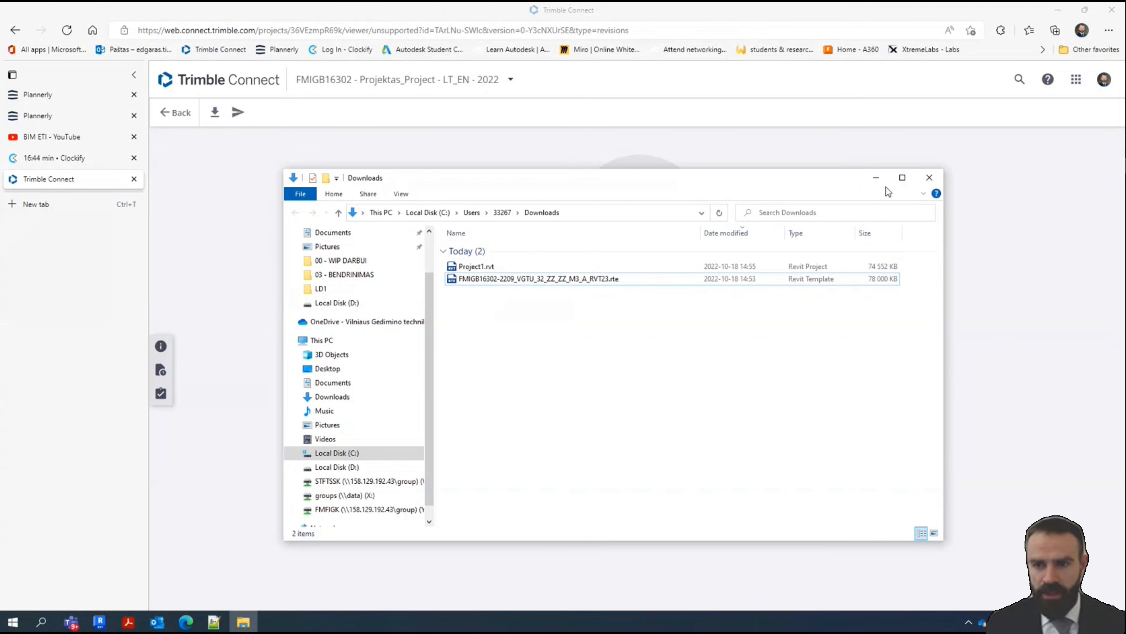
Minimise the Downloads window, open the Autodesk updates app running in the background, and accept the Autodesk Privacy Statement
left_click(877, 180)
left_click(968, 622)
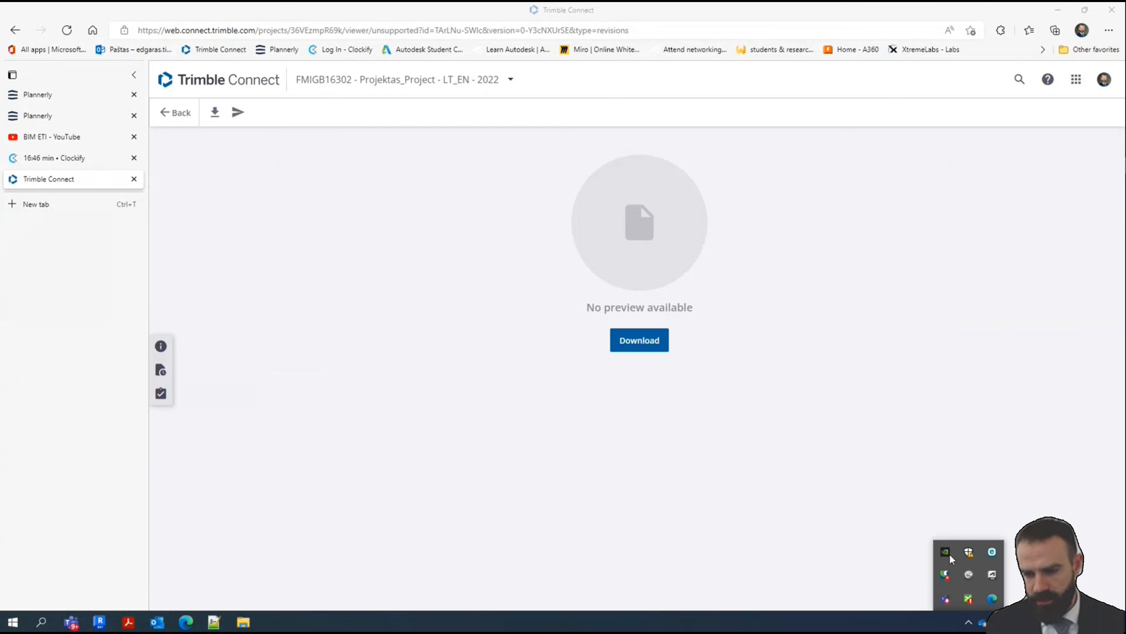
left_click(993, 575)
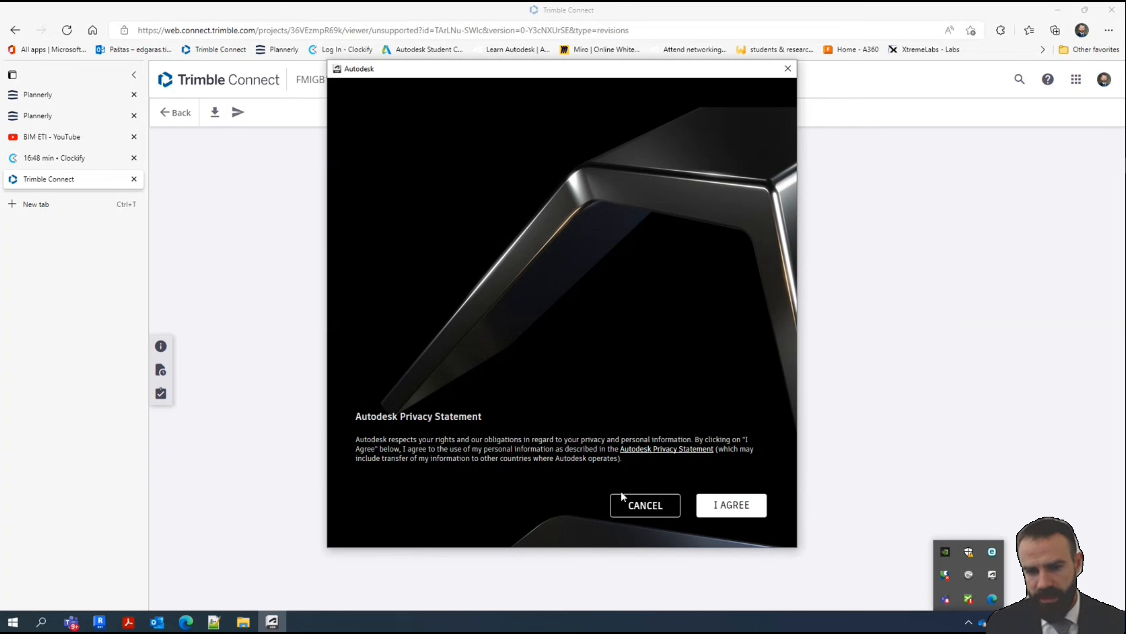
left_click(712, 514)
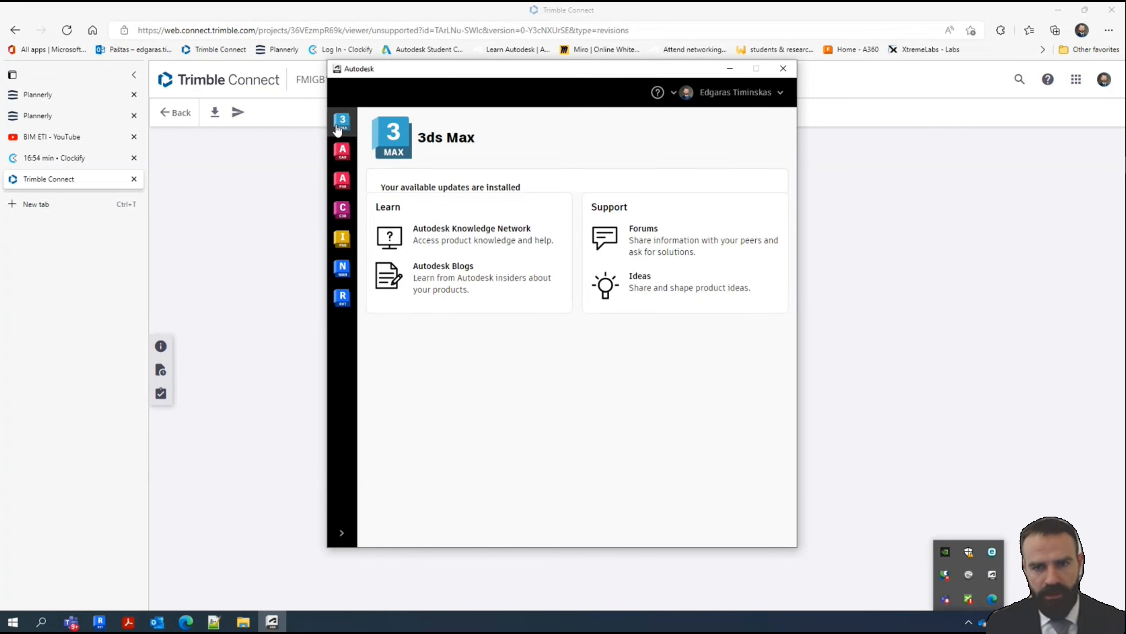
Bring Revit up behind the Autodesk app and check the Revit and 3ds Max product pages for available updates
left_click(436, 172)
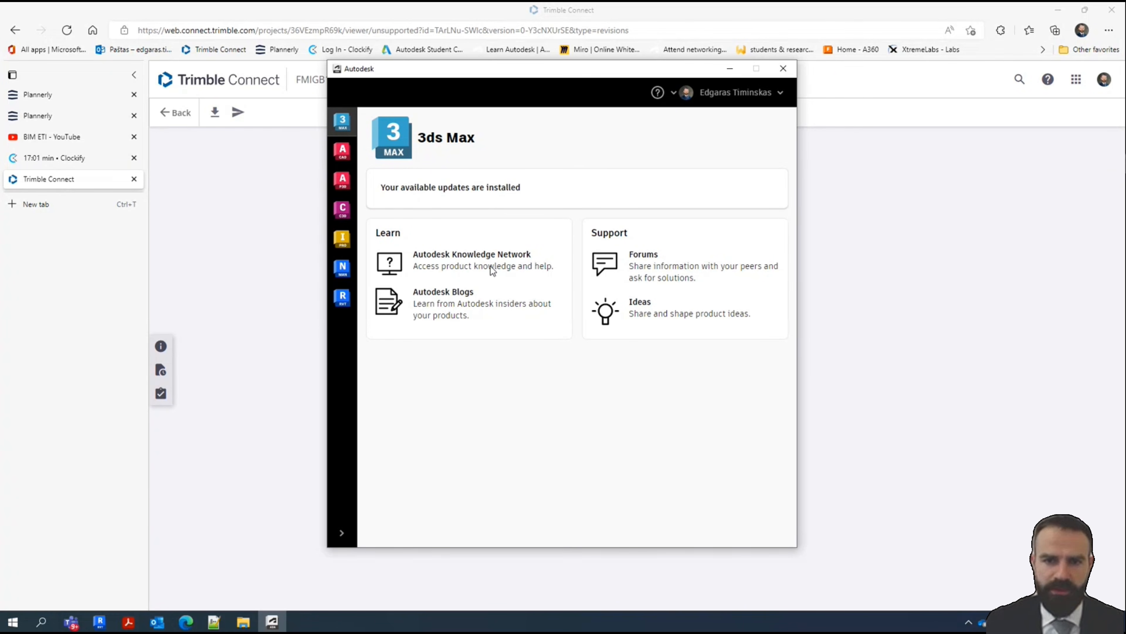
left_click(102, 623)
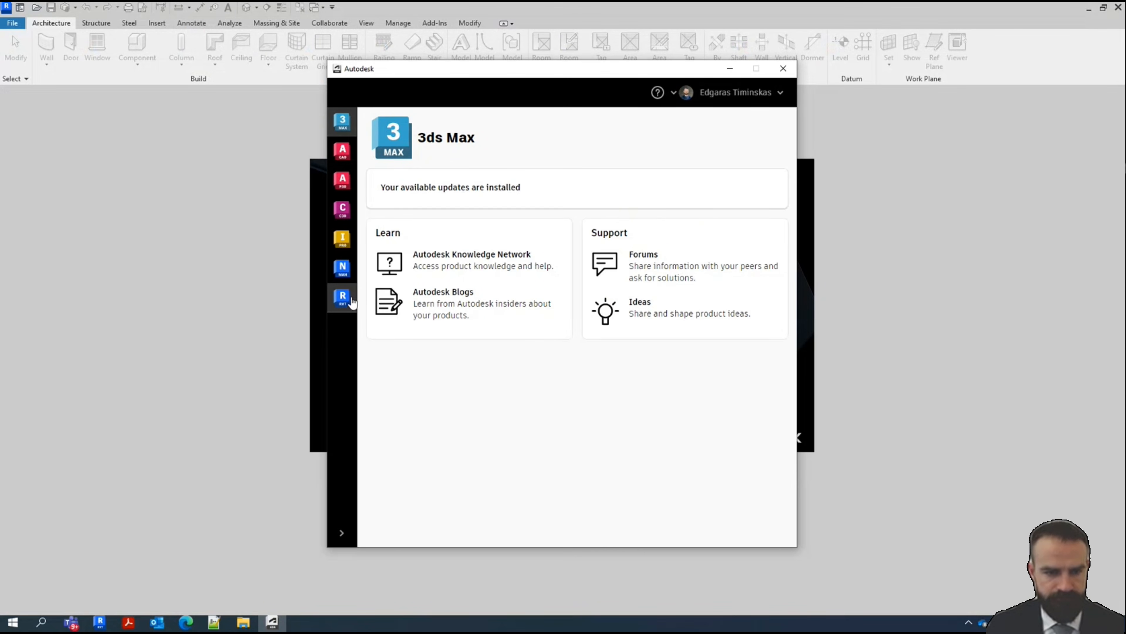
left_click(343, 297)
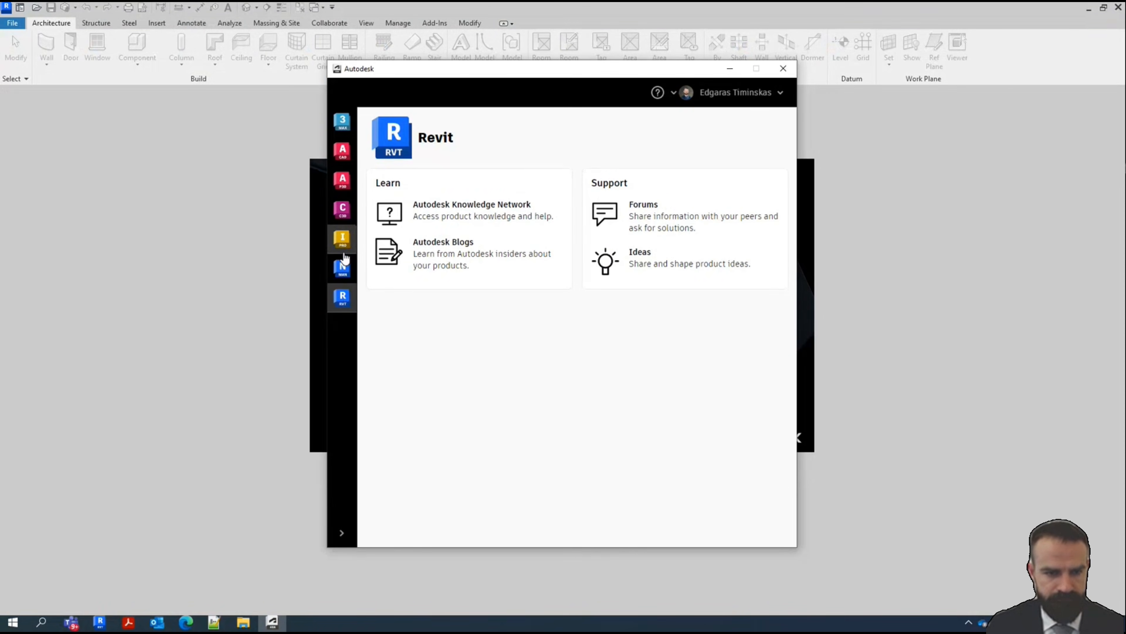
left_click(348, 126)
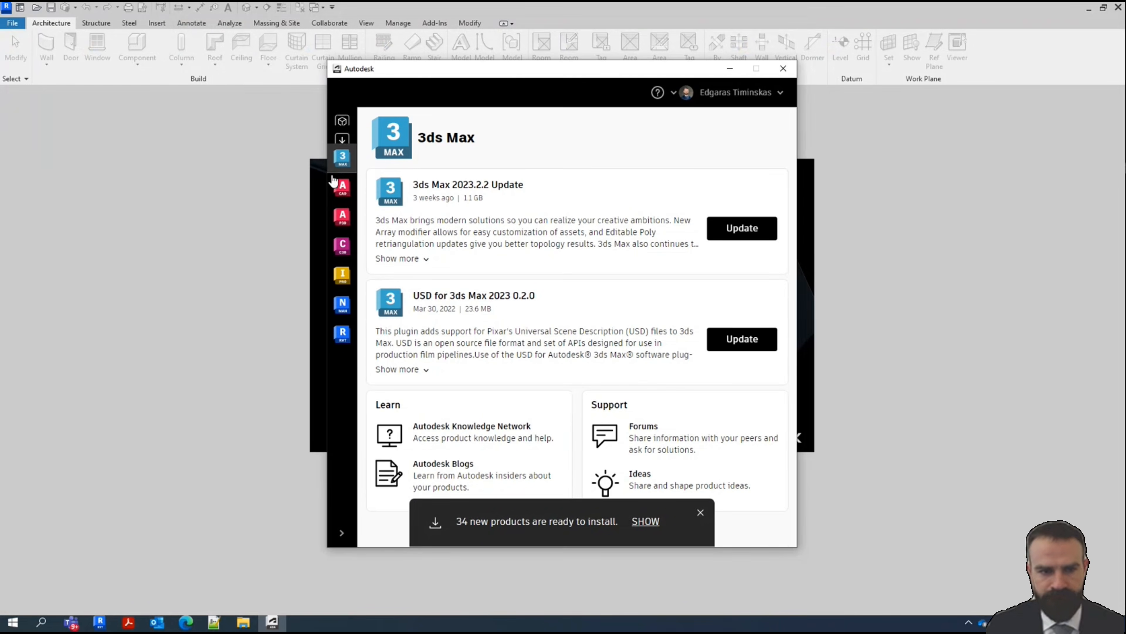
Look through the full My updates list in an enlarged window, and close the Autodesk app
left_click(342, 151)
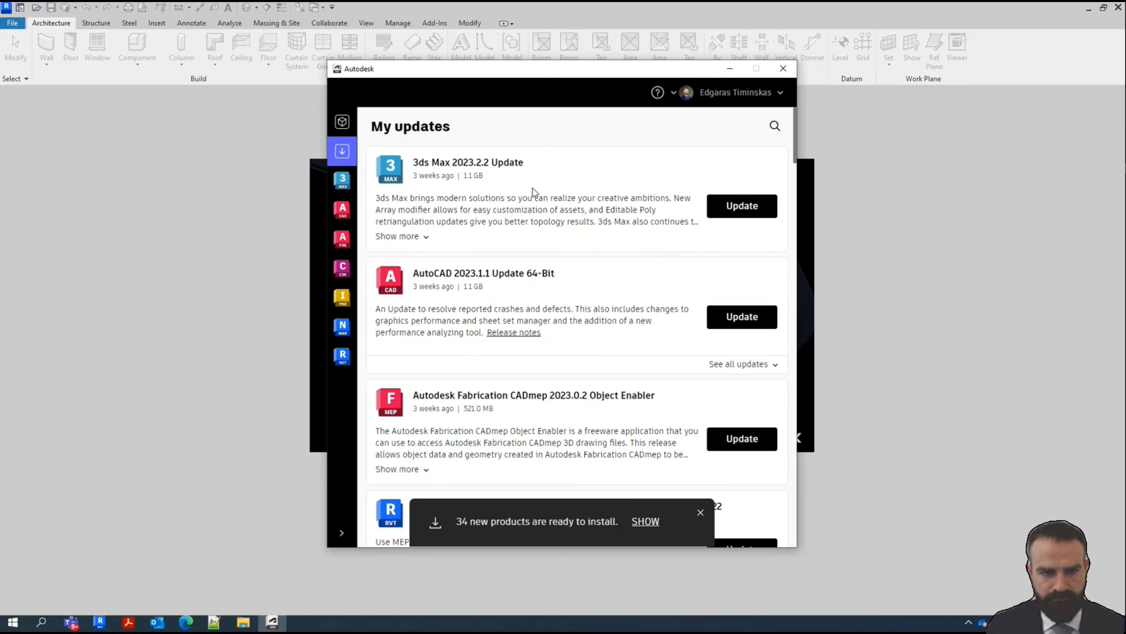
double_click(571, 67)
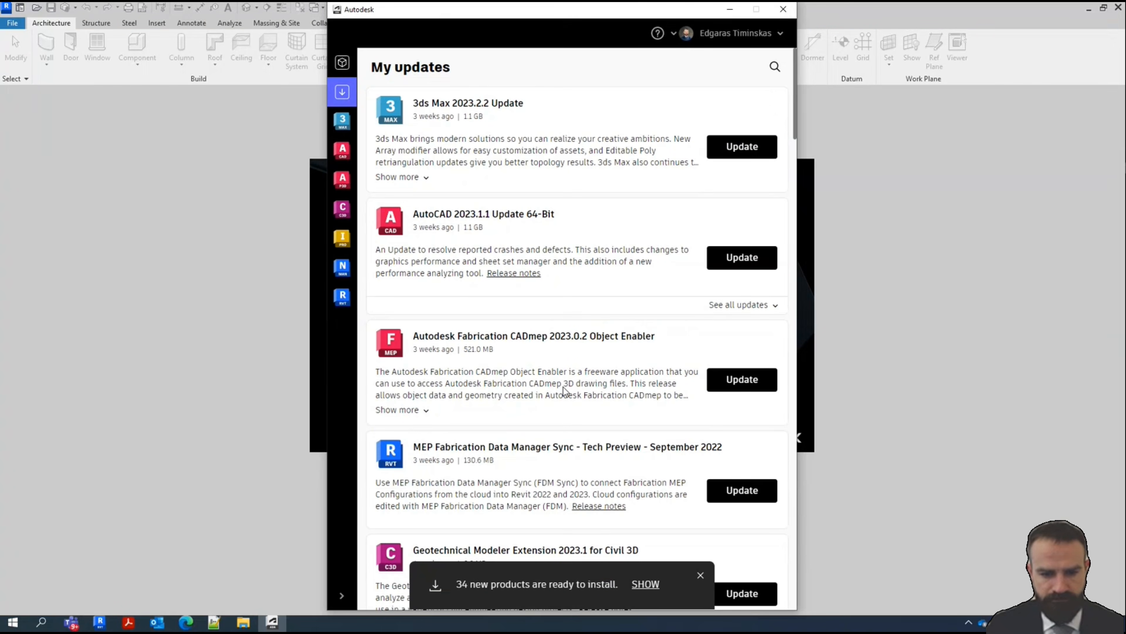
scroll(563, 388, "down", 20)
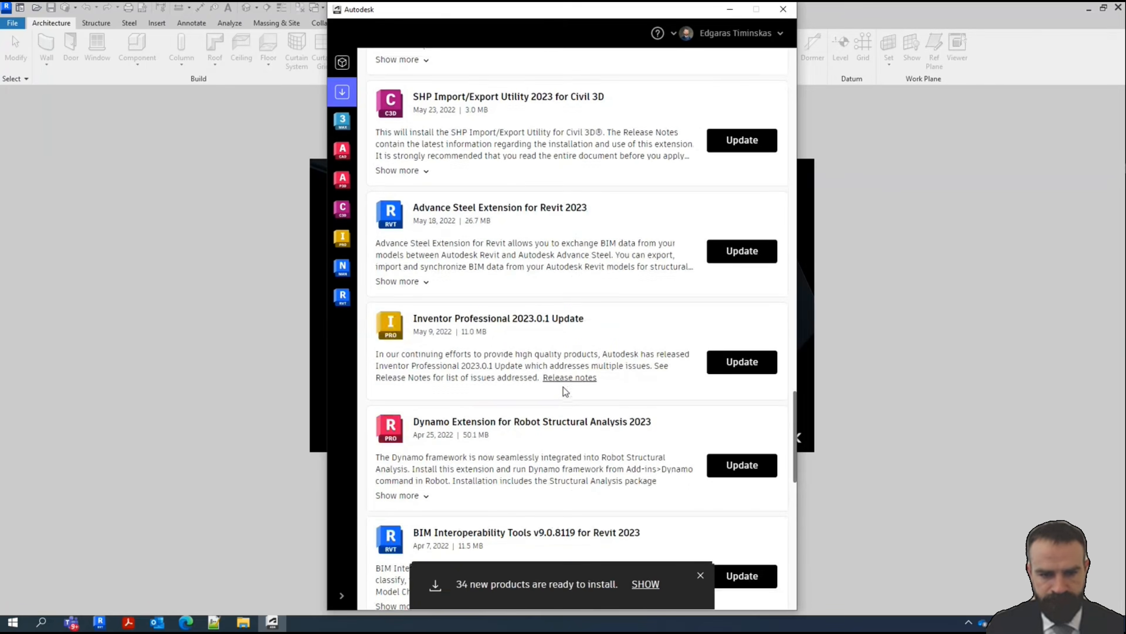
scroll(564, 386, "up", 20)
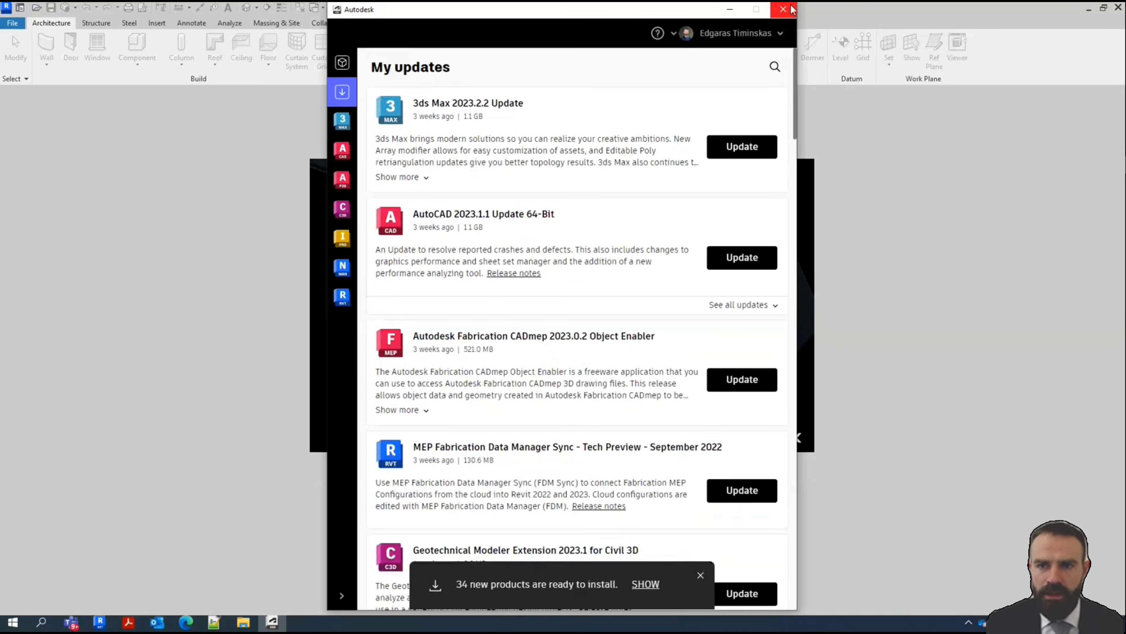
left_click(792, 8)
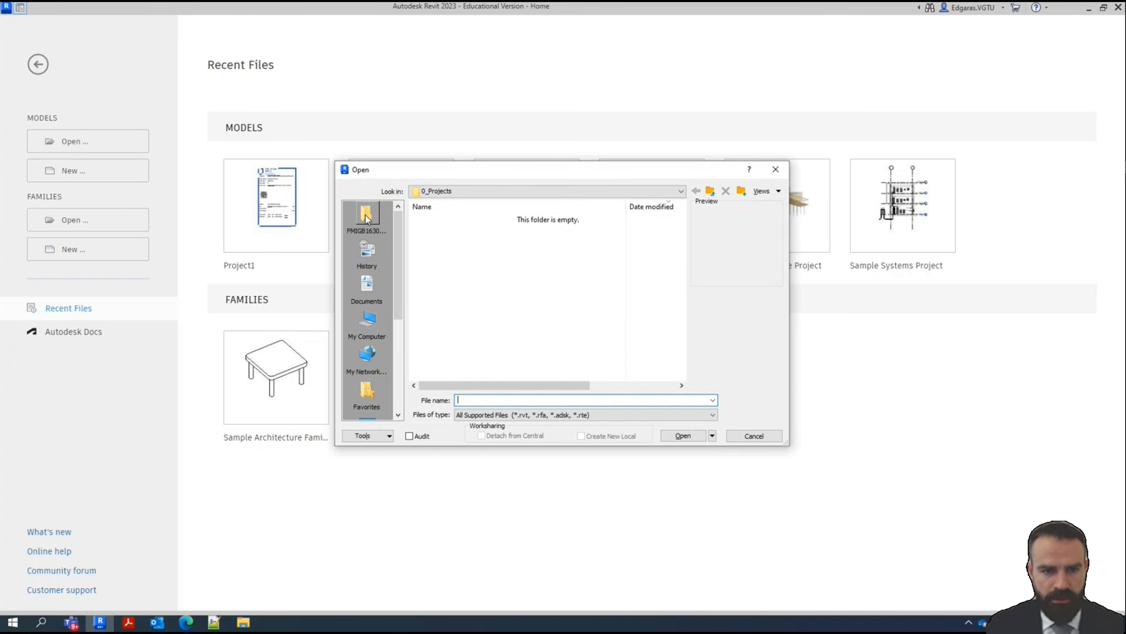
Open the project STfuc-21_LW2_N_Surname_FMIGB16302-2209_00.rvt from the 00 - WIP DARBUI folder in Revit
left_click(367, 217)
double_click(449, 219)
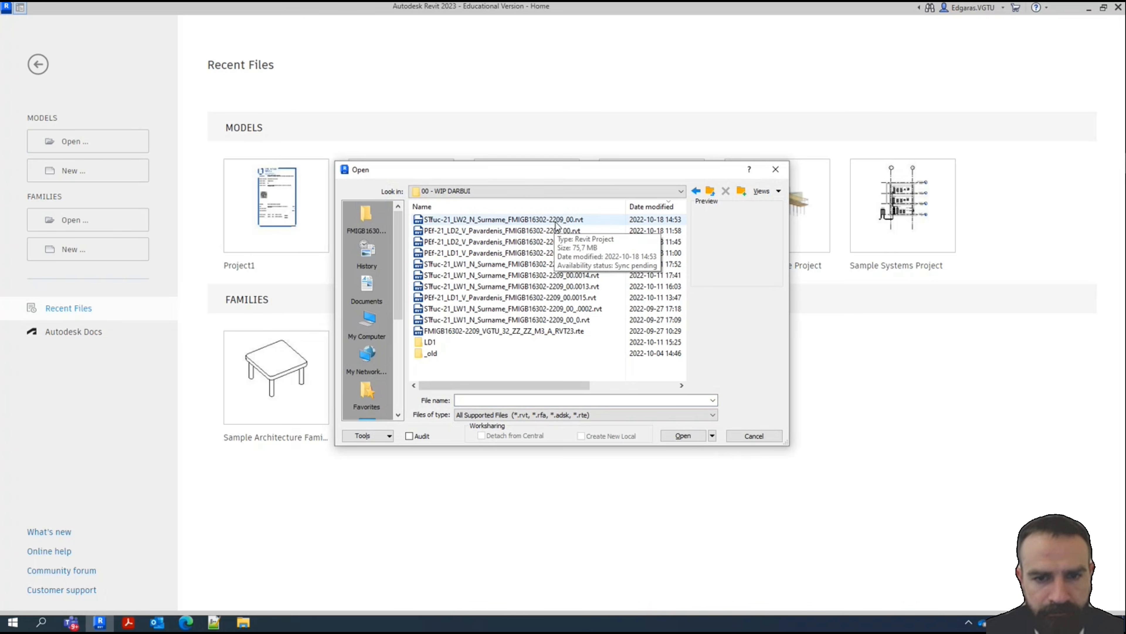
left_click(510, 220)
left_click(690, 434)
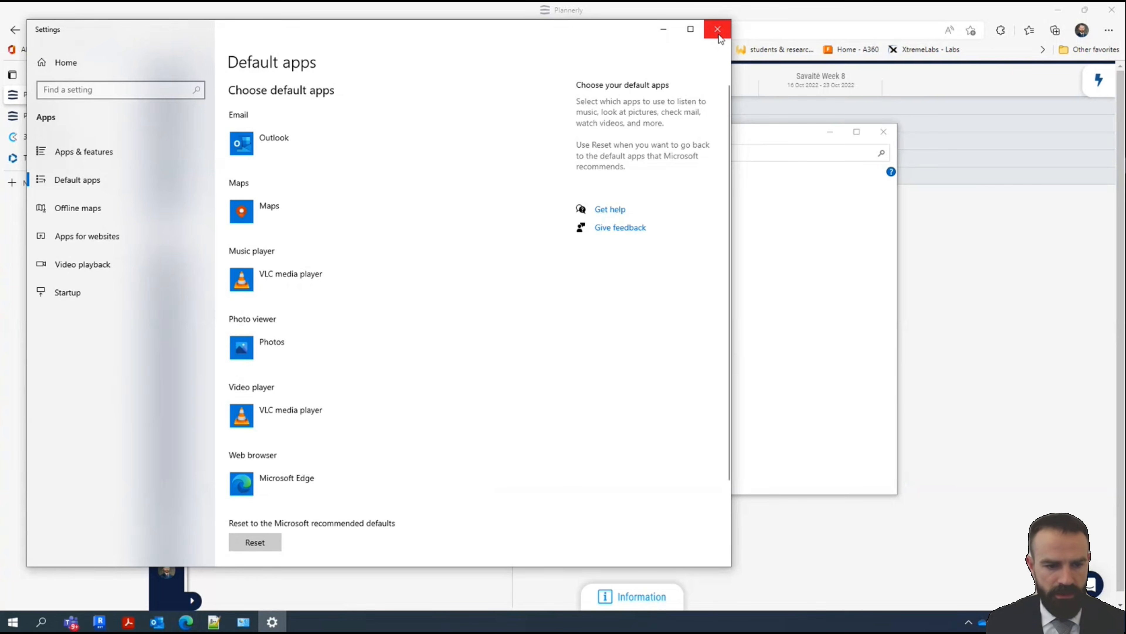
Open the list of default apps by file type in Windows Settings and reposition its window
scroll(333, 421, "down", 3)
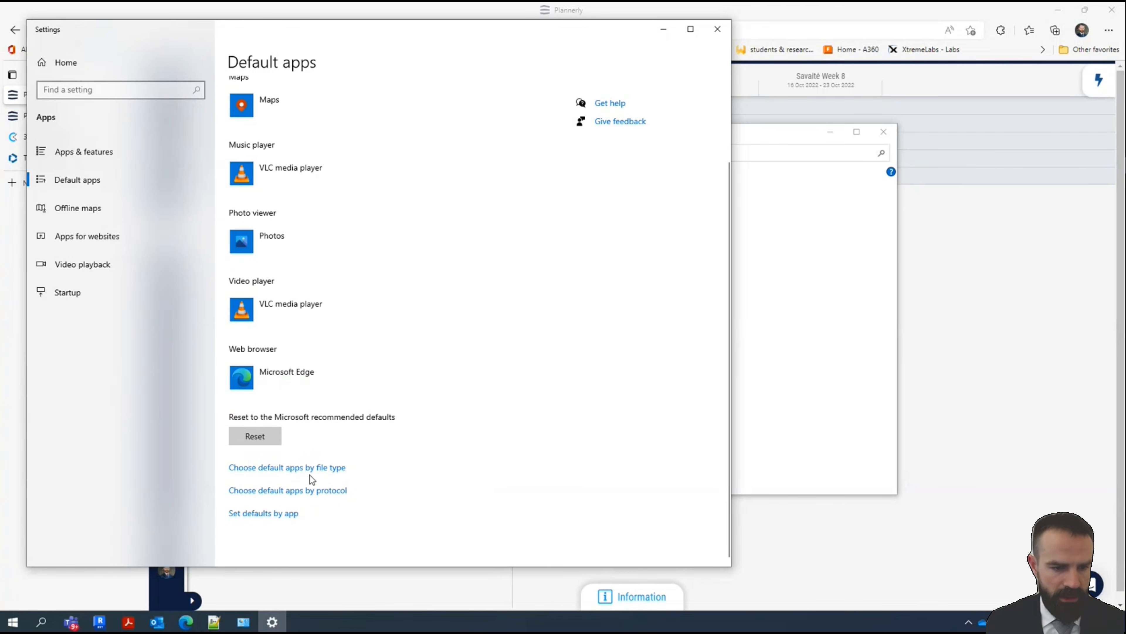
left_click(297, 470)
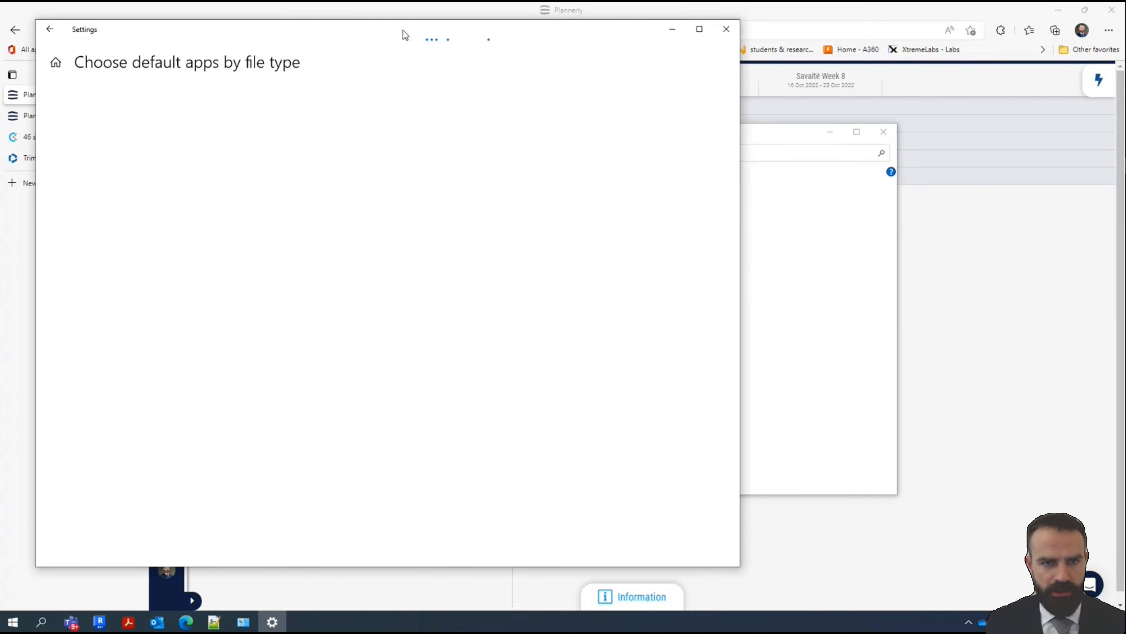
left_click_drag(405, 34, 589, 62)
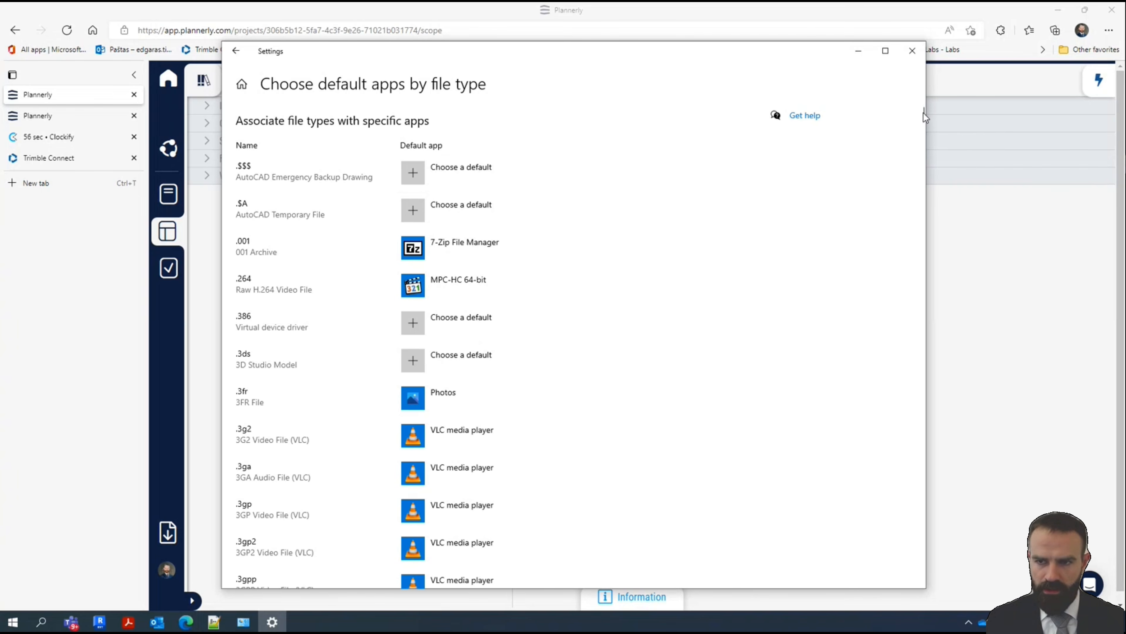
Set Microsoft Edge as the default app for .pdf files, and close the Settings and Default Programs windows
left_click_drag(923, 113, 923, 413)
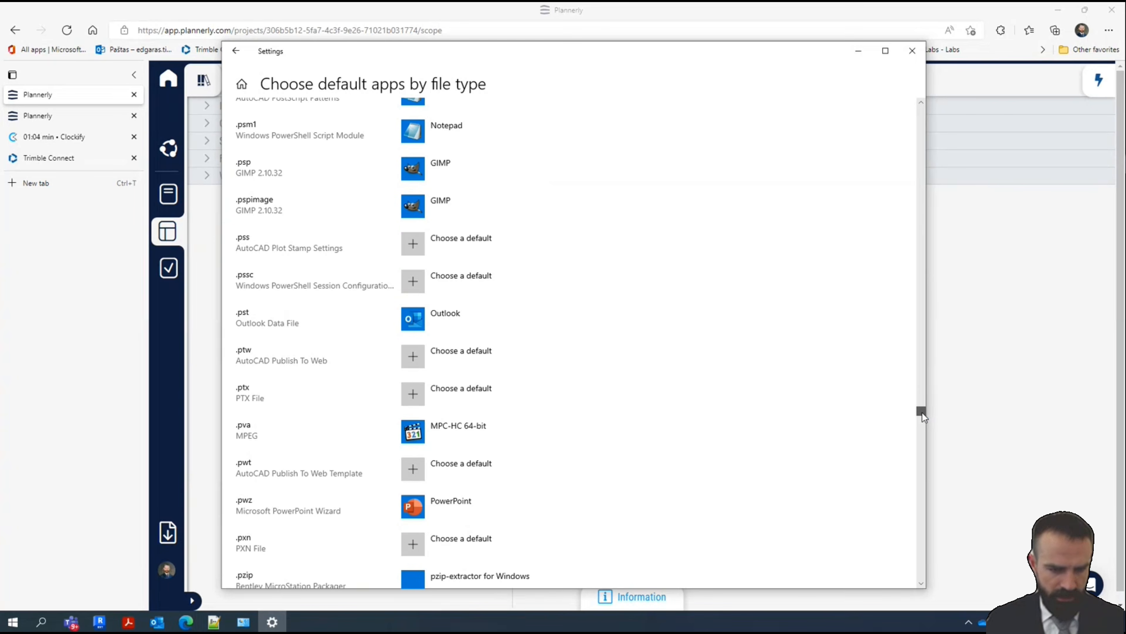
scroll(320, 227, "up", 10)
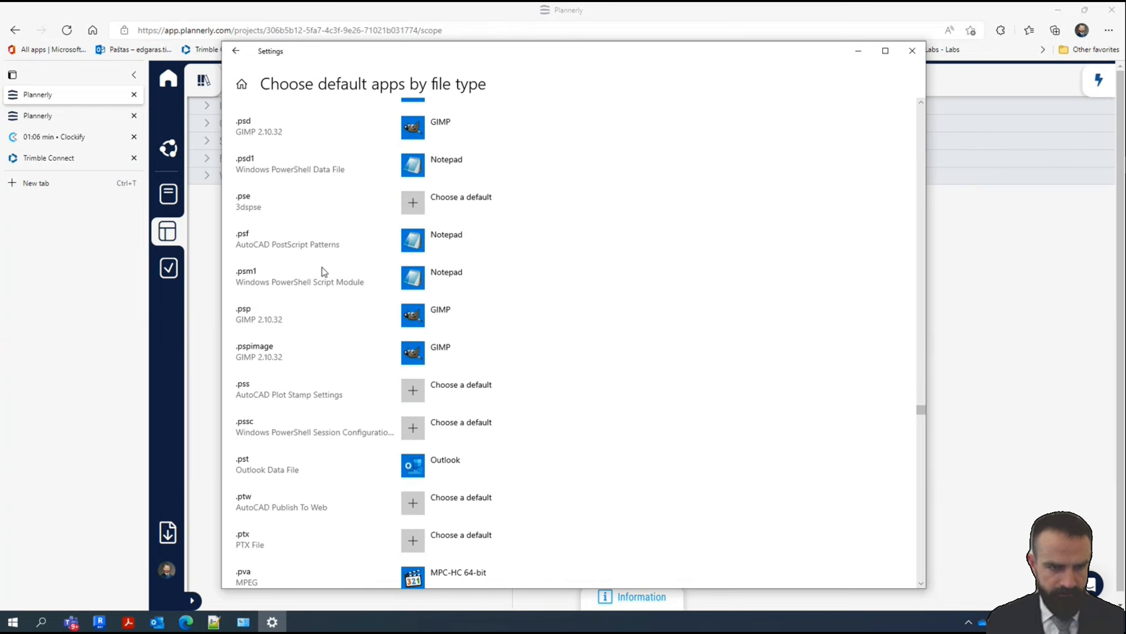
scroll(328, 392, "up", 3)
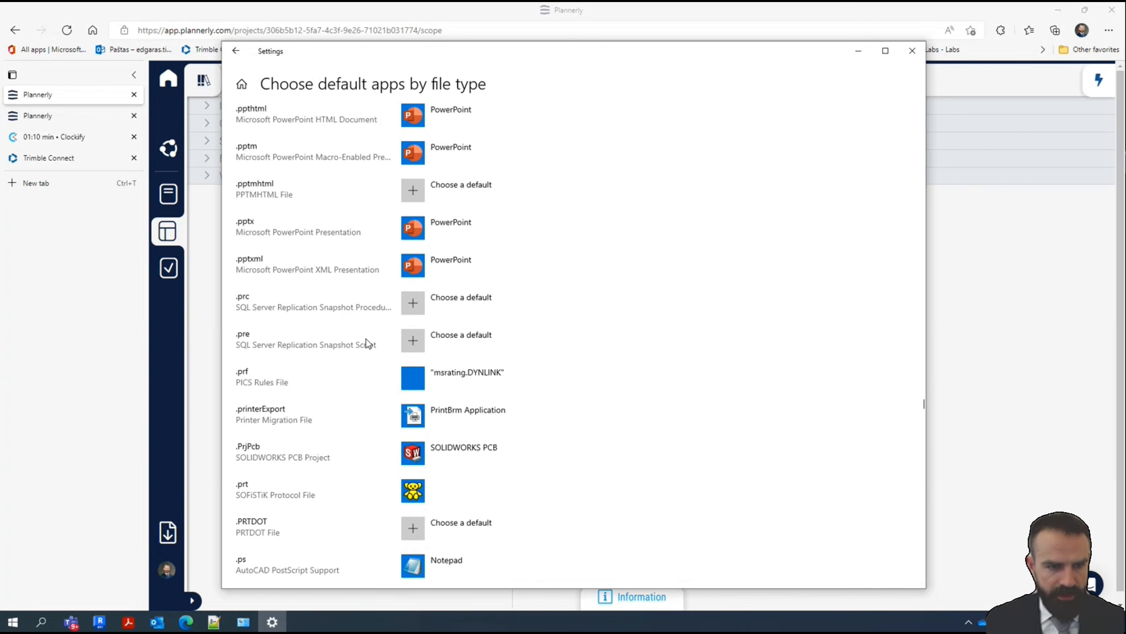
scroll(366, 338, "up", 15)
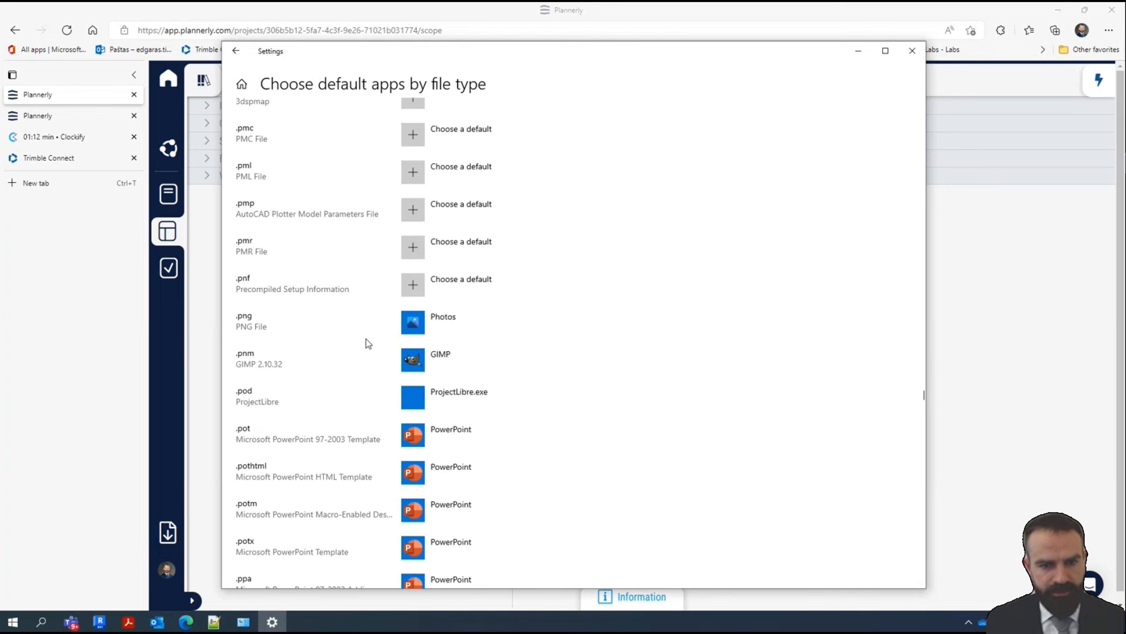
scroll(367, 343, "up", 10)
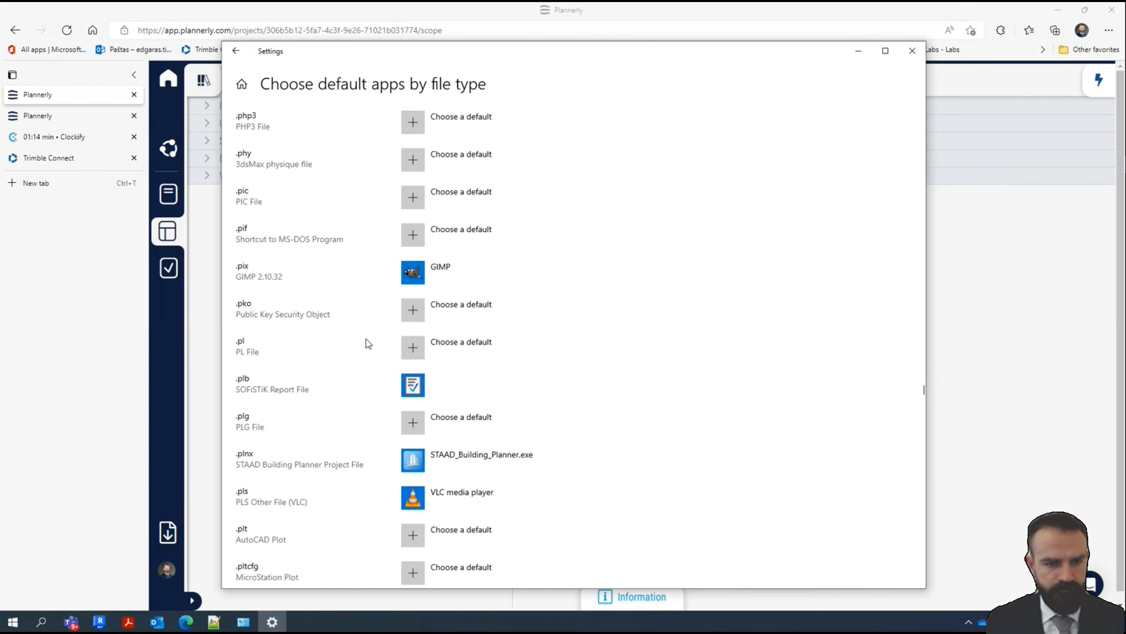
scroll(367, 340, "up", 5)
scroll(366, 338, "up", 4)
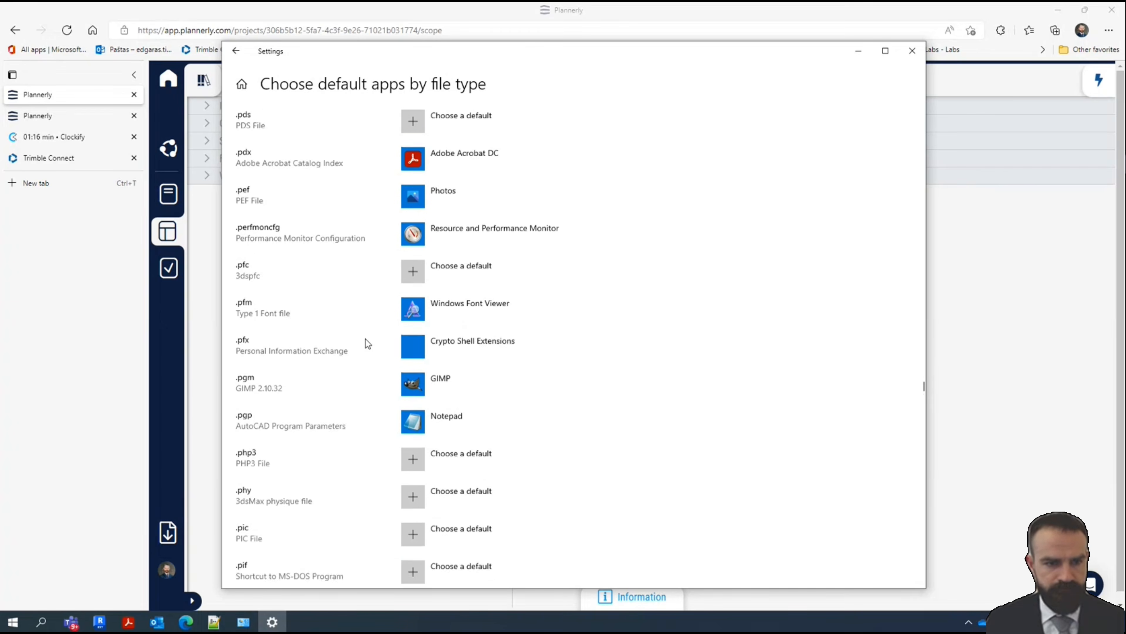
scroll(382, 221, "up", 6)
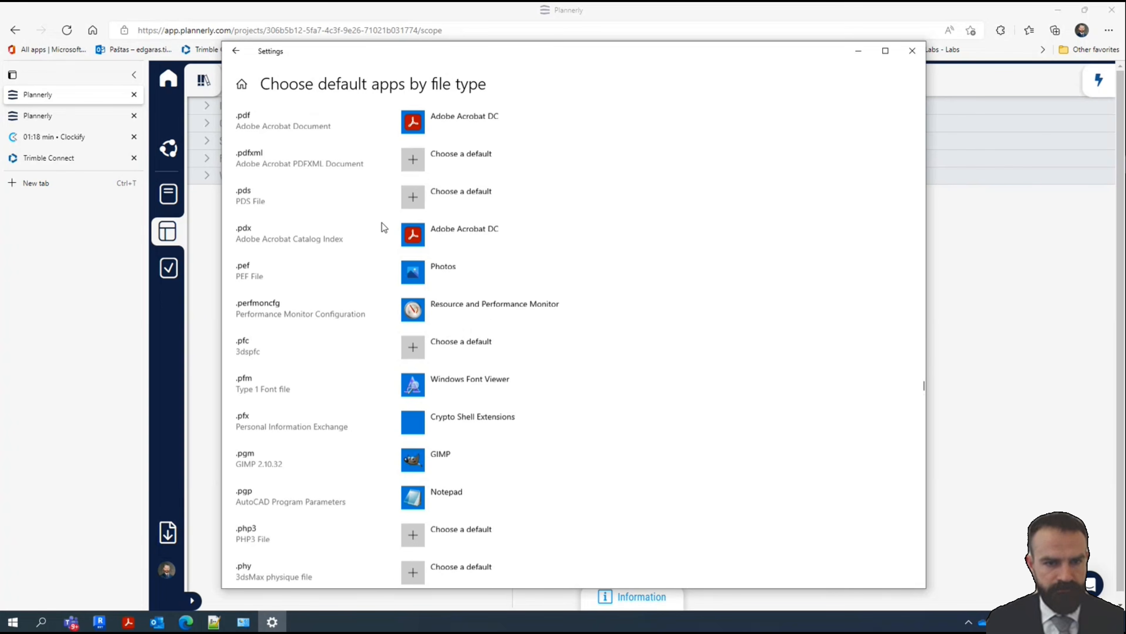
left_click(483, 301)
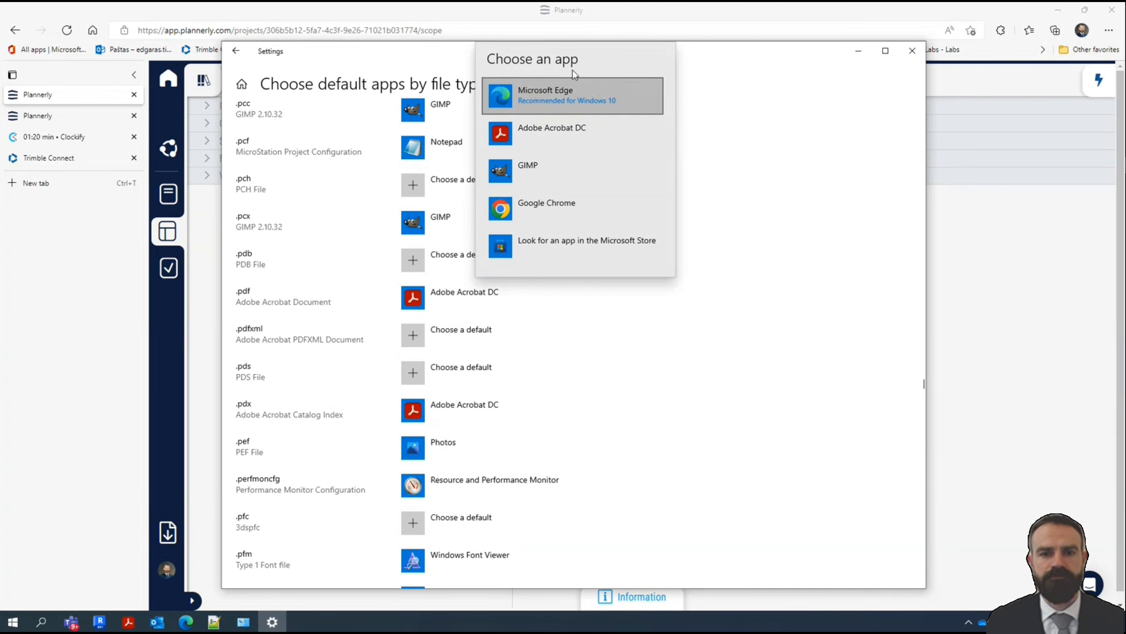
left_click(570, 98)
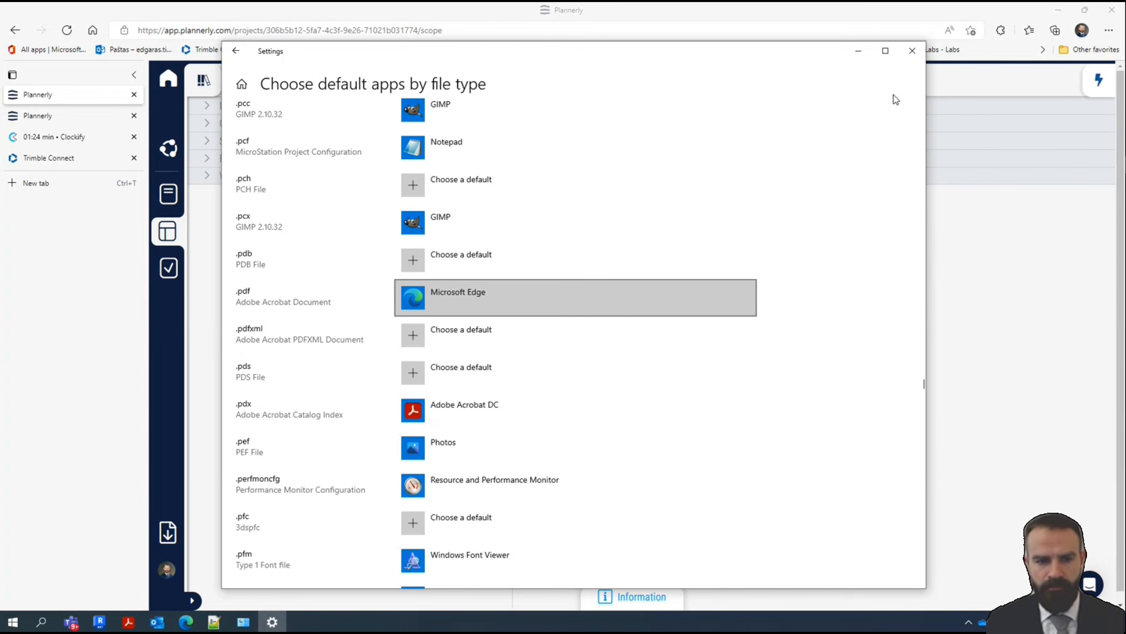
left_click(912, 51)
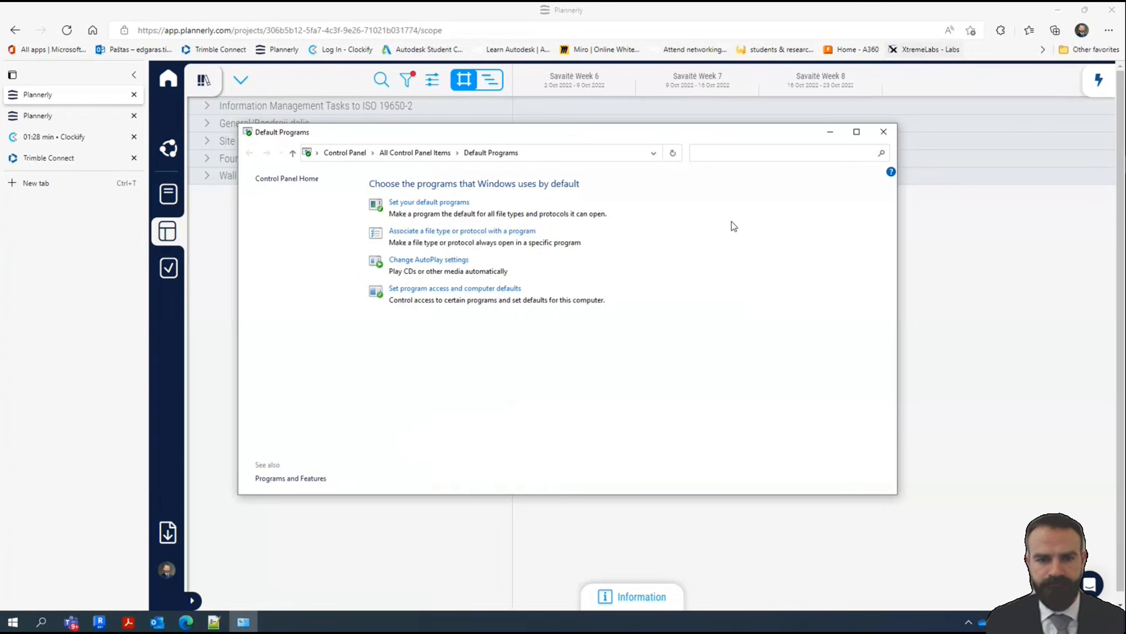
left_click(878, 132)
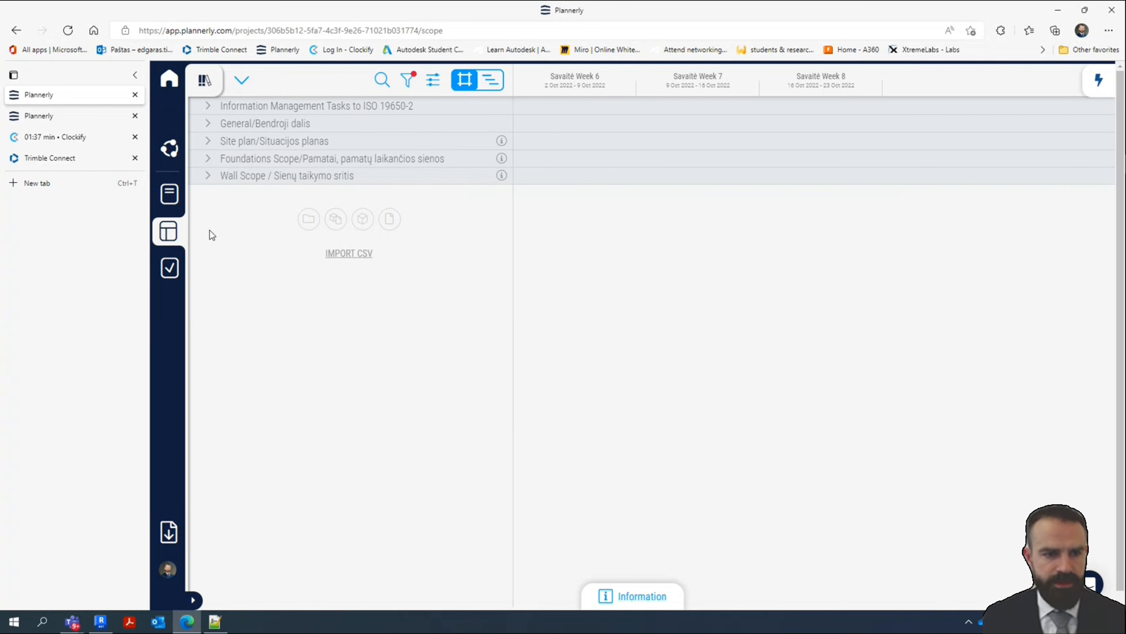
Open the Plannerly project's verification task board and review its team, member and status filter options without applying any
left_click(169, 270)
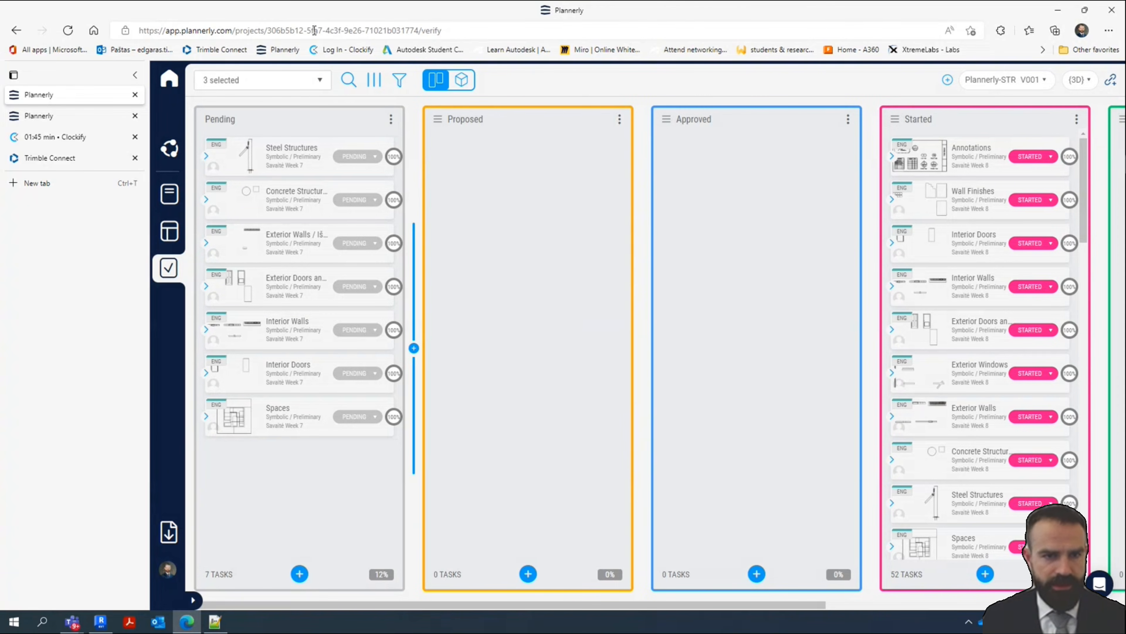
left_click(401, 82)
left_click(476, 136)
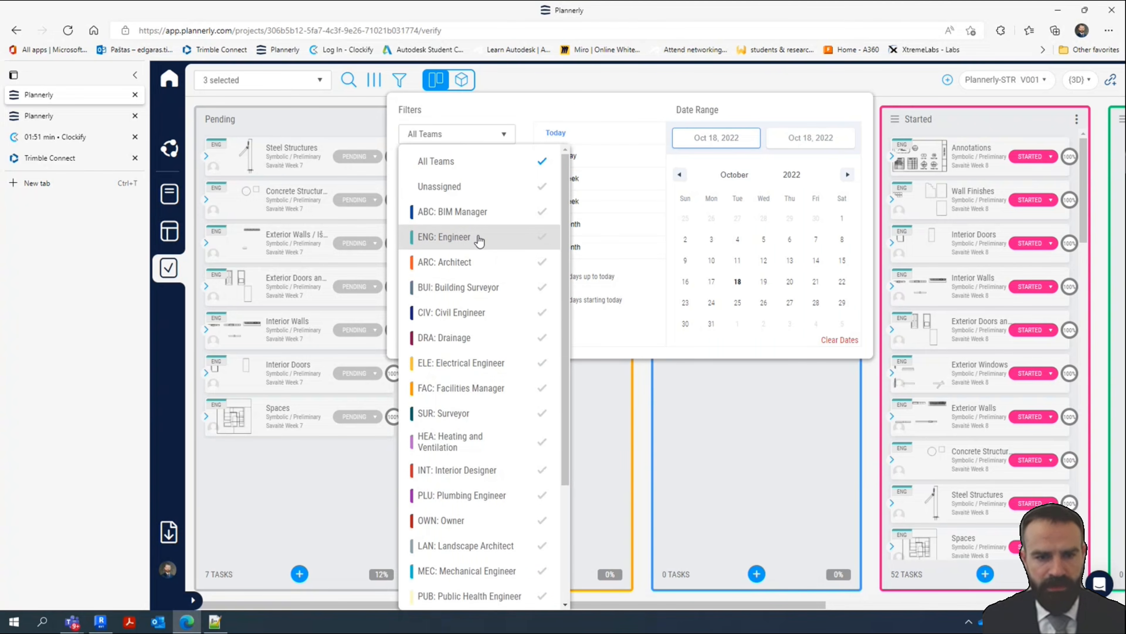
left_click(512, 109)
left_click(464, 163)
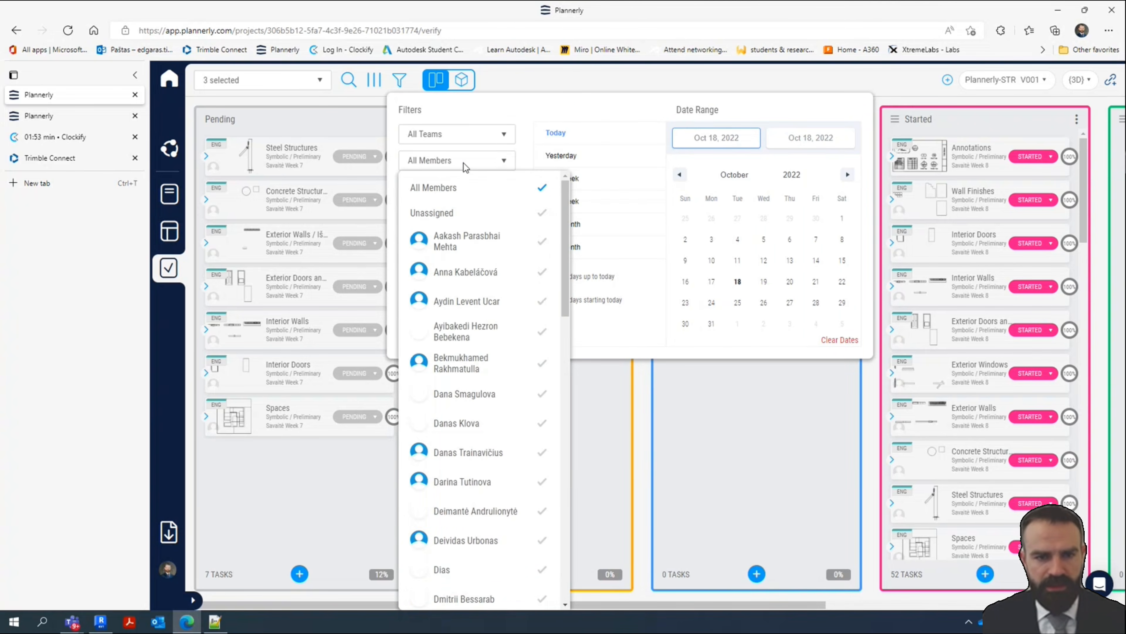
left_click(465, 165)
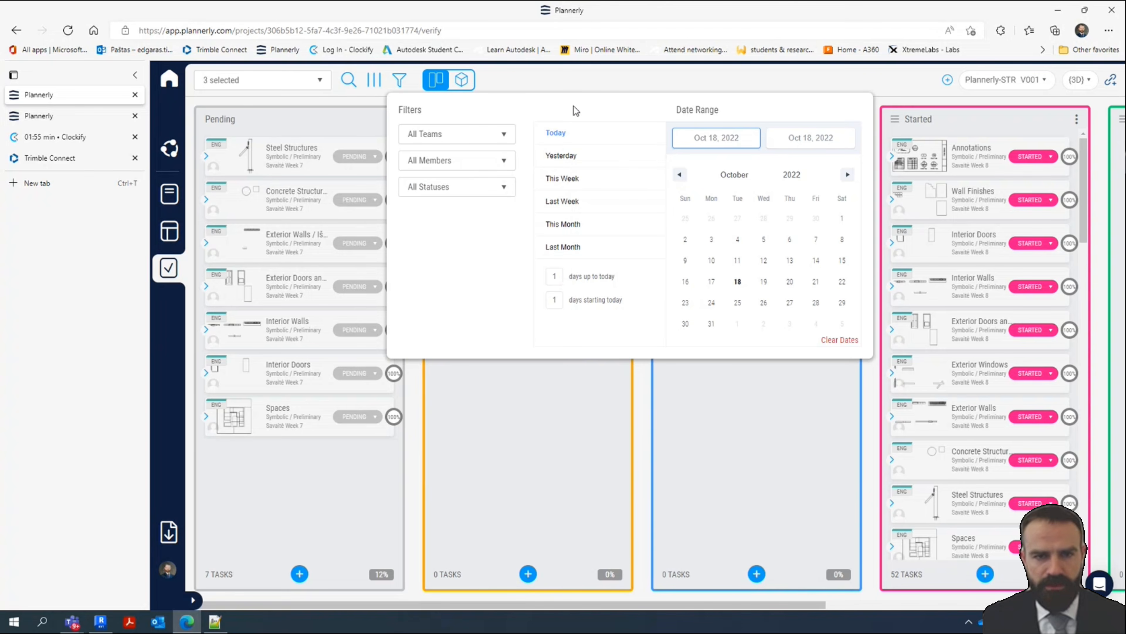
left_click(445, 187)
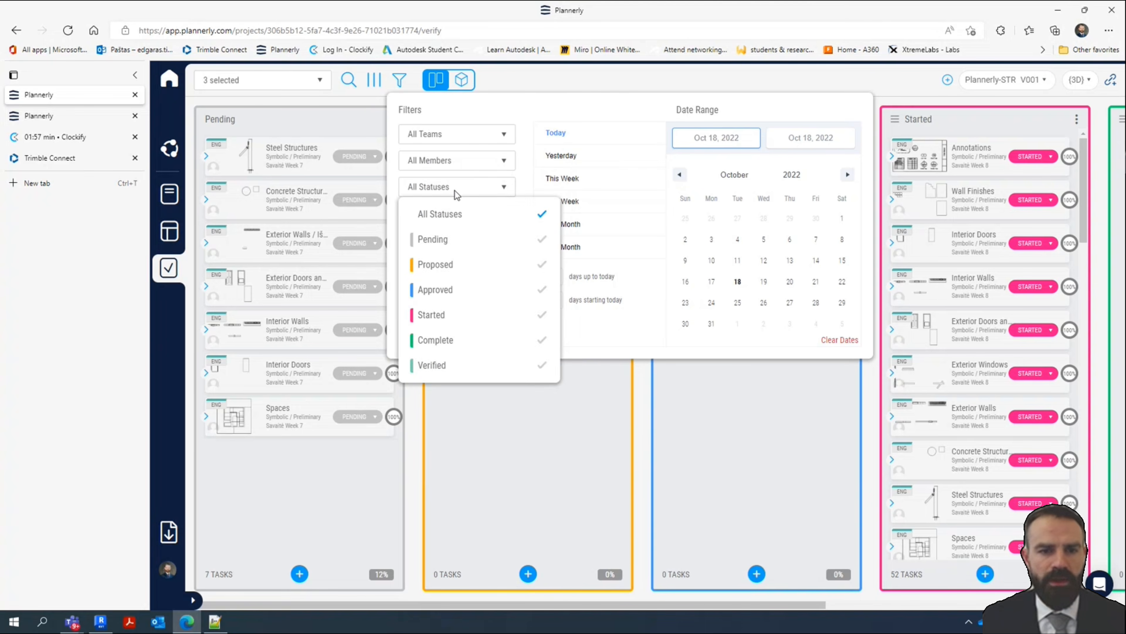
left_click(604, 95)
left_click(604, 93)
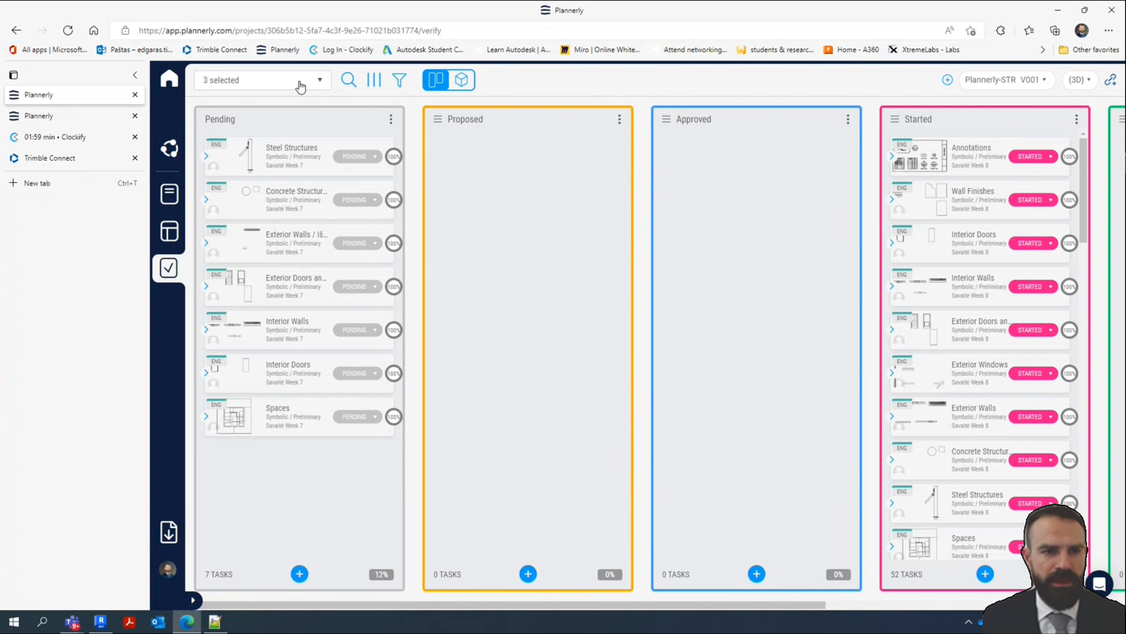
Limit the board's milestones to Savaitė Week 8 only and look through the tasks in the Started column
left_click(289, 82)
left_click(330, 258)
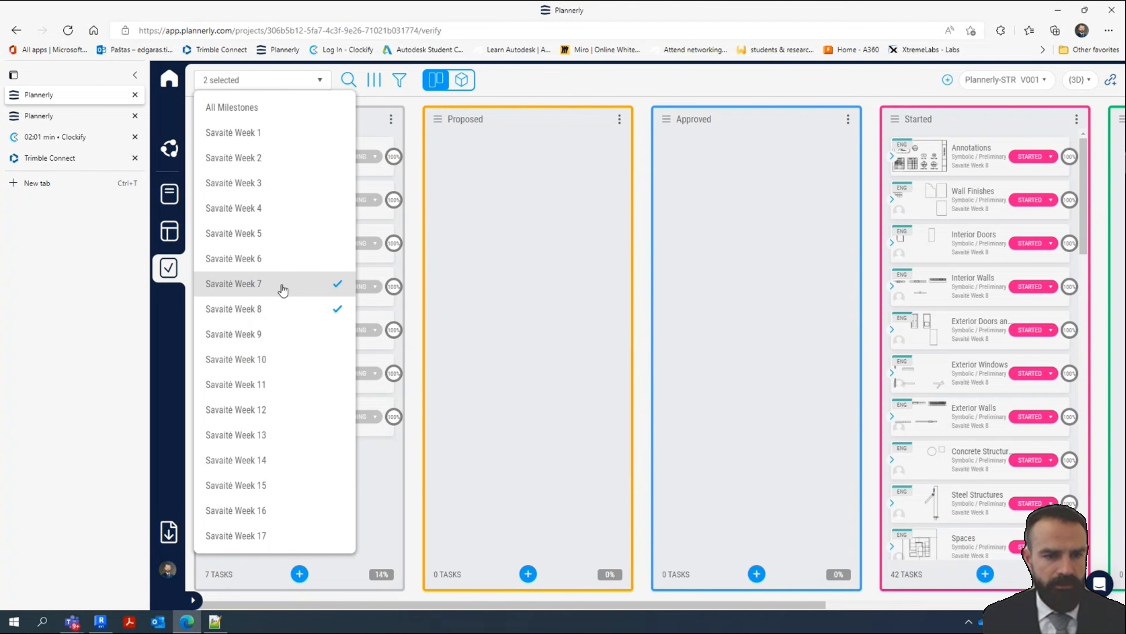
left_click(271, 288)
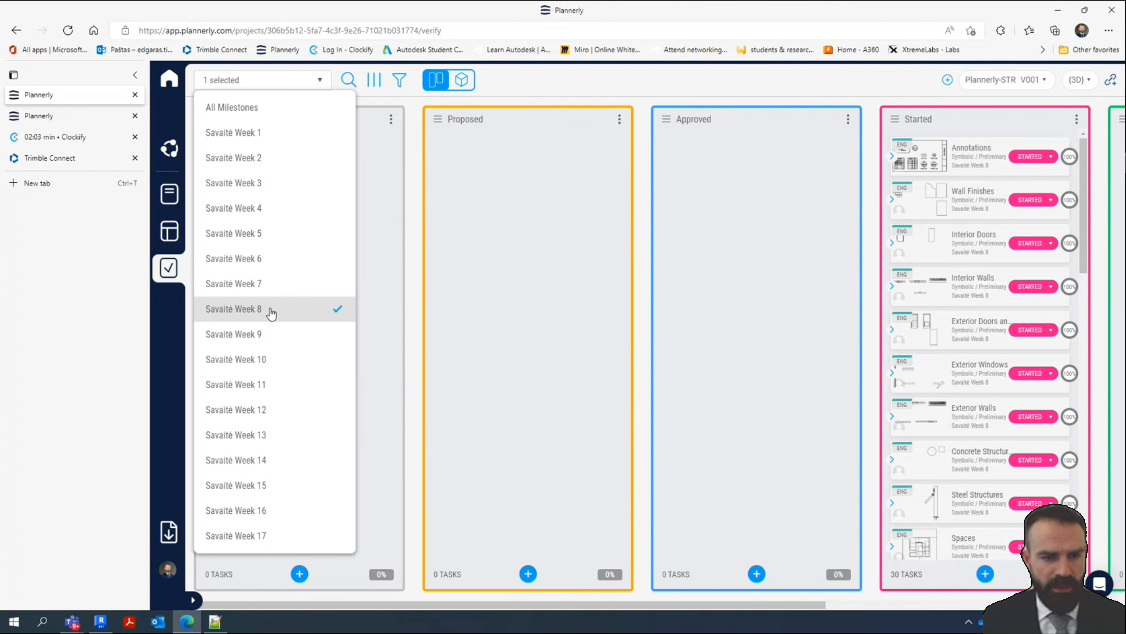
left_click(763, 85)
scroll(844, 137, "right", 6)
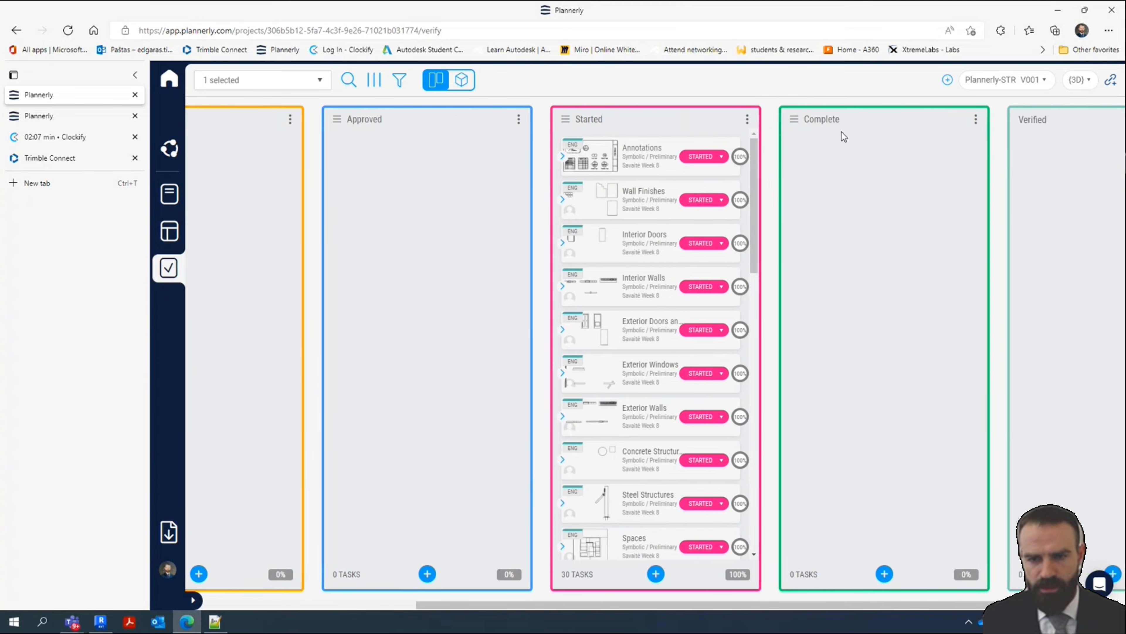
mouse_move(754, 219)
left_mouse_down()
mouse_move(769, 278)
mouse_move(772, 192)
mouse_move(759, 507)
left_mouse_up()
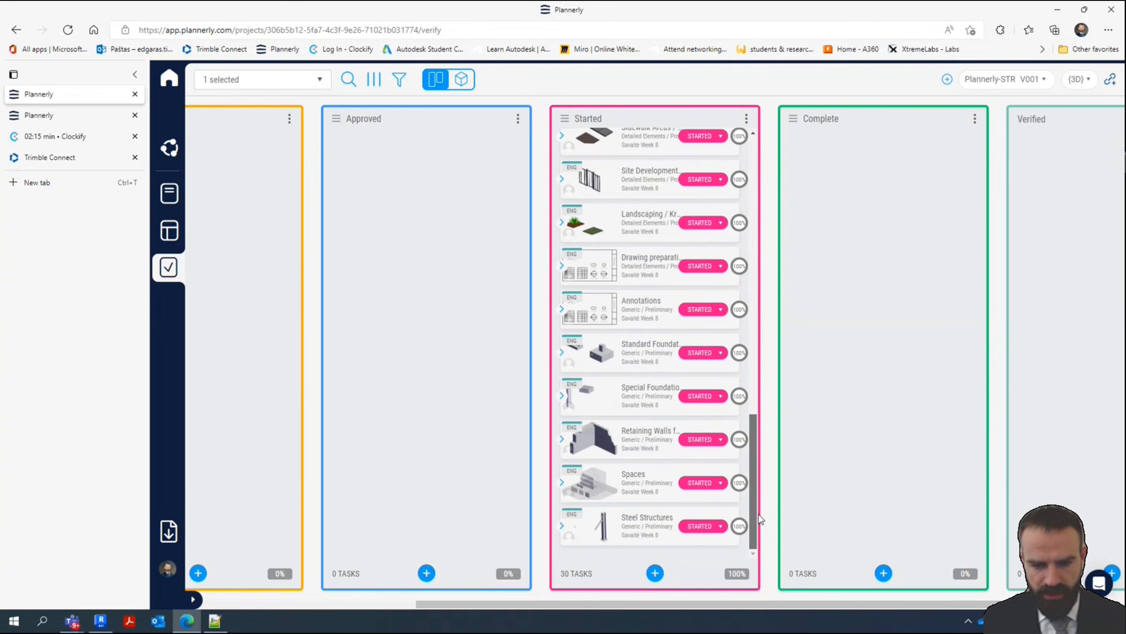
Open the project's scope view and expand its whole breakdown to the deepest item level
mouse_move(759, 513)
left_mouse_down()
mouse_move(790, 178)
mouse_move(767, 350)
mouse_move(769, 518)
left_mouse_up()
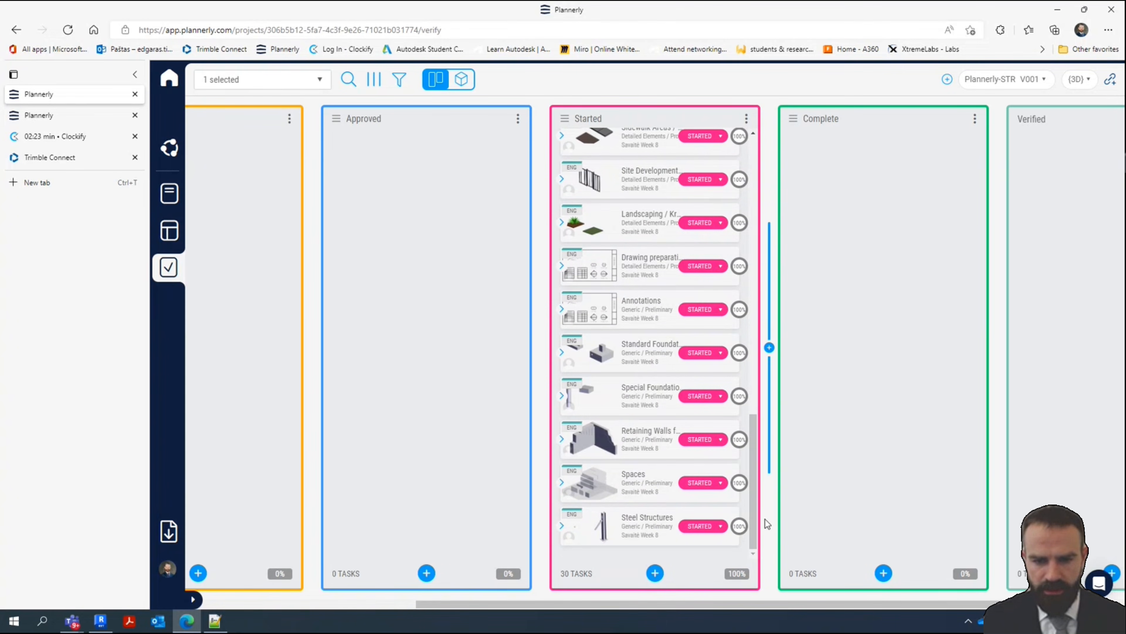
left_click(169, 230)
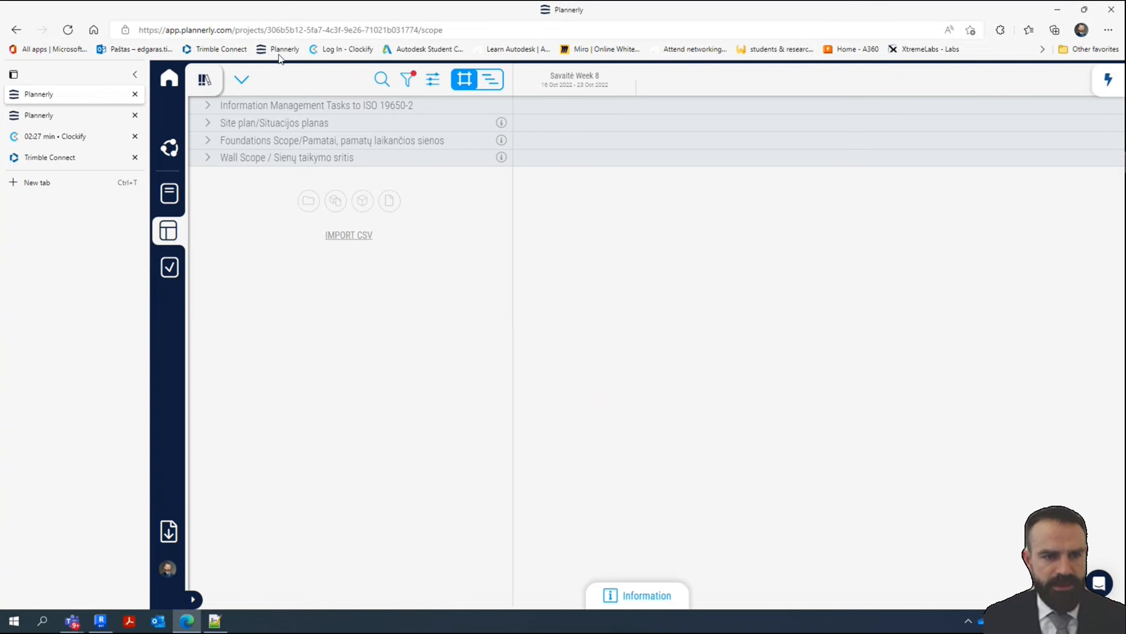
left_click(246, 83)
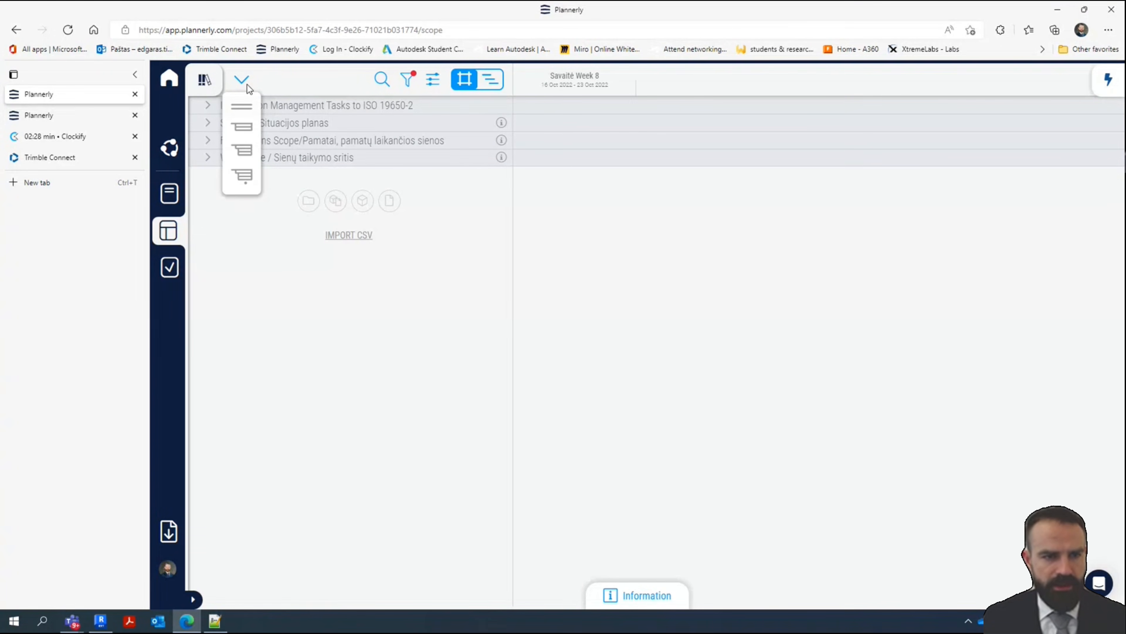
left_click(242, 176)
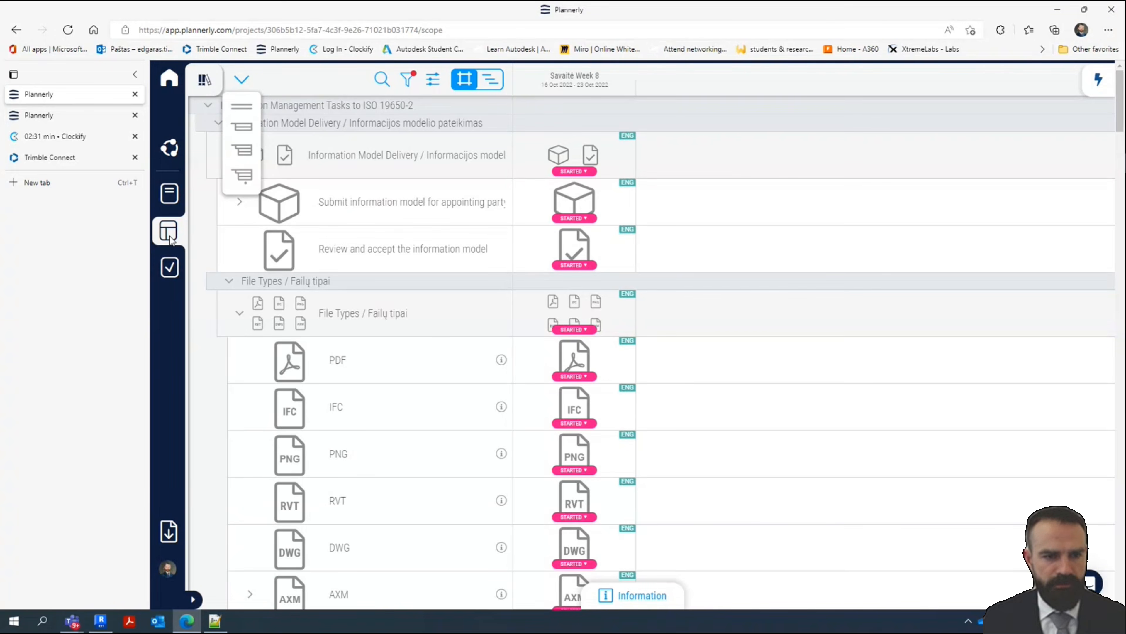
scroll(647, 281, "down", 10)
scroll(706, 291, "up", 10)
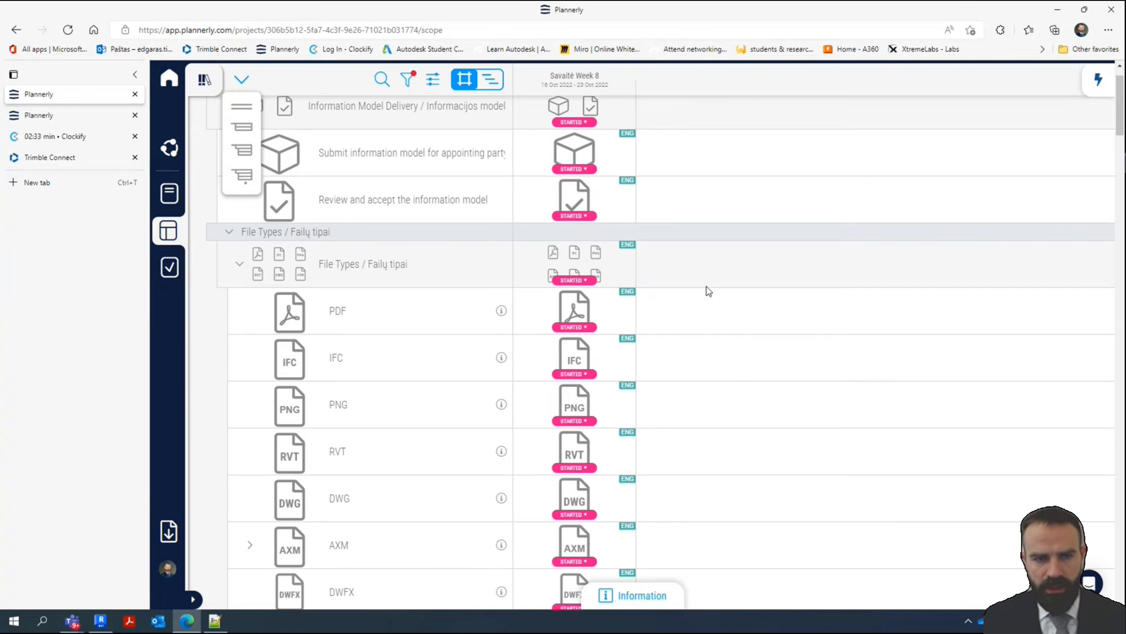
Review the scope view's milestone filter list and close it, keeping Savaitė Week 8 as the only selected milestone
left_click(408, 82)
left_click(483, 133)
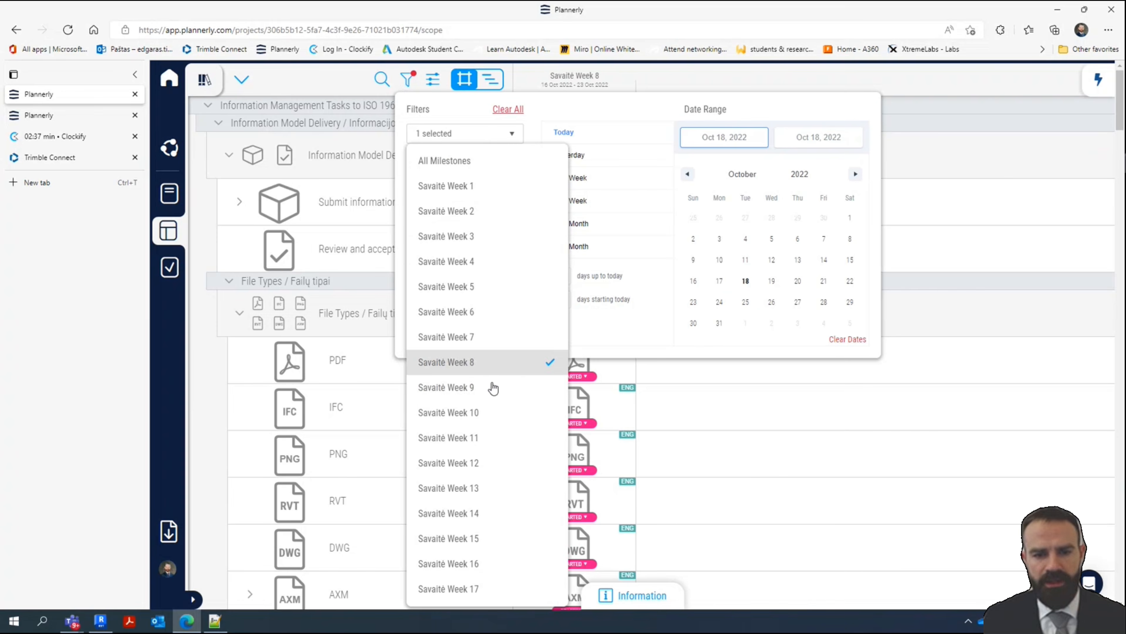
left_click(298, 82)
left_click(298, 82)
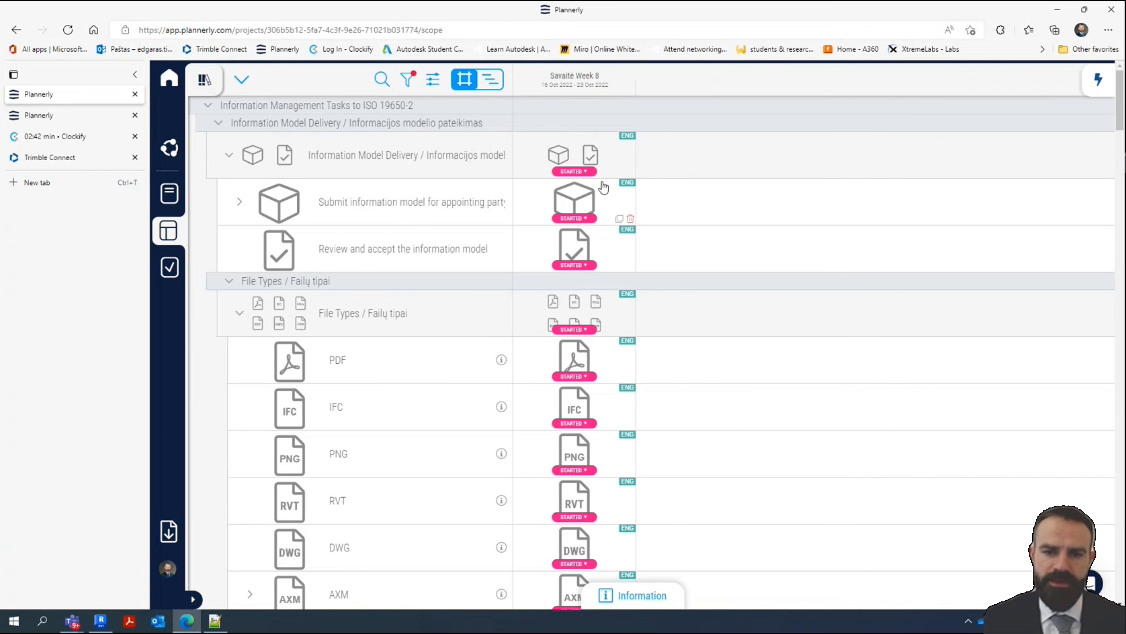
Examine the Week 8 scope items under File Types and Validation, including the Annotations and Revision Clouds entries
scroll(590, 199, "down", 4)
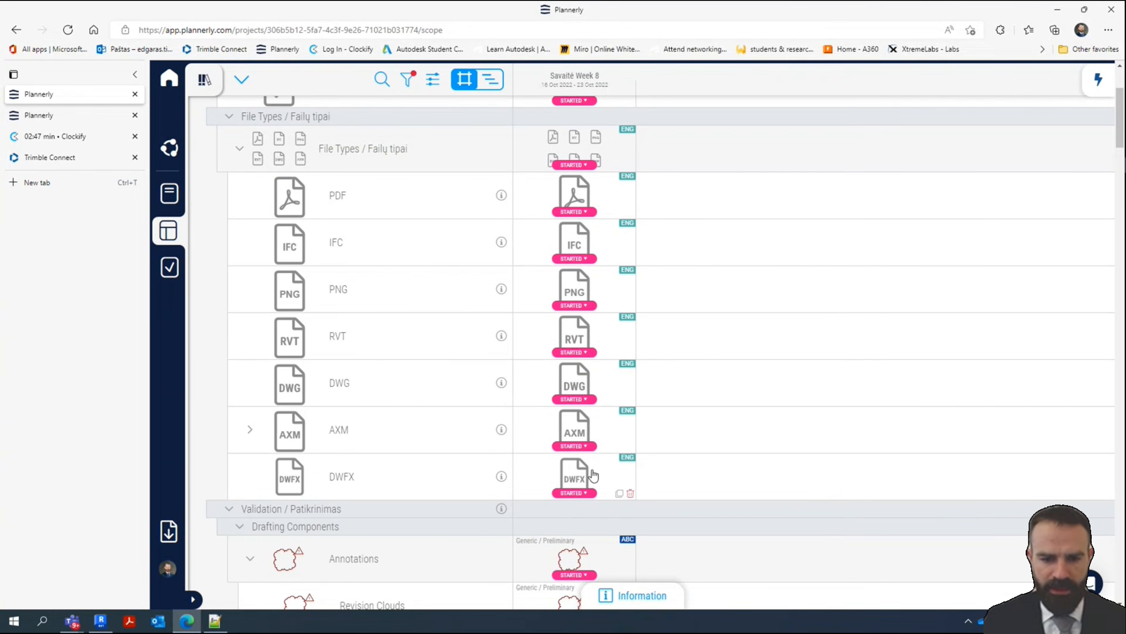
scroll(588, 399, "down", 6)
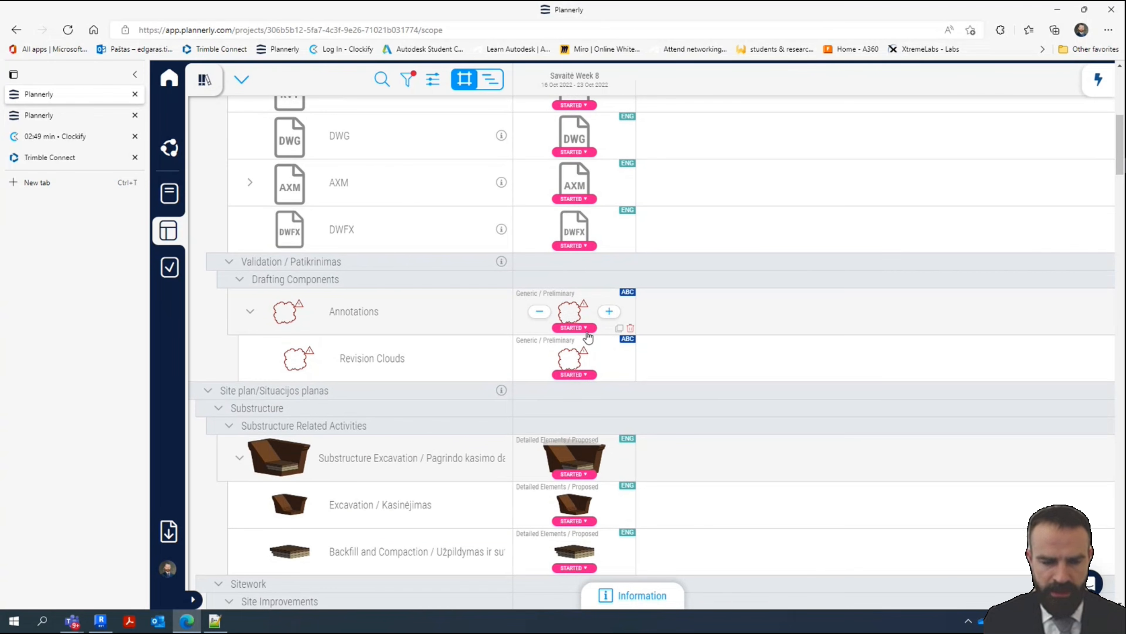
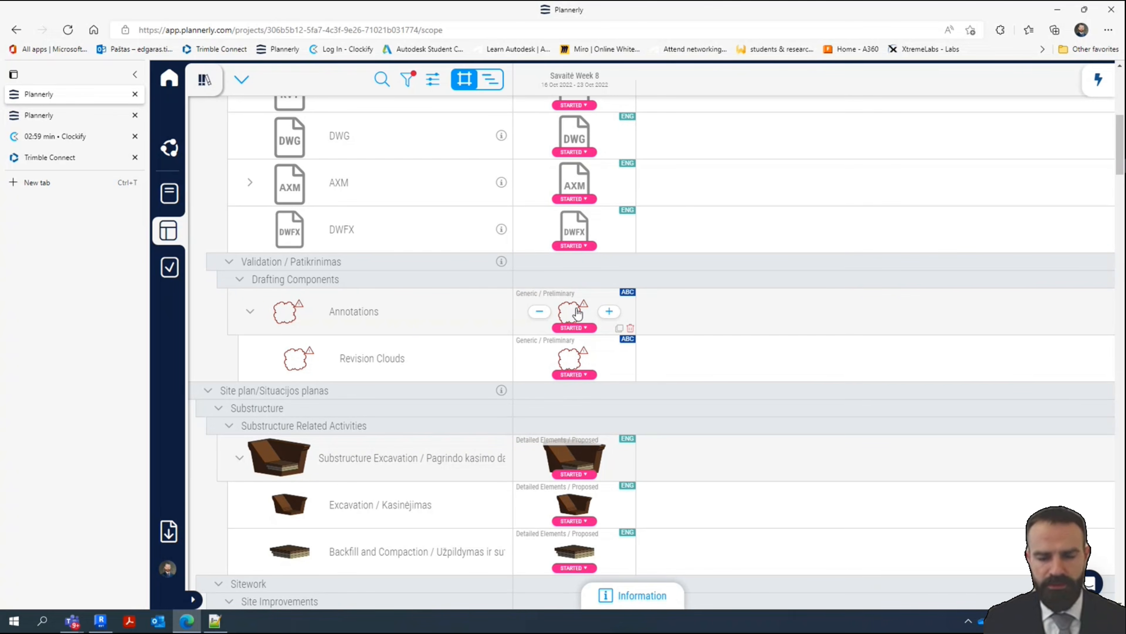
scroll(596, 353, "down", 10)
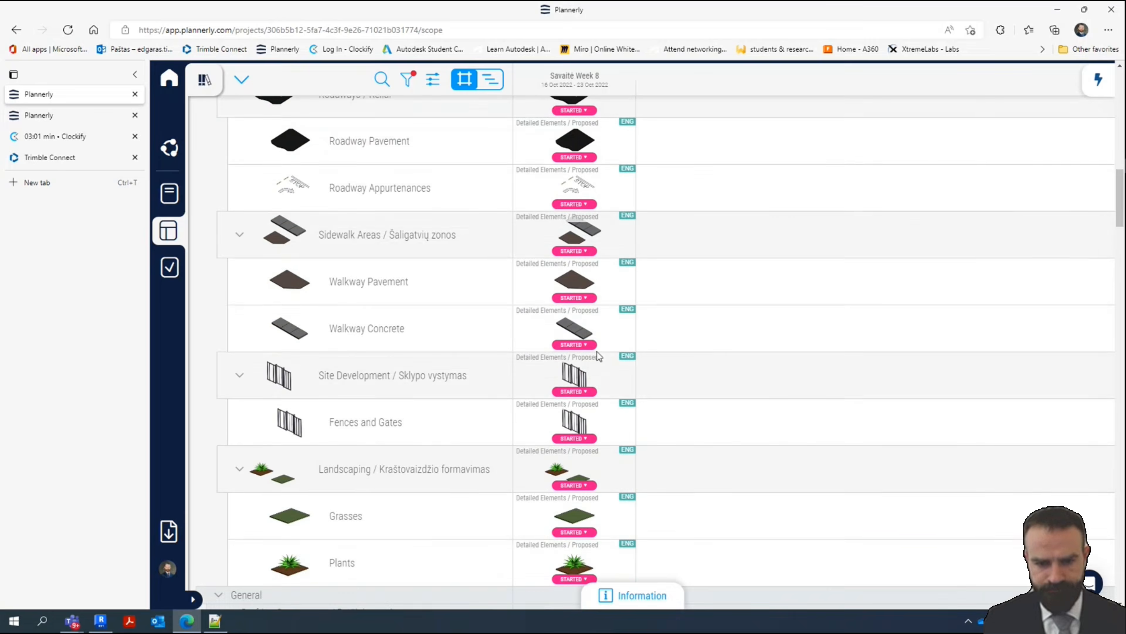
scroll(596, 352, "up", 8)
mouse_move(598, 356)
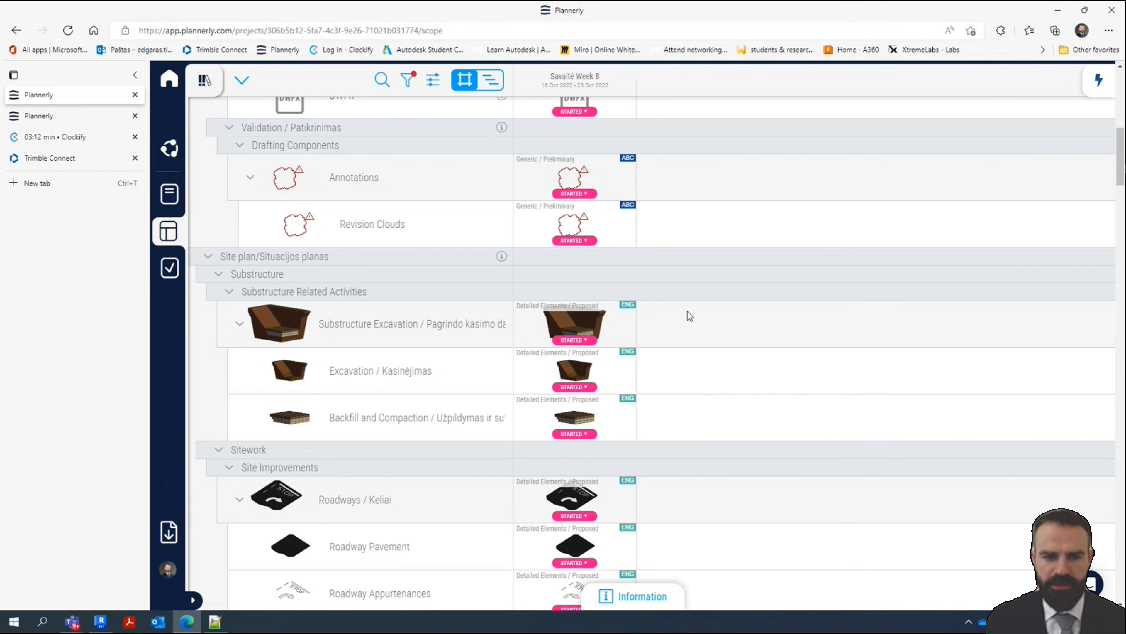
scroll(661, 302, "up", 5)
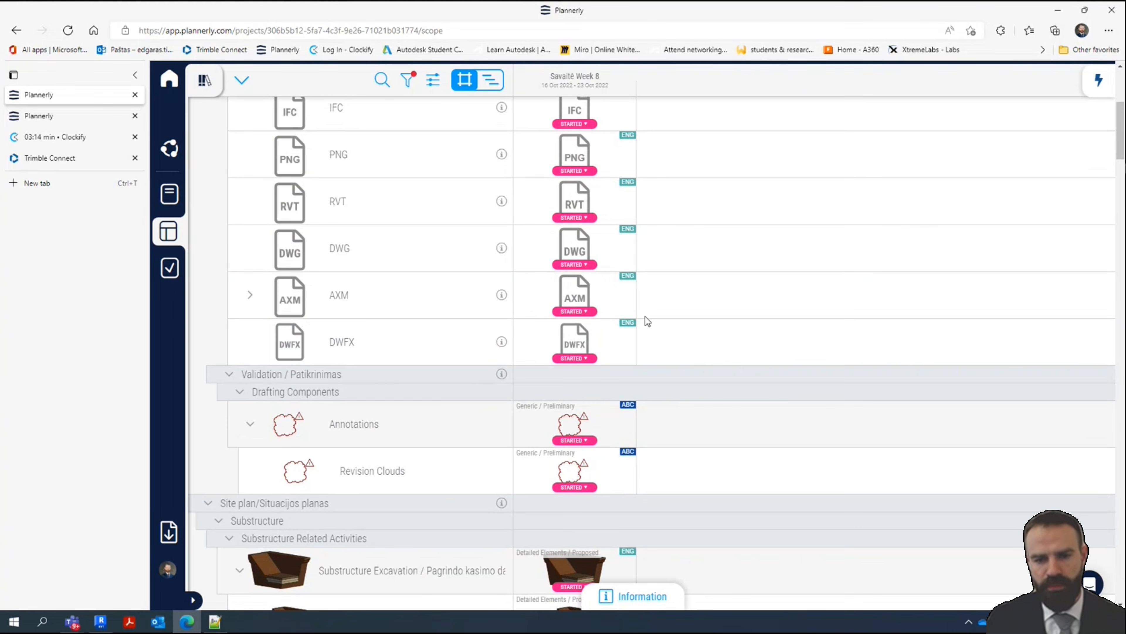
scroll(645, 316, "up", 5)
scroll(646, 316, "down", 5)
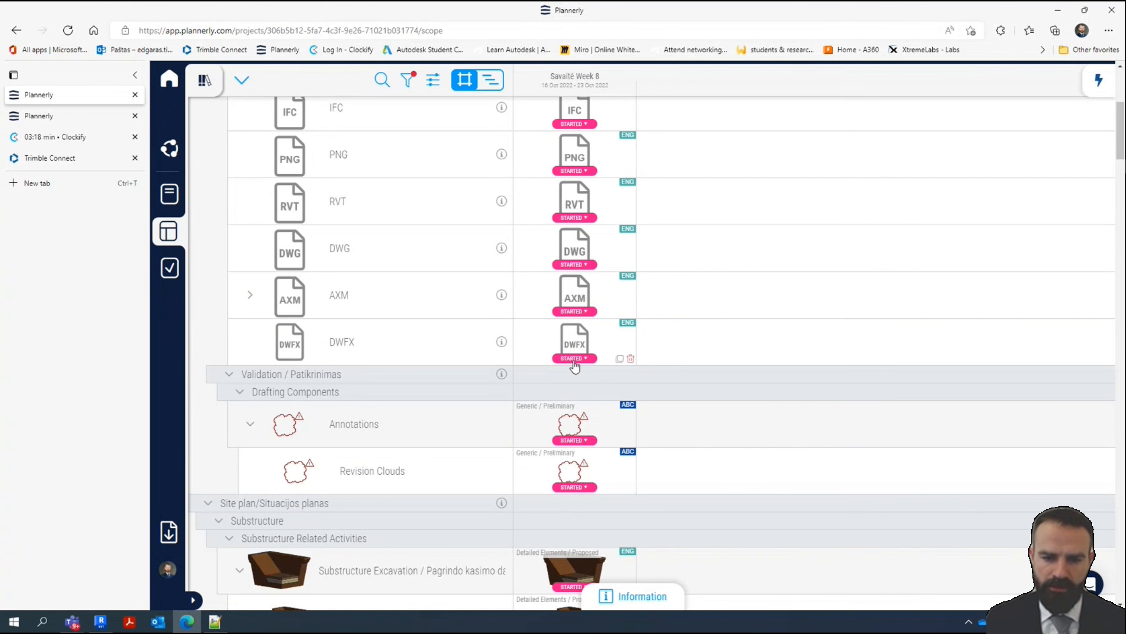
Examine the Site plan scope's Week 8 items, from substructure excavation and site improvements through landscaping to drawing preparation
scroll(594, 373, "down", 8)
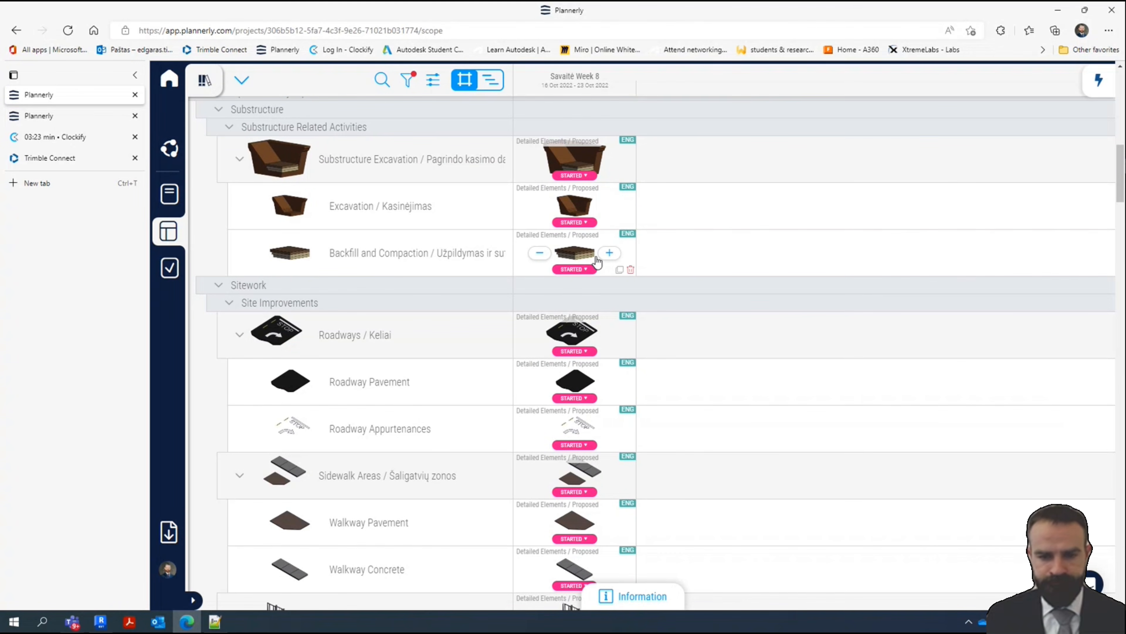
scroll(596, 259, "down", 9)
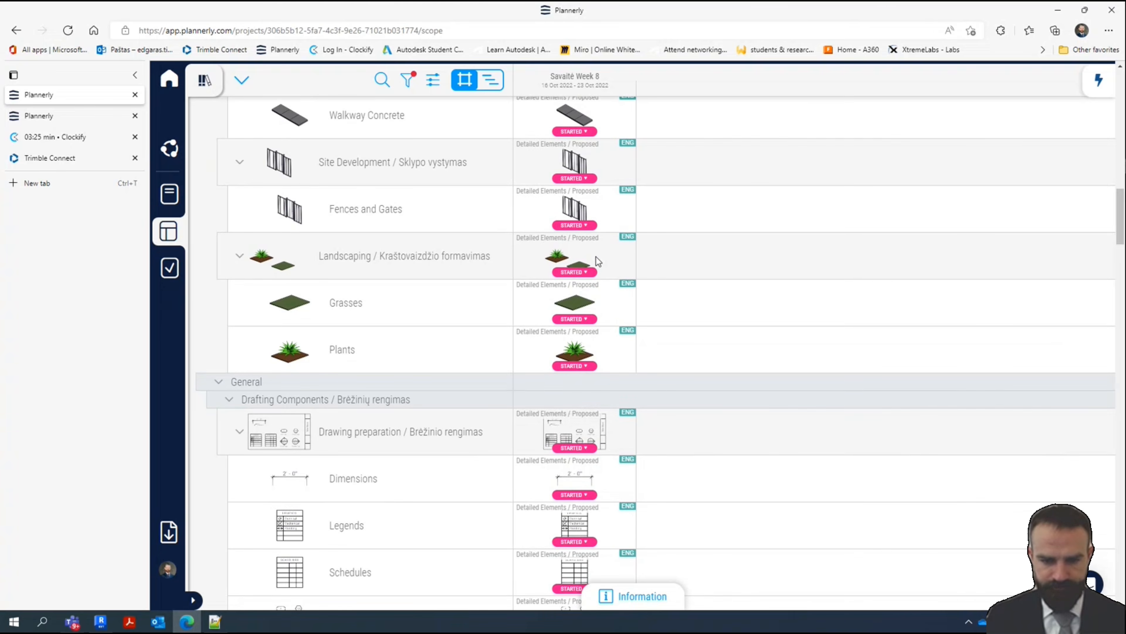
scroll(577, 178, "up", 5)
scroll(577, 186, "up", 5)
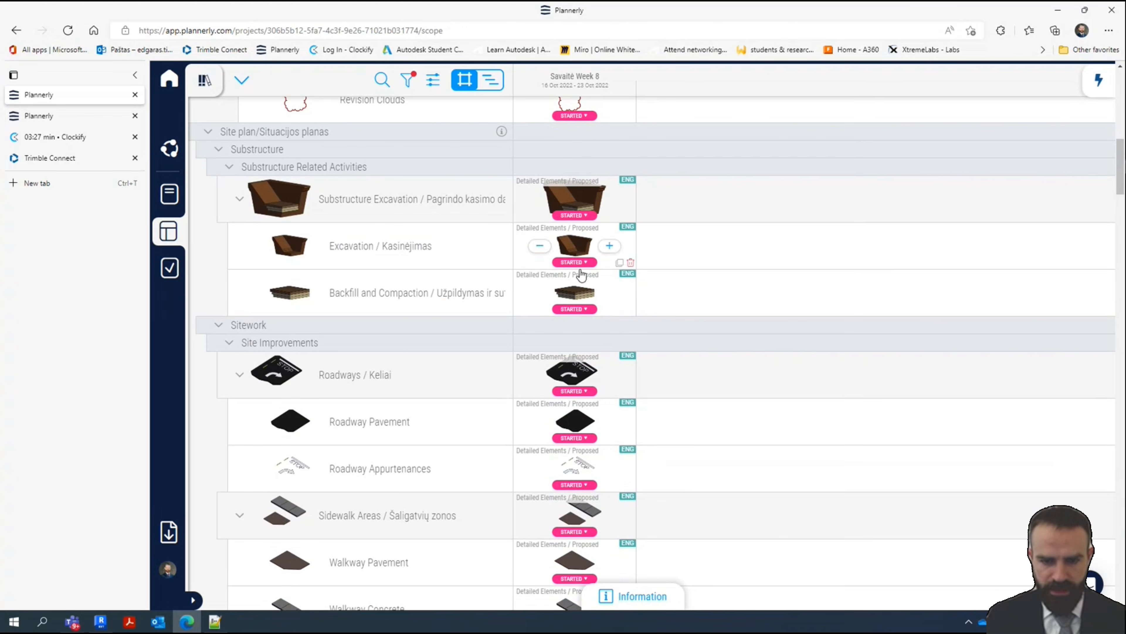
scroll(579, 272, "down", 14)
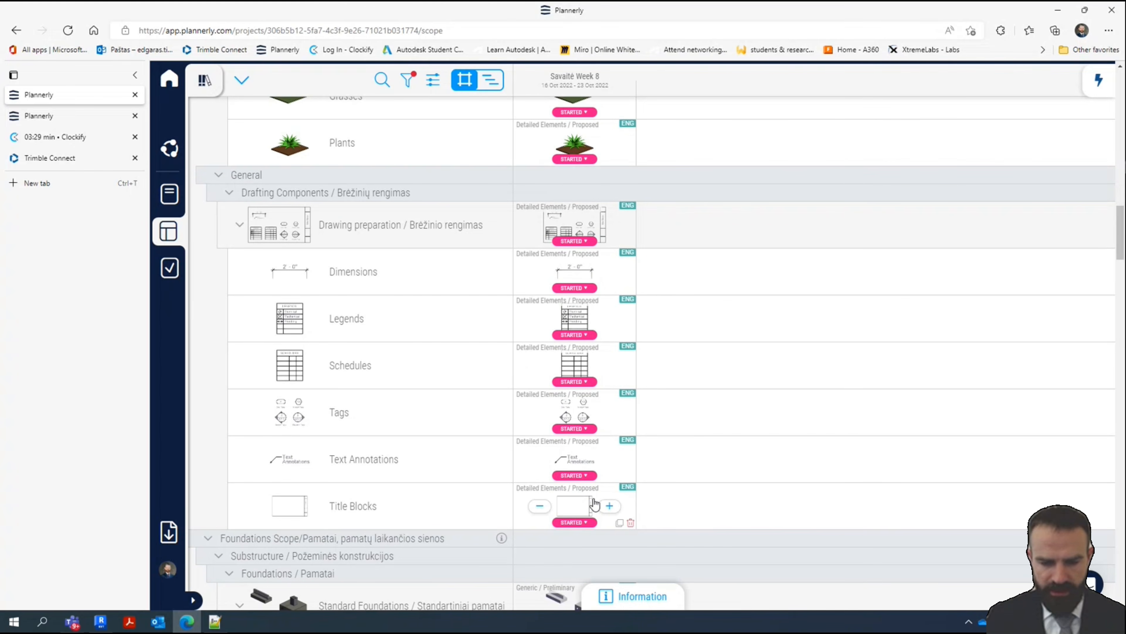
scroll(590, 503, "down", 4)
scroll(589, 503, "up", 7)
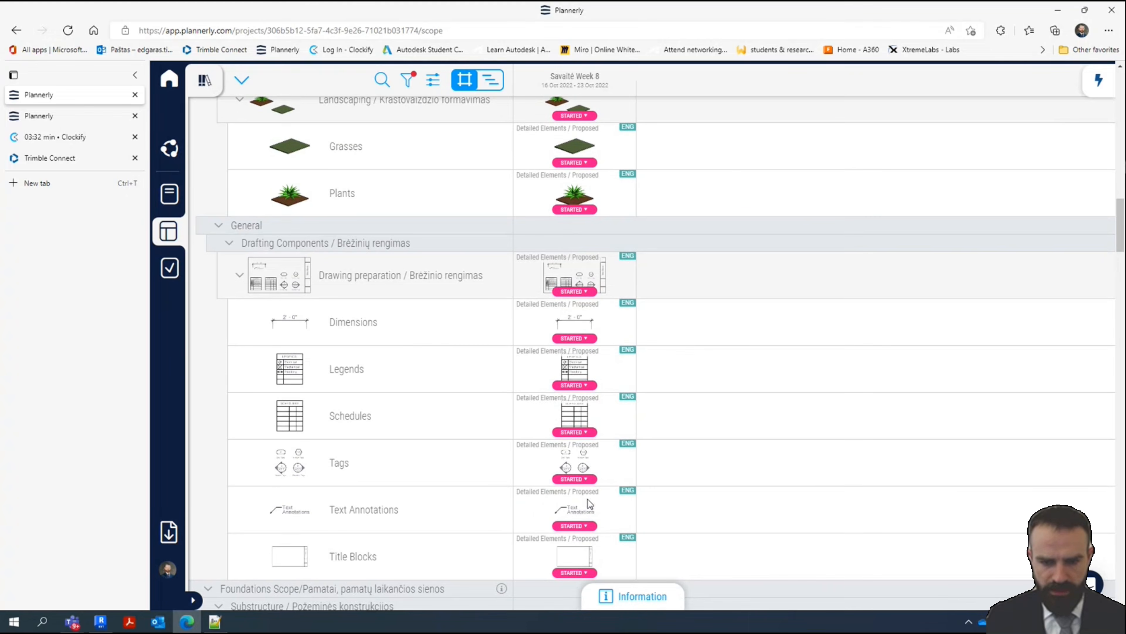
scroll(590, 501, "up", 7)
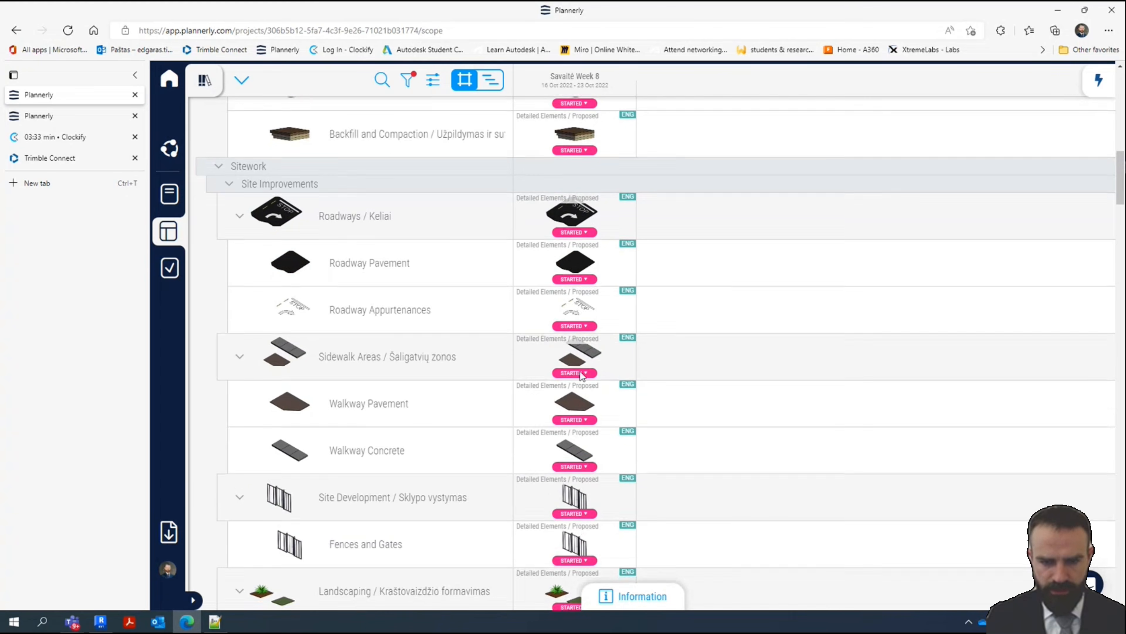
scroll(581, 280, "down", 8)
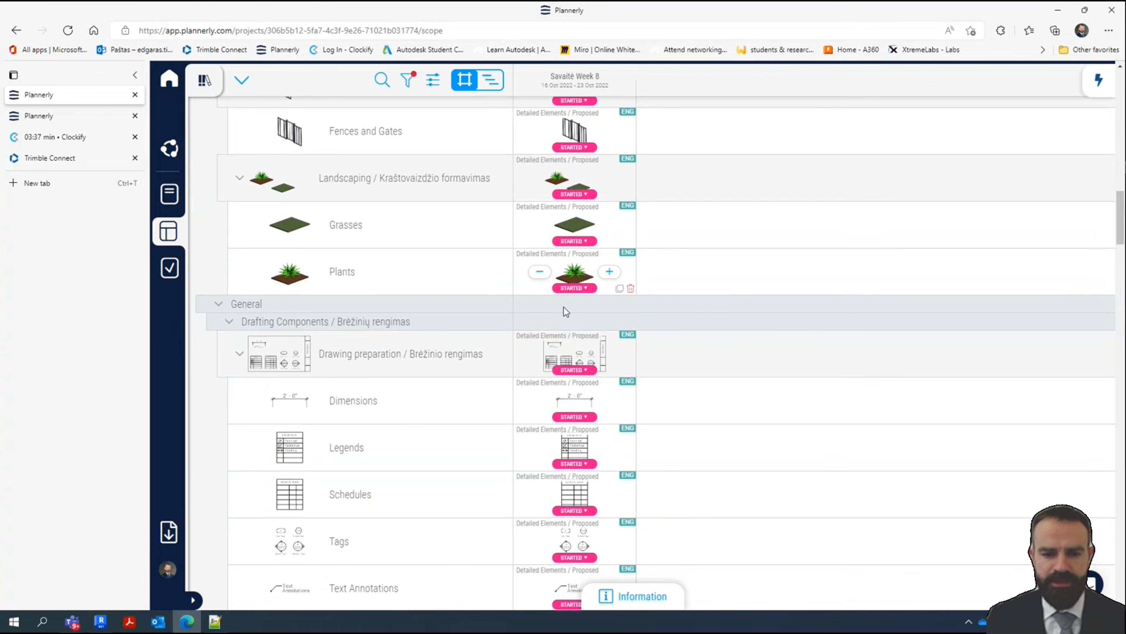
scroll(565, 303, "down", 5)
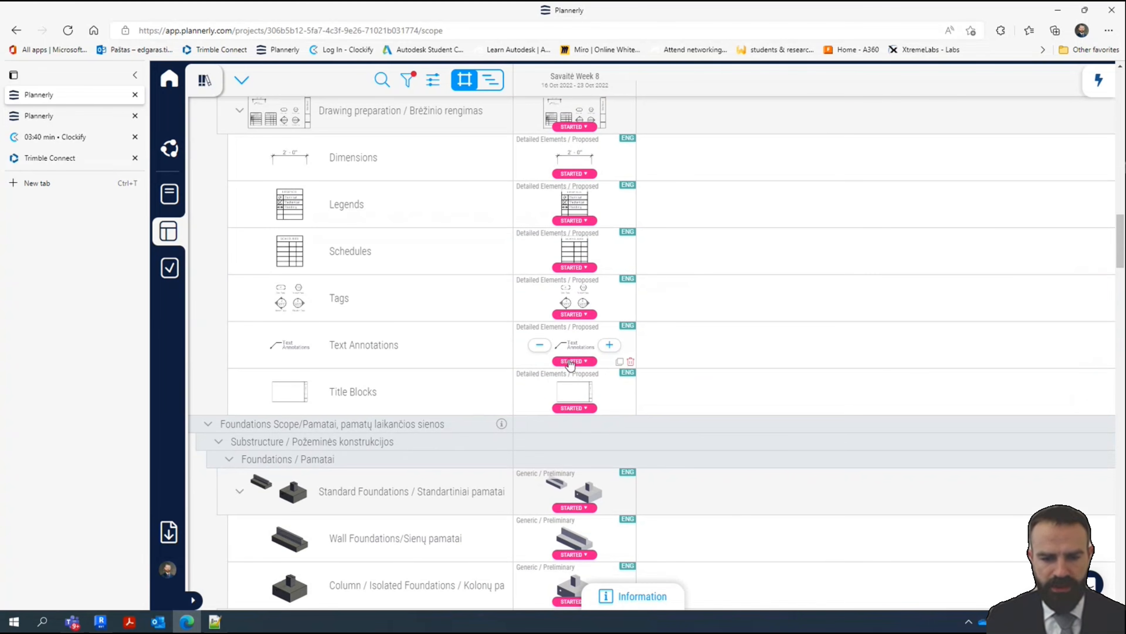
Examine the Foundations Scope's Week 8 items, from foundations, retaining walls and steel structures to doors, interior walls, spaces and annotations
scroll(572, 350, "down", 6)
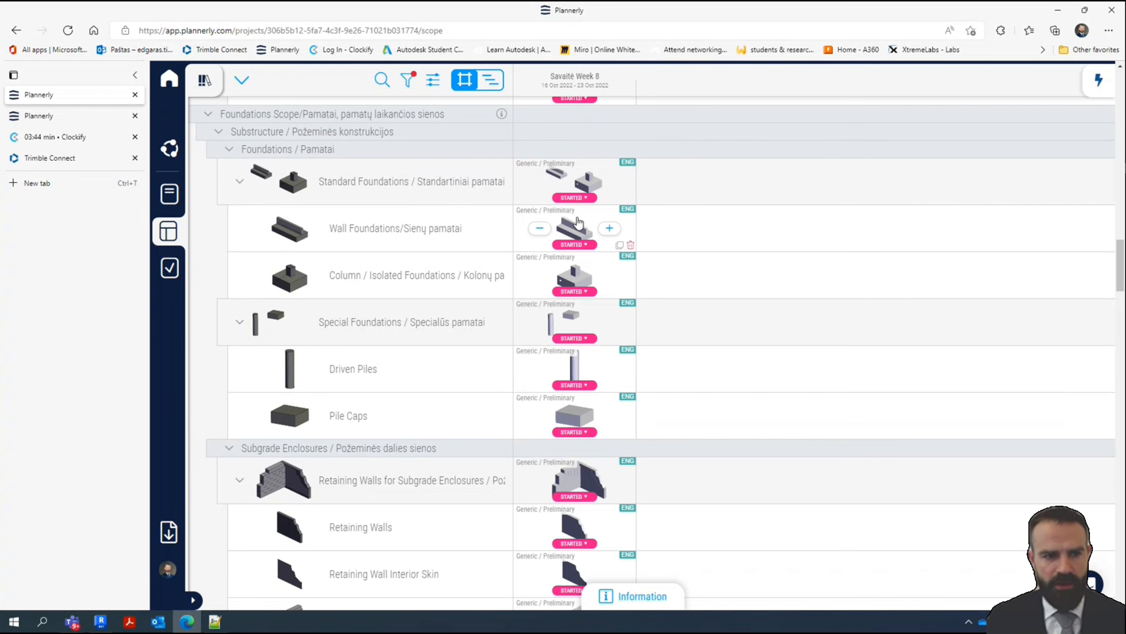
scroll(583, 218, "down", 4)
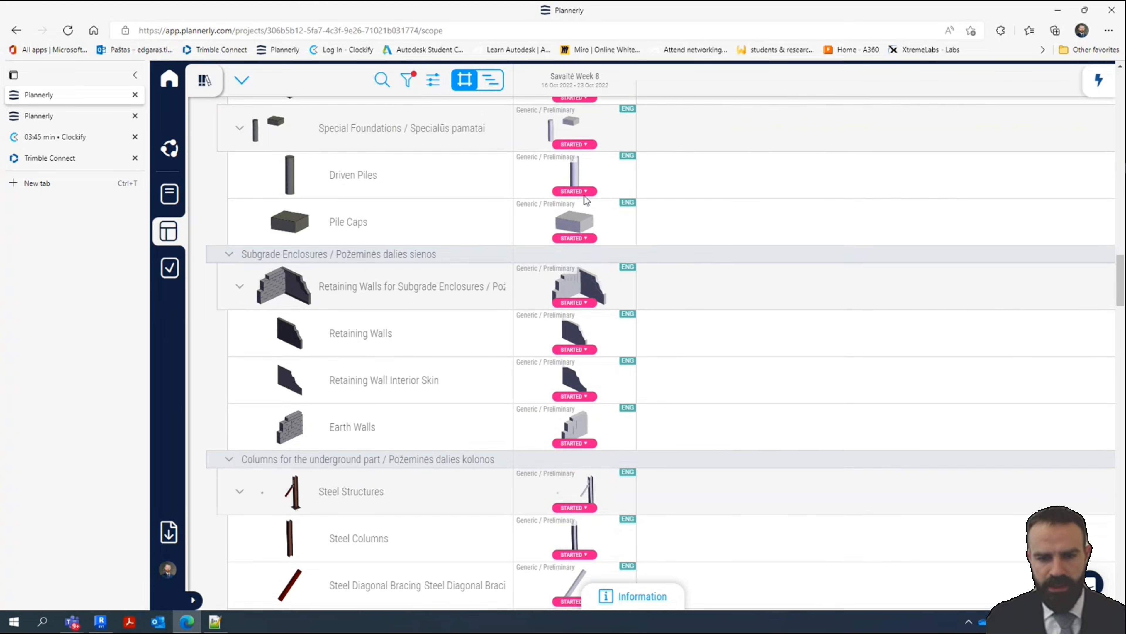
scroll(585, 212, "up", 3)
scroll(584, 215, "down", 13)
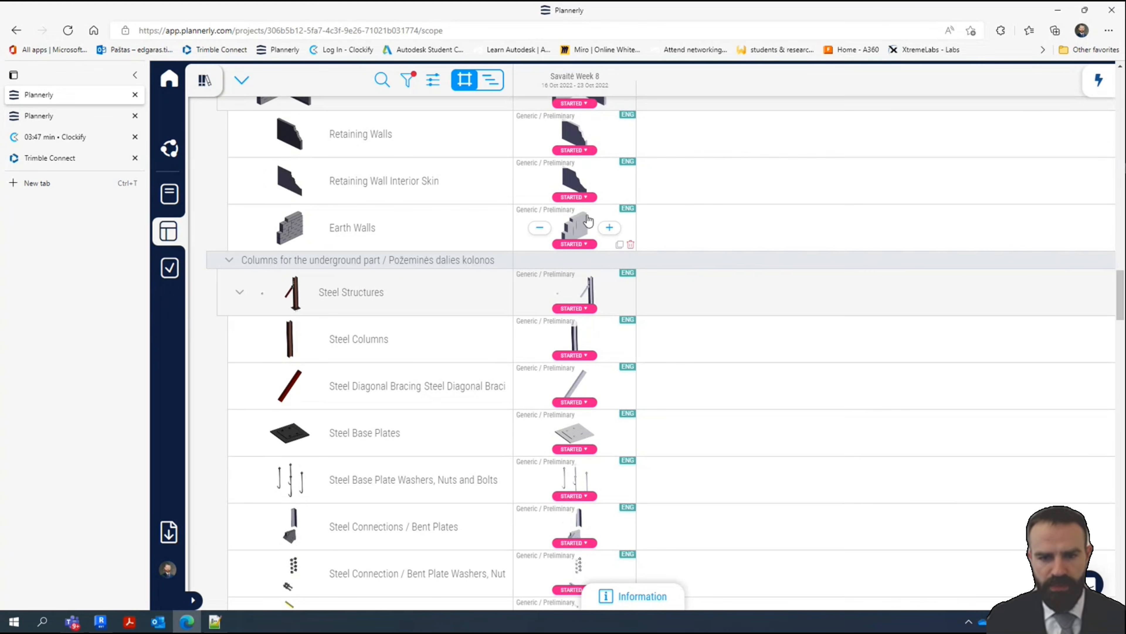
scroll(590, 217, "down", 14)
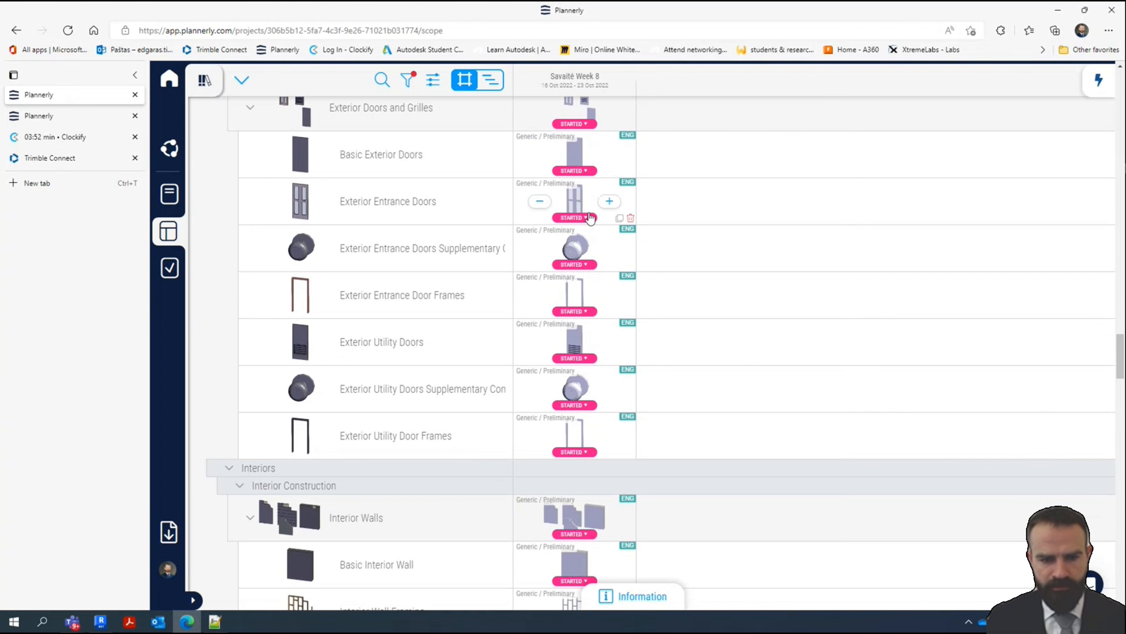
scroll(576, 246, "down", 15)
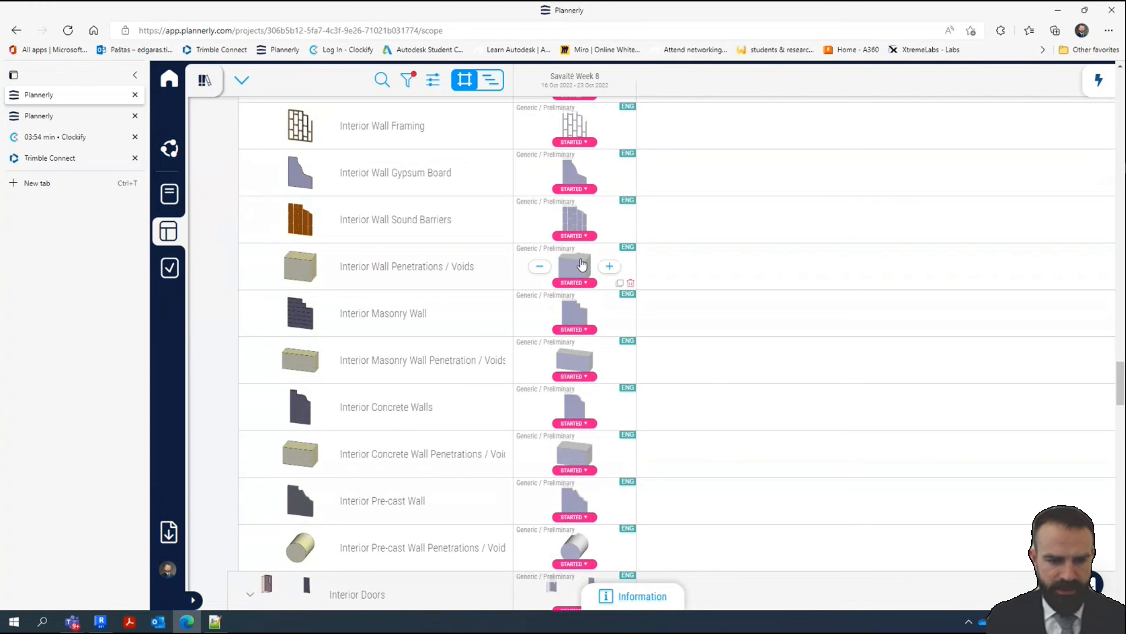
scroll(581, 260, "down", 8)
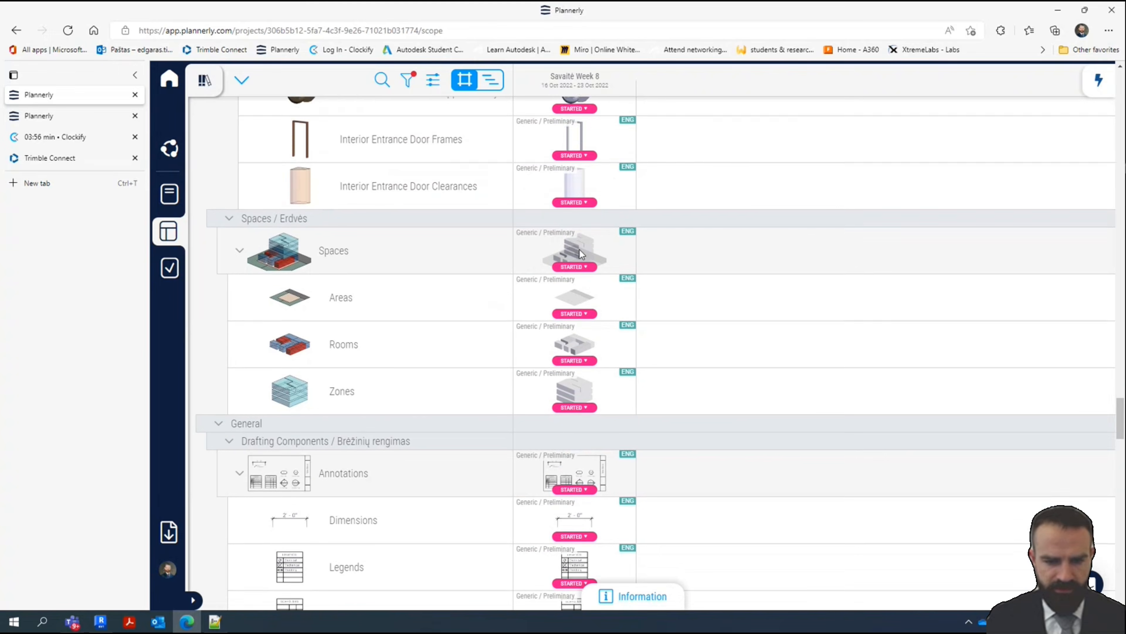
scroll(420, 261, "down", 2)
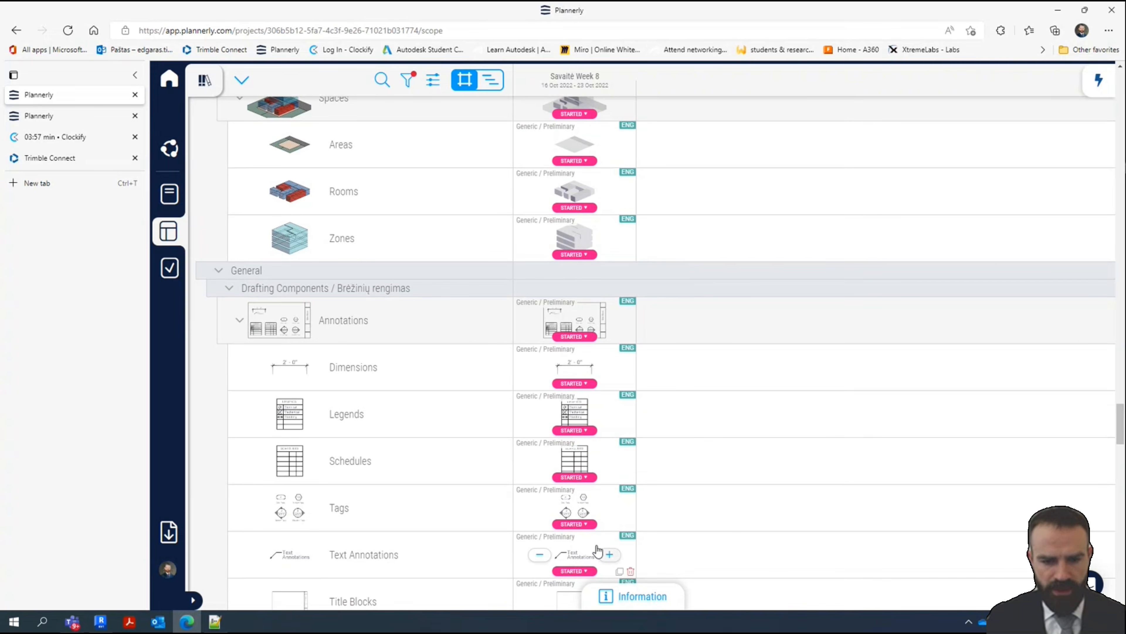
scroll(517, 378, "down", 4)
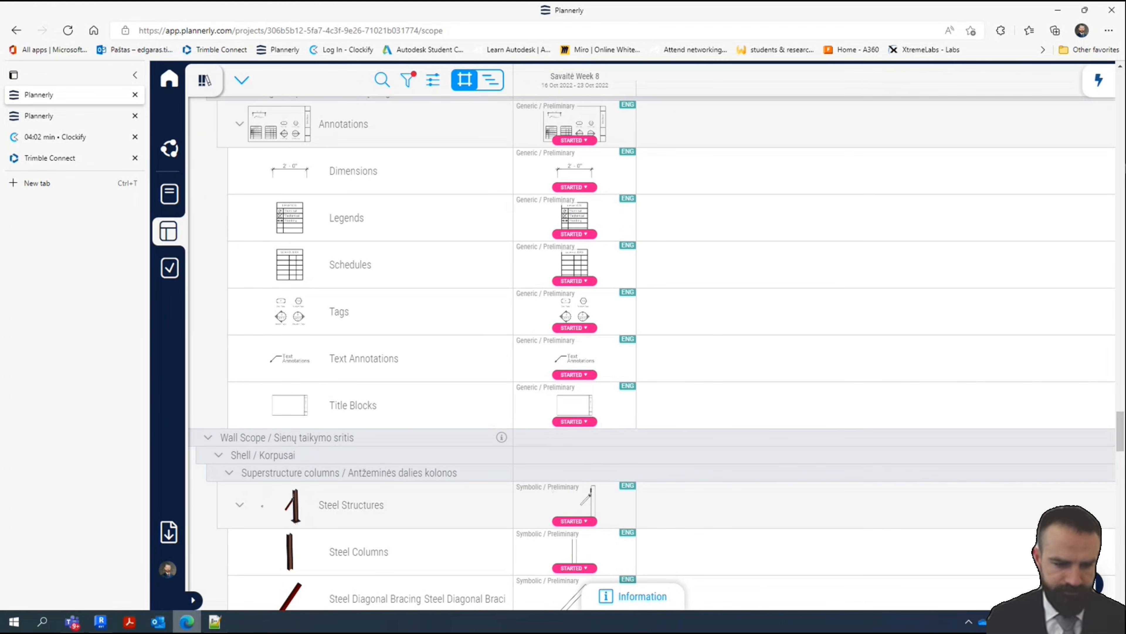
Switch to Microsoft Teams and look through the assigned work and due dates in the FMIGB16302 project team's assignments
left_click(188, 625)
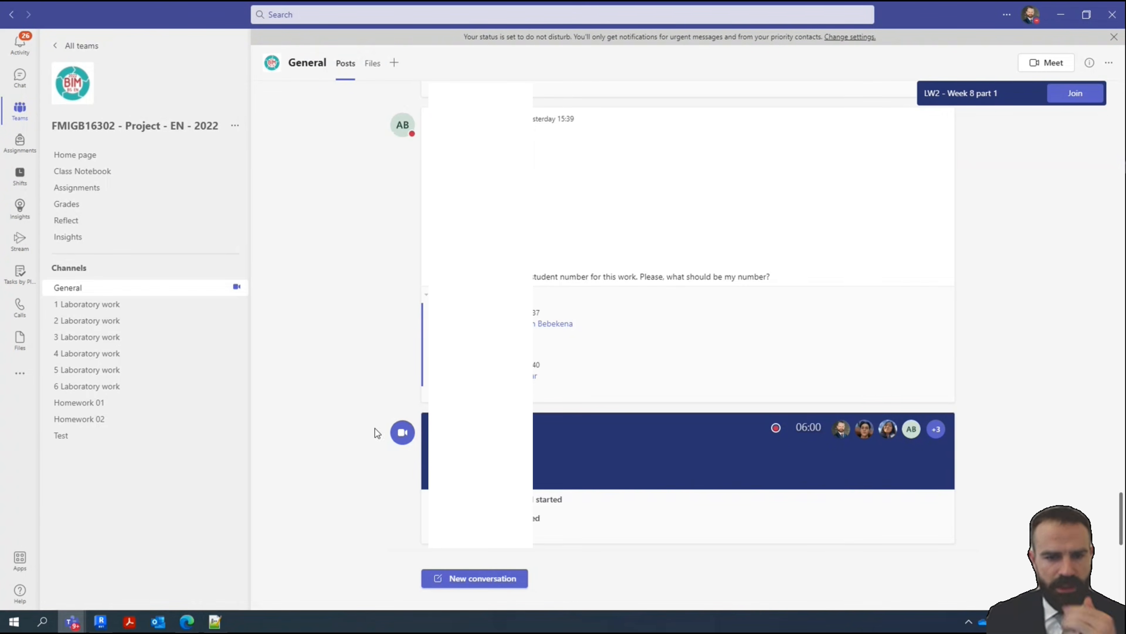
scroll(374, 428, "up", 10)
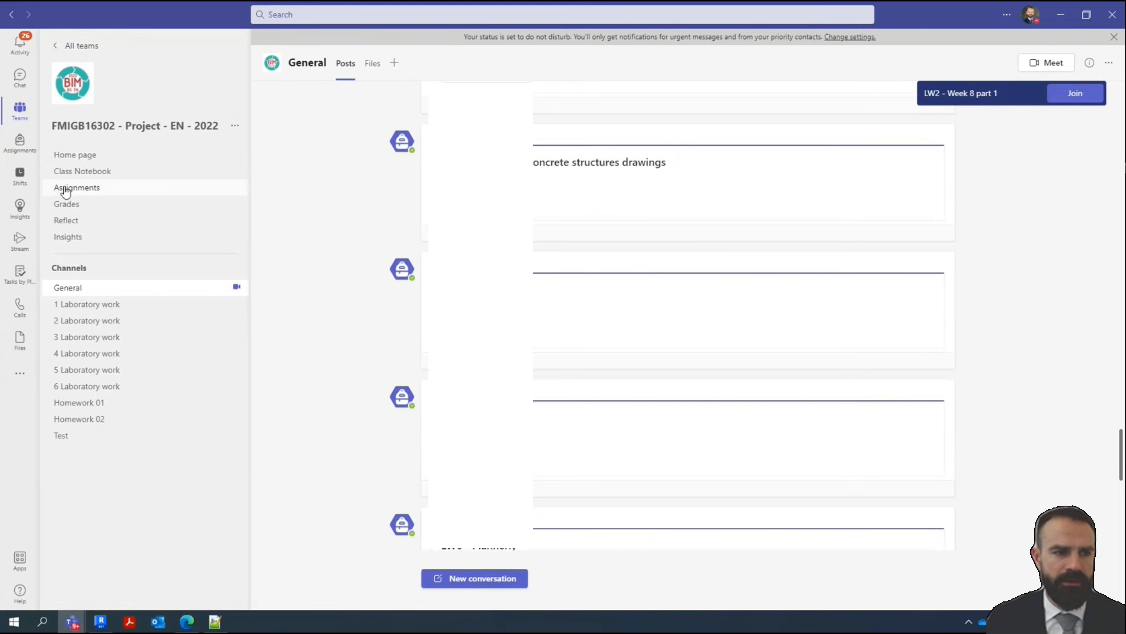
left_click(94, 196)
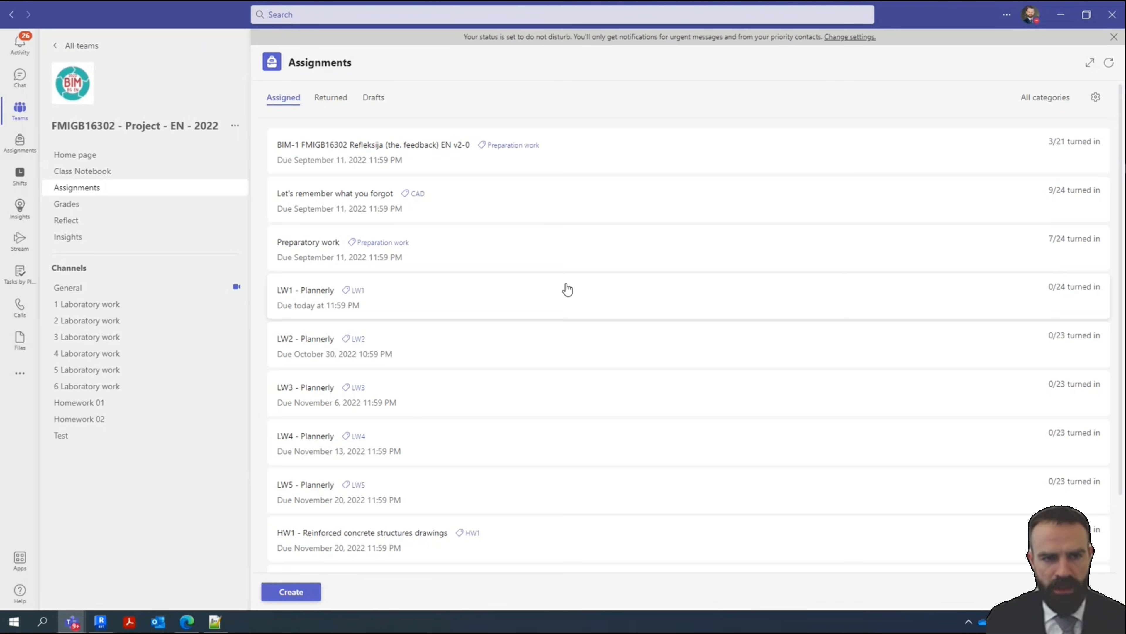
scroll(408, 311, "down", 3)
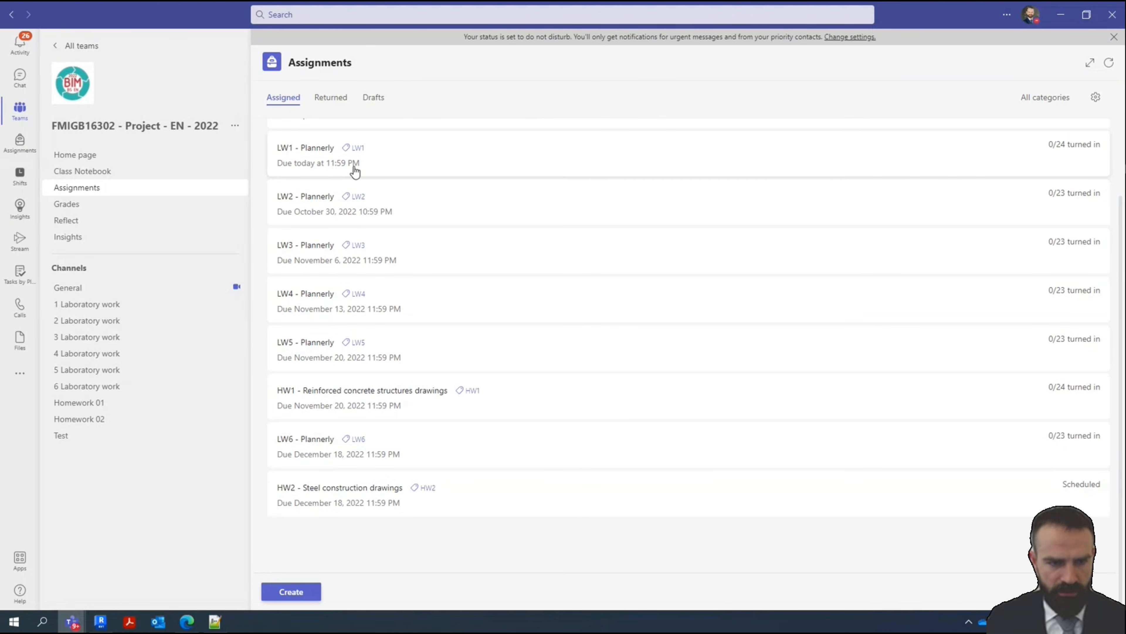
scroll(357, 171, "up", 1)
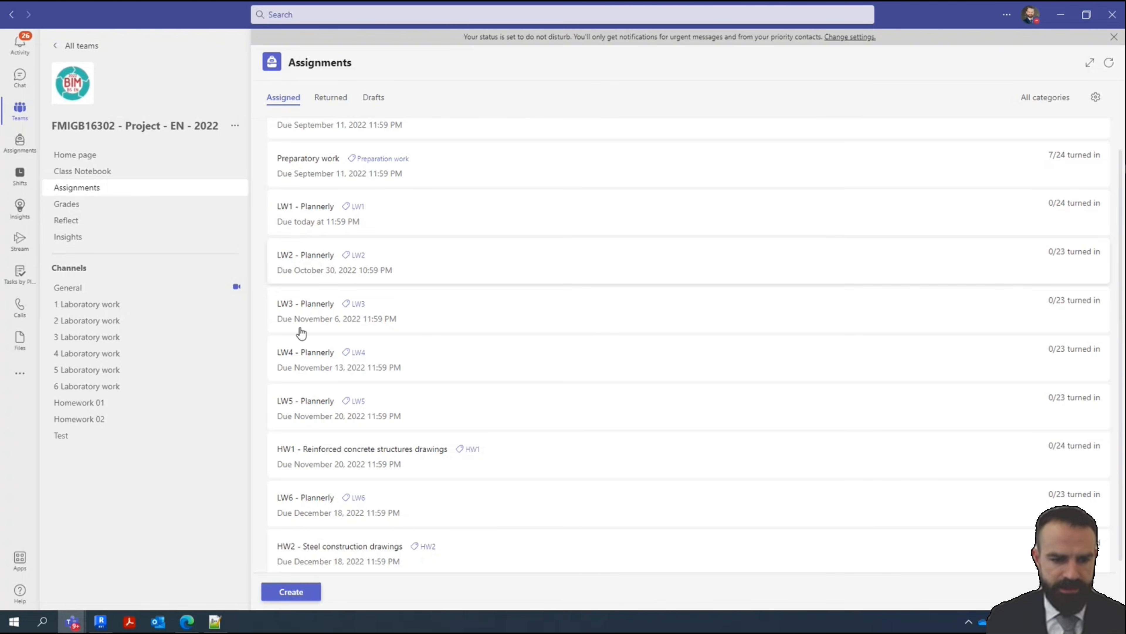
Open the LW2 - Plannerly assignment from the assigned work list and display its instructions as students see them
scroll(349, 438, "down", 1)
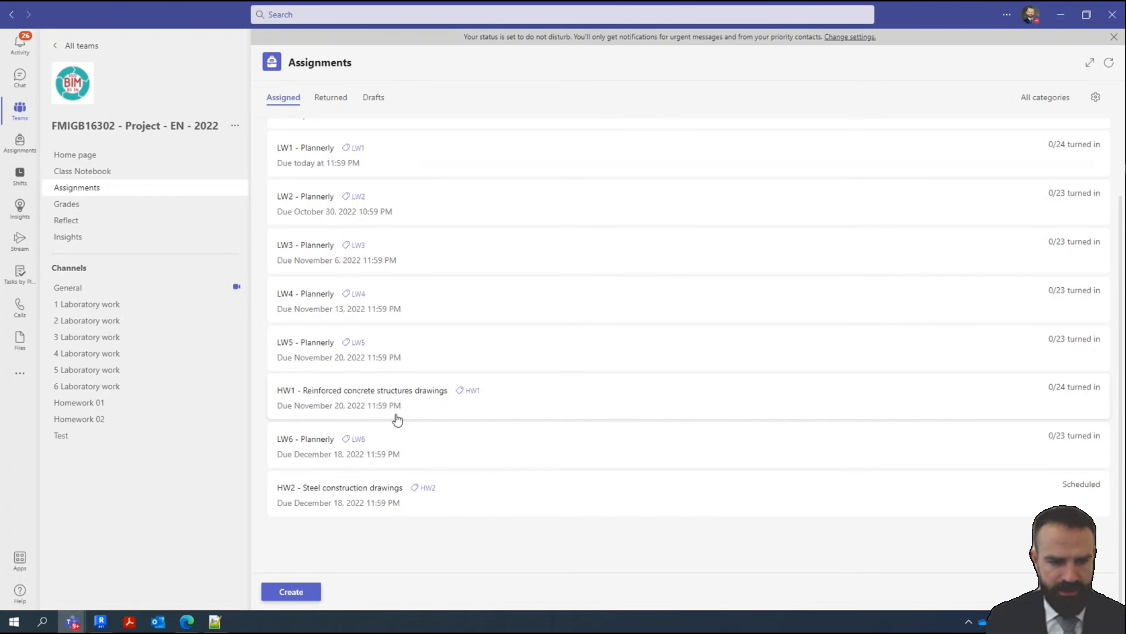
scroll(367, 289, "up", 1)
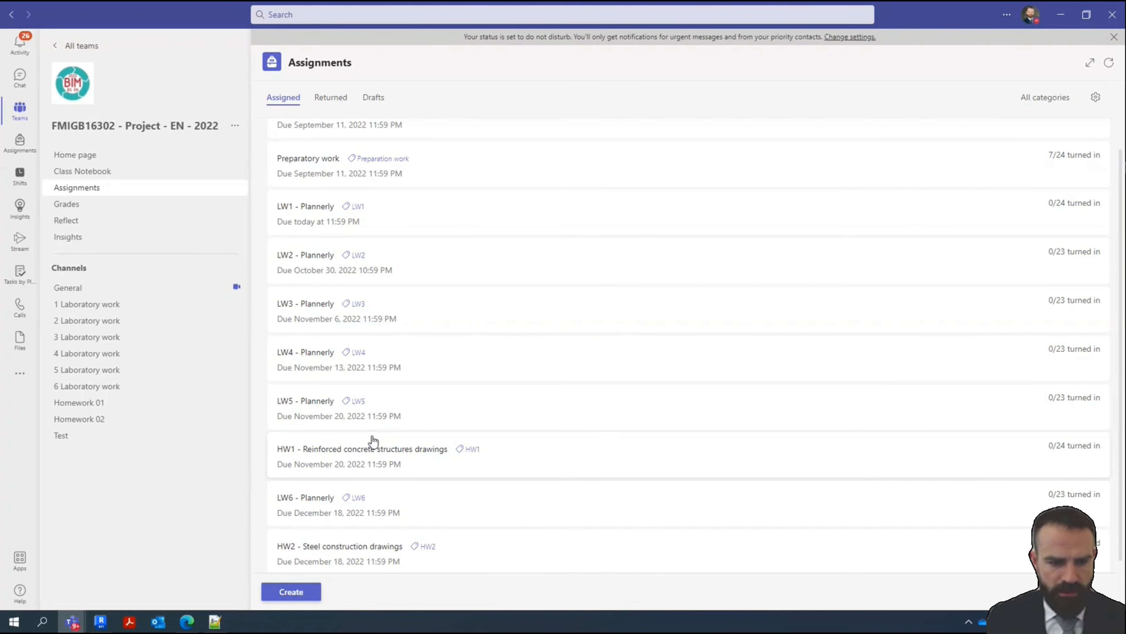
scroll(404, 352, "up", 2)
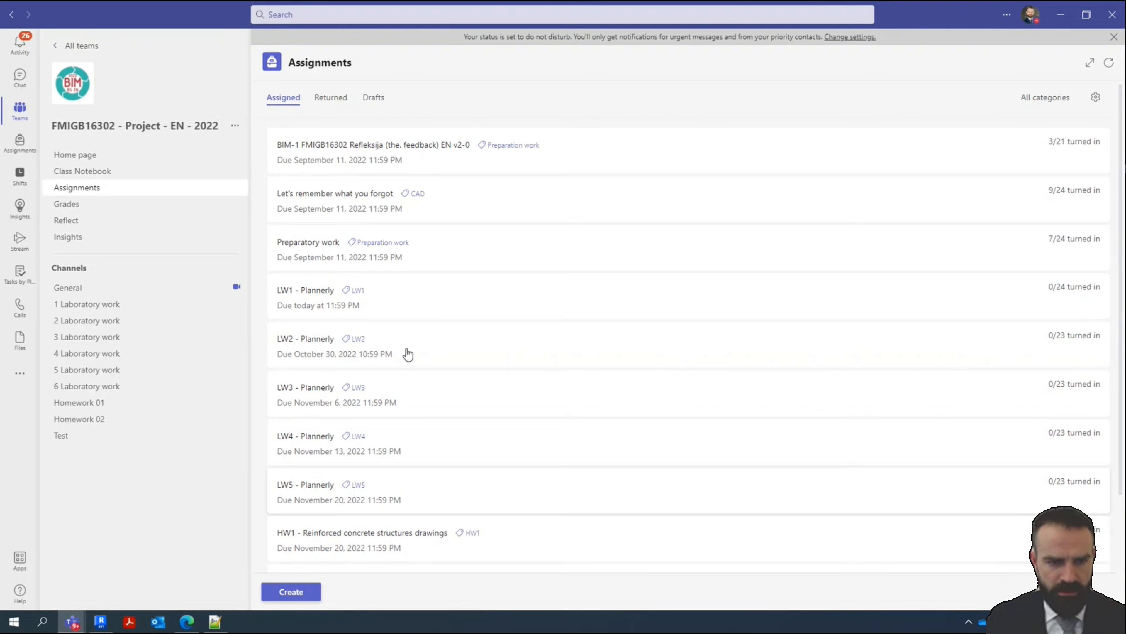
scroll(407, 324, "down", 3)
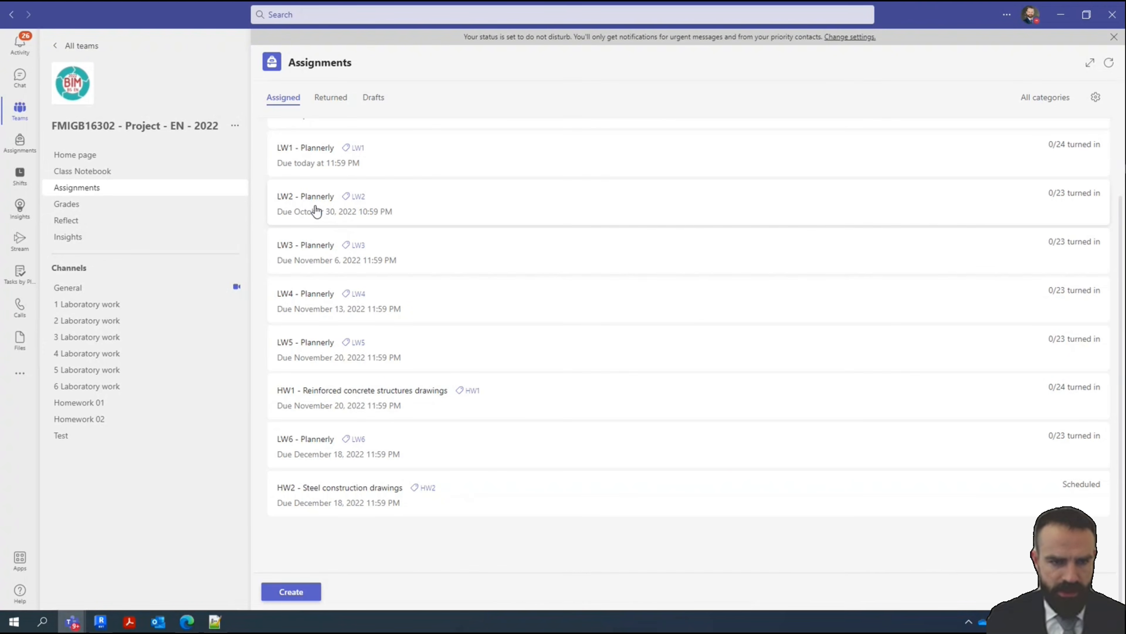
left_click(316, 212)
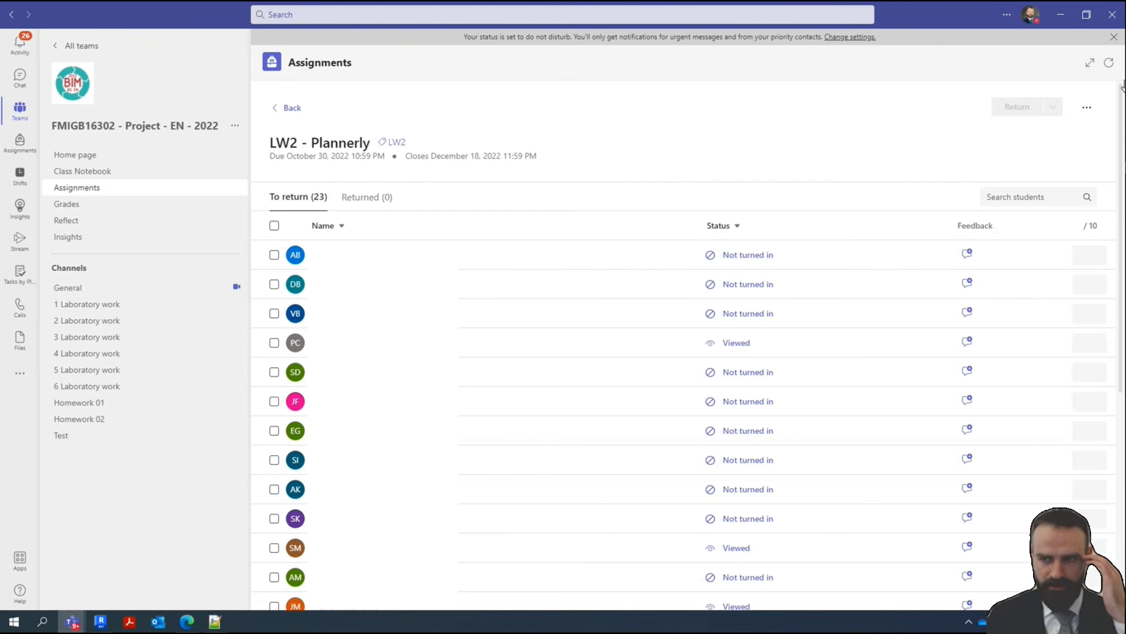
left_click(1087, 107)
left_click(1013, 203)
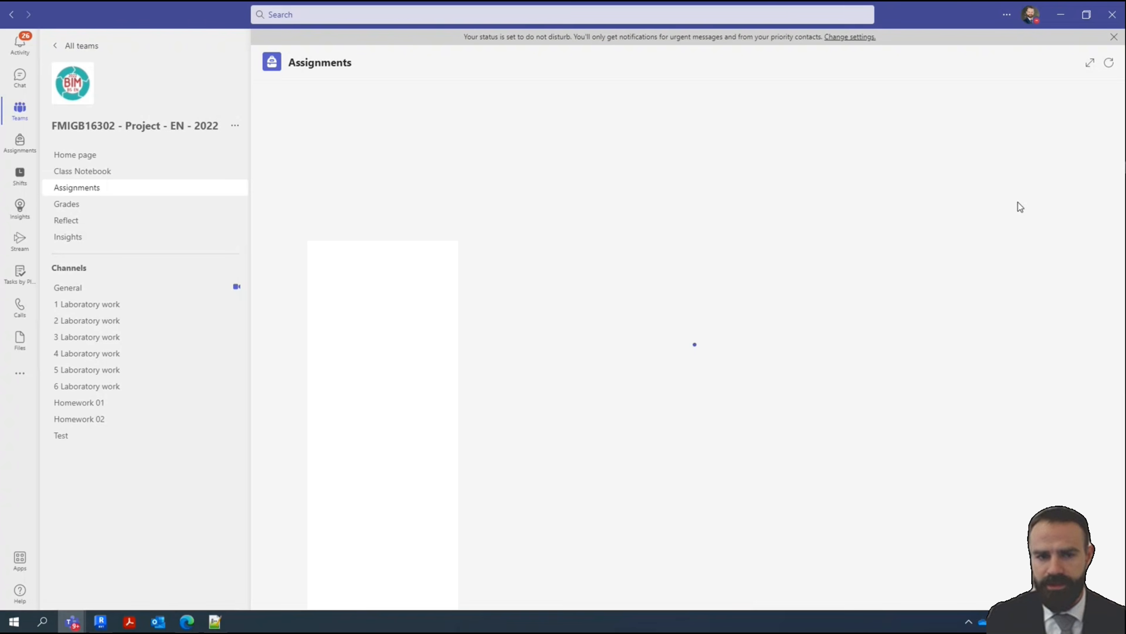
Highlight the LW2 assignment's task list, then the LOIN 100, 200, 300 requirement for Spaces
left_click_drag(437, 428, 286, 378)
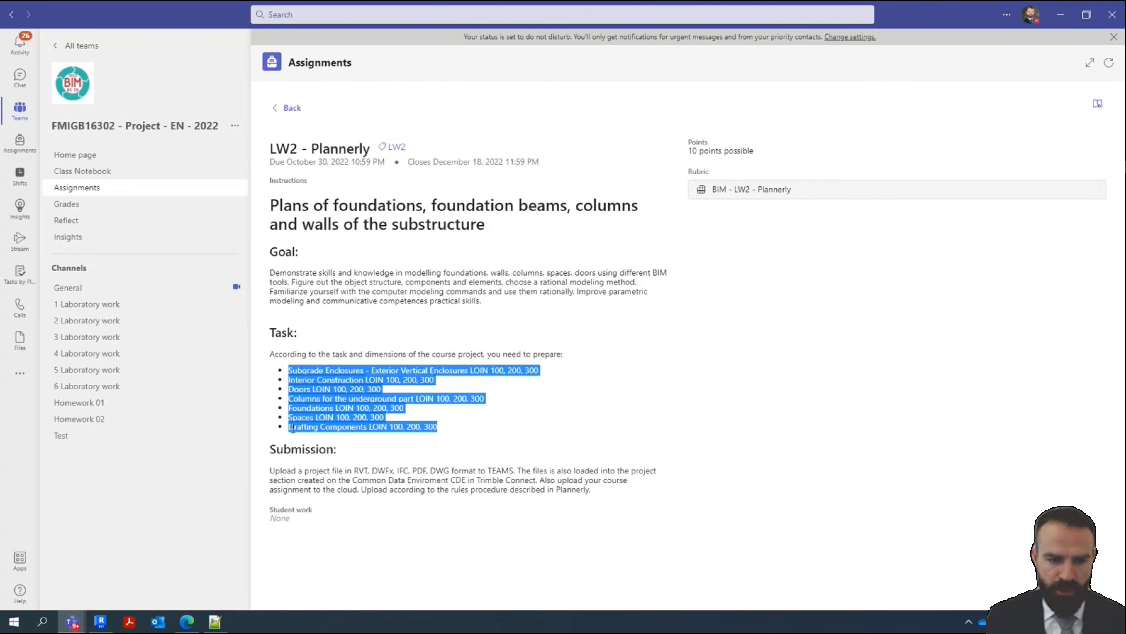
left_click(342, 412)
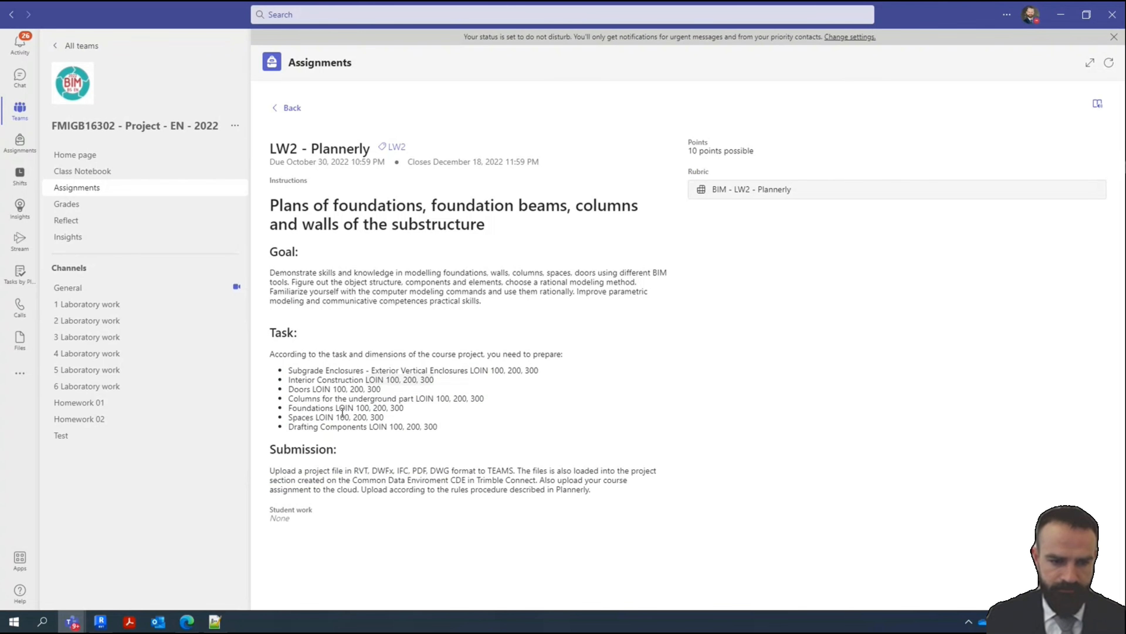
left_click_drag(314, 417, 430, 418)
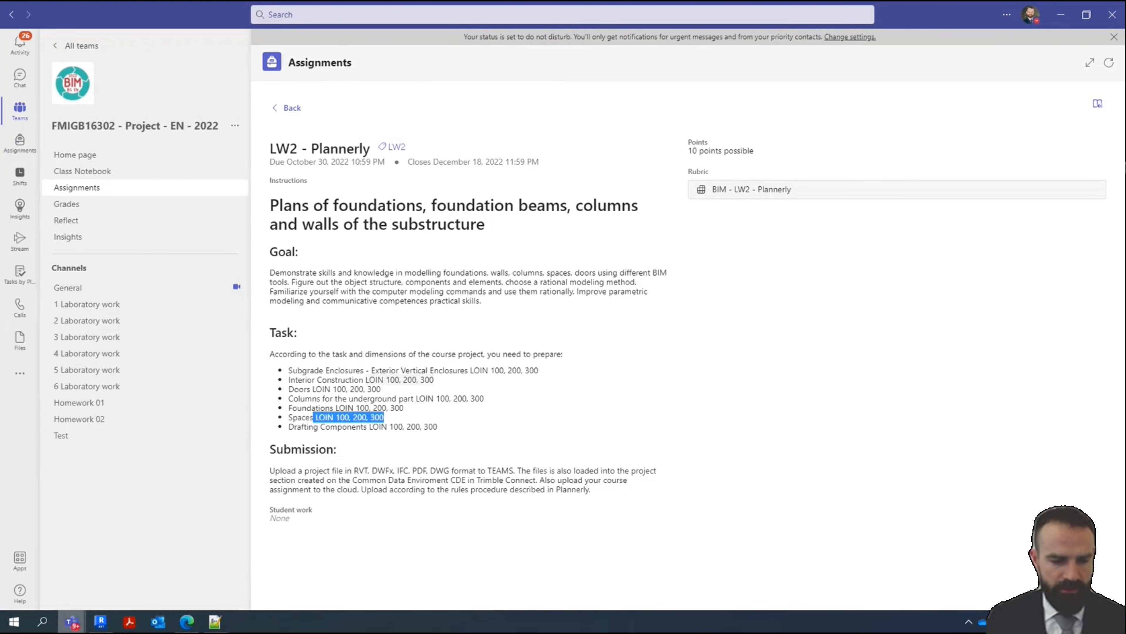
Switch to Plannerly in the browser and compare the Week 8 detail levels for annotations, spaces, interior doors, exterior elements and foundations
left_click(187, 622)
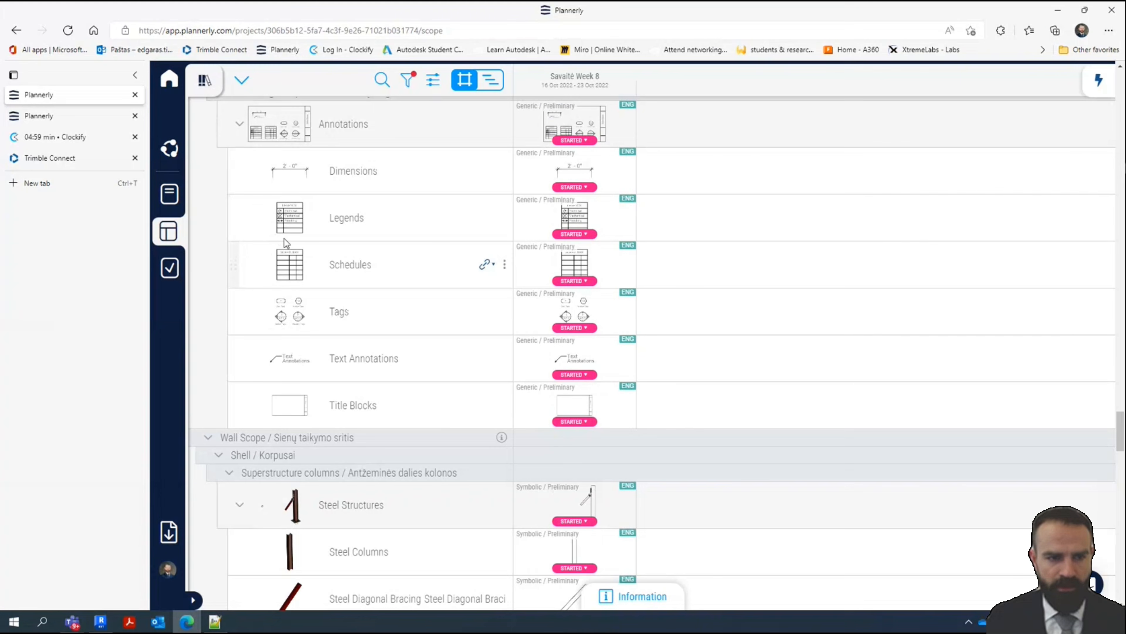
mouse_move(577, 224)
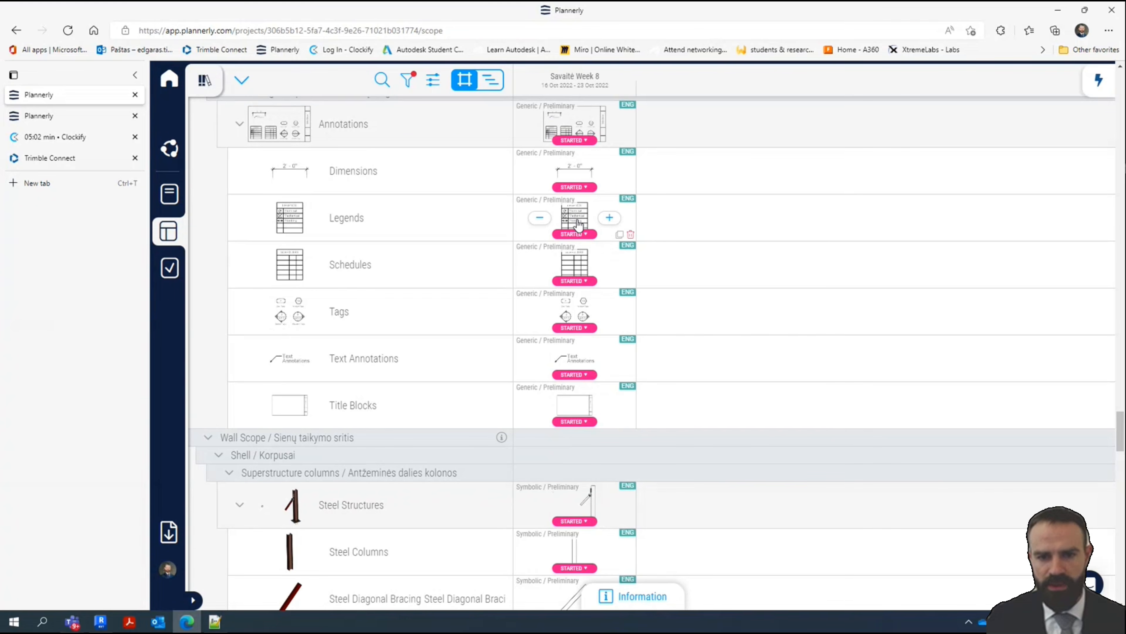
mouse_move(573, 315)
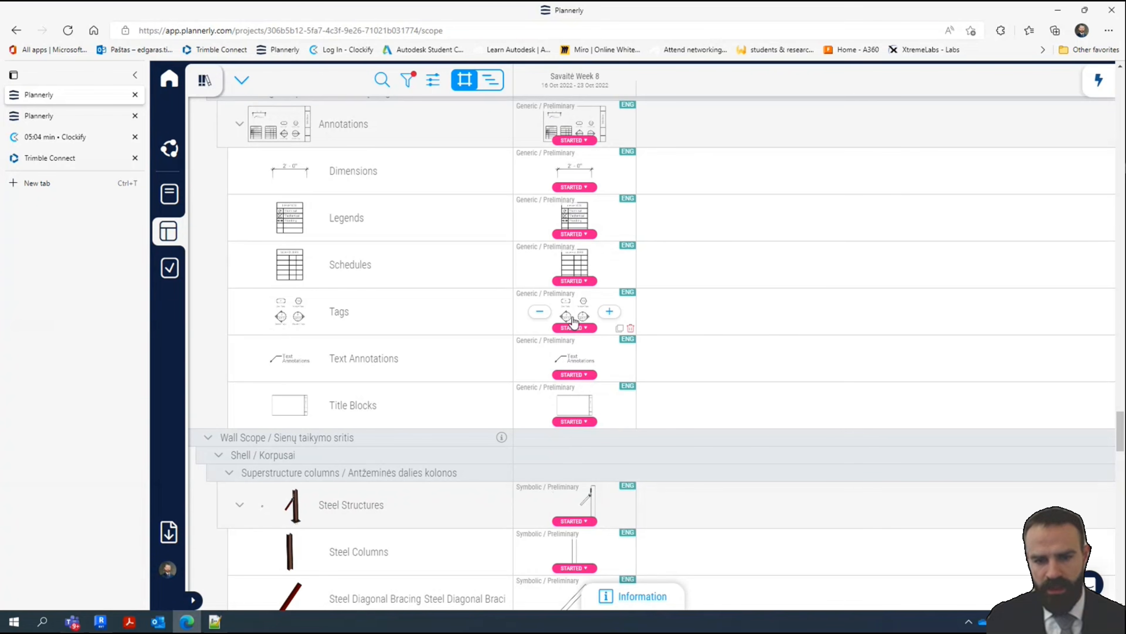
scroll(576, 313, "up", 7)
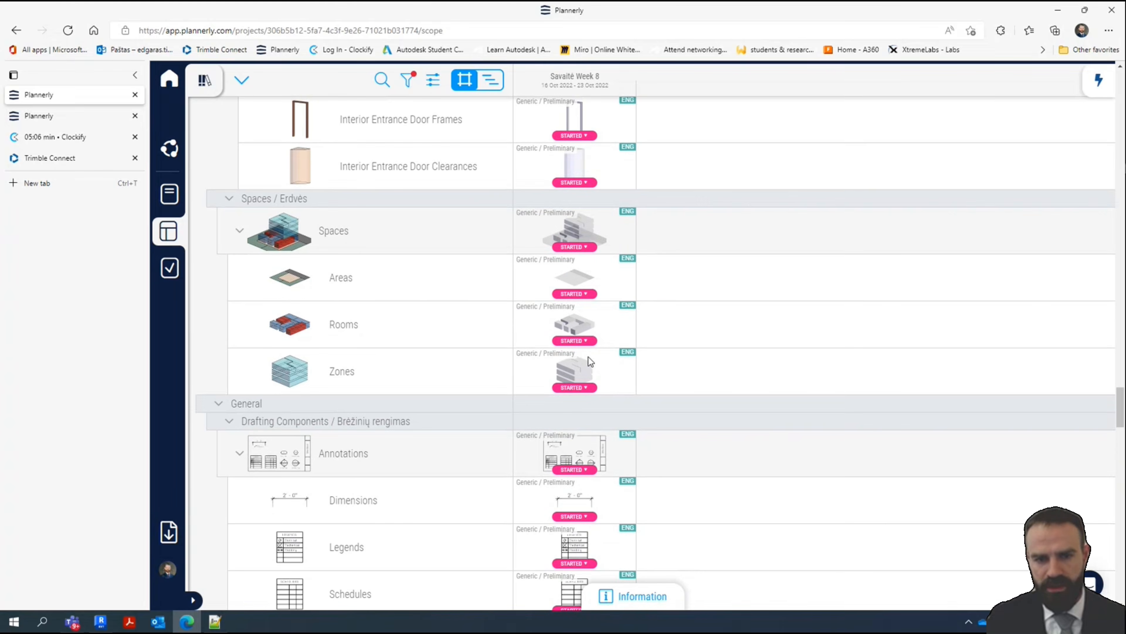
mouse_move(595, 274)
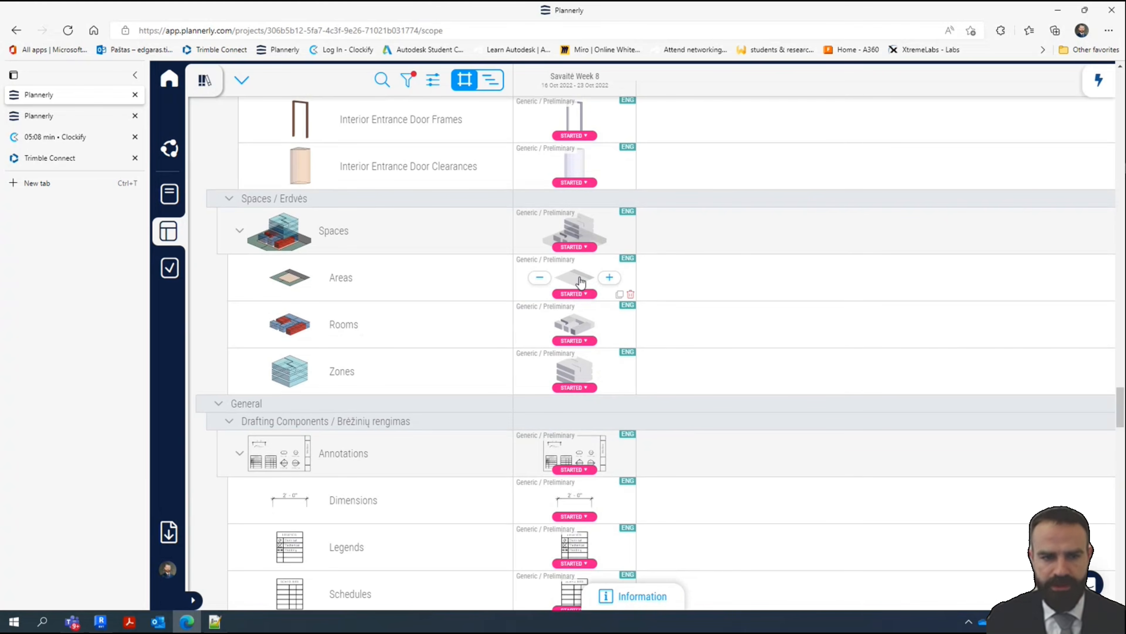
scroll(581, 280, "up", 5)
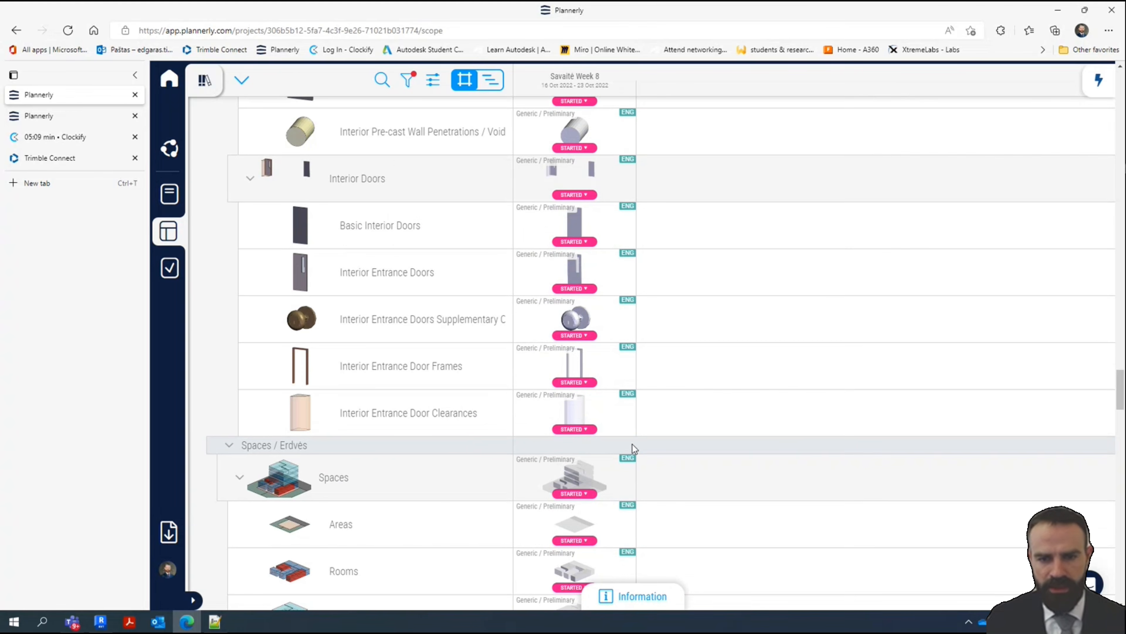
scroll(698, 526, "down", 20)
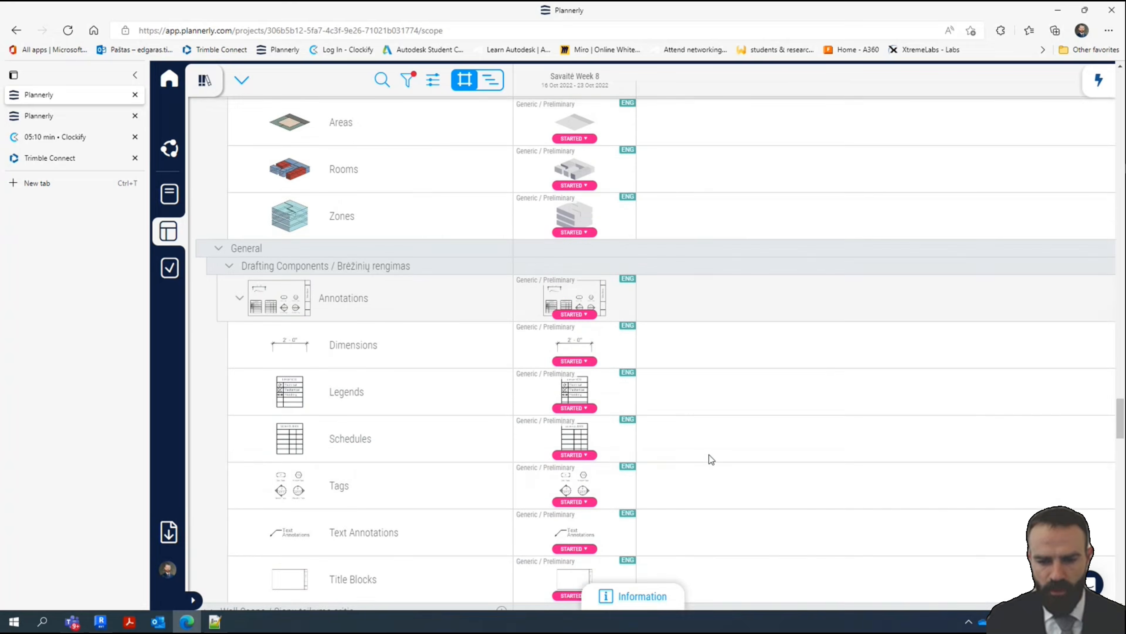
scroll(689, 439, "down", 12)
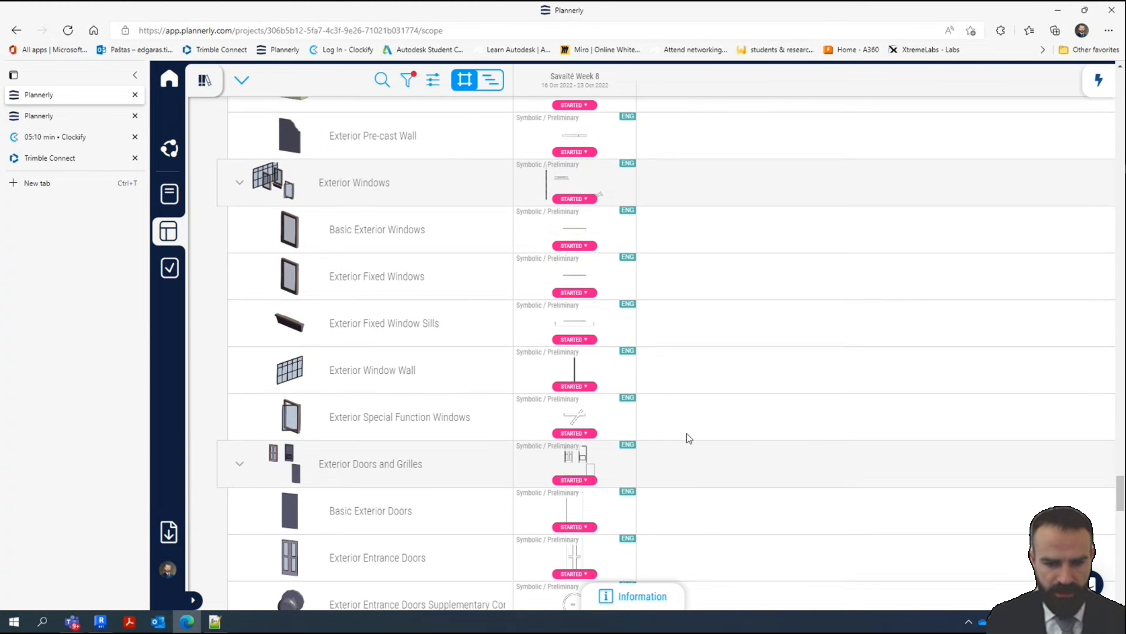
scroll(687, 439, "up", 13)
scroll(688, 437, "up", 20)
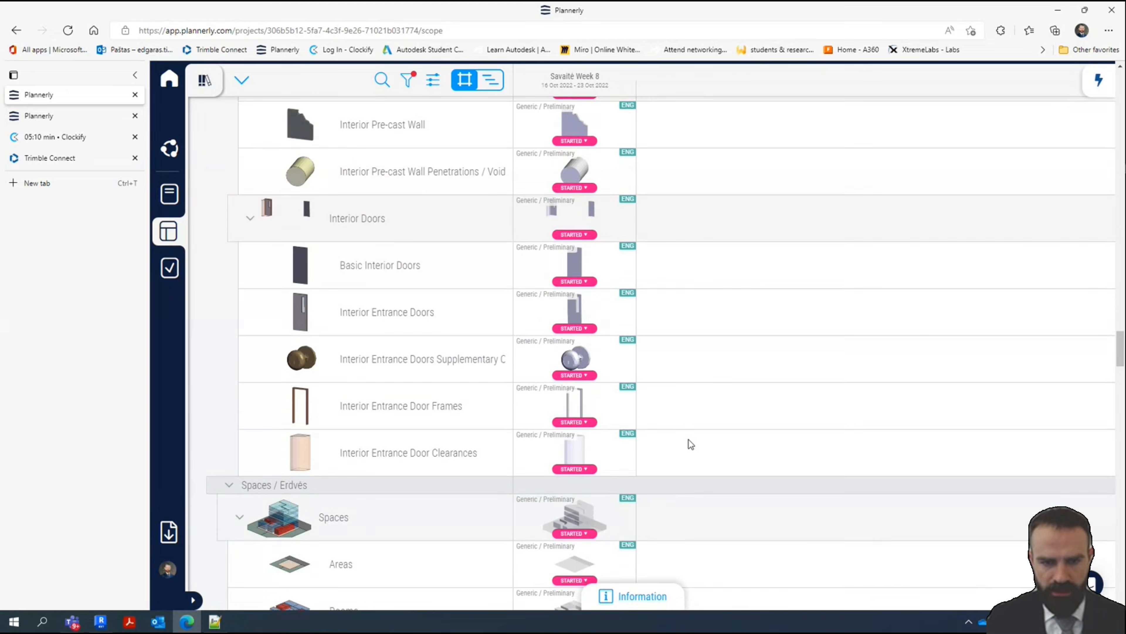
scroll(688, 439, "up", 20)
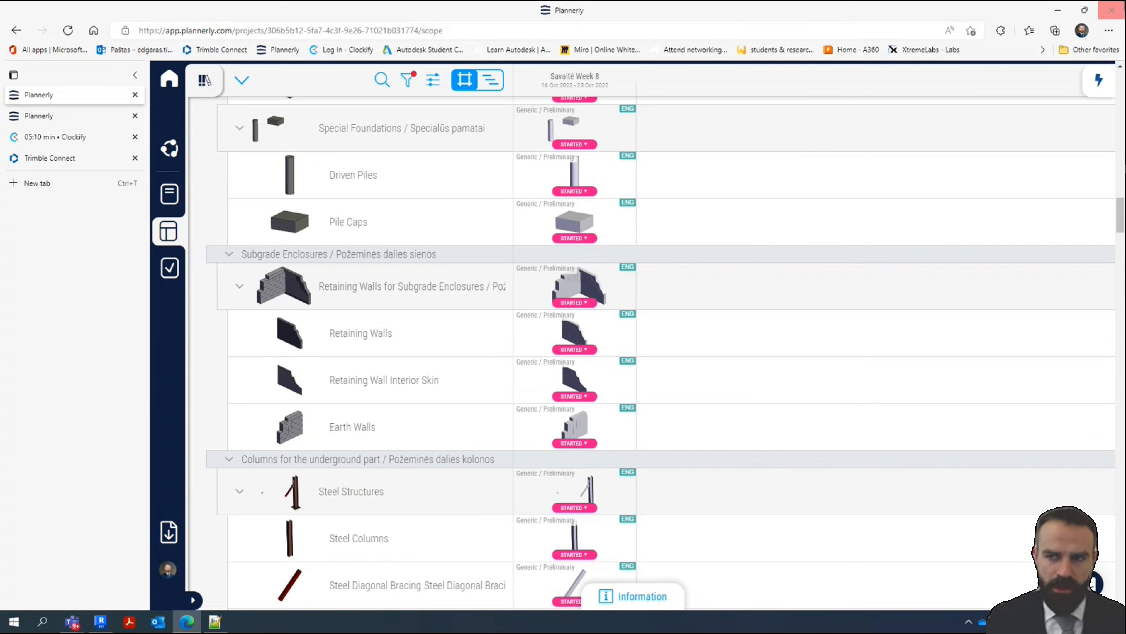
Return to Microsoft Teams, leave the LW2 assignment and review the list of assigned work
left_click(1058, 10)
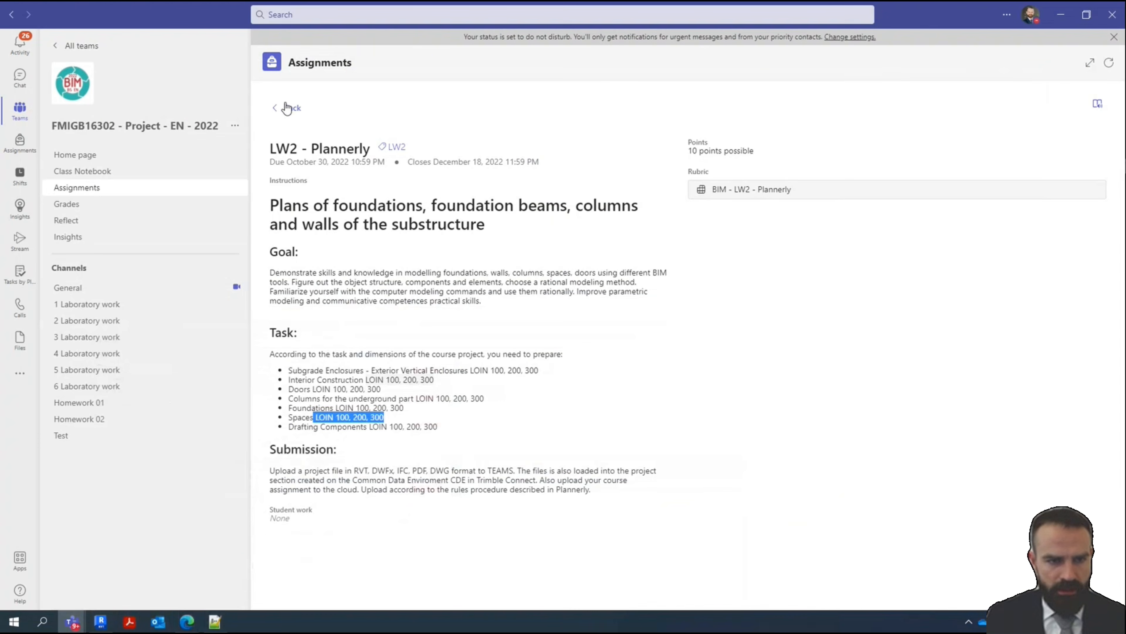
left_click(286, 108)
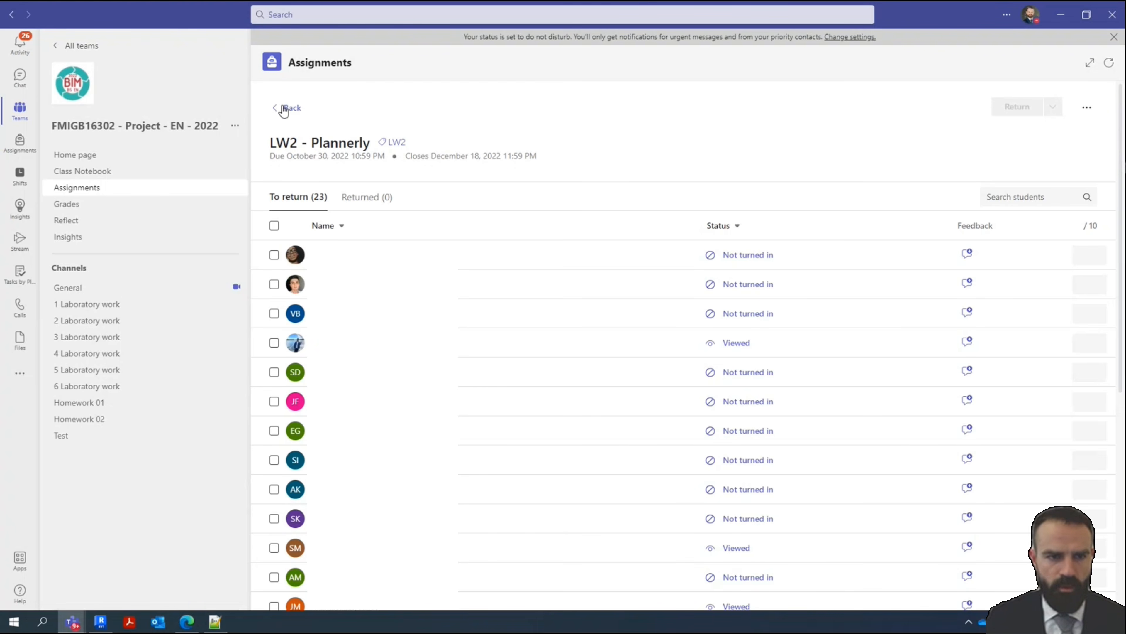
left_click(287, 109)
scroll(510, 433, "down", 3)
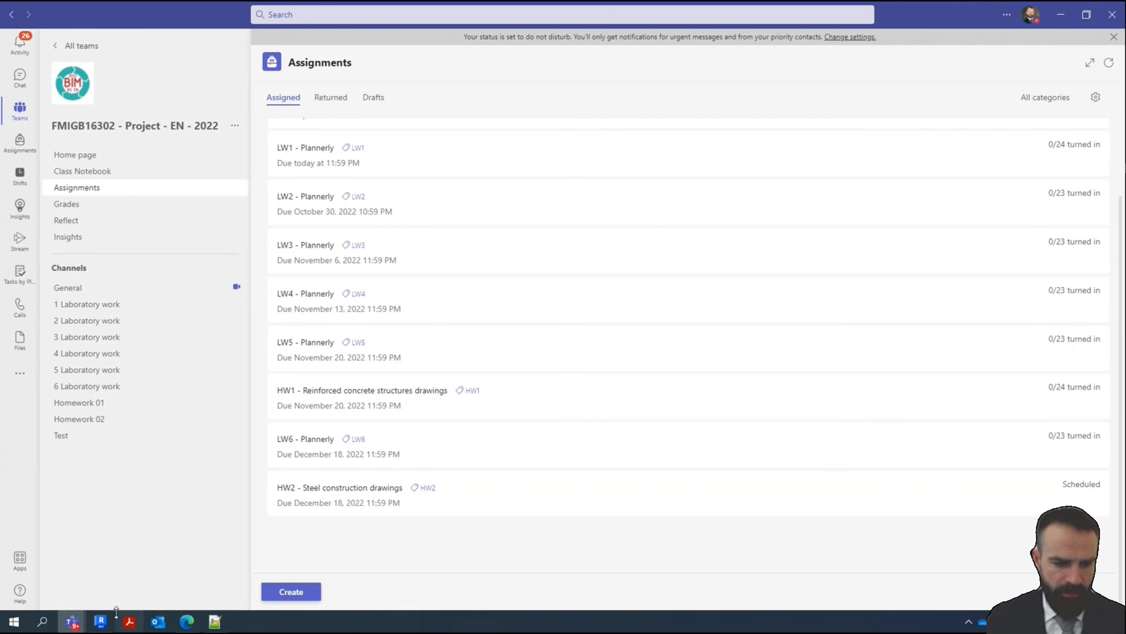
Open the BIM ETI YouTube channel from Plannerly's project quick links, close the YouTube search page, accept all cookies and browse the channel's videos
left_click(185, 622)
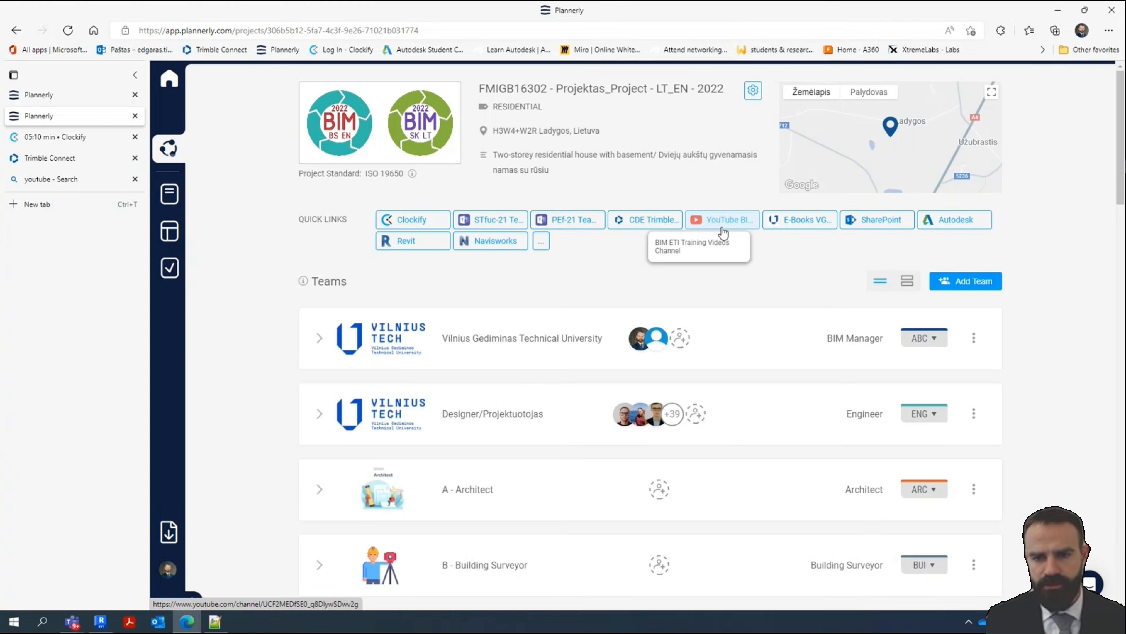
left_click(726, 223)
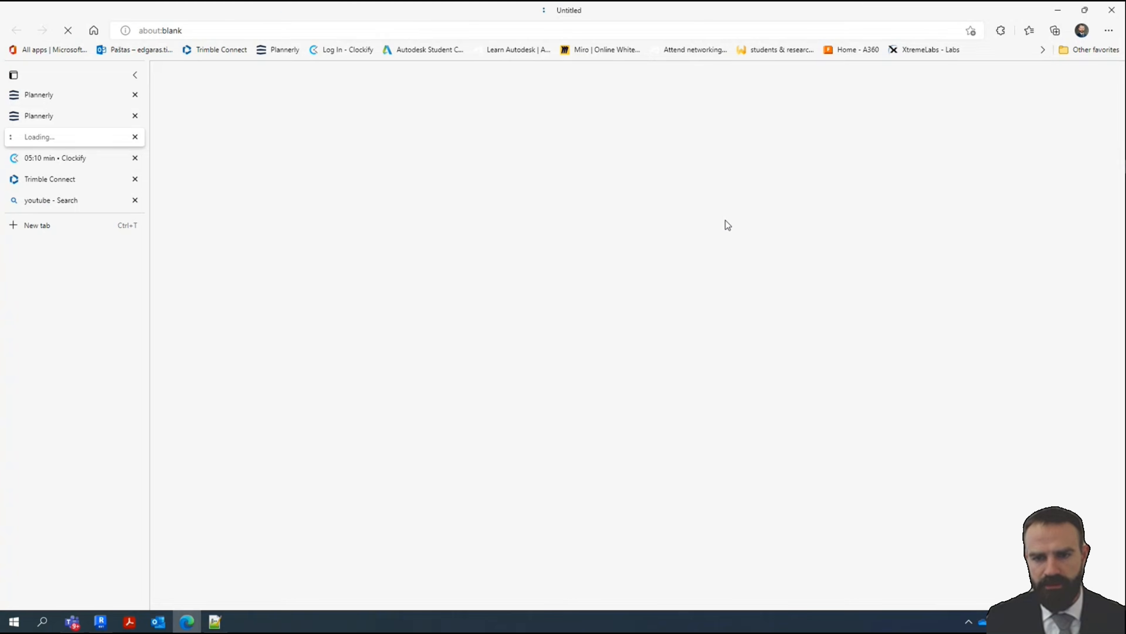
left_click(135, 200)
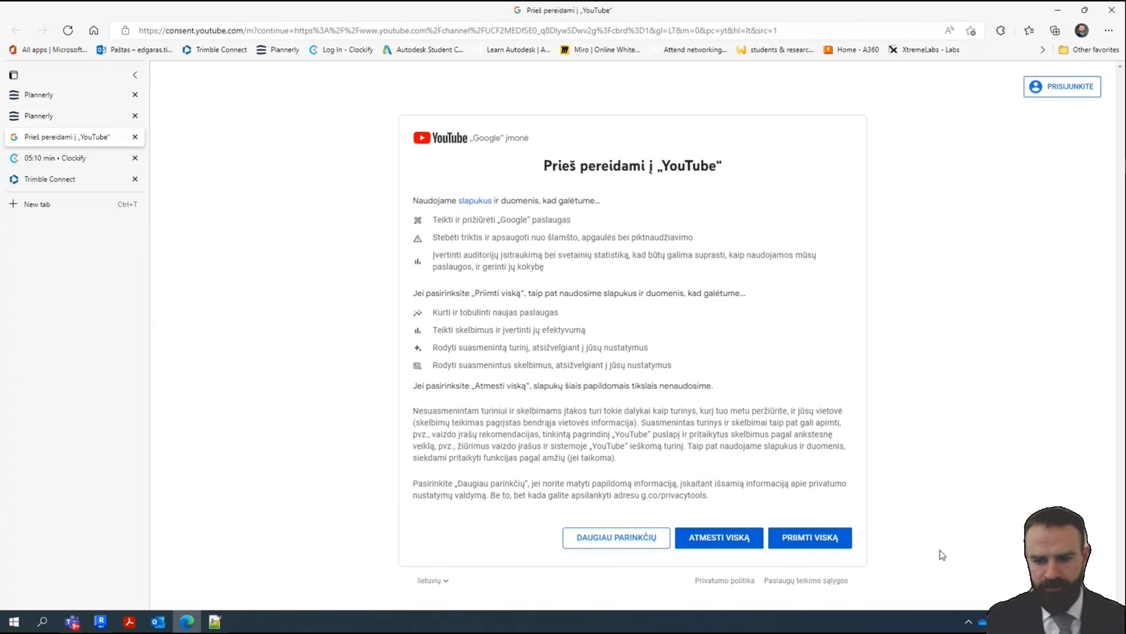
left_click(818, 541)
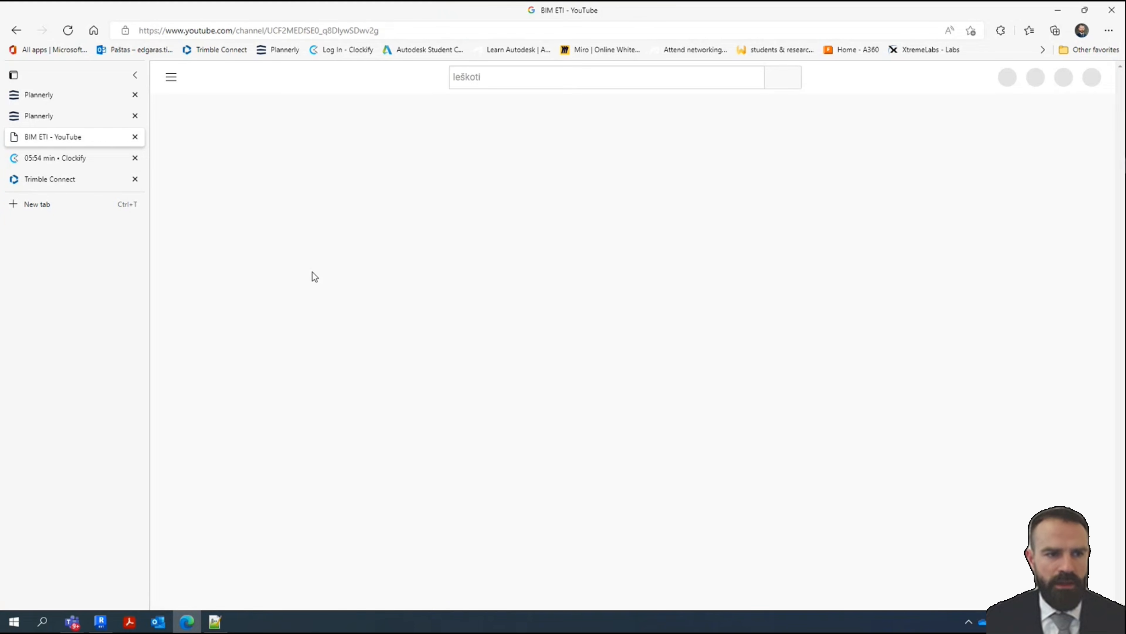
left_click(476, 304)
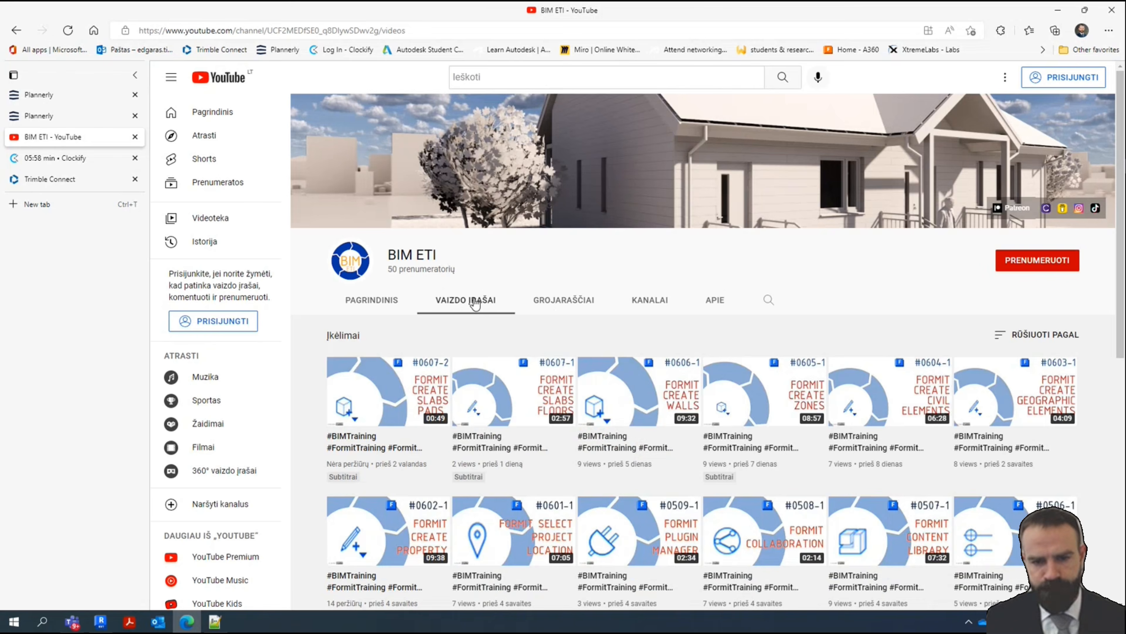
scroll(477, 302, "down", 3)
scroll(478, 302, "up", 3)
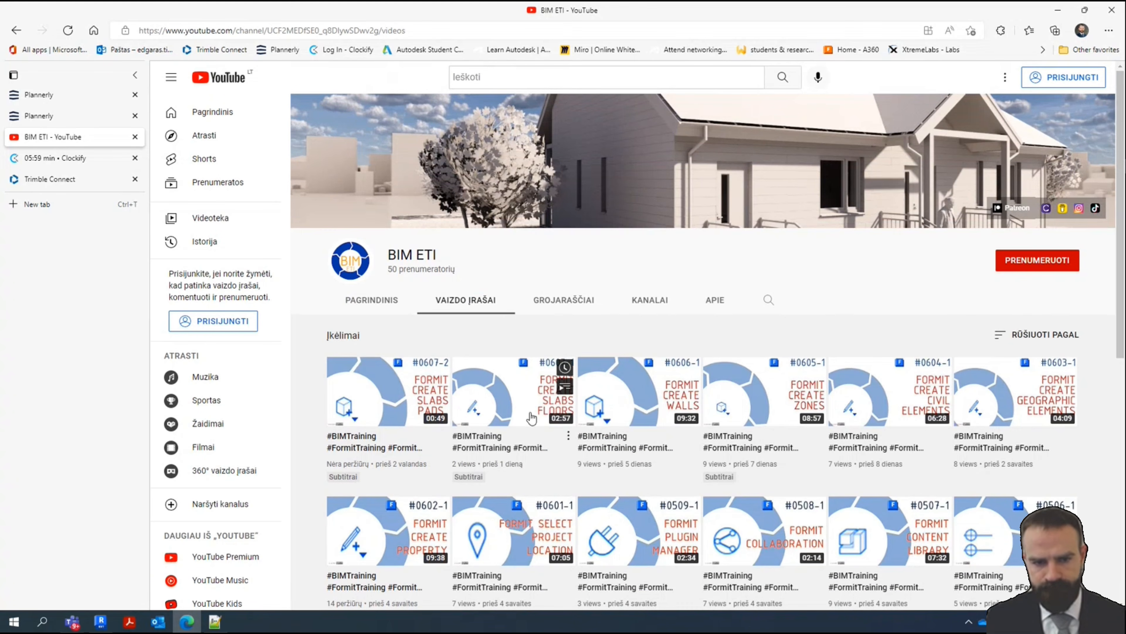
Search the BIM ETI channel's videos for "beam" and then for "framing"
left_click(769, 301)
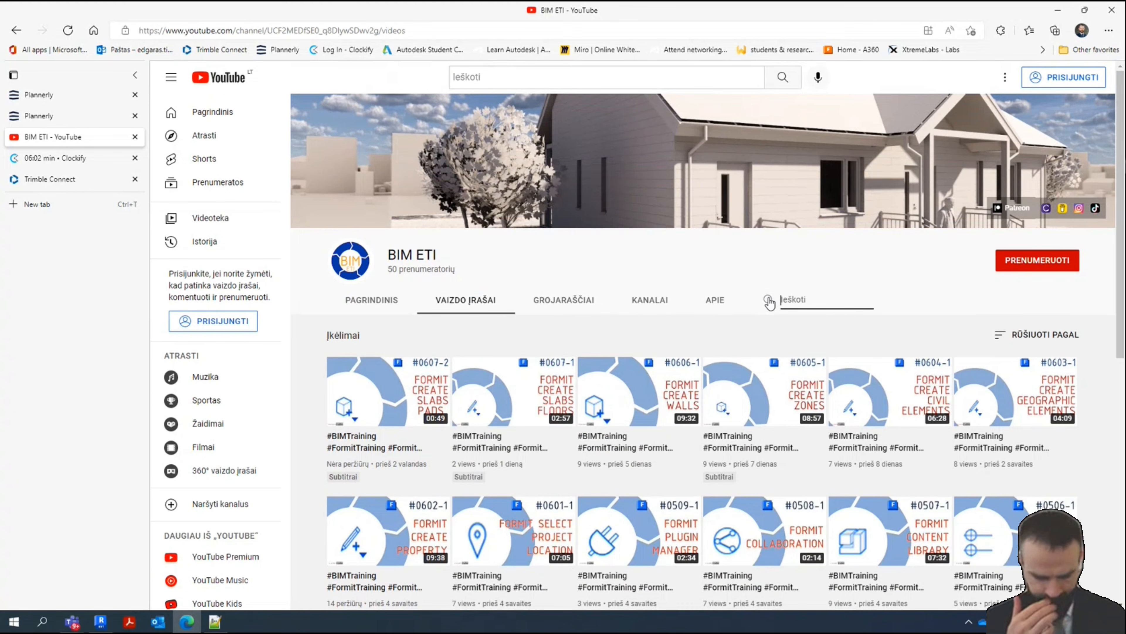
type("beam")
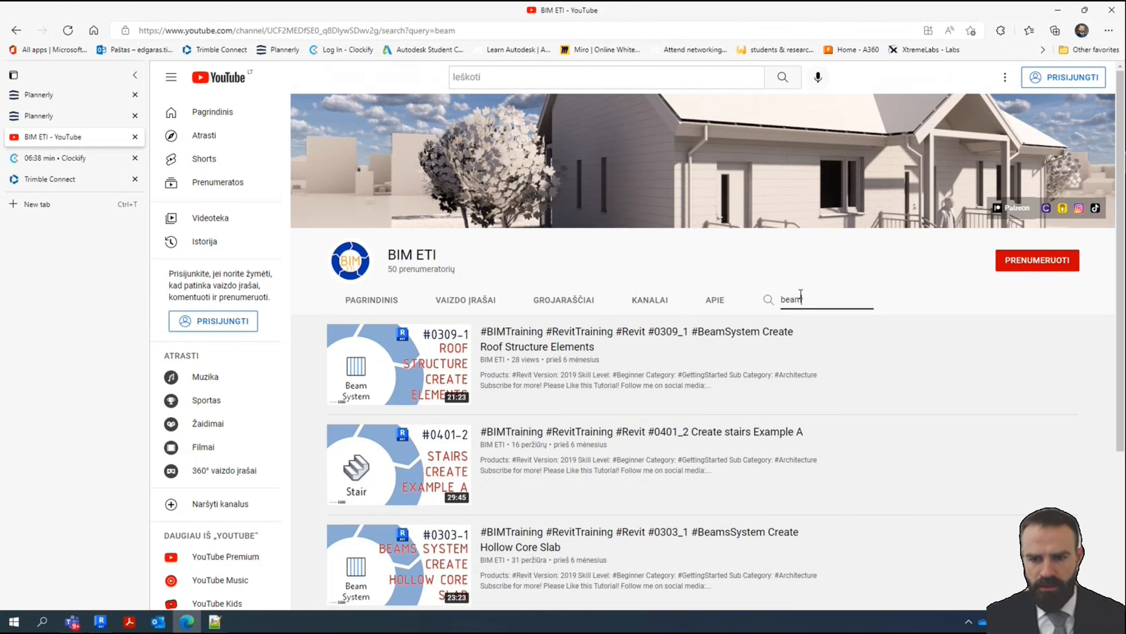
double_click(799, 297)
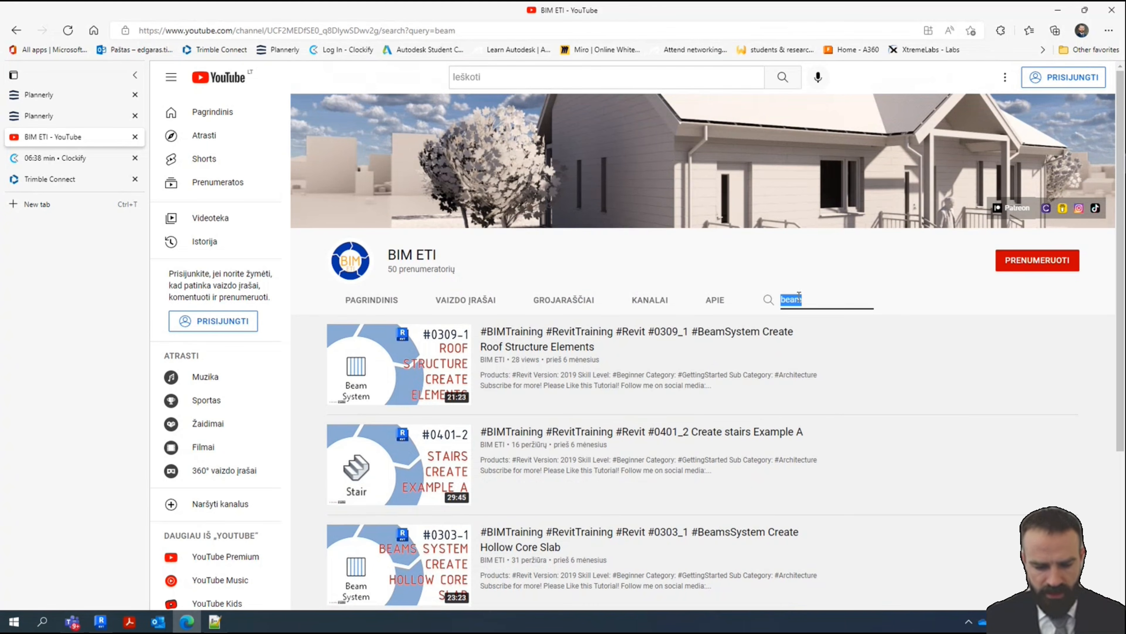
type("framing")
key("Return")
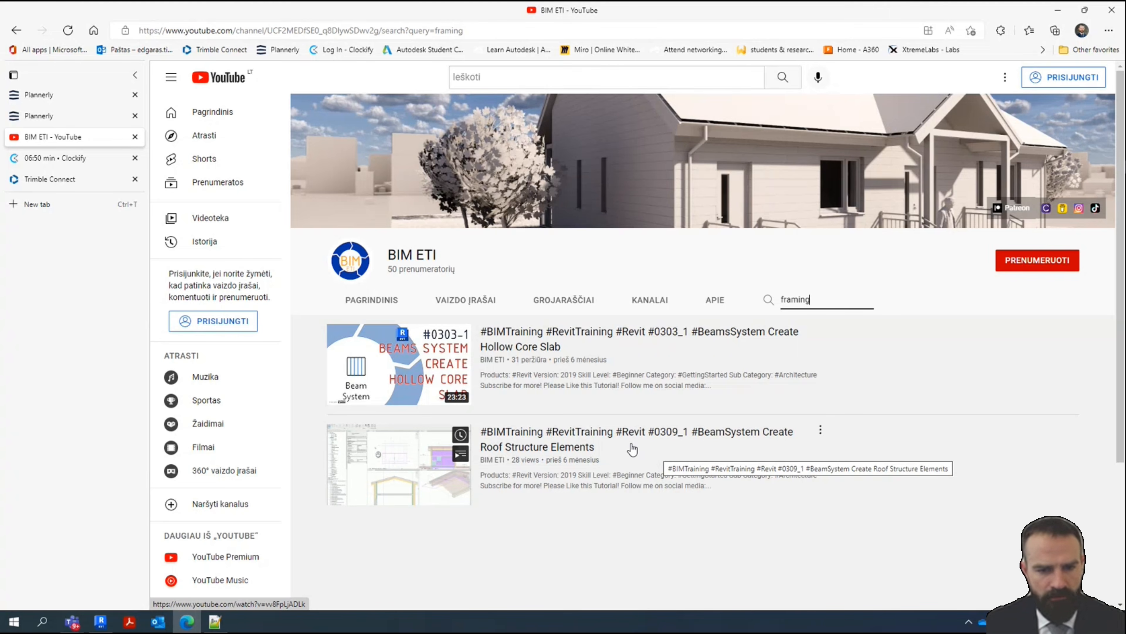
Switch to Revit and pause OneDrive syncing for 2 hours
key("alt+Tab")
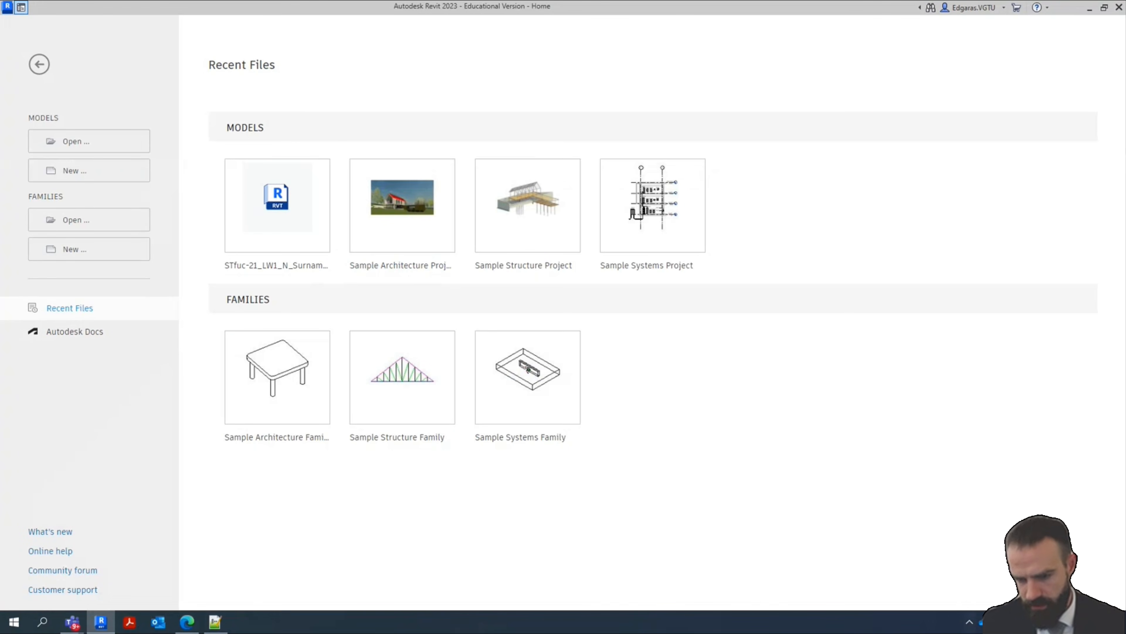
left_click(982, 622)
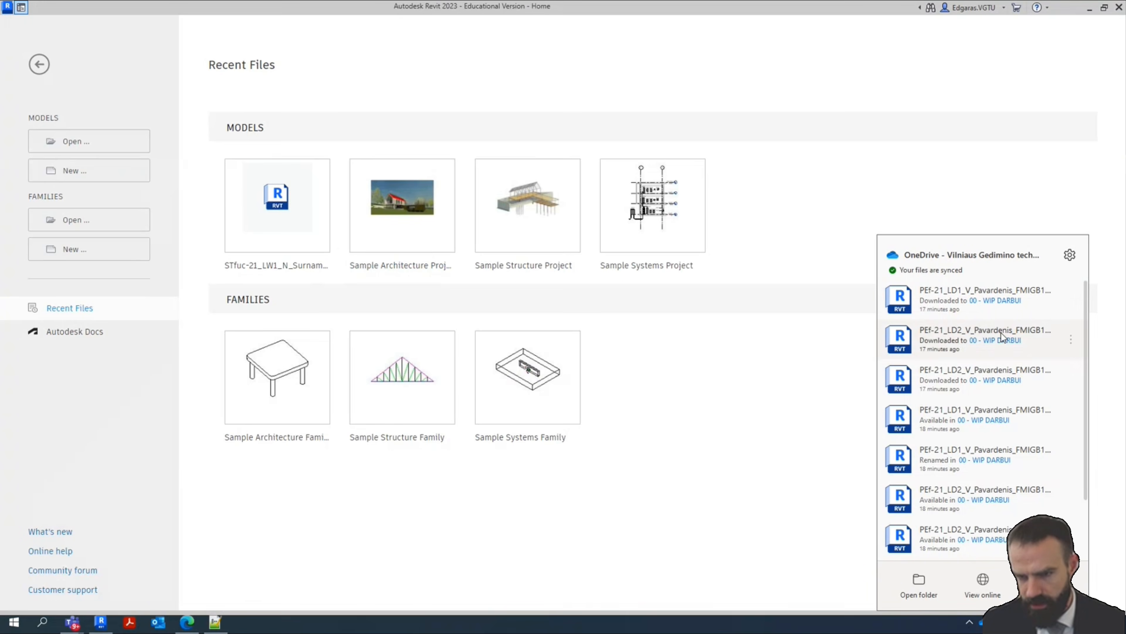
left_click(1070, 255)
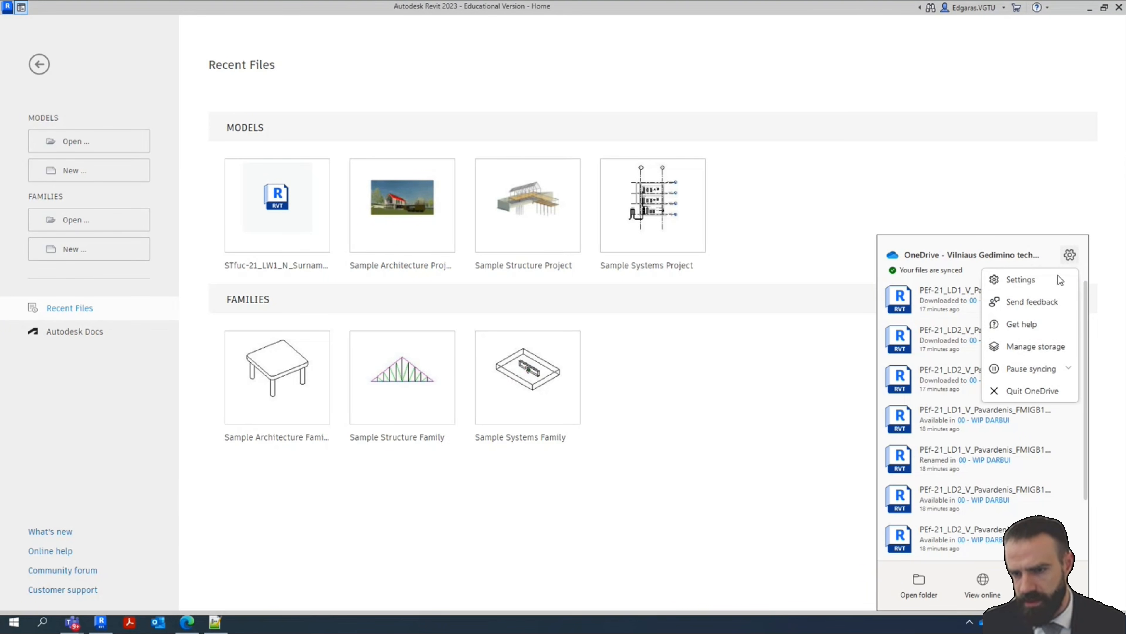
left_click(1033, 368)
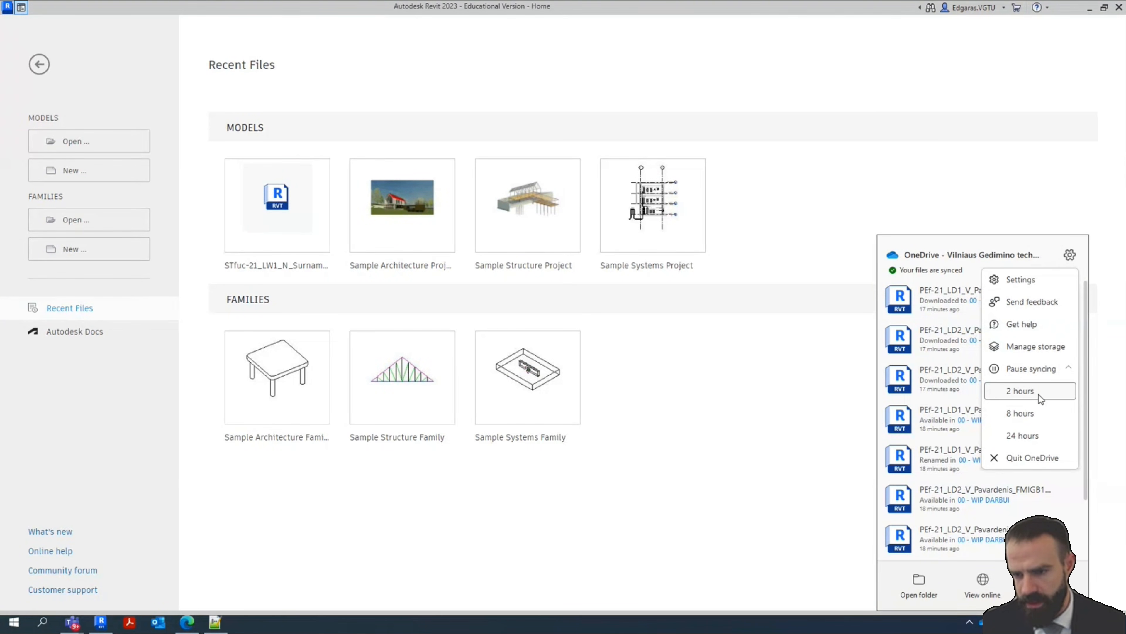
left_click(1020, 390)
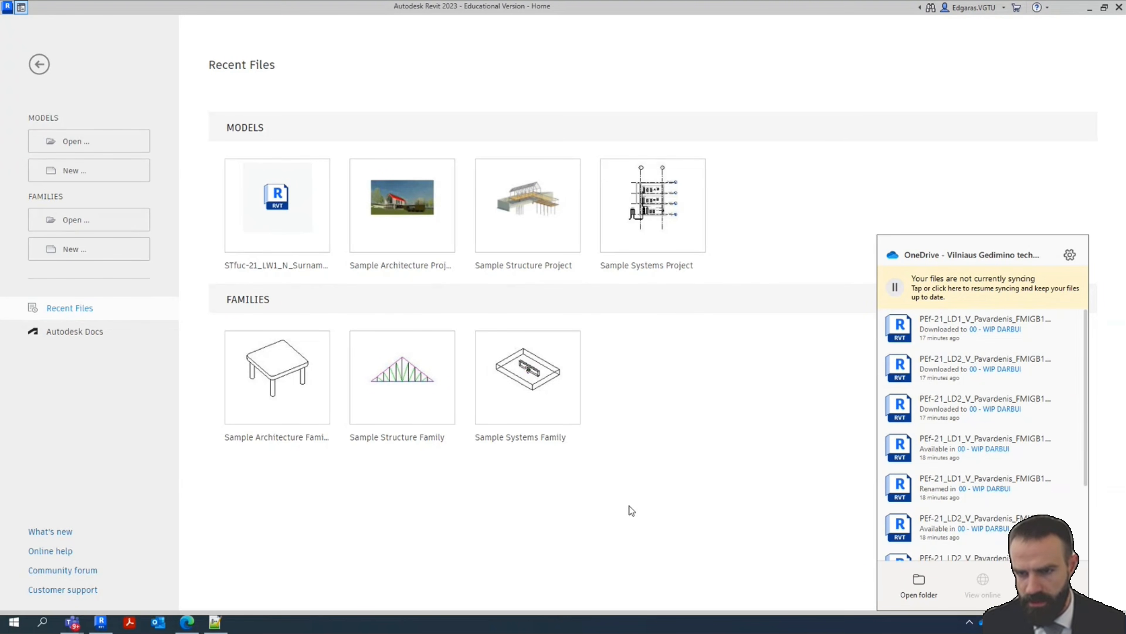
left_click(637, 507)
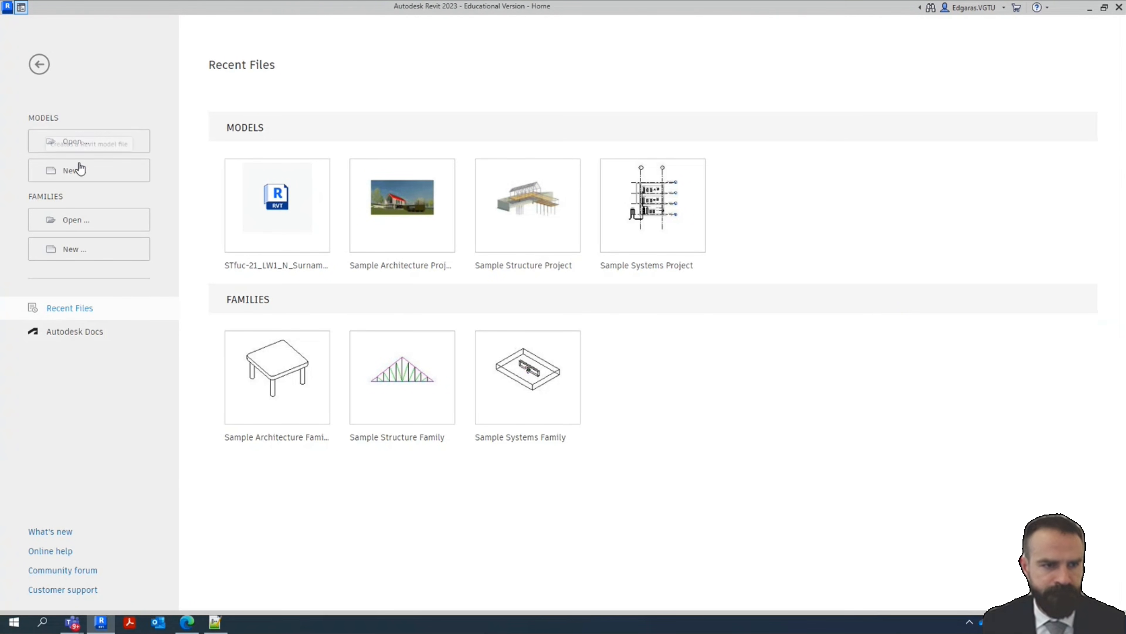
Open STfuc-21_LW1_N_Surname_FMIGB16302-2209_00.rvt from the project's 00 - WIP DARBUI folder with Audit enabled
left_click(88, 149)
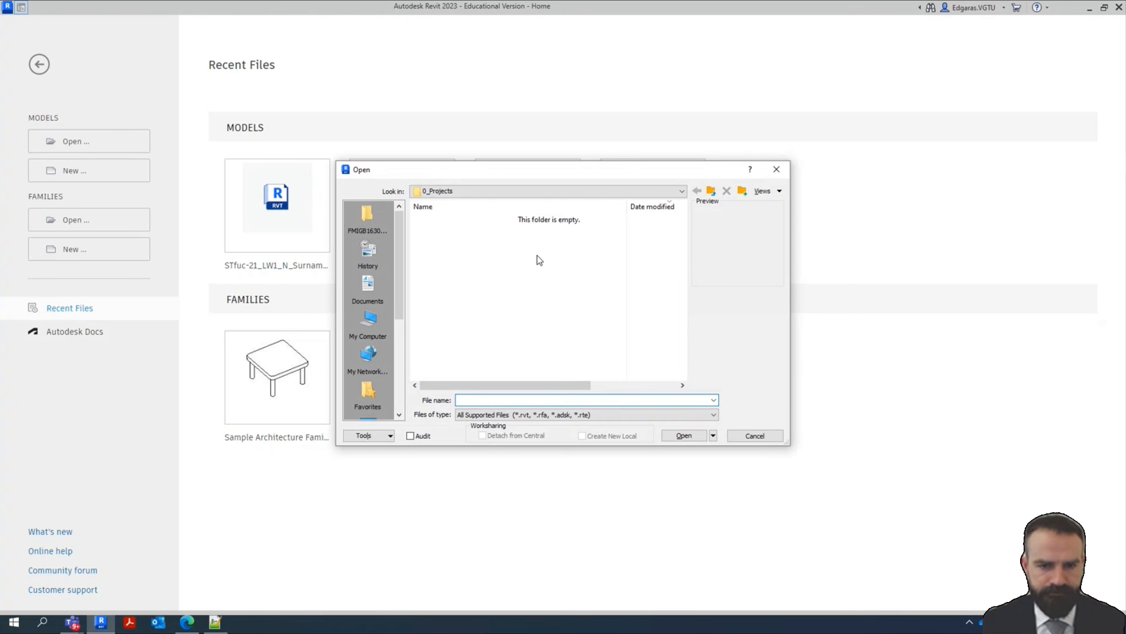
left_click(368, 216)
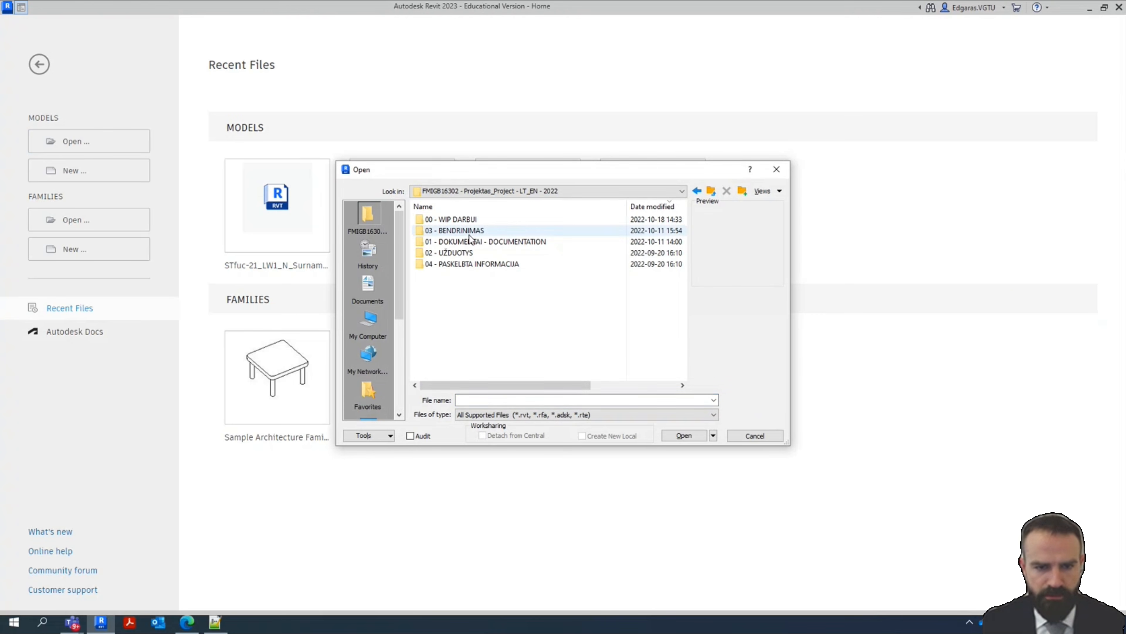
double_click(473, 219)
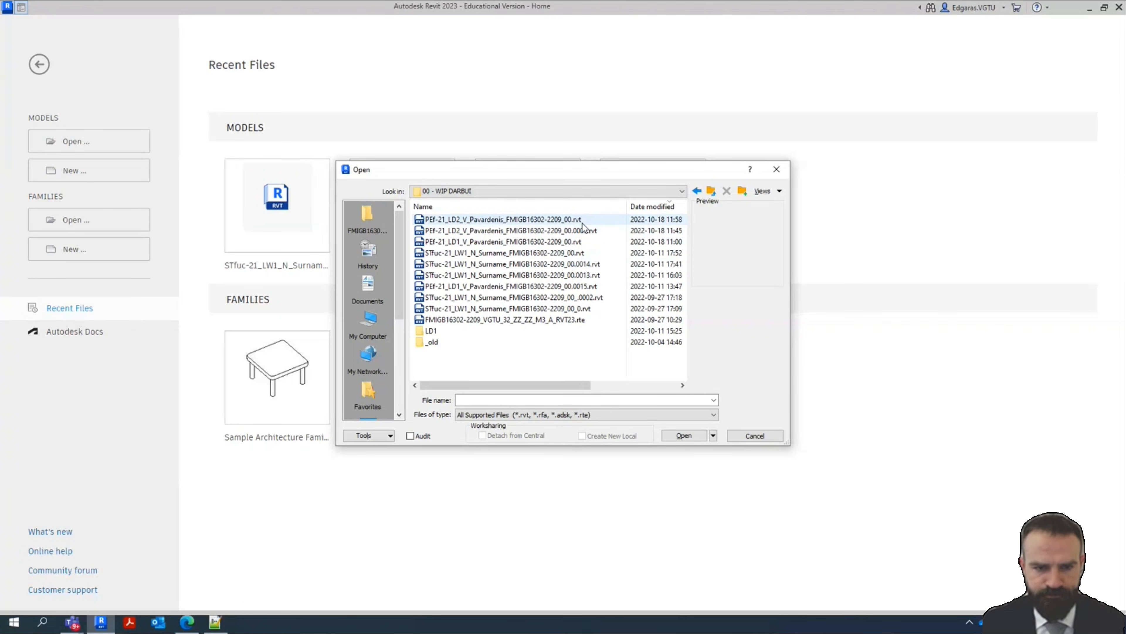
left_click(577, 254)
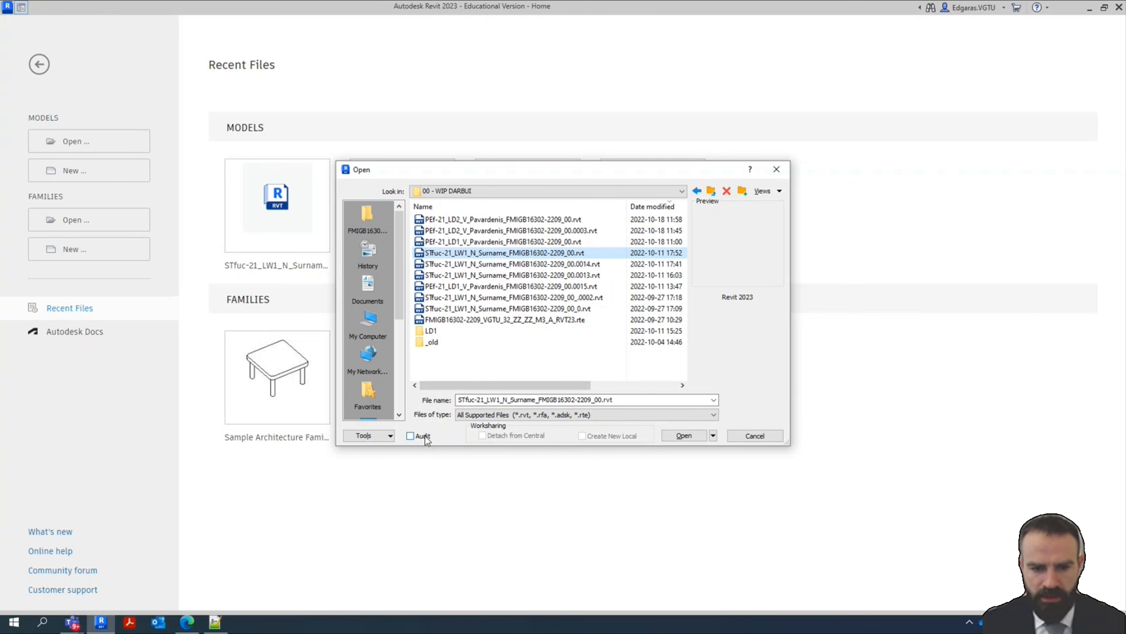
left_click(411, 436)
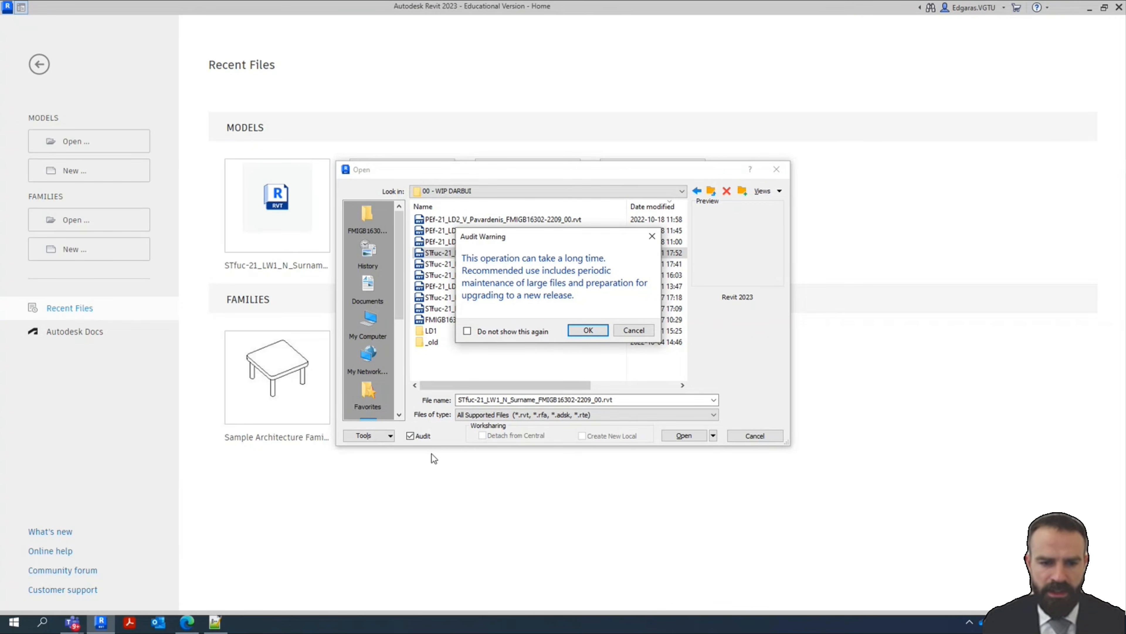
left_click(588, 330)
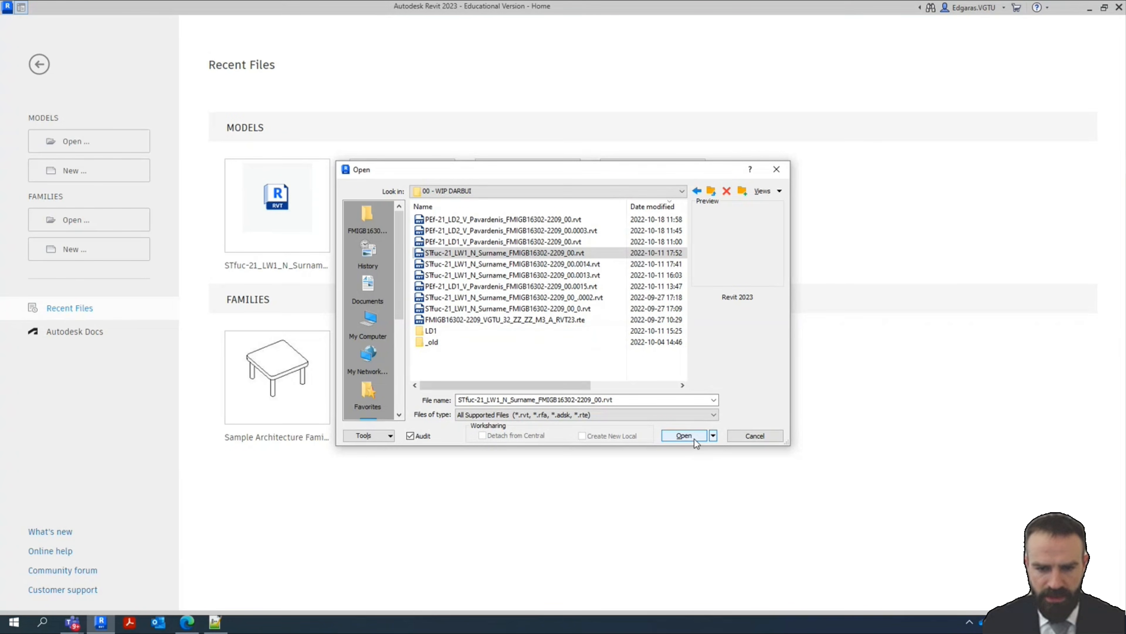
left_click(685, 436)
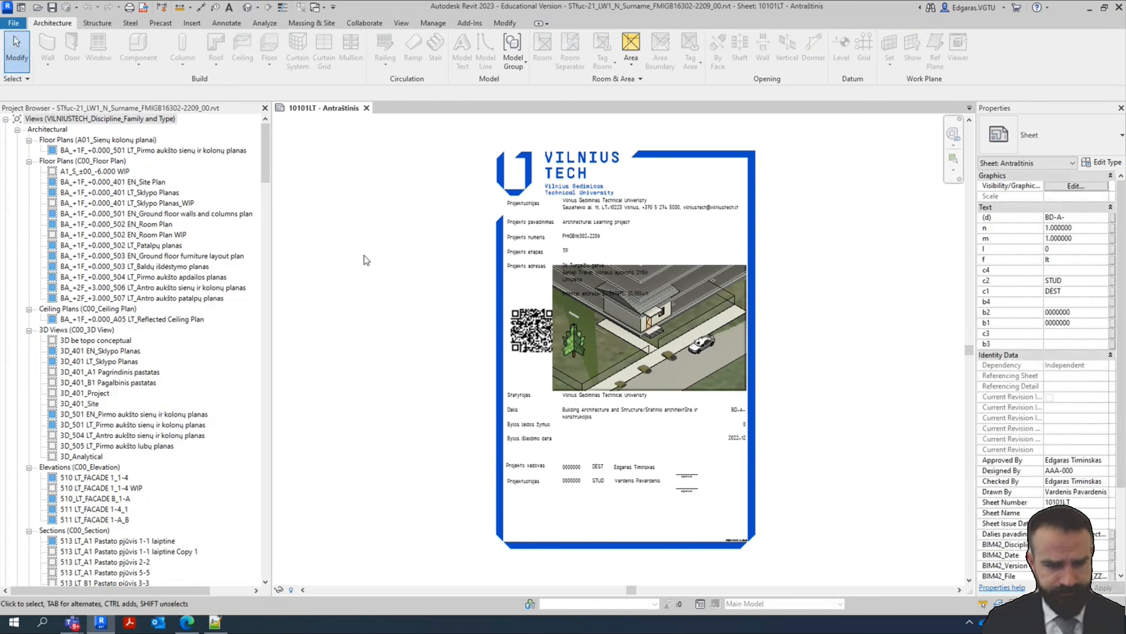
Save the project as STfuc-21_LW2_N_Surname_FMIGB16302-2209_00.rvt in the 00 - WIP DARBUI folder
left_click(13, 23)
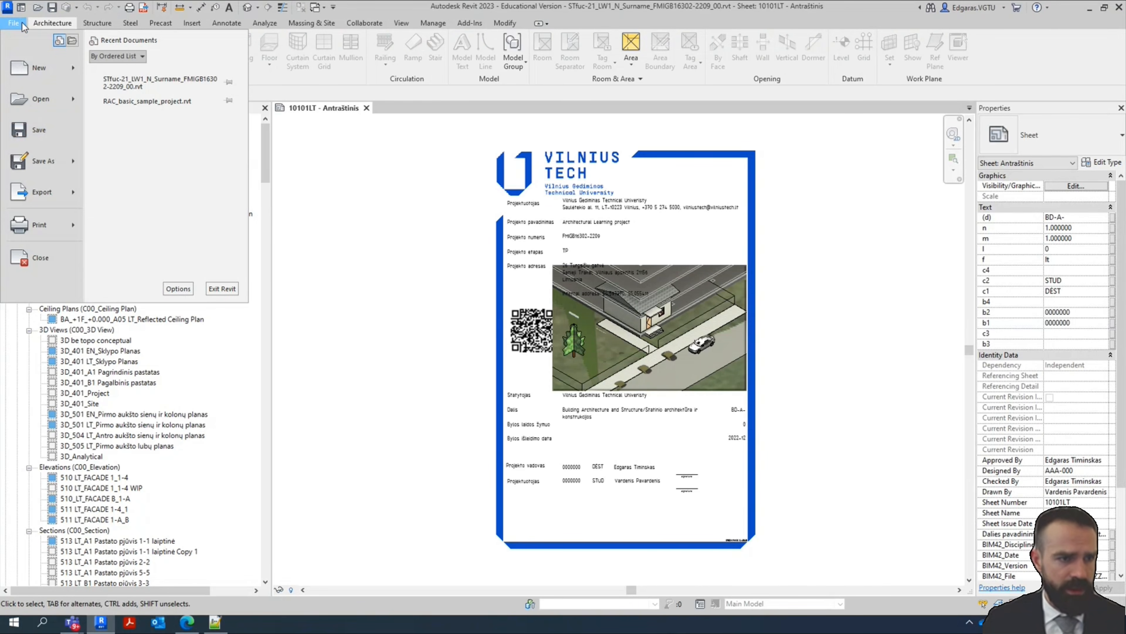
mouse_move(44, 161)
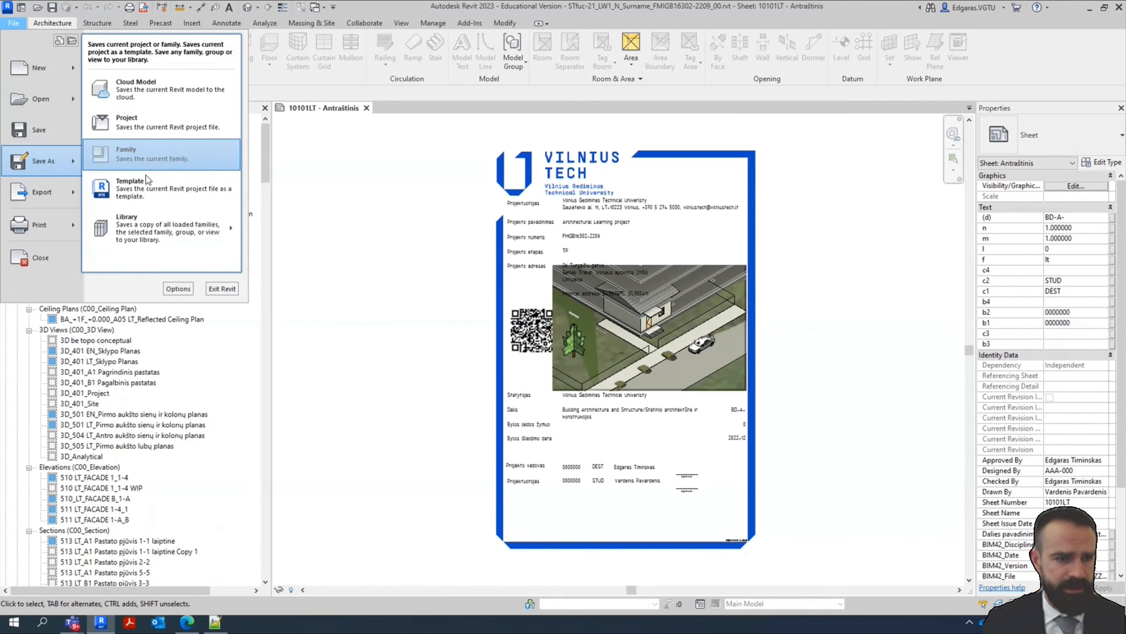
left_click(155, 122)
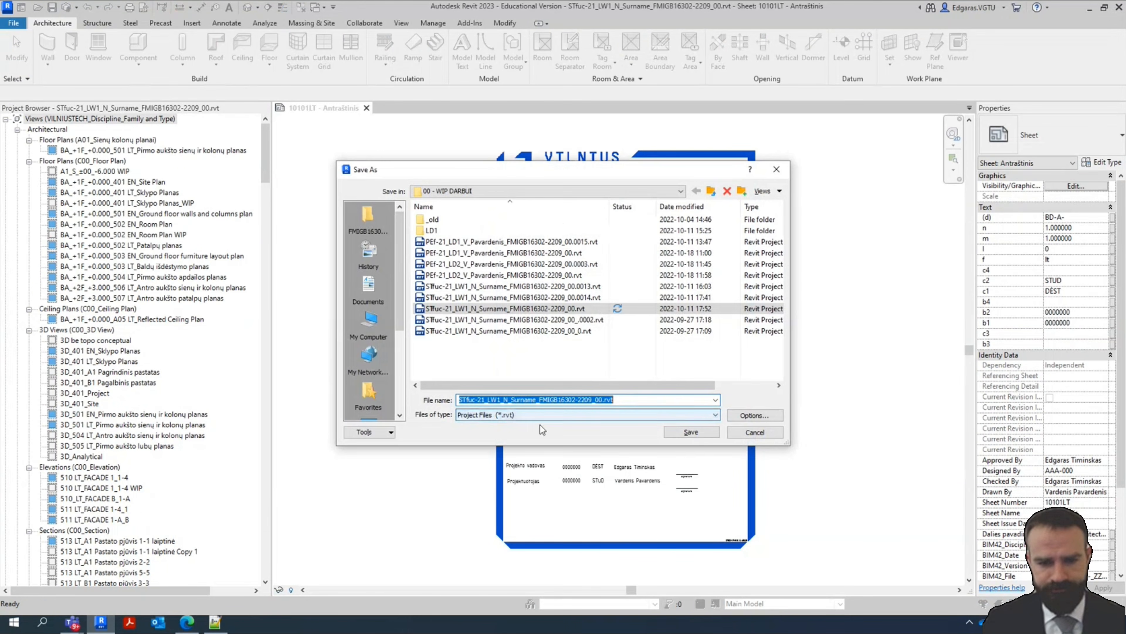
left_click(593, 400)
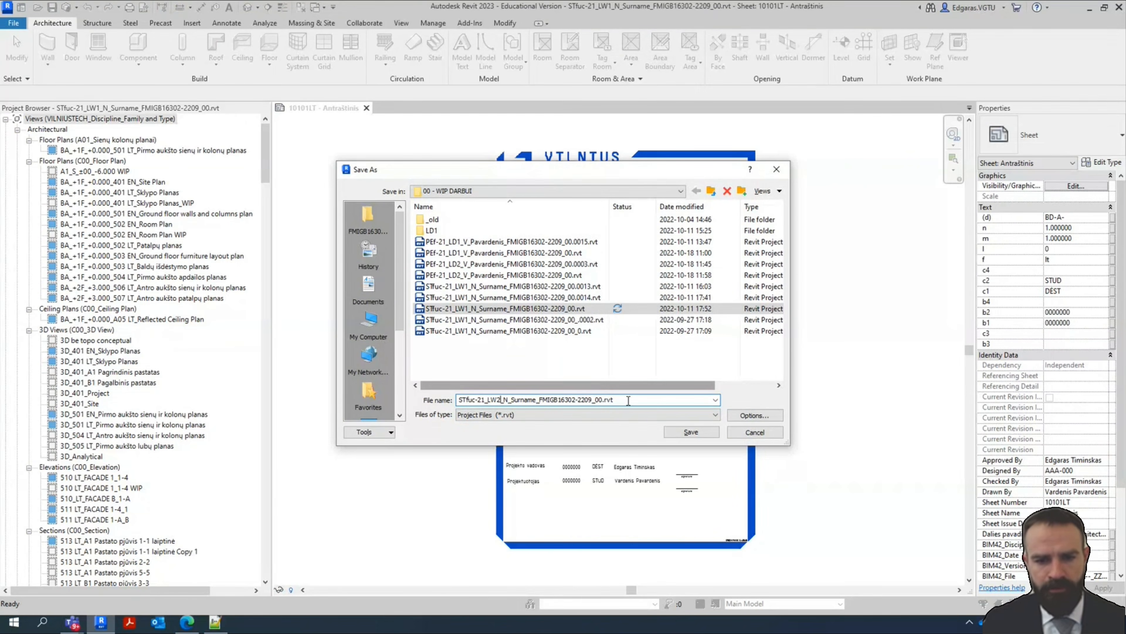
left_click(709, 436)
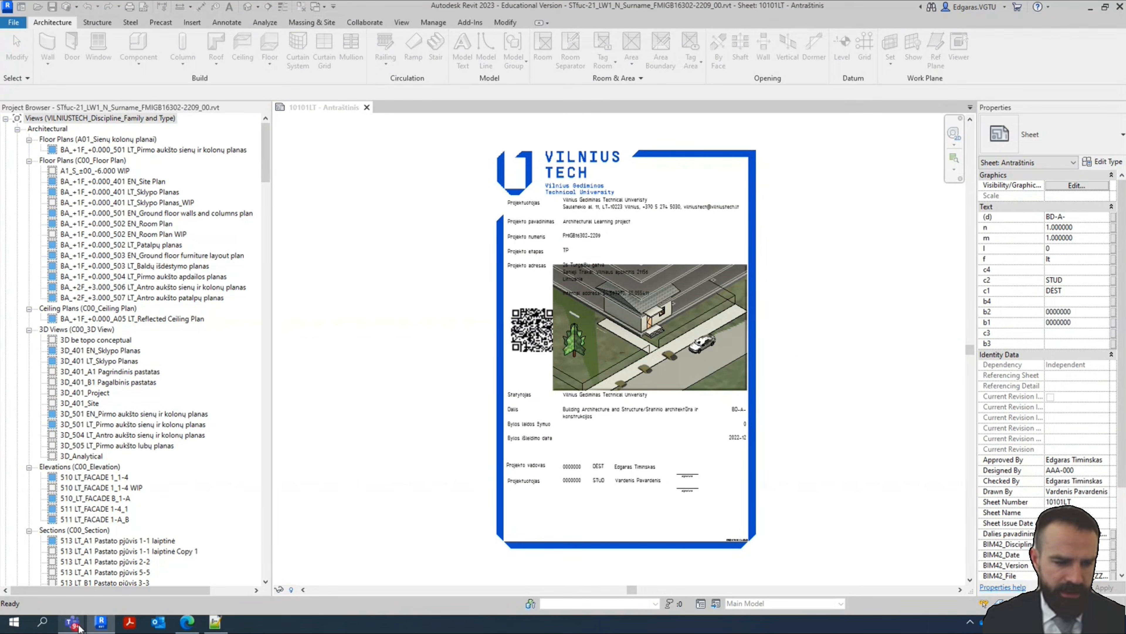
Switch to Trimble Connect in the browser, go to the 0101 - RUOŠINIAI - TEMPLATE folder and list its files newest first with full names readable
mouse_move(77, 625)
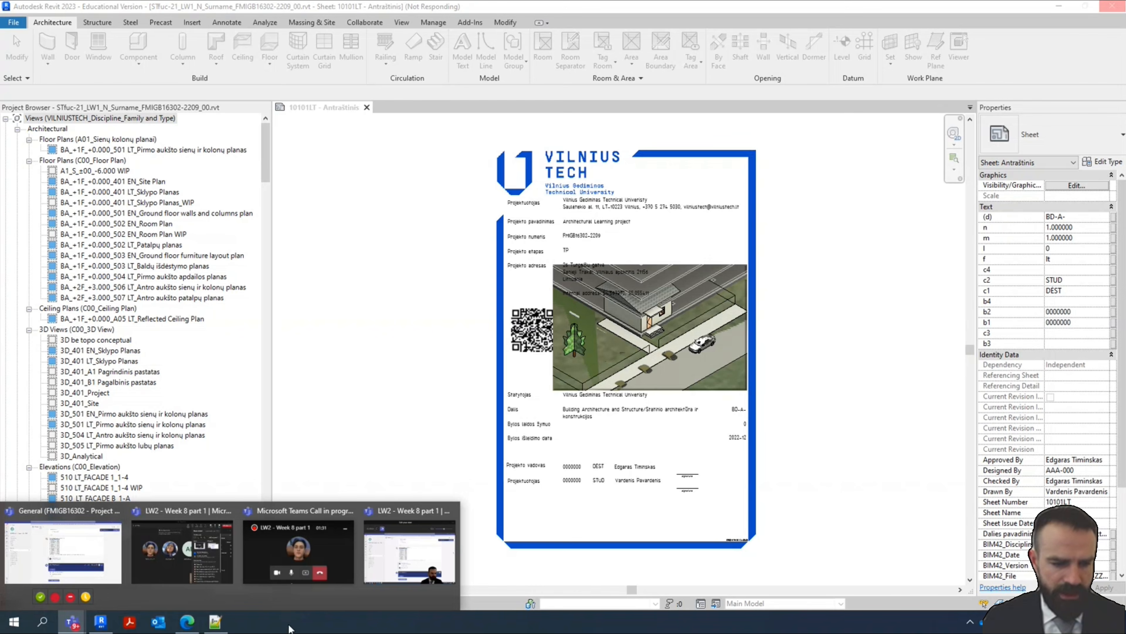
left_click(186, 621)
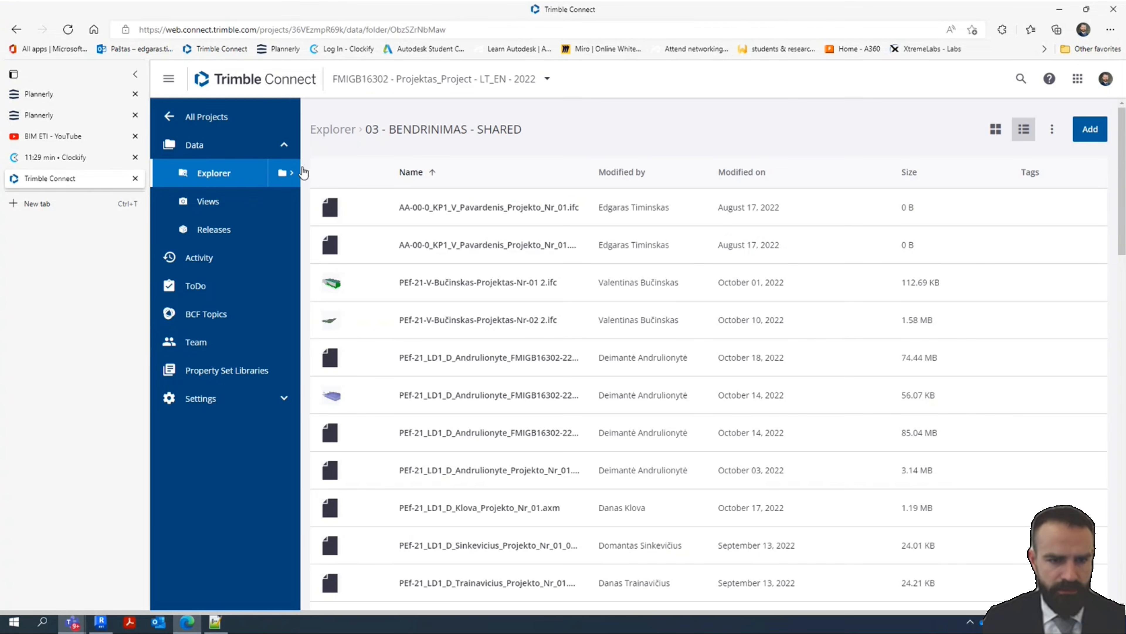
left_click(230, 180)
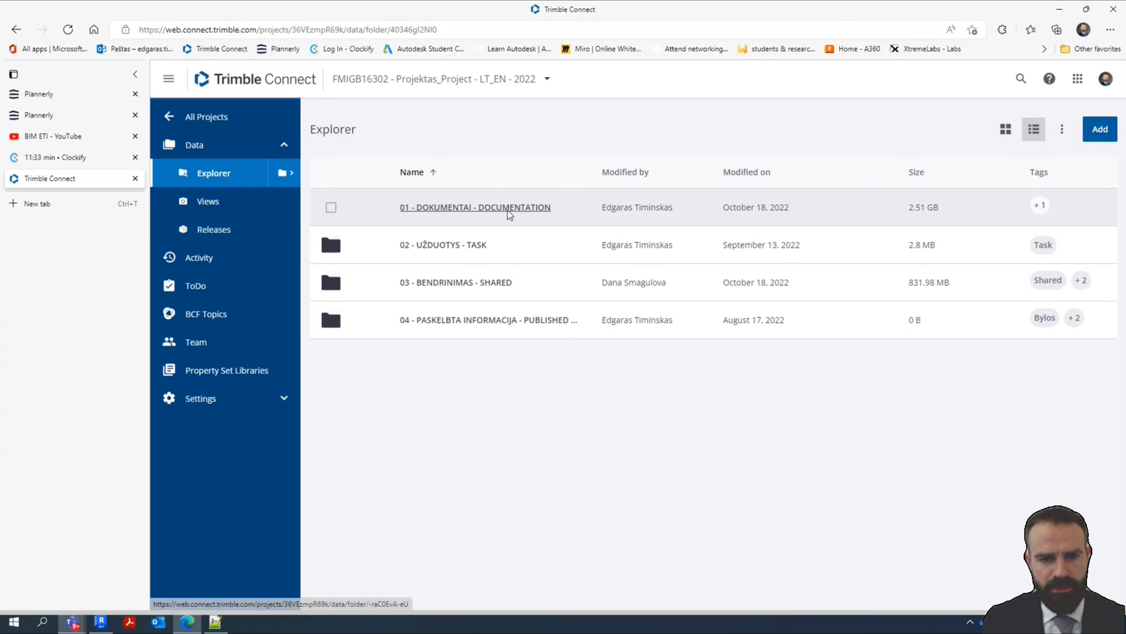
left_click(510, 208)
left_click(503, 212)
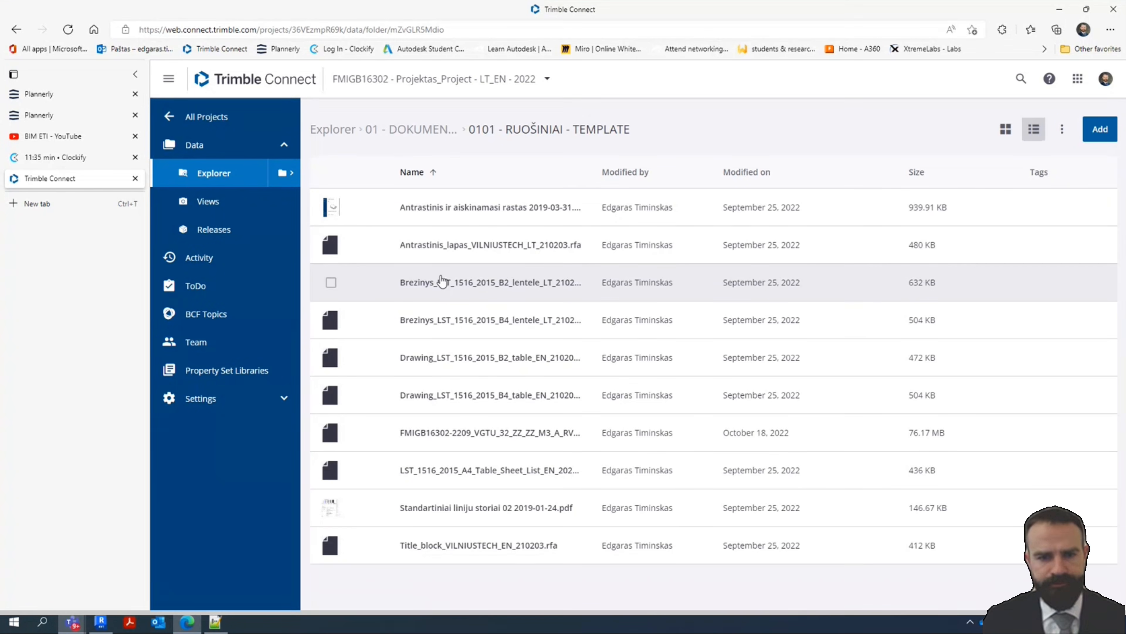
left_click(764, 173)
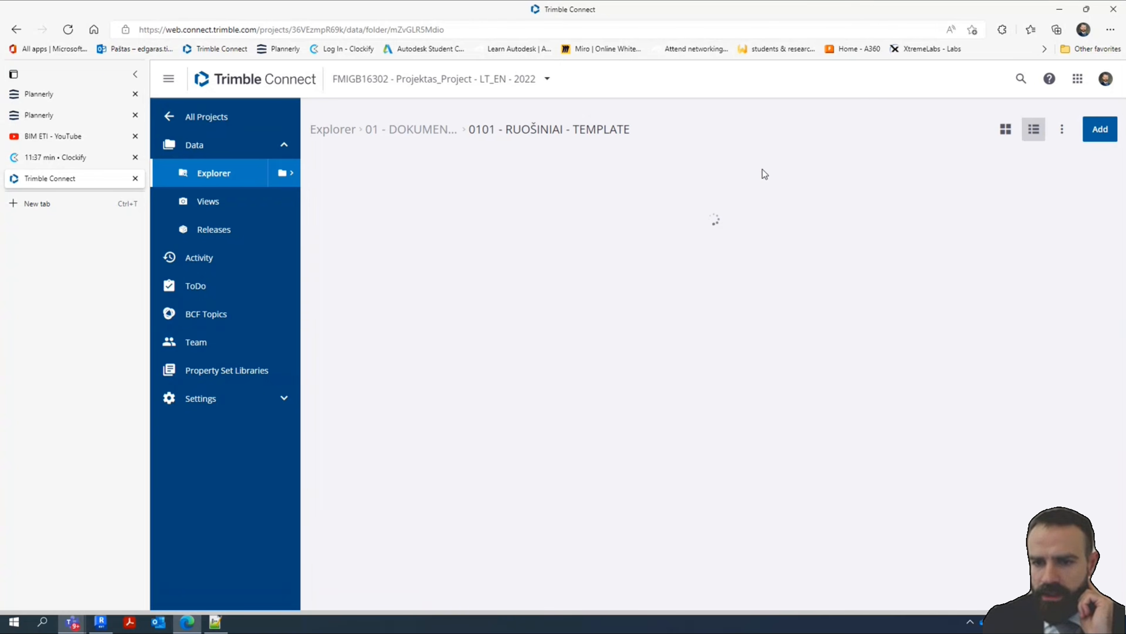
left_click(767, 172)
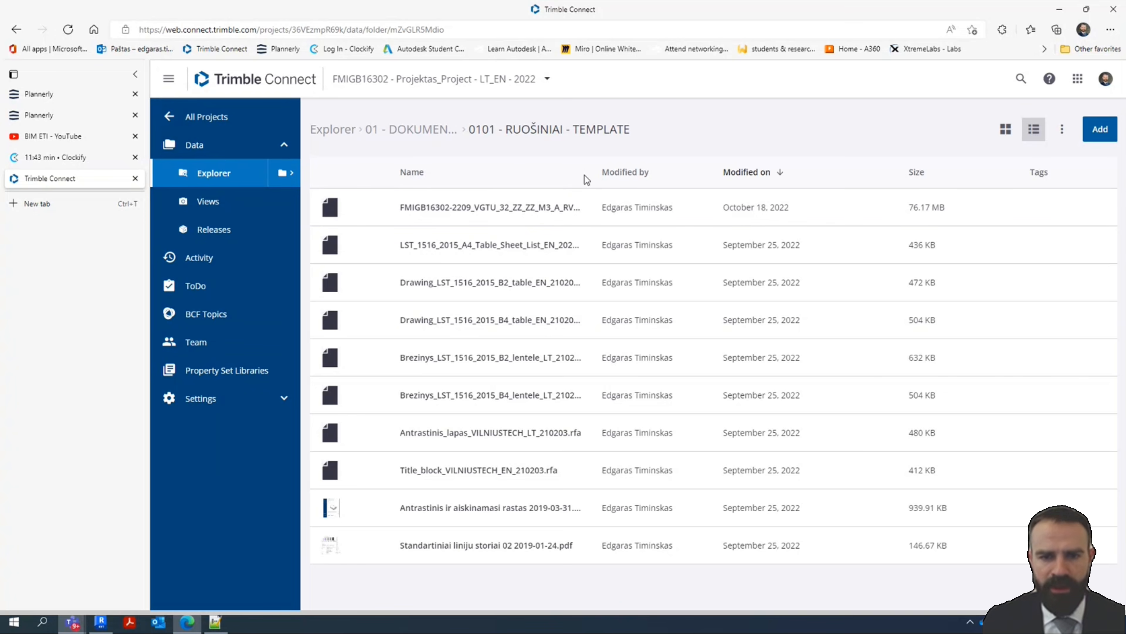
left_click_drag(597, 177, 635, 177)
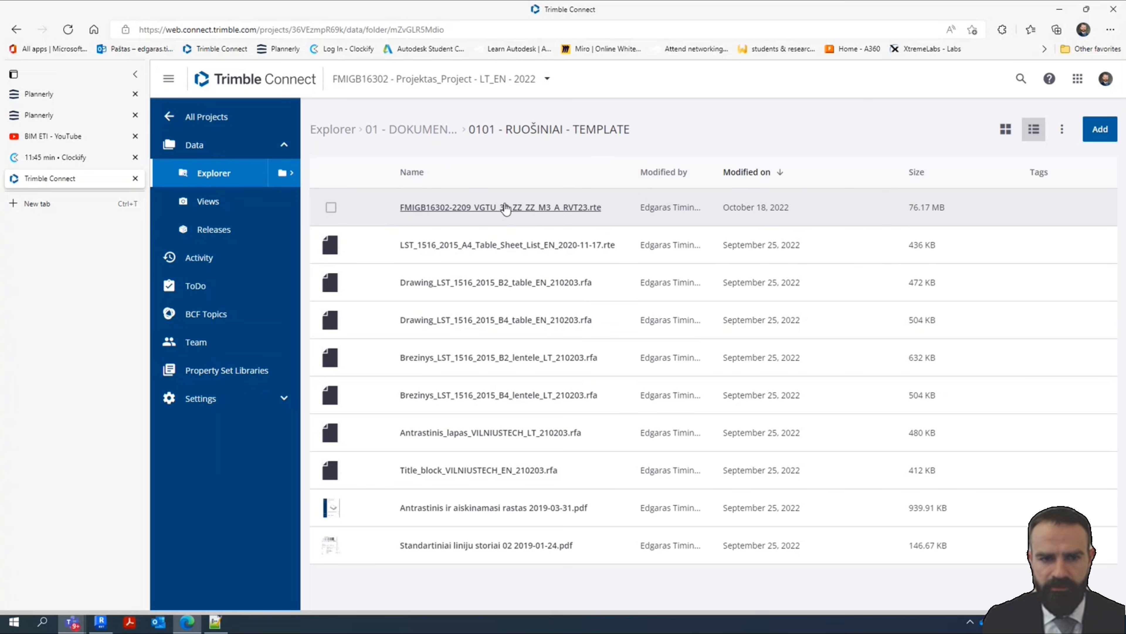
Download the template FMIGB16302-2209_VGTU_32_ZZ_ZZ_M3_A_RVT23.rte, locate it in the Downloads folder and open it in Revit
left_click(550, 214)
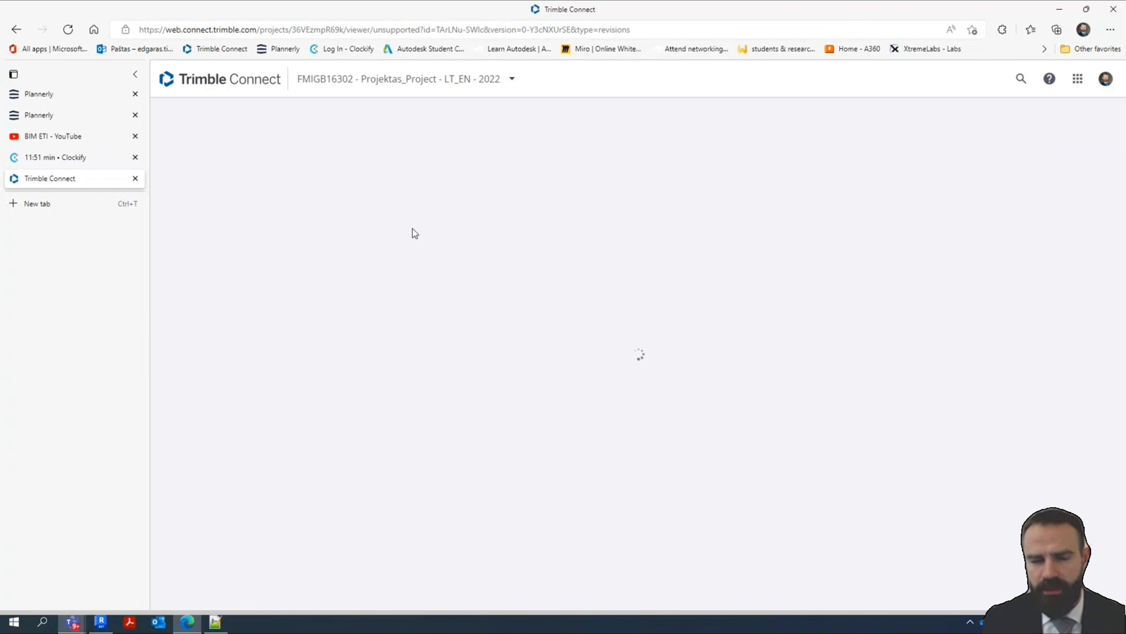
left_click(650, 345)
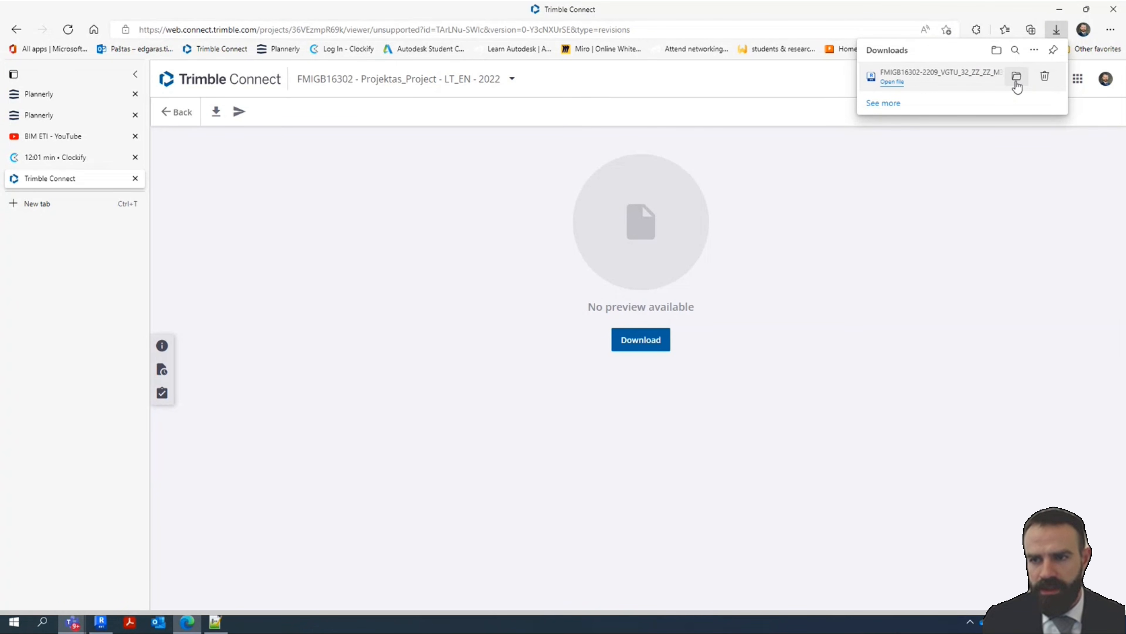
left_click(1016, 80)
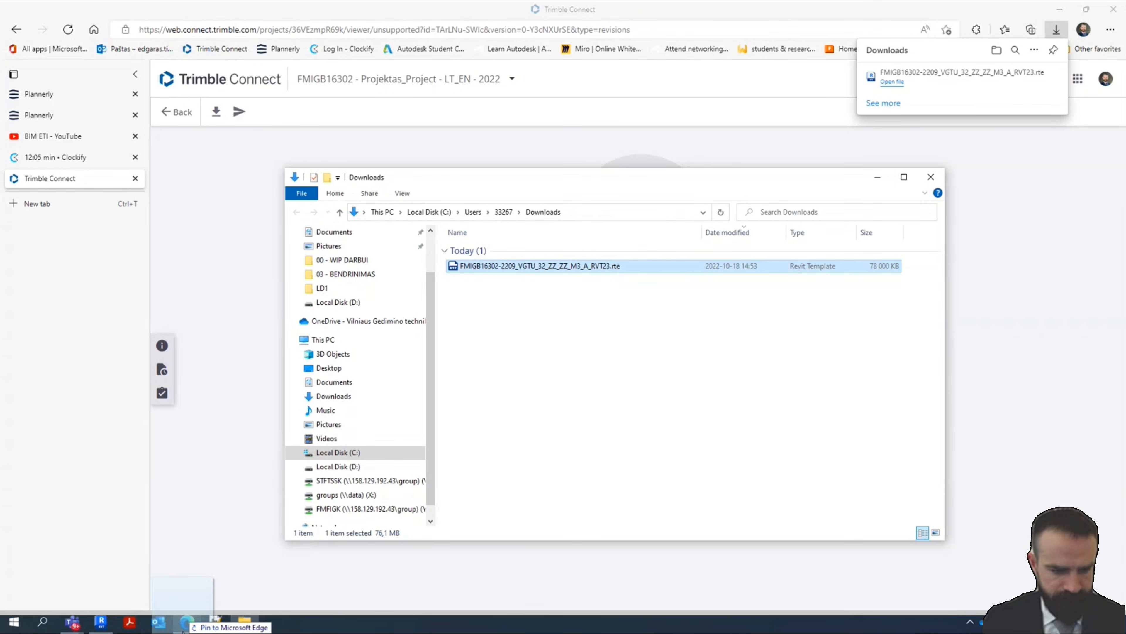
left_click(244, 622)
left_click_drag(341, 466, 545, 407)
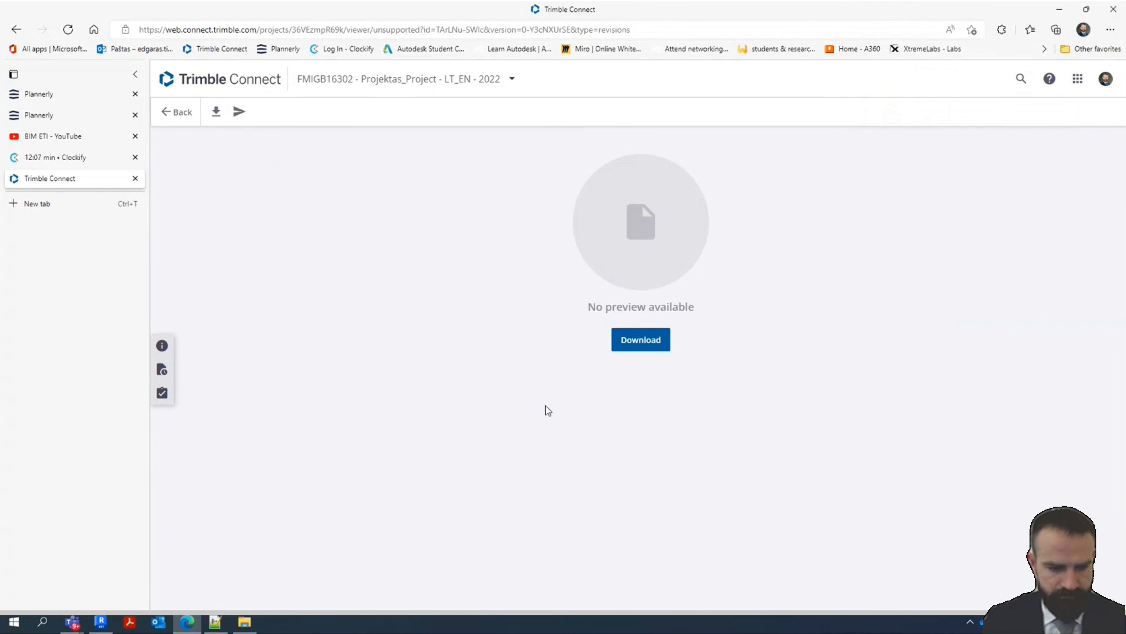
left_click(244, 622)
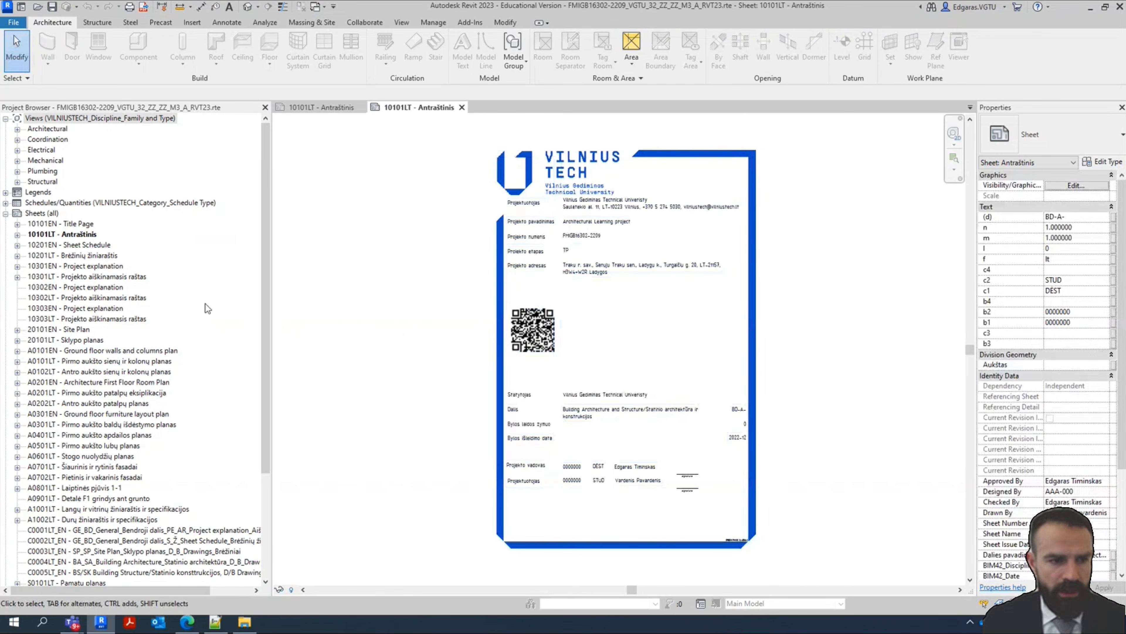
Open the template's 10301EN - Project explanation sheet
left_click(78, 256)
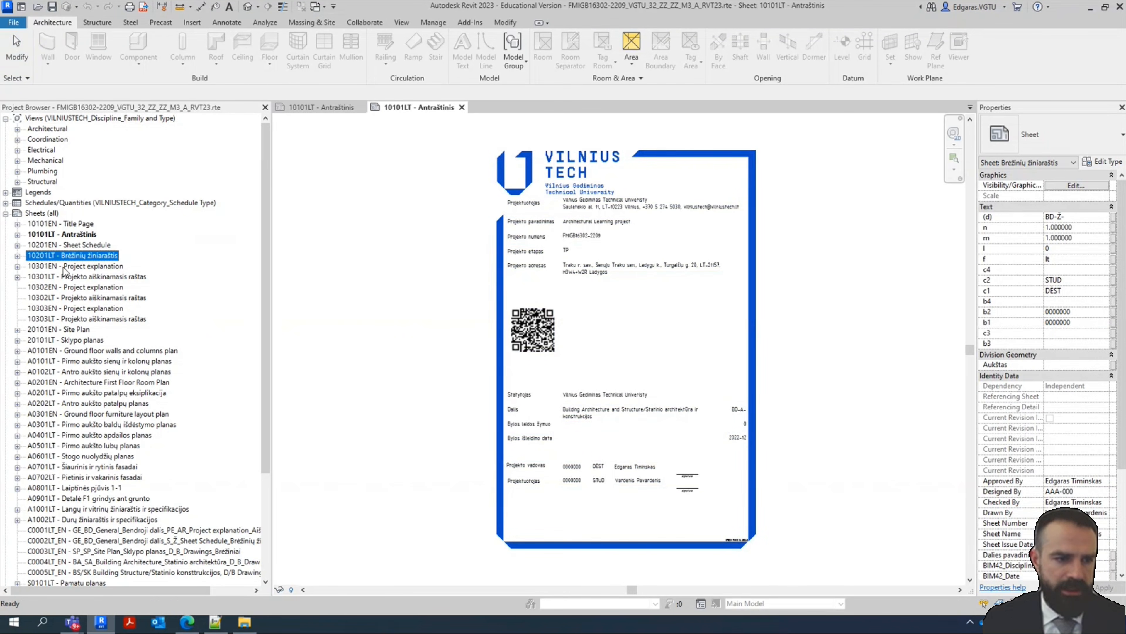
left_click(94, 267)
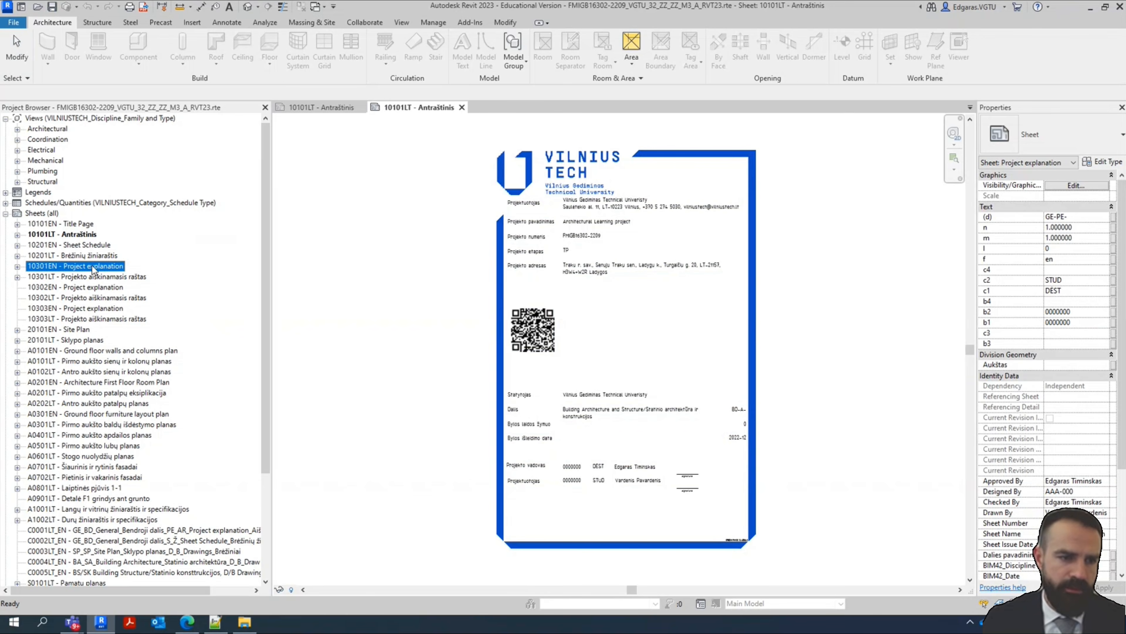
double_click(117, 267)
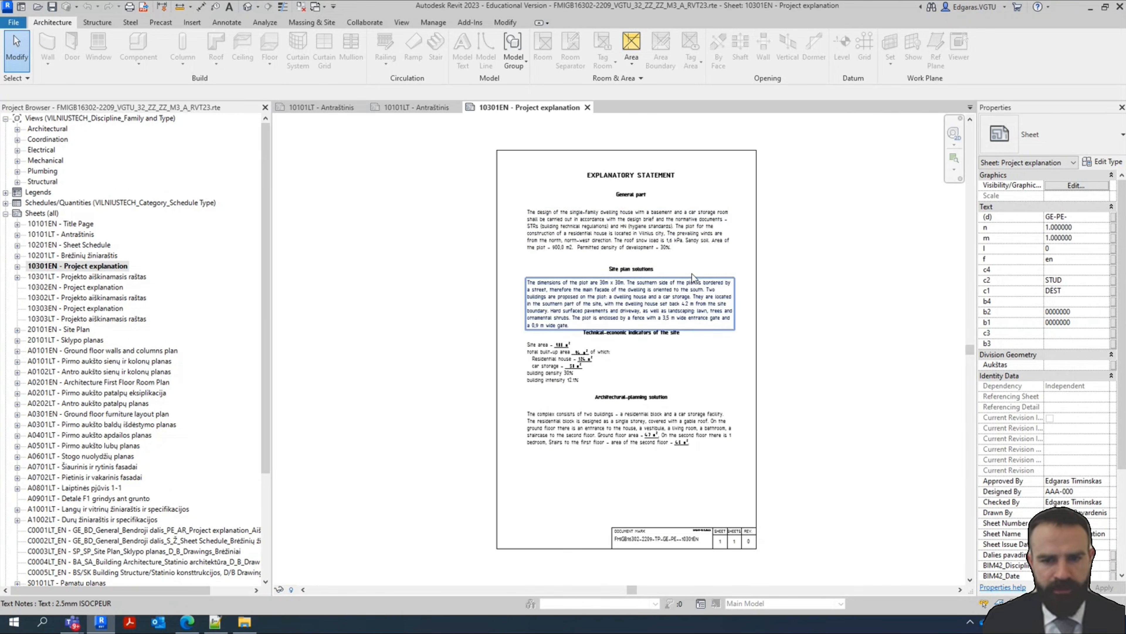
Examine the English project explanation texts on template sheets 10301EN and 10302EN, from the general part through to the lintel section
scroll(600, 192, "up", 5)
scroll(569, 243, "down", 5)
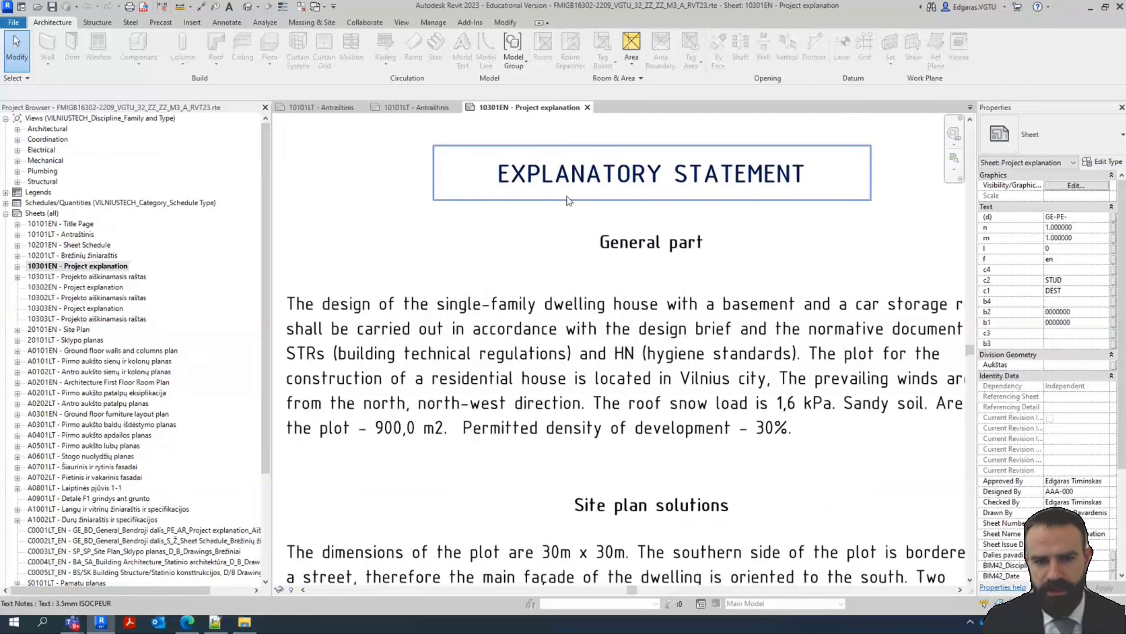
scroll(598, 370, "up", 4)
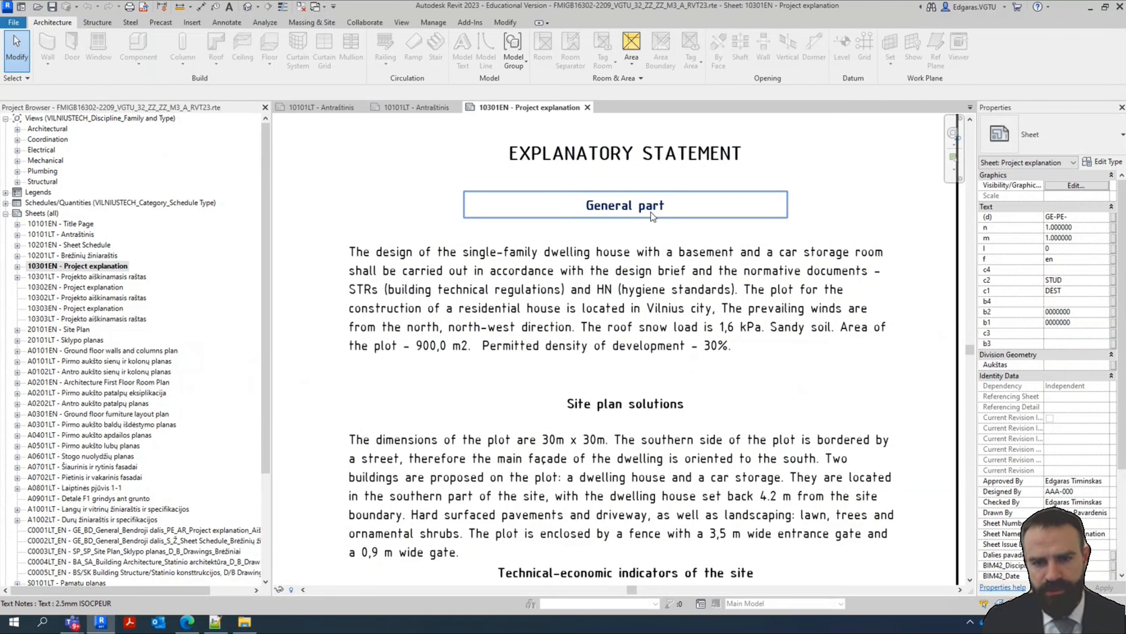
middle_click_drag(646, 270, 620, 107)
middle_click_drag(660, 222, 641, 353)
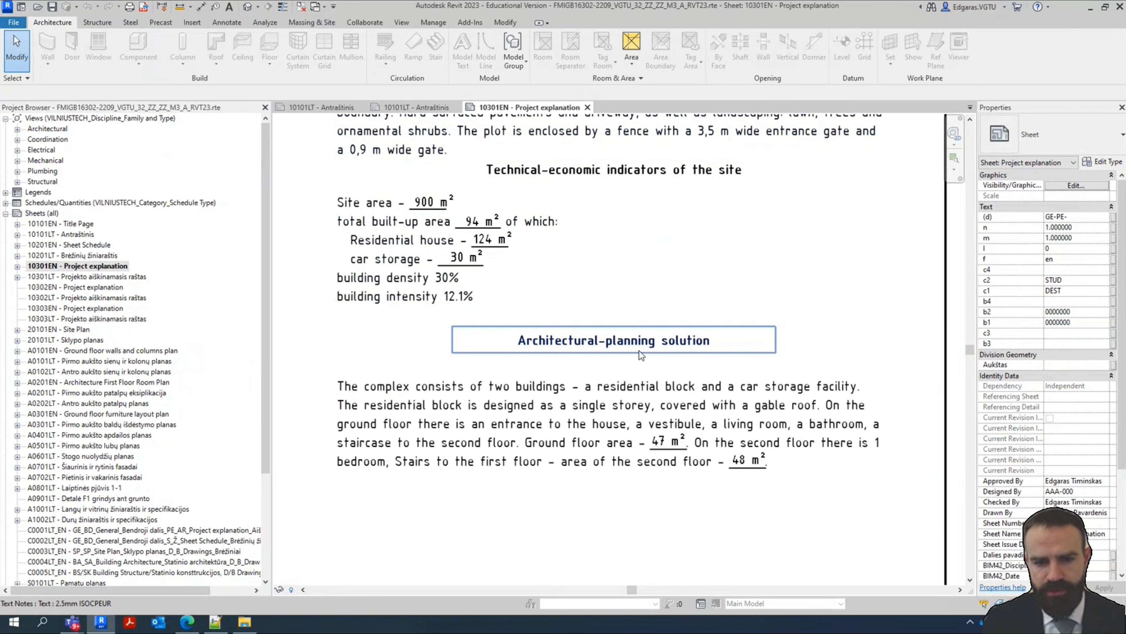
double_click(88, 287)
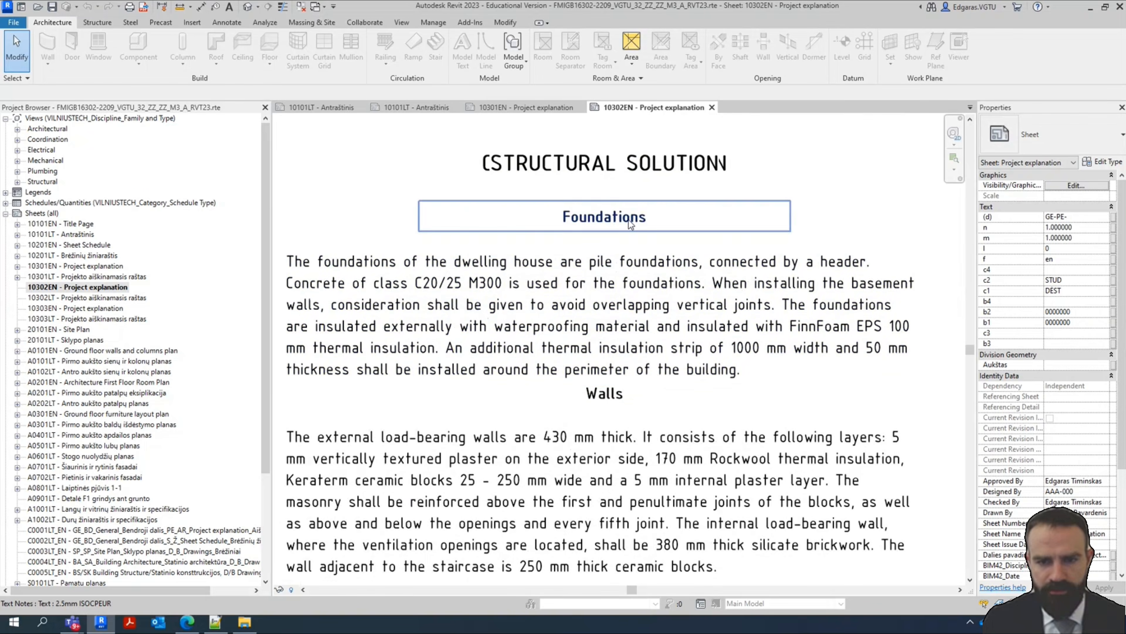
middle_click_drag(659, 325, 654, 212)
middle_click_drag(659, 406, 733, 169)
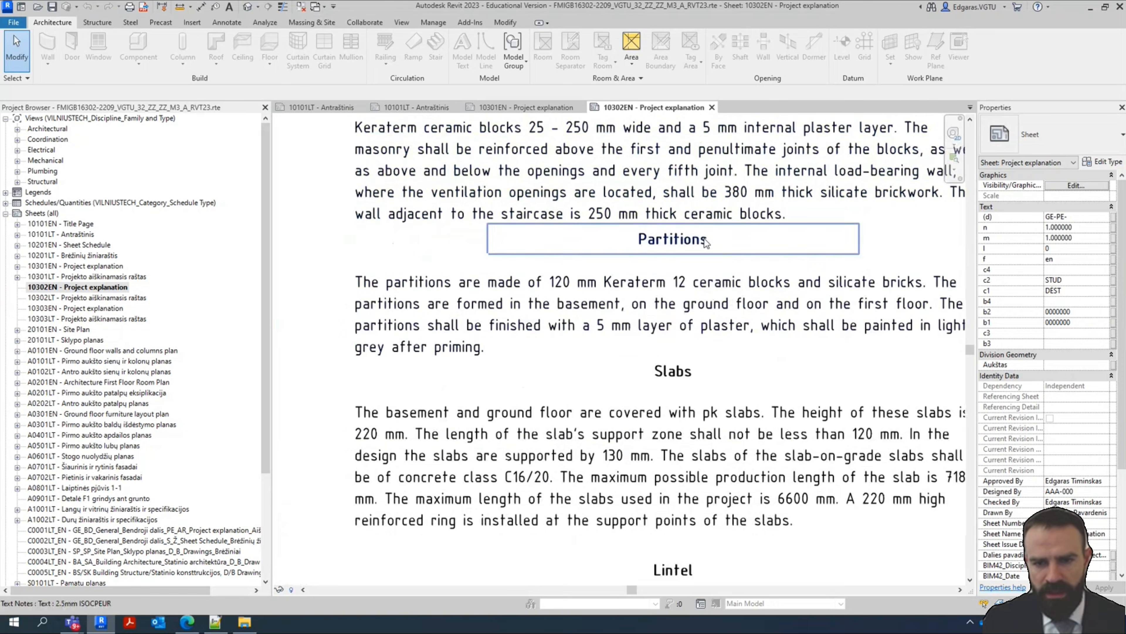
middle_click_drag(701, 374, 666, 250)
scroll(690, 381, "down", 1)
middle_click_drag(727, 560, 709, 428)
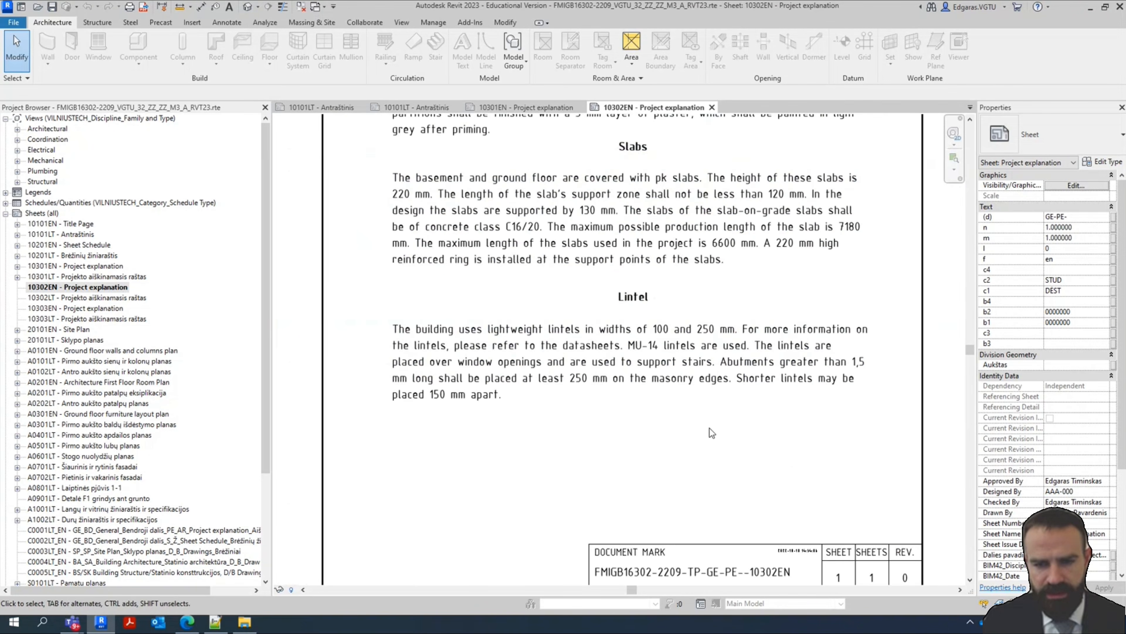
scroll(711, 433, "down", 3)
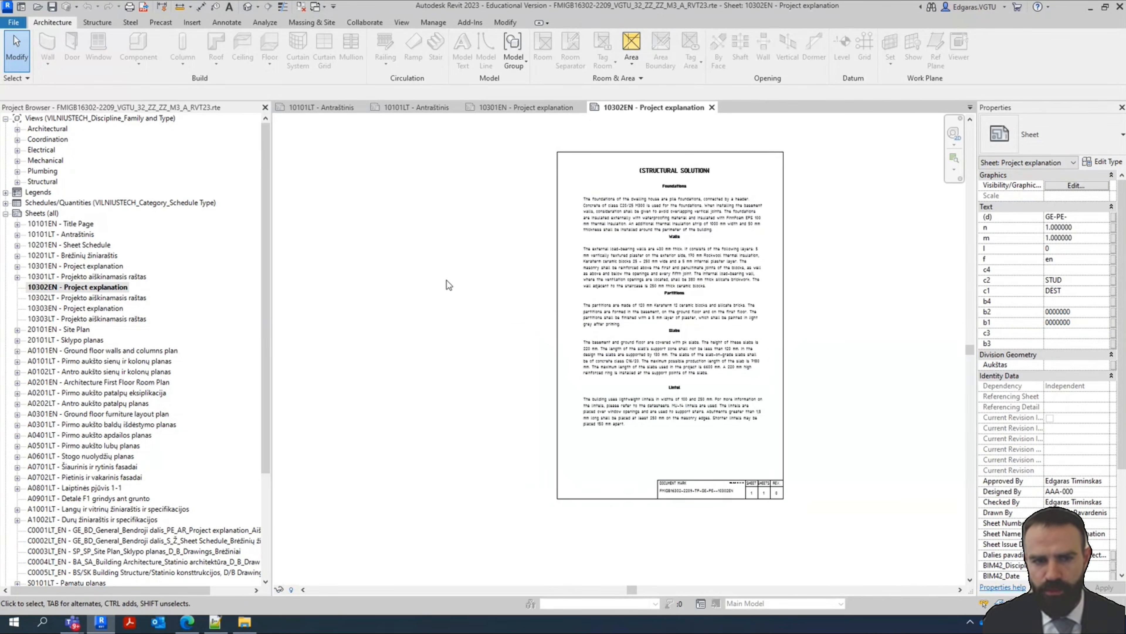
Open sheet 10302EN - Project explanation in the STfuc-21_LW2 project and close the inactive views
left_click(333, 109)
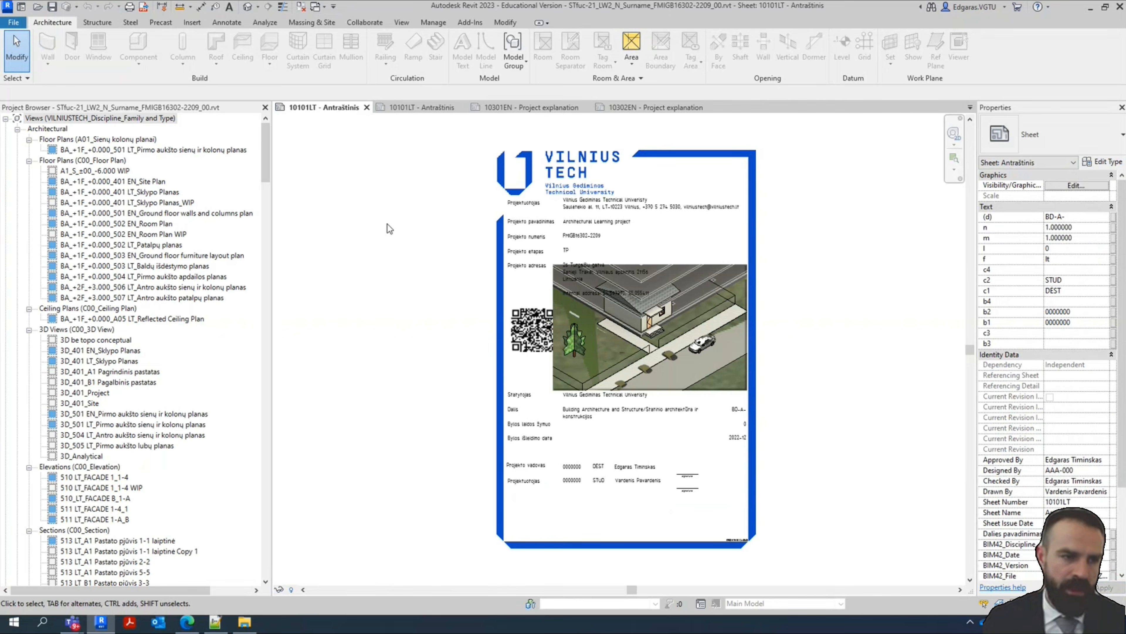
right_click(98, 118)
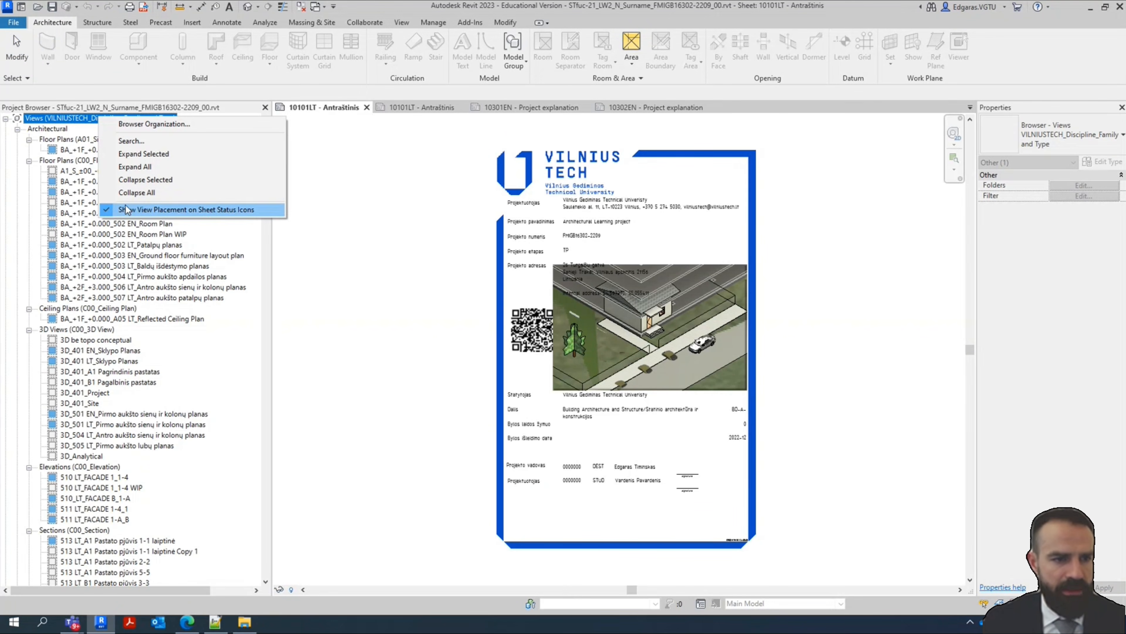
left_click(143, 193)
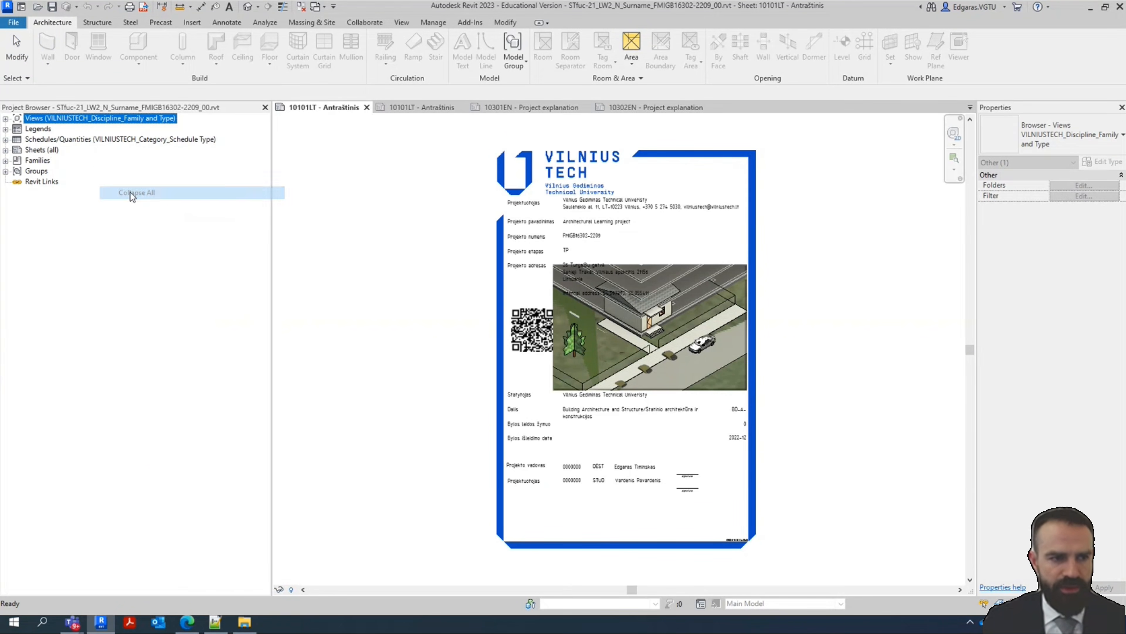
double_click(49, 150)
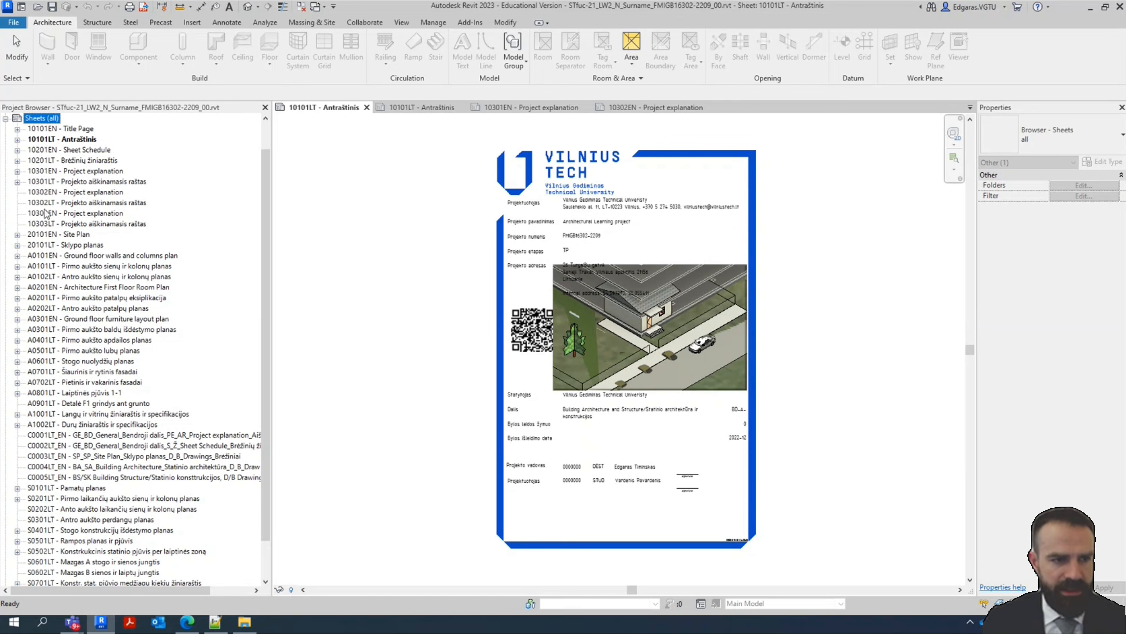
double_click(78, 194)
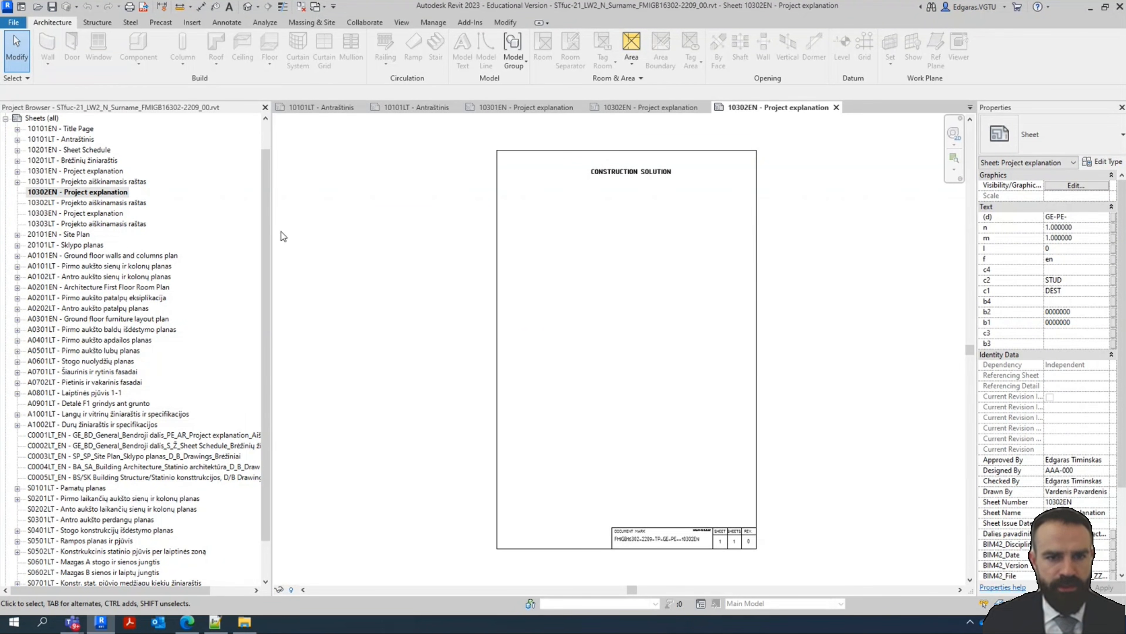
left_click(301, 6)
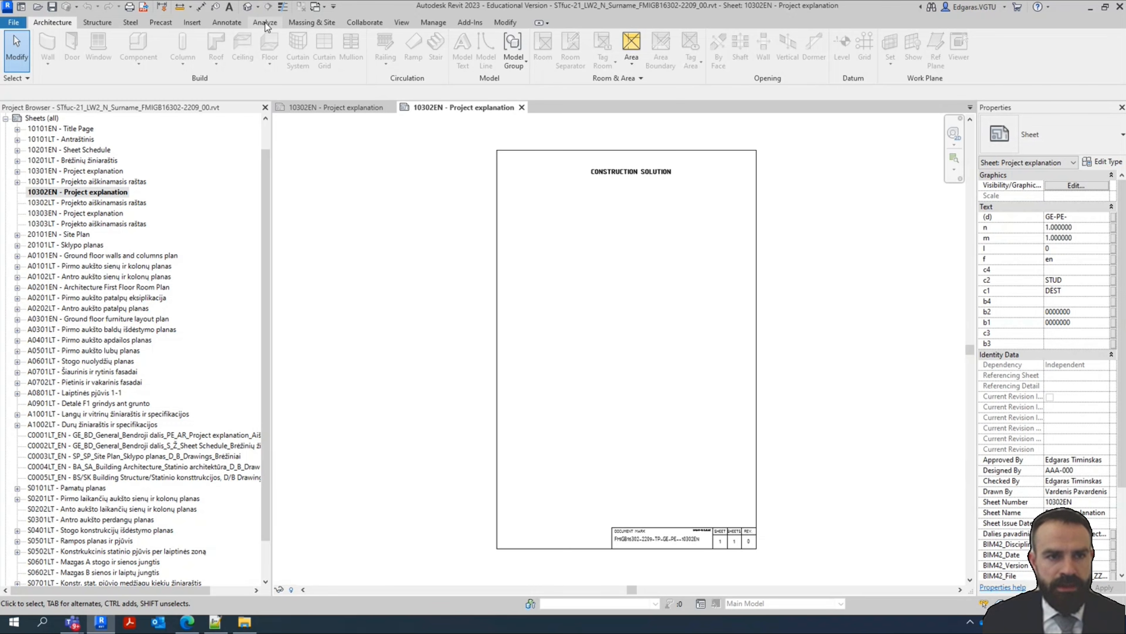
left_click(191, 23)
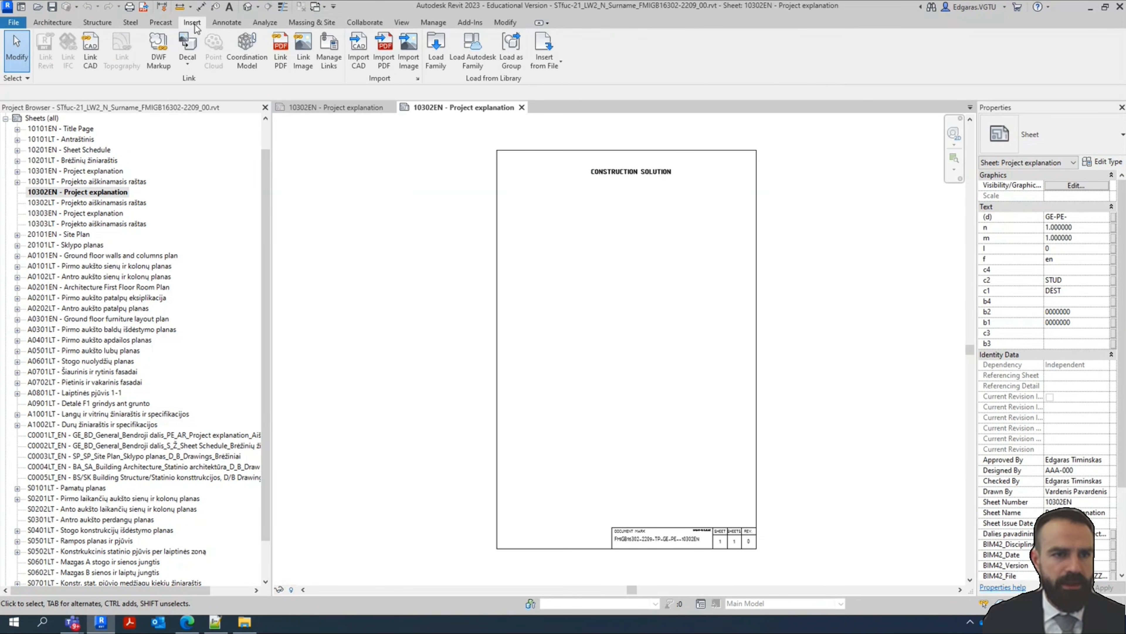
left_click(553, 68)
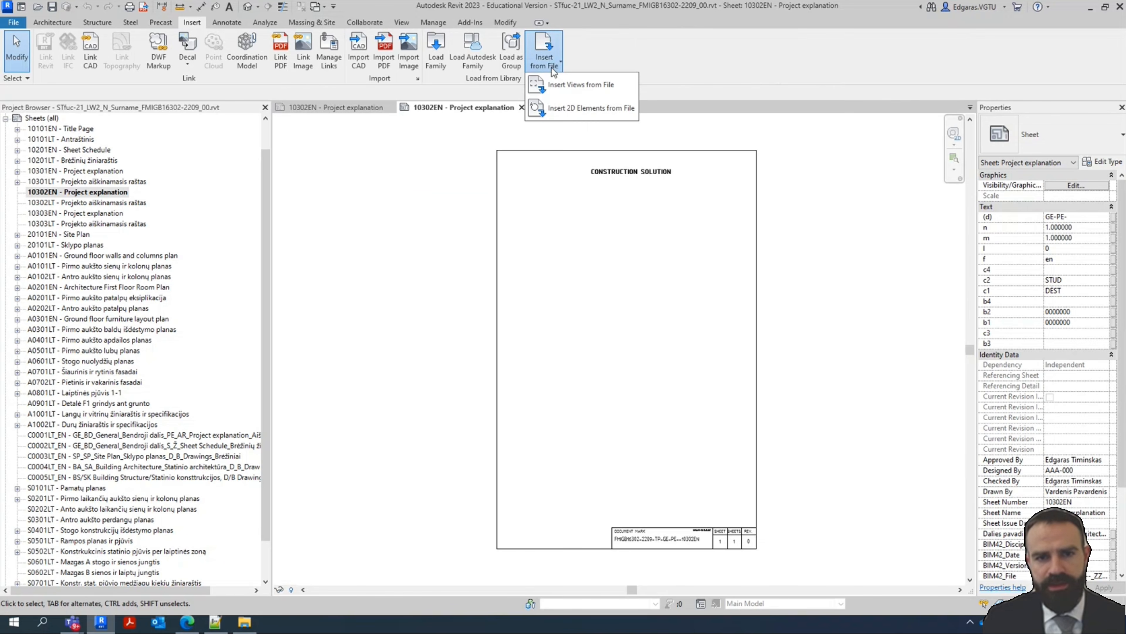
left_click(573, 91)
scroll(345, 293, "up", 3)
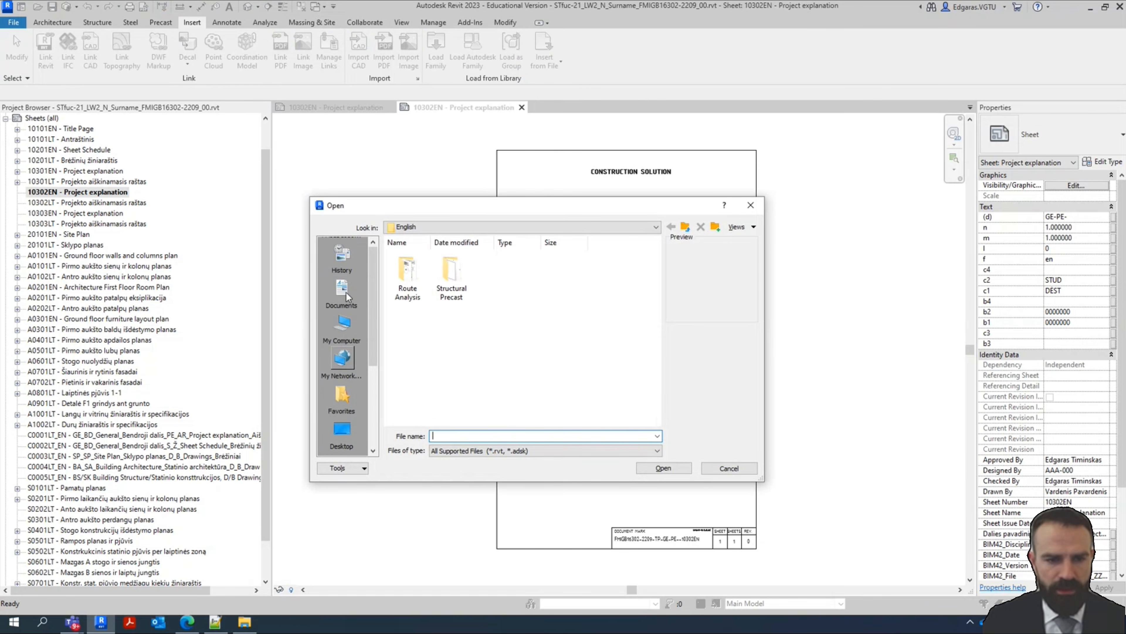
left_click(345, 316)
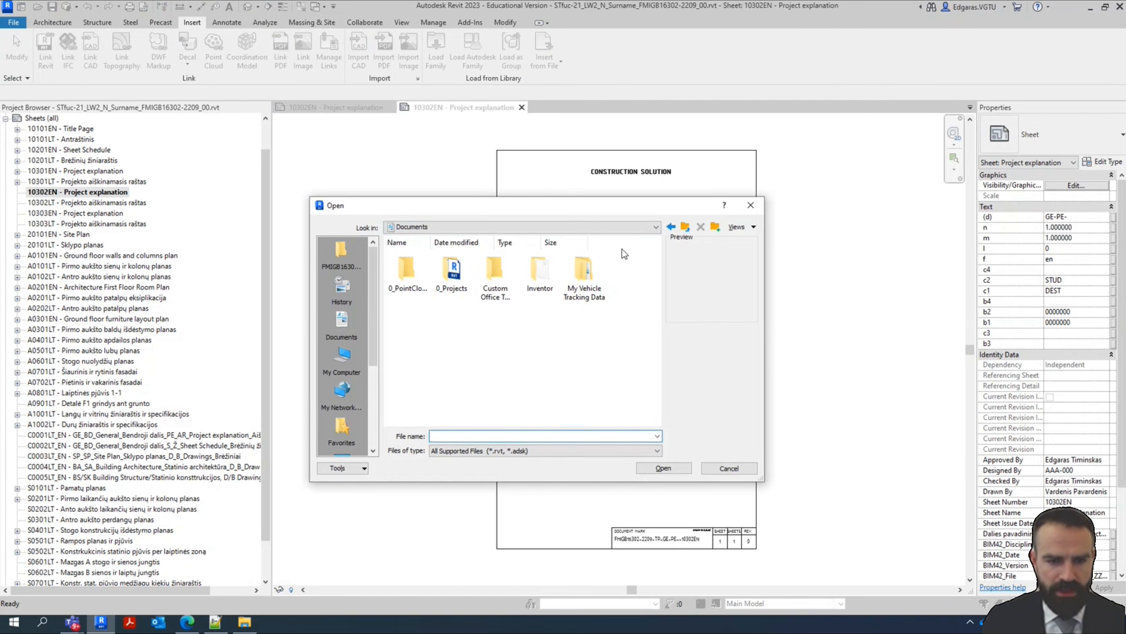
left_click(687, 228)
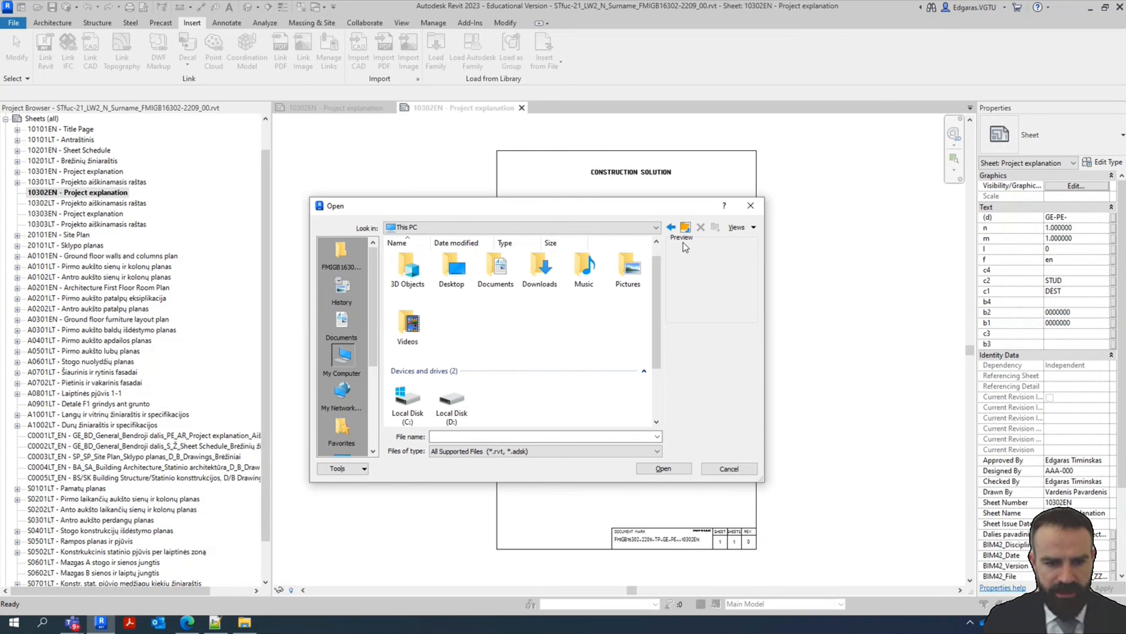
double_click(532, 290)
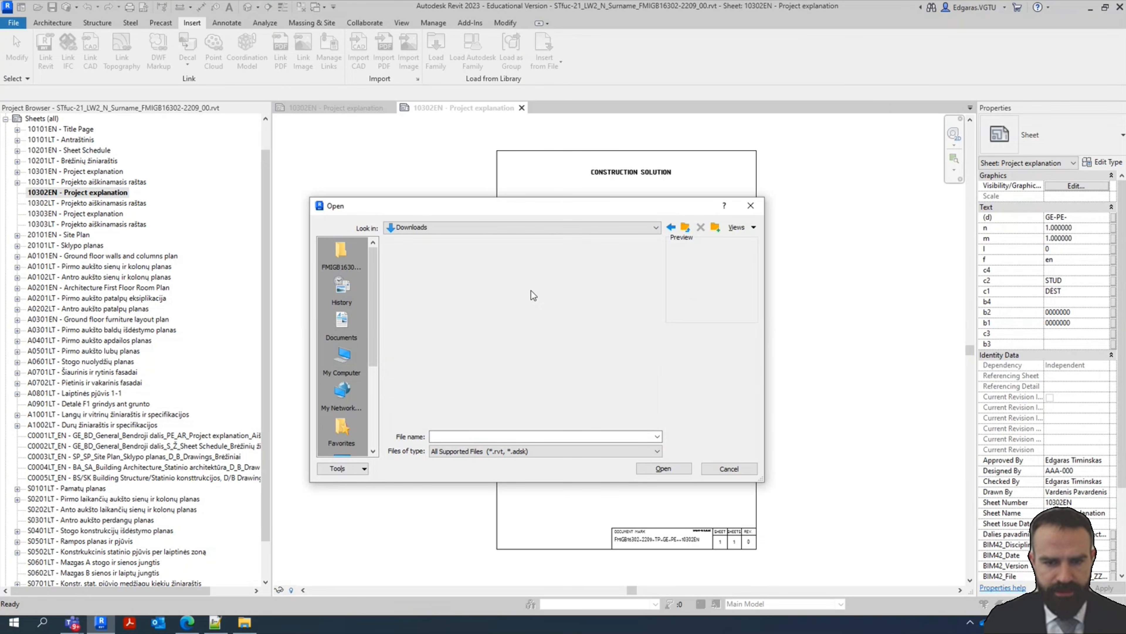
left_click(525, 451)
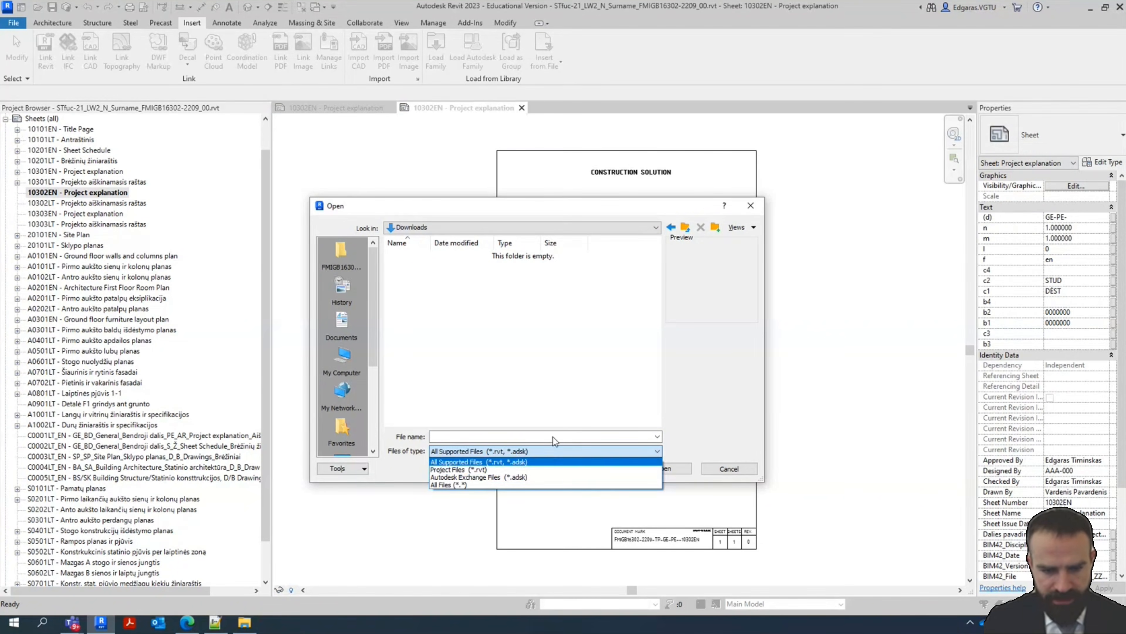
left_click(550, 462)
left_click(752, 207)
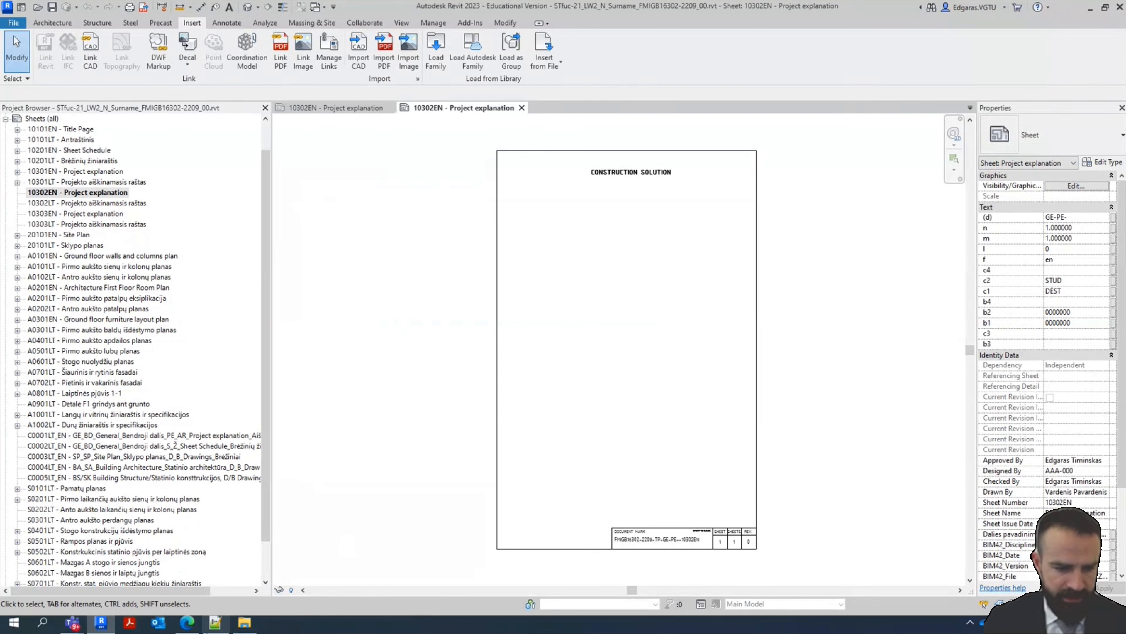
Check the Save As formats available for the template, then close it and return to sheet 10302EN of the STfuc-21_LW2 project
left_click(355, 109)
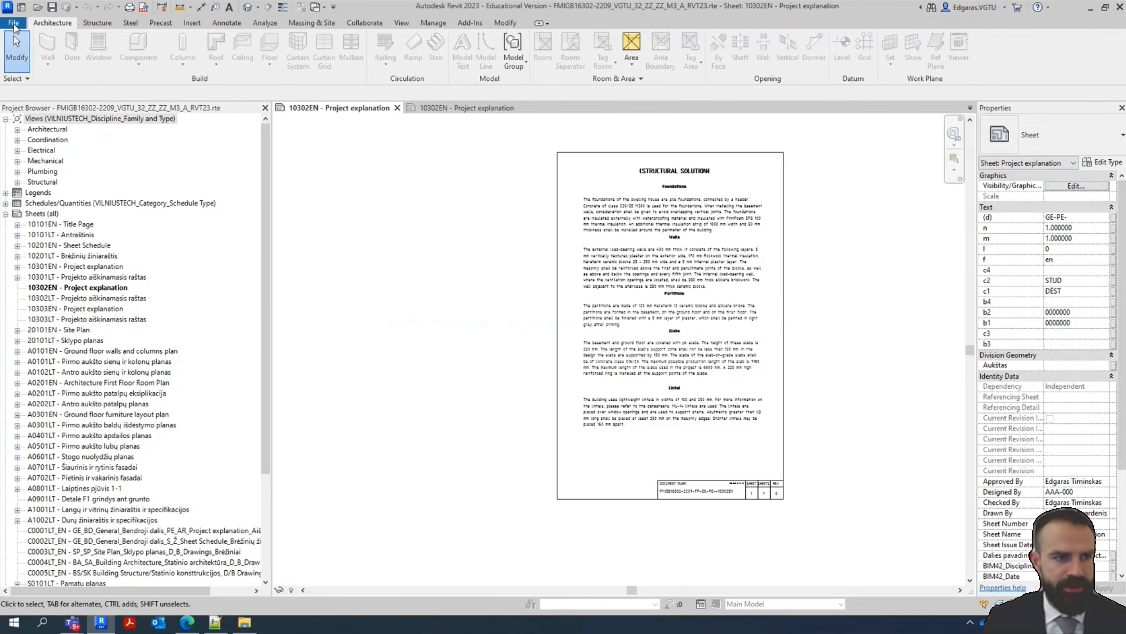
left_click(14, 22)
mouse_move(65, 168)
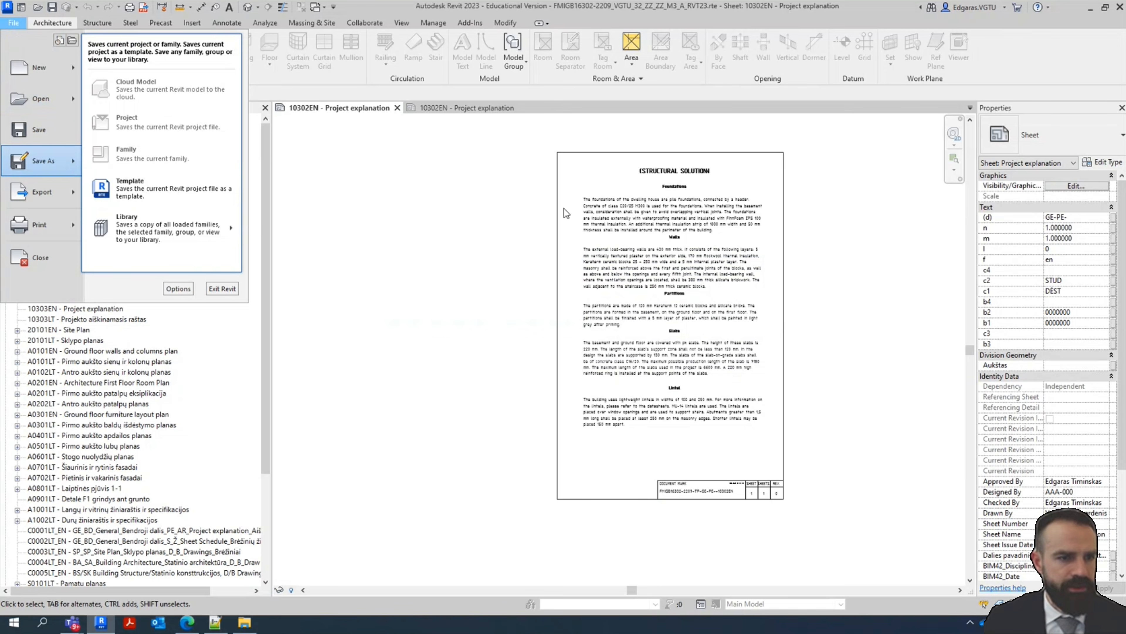
left_click(426, 109)
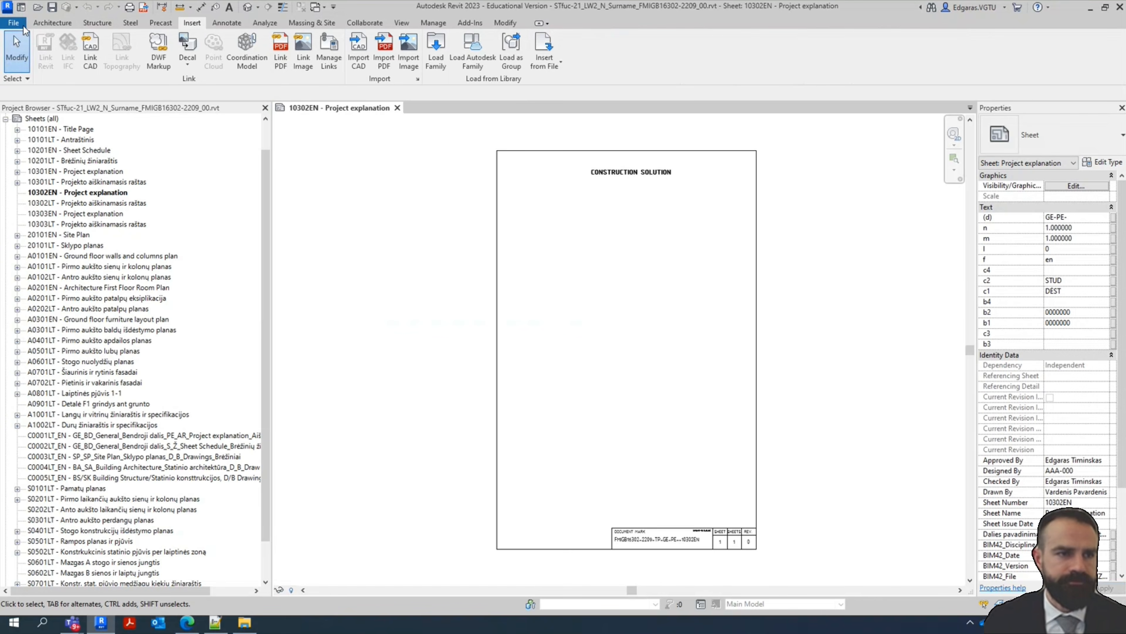
Create a new project from the FMIGB16302-2209 template in the Downloads folder and save it there as Project1
left_click(14, 22)
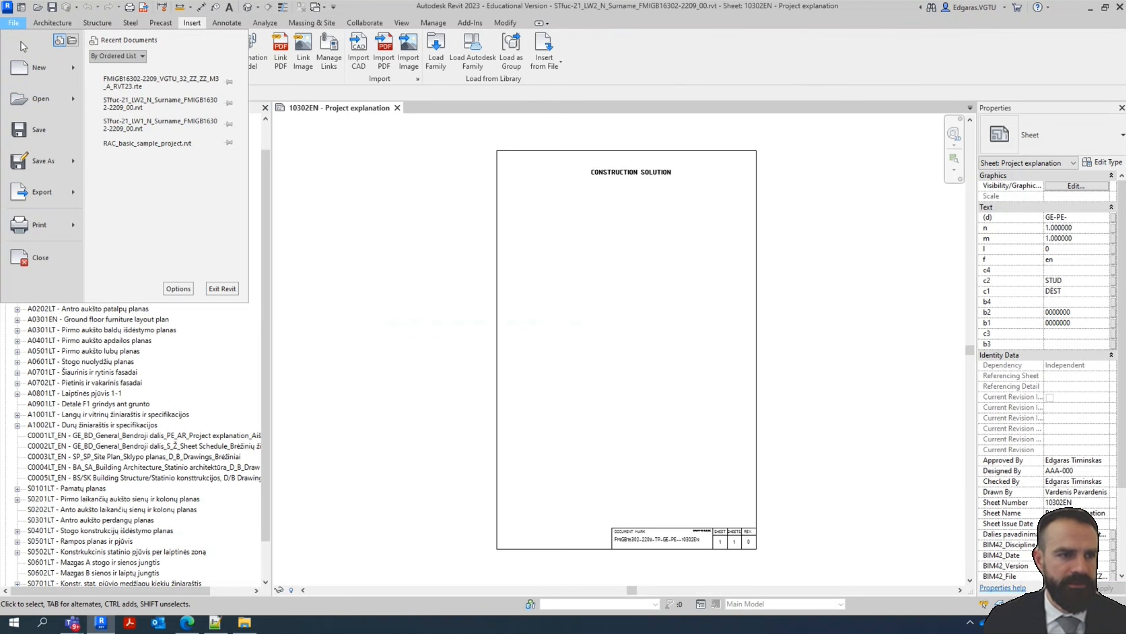
left_click(22, 62)
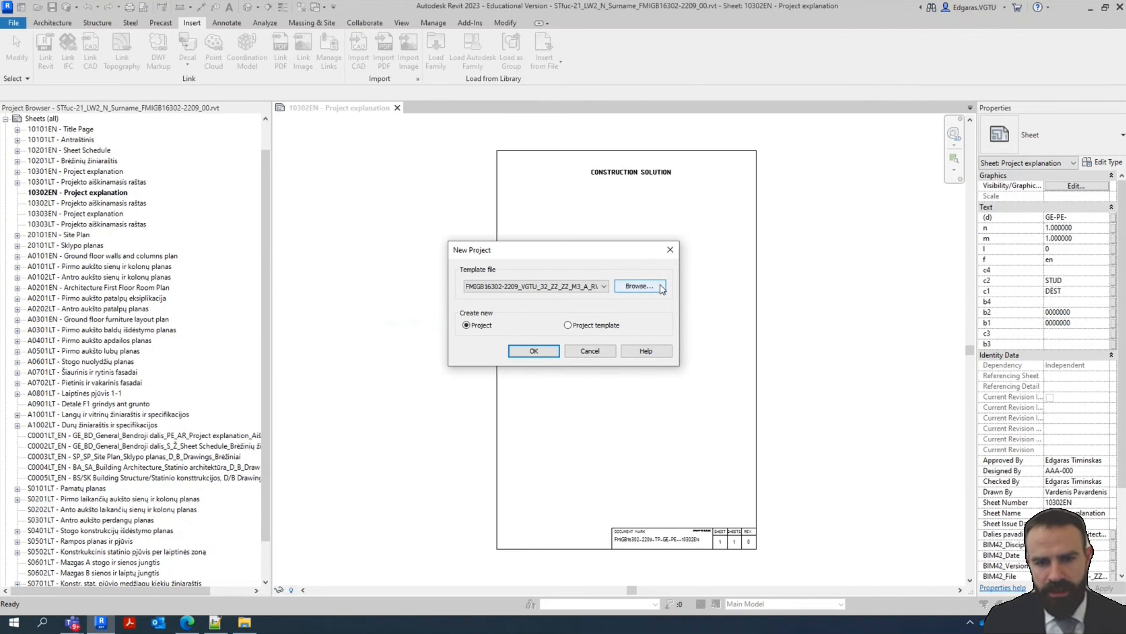
left_click(661, 287)
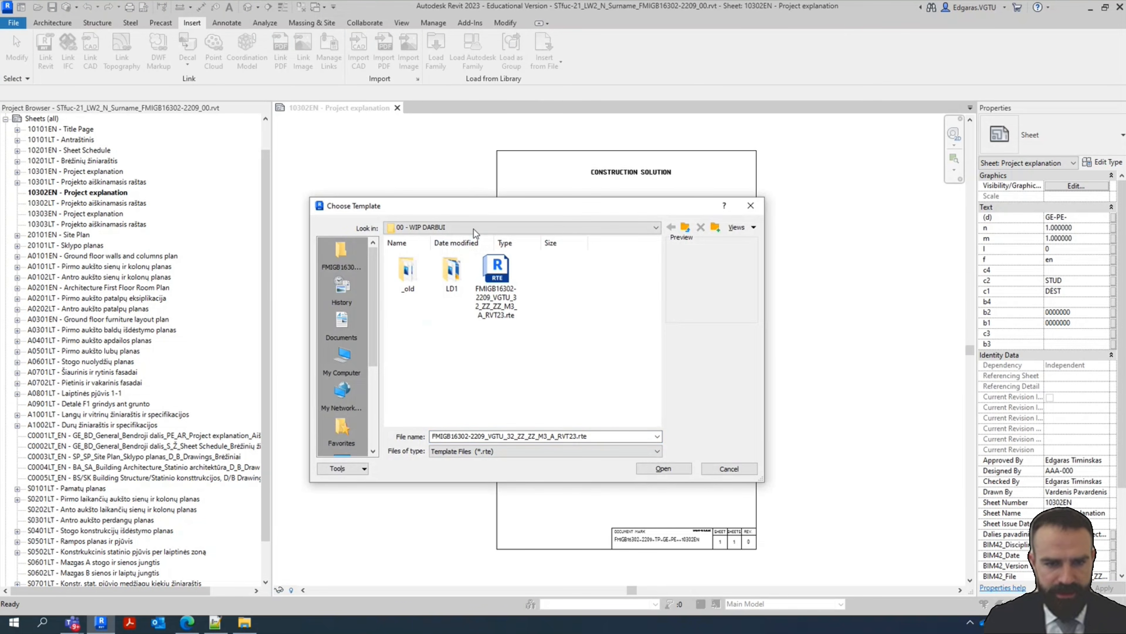
left_click(341, 324)
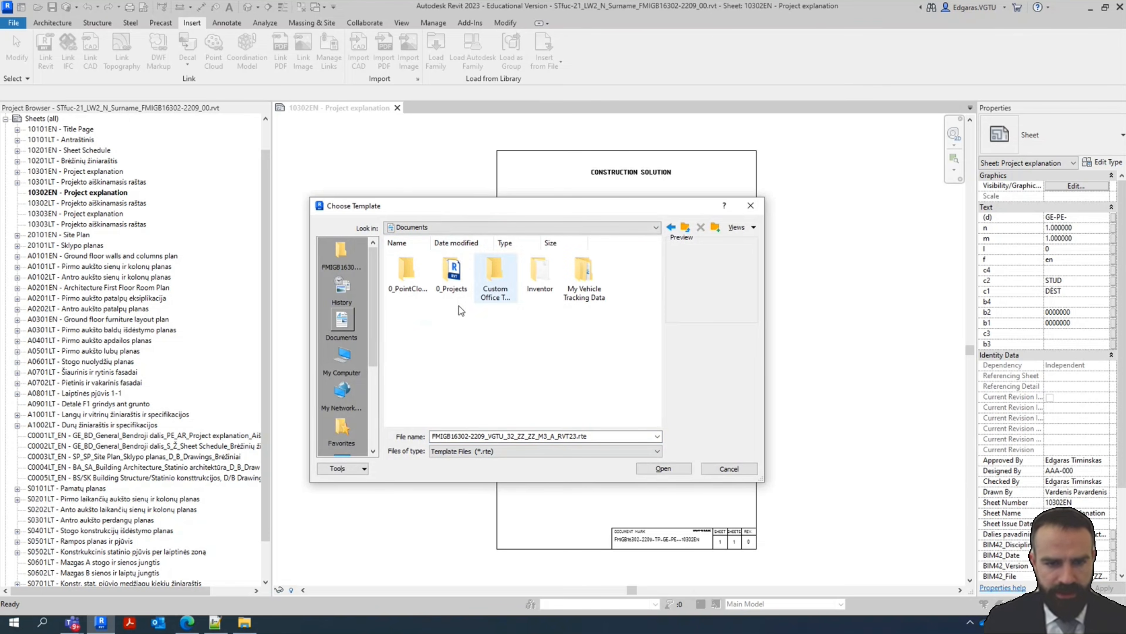
left_click(685, 227)
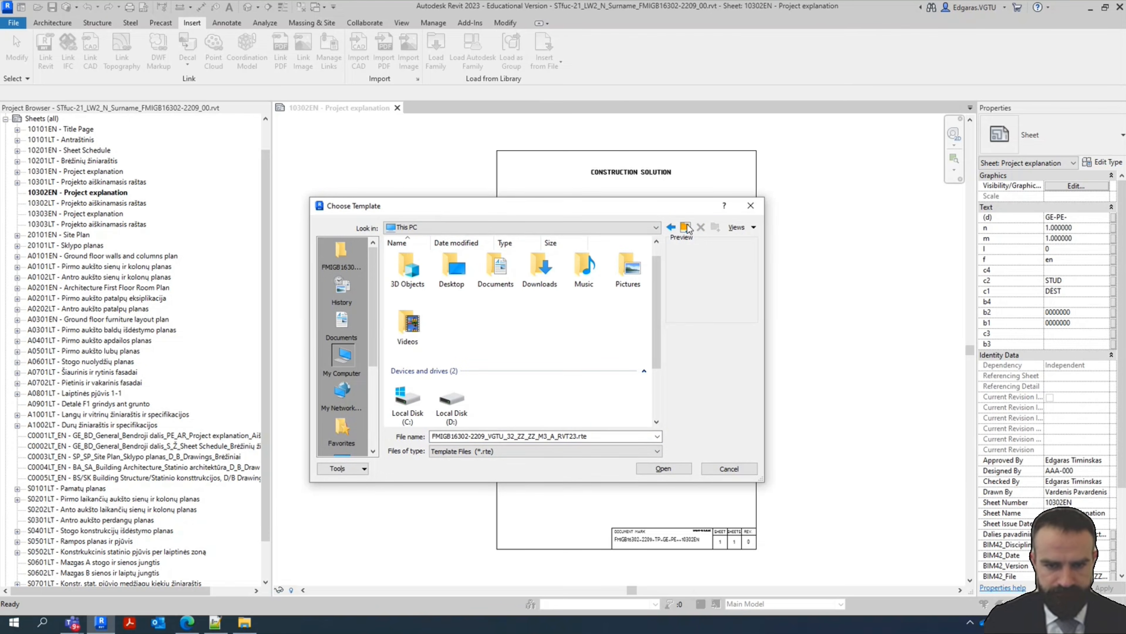
double_click(545, 271)
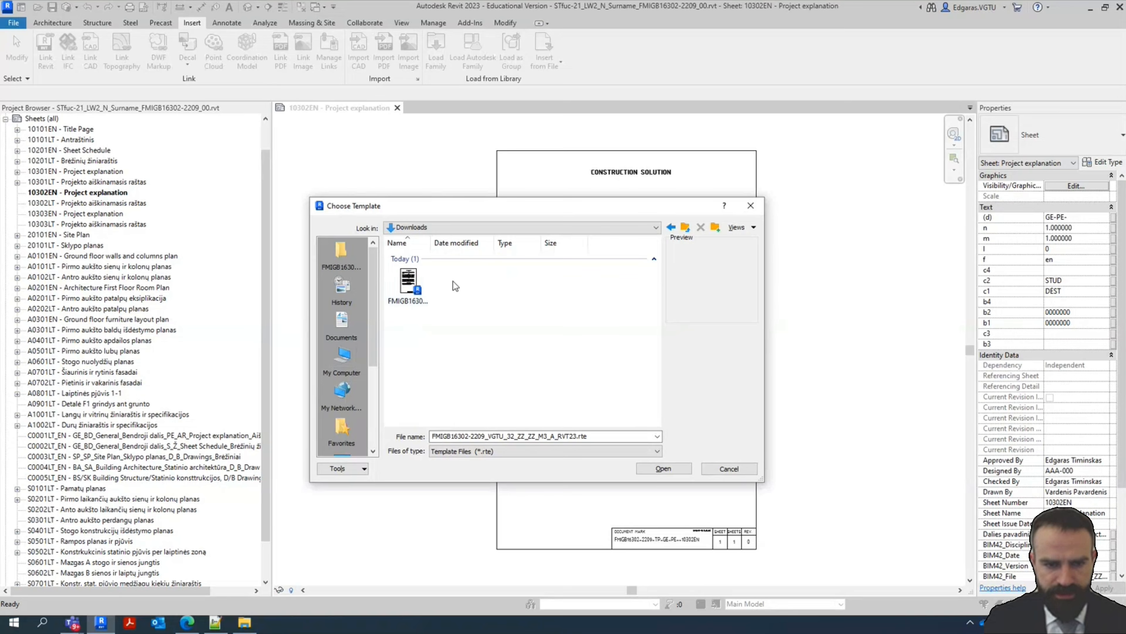
left_click(397, 294)
left_click(661, 469)
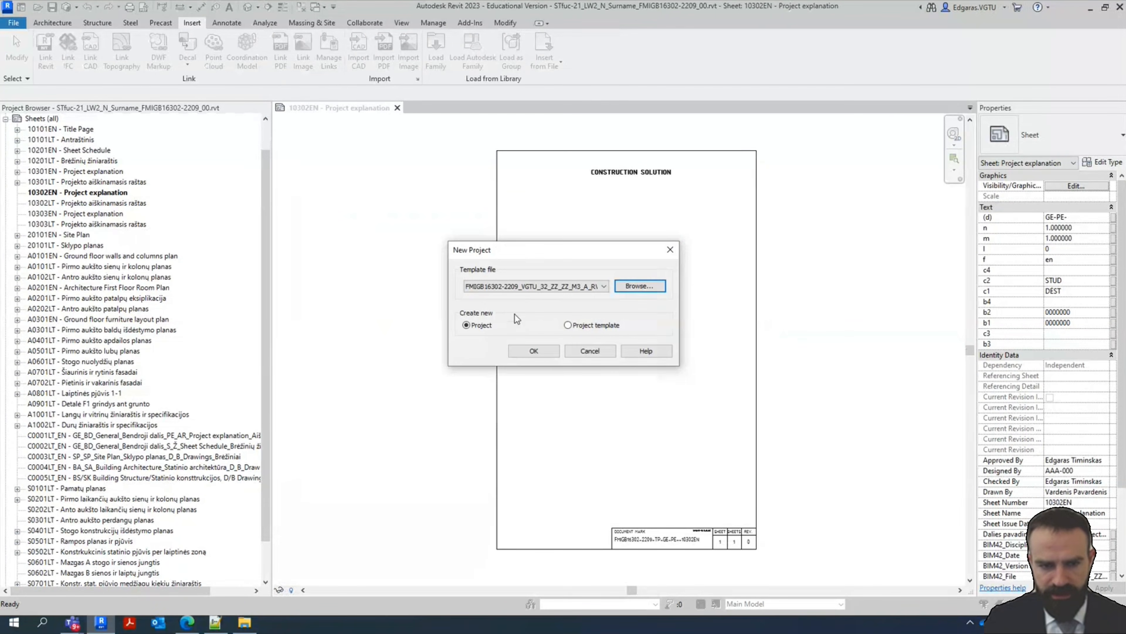
left_click(530, 354)
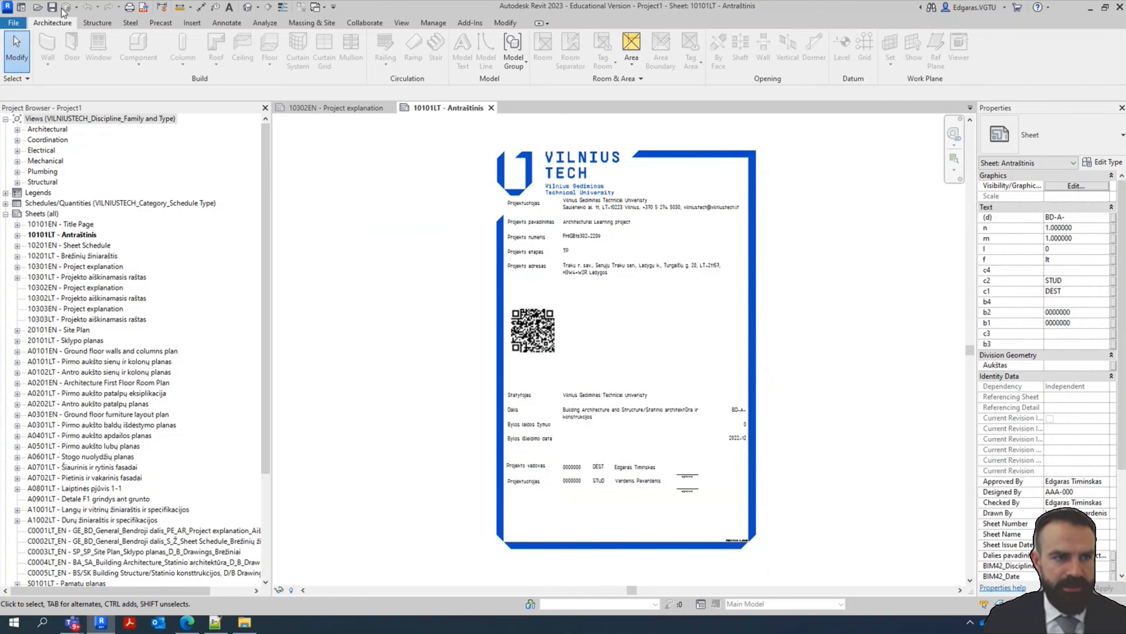
left_click(51, 7)
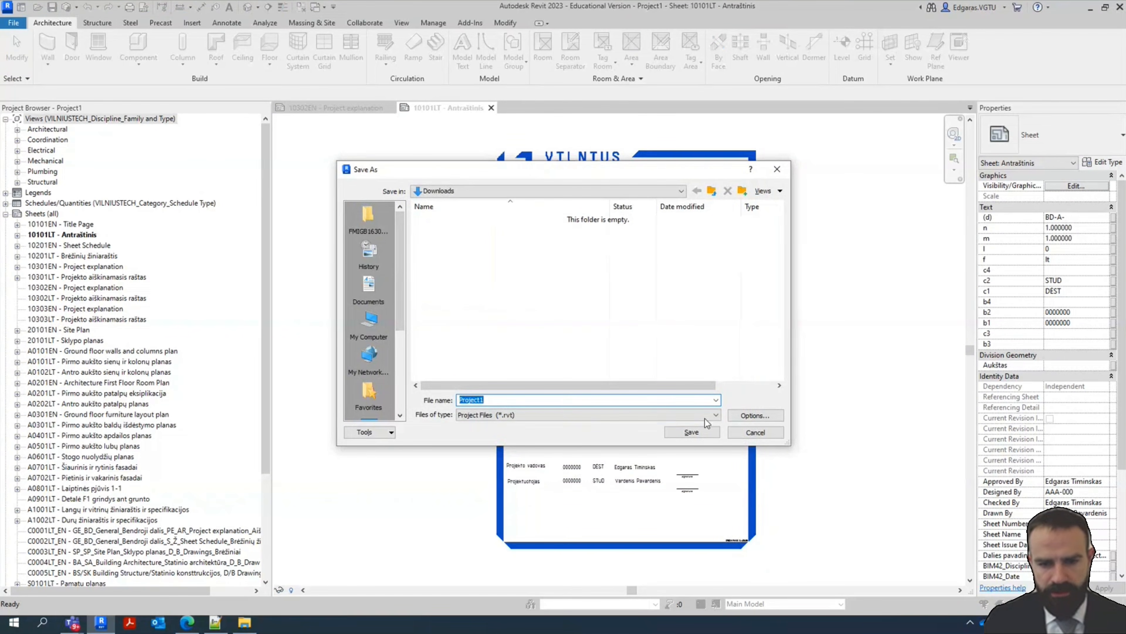
left_click(692, 432)
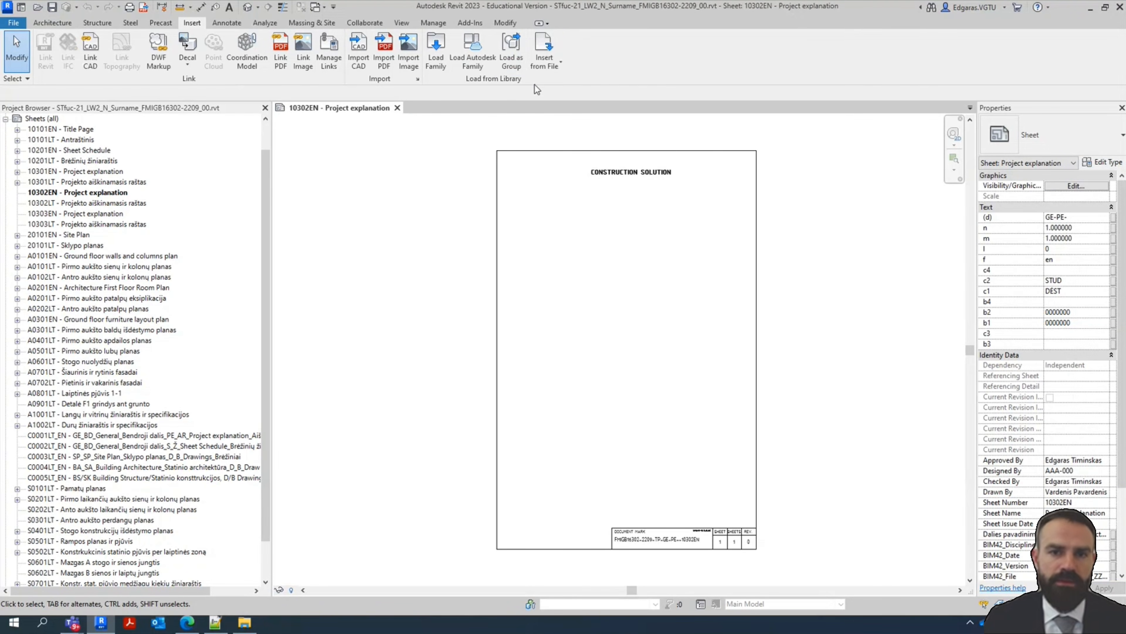
Start inserting views from a file, choosing Project1.rvt in the Downloads folder as the source
left_click(551, 71)
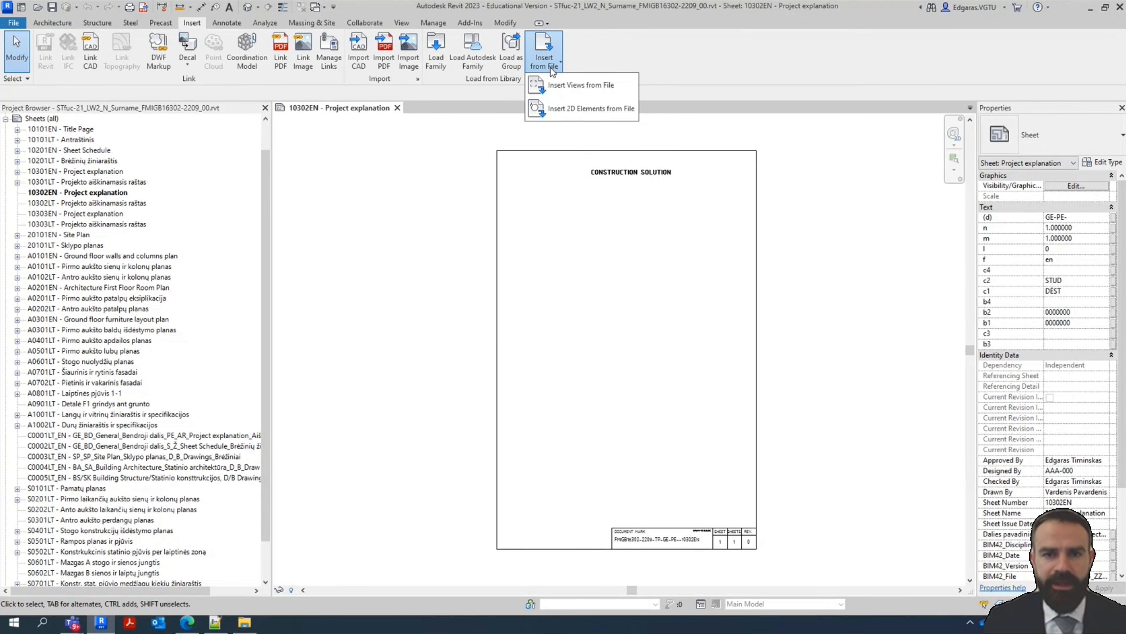
left_click(589, 91)
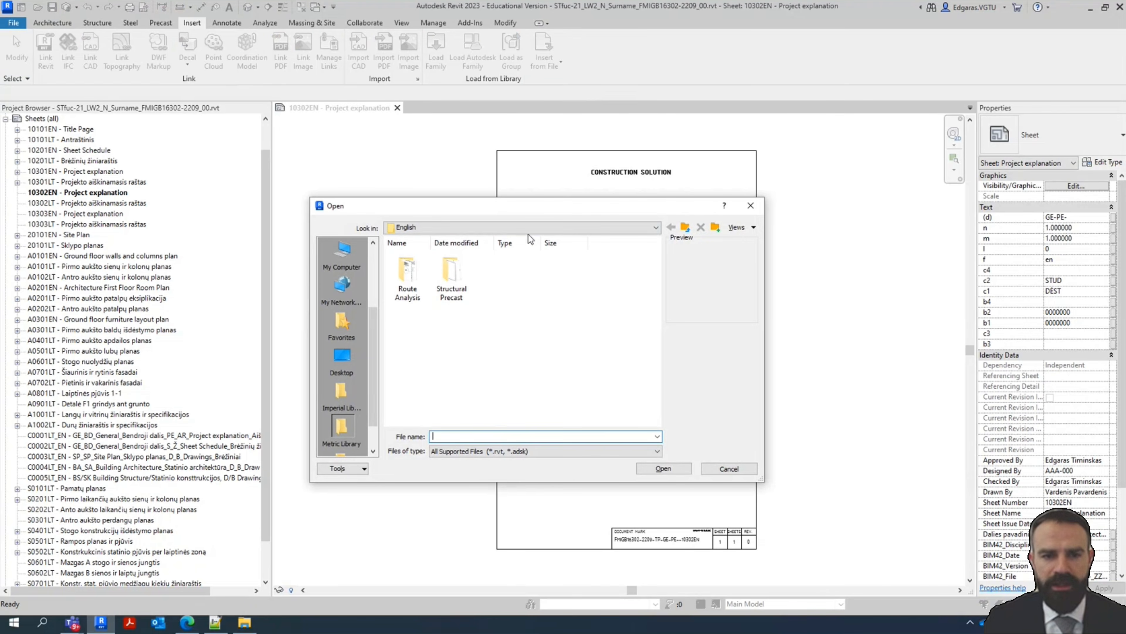
scroll(342, 341, "up", 2)
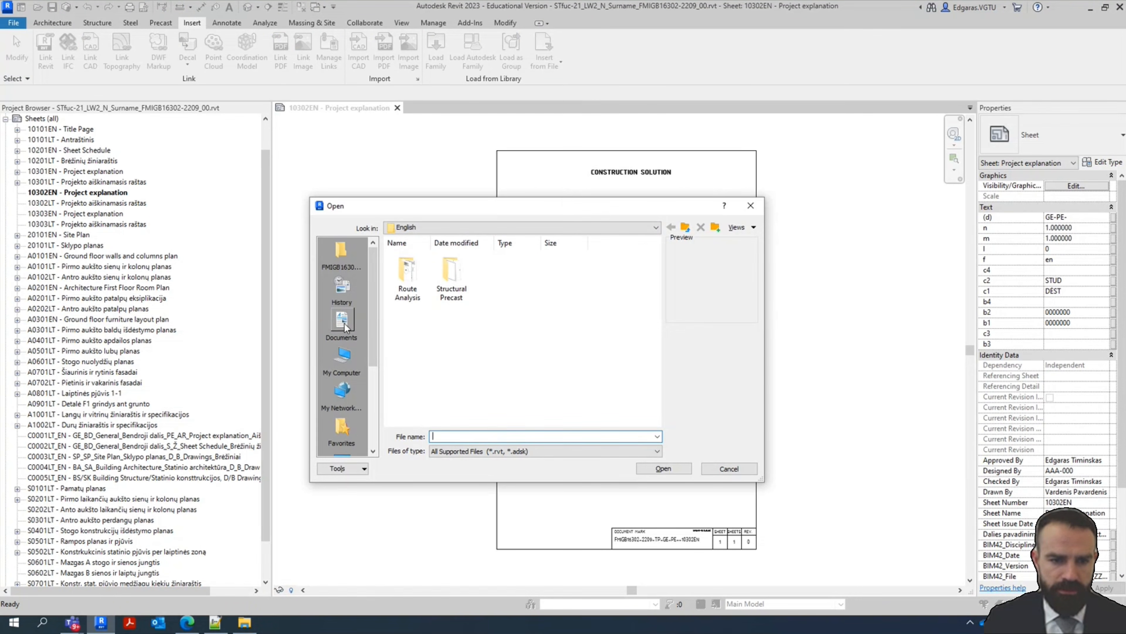
left_click(342, 321)
left_click(690, 227)
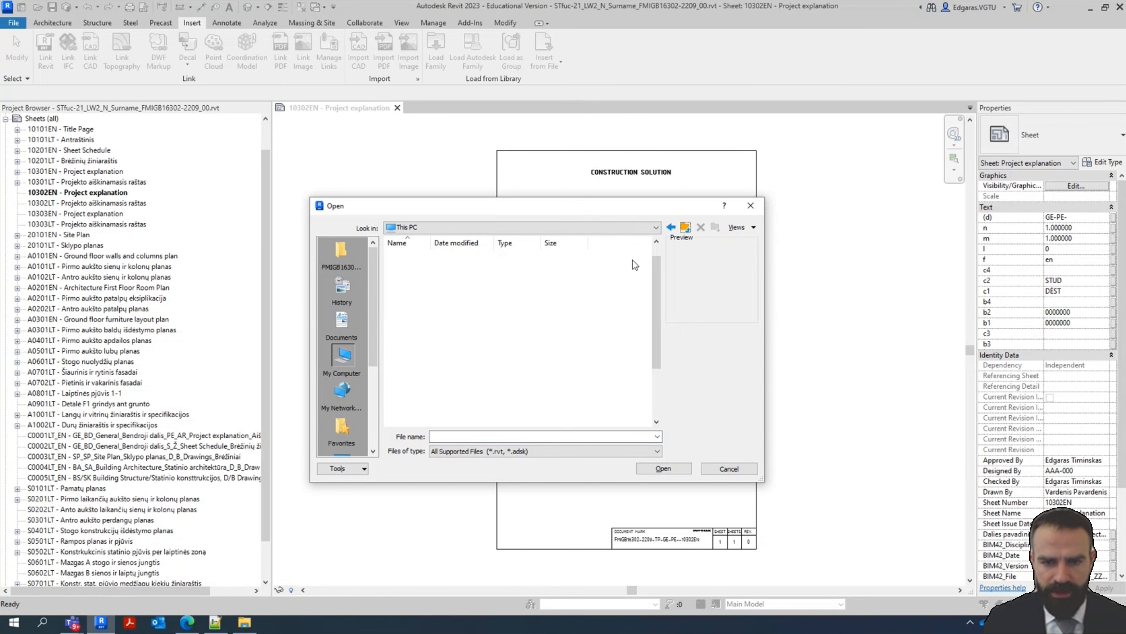
double_click(561, 275)
left_click(419, 298)
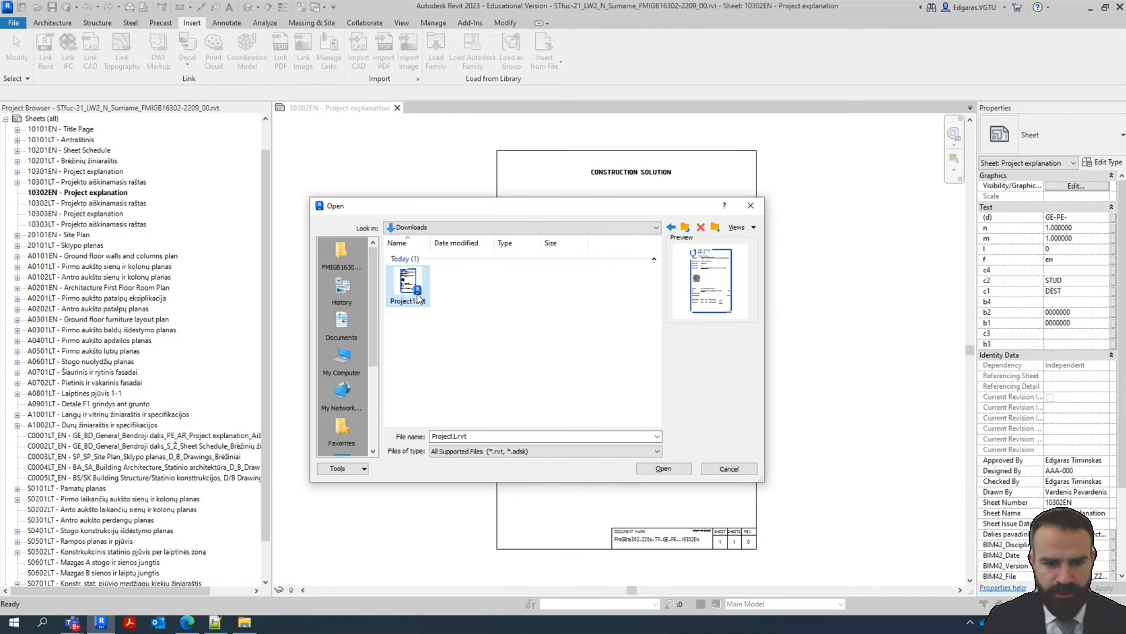
left_click(664, 468)
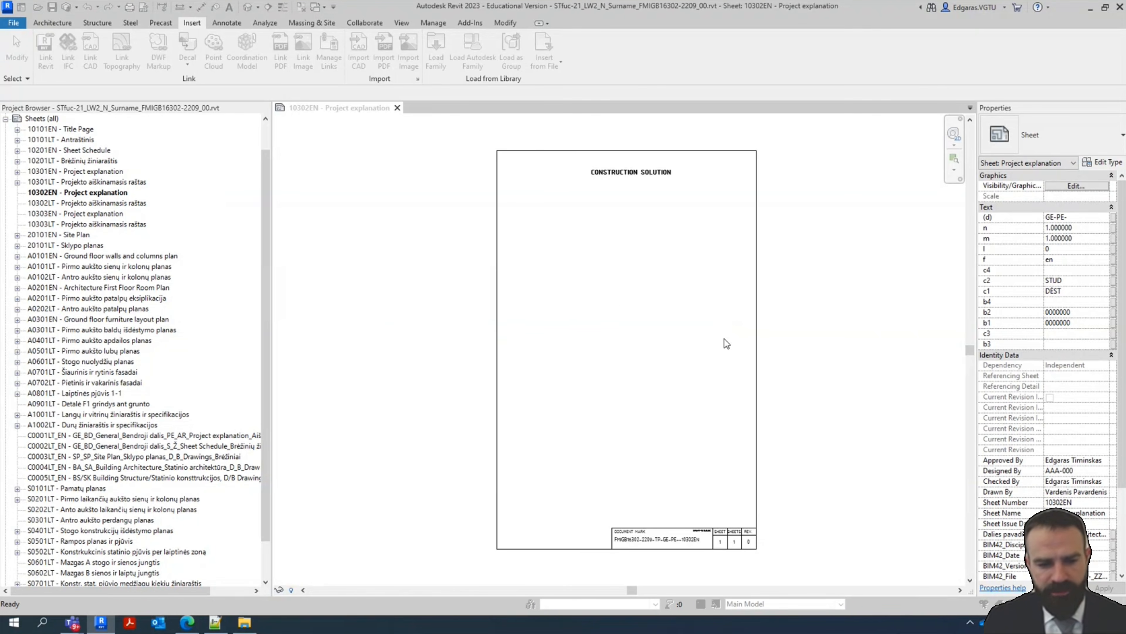
Insert the Project explanation sheets 10301EN, 10302EN and 10303EN from Project1 into the current project
left_click_drag(516, 229, 532, 198)
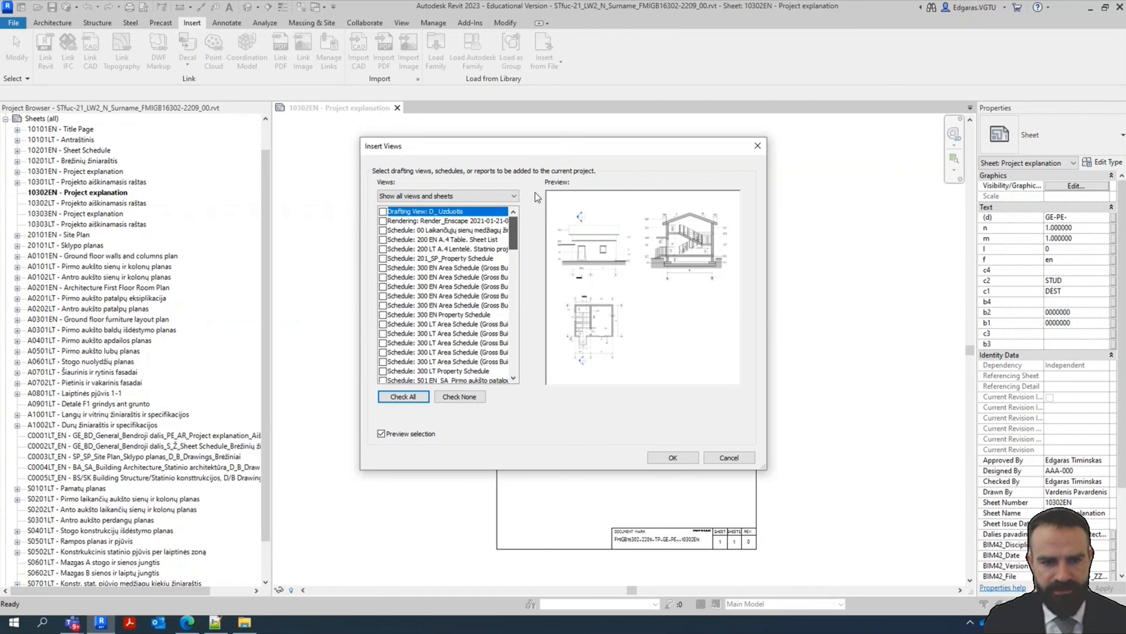
scroll(445, 316, "down", 20)
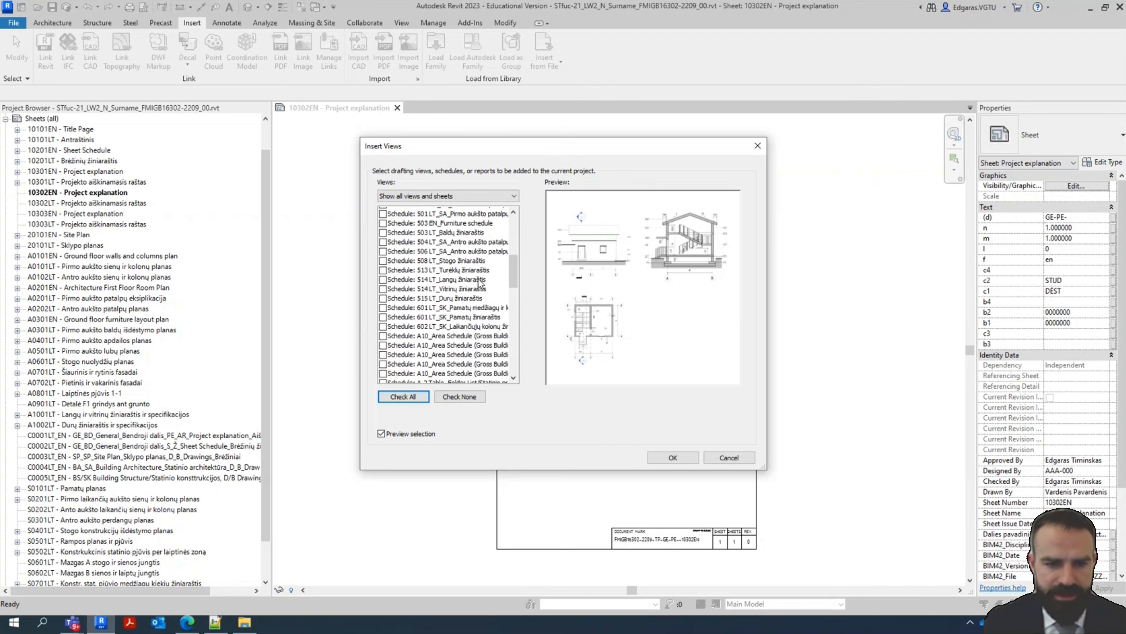
scroll(463, 307, "down", 1)
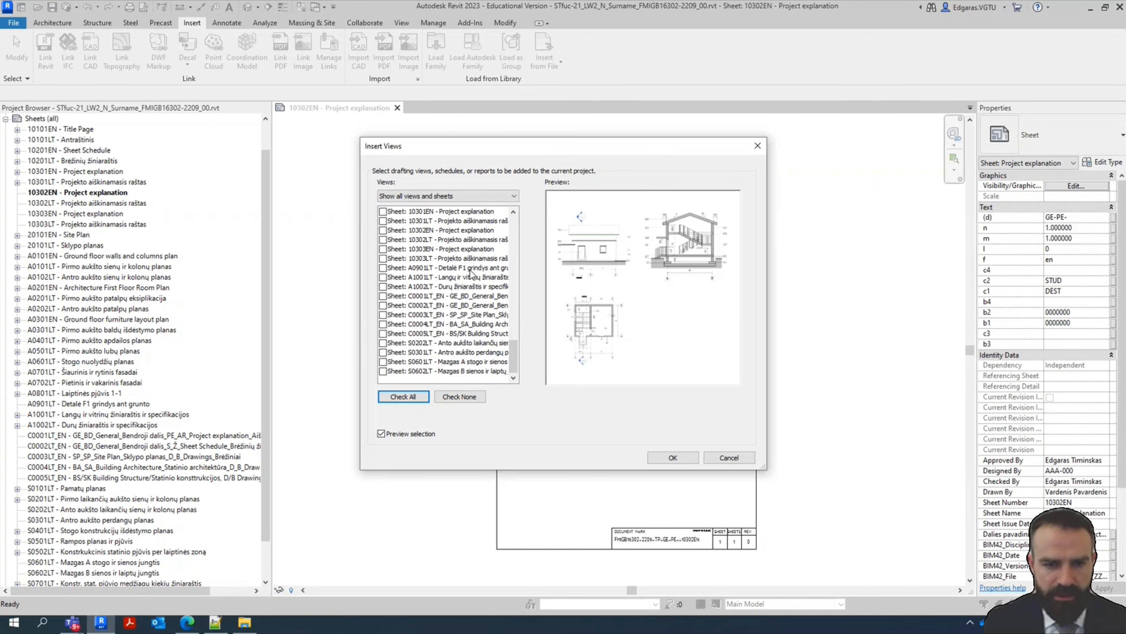
scroll(472, 275, "up", 1)
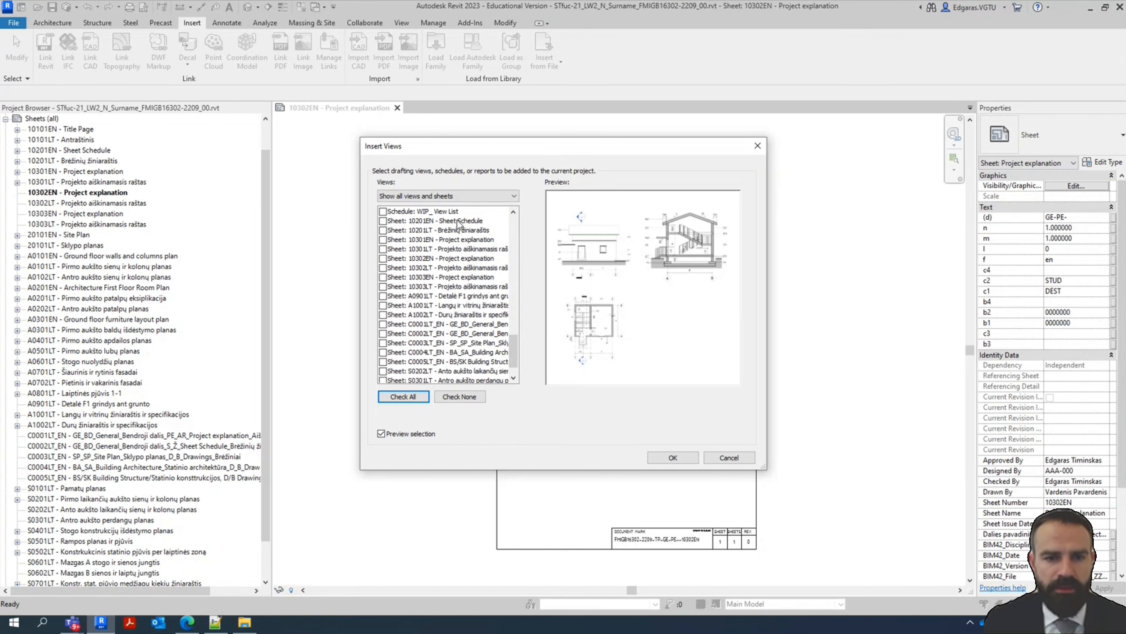
left_click(468, 242)
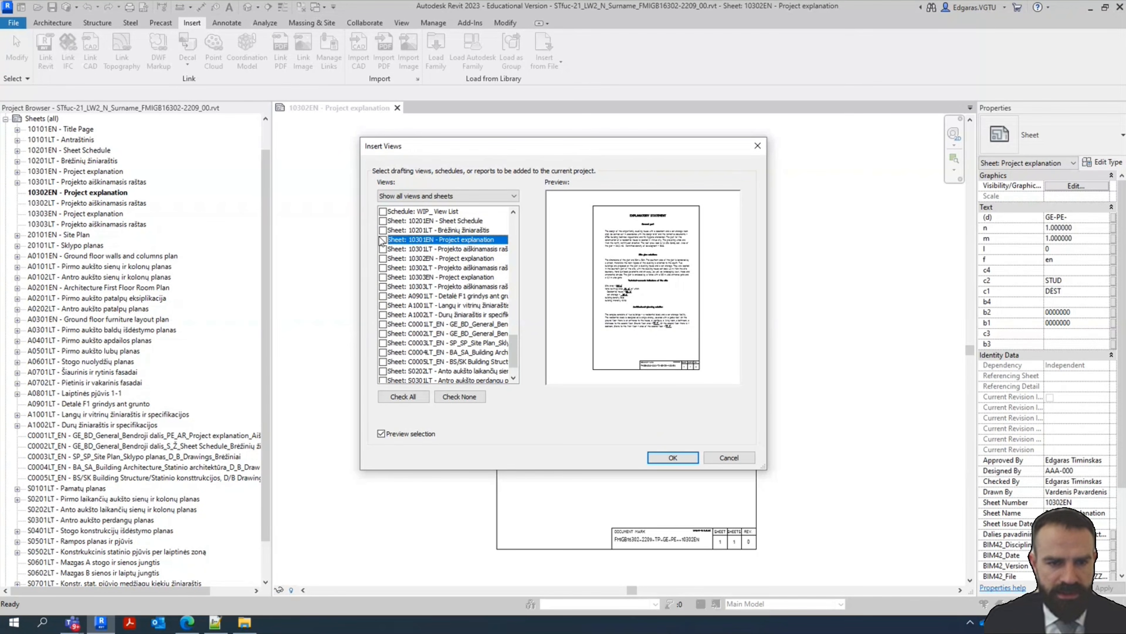
left_click(398, 261)
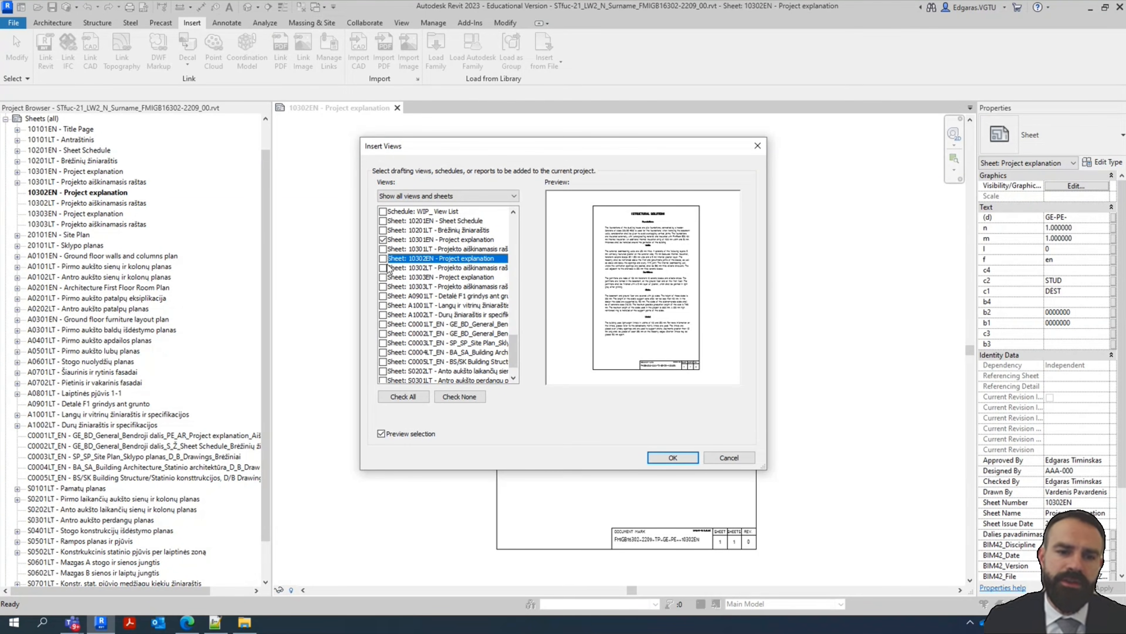
left_click(391, 279)
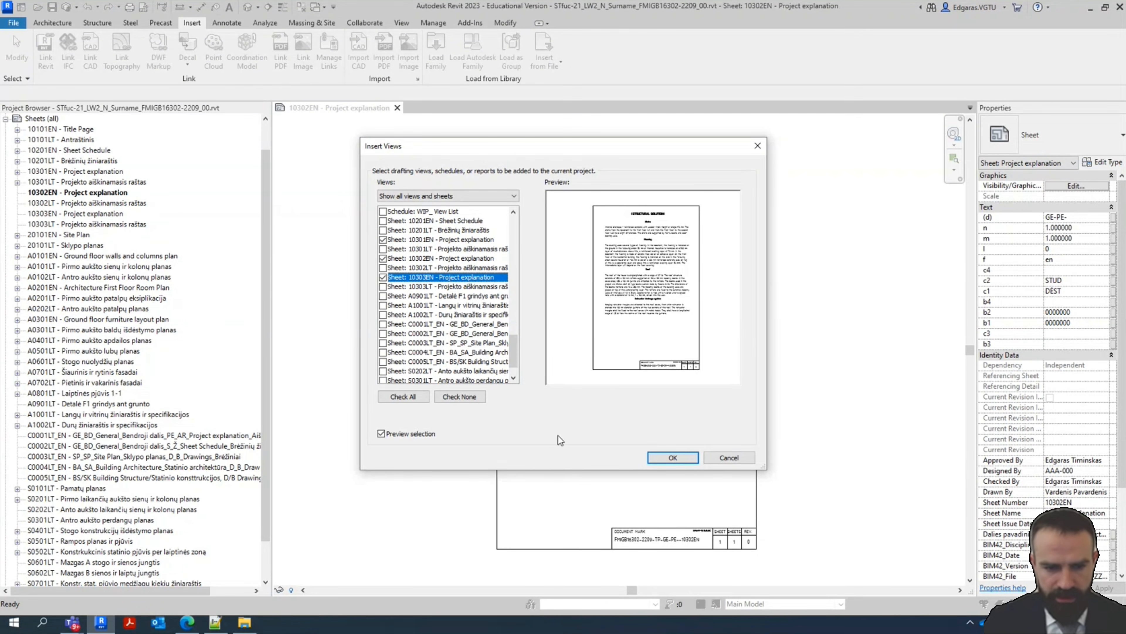
left_click(690, 461)
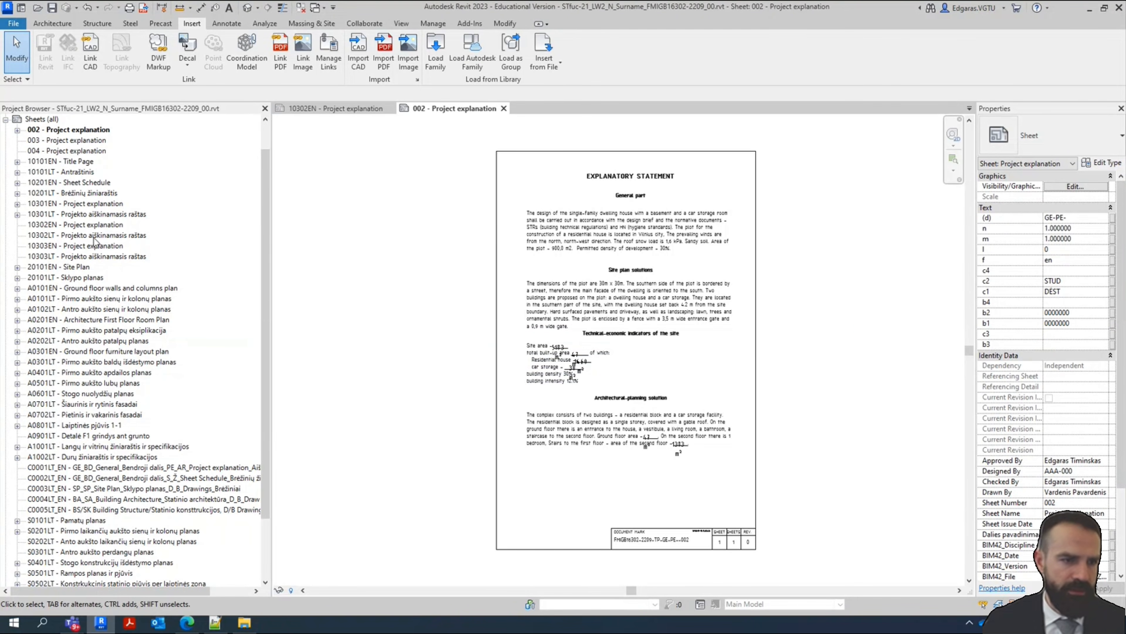
Open the inserted Project explanation sheets 002, 003 and 004 and check their contents
scroll(102, 219, "up", 2)
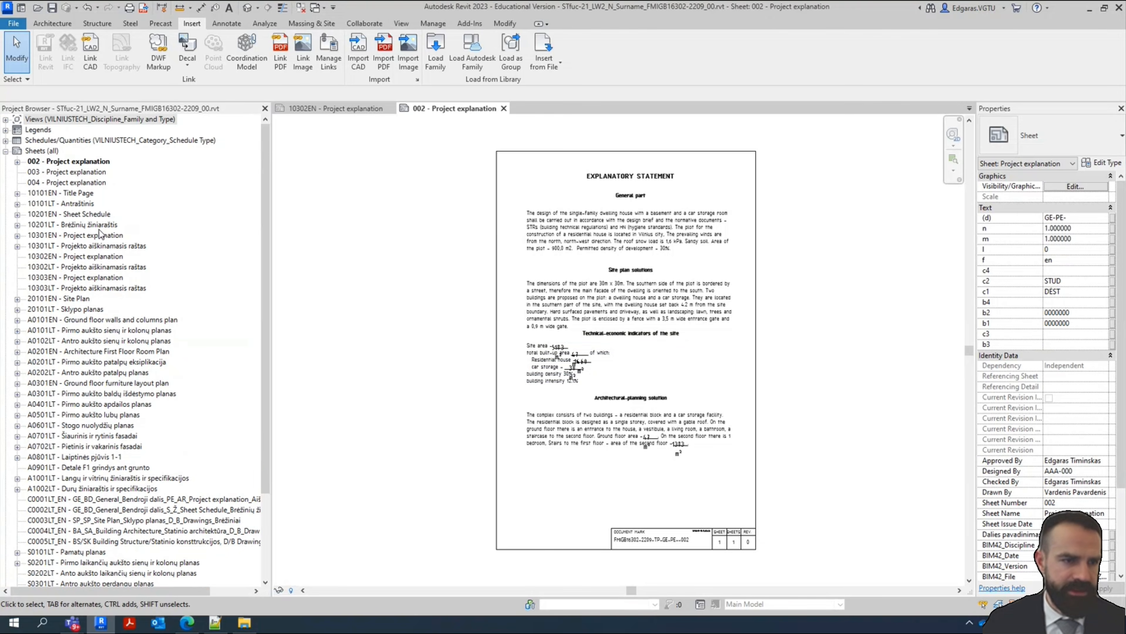
left_click(86, 173)
left_click(81, 162)
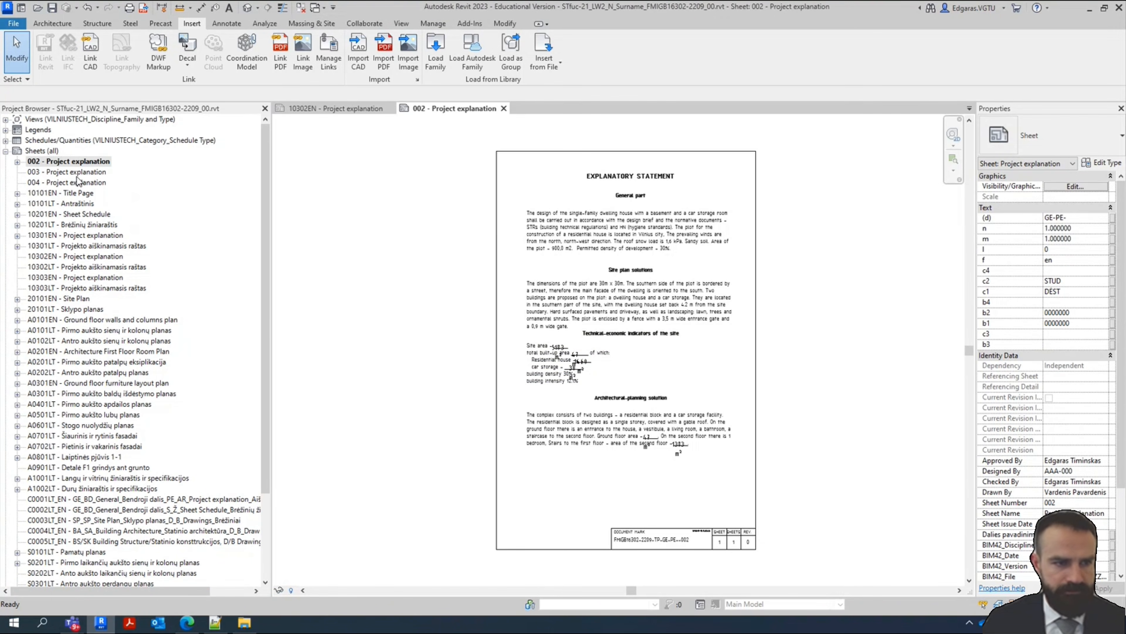
double_click(67, 173)
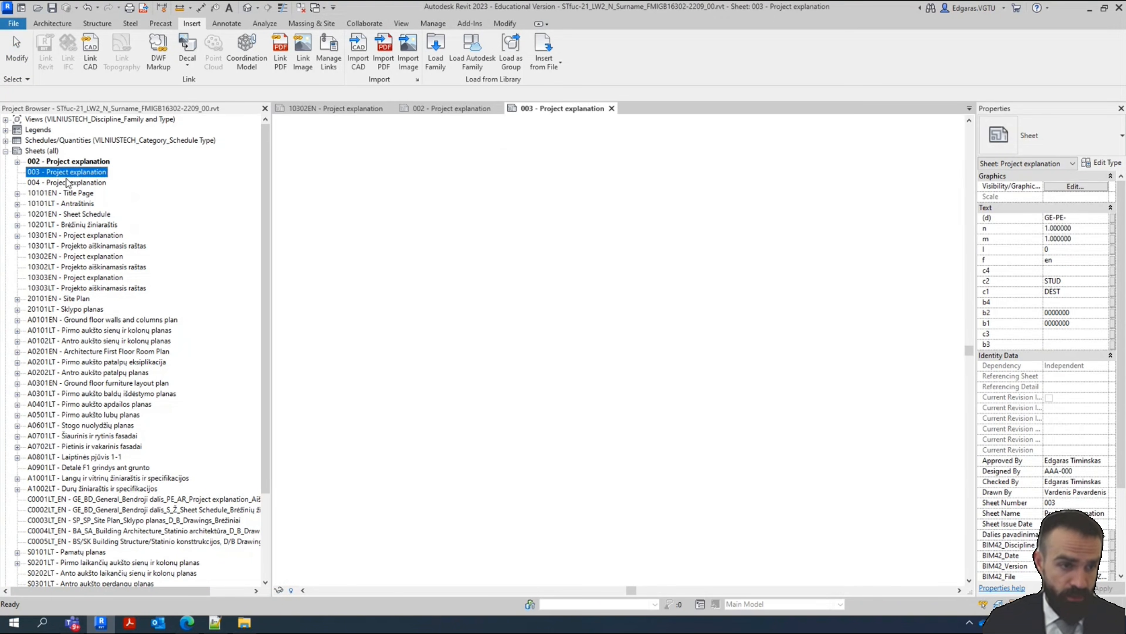
double_click(72, 183)
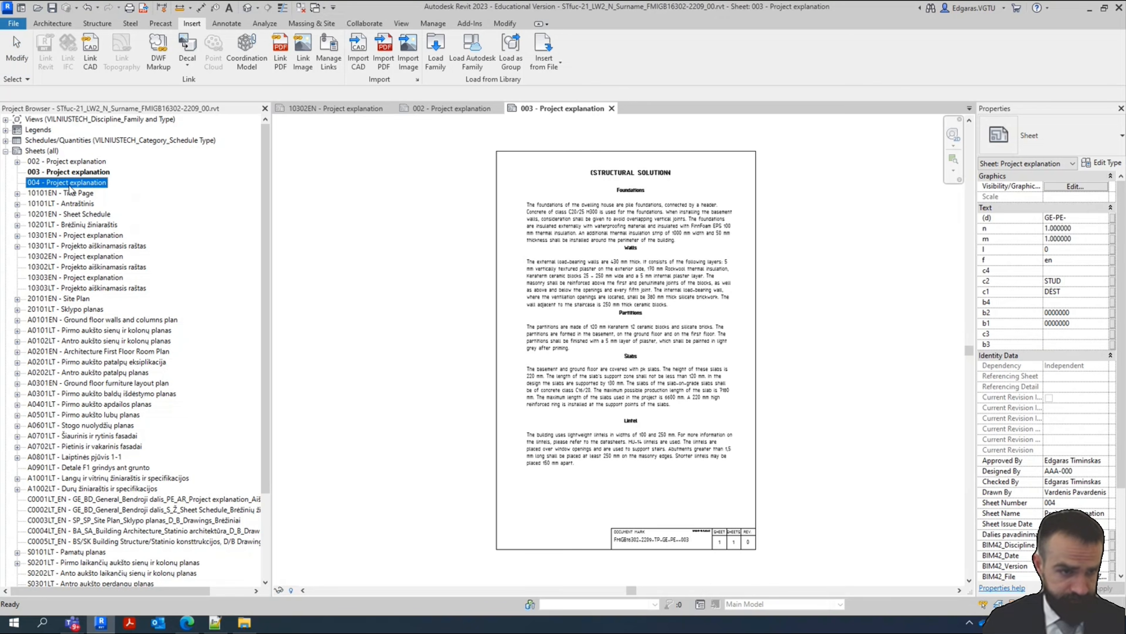
double_click(78, 163)
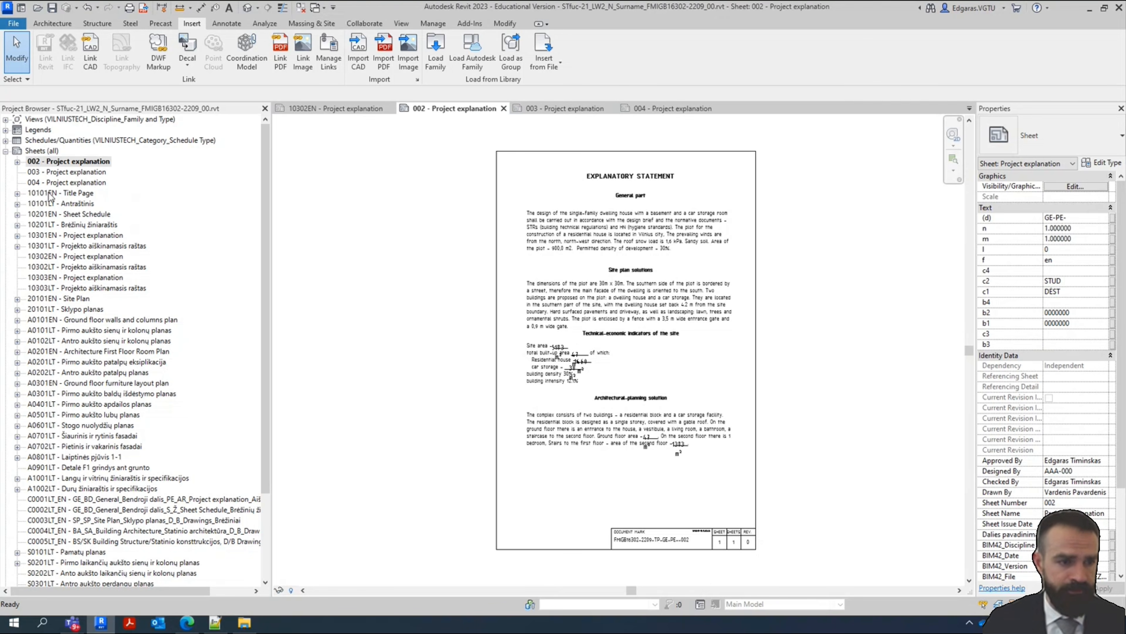
Check the number and name of the original sheet 10301EN, leaving its title unedited
left_click(93, 236)
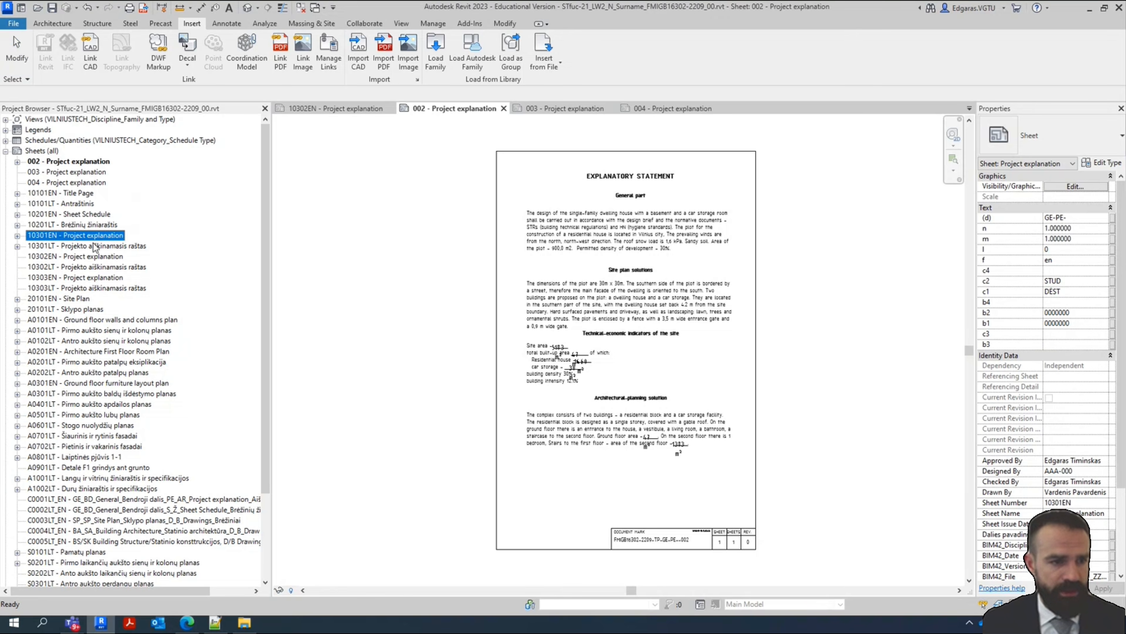
key("F2")
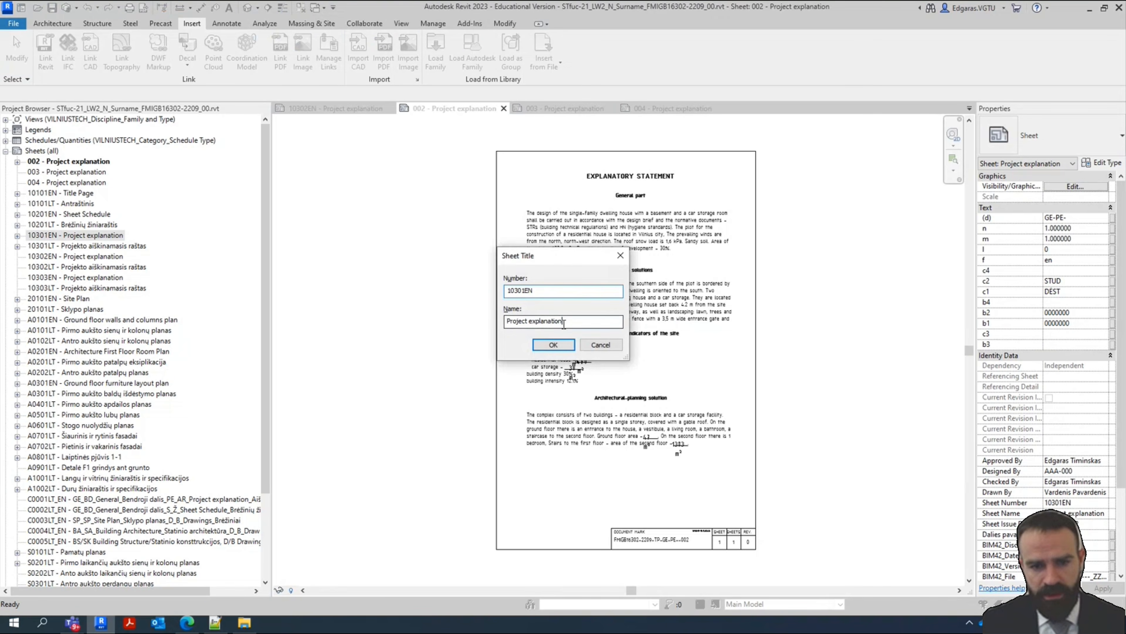
left_click_drag(587, 317, 490, 318)
left_click(601, 344)
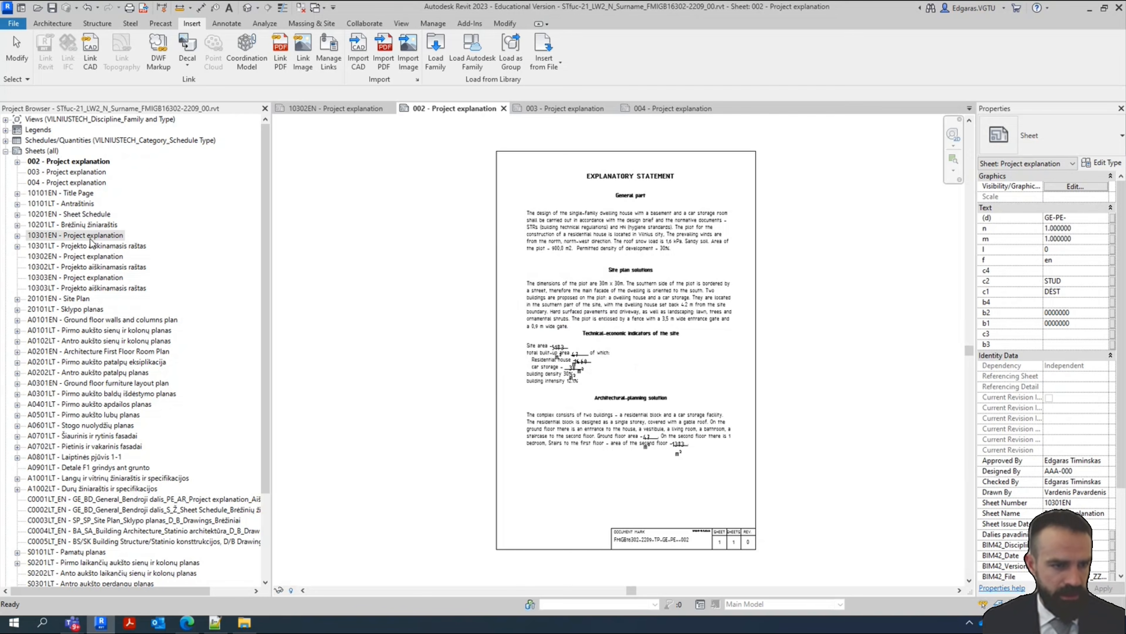
Renumber the inserted sheet 002 as 01301EN-, keeping the name Project explanation
left_click(62, 162)
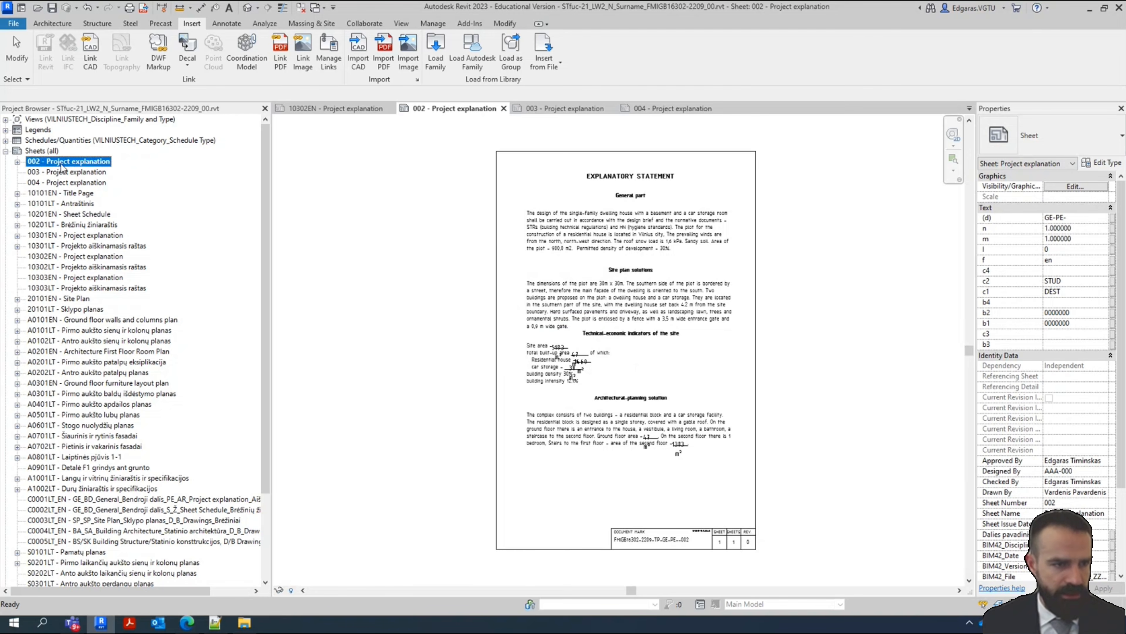
key("F2")
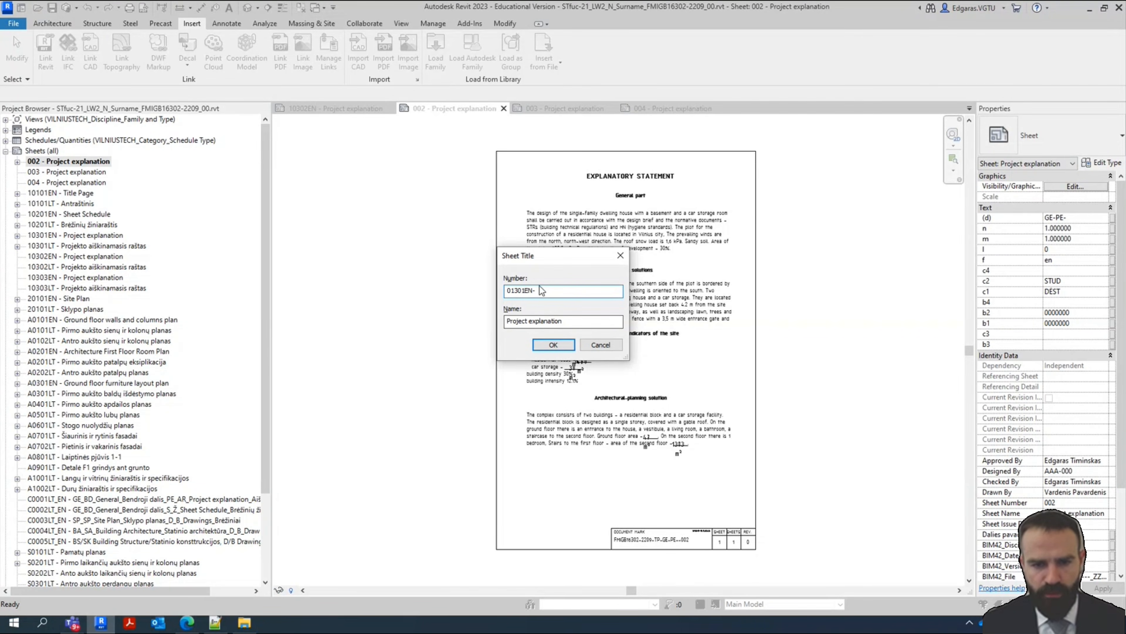
left_click(549, 349)
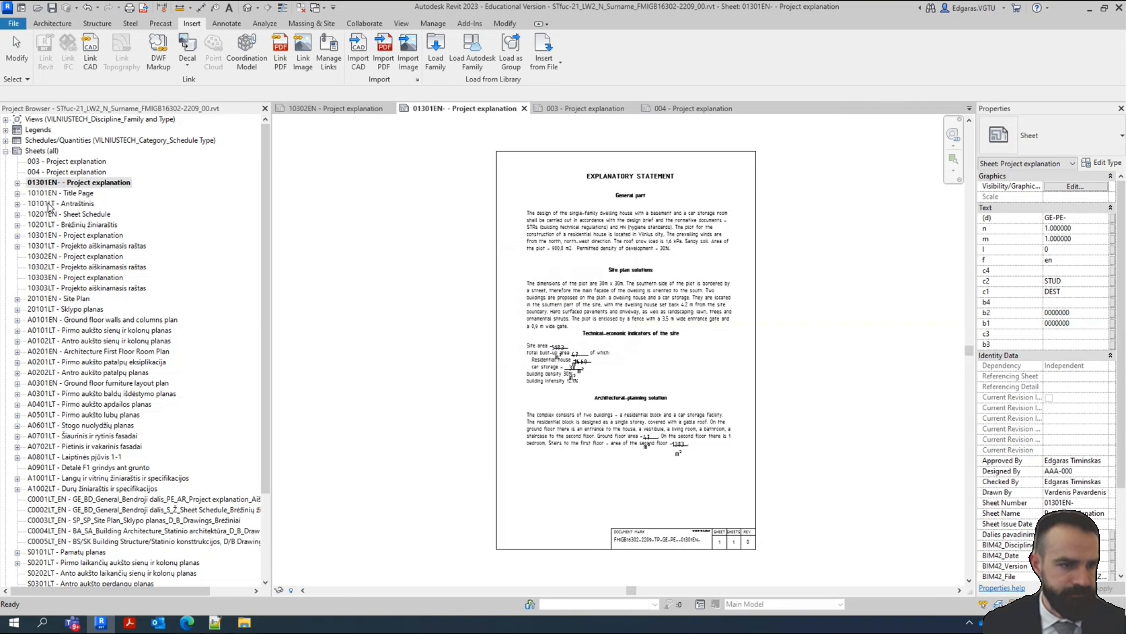
Correct the number of the inserted explanatory statement sheet to 10301EN-
left_click(48, 183)
key("F2")
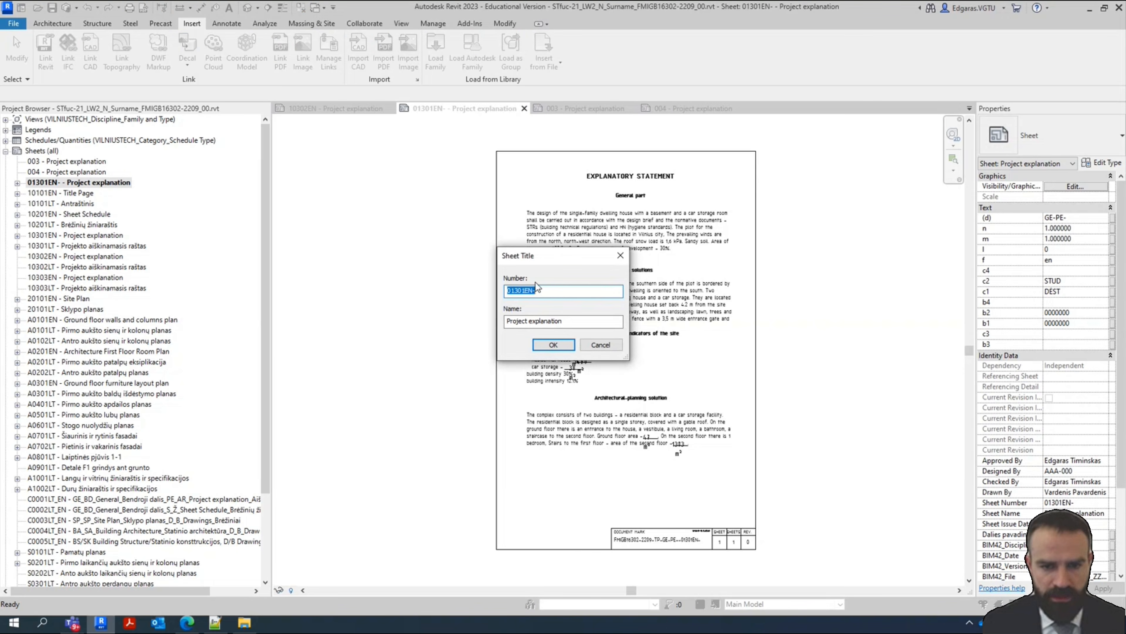
left_click(515, 291)
left_click_drag(516, 291, 461, 282)
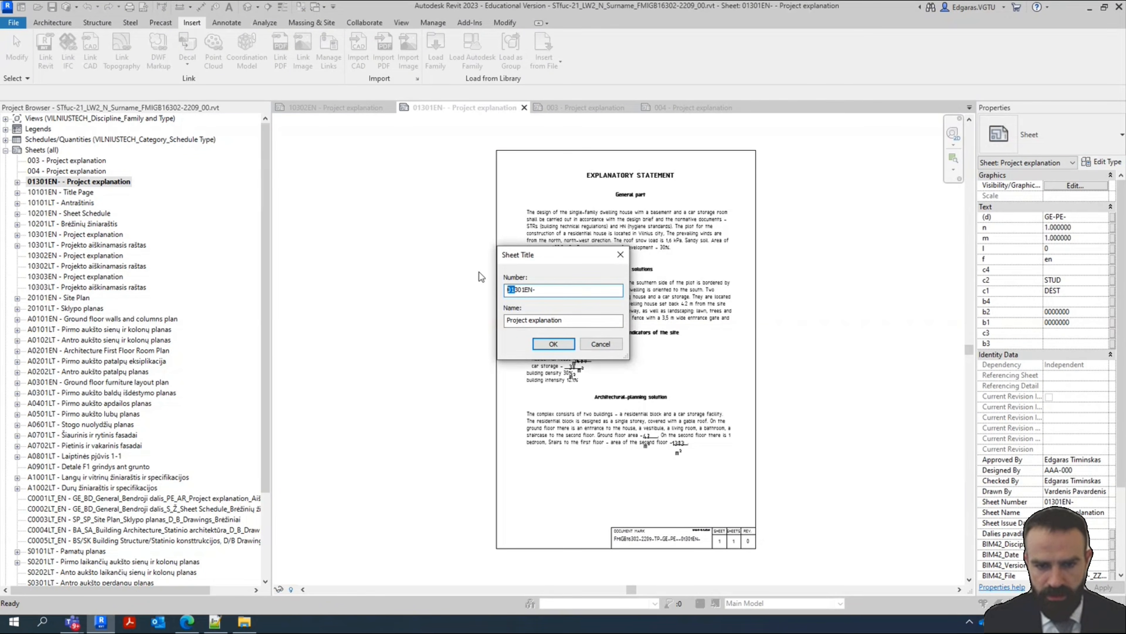
type("10")
key("Return")
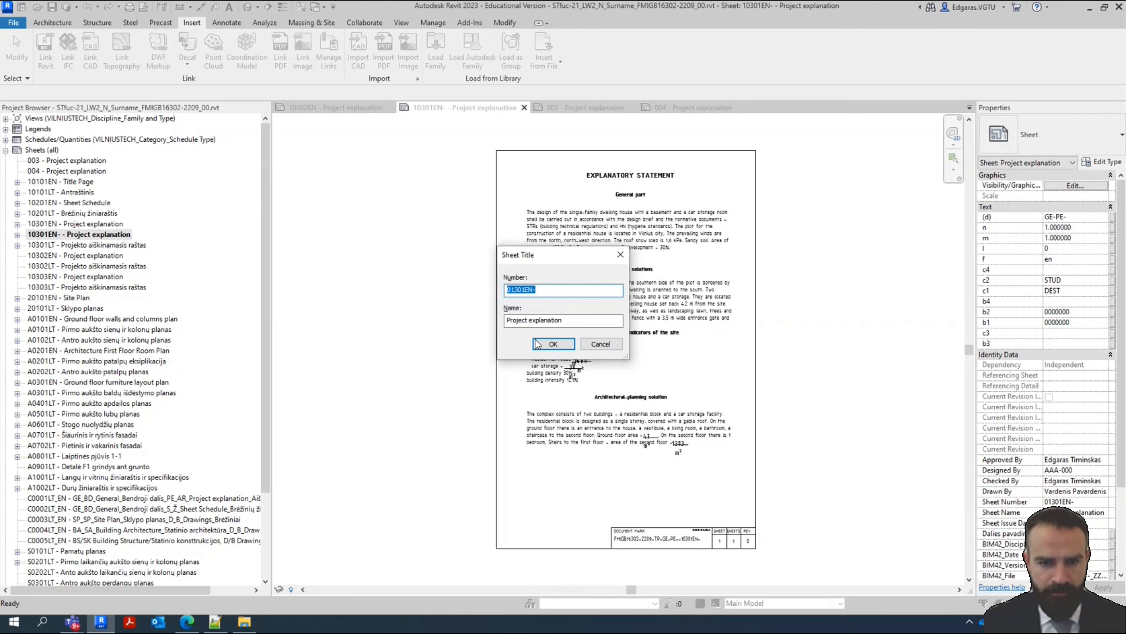
left_click(514, 290)
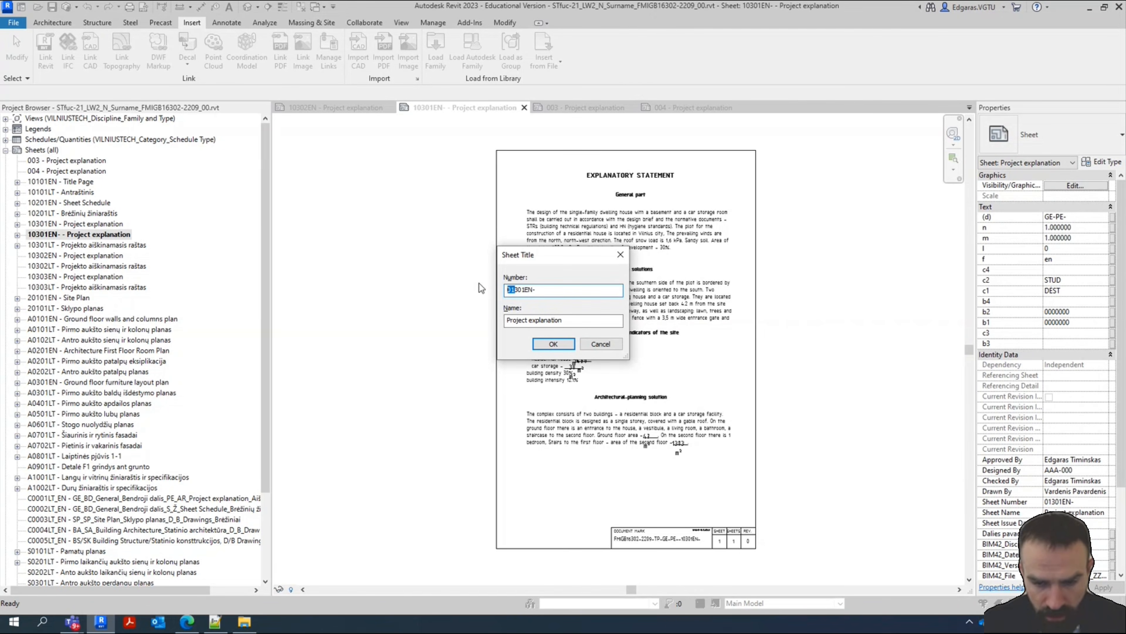
key("Delete")
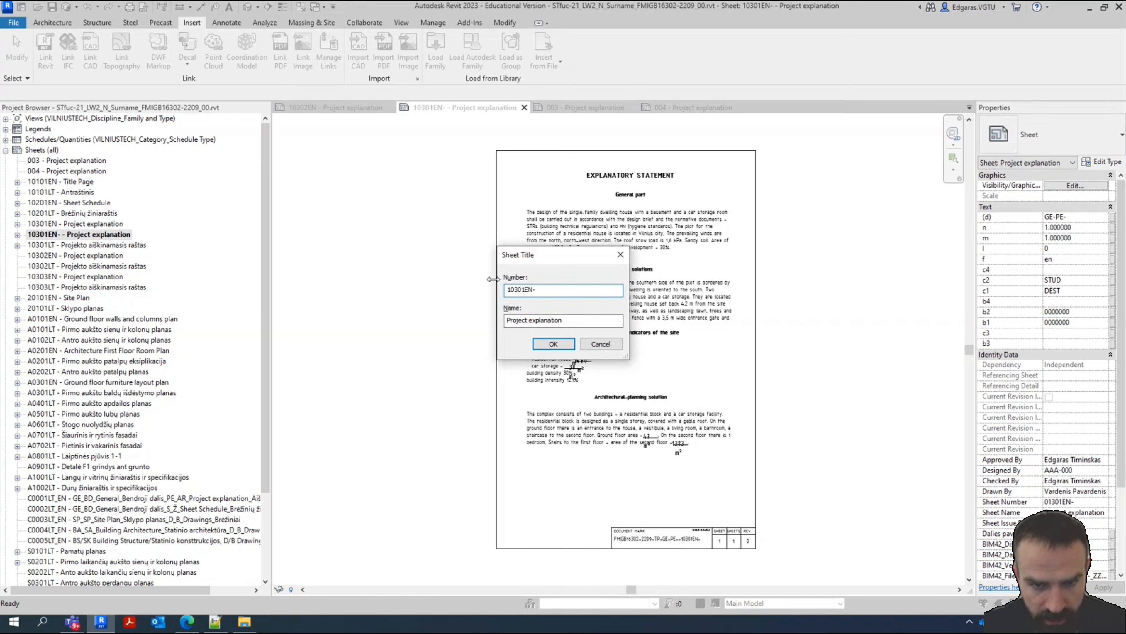
left_click(552, 347)
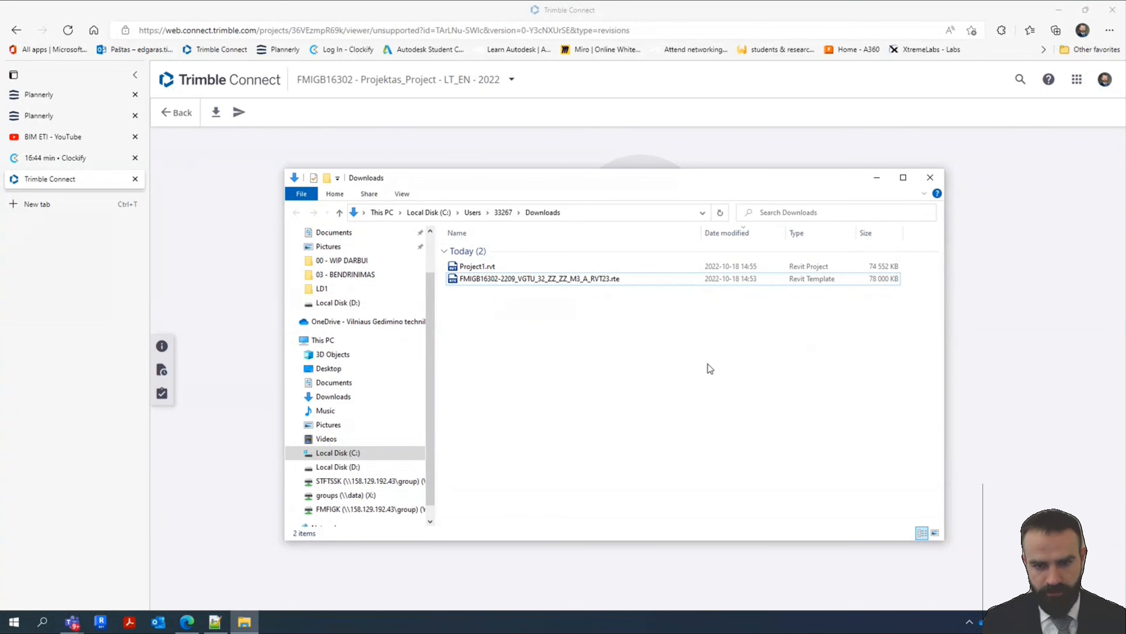
Minimize the Downloads window and open the Autodesk update manager to check the updates available for 3ds Max
left_click(877, 177)
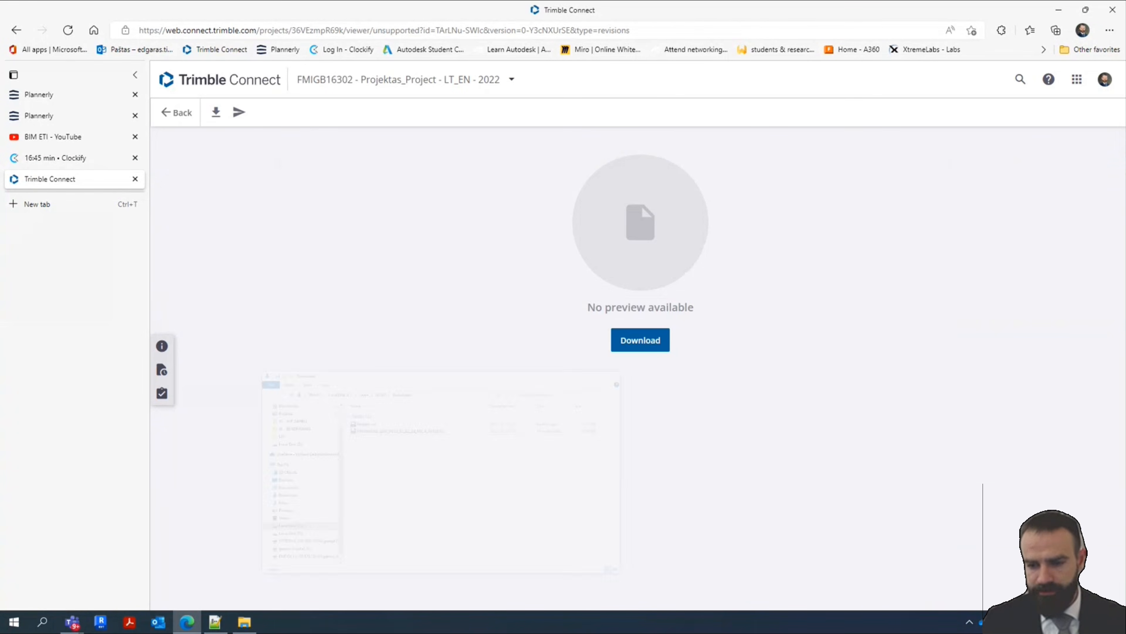
left_click(970, 623)
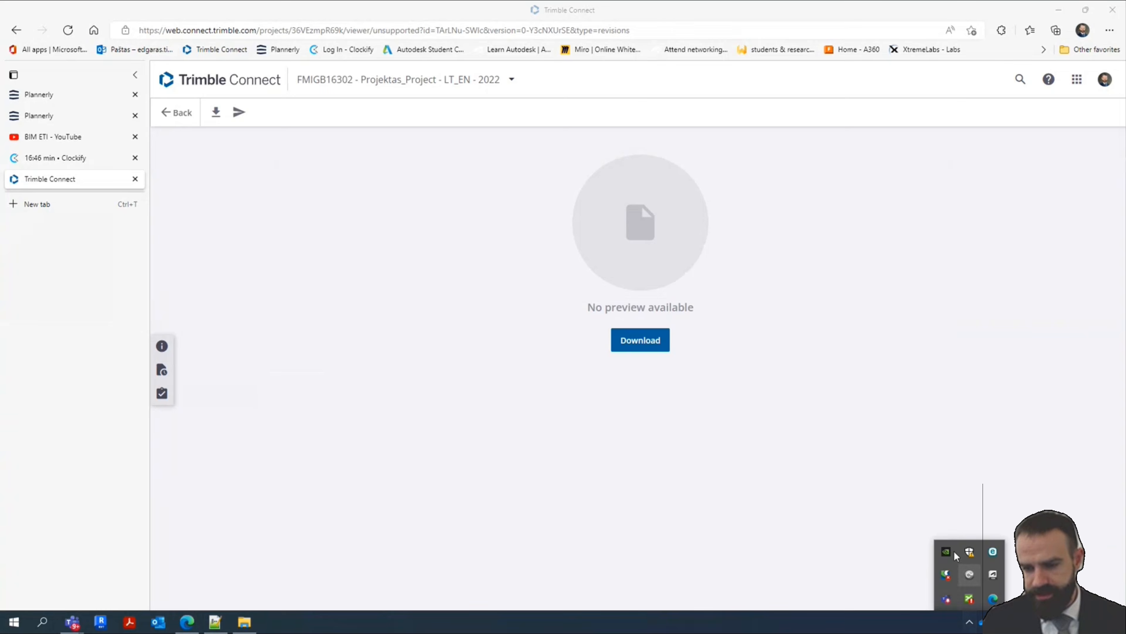
left_click(993, 574)
left_click(731, 504)
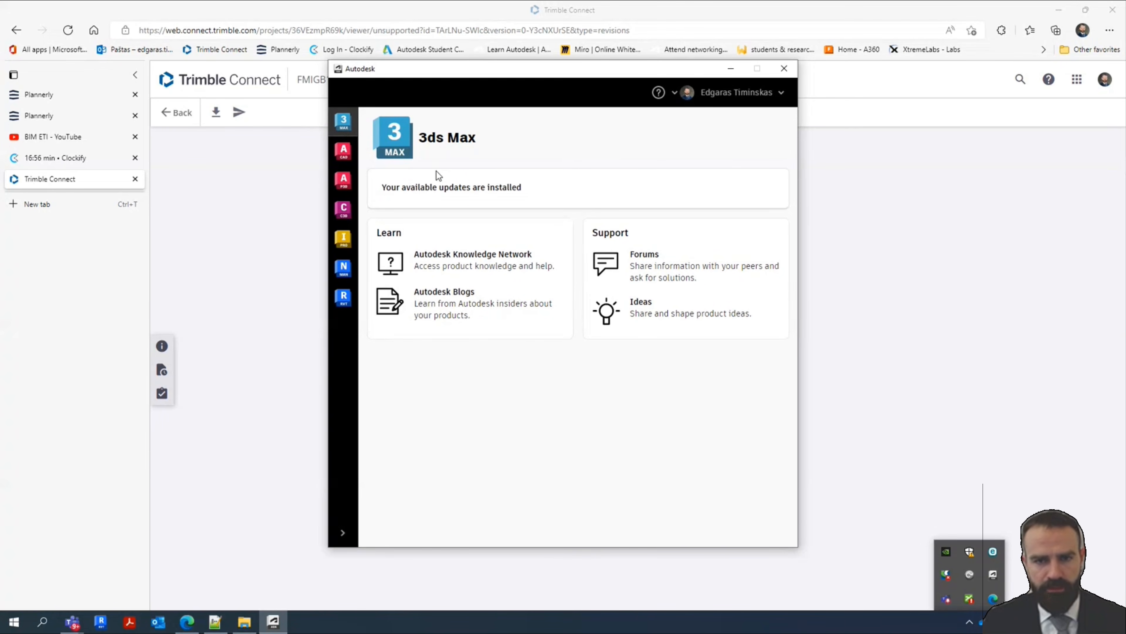
left_click(437, 176)
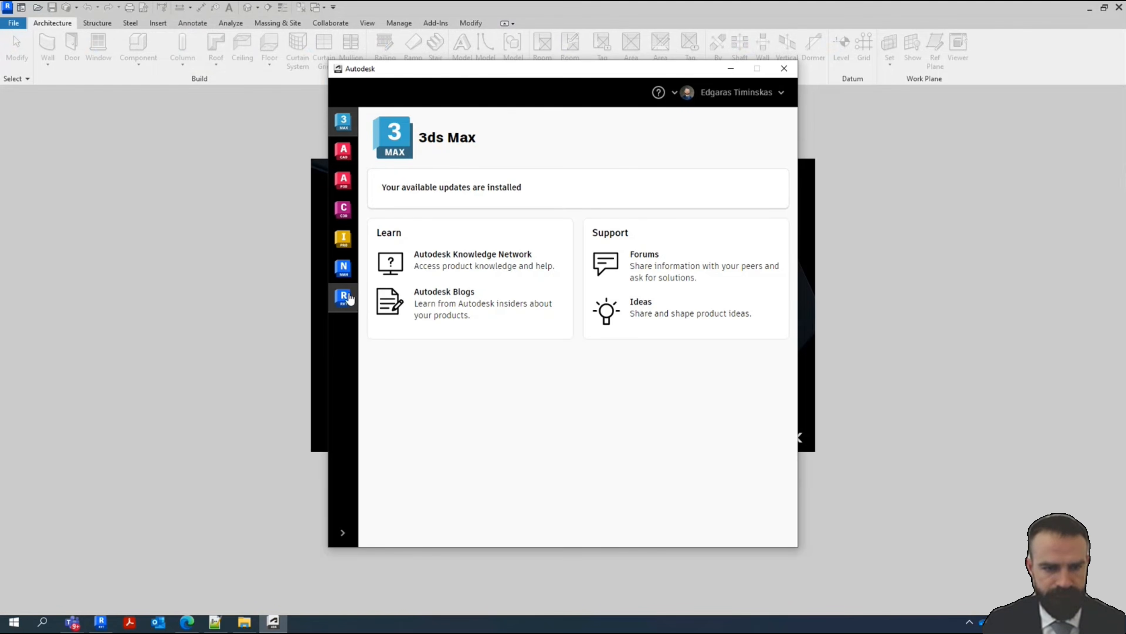
Review the full list of available Autodesk product updates without installing any, and close the update manager
left_click(350, 299)
left_click(343, 123)
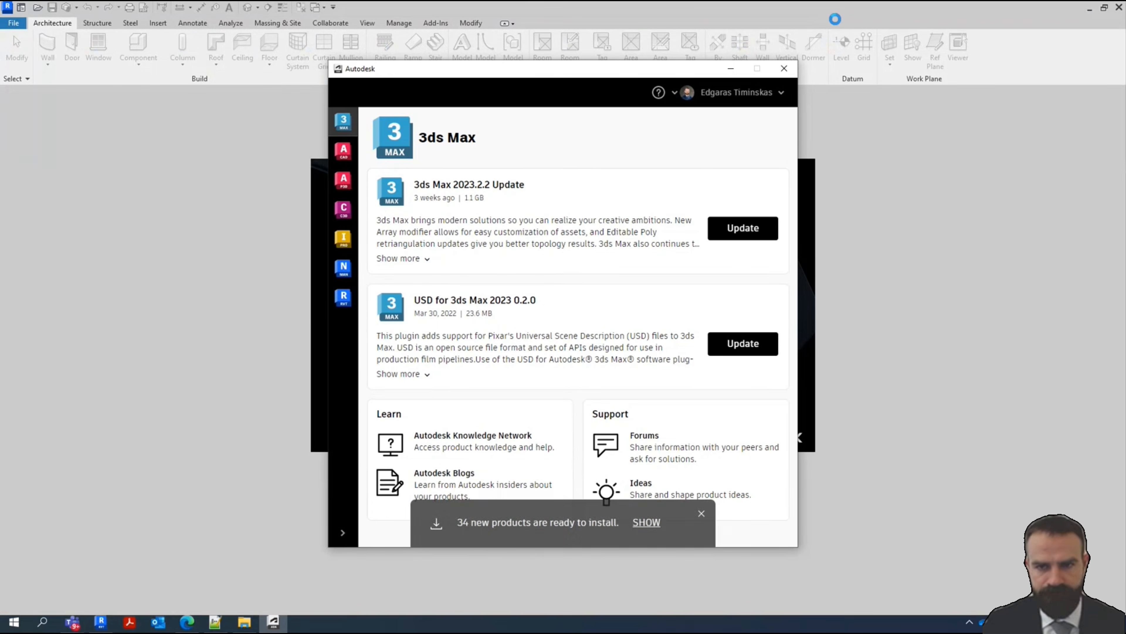
left_click(343, 151)
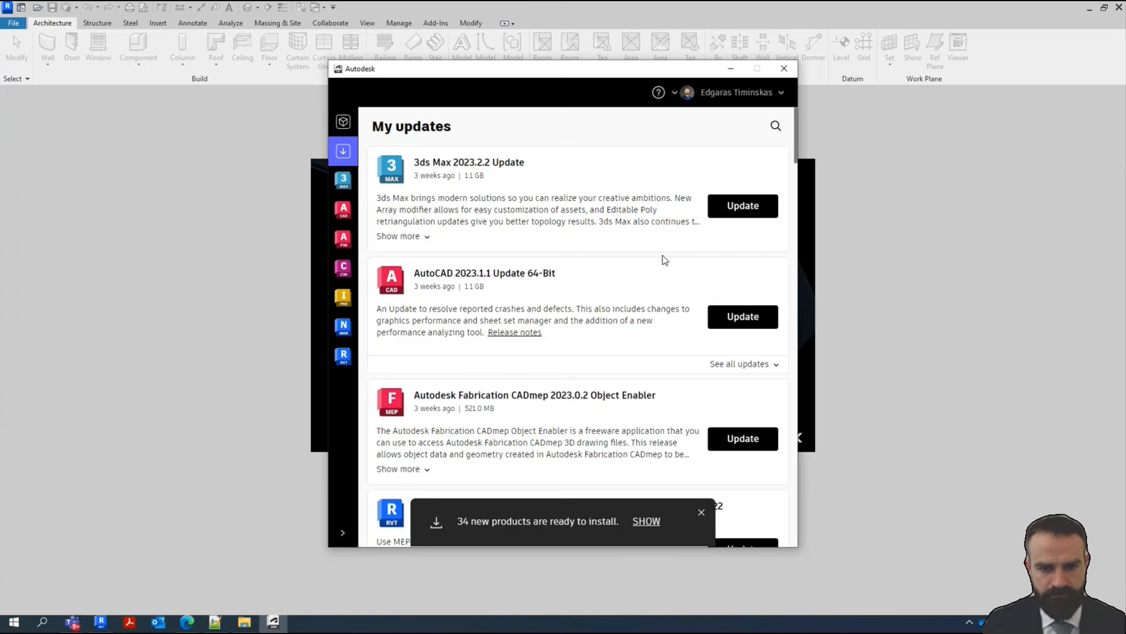
double_click(575, 61)
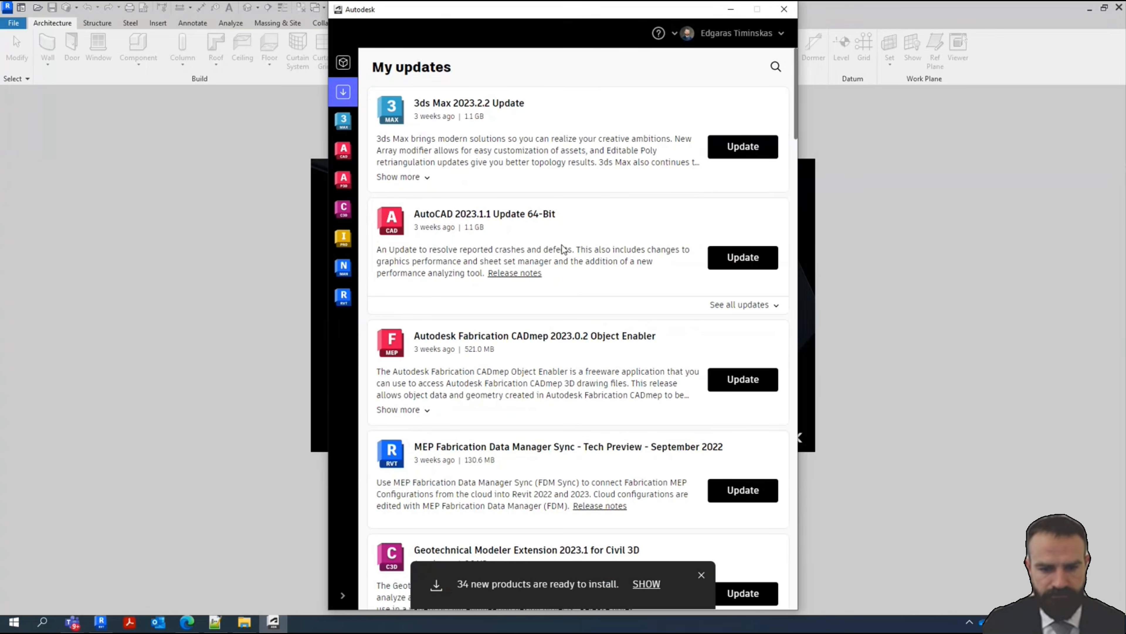
scroll(565, 389, "down", 20)
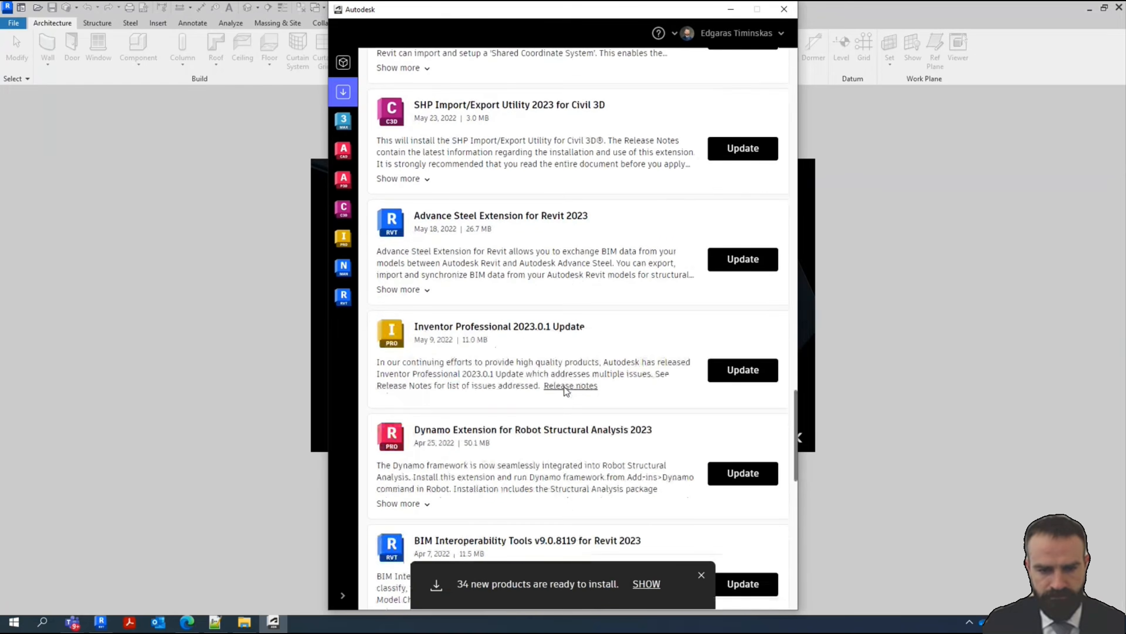
scroll(566, 393, "up", 20)
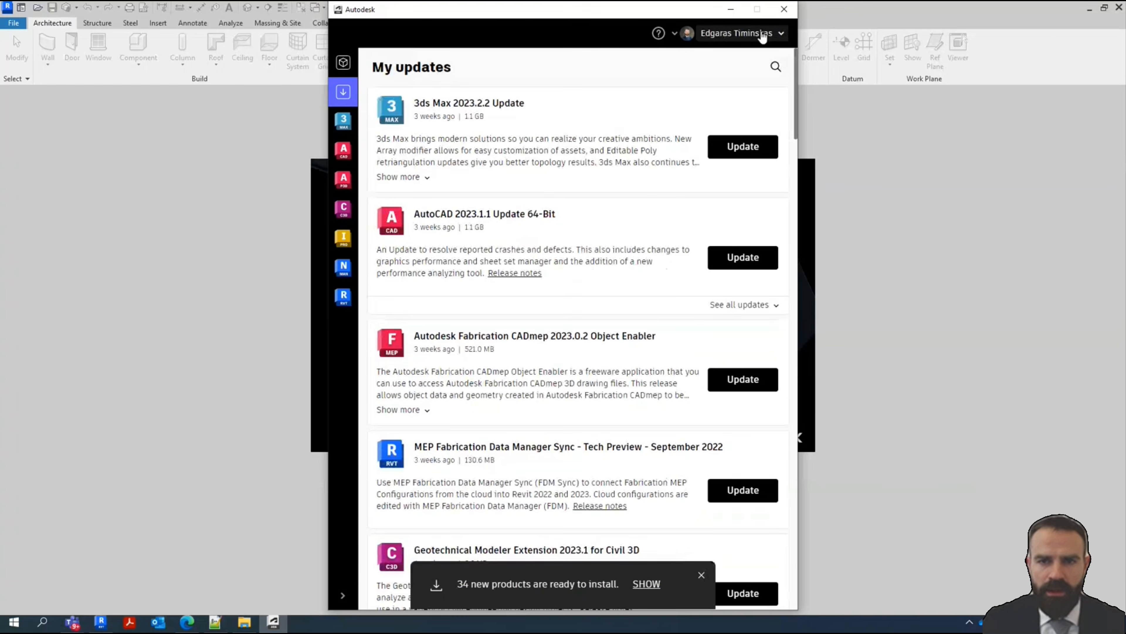
left_click(791, 8)
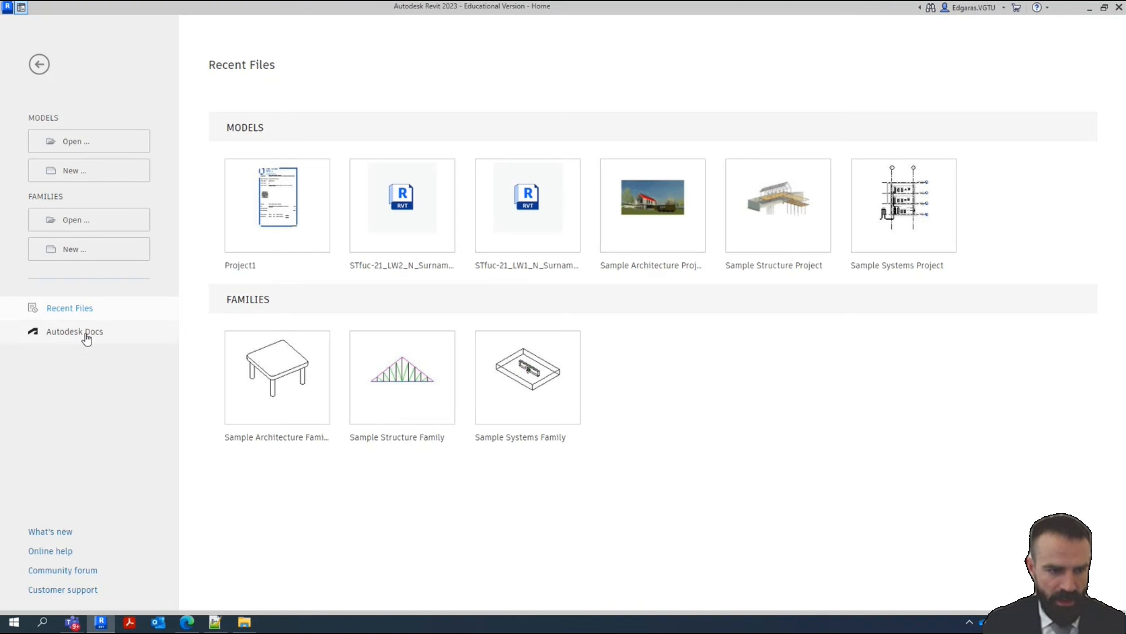
Open the project STfuc-21_LW2_N_Surname_FMIGB16302-2209_00.rvt from the 00 - WIP DARBUI folder
left_click(114, 140)
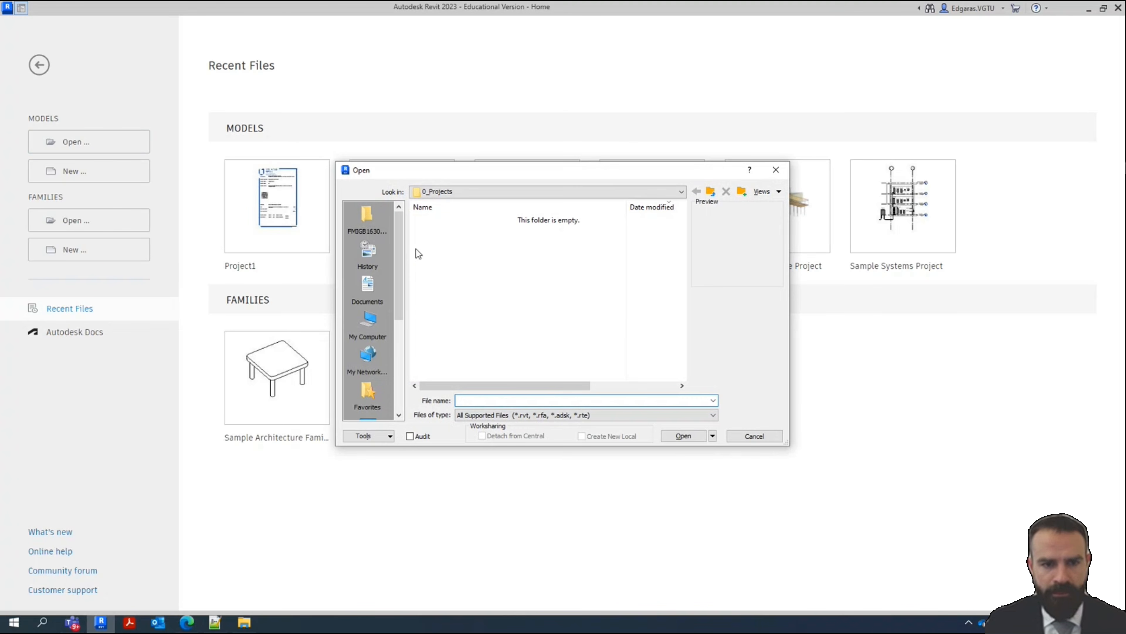
left_click(367, 215)
double_click(470, 219)
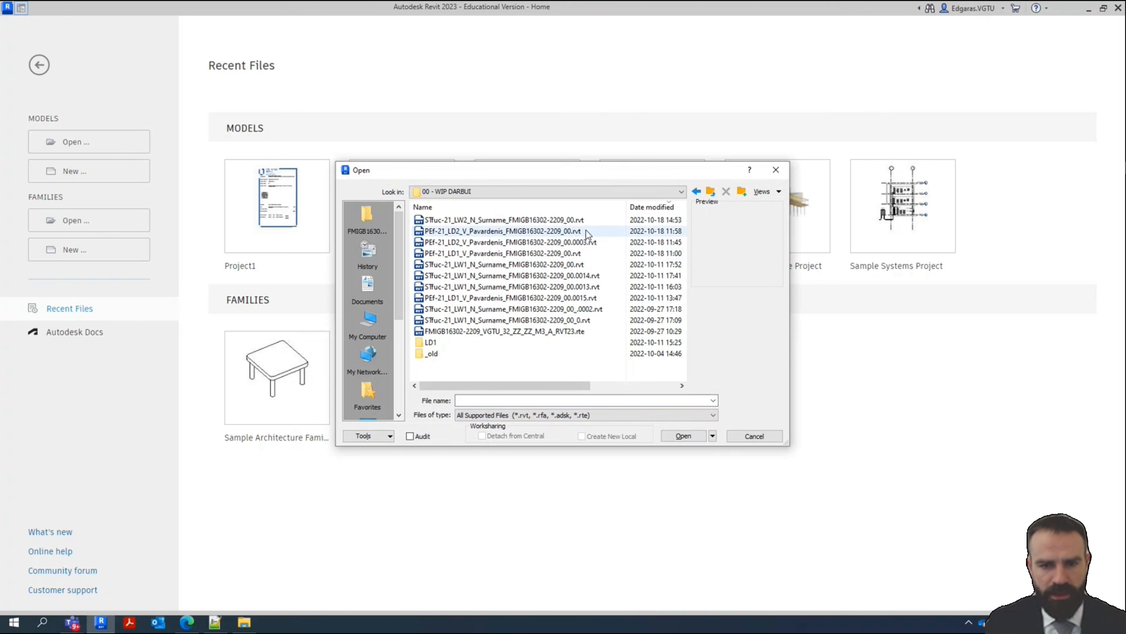
left_click(561, 221)
left_click(684, 436)
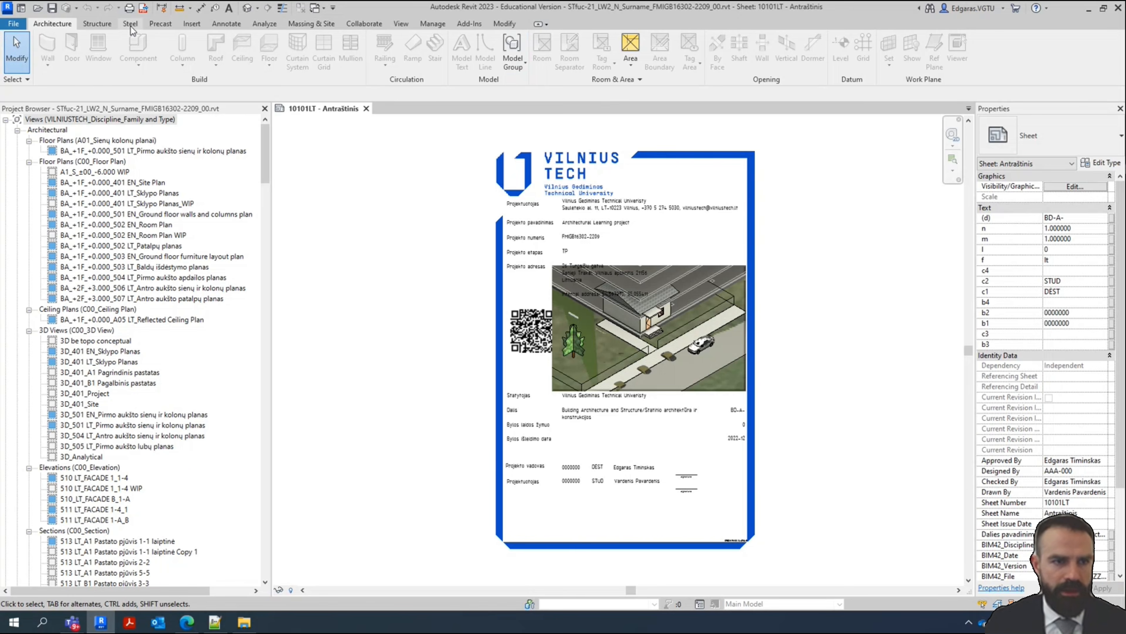
Start inserting views from a file, using Project1.rvt in the Downloads folder as the source
left_click(202, 25)
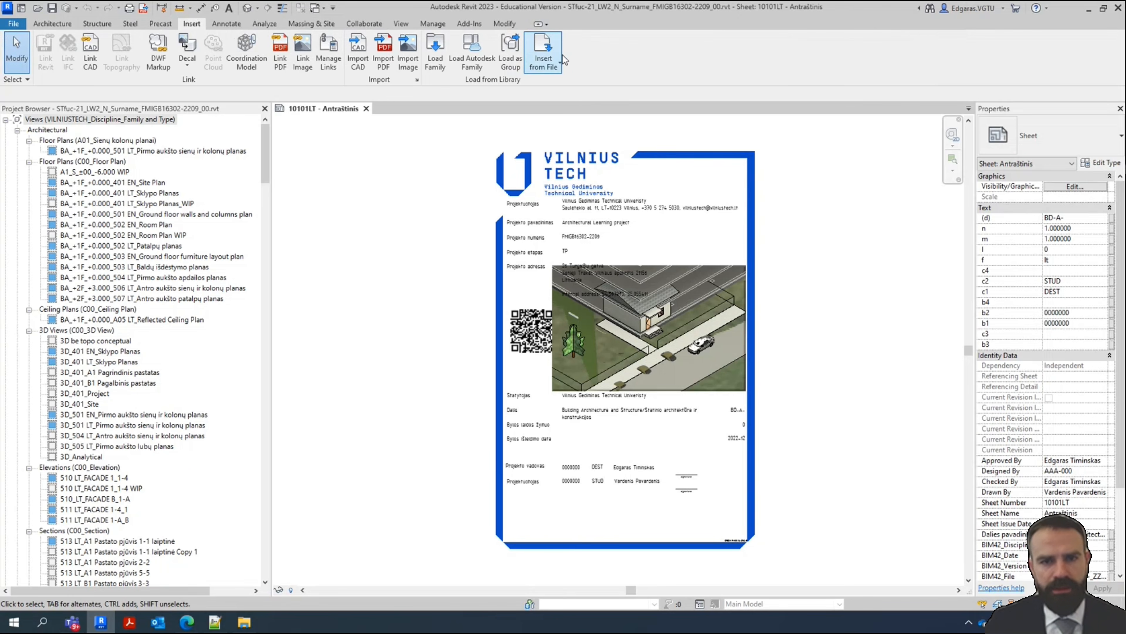
left_click(554, 66)
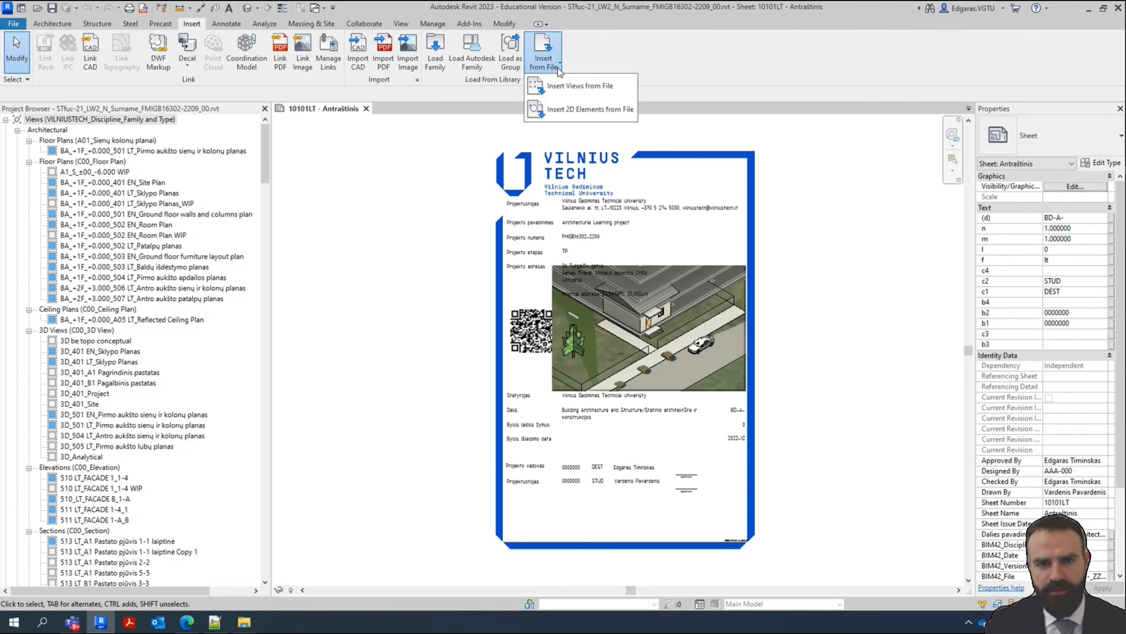
left_click(581, 86)
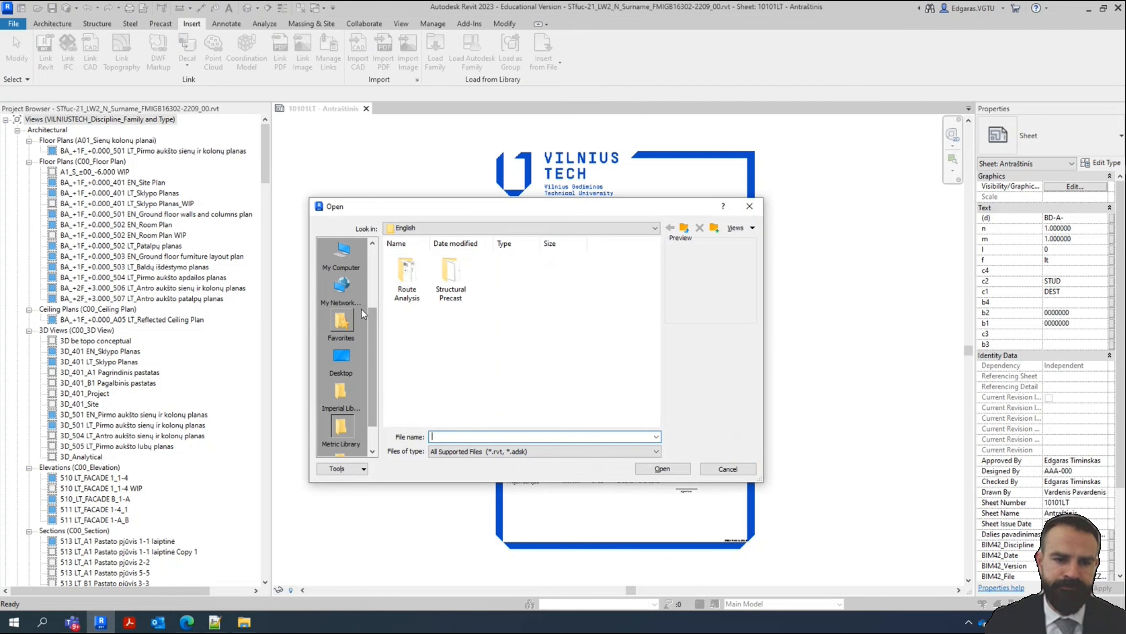
scroll(341, 308, "up", 2)
left_click(341, 326)
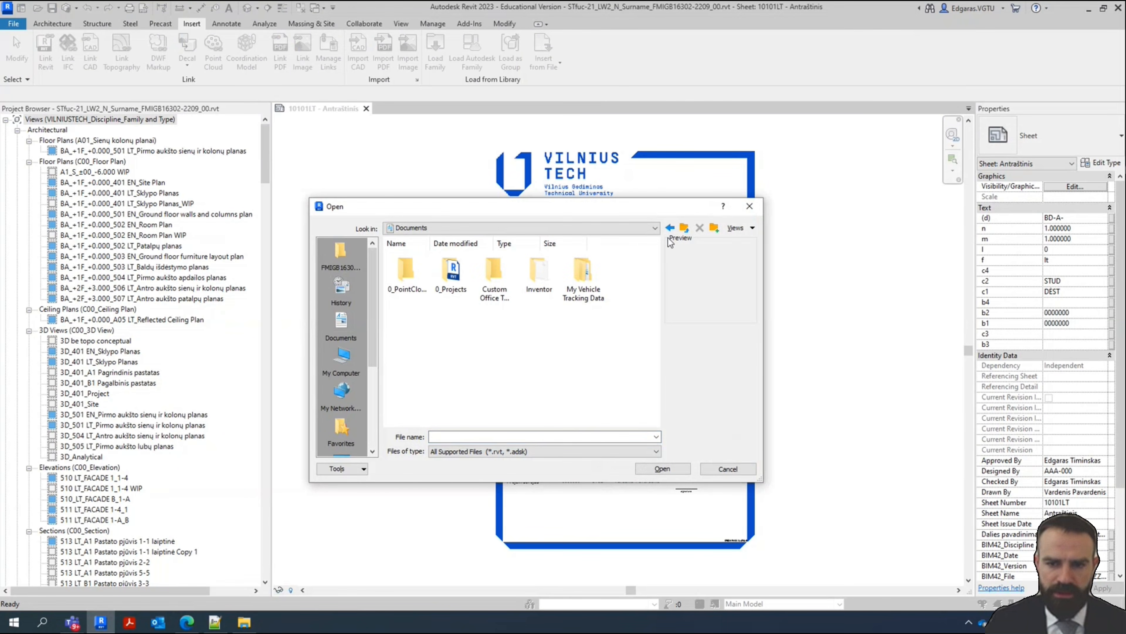
left_click(684, 228)
double_click(539, 270)
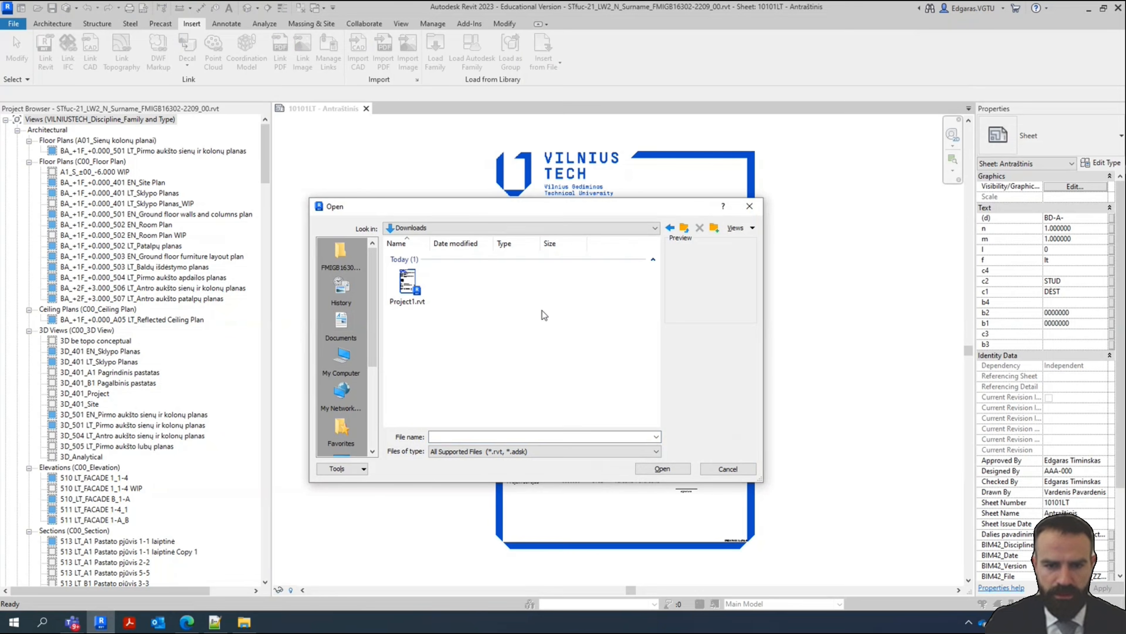
left_click(407, 289)
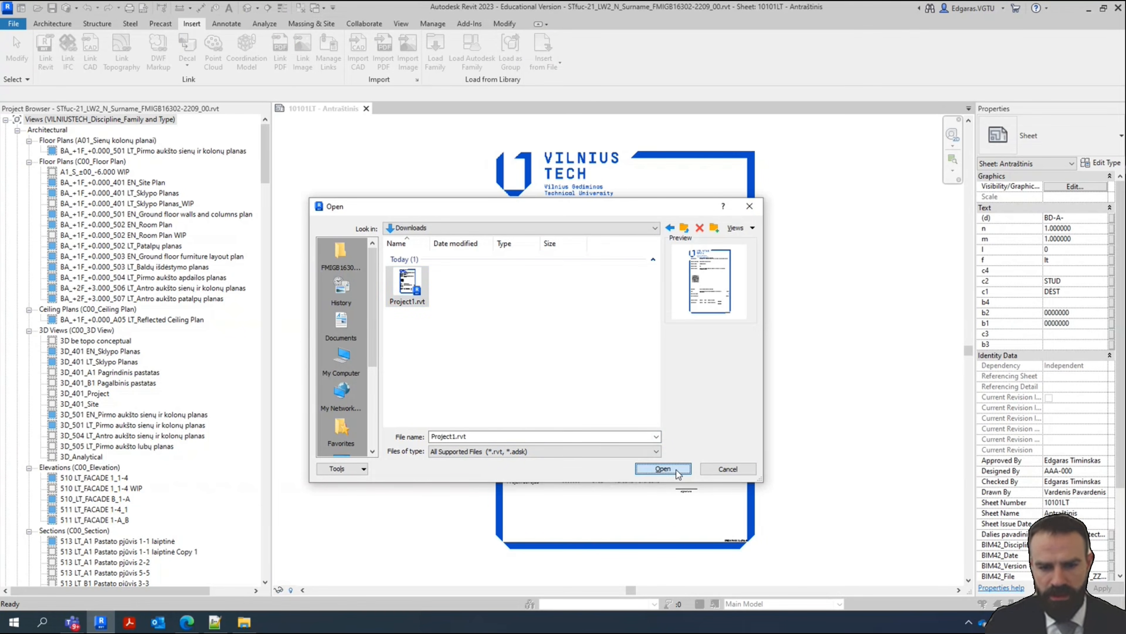
left_click(663, 468)
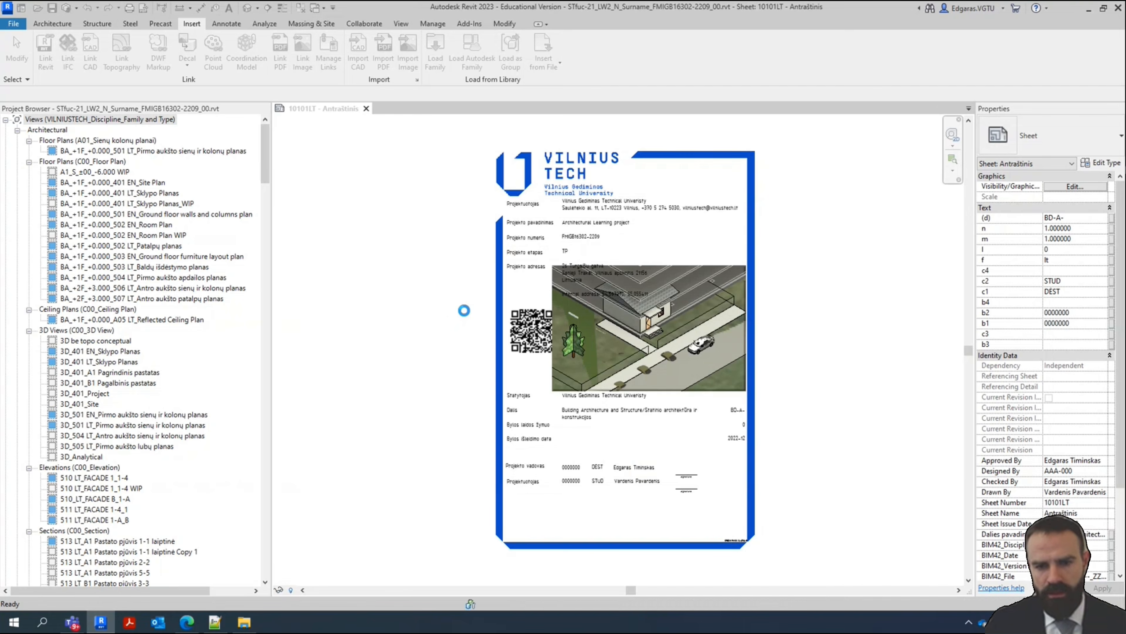
Insert only the Project explanation sheets 10301EN, 10302EN and 10303EN from the source project
left_click_drag(511, 228, 524, 363)
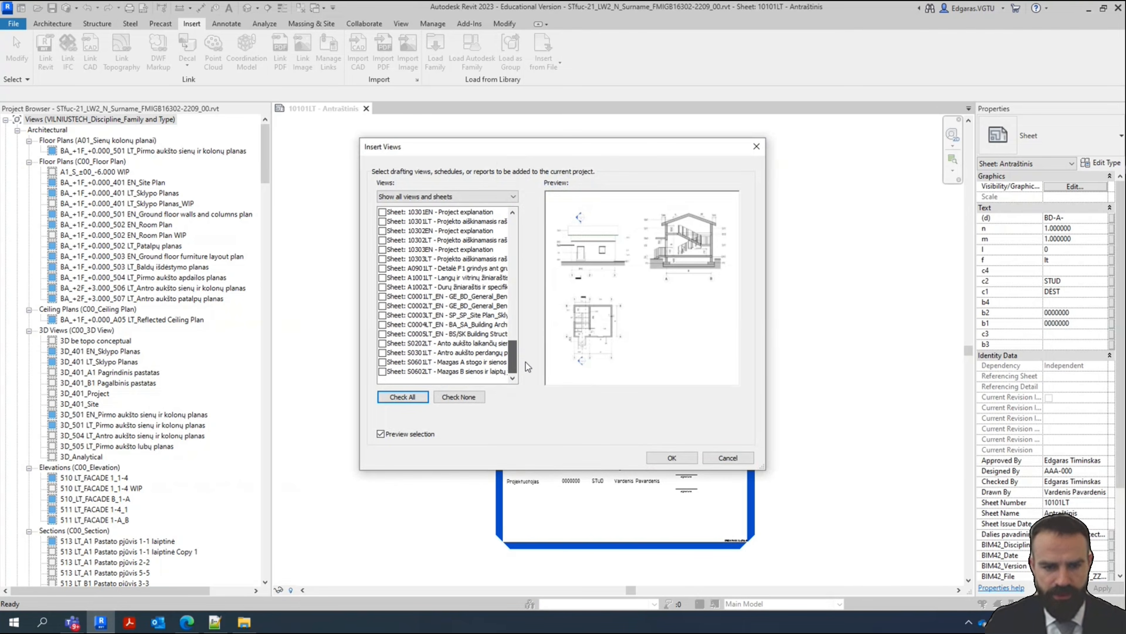
scroll(462, 303, "up", 3)
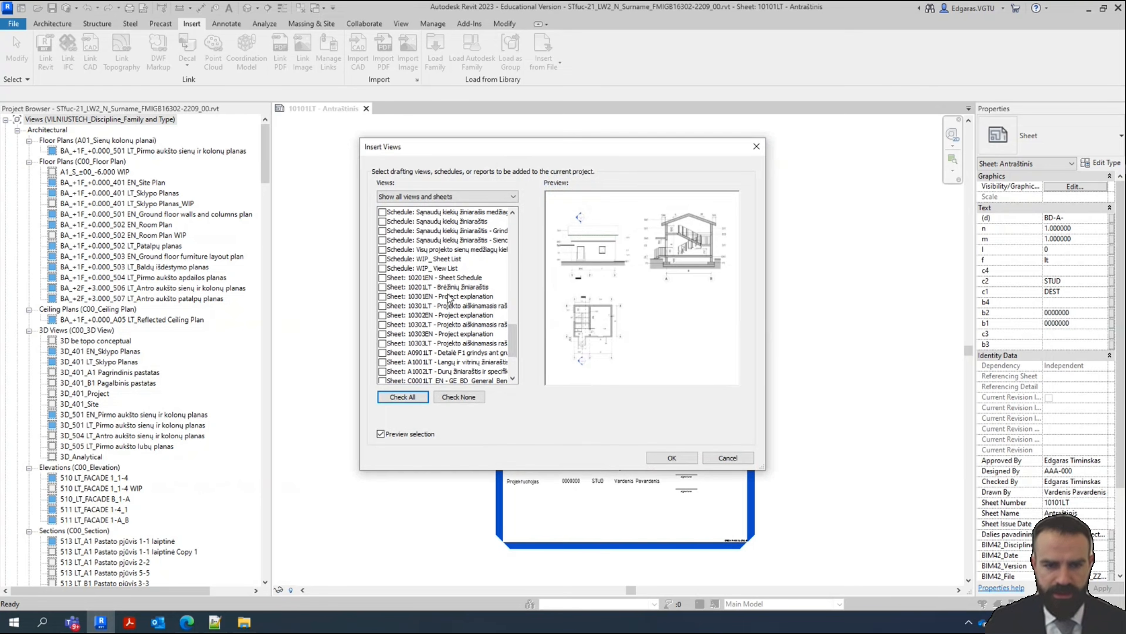
left_click(459, 280)
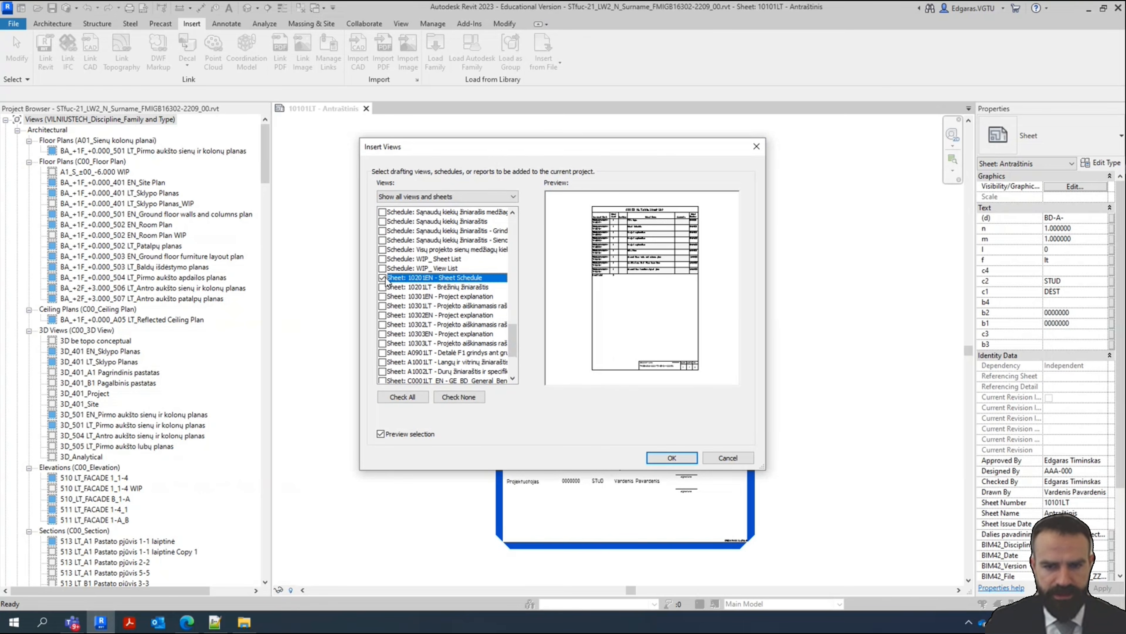
left_click(462, 297)
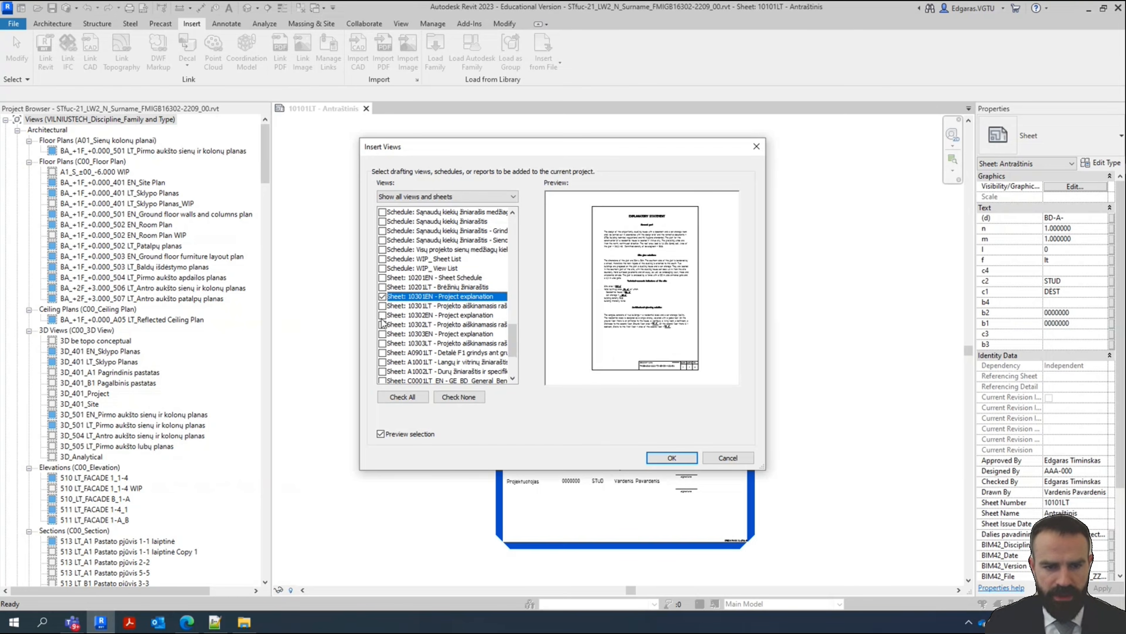
left_click(382, 316)
left_click(383, 335)
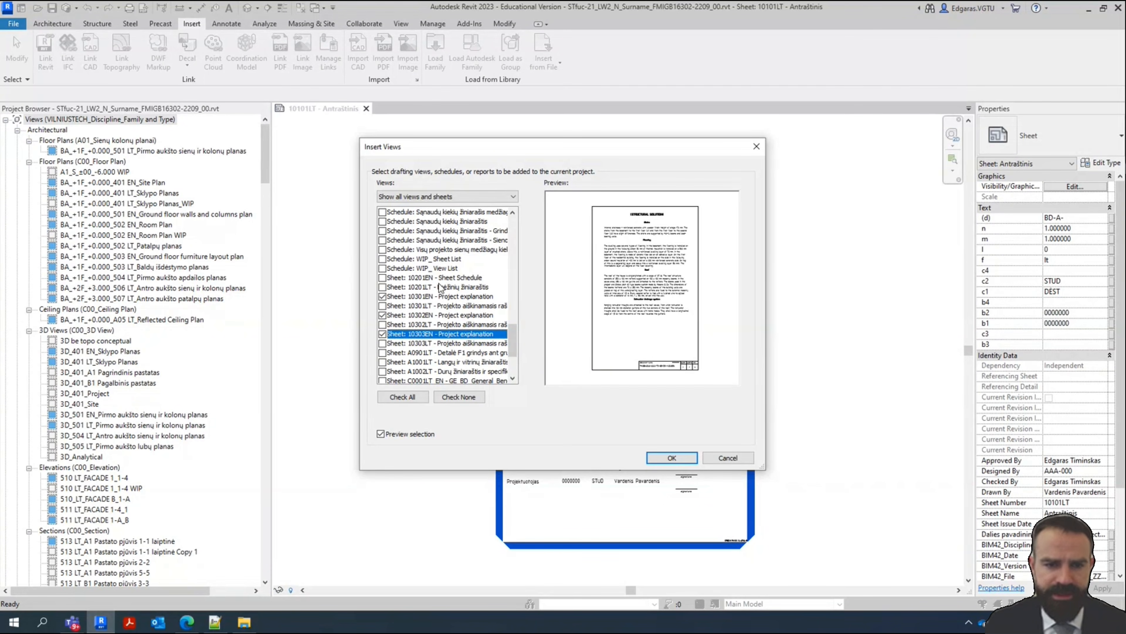
scroll(440, 288, "down", 1)
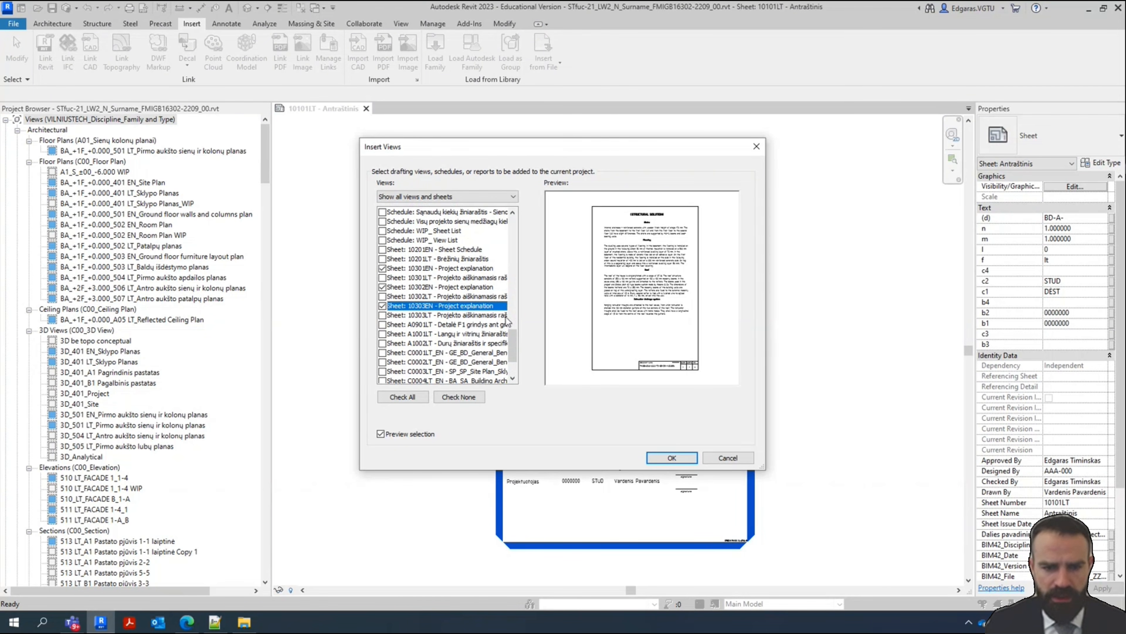
mouse_move(511, 350)
left_mouse_down()
mouse_move(519, 235)
mouse_move(528, 368)
mouse_move(532, 343)
left_mouse_up()
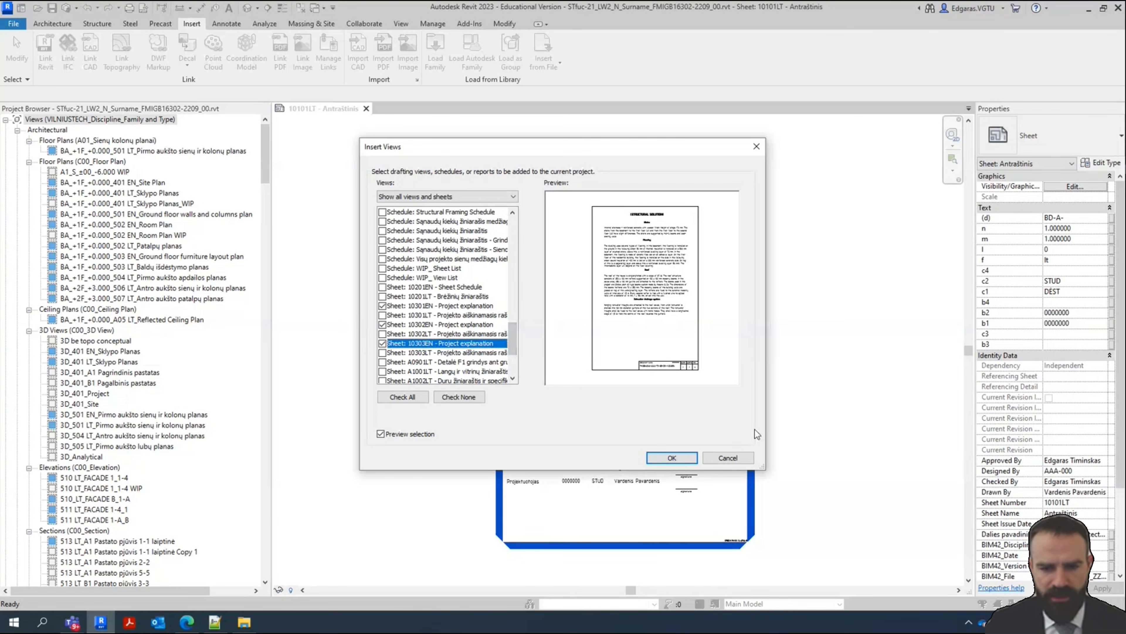
left_click(672, 458)
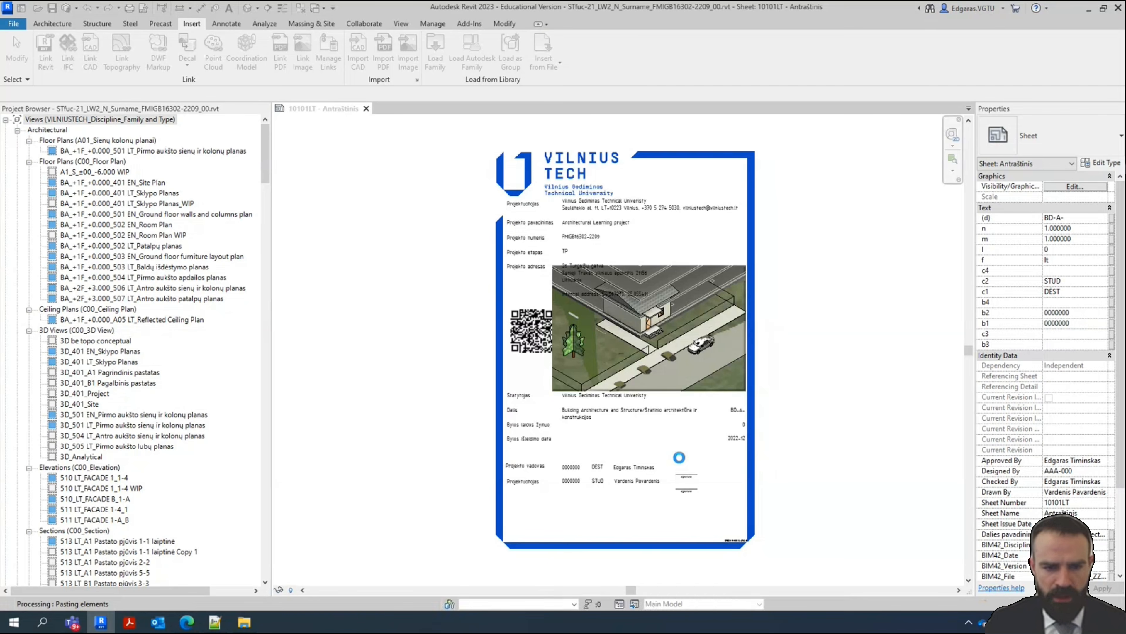
Collapse the project tree, expand only the sheets, and delete the original Project explanation sheets 10301EN, 10302EN and 10303EN
right_click(70, 123)
left_click(102, 194)
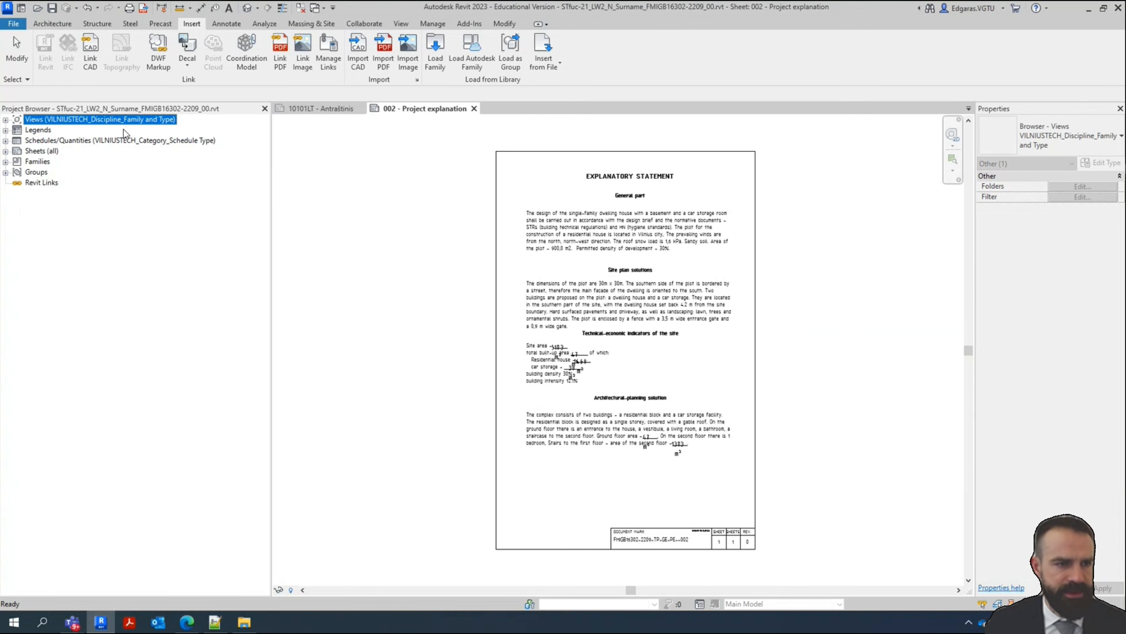
double_click(44, 151)
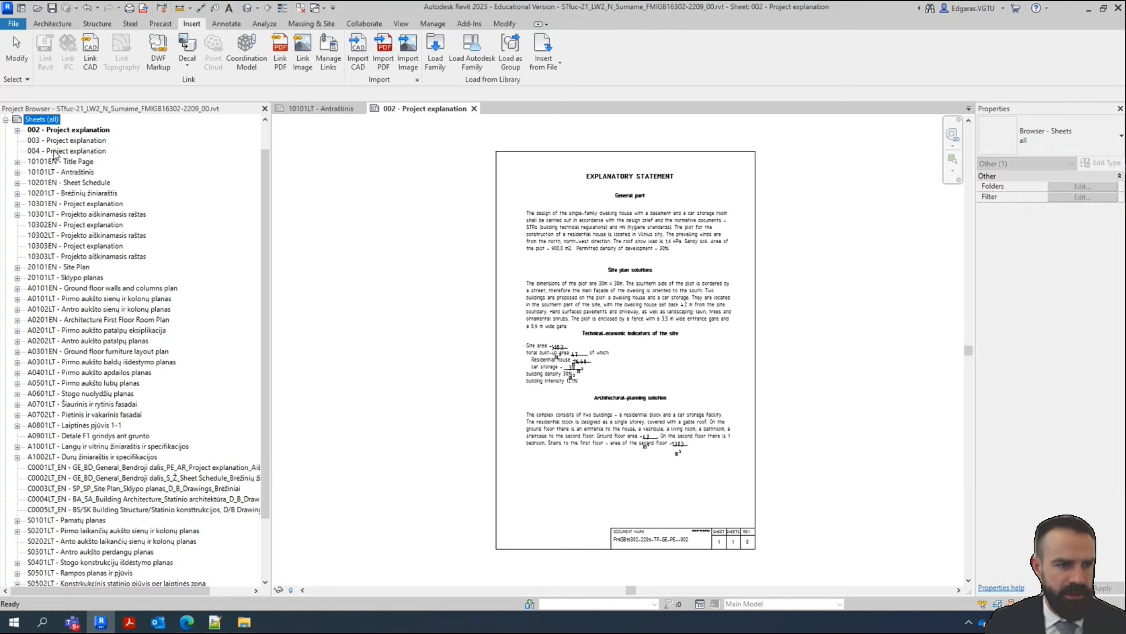
left_click(76, 246)
left_click(78, 227, "ctrl")
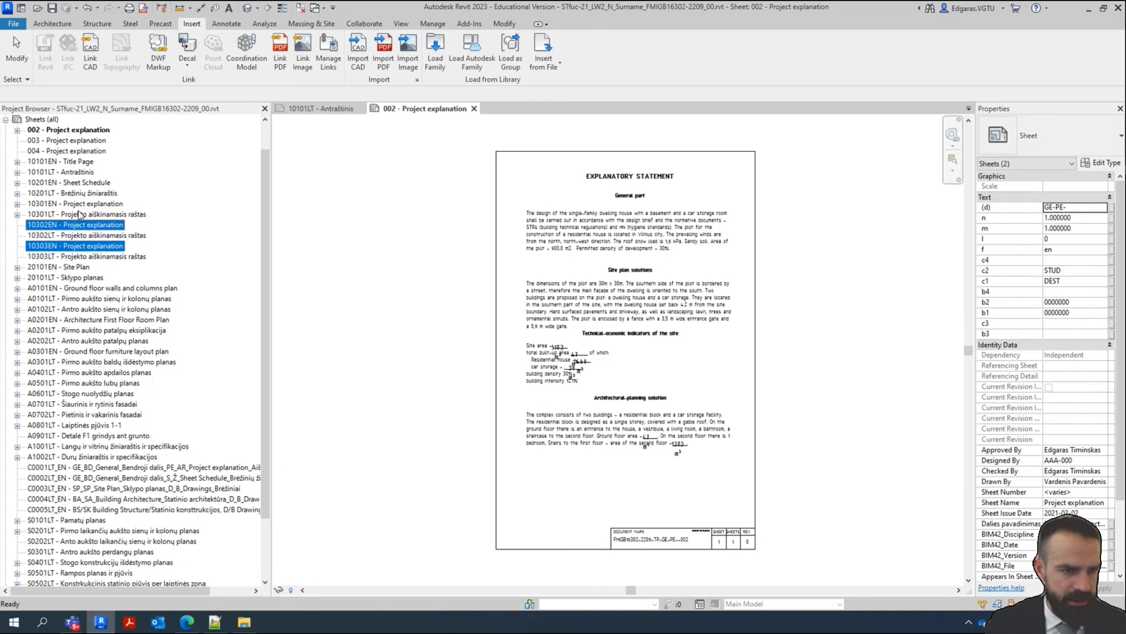
left_click(84, 204, "ctrl")
right_click(85, 206)
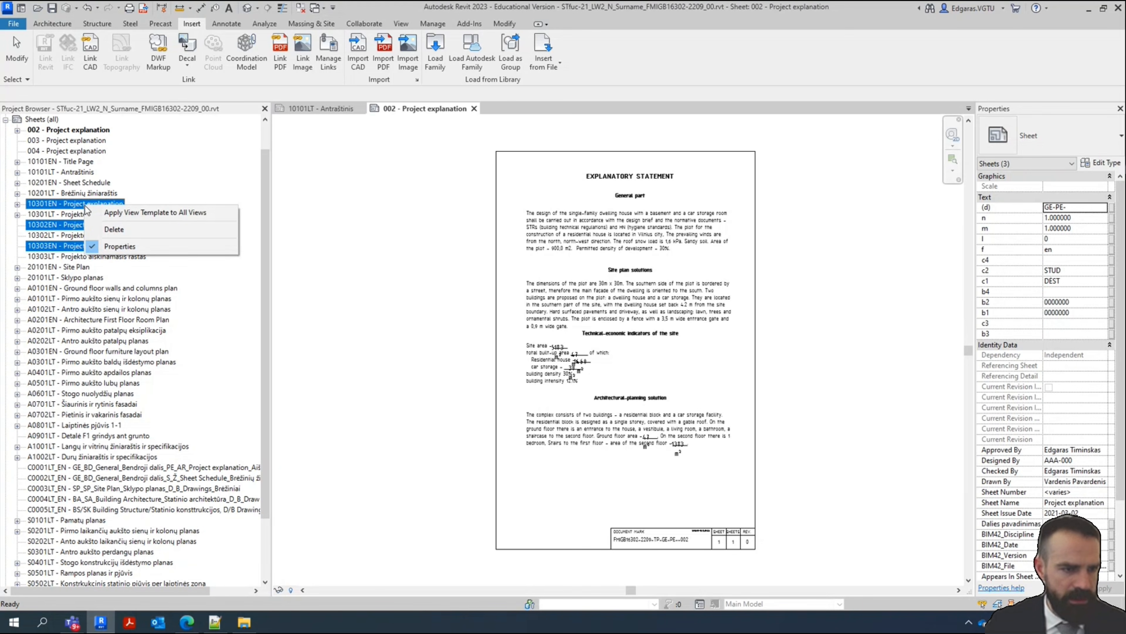
left_click(135, 231)
Renumber the inserted Project explanation sheet 002 as 10301EN
left_click(62, 130)
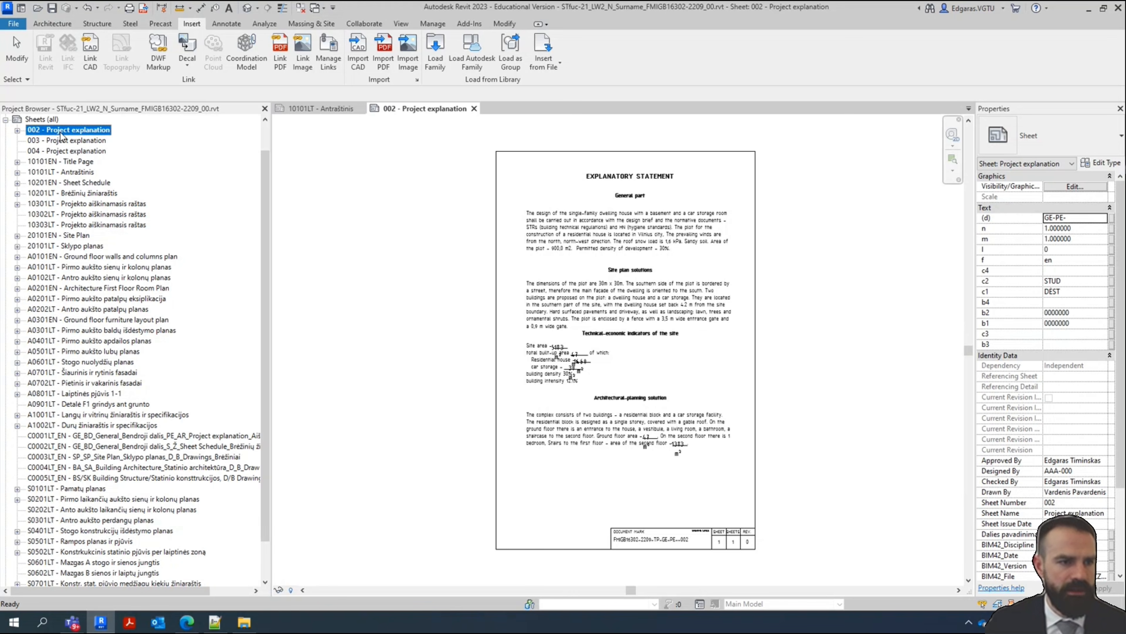
key("F2")
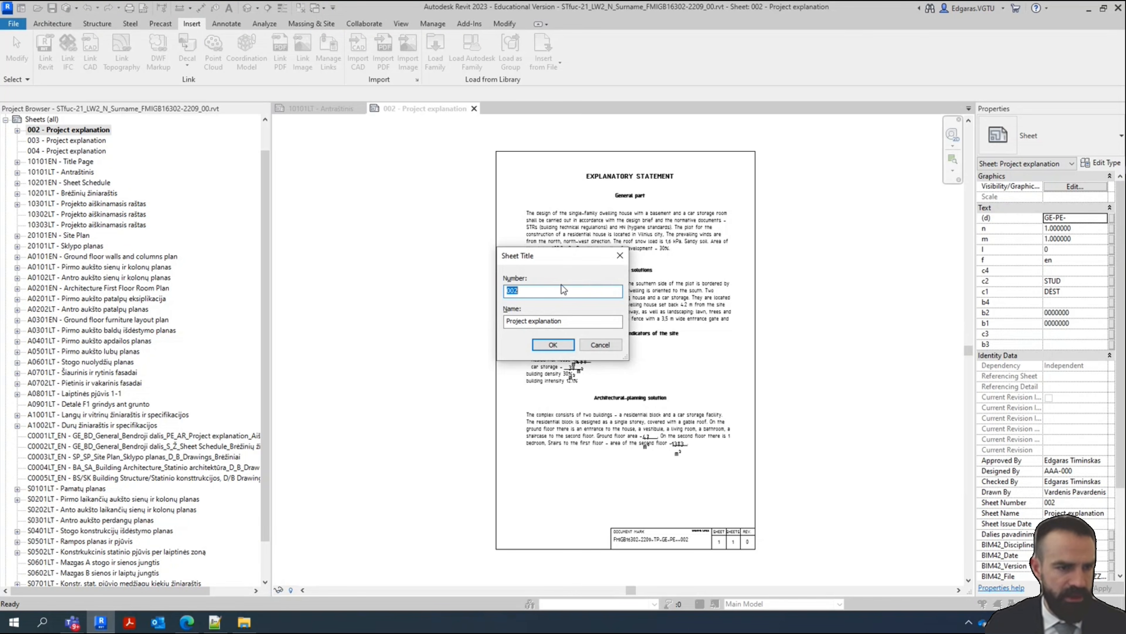
type("10301EN")
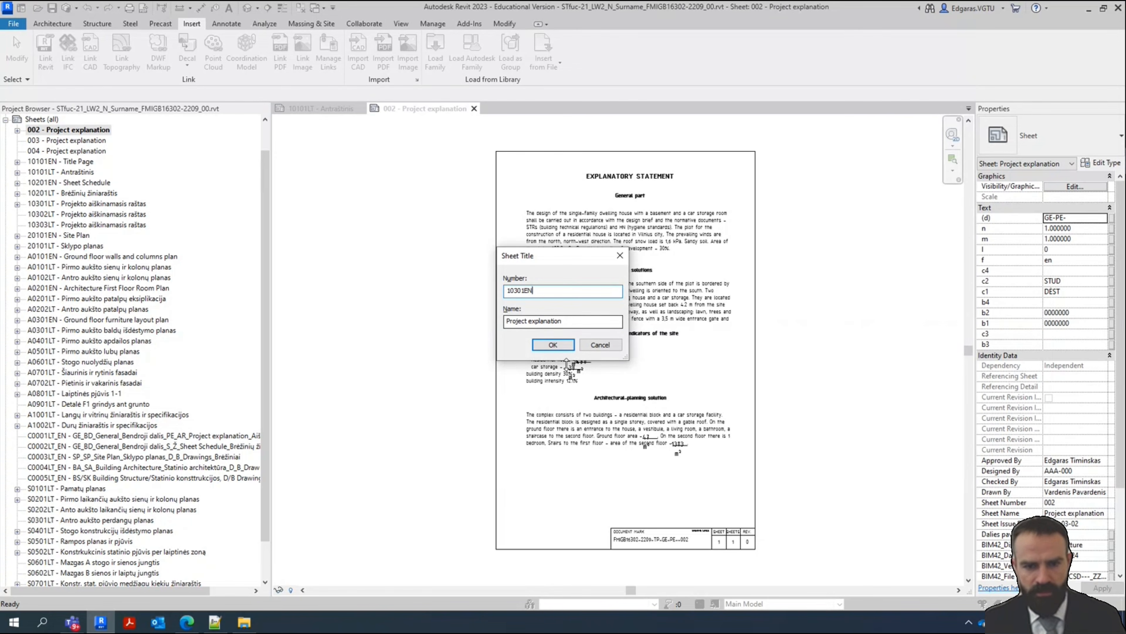
left_click(559, 350)
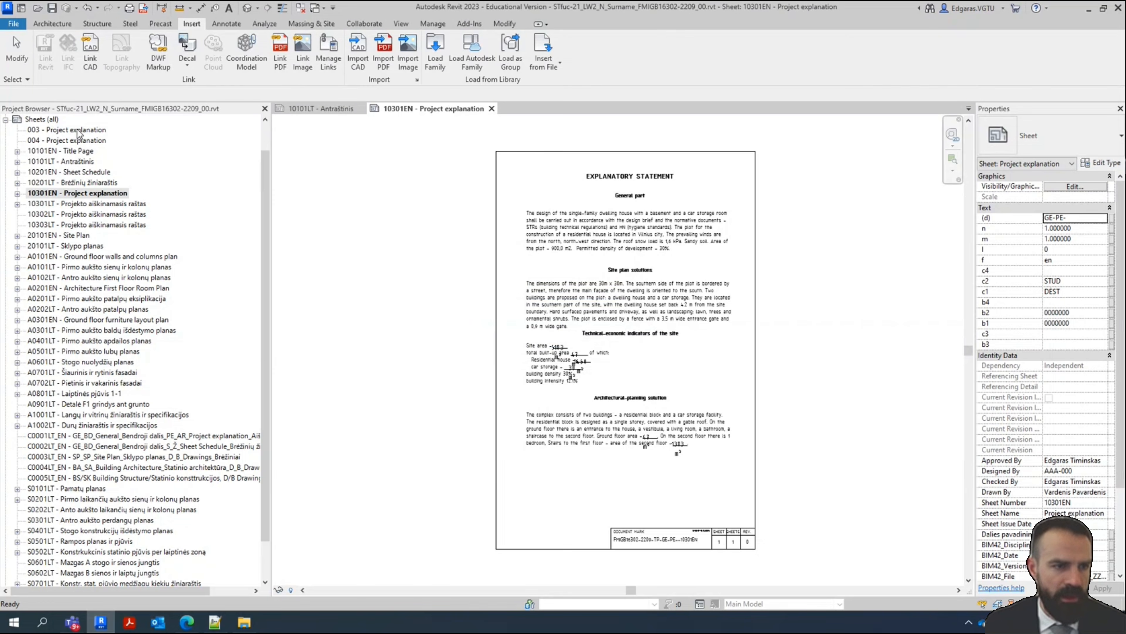
Change the sheet number of Project explanation sheet 003 to 10302EN
right_click(78, 130)
left_click(56, 149)
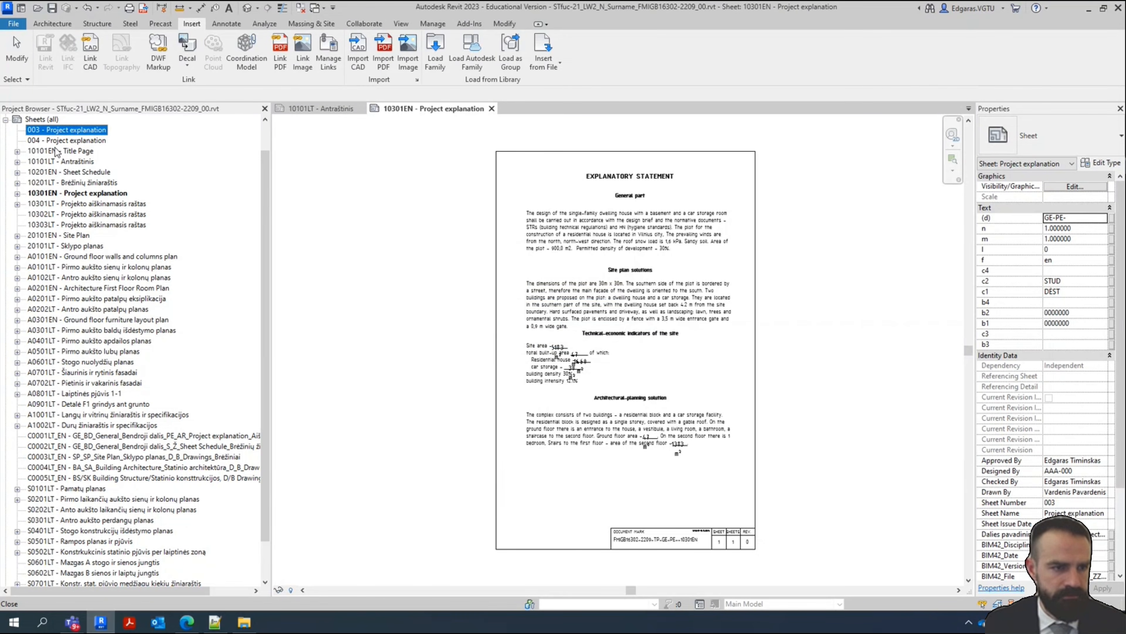
left_click(67, 130)
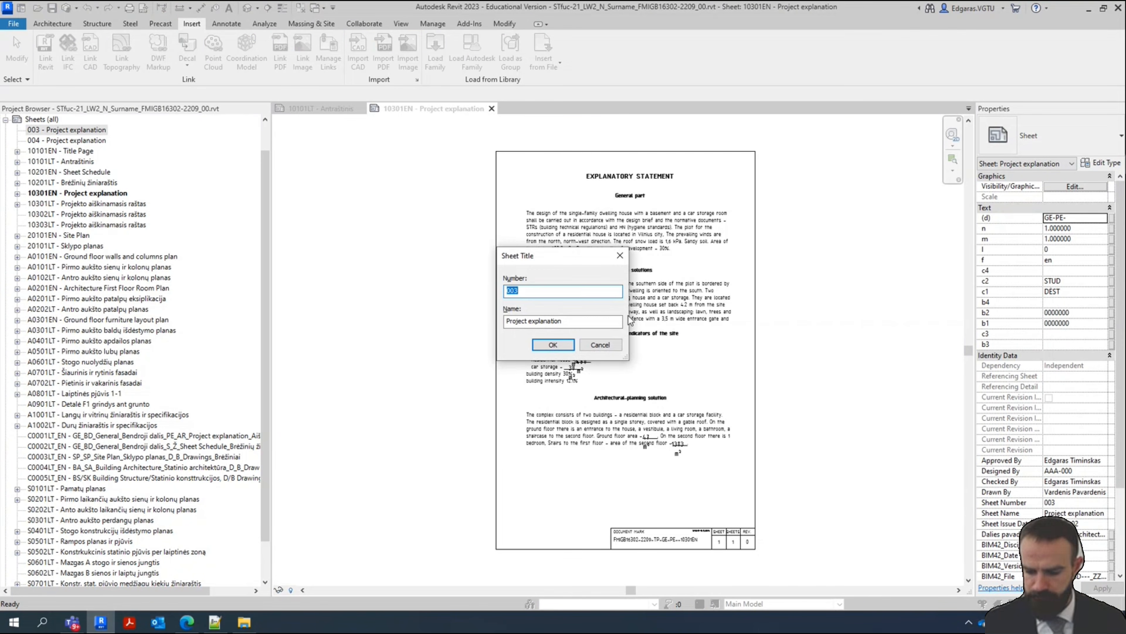
type("10302EN")
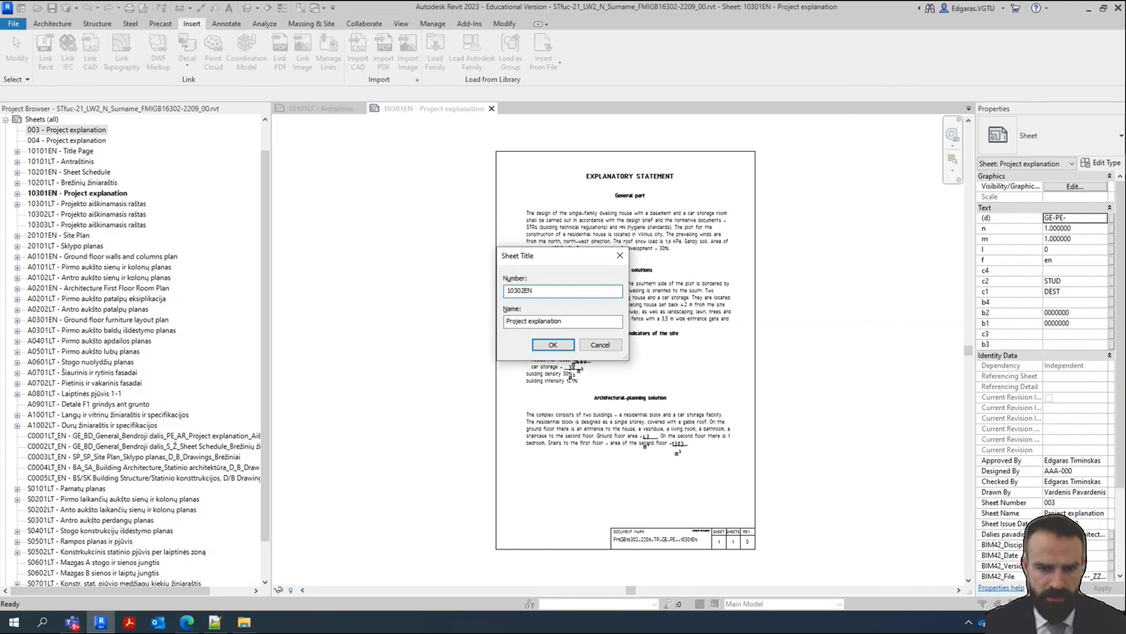
key("Return")
Give the remaining inserted Project explanation sheet, 004, the number 10303EN
left_click(53, 130)
key("F2")
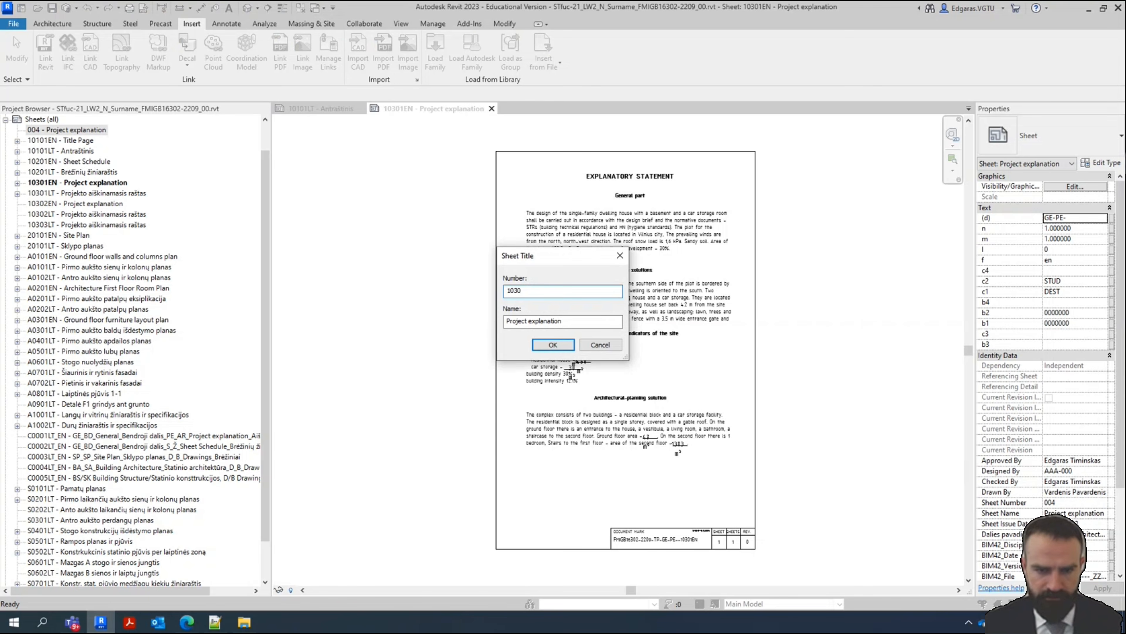
type("10303E")
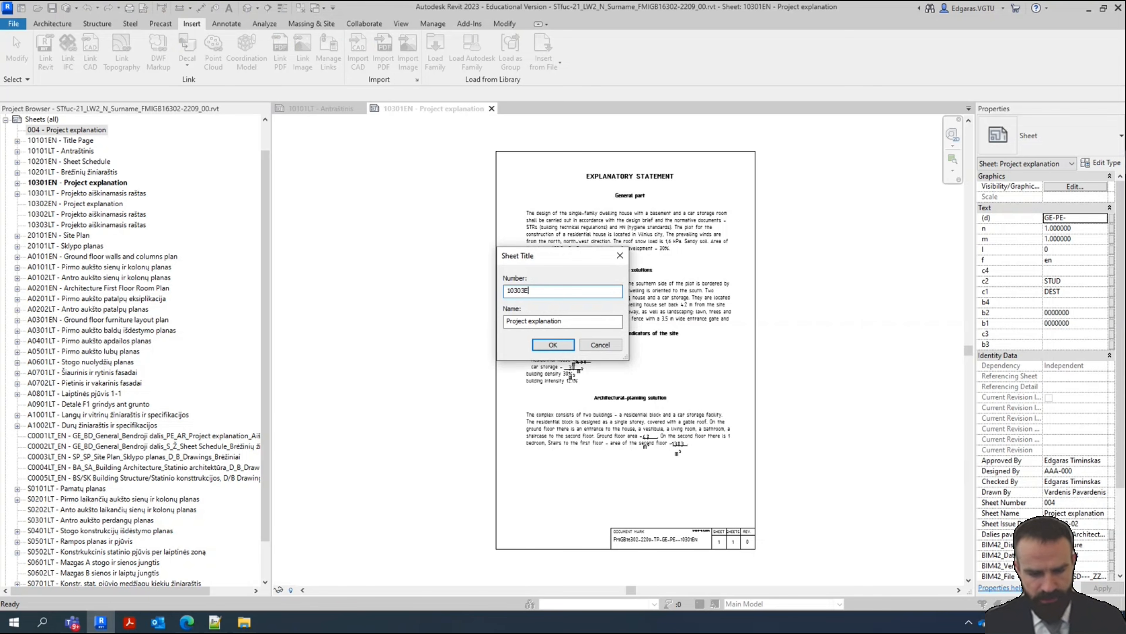
type("N")
key("Return")
scroll(110, 197, "up", 1)
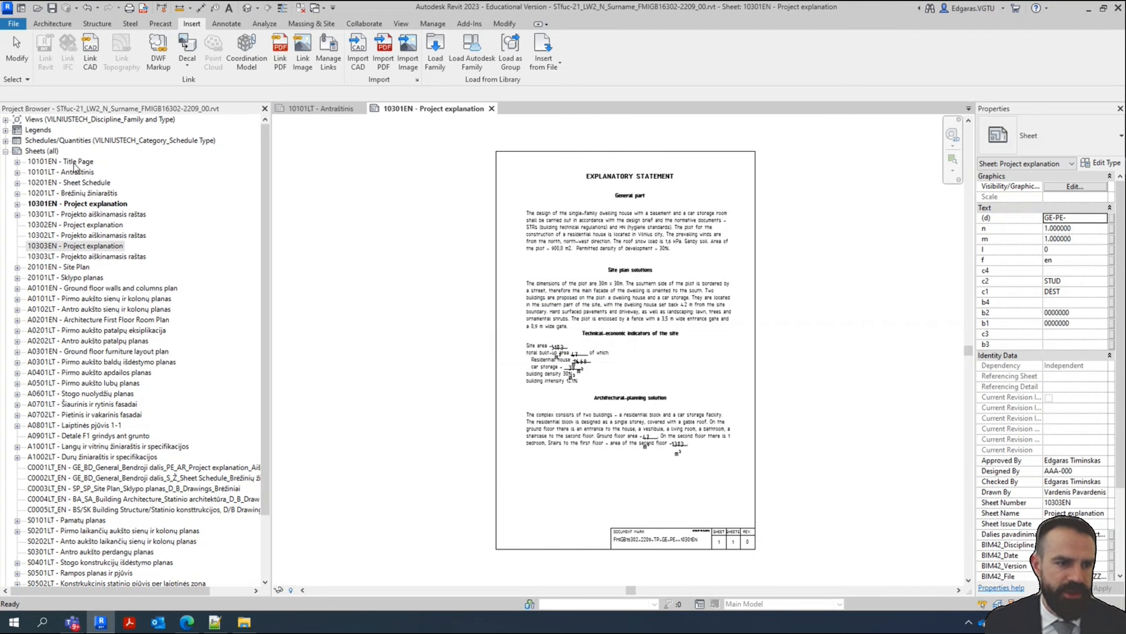
Delete the Lithuanian sheets 10101LT, 10201LT, 10301LT, 10302LT and 10303LT together from the project
double_click(74, 173)
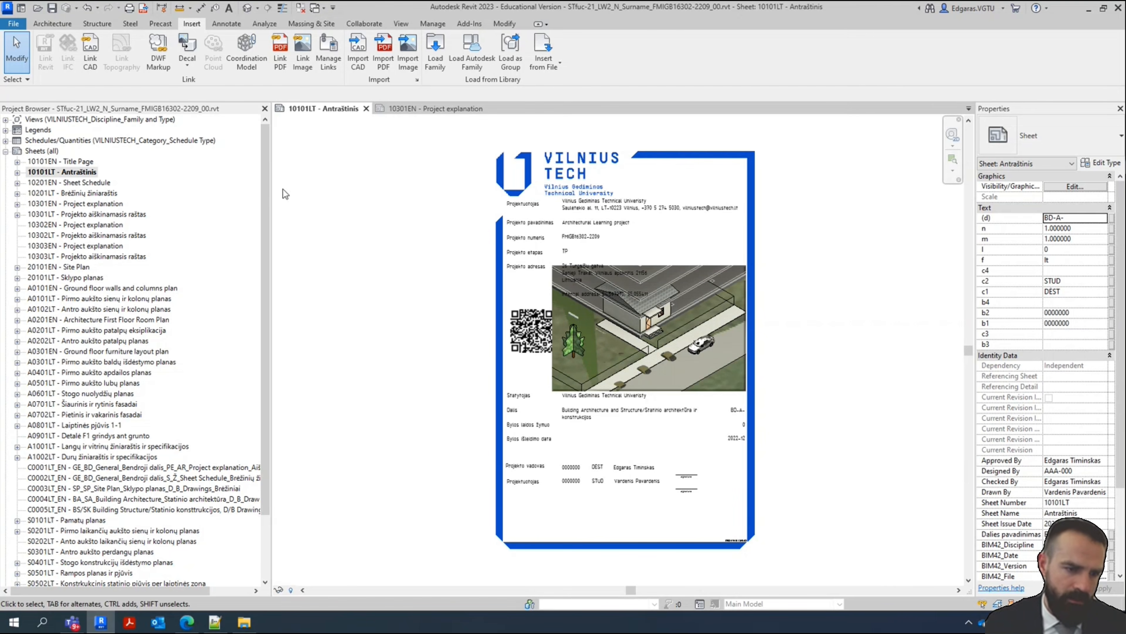
scroll(93, 449, "down", 1)
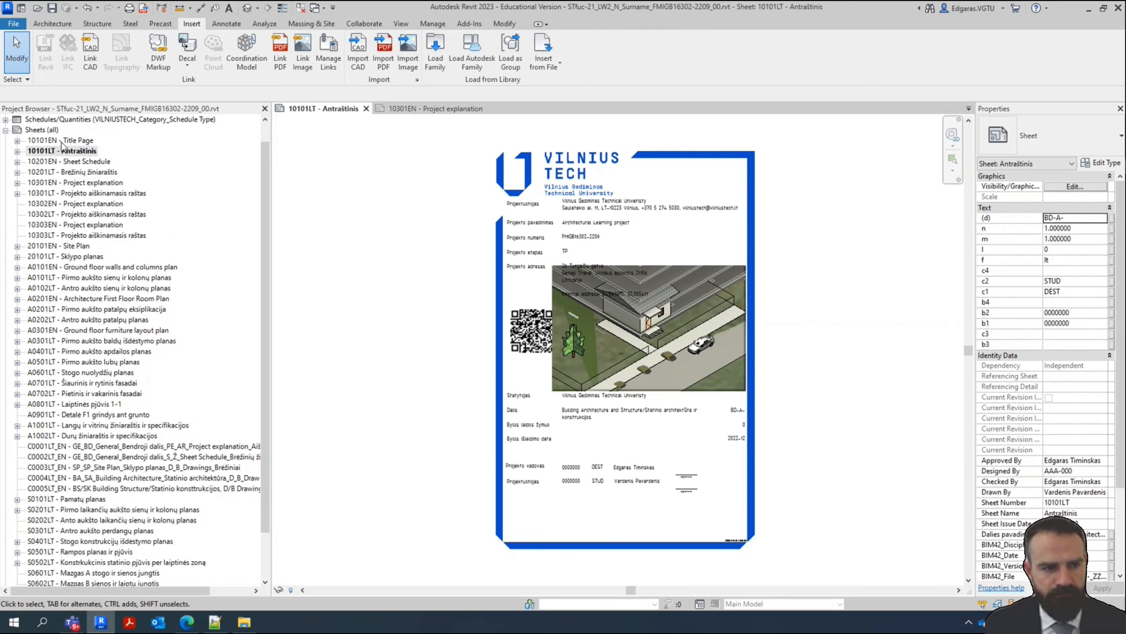
left_click(74, 141)
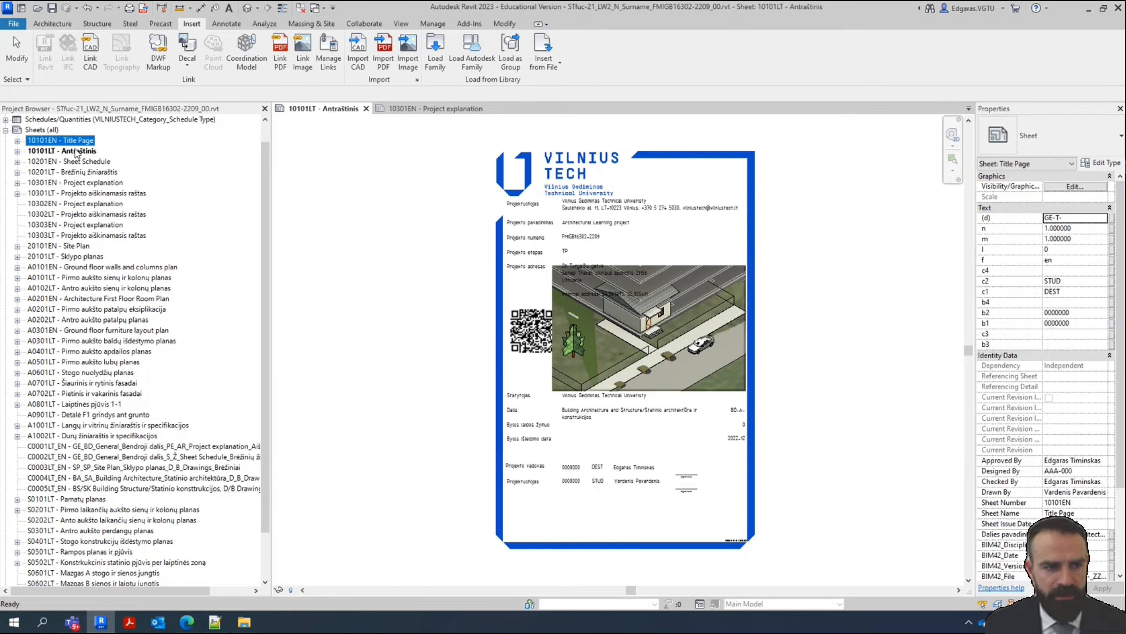
left_click(60, 151)
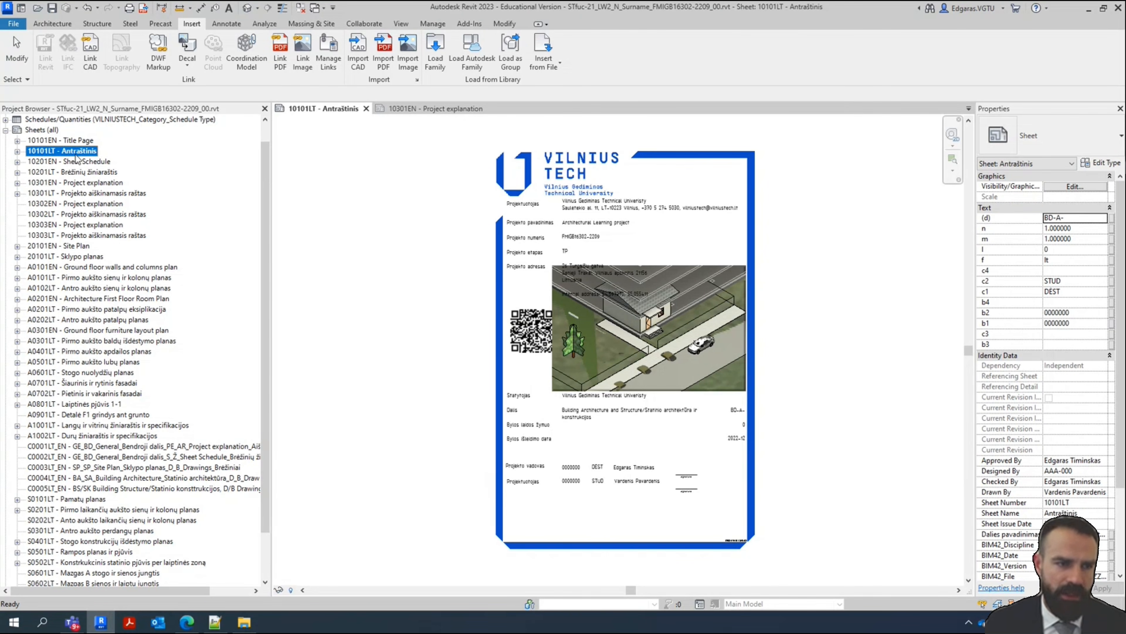
left_click(79, 173, "ctrl")
left_click(76, 193, "ctrl")
left_click(64, 215, "ctrl")
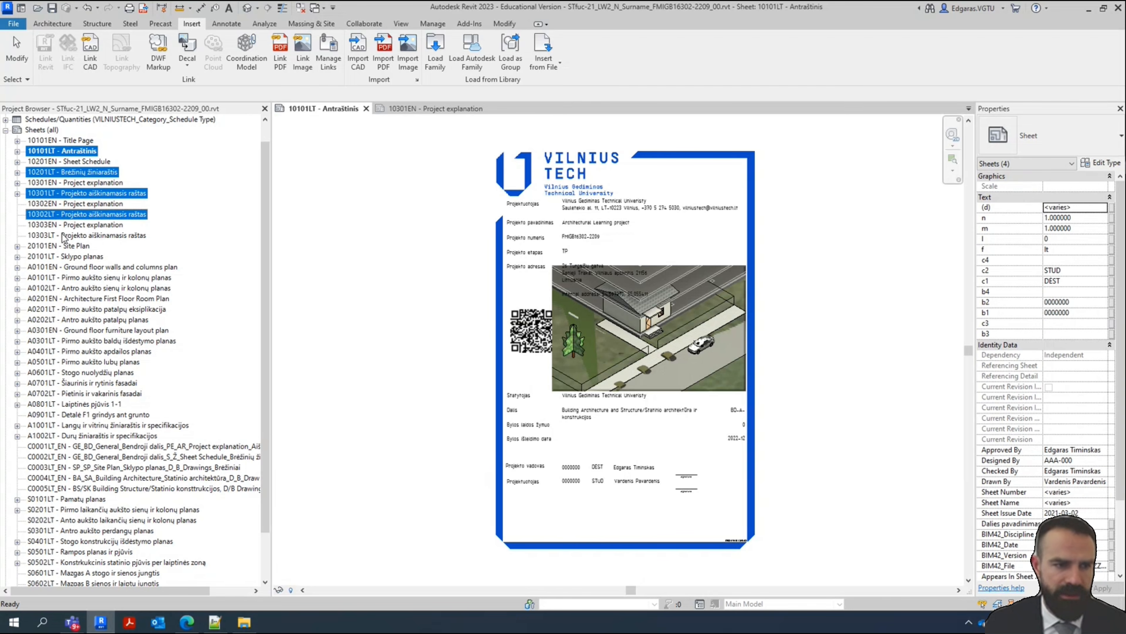
left_click(68, 235, "ctrl")
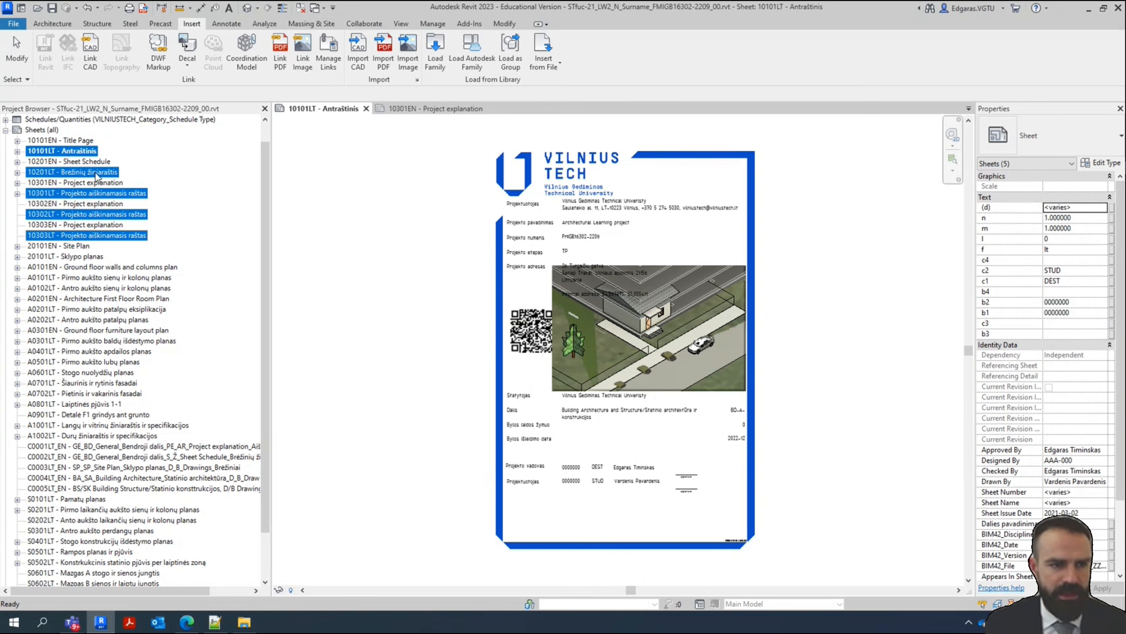
right_click(98, 176)
left_click(120, 195)
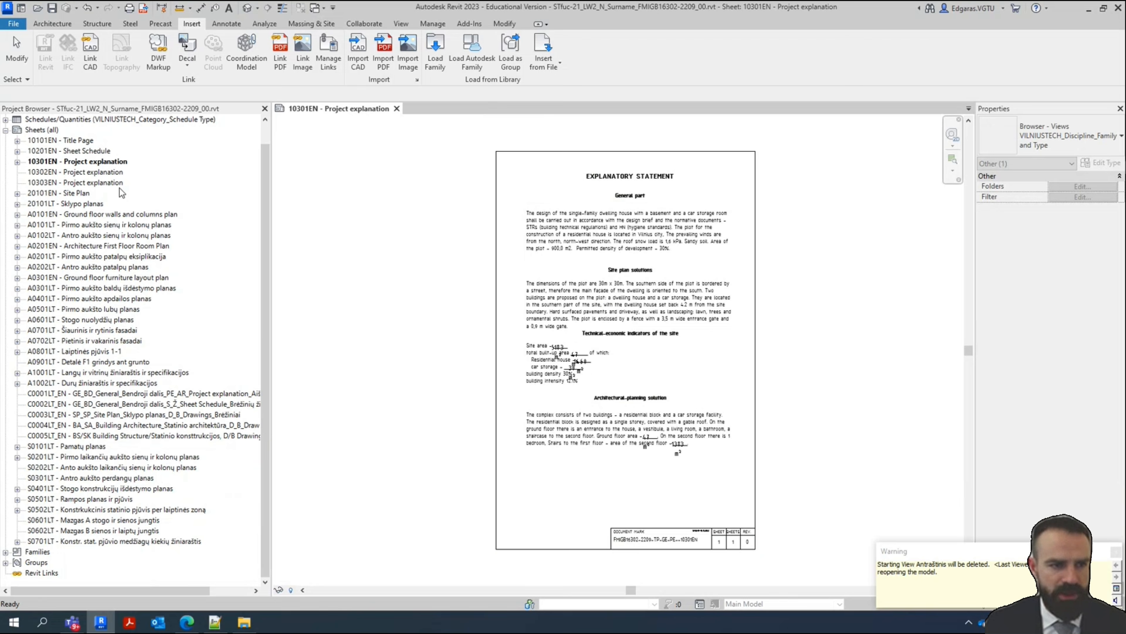
Delete the Lithuanian site plan sheet 20101LT - Sklypo planas
left_click(68, 141)
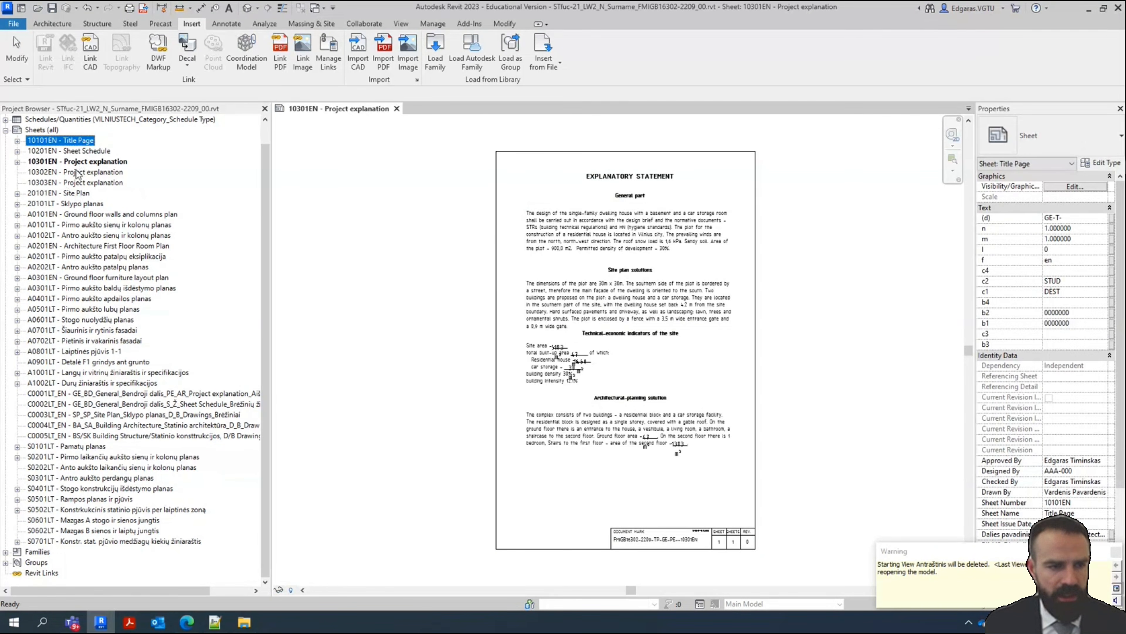
left_click(79, 202)
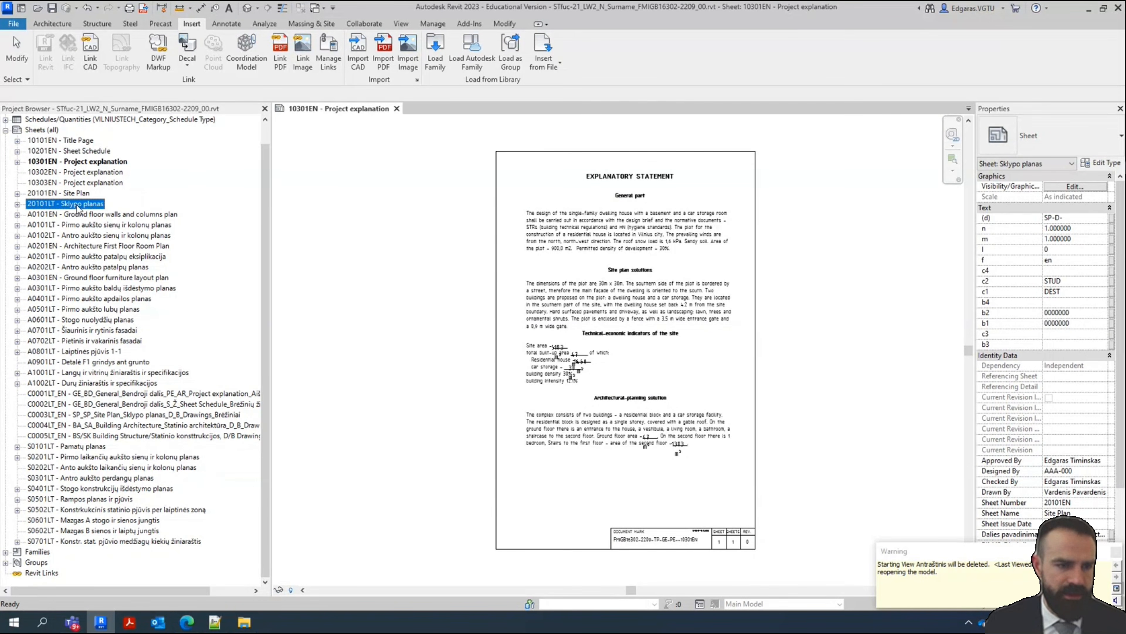
right_click(76, 205)
left_click(149, 301)
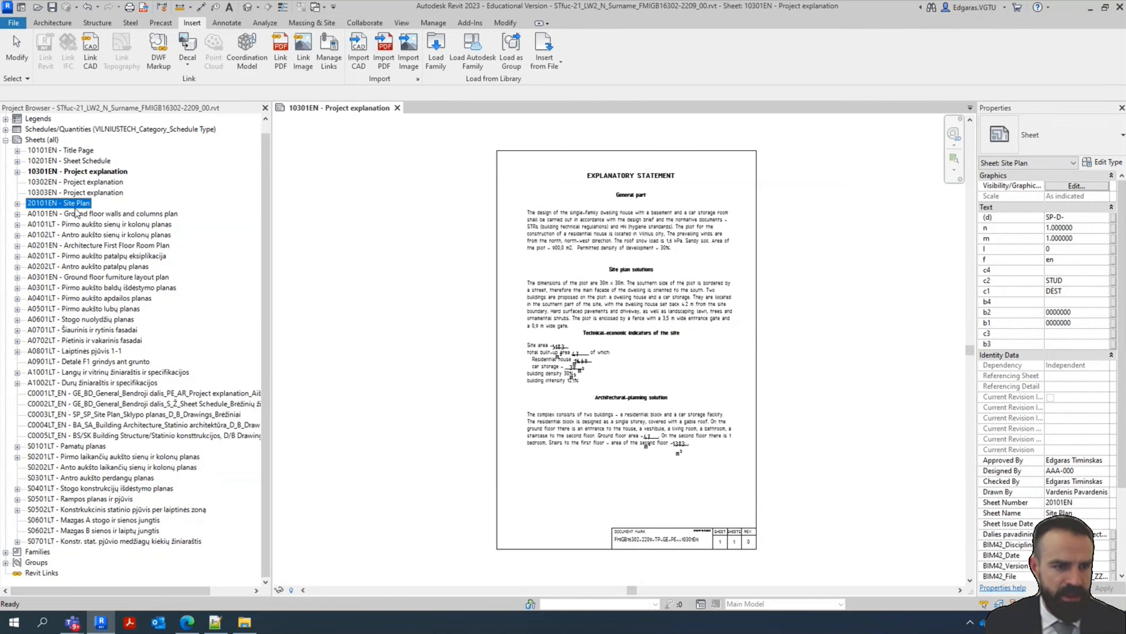
Open the 10101EN Title Page and 10201EN Sheet Schedule sheets and review the sheet list table
left_click(73, 151)
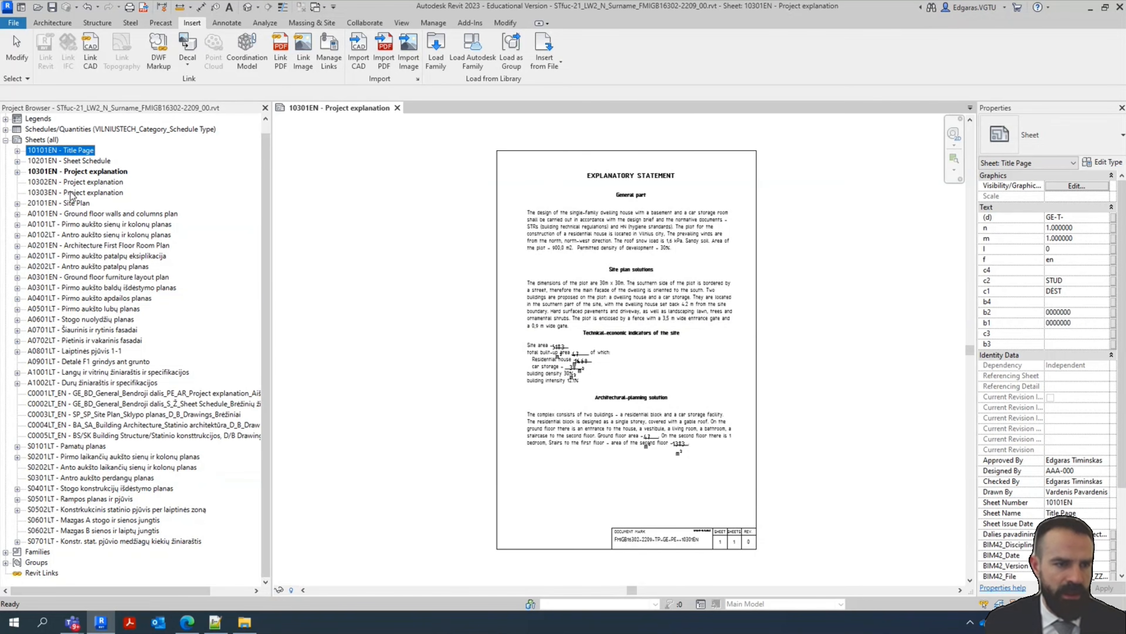
key("Return")
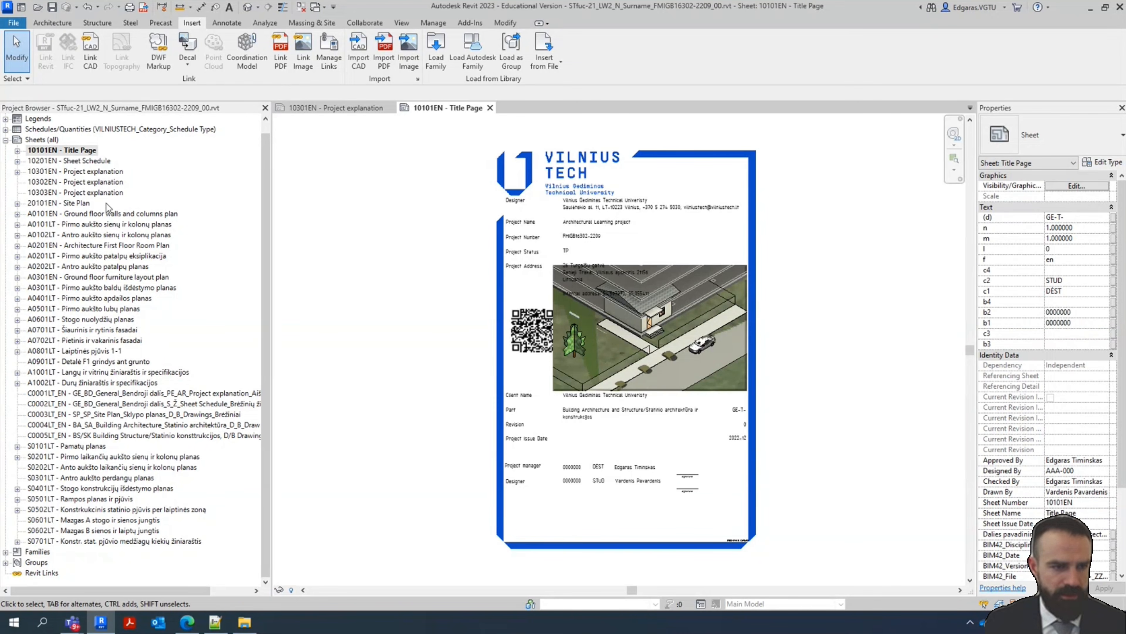
left_click(73, 161)
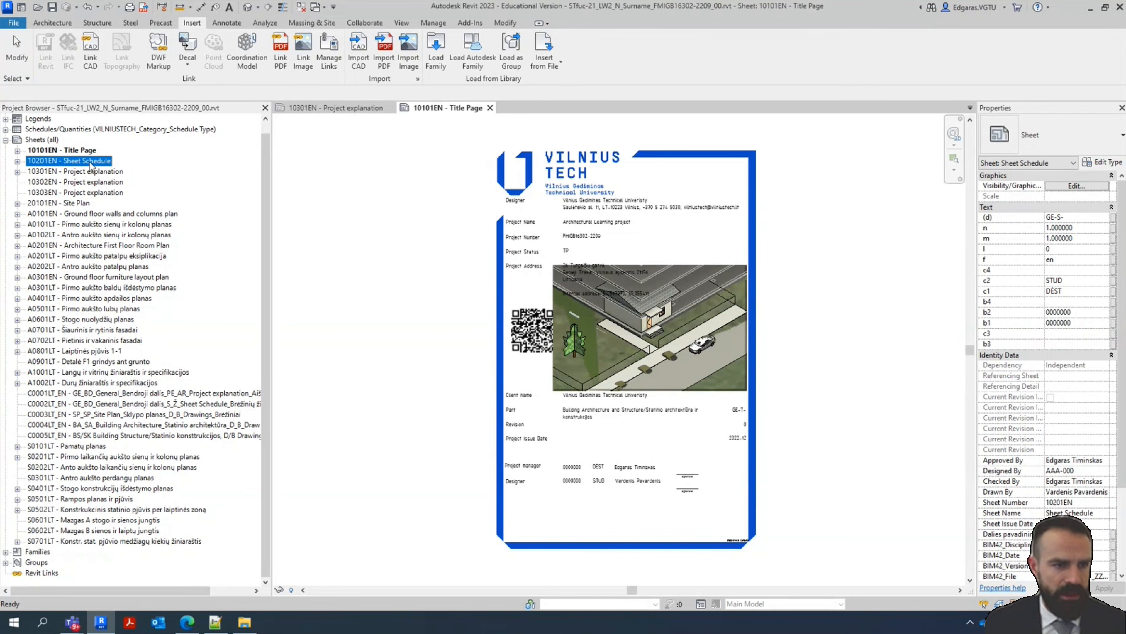
double_click(93, 162)
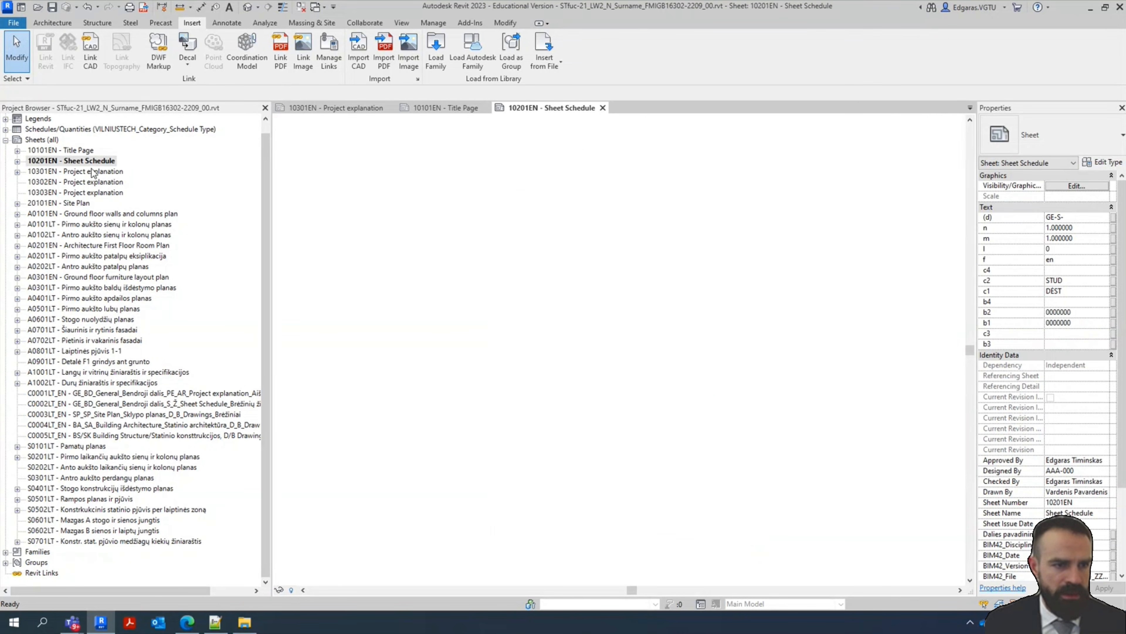
scroll(581, 431, "up", 5)
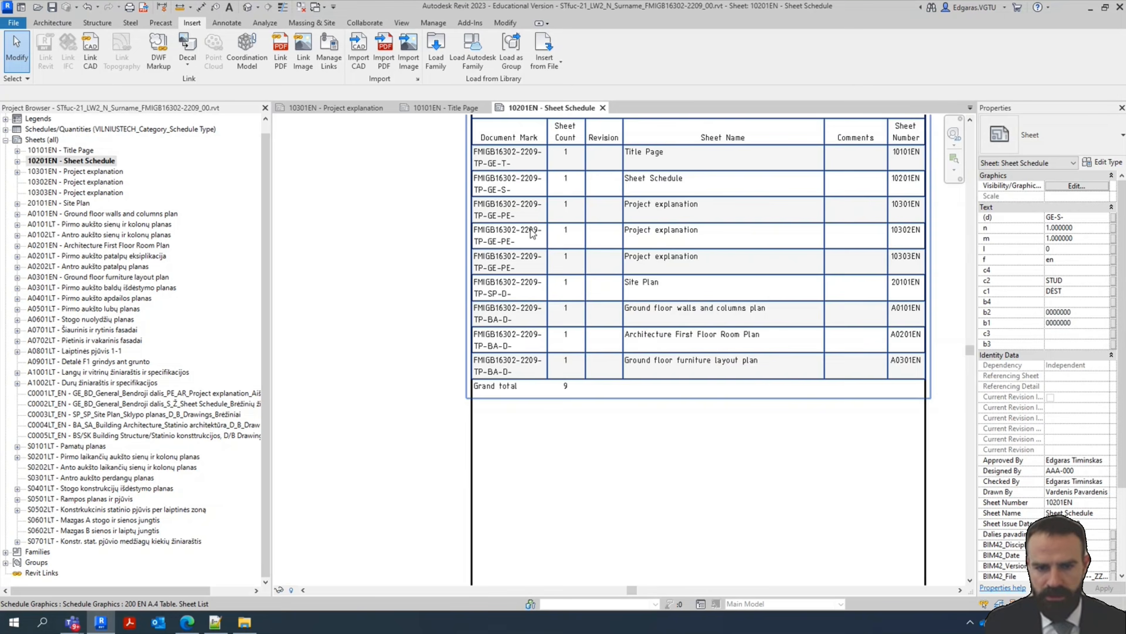
scroll(469, 330, "down", 3)
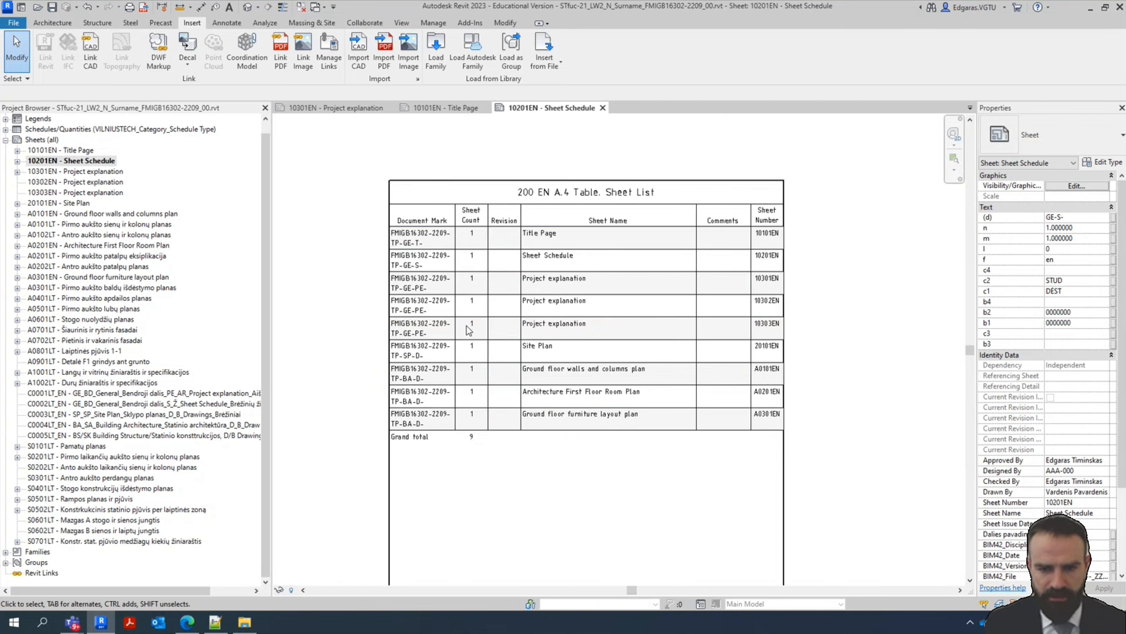
Open sheet 10301EN and examine the area schedules placed within the technical-economic indicators and architectural-planning texts
double_click(105, 173)
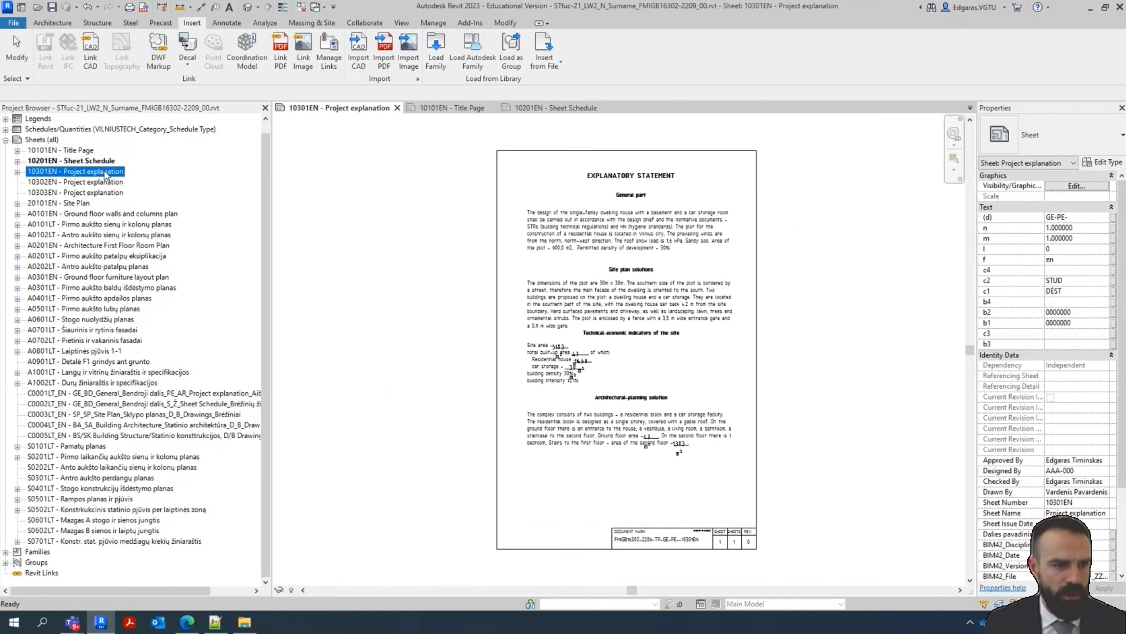
scroll(661, 351, "up", 3)
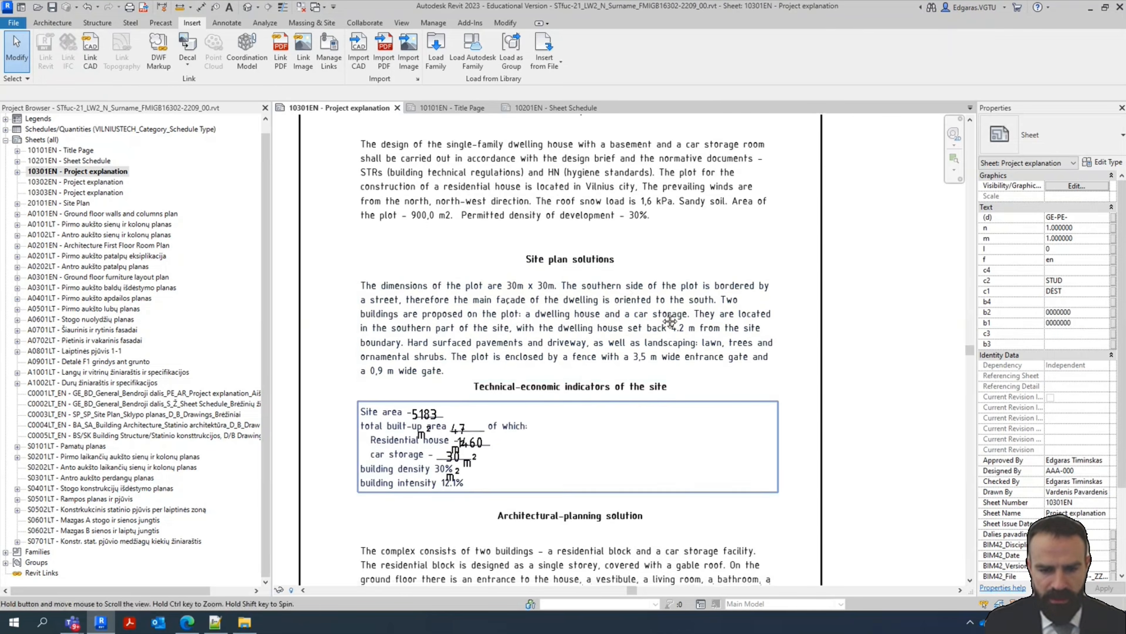
scroll(658, 361, "down", 2)
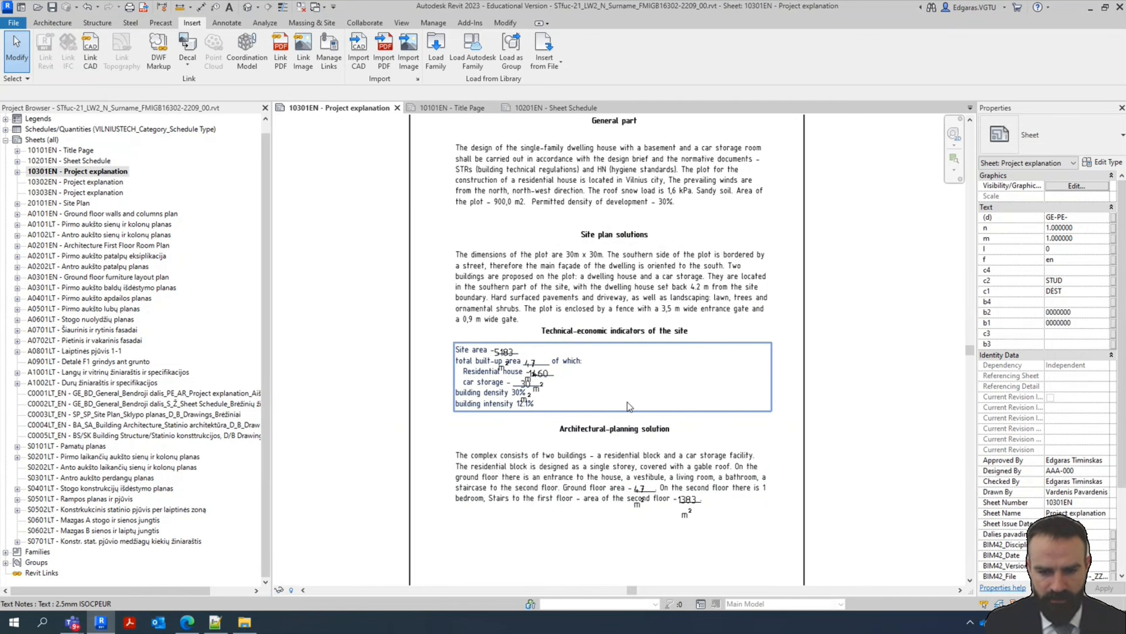
scroll(665, 510, "up", 7)
middle_click_drag(923, 539, 708, 471)
scroll(708, 470, "up", 2)
left_click(662, 427)
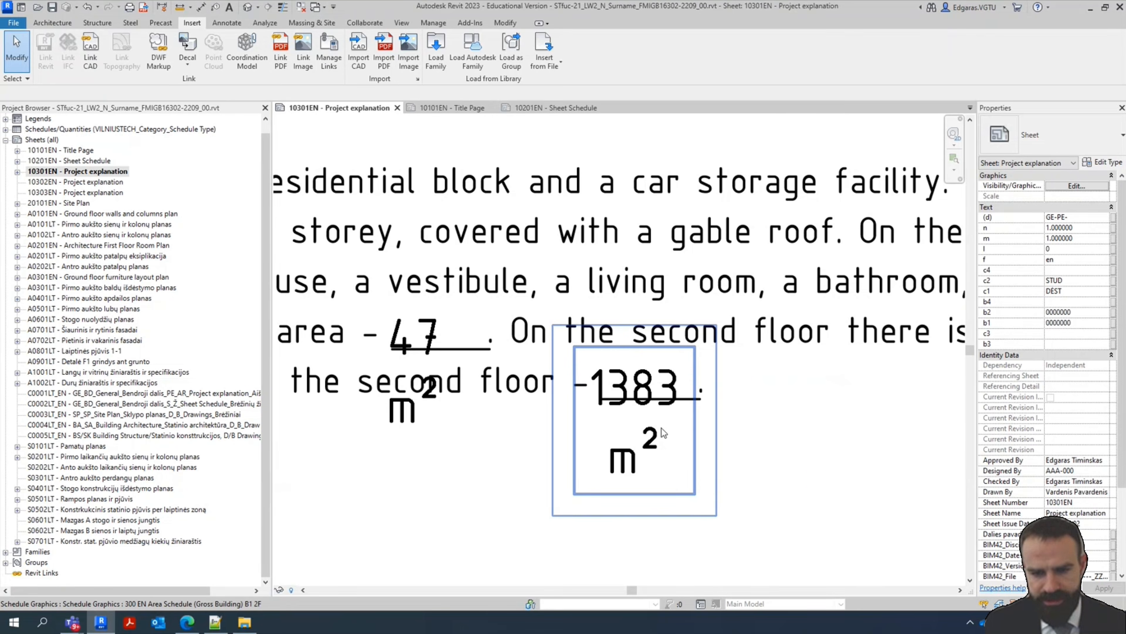
scroll(712, 468, "down", 3)
middle_click_drag(473, 264, 745, 491)
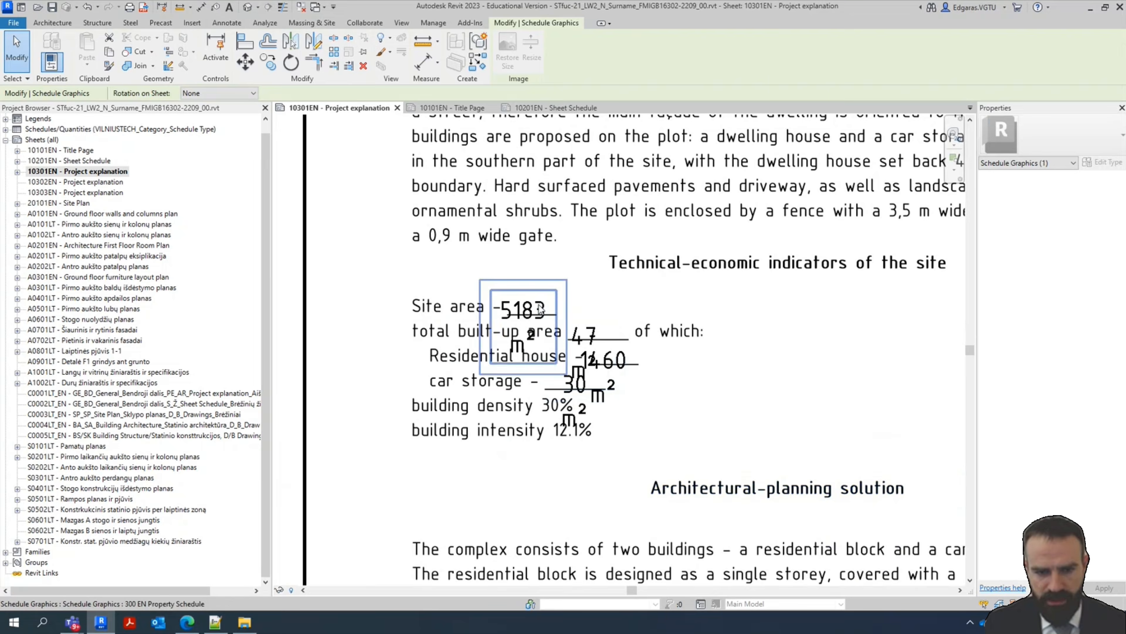
scroll(547, 327, "up", 5)
scroll(510, 296, "down", 2)
scroll(513, 296, "down", 2)
middle_click_drag(664, 200, 516, 260)
scroll(558, 454, "down", 2)
scroll(583, 471, "up", 1)
middle_click_drag(585, 475, 580, 355)
scroll(581, 342, "up", 5)
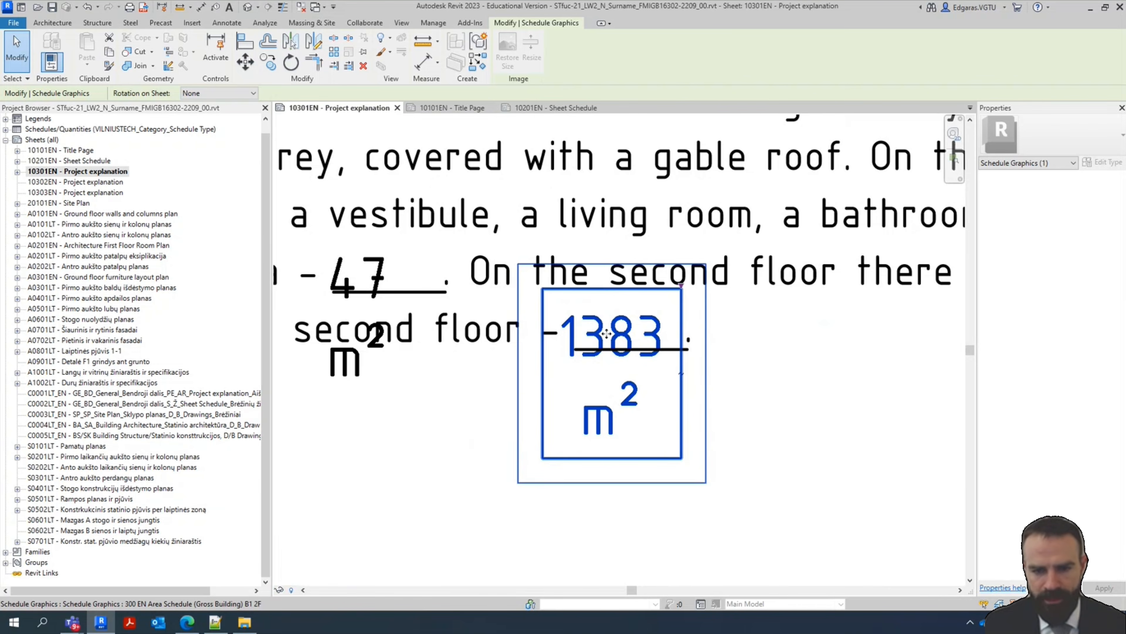
Set the header and body text of the second-floor area schedule (B1 2F) to 2.5mm ISOCPEUR Transparent
double_click(594, 303)
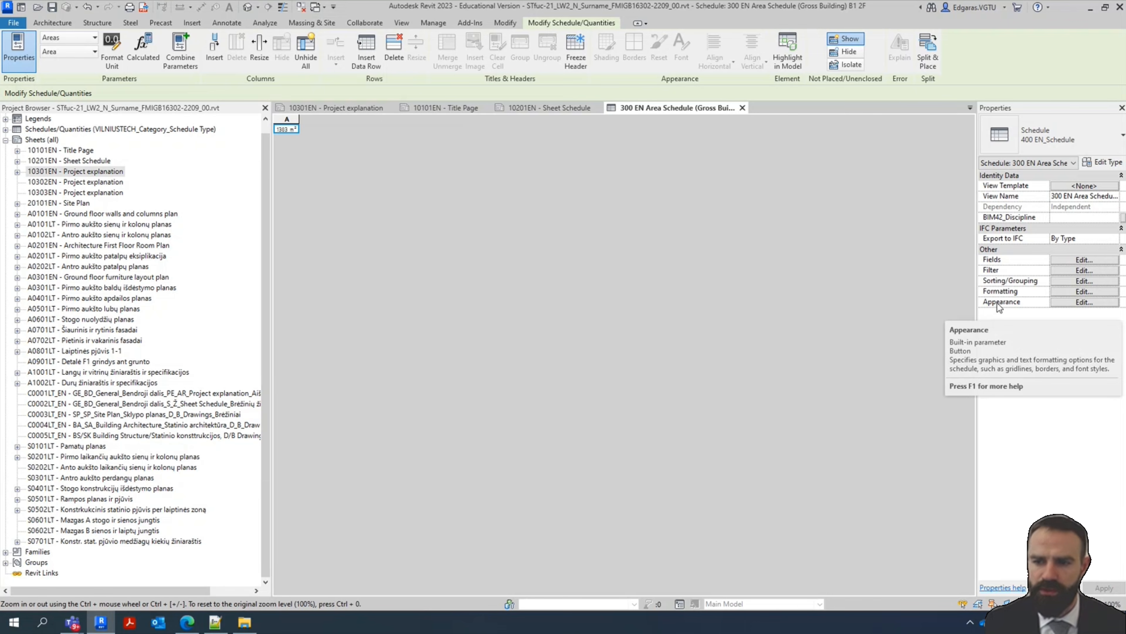
left_click(1083, 303)
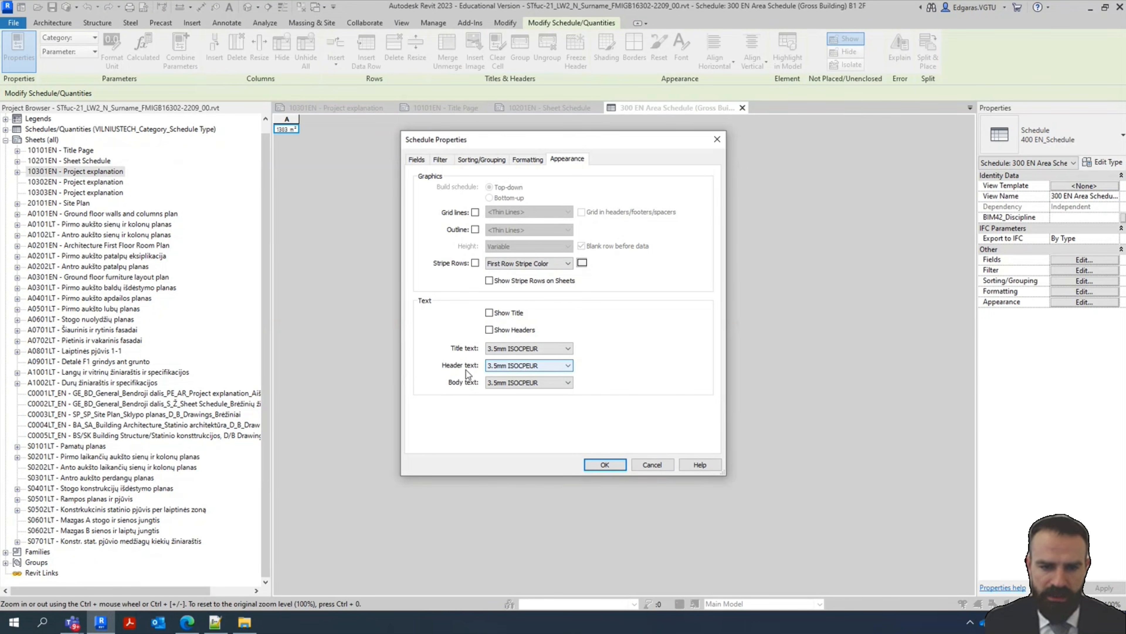
left_click(498, 371)
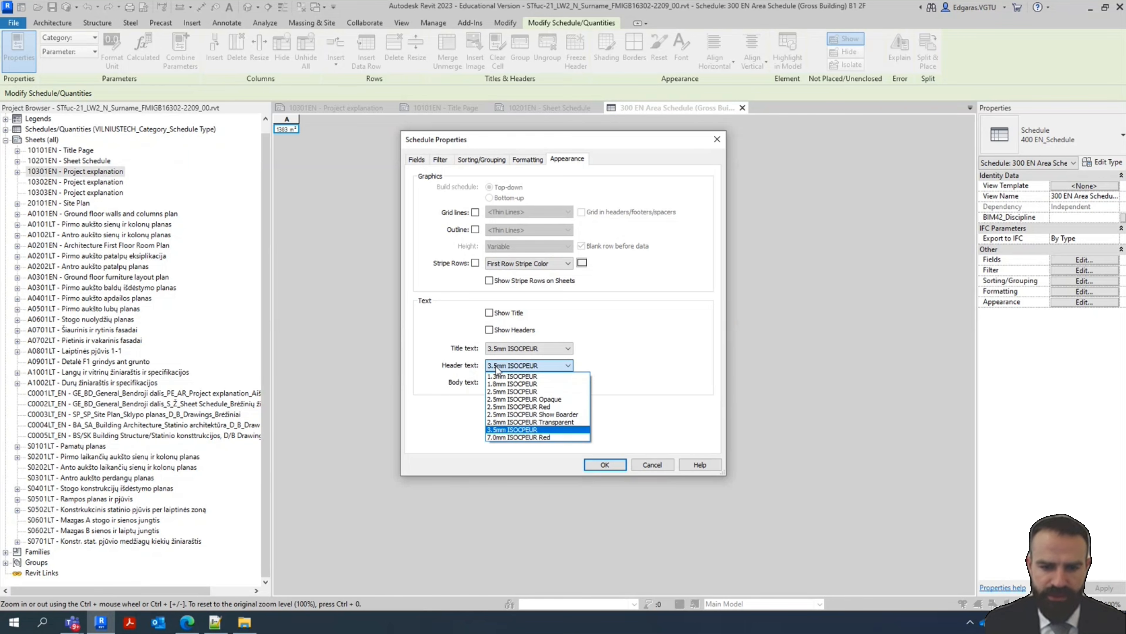
left_click(541, 418)
left_click(535, 384)
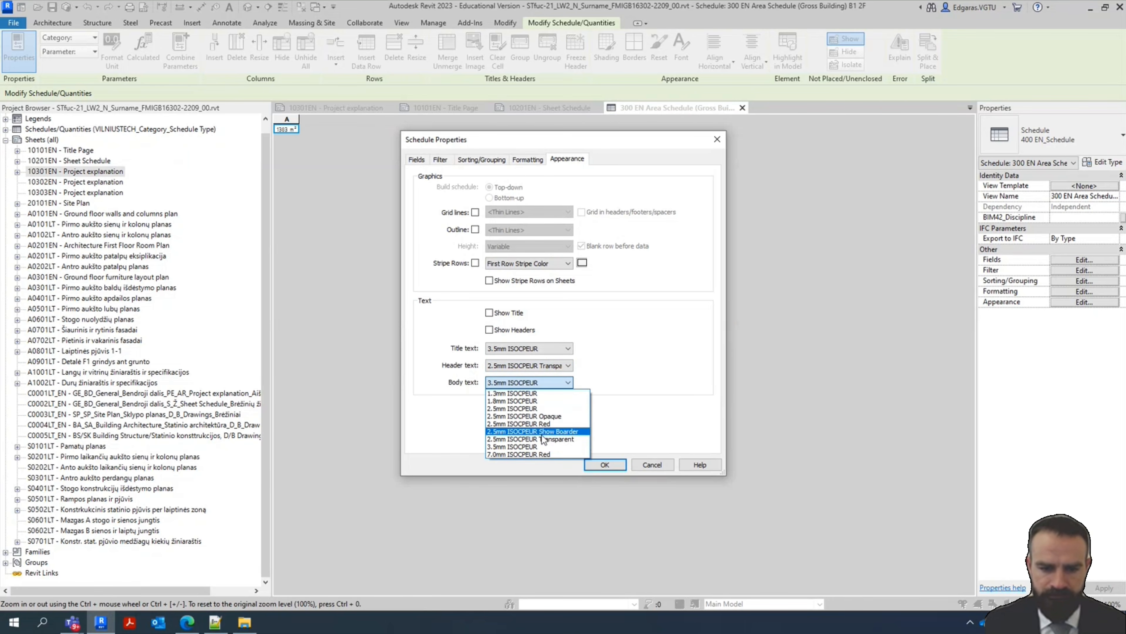
left_click(531, 433)
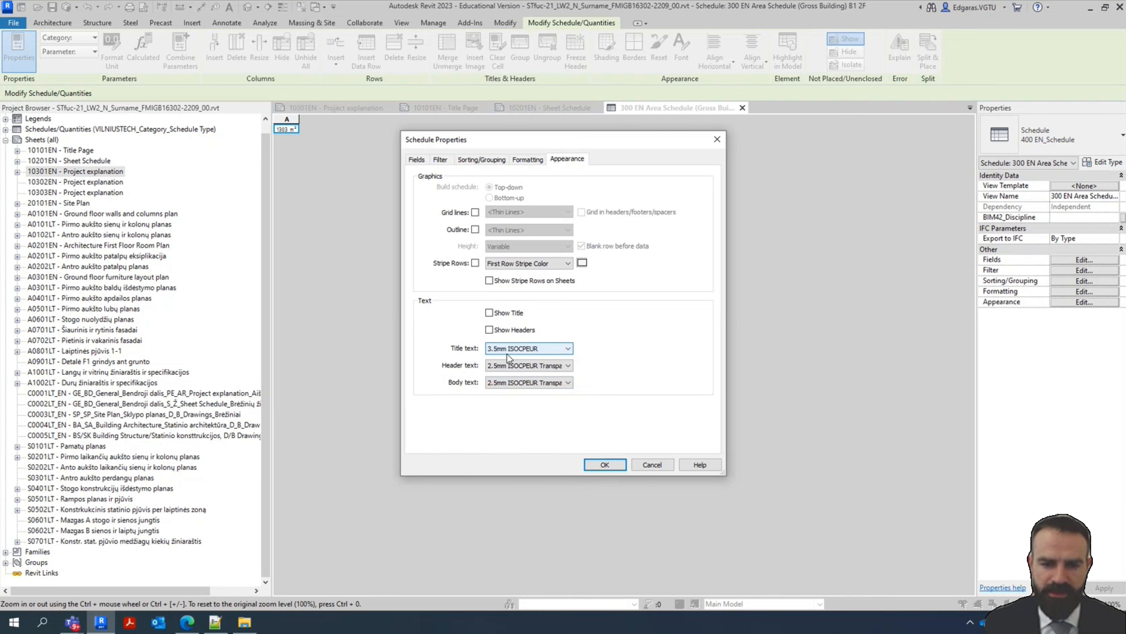
left_click(605, 465)
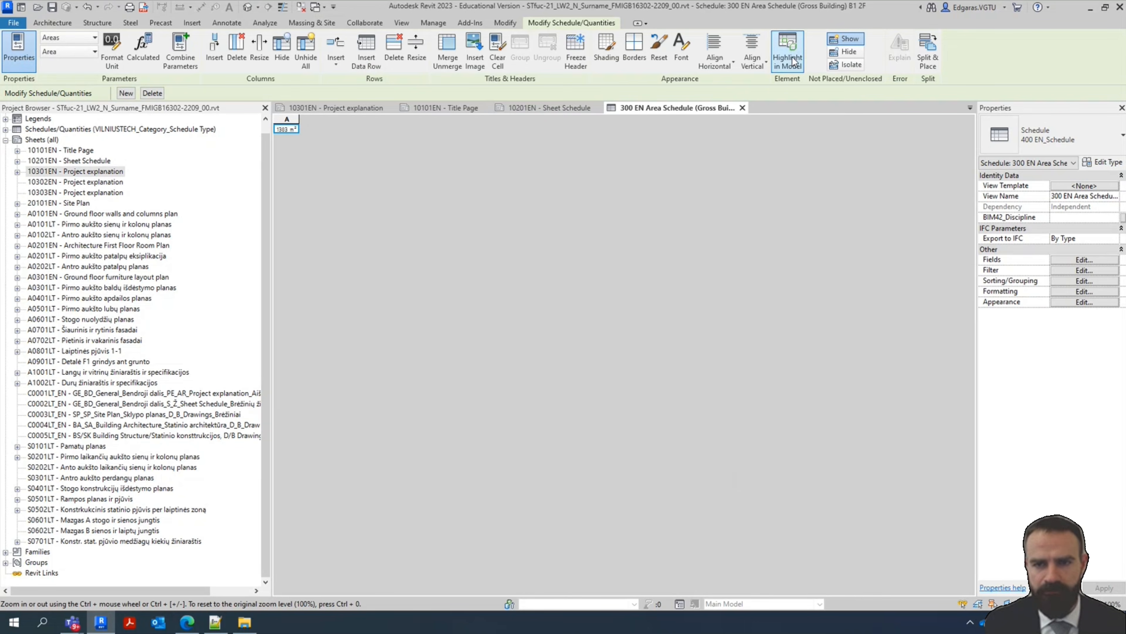
left_click(743, 108)
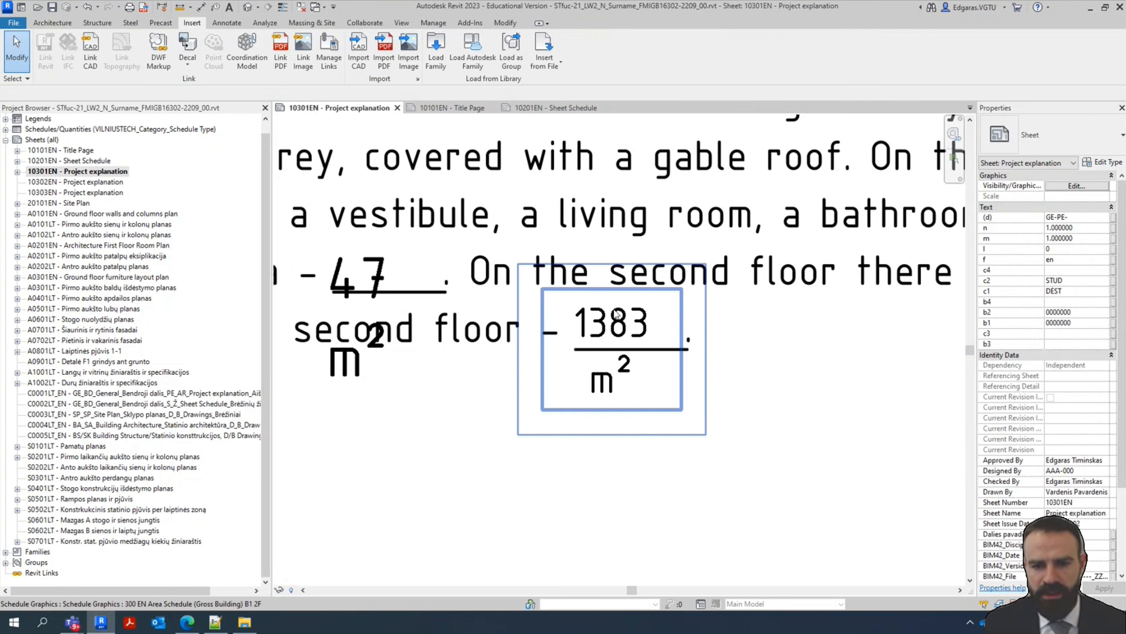
Widen the second-floor area schedule on sheet 10301EN so its value and unit fit on one line
left_click(606, 323)
scroll(606, 322, "up", 2)
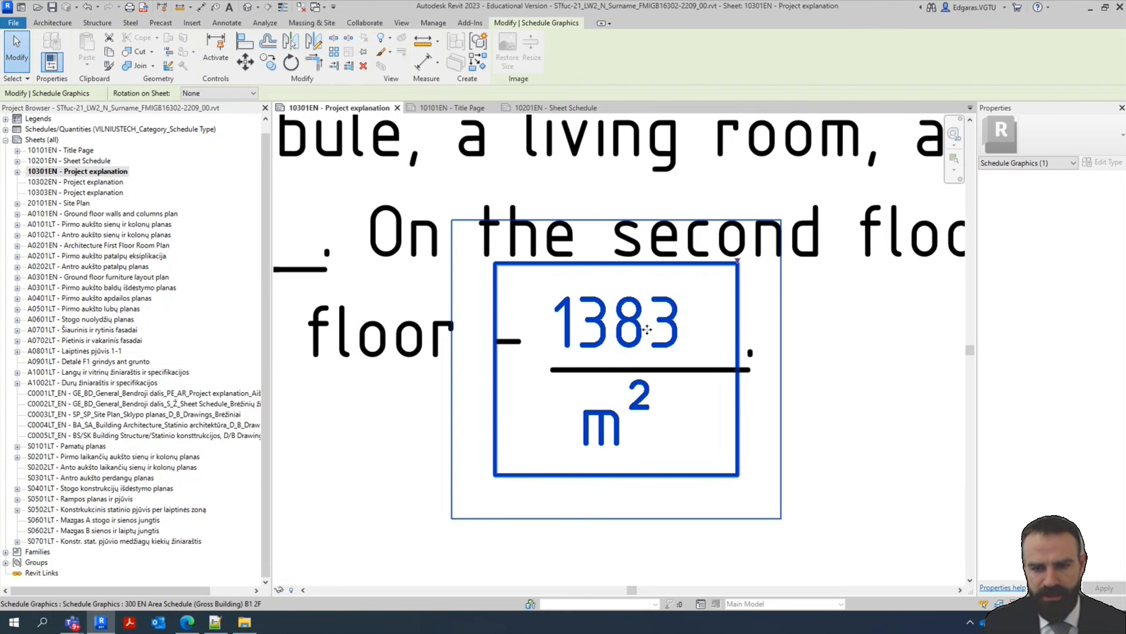
left_click_drag(737, 263, 788, 266)
left_click(726, 531)
scroll(752, 466, "down", 3)
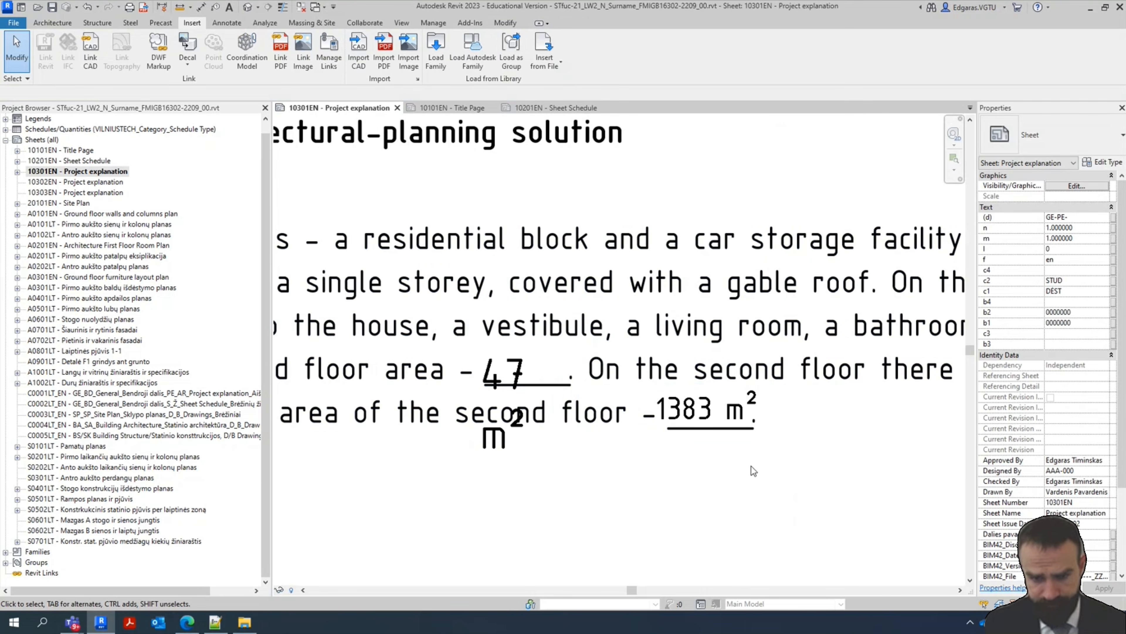
Set the header and body text of the ground-floor area schedule (B1 1F) to 2.5mm ISOCPEUR Transparent
double_click(510, 377)
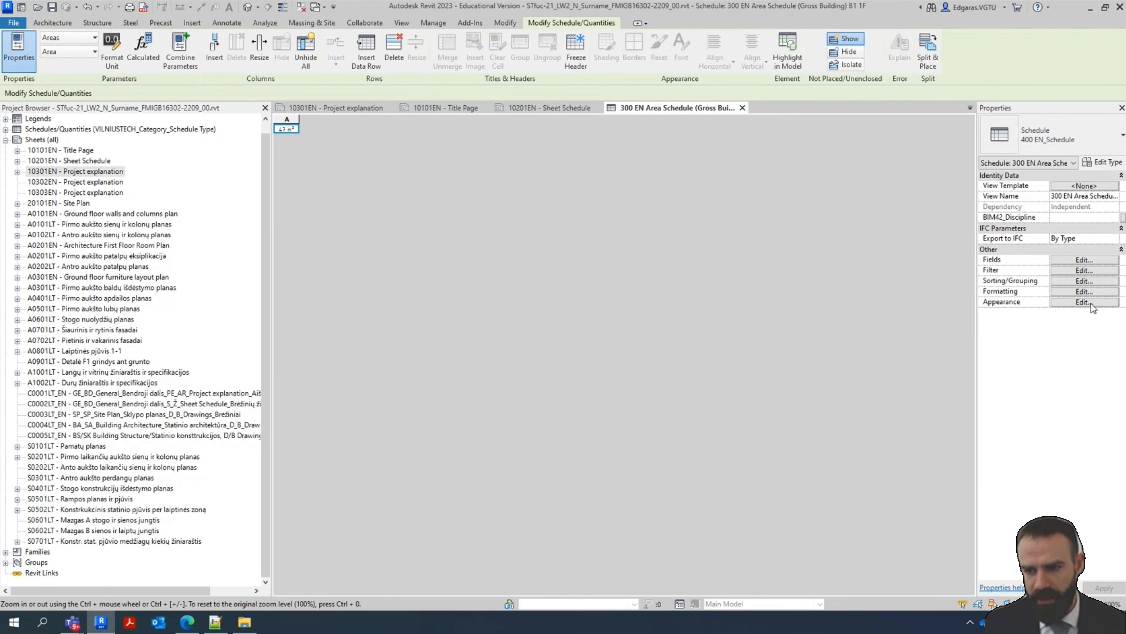
left_click(1084, 302)
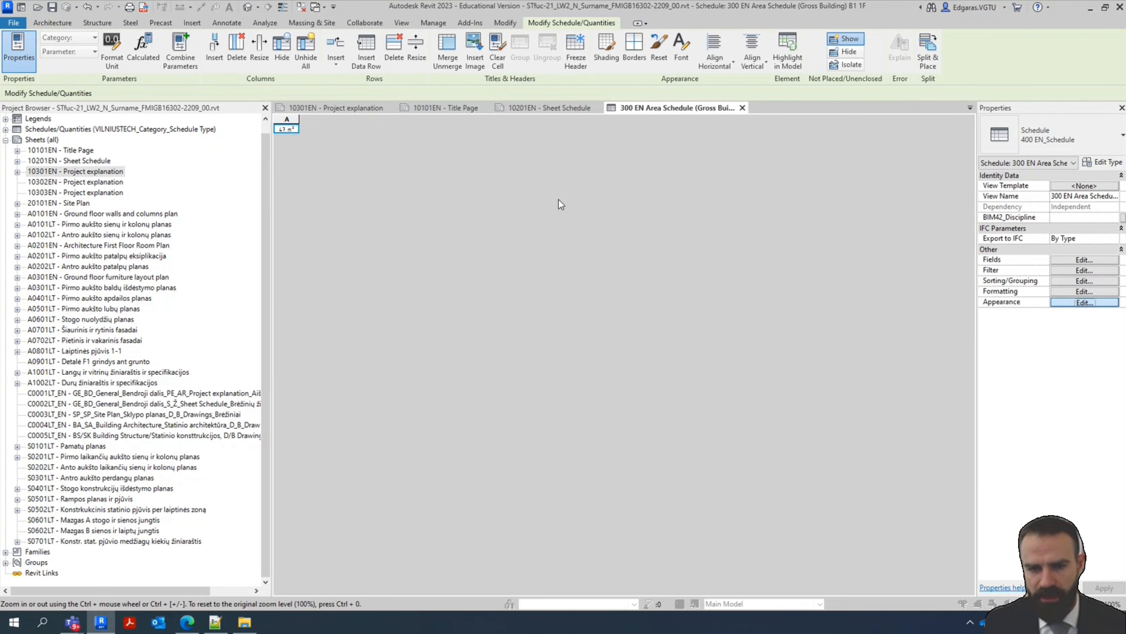
left_click(547, 366)
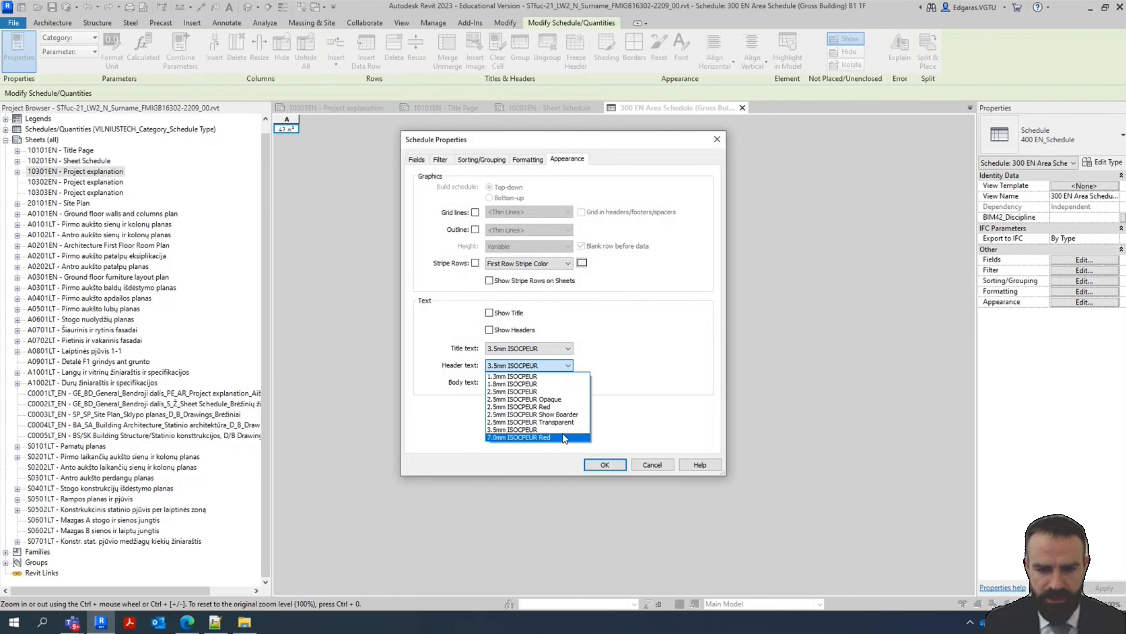
left_click(568, 421)
left_click(556, 381)
left_click(553, 449)
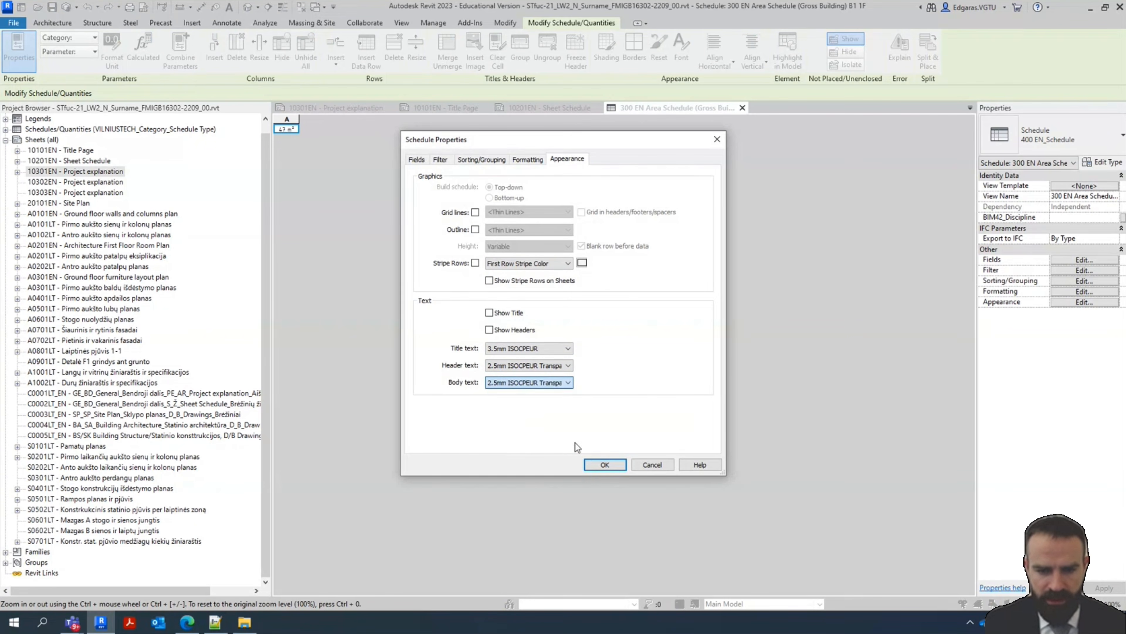
left_click(612, 465)
left_click(742, 107)
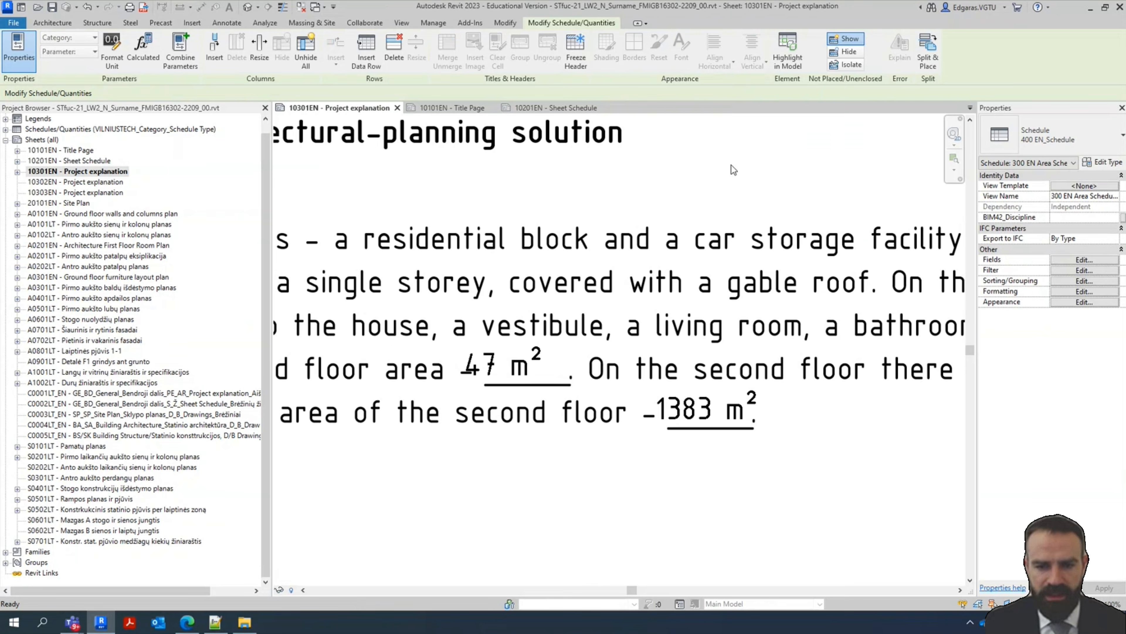
Move the ground-floor area schedule onto its underlined blank in the architectural-planning text
left_click(545, 373)
left_click_drag(523, 372, 551, 372)
left_click(551, 502)
middle_click_drag(587, 458, 592, 399)
scroll(694, 331, "down", 3)
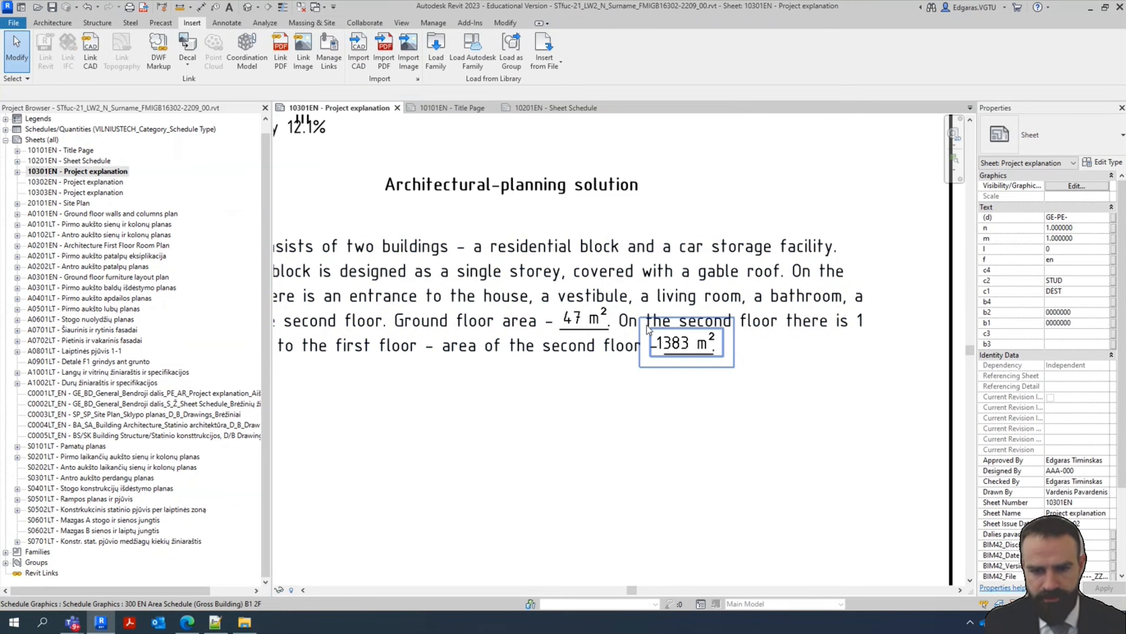
Examine the placed area schedules in the architectural-planning paragraph and the technical-economic indicators of the site
scroll(754, 455, "up", 2)
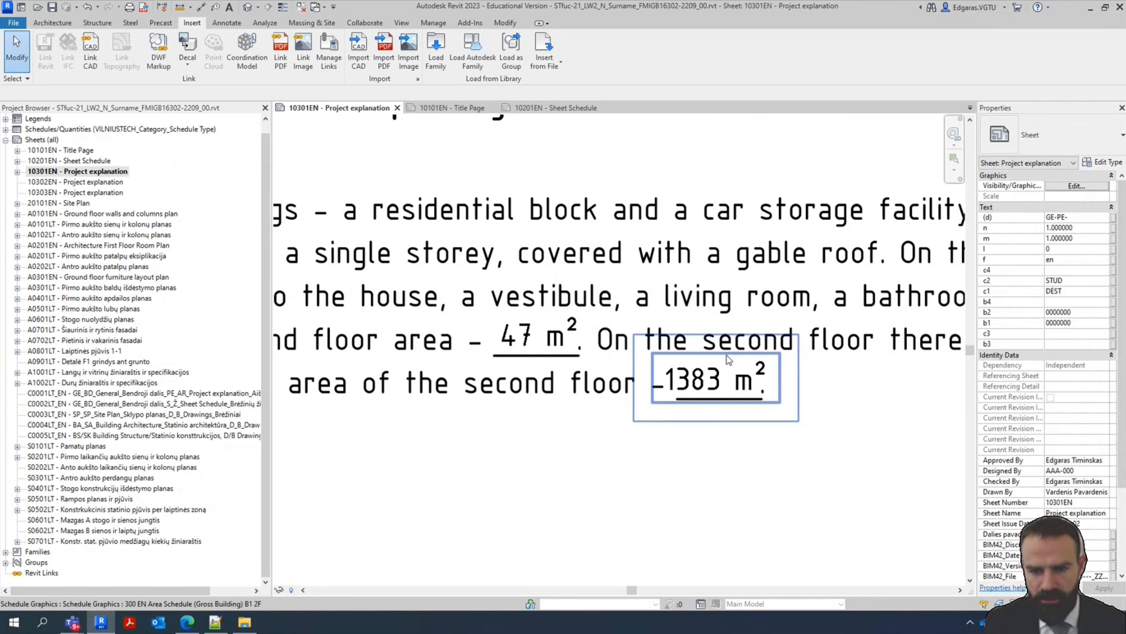
scroll(790, 404, "up", 1)
middle_click_drag(790, 404, 763, 406)
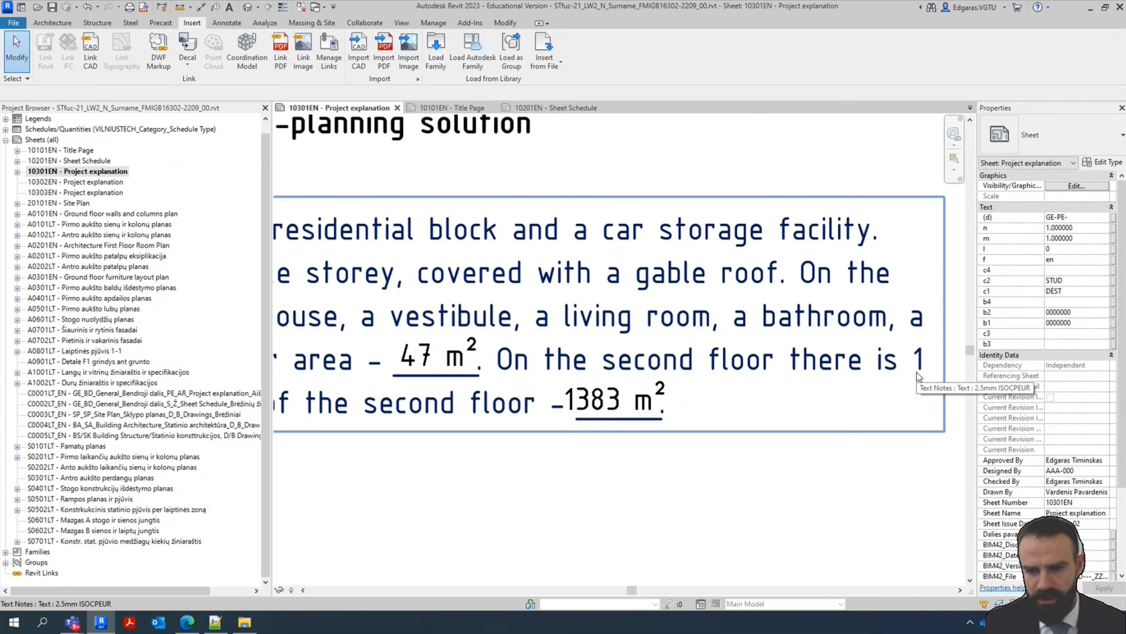
middle_click_drag(343, 539, 902, 544)
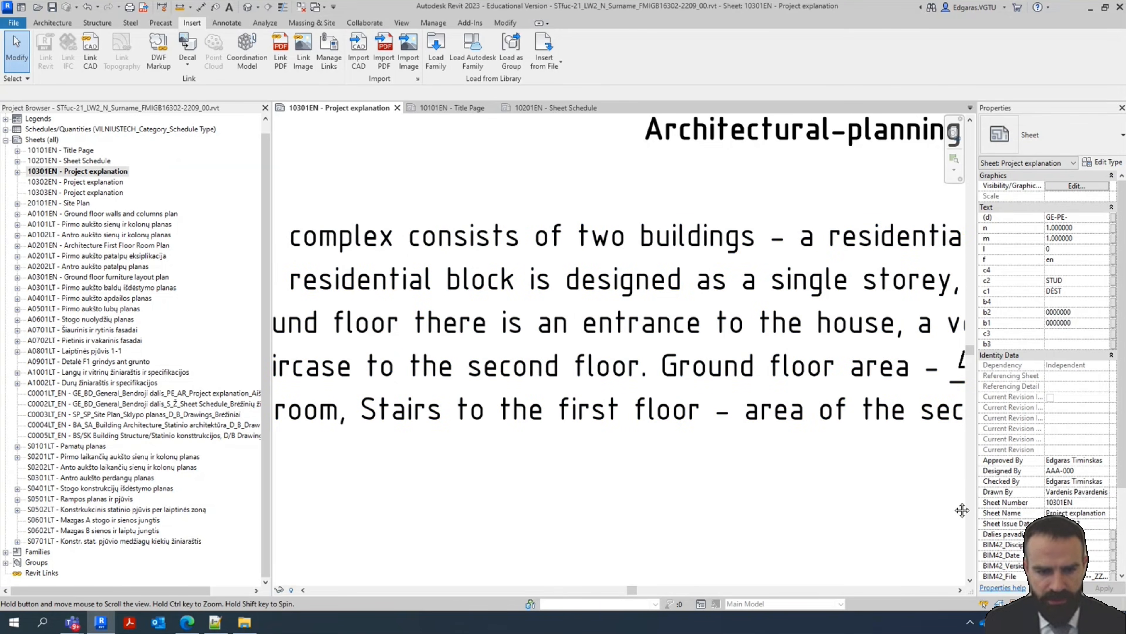
middle_click_drag(763, 465, 526, 435)
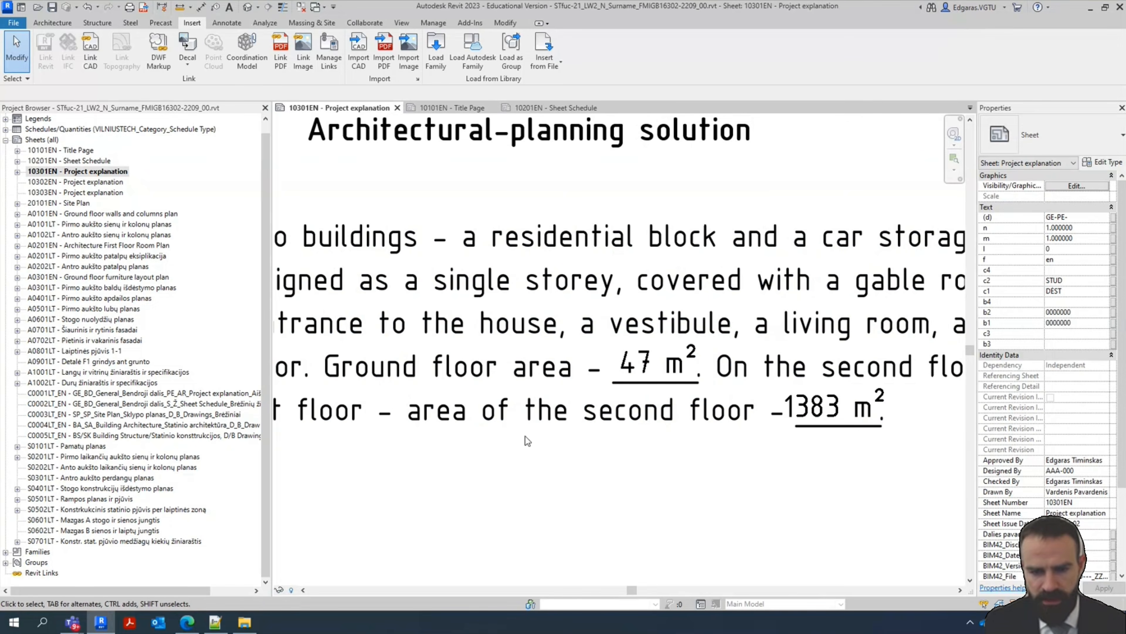
scroll(537, 441, "up", 2)
middle_click_drag(820, 499, 514, 497)
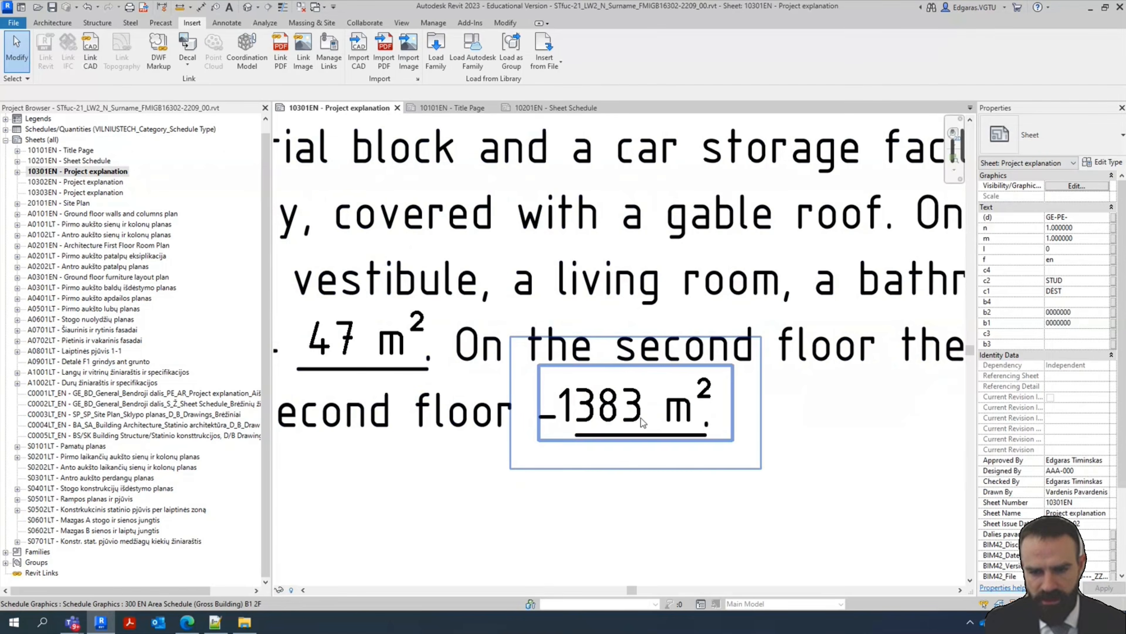
scroll(641, 417, "up", 2)
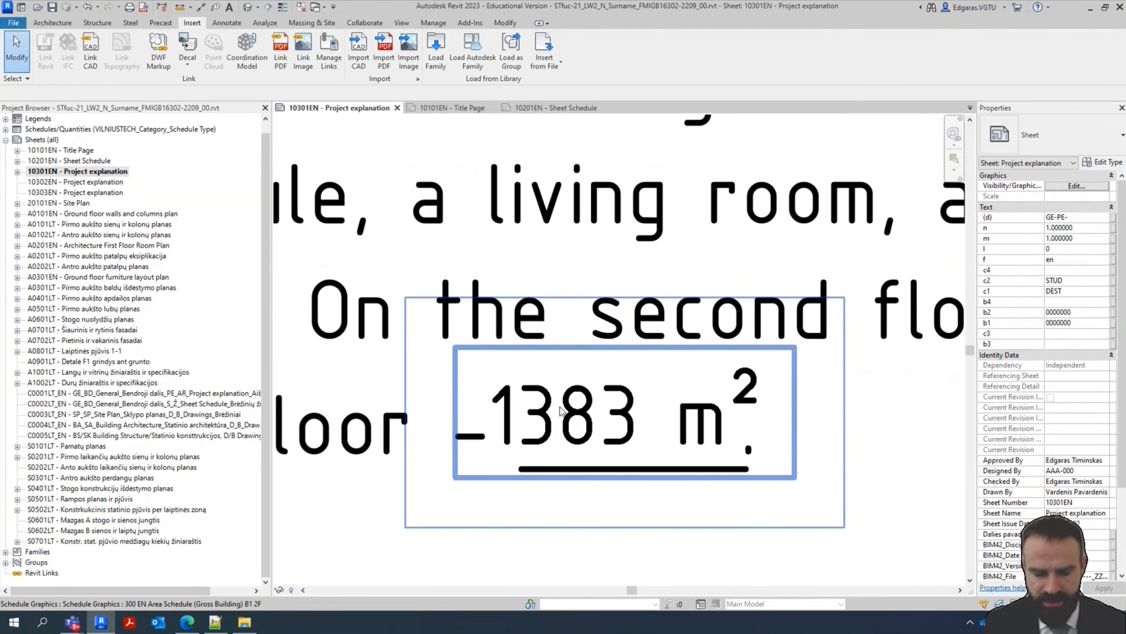
scroll(756, 398, "down", 5)
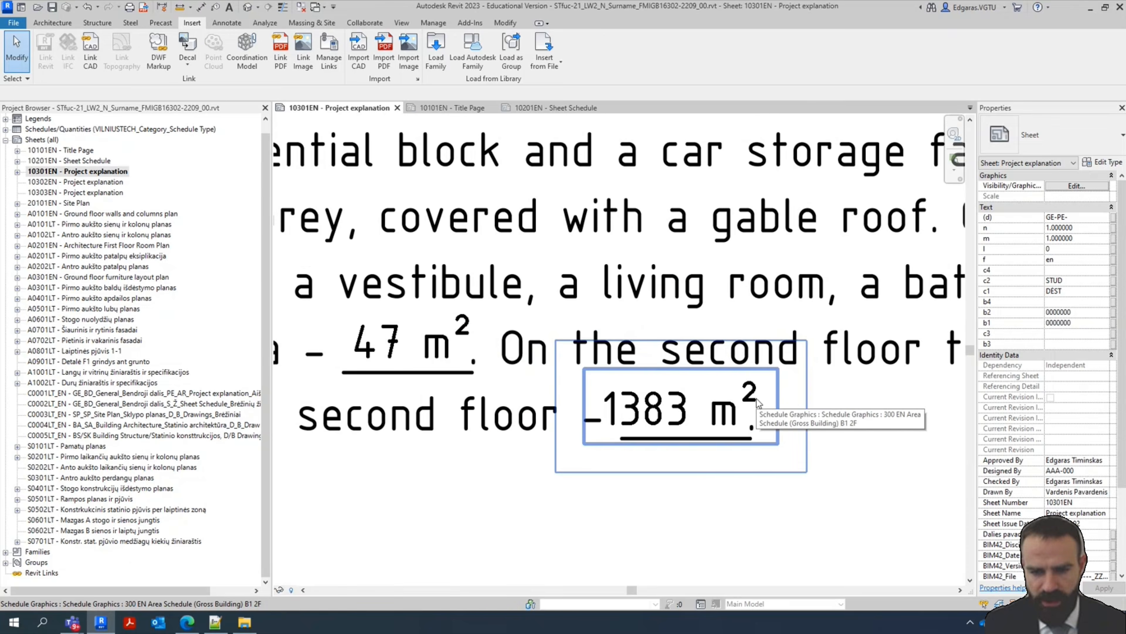
middle_click_drag(609, 235, 660, 310)
scroll(486, 307, "up", 3)
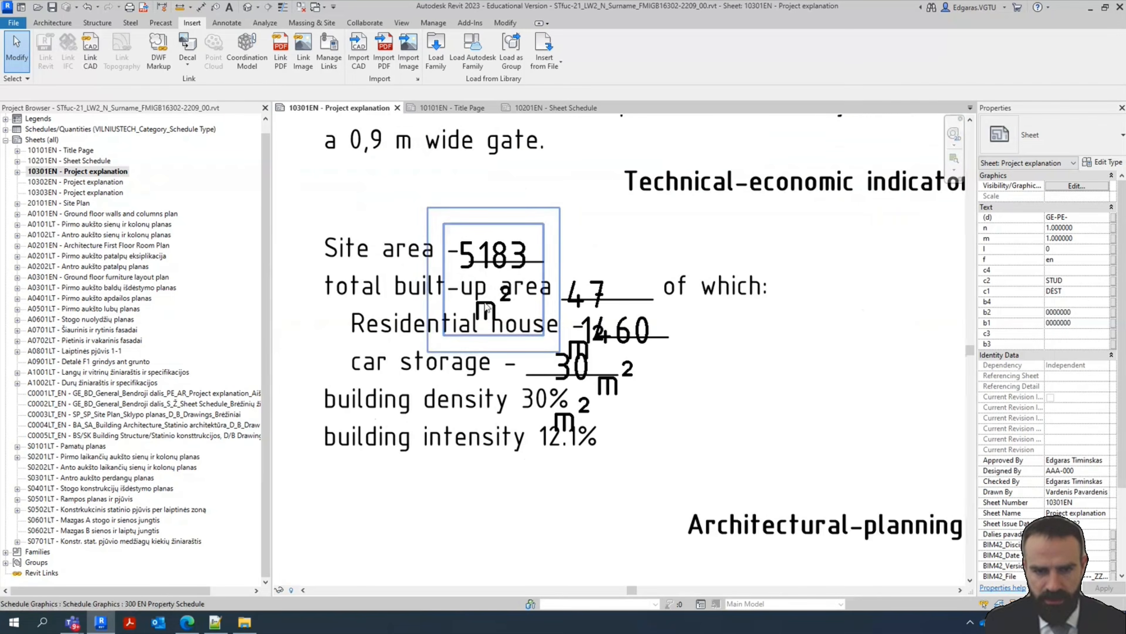
scroll(643, 324, "up", 2)
scroll(649, 333, "down", 5)
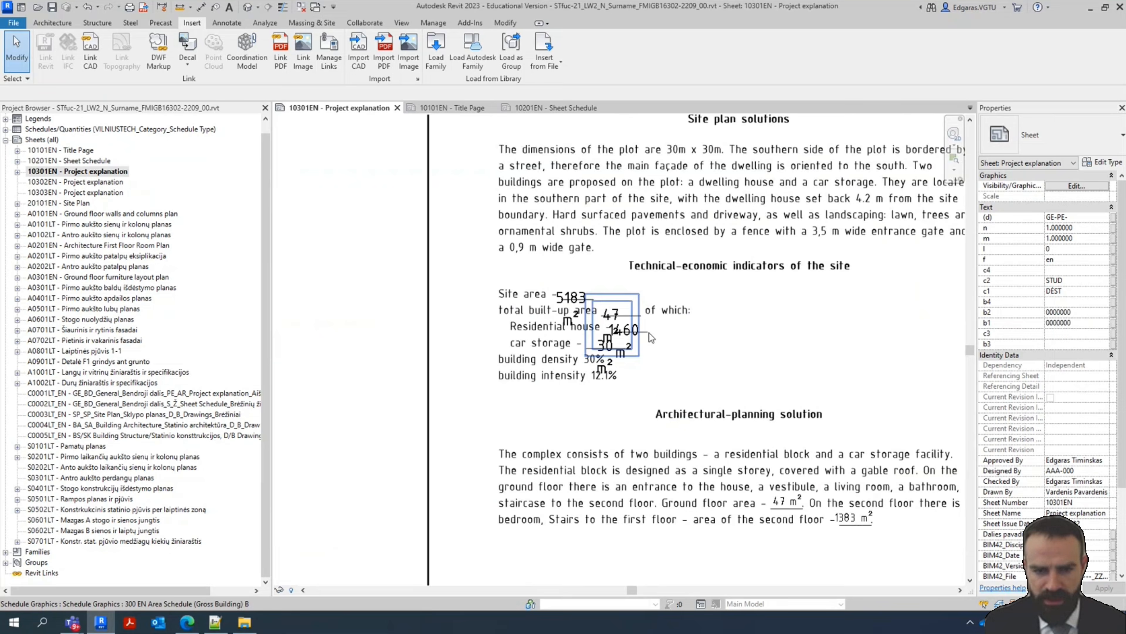
scroll(709, 295, "down", 4)
scroll(466, 341, "up", 8)
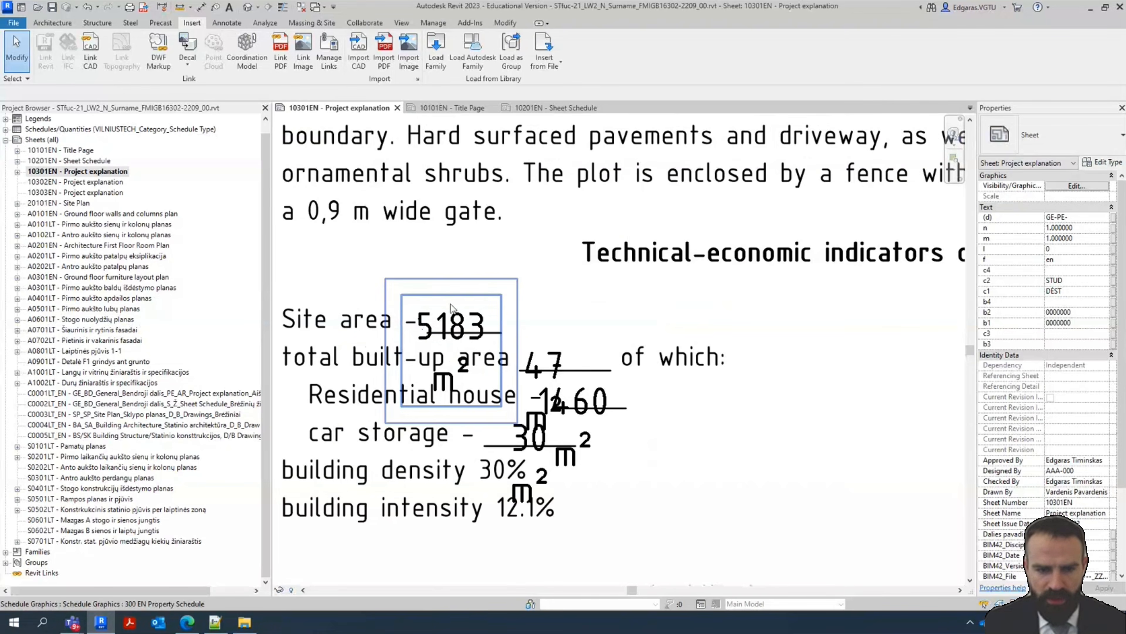
scroll(460, 333, "down", 5)
scroll(461, 335, "up", 5)
Move the site area schedule aside and replace the underlined blank after "Site area" with 900 m2
left_click(457, 327)
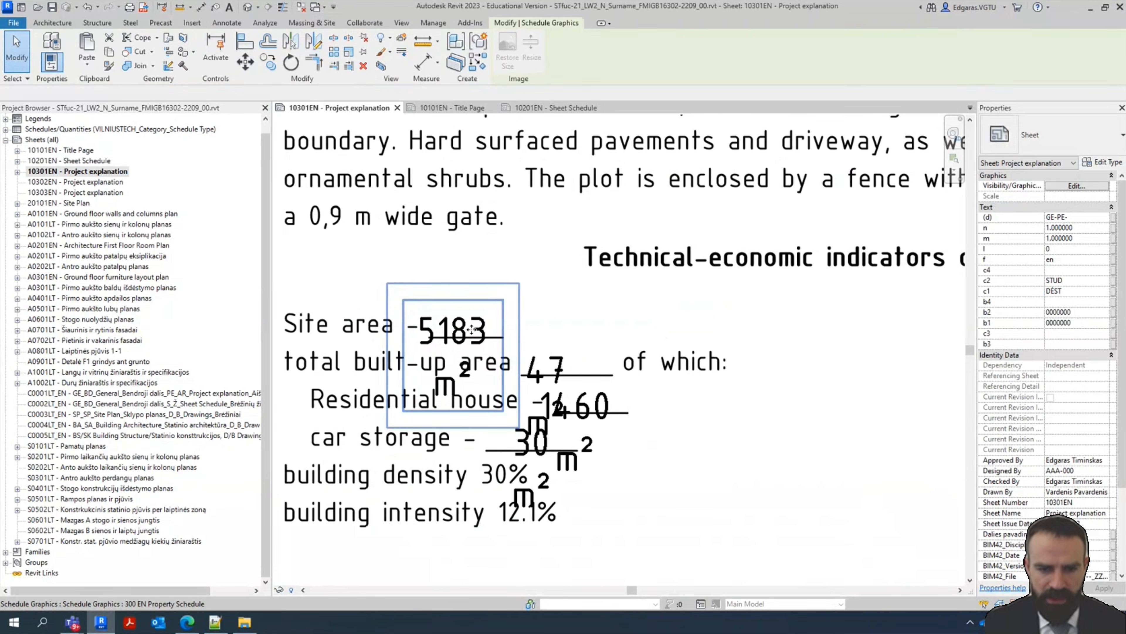
left_click_drag(455, 325, 628, 326)
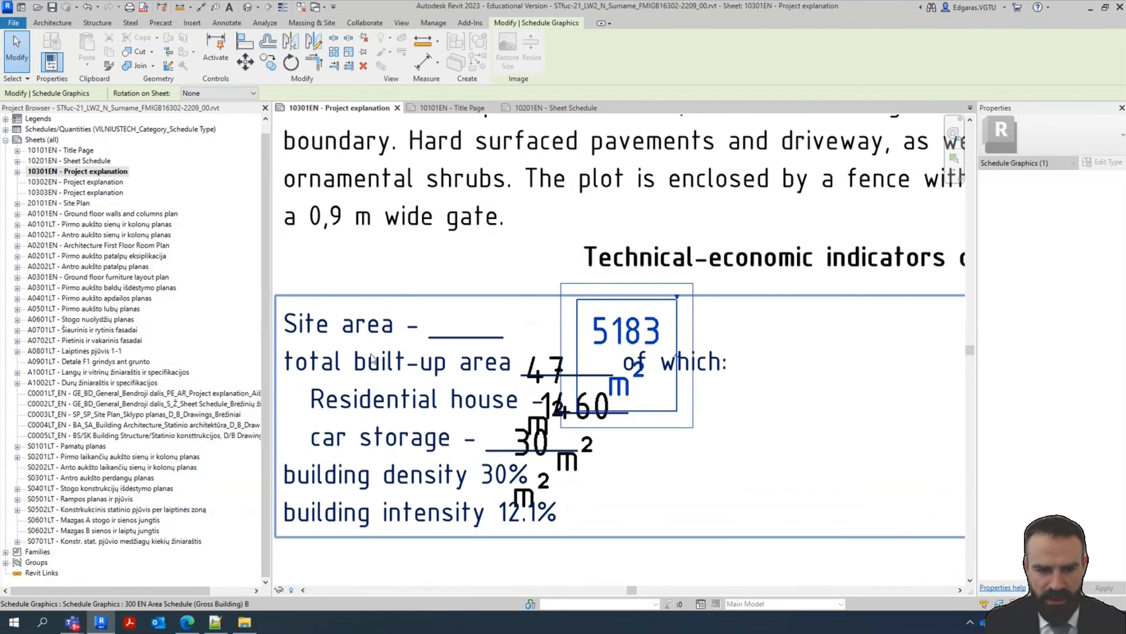
double_click(380, 334)
double_click(461, 336)
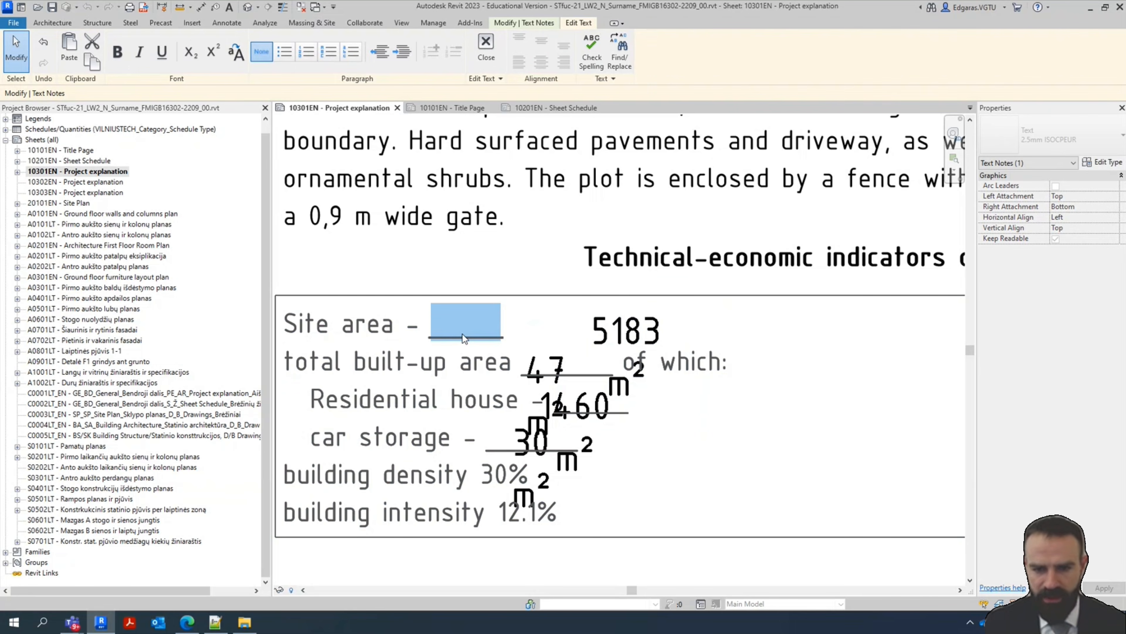
type("90")
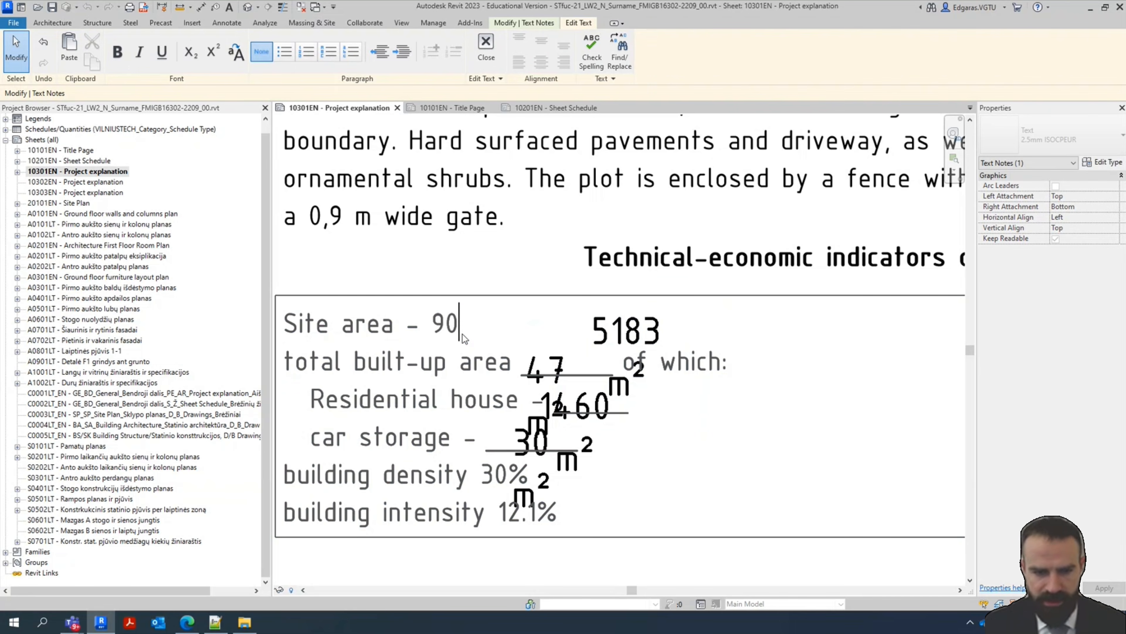
type("0")
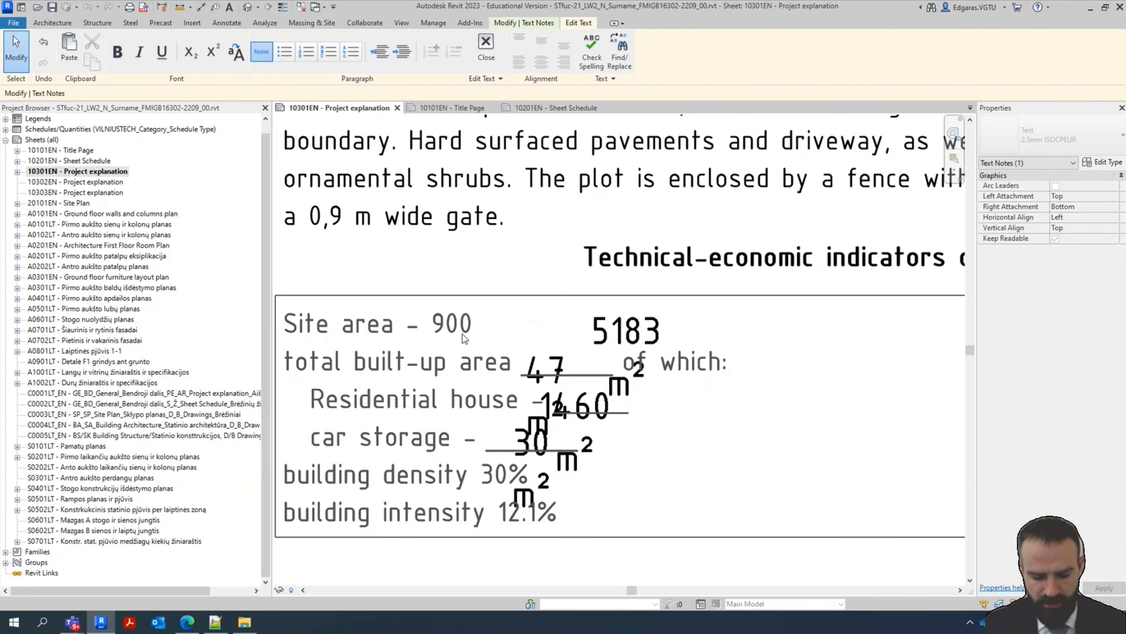
type(" m2")
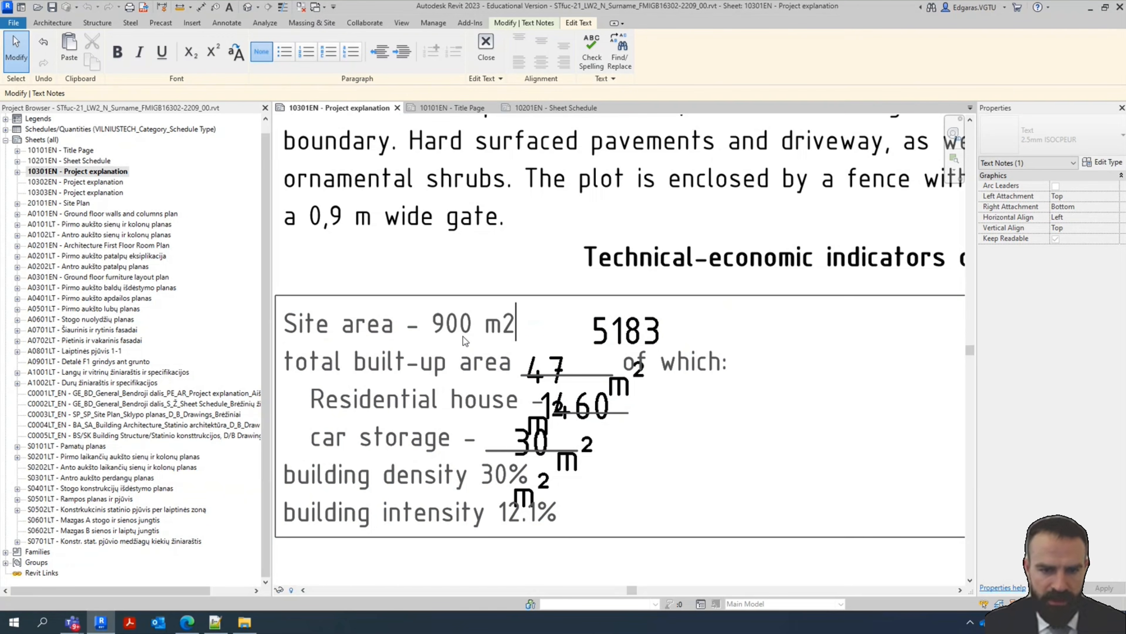
Format the 2 of the site area's m2 unit as superscript and finish editing the indicators text
key("shift+Left")
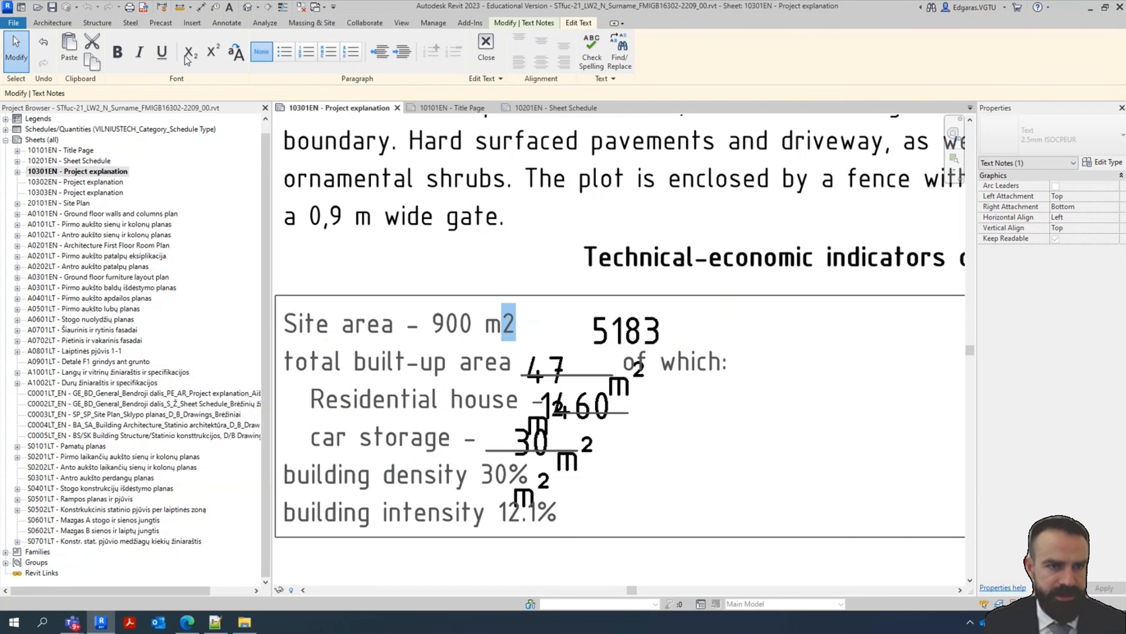
left_click(213, 51)
left_click(703, 496)
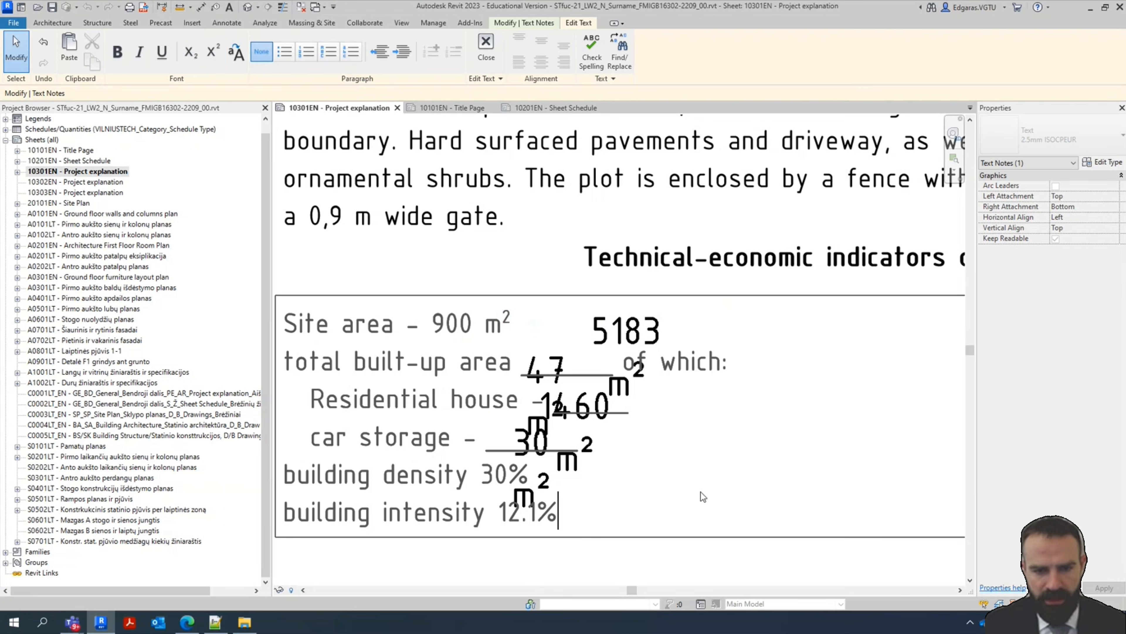
left_click(535, 278)
scroll(535, 278, "down", 3)
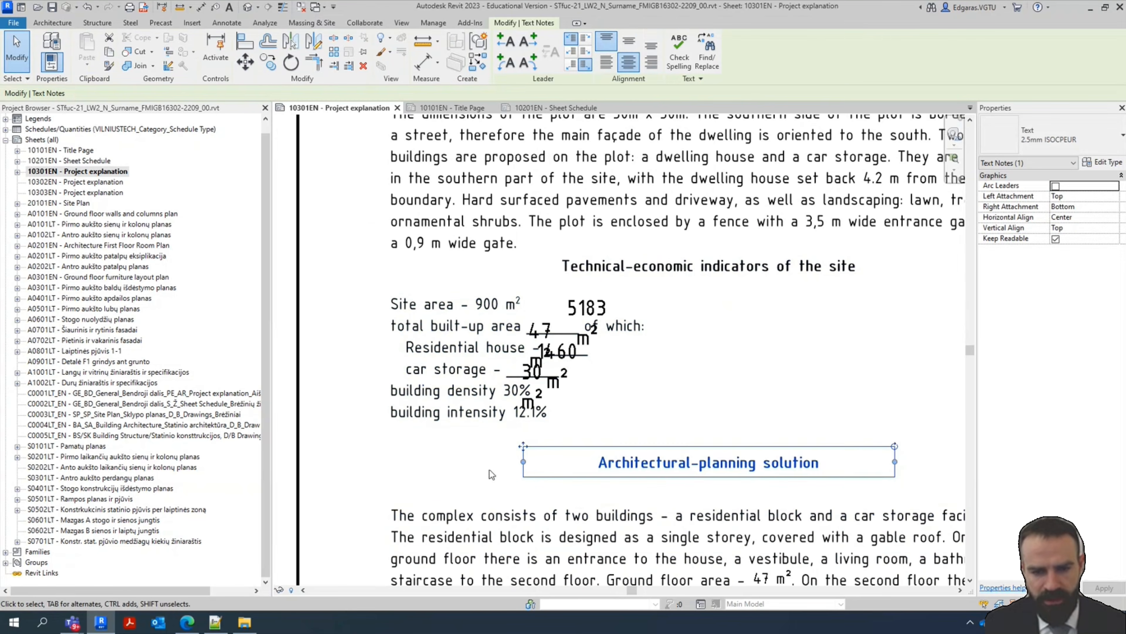
scroll(471, 277, "up", 3)
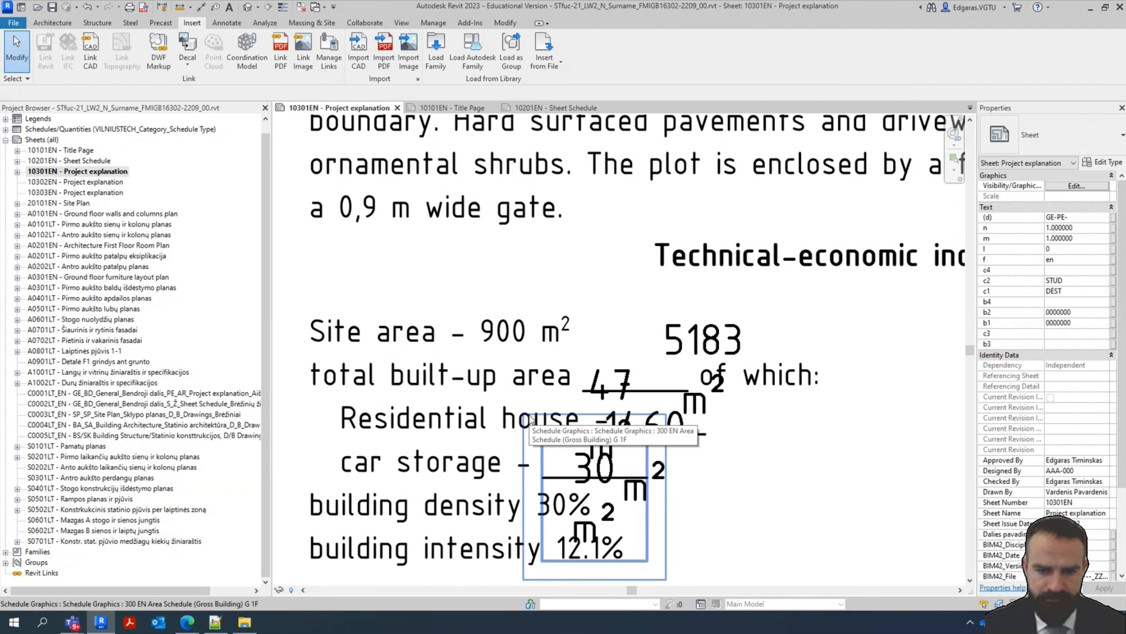
Widen the site area schedule beside the "Site area" line so that its value and unit fit on one line
scroll(530, 419, "down", 2)
left_click(634, 328)
scroll(673, 329, "up", 3)
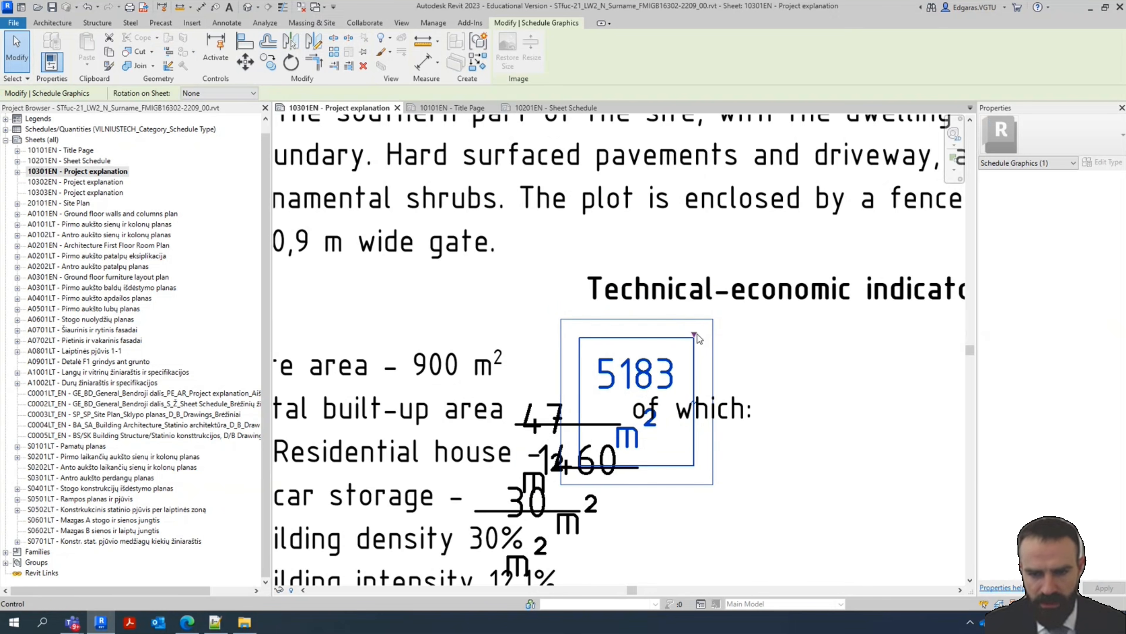
left_click_drag(695, 333, 600, 327)
scroll(480, 380, "up", 2)
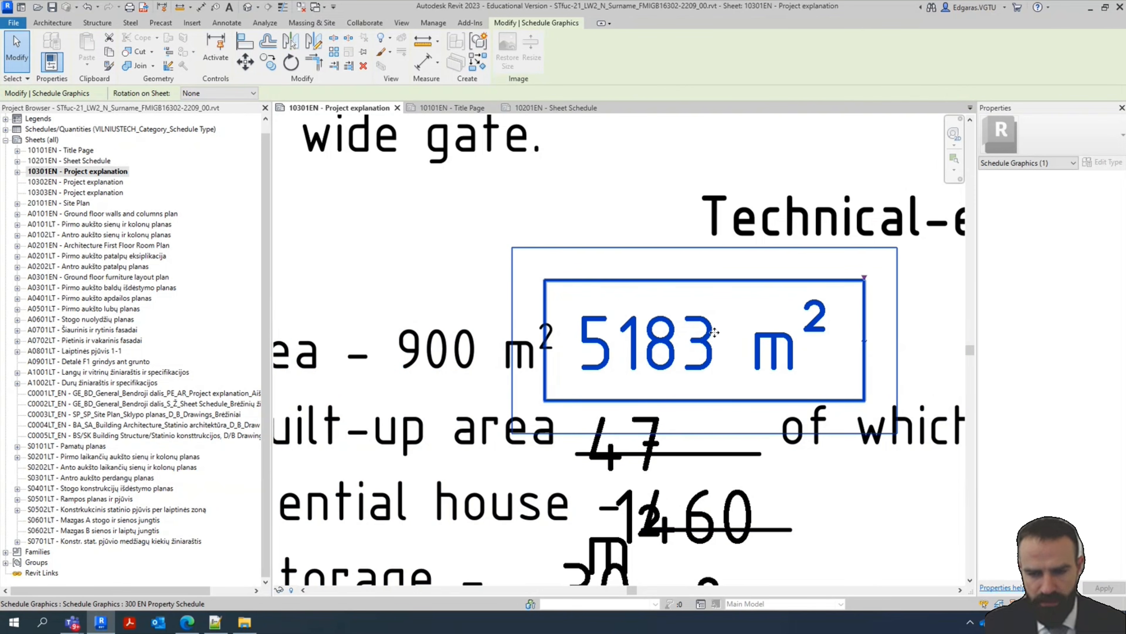
scroll(715, 332, "down", 3)
left_click(350, 321)
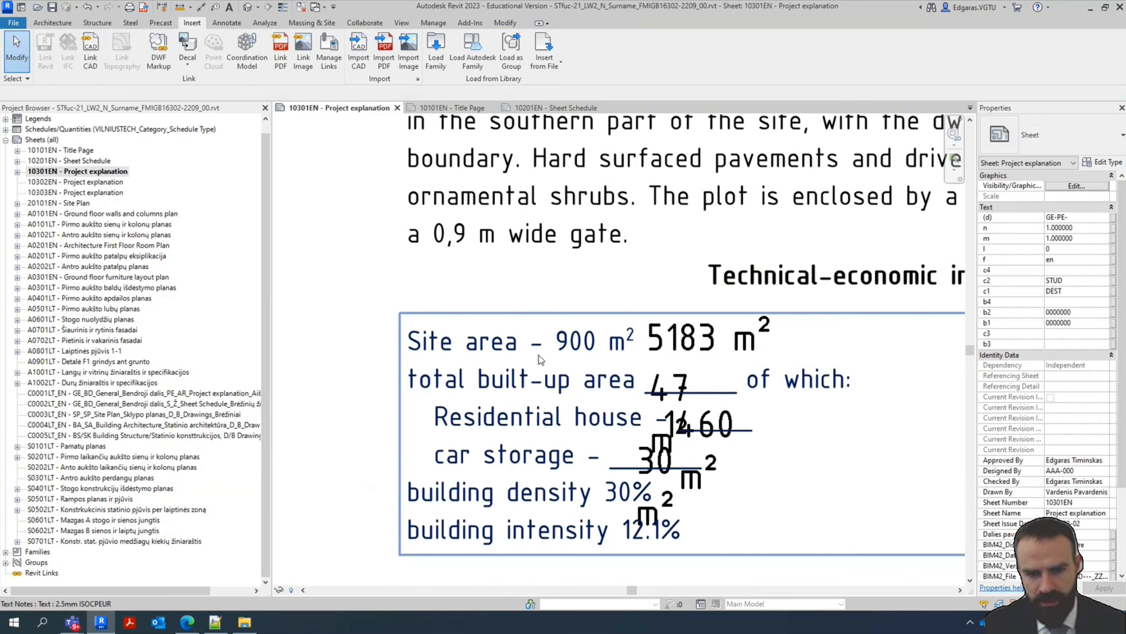
Check the technical-economic indicators once more, and open sheet 10302EN to review its structural solution texts
scroll(543, 310, "down", 3)
scroll(593, 433, "up", 4)
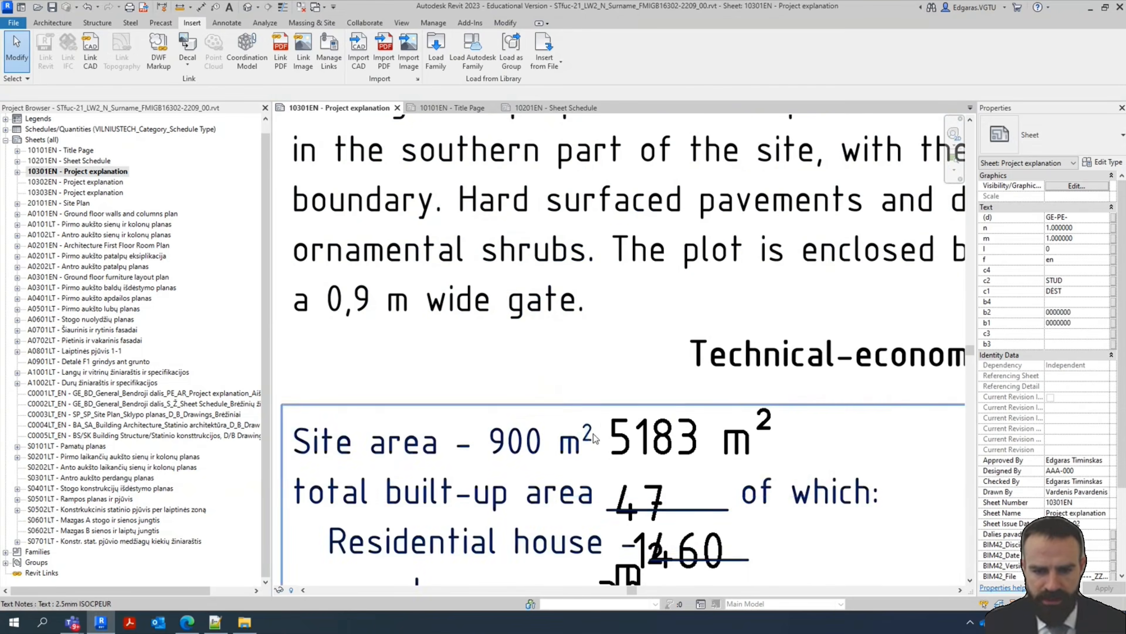
scroll(593, 433, "down", 2)
scroll(528, 359, "up", 2)
scroll(533, 361, "down", 5)
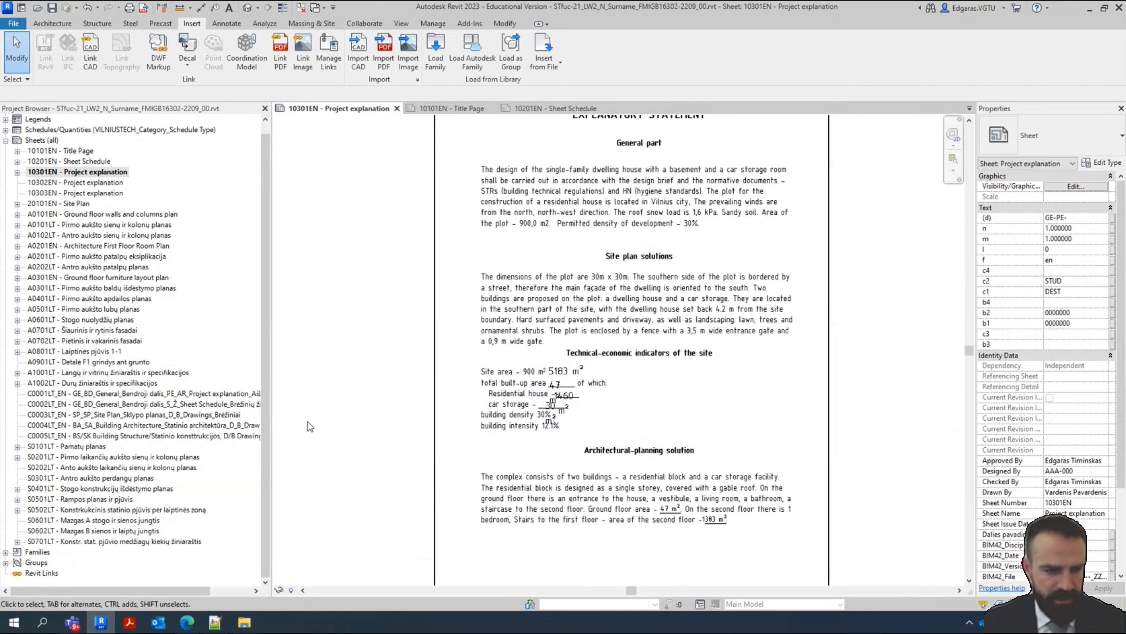
double_click(97, 183)
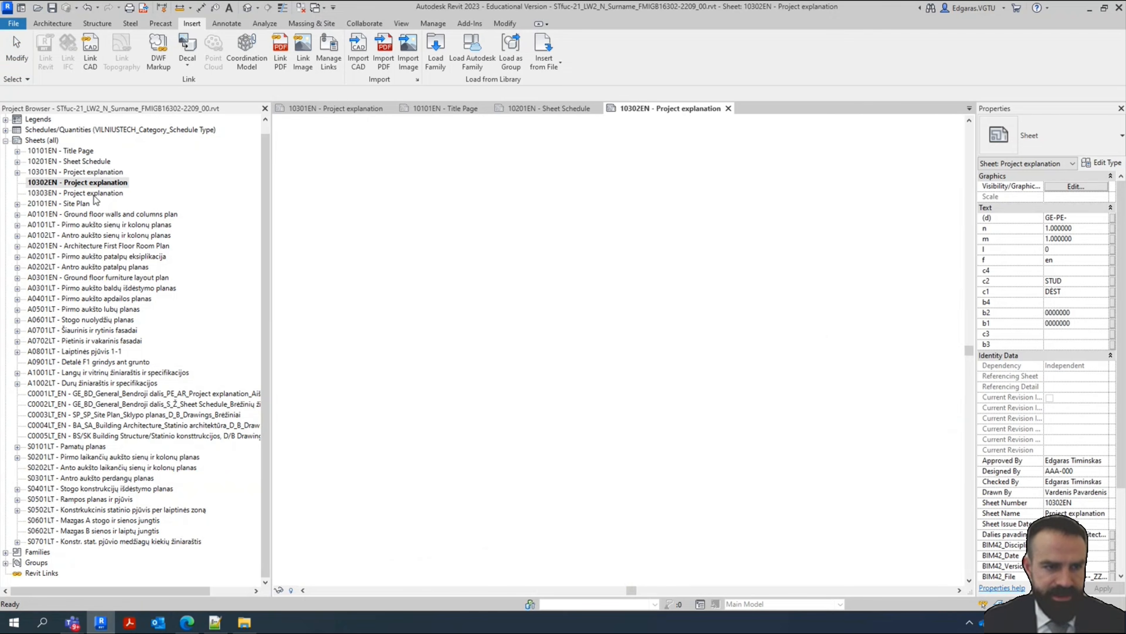
scroll(674, 395, "up", 4)
middle_click_drag(633, 365, 664, 513)
scroll(607, 268, "down", 2)
scroll(617, 276, "up", 3)
scroll(620, 279, "down", 1)
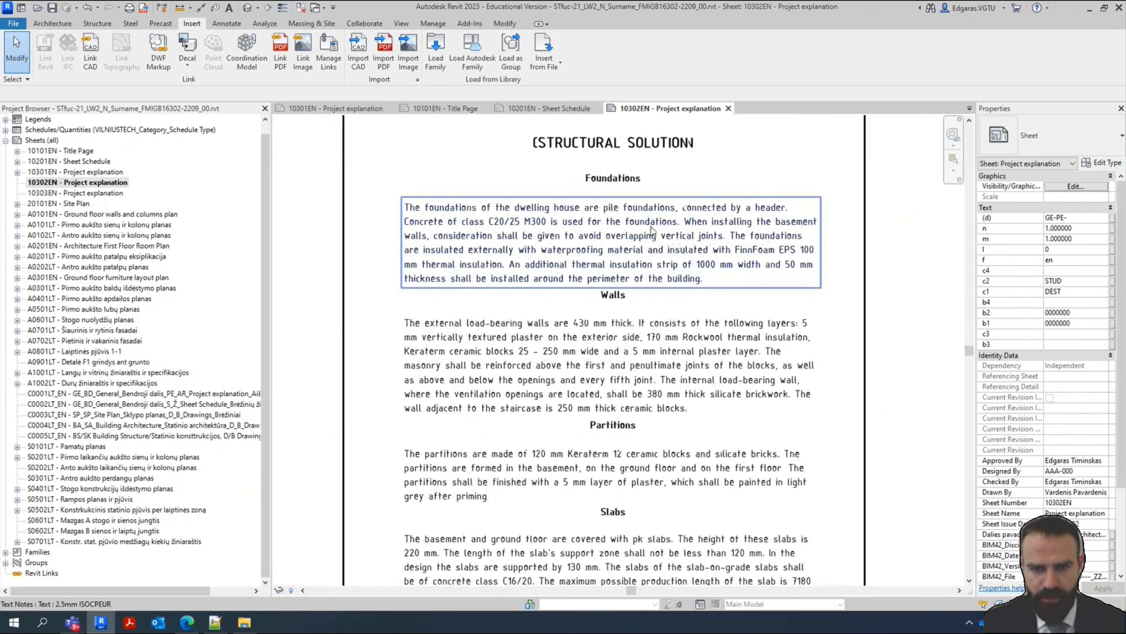
Open the project explanation sheet 10303EN and the site plan sheet 20101EN
double_click(84, 193)
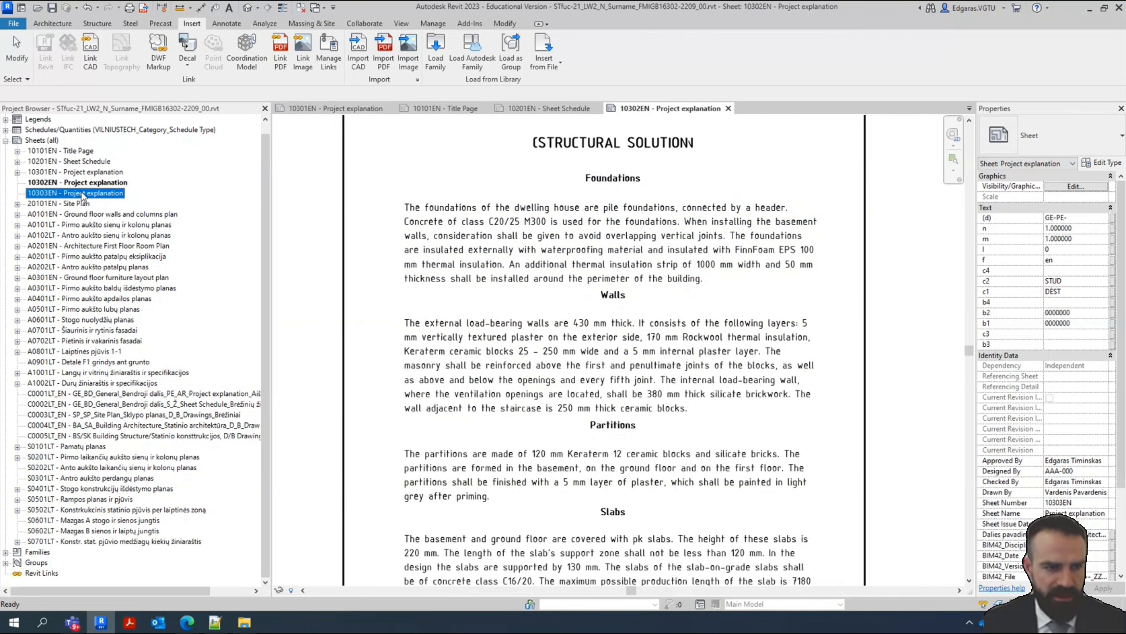
left_click(78, 205)
double_click(78, 206)
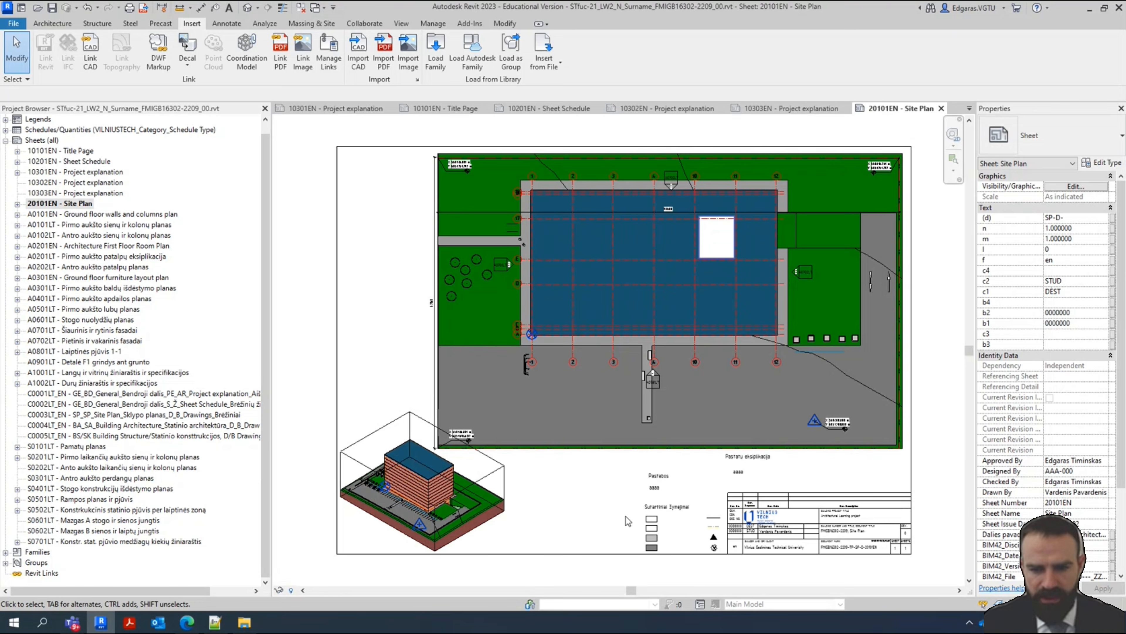
Examine the site plan sheet's plan view, 3D view, notes and title block
scroll(742, 402, "up", 3)
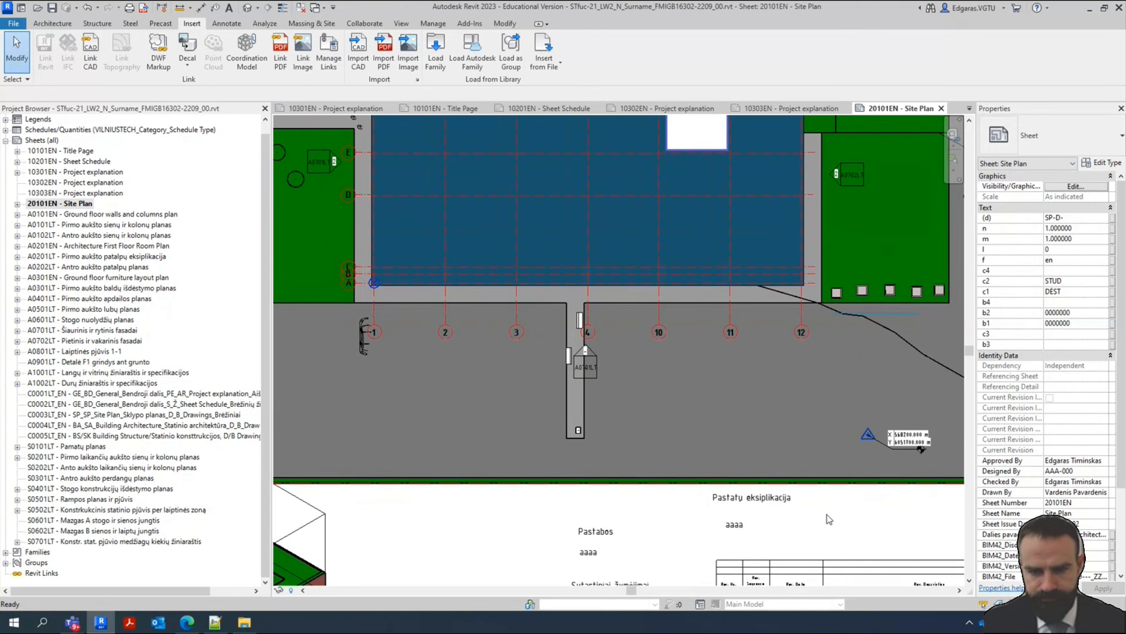
scroll(828, 517, "down", 3)
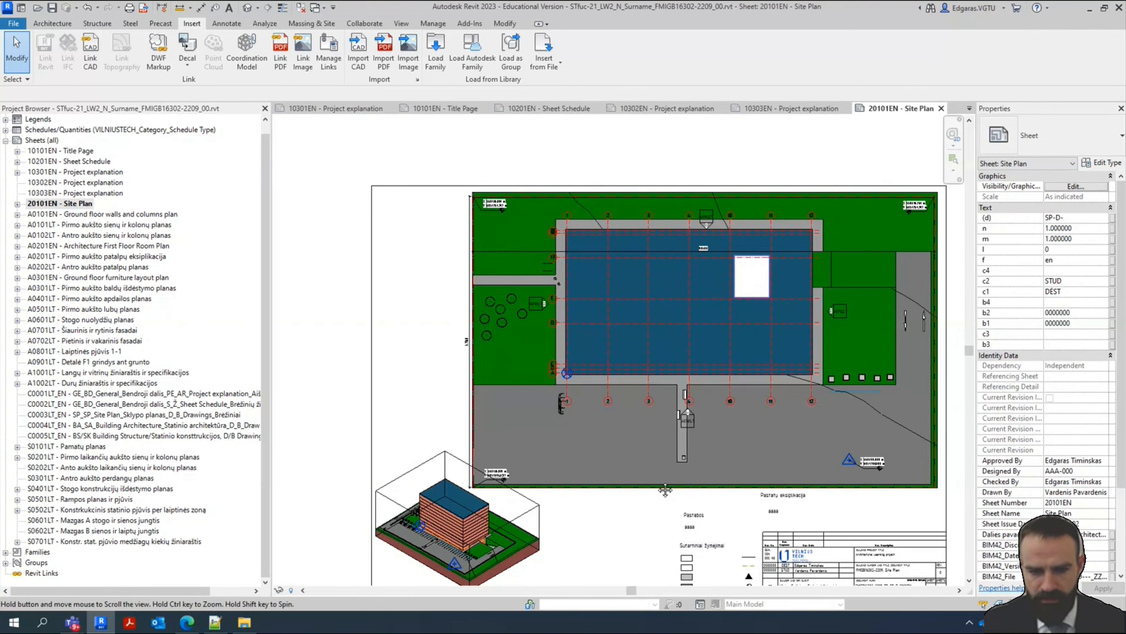
middle_click_drag(651, 549, 646, 447)
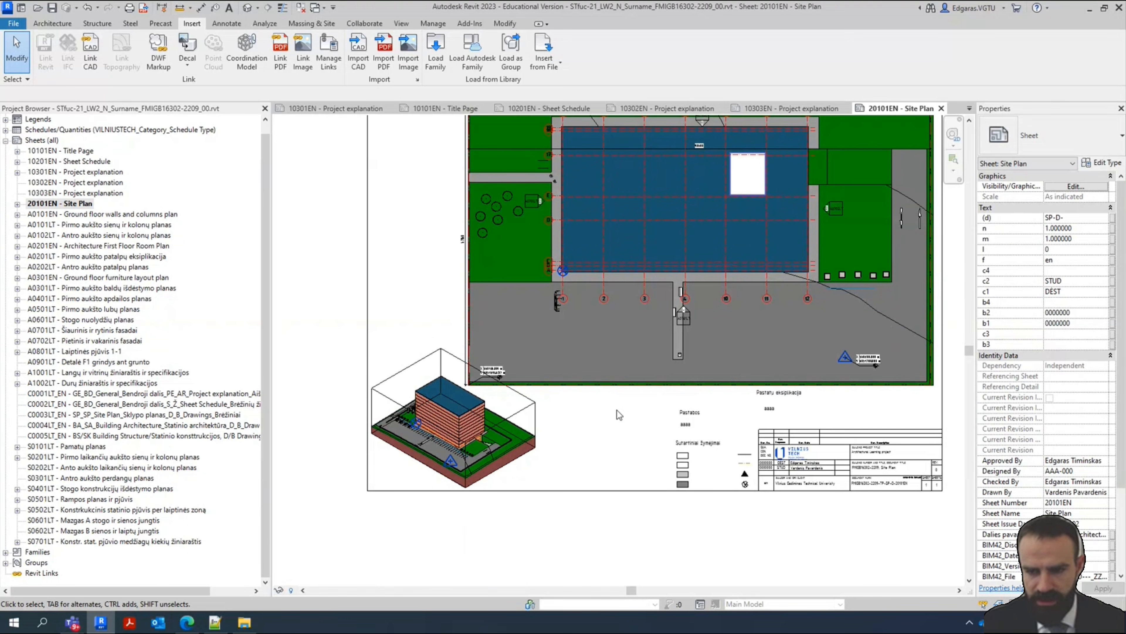
middle_click_drag(617, 409, 586, 490)
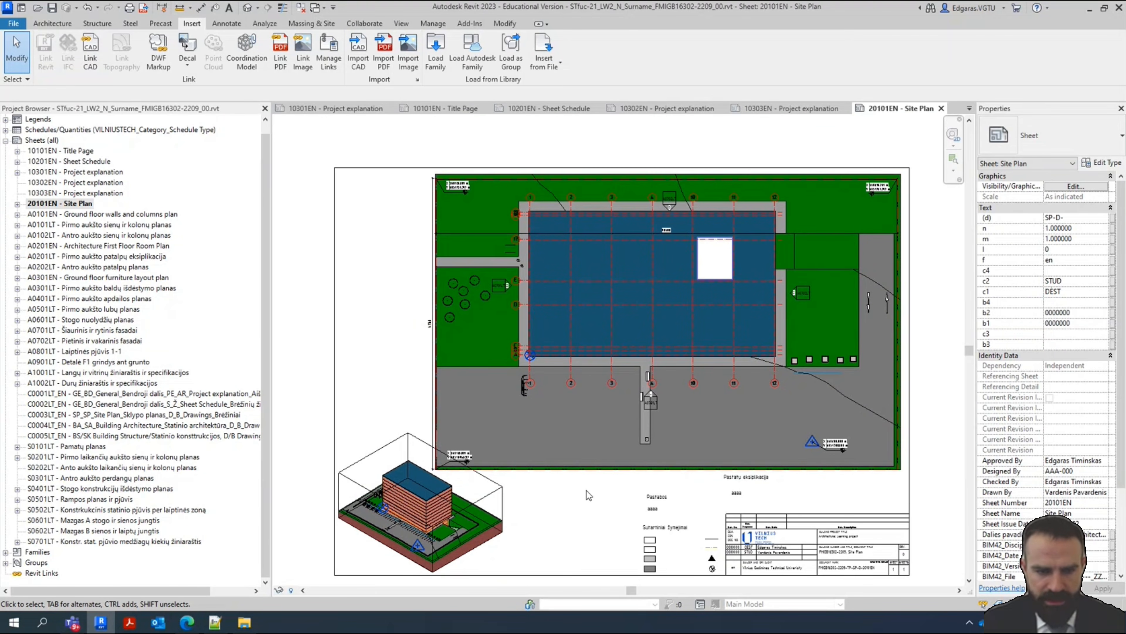
scroll(394, 521, "up", 4)
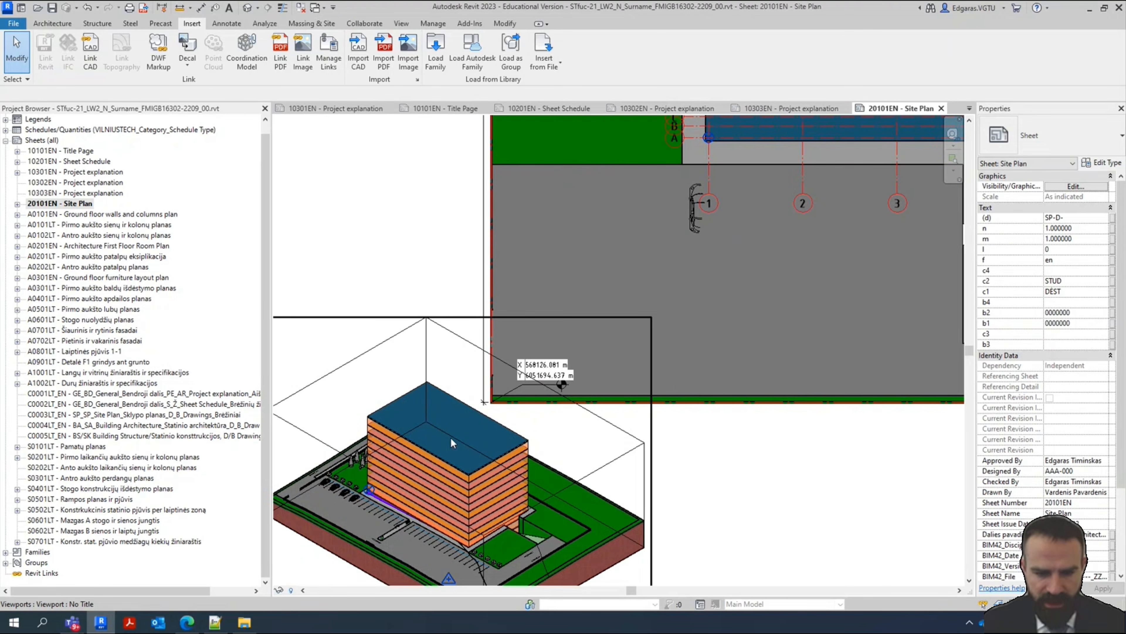
scroll(450, 444, "down", 3)
scroll(510, 464, "up", 4)
scroll(466, 489, "down", 3)
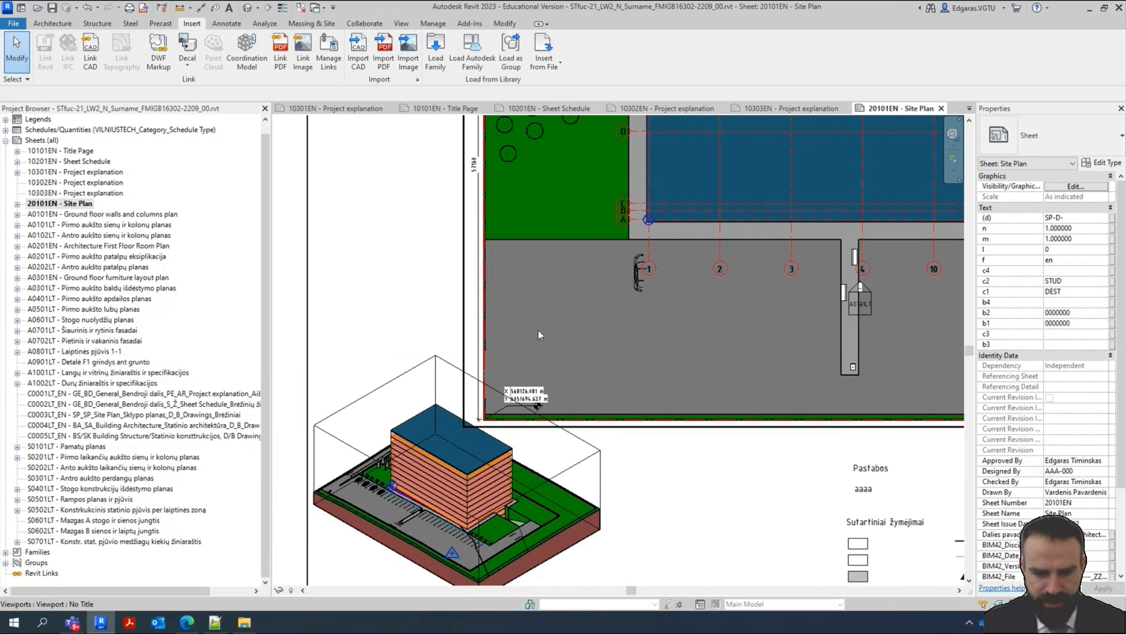
scroll(480, 520, "up", 2)
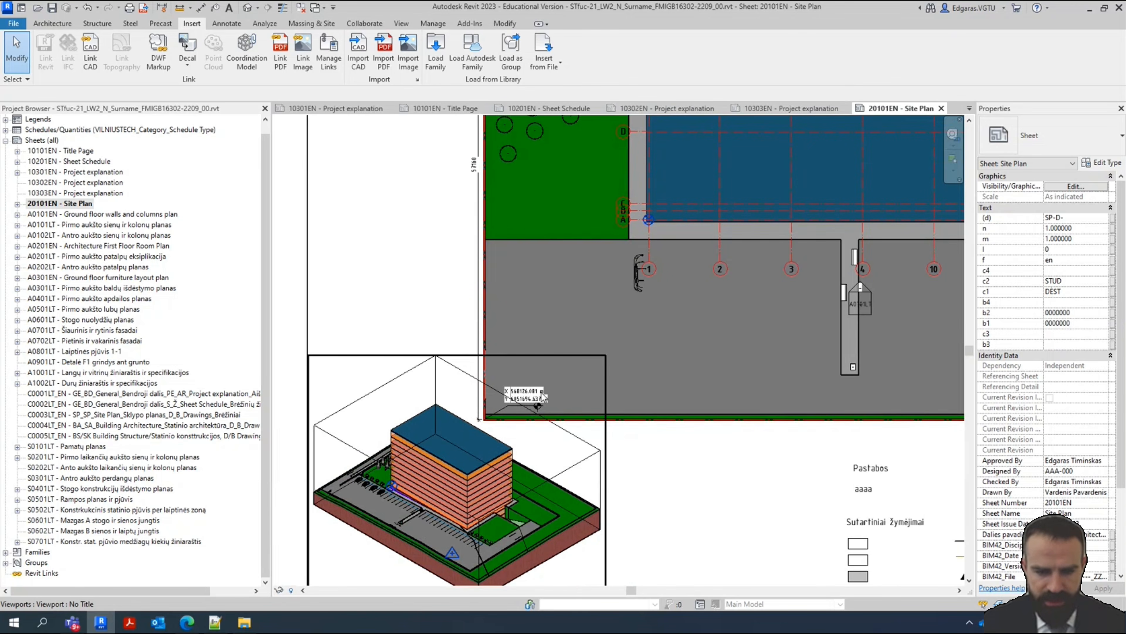
middle_click_drag(614, 473, 566, 448)
scroll(566, 449, "down", 3)
double_click(568, 384)
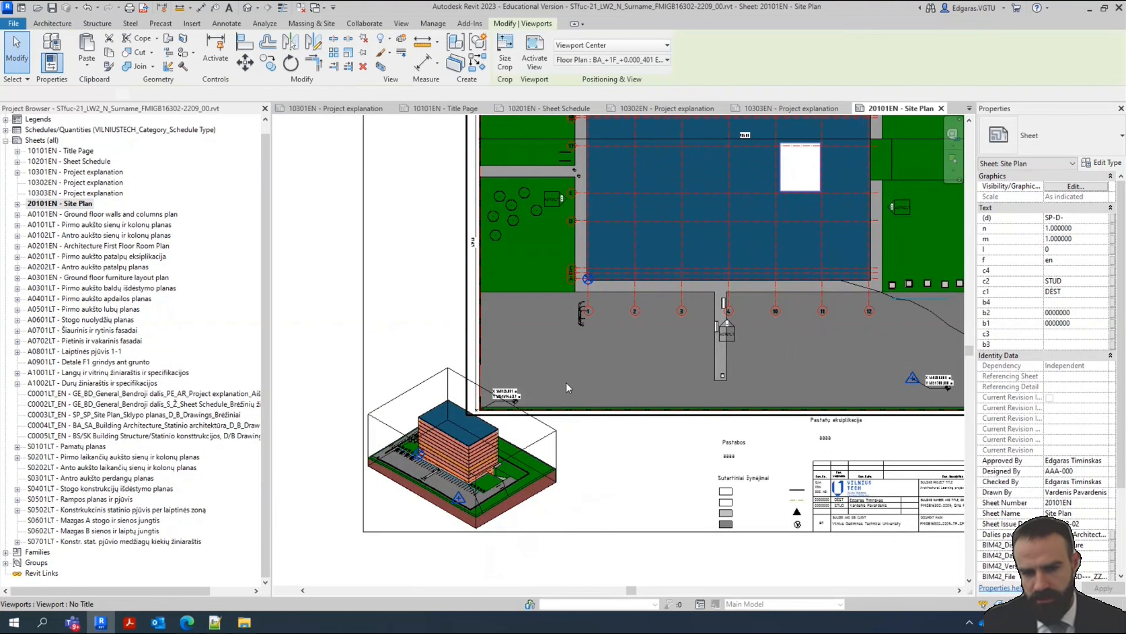
left_click(338, 591)
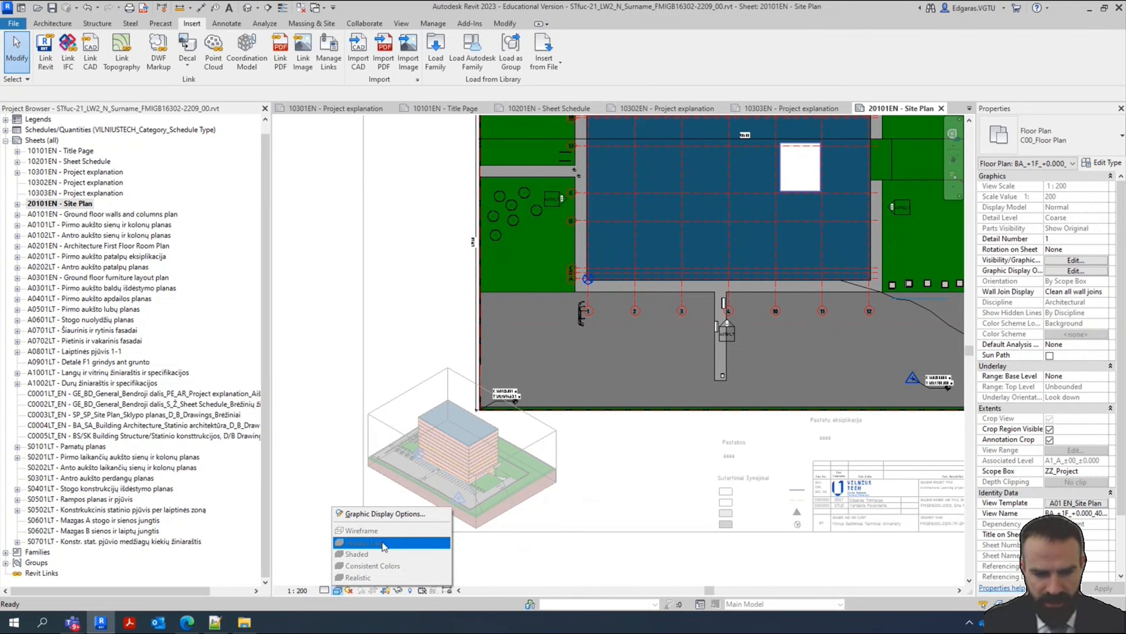
left_click(617, 466)
double_click(617, 466)
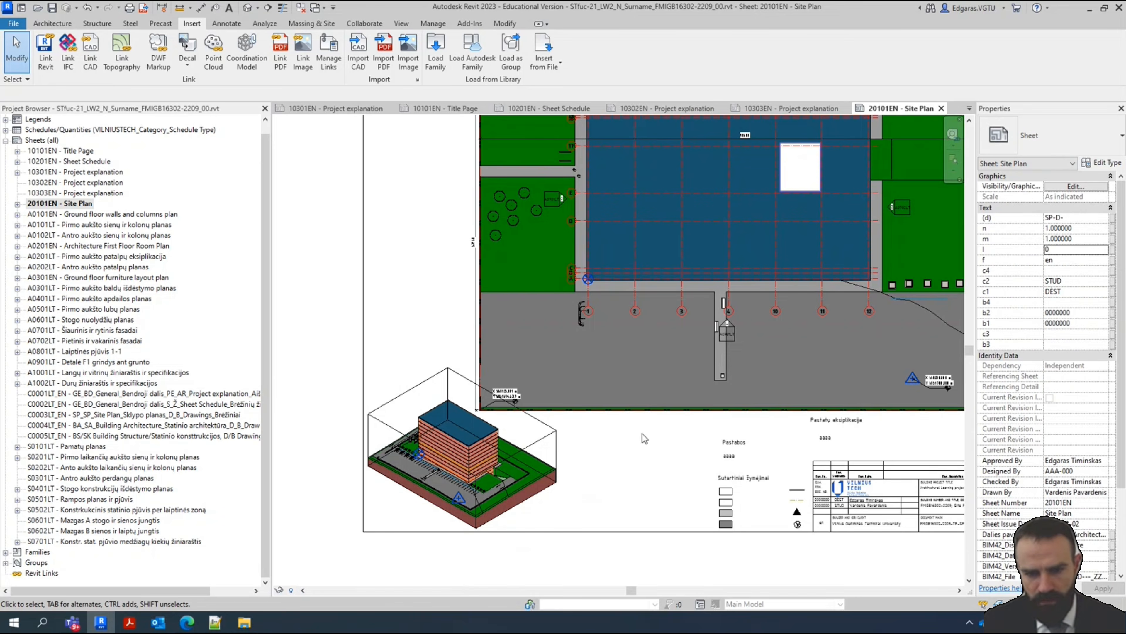
Inspect the notes, building explication and symbols beneath the site plan, and list the project's legends
middle_click_drag(643, 433, 559, 513)
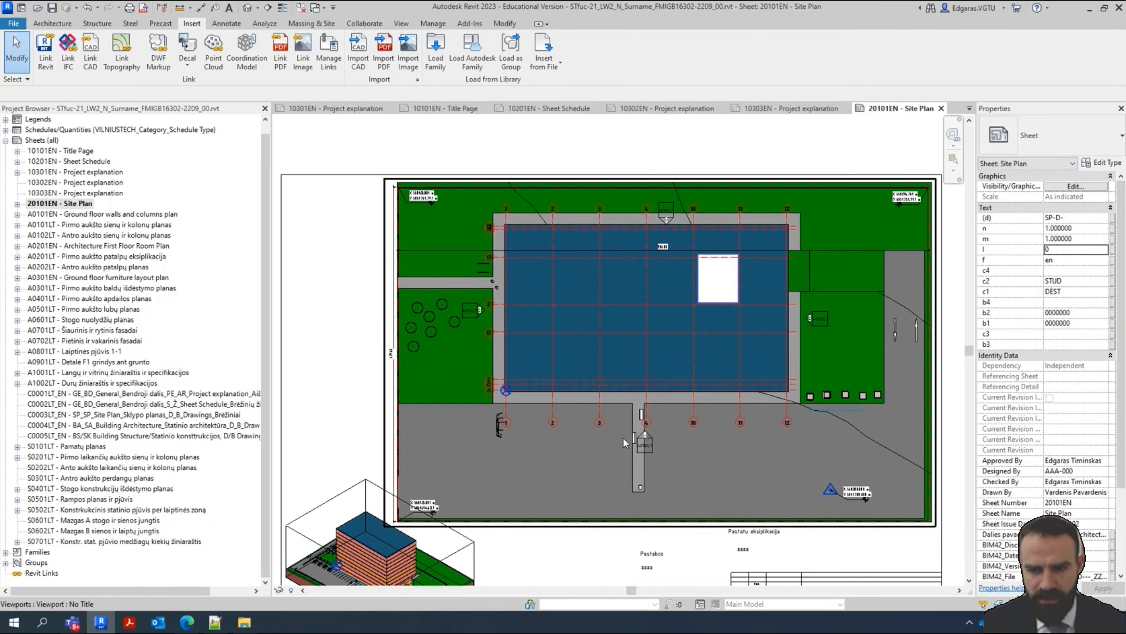
middle_click_drag(625, 440, 622, 356)
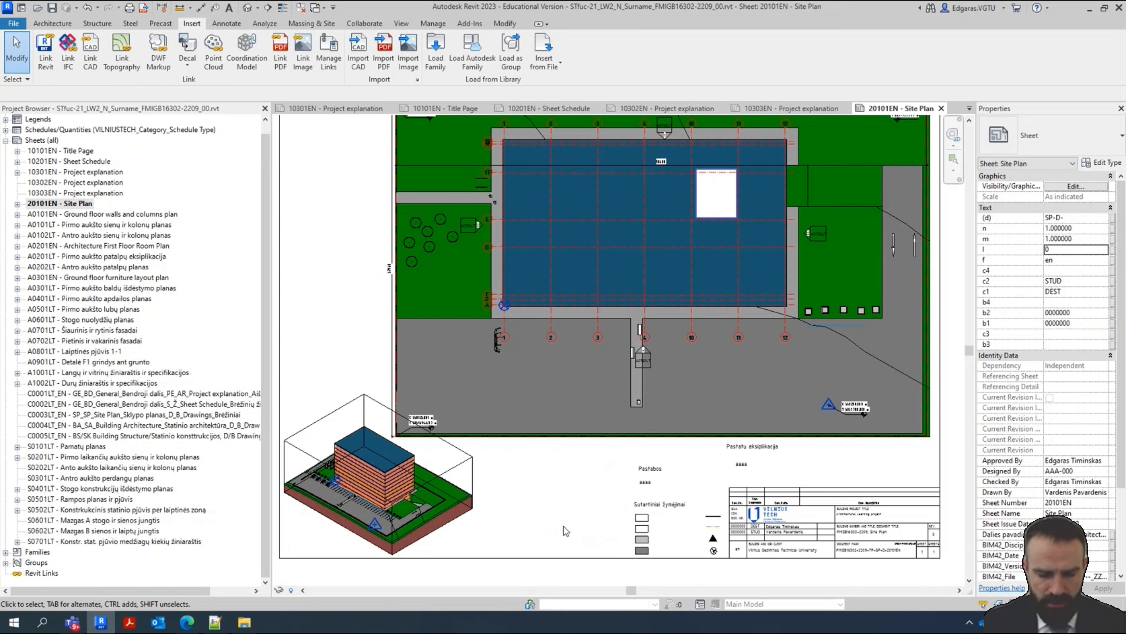
scroll(683, 513, "up", 3)
mouse_move(666, 538)
middle_mouse_down()
mouse_move(672, 489)
mouse_move(659, 524)
middle_mouse_up()
scroll(592, 446, "down", 4)
scroll(586, 449, "up", 3)
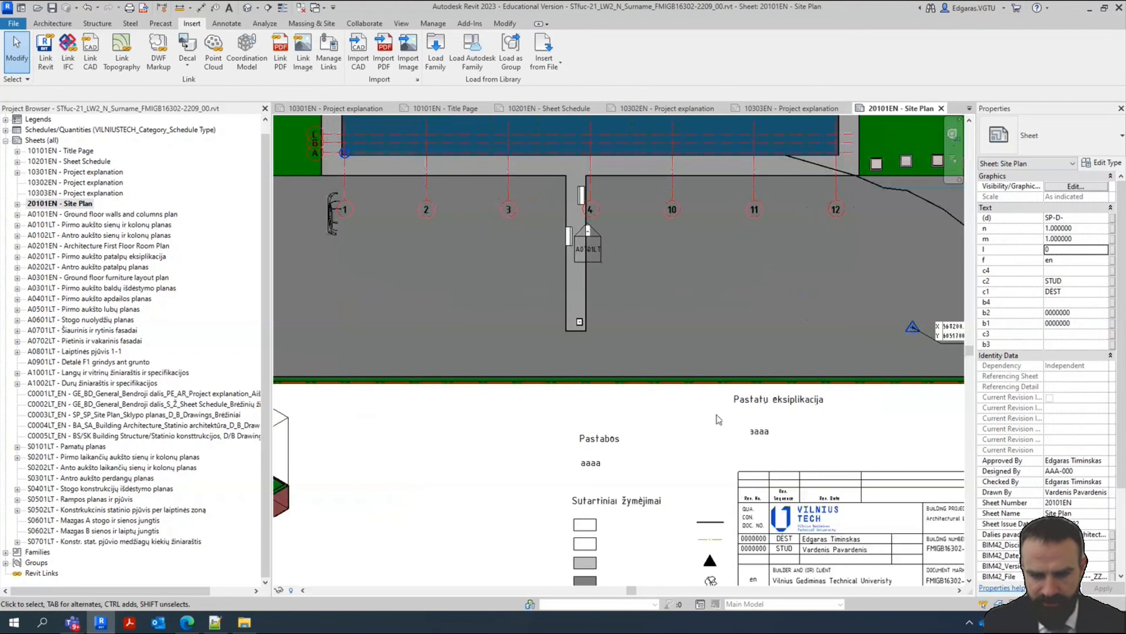
left_click(6, 119)
scroll(34, 132, "up", 1)
left_click(37, 131)
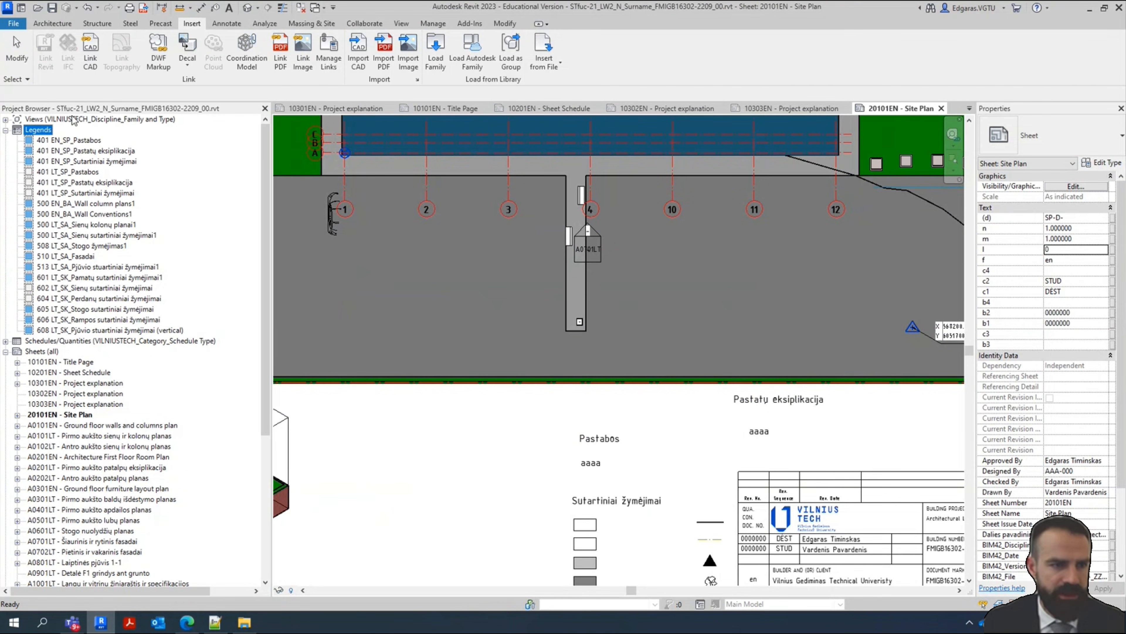
Compare the English and Lithuanian 401 site-plan legends within the full set of project legends
left_click(80, 330)
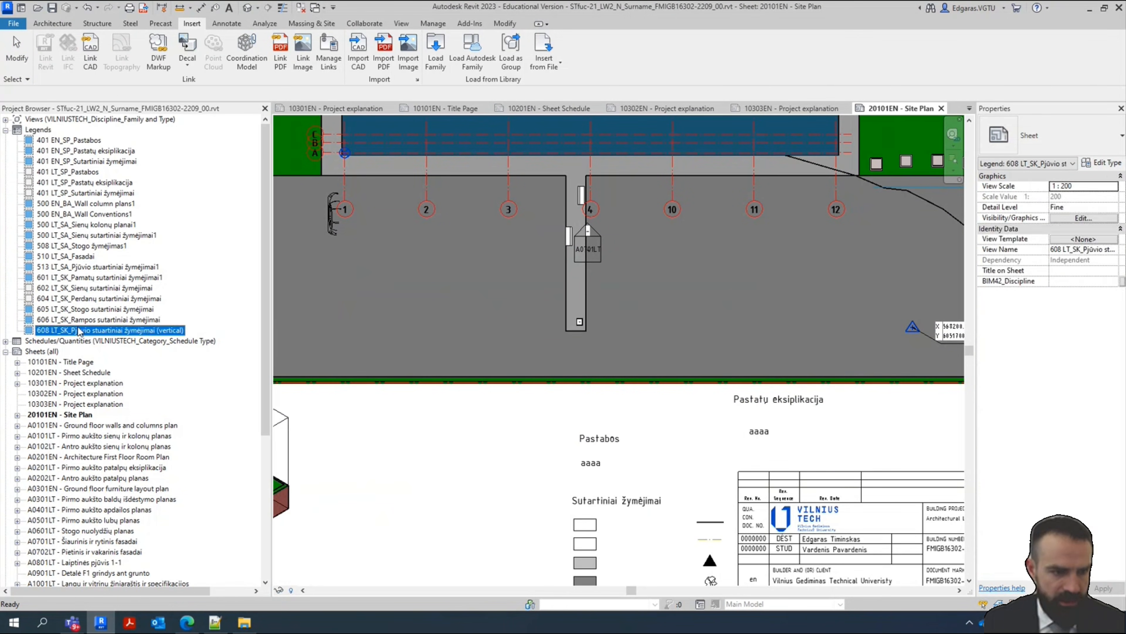
left_click(65, 141, "shift")
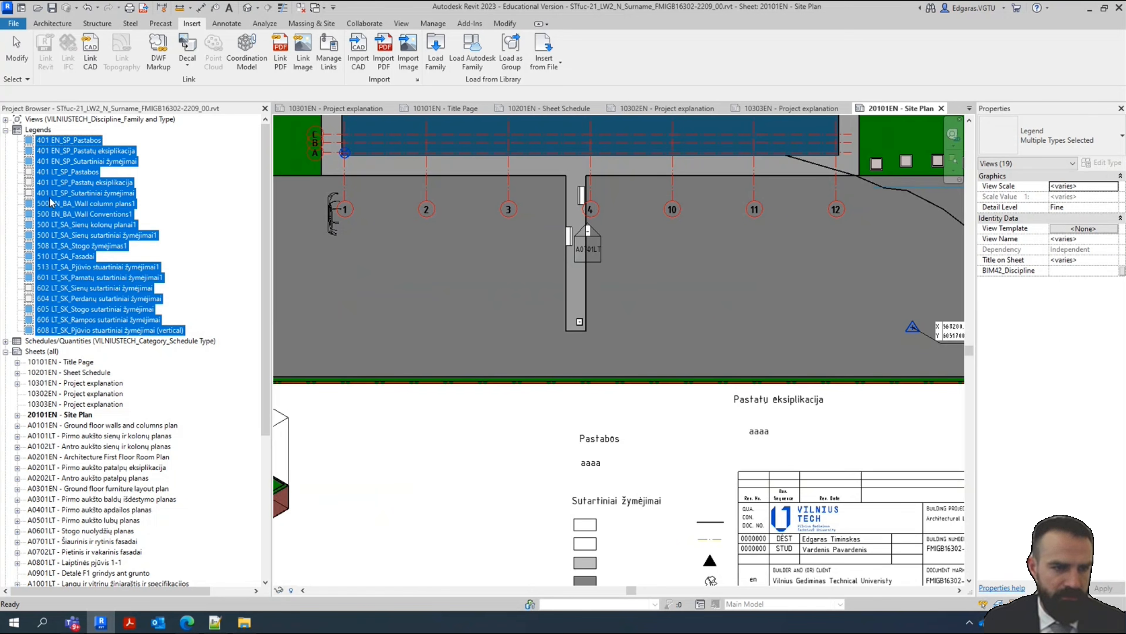
left_click(54, 142)
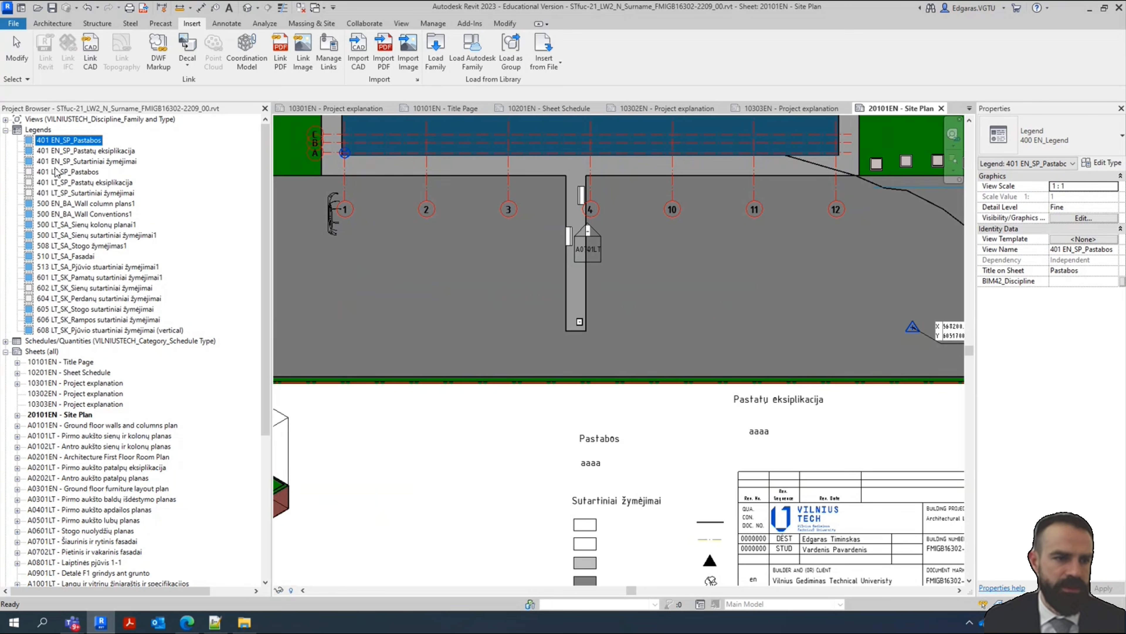
left_click(64, 193, "ctrl")
left_click(62, 142)
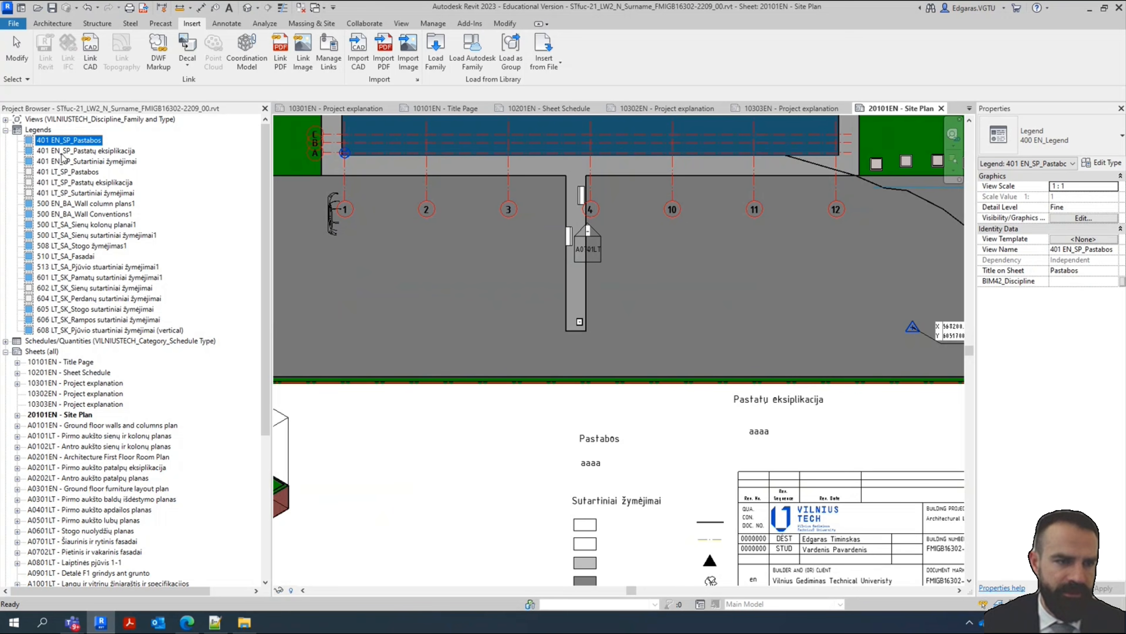
left_click(68, 152)
left_click(65, 162)
left_click(59, 174)
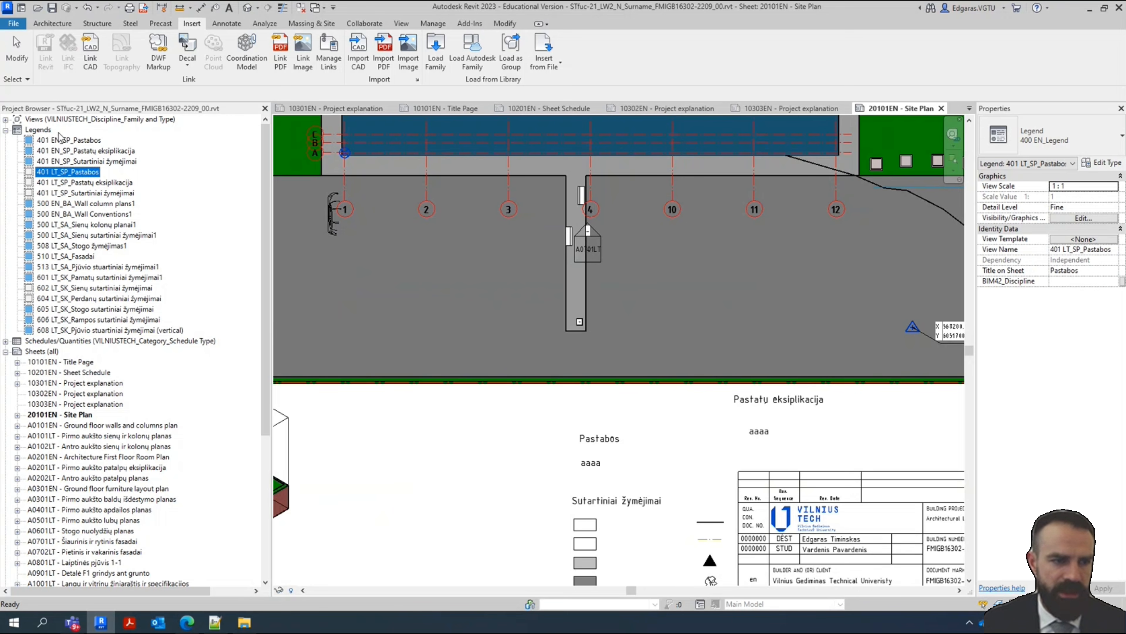
left_click(60, 161)
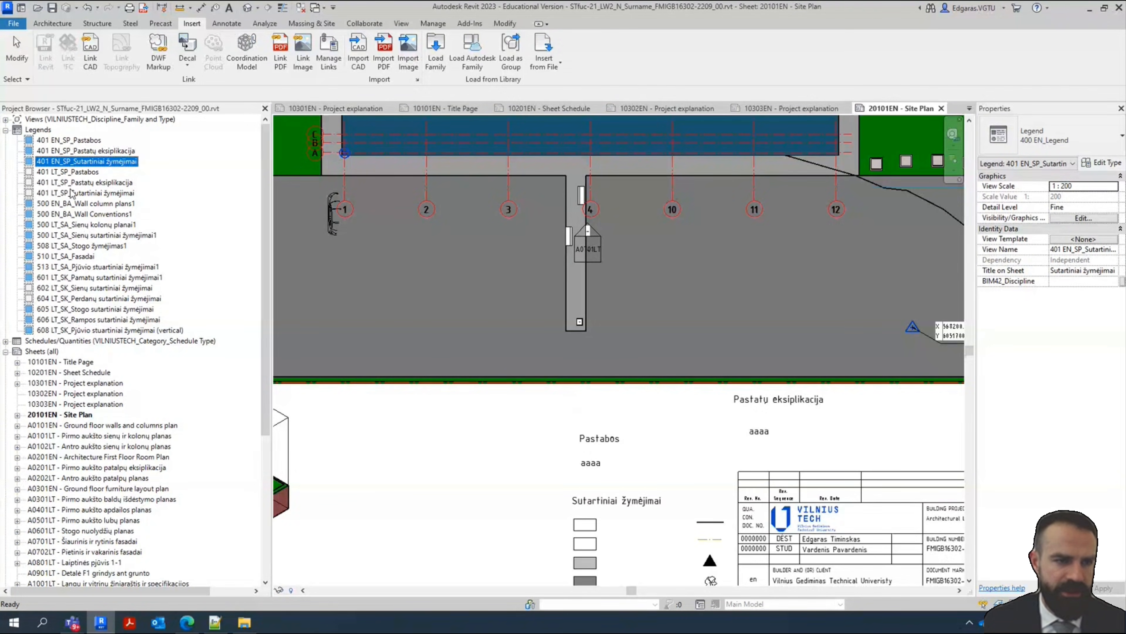
Delete the three Lithuanian site-plan legends 401 LT_SP_Pastabos, 401 LT_SP_Pastatų eksiplikacija and 401 LT_SP_Sutartiniai žymėjimai
left_click(71, 173)
left_click(69, 183, "ctrl")
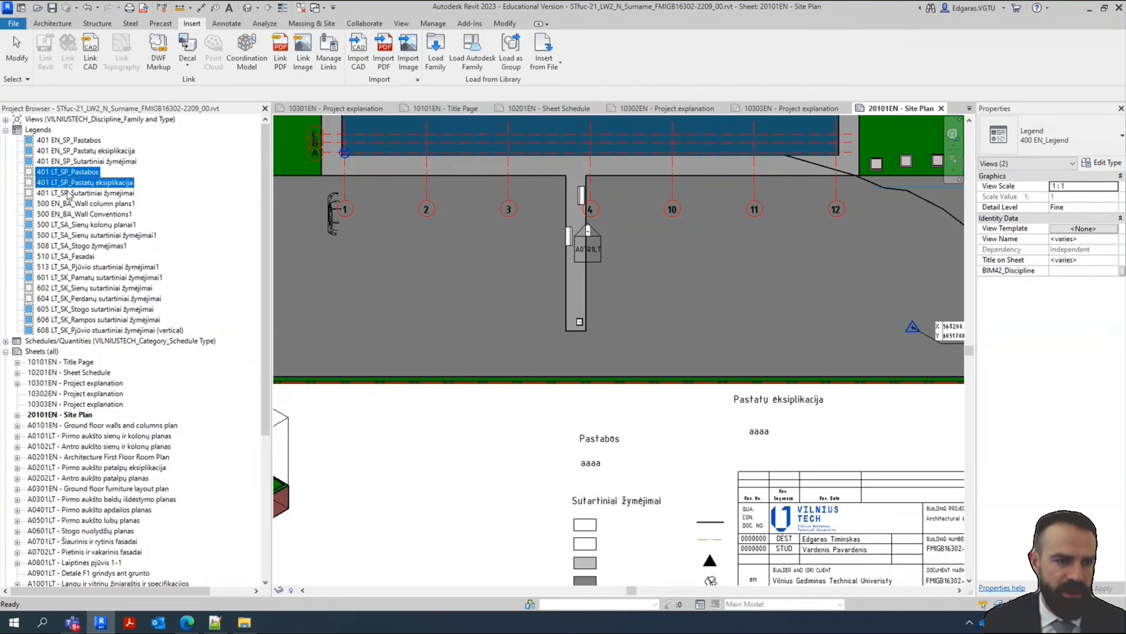
left_click(70, 194, "ctrl")
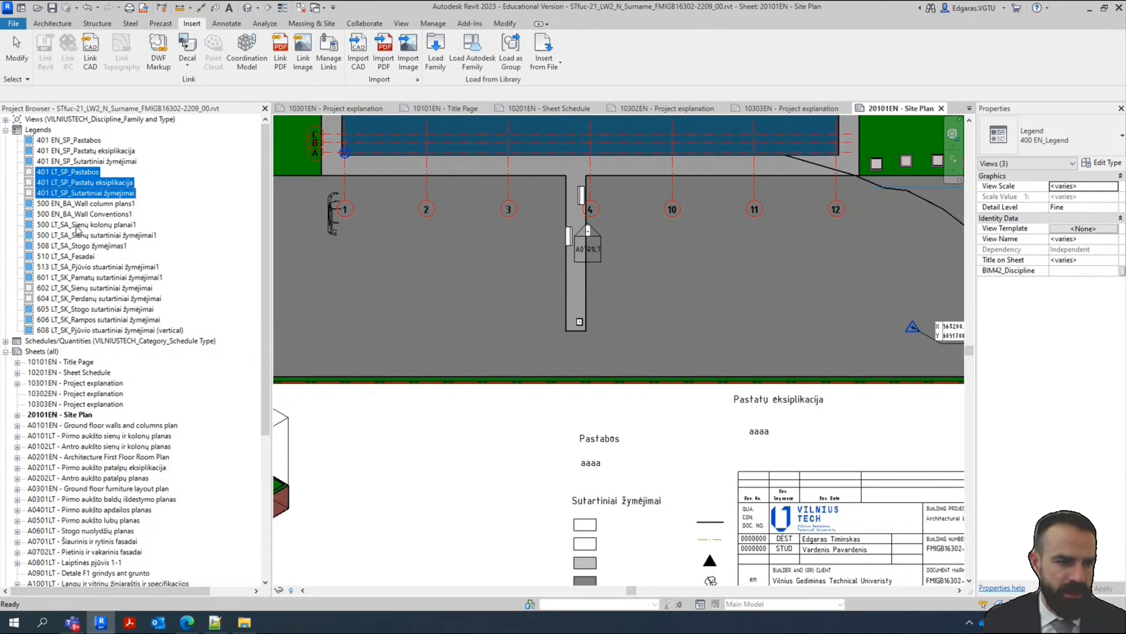
right_click(93, 193)
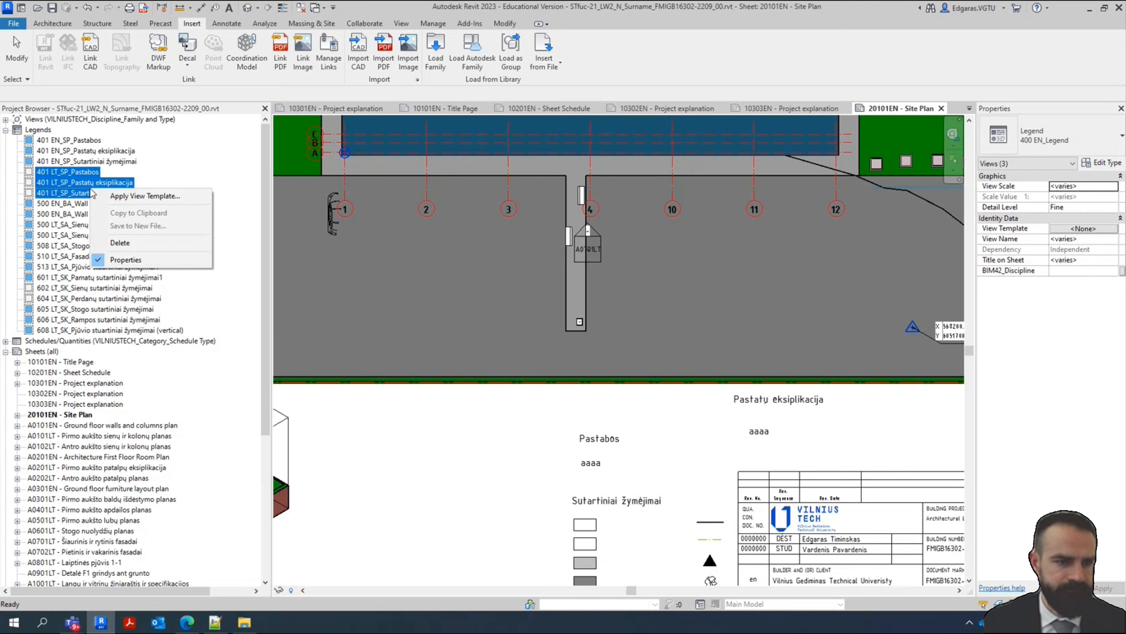
left_click(121, 245)
Check the remaining English site-plan legends 401 EN_SP_Pastabos and 401 EN_SP_Sutartiniai žymėjimai
left_click(66, 162)
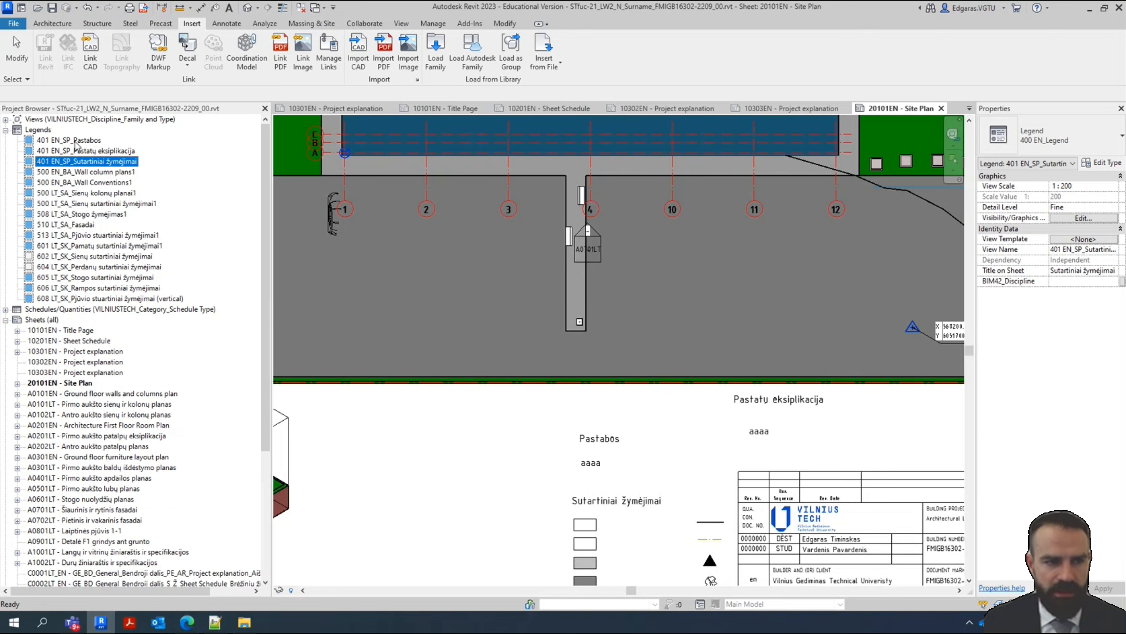
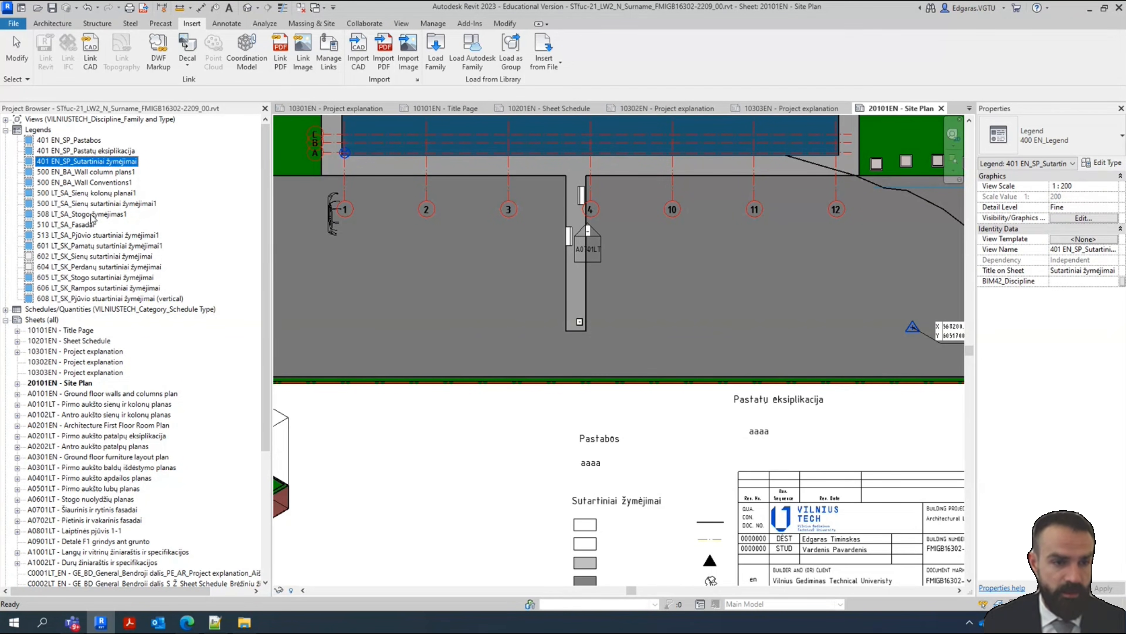
left_click(69, 141)
left_click(73, 162)
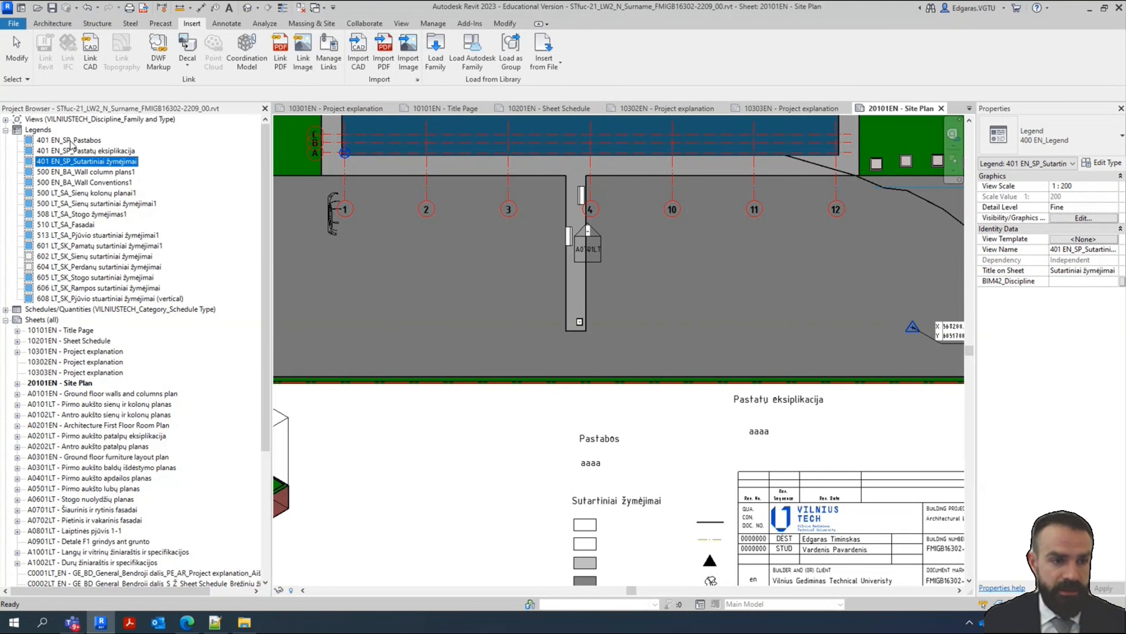
Rename the site-plan legend 401 EN_SP_Pastabos to 401 EN_SP_Notes
left_click(72, 141)
left_click(93, 141)
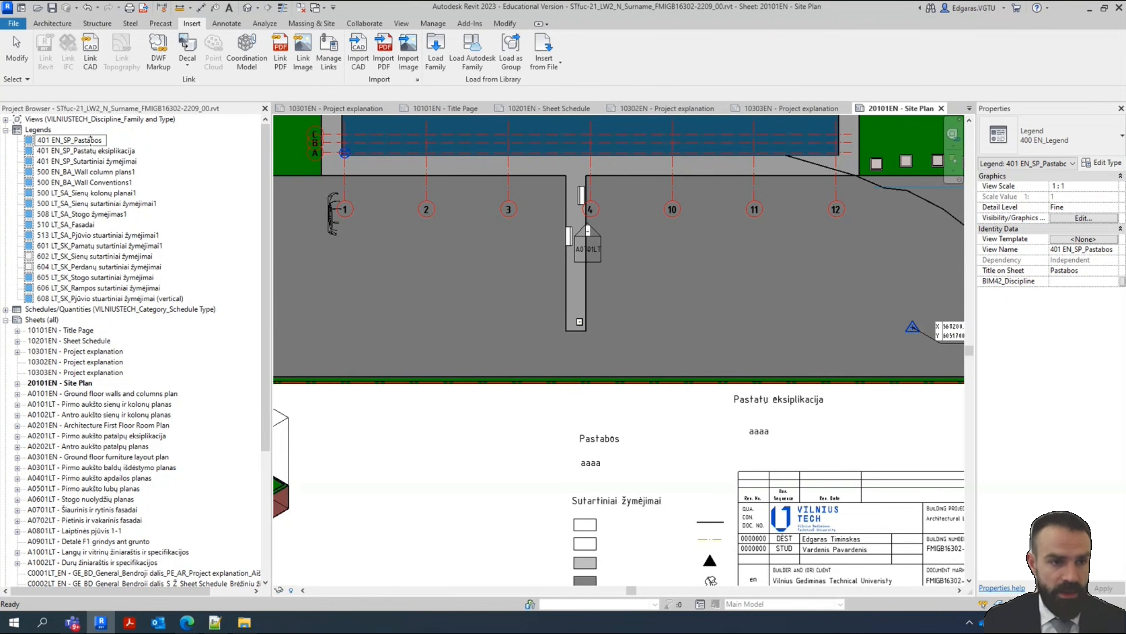
left_click_drag(74, 141, 99, 141)
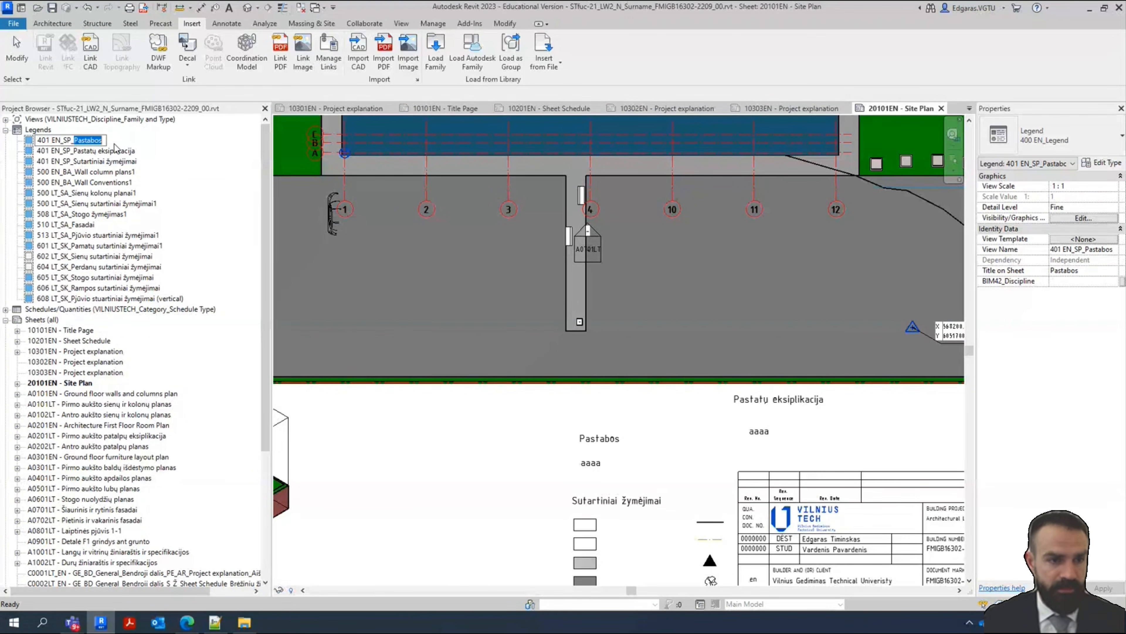
type("Notes")
key("Return")
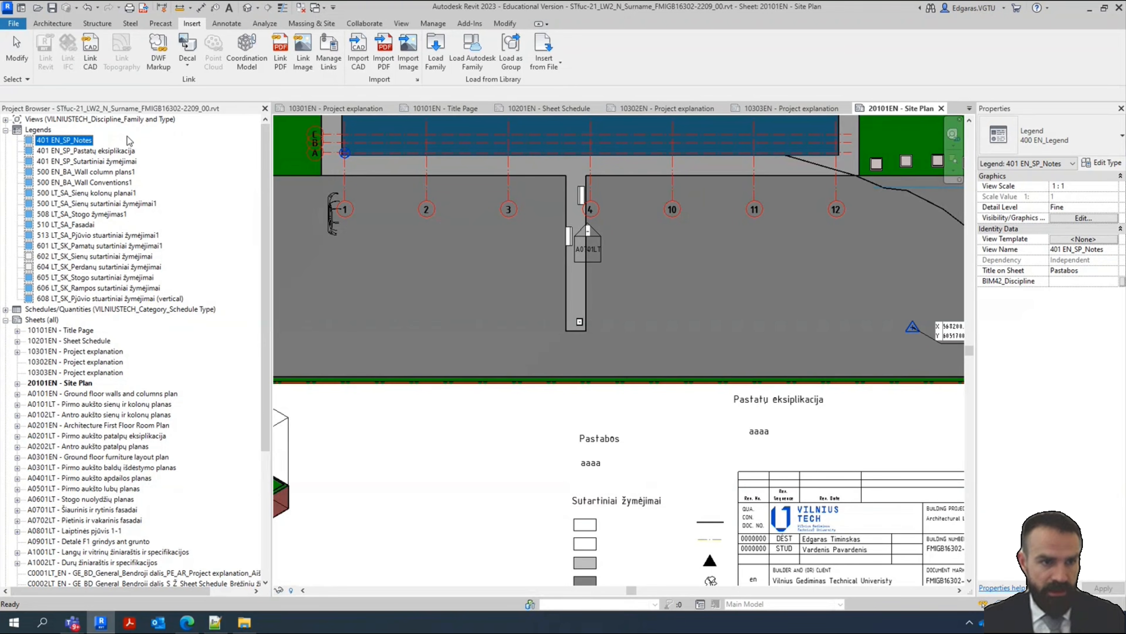
Set the title on sheet of legend 401 EN_SP_Notes to Notes and check the heading beneath the site plan
left_click(77, 140)
left_click(77, 140)
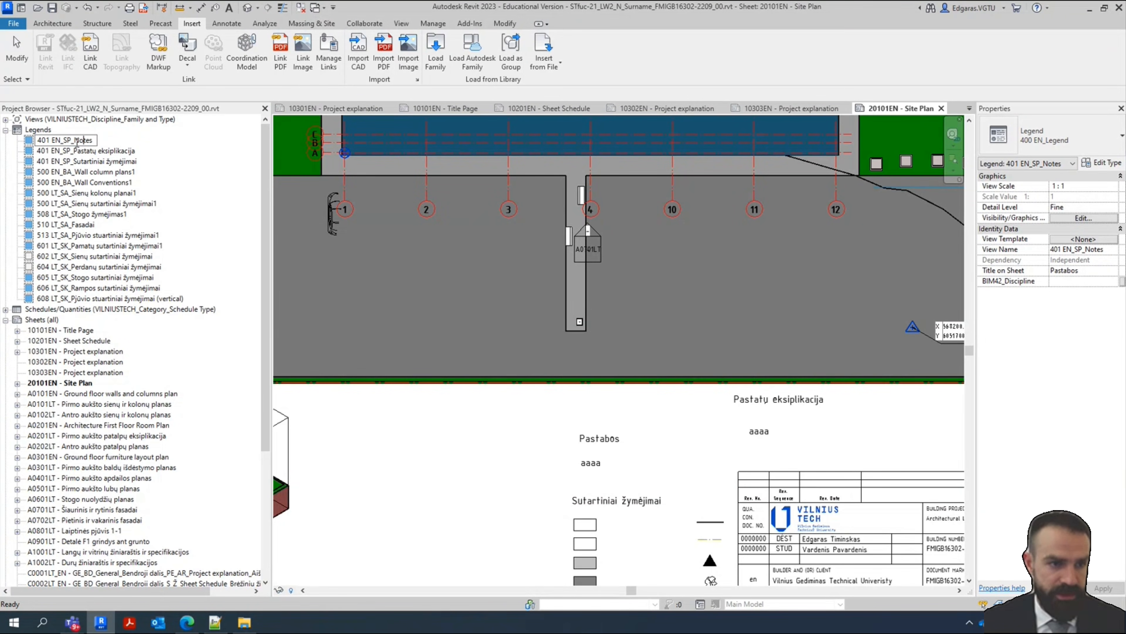
left_click_drag(74, 141, 91, 141)
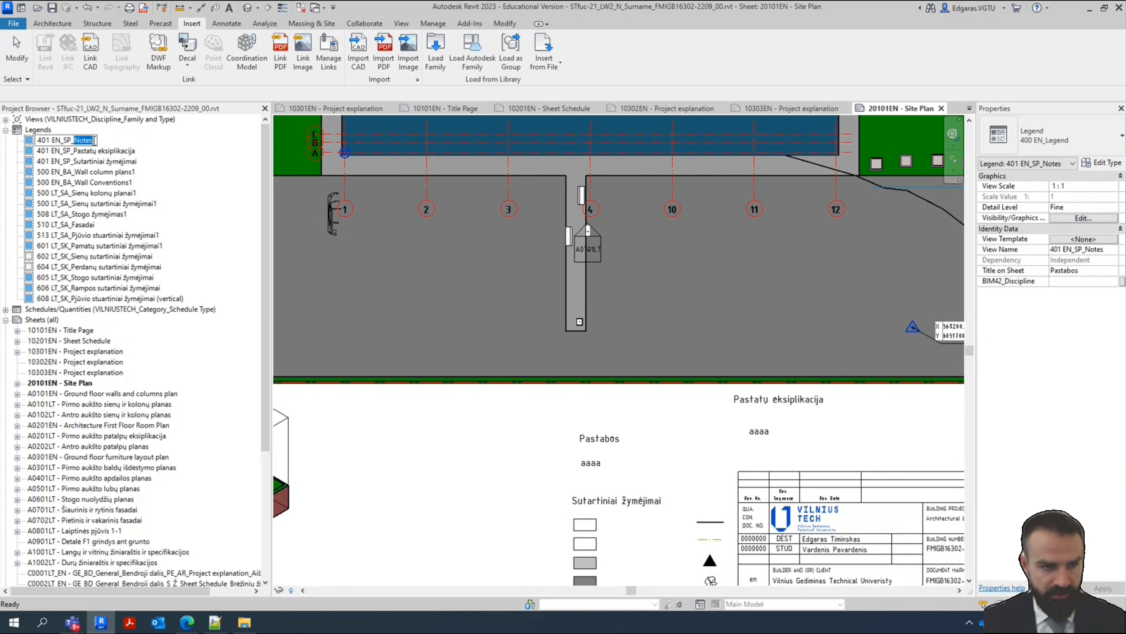
left_click(1099, 271)
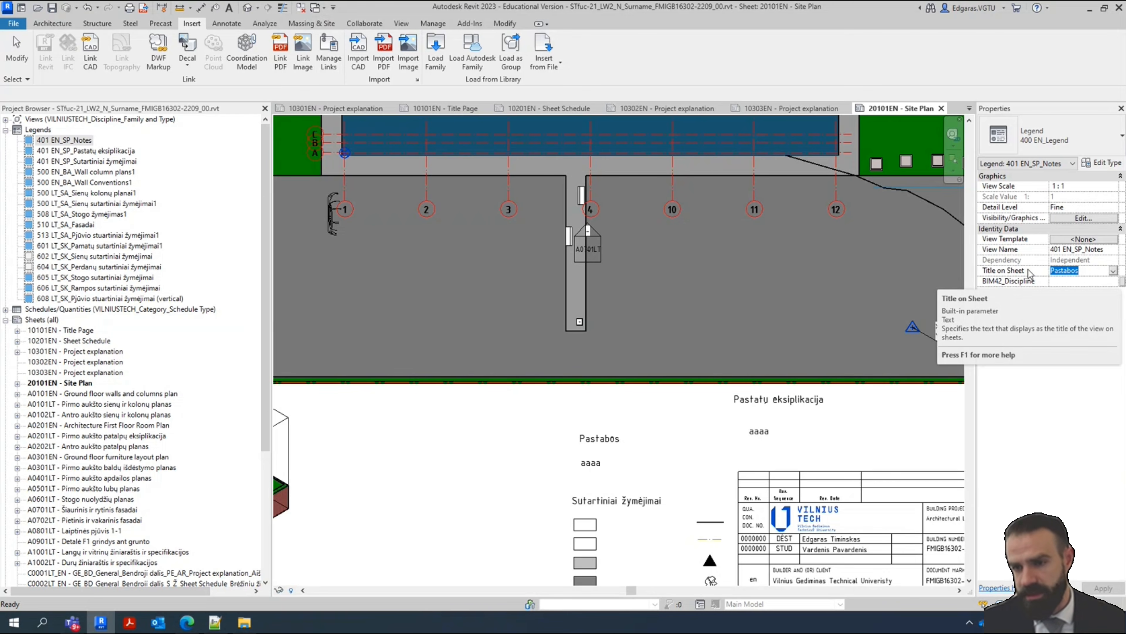
type("Notes")
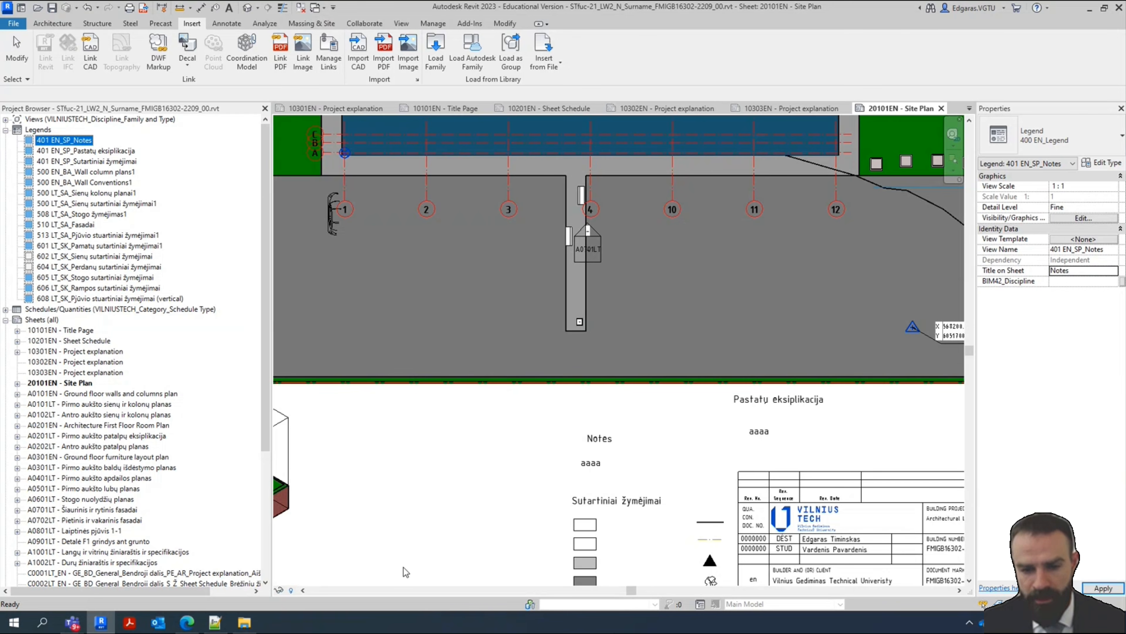
scroll(582, 444, "up", 5)
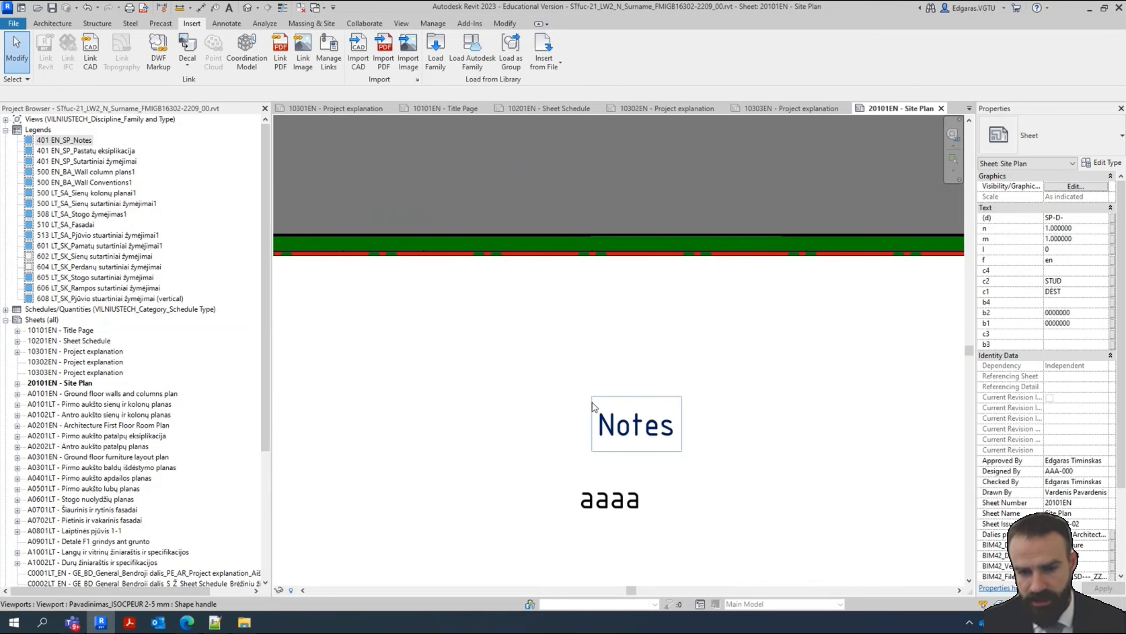
scroll(619, 432, "down", 2)
scroll(616, 427, "up", 5)
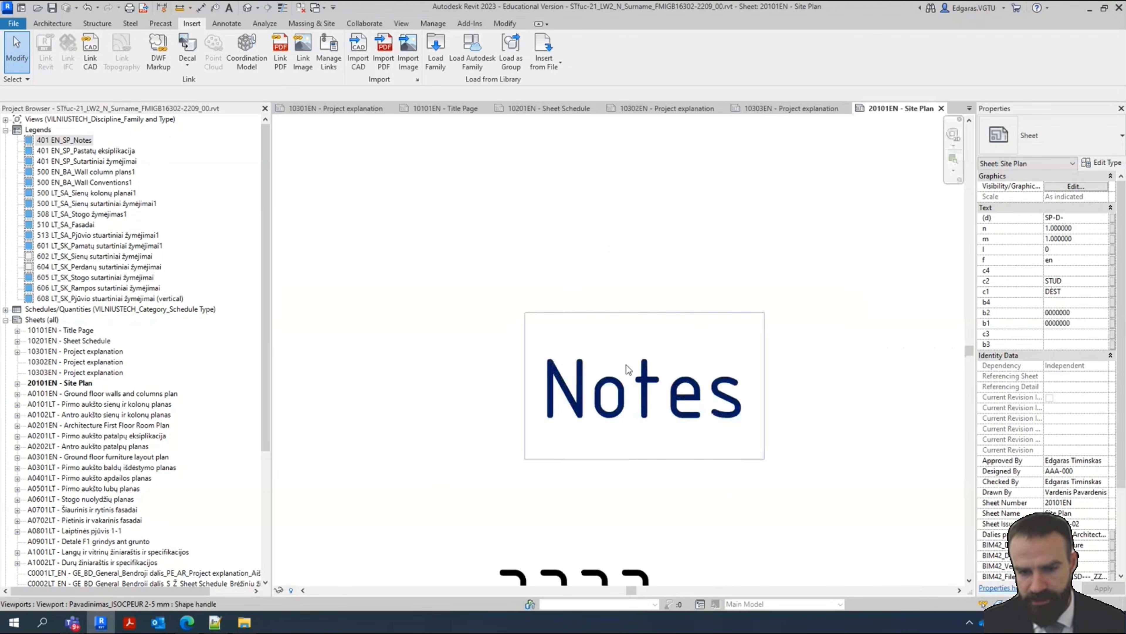
scroll(626, 365, "down", 2)
scroll(592, 408, "down", 5)
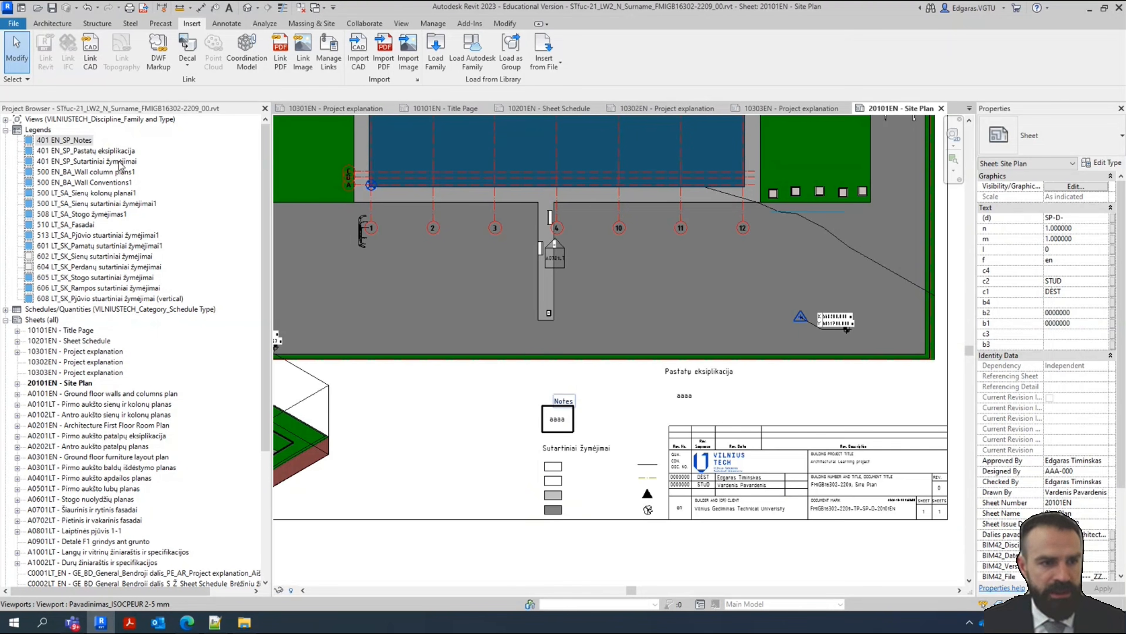
Copy the Lithuanian text "Pastatų eksiplikacija" from the name of legend 401 EN_SP_Pastatų eksiplikacija
left_click(116, 151)
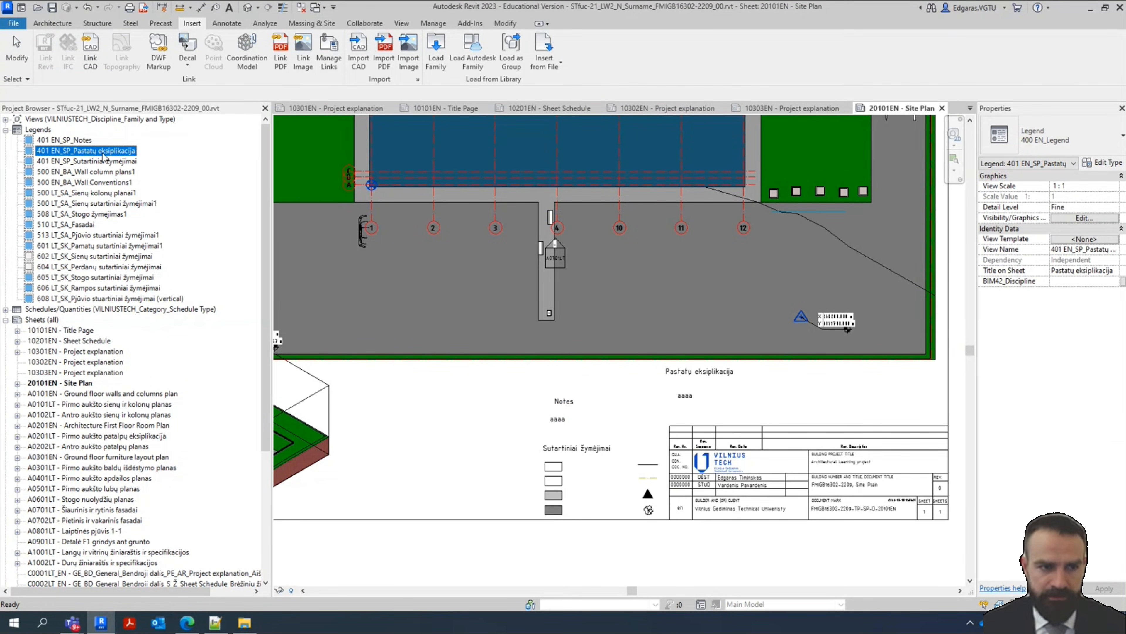
left_click(101, 153)
left_click(94, 151)
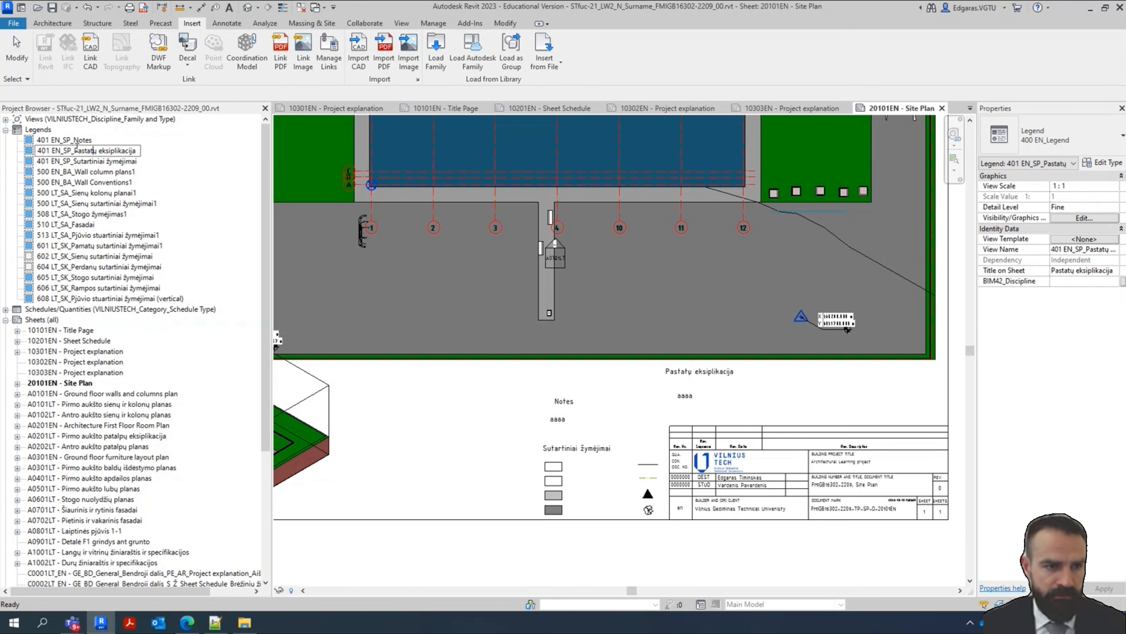
left_click_drag(74, 151, 134, 154)
key("ctrl+c")
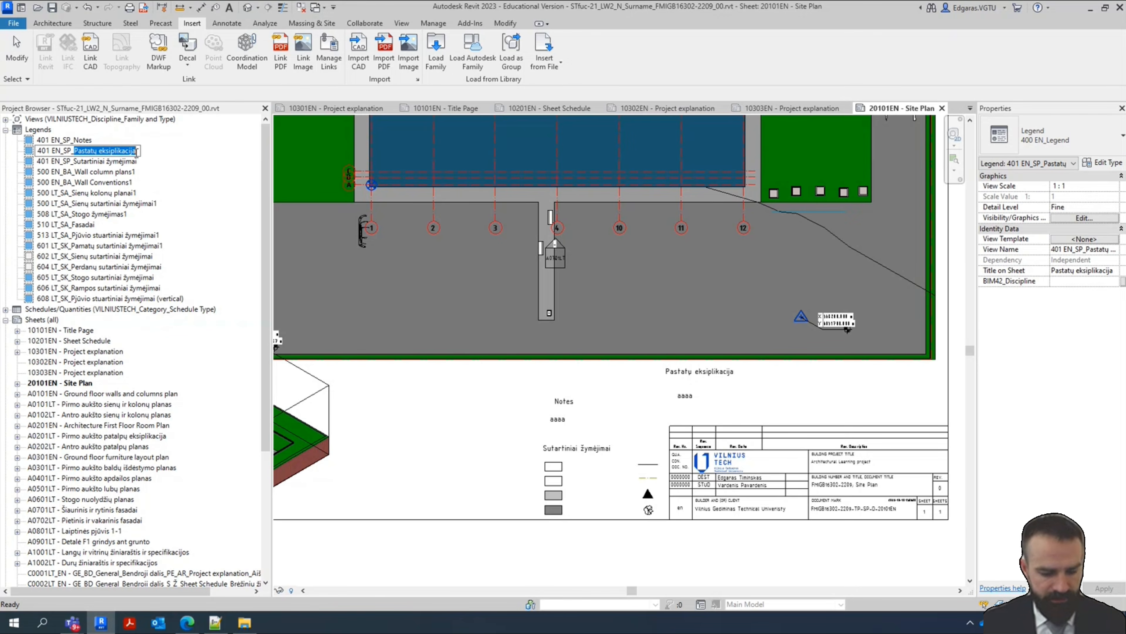
Switch to the Edge browser, find and open the DeepL translator in a new tab, and accept only the selected cookies
left_click(187, 623)
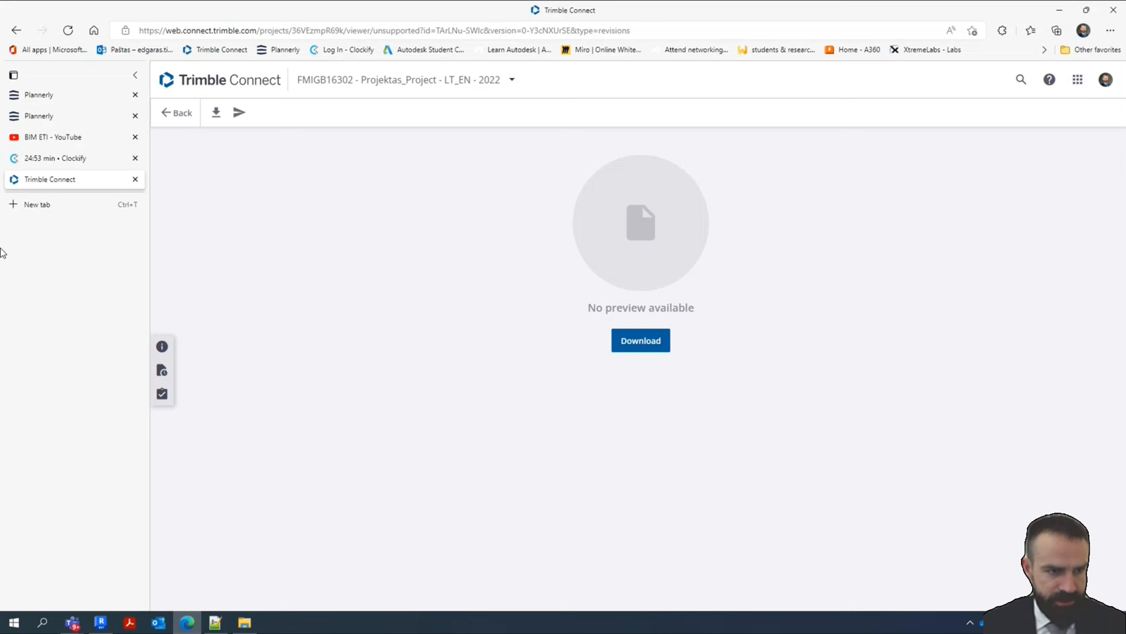
left_click(32, 205)
type("depp")
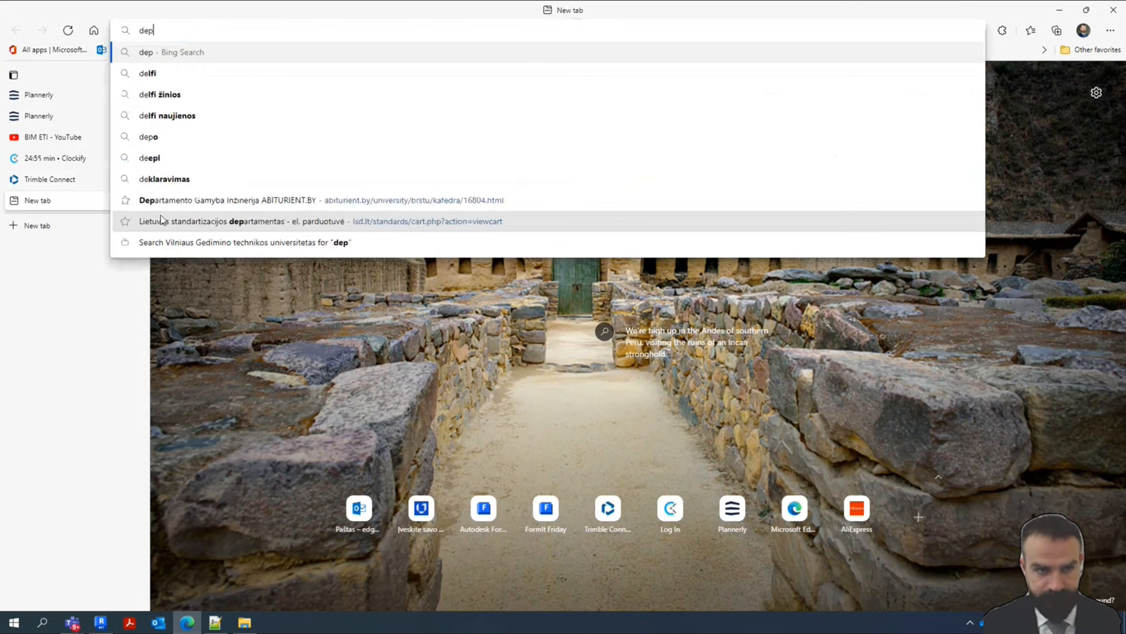
key("Down")
key("Down")
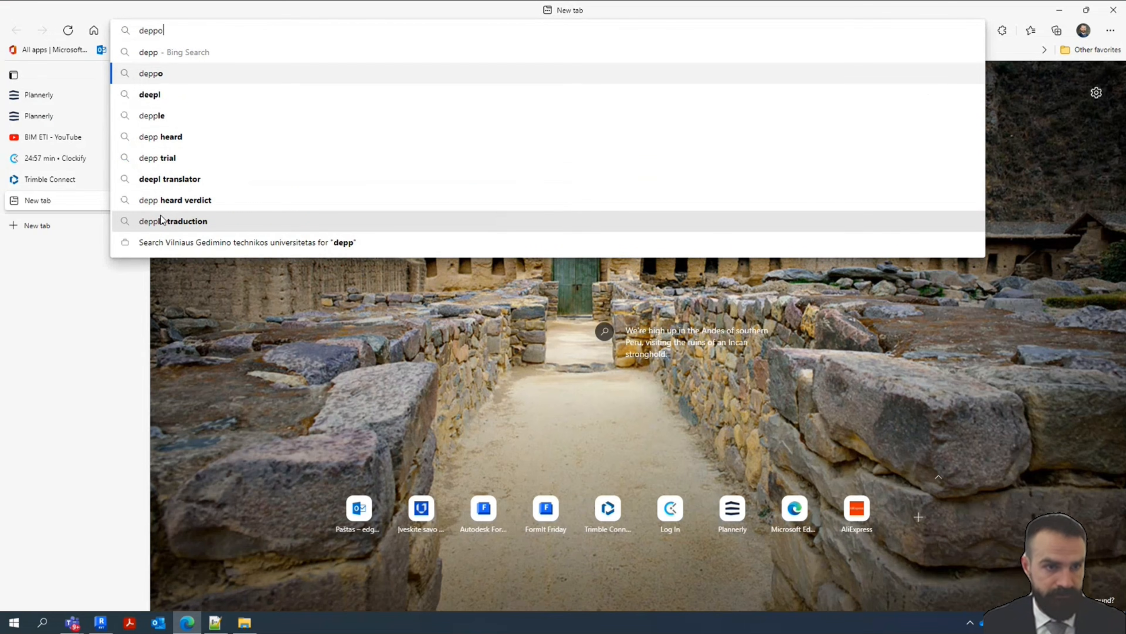
key("Return")
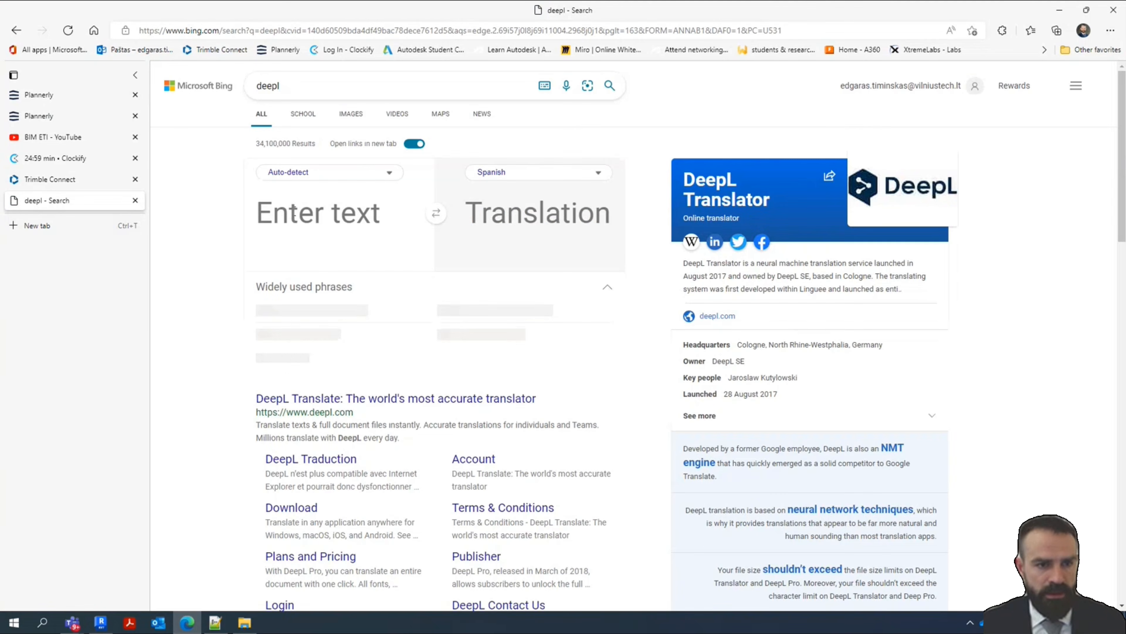
left_click(342, 399)
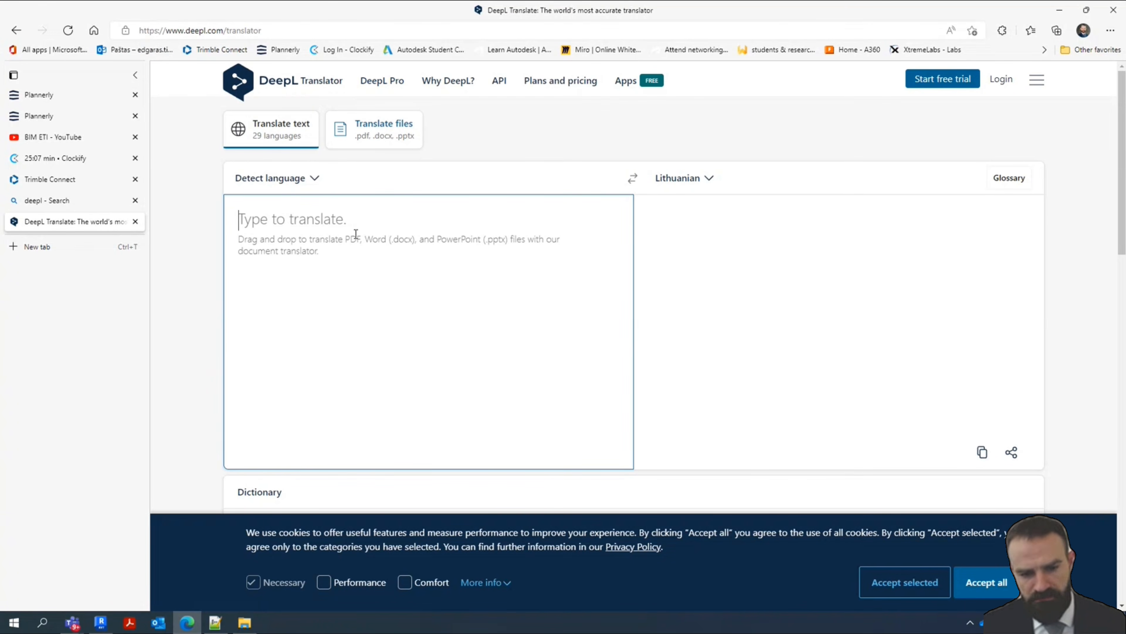
left_click(914, 582)
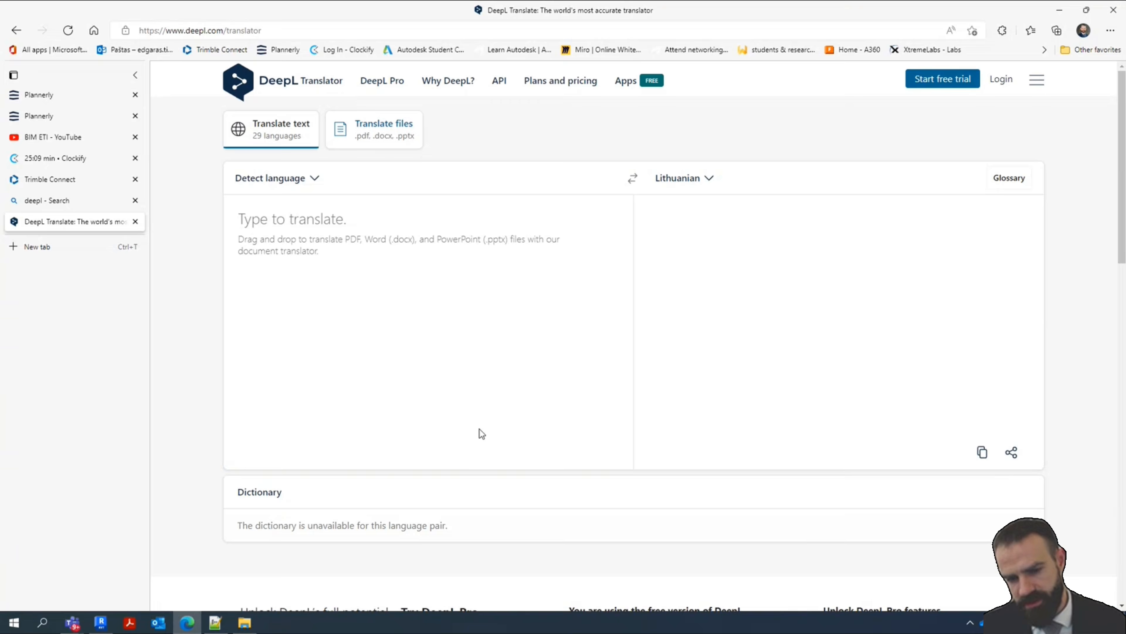
Translate the copied legend title into English, correcting its second word to "eksplikacija" and choosing the alternative "Explication of buildings"
left_click(279, 262)
key("ctrl+v")
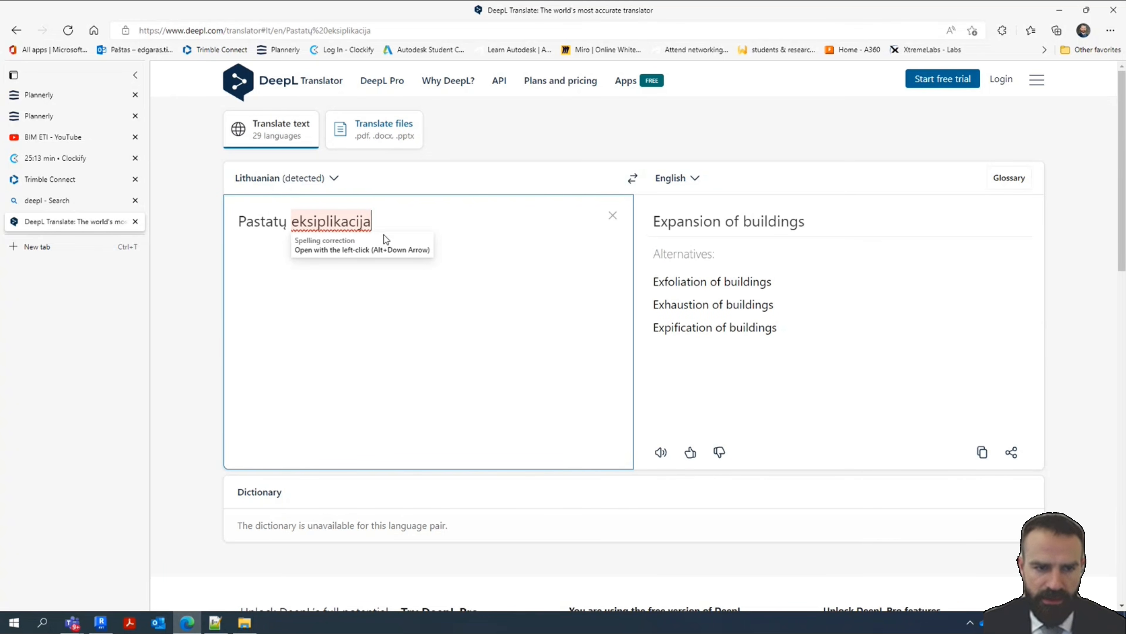
left_click(342, 220)
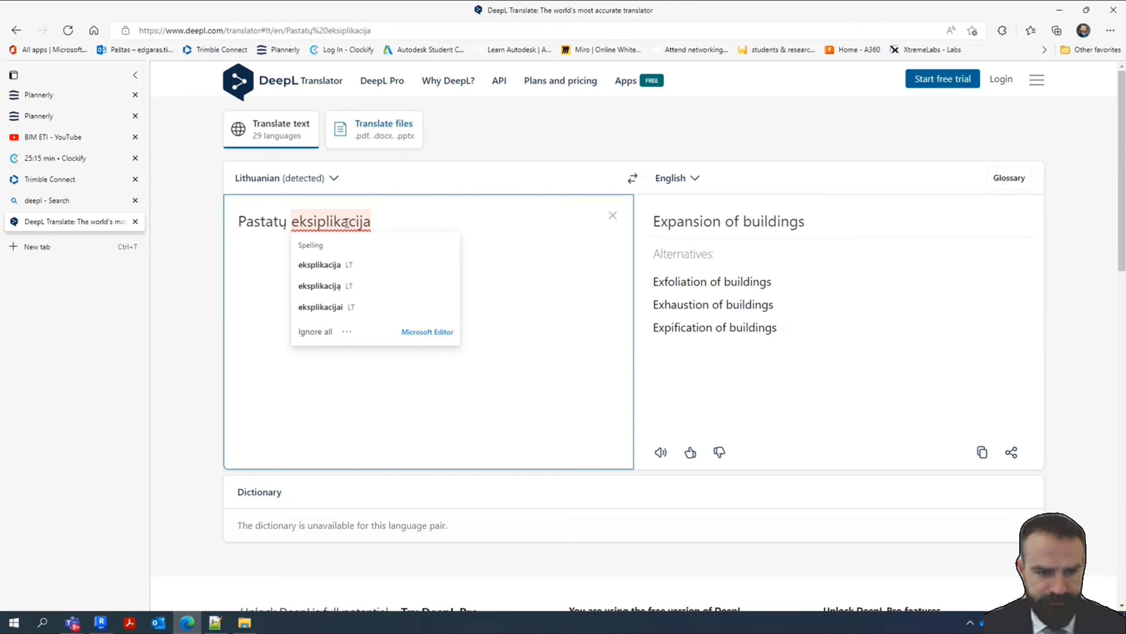
left_click(351, 265)
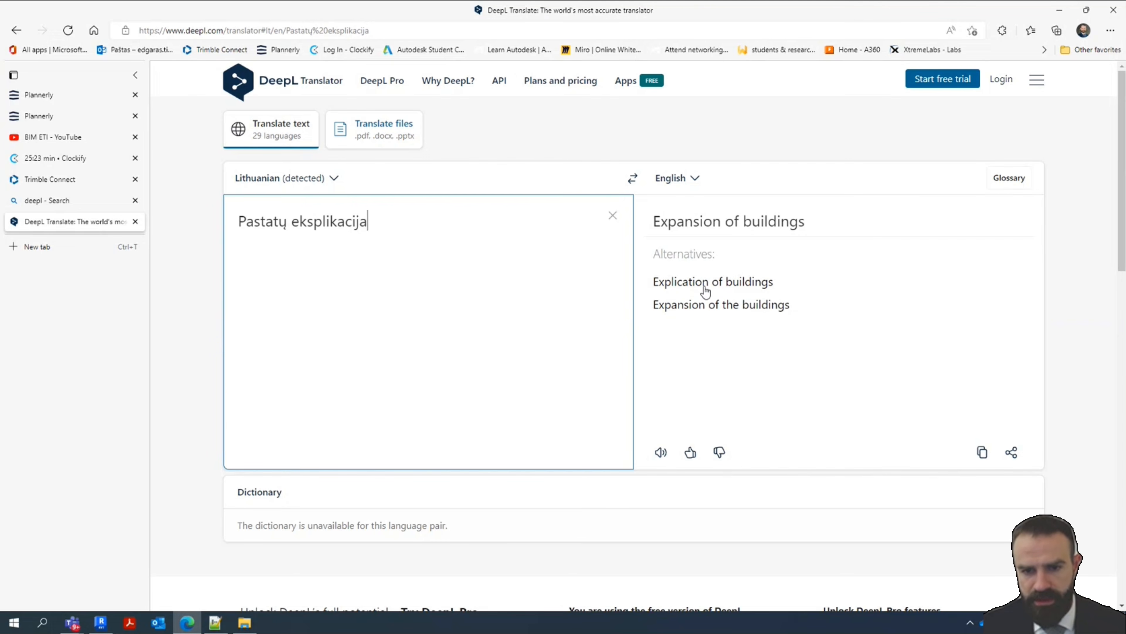
left_click(730, 286)
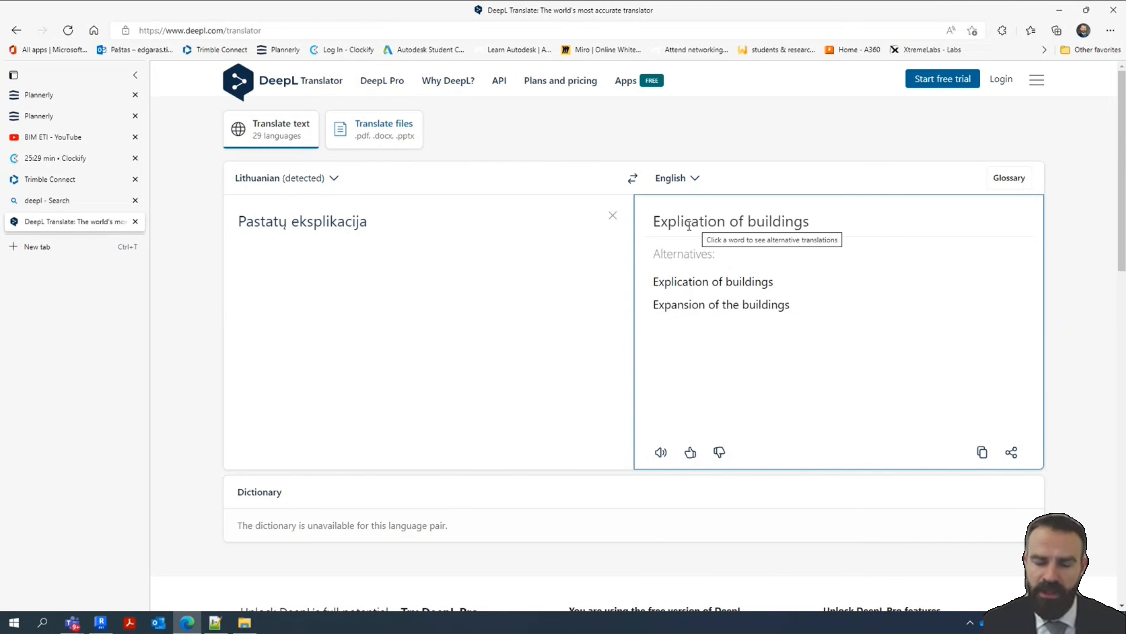
Review the alternative wordings for "Explication" and copy the translation "Explication of buildings" unchanged
left_click(699, 222)
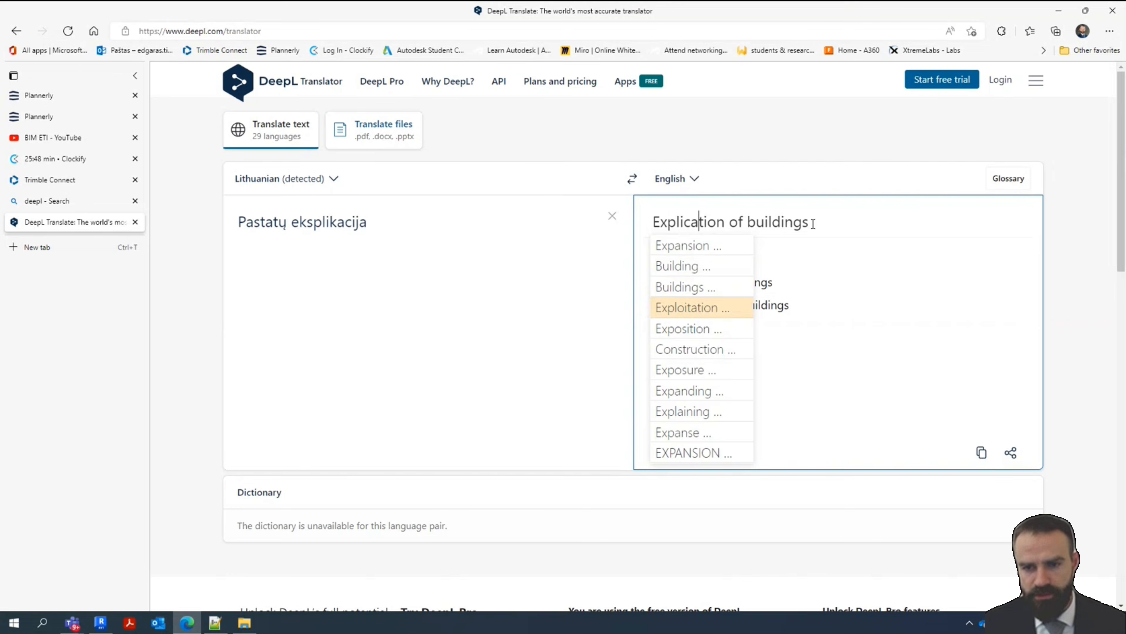
left_click(834, 222)
left_click(999, 433)
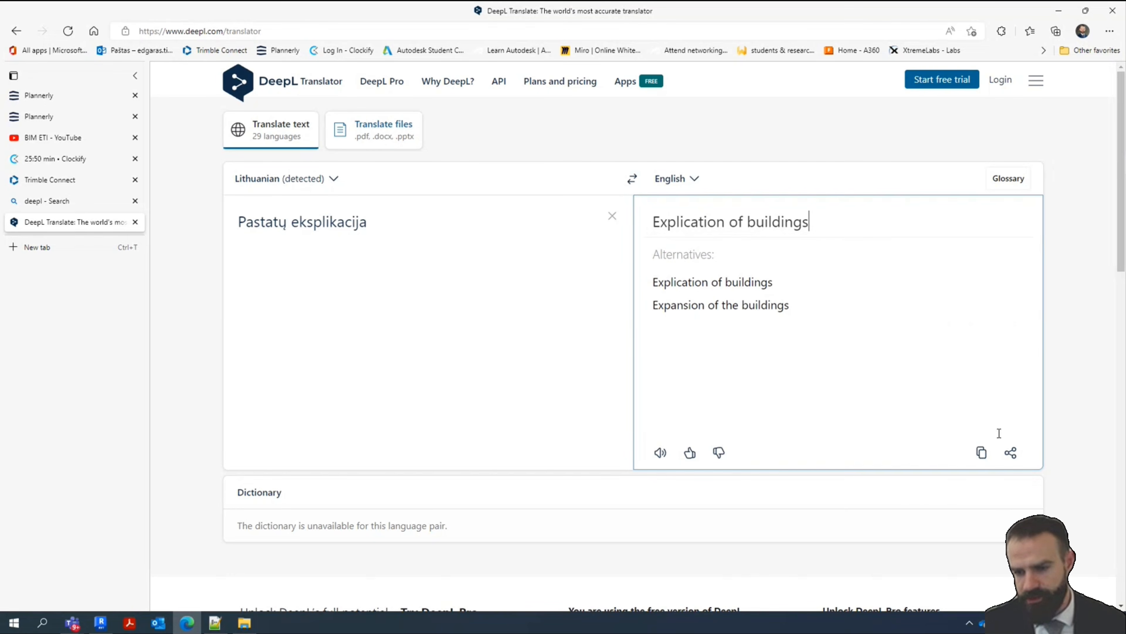
left_click(982, 452)
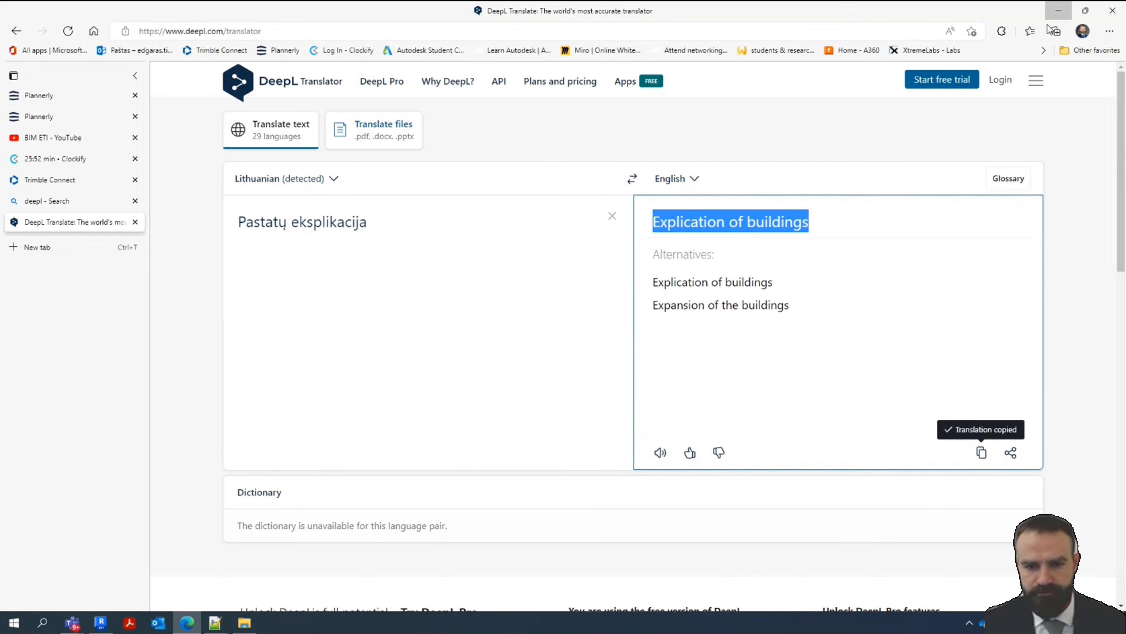
Switch back to Revit and rename the legend 401 EN_SP_Pastatų eksiplikacija to 401 EN_SP_Explication of buildings
key("alt+Tab")
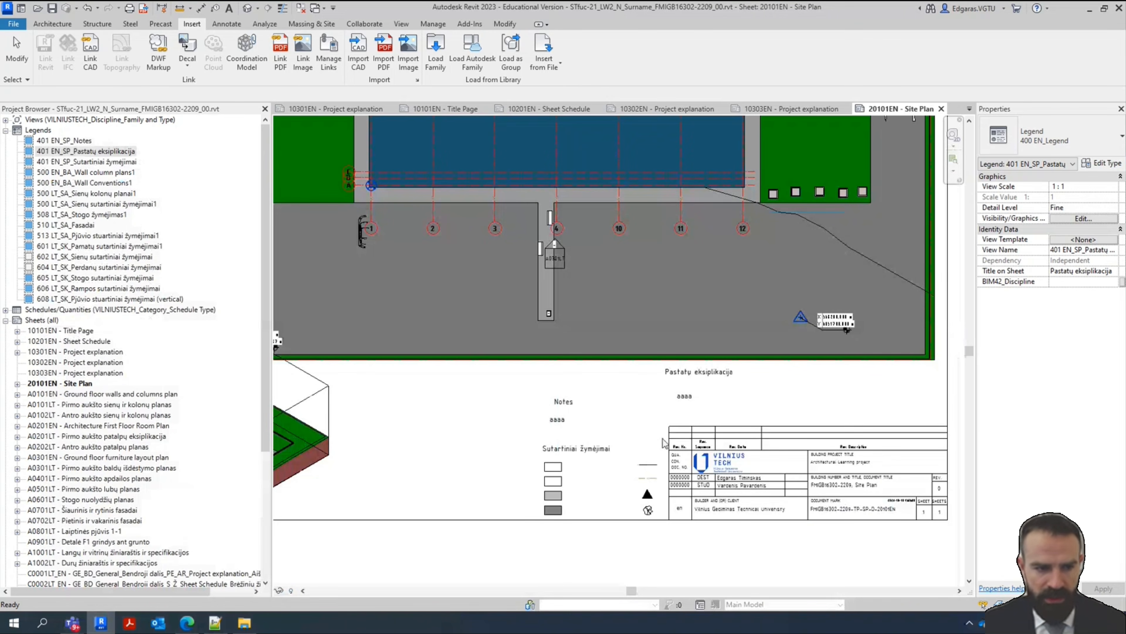
left_click(79, 152)
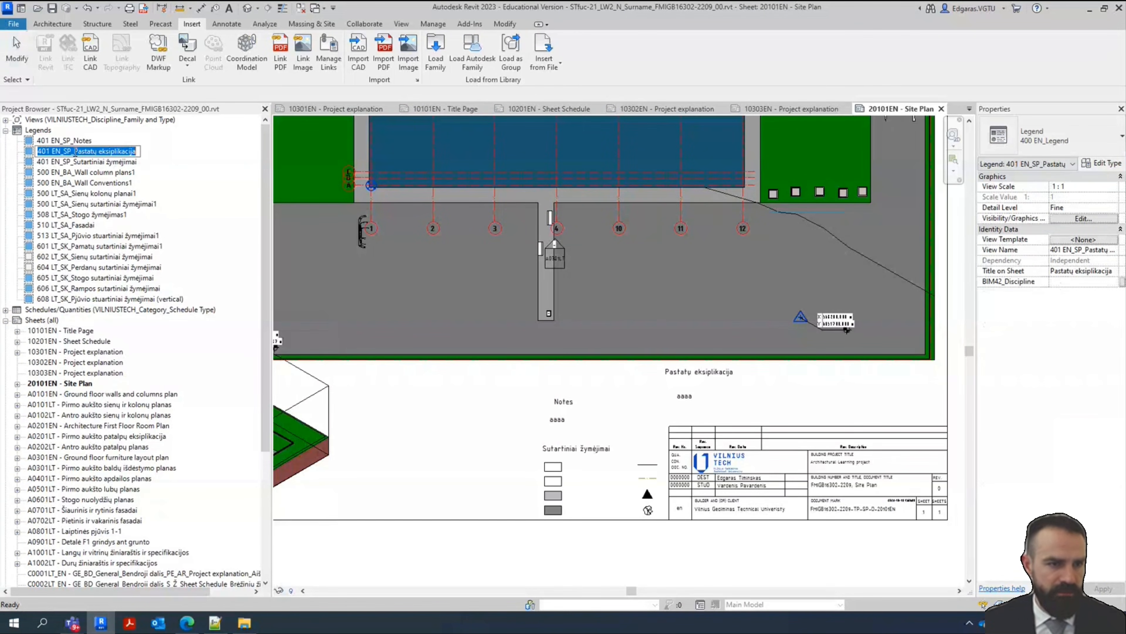
key("ctrl+v")
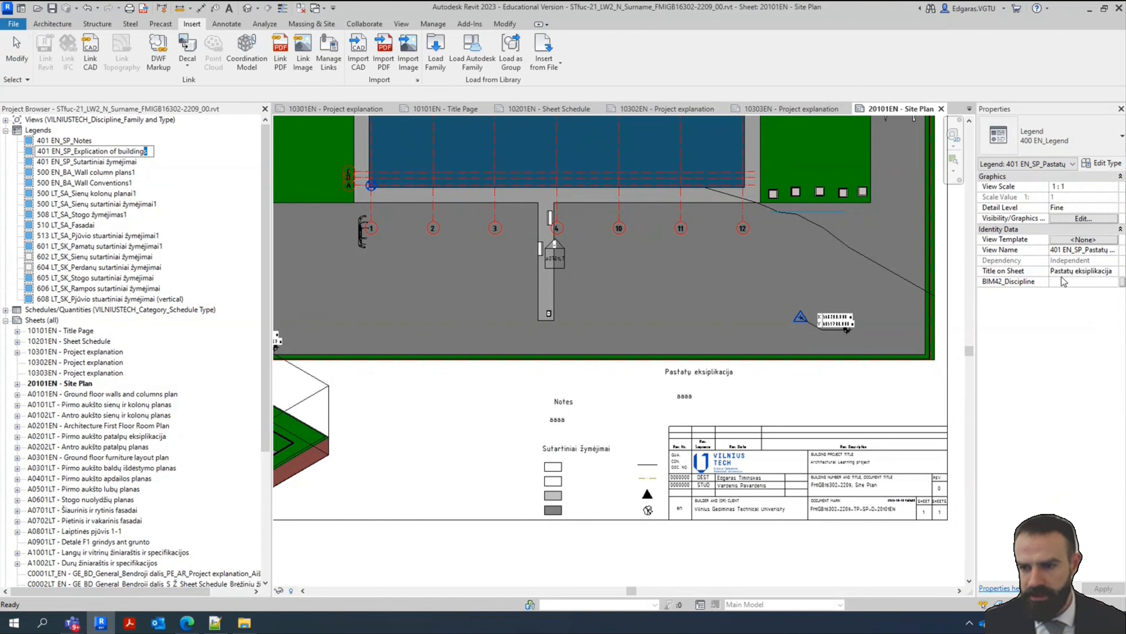
key("Return")
Set that legend's title on sheet to "Explication of buildings" and check the heading beneath the site plan
left_click(1091, 275)
key("ctrl+v")
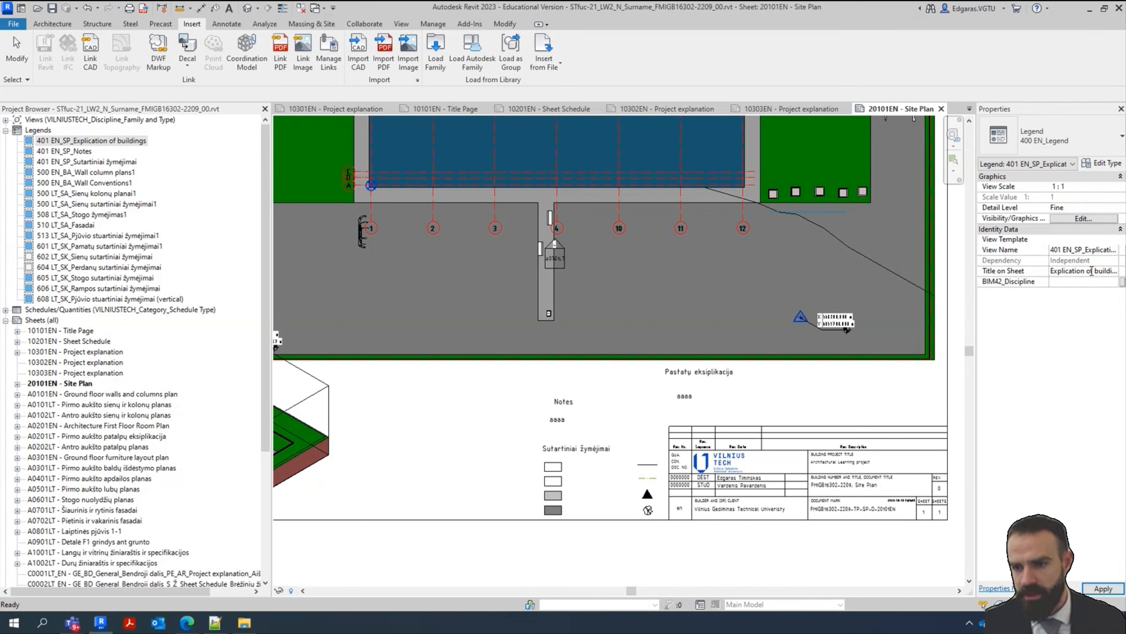
left_click(713, 395)
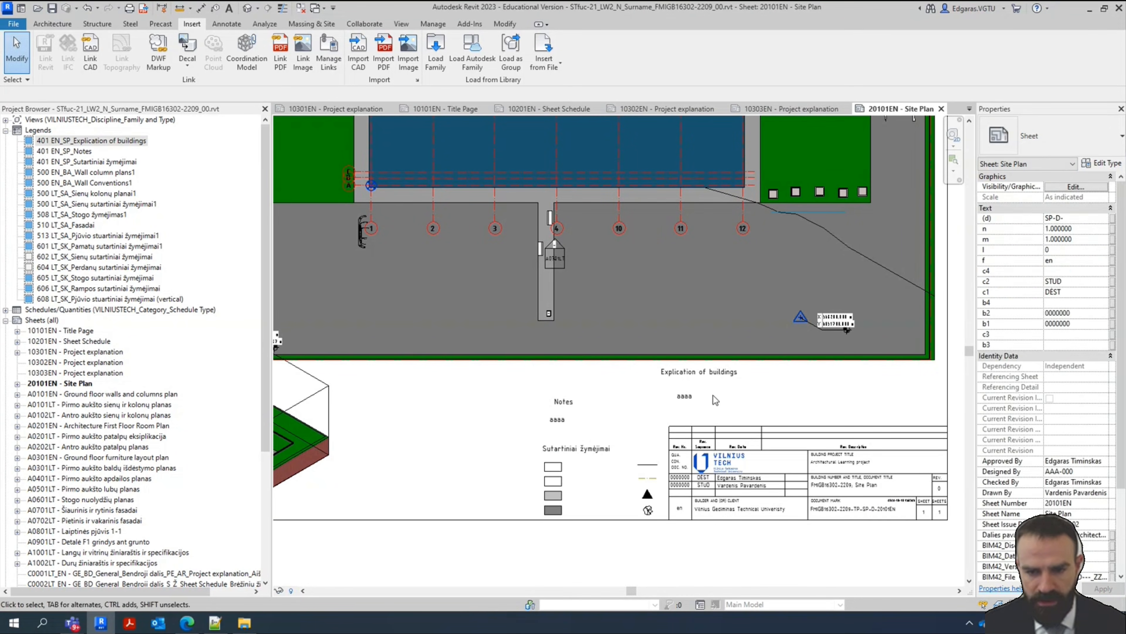
scroll(712, 396, "up", 5)
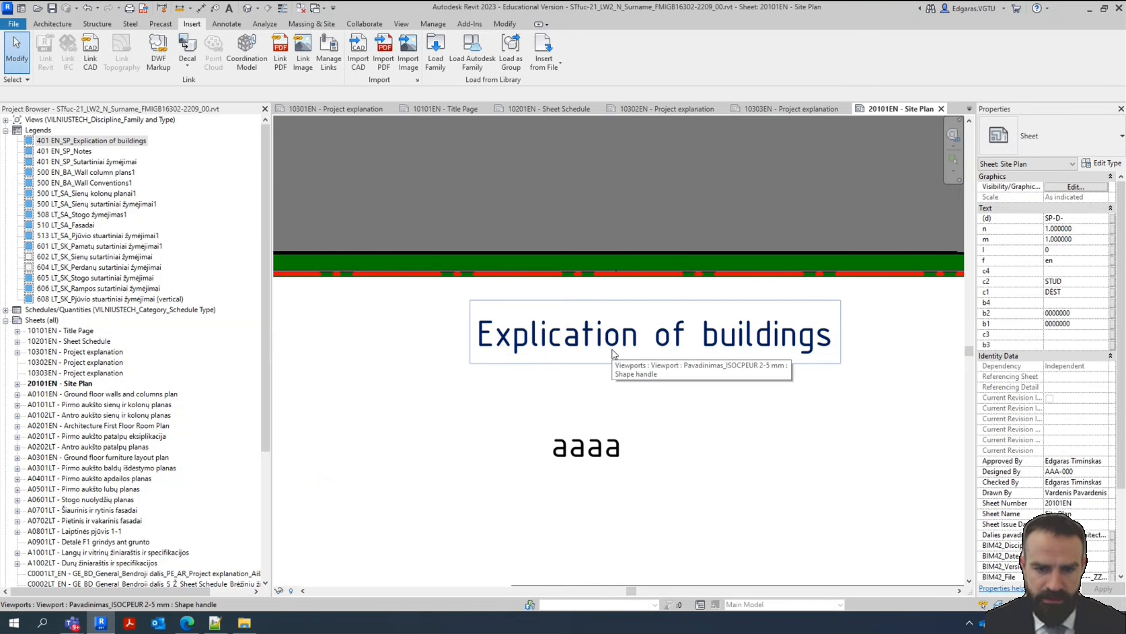
scroll(723, 377, "down", 5)
scroll(719, 382, "up", 2)
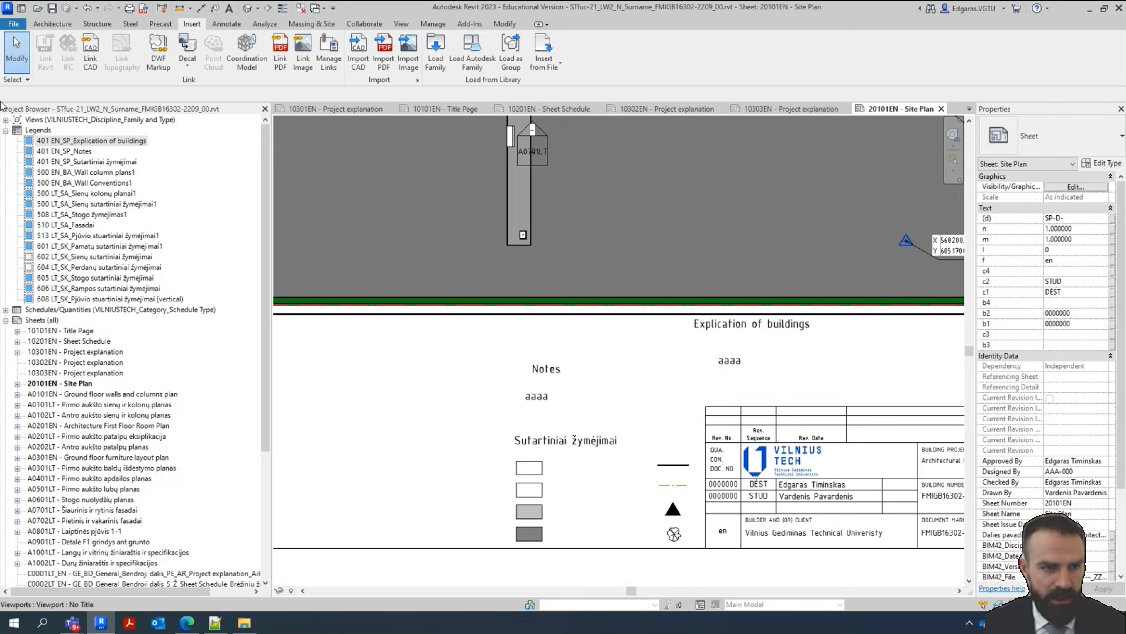
Copy "Sutartiniai žymėjimai" from the third site plan legend's name and translate it into English in DeepL
left_click(93, 162)
left_click(91, 164)
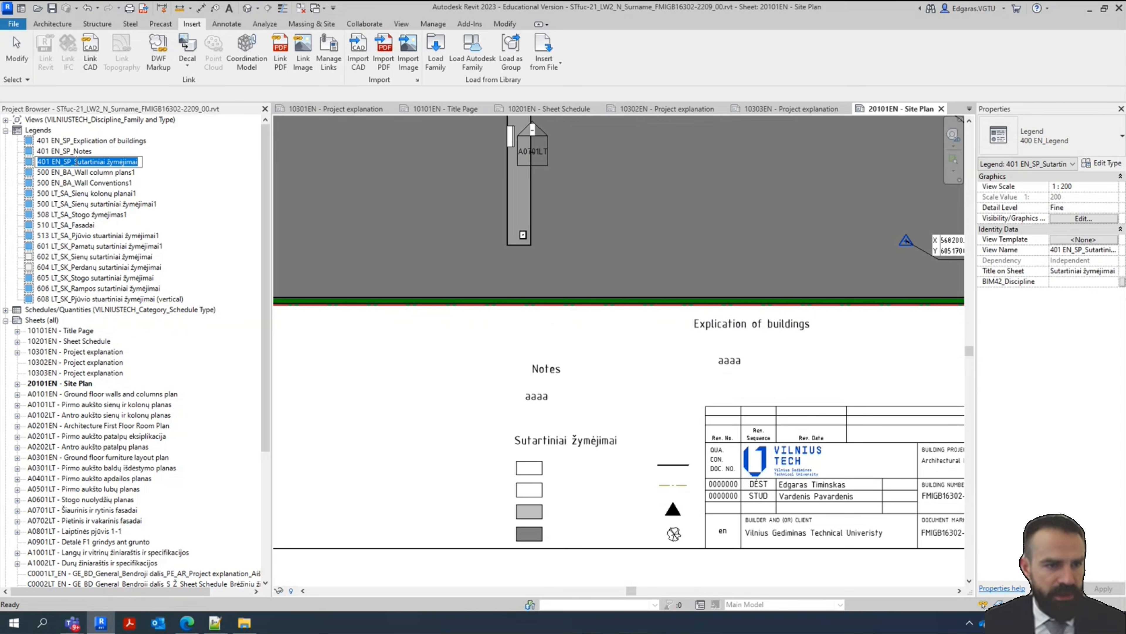
left_click_drag(74, 162, 138, 164)
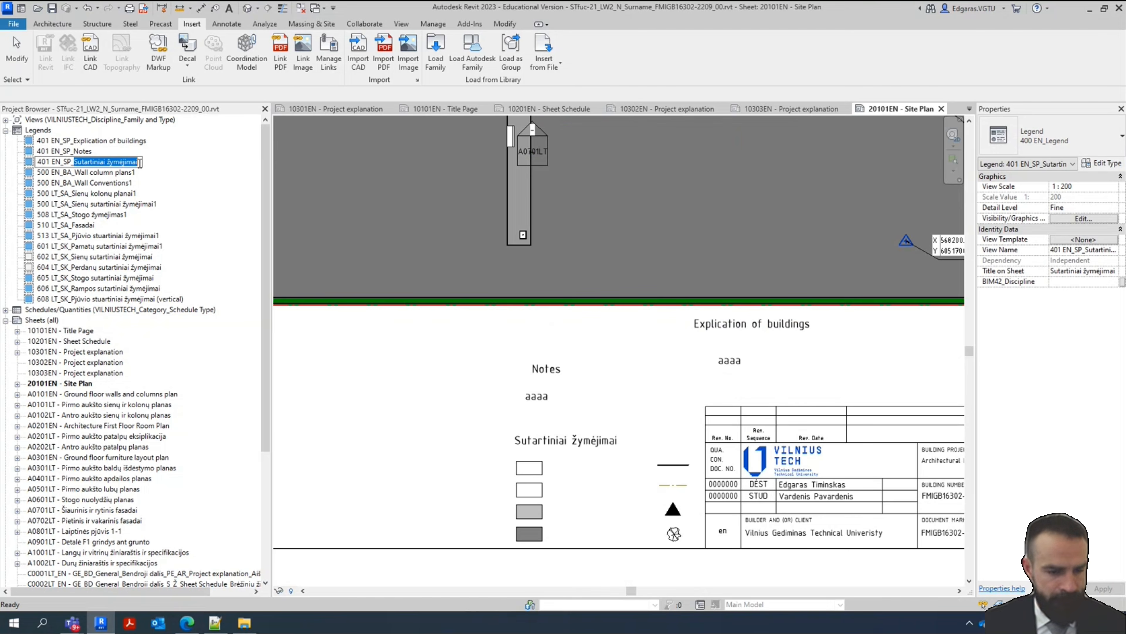
key("ctrl+c")
key("alt+Tab")
left_click(402, 233)
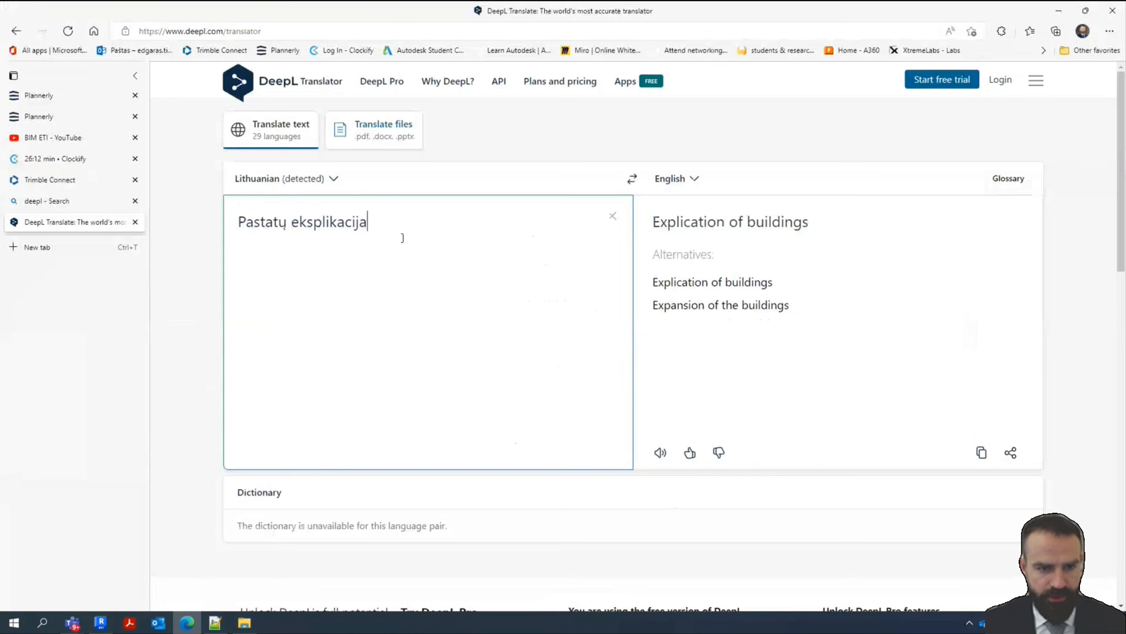
key("ctrl+a")
key("ctrl+v")
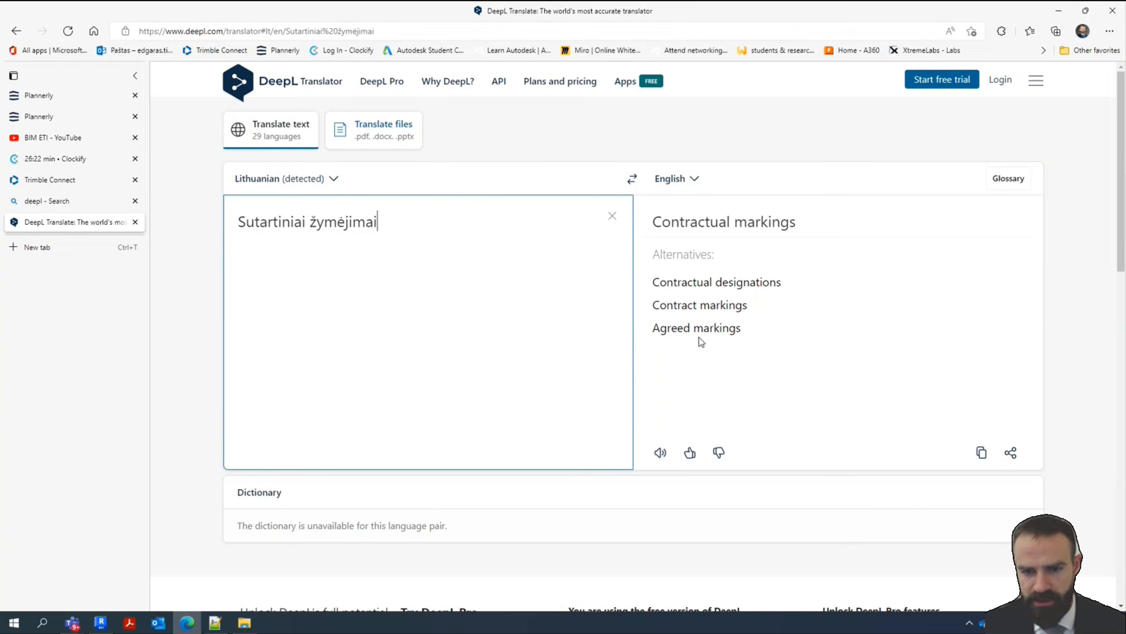
Review the alternative wordings for "Contractual" and "markings" in the English translation
left_click(690, 221)
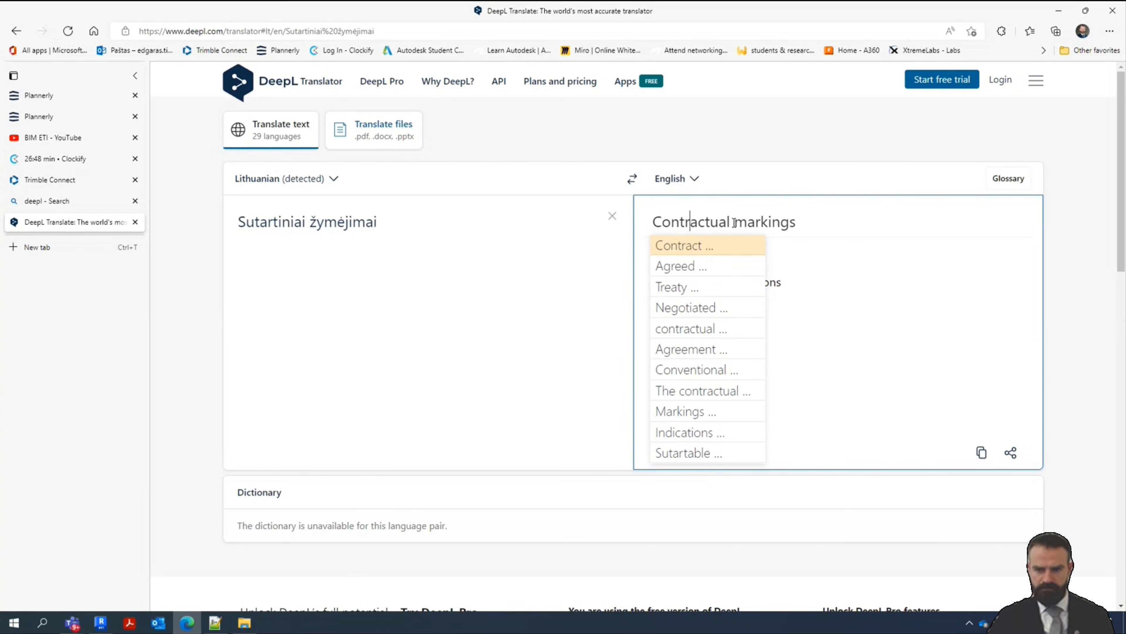
left_click(798, 222)
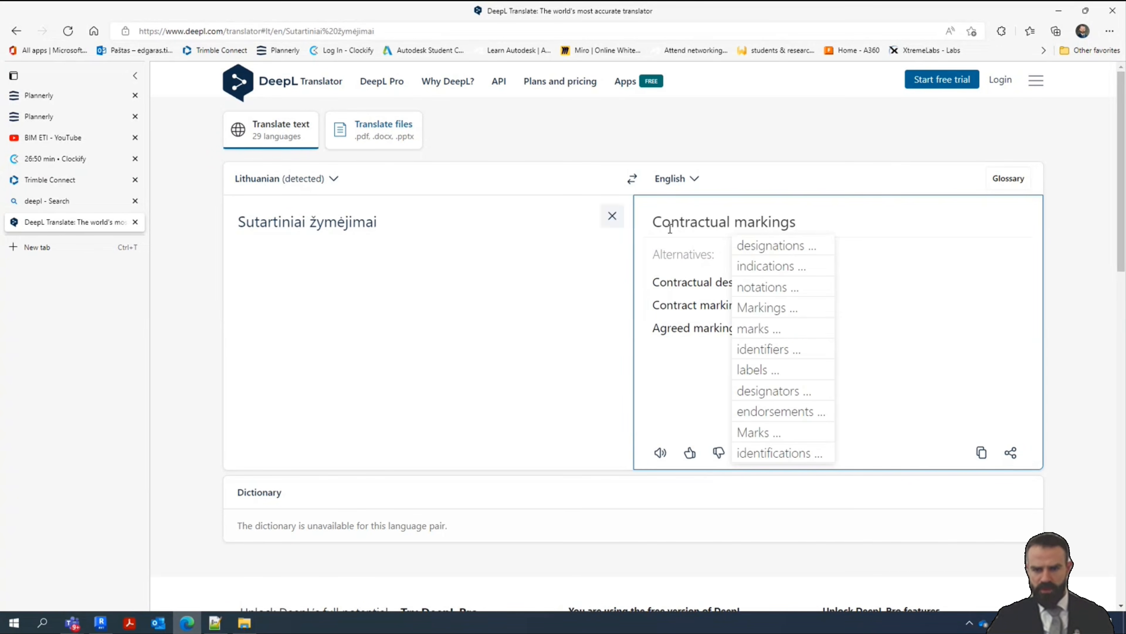
left_click(425, 347)
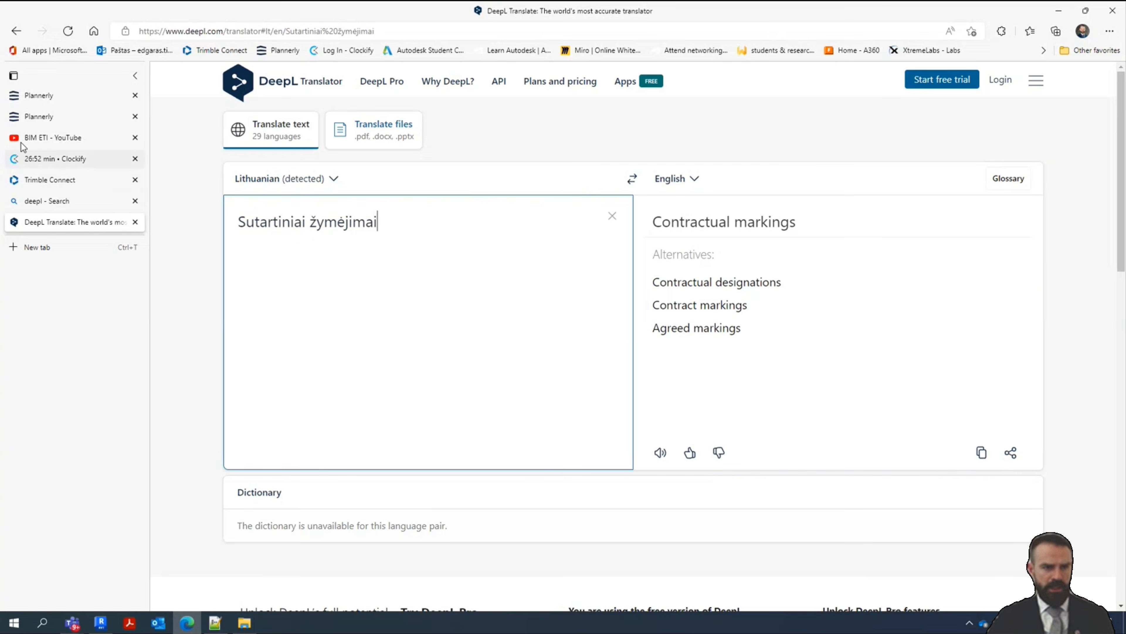
Switch to Trimble Connect and open 2018-1206-Fairfield-County-Auditor-Drawings-VOL-1.pdf from the folder 0106 - PROJEKTŲ PAVYZDŽIAI - PROJECT EXAMPLES
left_click(67, 181)
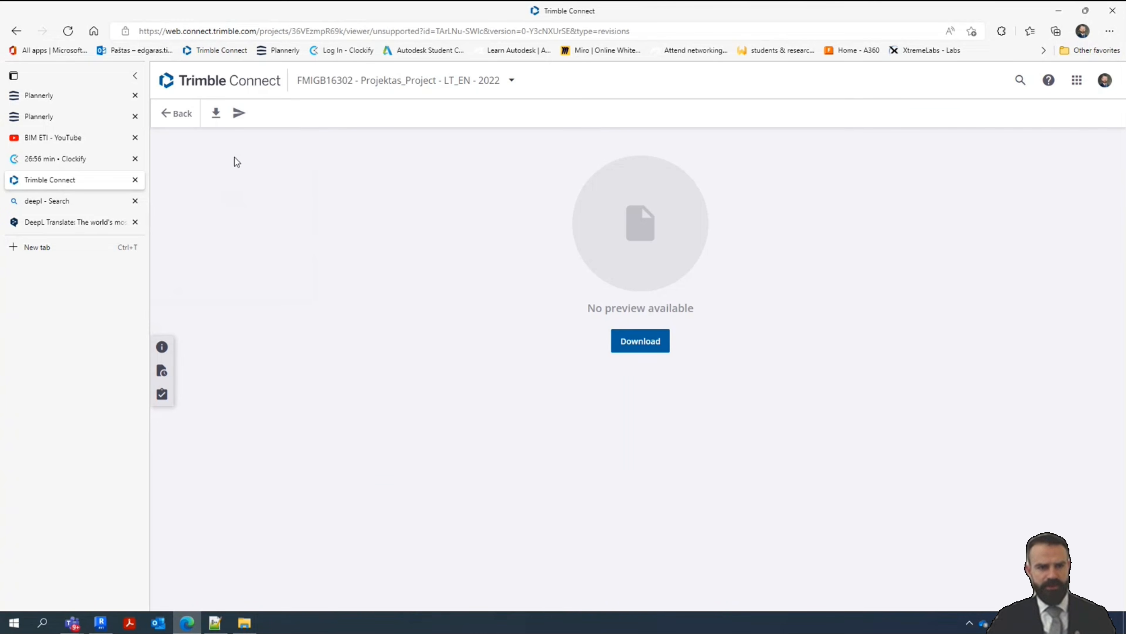
left_click(177, 114)
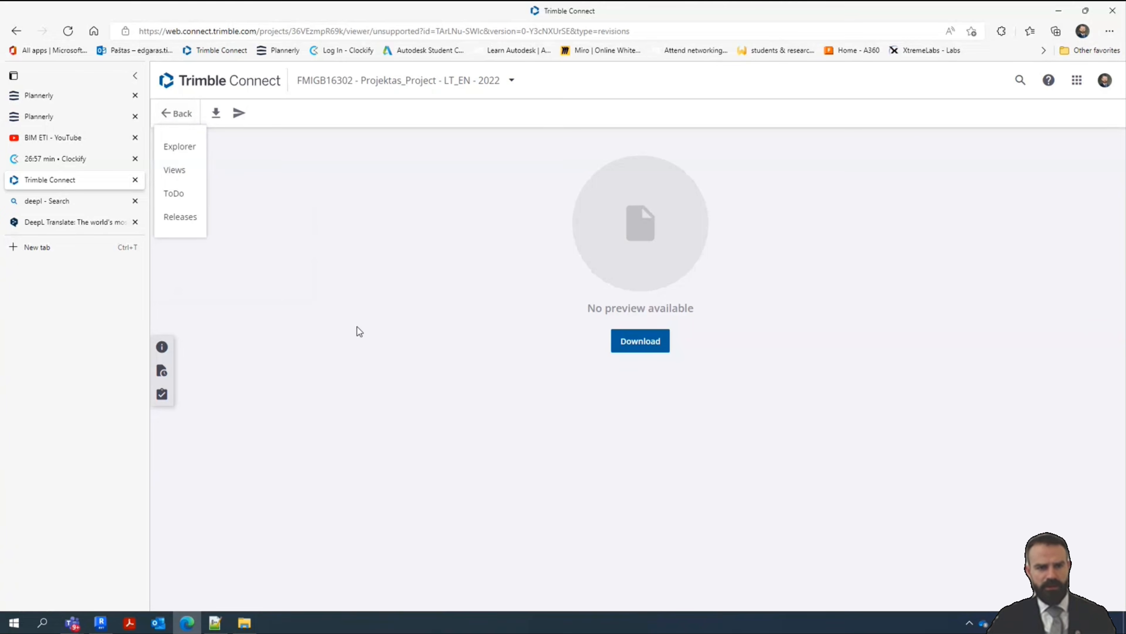
left_click(182, 147)
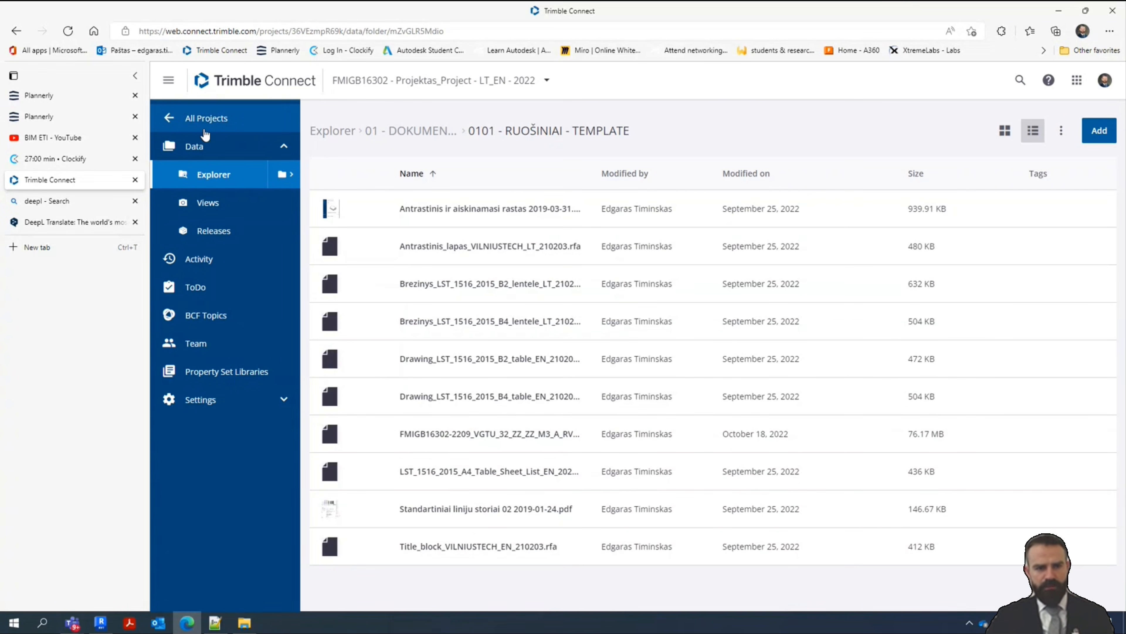
left_click(430, 133)
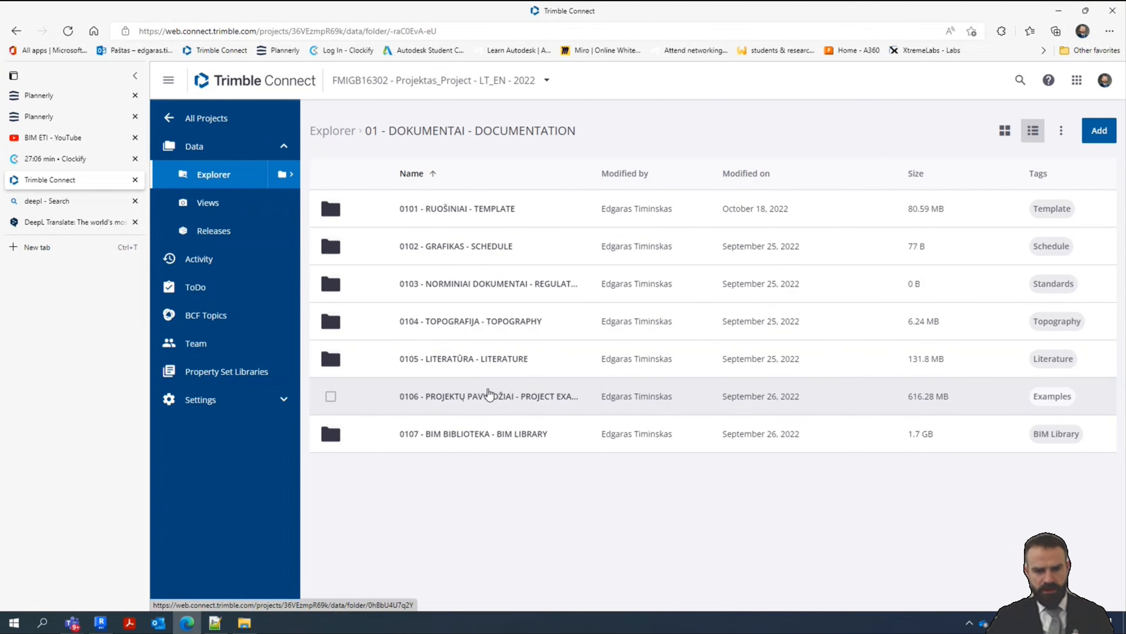
left_click(517, 397)
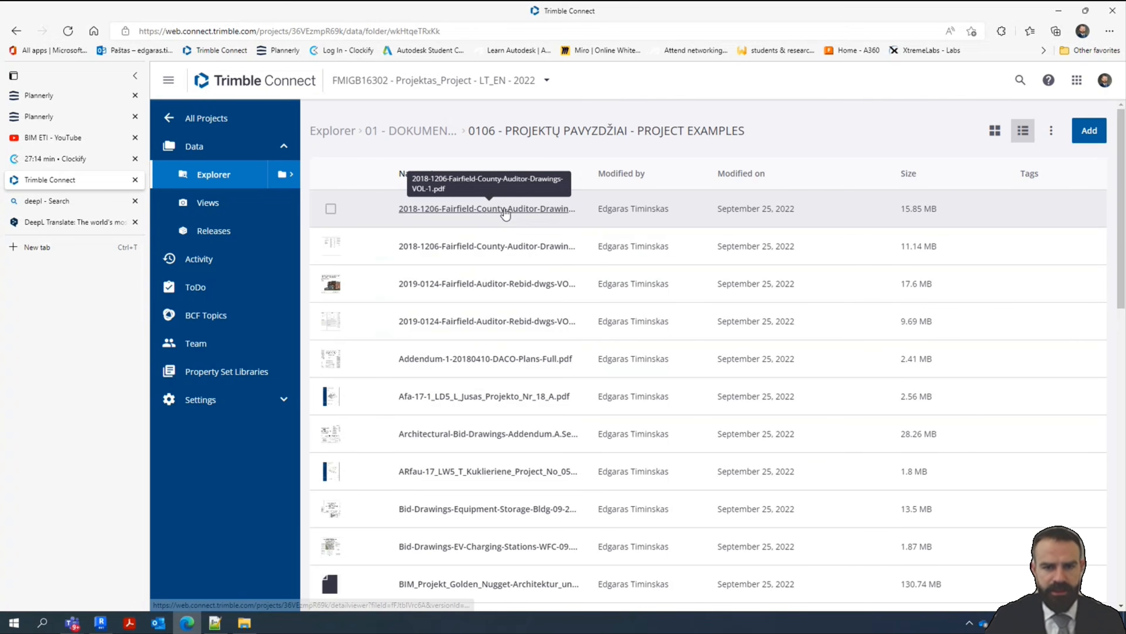
left_click(506, 214)
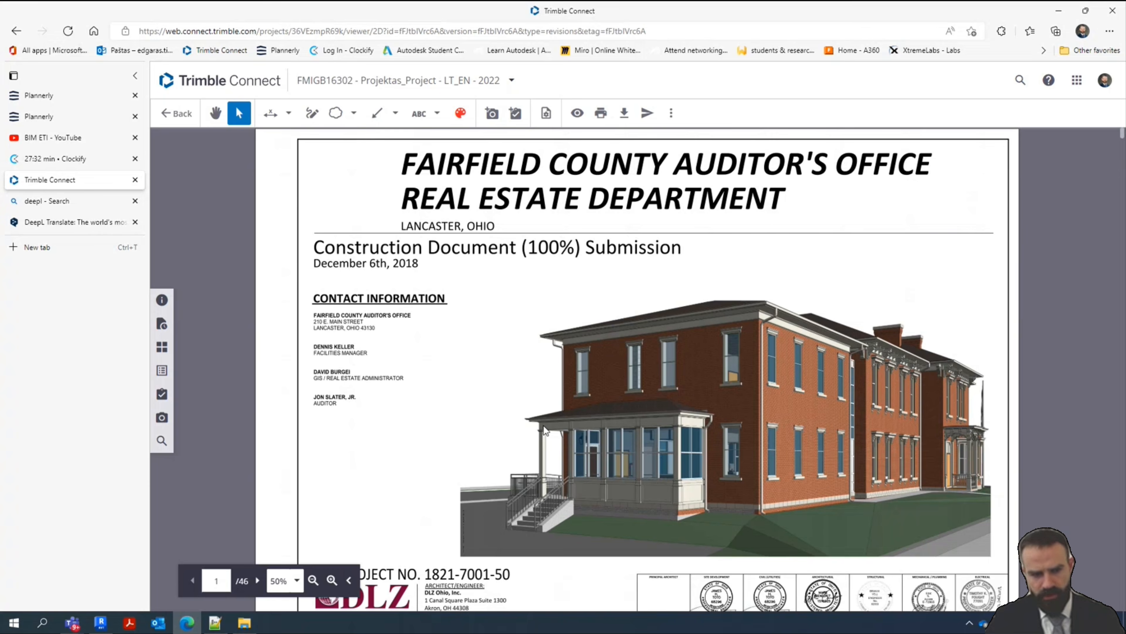
Examine the headings for abbreviations, symbols, general notes and drawing index on the example set's second page
scroll(594, 367, "down", 8)
scroll(666, 310, "up", 3)
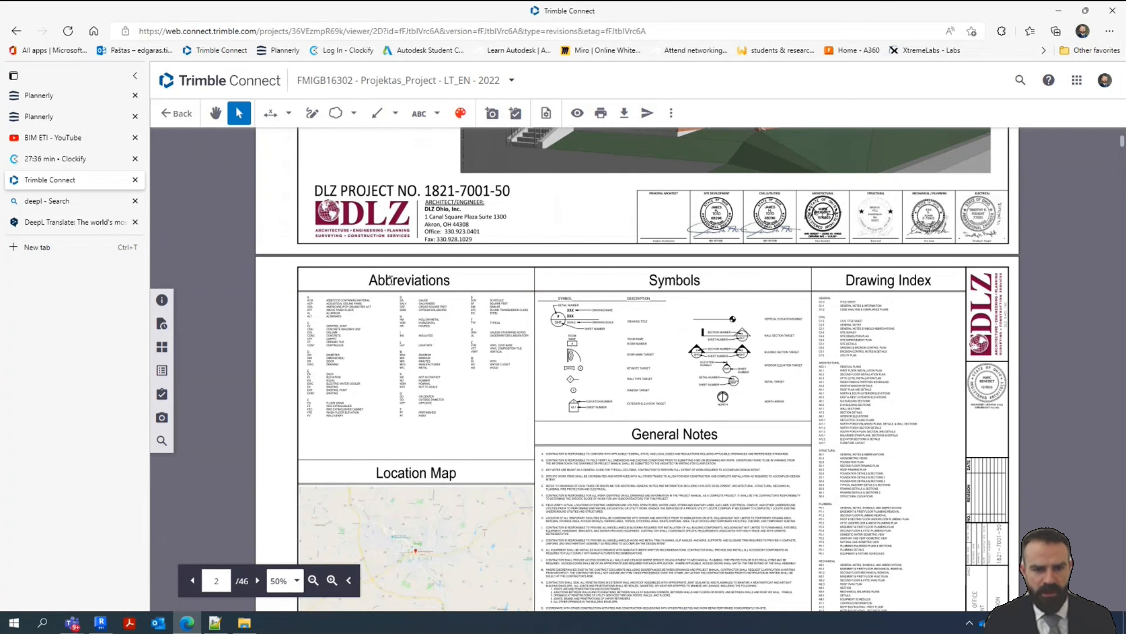
scroll(390, 280, "up", 3, "ctrl")
scroll(607, 261, "down", 2, "ctrl")
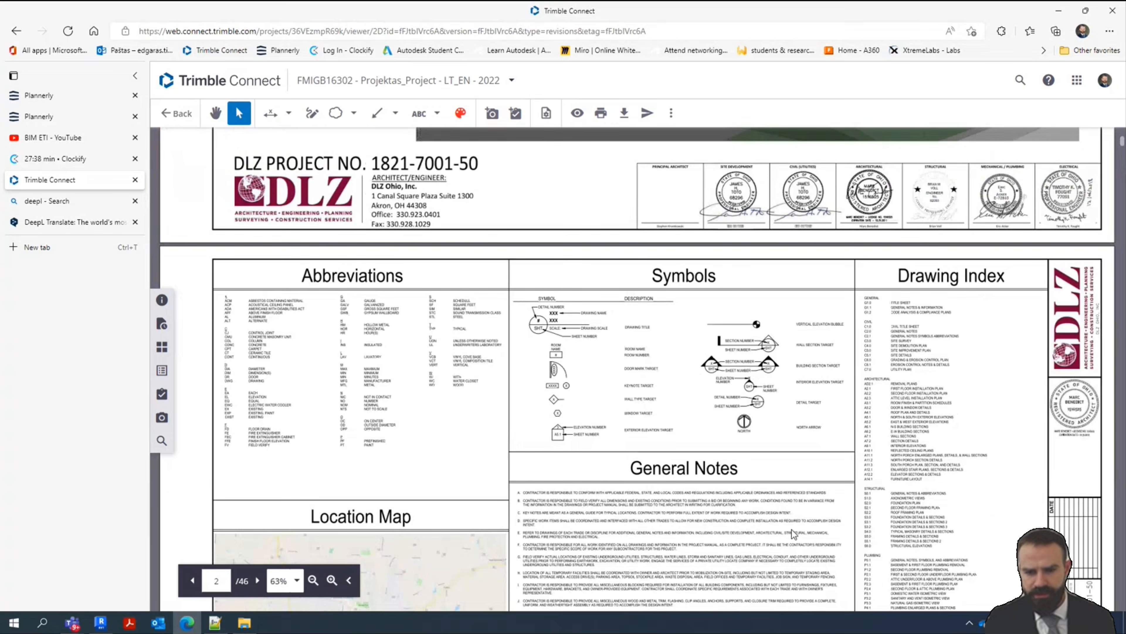
scroll(794, 534, "down", 4)
scroll(1031, 239, "up", 3)
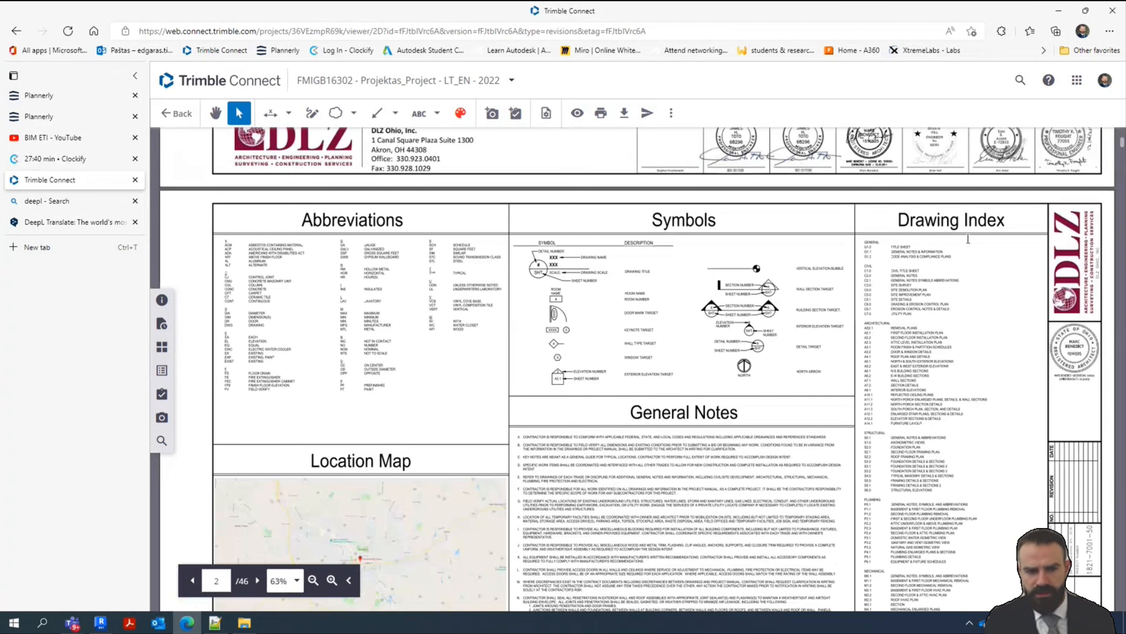
Examine the code compliance plans and read the building code summary on sheet G1.2
scroll(339, 184, "down", 6)
scroll(520, 274, "down", 9)
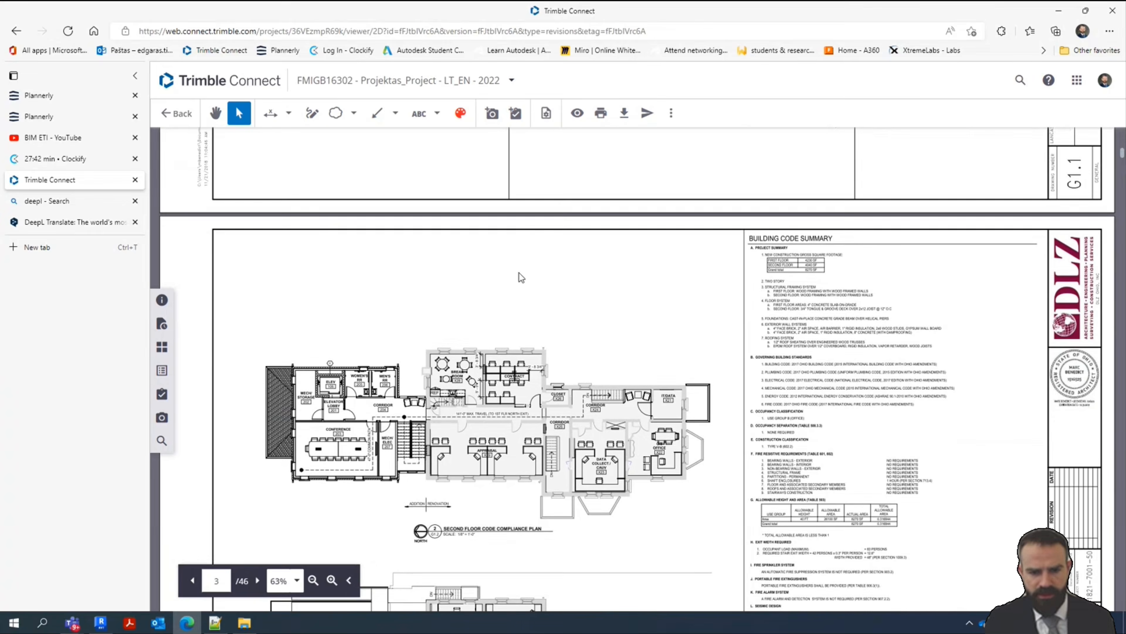
scroll(729, 395, "down", 6)
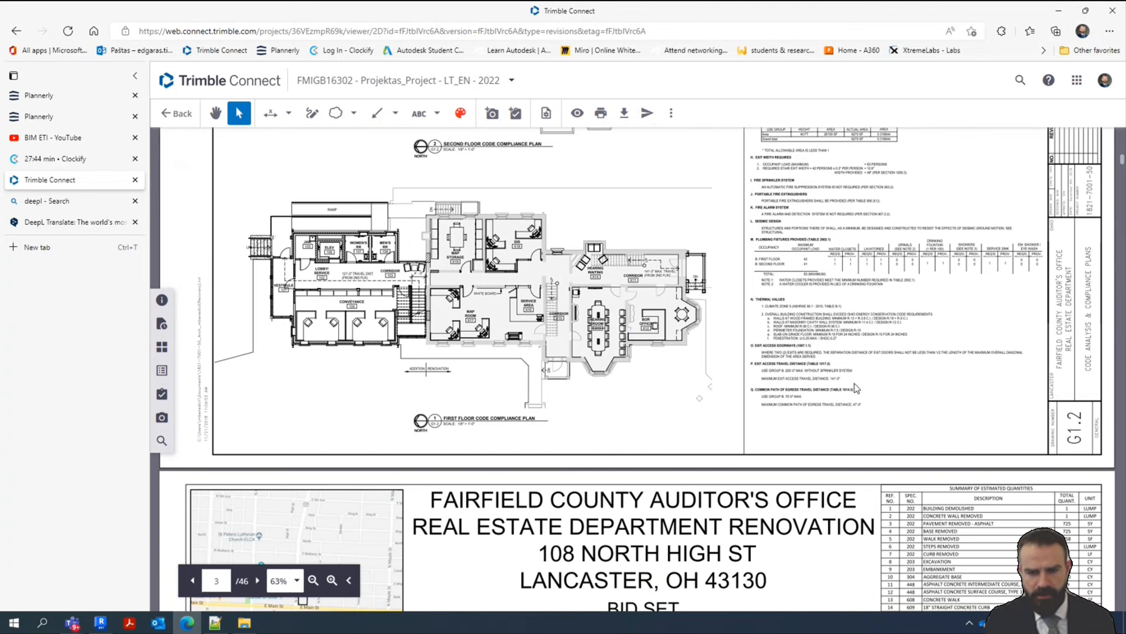
scroll(889, 362, "up", 7)
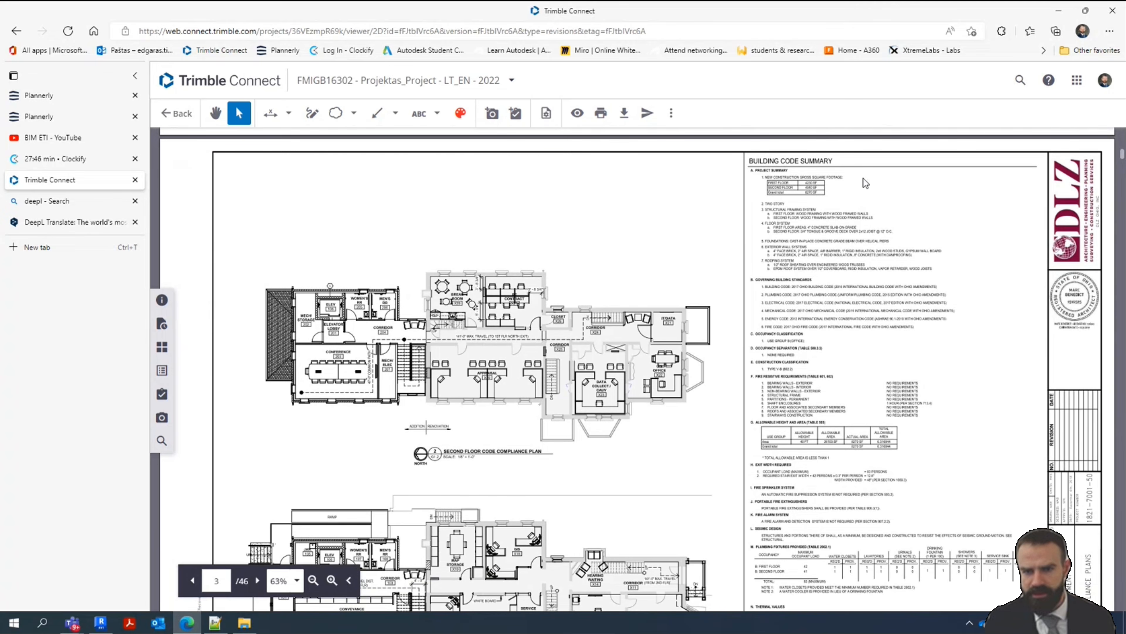
scroll(889, 164, "up", 8, "ctrl")
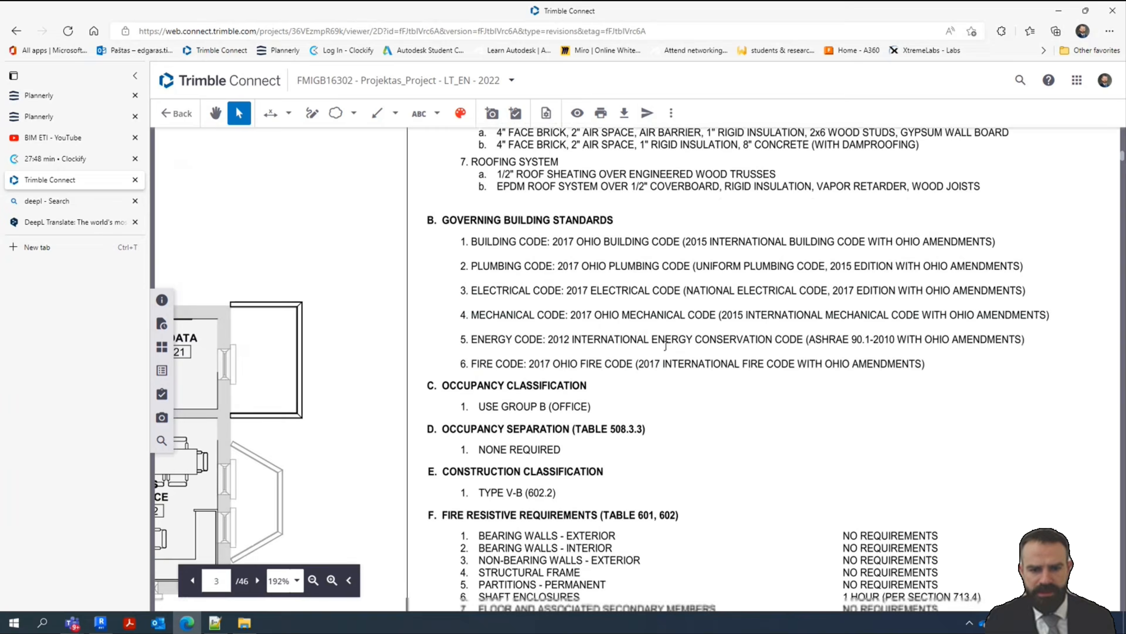
scroll(665, 346, "down", 5)
scroll(714, 295, "down", 8, "ctrl")
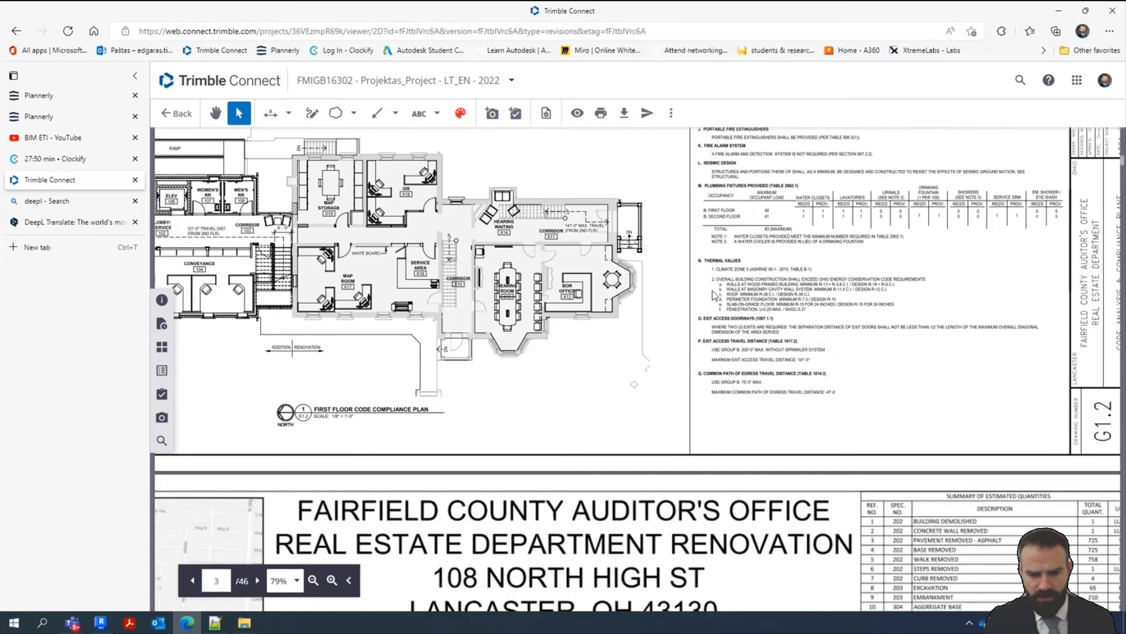
Look through the civil general notes sheets and find the notes column on site survey sheet C3.0
scroll(714, 295, "down", 5)
scroll(718, 295, "down", 6, "ctrl")
scroll(740, 296, "down", 5)
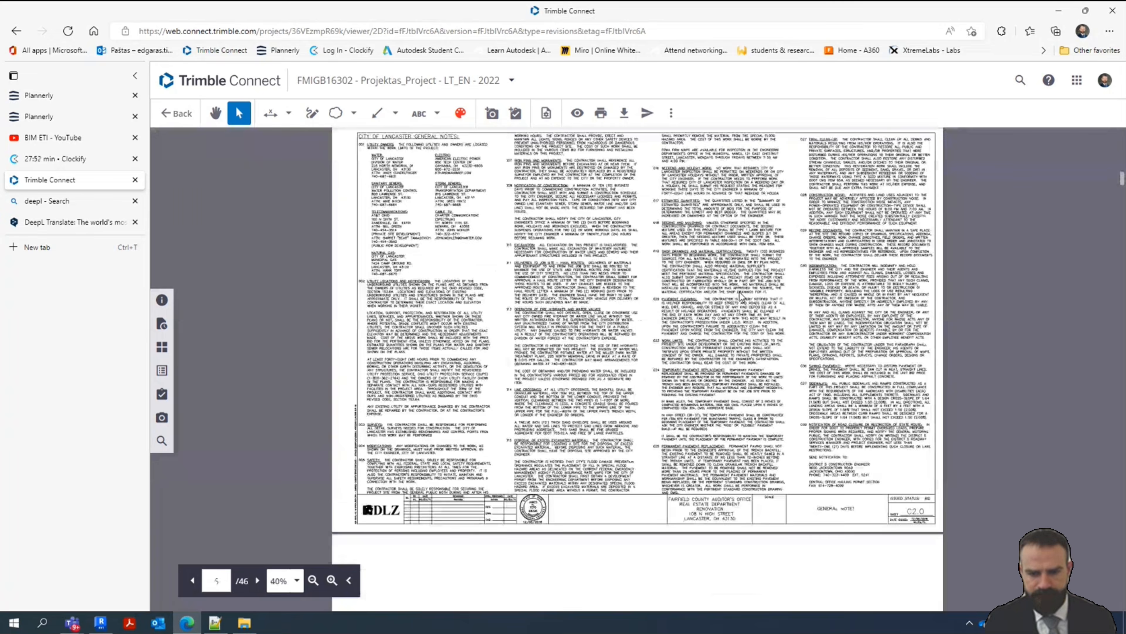
scroll(740, 296, "down", 15)
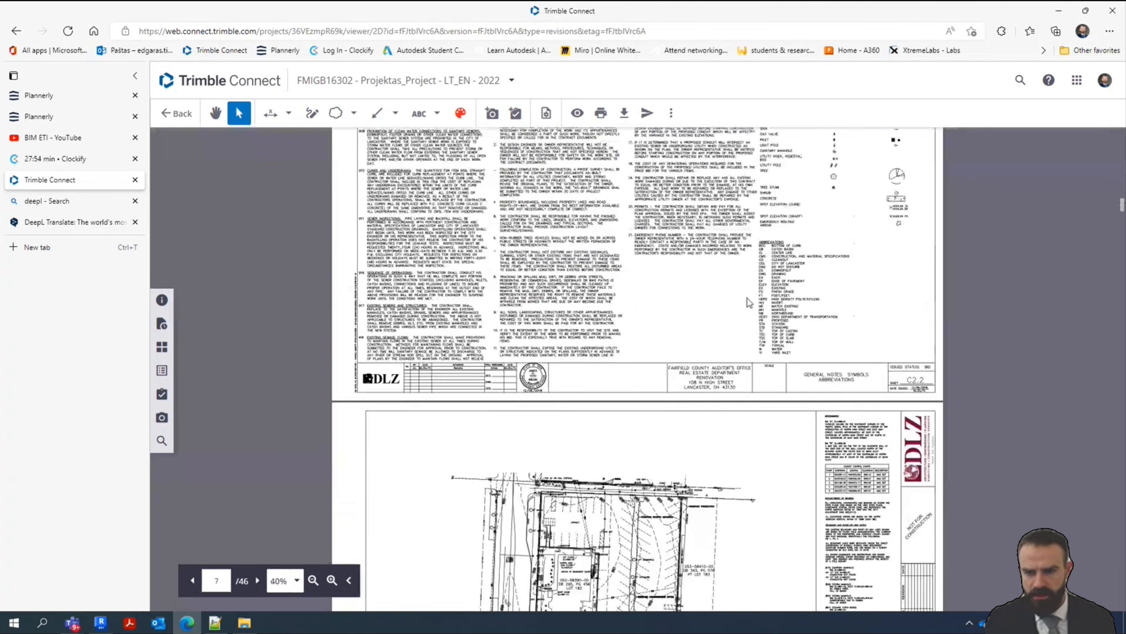
scroll(747, 298, "up", 5)
scroll(958, 429, "down", 10)
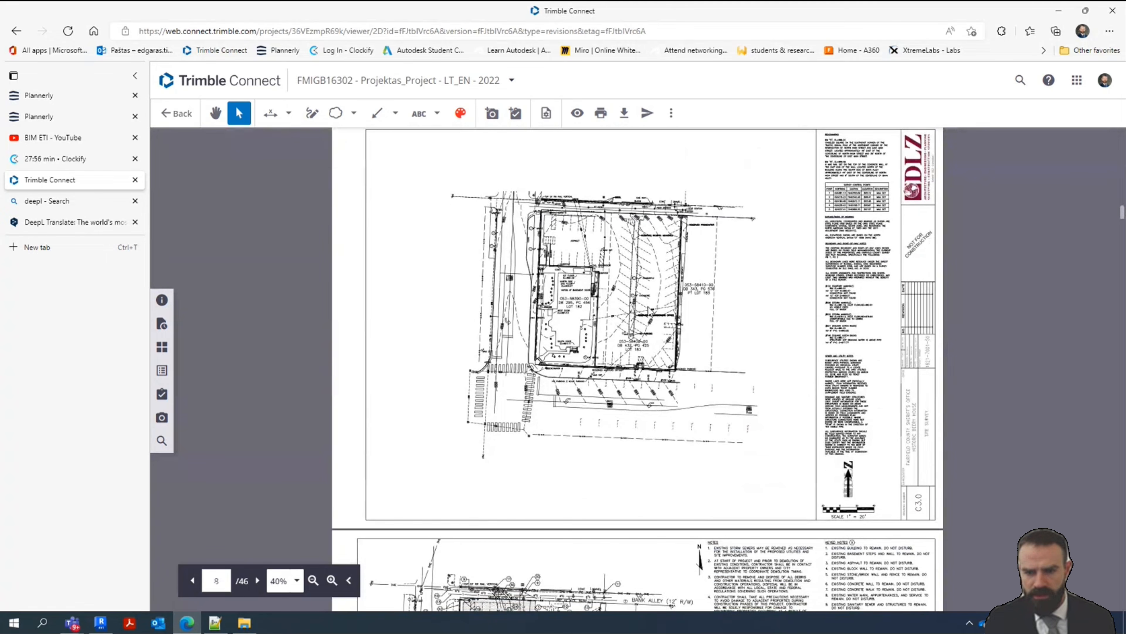
scroll(821, 320, "up", 10, "ctrl")
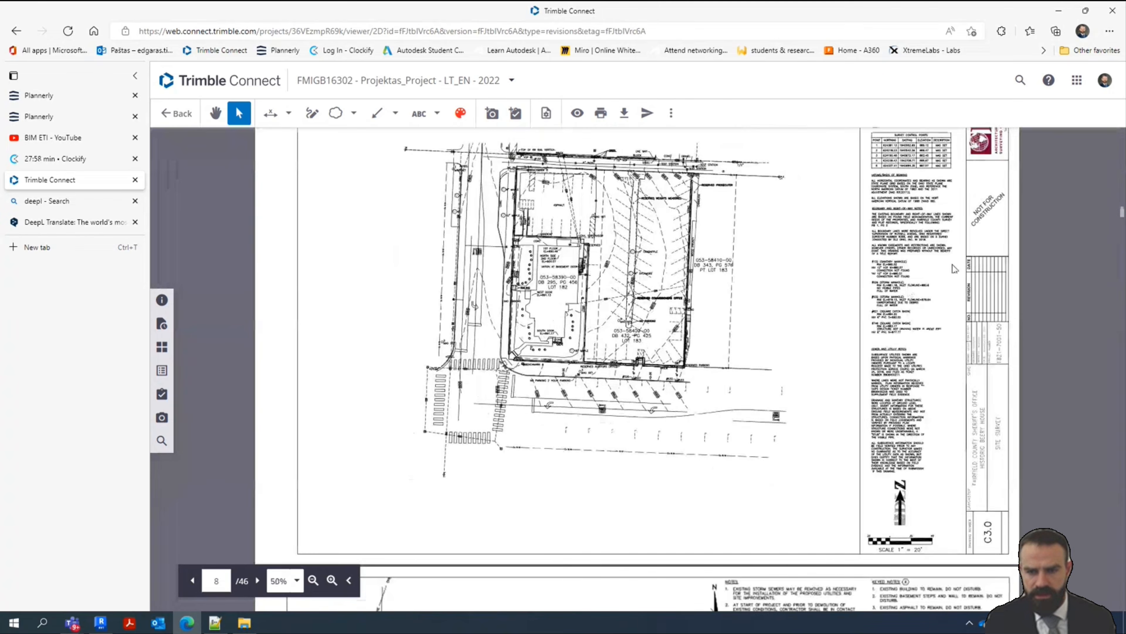
scroll(1002, 321, "up", 10)
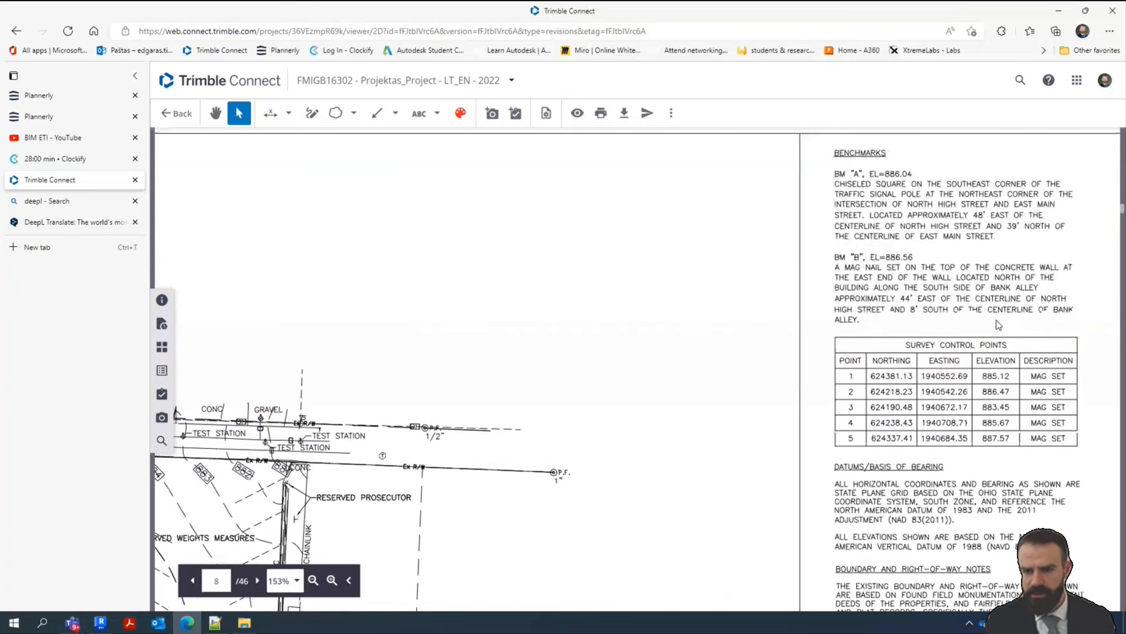
Read the site survey's notes column from the benchmarks through the sewer and utility notes to the north arrow
scroll(985, 338, "down", 3)
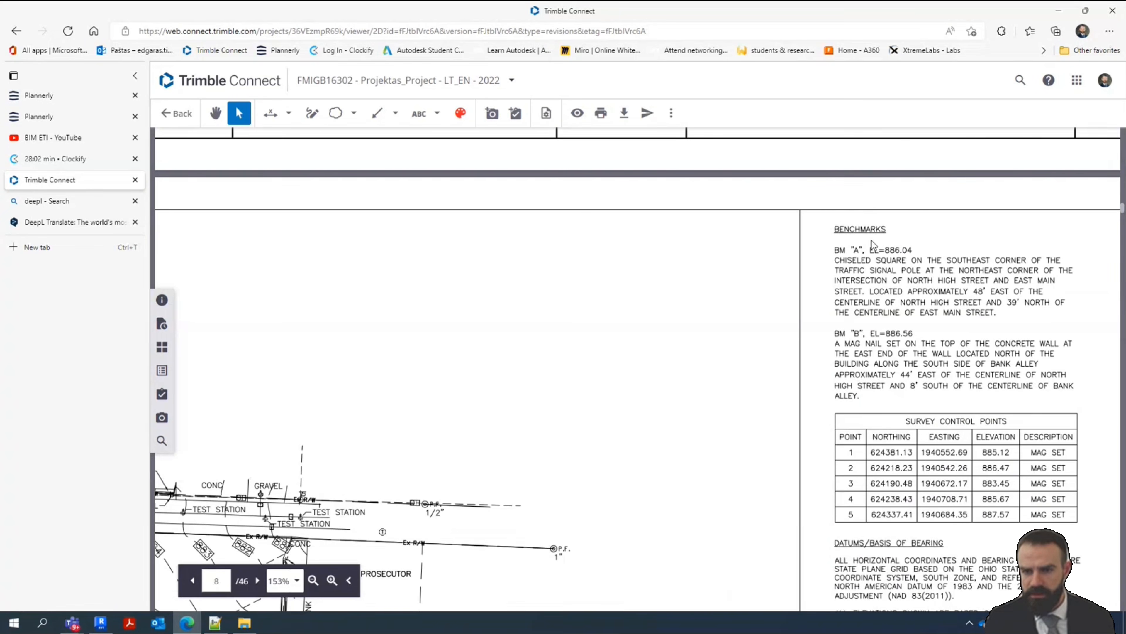
scroll(895, 311, "down", 3)
scroll(892, 382, "down", 3)
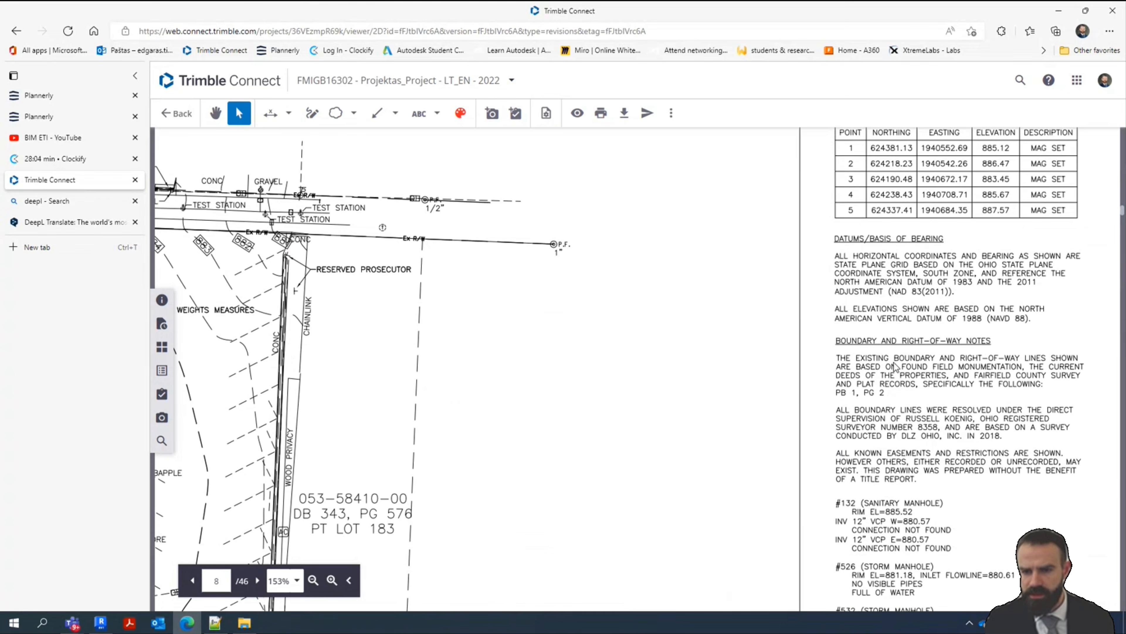
scroll(904, 350, "down", 6)
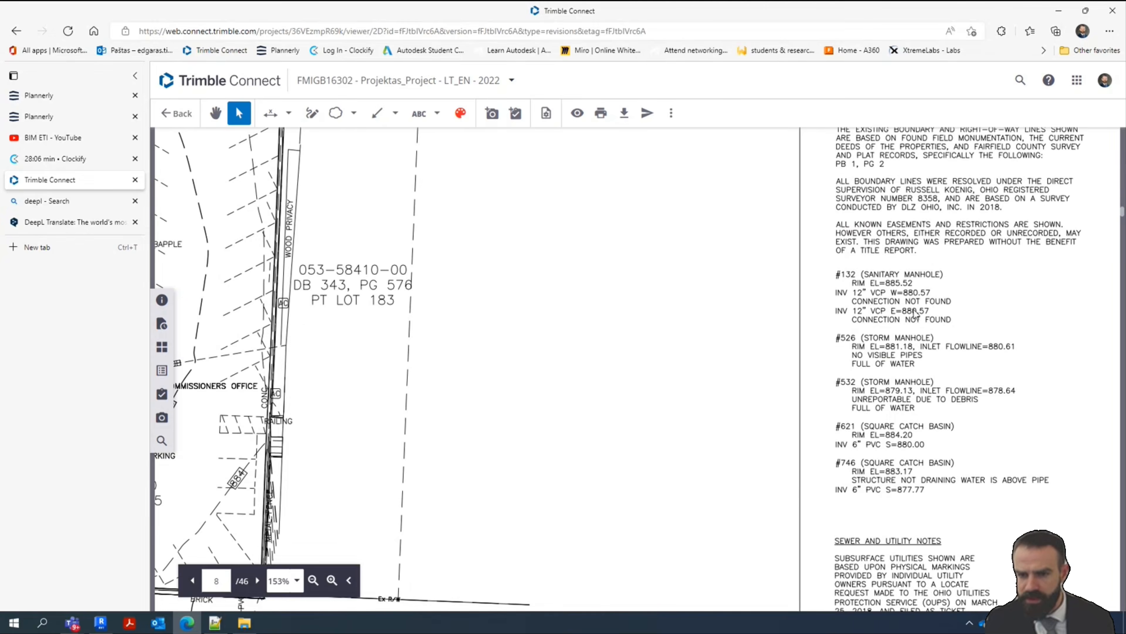
scroll(880, 328, "down", 3)
scroll(873, 318, "down", 10)
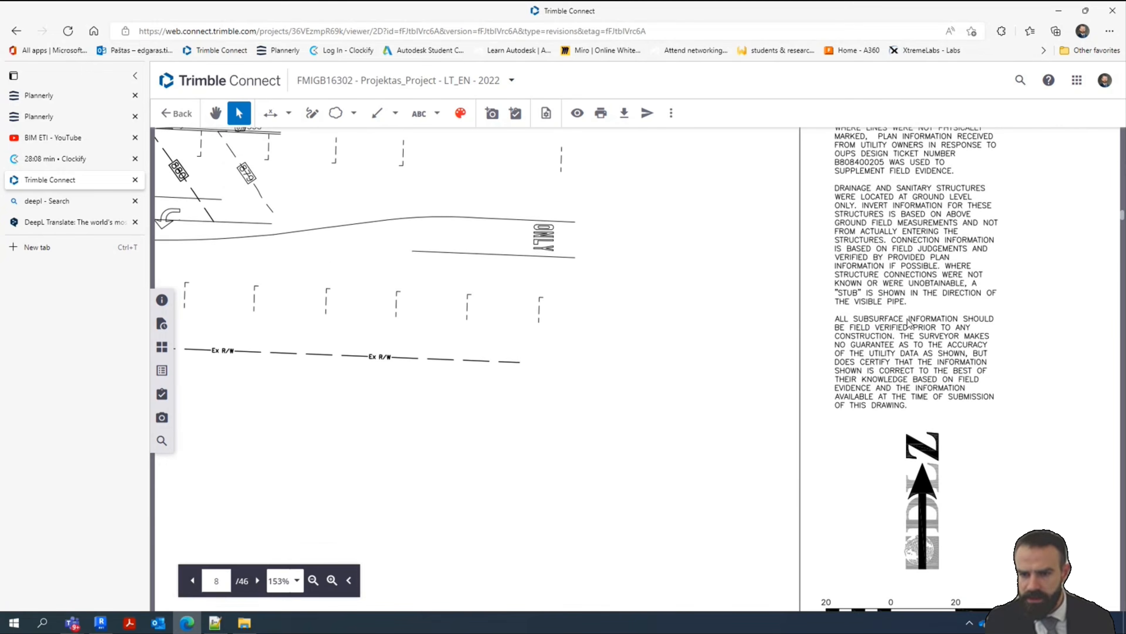
Examine the heading above the pavement removal symbol on site demolition plan C4.0
scroll(923, 325, "down", 6, "ctrl")
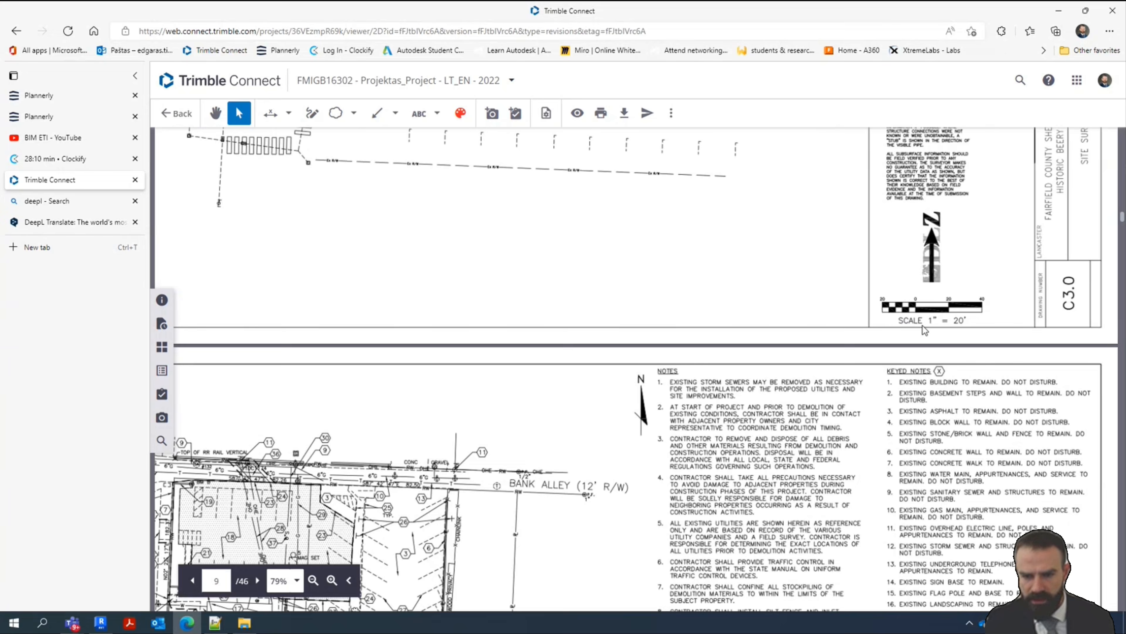
scroll(754, 211, "up", 6, "ctrl")
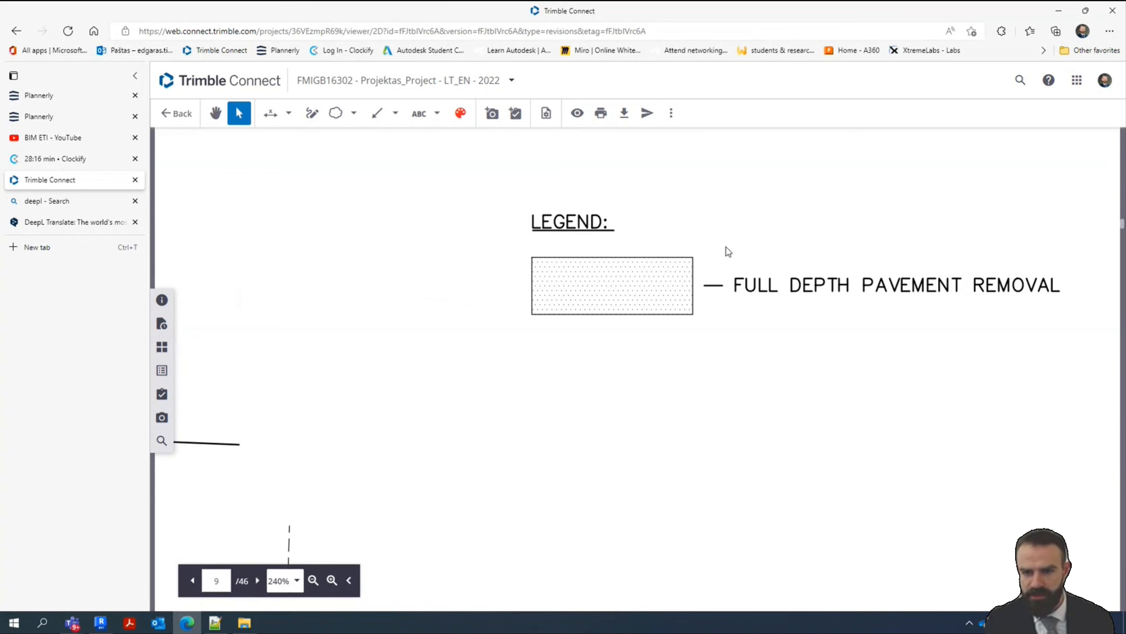
scroll(831, 355, "down", 6, "ctrl")
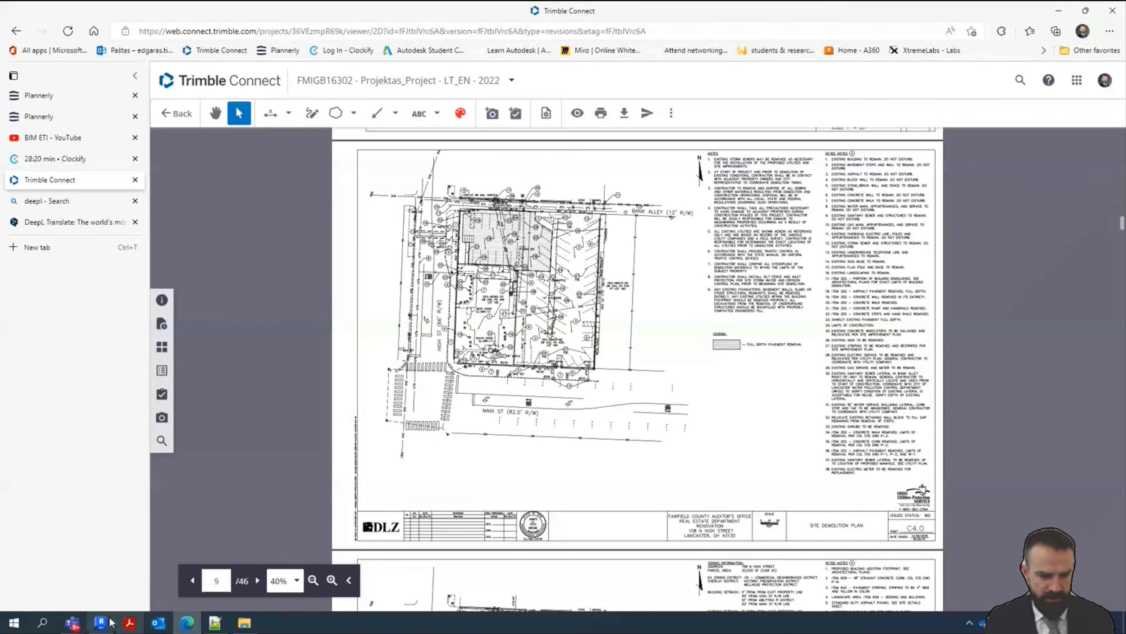
Switch to Revit and rename the English site plan legend view with the Lithuanian name as 401 EN_SP_Legend
left_click(100, 623)
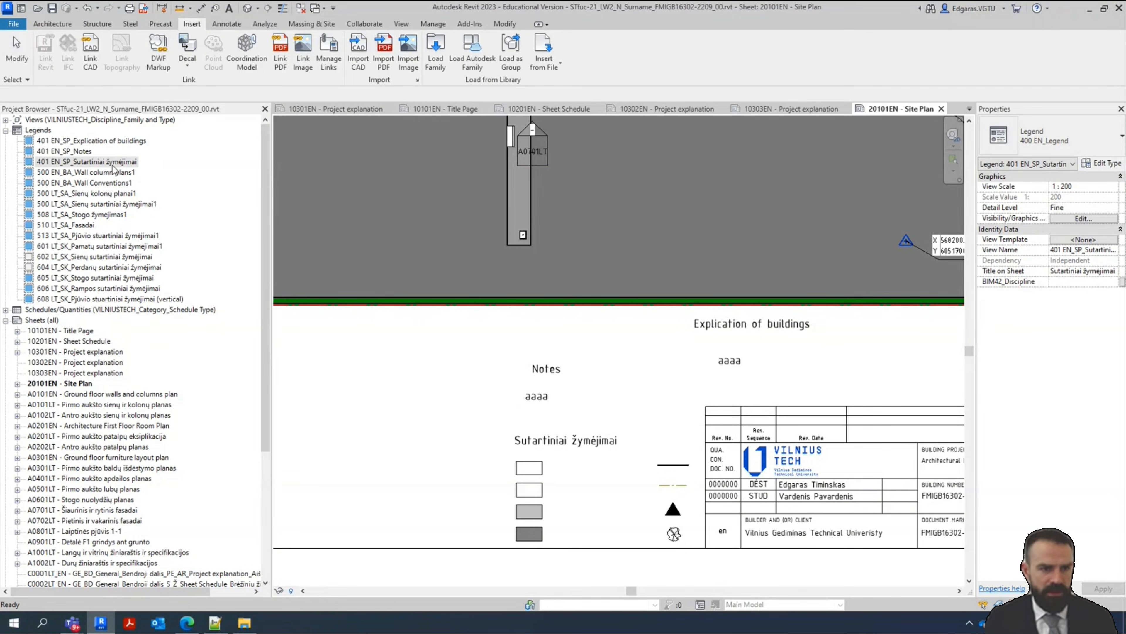
left_click(102, 165)
left_click(77, 165)
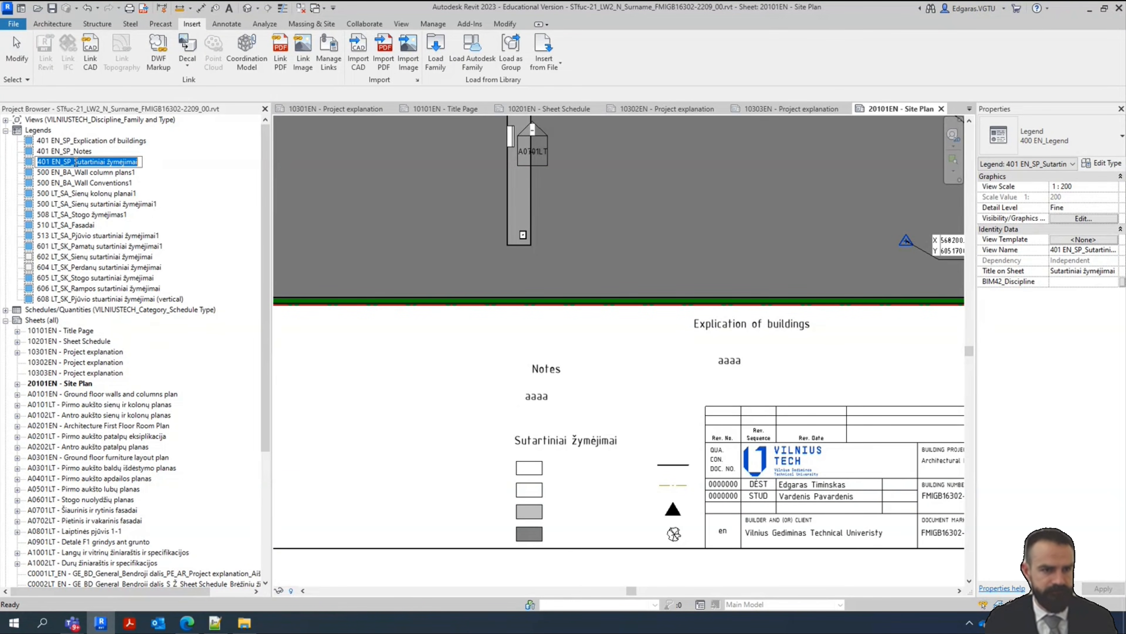
left_click_drag(74, 162, 108, 161)
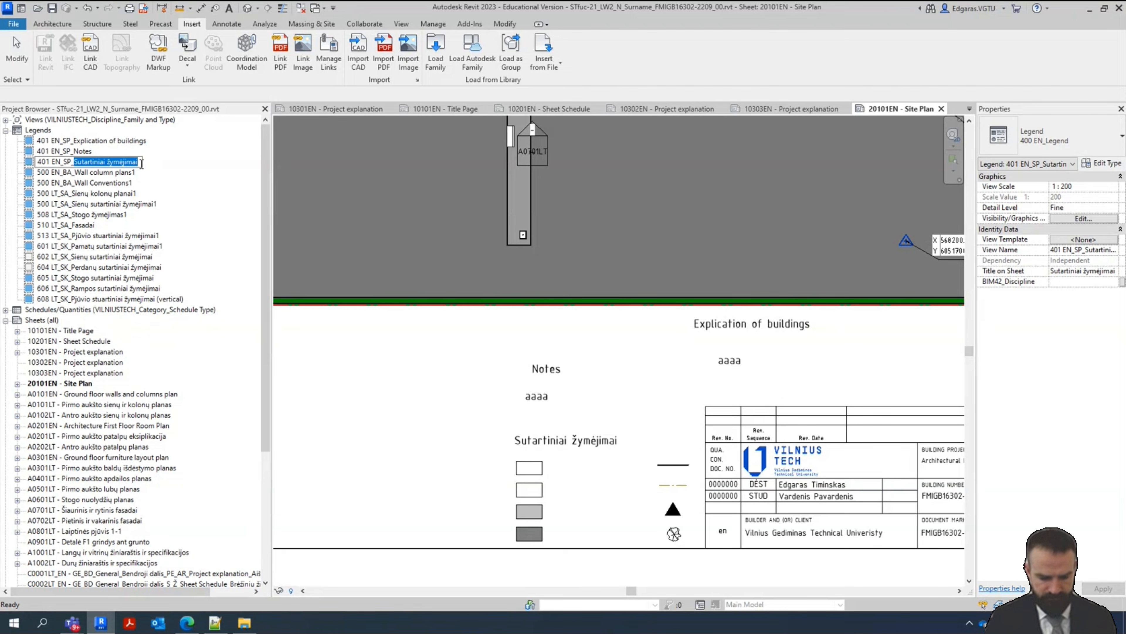
type("Legent")
key("Return")
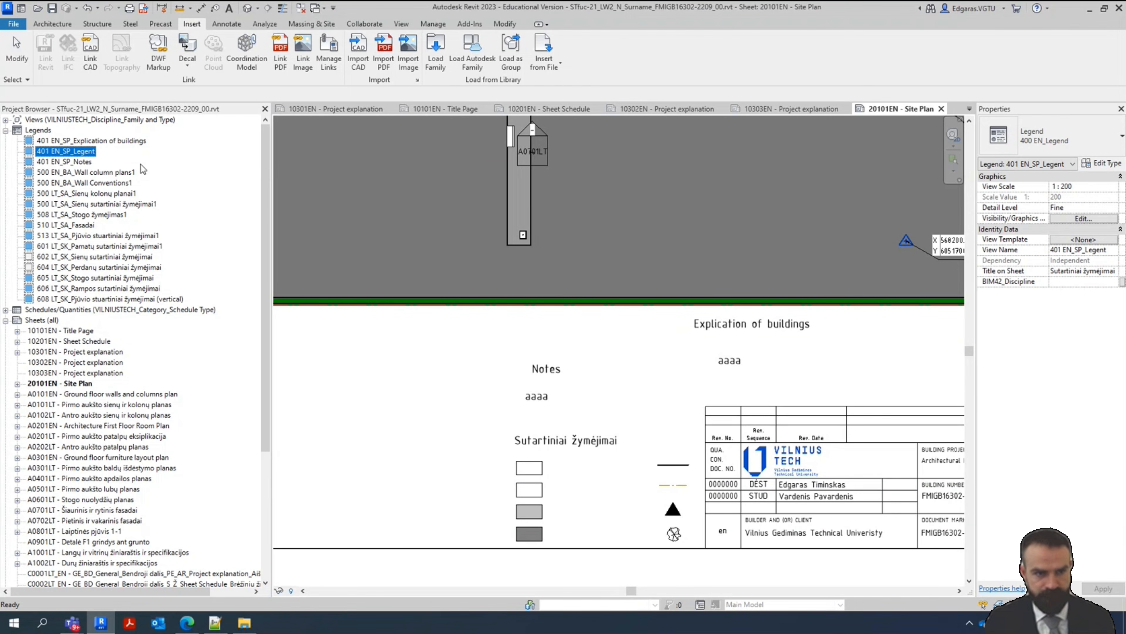
left_click(94, 151)
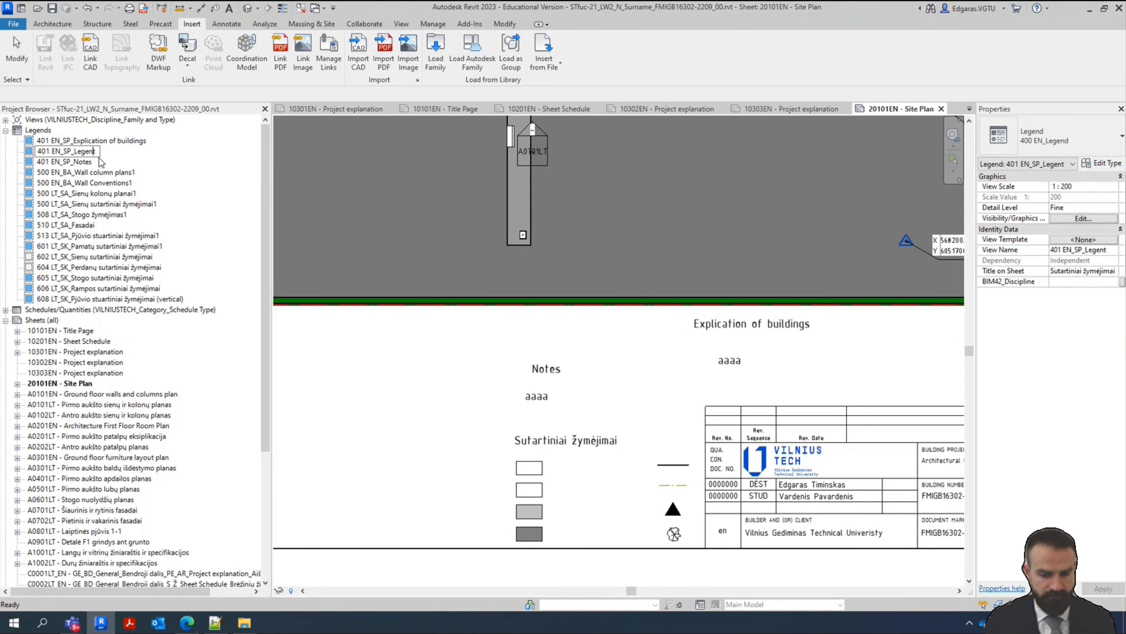
key("Return")
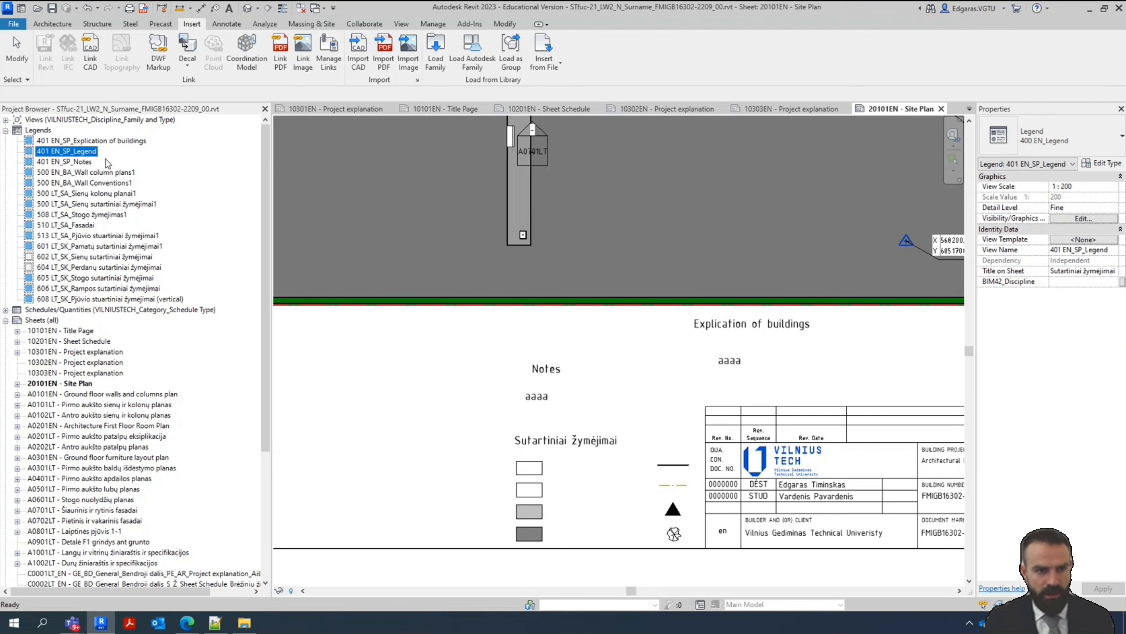
Set the title on sheet of the renamed site plan legend to Legend
left_click(1078, 271)
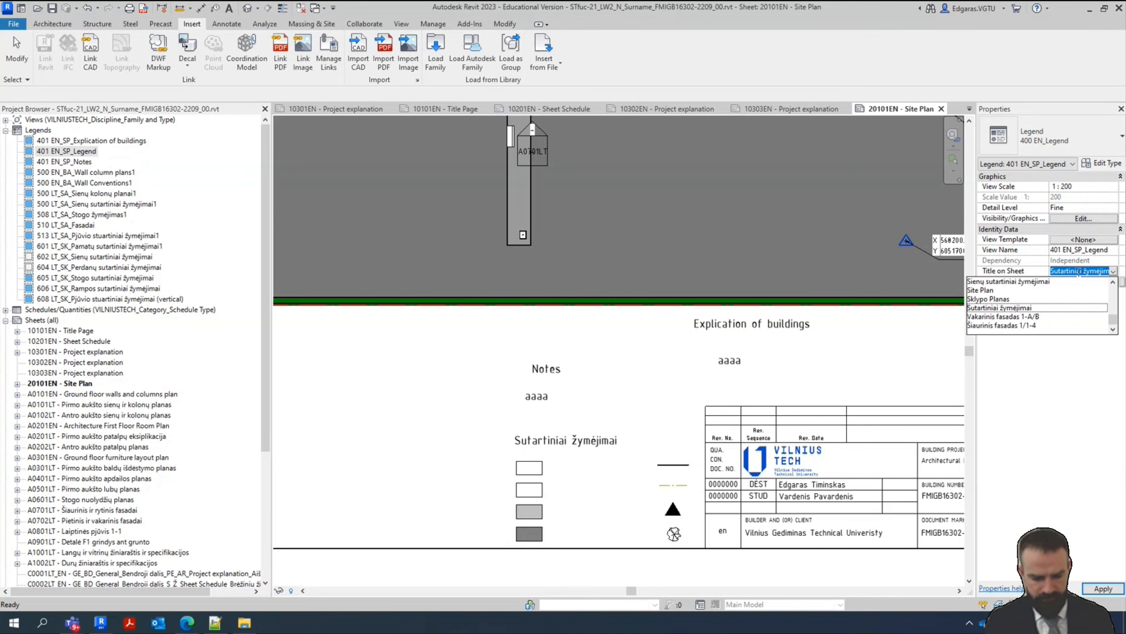
type("Legend")
key("Return")
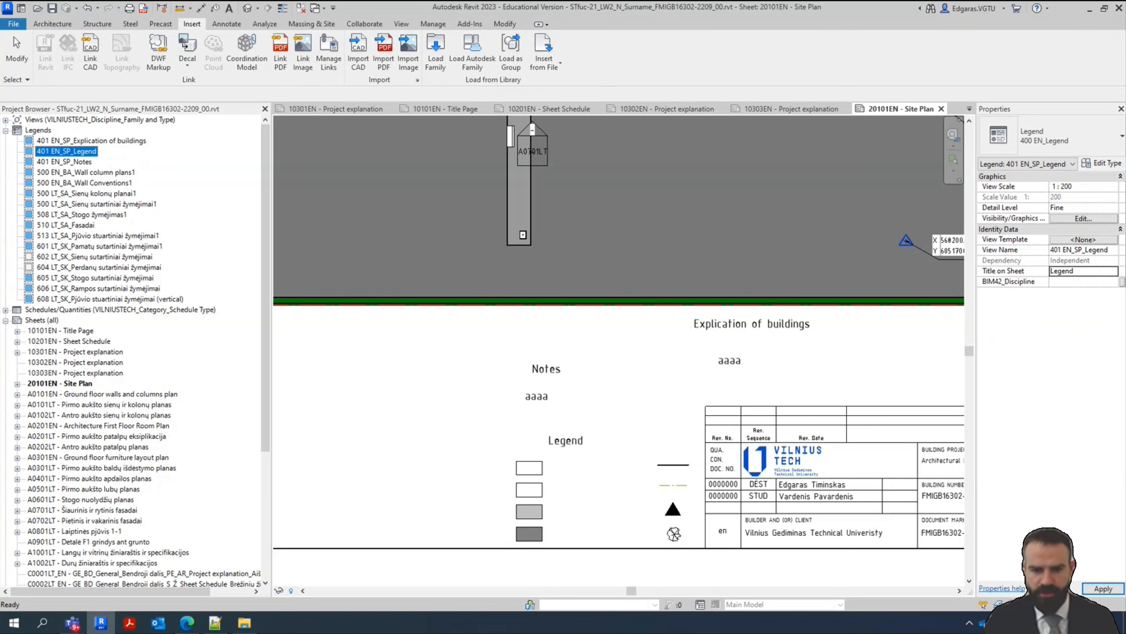
Move the Legend title over its first symbol column and the Explication of buildings title over its text
left_click(604, 425)
scroll(576, 446, "up", 3)
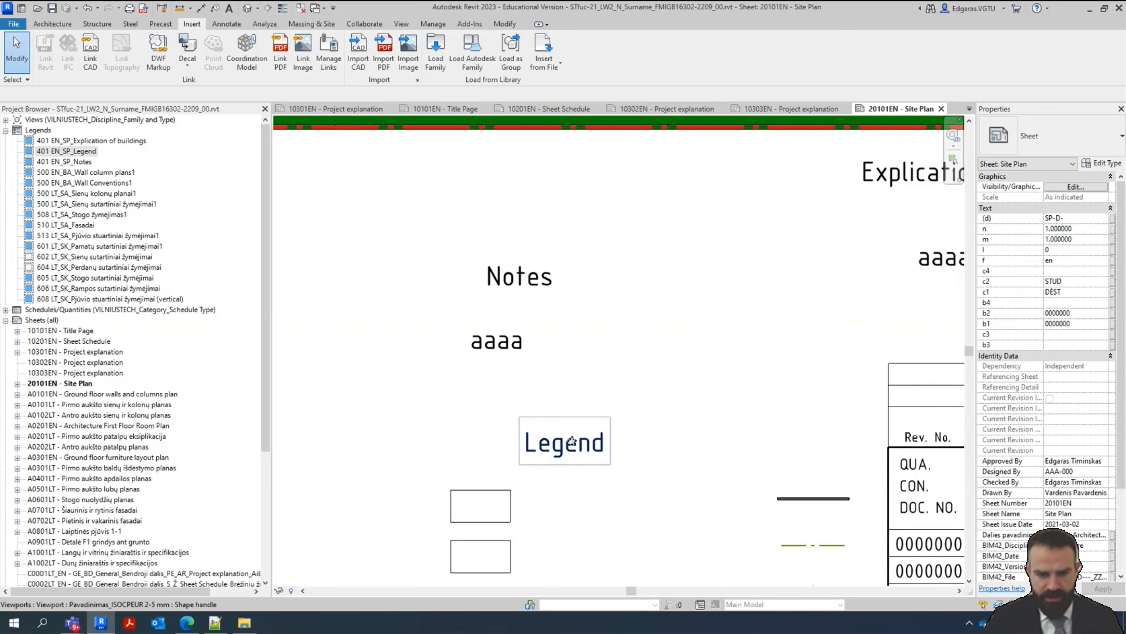
left_click_drag(572, 441, 493, 446)
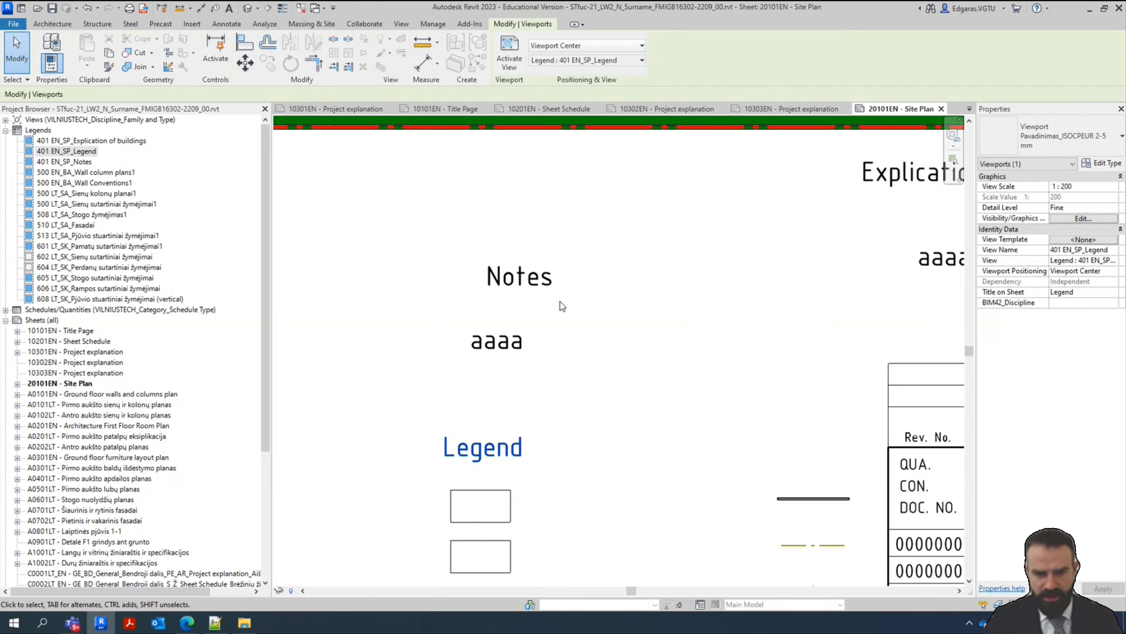
scroll(375, 294, "down", 3)
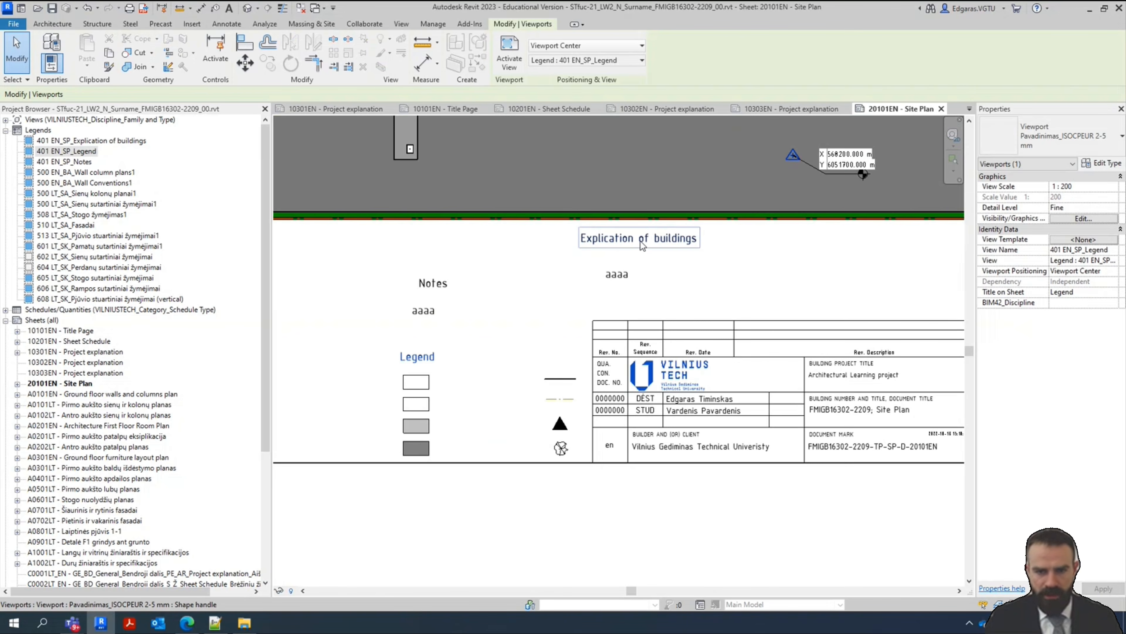
left_click_drag(643, 245, 559, 245)
Move the Notes viewport directly above the title block and the Explication of buildings viewport between the 3D view and the Legend
left_click(433, 312)
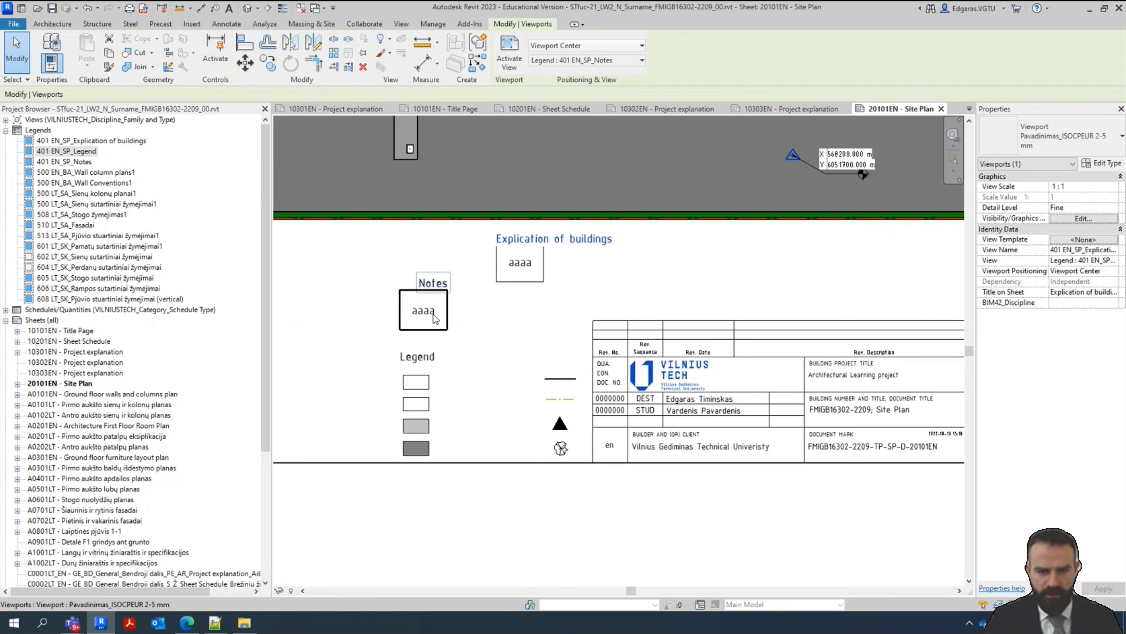
left_click_drag(434, 318, 627, 302)
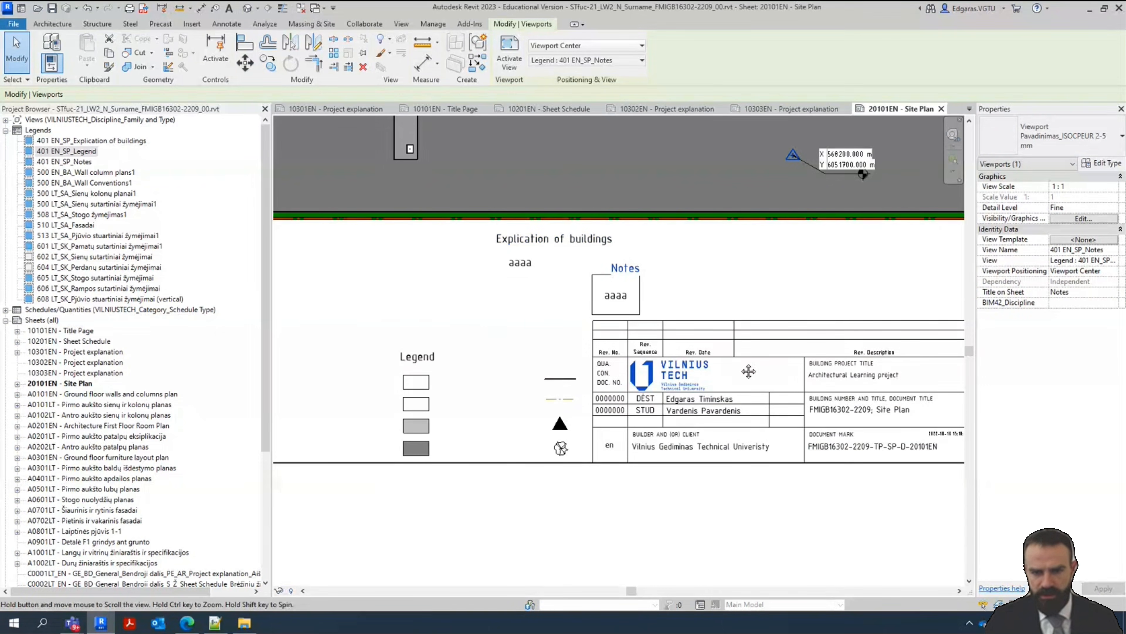
middle_click_drag(749, 371, 741, 459)
left_click_drag(522, 374, 430, 413)
middle_click_drag(367, 406, 764, 387)
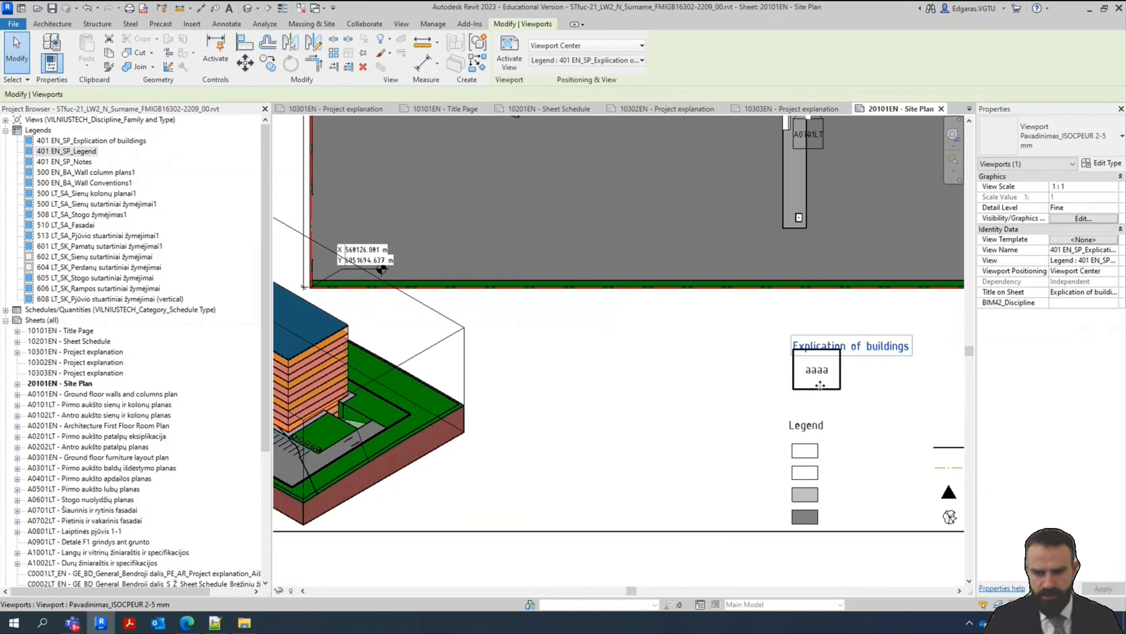
left_click_drag(820, 377, 607, 450, "ctrl")
Shift the Legend viewport slightly toward the Explication of buildings, away from the title block
middle_click_drag(795, 449, 653, 446)
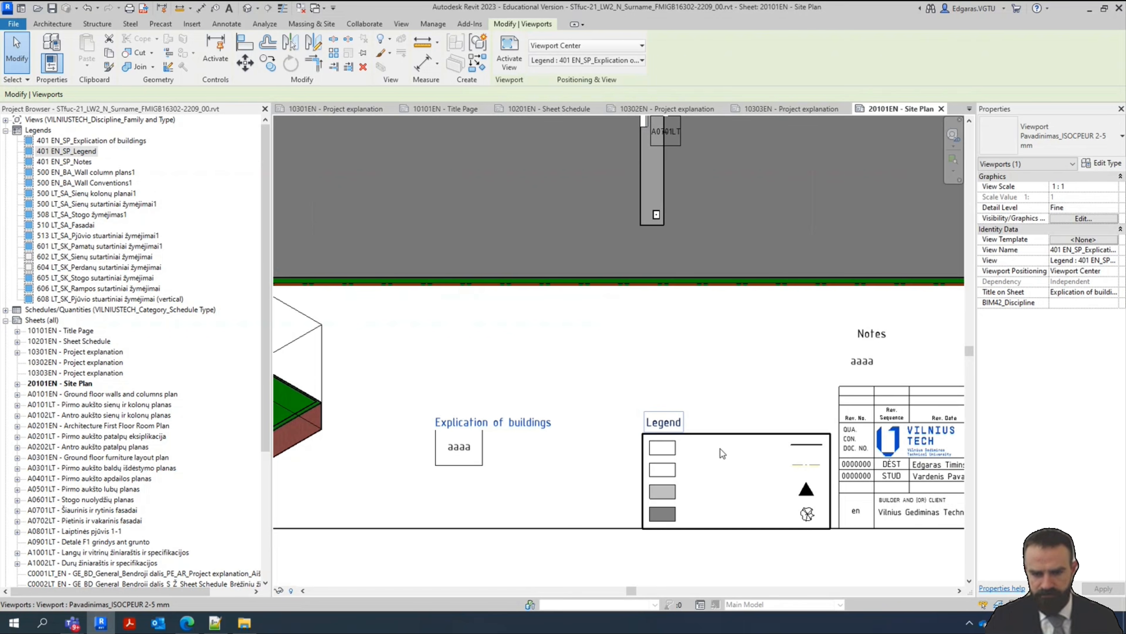
left_click(699, 463)
left_click_drag(698, 464, 643, 466, "ctrl")
left_click(701, 375)
scroll(696, 379, "down", 3)
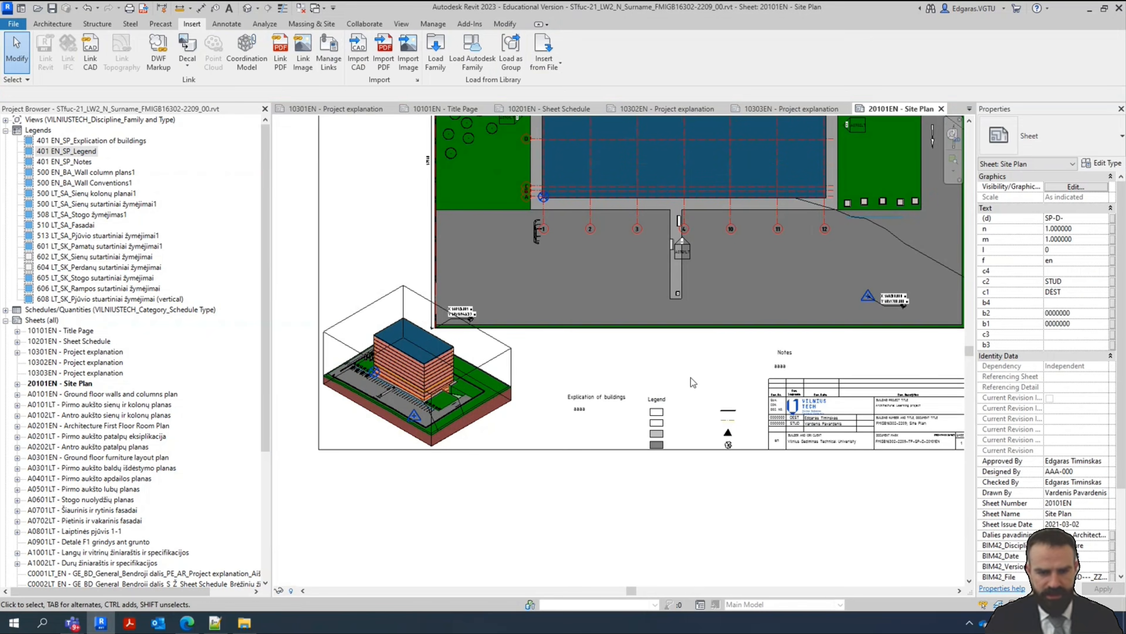
scroll(710, 391, "up", 4)
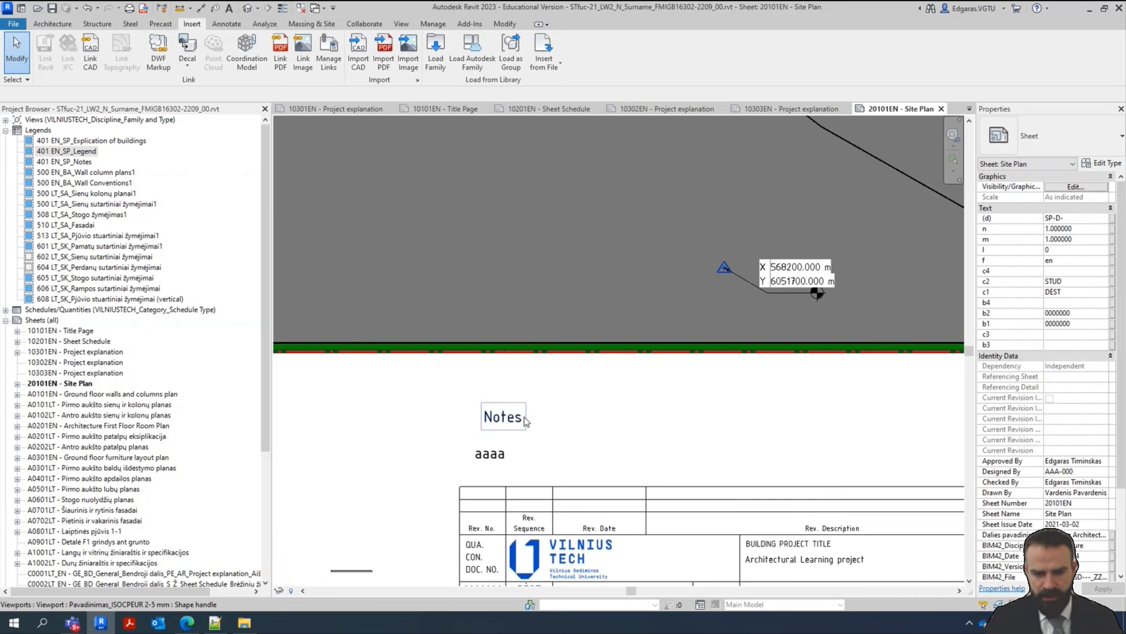
scroll(521, 426, "up", 2)
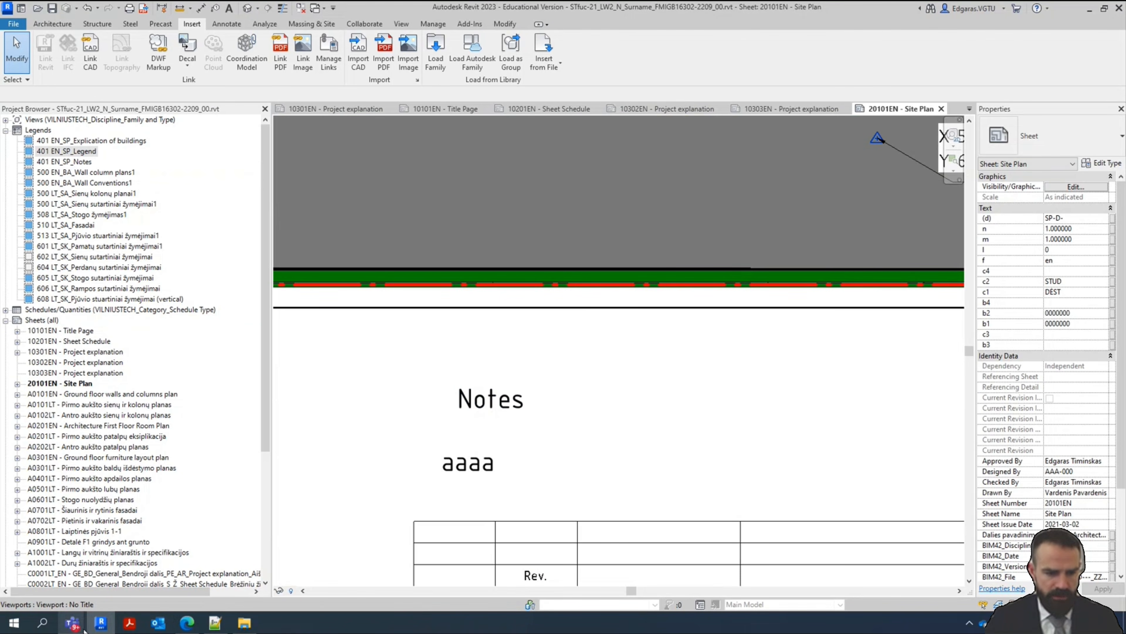
Switch to Trimble Connect and read the Notes, Keyed Notes and Legend headings on site demolition plan C4.0
left_click(193, 628)
scroll(837, 445, "up", 5)
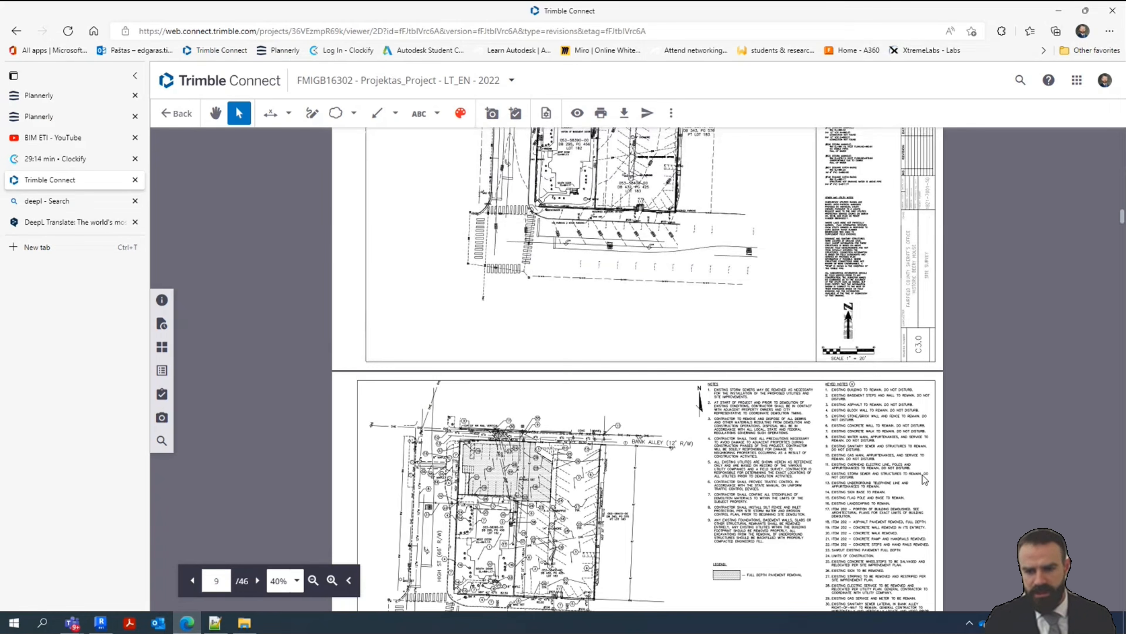
scroll(925, 480, "down", 5)
scroll(498, 284, "up", 6, "ctrl")
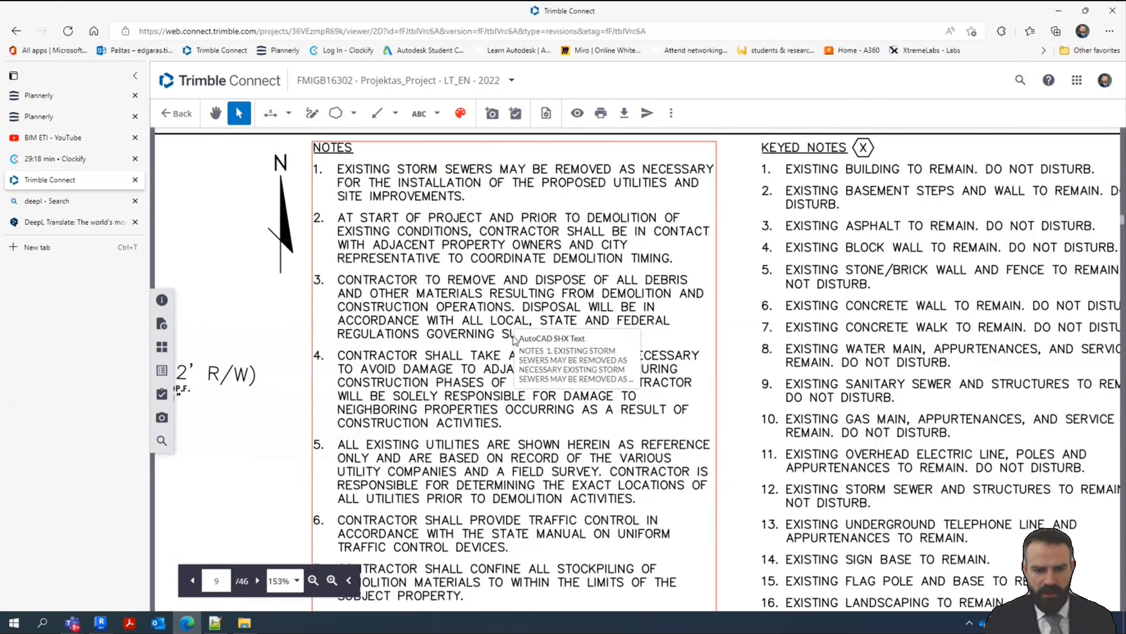
scroll(510, 333, "down", 6)
scroll(521, 342, "up", 7)
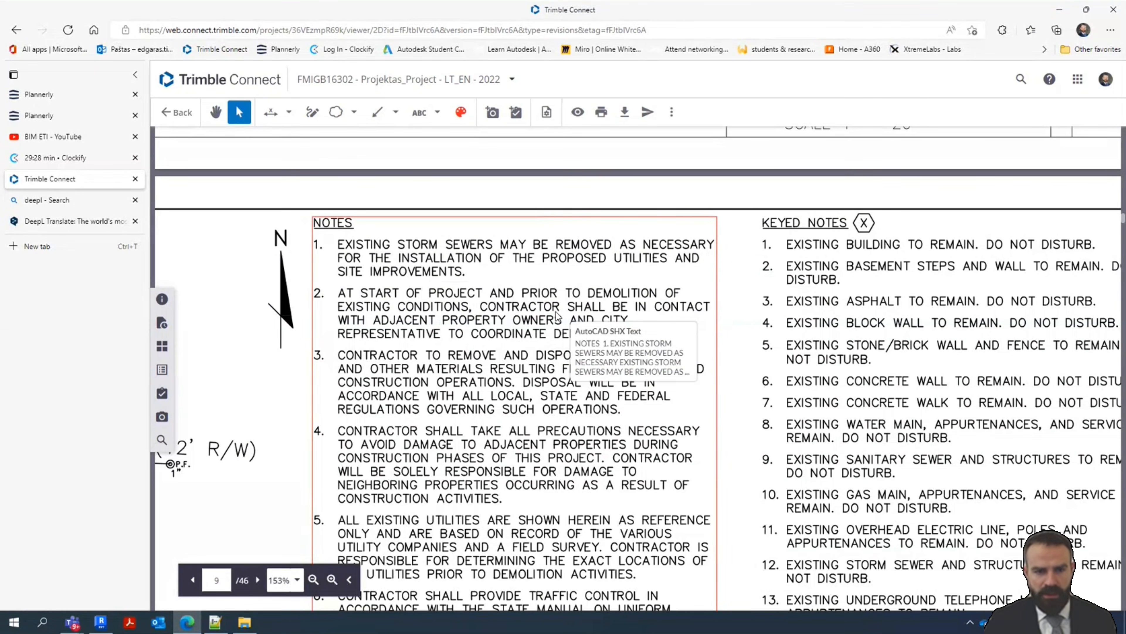
scroll(464, 335, "down", 3)
scroll(463, 335, "down", 7)
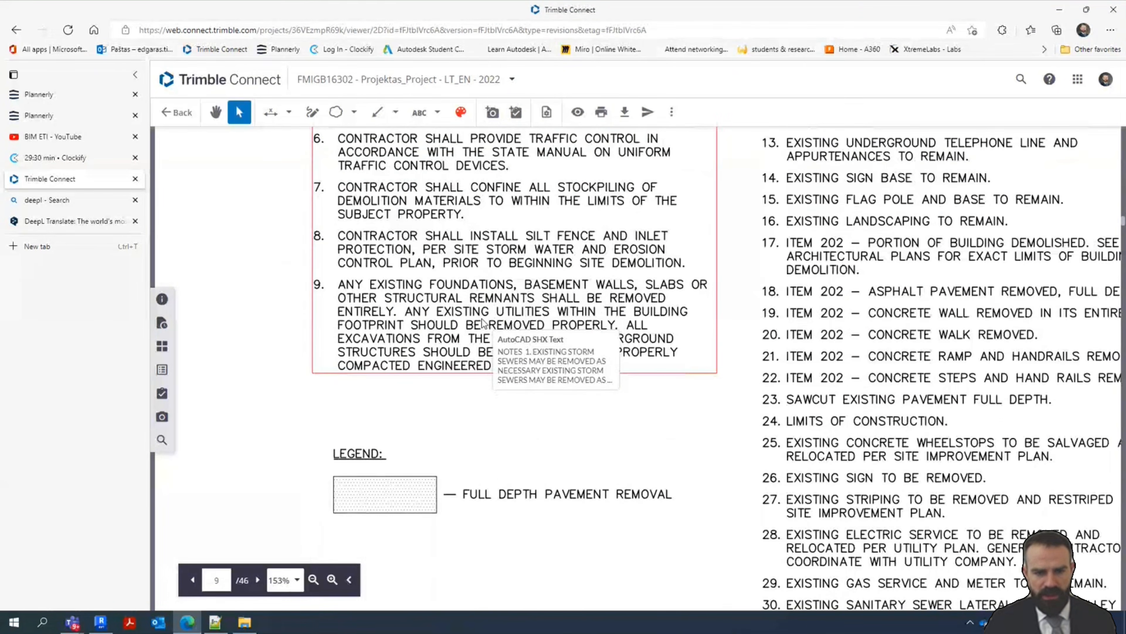
scroll(494, 311, "up", 8)
scroll(904, 265, "down", 3, "ctrl")
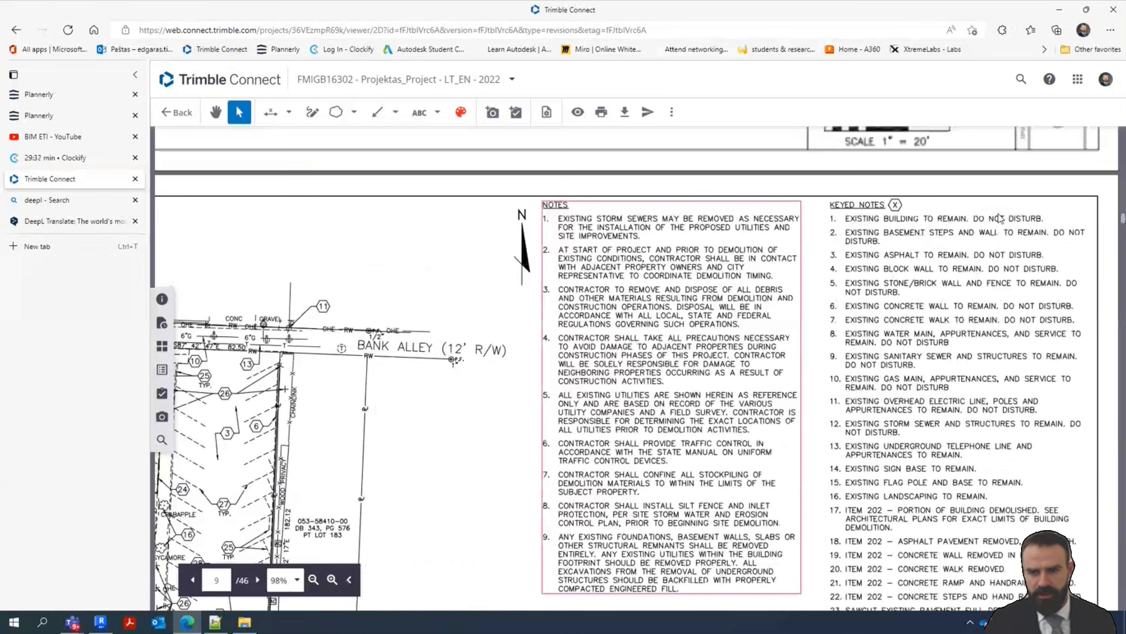
Compare the notes layout on the demolition plan and the following site plan page with the Notes legend on the Revit sheet
scroll(907, 239, "down", 3, "ctrl")
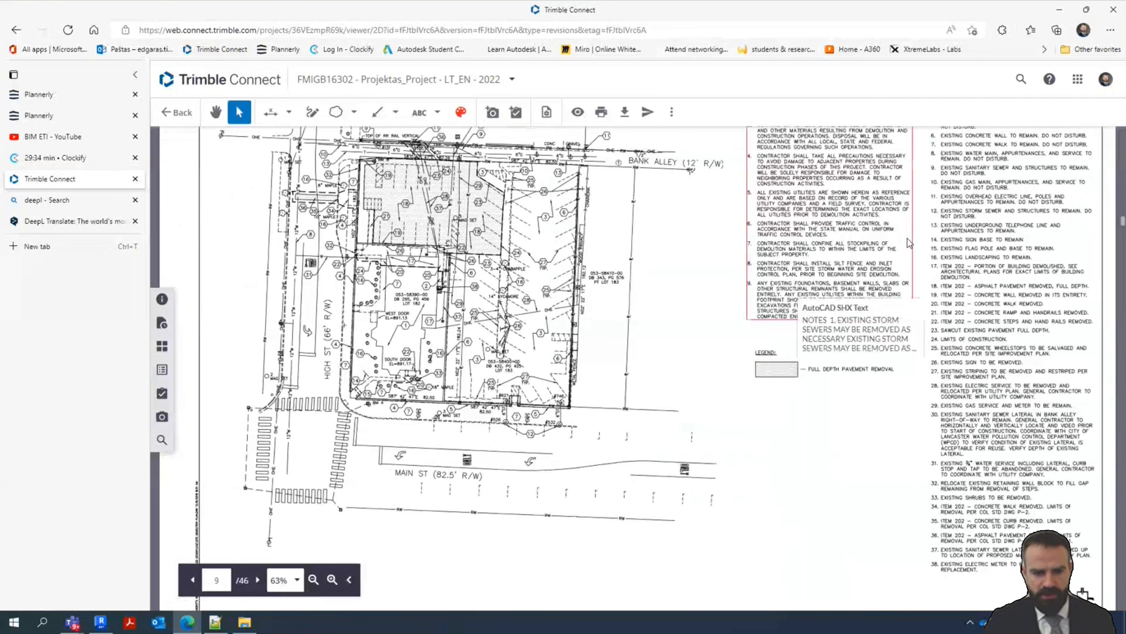
scroll(907, 240, "down", 10)
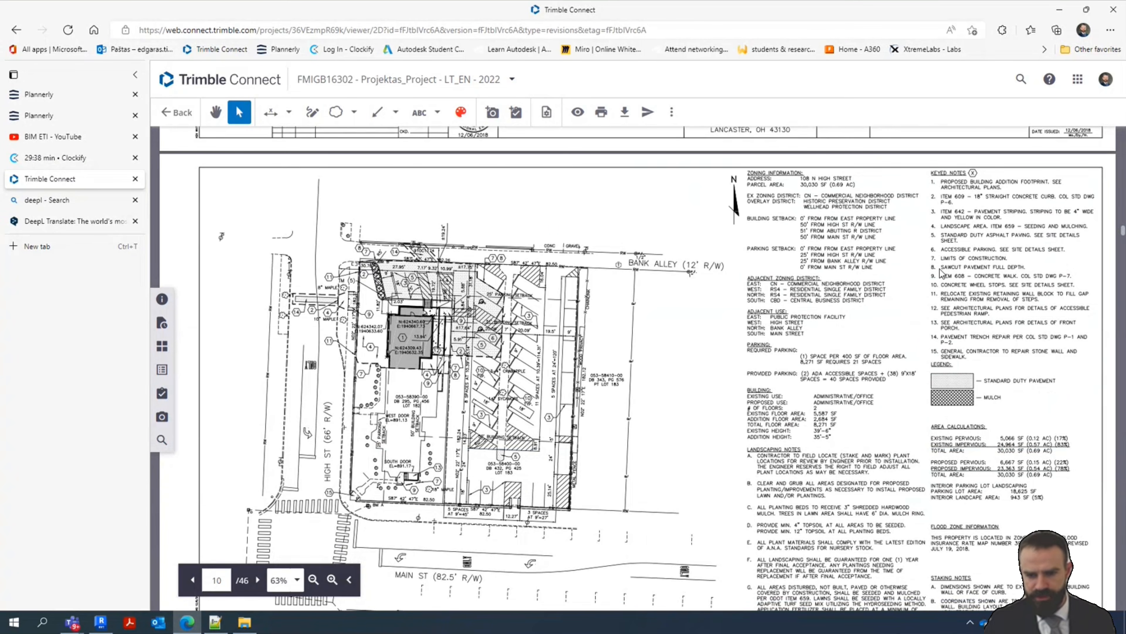
scroll(946, 277, "up", 10)
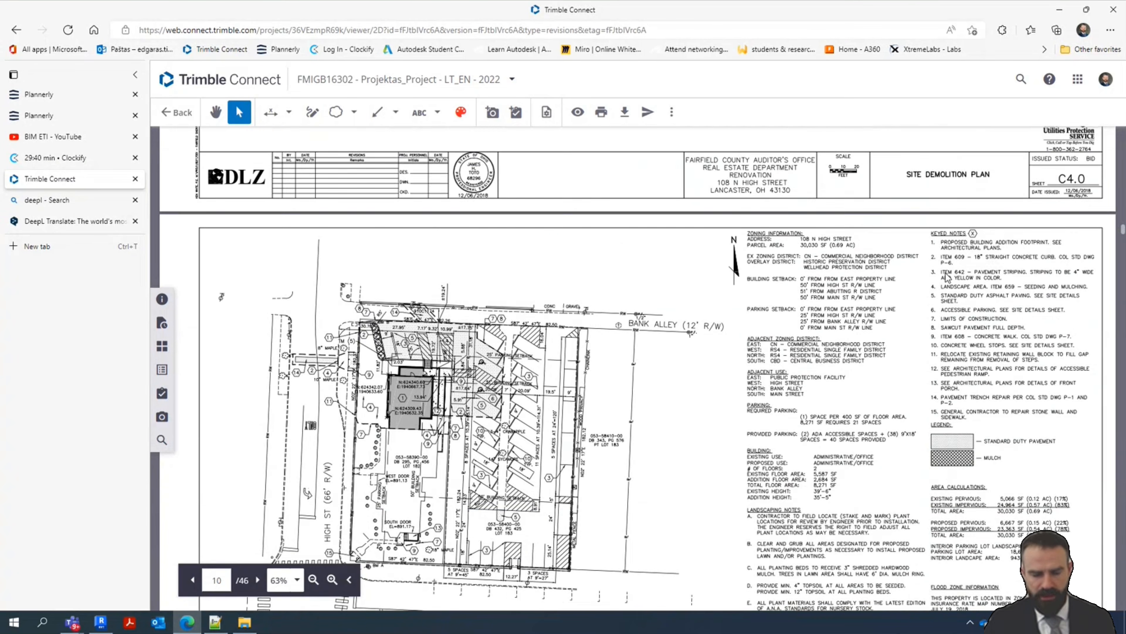
scroll(866, 313, "up", 3)
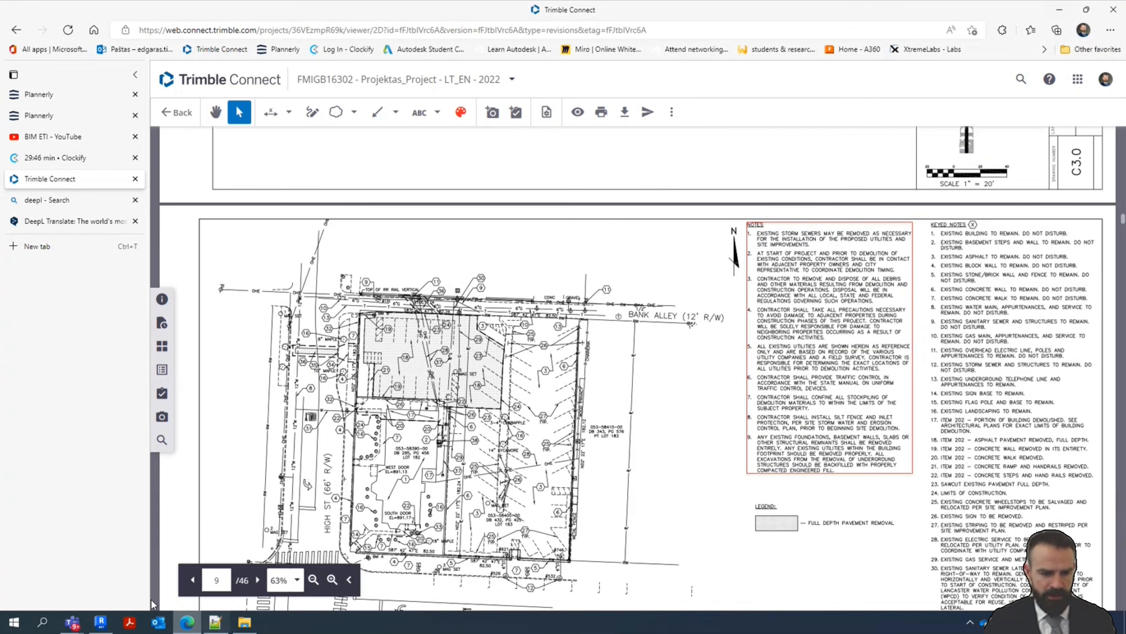
left_click(102, 622)
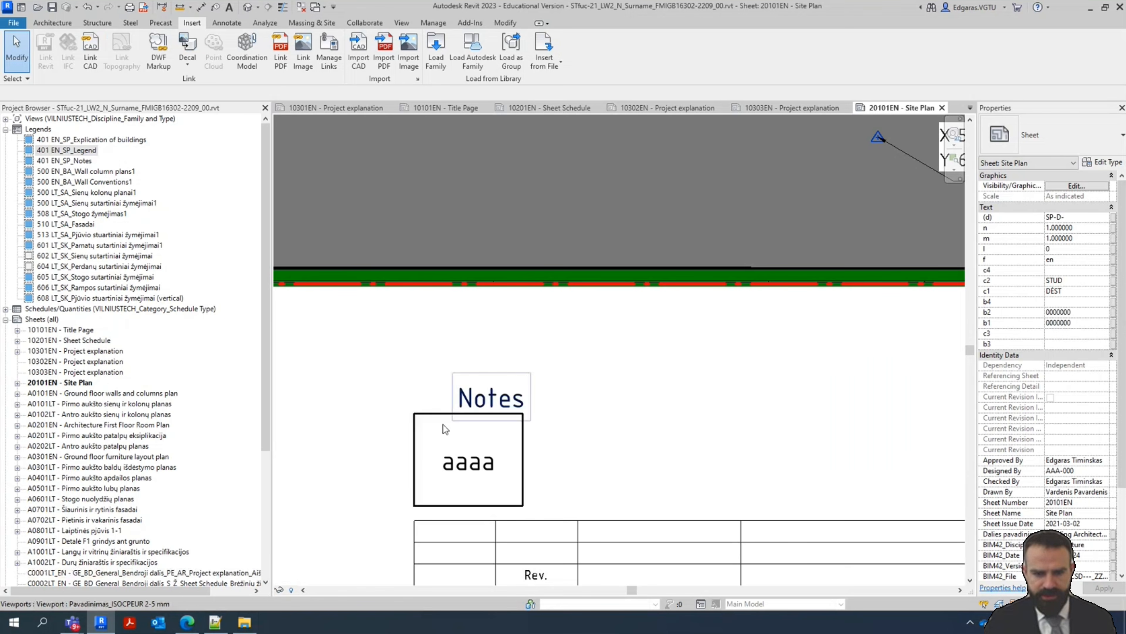
left_click(188, 622)
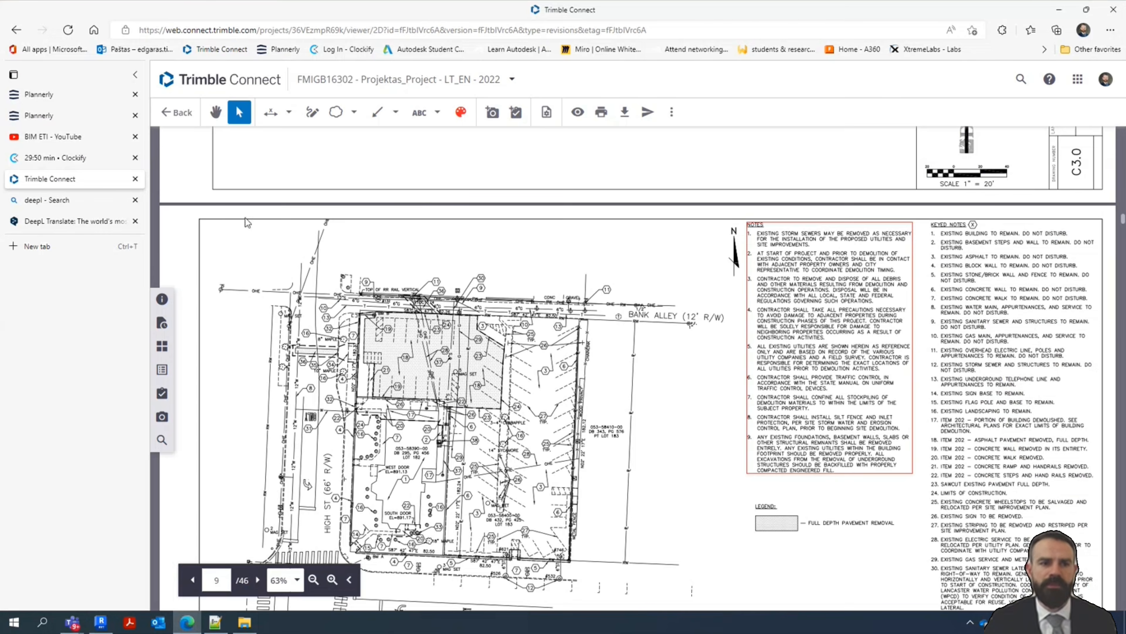
Return to the project examples folder, open the ARfau-17 student project PDF and find its architectural site plan with legend and notes
mouse_move(176, 112)
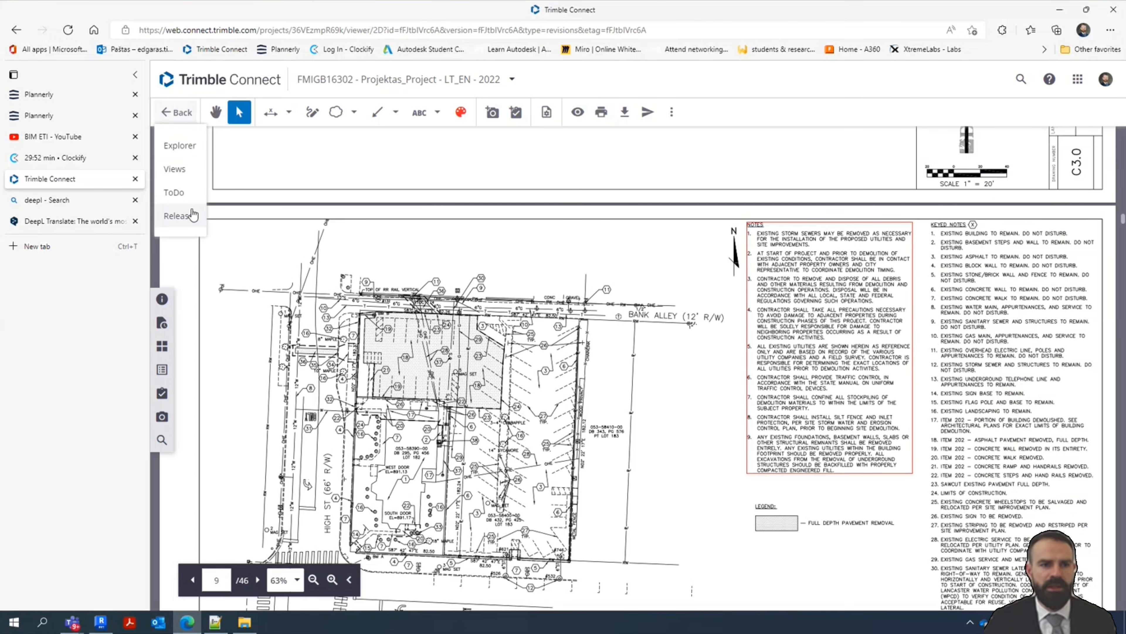
left_click(186, 149)
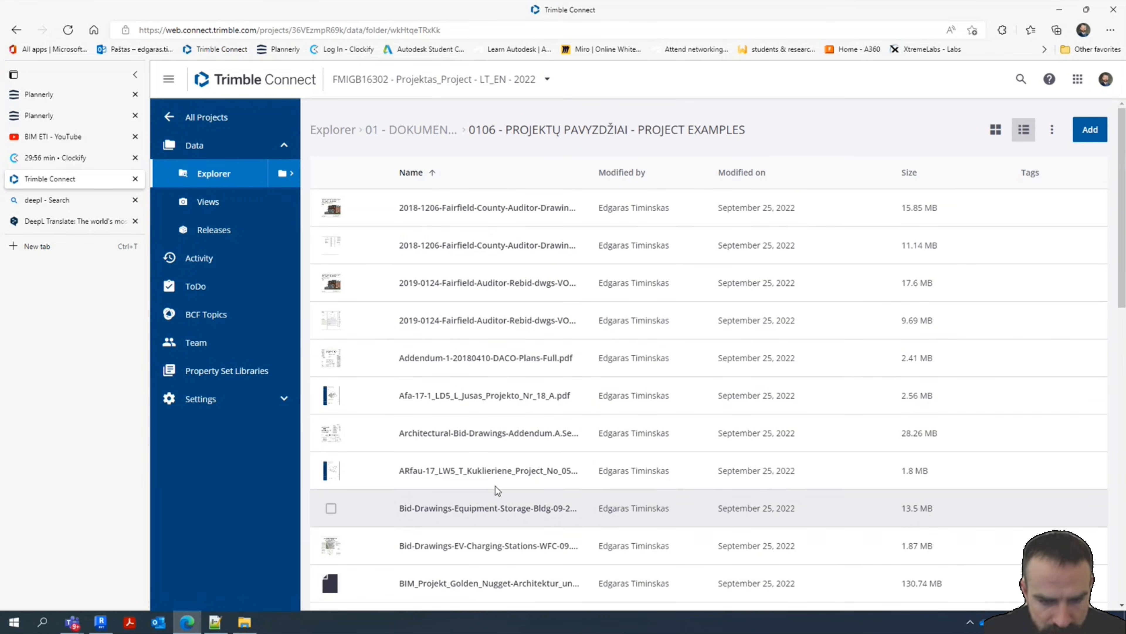
left_click(496, 472)
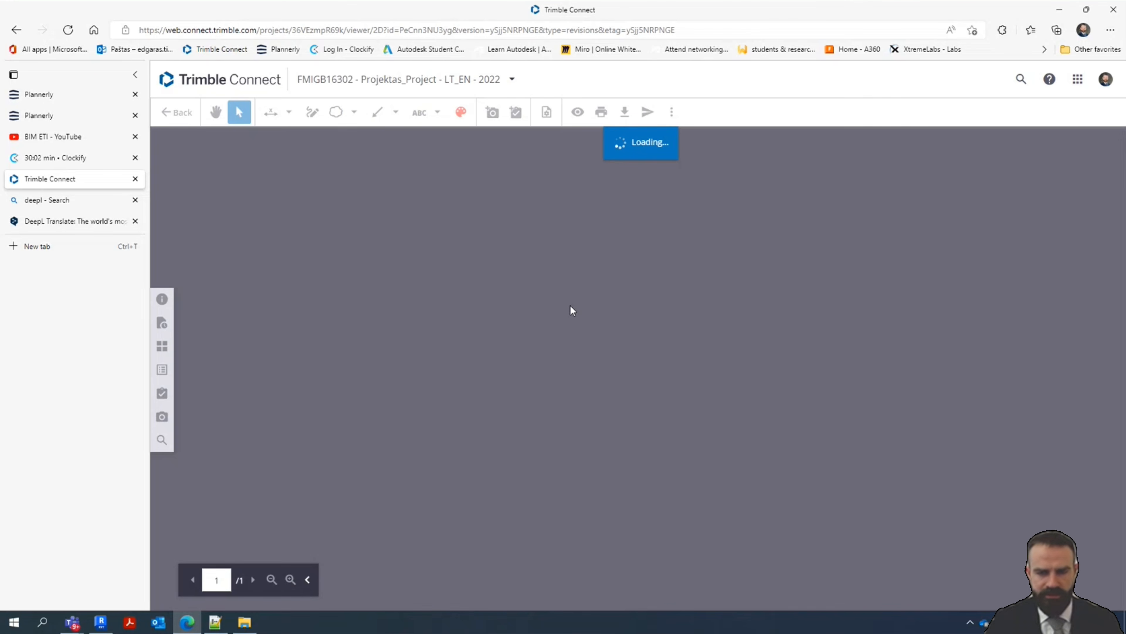
scroll(576, 308, "down", 15)
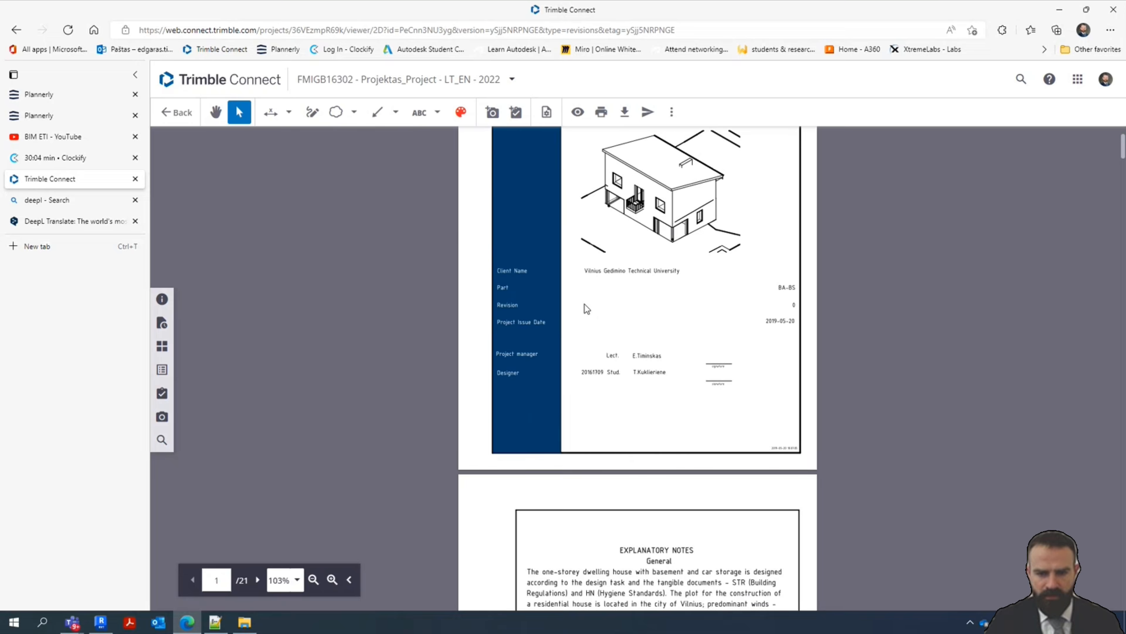
scroll(597, 308, "down", 20)
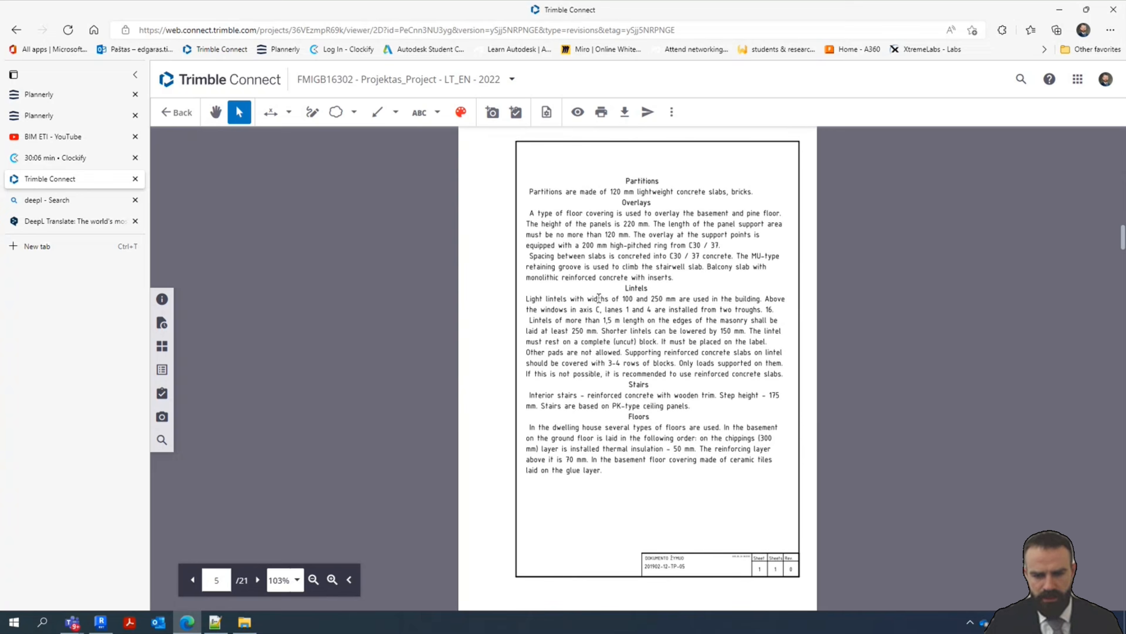
scroll(598, 298, "down", 10)
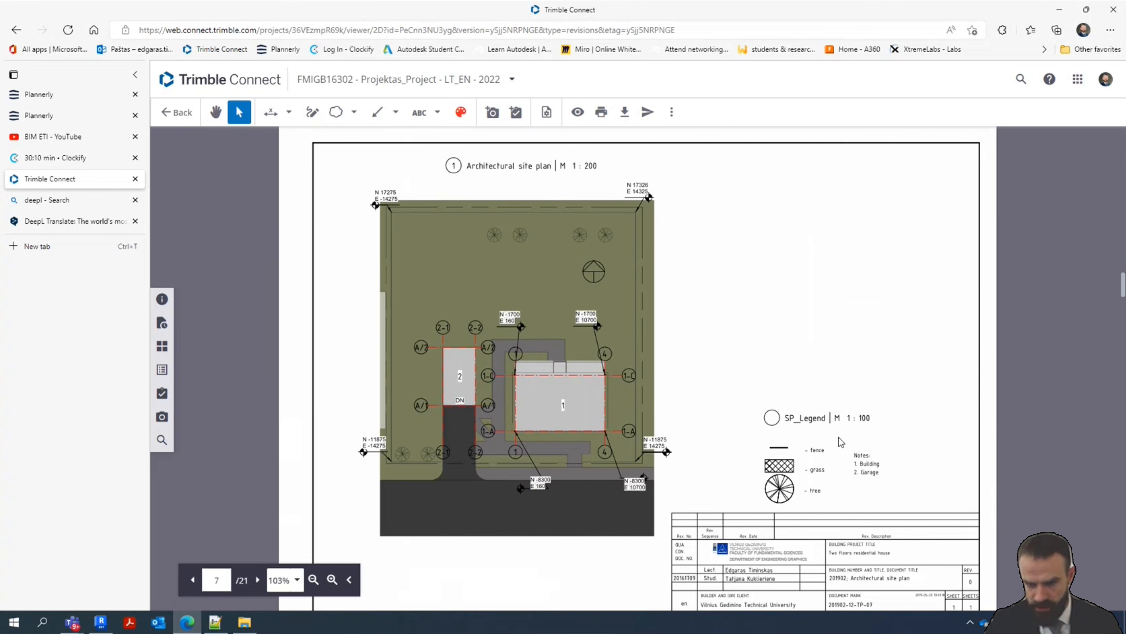
Return to the project examples folder, open the Afa-17 student project PDF and find the Pastabos notes on its site plan
scroll(745, 356, "down", 6)
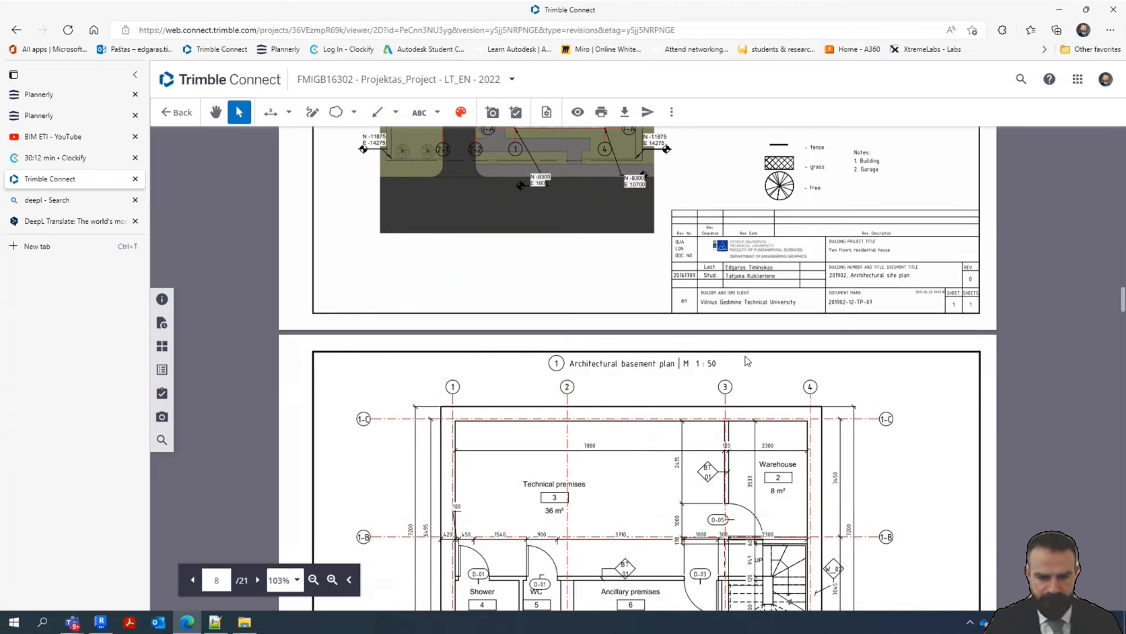
scroll(746, 355, "up", 3)
scroll(388, 217, "up", 20)
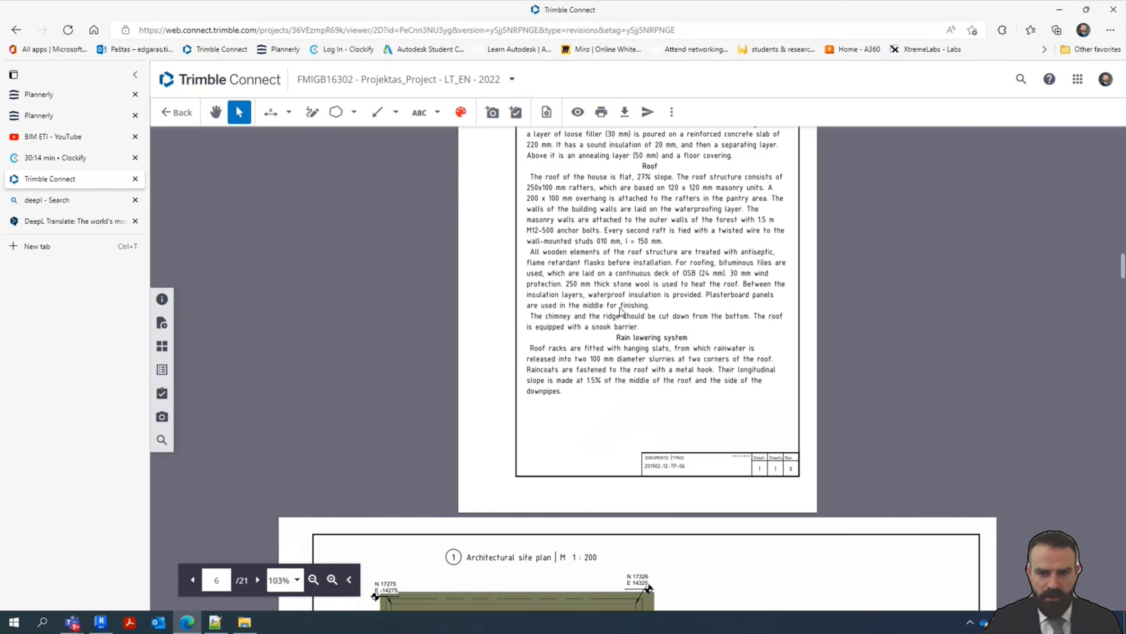
mouse_move(178, 113)
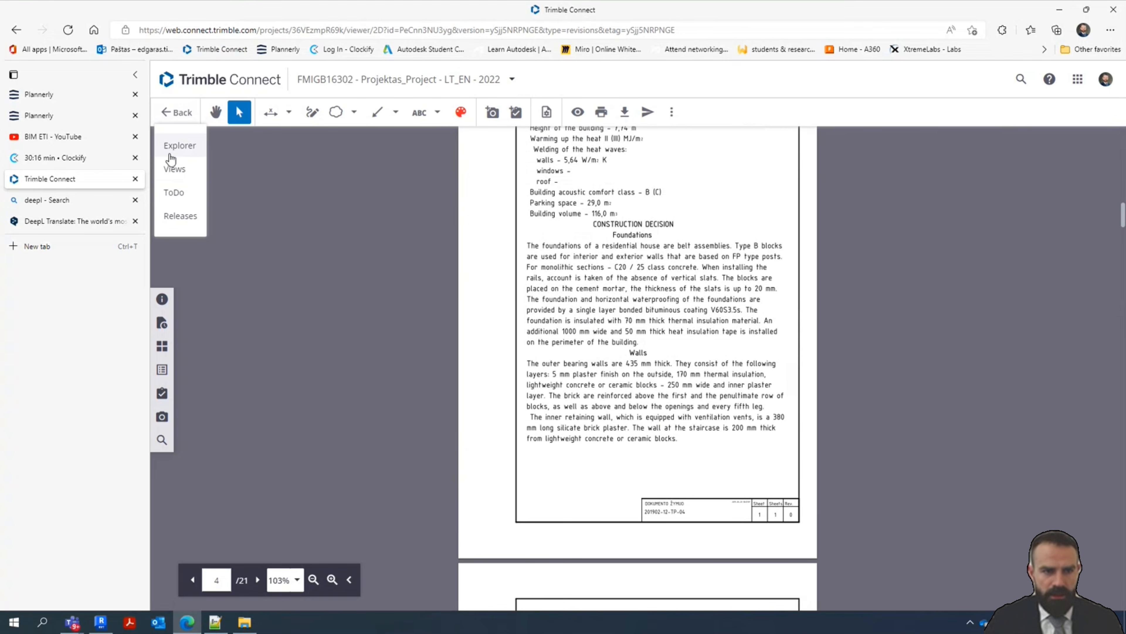
left_click(178, 145)
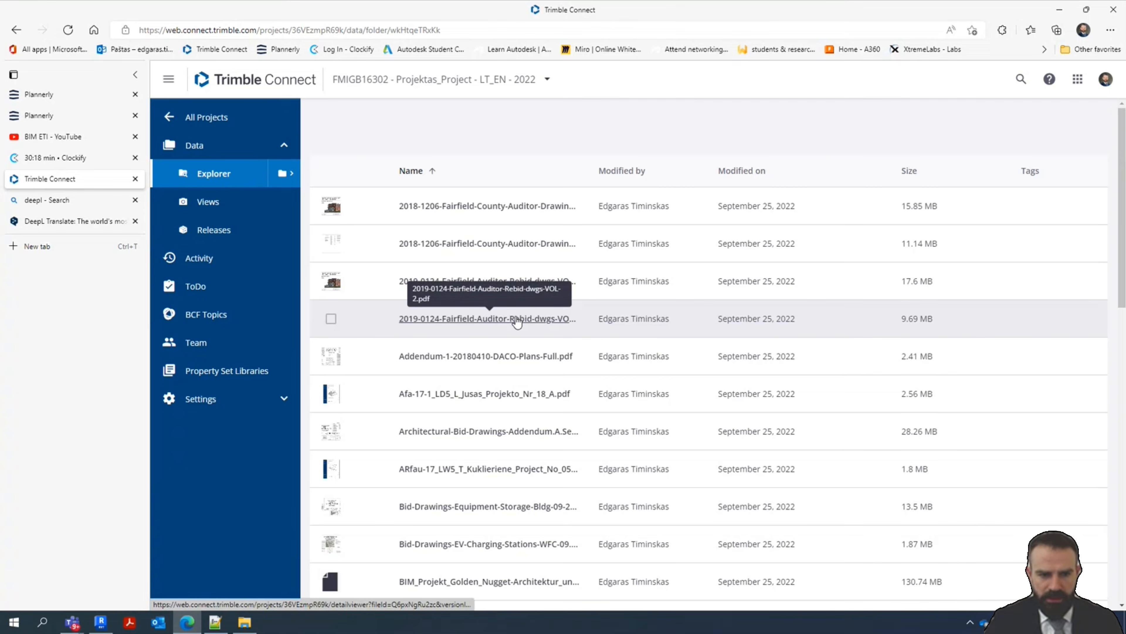
left_click(490, 396)
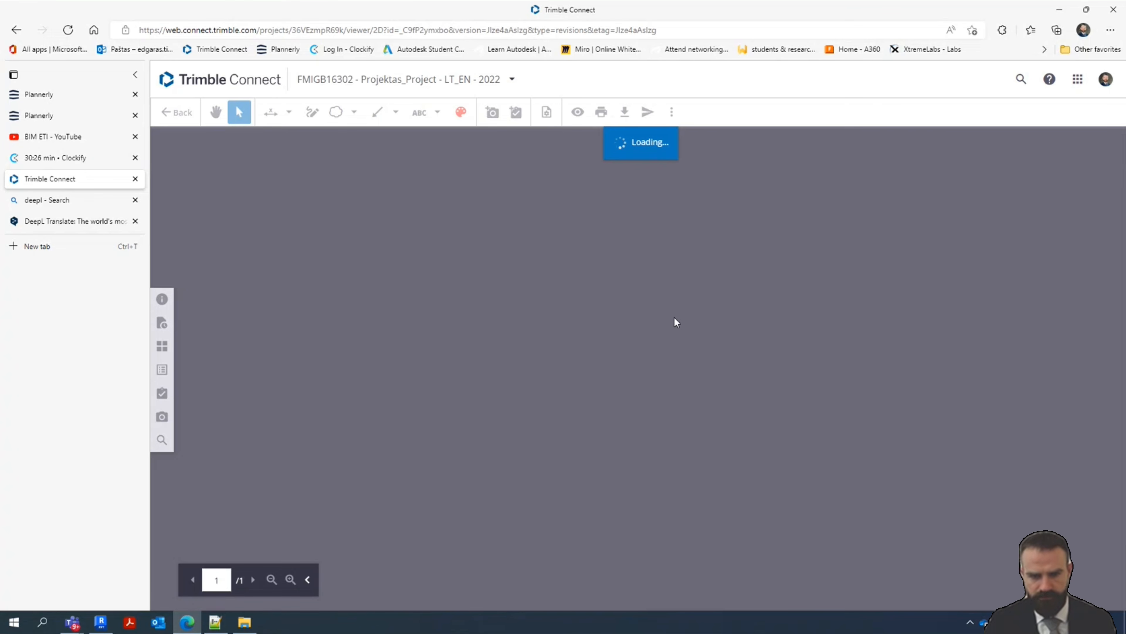
scroll(727, 336, "down", 20)
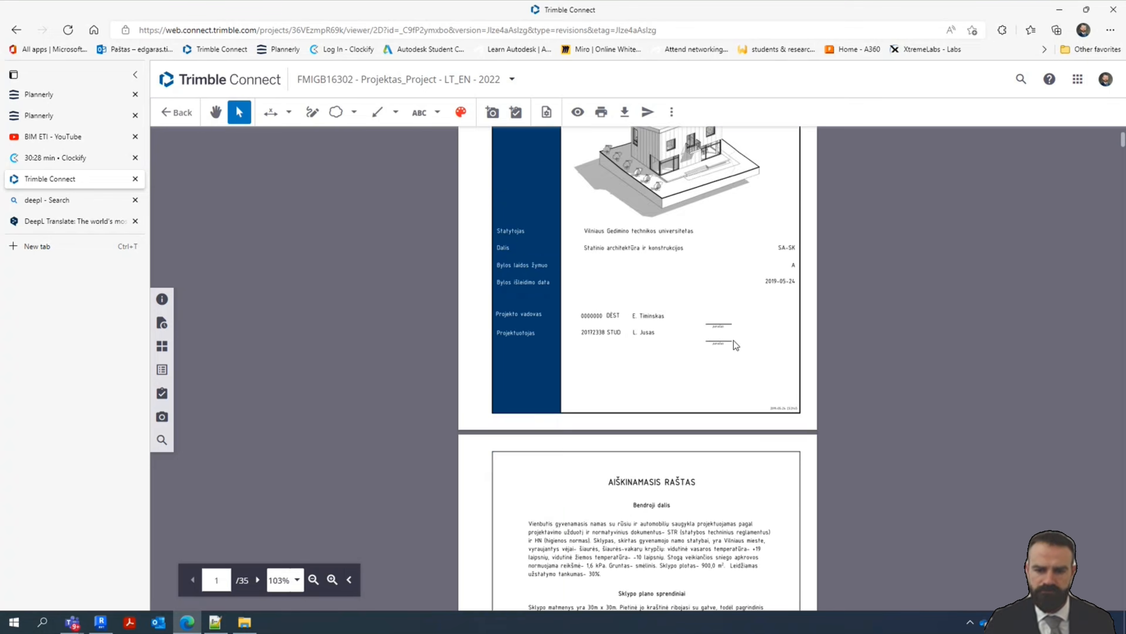
scroll(726, 334, "down", 12)
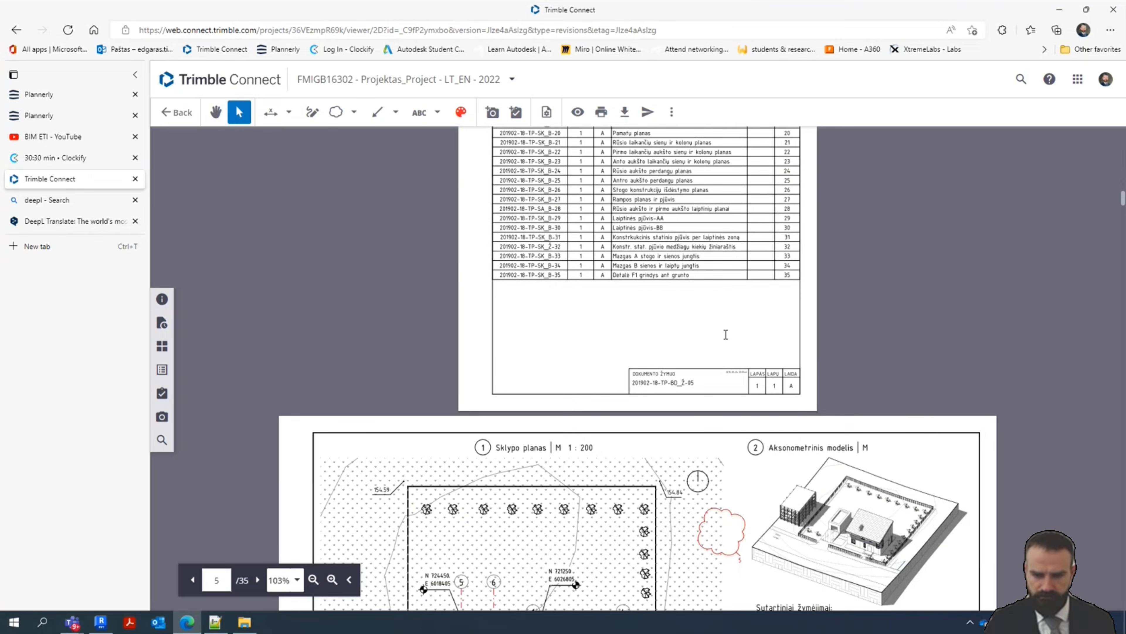
scroll(976, 302, "up", 8, "ctrl")
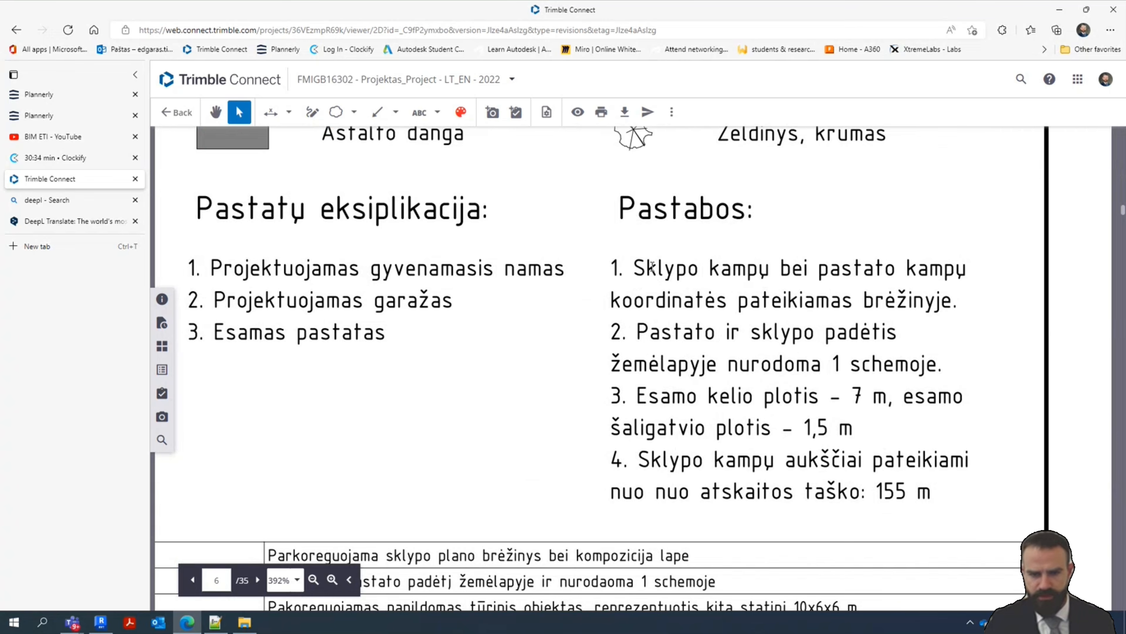
Copy the four Lithuanian Pastabos notes from the site plan and replace the DeepL source text with them
left_click_drag(611, 268, 978, 499)
key("ctrl+c")
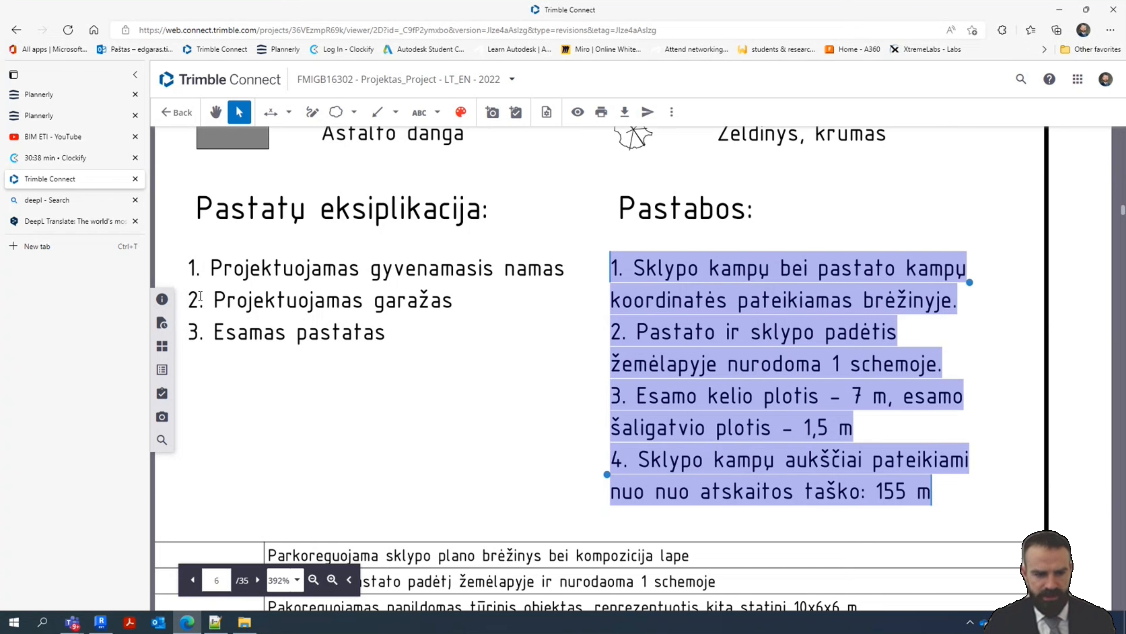
mouse_move(196, 629)
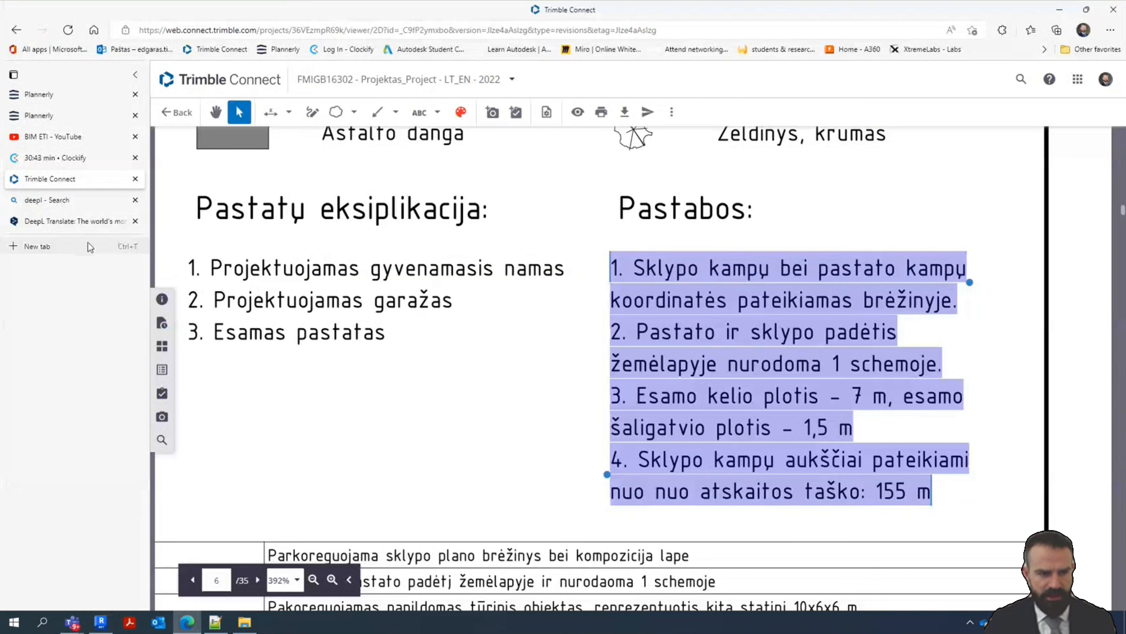
left_click(71, 221)
left_click(432, 327)
key("ctrl+a")
key("ctrl+v")
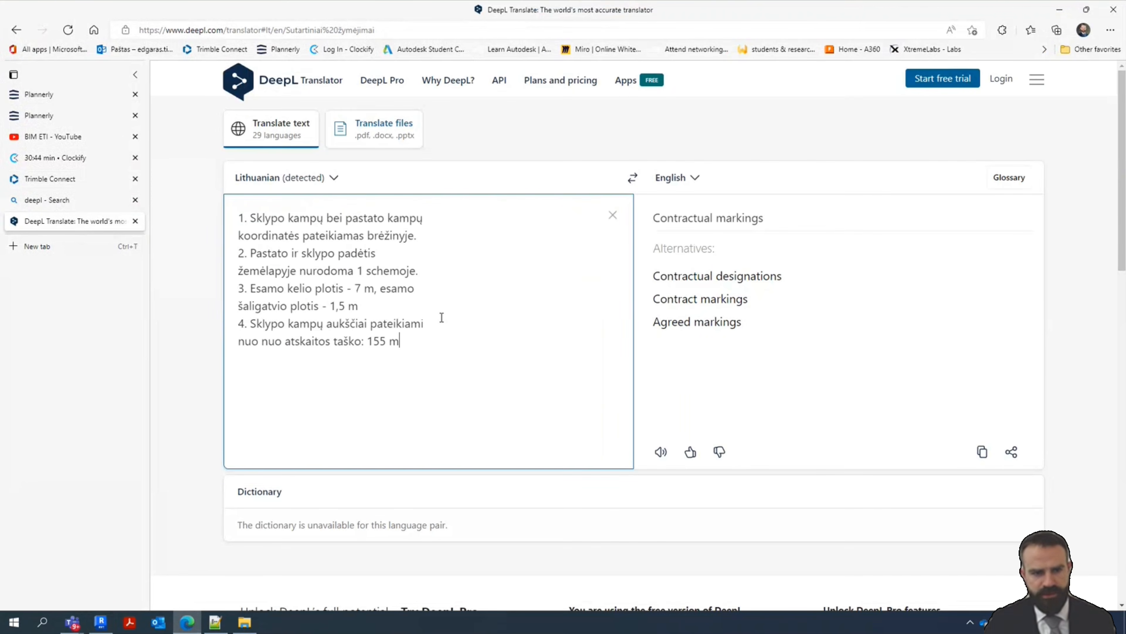
Join the broken lines so each Lithuanian note is one sentence, and remove the duplicate word "nuo" from note 4
left_click(481, 319)
key("Delete")
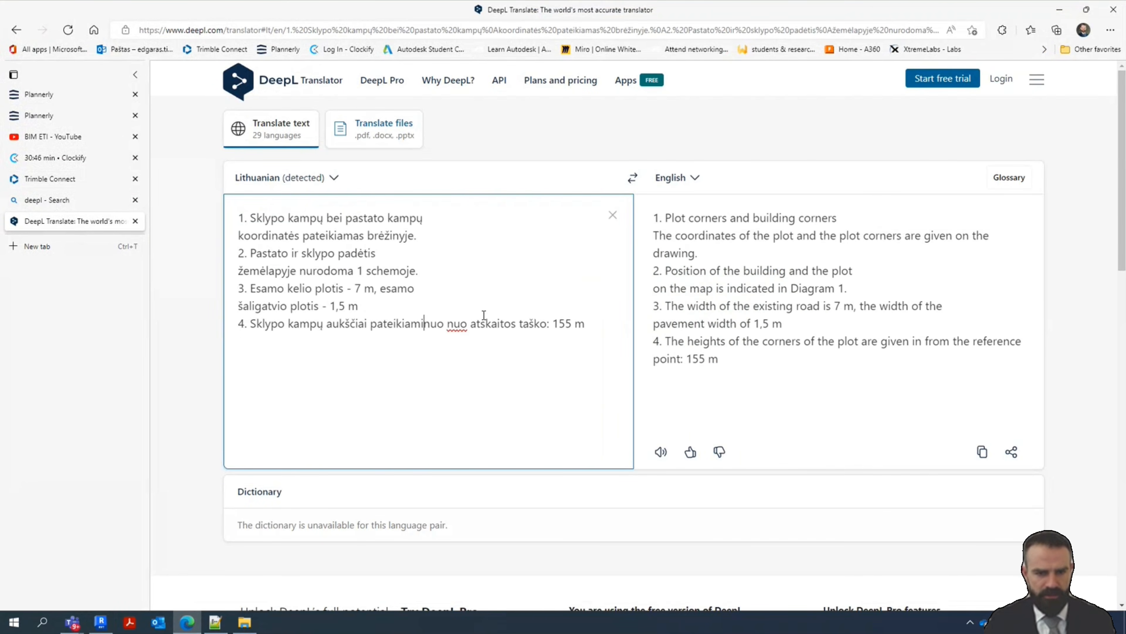
key("Delete")
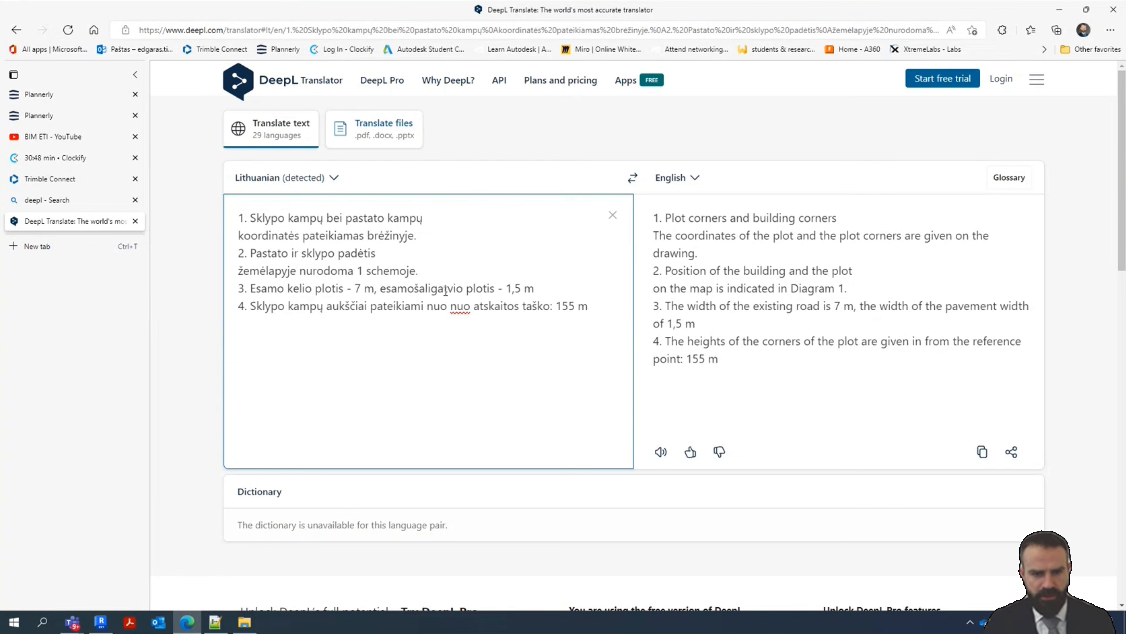
left_click(430, 255)
key("Delete")
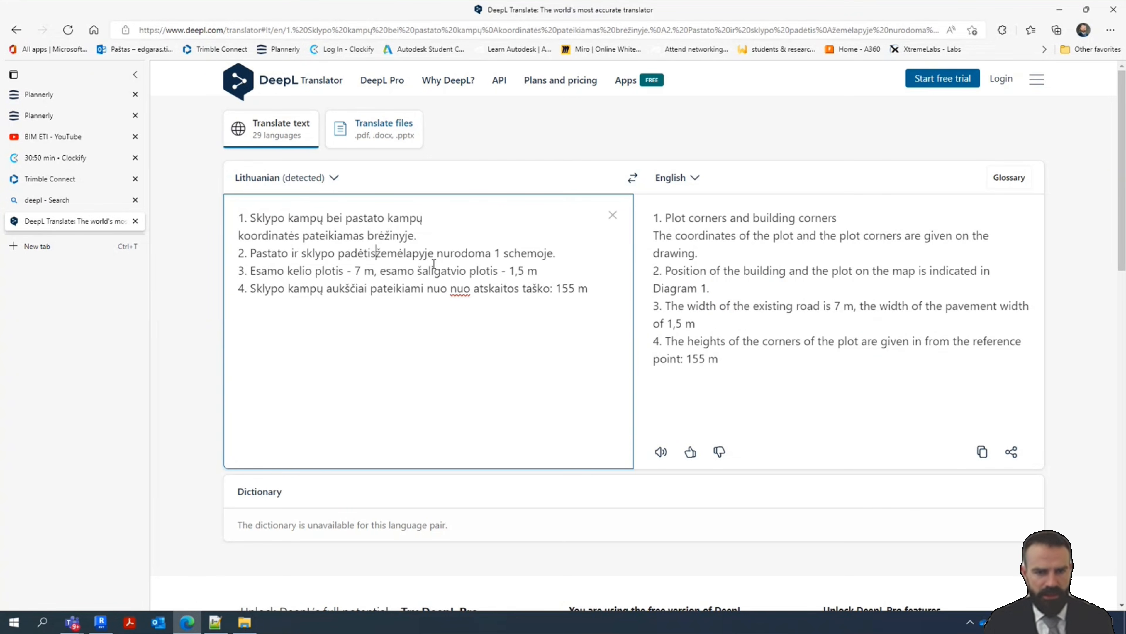
left_click(443, 219)
key("Delete")
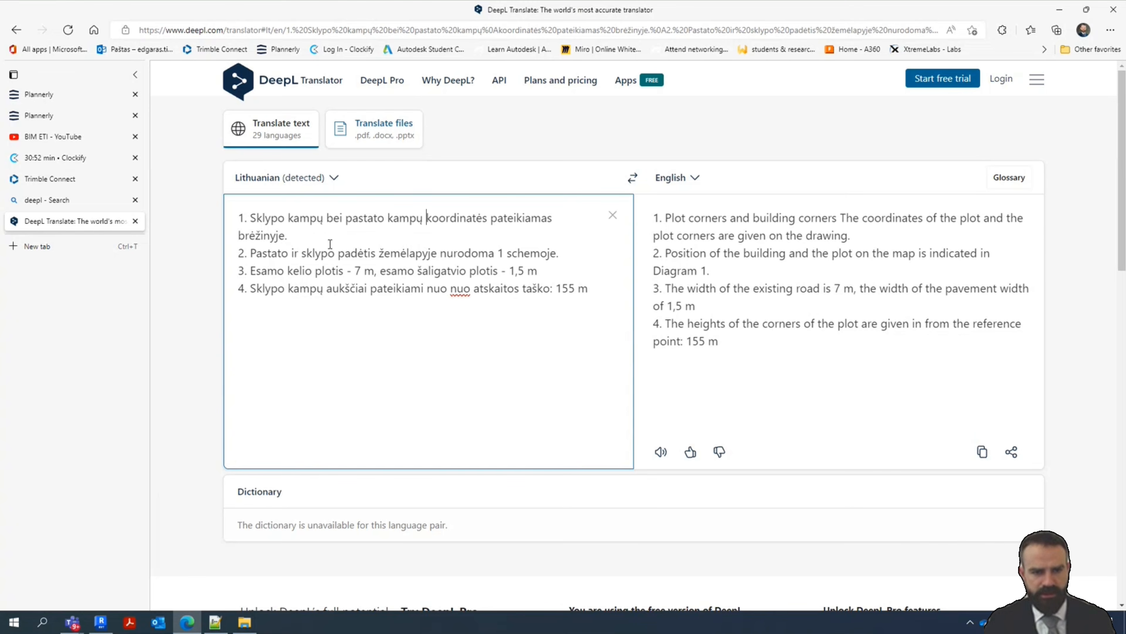
left_click(328, 242)
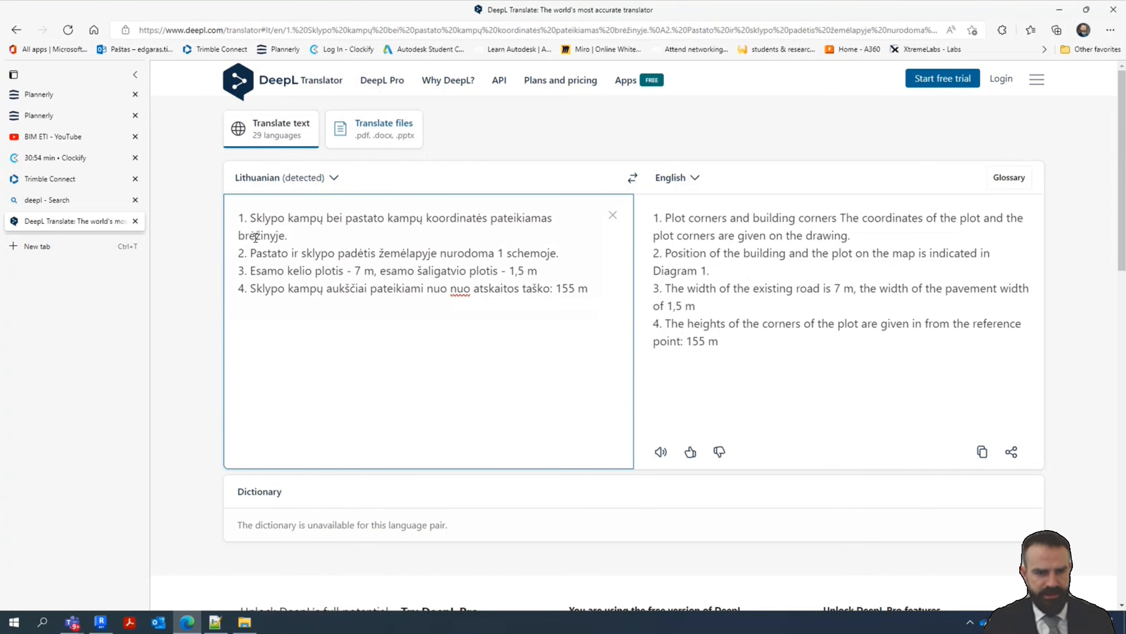
double_click(466, 289)
key("BackSpace")
left_click(501, 269)
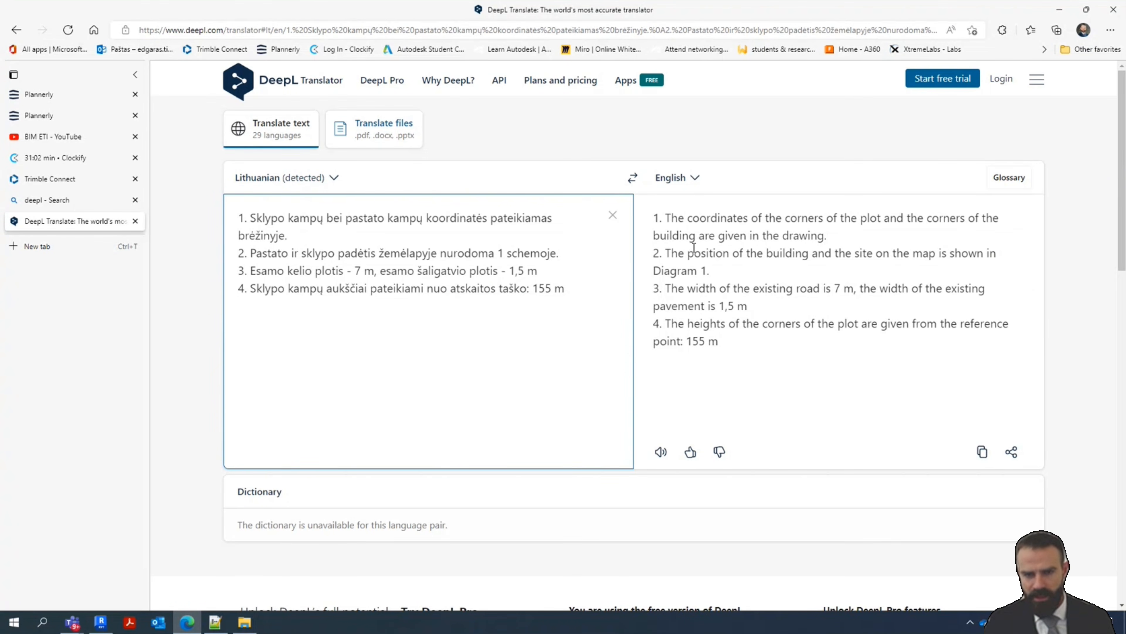
Copy the English translation of the notes, switch to Revit and open the 401 EN_SP_Notes legend
left_click(983, 451)
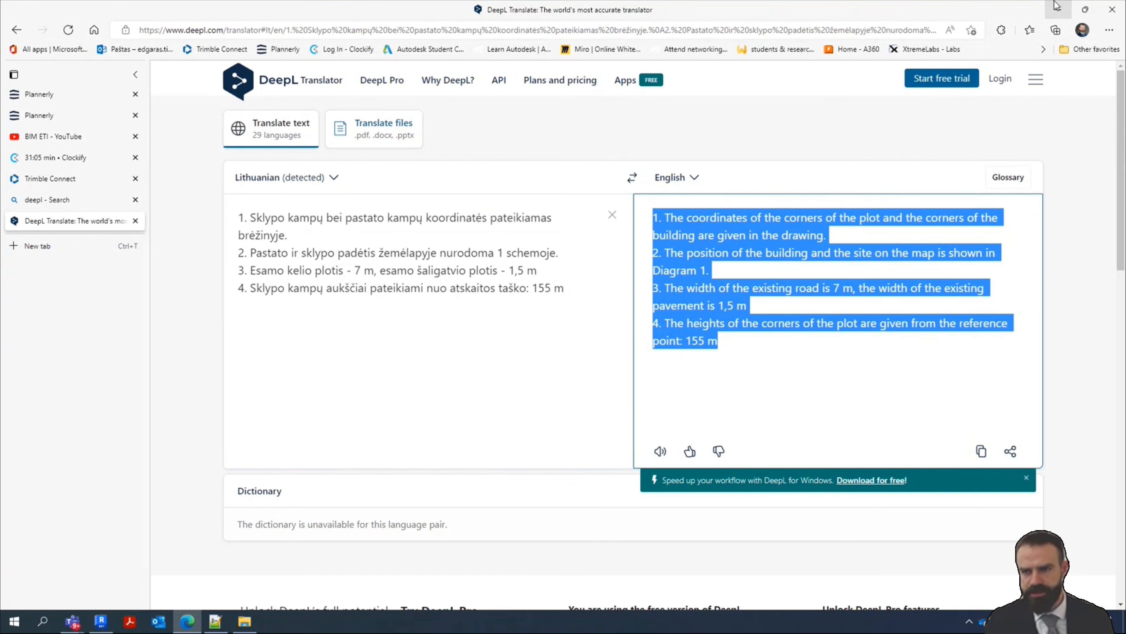
left_click(1060, 9)
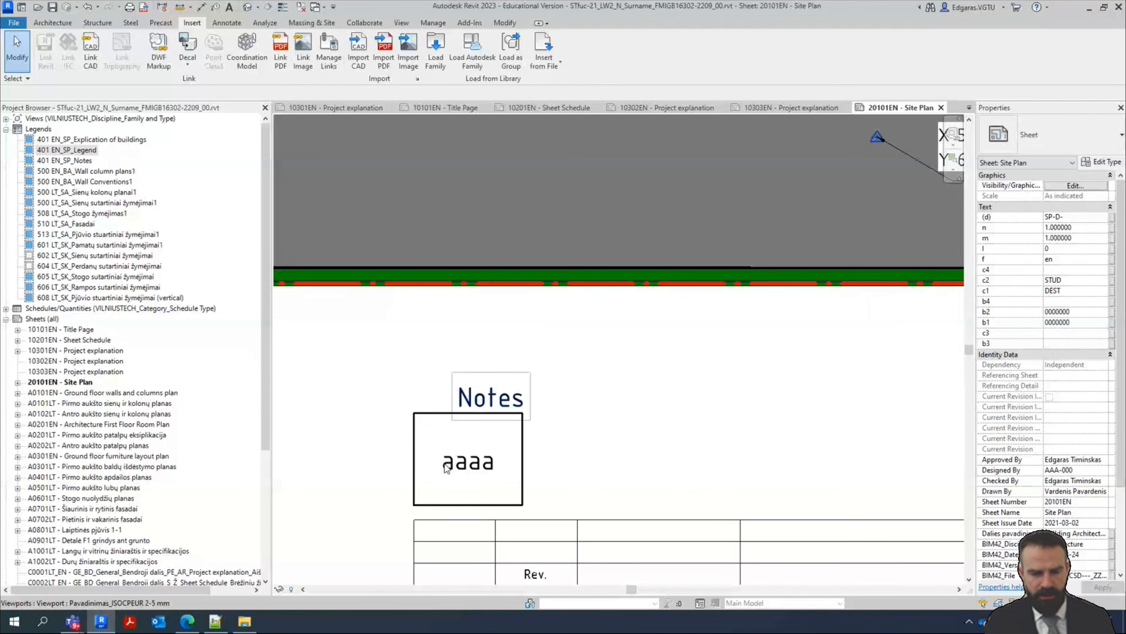
double_click(71, 161)
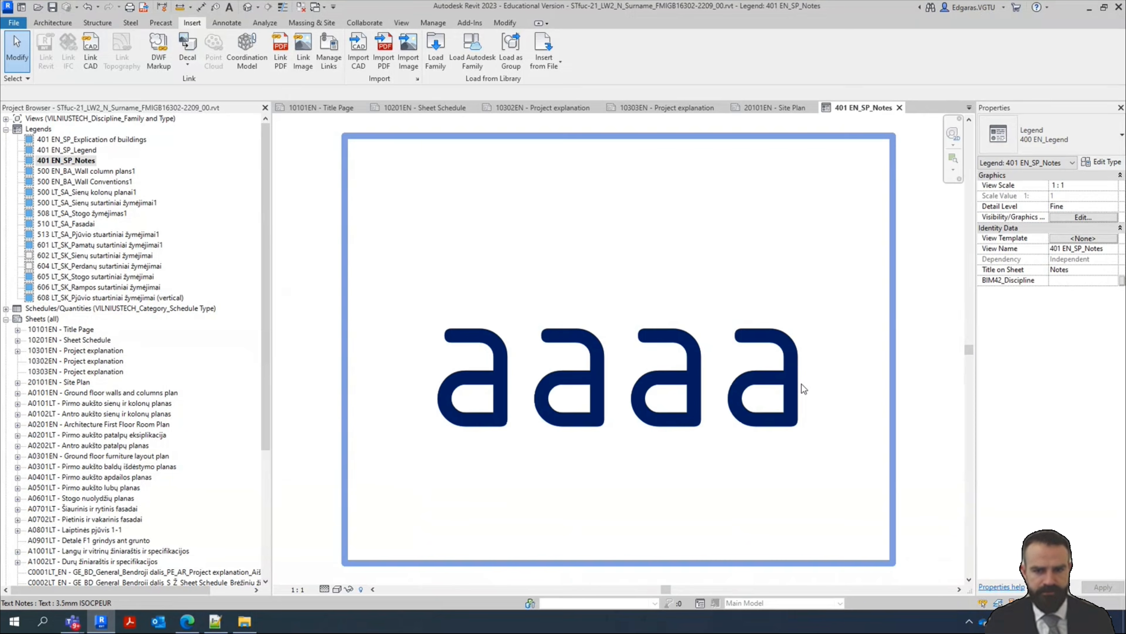
Delete the placeholder text "aaaa" from the Notes legend
scroll(428, 273, "down", 2)
scroll(517, 311, "down", 3)
scroll(532, 307, "up", 1)
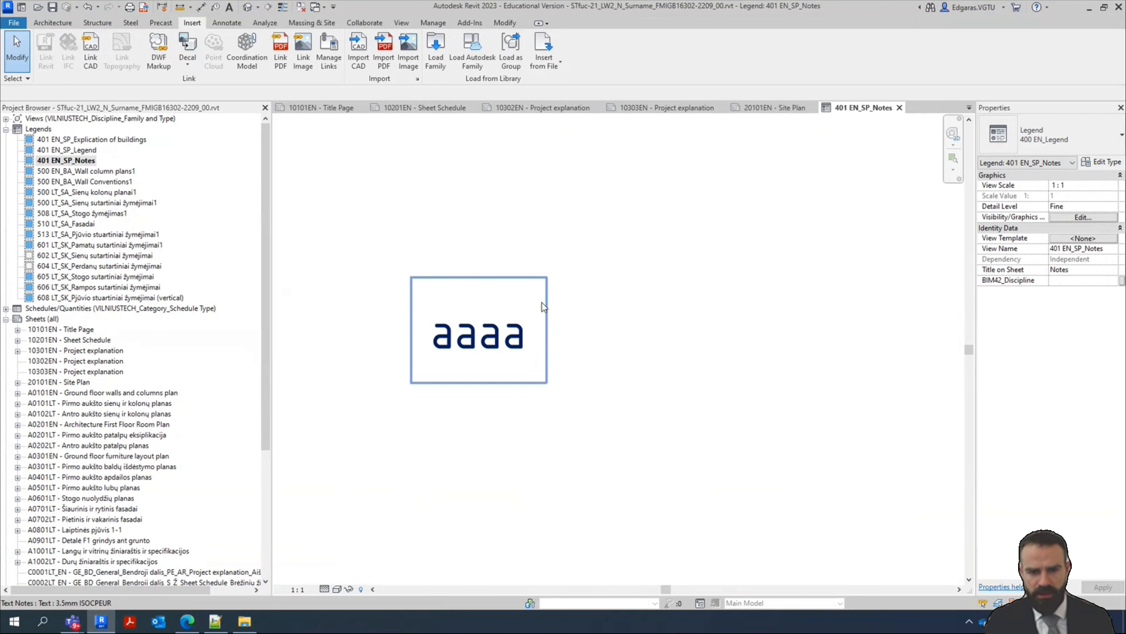
double_click(501, 342)
left_click(636, 467)
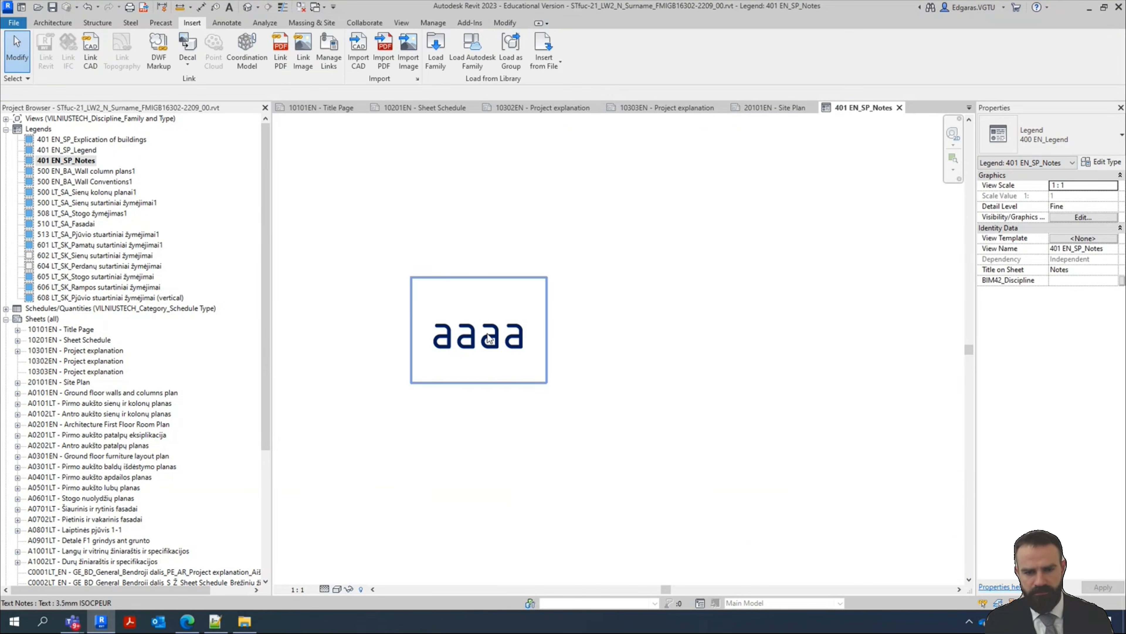
left_click(489, 339)
key("Delete")
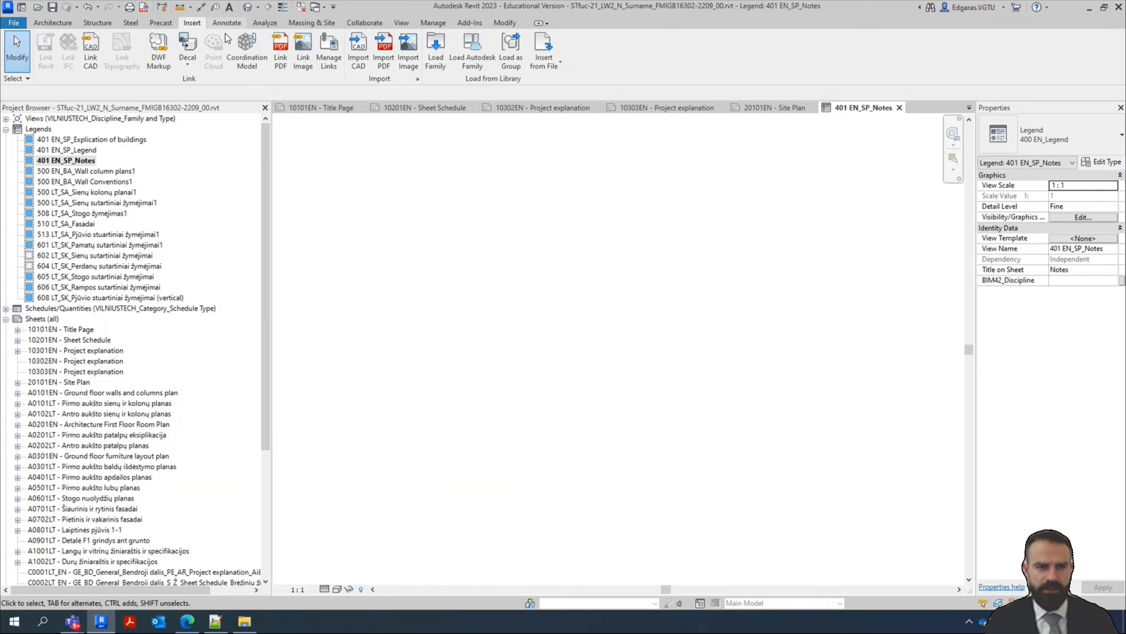
Place a text note of type 2.5mm ISOCPEUR Transparent in the legend and paste the four translated notes into it
left_click(227, 23)
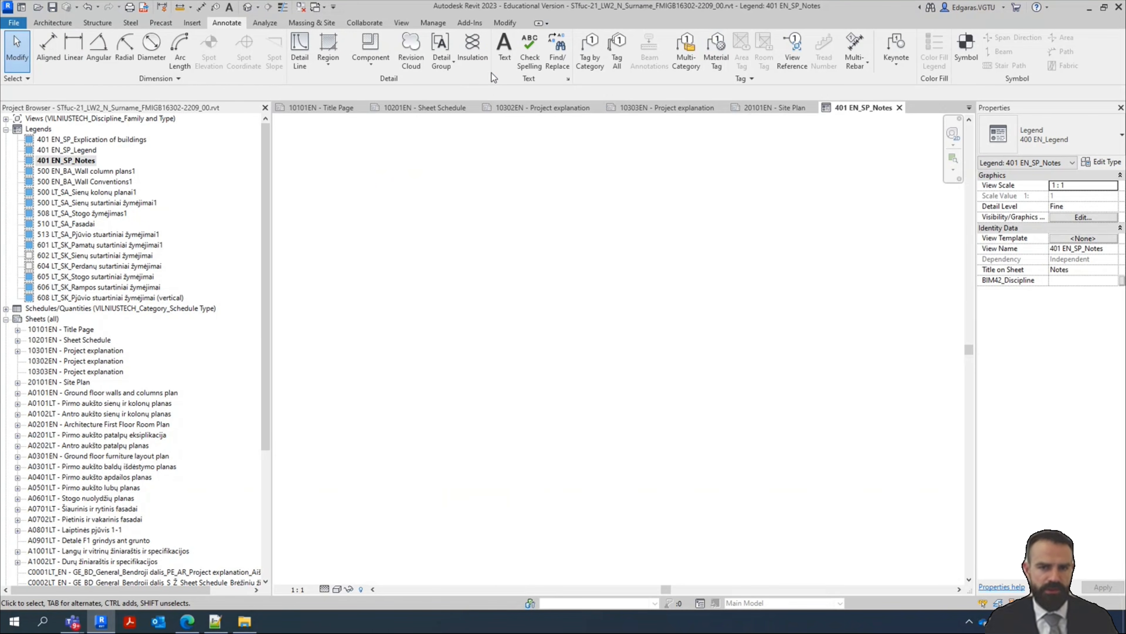
left_click(506, 54)
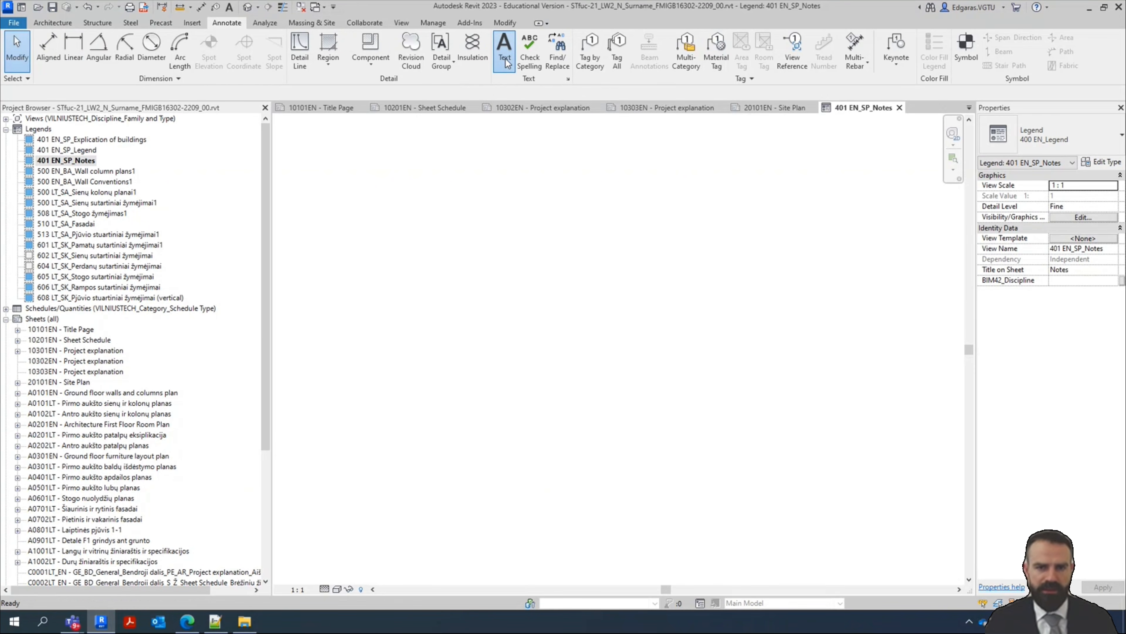
left_click(1064, 131)
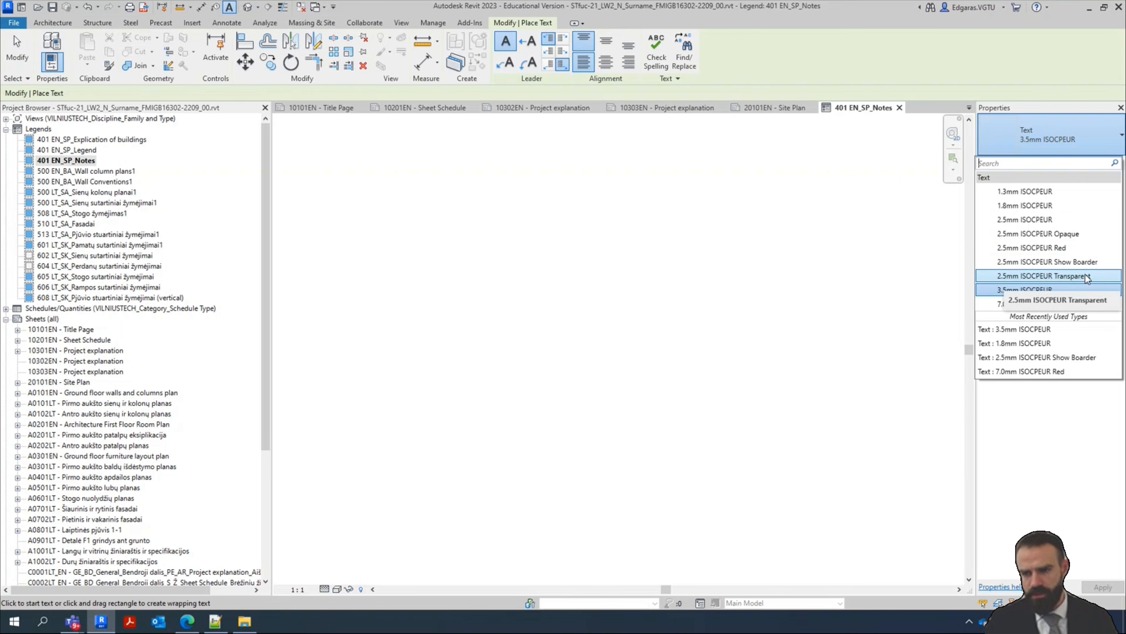
left_click(1074, 277)
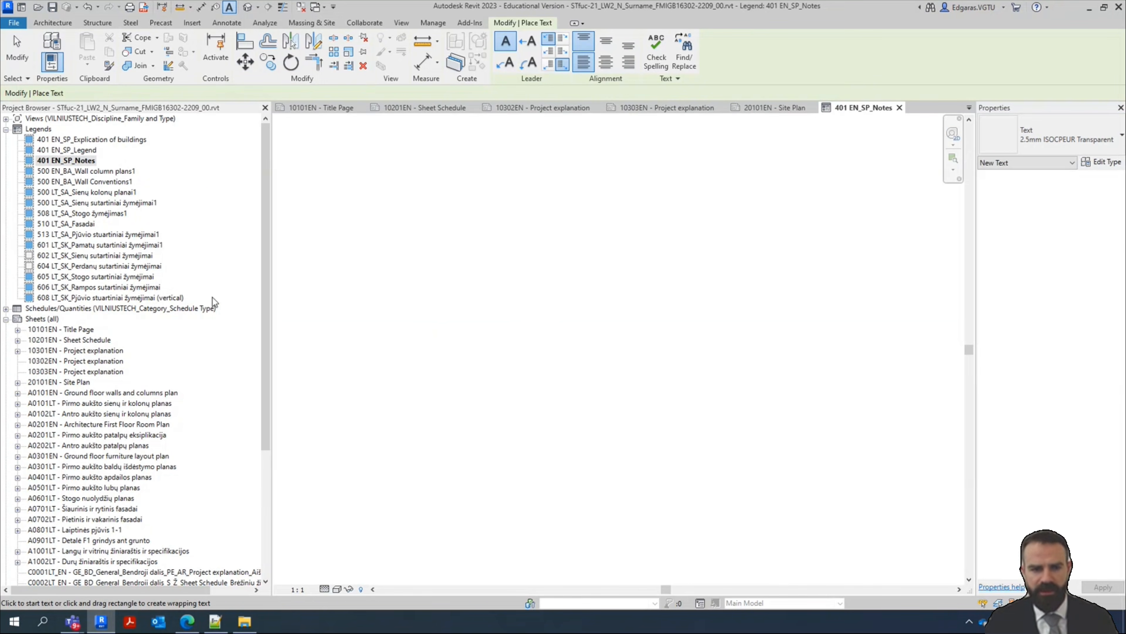
left_click(425, 333)
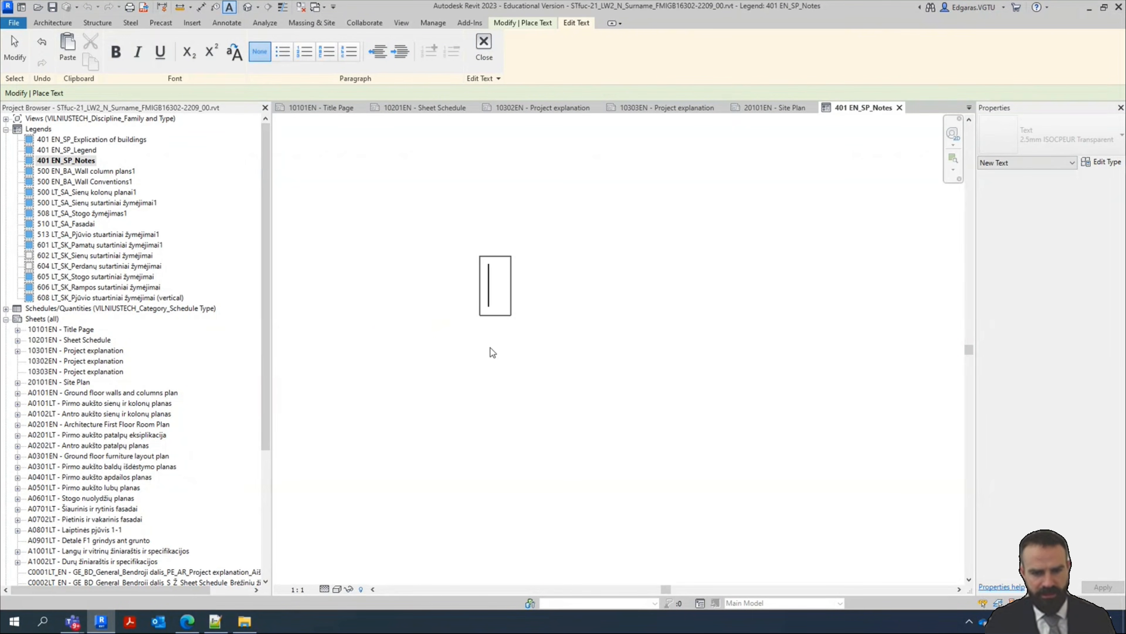
key("ctrl+v")
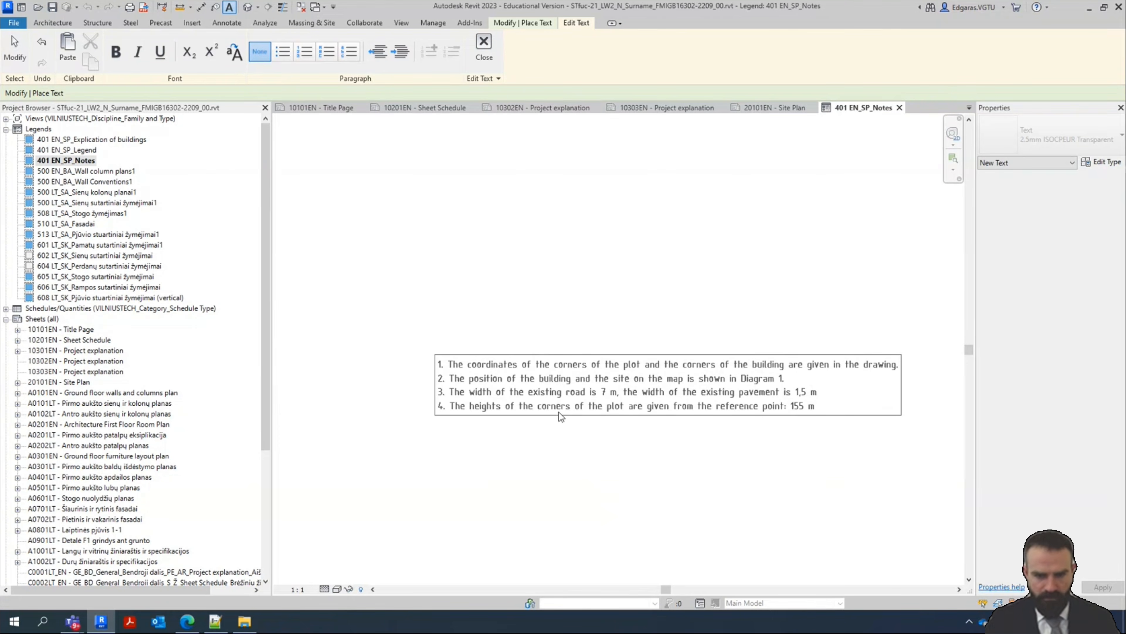
scroll(559, 411, "up", 3)
left_click(305, 590)
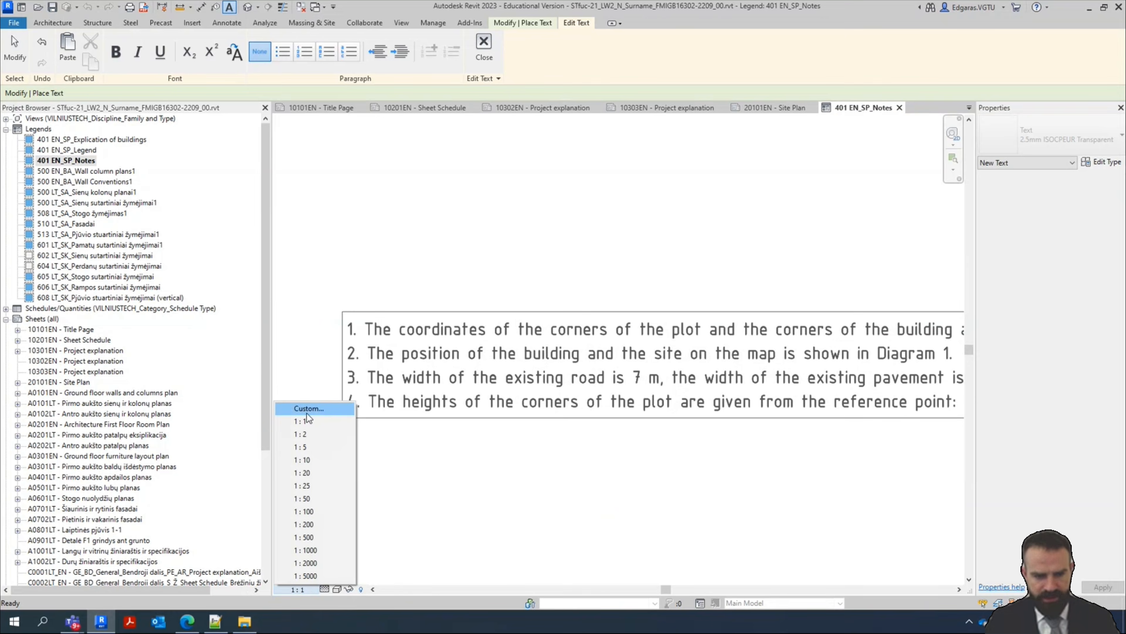
left_click(541, 433)
scroll(542, 434, "down", 3)
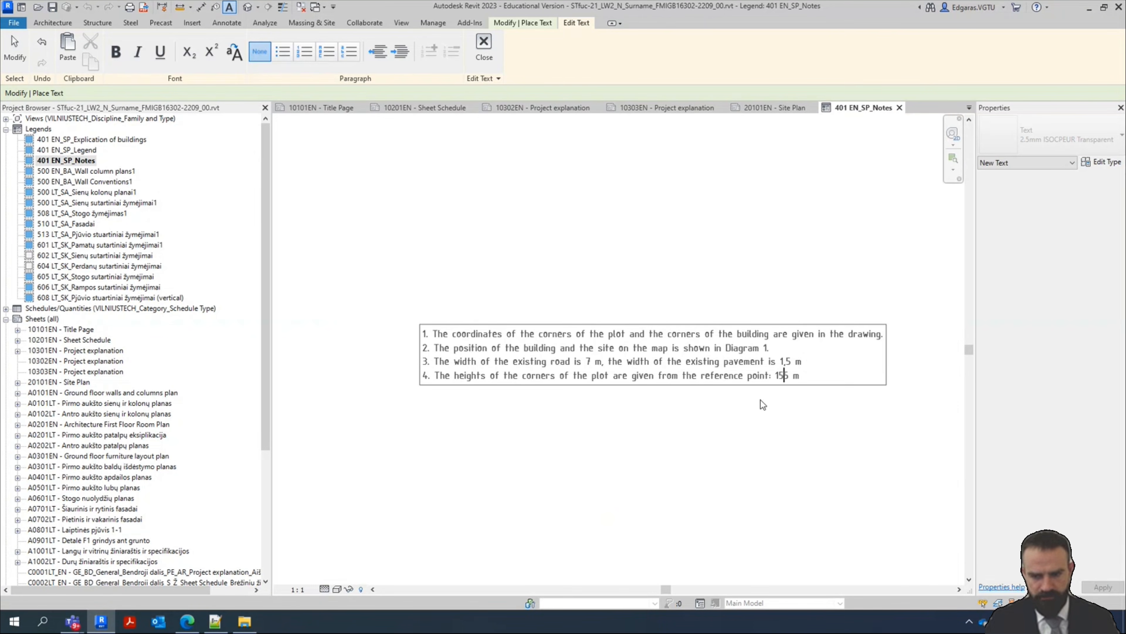
key("Escape")
left_click(634, 311)
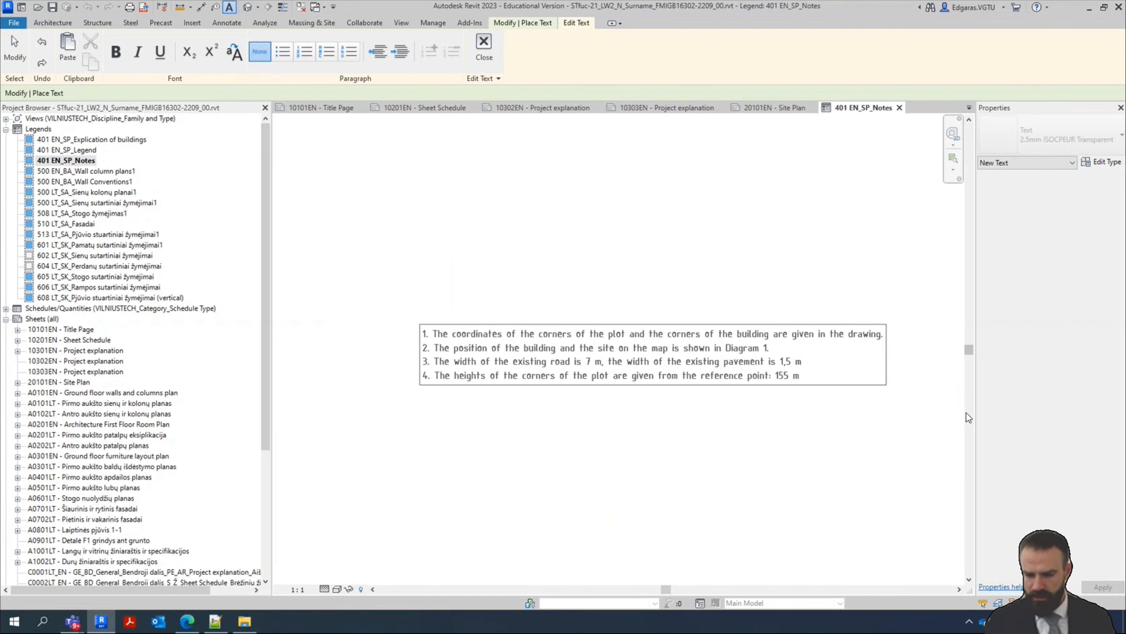
key("Return")
key("BackSpace")
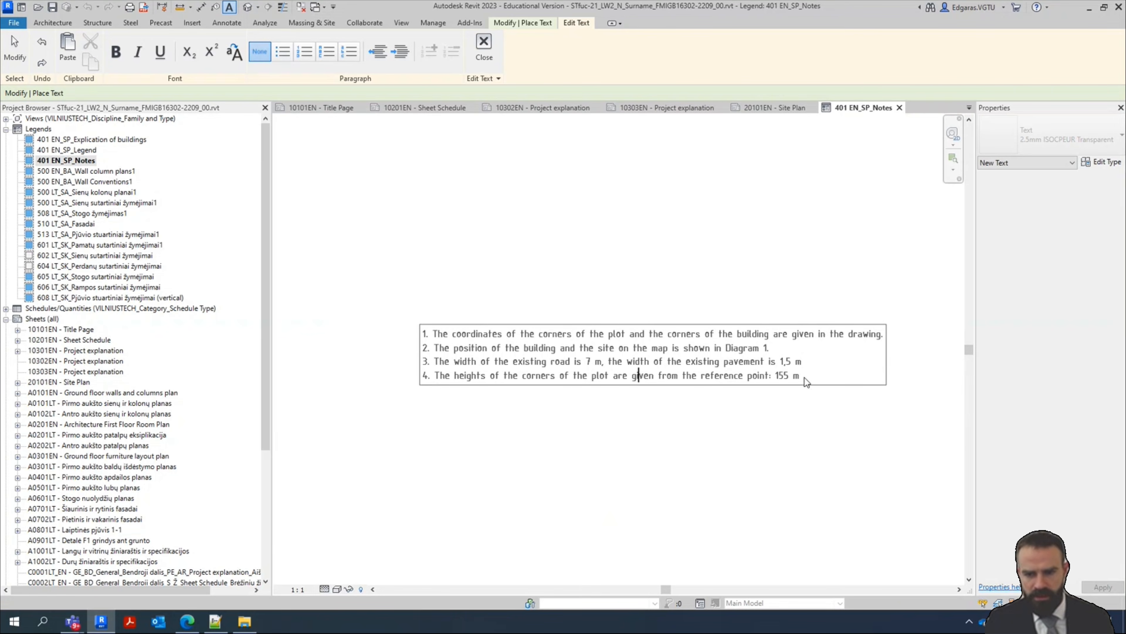
Format the four notes as a numbered list and delete the duplicate numbers at the start of each note's text
left_click_drag(818, 377, 382, 334)
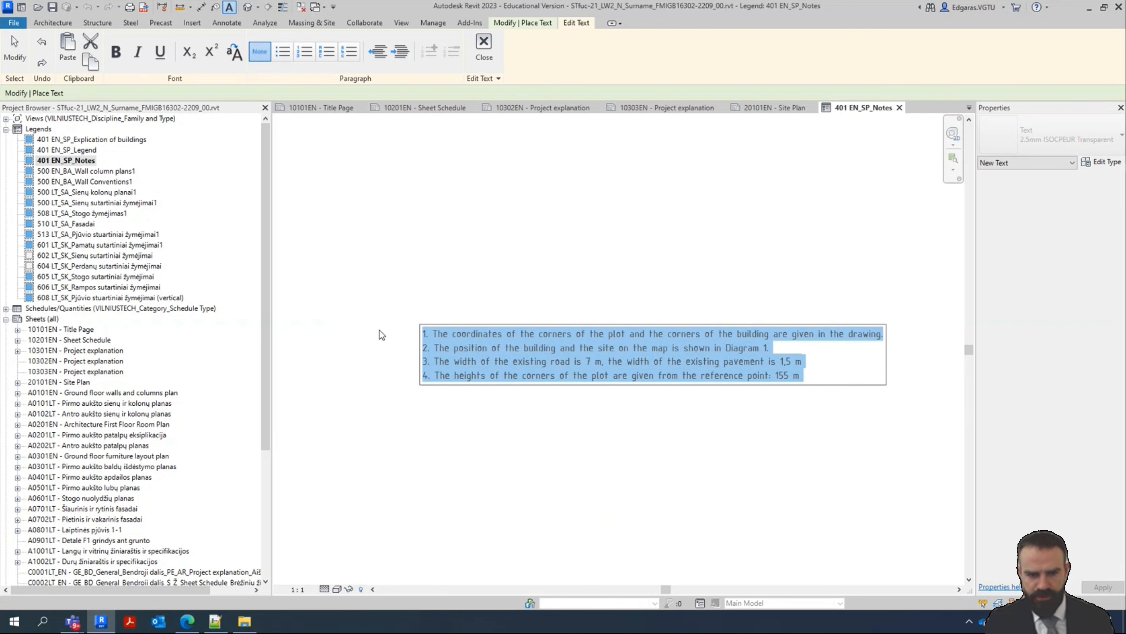
left_click(304, 58)
scroll(474, 365, "up", 3)
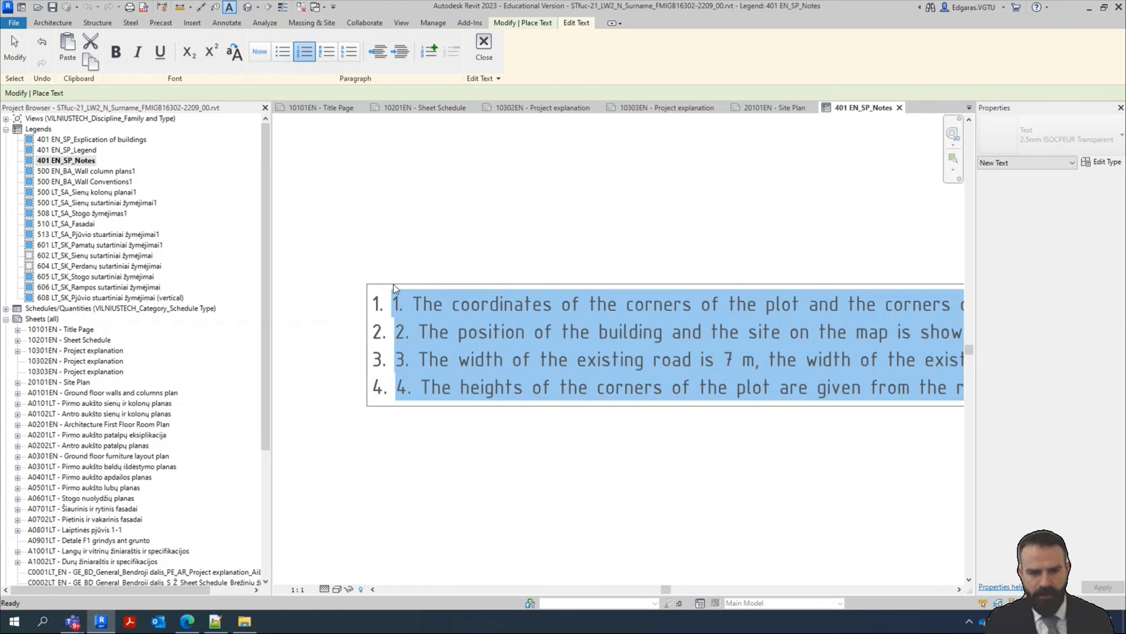
left_click(396, 313)
key("Delete")
key("Delete")
key("Delete")
left_click_drag(395, 332, 420, 391)
key("Delete")
key("Delete")
key("Delete")
scroll(398, 368, "down", 3)
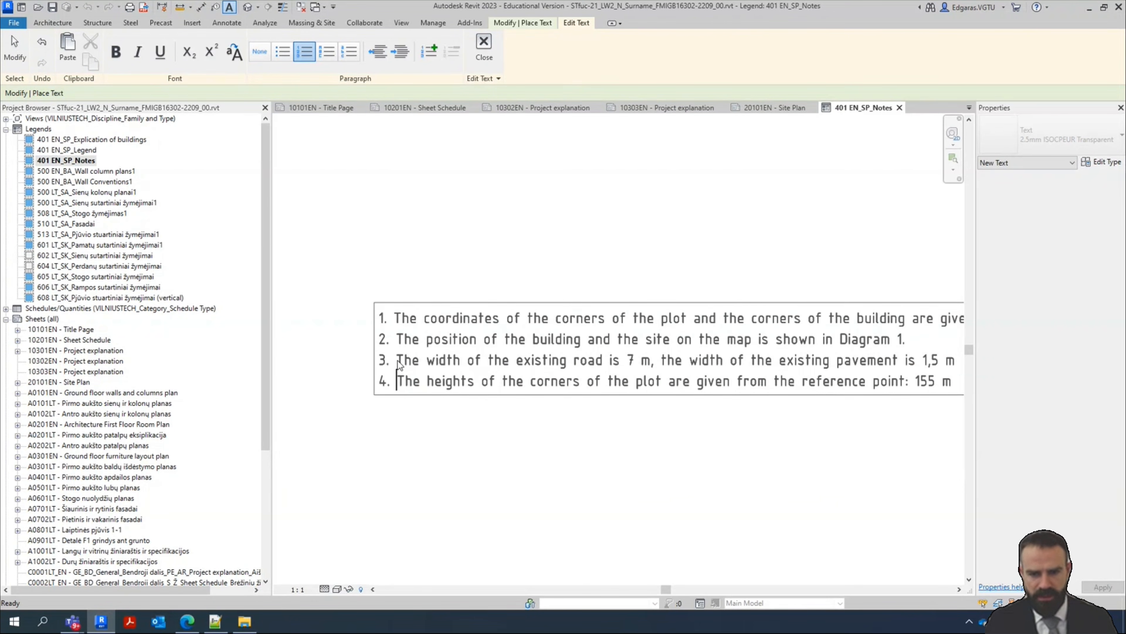
Switch to the browser, examine the notes and the numbered scheme on the Trimble Connect reference site plan, and return to Revit
scroll(665, 361, "up", 2)
middle_click_drag(553, 372, 660, 383)
scroll(659, 382, "down", 2)
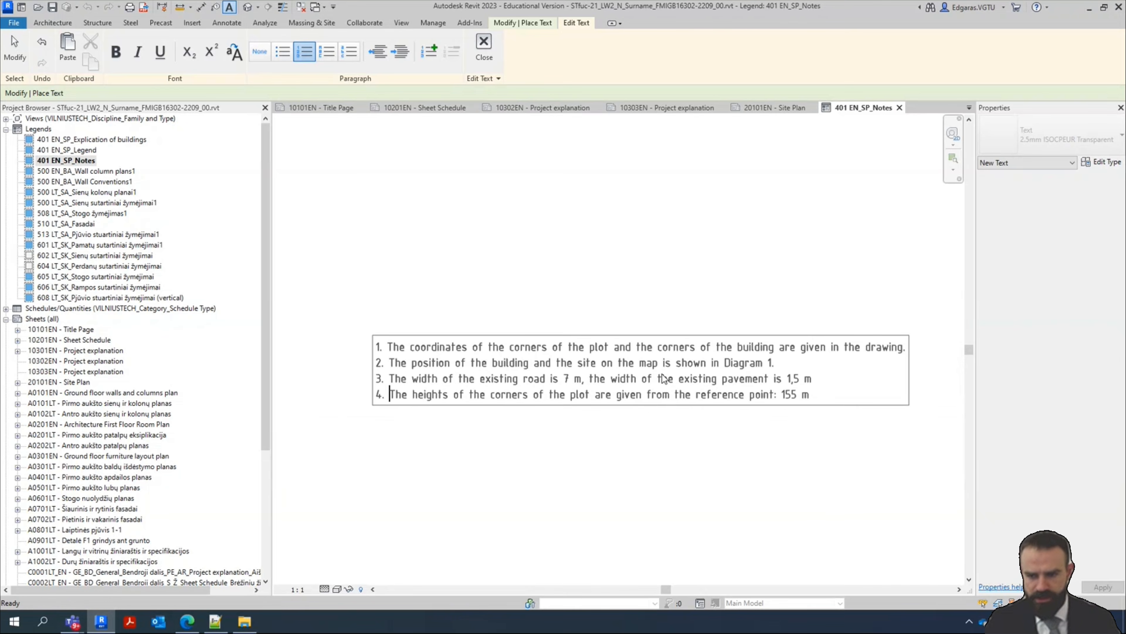
scroll(657, 383, "up", 1)
middle_click_drag(652, 479, 629, 484)
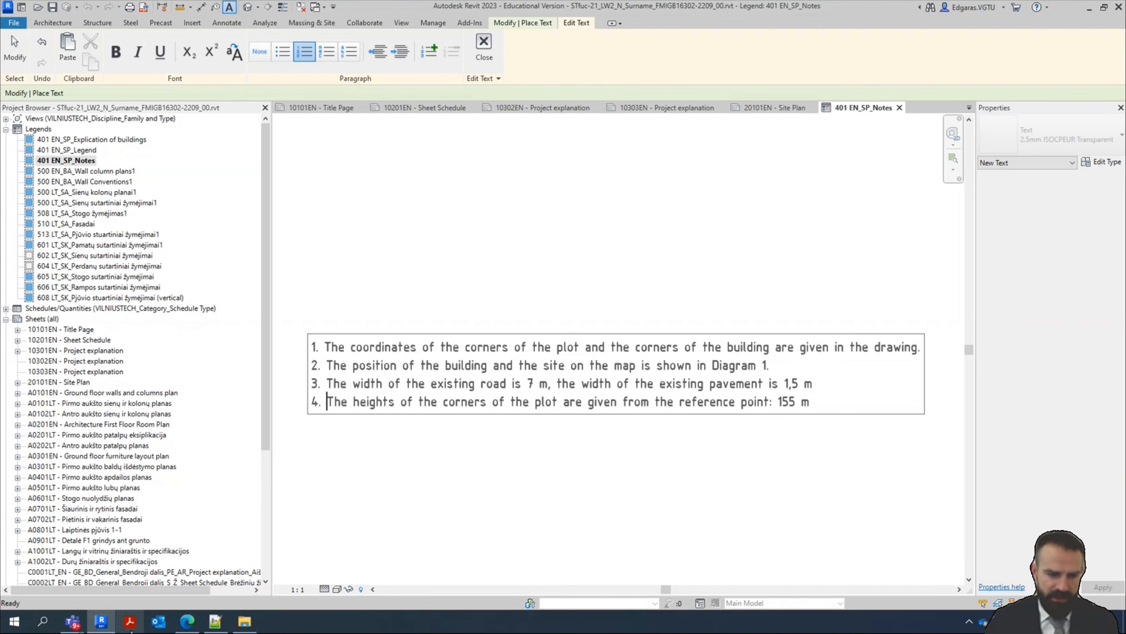
left_click(186, 622)
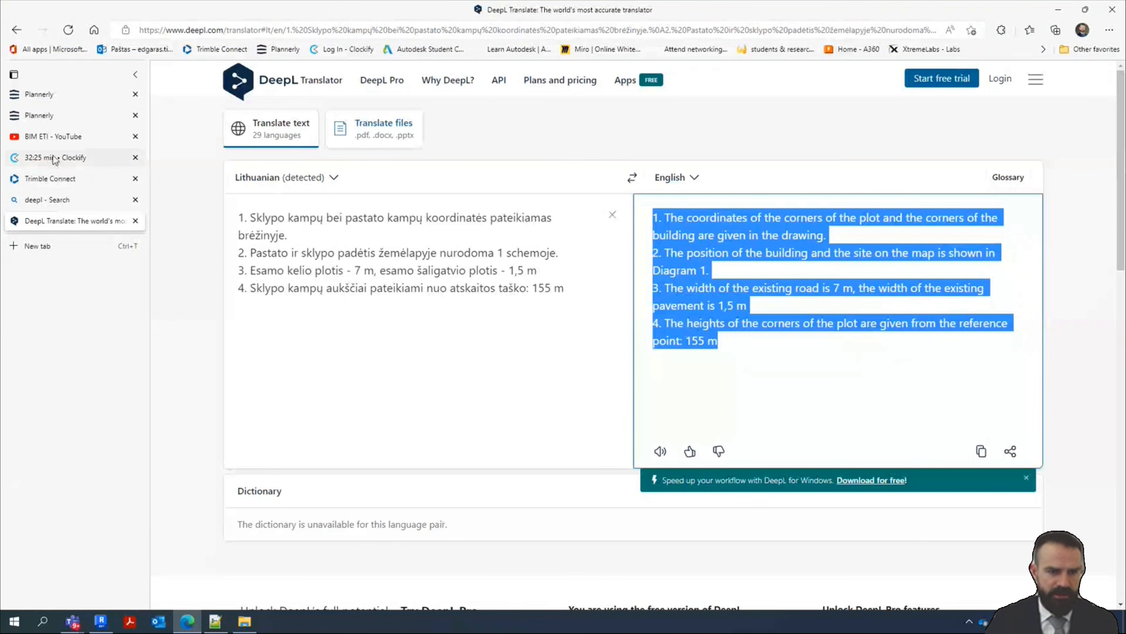
left_click(51, 178)
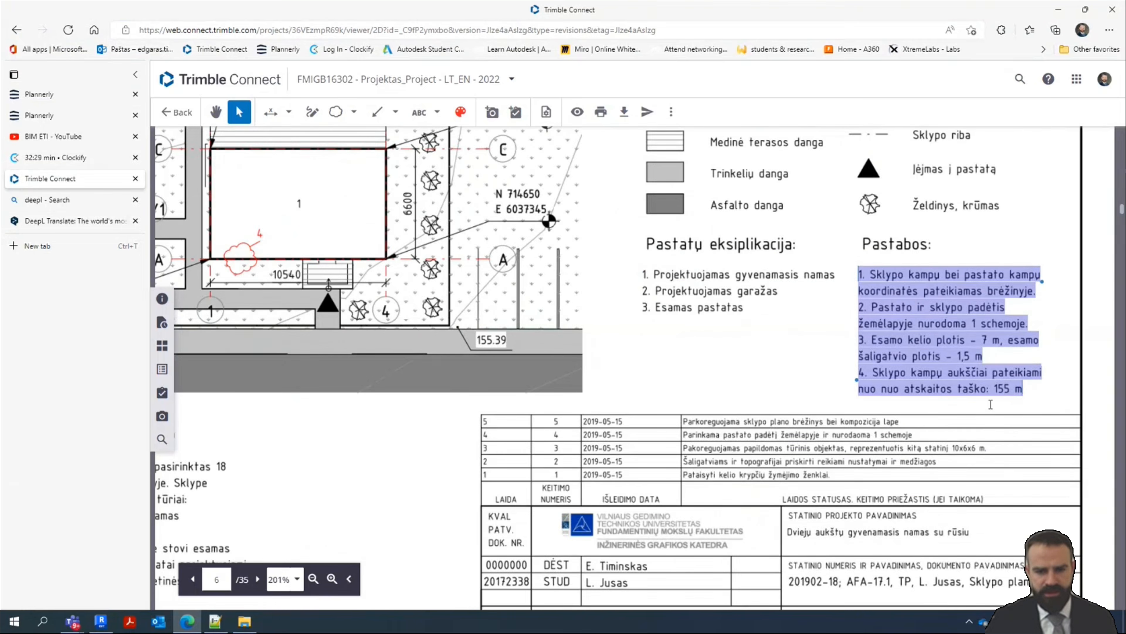
scroll(278, 452, "up", 3)
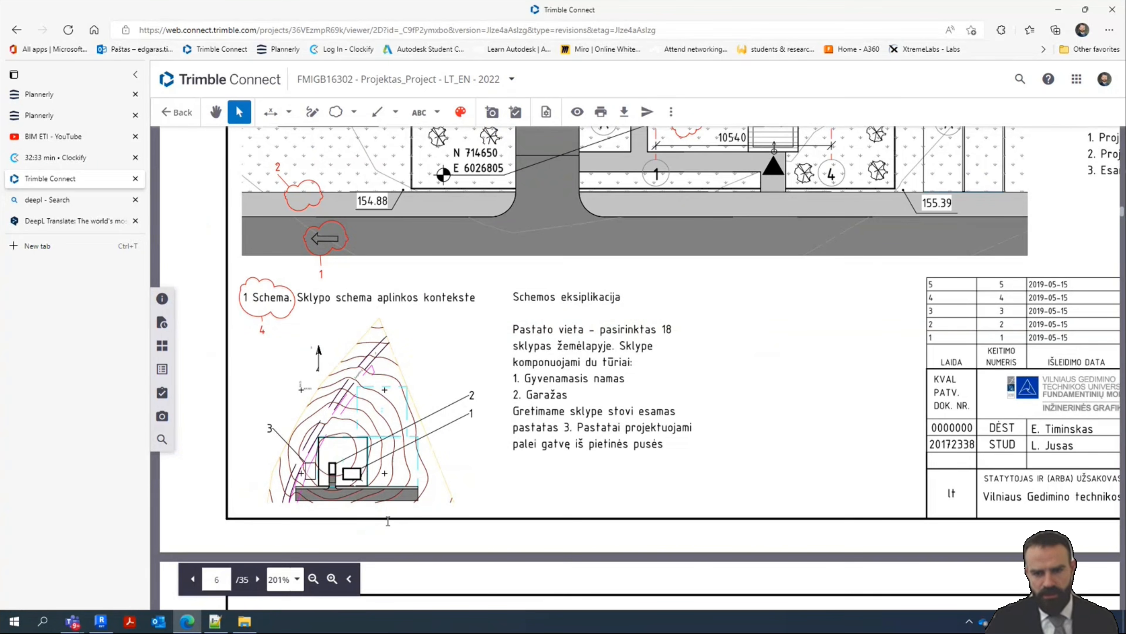
scroll(388, 522, "down", 5)
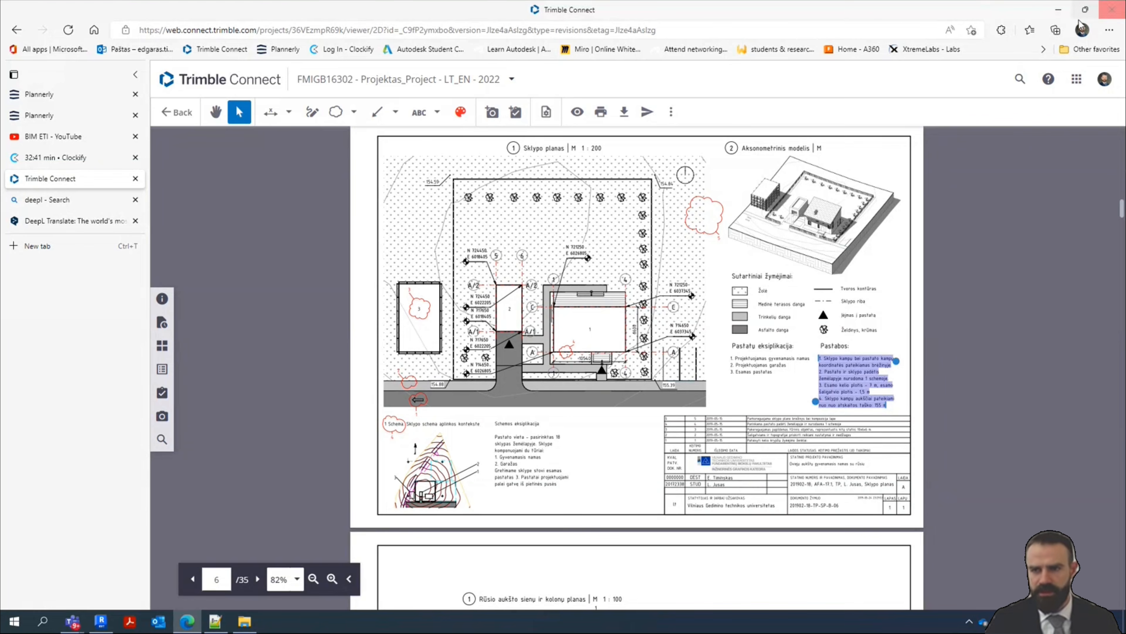
left_click(1058, 12)
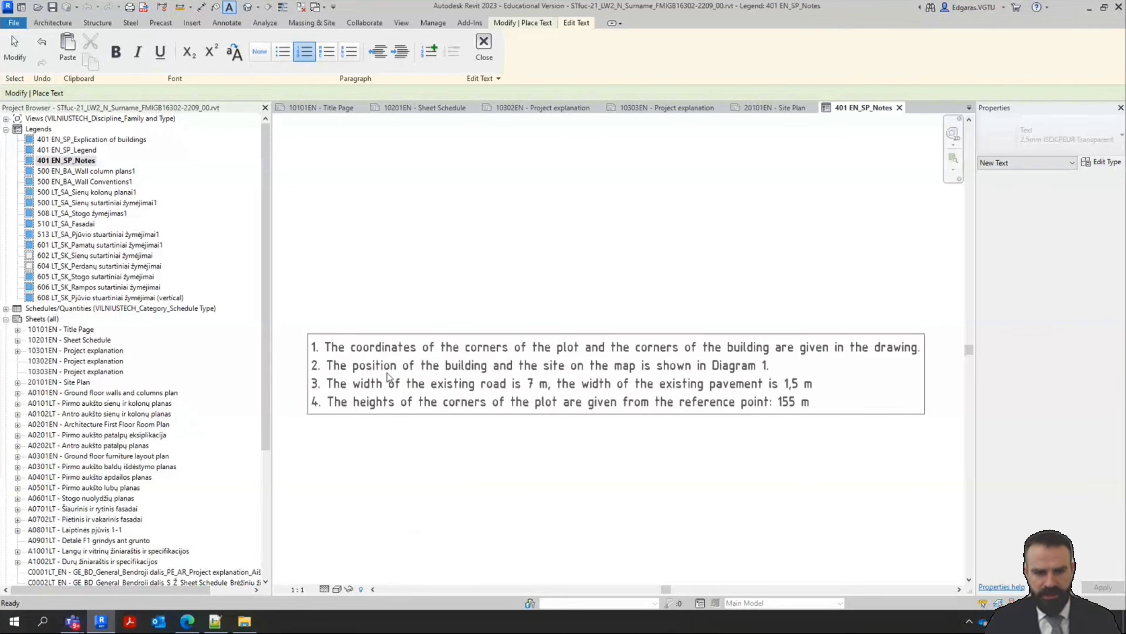
Delete the note saying the building and site position is shown in Diagram 1, and finish editing the text
triple_click(386, 372)
key("Delete")
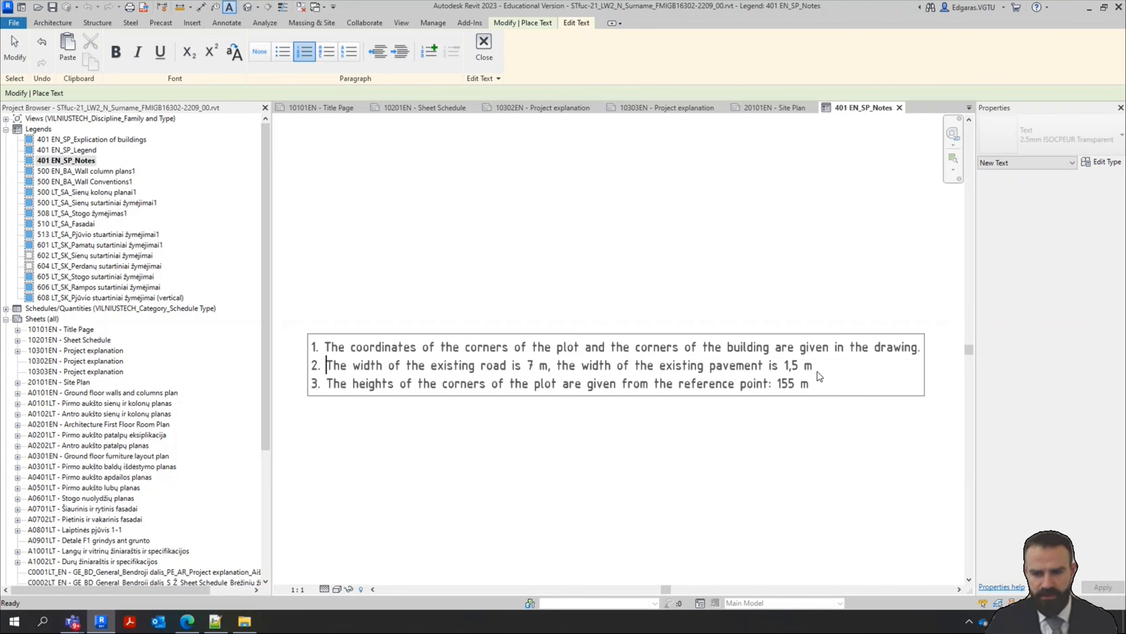
left_click(449, 490)
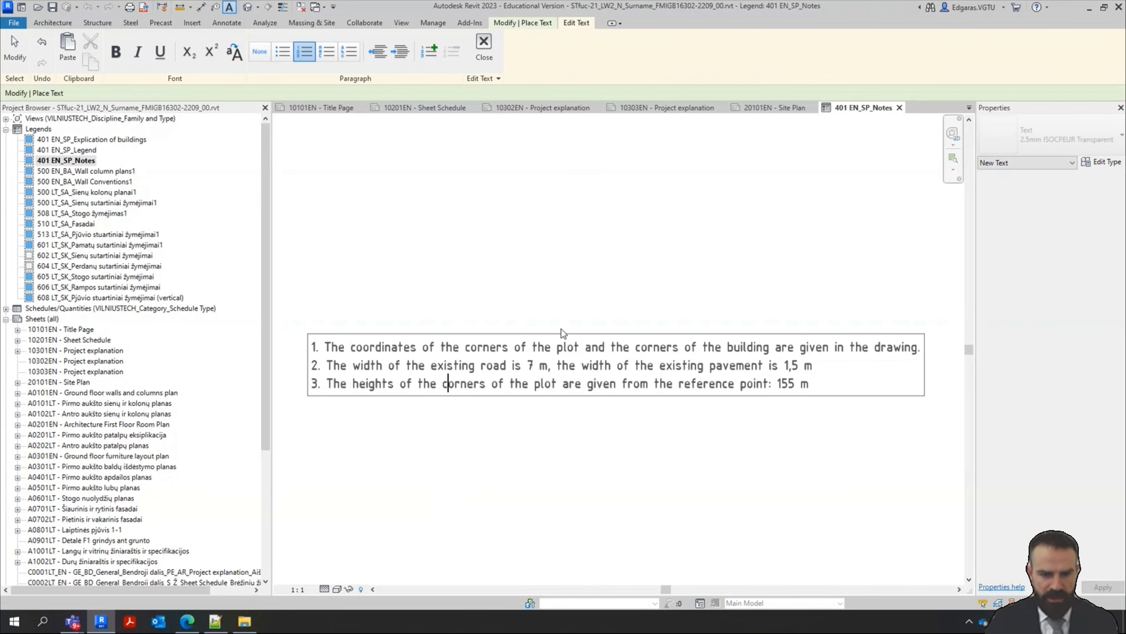
left_click(817, 420)
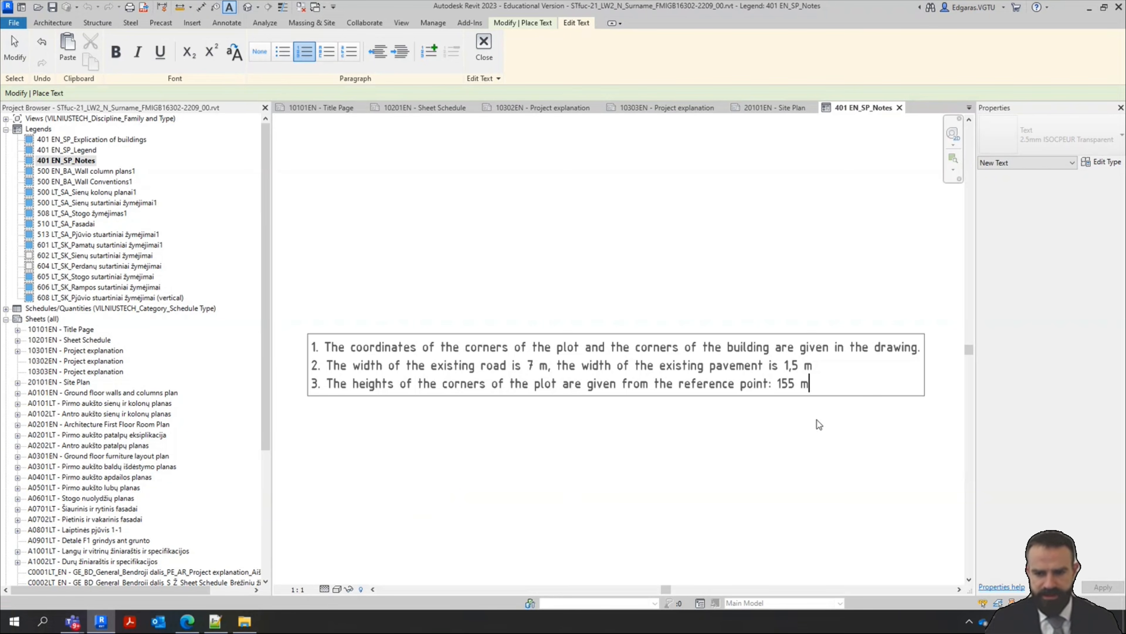
scroll(540, 336, "down", 1)
key("Escape")
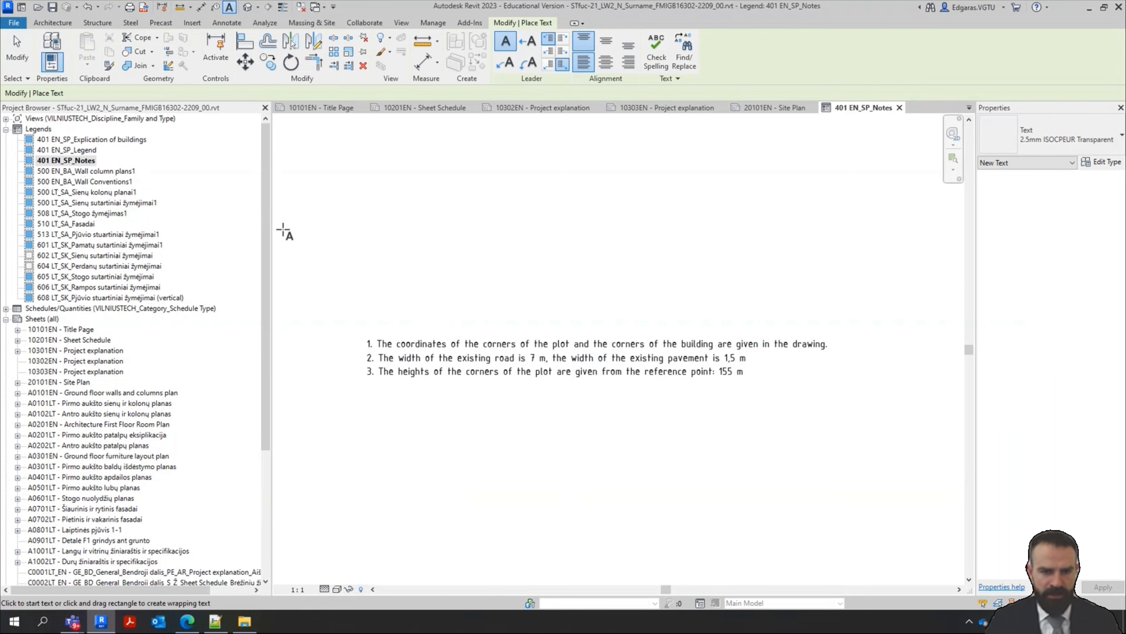
Close the inactive views and activate the floor plan viewport on the 20101EN - Site Plan sheet
left_click(300, 6)
double_click(85, 383)
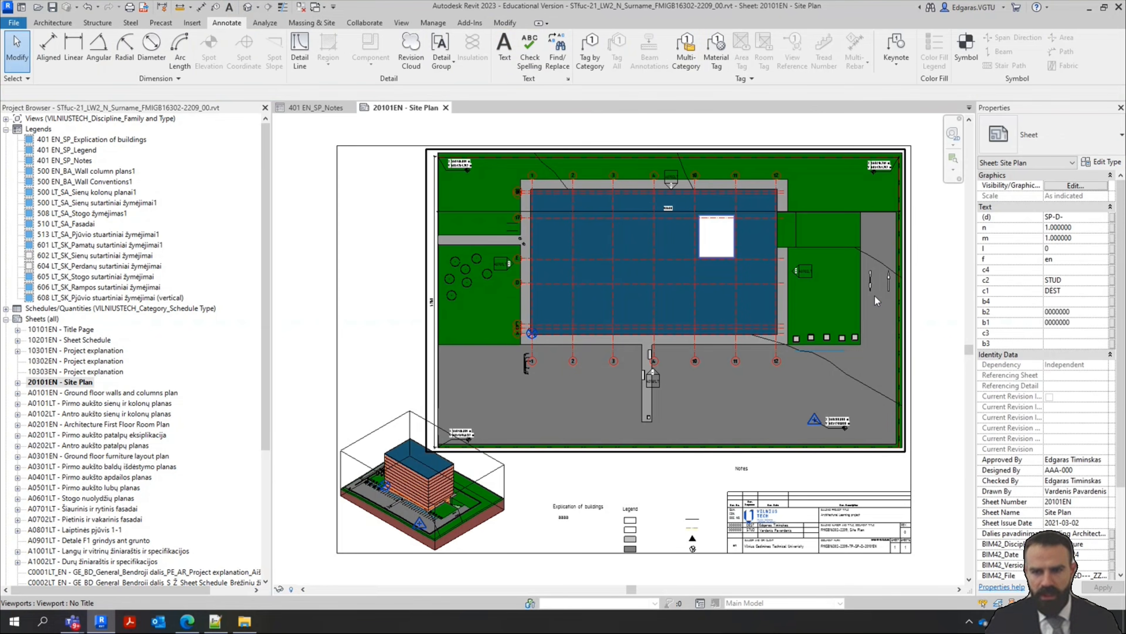
scroll(435, 239, "up", 6)
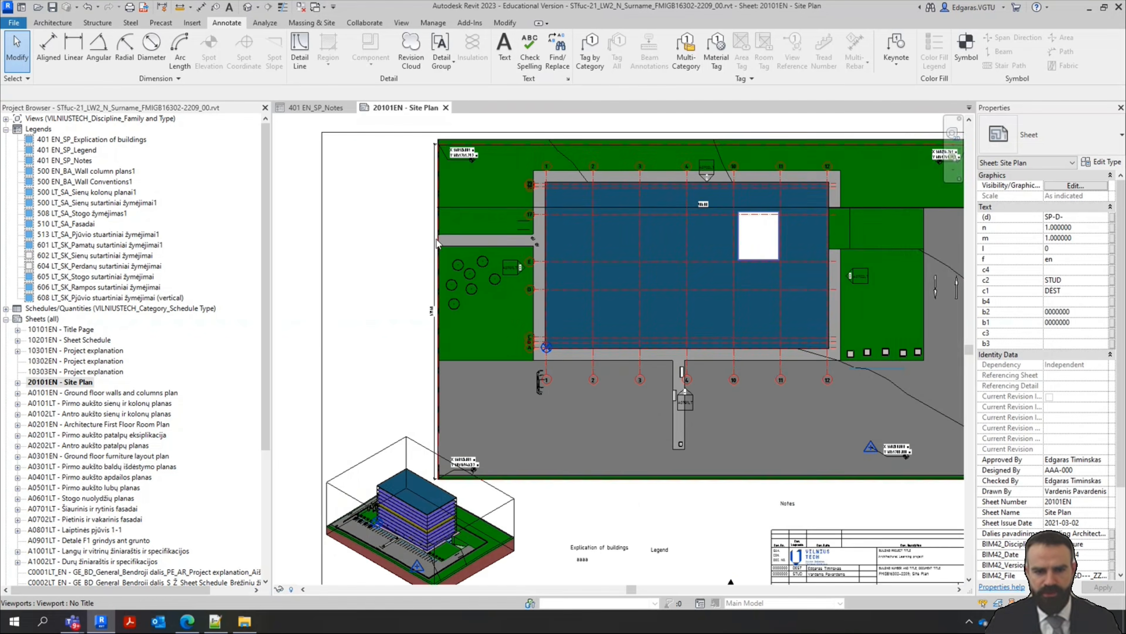
left_click(579, 285)
double_click(665, 237)
scroll(666, 222, "up", 3)
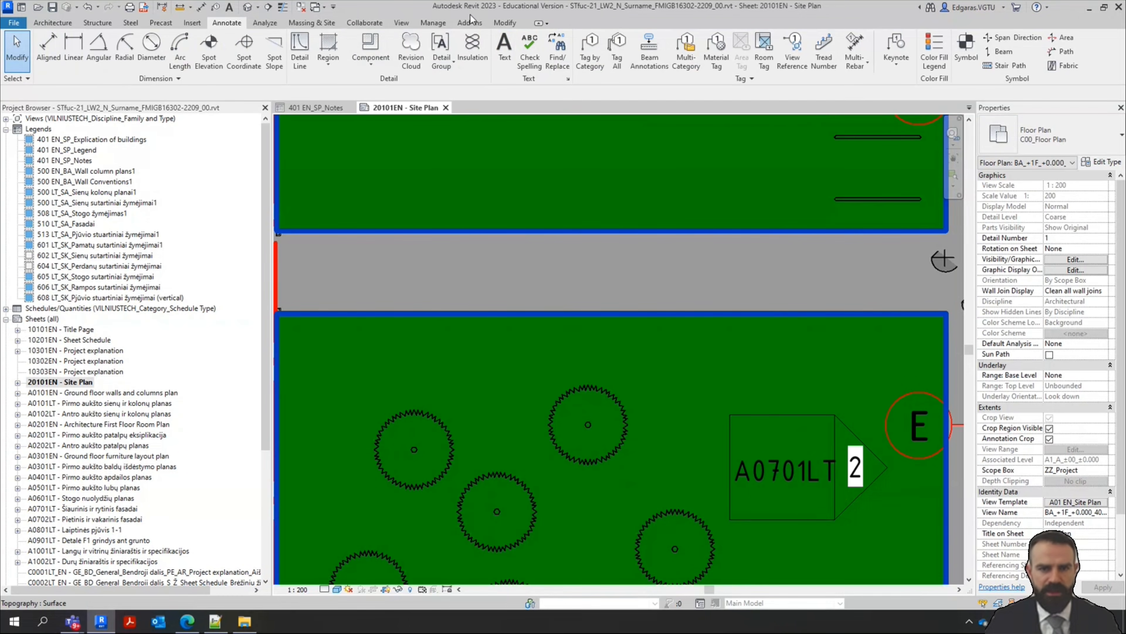
Measure the width of the grey pavement strip between the two green areas beside the building
left_click(505, 23)
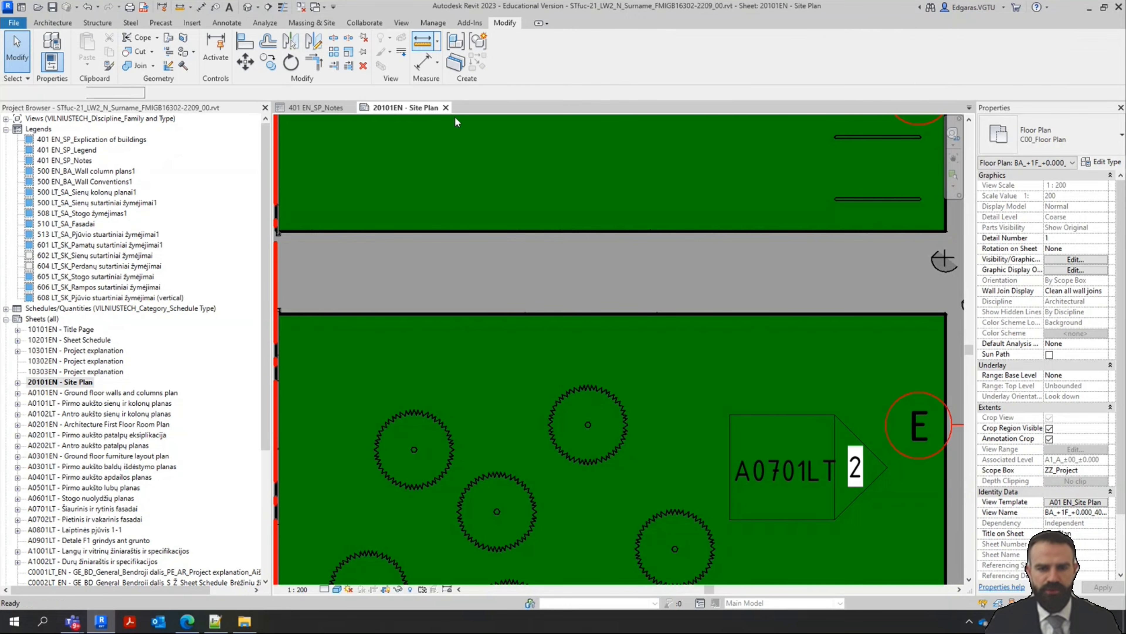
key("m")
key("e")
left_click(513, 313)
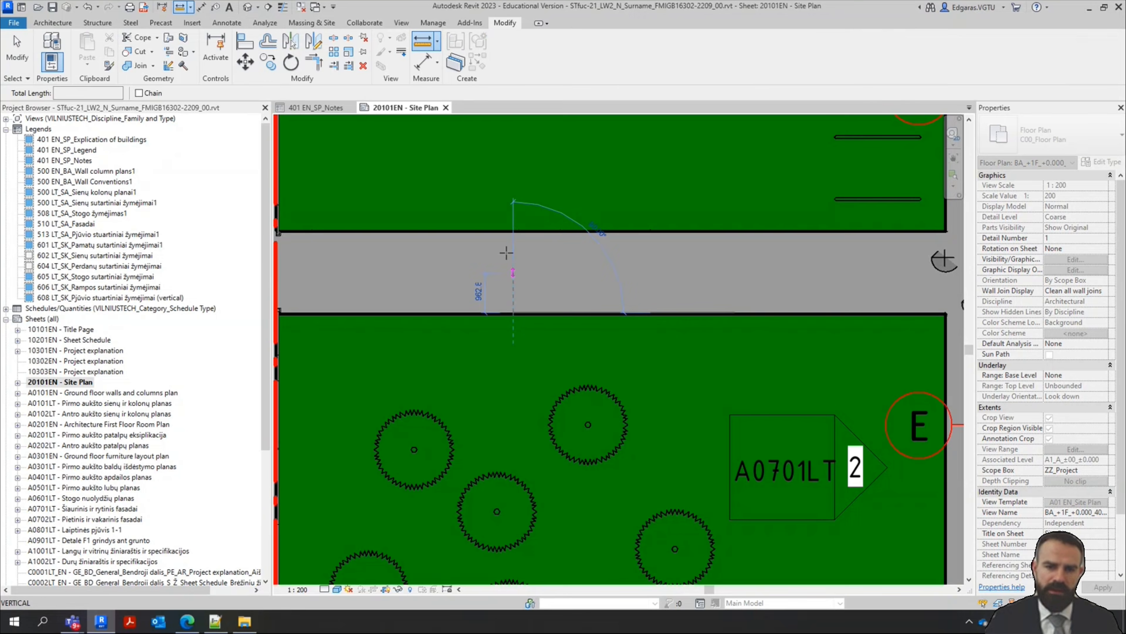
left_click(513, 230)
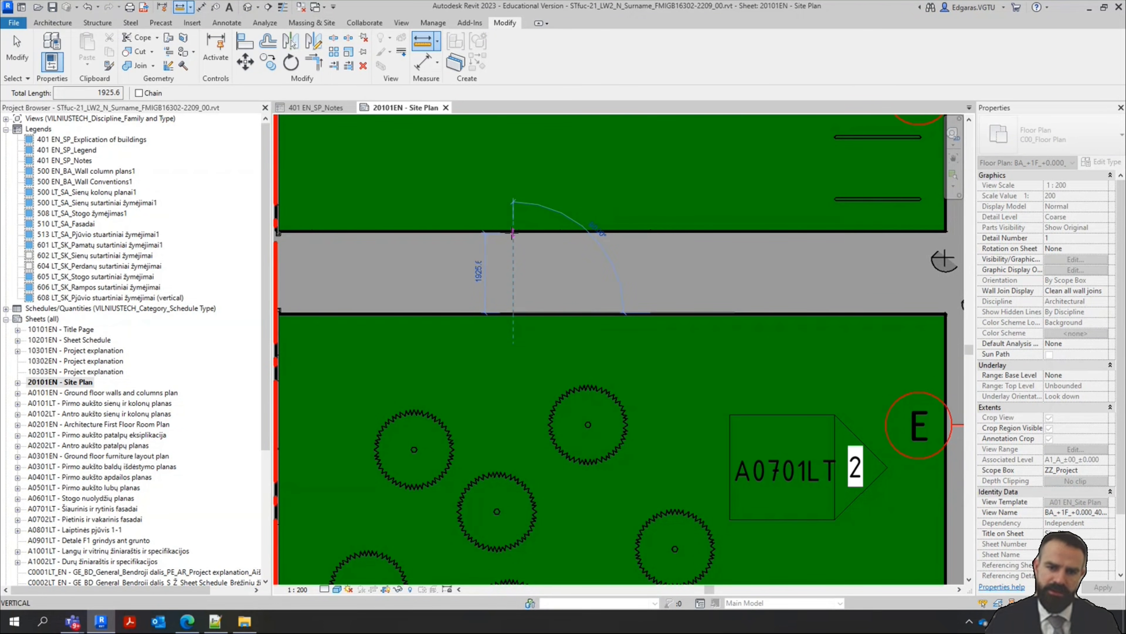
key("Escape")
key("Escape")
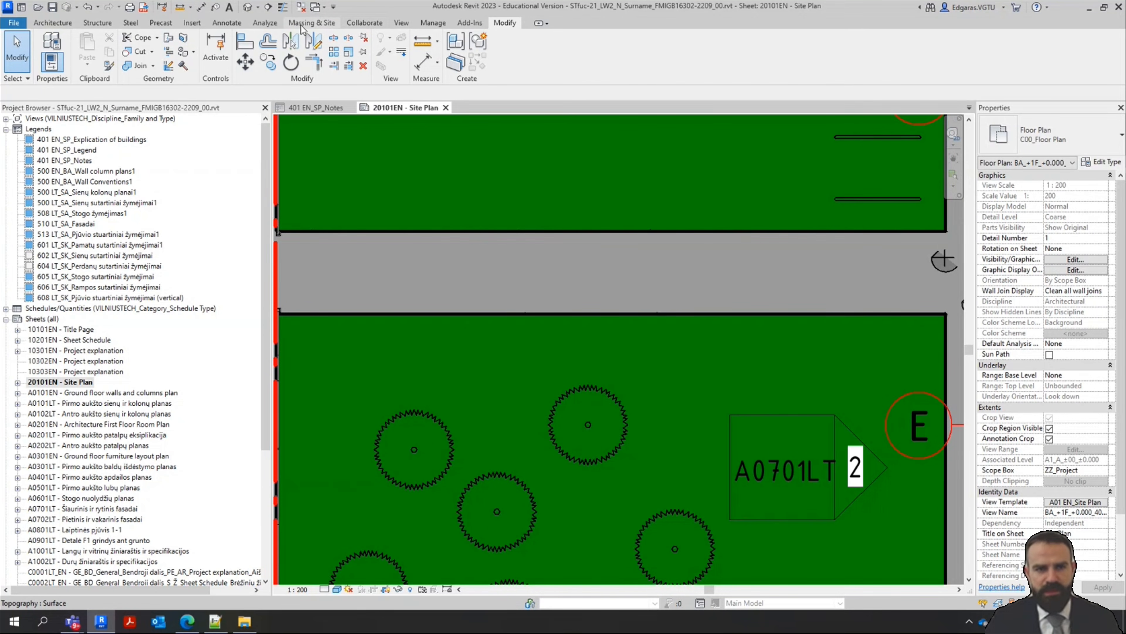
Measure the width of the road marked with the two traffic-direction arrows
left_click(312, 23)
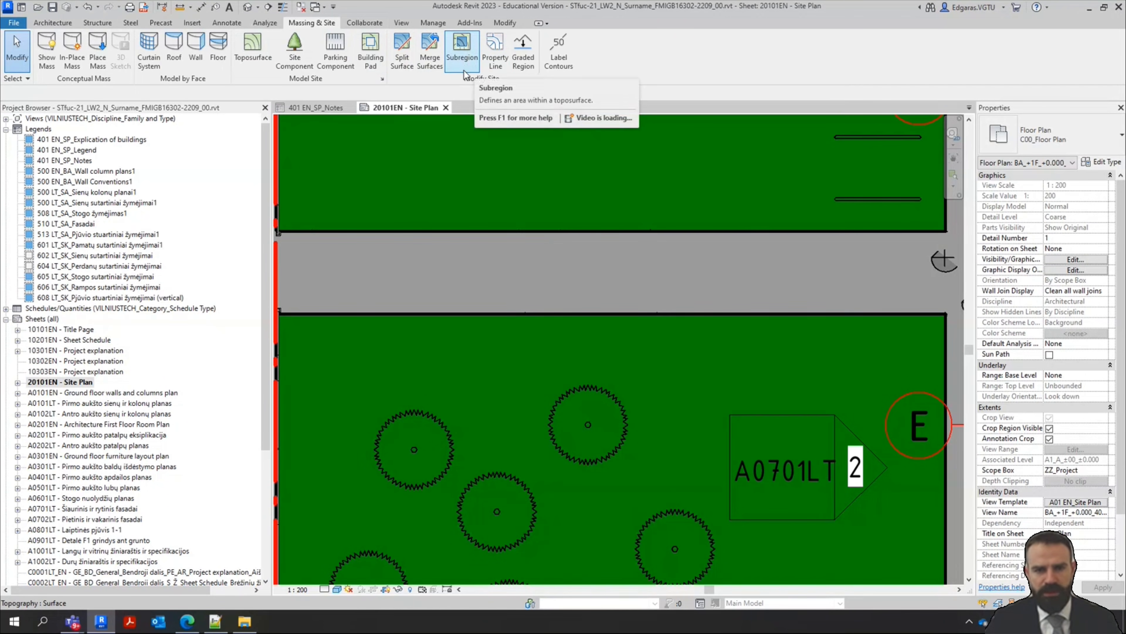
scroll(507, 273, "down", 2)
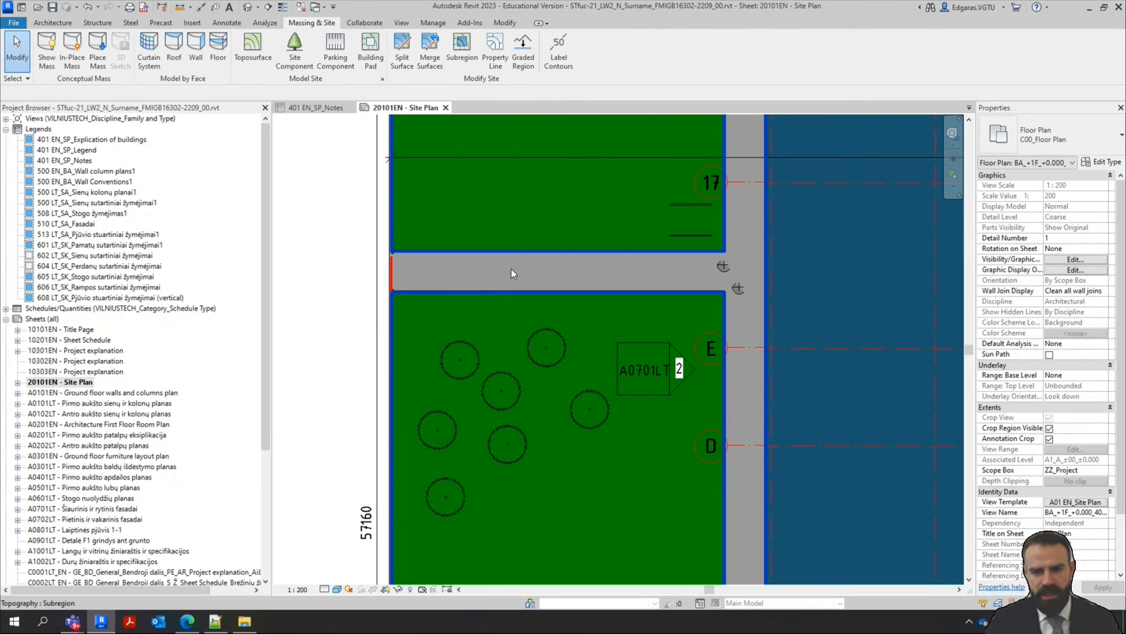
scroll(510, 268, "down", 3)
scroll(626, 464, "up", 2)
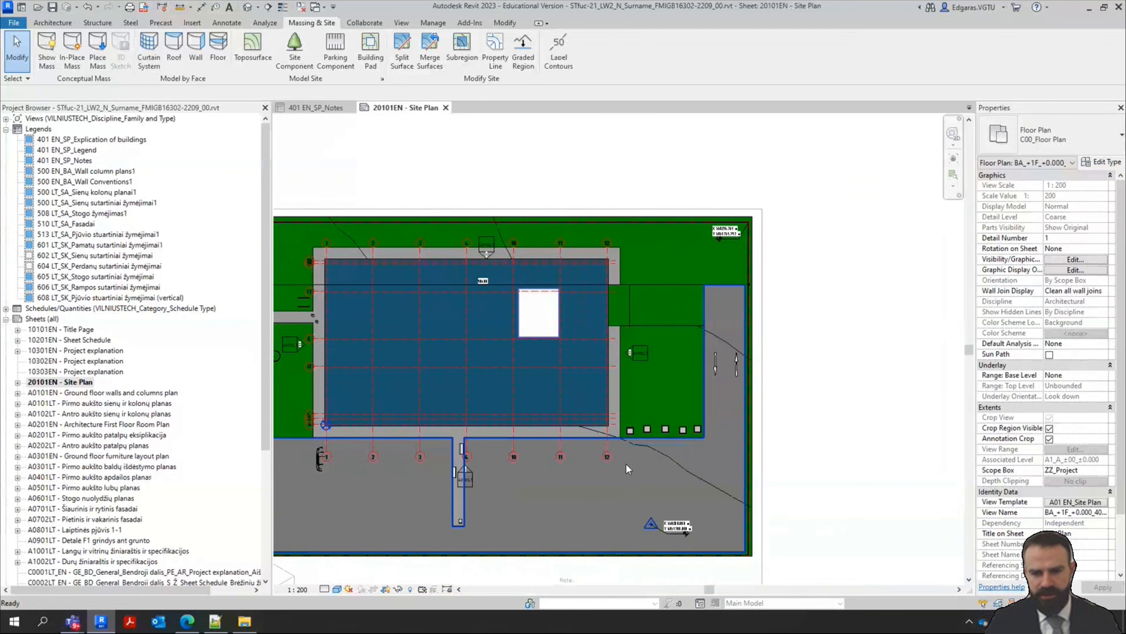
scroll(739, 368, "up", 5)
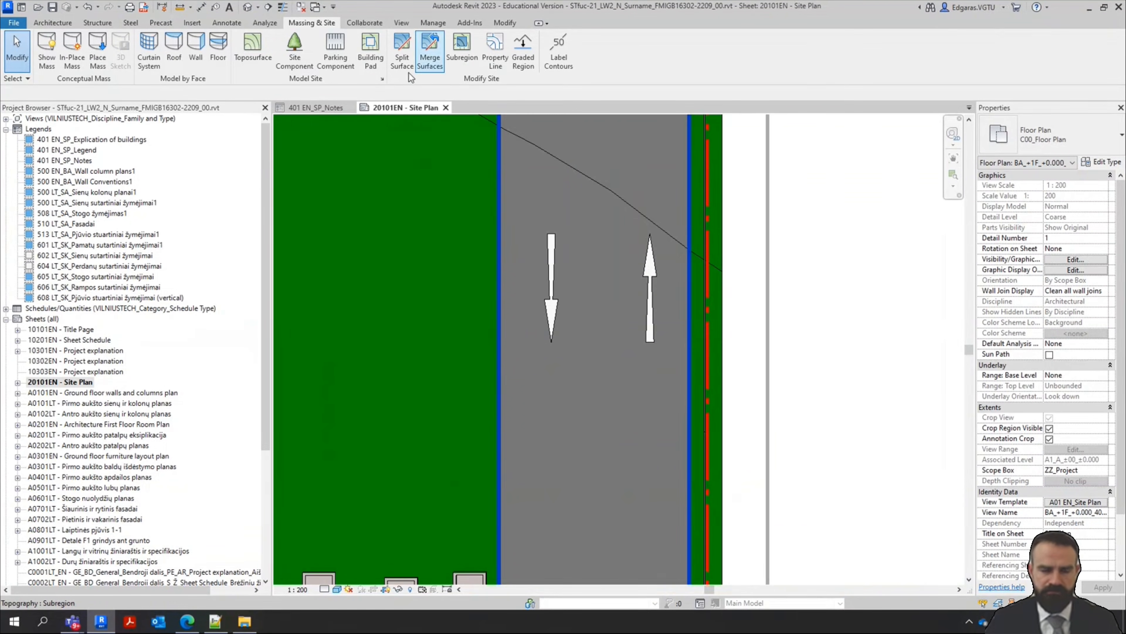
left_click(515, 25)
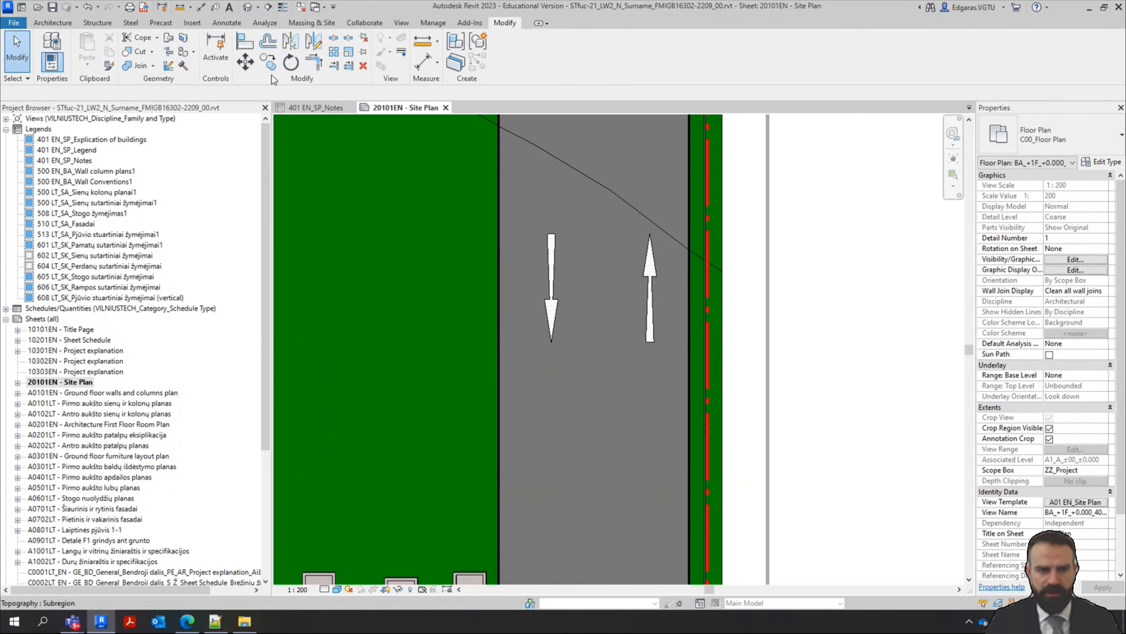
left_click(422, 41)
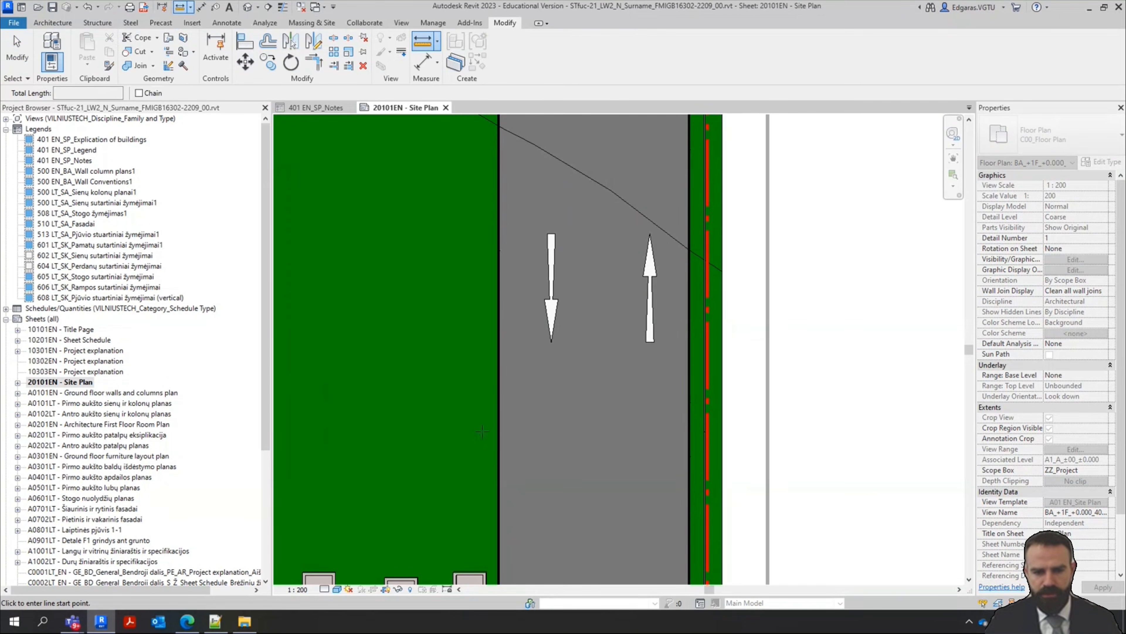
left_click(496, 433)
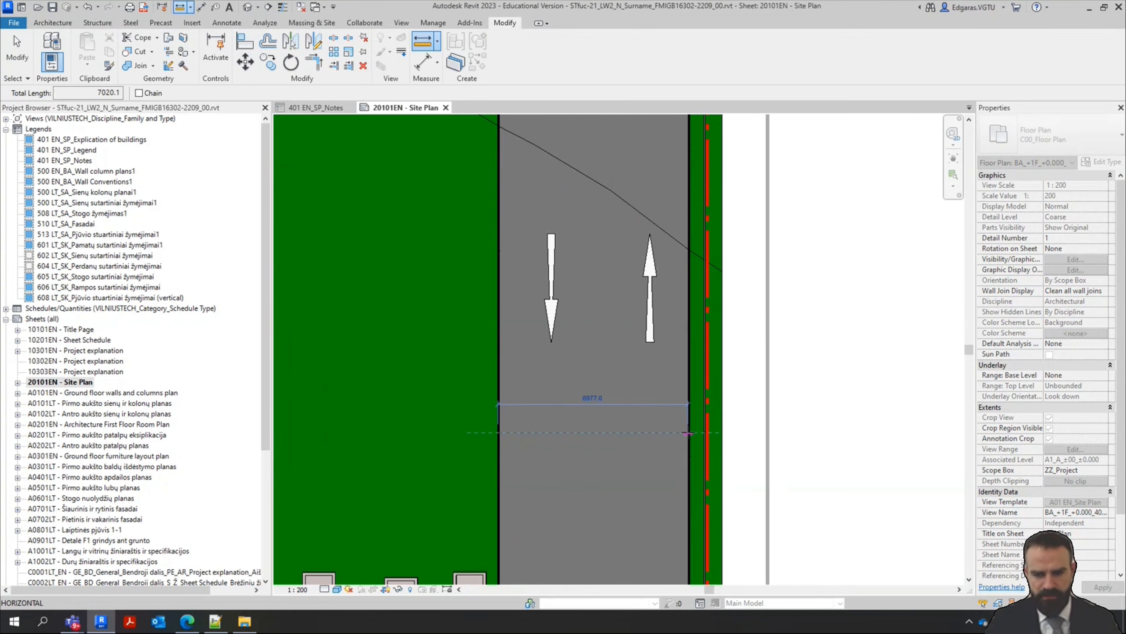
scroll(689, 433, "up", 2)
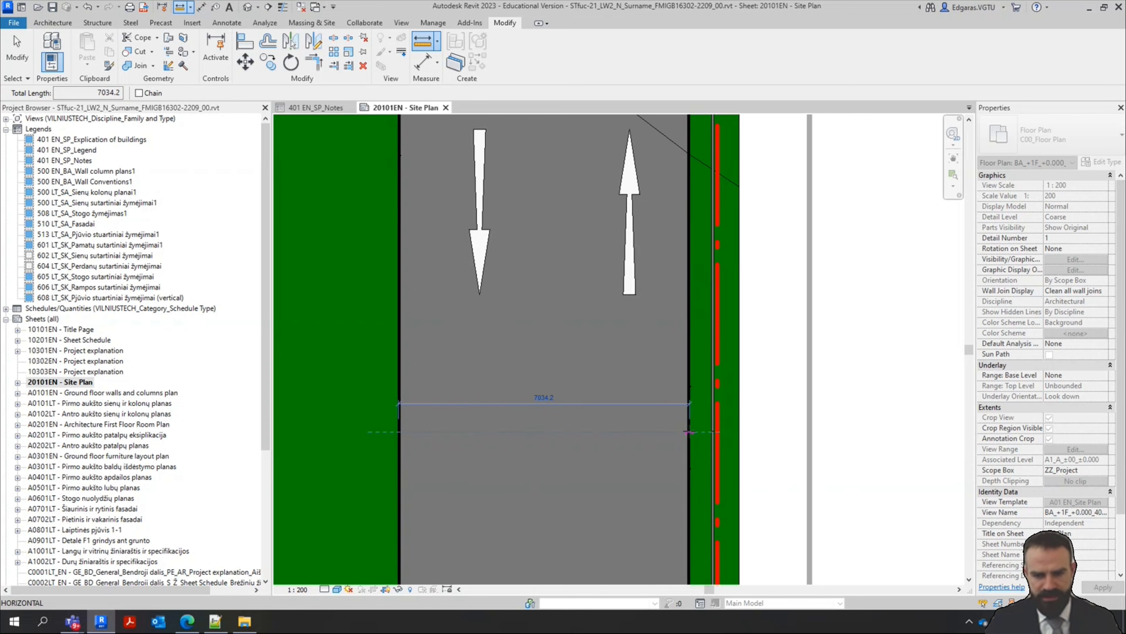
key("Escape")
key("Escape")
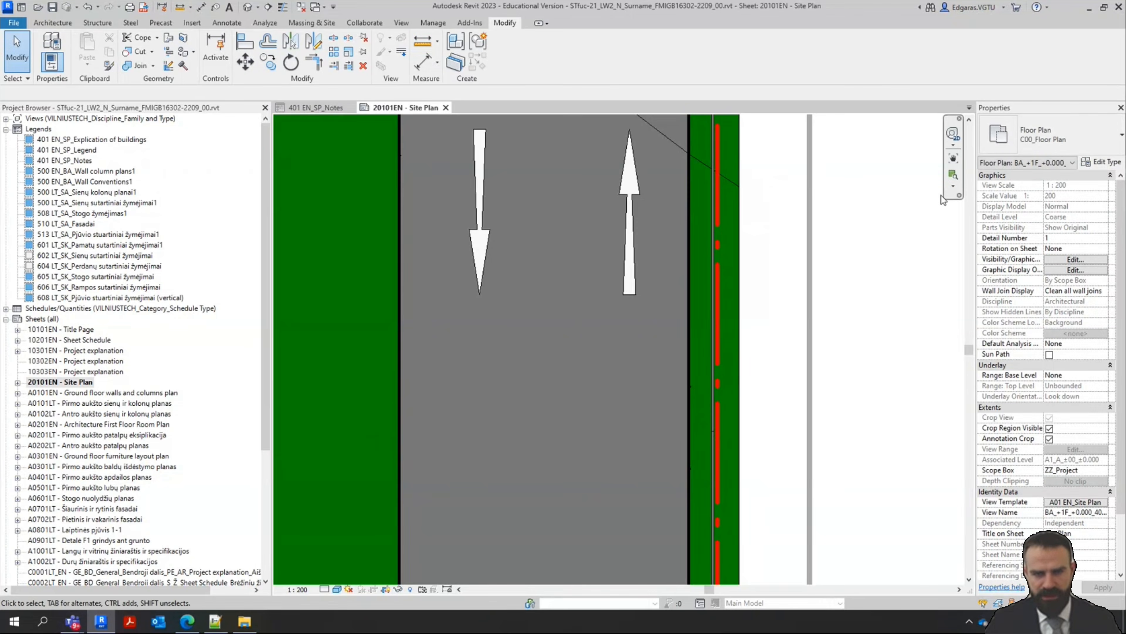
In the 401 EN_SP_Notes legend, change the existing pavement width in note 2 to 2 m and end the sentence with a period
scroll(905, 244, "down", 4)
left_click(330, 110)
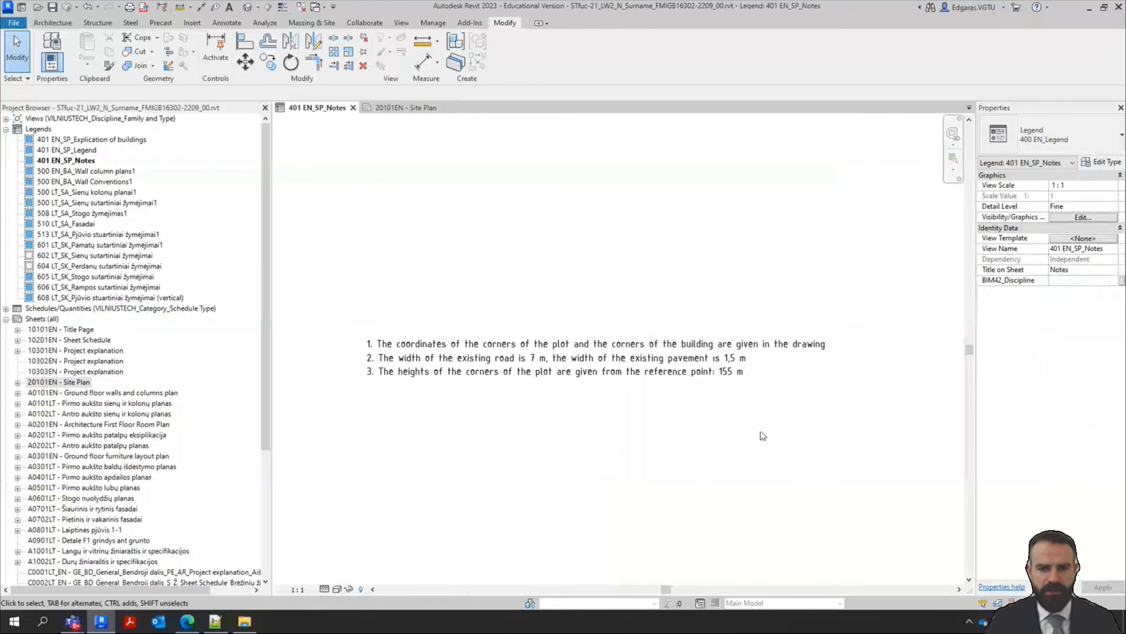
double_click(745, 353)
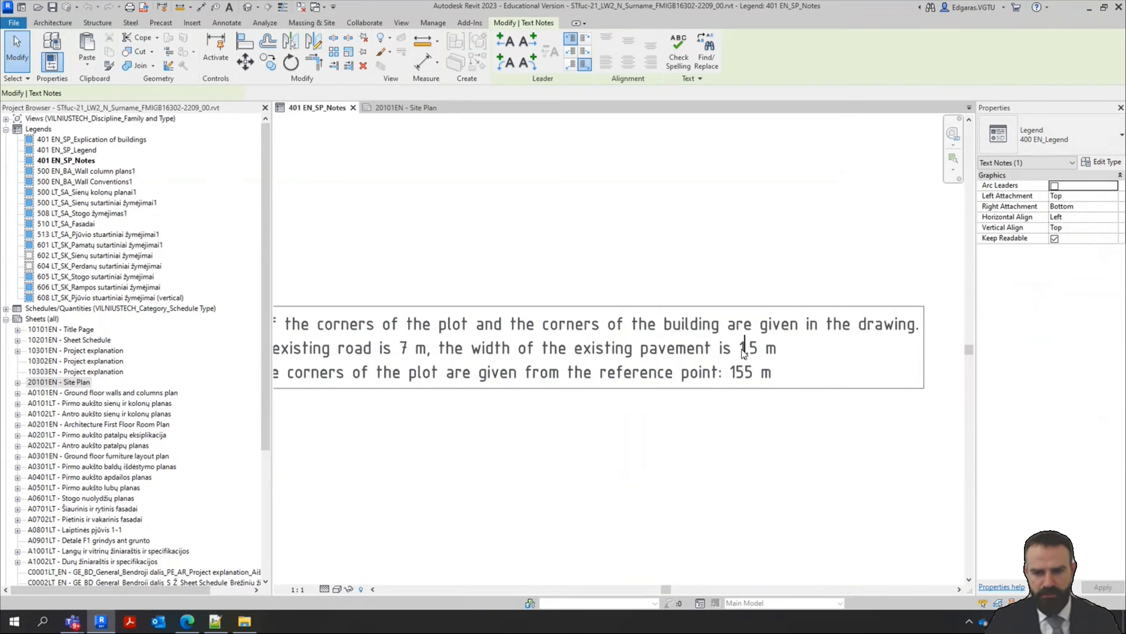
left_click_drag(742, 349, 758, 349)
type("2")
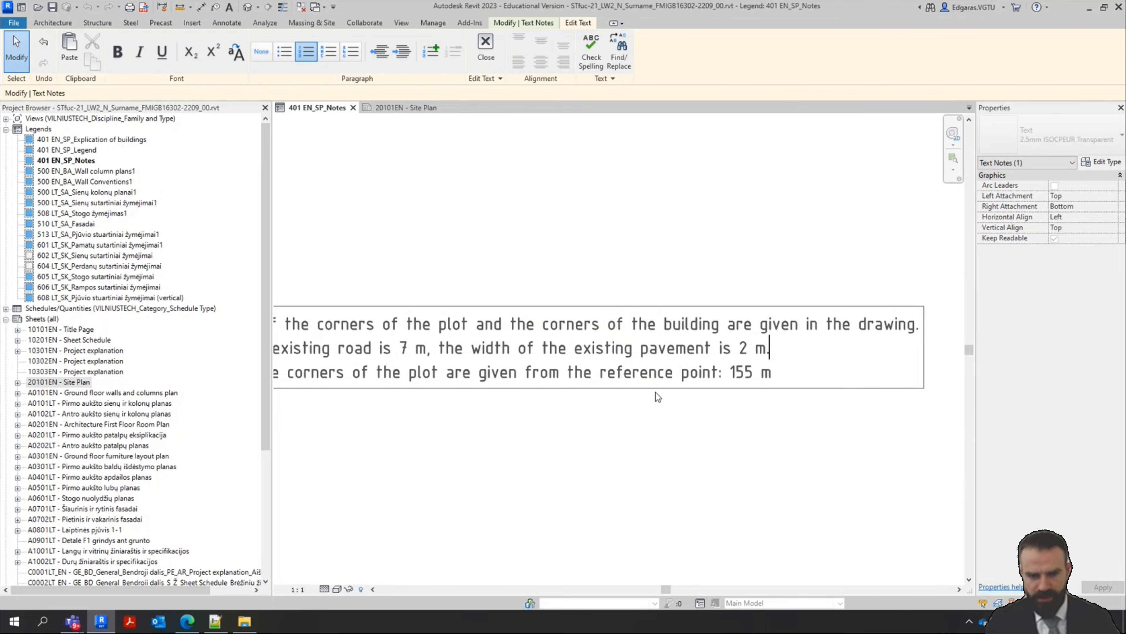
Remove the third note about plot corner heights along with its empty numbered line, and finish editing the text
middle_click_drag(459, 430, 676, 455)
middle_click_drag(626, 405, 585, 374)
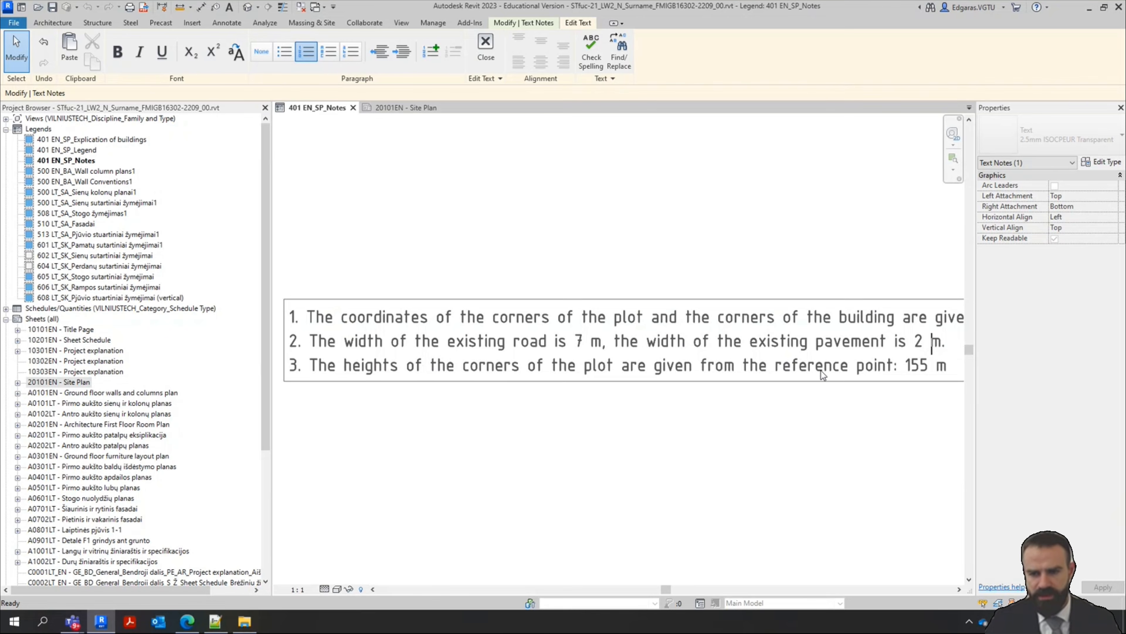
scroll(820, 371, "down", 1)
middle_click_drag(845, 372, 816, 410)
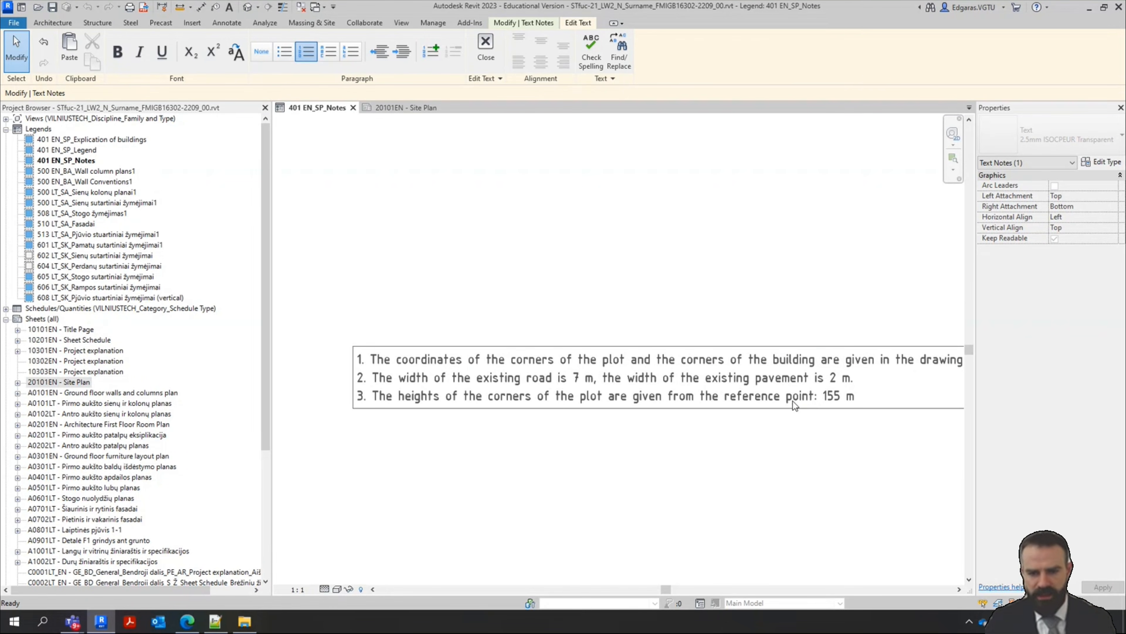
triple_click(793, 401)
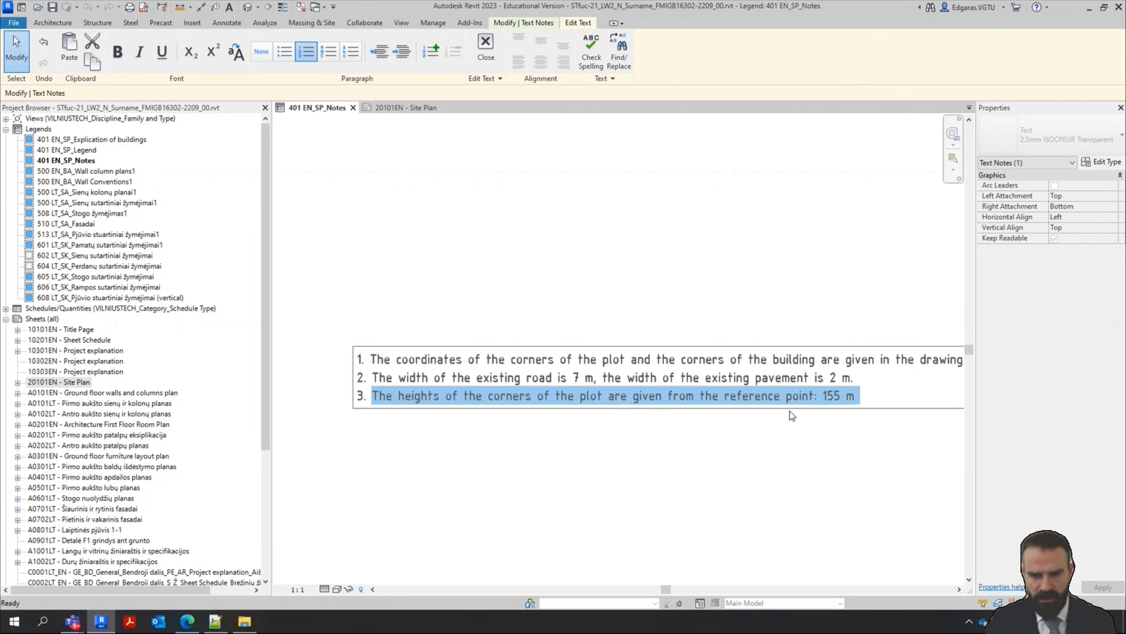
key("Delete")
key("BackSpace")
key("BackSpace")
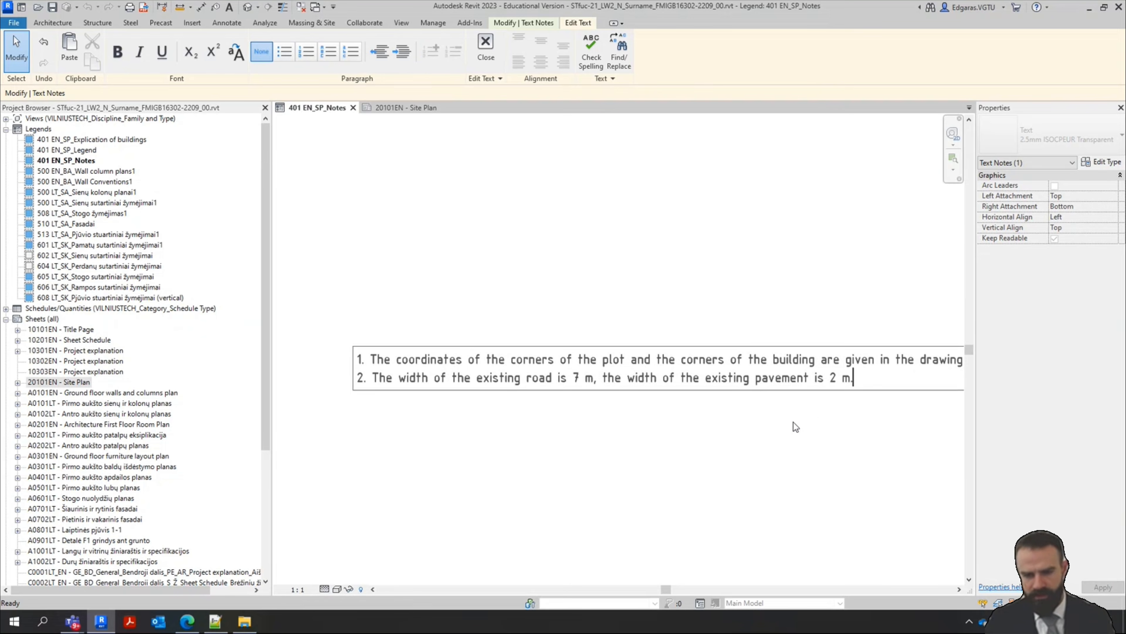
left_click(732, 432)
left_click(666, 314)
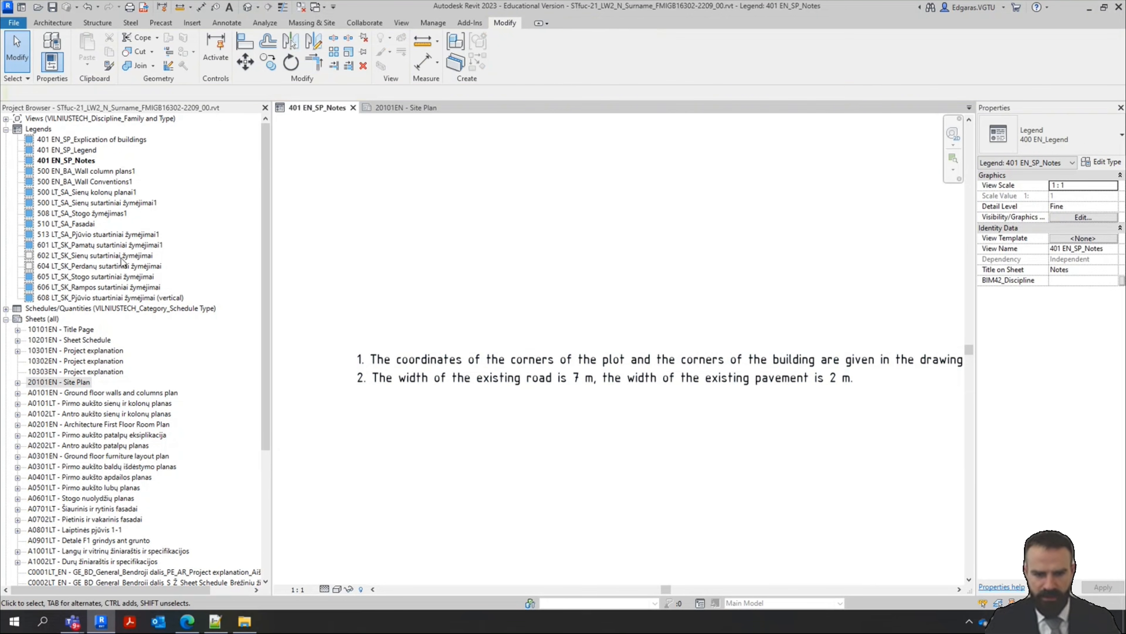
Open the 20101EN - Site Plan sheet and select the existing Notes viewport above the title block
scroll(126, 254, "down", 1)
scroll(611, 281, "down", 3)
middle_click_drag(688, 287, 677, 330)
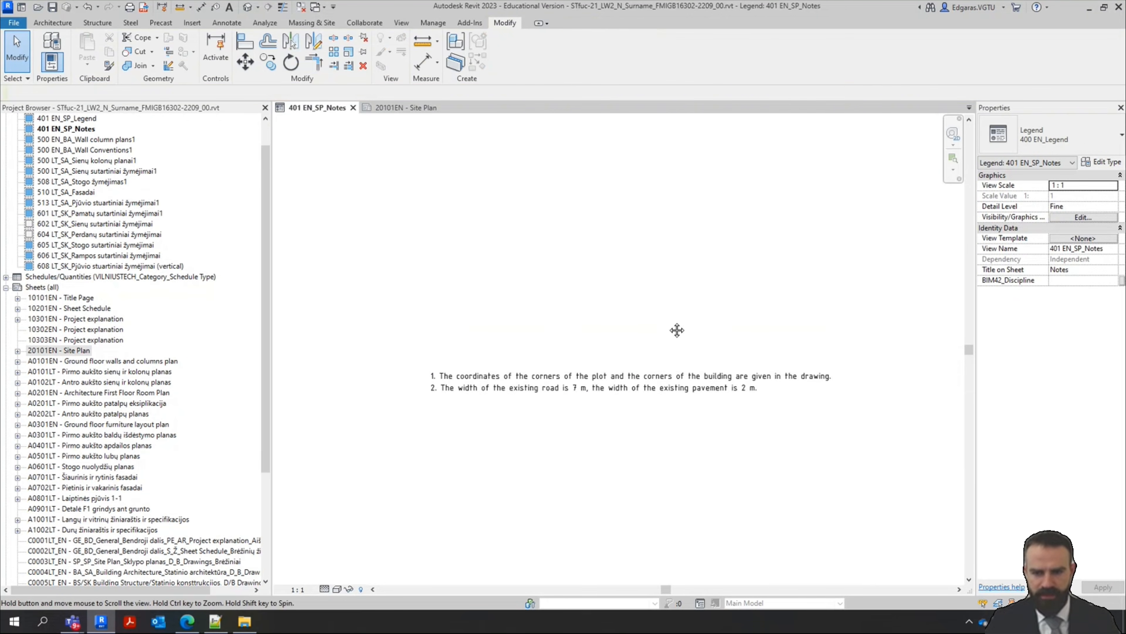
left_click(391, 108)
scroll(727, 210, "down", 8)
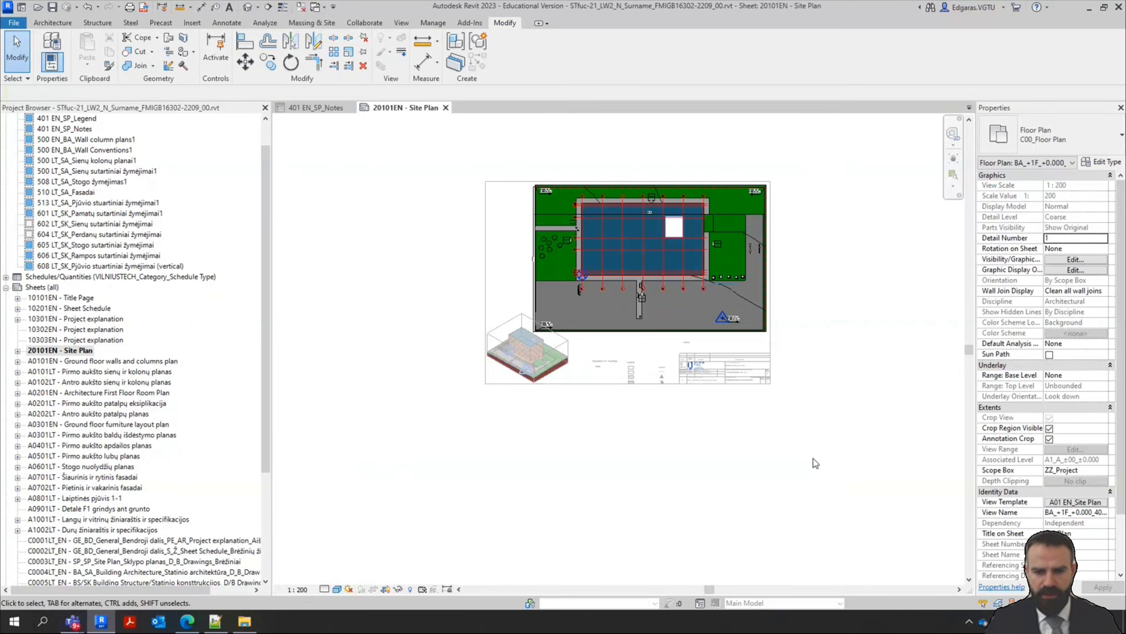
scroll(813, 460, "up", 4)
double_click(697, 401)
scroll(465, 167, "up", 3)
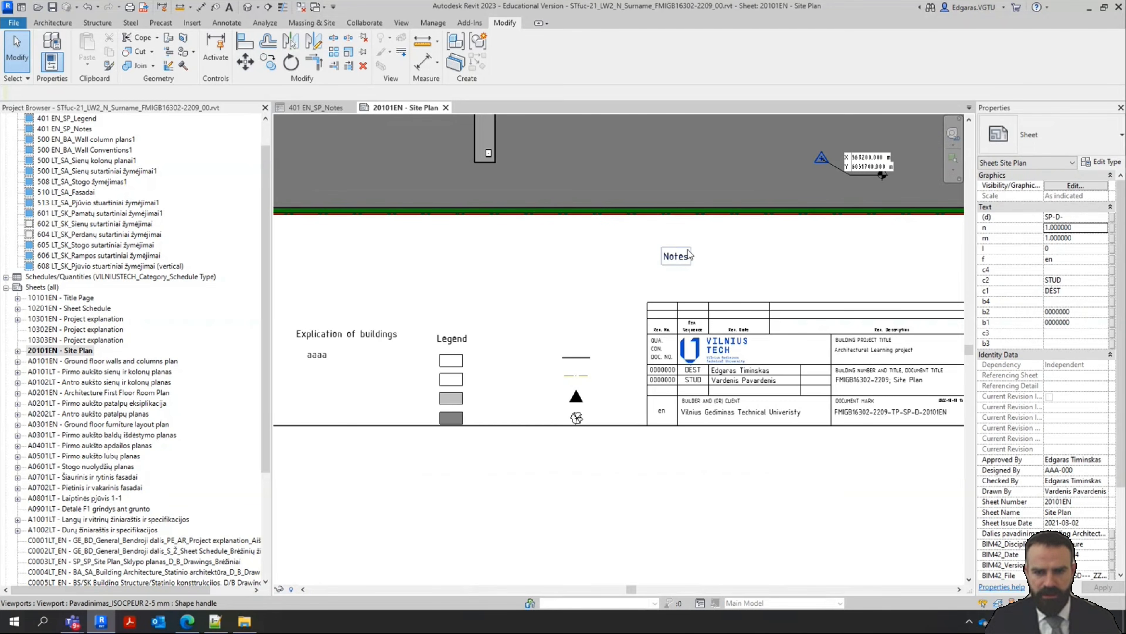
scroll(688, 249, "down", 5)
middle_click_drag(688, 250, 606, 365)
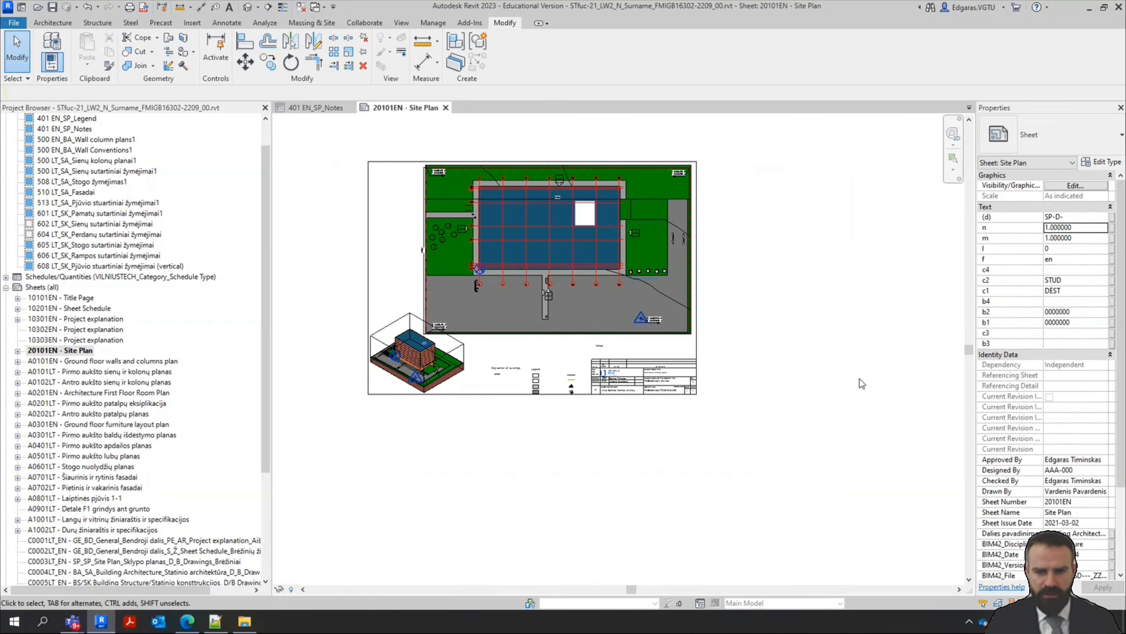
middle_click(859, 378)
middle_click(860, 378)
middle_click_drag(795, 465, 555, 395)
mouse_move(509, 397)
left_mouse_down()
mouse_move(477, 392)
mouse_move(495, 392)
mouse_move(493, 401)
left_mouse_up()
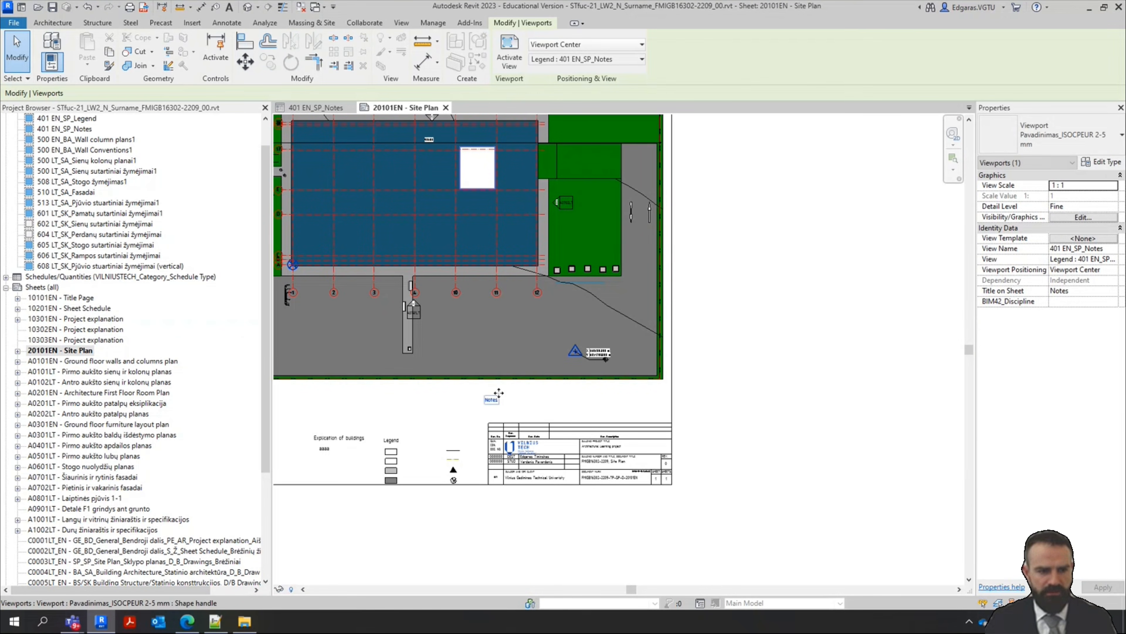
Place the 401 EN_SP_Notes legend on the site plan sheet directly above the title block, in place of the old Notes viewport
left_click(18, 350)
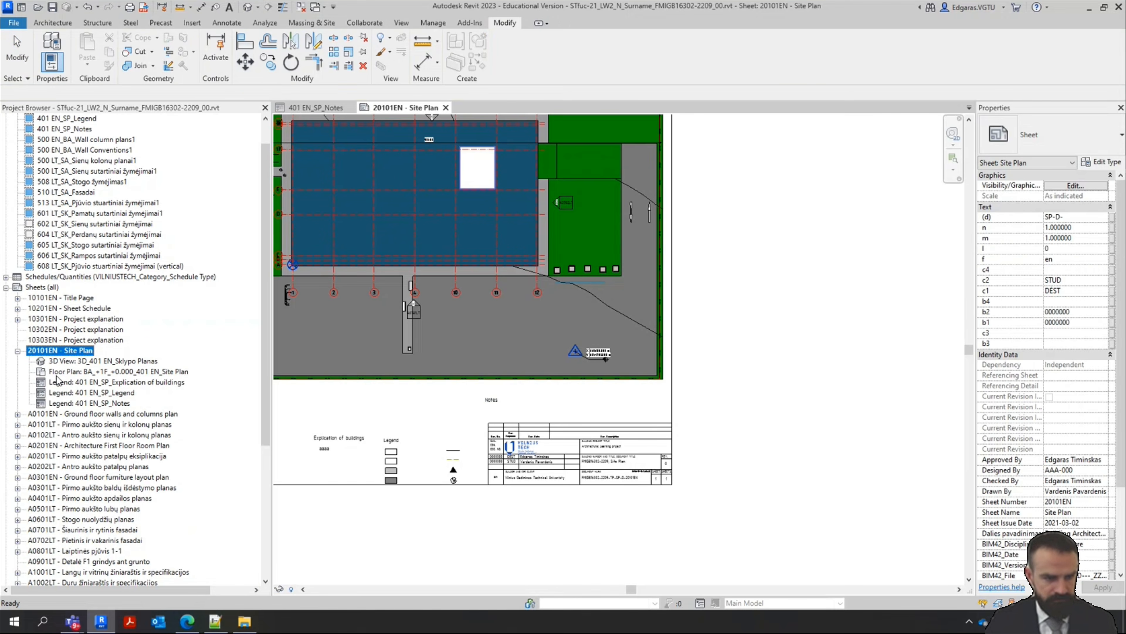
mouse_move(108, 404)
left_mouse_down()
mouse_move(738, 382)
mouse_move(542, 413)
mouse_move(586, 407)
mouse_move(578, 413)
left_mouse_up()
left_click(542, 413)
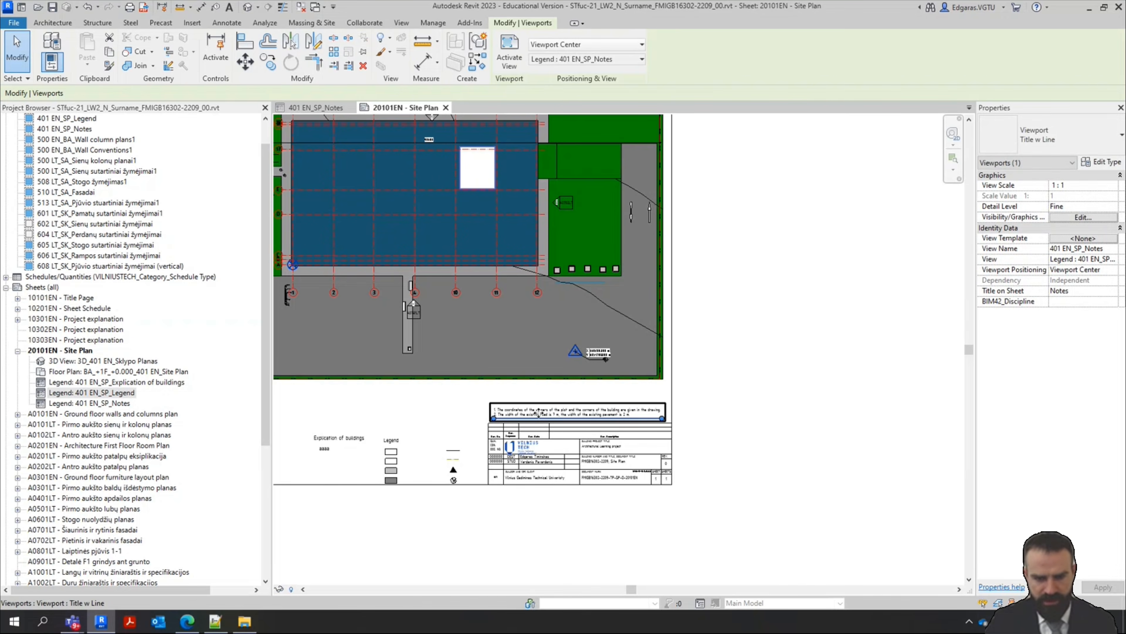
scroll(537, 413, "up", 2)
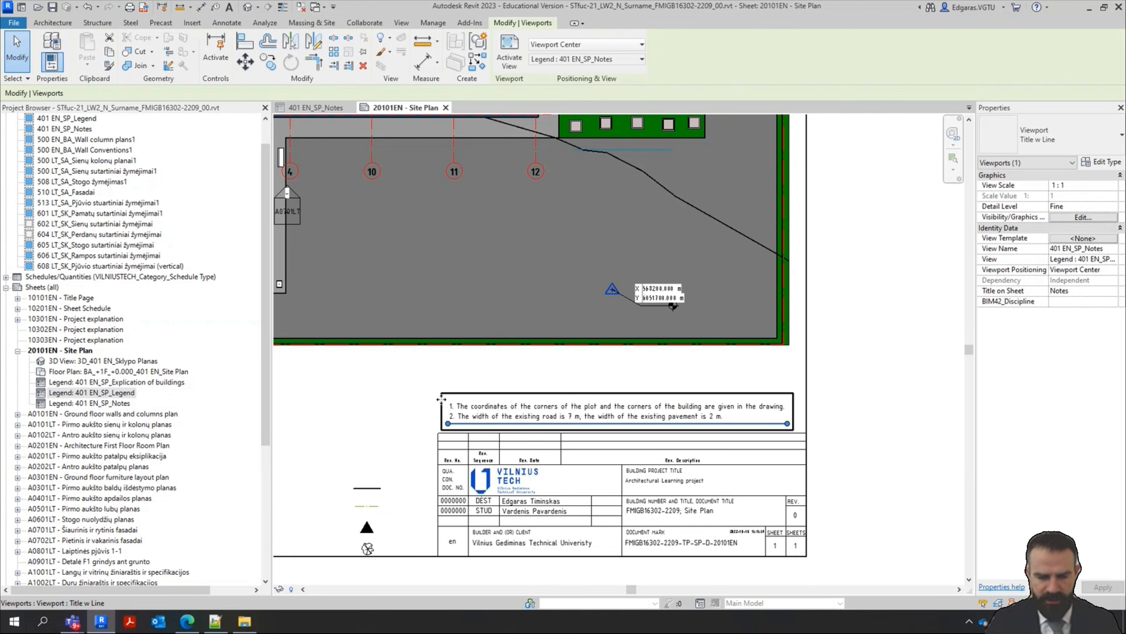
scroll(459, 397, "up", 2)
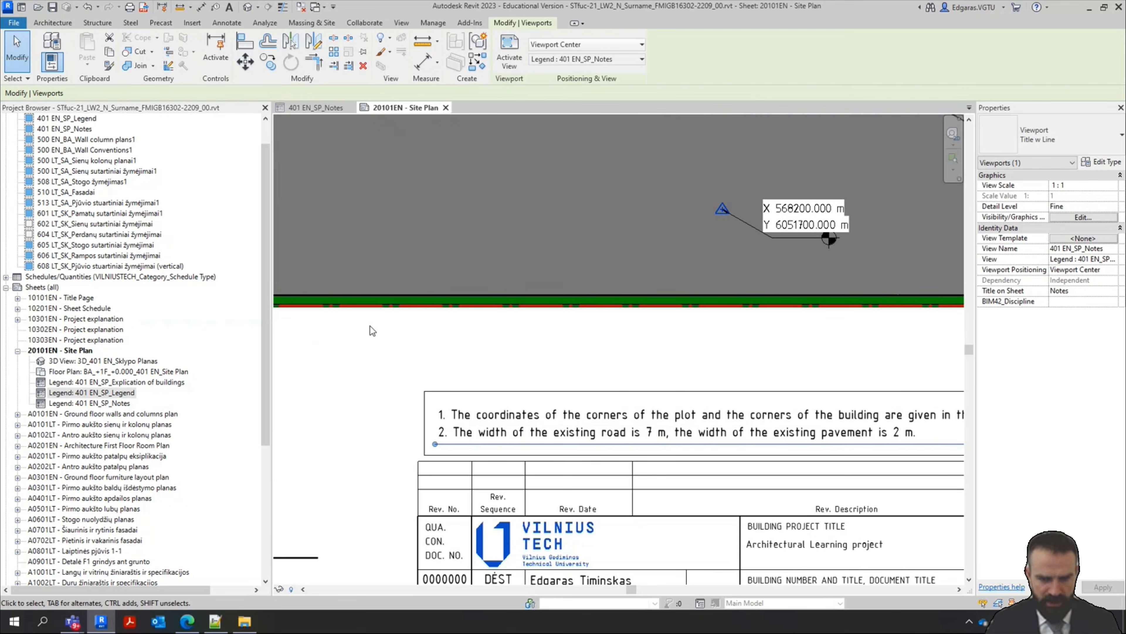
scroll(550, 413, "down", 2)
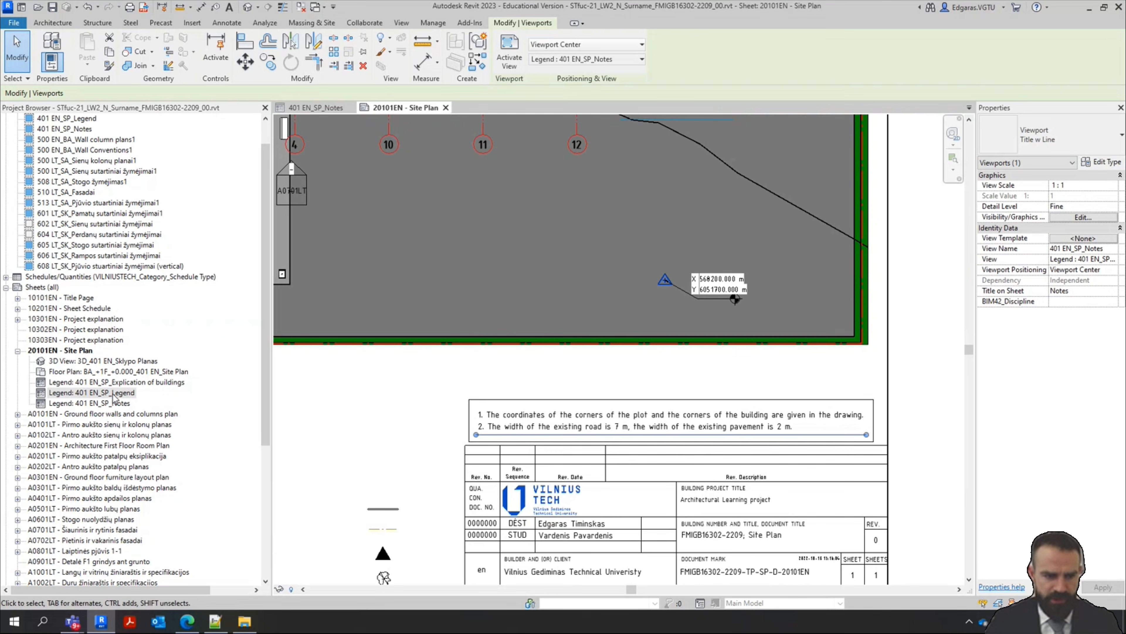
left_click(124, 395)
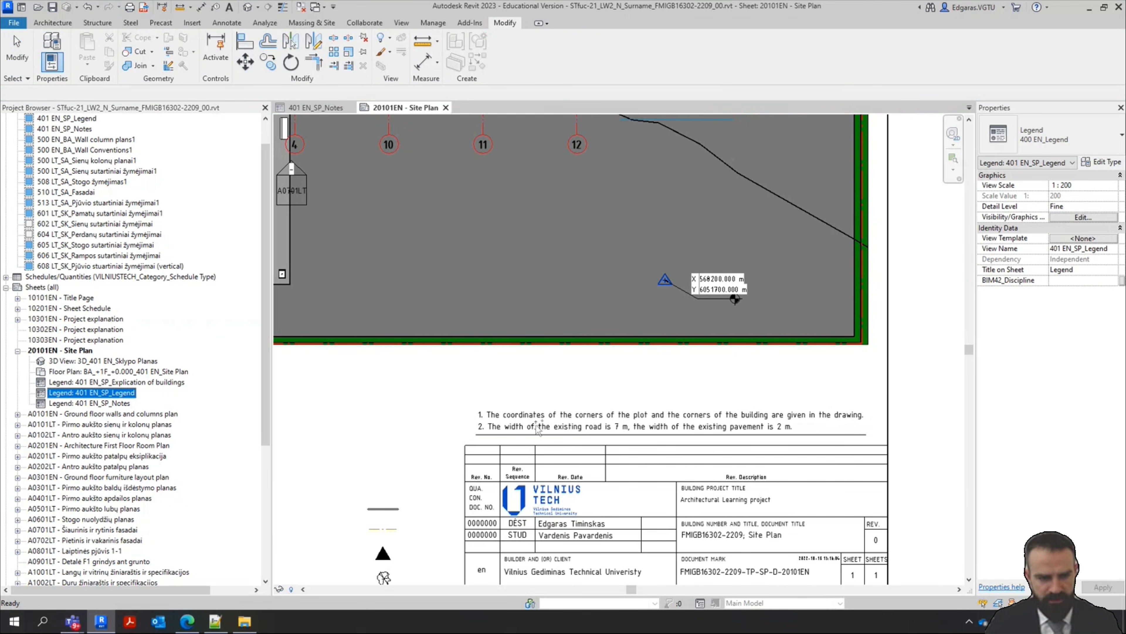
left_click_drag(533, 418, 533, 418)
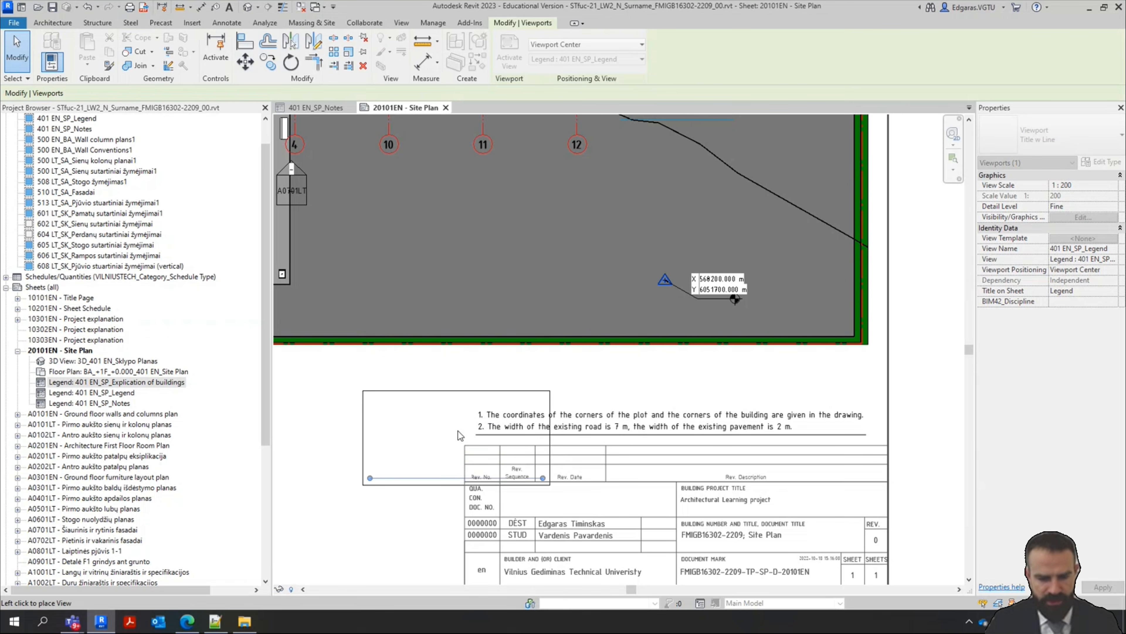
left_click(388, 399)
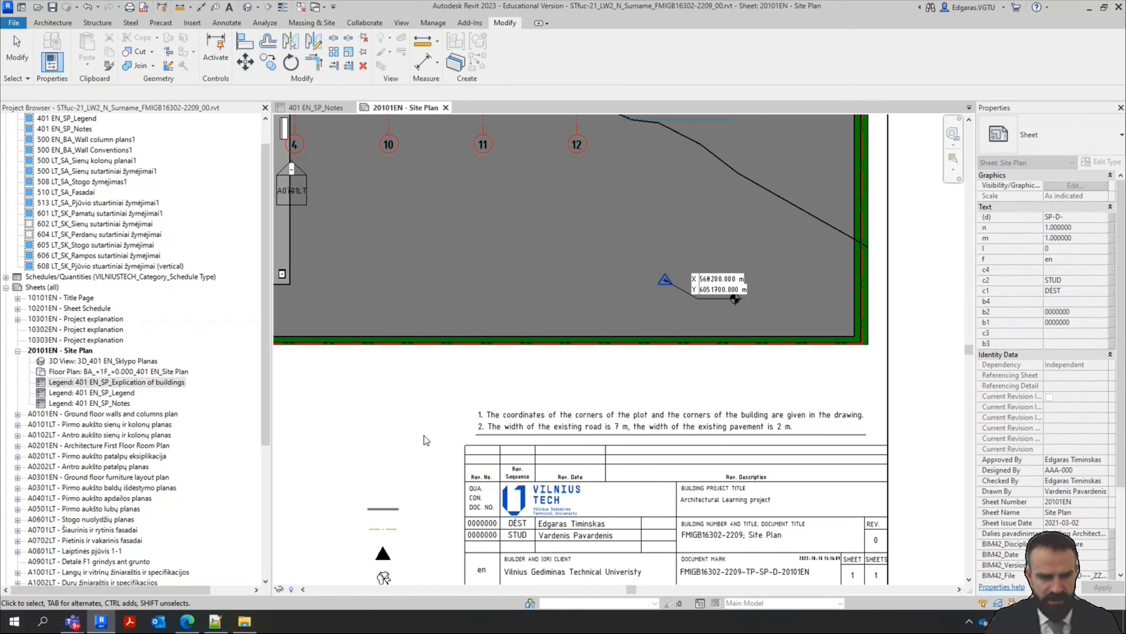
left_click(80, 350)
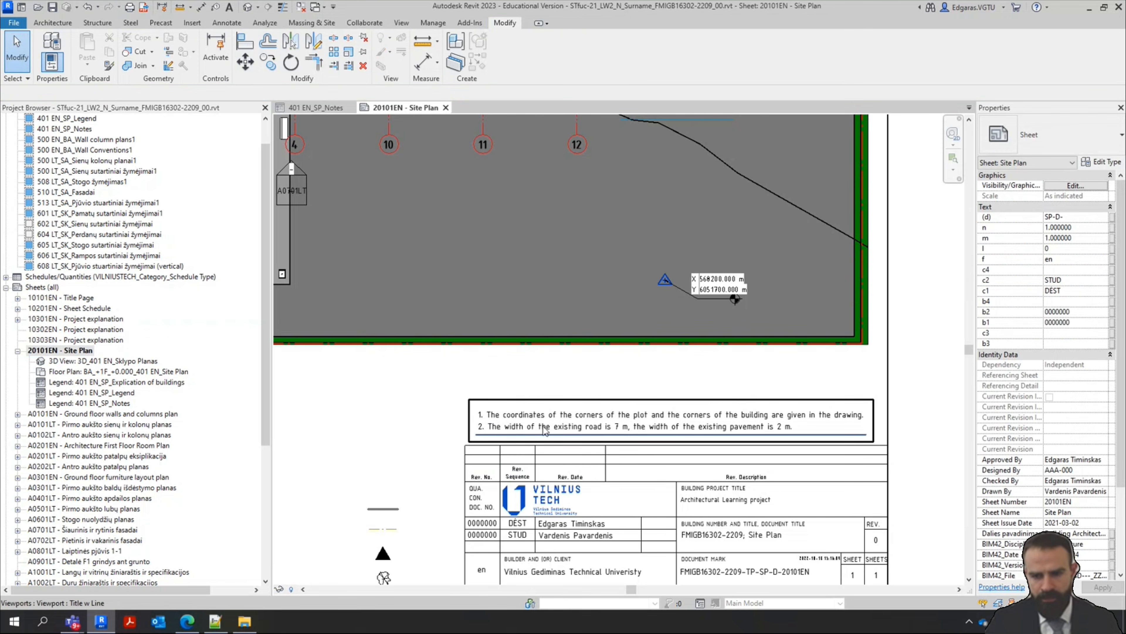
Set the placed notes viewport to type Pavadinimas_ISOCPEUR 2-5 mm and move its Notes title above the first note
left_click(600, 427)
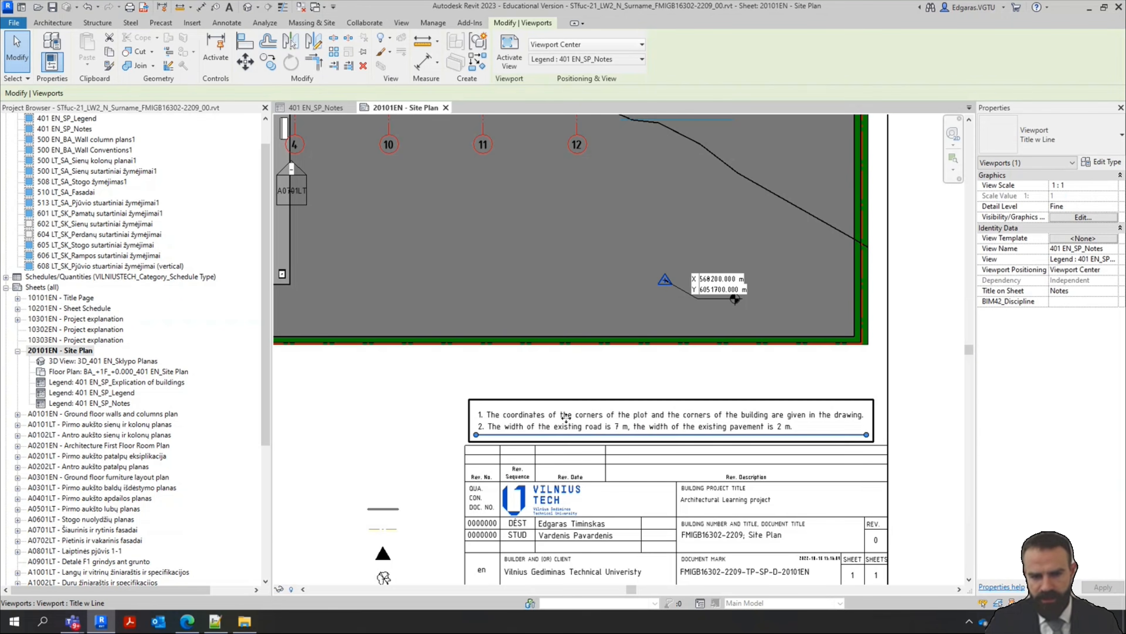
left_click(1059, 148)
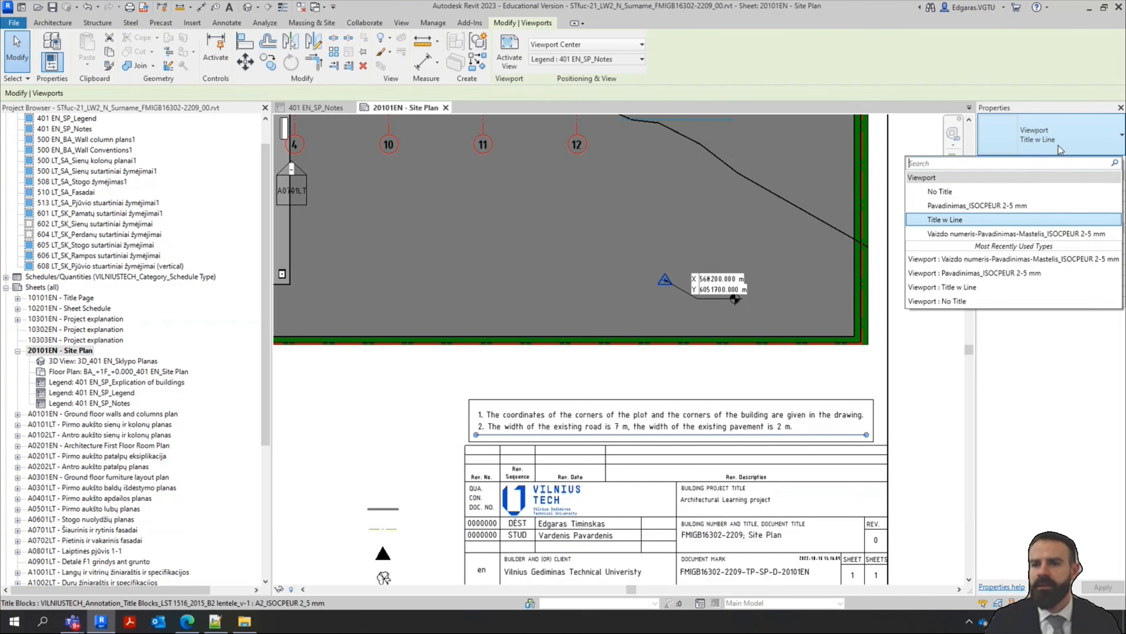
left_click(978, 206)
left_click(429, 438)
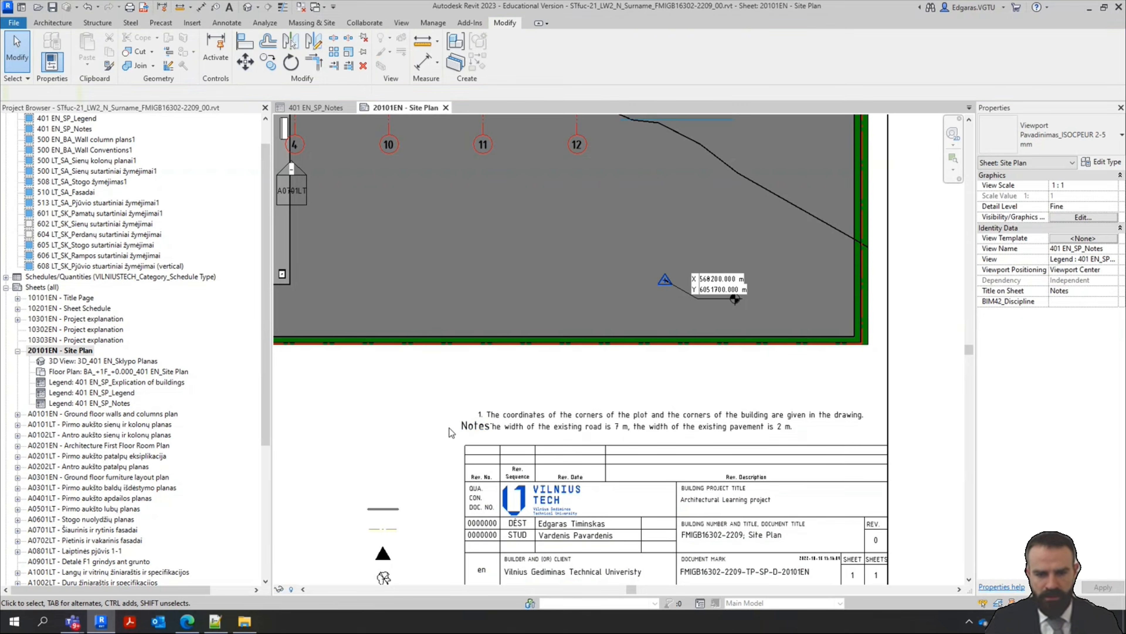
scroll(465, 429, "up", 2)
left_click_drag(473, 431, 483, 375)
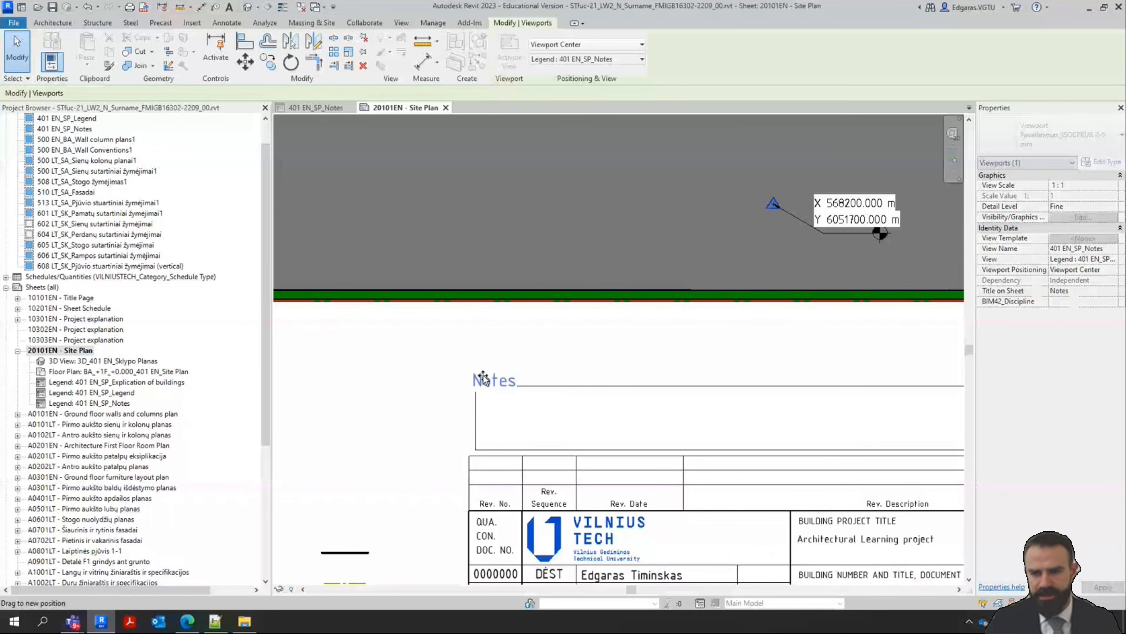
left_click_drag(482, 375, 483, 375)
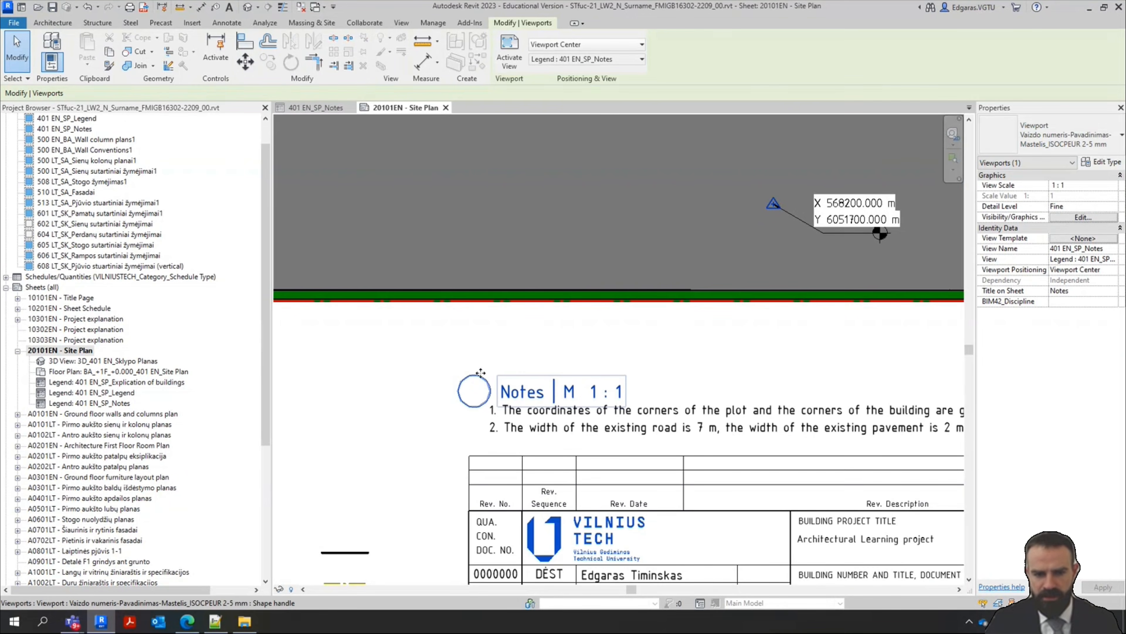
Restore the notes viewport type to Pavadinimas_ISOCPEUR 2-5 mm so that it carries only the Notes title
scroll(584, 369, "up", 2)
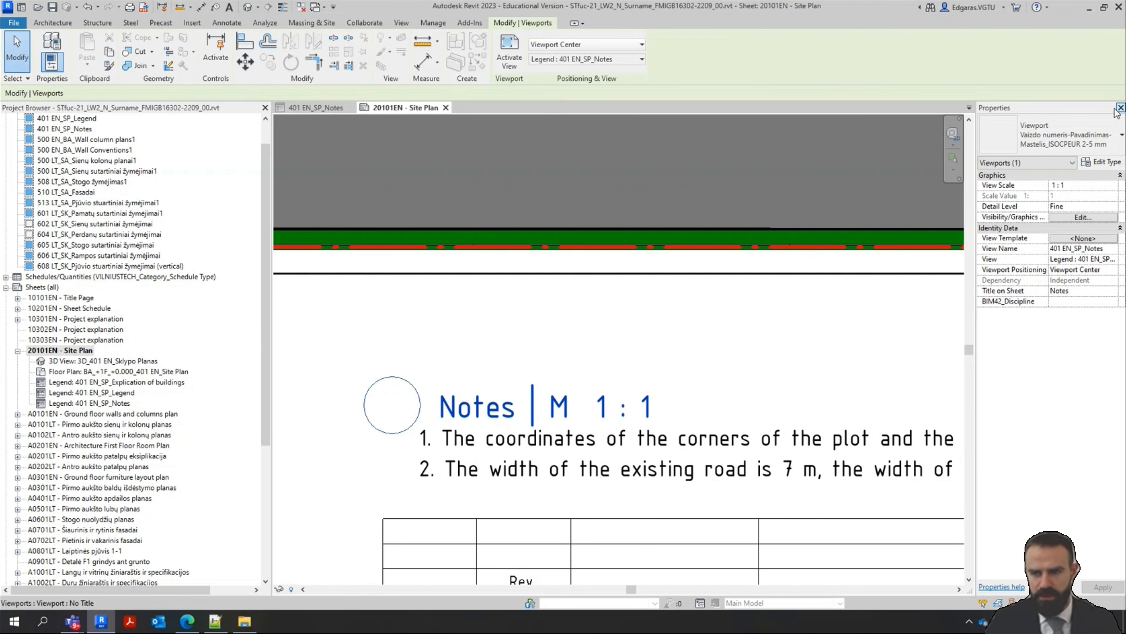
left_click(1119, 135)
left_click(1017, 205)
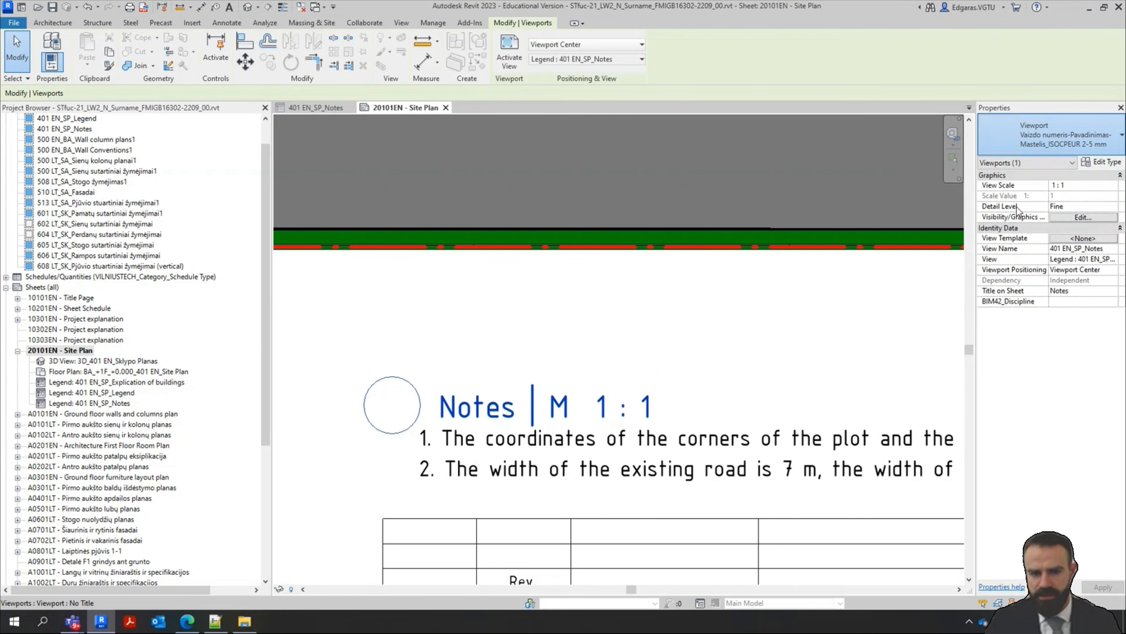
scroll(468, 441, "down", 2)
left_click(411, 398)
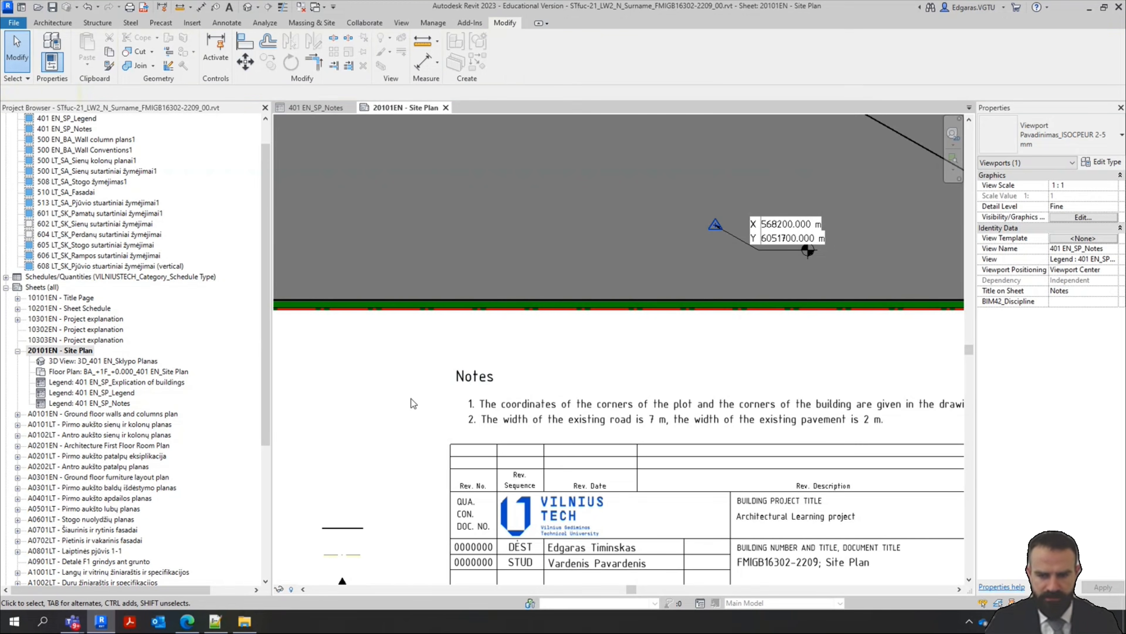
scroll(411, 399, "down", 2)
scroll(423, 475, "up", 2)
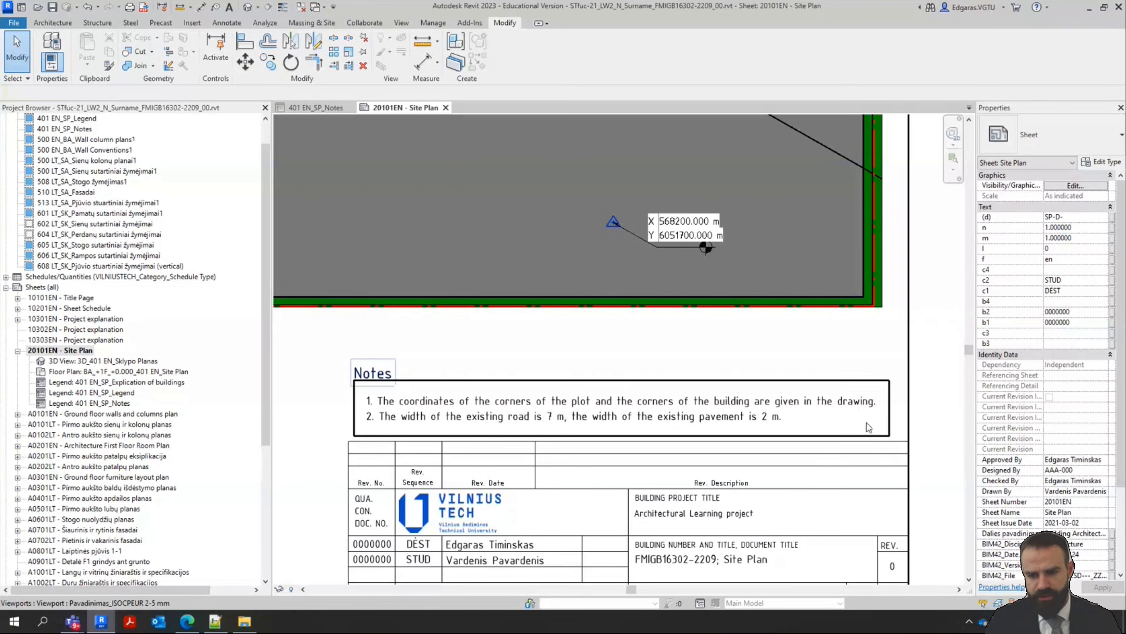
Return to the 401 EN_SP_Notes legend view and save the project
left_click(737, 474)
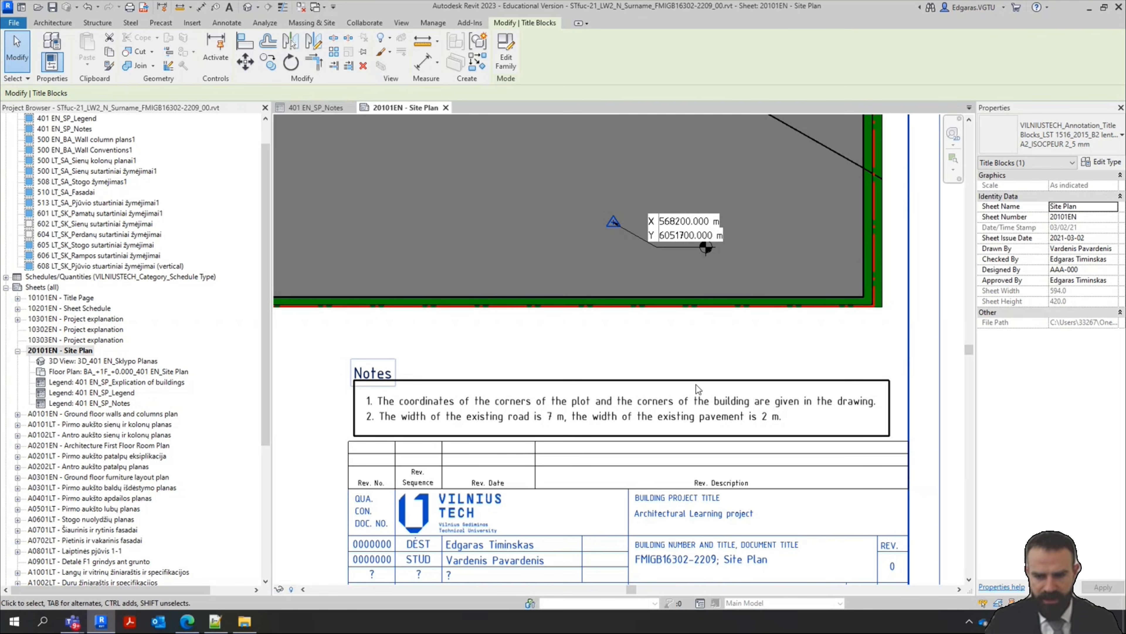
left_click(331, 108)
scroll(538, 373, "up", 4)
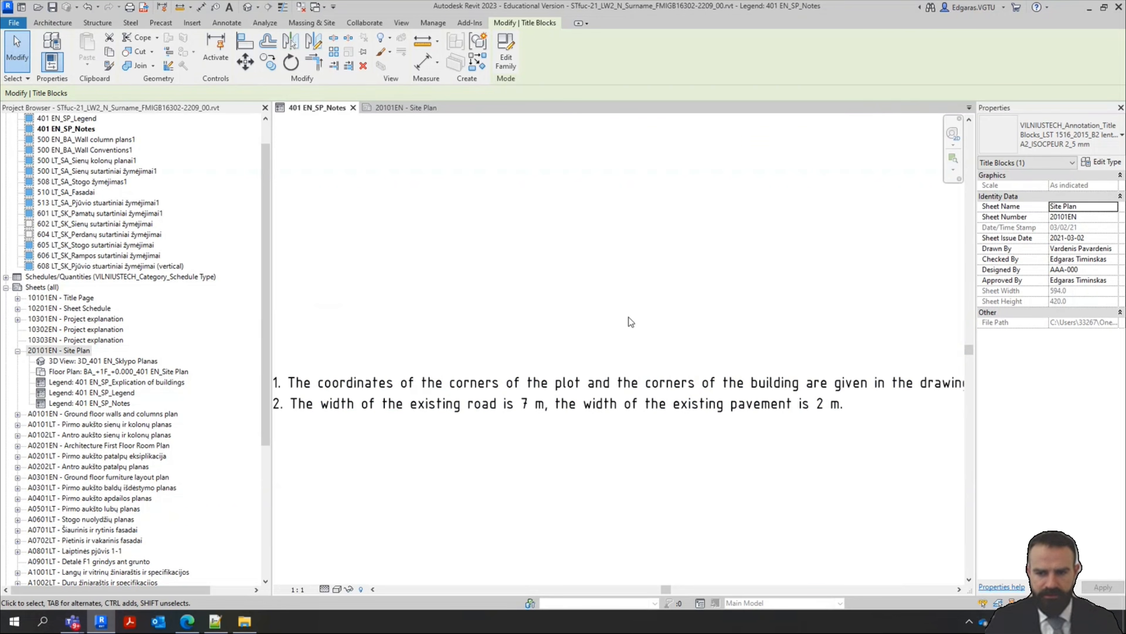
scroll(628, 317, "down", 2)
left_click(52, 22)
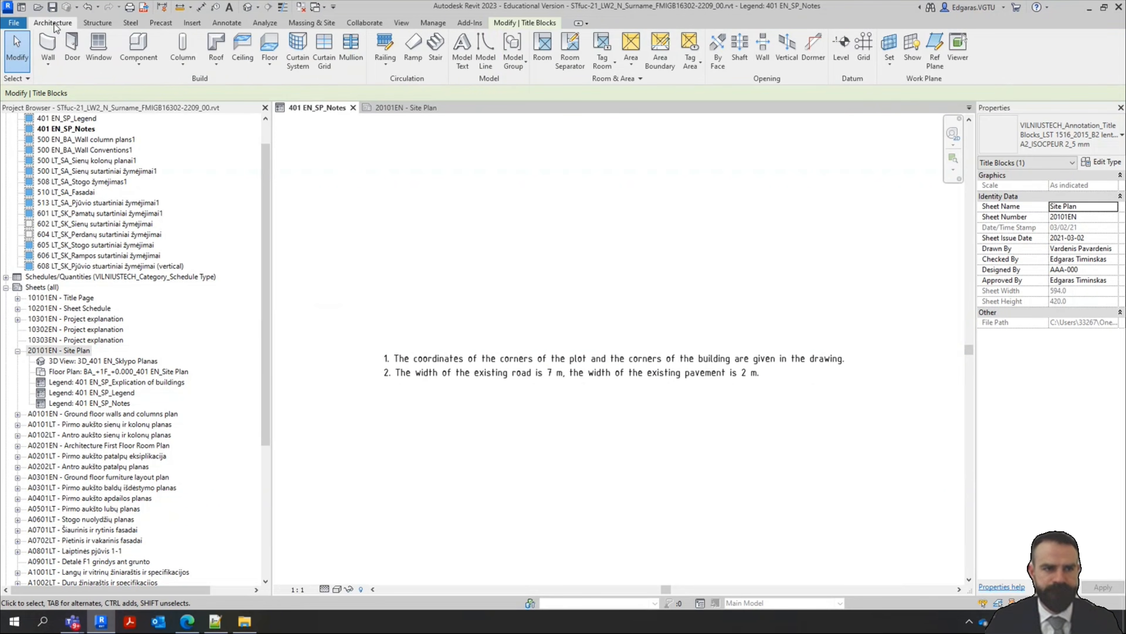
left_click(936, 62)
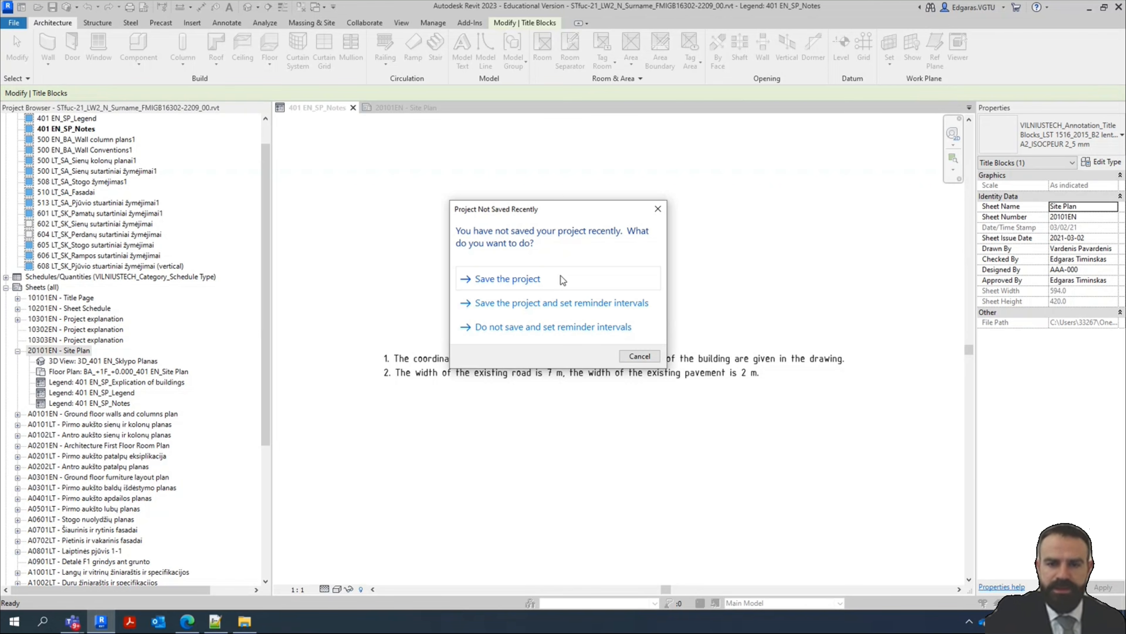
left_click(561, 278)
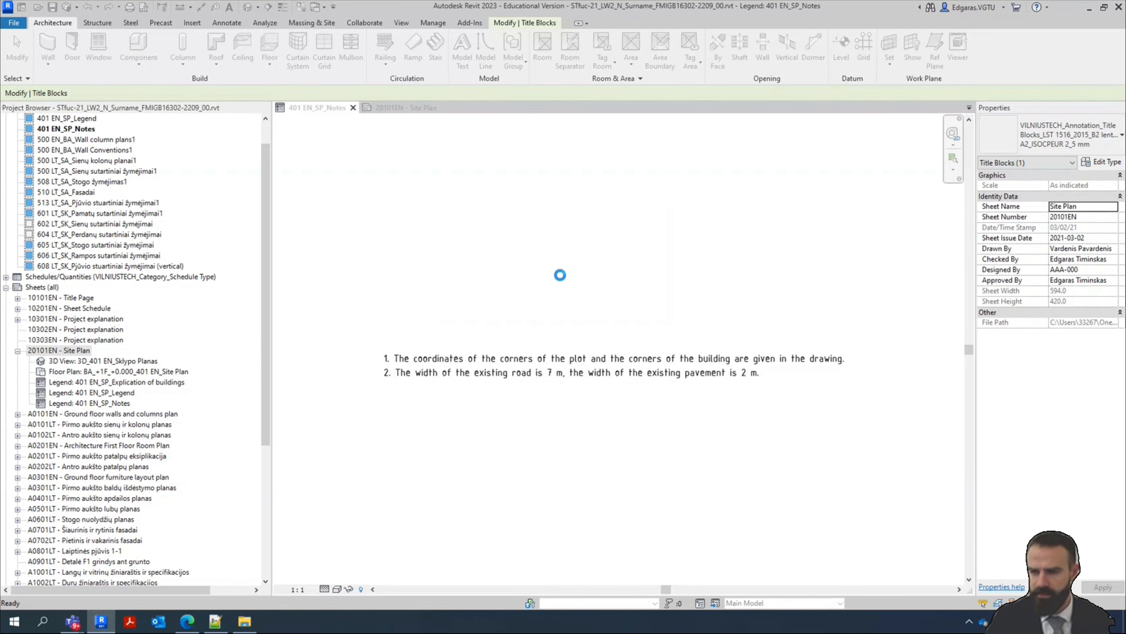
Draw a short vertical reference plane along the left edge of the notes text, spanning both lines
key("r")
key("p")
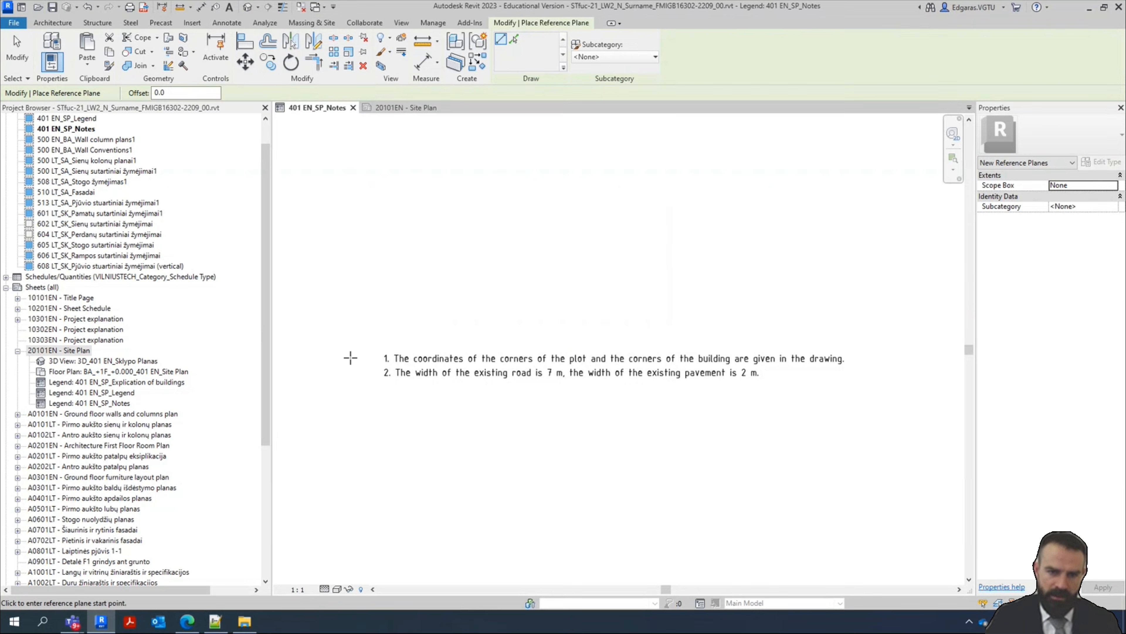
scroll(395, 319, "up", 2)
left_click(368, 359)
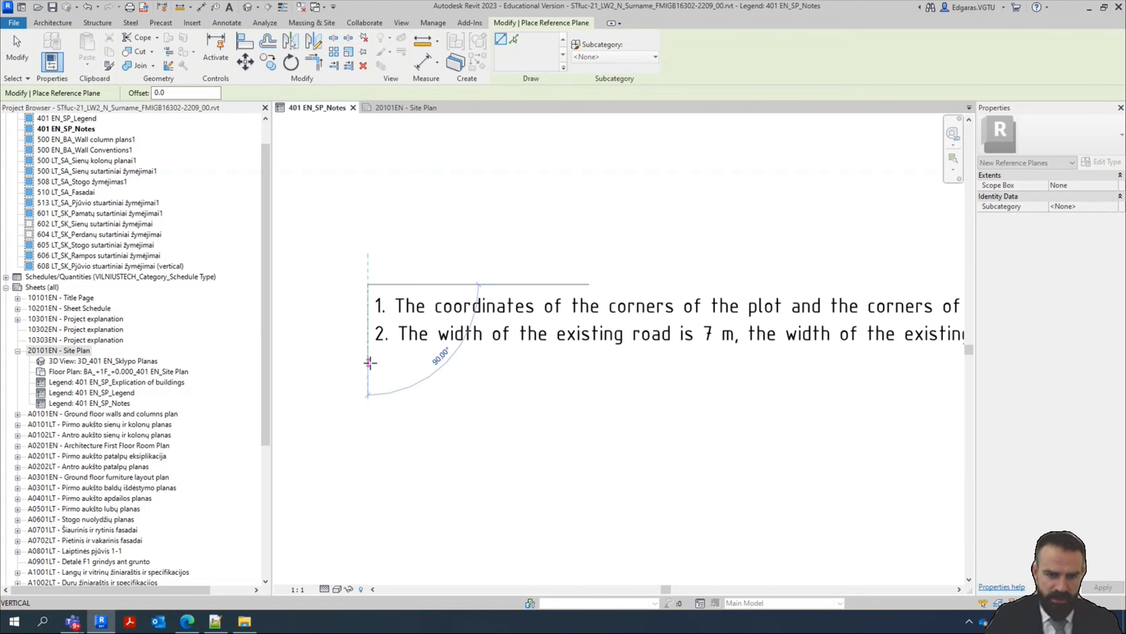
left_click(368, 283)
Draw a horizontal reference plane beneath the notes, starting at the lower end of the vertical one, and end the command
scroll(365, 265, "up", 2)
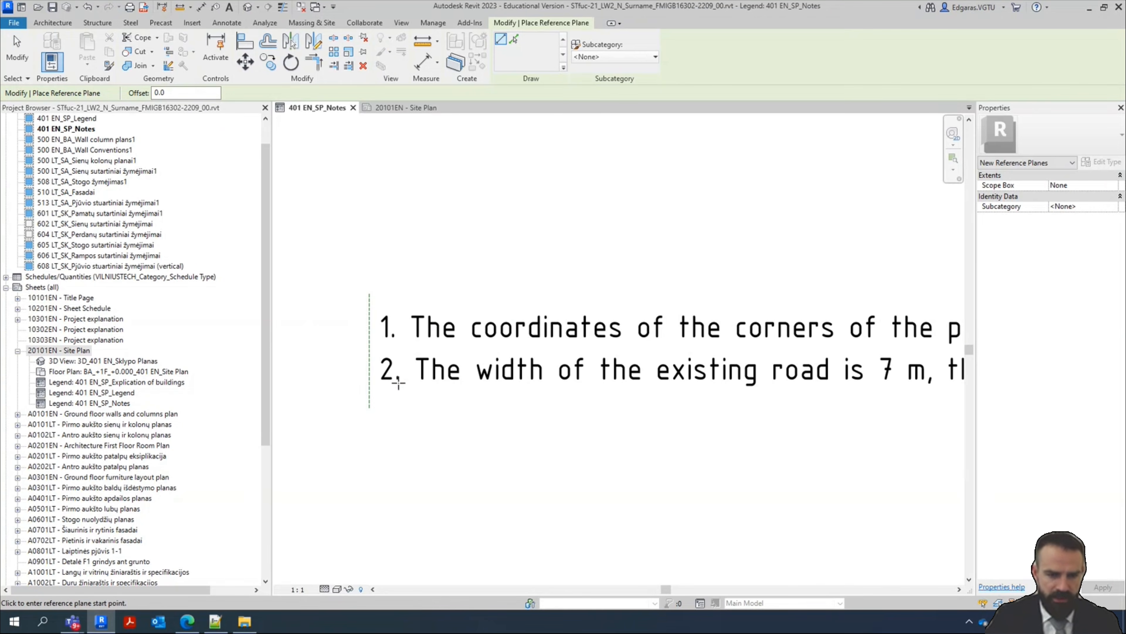
left_click(370, 408)
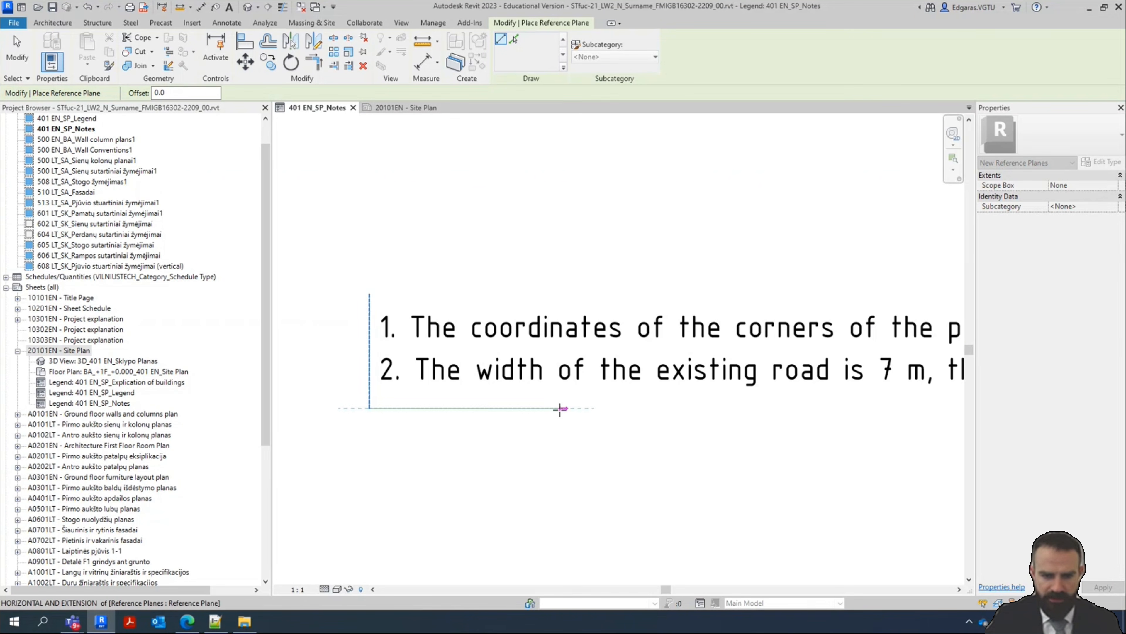
left_click(508, 408)
key("Escape")
key("Escape")
Copy the vertical reference plane horizontally by 180 mm to the far side of the notes text
scroll(350, 374, "down", 1)
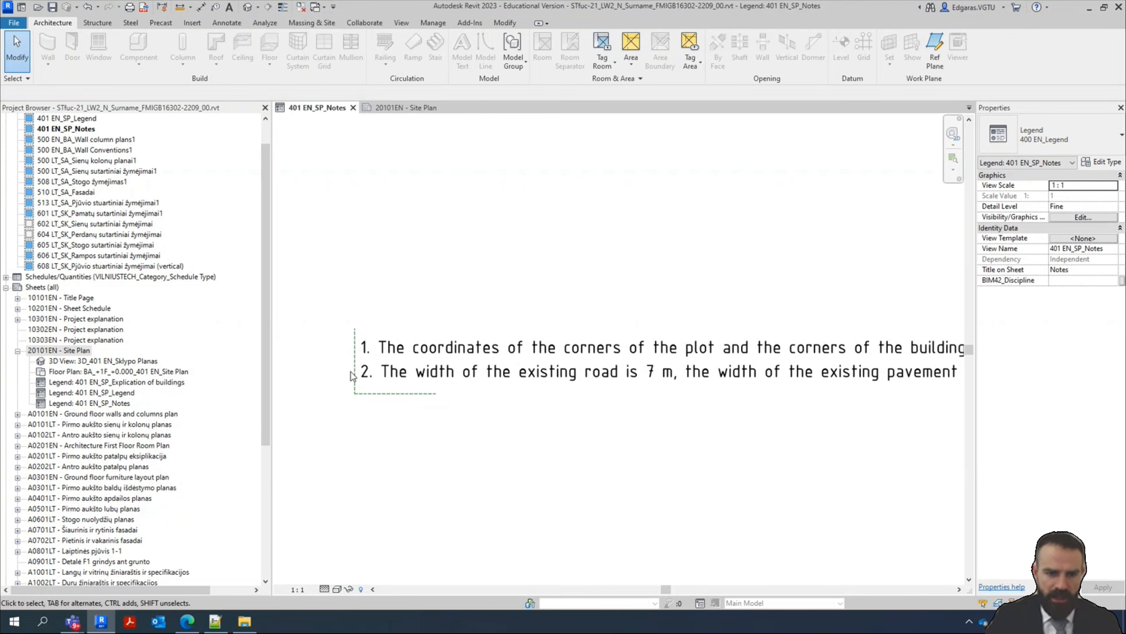
scroll(355, 396, "up", 2)
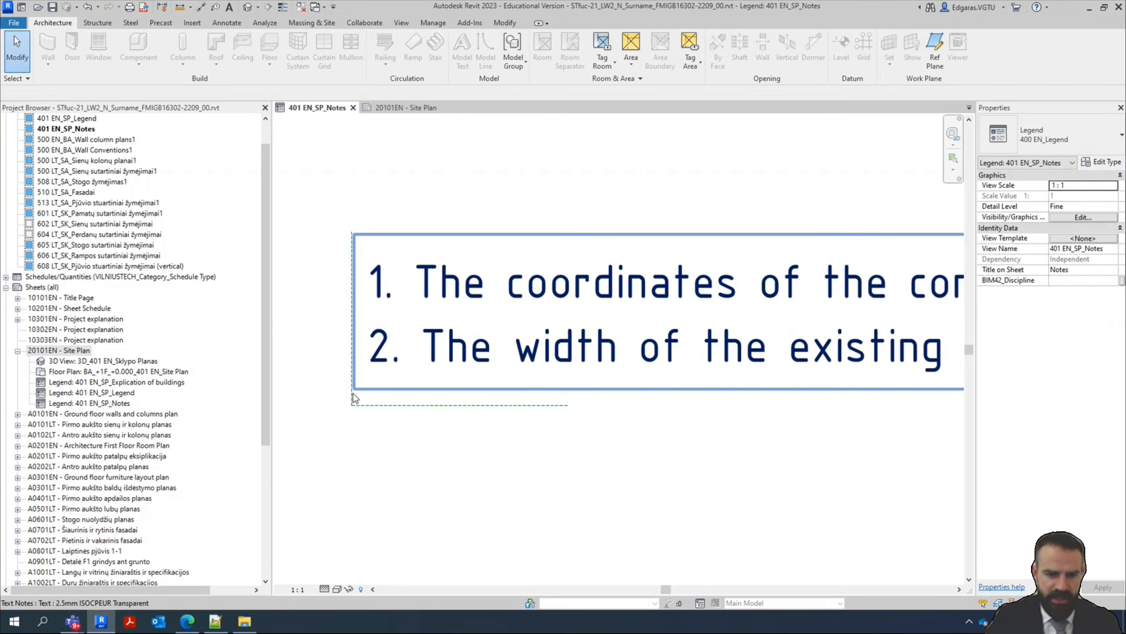
scroll(352, 394, "down", 2)
left_click(351, 364)
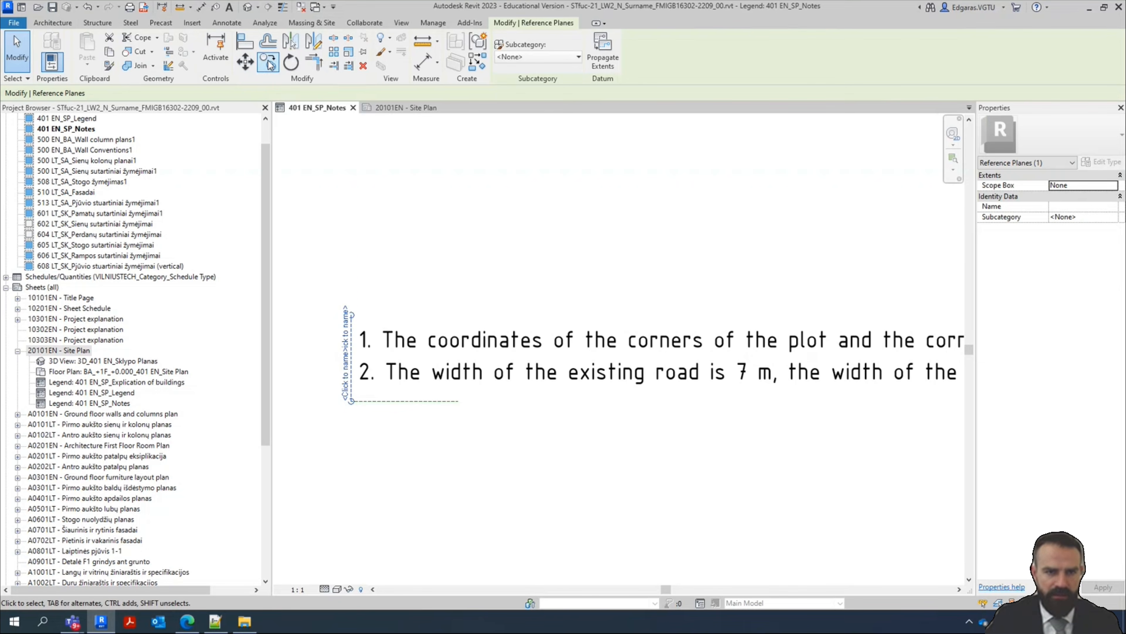
left_click(268, 63)
left_click(352, 315)
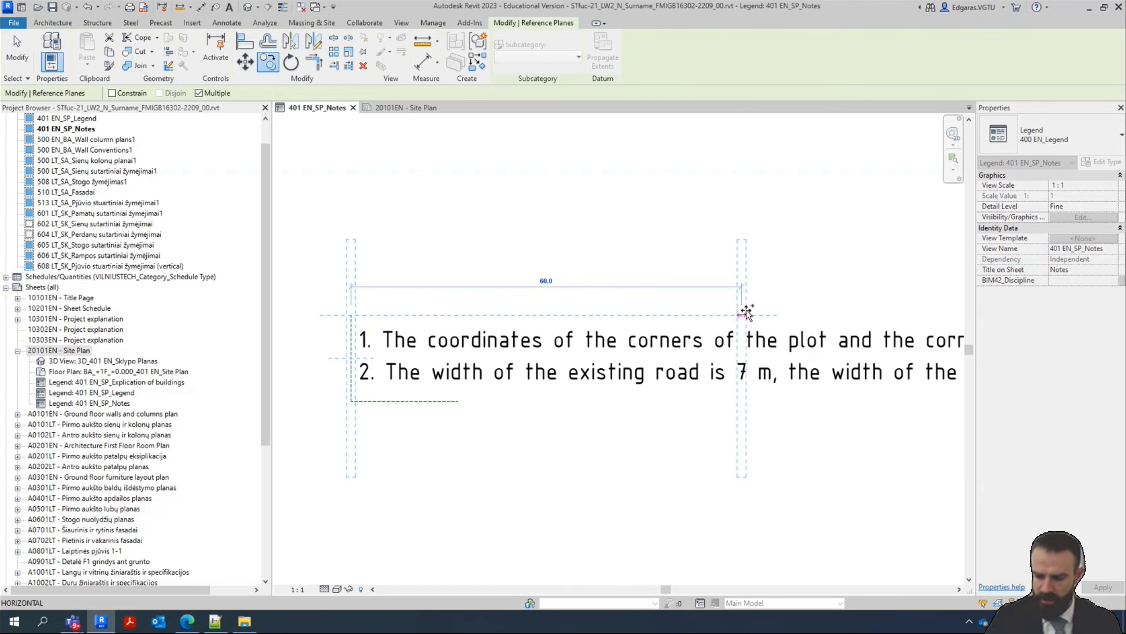
type("180")
key("Return")
key("Escape")
key("Escape")
scroll(573, 312, "down", 2)
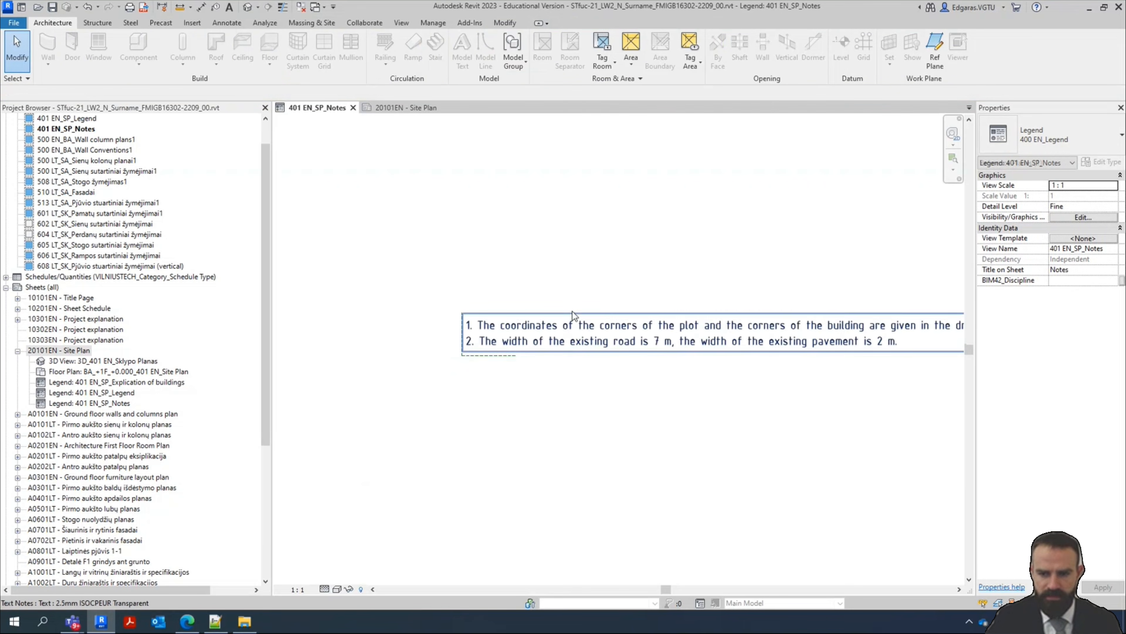
scroll(621, 299, "down", 2)
scroll(709, 266, "up", 2)
middle_click_drag(896, 404, 854, 411)
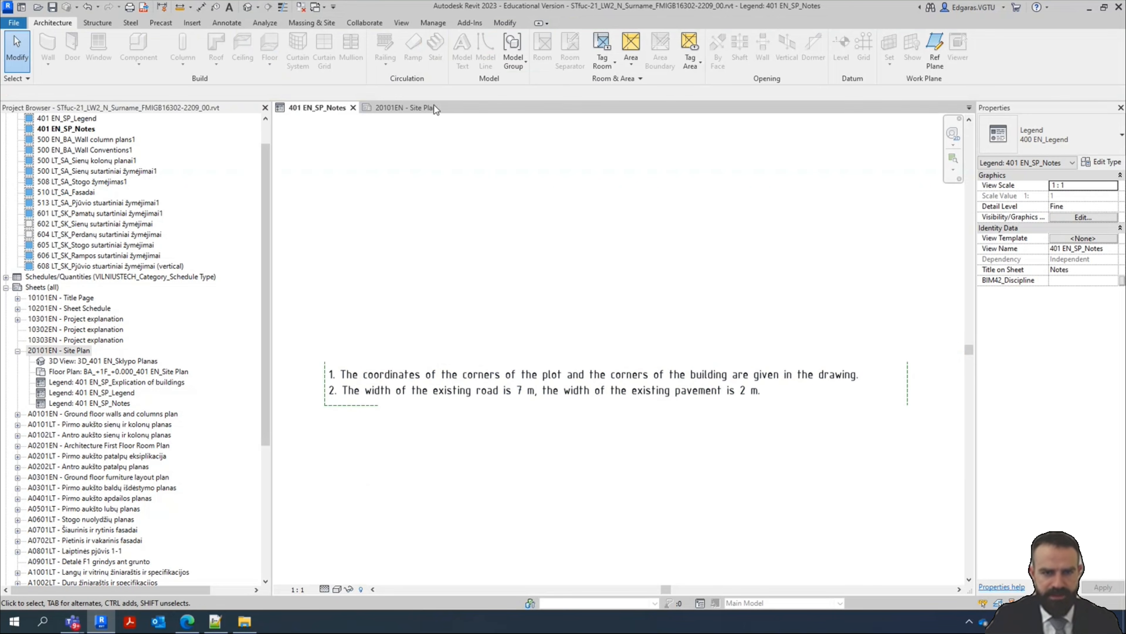
Go to the 20101EN - Site Plan sheet and examine how the notes and their reference planes line up with the title block
left_click(401, 109)
scroll(354, 311, "down", 2)
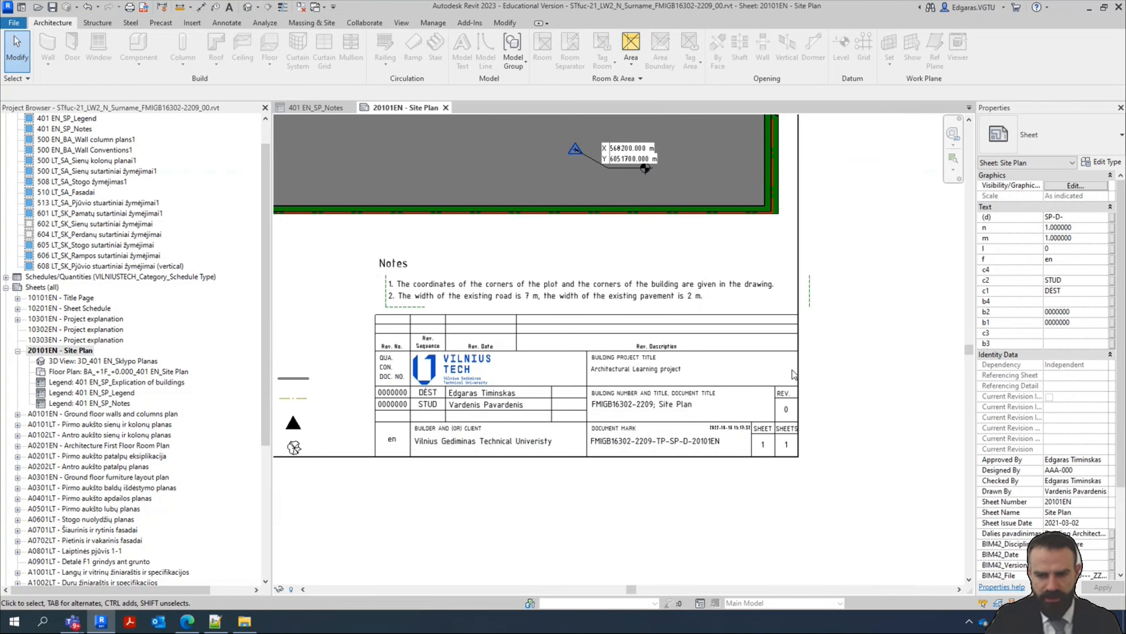
scroll(809, 368, "up", 4)
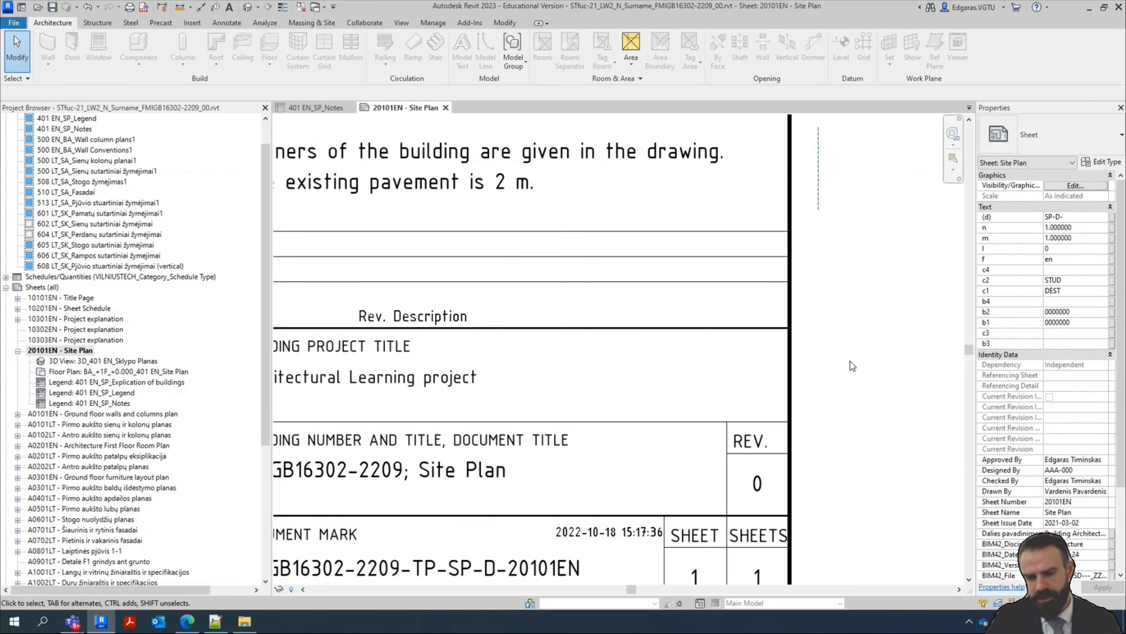
scroll(852, 360, "down", 8)
middle_click_drag(665, 524, 722, 543)
scroll(577, 375, "up", 5)
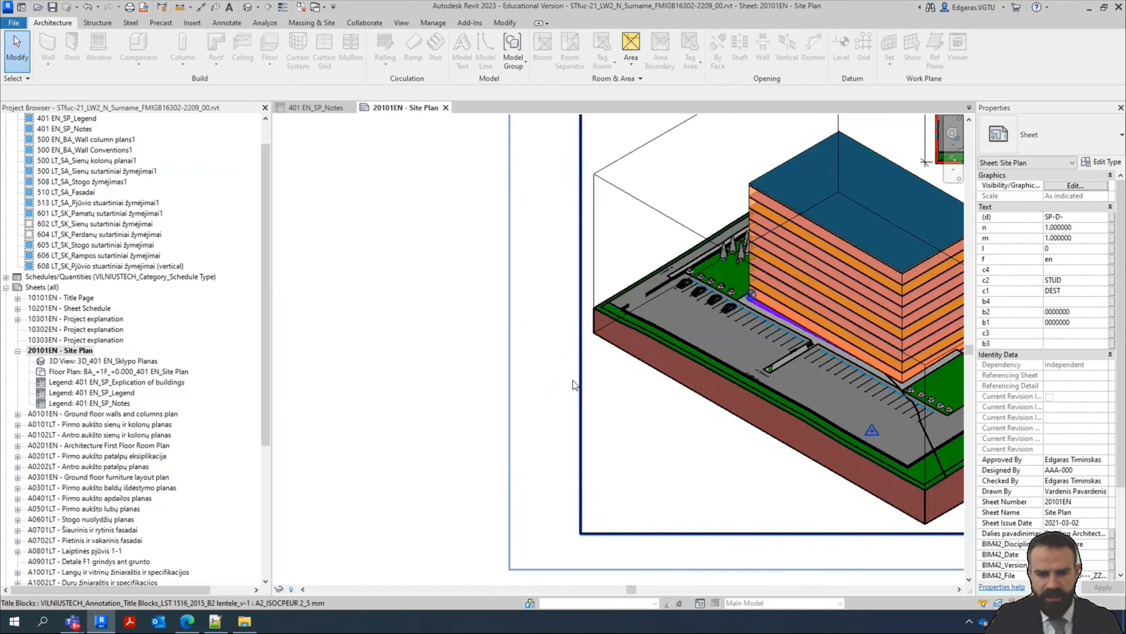
scroll(572, 387, "down", 5)
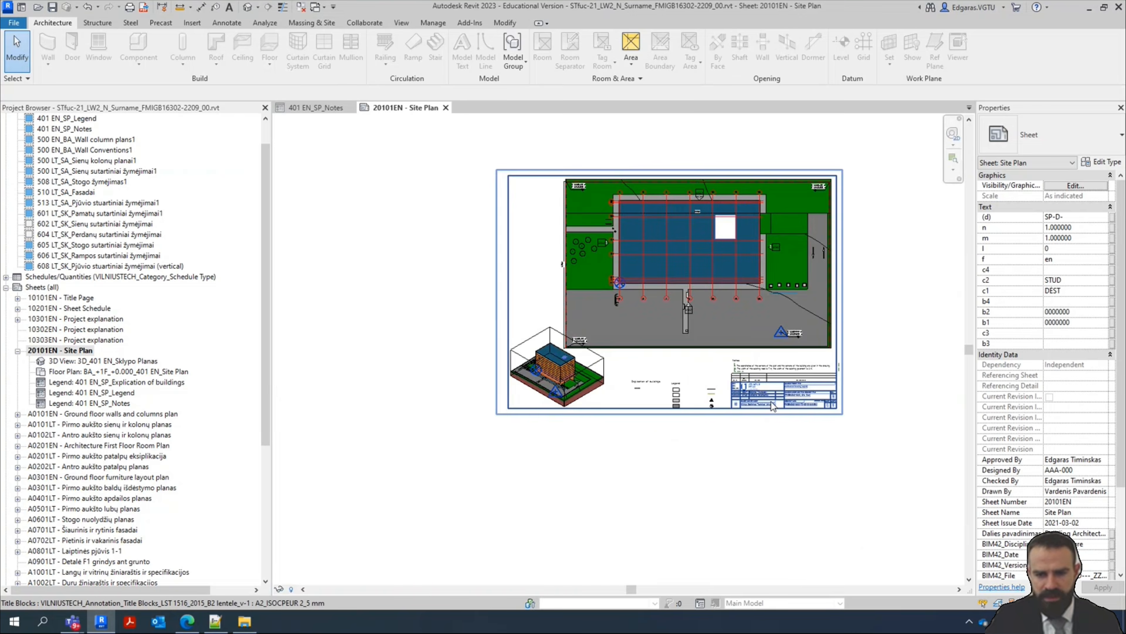
scroll(627, 402, "up", 5)
middle_click_drag(655, 416, 449, 437)
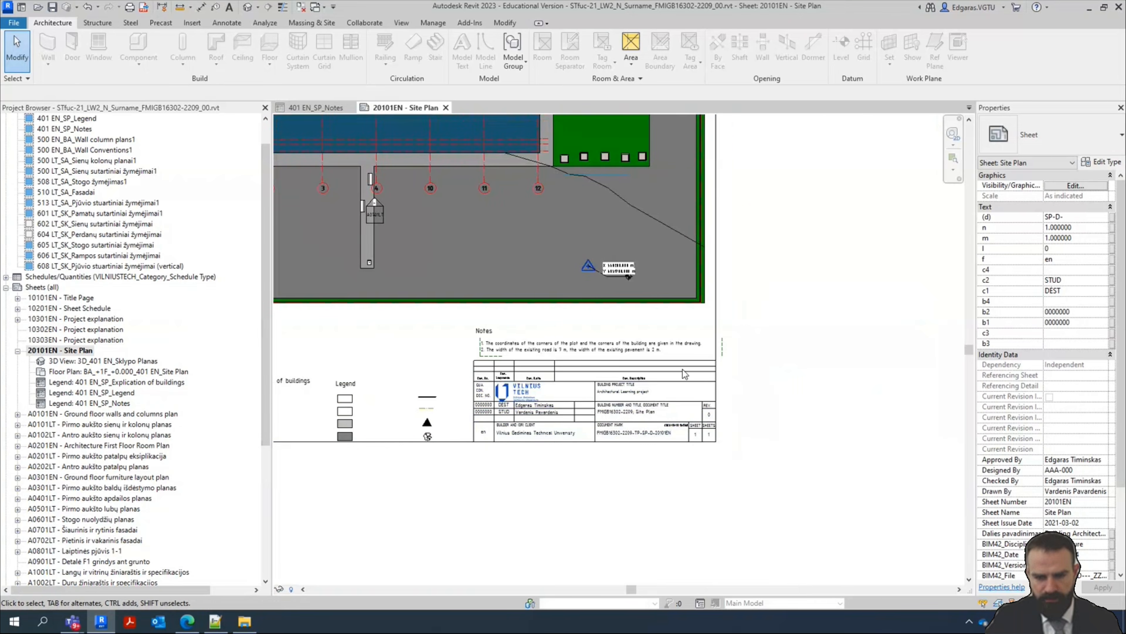
scroll(674, 369, "up", 3)
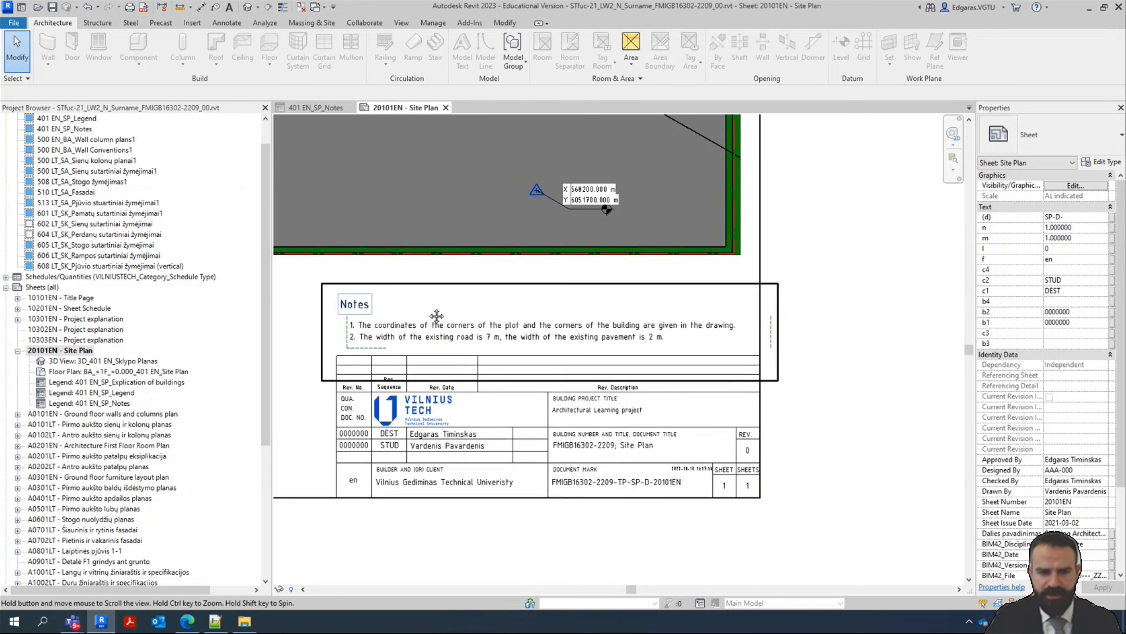
scroll(539, 308, "up", 3)
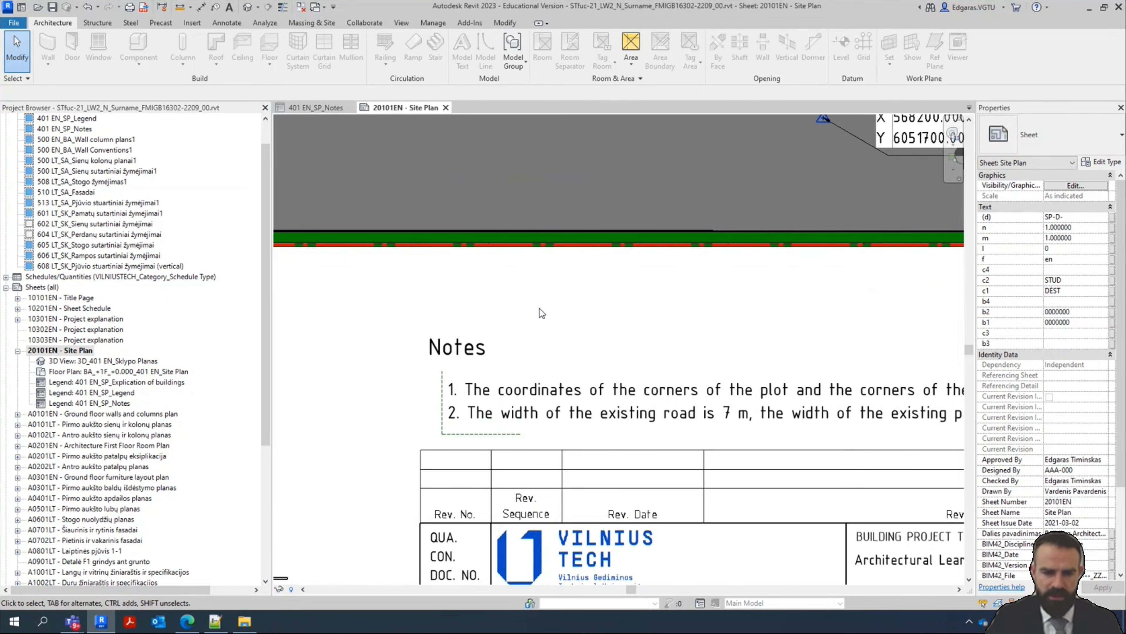
Move the notes viewport by its reference plane corner onto the upper-left corner of the title block's revision table
left_click(528, 389)
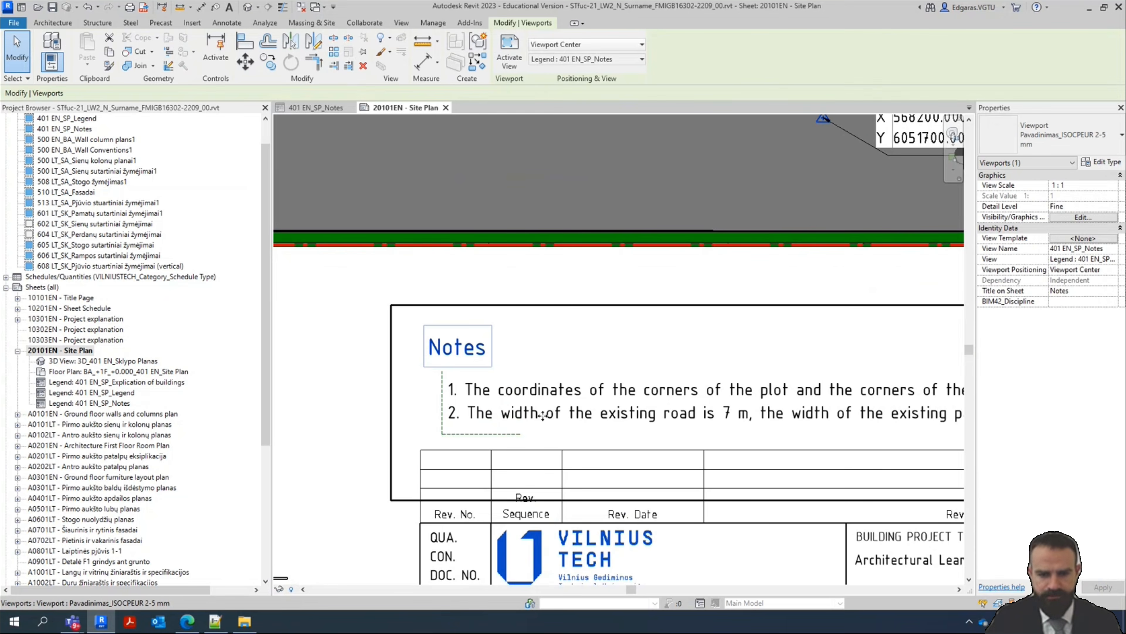
scroll(541, 414, "down", 3)
scroll(532, 399, "up", 2)
scroll(937, 418, "down", 1)
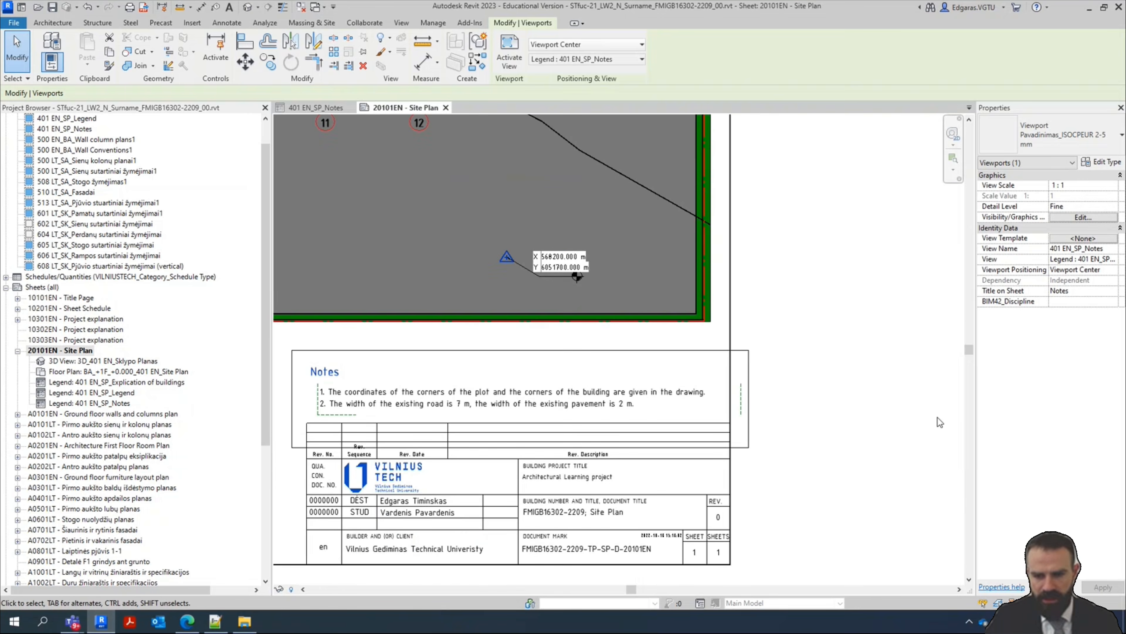
scroll(780, 390, "up", 4)
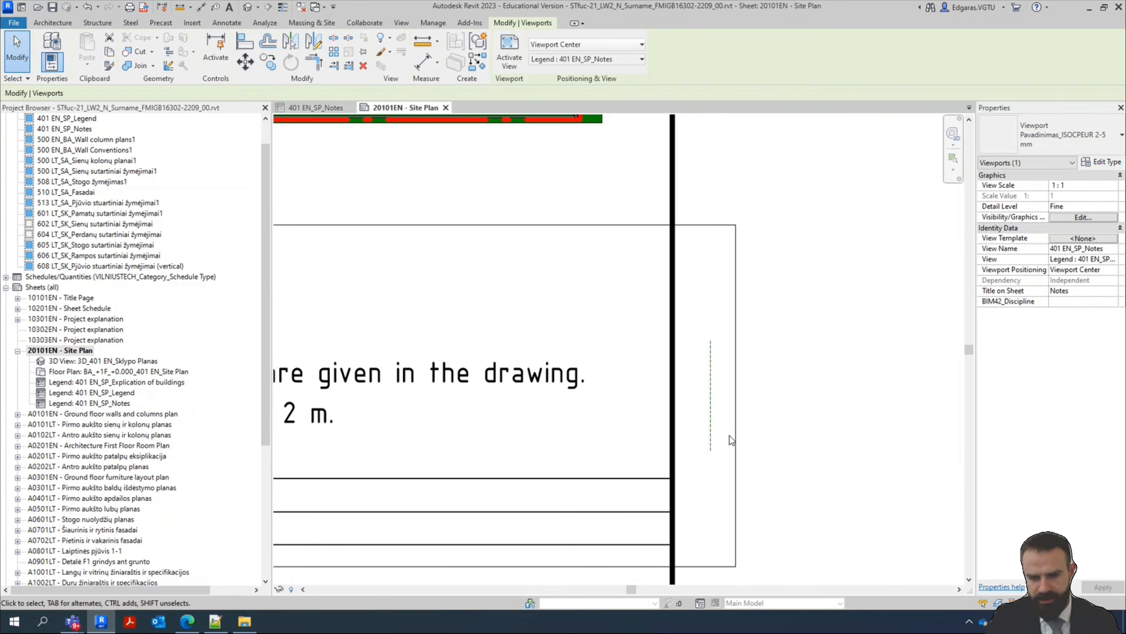
scroll(916, 369, "down", 6)
scroll(568, 355, "up", 6)
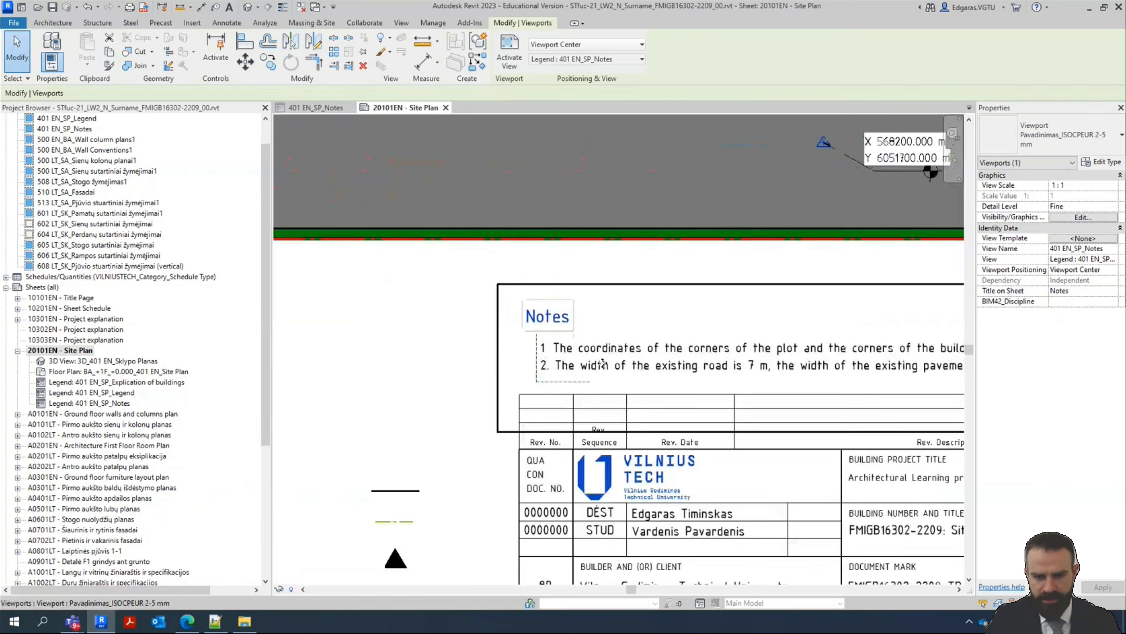
left_click(245, 64)
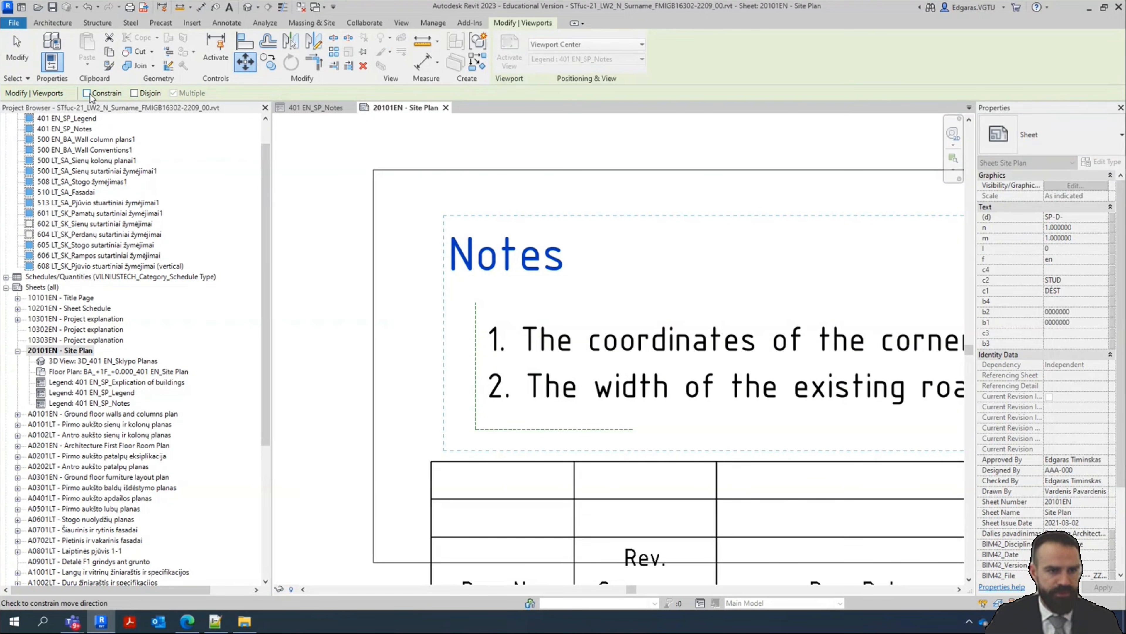
left_click(476, 429)
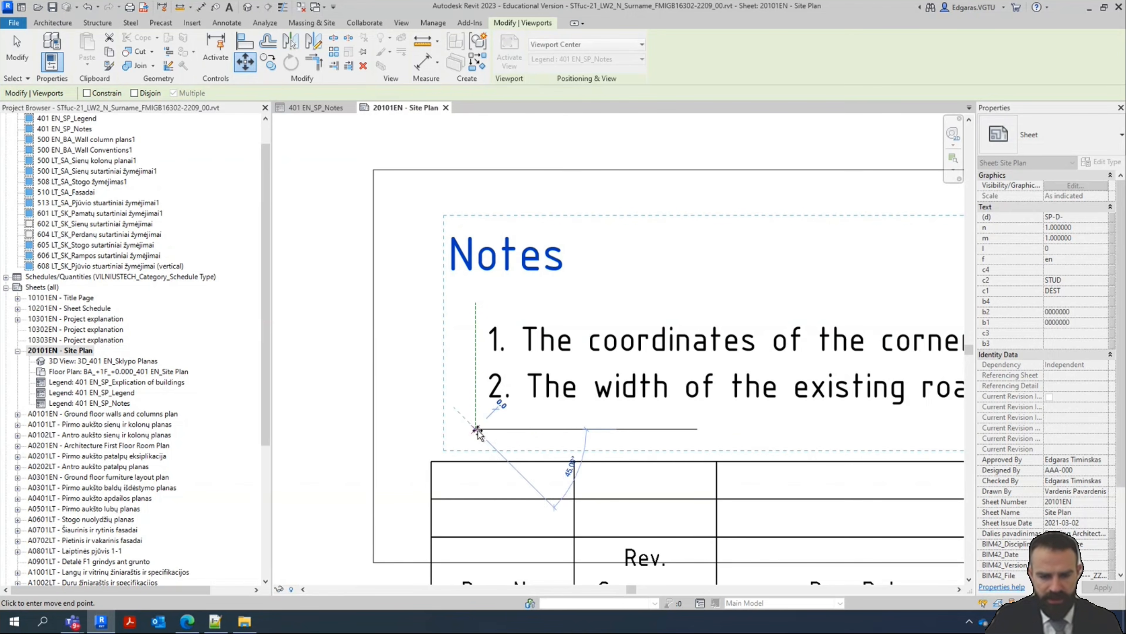
left_click(431, 463)
scroll(383, 356, "down", 2)
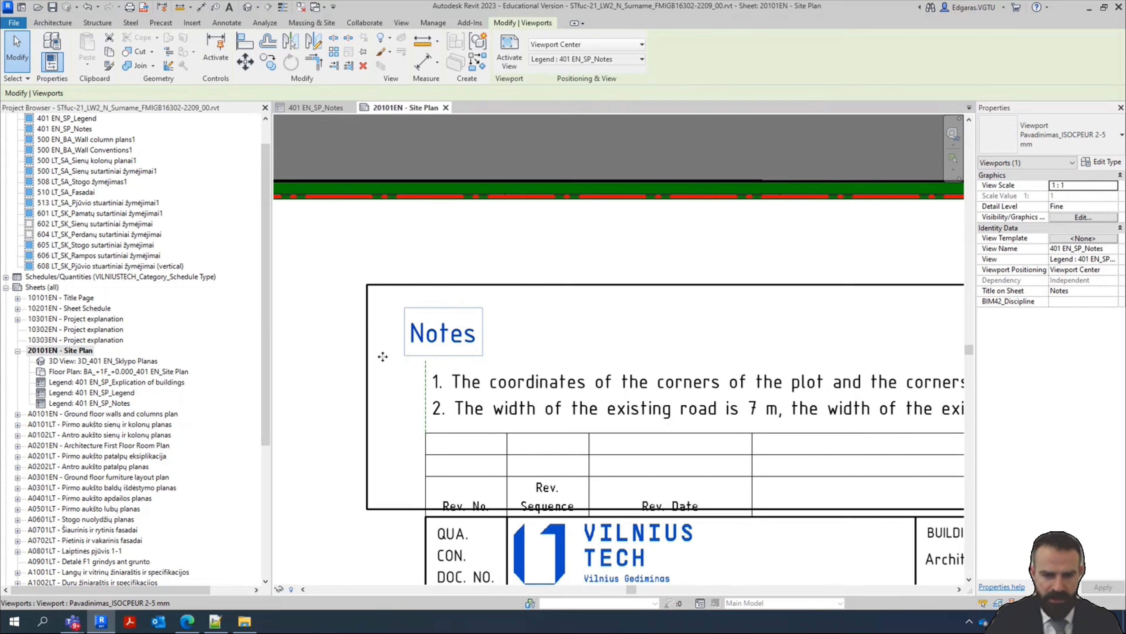
key("Escape")
Shift the Notes viewport title so it aligns with the start of the notes text above the title block
left_click(476, 335)
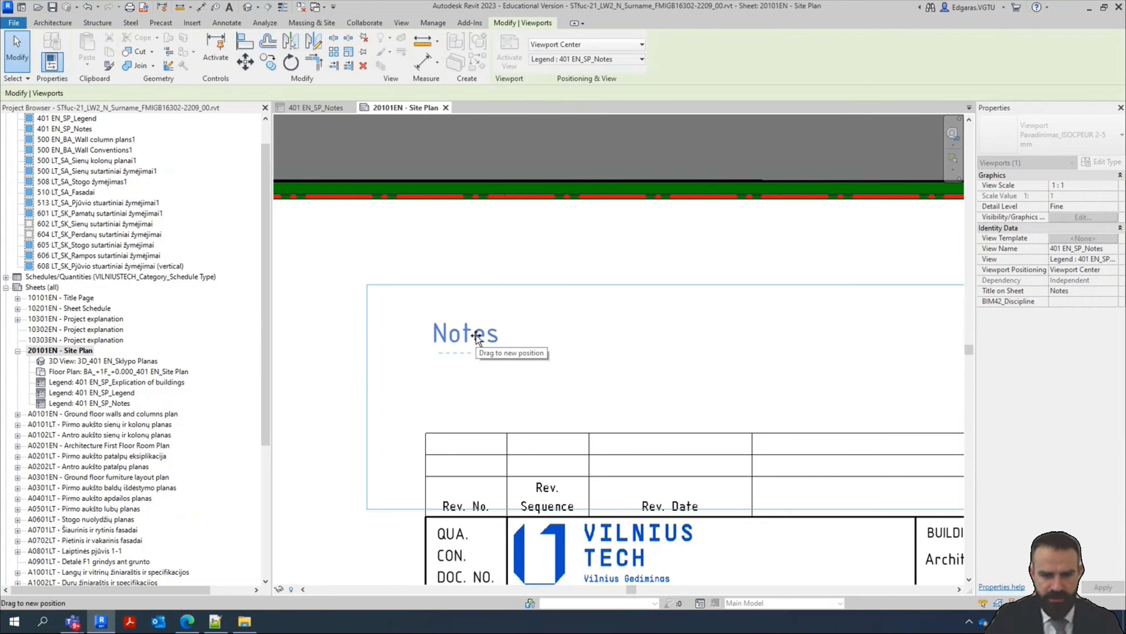
left_click_drag(476, 335, 501, 336)
scroll(501, 336, "down", 4)
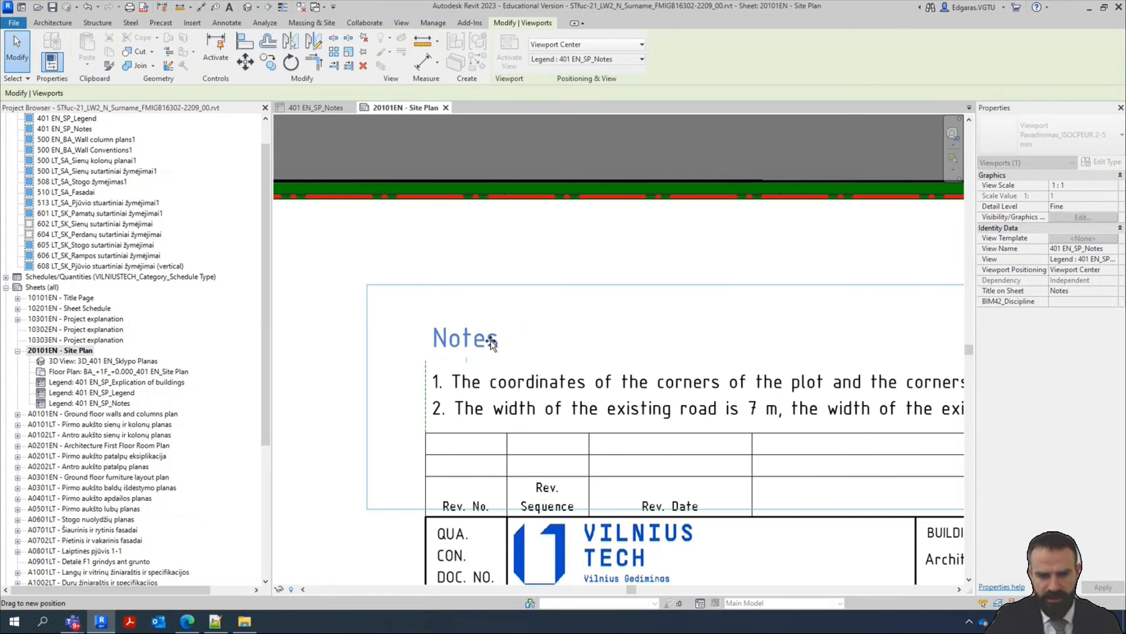
scroll(460, 313, "up", 2)
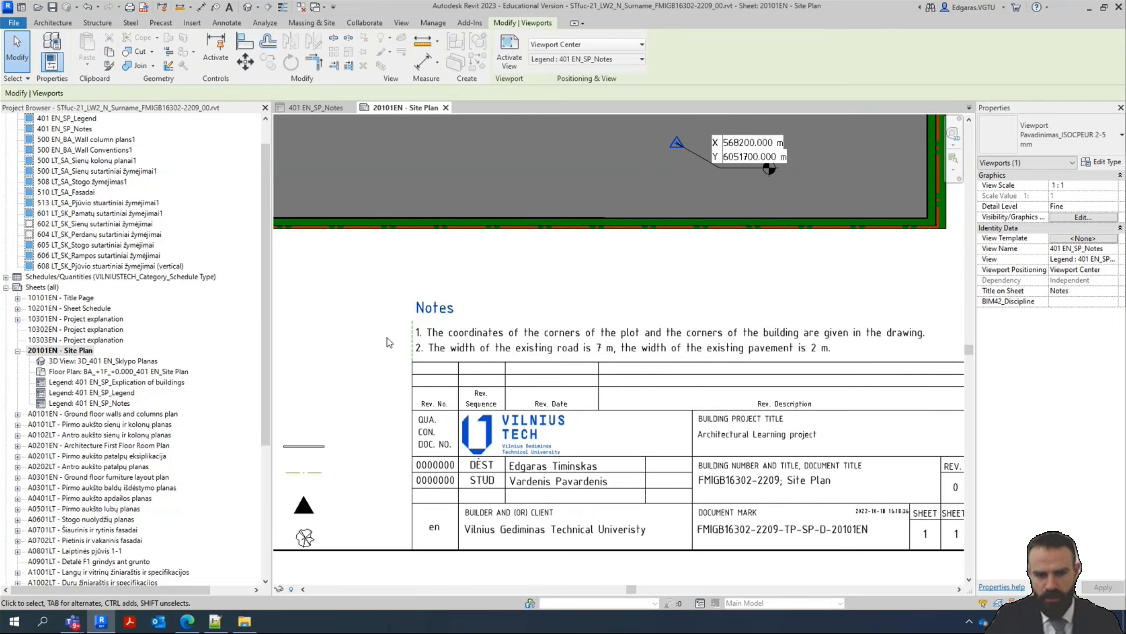
scroll(809, 344, "down", 2)
scroll(863, 344, "down", 1)
middle_click_drag(960, 326, 864, 362)
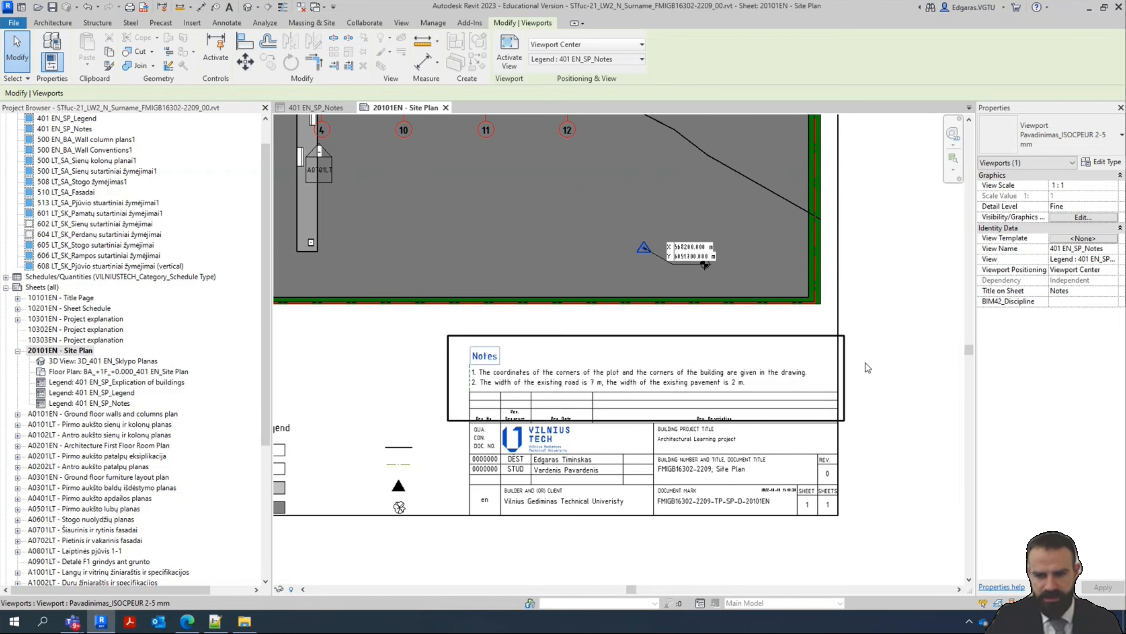
Tile the Site Plan sheet and the 401 EN_SP_Notes legend side by side with the notes in sight in both
key("w")
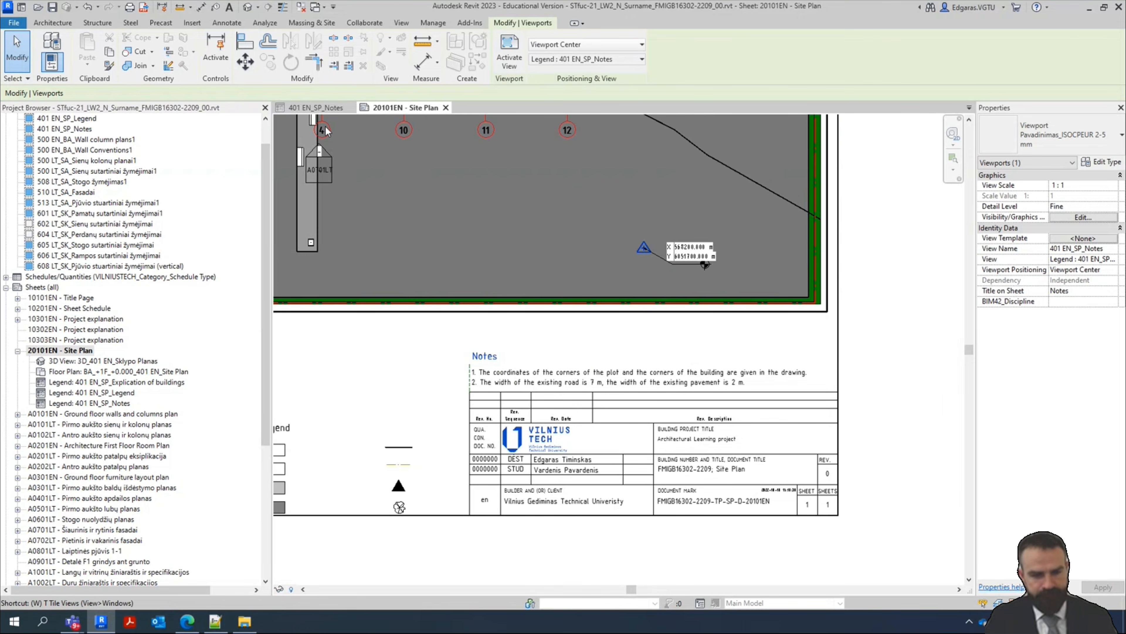
key("t")
scroll(371, 431, "down", 3)
scroll(580, 386, "up", 3)
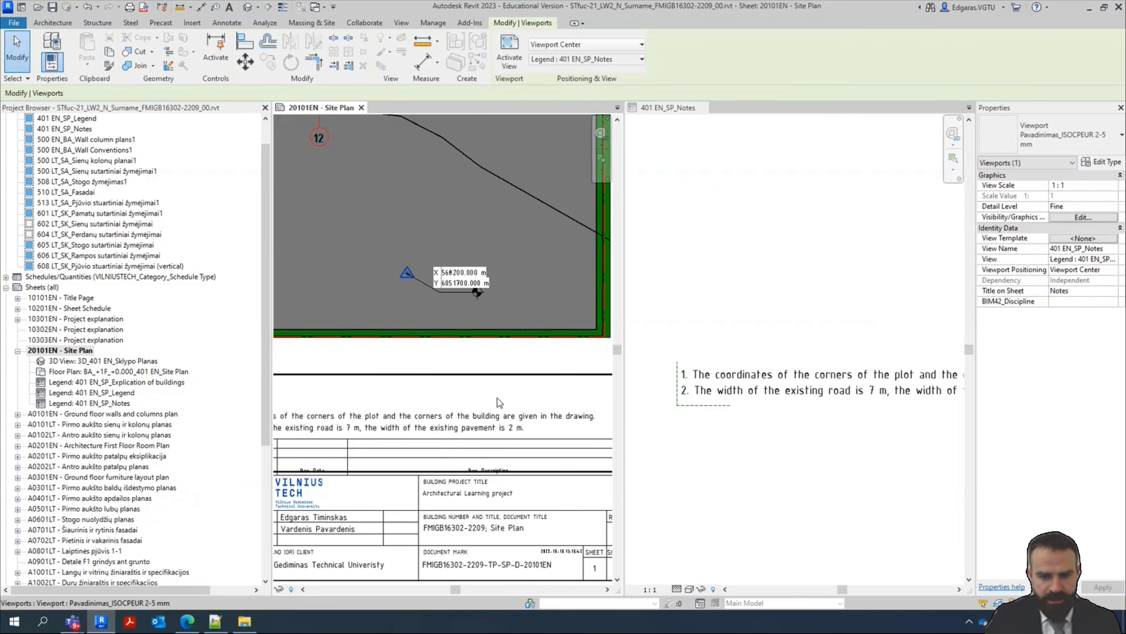
scroll(497, 399, "down", 2)
scroll(862, 387, "down", 4)
middle_click_drag(862, 387, 775, 372)
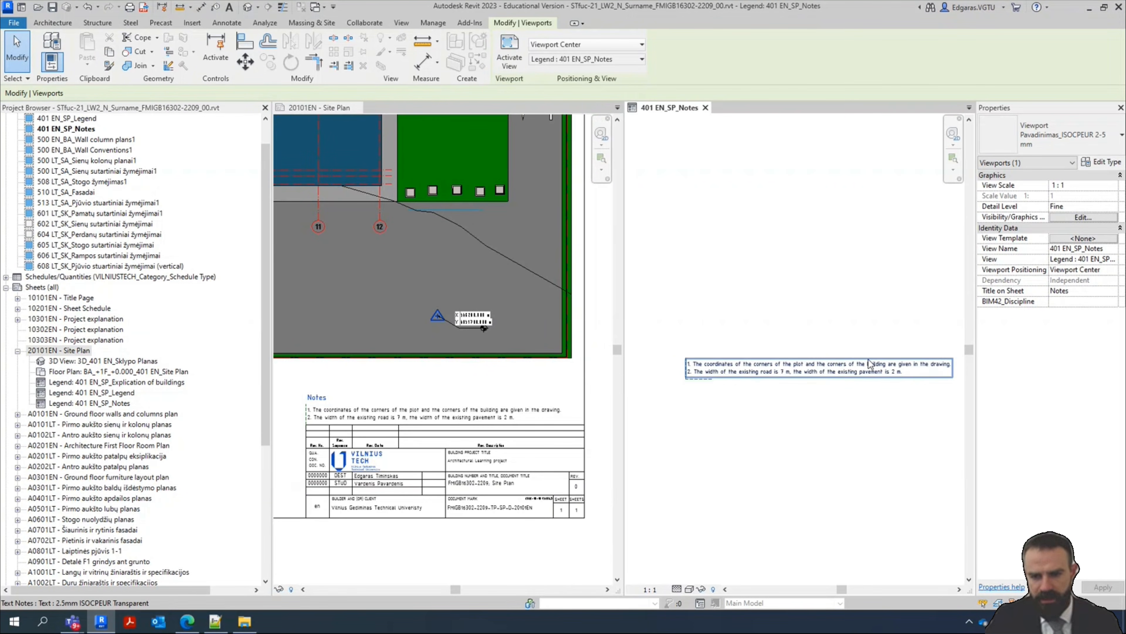
Add the trial list items 5555, 666, rrr and r to the legend's notes text and check them on the sheet
scroll(871, 364, "up", 3)
scroll(927, 375, "down", 2)
left_click(938, 378)
left_click(940, 378)
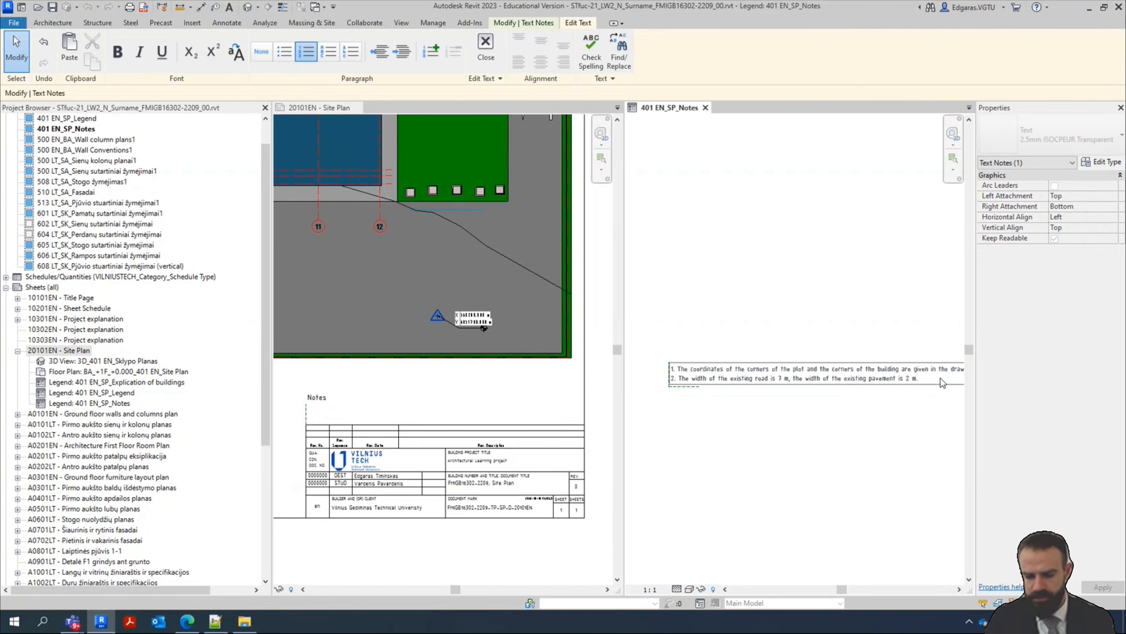
key("Return")
type("5555")
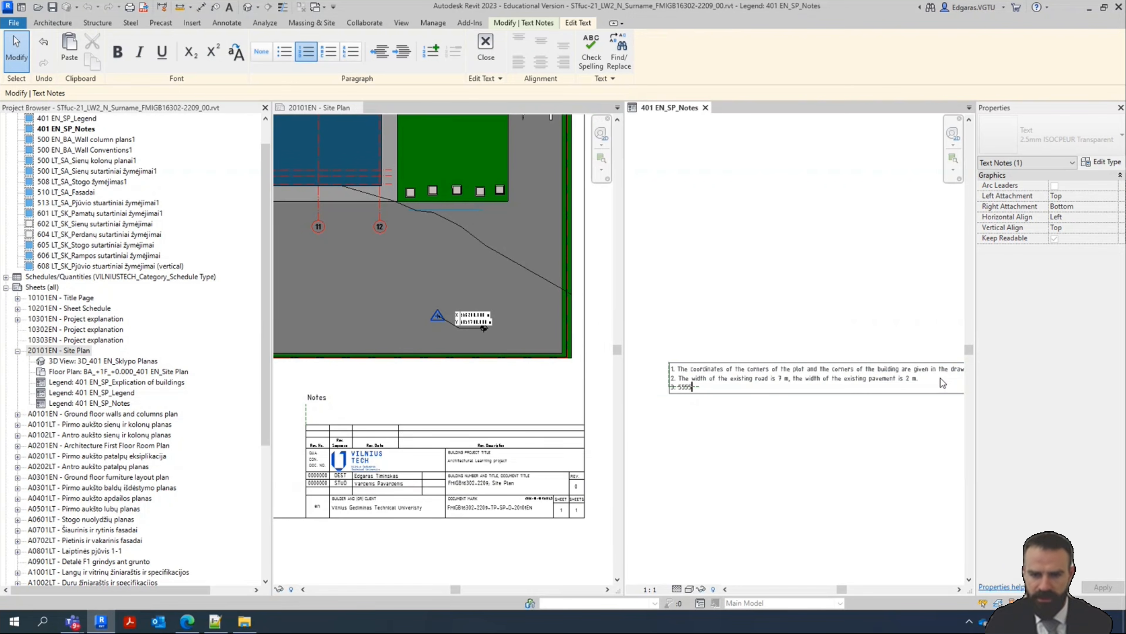
key("Return")
type("666")
key("Return")
type("r")
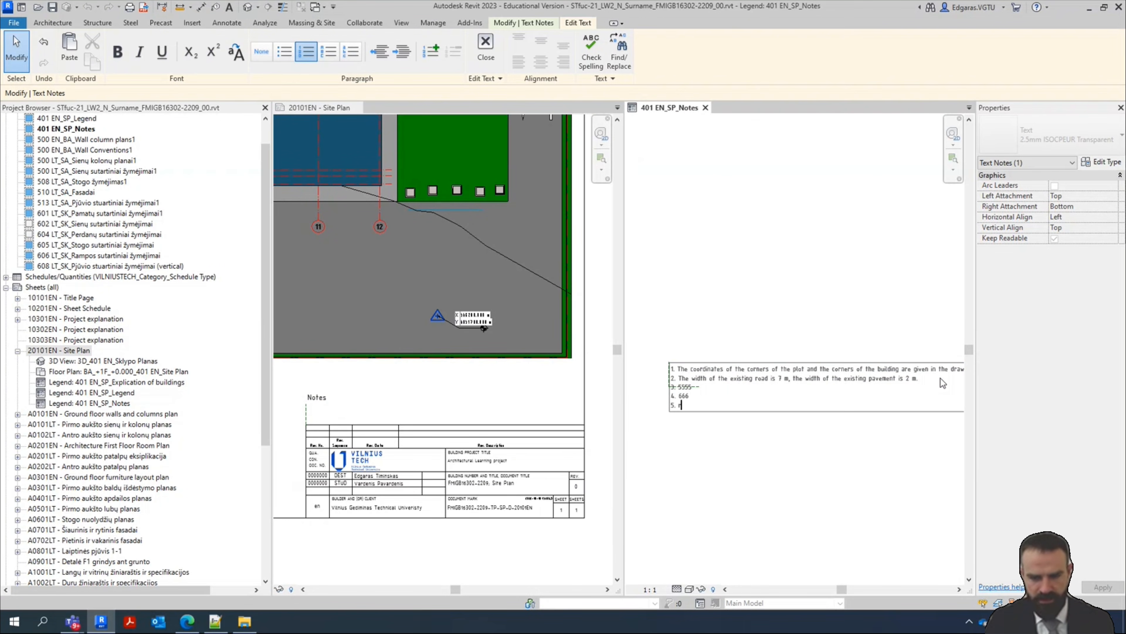
type("rr")
key("Return")
type("r")
key("Return")
key("Return")
type("r")
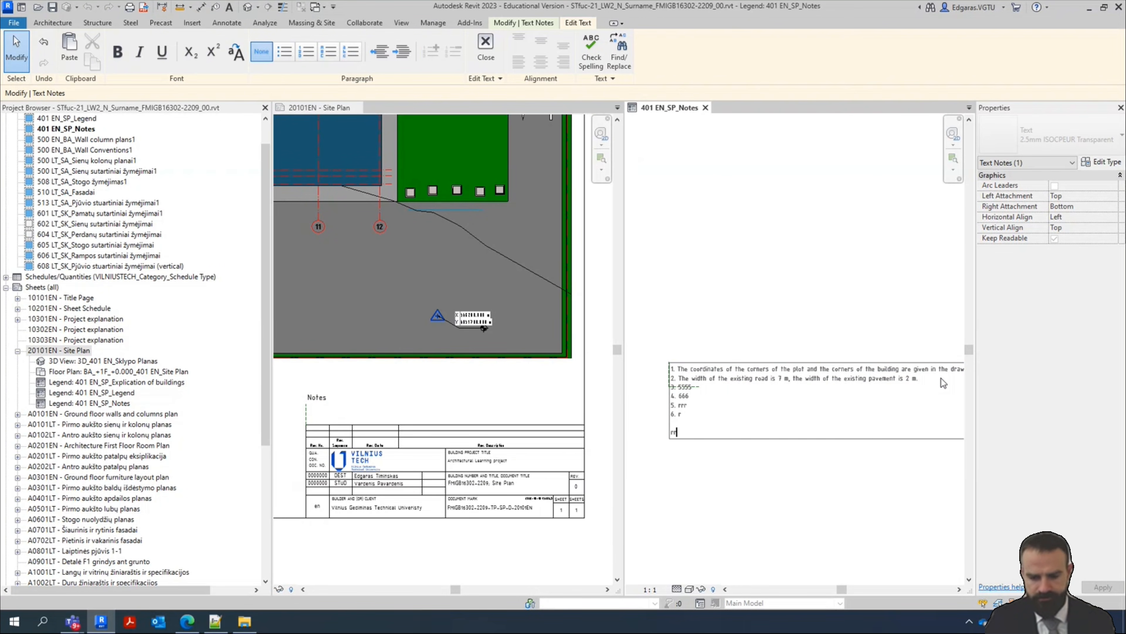
key("BackSpace")
key("BackSpace")
key("BackSpace")
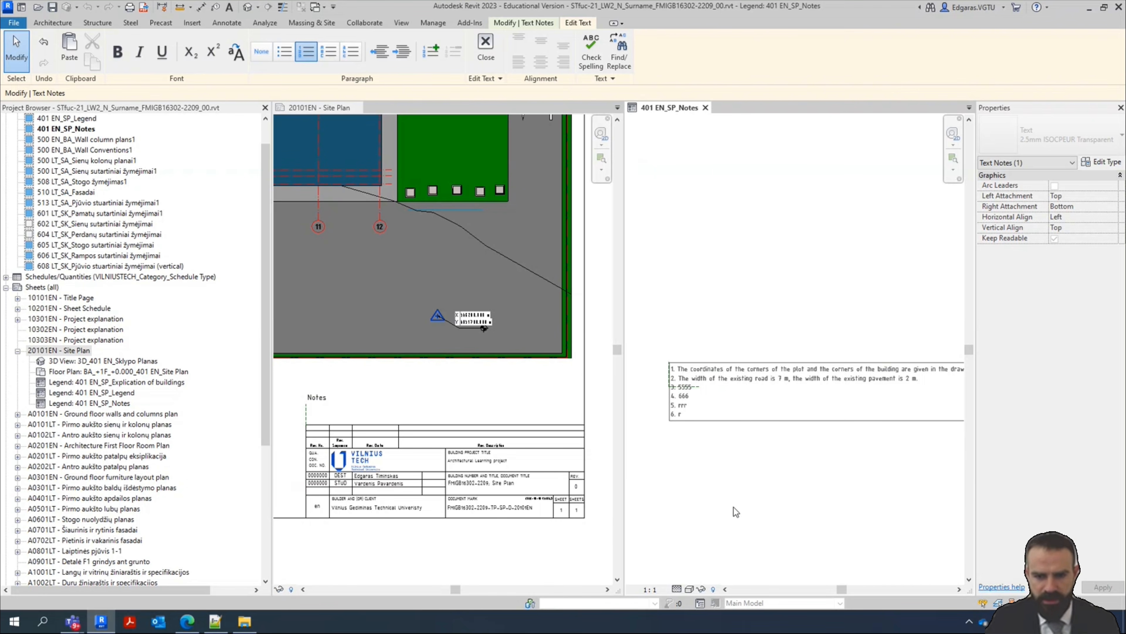
left_click(745, 481)
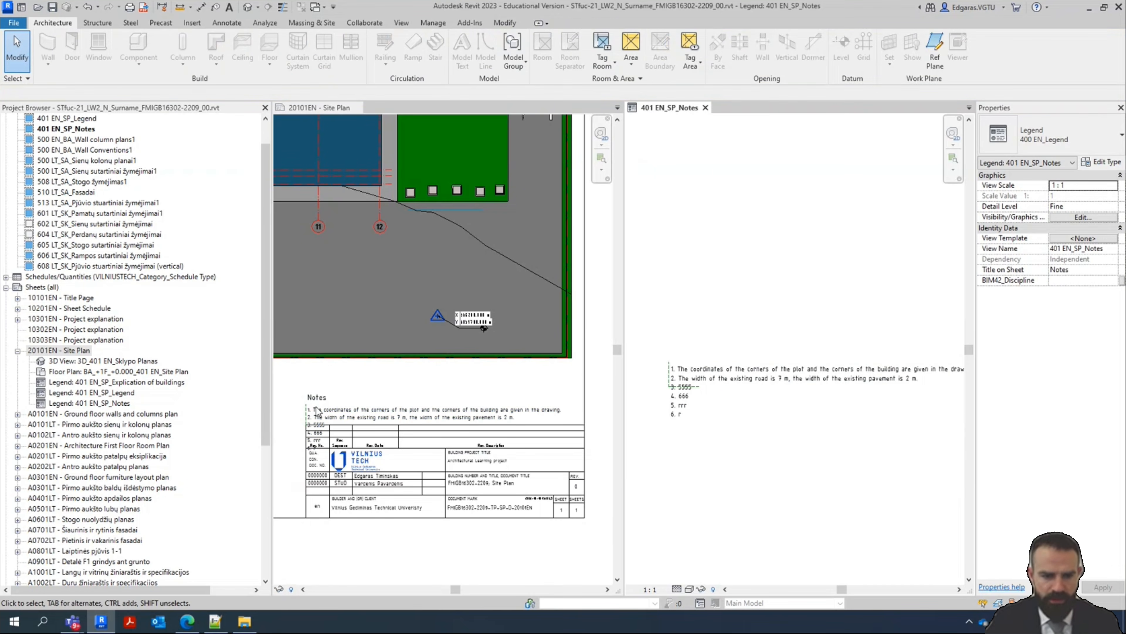
scroll(317, 411, "up", 5)
scroll(347, 500, "down", 2)
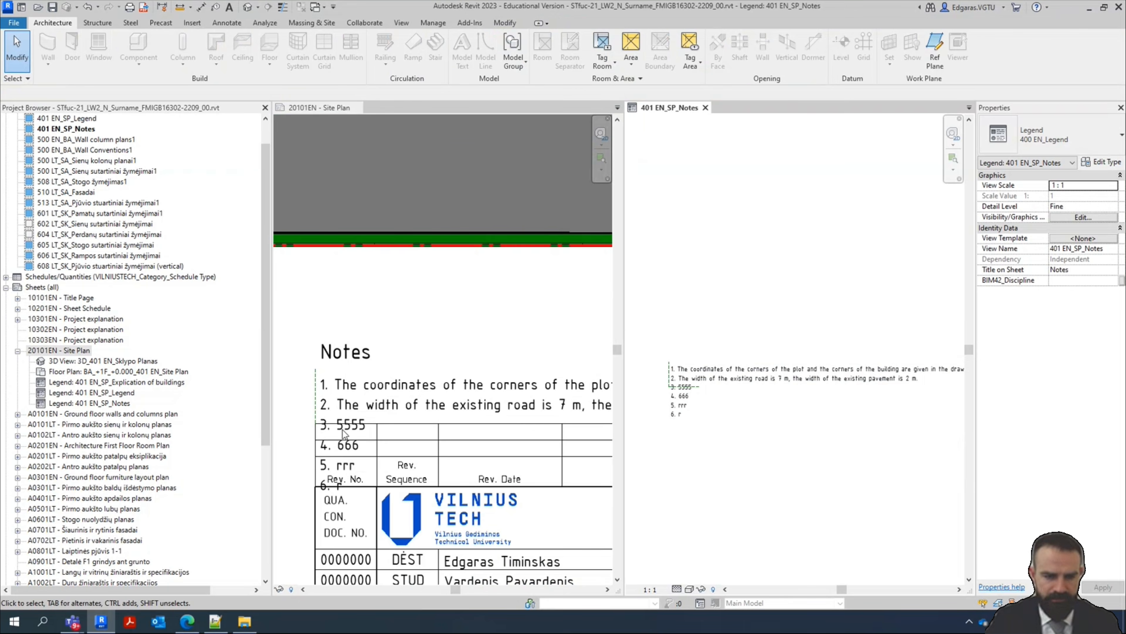
scroll(344, 433, "down", 2)
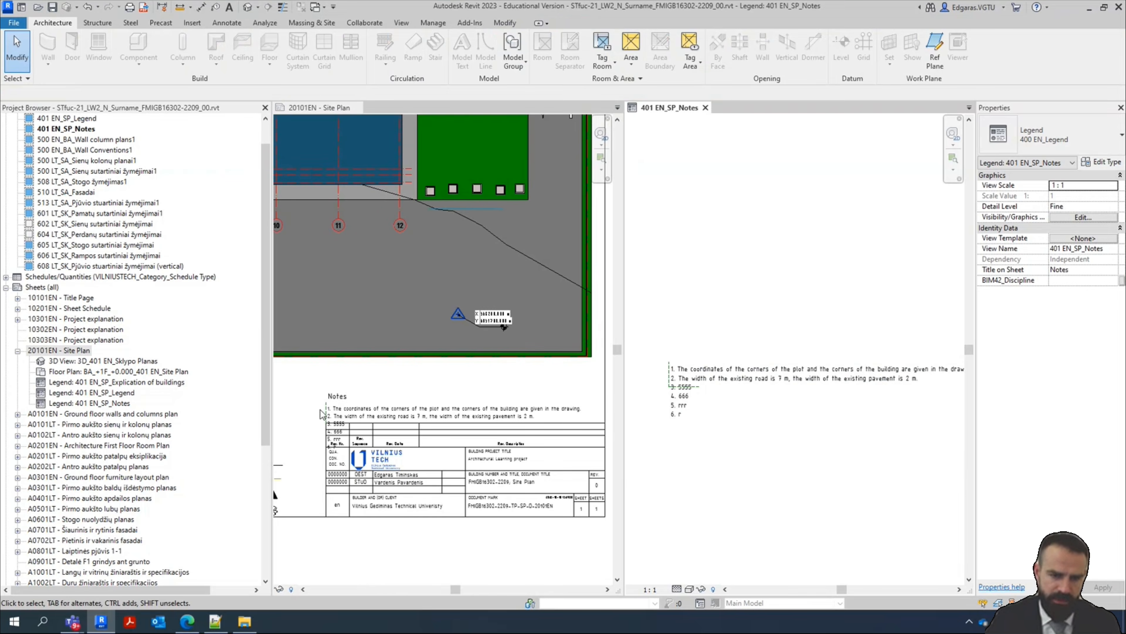
Check the overflowing notes on the sheet and delete the trial list items 3 to 6 from the legend's notes text
scroll(323, 419, "up", 3)
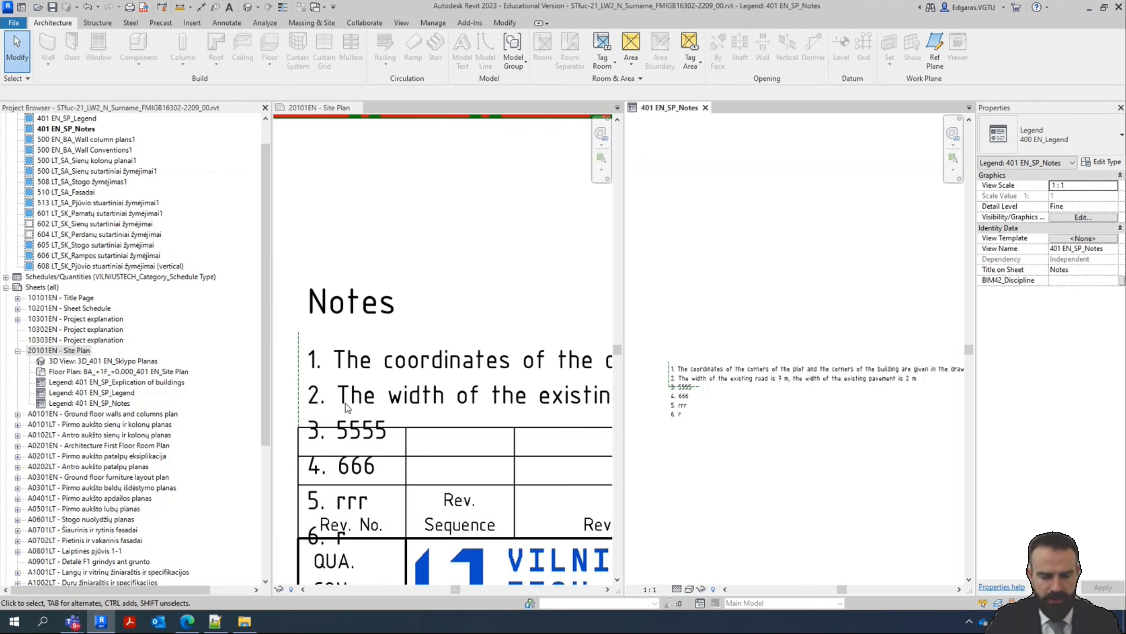
scroll(357, 421, "down", 2)
scroll(332, 488, "up", 4)
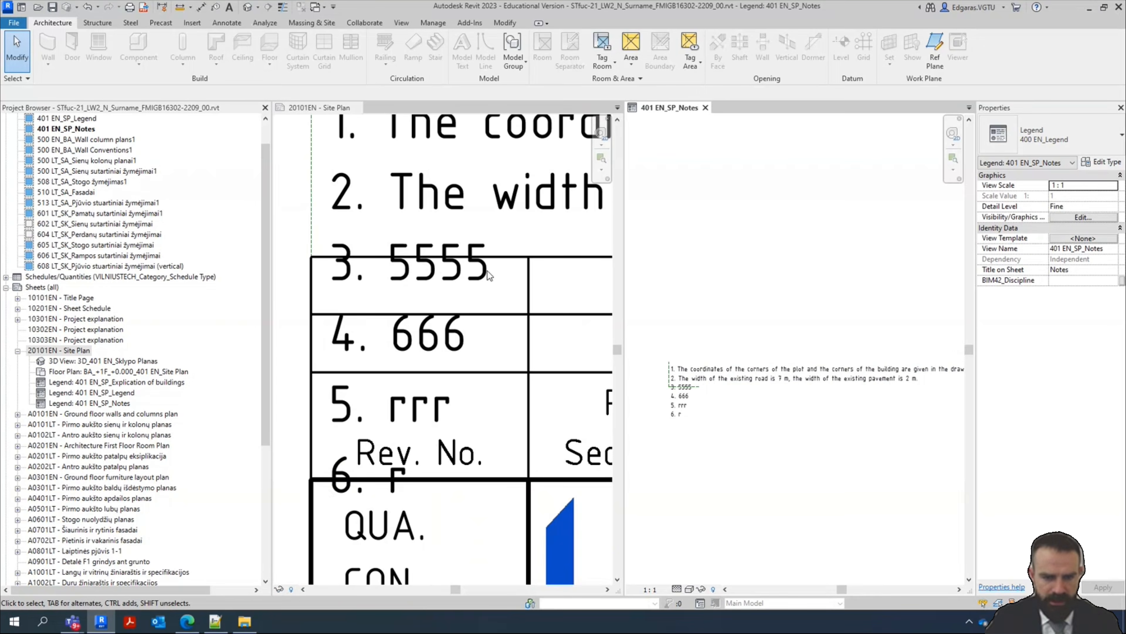
scroll(306, 311, "down", 3)
double_click(770, 383)
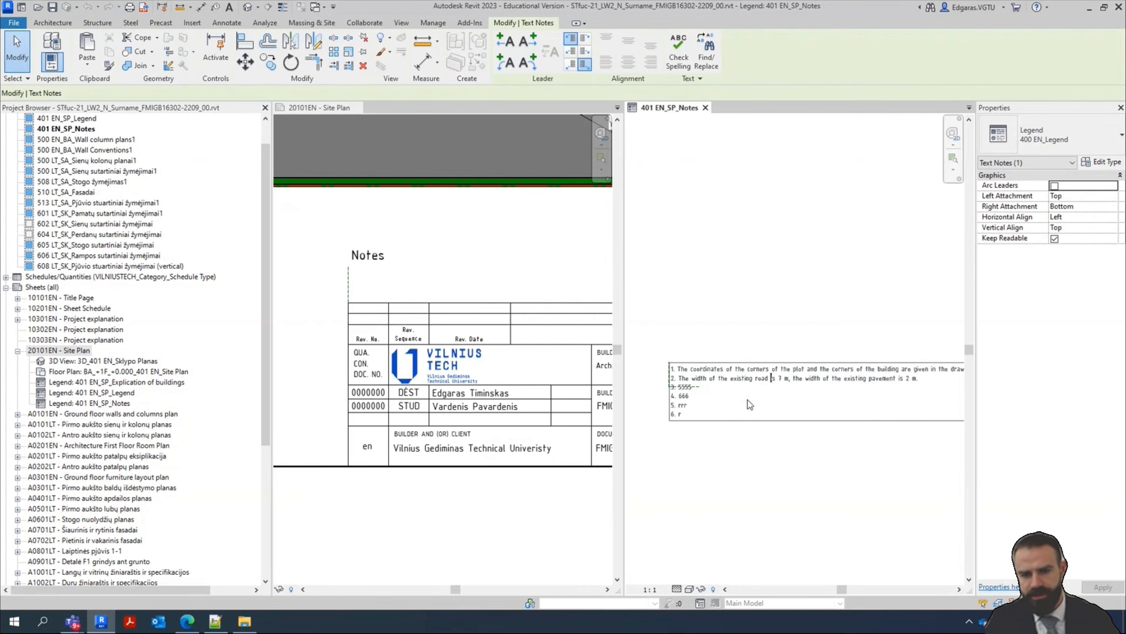
left_click_drag(680, 413, 660, 384)
key("BackSpace")
key("BackSpace")
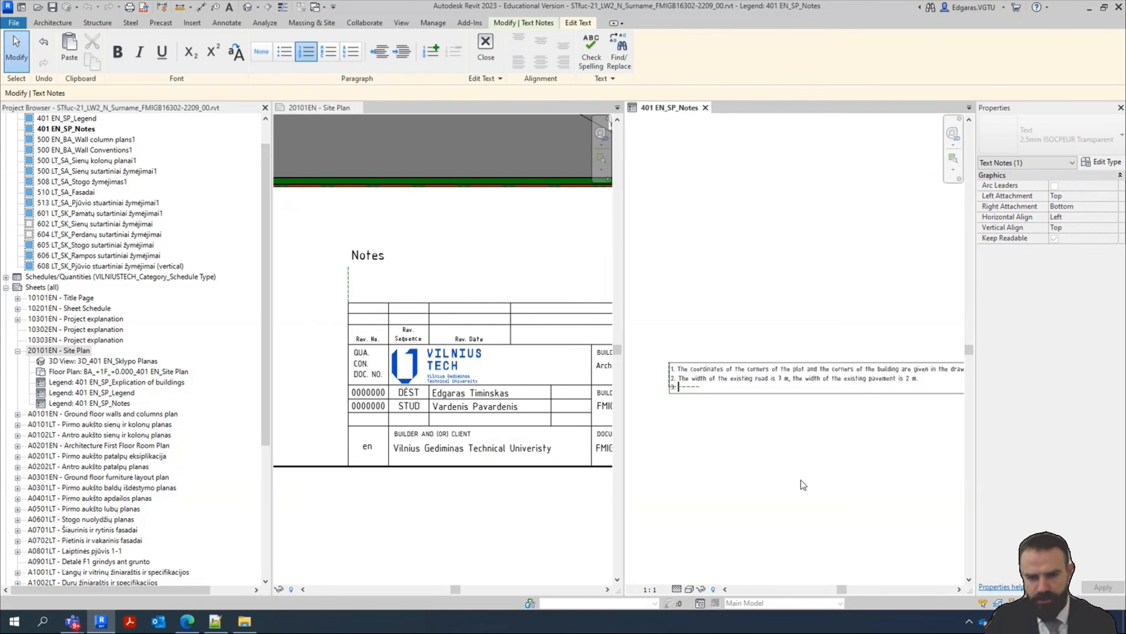
left_click(643, 347)
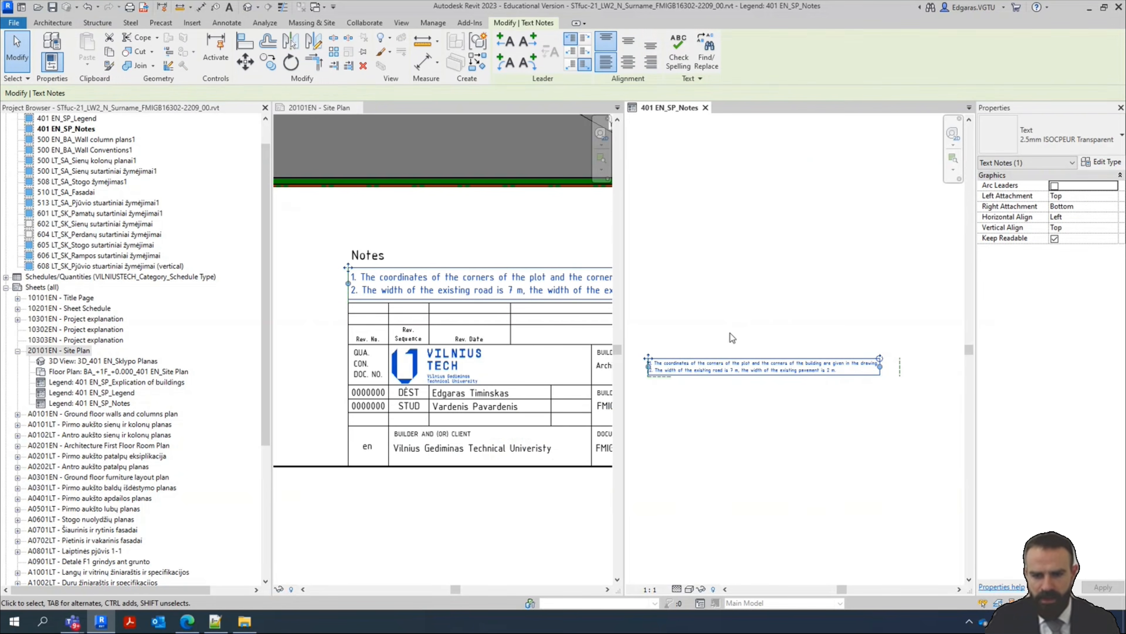
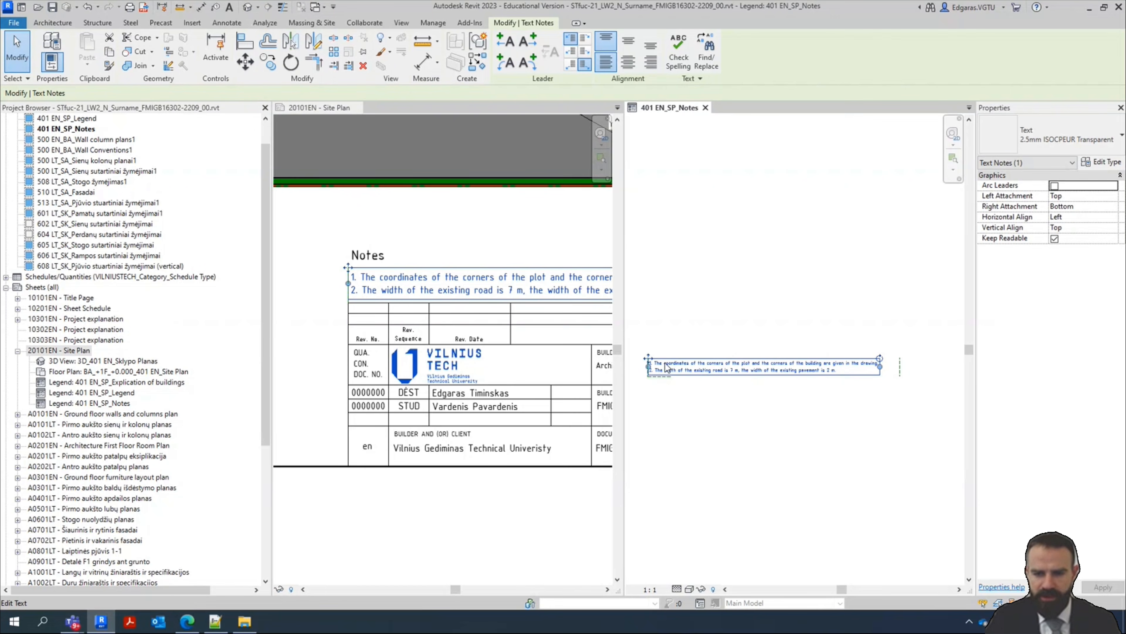
Set the vertical alignment of the legend's notes text to Bottom
left_click(650, 46)
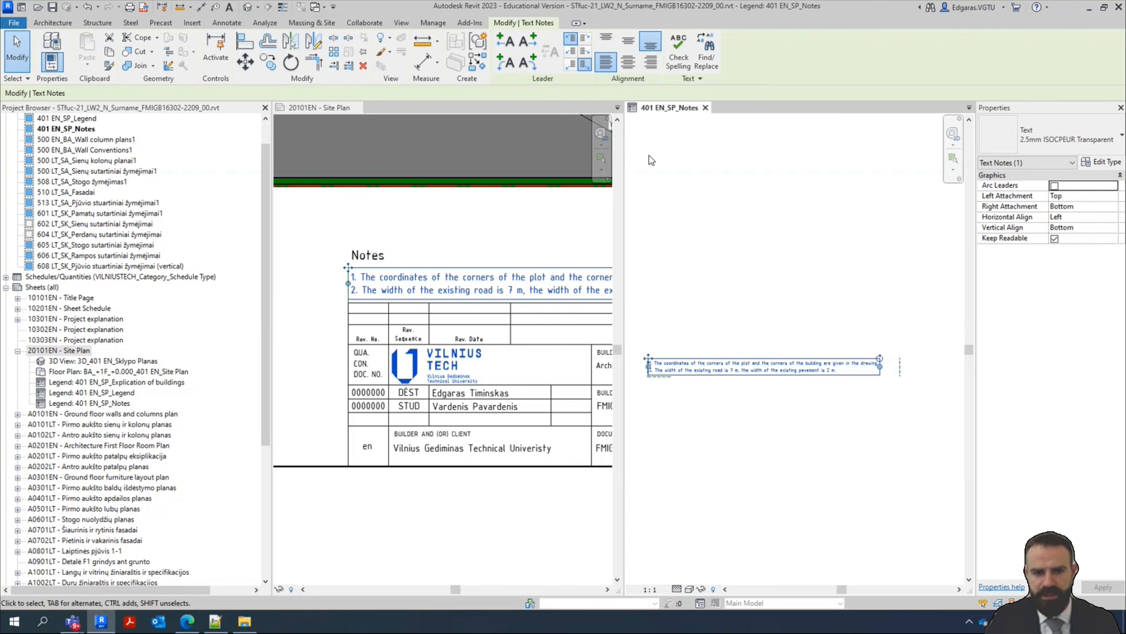
scroll(261, 350, "down", 1)
scroll(355, 332, "down", 4)
scroll(366, 306, "up", 2)
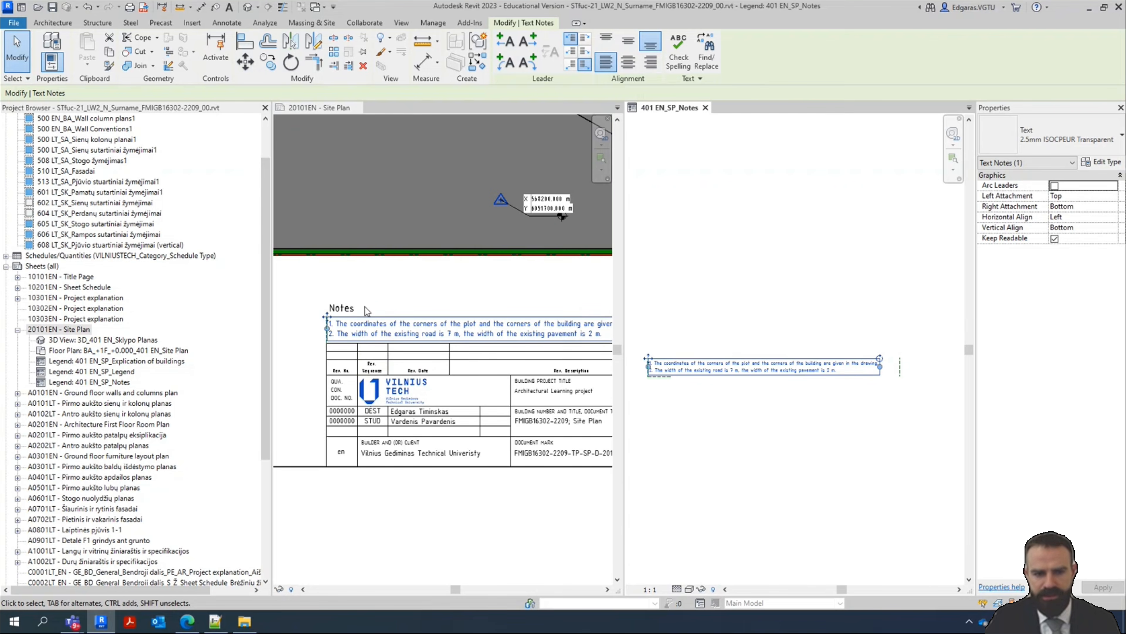
Add the trial list items 555, treyerty, eyreryery and eyey to the legend's notes text
double_click(846, 368)
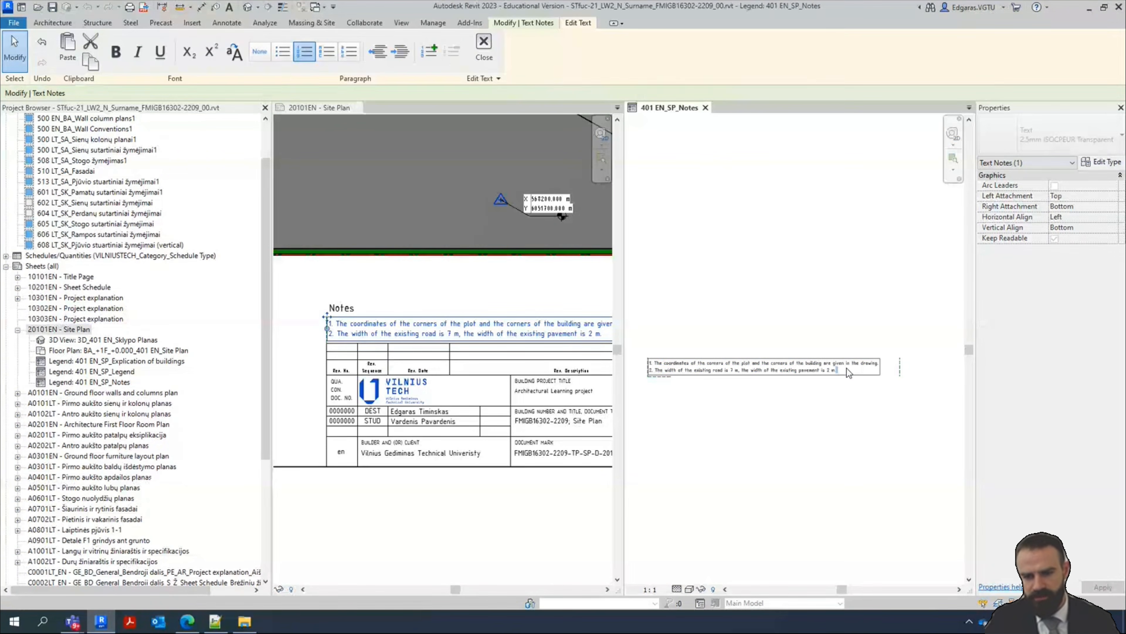
key("Return")
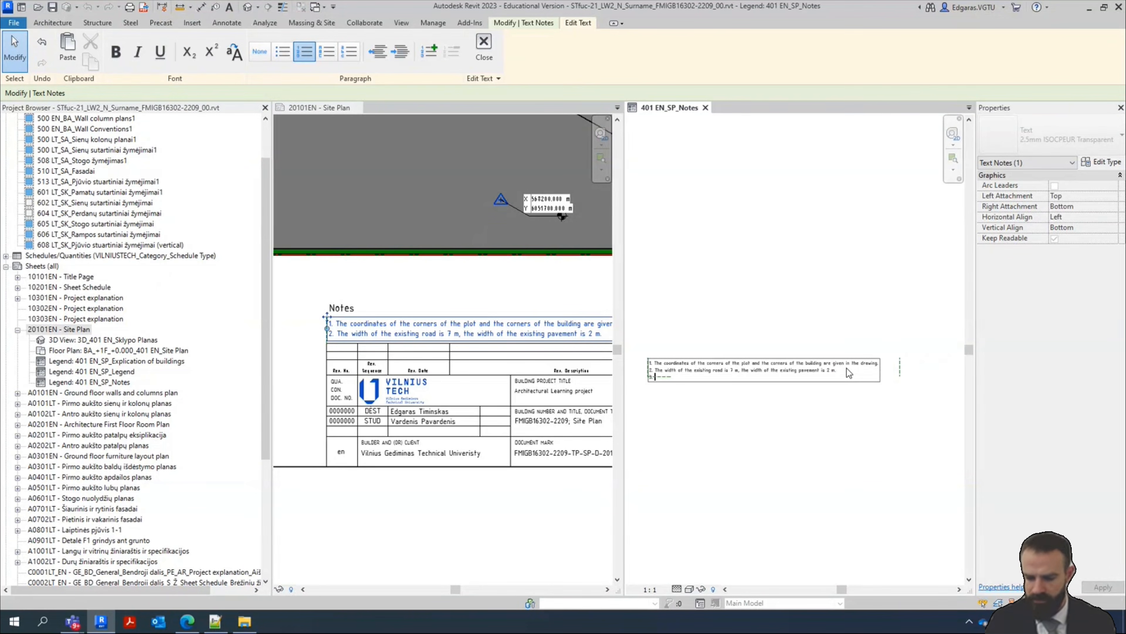
type("555")
key("Return")
type("treyerty")
key("Return")
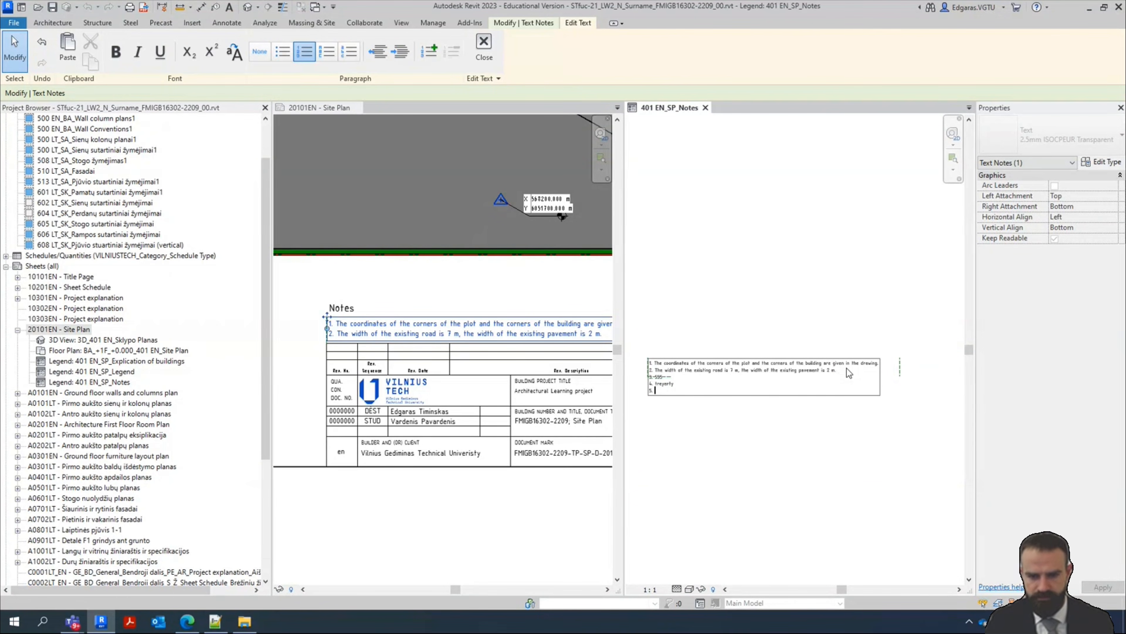
type("eyreyery")
key("Return")
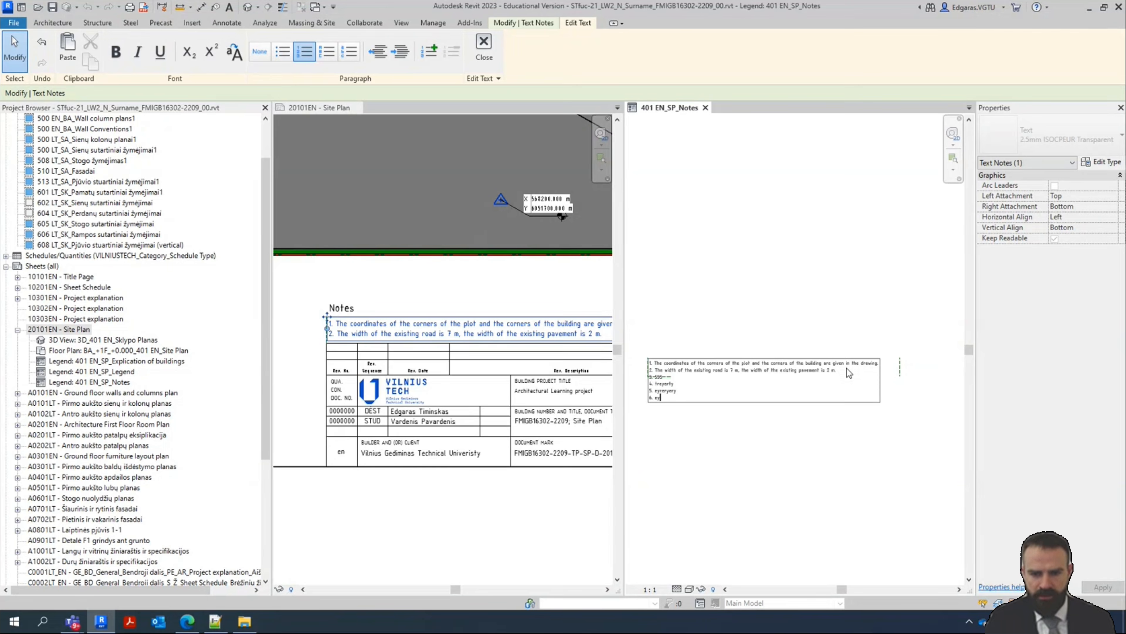
type("eyey")
left_click(890, 448)
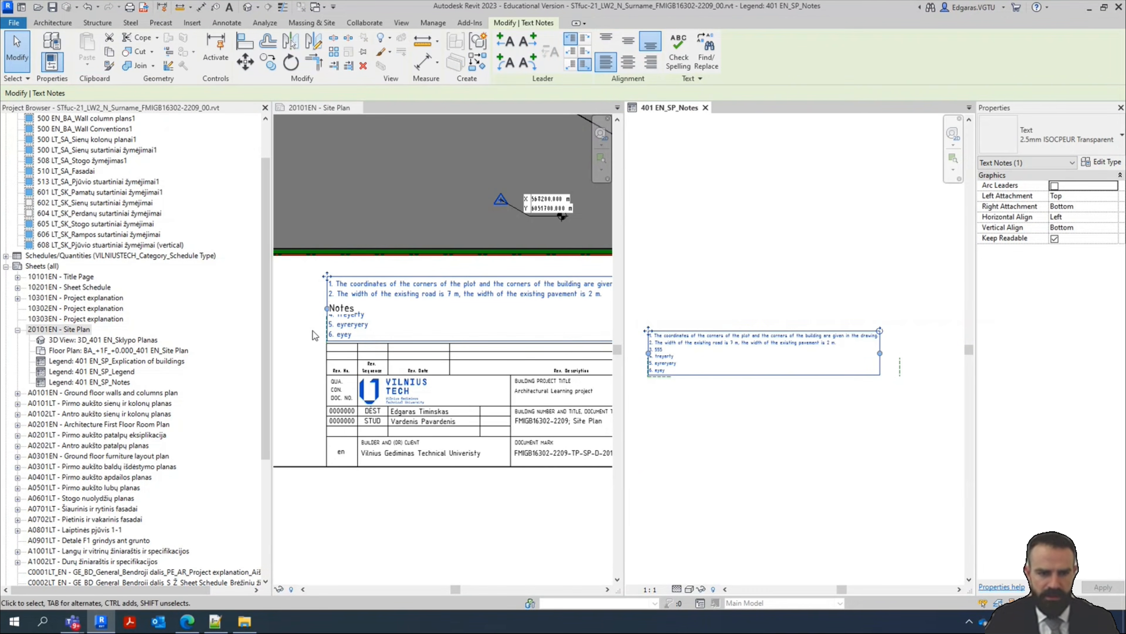
Move the Notes viewport title on the Site Plan sheet up above the first line of the extended list
left_click(315, 335)
scroll(375, 346, "up", 3)
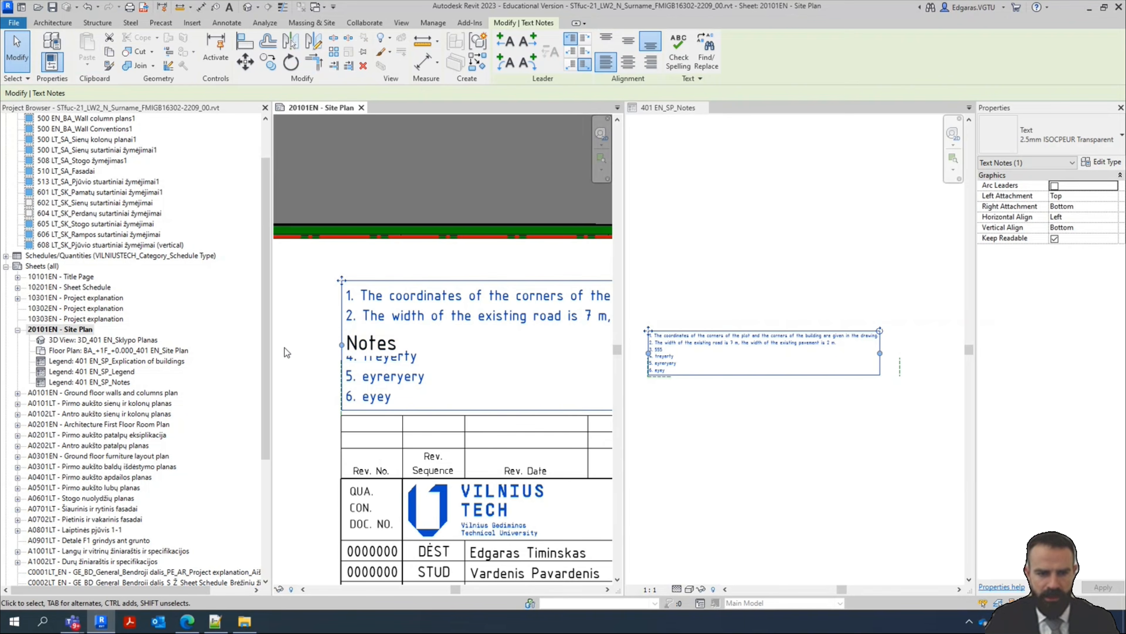
left_click(305, 363)
left_click_drag(371, 342, 373, 262)
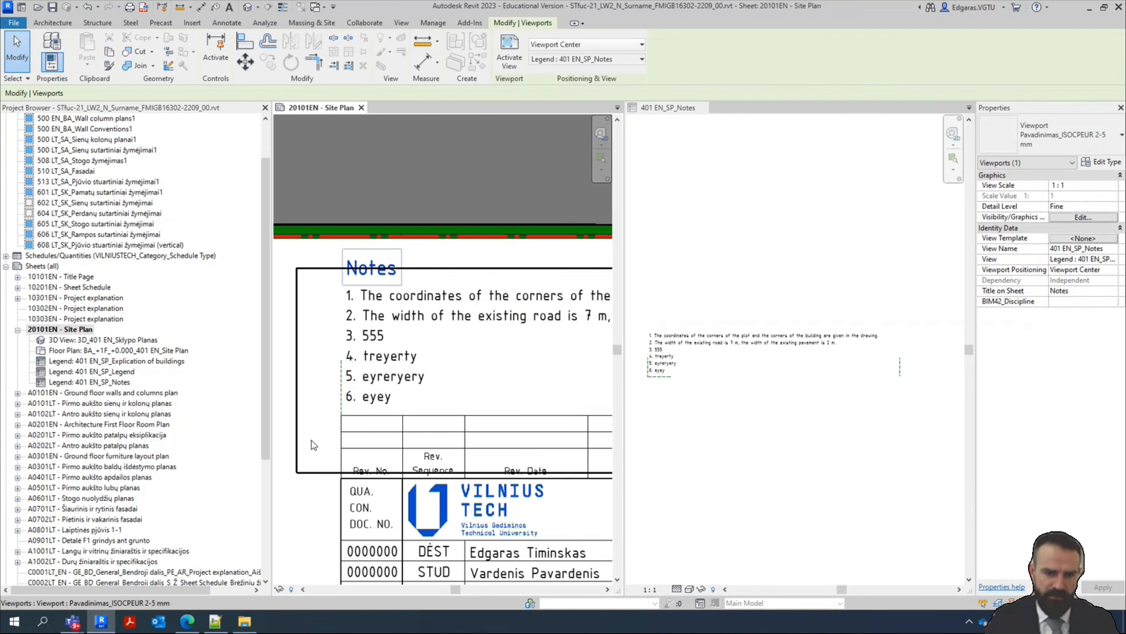
scroll(366, 299, "down", 5)
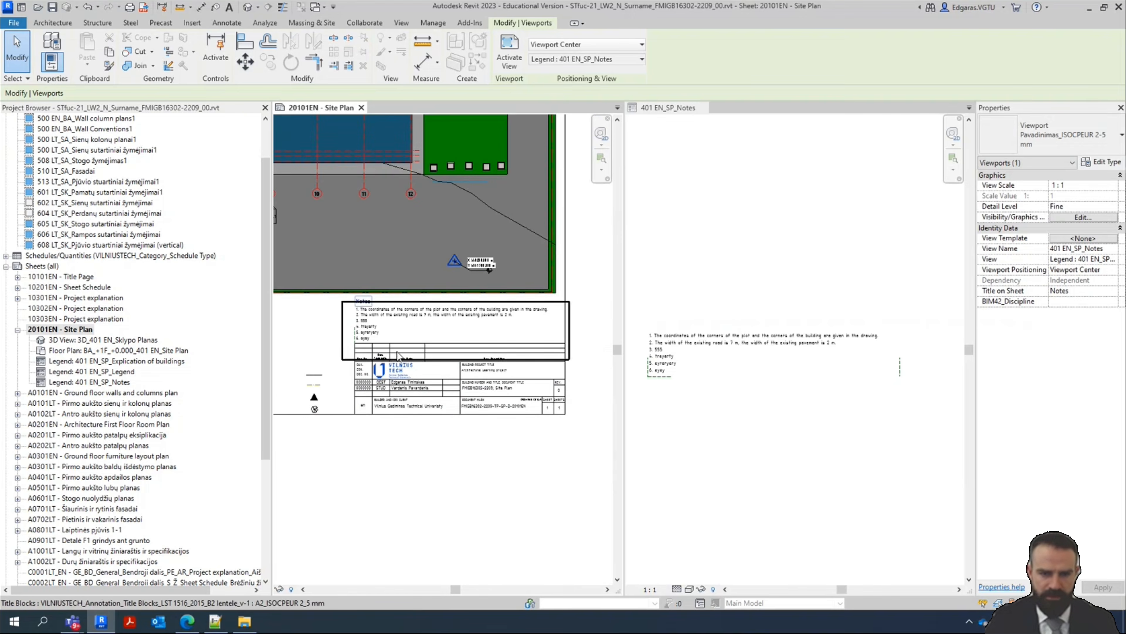
scroll(397, 350, "up", 3)
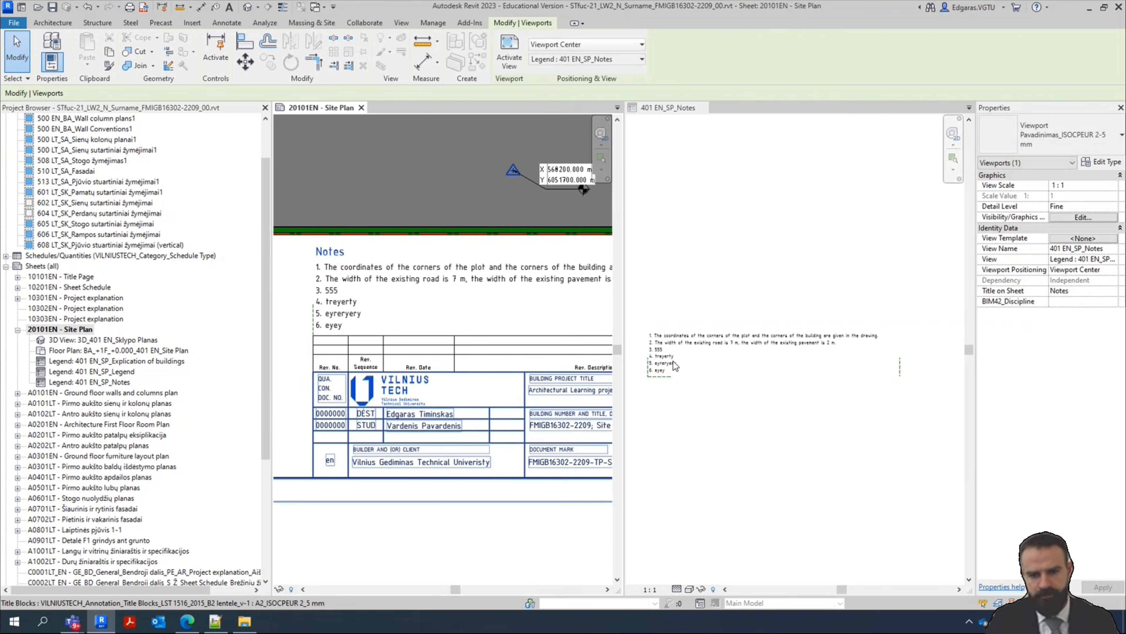
Delete the trial list items 555, treyerty, eyreryery and eyey from the legend's notes text
scroll(675, 366, "up", 4)
scroll(728, 366, "down", 1)
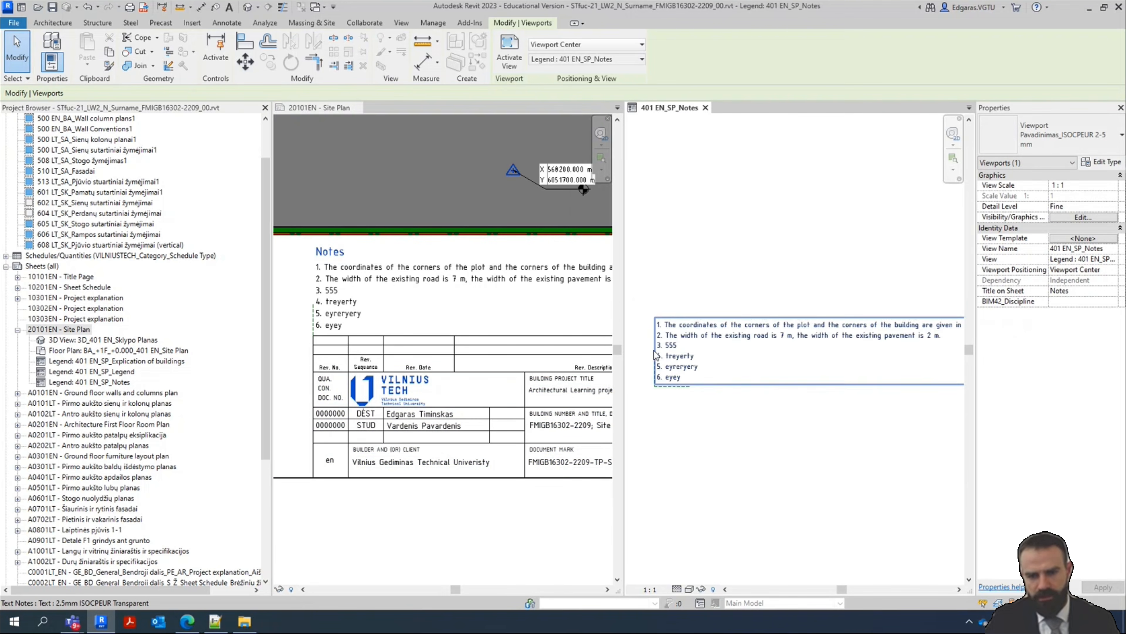
scroll(722, 375, "up", 2)
double_click(712, 381)
left_click_drag(703, 400, 669, 342)
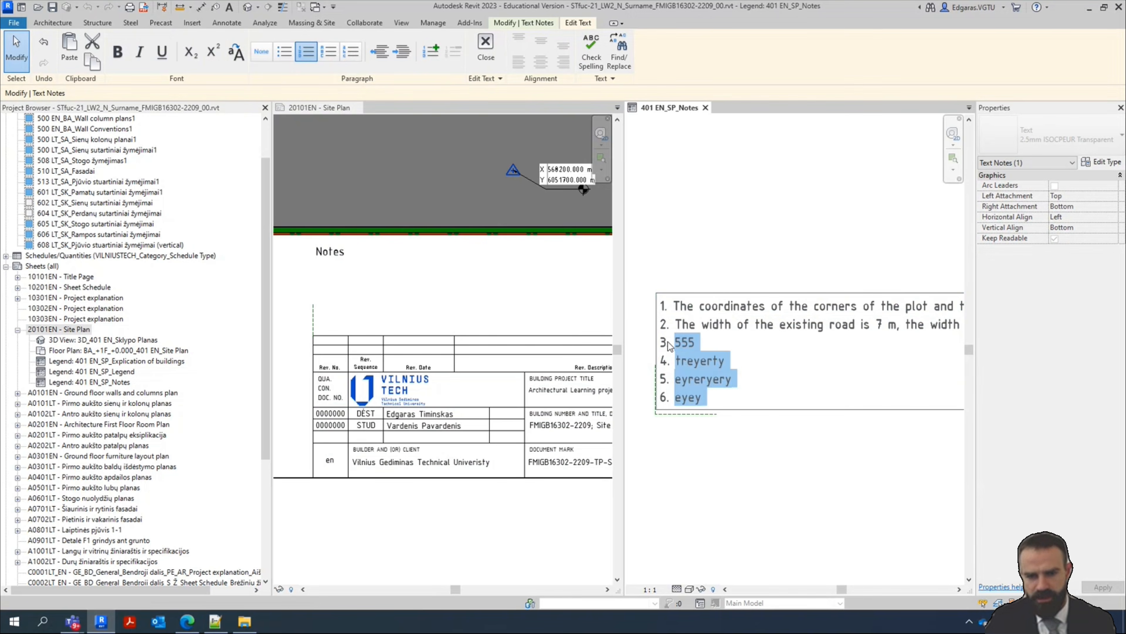
key("BackSpace")
key("BackSpace")
key("BackSpace")
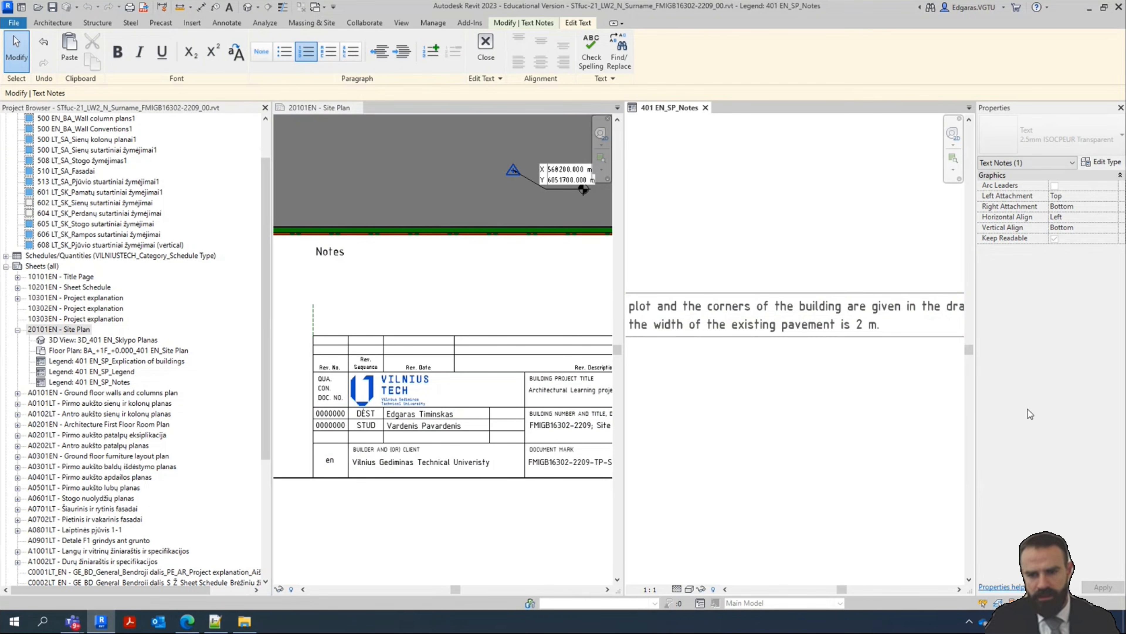
scroll(820, 422, "down", 3)
left_click(715, 487)
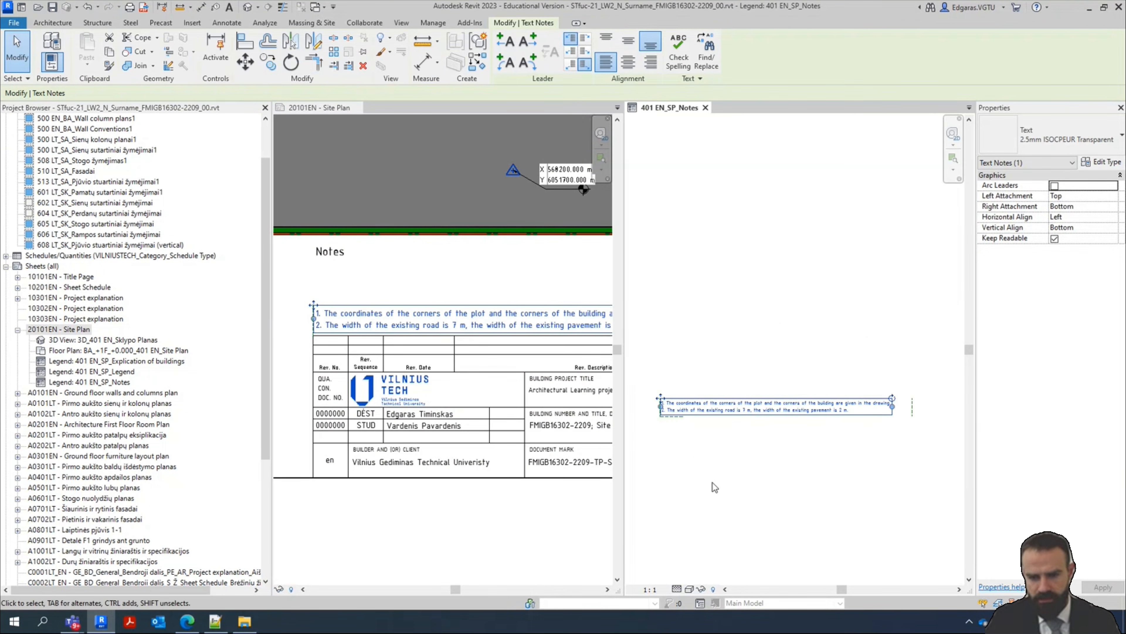
Move the Notes viewport title on the Site Plan sheet down to sit directly above the first note
left_click(721, 558)
left_click(322, 246)
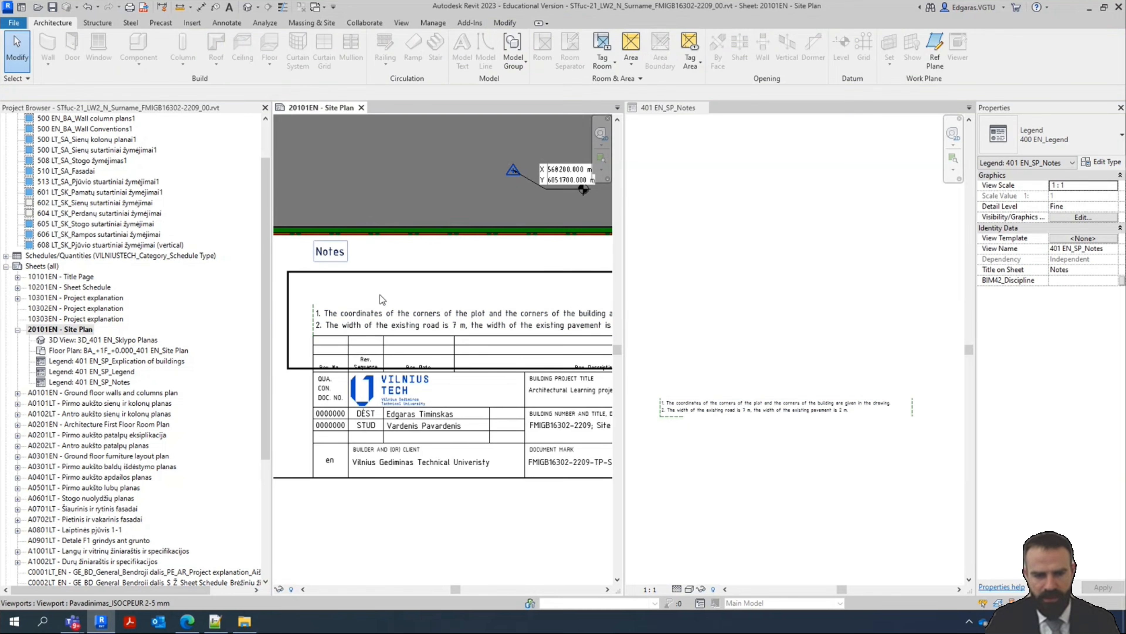
scroll(322, 246, "up", 3)
left_click(322, 246)
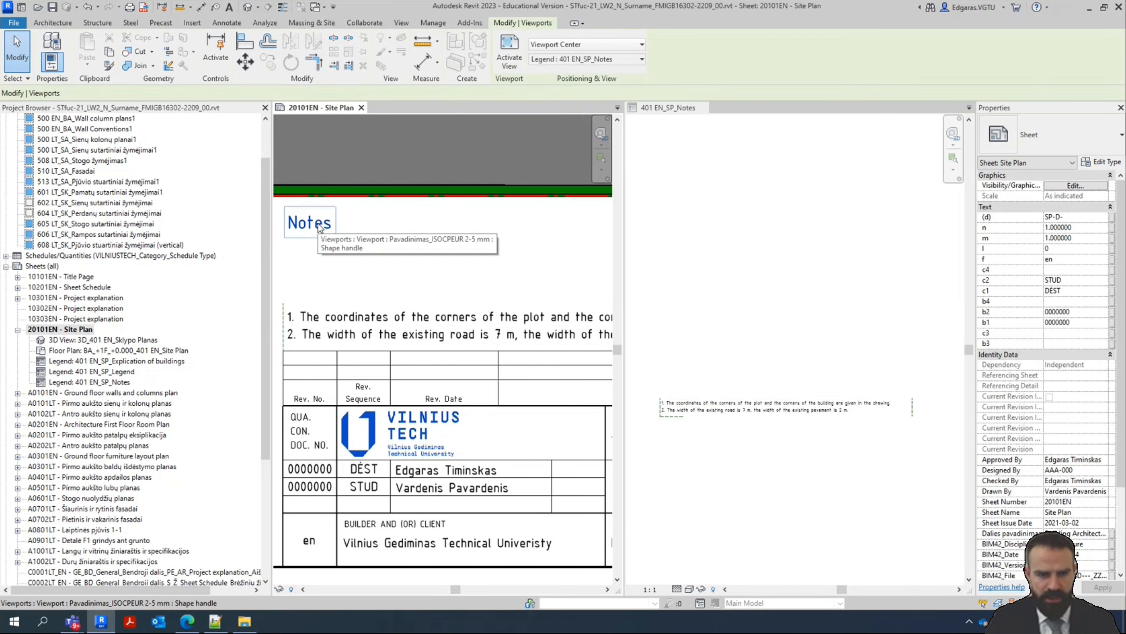
left_click_drag(322, 246, 320, 292)
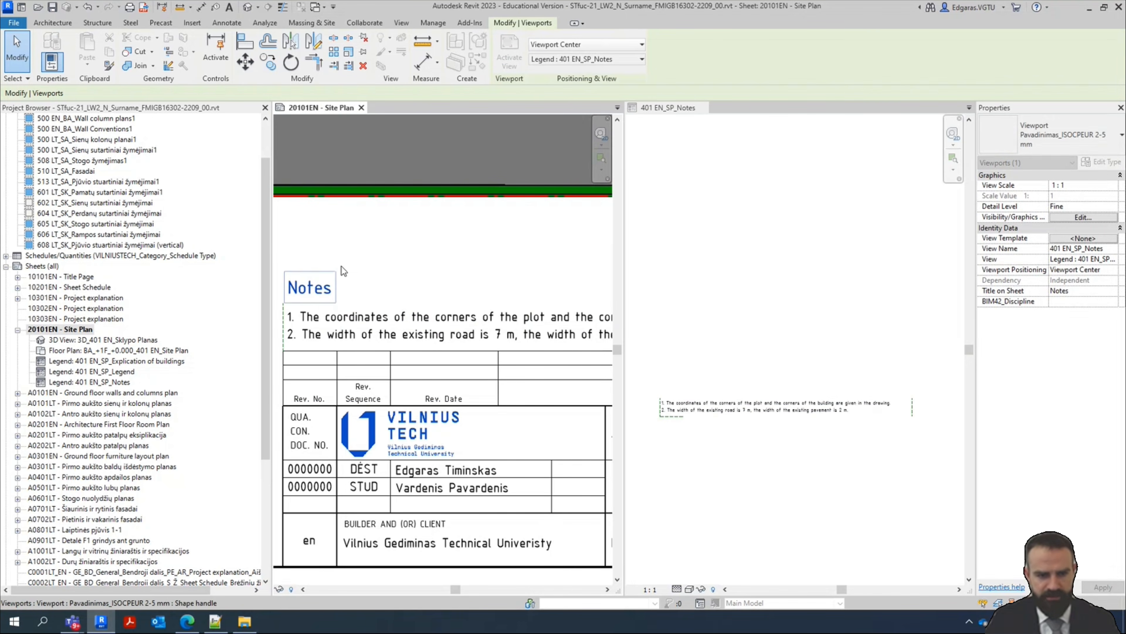
left_click(433, 213)
Examine the Explication of buildings legend's title and placeholder text on the Site Plan sheet
scroll(493, 263, "down", 3)
left_click(513, 588)
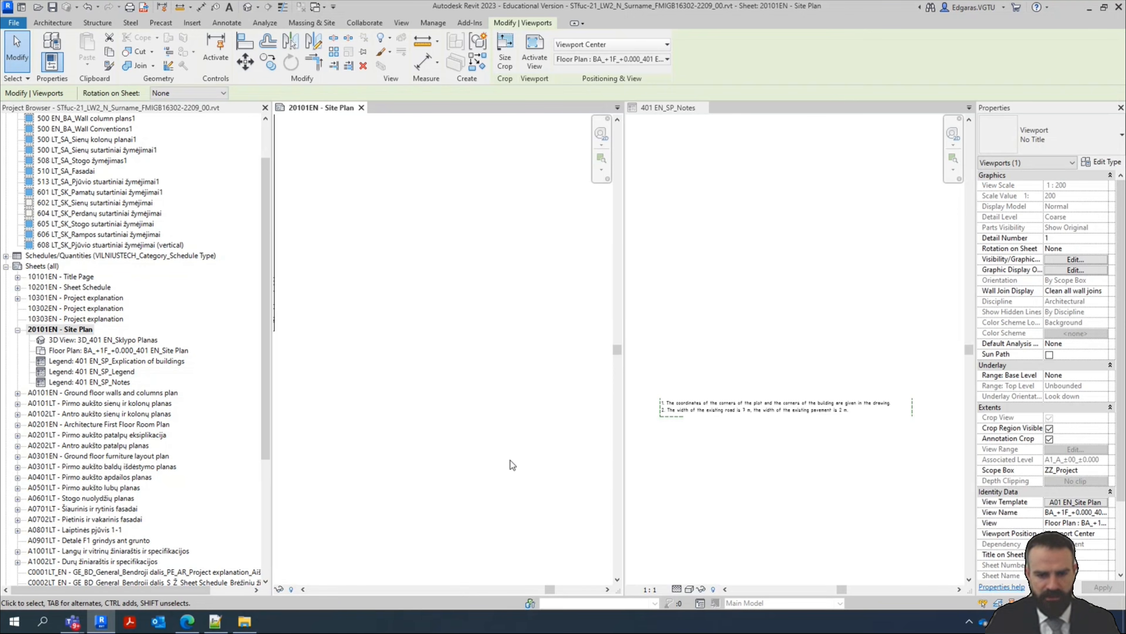
scroll(409, 488, "down", 3)
scroll(571, 446, "up", 5)
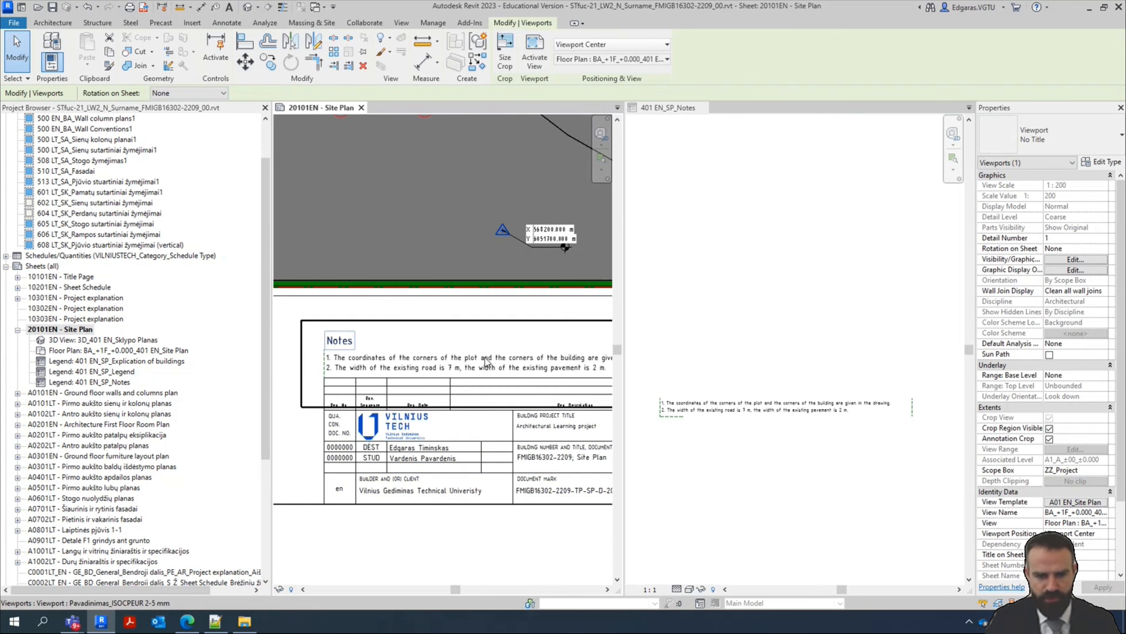
middle_click_drag(603, 382, 468, 443)
scroll(419, 399, "up", 5)
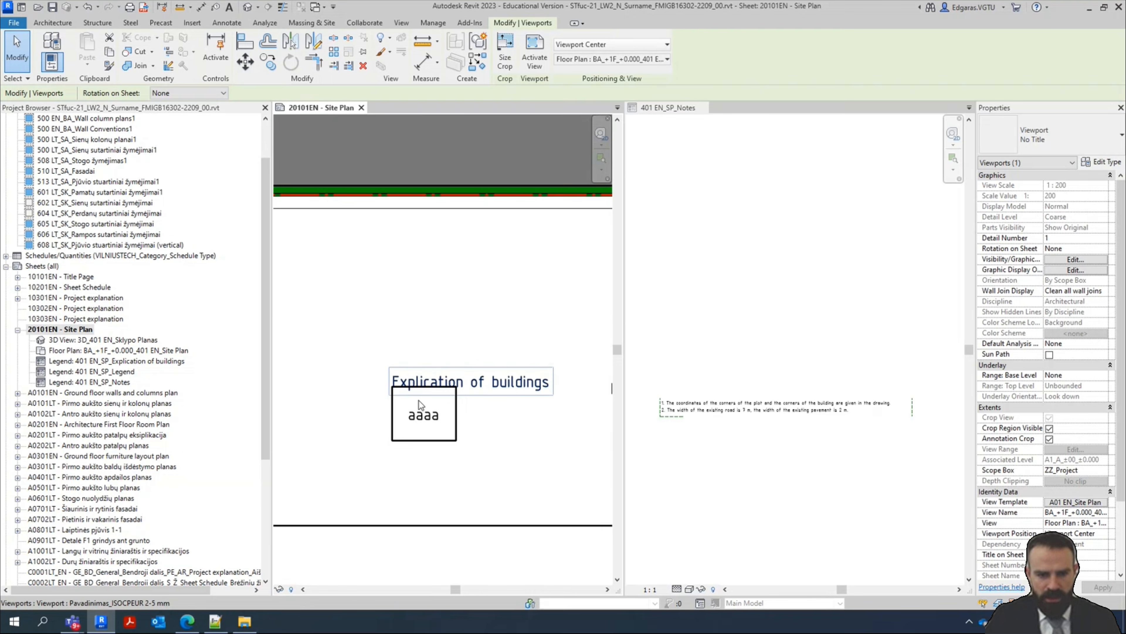
scroll(416, 427, "down", 2)
scroll(391, 384, "up", 2)
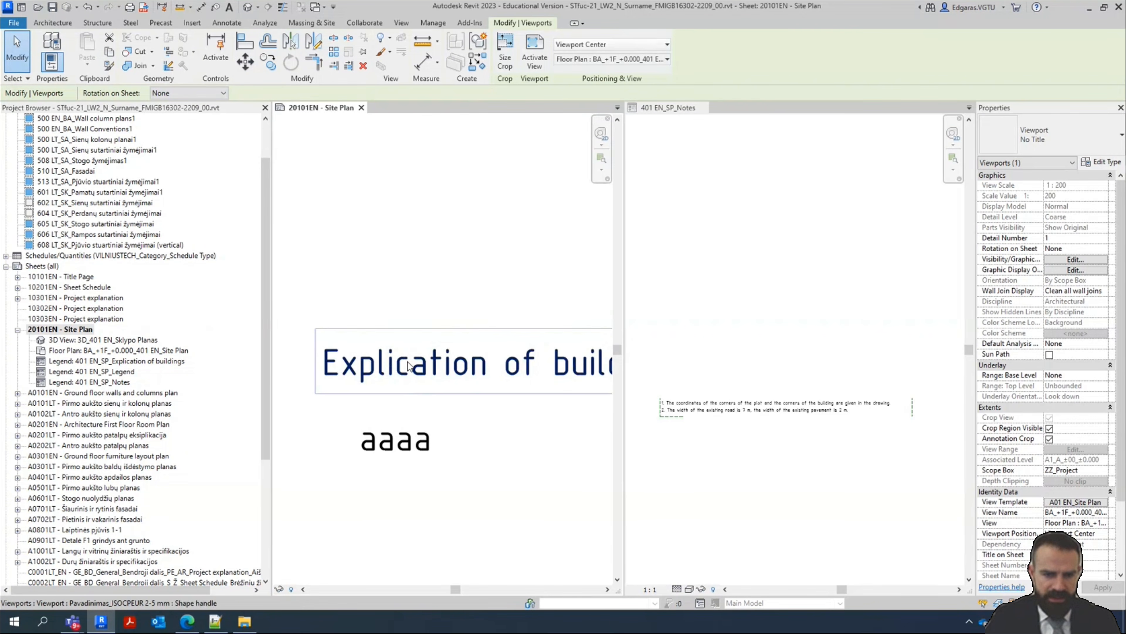
scroll(460, 398, "down", 3)
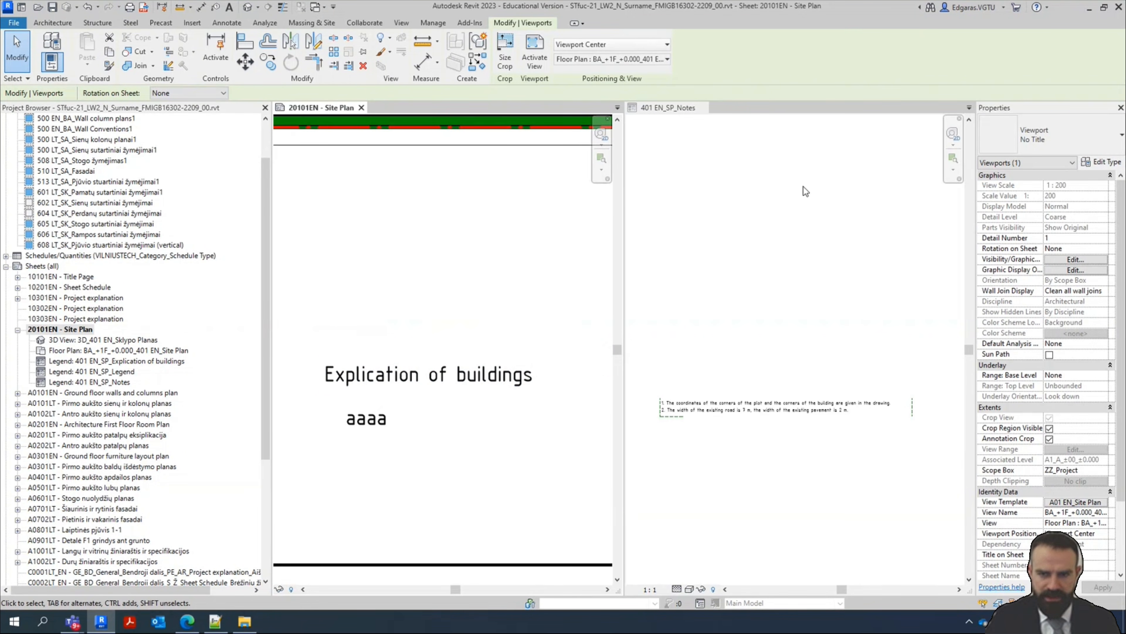
Close the 401 EN_SP_Notes legend and delete the placeholder text aaaa from the 401 EN_SP_Explication of buildings legend
left_click(723, 151)
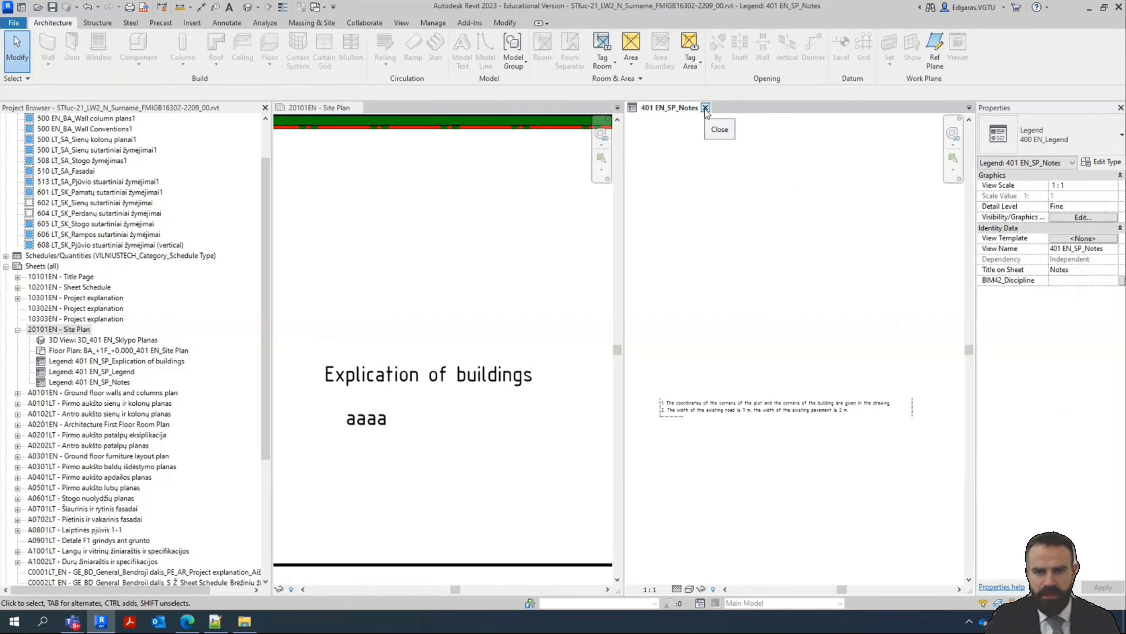
left_click(705, 108)
scroll(96, 129, "up", 2)
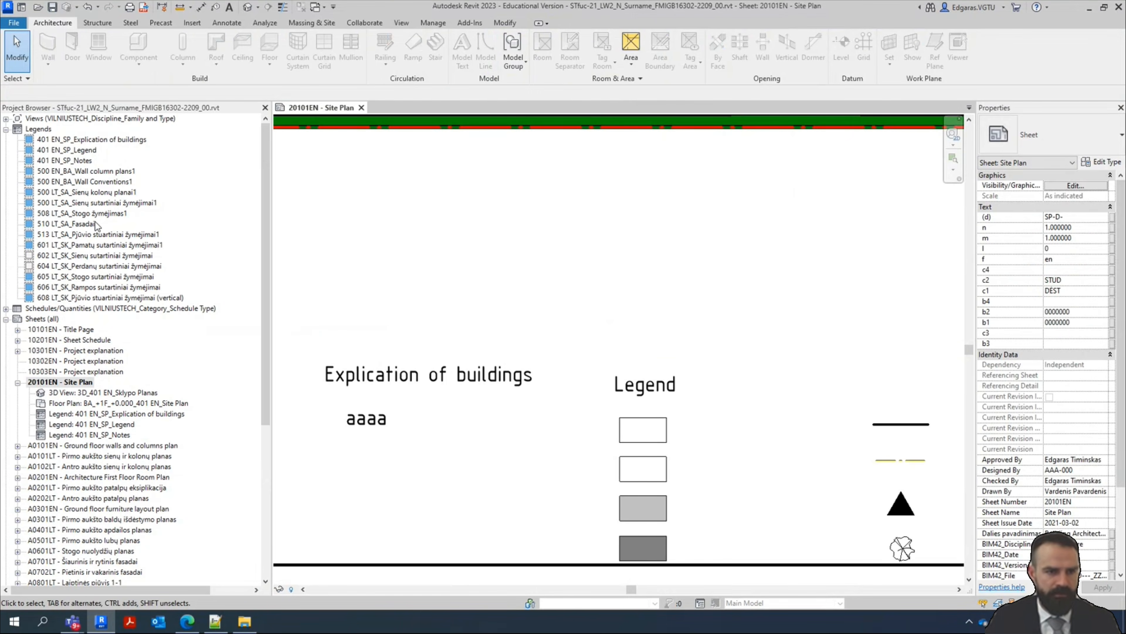
double_click(95, 140)
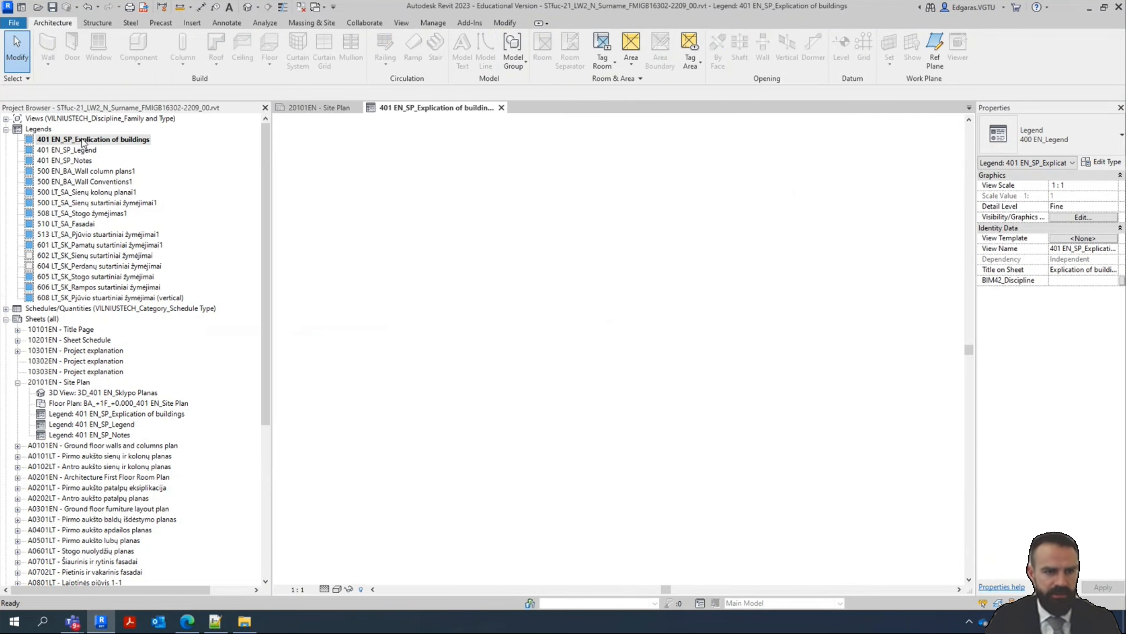
left_click(693, 406)
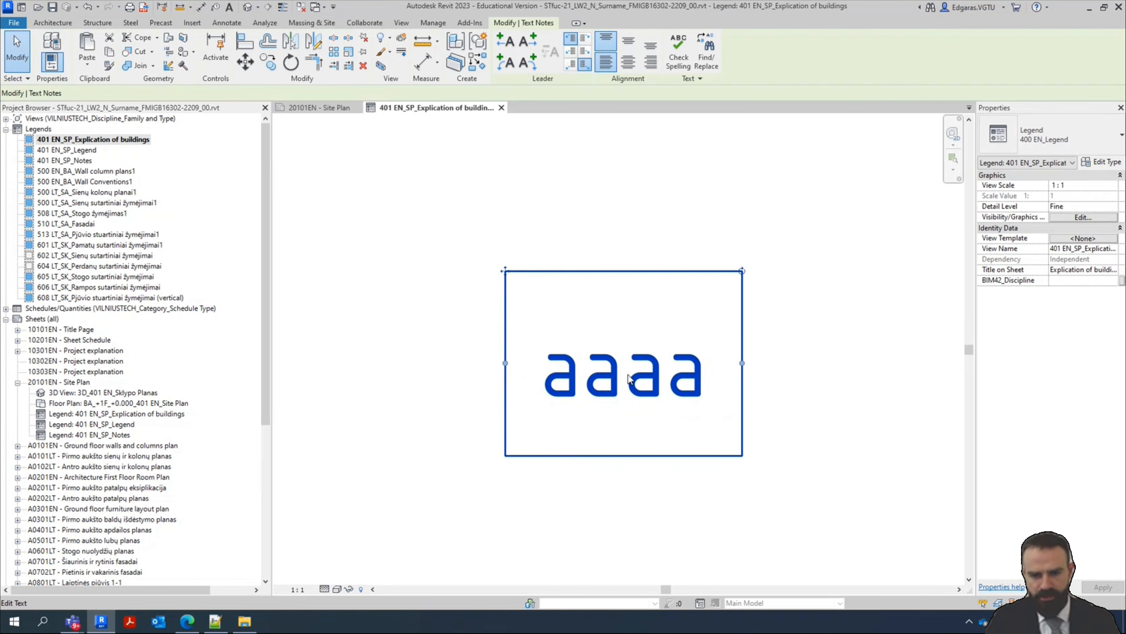
key("Delete")
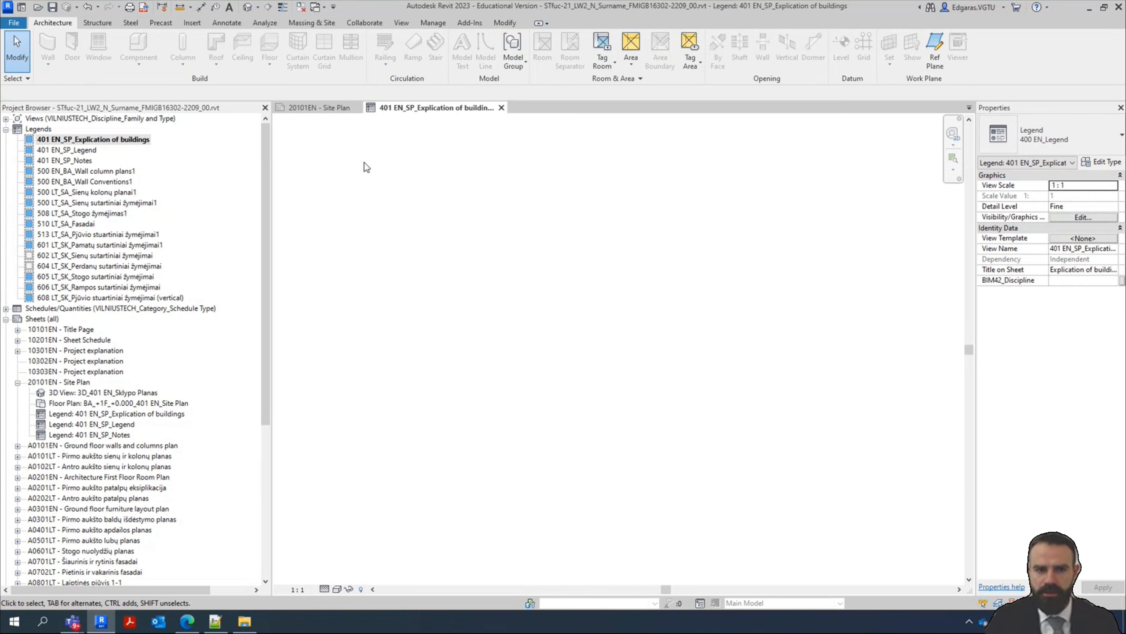
Add the text note "A1 - main building" to the 401 EN_SP_Explication of buildings legend
left_click(227, 22)
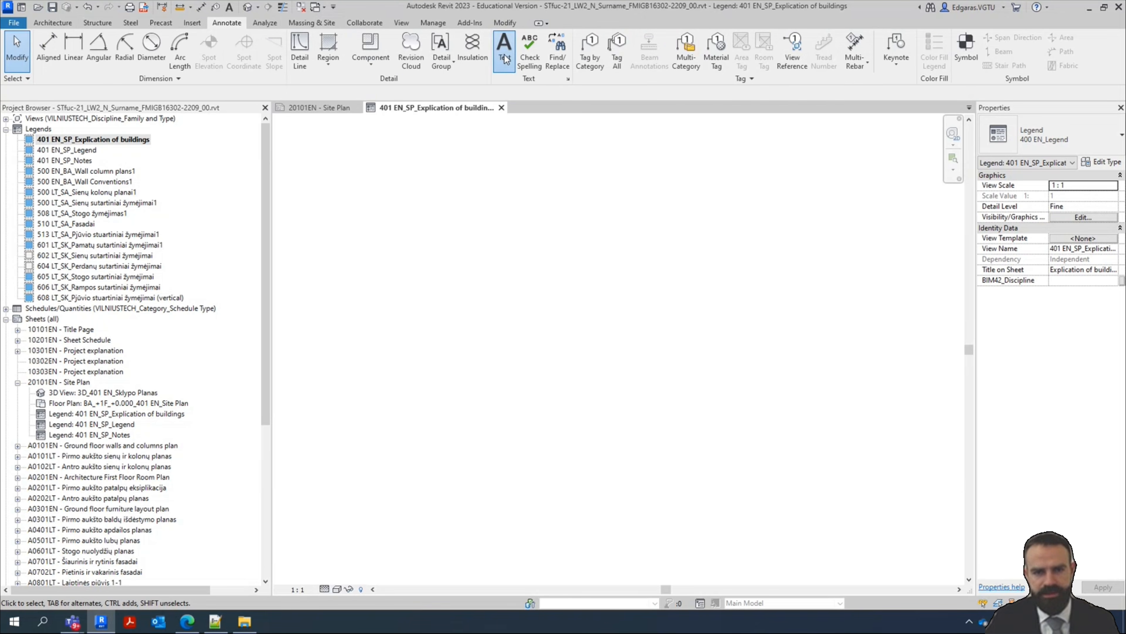
left_click(504, 48)
left_click(460, 351)
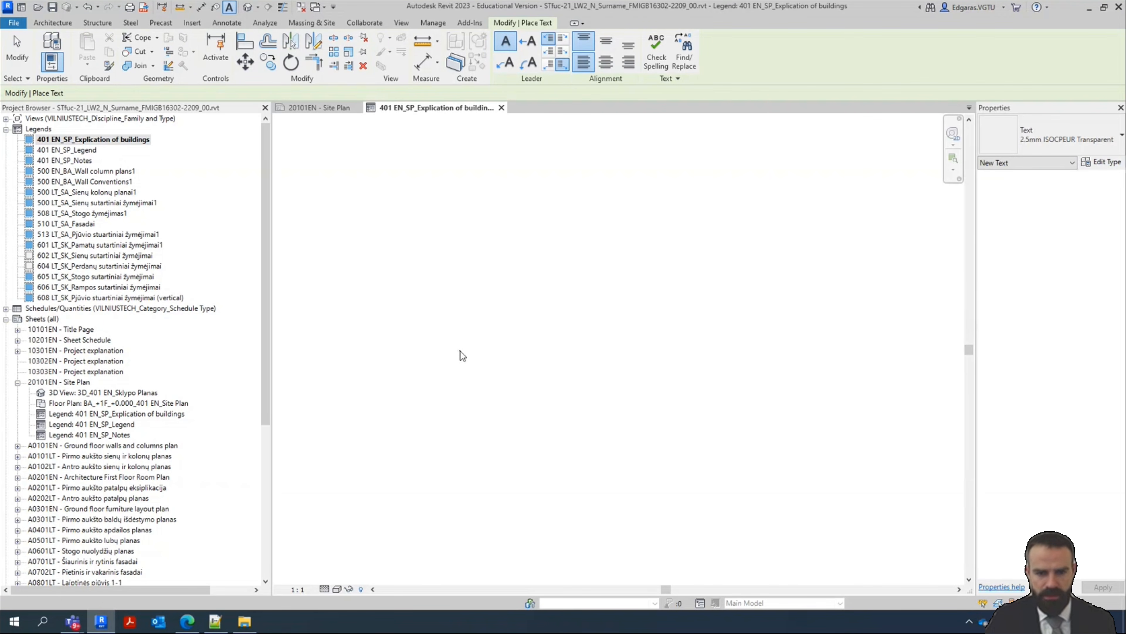
type("A1 - ")
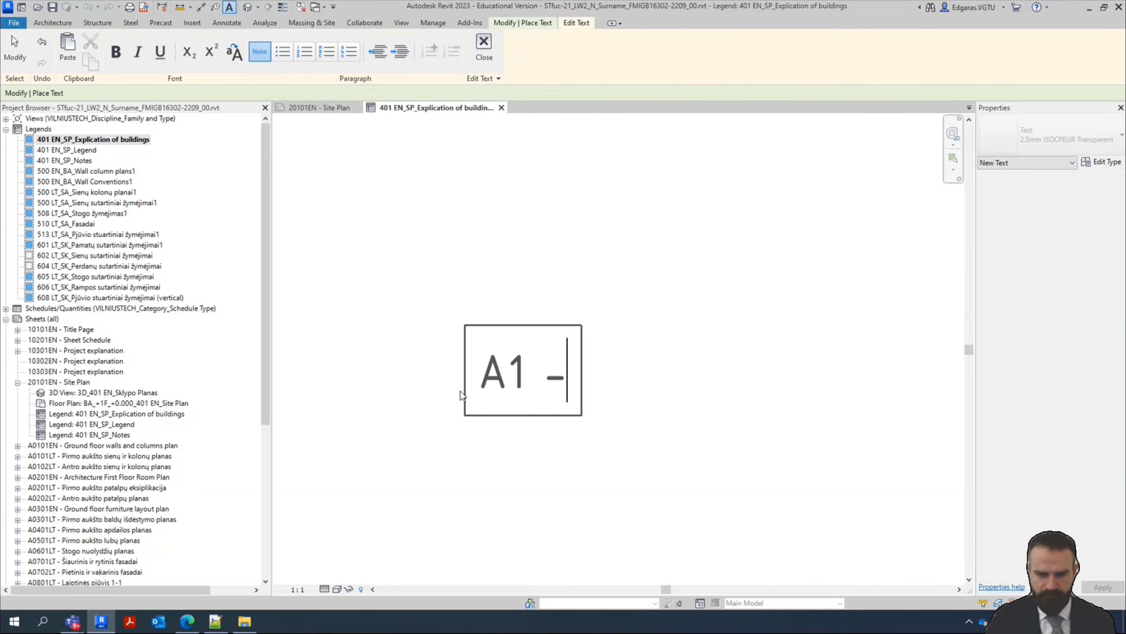
type("main bu")
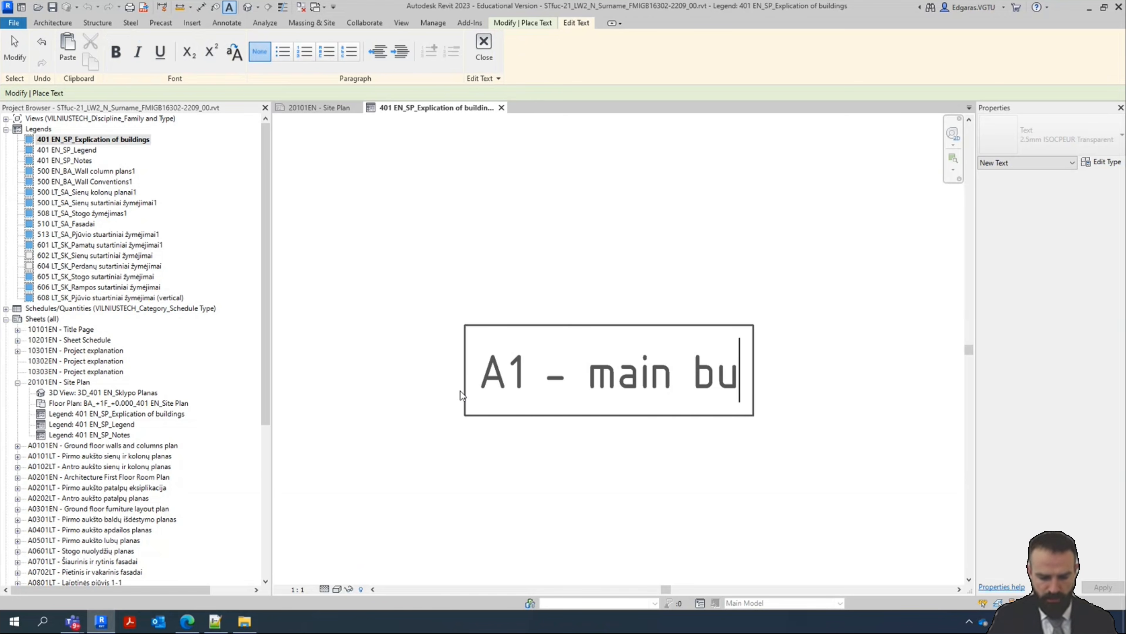
type("ilding")
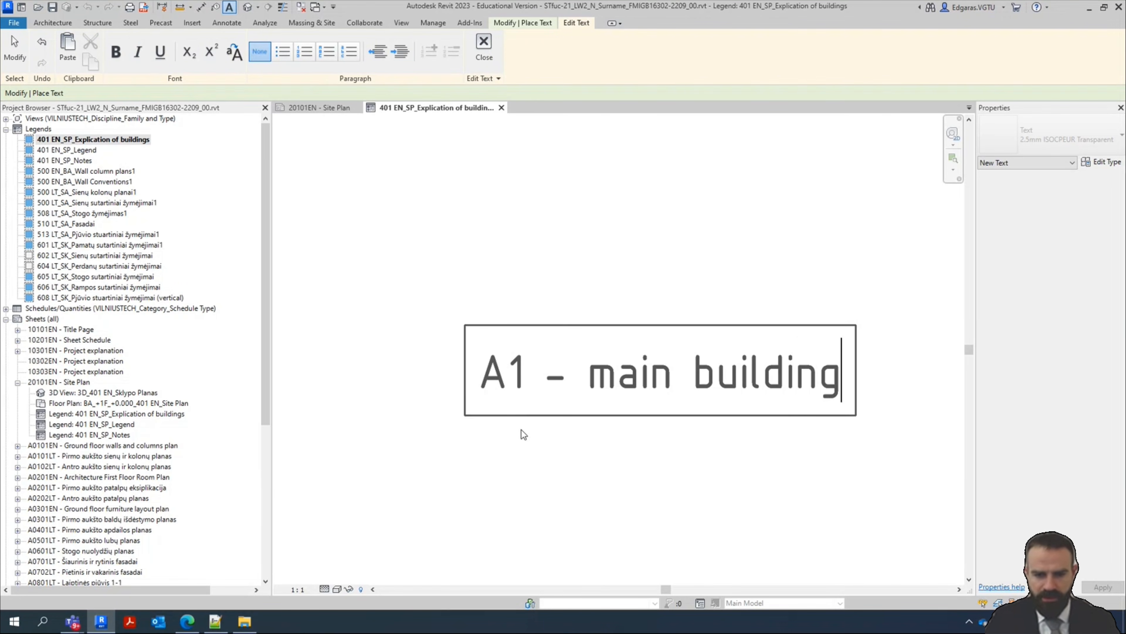
left_click(495, 470)
scroll(493, 281, "down", 2)
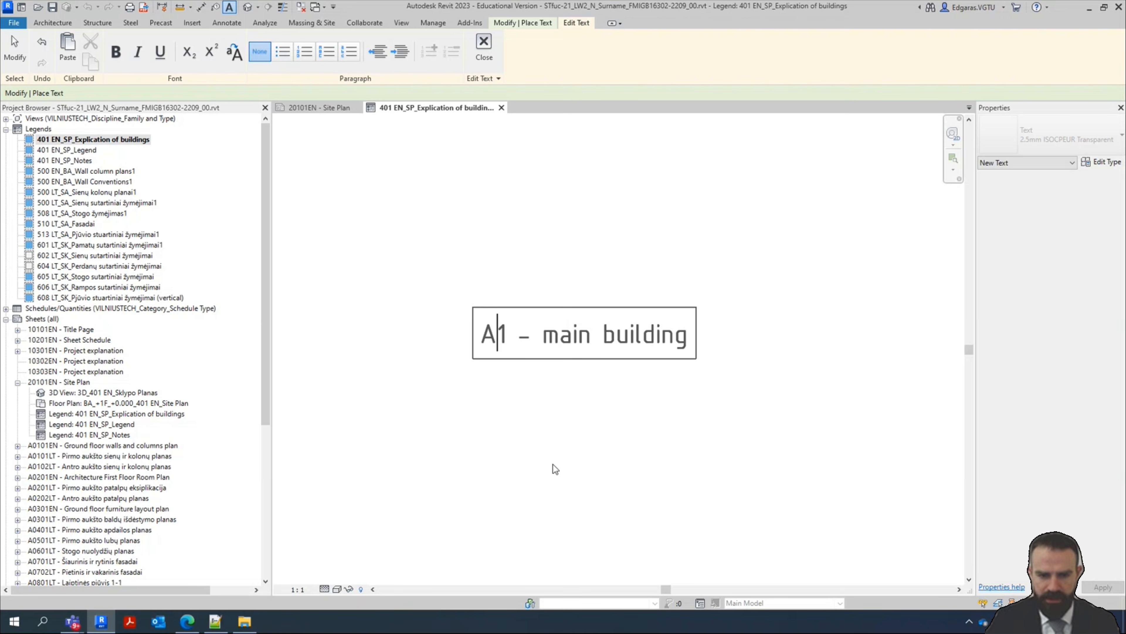
left_click(553, 464)
left_click(843, 469)
left_click(799, 459)
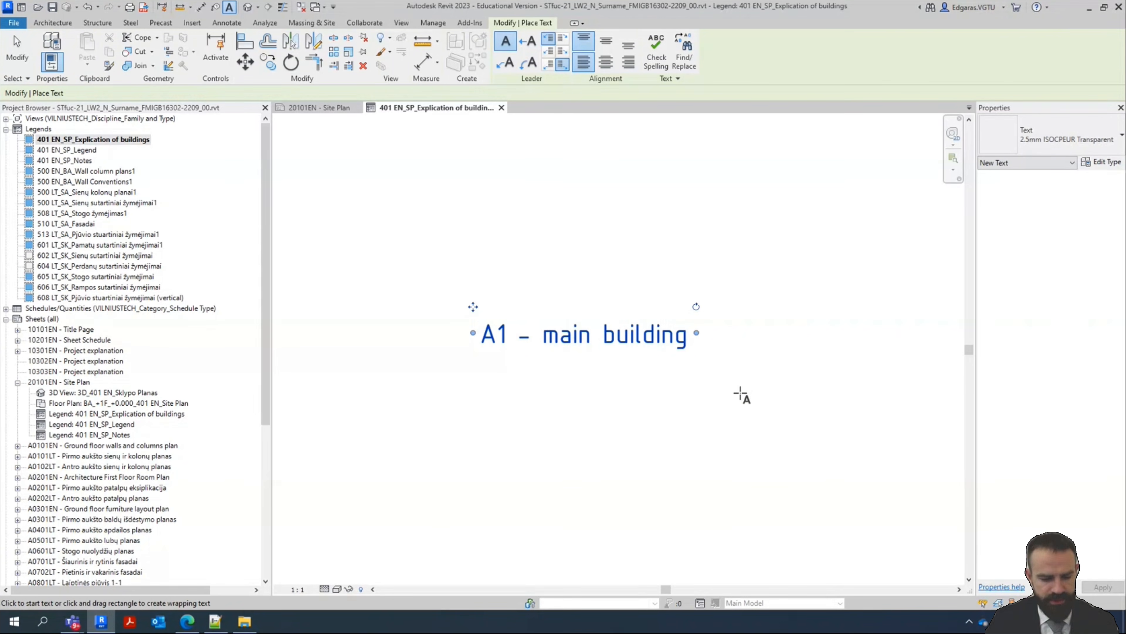
key("Escape")
key("Escape")
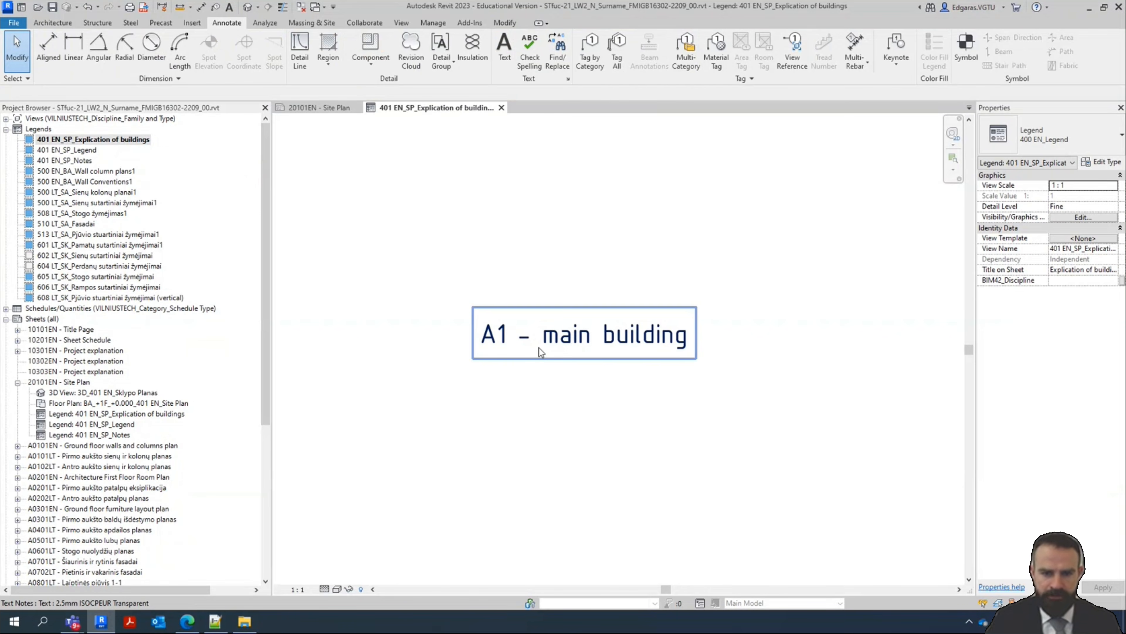
Close the legend view and check where the Explication of buildings title and its content sit on the Site Plan sheet
left_click(557, 338)
left_click(560, 421)
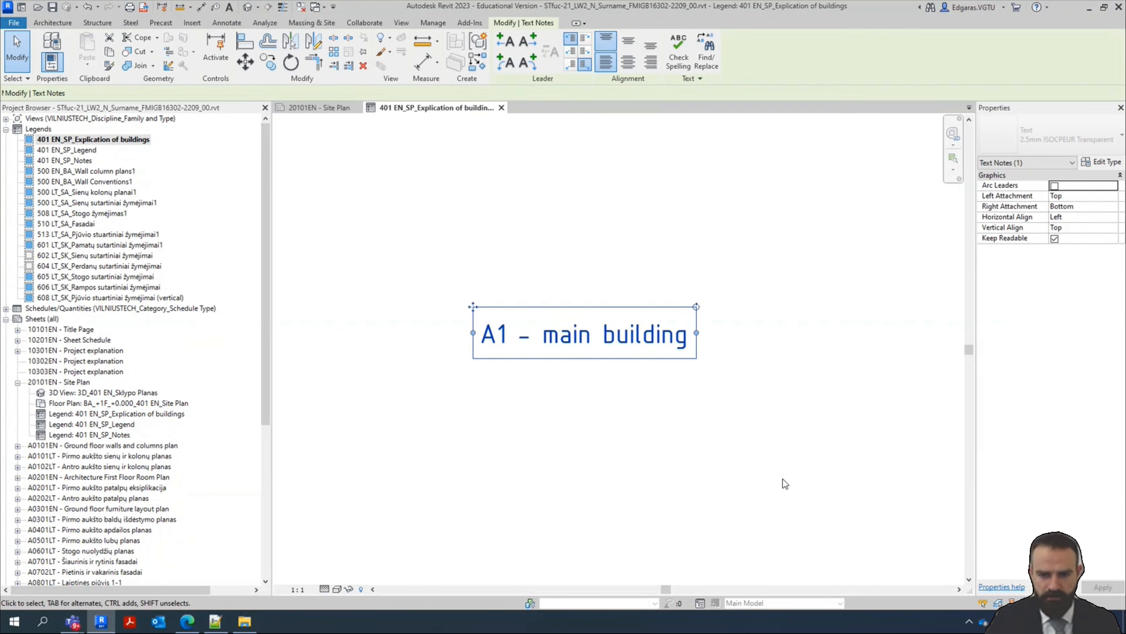
left_click(502, 108)
scroll(800, 372, "down", 3)
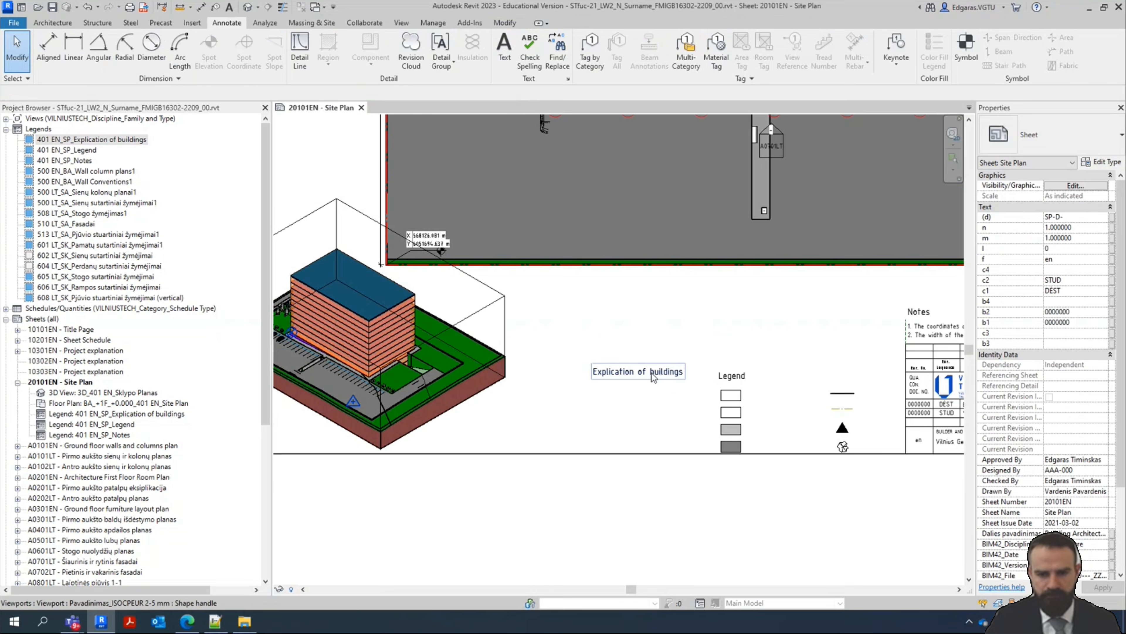
left_click(653, 377)
scroll(653, 376, "up", 3)
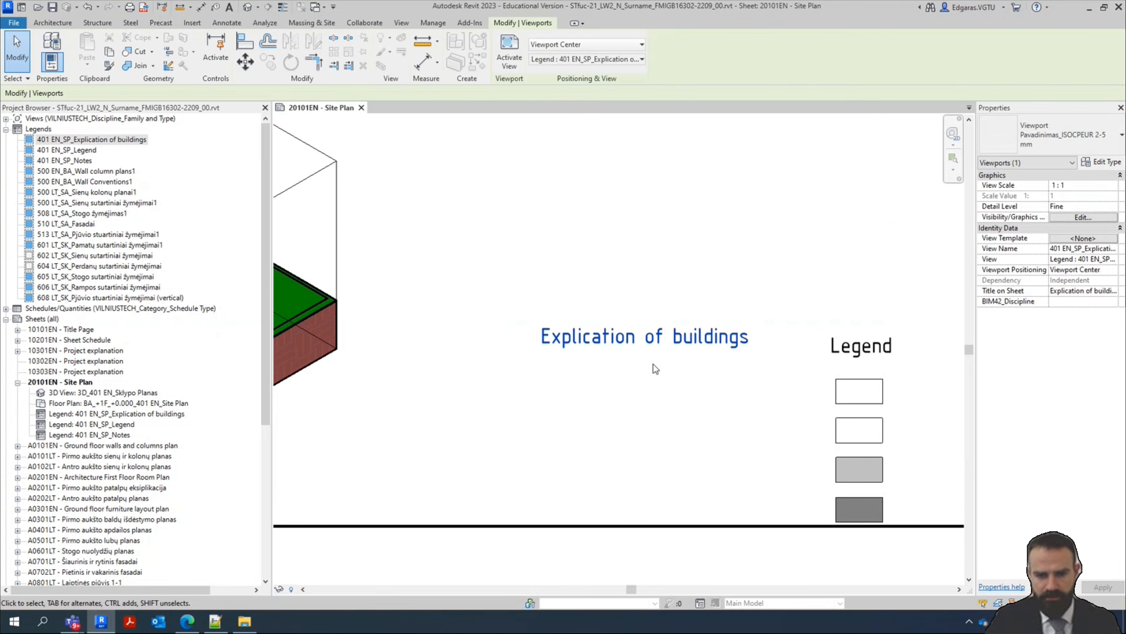
scroll(525, 331, "down", 5)
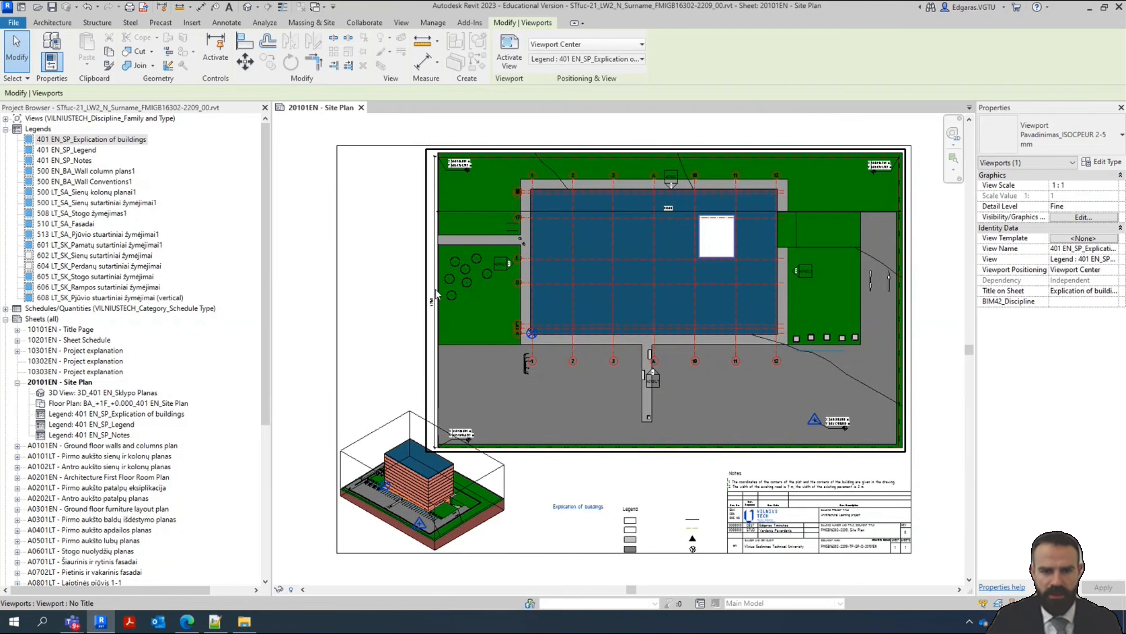
scroll(552, 340, "down", 5)
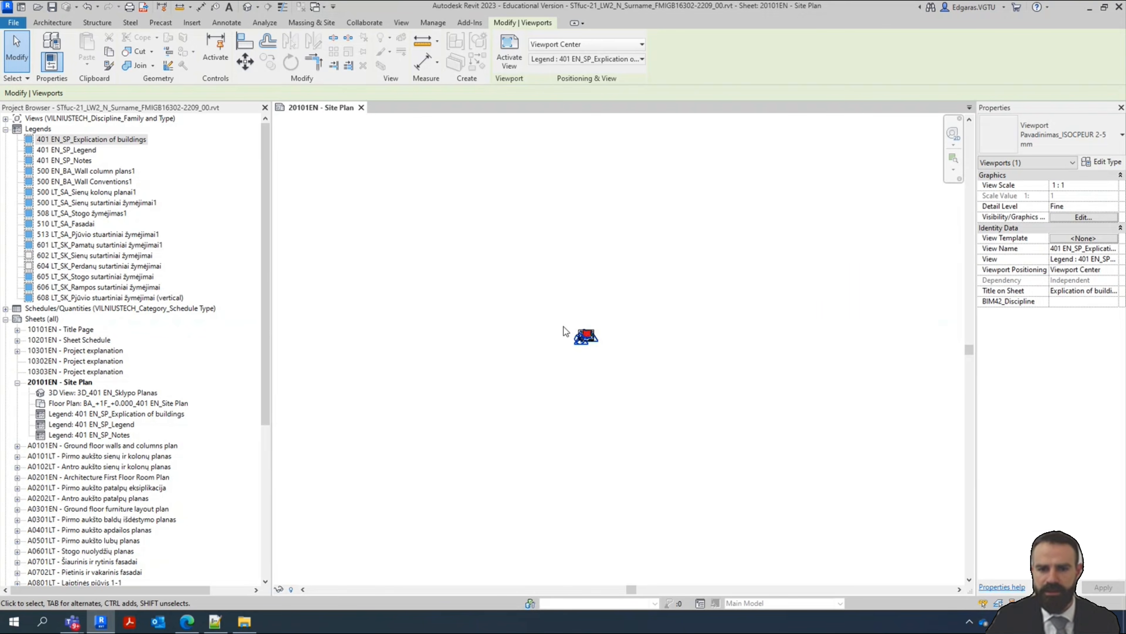
scroll(563, 327, "up", 8)
scroll(747, 457, "up", 2)
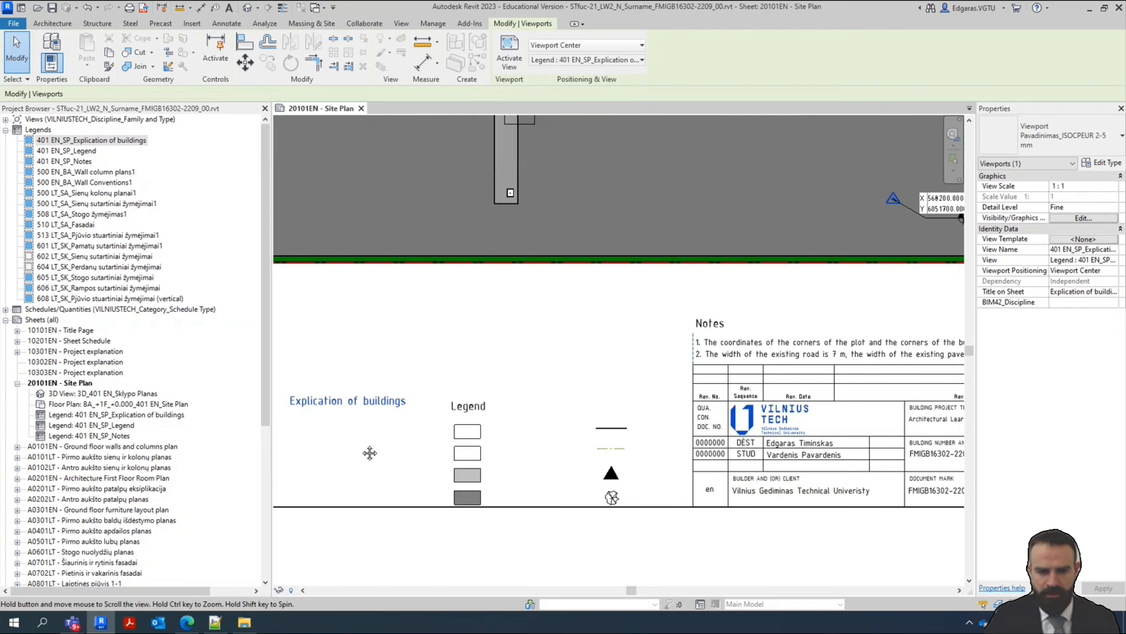
middle_click_drag(369, 452, 683, 446)
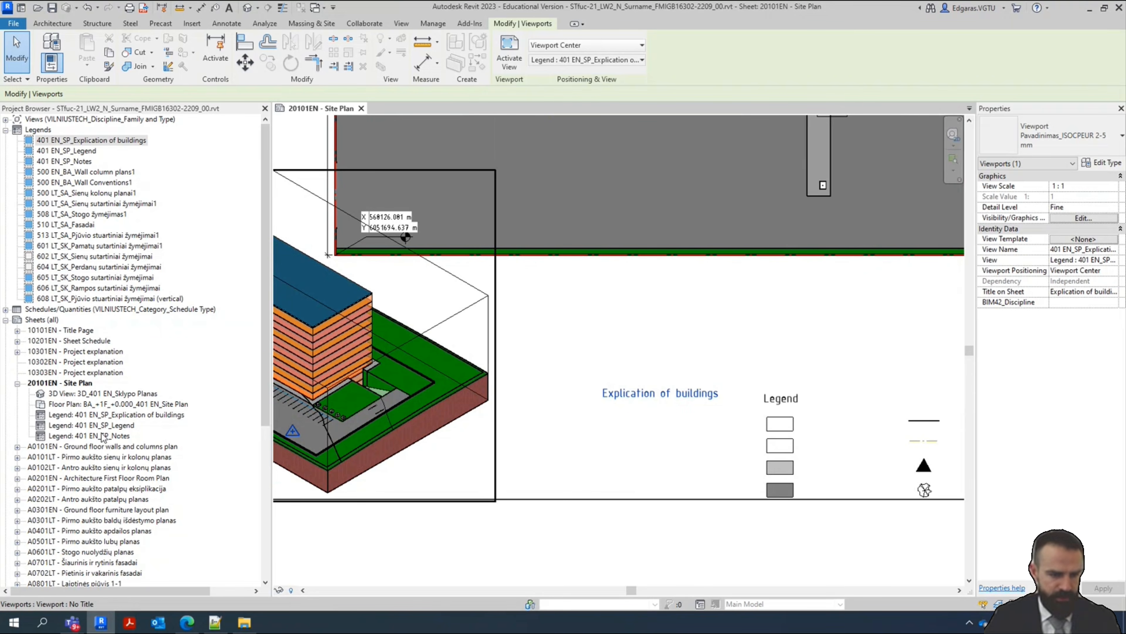
Place the 401 EN_SP_Explication of buildings legend on the sheet beside the Legend viewport, using viewport type Pavadinimas_ISOCPEUR 2-5 mm
left_click(99, 416)
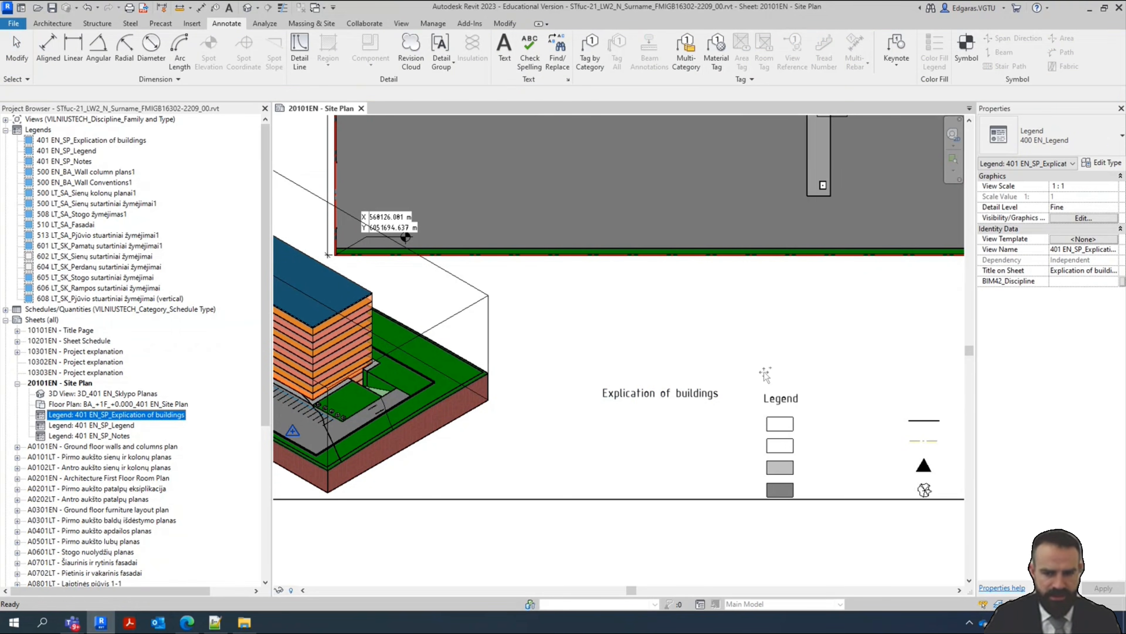
left_click(630, 413)
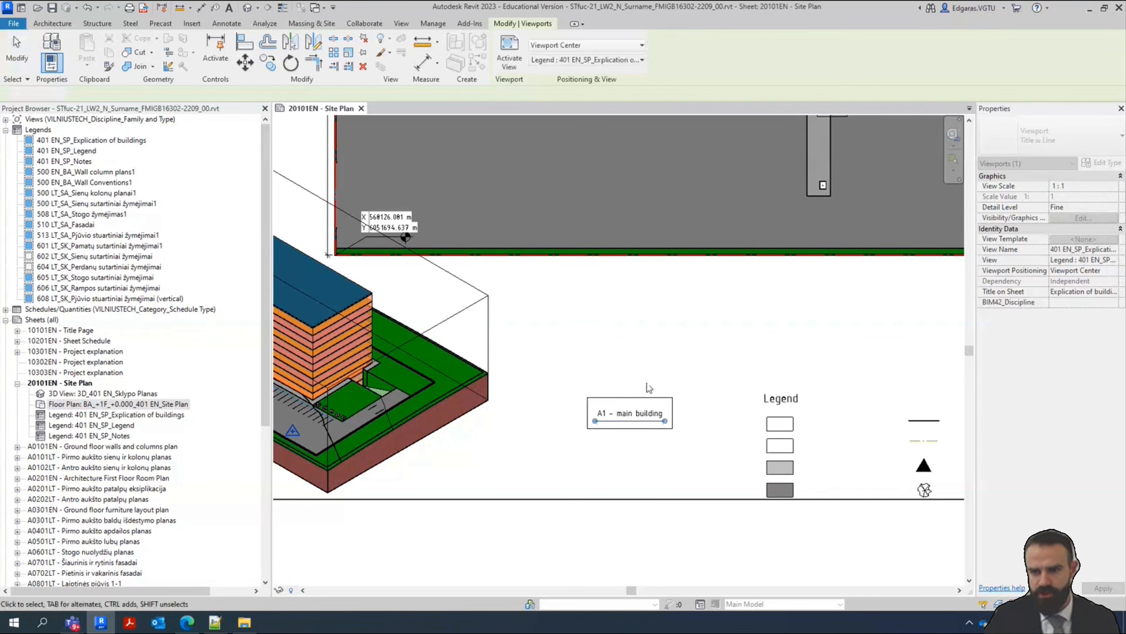
left_click(1051, 135)
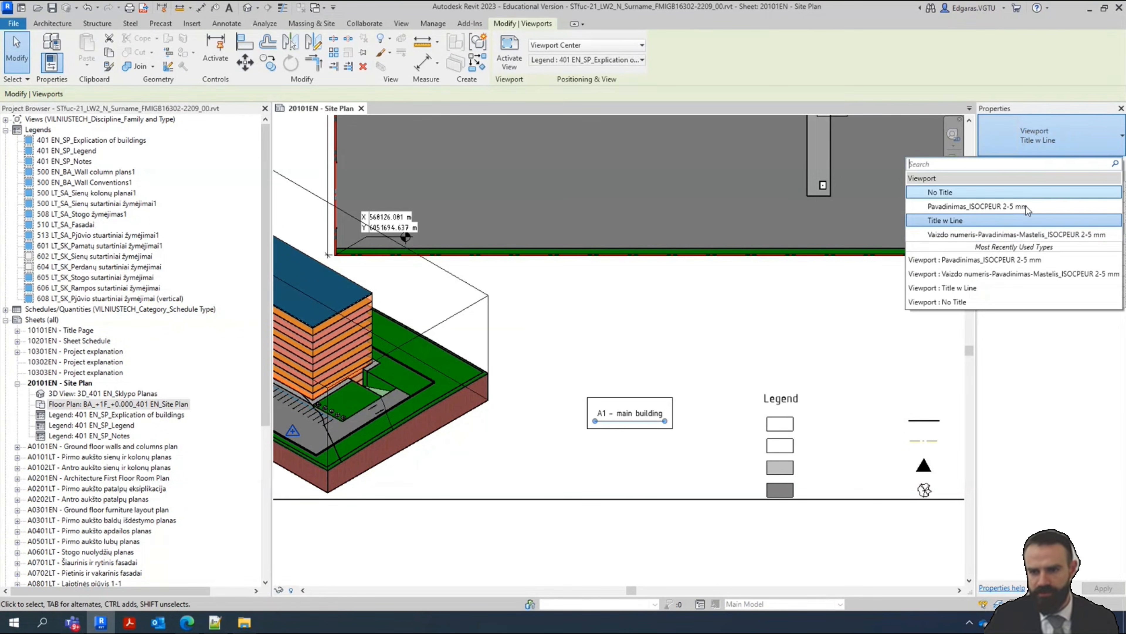
left_click(988, 210)
Move the Explication of buildings viewport title to sit directly above the "A1 - main building" text
scroll(553, 425, "up", 4)
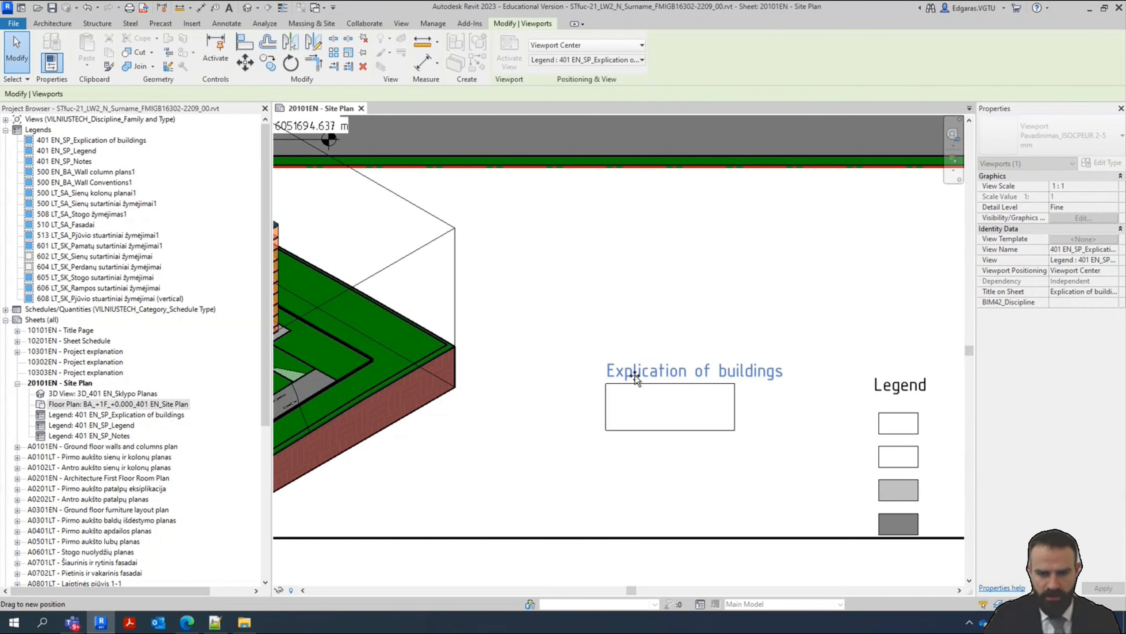
left_click(648, 495)
scroll(693, 442, "down", 3)
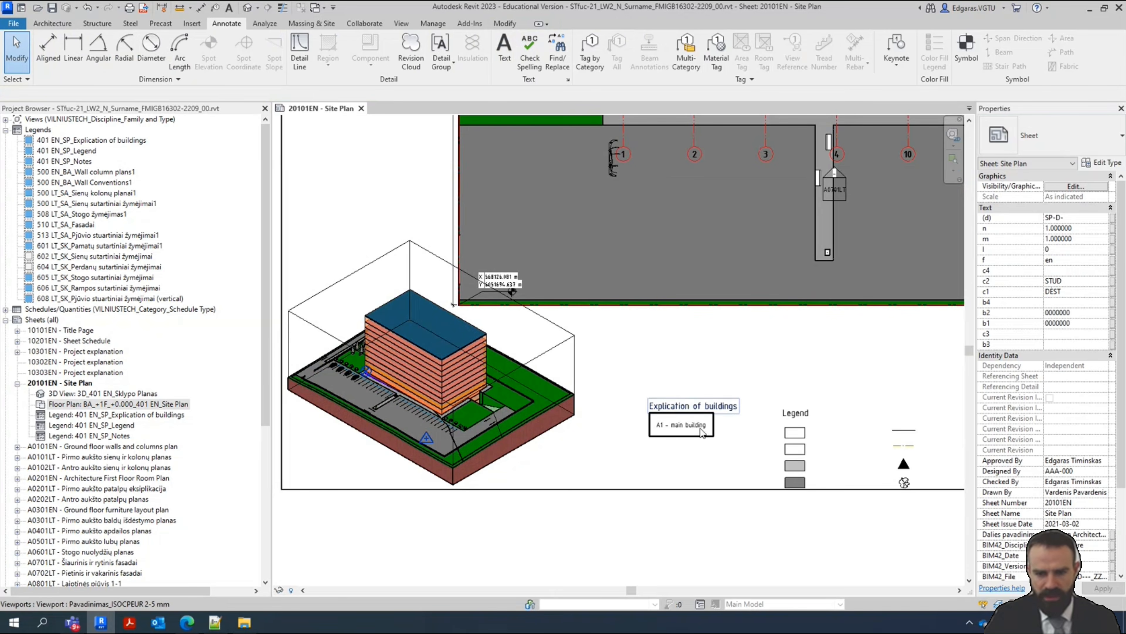
Move the Explication of buildings viewport so its title lines up with the neighbouring Legend title
scroll(700, 433, "up", 5)
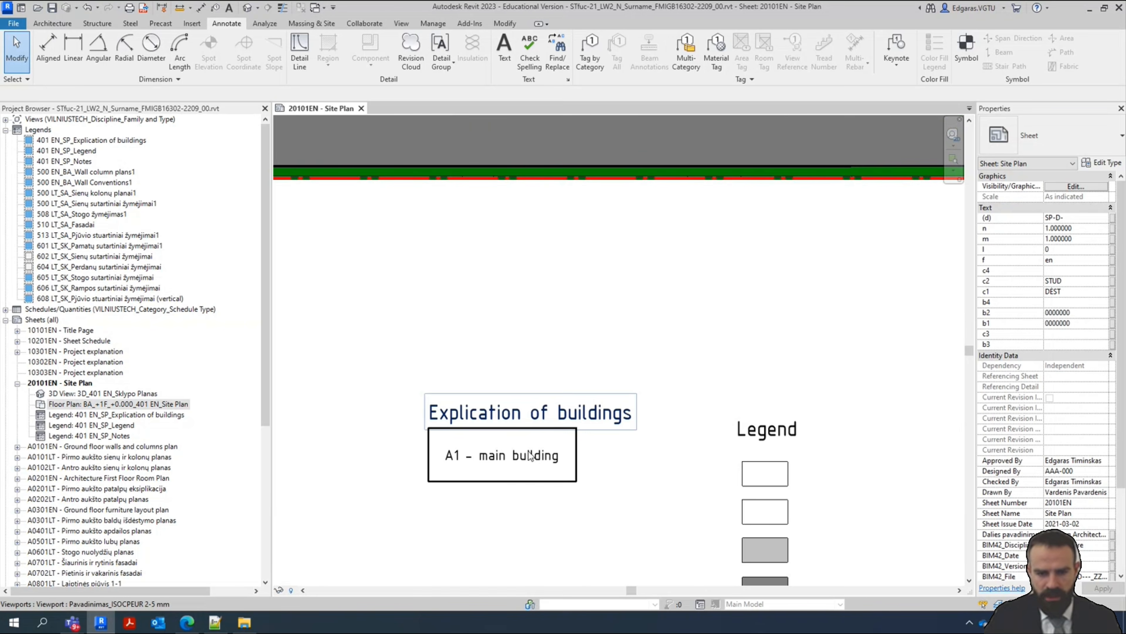
left_click_drag(532, 458, 527, 479)
left_click_drag(534, 464, 534, 472)
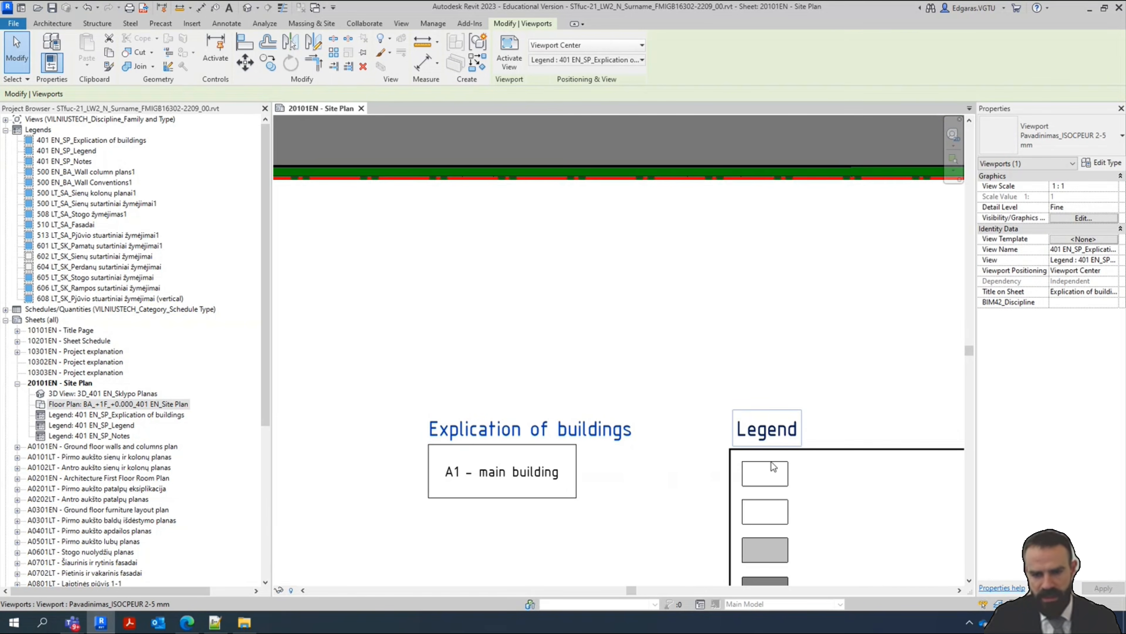
key("Escape")
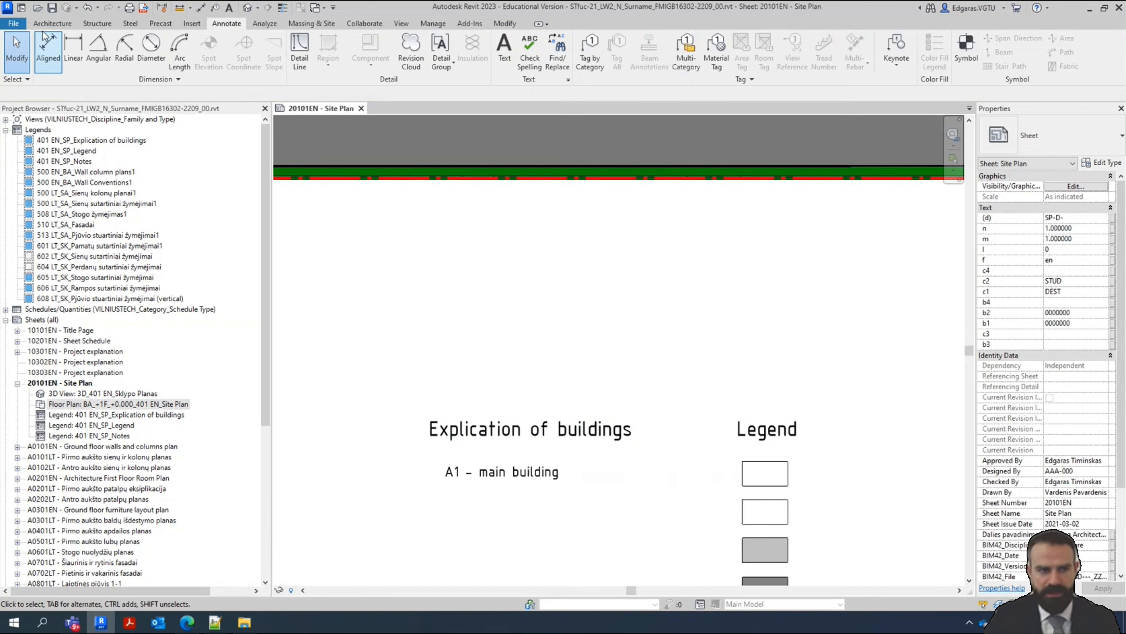
left_click(519, 474)
mouse_move(520, 474)
left_mouse_down()
mouse_move(533, 455)
mouse_move(519, 387)
mouse_move(523, 493)
mouse_move(526, 468)
left_mouse_up()
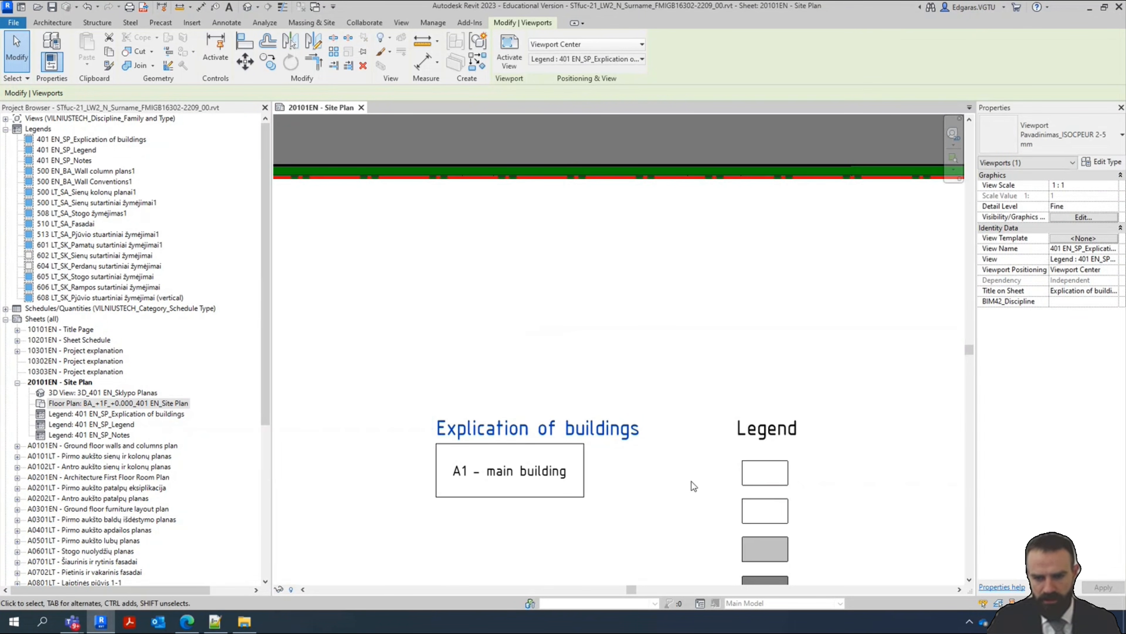
Examine the arrangement of the Explication of buildings, Legend and Notes viewports against the Site Plan sheet
middle_click_drag(692, 482, 565, 437)
scroll(565, 437, "down", 5)
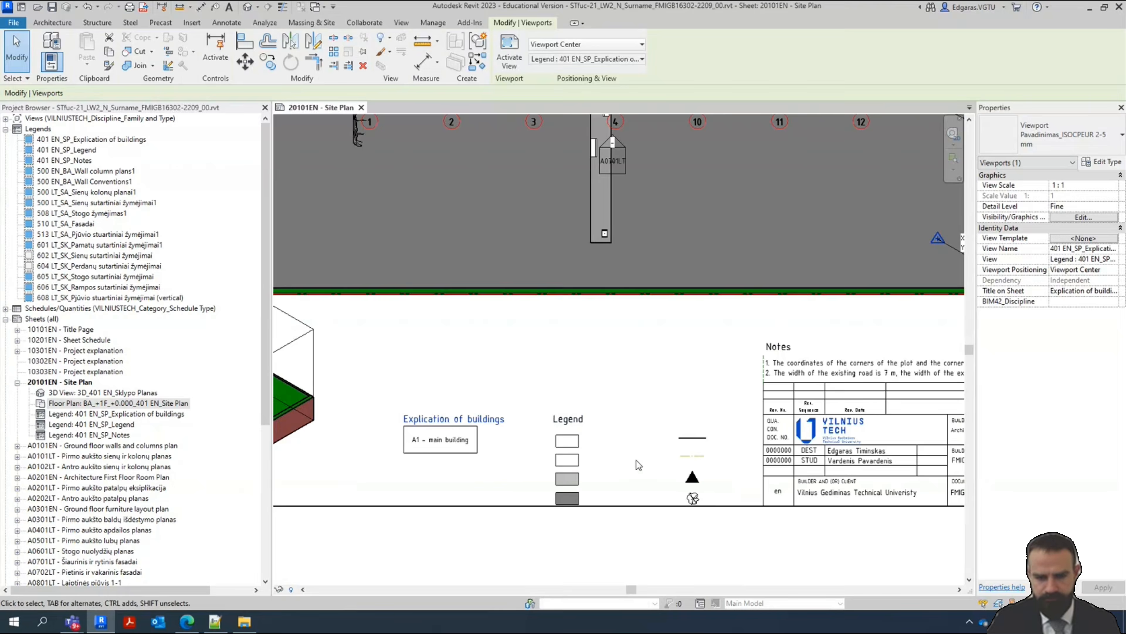
scroll(607, 465, "up", 5)
left_click(637, 322)
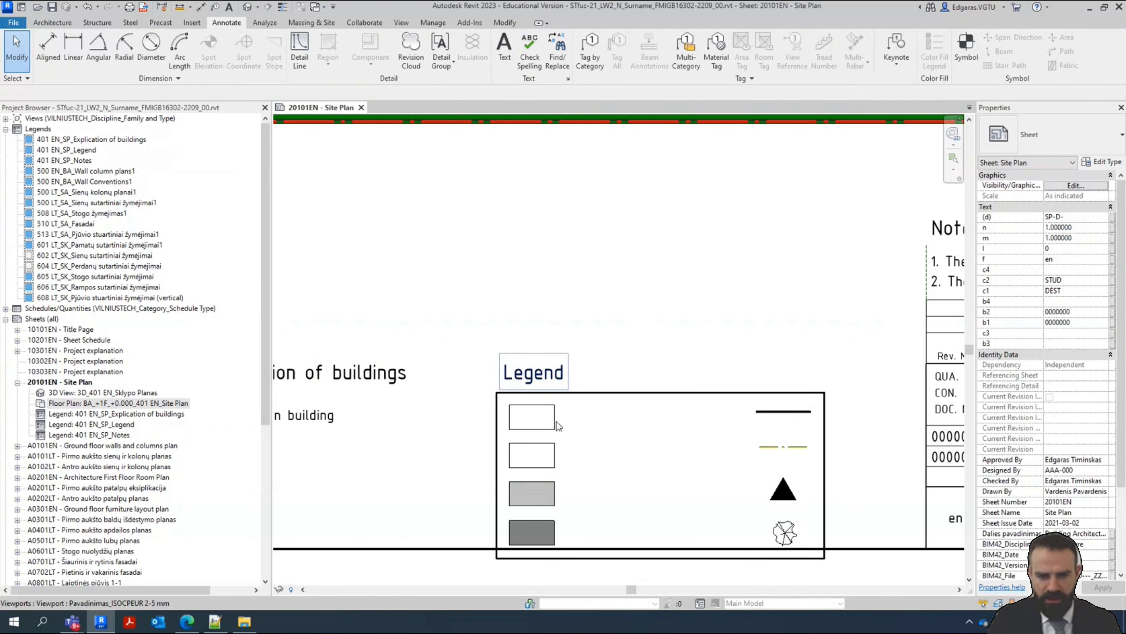
scroll(561, 433, "down", 3)
scroll(609, 452, "up", 3)
scroll(589, 436, "down", 5)
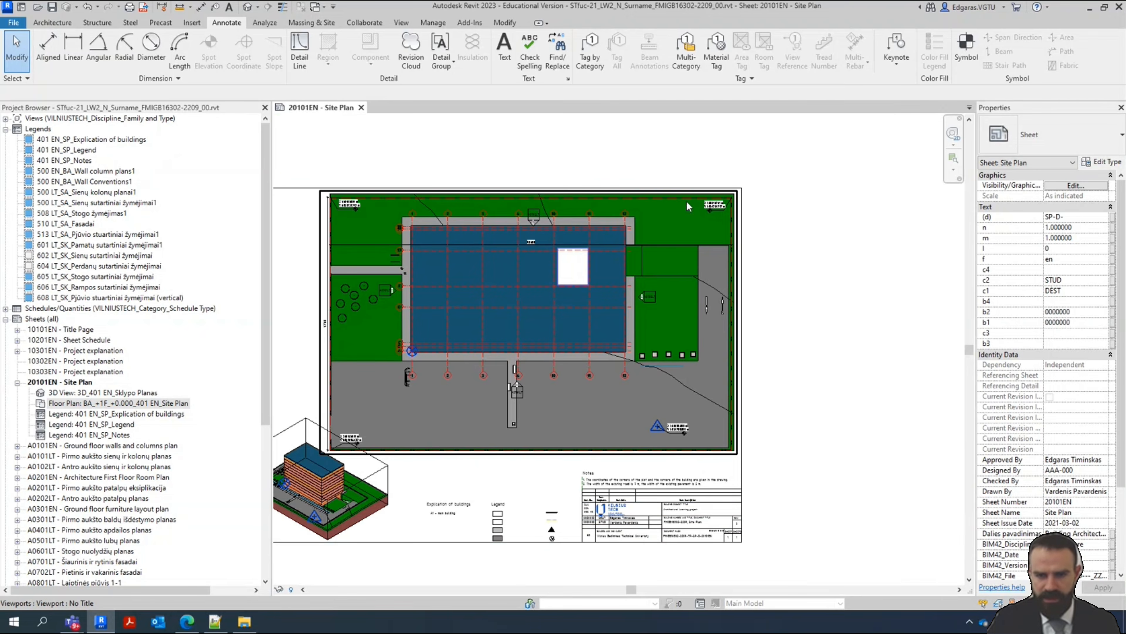
scroll(511, 533, "up", 5)
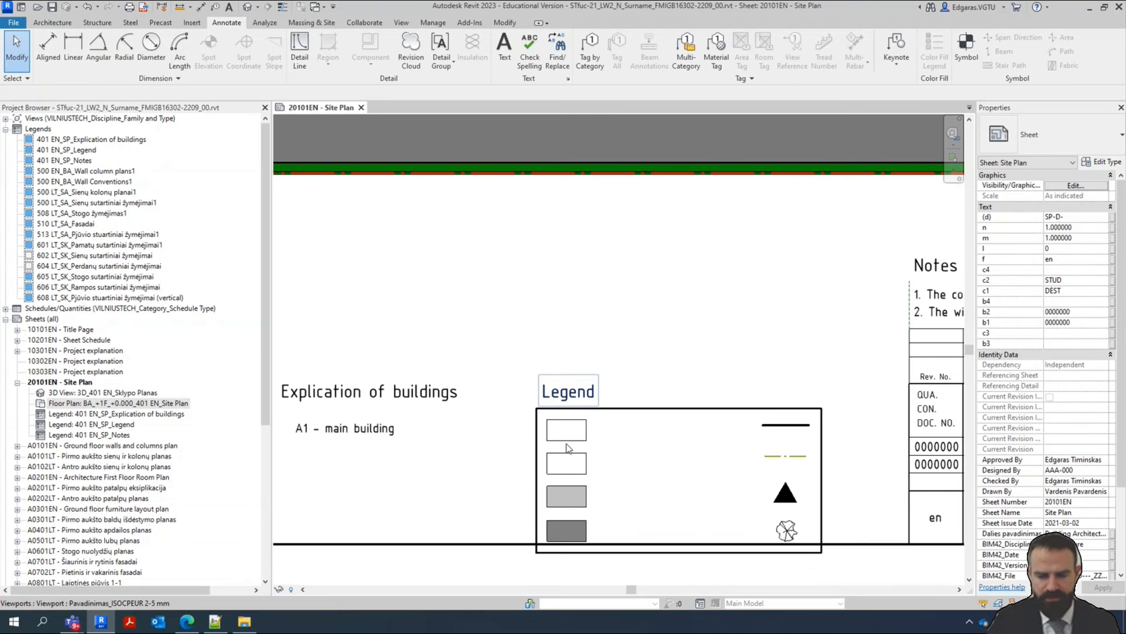
scroll(586, 446, "up", 2)
scroll(586, 445, "down", 3)
Activate the Legend viewport on the sheet and review the filled region types available for its first box
double_click(586, 446)
scroll(558, 436, "up", 3)
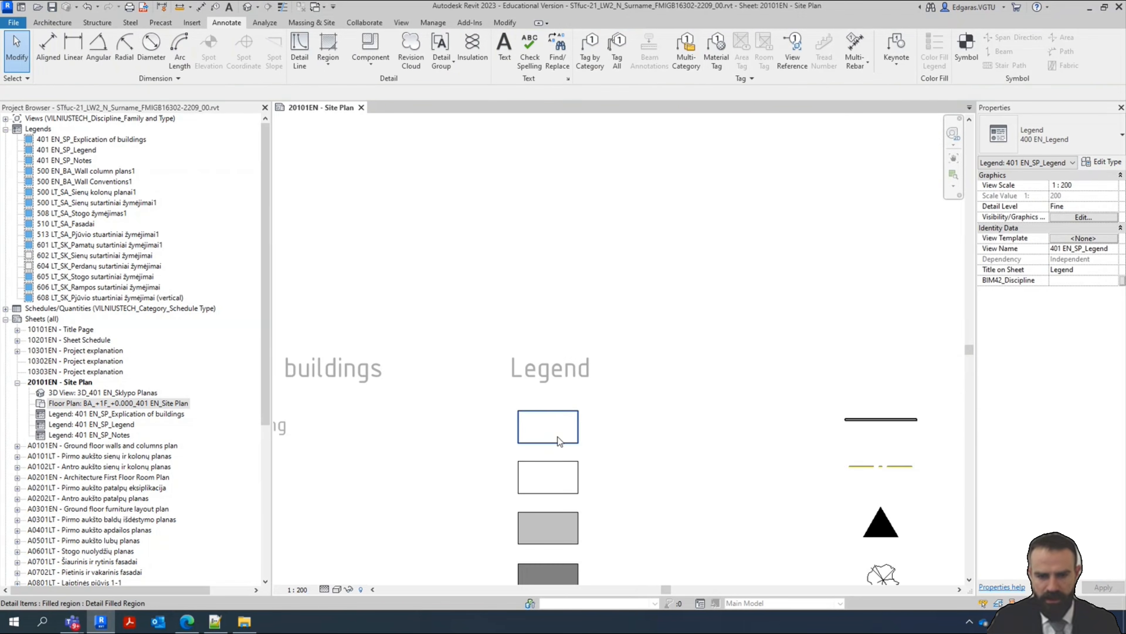
left_click(558, 437)
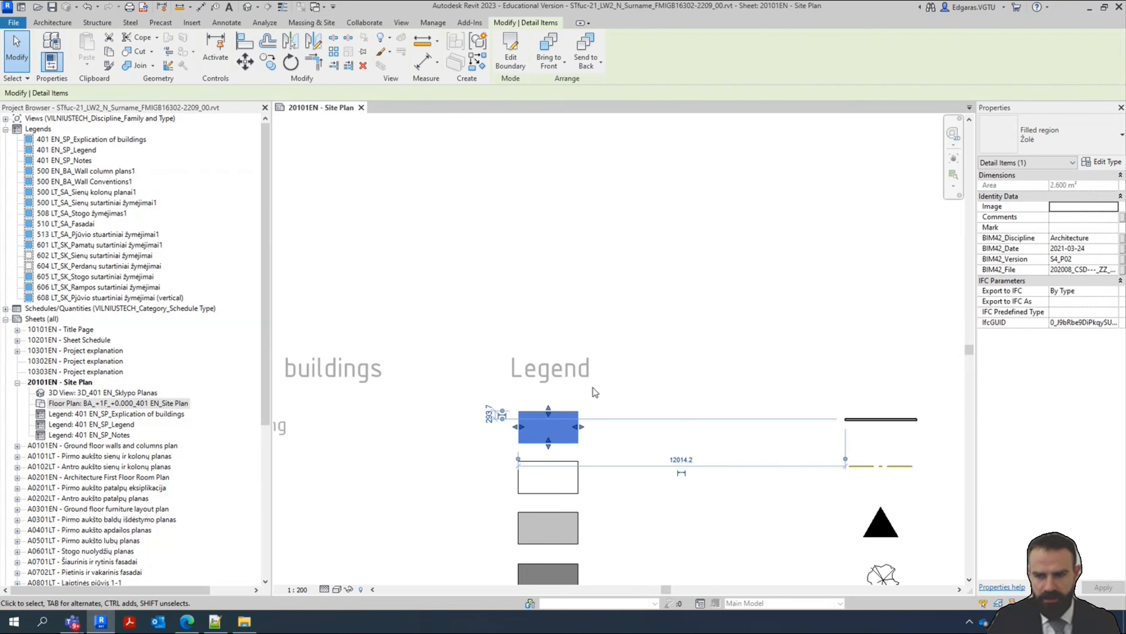
left_click(1043, 136)
scroll(1037, 356, "up", 2)
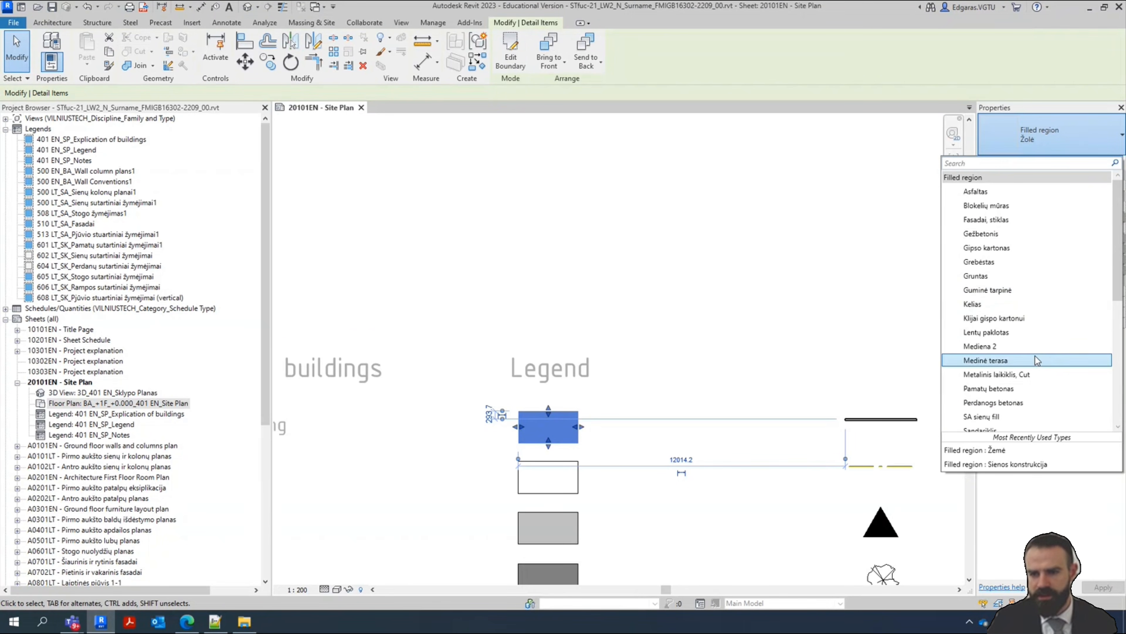
left_click(1038, 145)
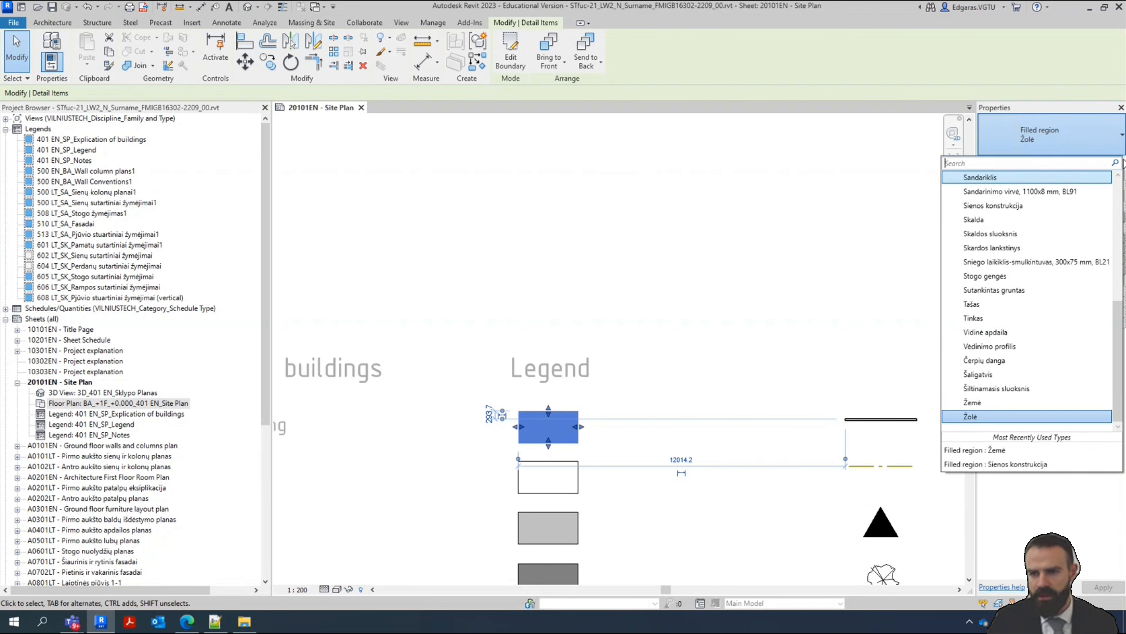
left_click(1109, 142)
Rename the filled region type of the legend's first box to Grass
left_click(1107, 163)
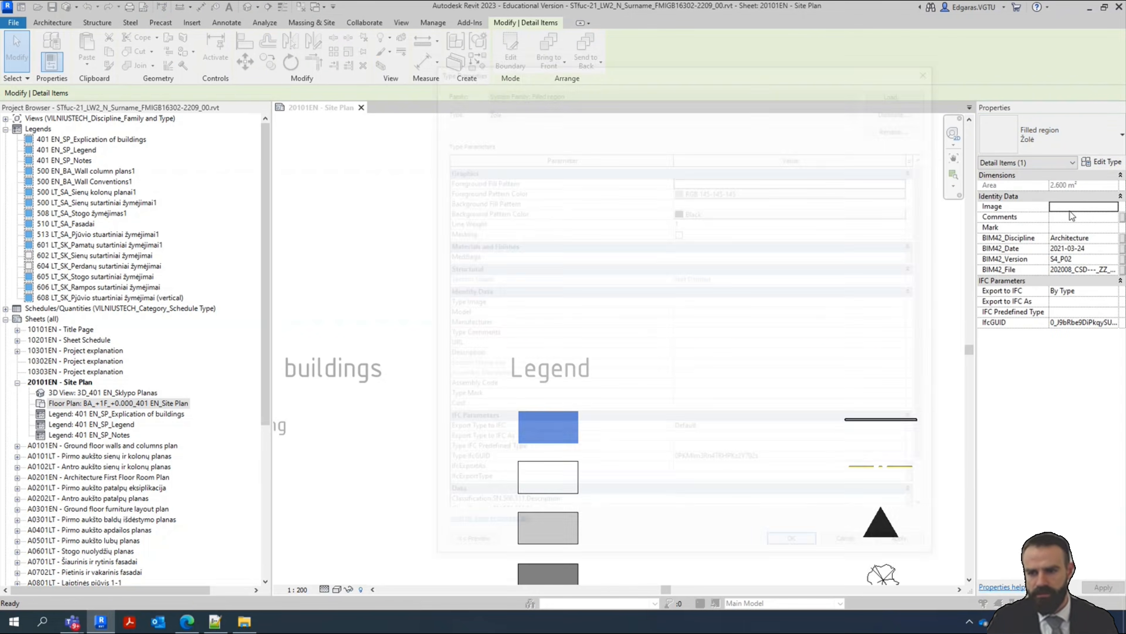
left_click(887, 126)
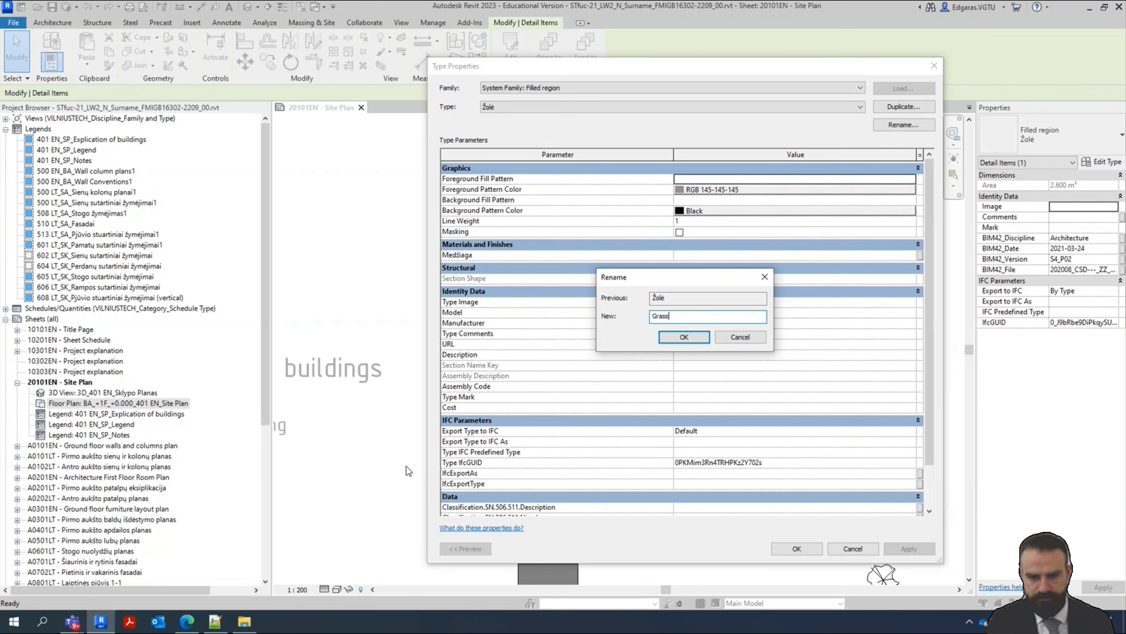
type("Grass")
left_click(703, 338)
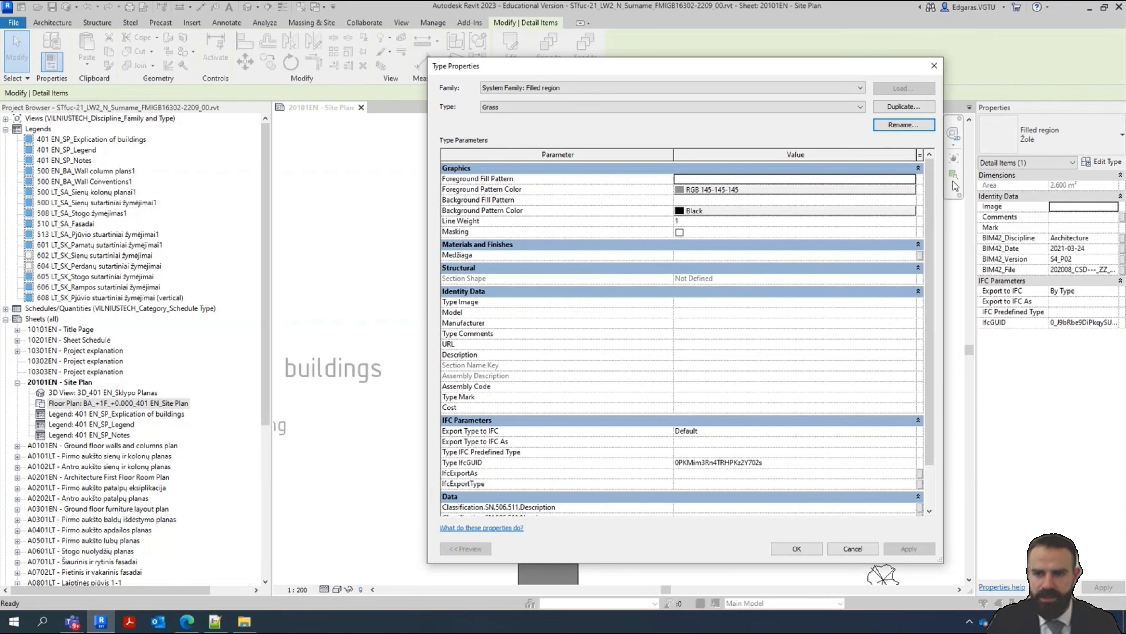
Give the Grass filled region type the Earth-Grass drafting pattern as its foreground fill, coloured black
left_click(913, 179)
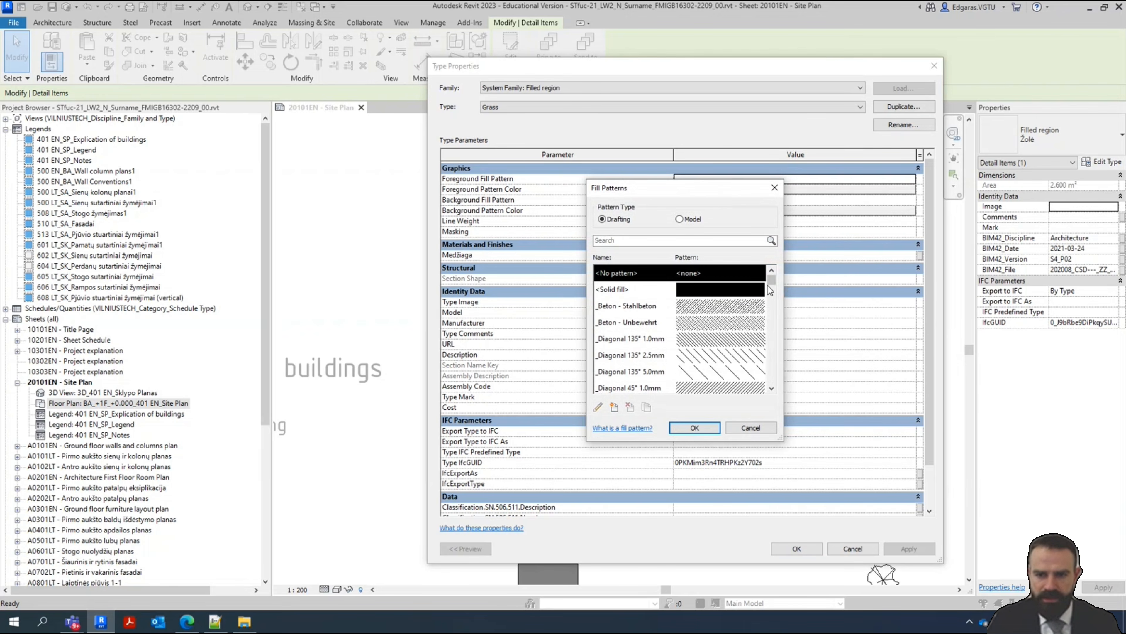
left_click_drag(772, 282, 774, 334)
left_click(718, 302)
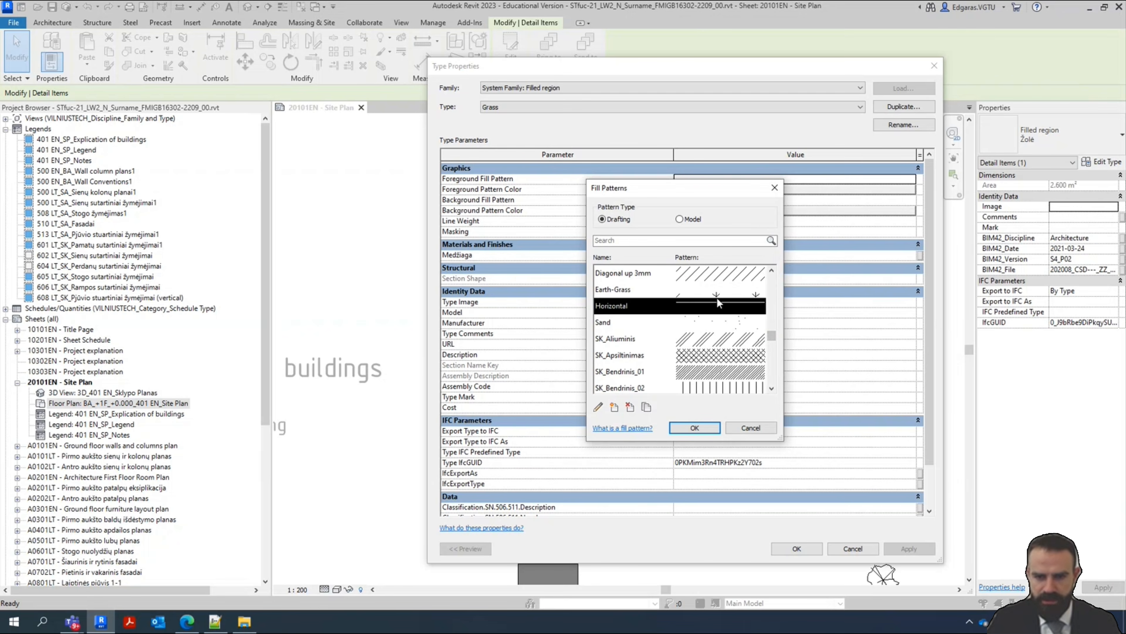
left_click(697, 292)
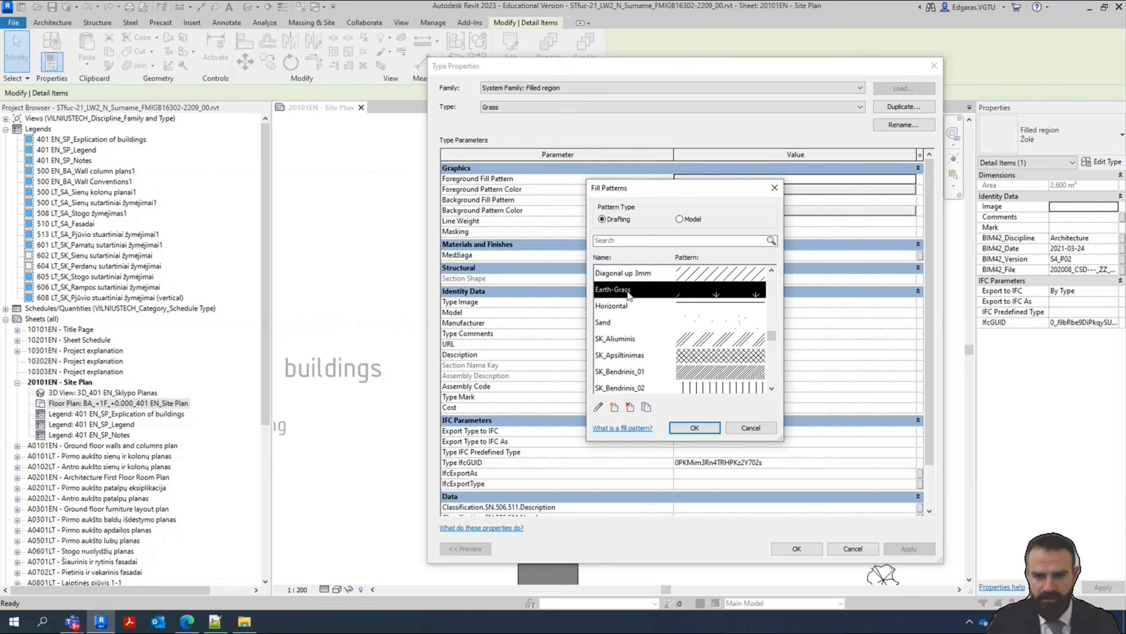
left_click(695, 427)
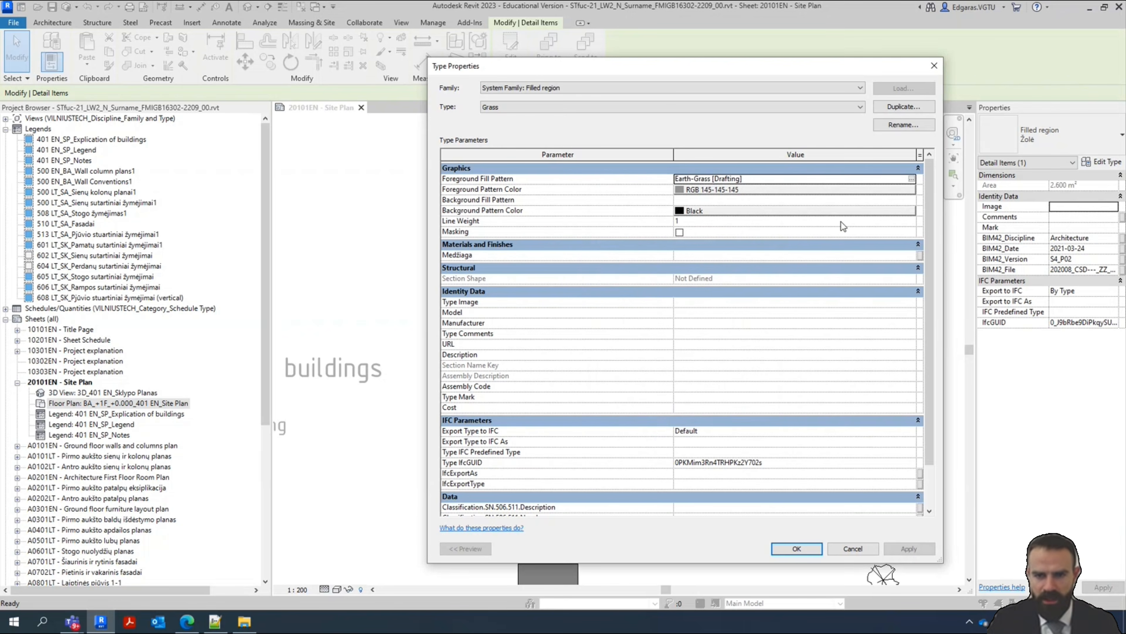
left_click(771, 186)
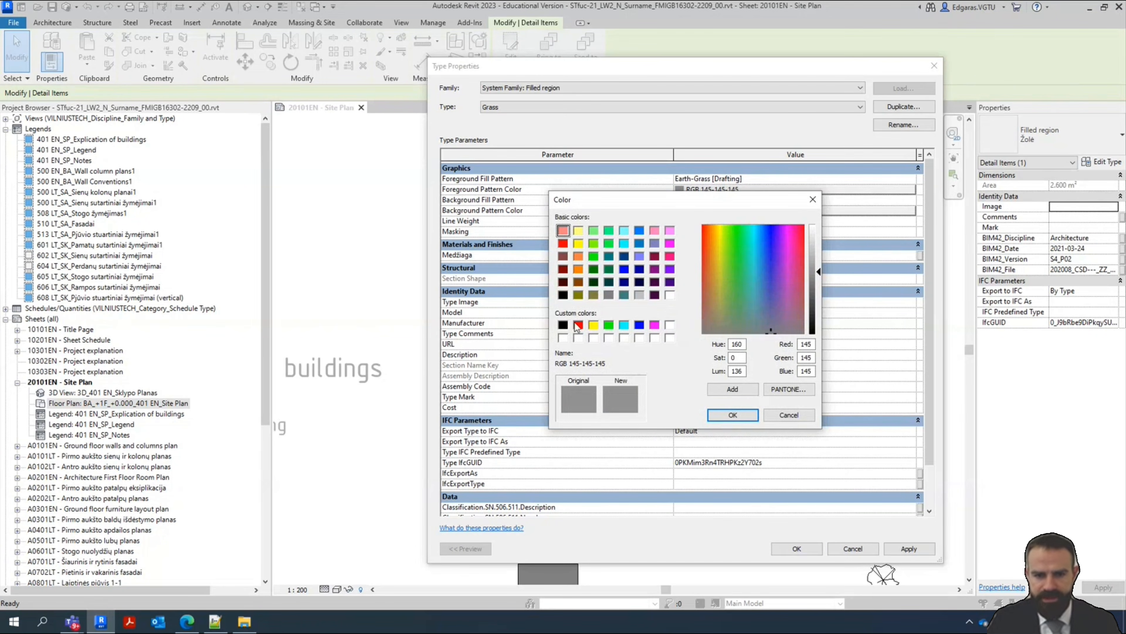
left_click(564, 325)
left_click(733, 415)
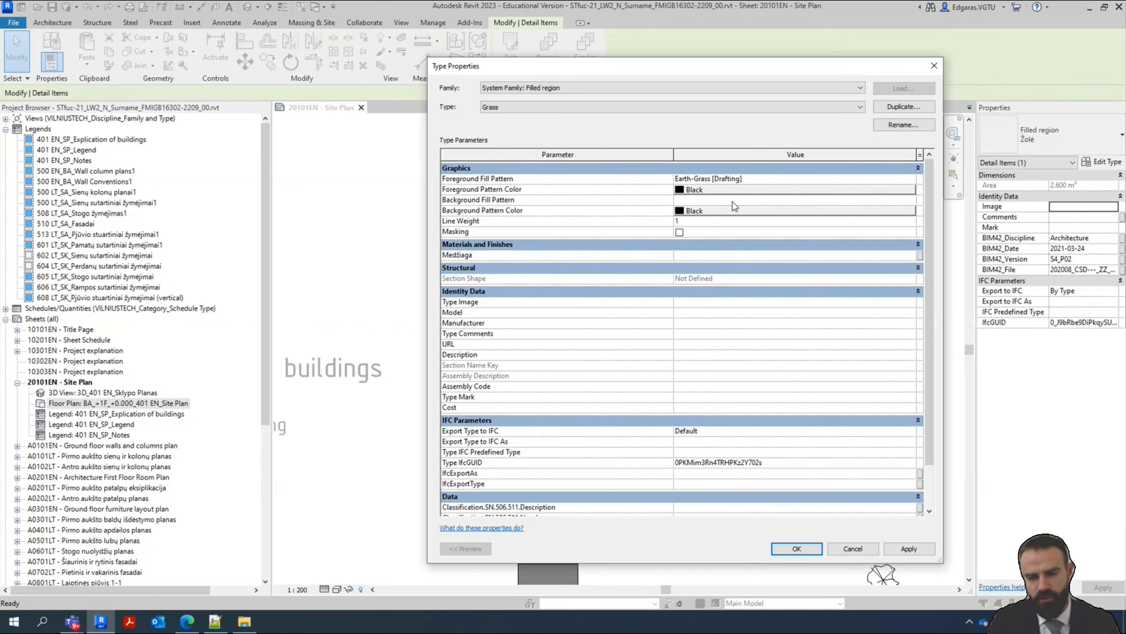
Give the Grass type a solid background fill in green RGB 000-128-000 and apply the type changes
left_click(745, 201)
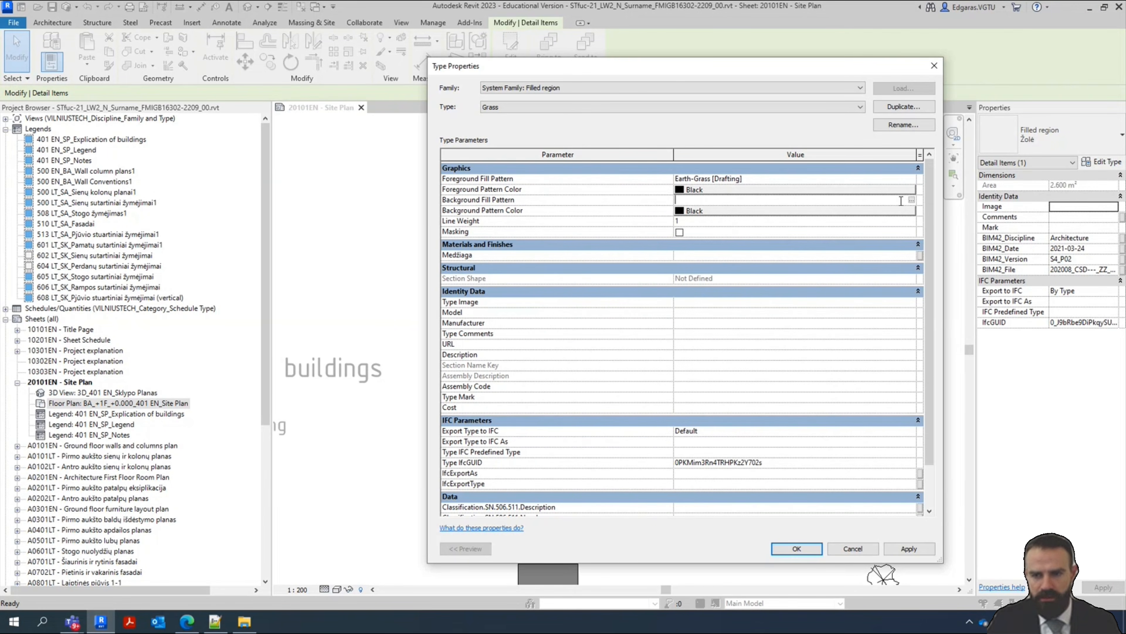
left_click(911, 200)
left_click(687, 289)
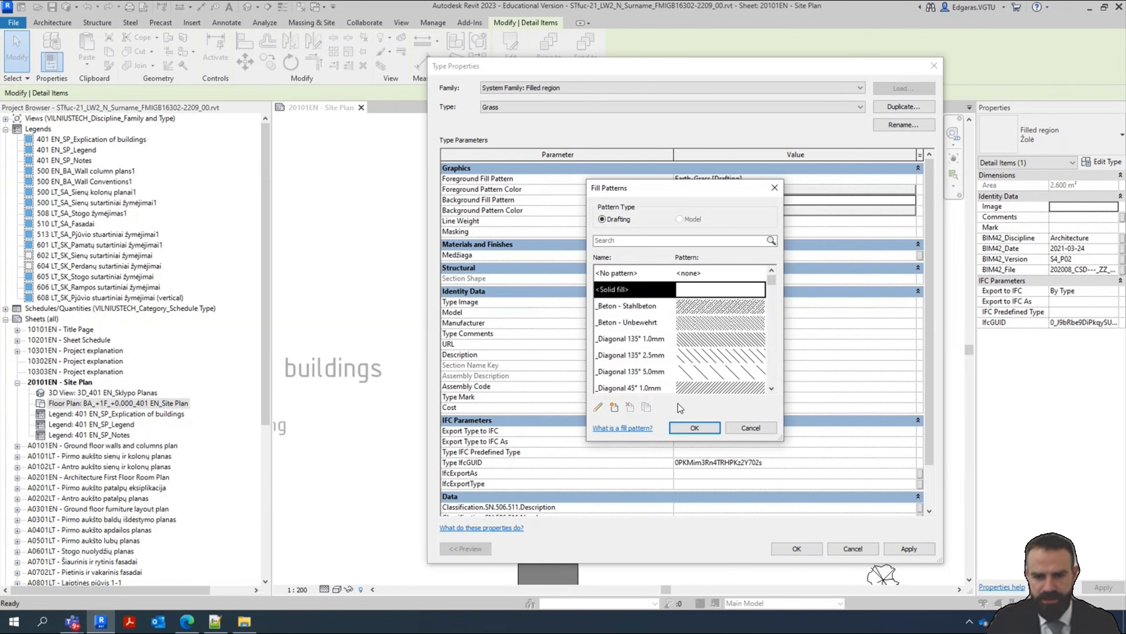
left_click(694, 428)
left_click(827, 212)
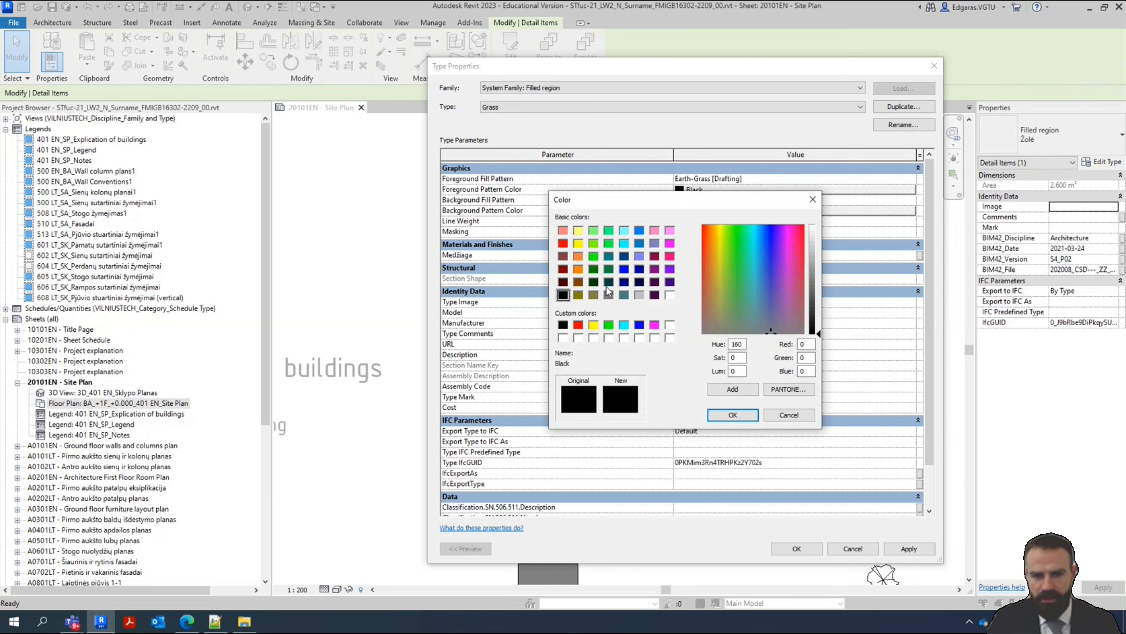
left_click(609, 269)
left_click(594, 269)
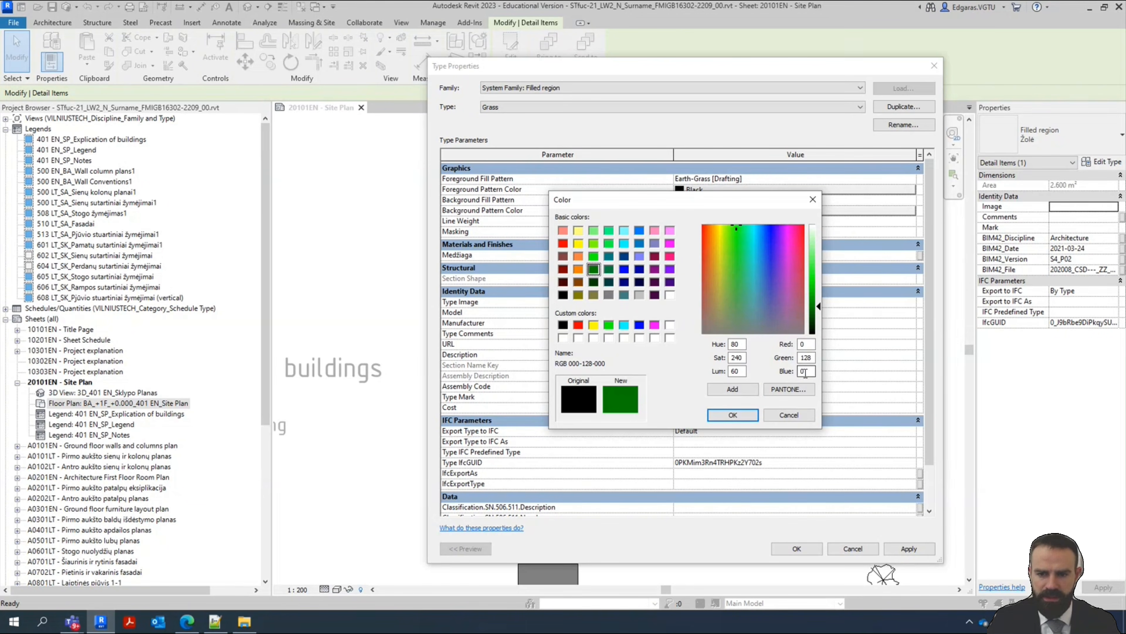
left_click(734, 415)
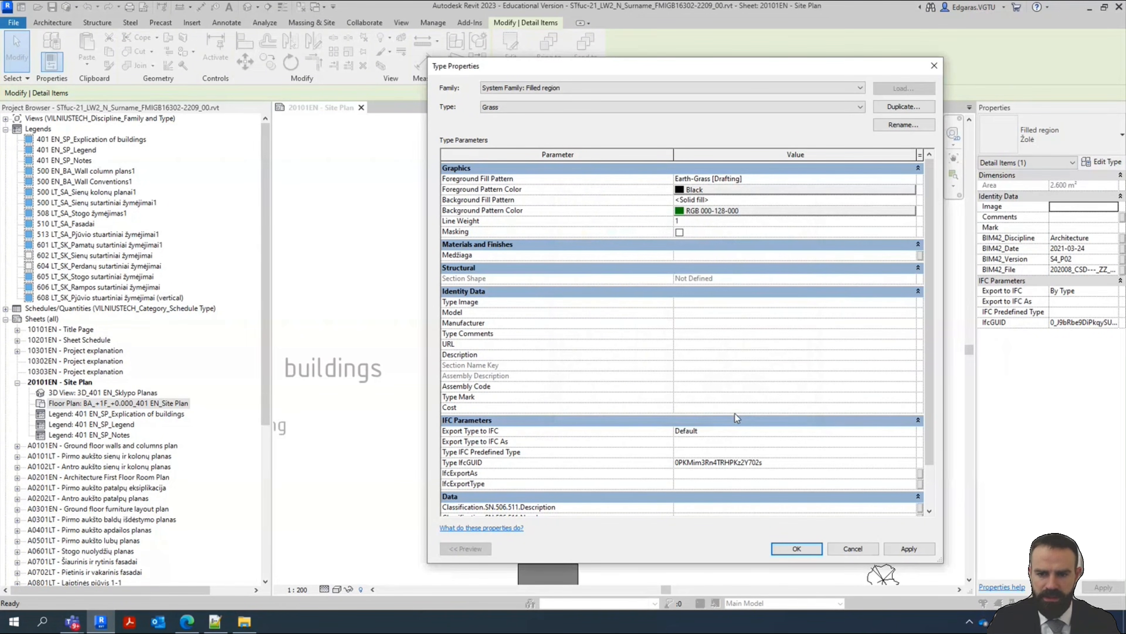
left_click(909, 549)
left_click(810, 552)
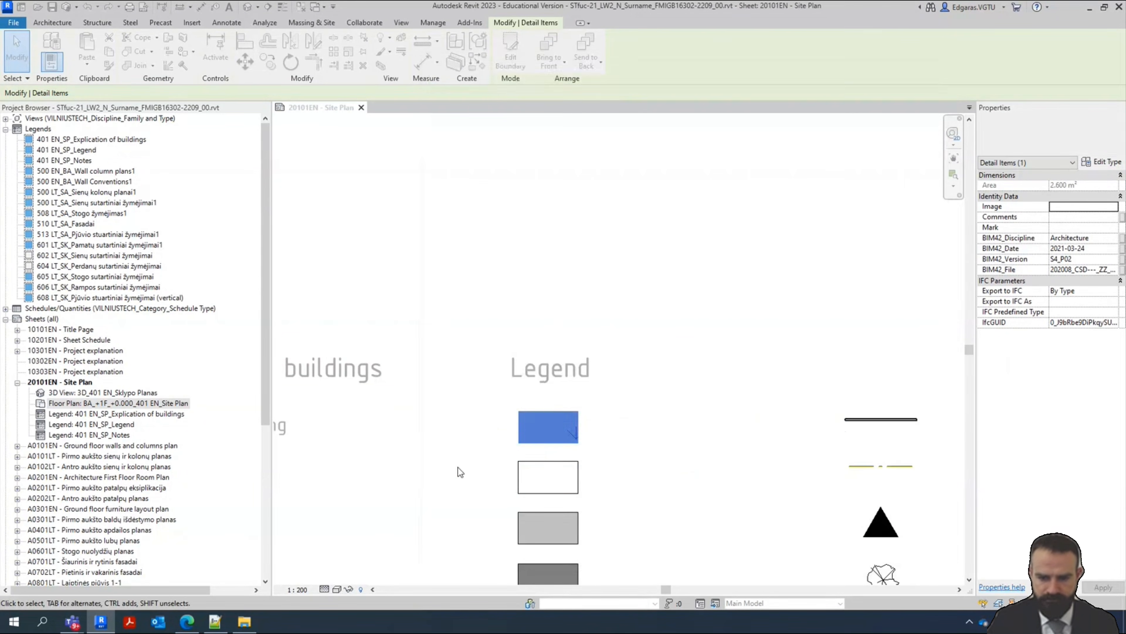
left_click(696, 499)
Tag the legend's green Grass box by category without a leader, placing the tag beside the box
scroll(570, 434, "up", 4)
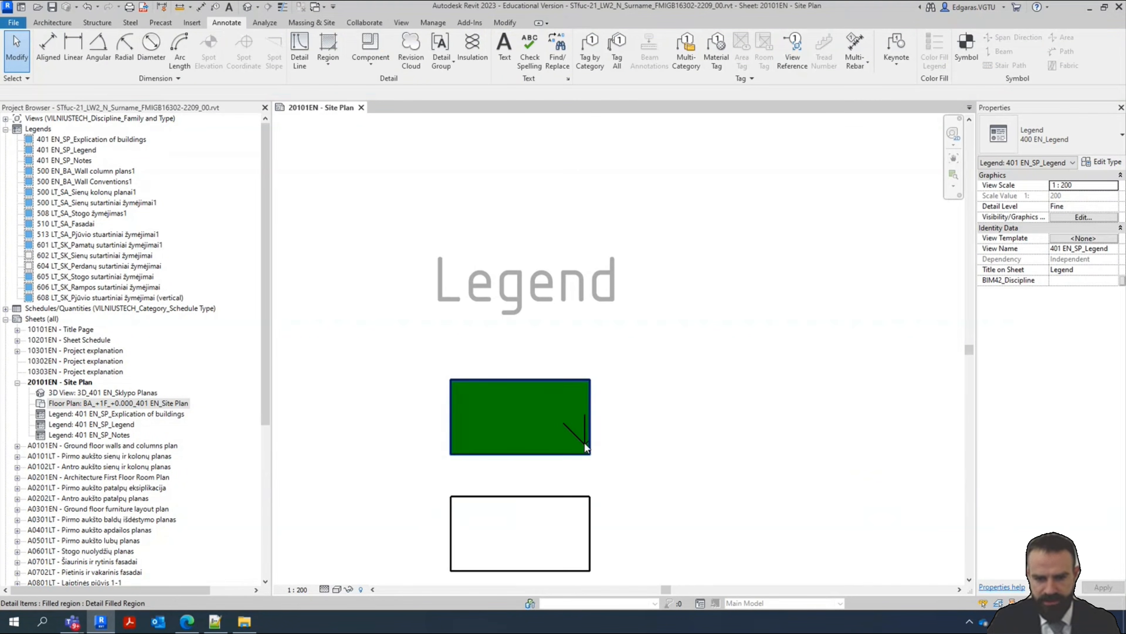
scroll(432, 426, "down", 3)
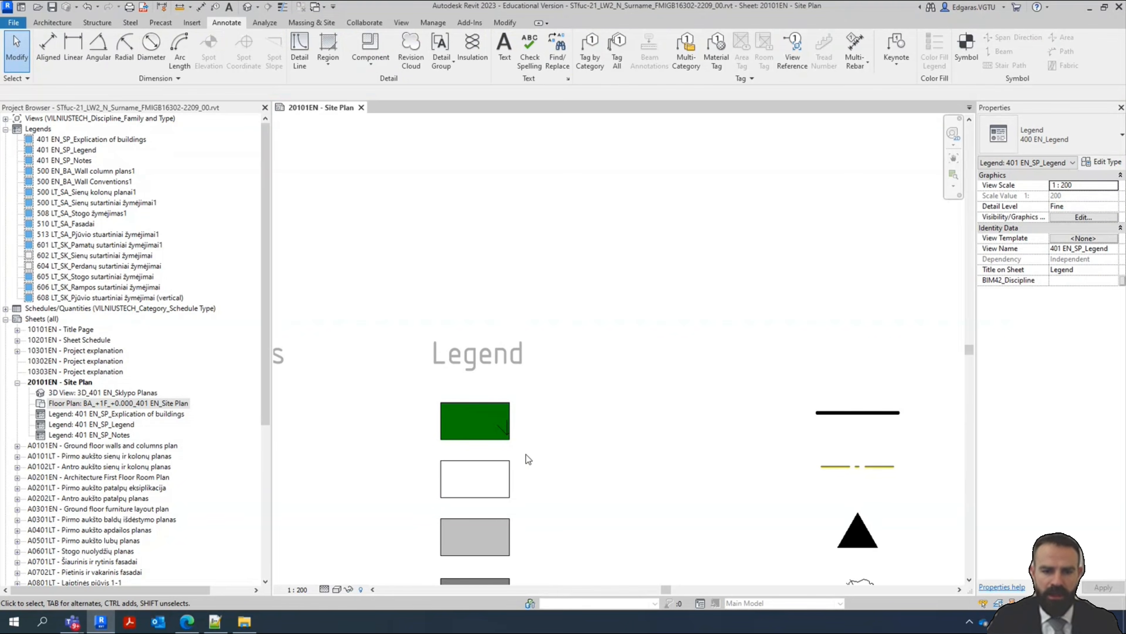
scroll(523, 449, "up", 2)
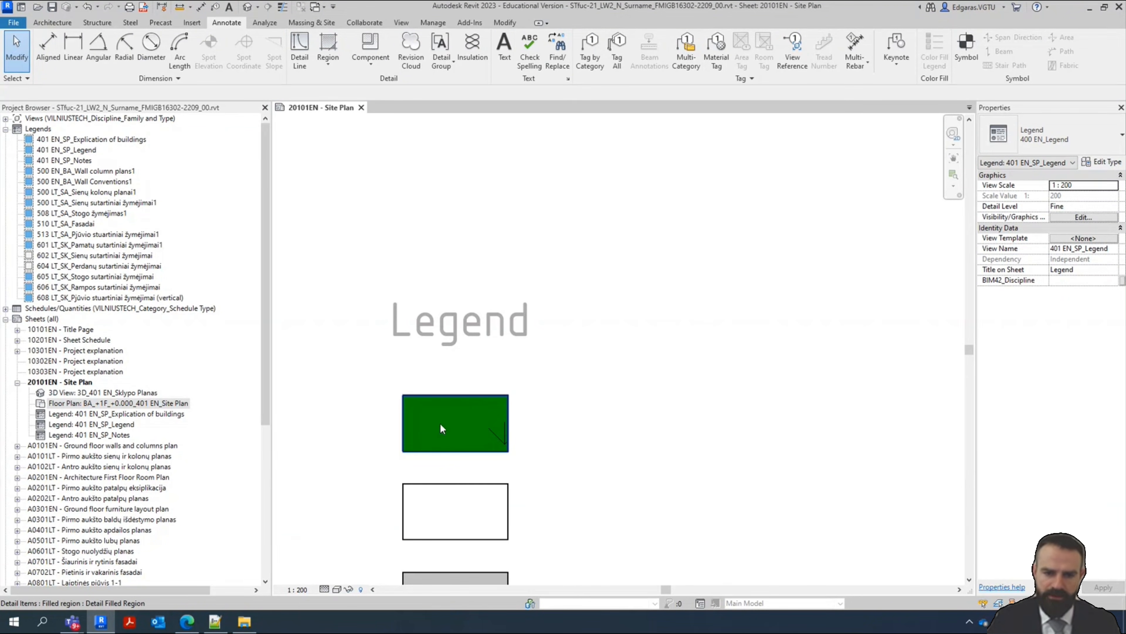
left_click(461, 416)
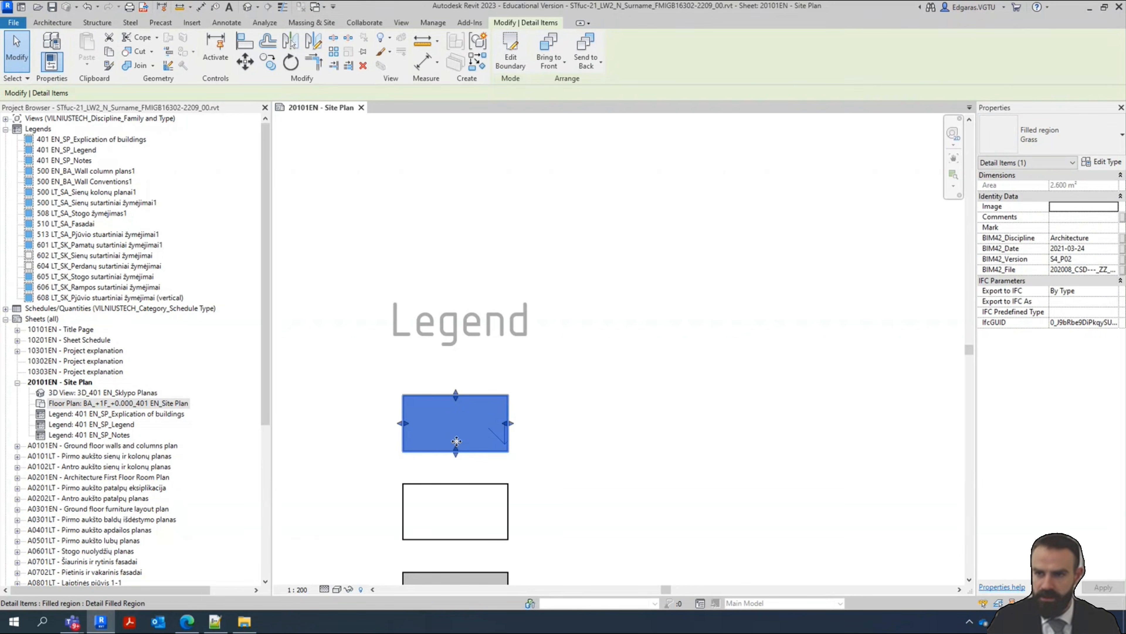
left_click(628, 390)
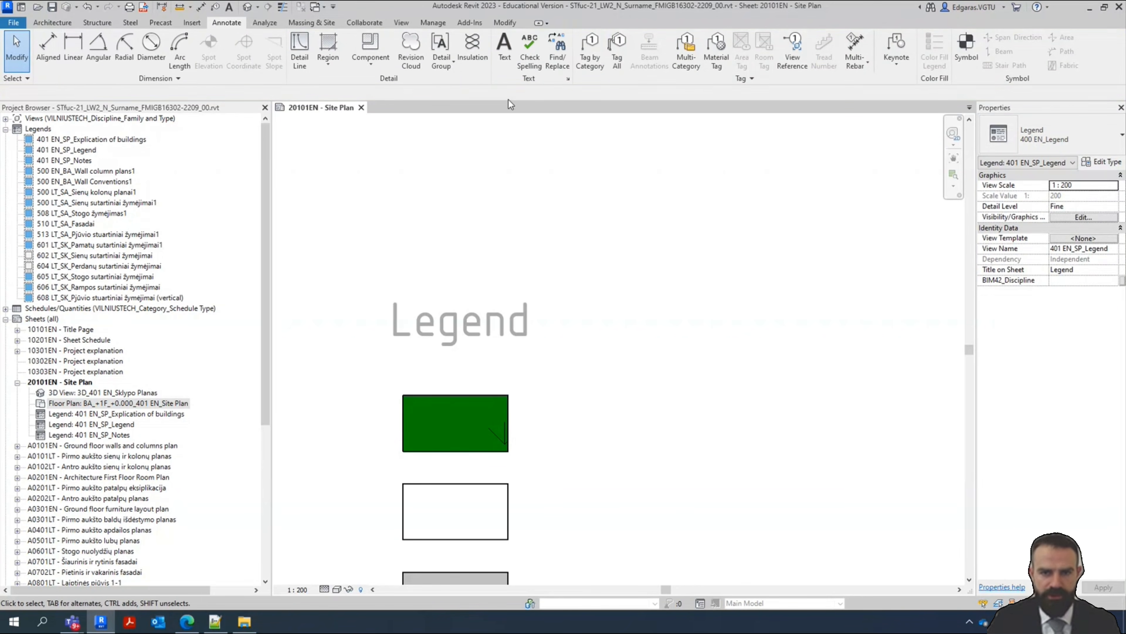
left_click(592, 66)
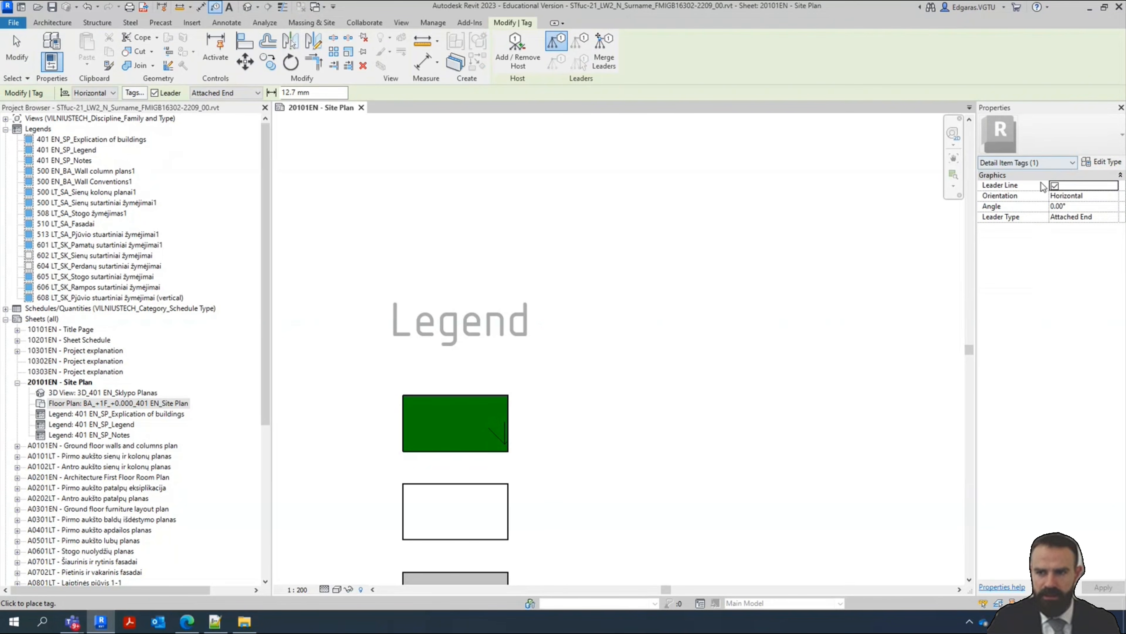
left_click(213, 92)
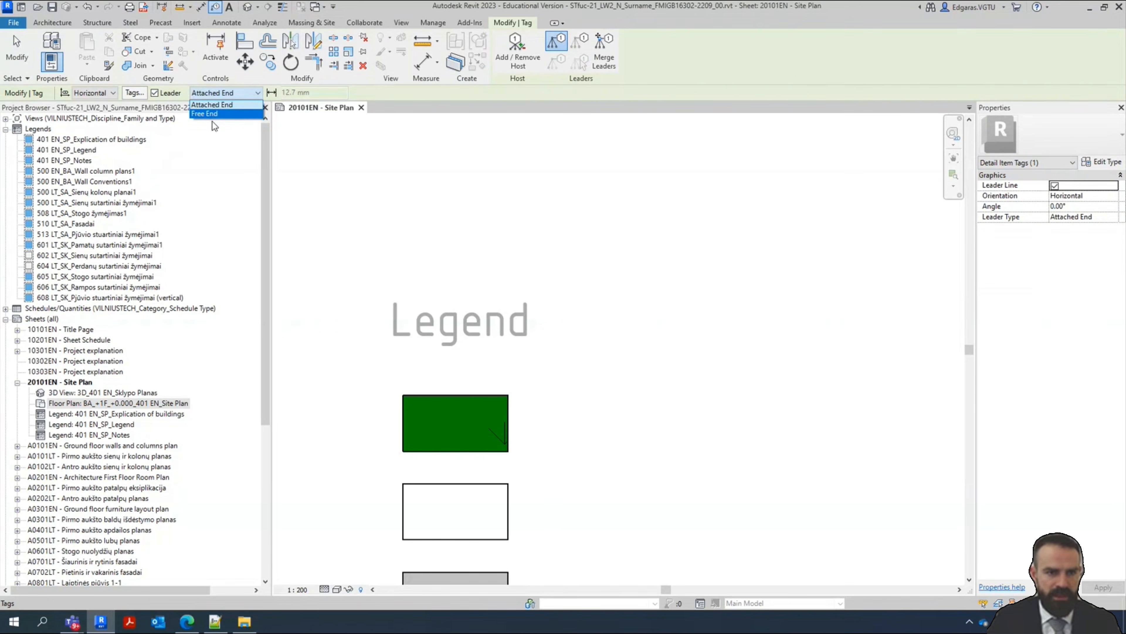
left_click(216, 113)
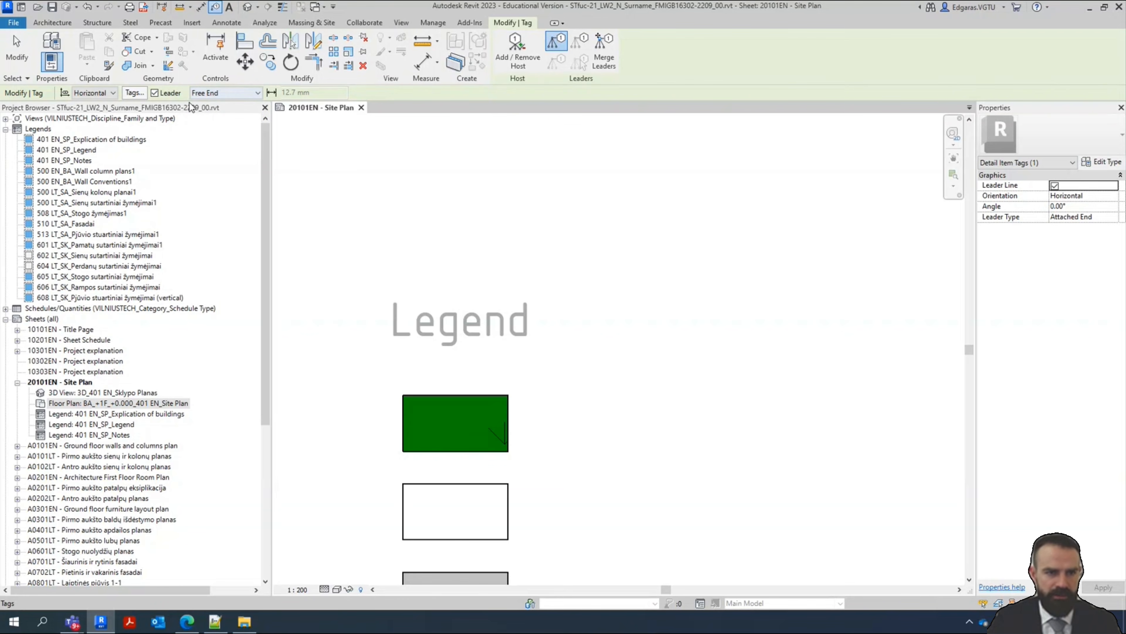
left_click(170, 95)
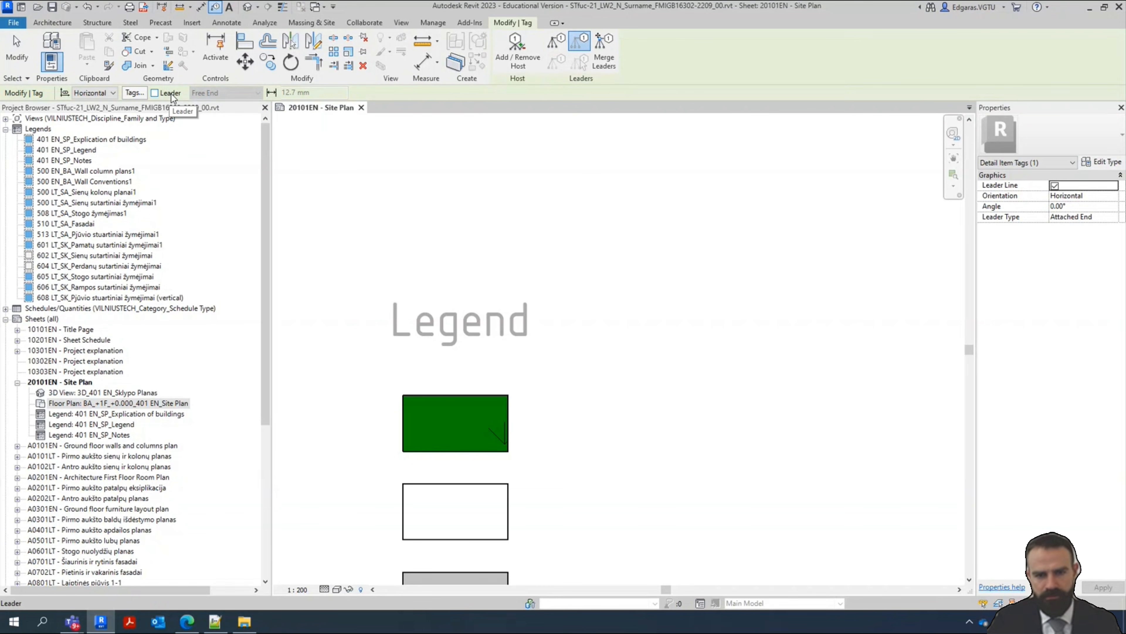
left_click(481, 419)
left_click_drag(454, 439, 666, 434)
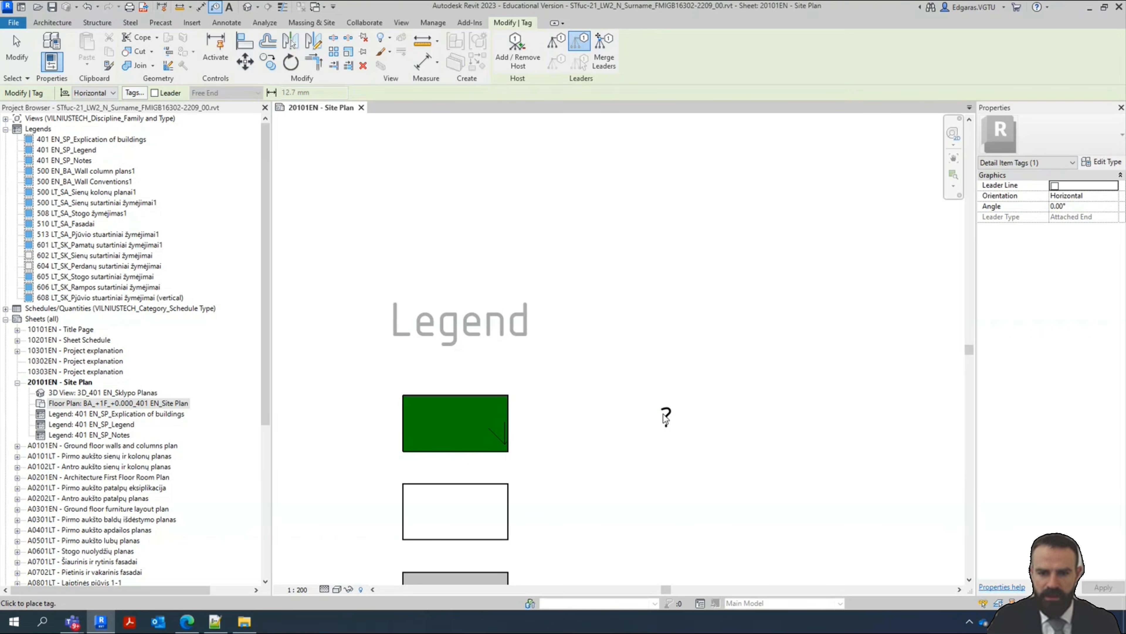
key("Escape")
key("Escape")
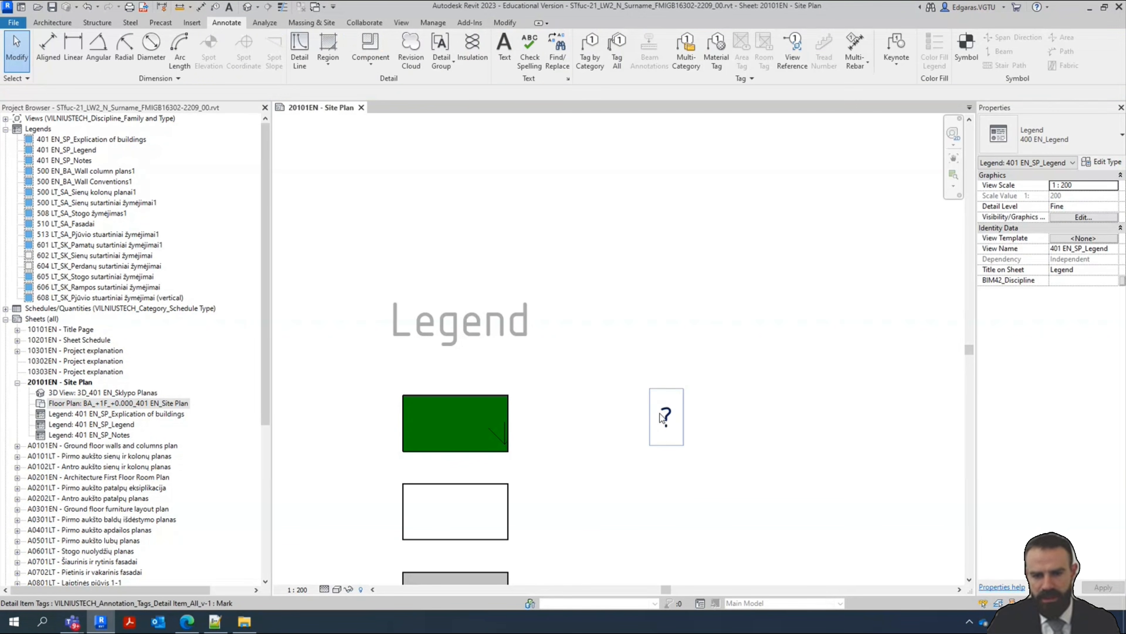
Switch the green box's tag to the Type Name tag type, move it closer to the box, and deactivate the Legend viewport
left_click(666, 414)
left_click(1100, 137)
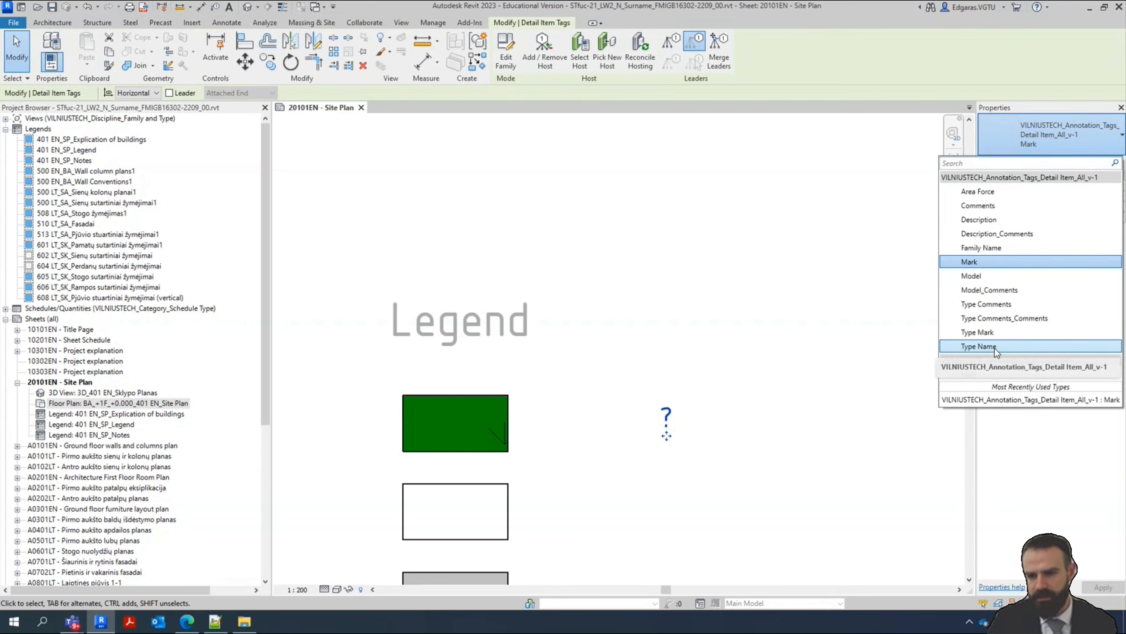
left_click(980, 346)
left_click_drag(665, 436, 612, 435)
key("Escape")
scroll(648, 343, "down", 3)
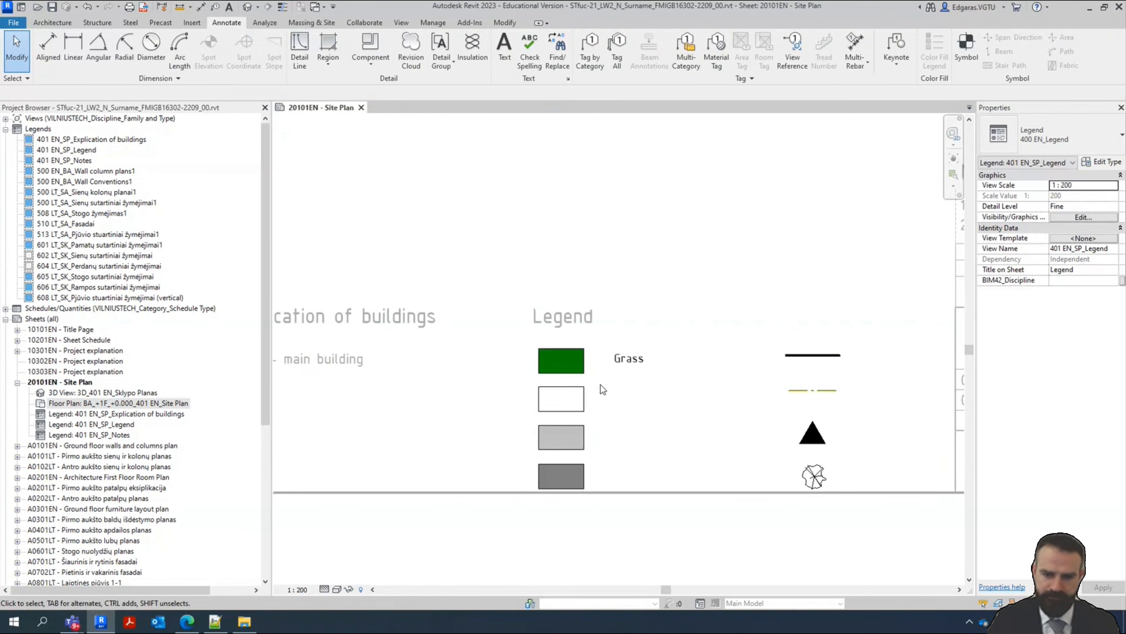
scroll(599, 444, "up", 1)
scroll(596, 383, "down", 5)
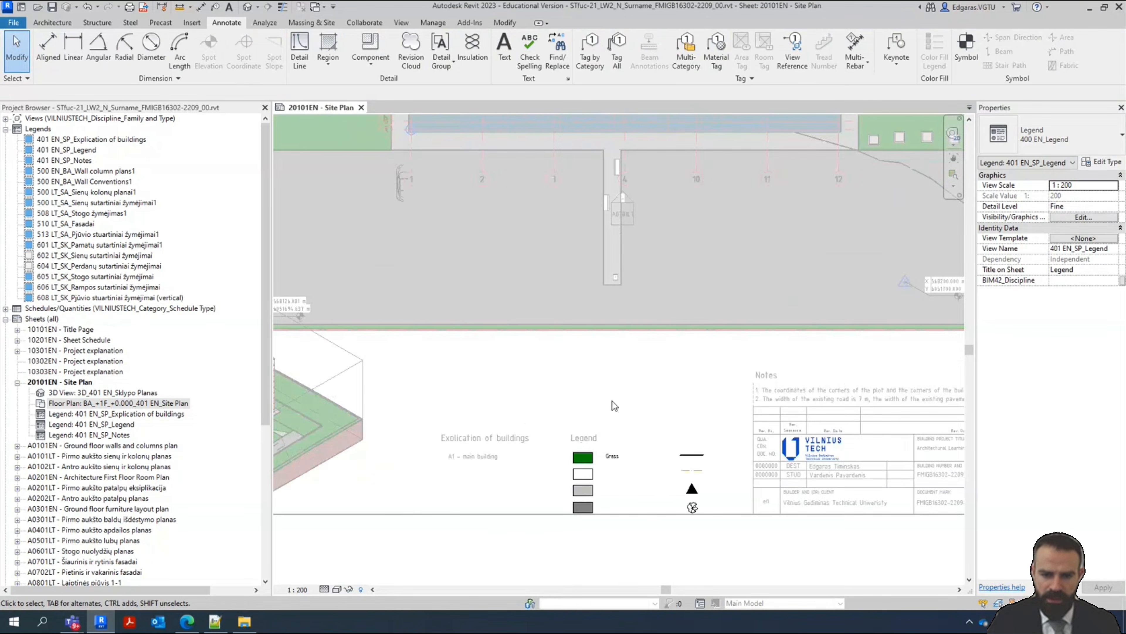
double_click(612, 401)
Examine the Grass legend entry against the green areas of the site plan and the 3D view on the sheet
scroll(613, 400, "up", 2)
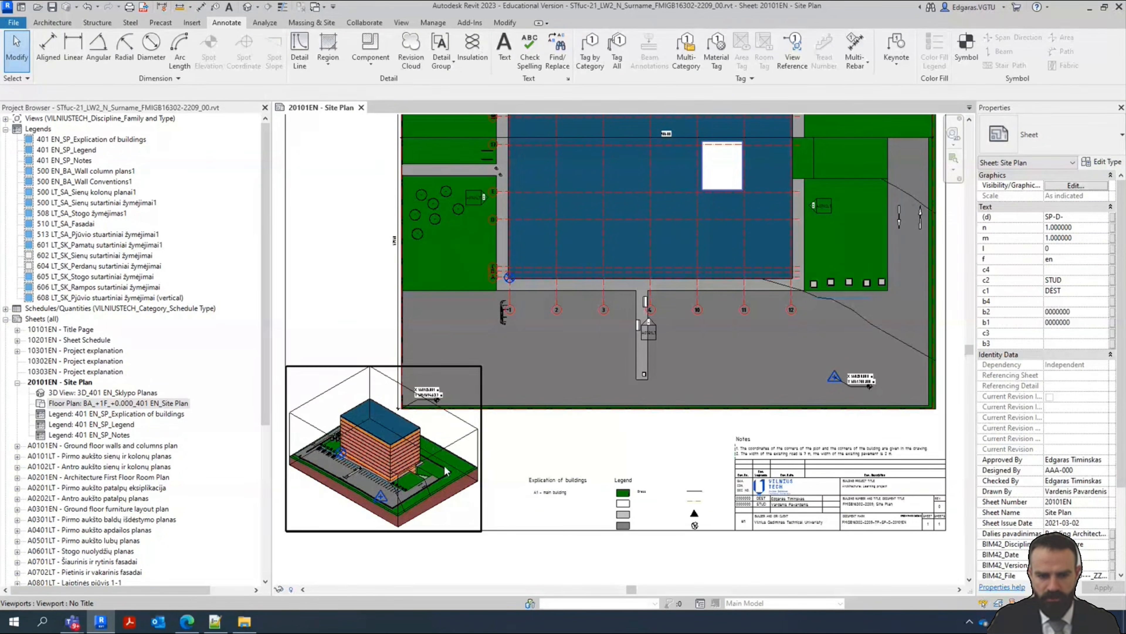
scroll(629, 491, "up", 5)
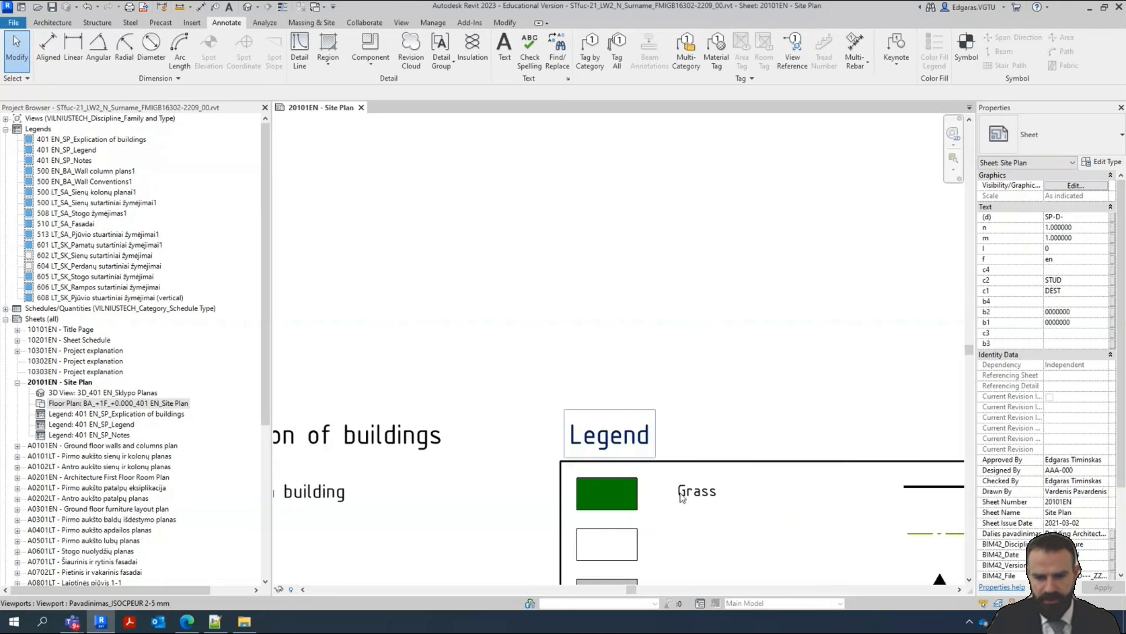
scroll(682, 496, "down", 5)
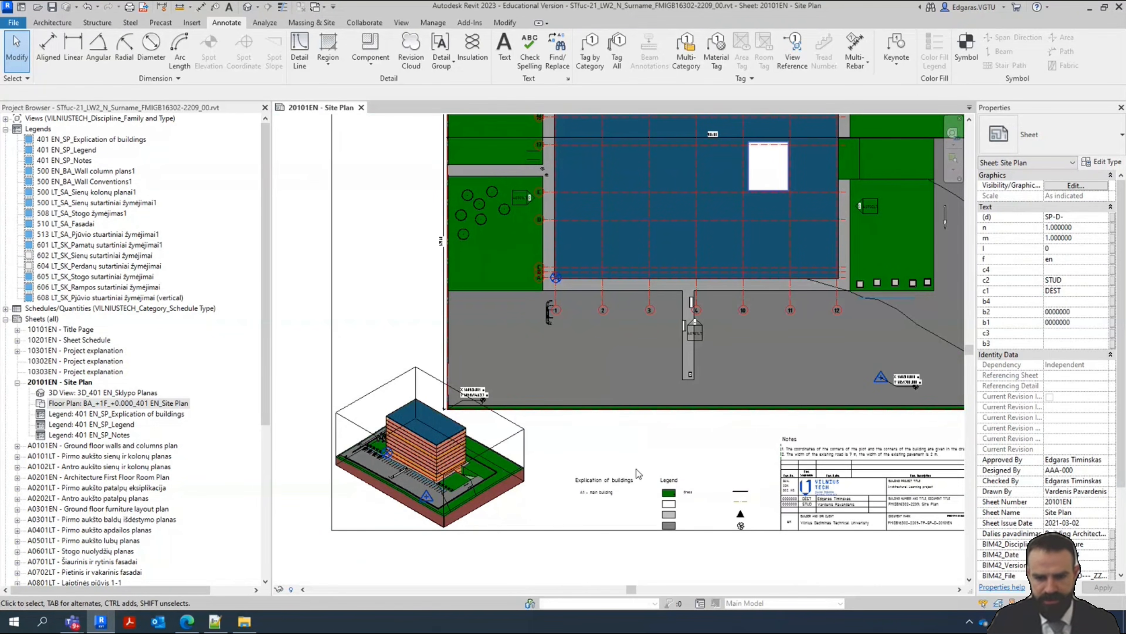
scroll(499, 339, "up", 2)
middle_click_drag(525, 337, 507, 348)
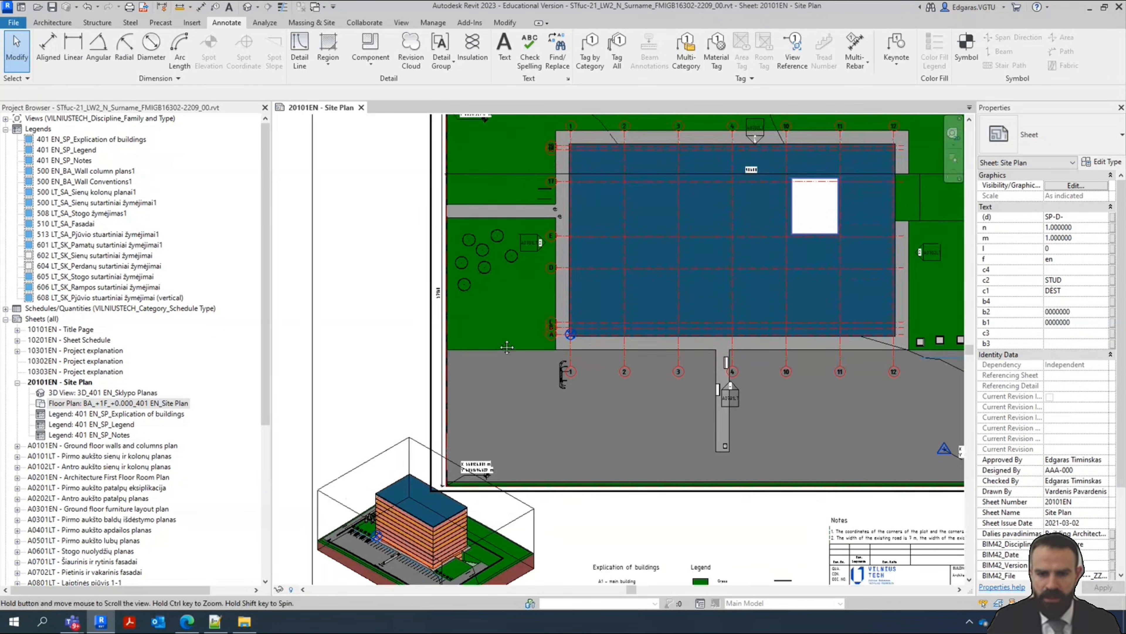
scroll(493, 316, "down", 2)
scroll(465, 314, "up", 1)
scroll(434, 349, "down", 1)
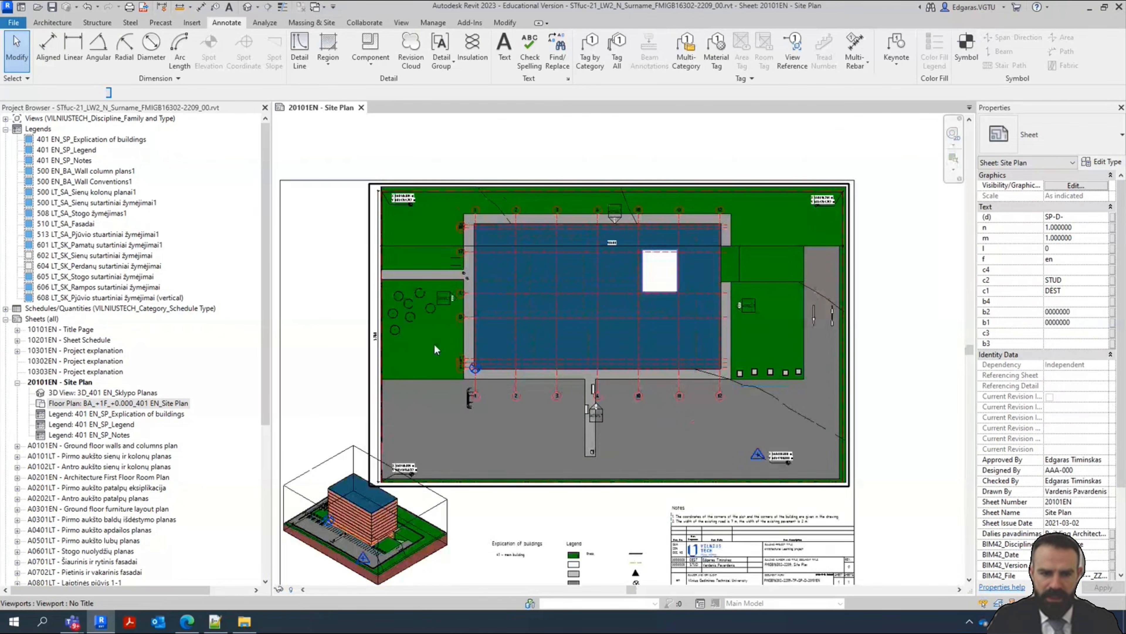
Activate the site plan viewport on the sheet, start Tag All for its untagged elements and enlarge the dialog
double_click(435, 349)
scroll(400, 293, "up", 5)
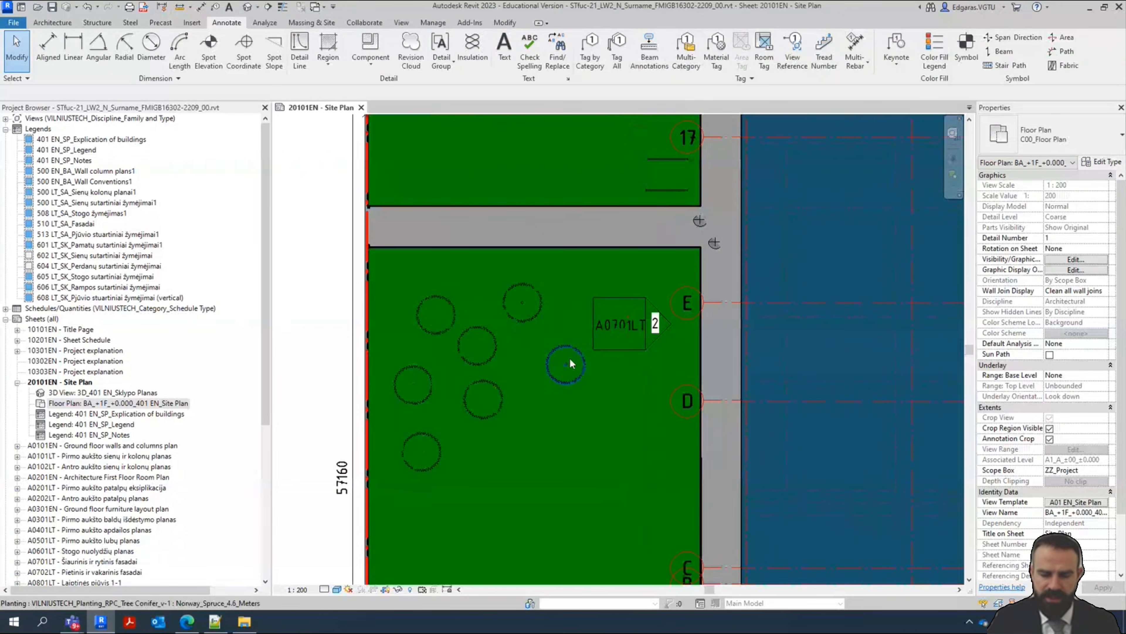
scroll(579, 373, "down", 3)
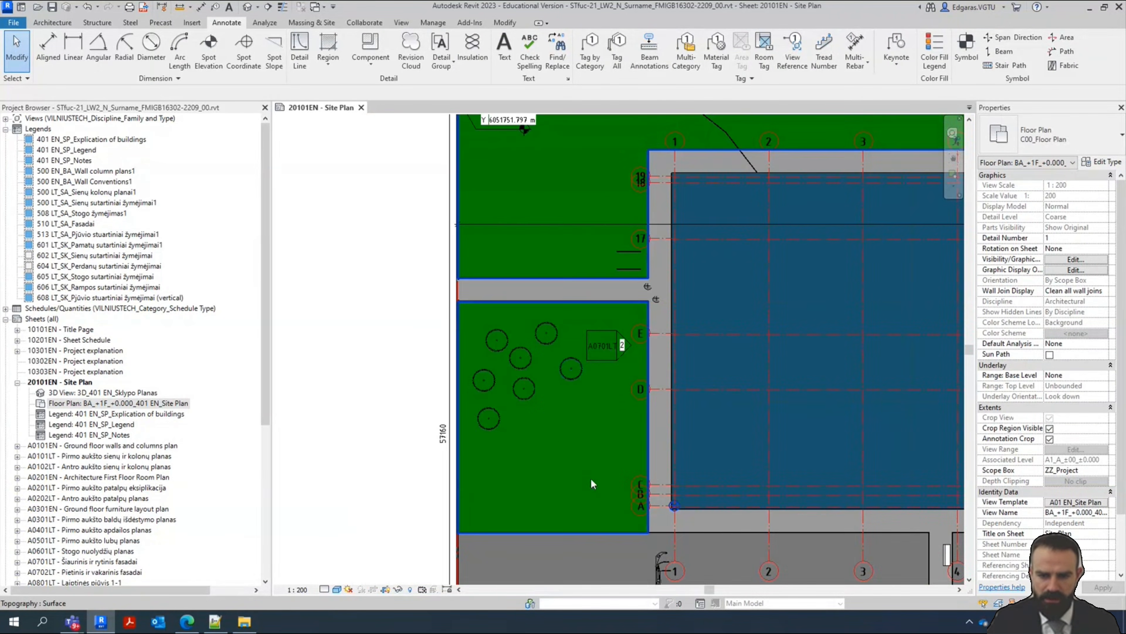
middle_click_drag(554, 444, 540, 471)
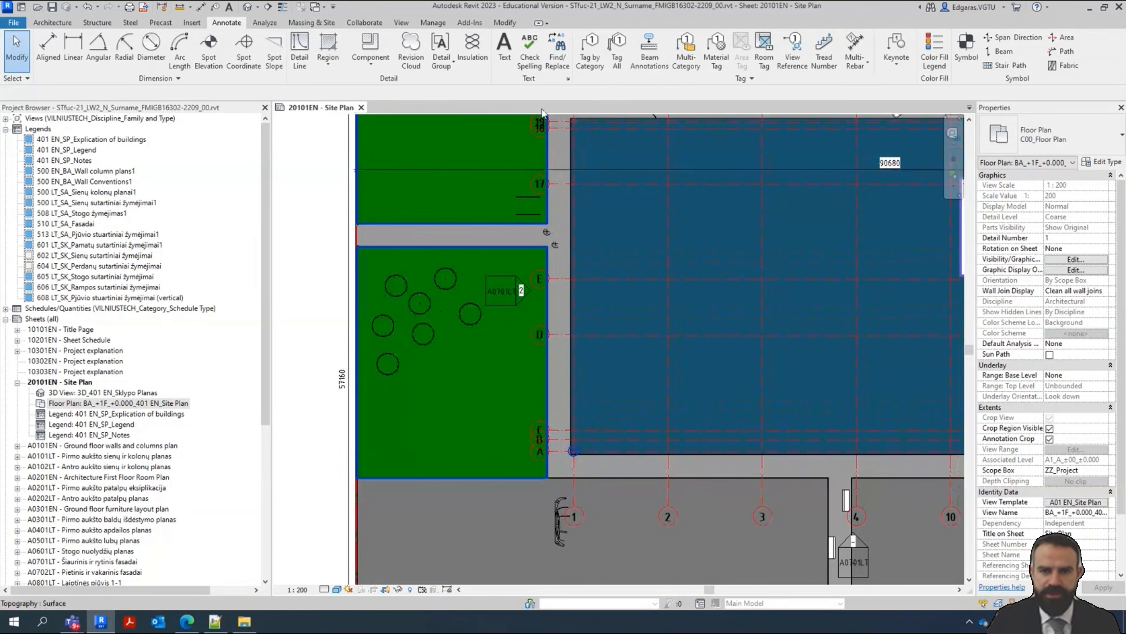
left_click(617, 49)
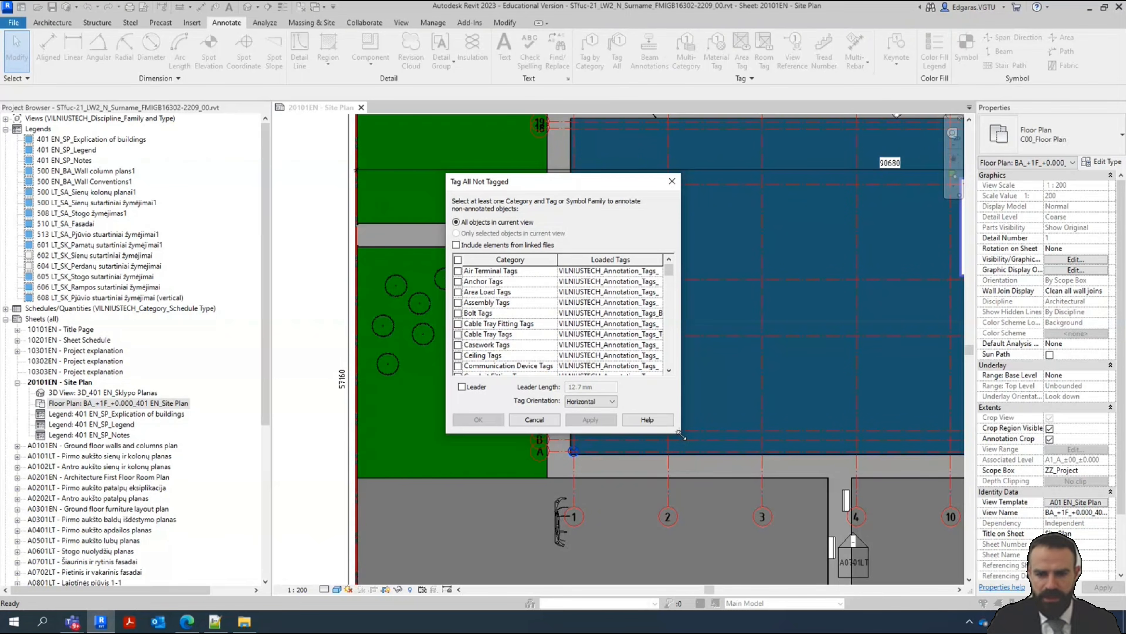
left_click_drag(682, 436, 870, 569)
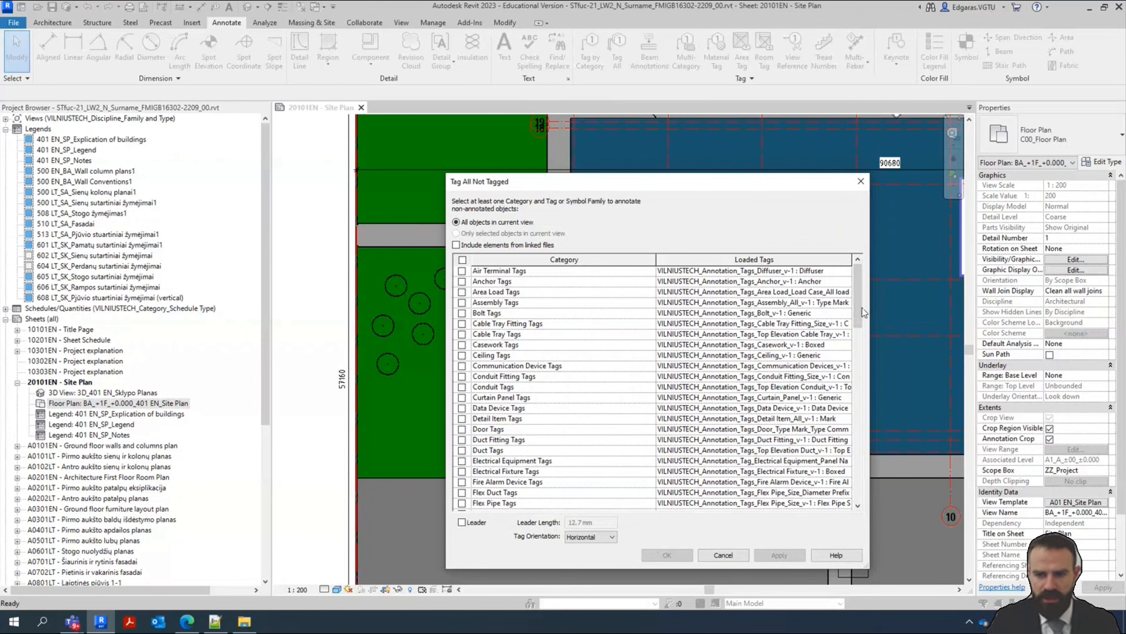
Choose only the Planting Tags category for tagging, using the Boxed planting tag type
left_click_drag(861, 307, 858, 428)
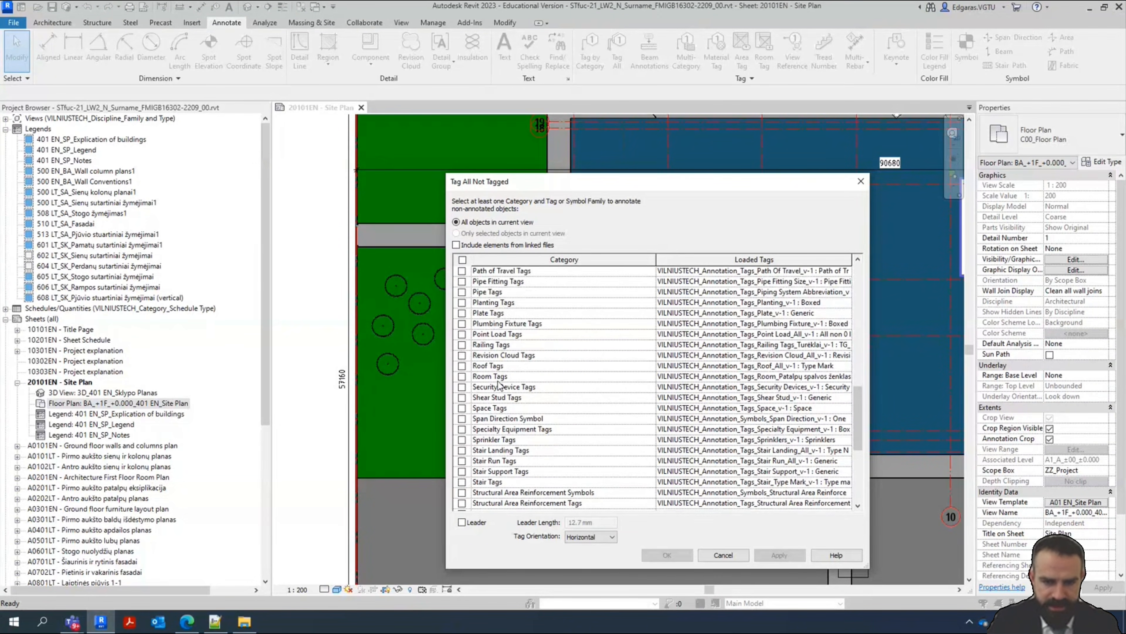
left_click(494, 306)
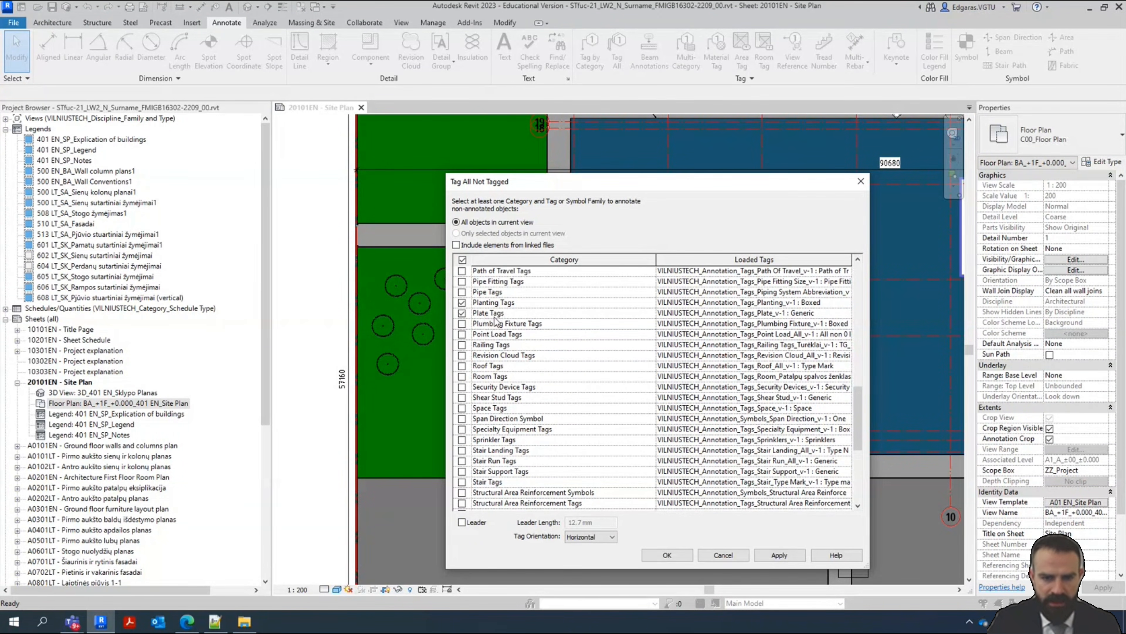
left_click(495, 315)
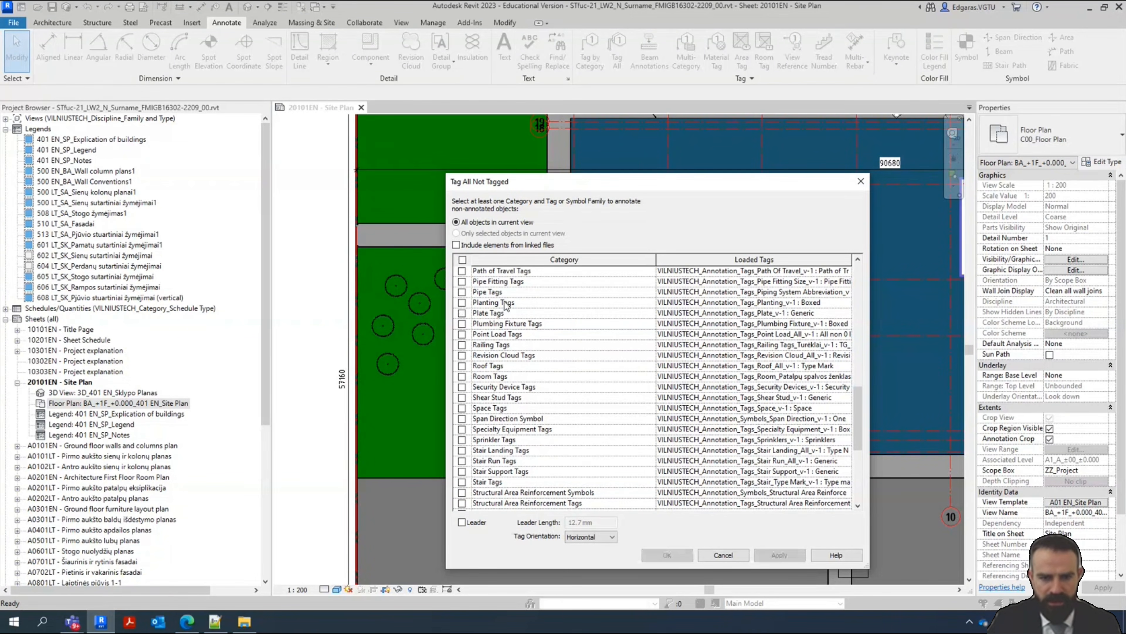
left_click(505, 302)
left_click(748, 303)
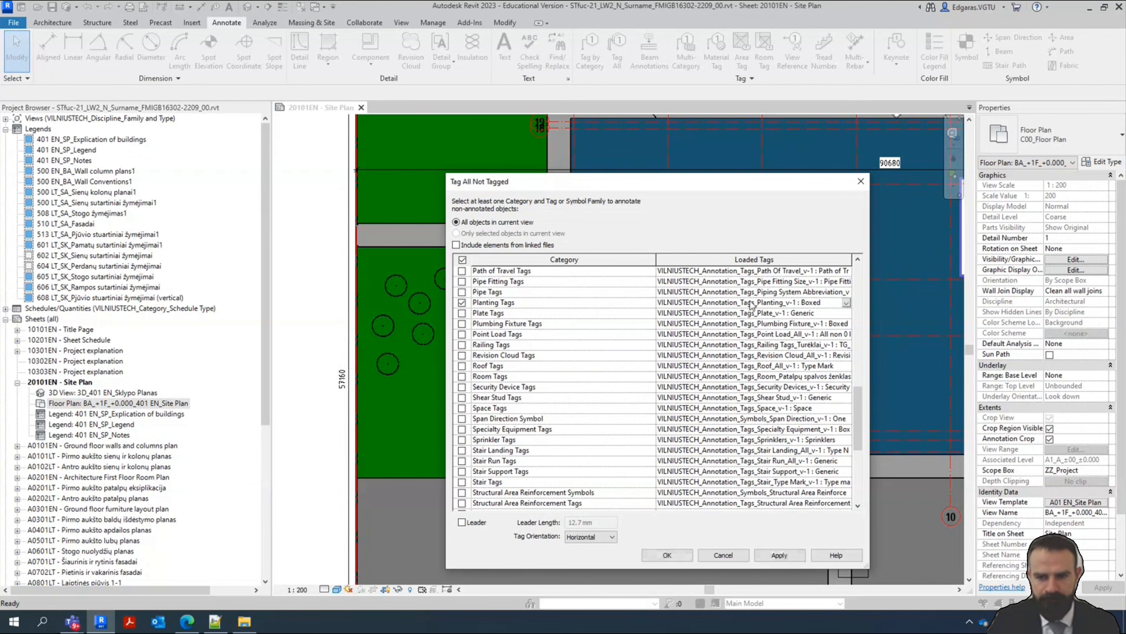
left_click(848, 304)
left_click(819, 313)
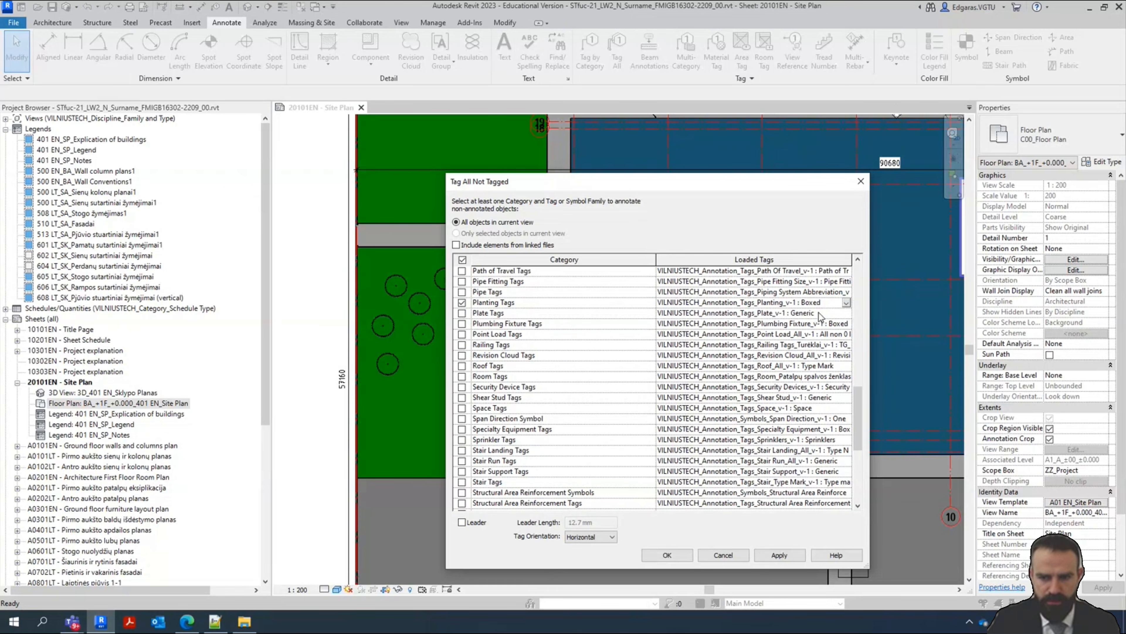
Leave the leader off with horizontal orientation and tag all planting in the site plan view
scroll(590, 352, "up", 3)
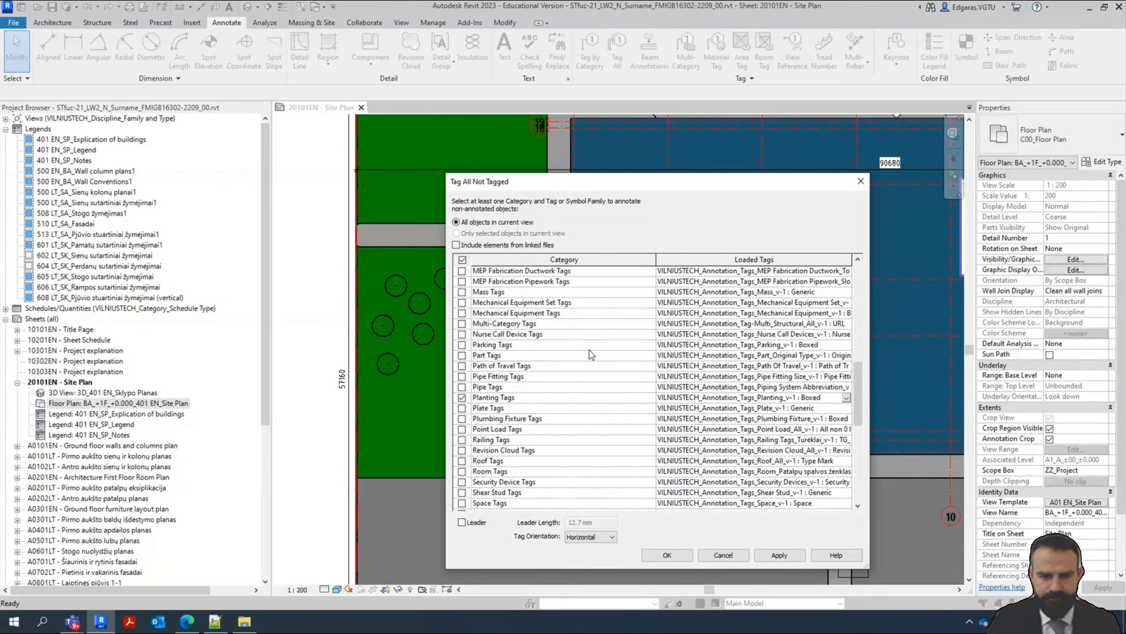
scroll(591, 354, "down", 8)
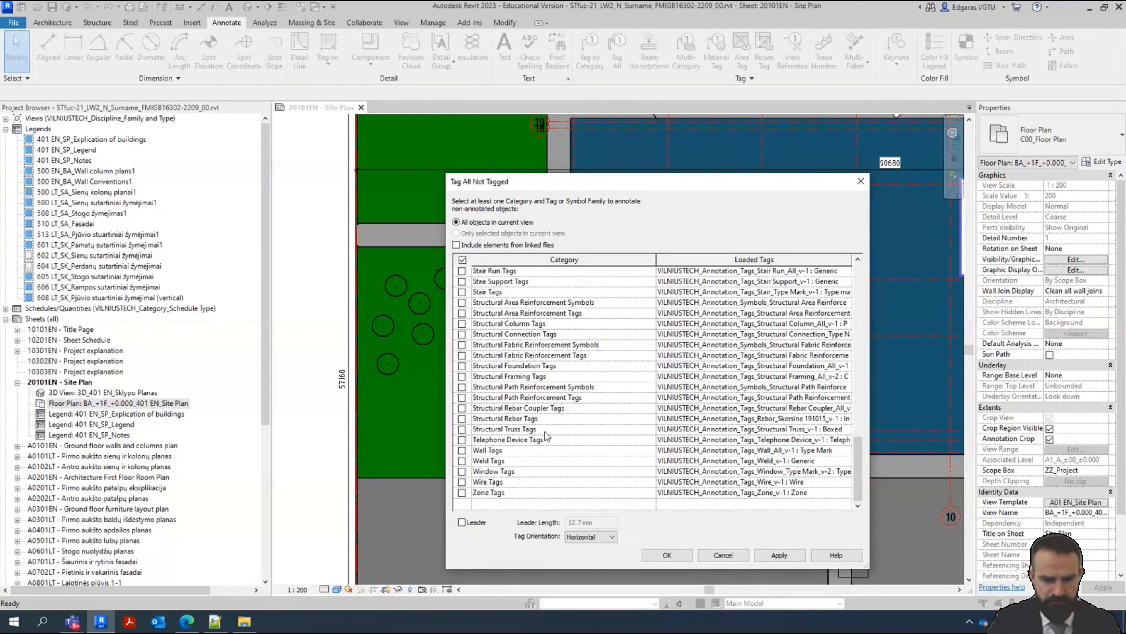
scroll(547, 430, "up", 9)
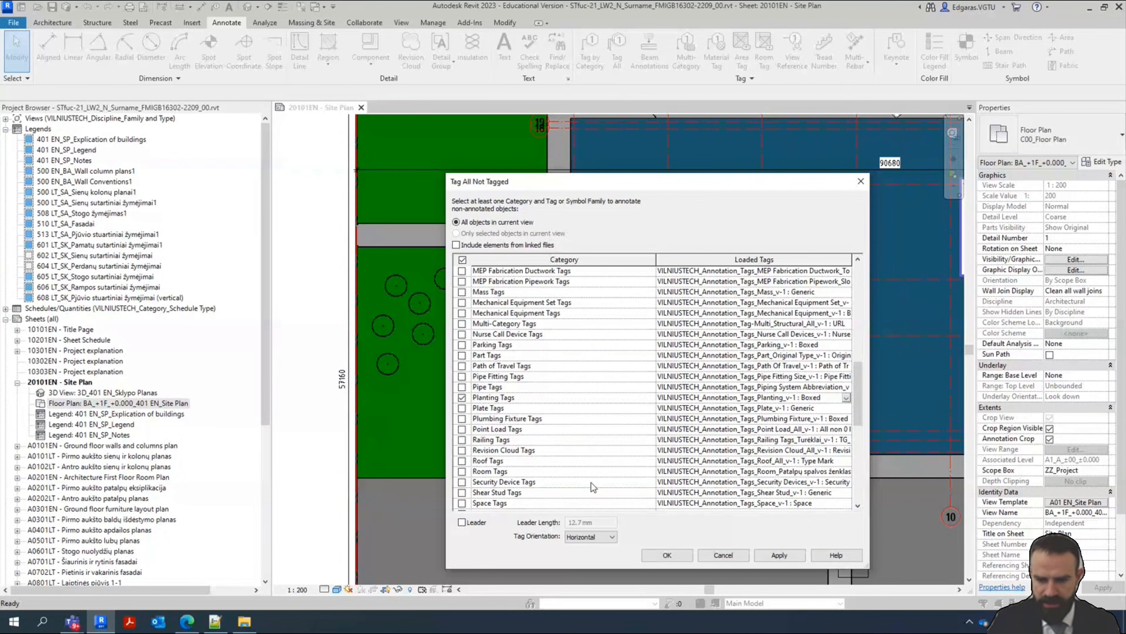
left_click(462, 522)
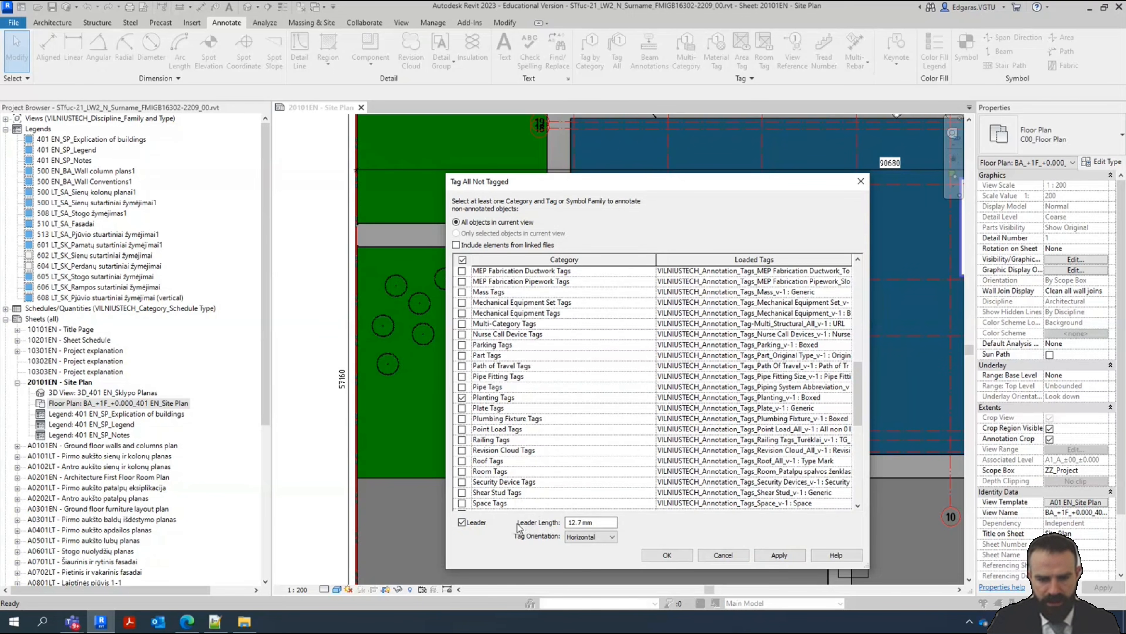
left_click(461, 522)
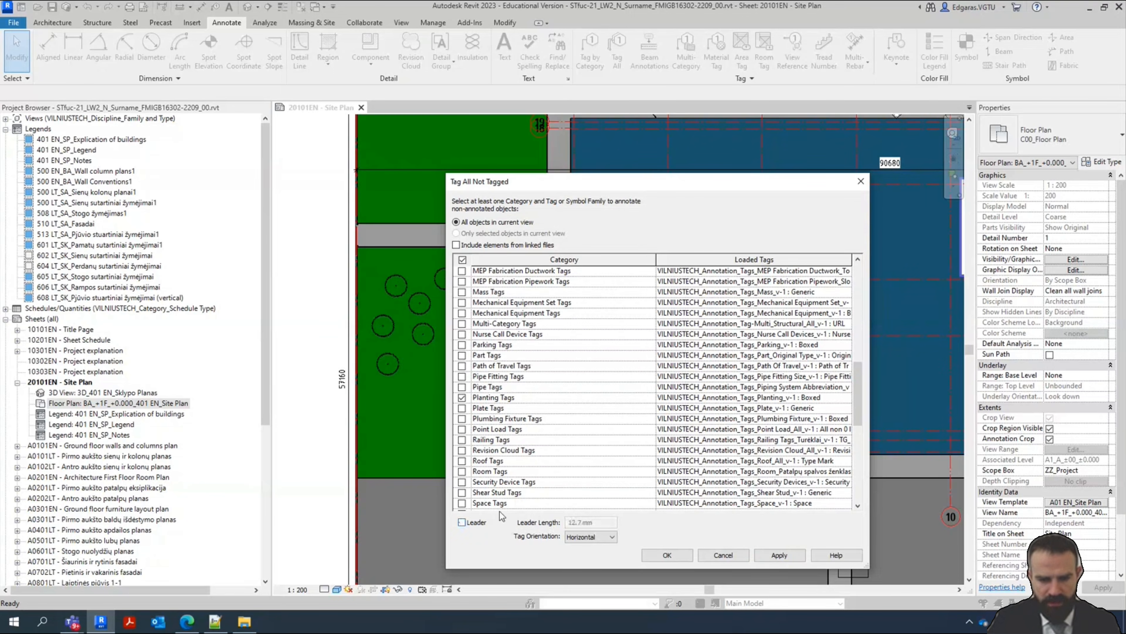
left_click(784, 561)
left_click(679, 558)
Examine the new tags on the trees and check the category of the planters along the green area's edge
scroll(428, 294, "up", 8)
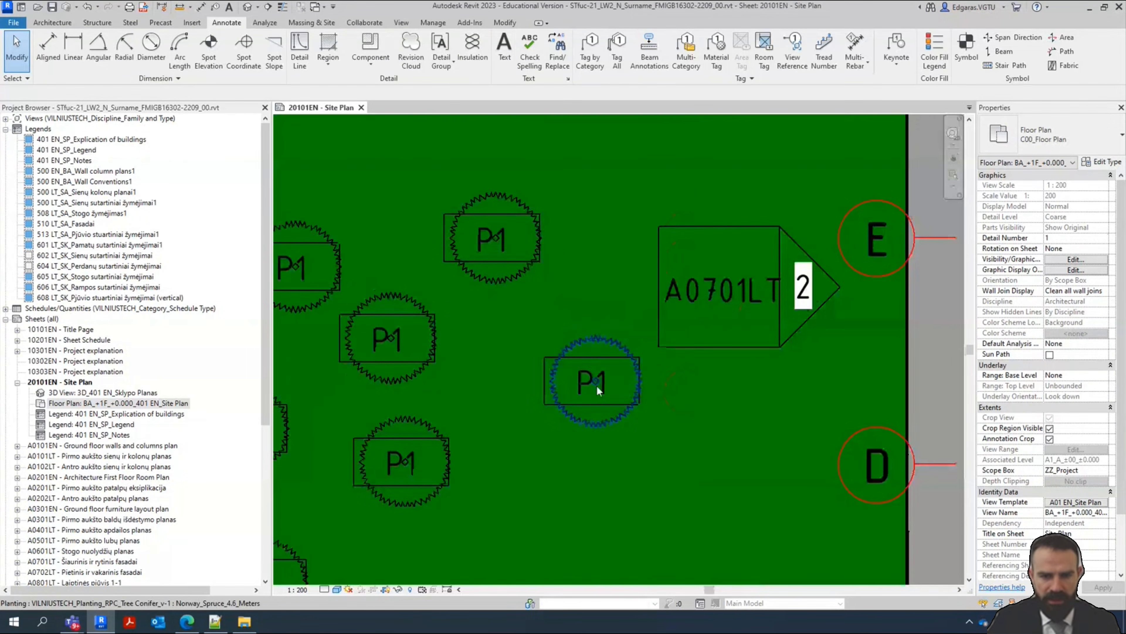
middle_click_drag(546, 404, 914, 498)
scroll(753, 315, "up", 1)
scroll(709, 347, "up", 1)
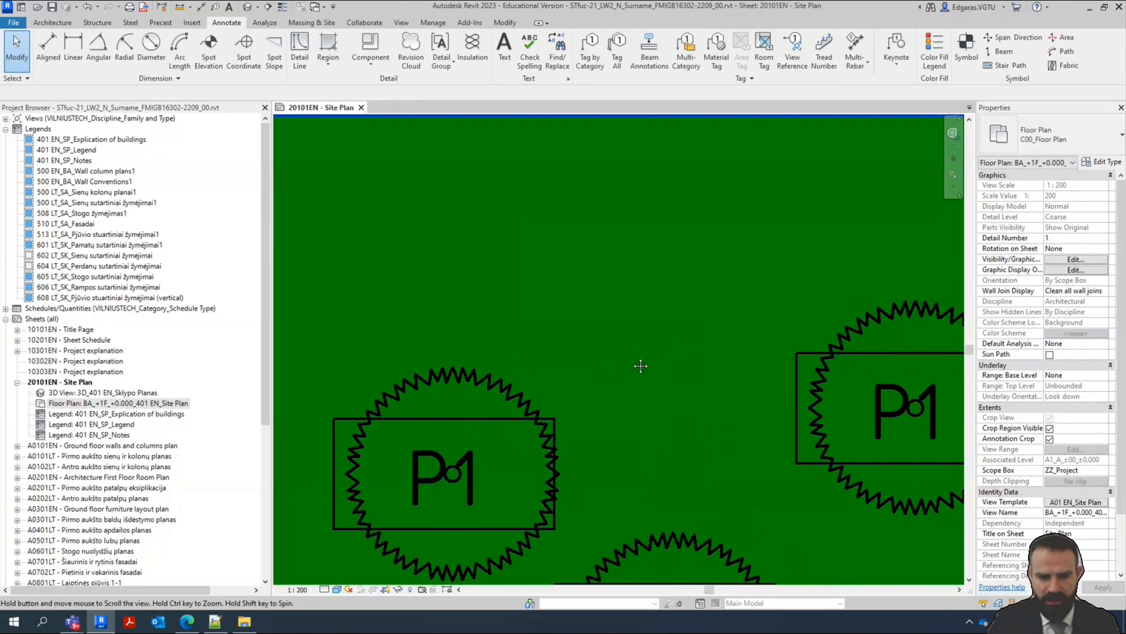
scroll(578, 352, "down", 5)
scroll(470, 314, "down", 6)
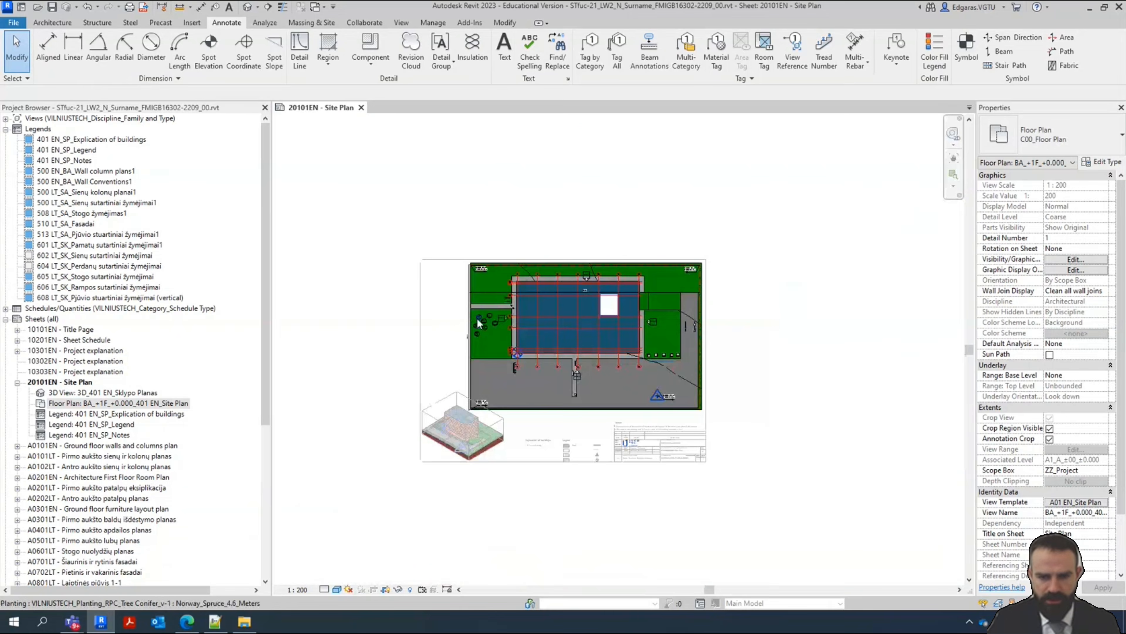
scroll(477, 323, "up", 2)
scroll(880, 386, "up", 3)
scroll(837, 394, "up", 2)
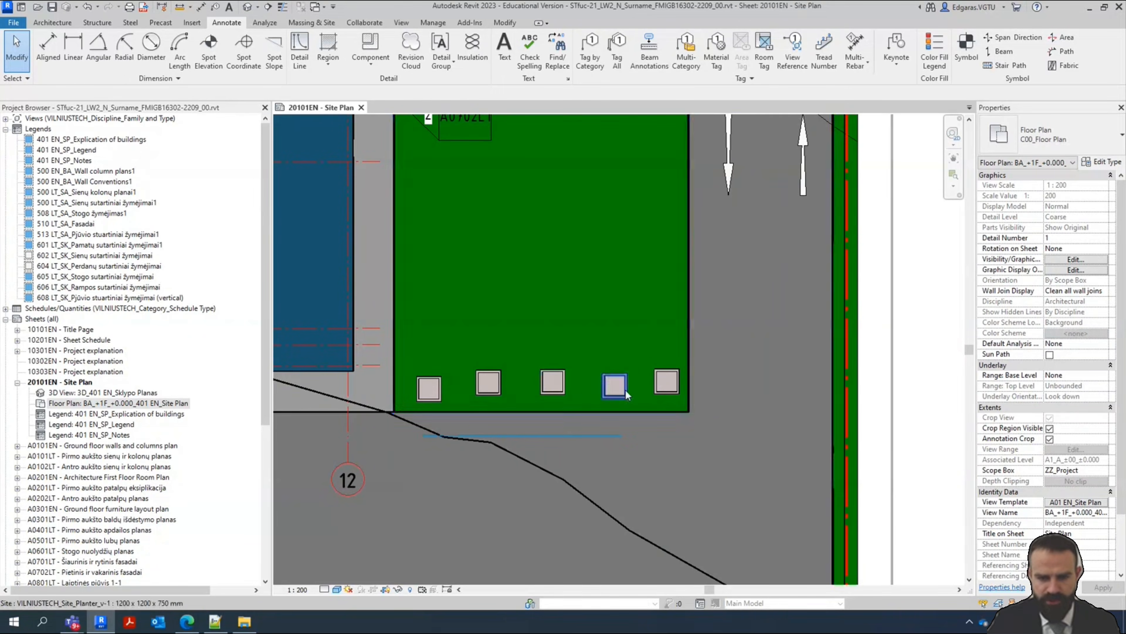
left_click(629, 391)
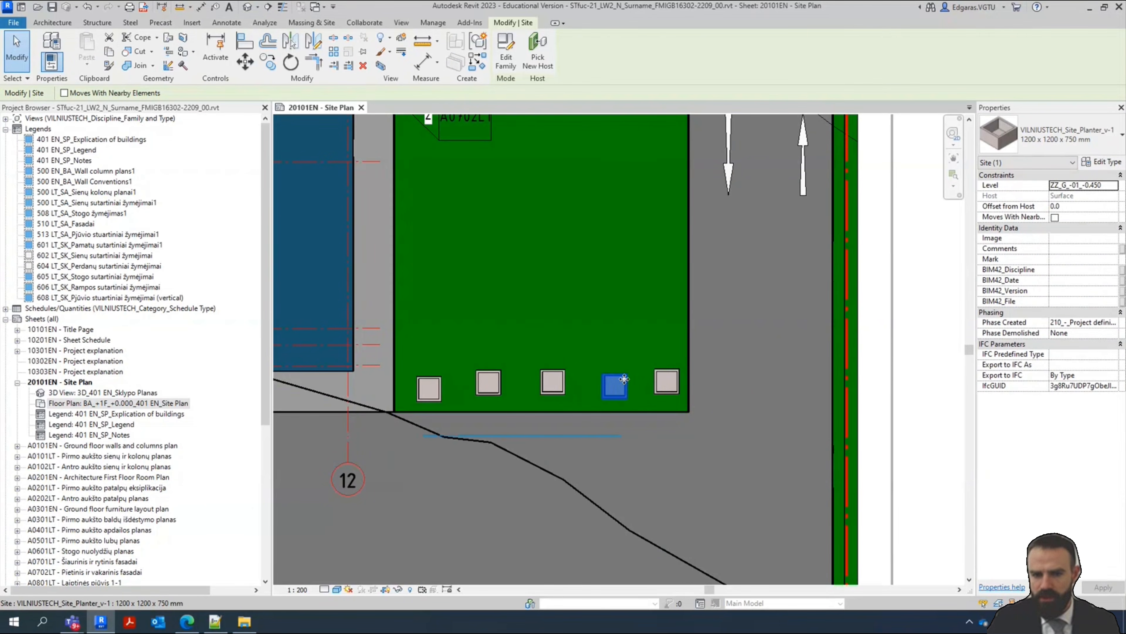
left_click(928, 413)
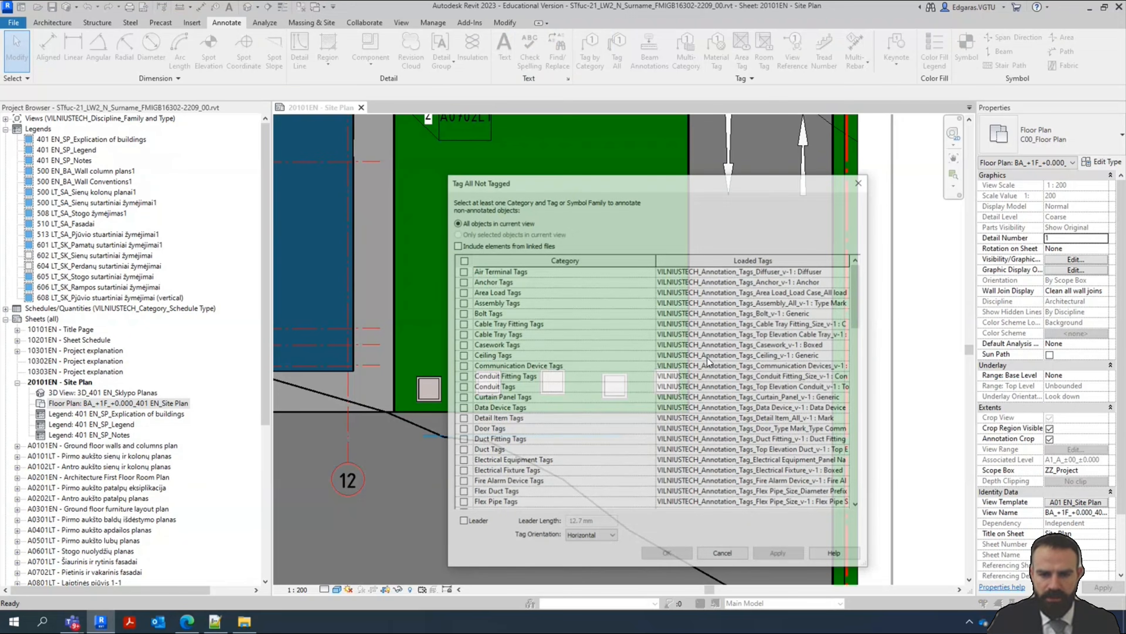
Look through the Tag All Not Tagged categories for a Site tag suitable for the planters, and close the dialog
left_click_drag(859, 312, 861, 454)
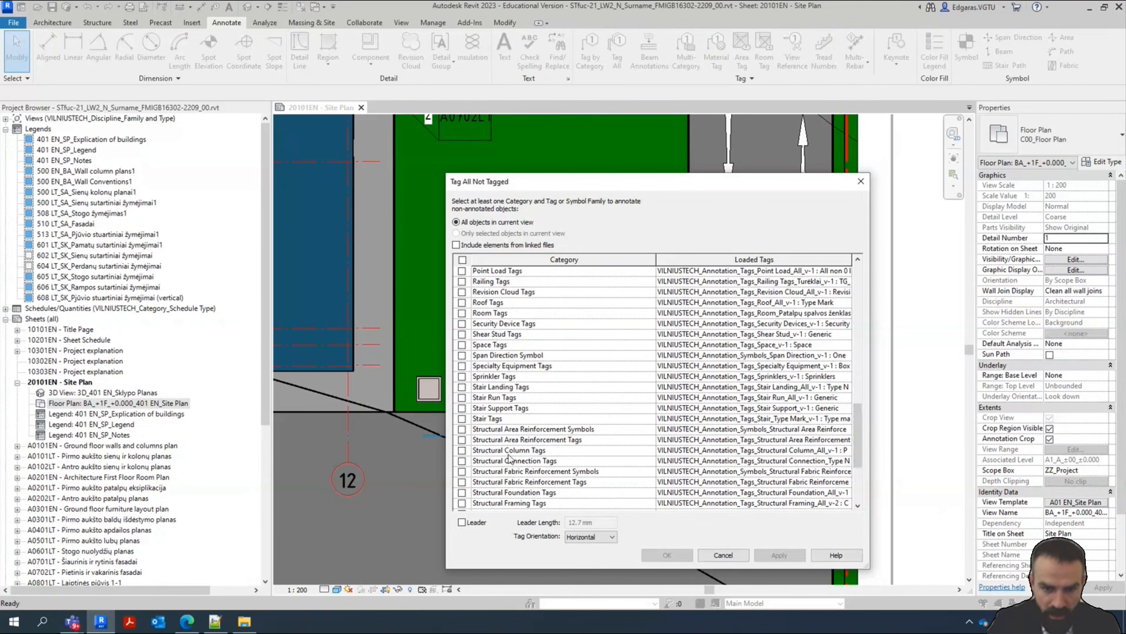
scroll(501, 417, "up", 5)
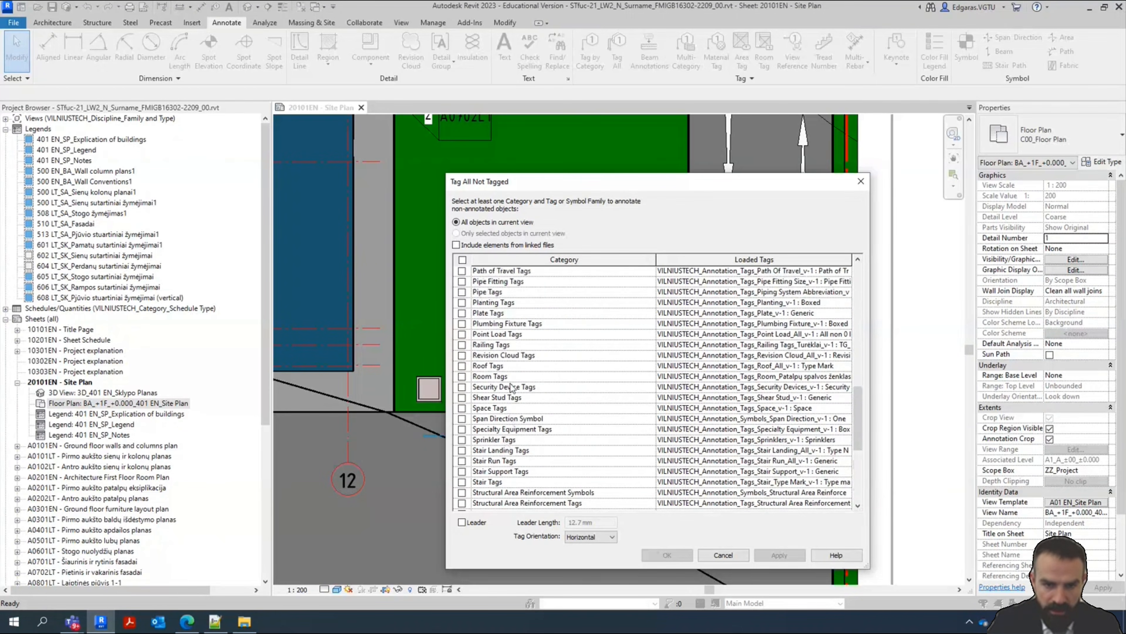
scroll(515, 391, "up", 4)
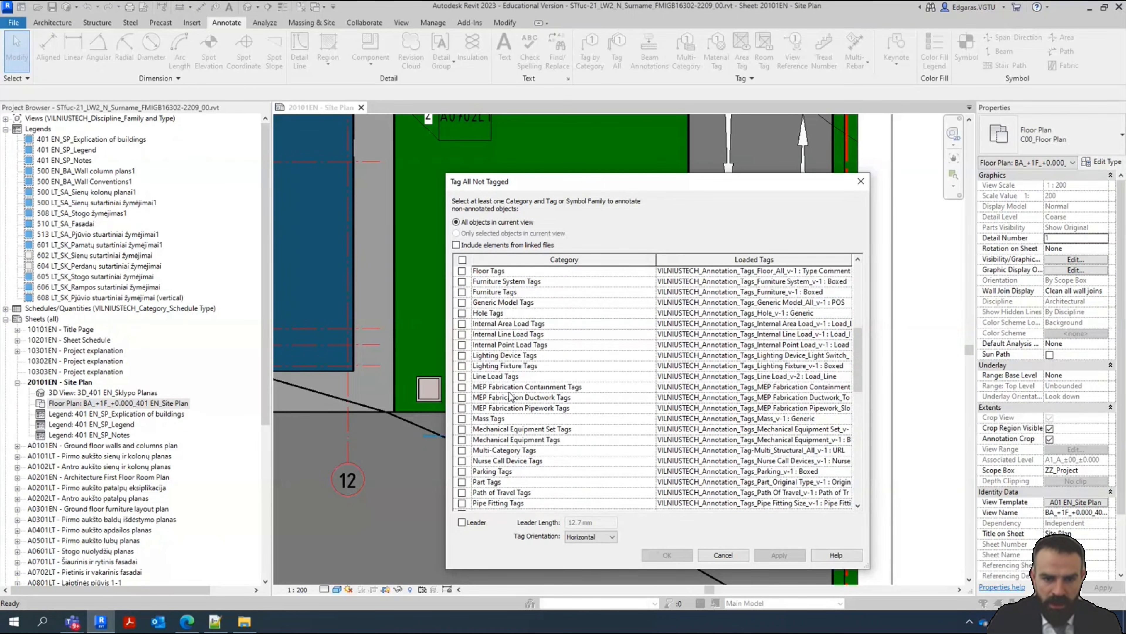
scroll(509, 390, "up", 8)
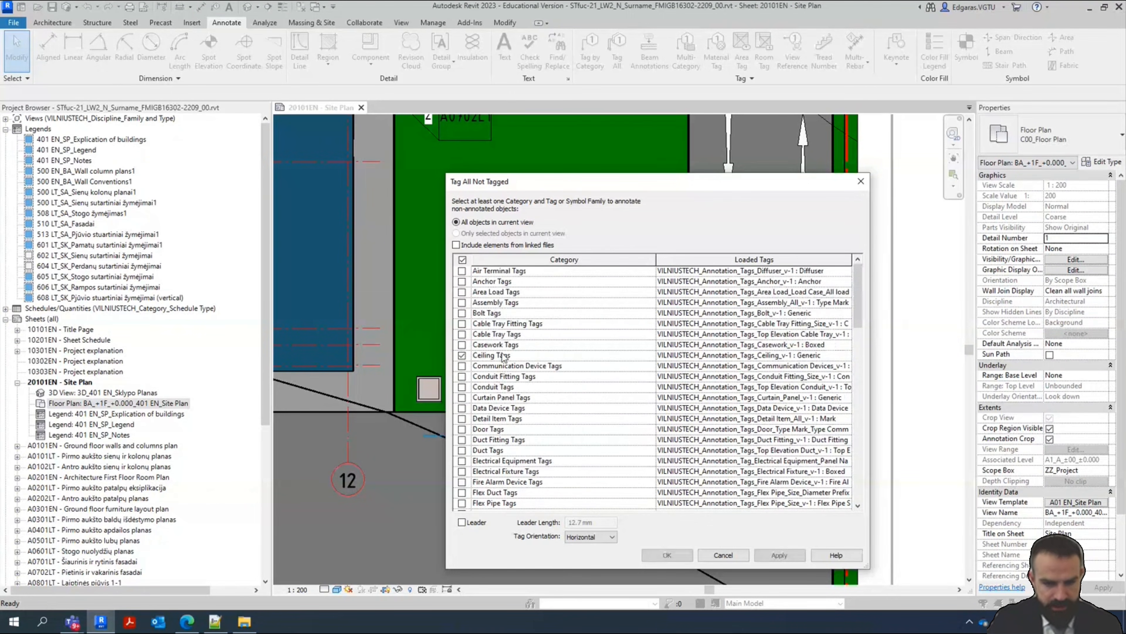
scroll(505, 399, "down", 2)
left_click(505, 293)
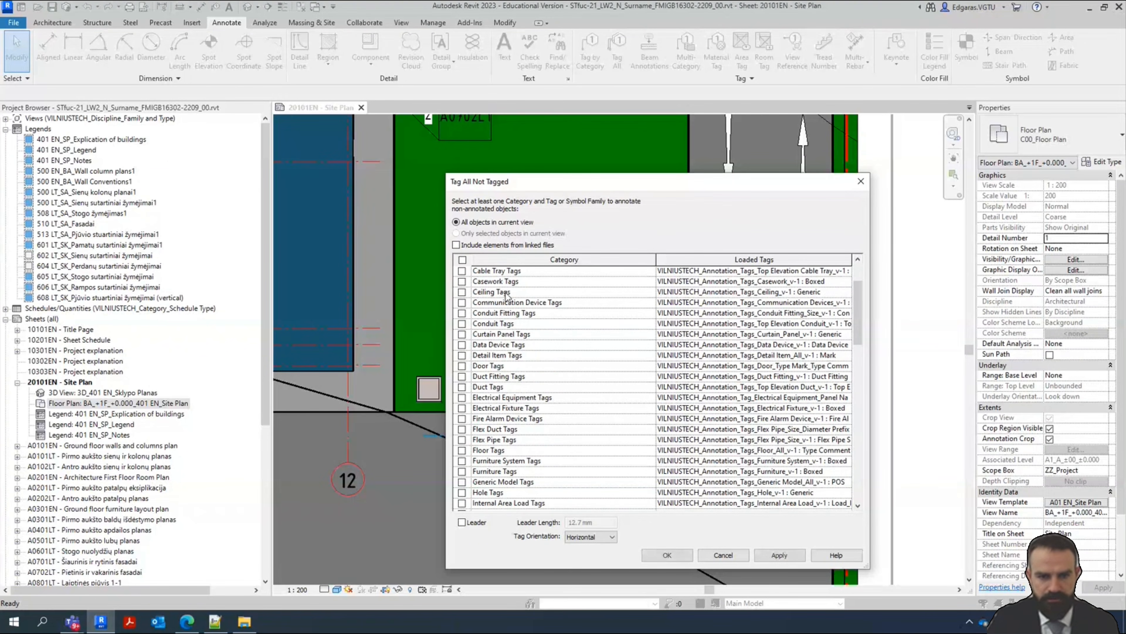
scroll(525, 421, "down", 13)
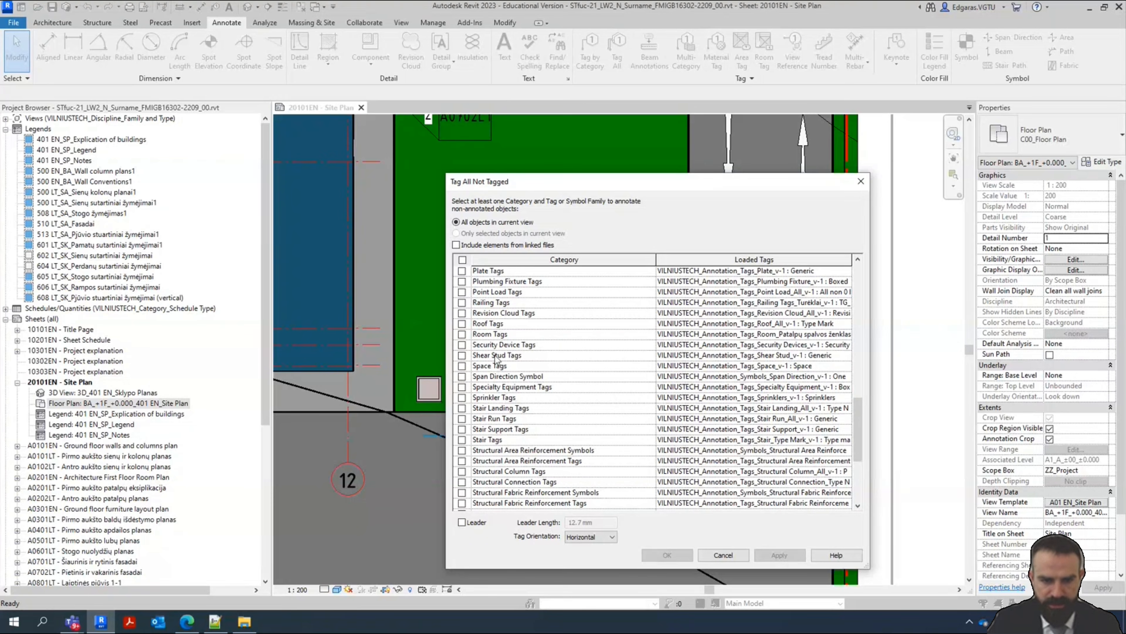
scroll(523, 448, "down", 5)
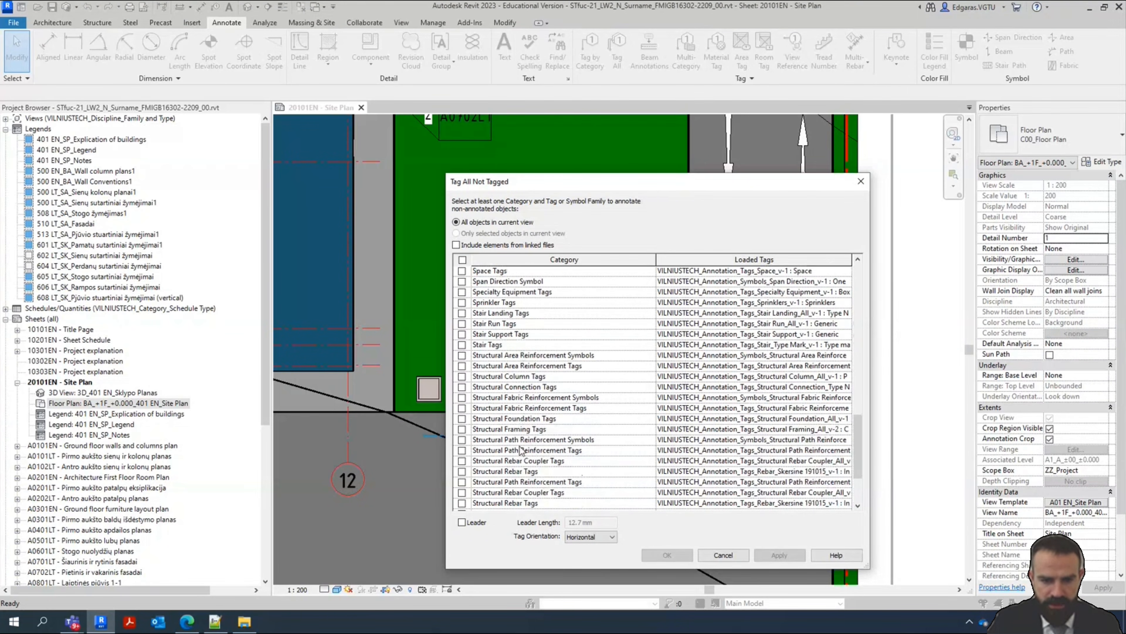
scroll(522, 450, "up", 4)
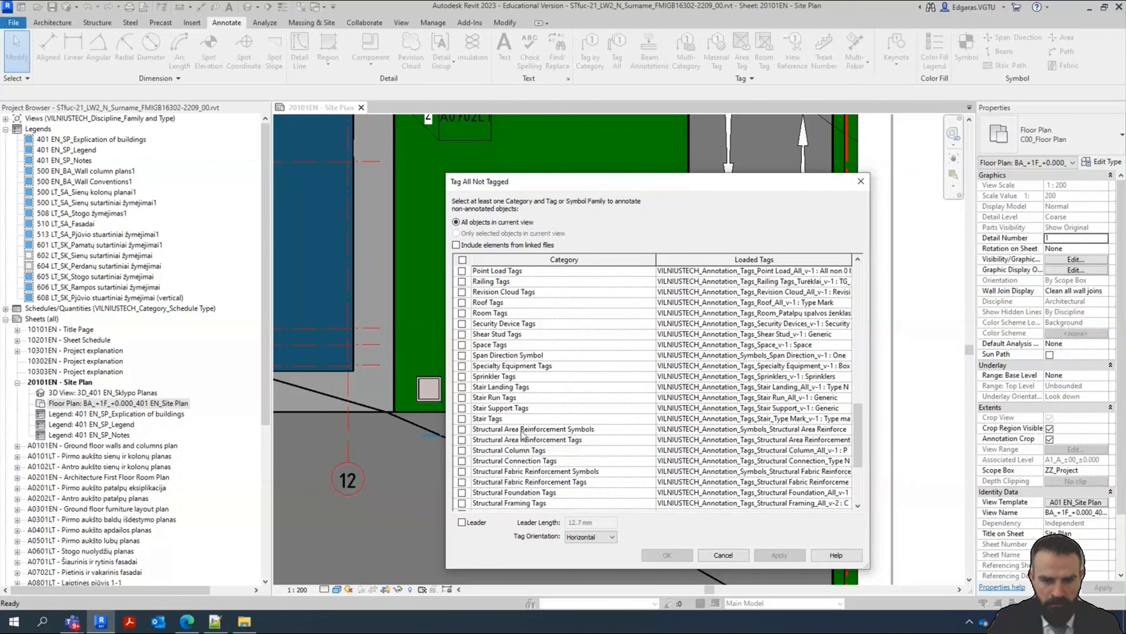
scroll(511, 365, "up", 2)
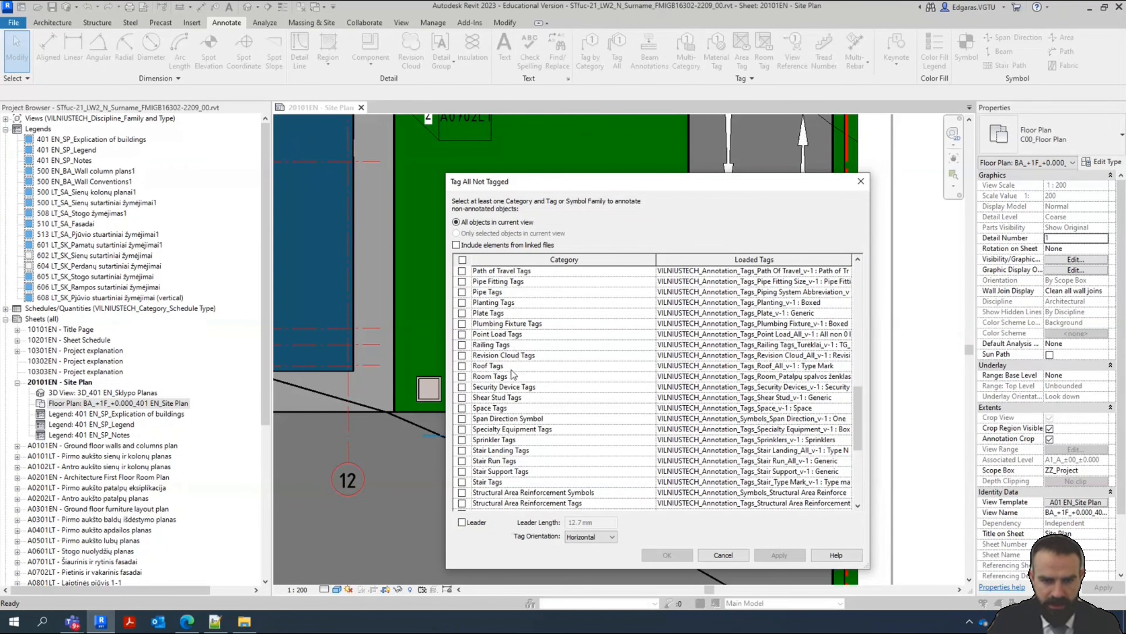
left_click(864, 189)
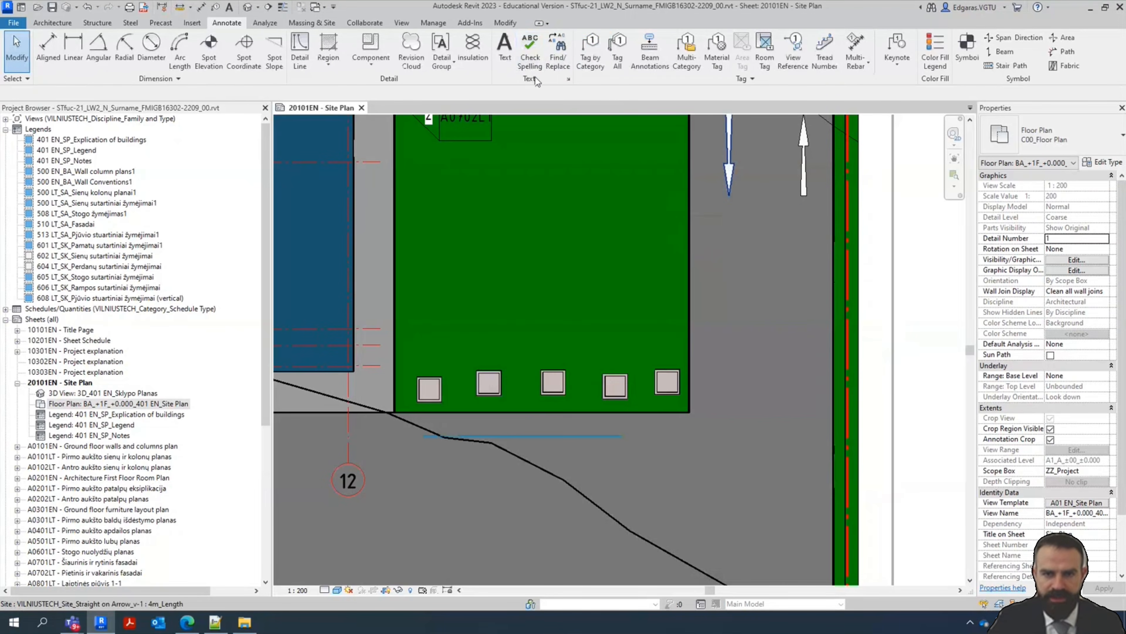
Try to tag one of the planters by category, declining to load a Site tag, and leave the command
left_click(591, 52)
left_click(562, 374)
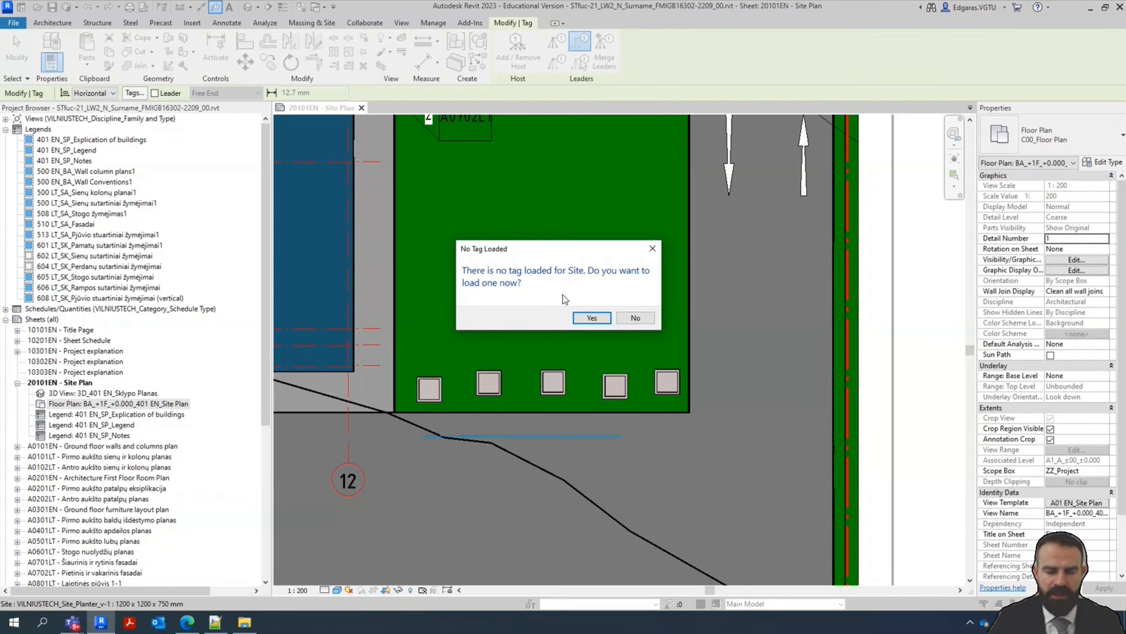
left_click(636, 318)
key("Escape")
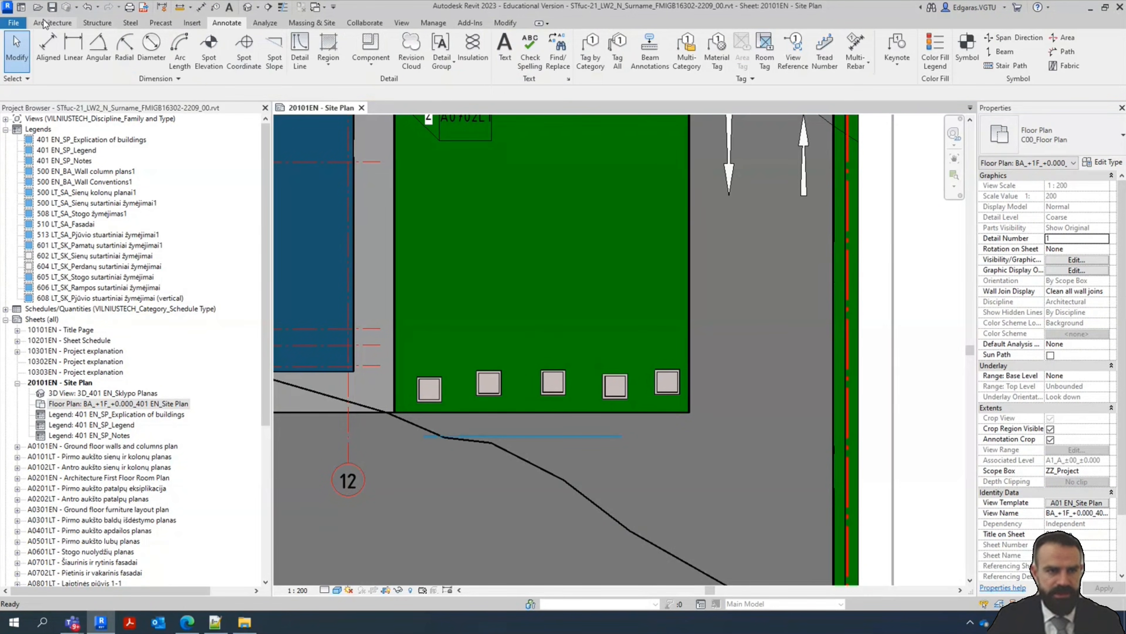
Open the Load Autodesk Family library and set its content region to United Kingdom
left_click(192, 23)
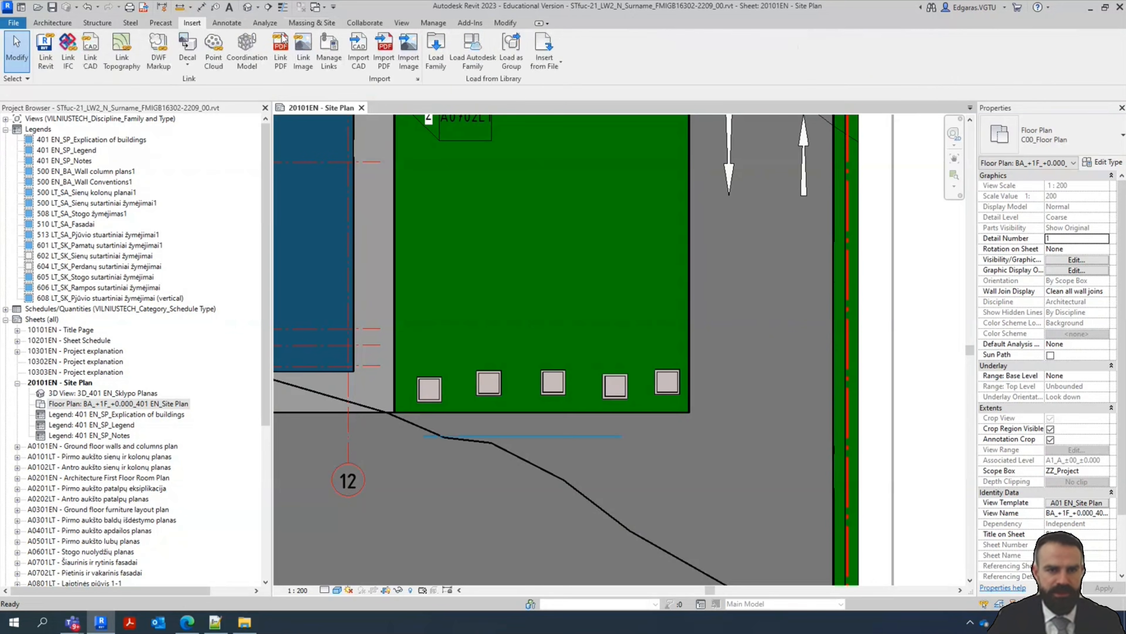
left_click(480, 68)
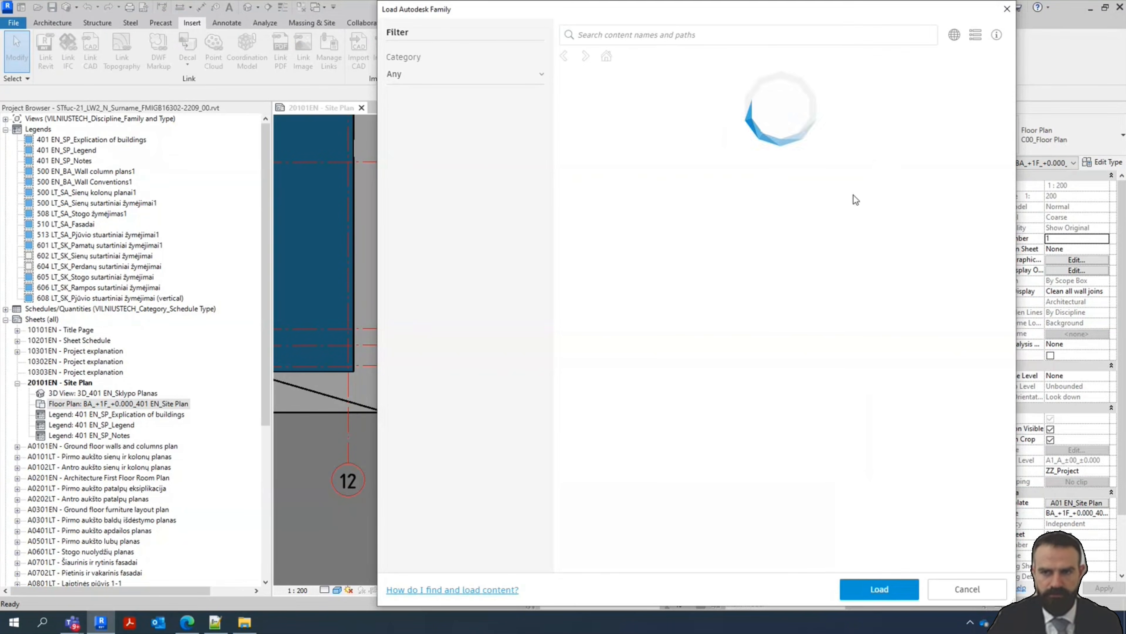
left_click(954, 35)
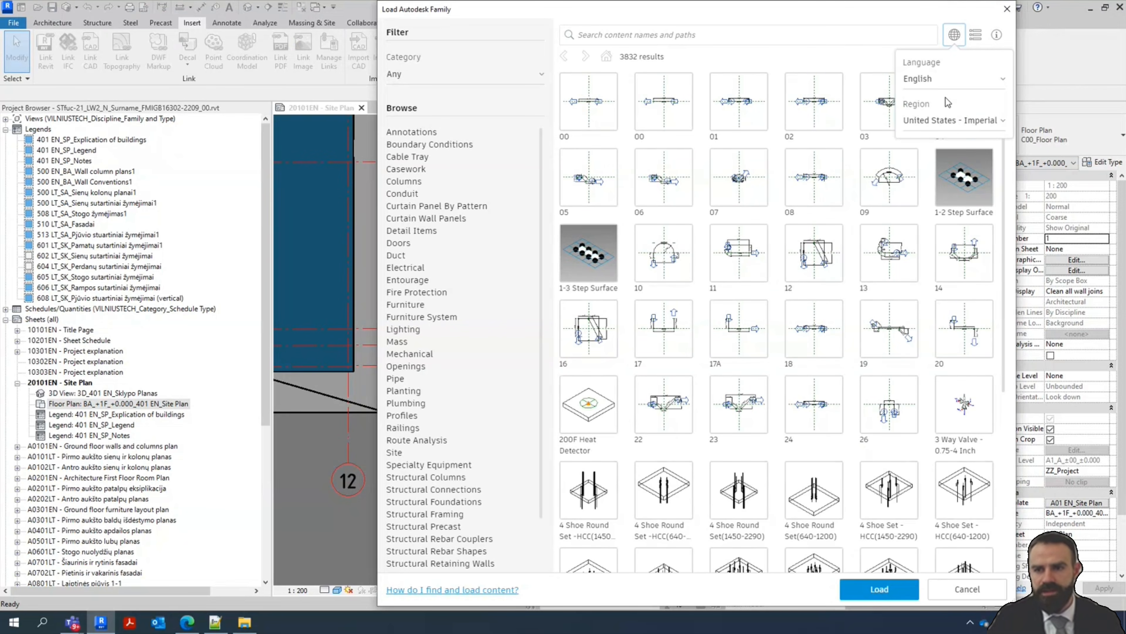
left_click(953, 127)
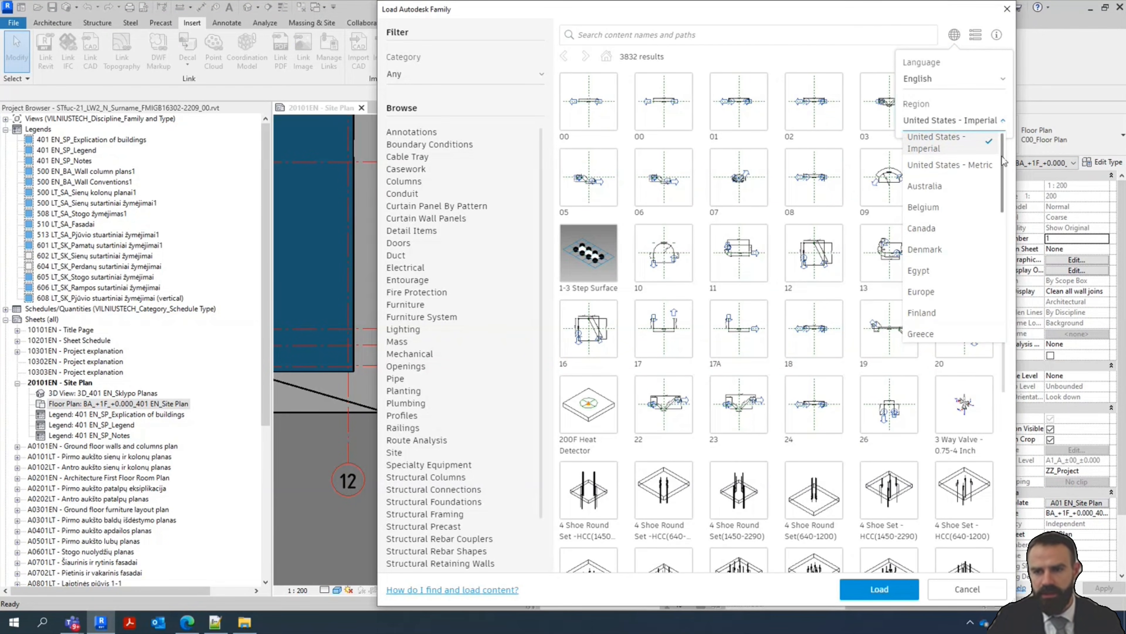
left_click_drag(1029, 290, 973, 337)
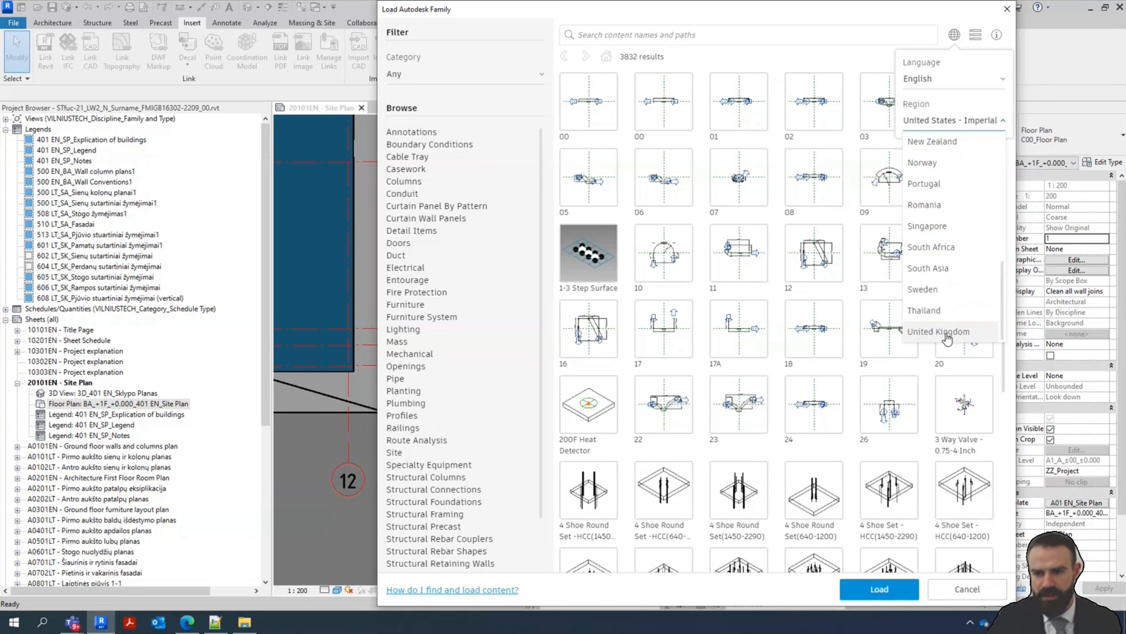
left_click(946, 335)
Search the United Kingdom library for "site" and look through the families for a Site tag
left_click(624, 34)
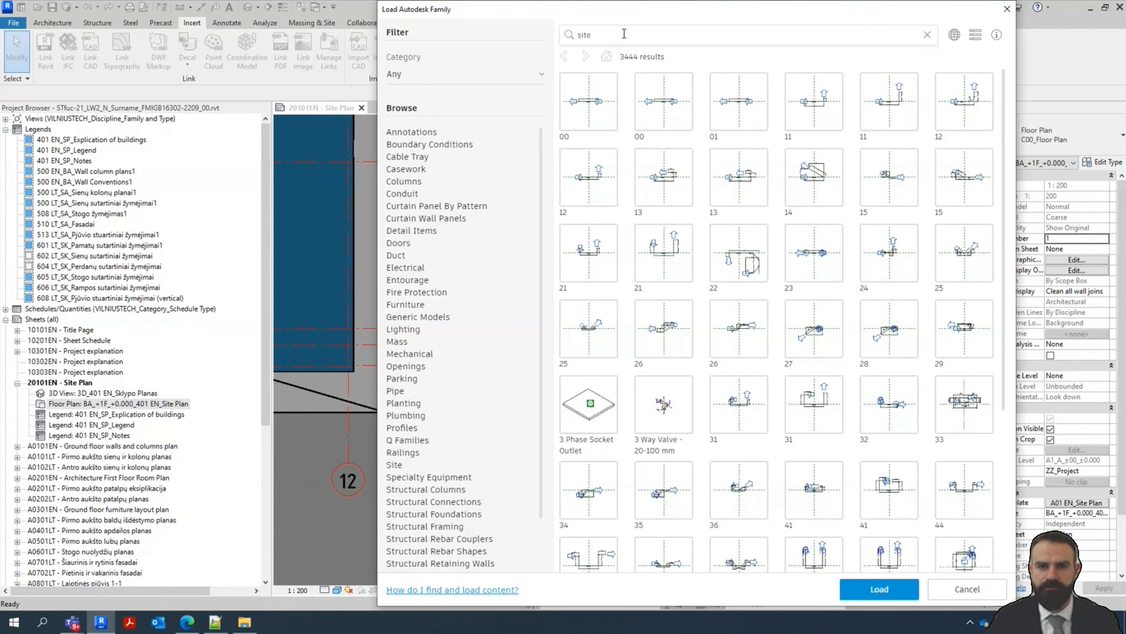
key("Return")
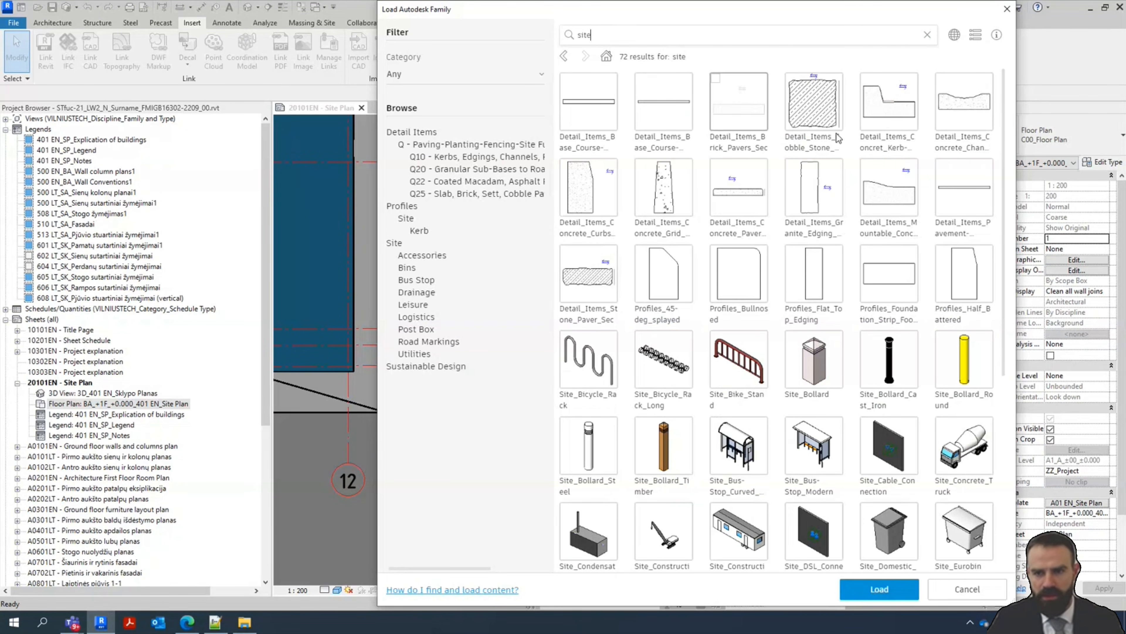
scroll(856, 160, "down", 5)
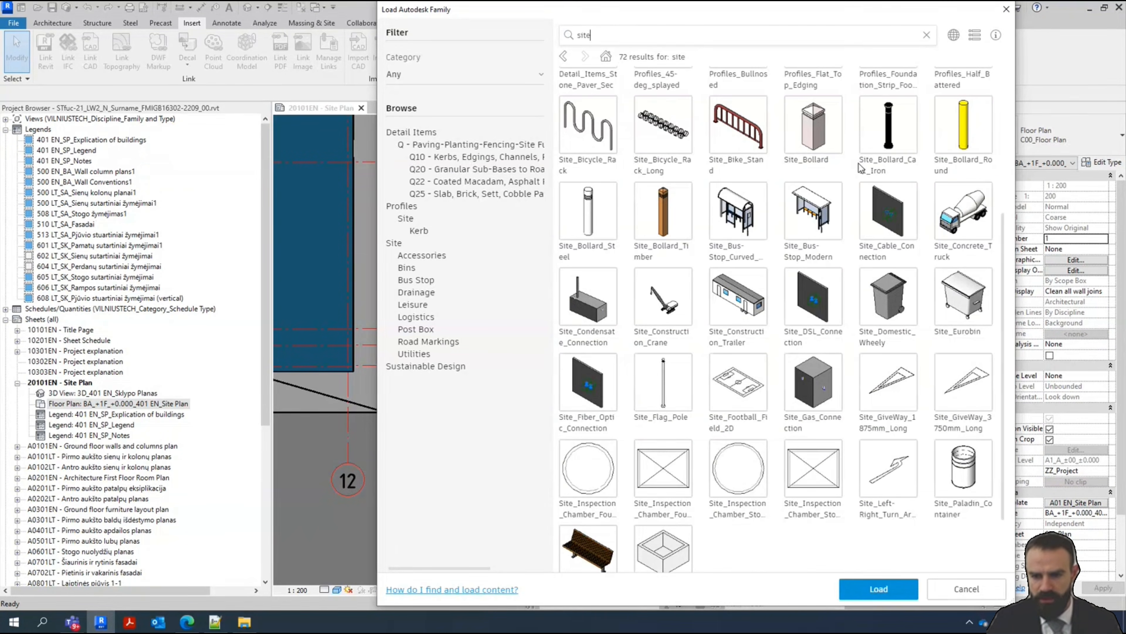
scroll(855, 225, "down", 3)
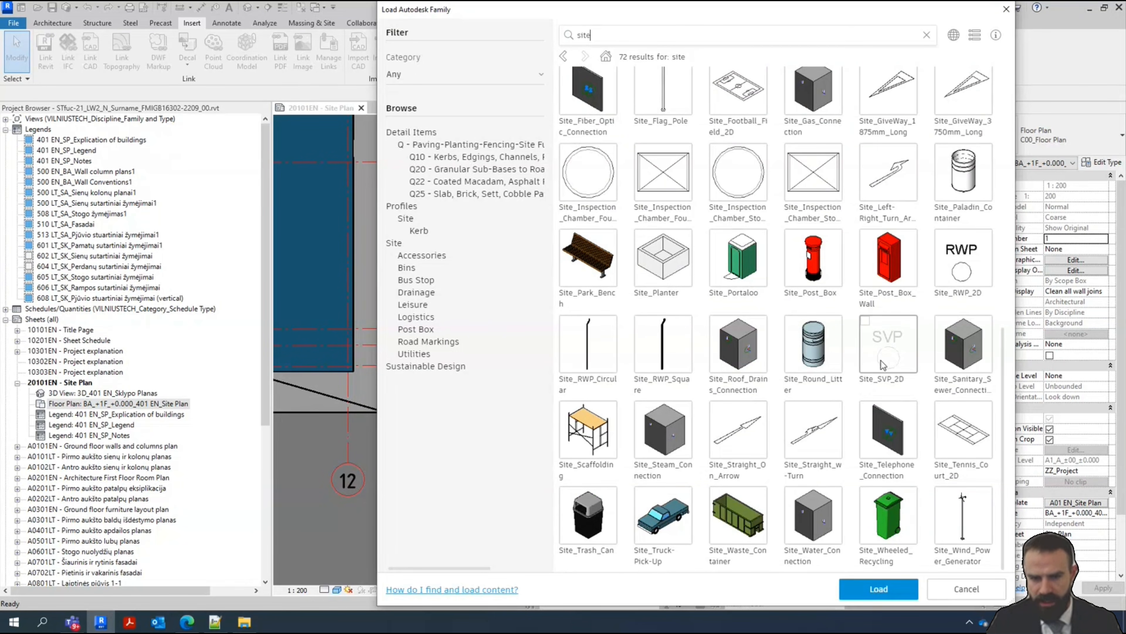
scroll(955, 316, "up", 3)
scroll(955, 316, "up", 6)
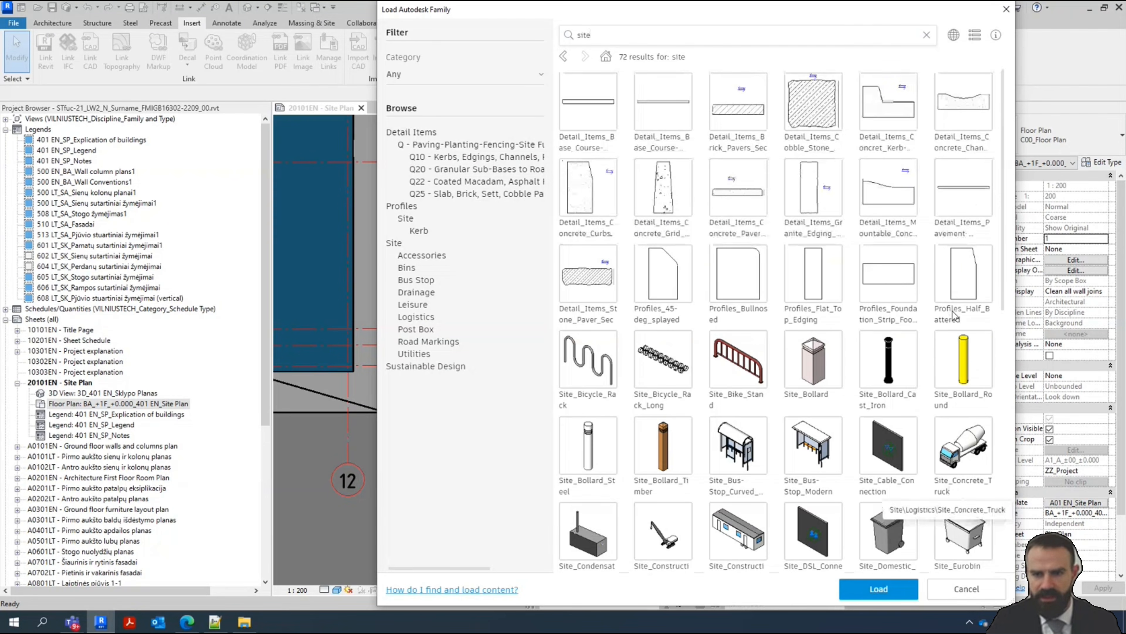
scroll(817, 262, "down", 6)
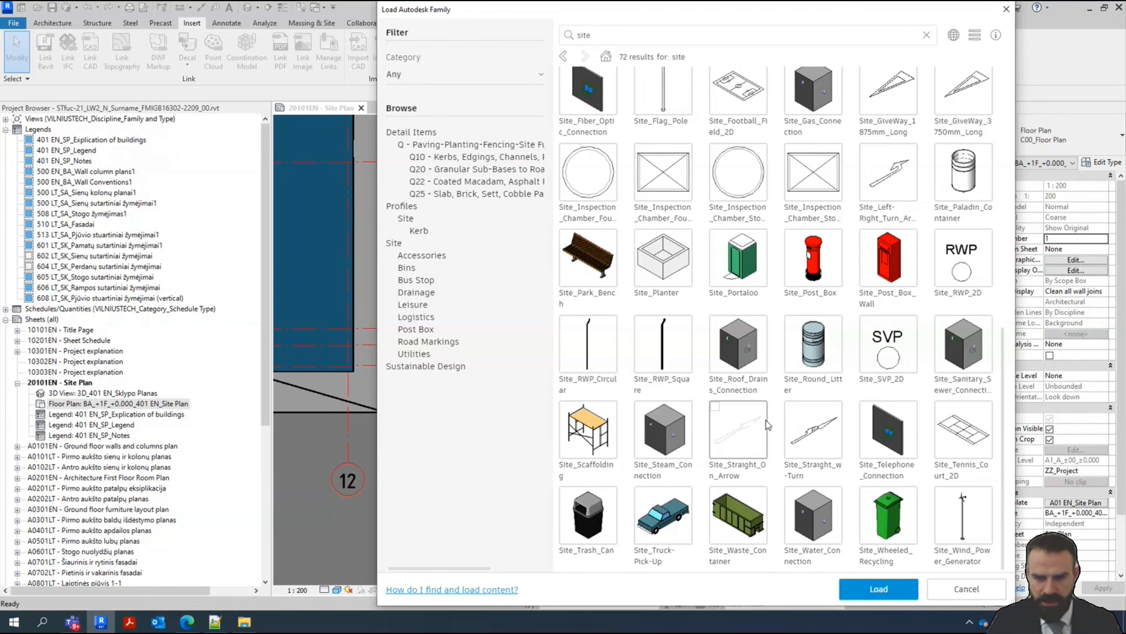
scroll(765, 420, "up", 5)
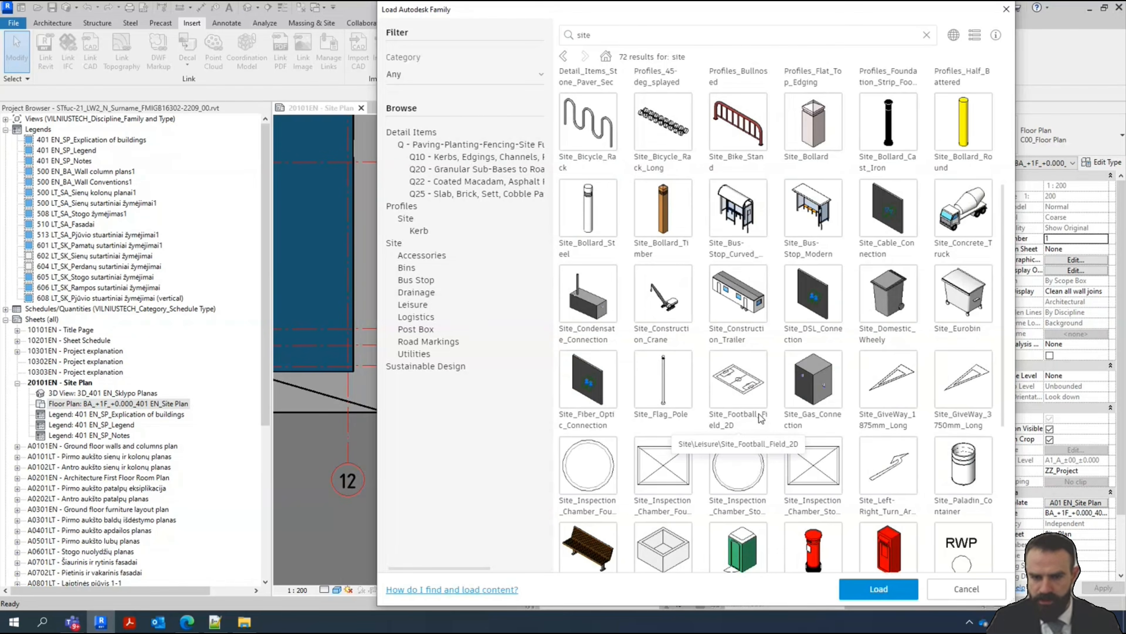
scroll(761, 418, "up", 5)
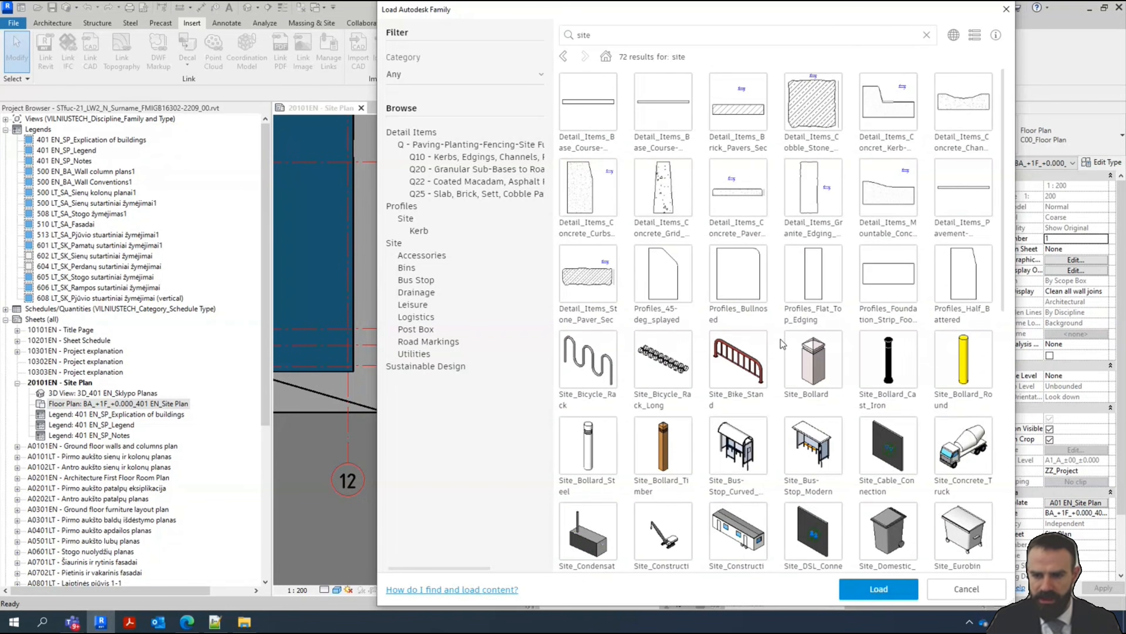
Switch the library region to United States - Metric, search for "site" again and look through the families for a Site tag
left_click(953, 35)
left_click(969, 128)
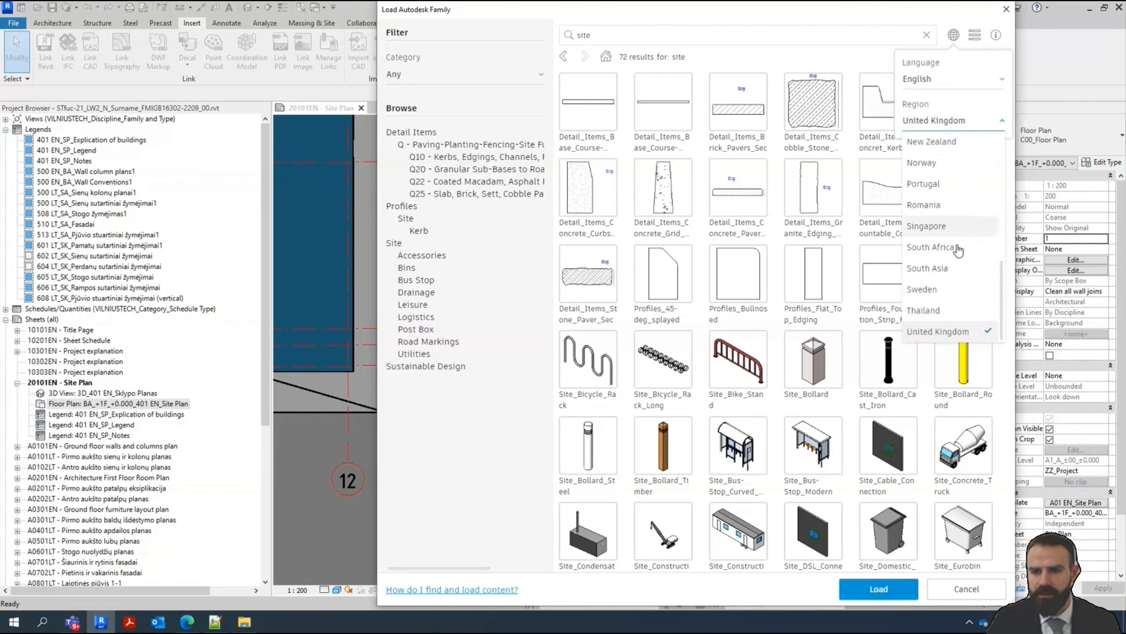
scroll(958, 251, "up", 10)
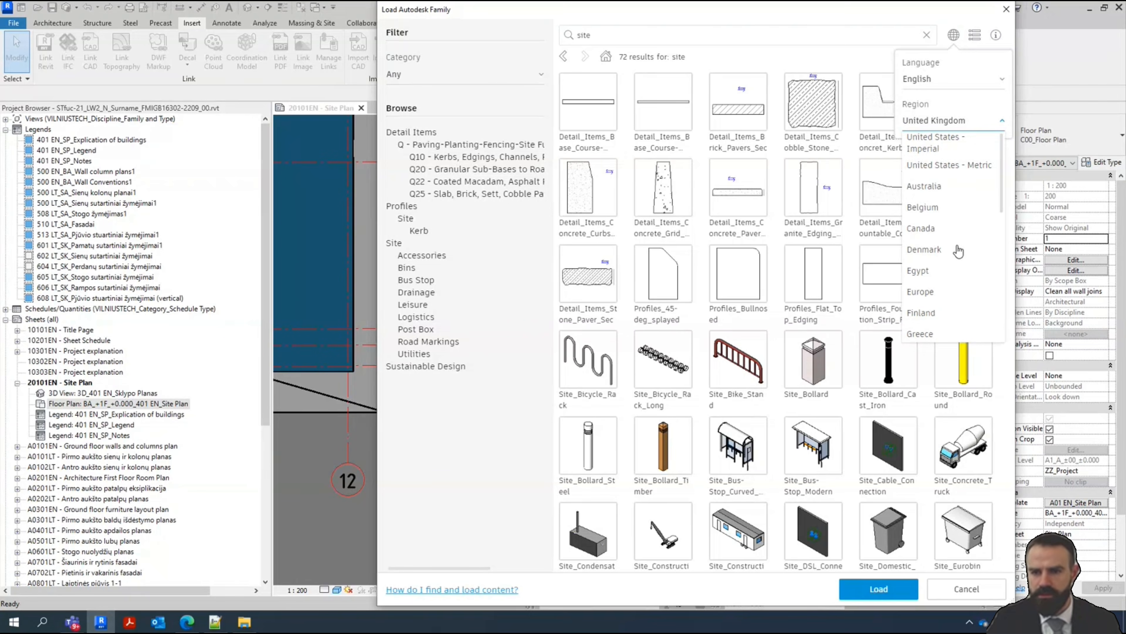
left_click(960, 171)
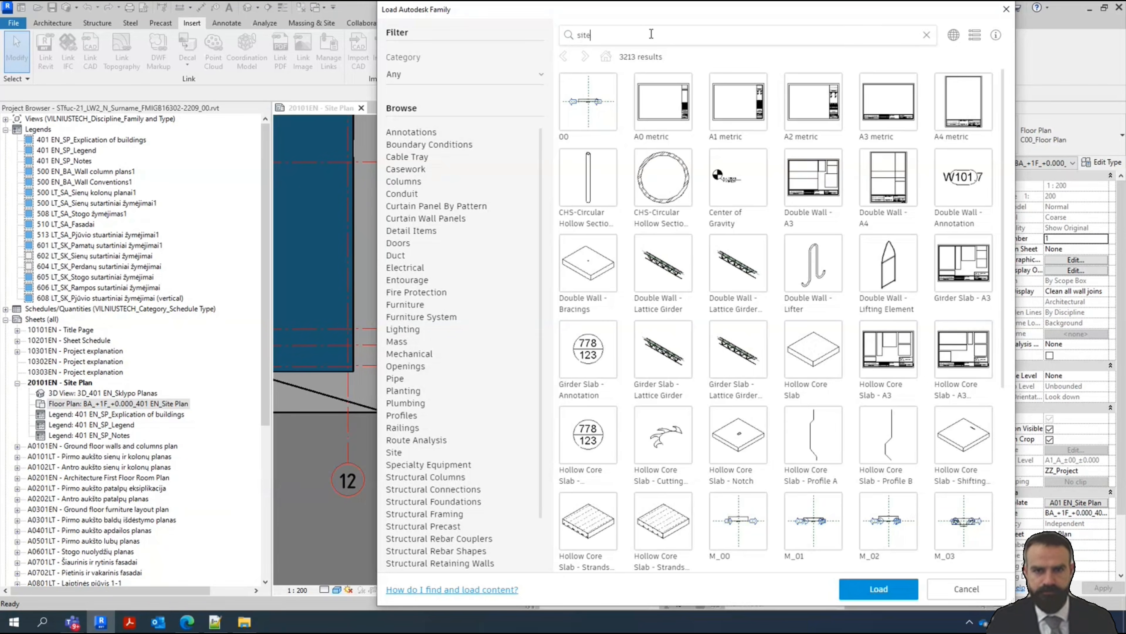
key("Return")
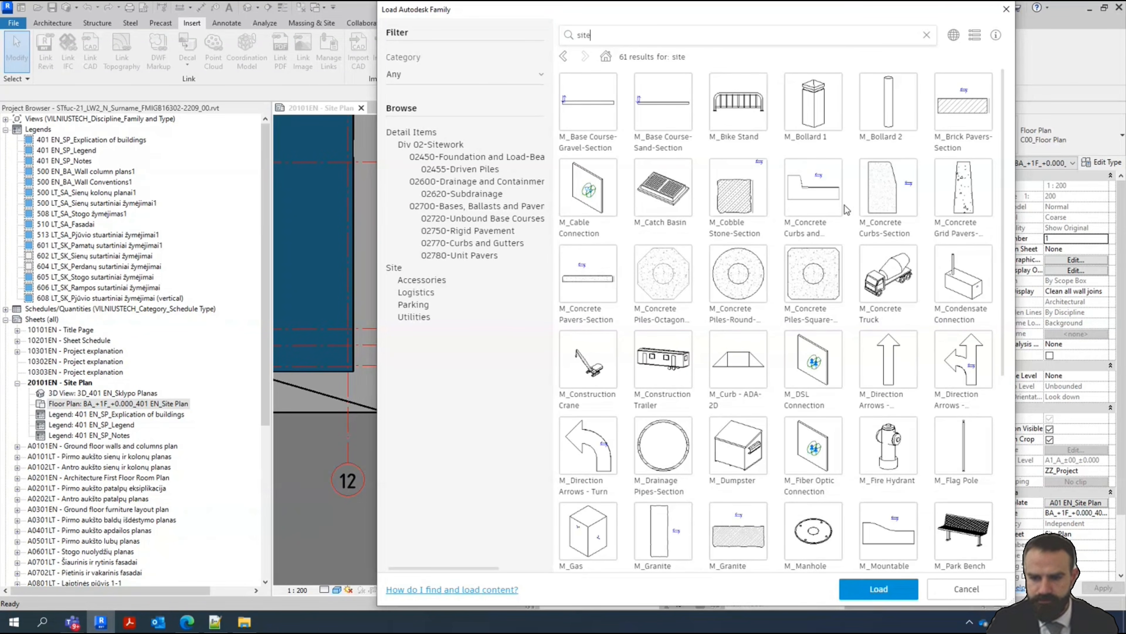
scroll(950, 217, "down", 10)
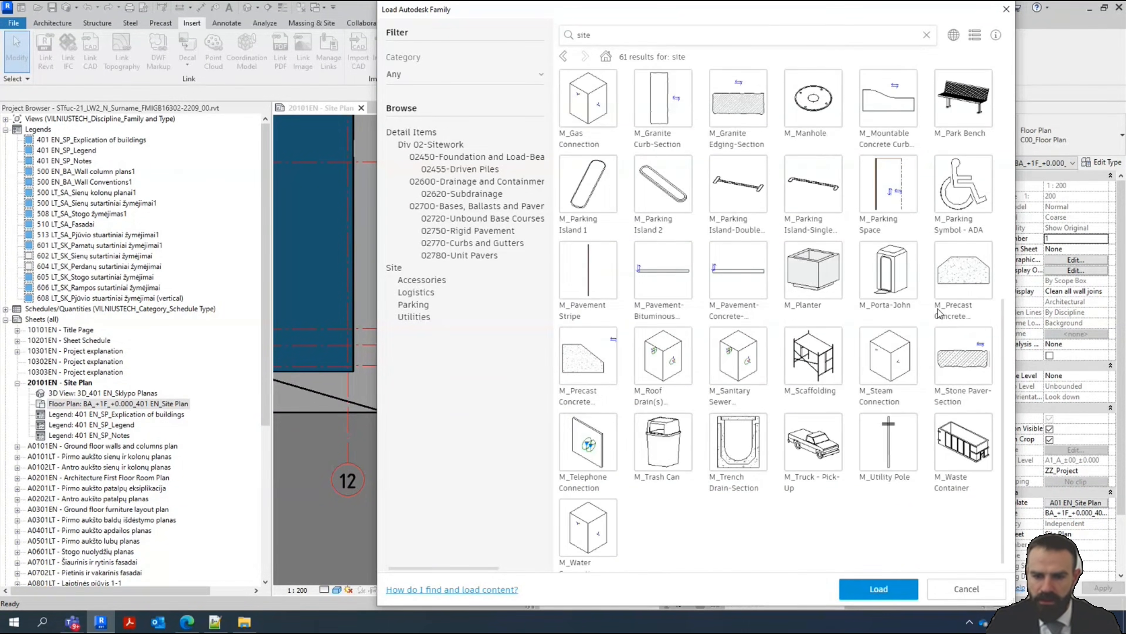
scroll(711, 519, "up", 2)
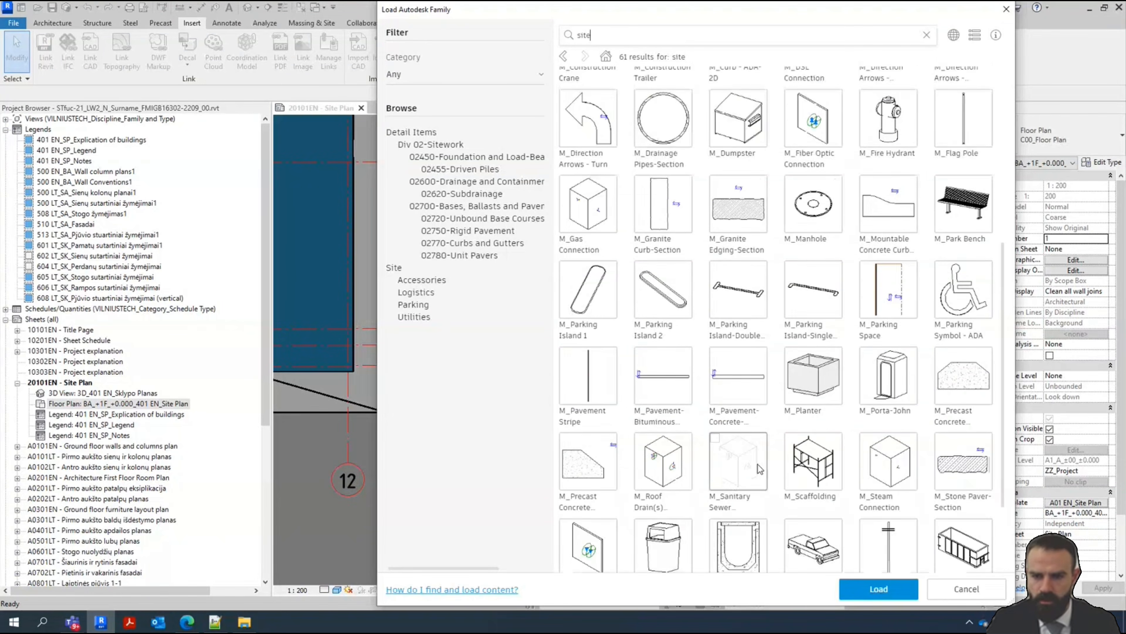
scroll(758, 465, "up", 5)
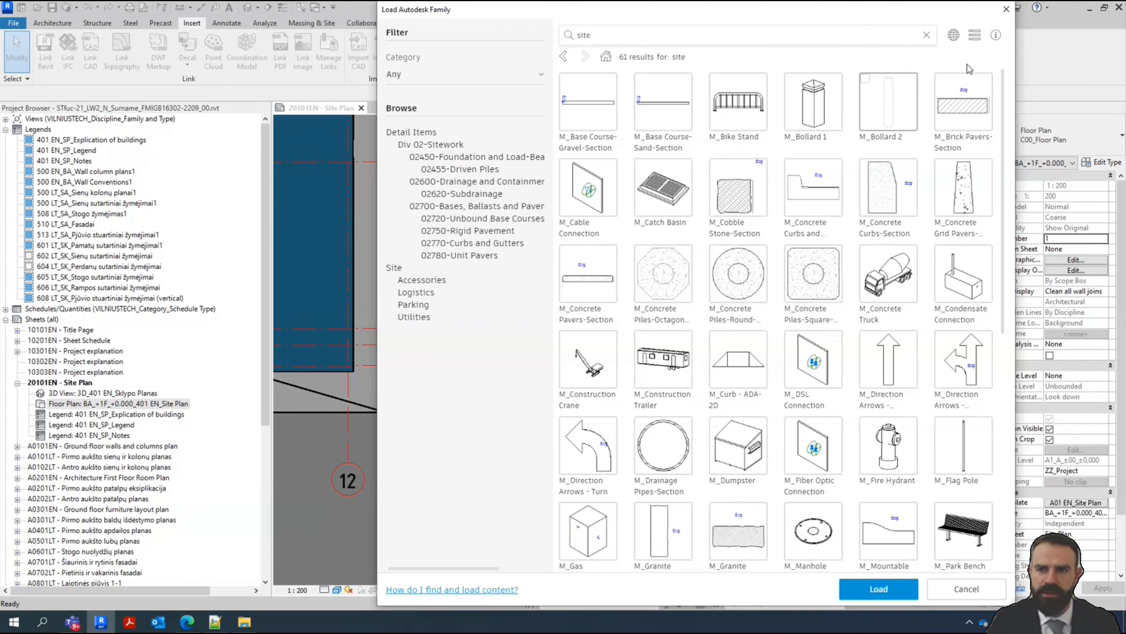
Restrict the library to the Annotations families and search them for "site"
left_click(927, 35)
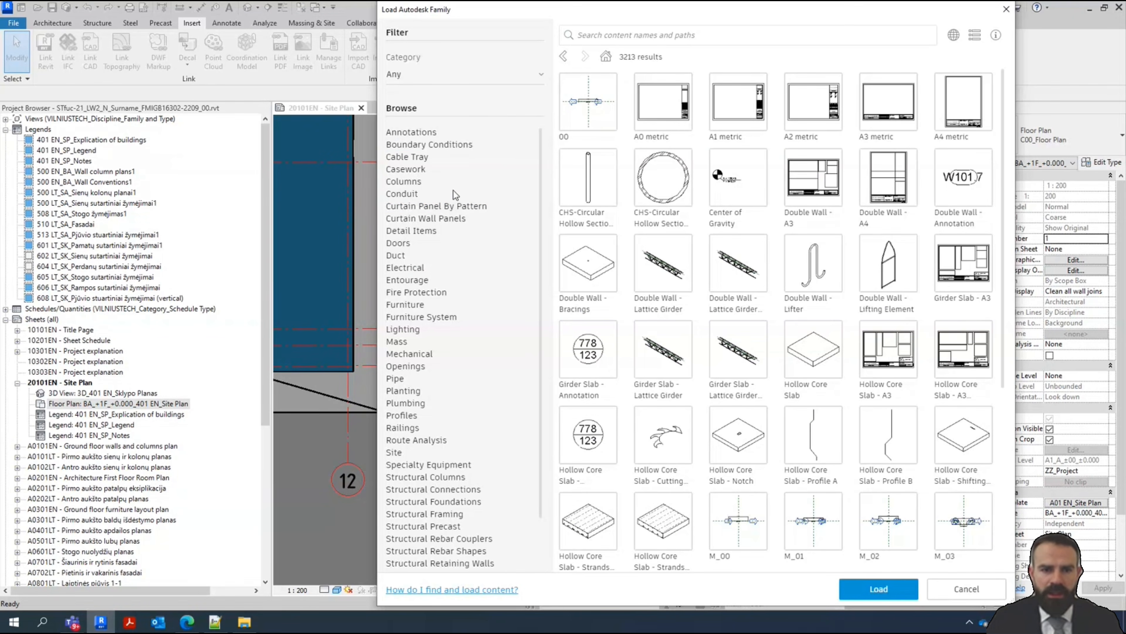
left_click(412, 131)
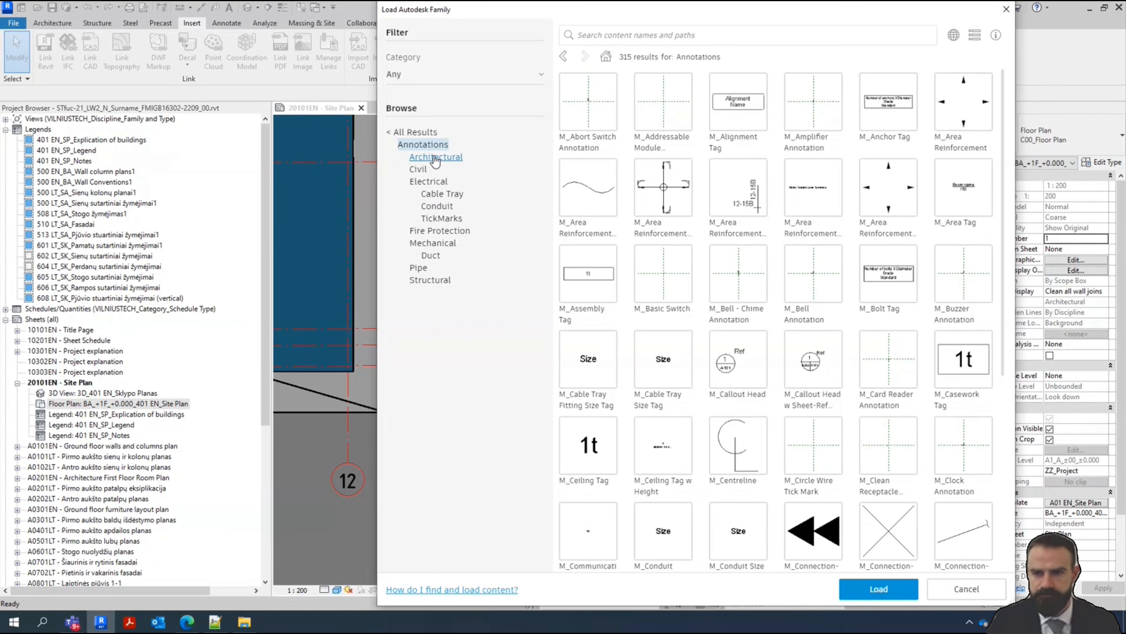
left_click(677, 34)
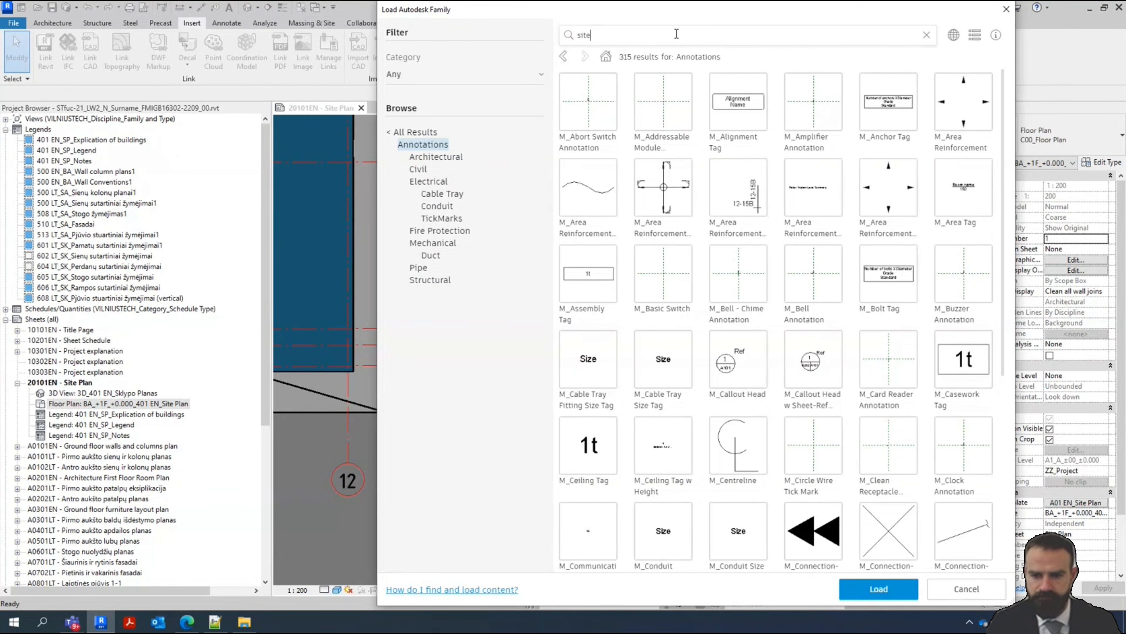
key("Return")
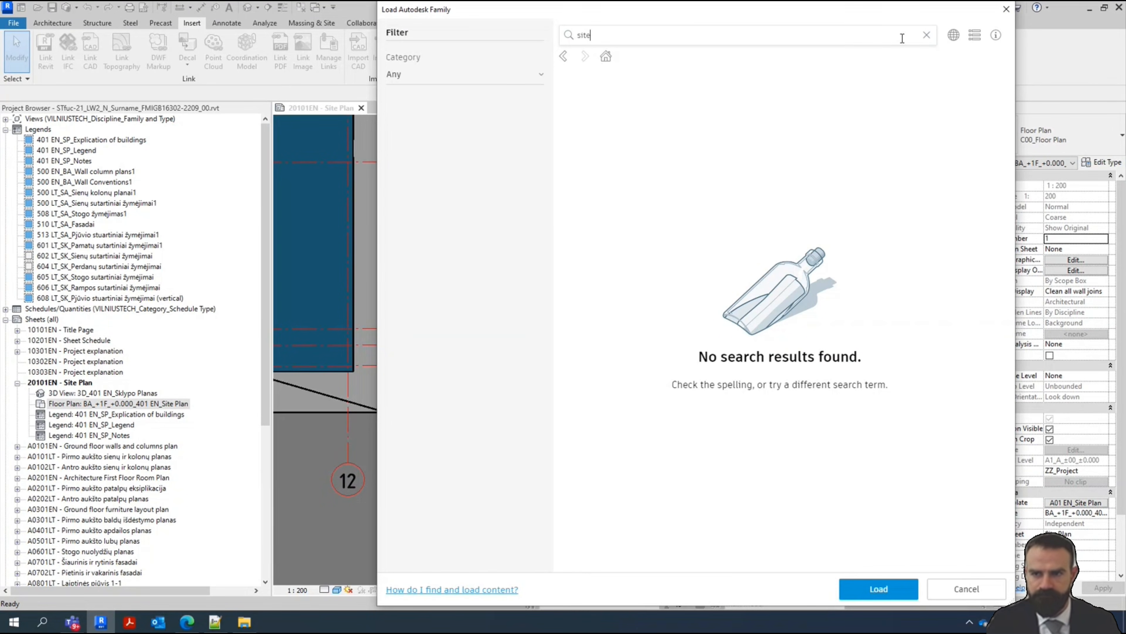
Clear the search, look through all Annotations families for a suitable Site tag, and close the library without loading anything
left_click(926, 39)
scroll(878, 219, "down", 3)
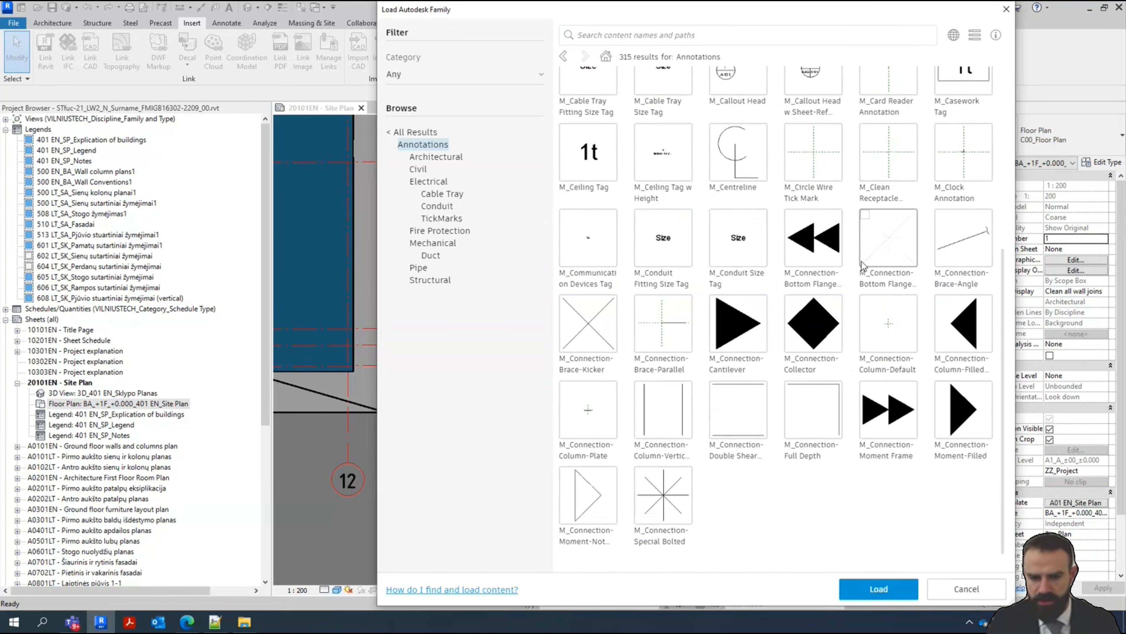
scroll(865, 265, "down", 5)
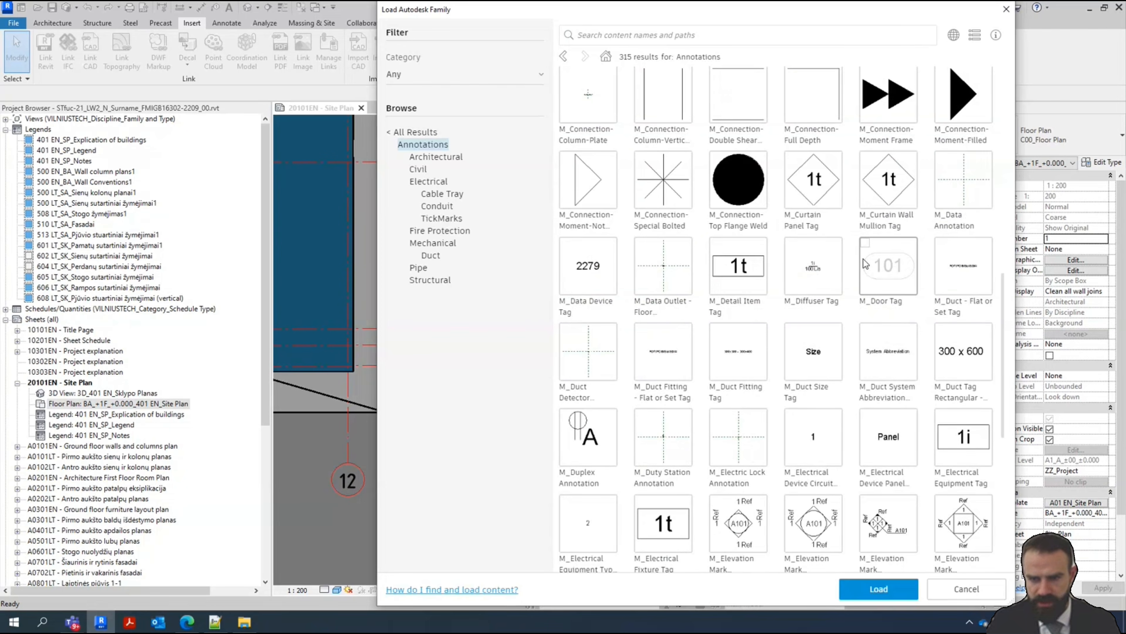
scroll(865, 264, "down", 10)
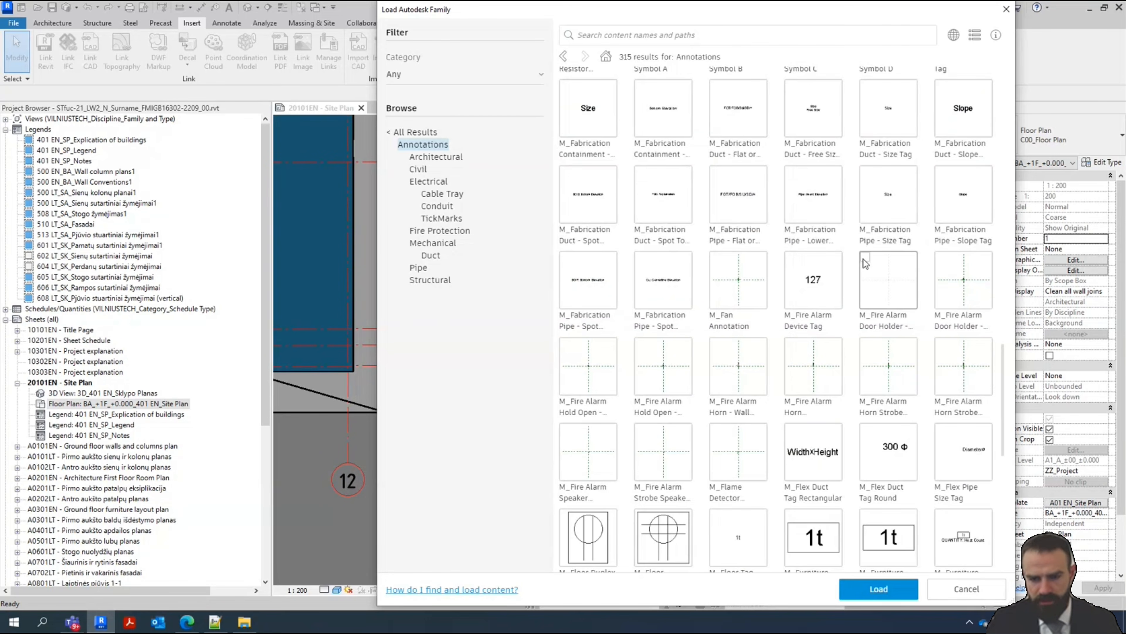
scroll(864, 263, "down", 5)
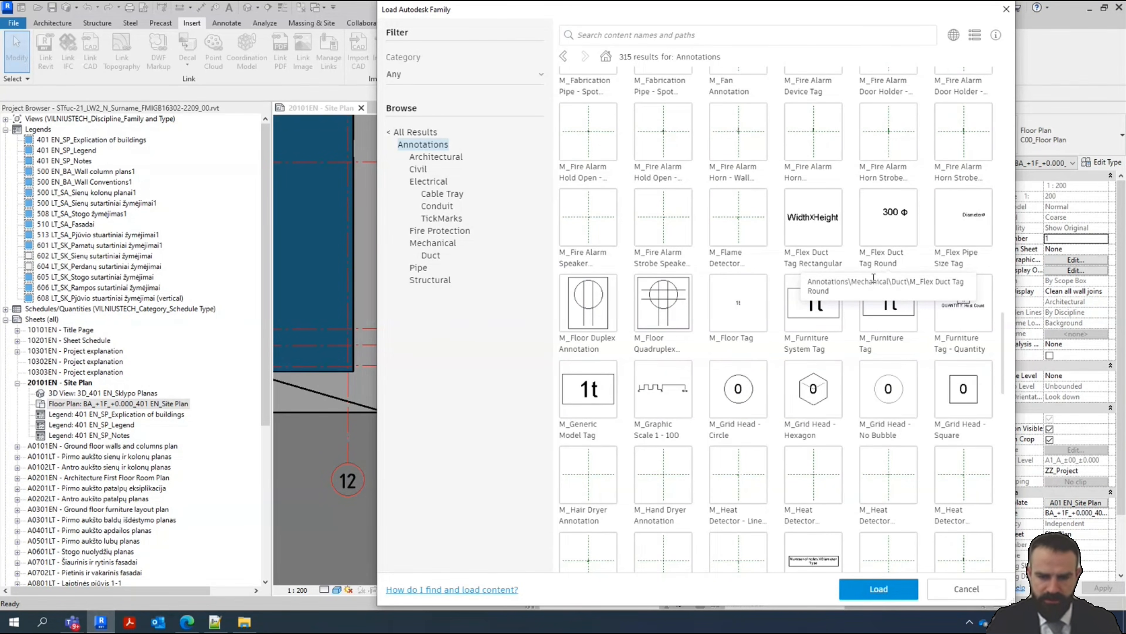
left_click(1007, 9)
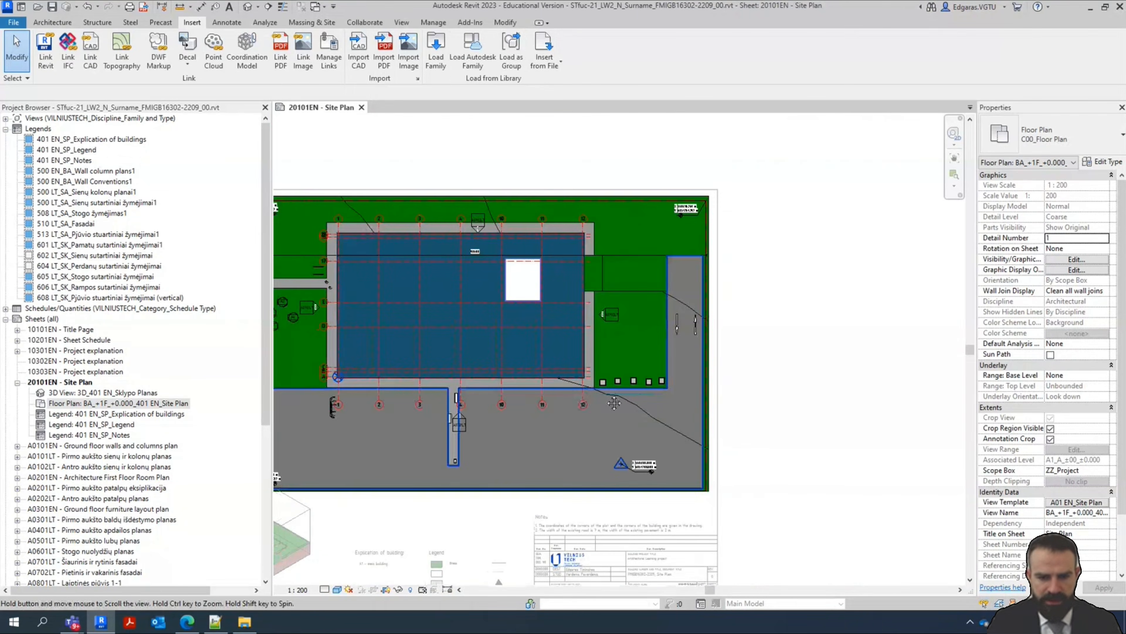
Check the category of the wheeled recycling bin and the park bench along the narrow path, and look over the site plan
scroll(405, 458, "up", 4)
scroll(653, 459, "up", 3)
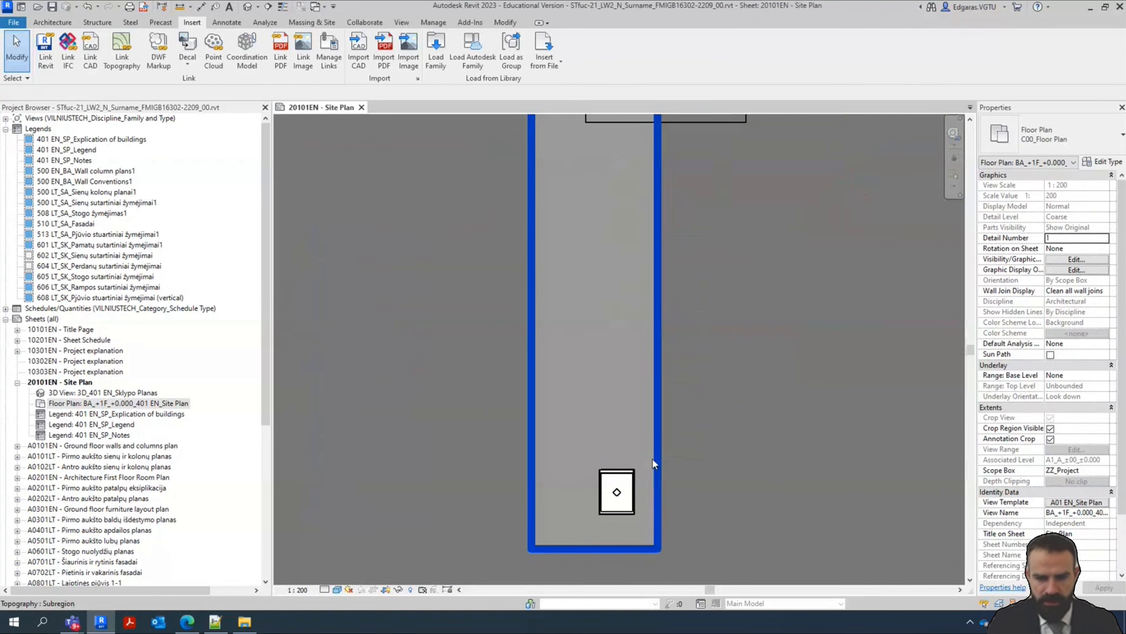
left_click(630, 486)
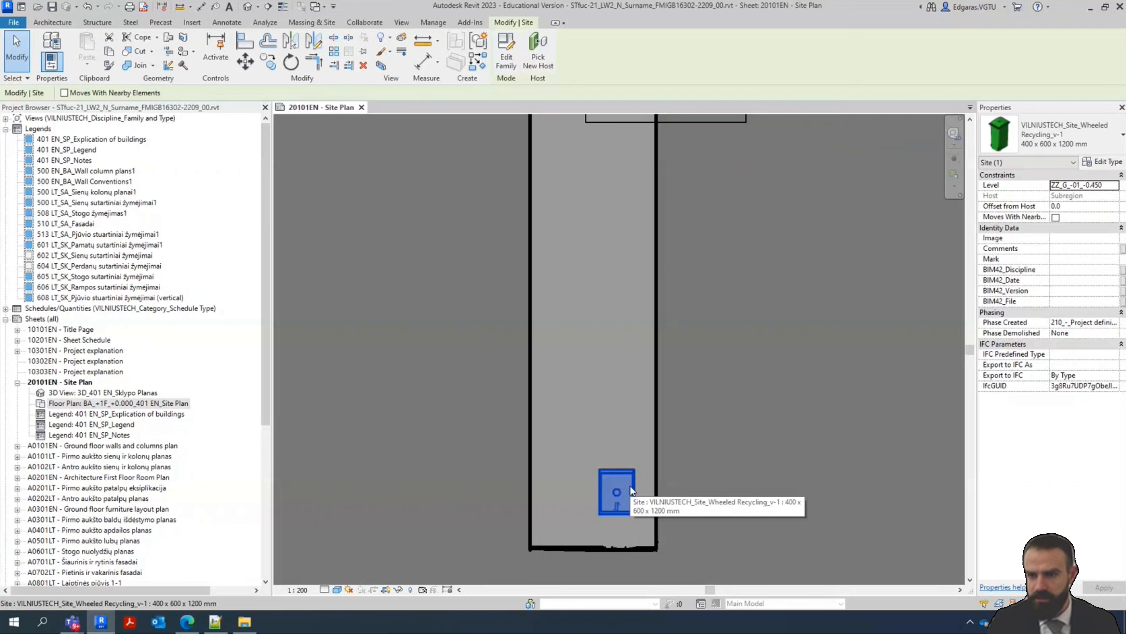
scroll(630, 474, "down", 2)
scroll(609, 298, "up", 3)
left_click(588, 328)
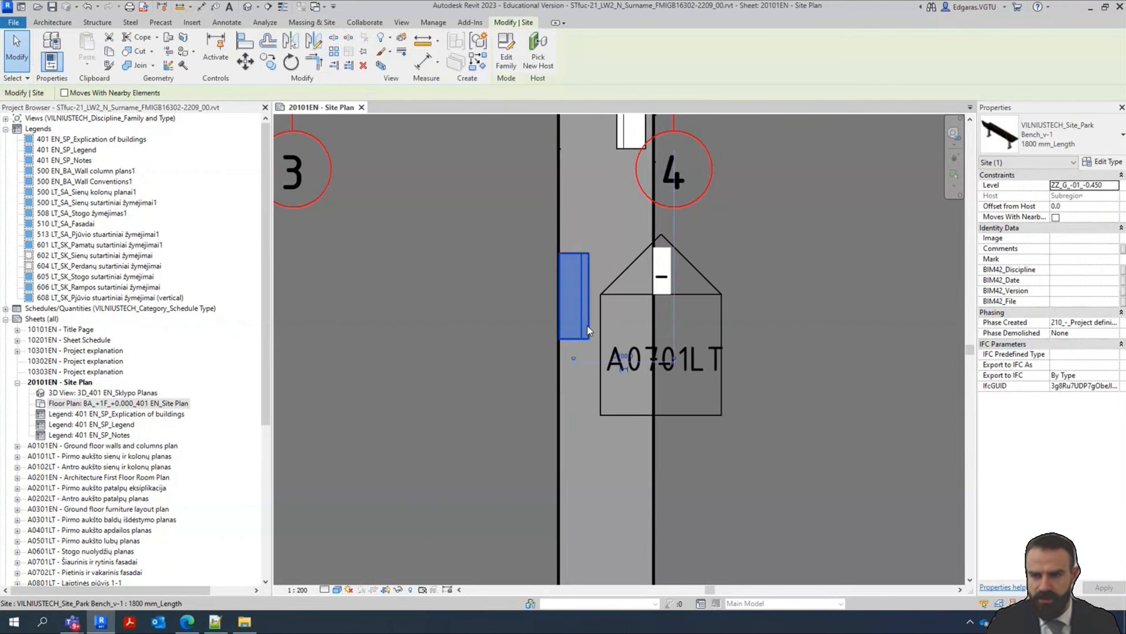
key("Escape")
scroll(653, 279, "down", 4)
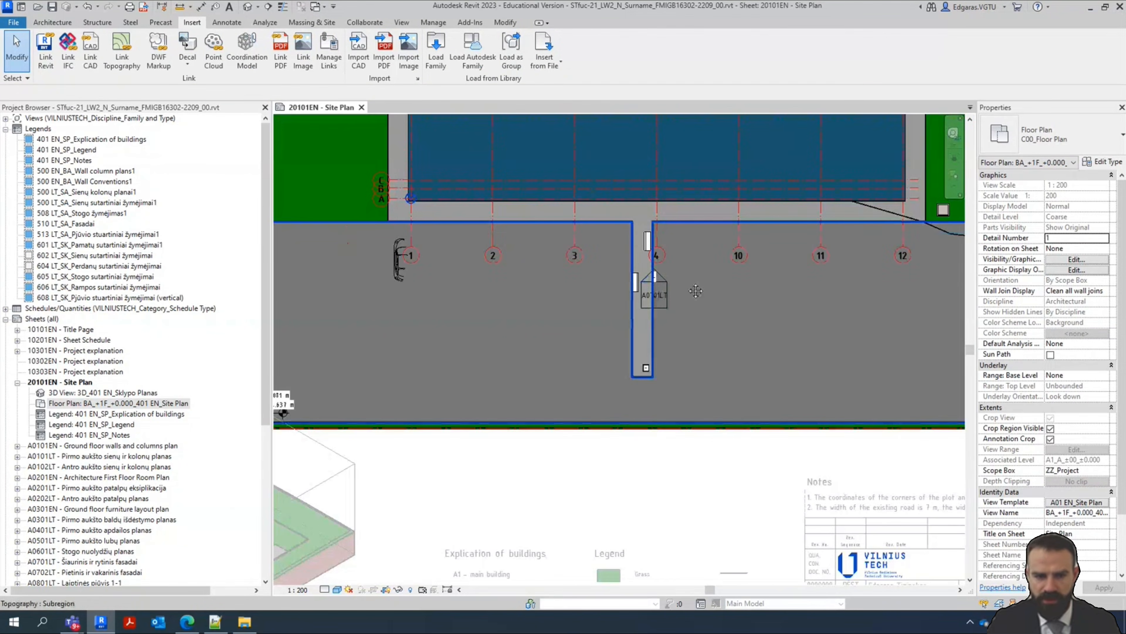
scroll(696, 290, "down", 3)
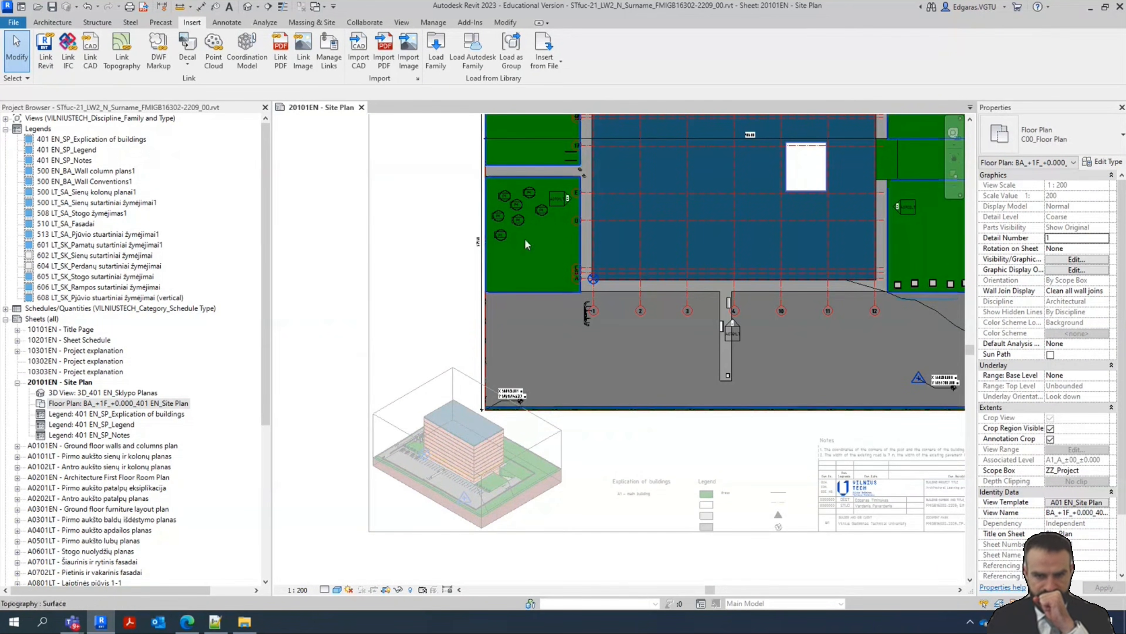
scroll(528, 211, "up", 5)
scroll(524, 218, "down", 5)
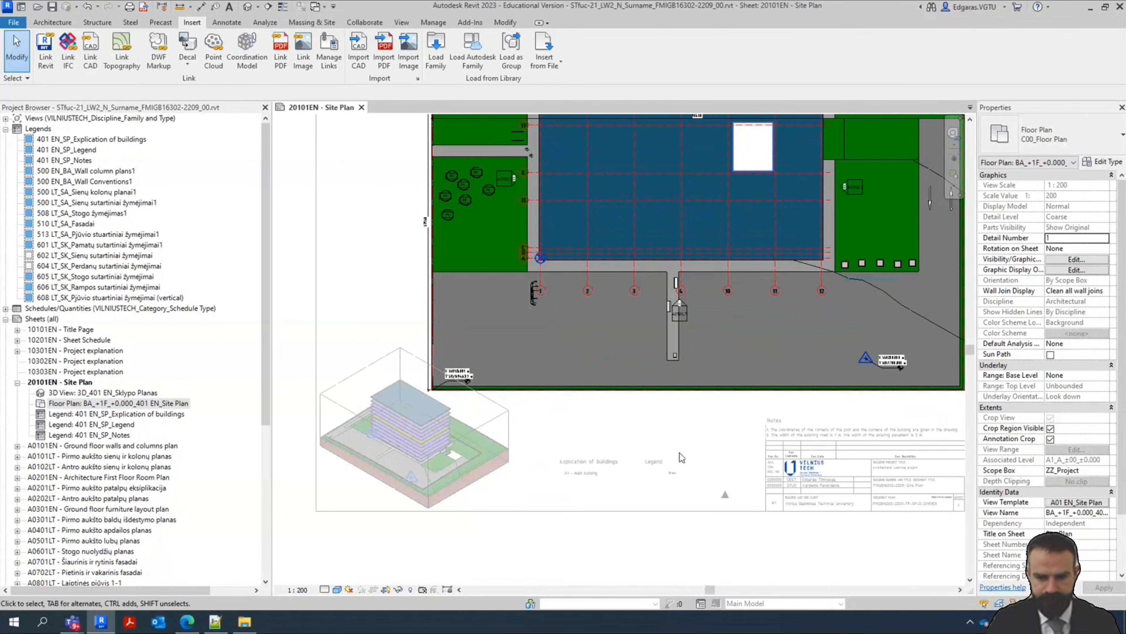
Leave the plan view and shift the Legend and Explication of buildings legends slightly up and left on the sheet, keeping their titles aligned
scroll(772, 517, "up", 3)
scroll(745, 503, "down", 3)
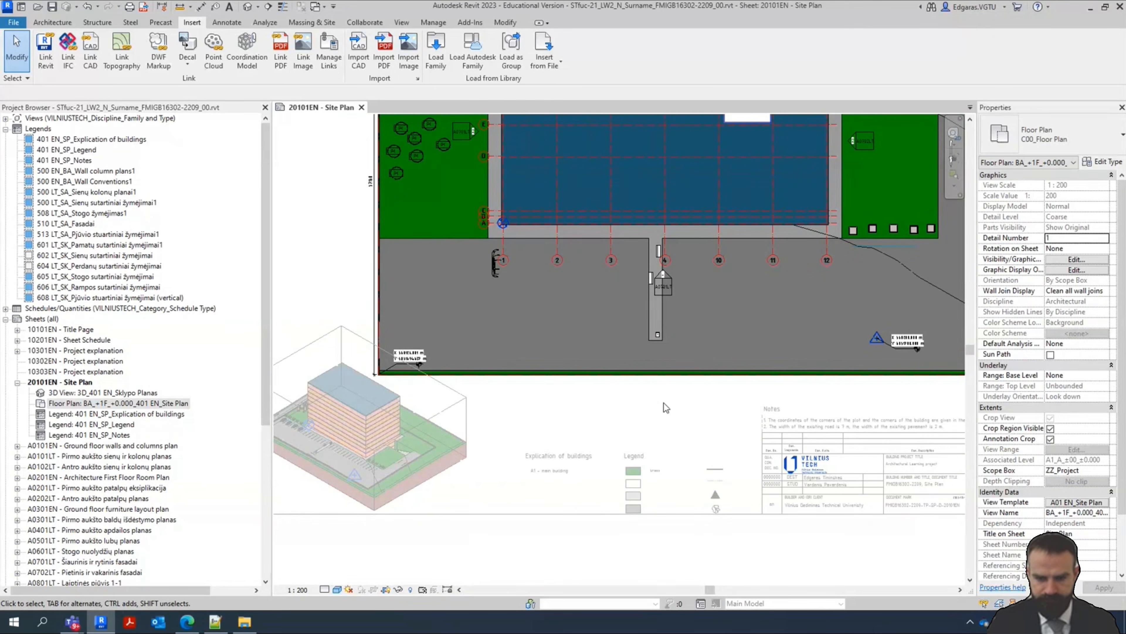
double_click(663, 402)
scroll(599, 469, "up", 2)
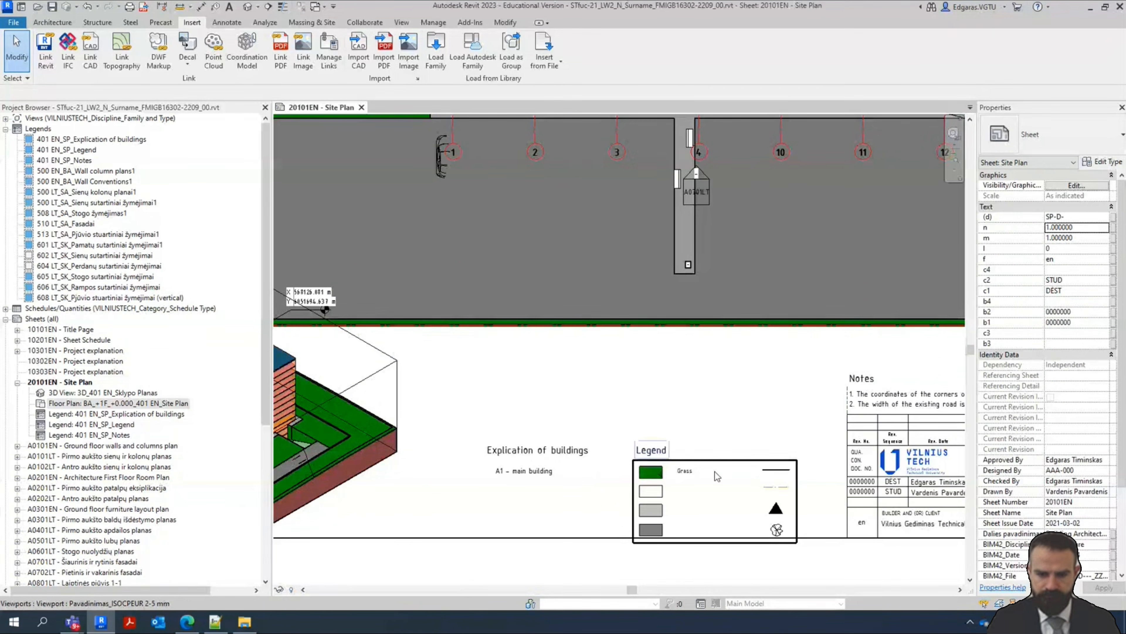
left_click(676, 474)
left_click_drag(676, 464, 664, 443)
left_click(566, 447)
left_click_drag(567, 448, 543, 451)
left_click(553, 515)
left_click(541, 472)
left_click(476, 499)
Activate the site plan view and tag the main building's mass by category without a leader near the middle of its roof
scroll(474, 499, "down", 7)
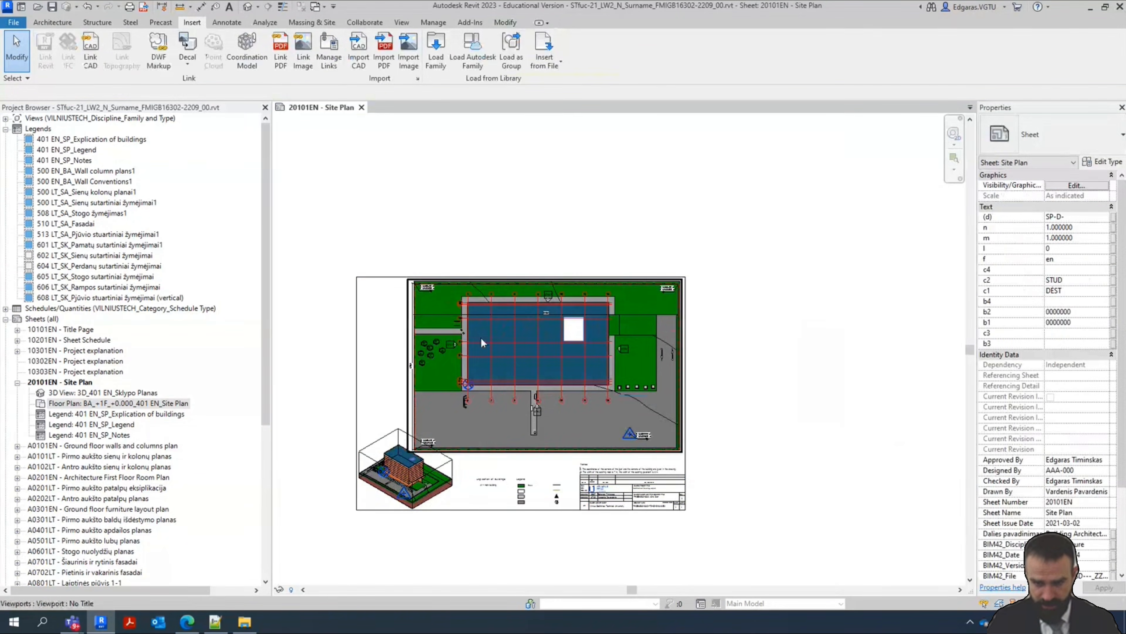
scroll(347, 406, "up", 3)
scroll(627, 359, "up", 8)
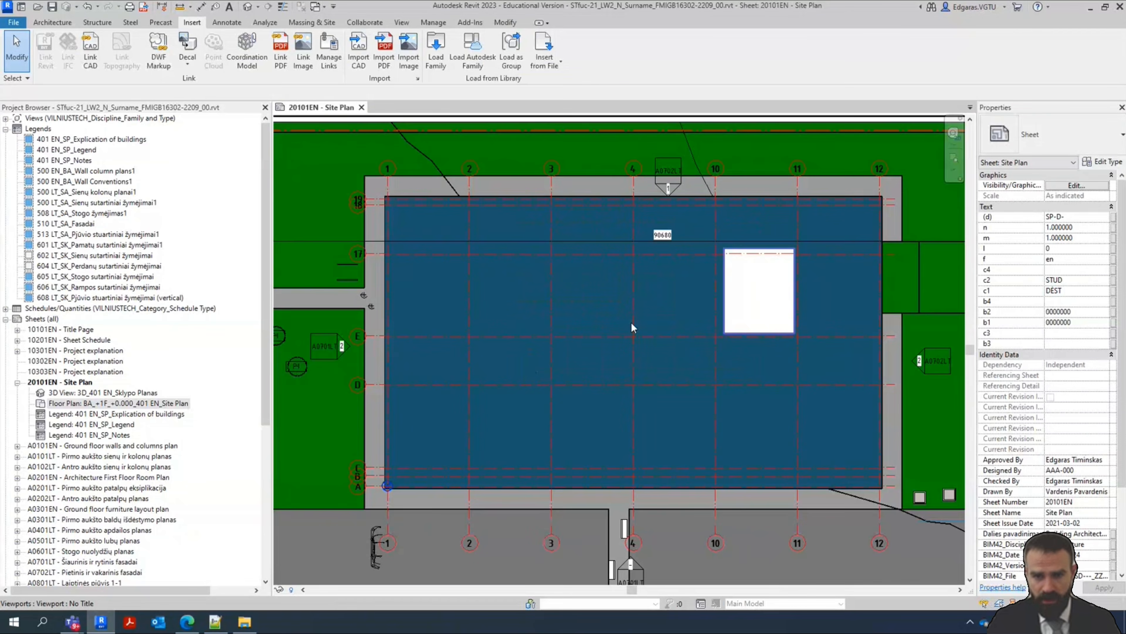
scroll(568, 351, "down", 5)
double_click(595, 339)
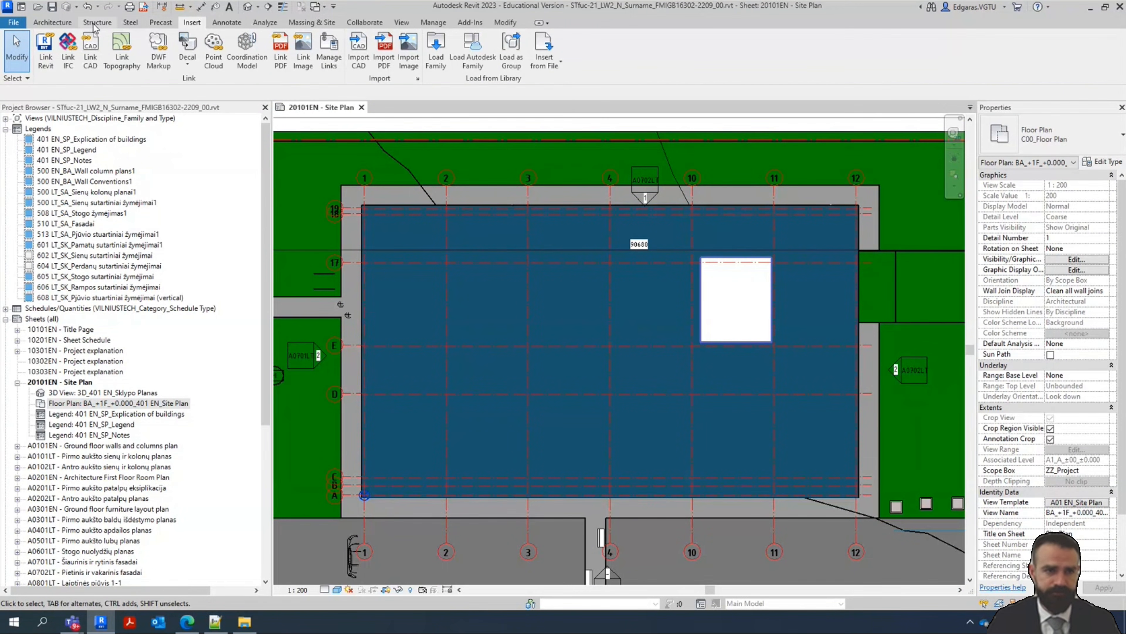
left_click(233, 23)
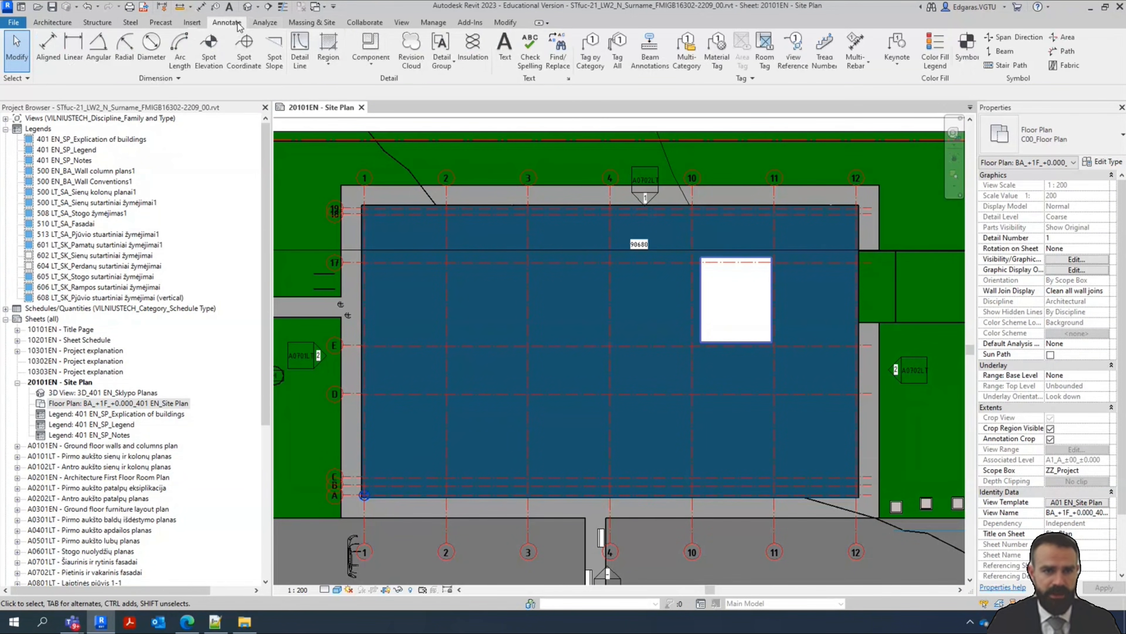
left_click(597, 73)
scroll(648, 349, "up", 3)
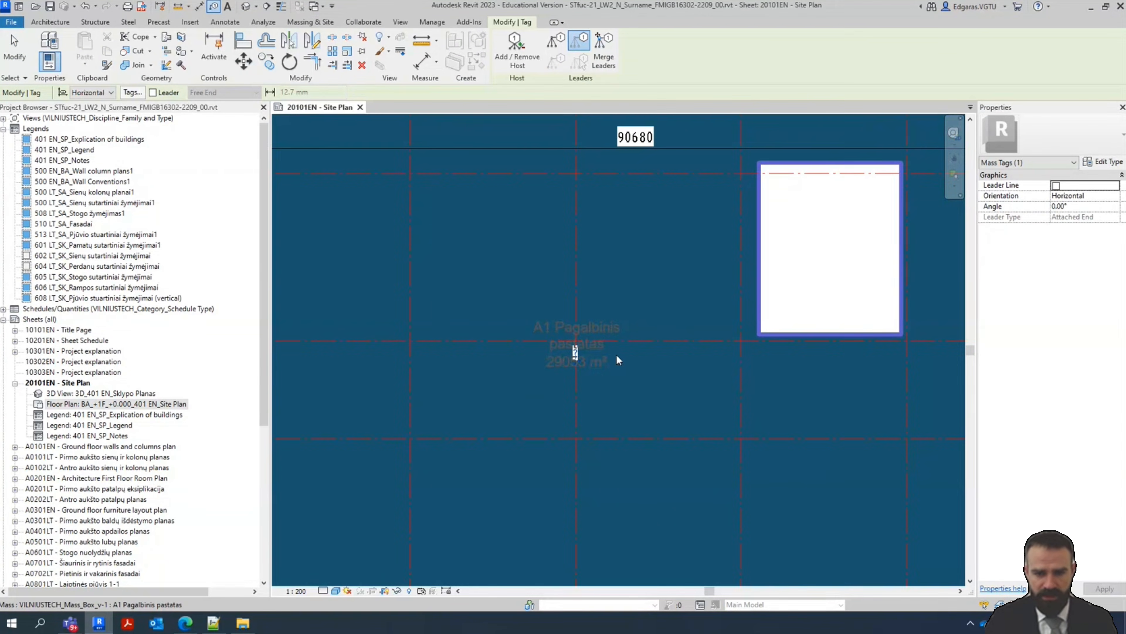
key("Escape")
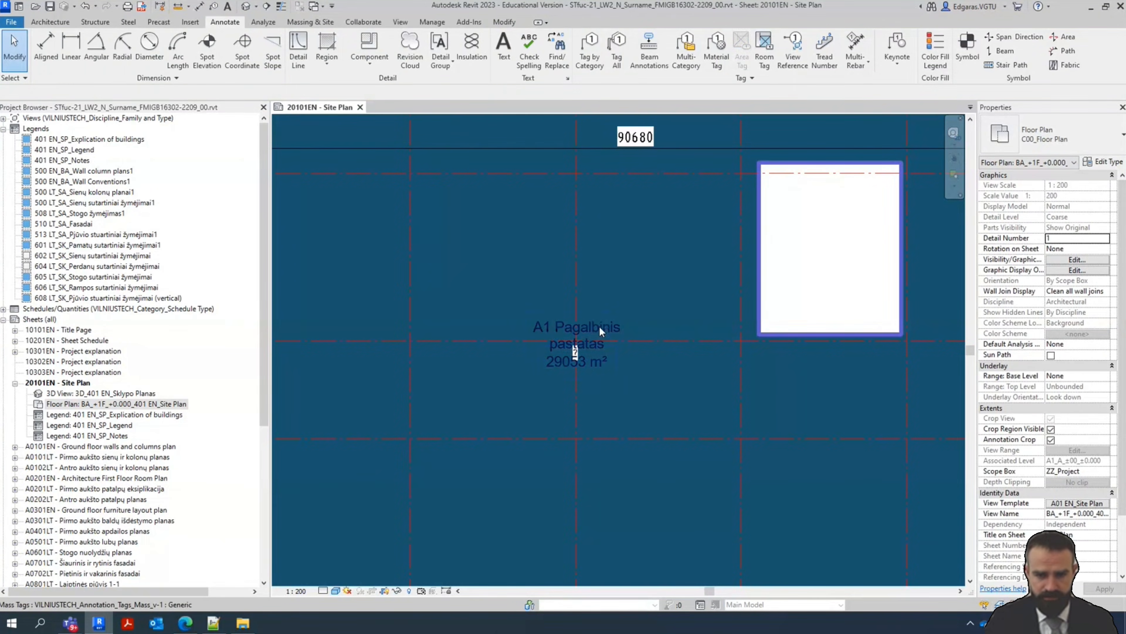
Move the building's mass tag up off the grid intersection and delete the stray roof tag below it
left_click_drag(599, 325, 604, 280)
left_click(576, 353)
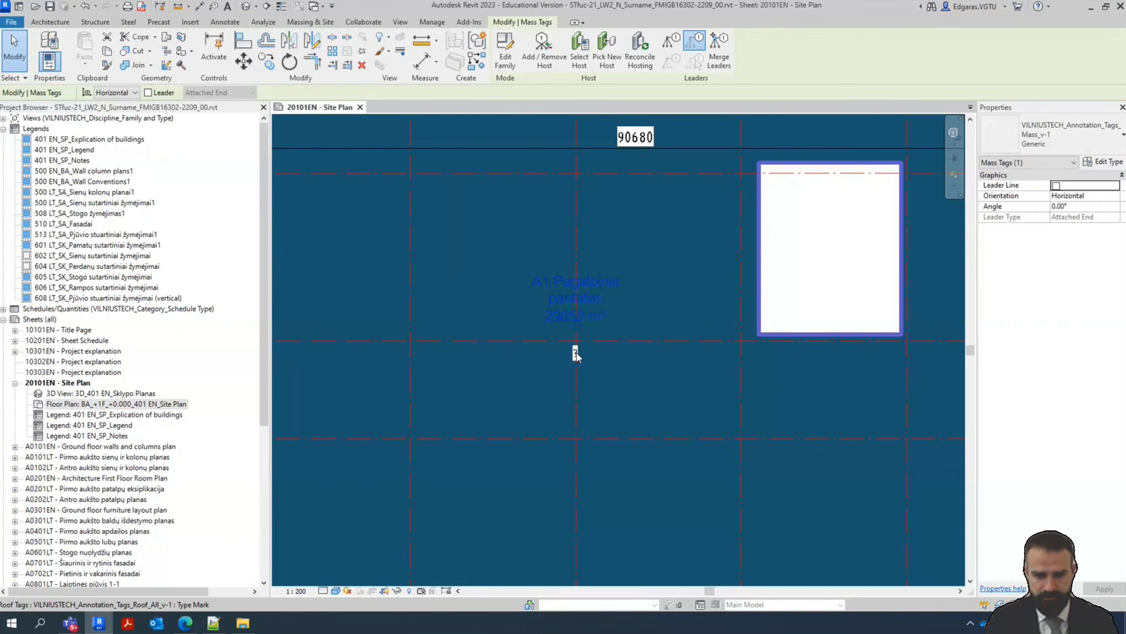
key("Delete")
Change the building's mass tag to the Generic type of VILNIUSTECH_Annotation_Tags_Mass_v-2 and check its lettering
left_click(559, 312)
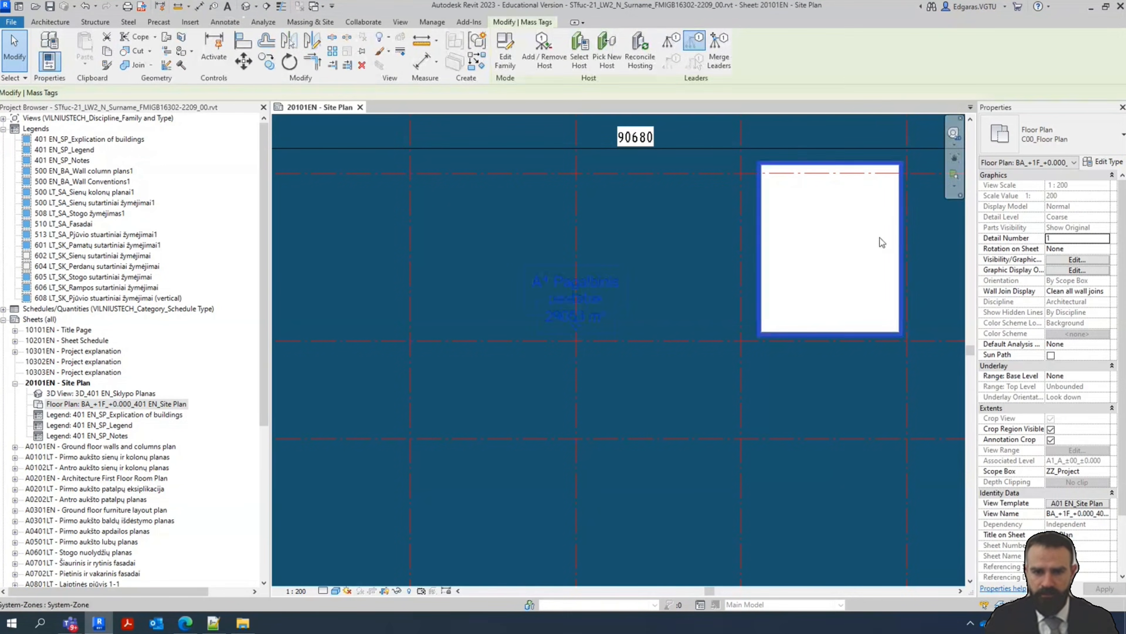
left_click(1119, 128)
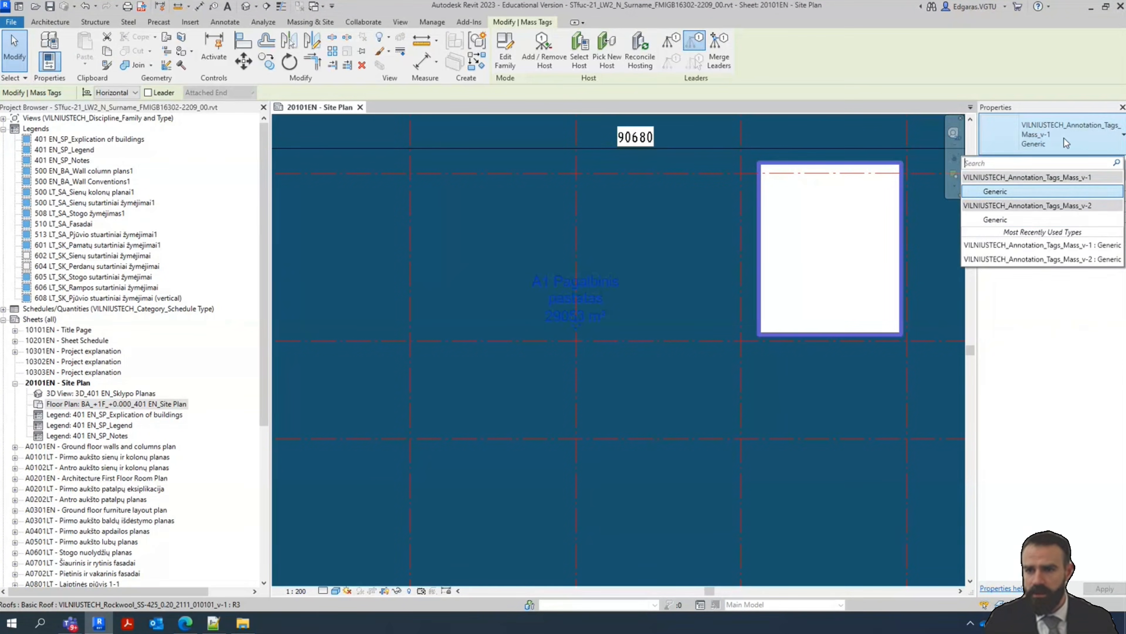
left_click(1020, 222)
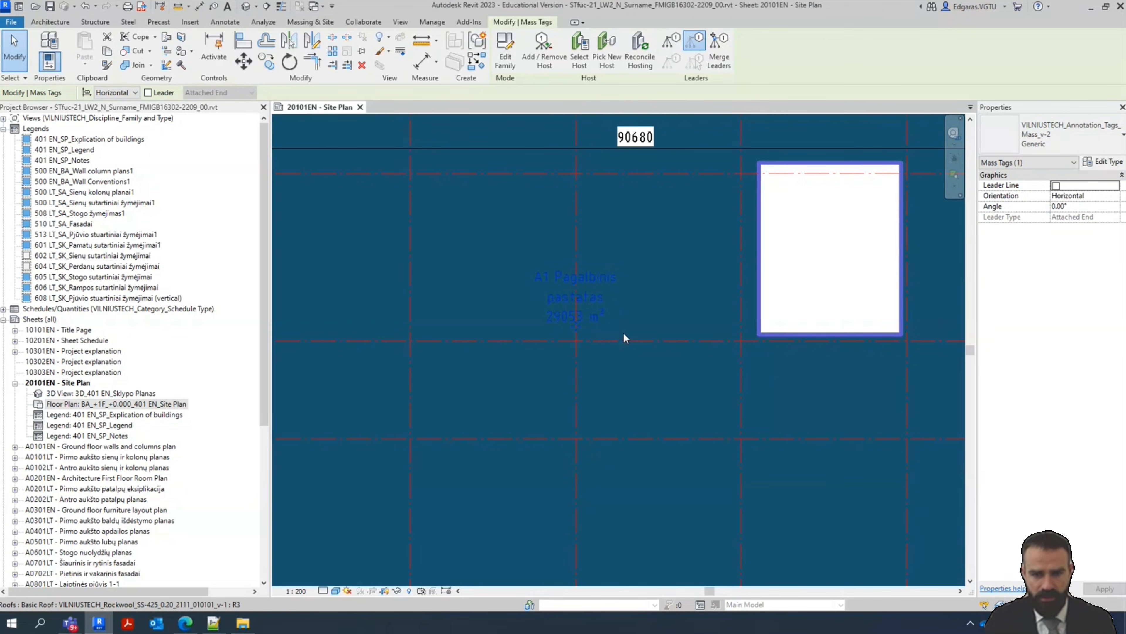
key("Escape")
scroll(541, 289, "up", 6)
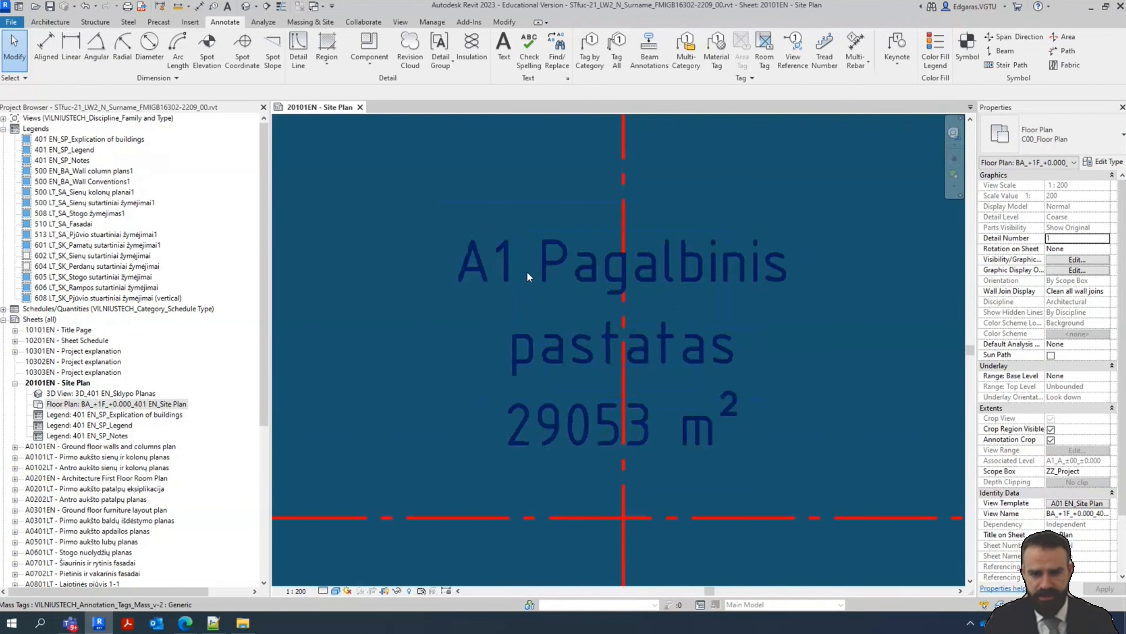
scroll(633, 261, "down", 5)
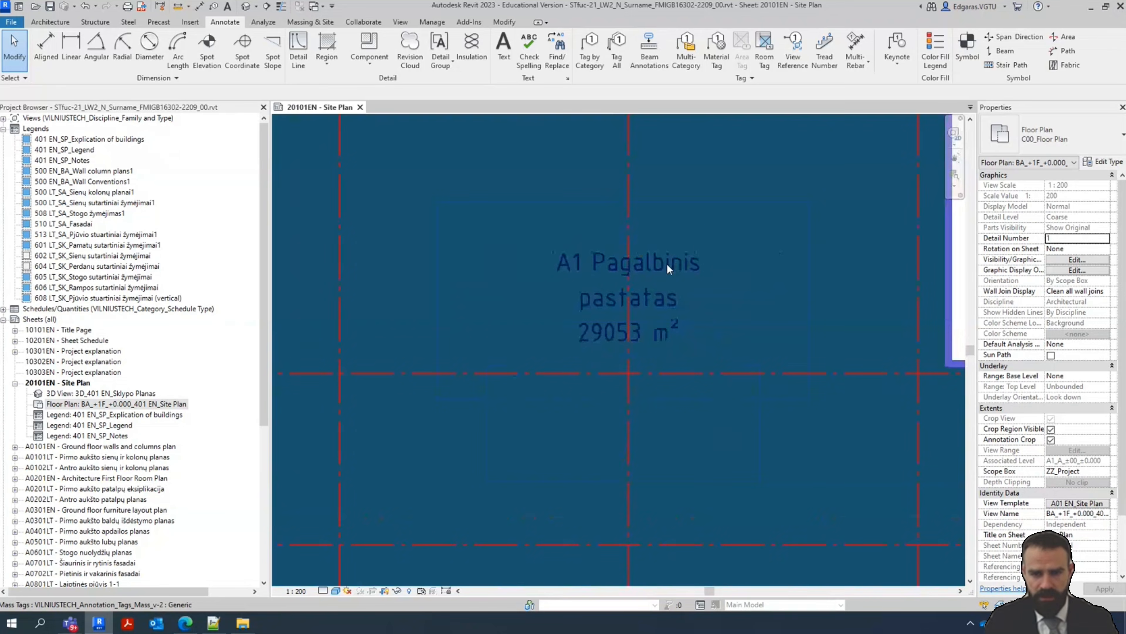
scroll(676, 266, "up", 3)
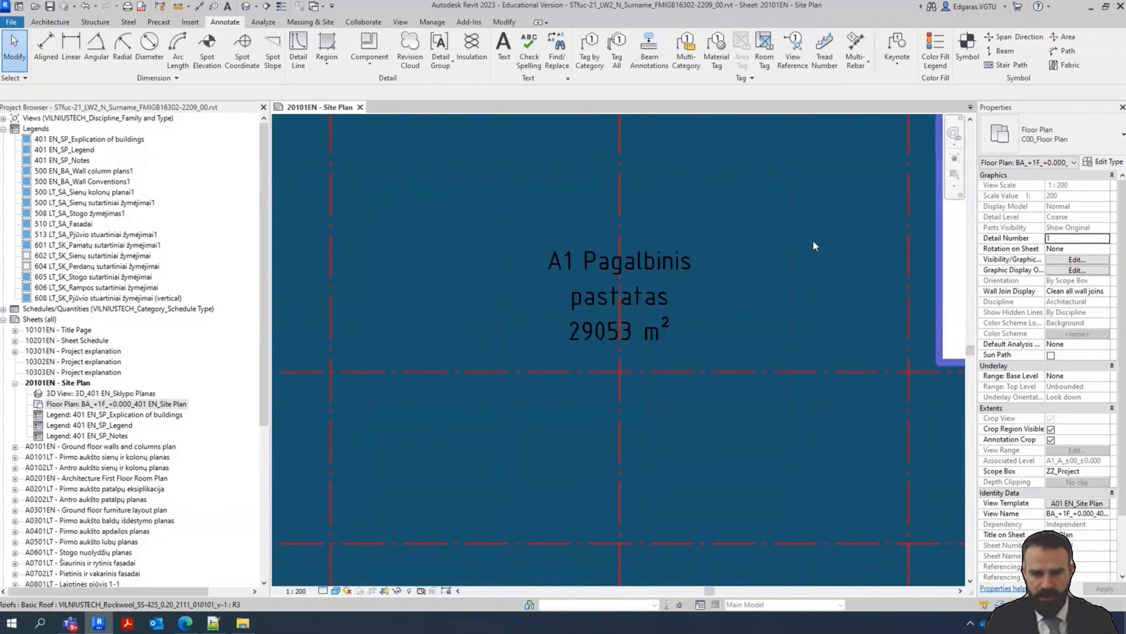
Select the building mass beneath the roof and rename its type to "A1 Main Building"
left_click(734, 266)
scroll(733, 265, "down", 3)
scroll(733, 264, "down", 2)
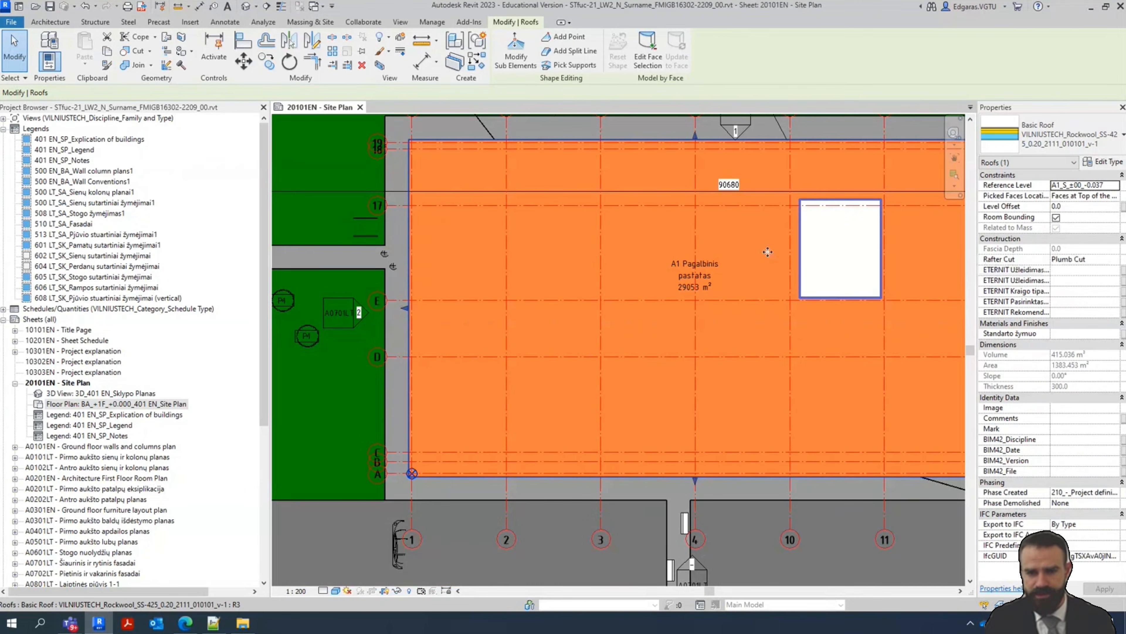
left_click(732, 246)
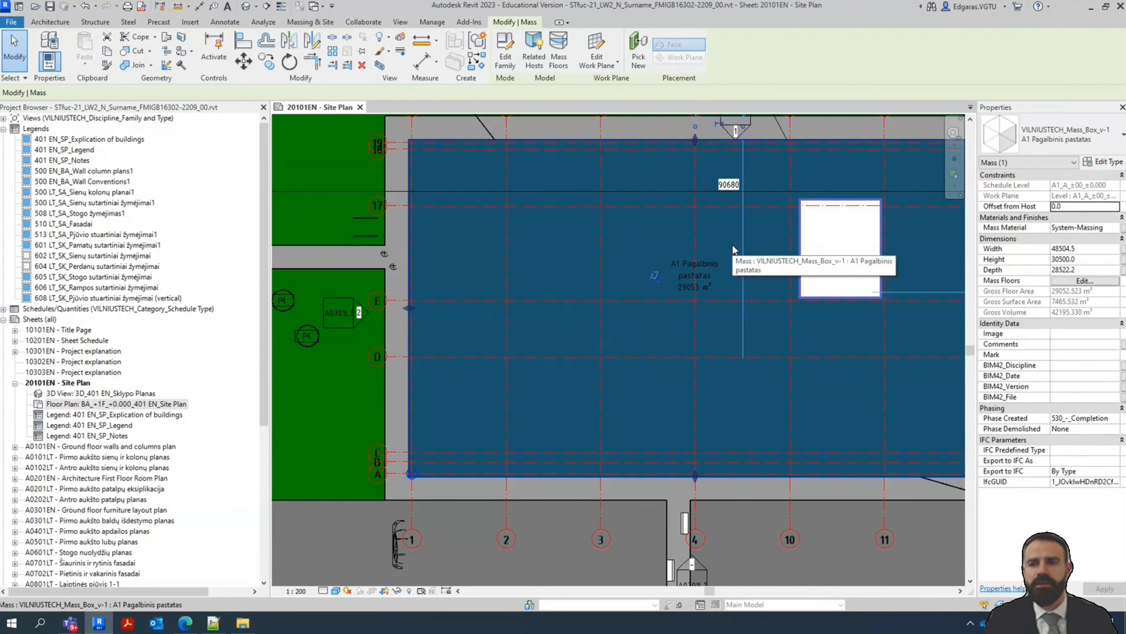
left_click(1103, 161)
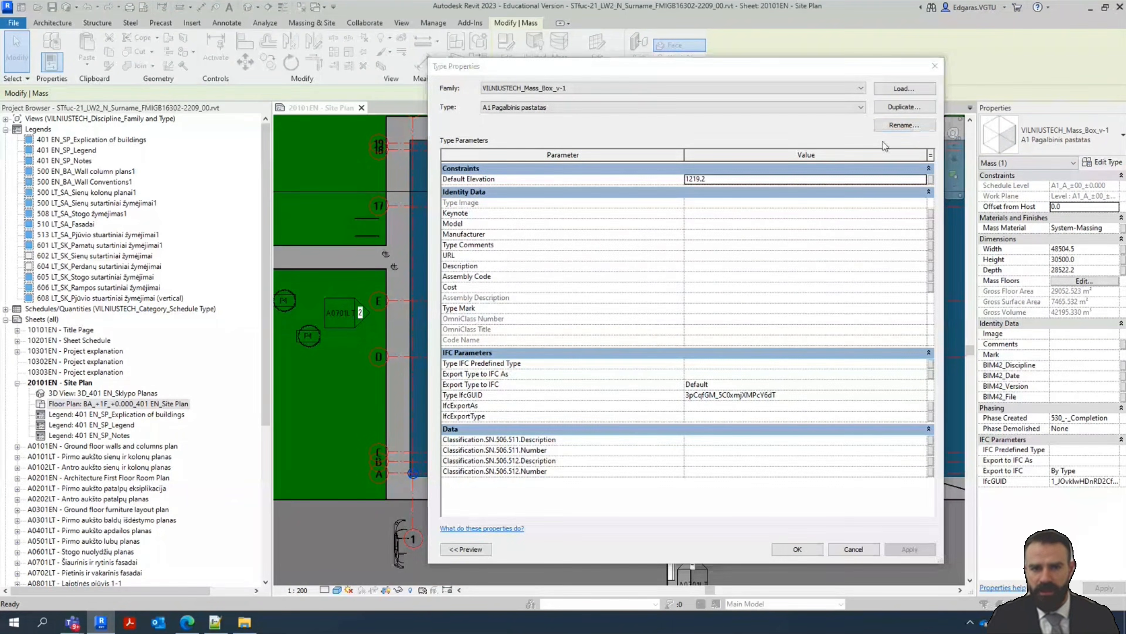
left_click(902, 125)
left_click_drag(663, 316, 906, 326)
type("Ma")
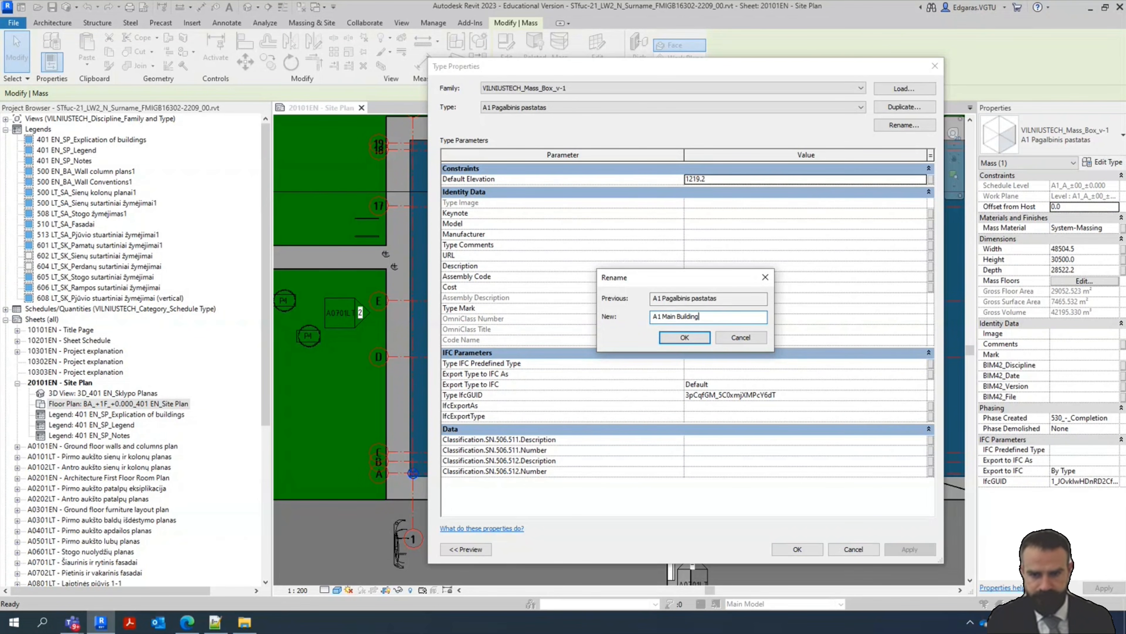
type("in Building")
left_click_drag(690, 280, 554, 314)
left_click(561, 369)
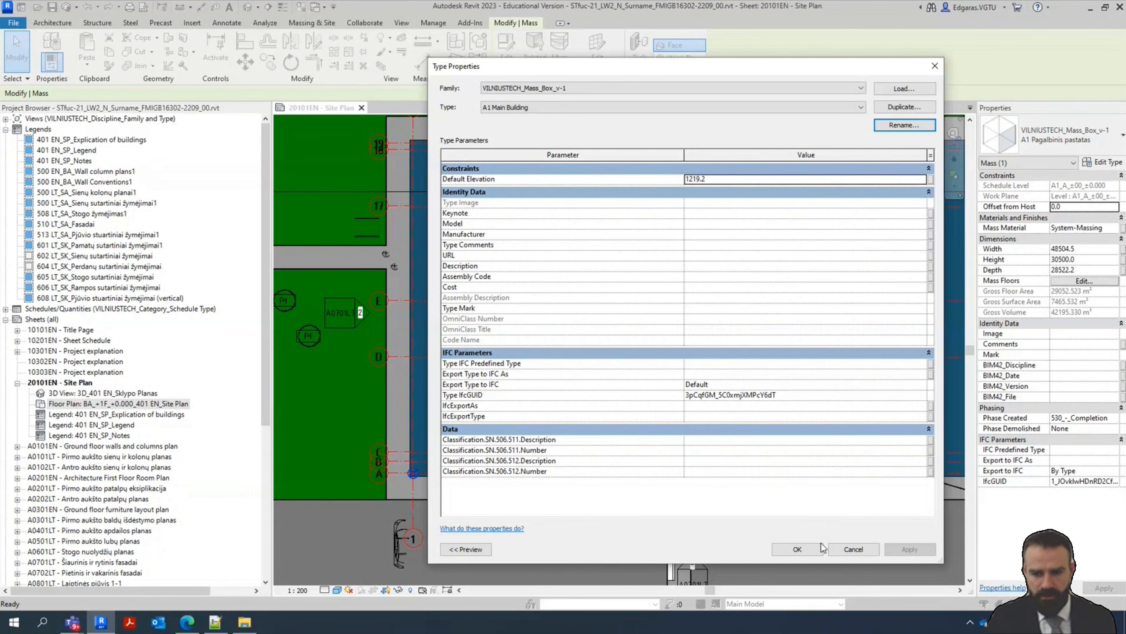
left_click(797, 549)
scroll(694, 291, "up", 5)
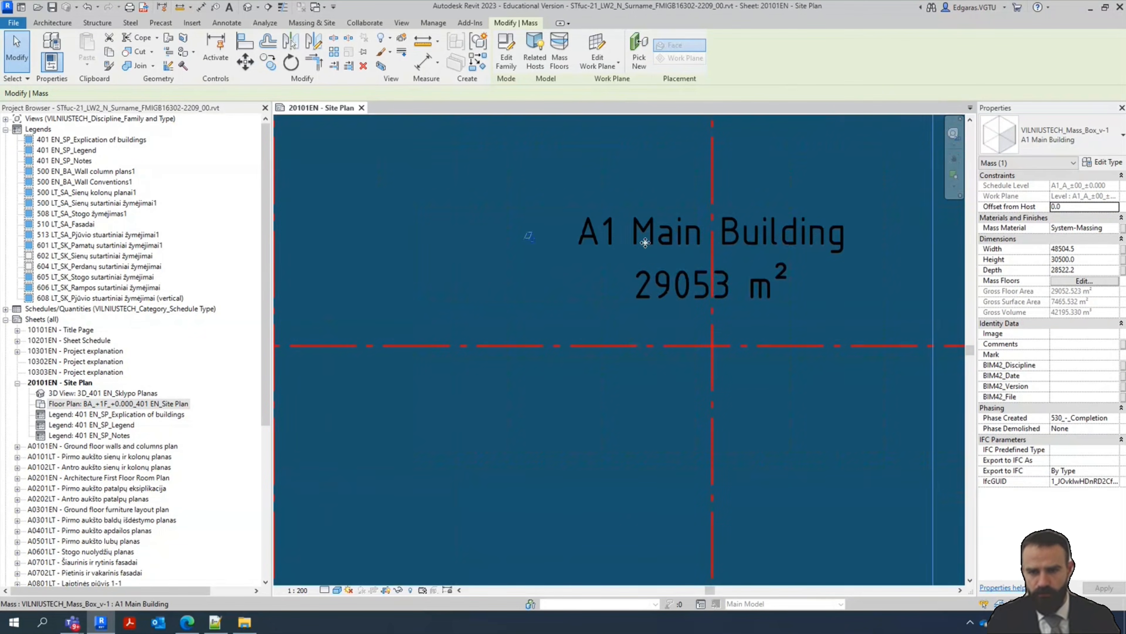
key("Escape")
Compare the building's tag with the Explication of buildings entry, and leave the plan view for the sheet
scroll(698, 202, "down", 5)
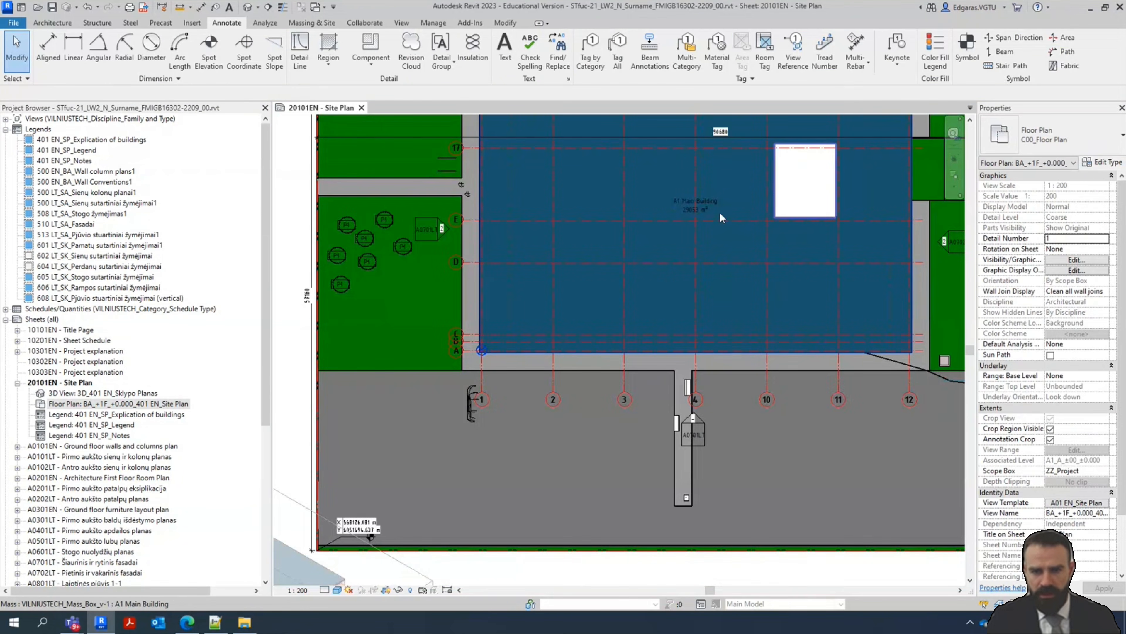
scroll(678, 195, "down", 5)
scroll(577, 337, "up", 6)
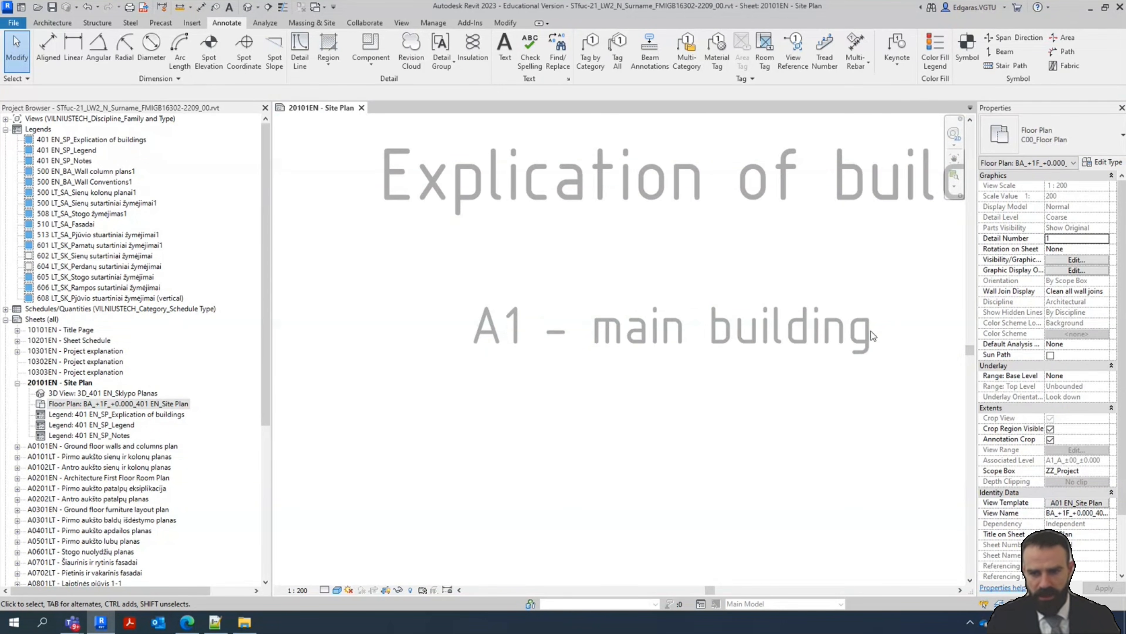
scroll(584, 456, "down", 6)
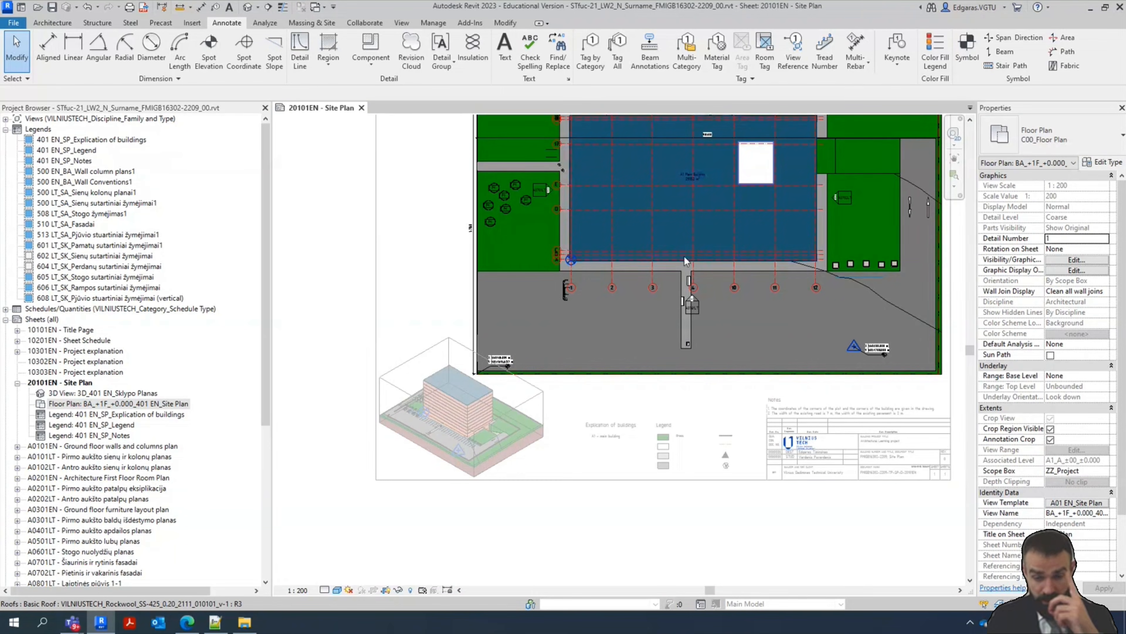
left_click(644, 402)
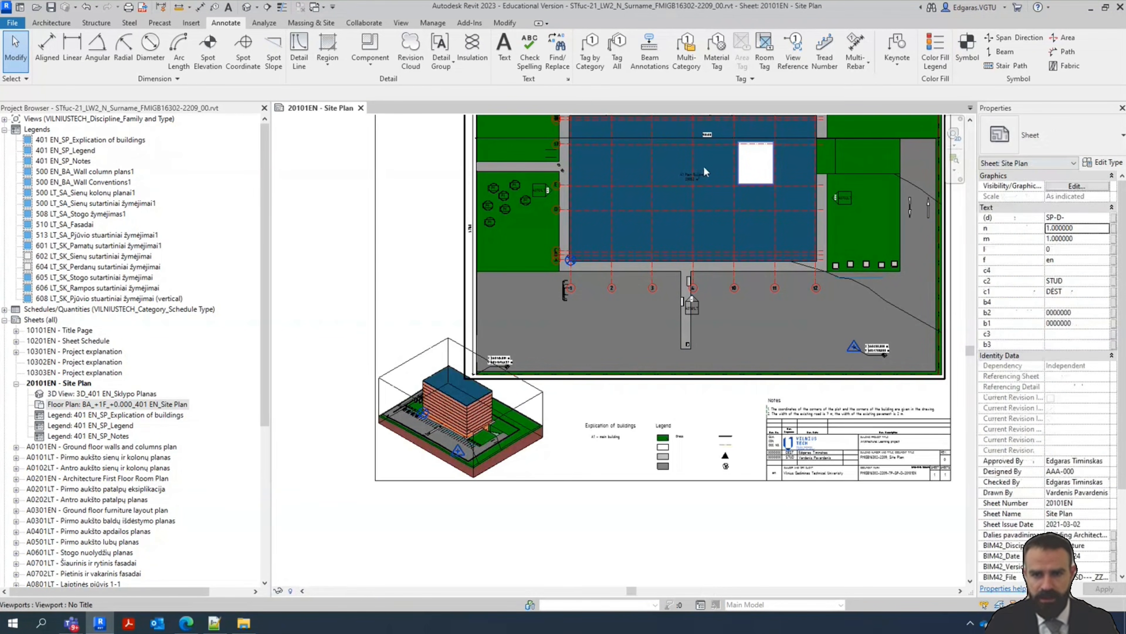
scroll(697, 178, "up", 5)
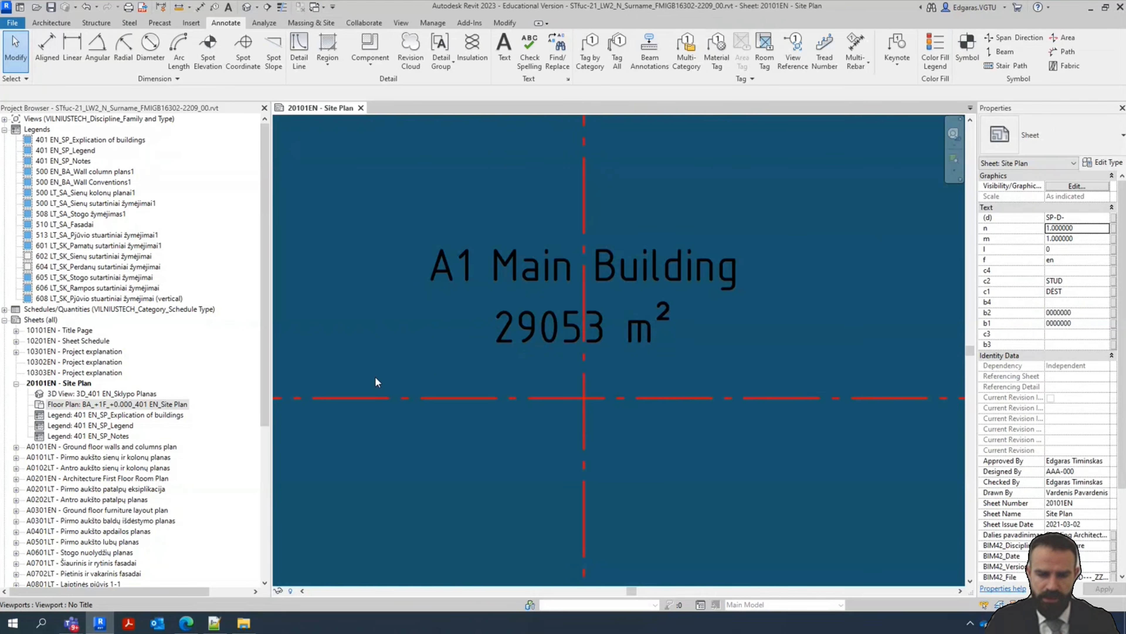
scroll(615, 323, "down", 5)
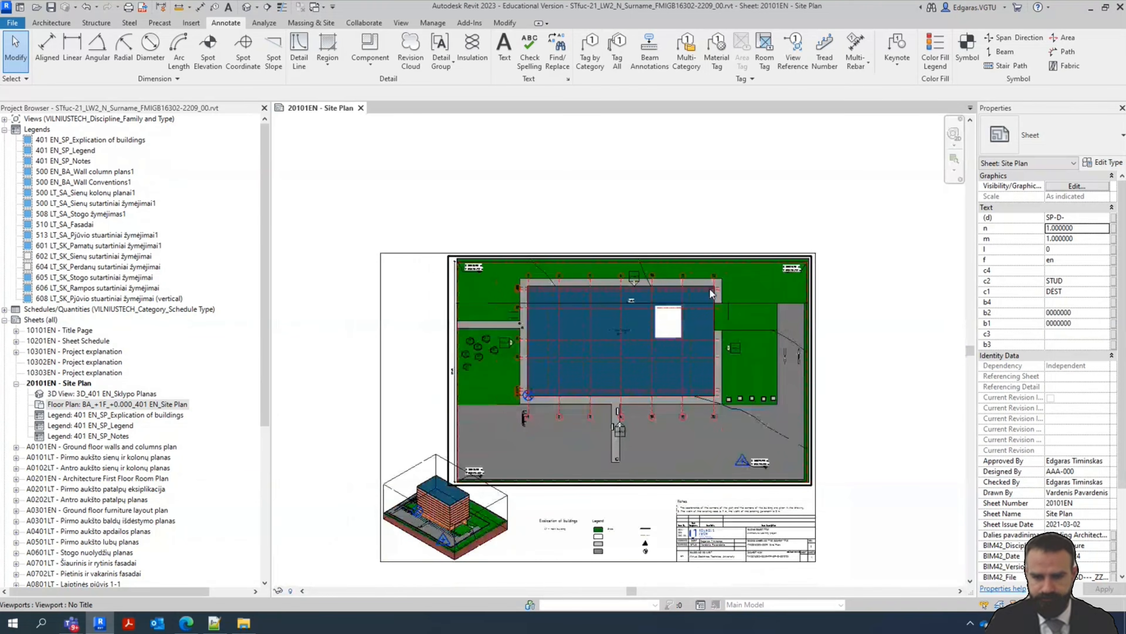
Review the sheet's legends, title block and site plan, including the tagged trees and the plot dimension beside them
scroll(710, 289, "up", 4)
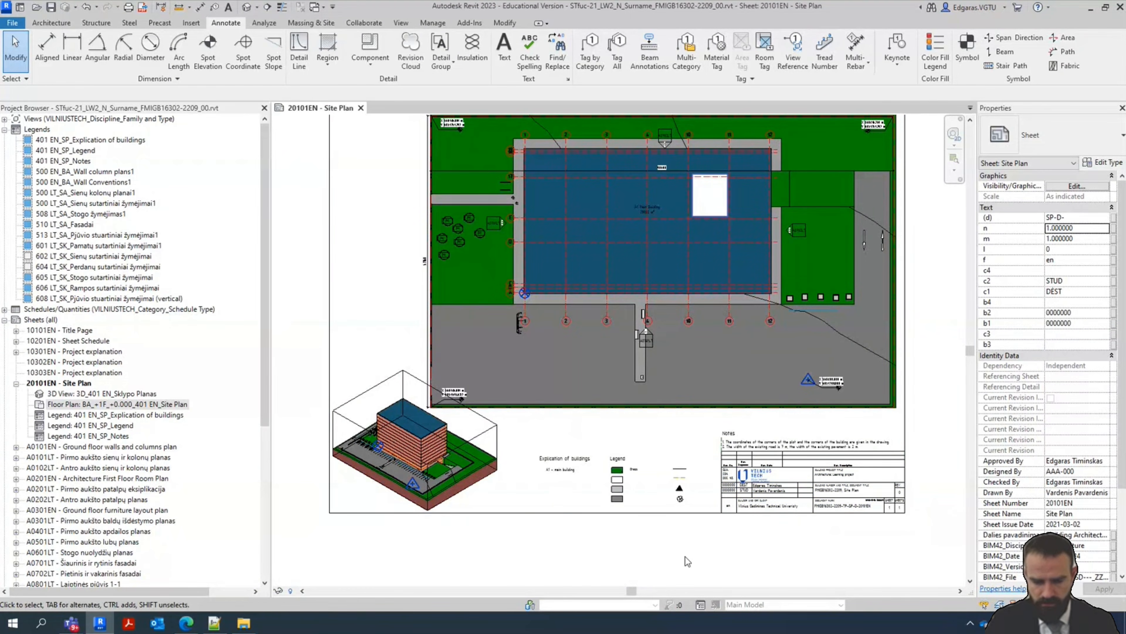
scroll(777, 510, "up", 4)
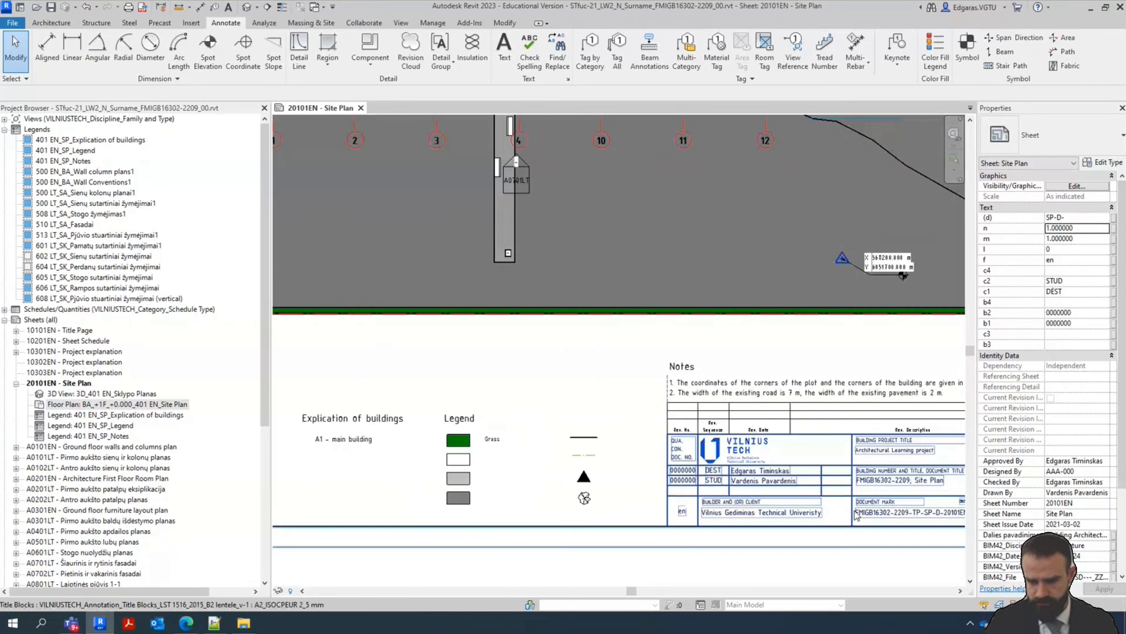
scroll(857, 513, "up", 2)
scroll(740, 418, "down", 4)
middle_click_drag(449, 417, 572, 519)
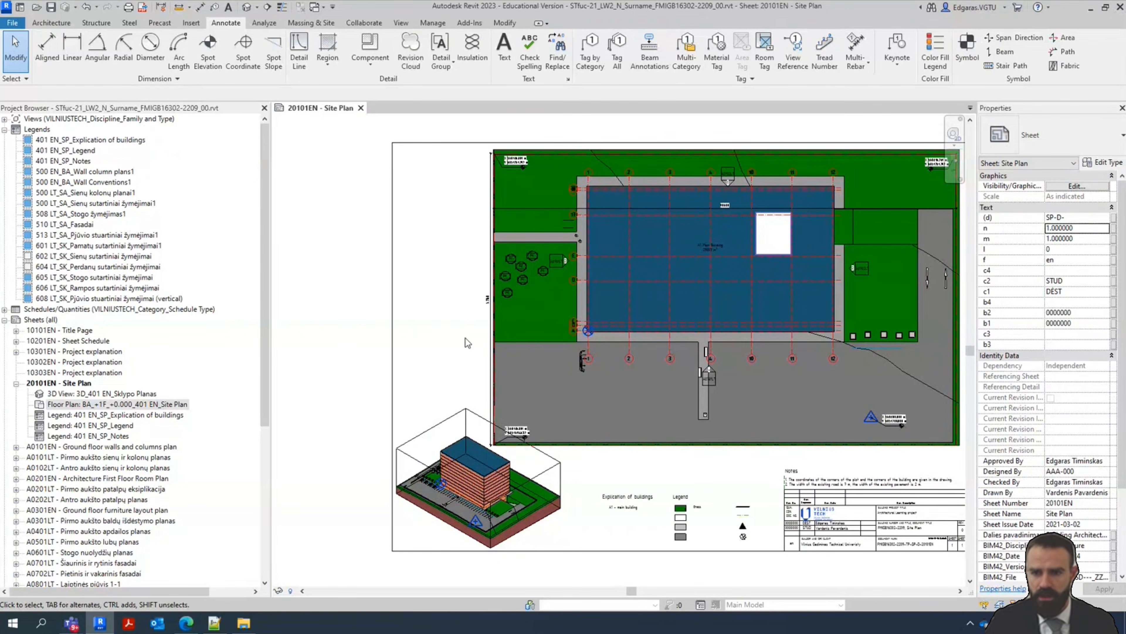
scroll(462, 354, "up", 3)
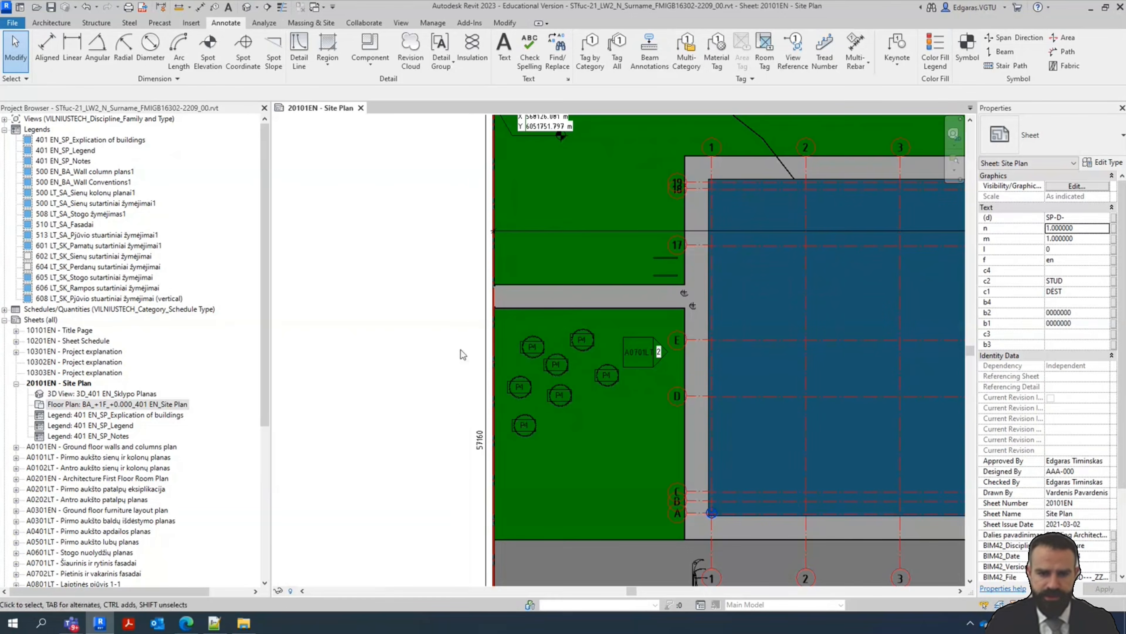
scroll(466, 419, "down", 2)
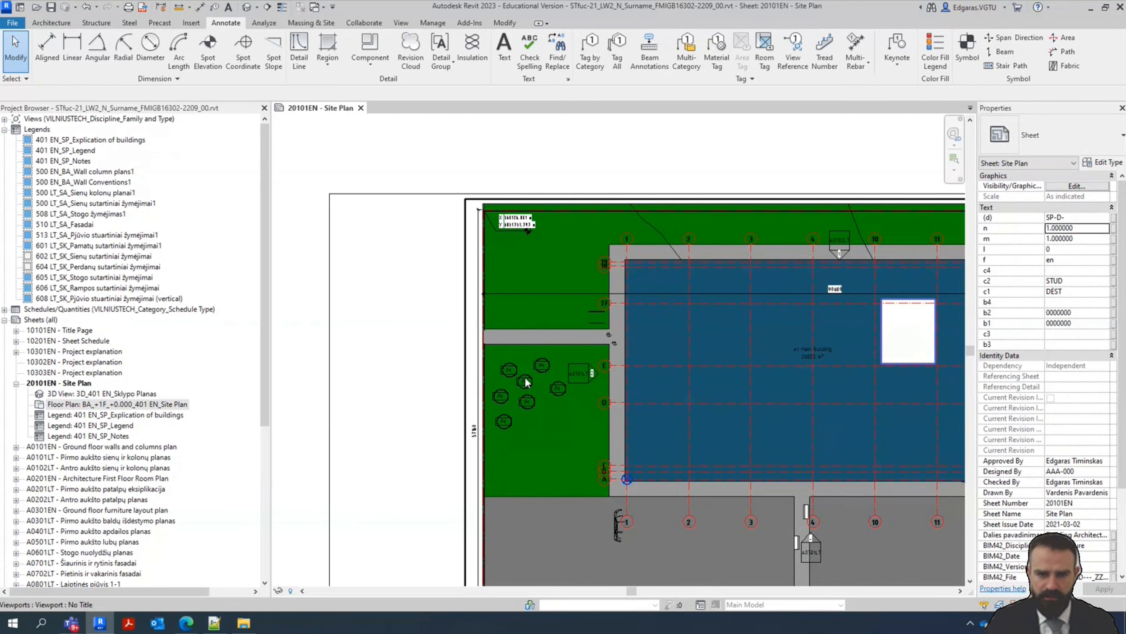
middle_click_drag(572, 413, 463, 321)
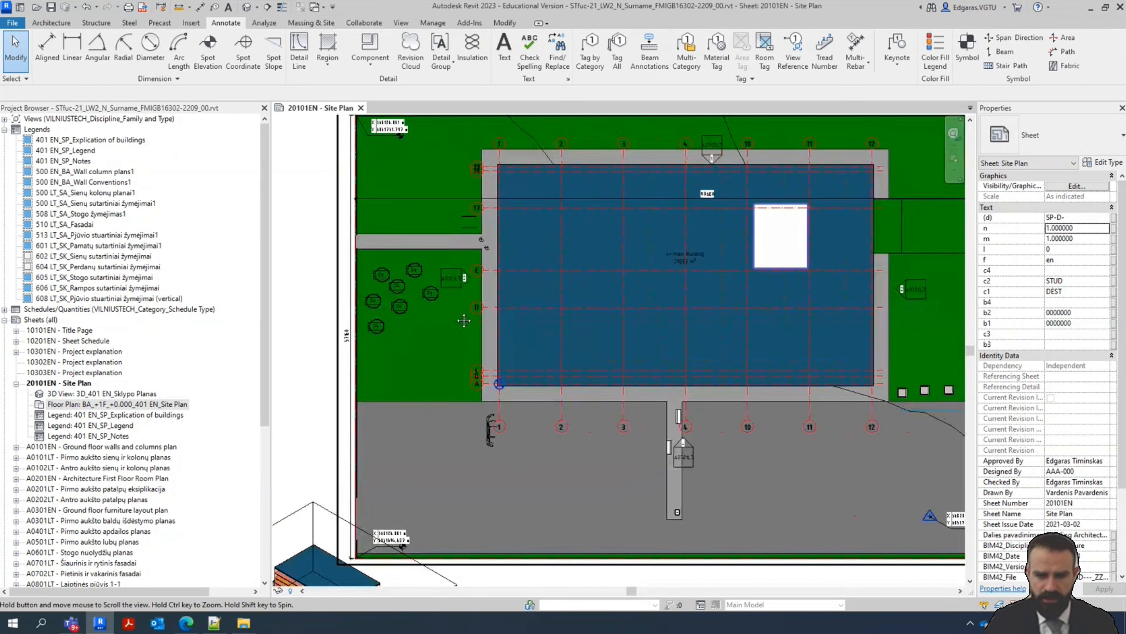
middle_click_drag(570, 394, 568, 443)
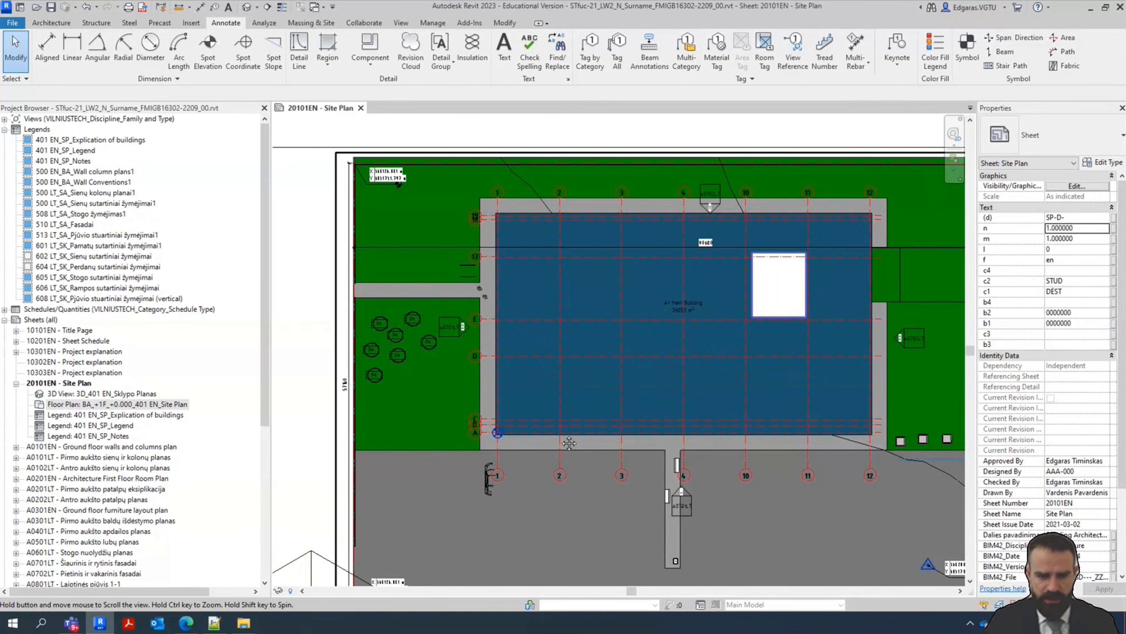
scroll(326, 379, "up", 5)
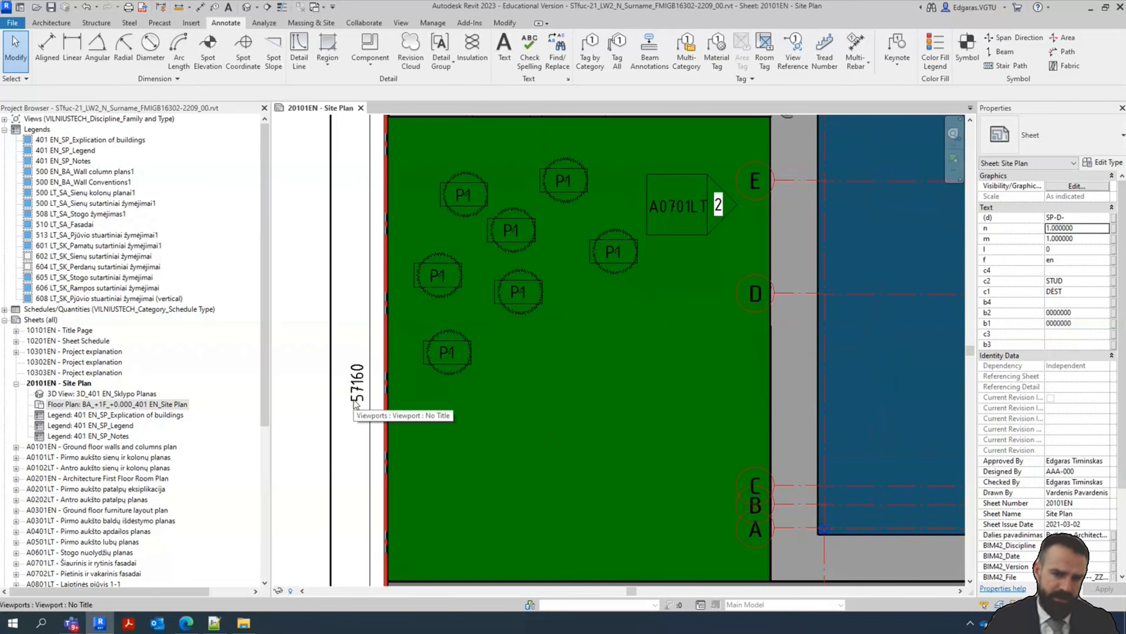
Activate the floor plan viewport on the Site Plan sheet so its elements can be edited in place
scroll(358, 389, "up", 5)
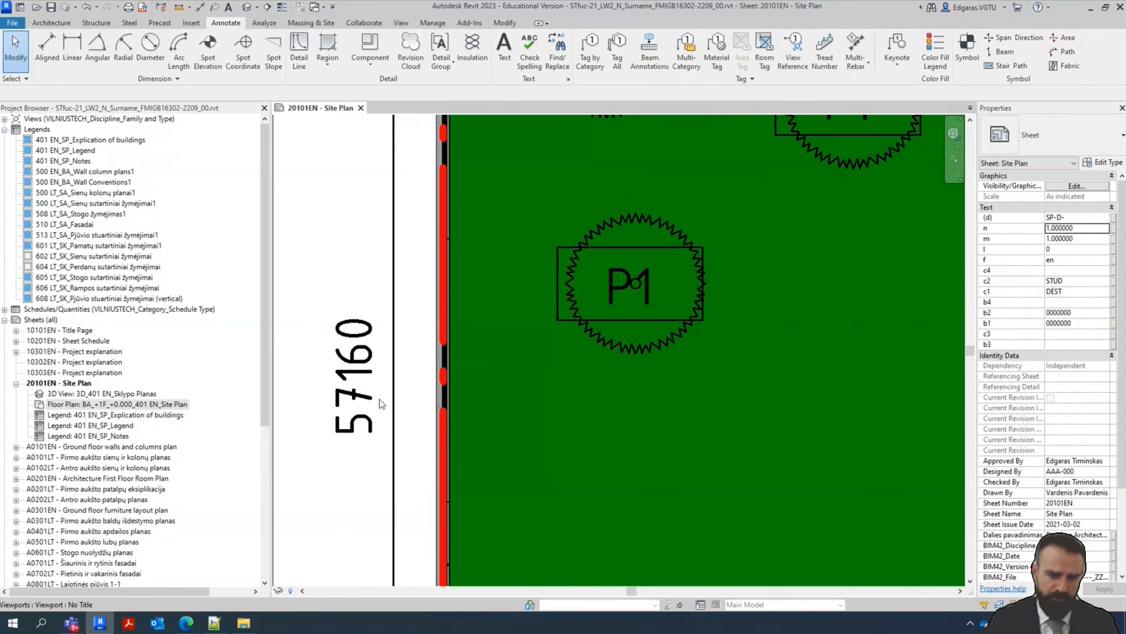
scroll(370, 384, "down", 6)
scroll(439, 178, "down", 5)
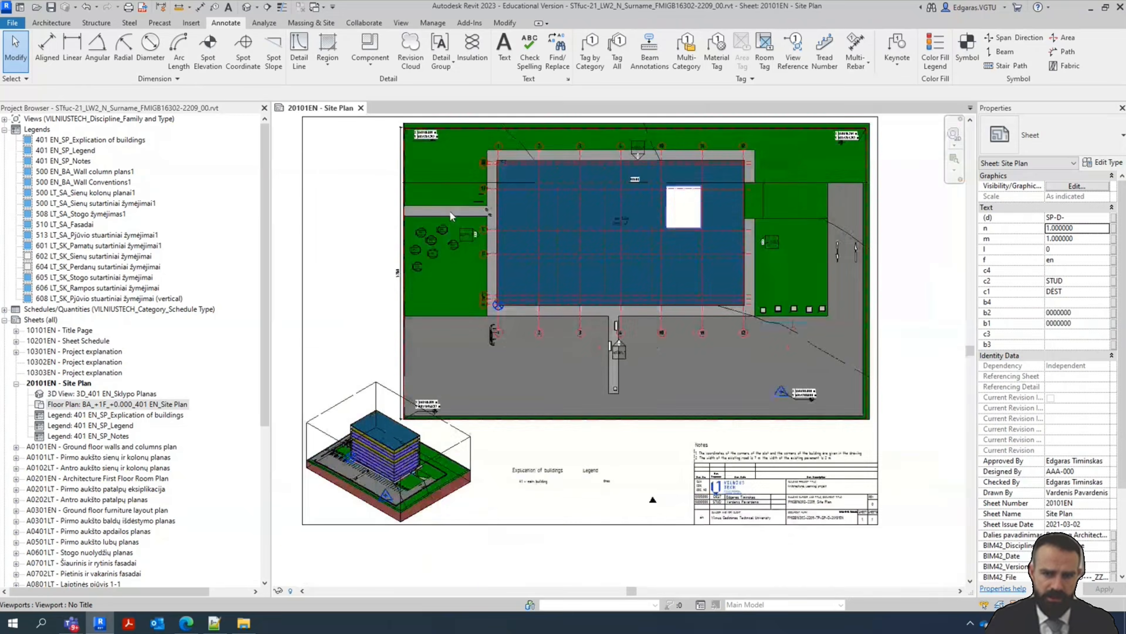
scroll(535, 129, "up", 3)
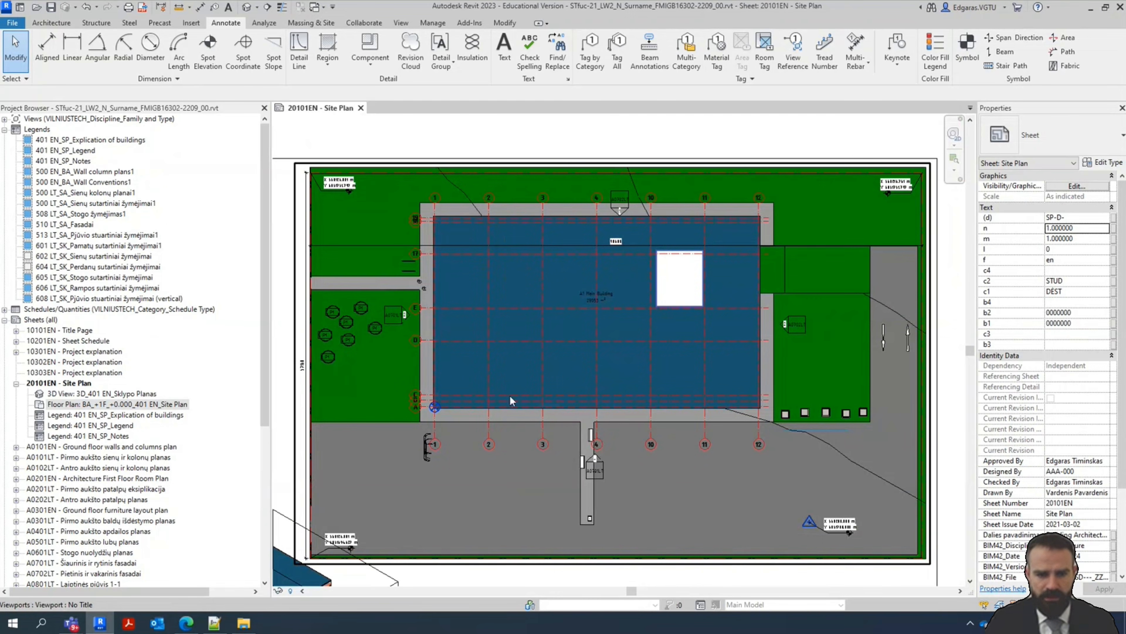
scroll(598, 510, "up", 2)
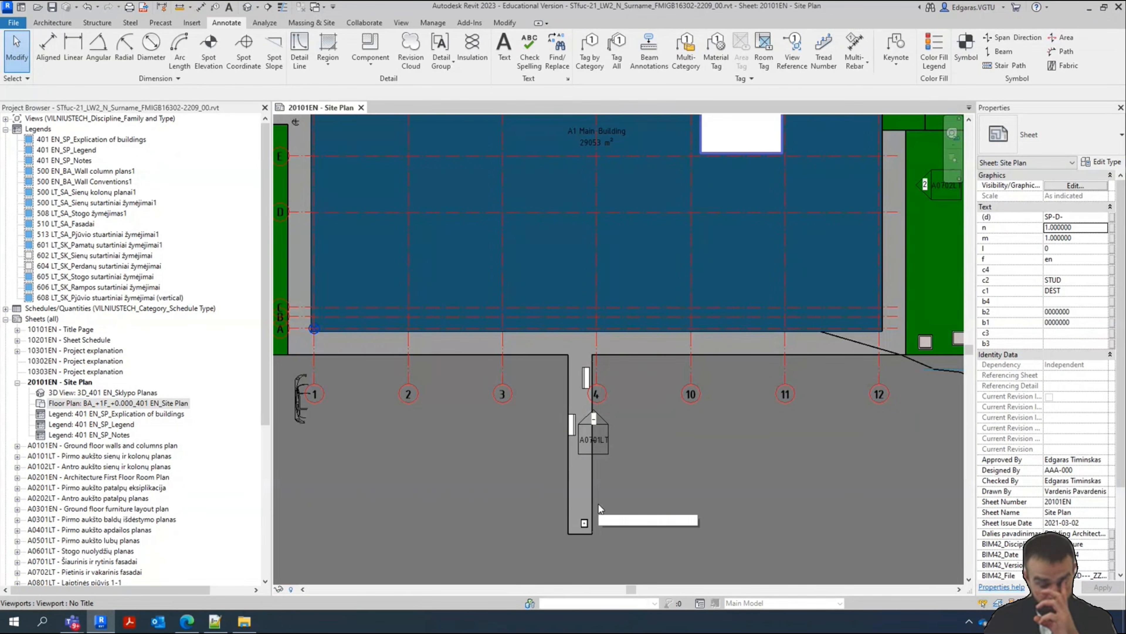
double_click(465, 373)
scroll(390, 381, "down", 3)
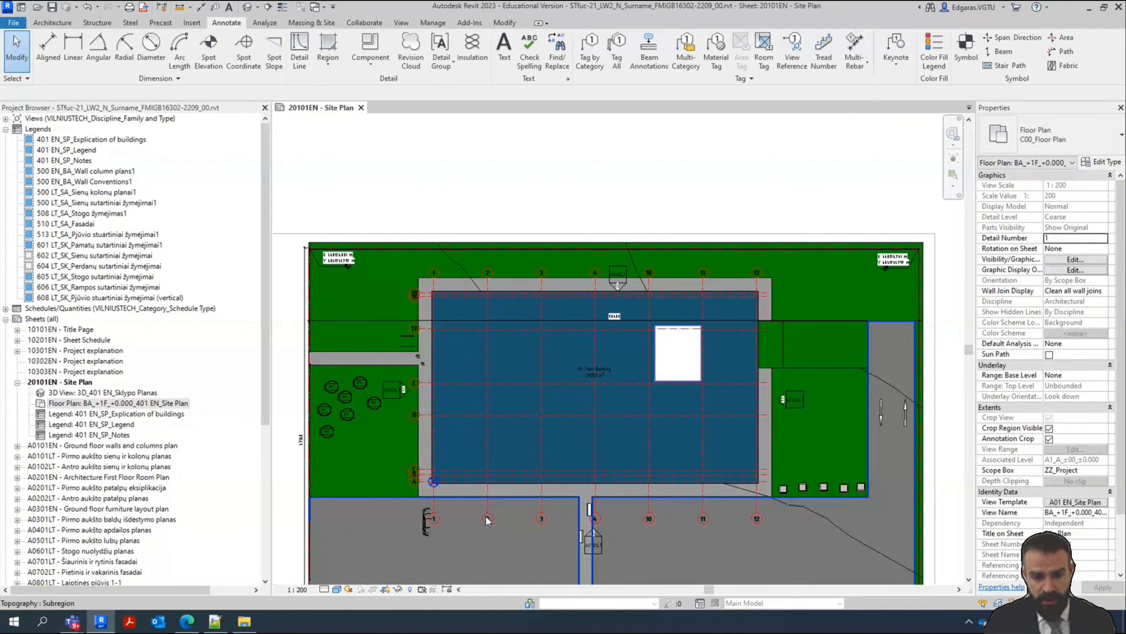
Select the intermediate grids 2, 3, 4, 10, 11, B, C, D, E, 17 and 18 and hide these elements in the view
left_click(487, 519)
left_click(541, 519, "ctrl")
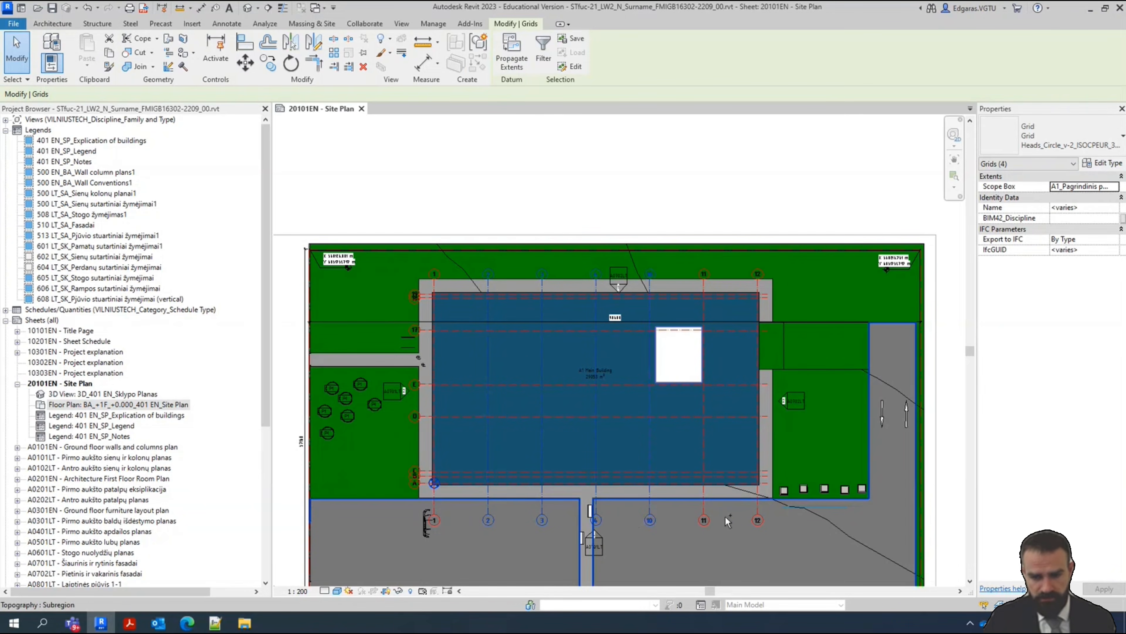
left_click(707, 520, "ctrl")
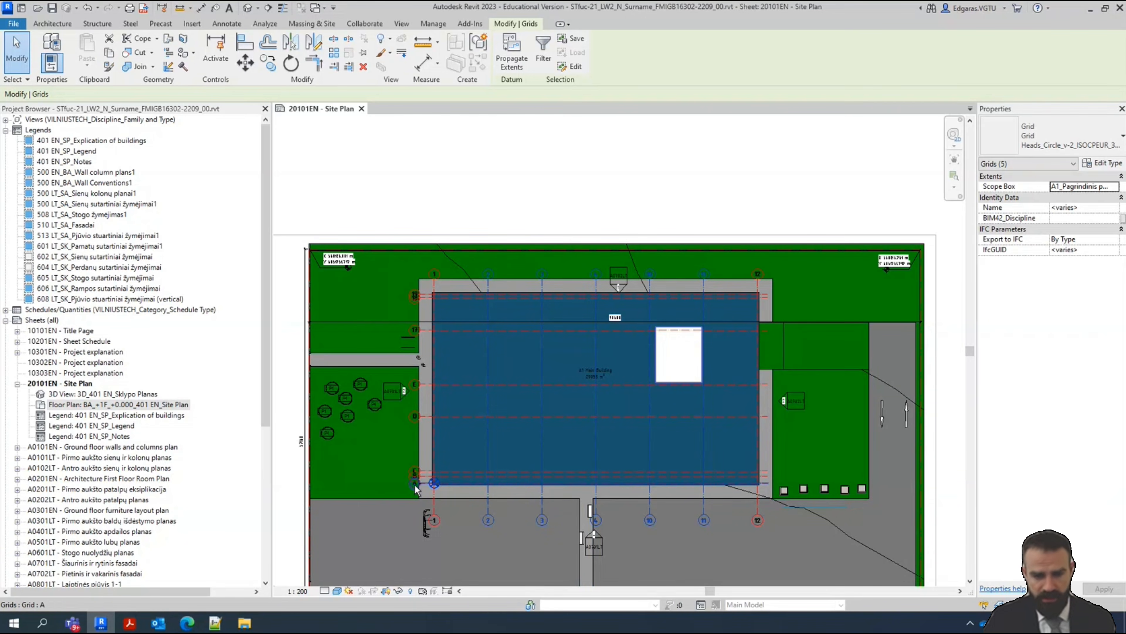
scroll(416, 488, "up", 4)
left_click(449, 516, "ctrl")
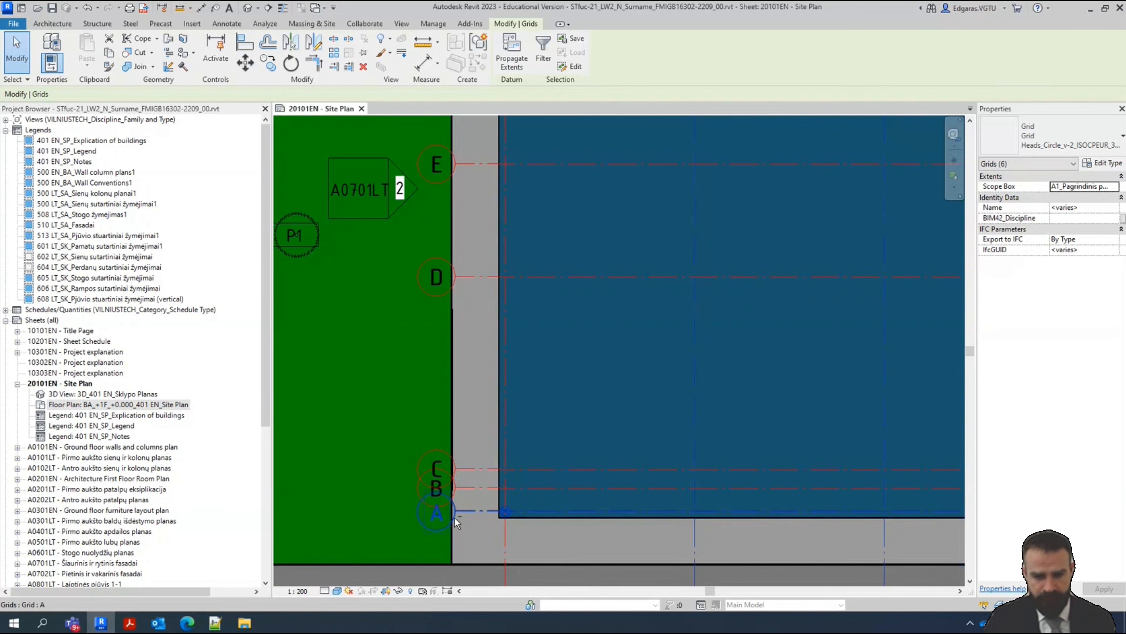
left_click(455, 518, "shift")
scroll(463, 513, "down", 4)
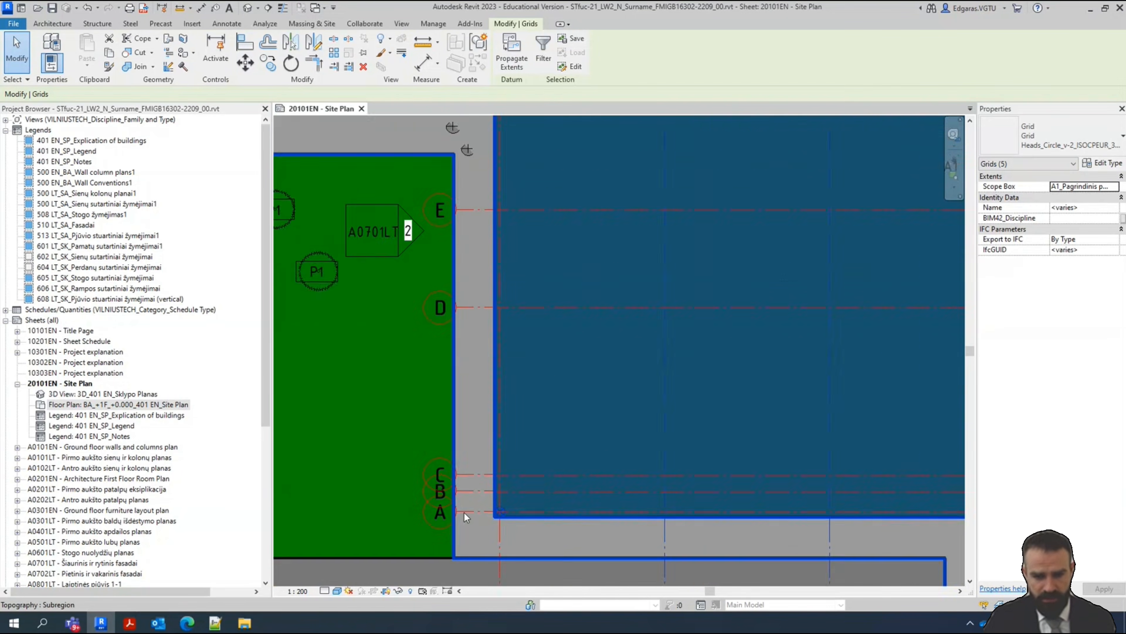
left_click(520, 497, "ctrl")
left_click(523, 486, "ctrl")
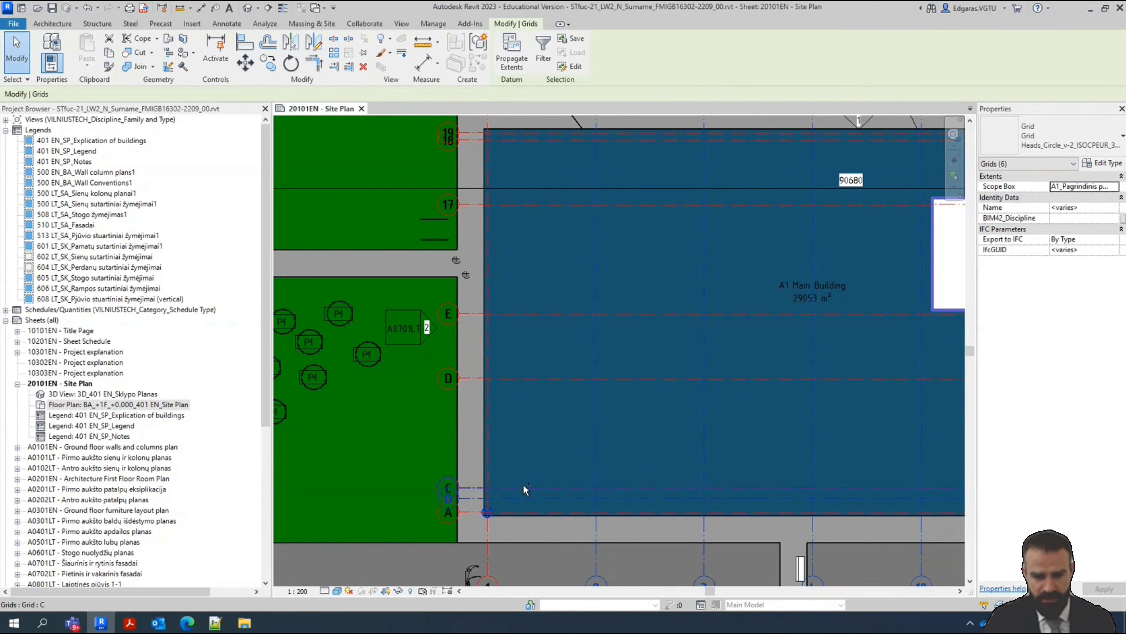
left_click(547, 377, "ctrl")
left_click(543, 314, "ctrl")
left_click(555, 205, "ctrl")
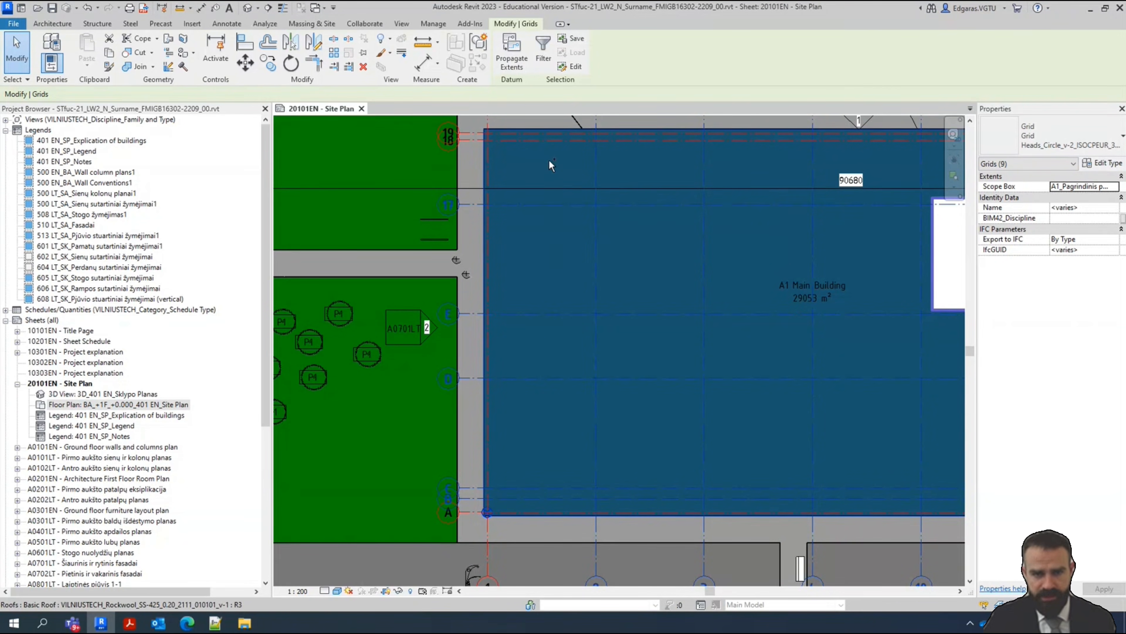
left_click(546, 139, "ctrl")
middle_click_drag(550, 241, 540, 358)
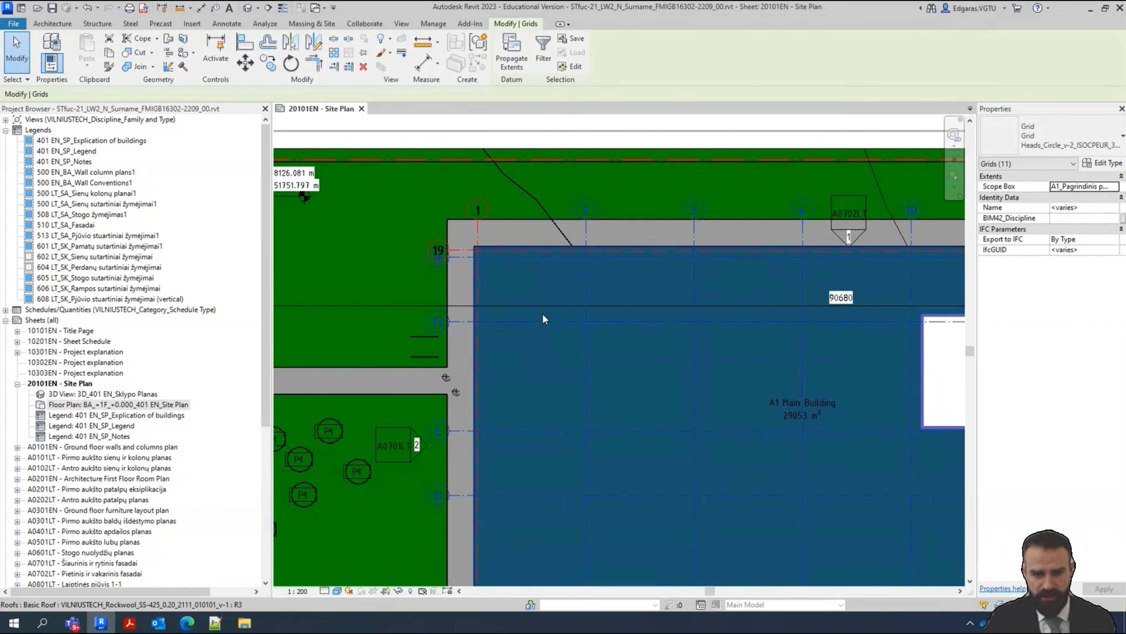
right_click(542, 320)
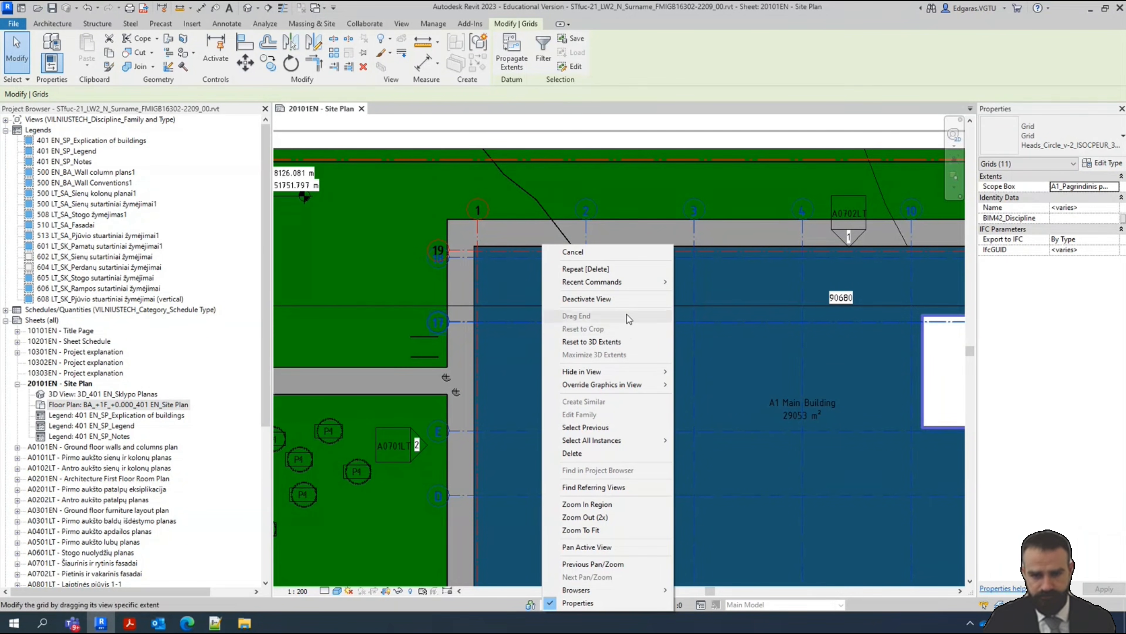
mouse_move(634, 372)
left_click(692, 372)
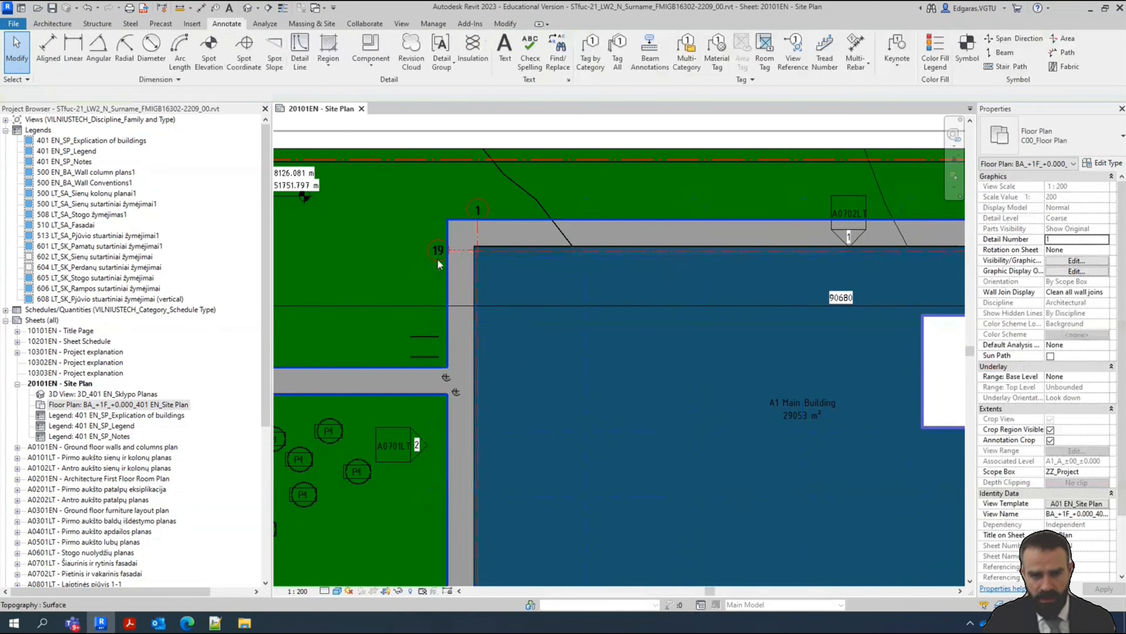
Show the missing bubbles of grids A and 19 at their ends beyond grid 12
scroll(462, 247, "down", 5)
scroll(775, 440, "up", 5)
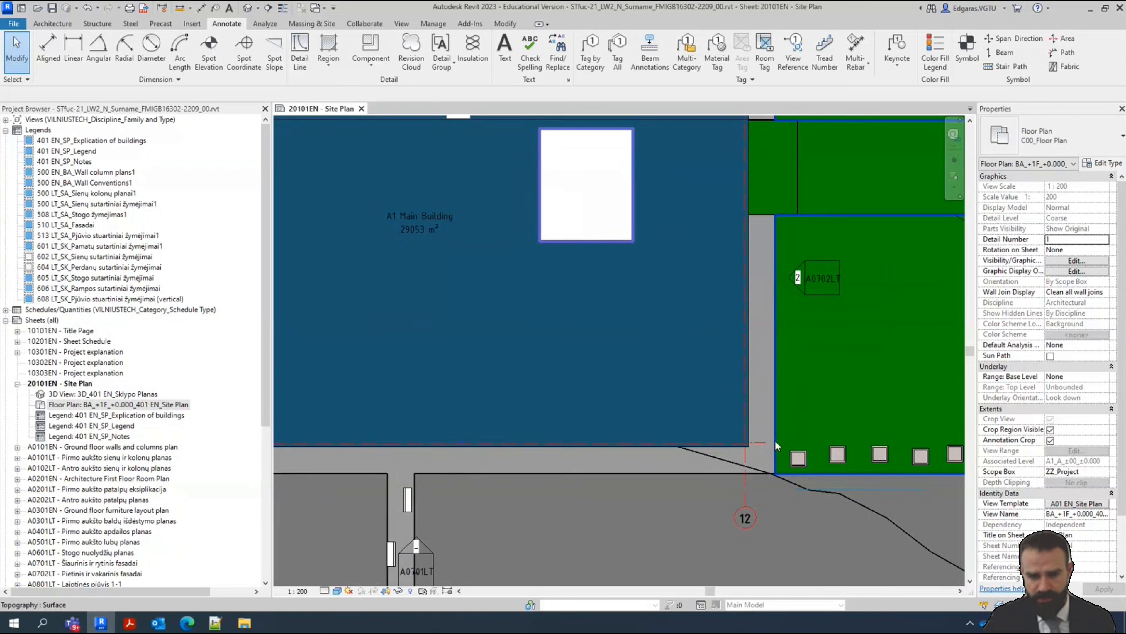
left_click(766, 443)
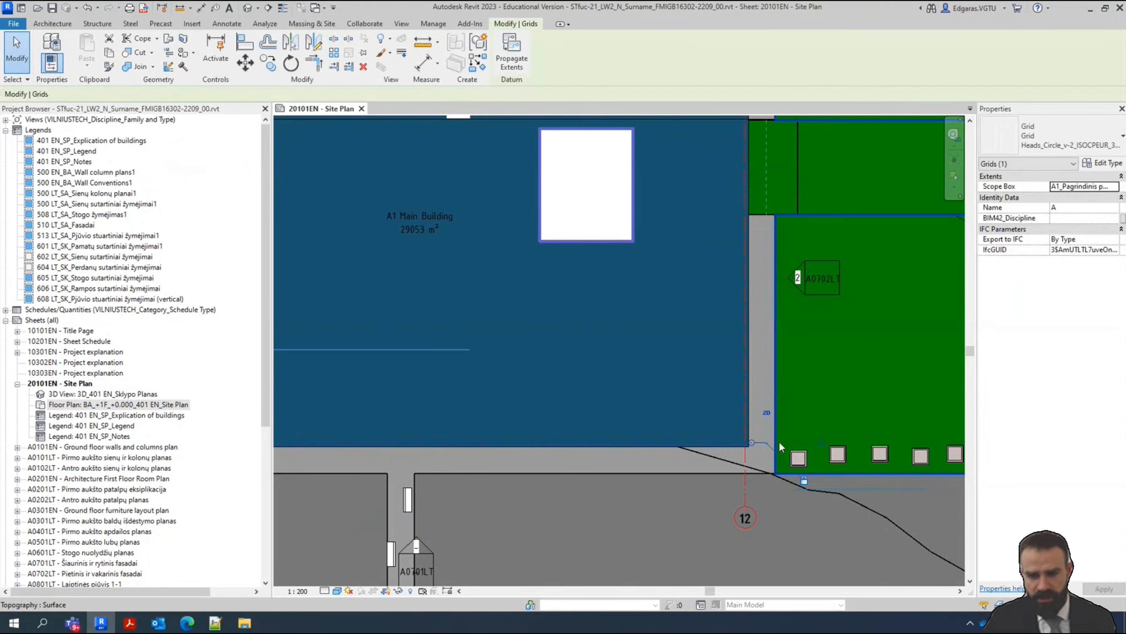
middle_click_drag(832, 239, 854, 485)
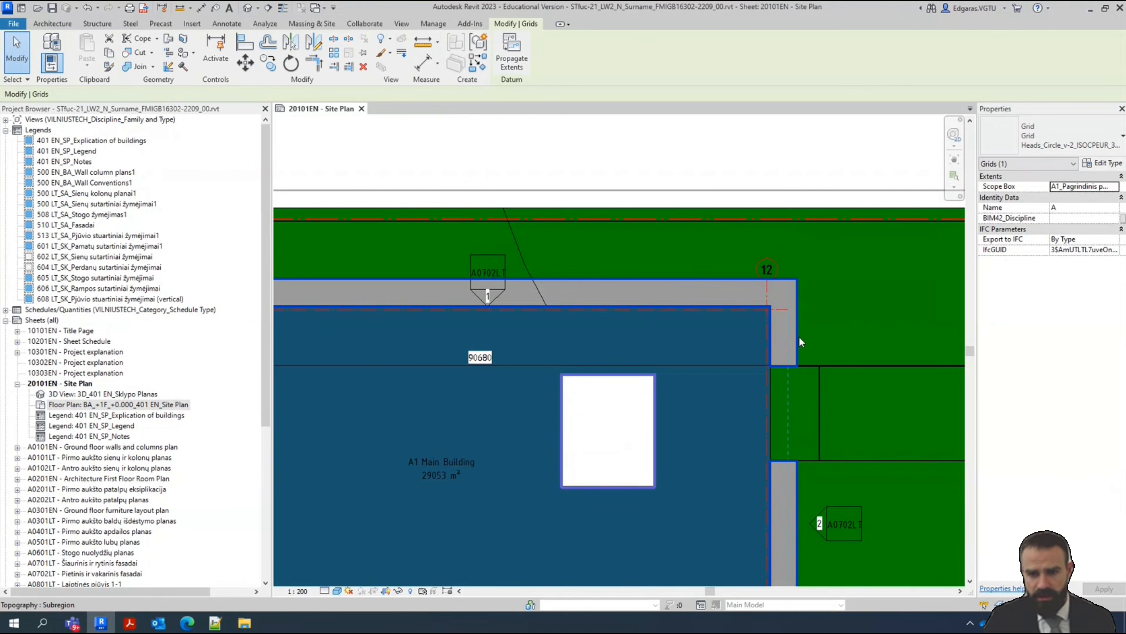
left_click(786, 309)
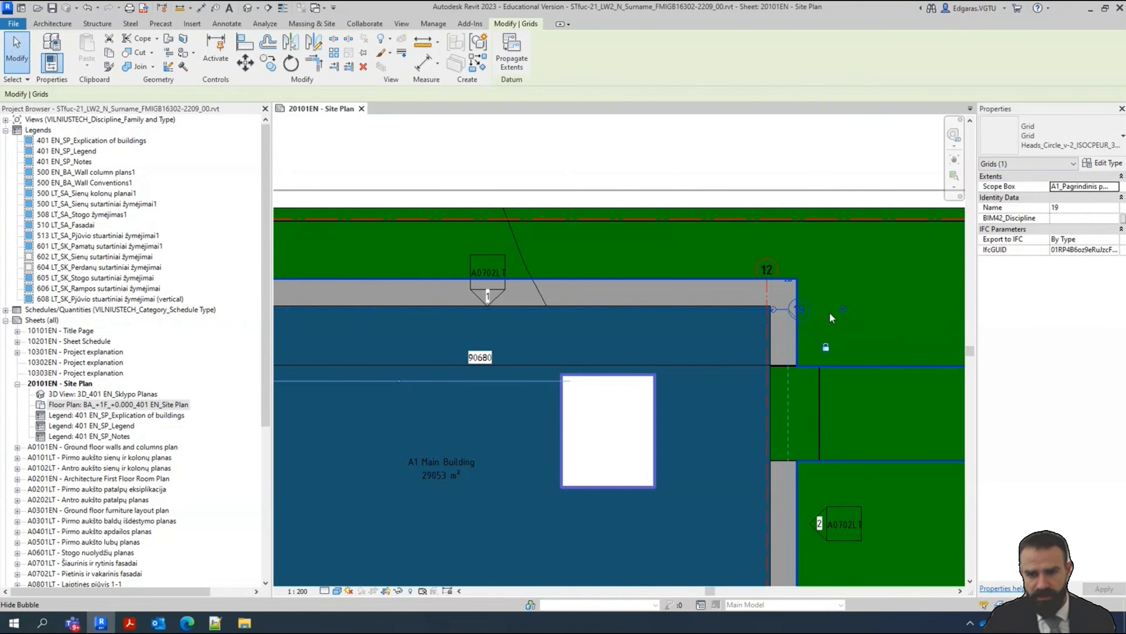
scroll(798, 307, "up", 4)
key("Escape")
scroll(718, 315, "up", 6)
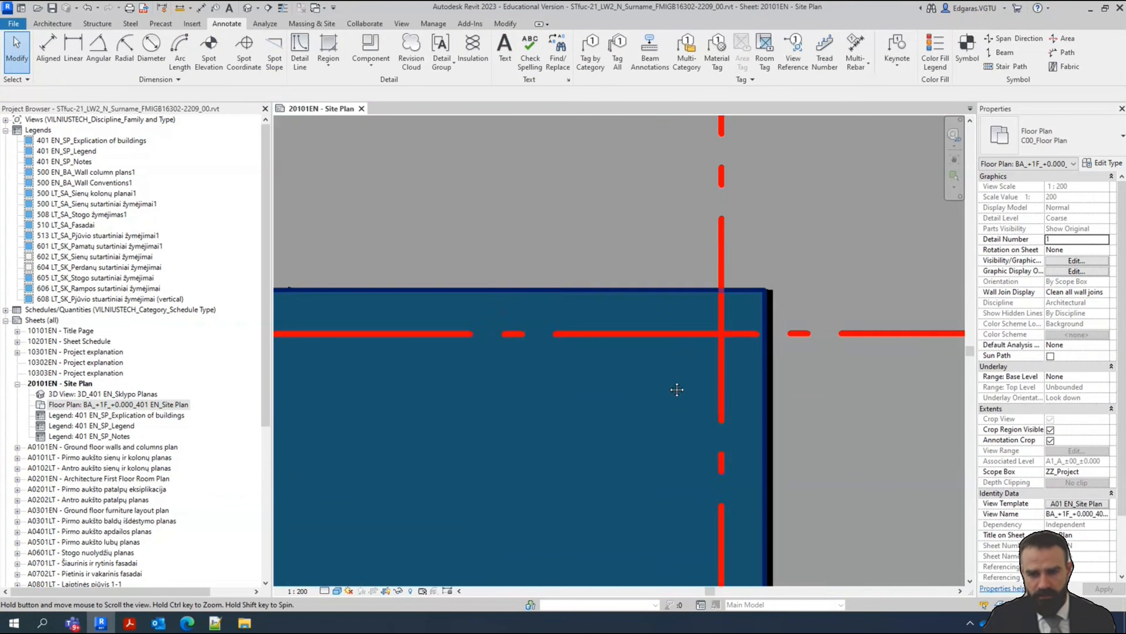
Extend the end of grid 19 beyond grid 12 until its bubble clears the pavement edge
scroll(674, 385, "up", 2)
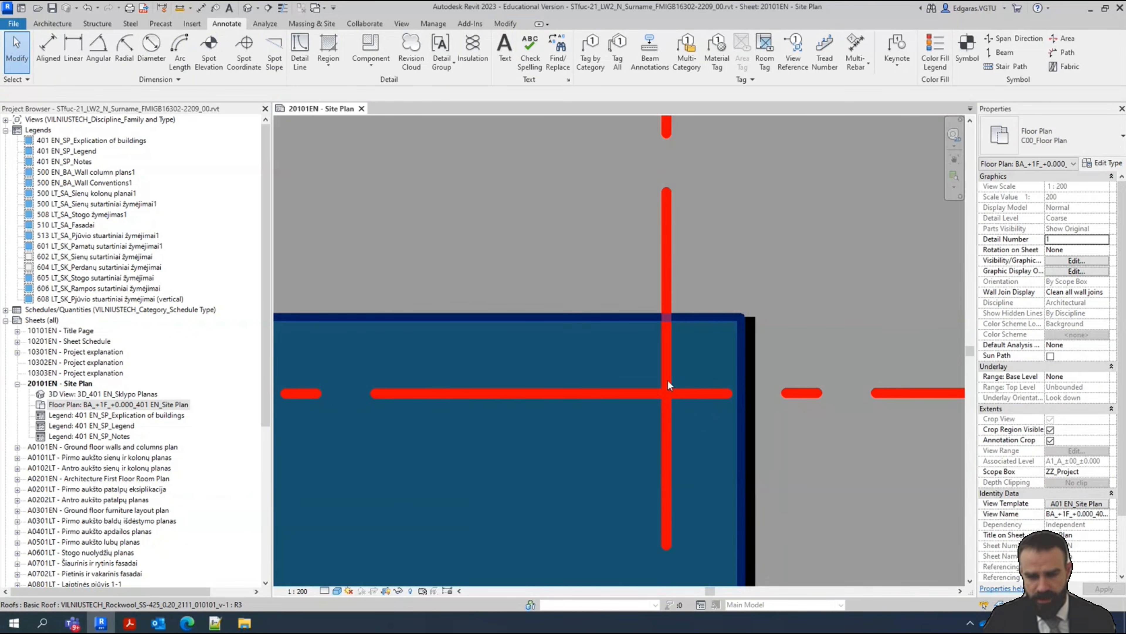
scroll(639, 395, "down", 5)
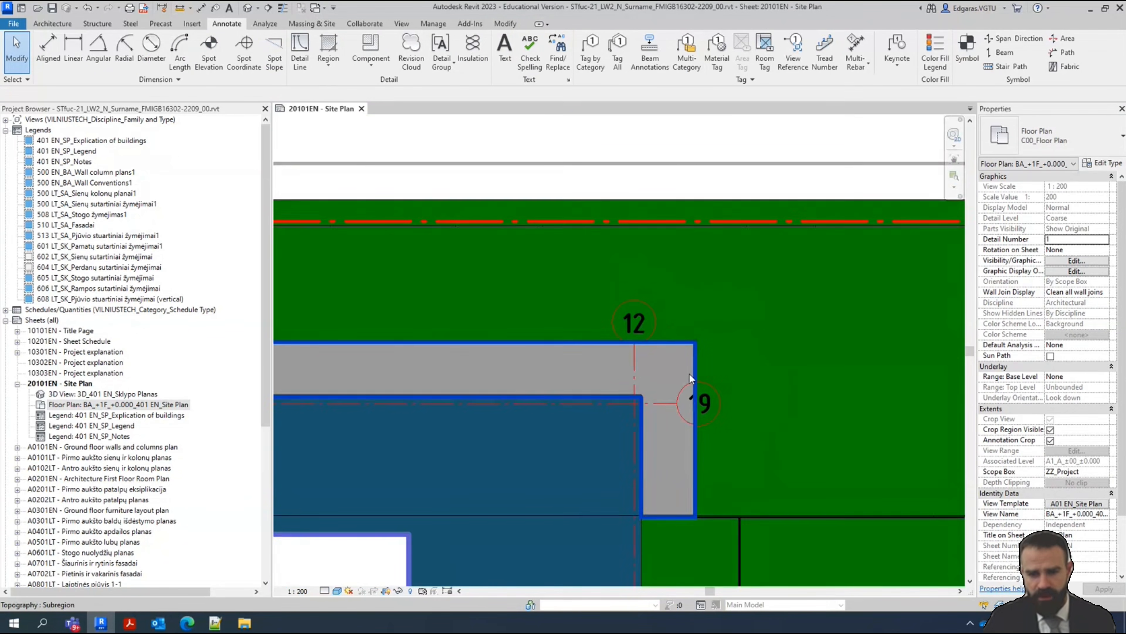
scroll(672, 404, "up", 1)
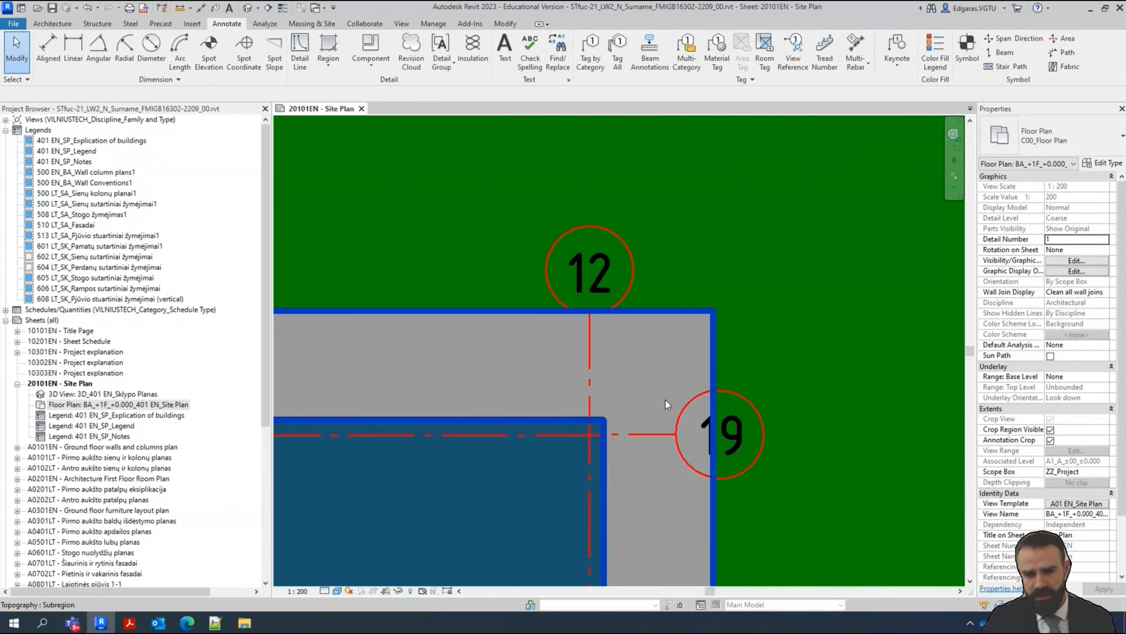
scroll(727, 471, "up", 3)
scroll(727, 471, "up", 2)
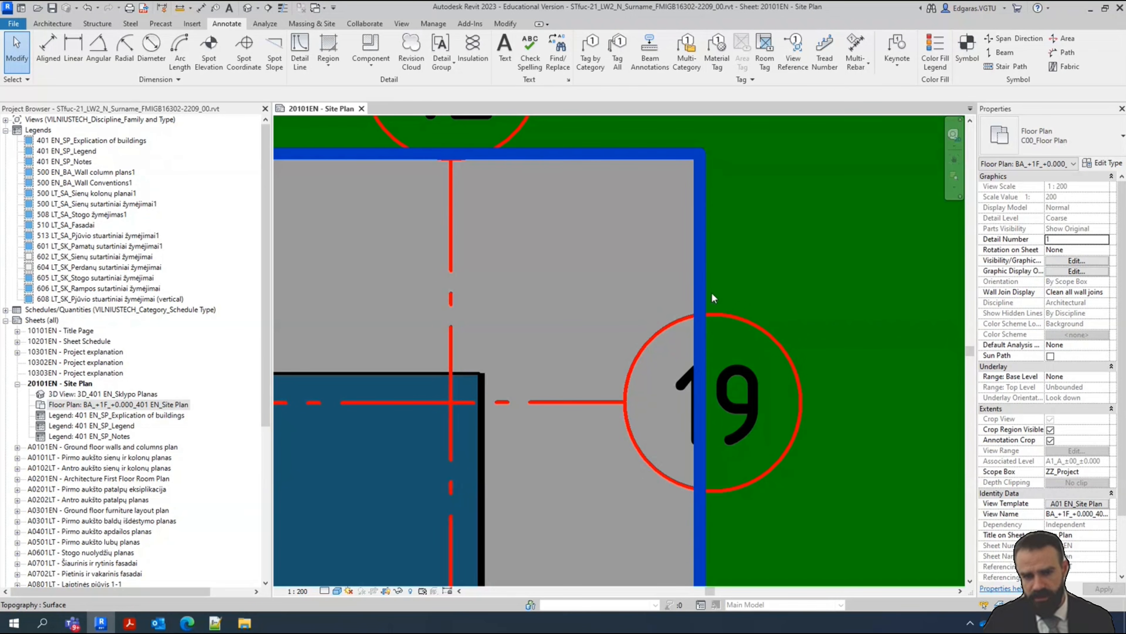
left_click(554, 403)
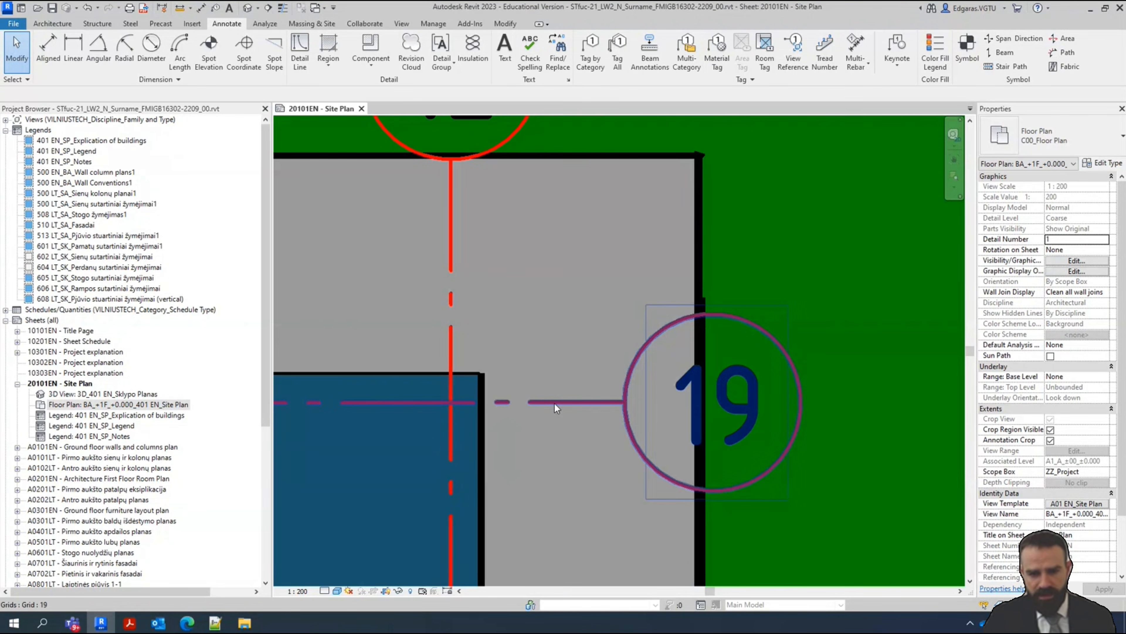
left_click_drag(624, 401, 712, 392)
key("Escape")
scroll(767, 337, "down", 4)
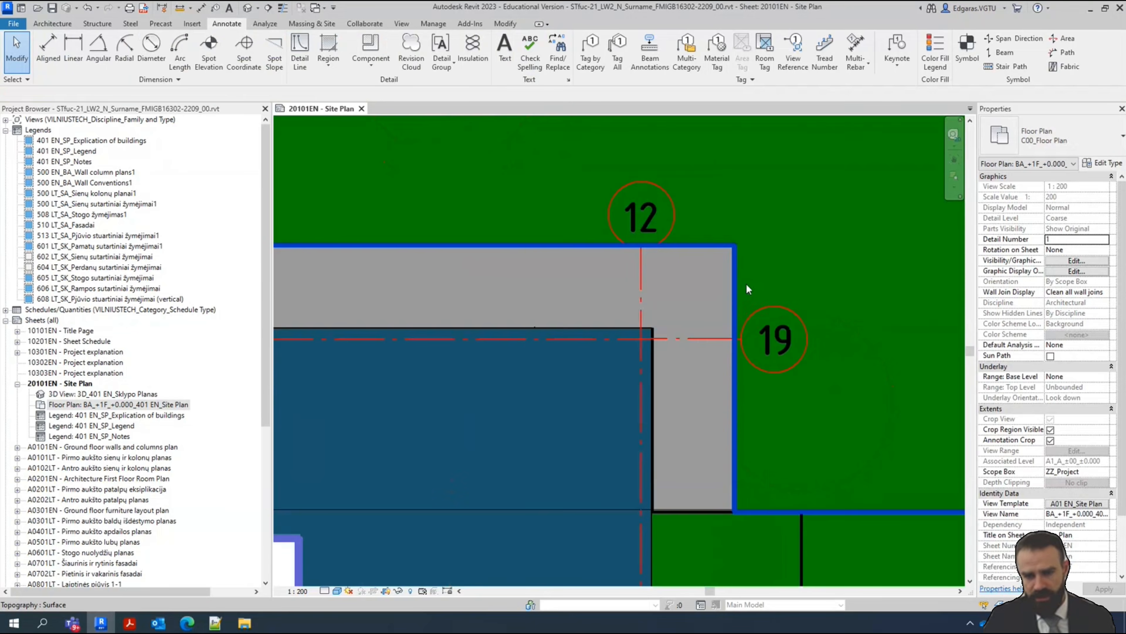
Examine the outer grids 1, 12, A and 19 and their bubbles around the building on the site plan
scroll(752, 320, "down", 1)
middle_click_drag(782, 484, 737, 244)
scroll(716, 466, "up", 5)
middle_click_drag(710, 472, 804, 194)
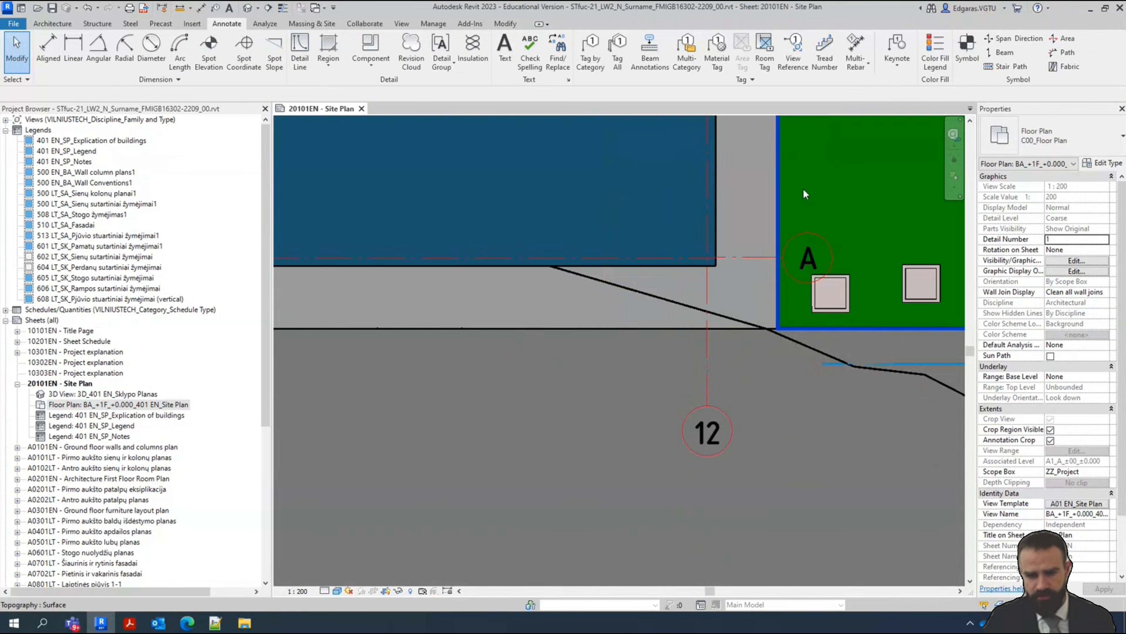
scroll(814, 257, "down", 4)
scroll(706, 331, "down", 4)
scroll(515, 284, "up", 2)
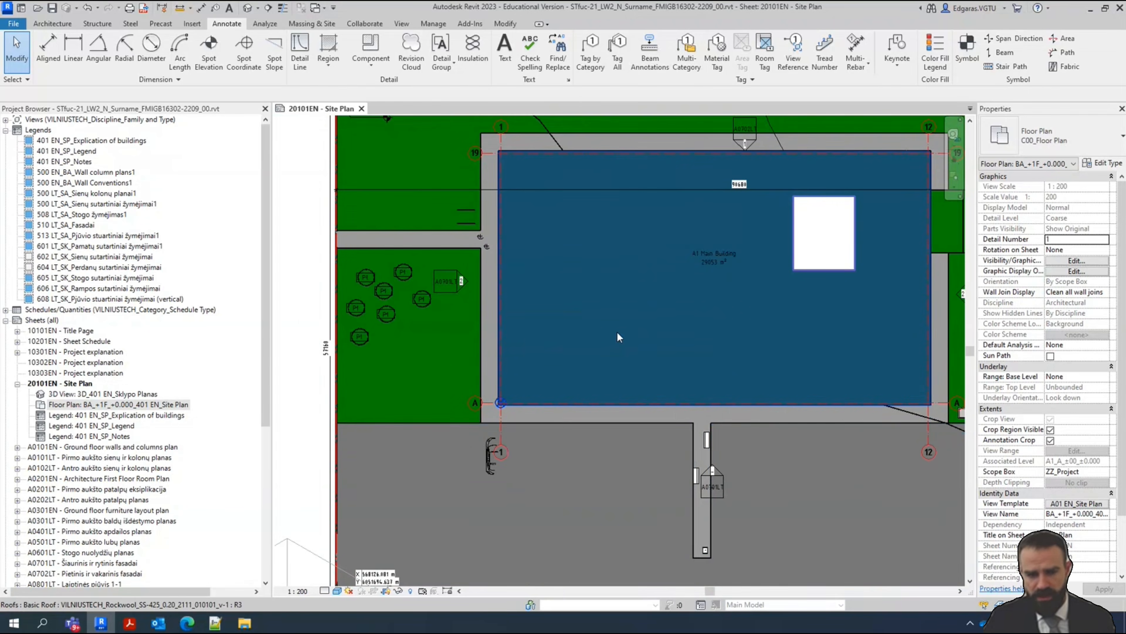
middle_click_drag(507, 189, 486, 298)
scroll(486, 295, "up", 3)
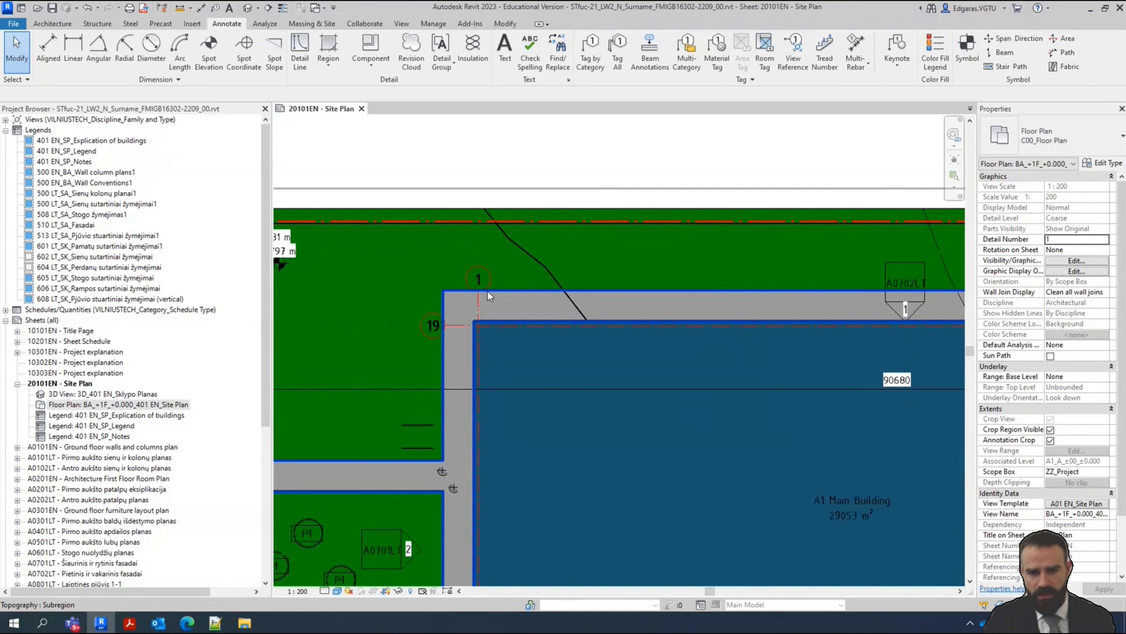
middle_click_drag(585, 327, 333, 357)
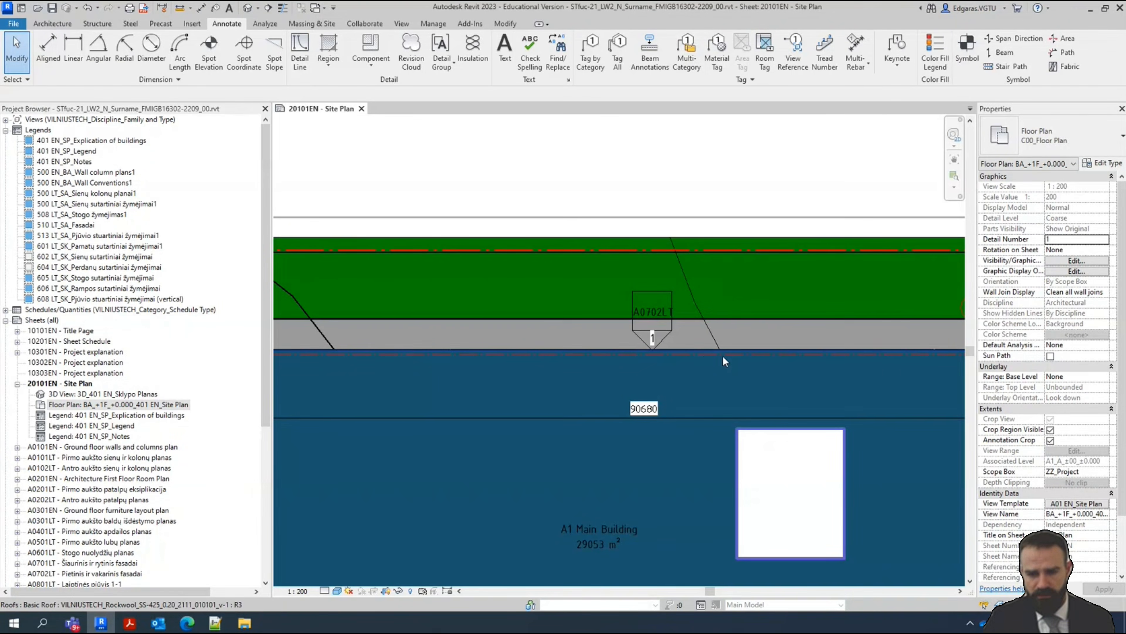
middle_click_drag(723, 358, 489, 287)
scroll(689, 184, "down", 3)
scroll(664, 290, "down", 3)
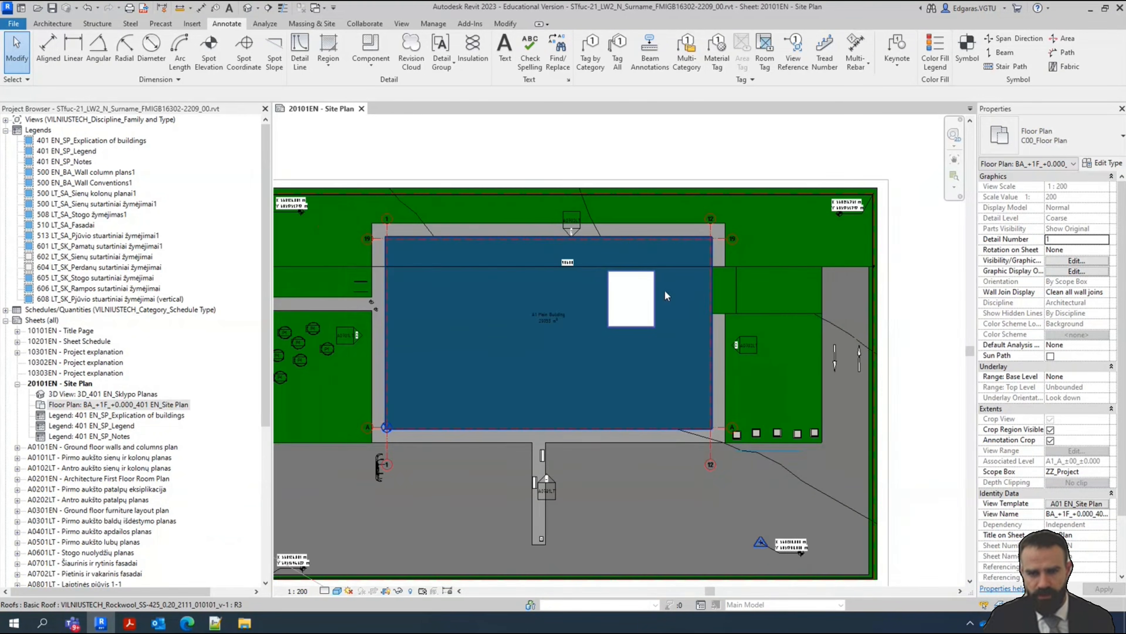
scroll(511, 265, "up", 3)
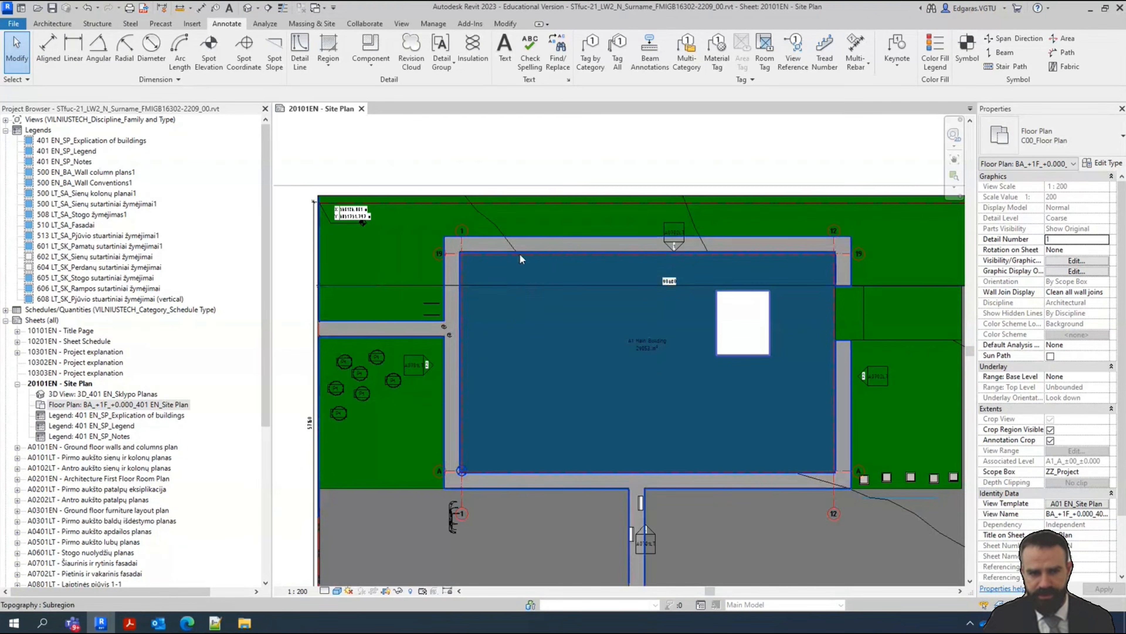
Adjust the position of the site's overall horizontal dimension line along the upper site boundary
scroll(520, 252, "down", 1)
scroll(514, 251, "up", 2)
left_click(533, 189)
key("Escape")
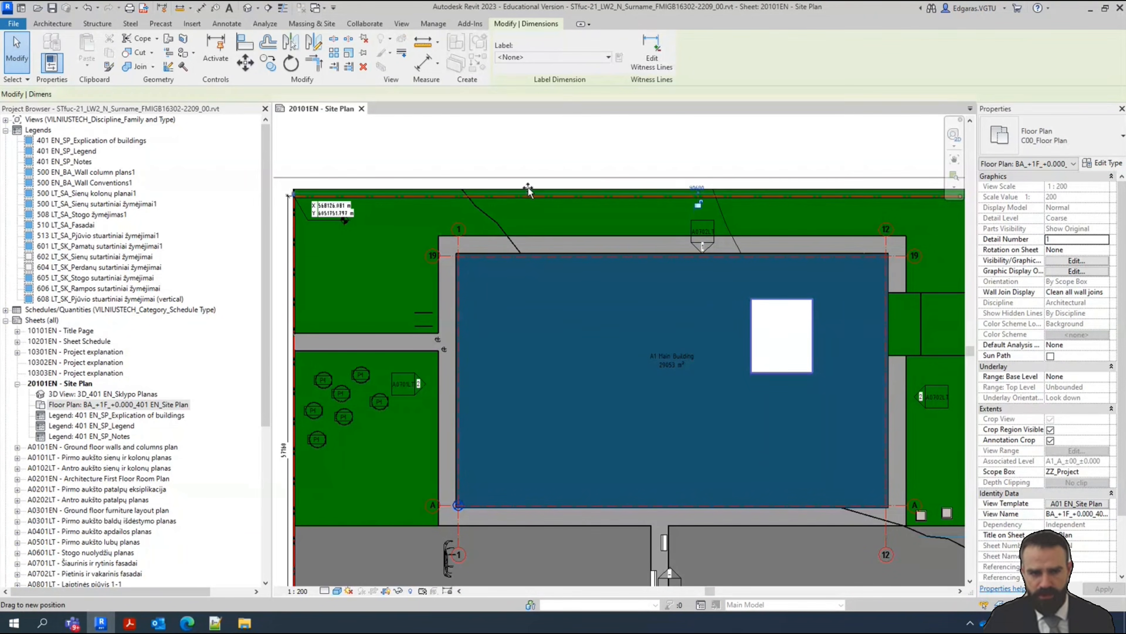
left_click_drag(534, 186, 536, 190)
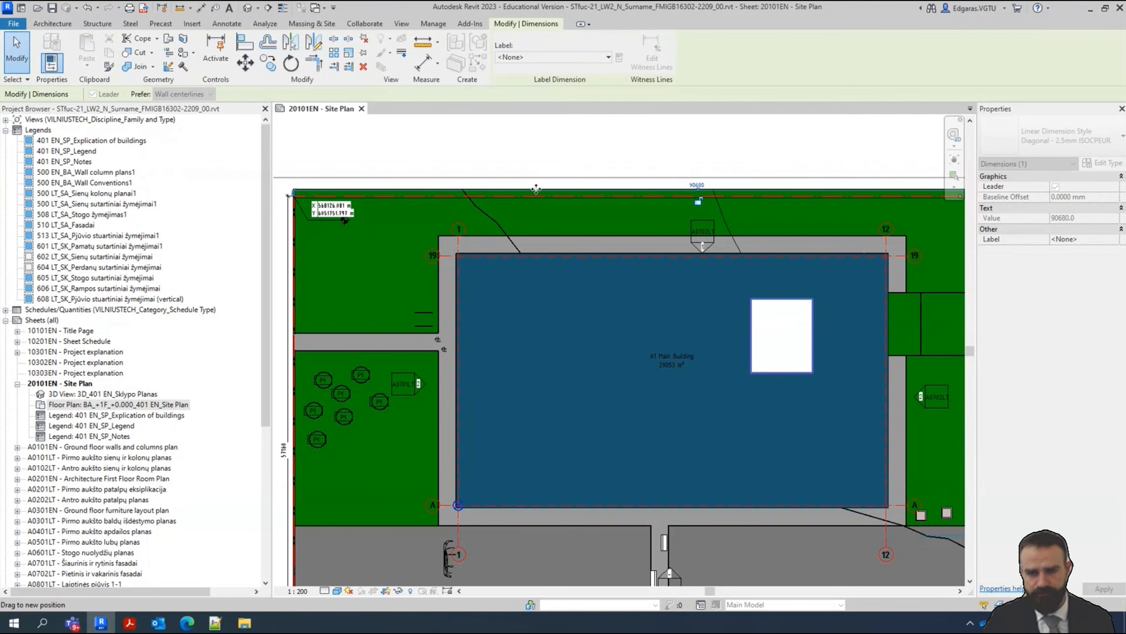
scroll(536, 189, "down", 7)
scroll(681, 230, "up", 6)
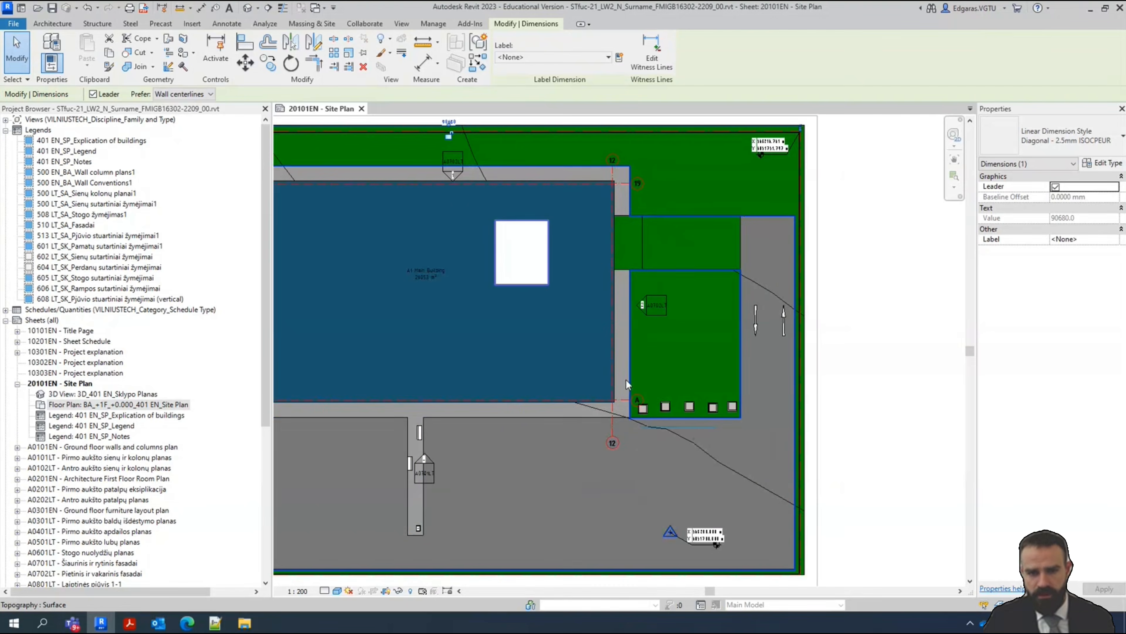
scroll(627, 384, "down", 3)
scroll(658, 190, "up", 6)
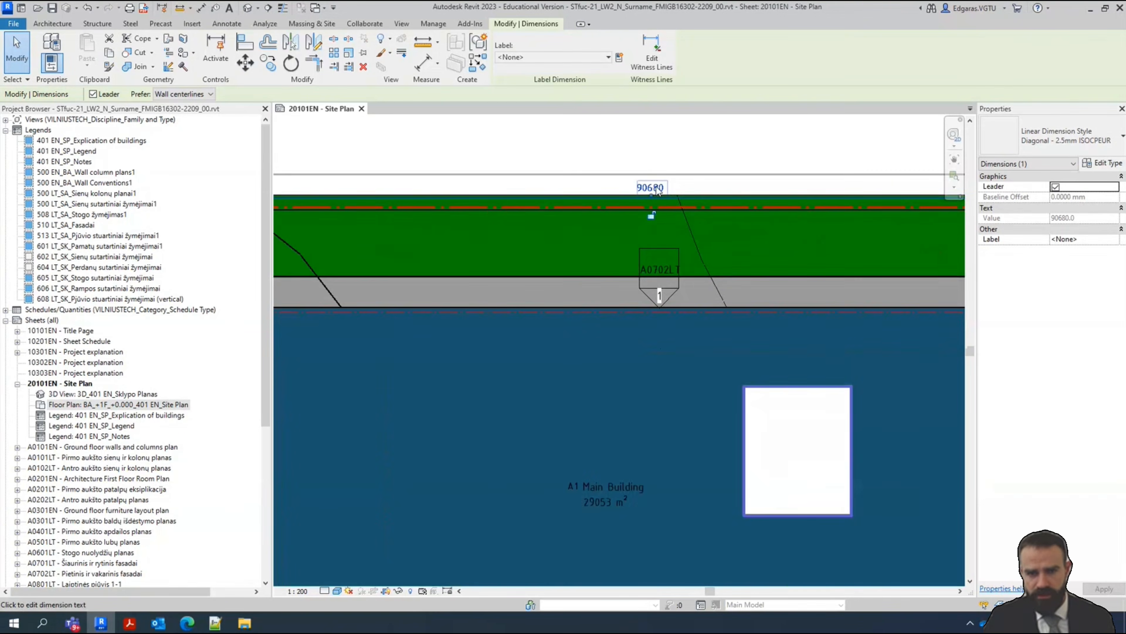
scroll(658, 190, "down", 3)
key("Escape")
Try to place a spot coordinate at the building corner where grids 1 and 19 intersect
scroll(495, 232, "up", 5)
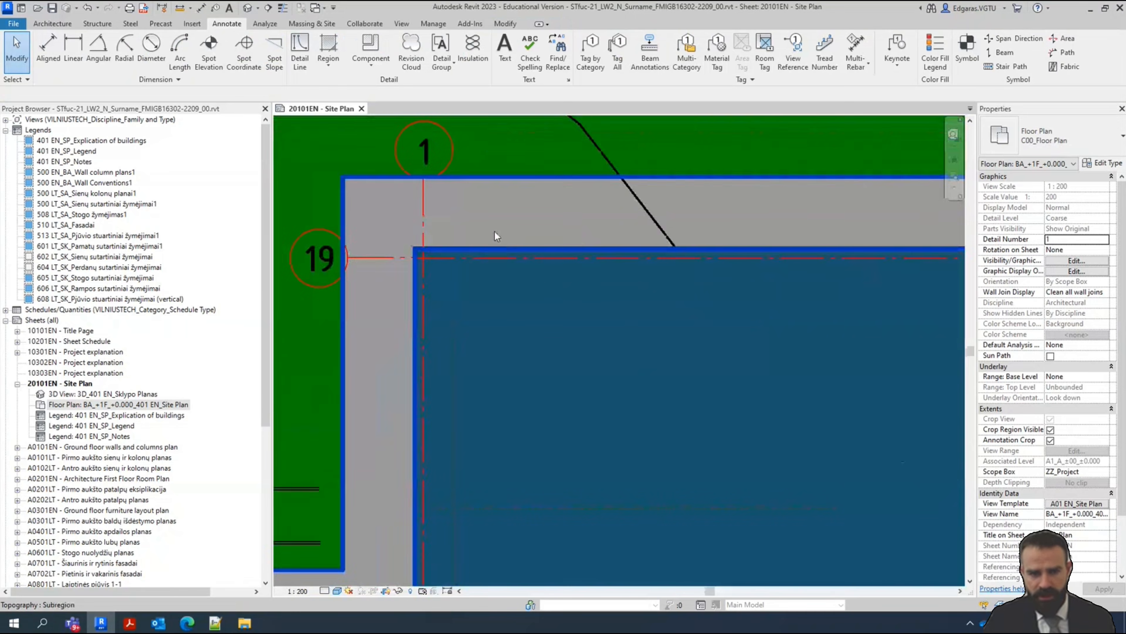
scroll(375, 275, "up", 4)
scroll(400, 255, "down", 3)
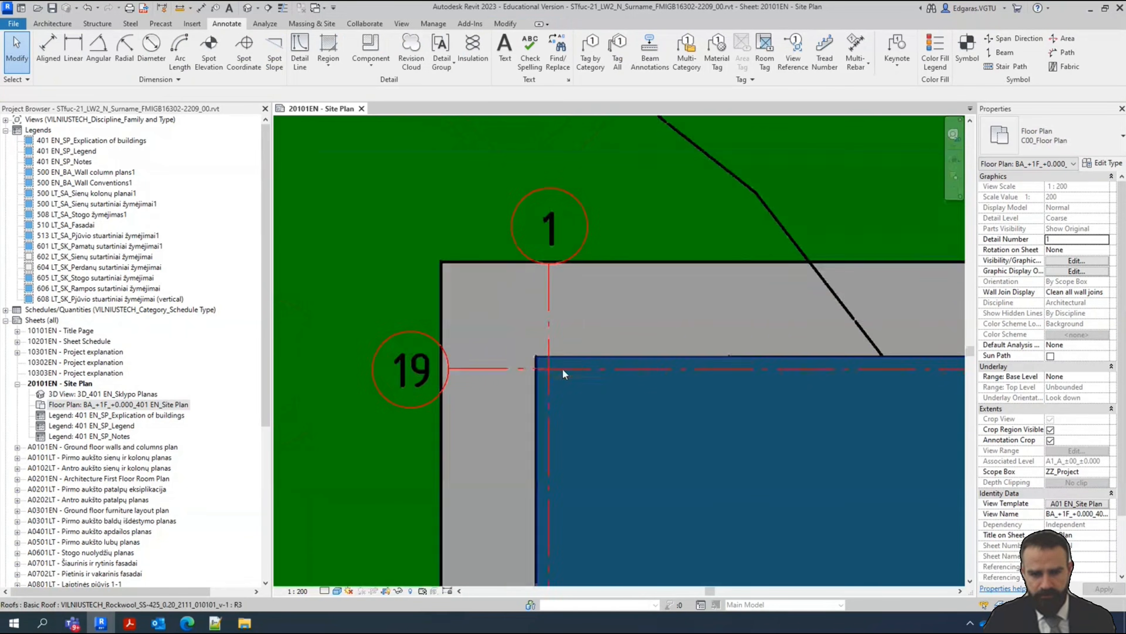
scroll(520, 384, "up", 2)
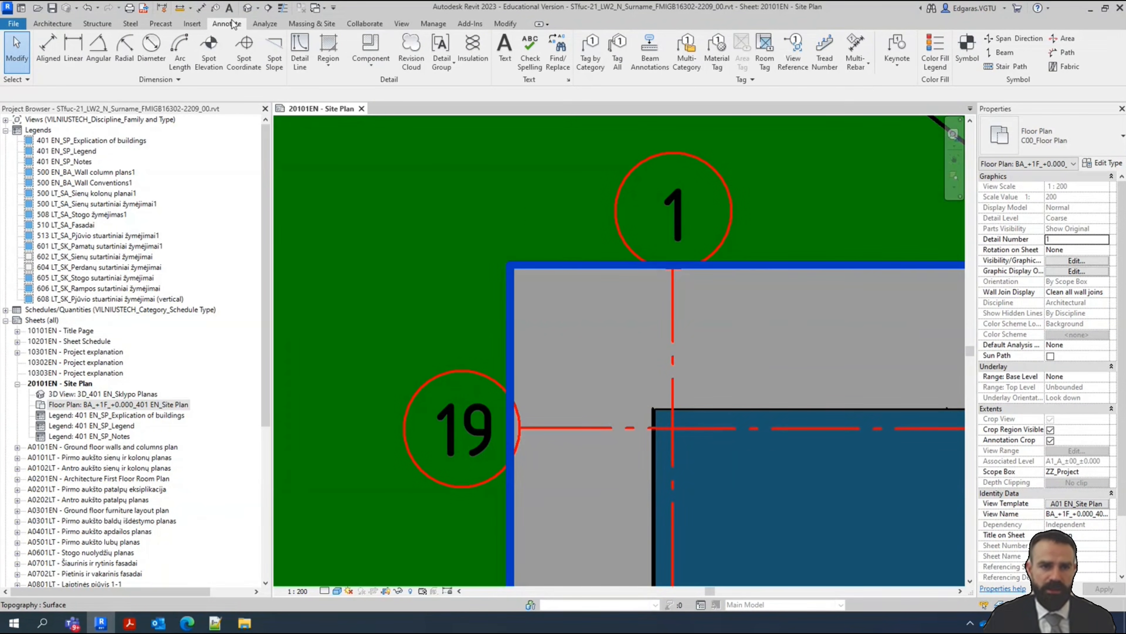
left_click(247, 68)
scroll(643, 437, "down", 3)
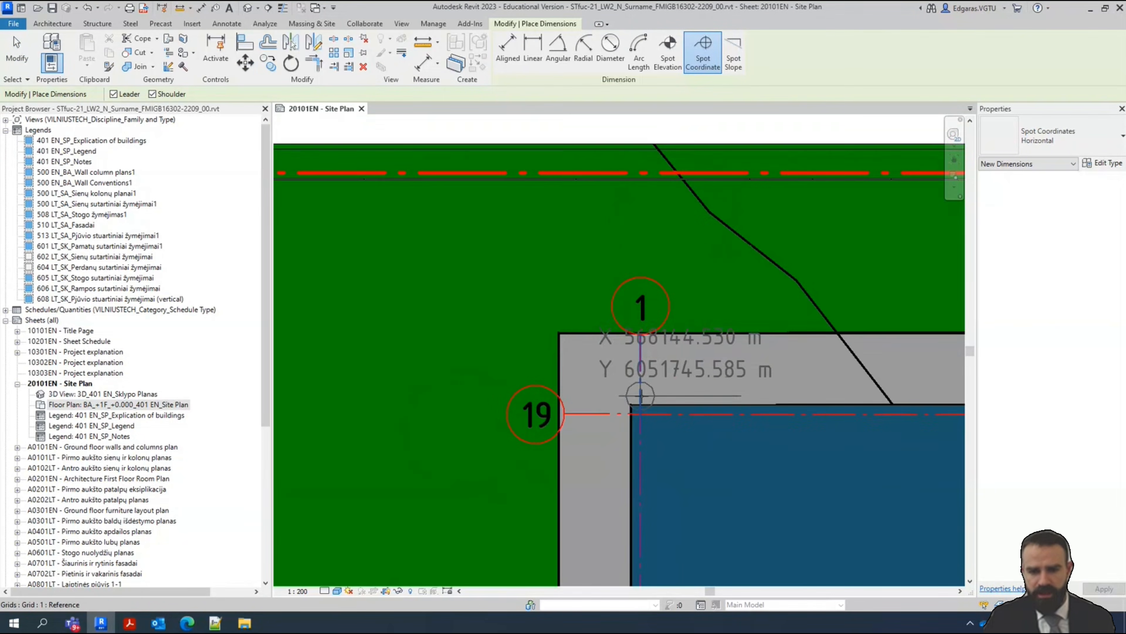
scroll(640, 440, "up", 2)
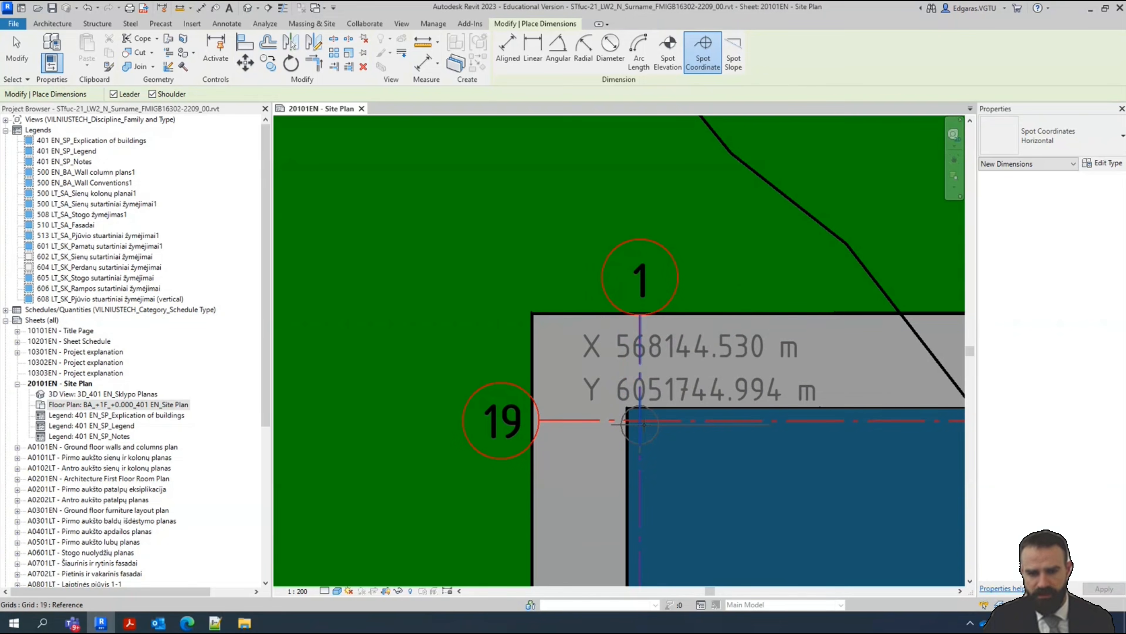
scroll(660, 419, "up", 5)
middle_click_drag(670, 389, 401, 380)
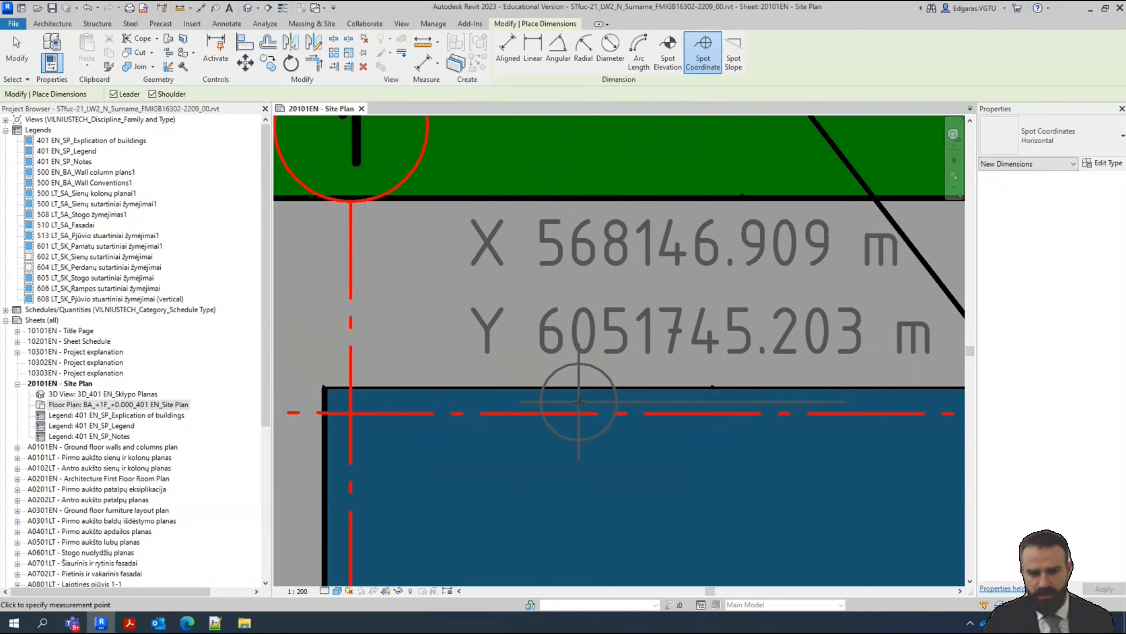
scroll(579, 401, "down", 3)
scroll(443, 405, "up", 1)
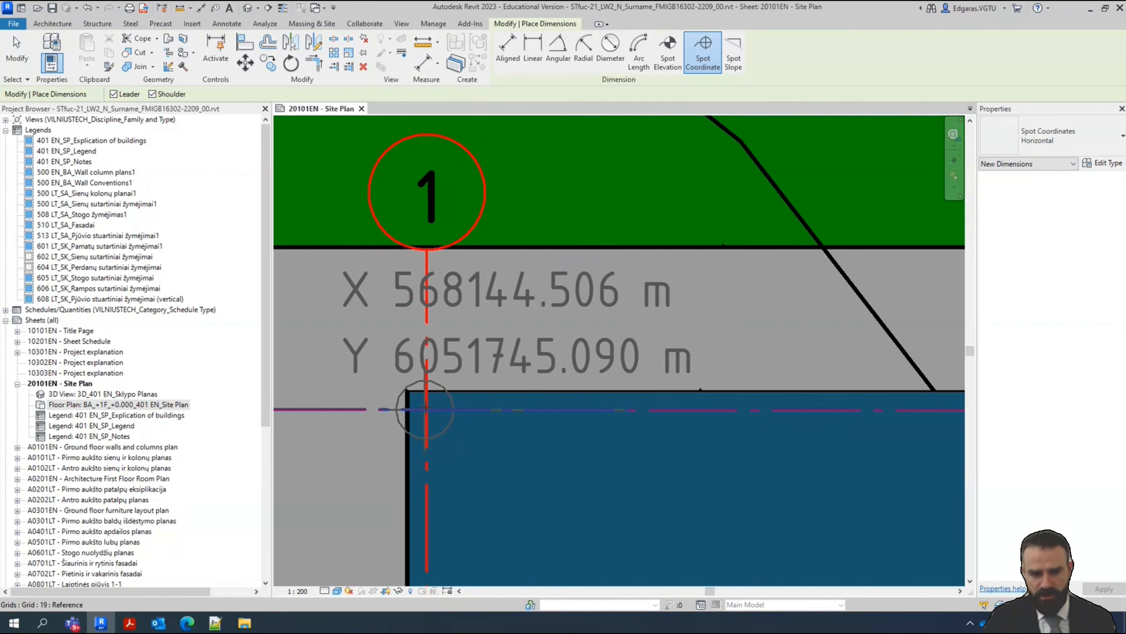
middle_click_drag(427, 404, 531, 402)
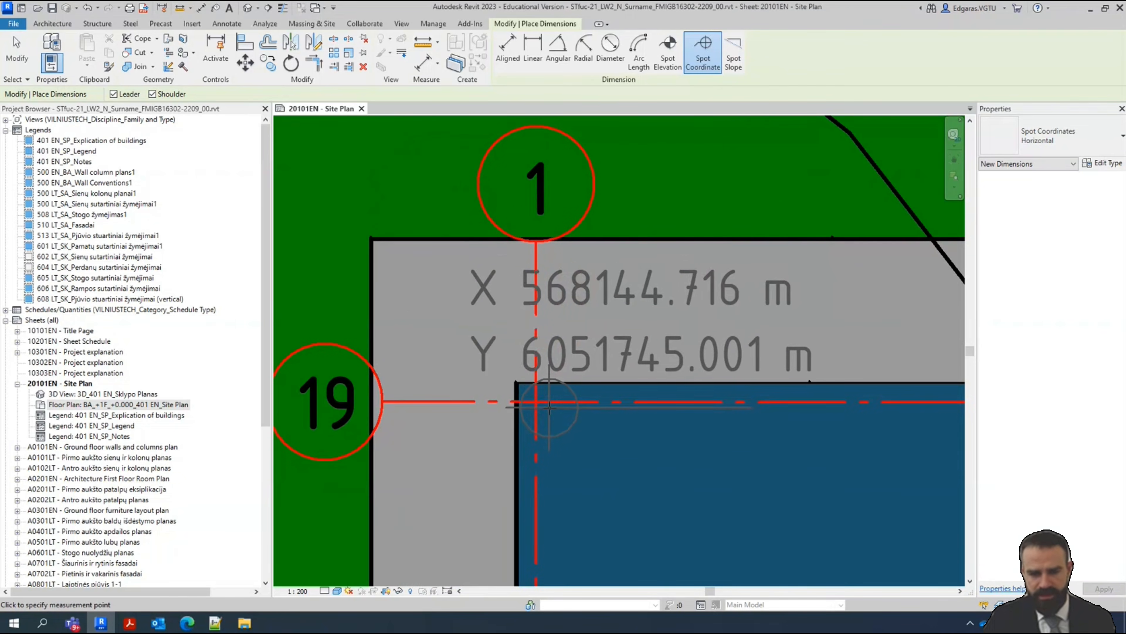
scroll(549, 381, "down", 2)
scroll(439, 361, "up", 2)
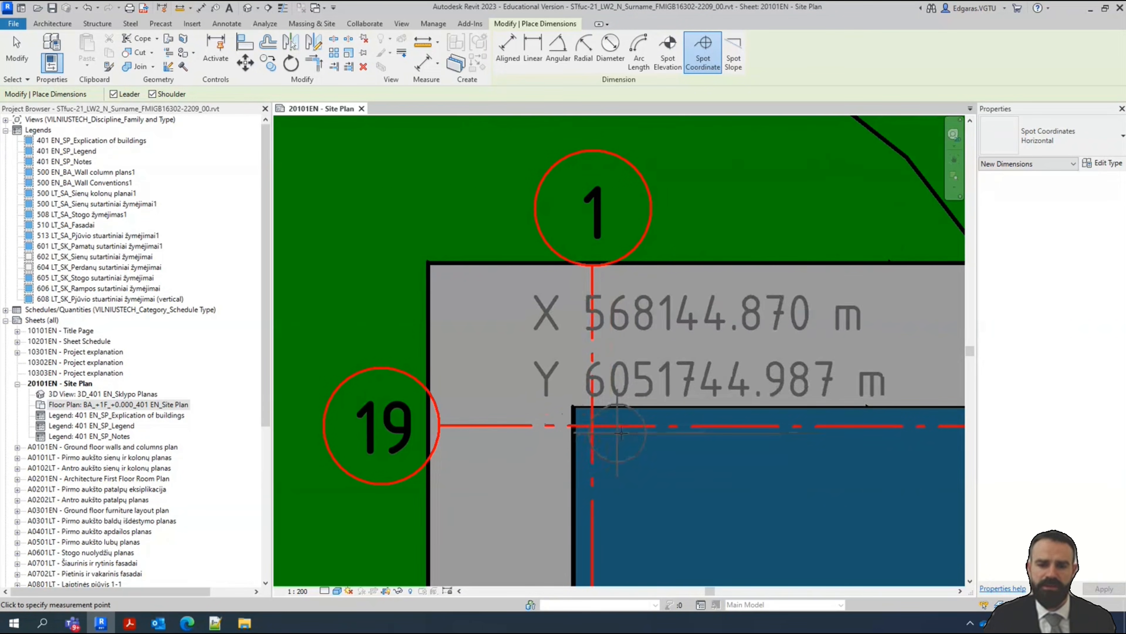
key("Escape")
key("Escape")
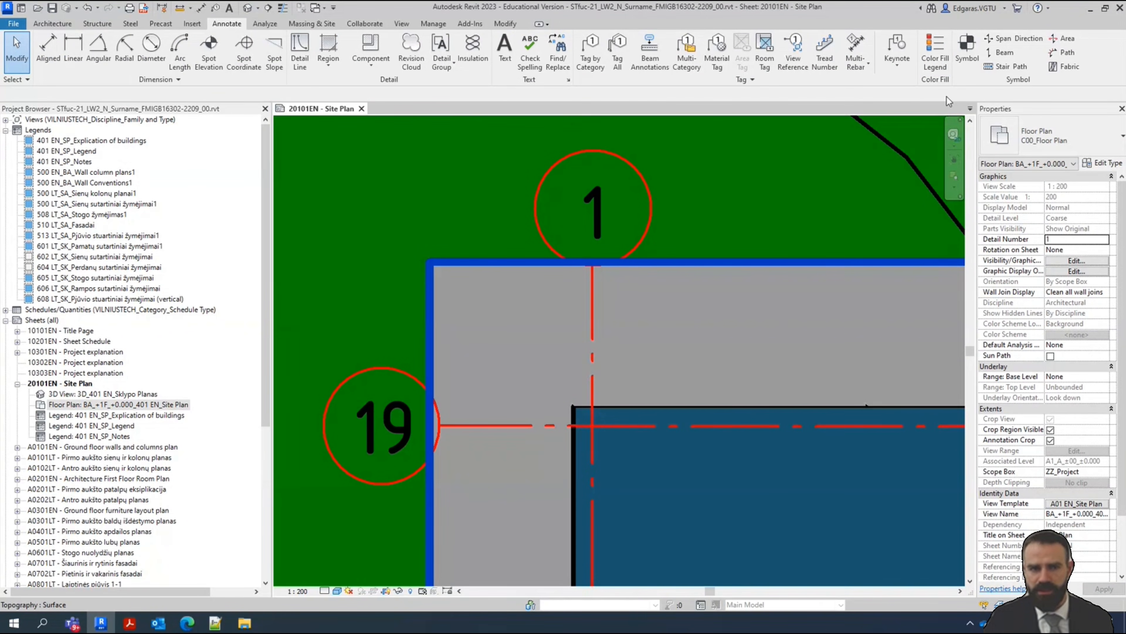
Examine the available detail component types for a symbol that could mark the grid intersection
left_click(370, 49)
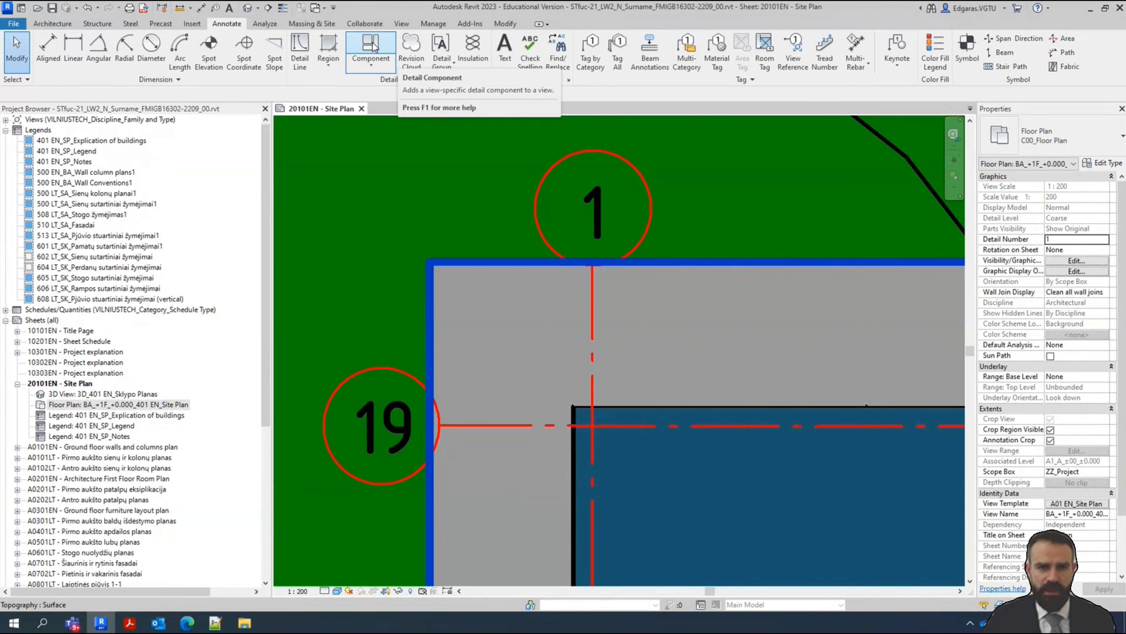
left_click(402, 79)
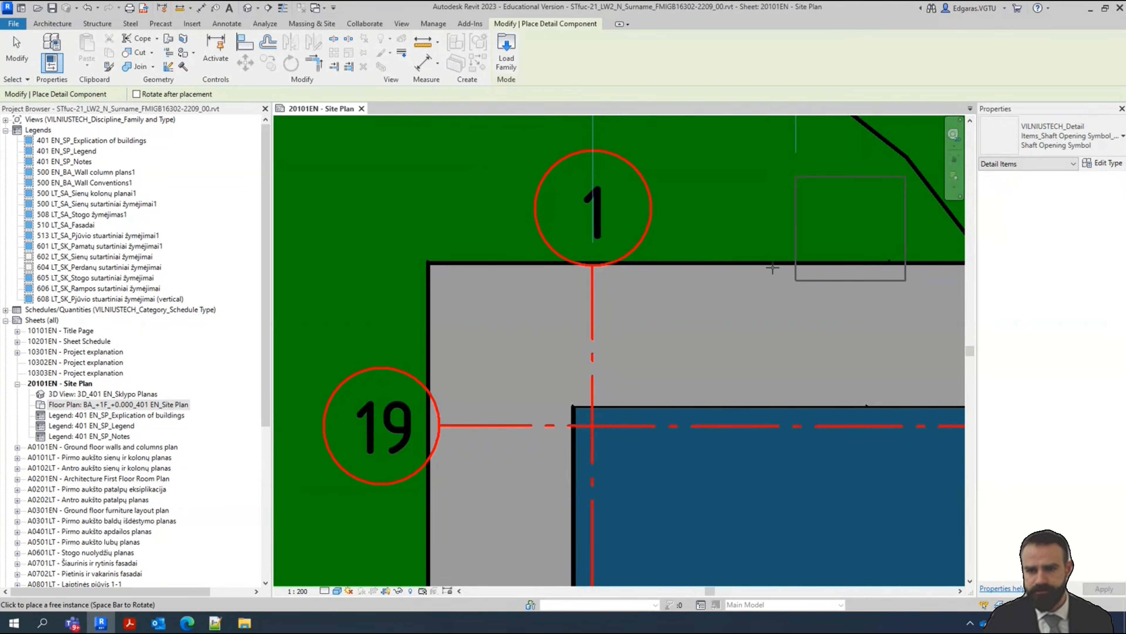
left_click(1056, 136)
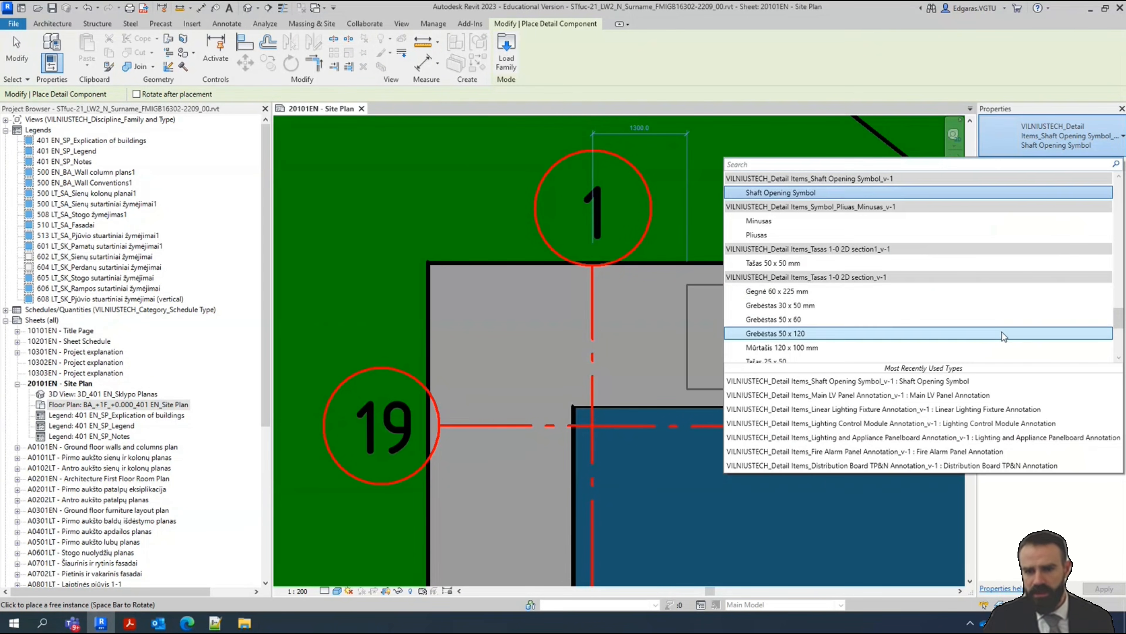
scroll(1004, 336, "up", 10)
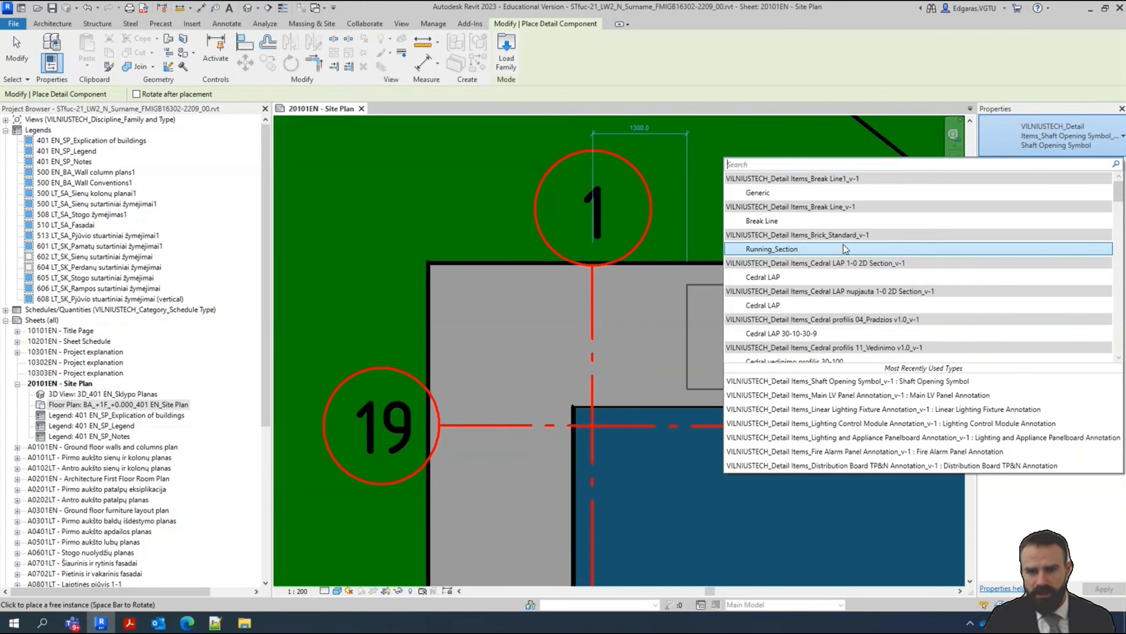
scroll(844, 249, "down", 10)
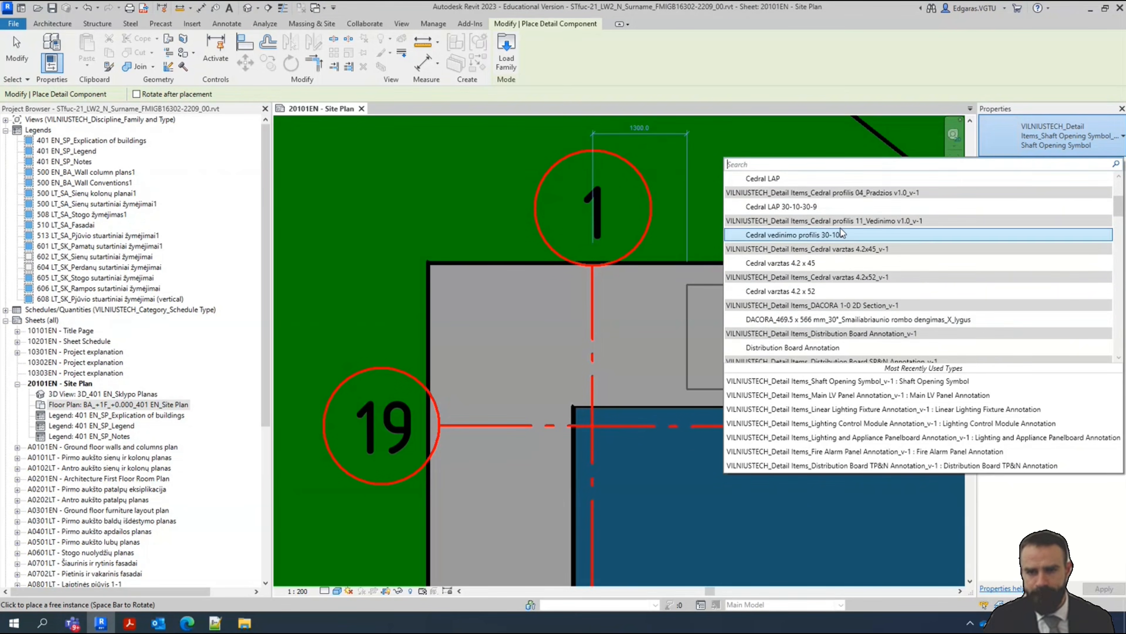
scroll(841, 229, "down", 8)
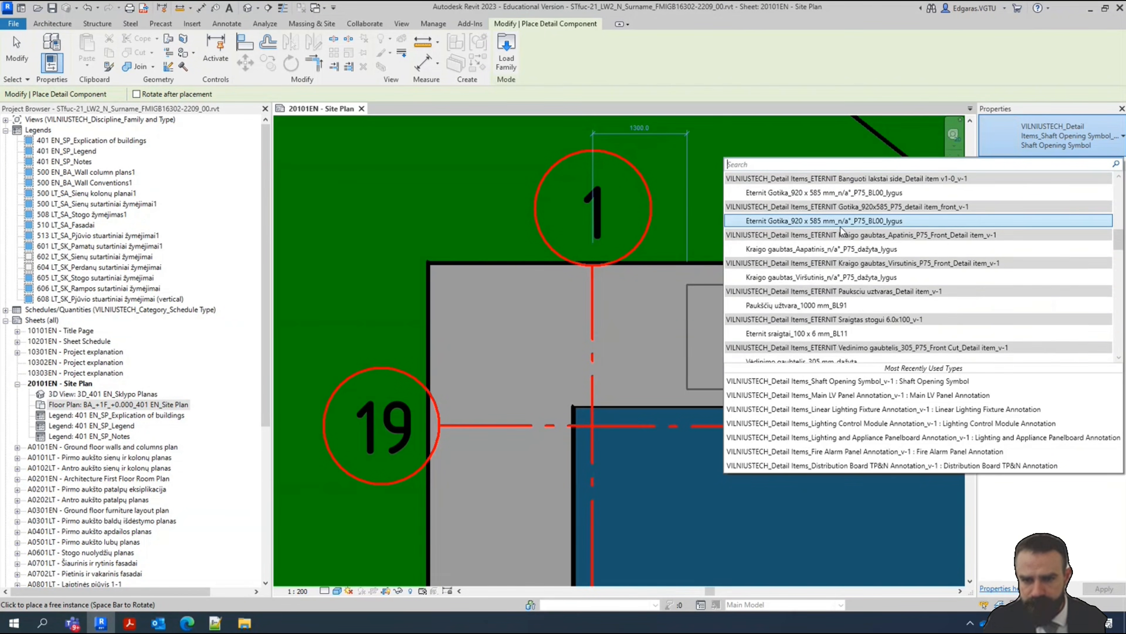
scroll(842, 229, "down", 8)
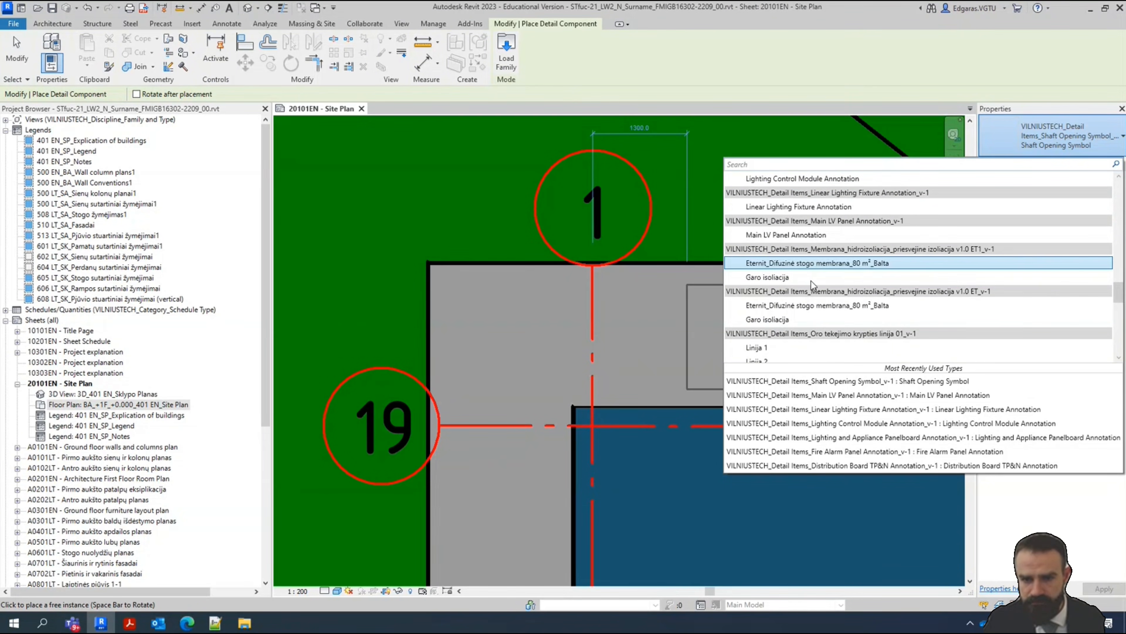
scroll(810, 284, "down", 8)
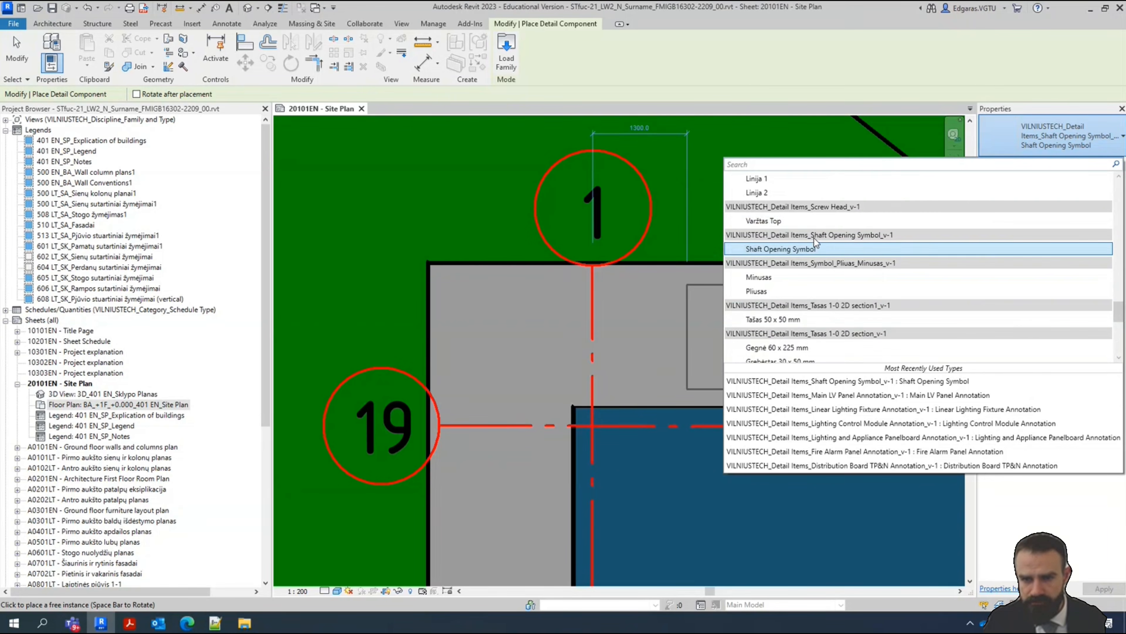
scroll(817, 289, "down", 2)
scroll(817, 289, "down", 4)
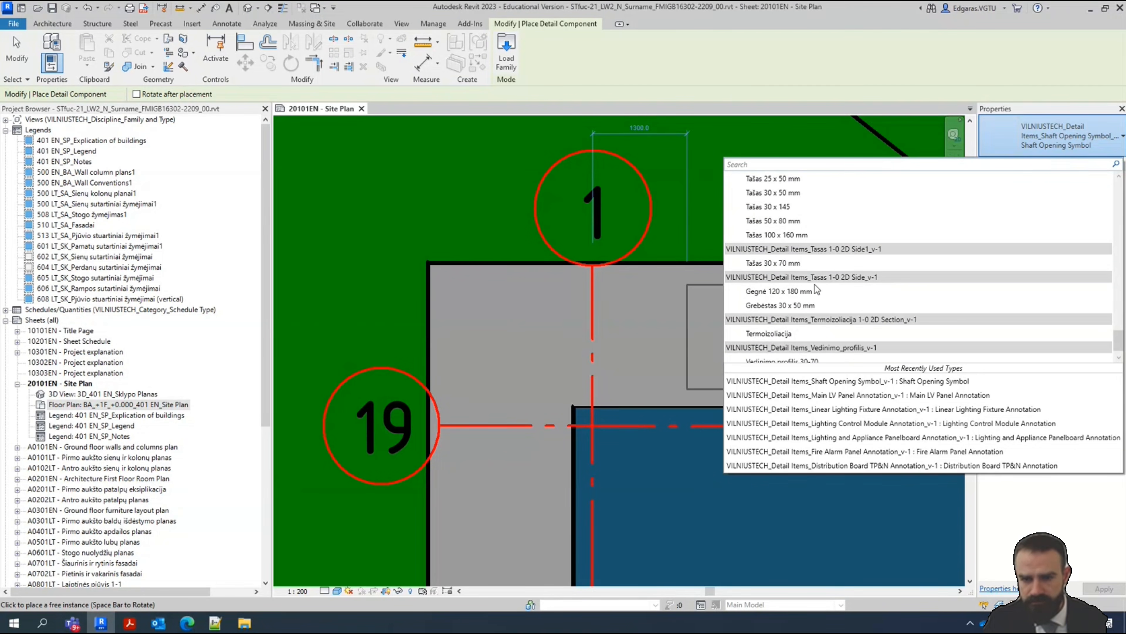
scroll(818, 289, "down", 1)
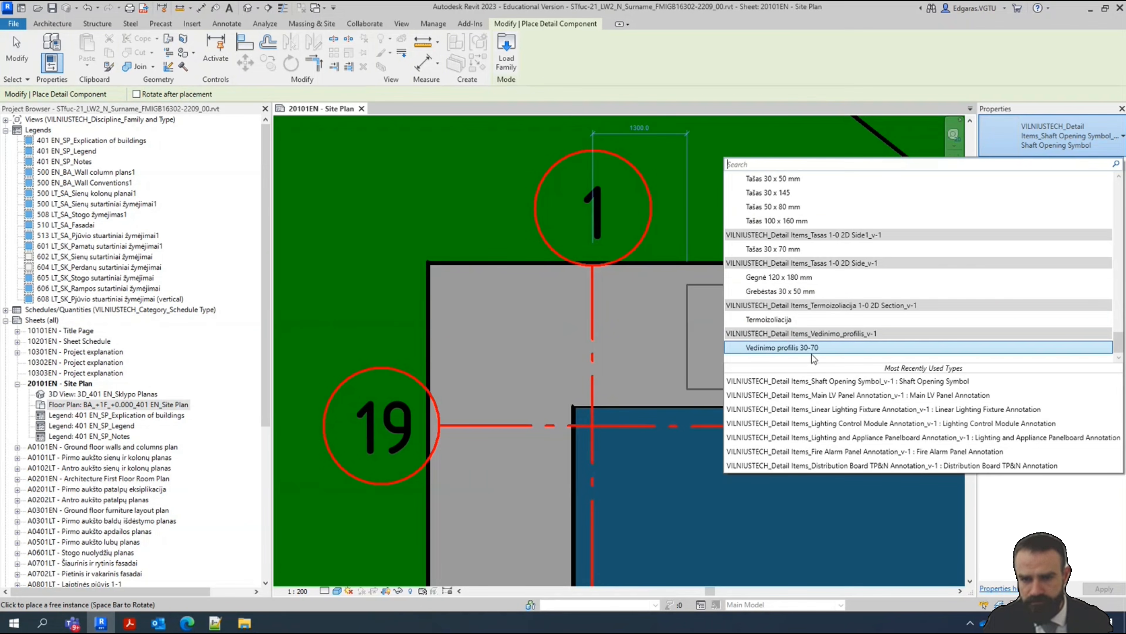
scroll(813, 351, "up", 10)
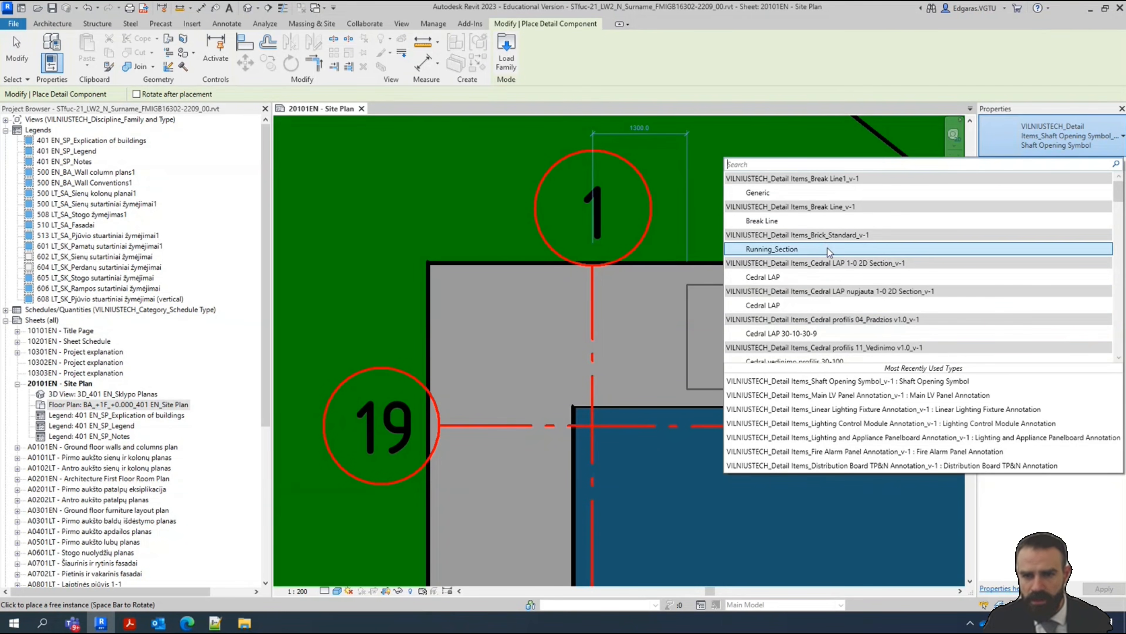
scroll(829, 252, "down", 10)
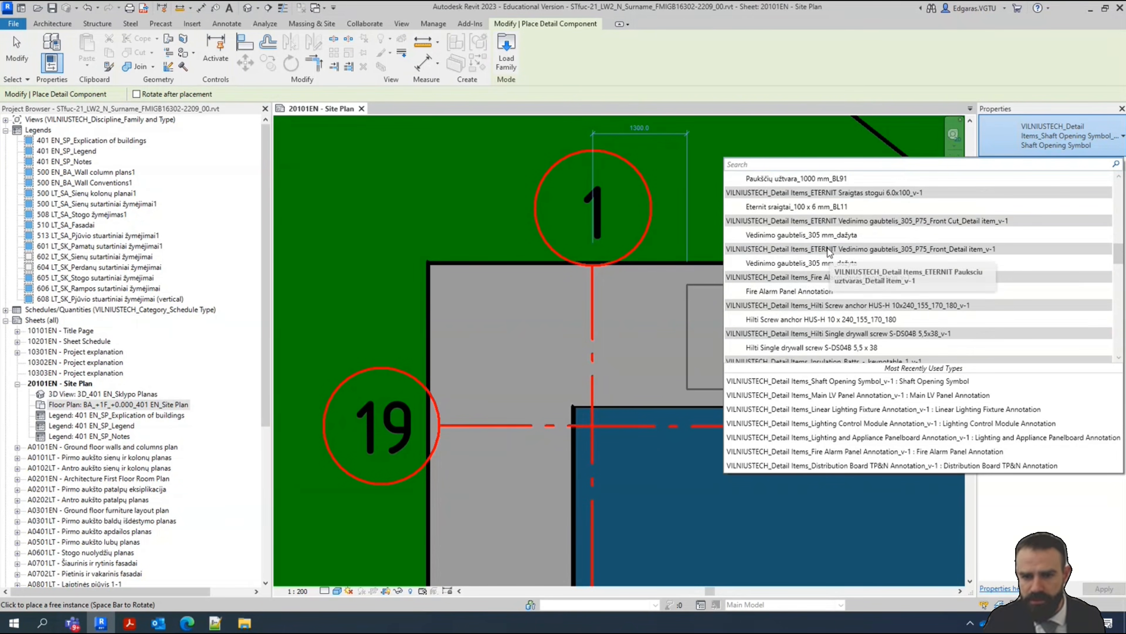
scroll(828, 252, "down", 10)
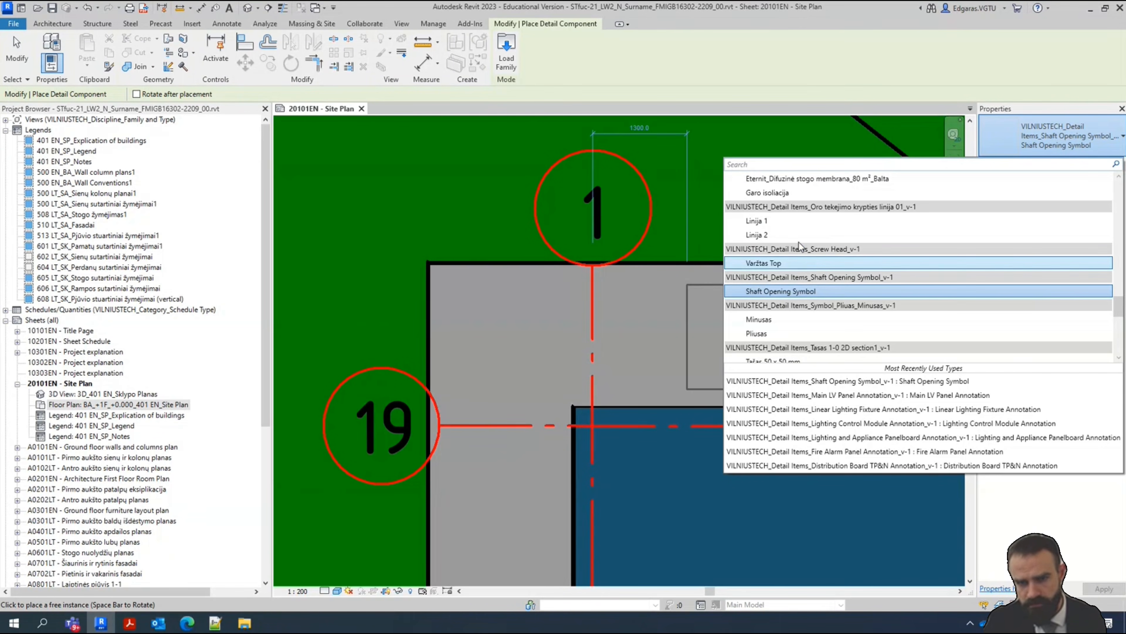
scroll(802, 249, "down", 10)
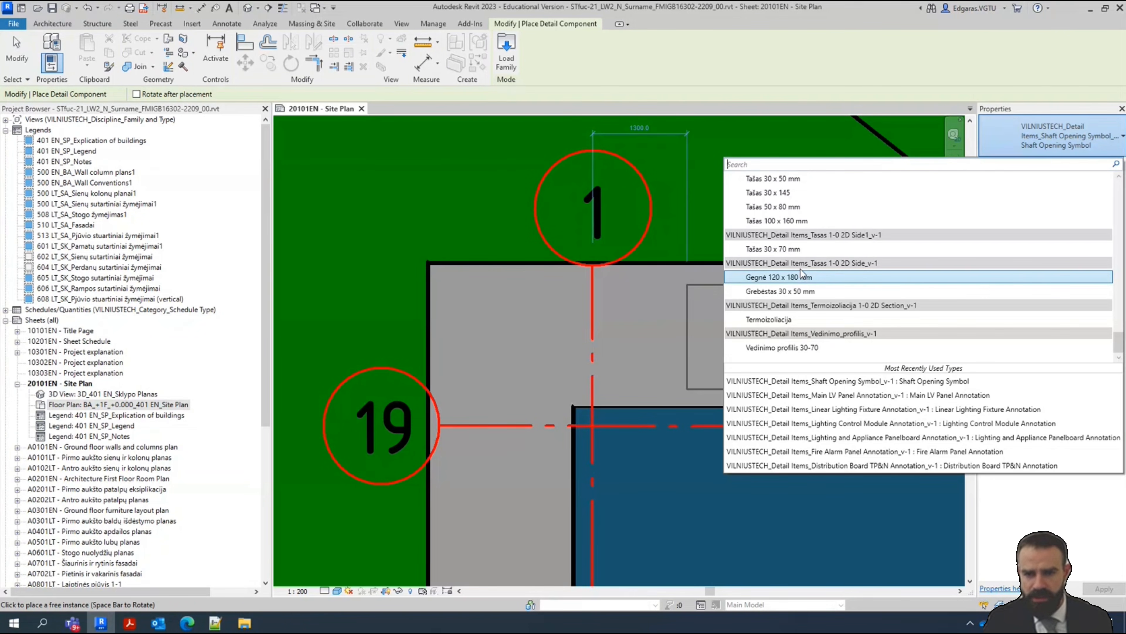
scroll(808, 288, "up", 10)
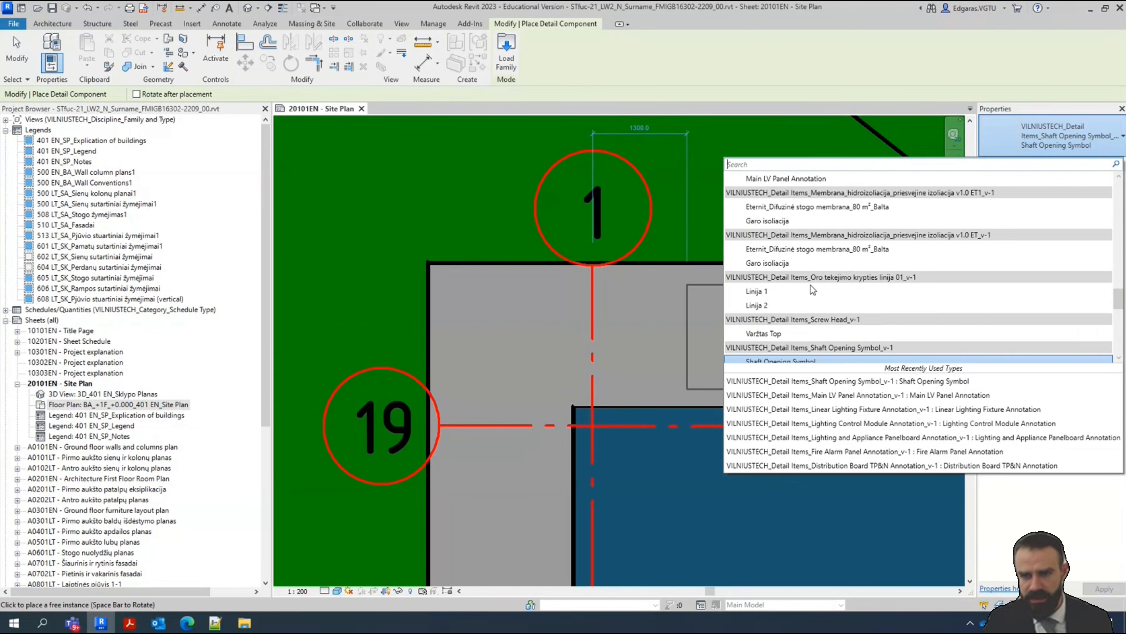
Search the detail component types for "site", "poin" and "coo", and leave the command without placing anything
type("site")
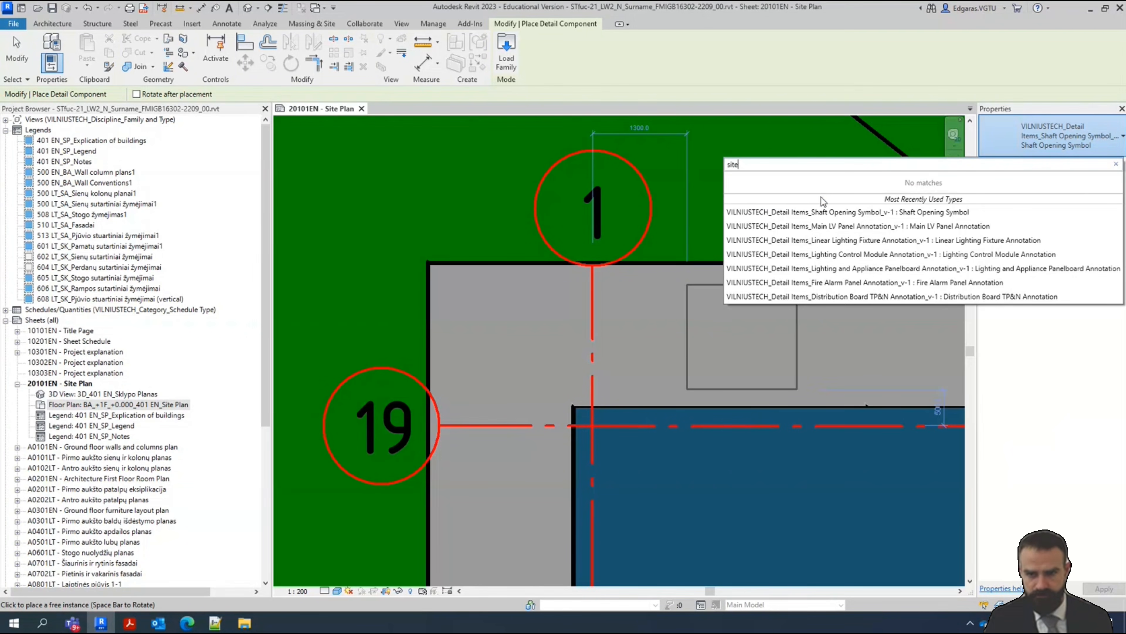
key("BackSpace")
key("BackSpace")
key("BackSpace")
type("poin")
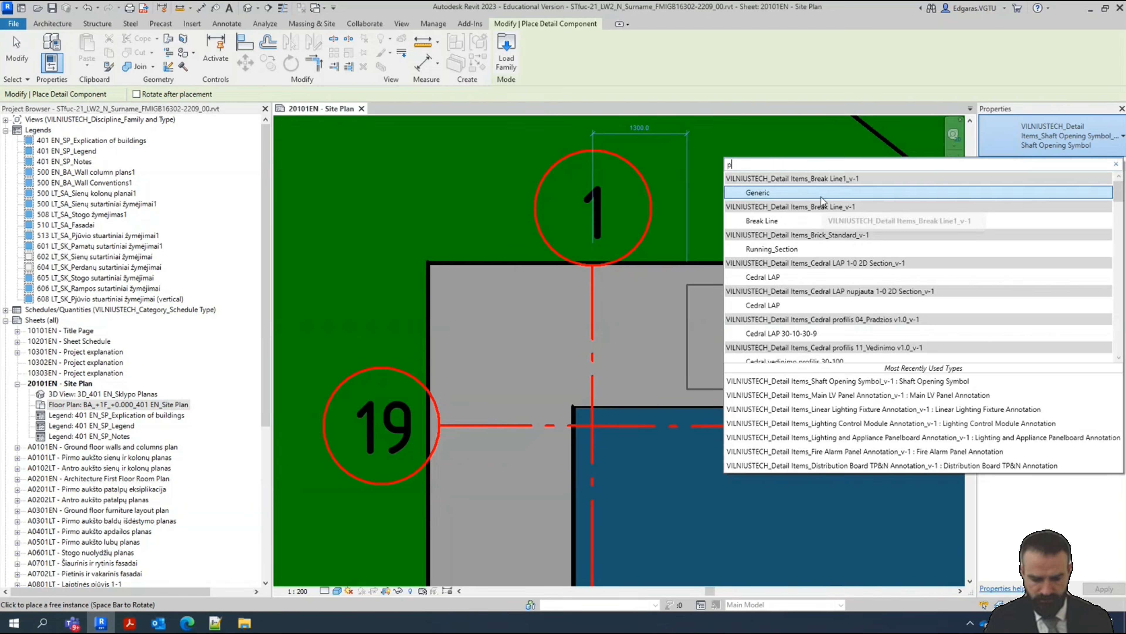
key("BackSpace")
key("BackSpace")
key("BackSpace")
key("BackSpace")
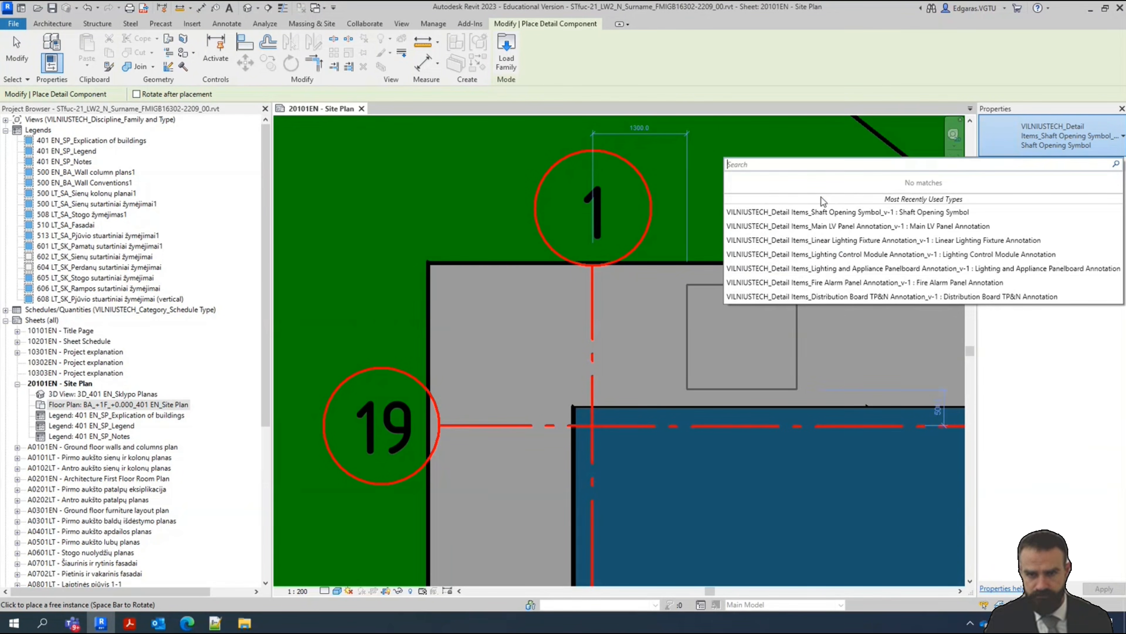
type("coo")
key("Escape")
key("Escape")
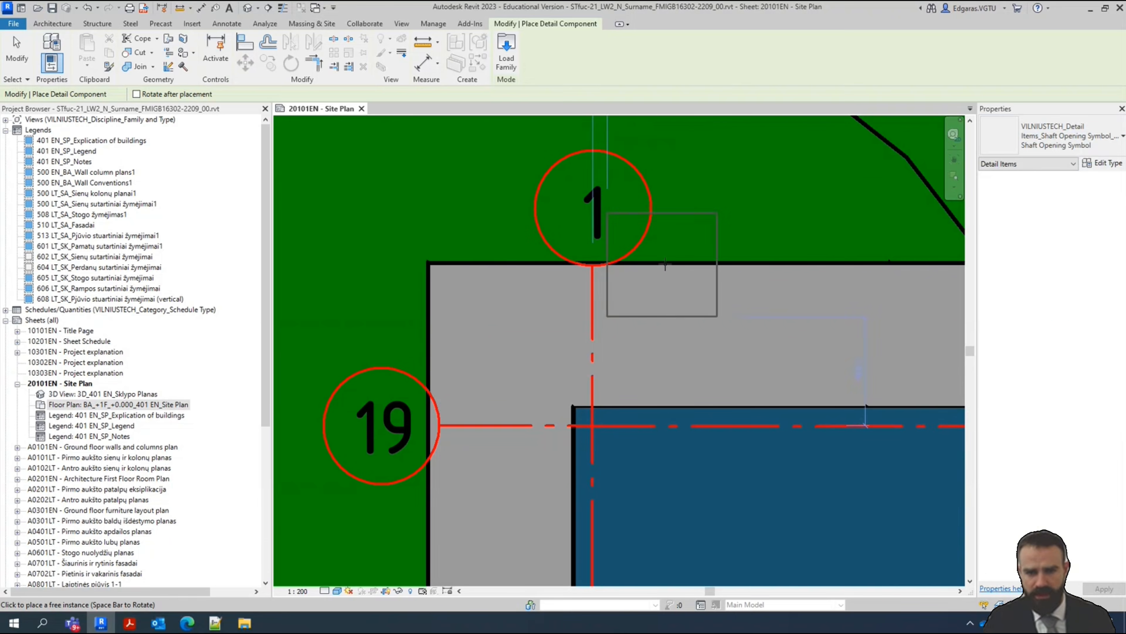
Draw a short vertical reference plane upward along grid 1, starting at its intersection with grid 19
scroll(655, 348, "down", 1)
scroll(618, 406, "up", 2)
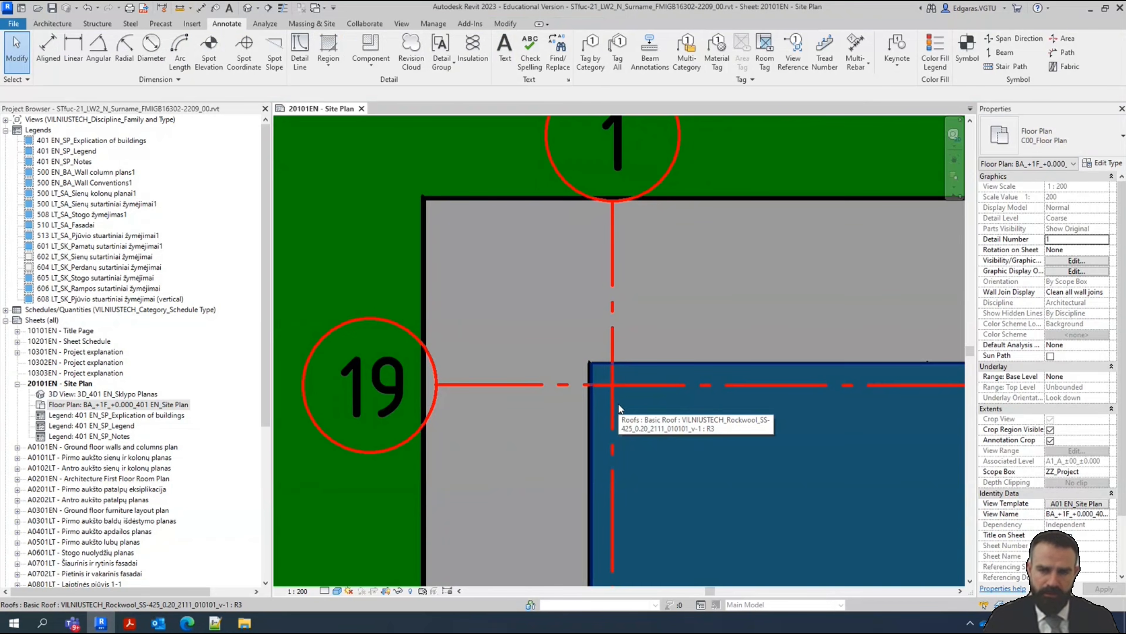
left_click(52, 23)
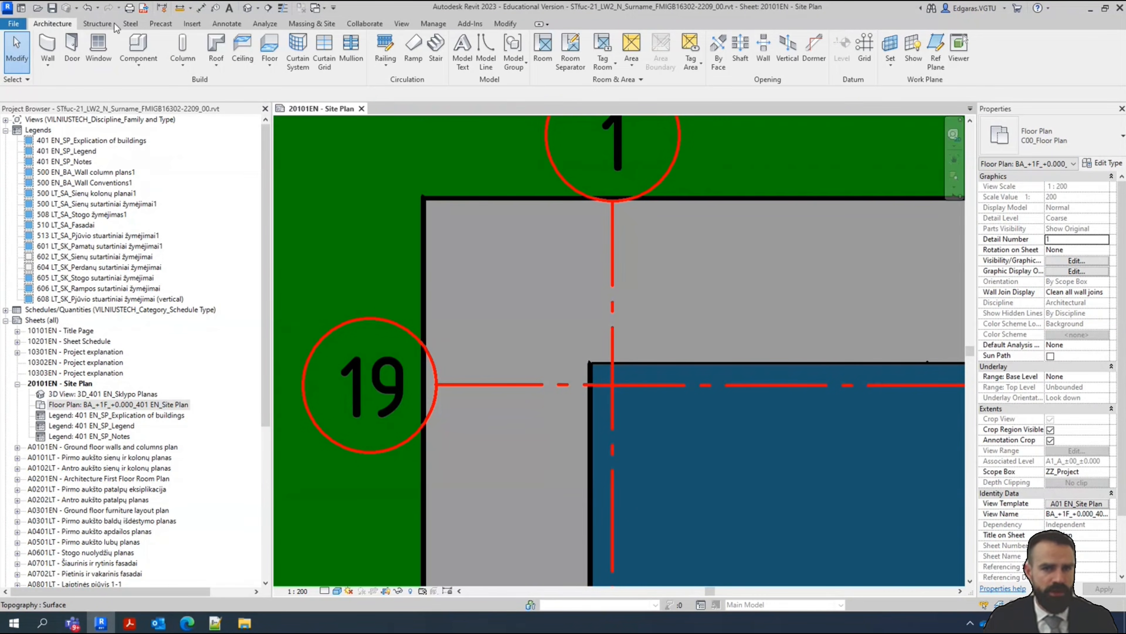
left_click(936, 57)
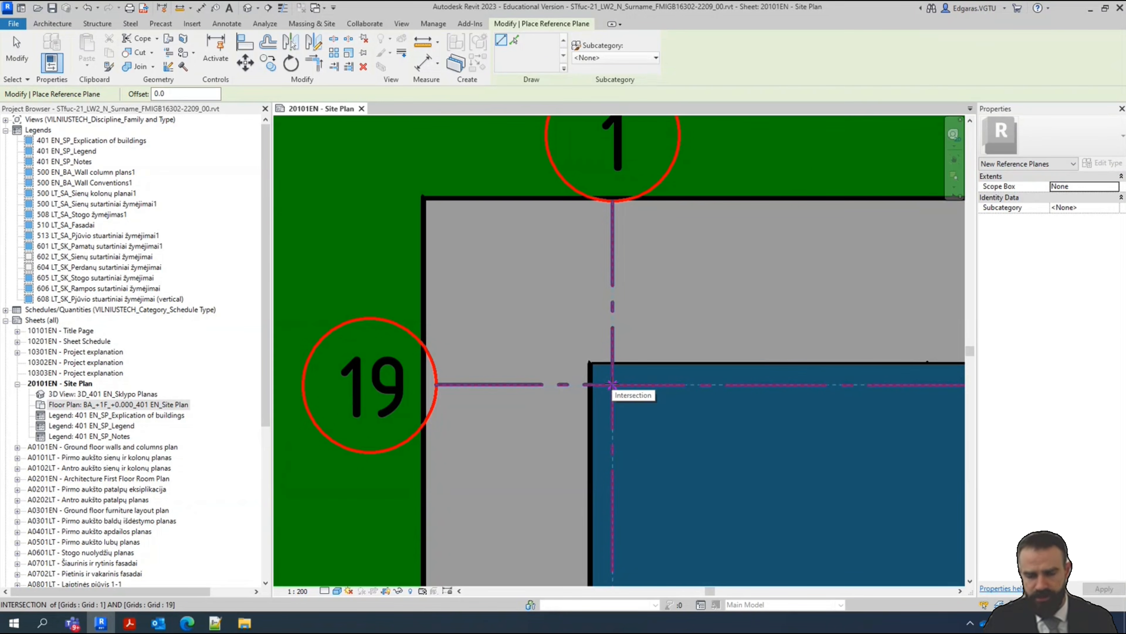
left_click(612, 384)
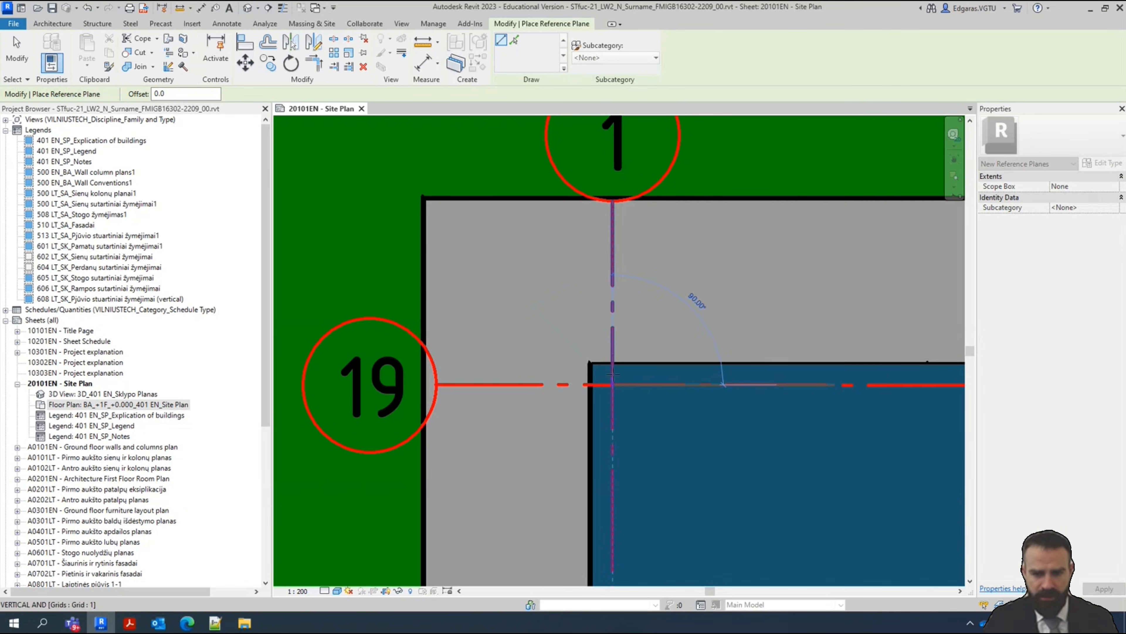
left_click(614, 346)
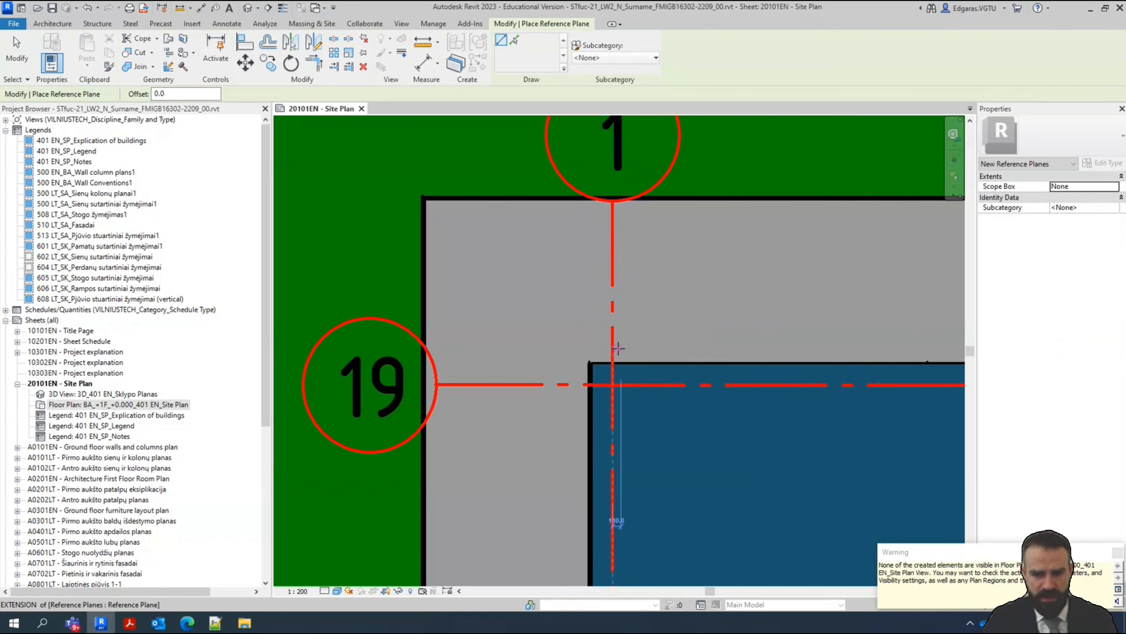
key("Escape")
key("Escape")
Turn on the visibility of Reference Planes in the annotation overrides of the A01 EN_Site Plan view template
scroll(615, 372, "up", 3)
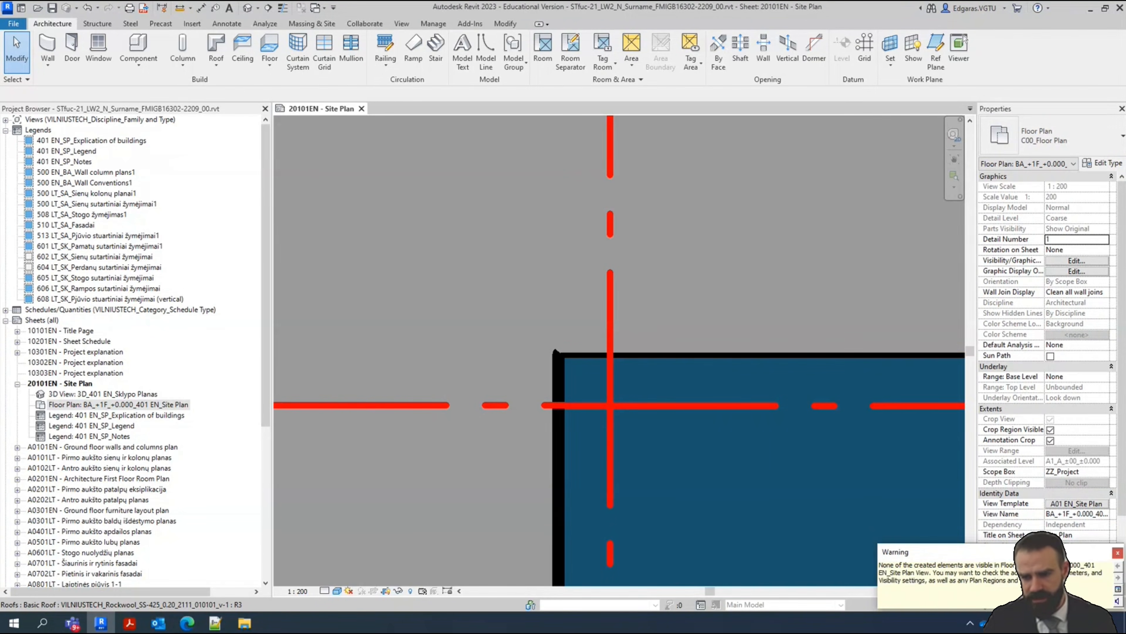
left_click(1078, 503)
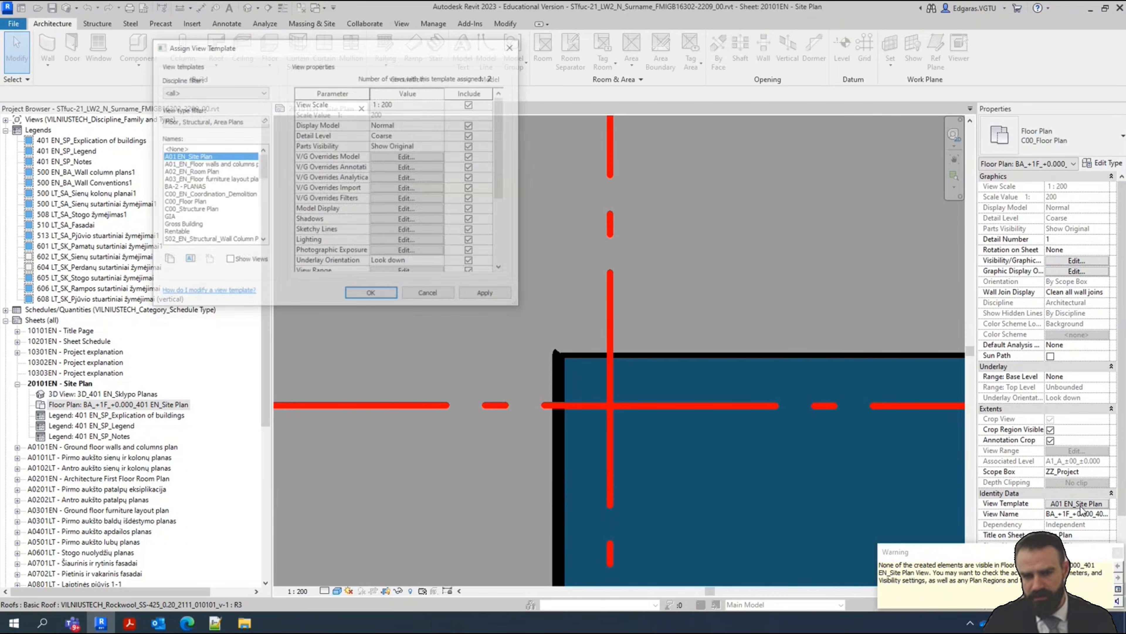
left_click(408, 167)
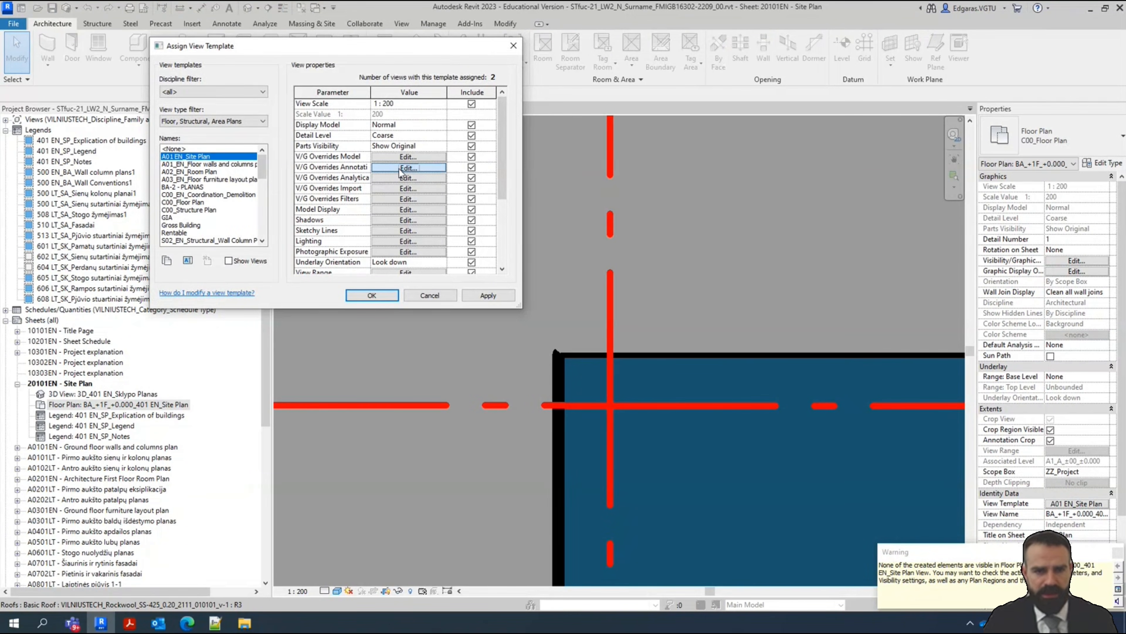
left_click(553, 276)
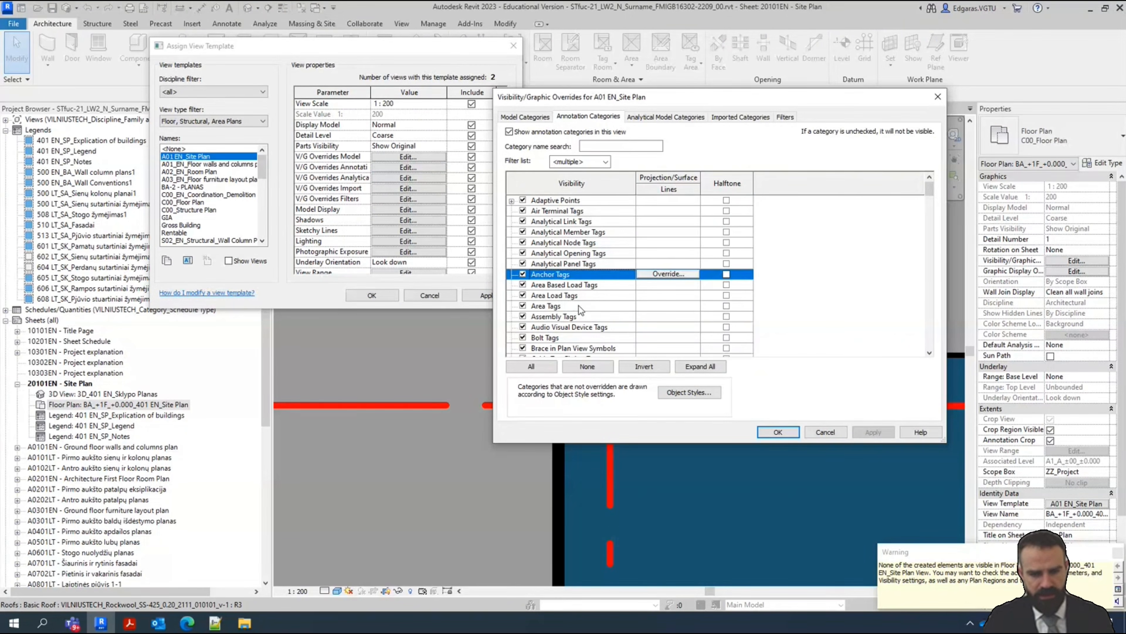
key("r")
scroll(579, 306, "down", 5)
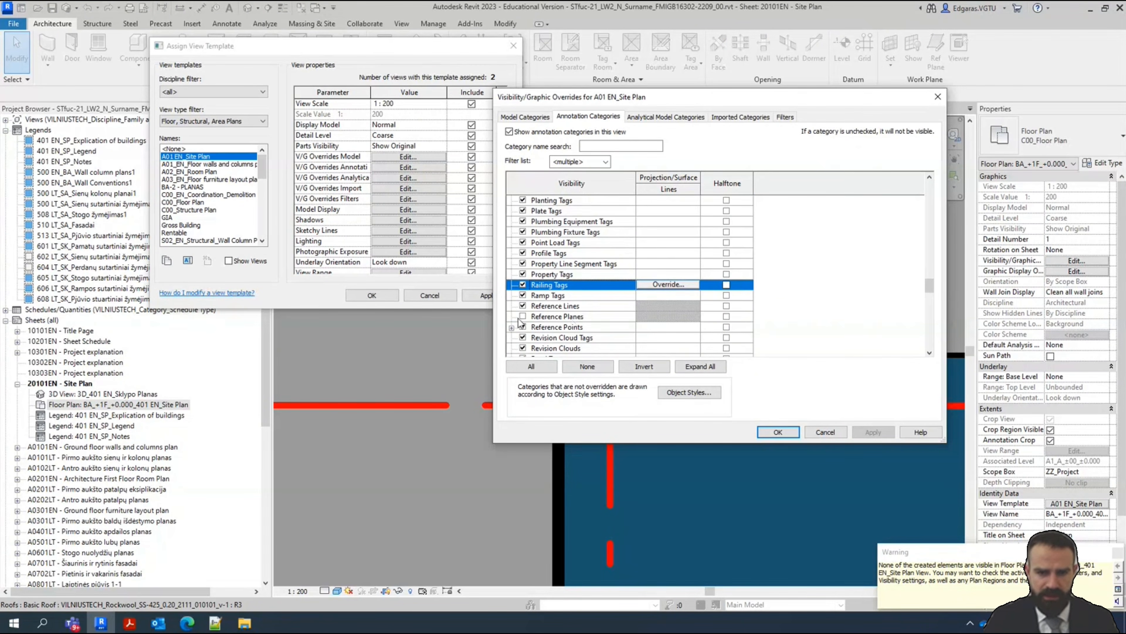
left_click(522, 317)
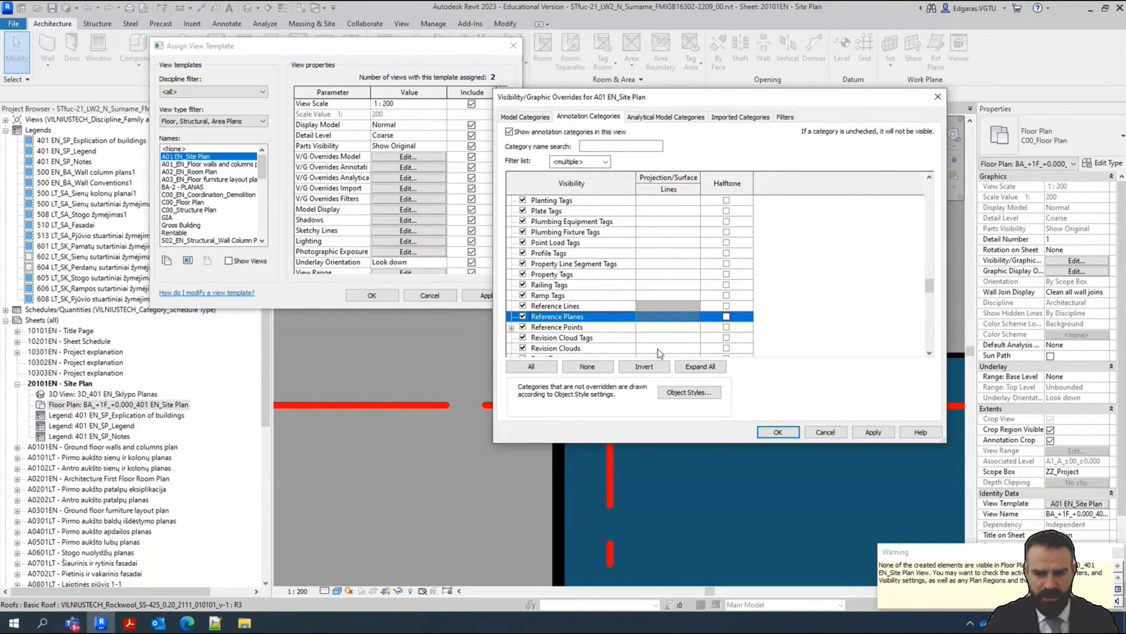
left_click(873, 432)
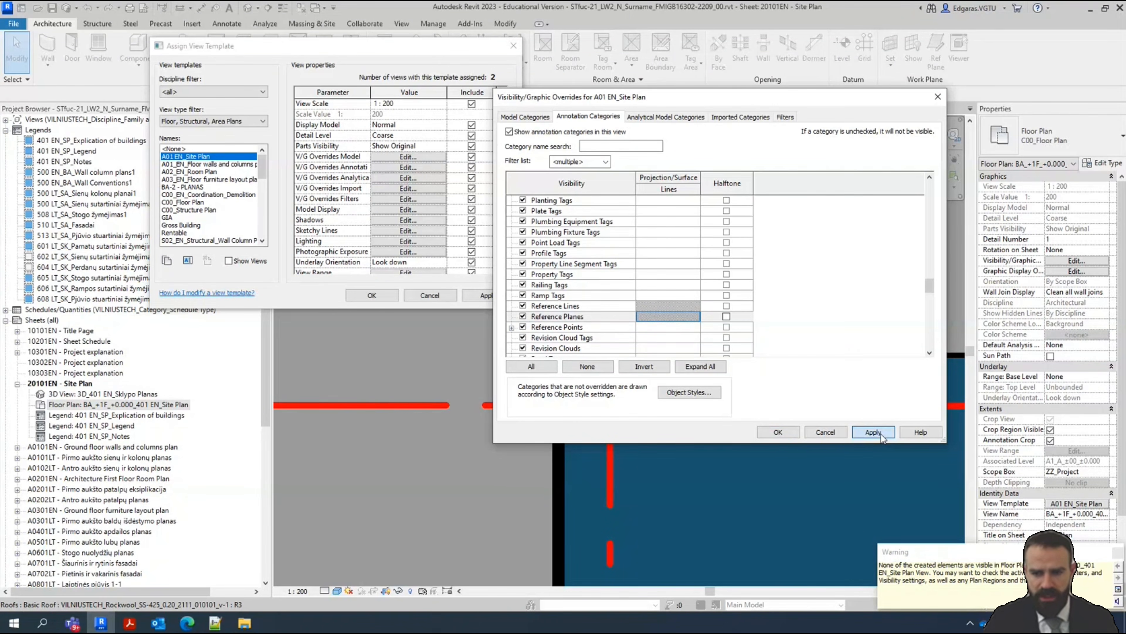
left_click(781, 433)
left_click(485, 295)
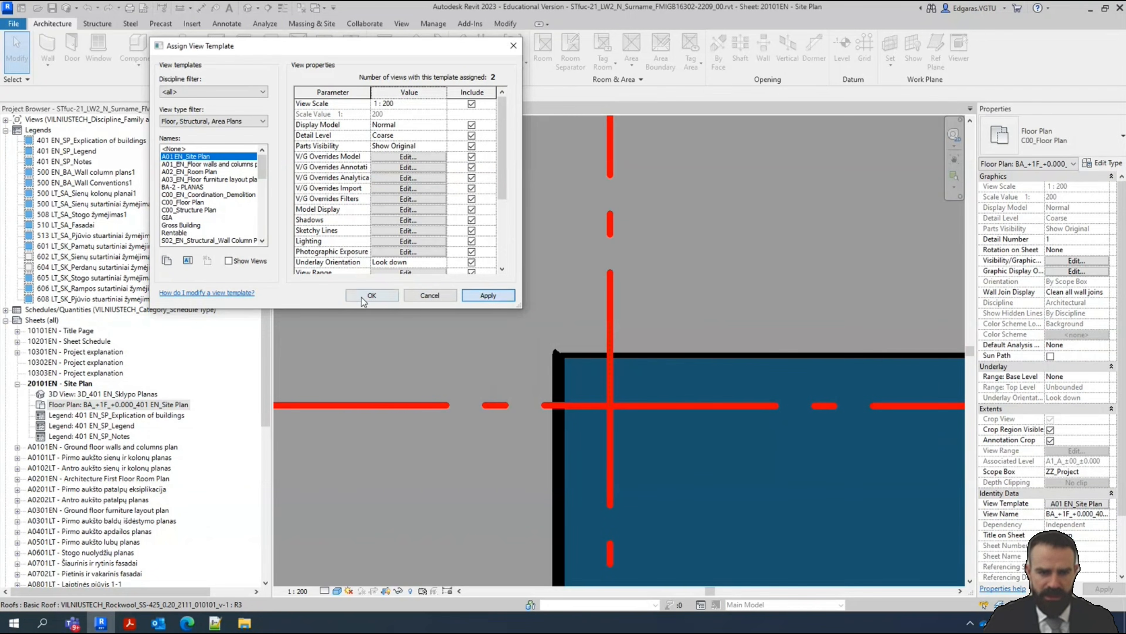
left_click(363, 298)
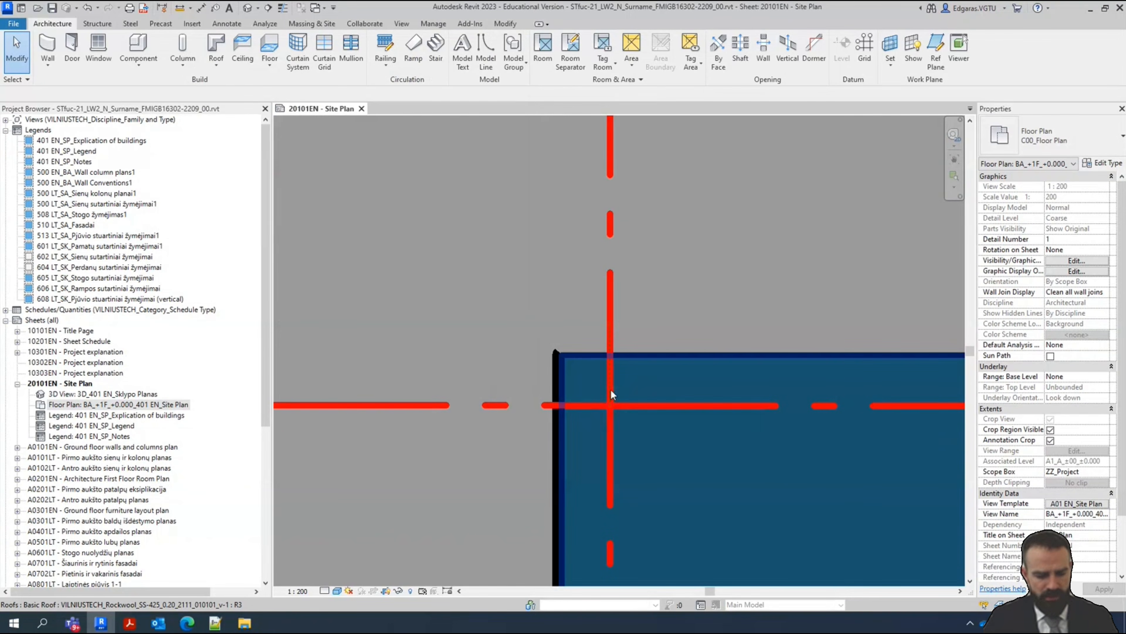
Check that the reference plane at the intersection of grids 1 and 19 can be selected
key("Tab")
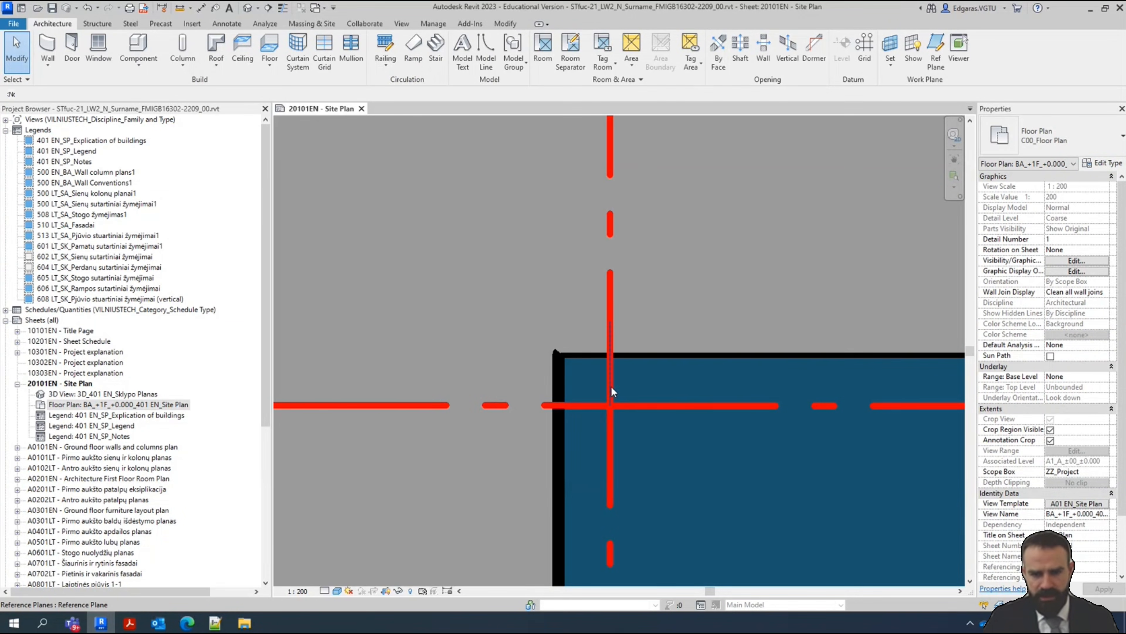
left_click(611, 385)
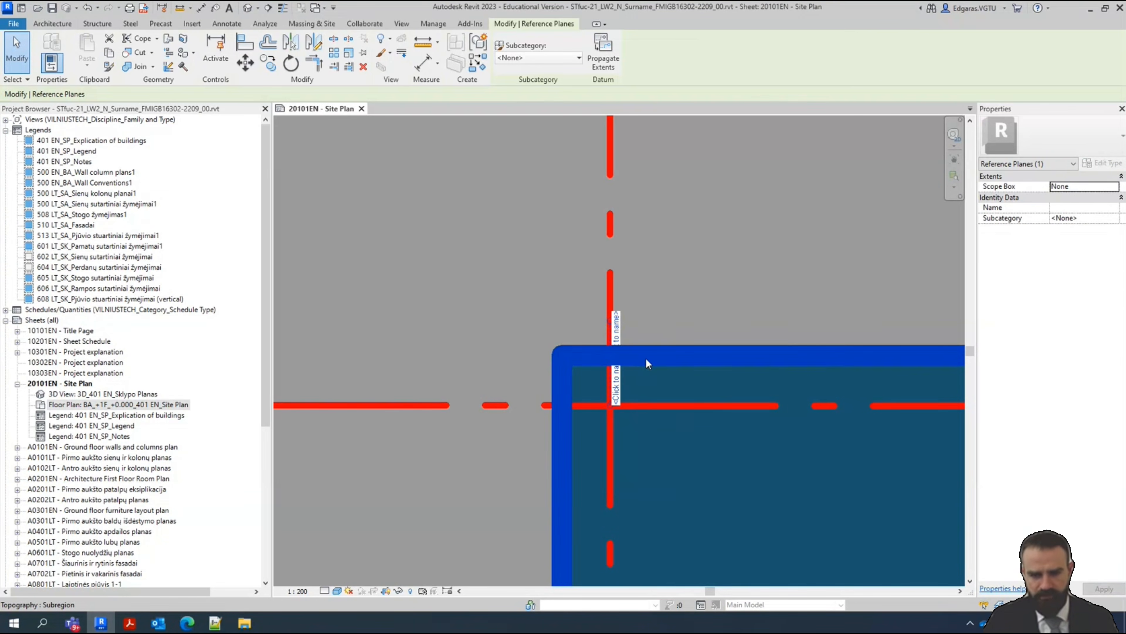
key("Escape")
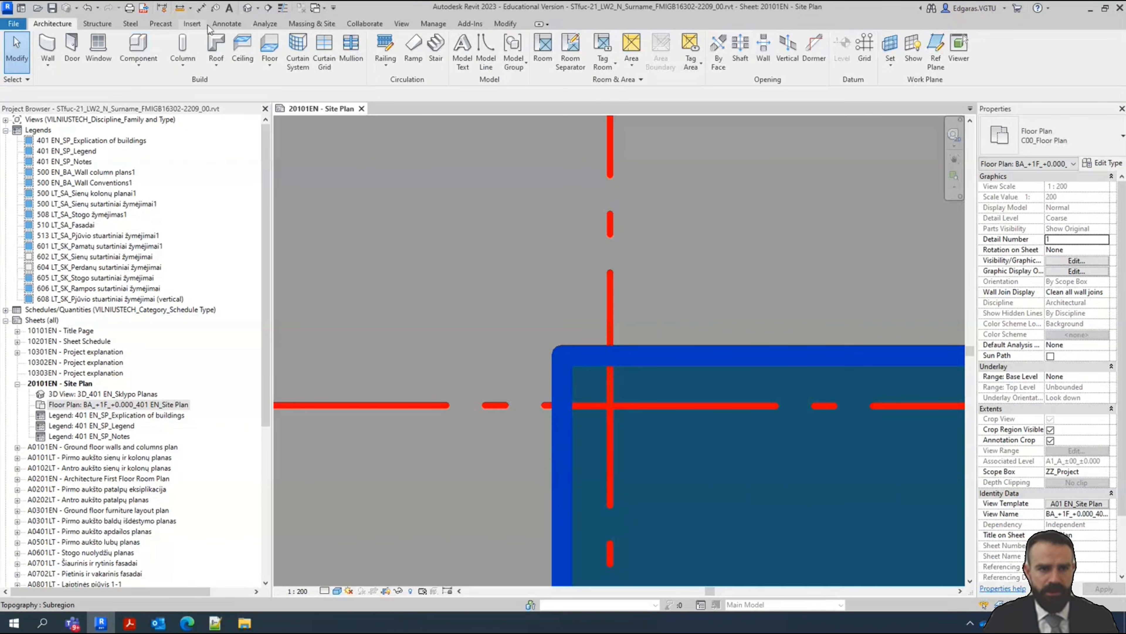
Place a horizontal spot coordinate at the intersection of grids 1 and 19, with its leader and text inside the building
left_click(227, 24)
left_click(244, 52)
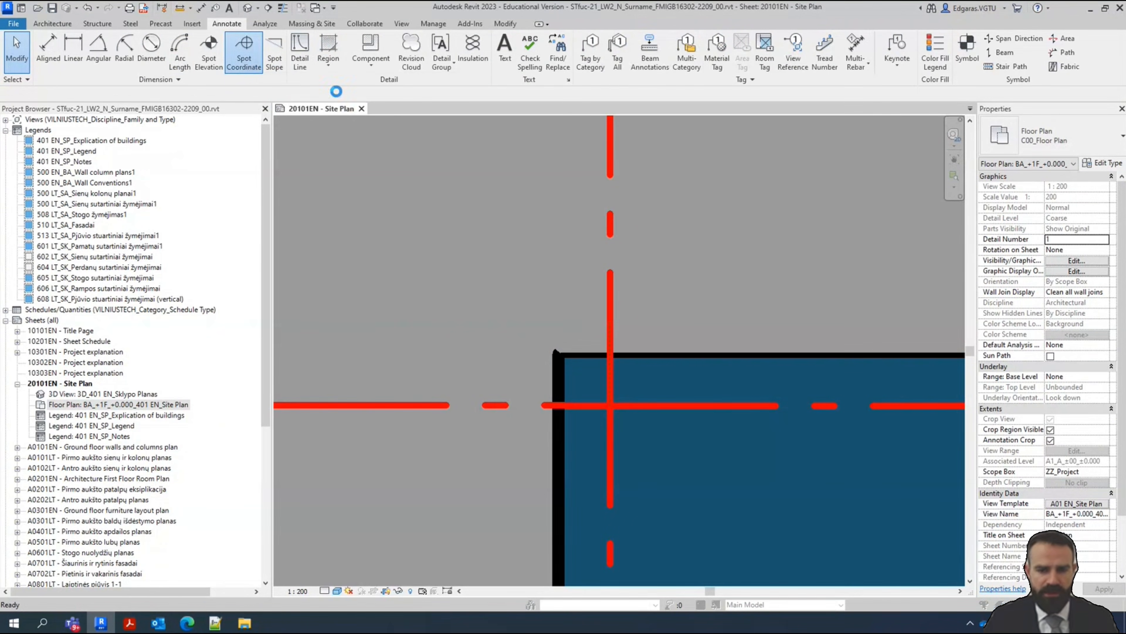
left_click(535, 280)
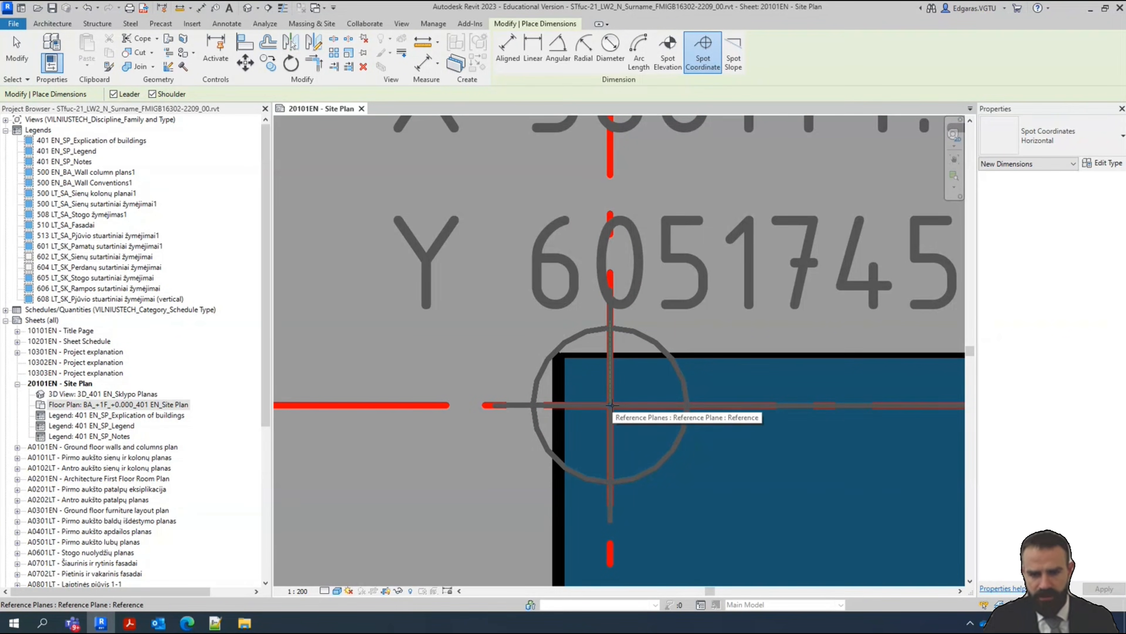
scroll(613, 404, "down", 5)
left_click(571, 365)
scroll(601, 401, "up", 3)
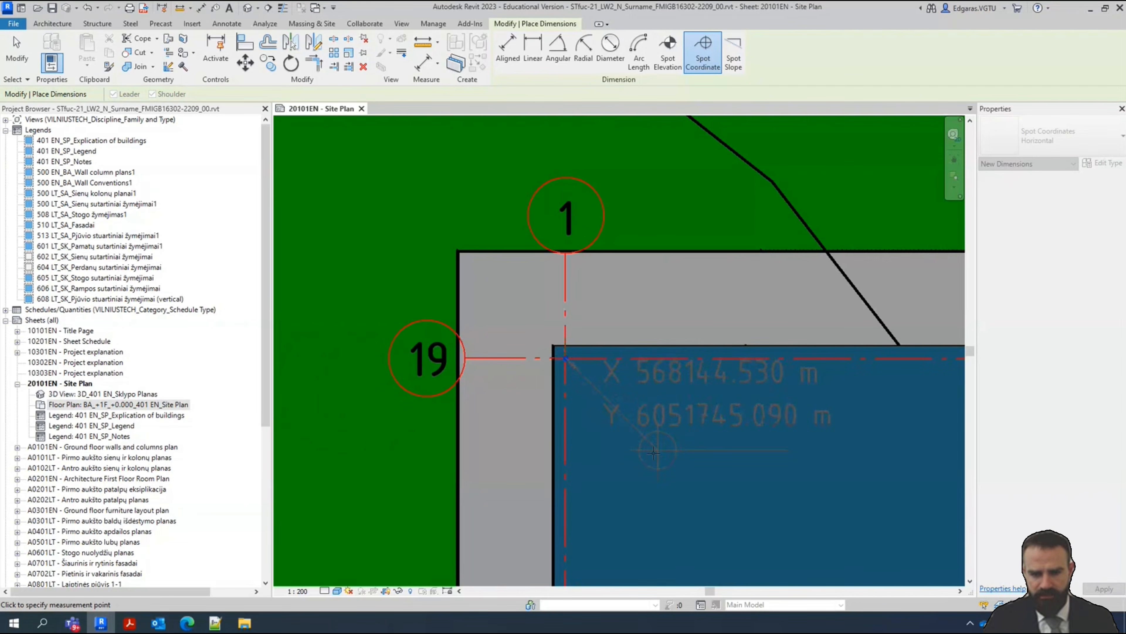
left_click(818, 462)
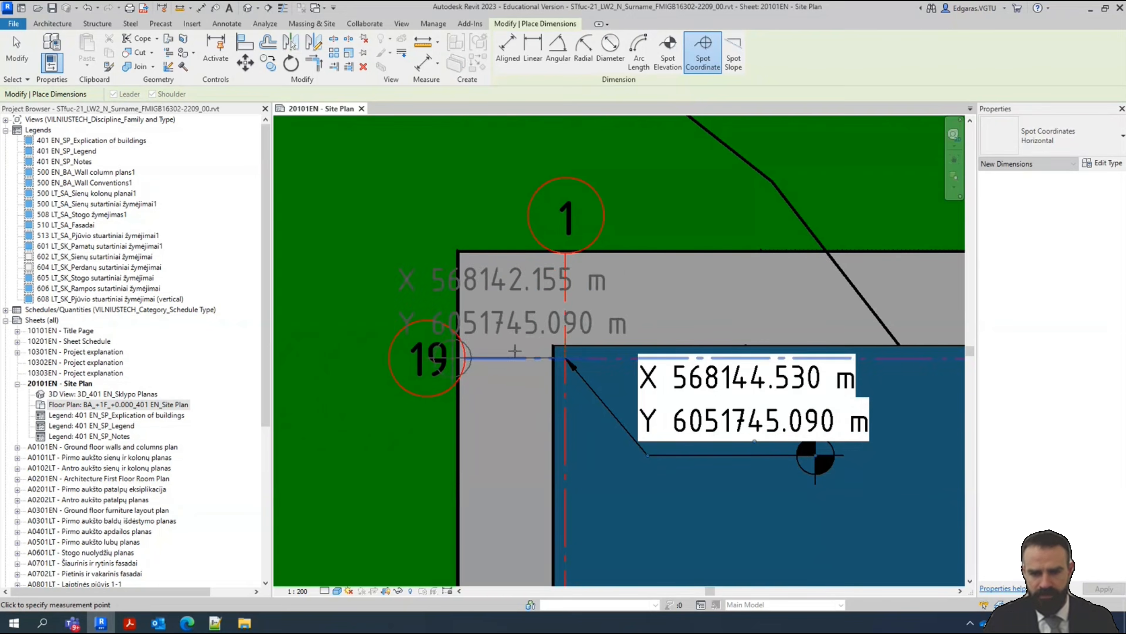
key("Escape")
key("Escape")
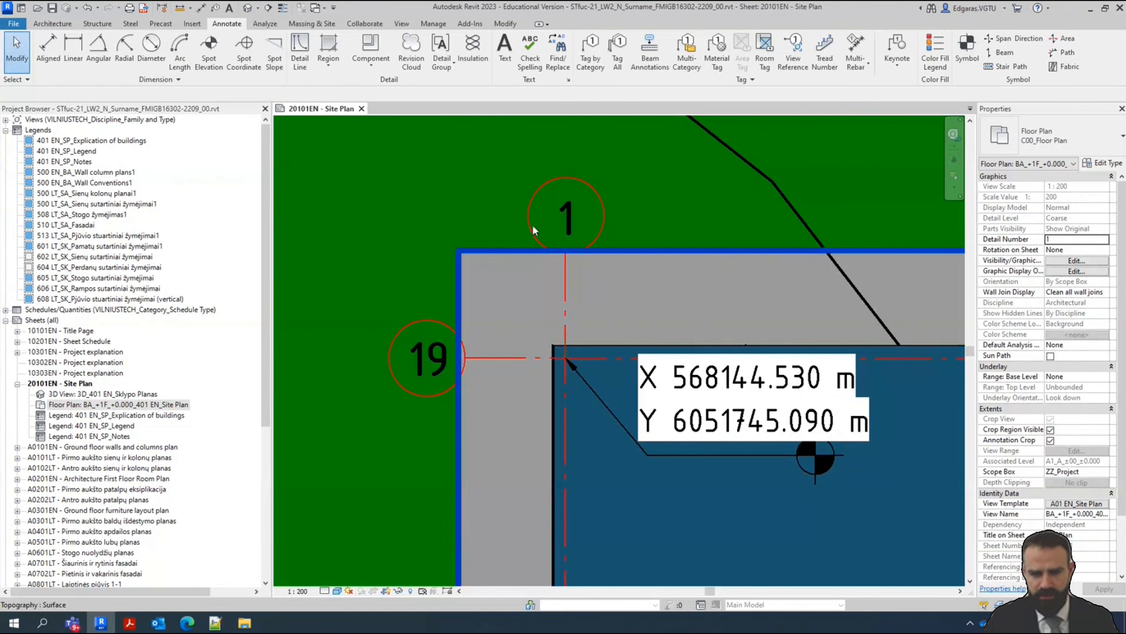
Examine the extents of elevation view 2 on the A0701LT marker beside the trees
scroll(542, 229, "down", 5)
scroll(588, 265, "up", 2)
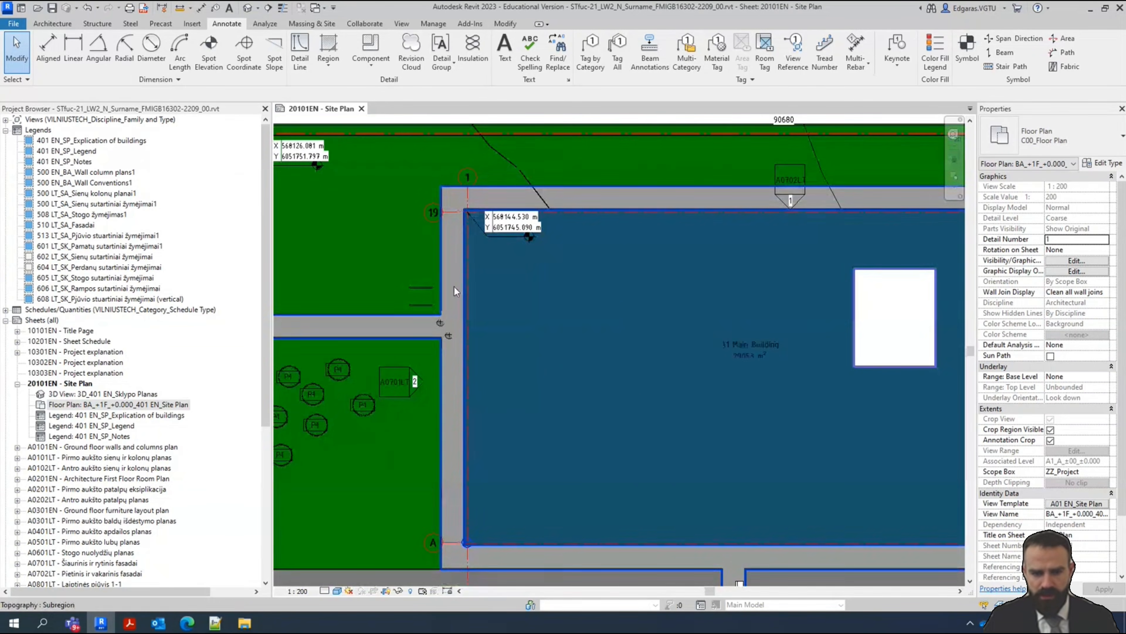
scroll(447, 230, "down", 2)
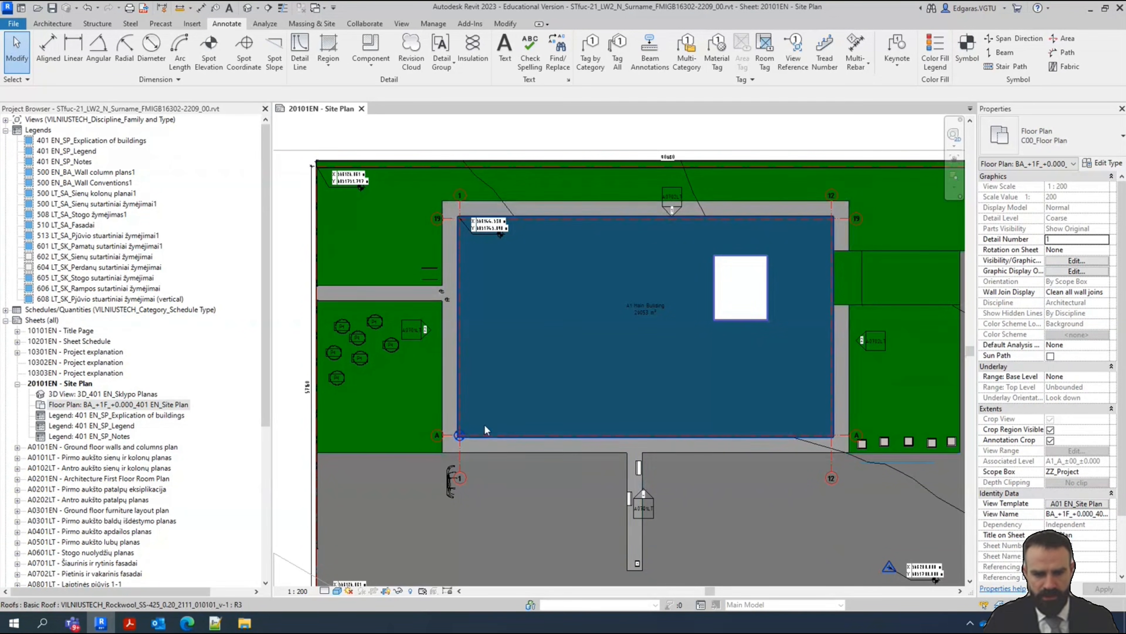
scroll(441, 342, "up", 5)
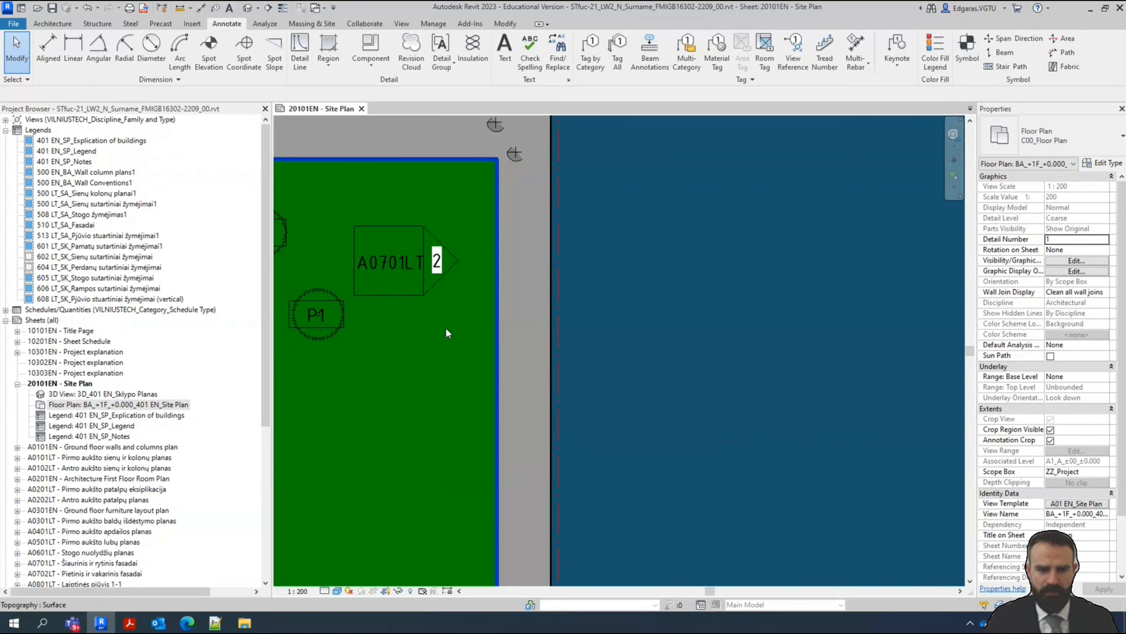
left_click(434, 276)
middle_click_drag(408, 217, 520, 384)
scroll(519, 384, "down", 3)
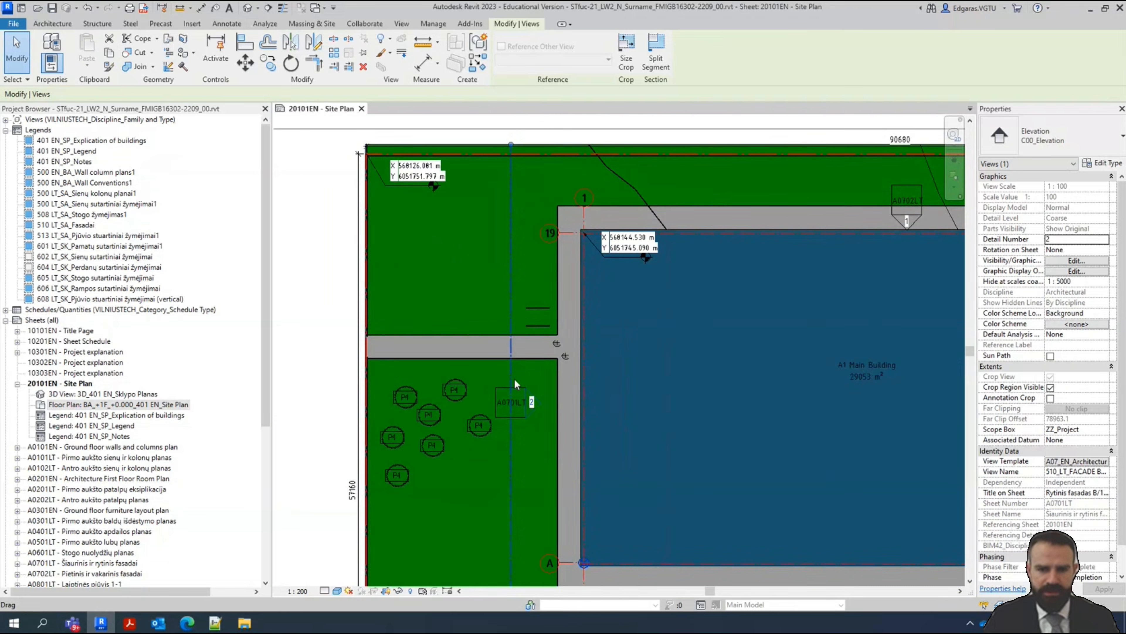
scroll(515, 311, "up", 2)
scroll(514, 484, "up", 2)
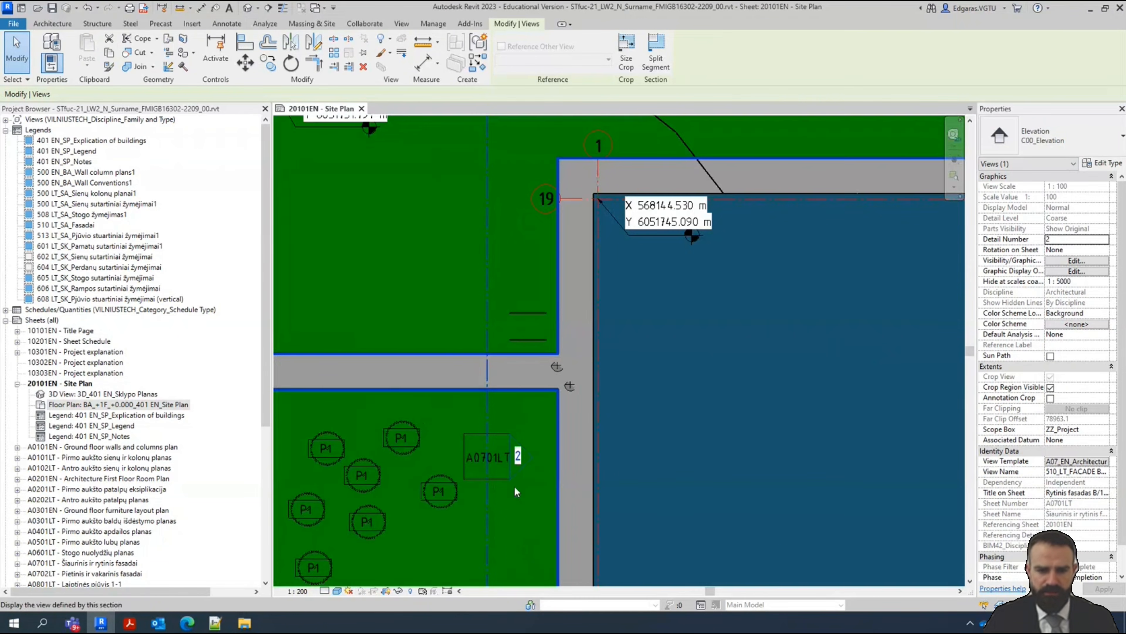
Move the line of elevation view 2 on the A0701LT marker onto the paved strip just outside grid 1
key("Escape")
scroll(528, 464, "up", 2)
left_click(531, 474)
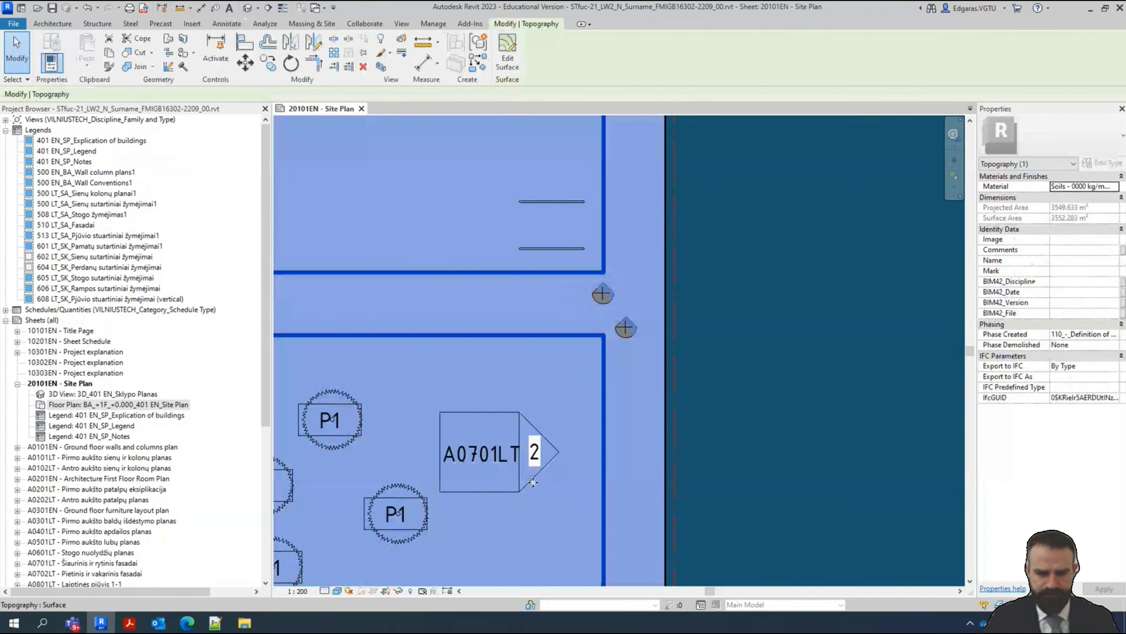
key("Escape")
left_click(534, 468)
scroll(530, 465, "down", 1)
scroll(532, 469, "down", 3)
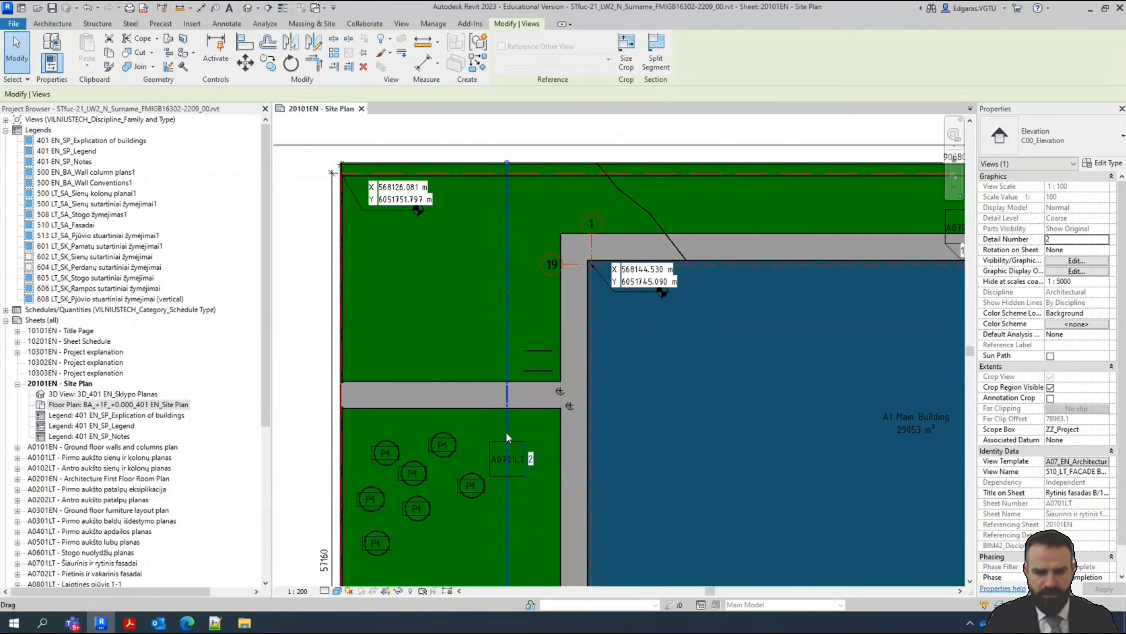
scroll(508, 428, "up", 2)
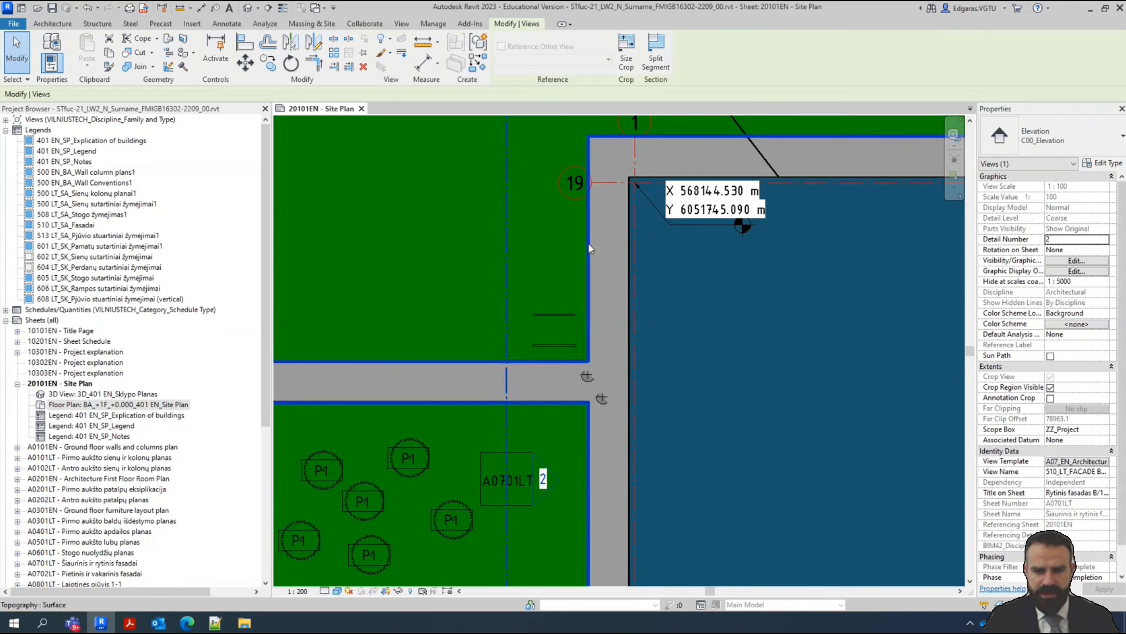
scroll(610, 186, "down", 3)
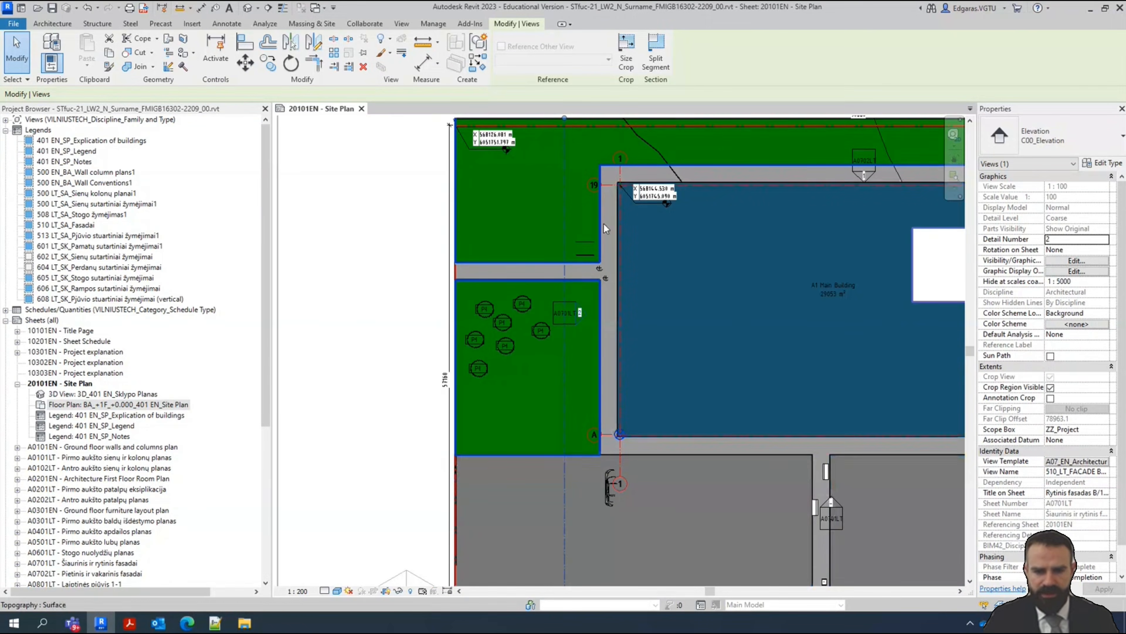
scroll(437, 270, "up", 1)
scroll(438, 273, "up", 2)
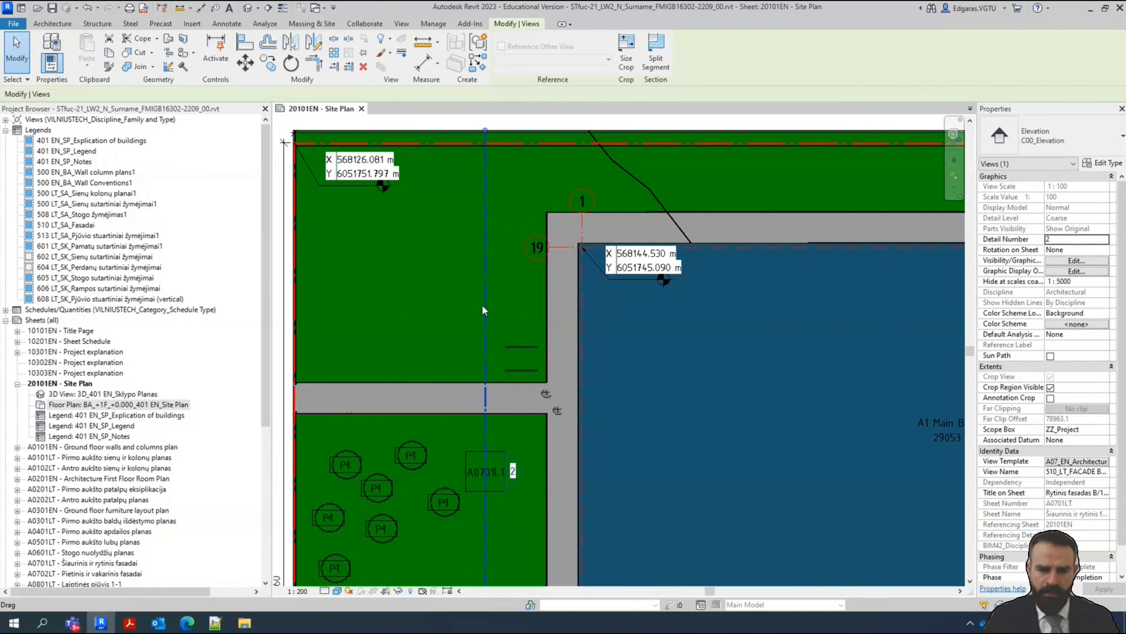
left_click_drag(483, 312, 566, 318)
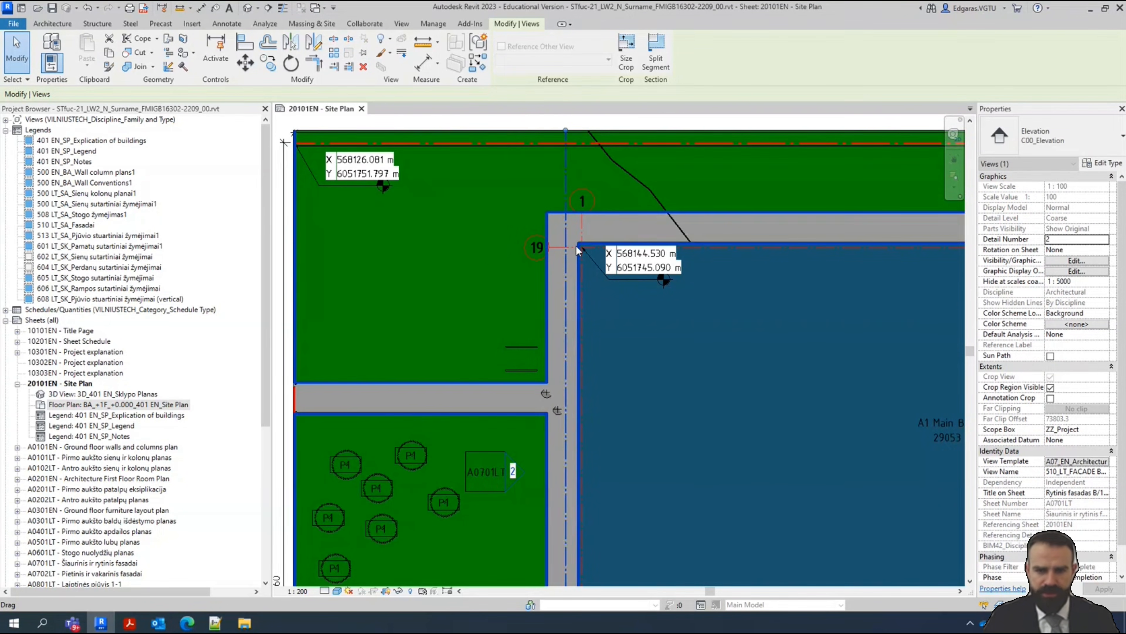
Examine the end controls of grid 19 where it meets grid 1 at the building corner
scroll(575, 245, "up", 3)
left_click(535, 255)
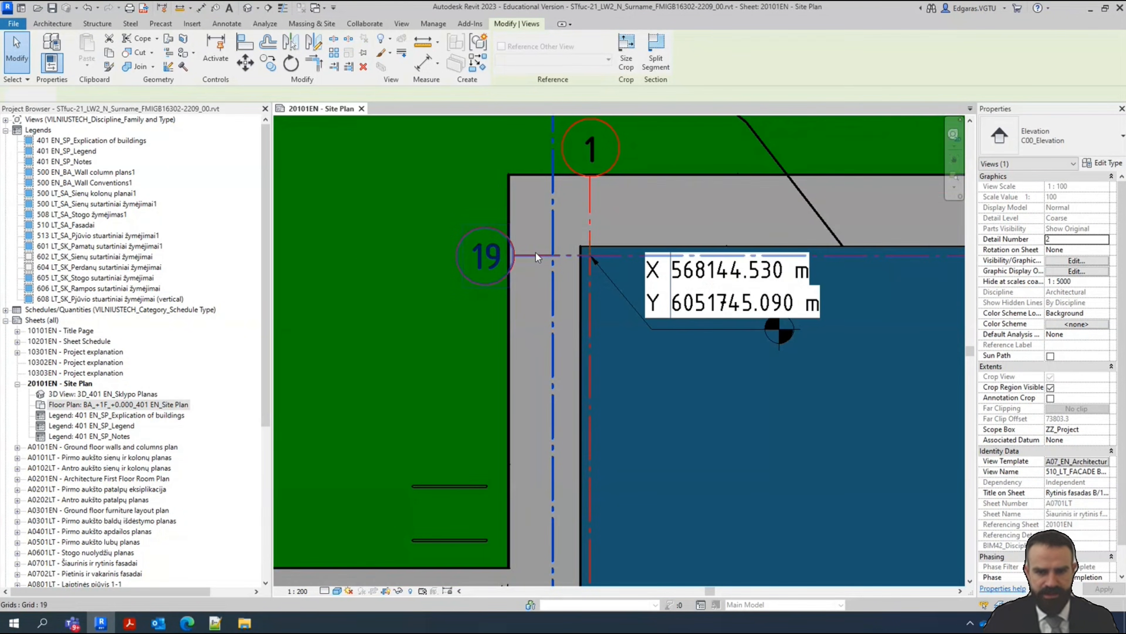
scroll(569, 253, "up", 5)
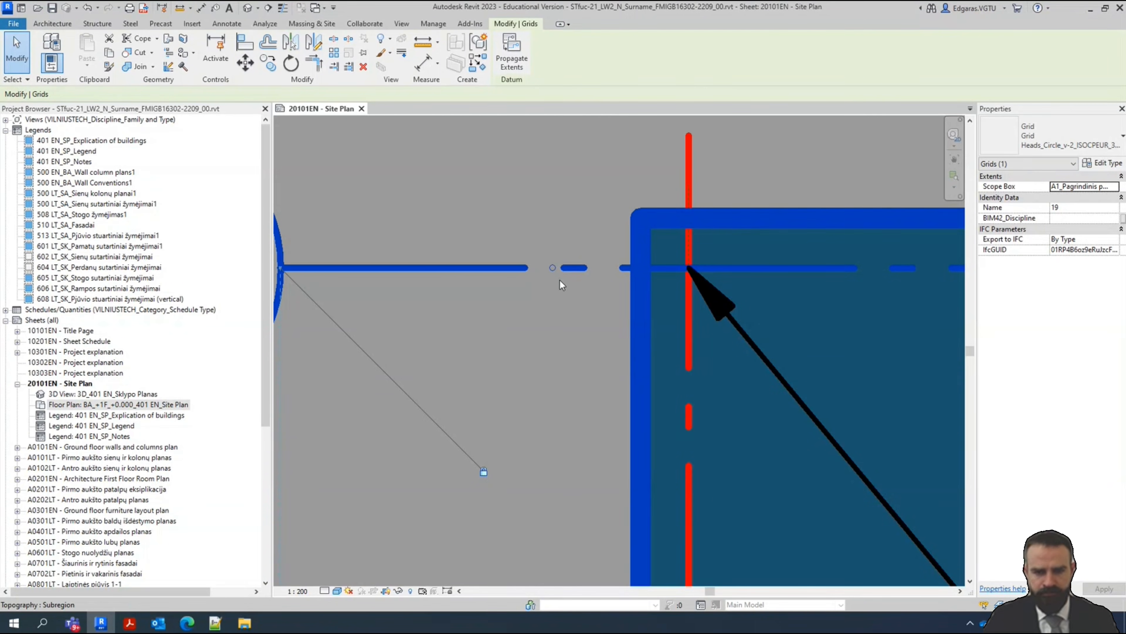
key("Escape")
left_click(553, 267)
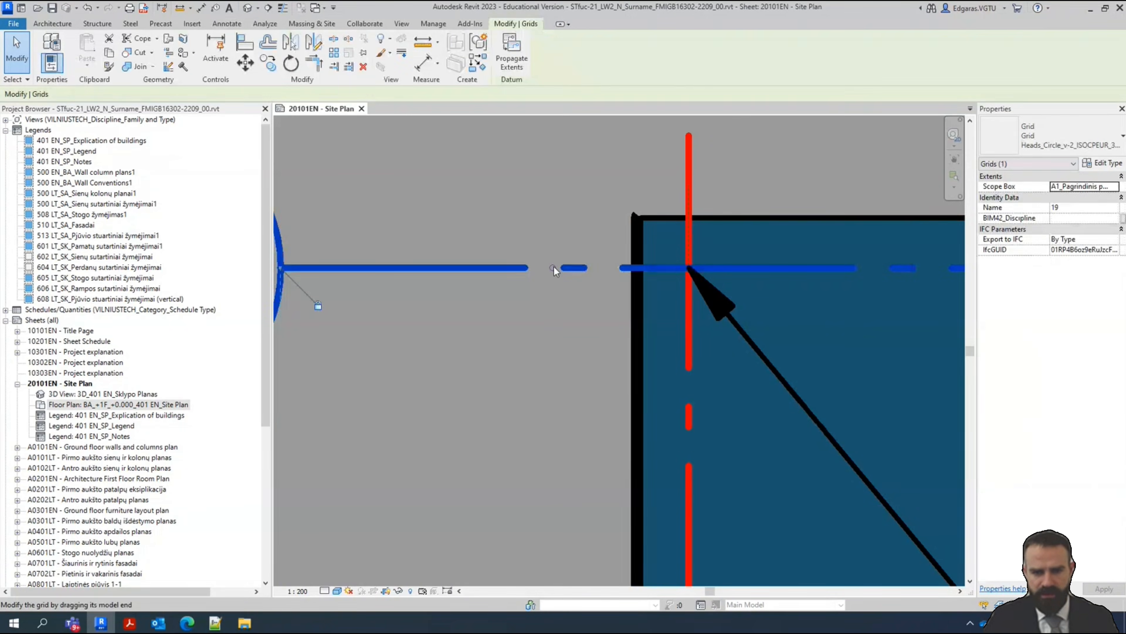
key("Escape")
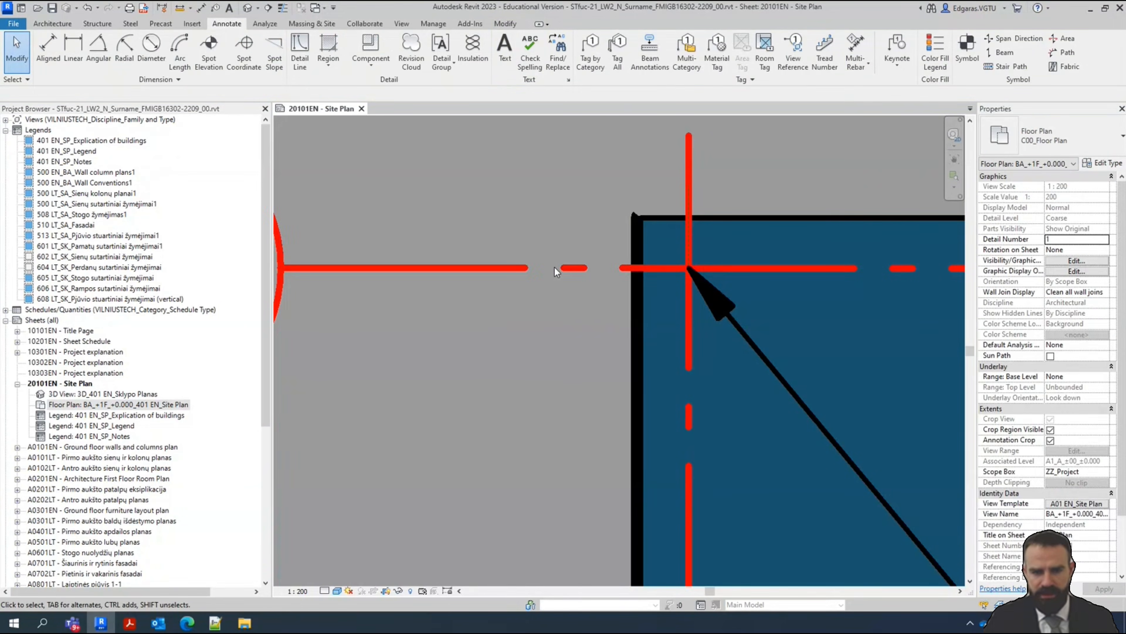
scroll(555, 266, "down", 3)
scroll(554, 266, "up", 3)
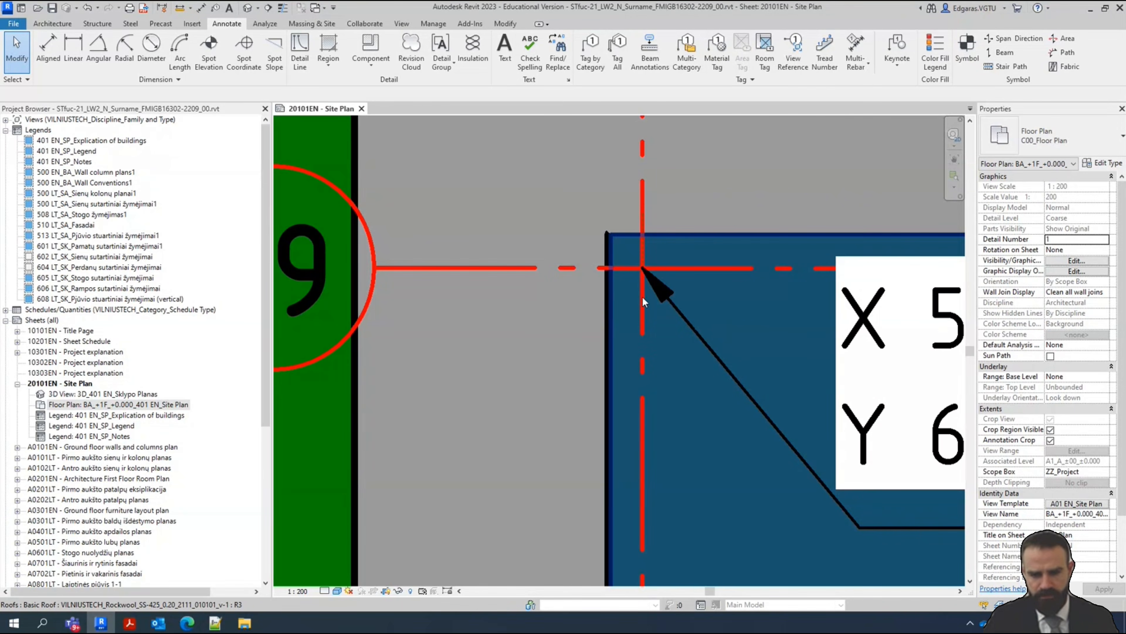
Move the line of elevation view 2 on the A0701LT marker beside the trees close to the building's outer edge near grid 1
scroll(643, 296, "down", 5)
left_click(571, 530)
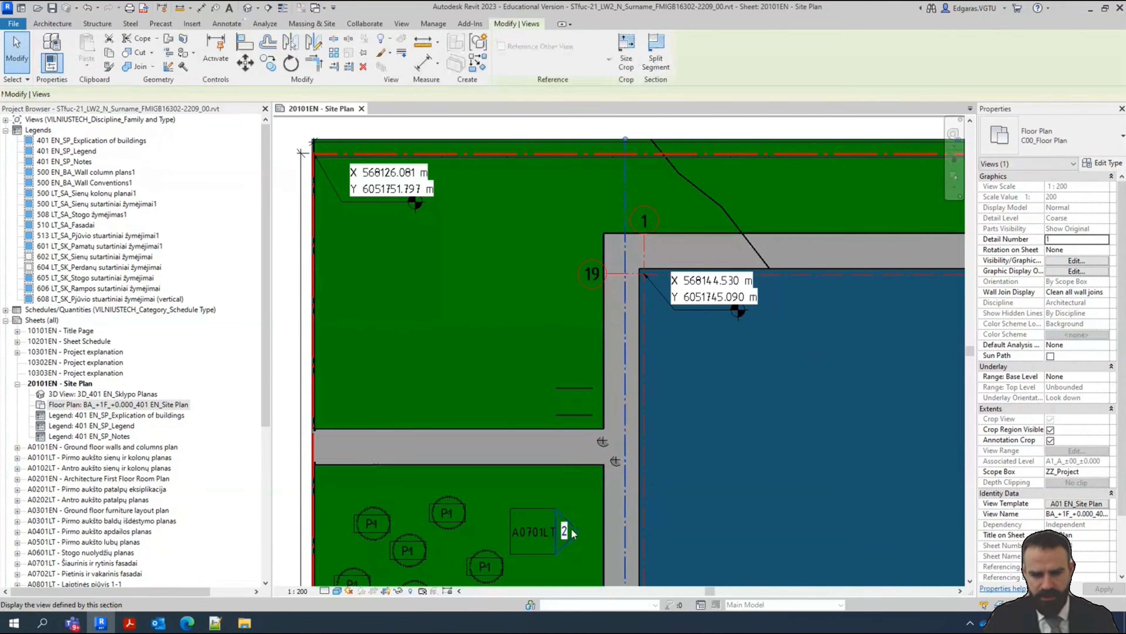
scroll(624, 261, "up", 5)
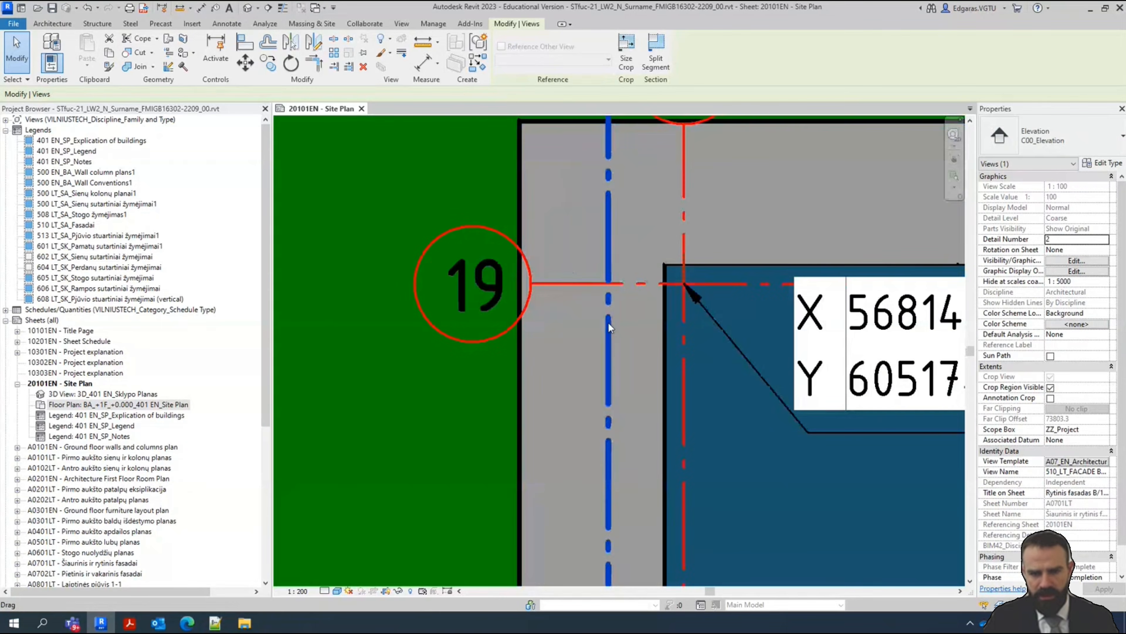
left_click_drag(610, 327, 655, 322)
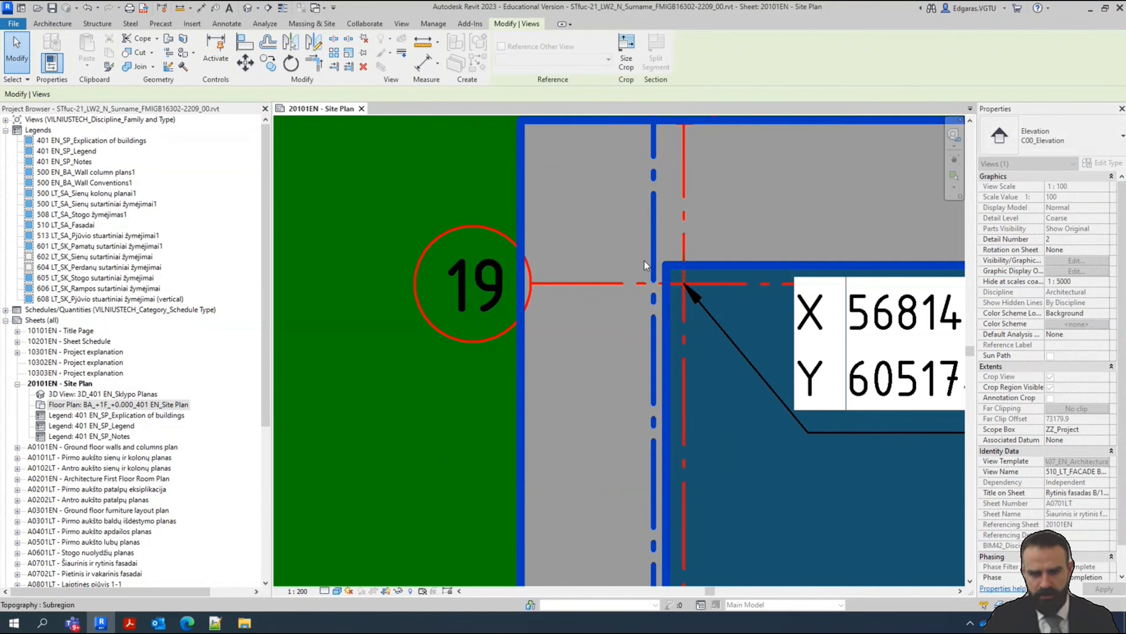
scroll(630, 283, "down", 8)
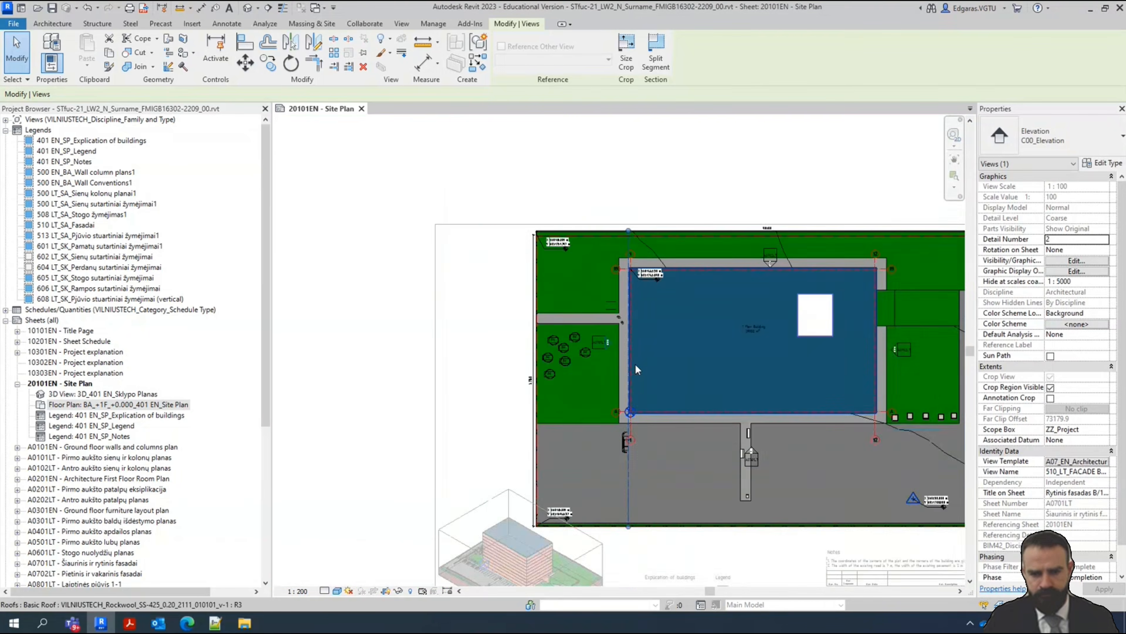
scroll(607, 235, "up", 6)
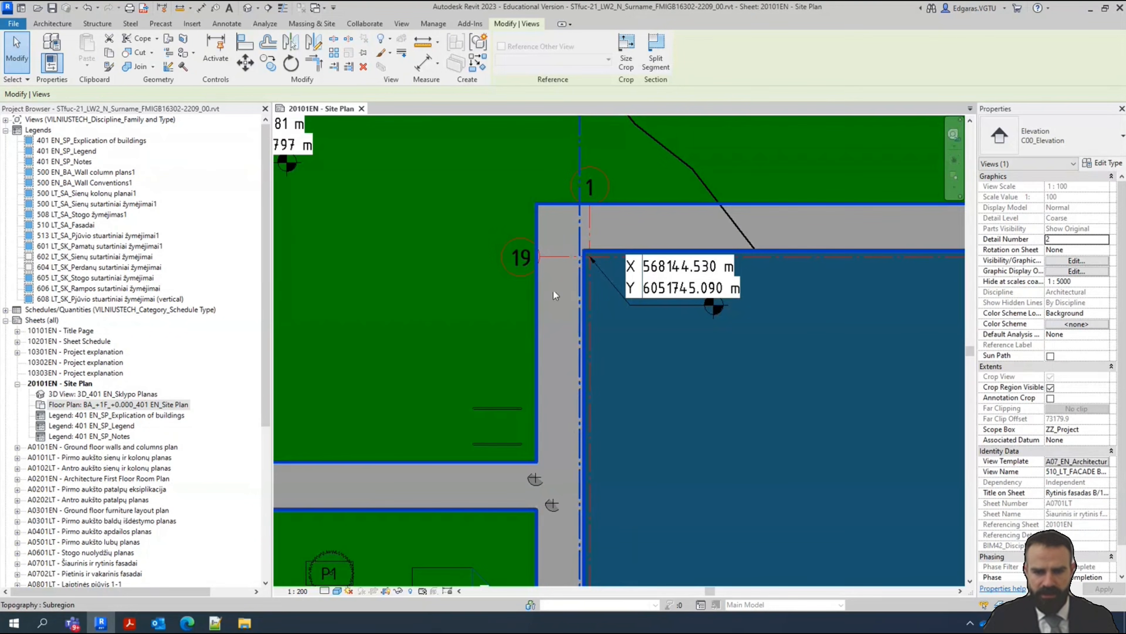
scroll(567, 251, "down", 3)
mouse_move(606, 469)
middle_mouse_down()
mouse_move(573, 268)
mouse_move(527, 171)
middle_mouse_up()
key("Escape")
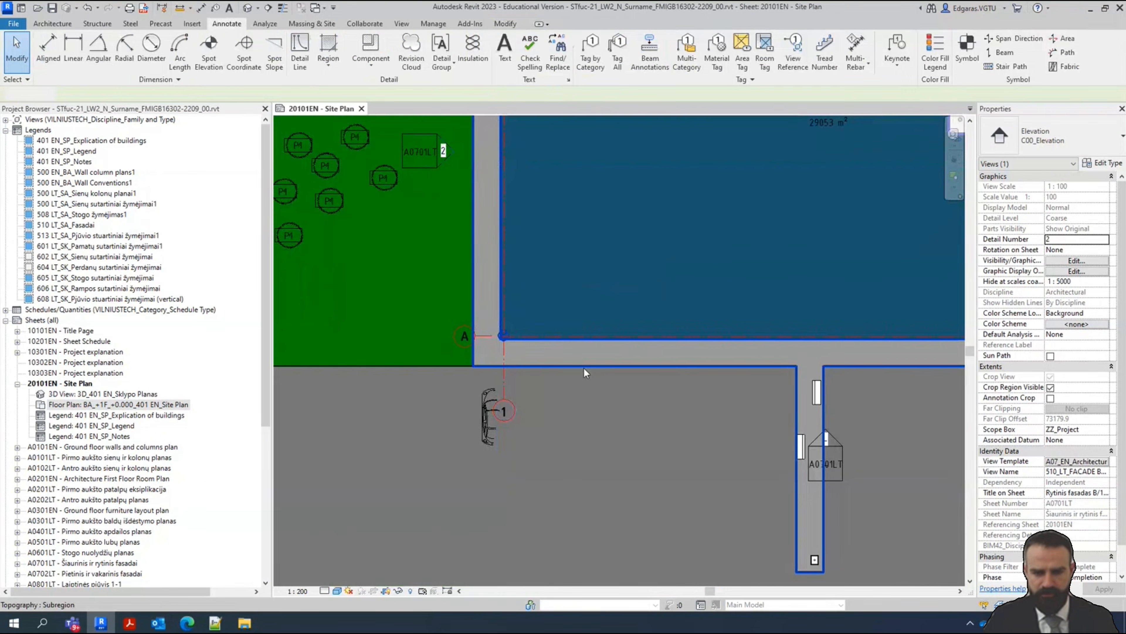
Try to move the elevation marker by the narrow path below the building sideways, and undo the move
scroll(585, 367, "down", 3)
scroll(584, 402, "up", 3)
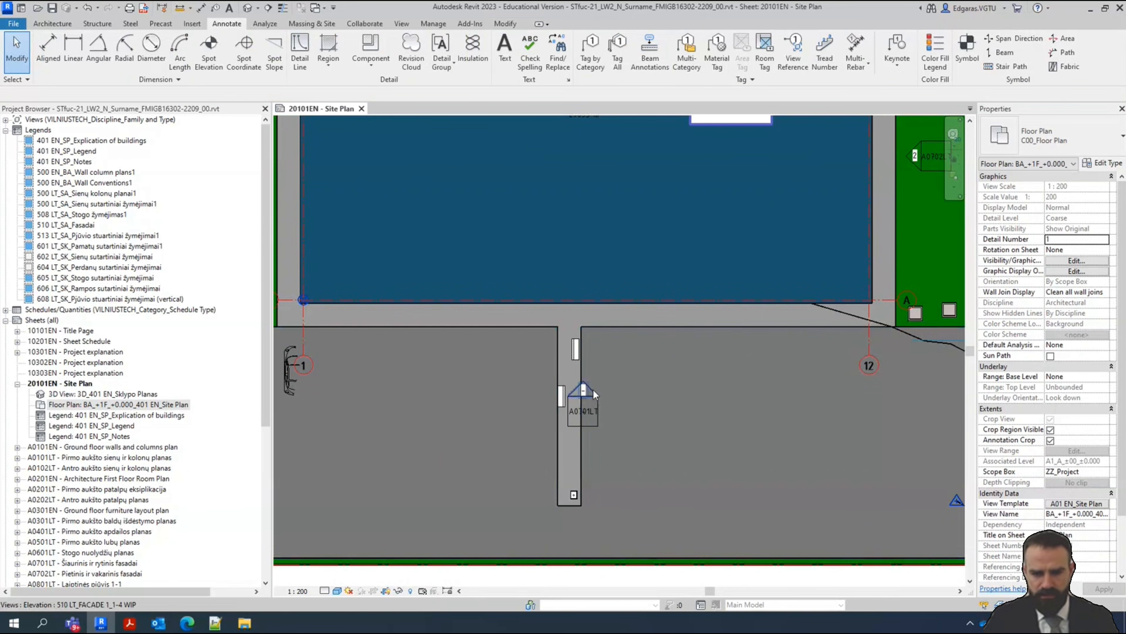
scroll(593, 390, "up", 3)
left_click_drag(588, 457, 678, 452)
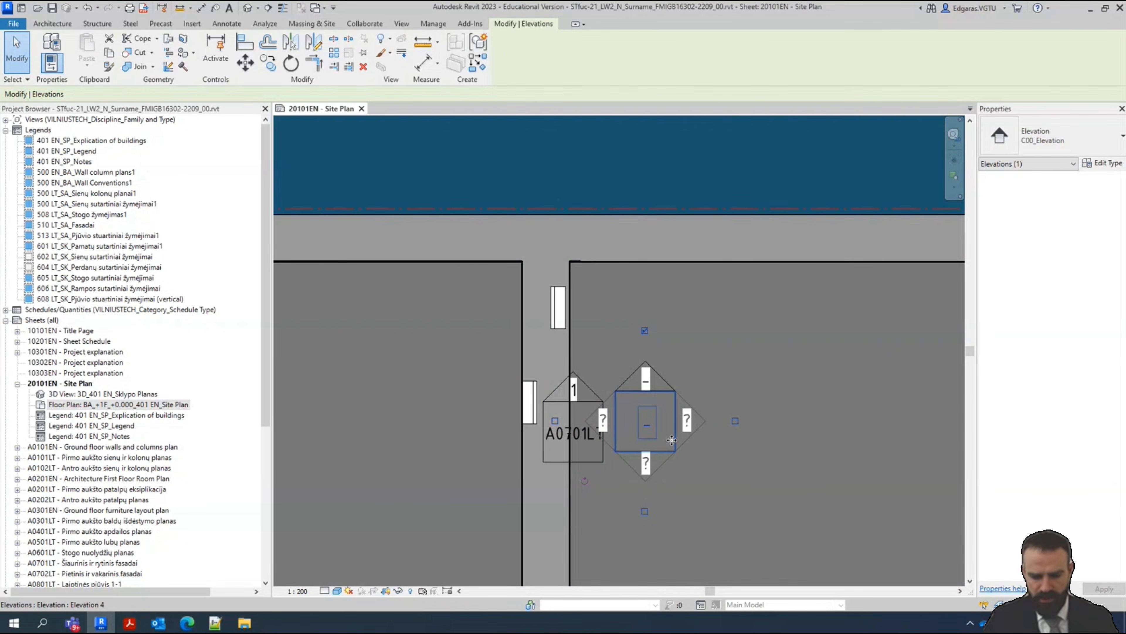
key("ctrl+z")
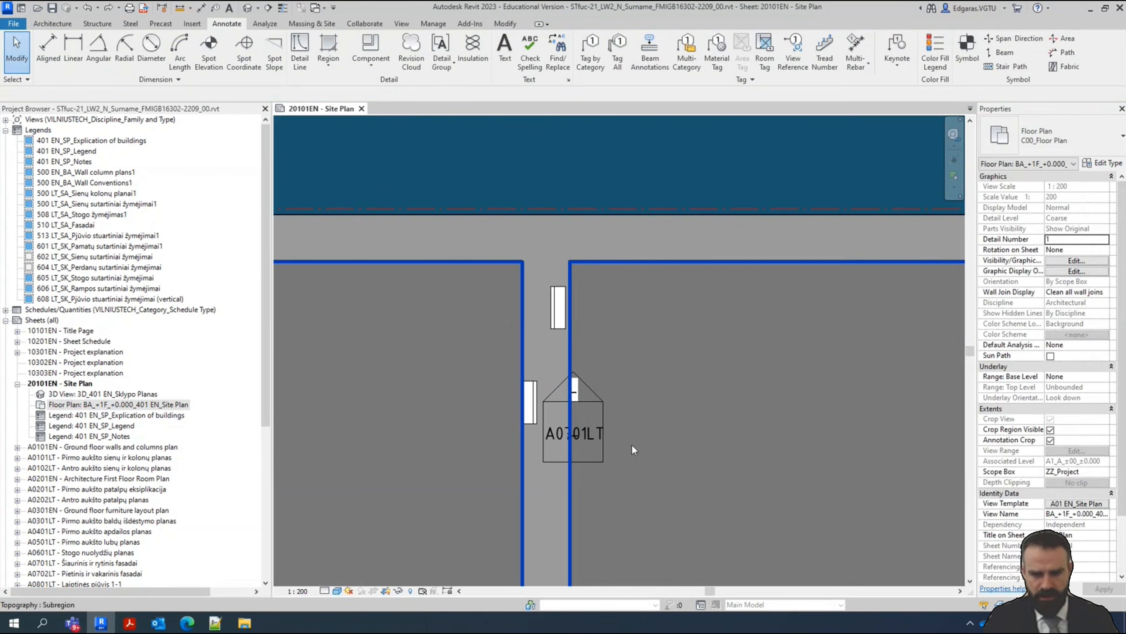
Delete the blank elevation marker stacked on the A0701LT marker by the narrow path, and shift the A0701LT marker clear of the path
left_click_drag(596, 462, 725, 450)
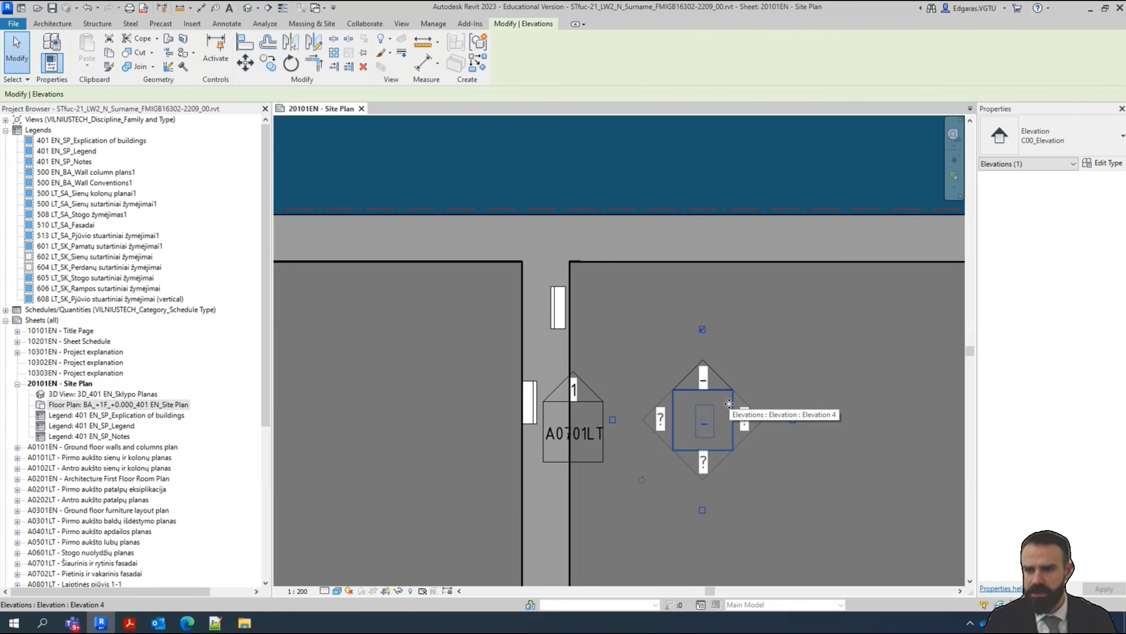
key("Delete")
left_click(589, 352)
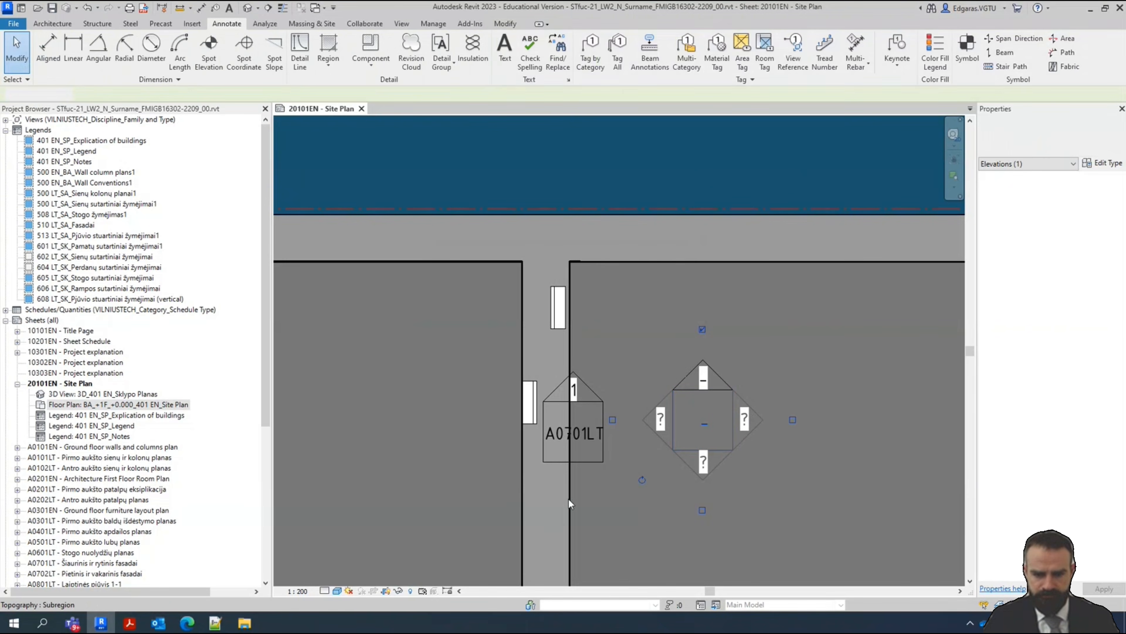
key("ctrl+z")
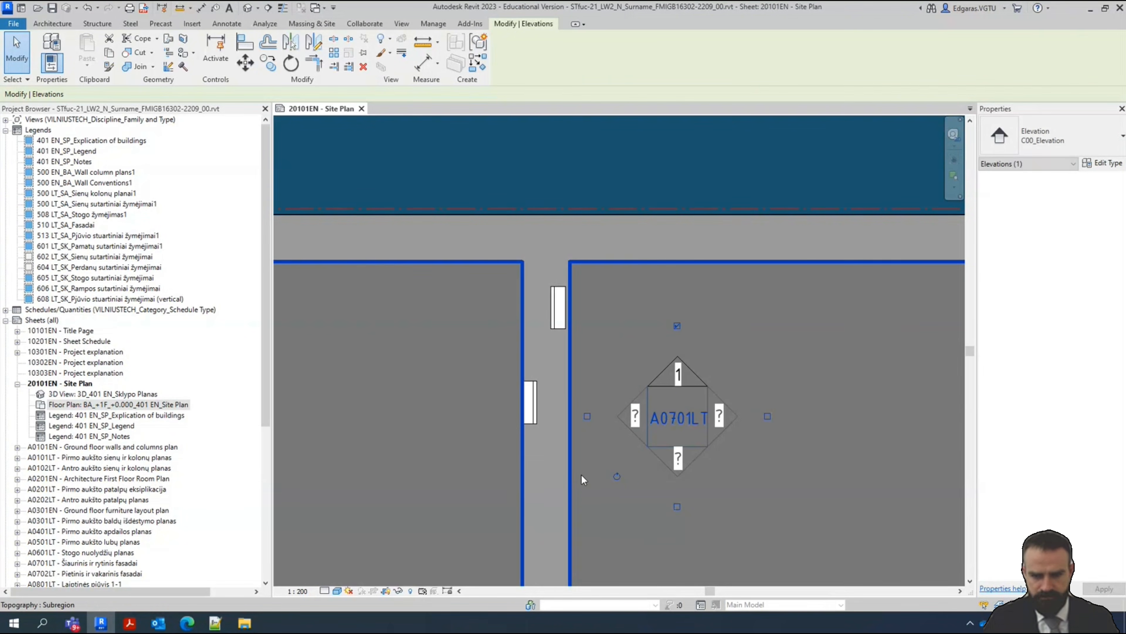
Check where the line of elevation view 1 on the A0701LT marker runs relative to grids A and 12
left_click(688, 368)
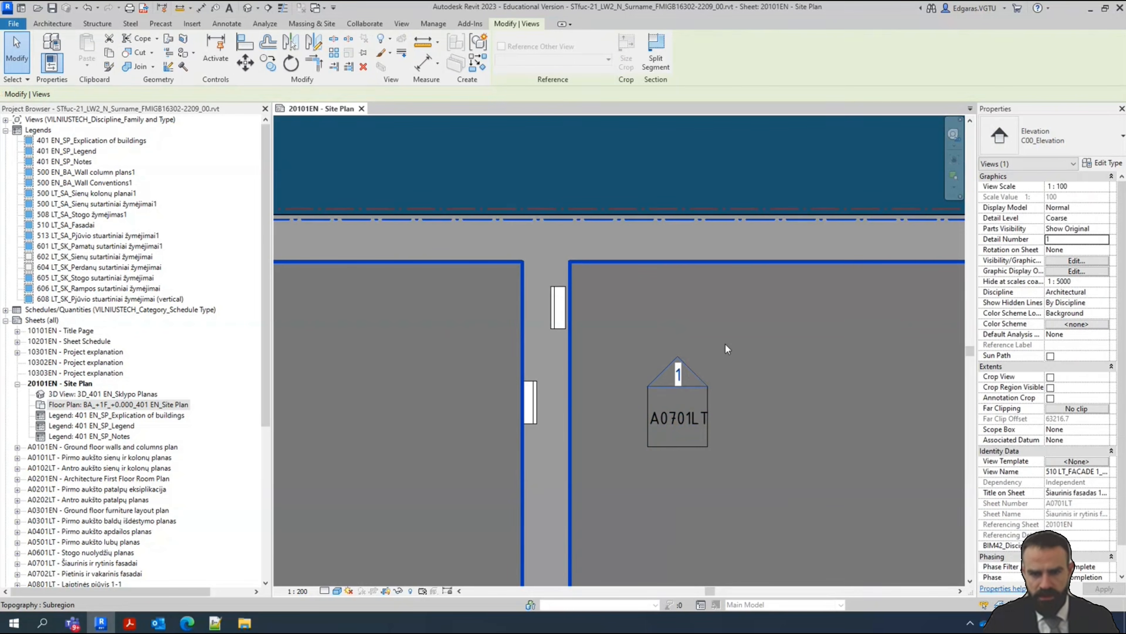
scroll(699, 226, "down", 3)
middle_click_drag(938, 228, 704, 301)
scroll(697, 302, "up", 5)
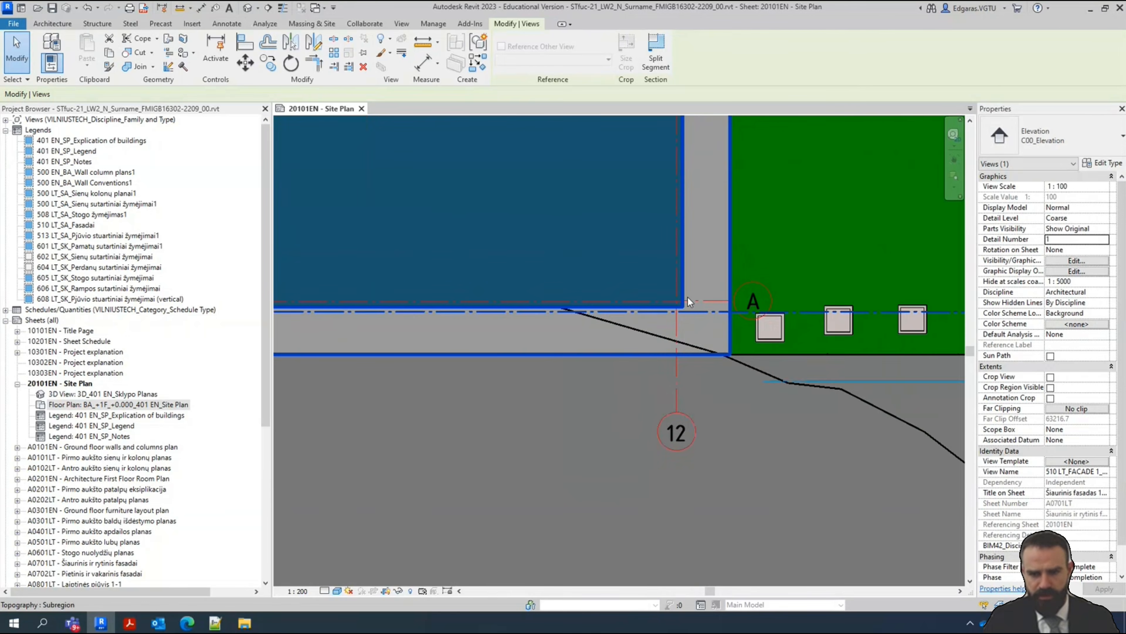
key("Tab")
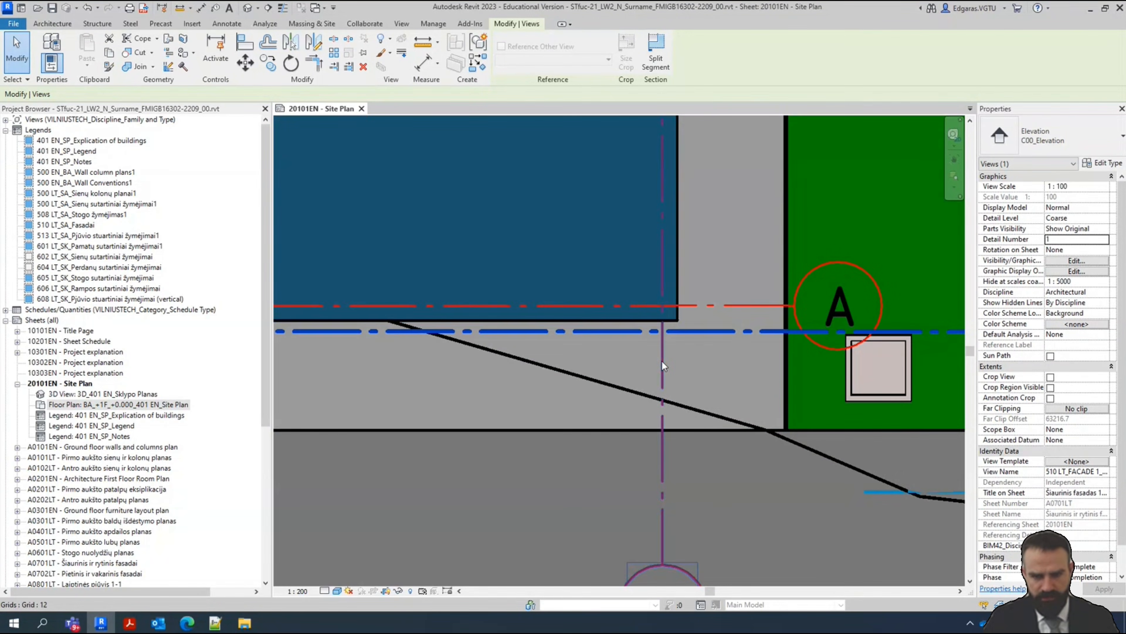
left_click(662, 362)
key("Escape")
Move the line of elevation view 2 on the A0702LT marker from the lawn to just outside the building edge at grid 12
scroll(664, 342, "down", 4)
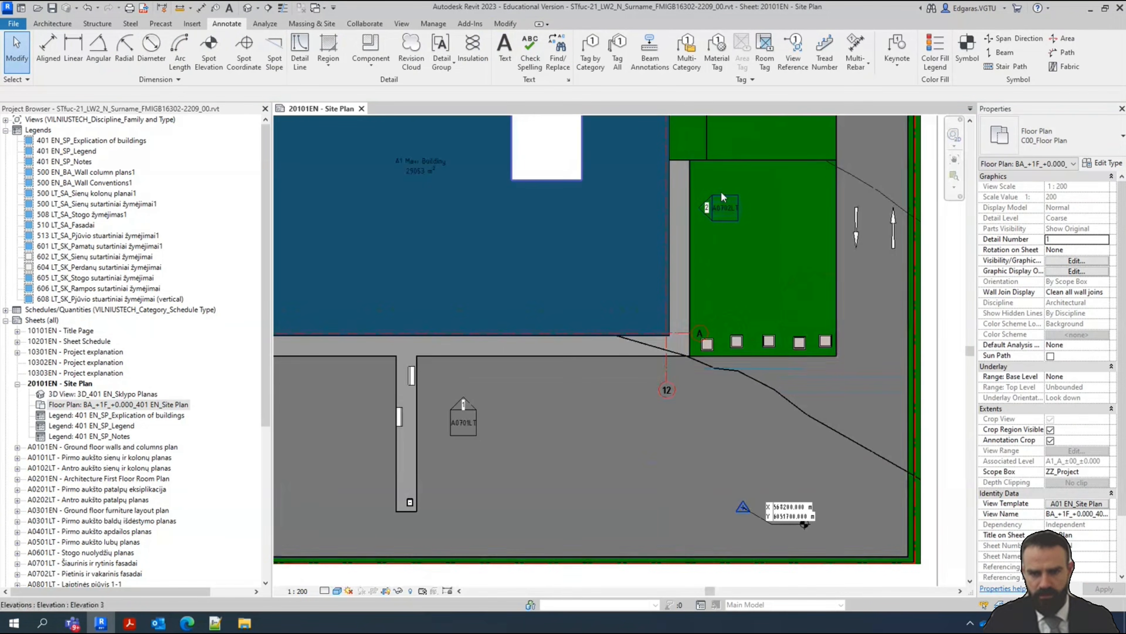
scroll(679, 264, "up", 4)
left_click(689, 241)
scroll(668, 196, "up", 2)
scroll(725, 366, "down", 2)
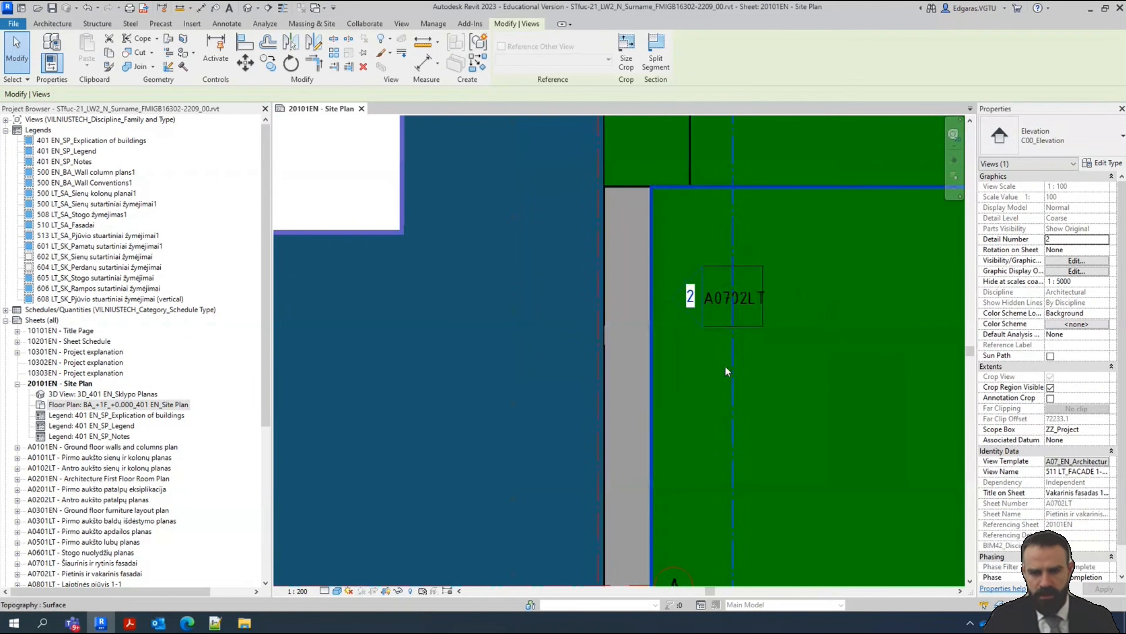
scroll(733, 355, "up", 2)
left_click_drag(734, 353, 549, 340)
scroll(621, 288, "down", 5)
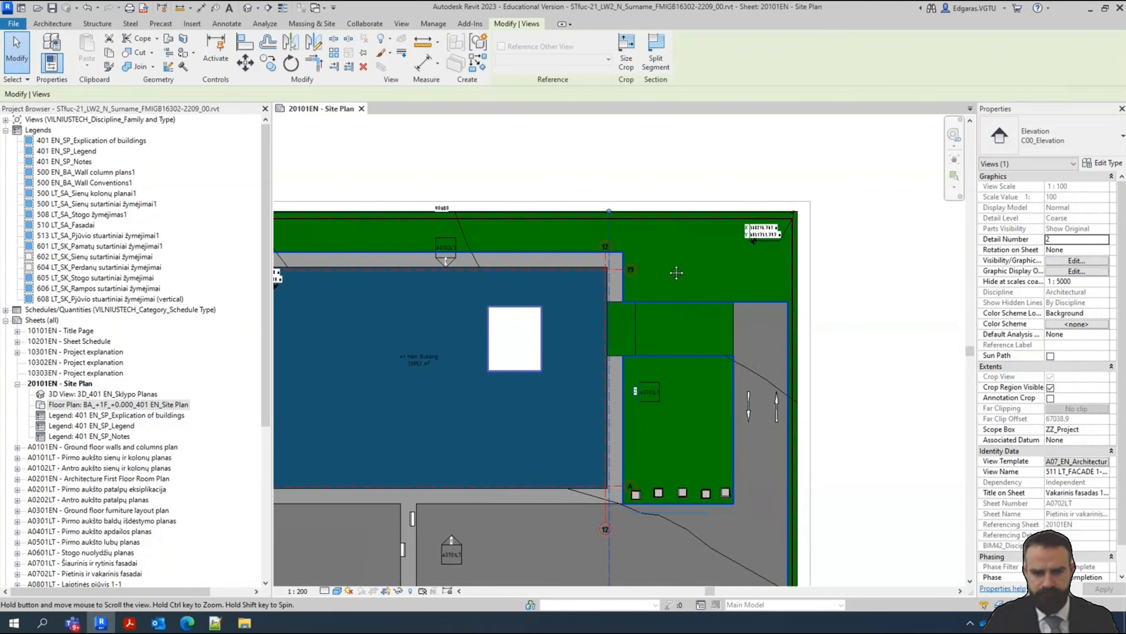
Move the line of elevation view 1 on the A0702LT marker to just outside the building edge along grid 19
middle_click_drag(402, 264, 586, 418)
scroll(584, 418, "up", 5)
left_click(861, 348)
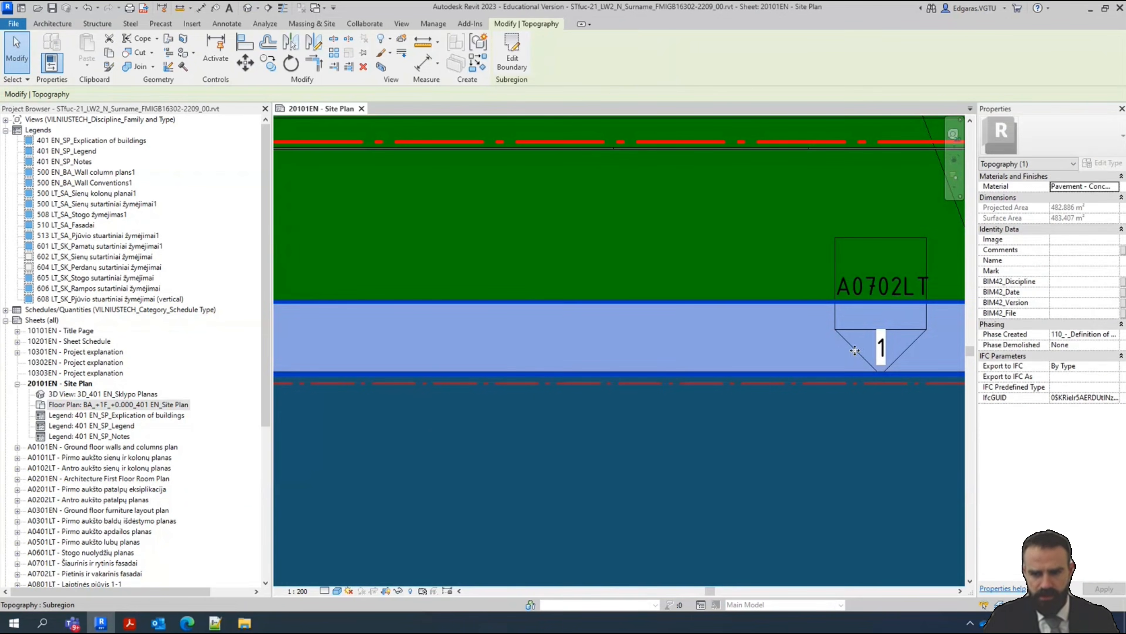
key("Escape")
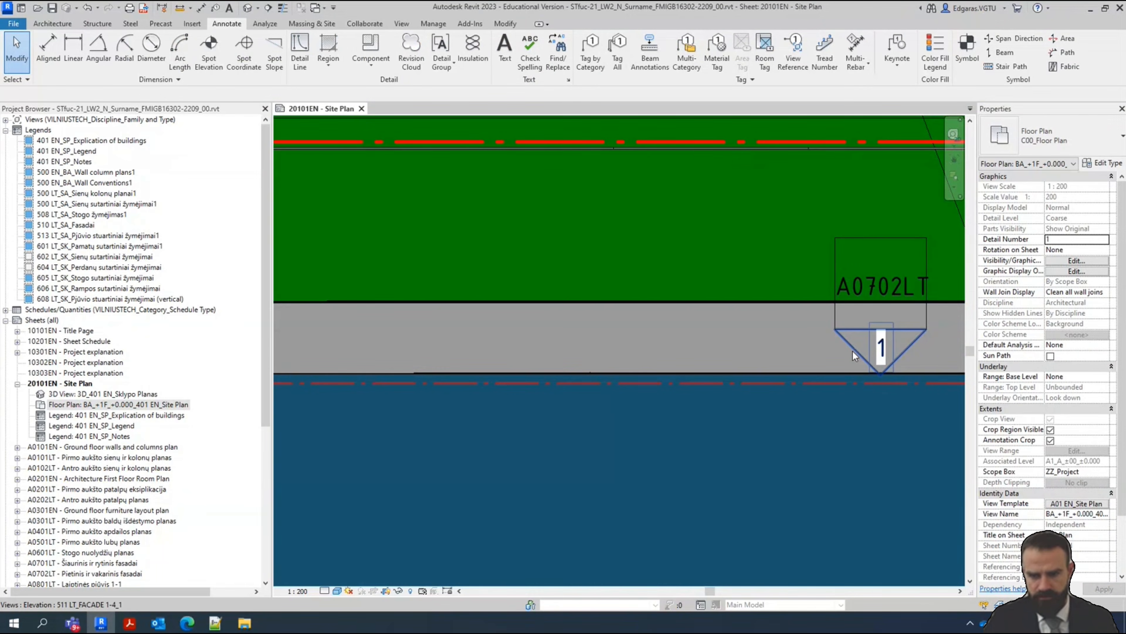
left_click(852, 351)
scroll(561, 302, "down", 5)
left_click_drag(682, 305, 675, 332)
scroll(585, 252, "down", 3)
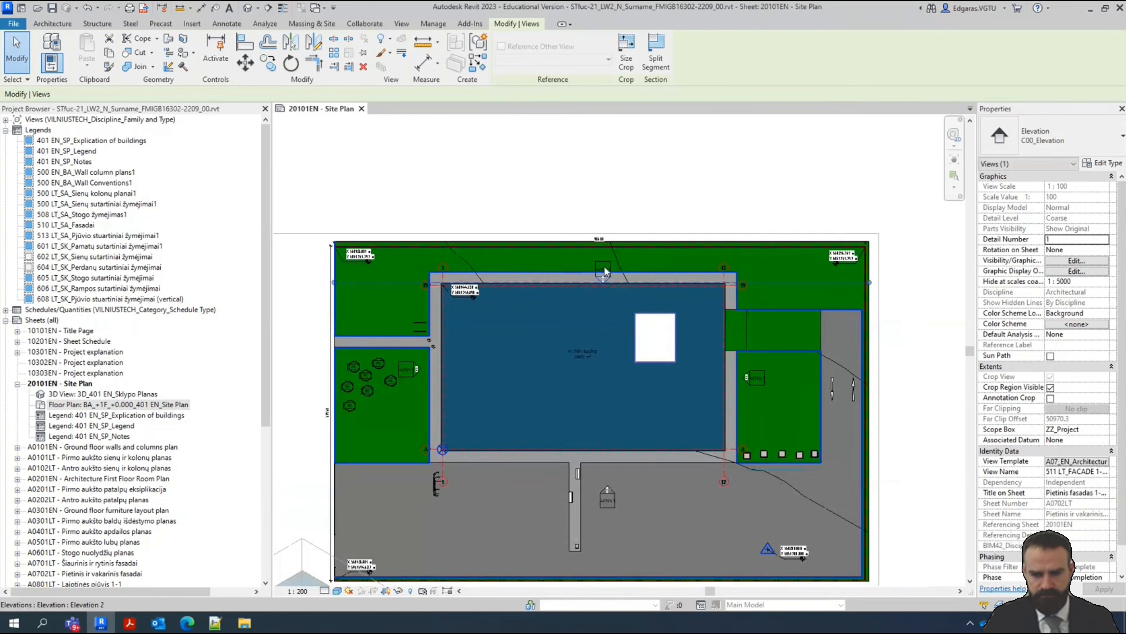
Open the facade elevation referenced by view 1 on the A0702LT marker
scroll(643, 268, "down", 2)
scroll(578, 296, "up", 6)
right_click(591, 285)
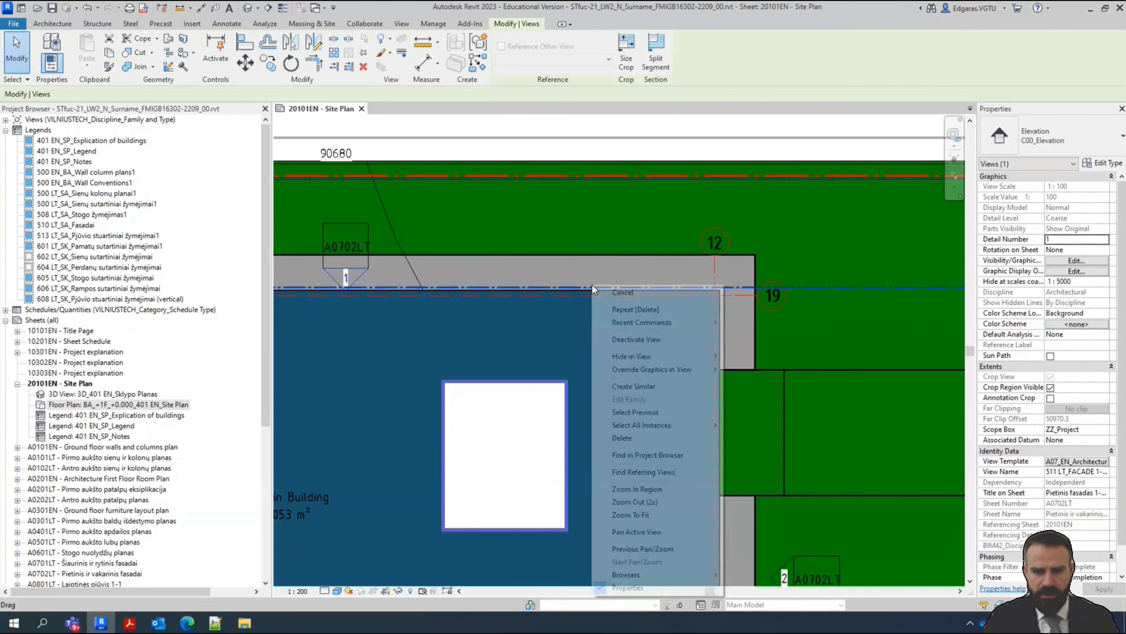
left_click(648, 339)
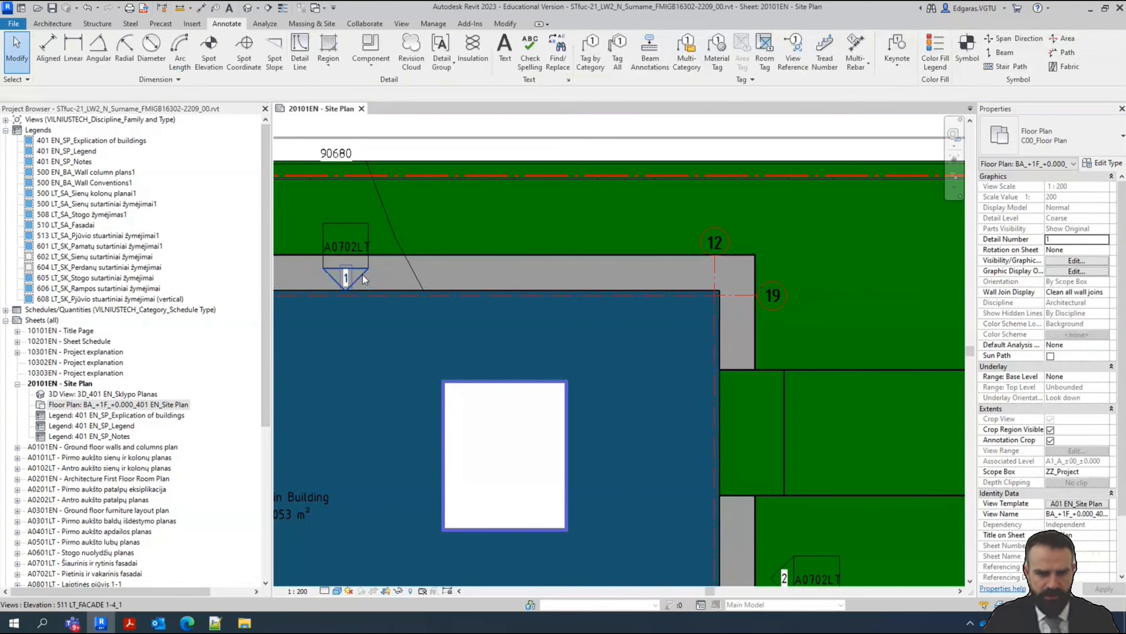
right_click(363, 276)
left_click(393, 345)
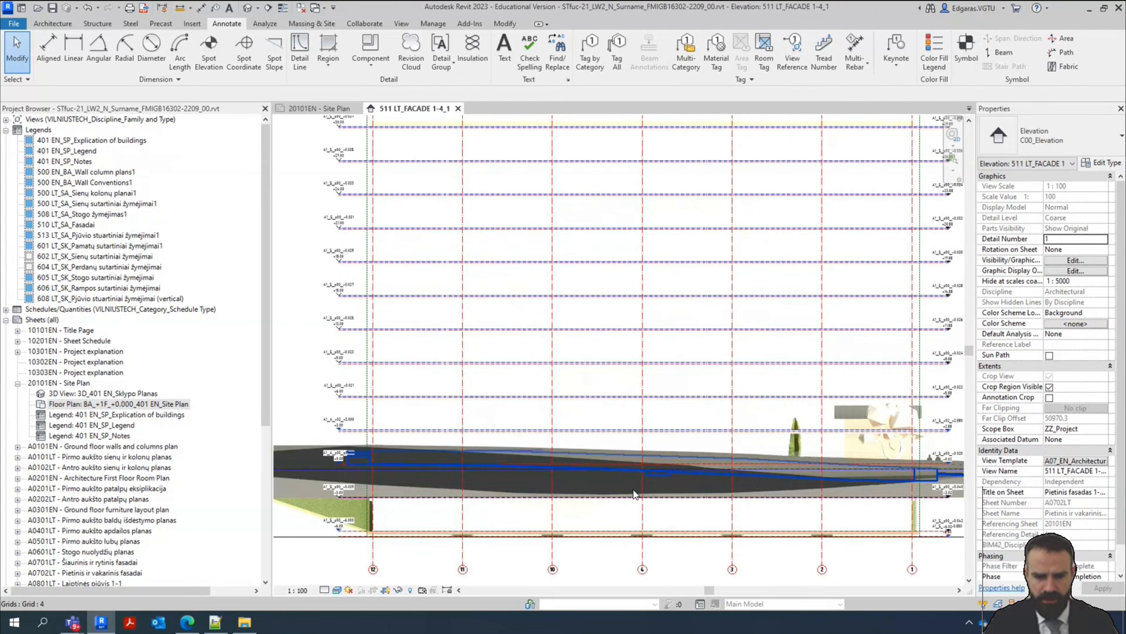
Inspect the facade elevation around the basement levels, grids and terrain, and close the view
scroll(492, 488, "up", 8)
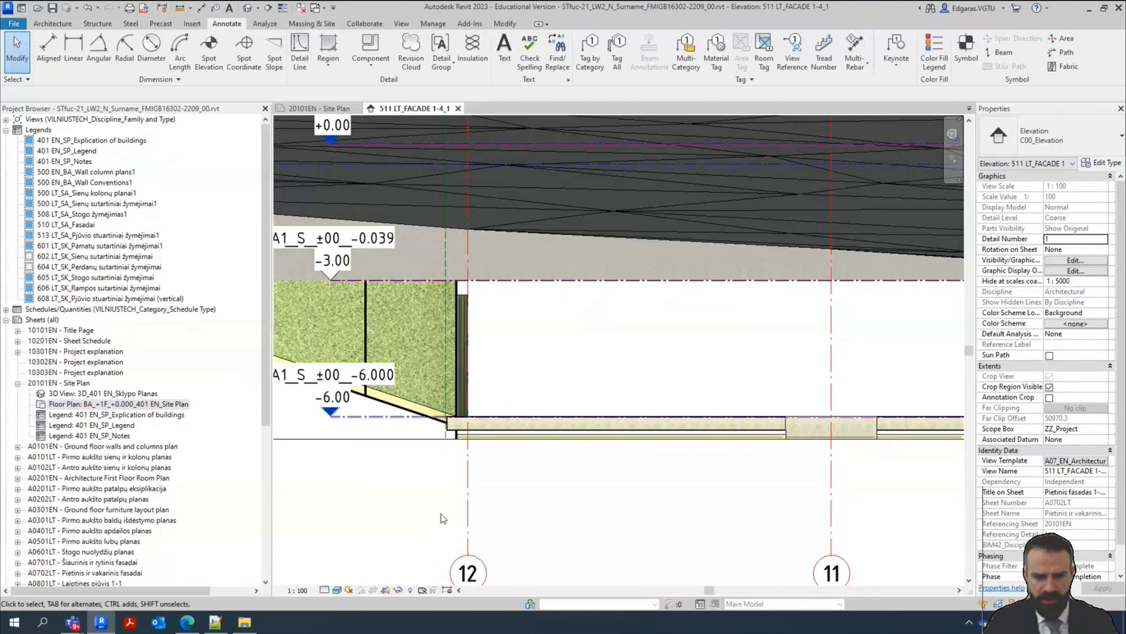
scroll(444, 518, "down", 8)
scroll(730, 451, "down", 1)
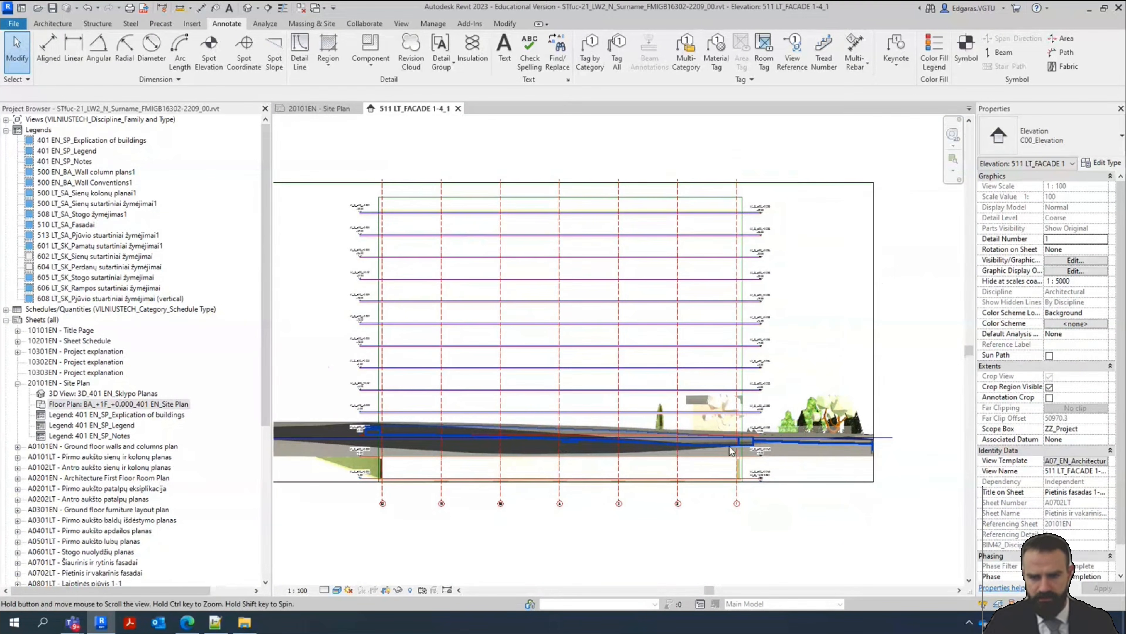
scroll(823, 228, "down", 2)
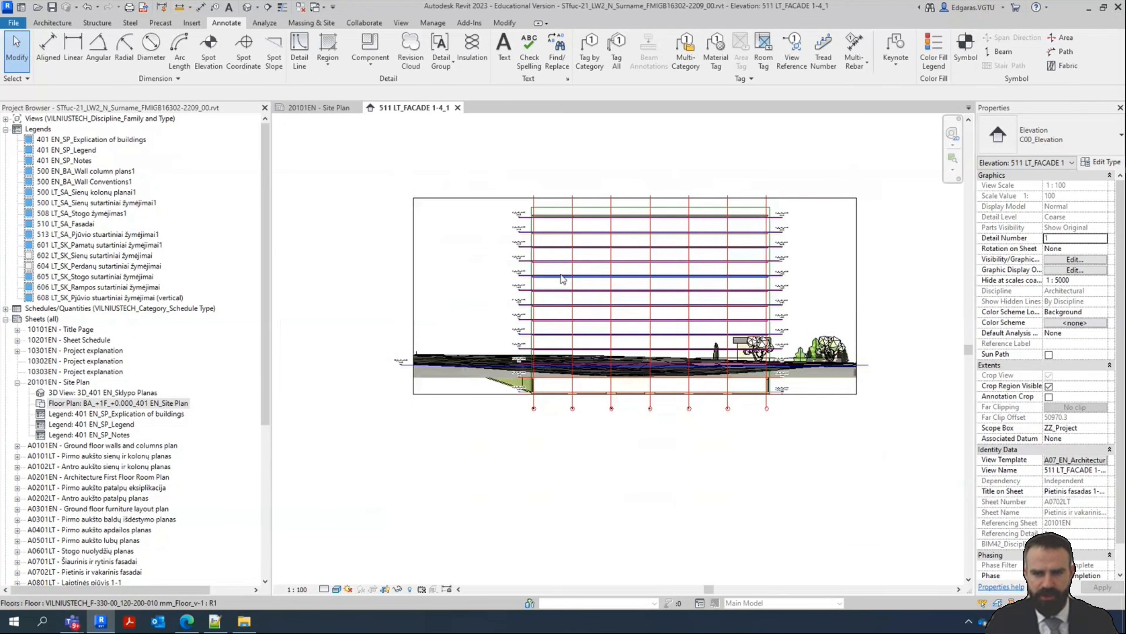
left_click(454, 111)
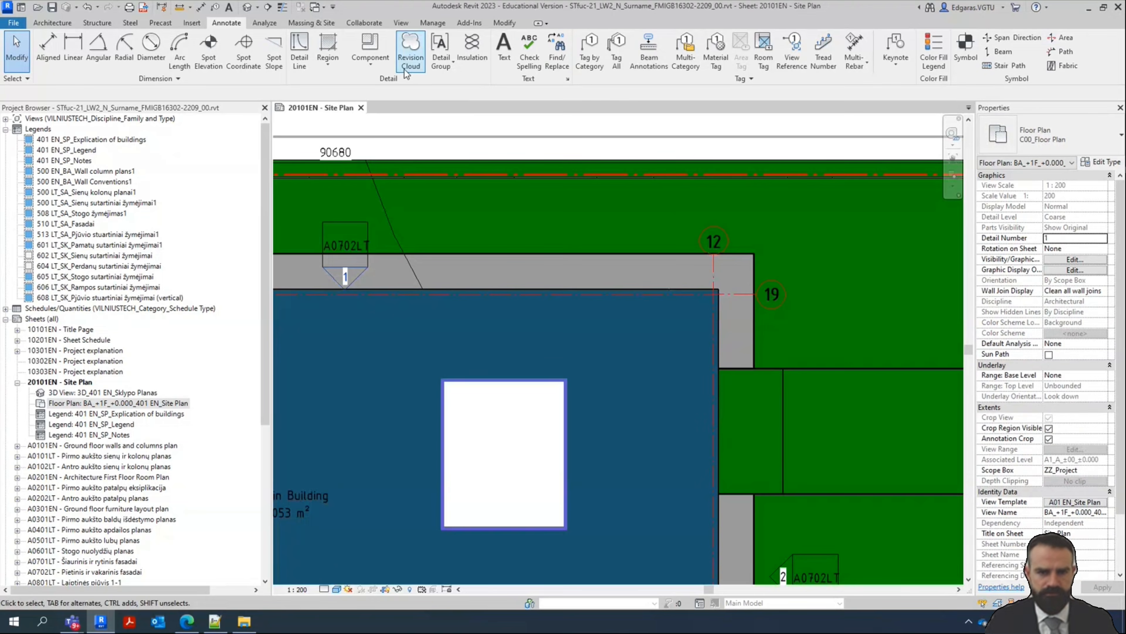
Deactivate the site plan viewport to return to the sheet, and view the A0701LT marker beside the narrow path
scroll(699, 288, "down", 2)
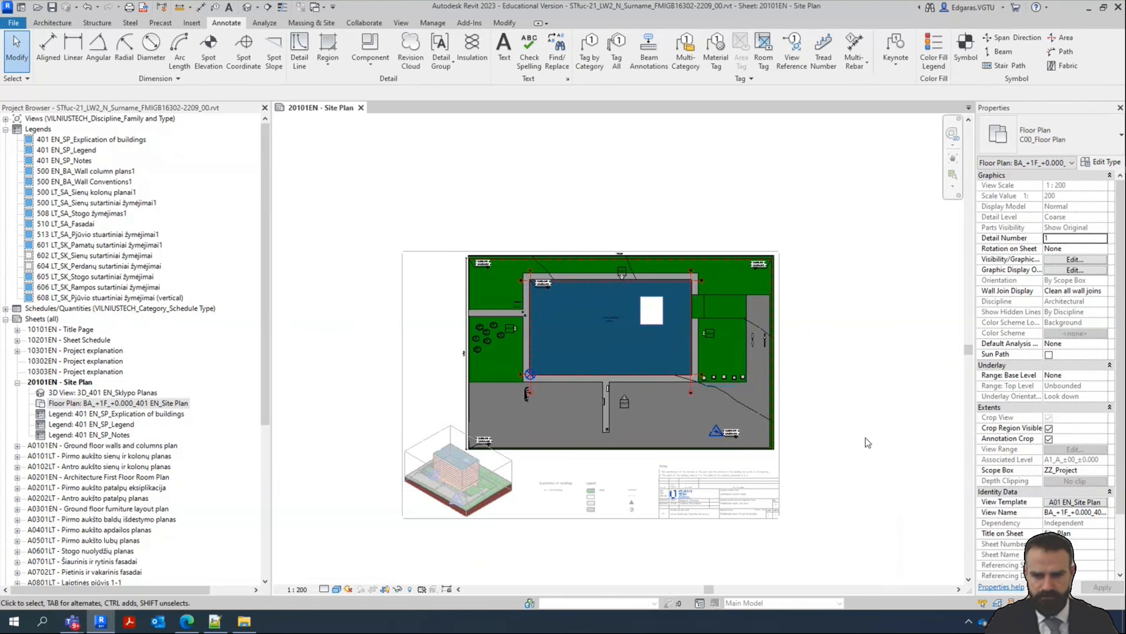
double_click(877, 439)
scroll(616, 409, "up", 5)
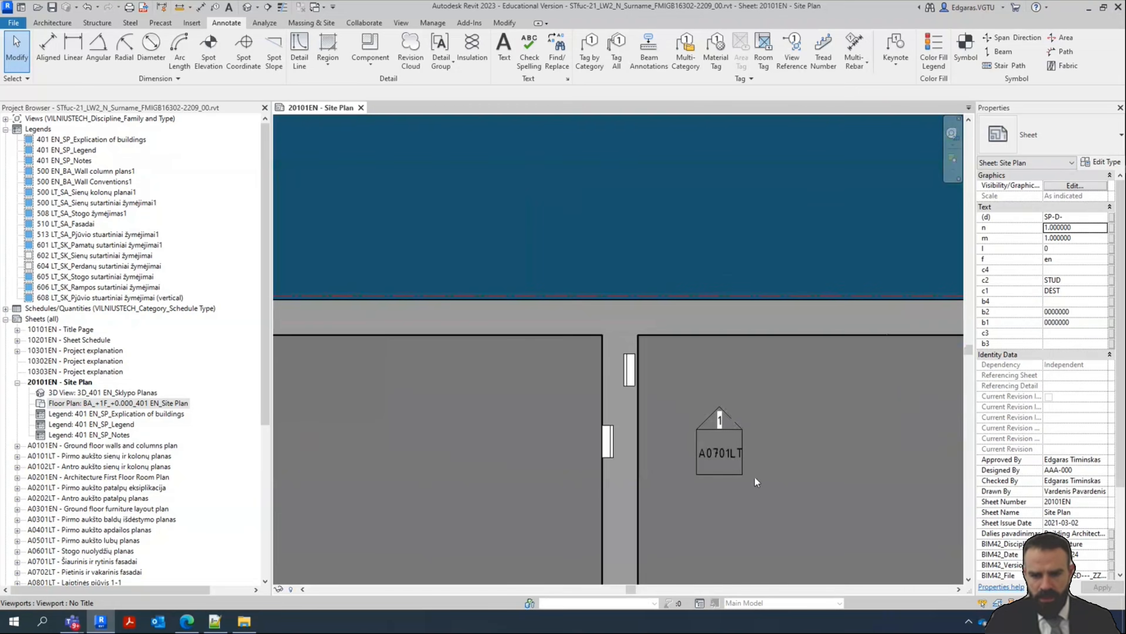
Activate the site plan viewport, check the A0701LT elevation marker beside the narrow path, and deactivate the viewport
double_click(720, 461)
scroll(719, 461, "up", 2)
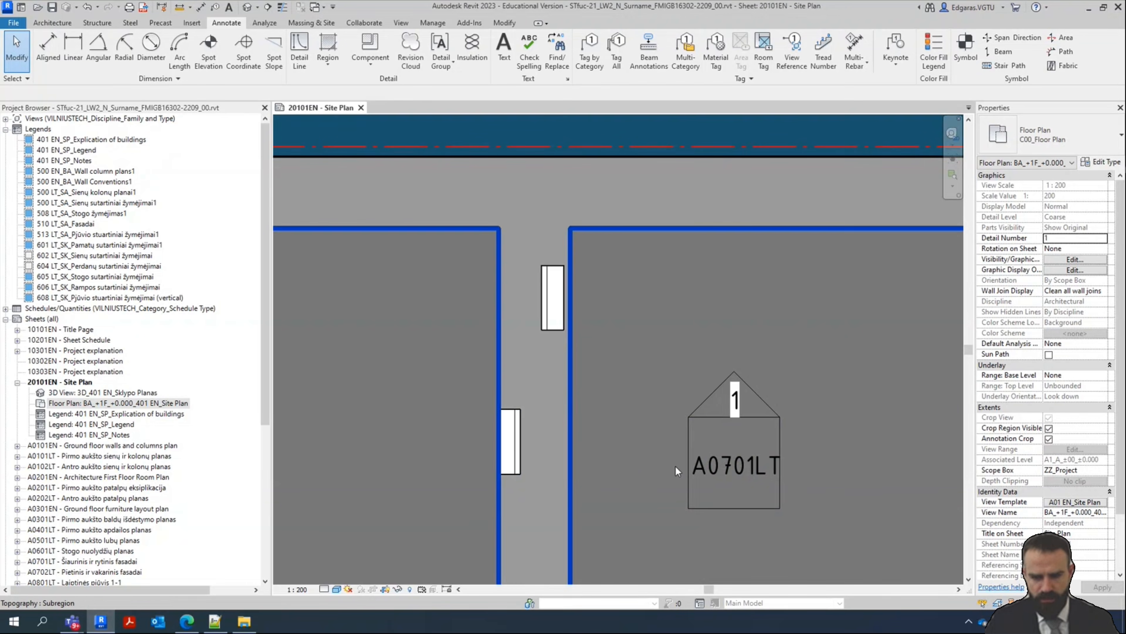
scroll(673, 460, "down", 2)
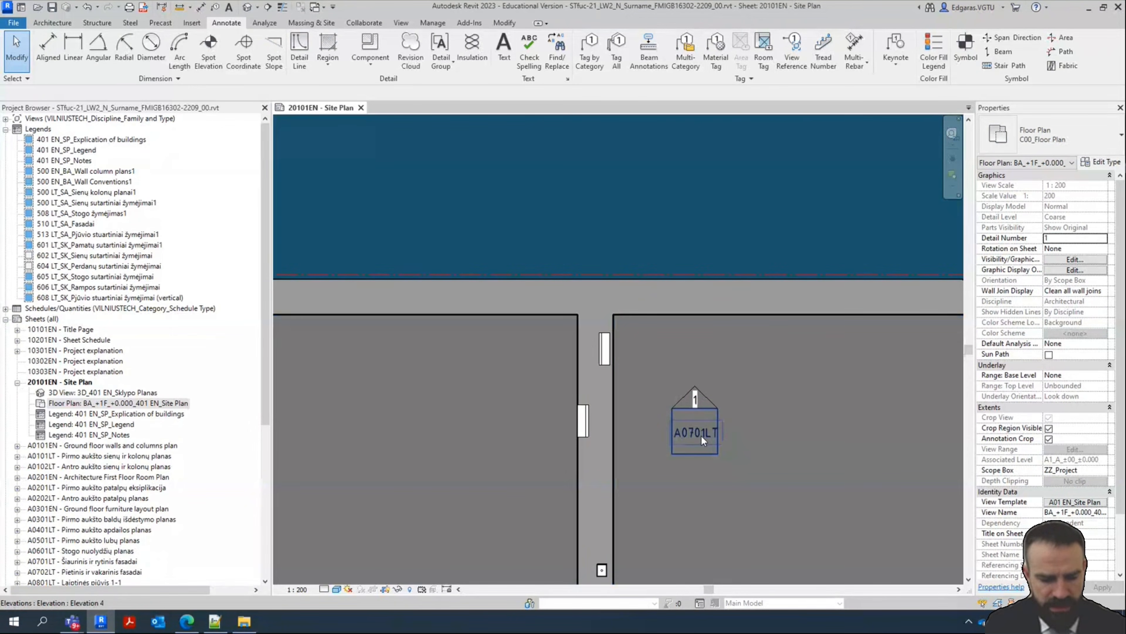
scroll(702, 436, "down", 4)
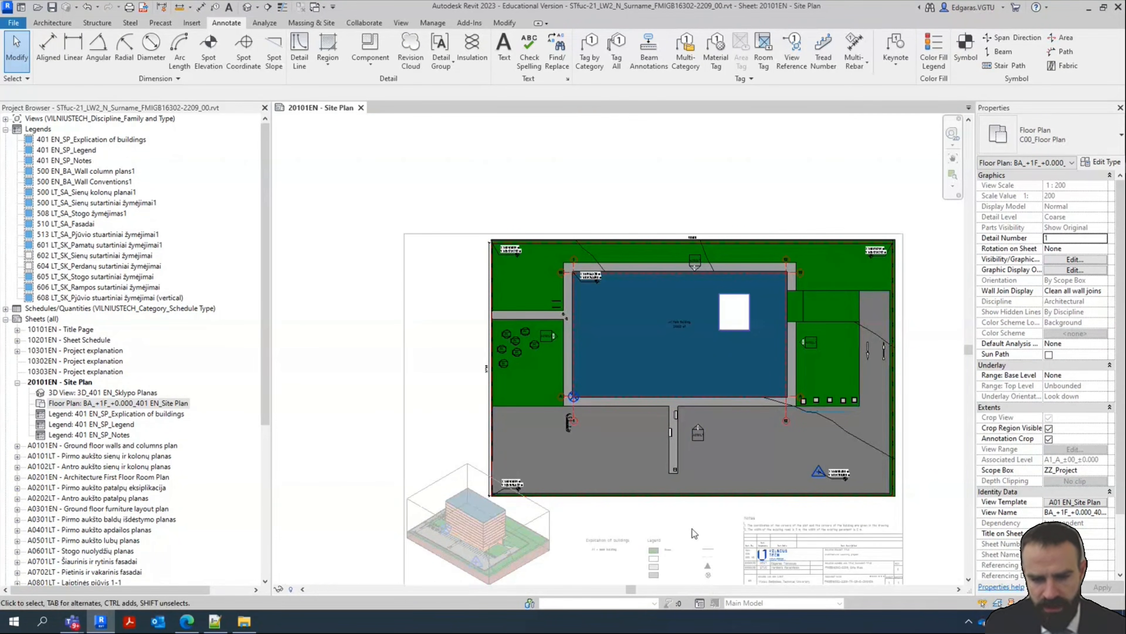
double_click(604, 516)
Examine the whole site plan sheet, including the elevation markers, grids, spot coordinates, legends and axonometric view
middle_click_drag(575, 313, 549, 259)
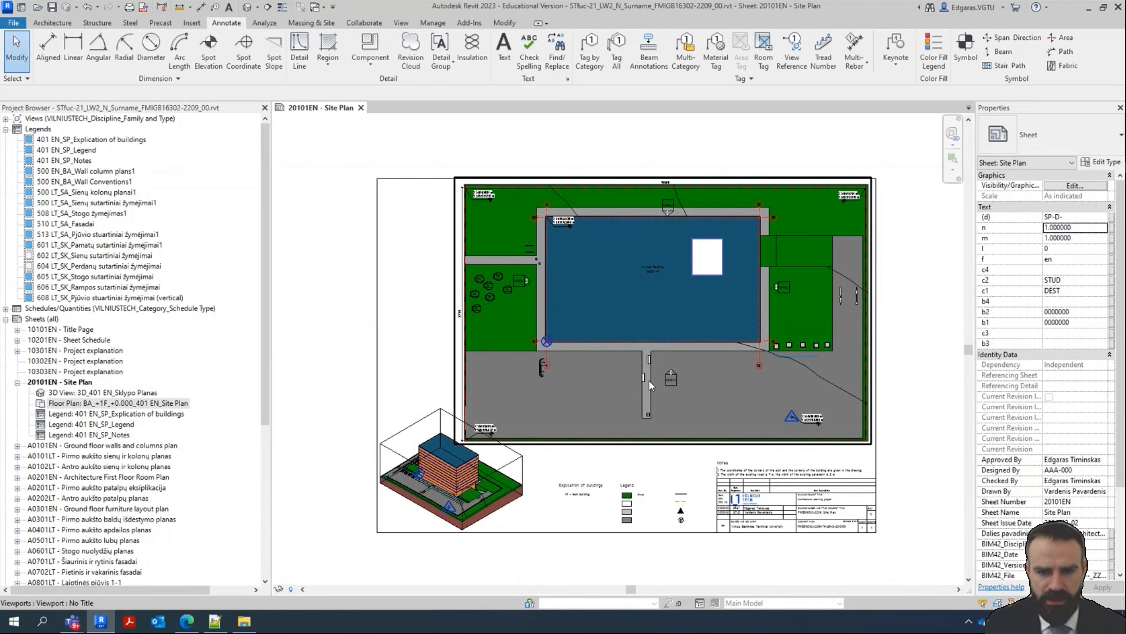
scroll(484, 253, "up", 5)
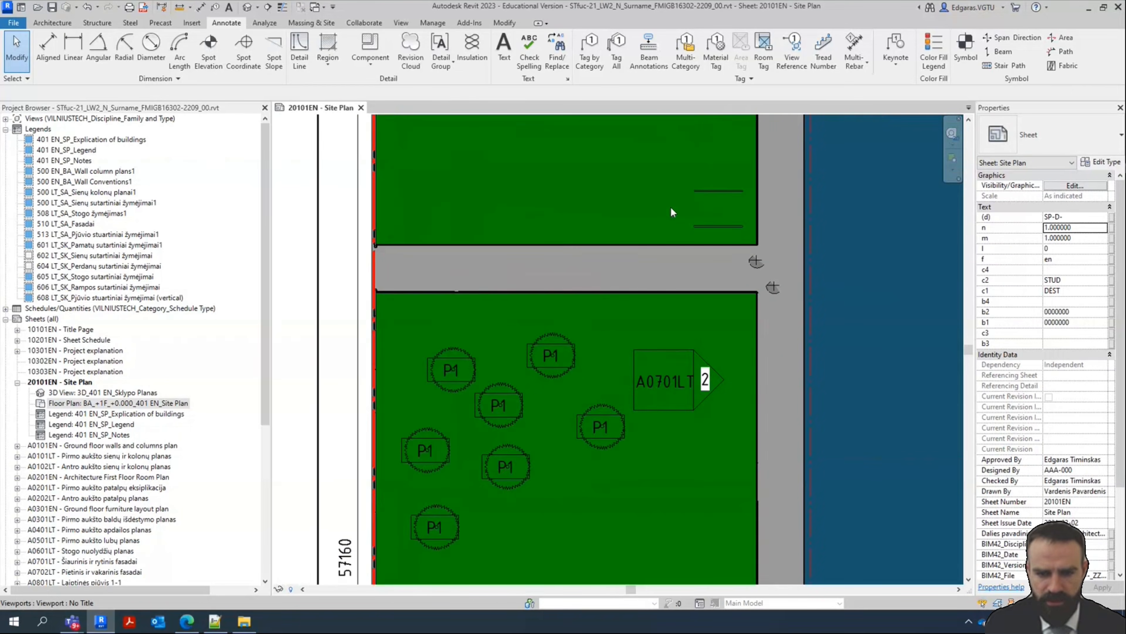
scroll(673, 209, "up", 4)
middle_click_drag(748, 411, 486, 436)
scroll(486, 435, "down", 6)
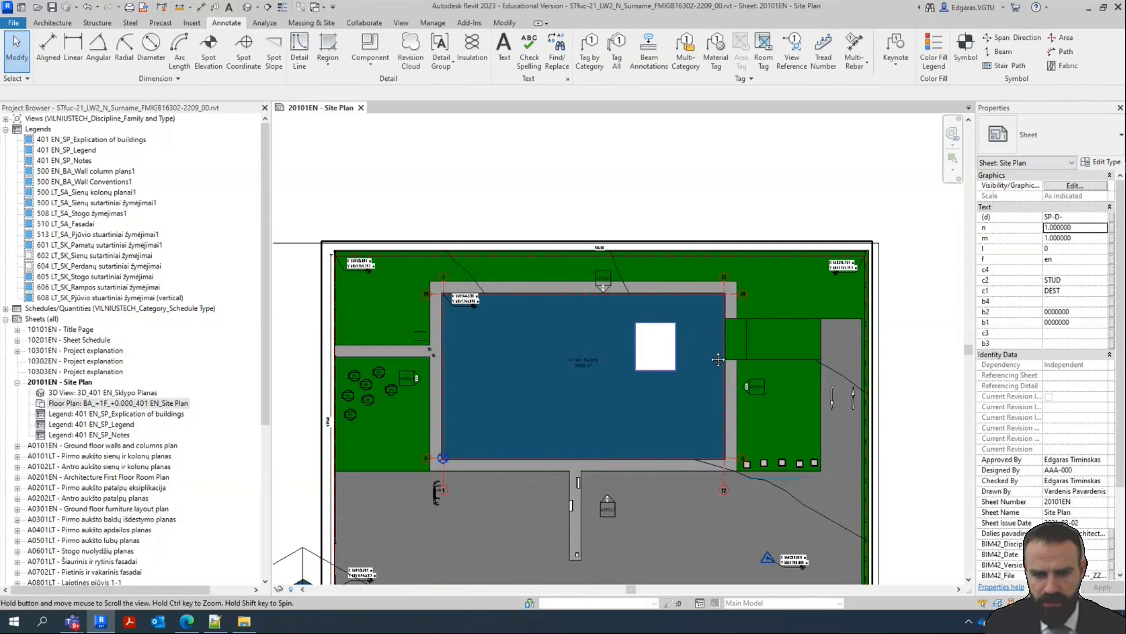
scroll(600, 216, "up", 4)
scroll(599, 212, "up", 1)
middle_click_drag(654, 397, 507, 214)
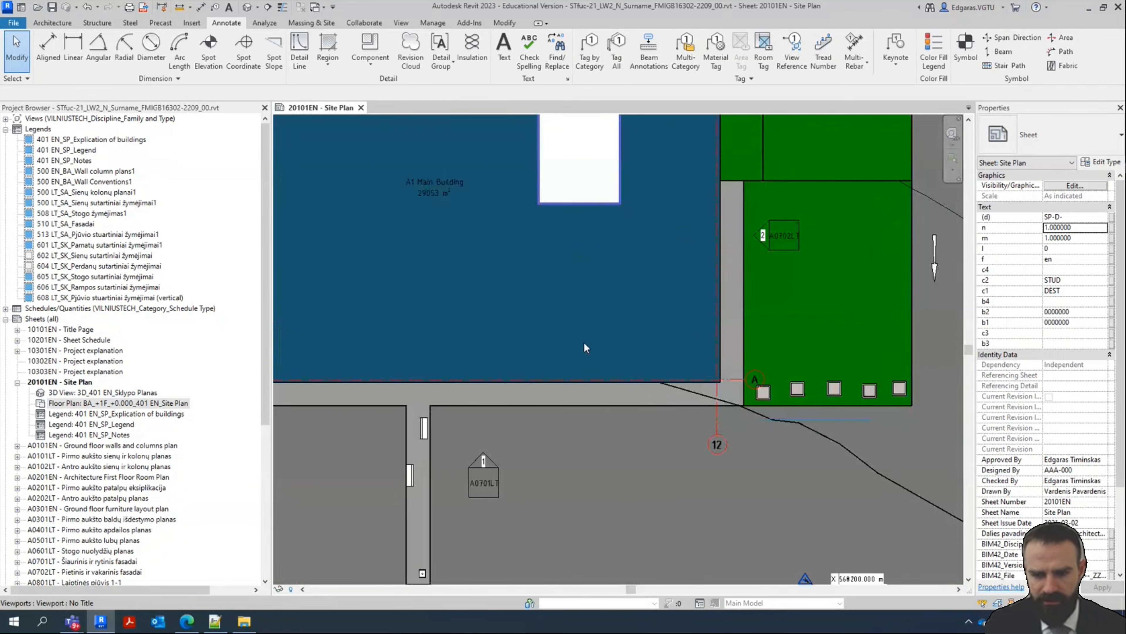
scroll(584, 341, "down", 1)
middle_click_drag(593, 459, 626, 381)
scroll(632, 368, "down", 3)
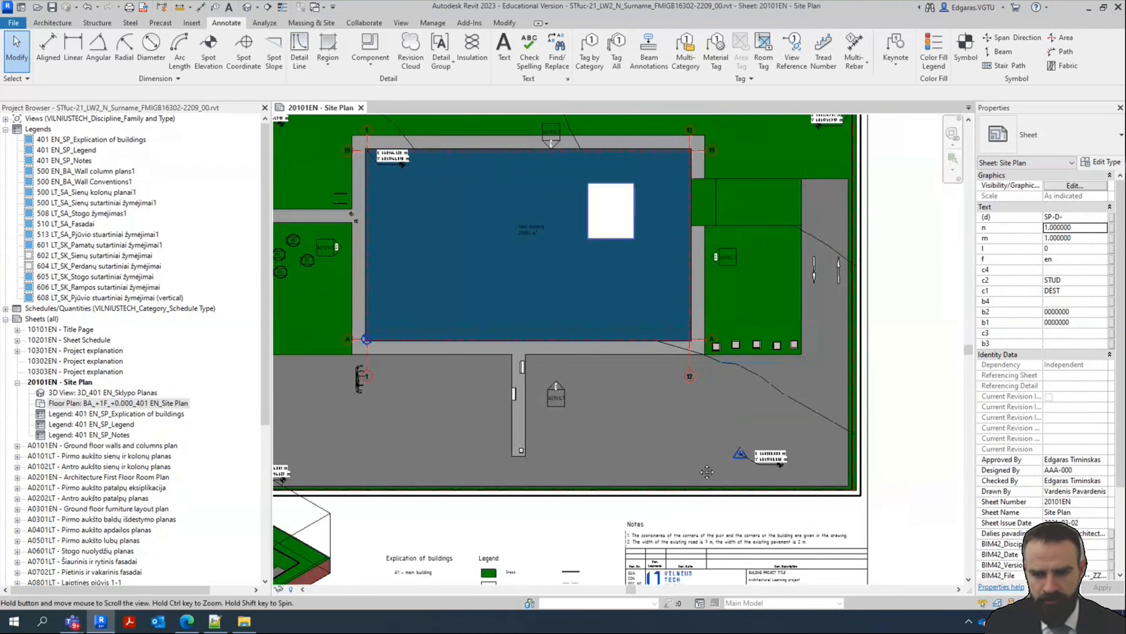
middle_click_drag(574, 148, 662, 240)
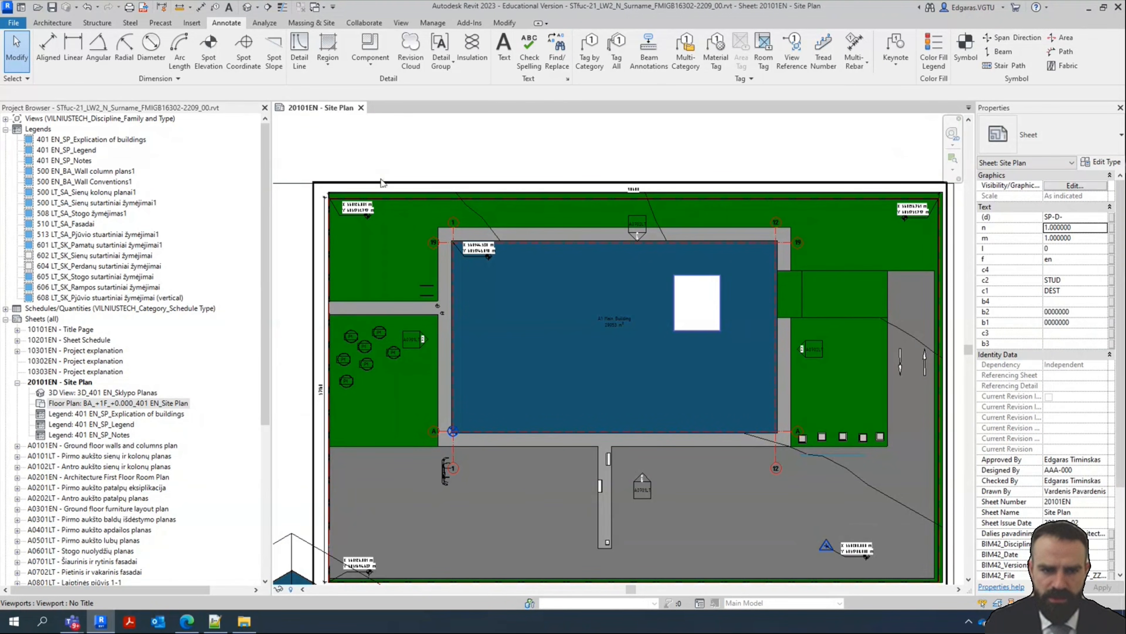
middle_click_drag(634, 336, 595, 324)
scroll(596, 324, "down", 4)
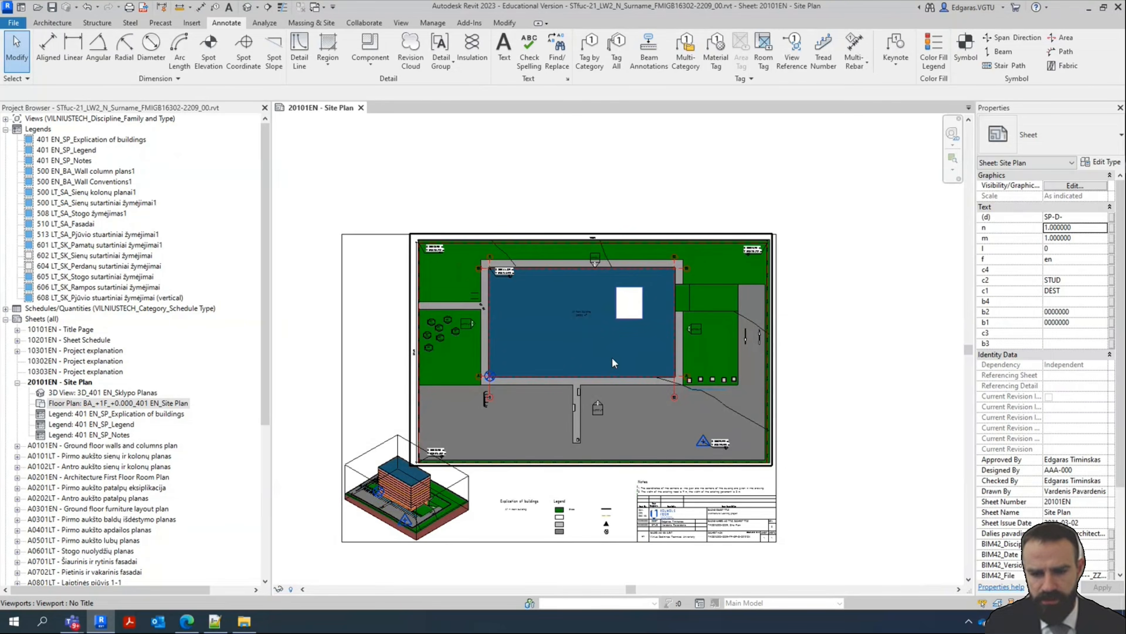
scroll(612, 358, "up", 2)
middle_click_drag(426, 449, 599, 450)
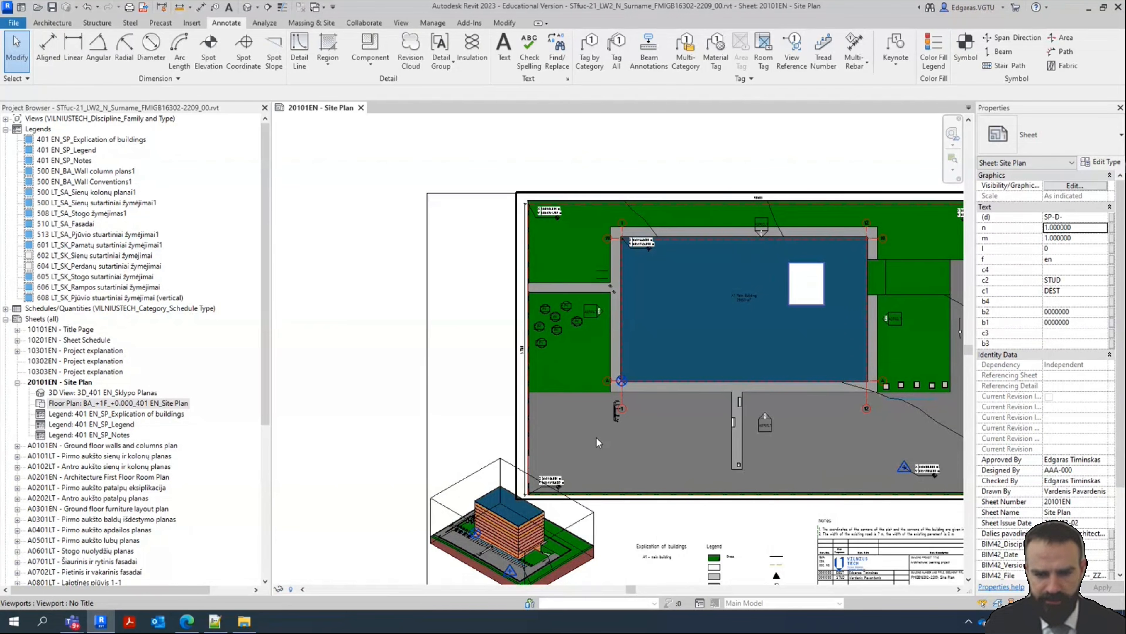
middle_click_drag(625, 445, 590, 430)
middle_click_drag(793, 416, 713, 415)
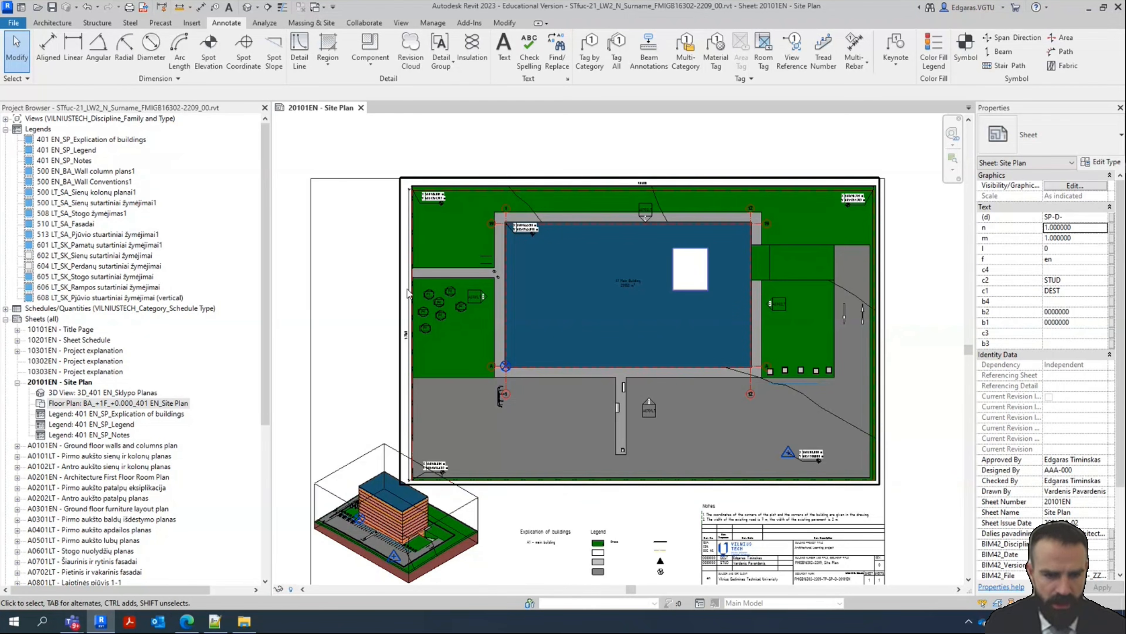
scroll(423, 267, "down", 2)
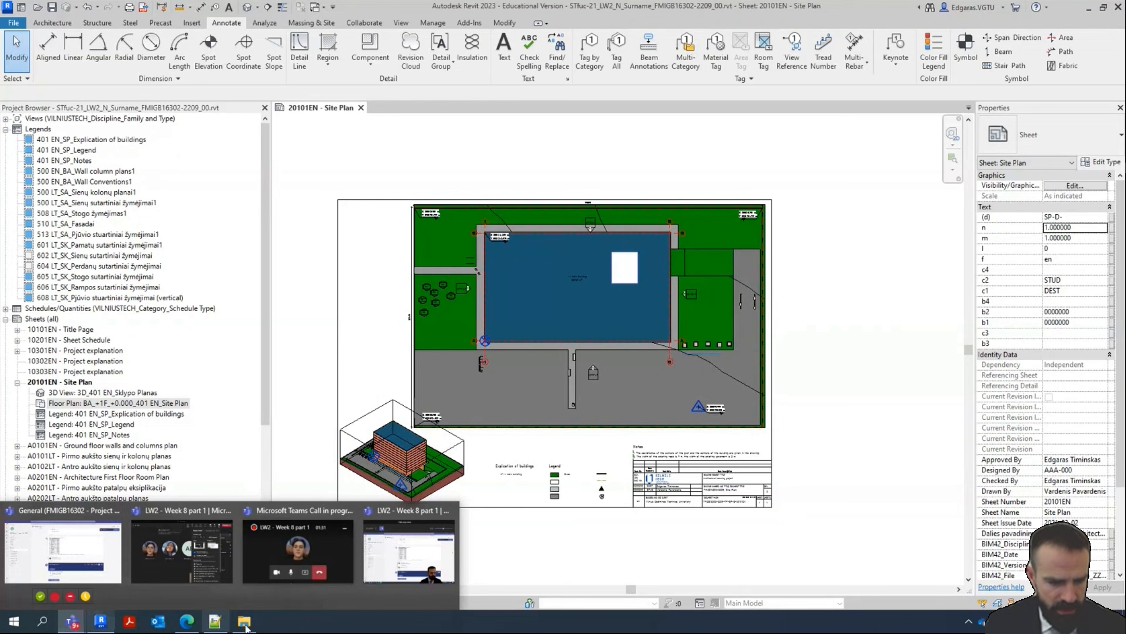
Switch to the browser, review the Week 8 scope list in Plannerly, and return to Revit
left_click(186, 621)
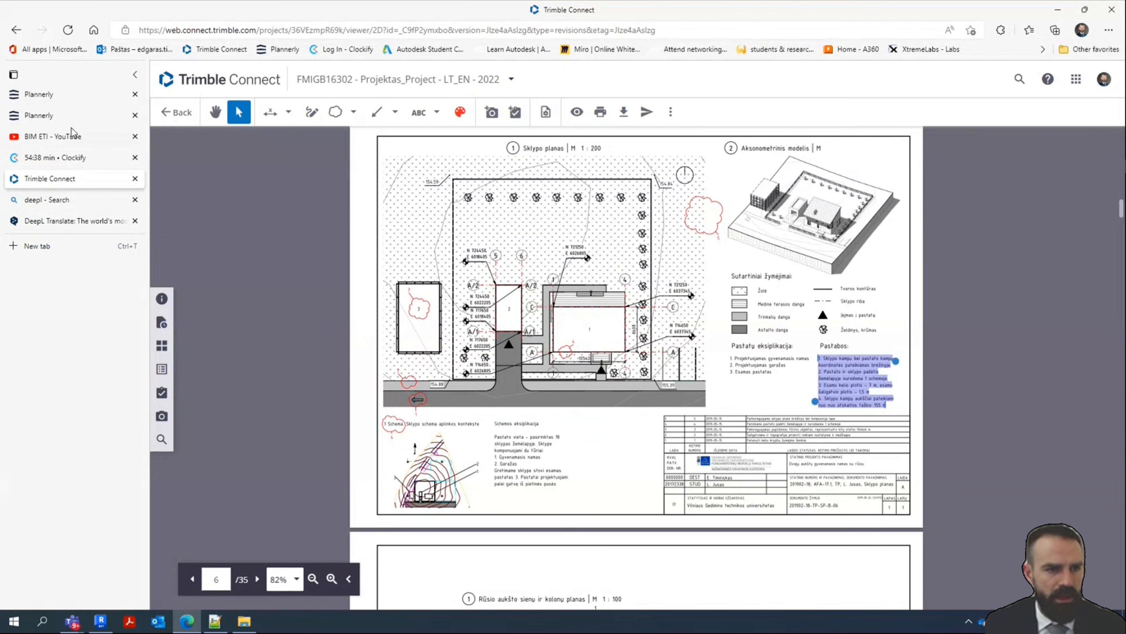
left_click(58, 120)
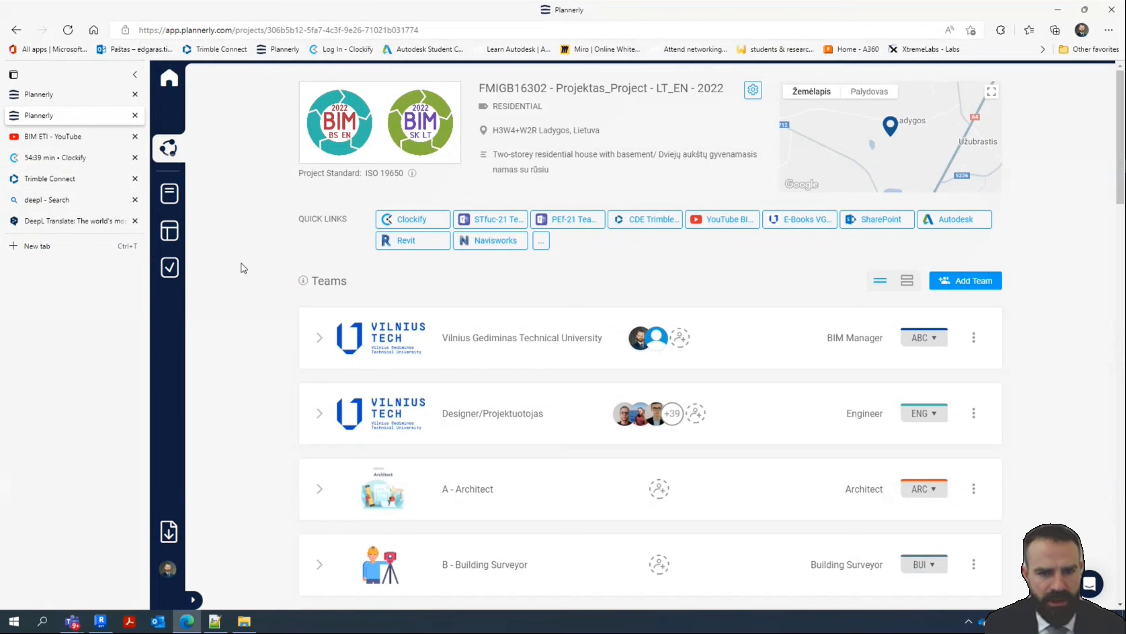
left_click(39, 98)
scroll(448, 307, "down", 5)
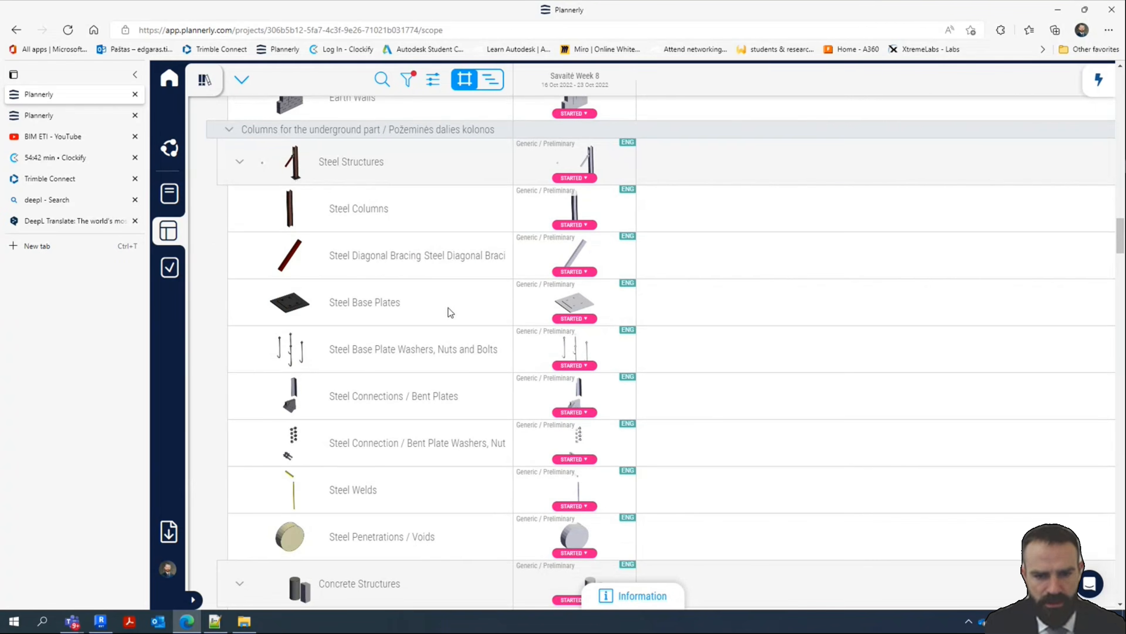
scroll(448, 307, "up", 9)
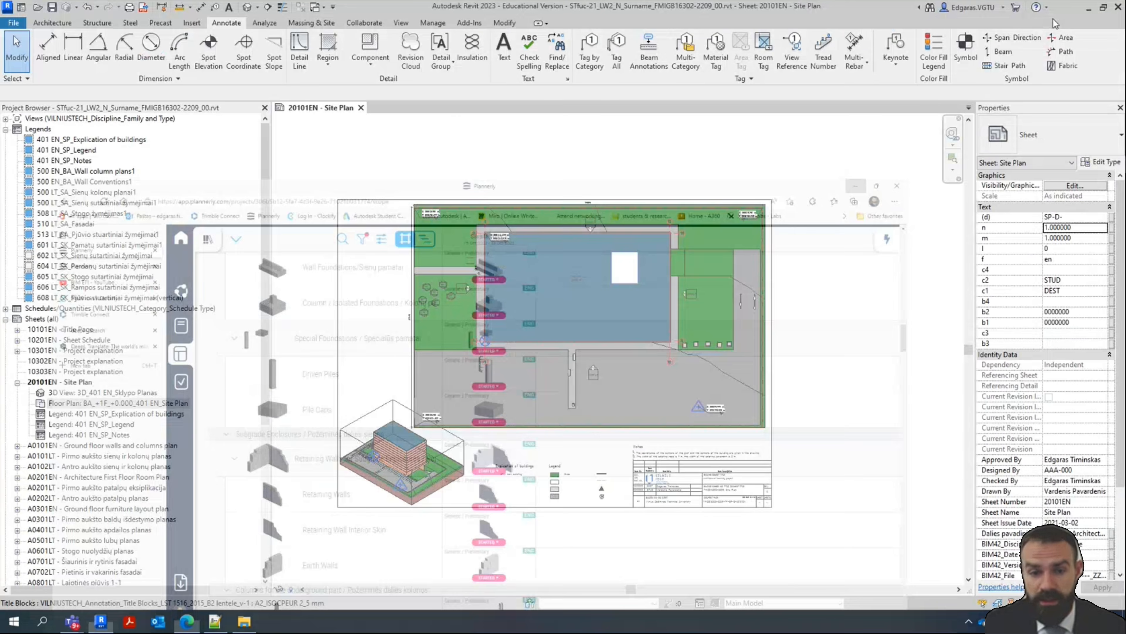
left_click(1058, 9)
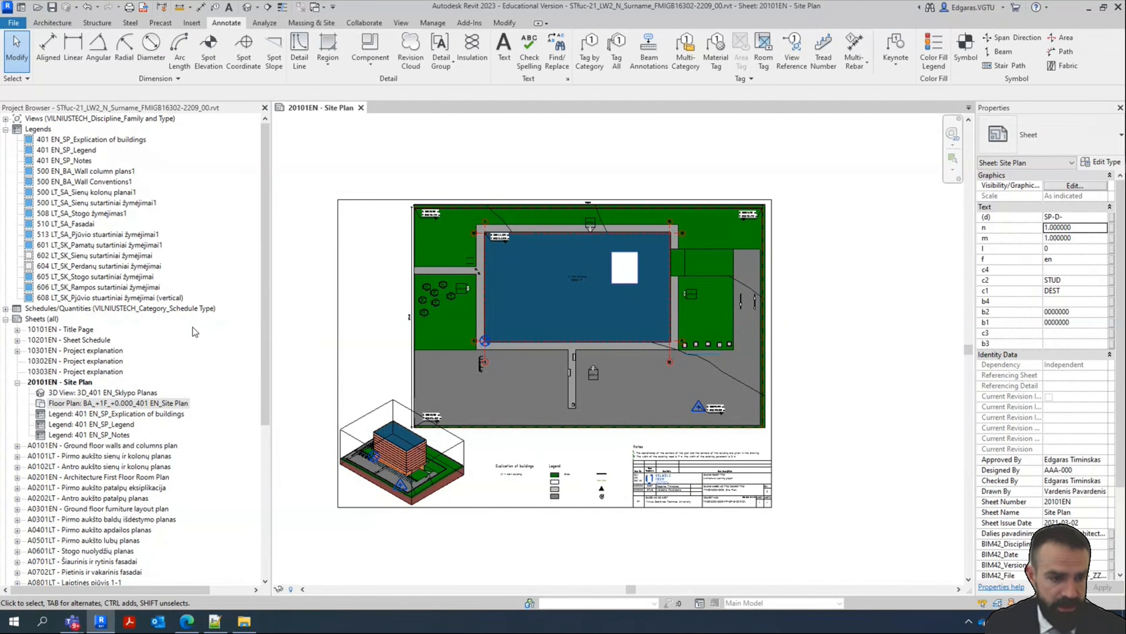
Open the default 3D view and orient the model to its front face
left_click(247, 7)
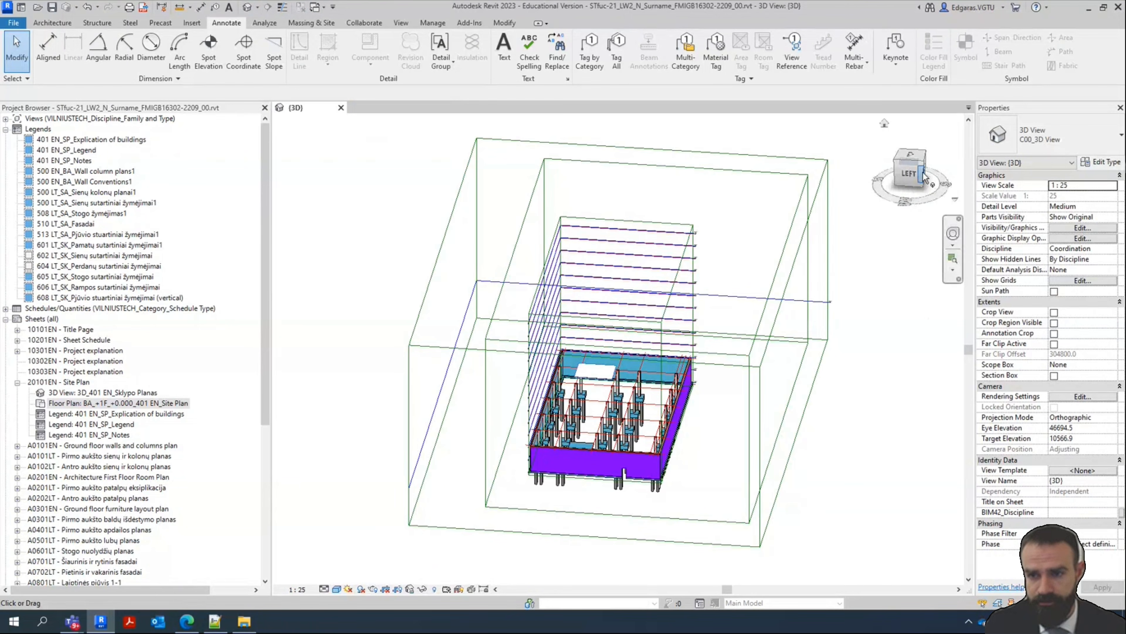
middle_click_drag(894, 437, 717, 430, "shift")
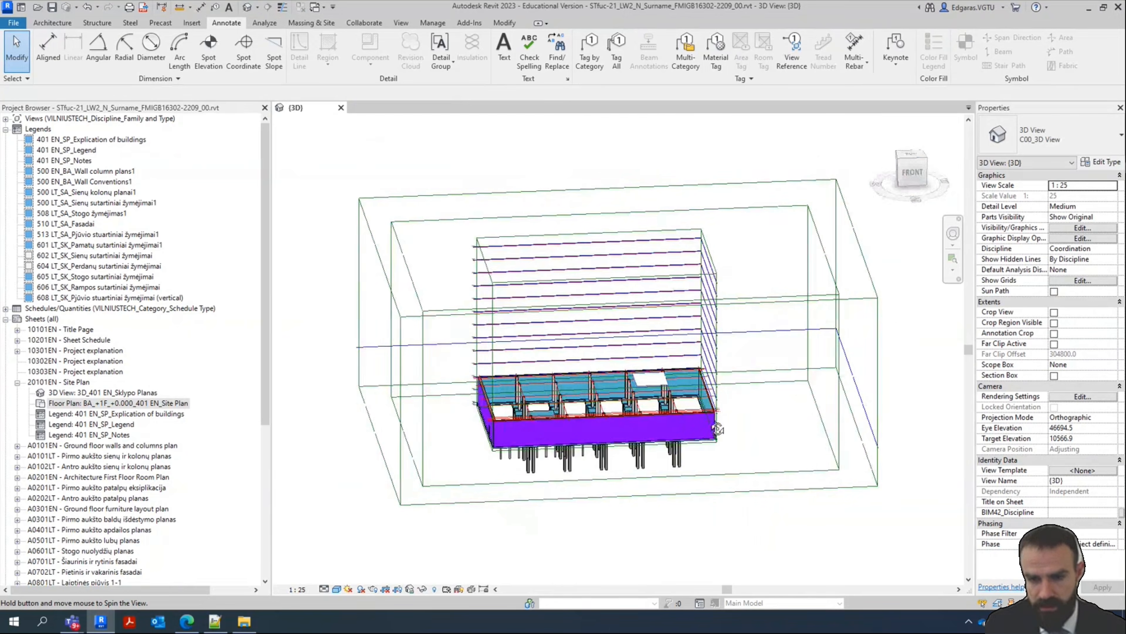
left_click(912, 173)
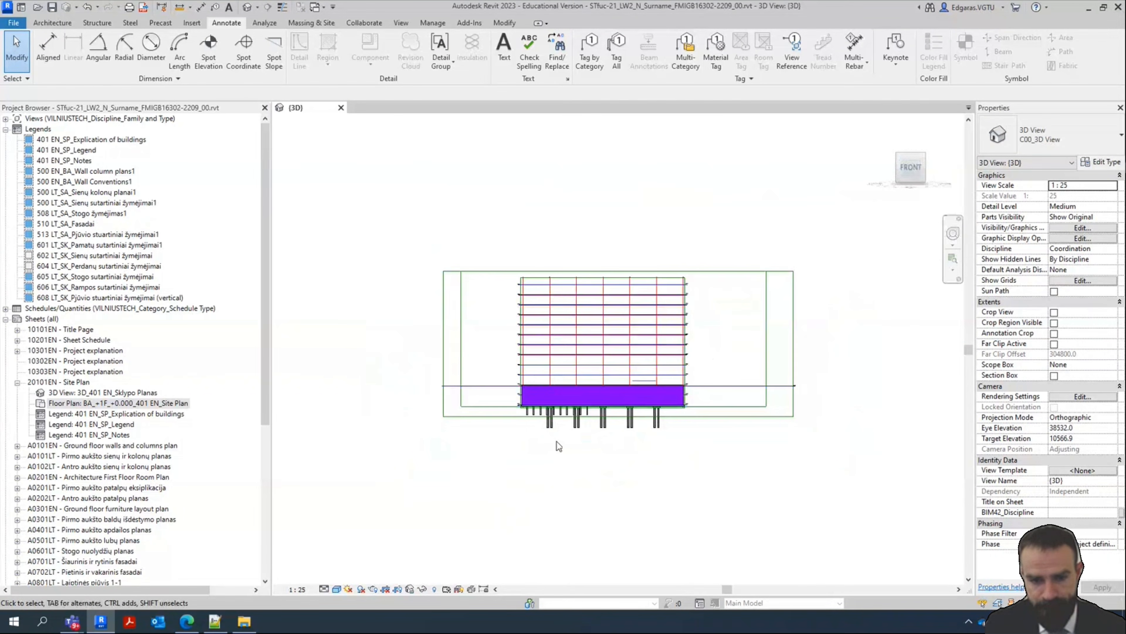
Examine the basement level markers beside the building's edge, from the ±0.000 level down to the -6.000 level
scroll(557, 442, "up", 10)
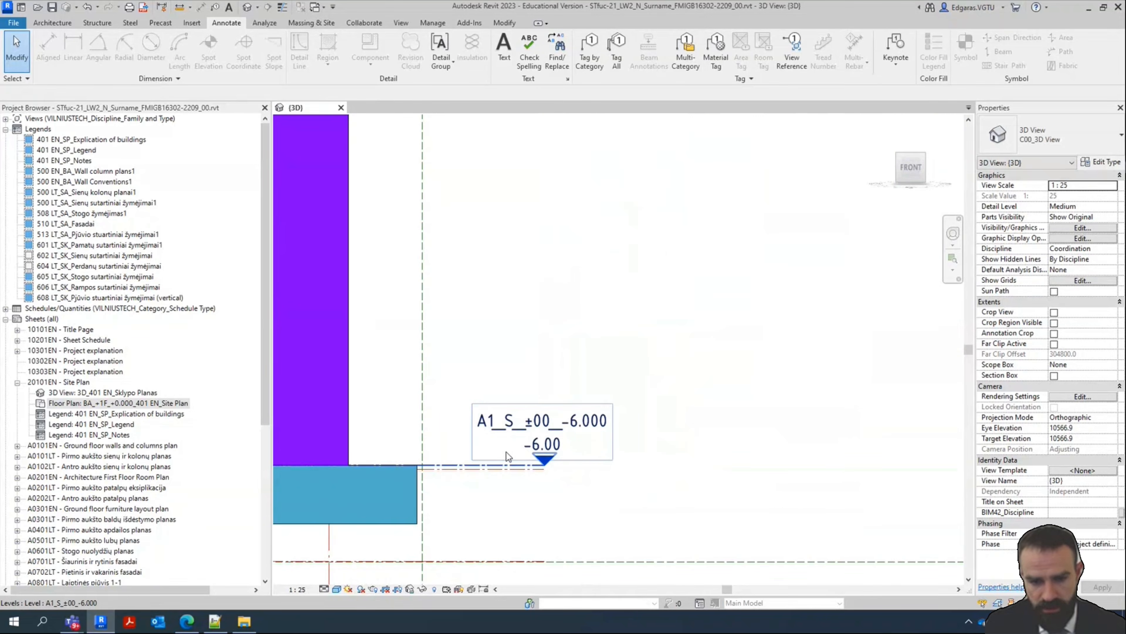
scroll(506, 452, "up", 3)
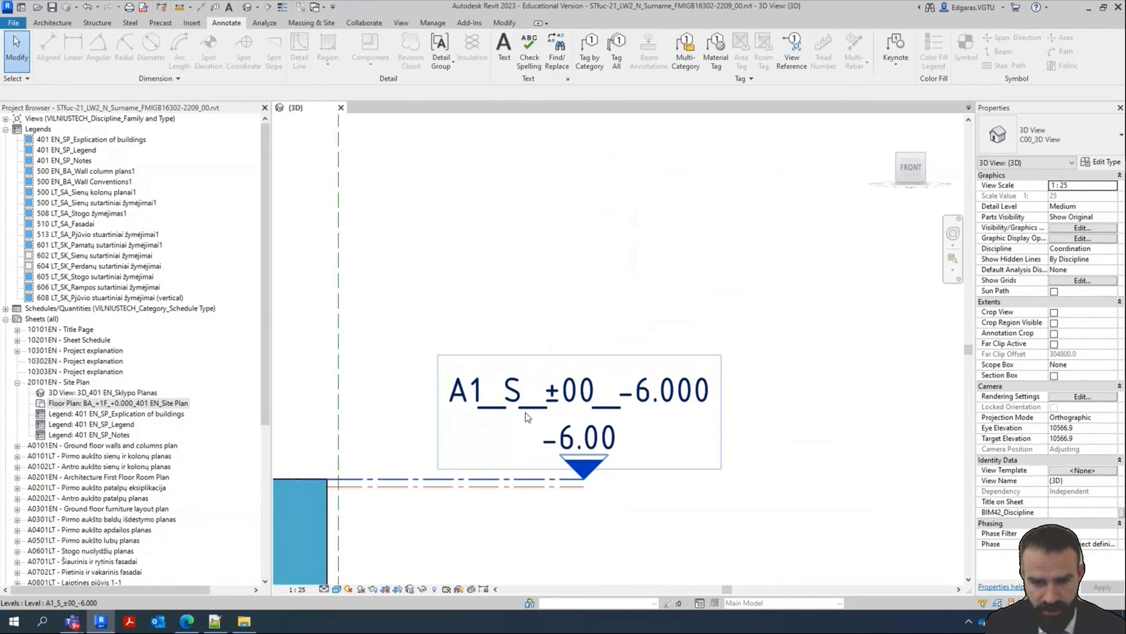
scroll(648, 460, "down", 5)
mouse_move(648, 409)
middle_mouse_down()
mouse_move(699, 496)
mouse_move(690, 397)
middle_mouse_up()
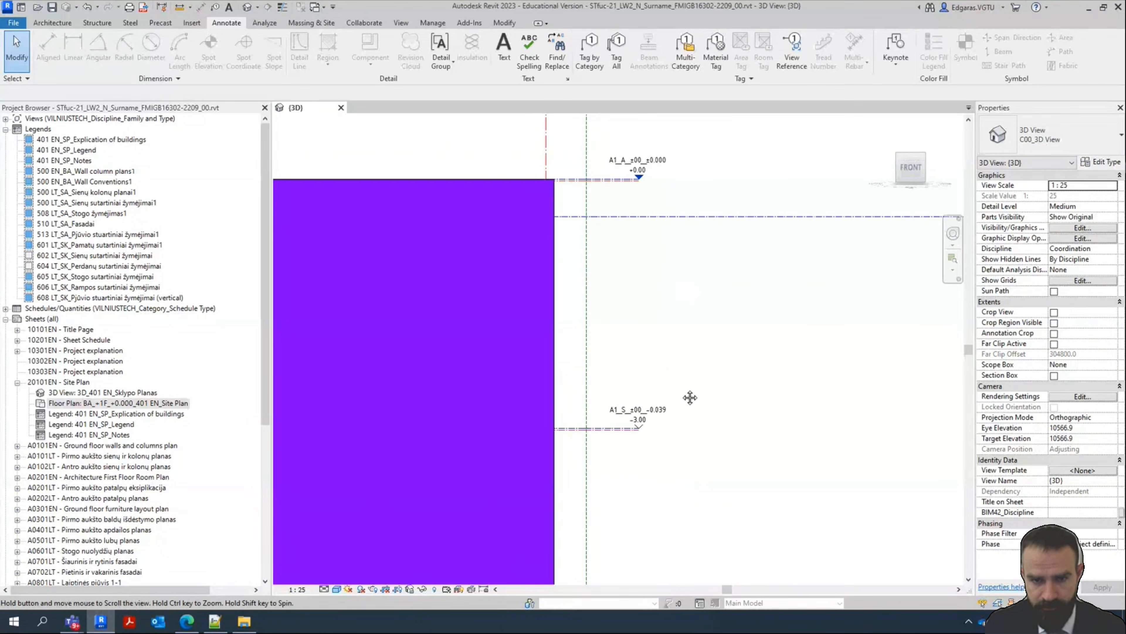
key("z")
key("p")
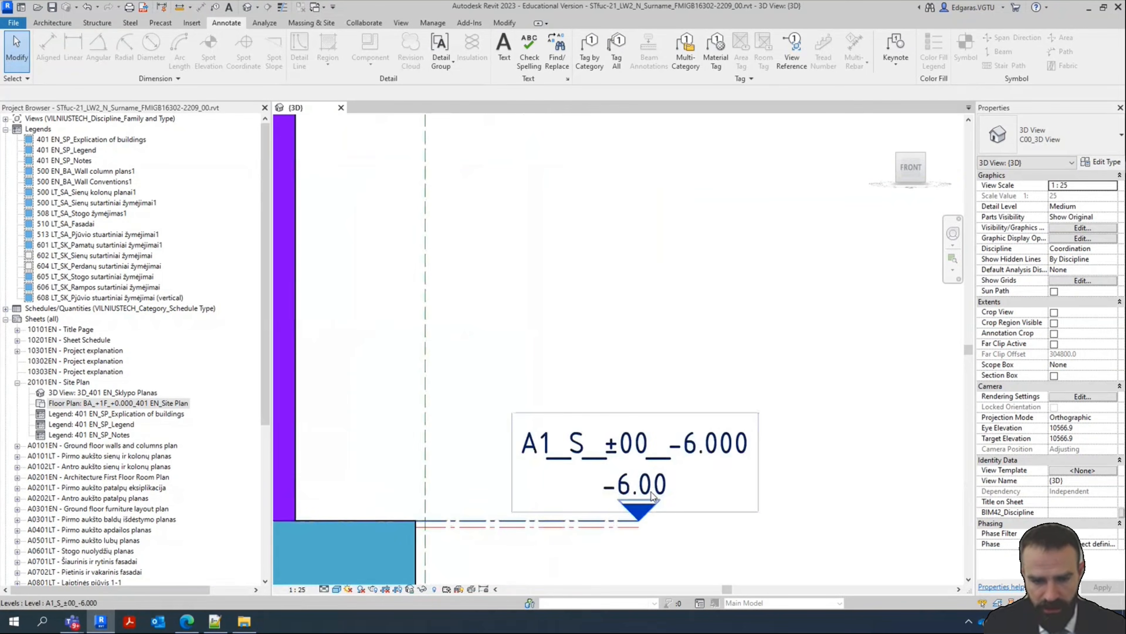
scroll(652, 495, "down", 5)
scroll(659, 484, "up", 5)
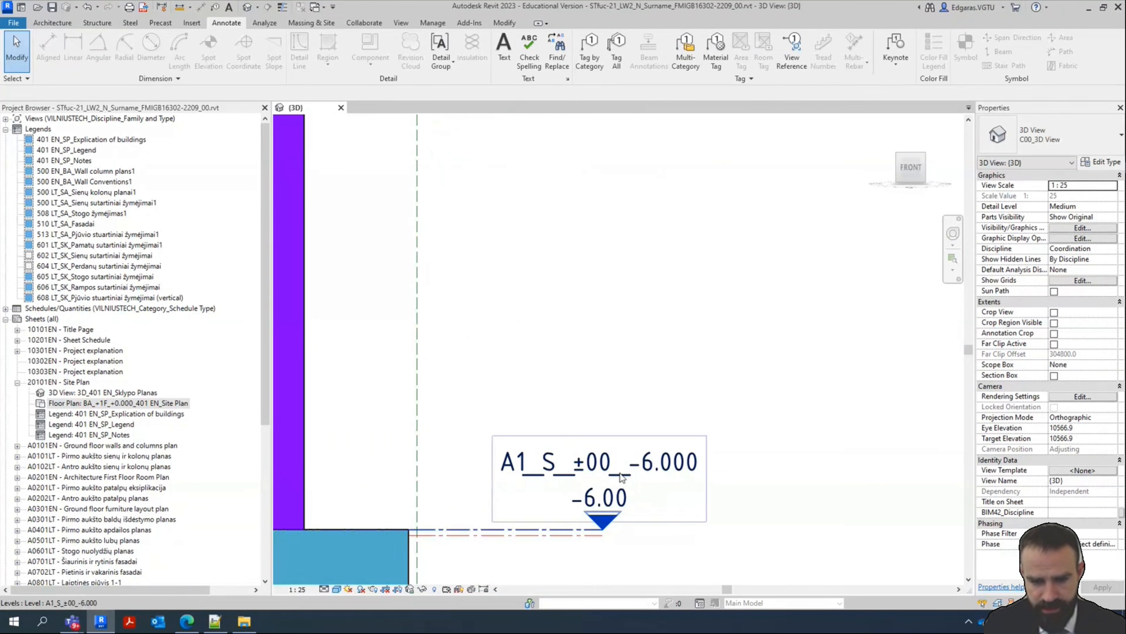
Rename the architectural level at elevation -6.00 as A1_A_-02_-6.000 and clear the selection
left_click(620, 473)
left_click(612, 464)
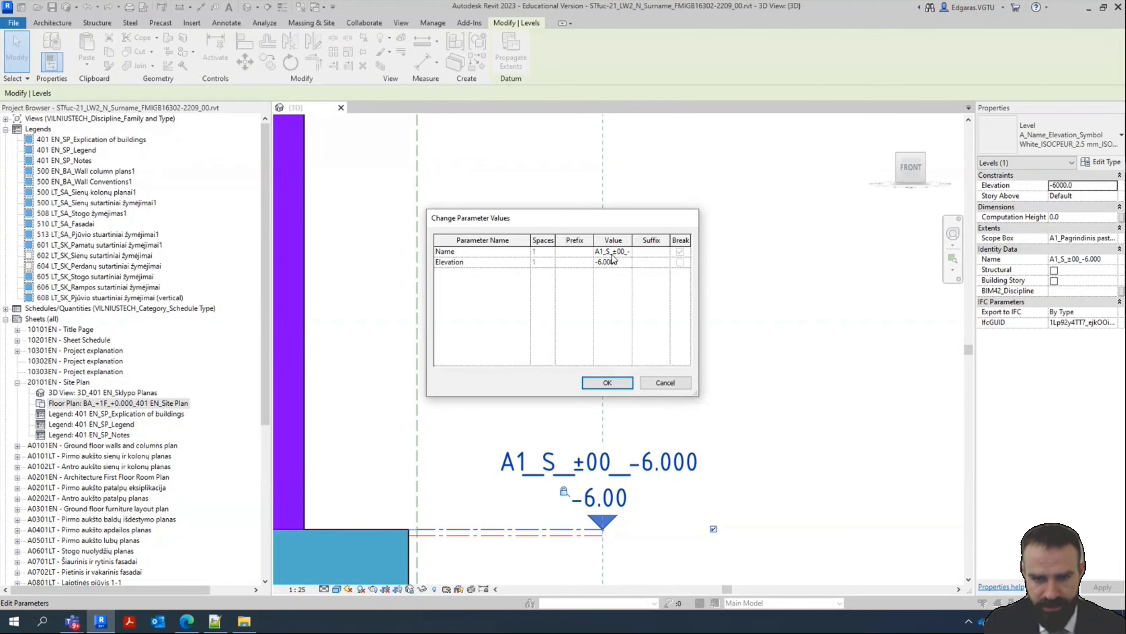
left_click_drag(632, 239, 677, 240)
left_click(624, 251)
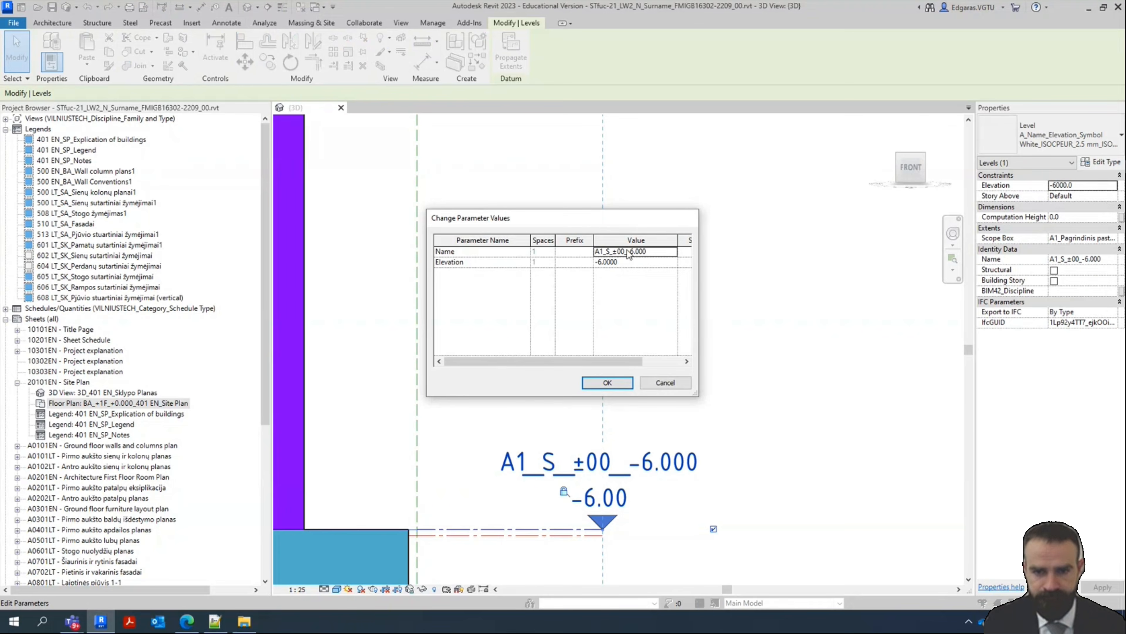
left_click(624, 251)
type("A")
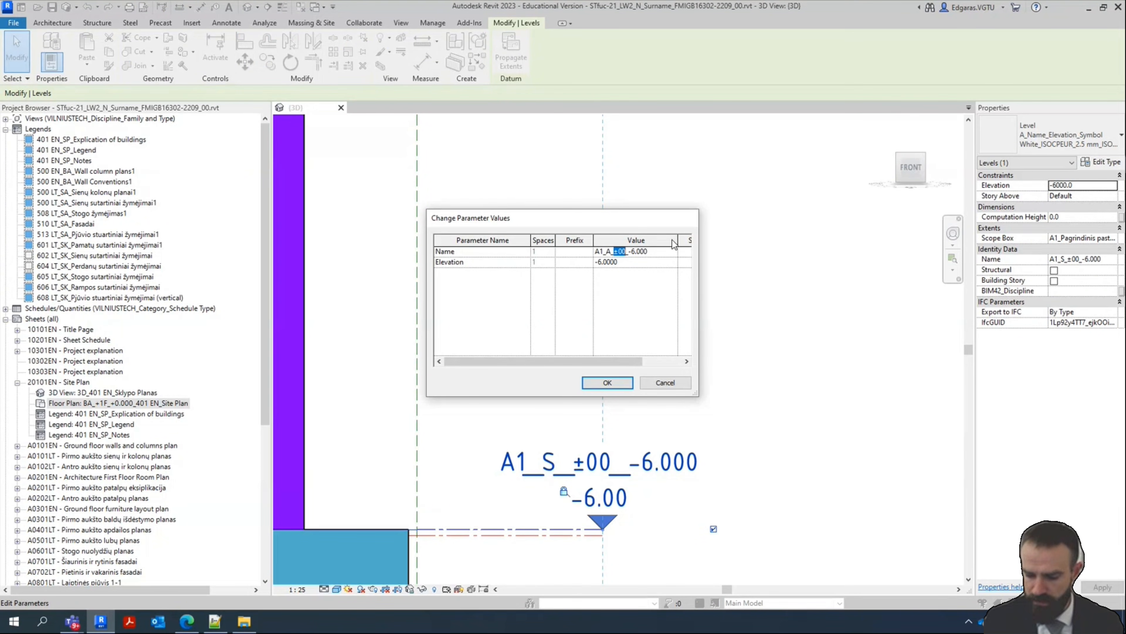
key("BackSpace")
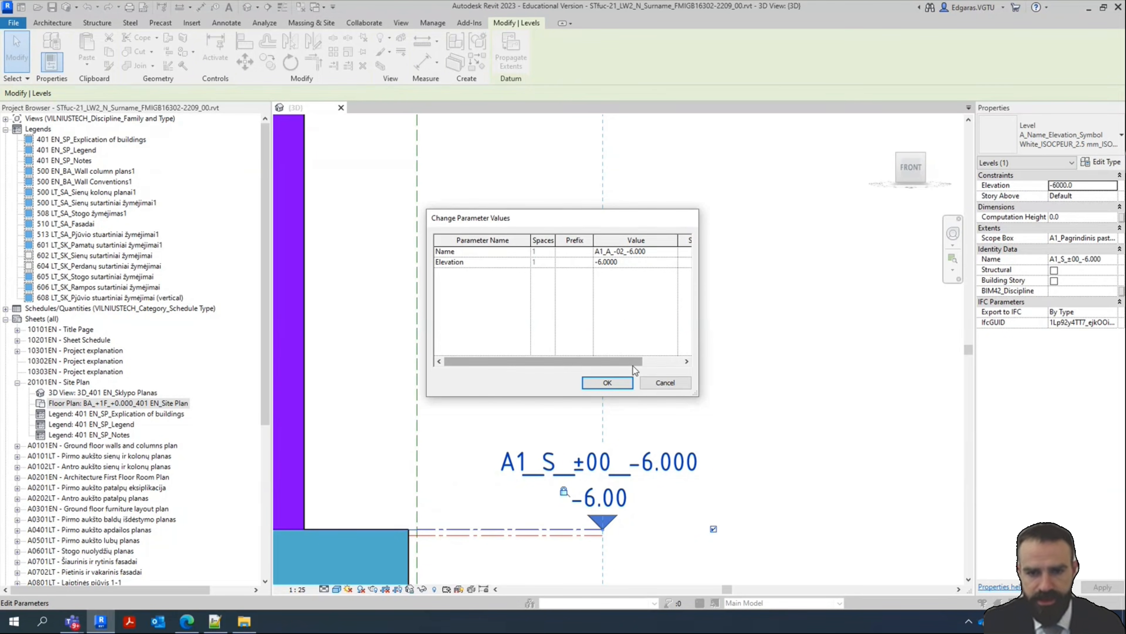
left_click(608, 383)
left_click(756, 447)
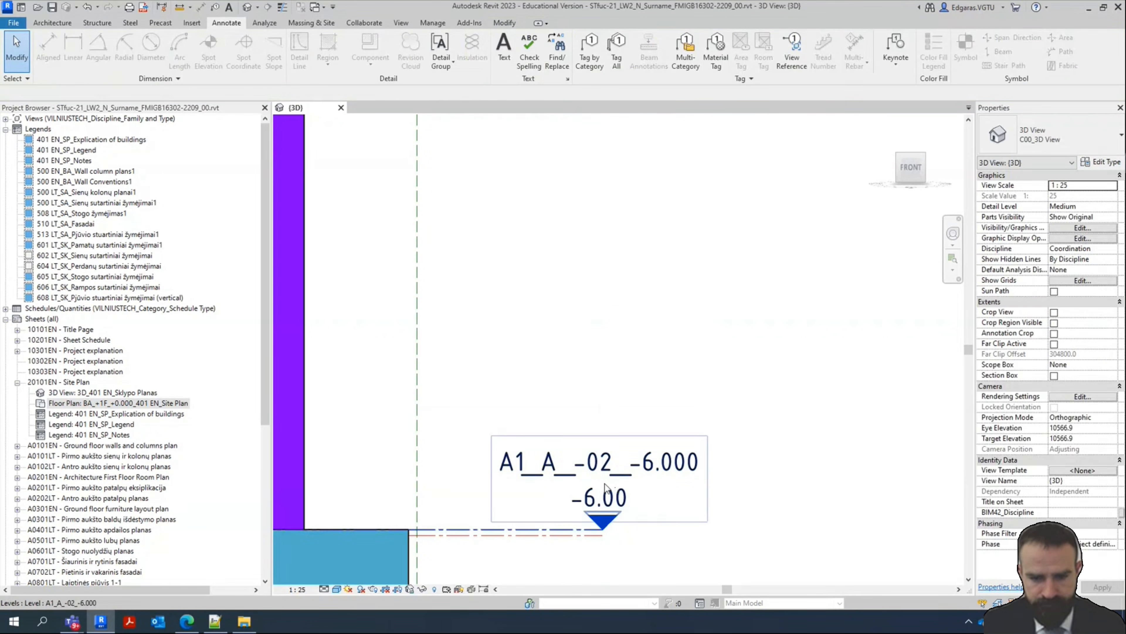
Rename the structural level at elevation -6.02 as A1_S_-02_-6.020
left_click(619, 482)
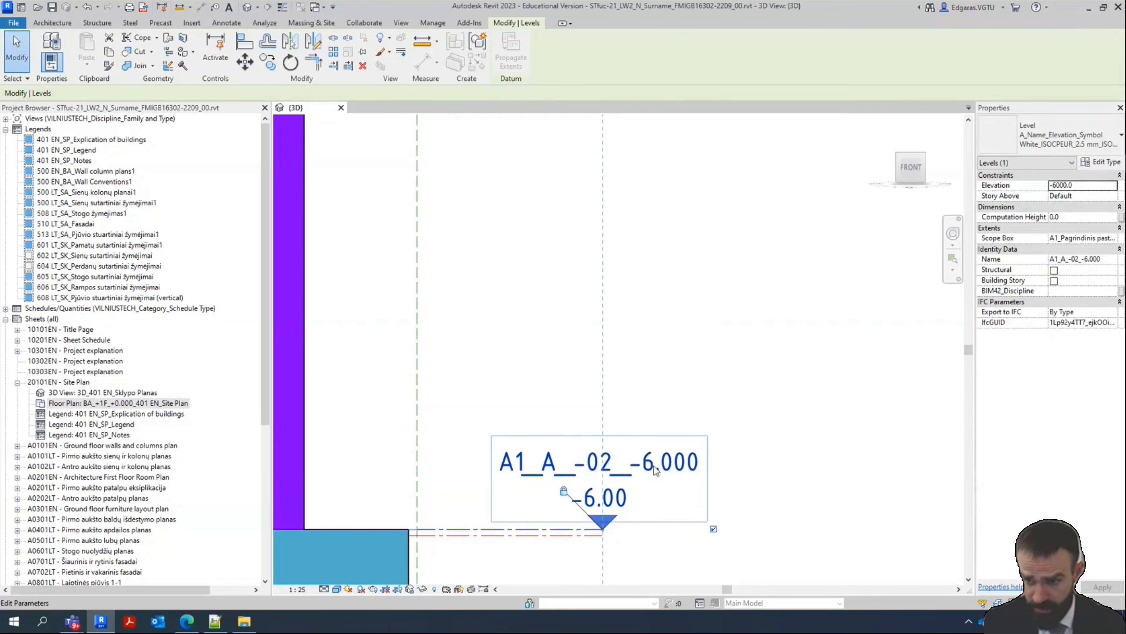
scroll(794, 402, "down", 3)
scroll(794, 401, "down", 4)
scroll(882, 504, "up", 6)
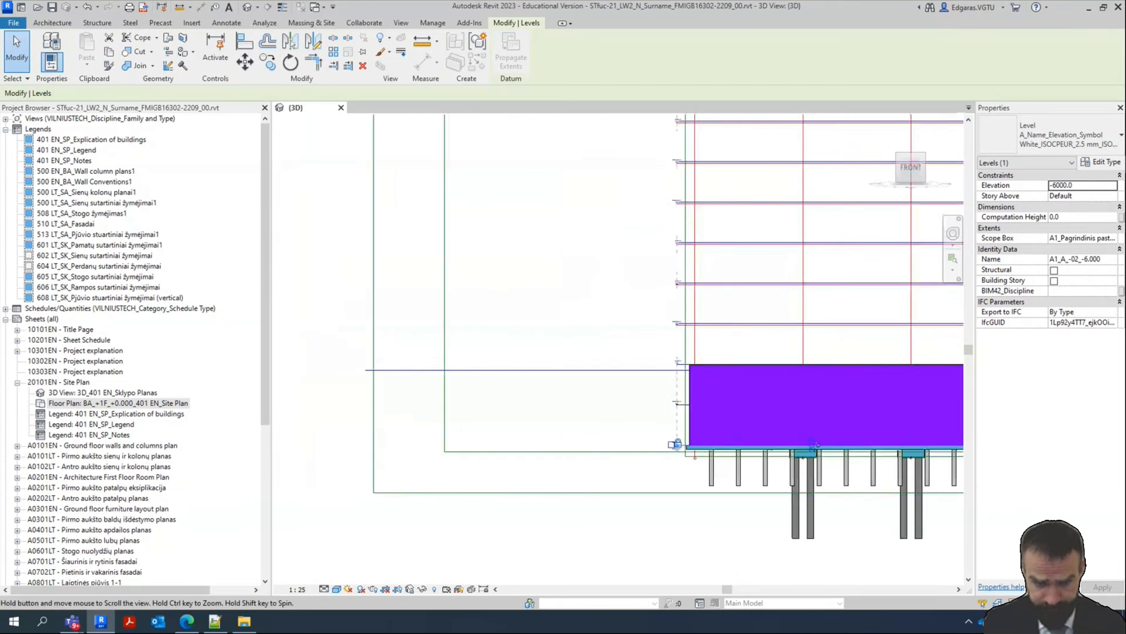
scroll(792, 411, "up", 6)
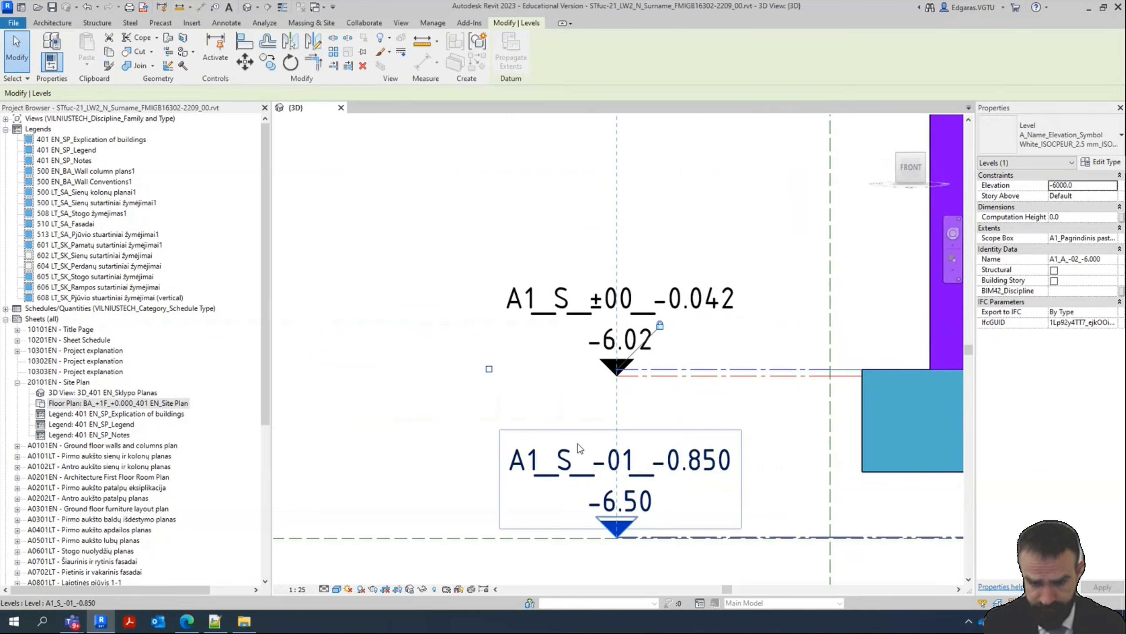
scroll(472, 433, "up", 2)
left_click(472, 432)
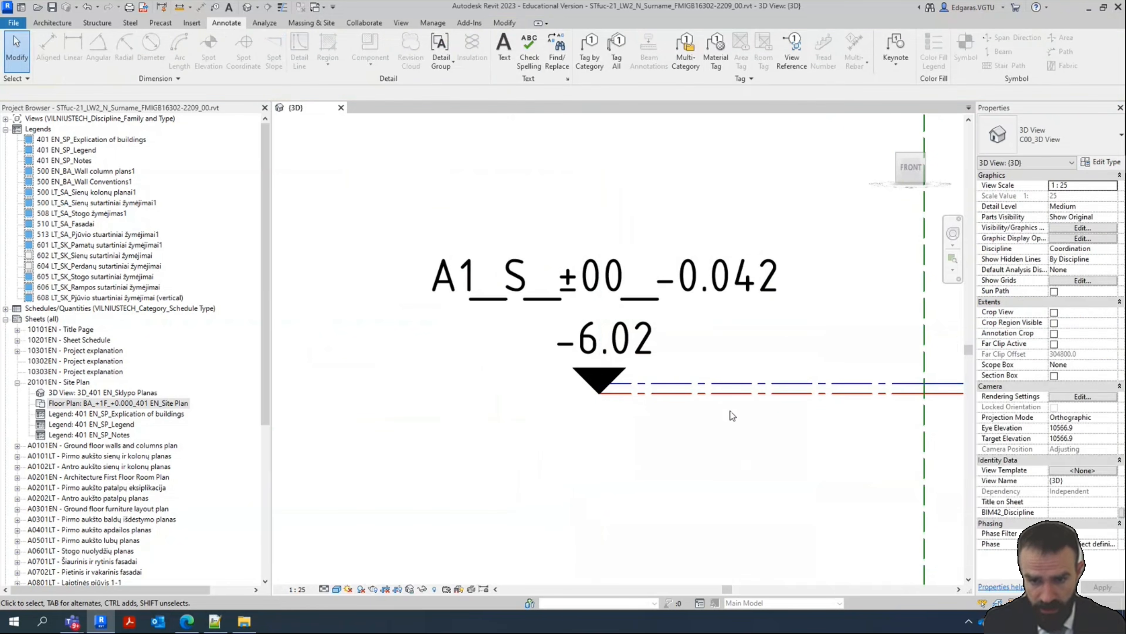
left_click(738, 394)
left_click(626, 295)
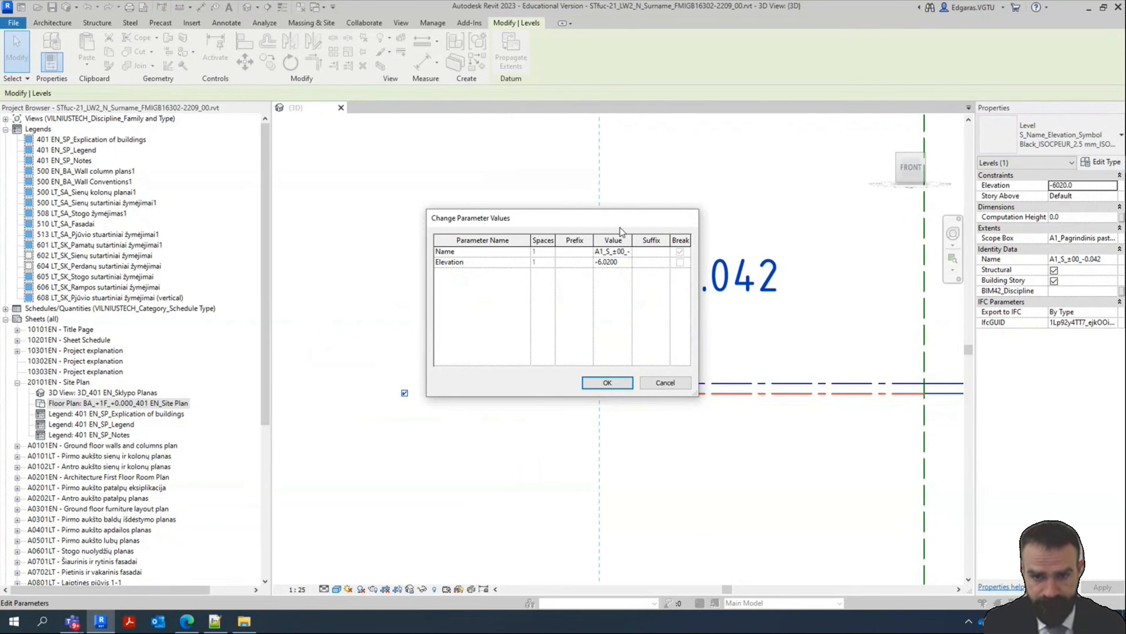
left_click_drag(497, 223, 210, 229)
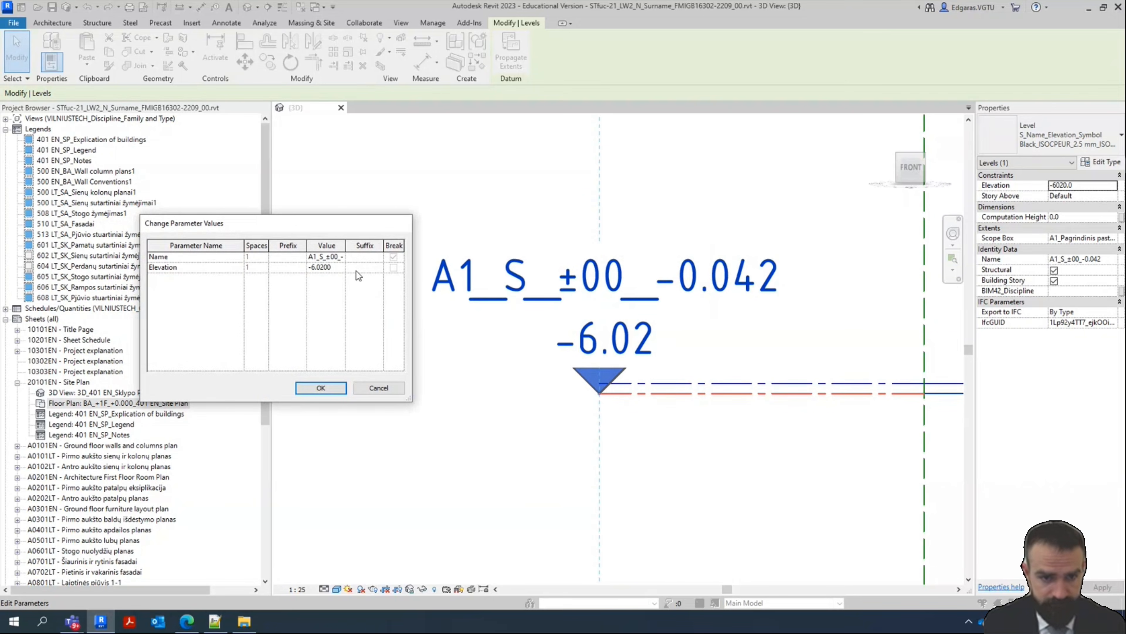
left_click_drag(346, 245, 397, 245)
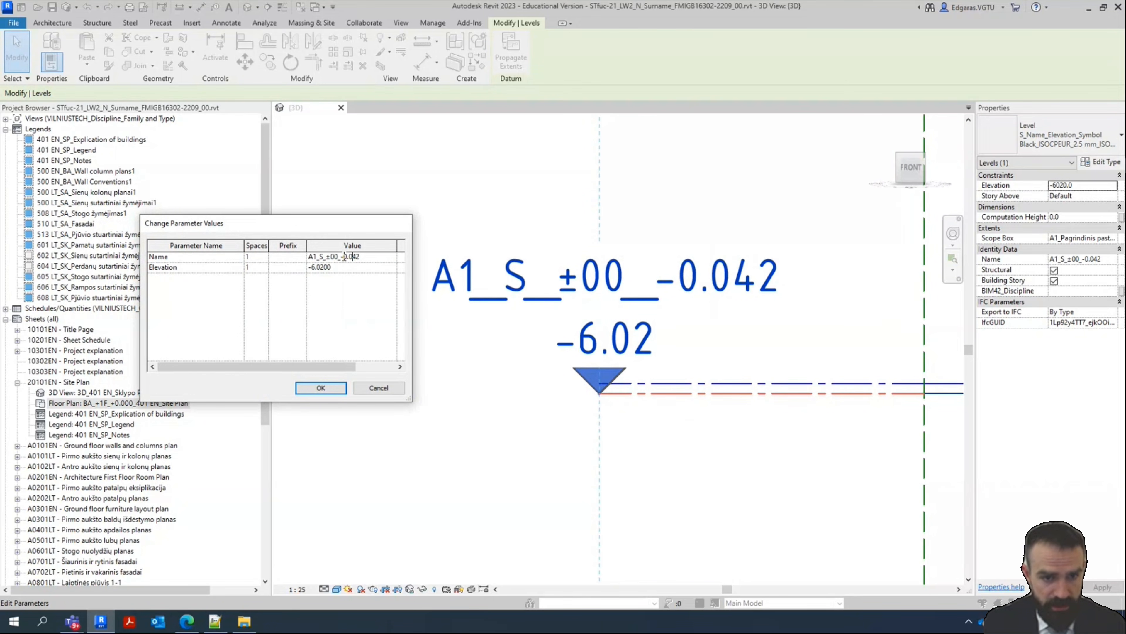
type("6")
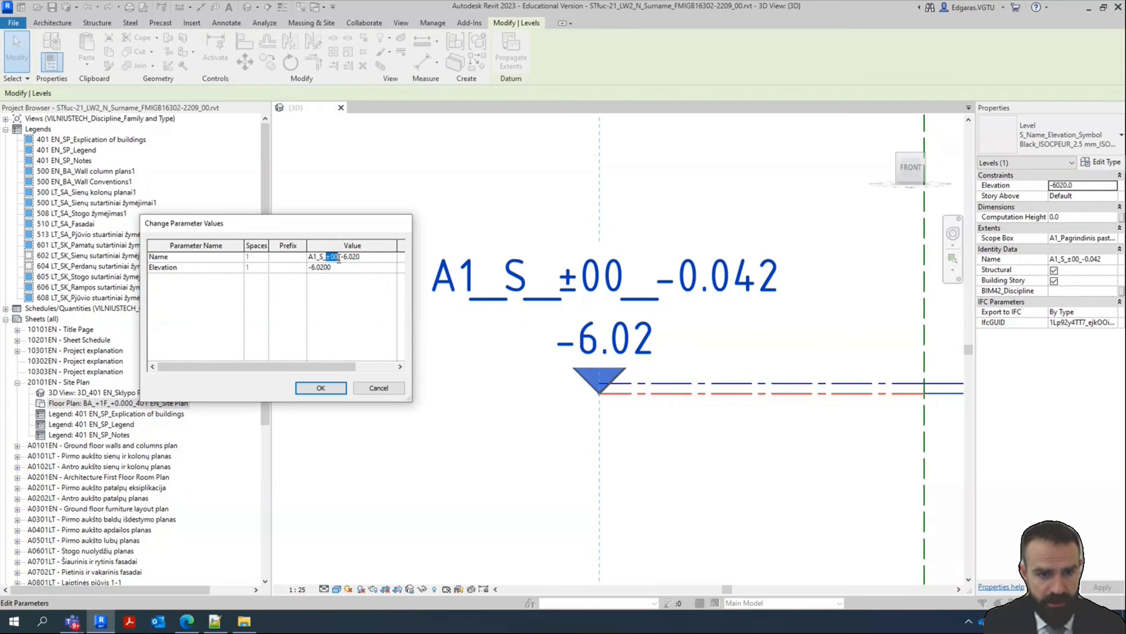
type("-02")
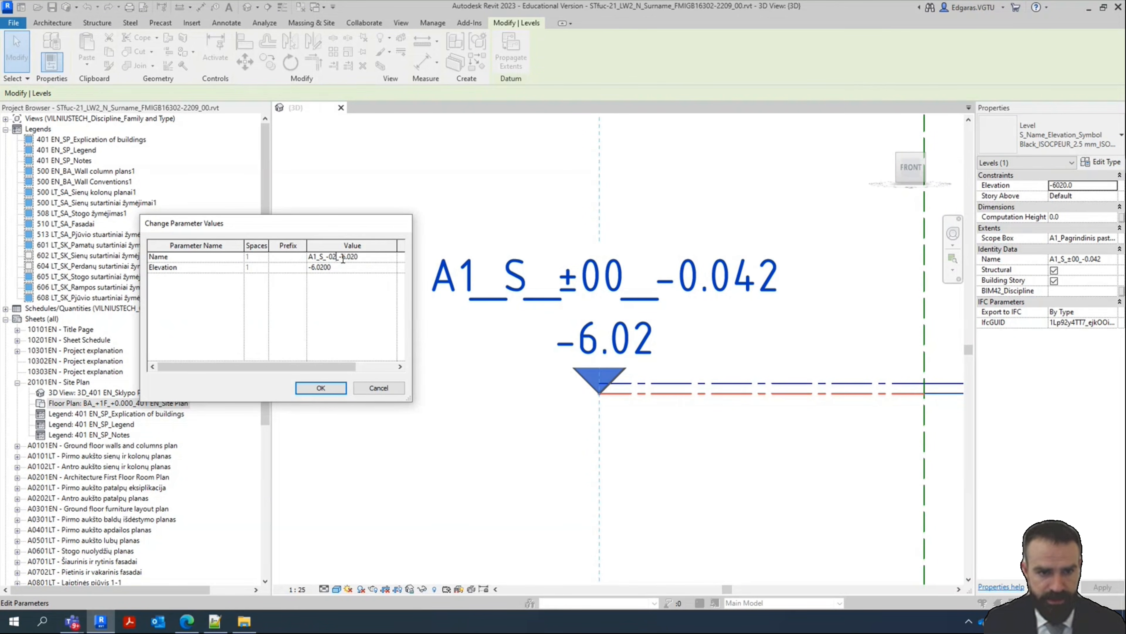
left_click(321, 388)
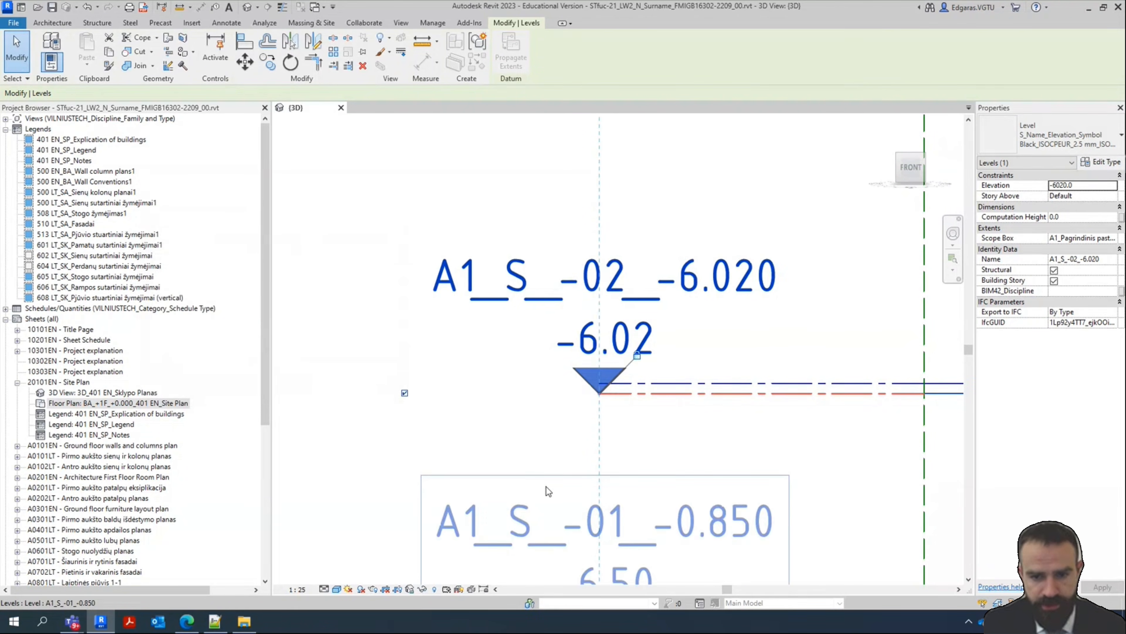
Rename the structural level at elevation -6.50 as A1_S_-02_-6.500
scroll(486, 328, "down", 2)
scroll(486, 328, "down", 3)
scroll(618, 446, "up", 5)
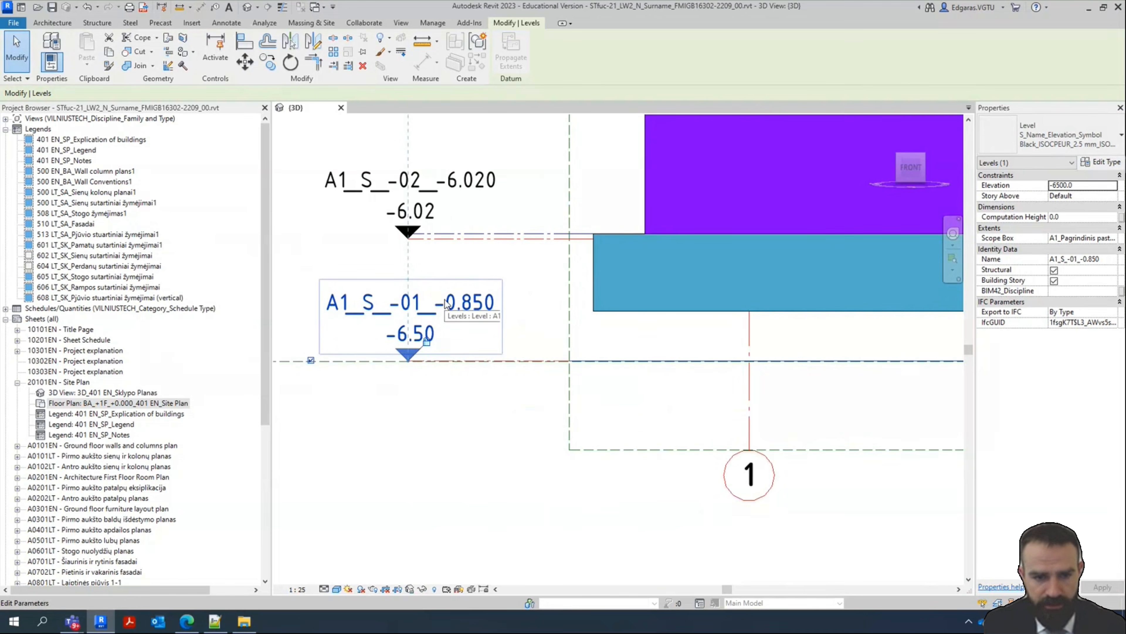
middle_click_drag(448, 331, 534, 376)
scroll(528, 341, "up", 2)
left_click(579, 366)
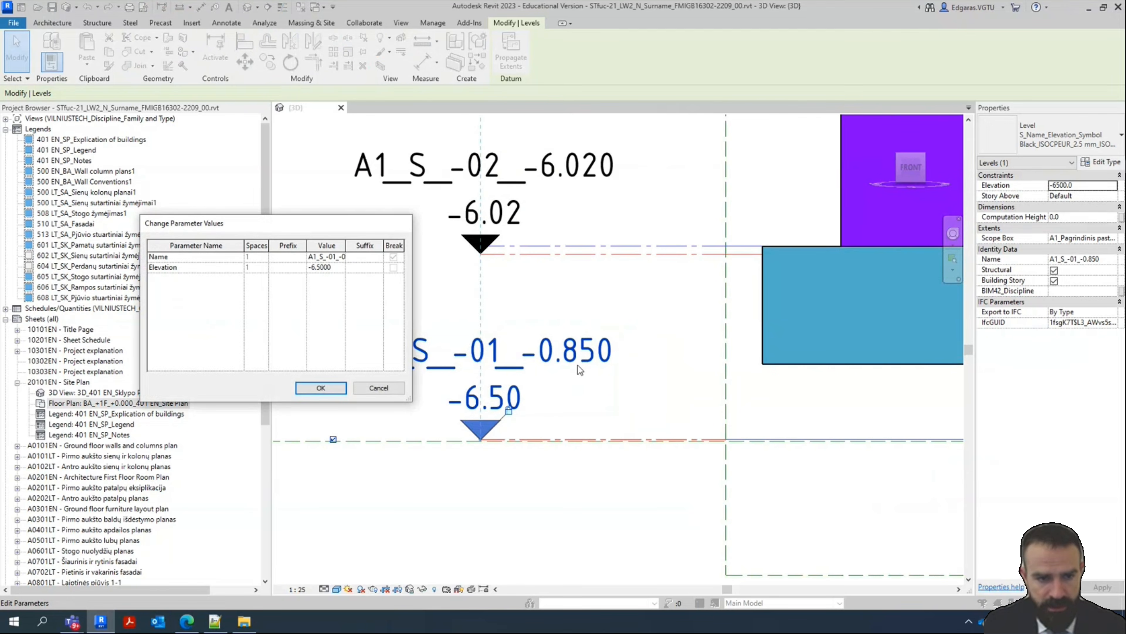
left_click_drag(348, 251, 391, 251)
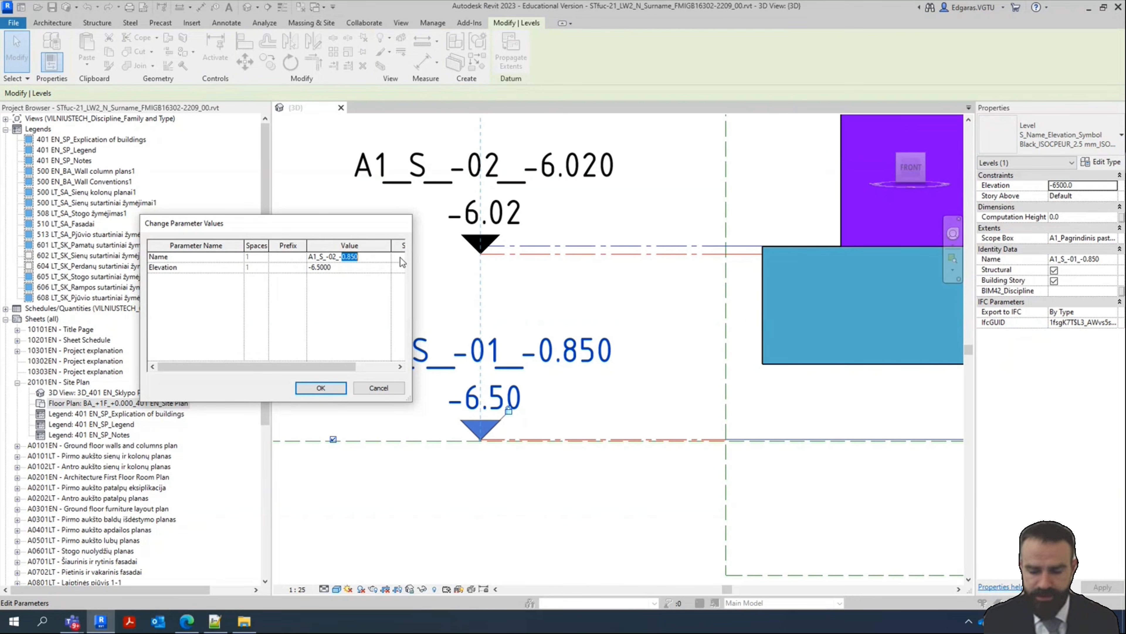
type("6.81")
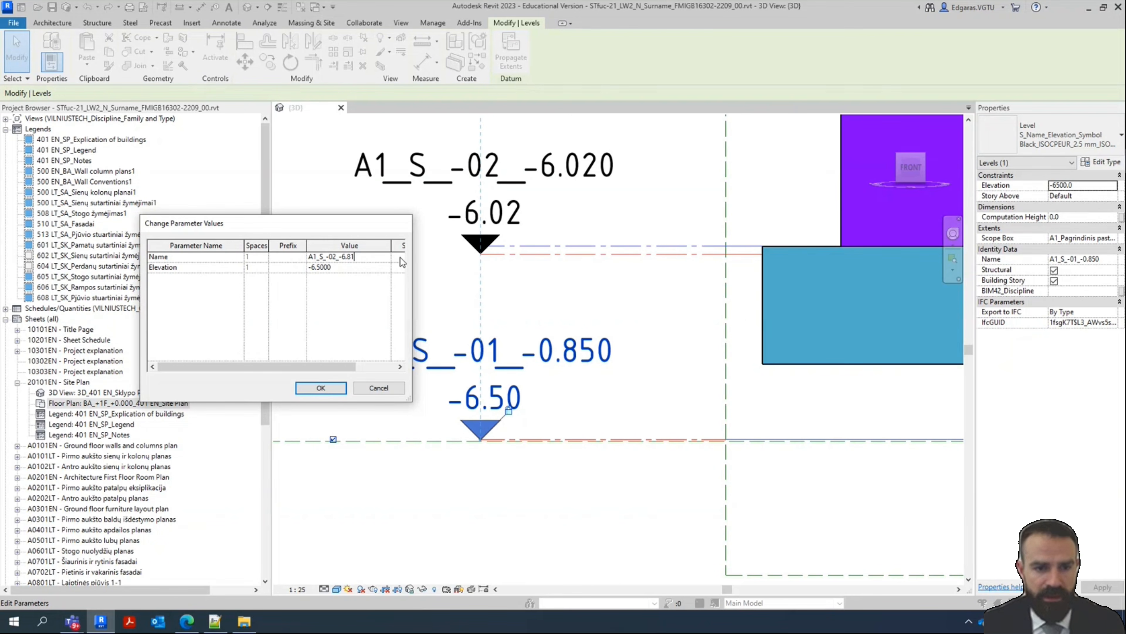
key("BackSpace")
key("BackSpace")
type("500")
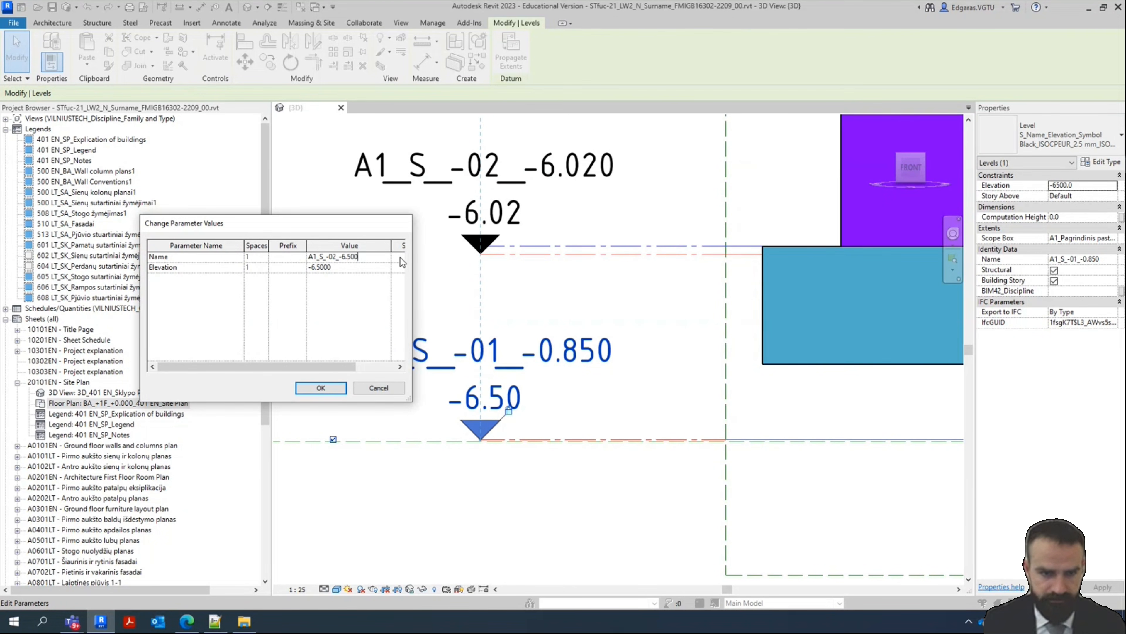
left_click(320, 387)
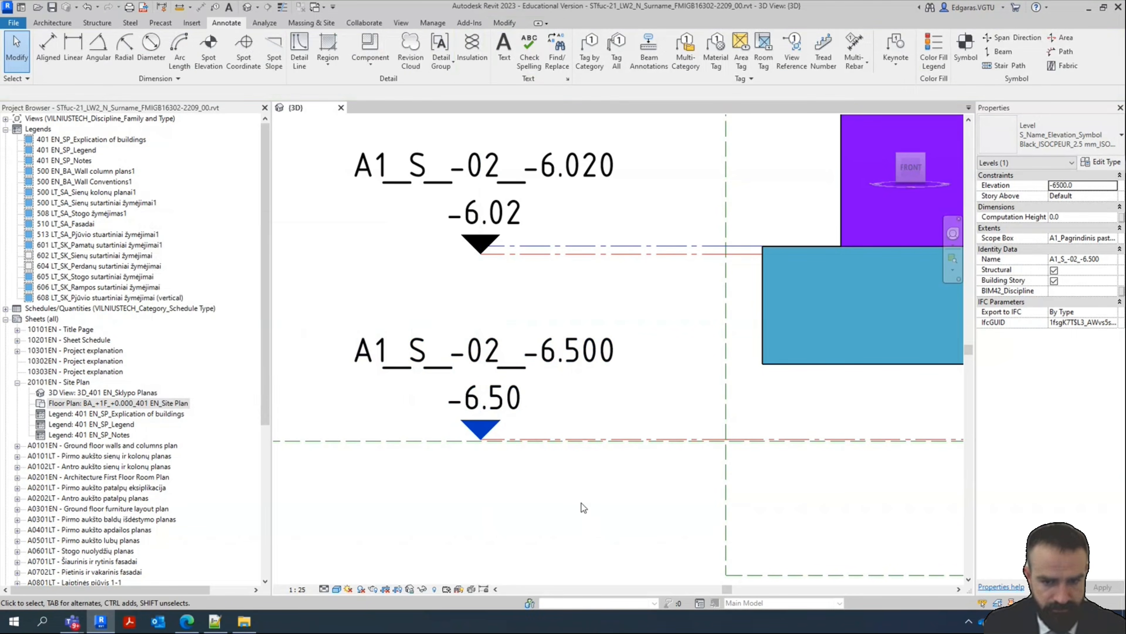
Examine the two renamed structural level markers beside the foundation slab against their elevations
scroll(461, 448, "down", 5)
scroll(515, 449, "up", 6)
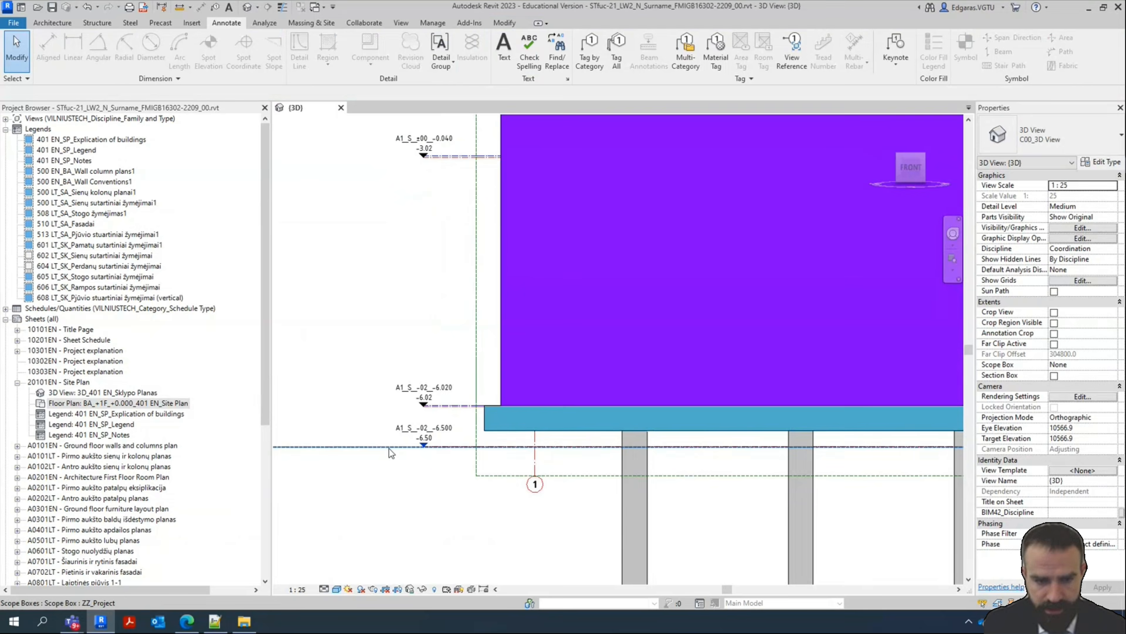
middle_click_drag(464, 406, 500, 422)
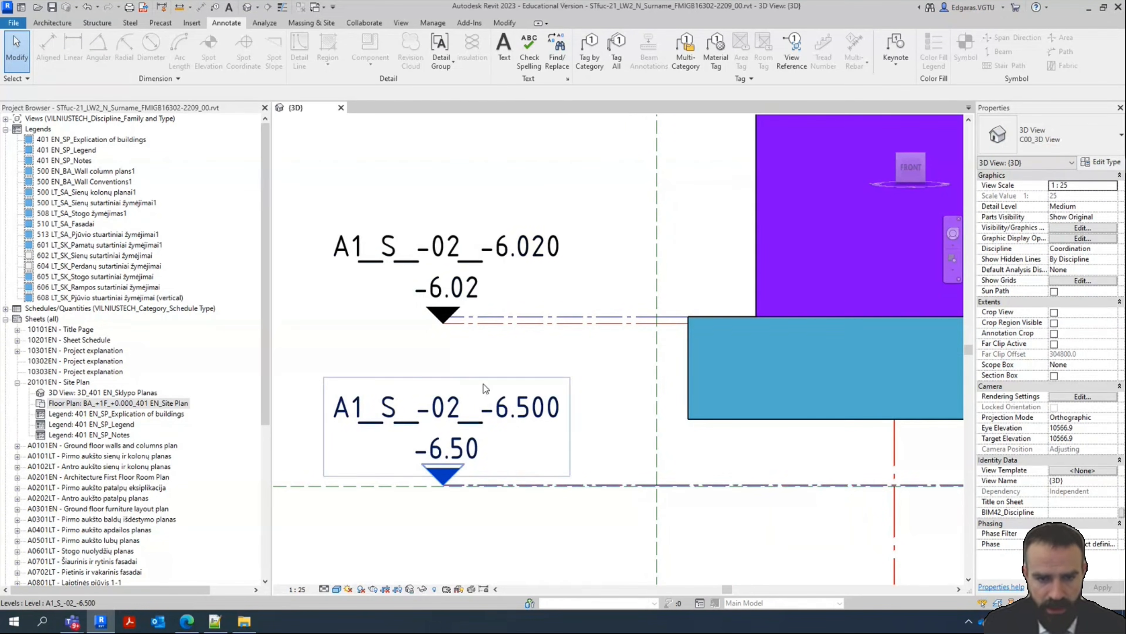
left_click(474, 263)
scroll(473, 417, "down", 4)
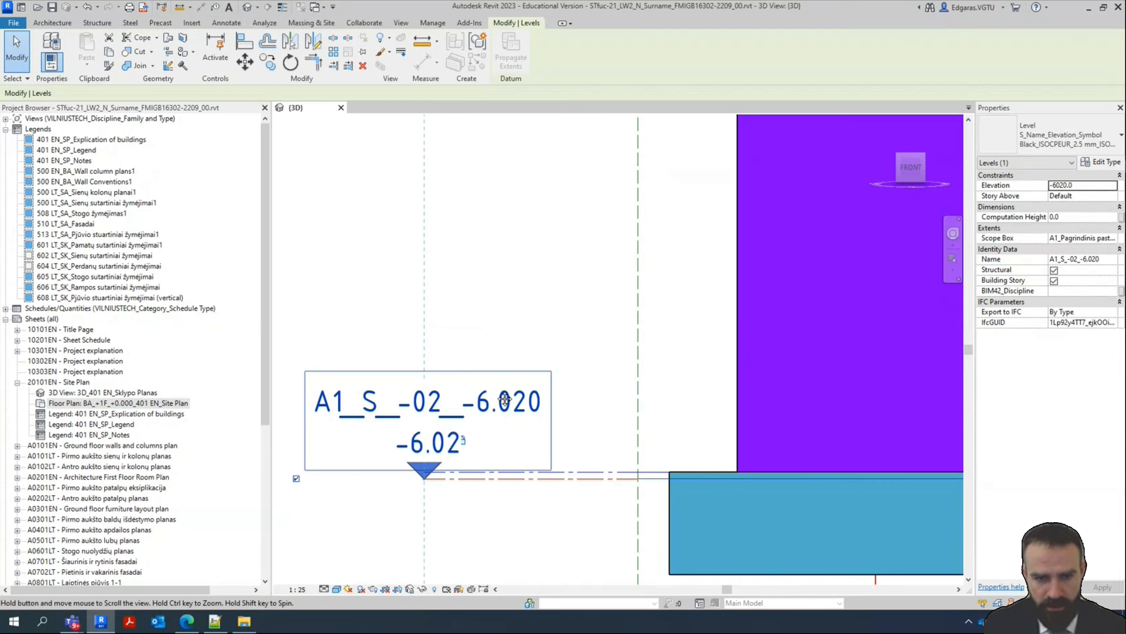
scroll(468, 416, "up", 3)
scroll(430, 372, "down", 5)
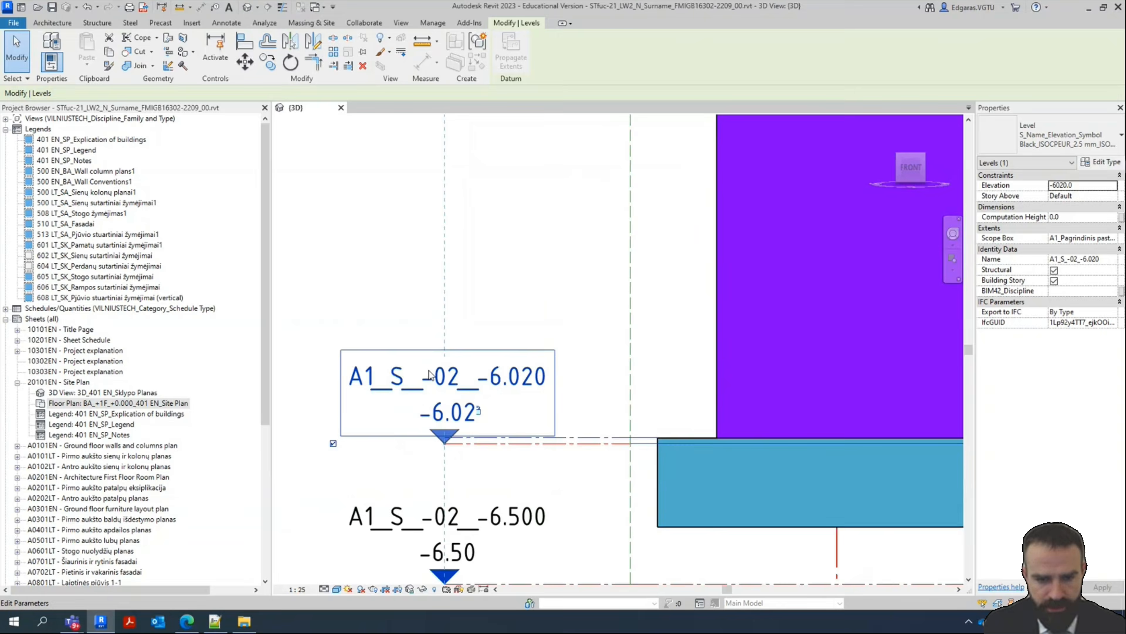
left_click(451, 474)
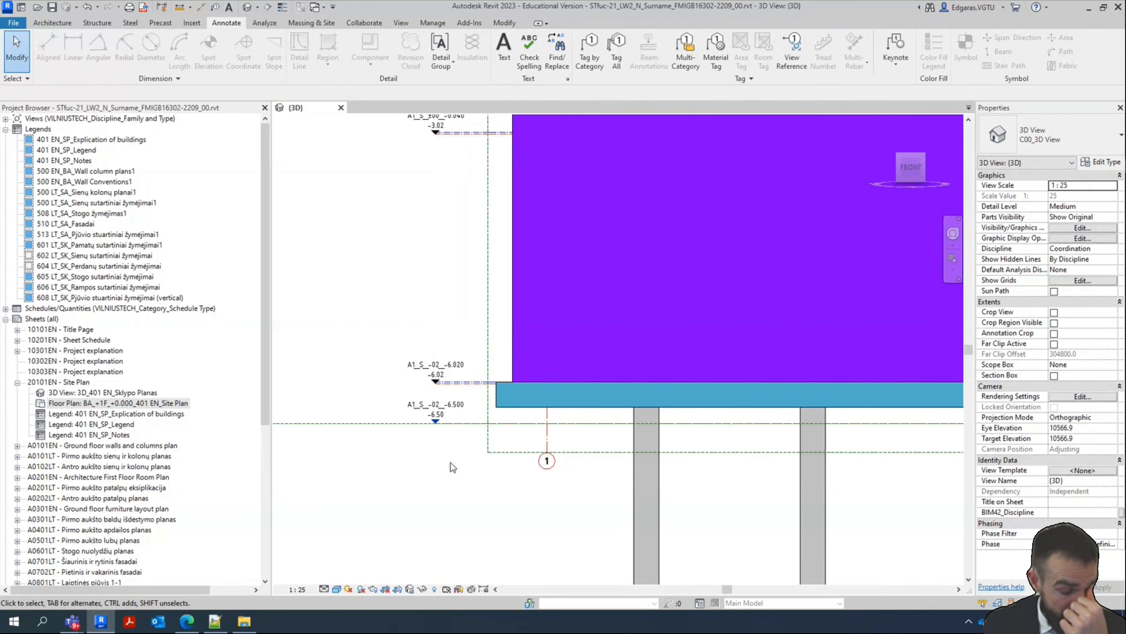
Collapse the Site Plan sheet's contents, open sheet A0101EN - Ground floor walls and columns plan, and inspect its layout
scroll(106, 441, "down", 3)
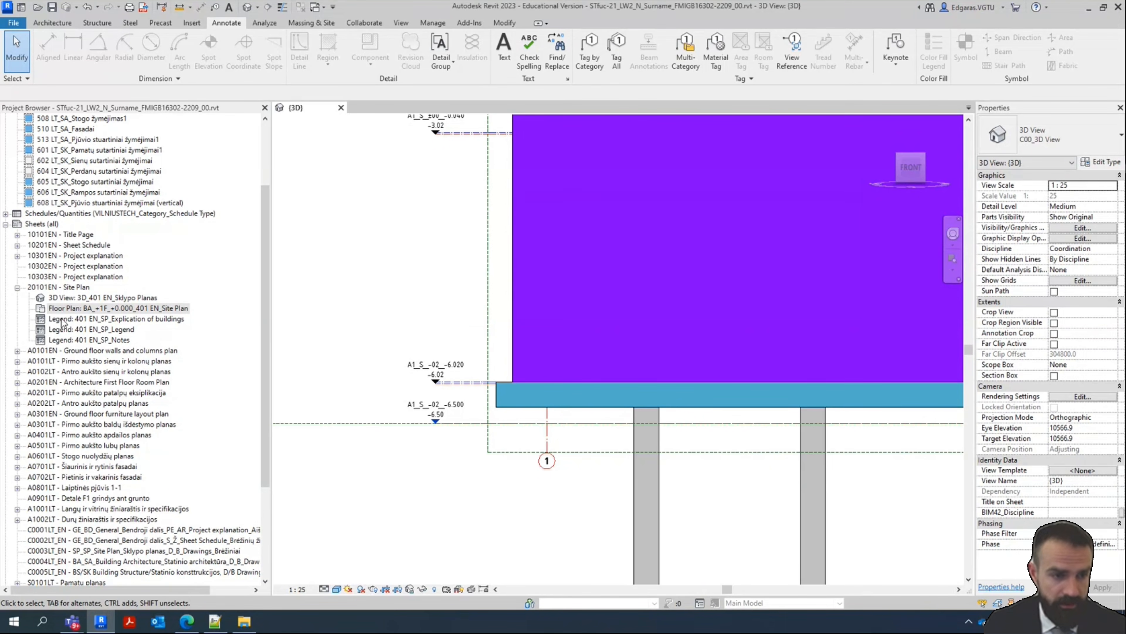
left_click(17, 288)
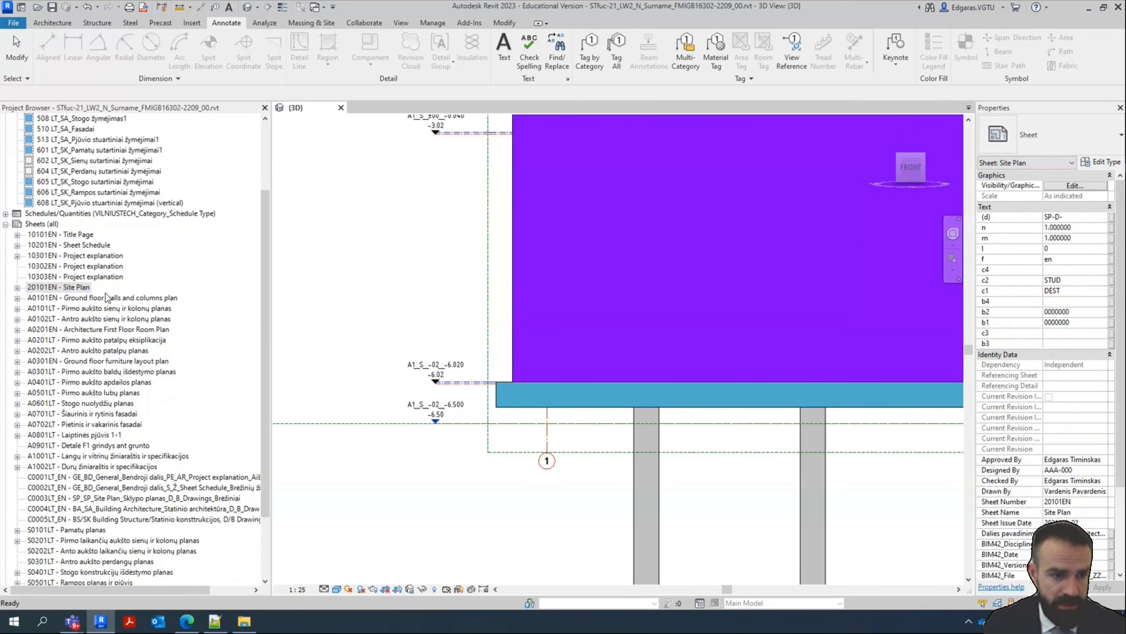
left_click(99, 300)
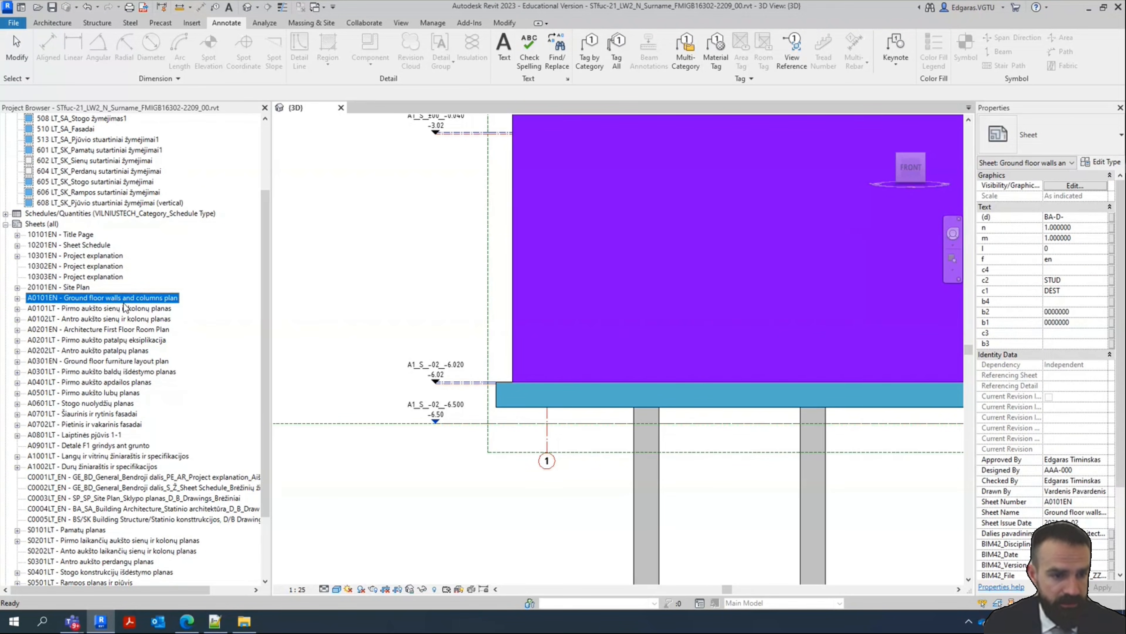
double_click(161, 302)
scroll(547, 511, "down", 5)
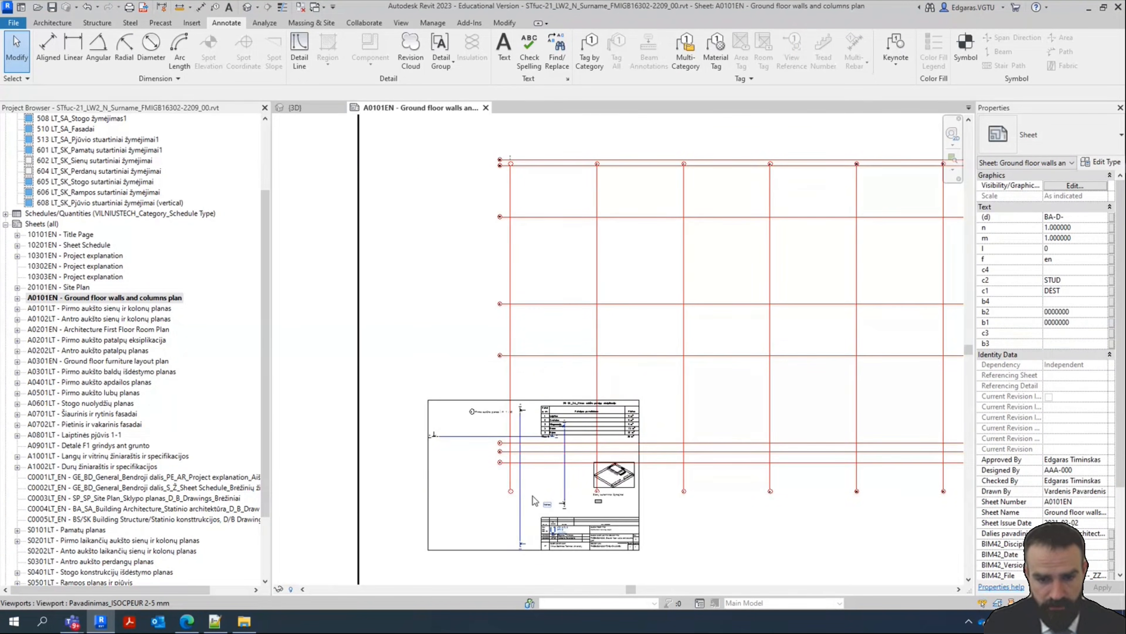
scroll(536, 500, "up", 5)
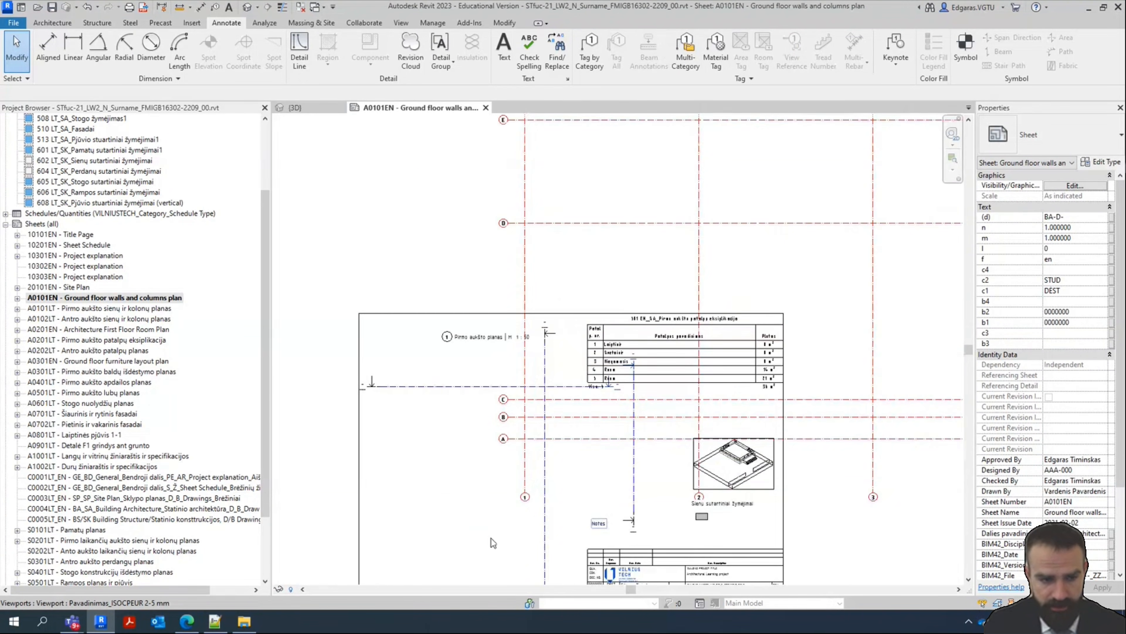
Open sheet S0101LT - Pamatų planas, renumber it S0101EN and rename it Foundation Plan
left_click(98, 458)
scroll(103, 475, "down", 3)
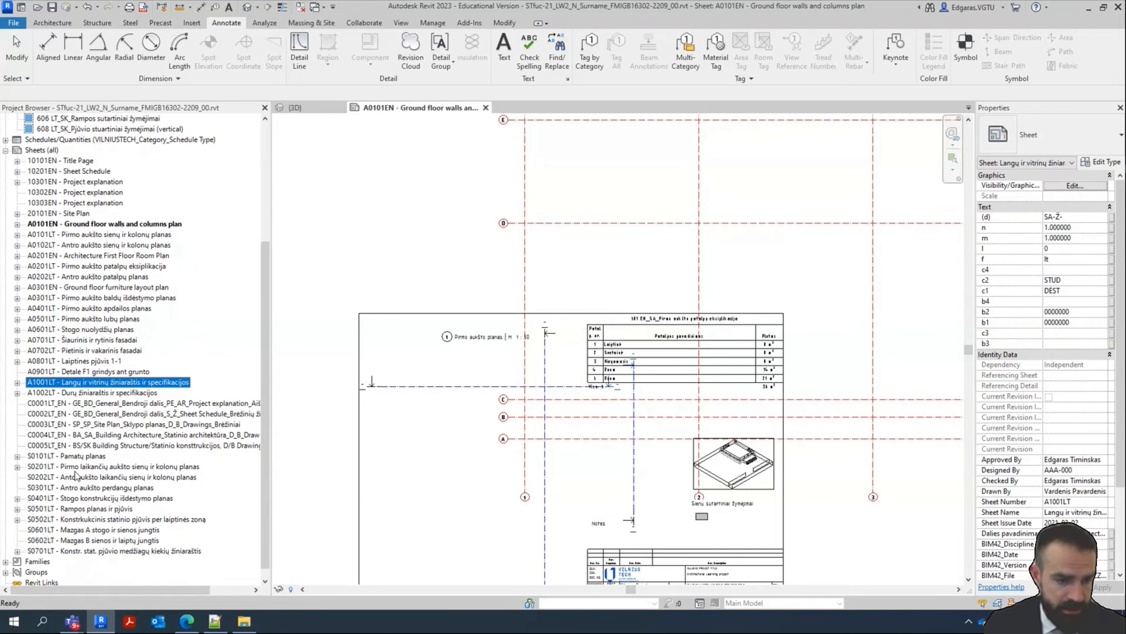
double_click(83, 457)
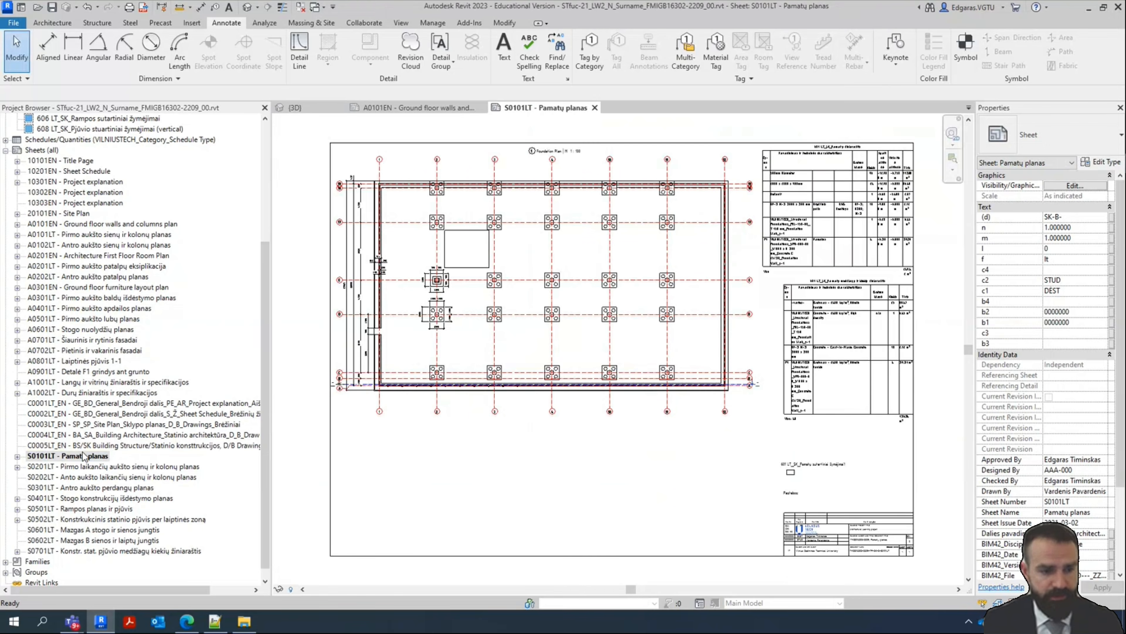
key("F2")
left_click(545, 291)
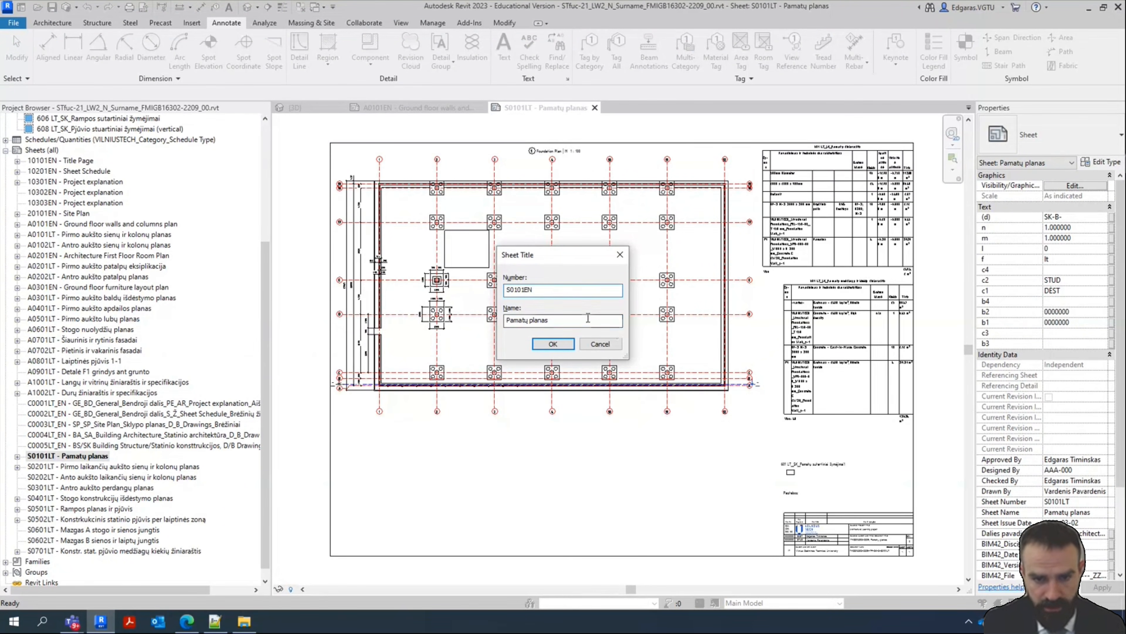
left_click_drag(618, 320, 400, 315)
type("Fou")
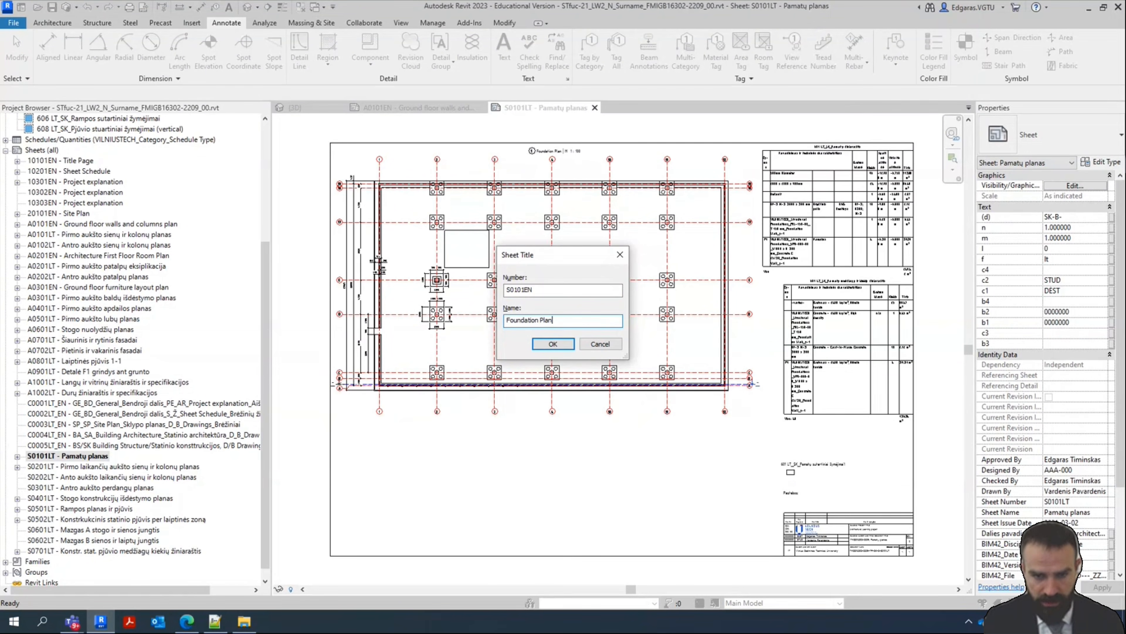
type("ndation Plan")
left_click(553, 344)
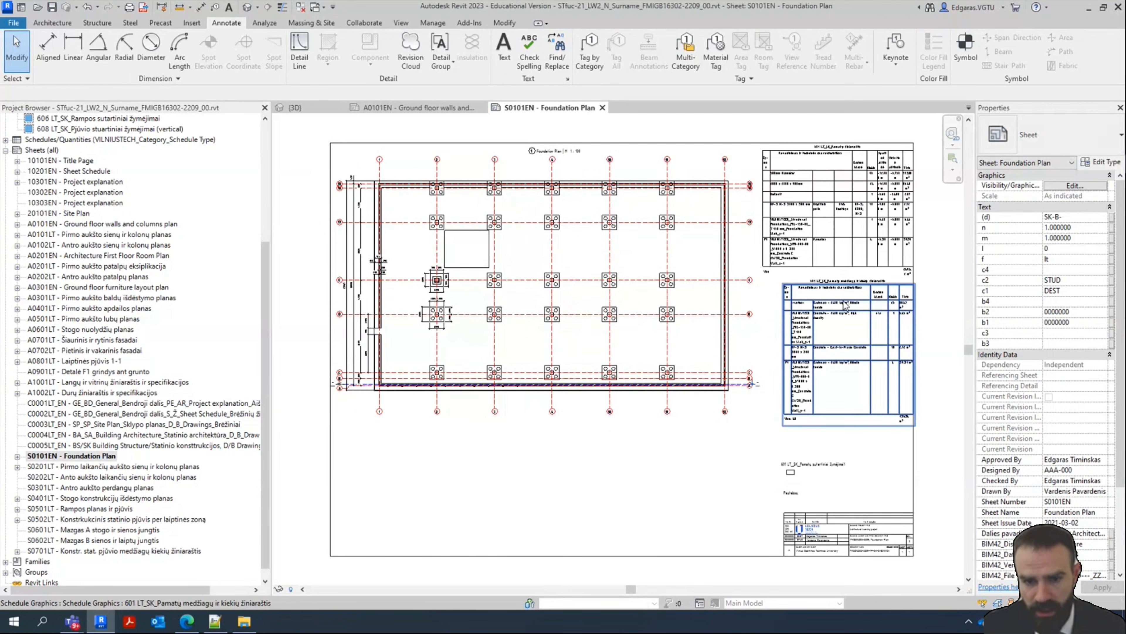
Move the foundation materials schedule and the foundation schedule from beside the plan to the free area below it
left_click_drag(844, 304, 420, 504)
left_click_drag(834, 231, 618, 554)
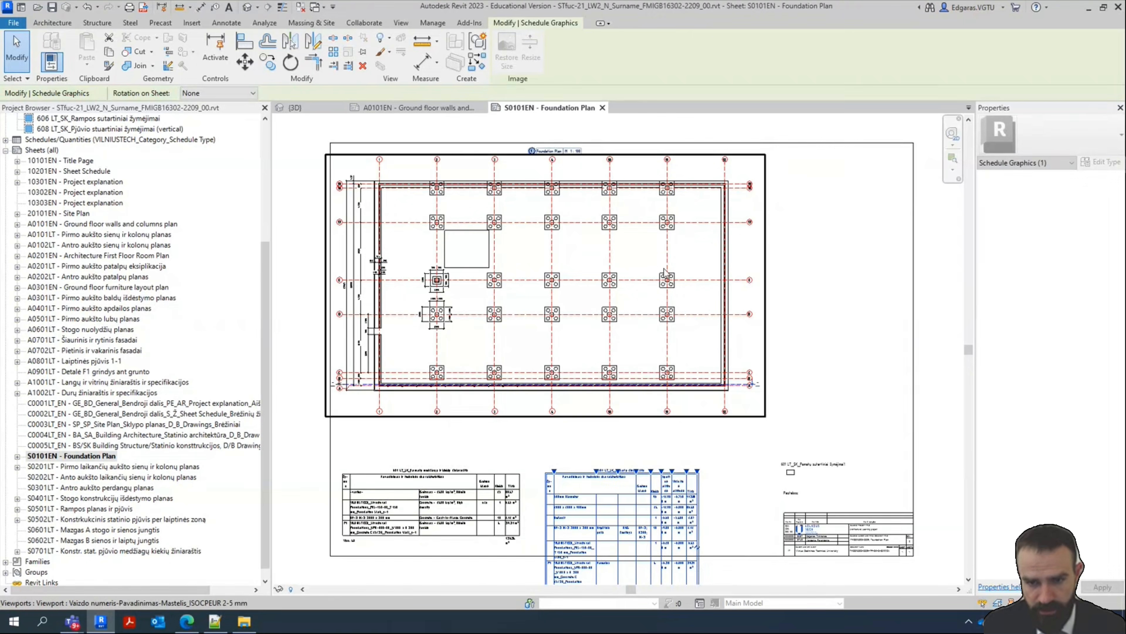
middle_click_drag(663, 268, 665, 154)
left_click_drag(598, 356, 627, 356)
Widen the Tūris column of the 601 LT_SK_Pamatų žiniaraštis schedule so each volume fits on one line
scroll(685, 397, "up", 3)
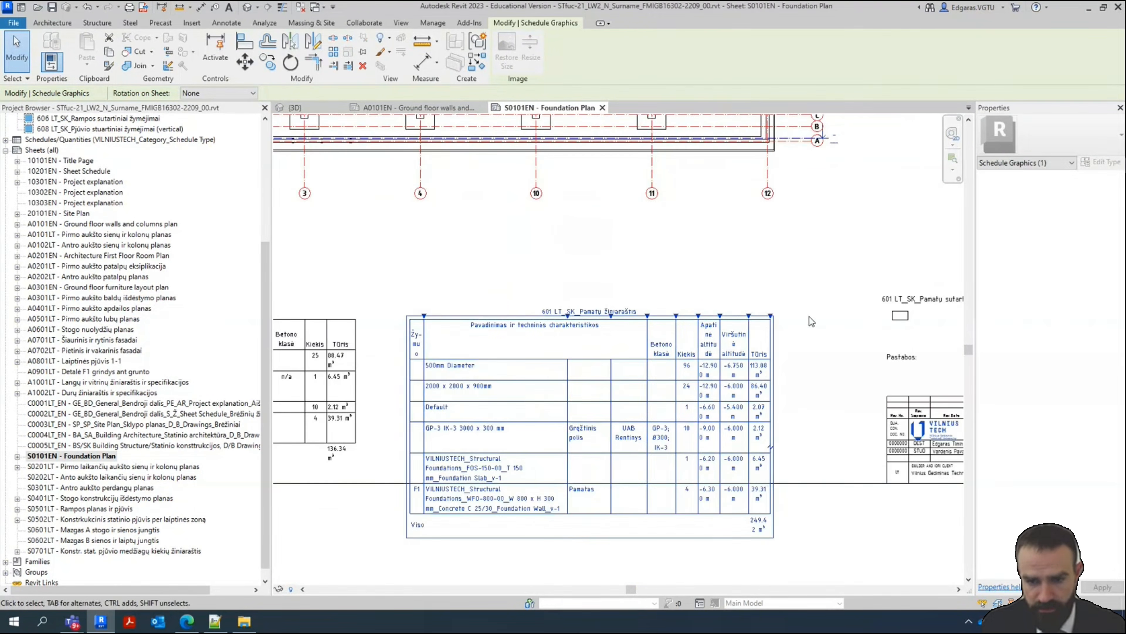
scroll(810, 316, "up", 1)
scroll(812, 330, "down", 1)
scroll(812, 330, "up", 2)
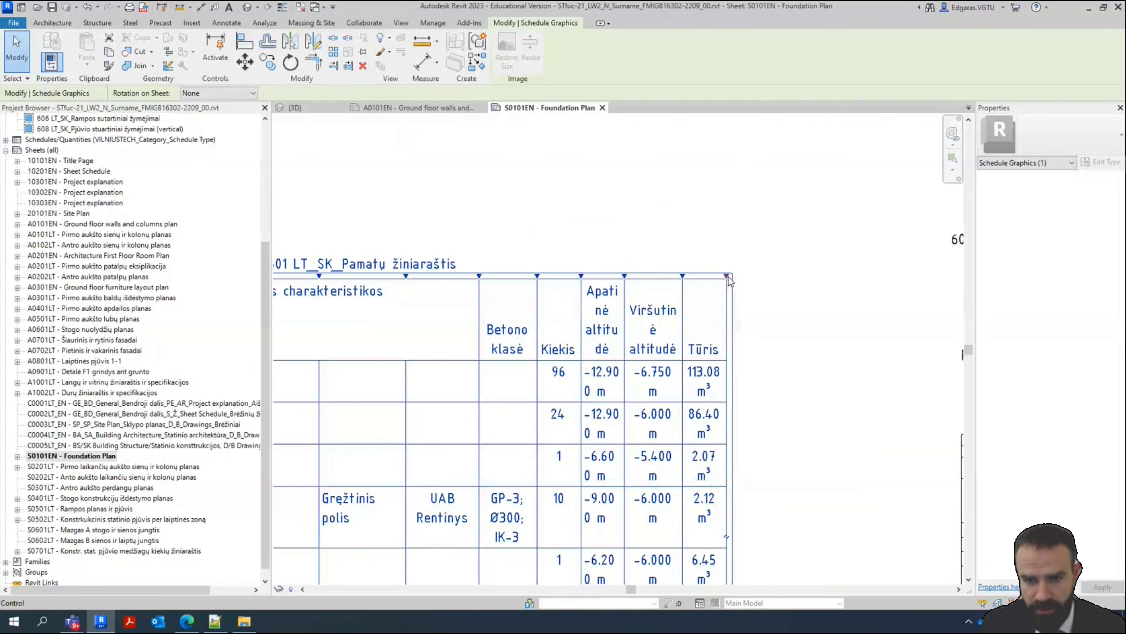
left_click_drag(729, 277, 753, 276)
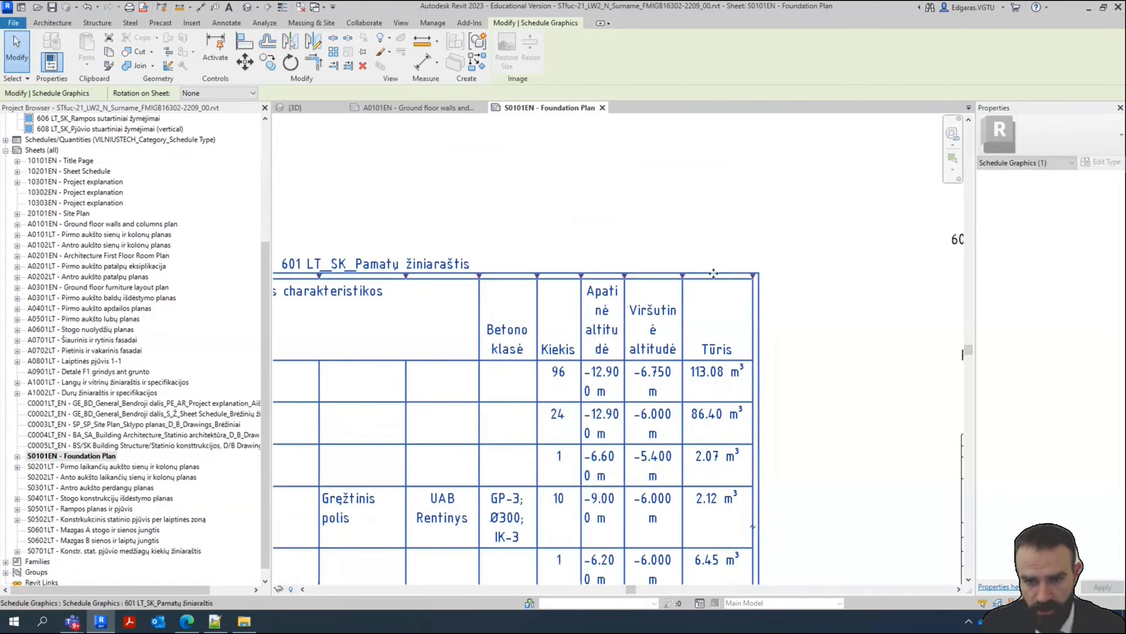
Widen the Viršutinė altitudė, Apatinė altitudė and Kiekis columns of the foundation schedule so each altitude fits on one line
left_click_drag(683, 277, 709, 276)
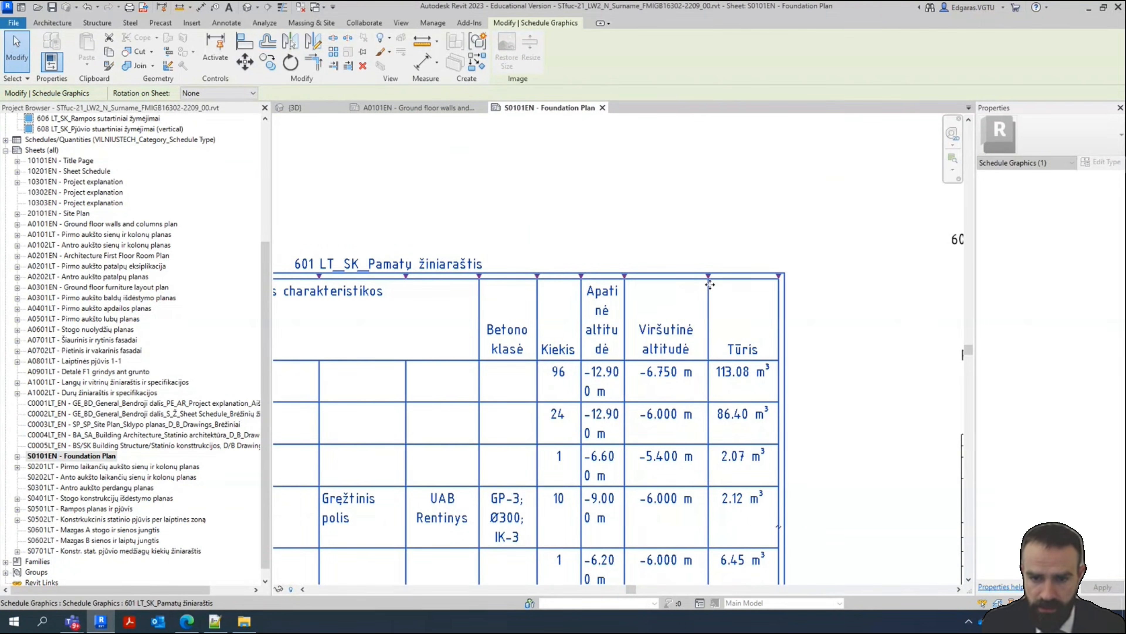
left_click_drag(625, 276, 641, 276)
middle_click_drag(577, 431, 641, 315)
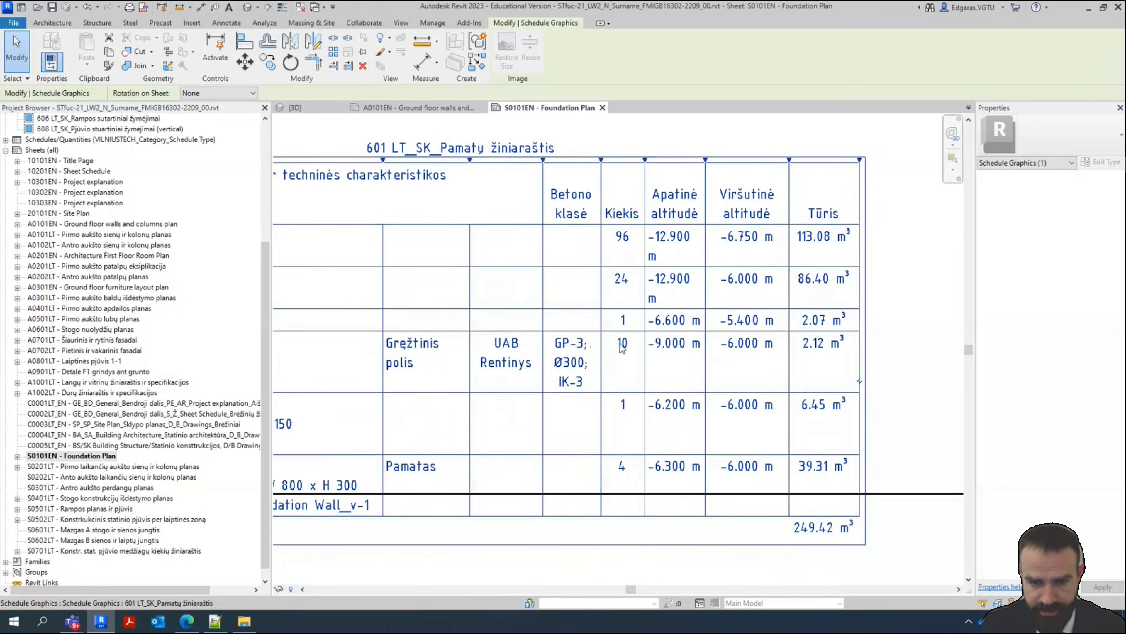
left_click_drag(606, 165, 615, 165)
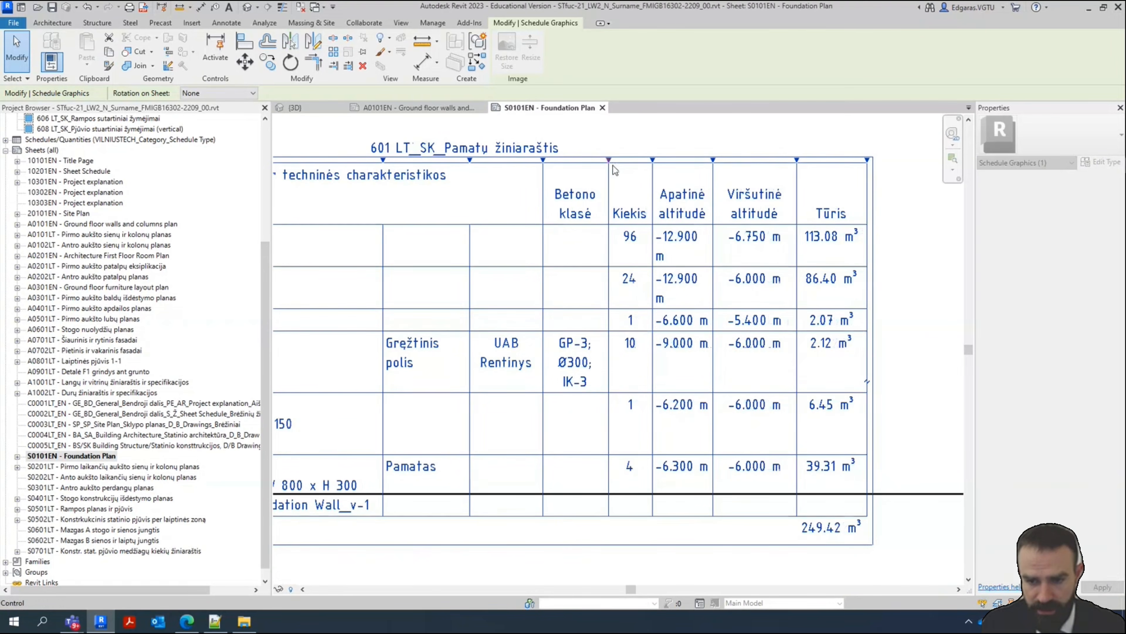
middle_click_drag(750, 399, 1117, 438)
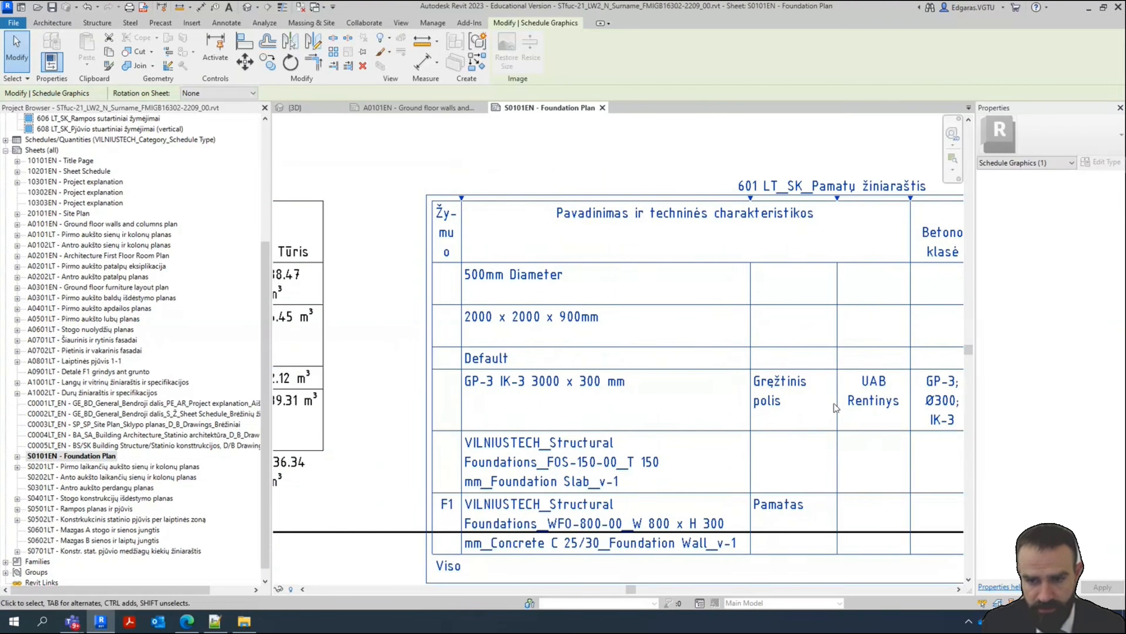
middle_click_drag(837, 407, 433, 410)
left_click_drag(678, 201, 686, 202)
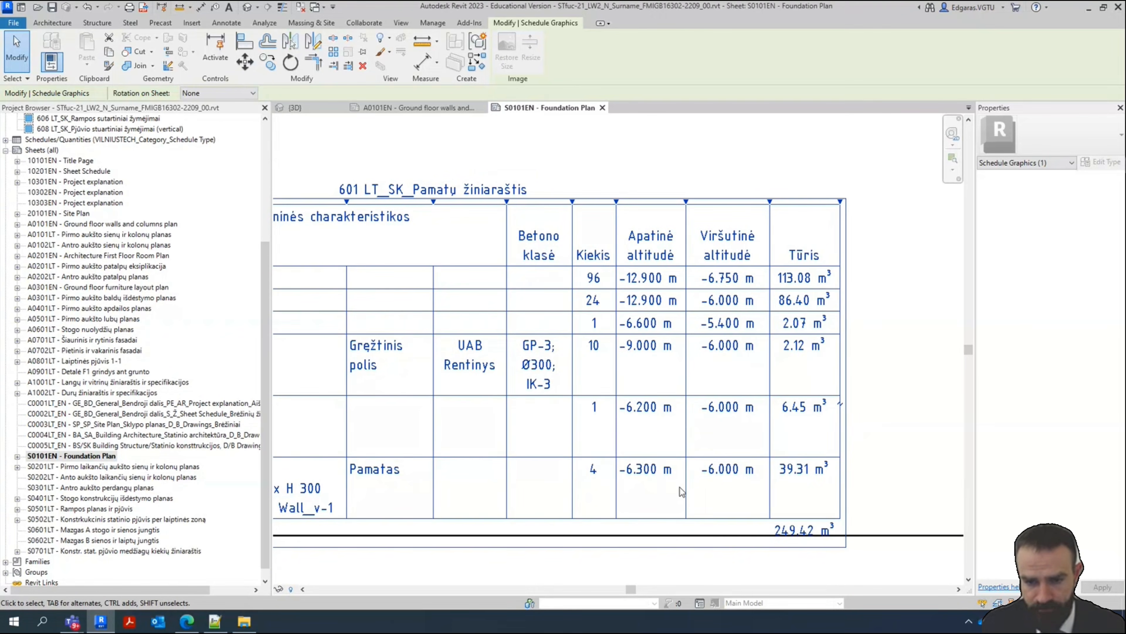
Reposition the foundation schedule and the foundation materials schedule side by side, inside the sheet frame below the plan
middle_click_drag(689, 496, 1012, 467)
scroll(815, 419, "down", 1)
scroll(519, 339, "down", 2)
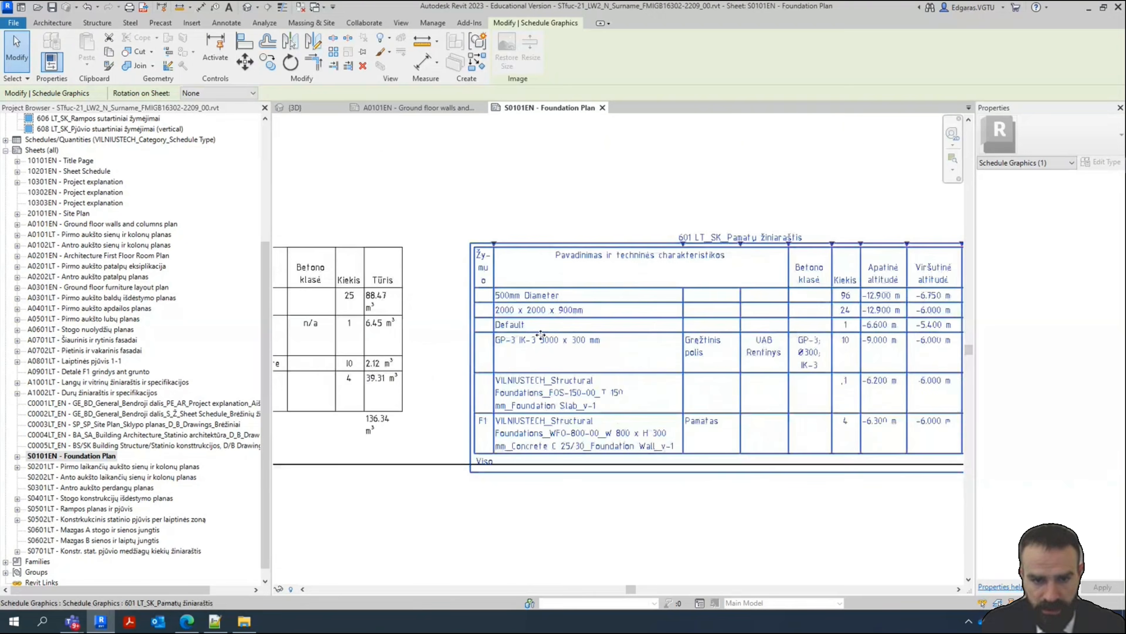
left_click_drag(524, 318, 549, 344)
middle_click_drag(589, 505, 906, 489)
left_click_drag(601, 310, 604, 276)
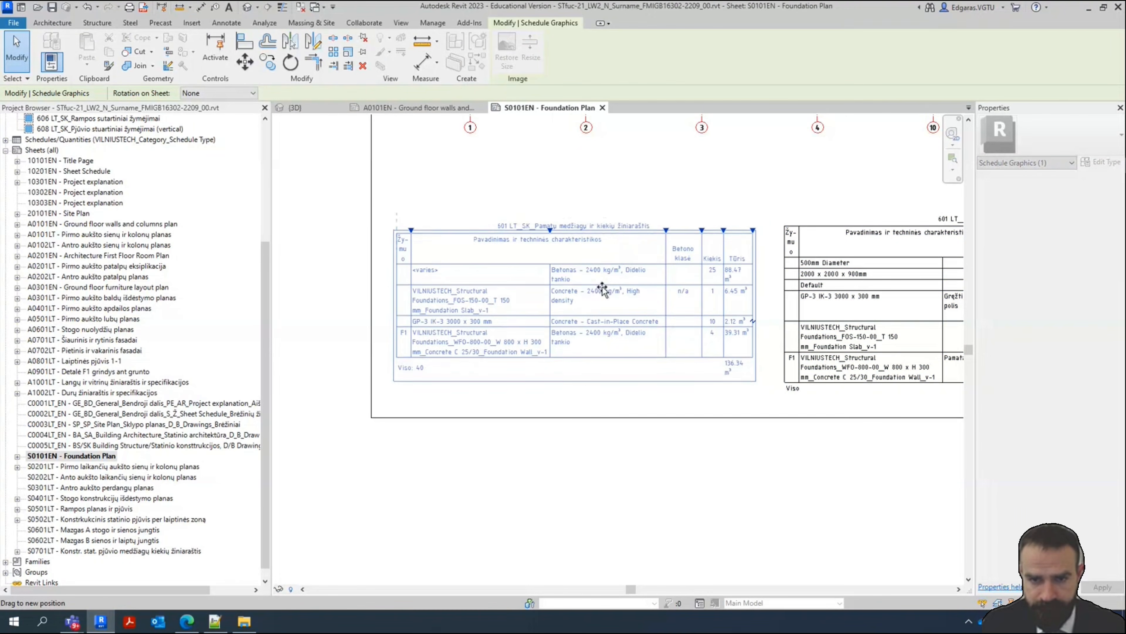
Widen the Tūris column of the 601 LT_SK_Pamatų medžiagų ir kiekių žiniaraštis schedule so each volume fits on one line
scroll(535, 280, "up", 2)
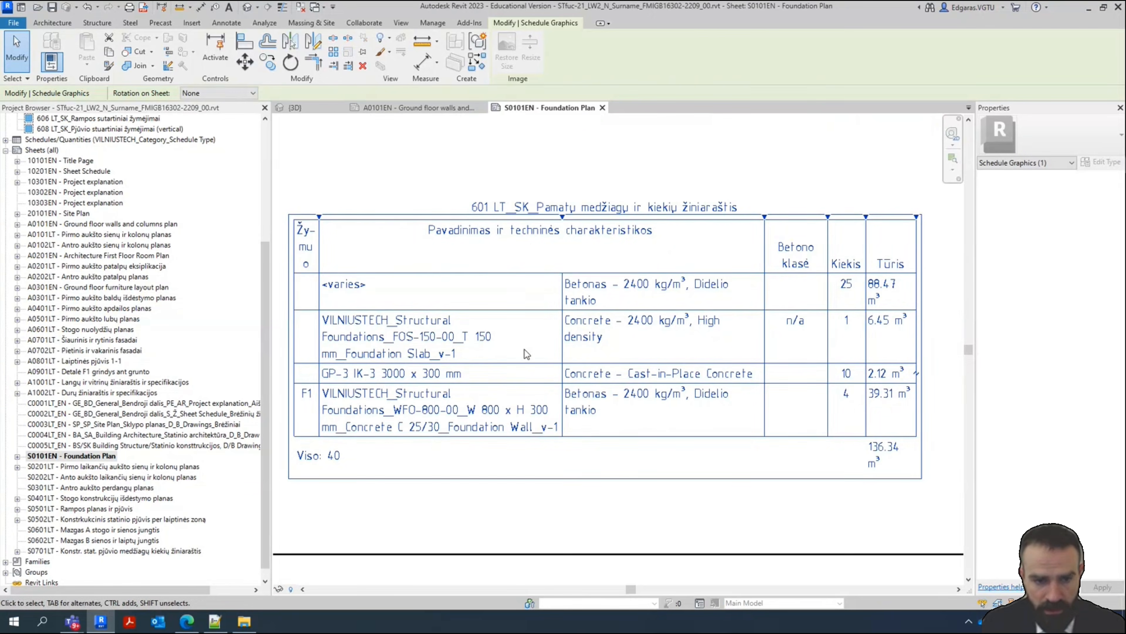
middle_click_drag(714, 367, 513, 370)
scroll(716, 232, "up", 1)
scroll(717, 231, "up", 1)
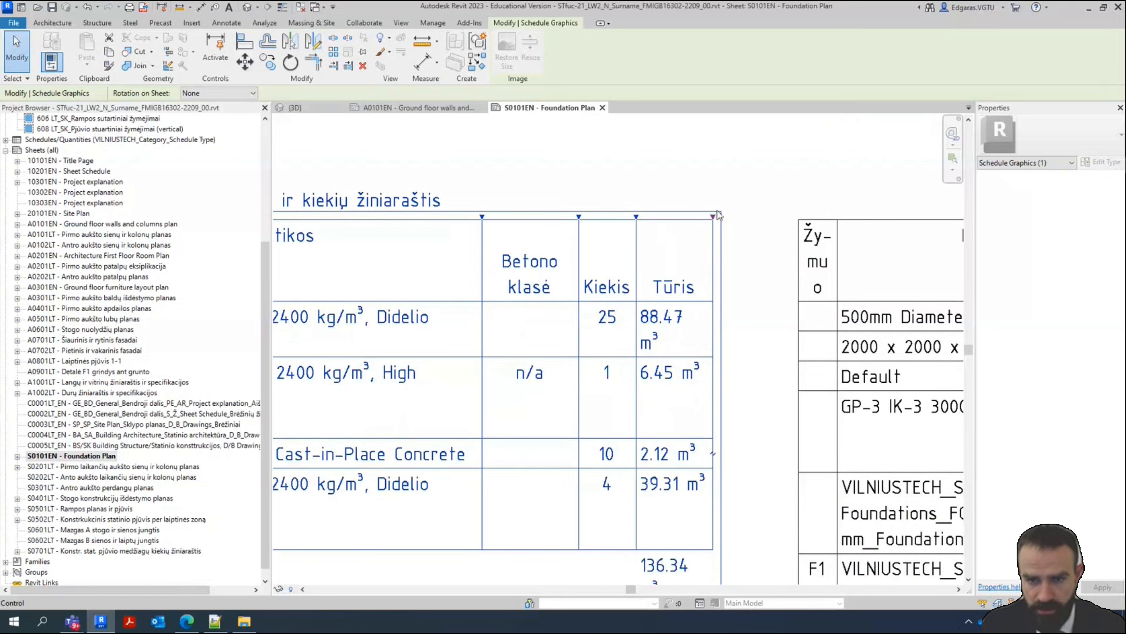
left_click_drag(720, 230, 730, 229)
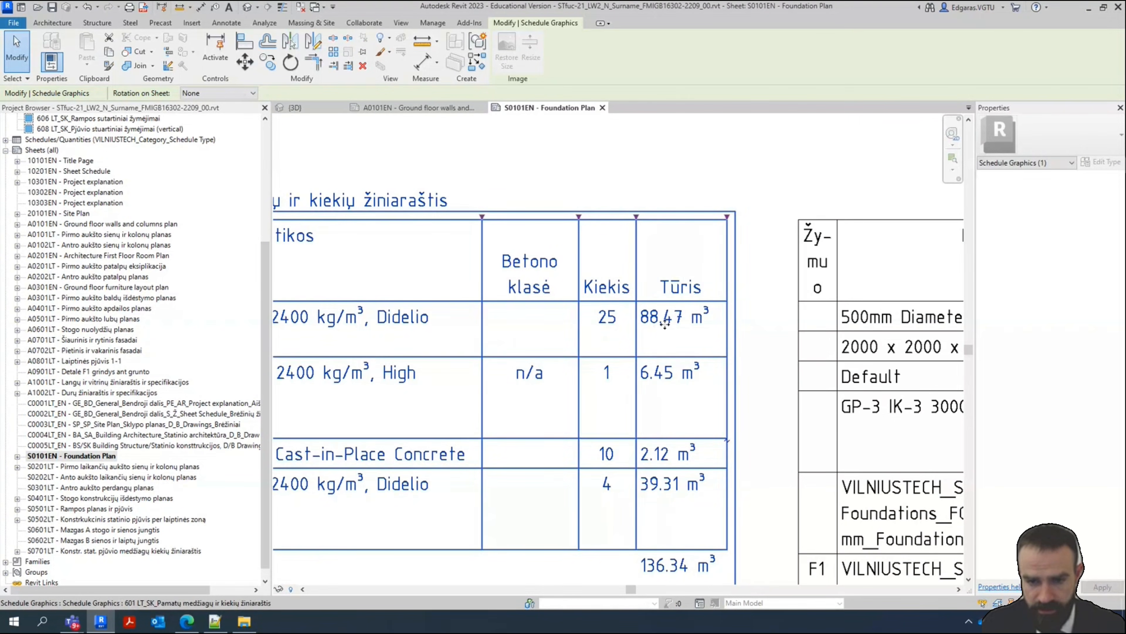
Examine the placement, column widths and values of both foundation schedules on the sheet
scroll(712, 407, "down", 4)
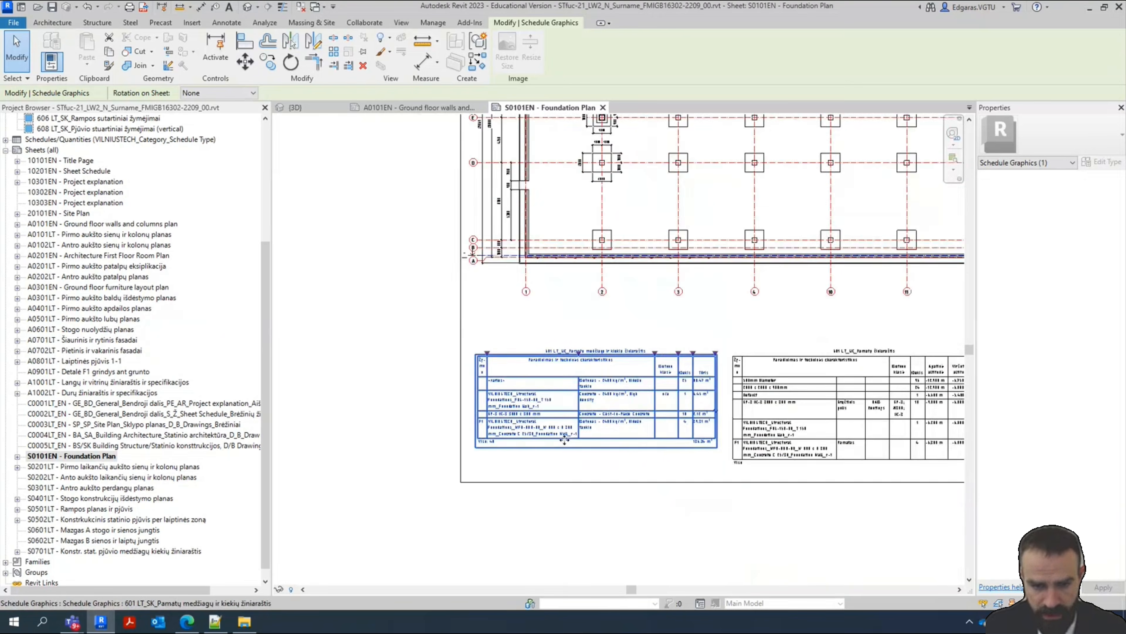
scroll(564, 436, "up", 2)
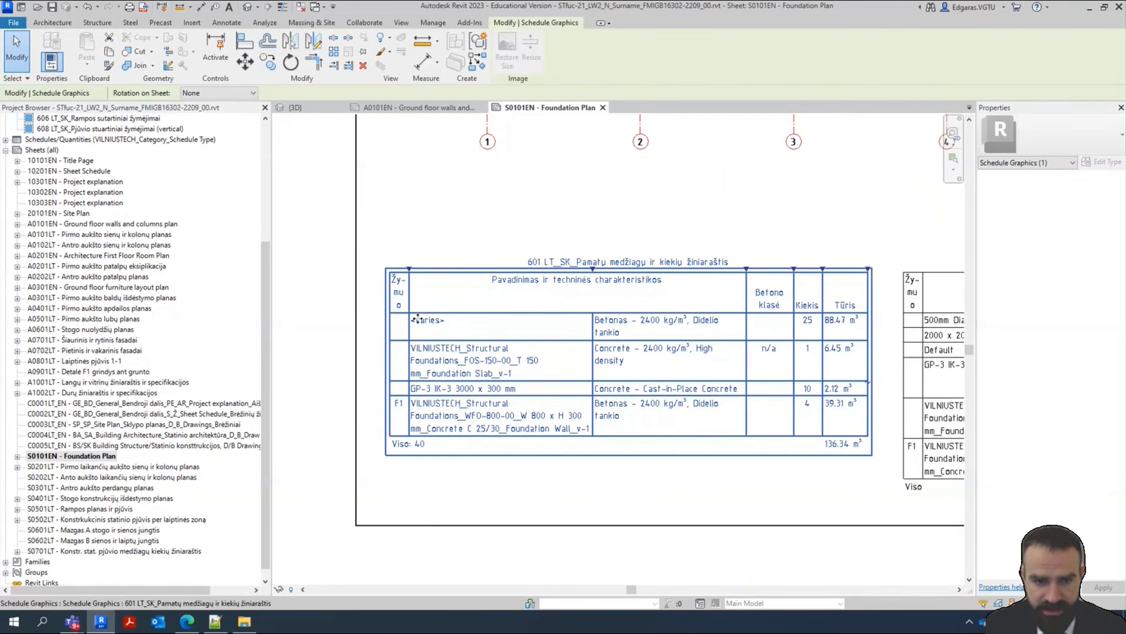
scroll(415, 316, "down", 3)
scroll(944, 335, "up", 4)
middle_click_drag(719, 344, 560, 362)
middle_click_drag(813, 394, 690, 404)
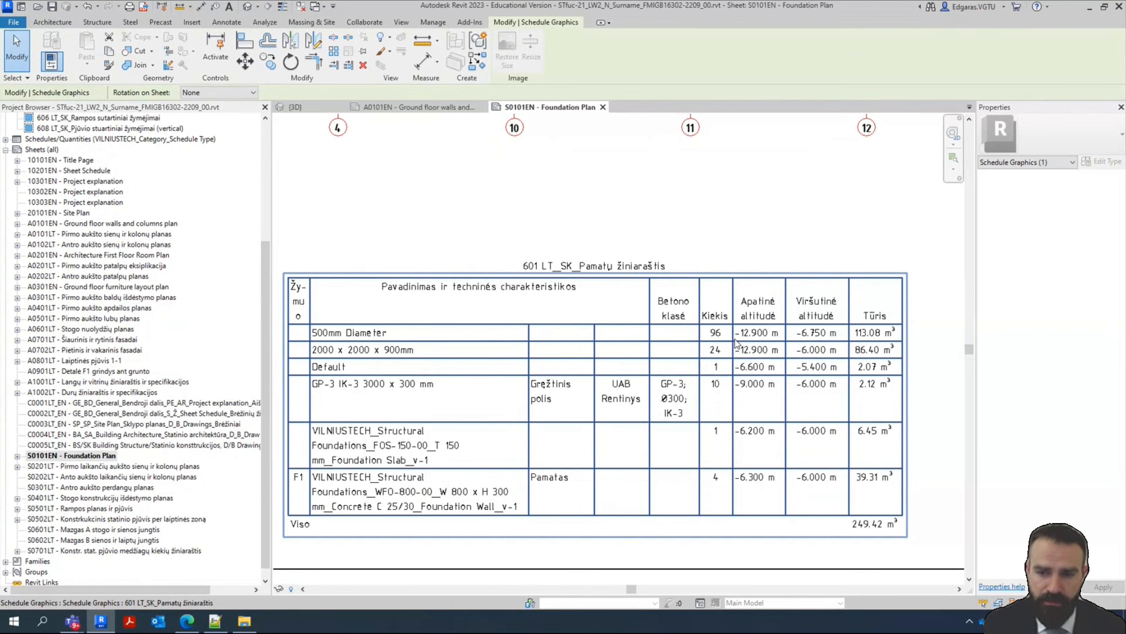
scroll(735, 341, "down", 3)
scroll(794, 375, "up", 4)
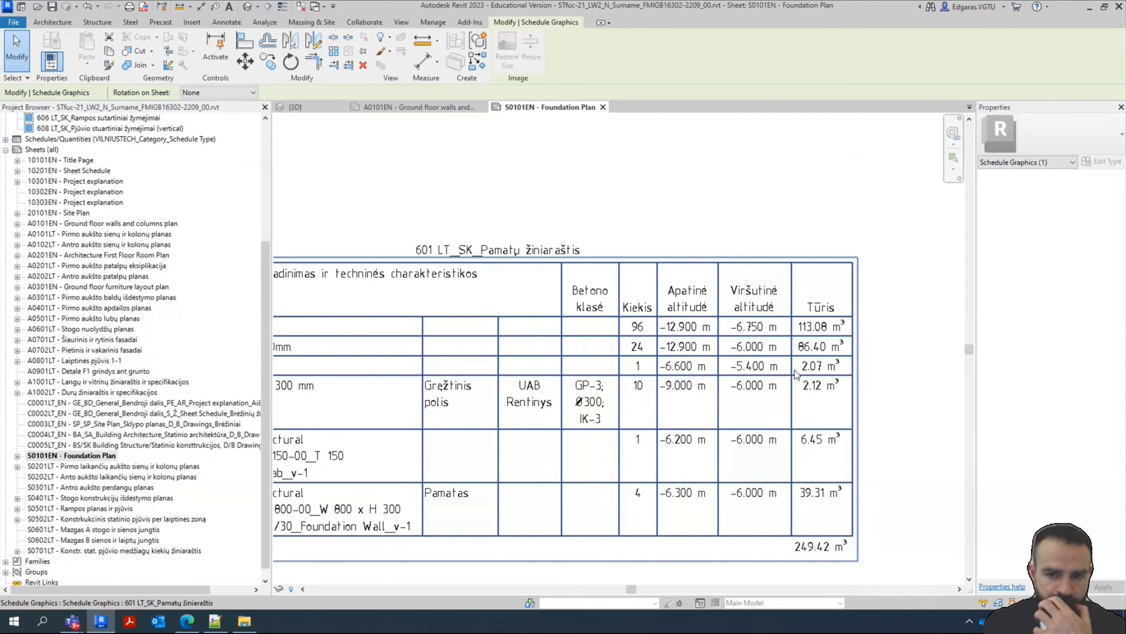
Open the 601 LT_SK_Pamatų žiniaraštis schedule for editing and set its Viršutinė altitudė column width to 25 mm
left_click(795, 374)
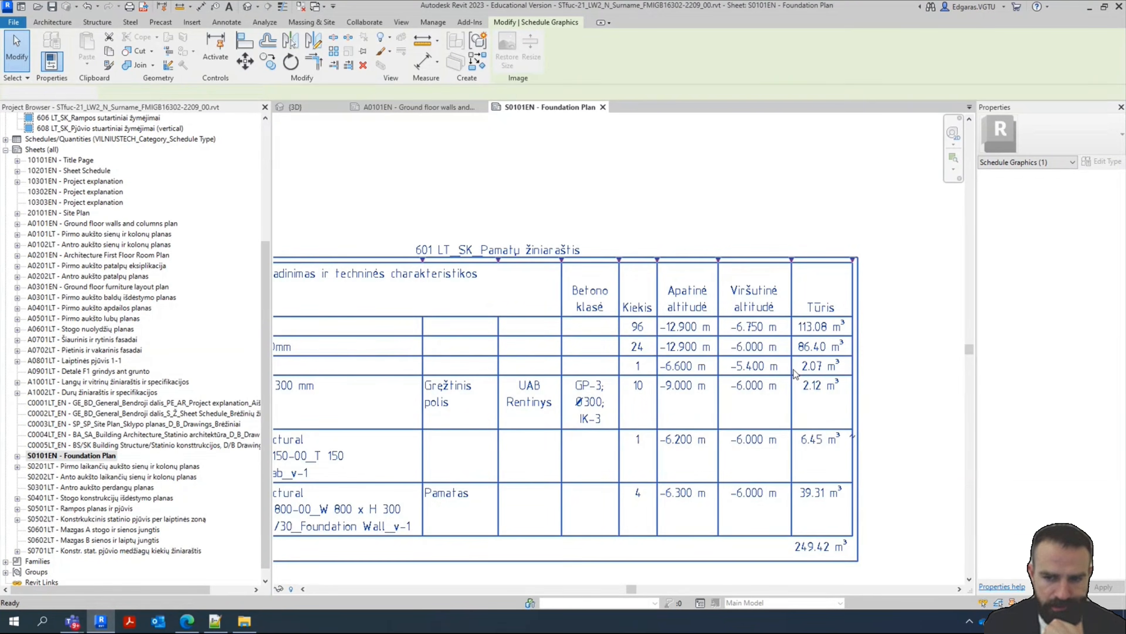
double_click(795, 374)
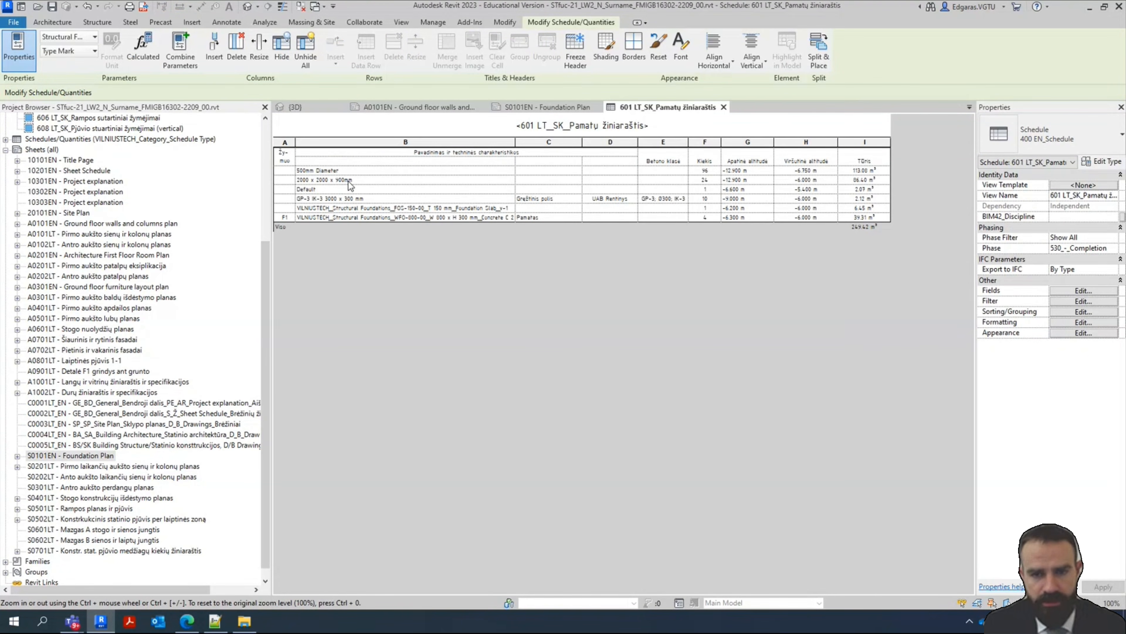
left_click(822, 142)
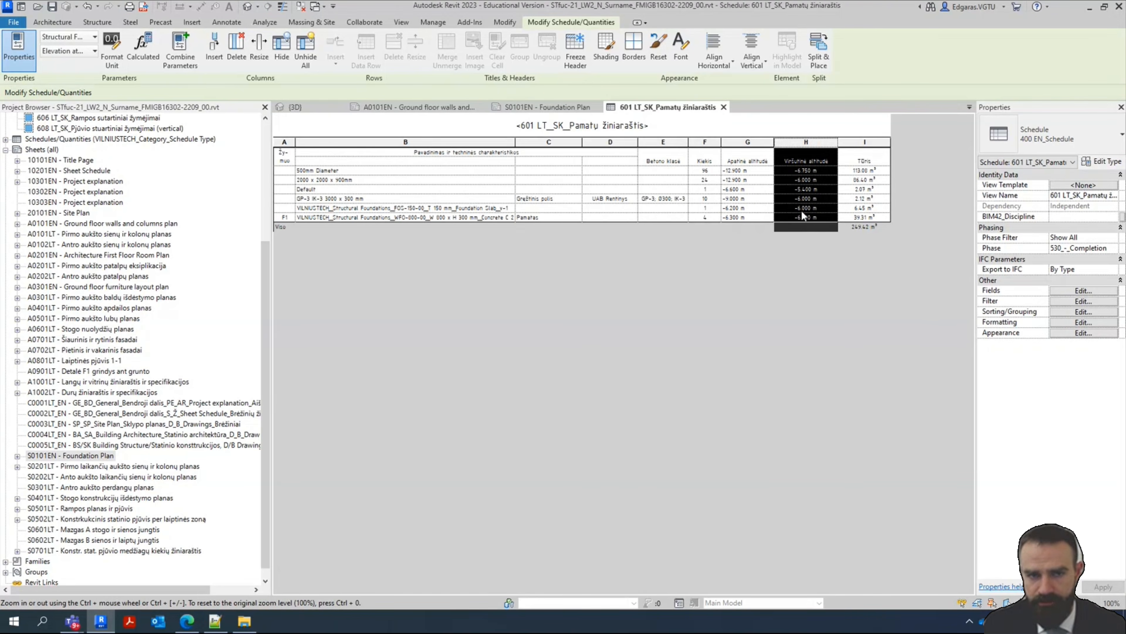
left_click(257, 61)
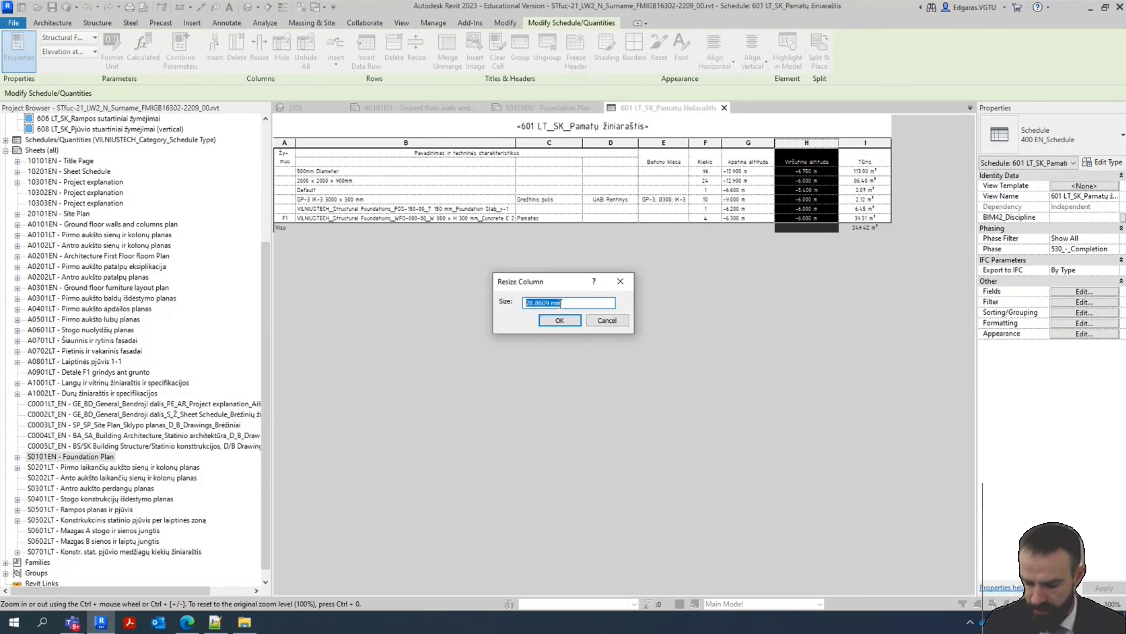
type("5 10 15 20 25")
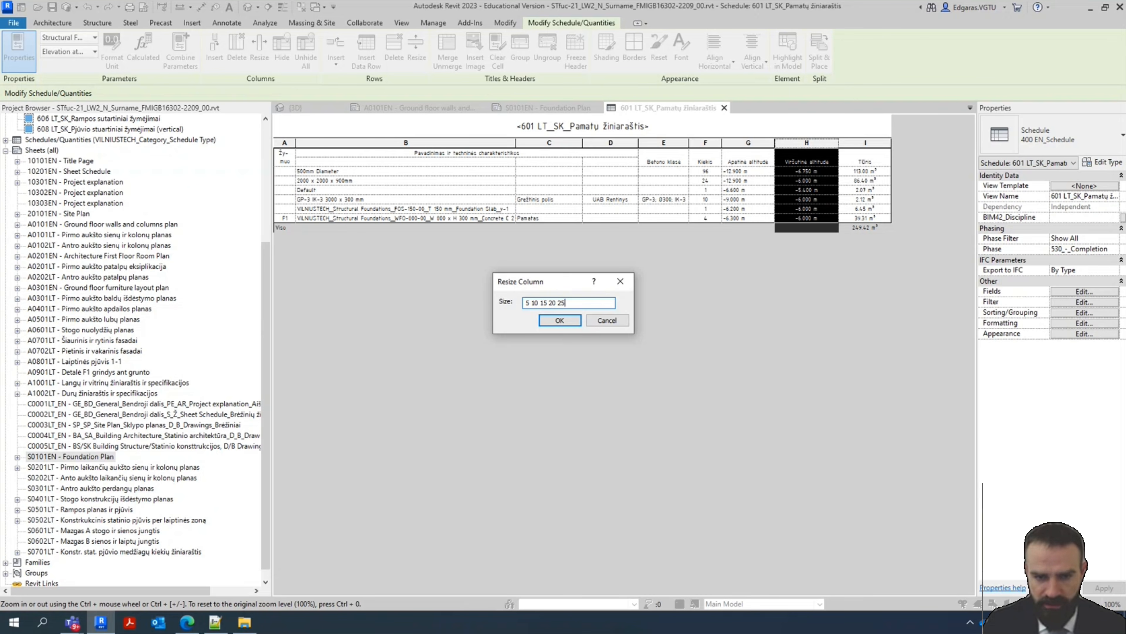
type(" ....")
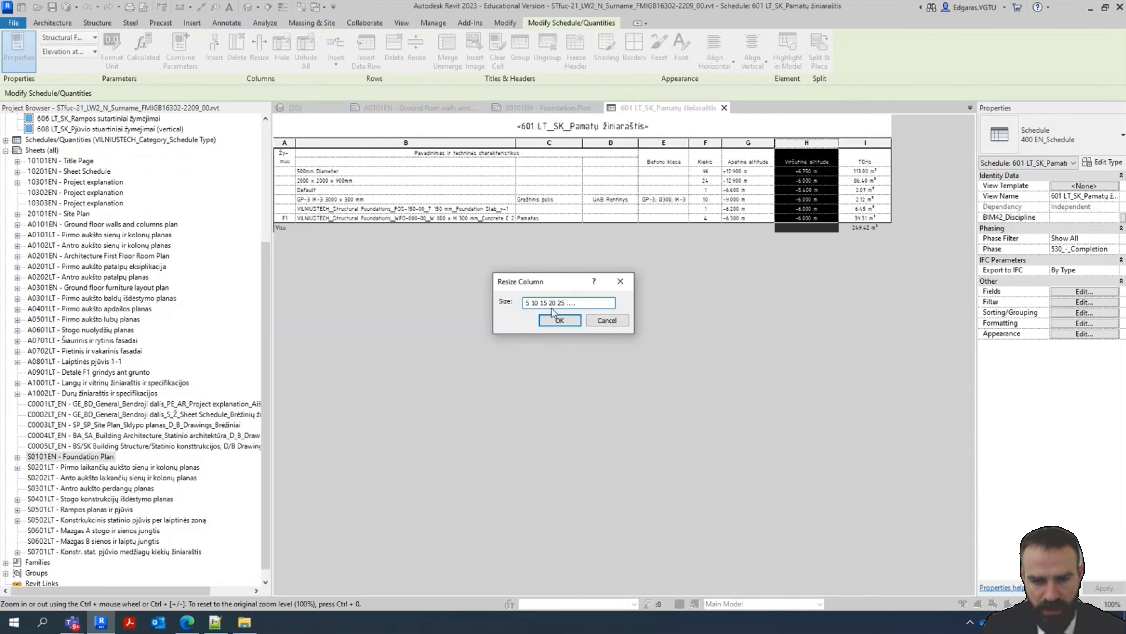
left_click_drag(589, 304, 393, 280)
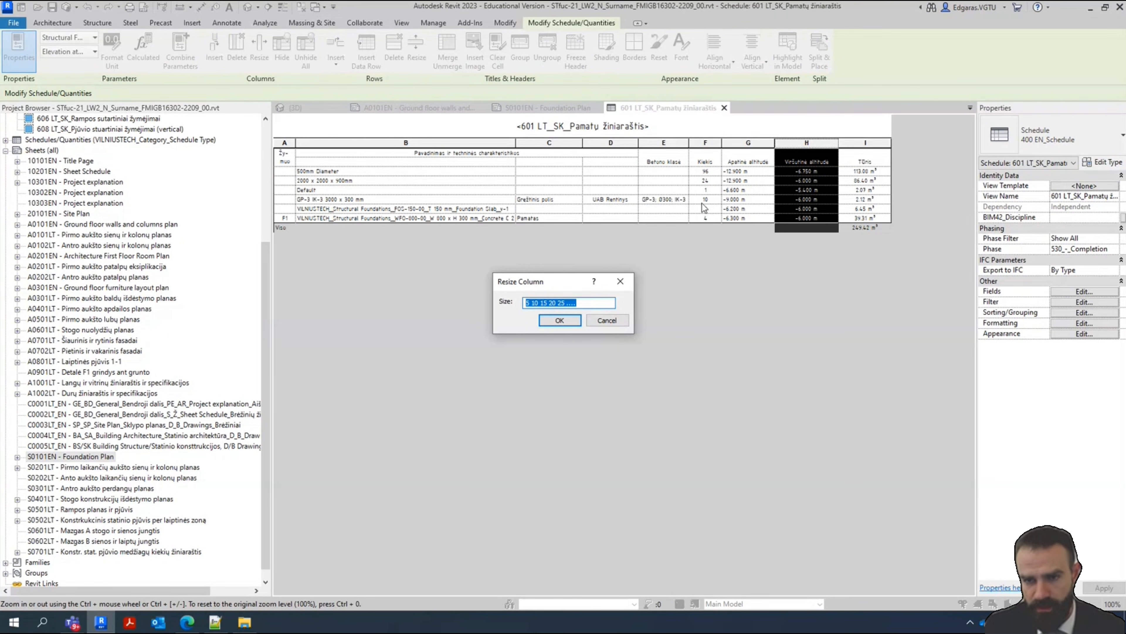
type("25")
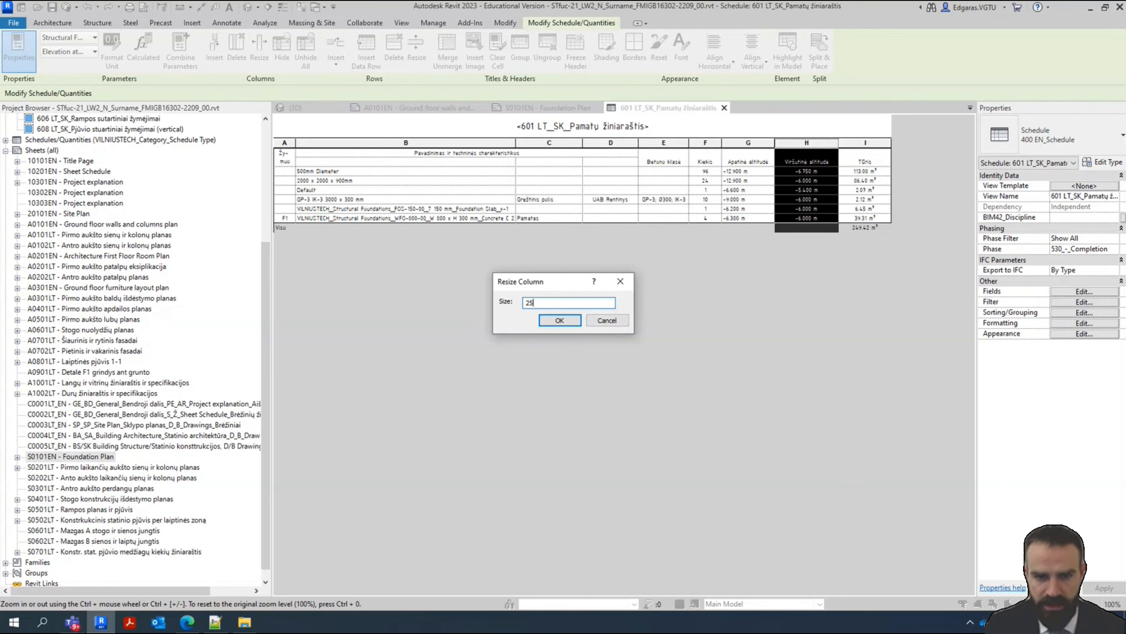
left_click(574, 328)
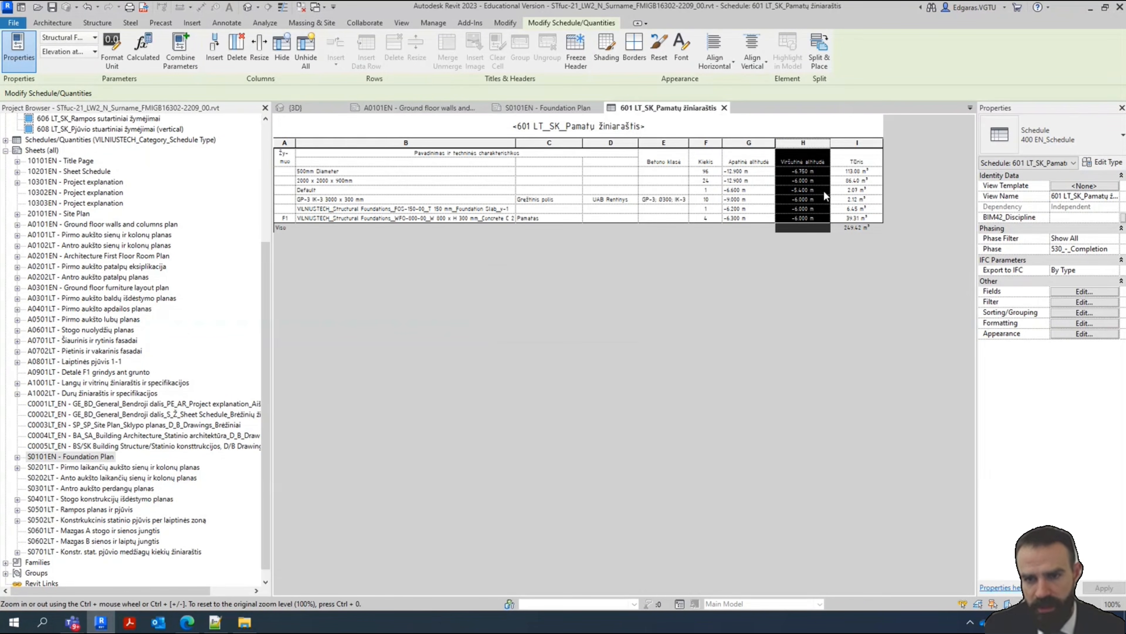
Center the Apatinė altitudė column of the foundation schedule horizontally
left_click(740, 143)
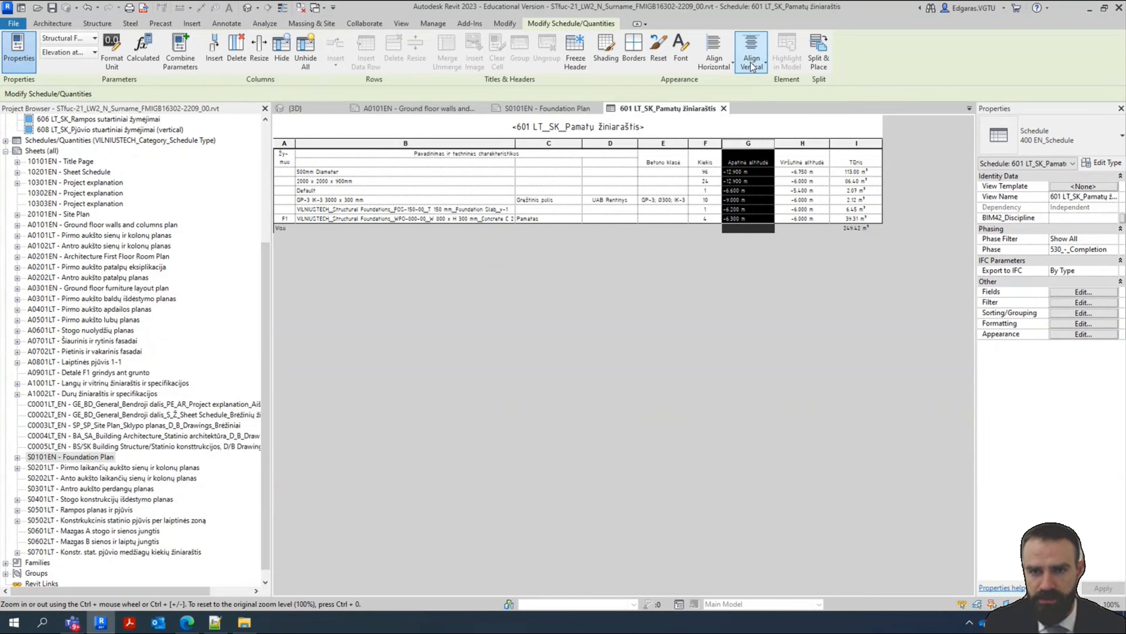
left_click(714, 58)
left_click(721, 108)
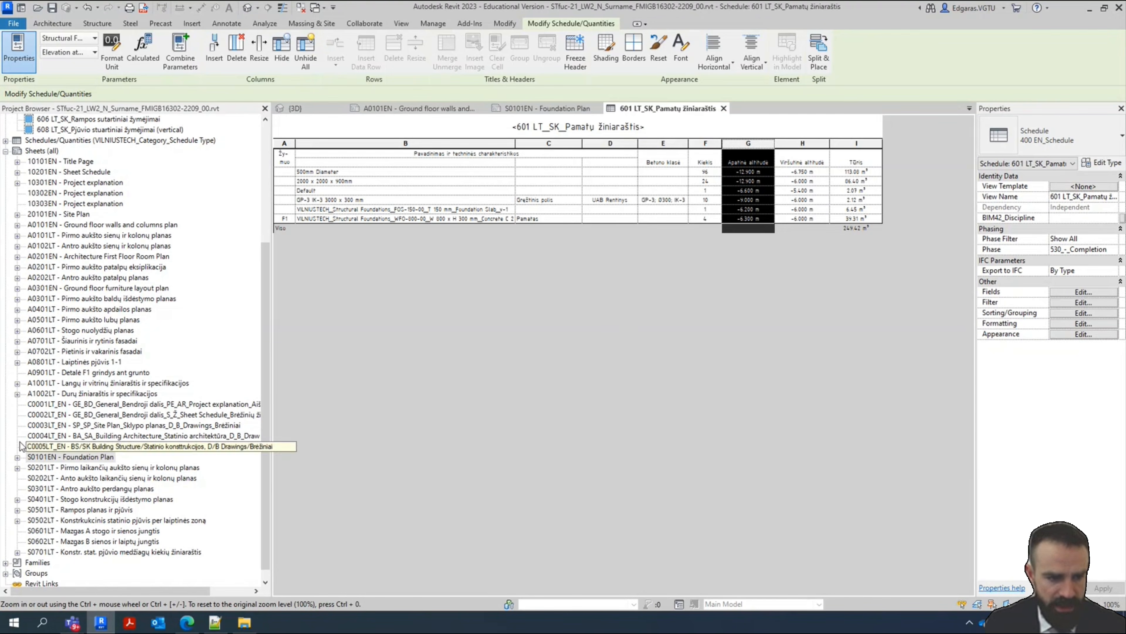
Open sheets C0001LT_EN through C0005LT_EN one after another and check their frames and title blocks
double_click(88, 405)
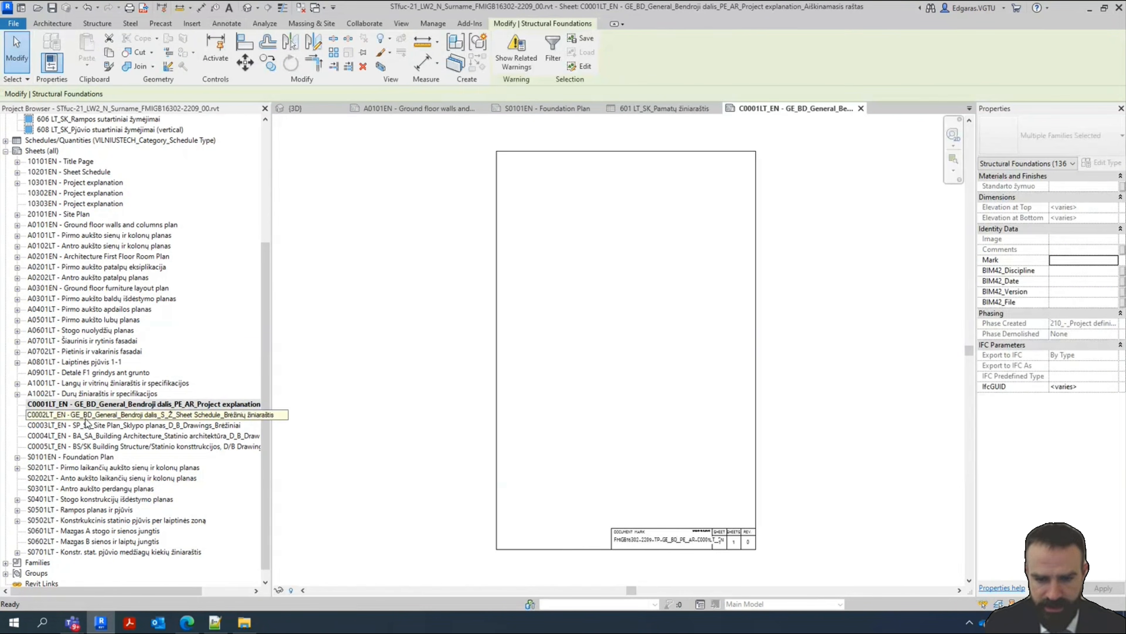
double_click(86, 416)
double_click(89, 425)
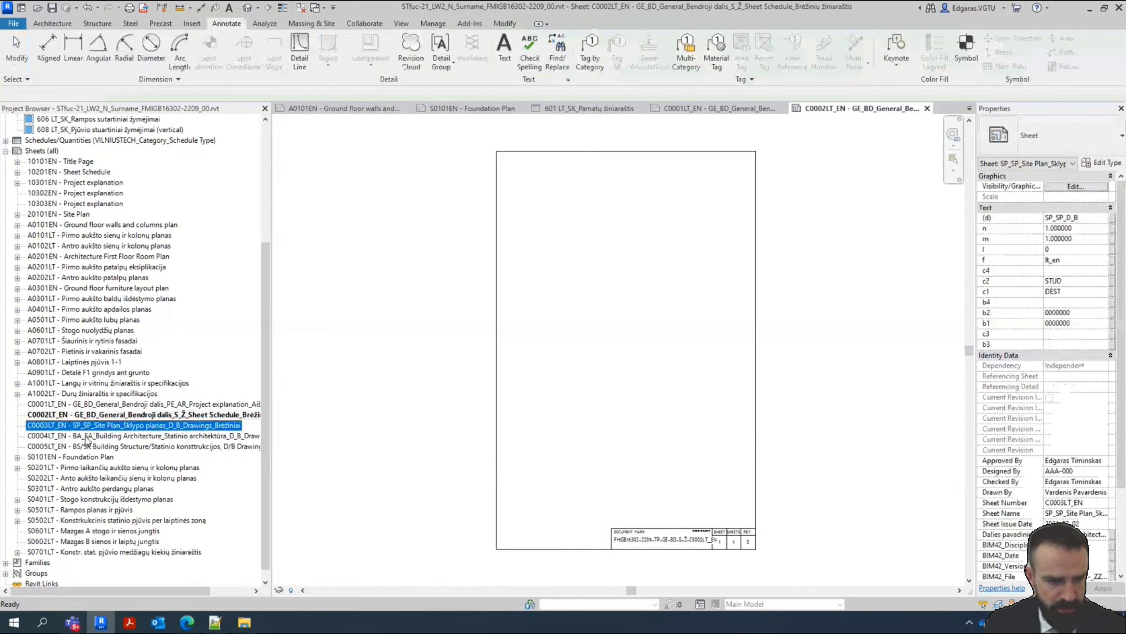
double_click(89, 435)
double_click(87, 446)
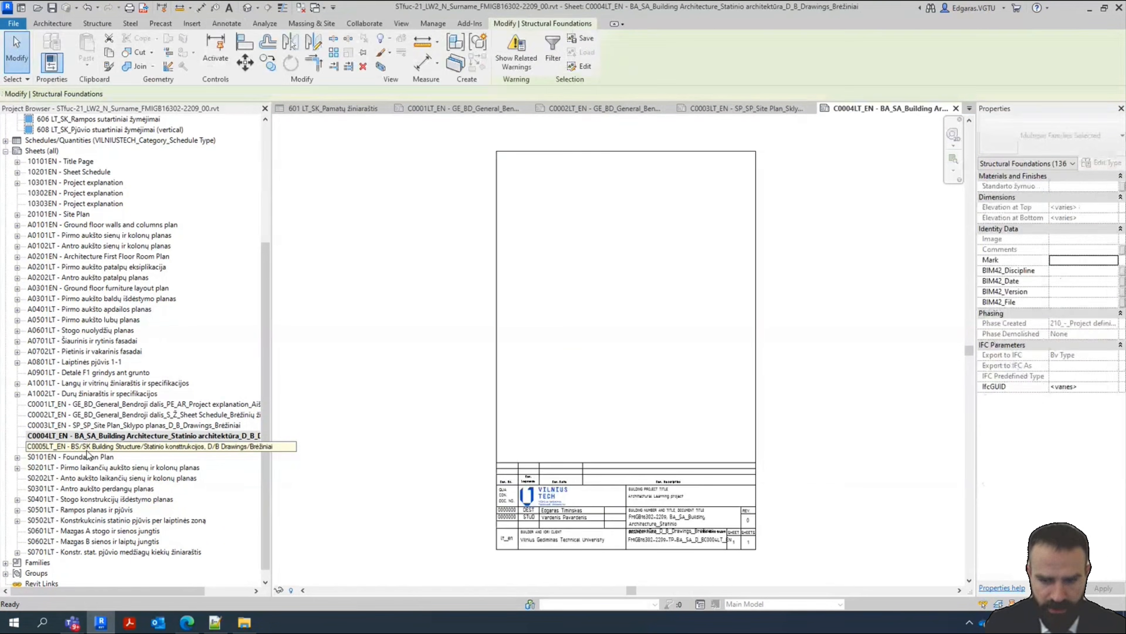
Open sheet A0301EN - Ground floor furniture layout plan and inspect its 503 EN_Furniture schedule
left_click(78, 288)
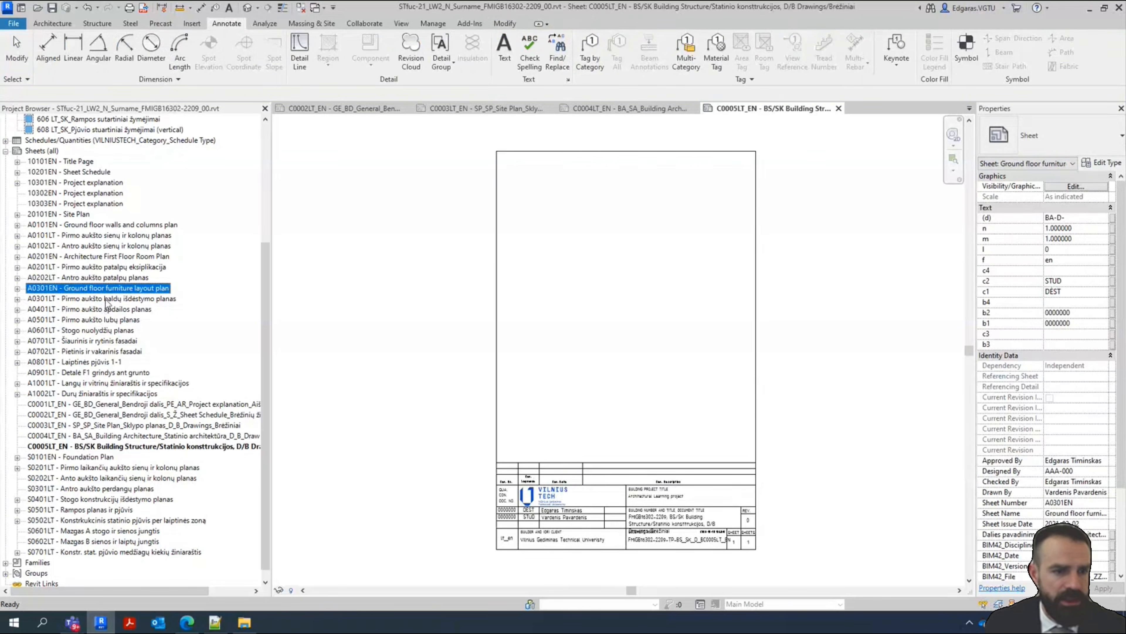
double_click(78, 288)
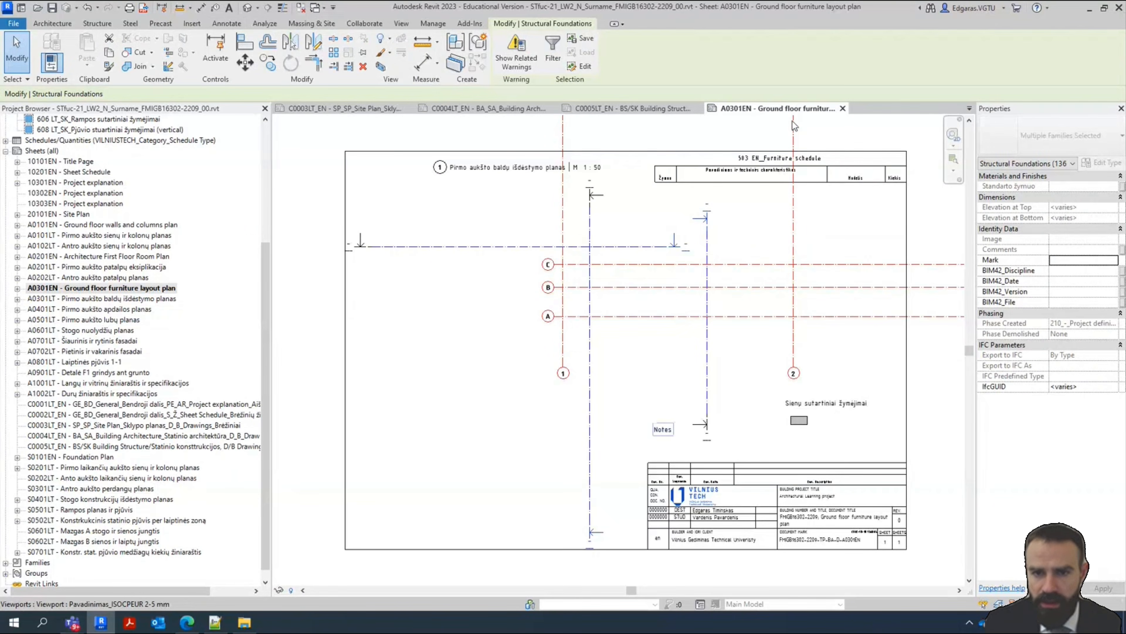
scroll(794, 126, "up", 3)
scroll(69, 295, "up", 3)
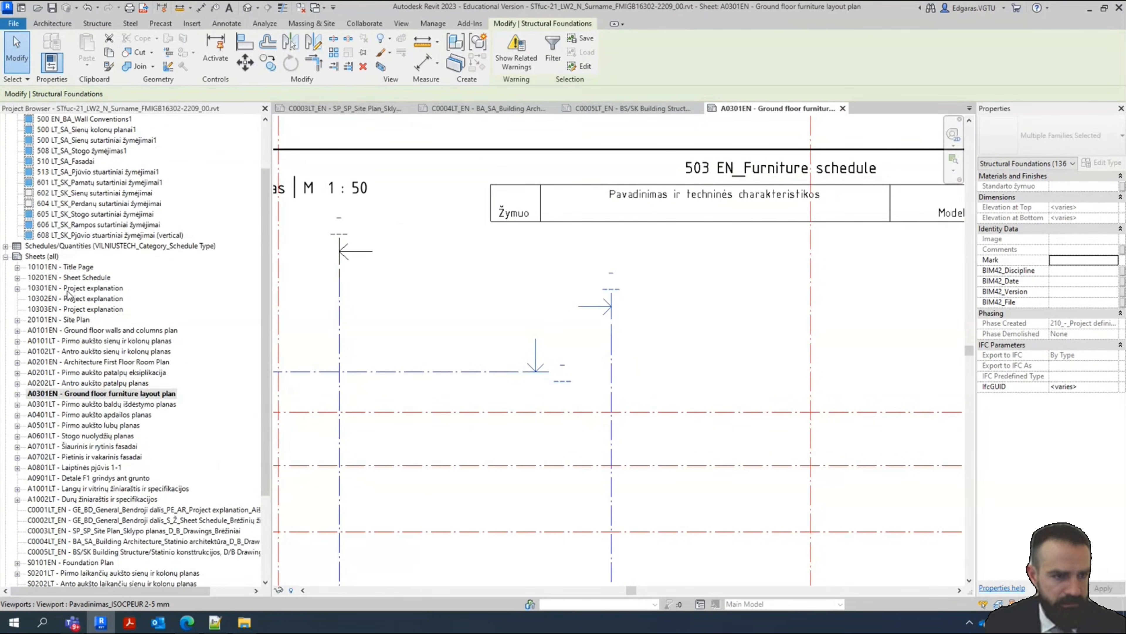
Expand the project's Schedules/Quantities list and inspect the building component schedules in its Windows category
scroll(68, 295, "up", 1)
double_click(36, 278)
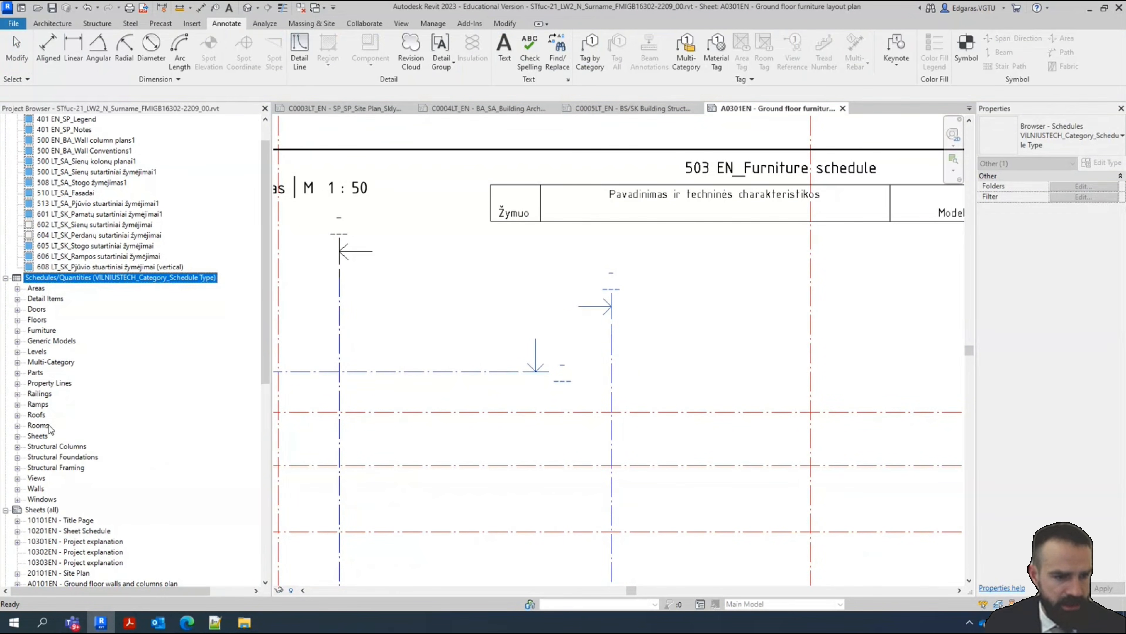
double_click(42, 499)
double_click(60, 510)
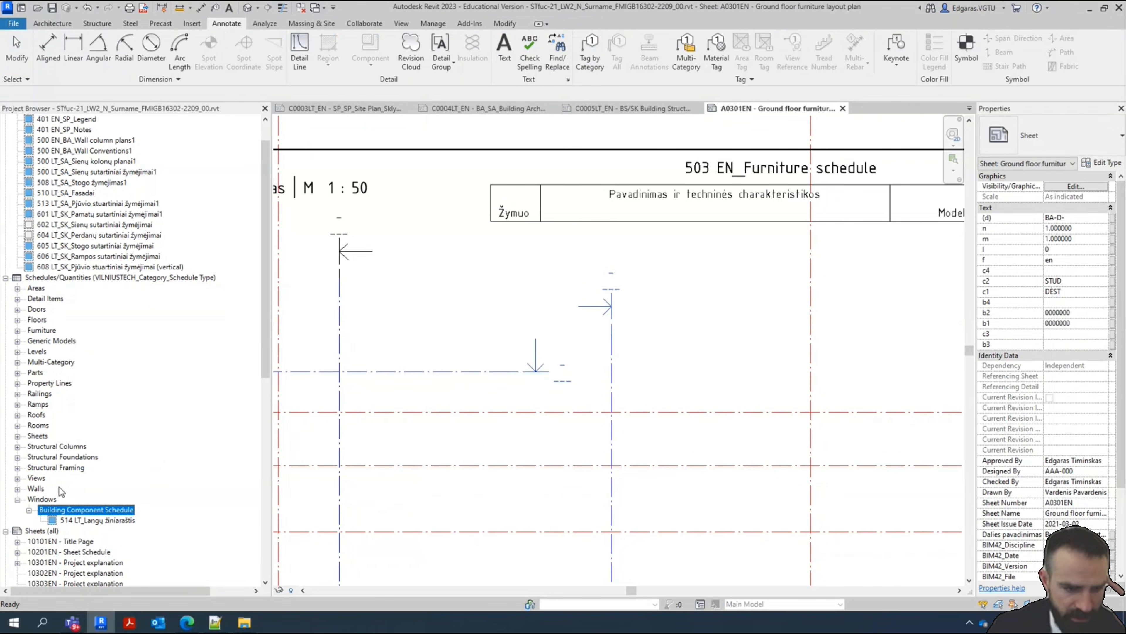
left_click(37, 491)
Search the project's schedules for "EN" and open the 300 EN Area Schedule (Gross Building) B
right_click(50, 277)
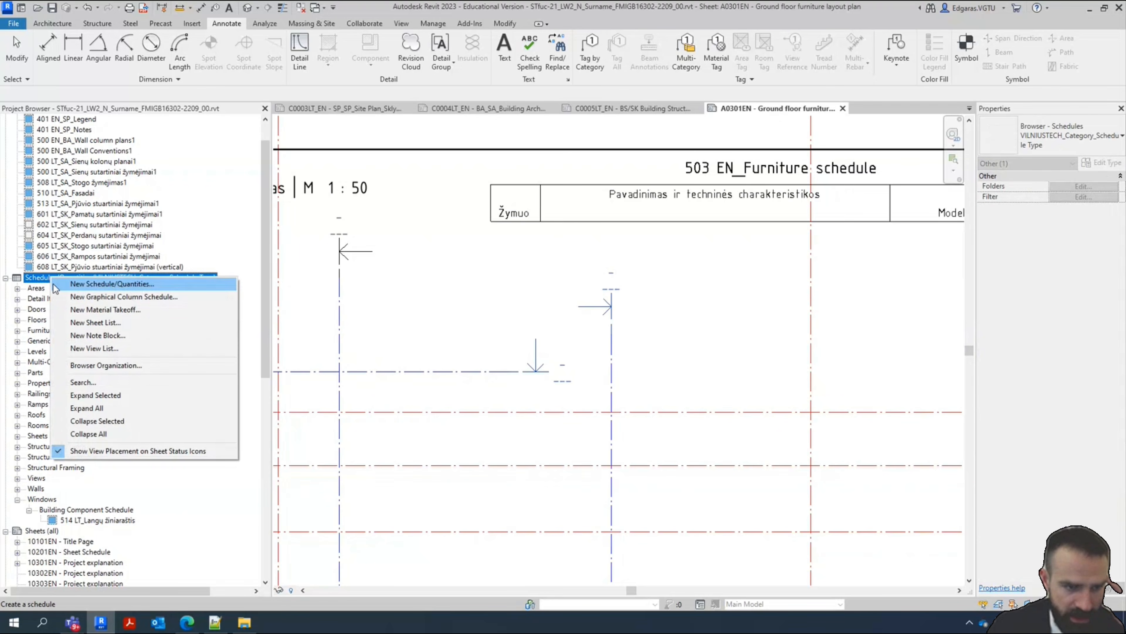
left_click(103, 380)
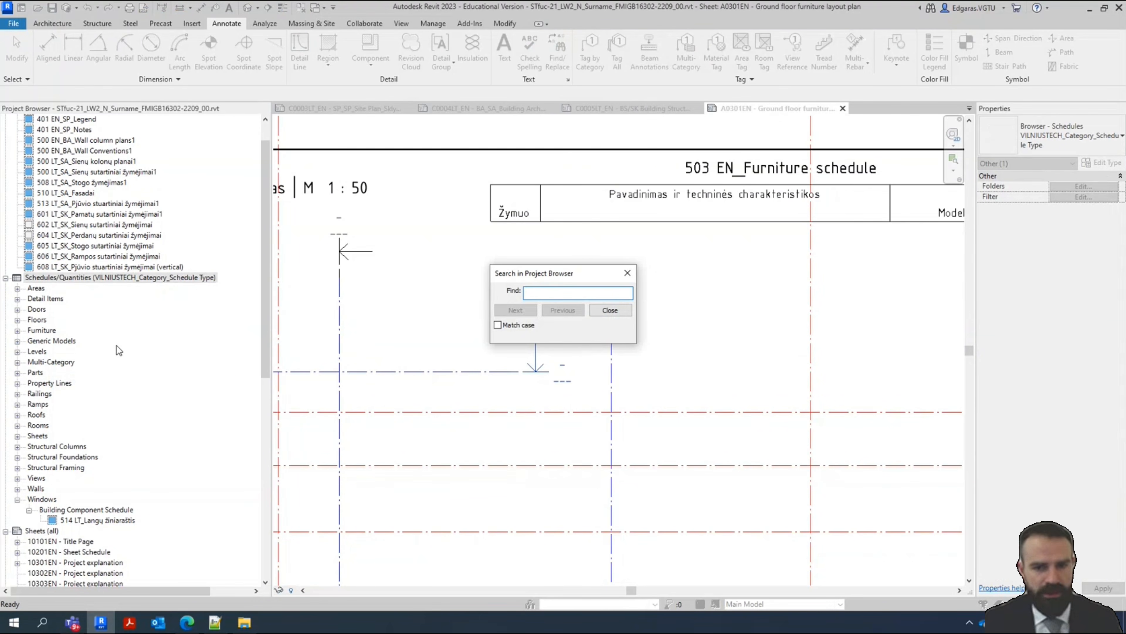
type("EN")
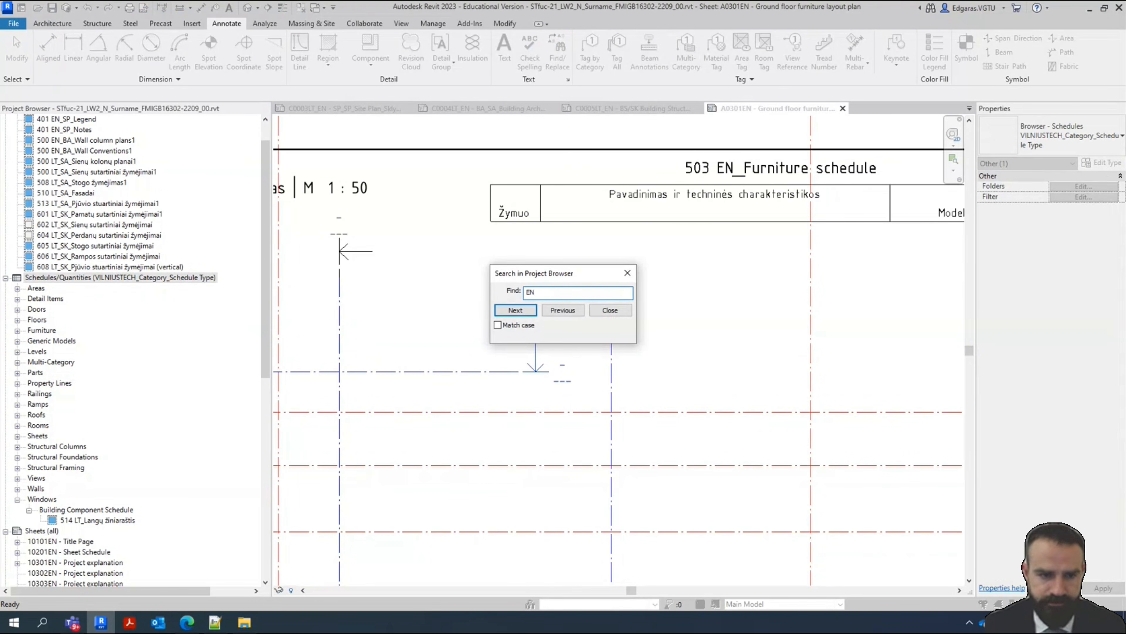
key("Return")
key("Return")
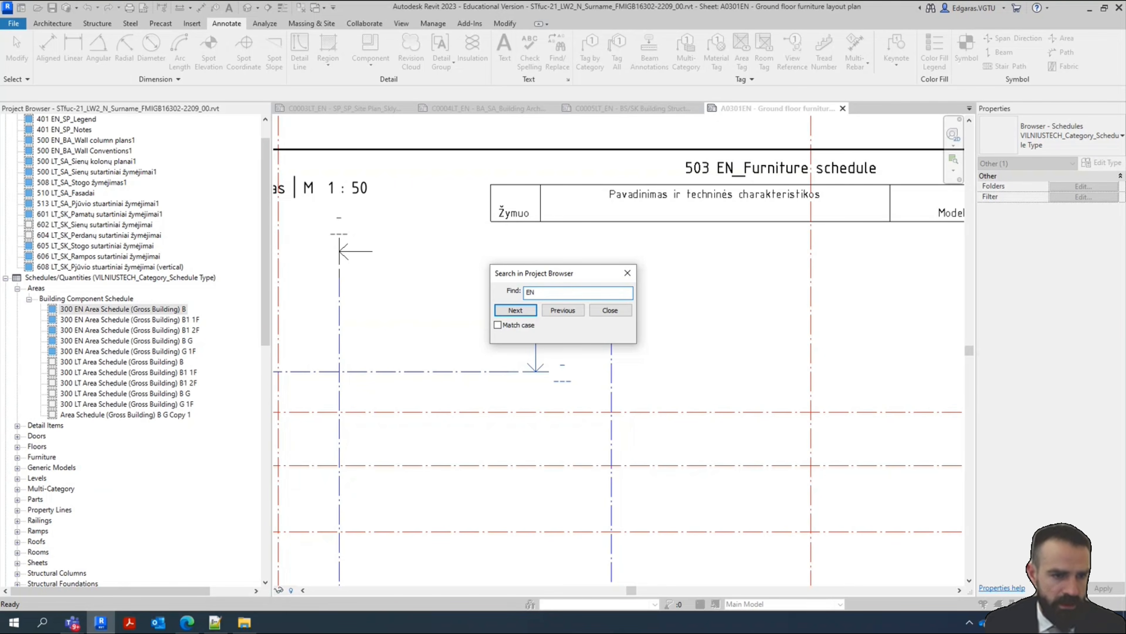
key("Escape")
left_click(136, 309)
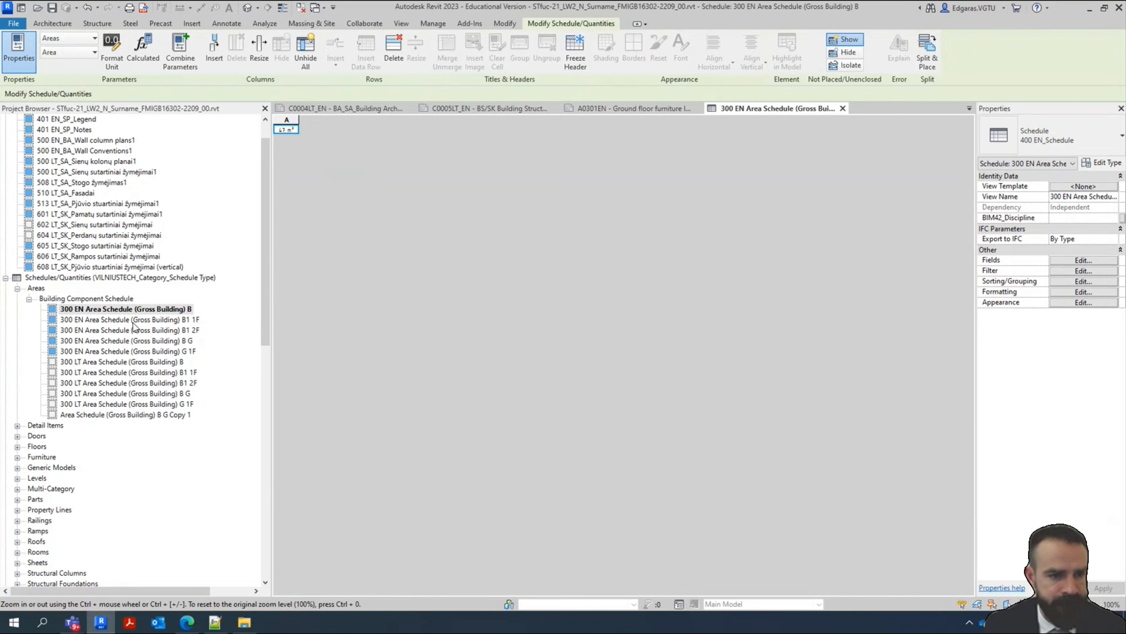
Go through the further "EN" matches among the schedules, and open 300 EN Property Schedule and 503 EN_Furniture schedule
right_click(46, 278)
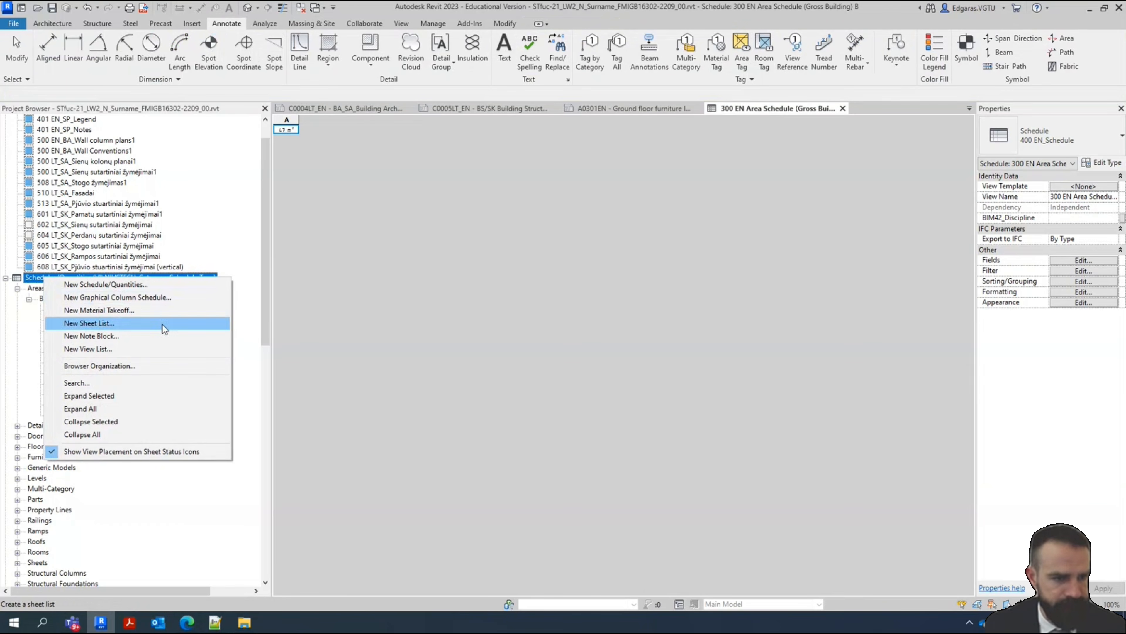
left_click(111, 384)
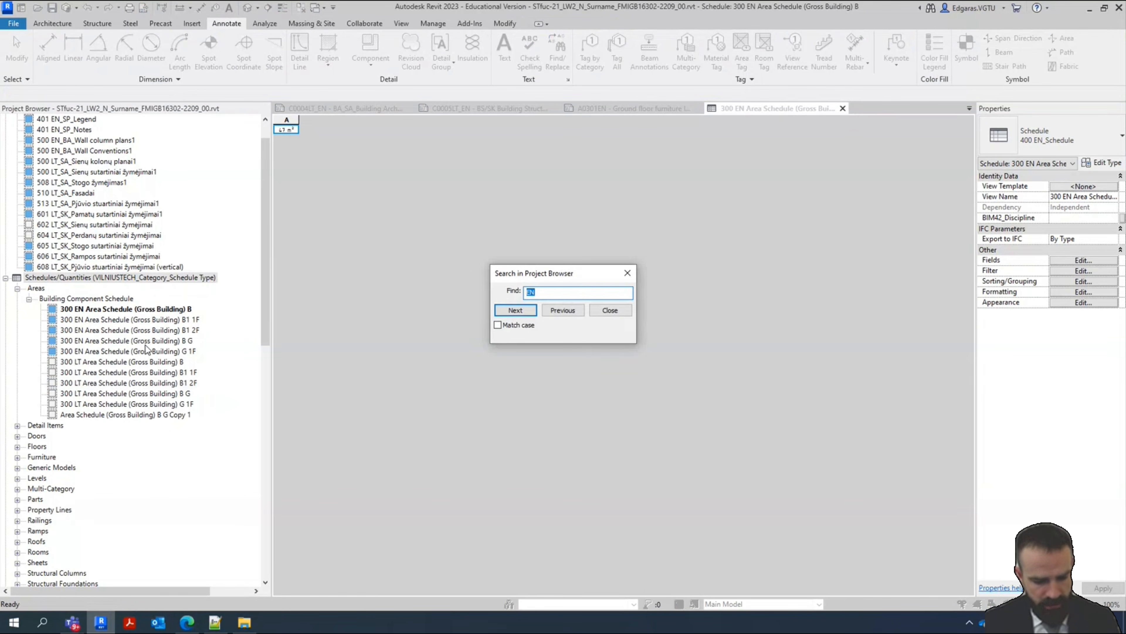
key("Return")
key("Return")
key("Return")
key("Return")
key("Return")
key("Return")
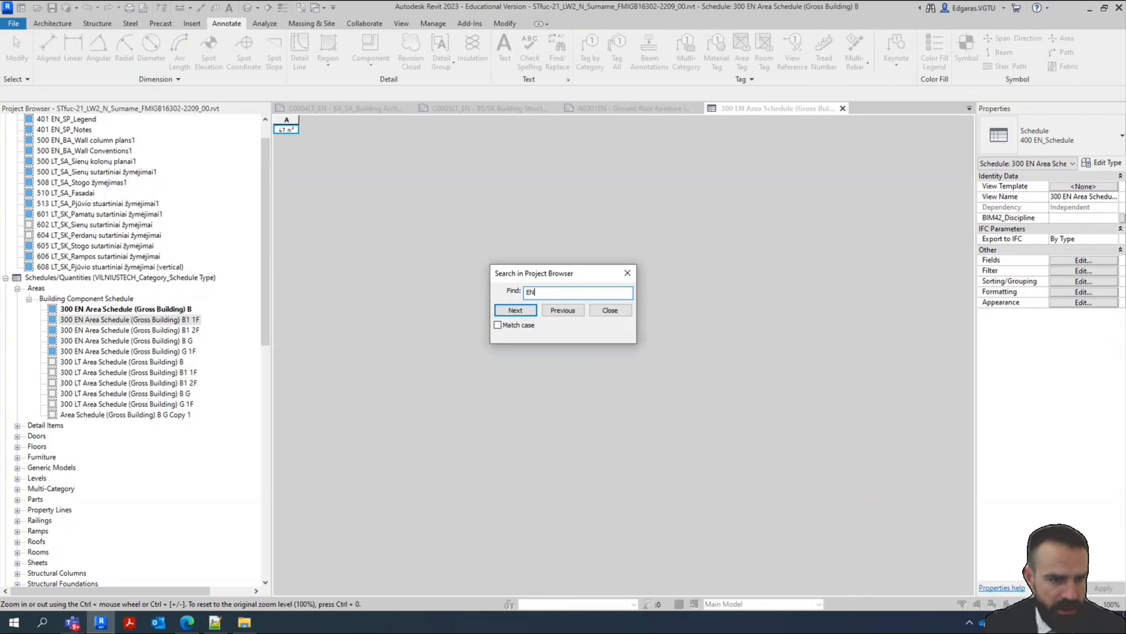
key("Return")
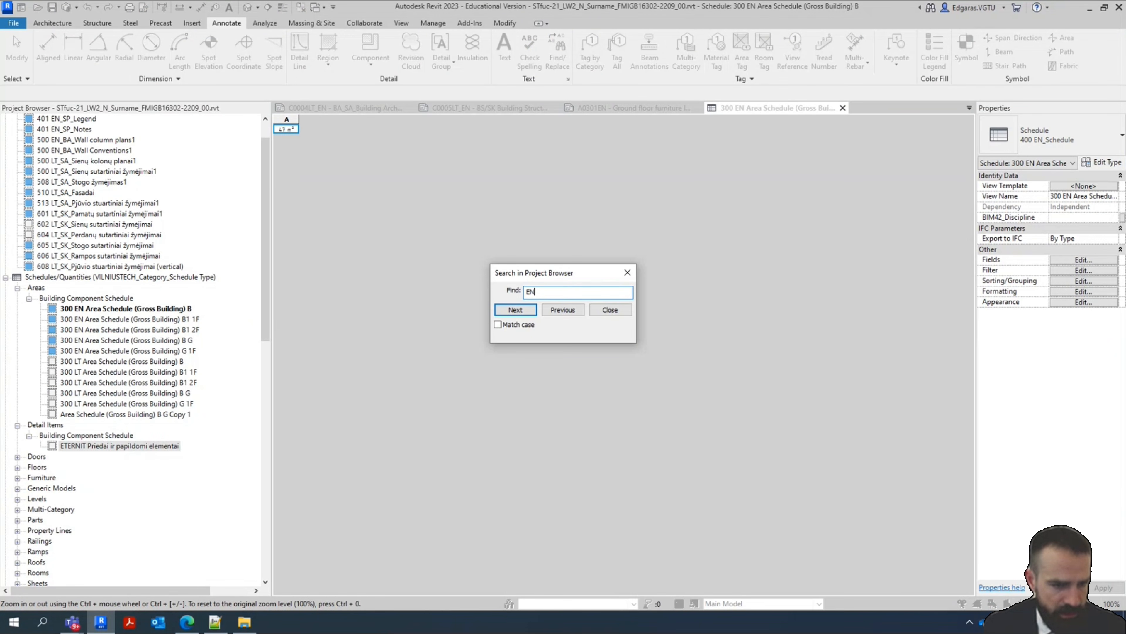
key("Return")
key("Return")
key("Return")
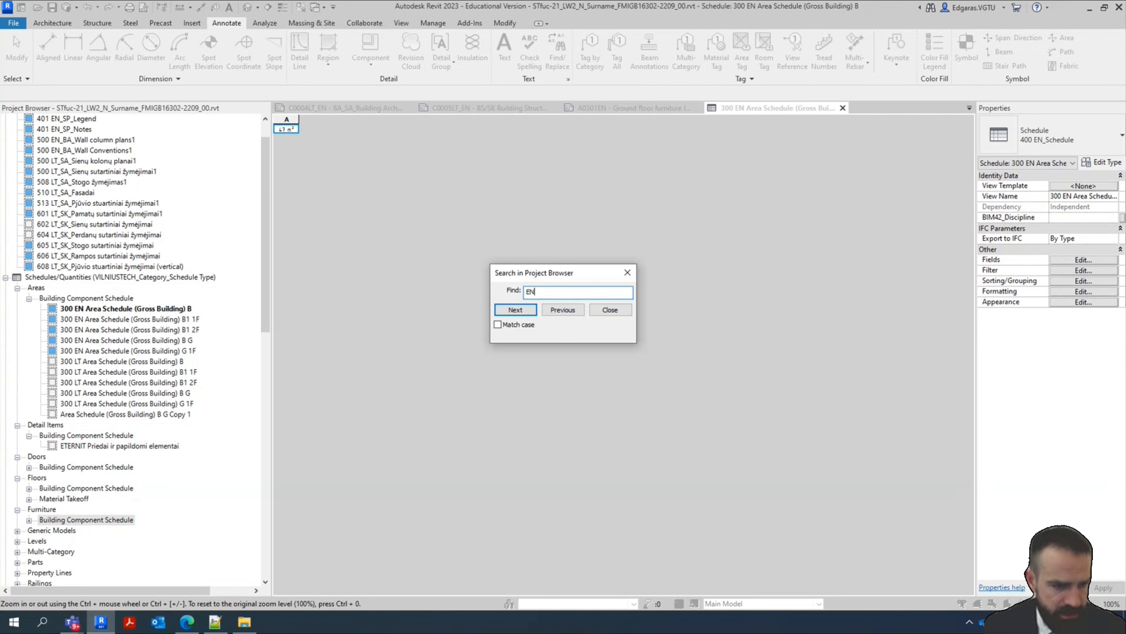
key("Return")
key("Return")
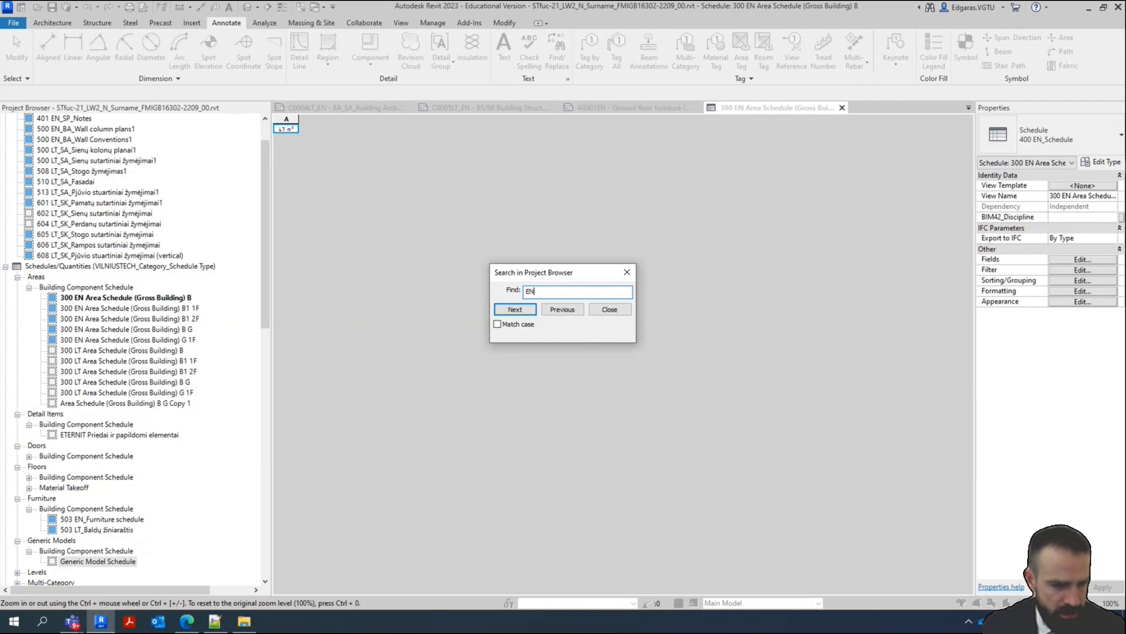
key("Return")
key("Return")
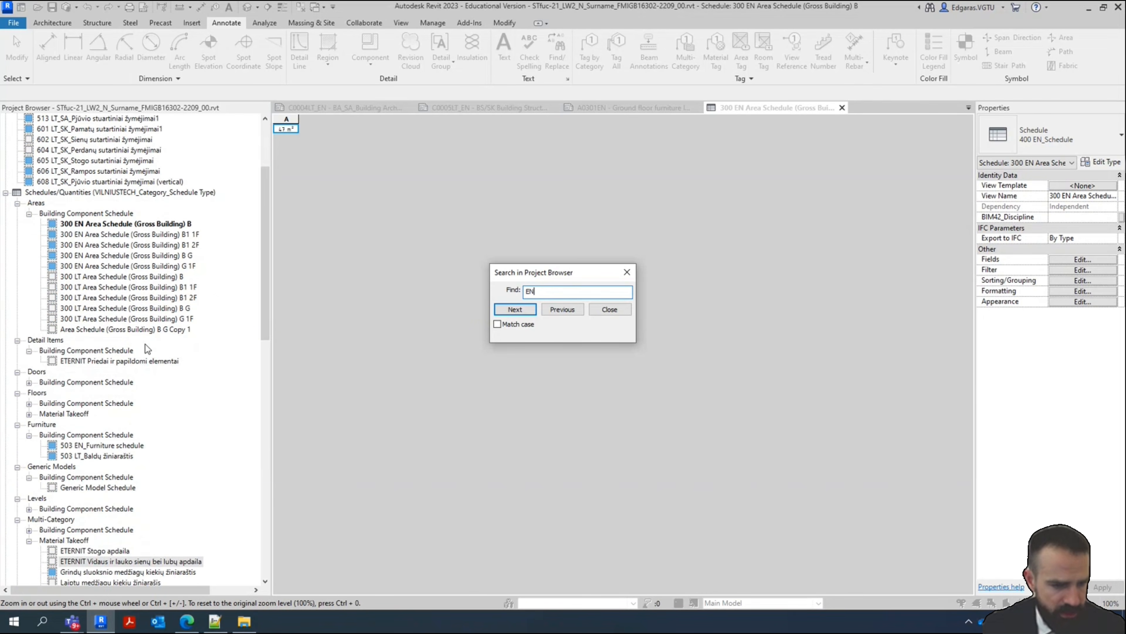
key("Return")
key("Return")
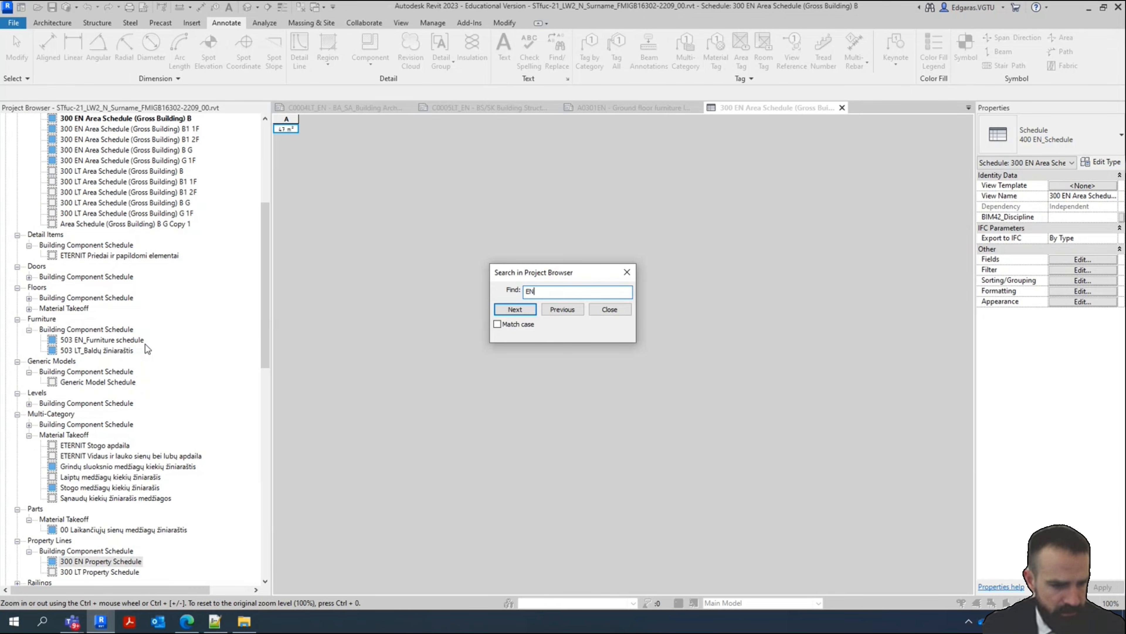
key("Return")
key("Escape")
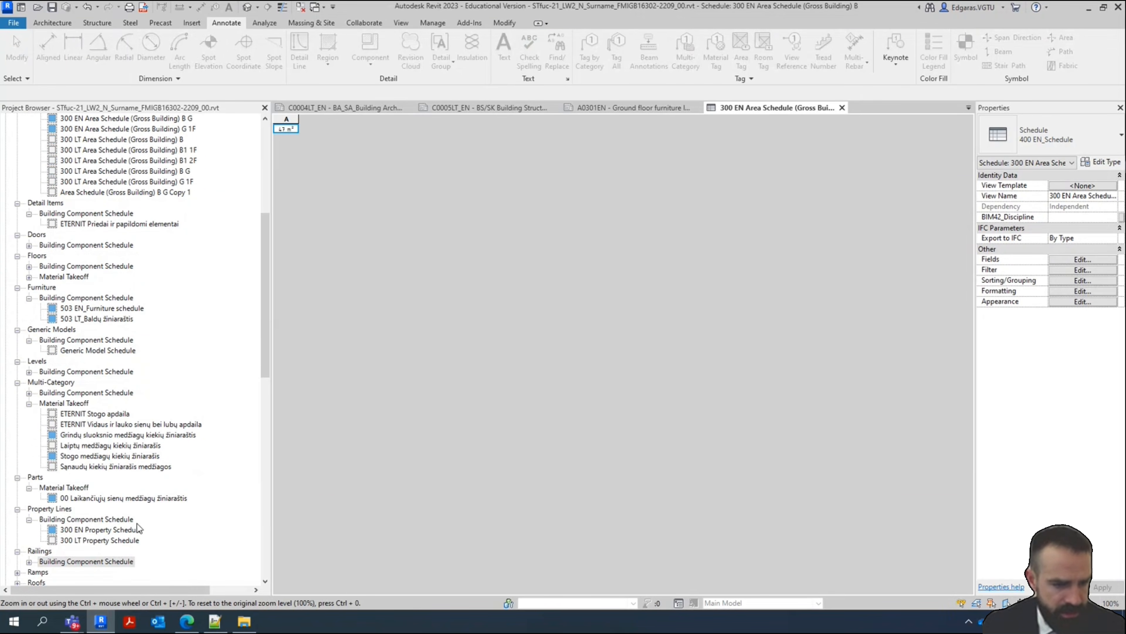
left_click(135, 530)
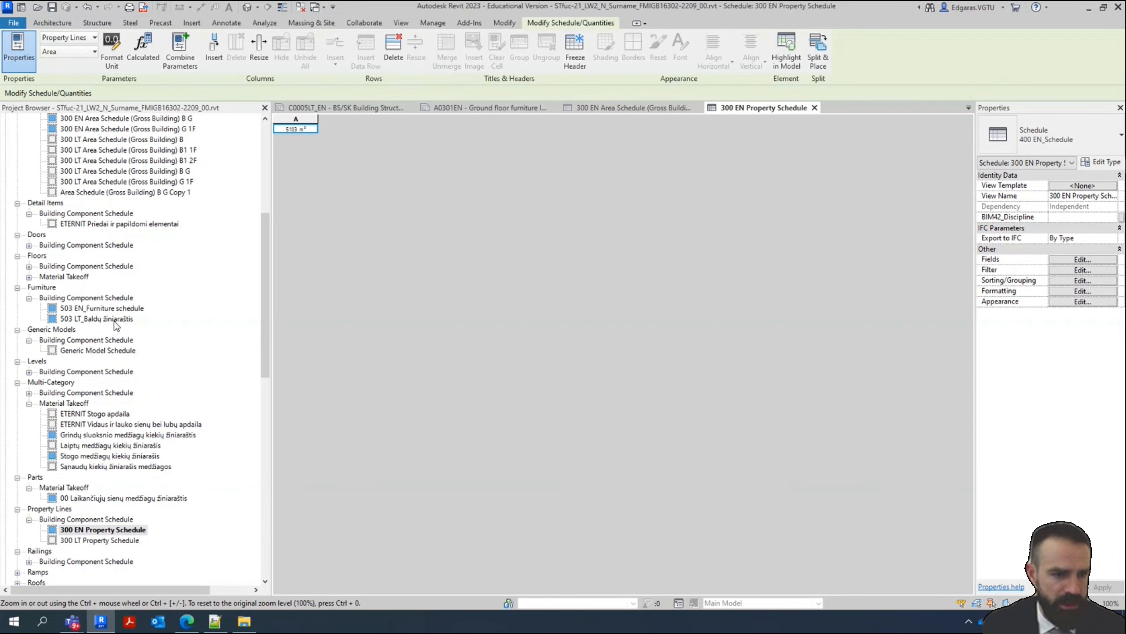
left_click(115, 308)
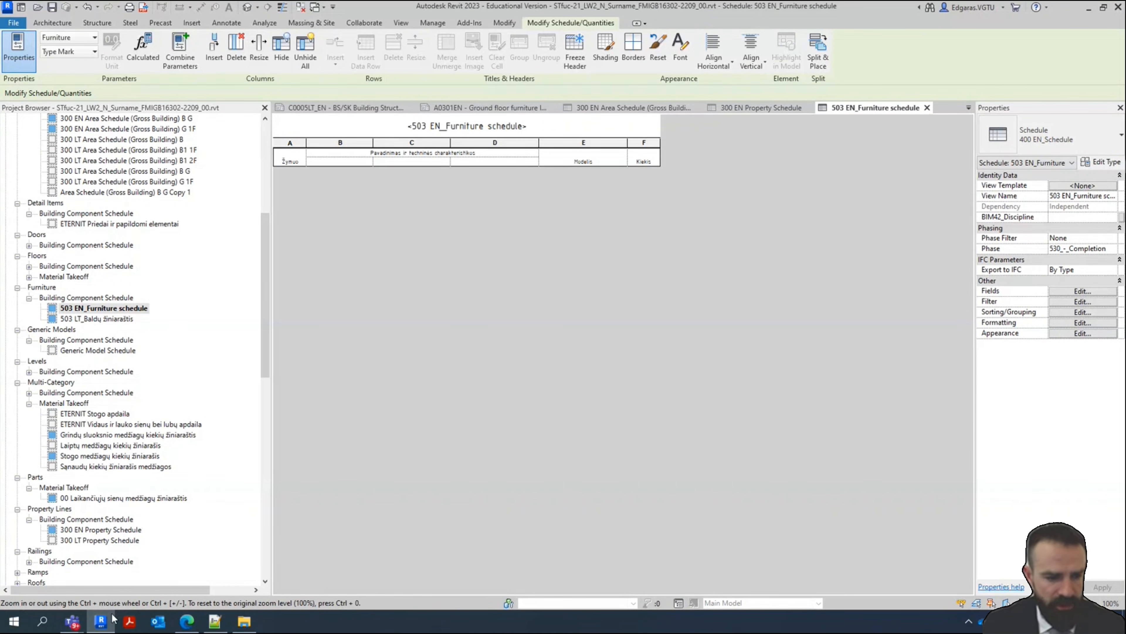
Switch to Plannerly in the browser, open the project's BEP plan and search it for "nami"
left_click(185, 621)
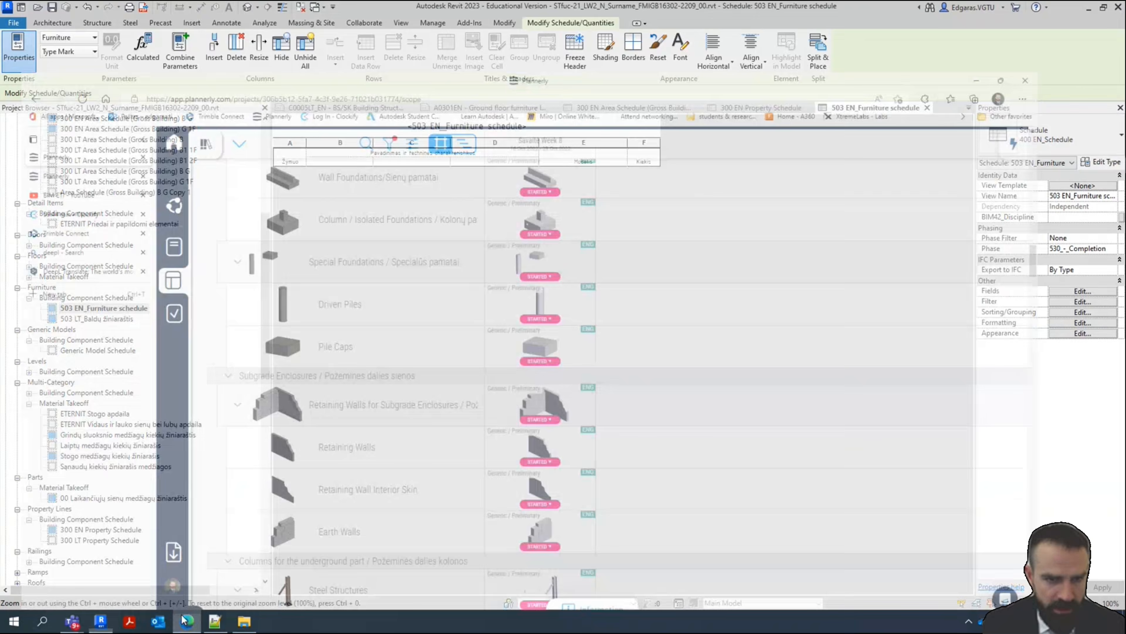
left_click(41, 116)
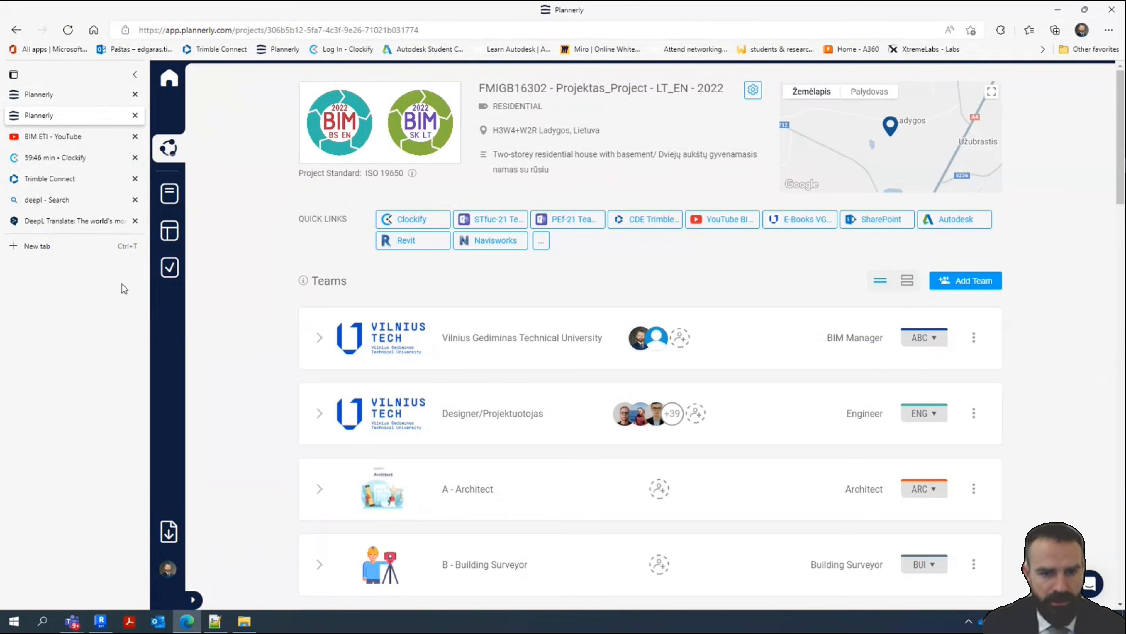
left_click(169, 194)
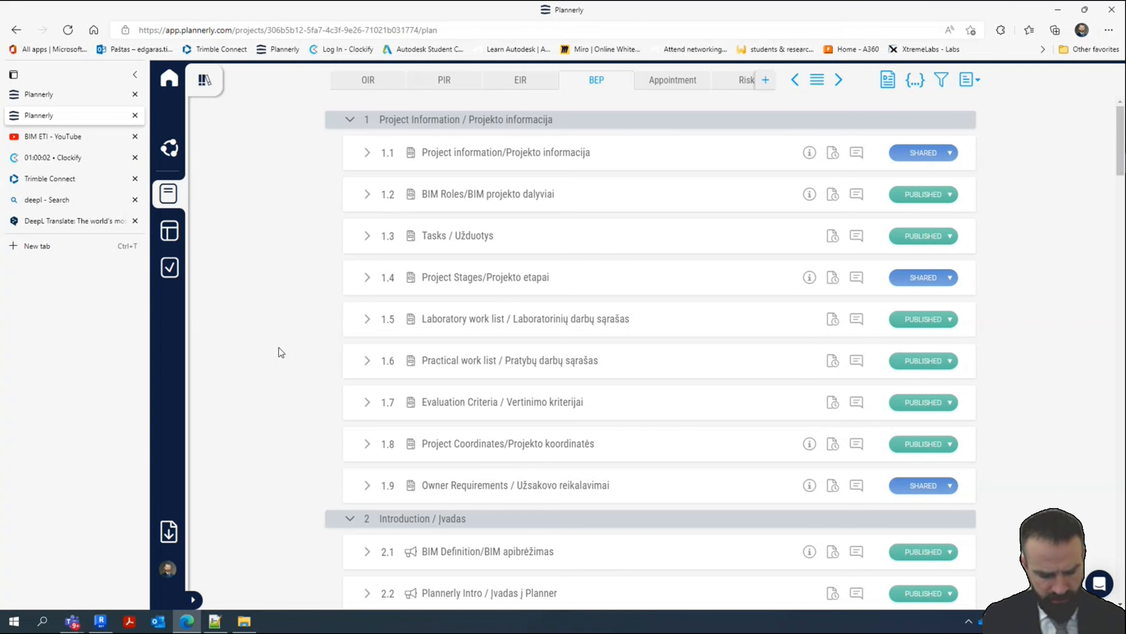
key("ctrl+f")
type("nami")
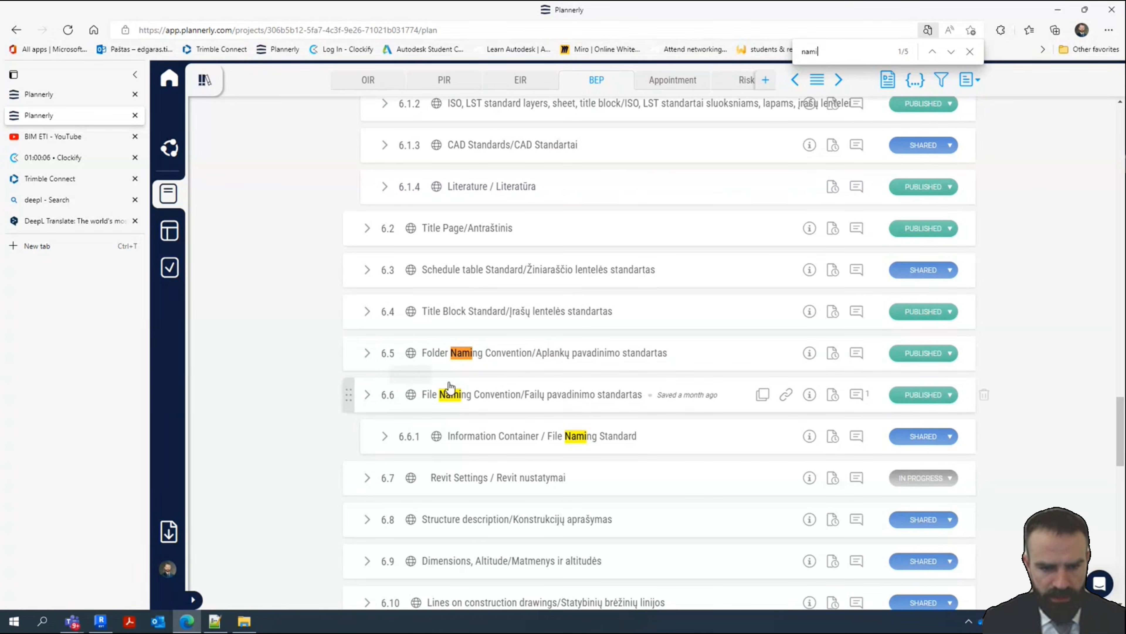
Expand section 6.6 File Naming Convention and examine its file name structure and document type tables
left_click(366, 395)
scroll(415, 411, "down", 10)
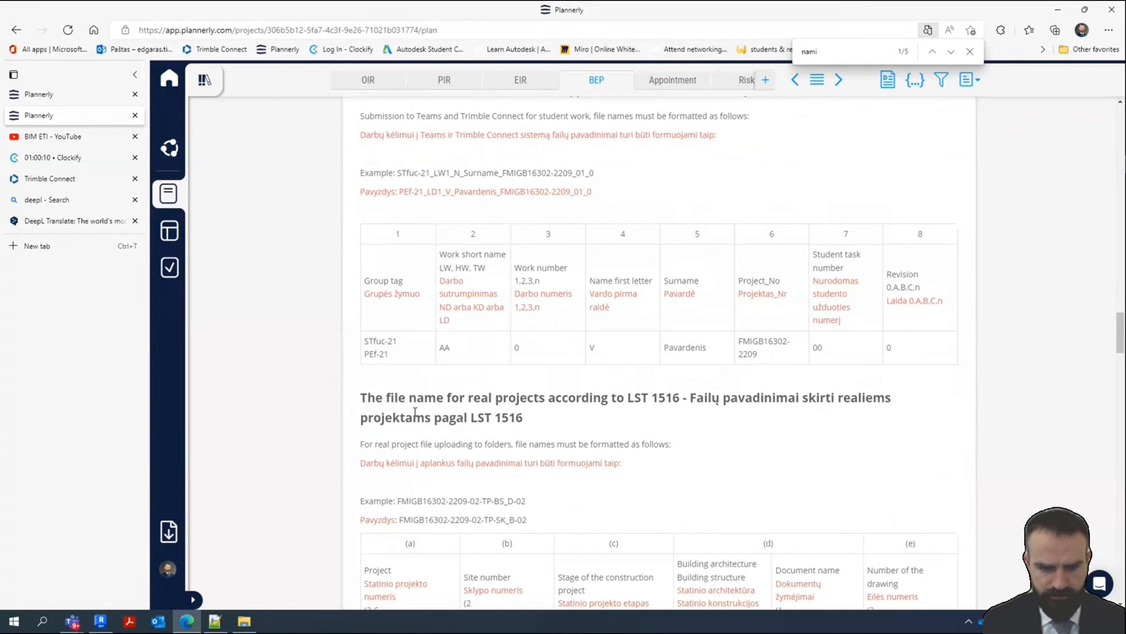
scroll(414, 409, "up", 5)
scroll(412, 409, "down", 10)
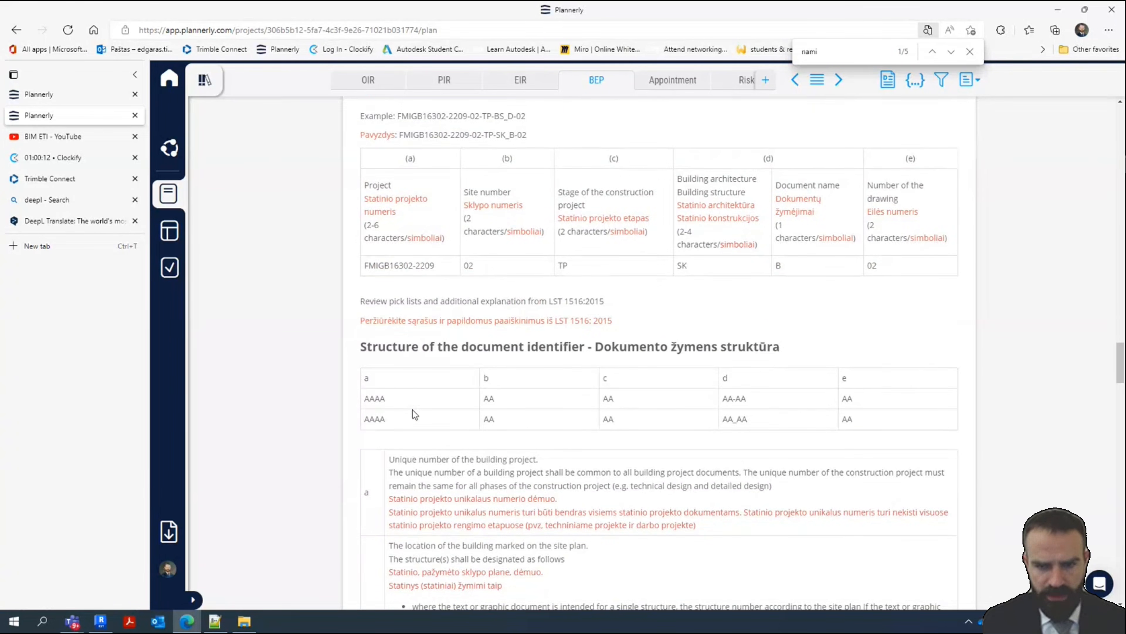
scroll(414, 411, "down", 15)
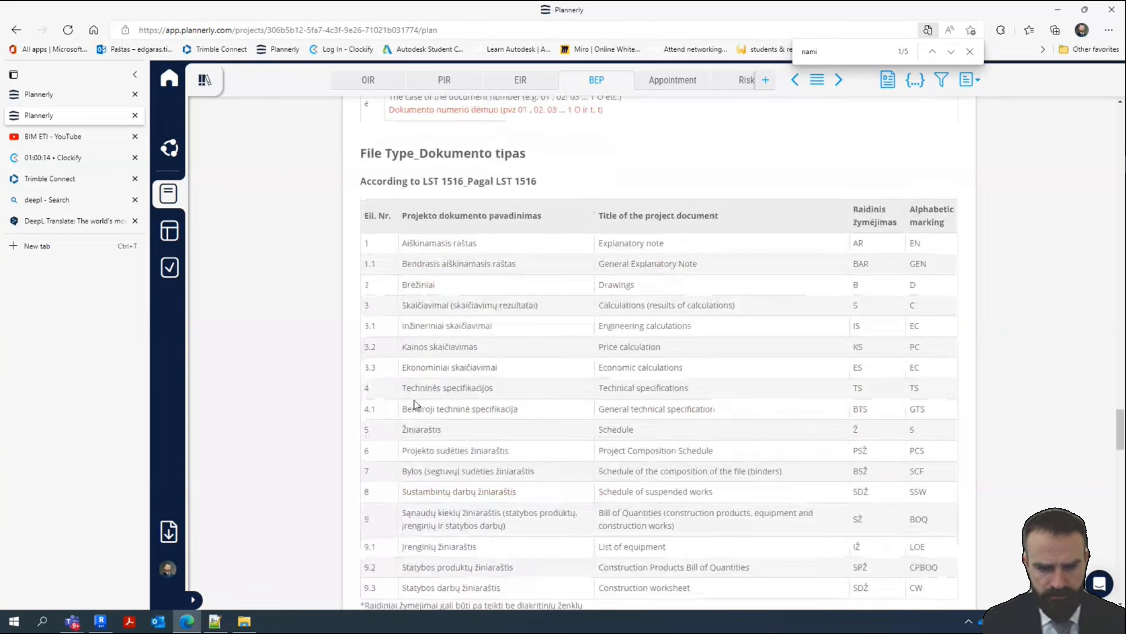
scroll(415, 402, "down", 7)
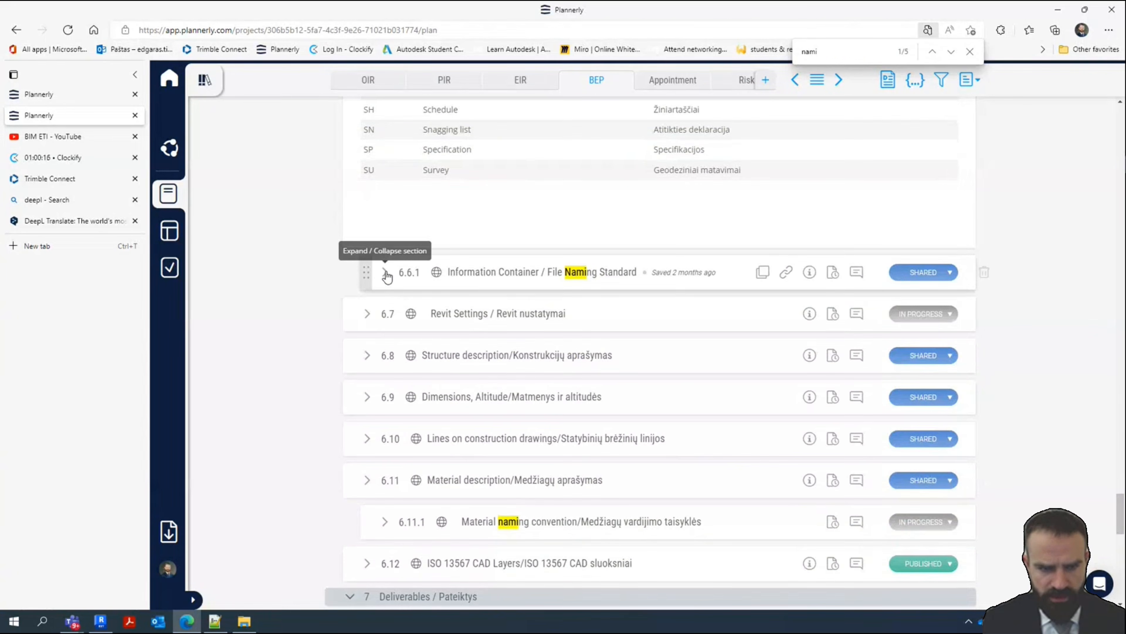
Expand section 6.6.1 Information Container / File Naming Standard, check its example, and review the file type codes above it again
left_click(384, 272)
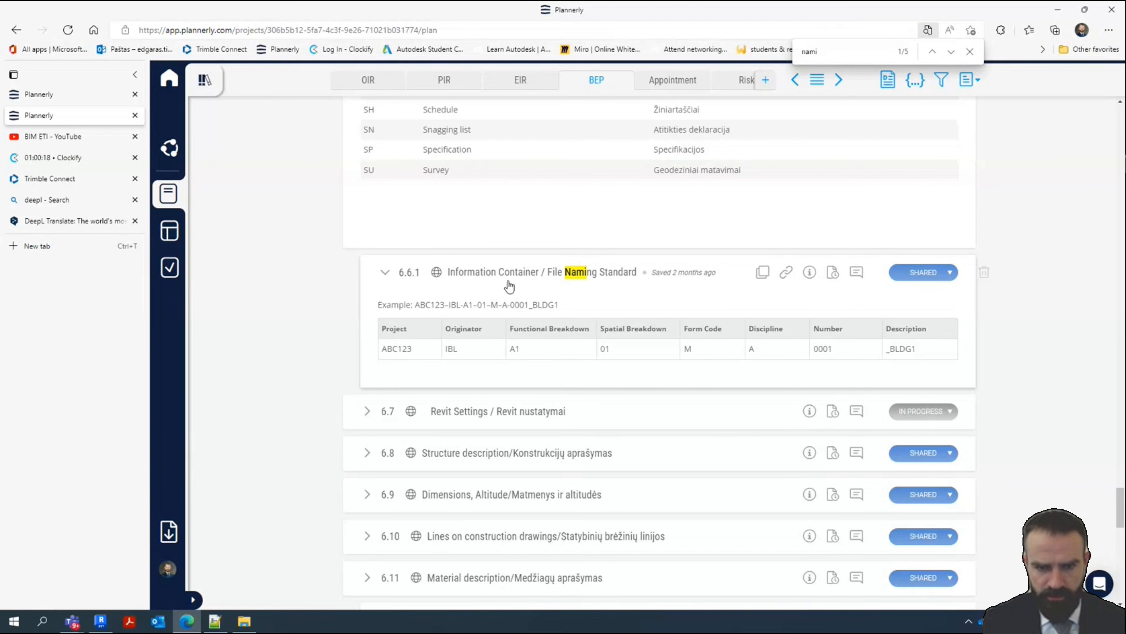
scroll(543, 295, "up", 15)
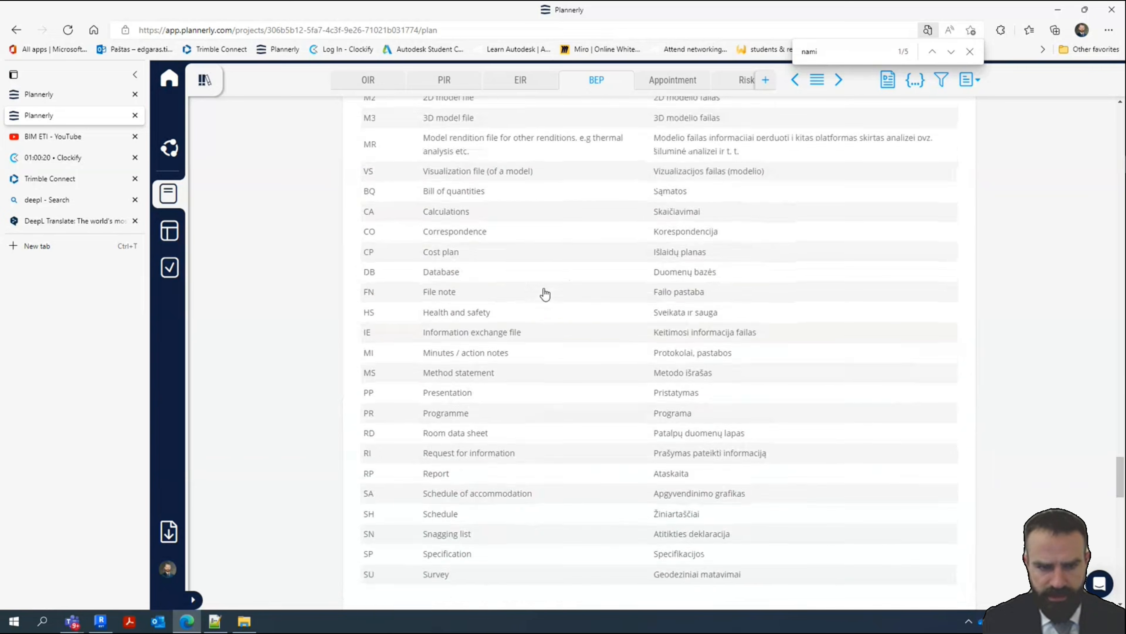
scroll(463, 315, "up", 15)
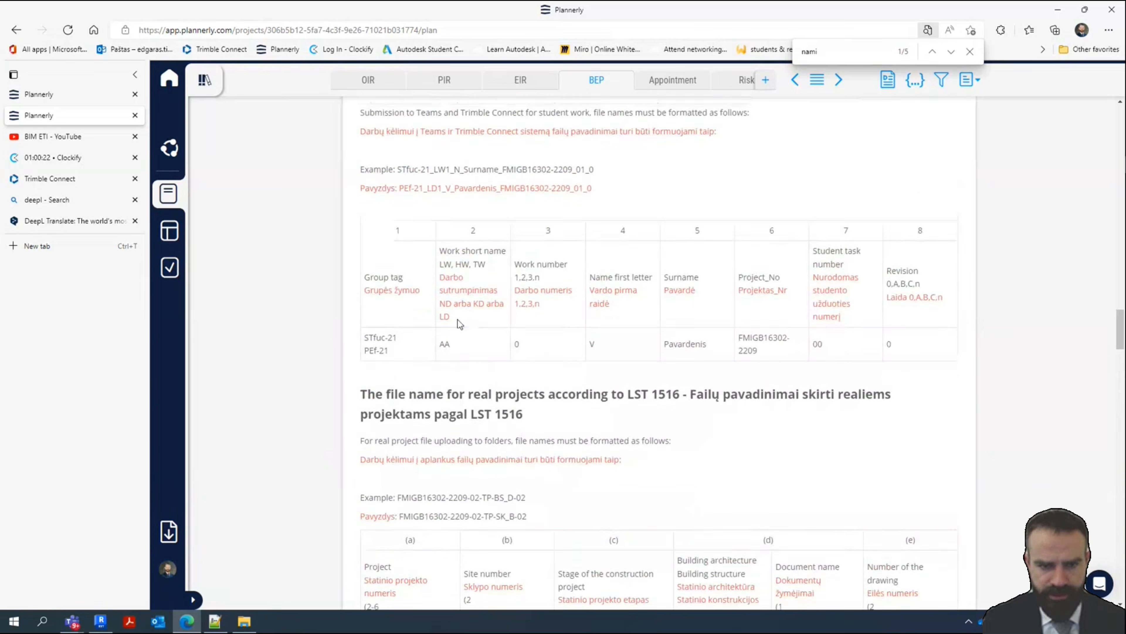
Expand section 6.5 Folder Naming Convention, examine its folder and discipline code tables, and collapse the section
left_click(367, 194)
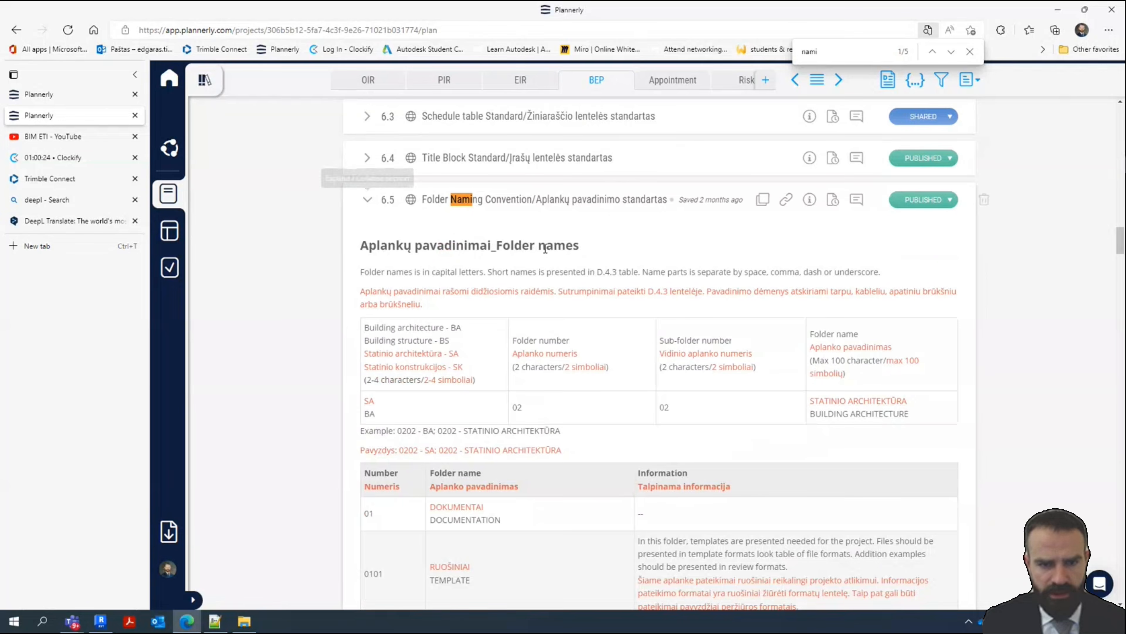
scroll(511, 283, "down", 20)
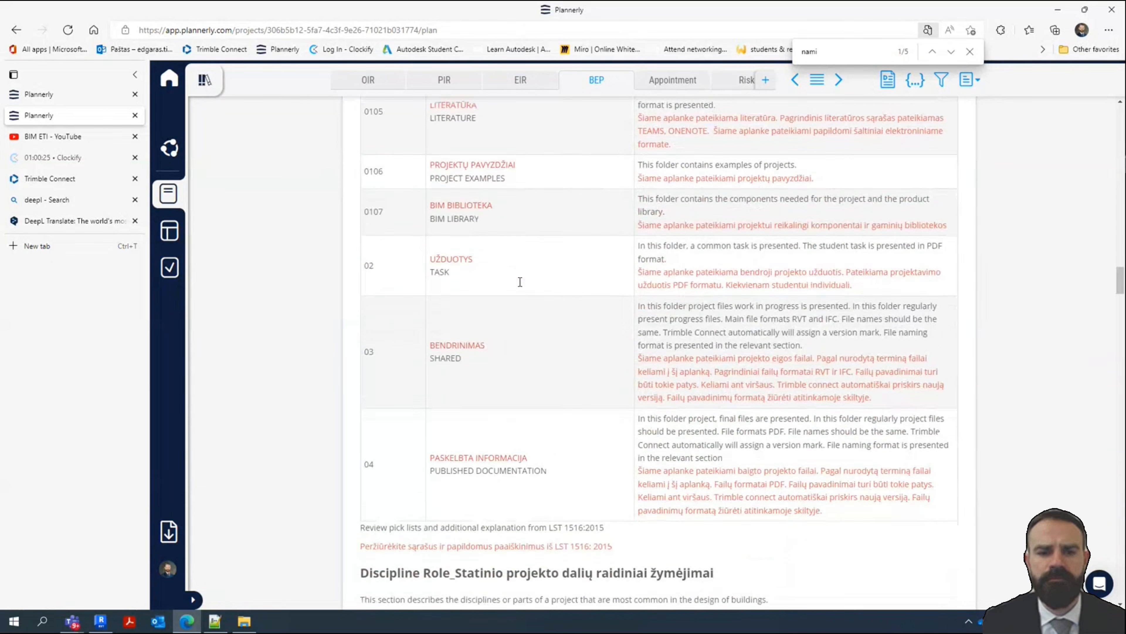
scroll(520, 282, "down", 20)
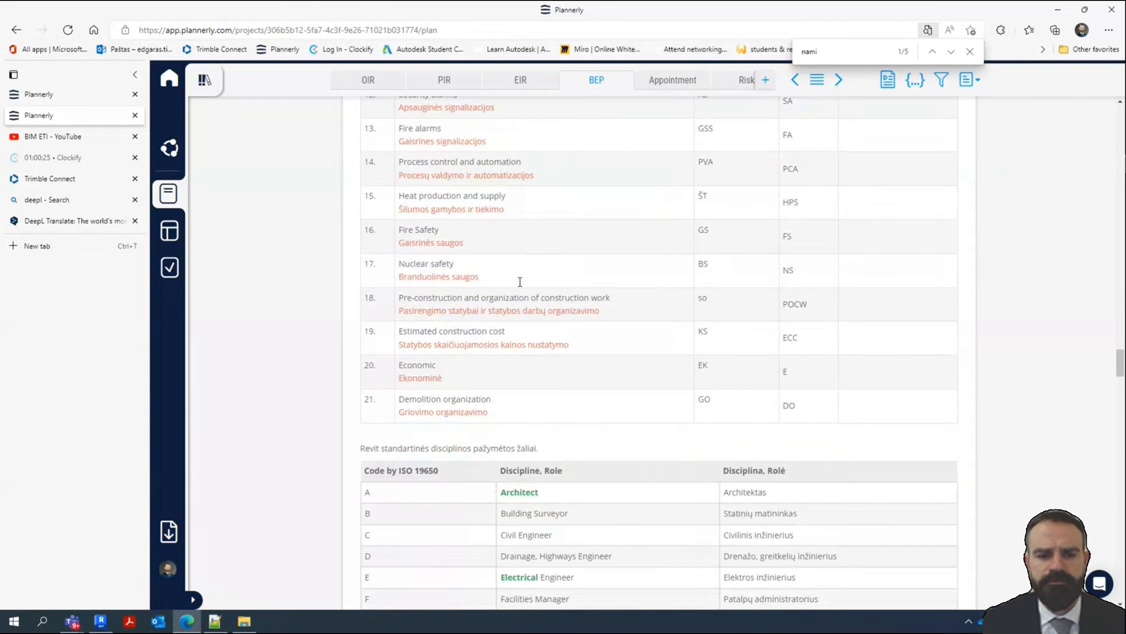
scroll(520, 282, "down", 5)
scroll(520, 282, "up", 20)
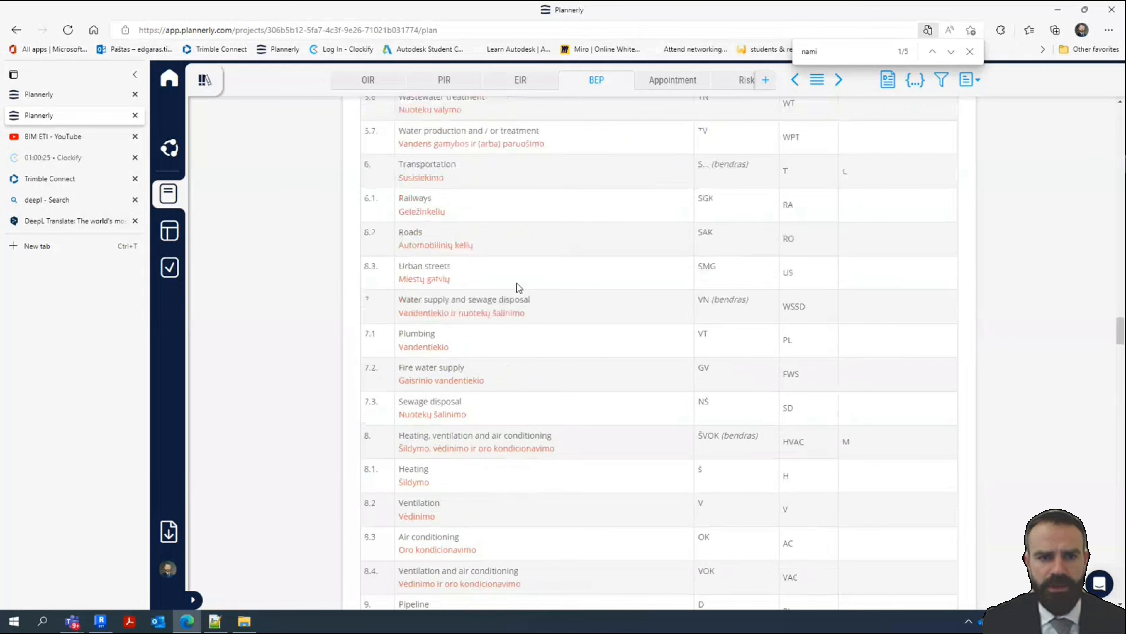
scroll(478, 284, "up", 20)
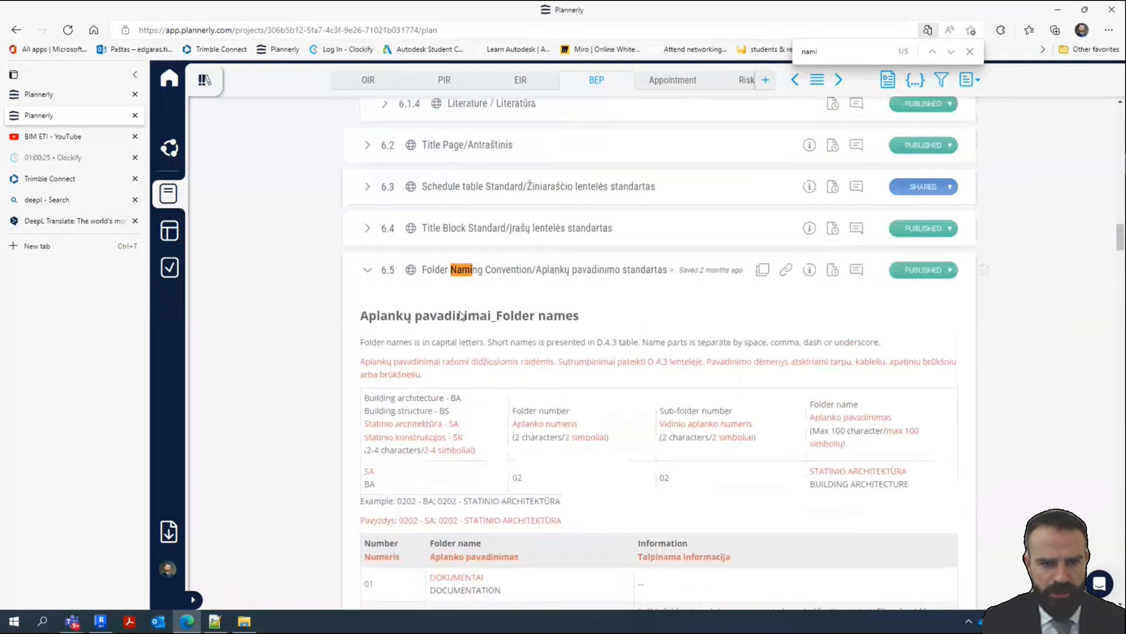
left_click(367, 277)
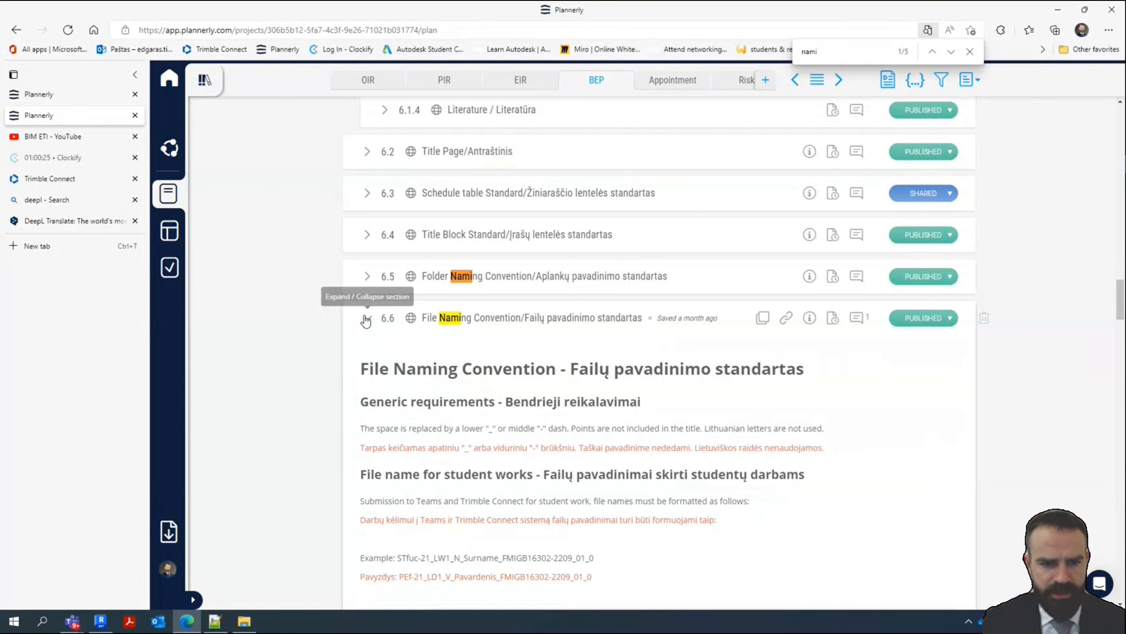
Collapse section 6.6, expand section 6.3 Schedule table Standard and examine its Concrete Schedule example table
left_click(367, 317)
left_click(384, 360)
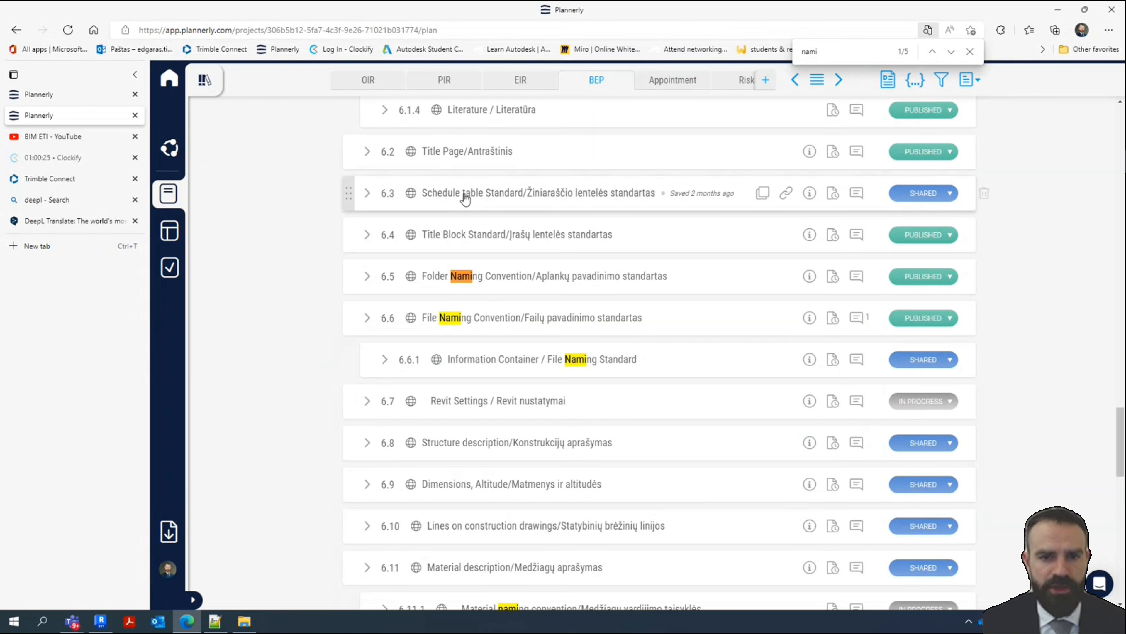
left_click(368, 193)
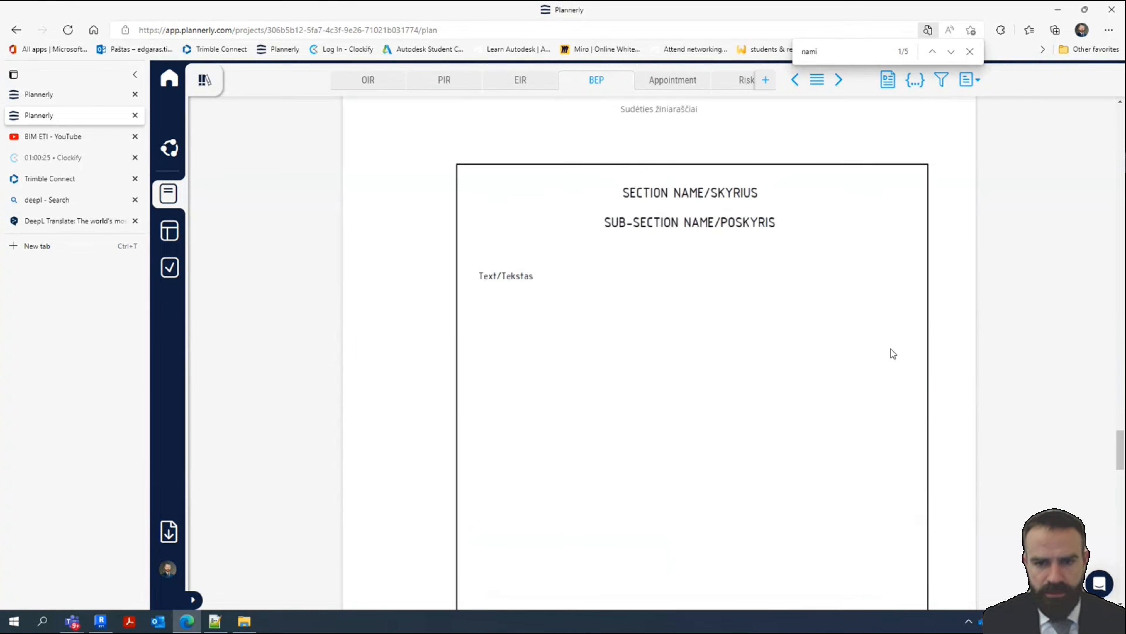
scroll(684, 350, "up", 15)
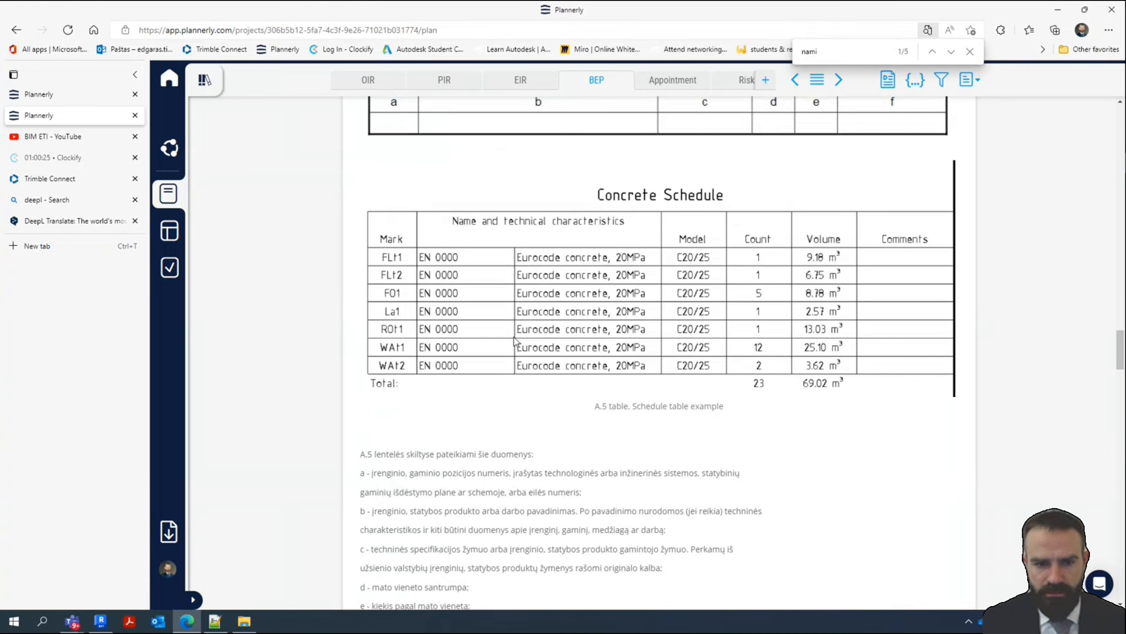
scroll(515, 342, "up", 3)
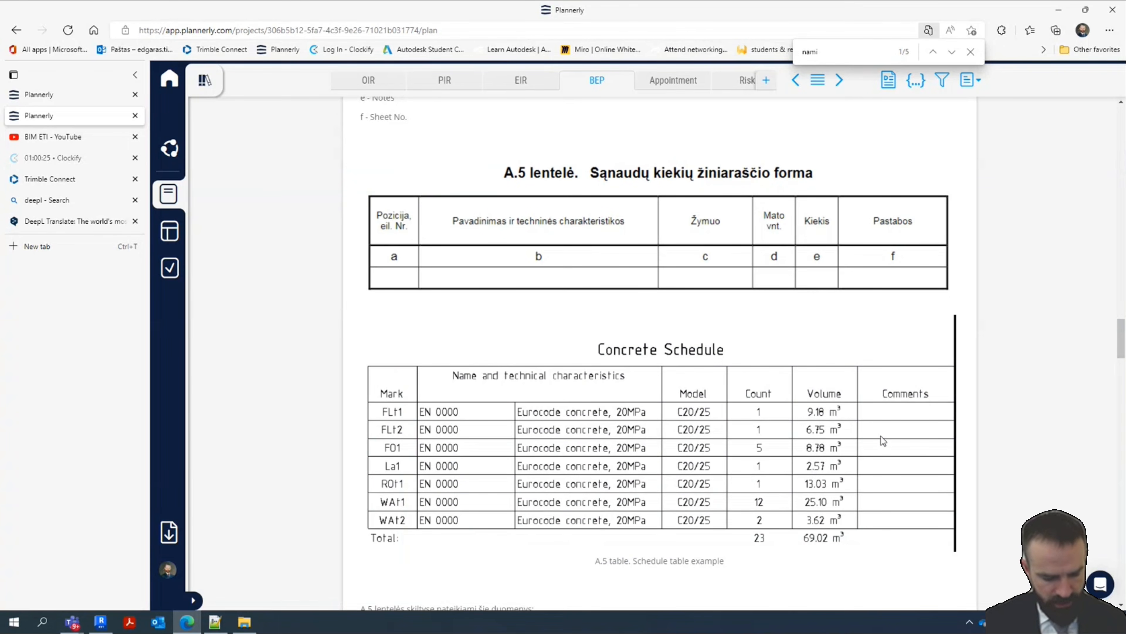
Capture the Concrete Schedule example table as a screen area, copy it, and check the system notifications
key("ctrl+shift+s")
left_click_drag(362, 330, 953, 549)
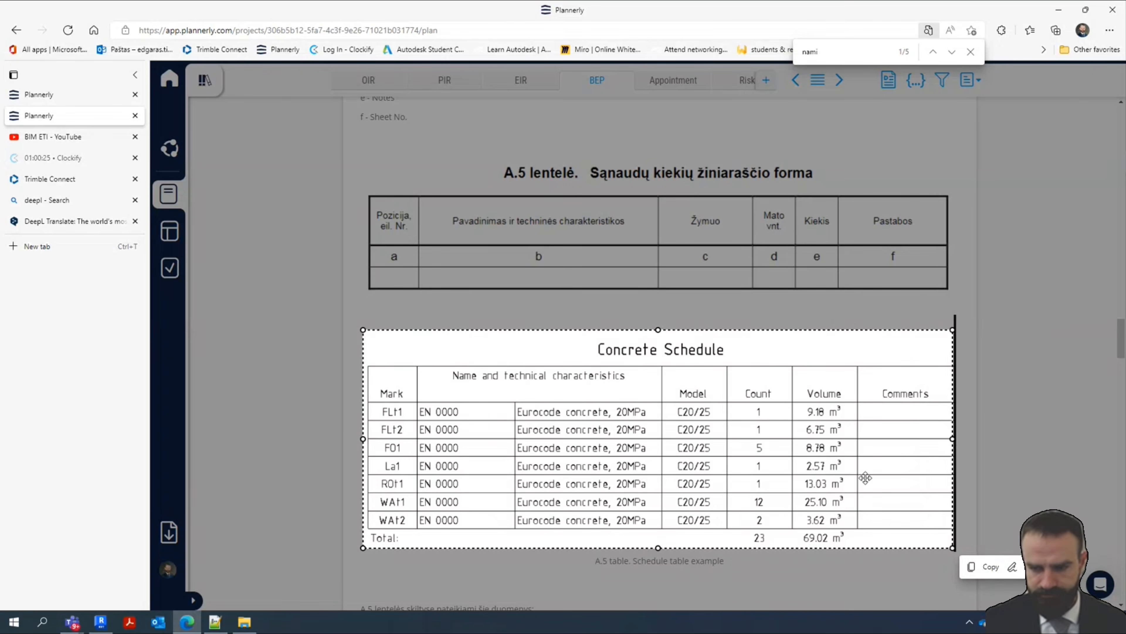
left_click(990, 566)
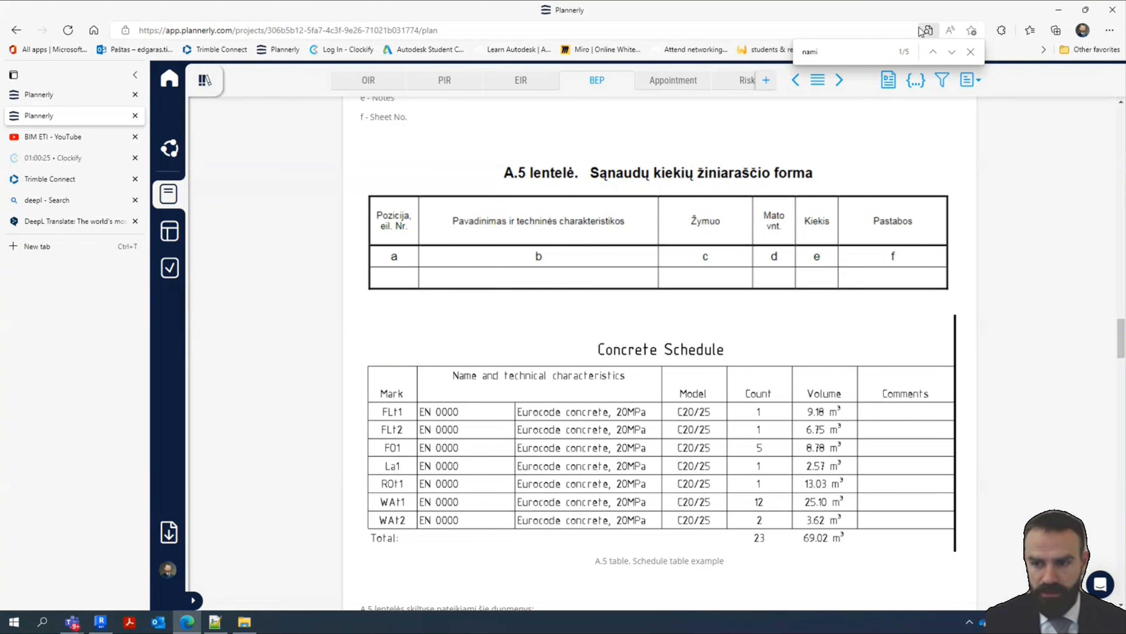
left_click(1111, 622)
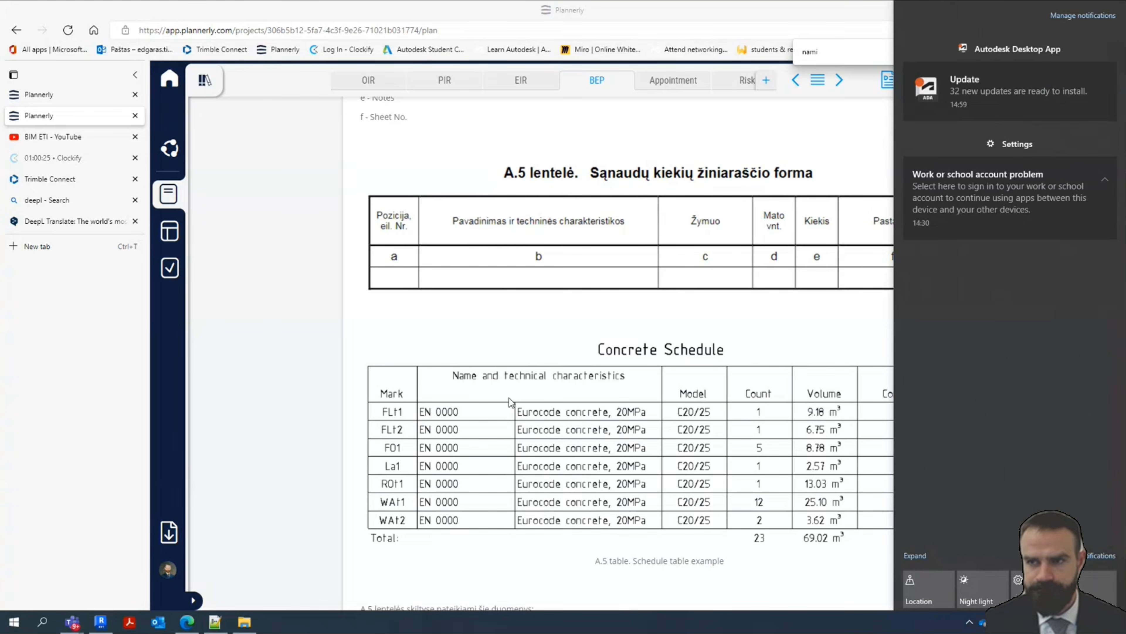
left_click(487, 341)
Capture the Concrete Schedule example area, save the web capture as an image, check it in the Downloads folder and close the capture
key("ctrl+shift+s")
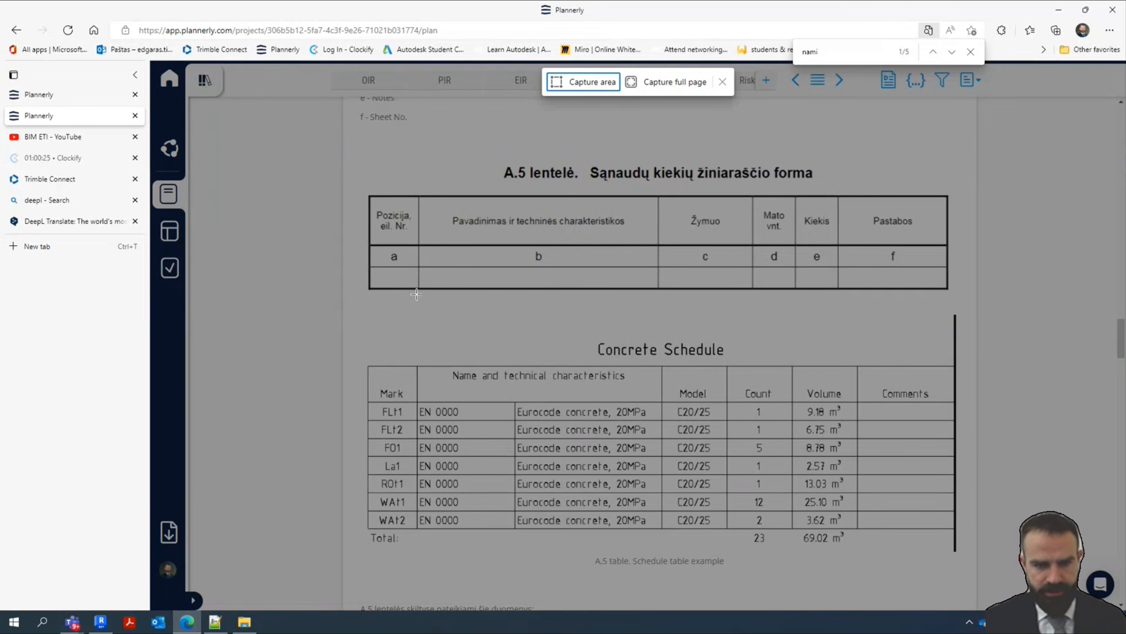
left_click_drag(362, 325, 969, 548)
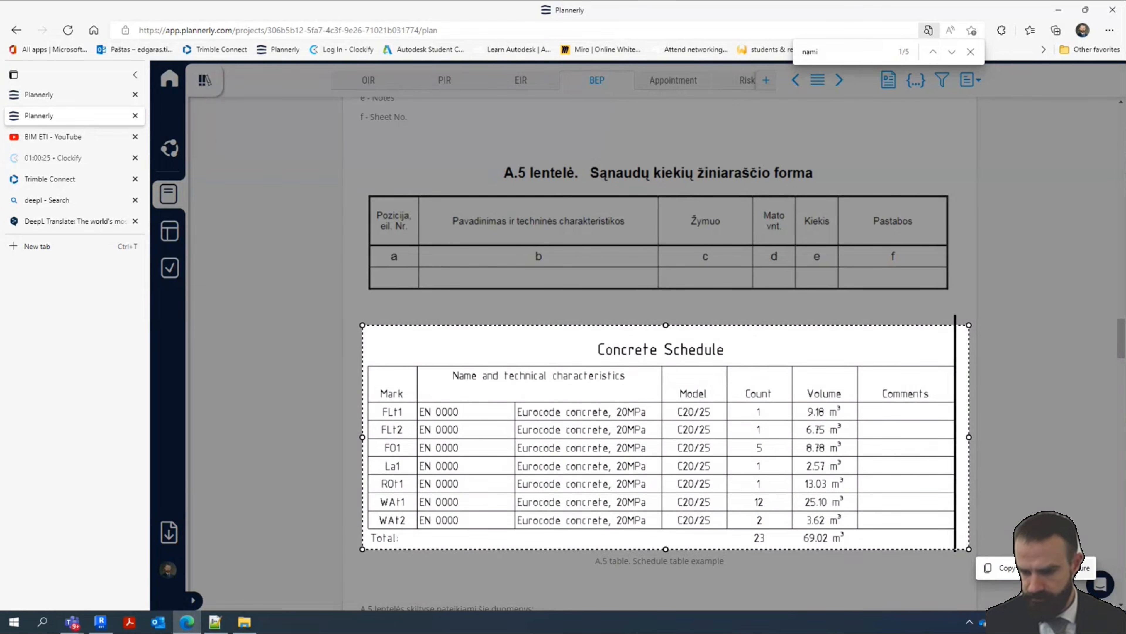
left_click(1073, 568)
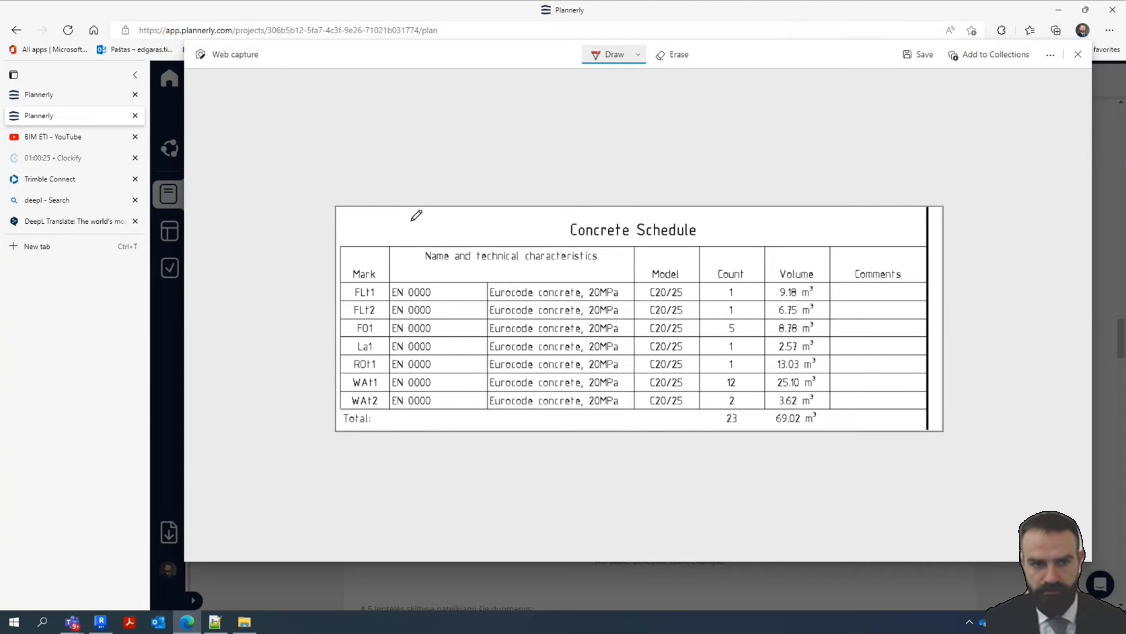
left_click(924, 59)
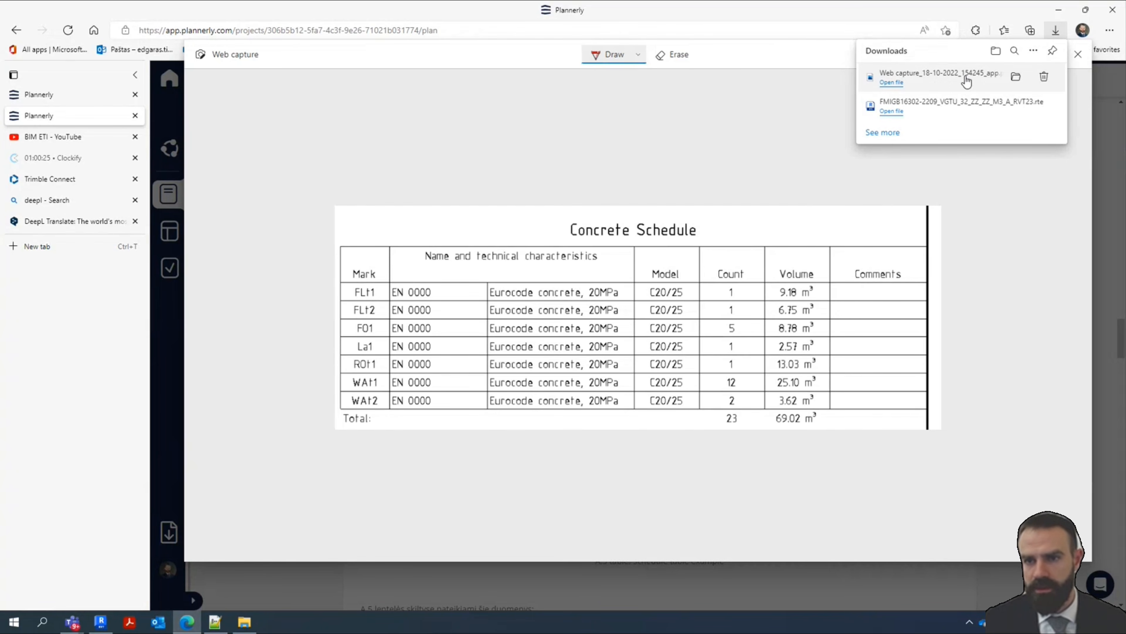
left_click(1016, 77)
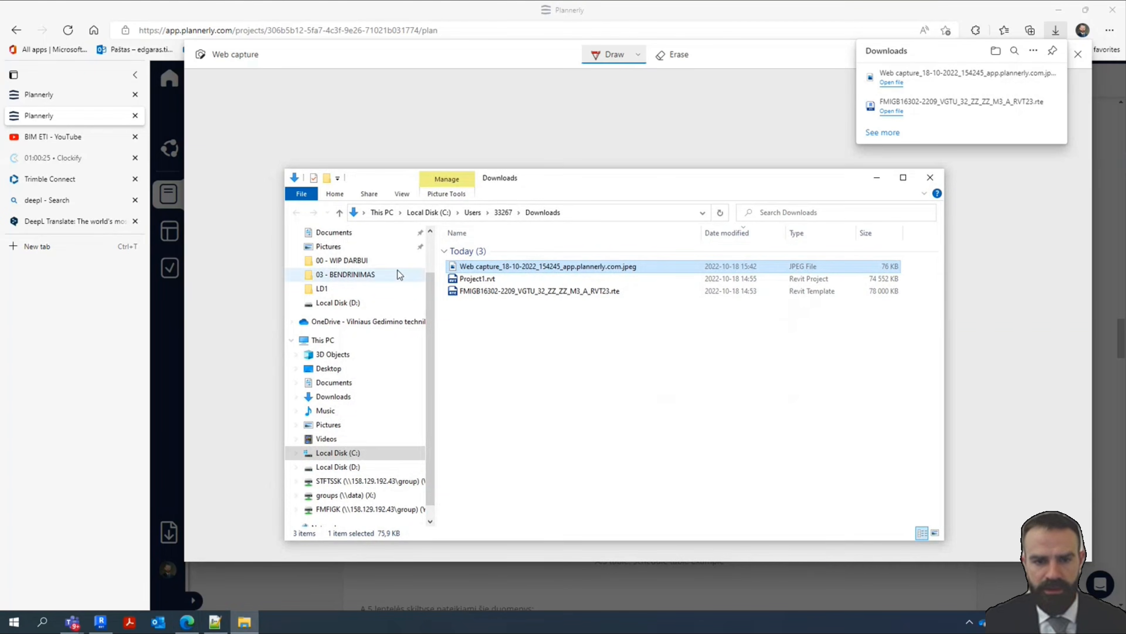
left_click(930, 177)
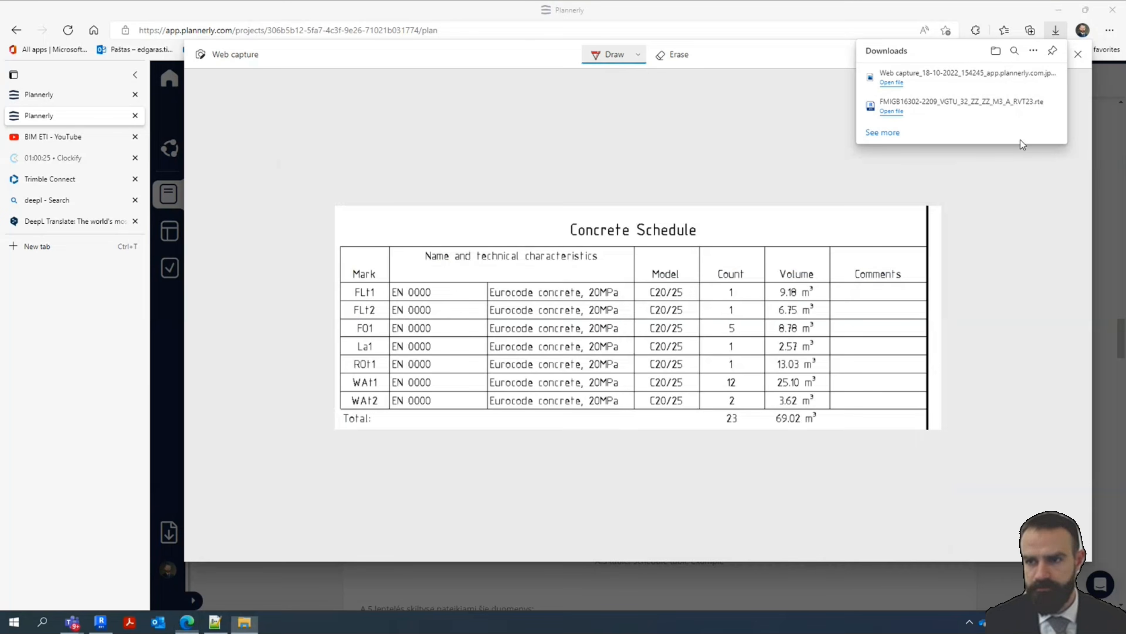
left_click(1078, 55)
Switch to Revit, close the inactive views and open sheet S0101EN - Foundation Plan
left_click(1065, 10)
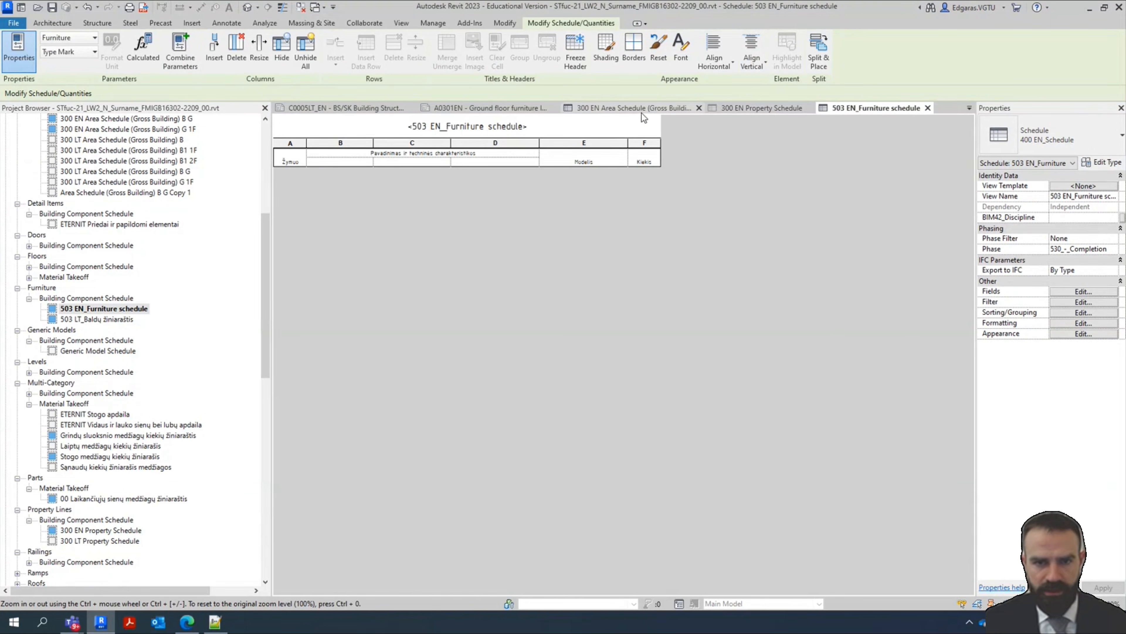
left_click(301, 8)
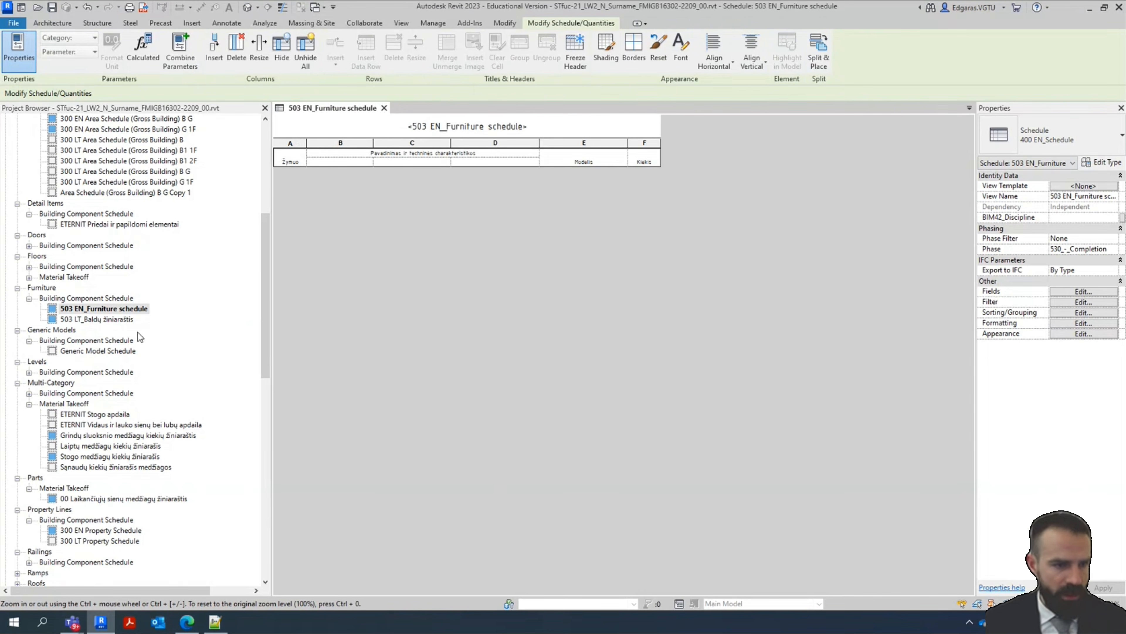
scroll(141, 337, "down", 15)
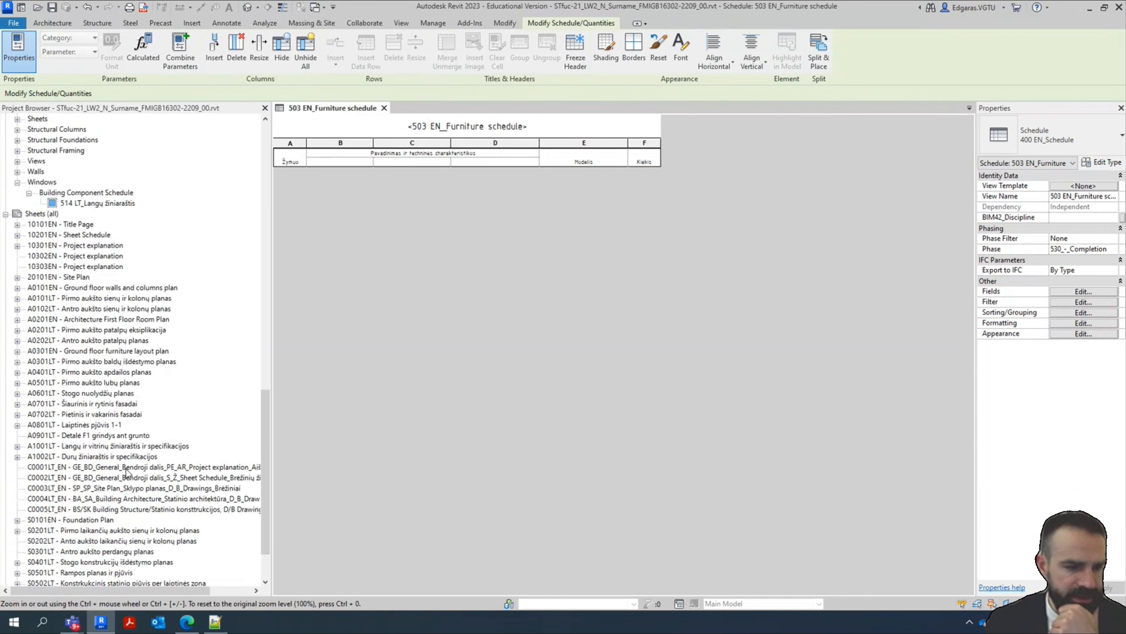
scroll(127, 473, "down", 3)
double_click(86, 447)
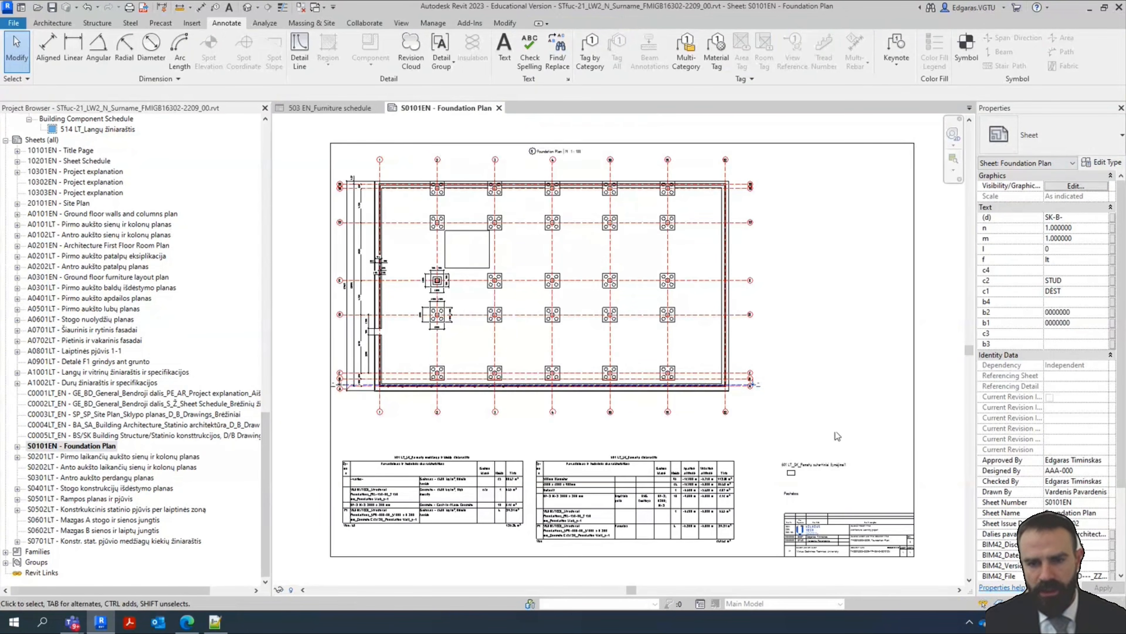
Import the saved web capture image from the Downloads folder and place it on the sheet above the foundation schedules
left_click(192, 23)
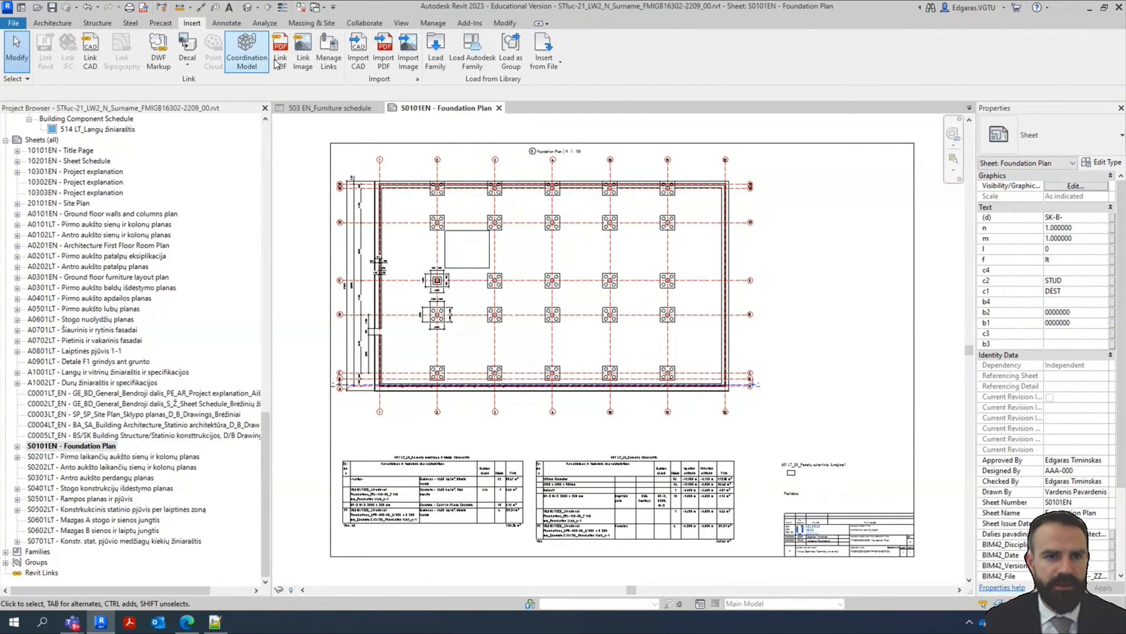
left_click(409, 71)
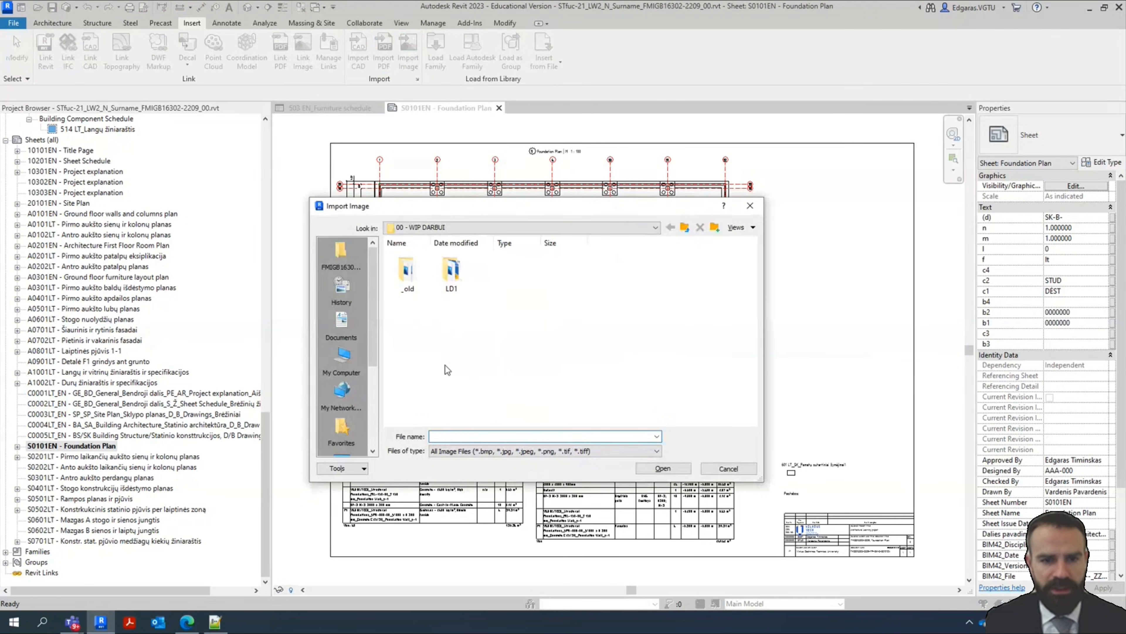
left_click(342, 295)
left_click(343, 320)
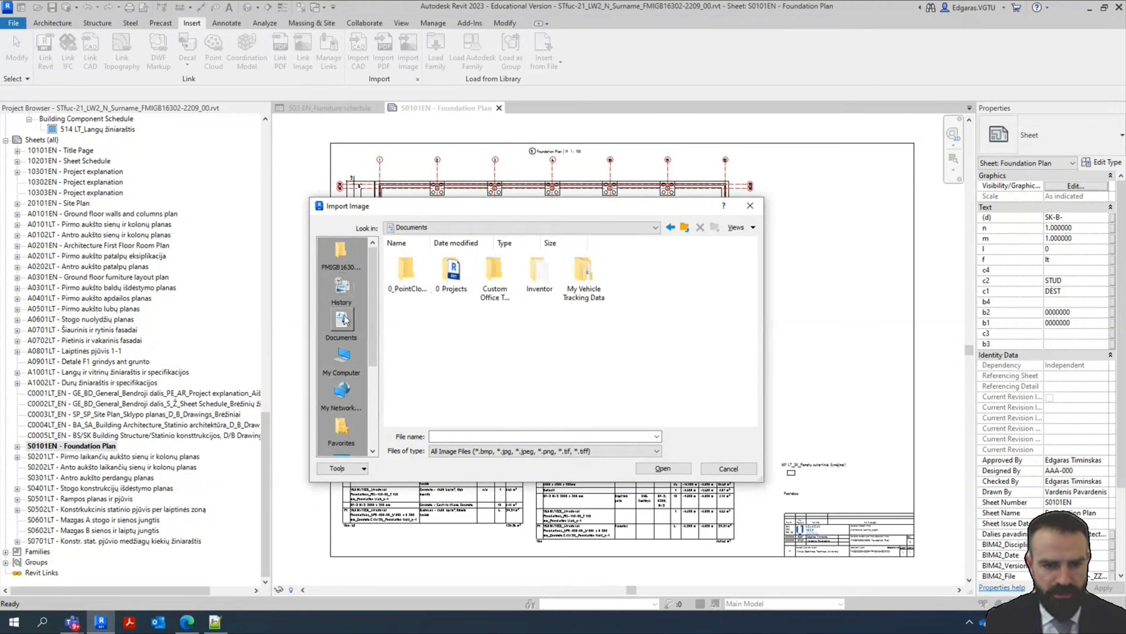
left_click(685, 227)
double_click(539, 273)
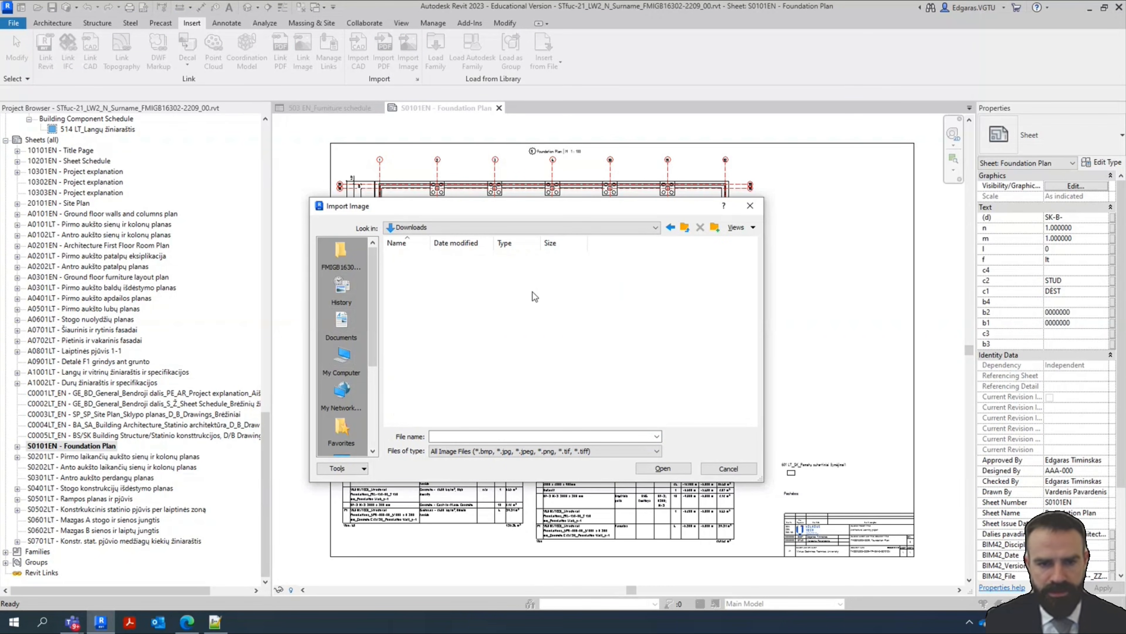
left_click(401, 295)
left_click(686, 468)
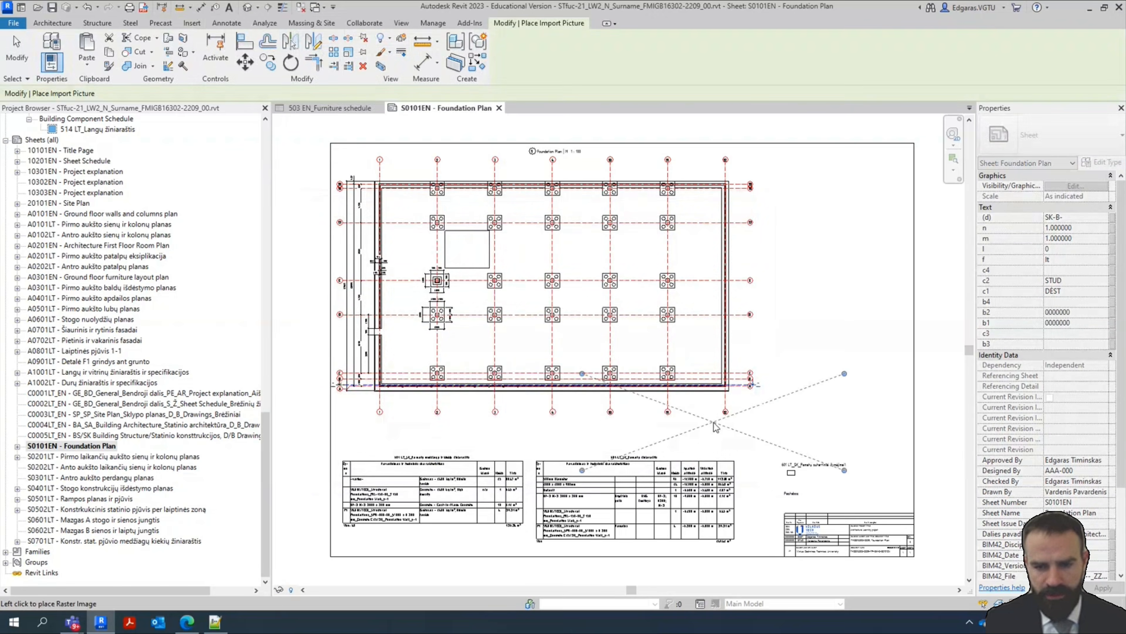
left_click(546, 405)
Set the Concrete Schedule image's draw layer to Foreground and deselect the image
scroll(861, 328, "up", 3)
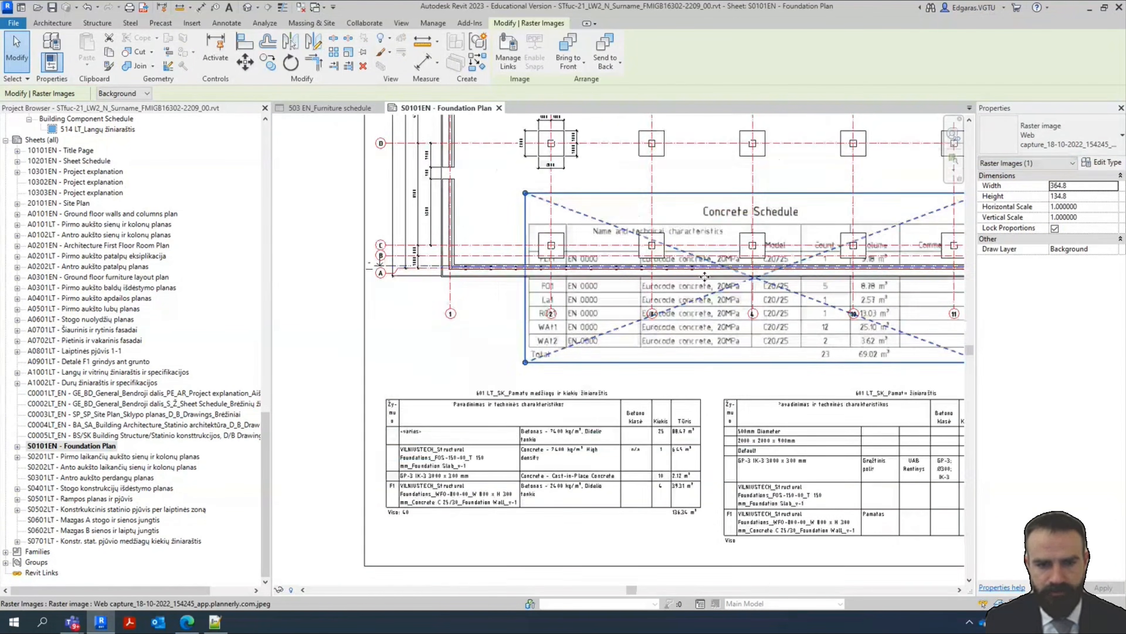
left_click(1095, 249)
left_click(1096, 268)
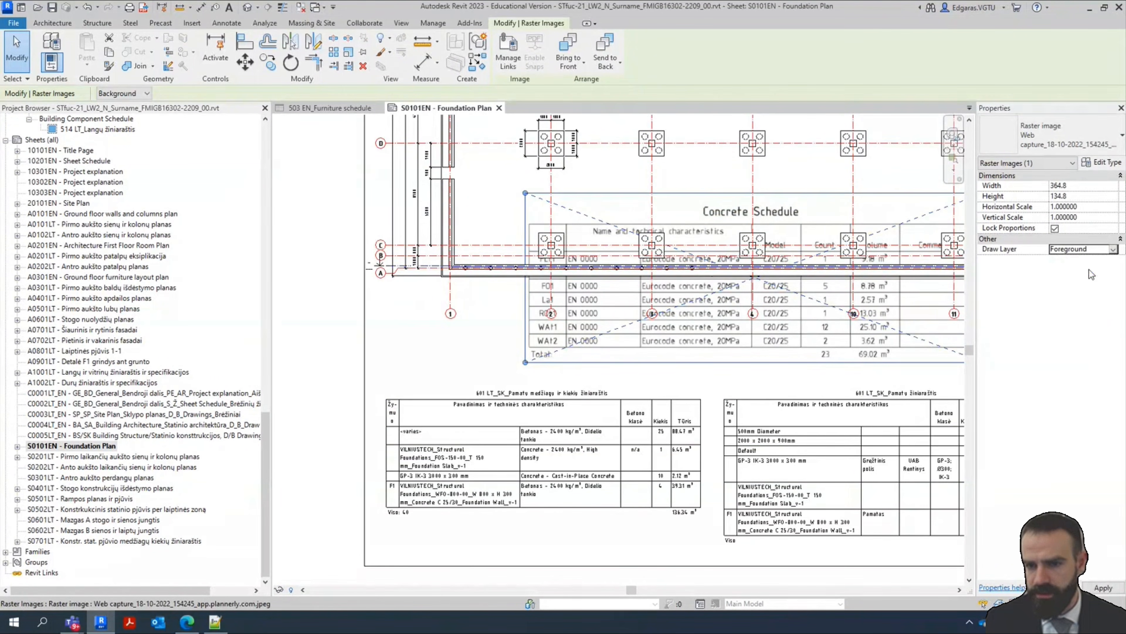
left_click(495, 354)
Open the 601 LT_SK_Pamatų medžiagų ir kiekių žiniaraštis schedule from the sheet and tile the open views
scroll(621, 248, "up", 3)
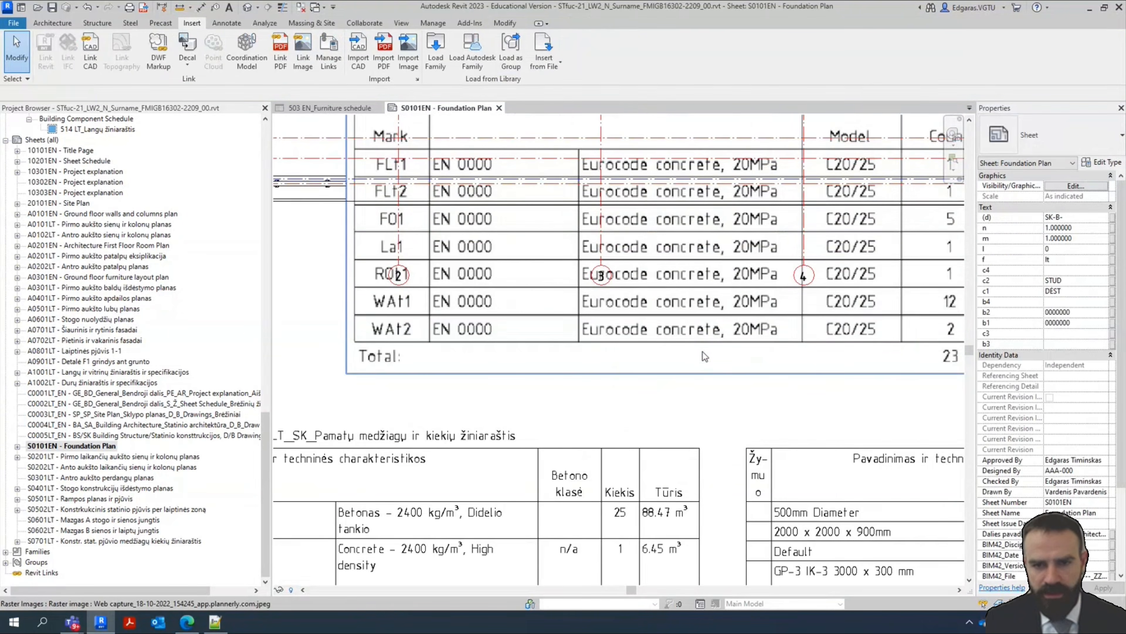
scroll(677, 169, "down", 3)
scroll(466, 275, "up", 3)
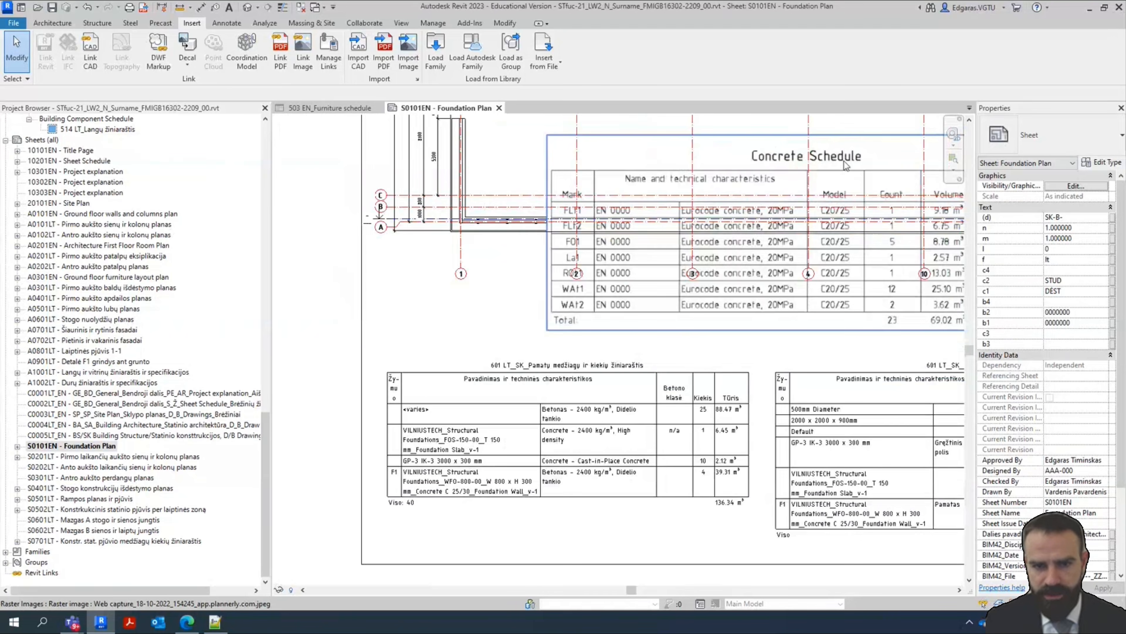
scroll(382, 492, "down", 3)
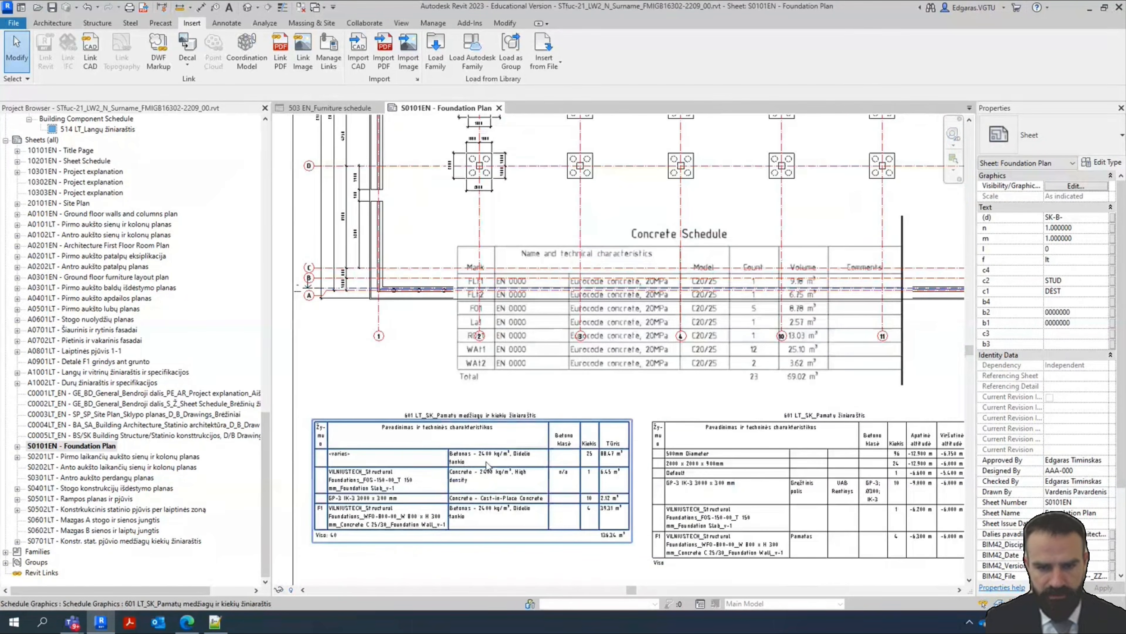
double_click(531, 473)
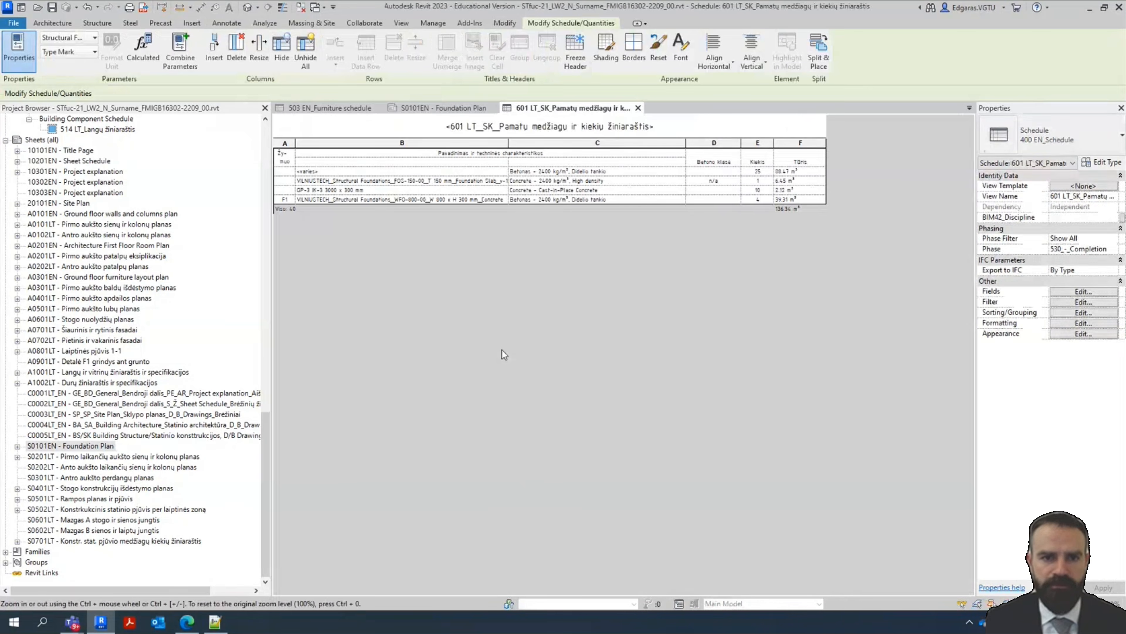
left_click(443, 107)
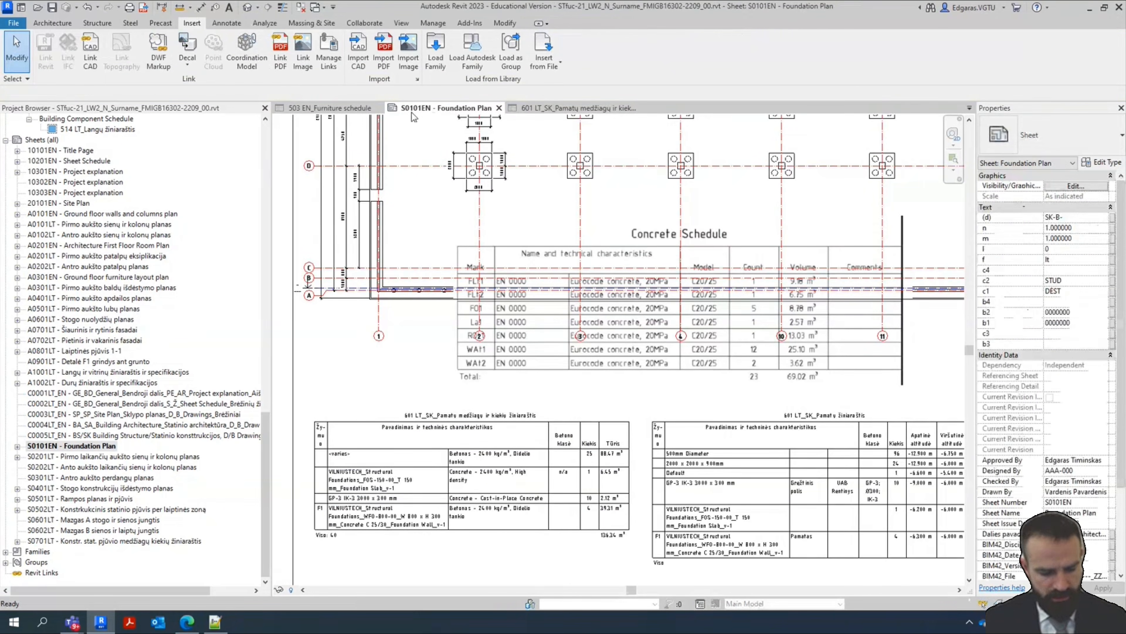
key("w")
key("t")
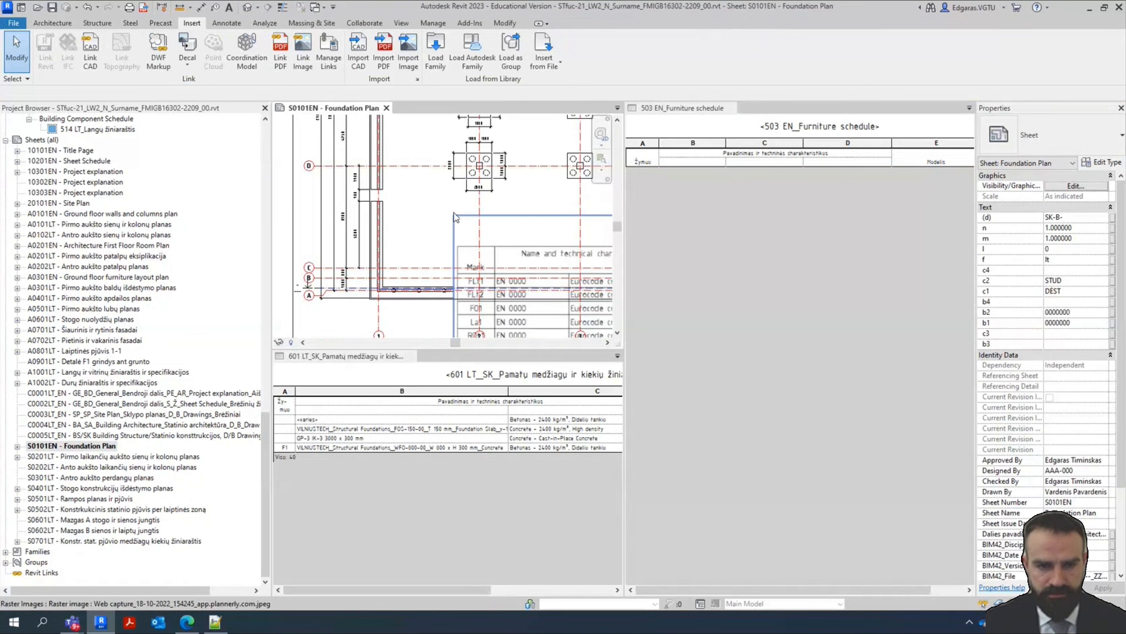
Close the 503 EN_Furniture schedule view, leaving the Foundation Plan sheet and the 601 schedule tiled together
scroll(478, 171, "up", 3)
scroll(435, 187, "down", 5)
scroll(490, 250, "up", 6)
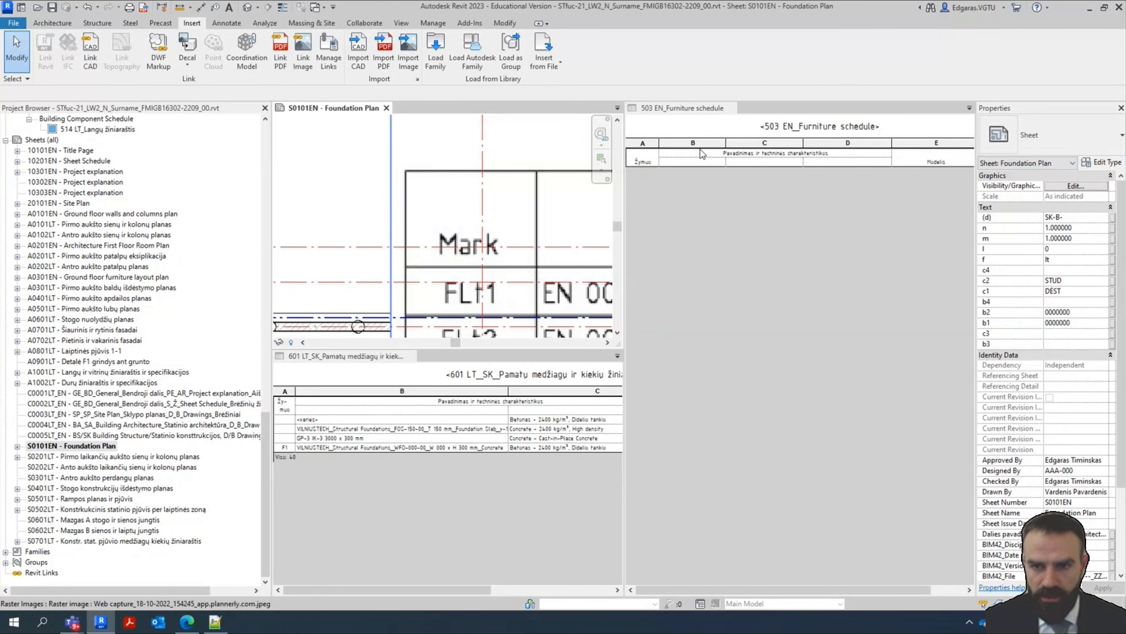
left_click(732, 108)
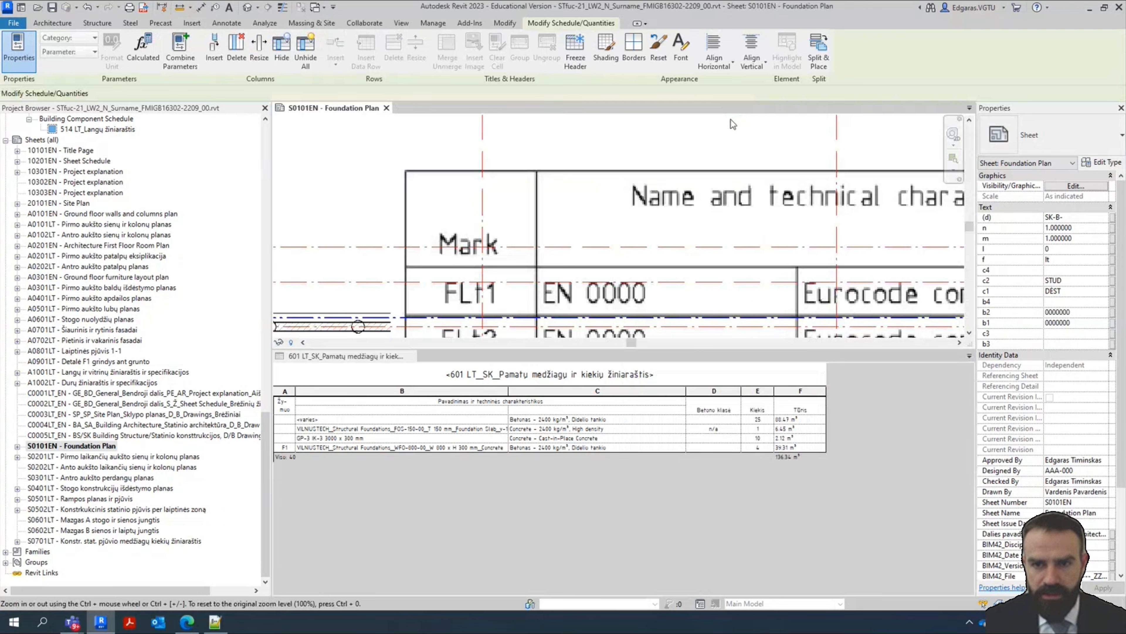
Rename the 601 schedule's column A header to "Mark"
left_click(294, 409)
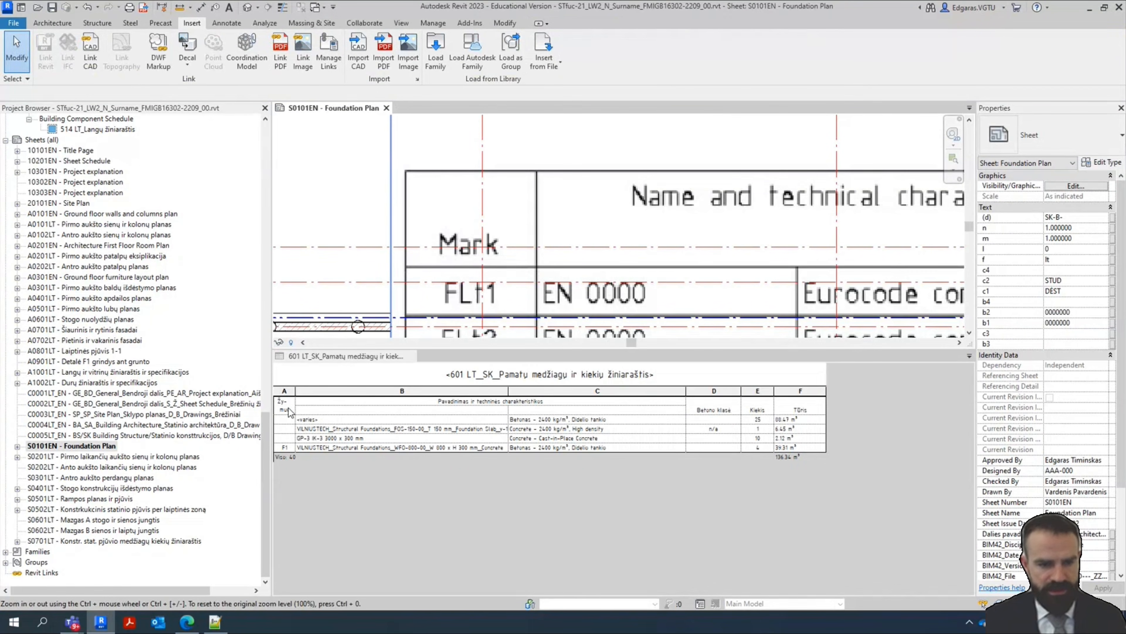
type("Mark")
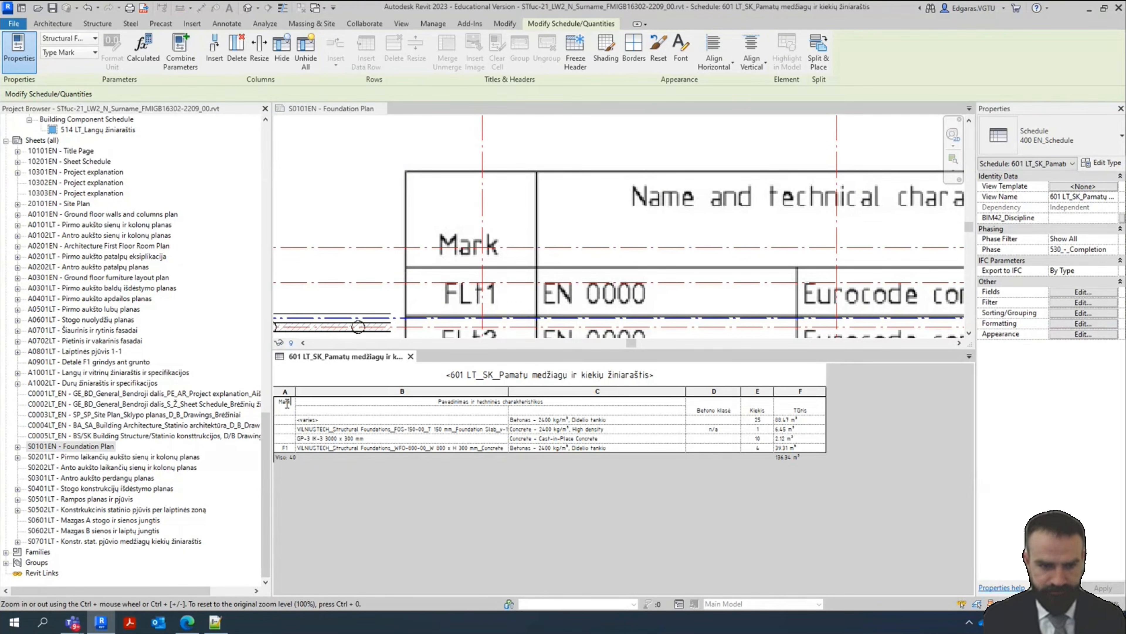
key("Return")
scroll(499, 230, "down", 1)
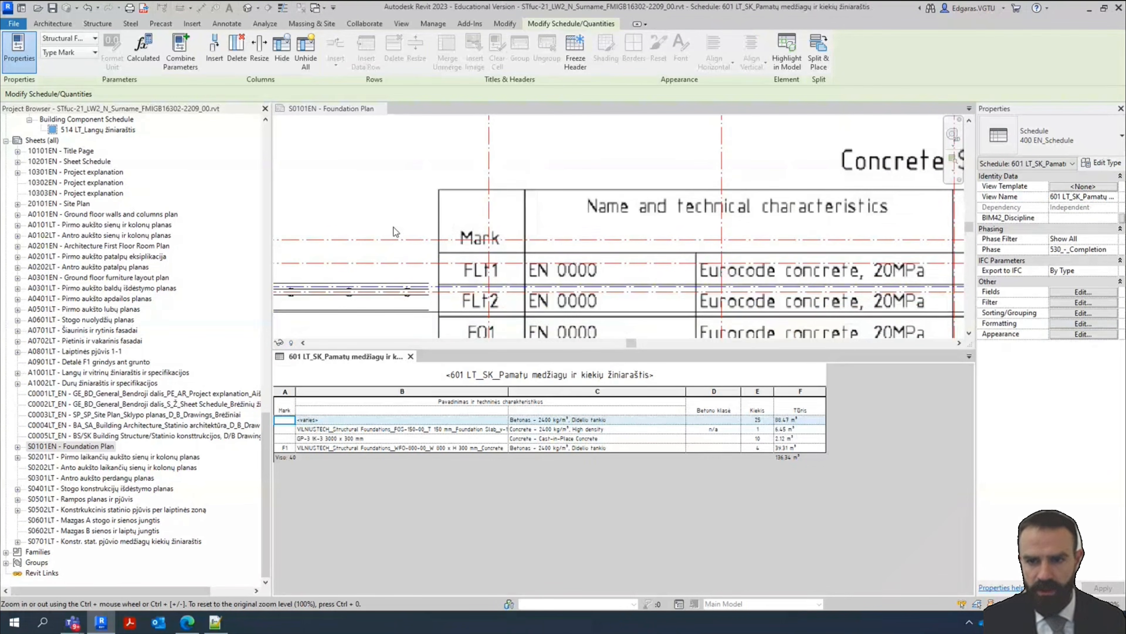
Rename the grouped header above columns B and C of the 601 schedule to "Name and technical characteristics"
scroll(883, 225, "up", 1)
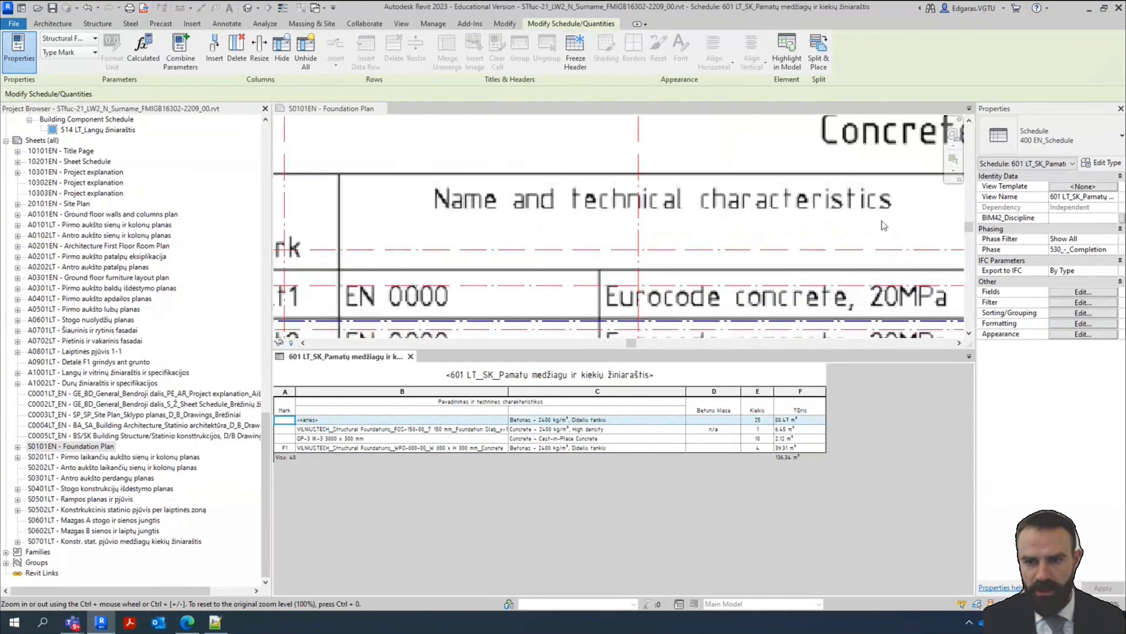
left_click(561, 402)
type("Nam")
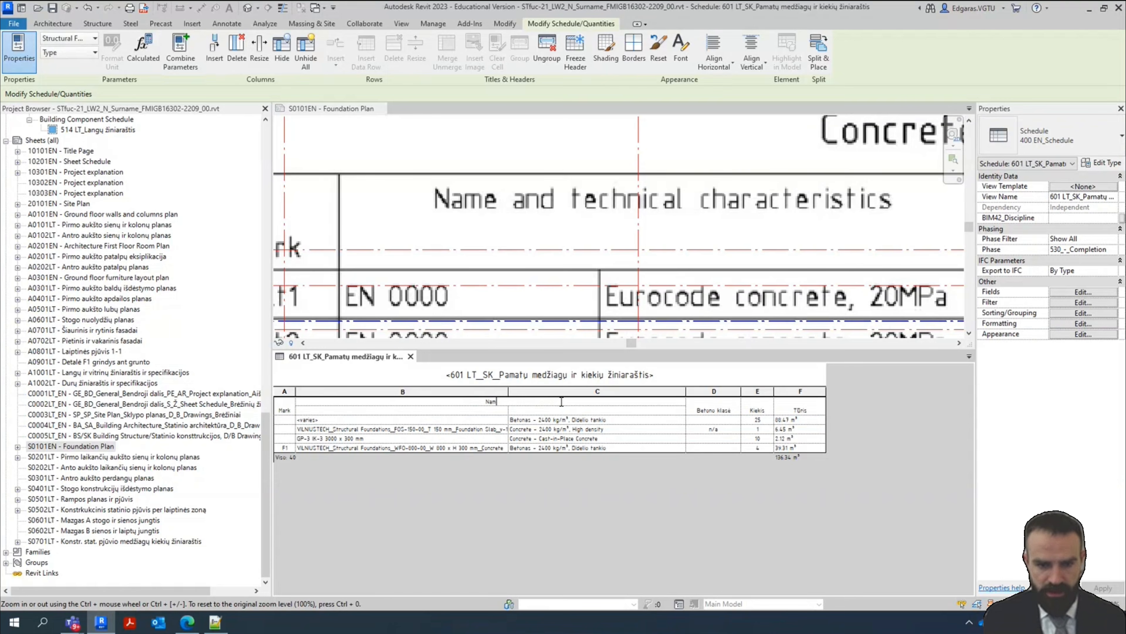
type("e an")
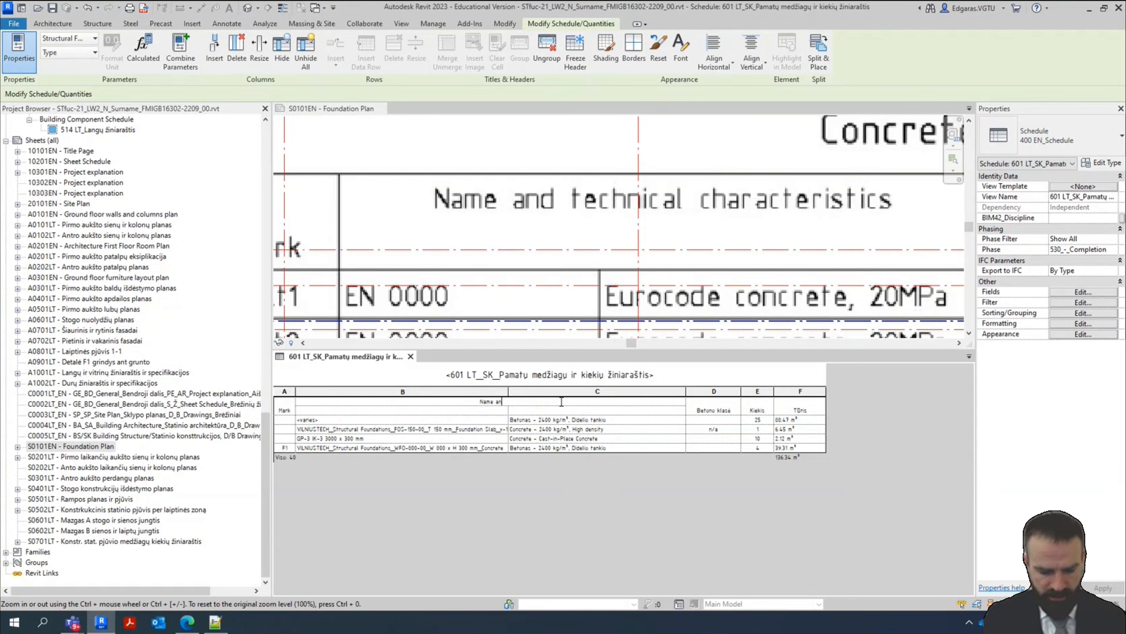
type("d technical charac")
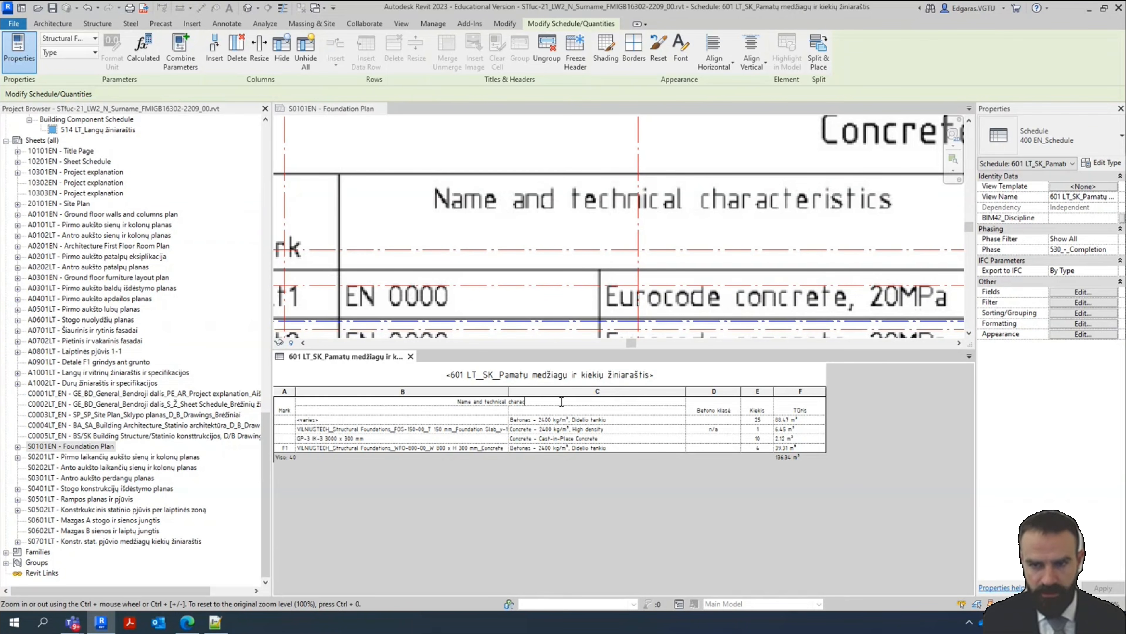
type("teristics")
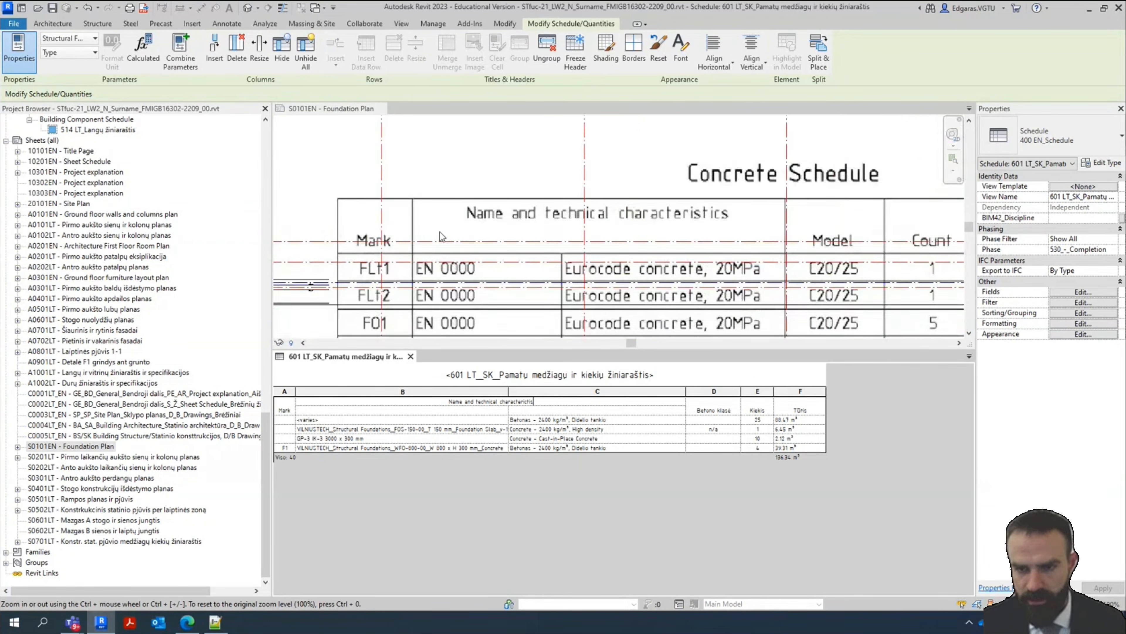
Rename the 601 schedule's column D header to "Model" and its column E header to "Count"
left_click(726, 412)
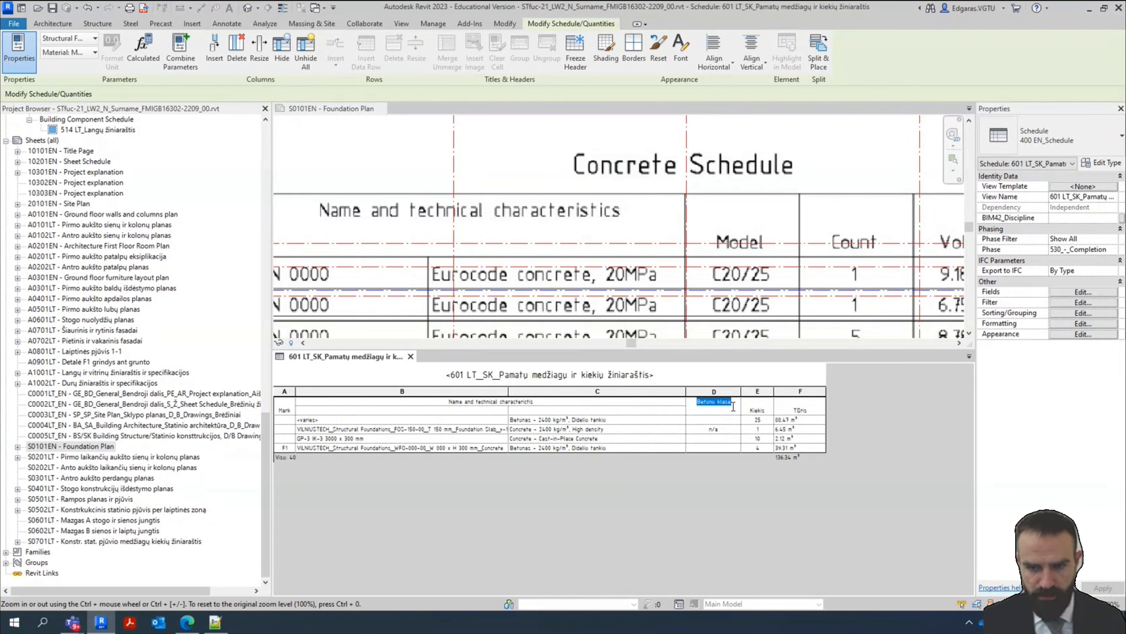
type("Model")
key("Return")
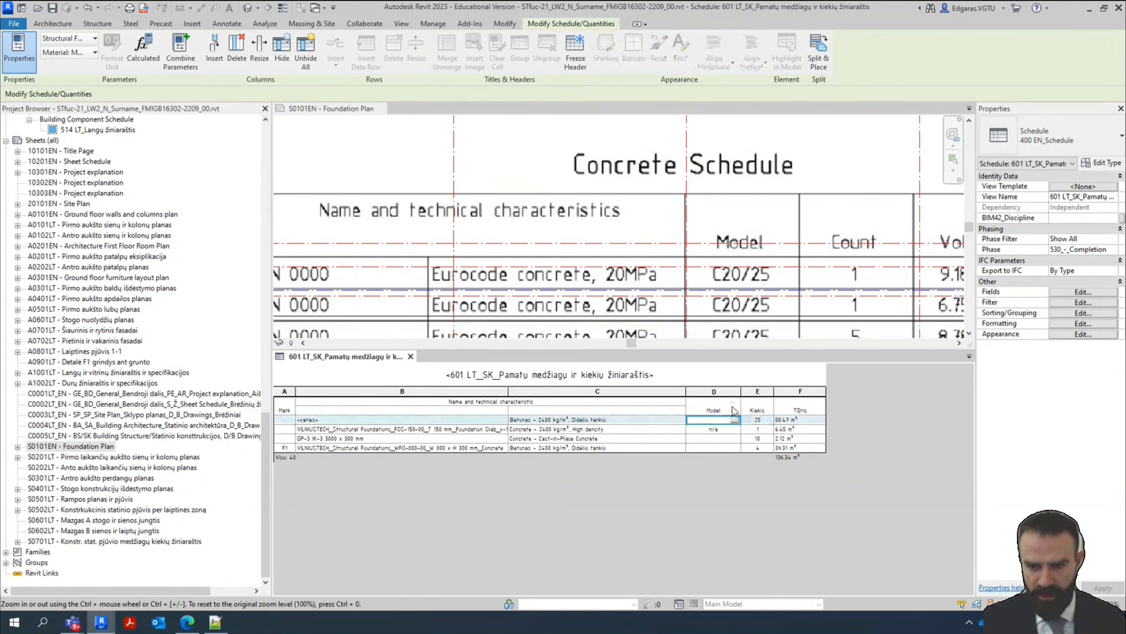
left_click(763, 404)
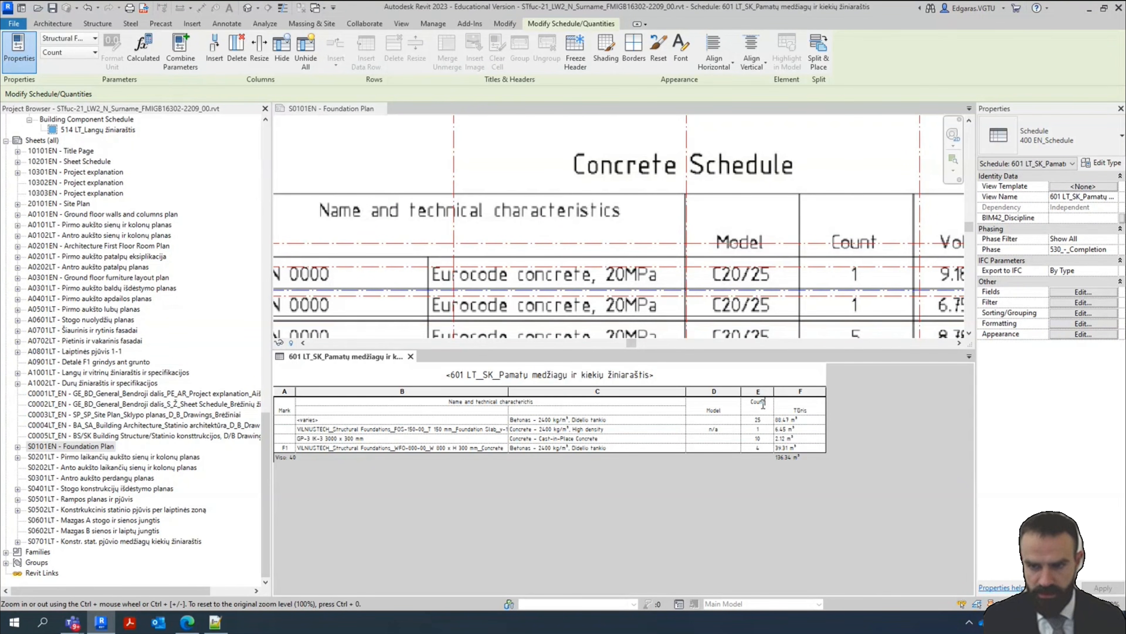
key("Return")
Rename the 601 schedule's column F header to "Volumn"
left_click(819, 403)
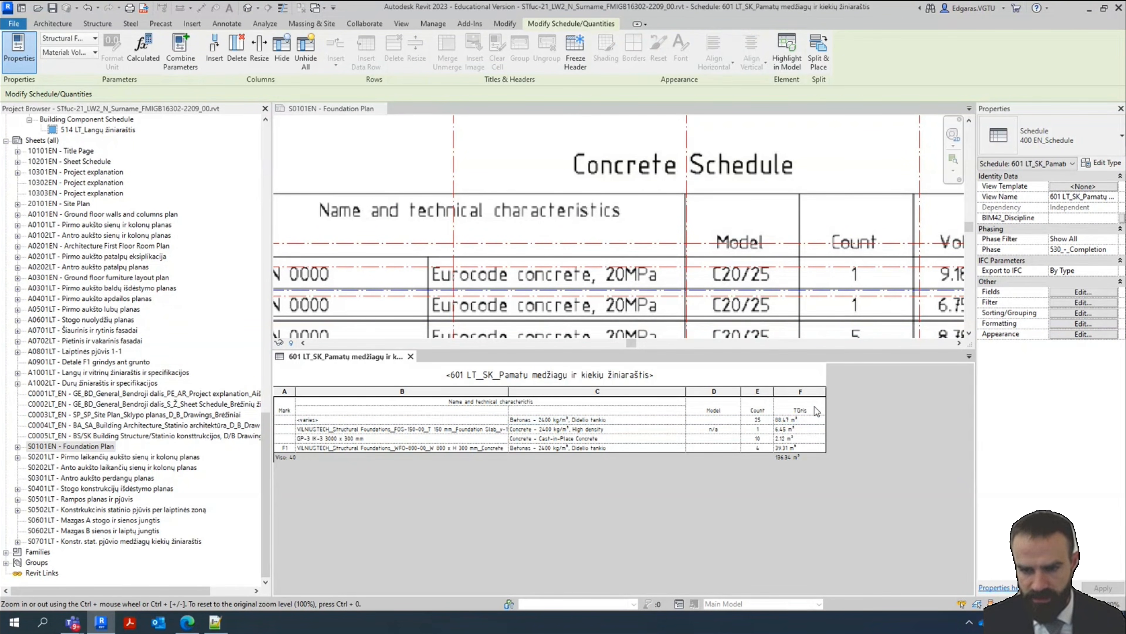
key("BackSpace")
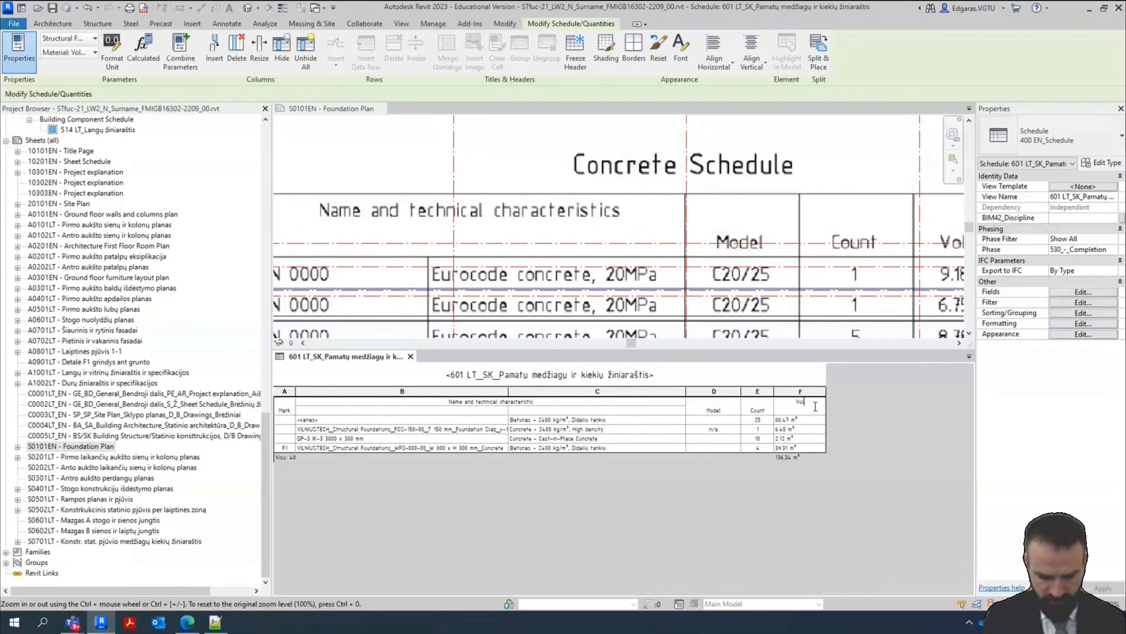
type("Volumn")
key("Return")
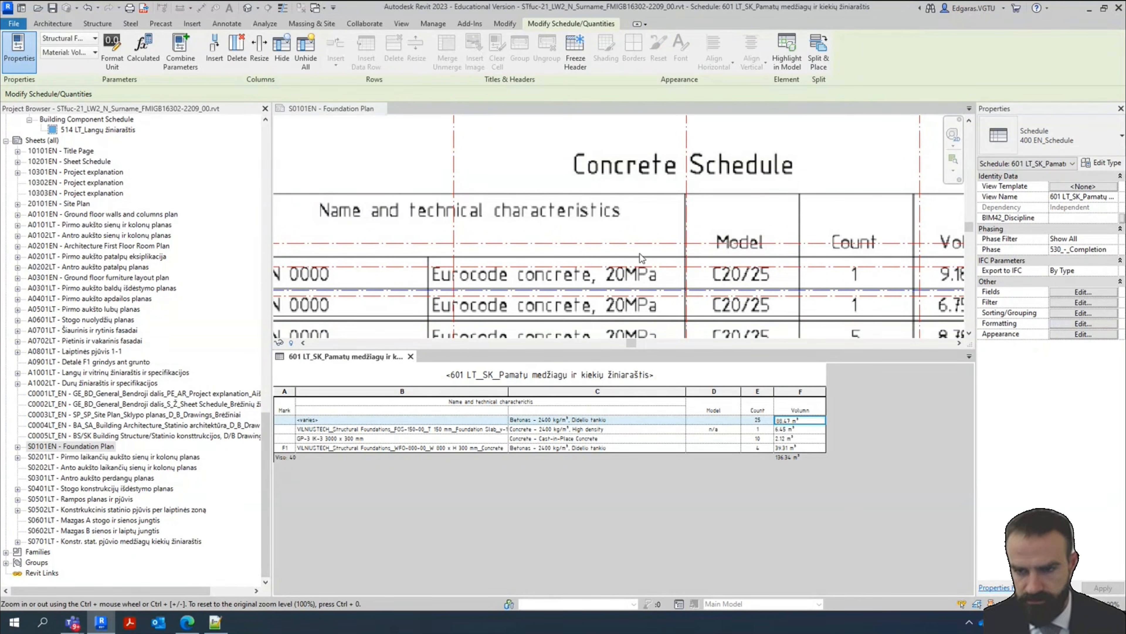
Examine the remaining columns of the Concrete Schedule example on the Foundation Plan sheet and compare them with the 601 schedule
scroll(640, 253, "down", 3)
scroll(816, 237, "up", 2)
scroll(734, 240, "down", 4)
scroll(853, 267, "up", 4)
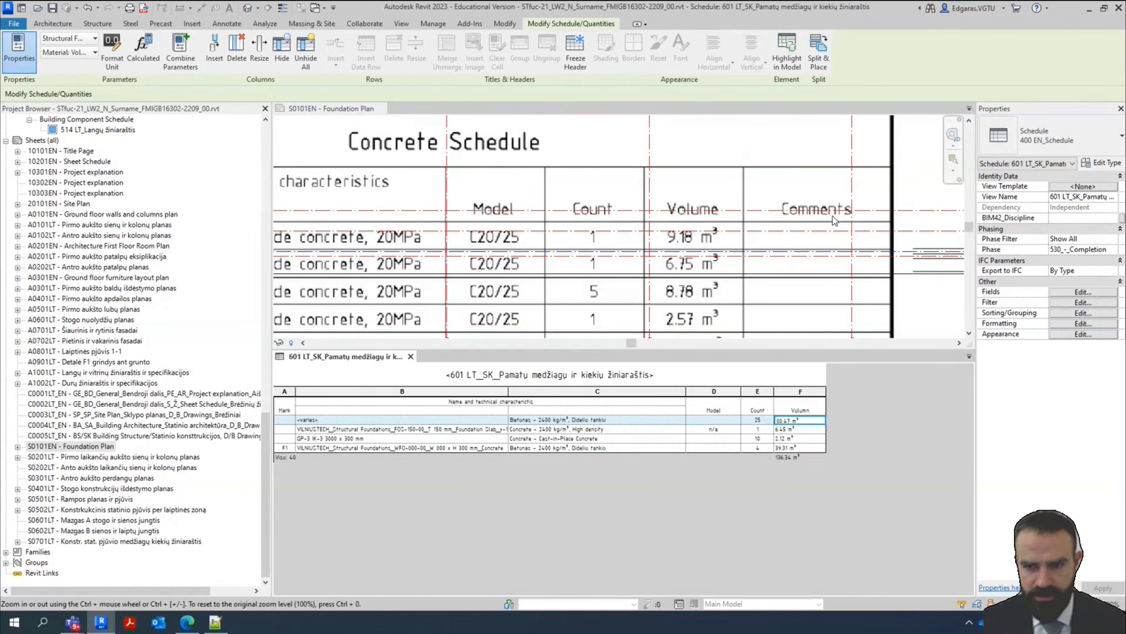
scroll(819, 192, "down", 2)
scroll(788, 203, "down", 2)
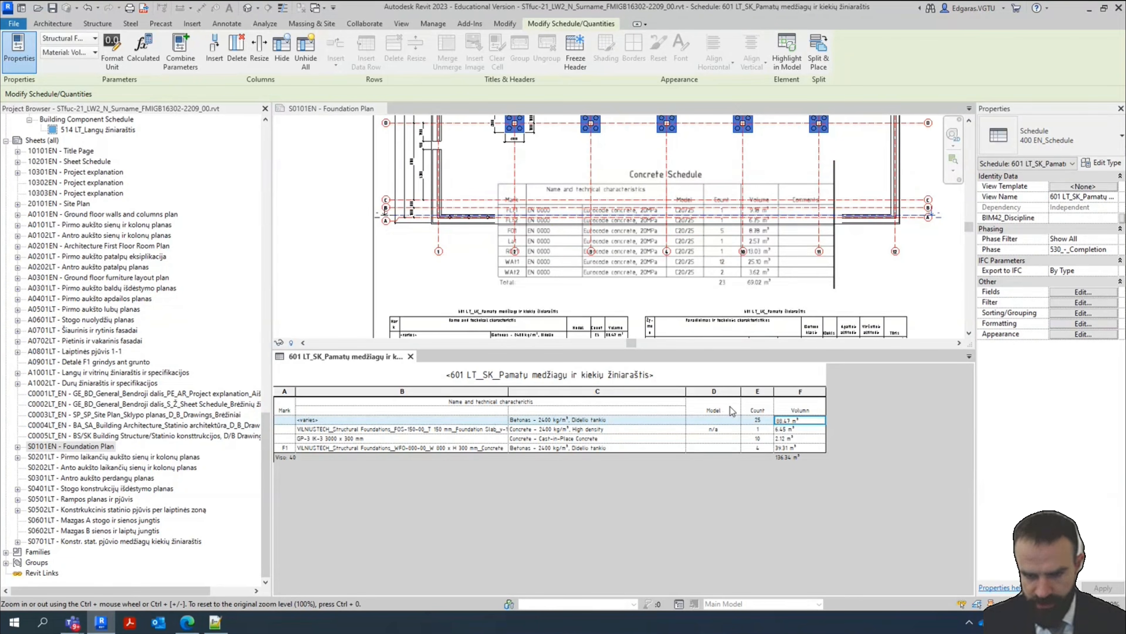
Select the F1 wall foundations from the 601 schedule and set their type's structural material to "Concrete - 2400 kg/m³, High density" in the 3D view
left_click(543, 449)
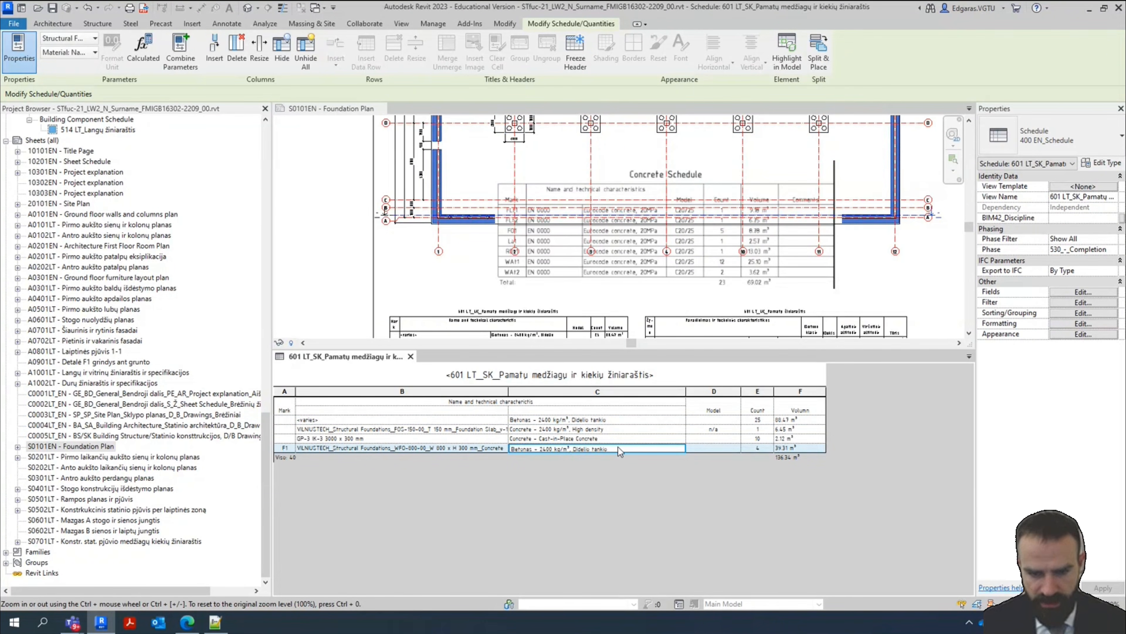
left_click_drag(685, 445, 684, 445)
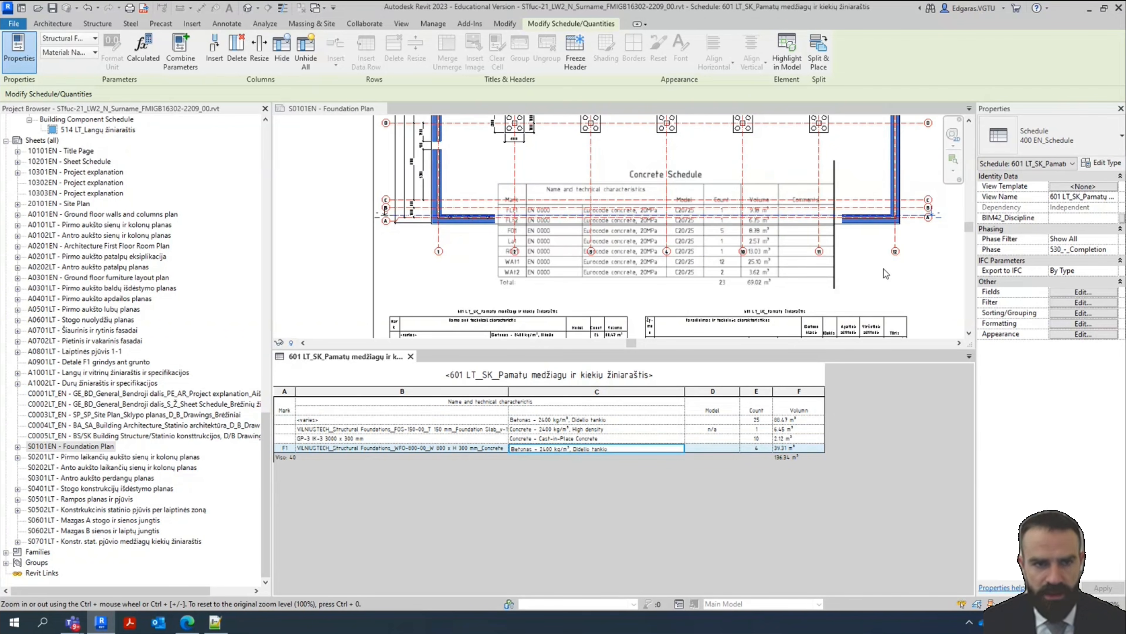
left_click(248, 8)
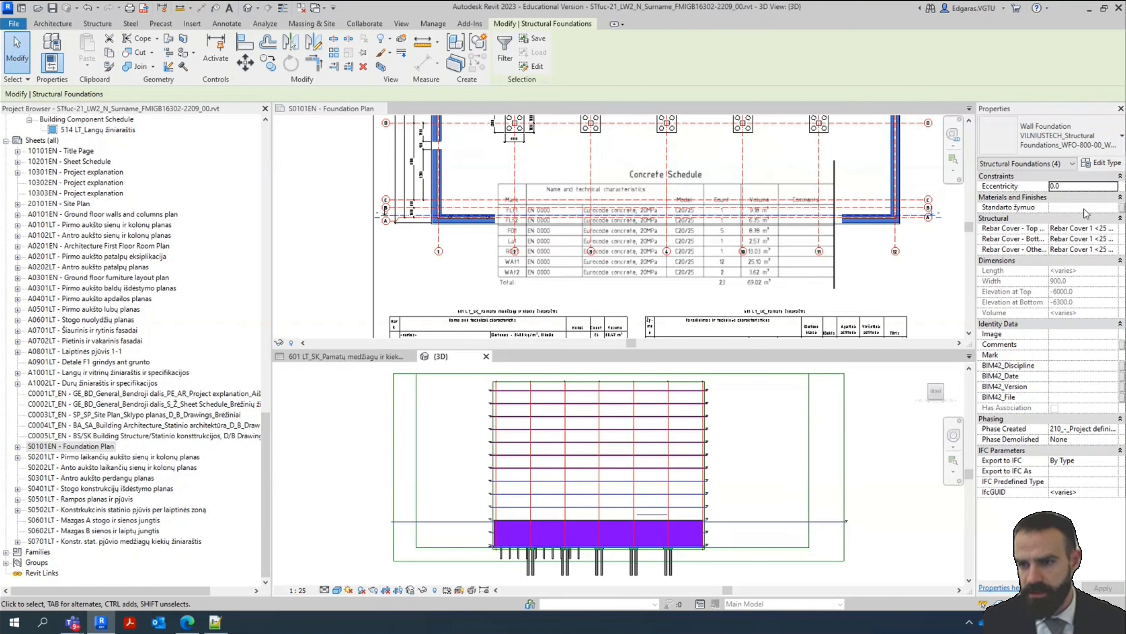
left_click(1106, 163)
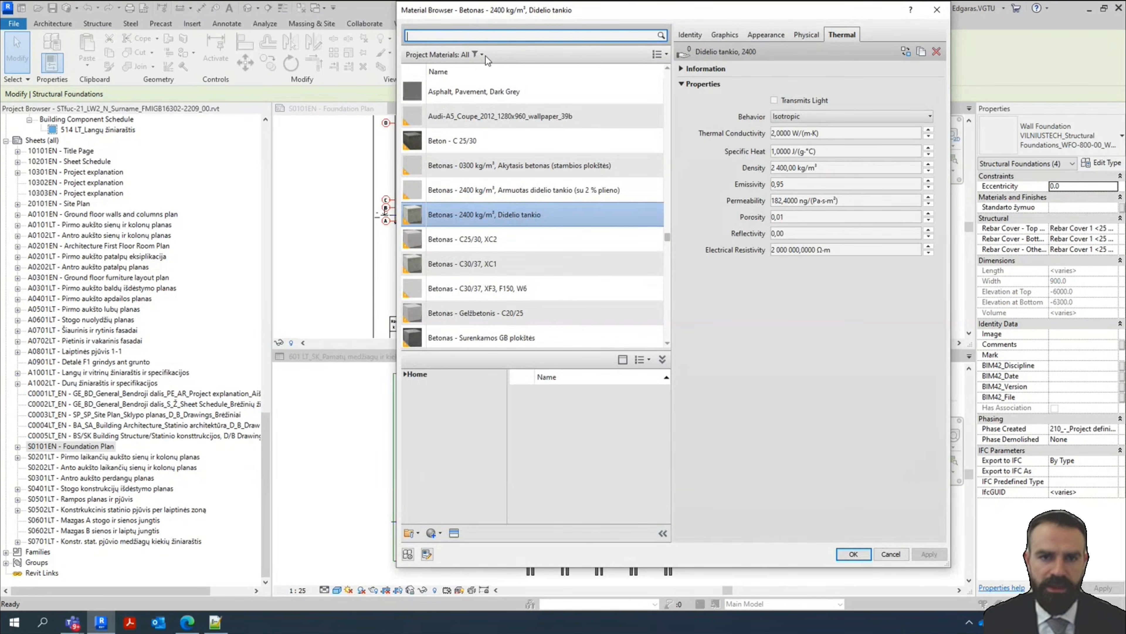
left_click(476, 54)
left_click(510, 66)
left_click(521, 55)
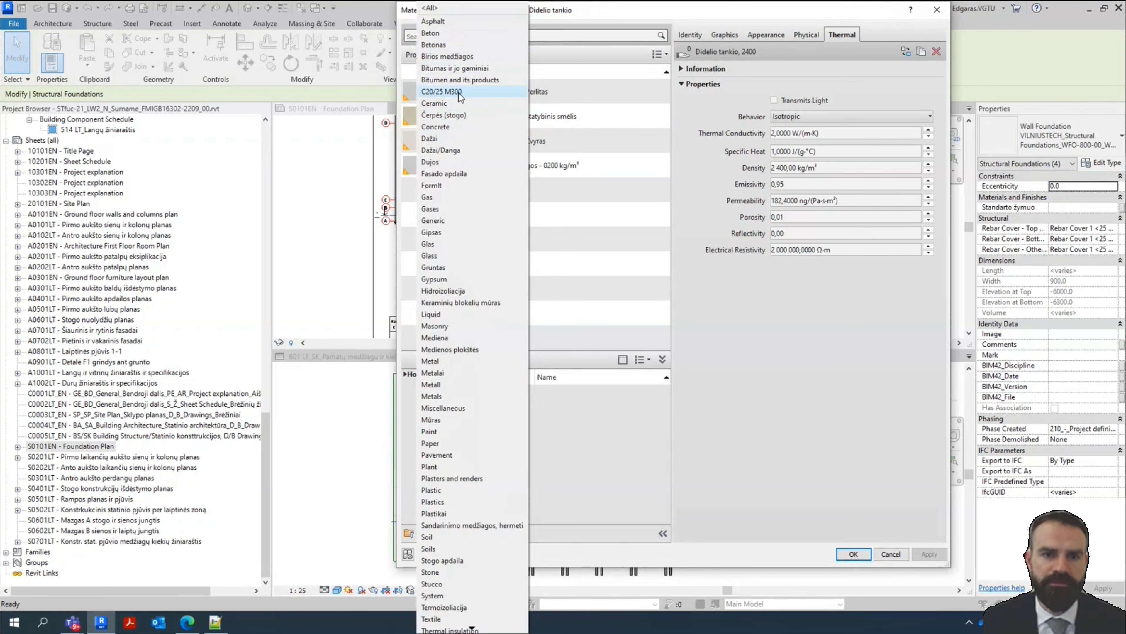
left_click(460, 127)
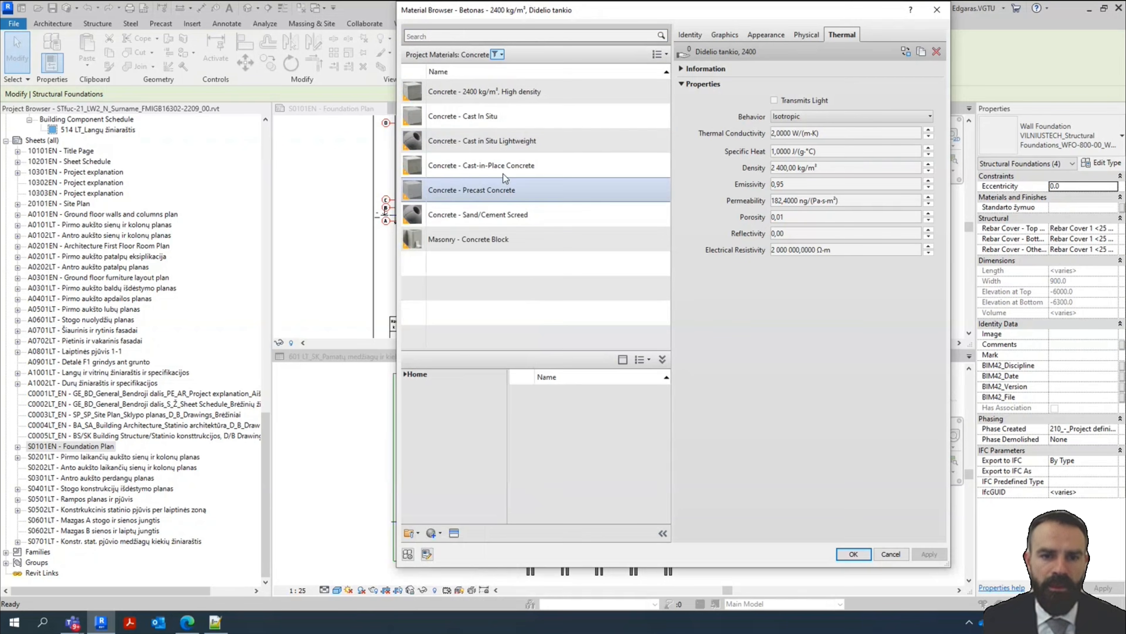
left_click(520, 100)
left_click(854, 553)
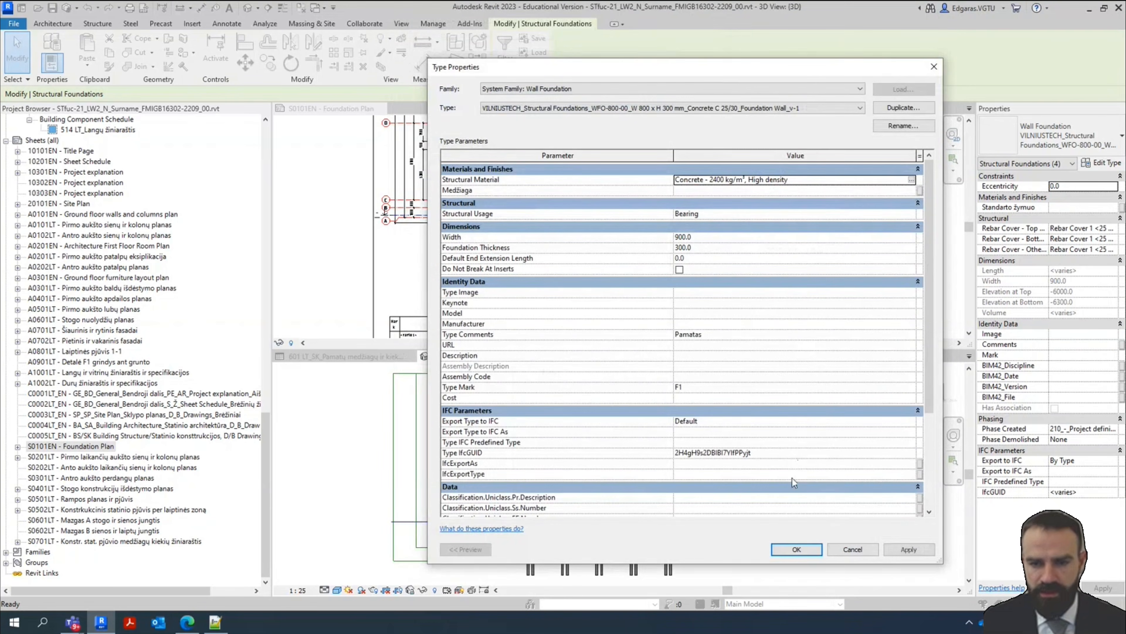
left_click(797, 549)
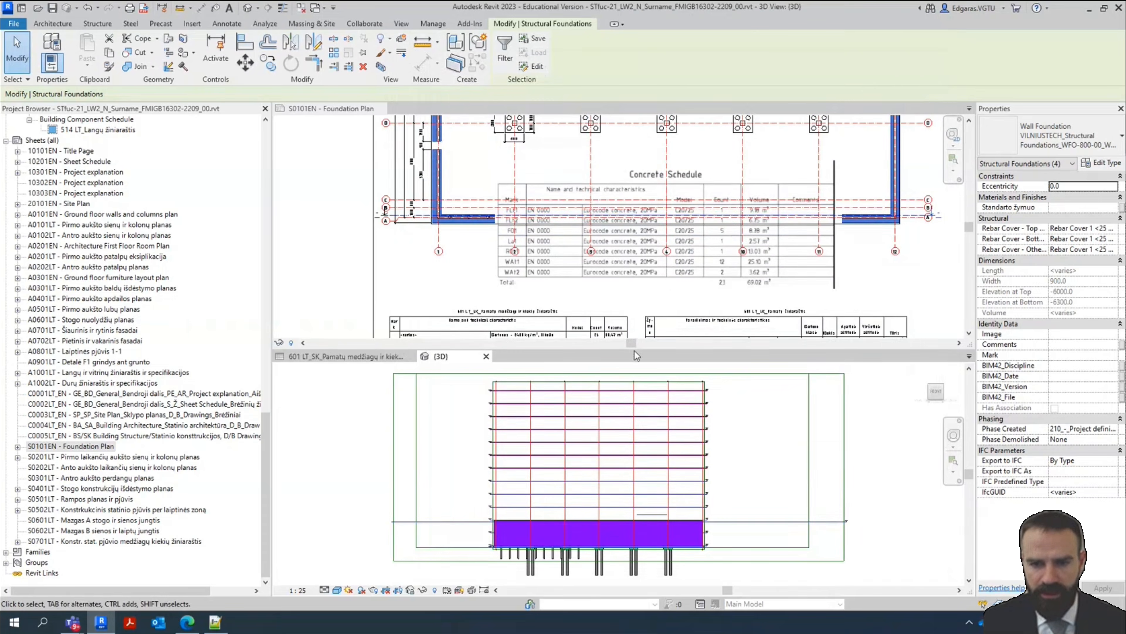
Check the material entries of the 601 schedule placed on the Foundation Plan sheet and open that schedule for editing
scroll(578, 217, "down", 3)
scroll(526, 207, "up", 8)
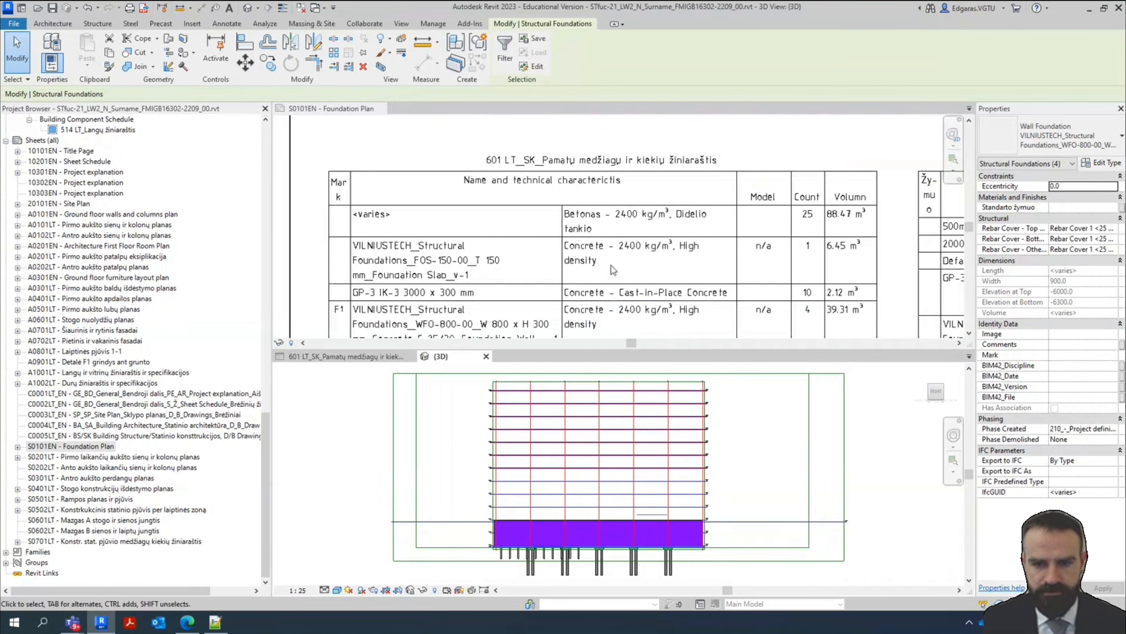
left_click(546, 185)
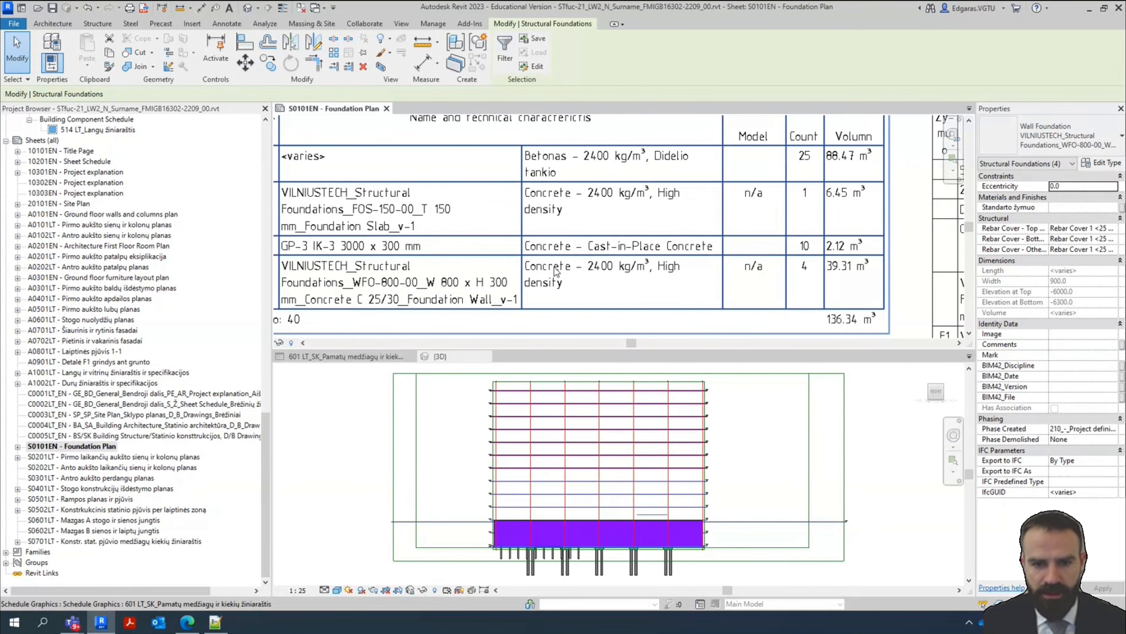
left_click(565, 249)
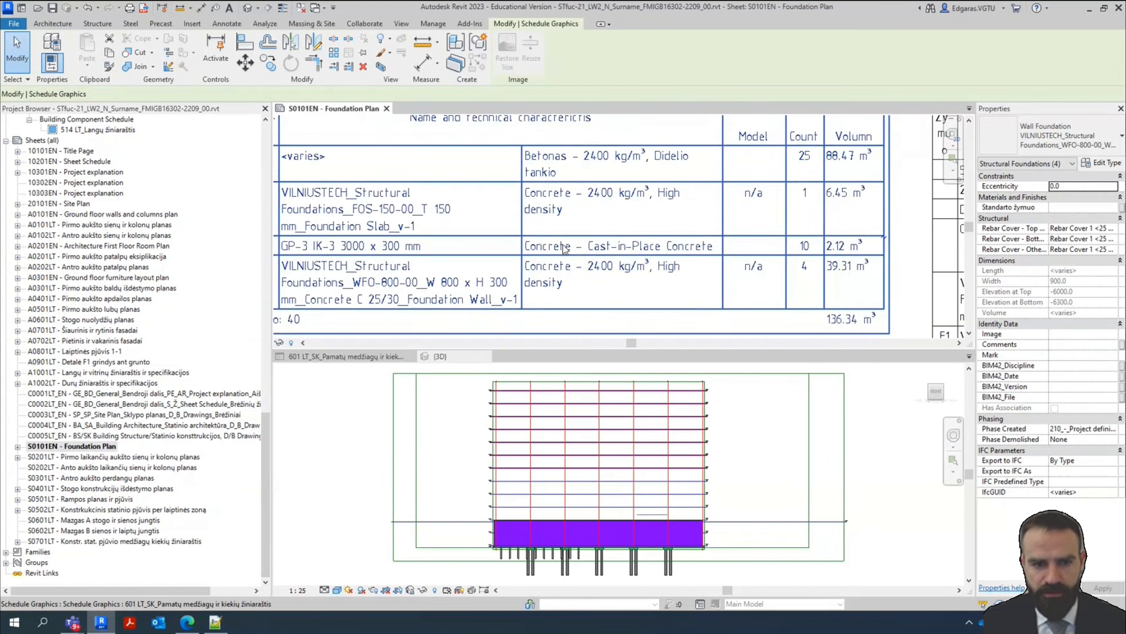
double_click(649, 249)
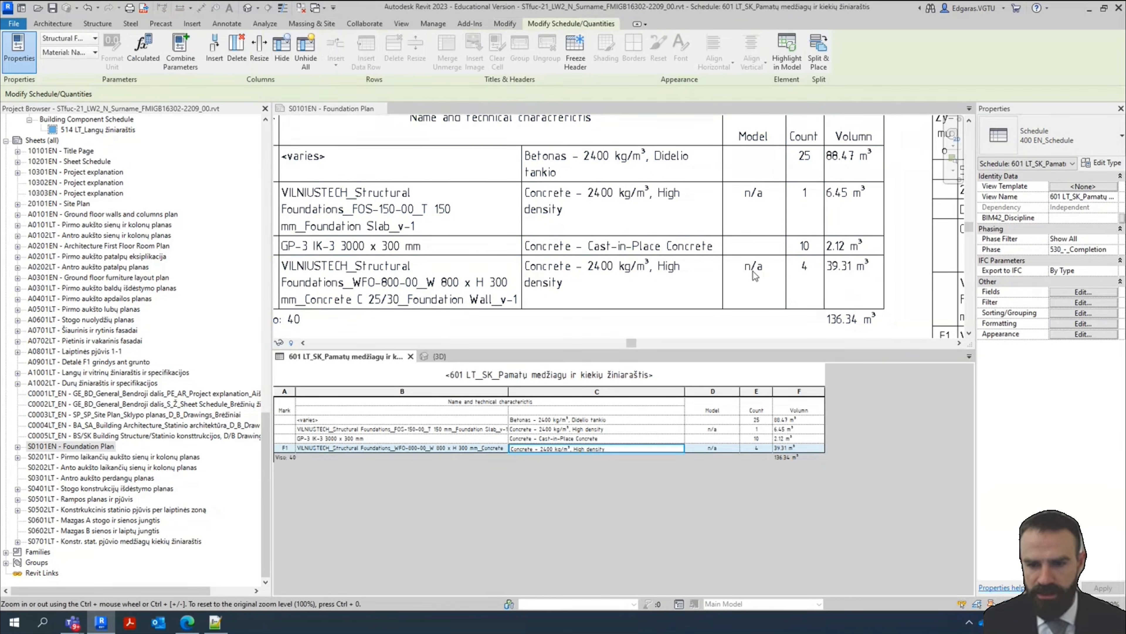
Select the GP-3 IK-3 3000 x 300 mm piles through their schedule row and show them in an isometric 3D view
left_click(592, 431)
left_click(593, 438)
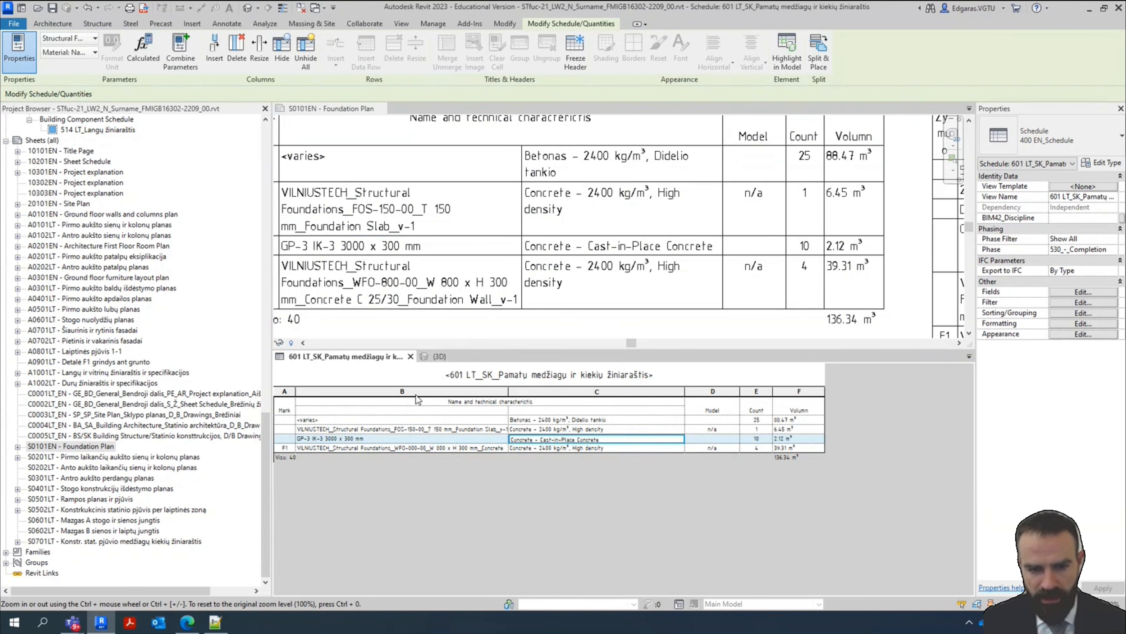
left_click(454, 355)
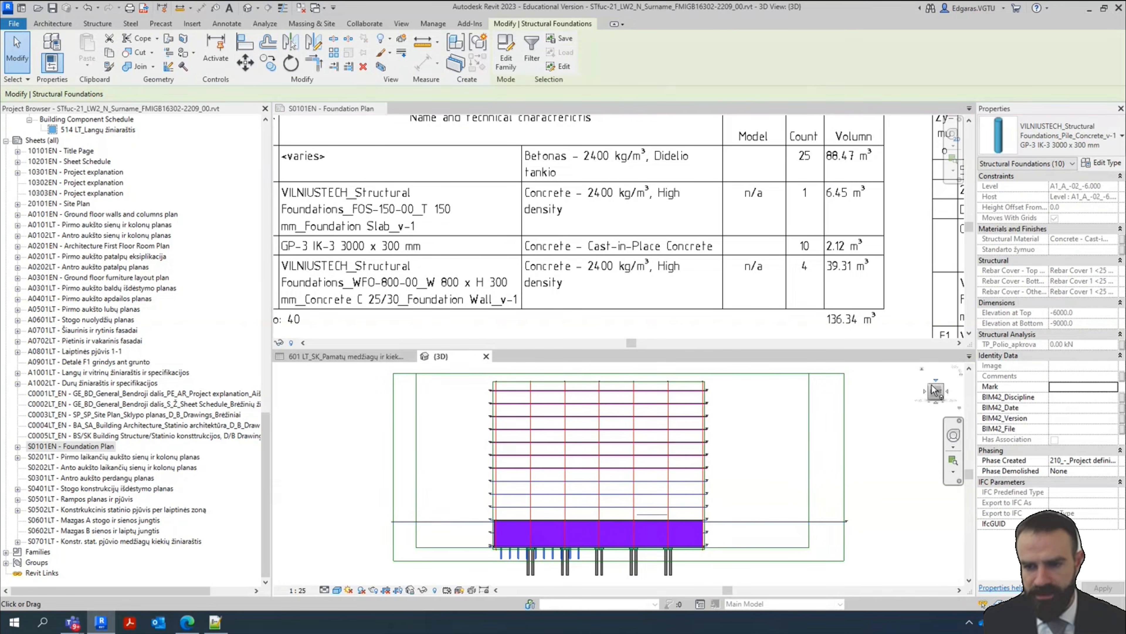
left_click_drag(932, 390, 616, 444)
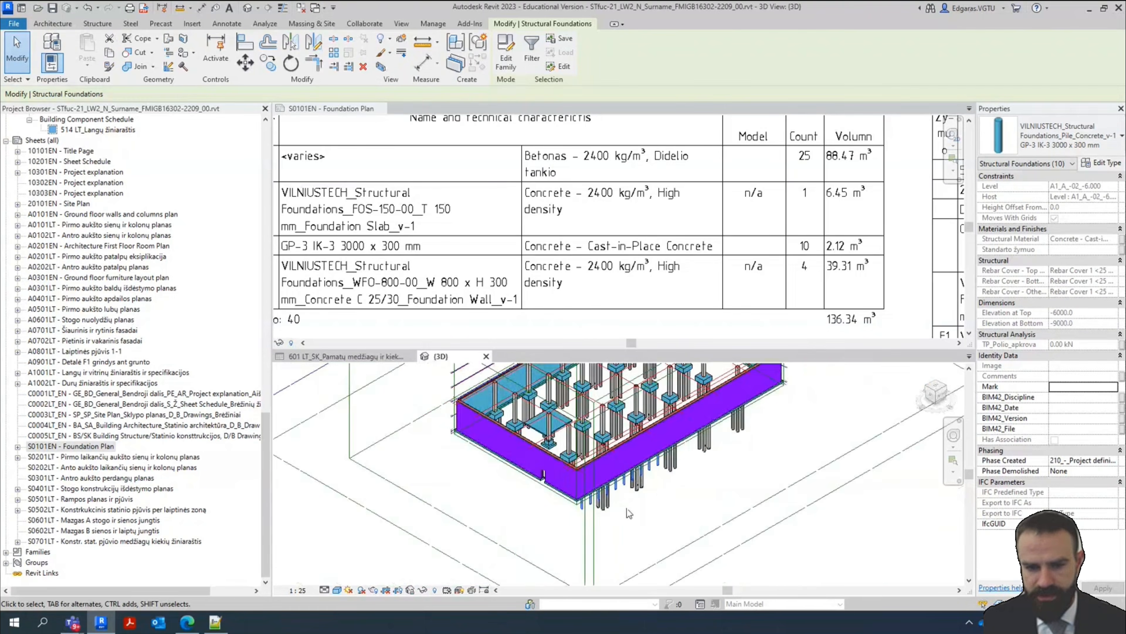
scroll(606, 428, "up", 2)
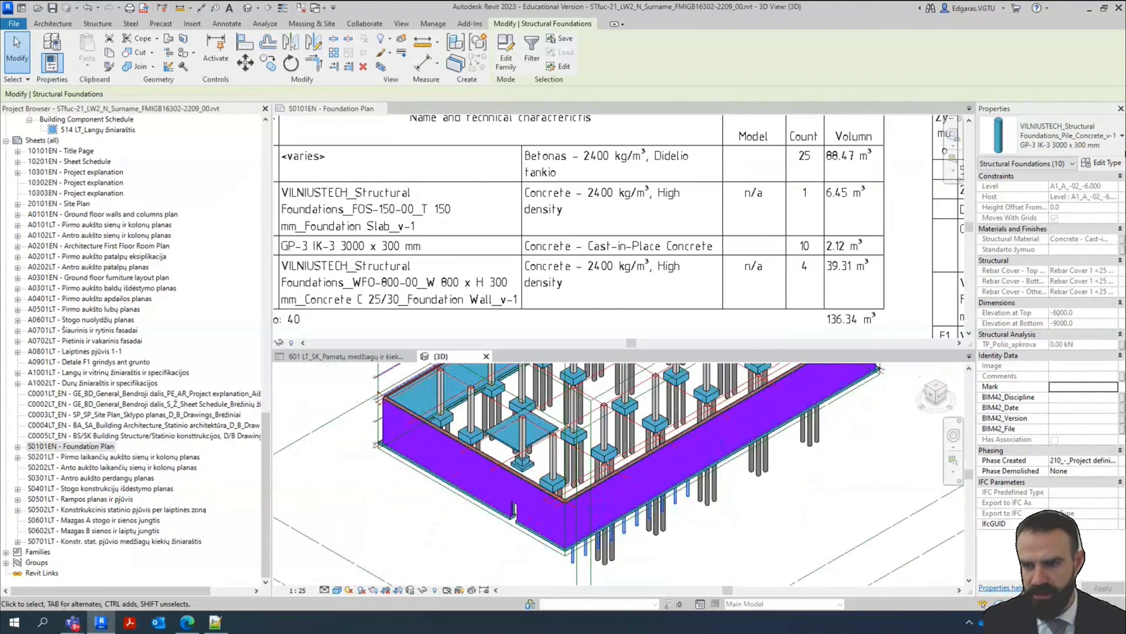
Inspect the type properties of the GP-3 IK-3 3000 x 300 mm piles for a material setting and cancel without changes
left_click(1113, 166)
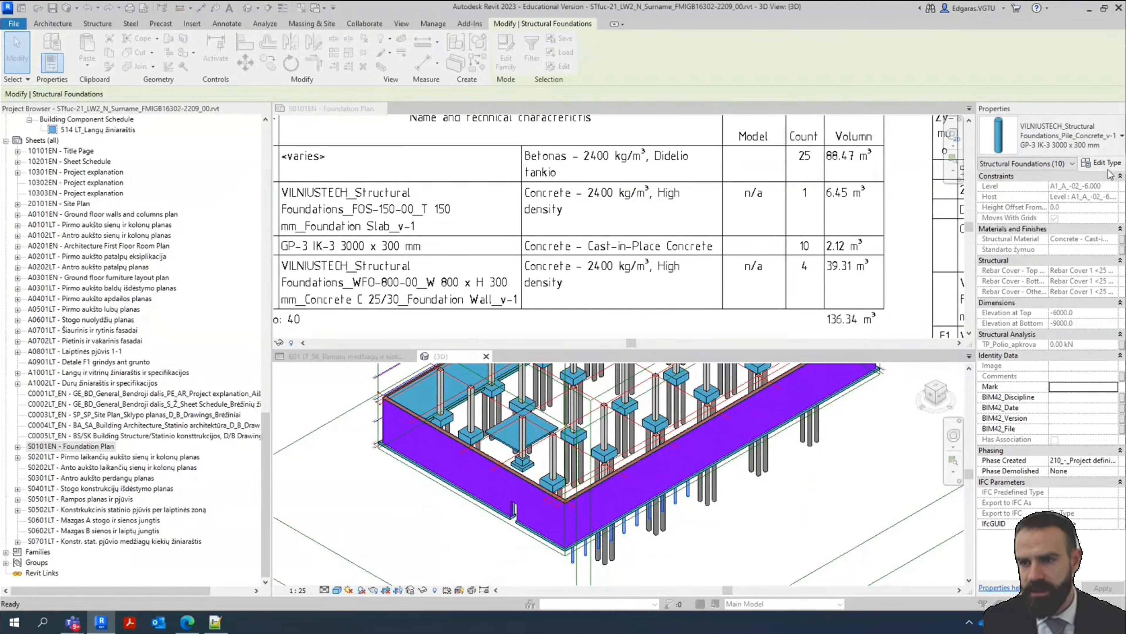
scroll(761, 332, "down", 3)
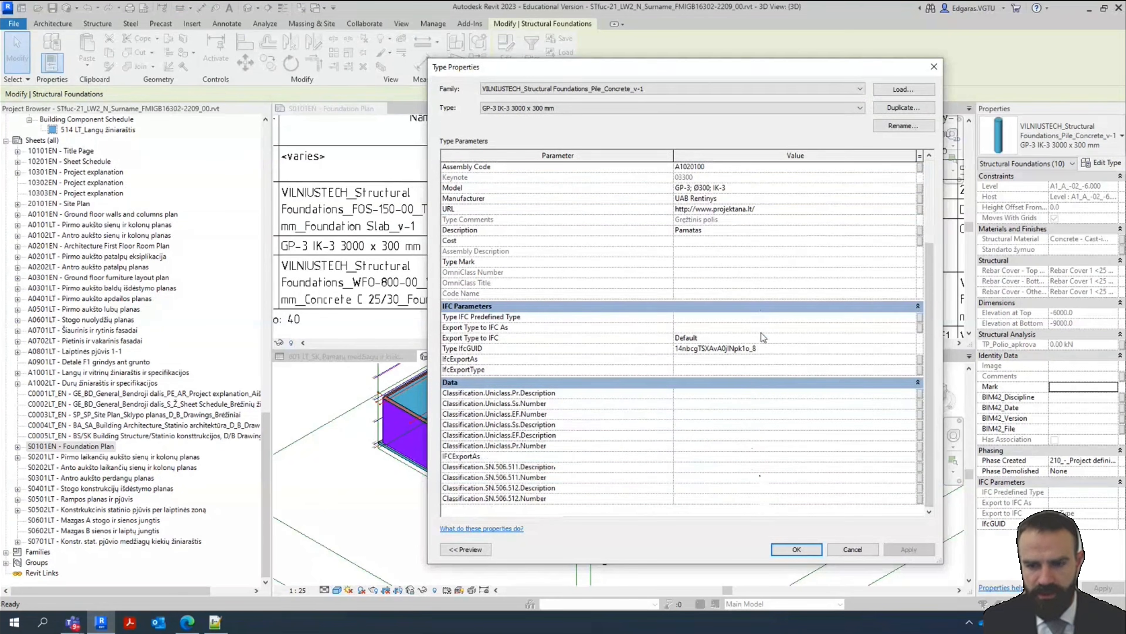
scroll(761, 332, "up", 3)
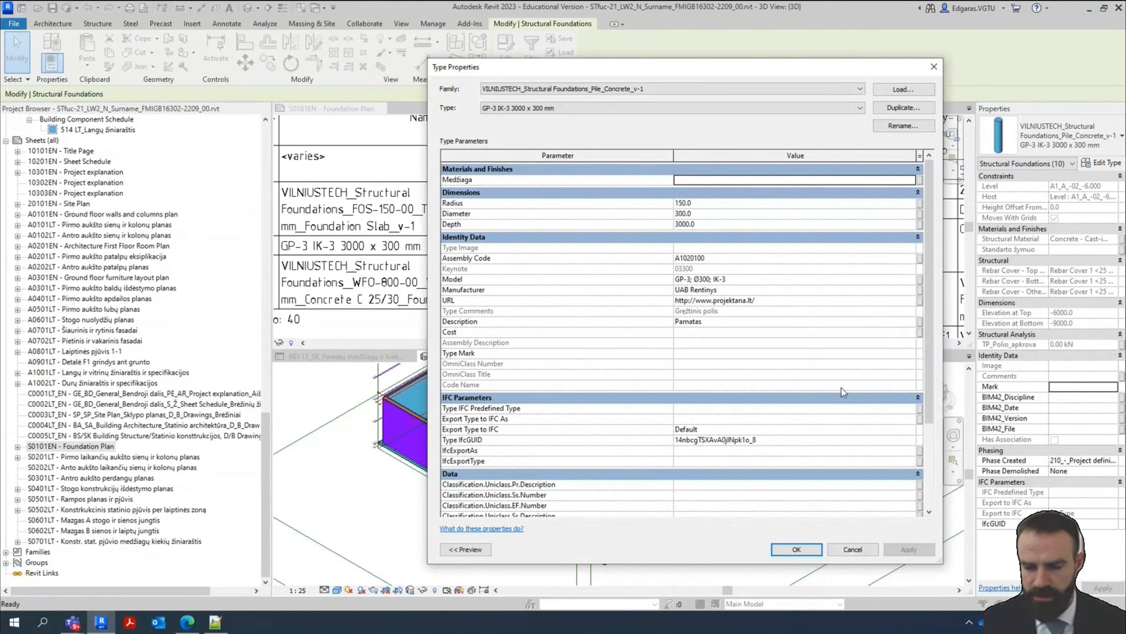
left_click(852, 550)
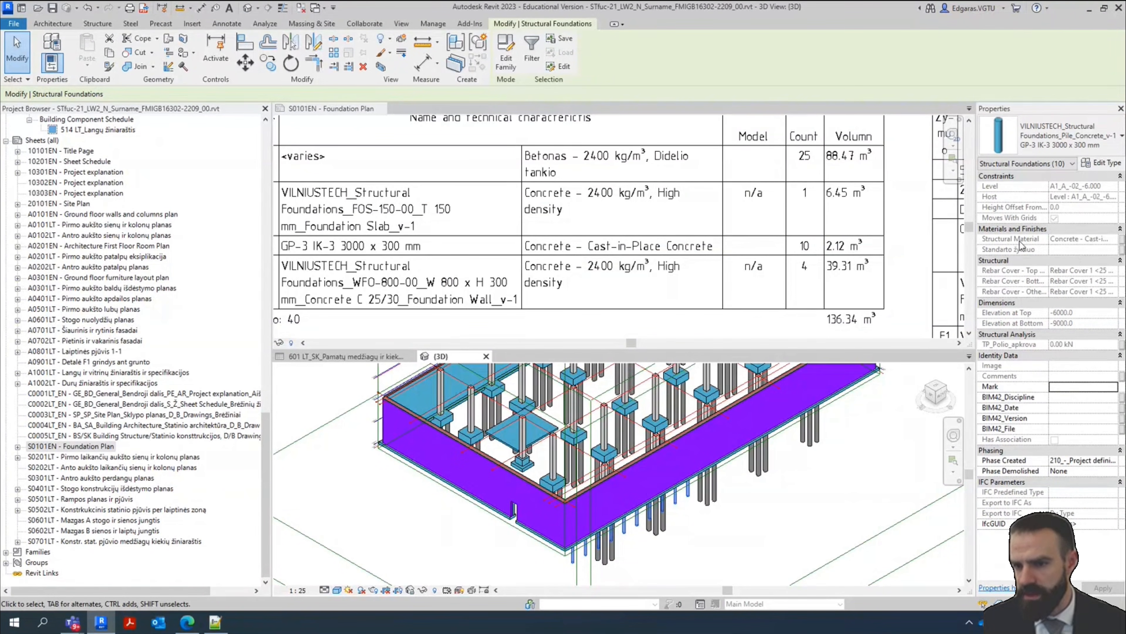
Associate the GP-3 IK-3 3000 x 300 mm piles' structural material with the global parameter Concrete, ungrouping the affected groups
left_click(1123, 240)
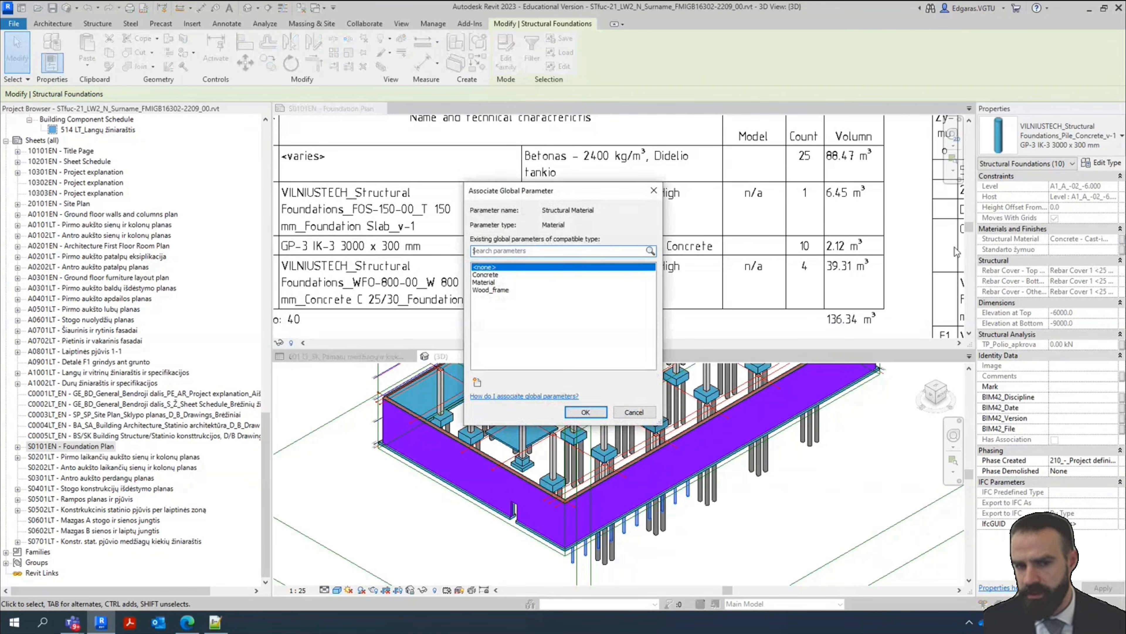
left_click(492, 276)
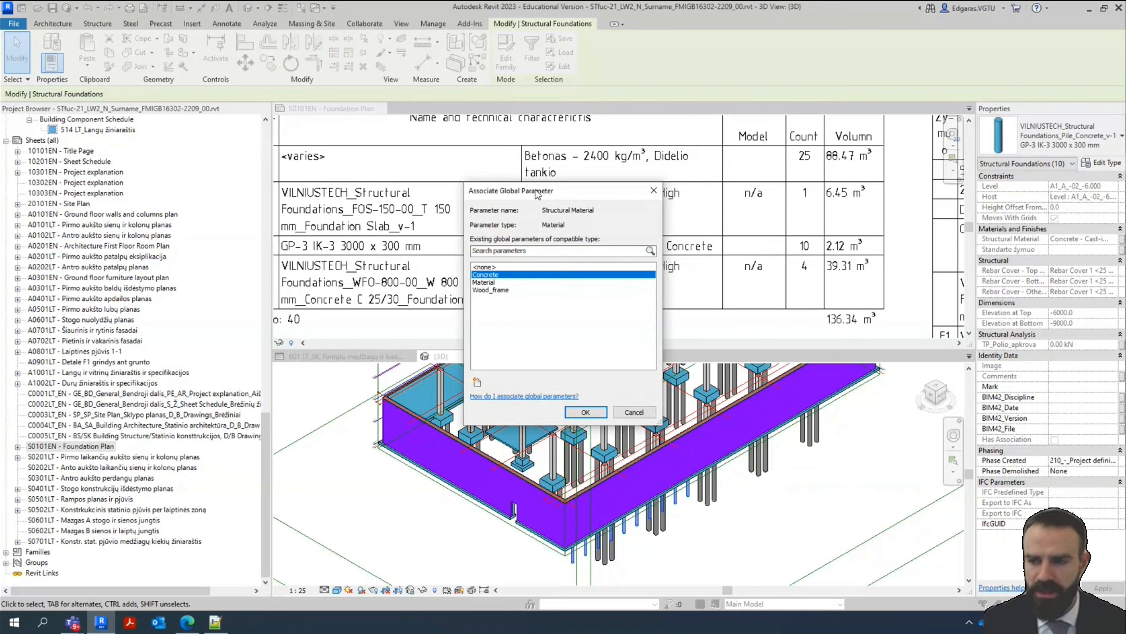
left_click(587, 412)
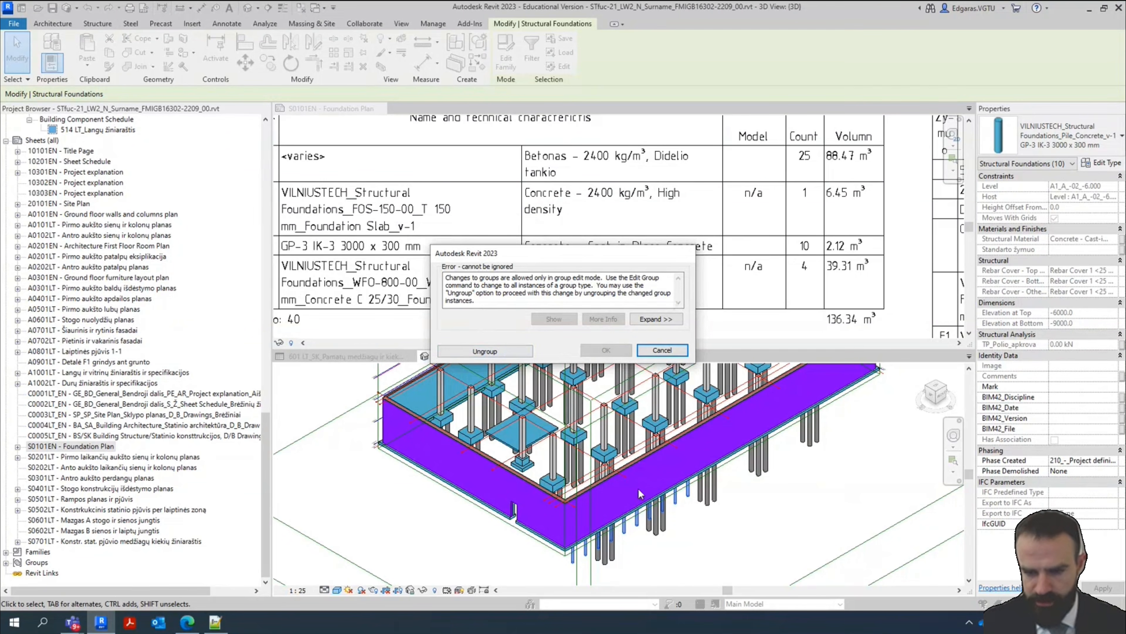
left_click(480, 352)
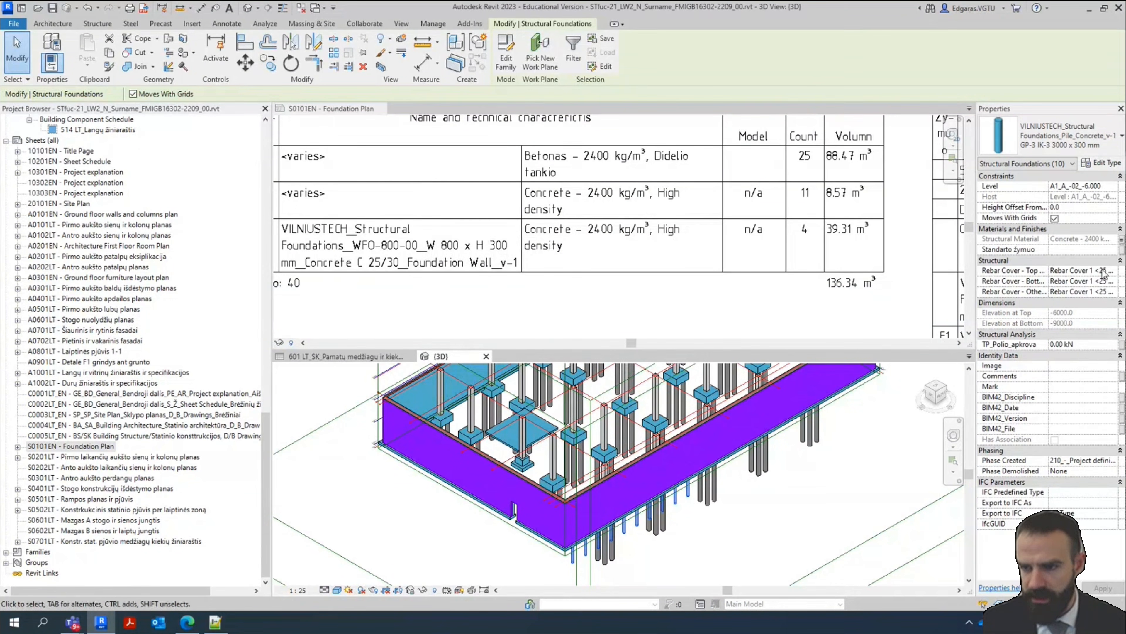
left_click(753, 516)
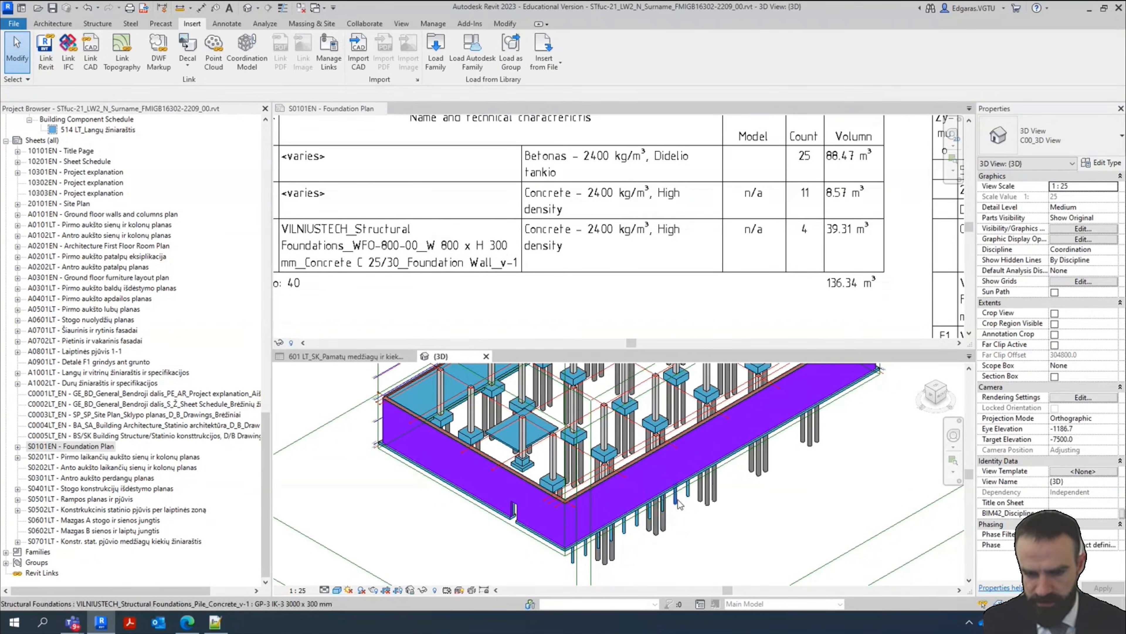
left_click(687, 498)
left_click(734, 537)
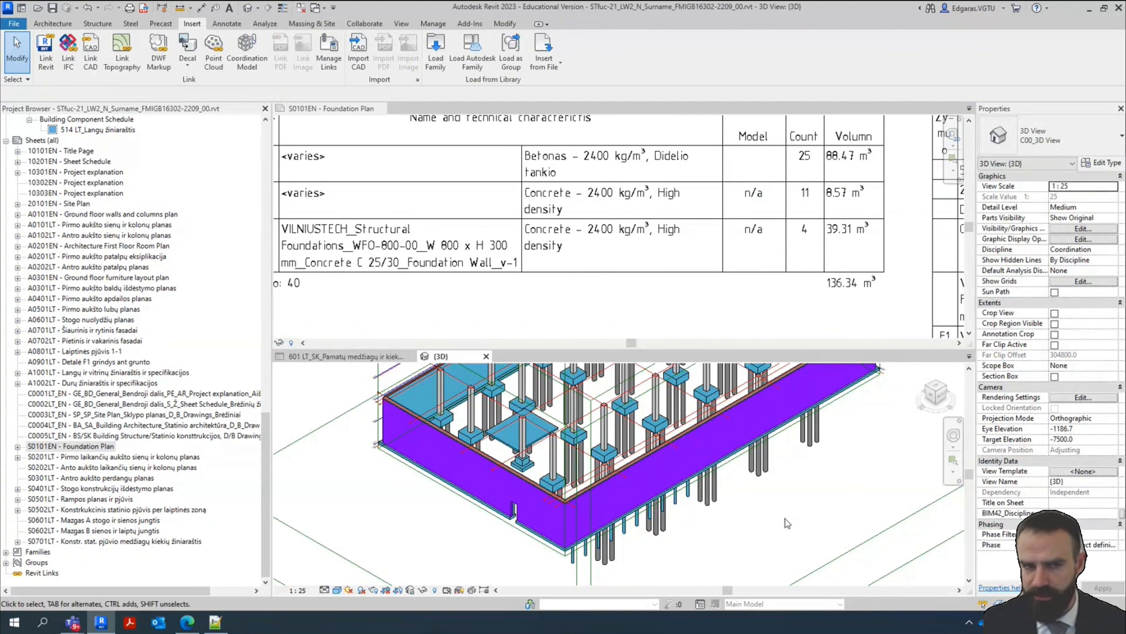
Review the material values assigned to the project's global parameters, including Concrete and Wood_frame
left_click(359, 25)
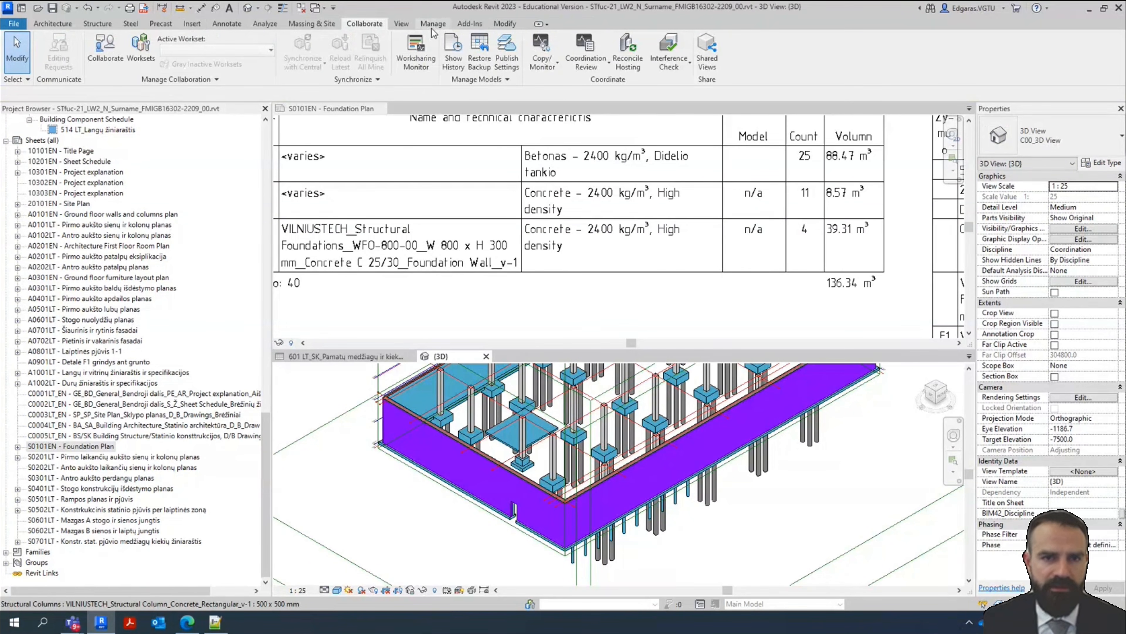
left_click(434, 24)
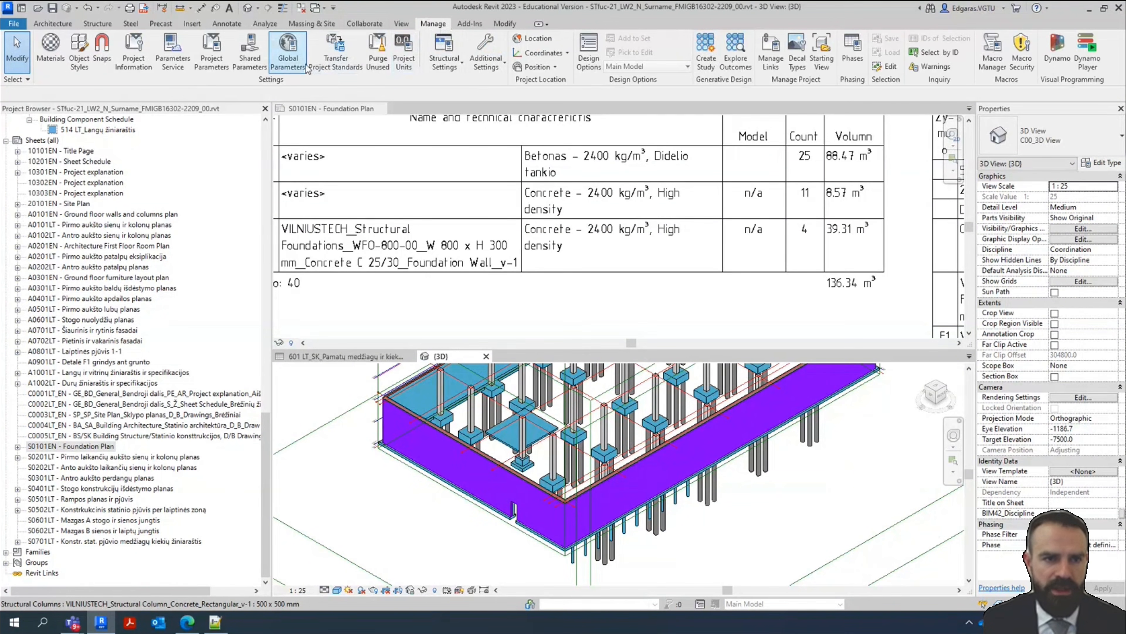
left_click(277, 74)
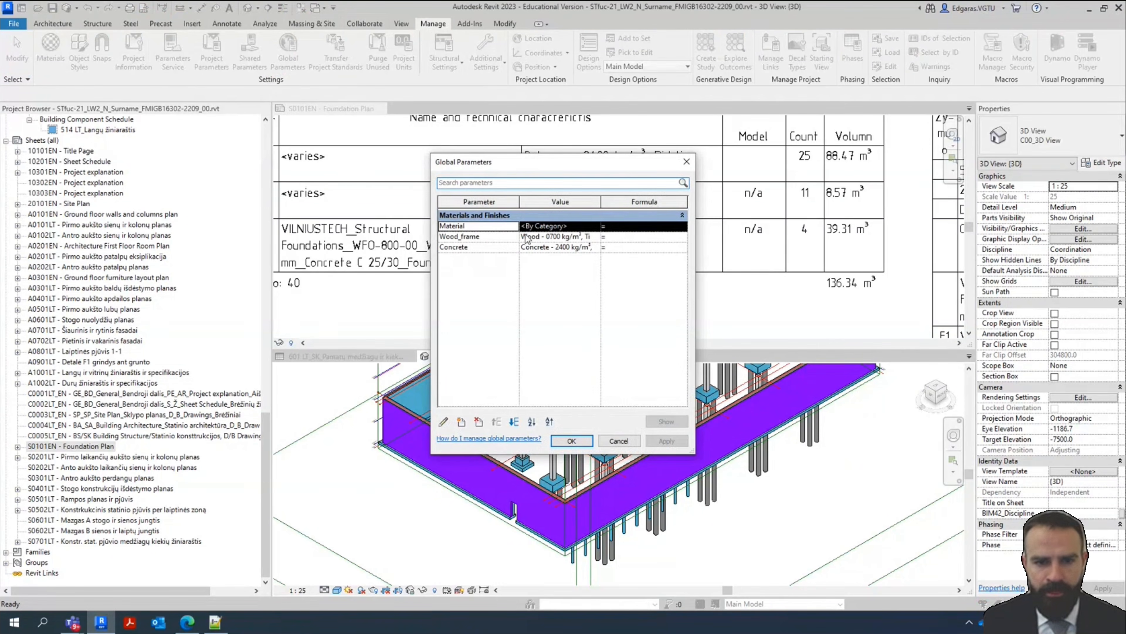
double_click(602, 201)
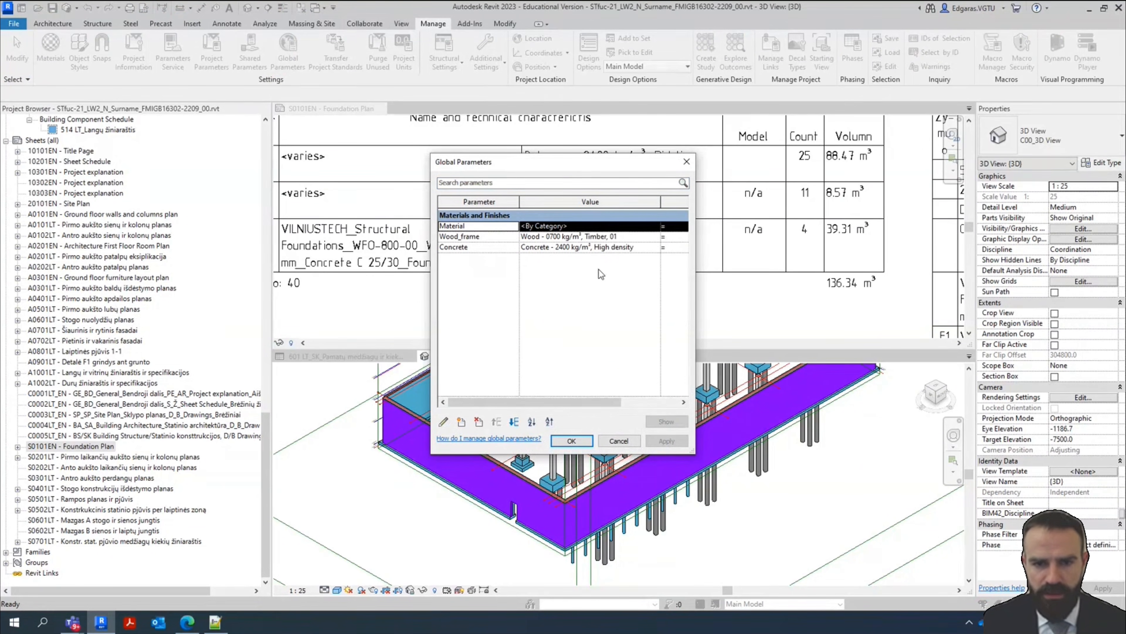
left_click(582, 248)
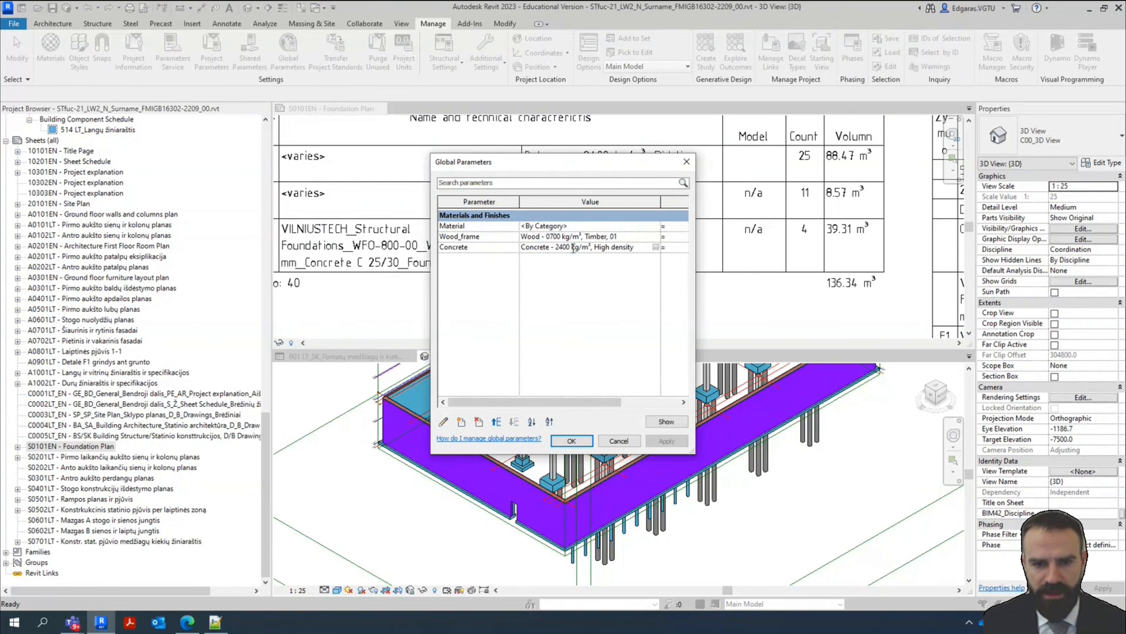
left_click(588, 236)
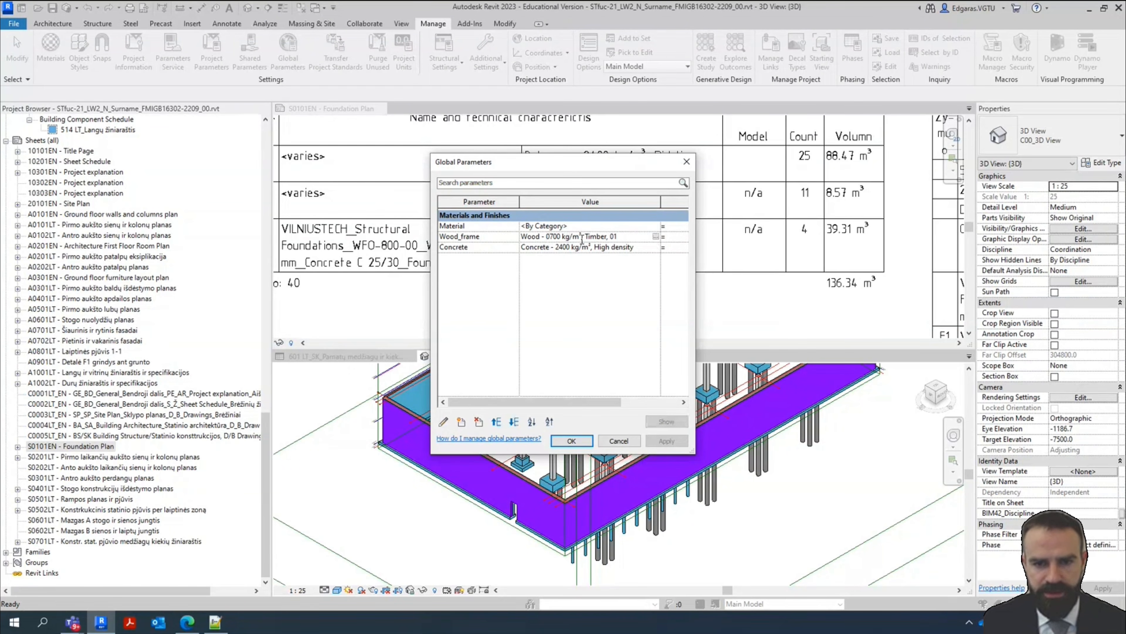
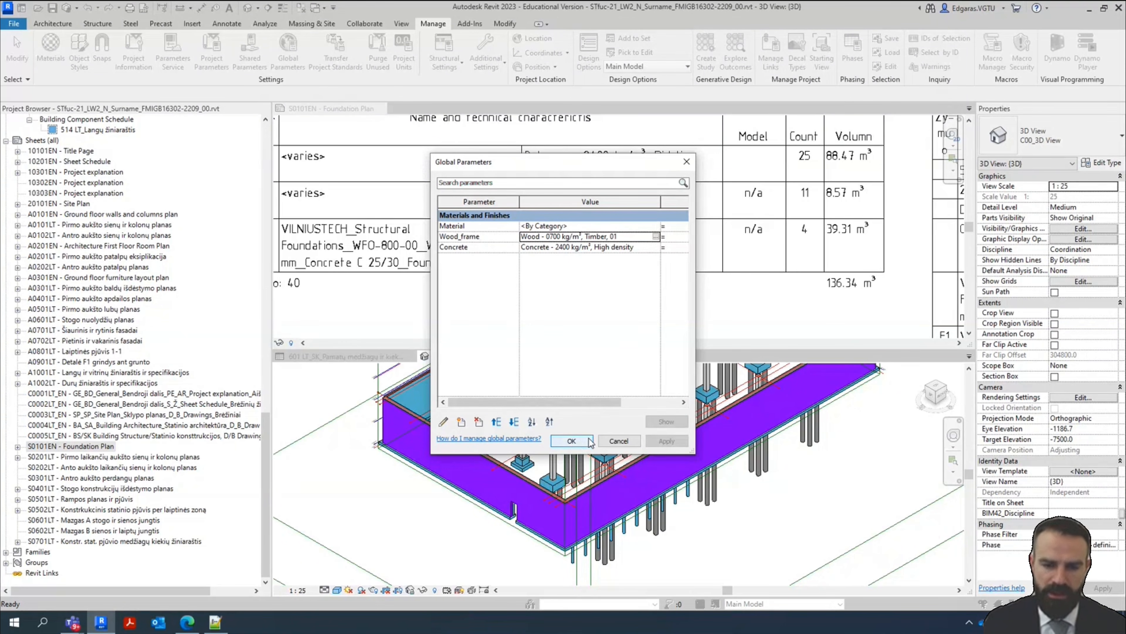
left_click(571, 446)
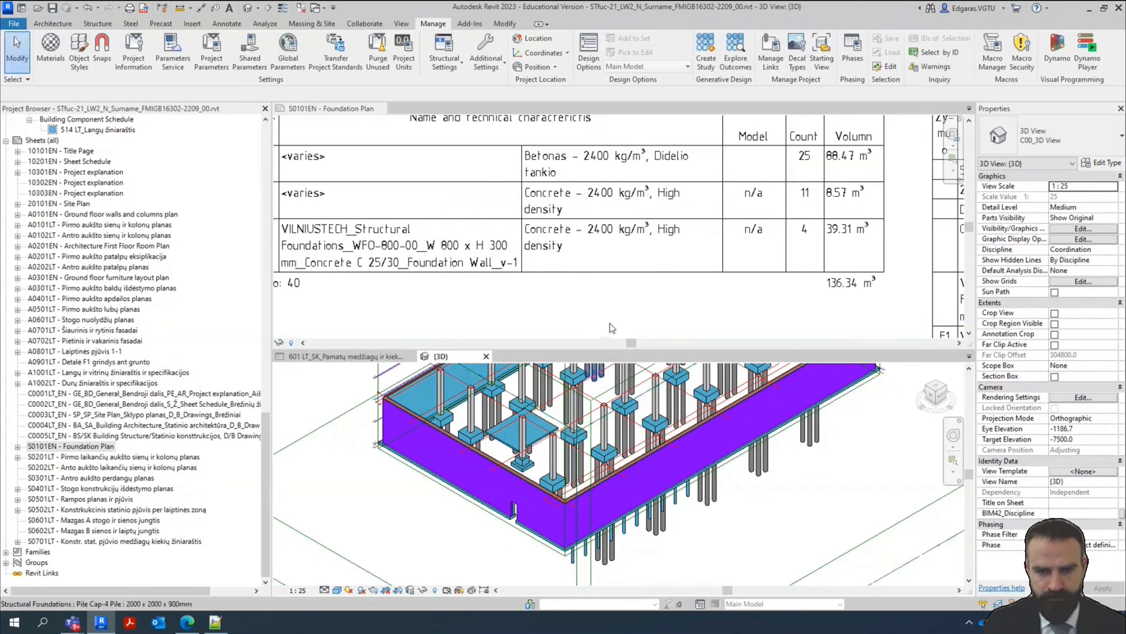
Select the foundations of the "Betonas - 2400 kg/m³, Didelio tankio" row in the 601 schedule and associate their structural material with the global parameter Concrete
scroll(582, 193, "up", 3)
left_click(627, 217)
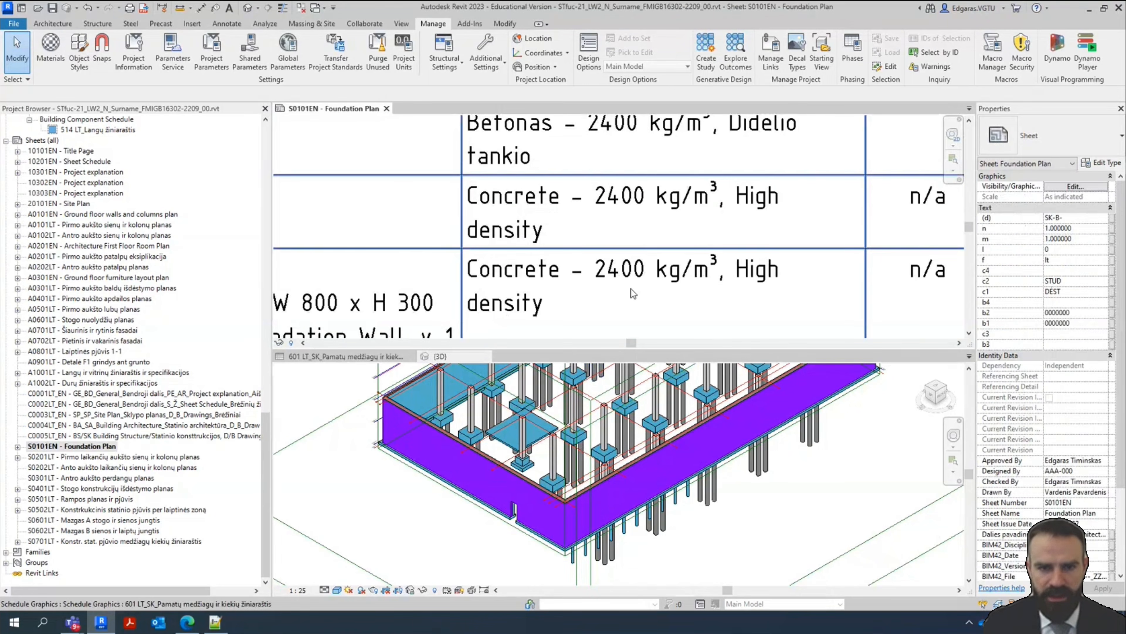
scroll(621, 231, "down", 4)
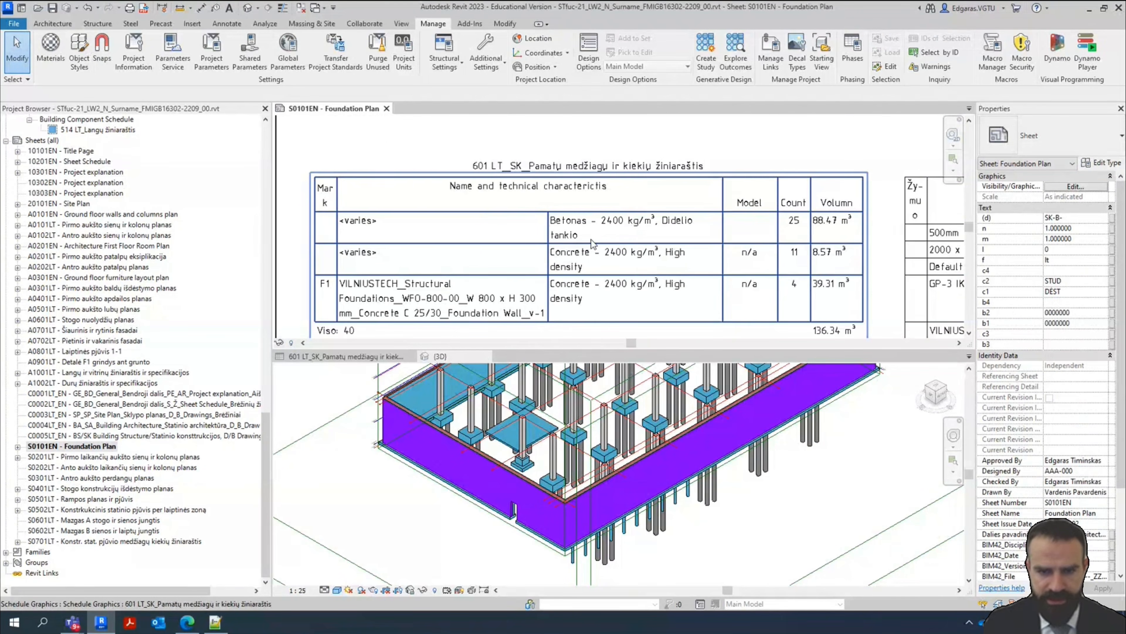
double_click(592, 241)
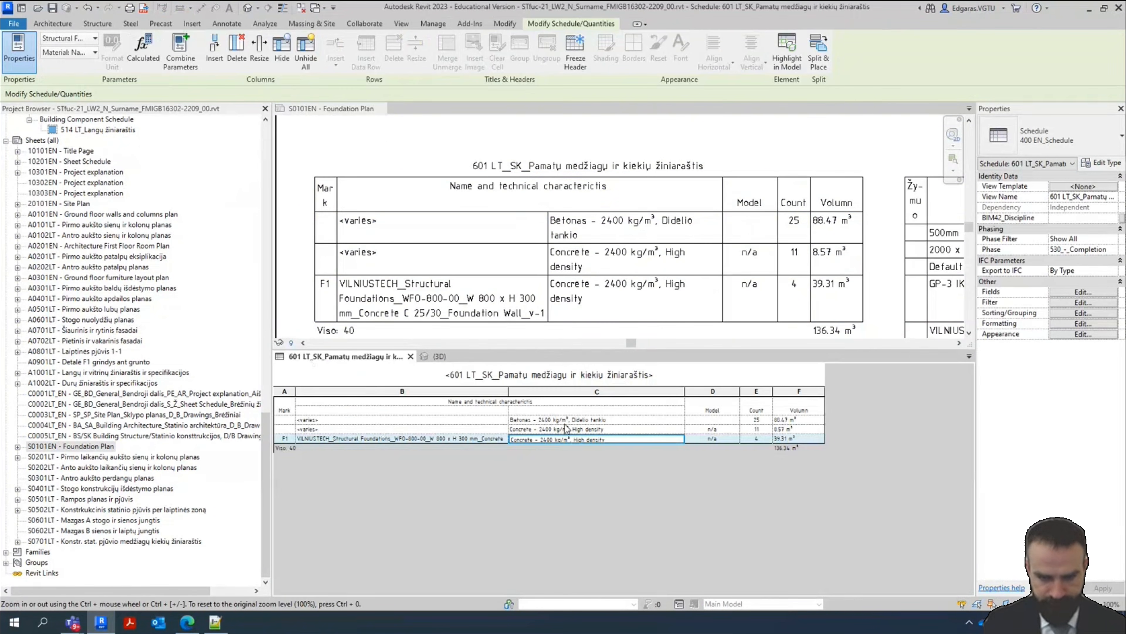
left_click(568, 425)
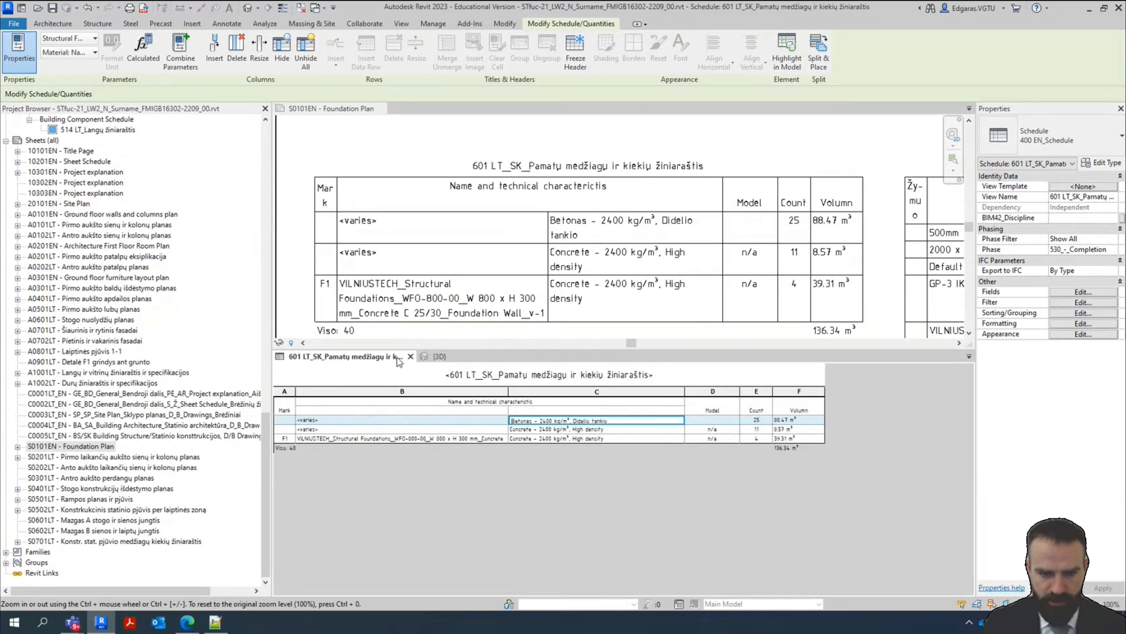
left_click(438, 357)
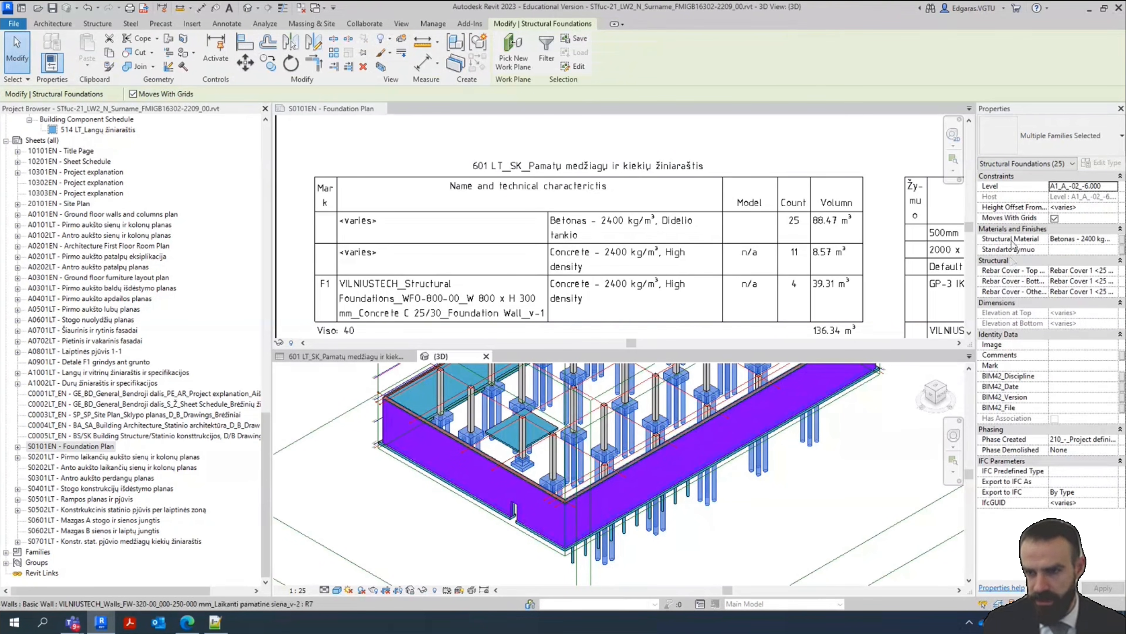
left_click(1123, 239)
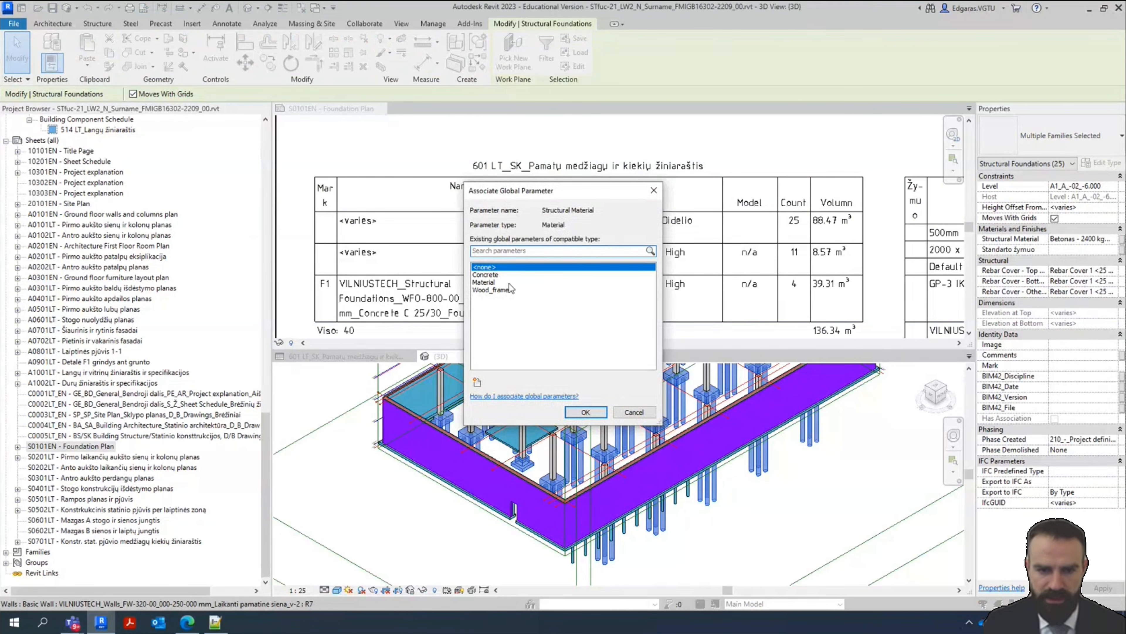
left_click(492, 274)
left_click(594, 413)
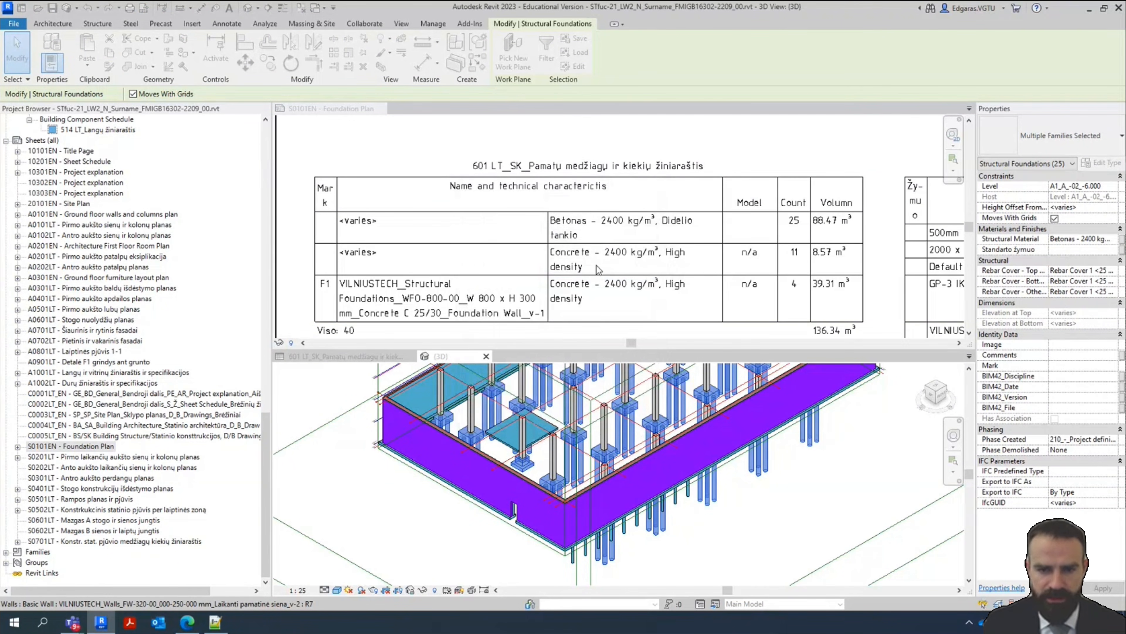
Widen the material column of the 601 schedule on the Foundation Plan sheet so each material name fits on one line
left_click(558, 264)
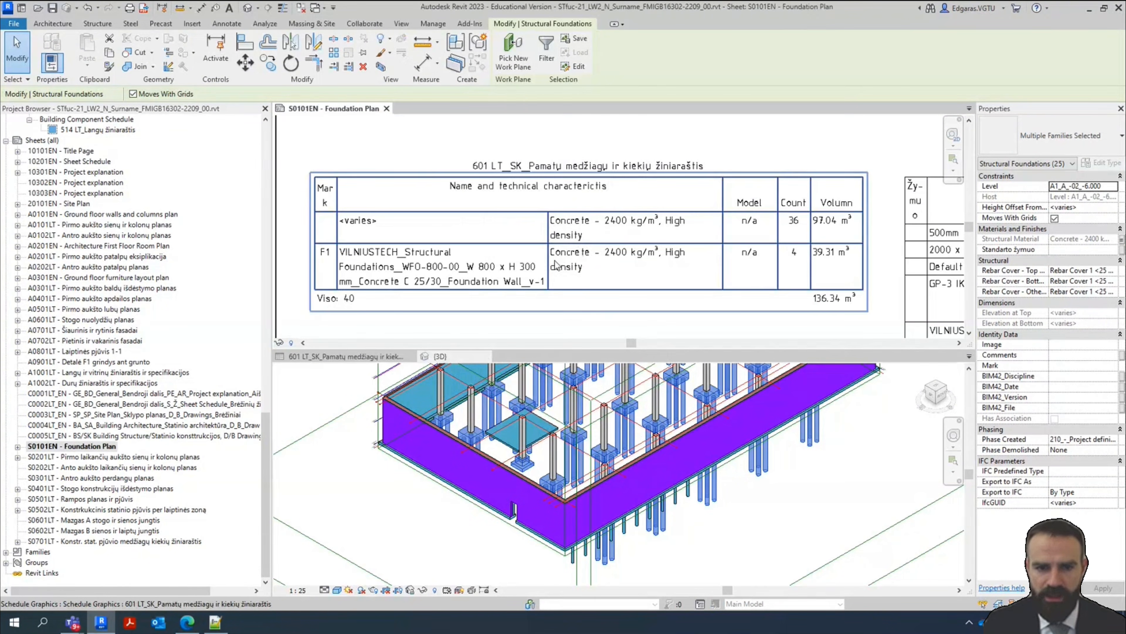
scroll(557, 264, "up", 2)
scroll(695, 214, "down", 2)
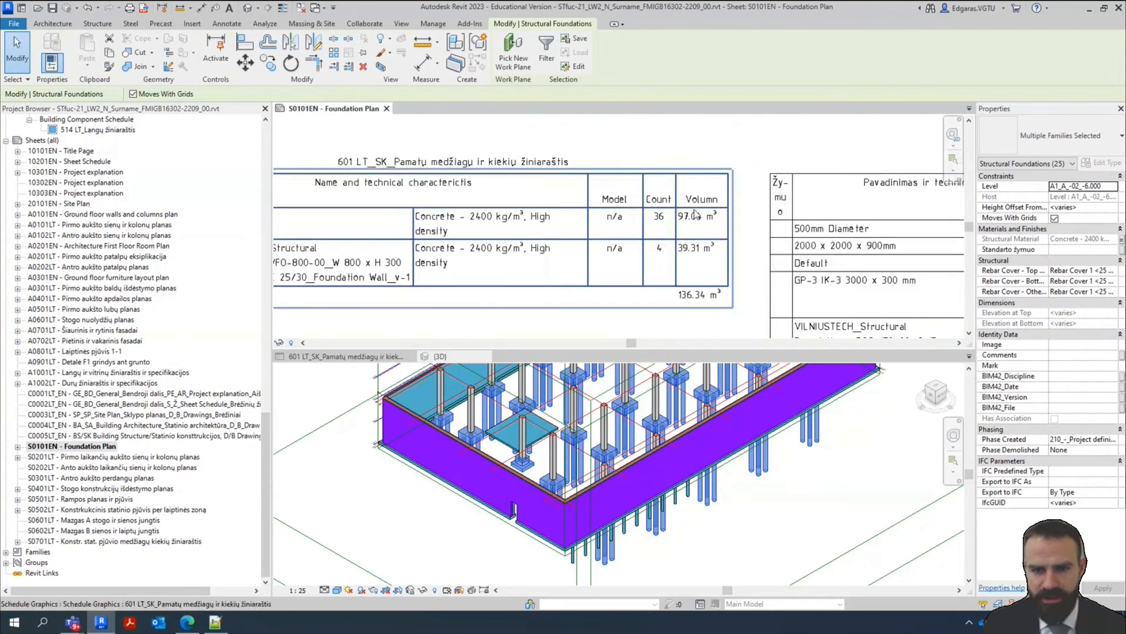
scroll(438, 235, "up", 2)
scroll(701, 246, "down", 3)
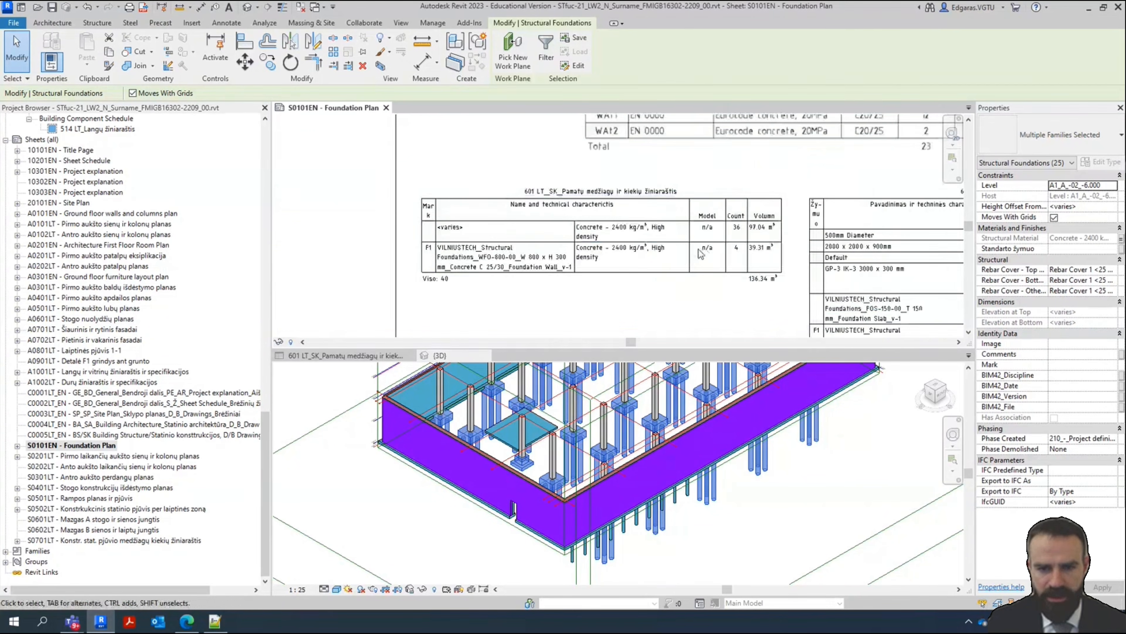
left_click(694, 186)
scroll(695, 186, "up", 2)
left_click_drag(694, 186, 699, 187)
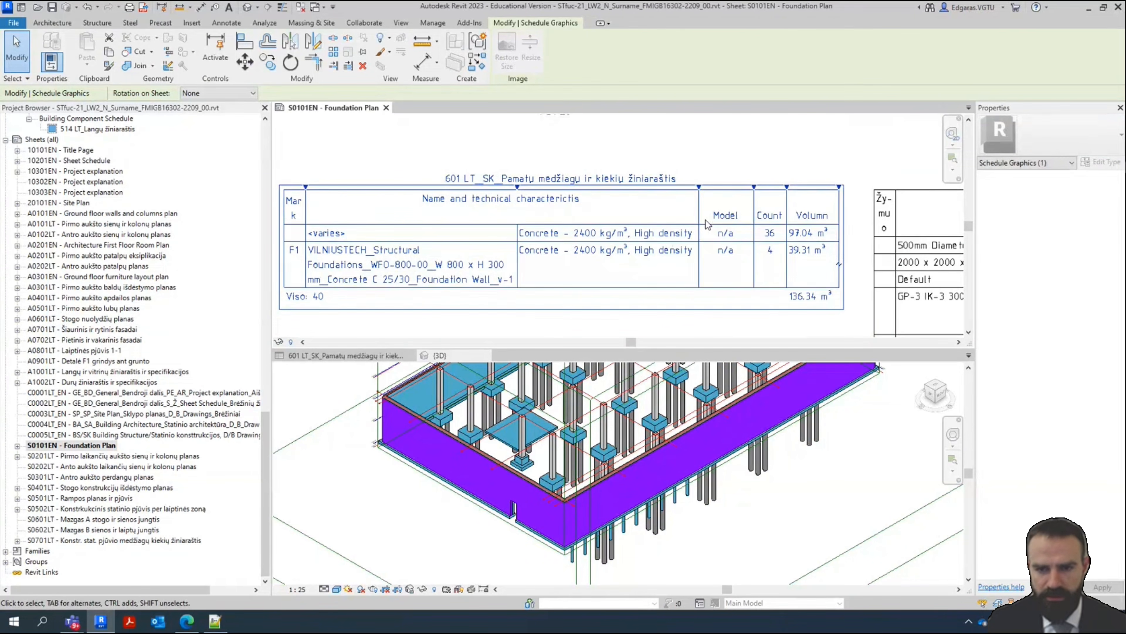
Set the Model value to C20/25 for both foundation rows in the 601 schedule
scroll(728, 240, "up", 2)
double_click(728, 240)
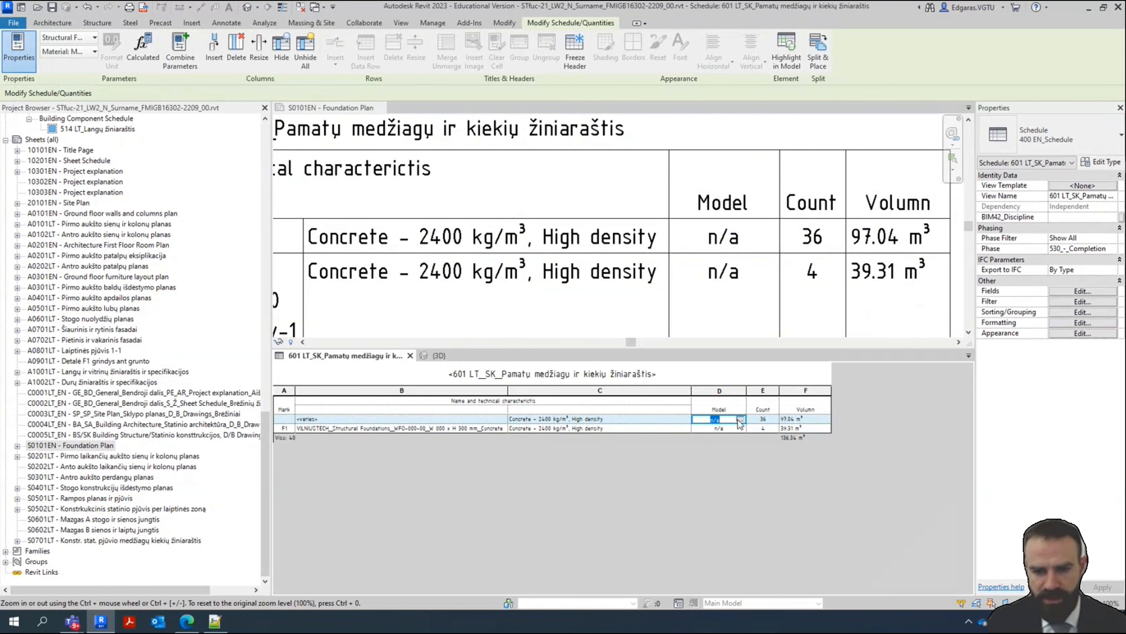
left_click(740, 420)
left_click(740, 420)
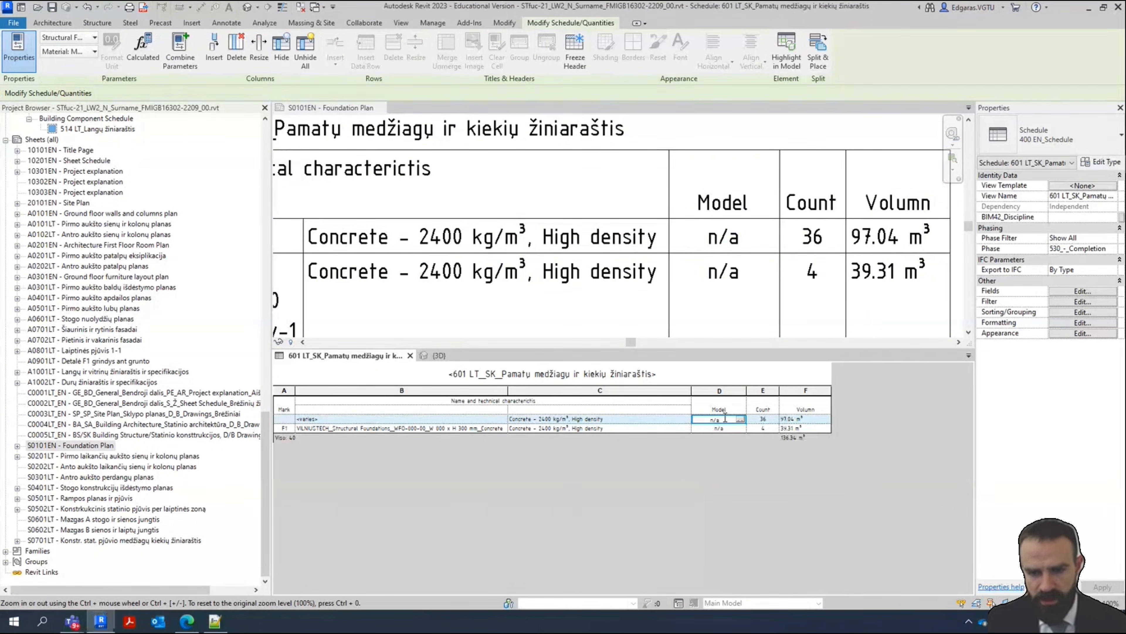
left_click_drag(714, 419, 669, 415)
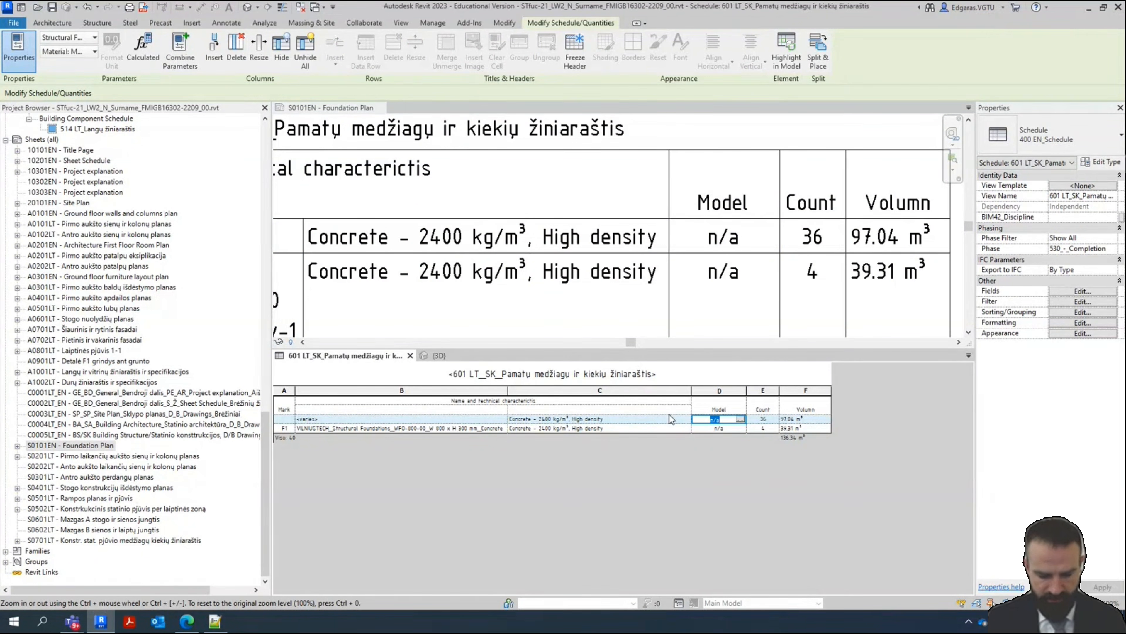
type("C")
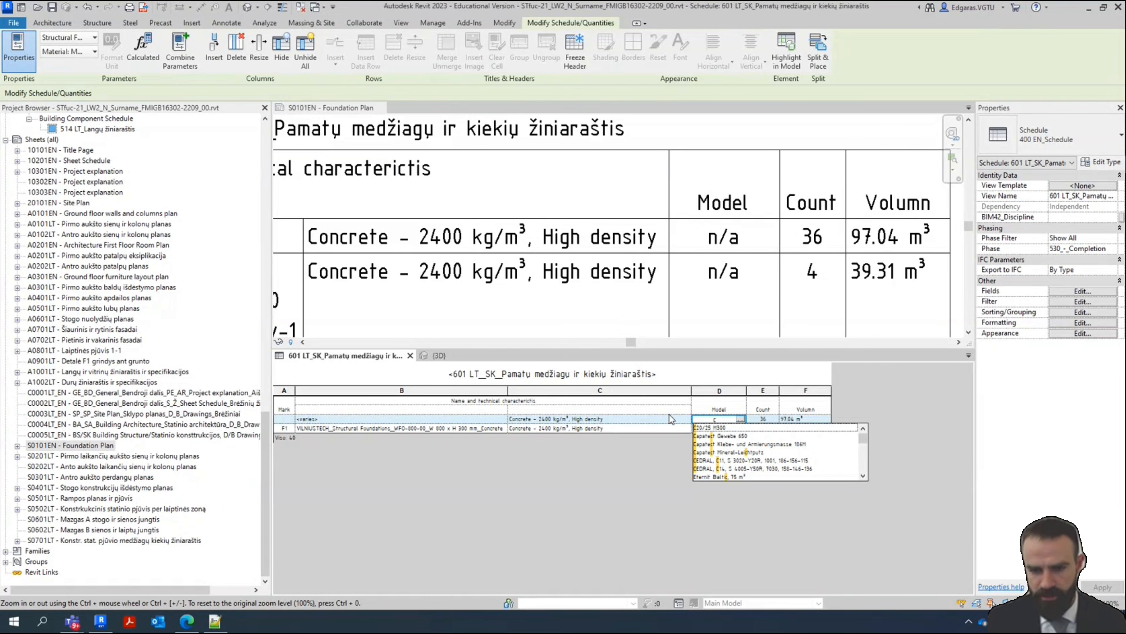
type("20/25")
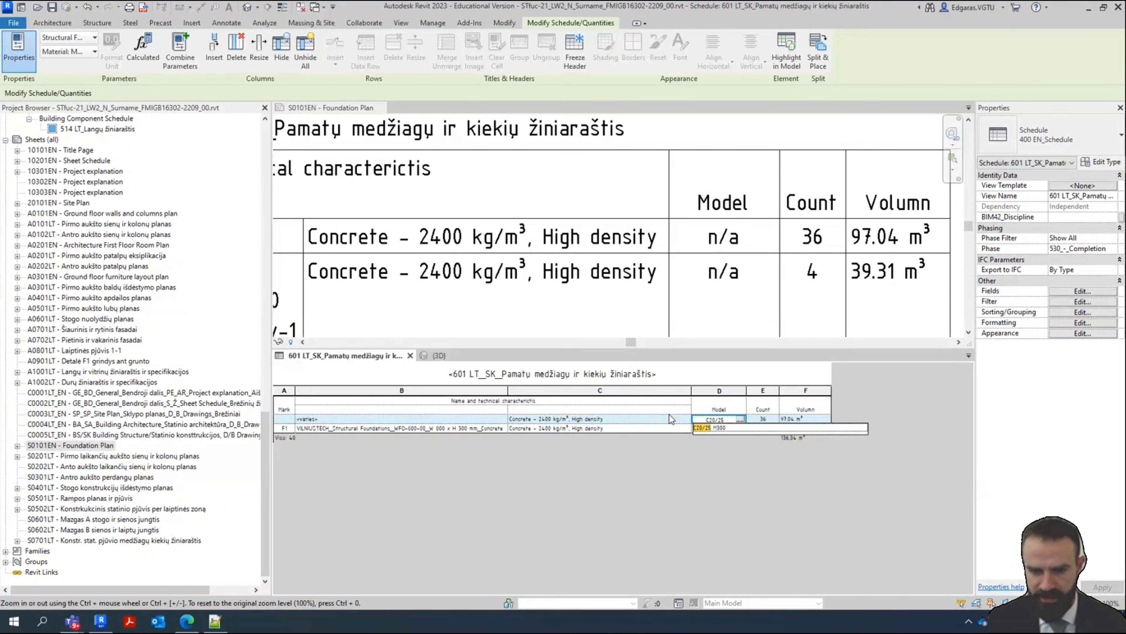
key("Return")
left_click(714, 430)
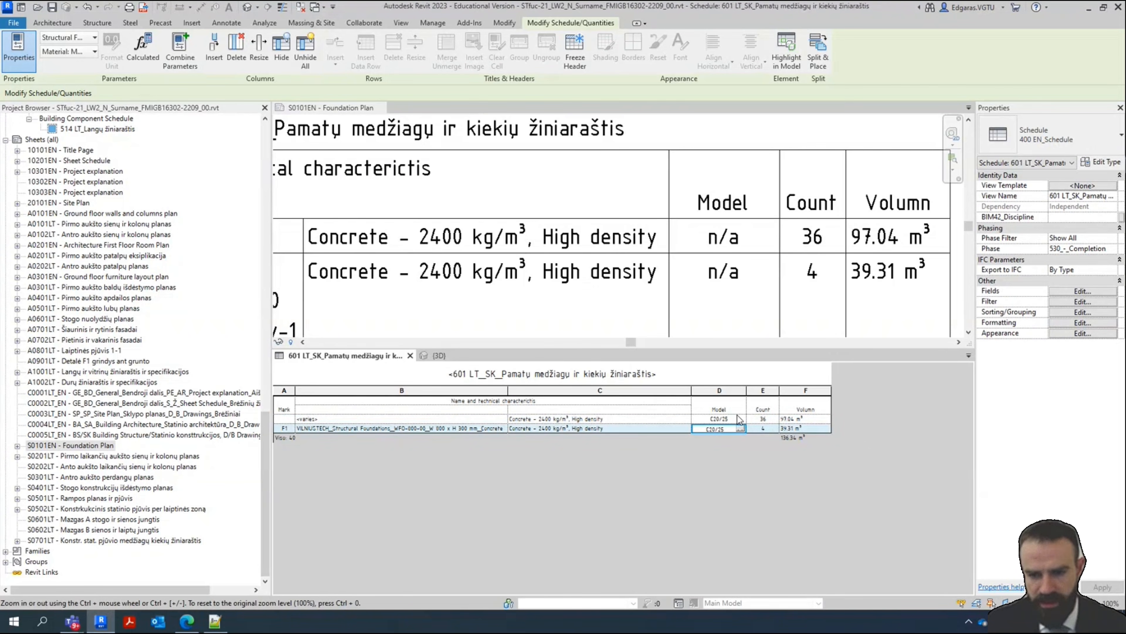
Center the volume column of the 601 schedule horizontally
left_click(805, 391)
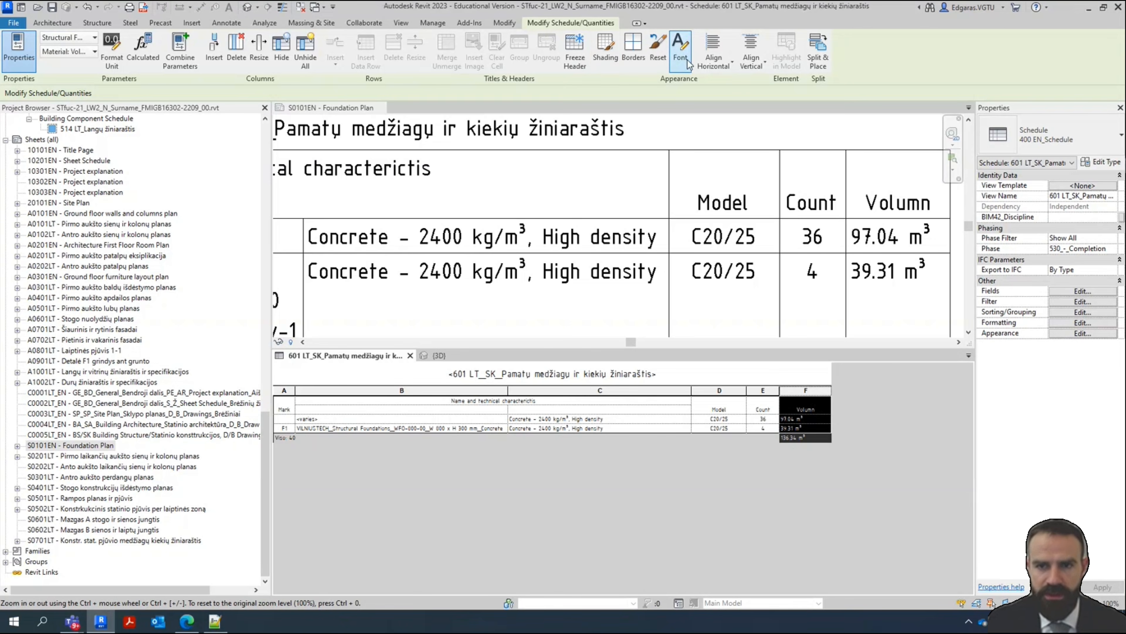
left_click(714, 51)
left_click(715, 110)
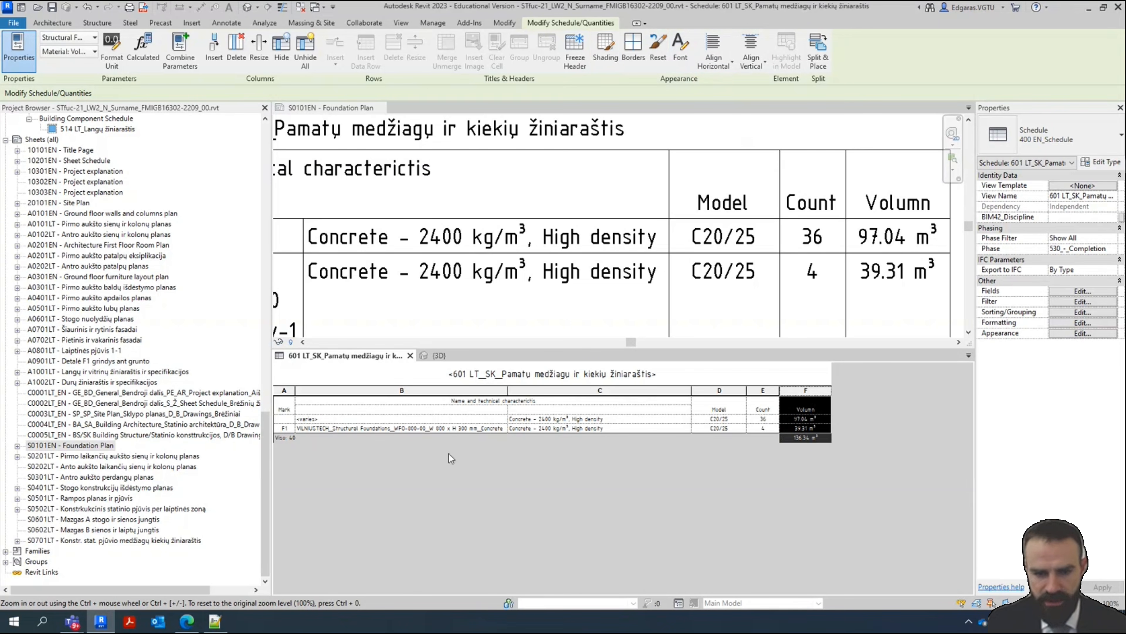
Set the mark of the "<varies>" foundation row in the 601 schedule to F2
left_click(286, 419)
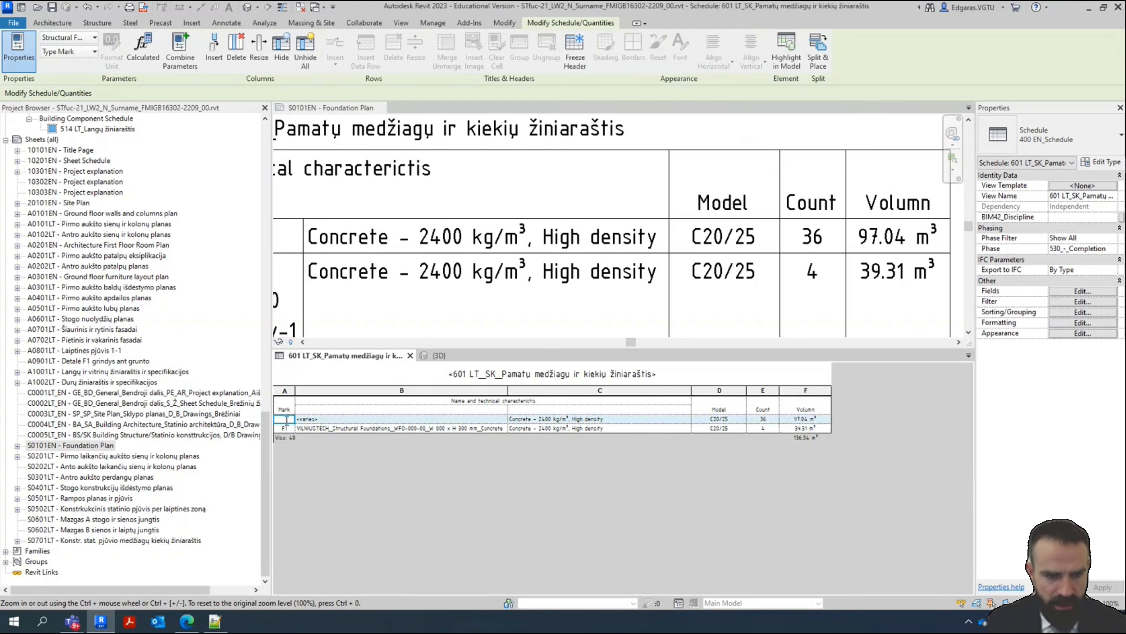
type("F2")
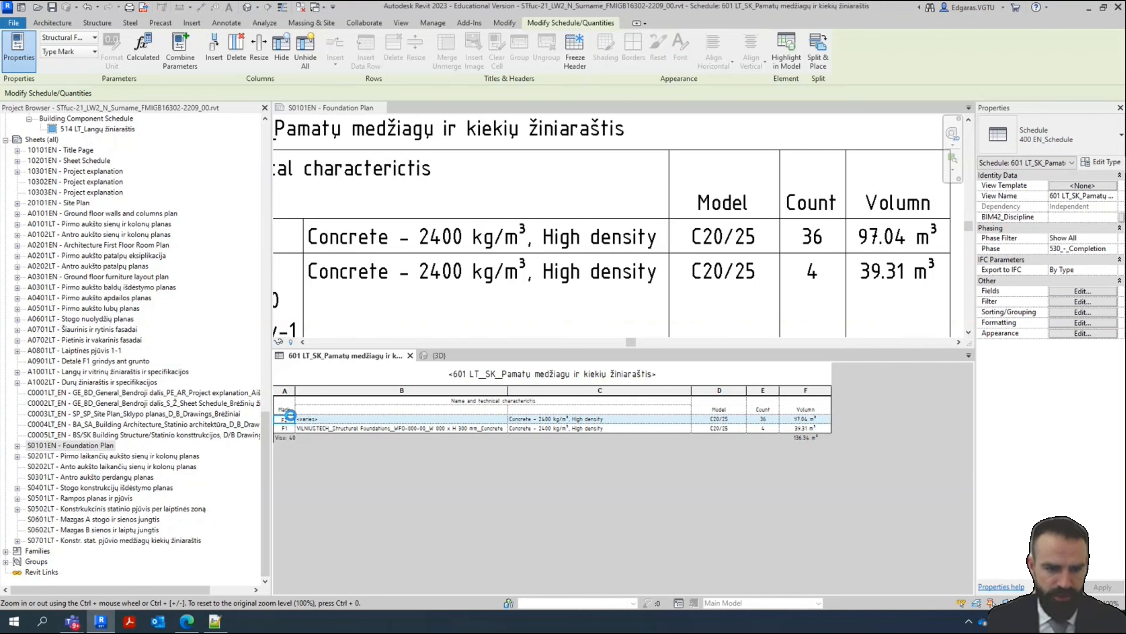
Set the mark of the <varies> foundation row to F2 in the foundation materials and quantities schedule and apply it to the type
key("Return")
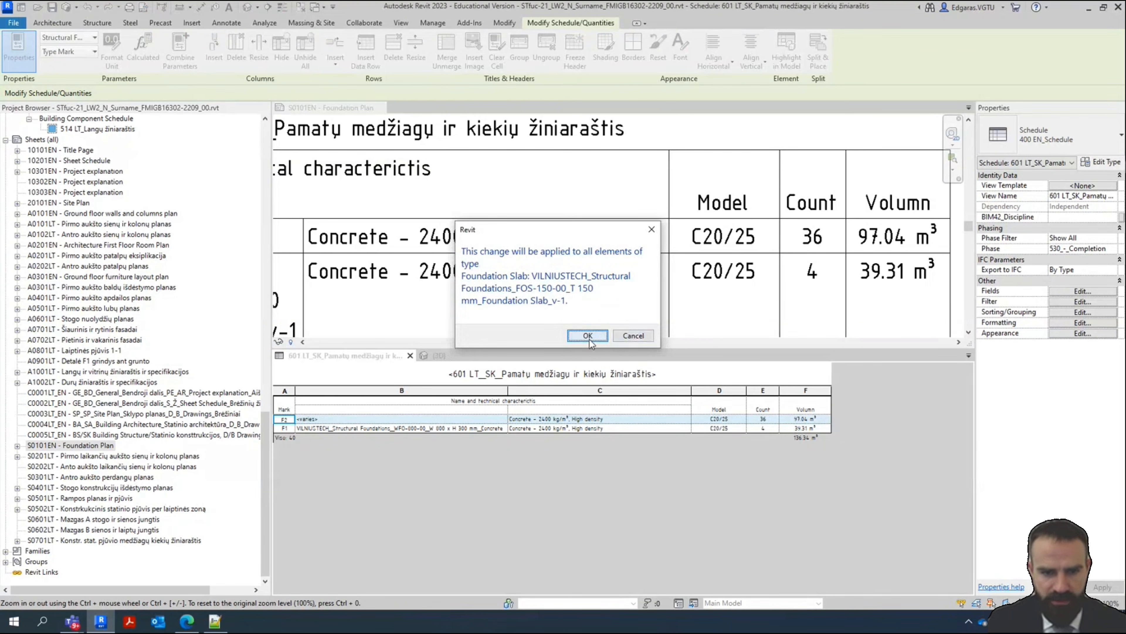
left_click(588, 335)
Examine the marks in the two foundation schedules placed on the Foundation Plan sheet
scroll(423, 306, "down", 4)
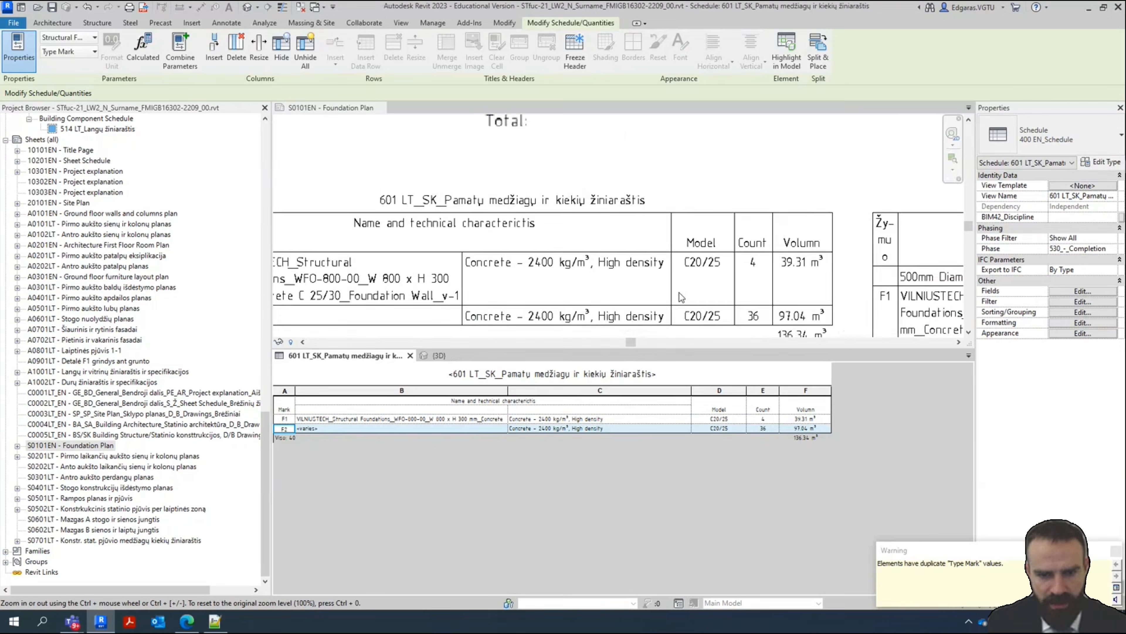
scroll(423, 305, "up", 6)
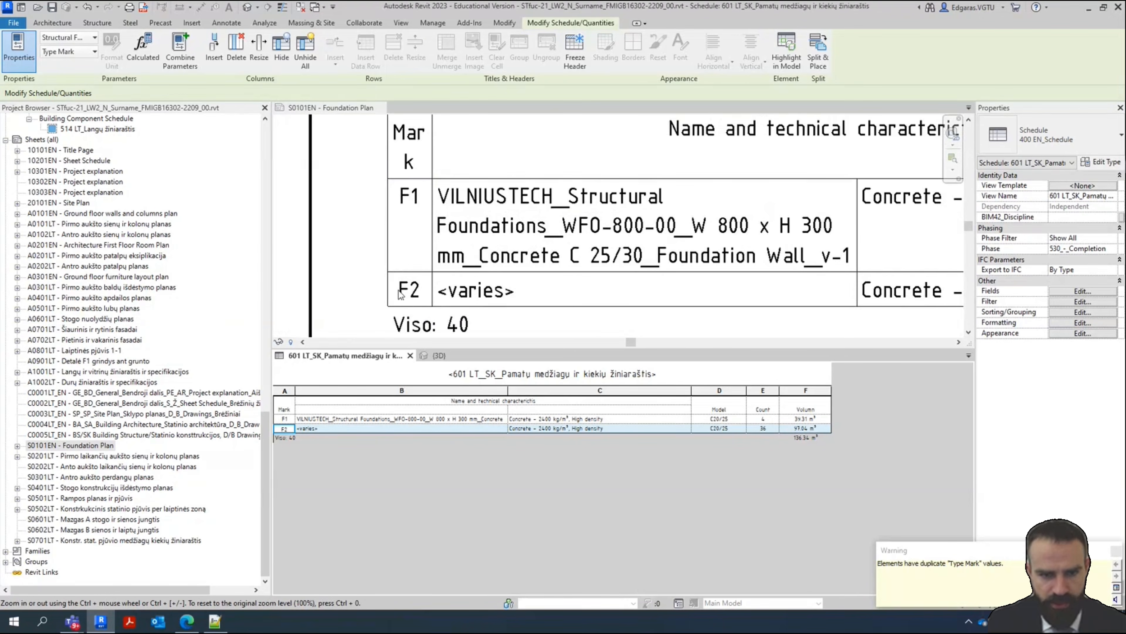
scroll(402, 296, "down", 5)
scroll(401, 296, "up", 5)
scroll(534, 224, "down", 6)
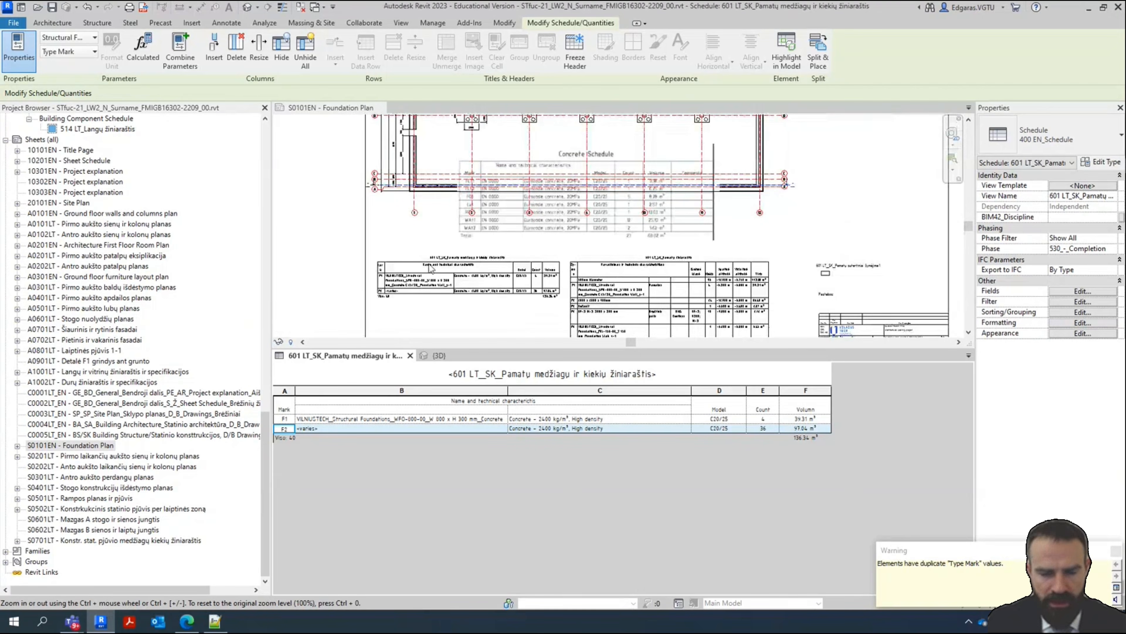
scroll(432, 269, "up", 6)
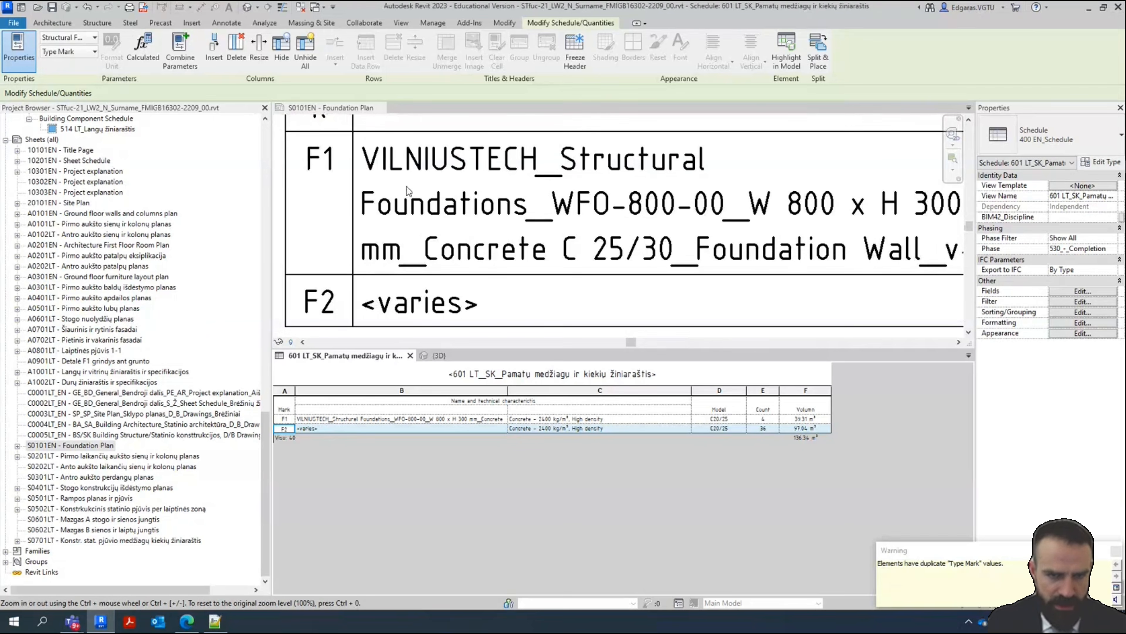
left_click(404, 314)
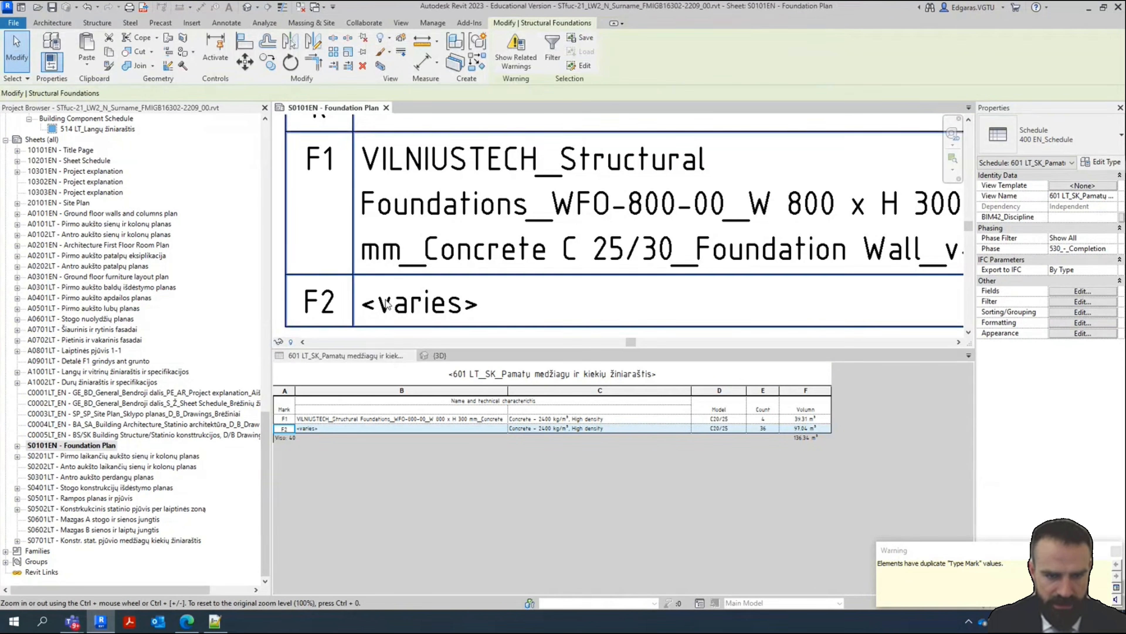
scroll(598, 285, "down", 6)
middle_click_drag(801, 253, 477, 196)
middle_click_drag(664, 282, 487, 215)
scroll(425, 215, "up", 5)
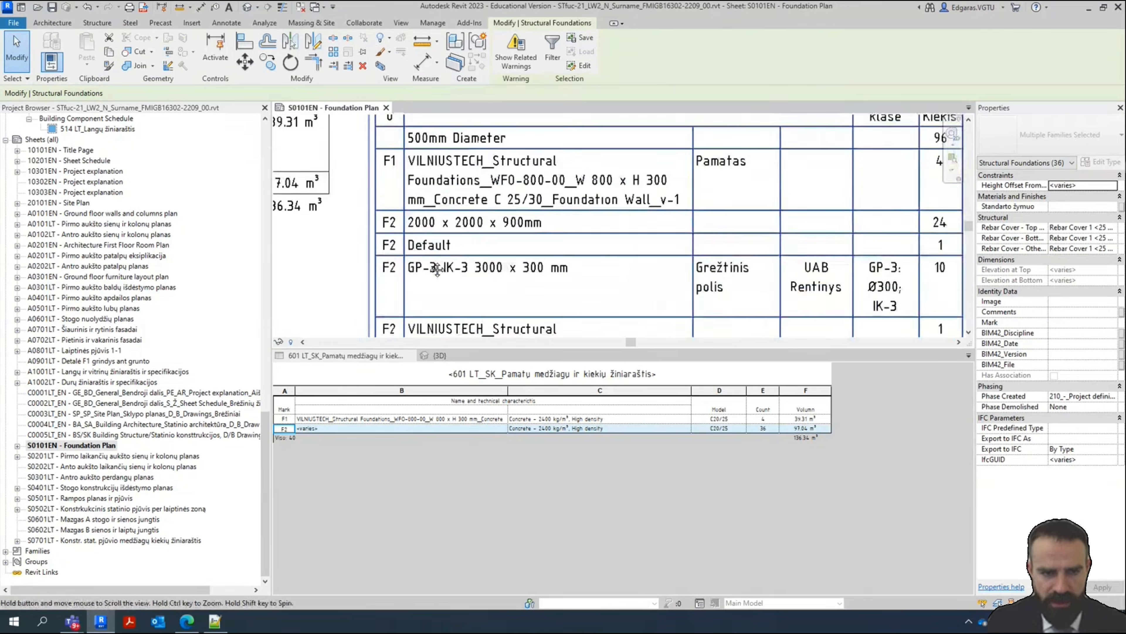
middle_click_drag(402, 242, 383, 186)
middle_click_drag(385, 304, 392, 260)
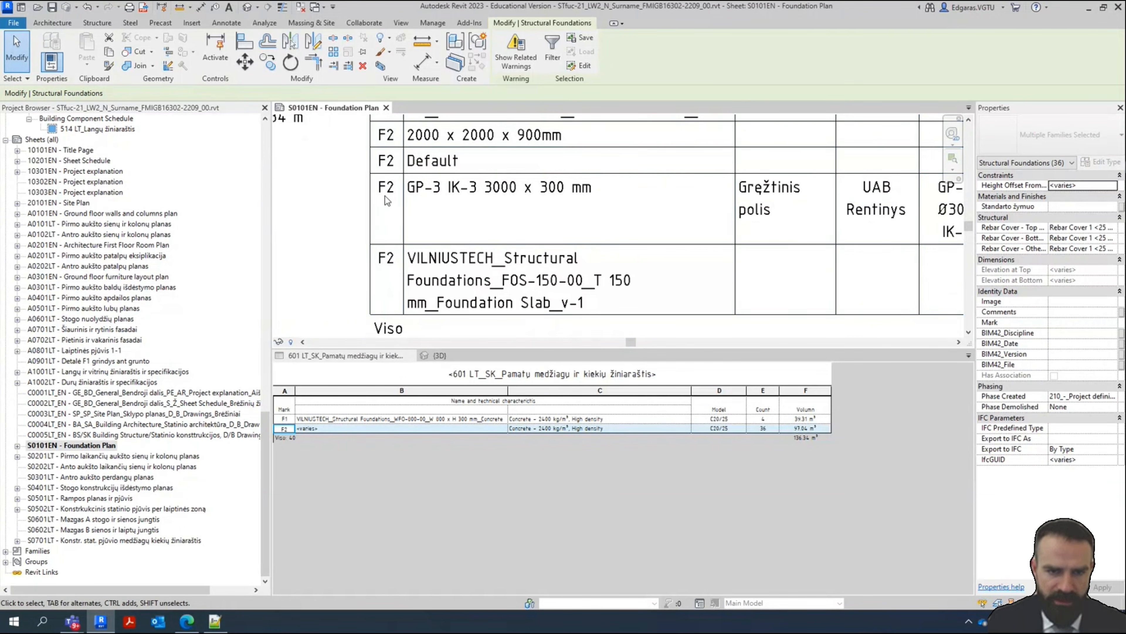
scroll(468, 274, "down", 1)
scroll(468, 274, "down", 3)
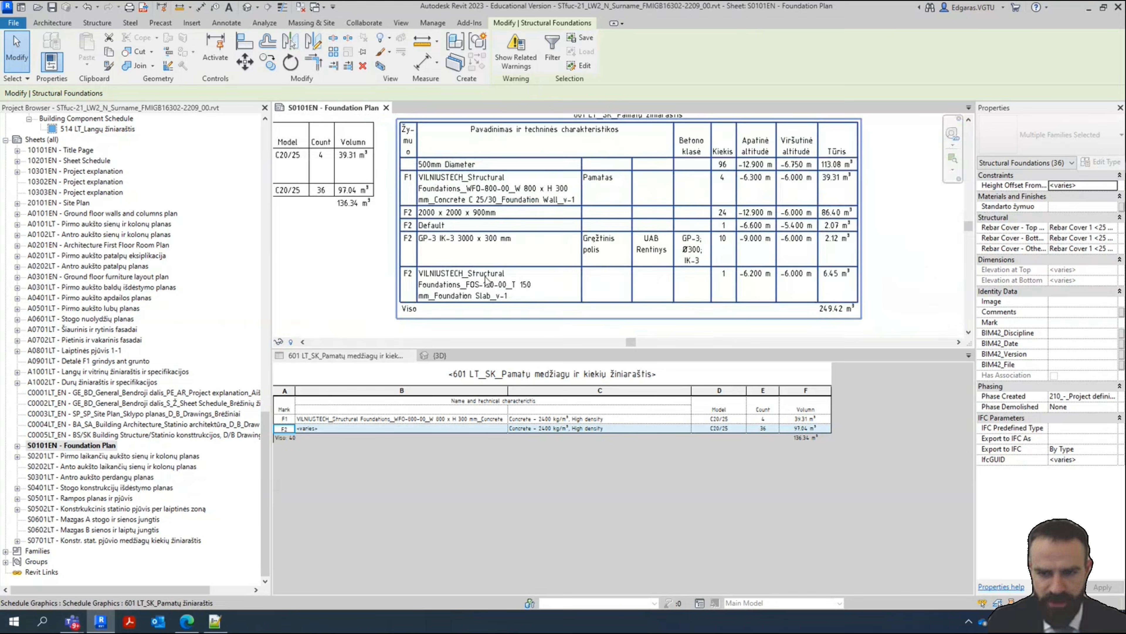
Open the 601 LT_SK_Pamatų žiniaraštis schedule from the sheet and set the mark of the 500mm Diameter pile type to F3
left_click(476, 288)
double_click(476, 288)
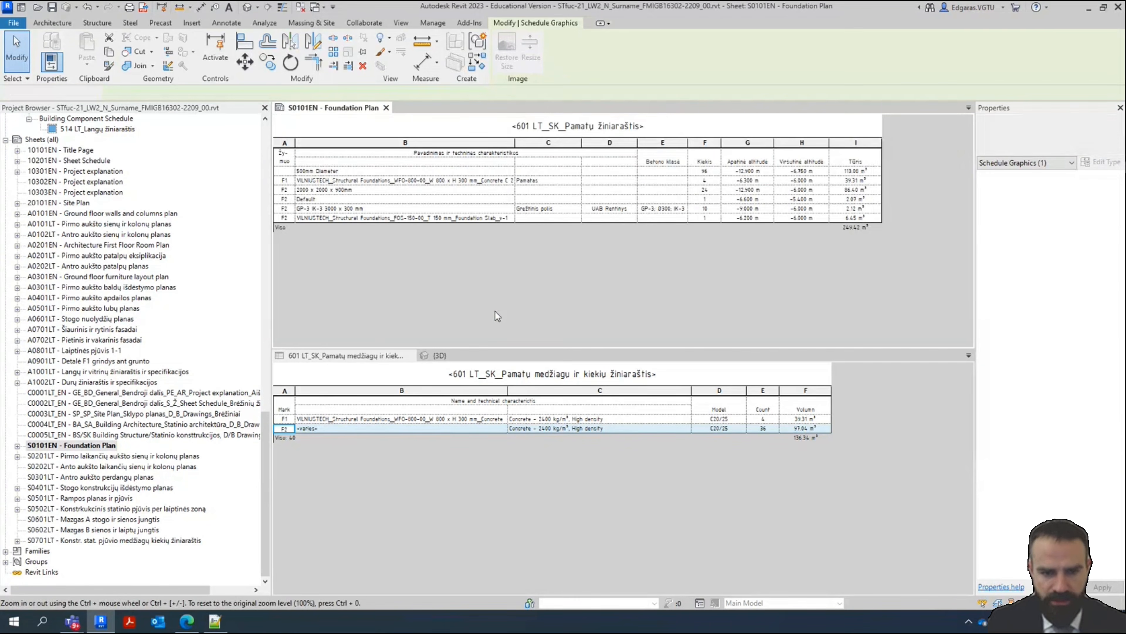
left_click(287, 173)
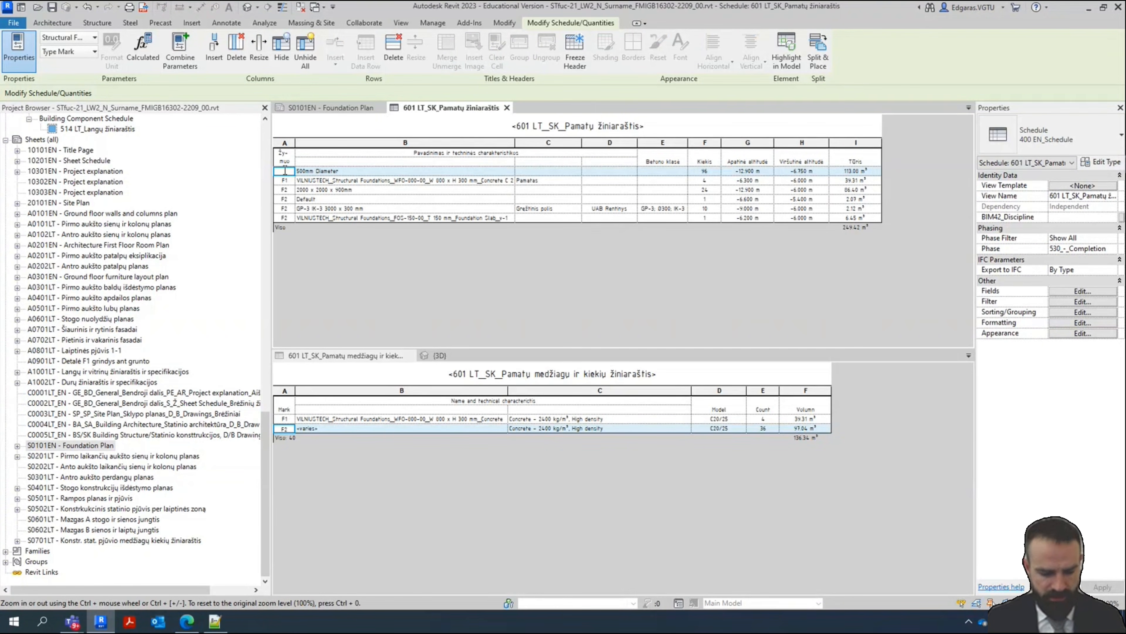
key("Return")
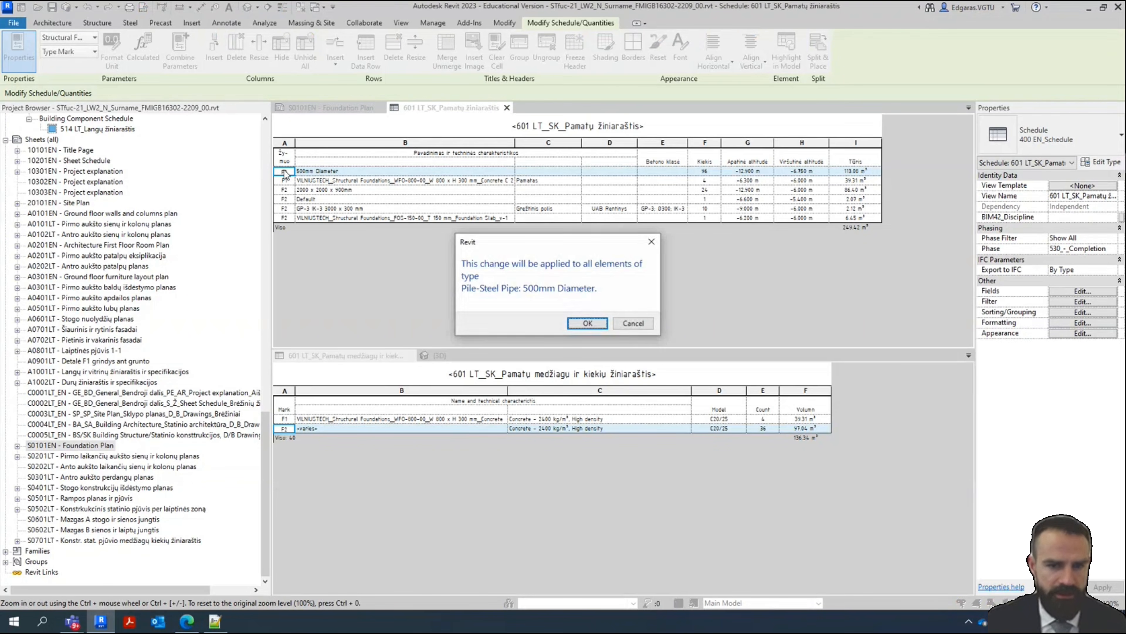
left_click(588, 324)
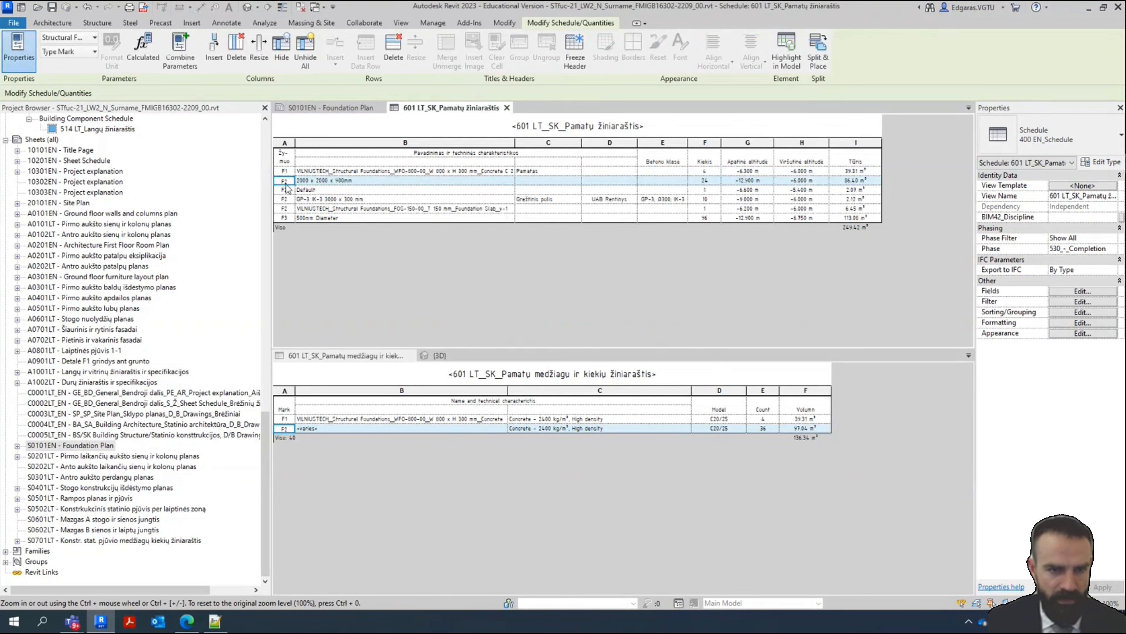
Set the mark of the Default sleeve foundation type to F4 and apply it to all its elements
left_click(288, 190)
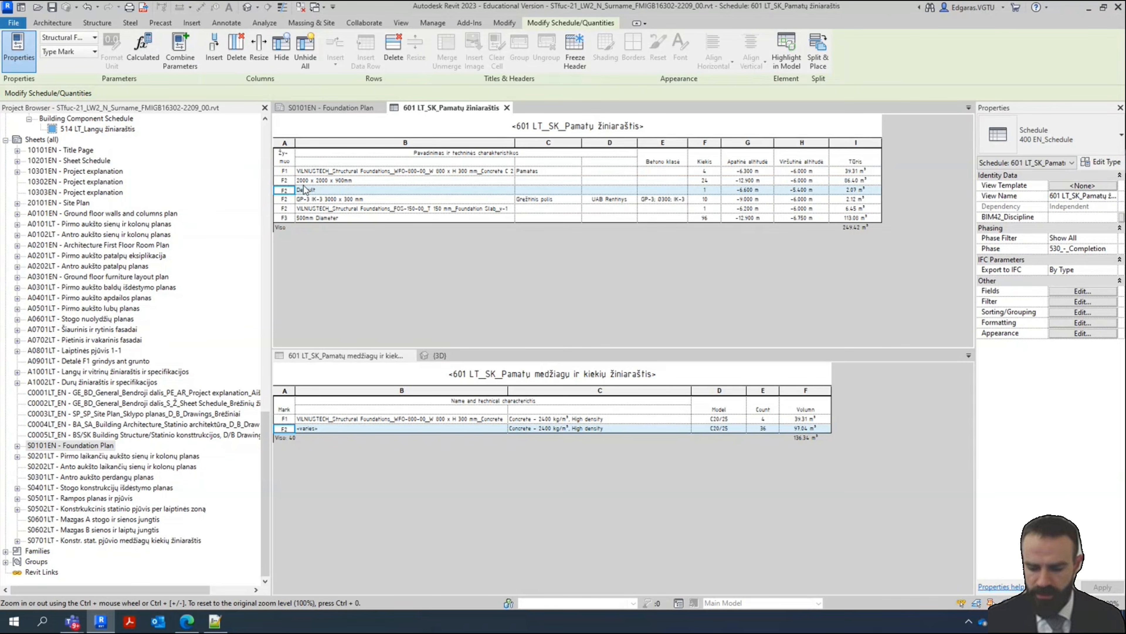
type("F4")
key("Return")
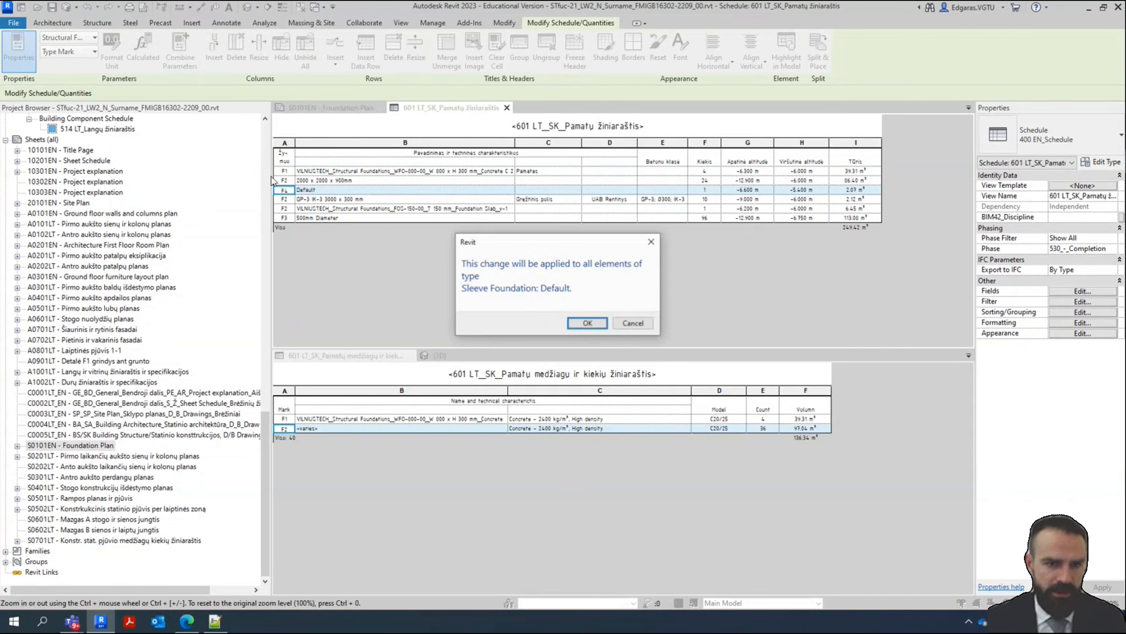
left_click(587, 325)
Set the mark of the GP-3 IK-3 3000 x 300 mm concrete pile type to F5 and apply it to all its elements
left_click(286, 190)
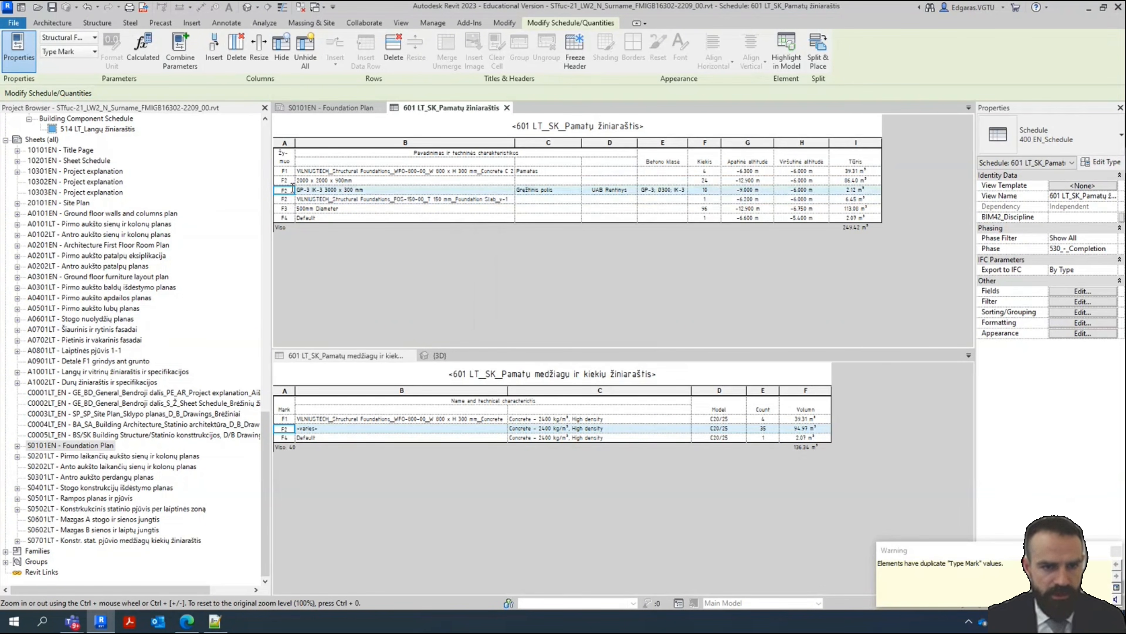
type("F5")
key("Return")
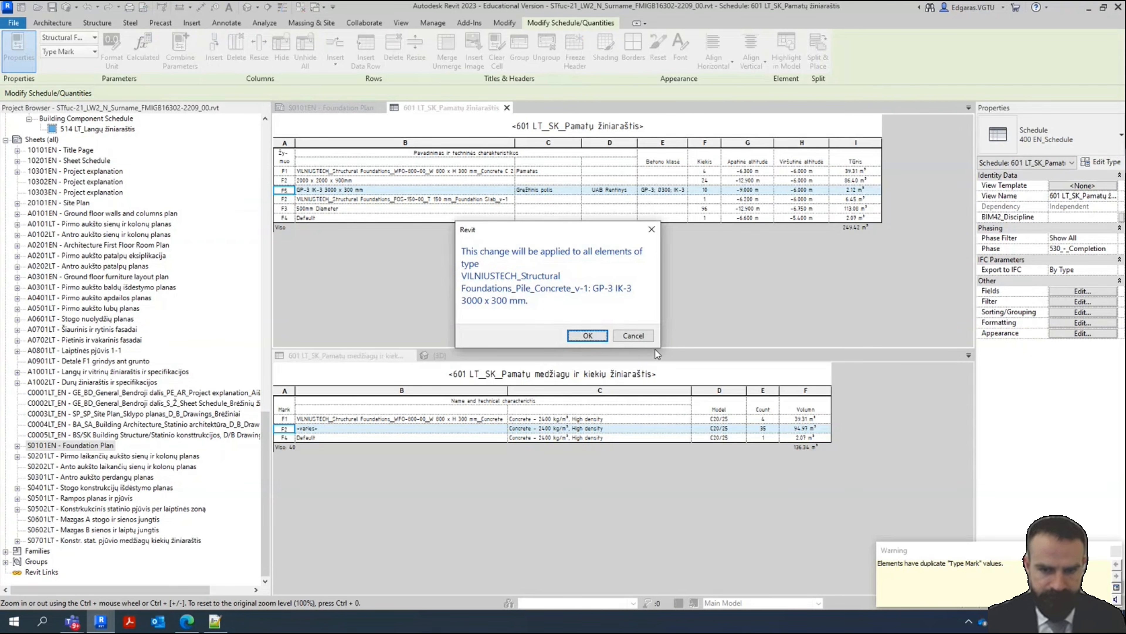
left_click(587, 335)
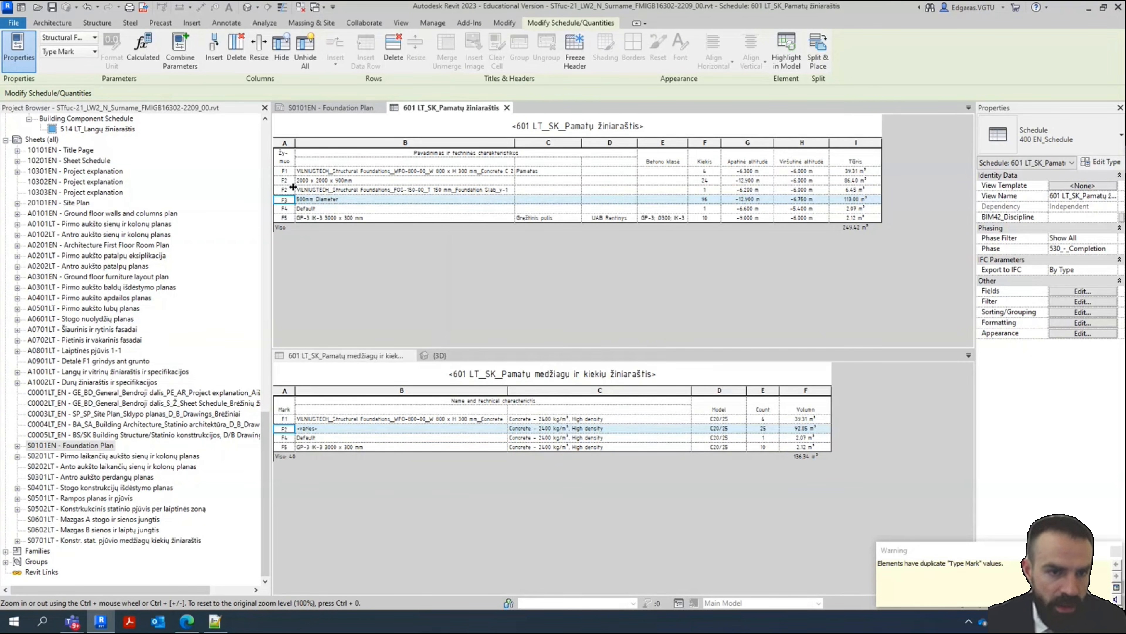
Set the mark of the 150 mm foundation slab type to F6 and apply it to all its elements
left_click(289, 190)
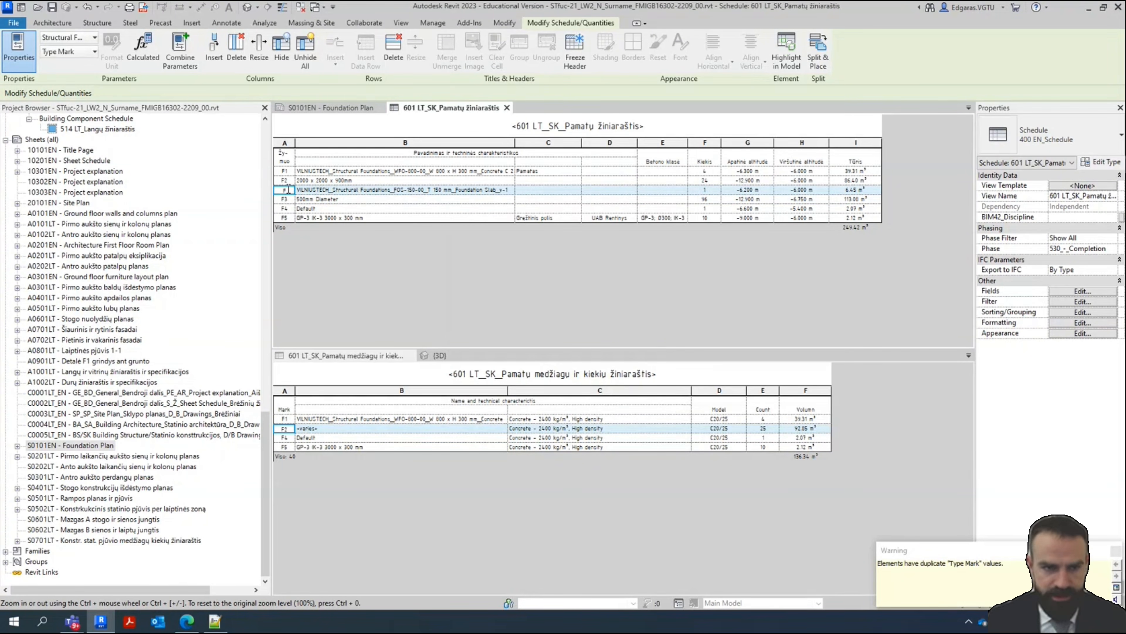
type("6")
key("Return")
left_click(587, 336)
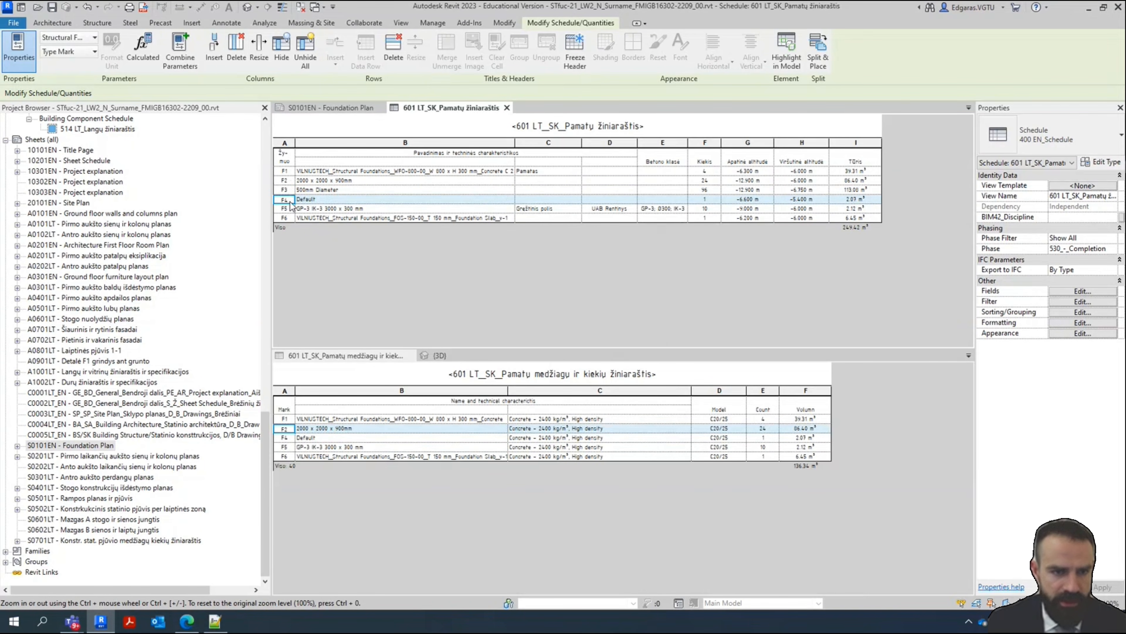
Rename the first column heading of the 601 LT_SK_Pamatų žiniaraštis schedule to Mark
left_click(291, 160)
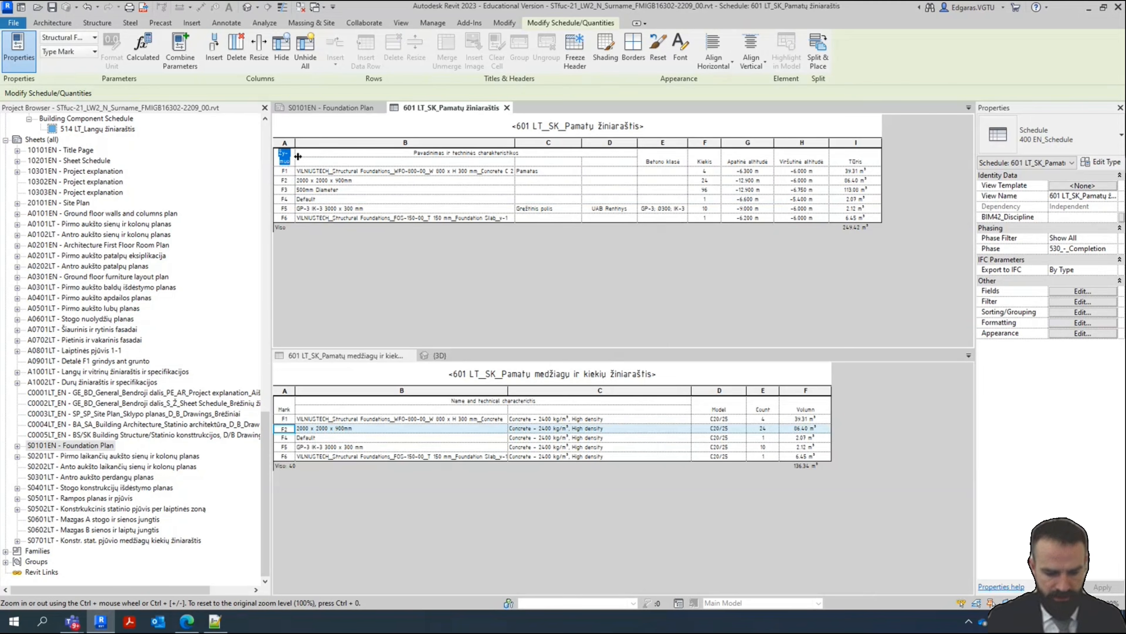
type("Mark")
key("Return")
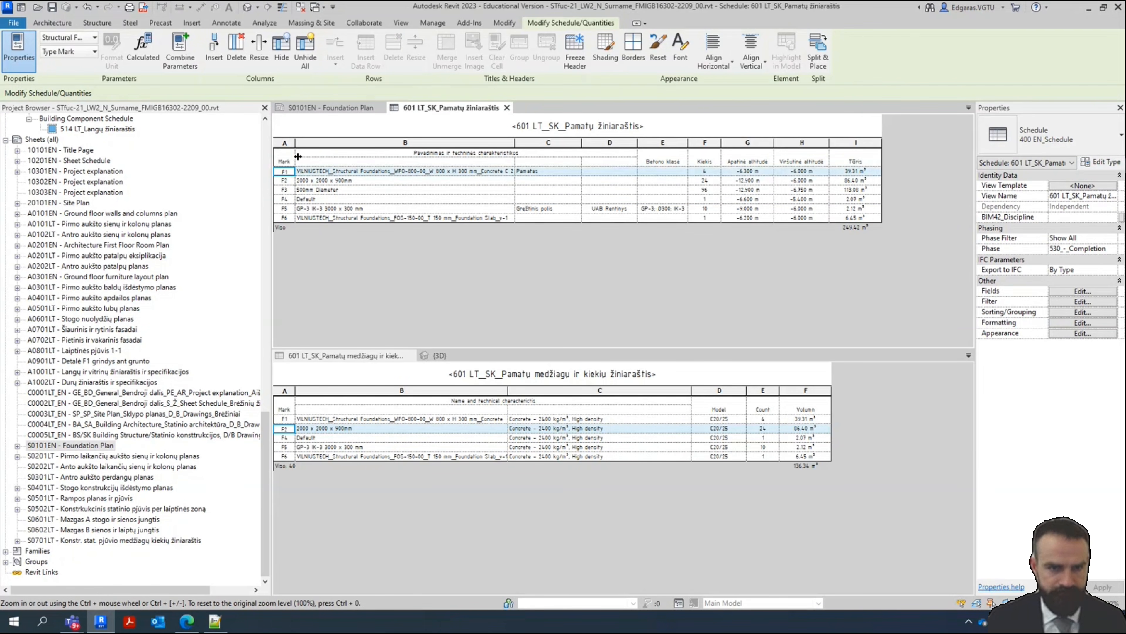
Copy the heading "Name and technical characterictis" from the materials schedule over the Lithuanian group heading in the foundation schedule
left_click(569, 399)
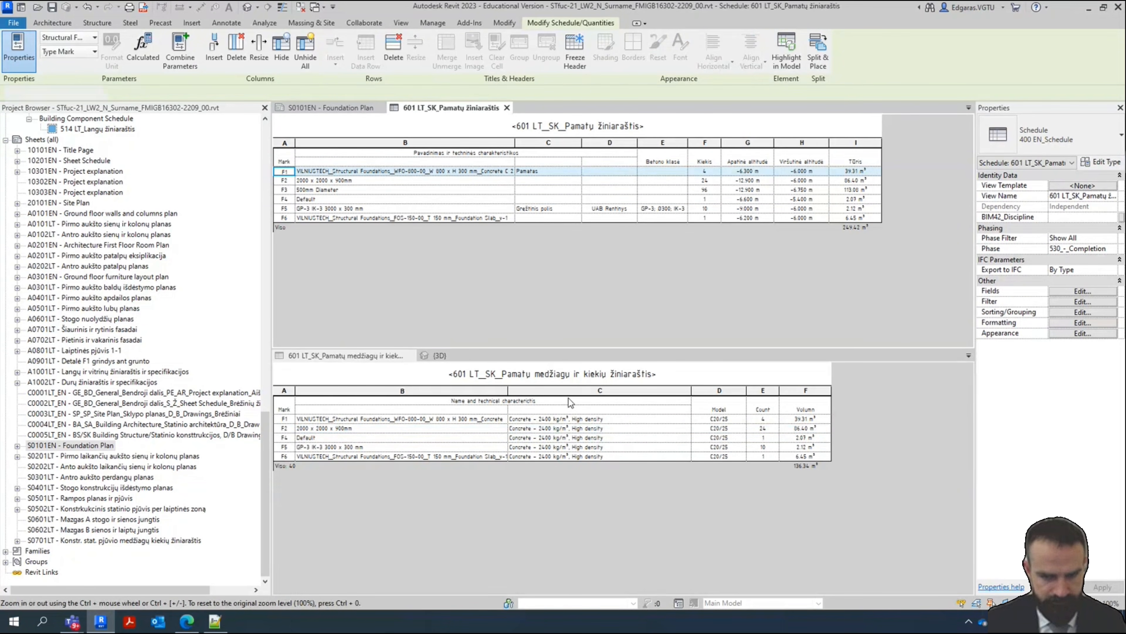
left_click(569, 401)
key("ctrl+a")
key("ctrl+c")
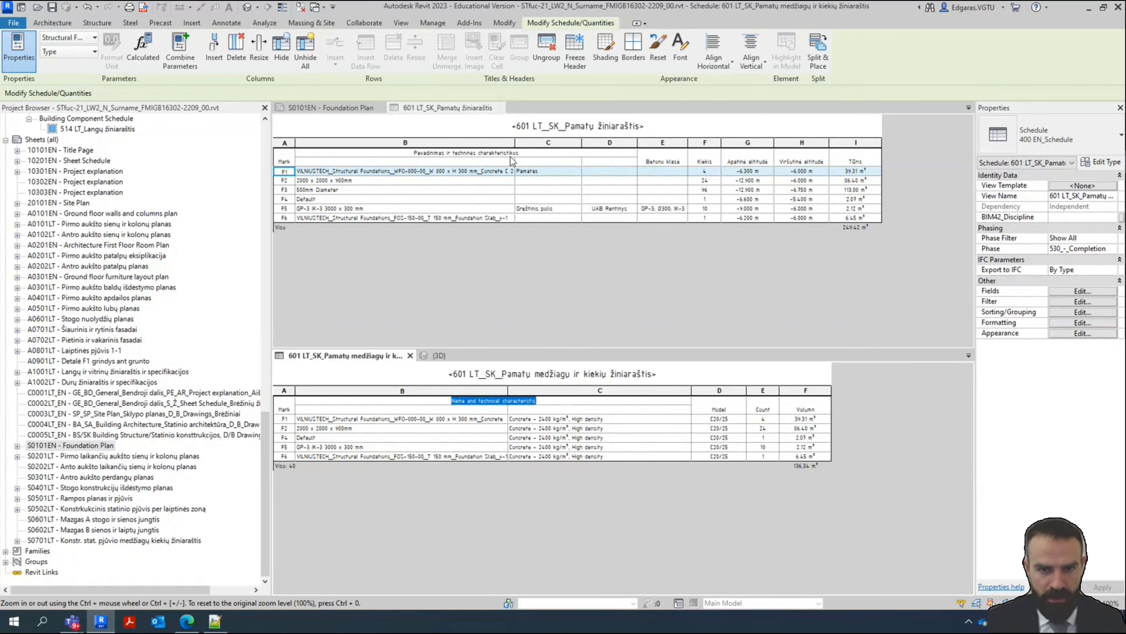
left_click(540, 153)
key("ctrl+a")
key("ctrl+v")
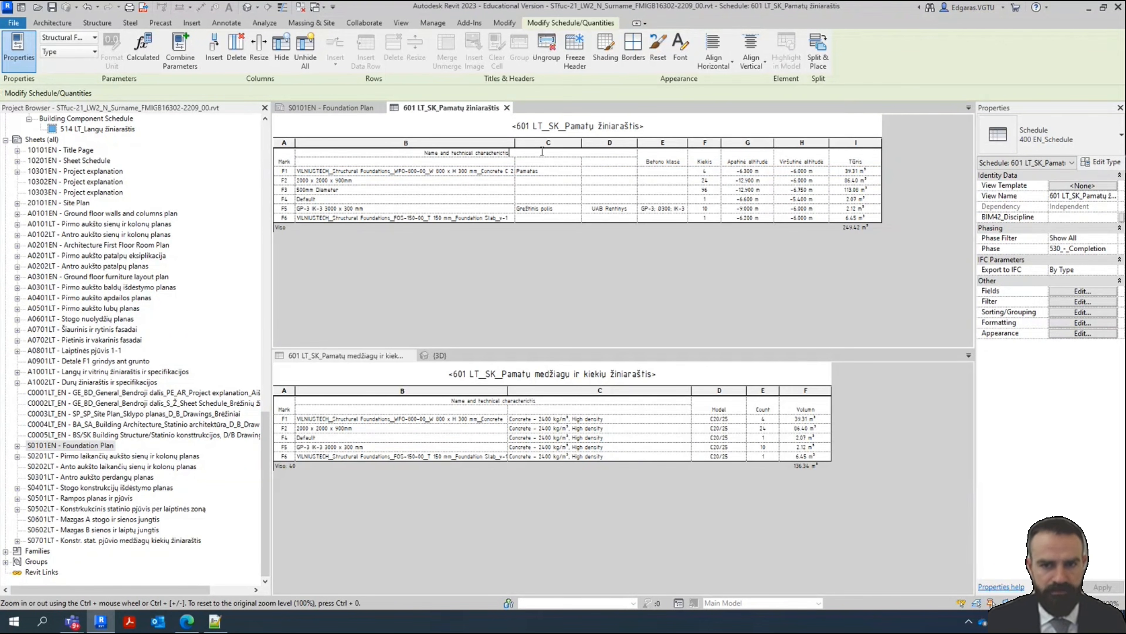
key("Return")
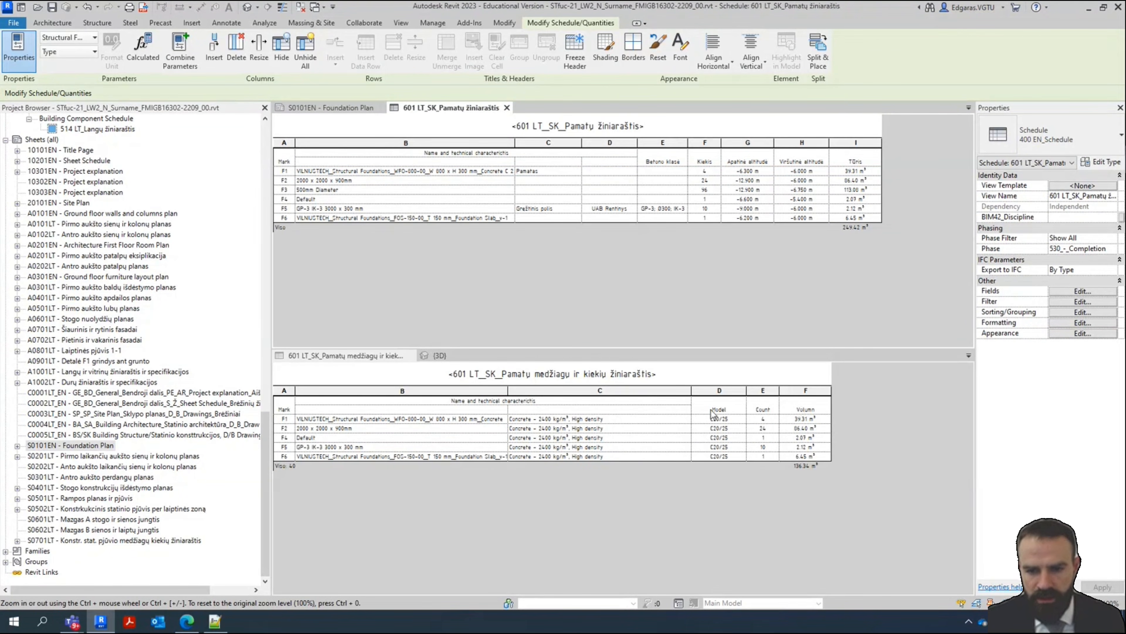
Copy the Model heading from the materials schedule over the Betono klasė heading in the foundation schedule
left_click(734, 406)
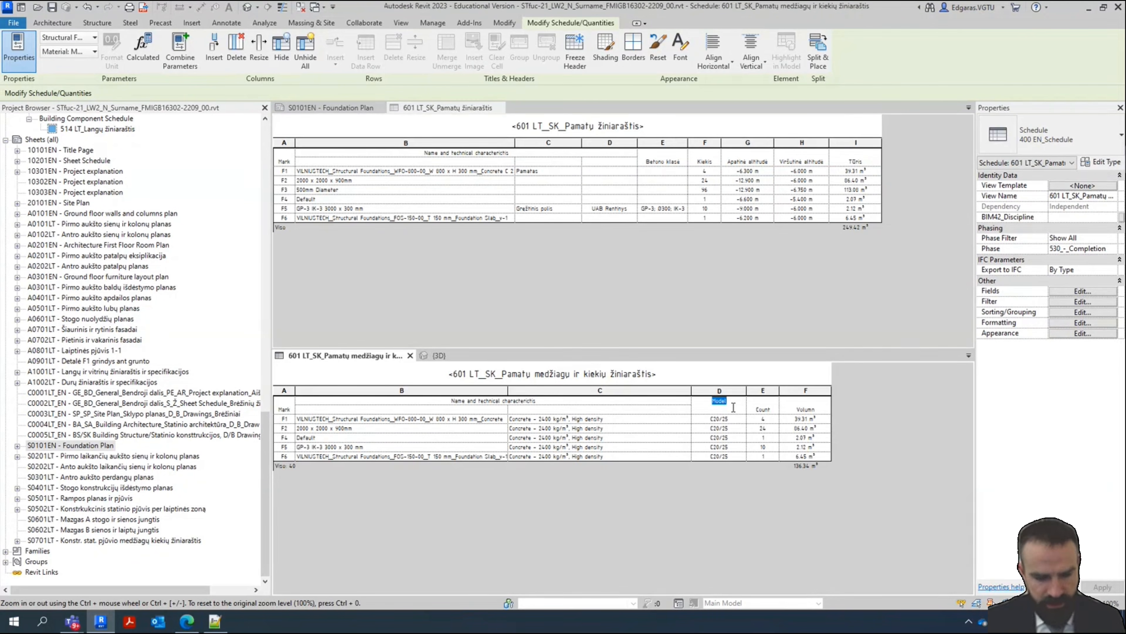
key("ctrl+c")
left_click(681, 159)
key("ctrl+a")
key("ctrl+v")
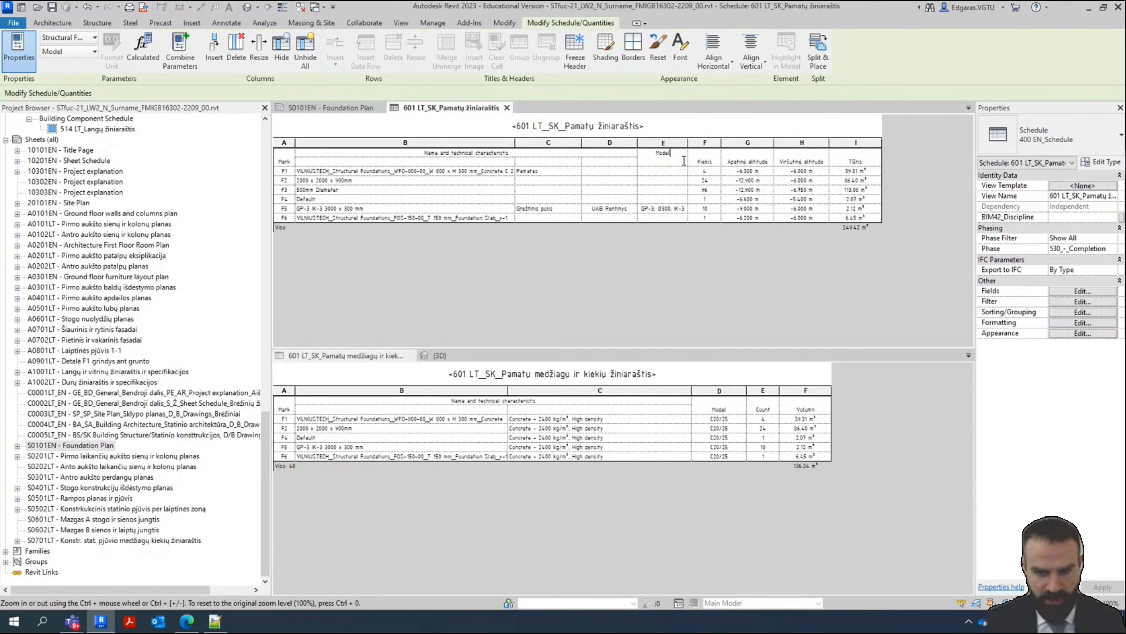
key("Return")
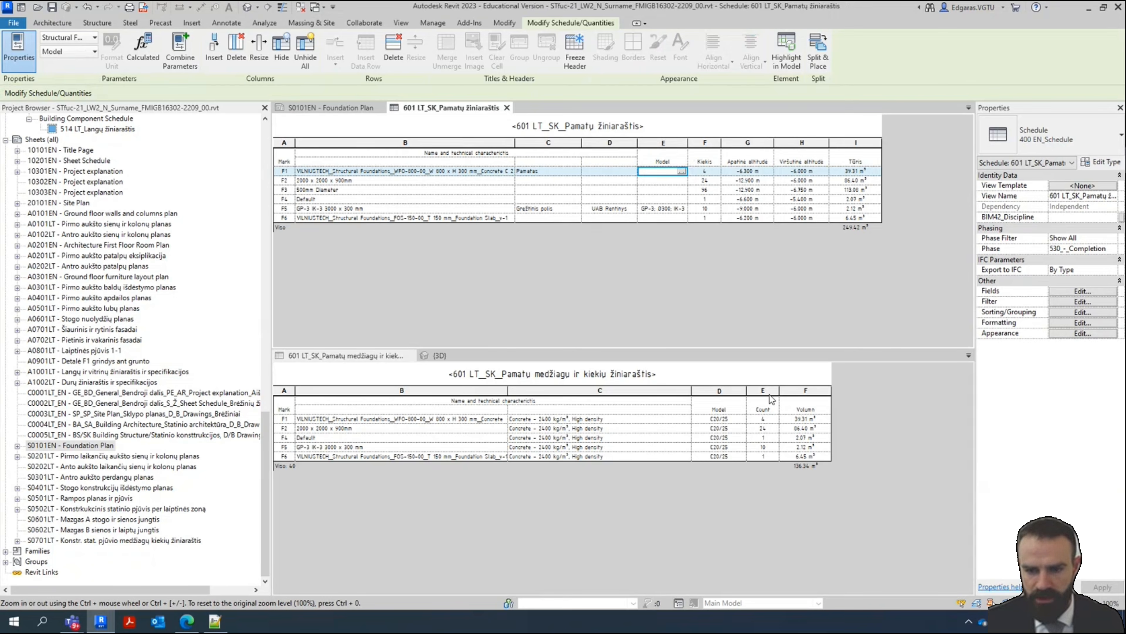
Replace the Kiekis heading in the foundation schedule with the Count heading from the materials schedule
left_click(774, 409)
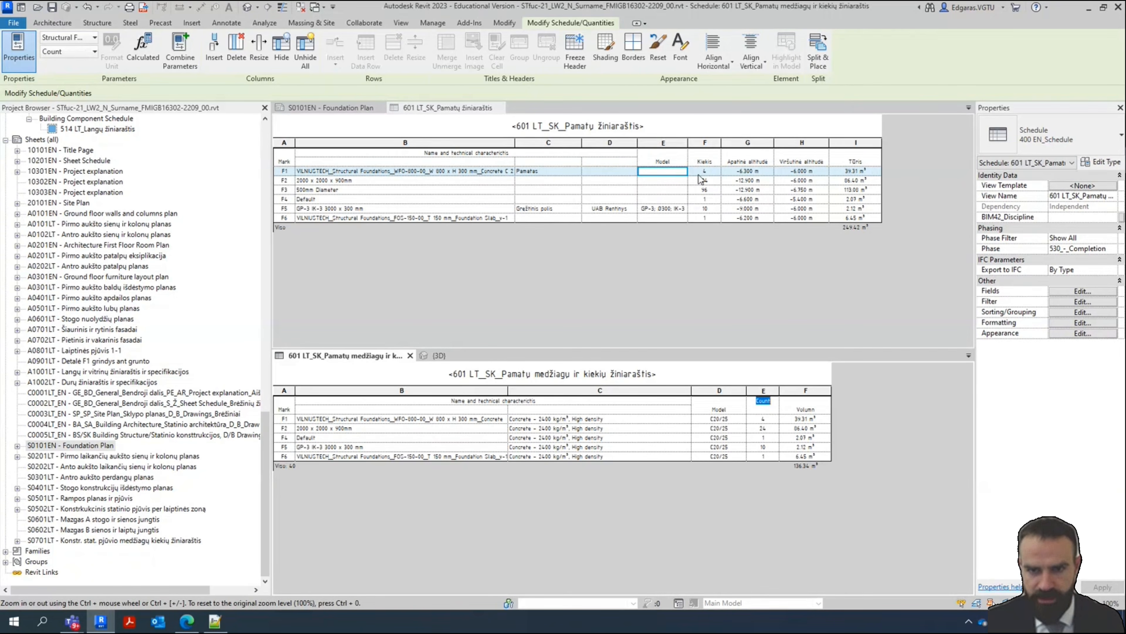
left_click(713, 159)
key("ctrl+a")
key("ctrl+v")
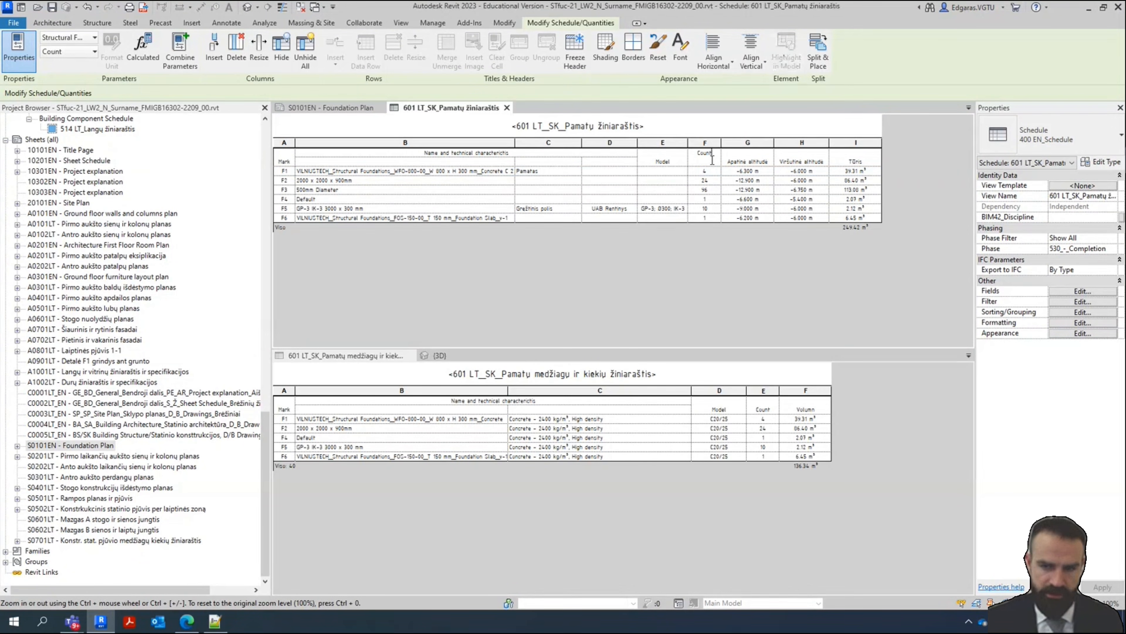
Copy the Volumn heading from the materials schedule over the Tūris heading in the foundation schedule
left_click(811, 406)
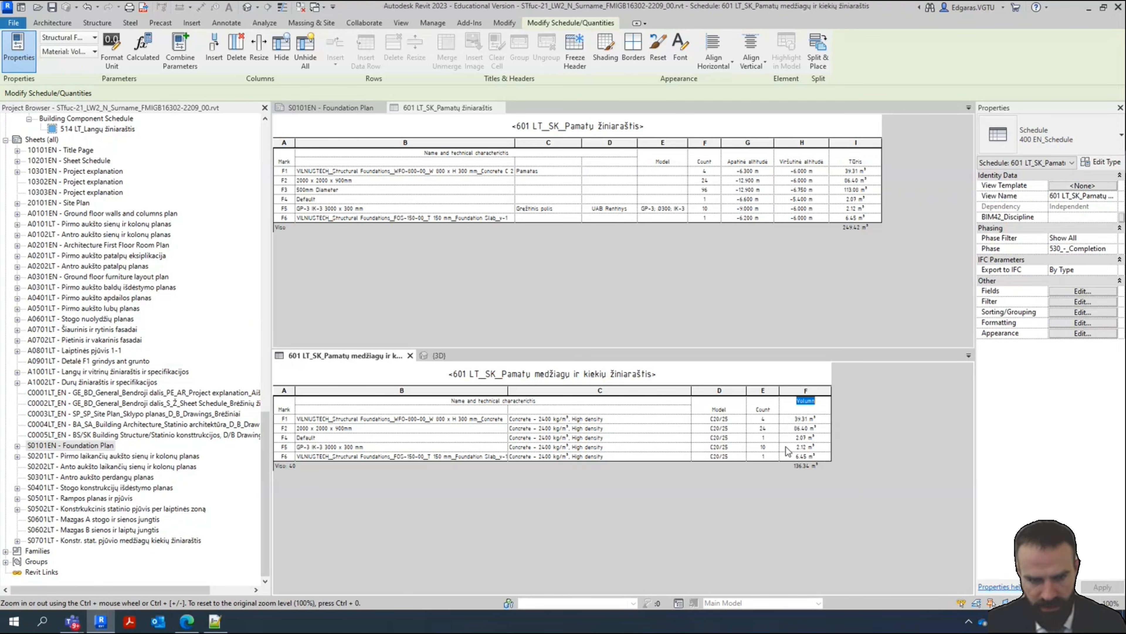
left_click(794, 303)
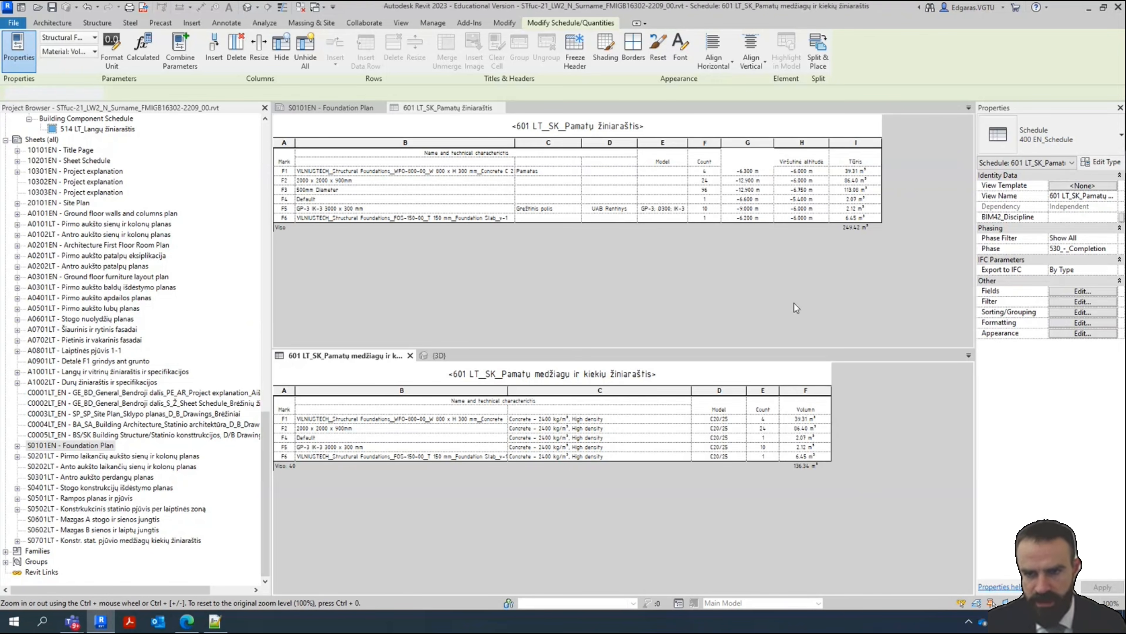
left_click(877, 183)
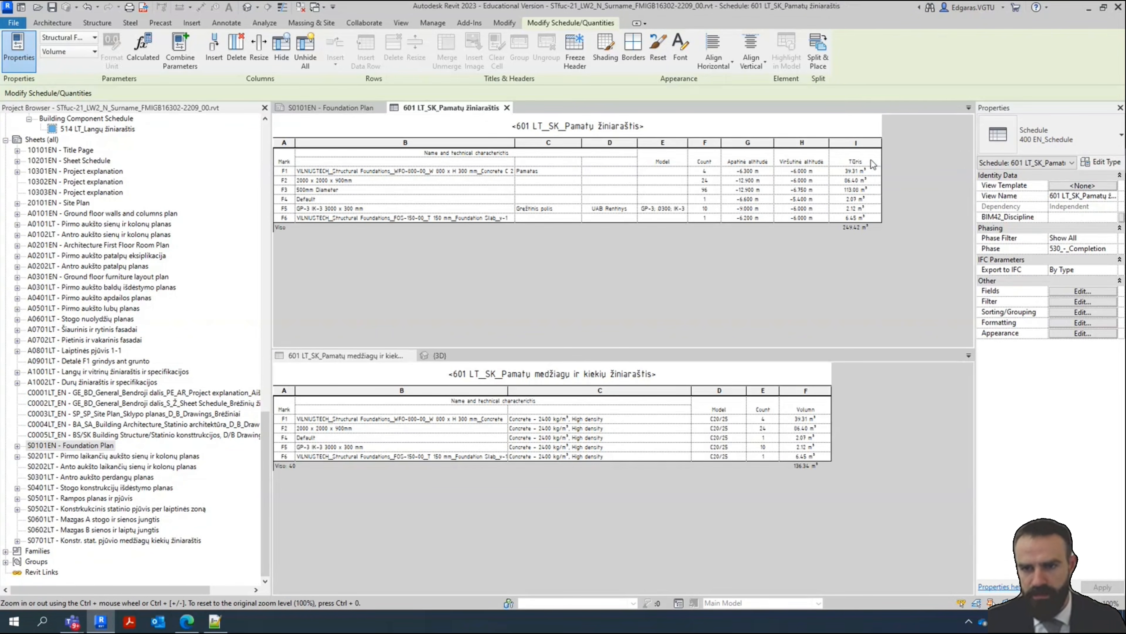
left_click(822, 408)
left_click(821, 406)
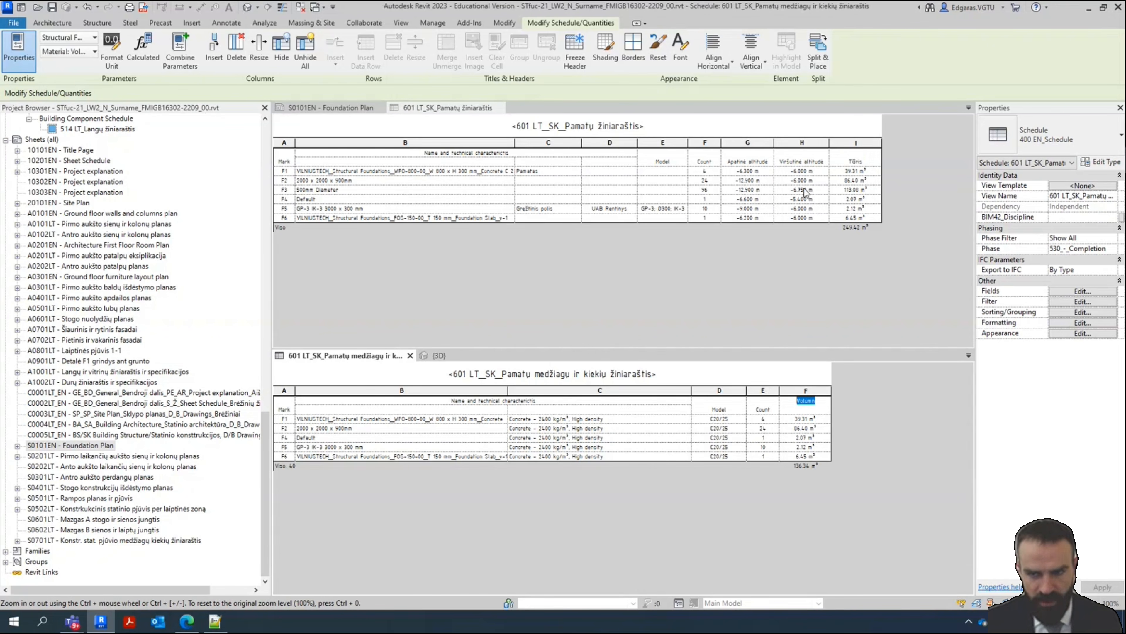
left_click(865, 161)
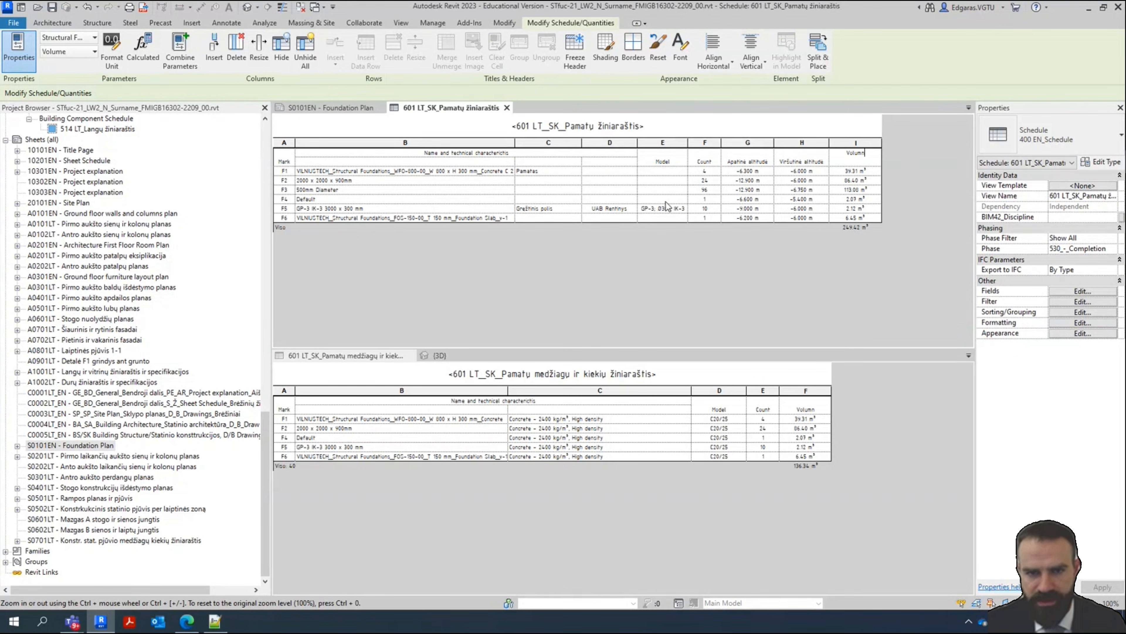
left_click(662, 180)
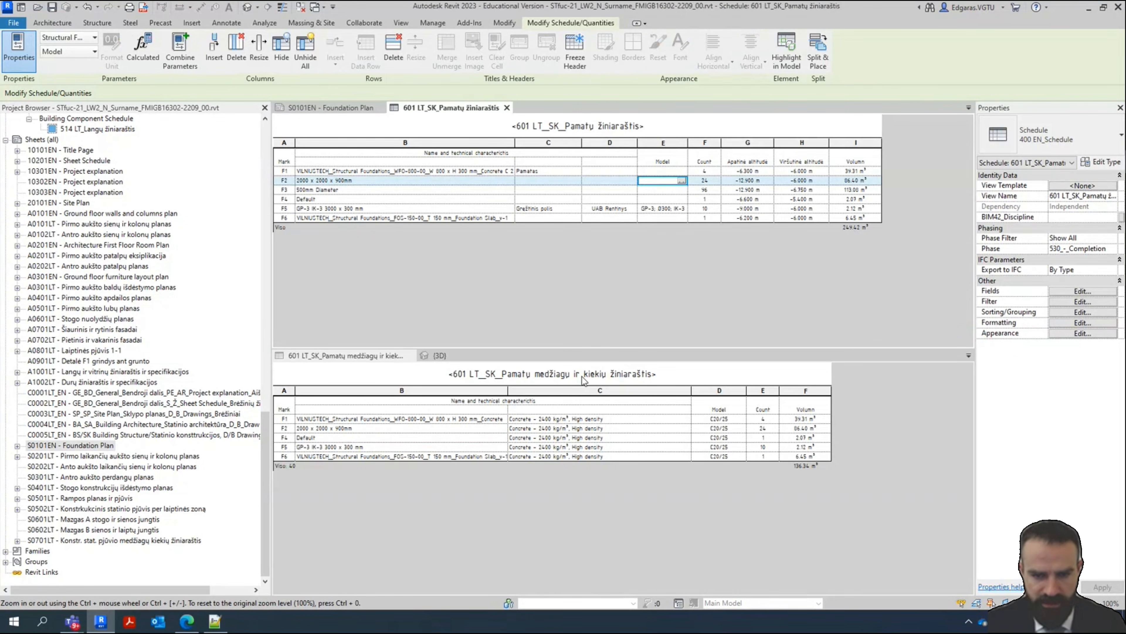
Rename the 601 LT_SK_Pamatų žiniaraštis schedule to 601 EN_SK_Foundation Schedule
double_click(570, 126)
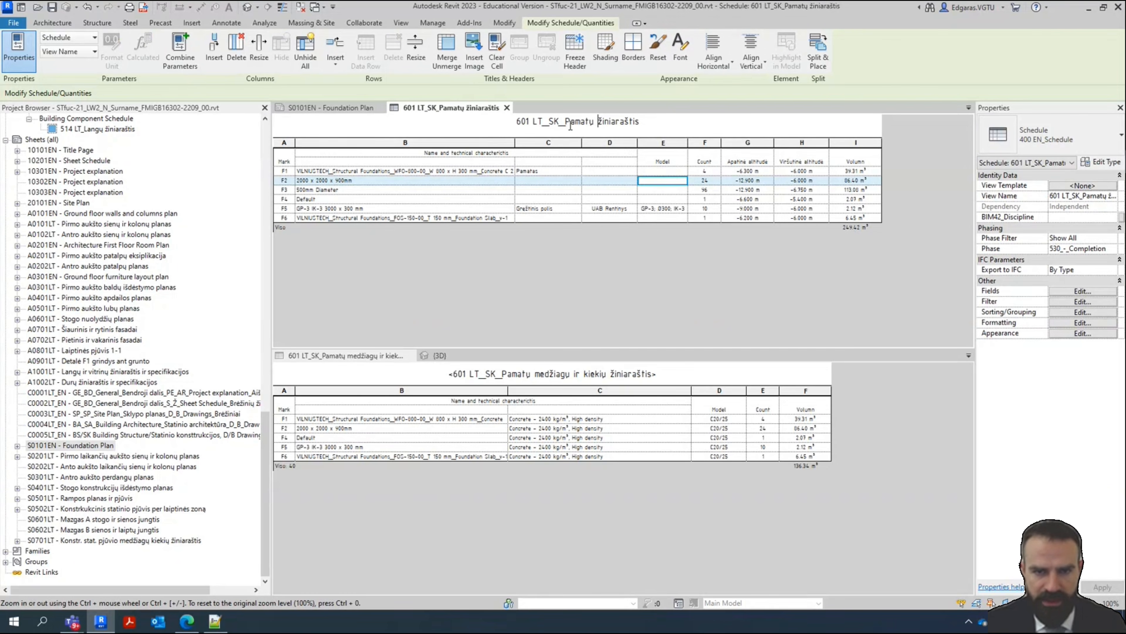
left_click_drag(532, 123, 543, 127)
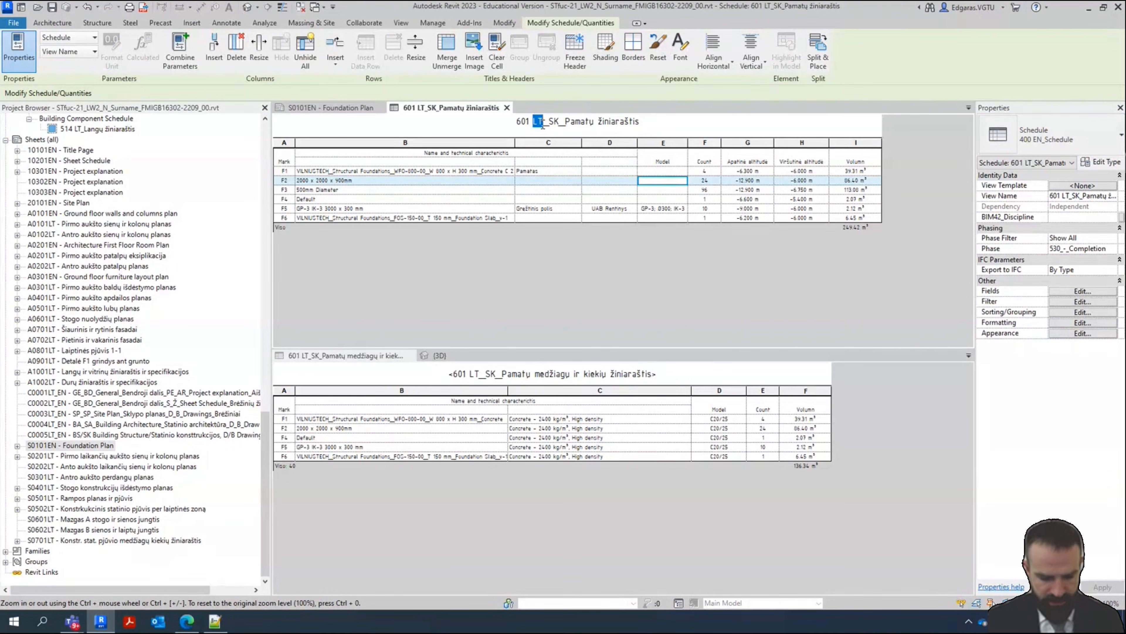
type("EN")
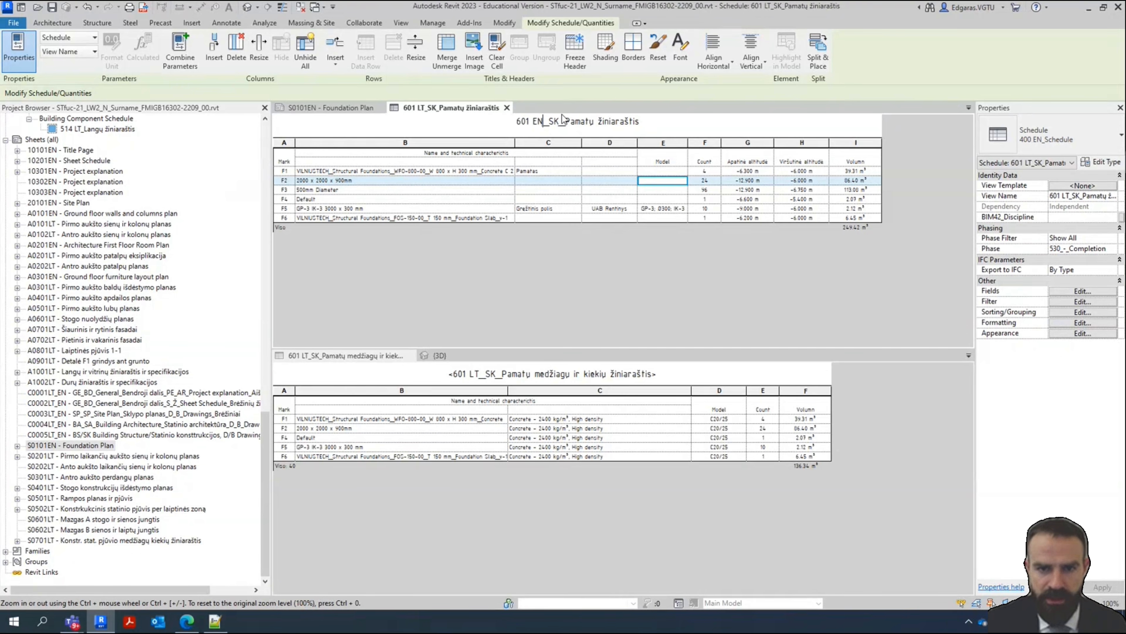
left_click_drag(566, 122, 658, 121)
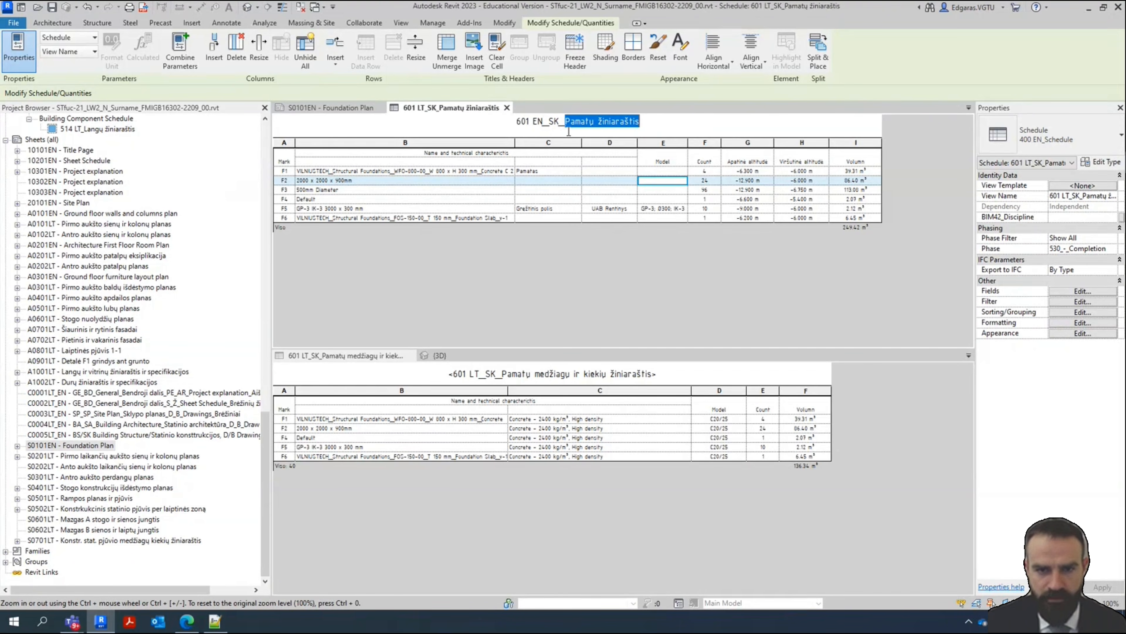
left_click(549, 123)
left_click_drag(566, 121, 696, 121)
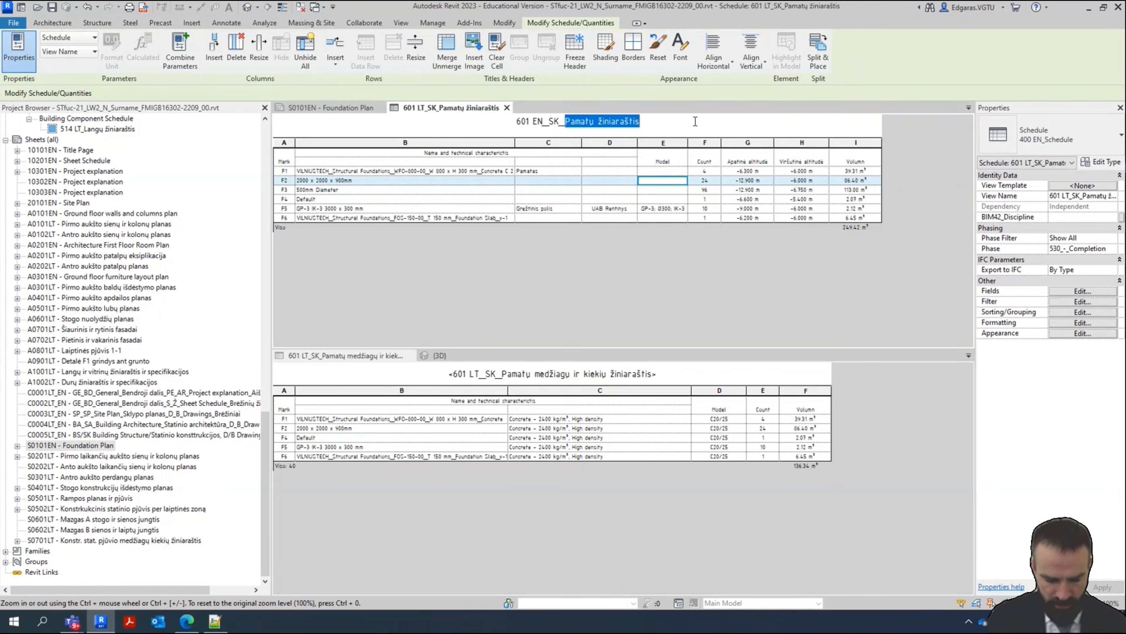
type("Foundat")
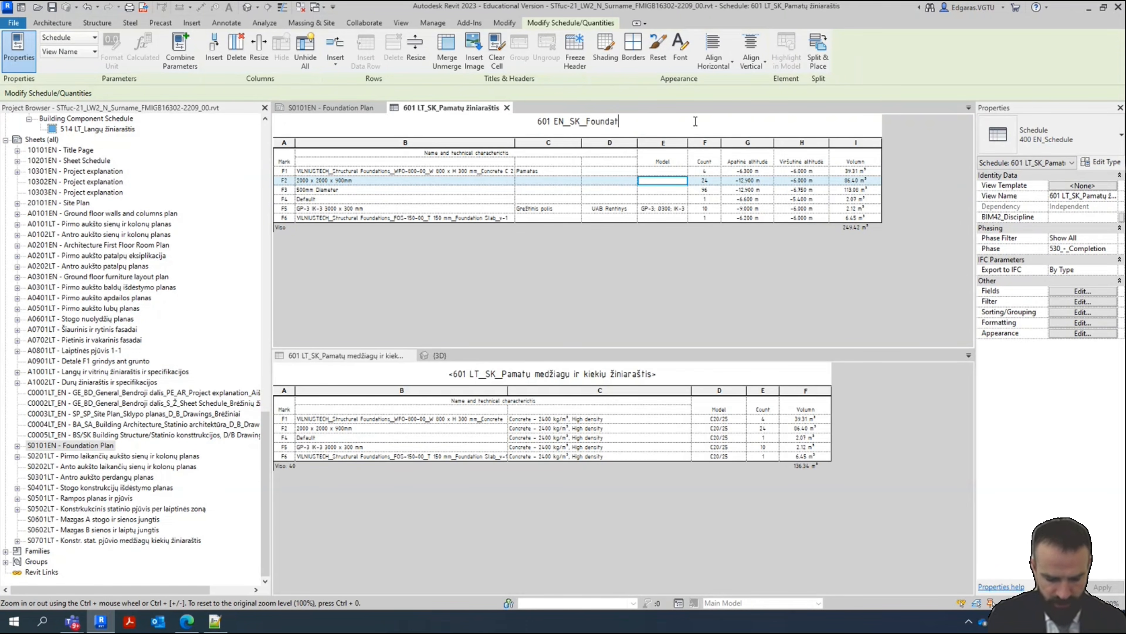
type("ion Shedule")
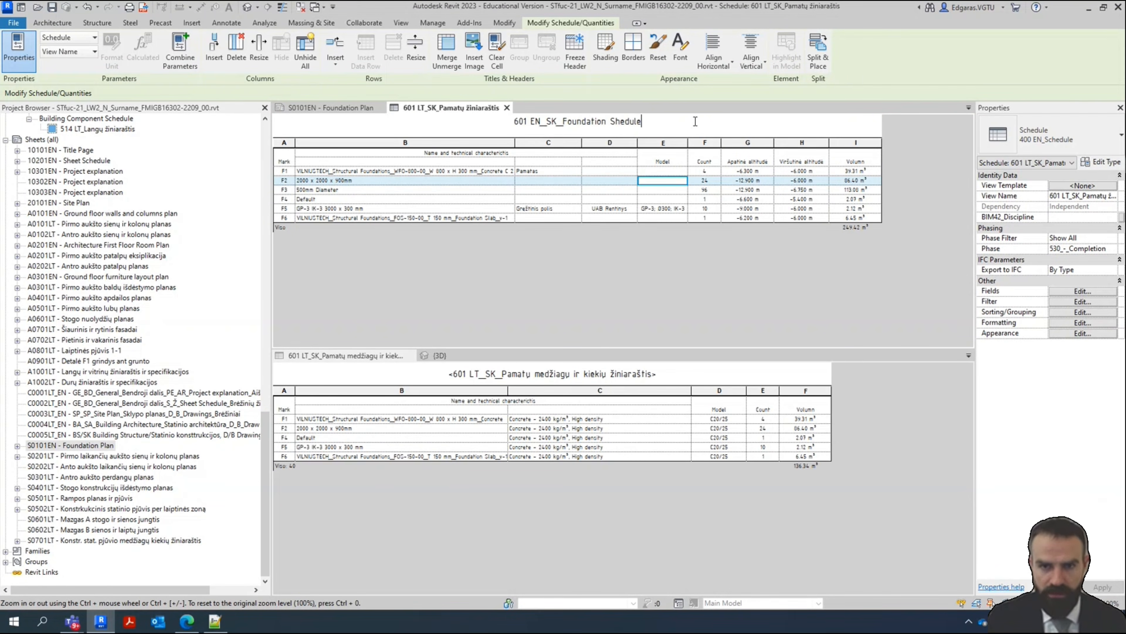
key("BackSpace")
key("BackSpace")
key("BackSpace")
key("BackSpace")
key("BackSpace")
key("BackSpace")
key("BackSpace")
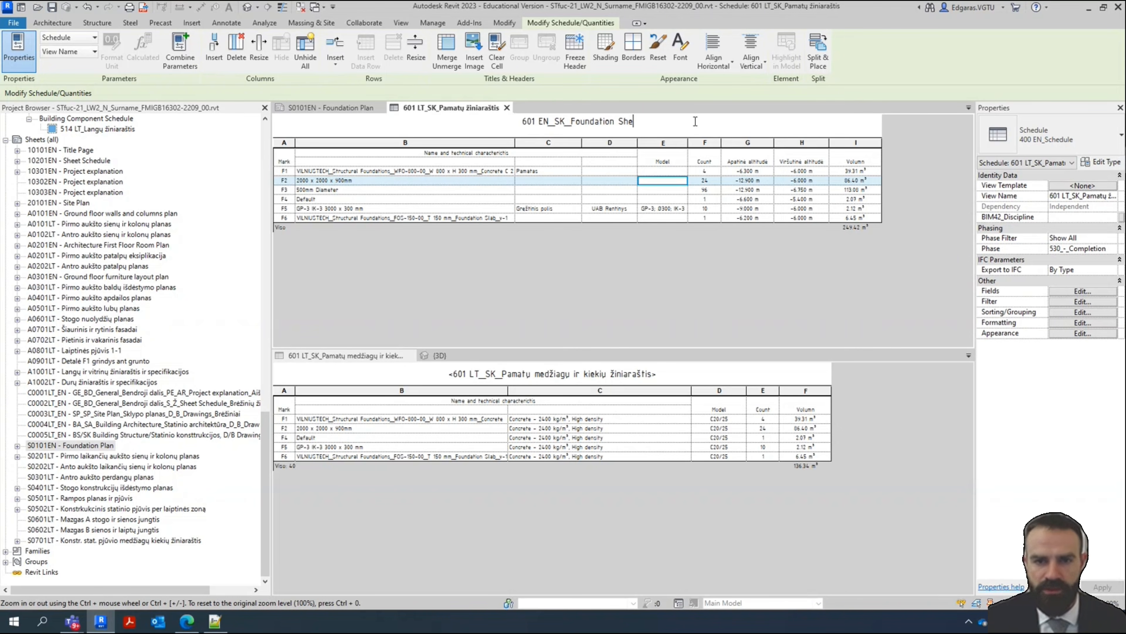
type("Schedule")
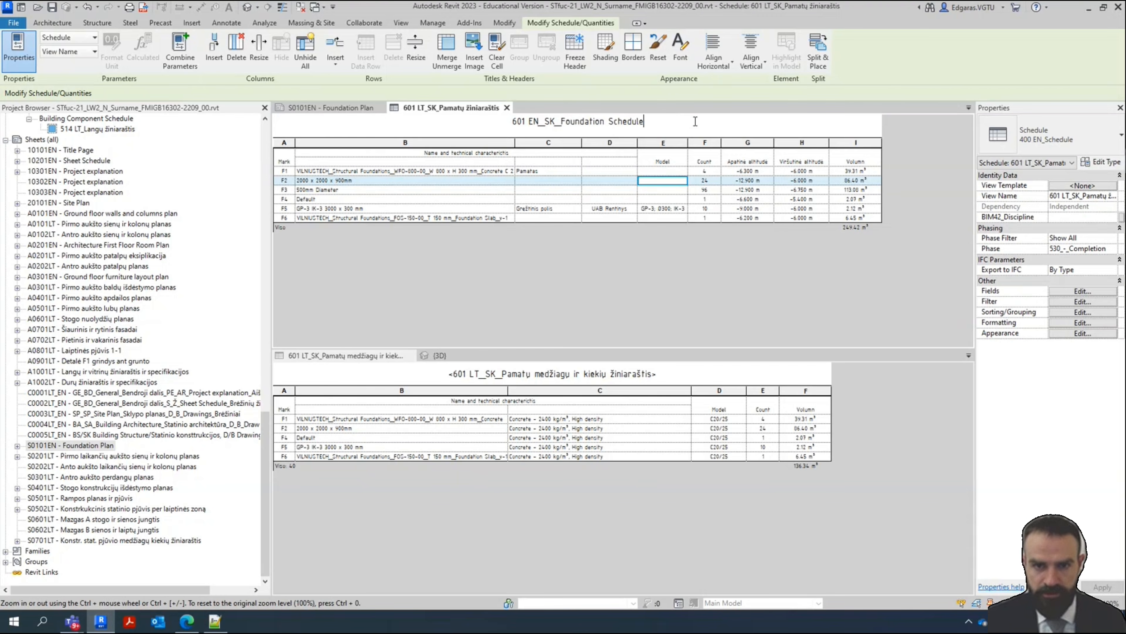
key("Return")
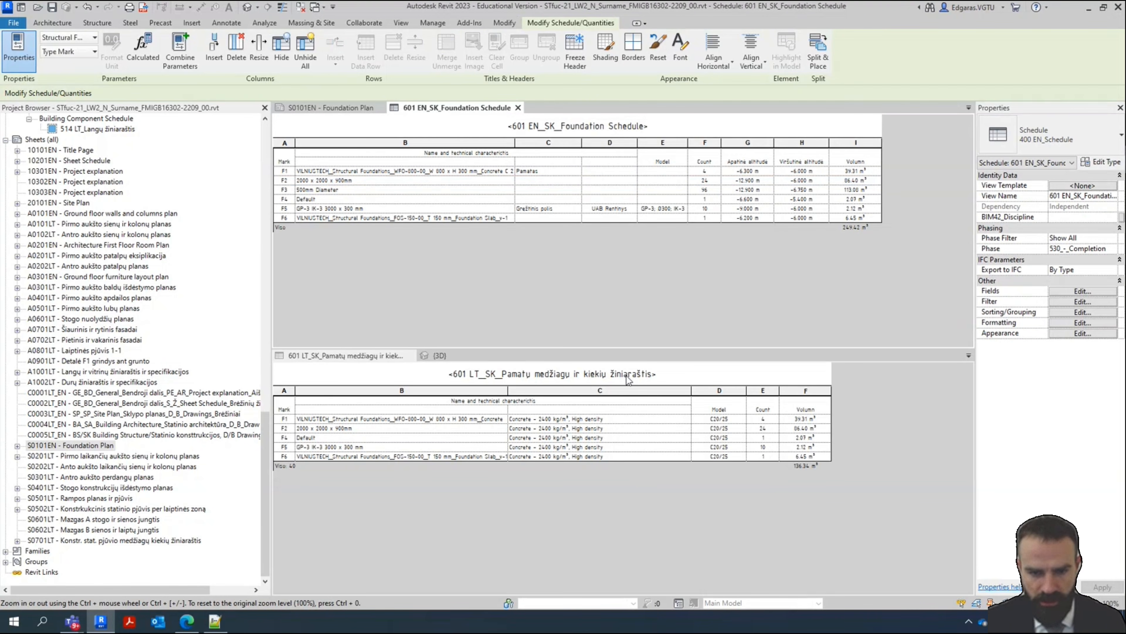
Replace the Lithuanian wording in the materials schedule's title so it reads 601 LT_SK_Foundation material take off
left_click(503, 371)
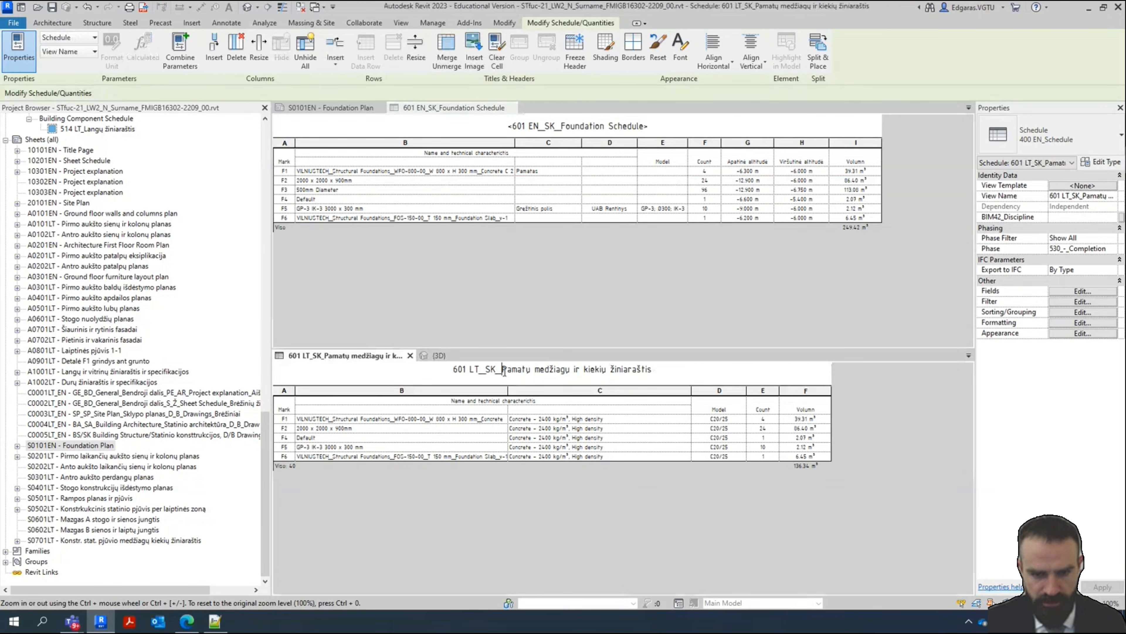
left_click_drag(504, 371, 717, 373)
type("Founda")
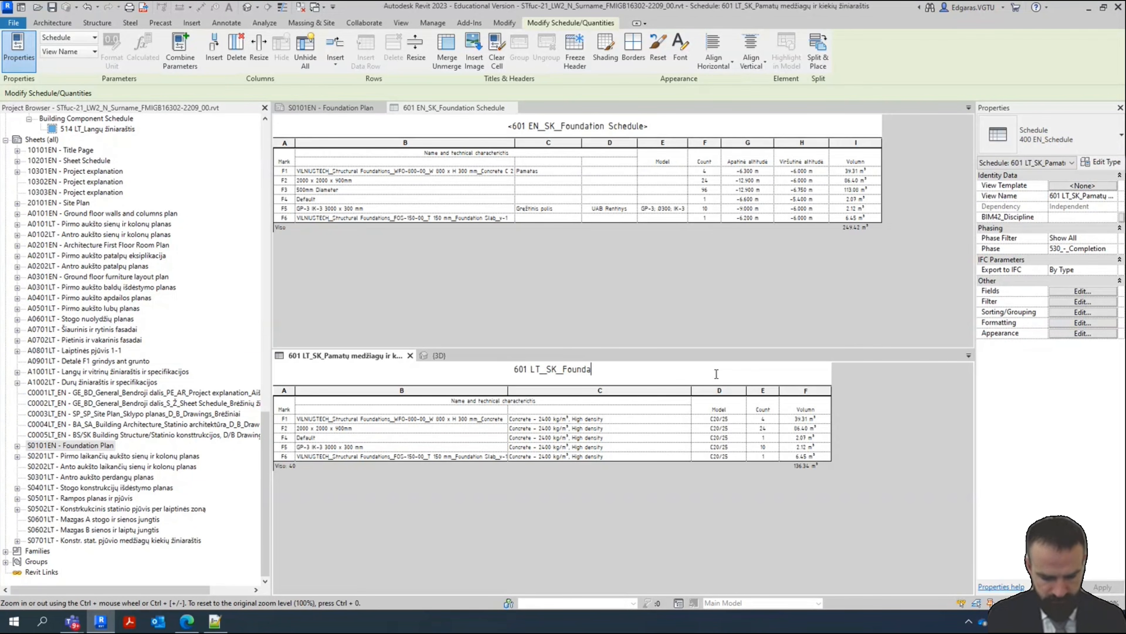
type("tion material")
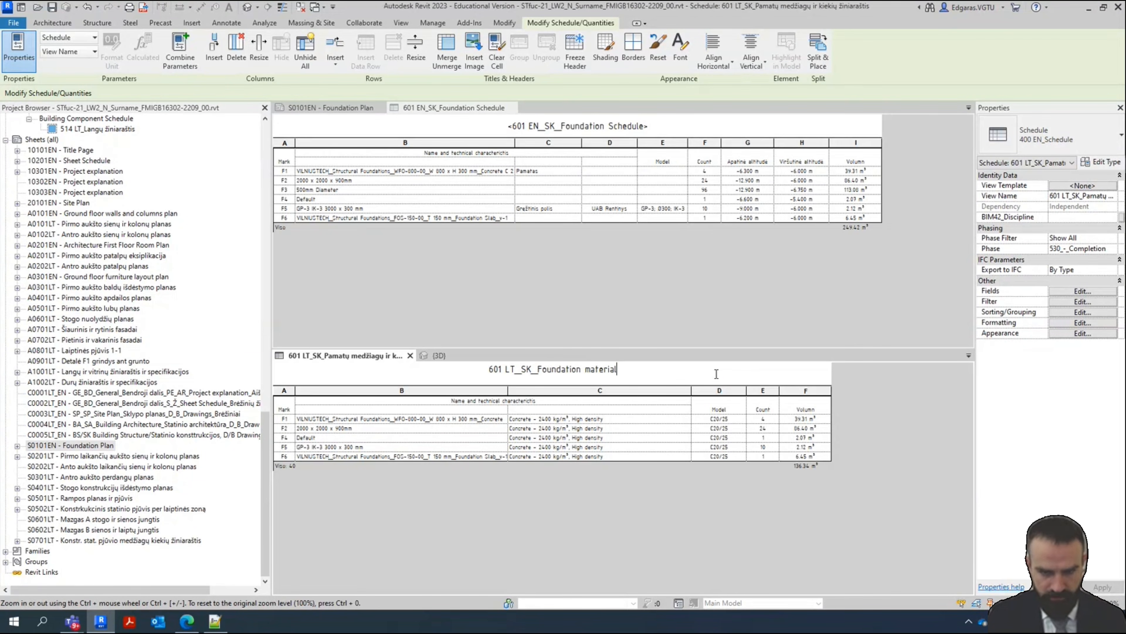
type(" teke")
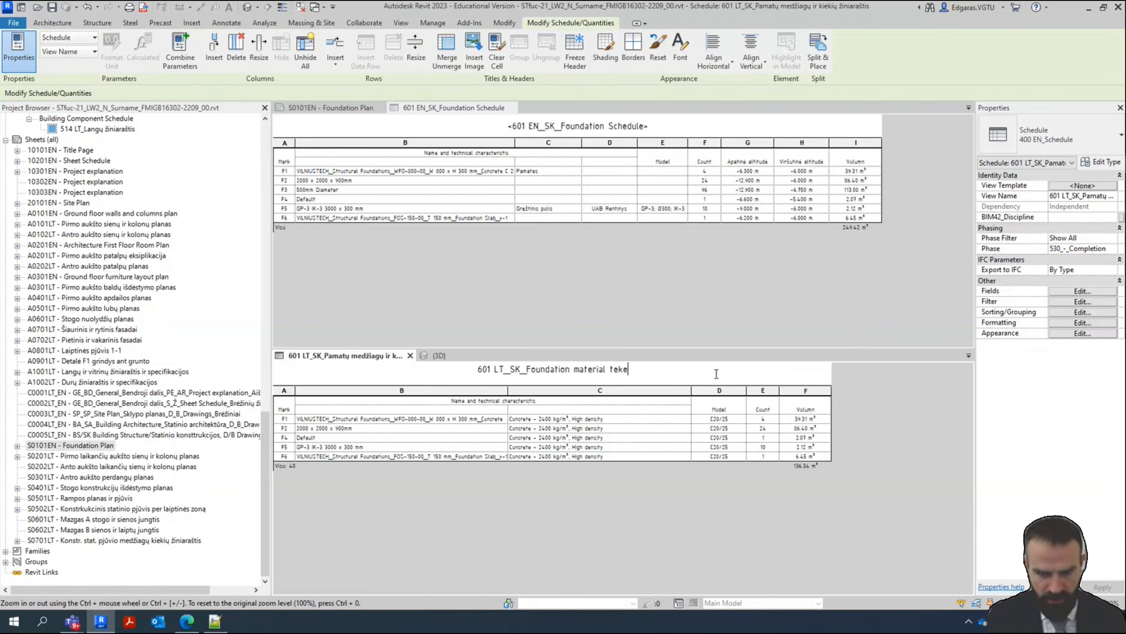
key("BackSpace")
key("BackSpace")
key("BackSpace")
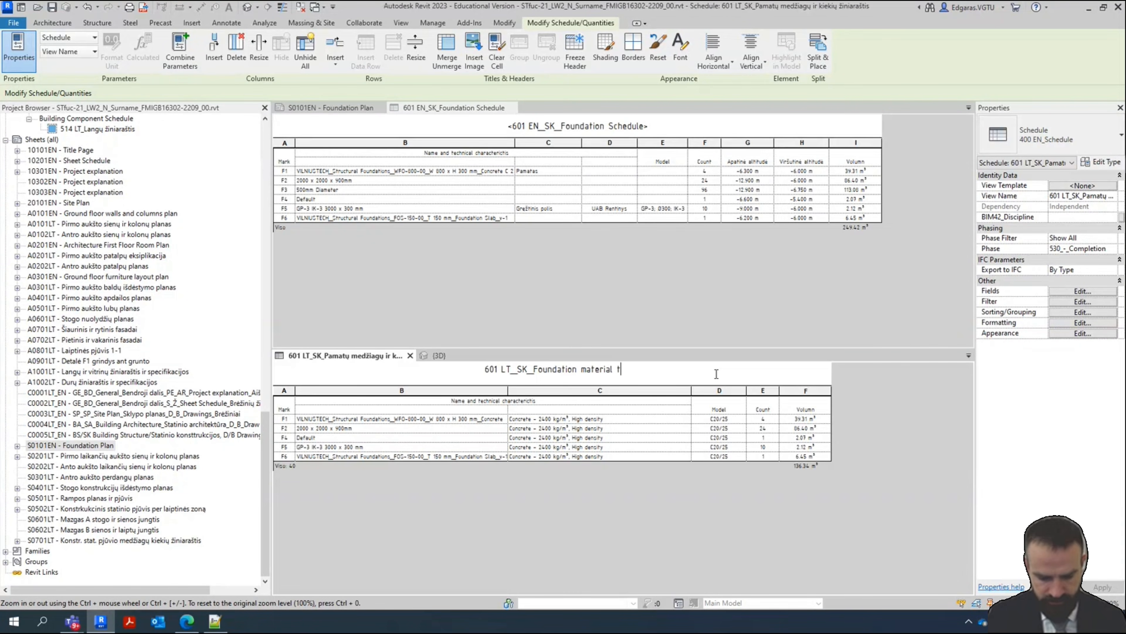
type("ake off")
key("Return")
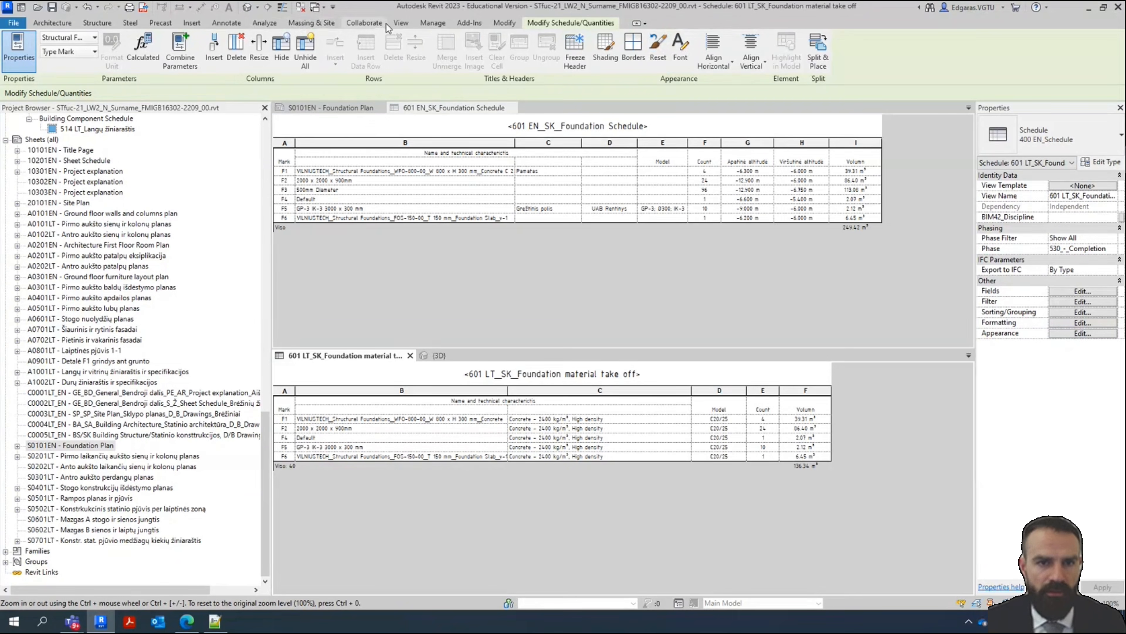
Check how the available schedule types spell Material Takeoff and retitle the materials schedule 601 EN_SK_Foundation Material Takeoff
left_click(401, 24)
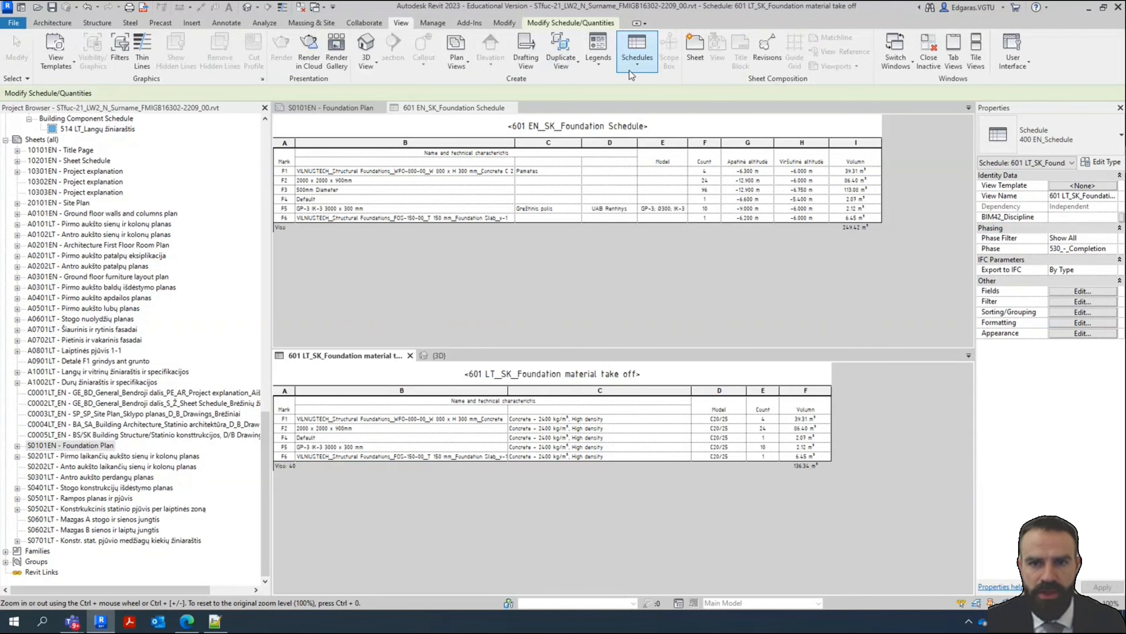
left_click(630, 71)
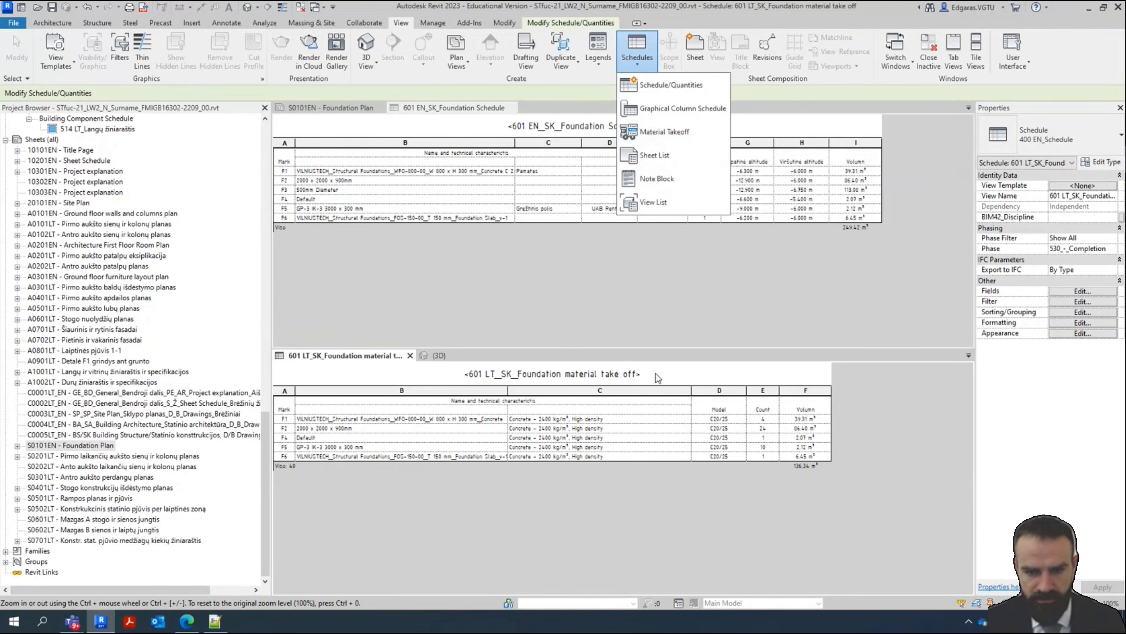
left_click(638, 374)
left_click(626, 377)
key("BackSpace")
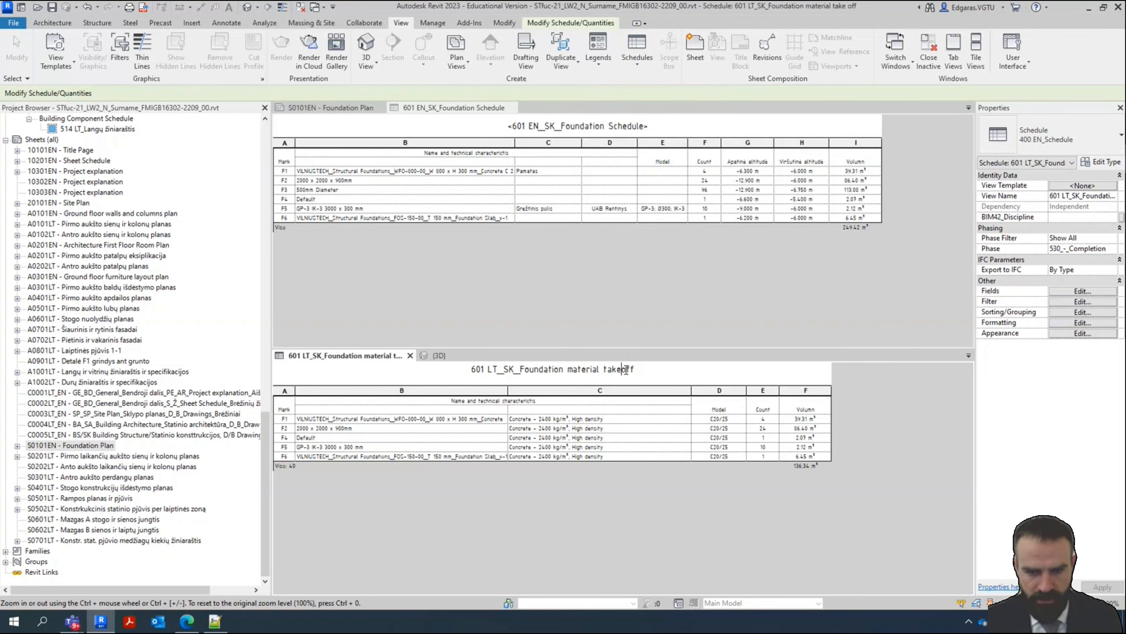
left_click(606, 374)
key("Delete")
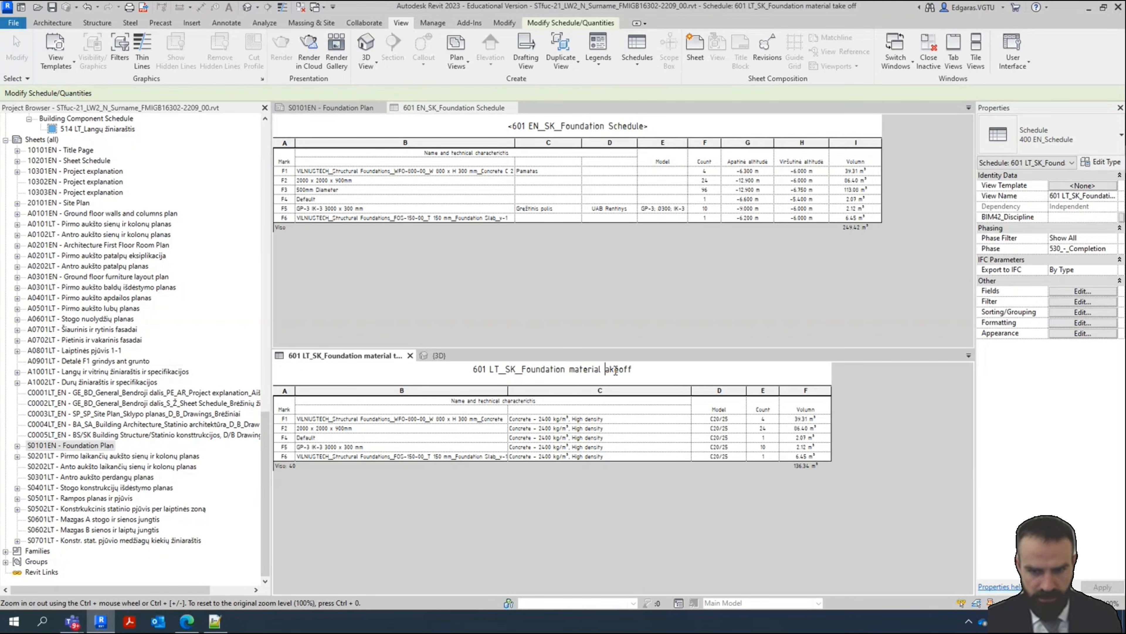
type("T")
left_click(567, 373)
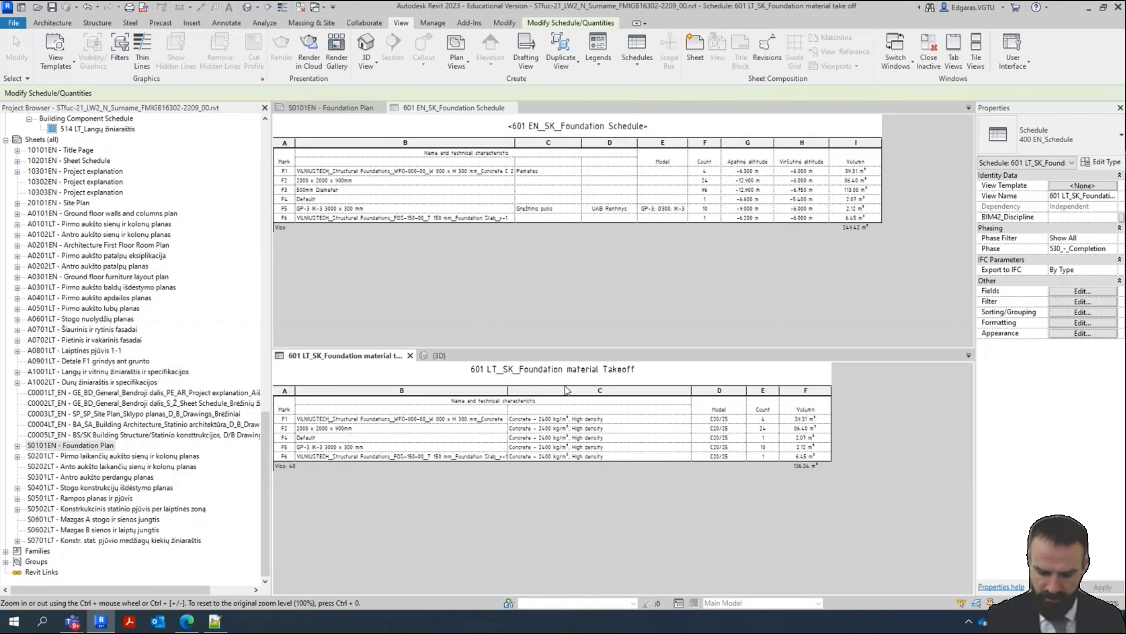
key("Delete")
type("M")
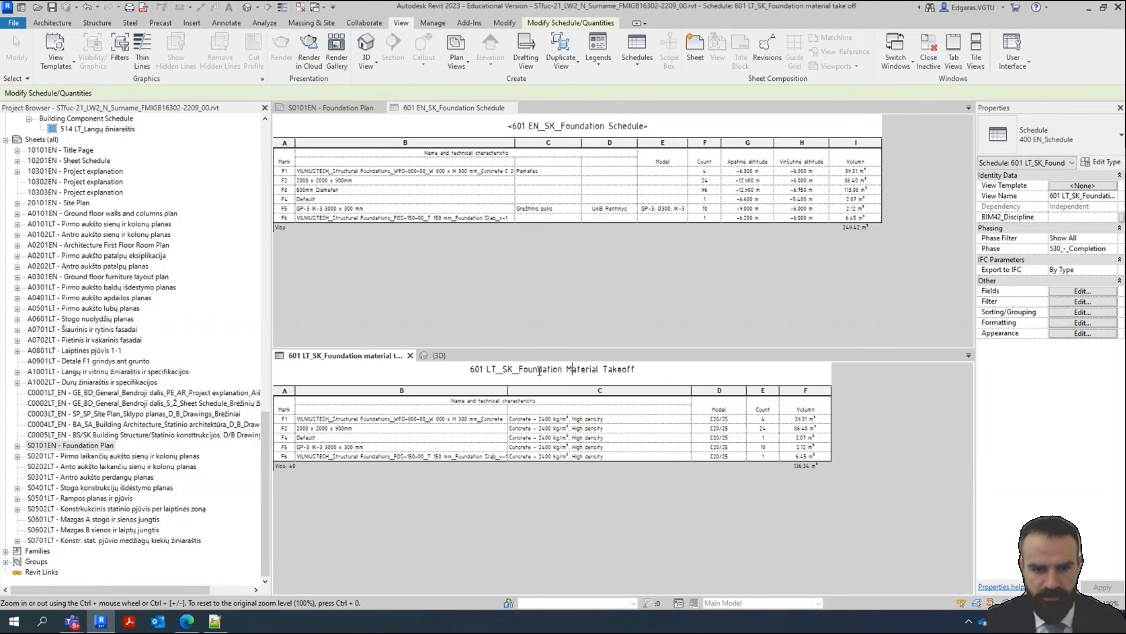
left_click_drag(486, 371, 499, 373)
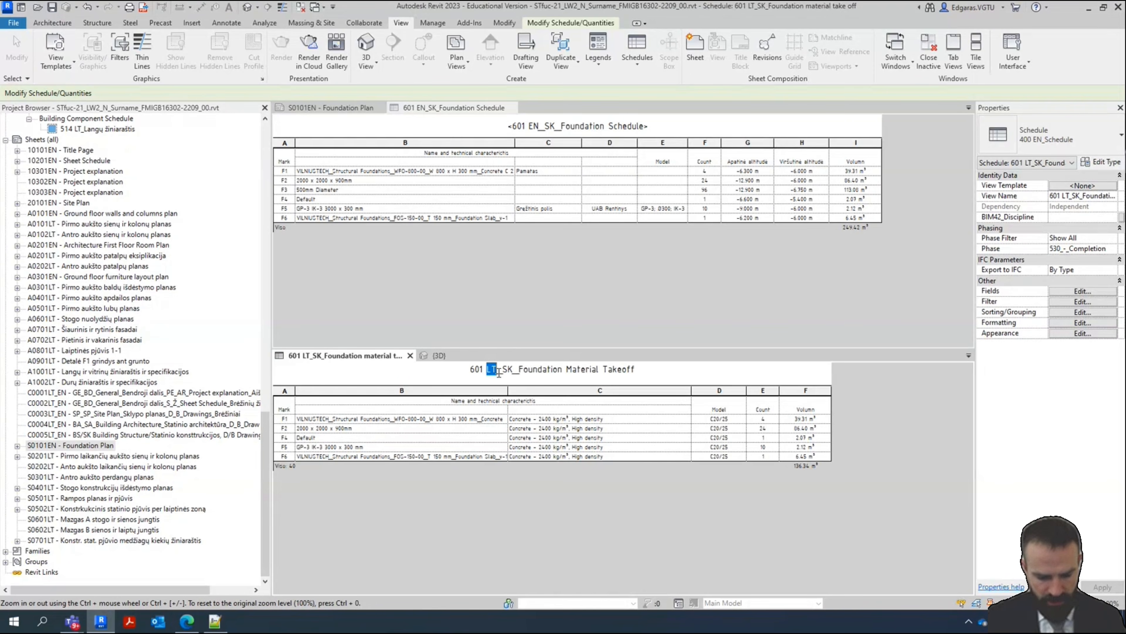
type("EN")
key("Return")
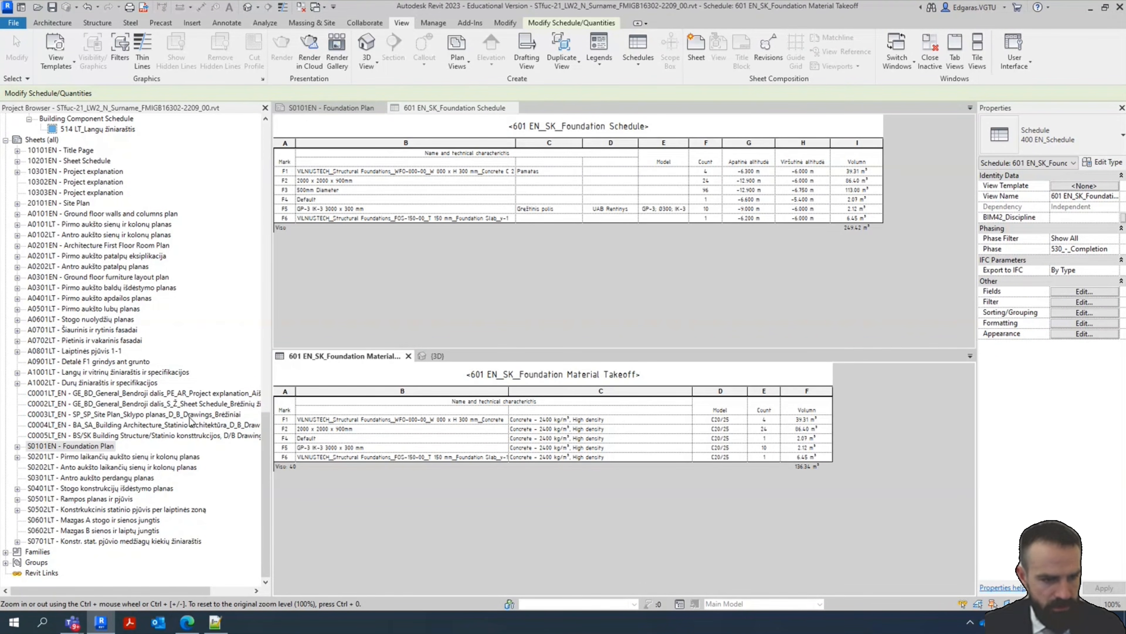
Replace the SK code with BS in the materials schedule's title, making it 601 EN_BS_Foundation Material Takeoff
left_click(534, 373)
left_click_drag(503, 370, 517, 369)
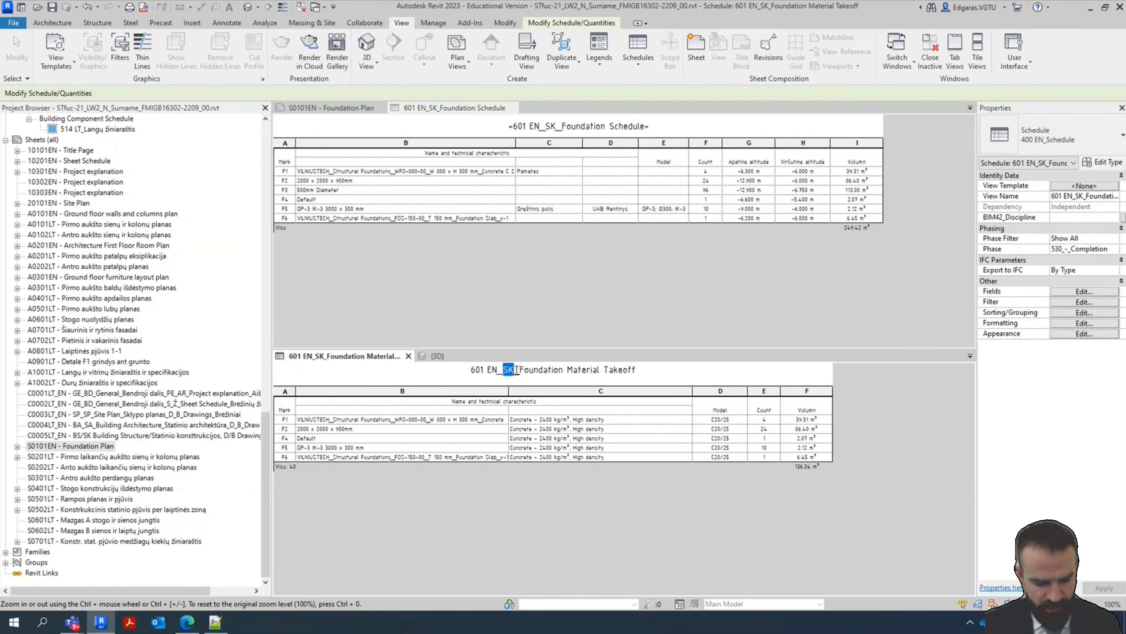
type("BS")
key("Return")
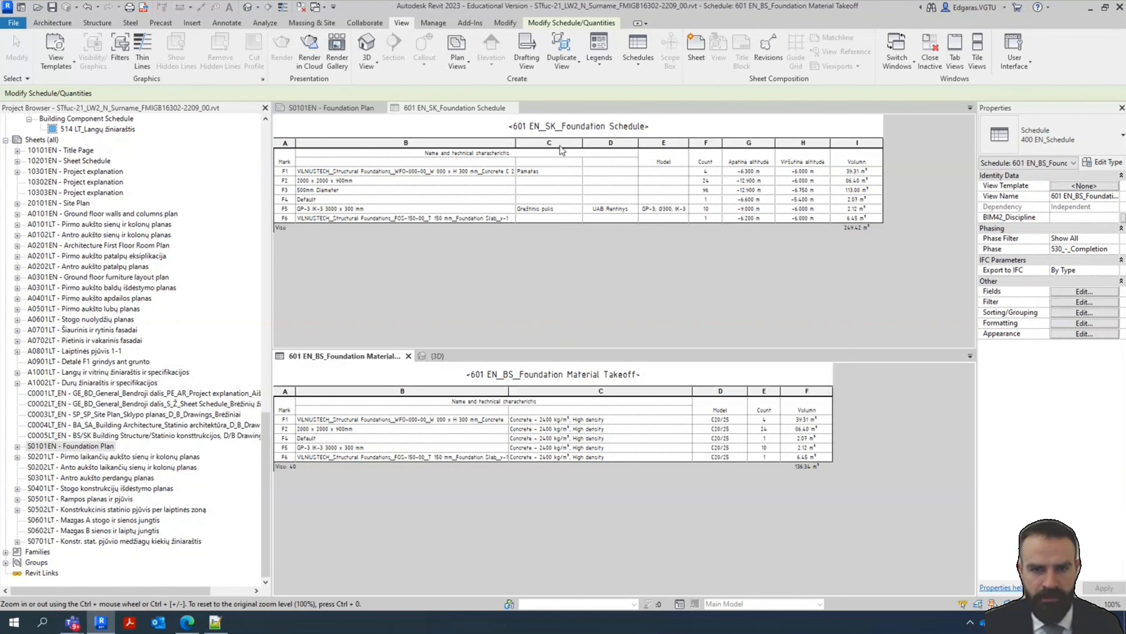
Replace the SK code with BS in the foundation schedule's title, making it 601 EN_BS_Foundation Schedule
left_click(554, 126)
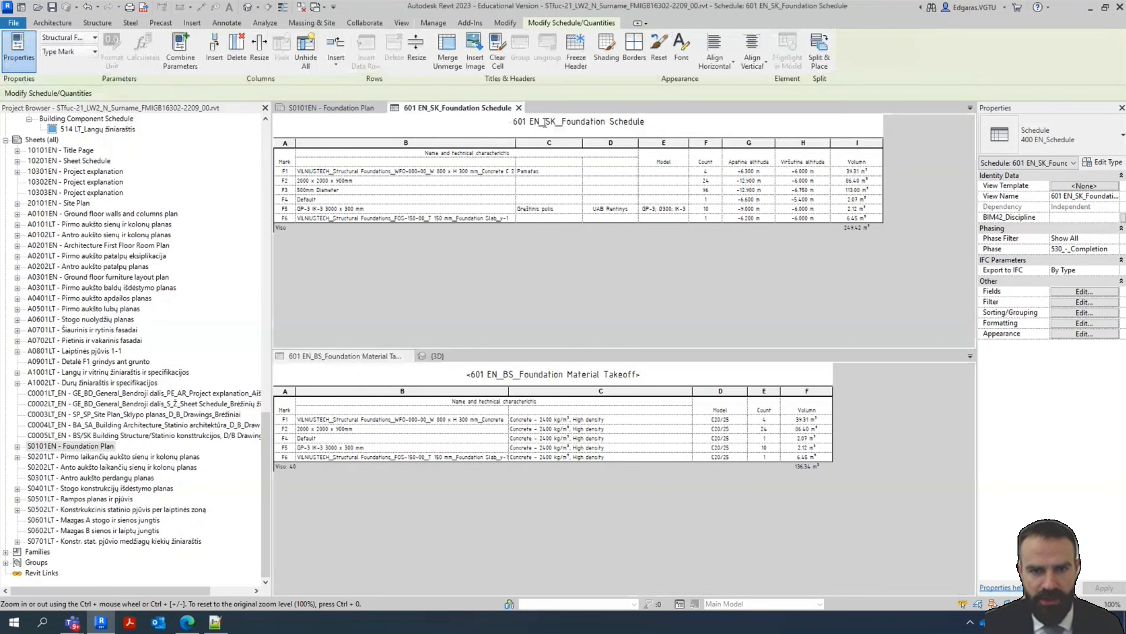
left_click_drag(546, 121, 557, 122)
type("BS")
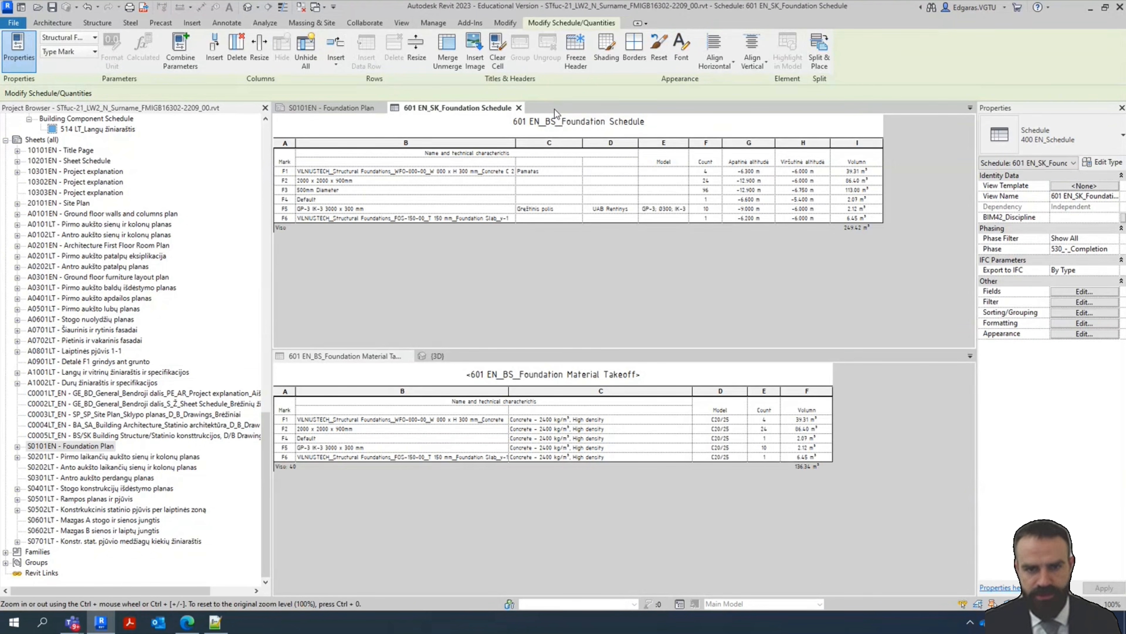
key("Return")
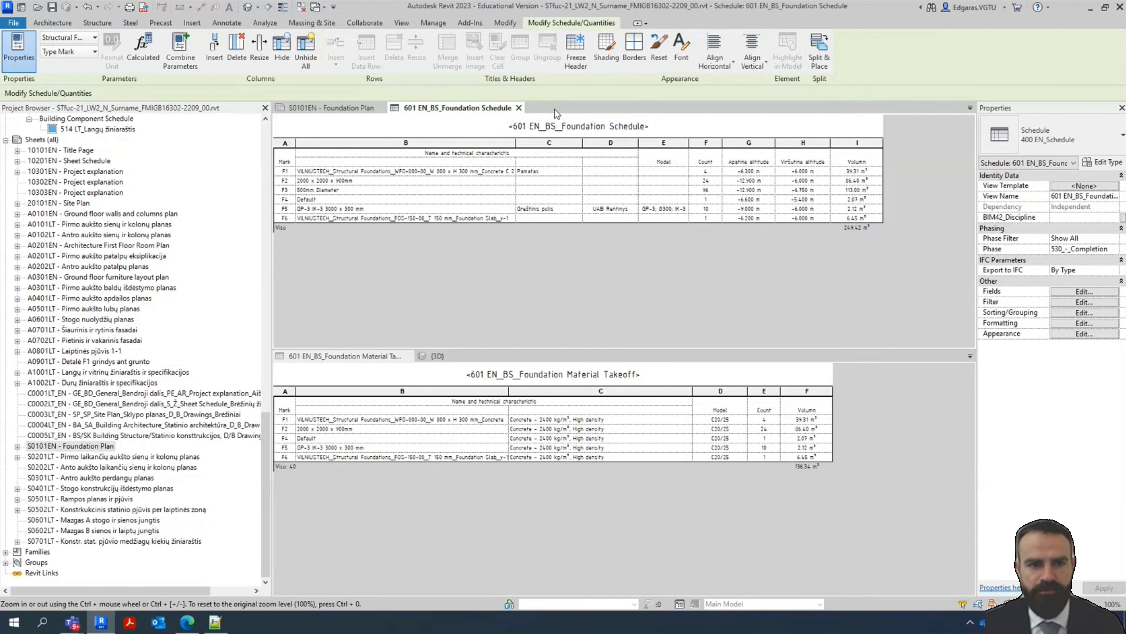
Set the manufacturer of foundation F6 in the foundation schedule to UAB Rentinys for all elements of its type
left_click(560, 209)
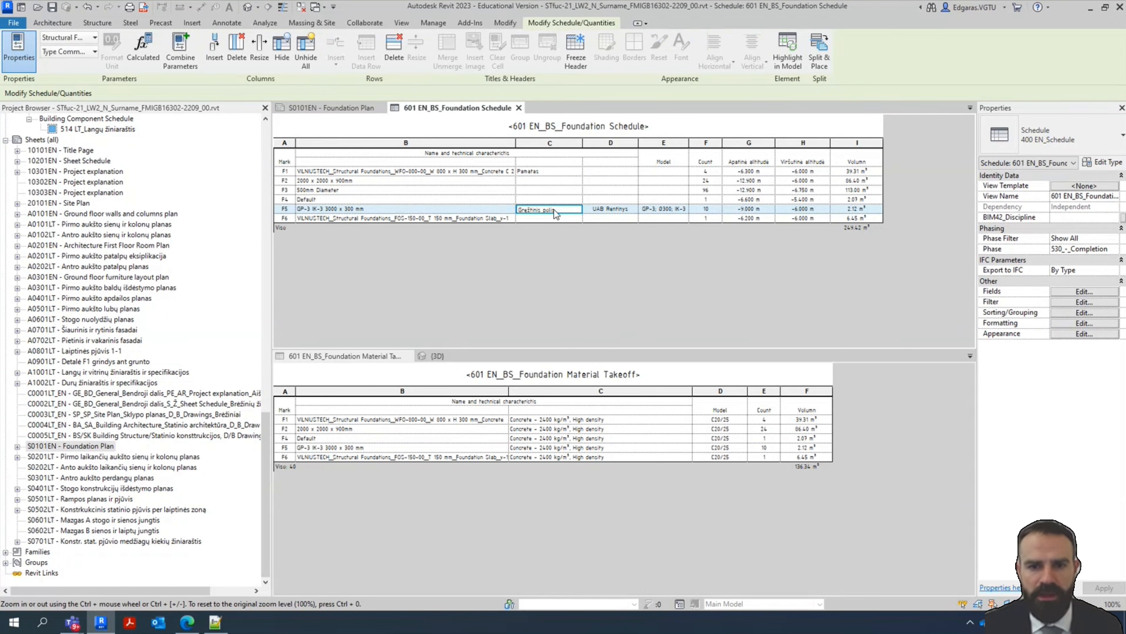
left_click(625, 209)
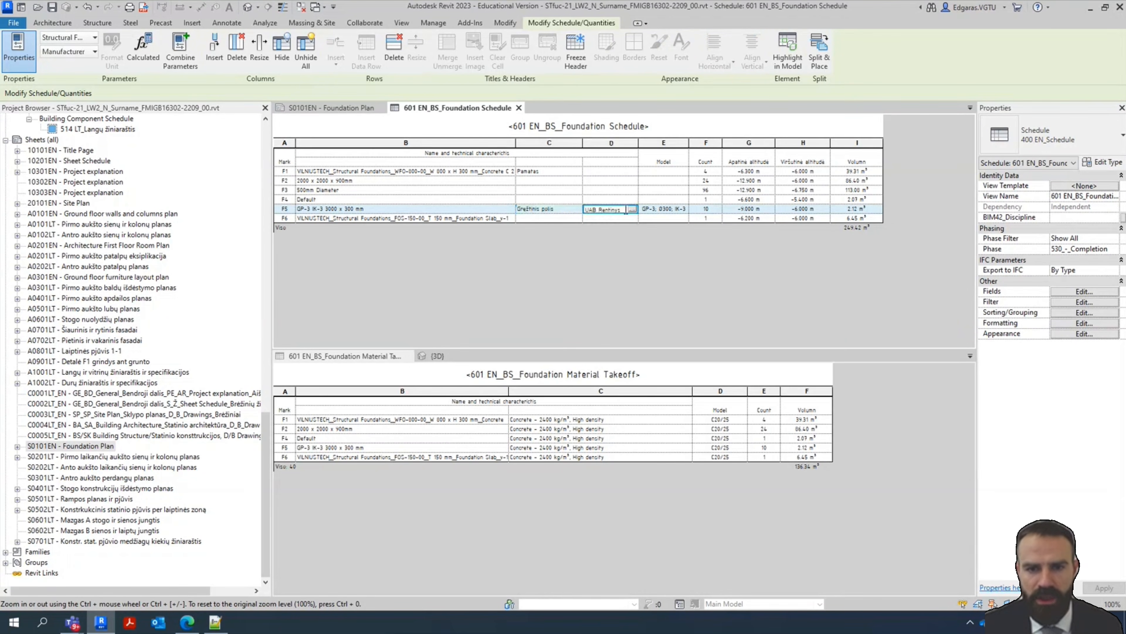
left_click(623, 219)
left_click(632, 219)
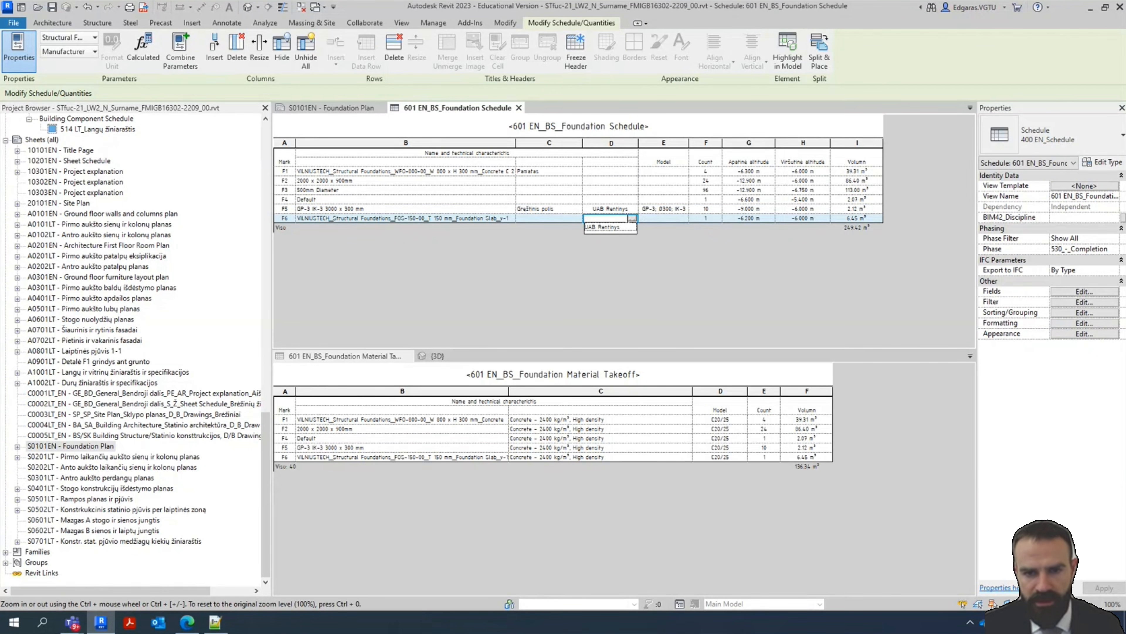
left_click(612, 227)
left_click(589, 336)
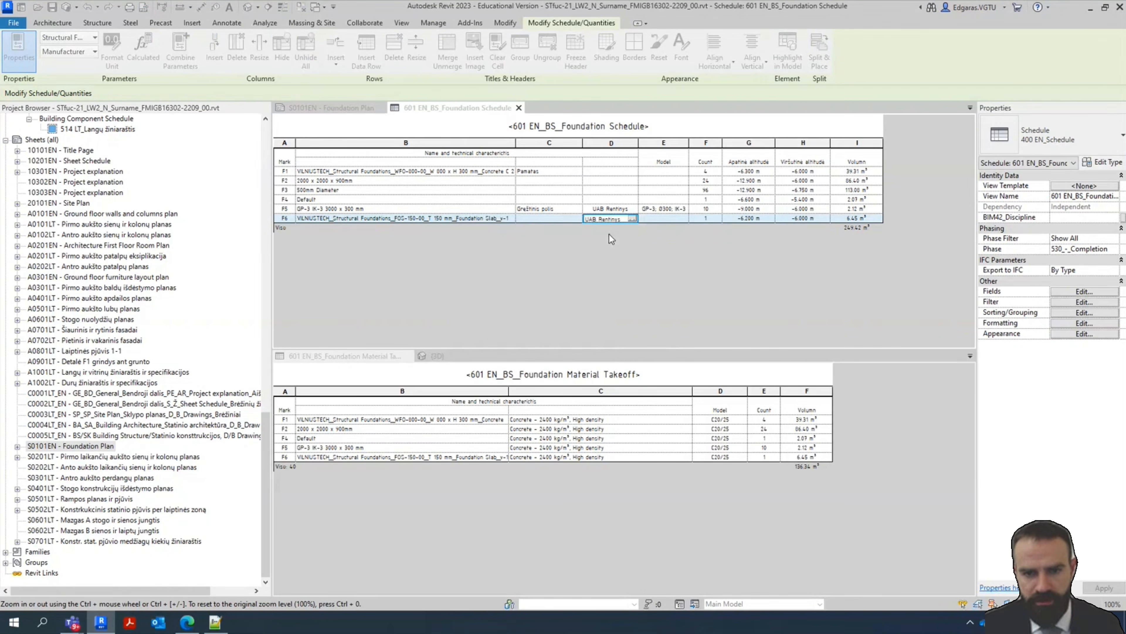
Copy the manufacturer name UAB Rentinys, search for it in the web browser and open the company's website in English
left_click(617, 210)
left_click_drag(623, 208, 546, 209)
key("ctrl+c")
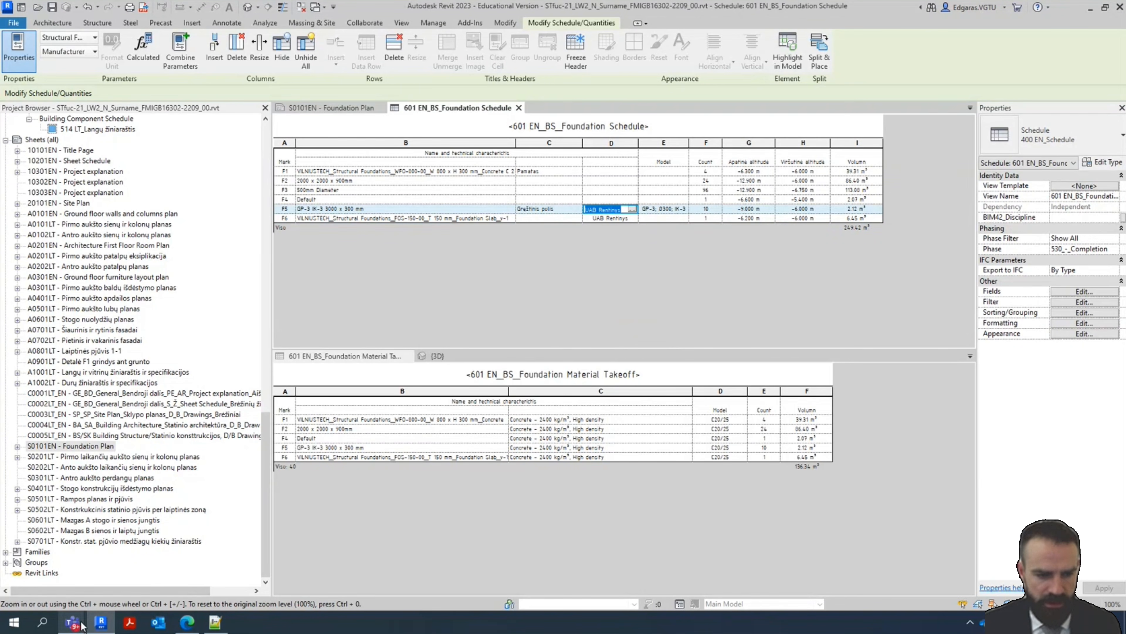
left_click(187, 621)
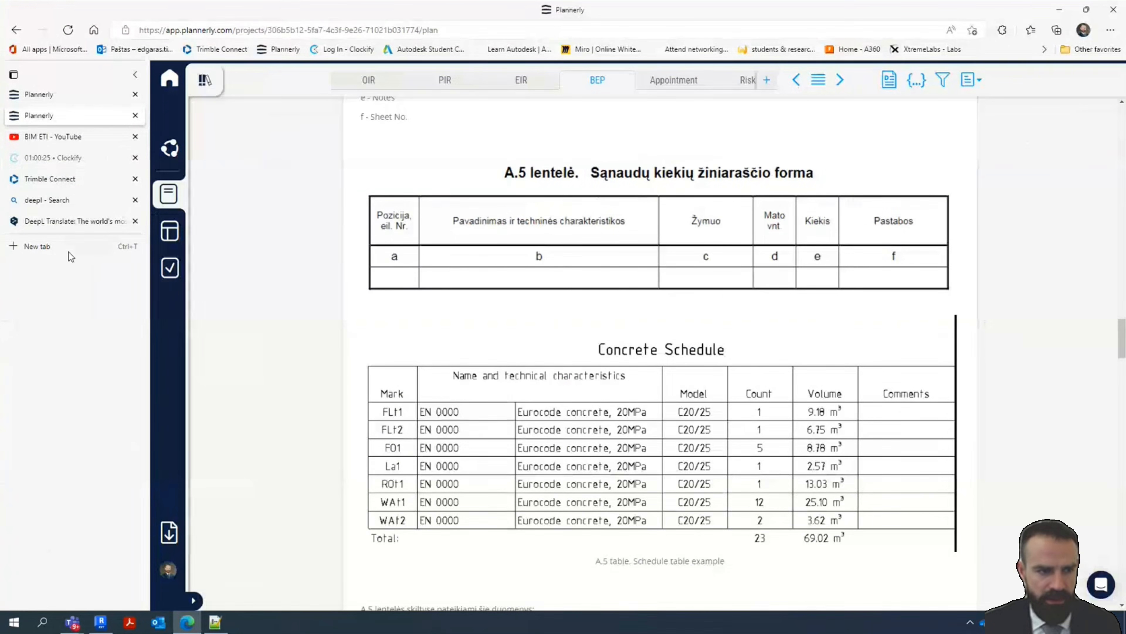
left_click(62, 246)
key("ctrl+v")
key("Return")
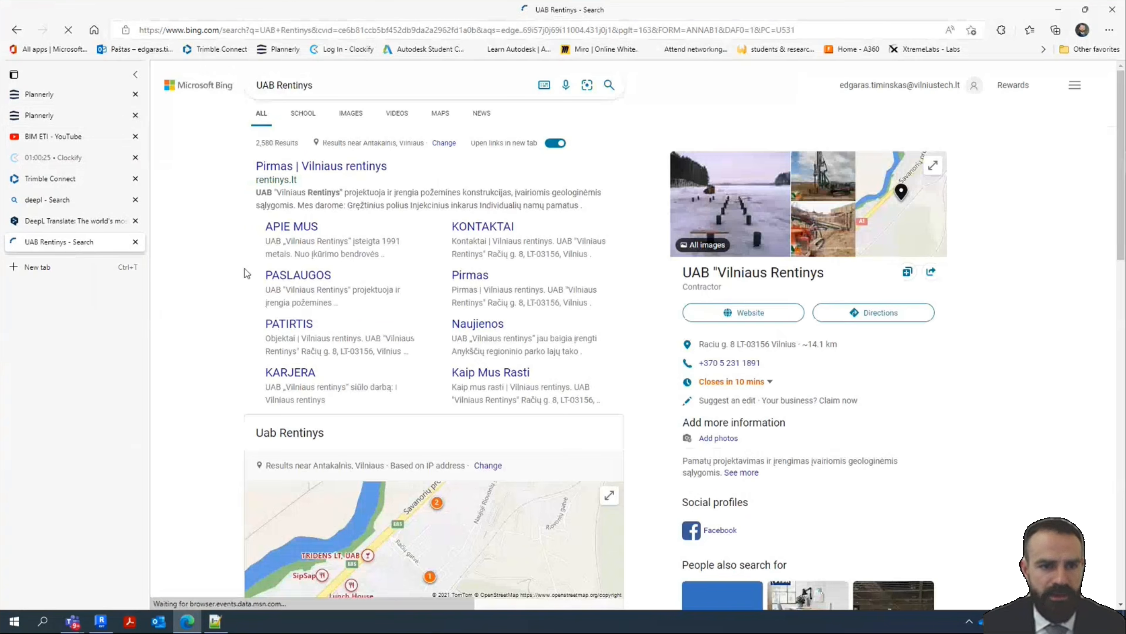
left_click(324, 177)
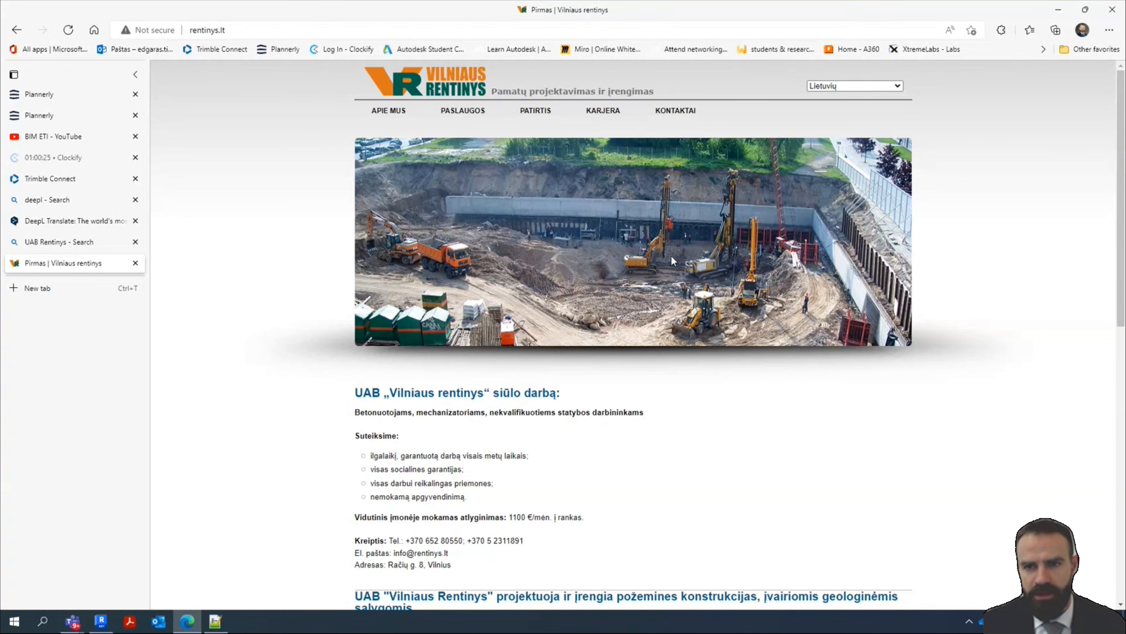
left_click(877, 86)
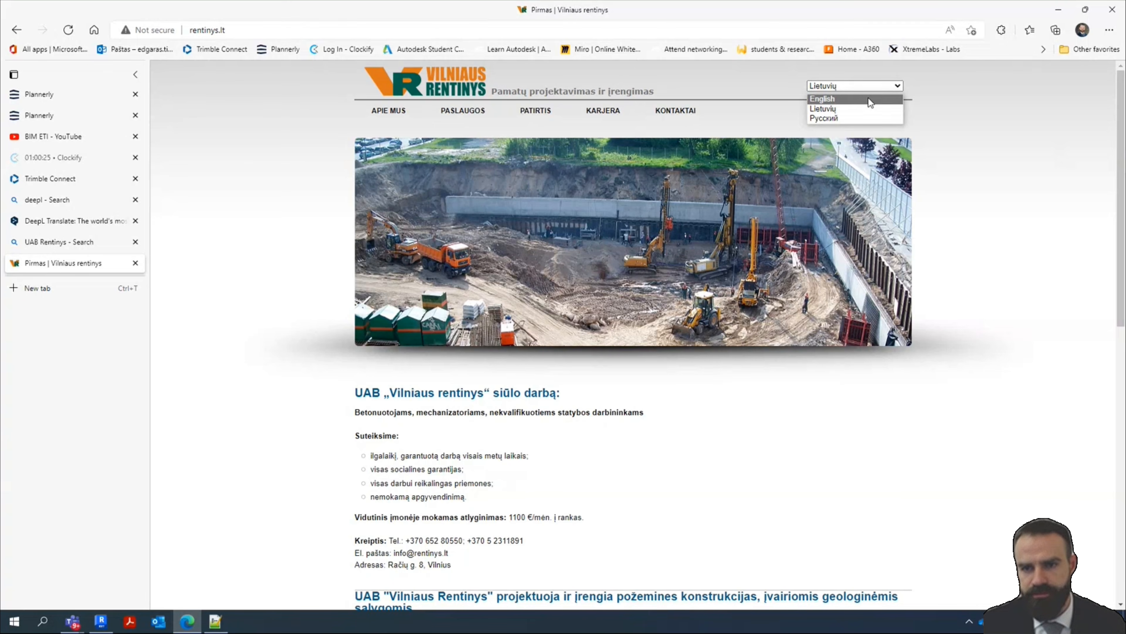
left_click(866, 100)
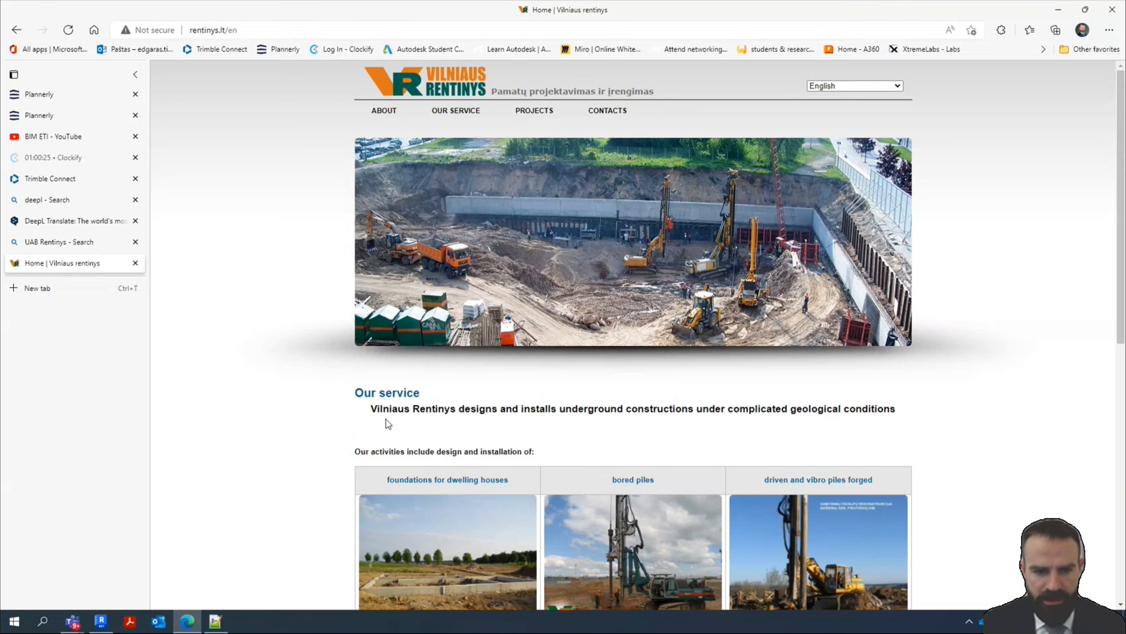
Examine the foundation and piling services on the manufacturer's home page, then return to the schedule in Revit
left_click_drag(471, 410, 939, 402)
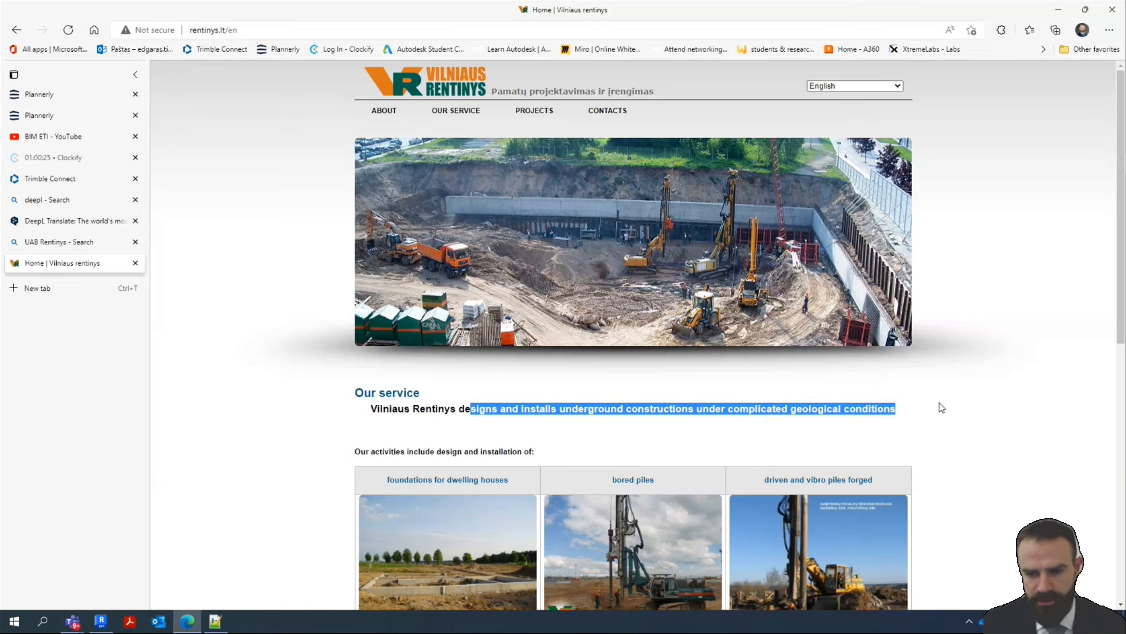
left_click(868, 431)
scroll(867, 431, "down", 6)
scroll(626, 391, "down", 4)
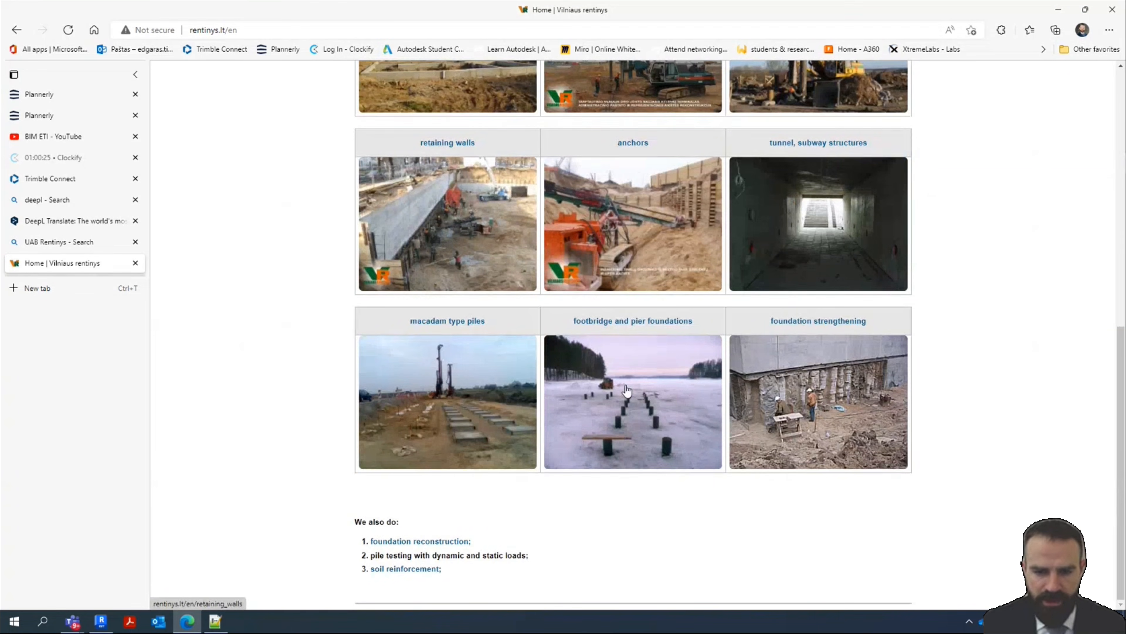
scroll(474, 422, "up", 5)
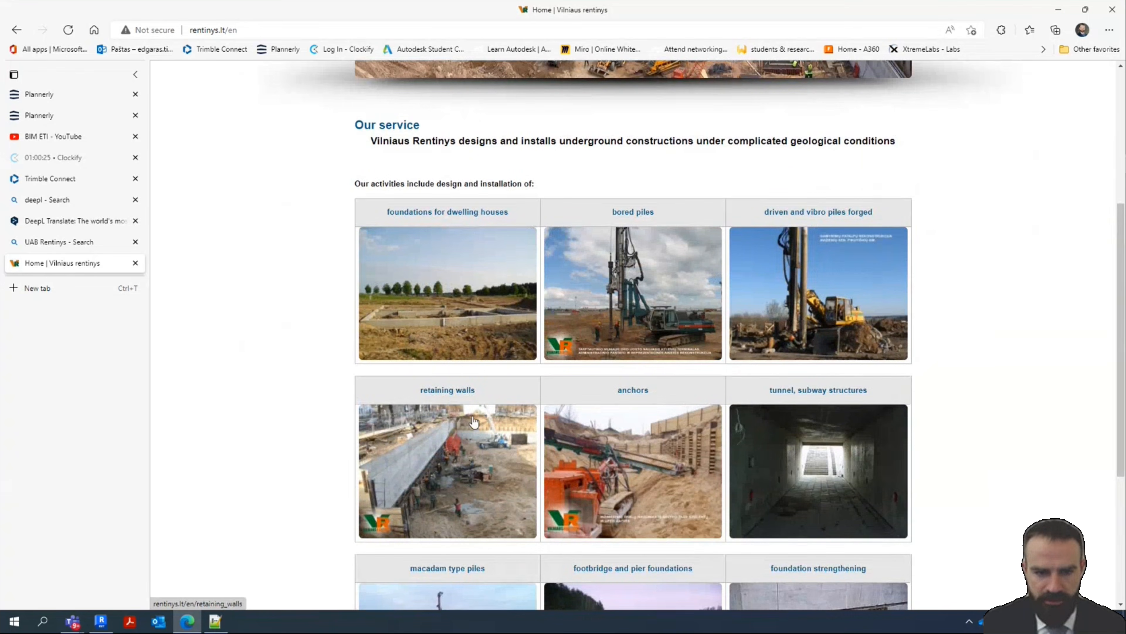
scroll(490, 331, "down", 3)
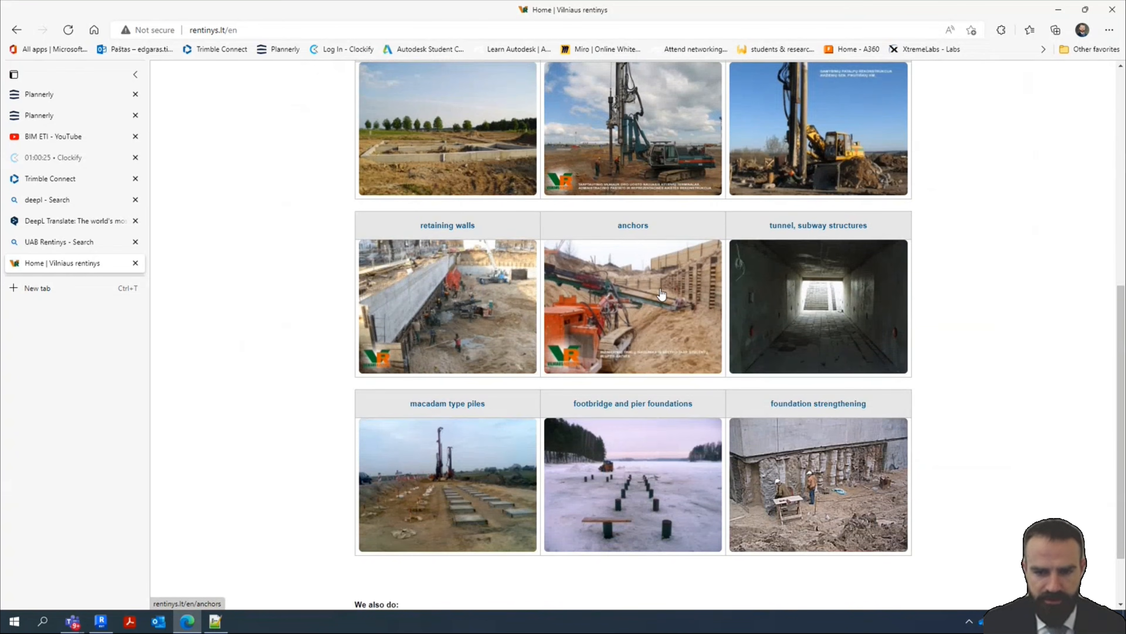
scroll(661, 293, "up", 9)
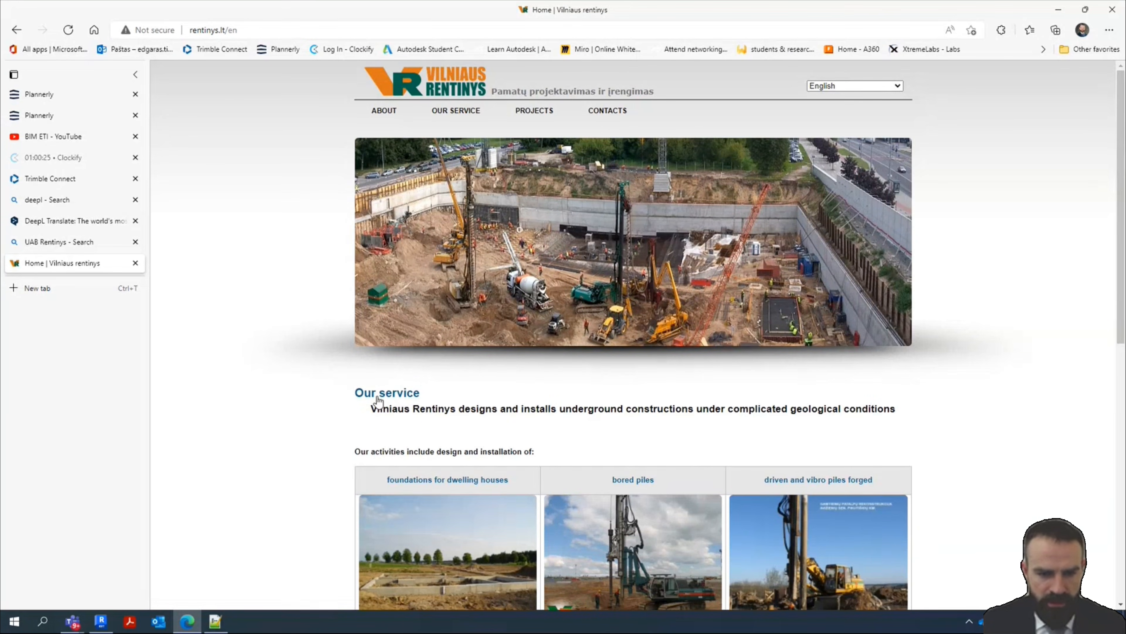
left_click(1068, 15)
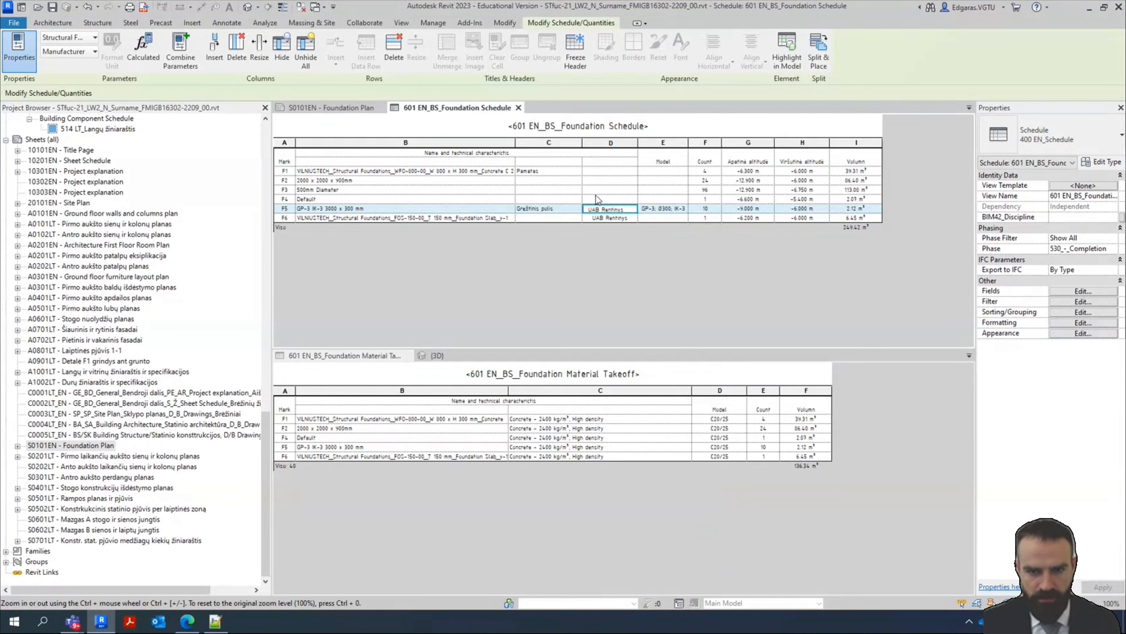
Set the manufacturer of foundations F4 and F3 to UAB Rentinys for all elements of their types
left_click(631, 199)
left_click(632, 199)
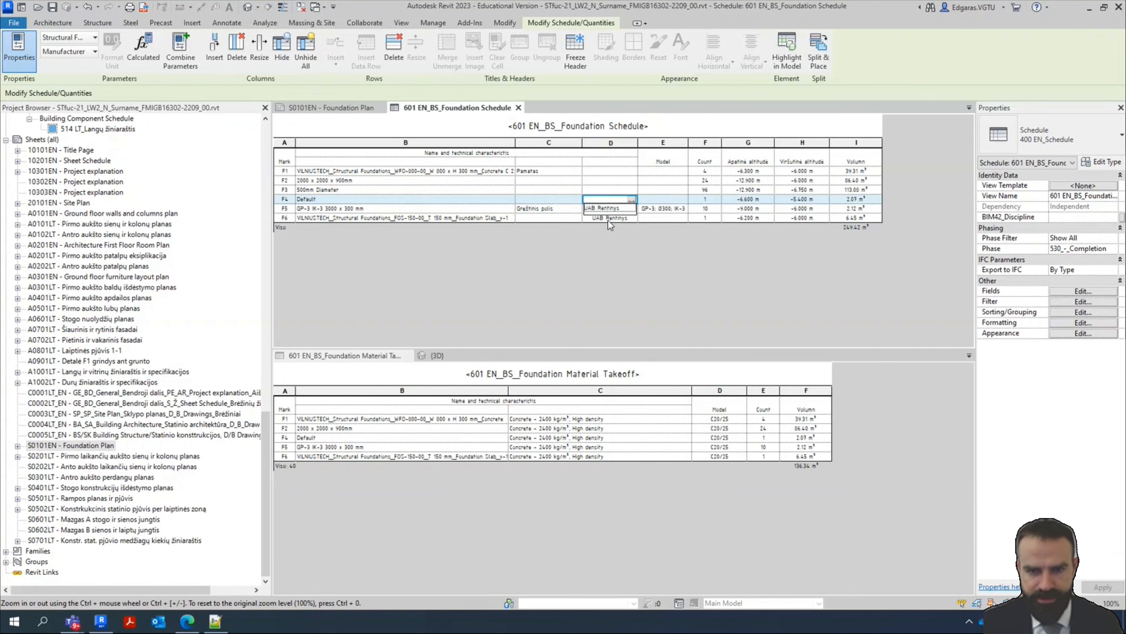
left_click(604, 208)
left_click(586, 321)
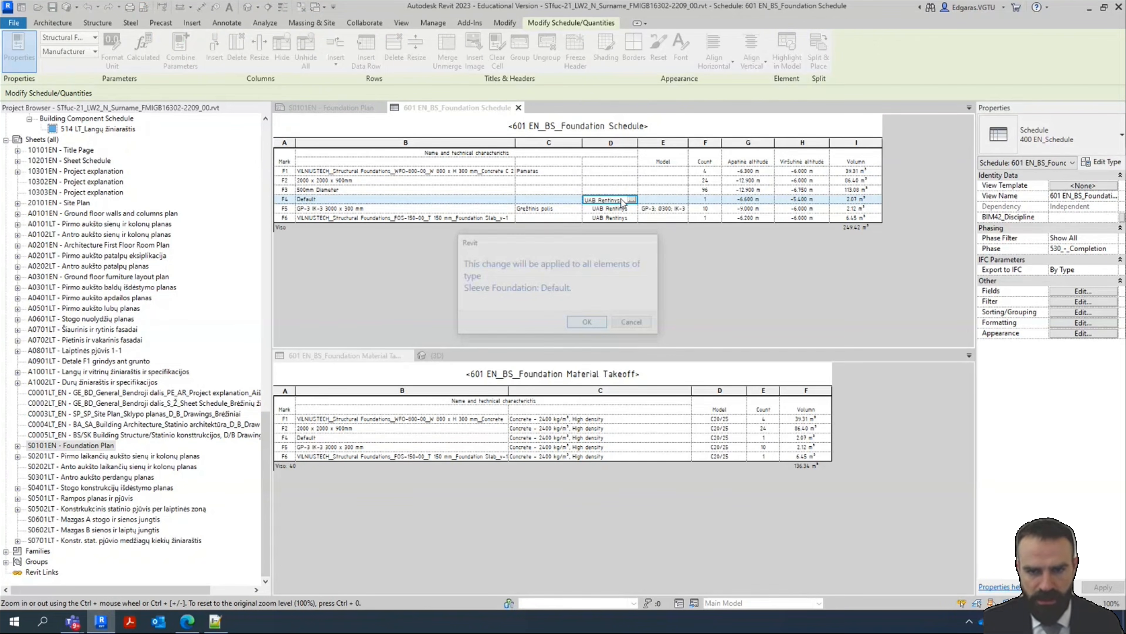
left_click(616, 190)
left_click(634, 189)
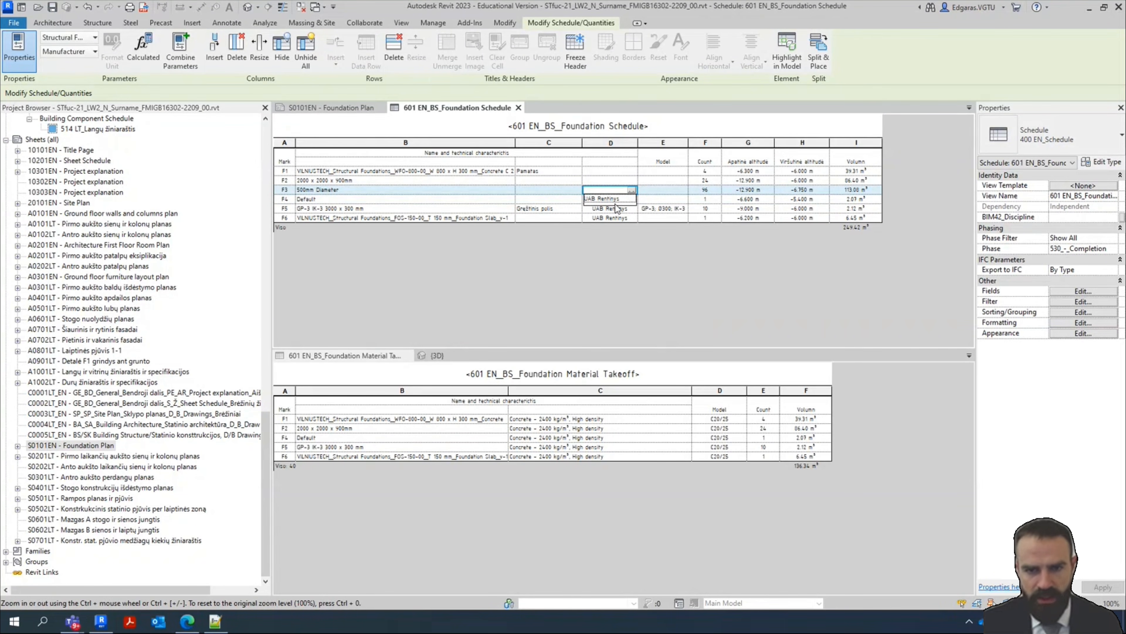
left_click(611, 204)
key("Return")
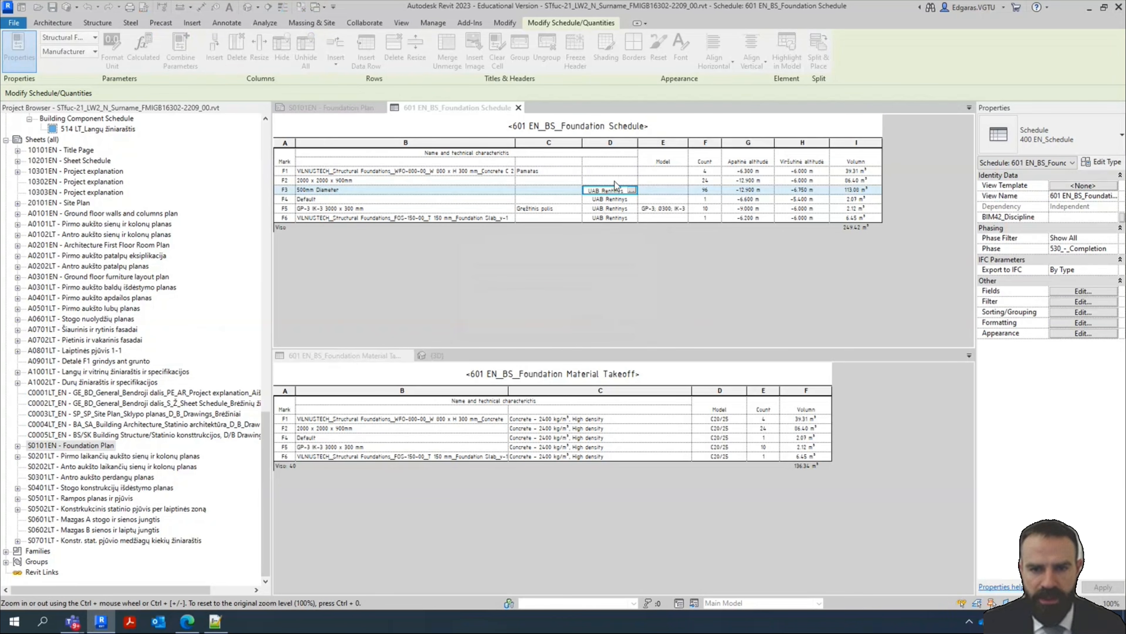
Set the manufacturer of foundations F2 and F1 to UAB Rentinys for all elements of their types
left_click(619, 182)
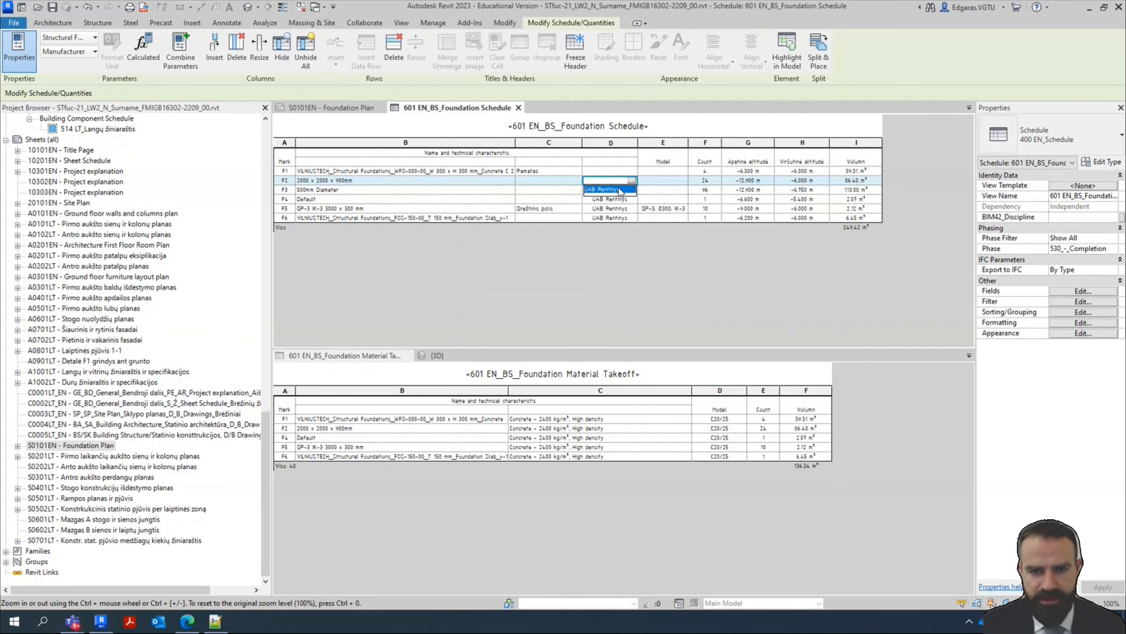
left_click(619, 188)
key("Return")
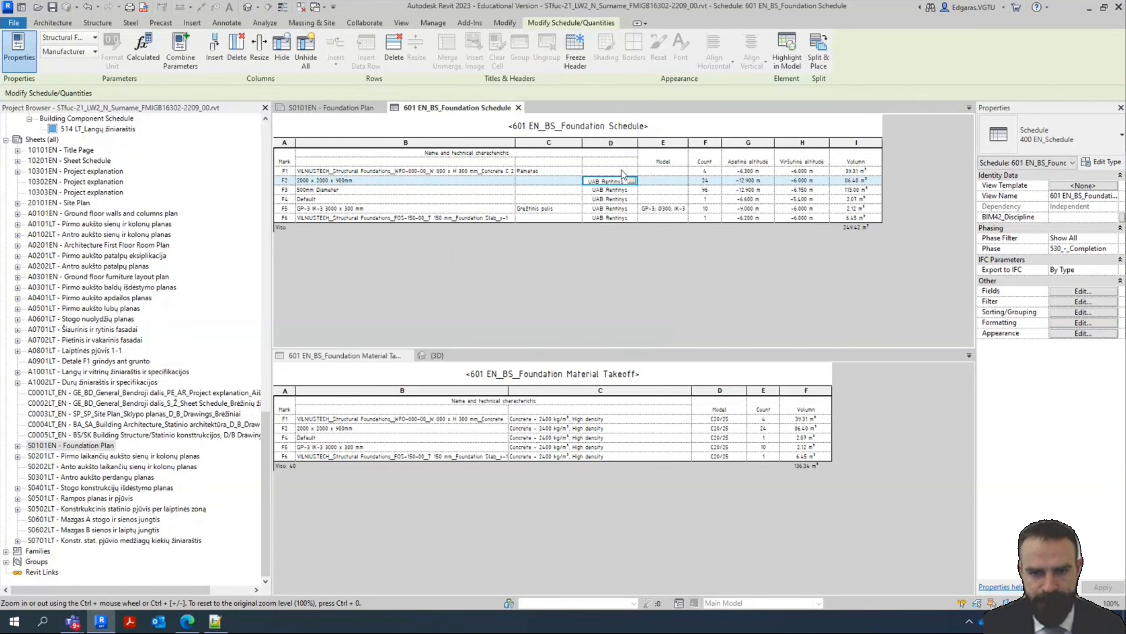
left_click(621, 170)
key("ctrl+v")
left_click(615, 182)
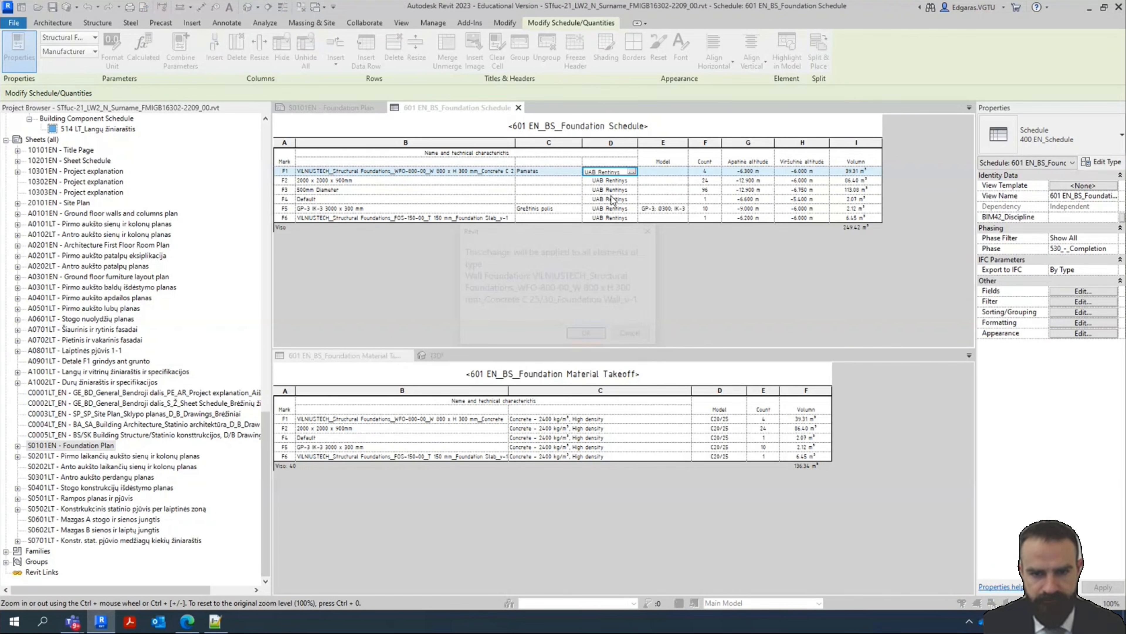
left_click(595, 336)
Replace the Lithuanian type comment of foundation F1 with Foundation and apply it to all elements of that type
left_click(647, 211)
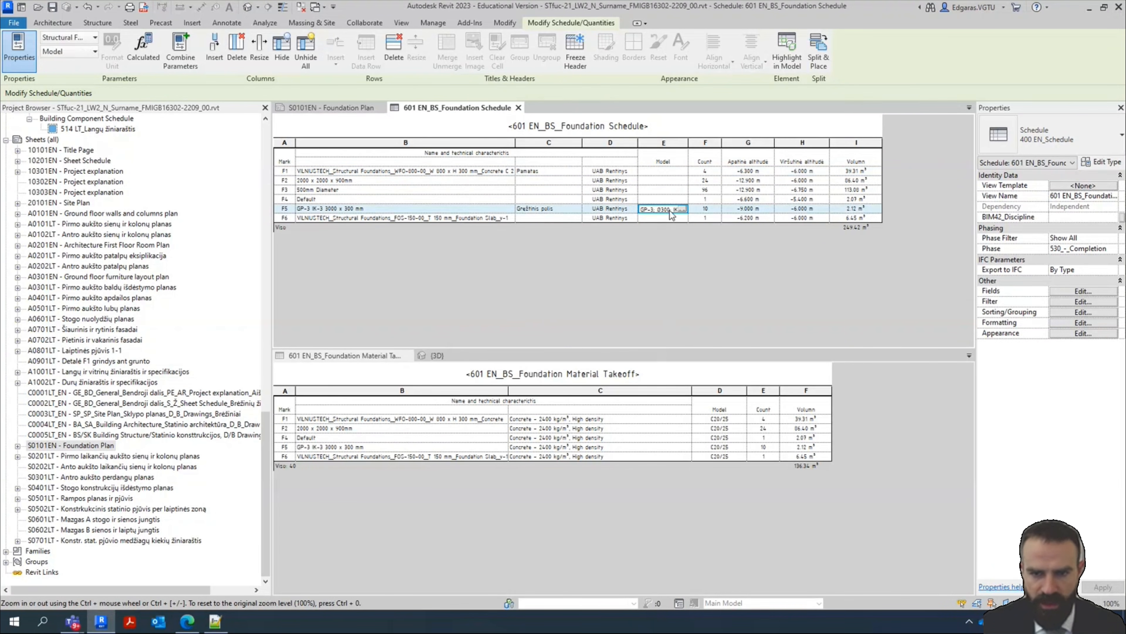
left_click(355, 198)
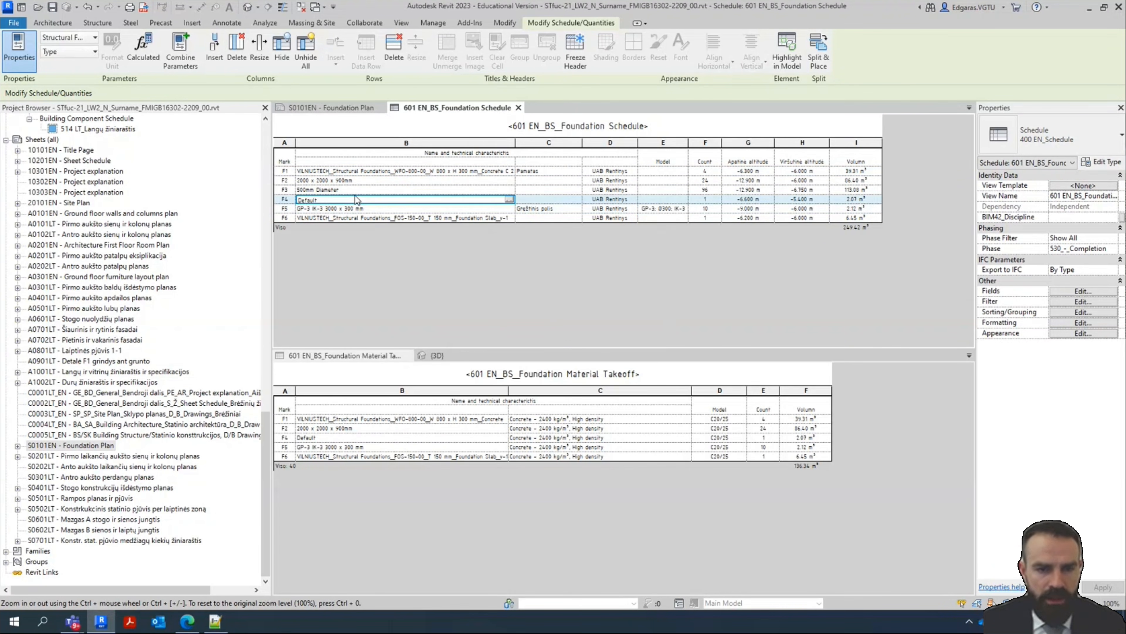
left_click(559, 199)
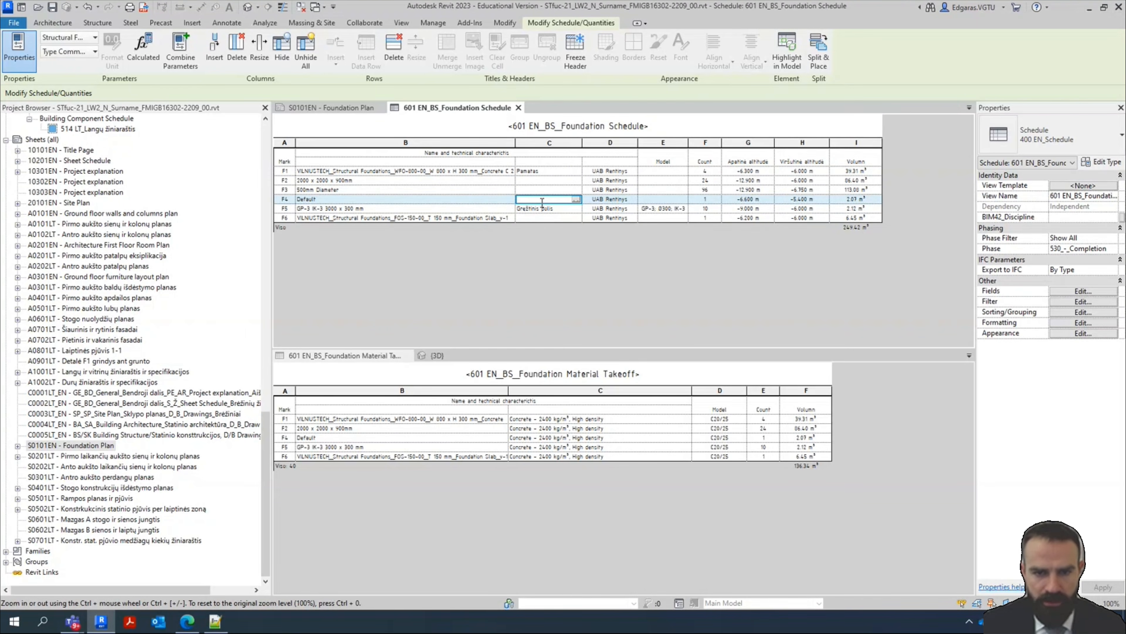
left_click(544, 171)
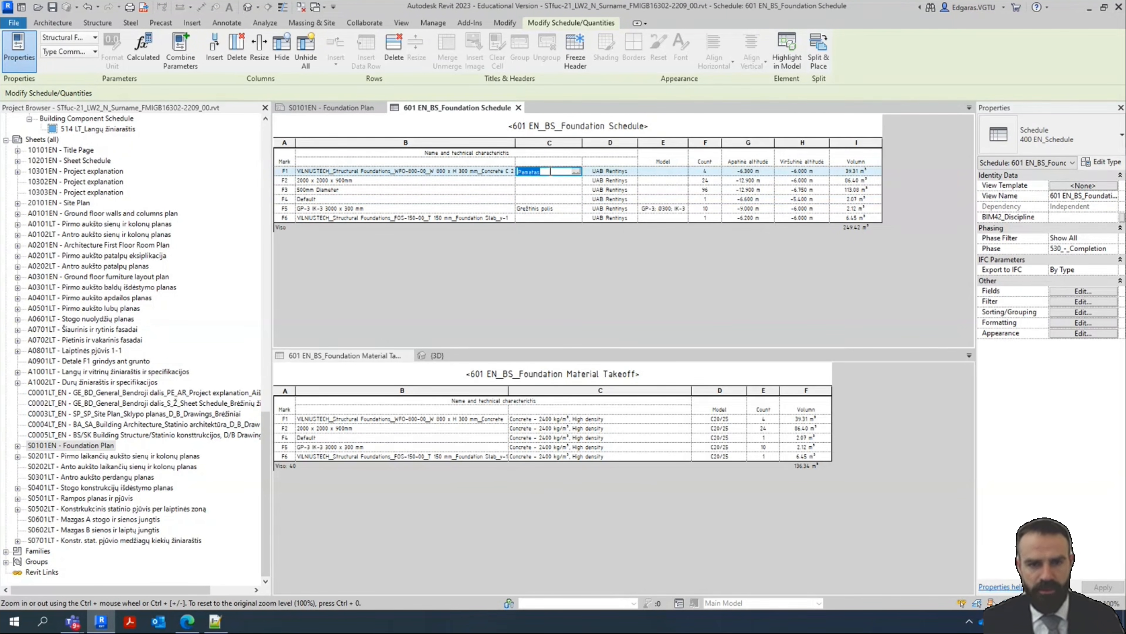
type("Founda")
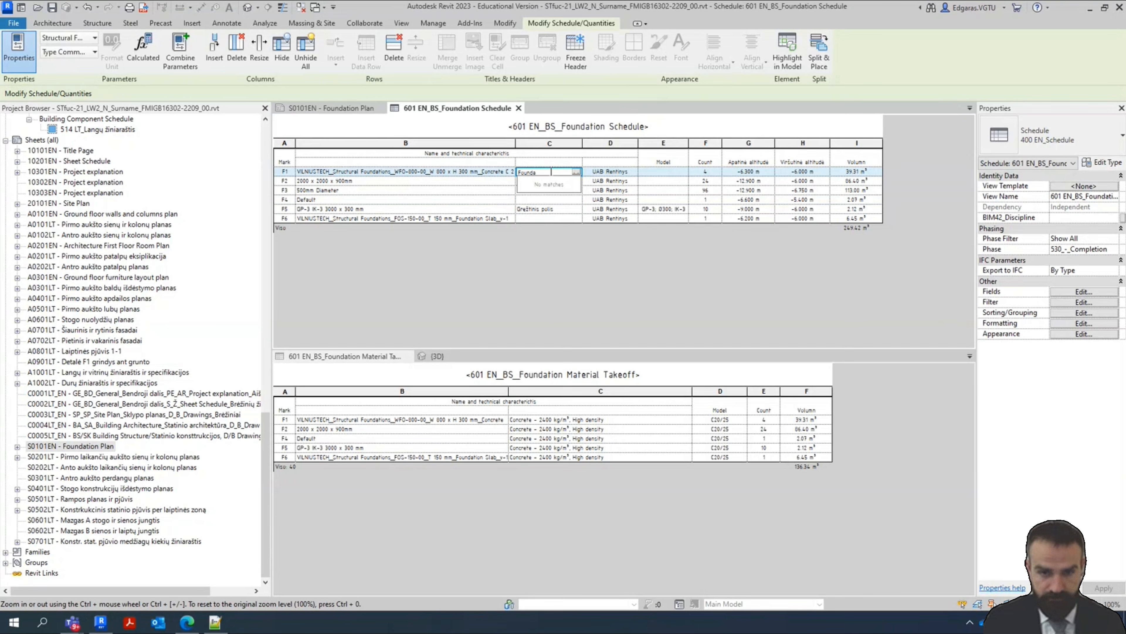
key("BackSpace")
key("BackSpace")
key("BackSpace")
type("Fou")
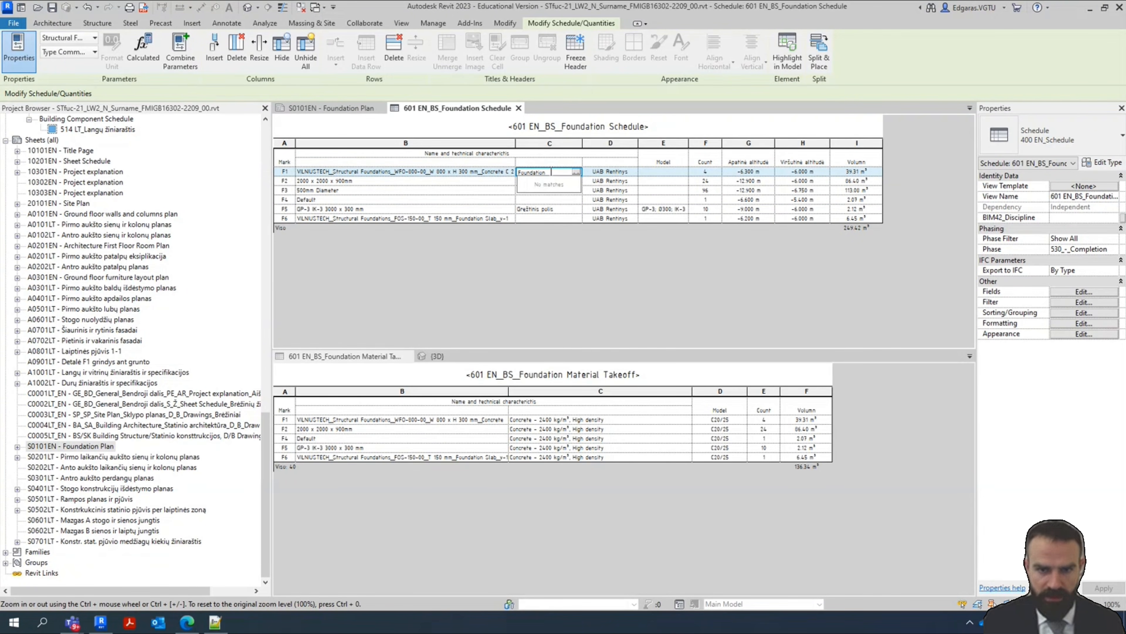
key("Return")
left_click(590, 335)
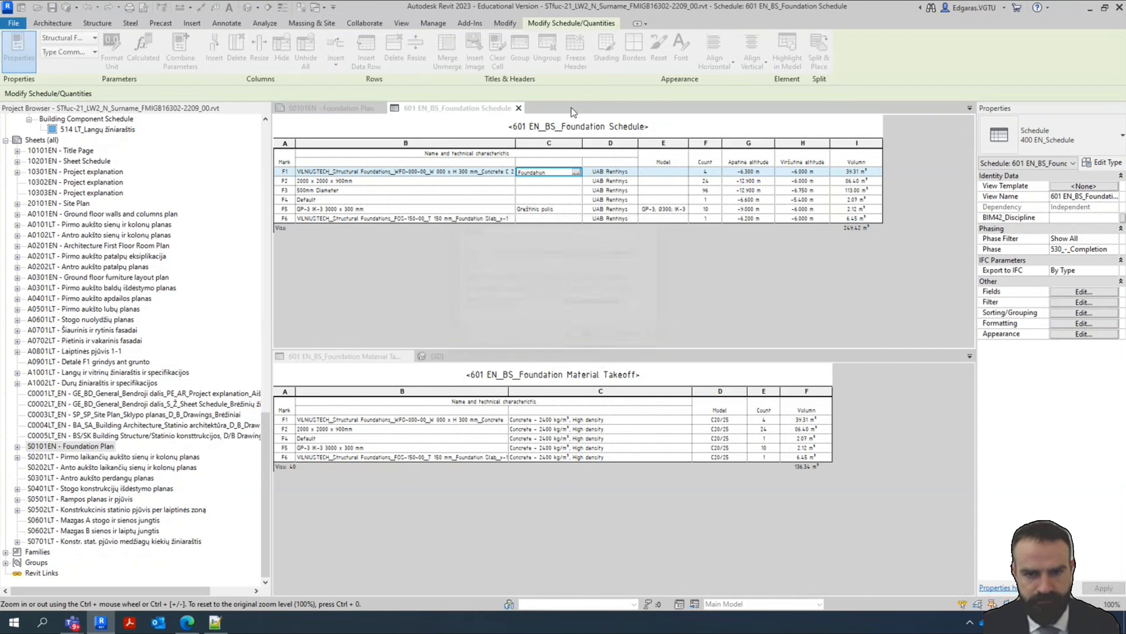
Copy F1's type comment Foundation to the F2 and F3 rows, applying it to all elements of both types
left_click(553, 171)
key("ctrl+c")
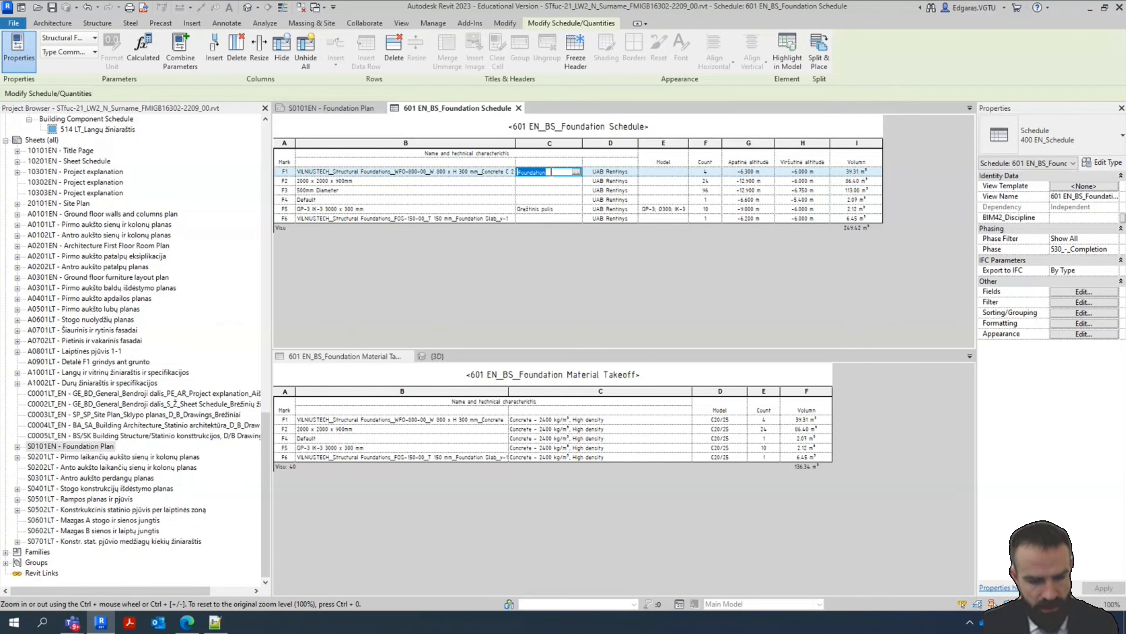
left_click(550, 182)
left_click(550, 199)
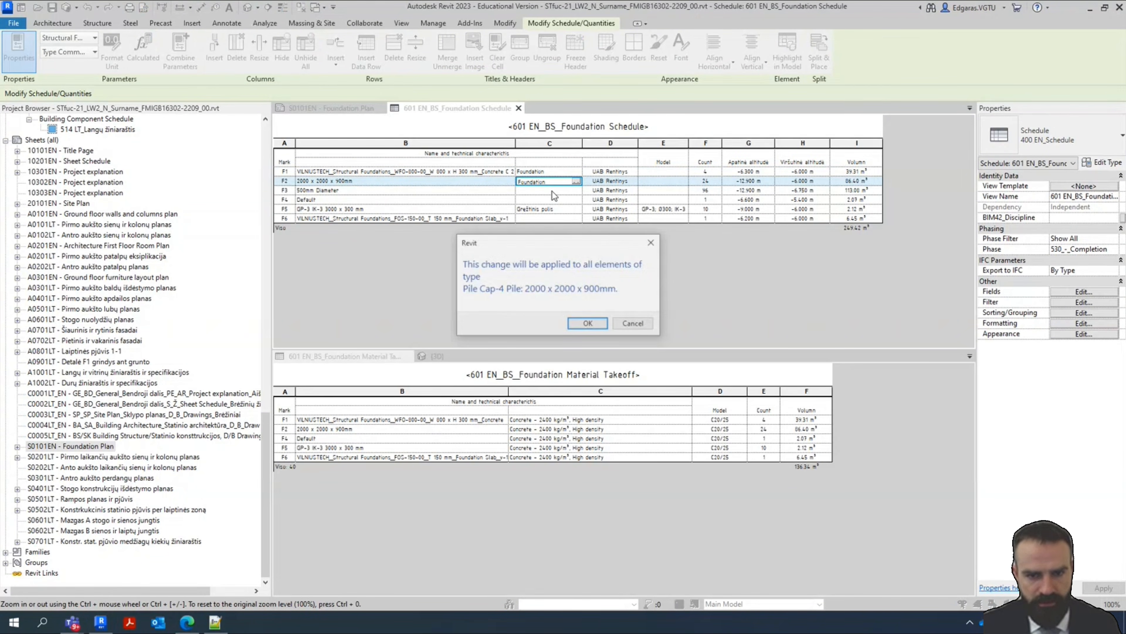
left_click(583, 325)
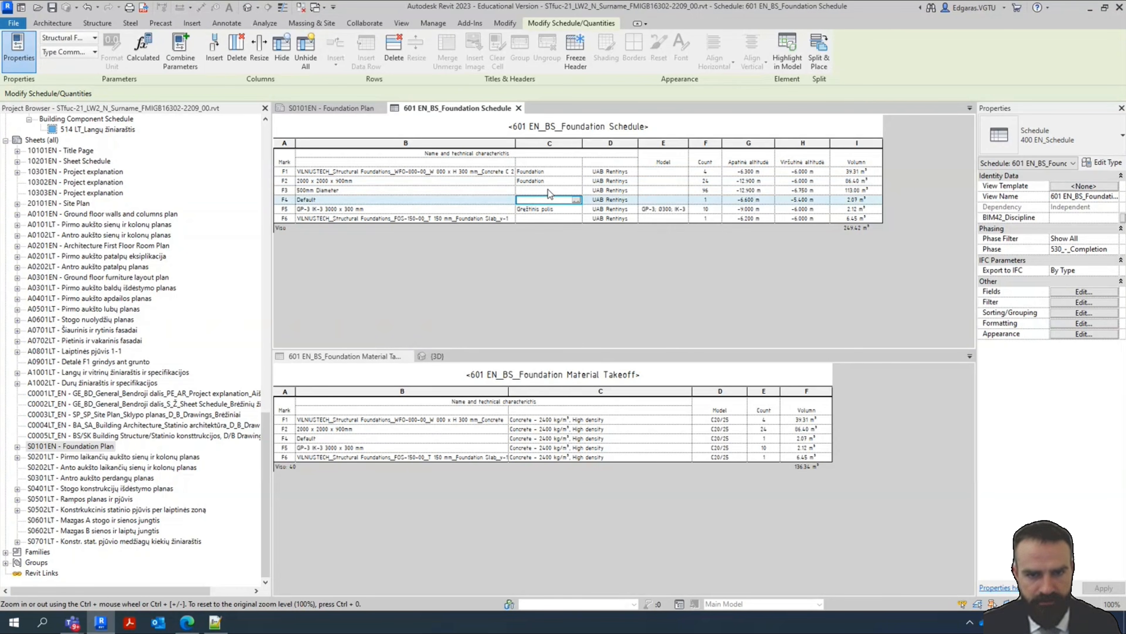
left_click(548, 190)
key("ctrl+v")
left_click(558, 196)
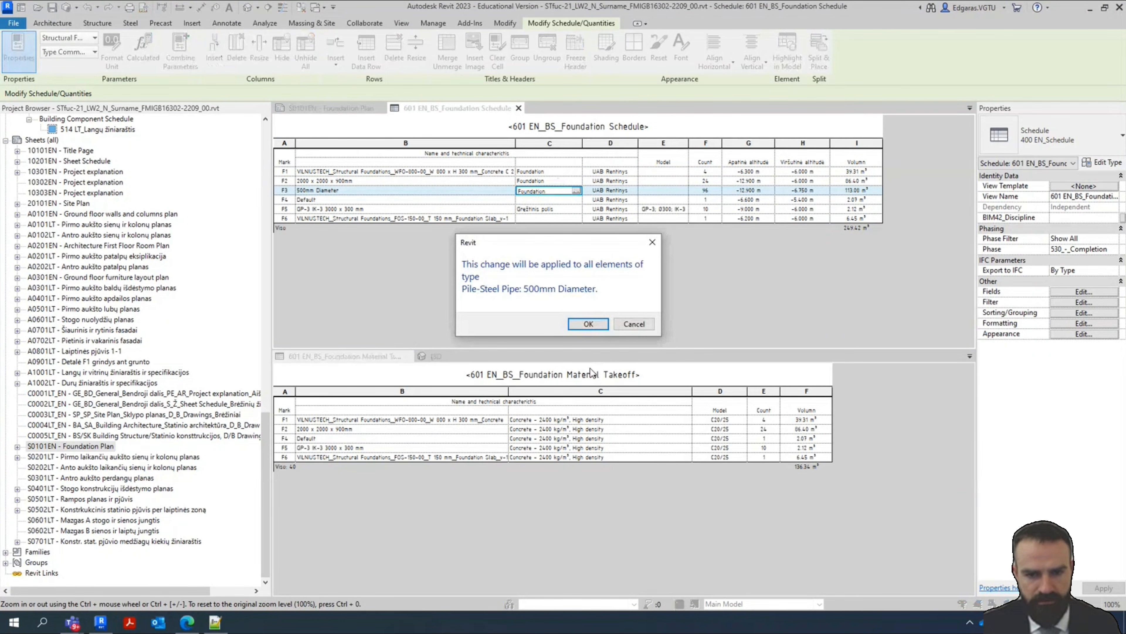
left_click(586, 324)
Copy the type comment Foundation to the F4 and F6 rows of the Foundation Schedule, applying it to all elements of both types
left_click(545, 182)
left_click(542, 199)
left_click(542, 200)
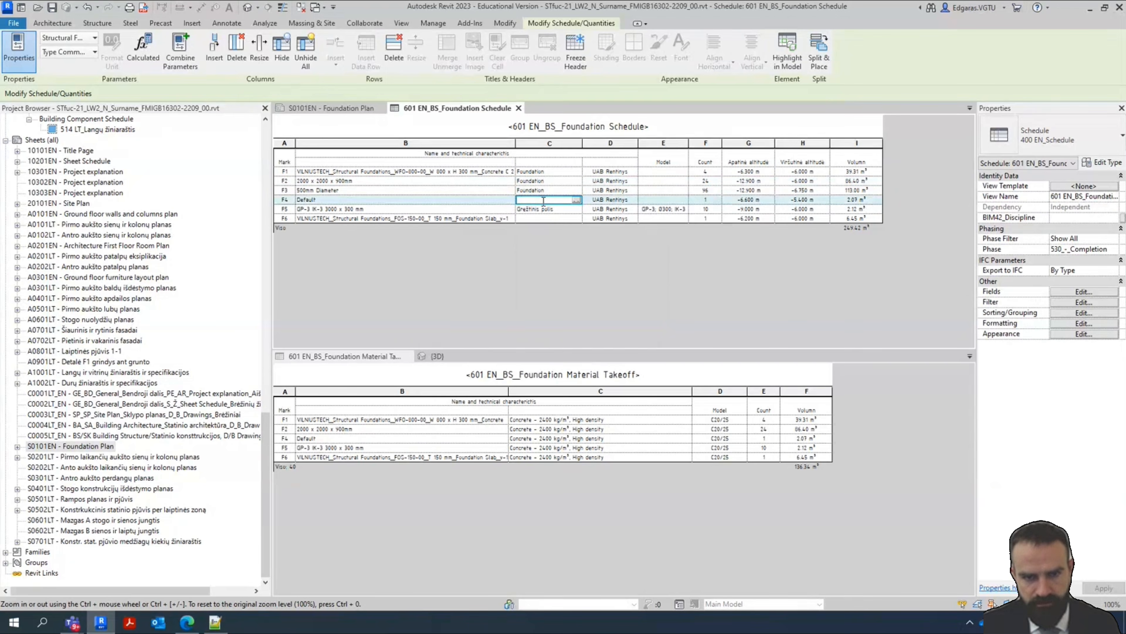
key("ctrl+v")
left_click(586, 324)
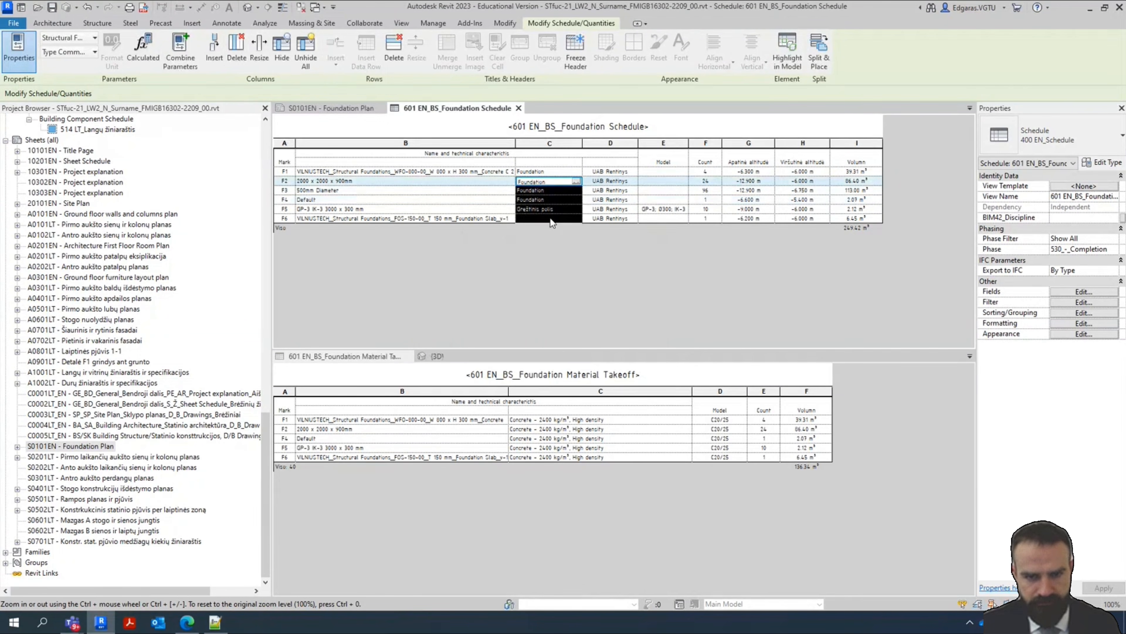
left_click(542, 218)
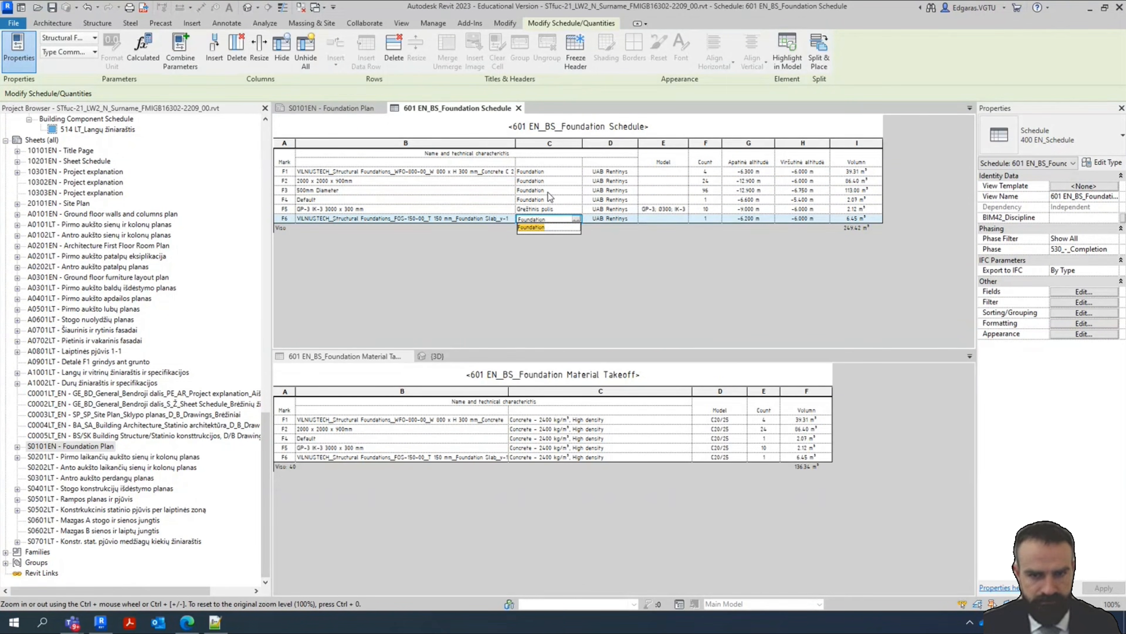
key("ctrl+v")
left_click(588, 333)
left_click(560, 191)
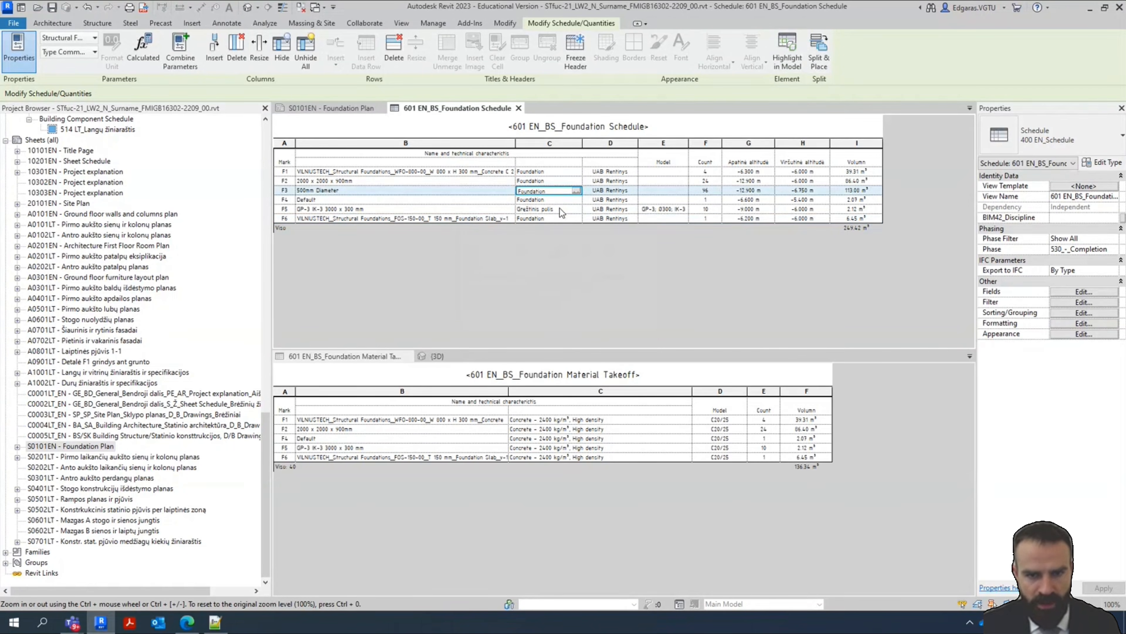
Select the F5 concrete piles in the 3D view and set the description in their type properties to Foundation
left_click(560, 210)
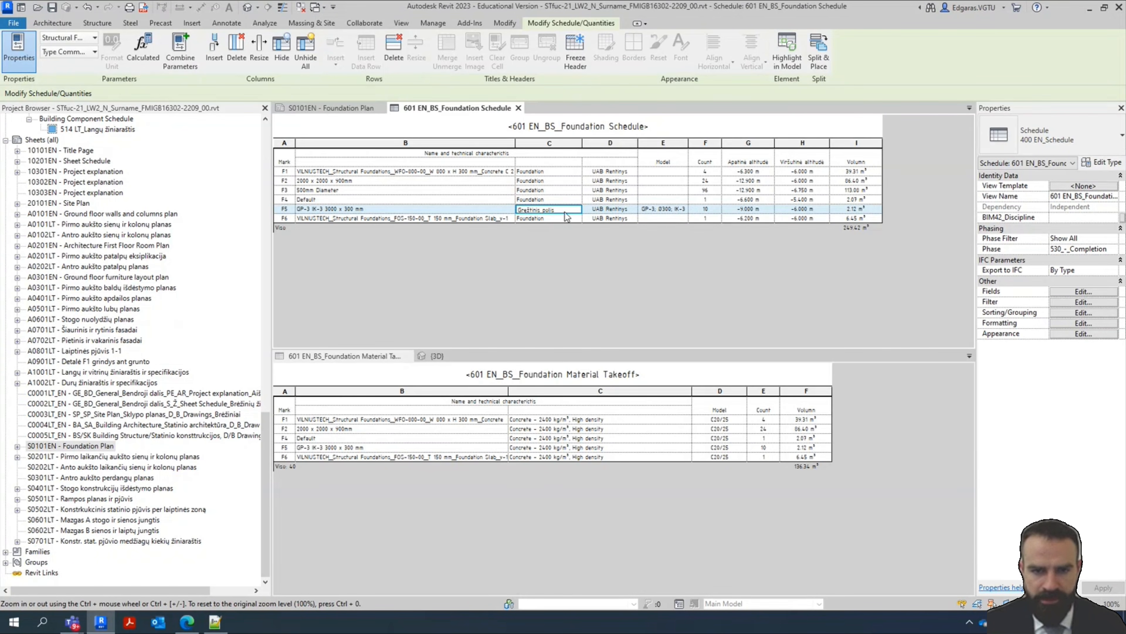
left_click(436, 355)
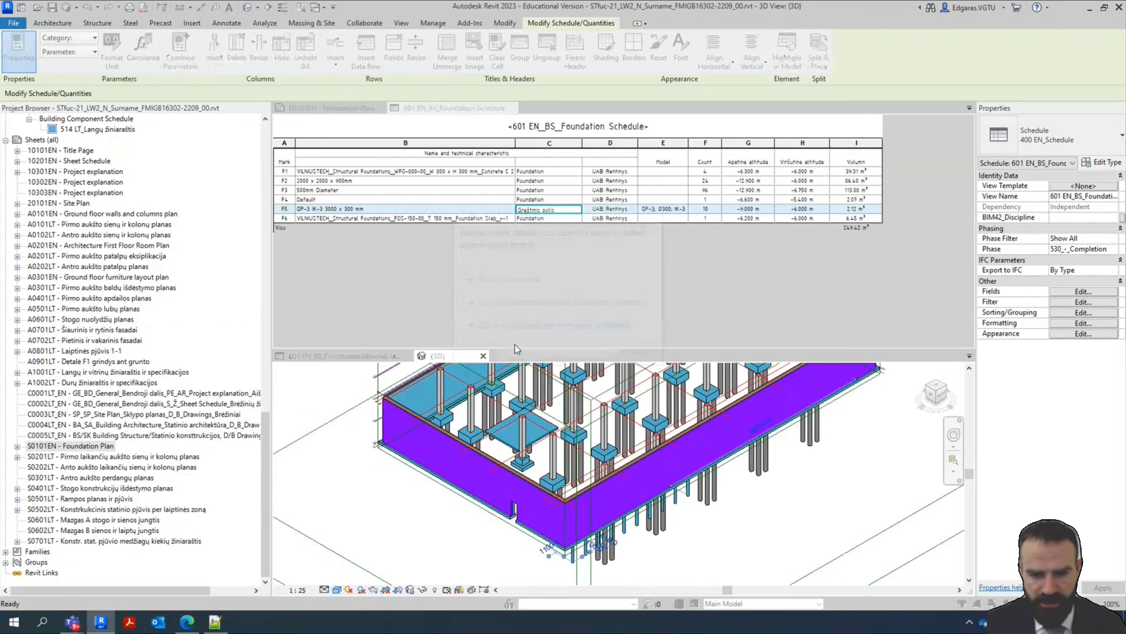
left_click(508, 280)
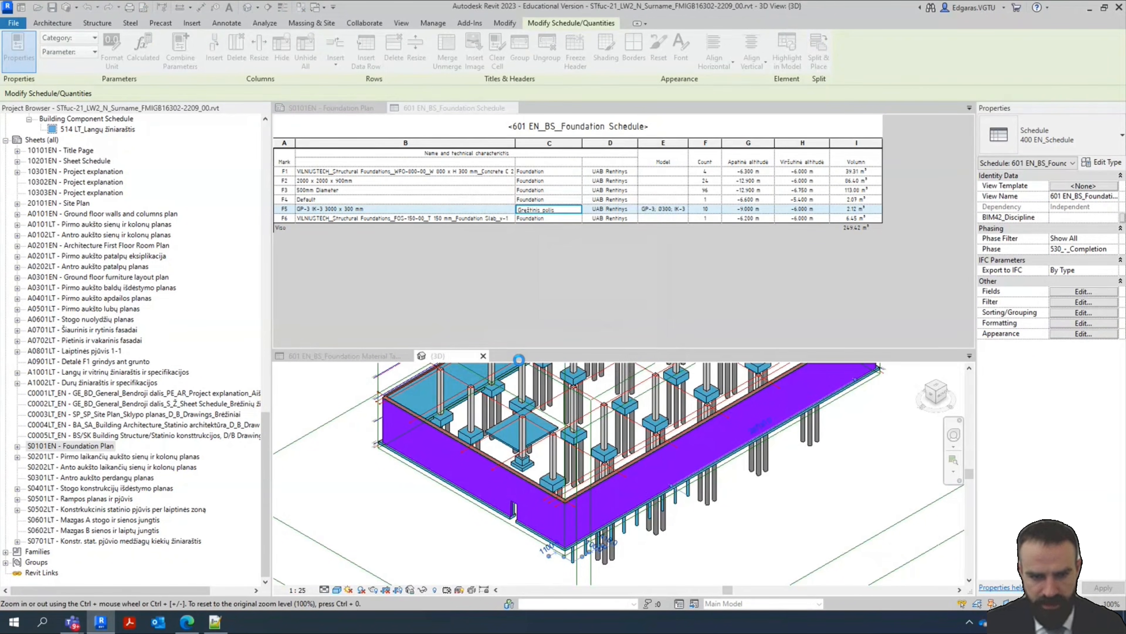
left_click(591, 440)
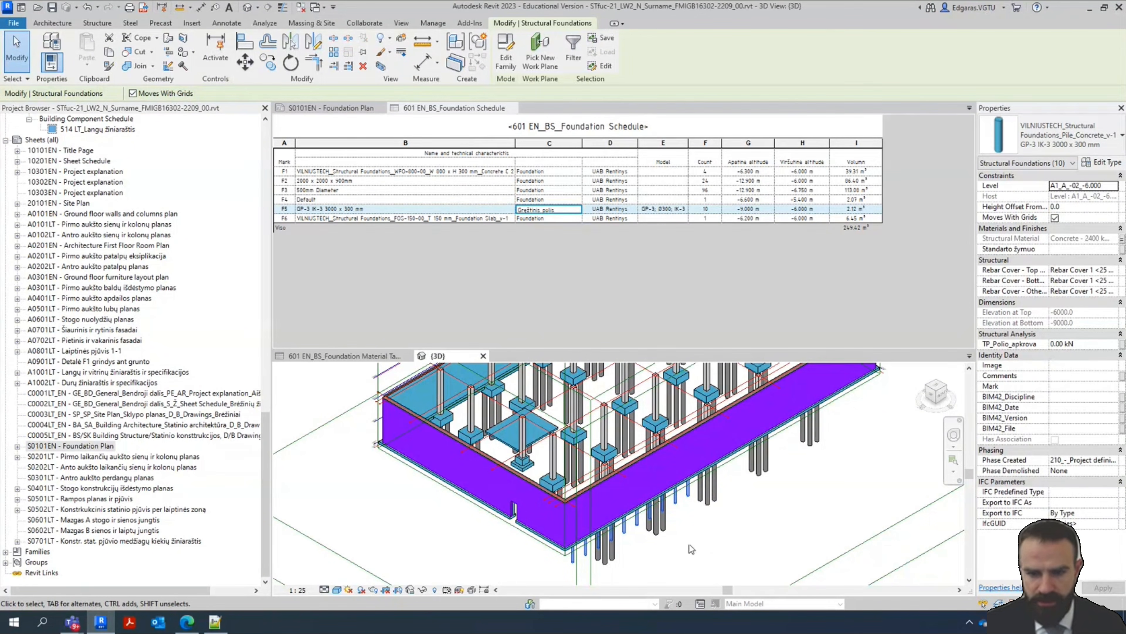
left_click(1104, 162)
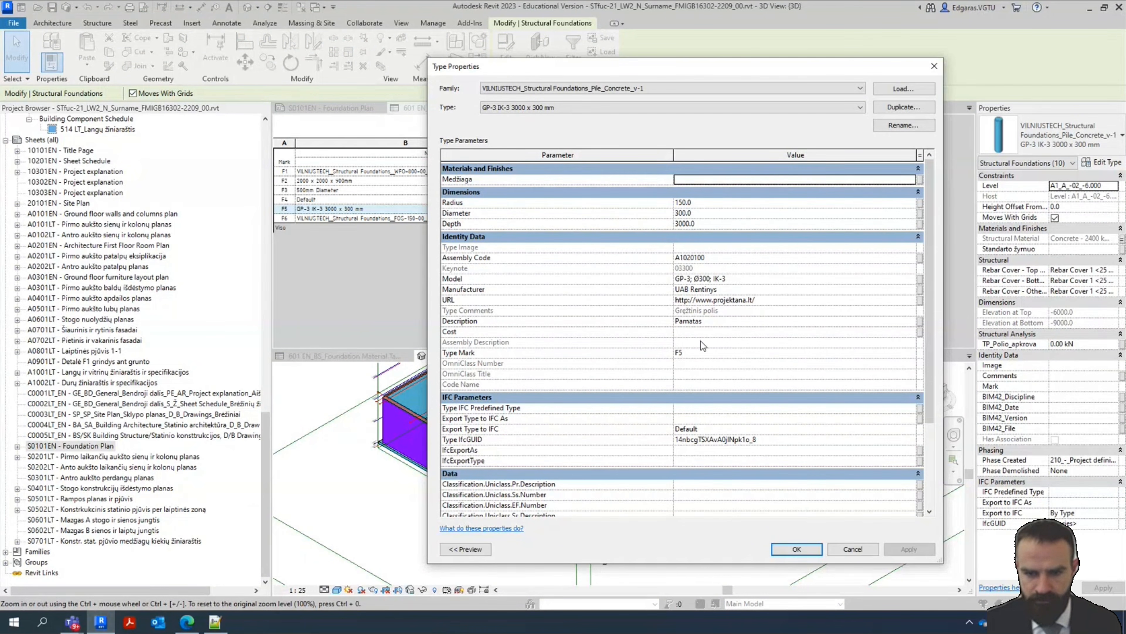
left_click(721, 321)
key("ctrl+v")
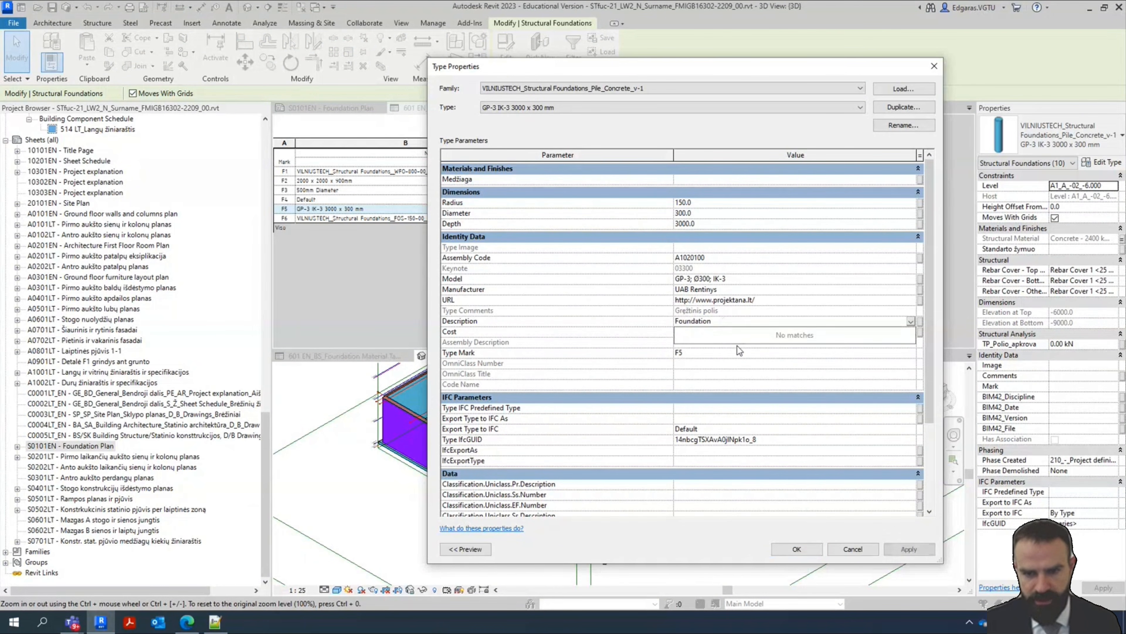
left_click(735, 355)
left_click(686, 355)
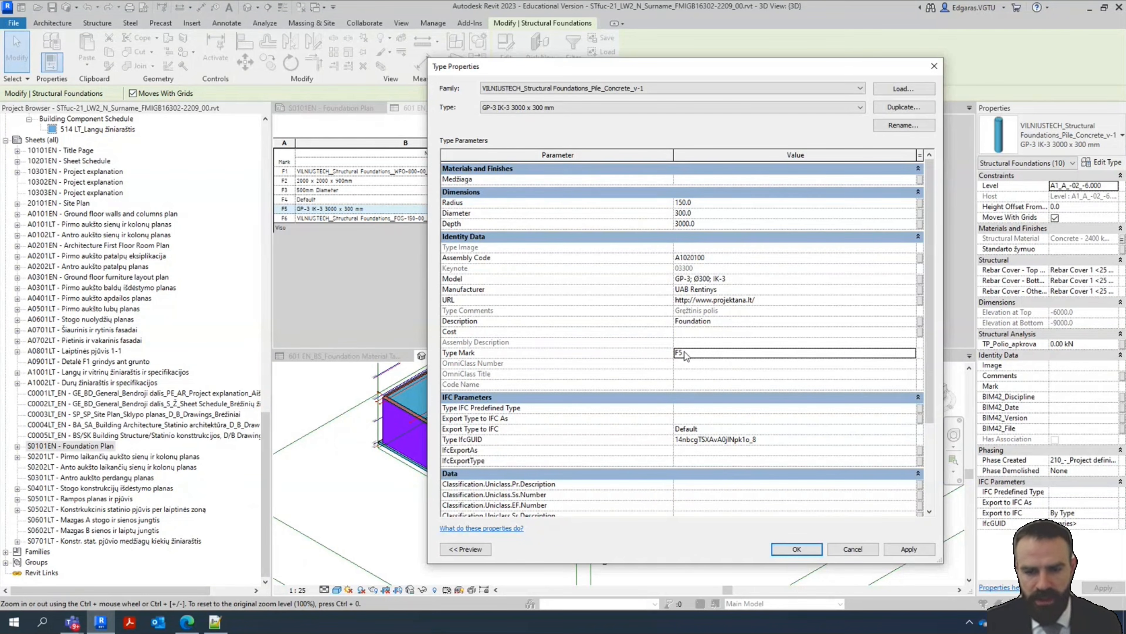
scroll(668, 362, "down", 1)
scroll(660, 363, "up", 1)
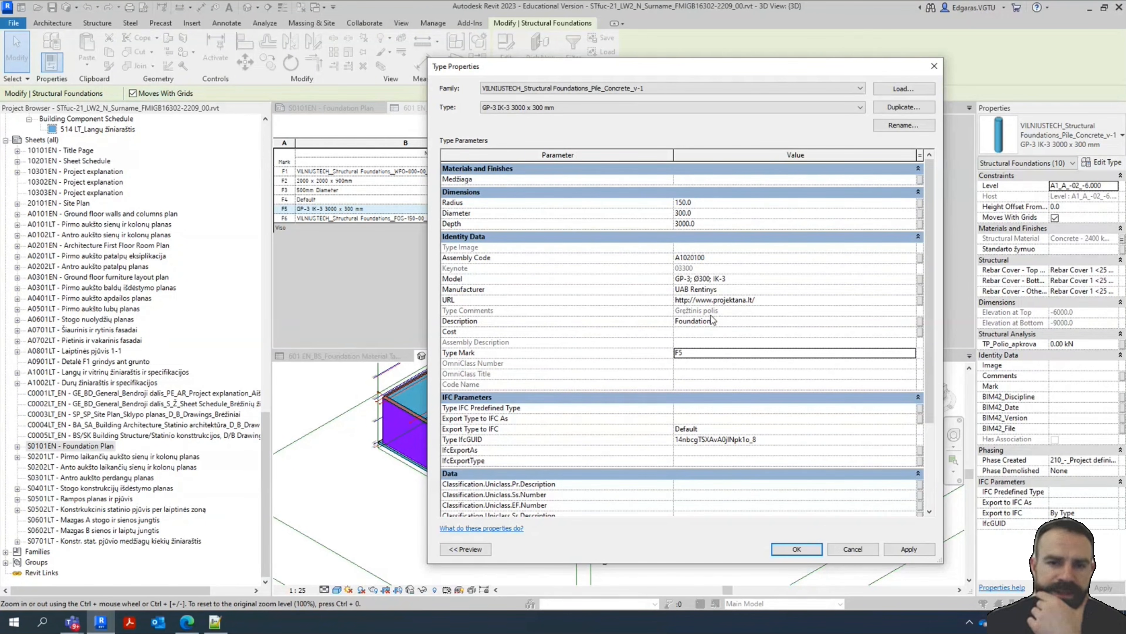
left_click(790, 546)
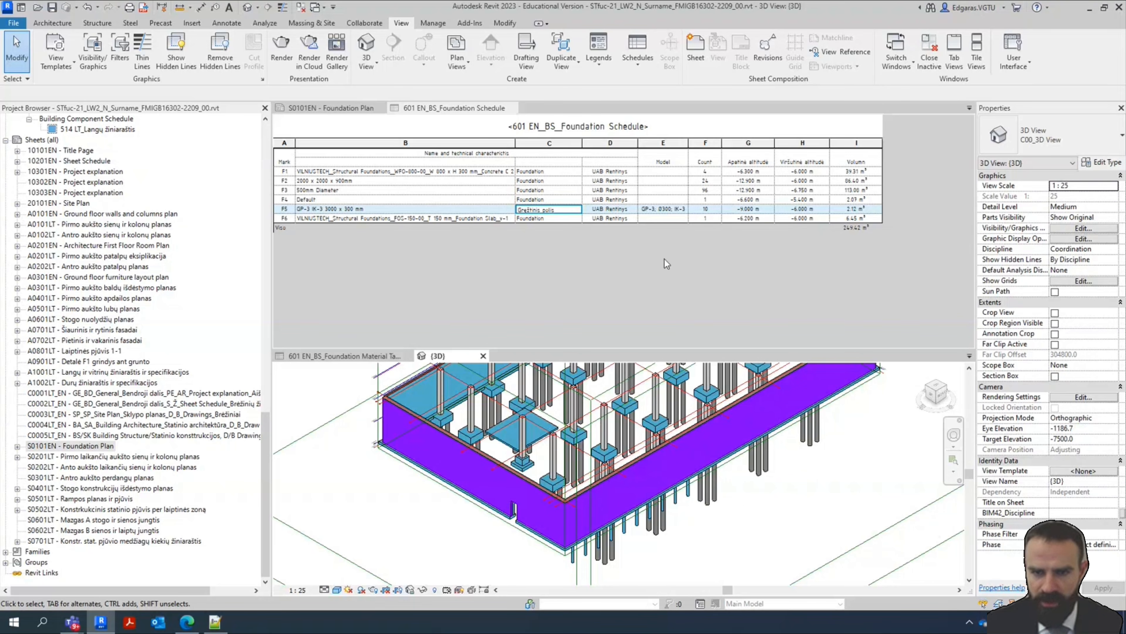
Set the model of foundation F1 to WFO-800-00, matching the code in its type name, for all elements of the type
left_click(667, 173)
left_click(667, 173)
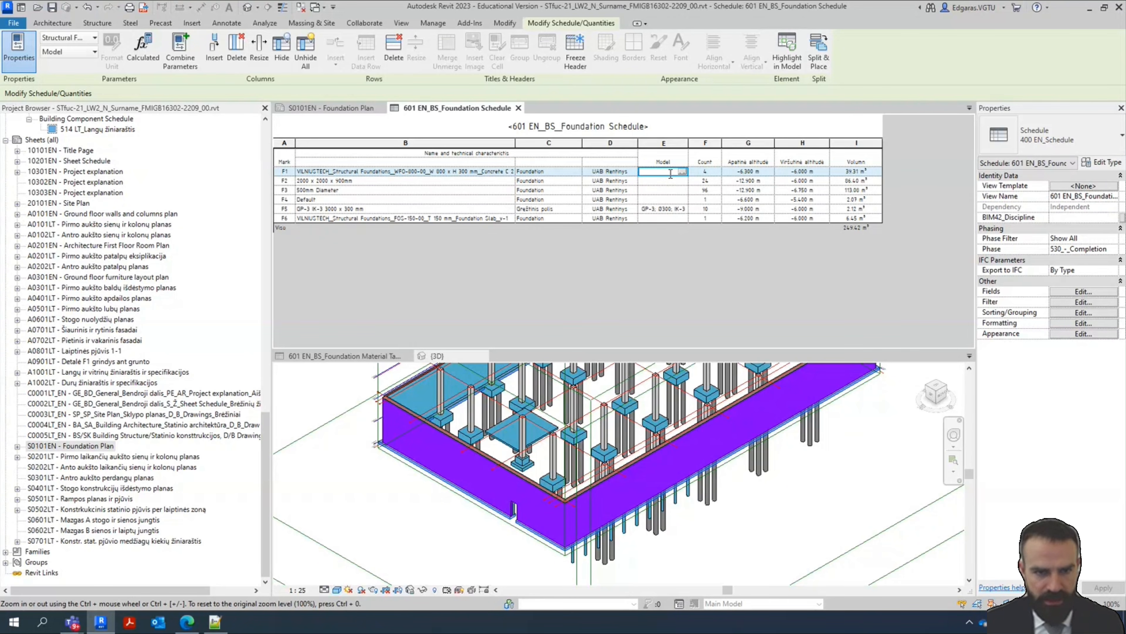
type("WFO")
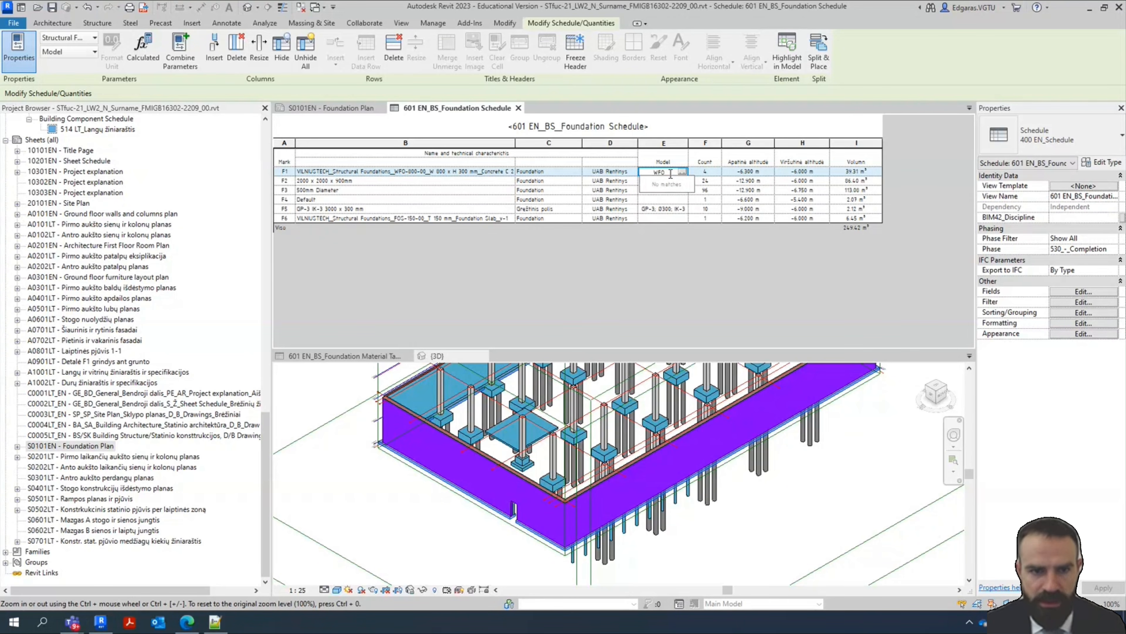
type("-800-00")
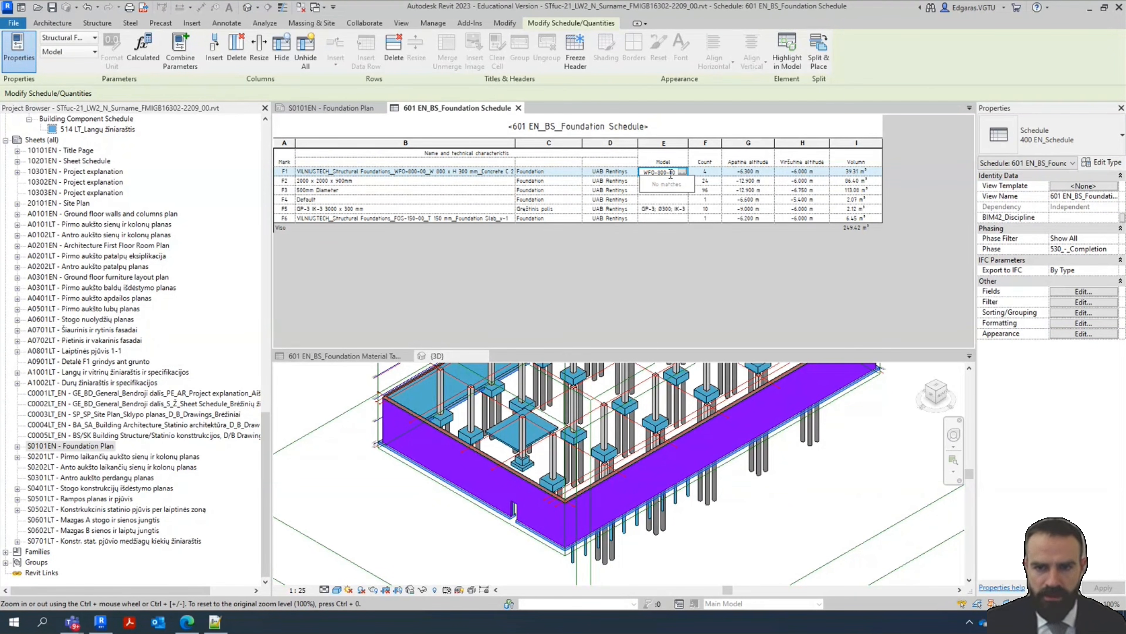
key("Return")
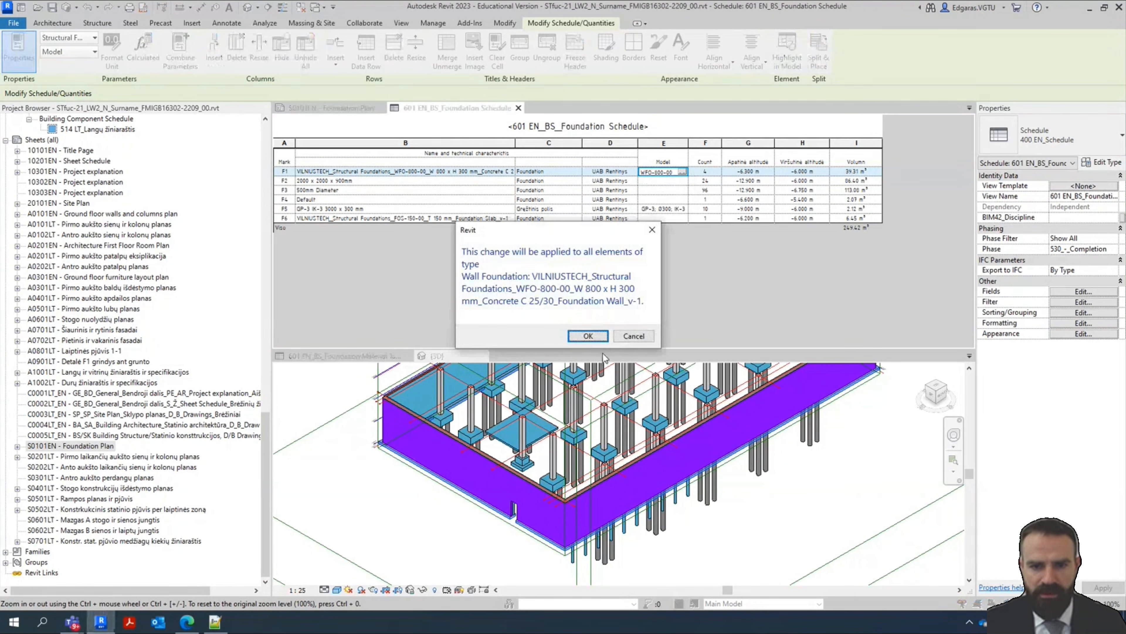
left_click(586, 333)
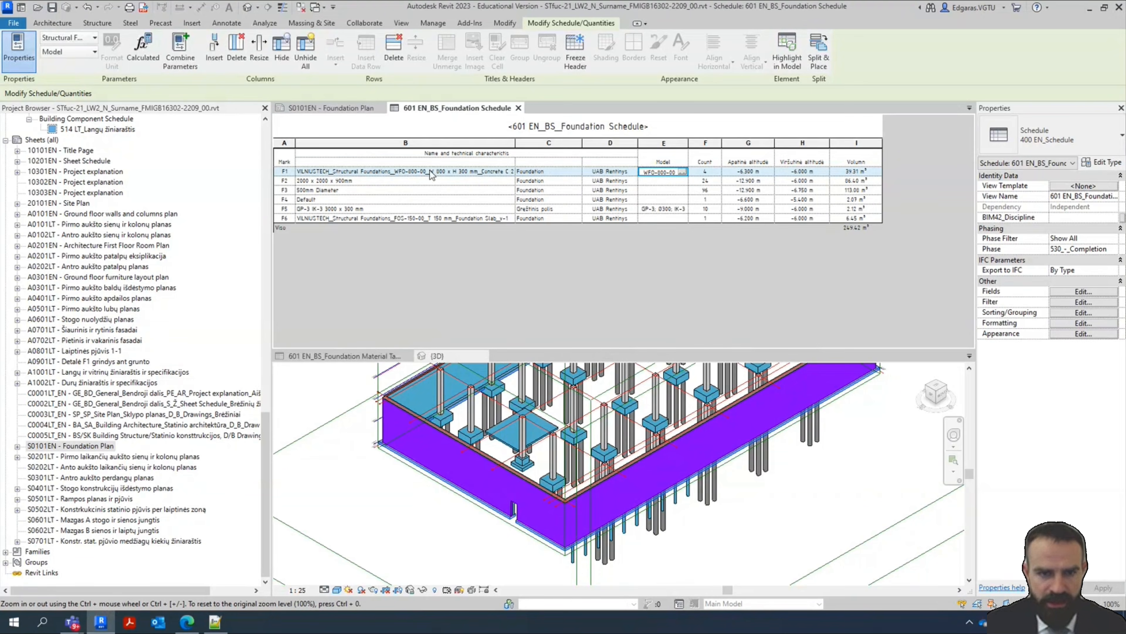
left_click(397, 172)
left_click_drag(397, 171, 431, 173)
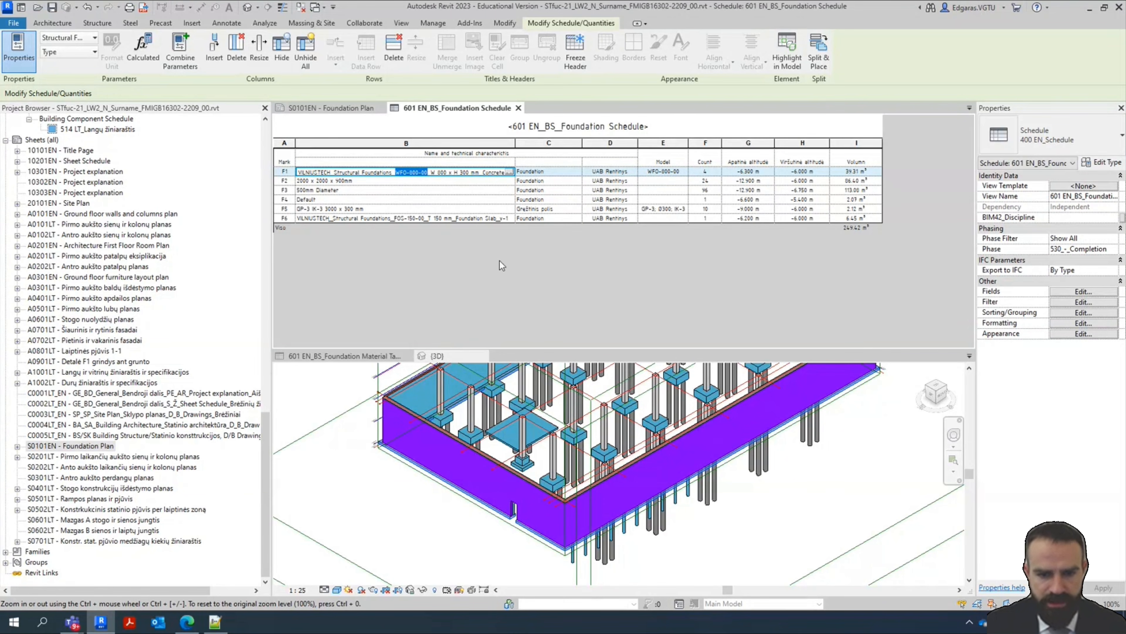
Set the model of foundation F2 to F 20x20x9 and apply it to all elements of that type
left_click(406, 181)
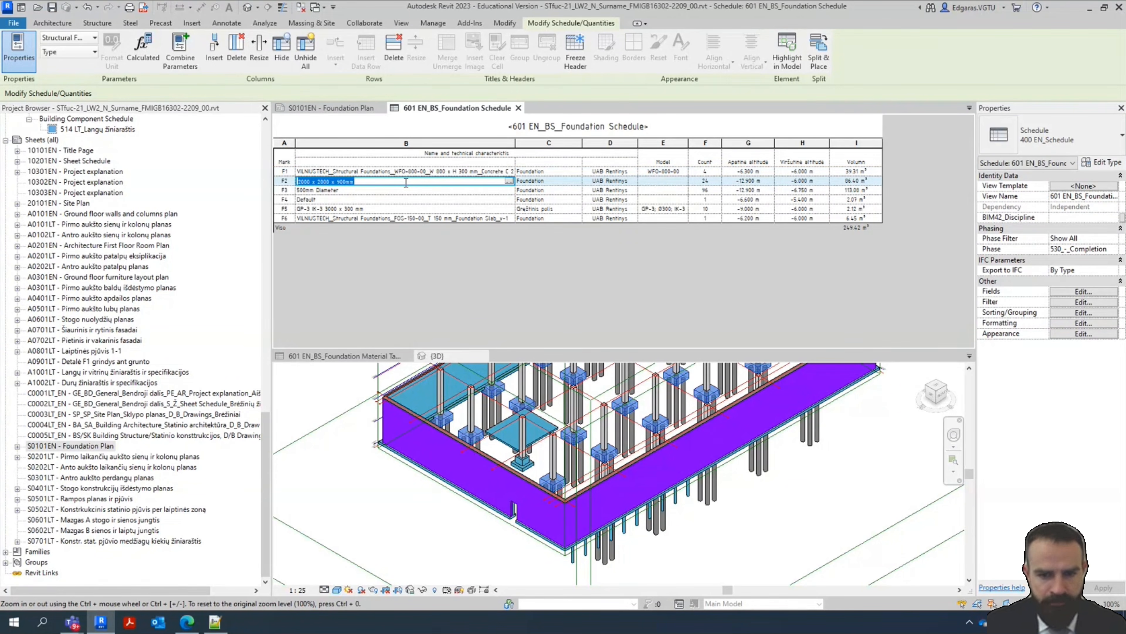
left_click(665, 182)
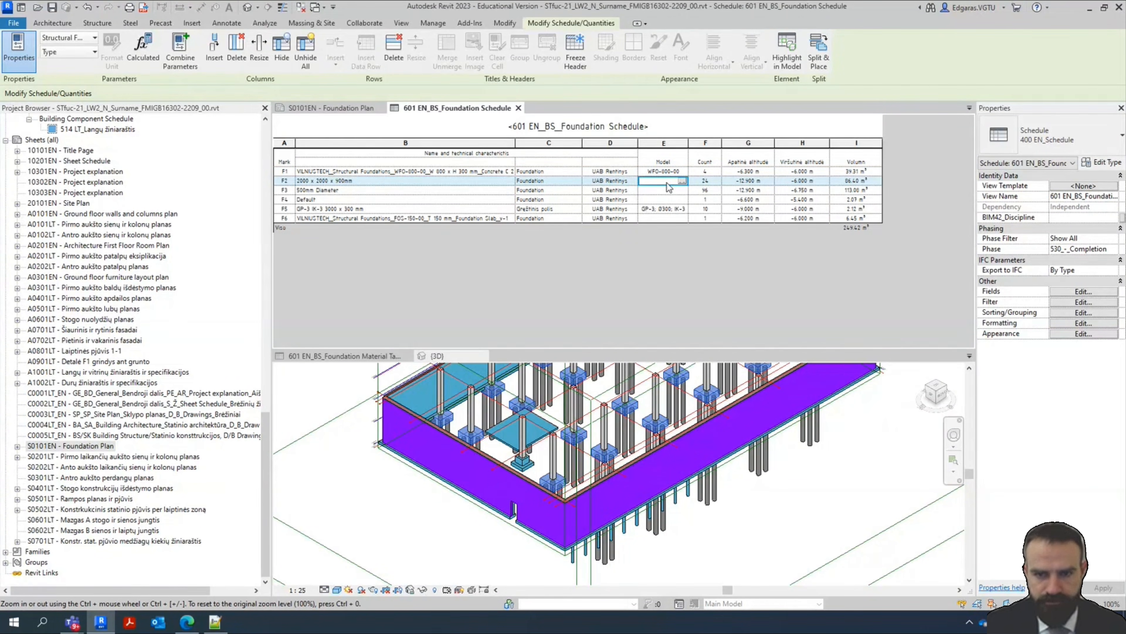
type("W")
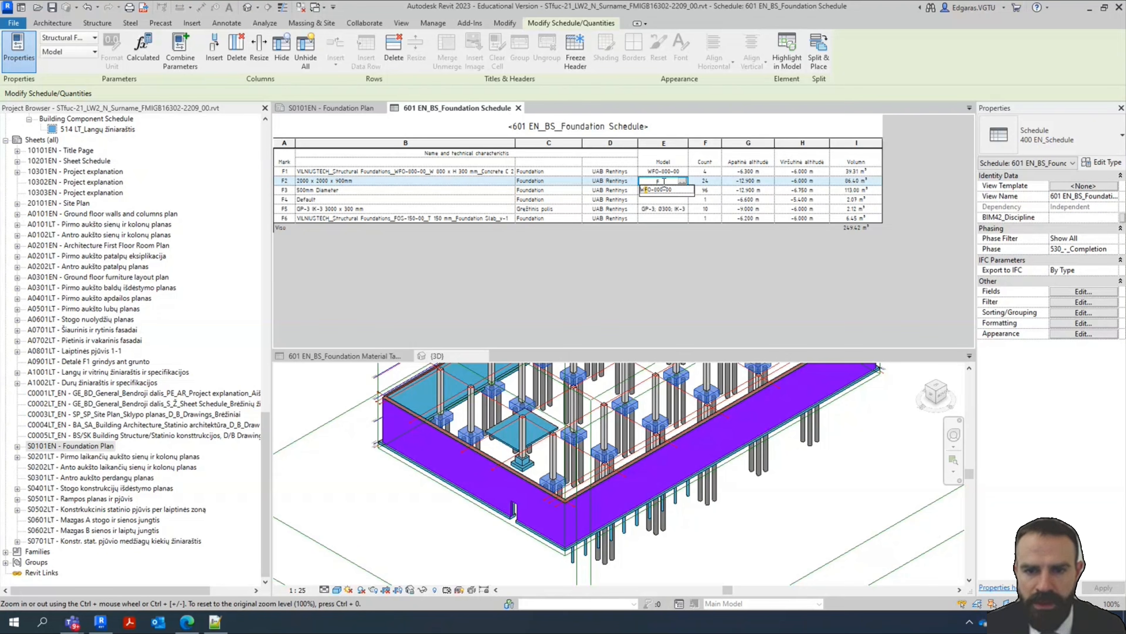
type("2")
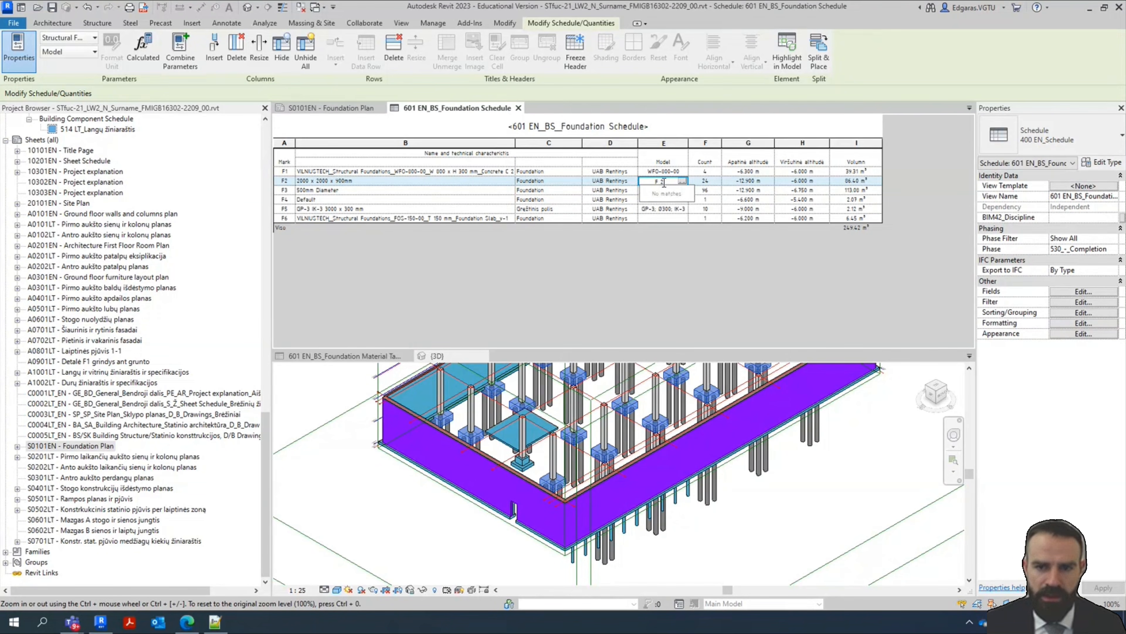
type("0x20x")
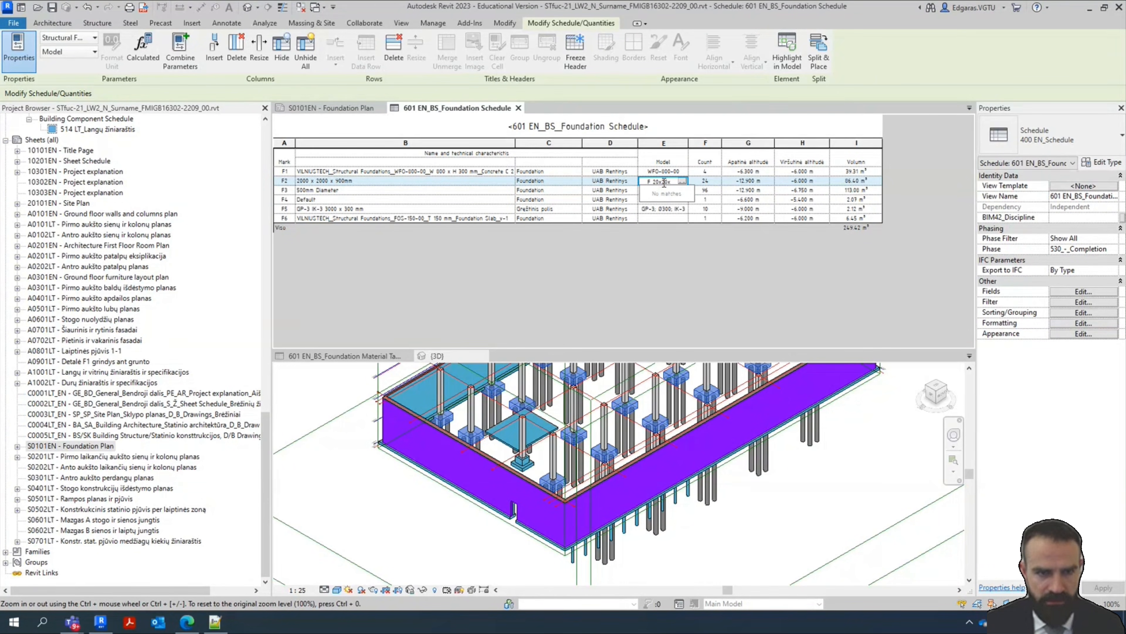
type("9")
key("Return")
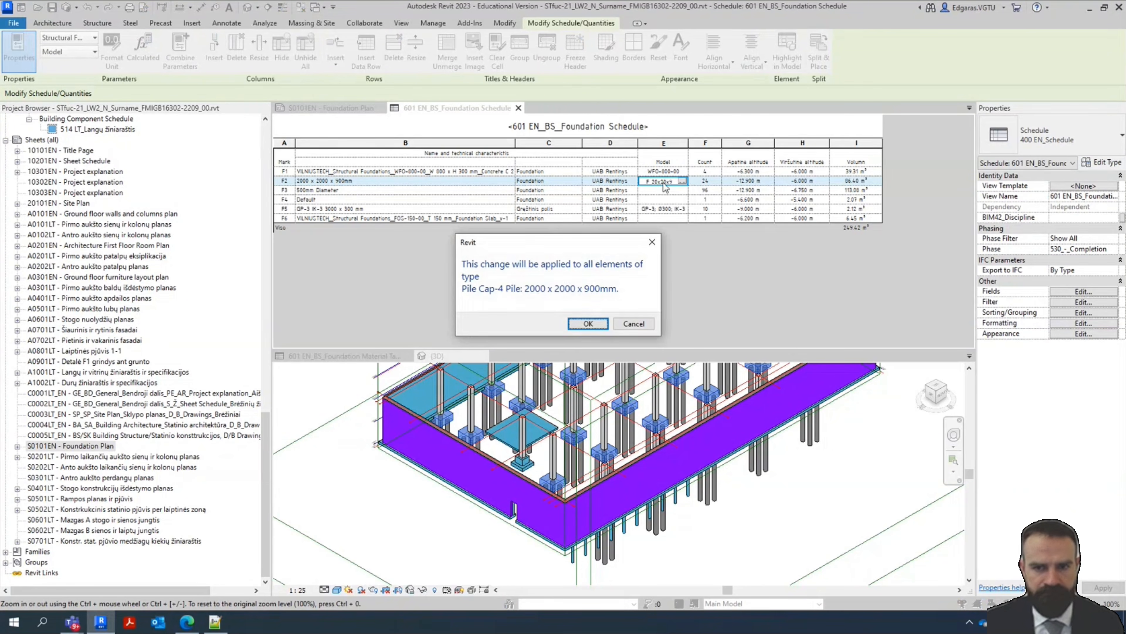
left_click(588, 325)
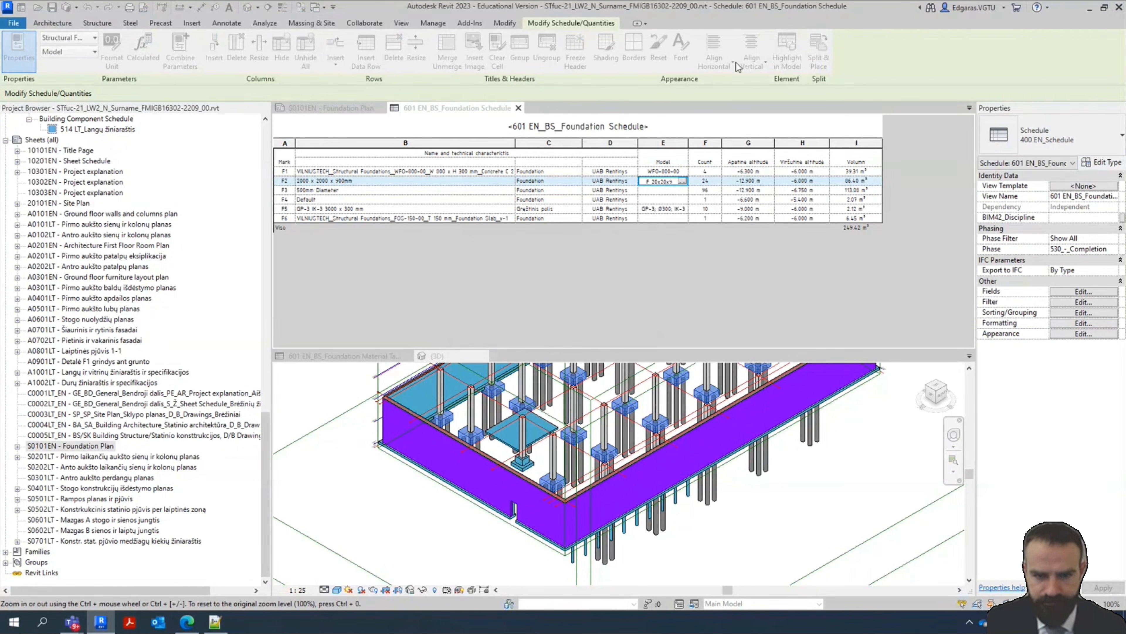
Change the pile type of the Pile Cap-4 Pile 2000 x 2000 x 900mm to VILNIUSTECH_Structural Foundations_Pile_Concrete_v-1 : GP-3 IK-3 3000 x 300 mm
left_click(377, 190)
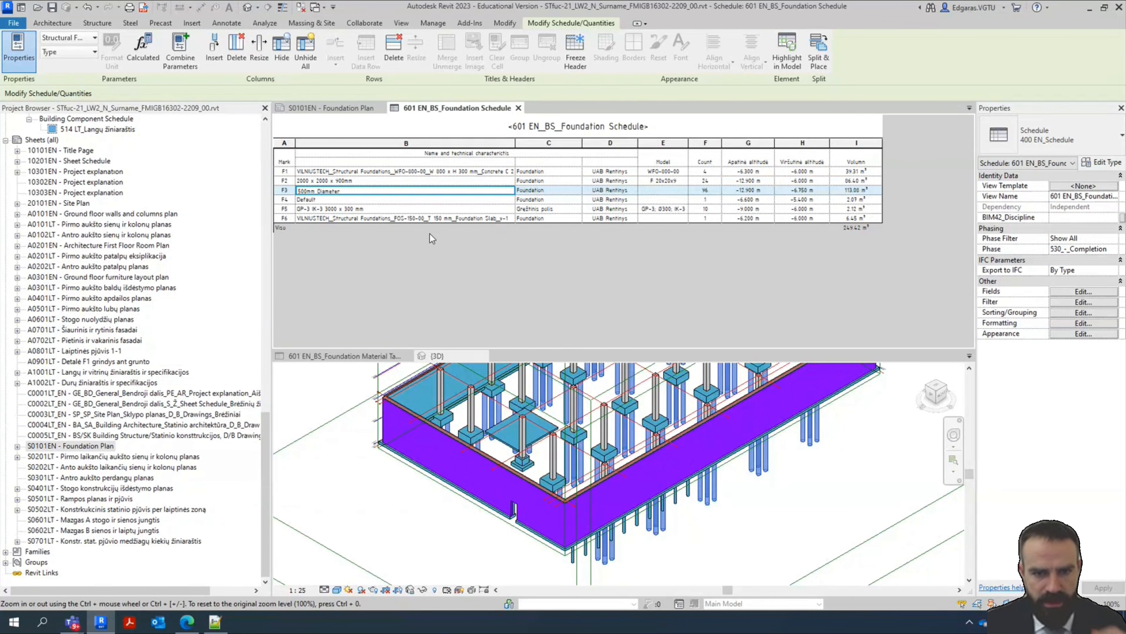
left_click(735, 526)
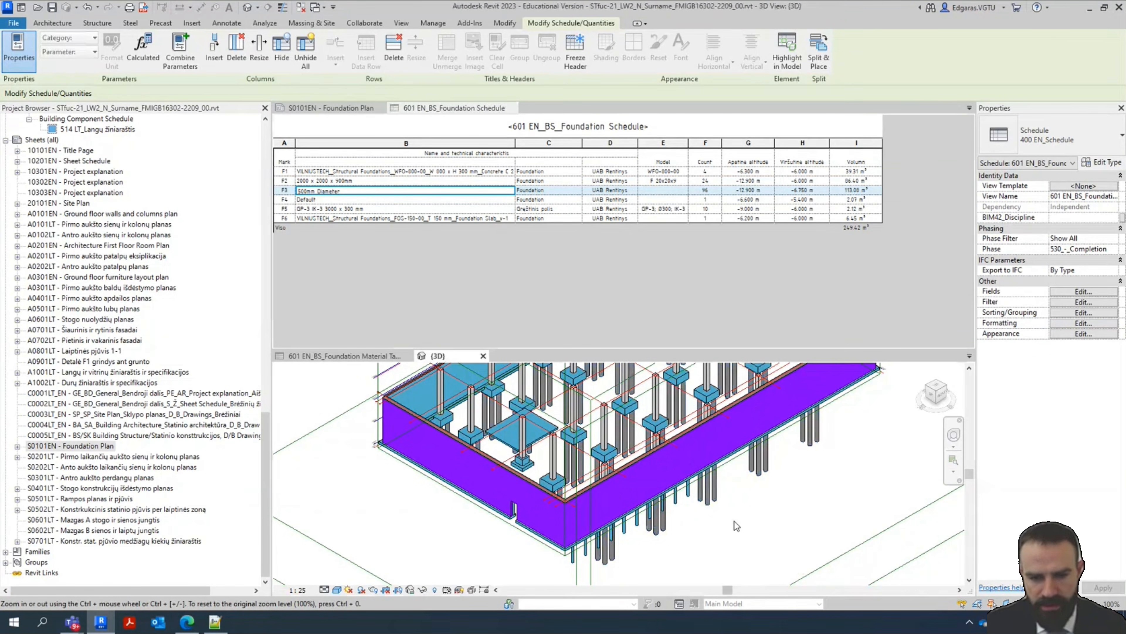
scroll(568, 461, "up", 5)
left_click(639, 487)
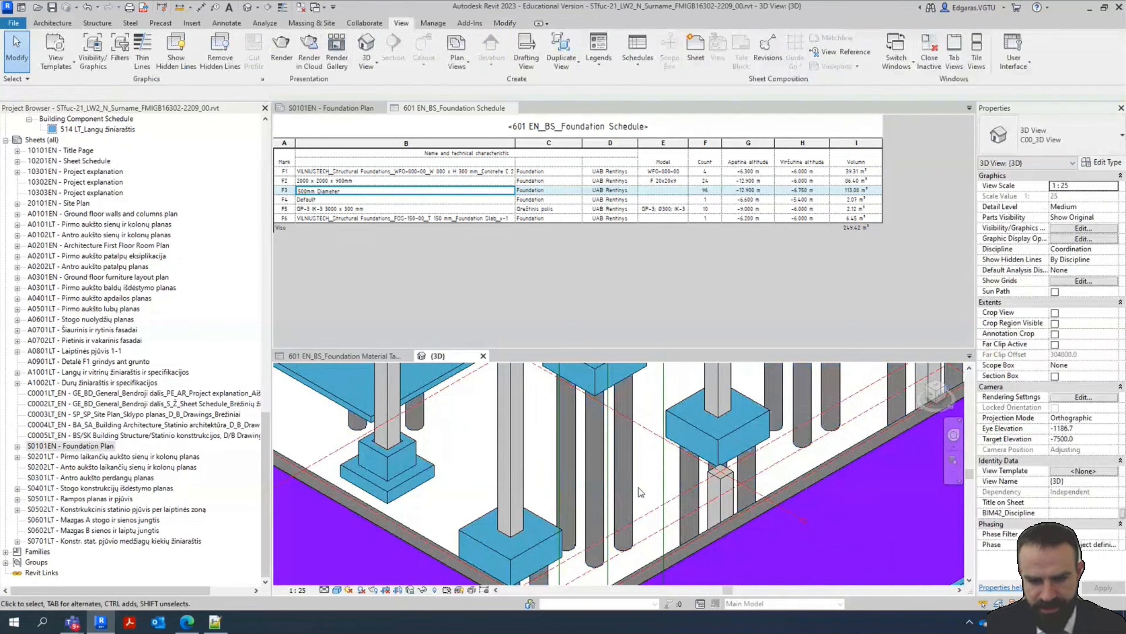
left_click(628, 482)
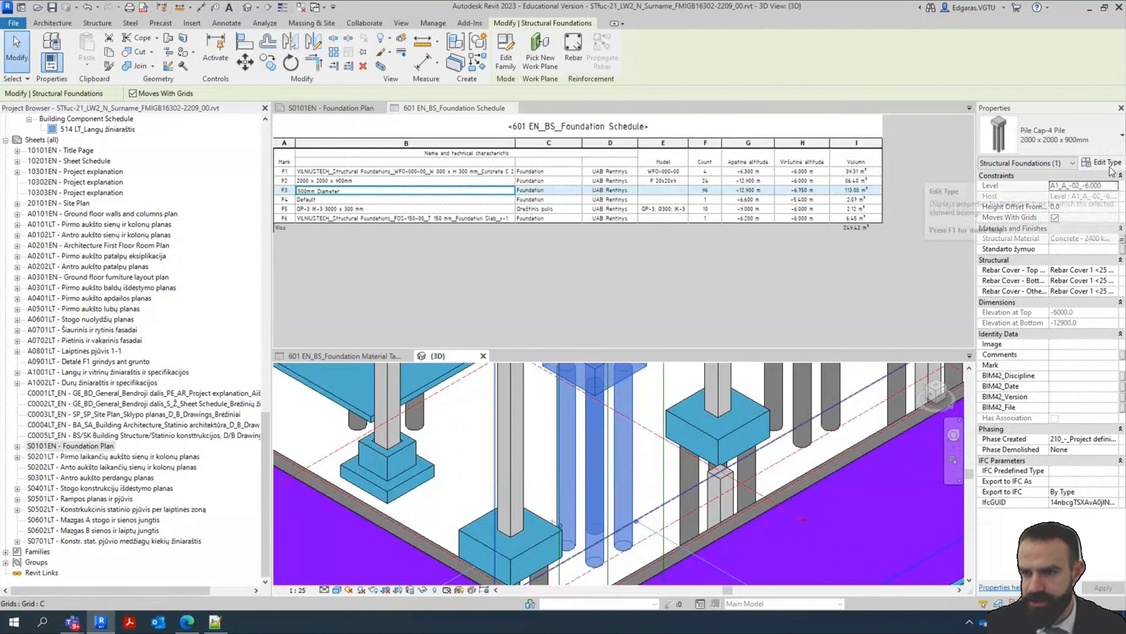
left_click(1103, 163)
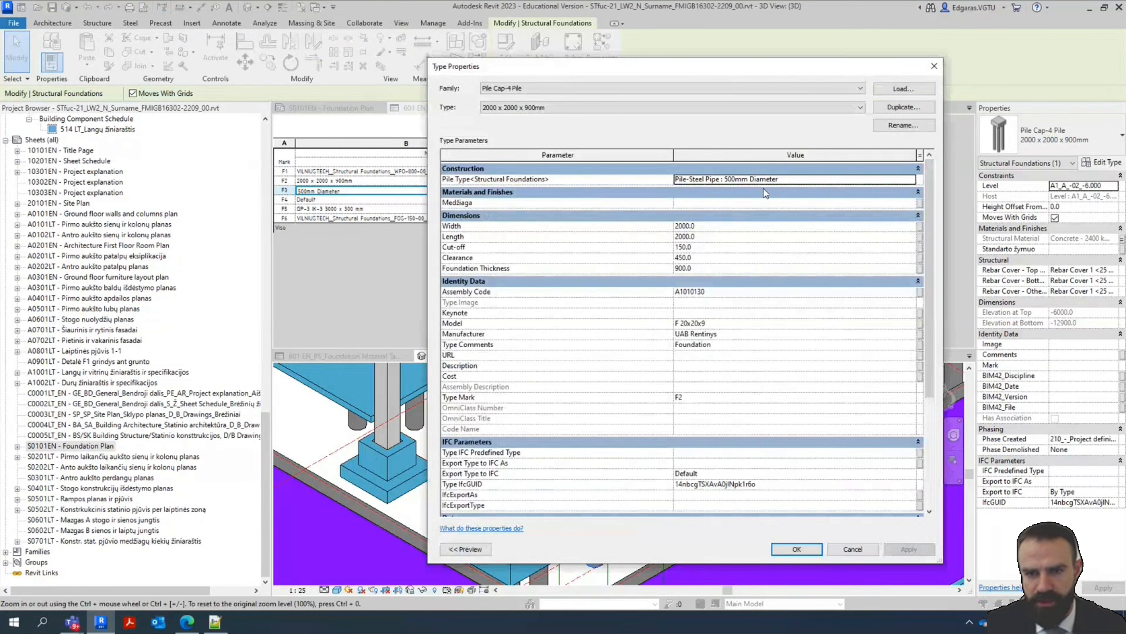
left_click(786, 180)
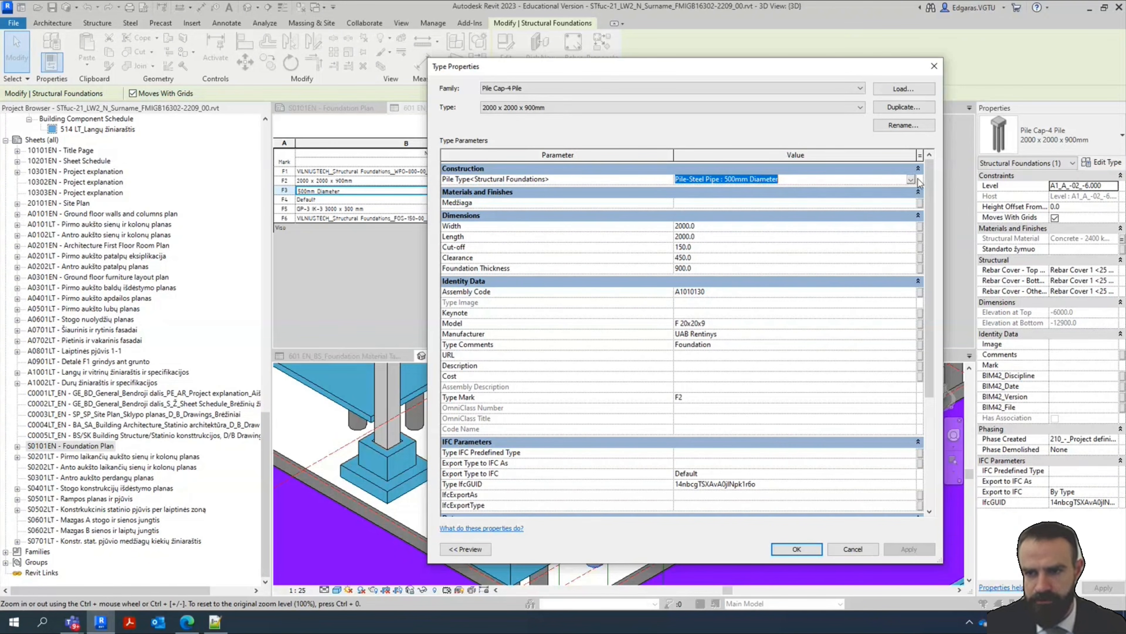
left_click(911, 180)
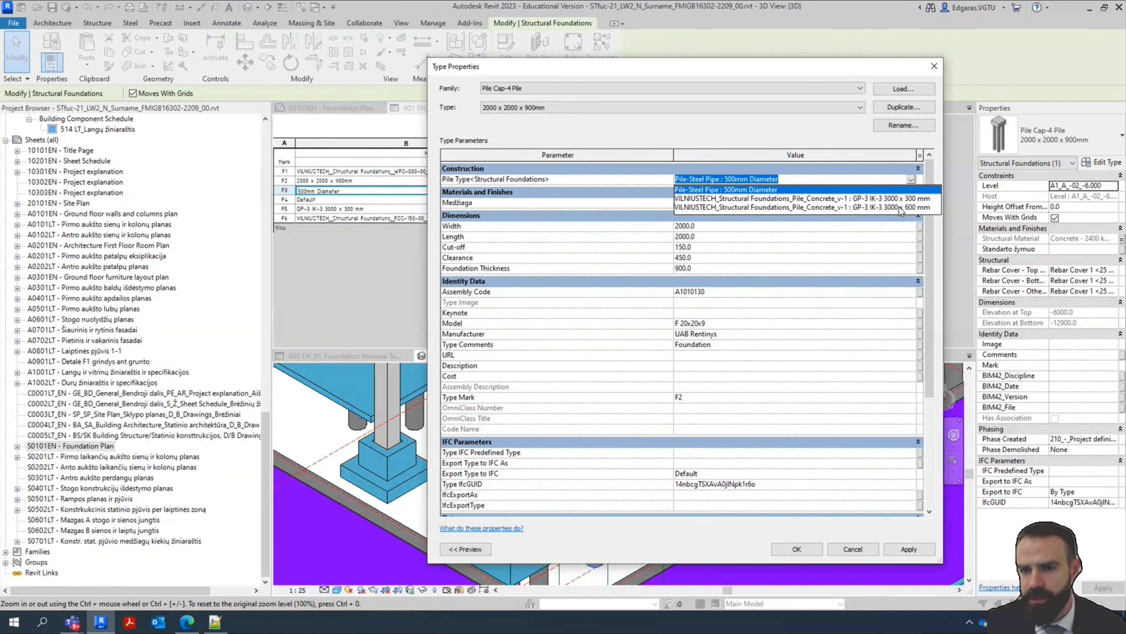
left_click(741, 199)
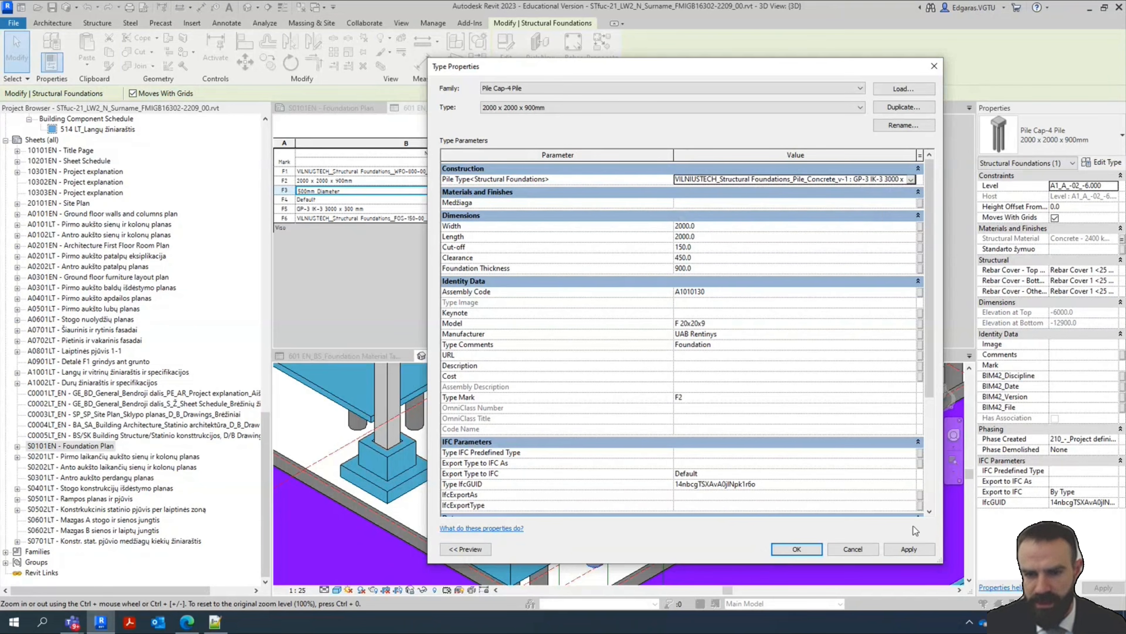
left_click(909, 549)
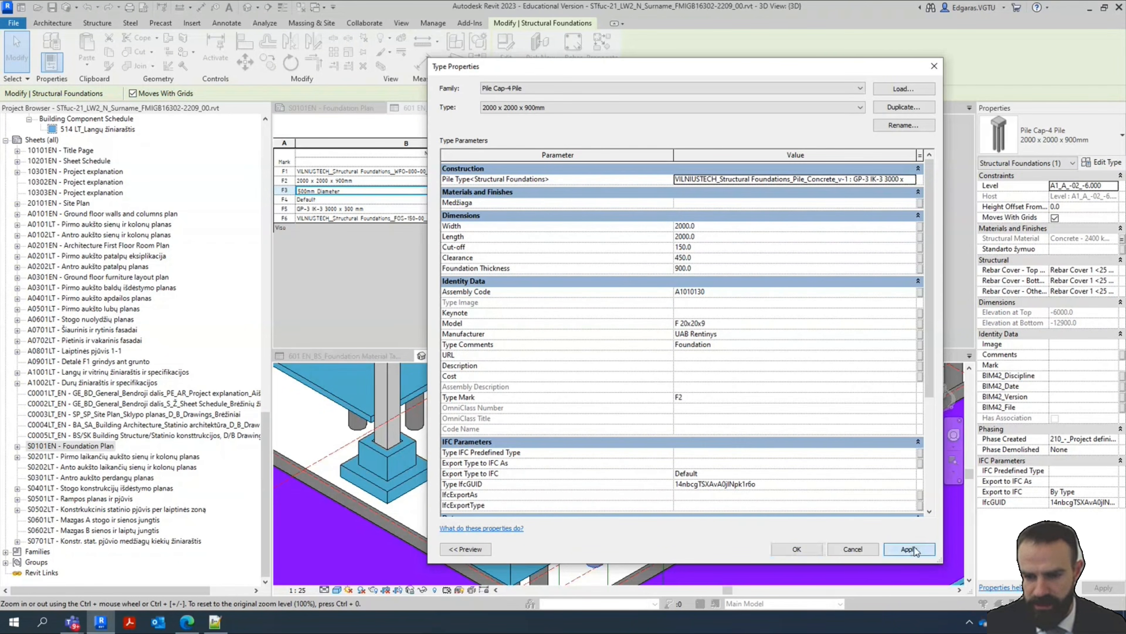
Accept the pile cap's type changes and check the F5 pile row and its count in the foundation schedule
left_click(797, 550)
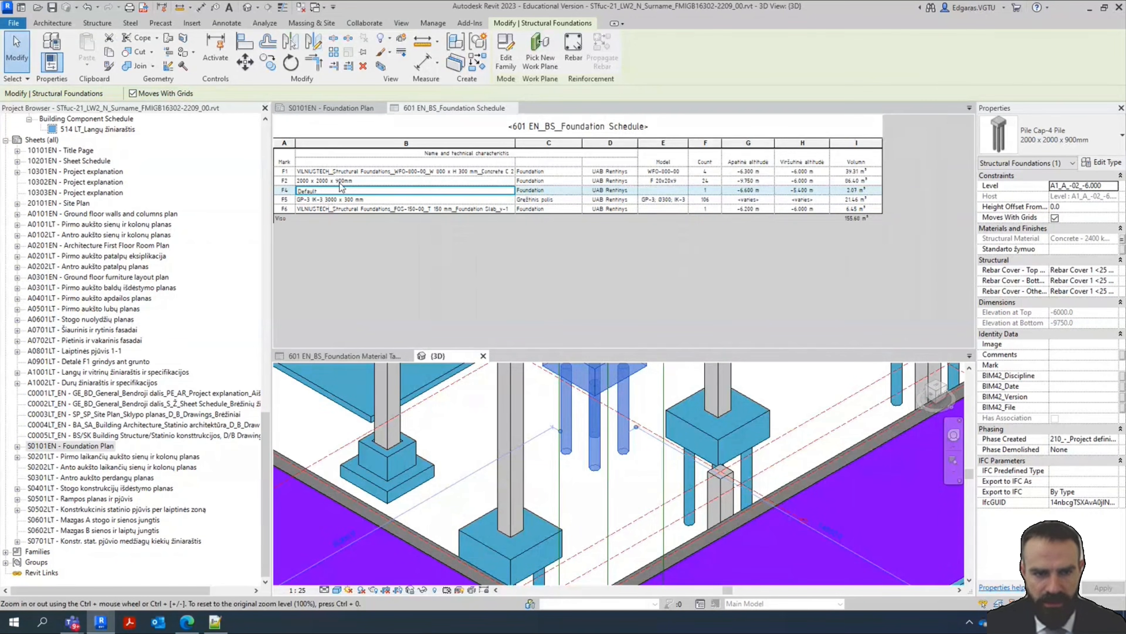
left_click(593, 499)
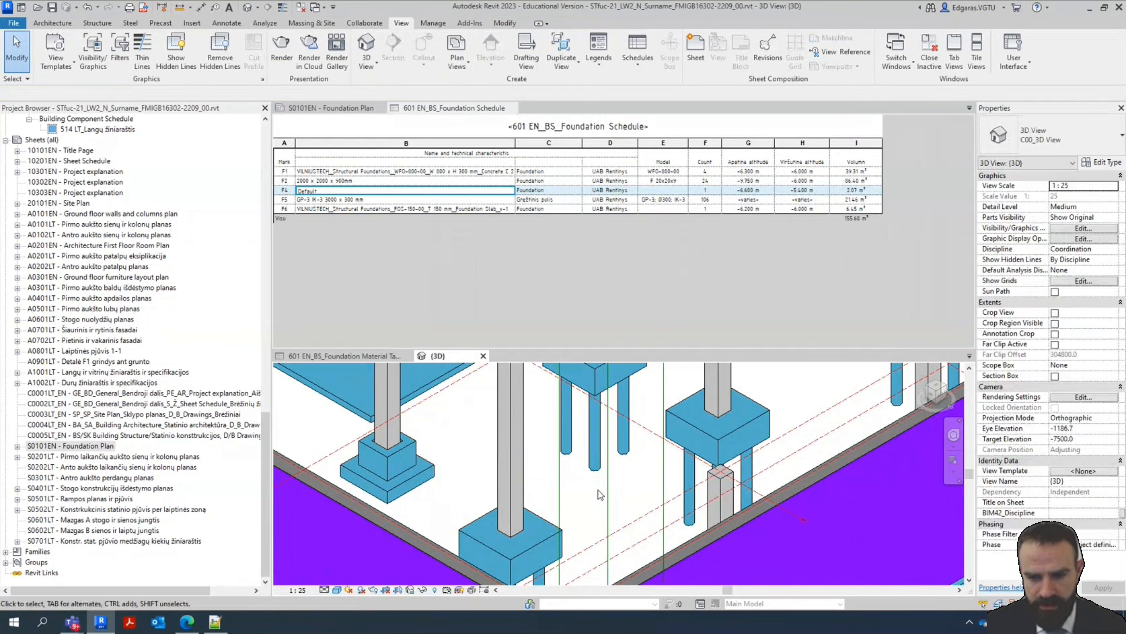
scroll(598, 489, "down", 4)
scroll(669, 424, "up", 3)
scroll(668, 423, "up", 1)
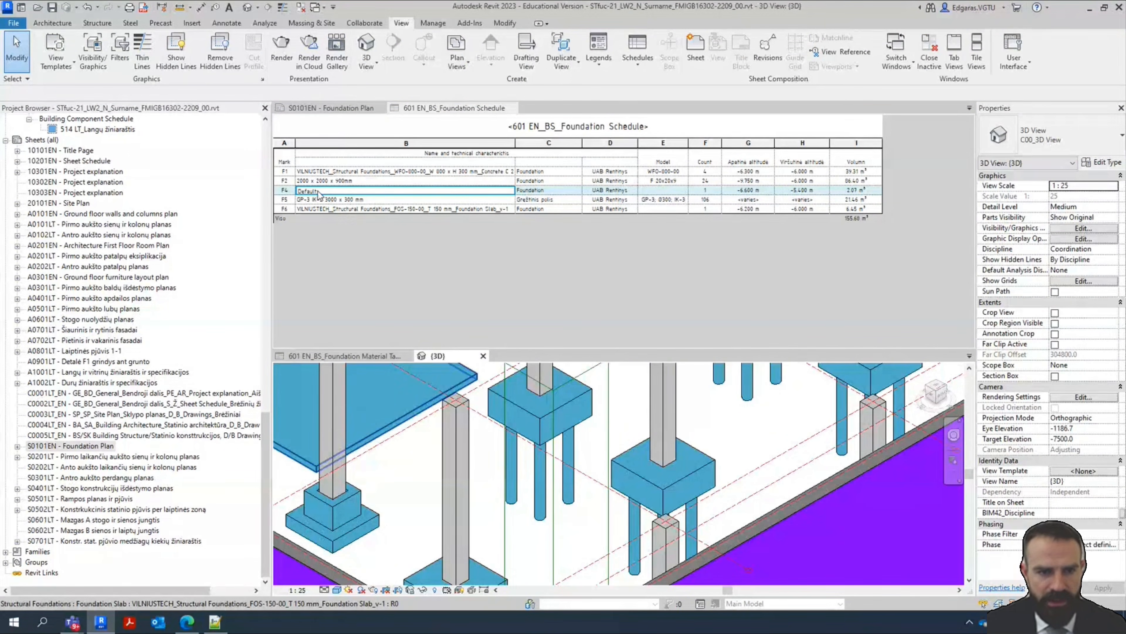
left_click(341, 199)
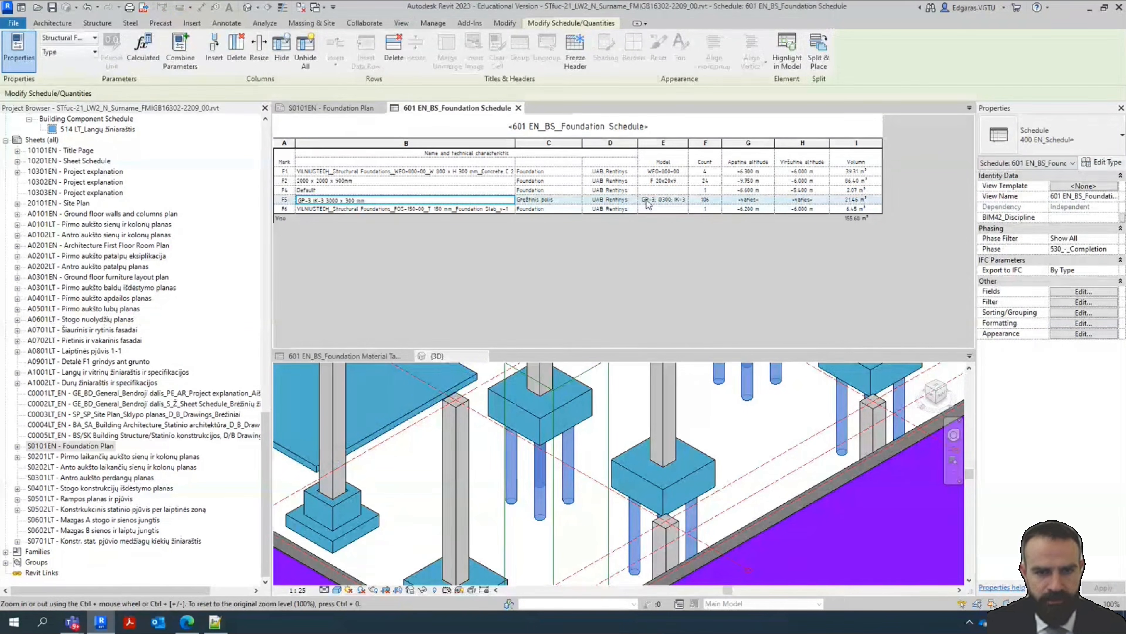
left_click(707, 200)
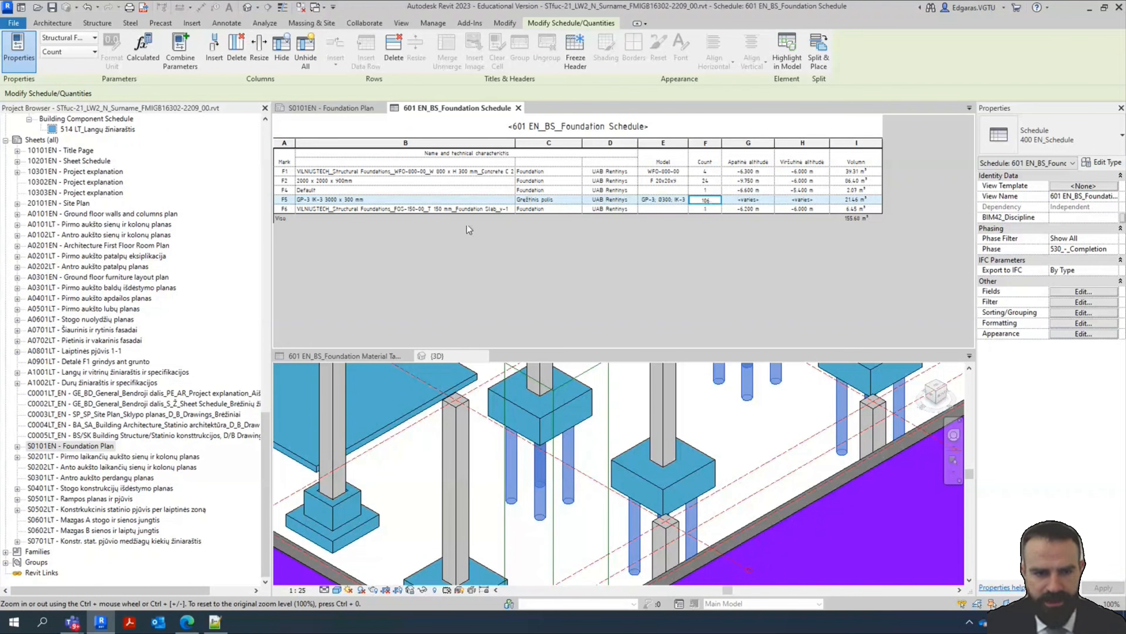
Locate the F4 foundation in the 3D view from its schedule row and select it to identify its family
left_click(350, 191)
scroll(377, 502, "down", 3)
scroll(452, 478, "up", 6)
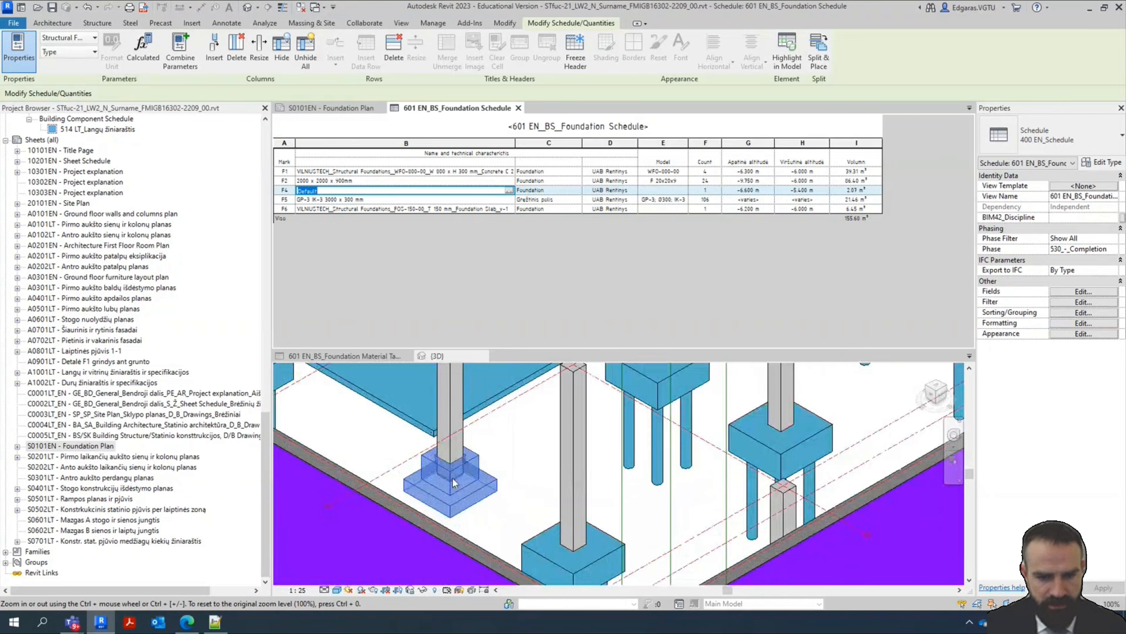
left_click(484, 498)
key("Escape")
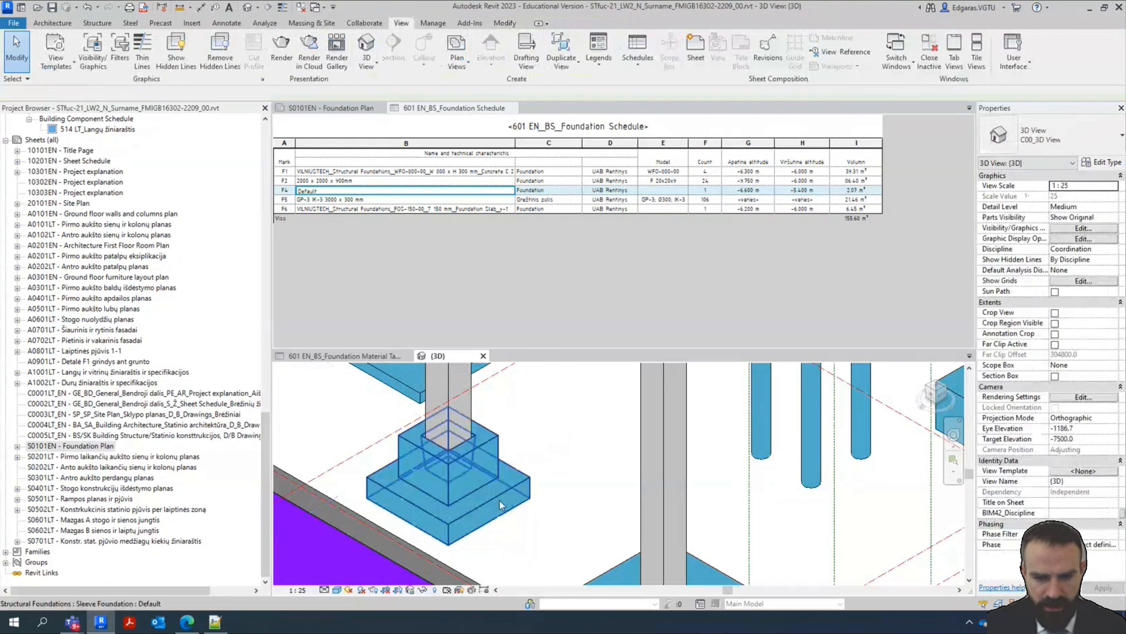
left_click(498, 498)
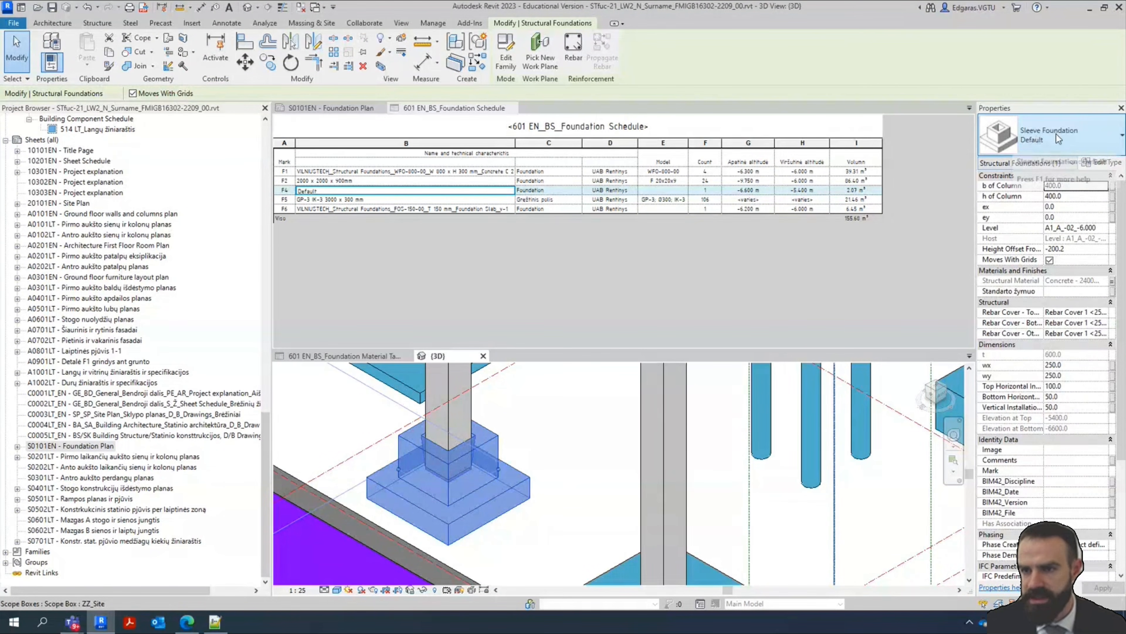
left_click(354, 192)
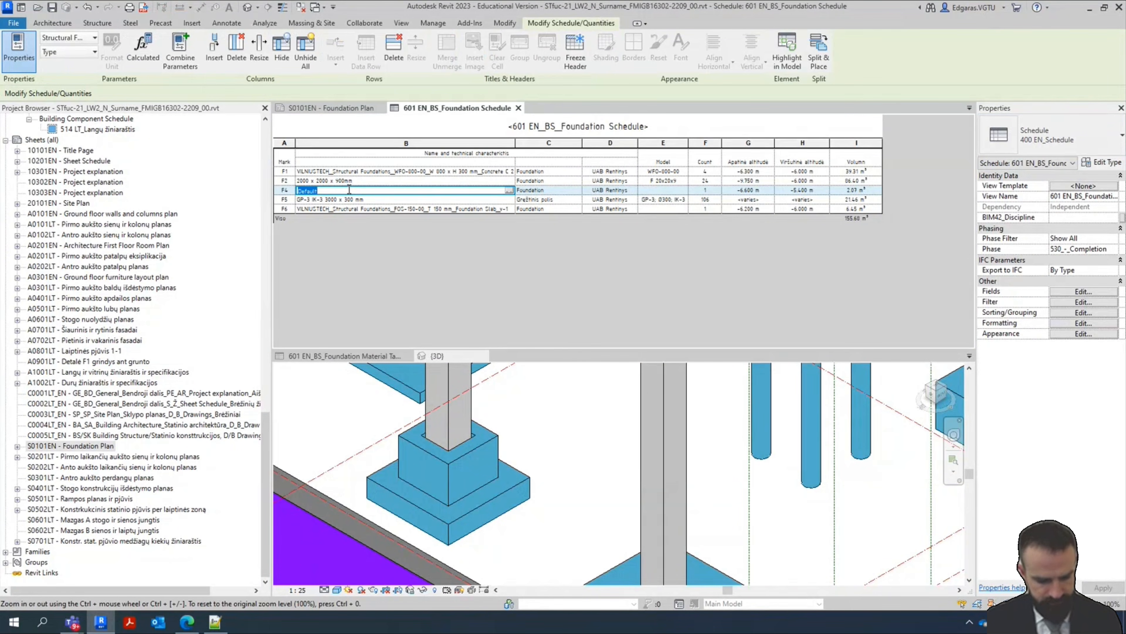
type("Ste")
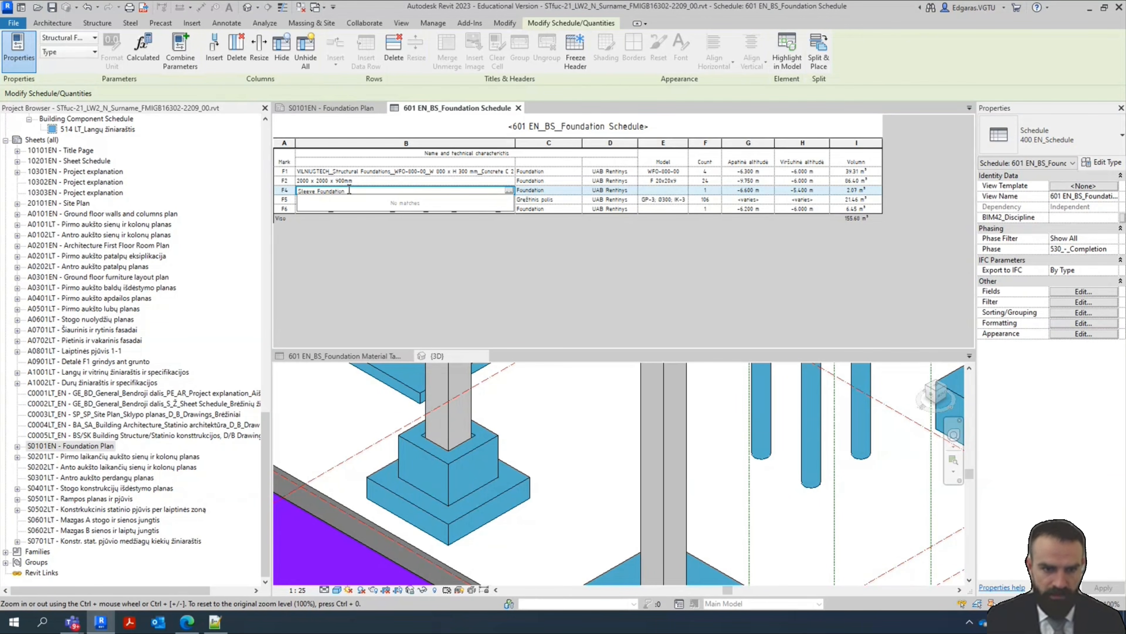
key("Escape")
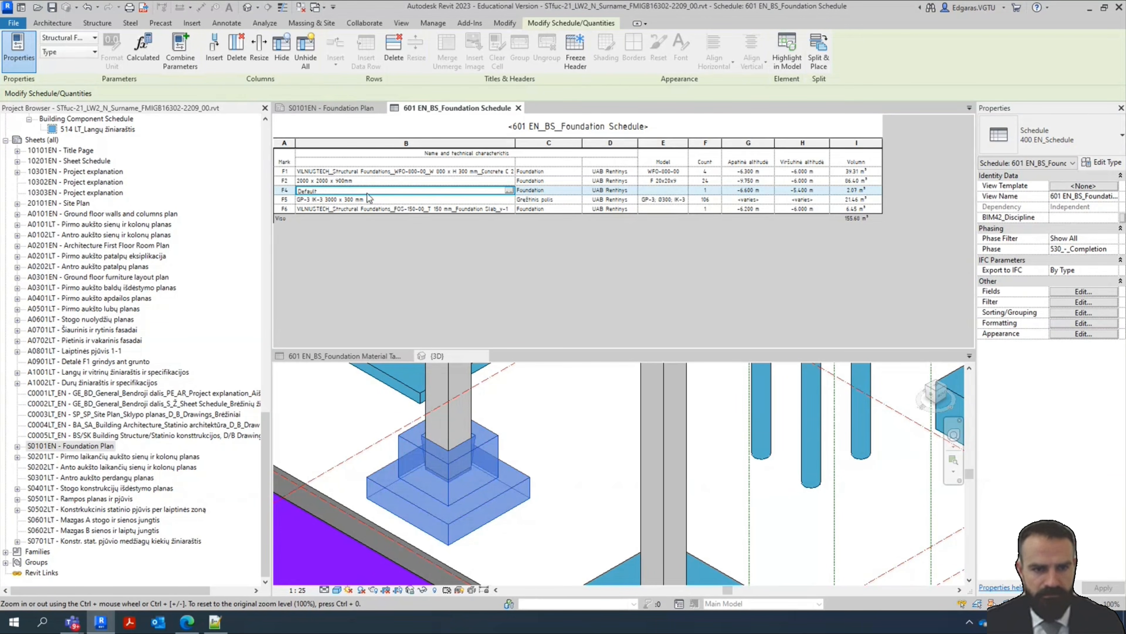
Rename the Default type of the F4 foundation to Sleeve Foundation in its type properties
left_click(367, 192)
left_click(498, 495)
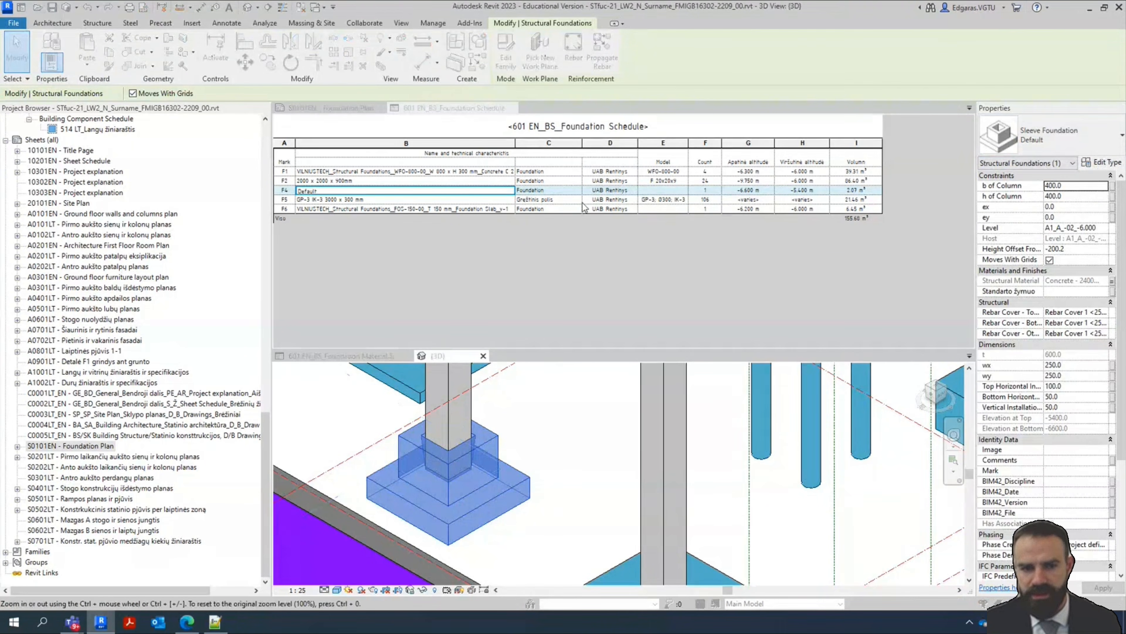
left_click(1086, 163)
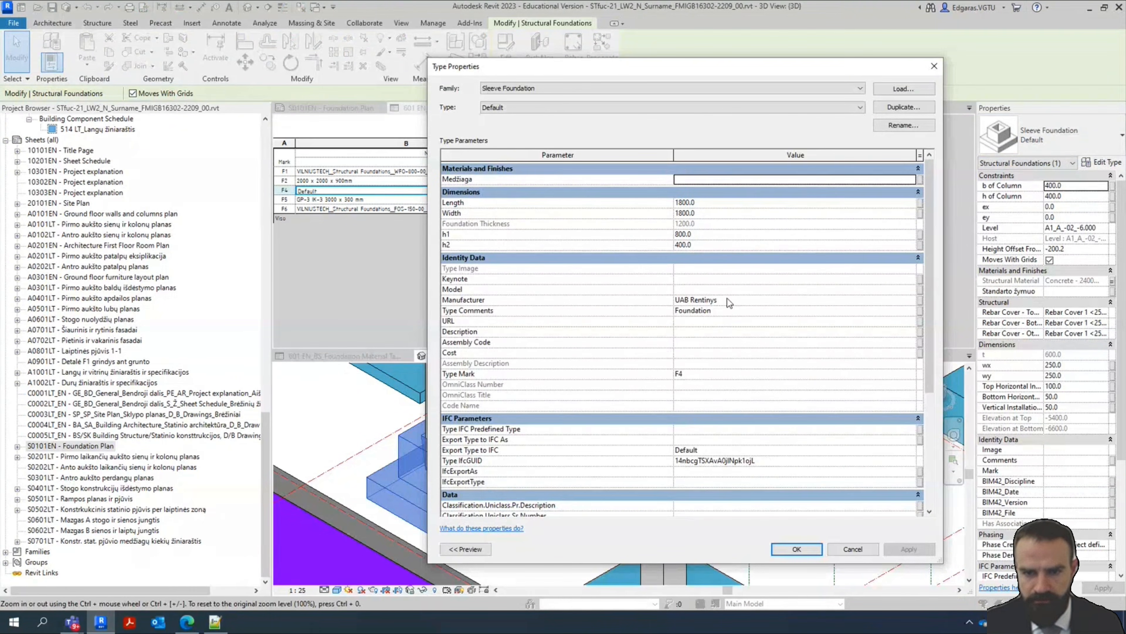
left_click(903, 125)
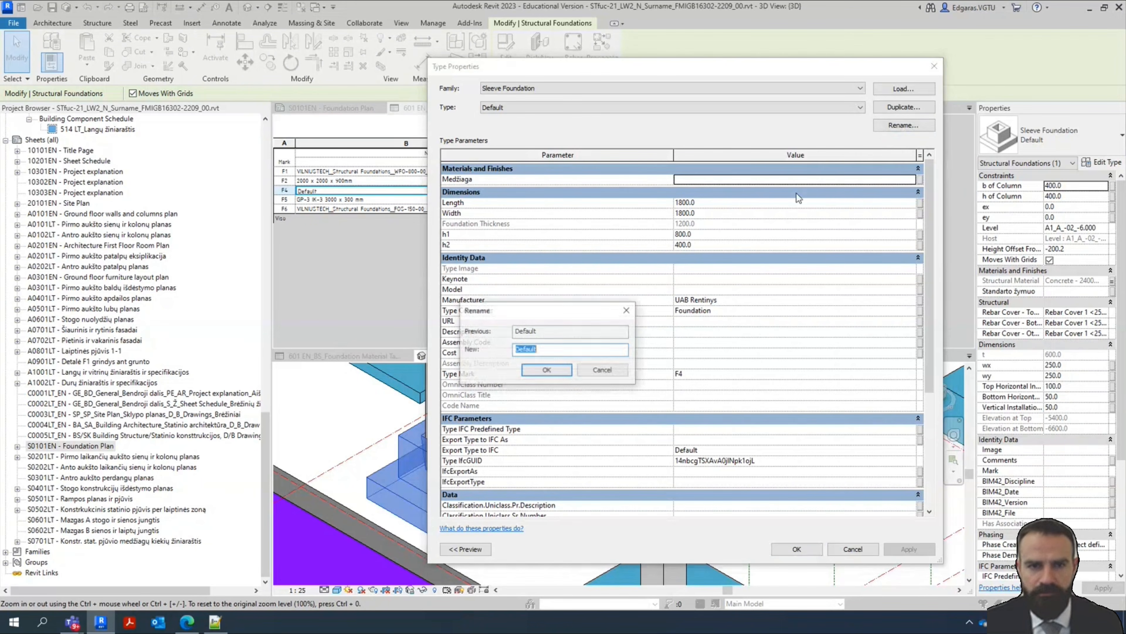
type("S")
type("leeve")
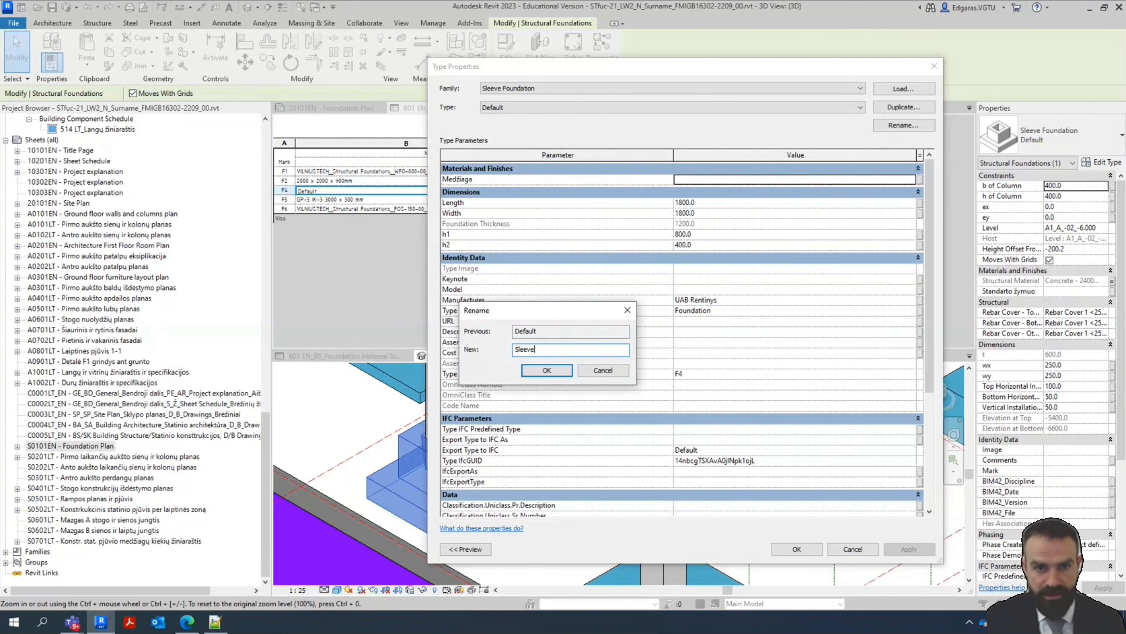
type(" Foundation")
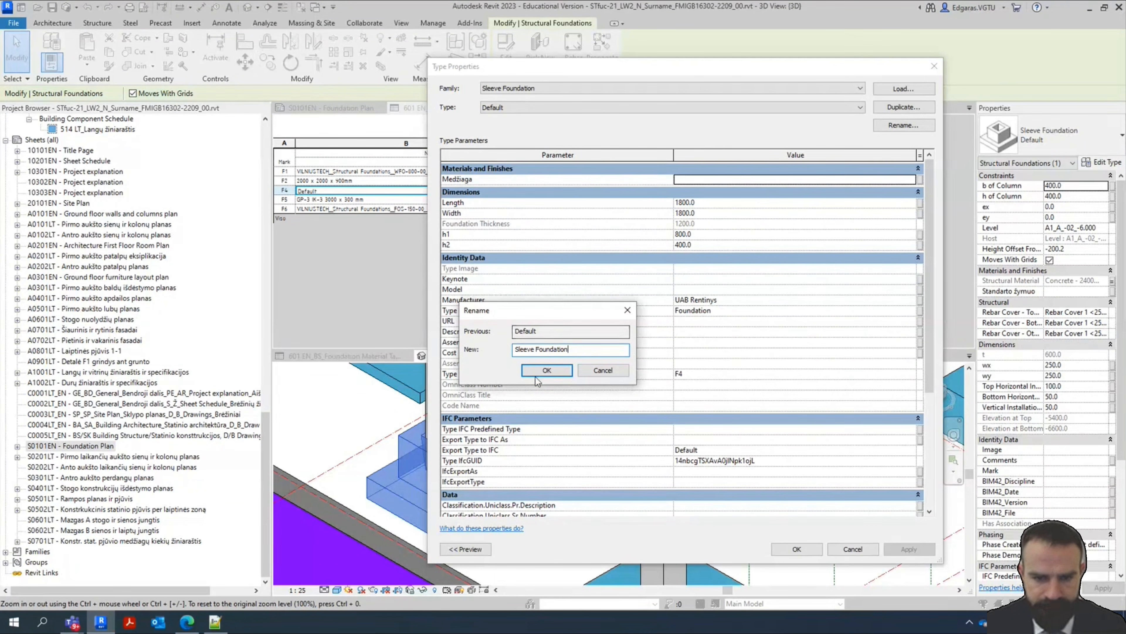
left_click(540, 371)
left_click(795, 548)
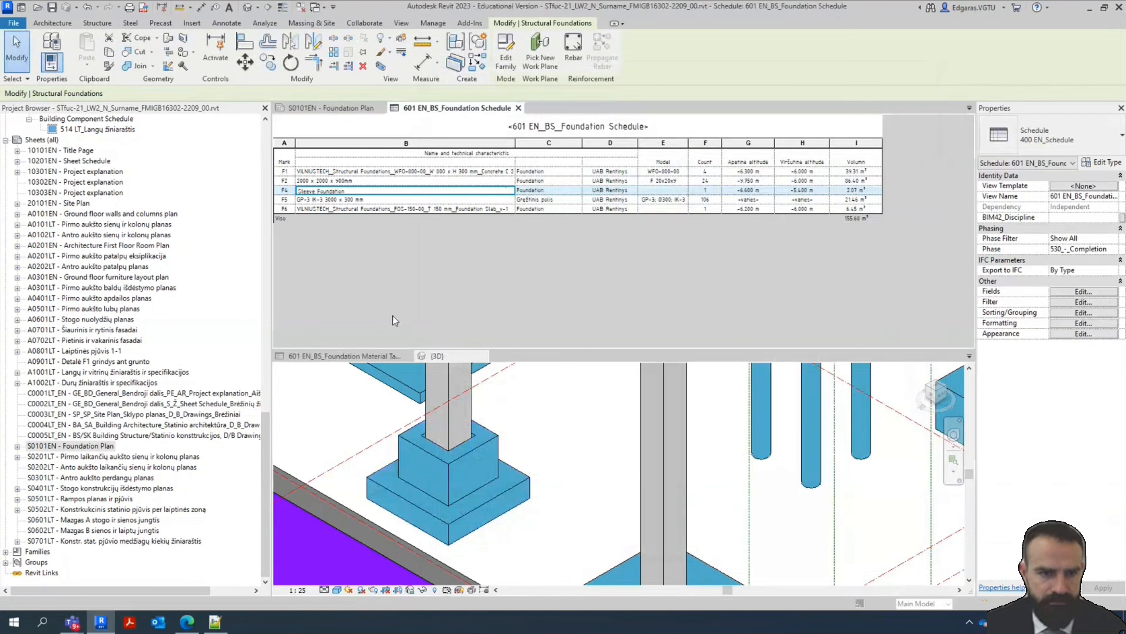
Set the model of foundation F4 to S in the schedule and apply it to all elements of that type
left_click(389, 302)
left_click(343, 189)
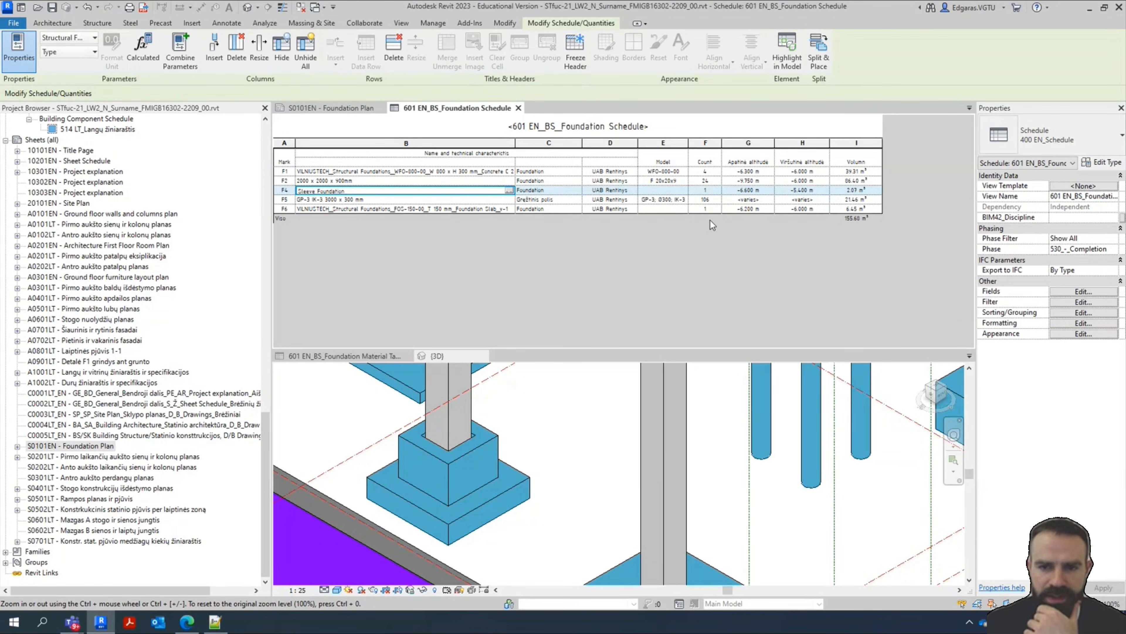
left_click(667, 190)
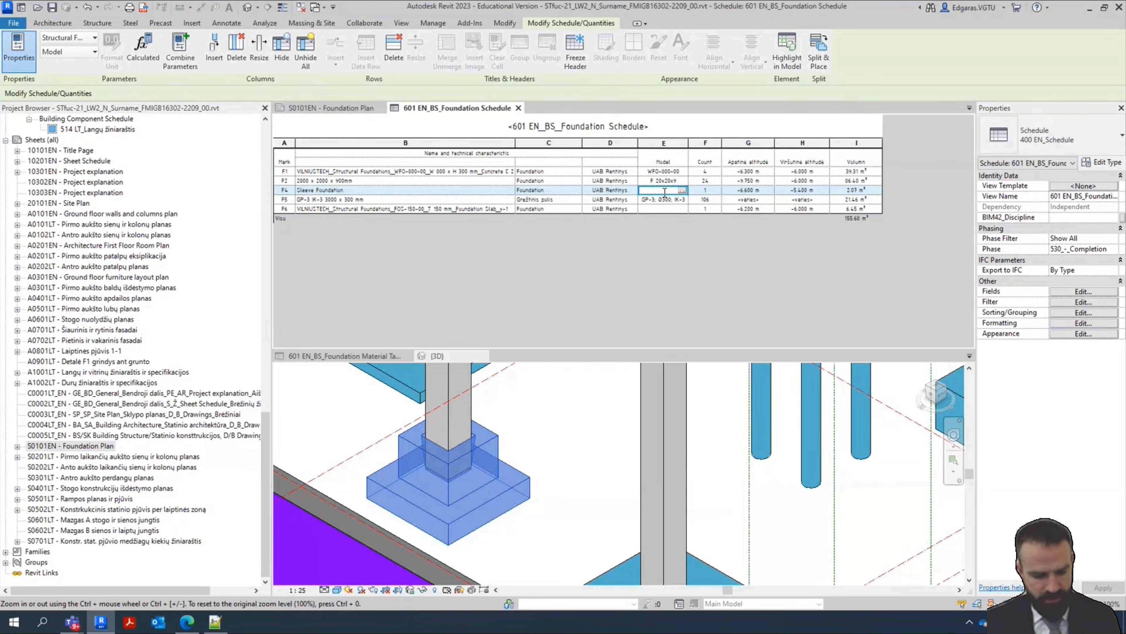
type("S")
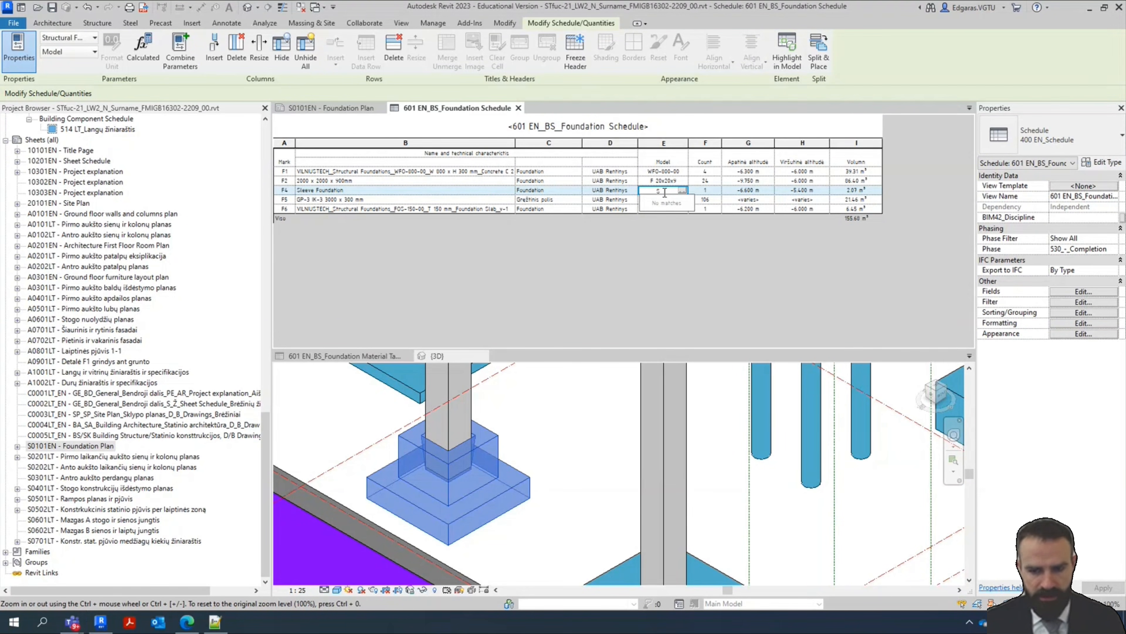
key("Return")
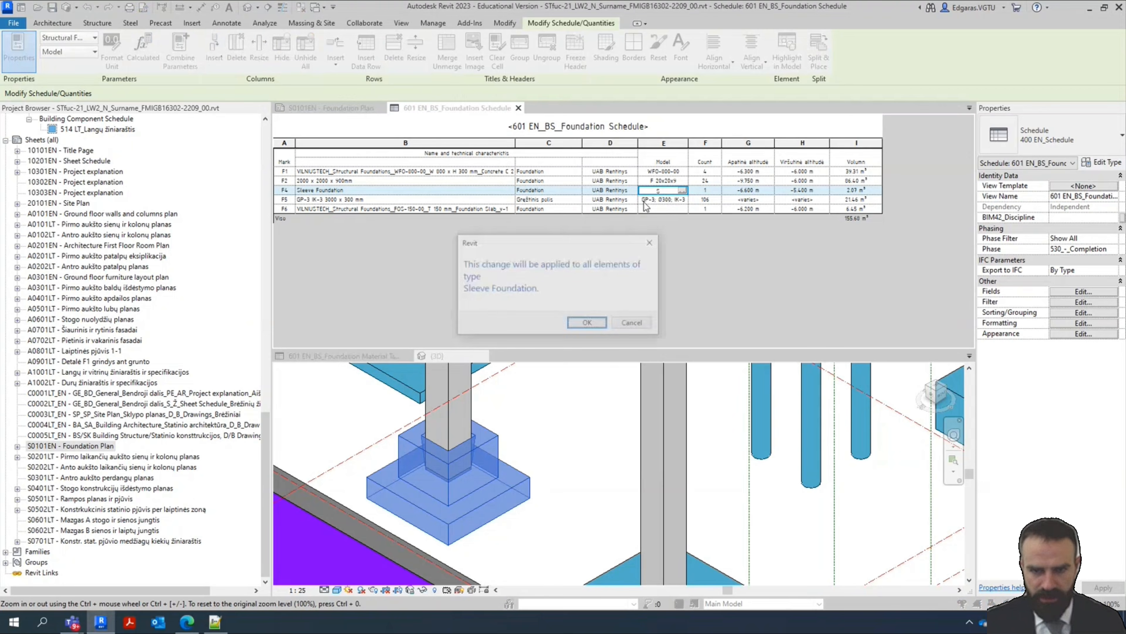
left_click(585, 323)
left_click(532, 508)
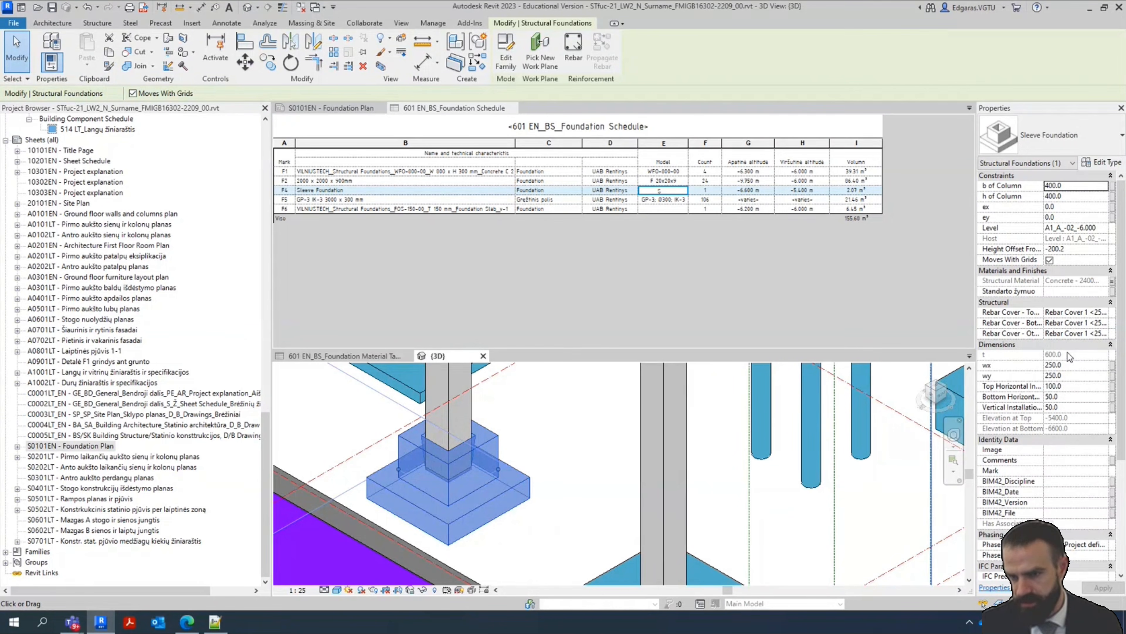
left_click(534, 549)
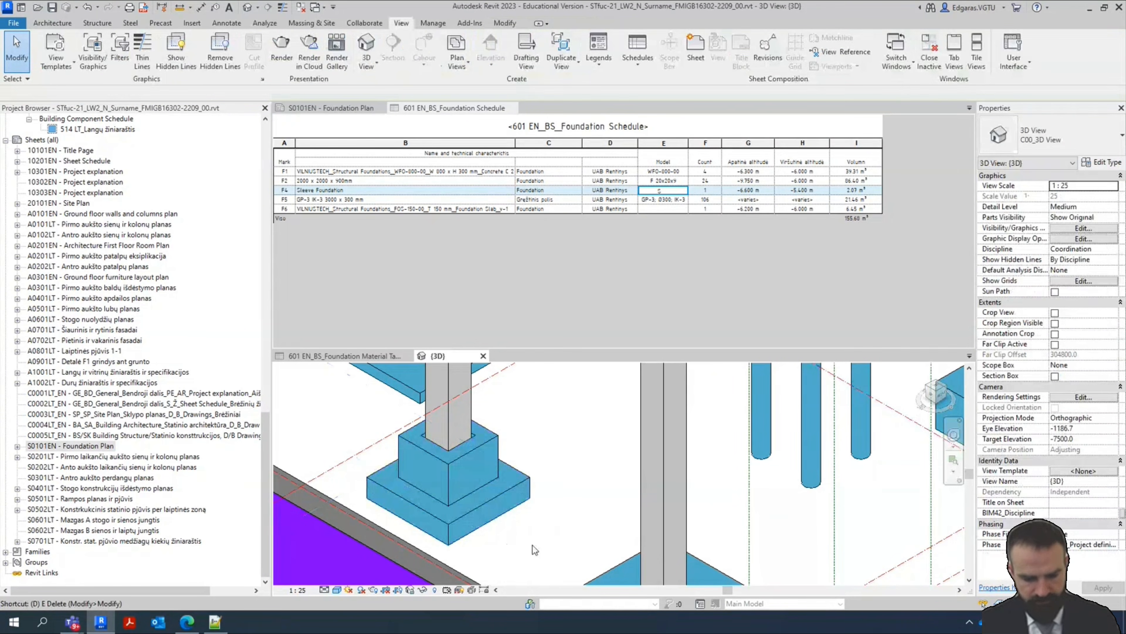
key("d")
key("i")
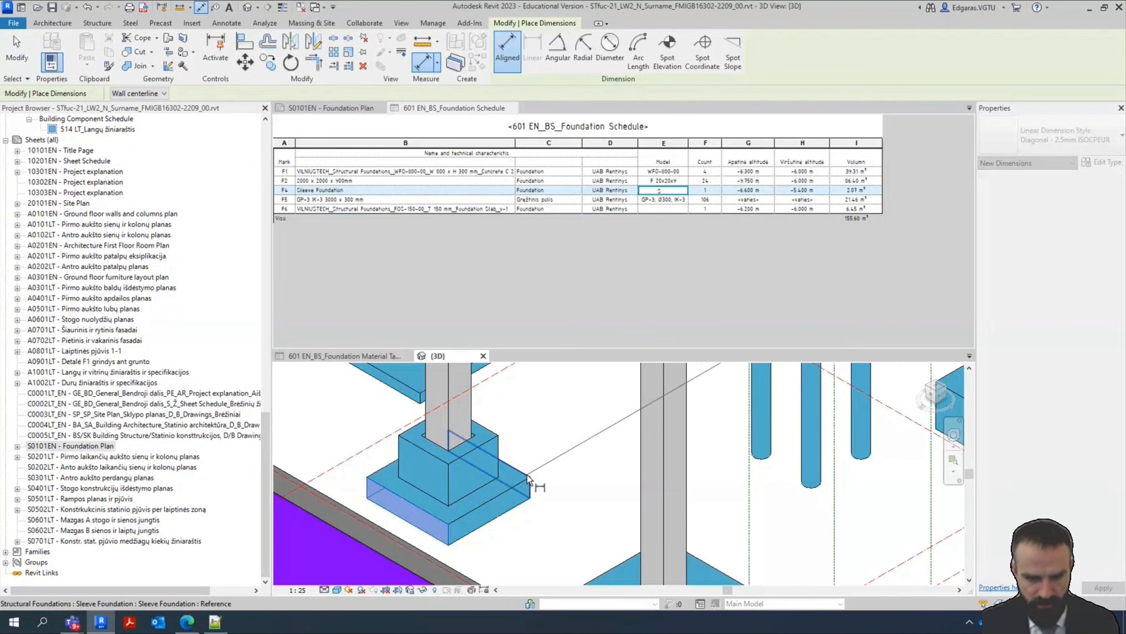
key("Escape")
key("Escape")
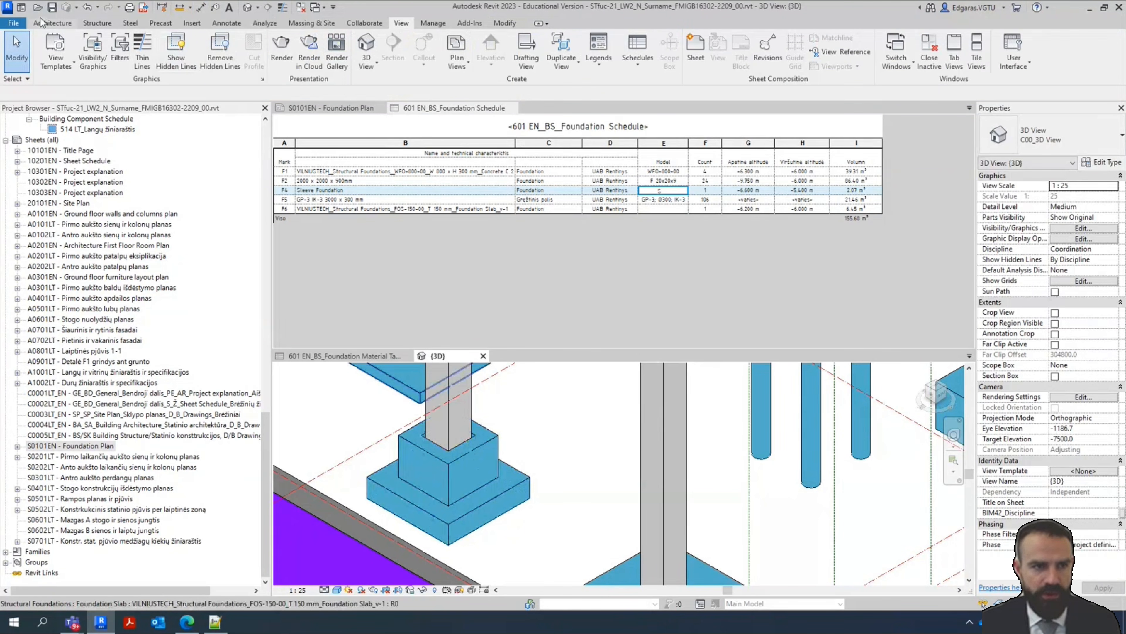
Set the work plane by picking the top face of the sleeve foundation's lower step in the 3D view
left_click(43, 23)
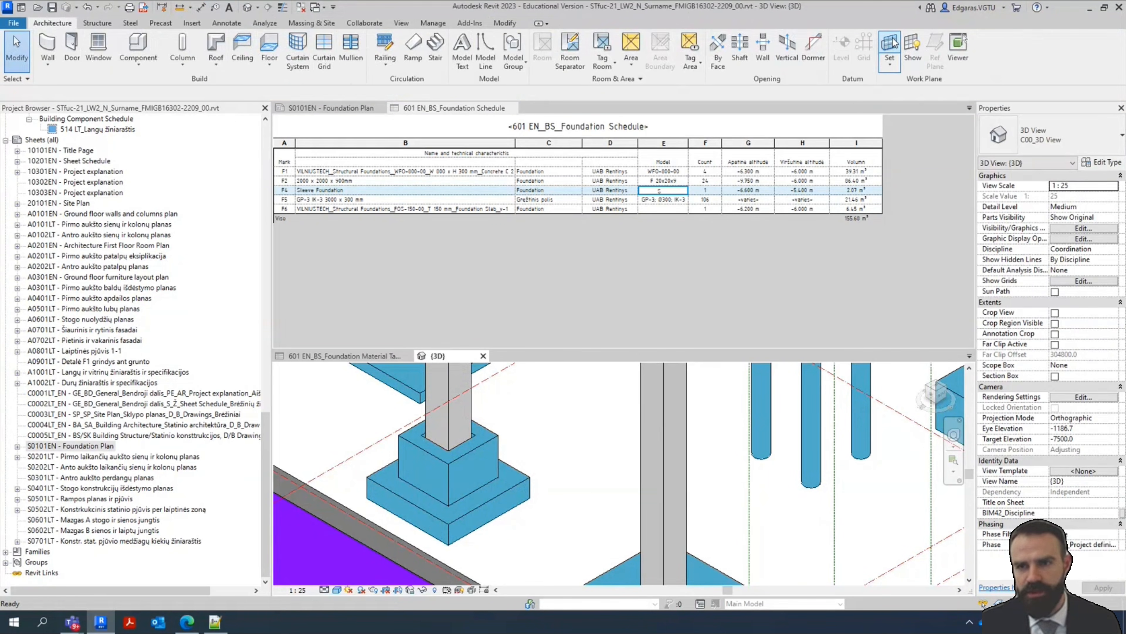
left_click(892, 44)
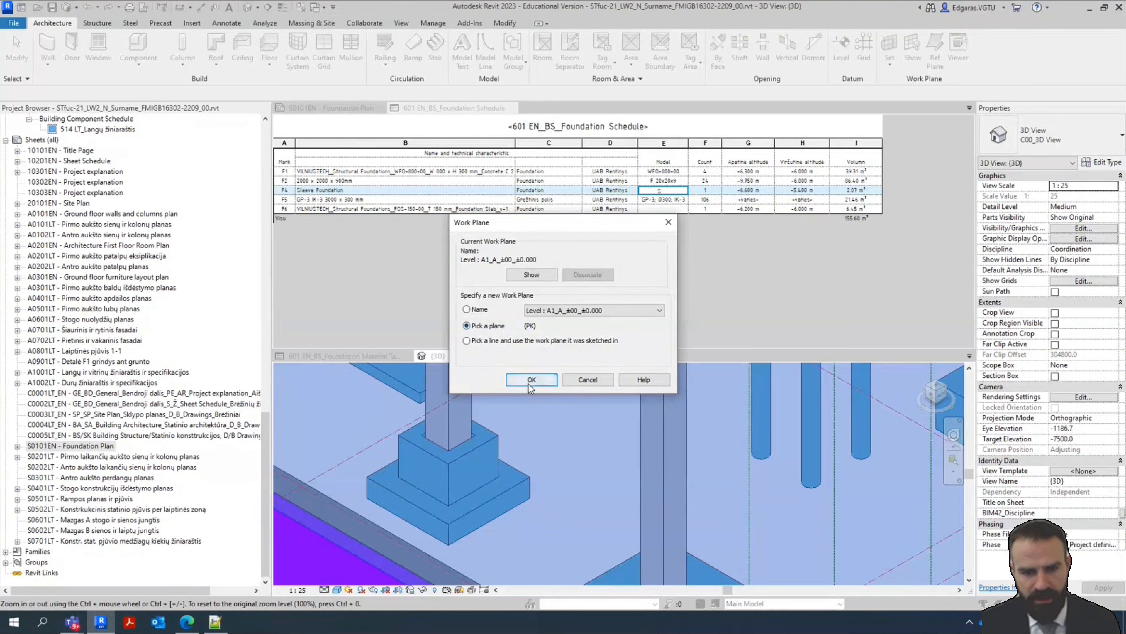
left_click(531, 380)
left_click(488, 493)
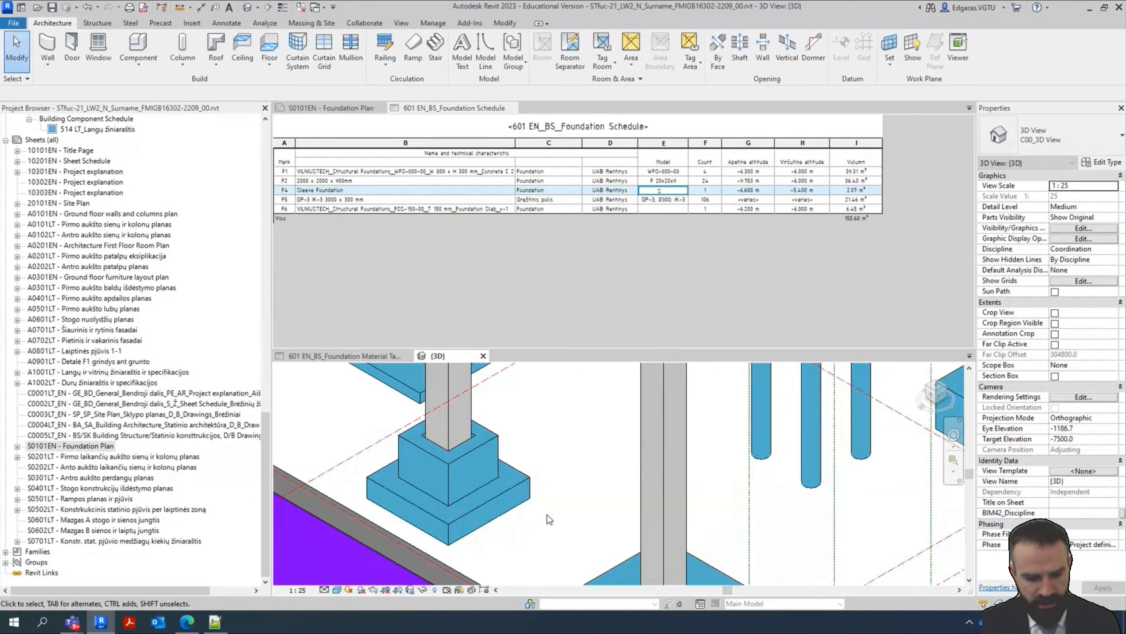
Add an aligned dimension along the front edge of the sleeve foundation's lower step to measure its side length
key("d")
key("i")
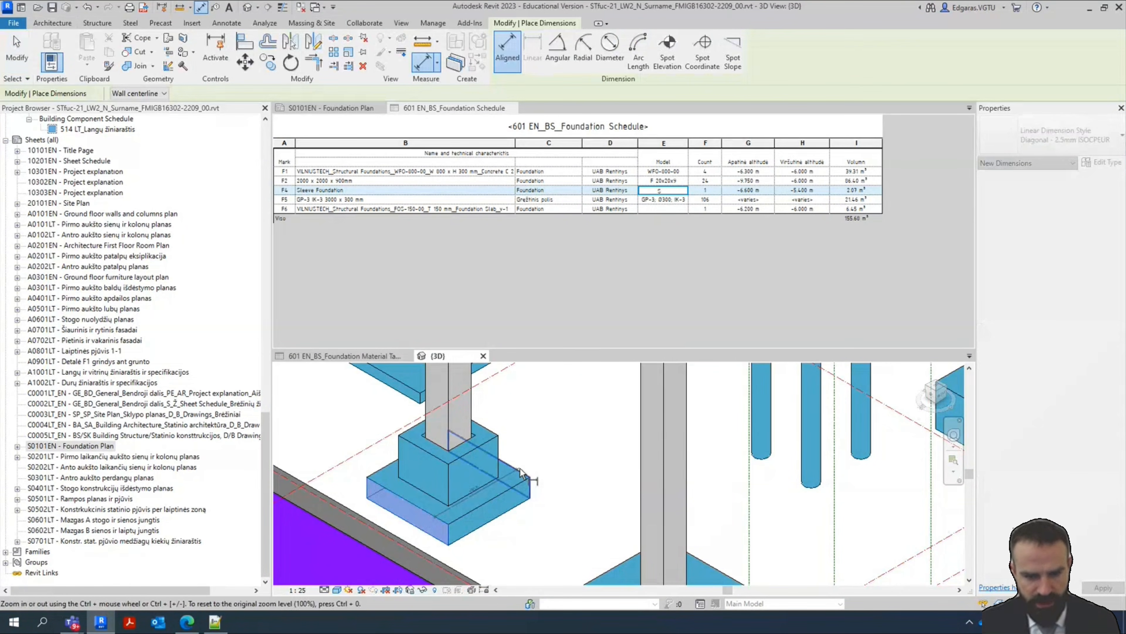
left_click(520, 473)
left_click(532, 511)
scroll(521, 525, "up", 5)
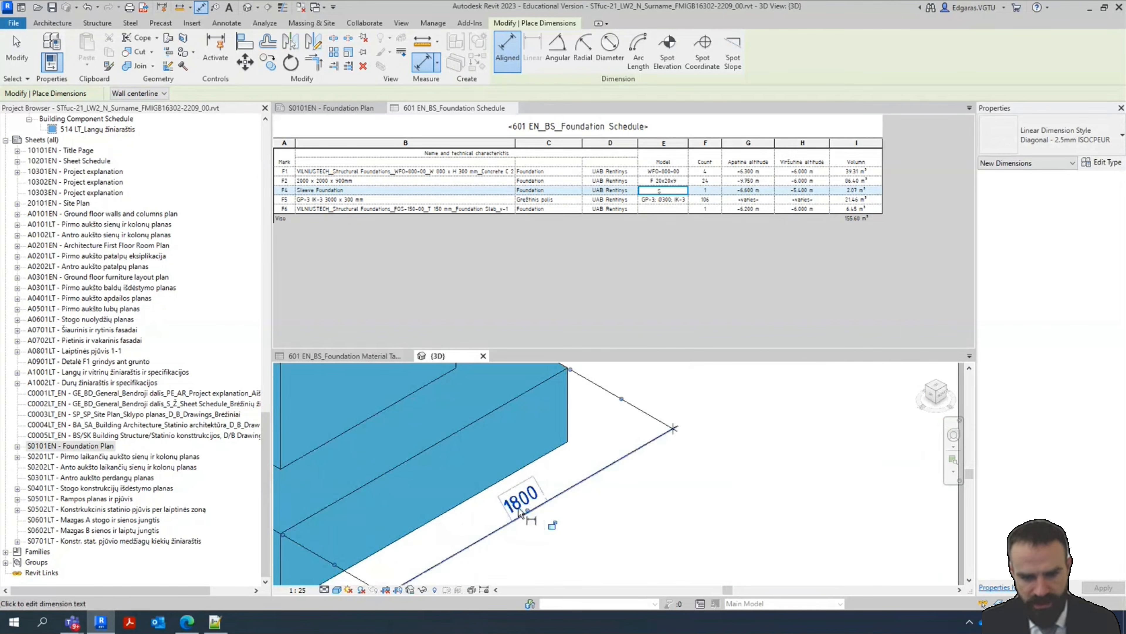
scroll(530, 510, "down", 4)
scroll(647, 510, "up", 4)
scroll(650, 510, "down", 4)
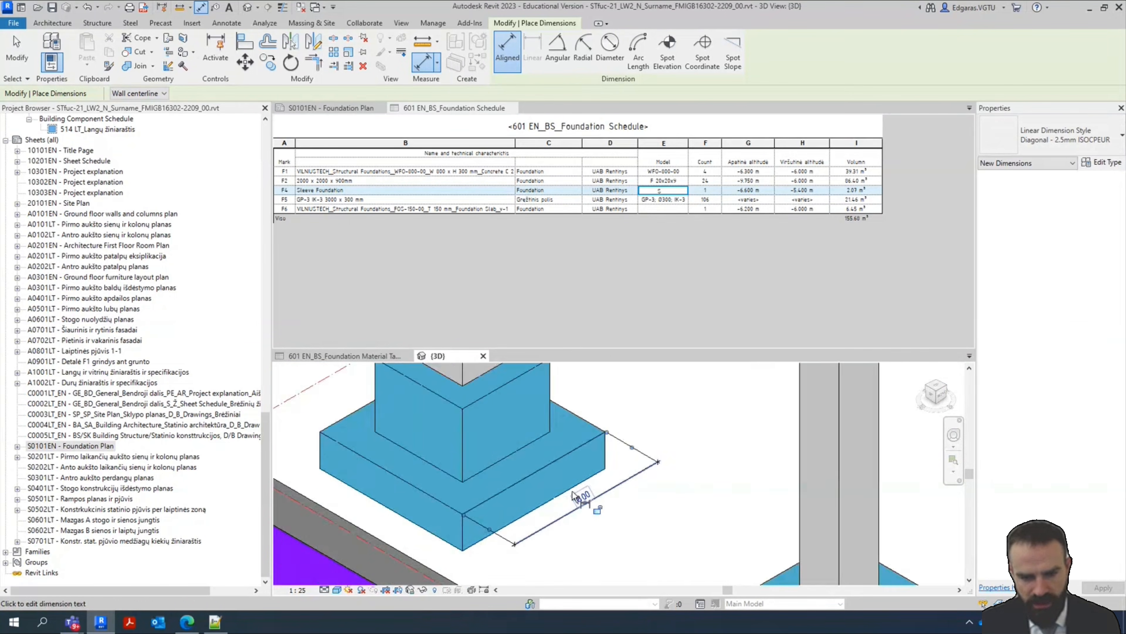
scroll(683, 515, "up", 4)
scroll(710, 513, "down", 4)
key("Escape")
key("Escape")
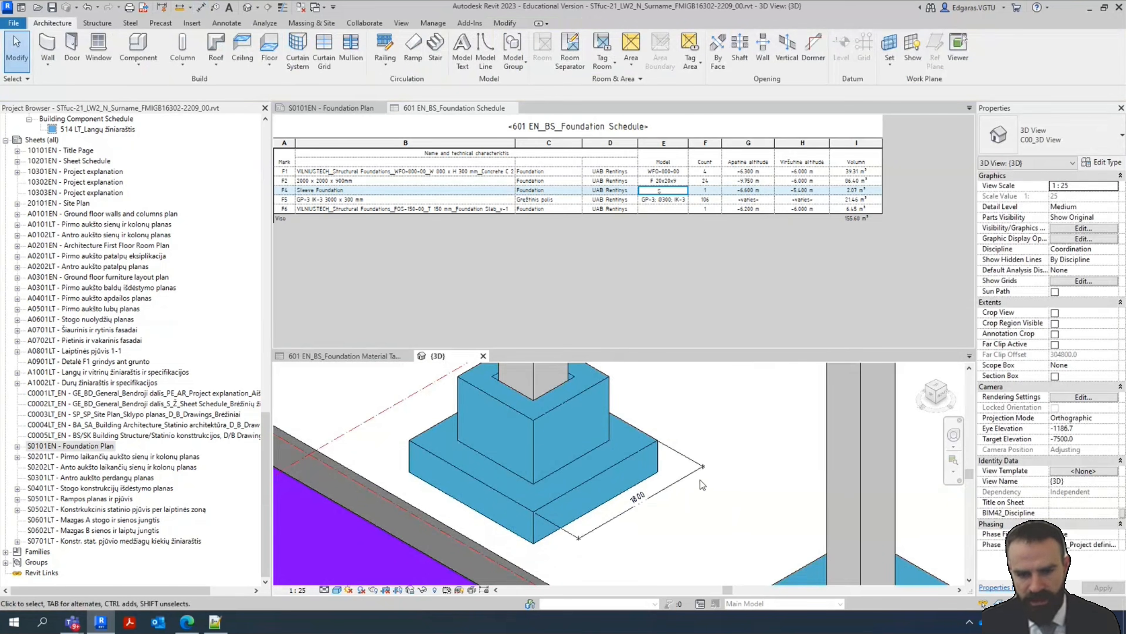
Set the model of sleeve foundation F4 to S 18x18 in the Foundation Schedule and apply it to all elements of that type
left_click(654, 451)
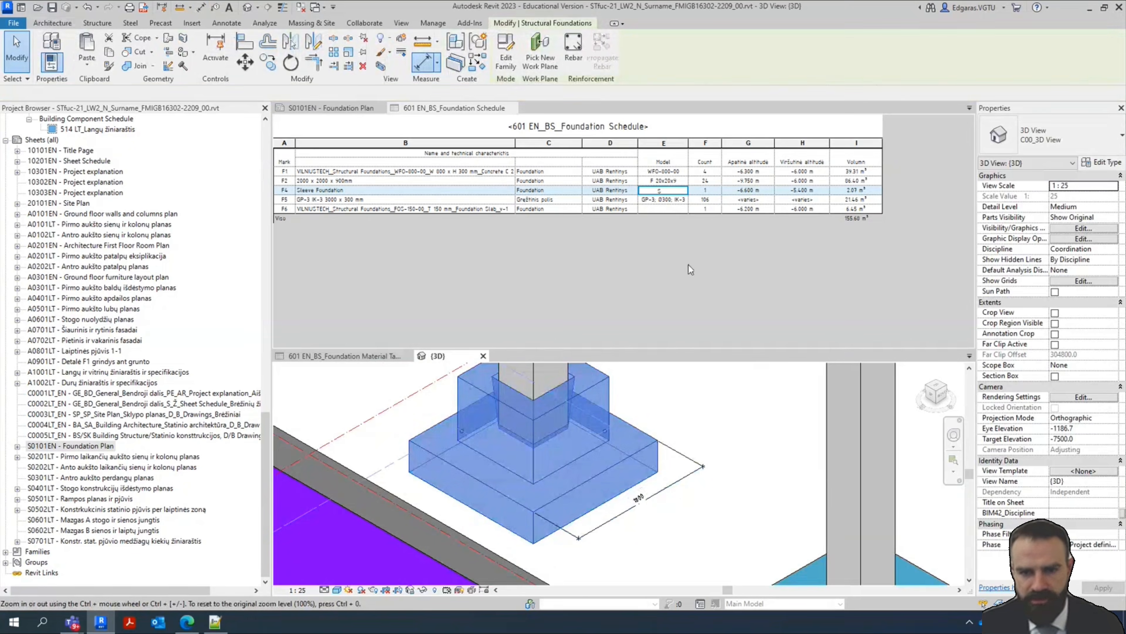
left_click(670, 190)
left_click(682, 190)
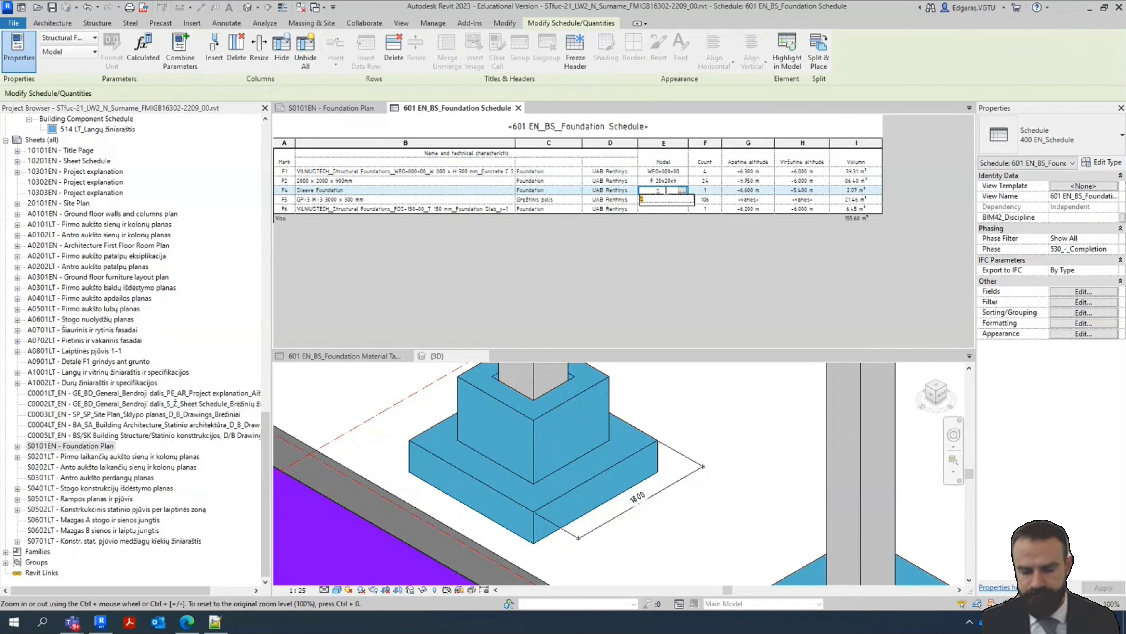
type("S S")
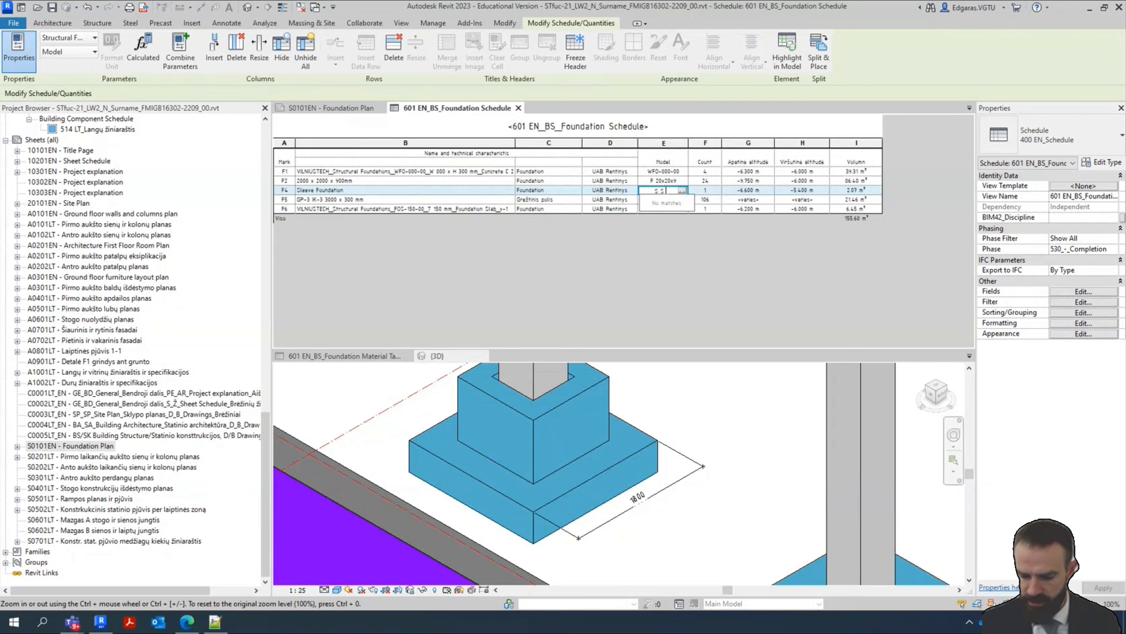
key("BackSpace")
type("18x1")
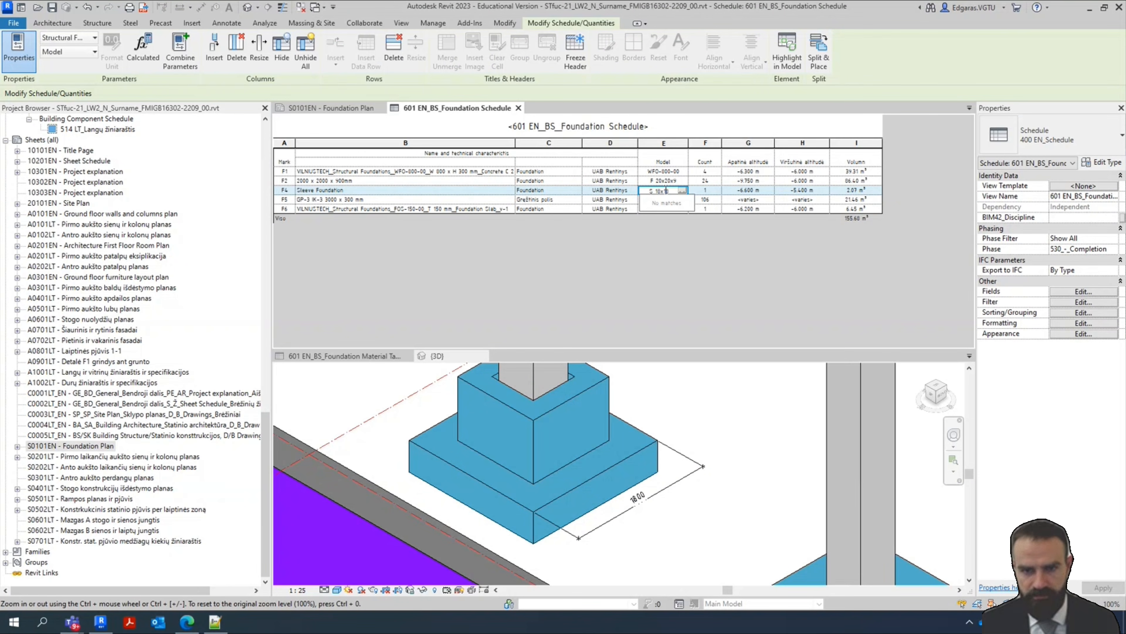
type("0")
key("Return")
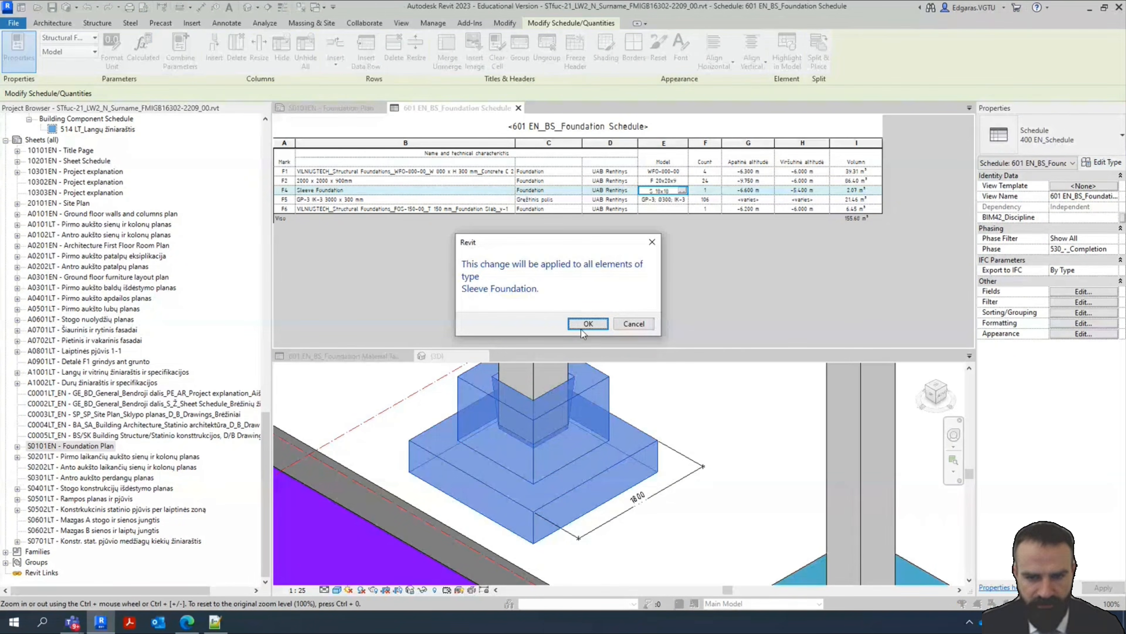
left_click(633, 324)
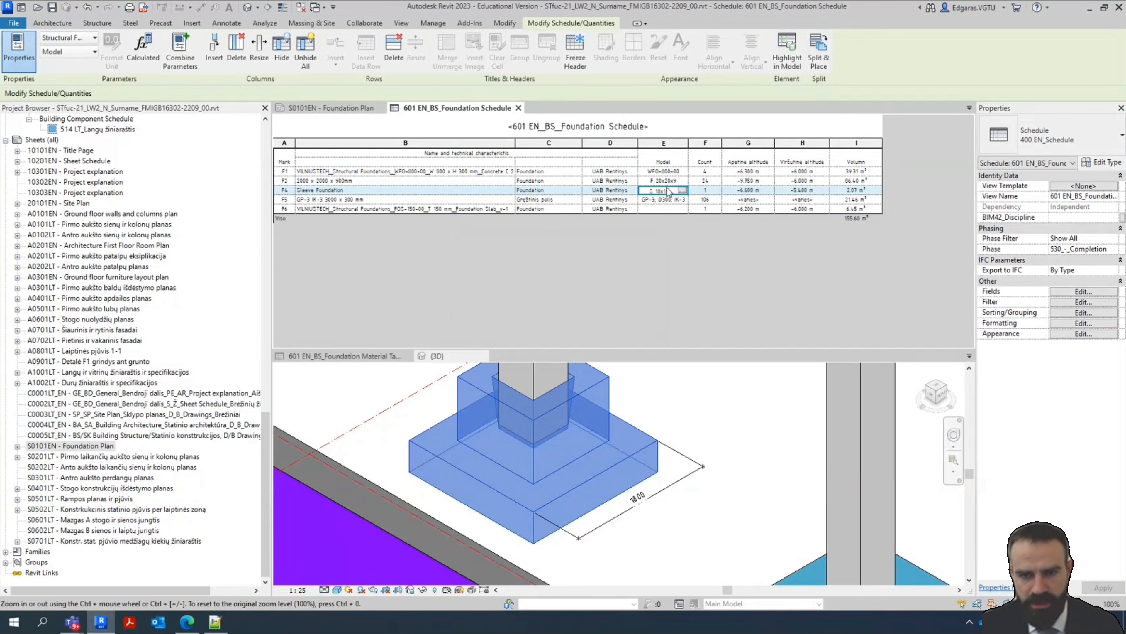
Set the model of foundation slab F6 to FOS-150-00 in the Foundation Schedule and apply it to the whole type
left_click(663, 208)
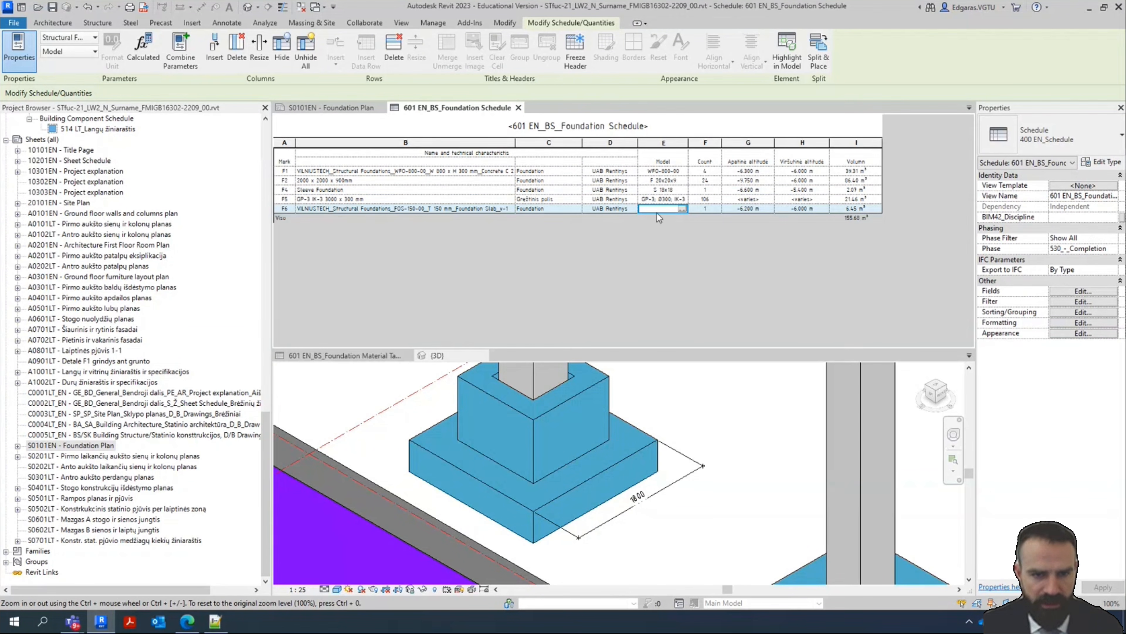
type("F")
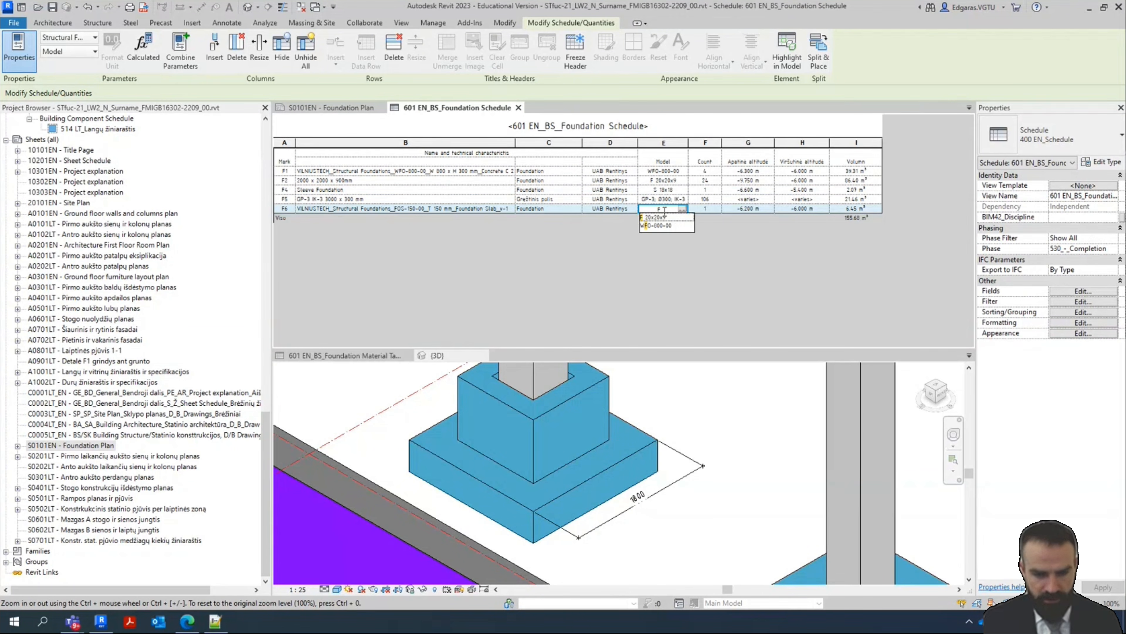
type("OS-150")
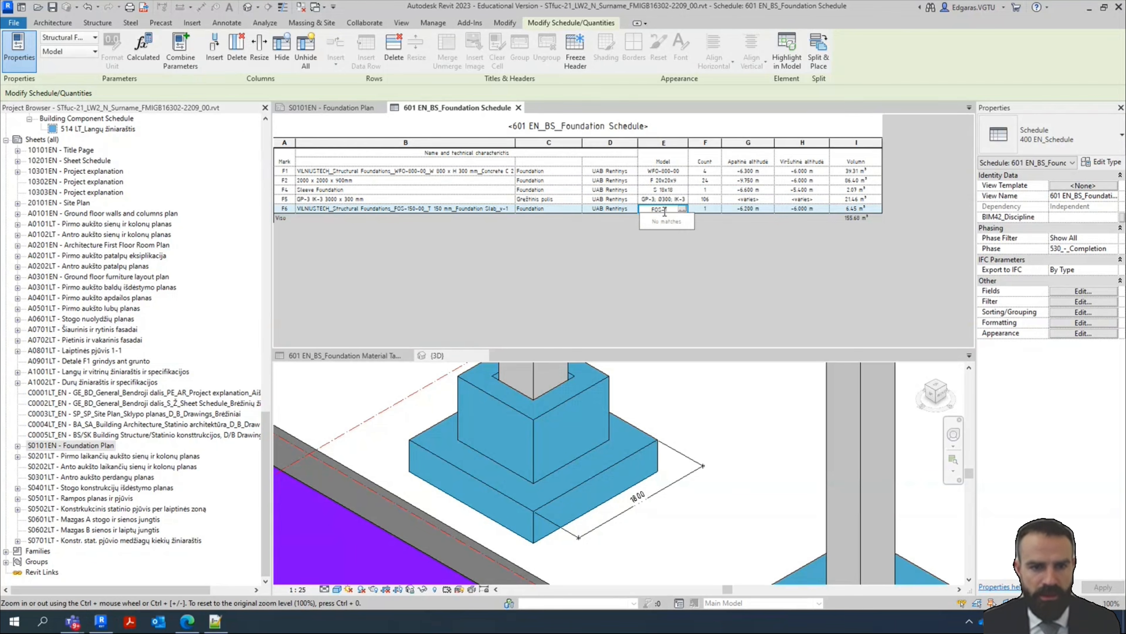
type("-00")
key("Return")
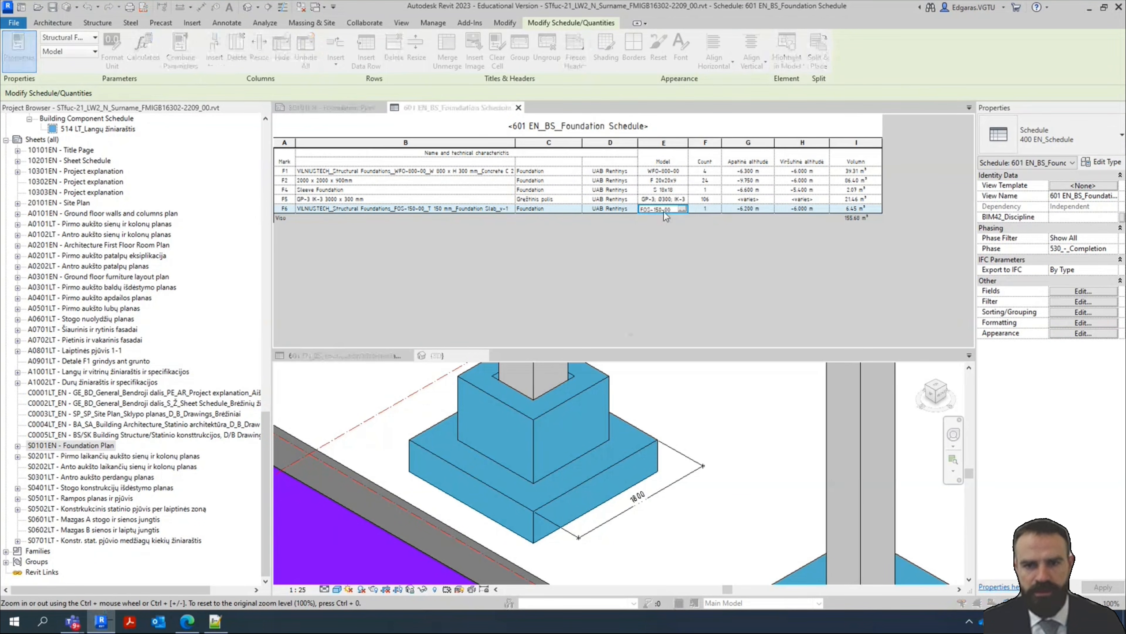
left_click(589, 336)
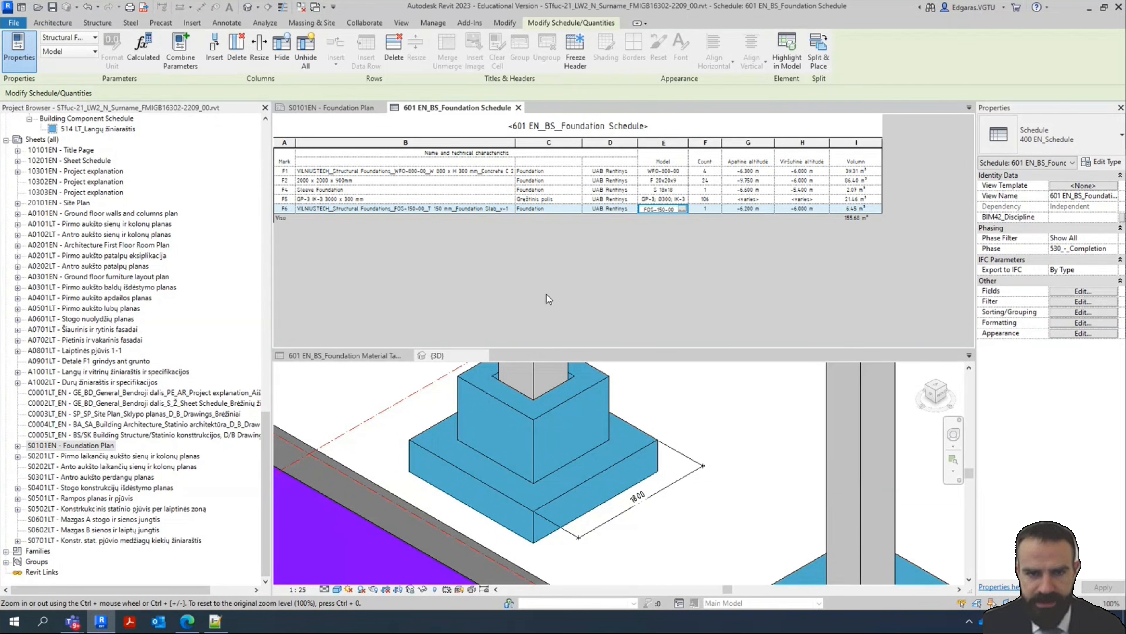
Set the model of the F5 pile's Betonas material row to C20/25 in the Foundation Material Takeoff
left_click(350, 357)
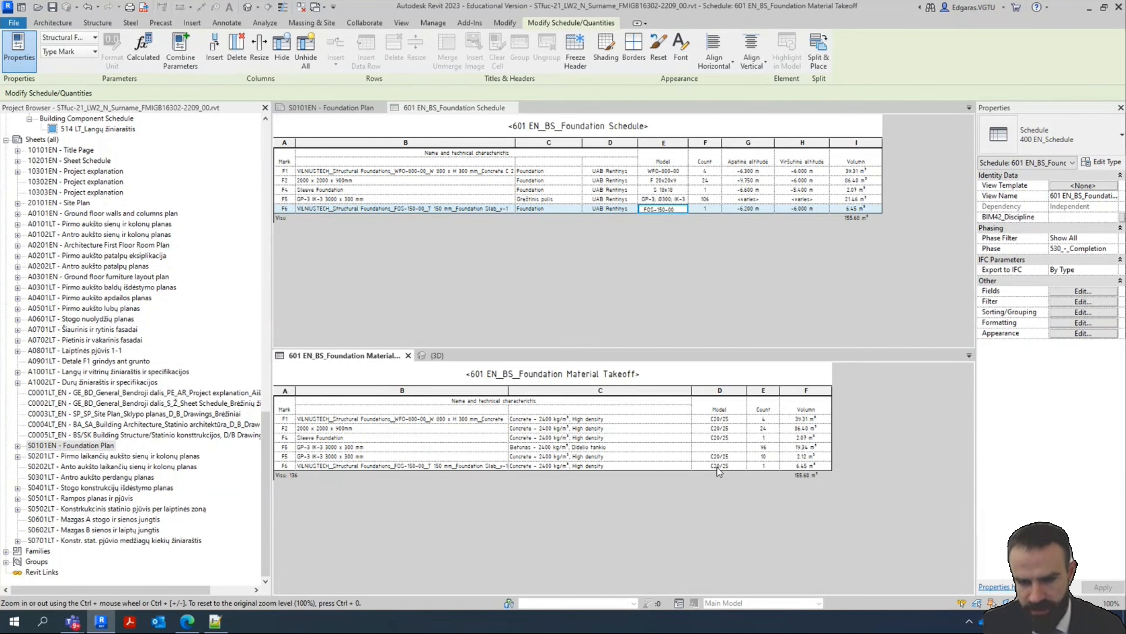
left_click(729, 446)
left_click(740, 447)
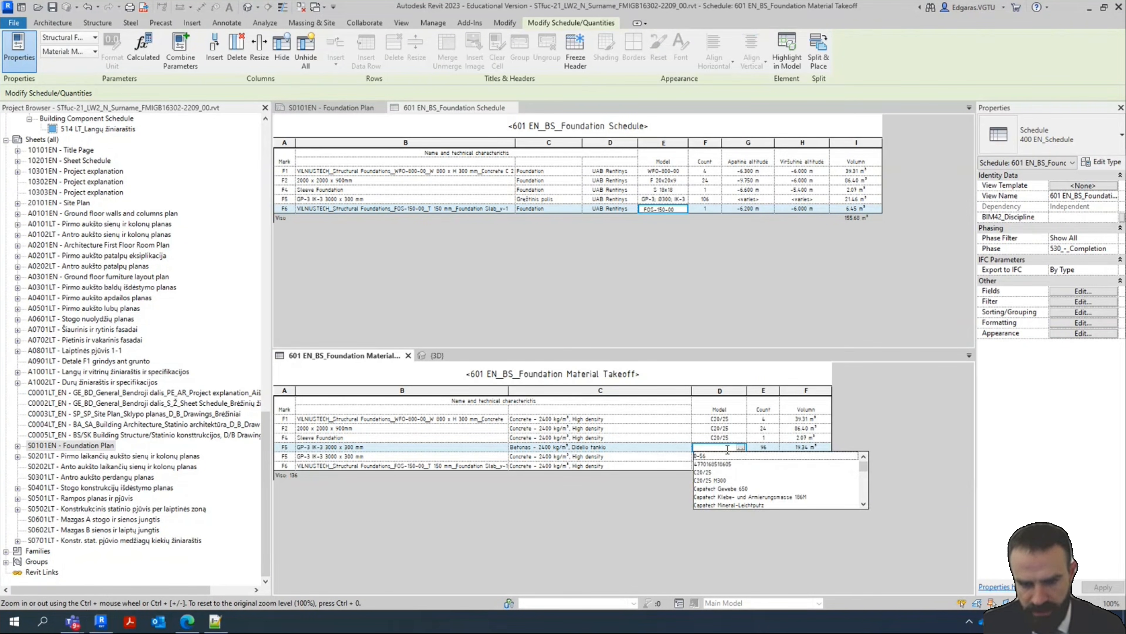
left_click(729, 446)
type("C20")
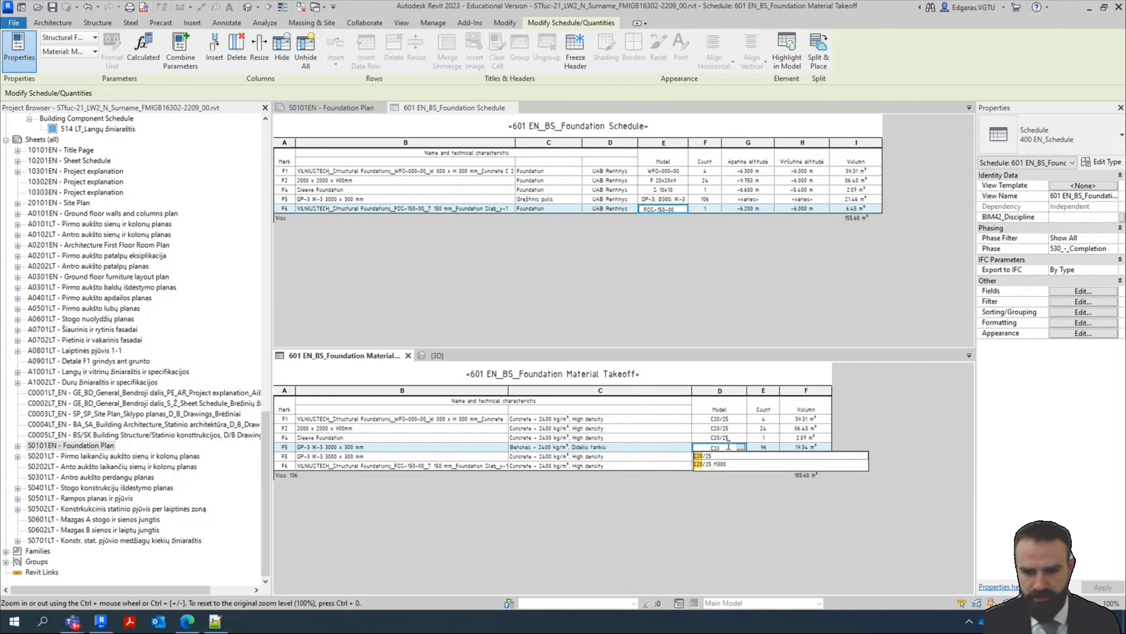
type("/25")
key("Return")
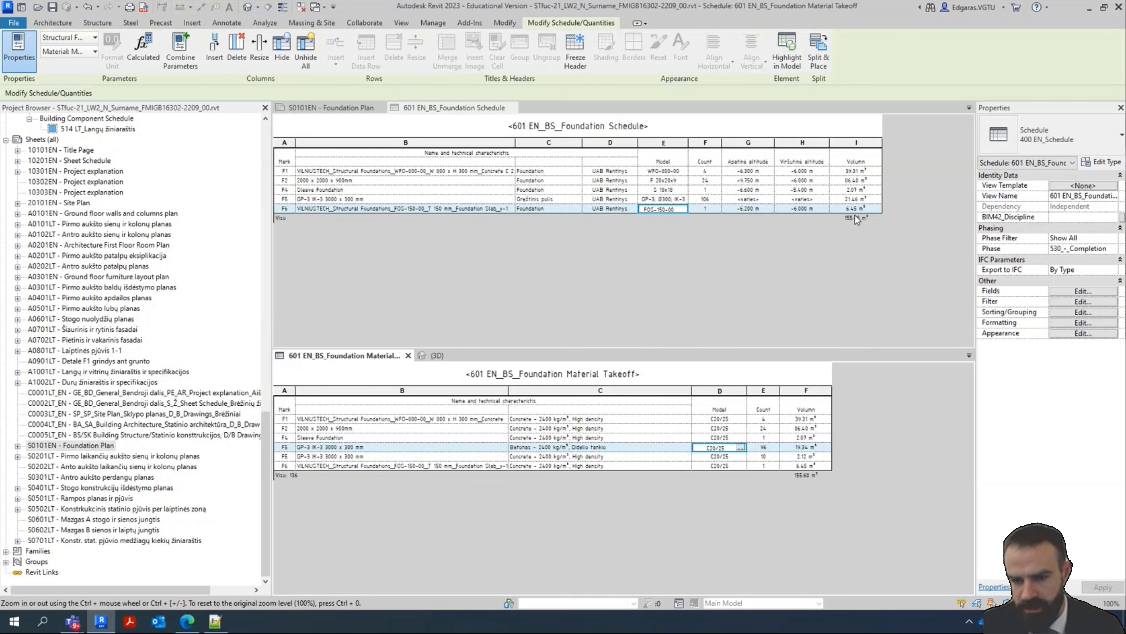
Set the Foundation Material Takeoff's grand totals to Title and totals with the custom title Total
left_click(860, 219)
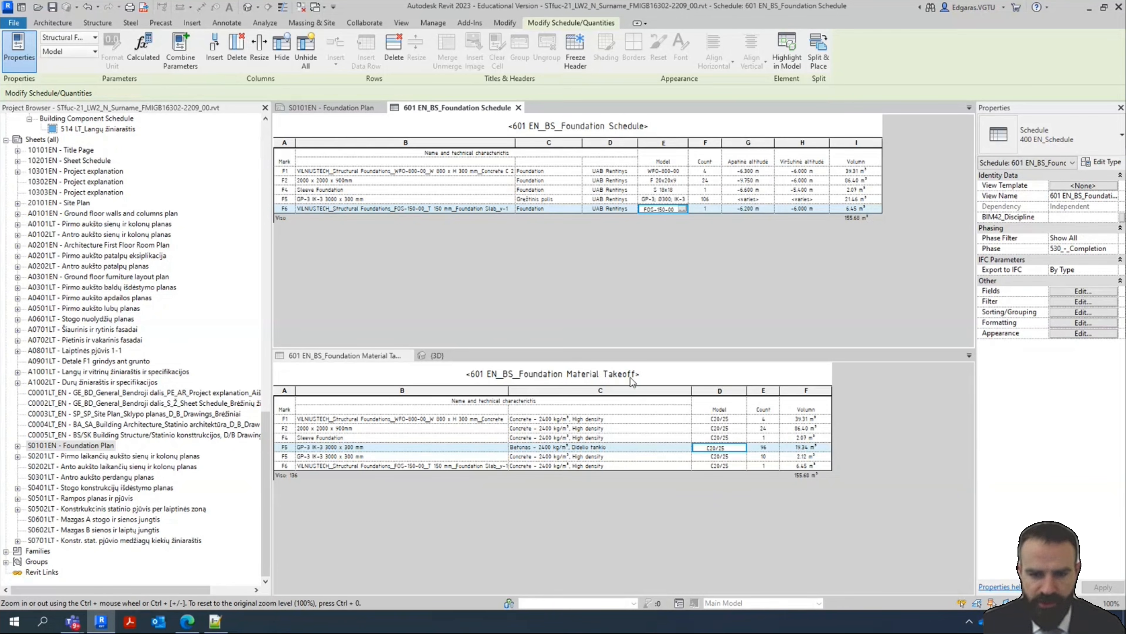
left_click(772, 429)
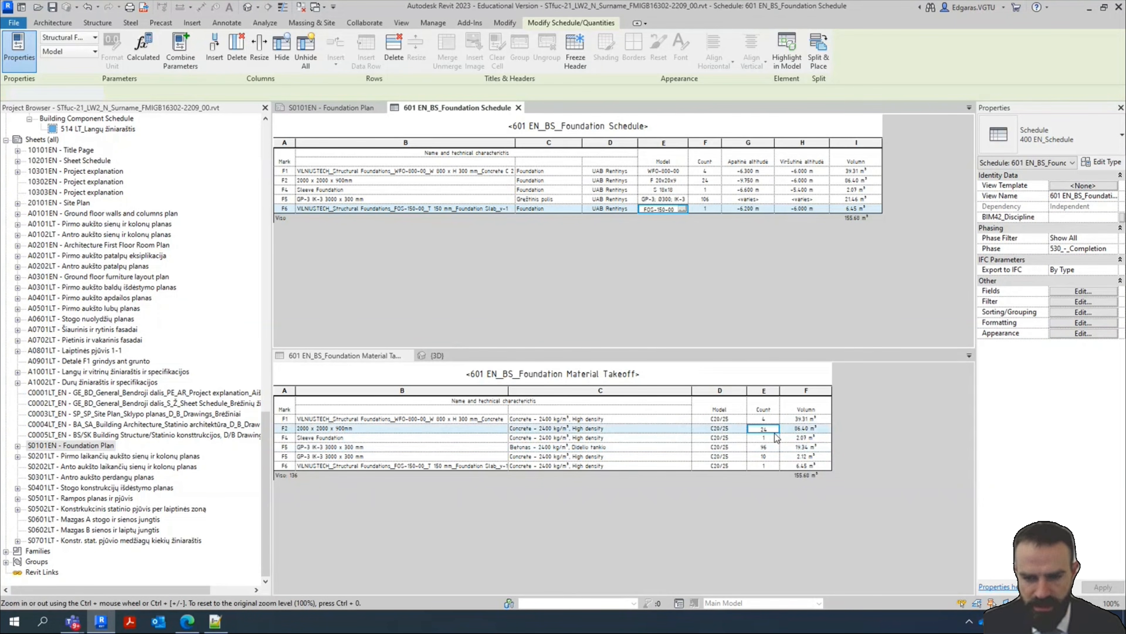
left_click(772, 436)
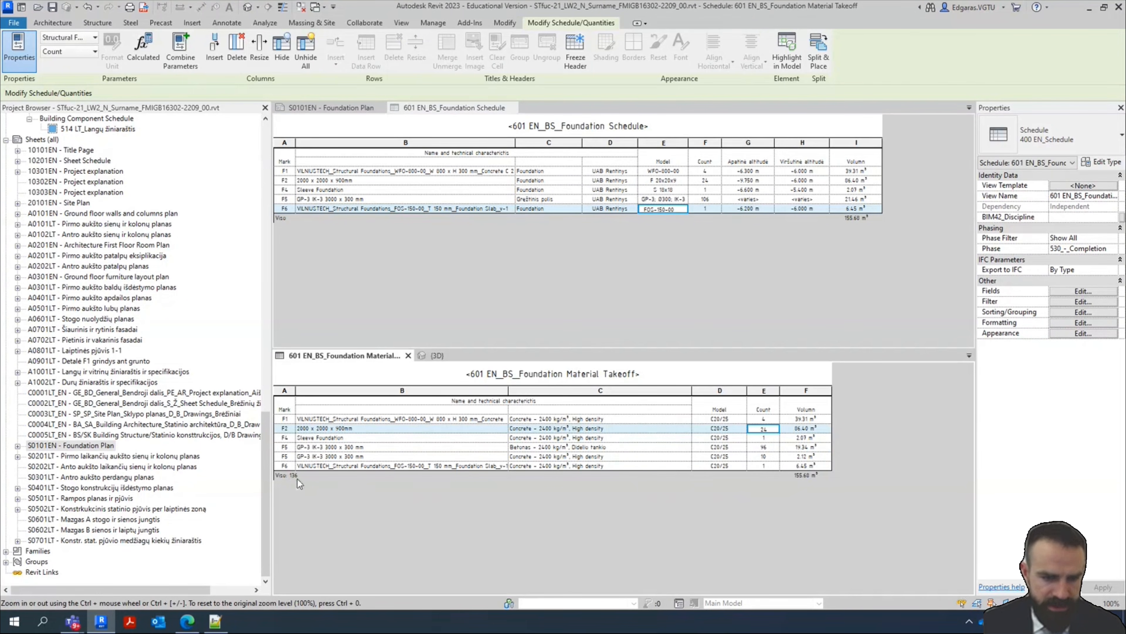
left_click(1071, 313)
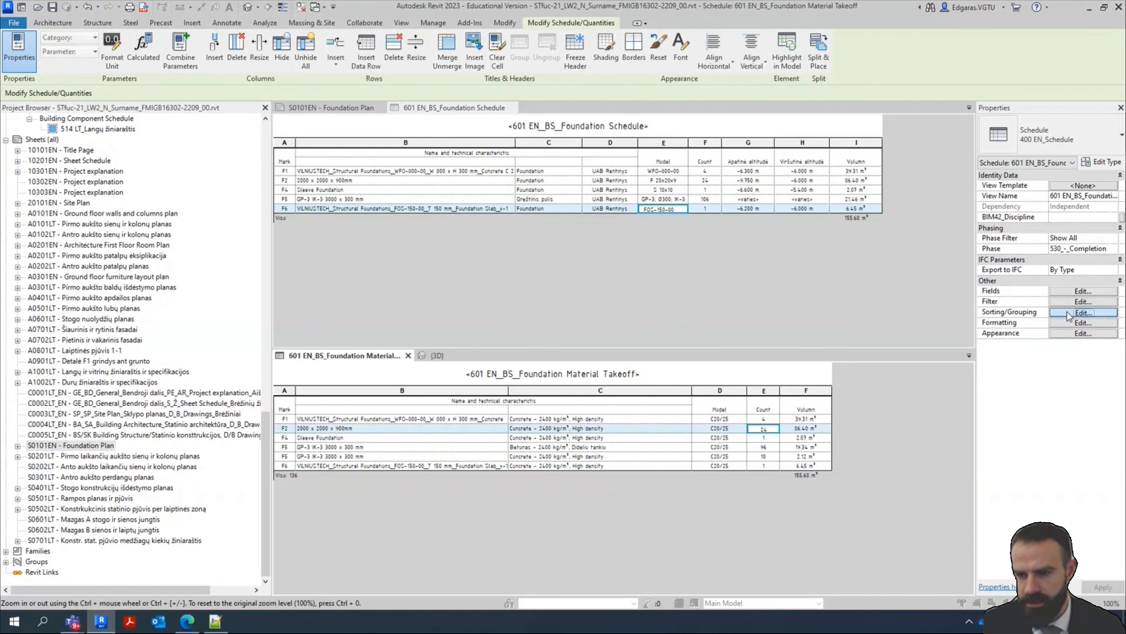
left_click(526, 320)
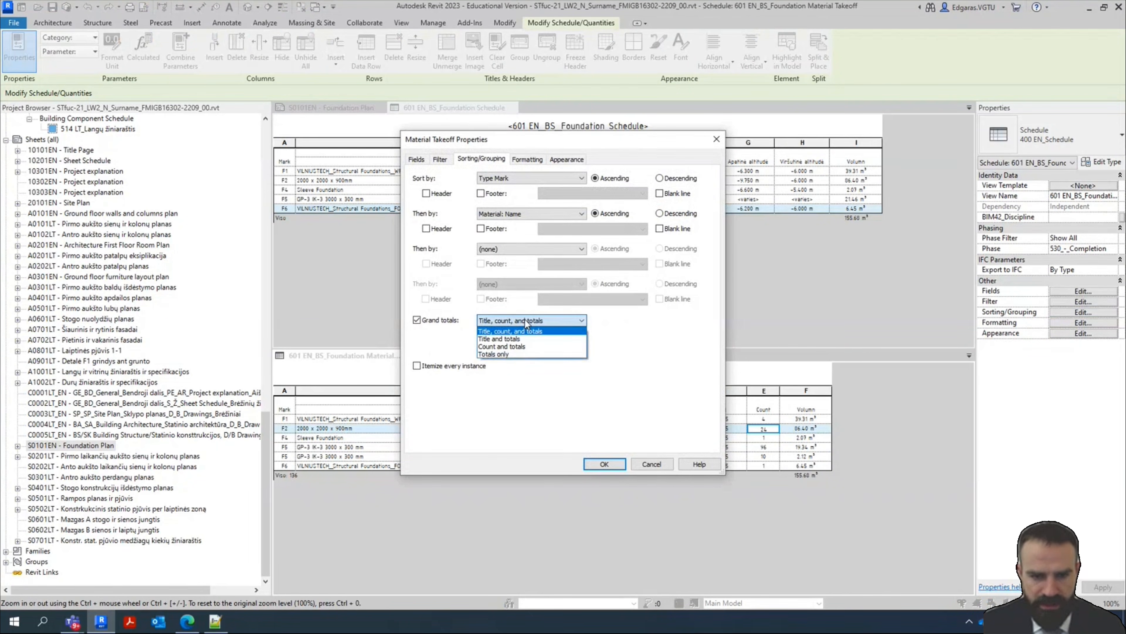
left_click(515, 339)
type("Totals")
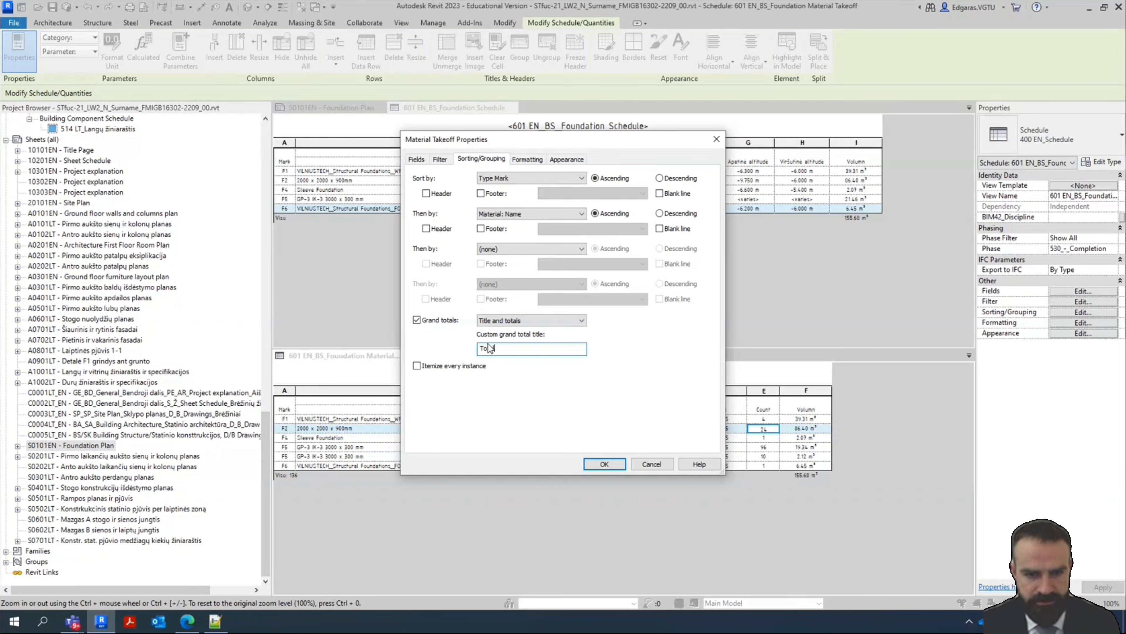
key("BackSpace")
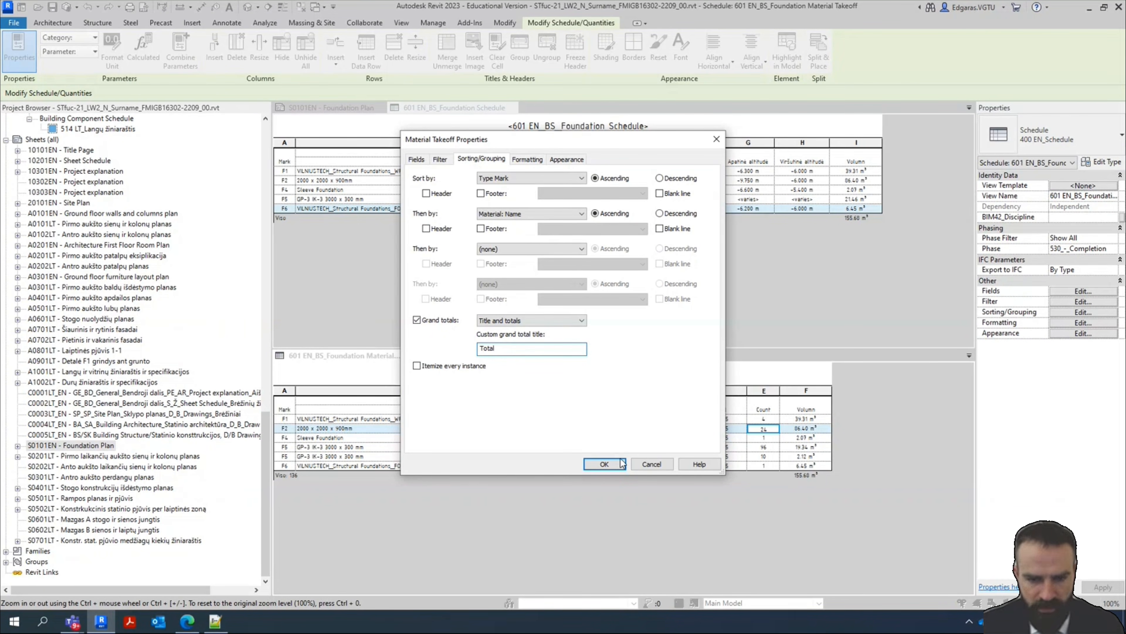
left_click(609, 463)
Set the custom grand total title of the Foundation Schedule to Total
left_click(364, 327)
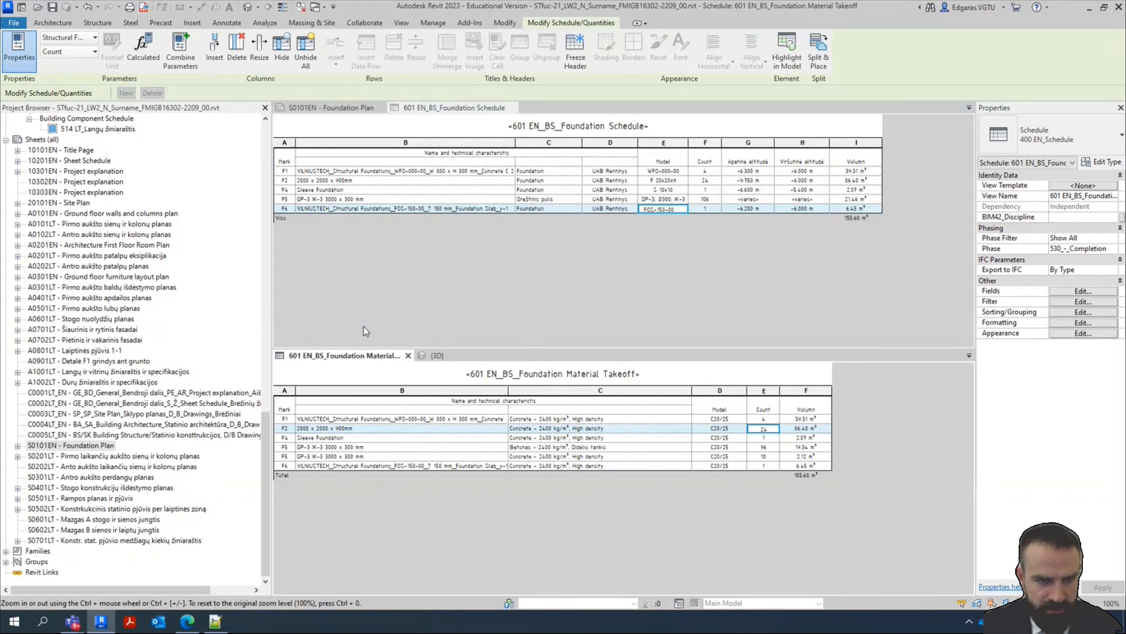
left_click(1084, 312)
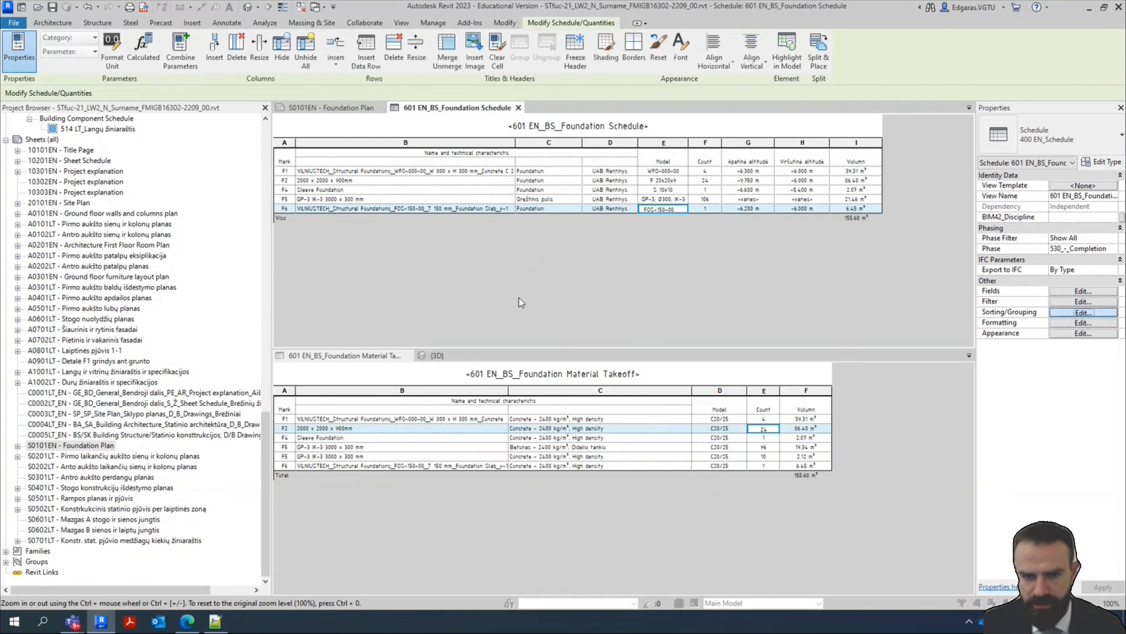
type("Total")
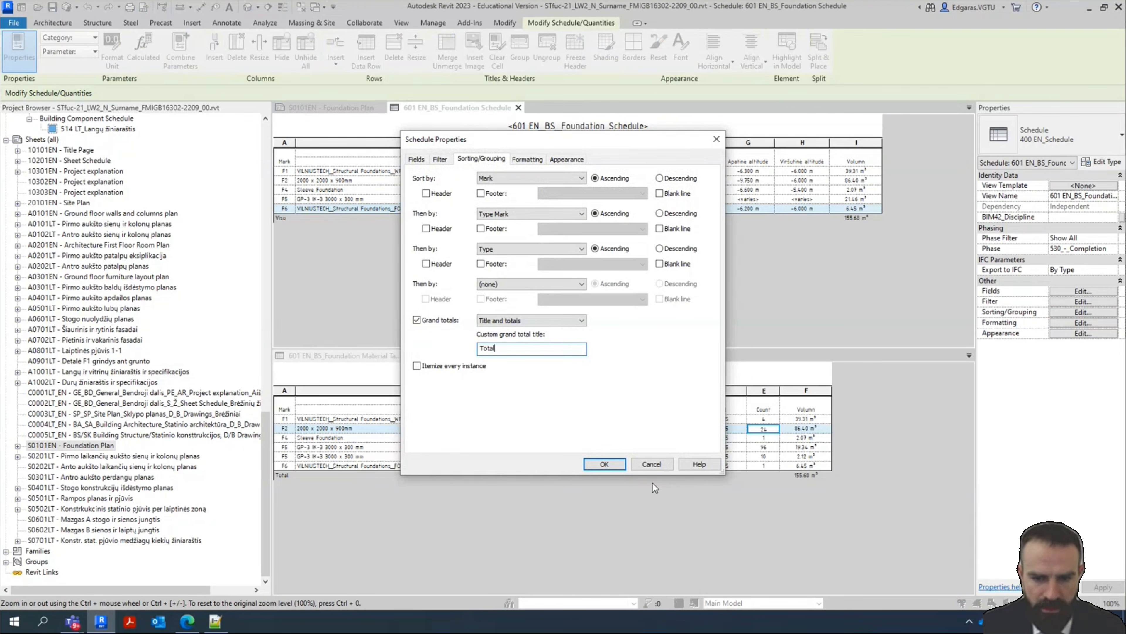
left_click(616, 465)
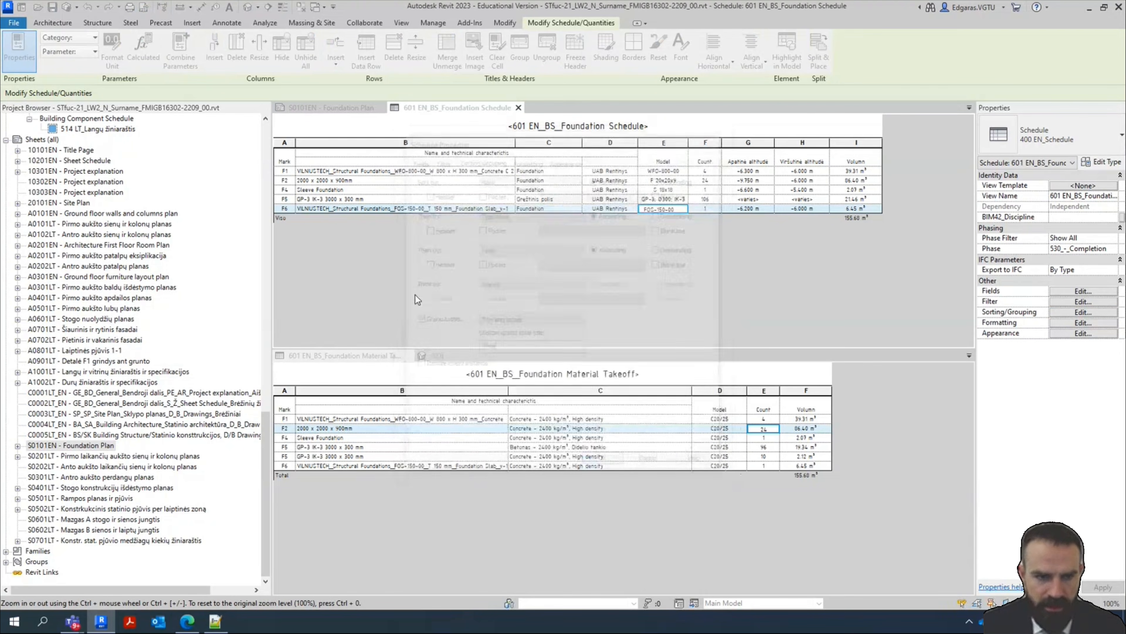
Set the Foundation Schedule's header and body text to 2.5mm ISOCPEUR Transparent in its appearance settings
left_click(1073, 336)
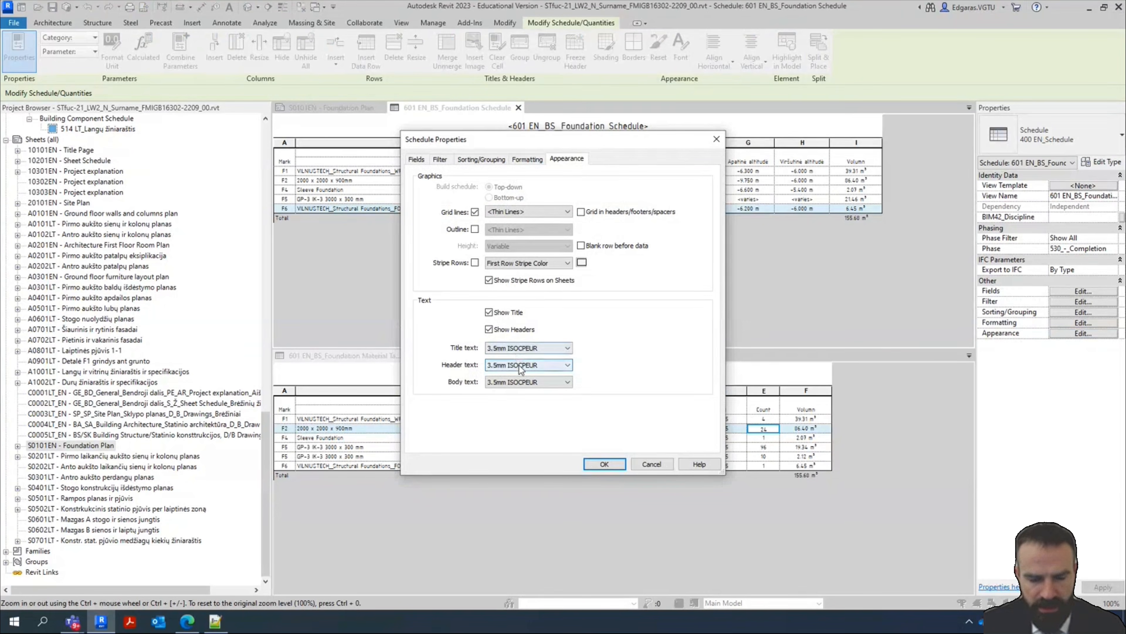
left_click(508, 350)
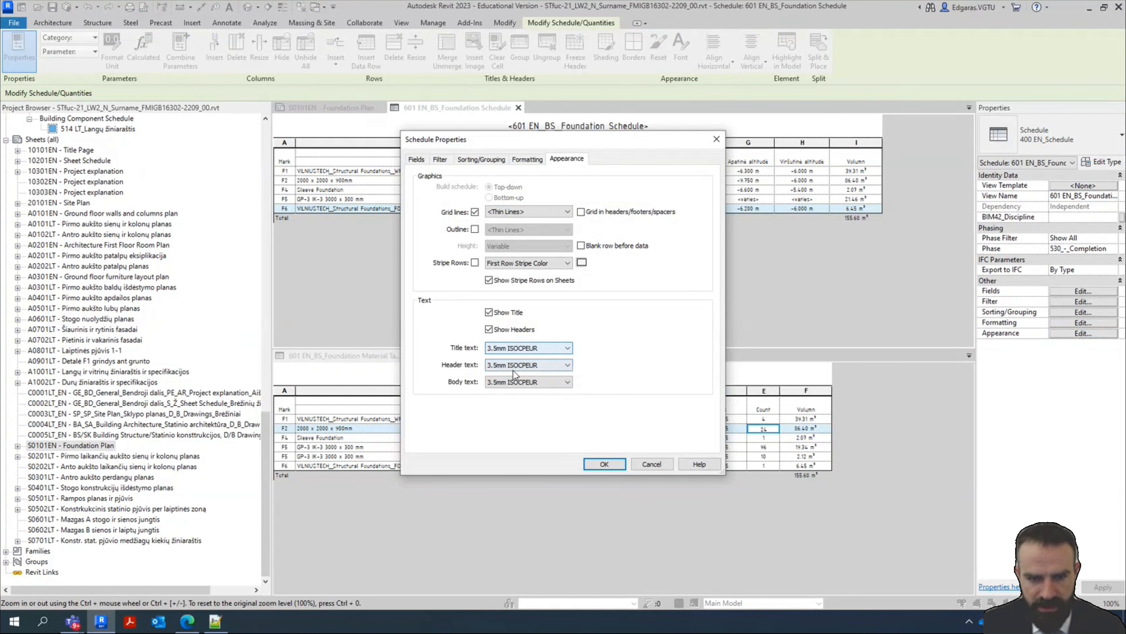
left_click(528, 364)
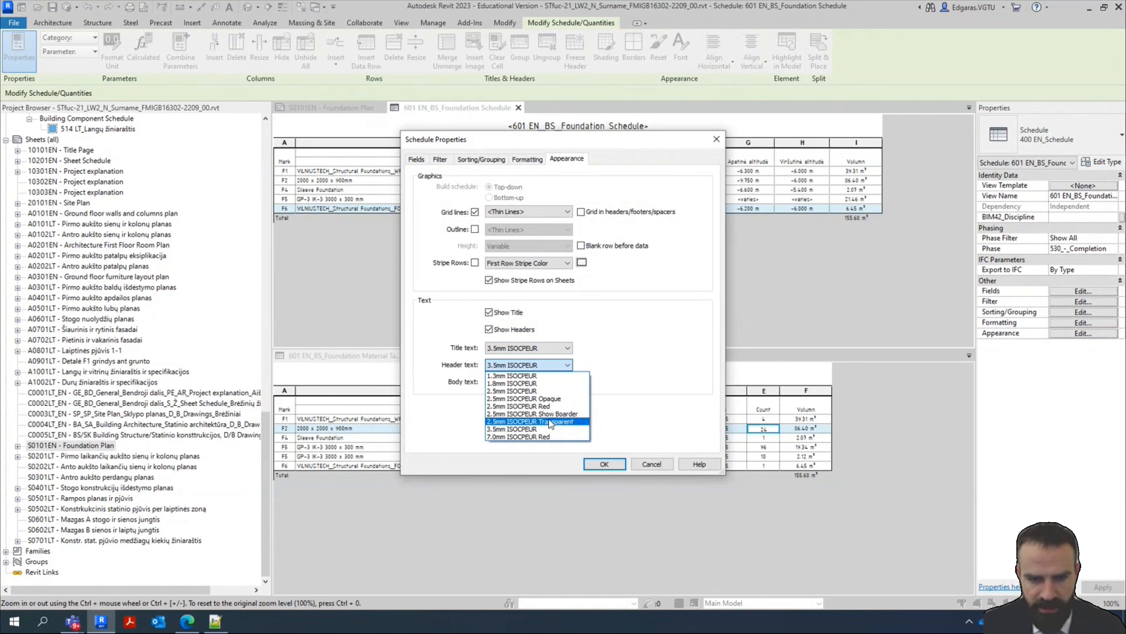
left_click(545, 421)
left_click(548, 382)
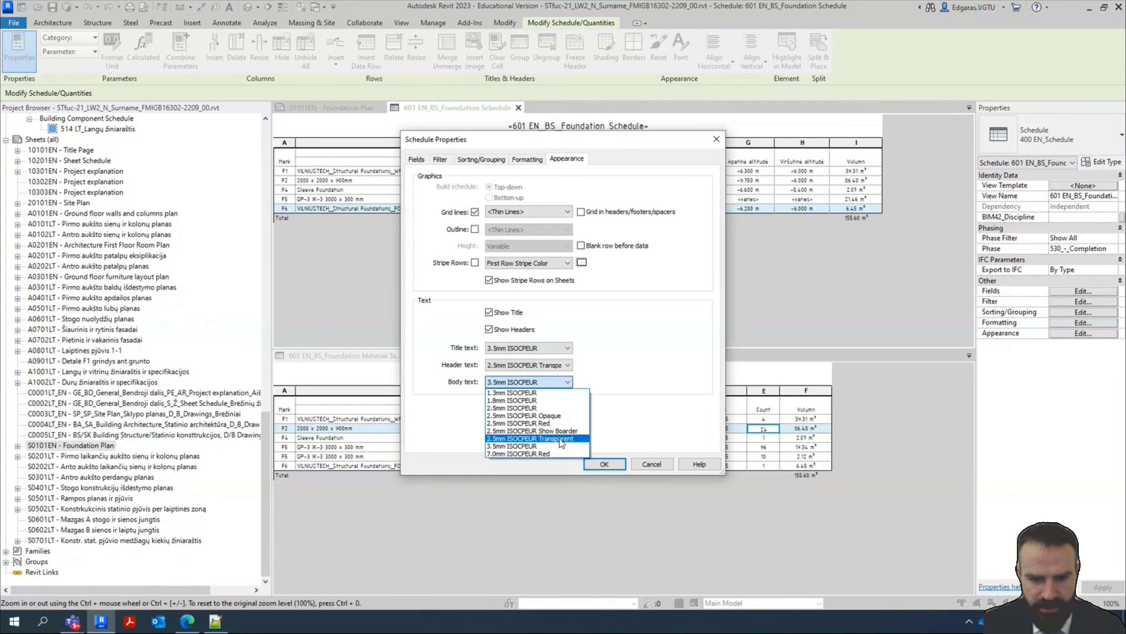
left_click(555, 445)
left_click(608, 464)
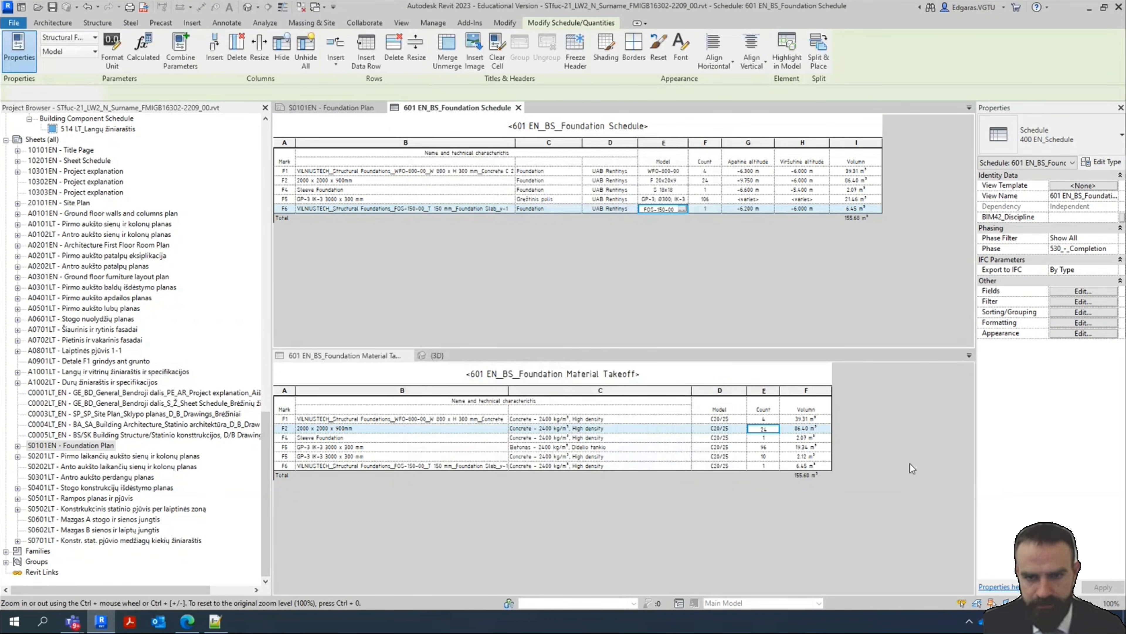
Set the Foundation Material Takeoff's header and body text to 2.5mm ISOCPEUR Transparent in its appearance settings
left_click(1084, 333)
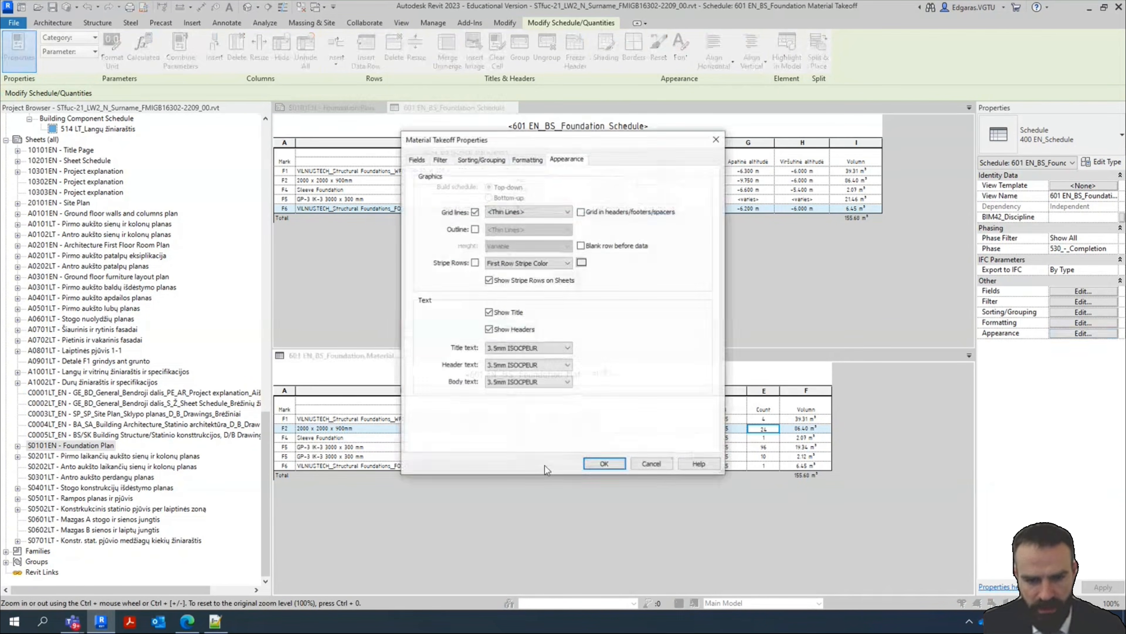
left_click(545, 364)
left_click(541, 421)
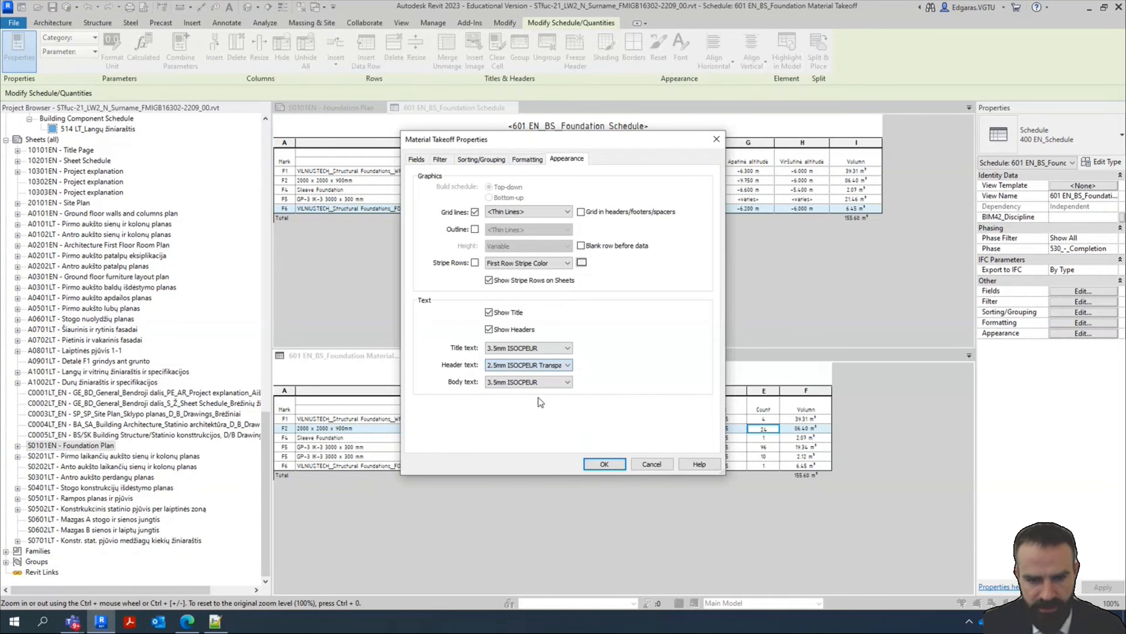
left_click(528, 381)
left_click(539, 437)
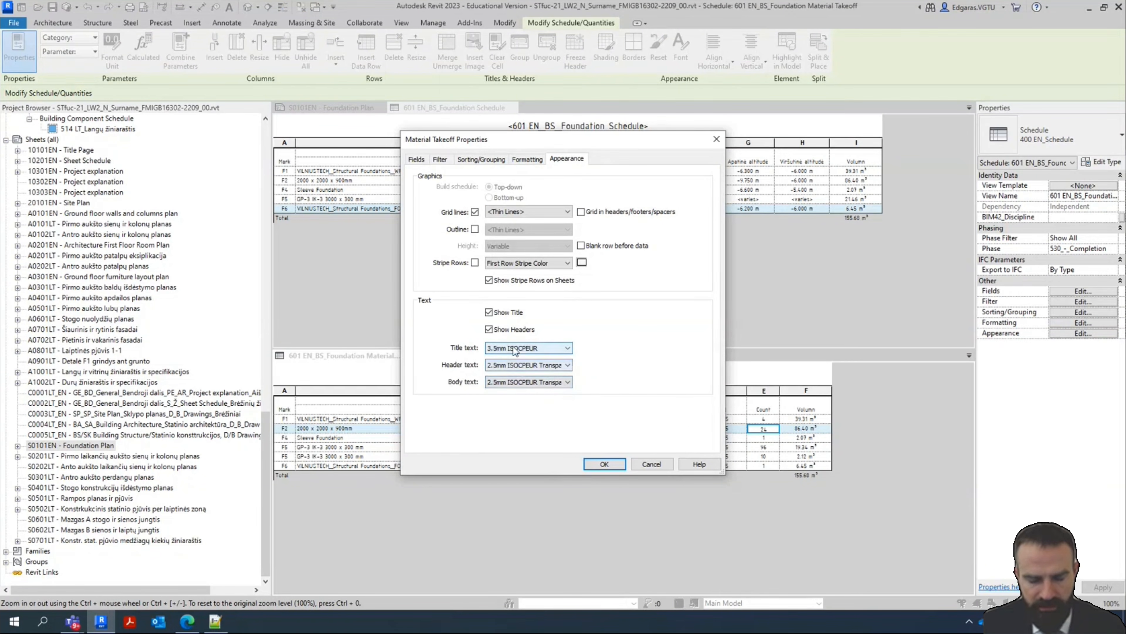
left_click(605, 464)
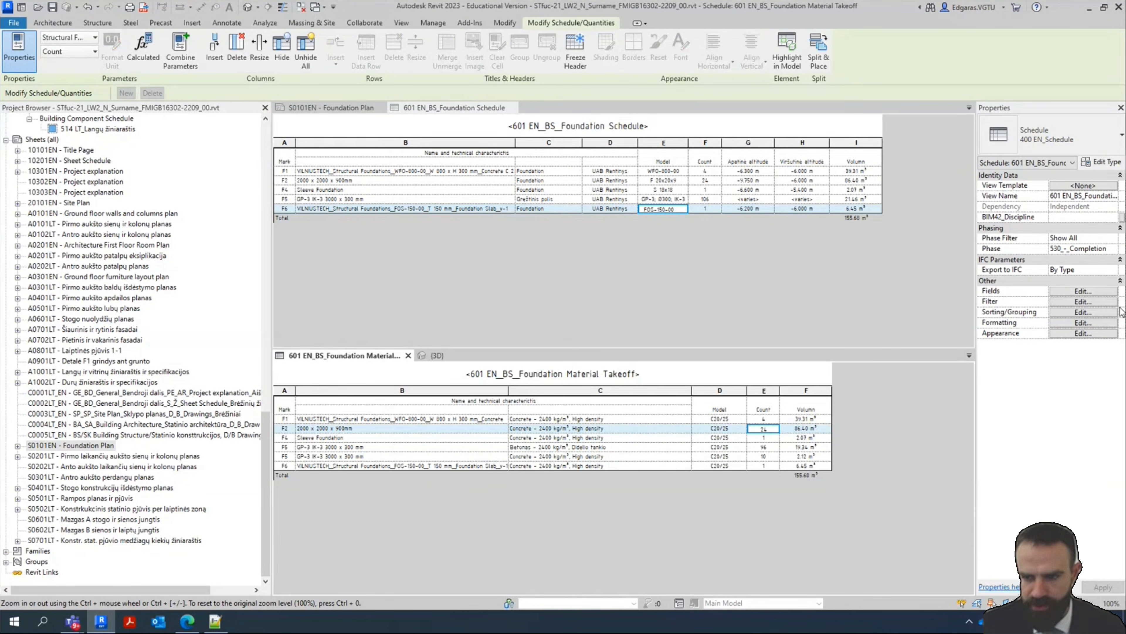
Turn on stripe rows in the appearance settings of the Foundation Material Takeoff
left_click(1084, 333)
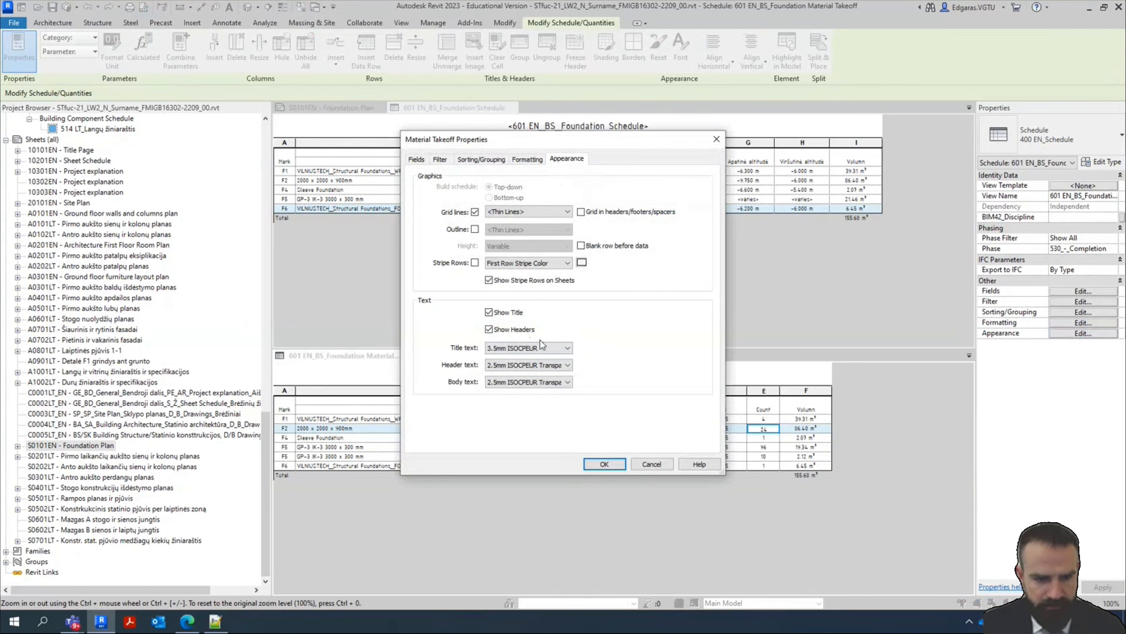
left_click(474, 263)
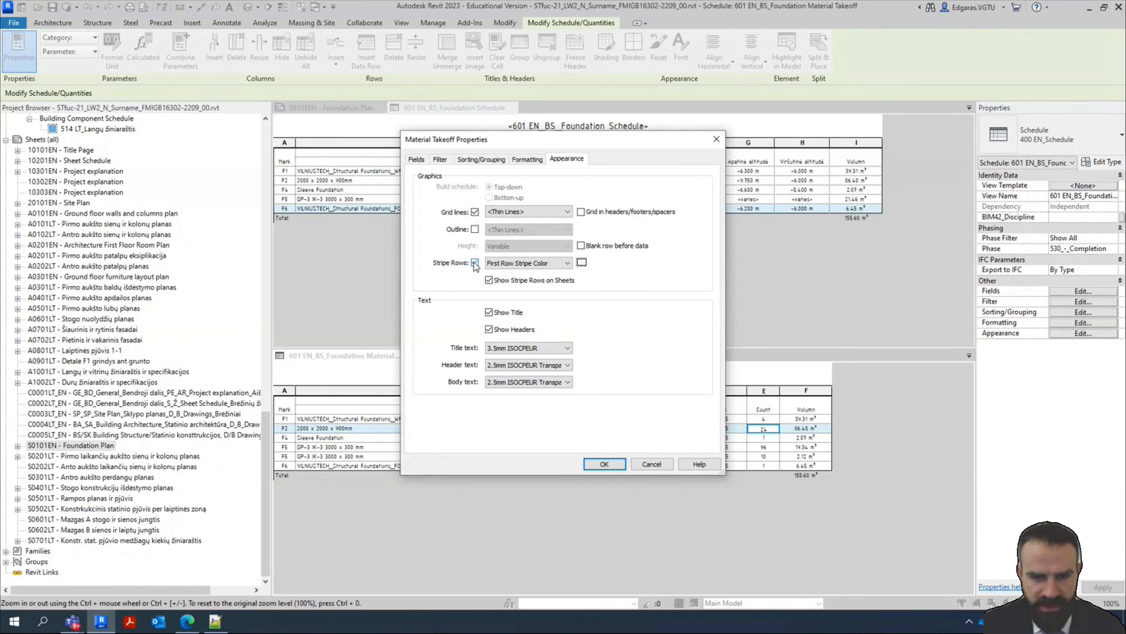
left_click(603, 464)
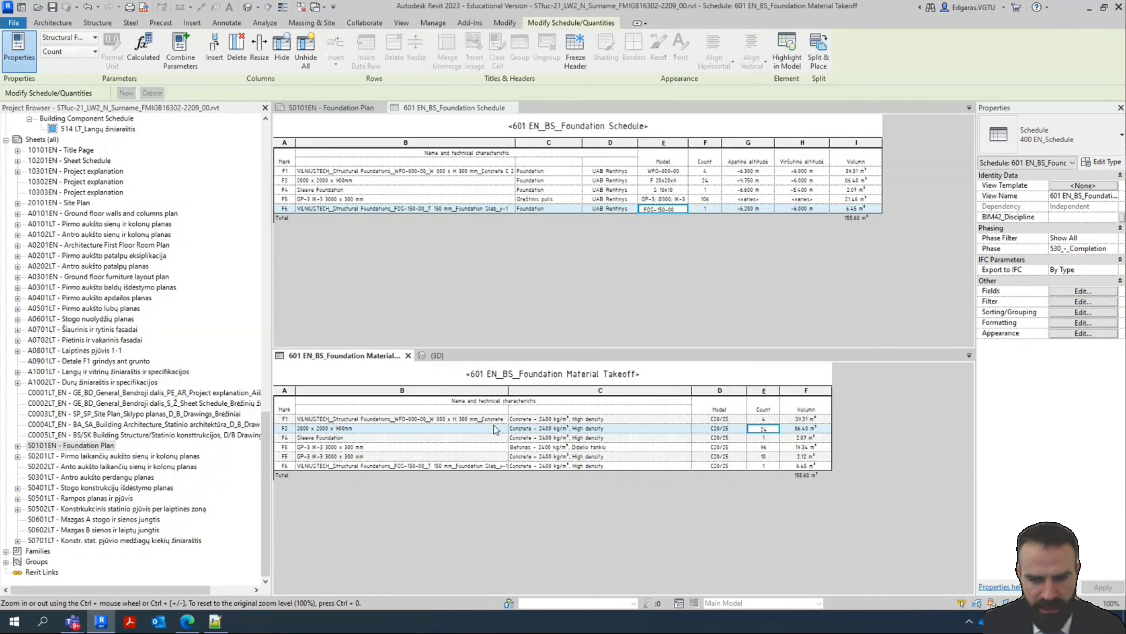
Turn on stripe rows in the appearance settings of the Foundation Schedule
left_click(651, 256)
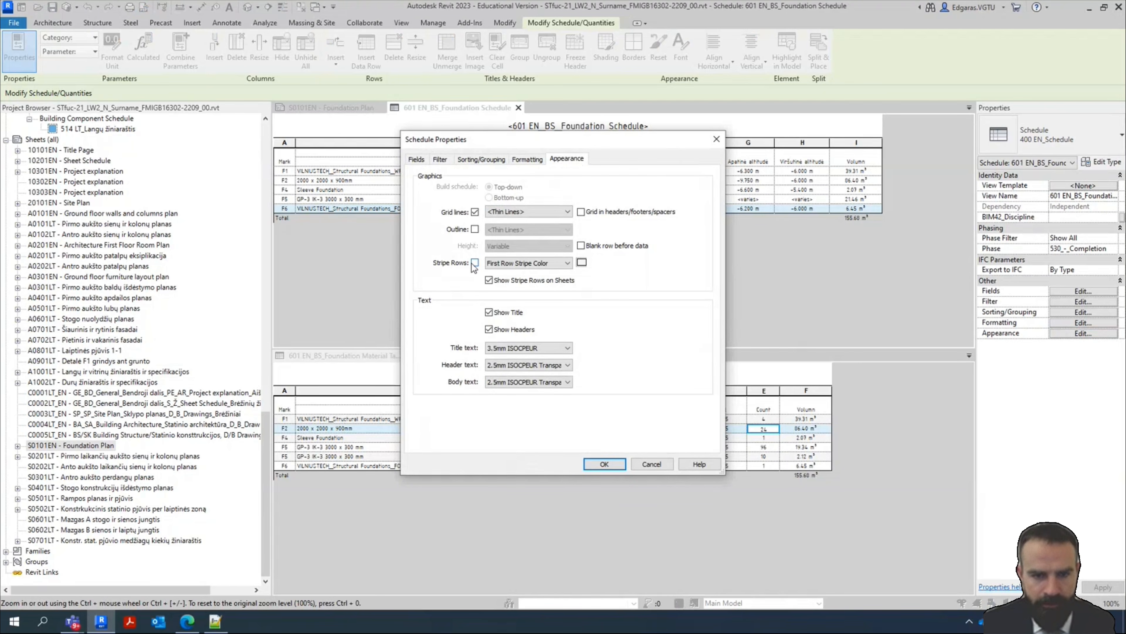
left_click(604, 464)
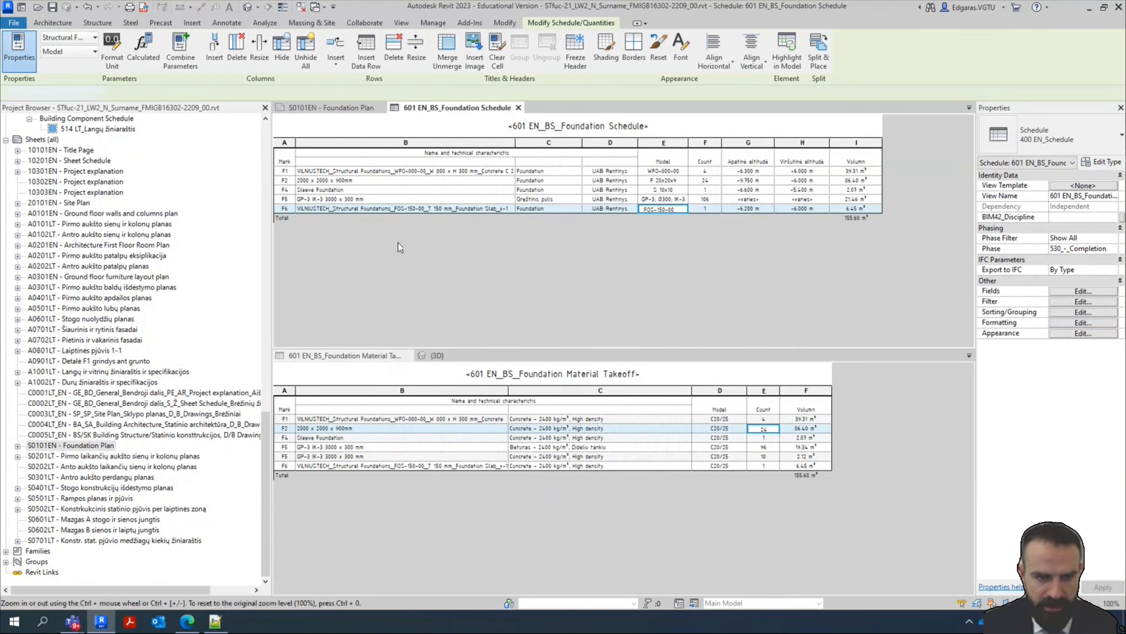
left_click(403, 274)
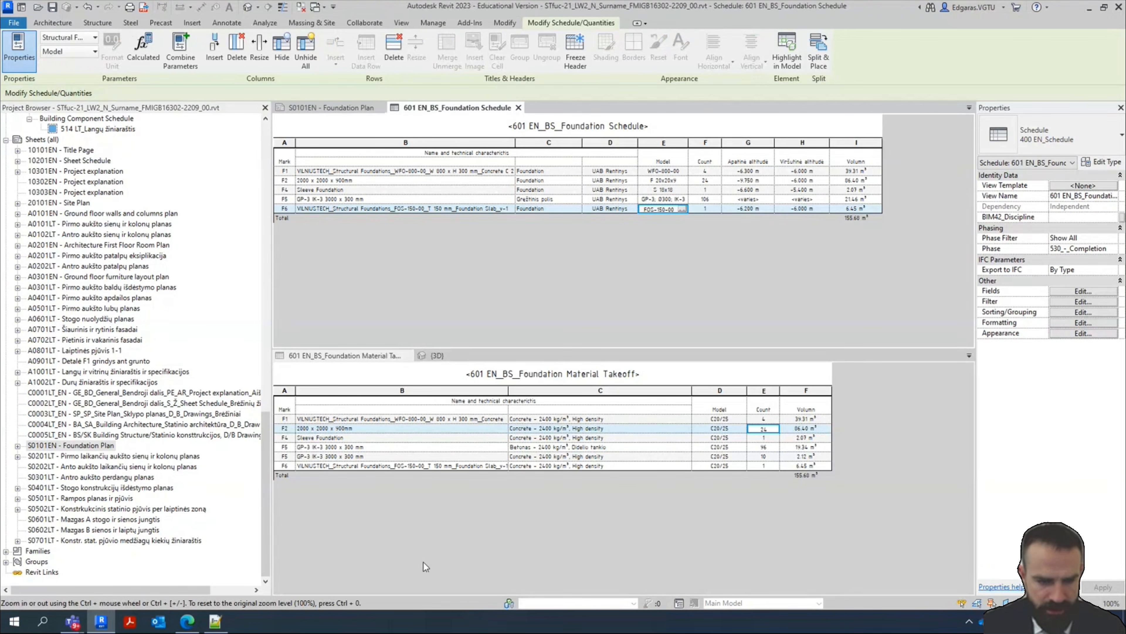
left_click(370, 527)
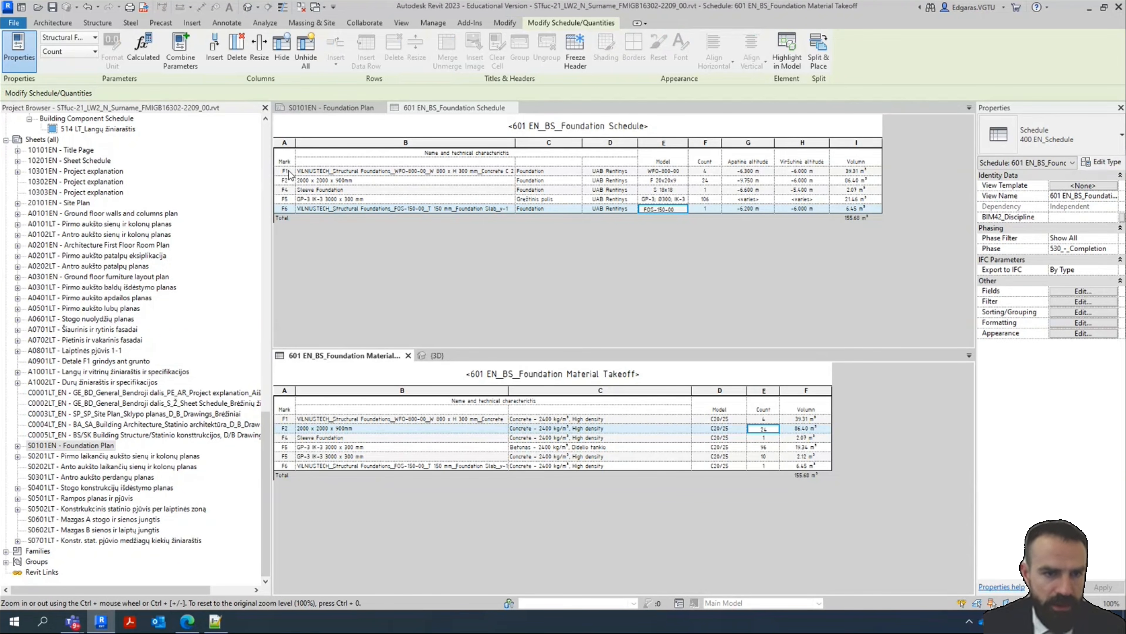
In the Foundation Schedule, set the Sleeve Foundation's mark to F3 and the GP-3 IK-3 pile's mark to F4, applied to all elements of each type
left_click(287, 189)
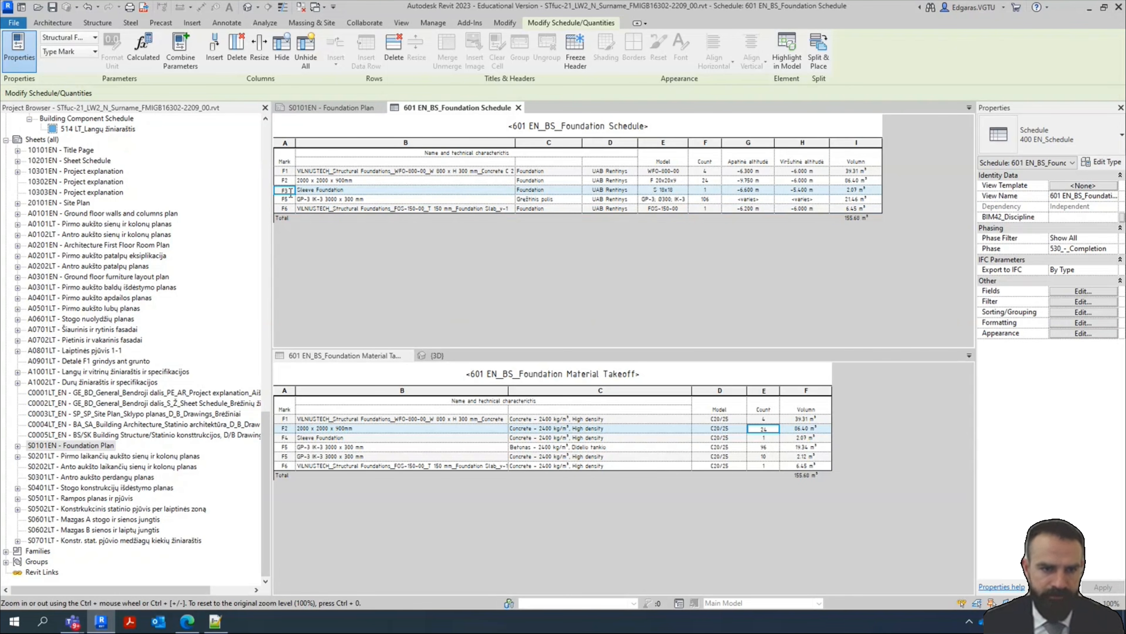
type("3")
key("Return")
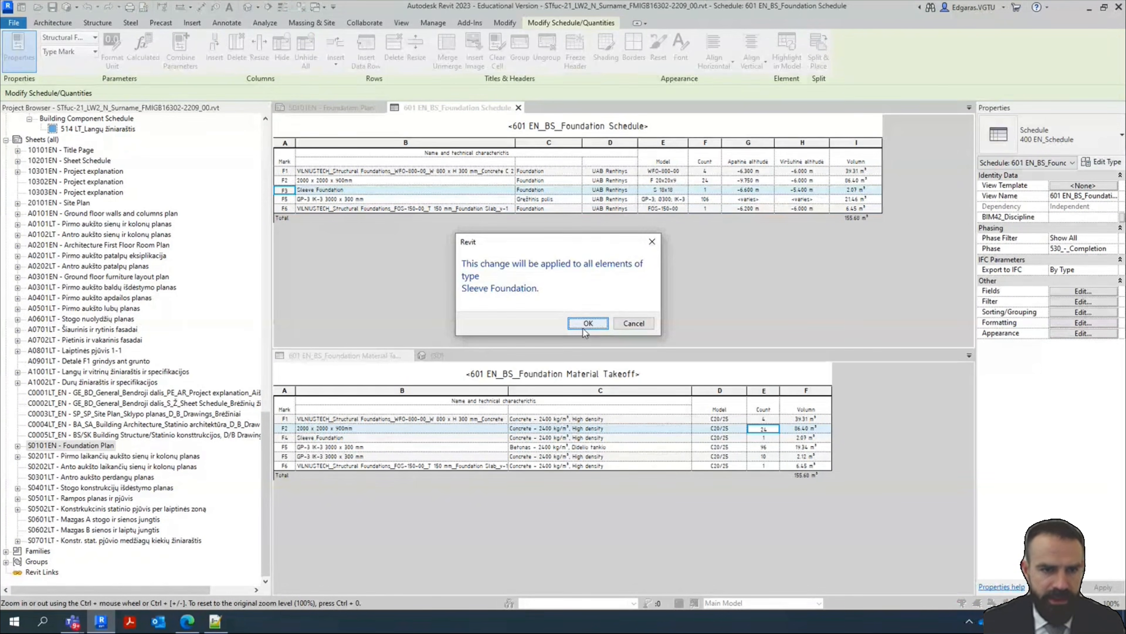
left_click(584, 325)
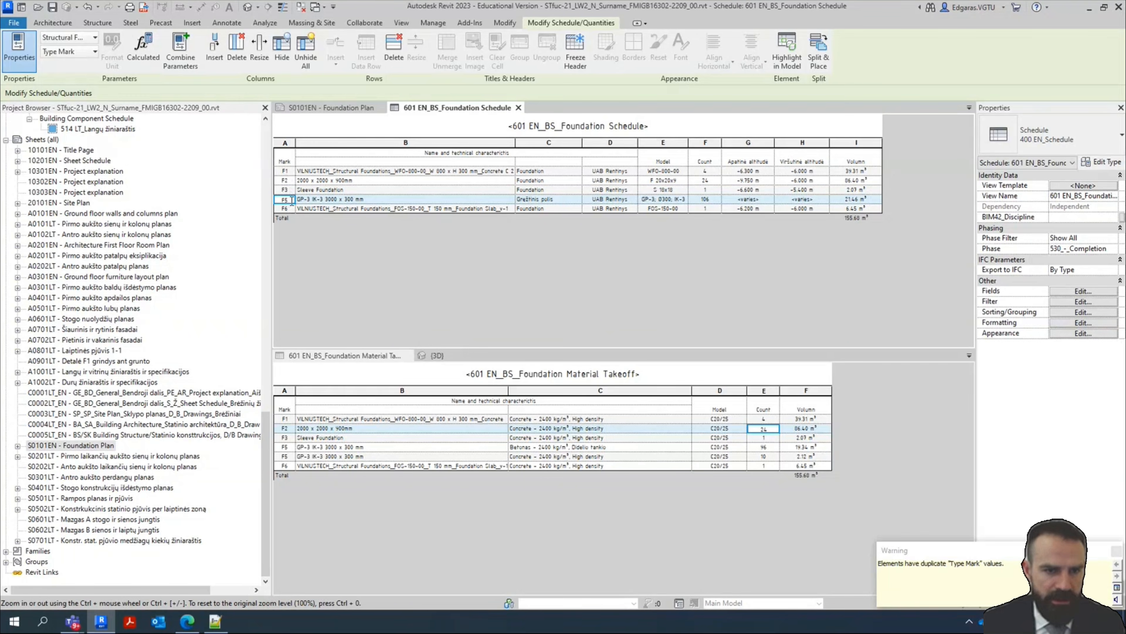
key("Return")
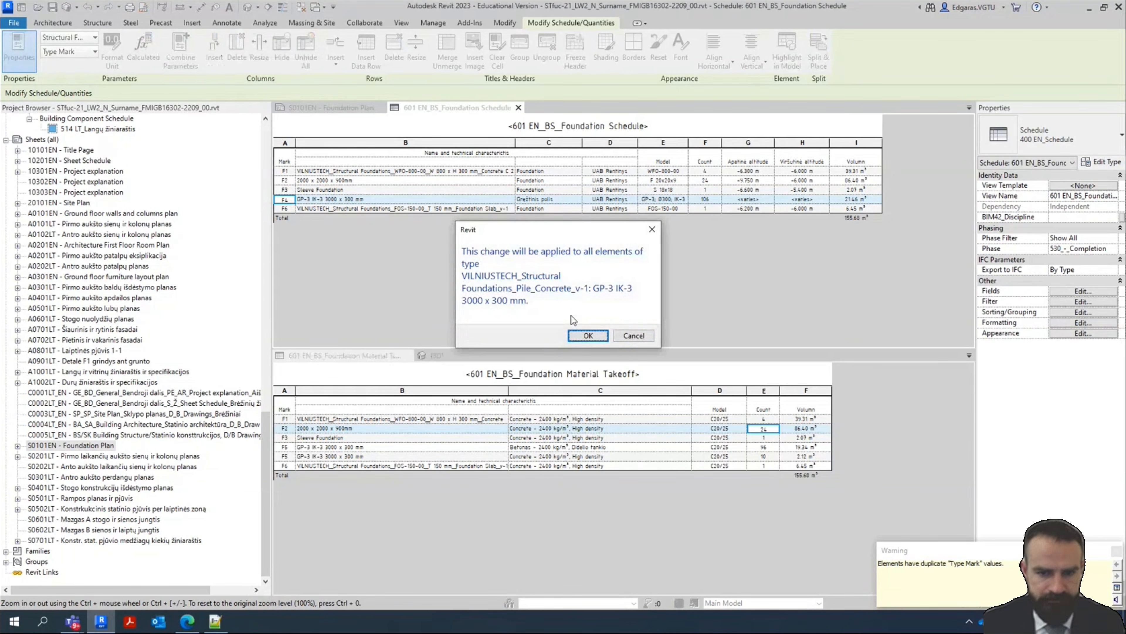
left_click(589, 338)
left_click(285, 209)
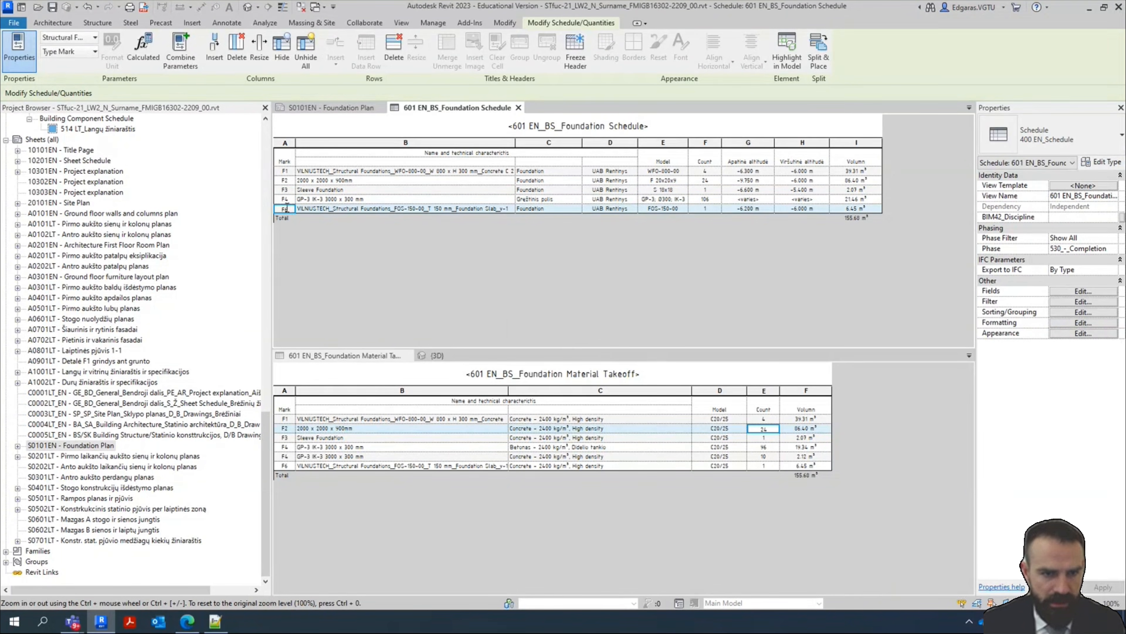
key("BackSpace")
key("BackSpace")
type("S6")
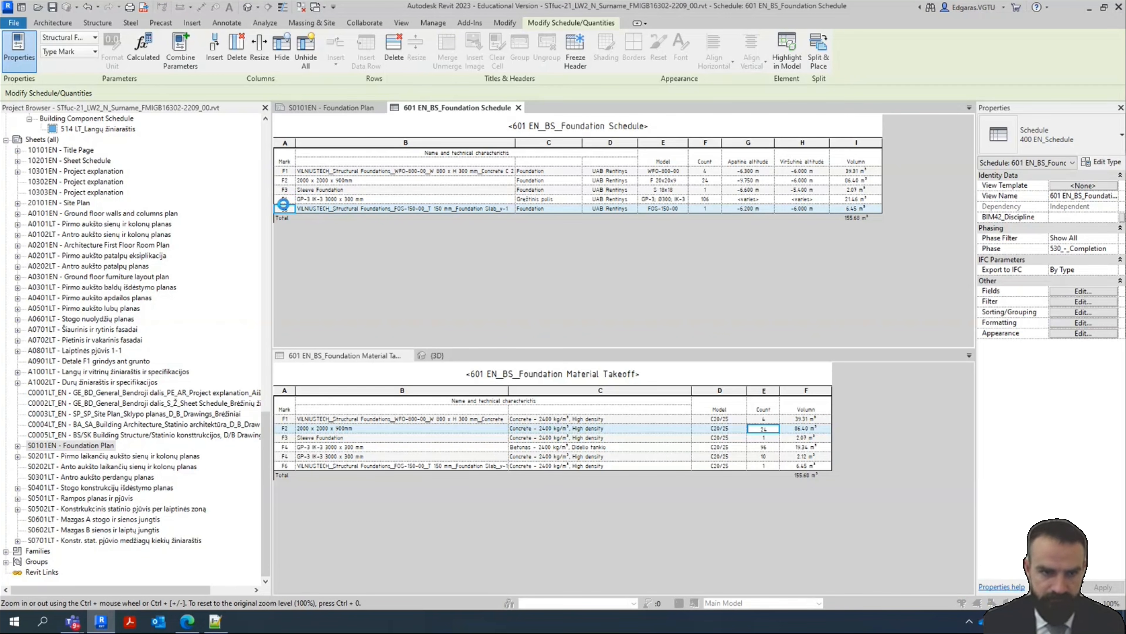
key("Return")
left_click(622, 339)
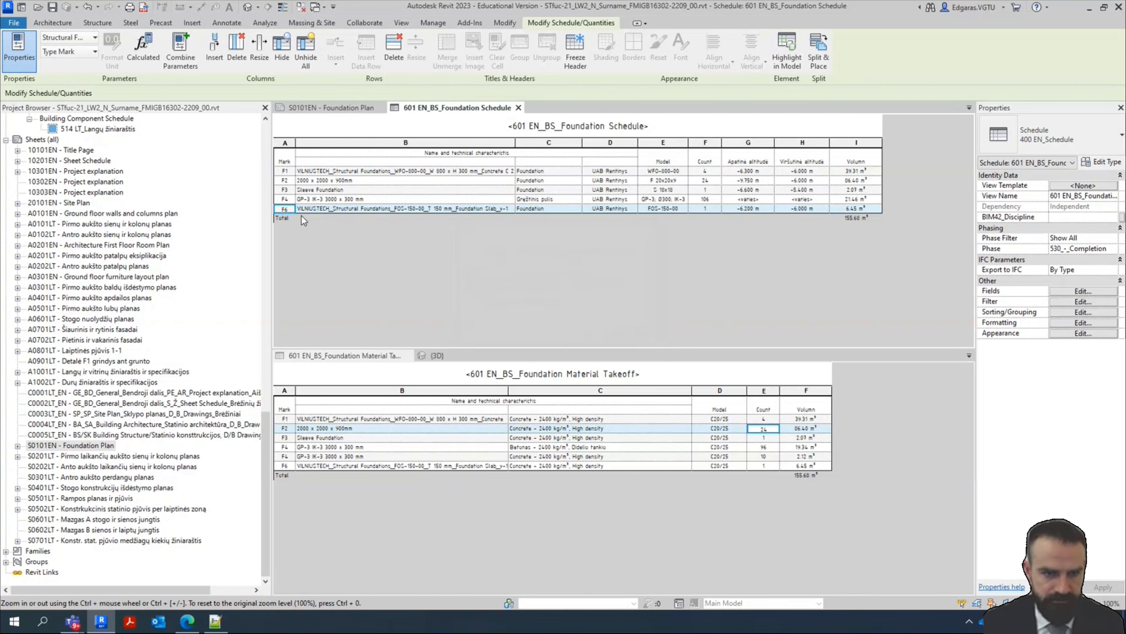
Set the 150 mm foundation slab's mark to F5 in the Foundation Schedule, applied to all elements of its type
left_click(290, 209)
key("BackSpace")
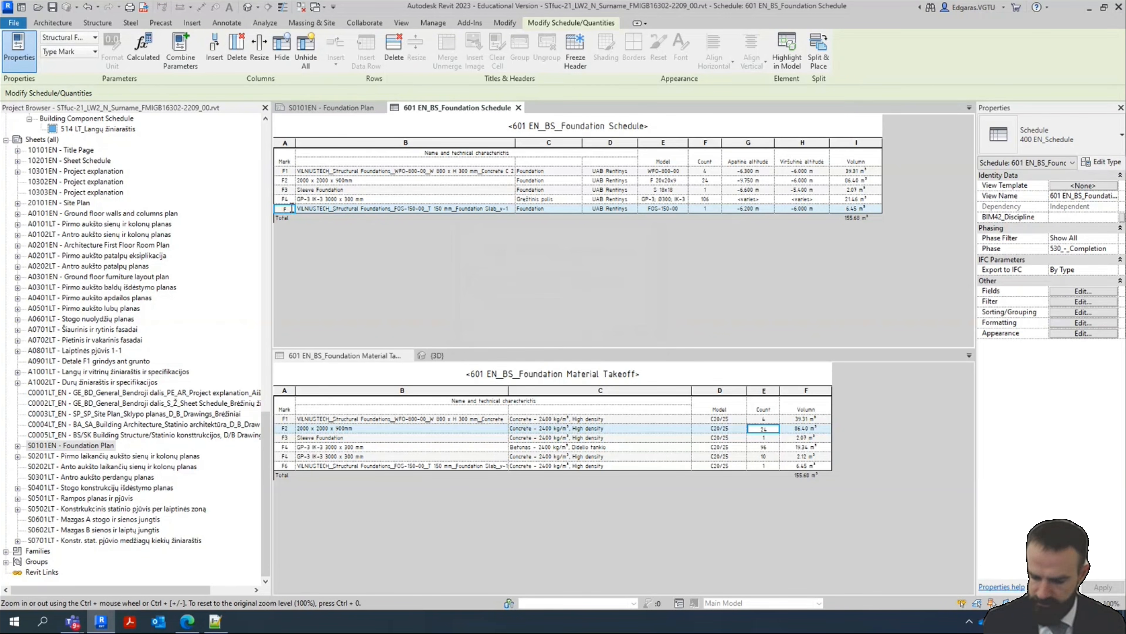
type("5")
key("Return")
left_click(595, 337)
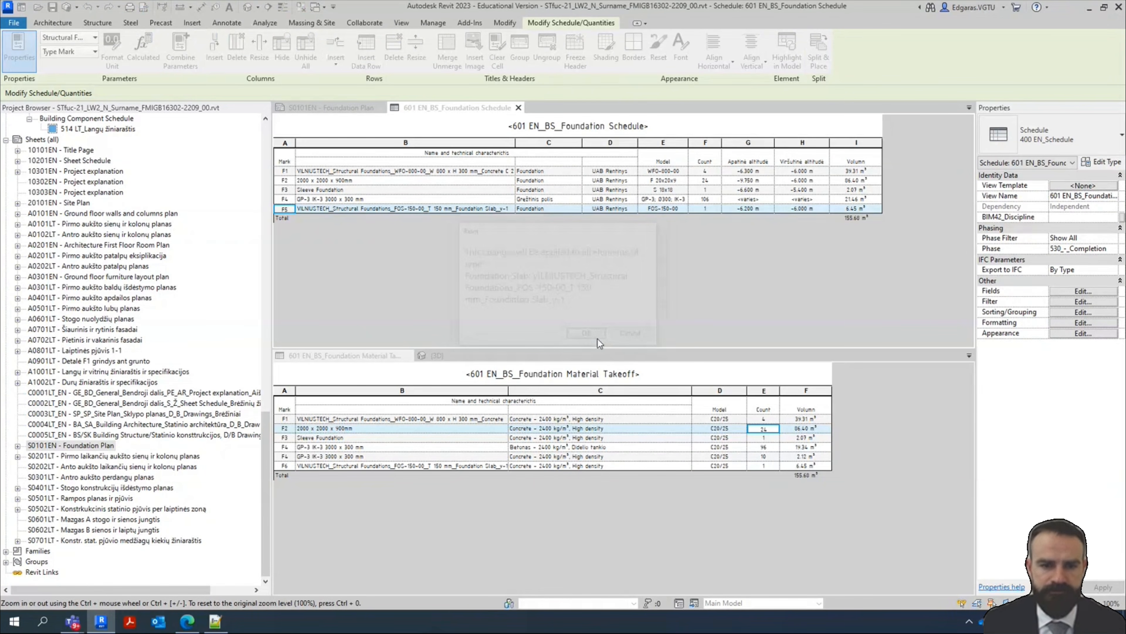
Close both foundation schedule views and check the updated tables on the Foundation Plan sheet
left_click(518, 108)
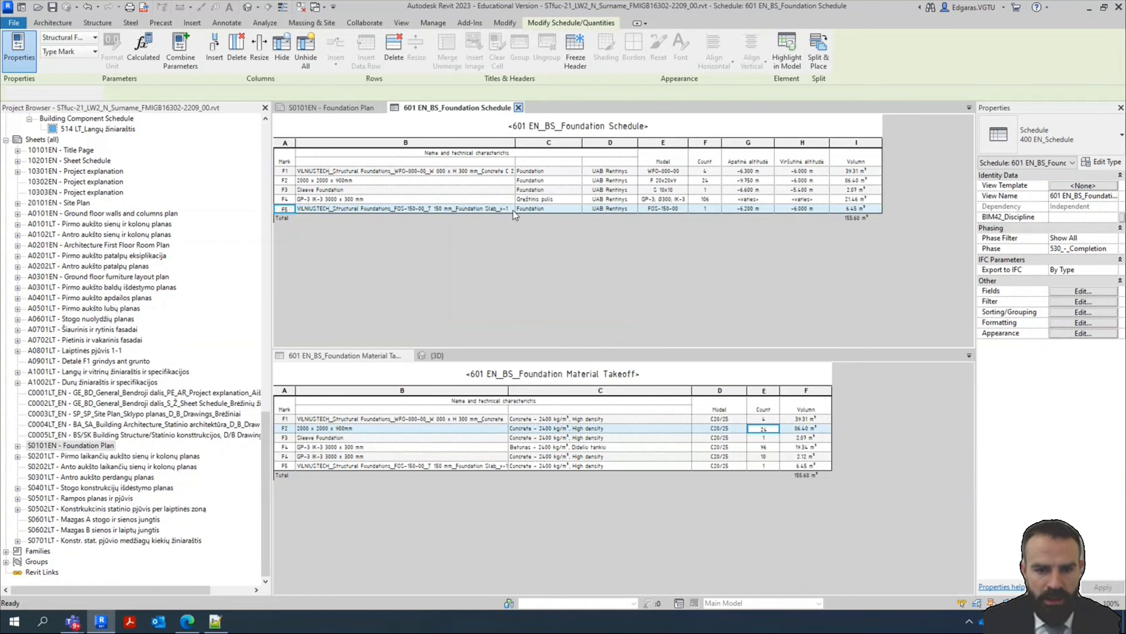
left_click(411, 357)
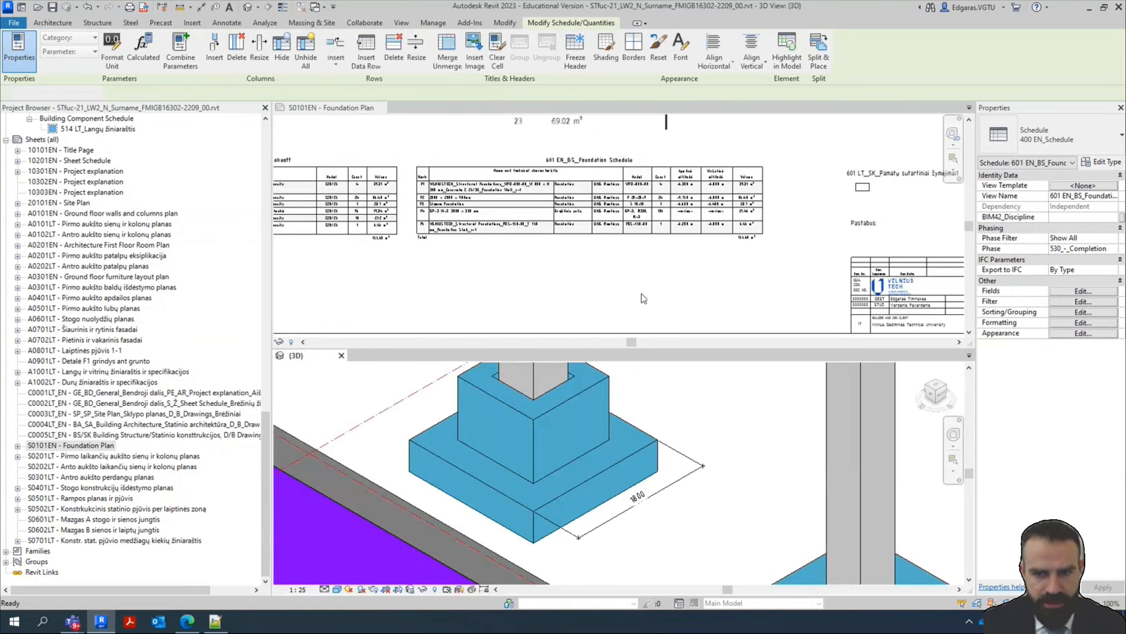
scroll(642, 293, "down", 2)
middle_click_drag(523, 253, 655, 234)
scroll(614, 256, "up", 3)
scroll(567, 254, "up", 3)
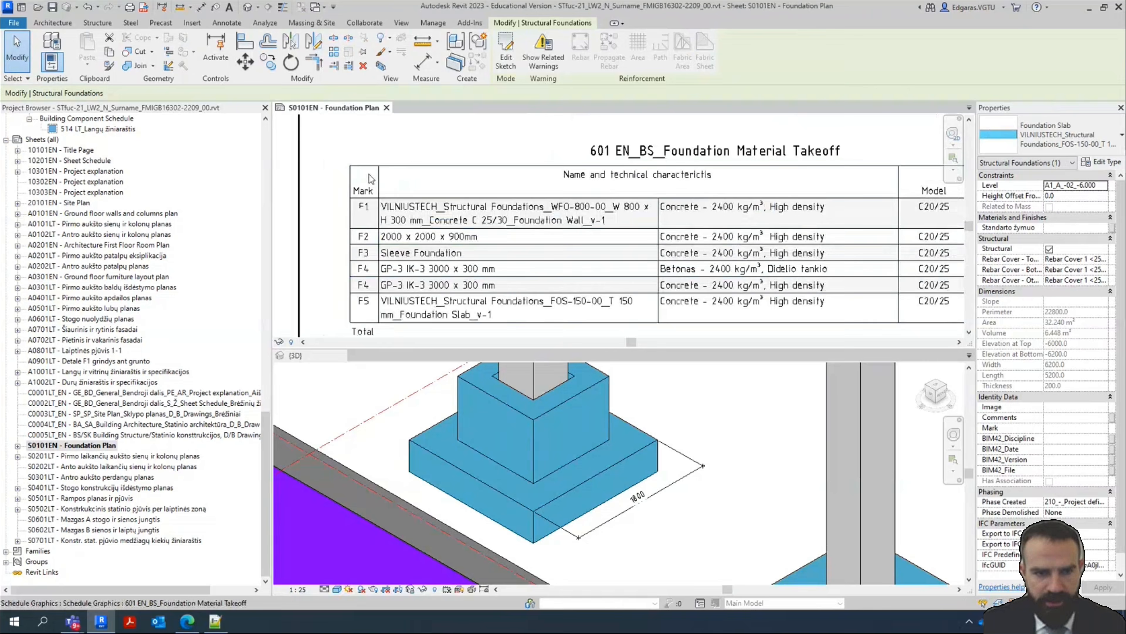
scroll(681, 234, "up", 4)
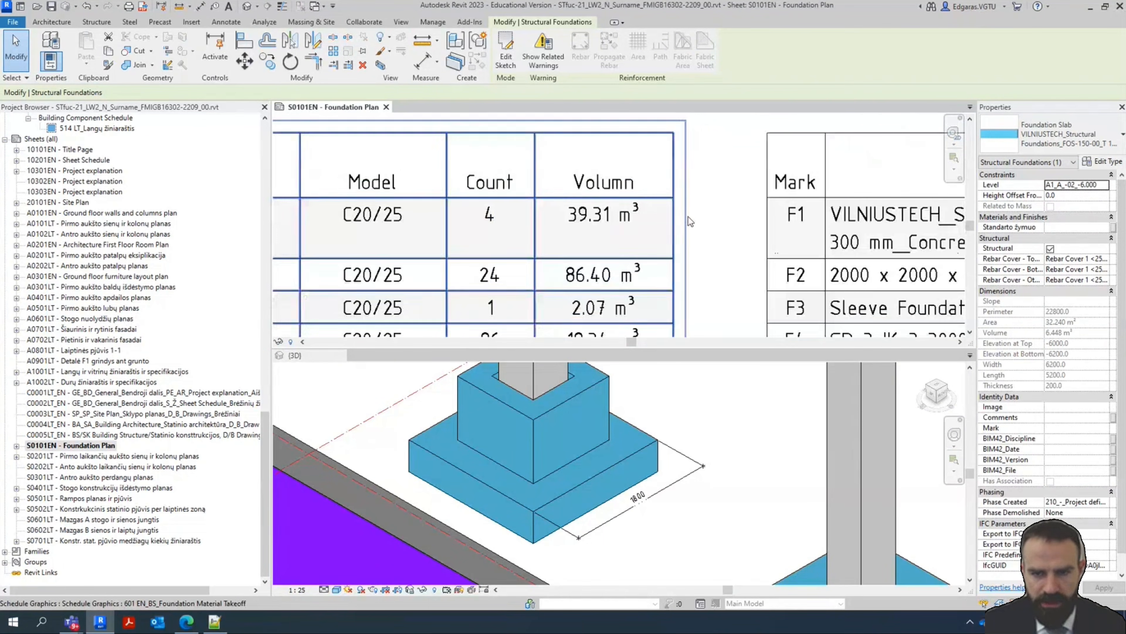
middle_click_drag(767, 198, 347, 201)
scroll(348, 226, "down", 3)
scroll(747, 241, "down", 4)
scroll(752, 238, "down", 5)
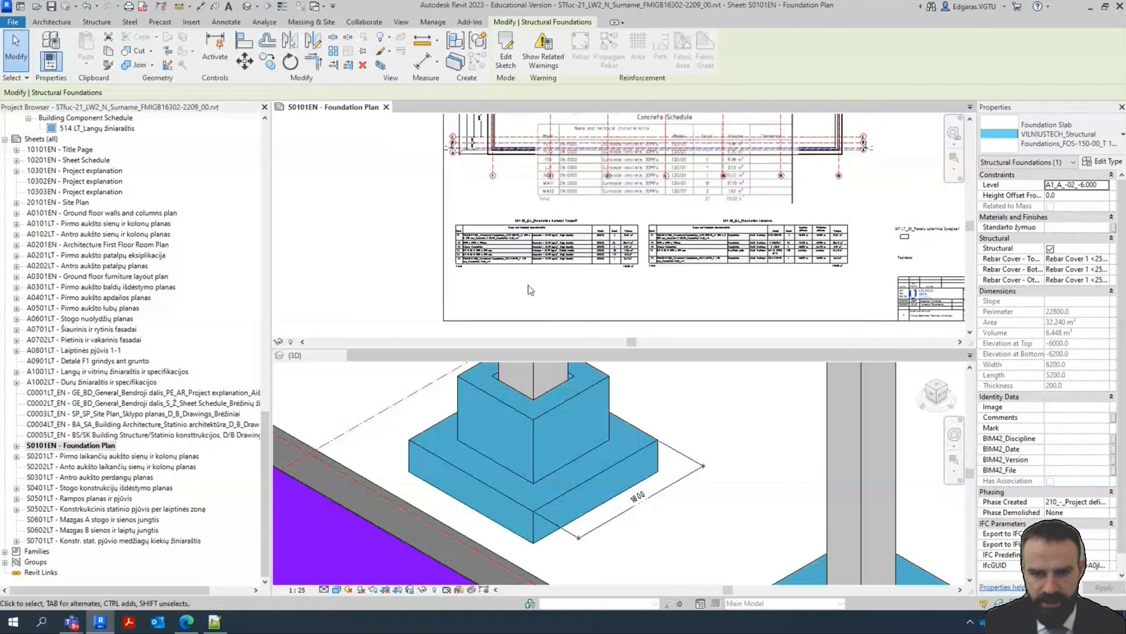
Pull the Concrete Schedule reference image off the foundation plan and delete it from the sheet
left_click(658, 268)
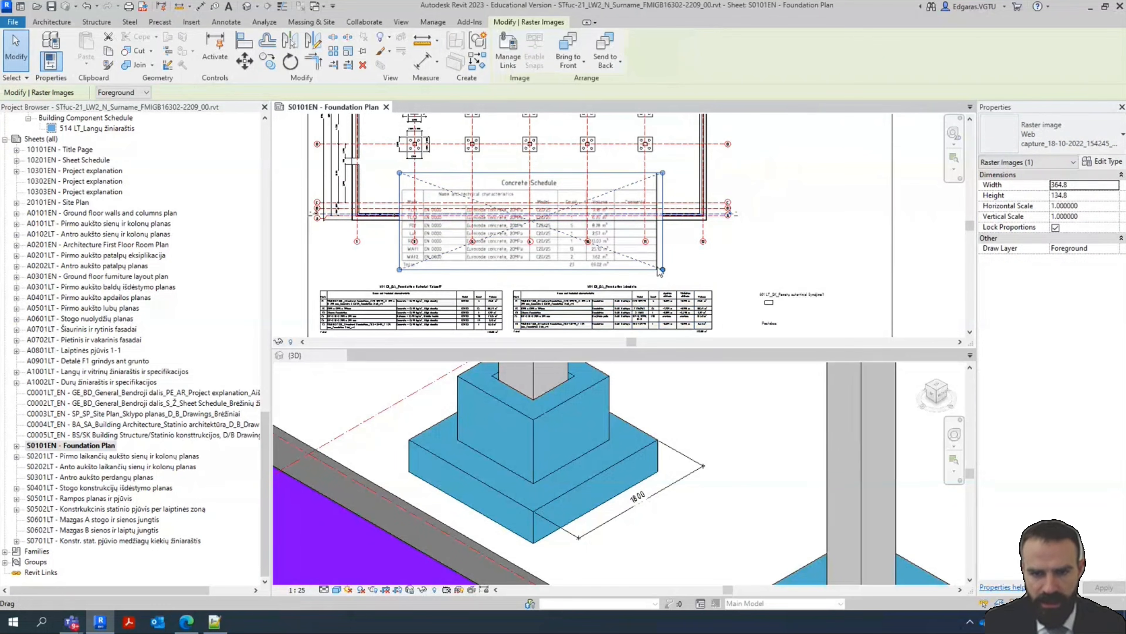
left_click_drag(657, 266, 865, 259)
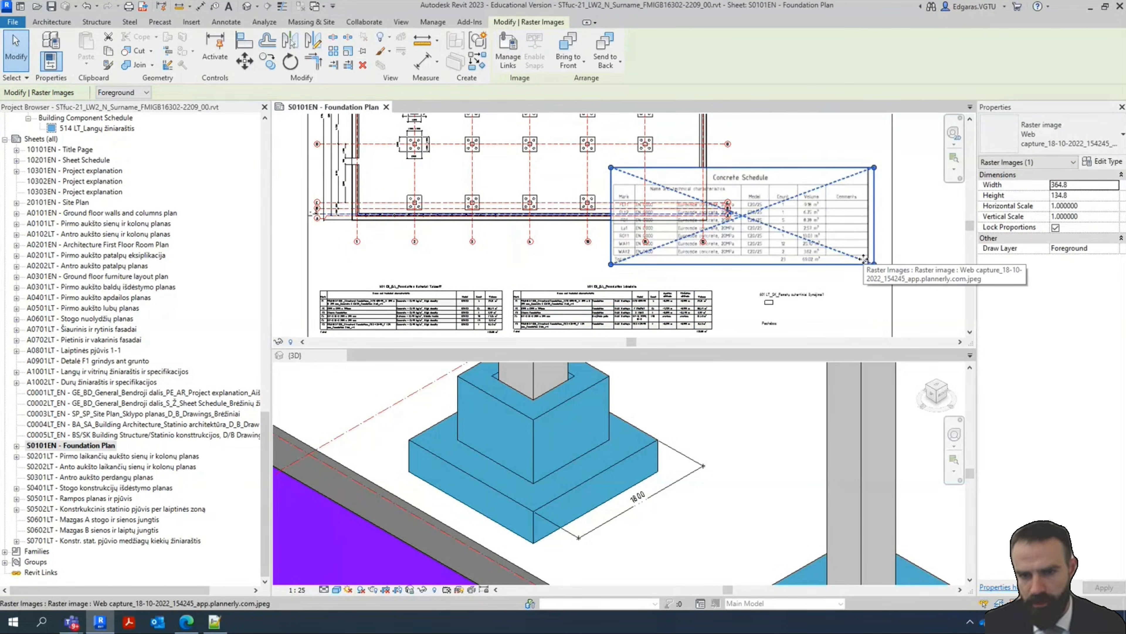
key("Escape")
Move the Foundation Material Takeoff so its lower-left corner sits on the lower-left corner of the sheet's frame
scroll(811, 256, "down", 3)
scroll(626, 251, "up", 5)
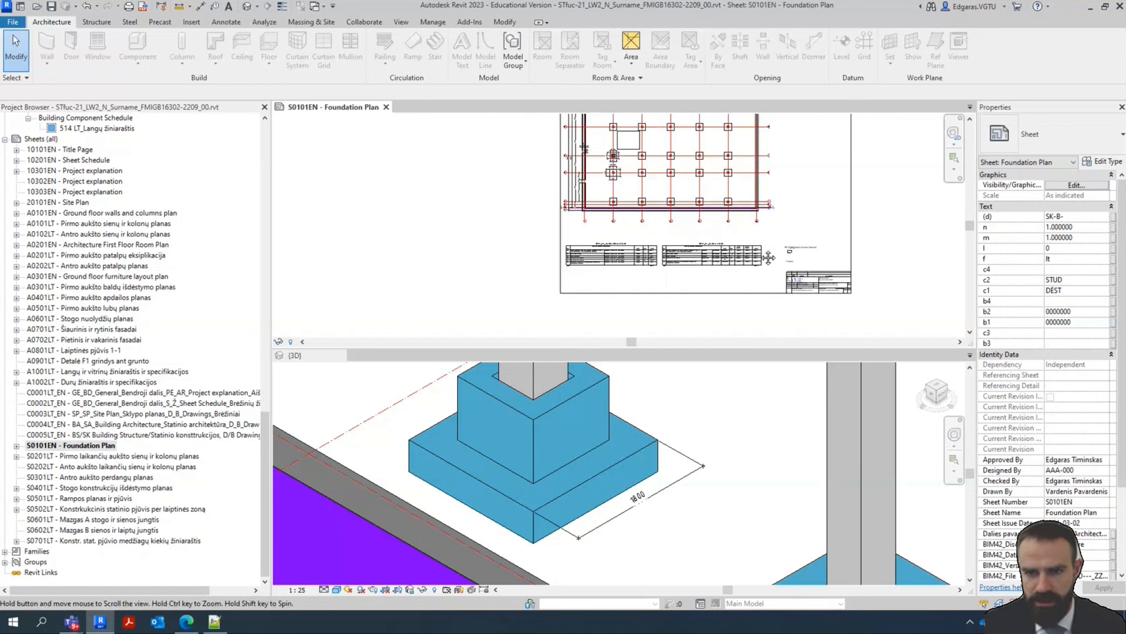
left_click(567, 230)
scroll(541, 258, "up", 2)
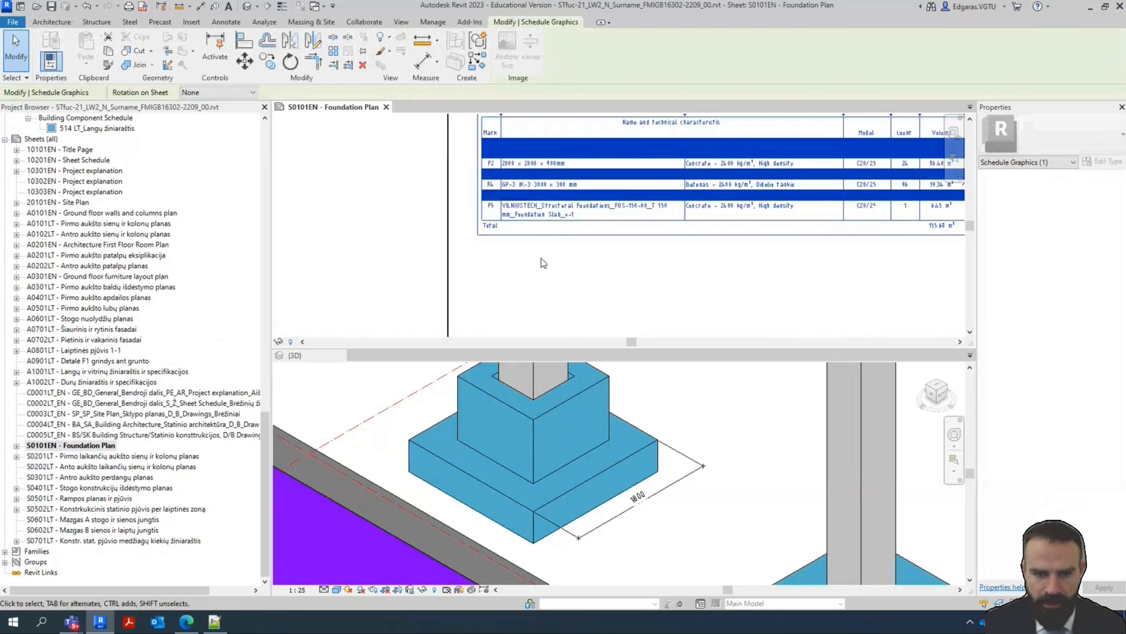
scroll(473, 259, "down", 4)
left_click(244, 59)
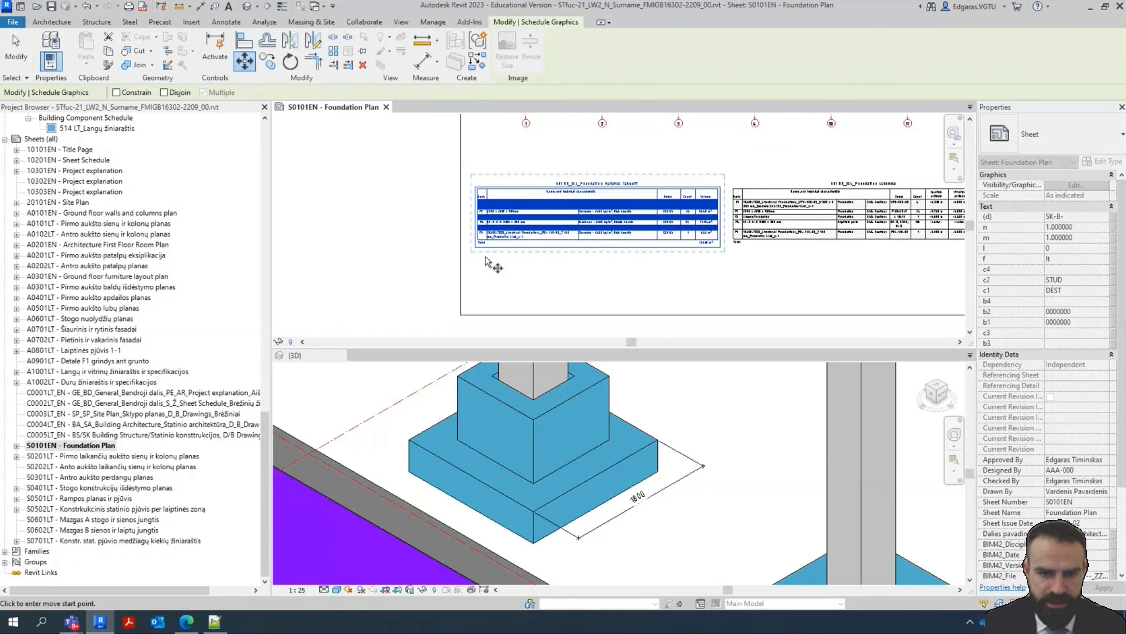
left_click(476, 247)
left_click(461, 315)
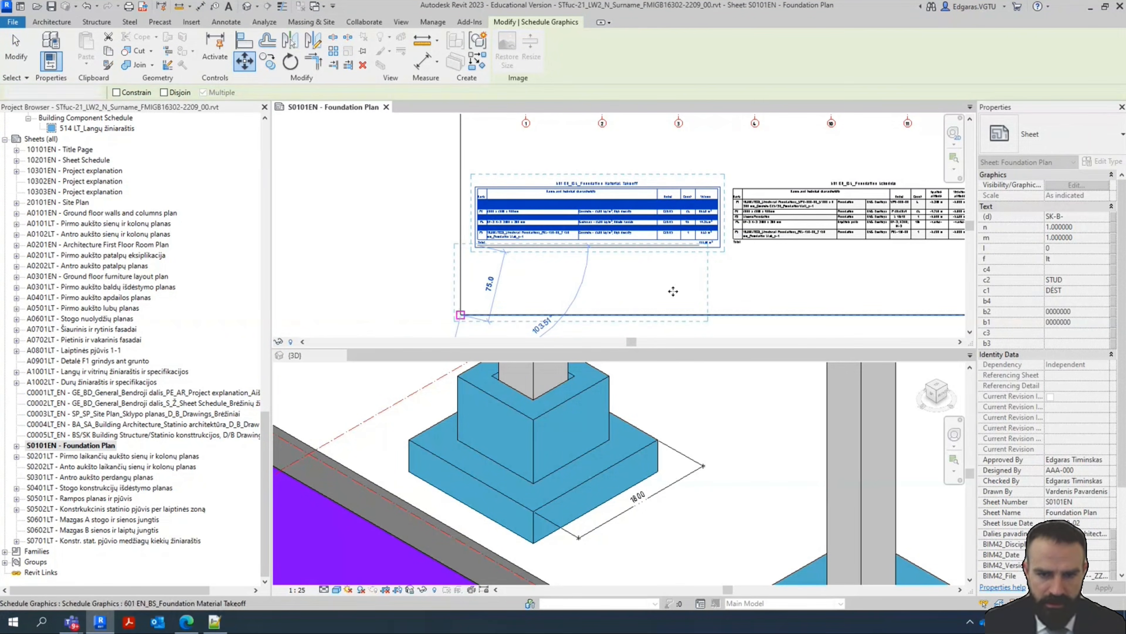
Move the Foundation Schedule down to the sheet's bottom frame line, just right of the Foundation Material Takeoff
scroll(649, 254, "up", 3)
scroll(649, 254, "down", 3)
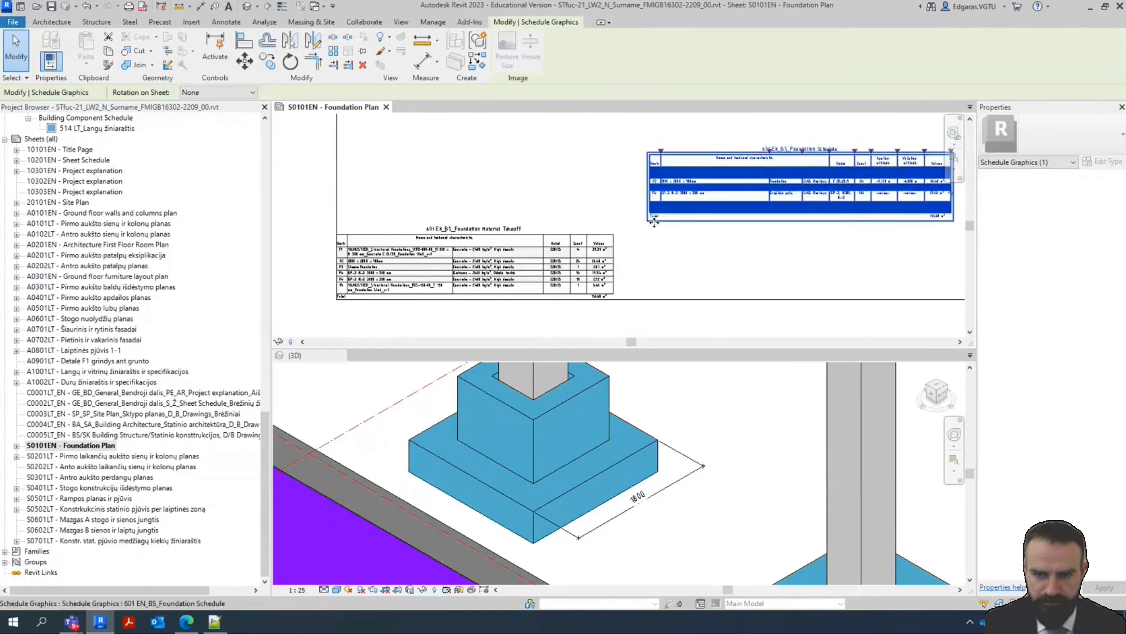
left_click(244, 60)
left_click(650, 219)
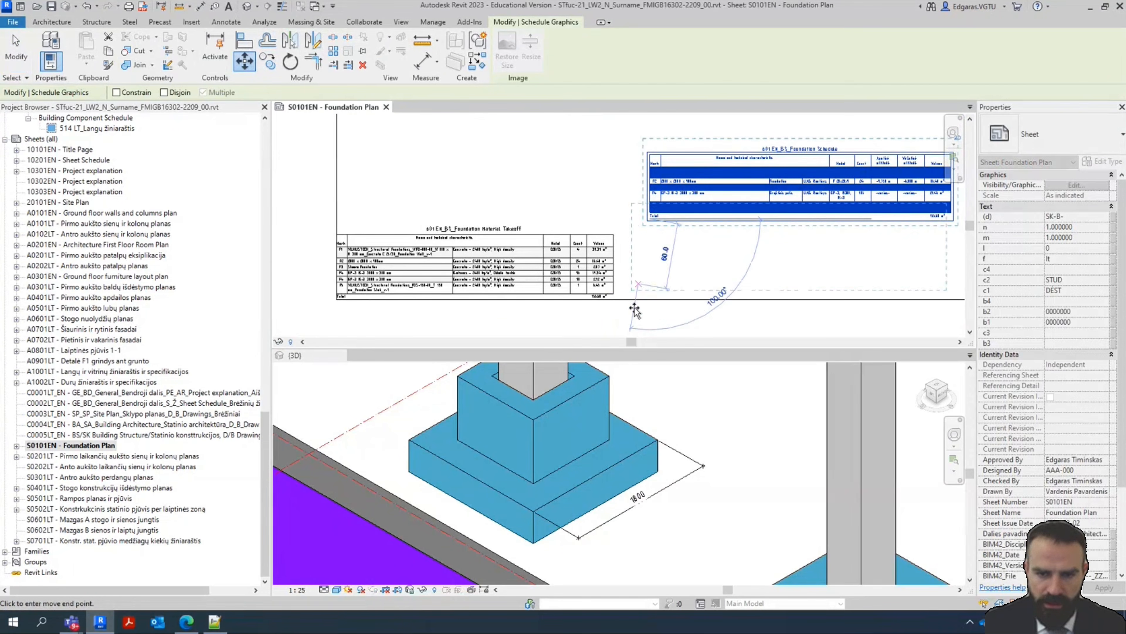
scroll(615, 298, "up", 2)
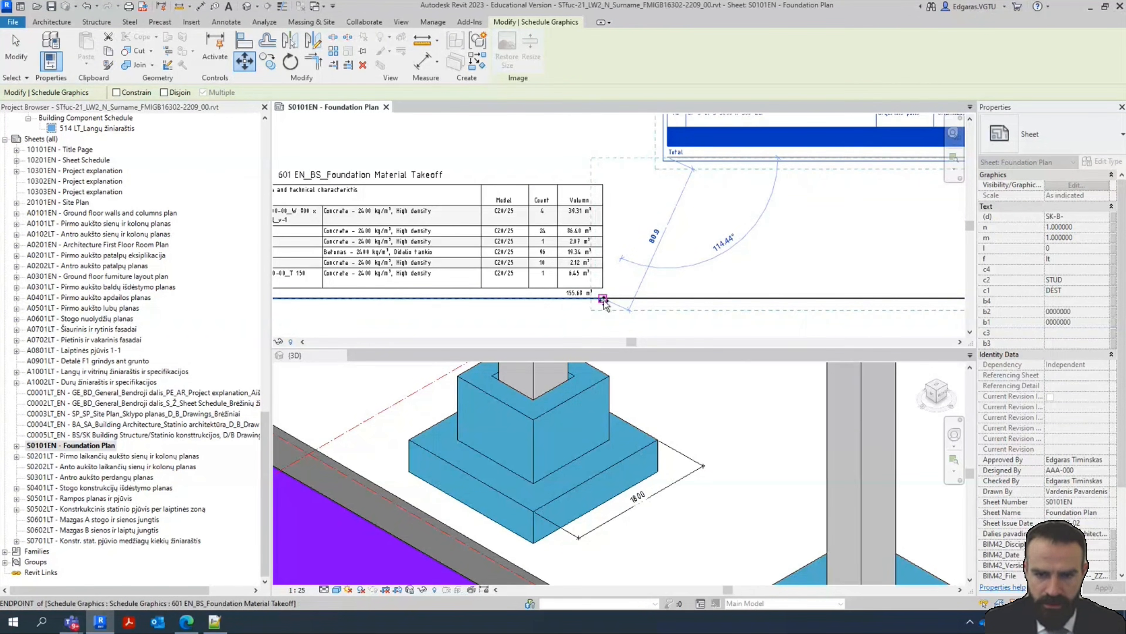
left_click(613, 301)
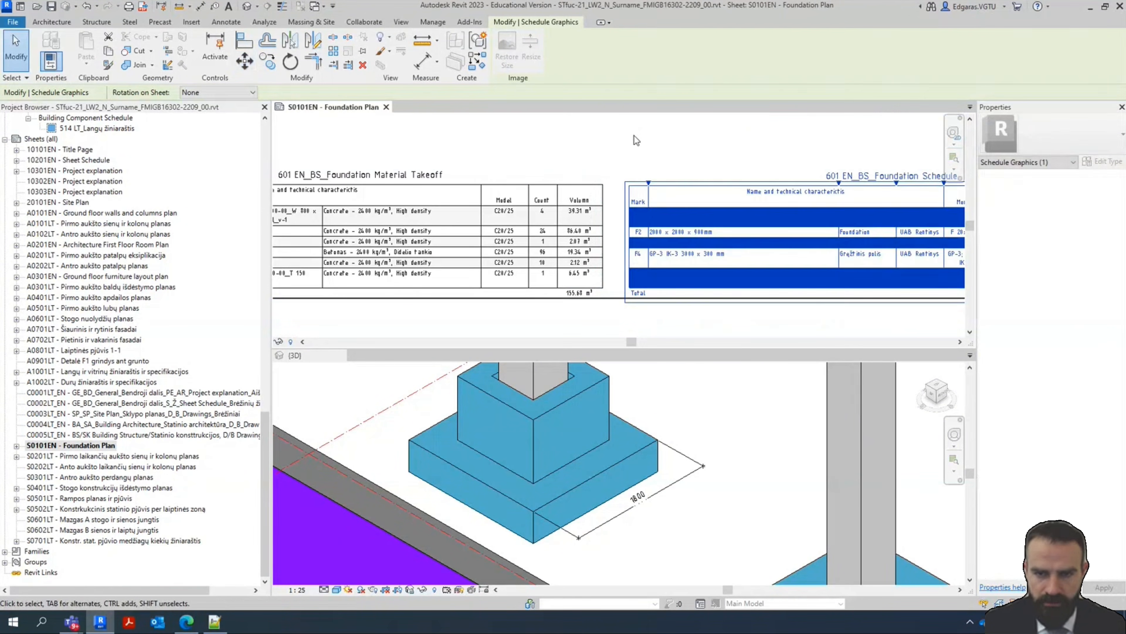
Move the Foundation Schedule so its grid's top-left corner meets the top-right corner of the Foundation Material Takeoff's grid
scroll(654, 191, "up", 3)
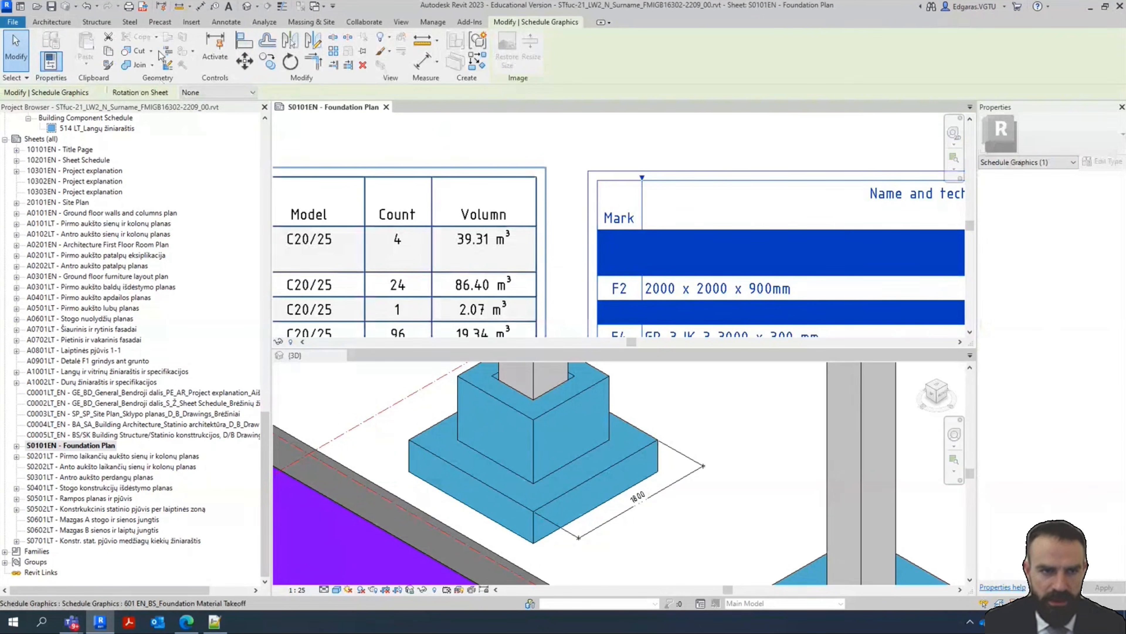
left_click(244, 63)
left_click(597, 180)
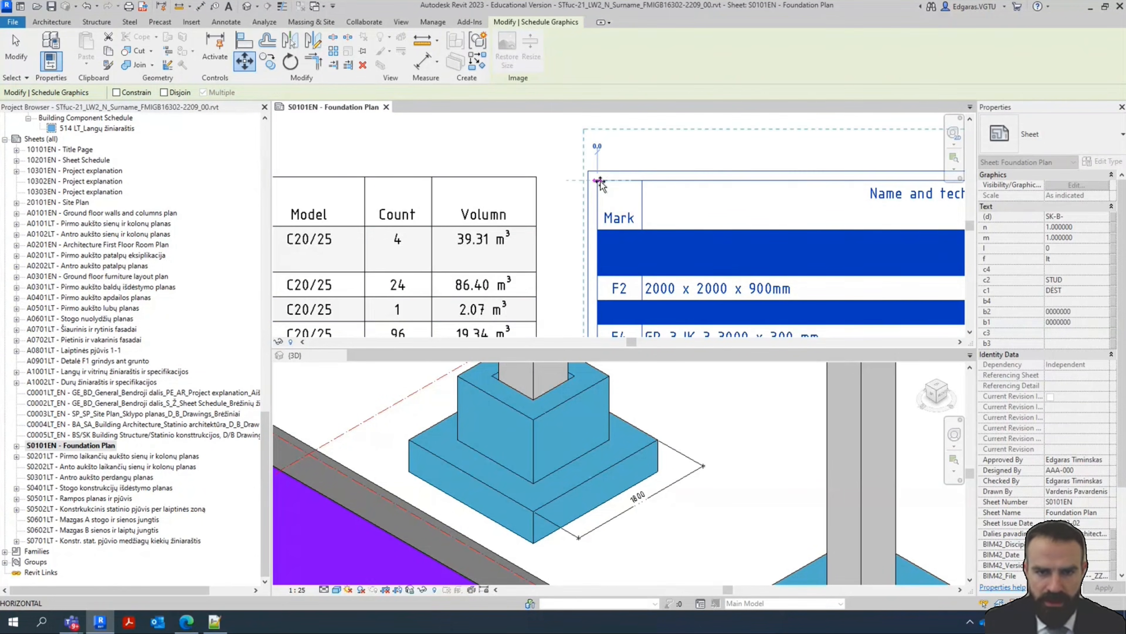
left_click(536, 177)
scroll(537, 204, "down", 4)
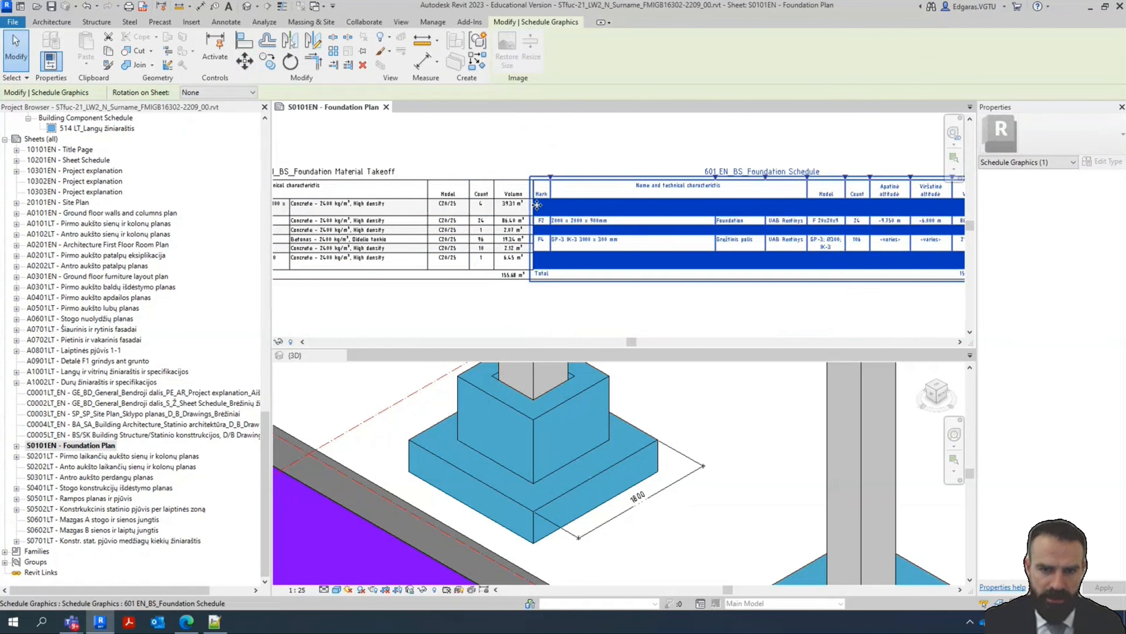
key("Escape")
scroll(574, 265, "up", 4)
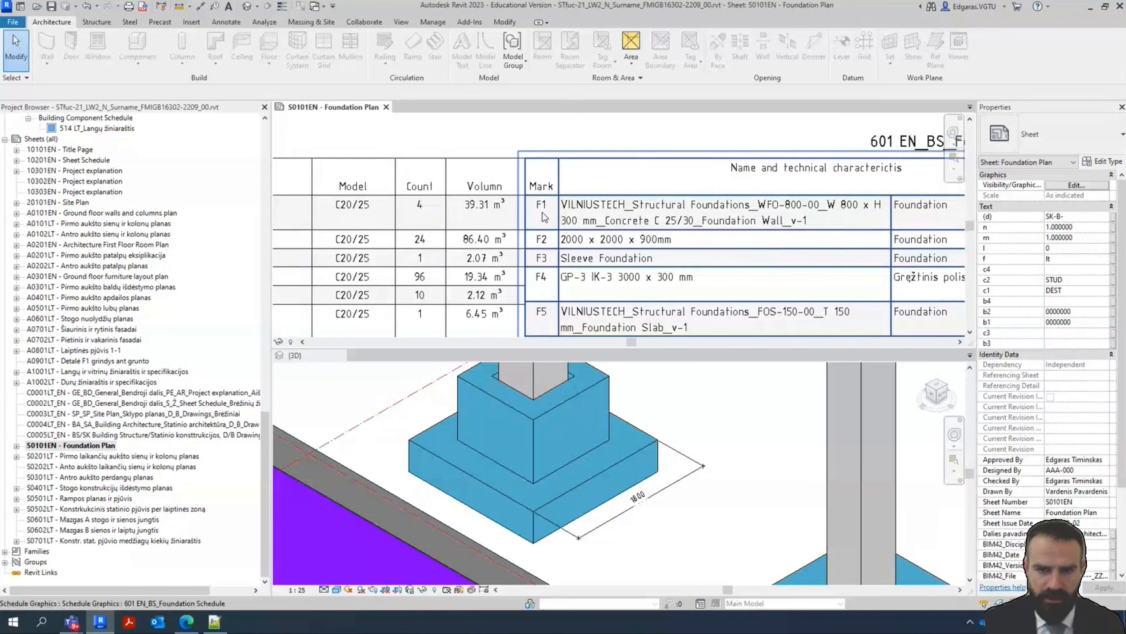
Move the Foundation Schedule slightly right of the Foundation Material Takeoff, leaving a narrow gap between the two tables
left_click(542, 212)
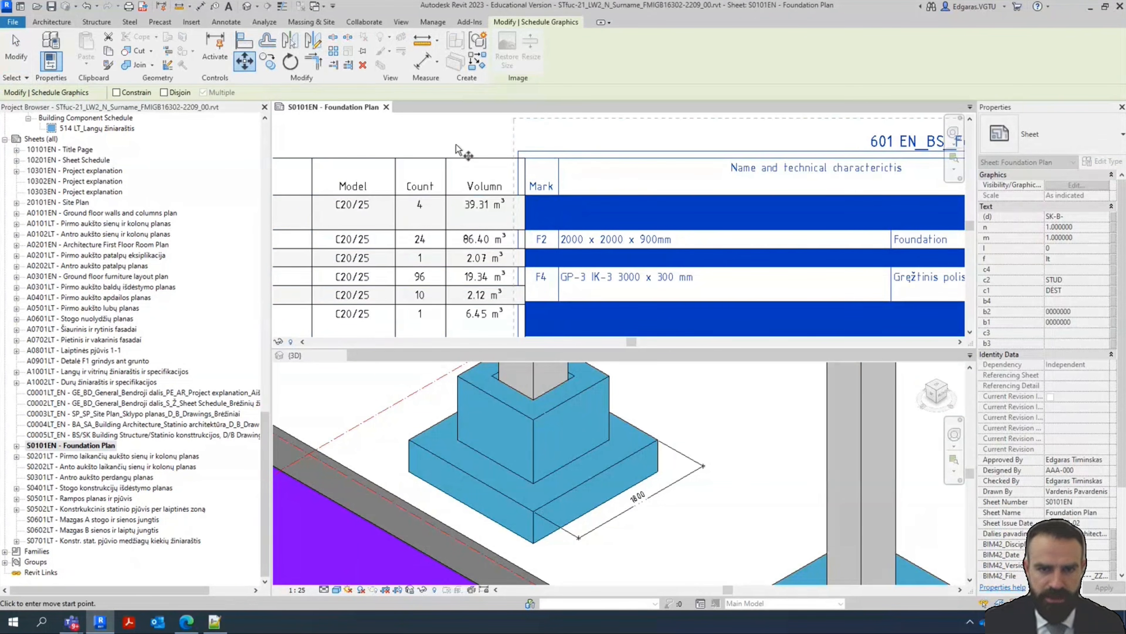
left_click(457, 144)
left_click(488, 140)
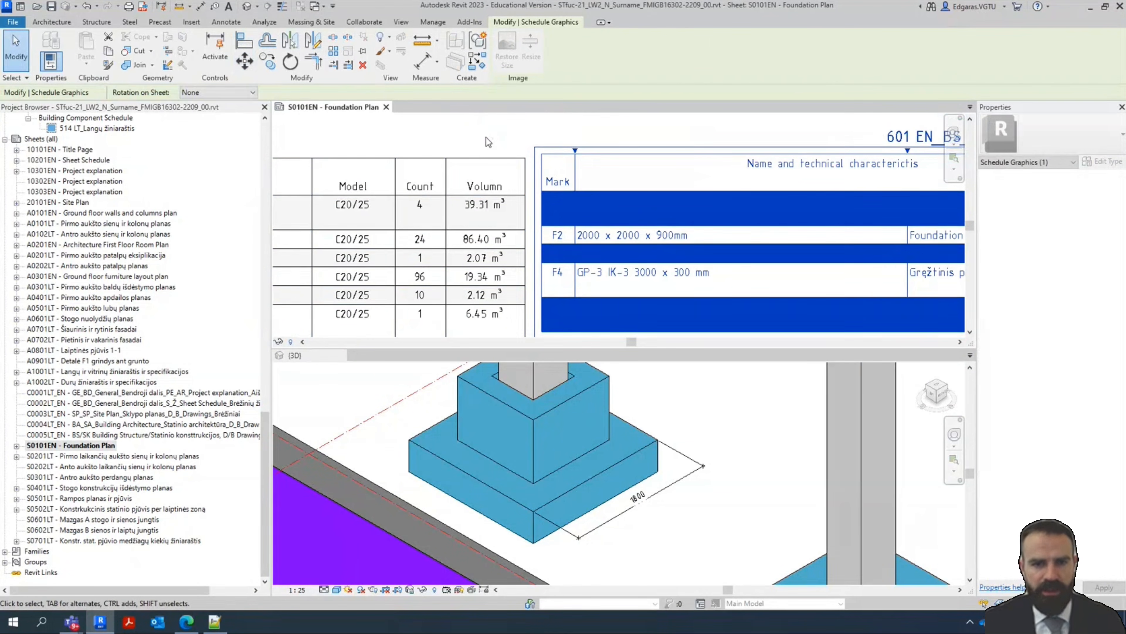
key("Escape")
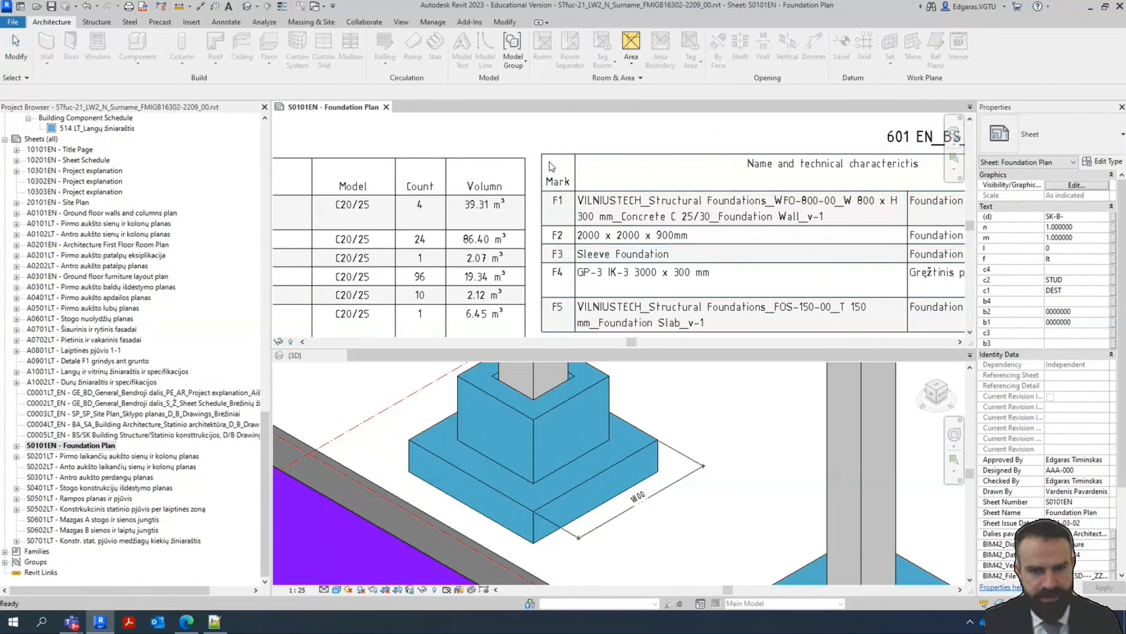
scroll(551, 152, "down", 4)
left_click(551, 155)
left_click(245, 61)
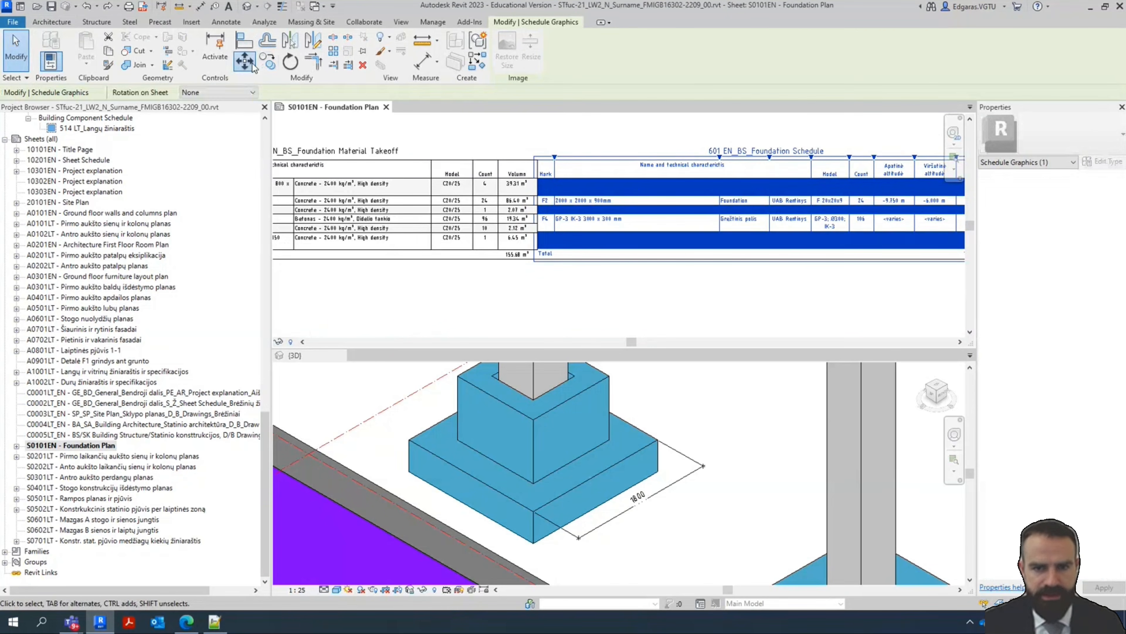
left_click(601, 127)
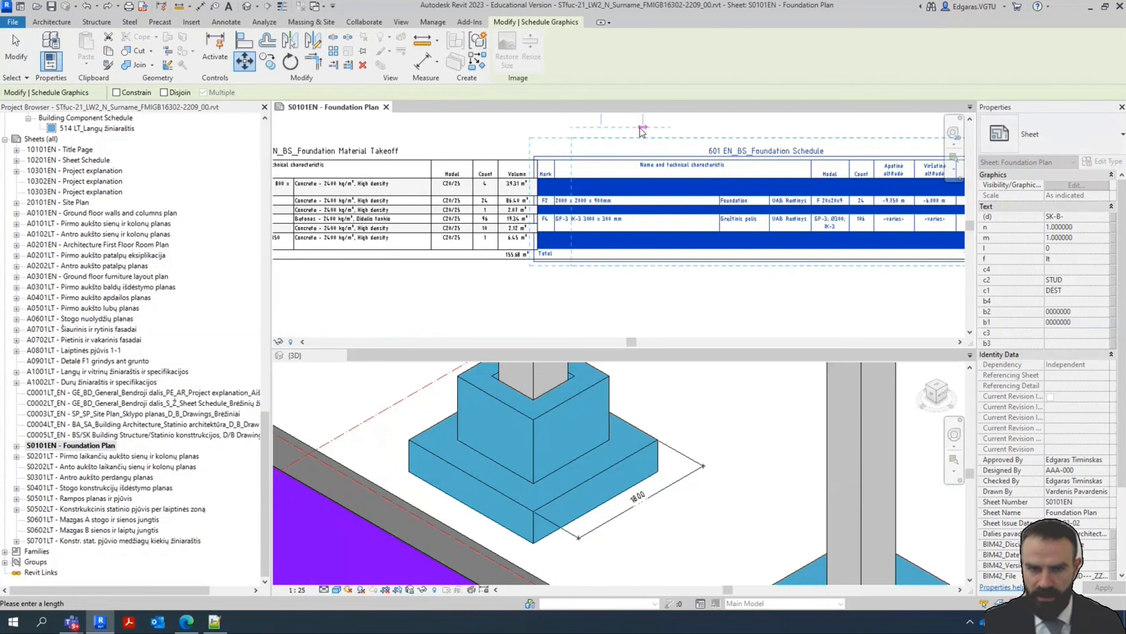
left_click(641, 128)
key("Escape")
scroll(661, 313, "down", 3)
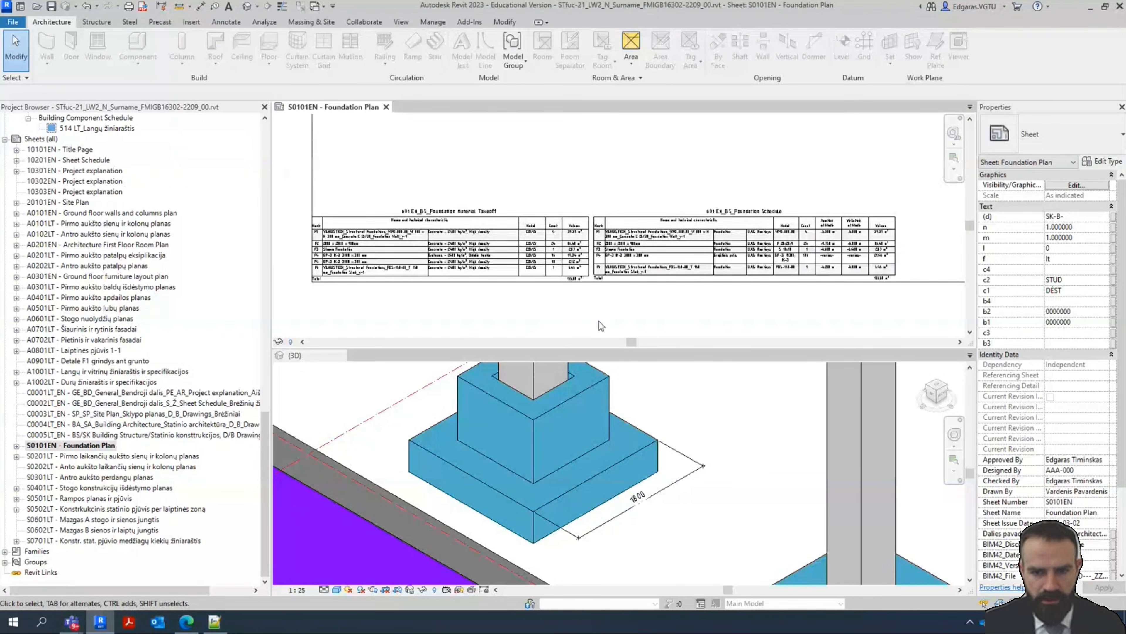
Compare the row volumes and total volume in the Foundation Material Takeoff with those in the Foundation Schedule
middle_click_drag(561, 326, 682, 314)
scroll(608, 288, "up", 4)
middle_click_drag(783, 302, 762, 312)
scroll(752, 317, "up", 5)
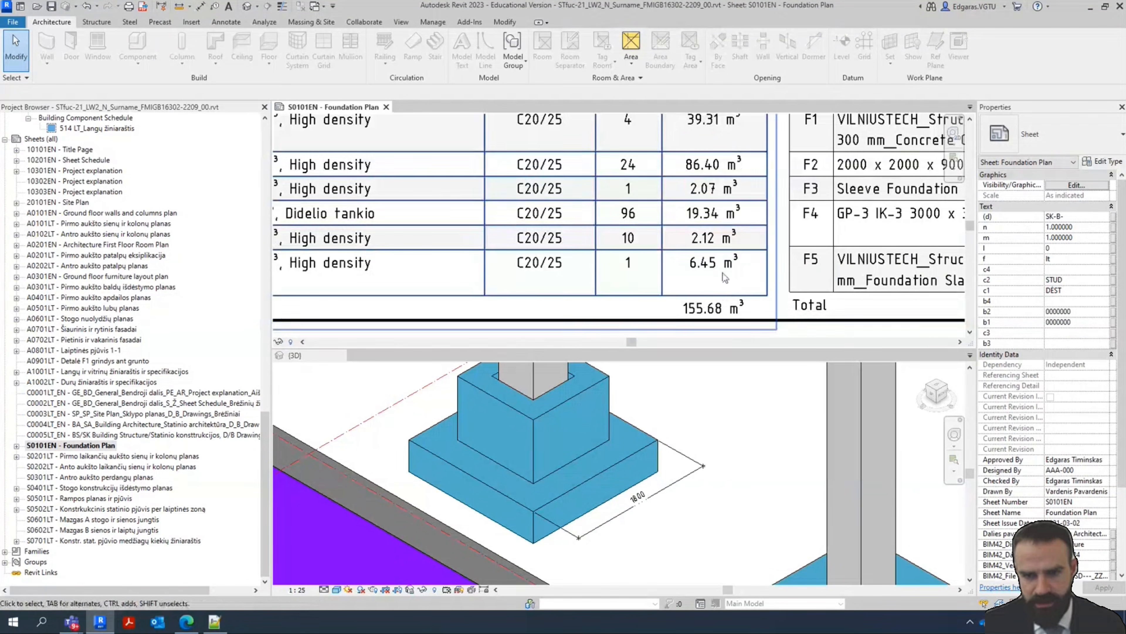
scroll(749, 316, "down", 3)
scroll(699, 296, "up", 4)
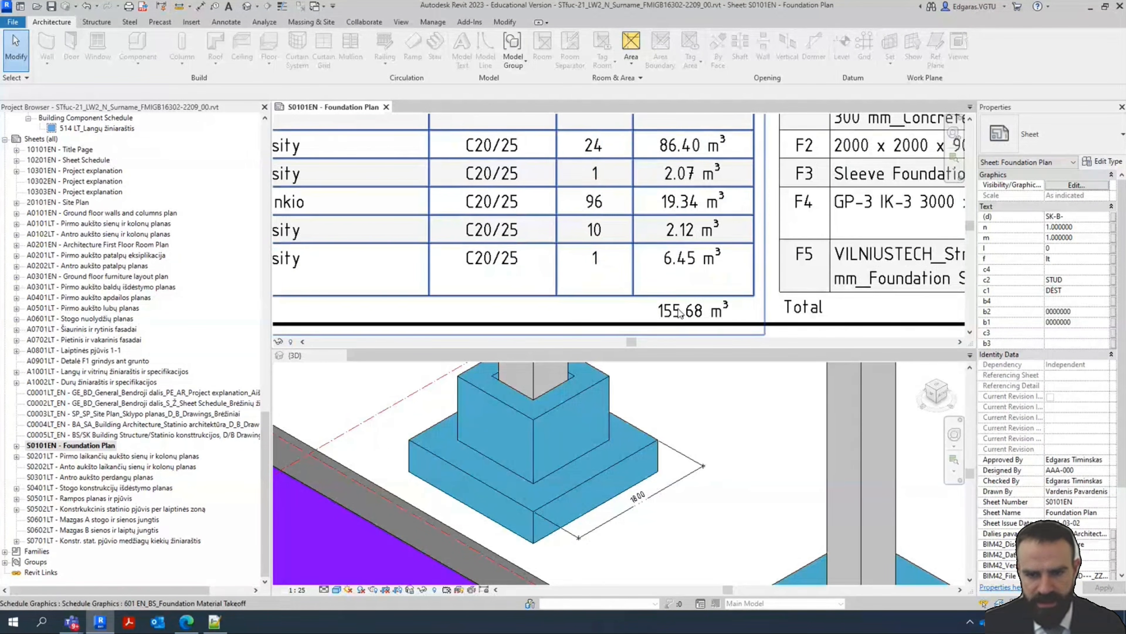
scroll(698, 296, "down", 3)
middle_click_drag(400, 231, 842, 227)
scroll(659, 301, "up", 3)
scroll(687, 200, "down", 3)
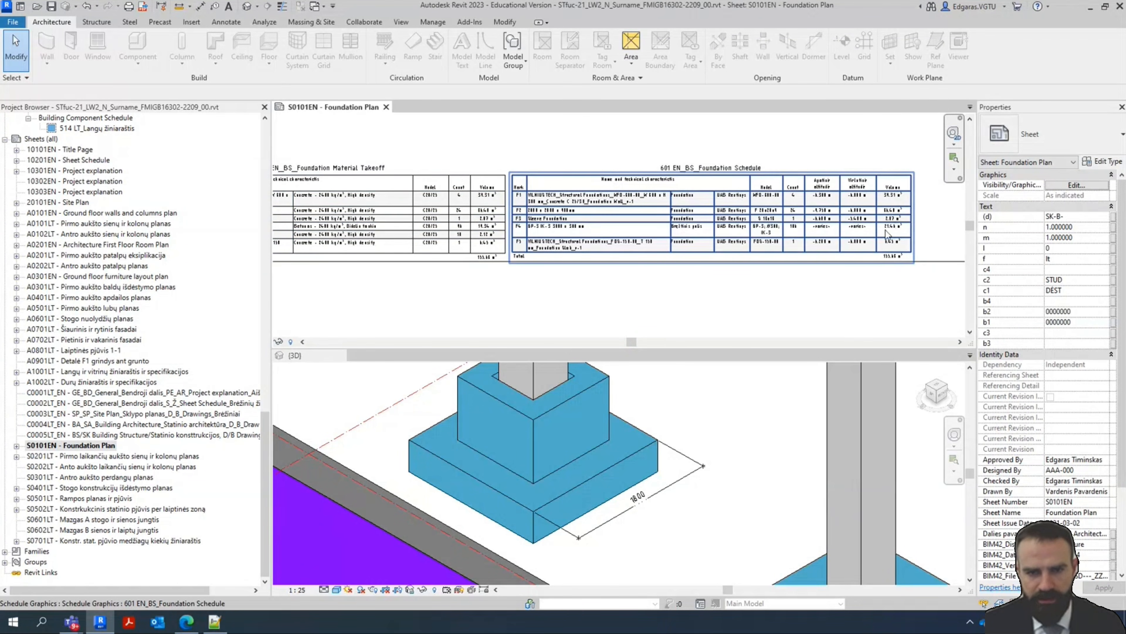
scroll(896, 221, "up", 2)
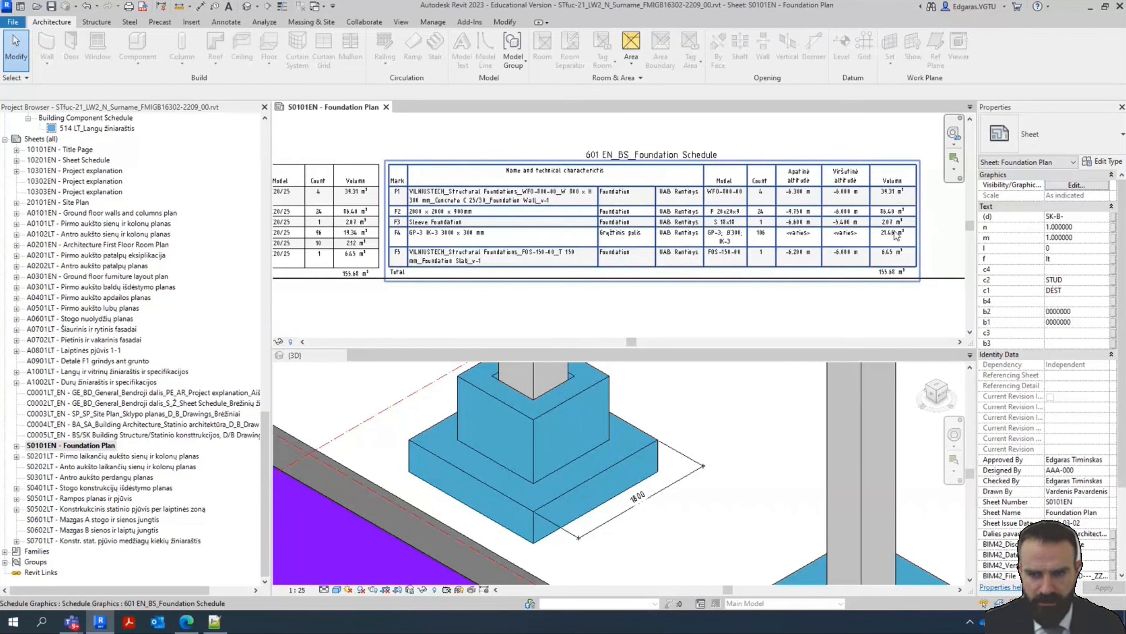
Hide the Volume column in the Foundation Schedule and return to the Foundation Plan sheet
left_click(883, 244)
double_click(881, 225)
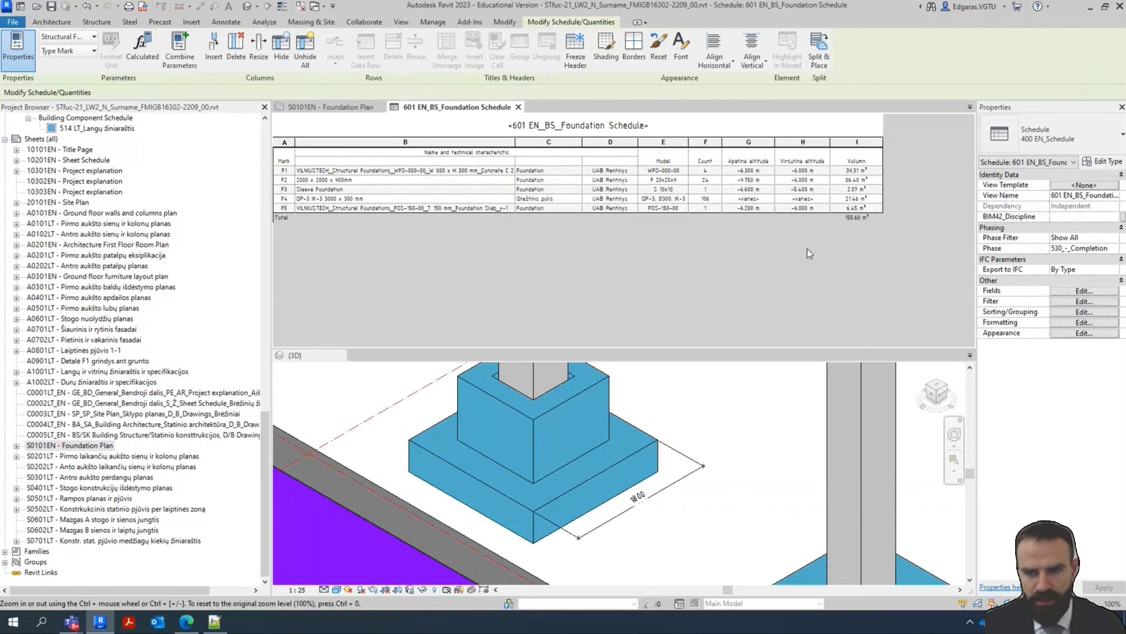
left_click(859, 143)
right_click(860, 144)
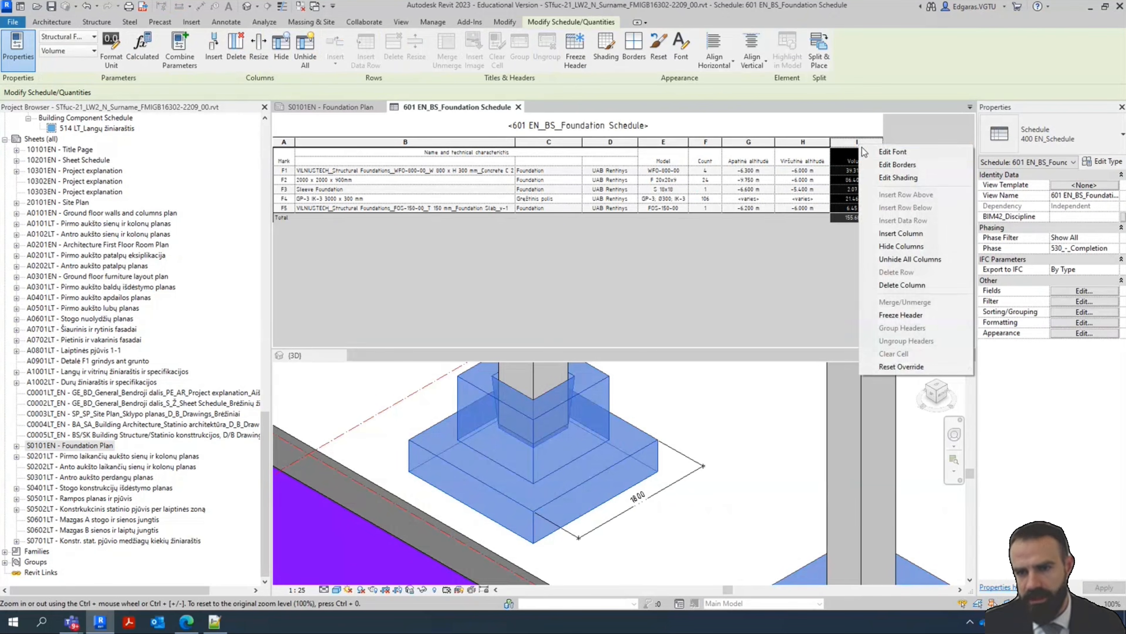
left_click(904, 247)
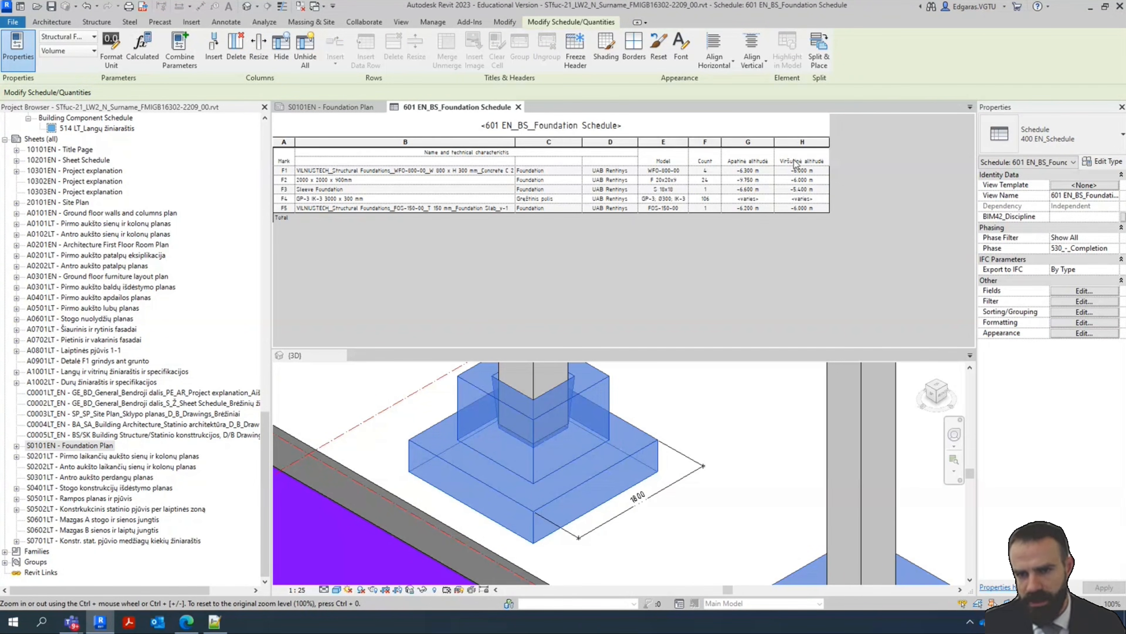
left_click(519, 107)
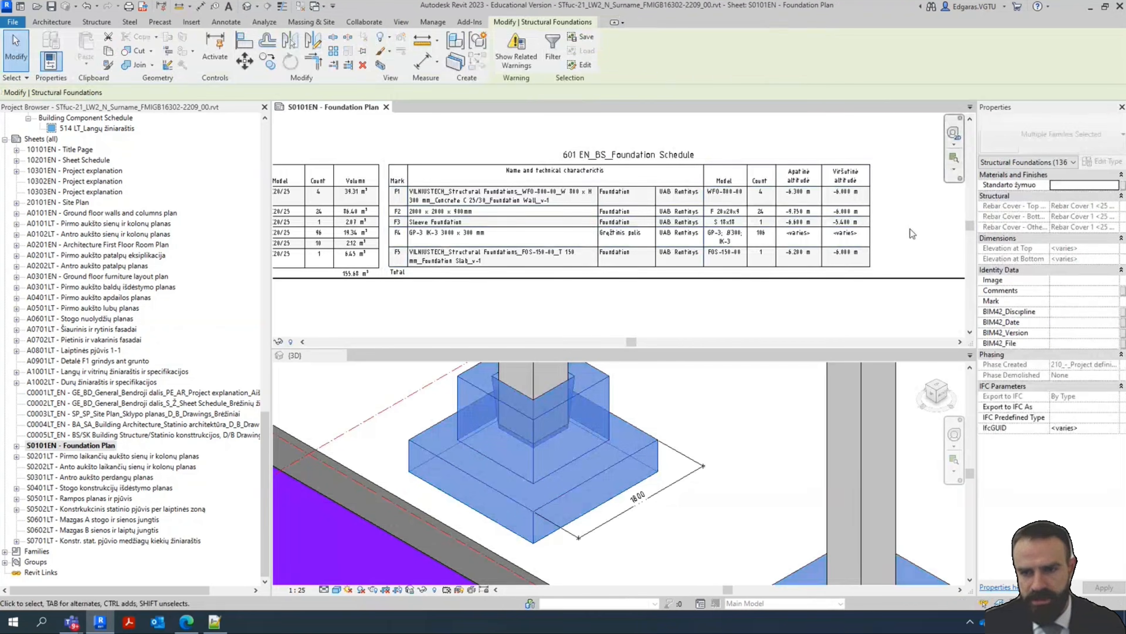
Examine the Foundation Schedule's description, model, count and elevation columns on the sheet
scroll(884, 257, "up", 2)
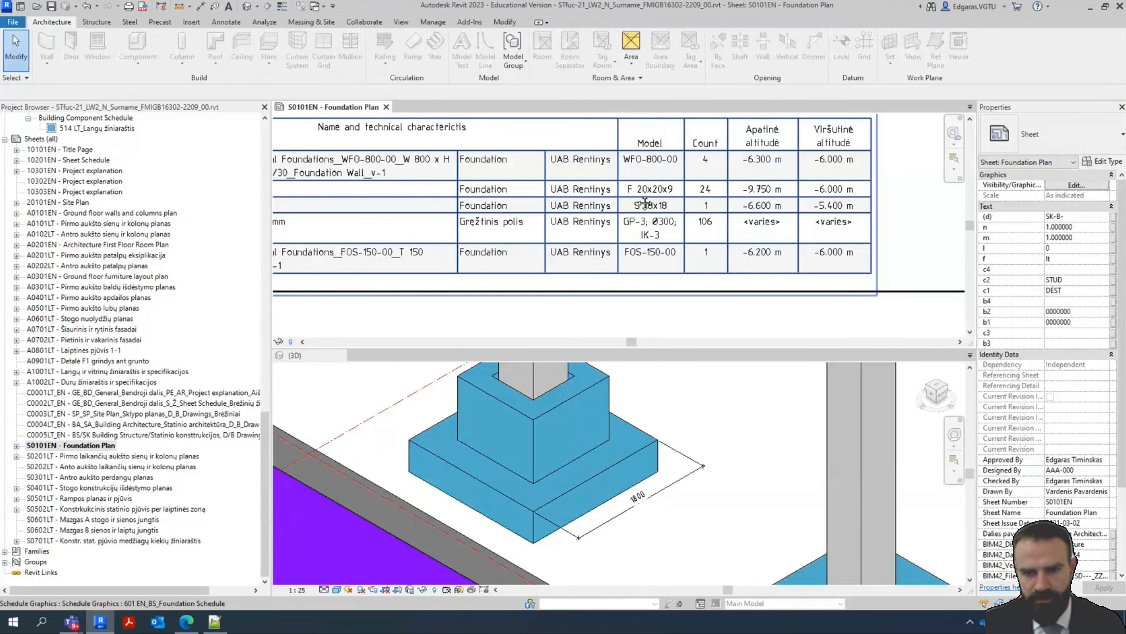
middle_click_drag(645, 202, 623, 230)
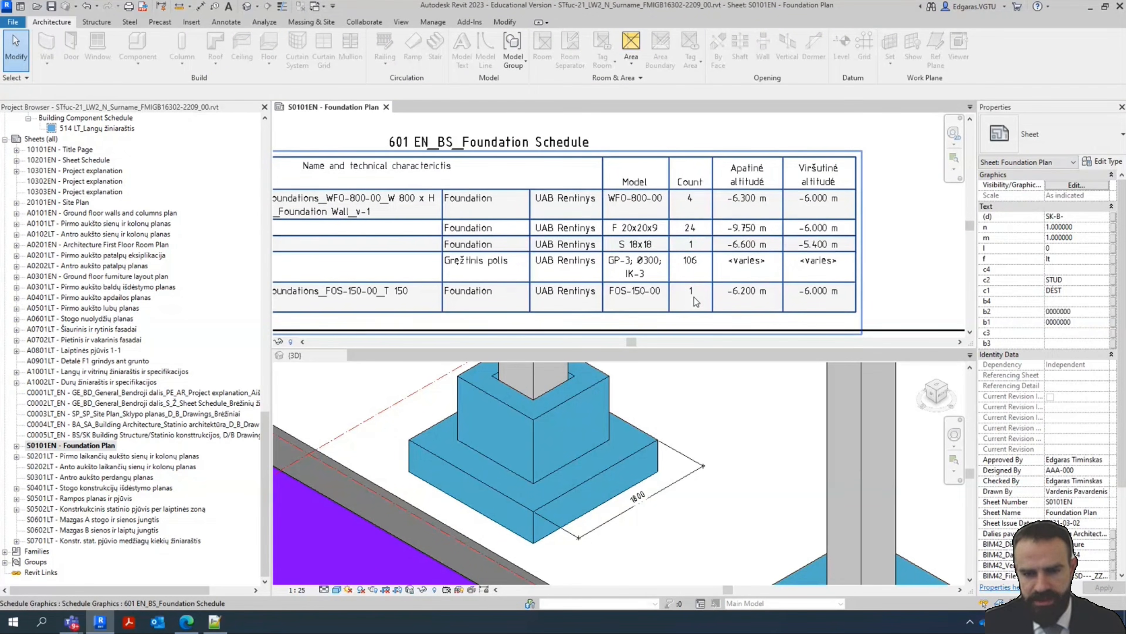
middle_click_drag(695, 302, 725, 285)
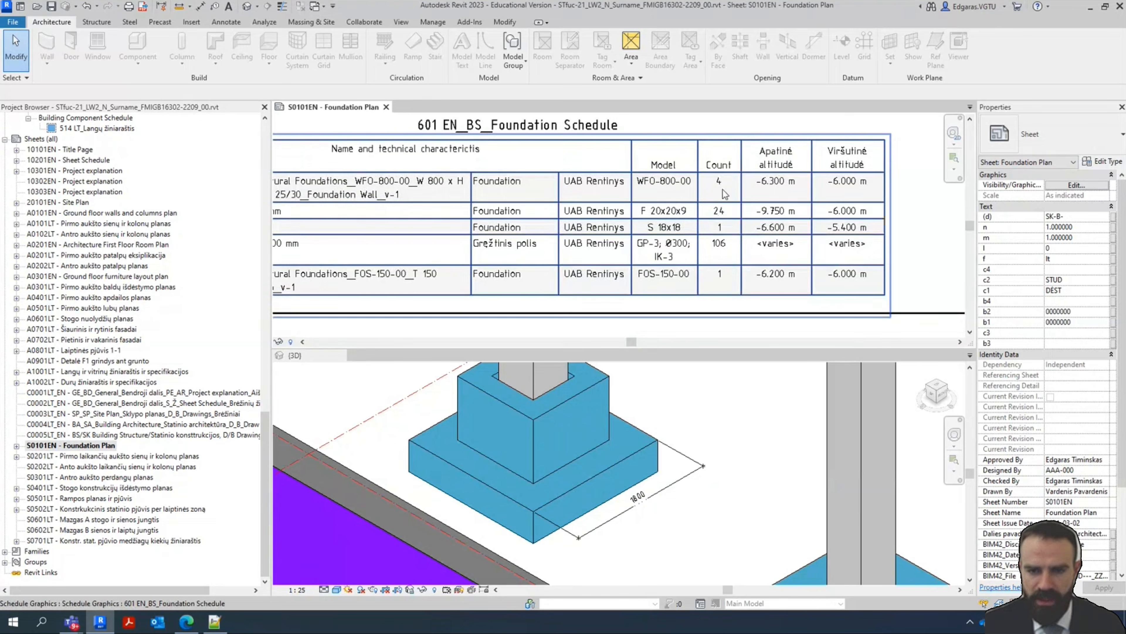
scroll(725, 194, "down", 1)
scroll(717, 221, "up", 4)
scroll(726, 234, "down", 3)
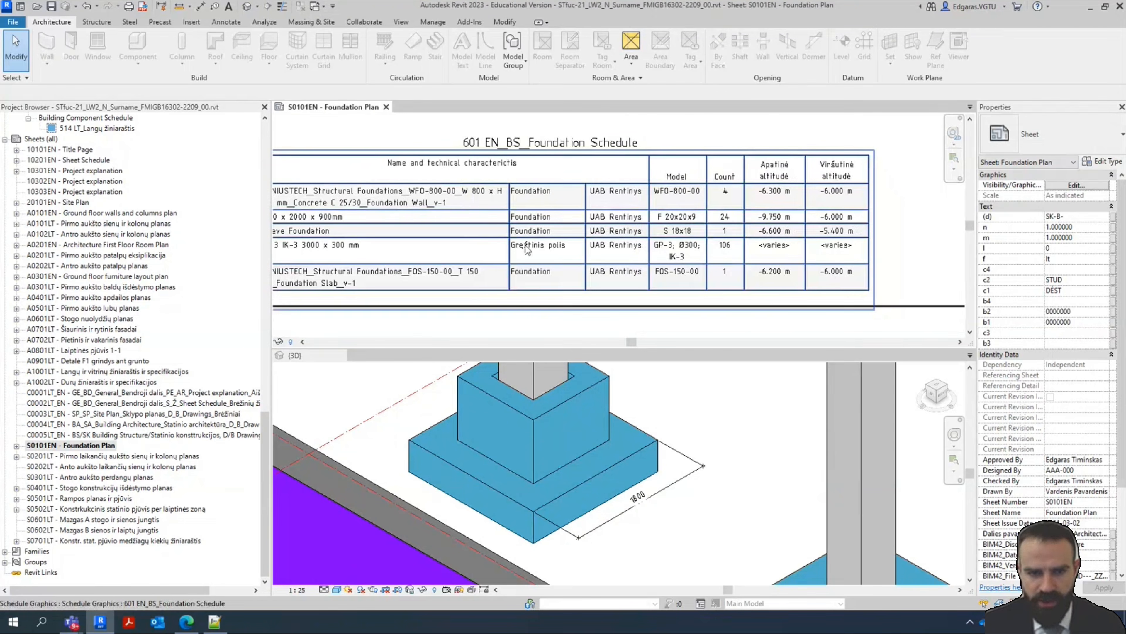
middle_click_drag(294, 232, 868, 217)
left_click_drag(624, 231, 230, 236)
scroll(718, 210, "up", 3)
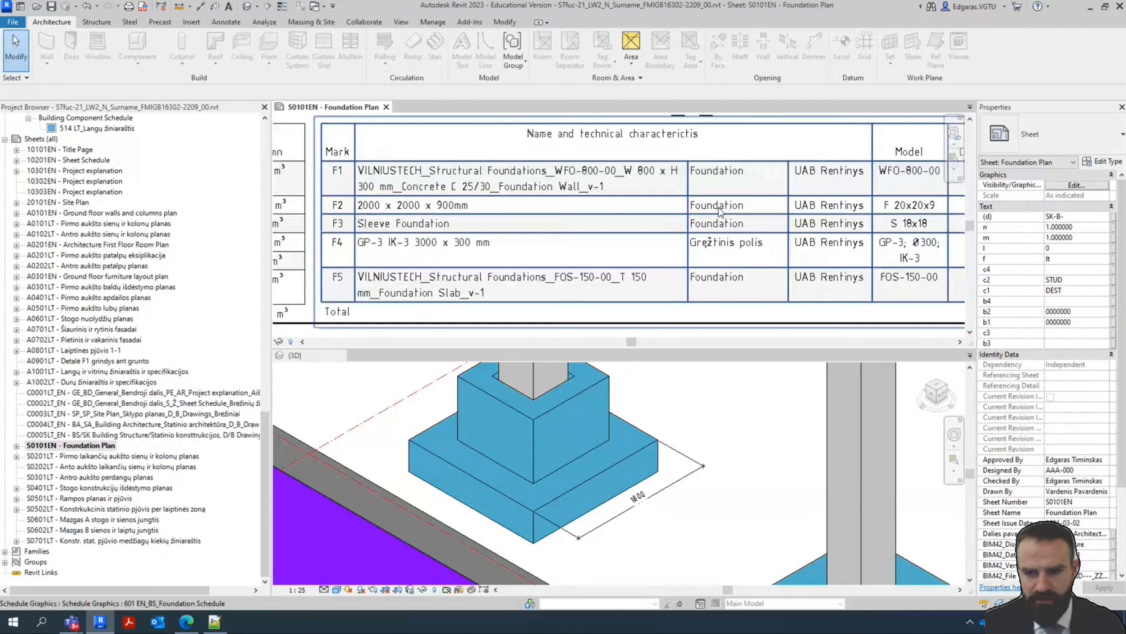
middle_click_drag(774, 244, 788, 227)
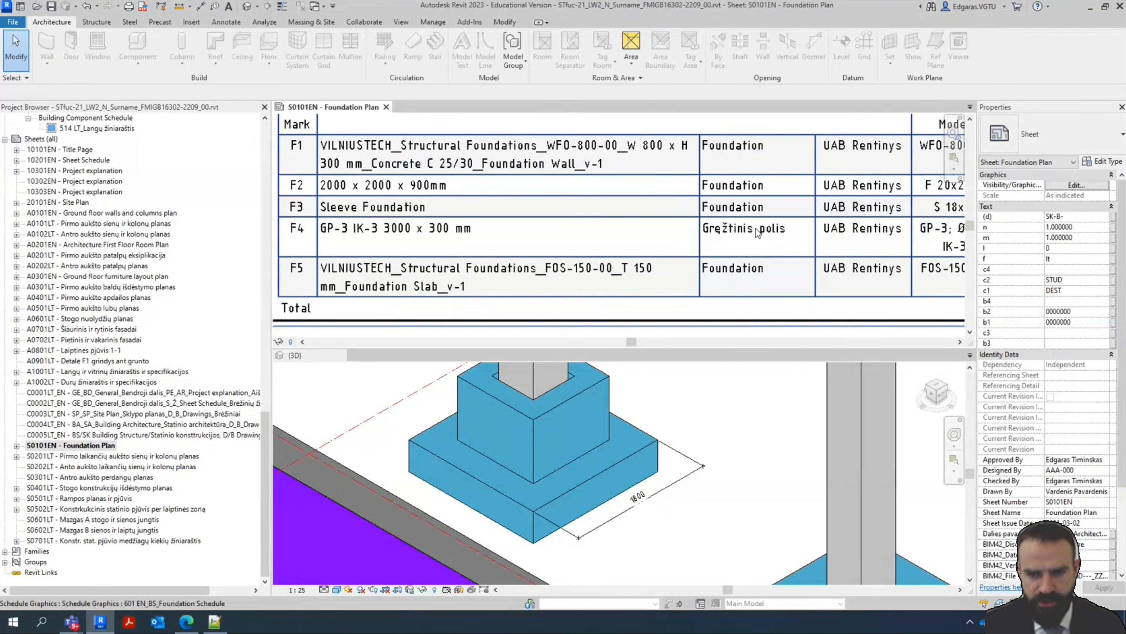
middle_click_drag(757, 233, 329, 262)
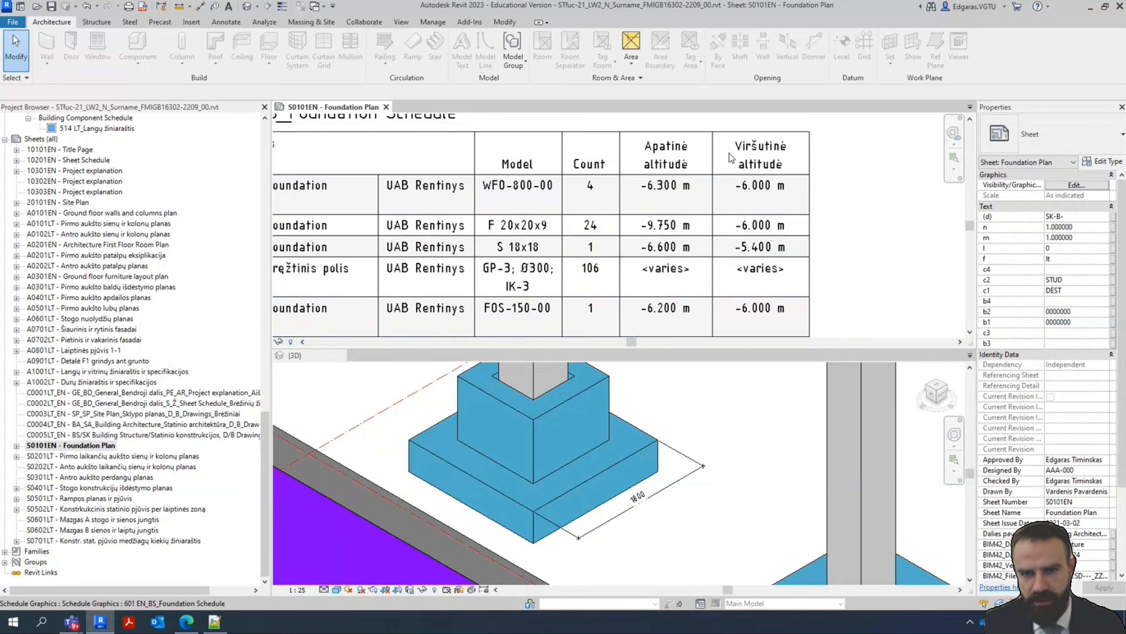
Rename the Foundation Schedule's two Lithuanian altitude headers to Elevation Bottom and Elevation Top, and return to the sheet
left_click(693, 179)
double_click(692, 175)
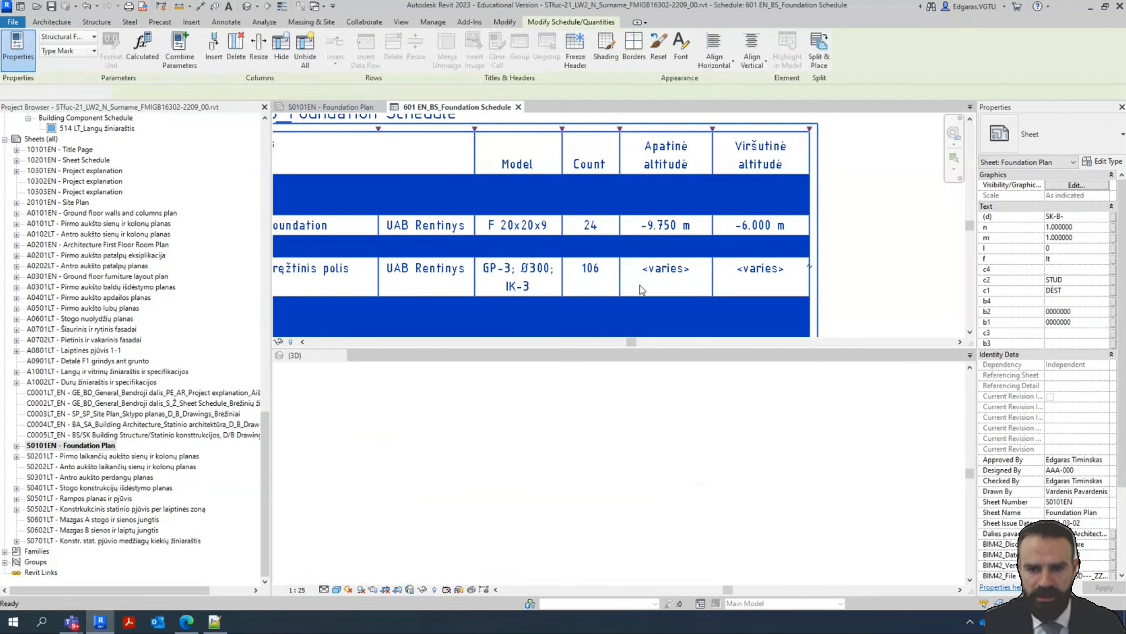
left_click(761, 156)
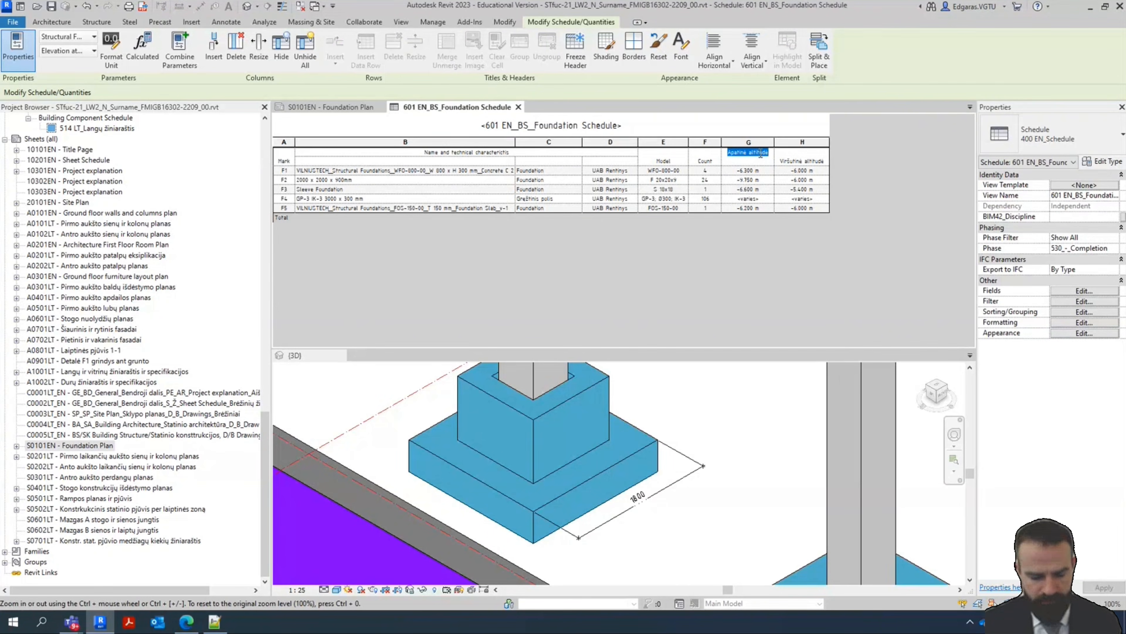
type("Elevation Bottom")
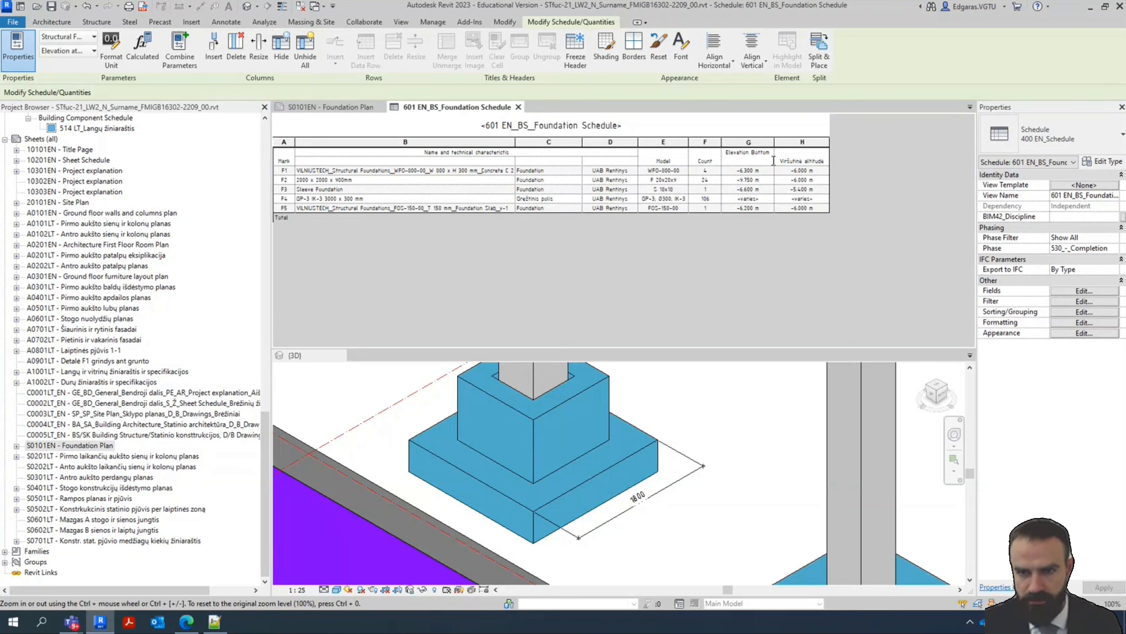
left_click(802, 162)
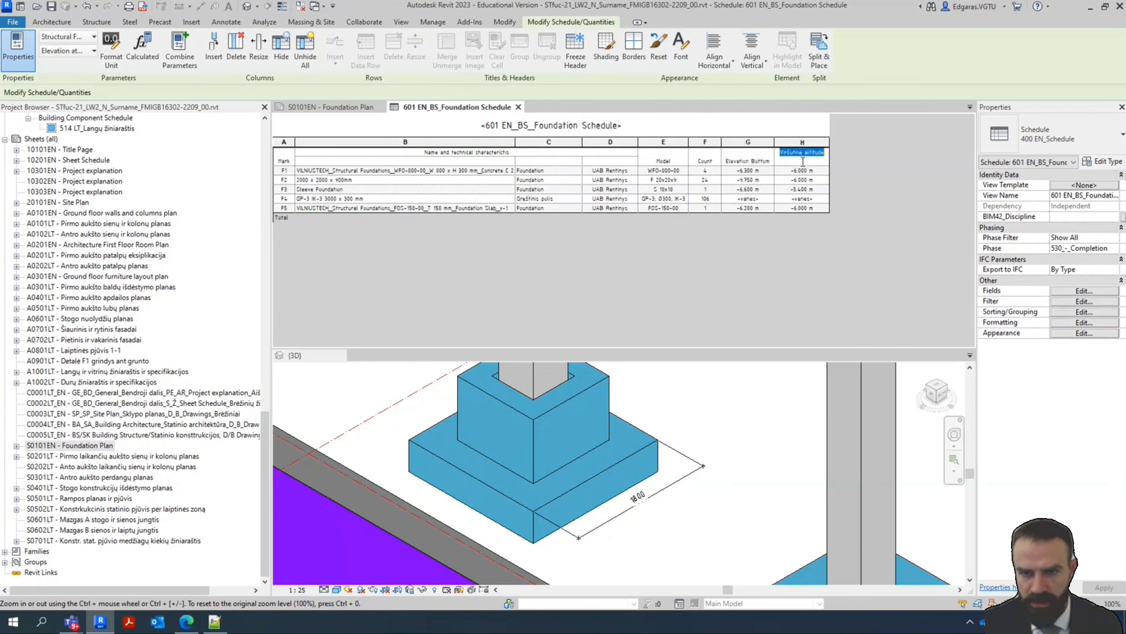
type("Elevation Top")
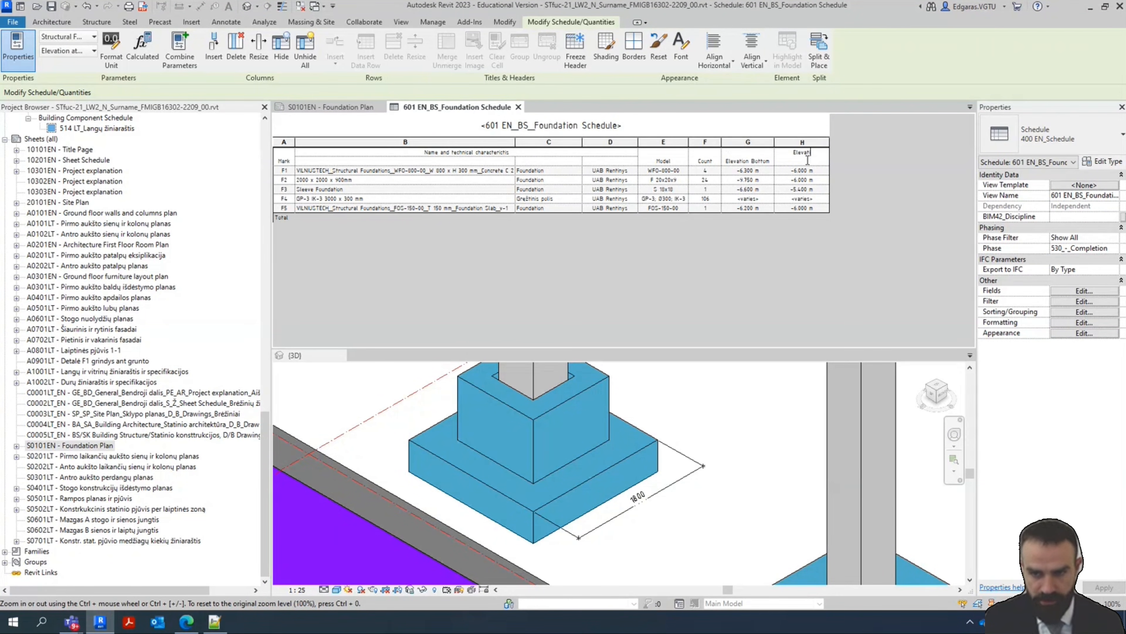
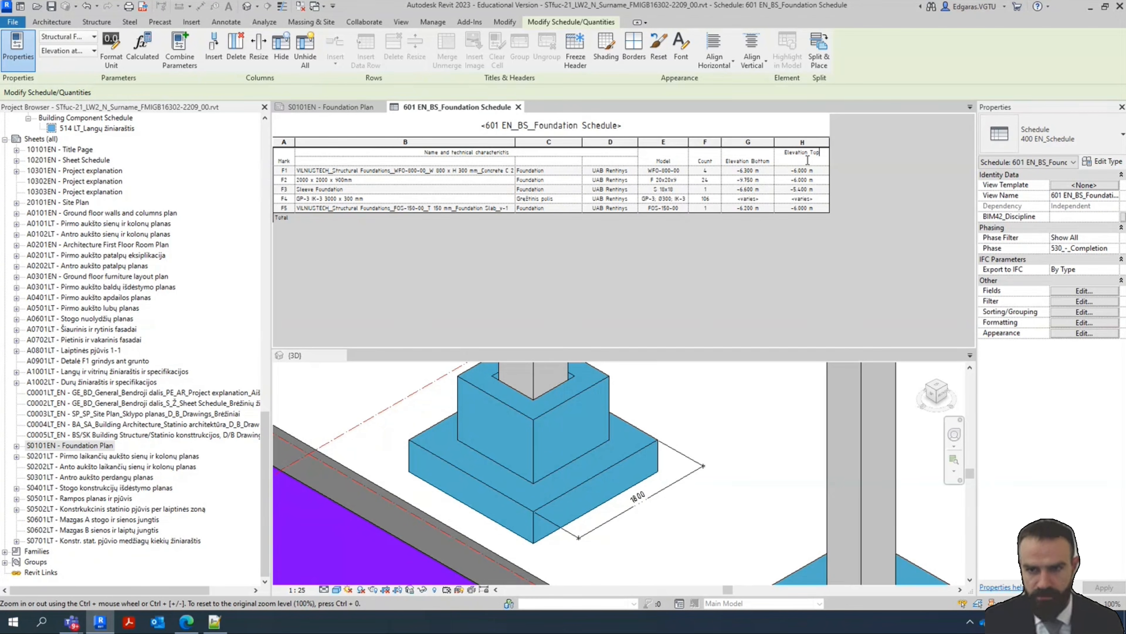
left_click(803, 172)
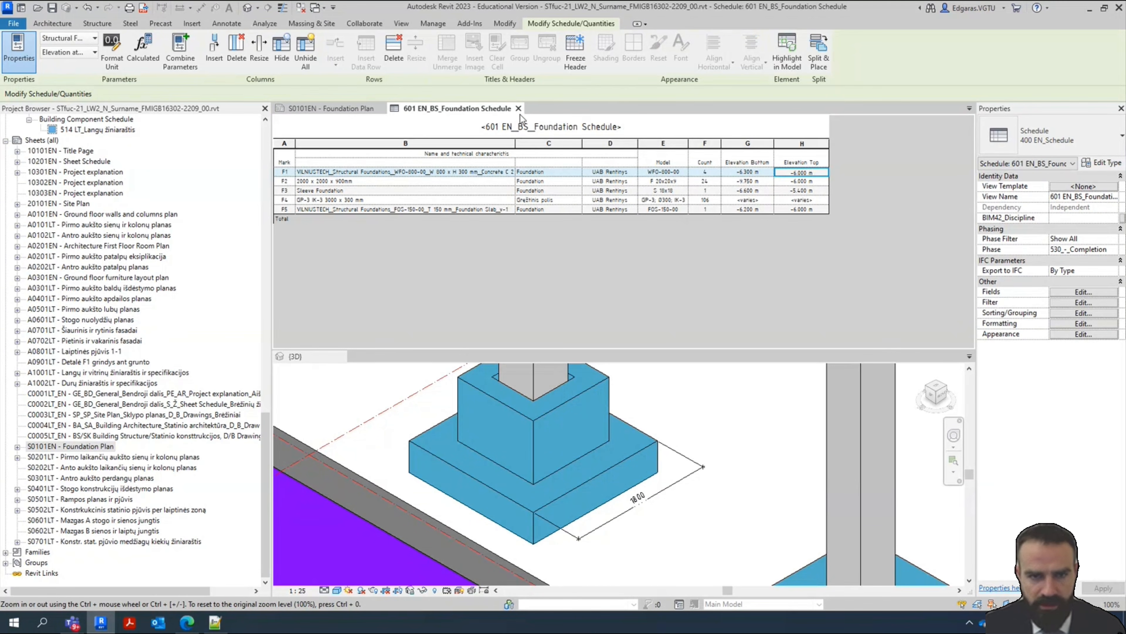
left_click(518, 109)
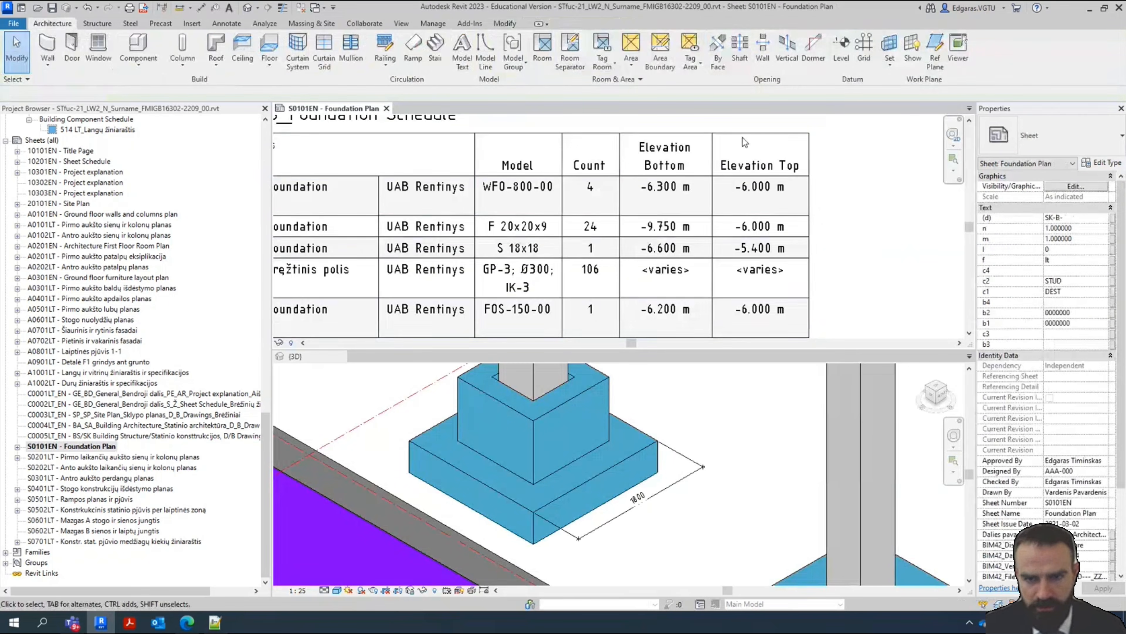
Shift the foundation plan viewport slightly right so its boundary sits inside the sheet's frame
scroll(852, 224, "down", 3)
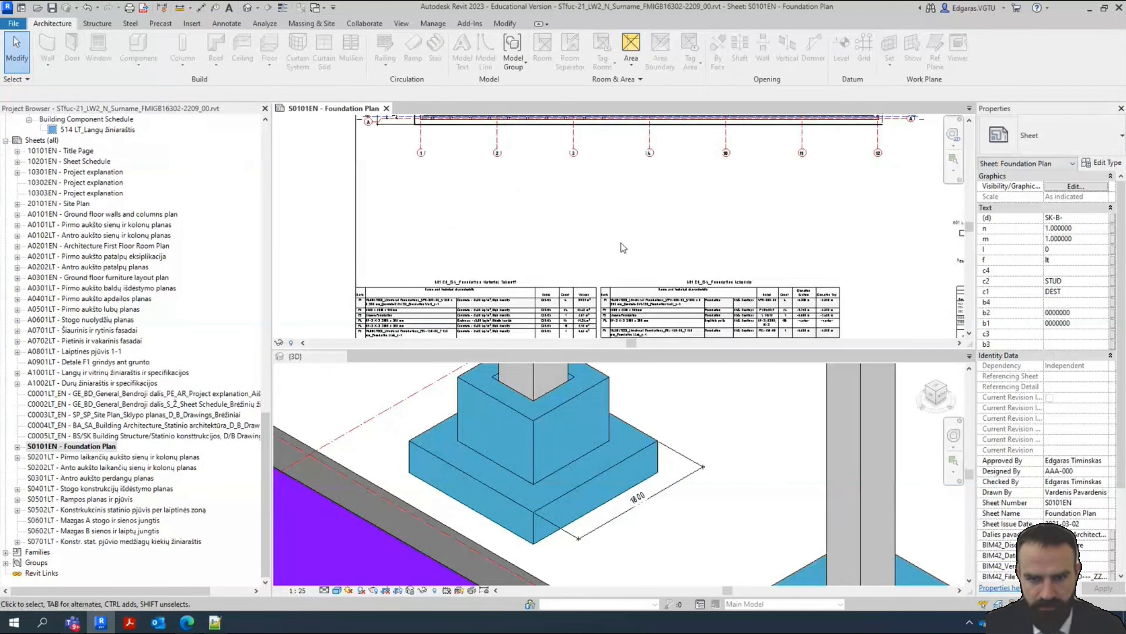
scroll(621, 243, "down", 3)
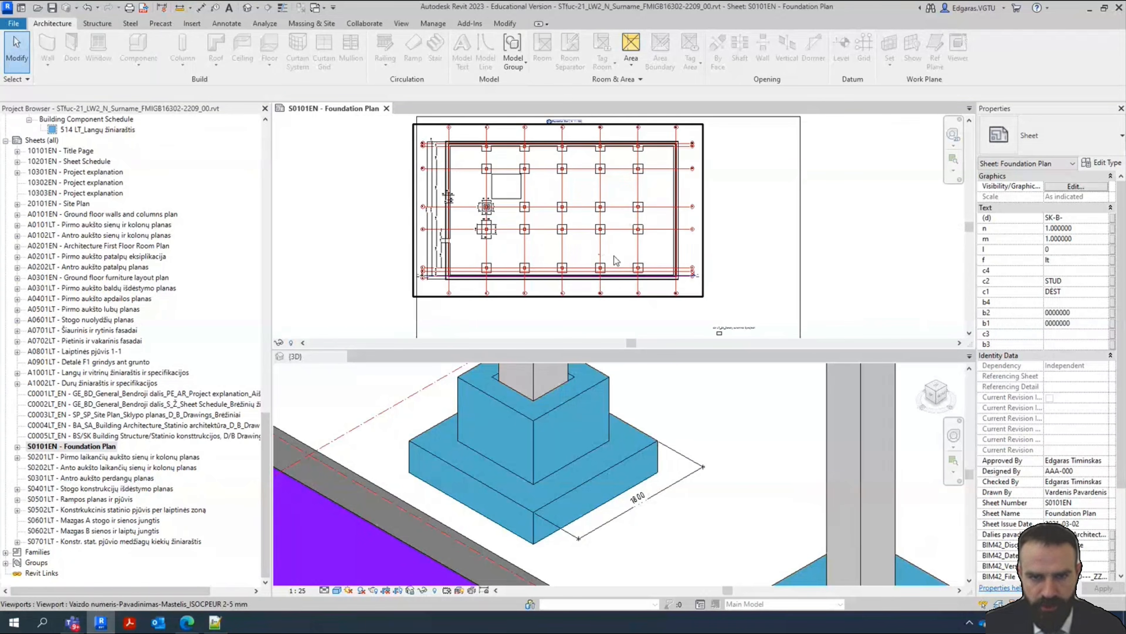
left_click(610, 249)
left_click(749, 238)
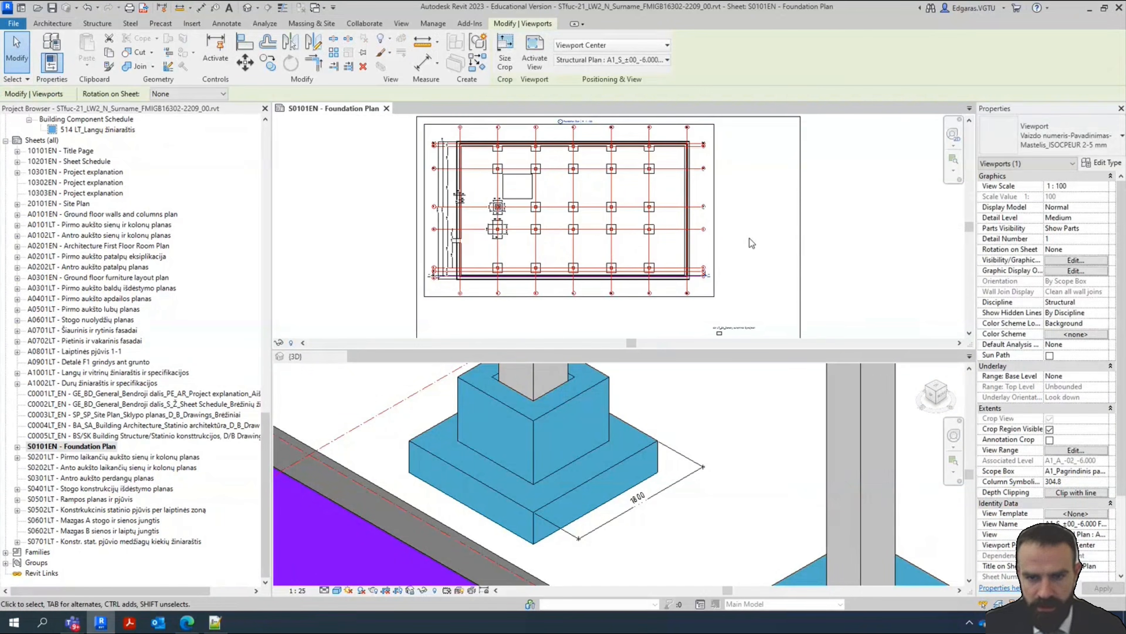
Examine how the foundations, walls and columns are drawn in the foundation plan on the sheet
scroll(737, 199, "up", 3)
scroll(733, 229, "up", 5)
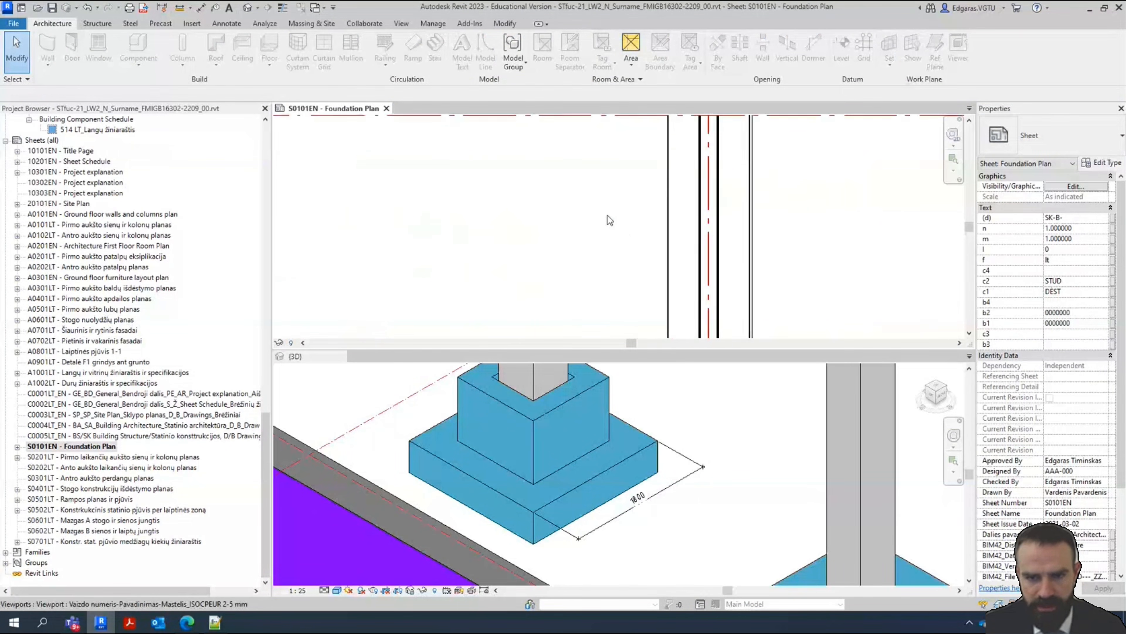
scroll(726, 293, "down", 4)
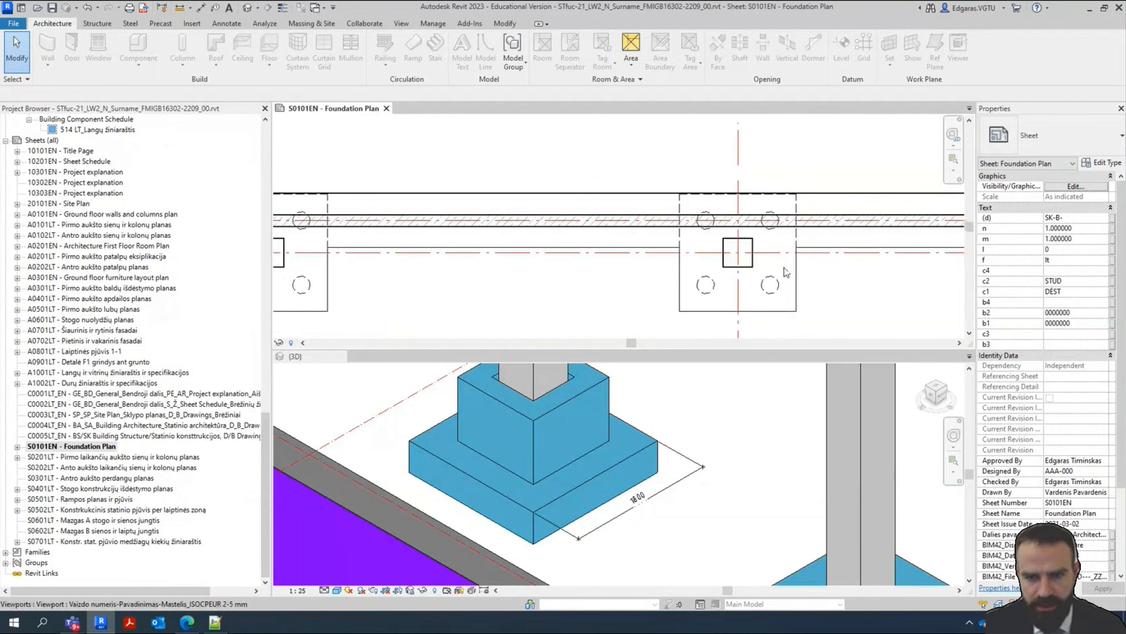
scroll(683, 276, "up", 5)
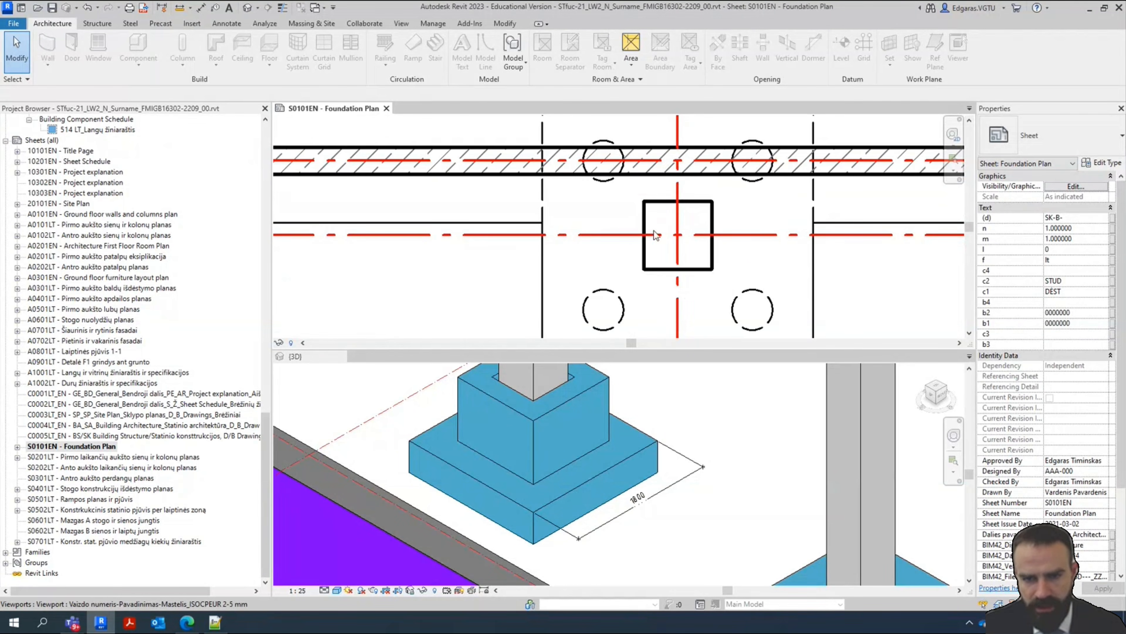
scroll(880, 234, "down", 6)
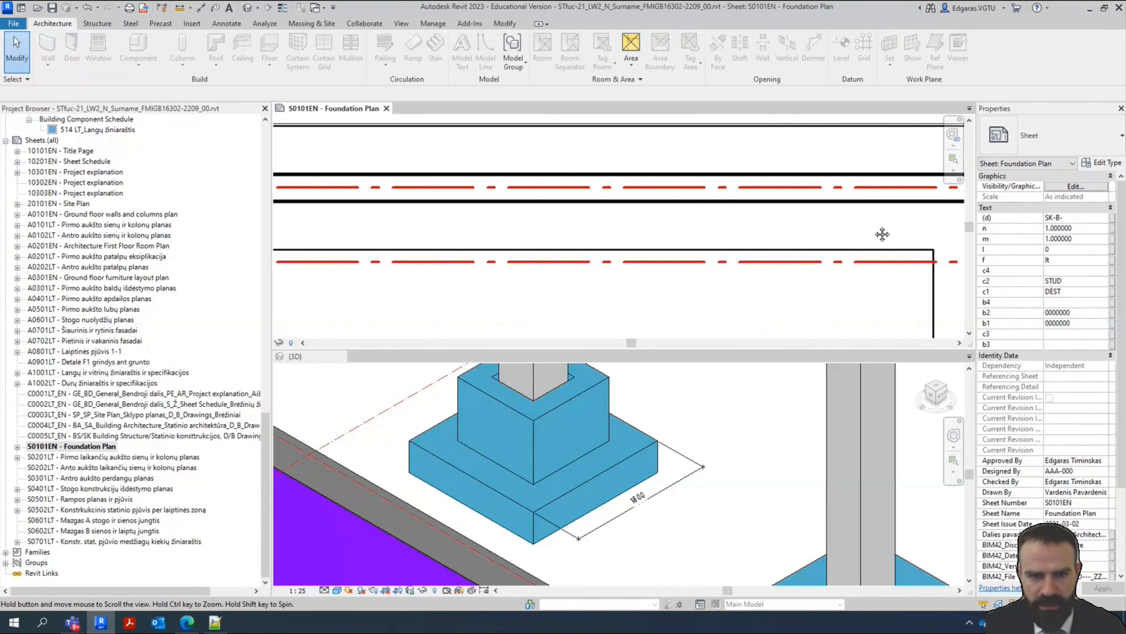
scroll(656, 235, "down", 4)
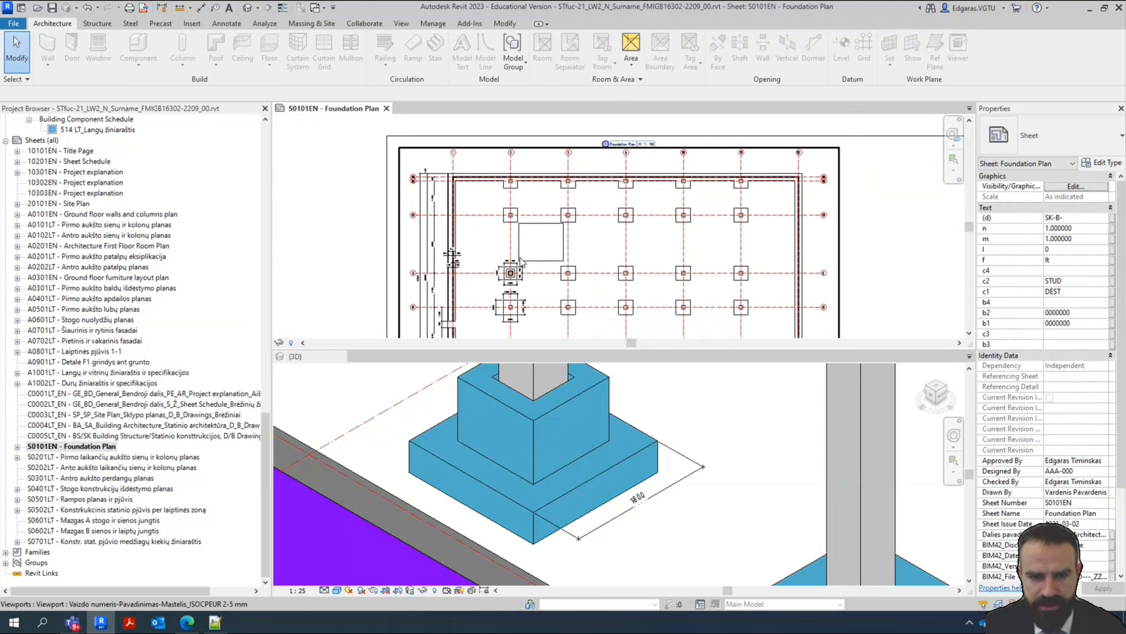
scroll(544, 275, "up", 1)
Activate the foundation plan viewport on the sheet and open its Visibility/Graphic Overrides
left_click(670, 260)
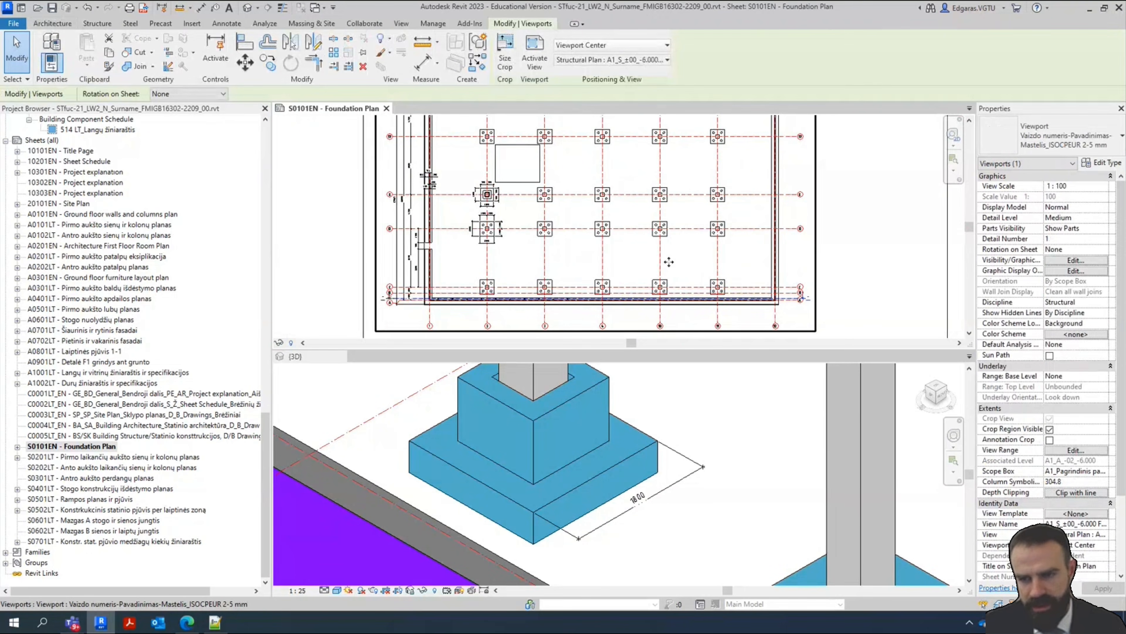
scroll(719, 247, "down", 2)
scroll(710, 248, "up", 3)
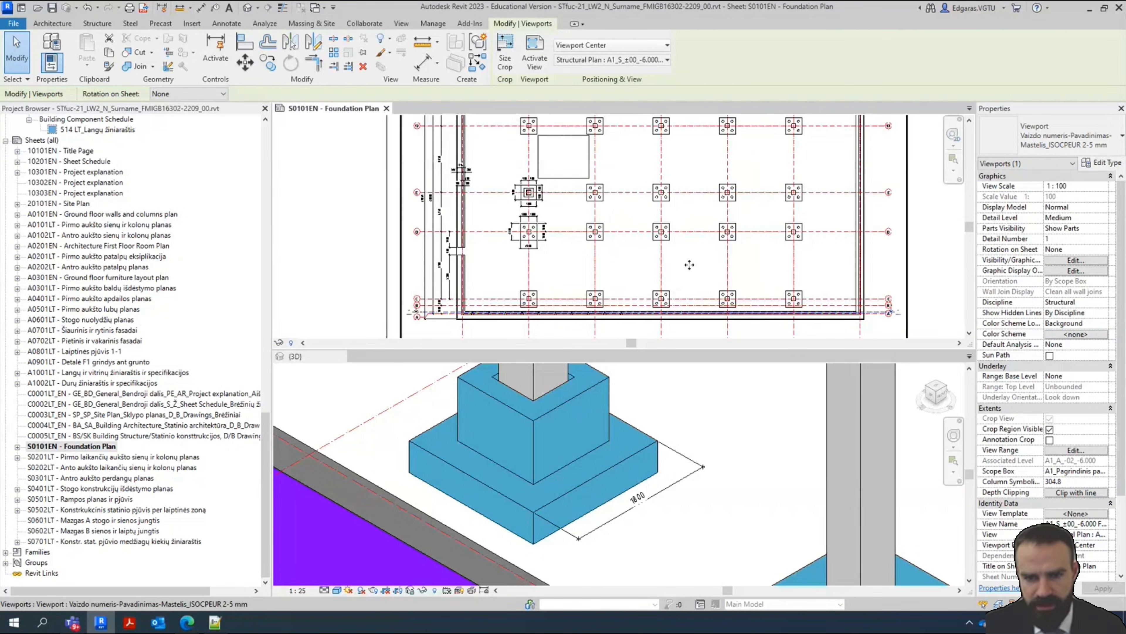
double_click(676, 267)
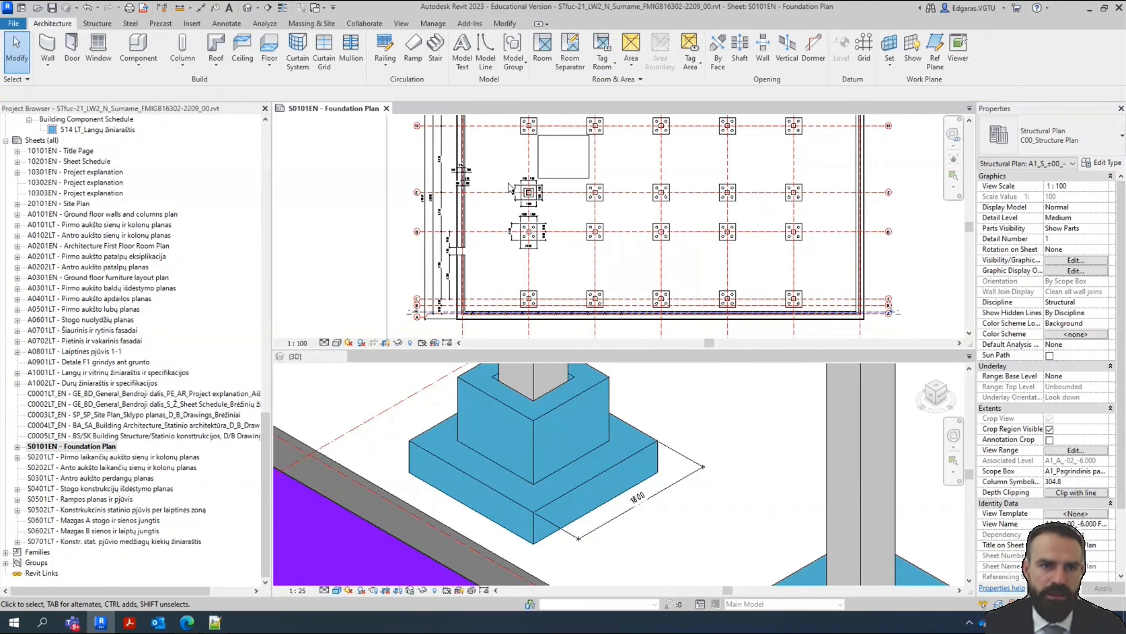
left_click(401, 24)
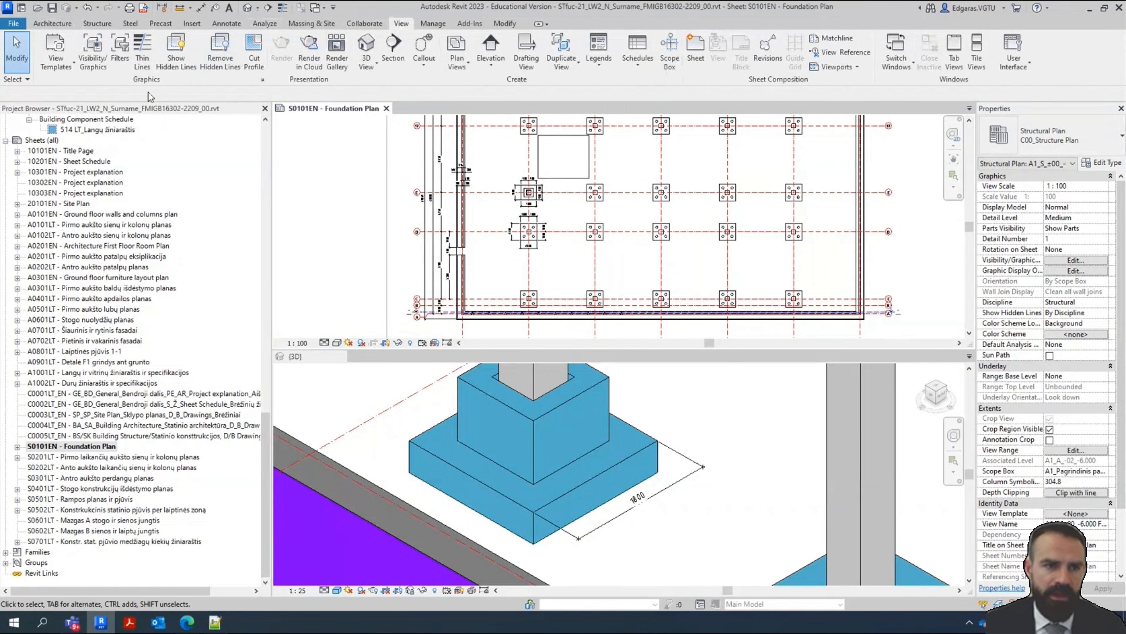
left_click(93, 49)
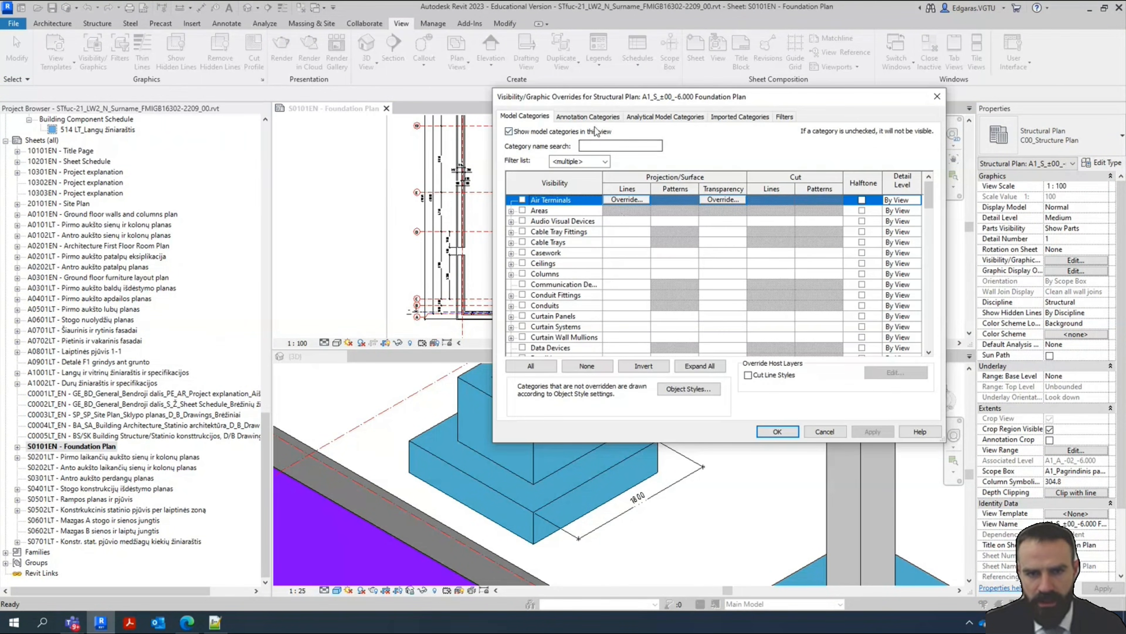
Override the cut line pattern of the Walls category with the dashed ACAD ISO02W100D pattern
left_click(554, 282)
key("w")
scroll(870, 336, "down", 1)
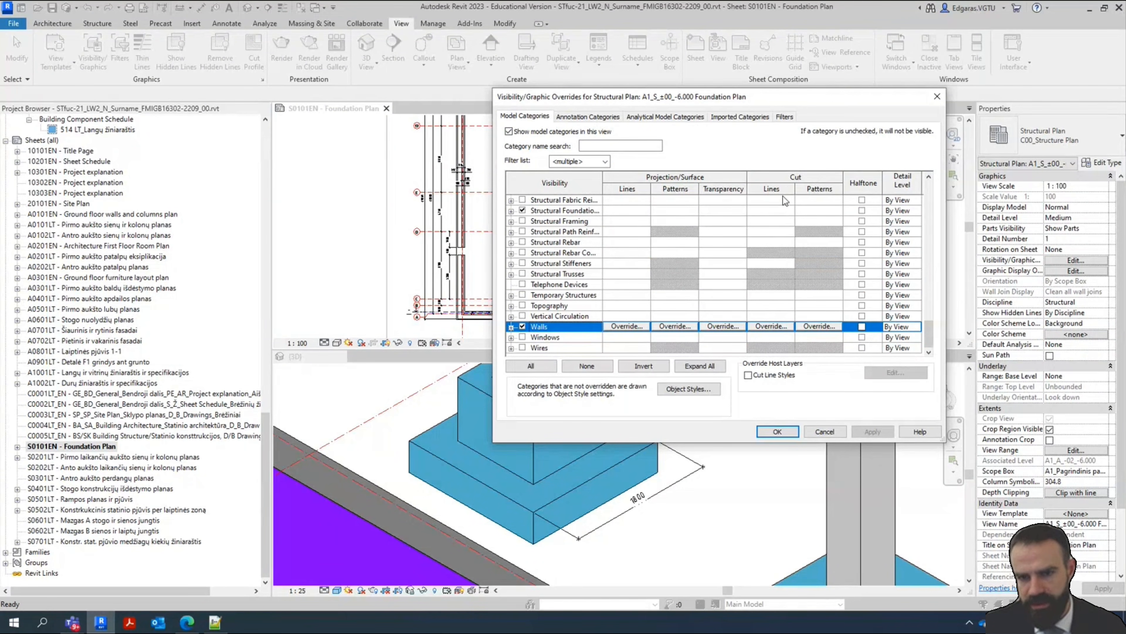
left_click(771, 327)
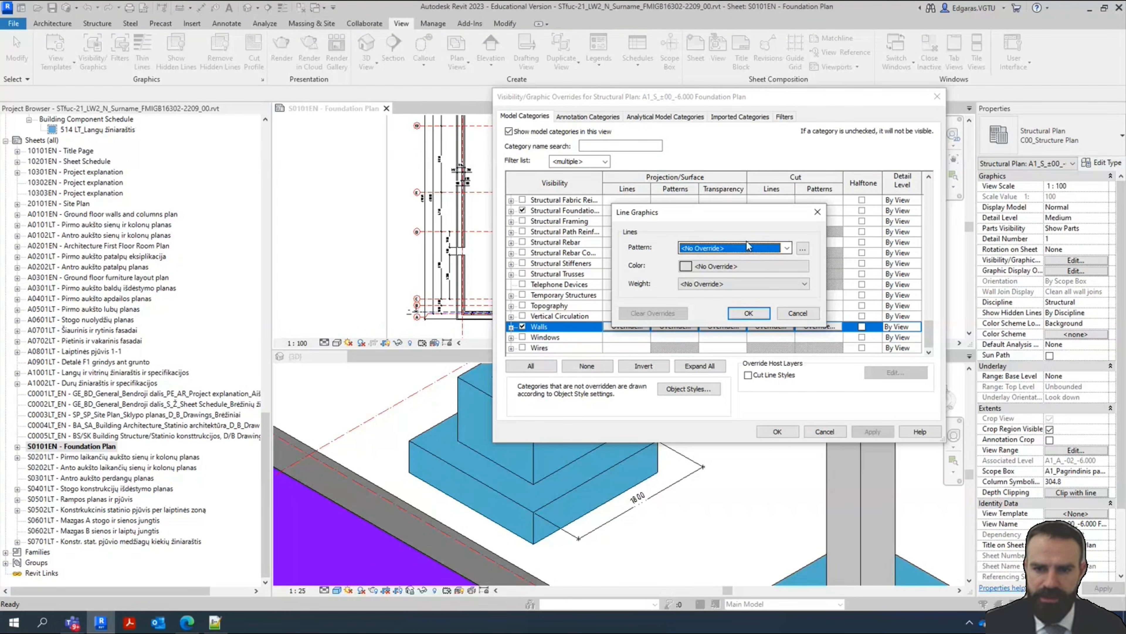
left_click(742, 249)
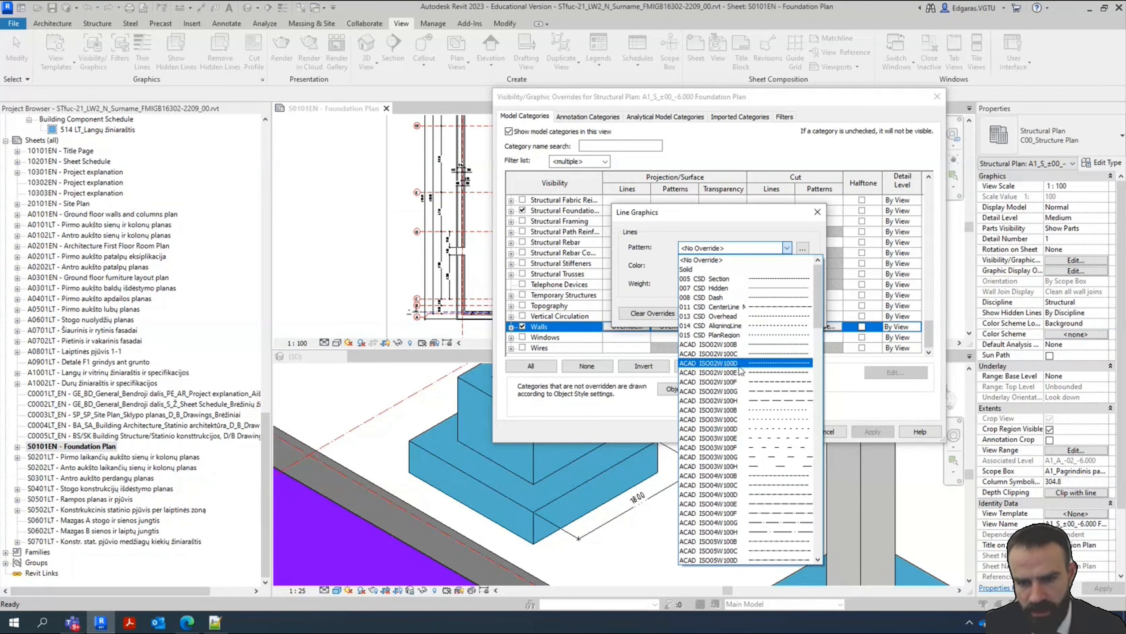
left_click(751, 363)
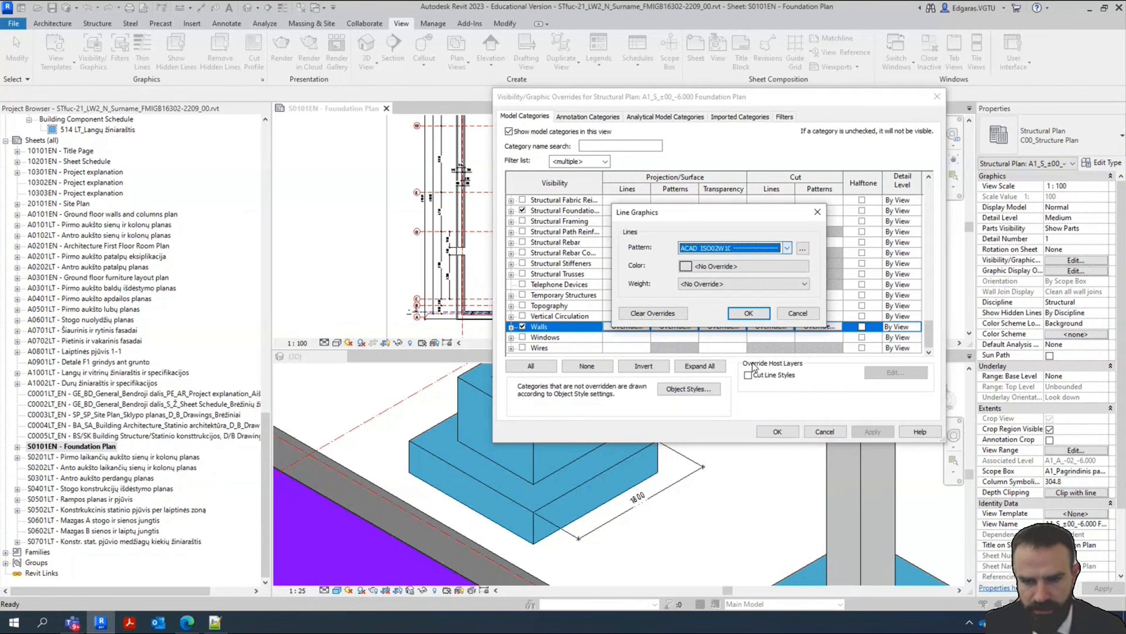
left_click(748, 314)
Override the Structural Columns' cut lines with the dashed ACAD ISO02W100D pattern and magenta colour
scroll(559, 291, "up", 3)
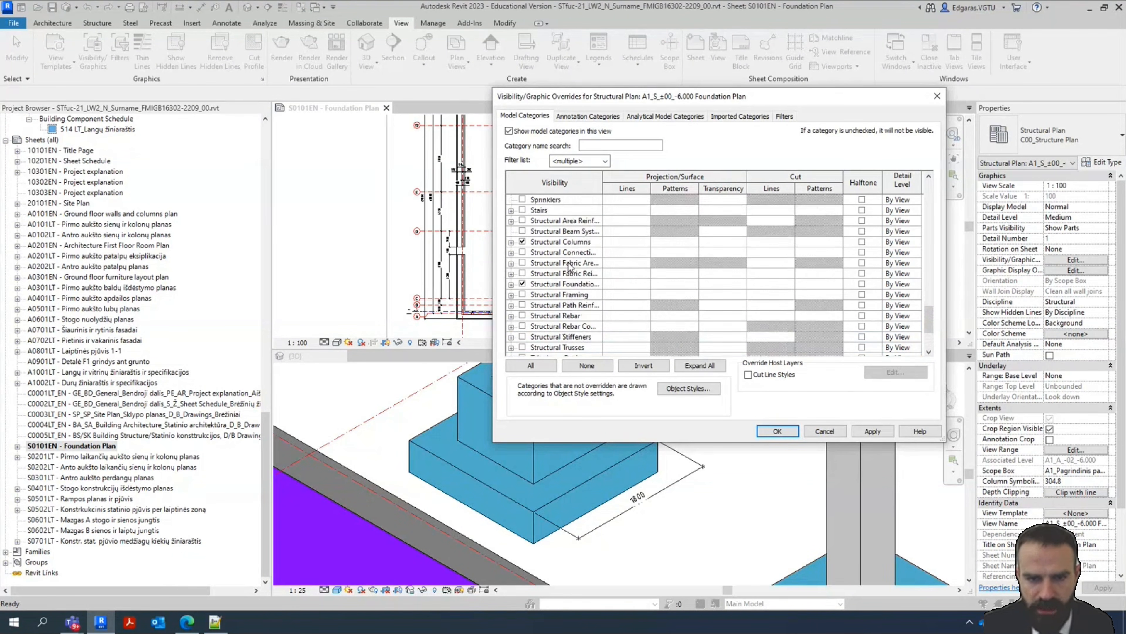
left_click(790, 256)
left_click(771, 252)
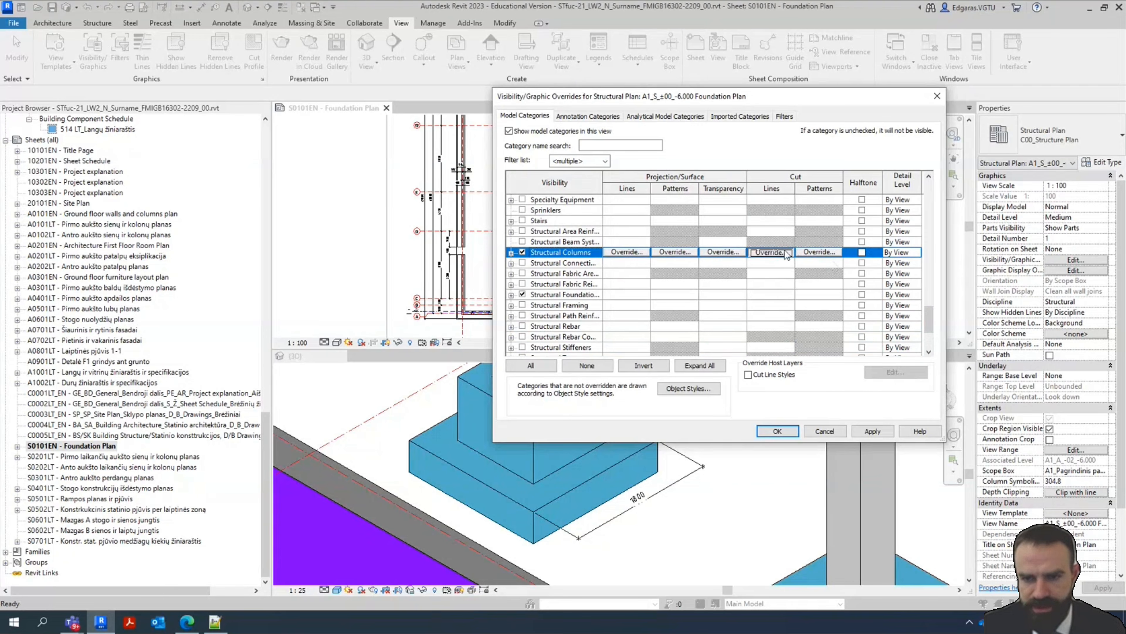
left_click(766, 286)
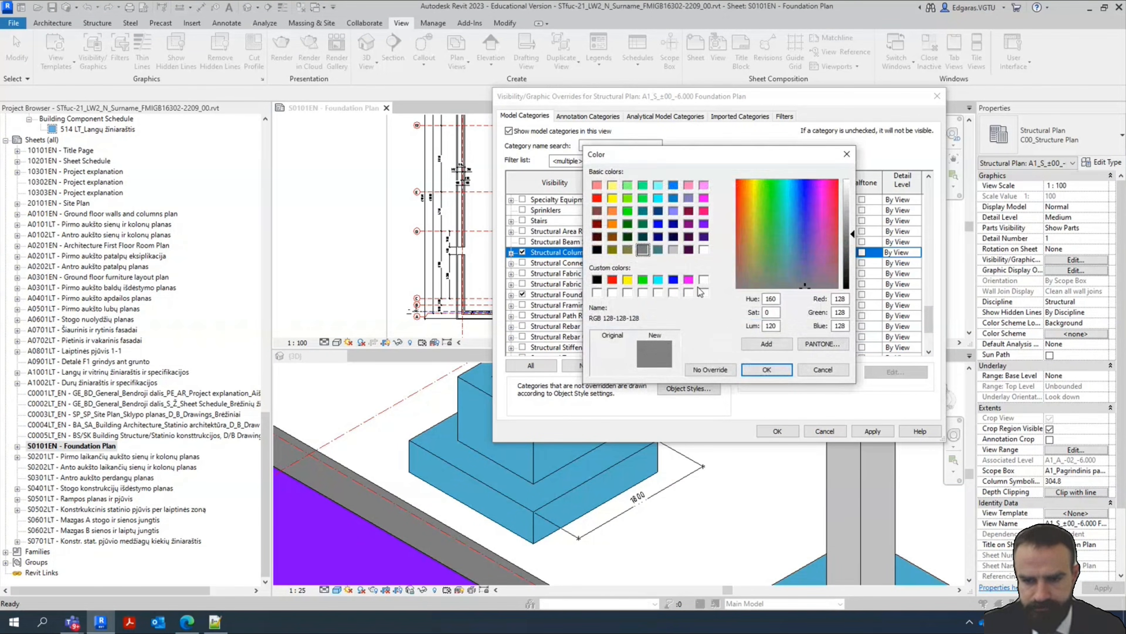
left_click(822, 369)
left_click(752, 249)
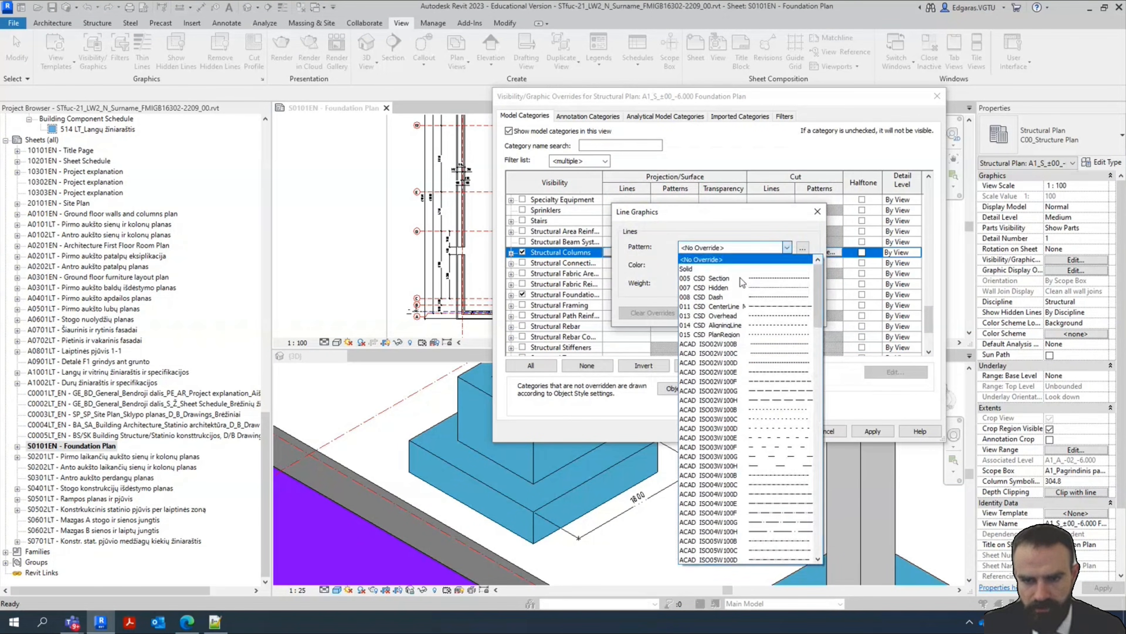
left_click(751, 363)
left_click(728, 264)
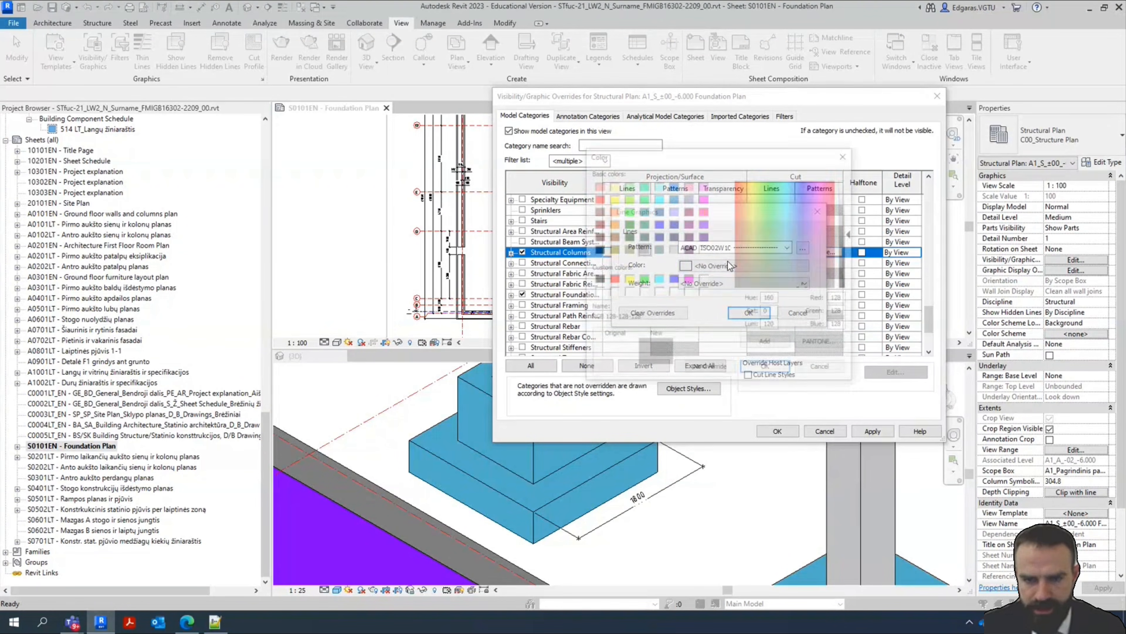
left_click(689, 279)
left_click(759, 370)
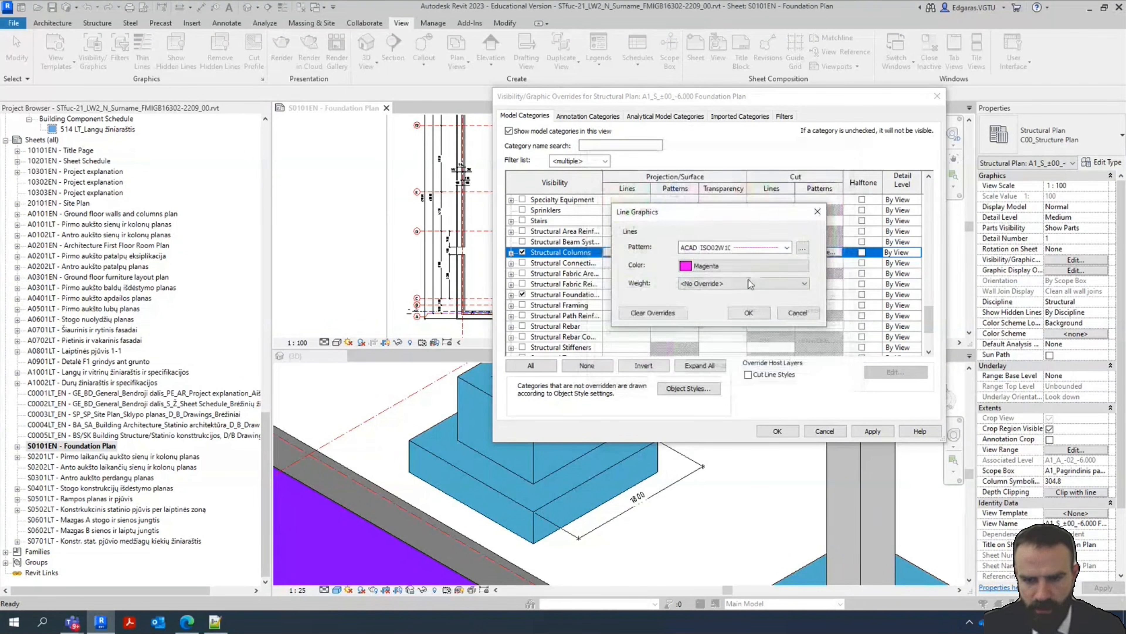
left_click(759, 325)
Set the cut line colour of the Walls category to blue and apply the graphic overrides to the plan
scroll(621, 268, "down", 3)
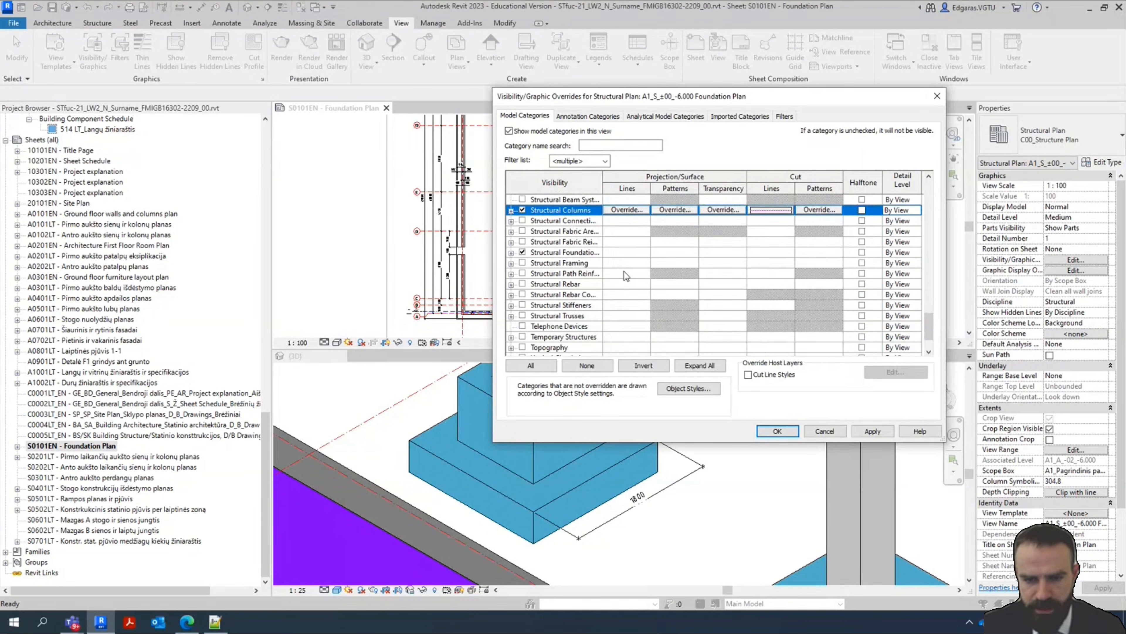
left_click(551, 326)
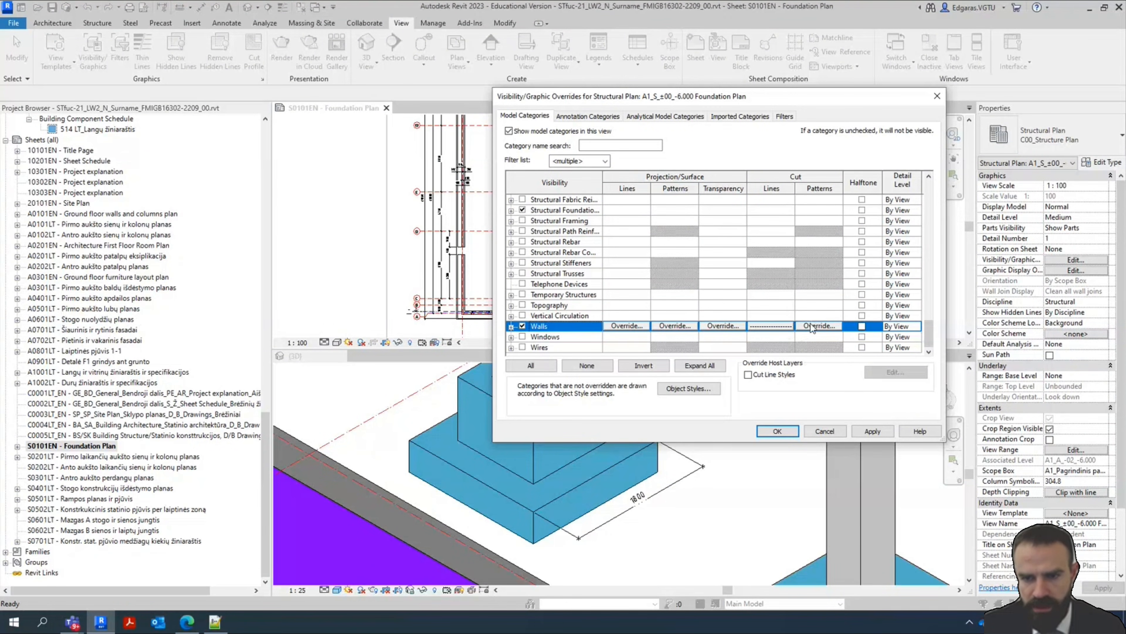
left_click(780, 326)
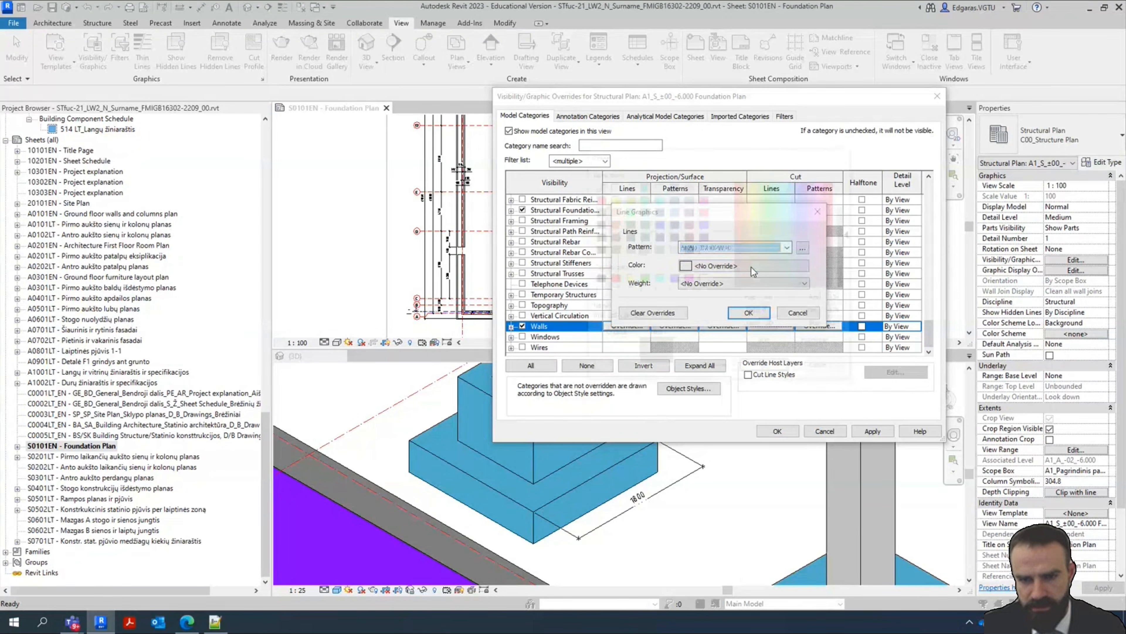
left_click(752, 266)
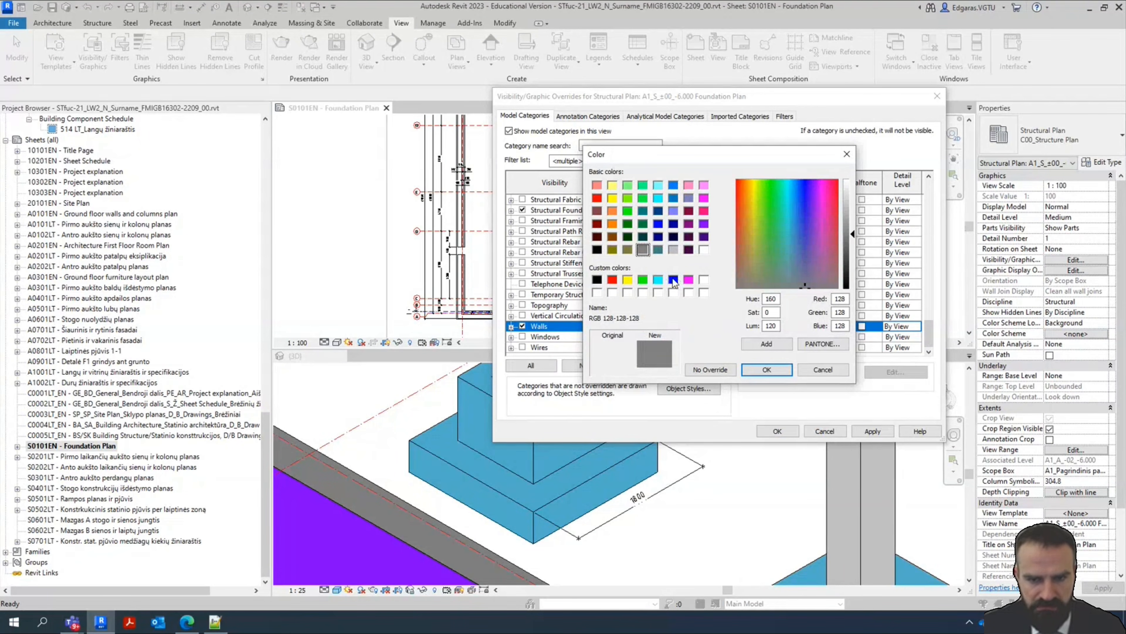
left_click(673, 280)
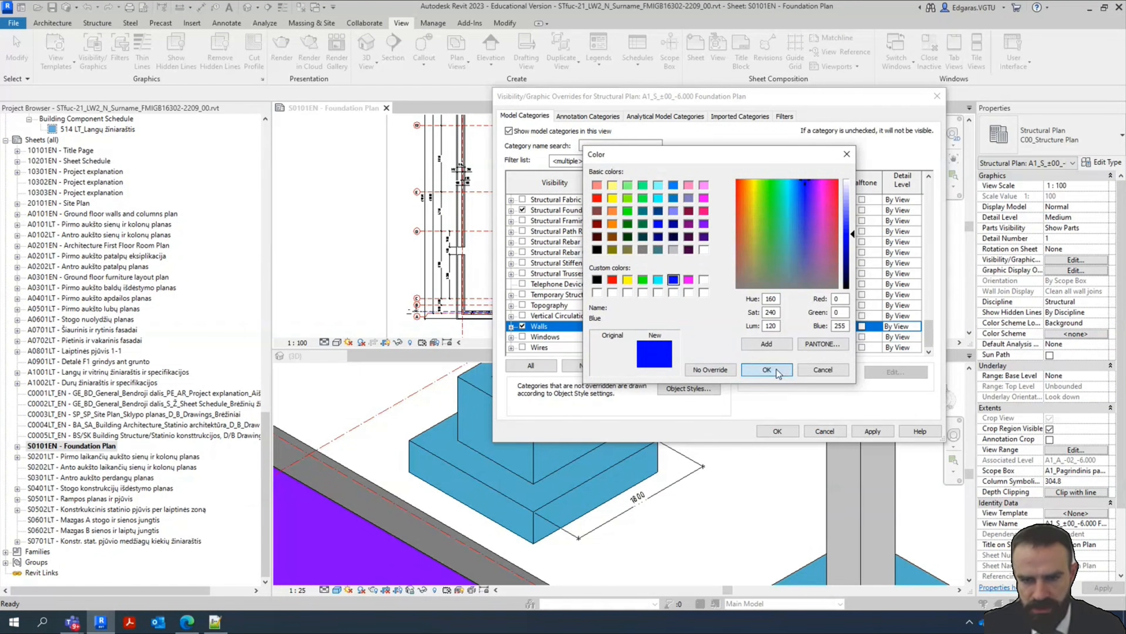
key("Return")
left_click(746, 313)
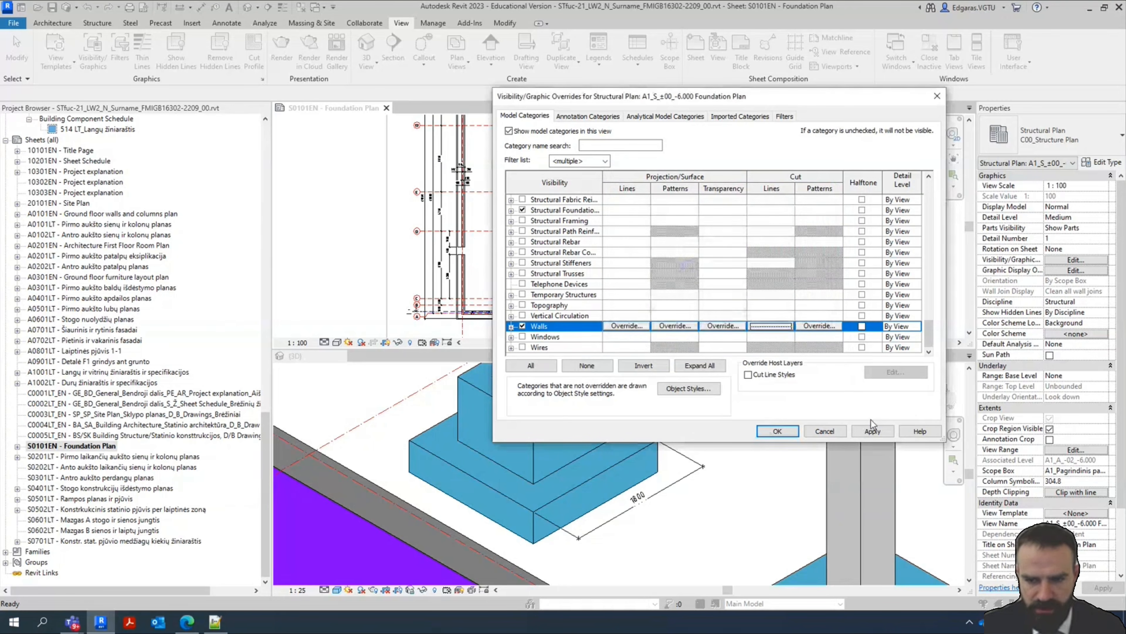
left_click(780, 432)
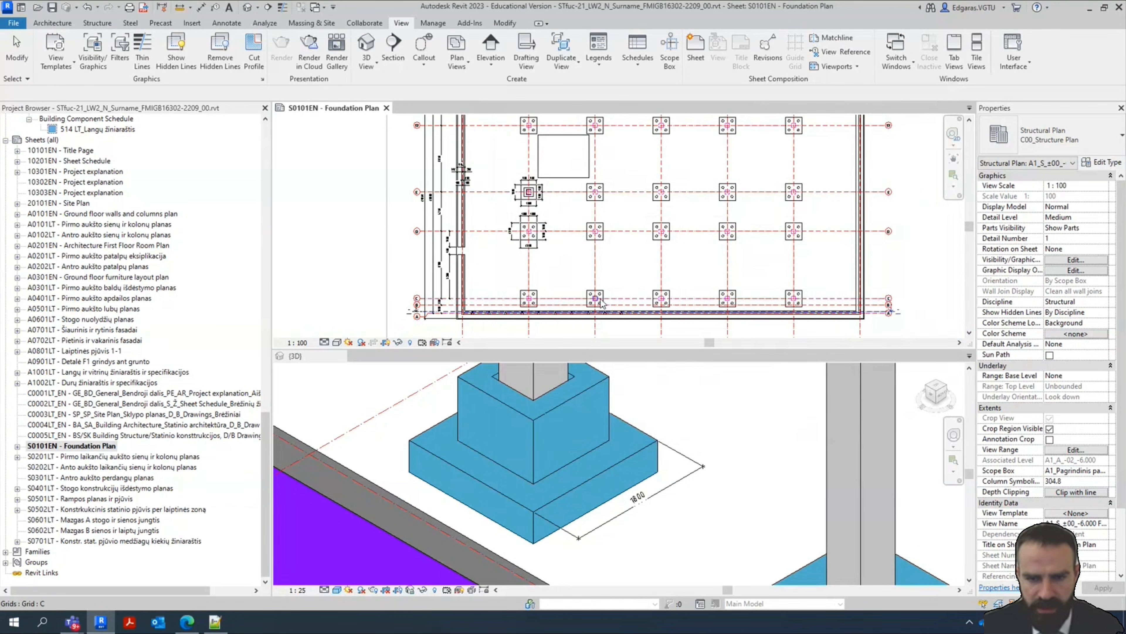
Examine the cut lines of the columns and perimeter walls in the activated foundation plan
scroll(639, 300, "up", 5)
scroll(580, 216, "up", 2)
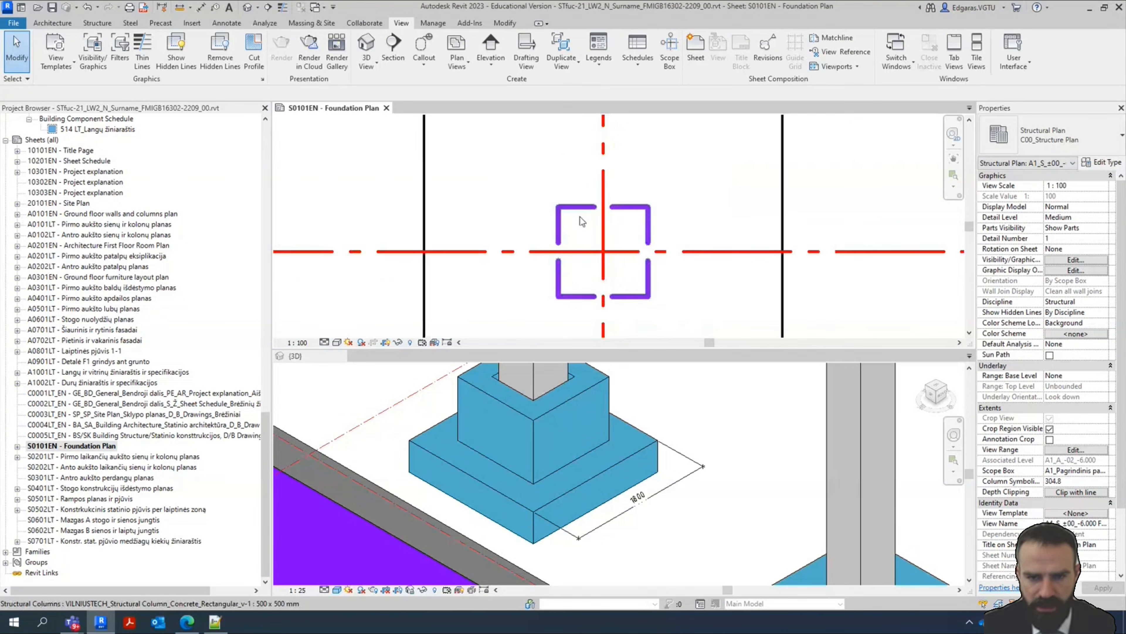
scroll(543, 287, "down", 5)
scroll(794, 302, "up", 3)
scroll(777, 195, "up", 2)
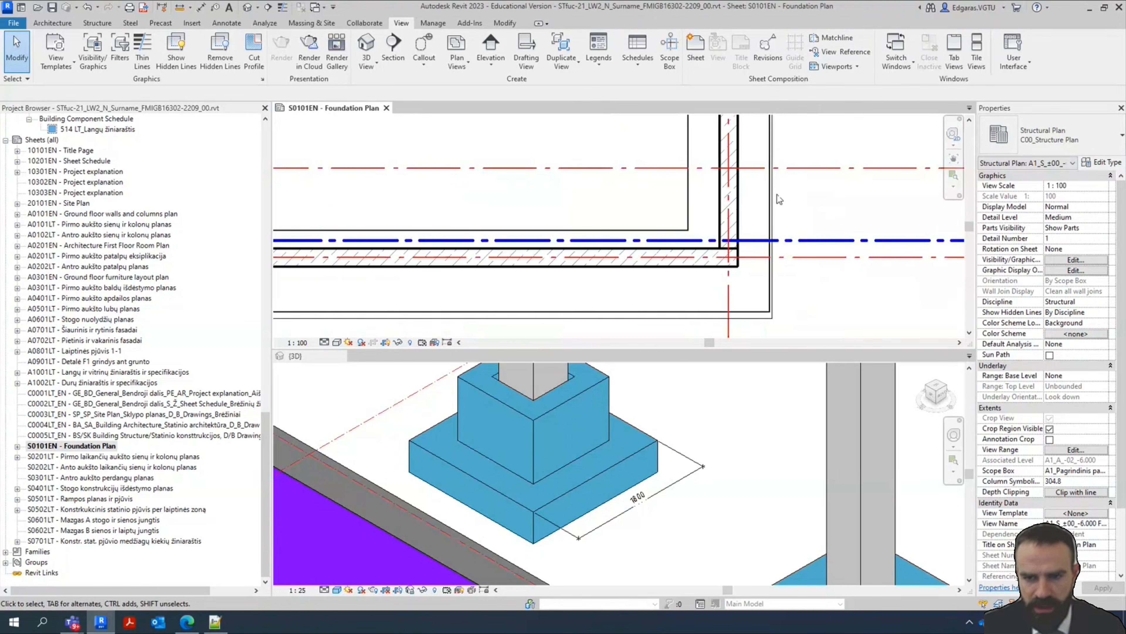
scroll(763, 192, "down", 5)
middle_click_drag(767, 161, 749, 287)
middle_click_drag(712, 156, 976, 247)
middle_click_drag(493, 261, 497, 261)
scroll(373, 232, "up", 5)
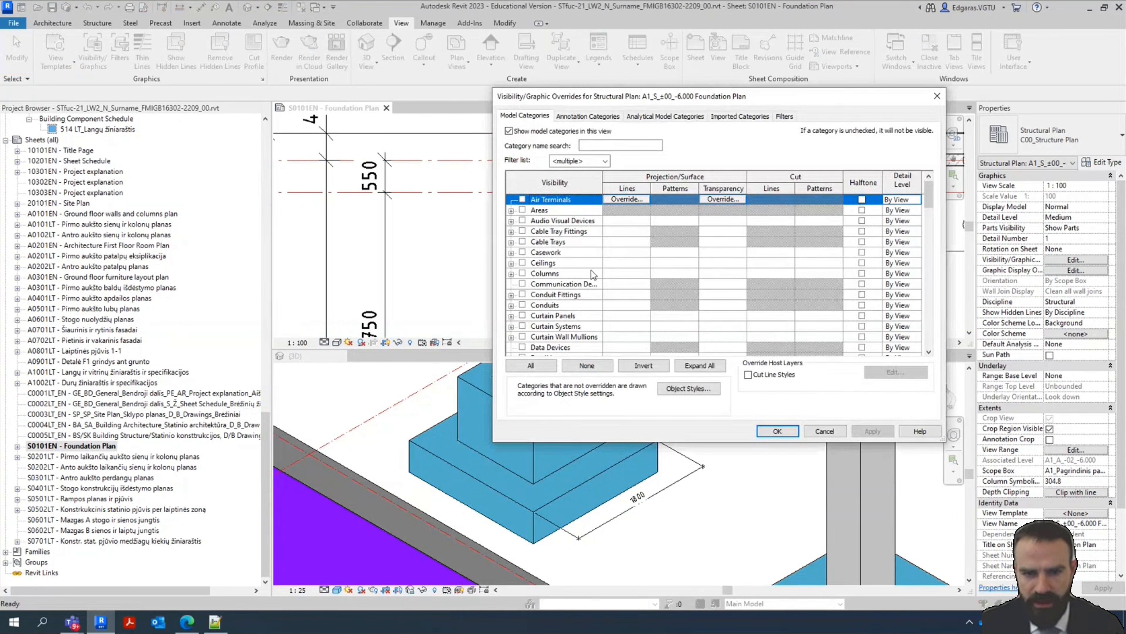
Override the cut line pattern of the Parts category with a dashed ACAD ISO02 pattern
scroll(577, 293, "down", 7)
scroll(561, 279, "down", 4)
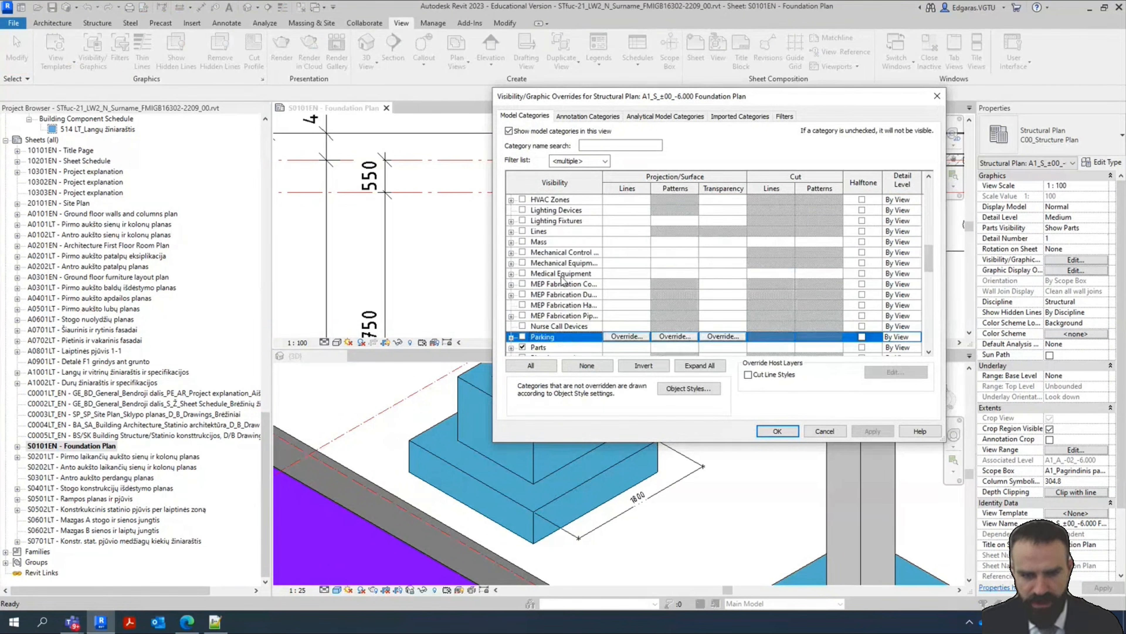
scroll(569, 302, "down", 1)
left_click(539, 315)
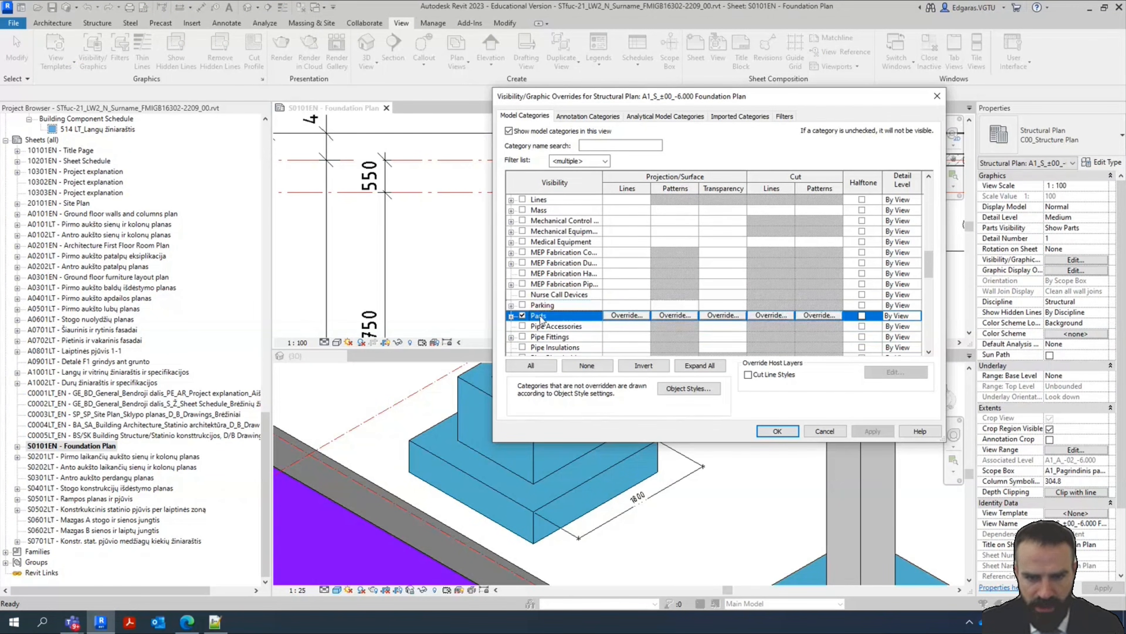
left_click(774, 315)
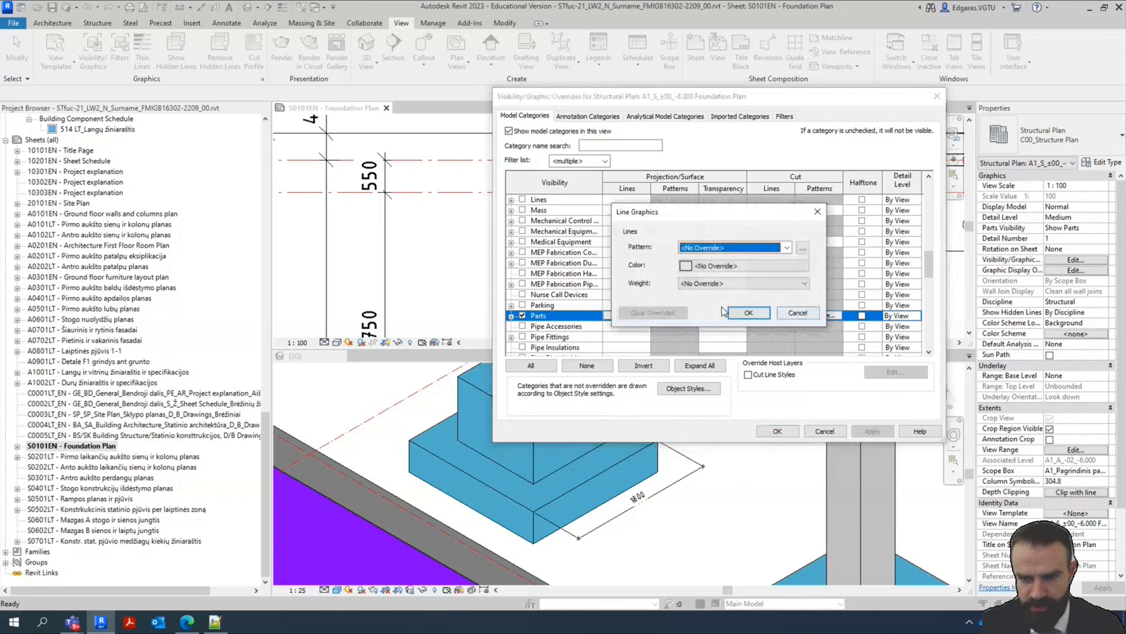
left_click(722, 250)
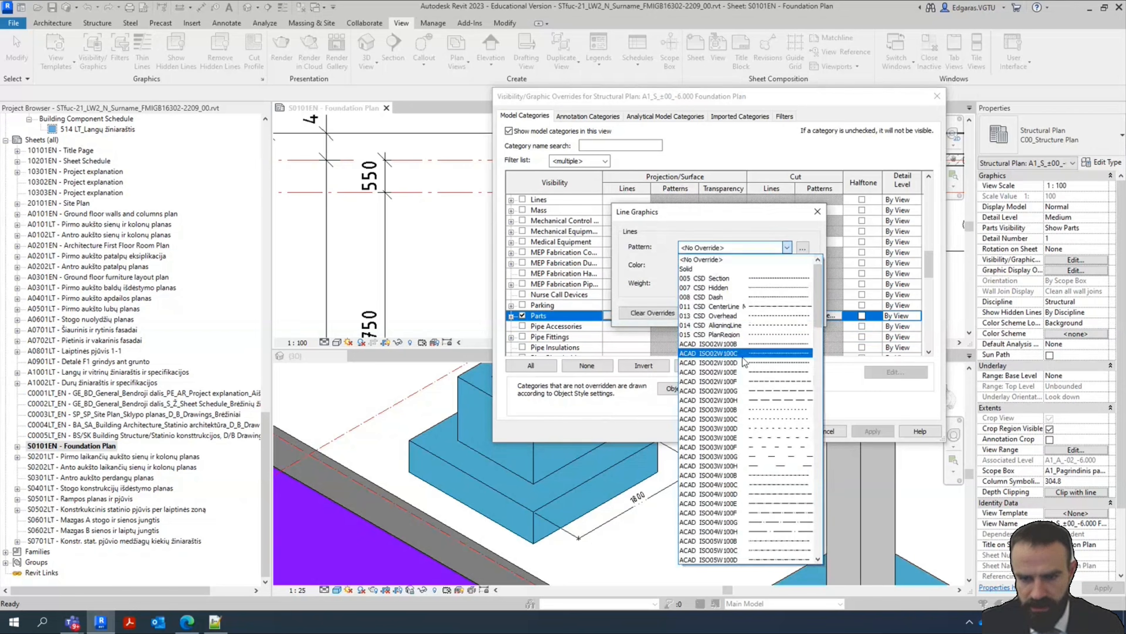
left_click(752, 340)
Set the cut line colour of the Parts category to blue and apply the graphic overrides to the plan
left_click(754, 266)
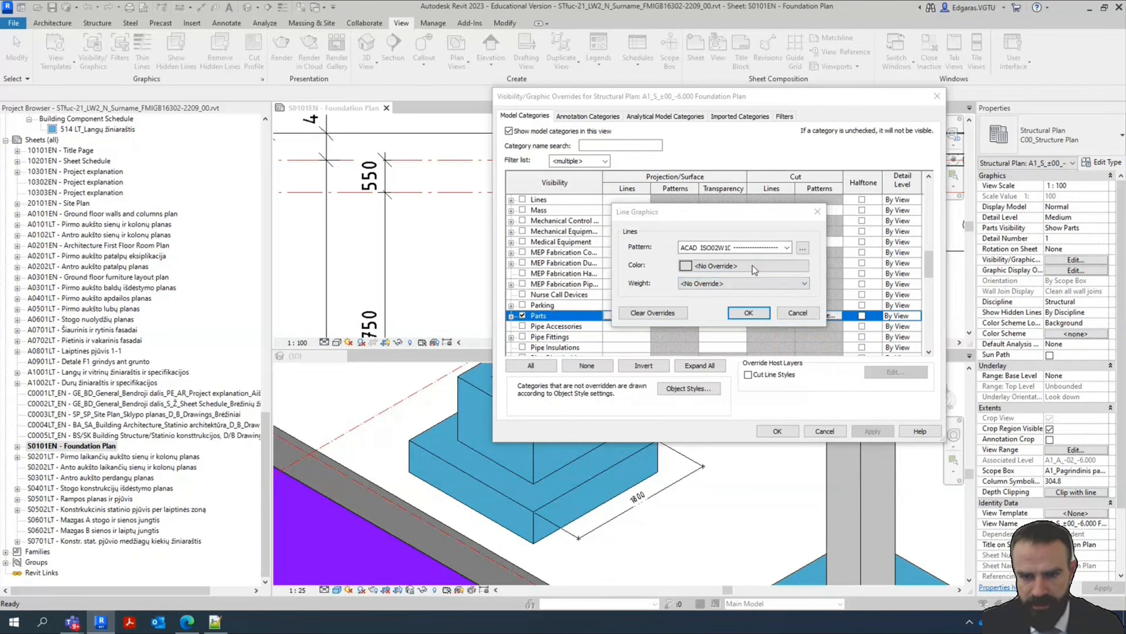
left_click(673, 279)
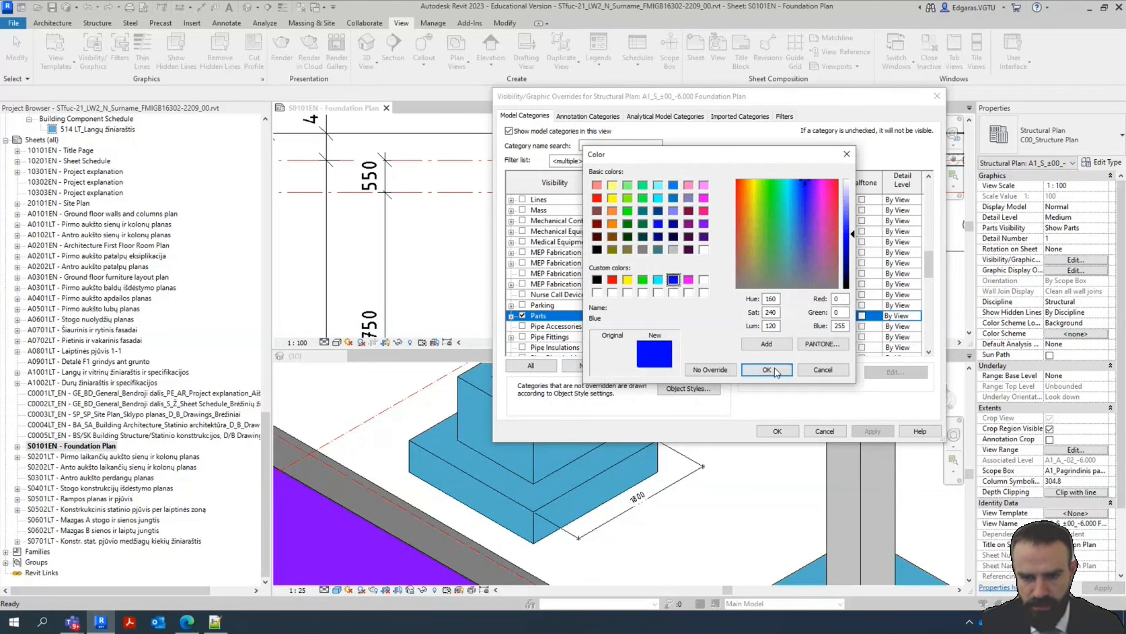
left_click(767, 369)
left_click(749, 313)
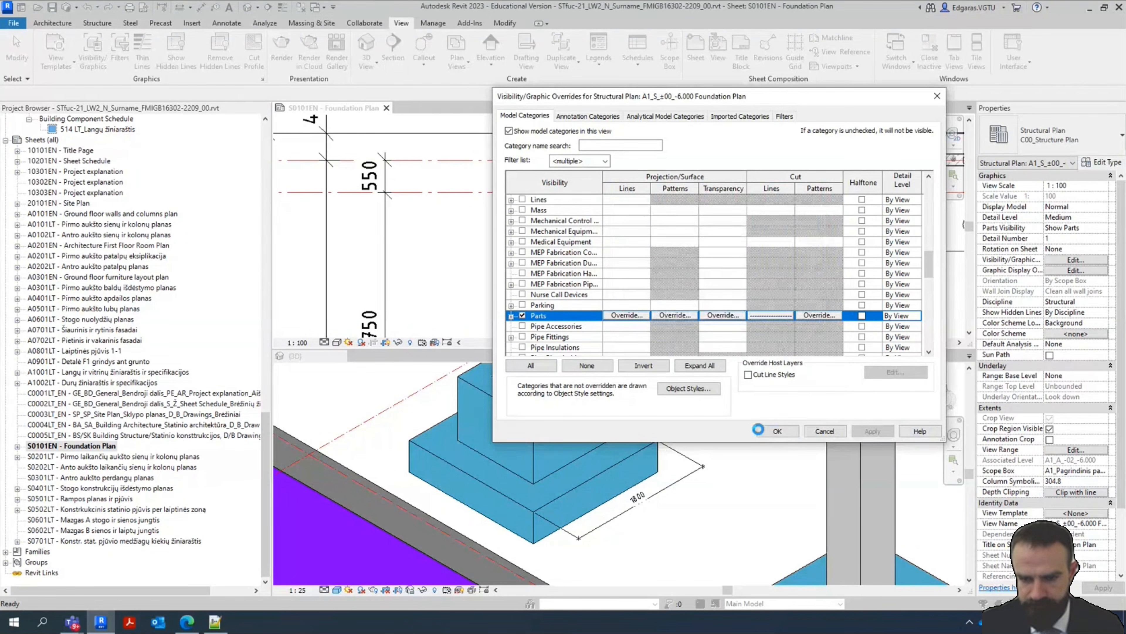
left_click(777, 431)
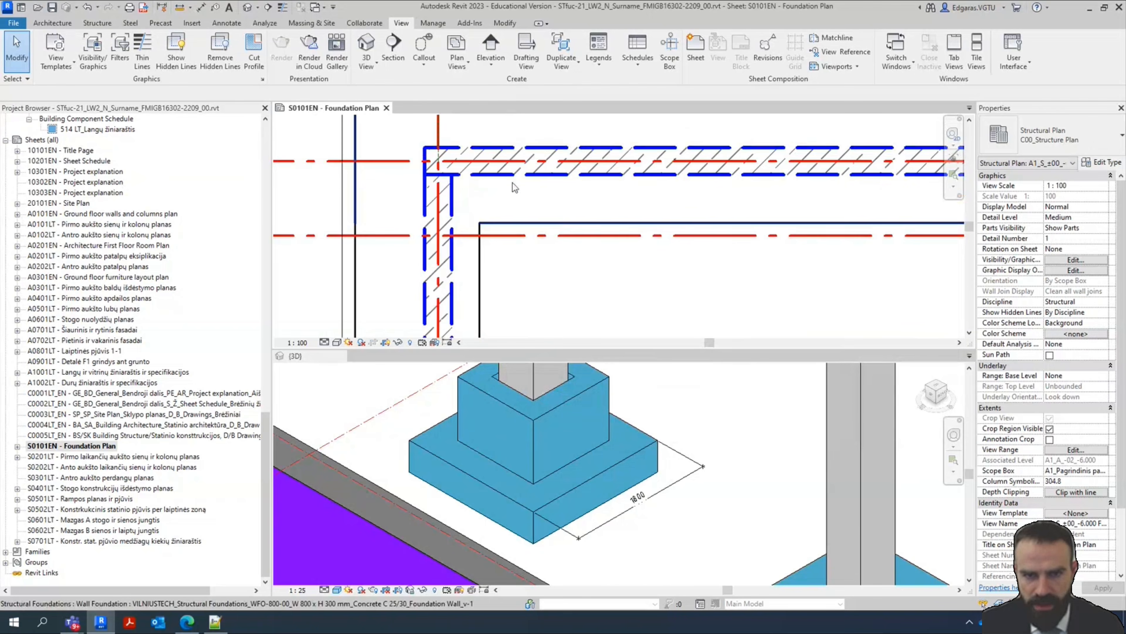
Deactivate the foundation plan view and delete the "Pastabos:" text note above the title block
scroll(732, 252, "down", 8)
scroll(647, 228, "up", 2)
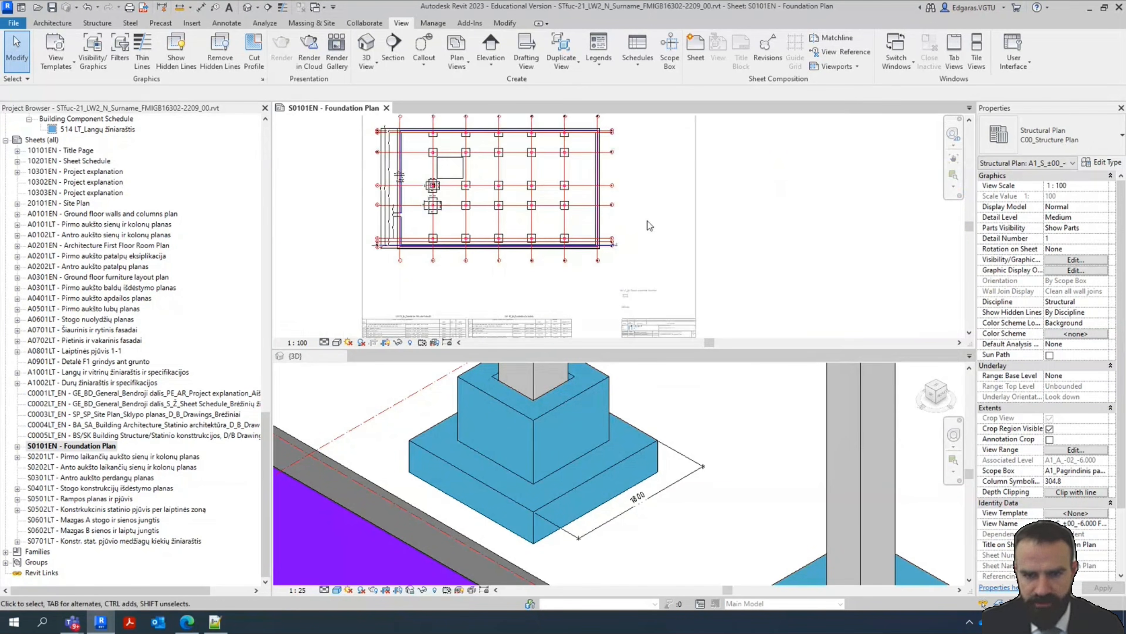
double_click(650, 230)
middle_click_drag(651, 293, 686, 216)
scroll(724, 281, "up", 6)
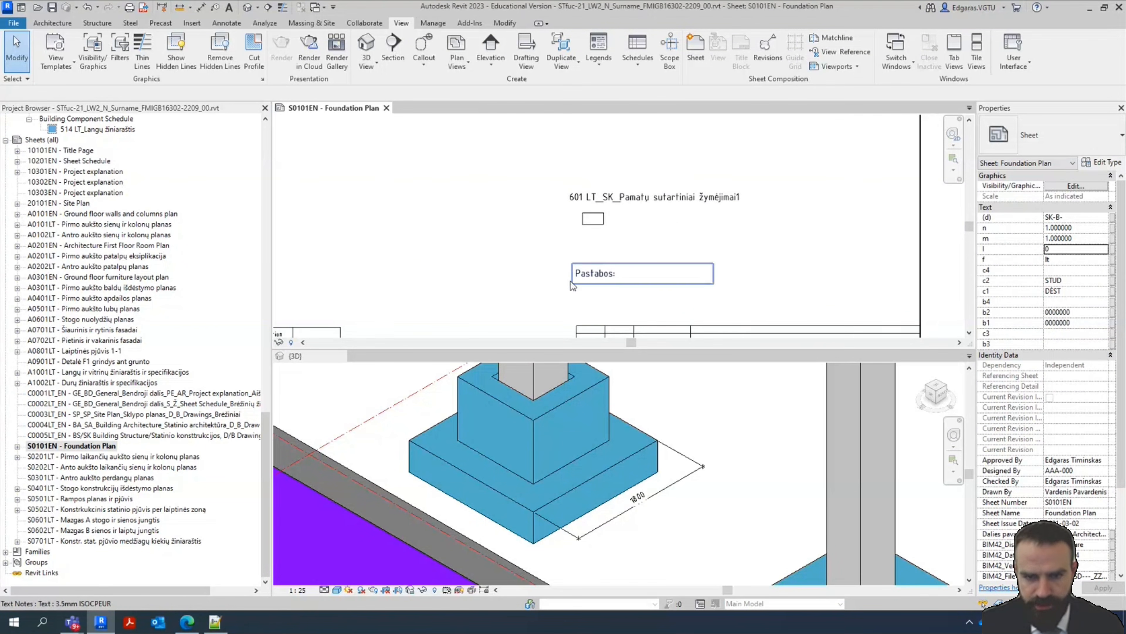
left_click(626, 276)
key("Delete")
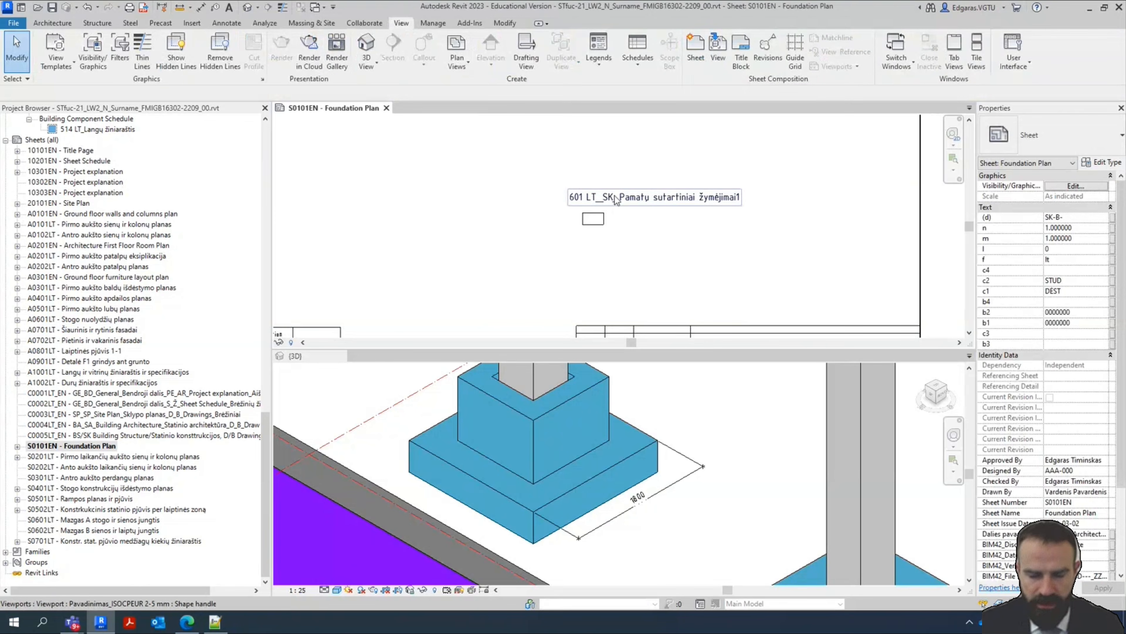
Move the 601 LT_SK foundation legend viewport straight down to just above the title block
left_click(628, 205)
left_click(617, 235)
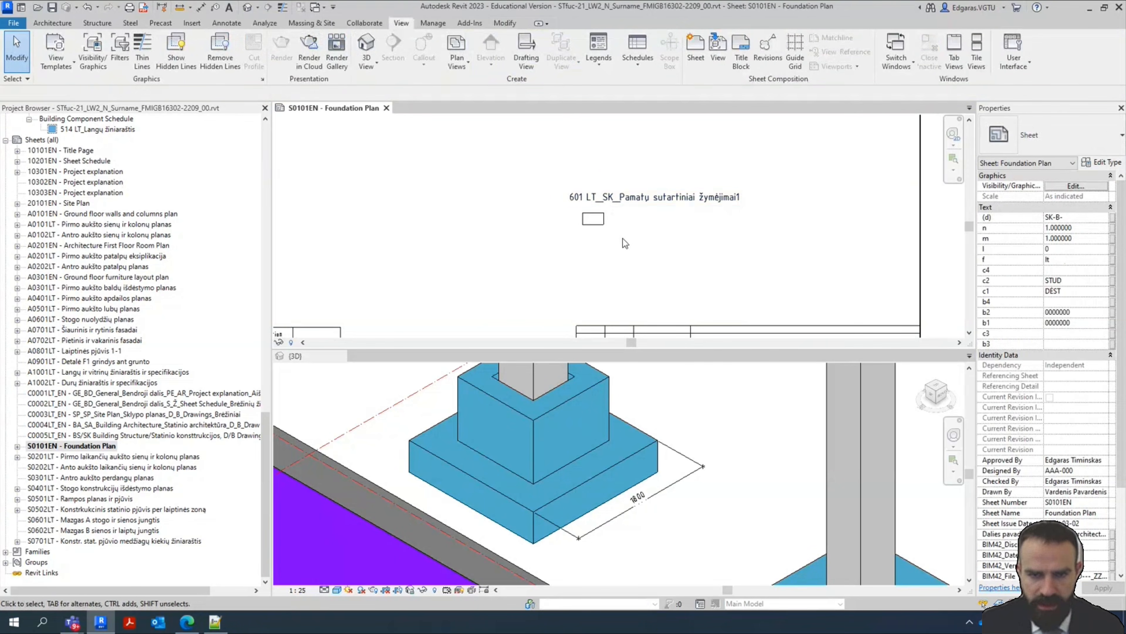
left_click(613, 198)
left_click(619, 290)
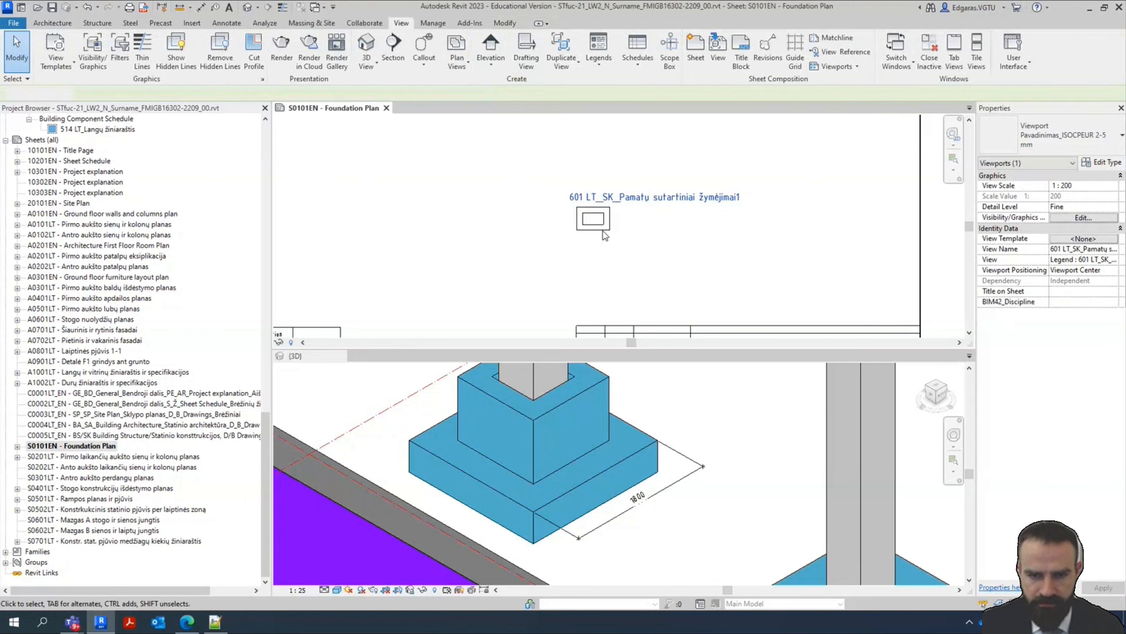
left_click(574, 194)
left_click_drag(574, 194, 573, 273)
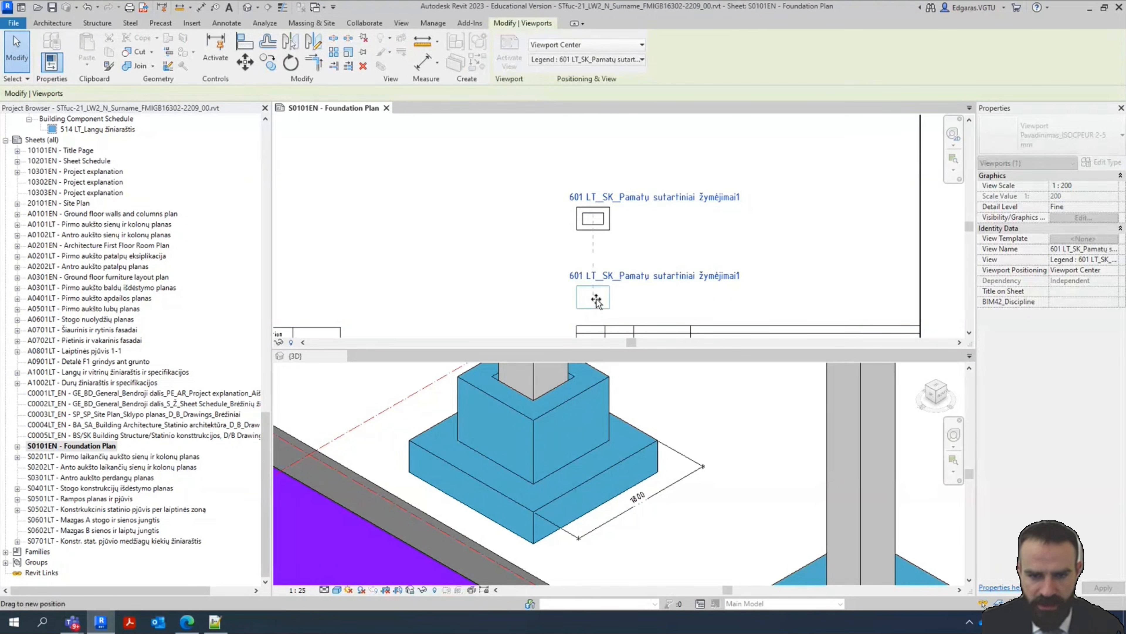
left_click(944, 184)
Shift the foundation plan viewport slightly down and to the right on the sheet
scroll(801, 230, "down", 5)
middle_click_drag(801, 230, 763, 226)
scroll(761, 218, "up", 1)
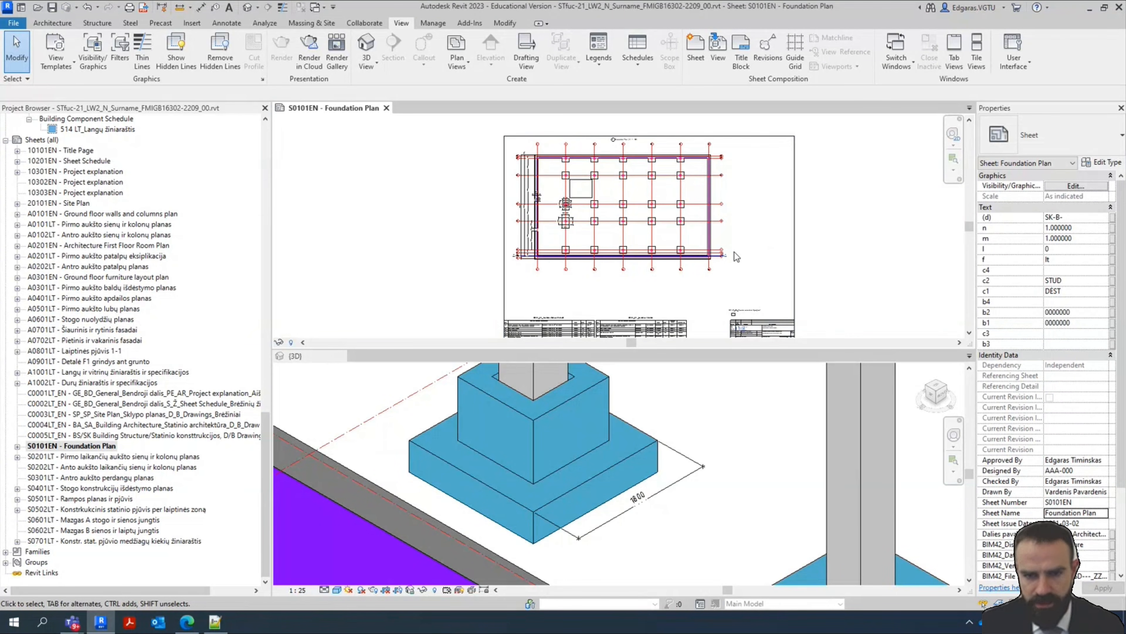
left_click(659, 239)
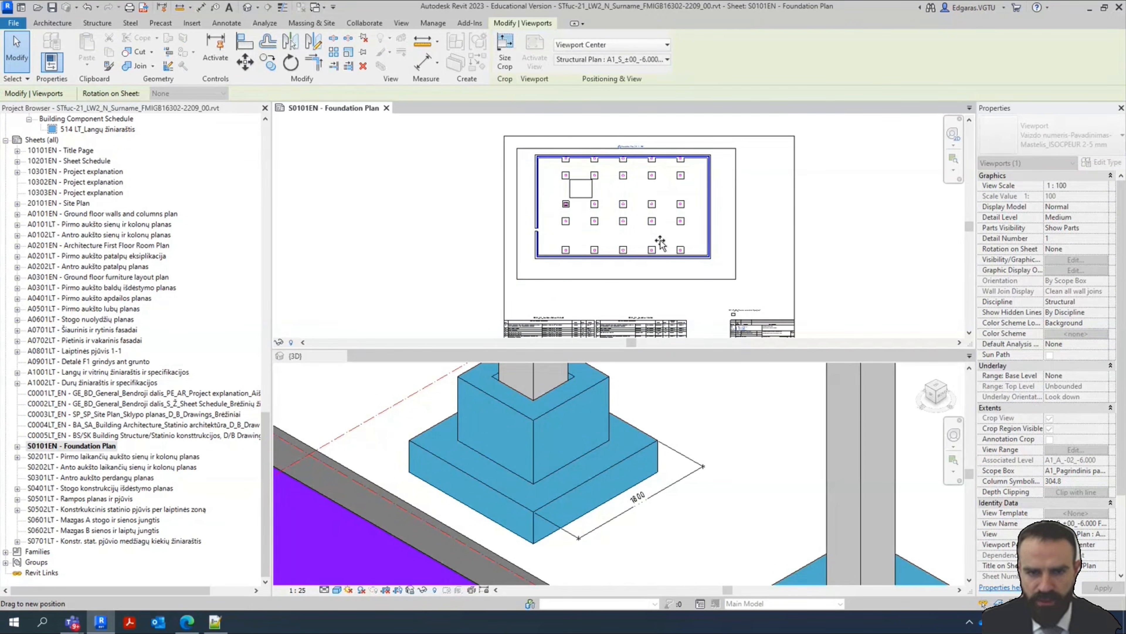
left_click(756, 240)
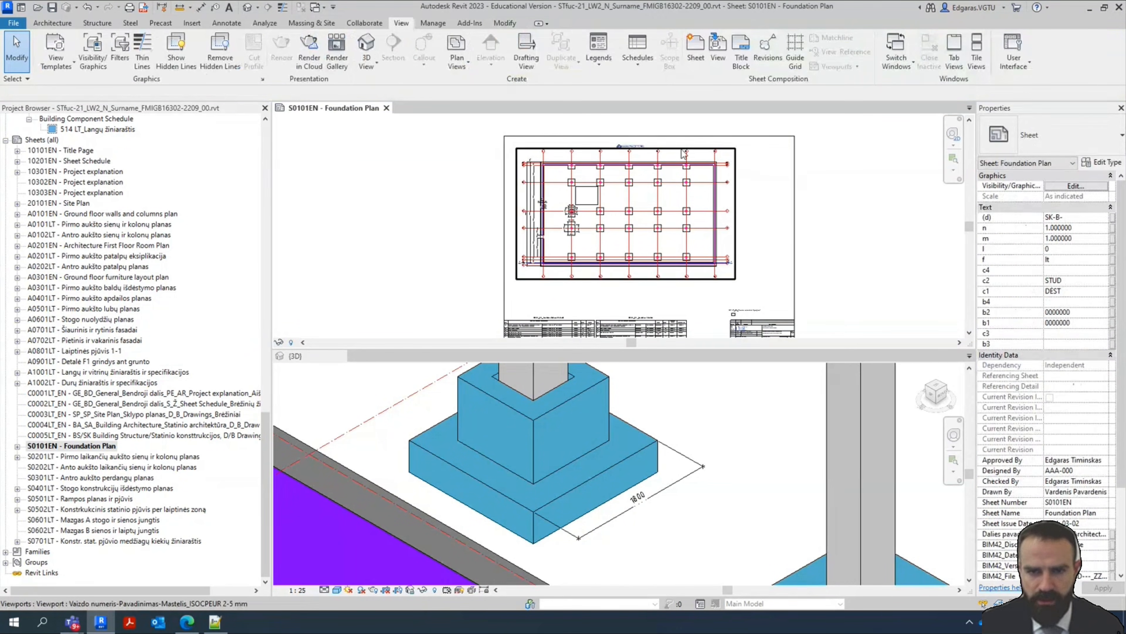
Activate the foundation plan and shorten the right ends of the horizontal grids, bringing heads 18 and 19 close to the building
scroll(732, 197, "up", 3)
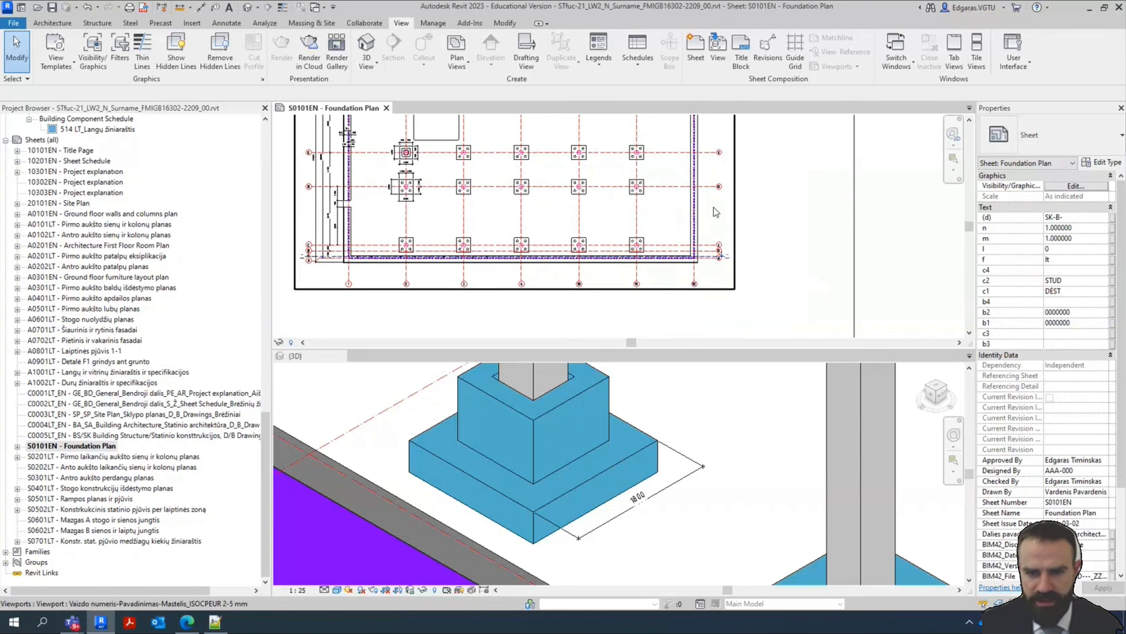
scroll(716, 212, "up", 5)
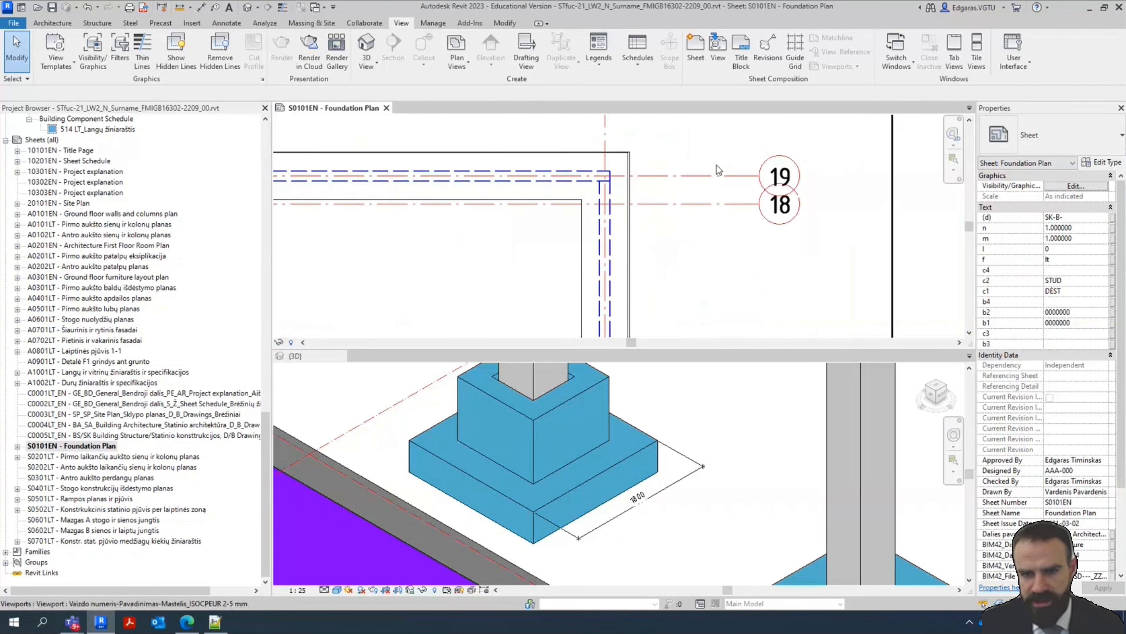
scroll(716, 166, "up", 1)
double_click(718, 182)
left_click(730, 178)
scroll(730, 177, "up", 3)
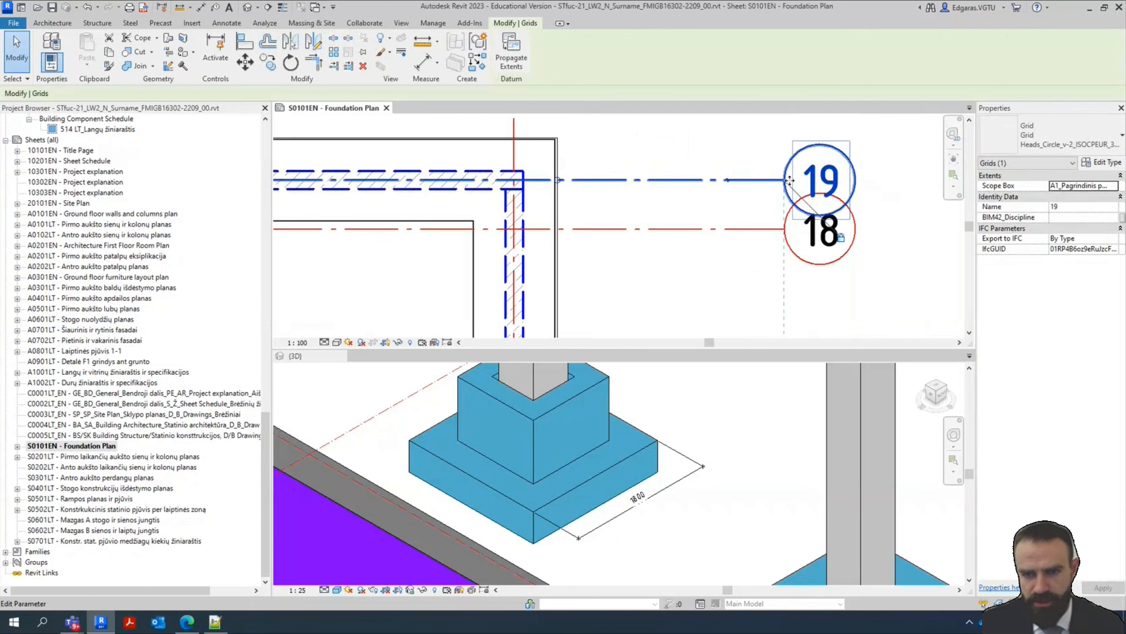
left_click_drag(789, 180, 596, 190)
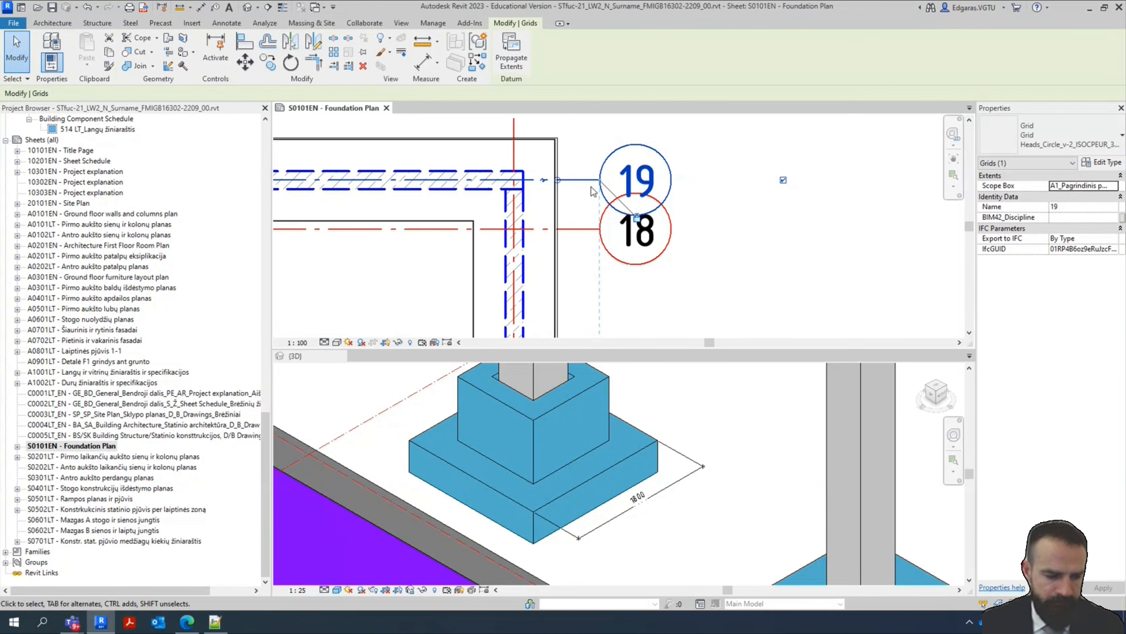
left_click(831, 187)
Shorten the upper ends of the vertical grids by pulling grid 12's head down near the building's outer edge
scroll(820, 258, "down", 4)
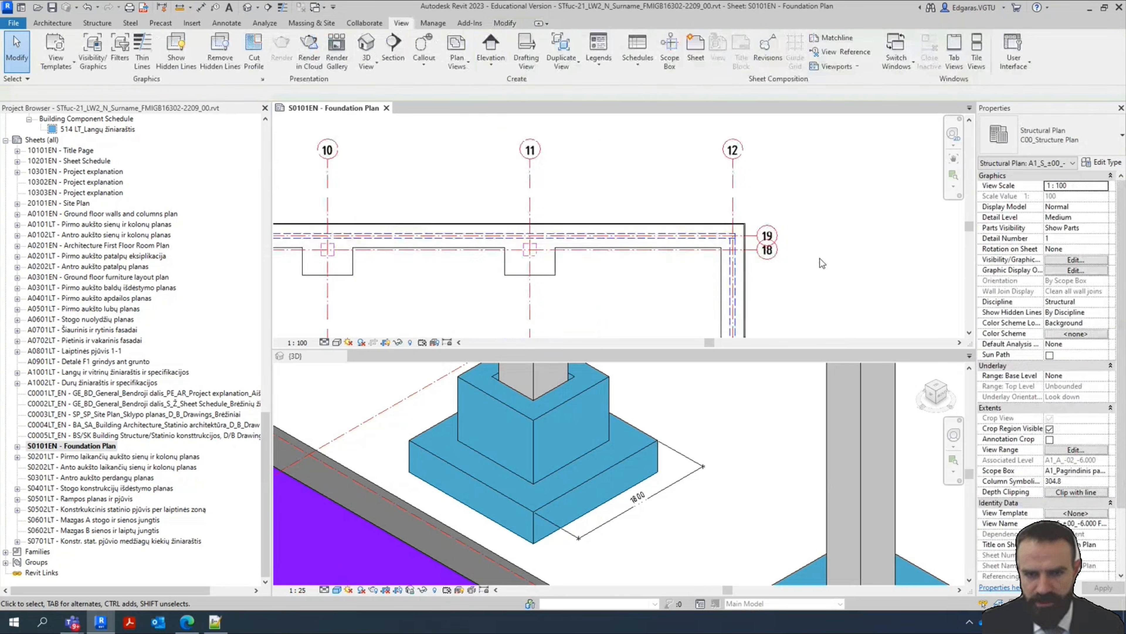
left_click(724, 223)
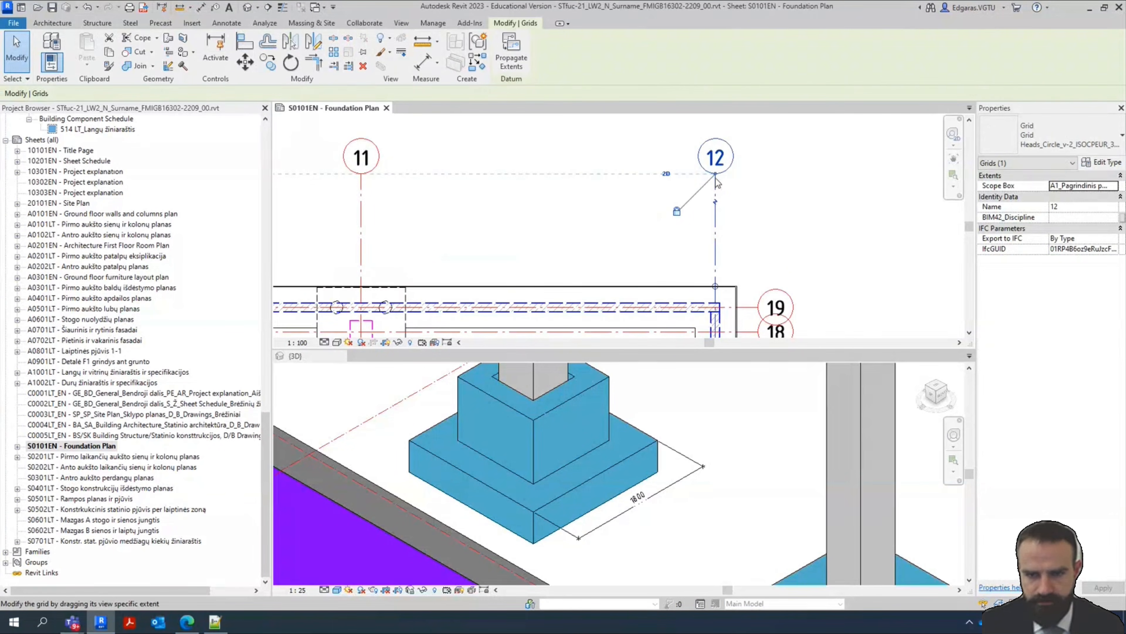
left_click_drag(715, 174, 717, 262)
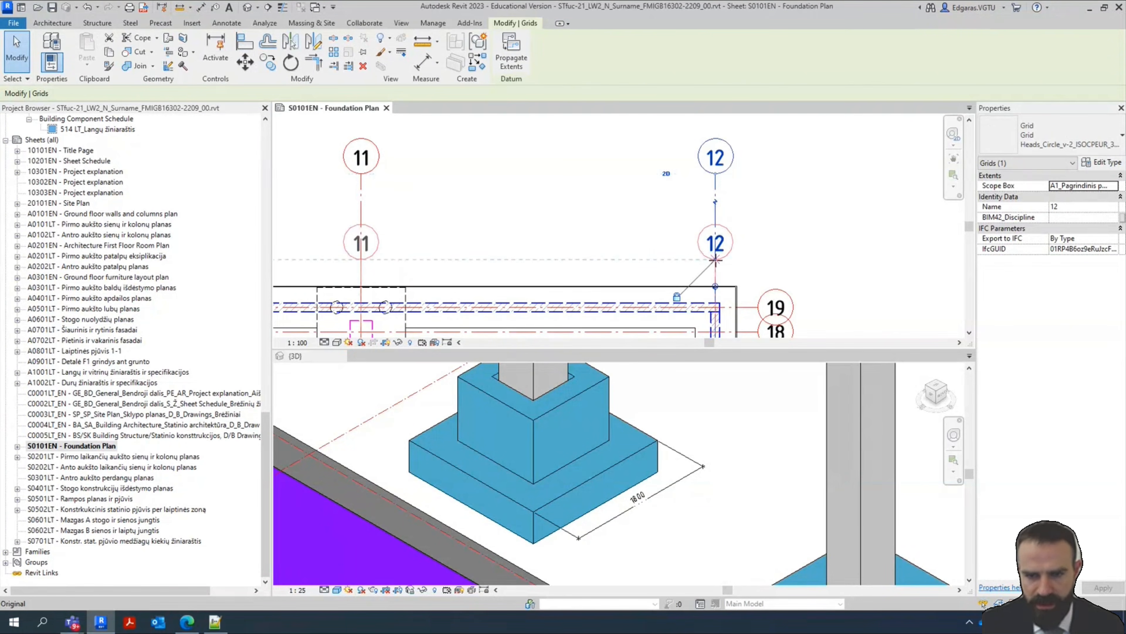
left_click(778, 214)
Add an elbow to grid 19, raising its head clear of grid 18's, and place the bend just outside the wall corner
scroll(767, 248, "up", 3)
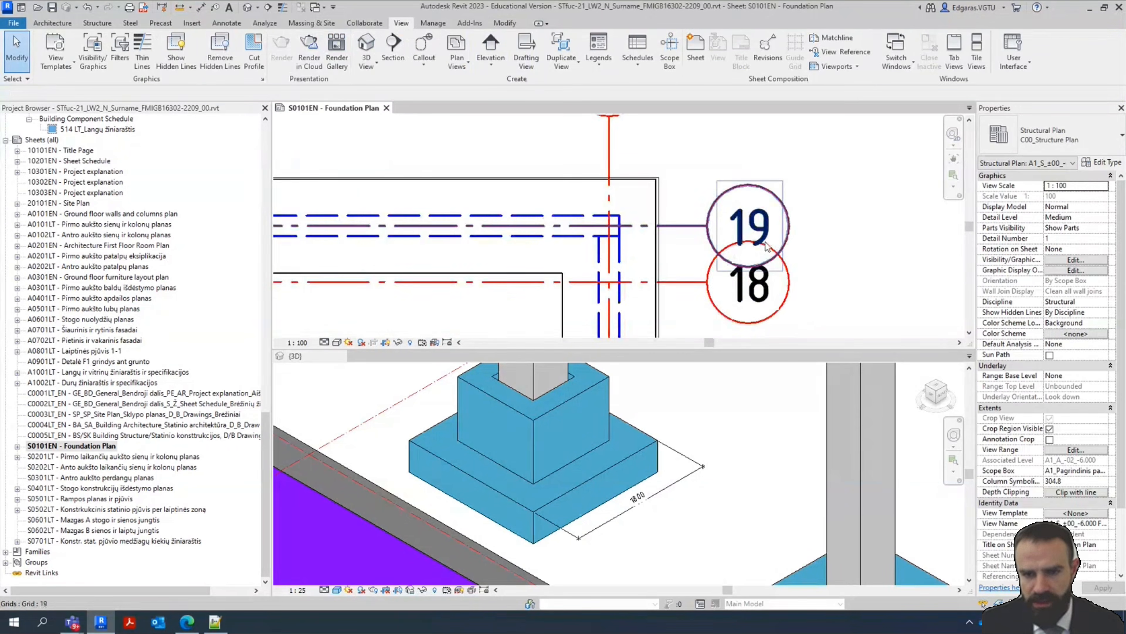
left_click(710, 231)
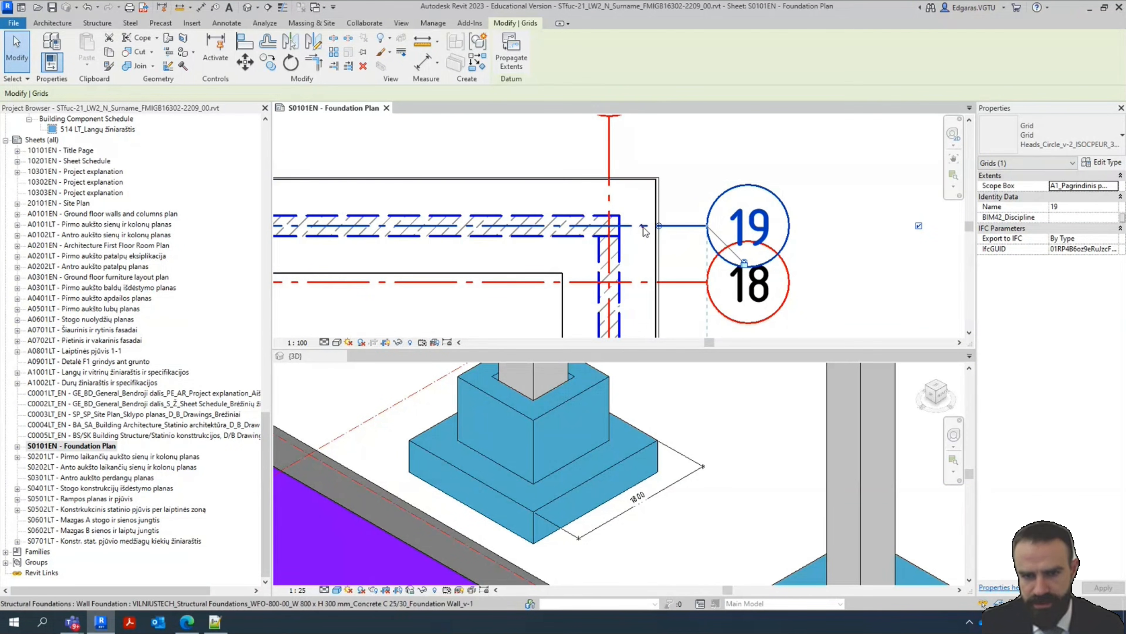
left_click_drag(645, 230, 649, 200)
left_click(837, 206)
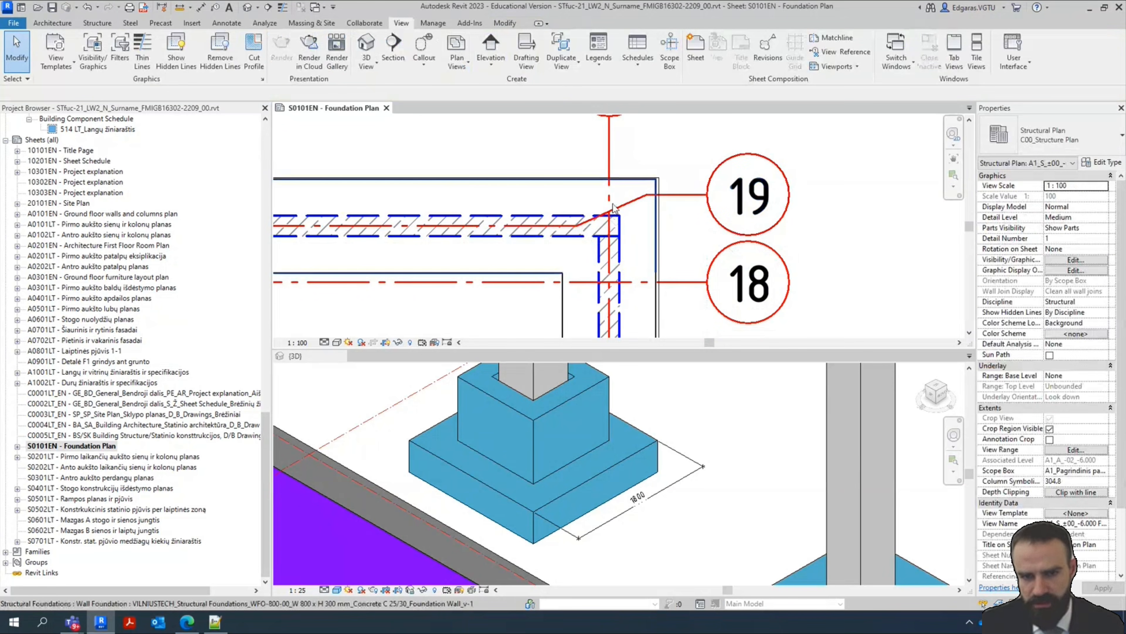
left_click(627, 204)
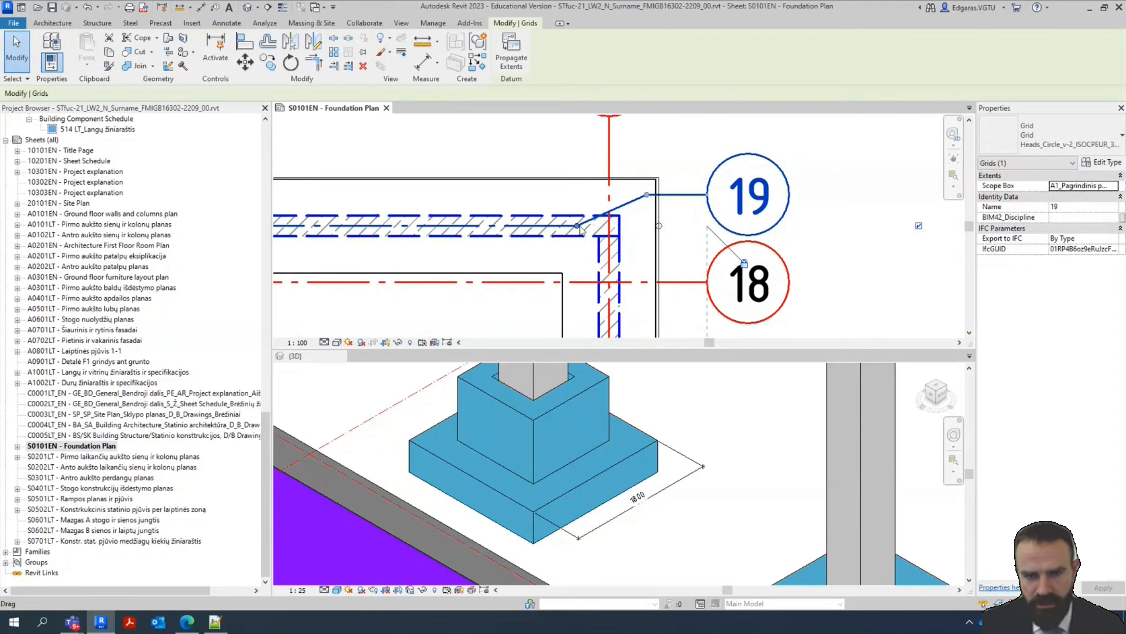
left_click_drag(636, 229, 630, 226)
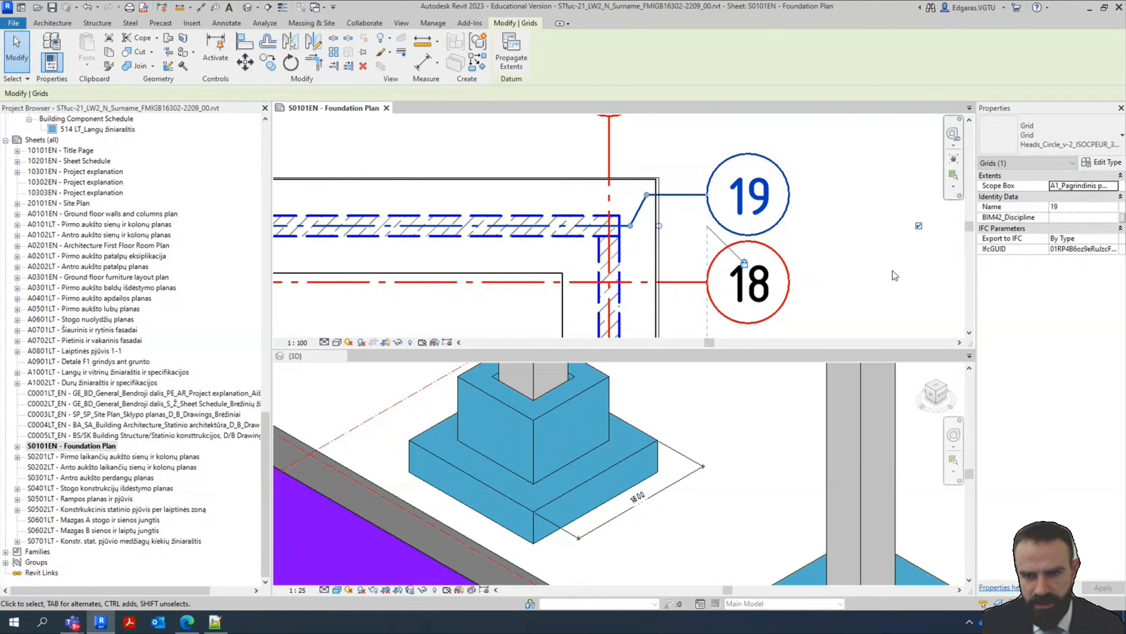
left_click(892, 270)
Deactivate the foundation plan view and check the layout of the whole sheet
scroll(732, 197, "down", 6)
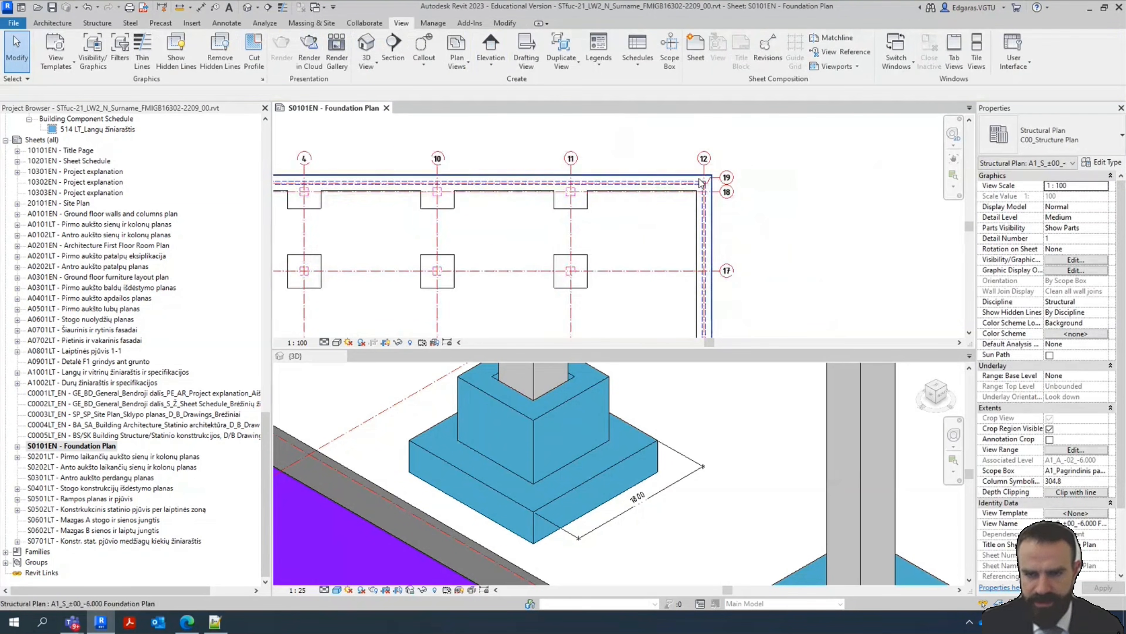
scroll(759, 189, "down", 3)
scroll(788, 222, "up", 5)
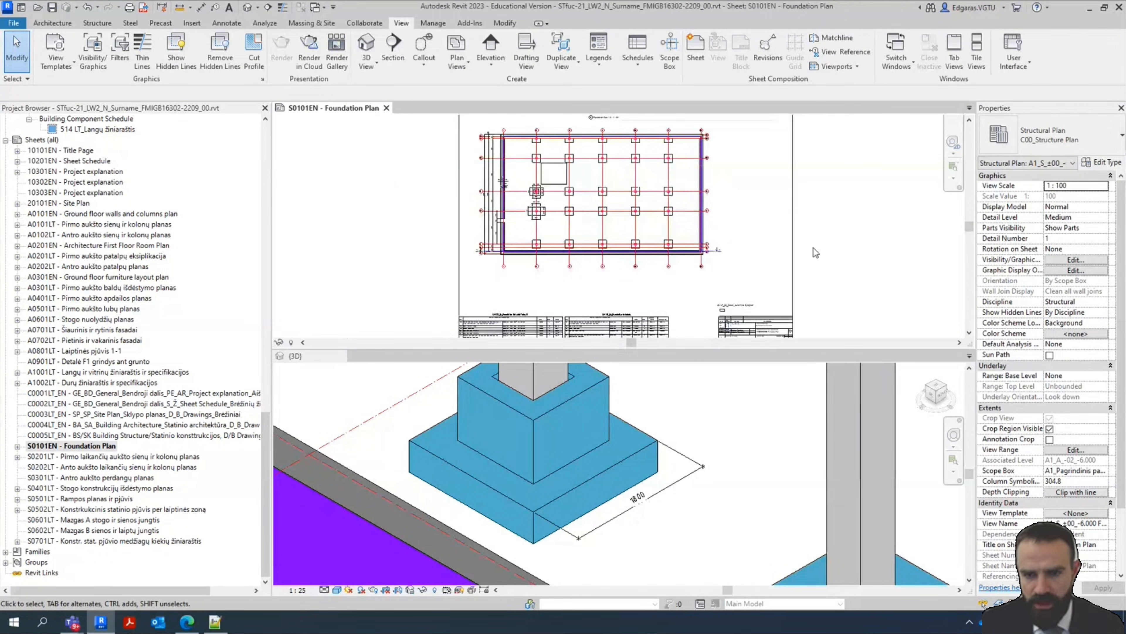
double_click(813, 248)
scroll(772, 255, "down", 4)
scroll(773, 253, "up", 3)
middle_click_drag(775, 251, 777, 250)
scroll(746, 231, "up", 1)
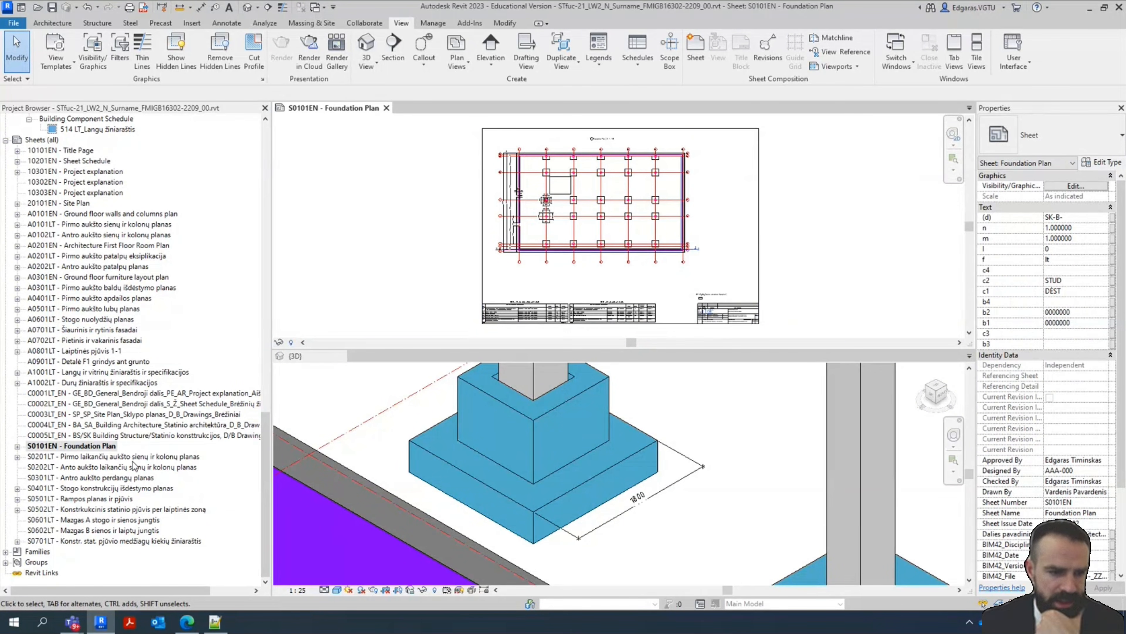
Open the A0101EN Ground floor walls and columns plan sheet and save the project
left_click(86, 448)
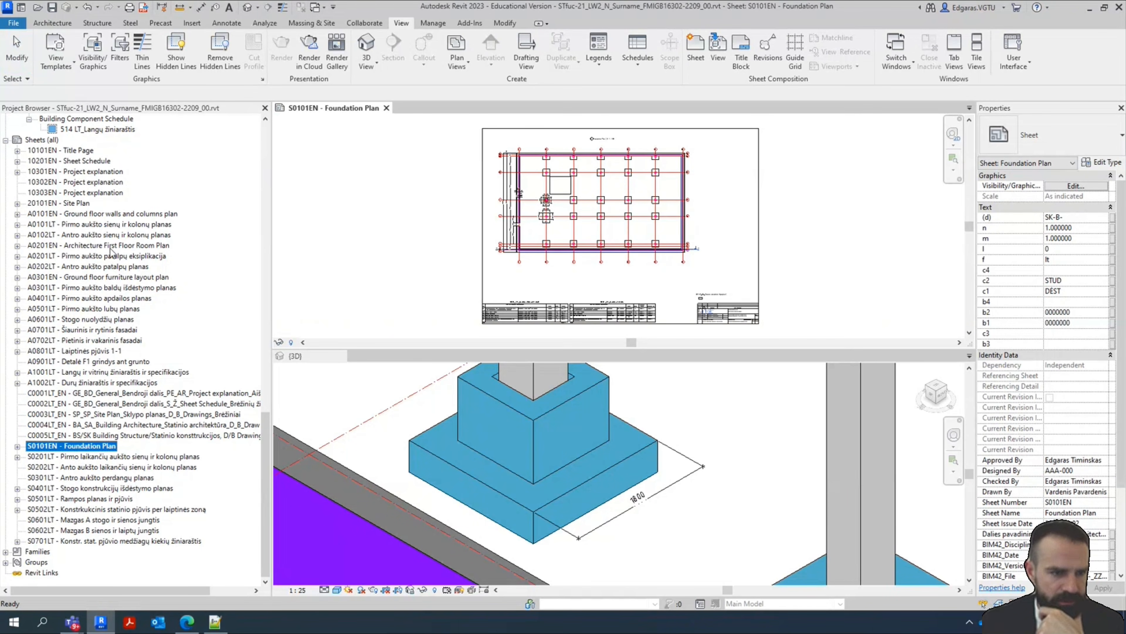
double_click(129, 214)
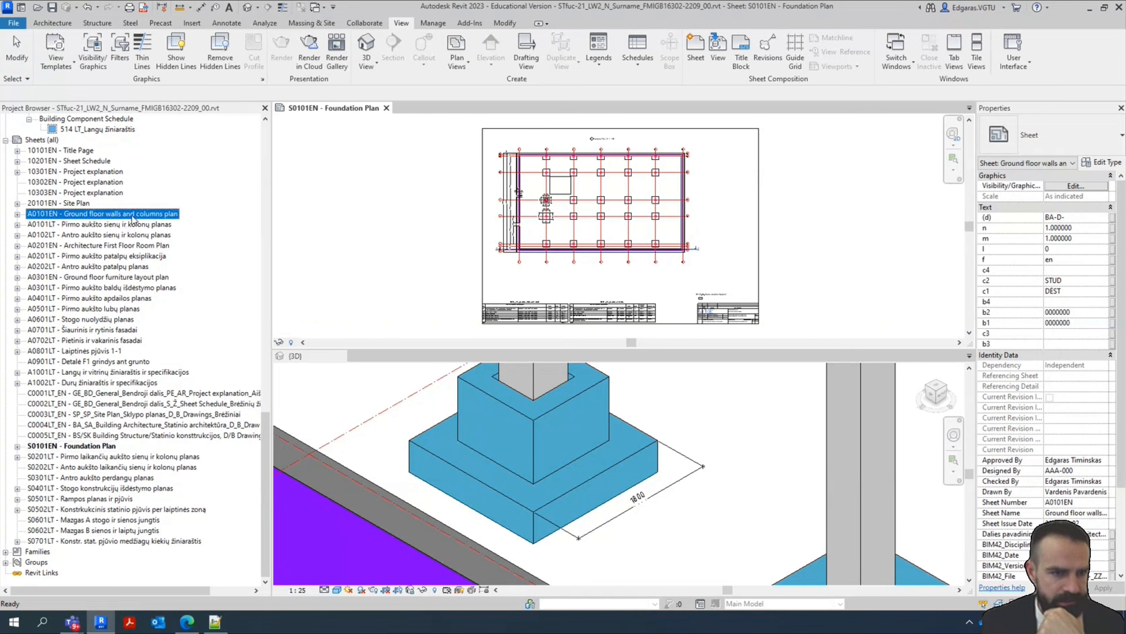
scroll(611, 265, "down", 3)
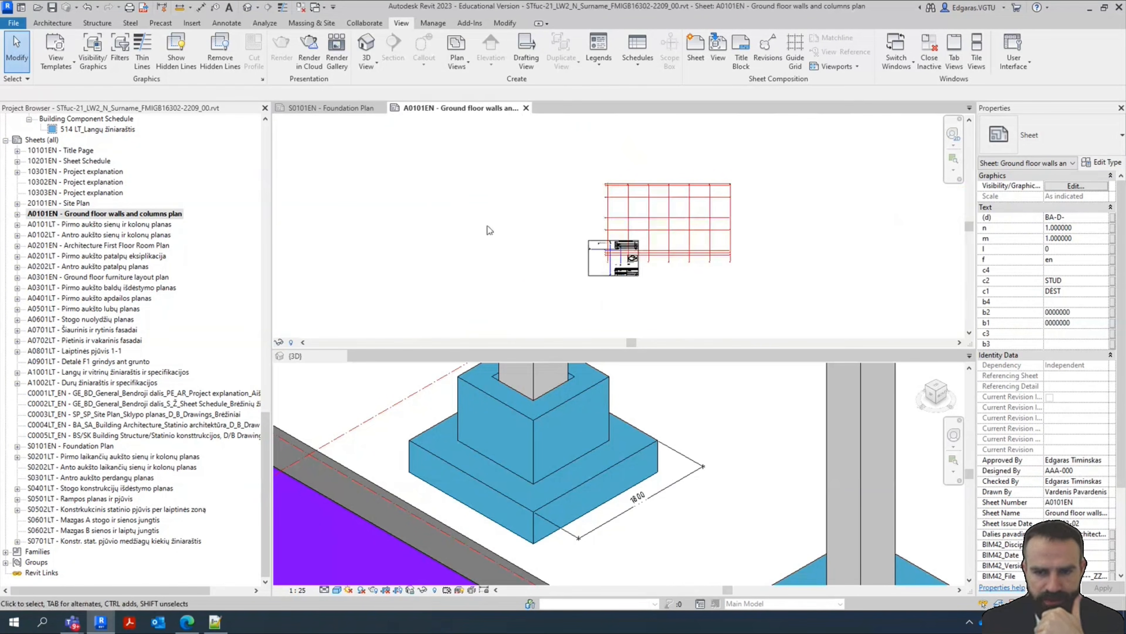
scroll(735, 195, "up", 3)
scroll(540, 238, "down", 2)
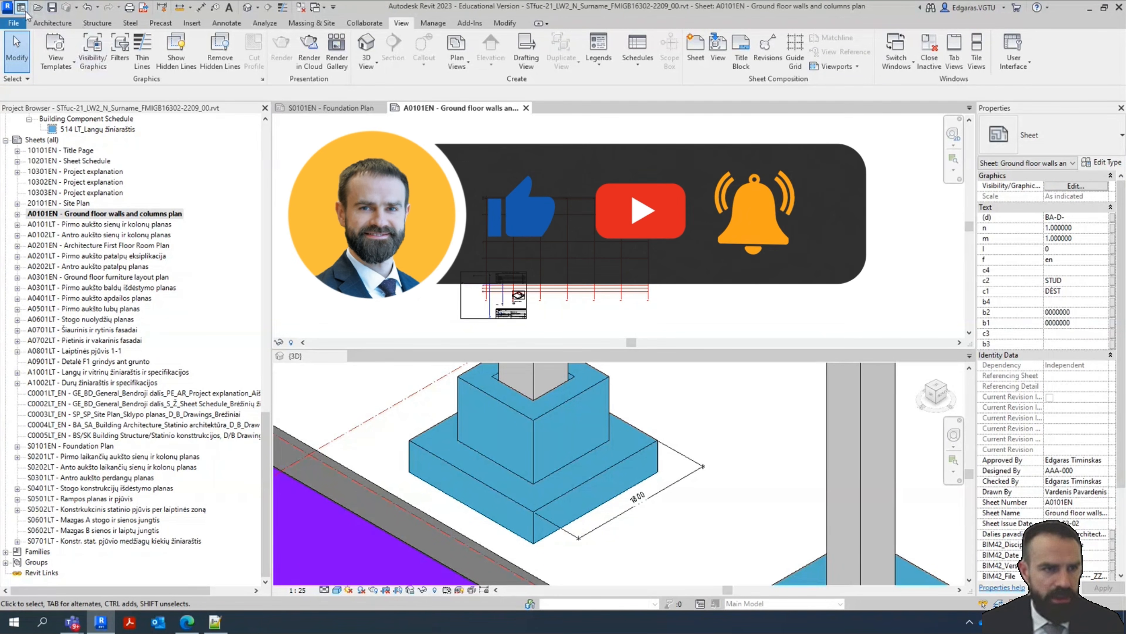
left_click(52, 8)
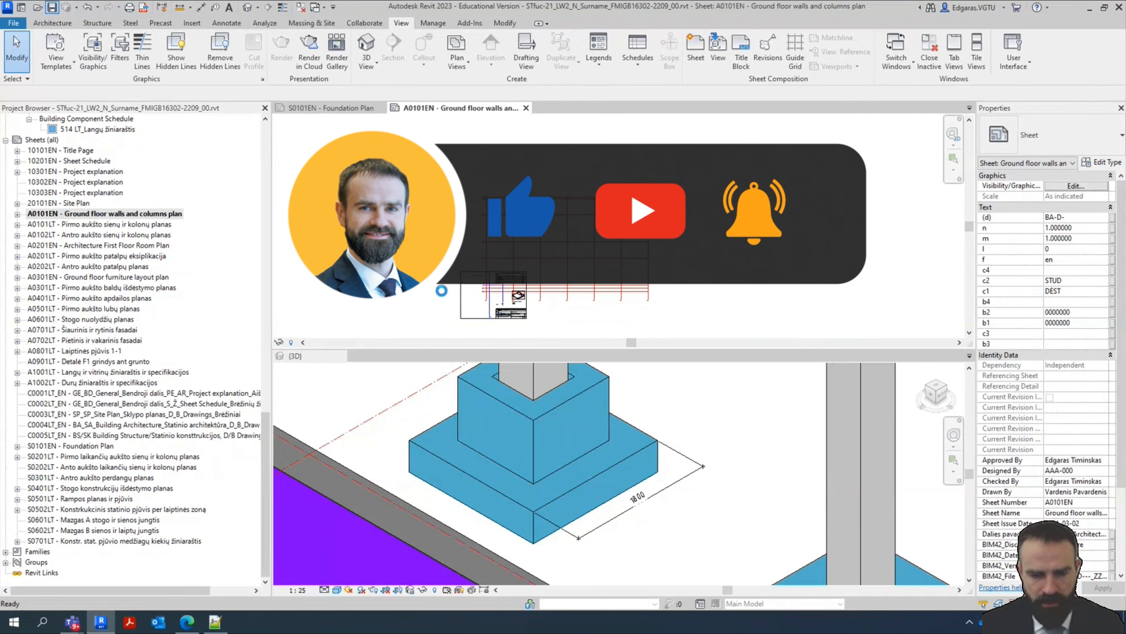